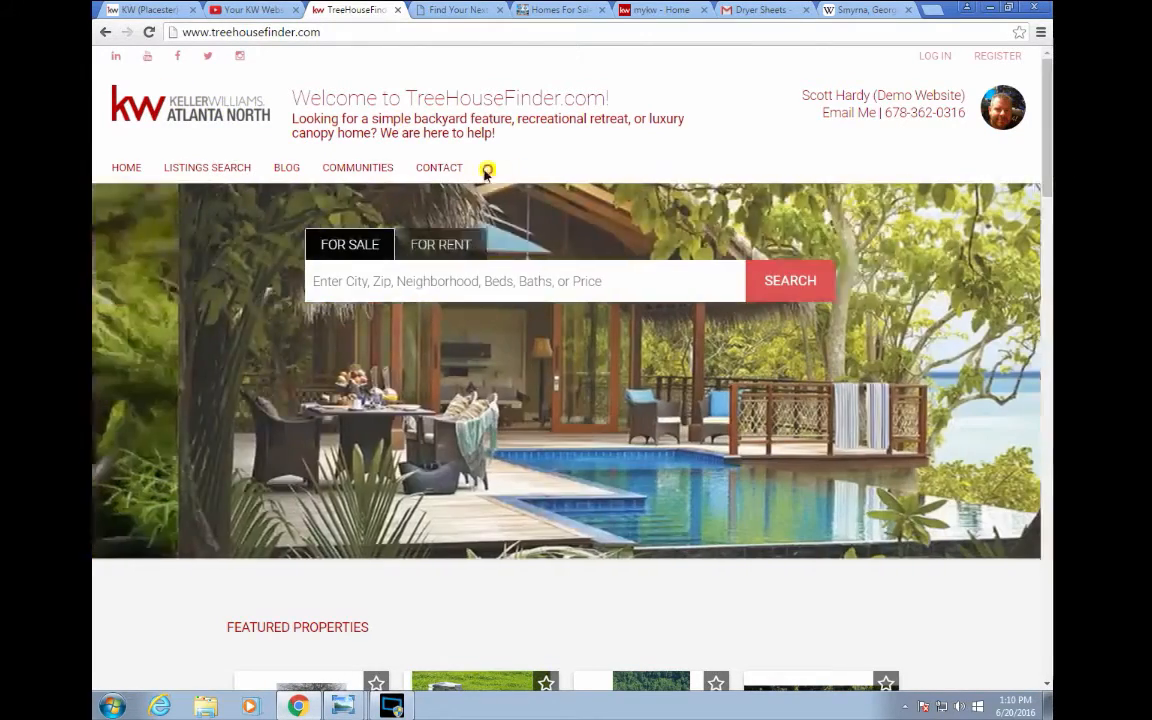
Highlight the main navigation links, then scroll down to the four FMLS Featured Properties listings
{"action": "left_click_drag", "start_coordinate": [110, 167], "coordinate": [511, 173]}
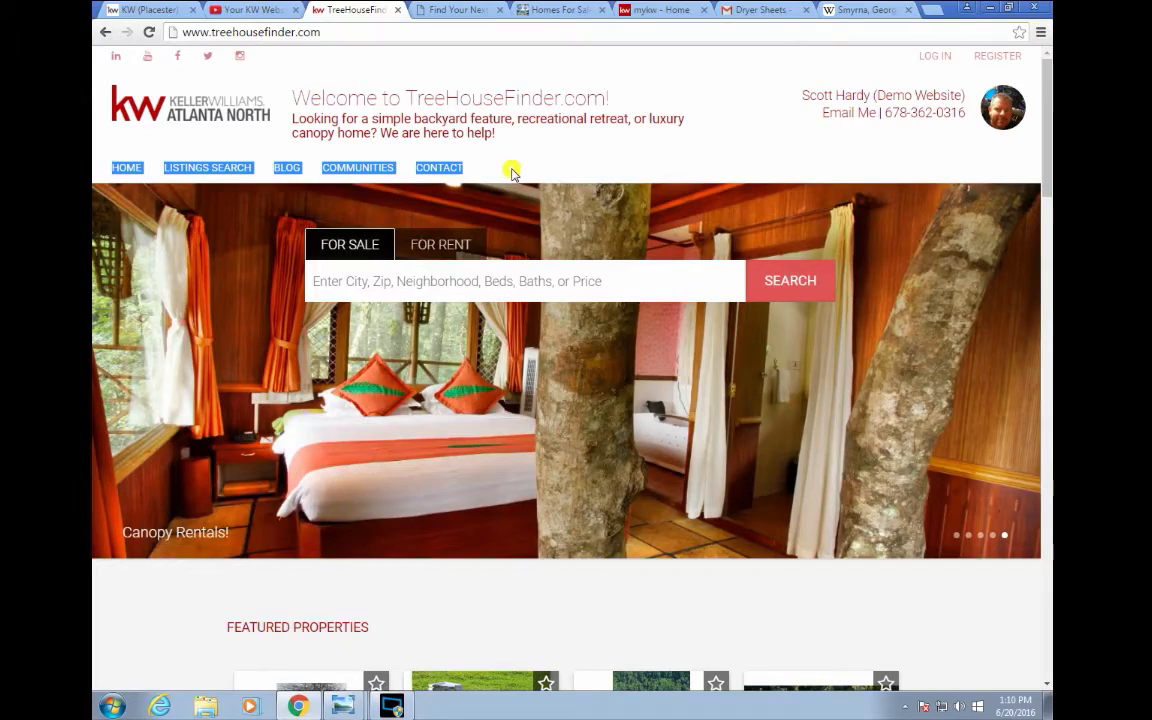
{"action": "left_click", "coordinate": [468, 203]}
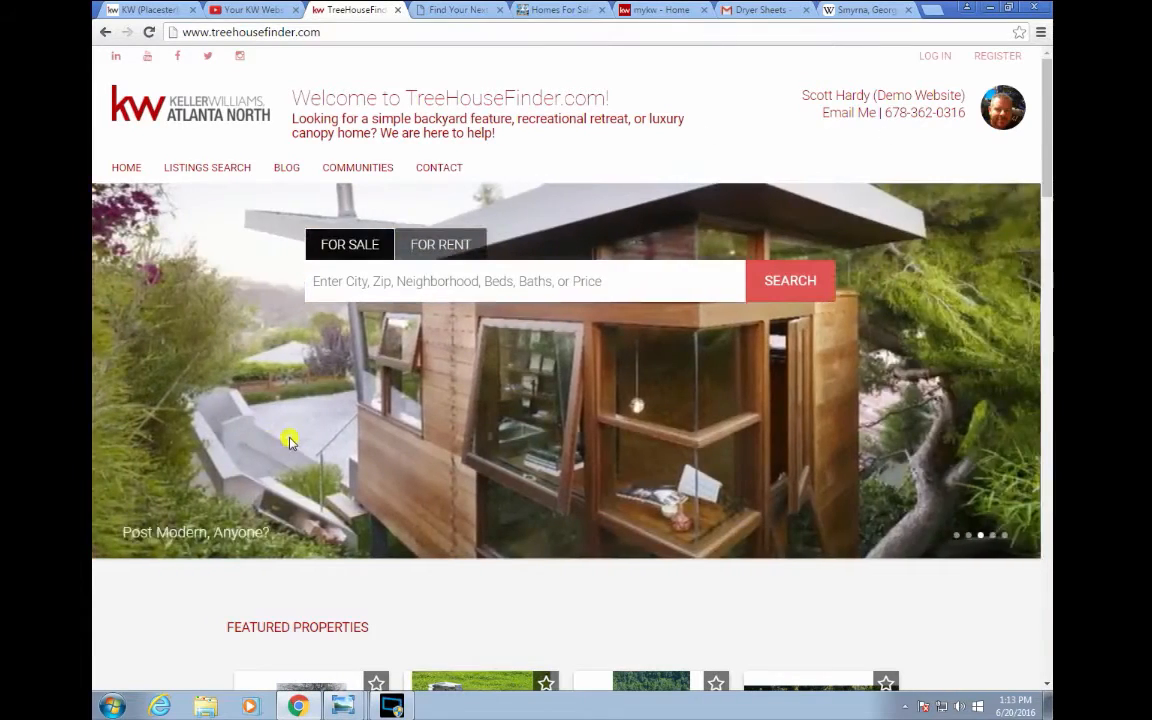
{"action": "scroll", "coordinate": [289, 441], "scroll_direction": "down", "scroll_amount": 3}
{"action": "scroll", "coordinate": [192, 372], "scroll_direction": "down", "scroll_amount": 1}
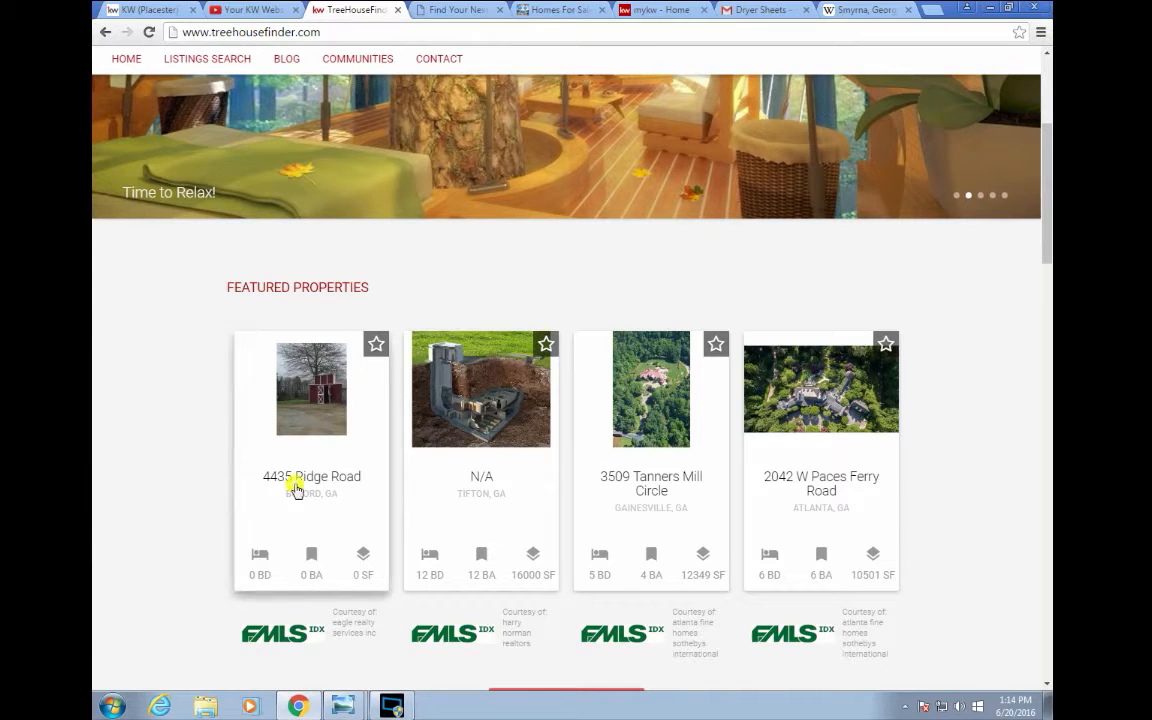
{"action": "left_click", "coordinate": [455, 404]}
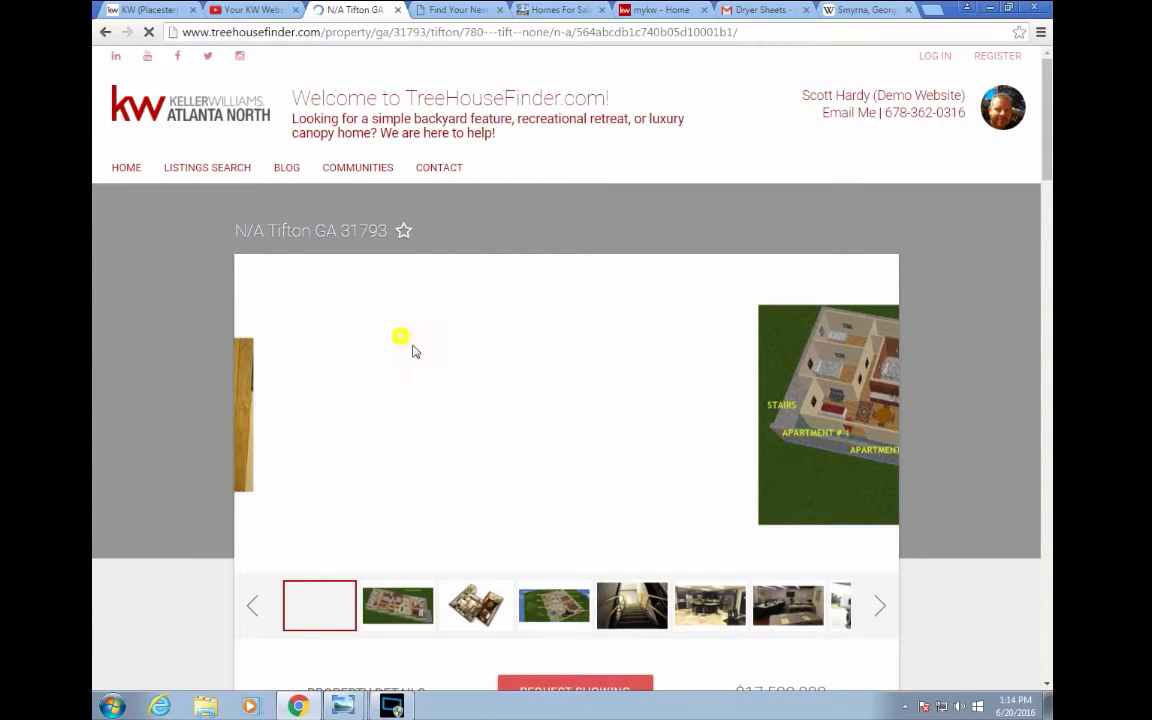
{"action": "scroll", "coordinate": [470, 430], "scroll_direction": "down", "scroll_amount": 2}
{"action": "scroll", "coordinate": [503, 494], "scroll_direction": "down", "scroll_amount": 1}
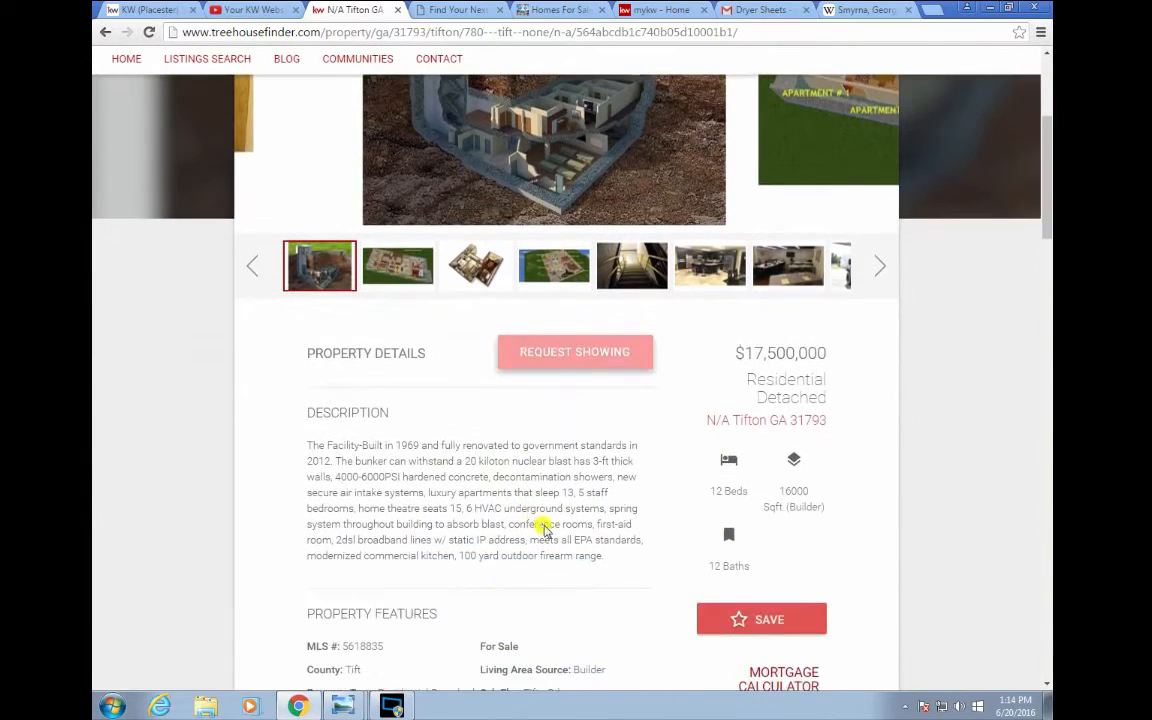
{"action": "scroll", "coordinate": [476, 556], "scroll_direction": "down", "scroll_amount": 1}
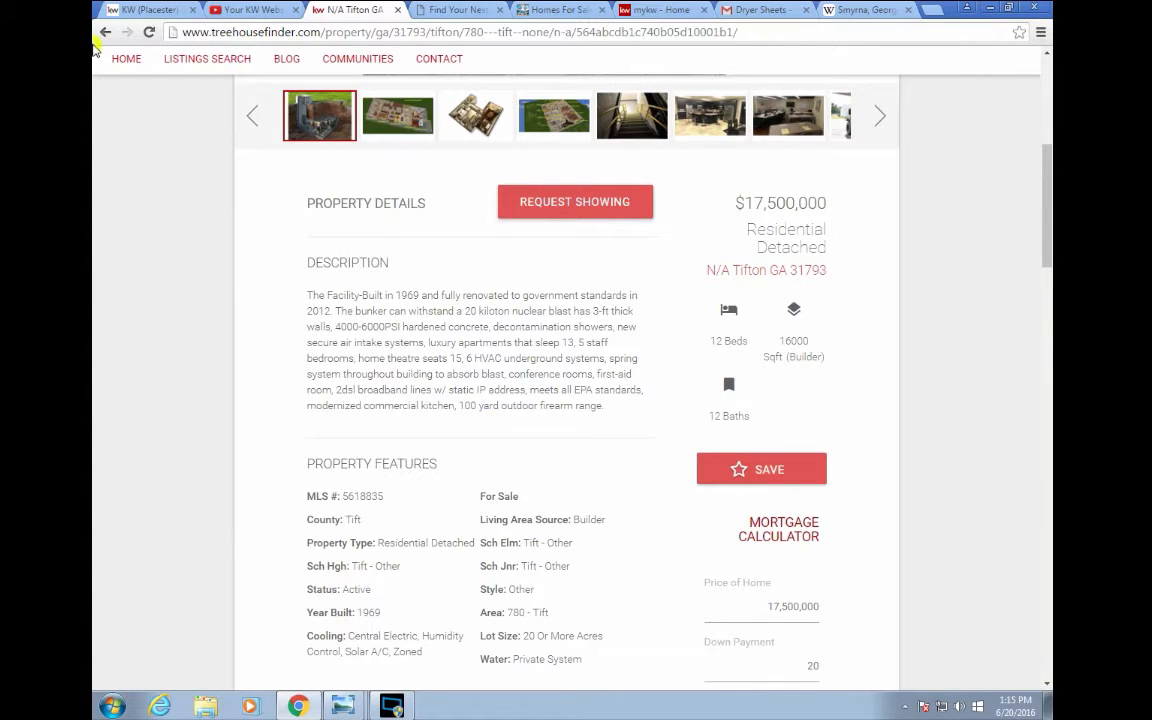
{"action": "left_click", "coordinate": [104, 36]}
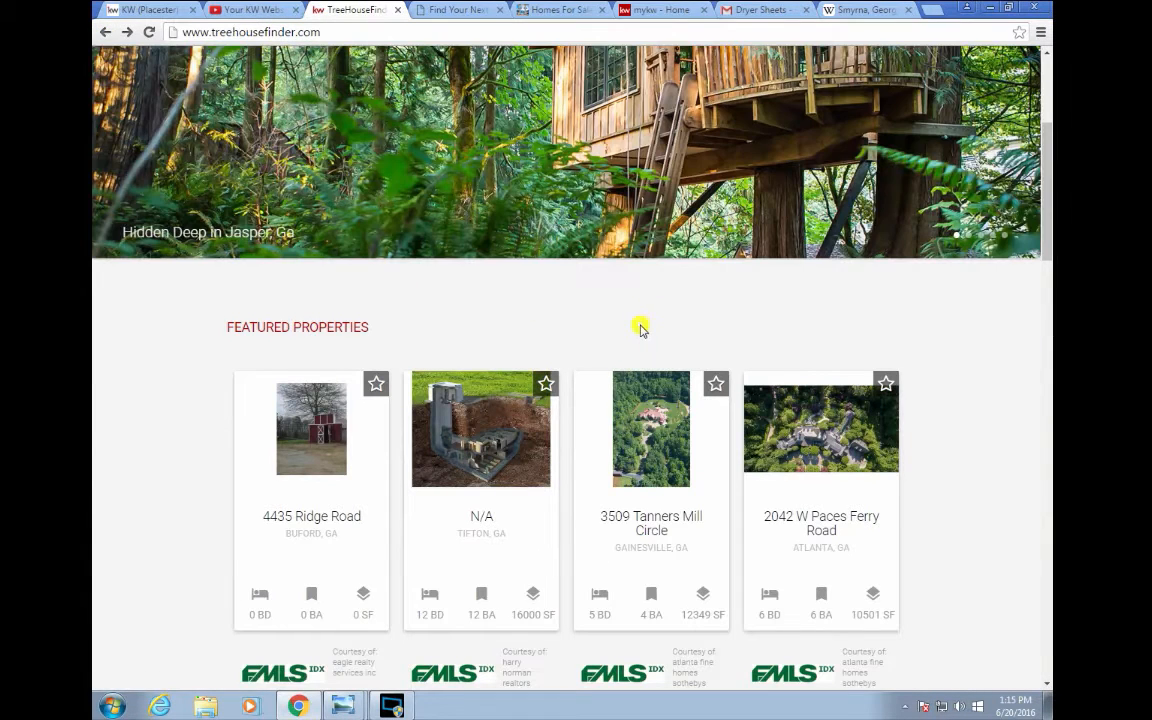
{"action": "scroll", "coordinate": [640, 337], "scroll_direction": "down", "scroll_amount": 1}
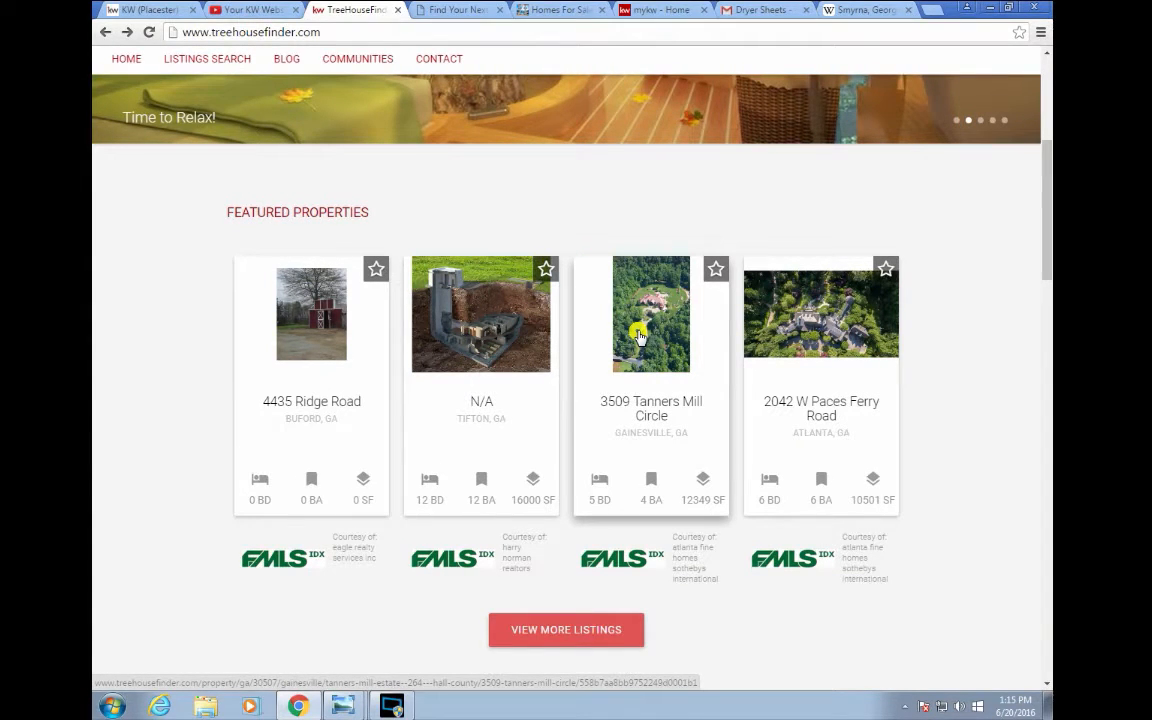
{"action": "scroll", "coordinate": [260, 334], "scroll_direction": "down", "scroll_amount": 3}
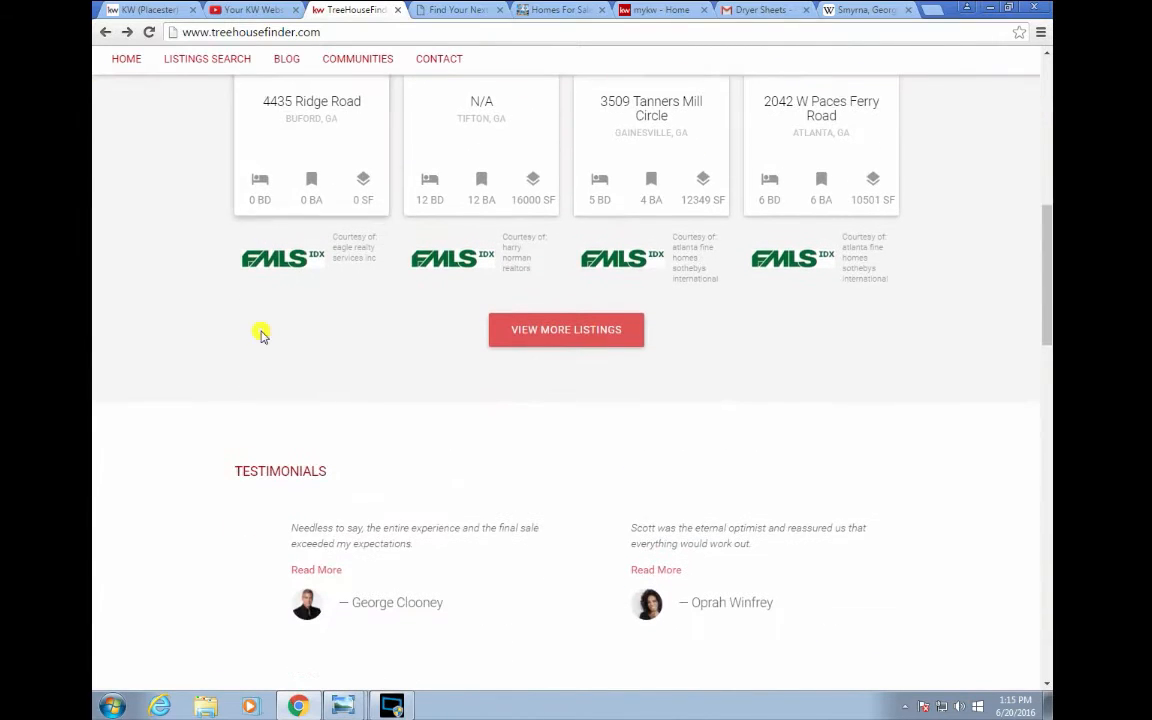
{"action": "scroll", "coordinate": [260, 334], "scroll_direction": "down", "scroll_amount": 2}
{"action": "scroll", "coordinate": [258, 333], "scroll_direction": "down", "scroll_amount": 2}
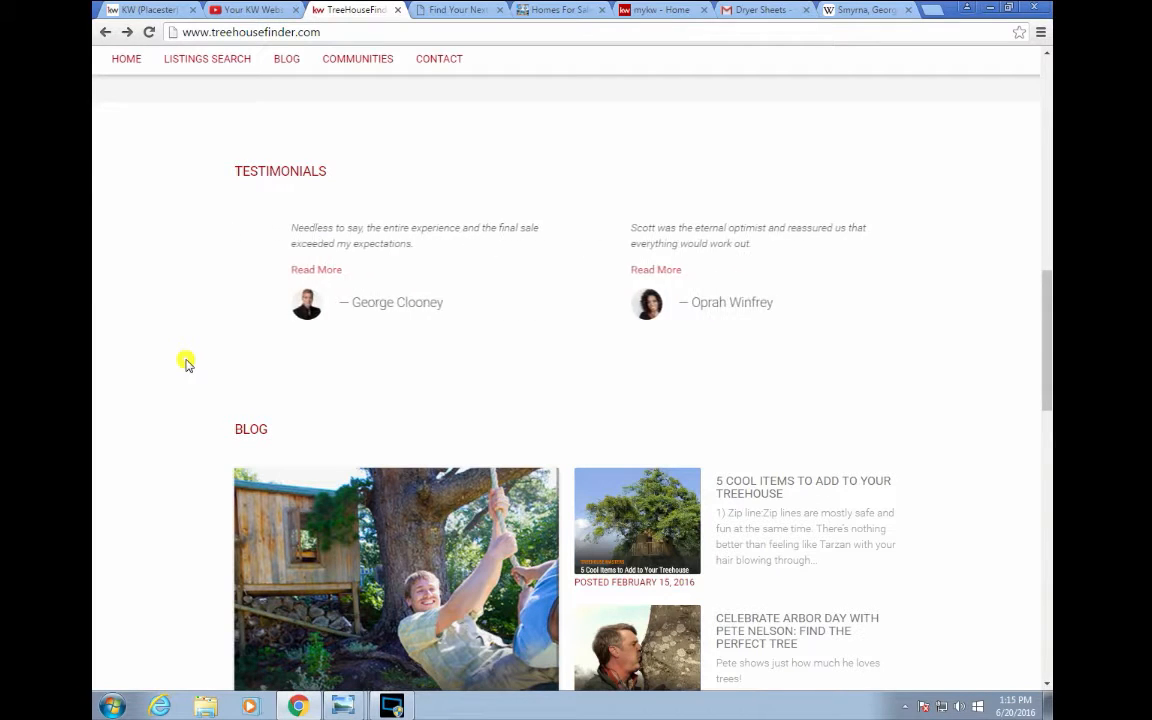
{"action": "scroll", "coordinate": [185, 363], "scroll_direction": "down", "scroll_amount": 1}
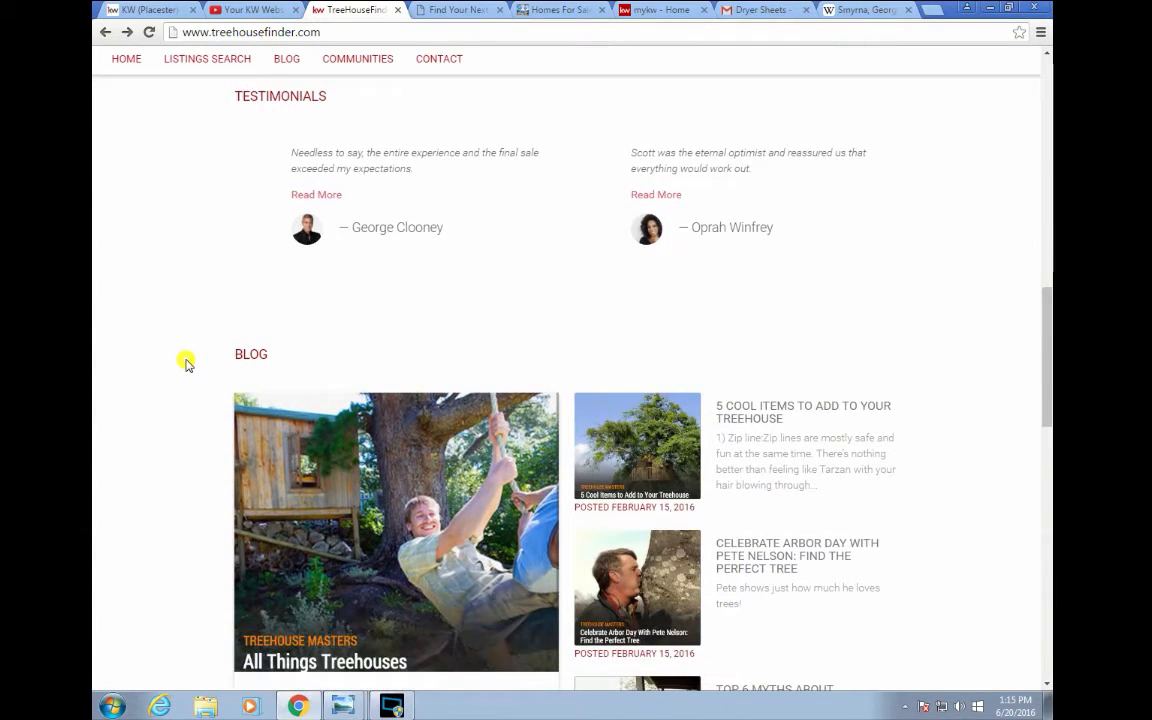
{"action": "left_click", "coordinate": [322, 195]}
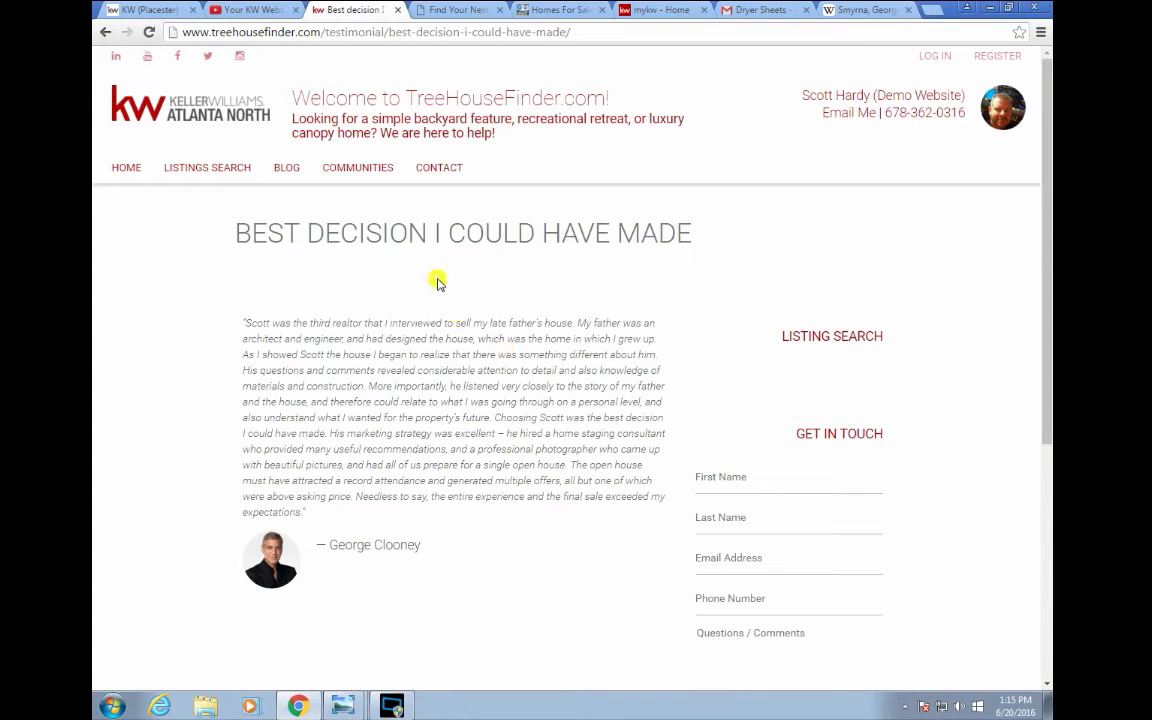
{"action": "right_click", "coordinate": [438, 283]}
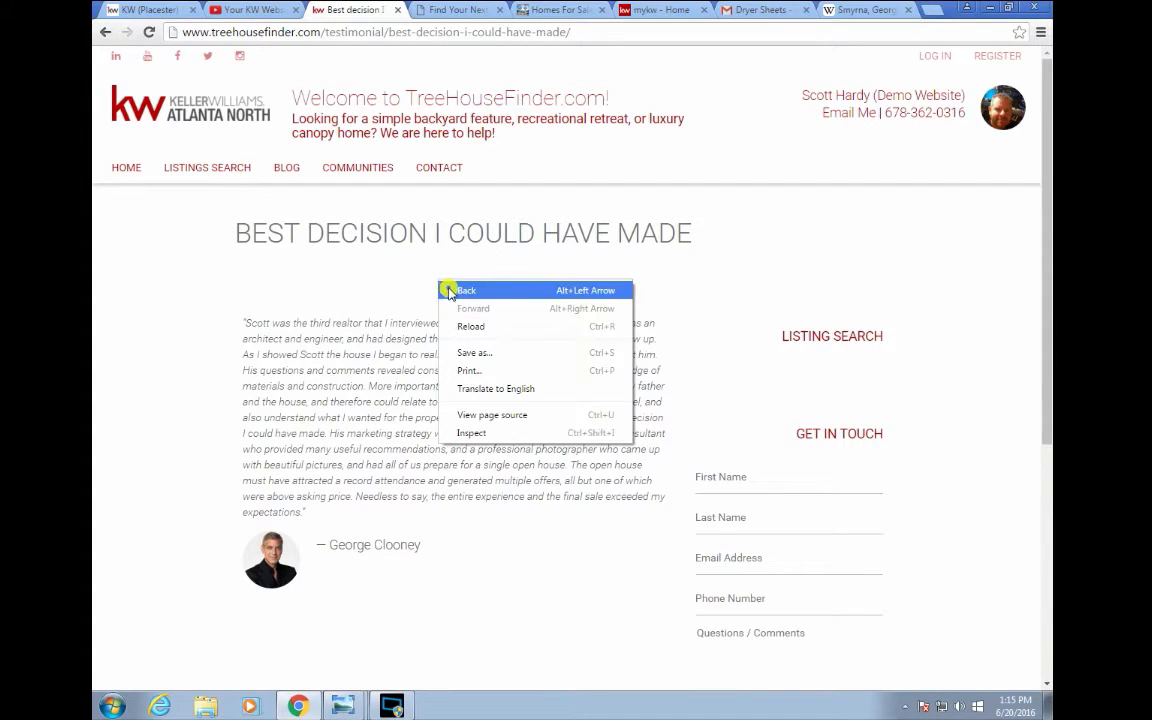
{"action": "left_click", "coordinate": [448, 289]}
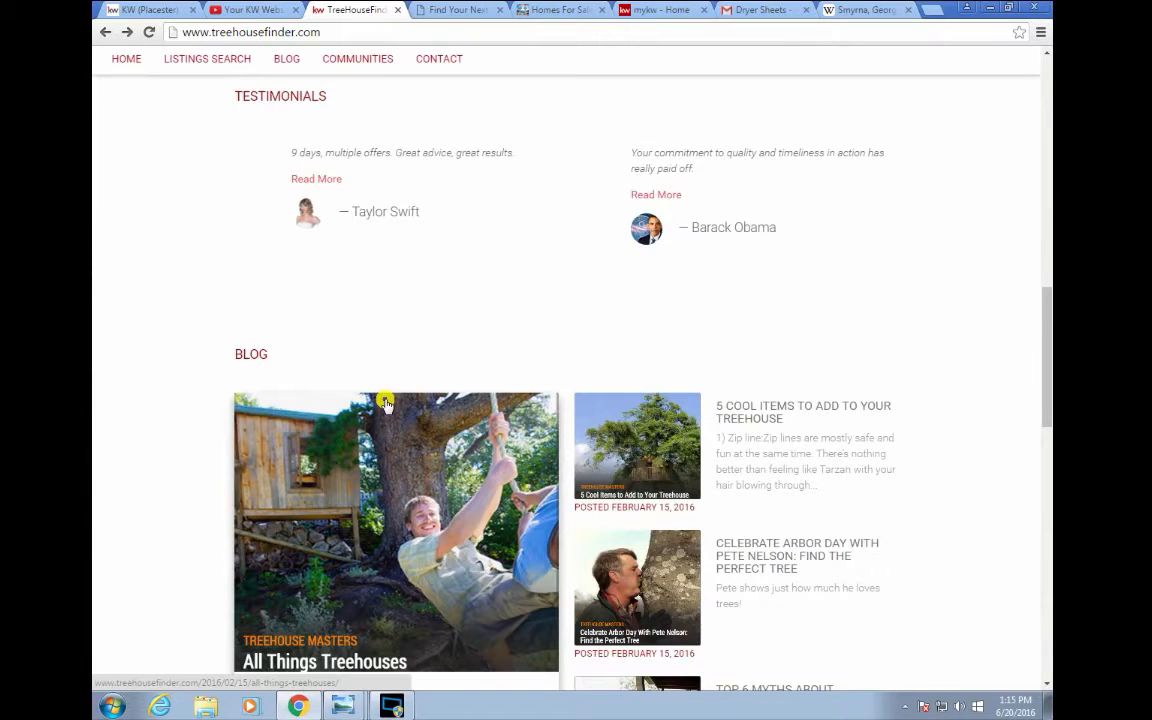
Scroll past the Blog posts and Get in Touch form to the Keller Williams footer, then back up
{"action": "scroll", "coordinate": [385, 403], "scroll_direction": "down", "scroll_amount": 1}
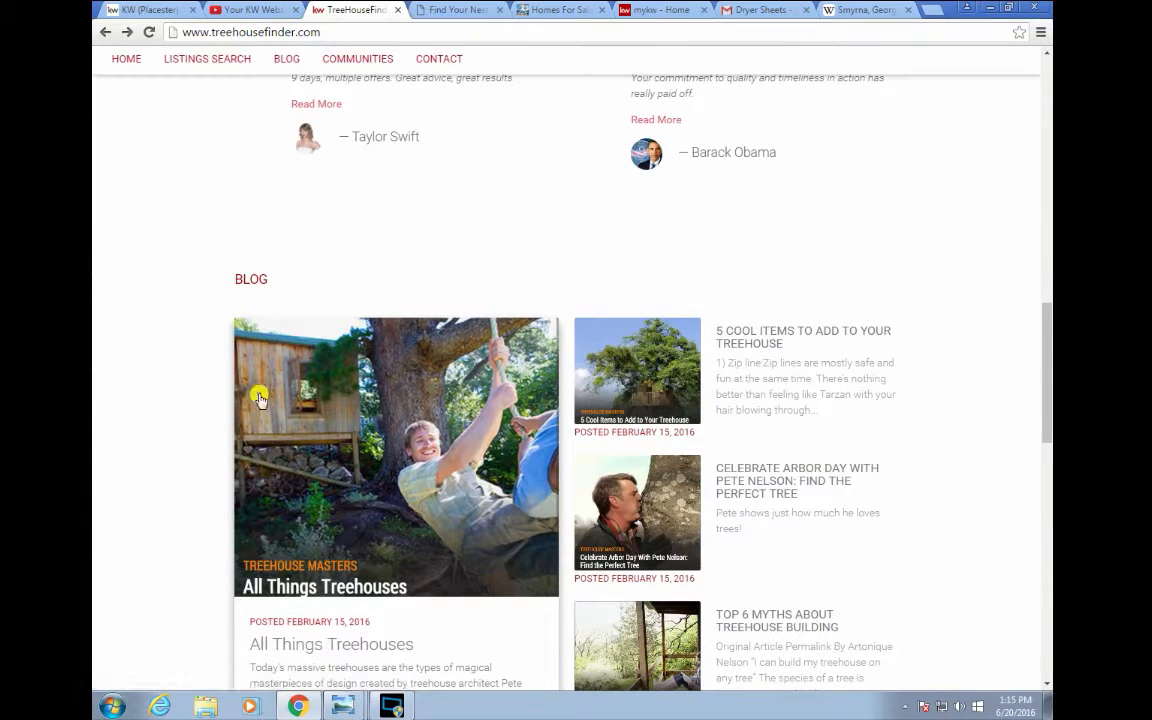
{"action": "scroll", "coordinate": [211, 420], "scroll_direction": "down", "scroll_amount": 1}
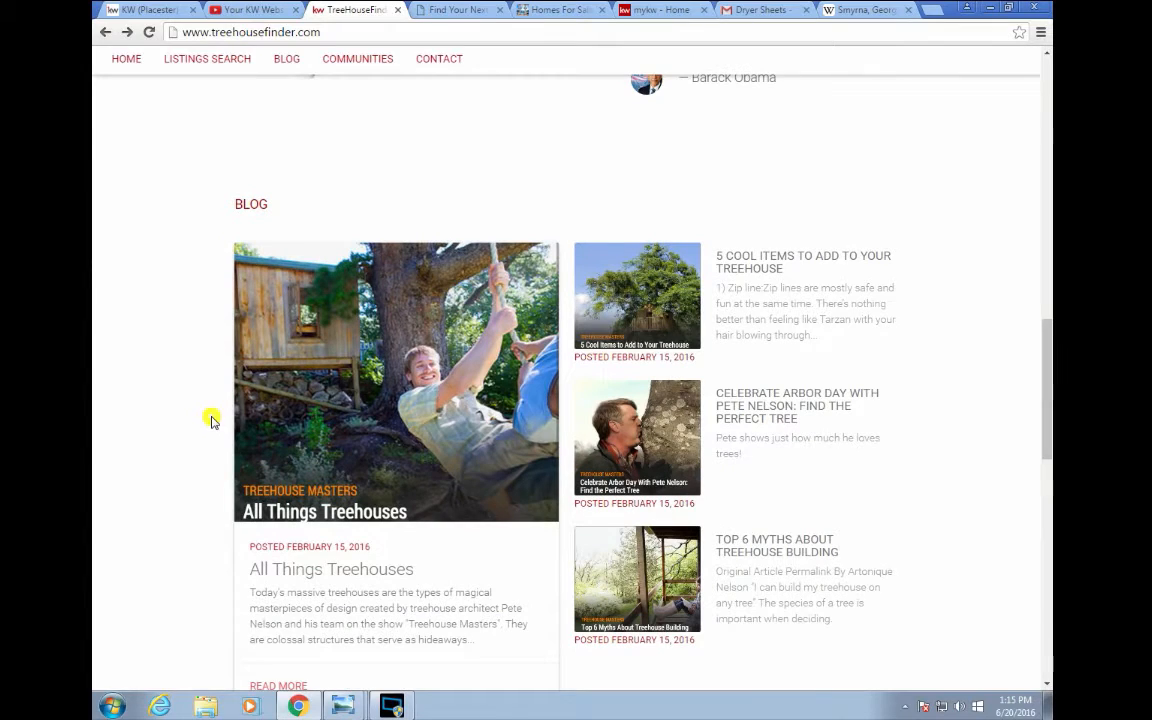
{"action": "scroll", "coordinate": [211, 420], "scroll_direction": "down", "scroll_amount": 1}
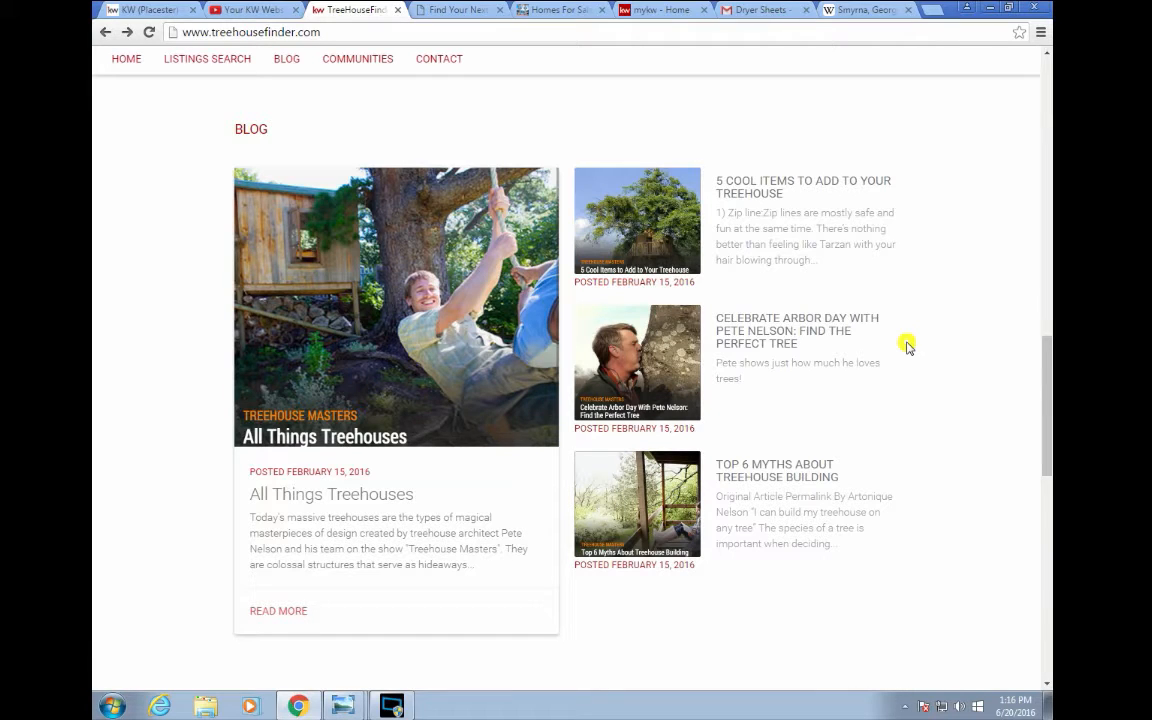
{"action": "scroll", "coordinate": [909, 343], "scroll_direction": "down", "scroll_amount": 1}
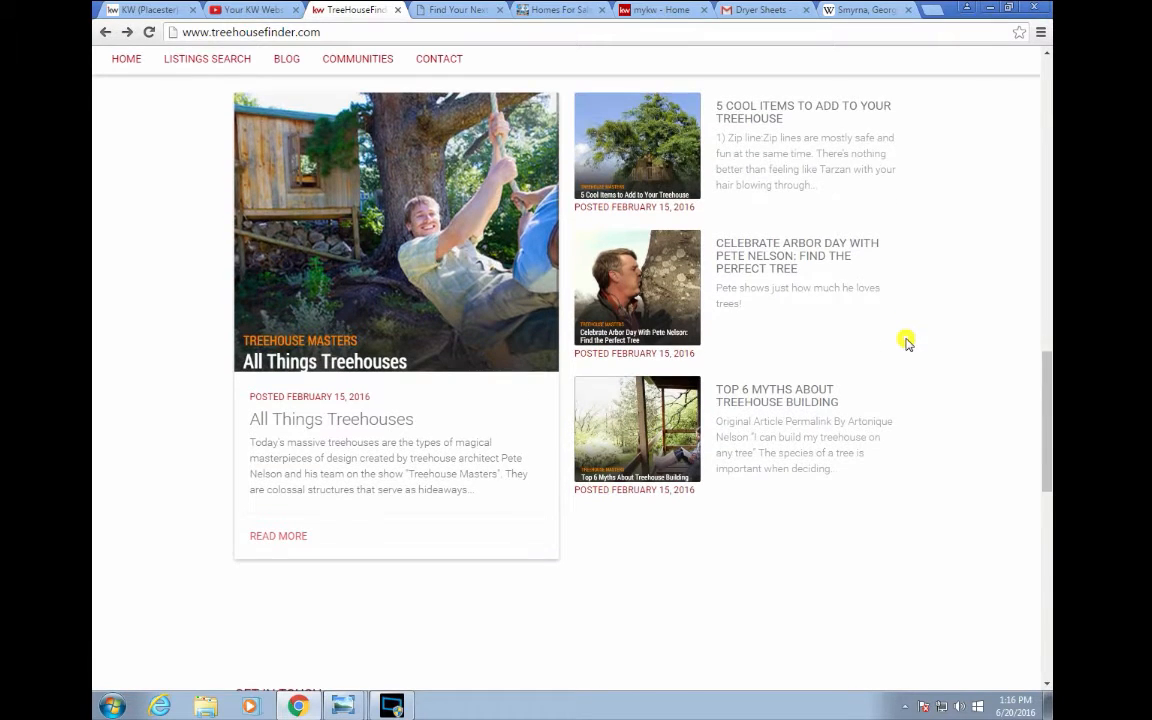
{"action": "scroll", "coordinate": [907, 343], "scroll_direction": "down", "scroll_amount": 4}
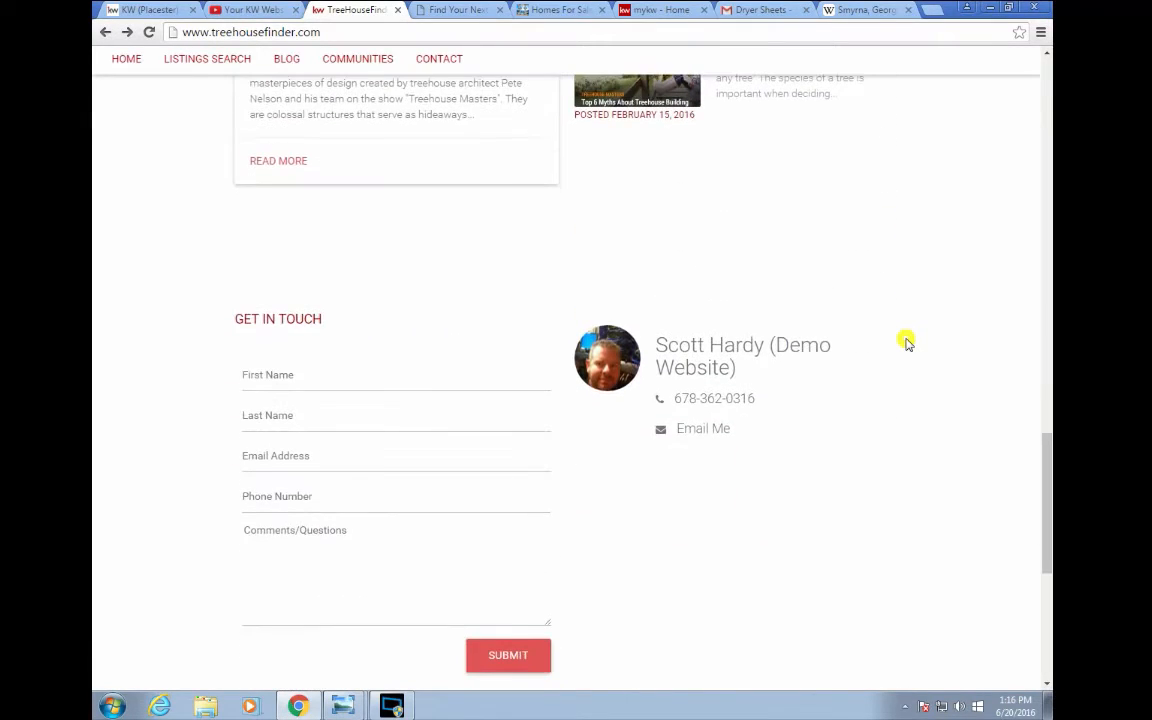
{"action": "scroll", "coordinate": [907, 343], "scroll_direction": "down", "scroll_amount": 1}
{"action": "scroll", "coordinate": [907, 343], "scroll_direction": "down", "scroll_amount": 4}
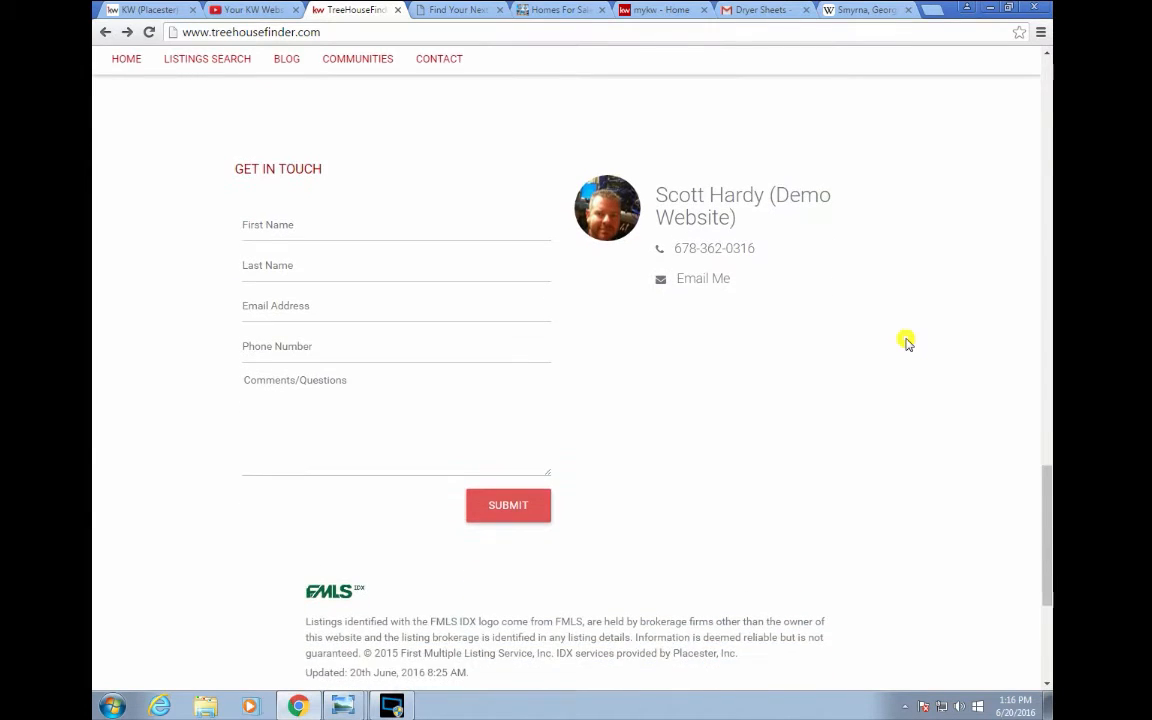
{"action": "scroll", "coordinate": [901, 354], "scroll_direction": "down", "scroll_amount": 1}
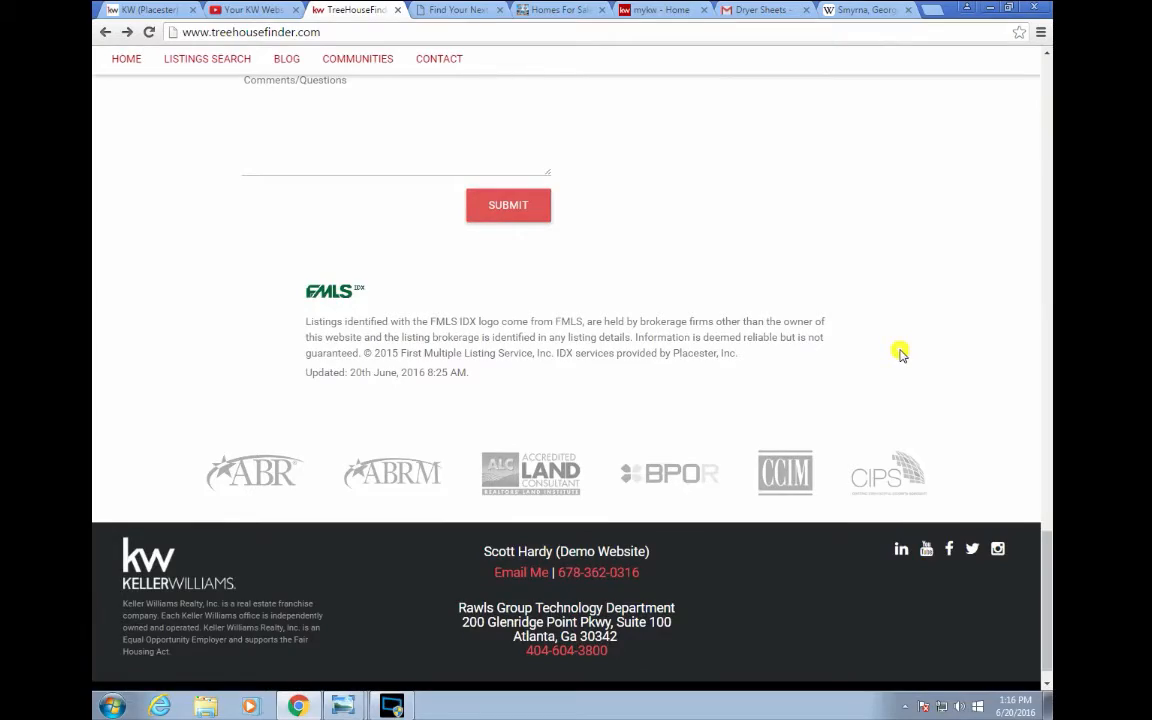
{"action": "scroll", "coordinate": [900, 354], "scroll_direction": "up", "scroll_amount": 10}
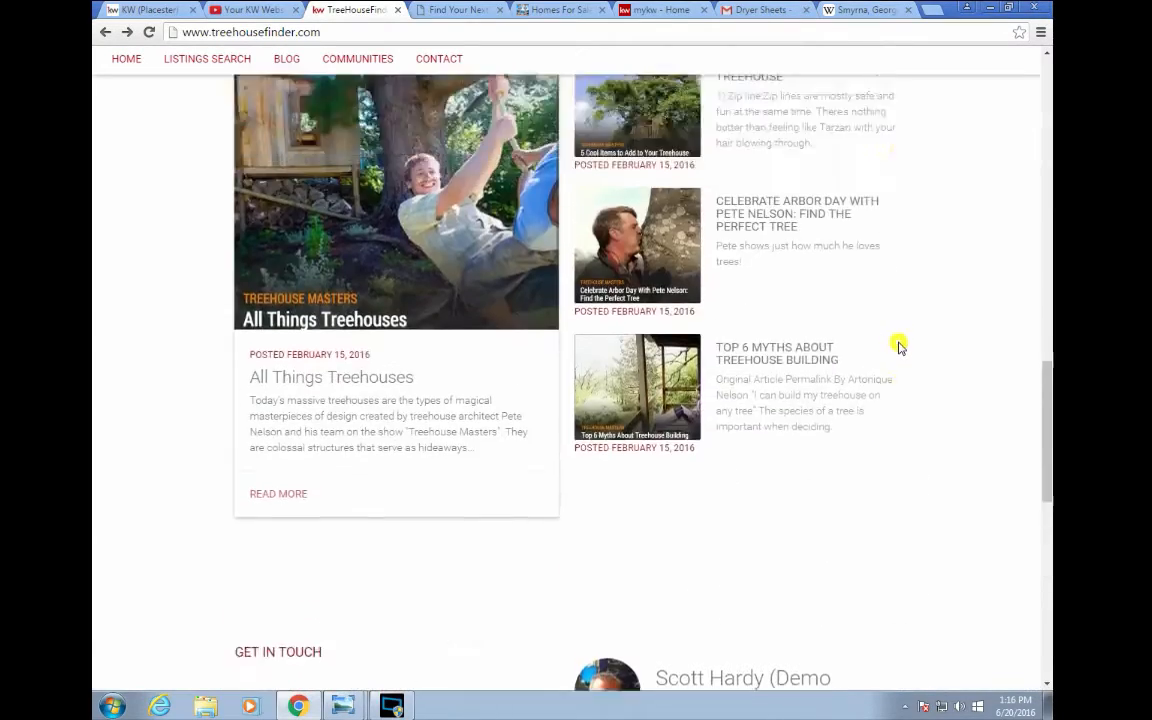
{"action": "scroll", "coordinate": [898, 346], "scroll_direction": "up", "scroll_amount": 15}
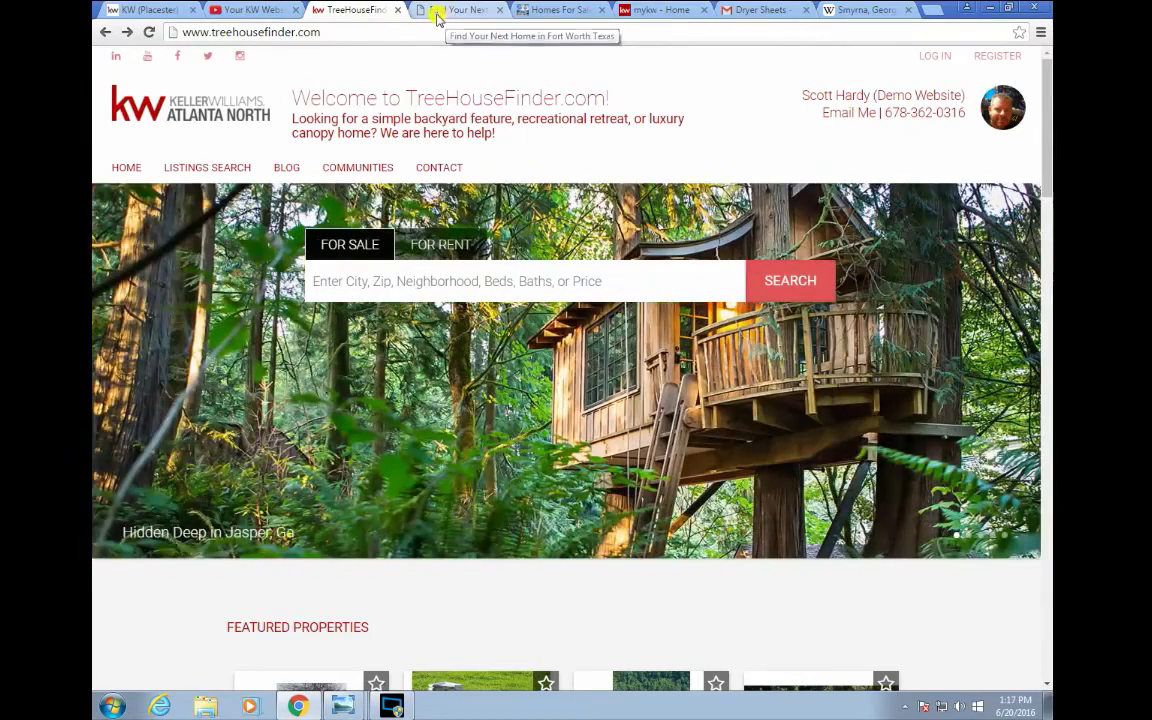
On frohhawkrealestate.com, list Fort Worth homes priced $250,001 - $450,000 (258 results)
{"action": "left_click", "coordinate": [446, 13]}
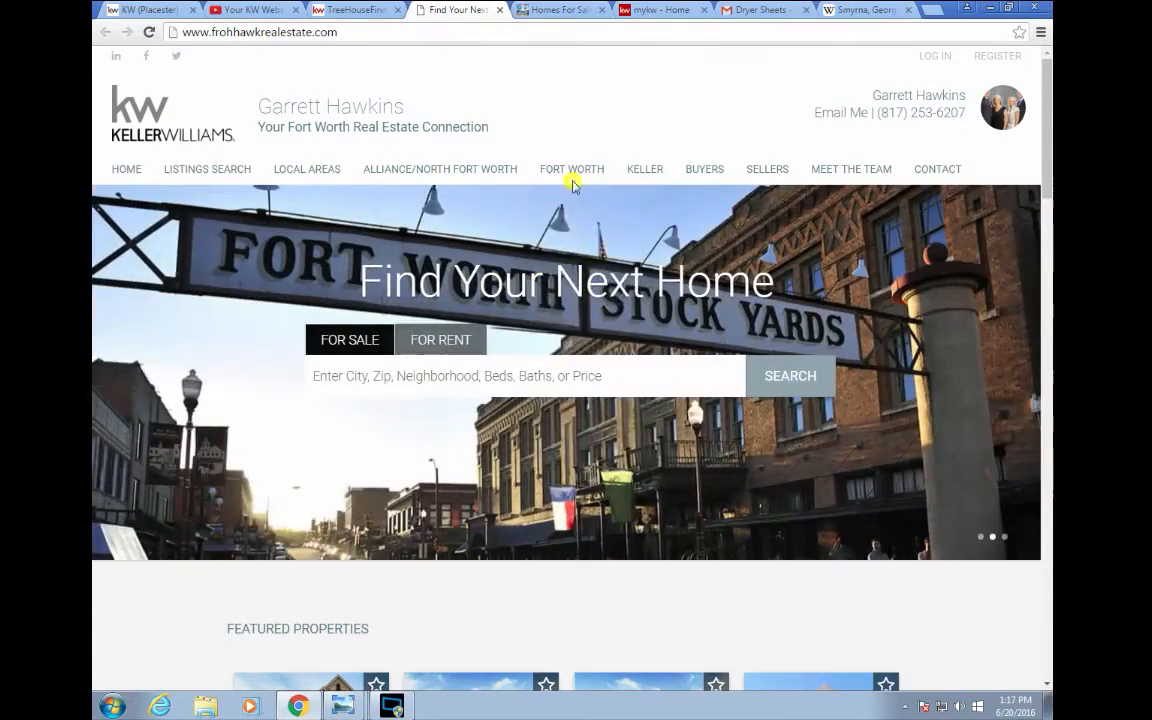
{"action": "mouse_move", "coordinate": [568, 178]}
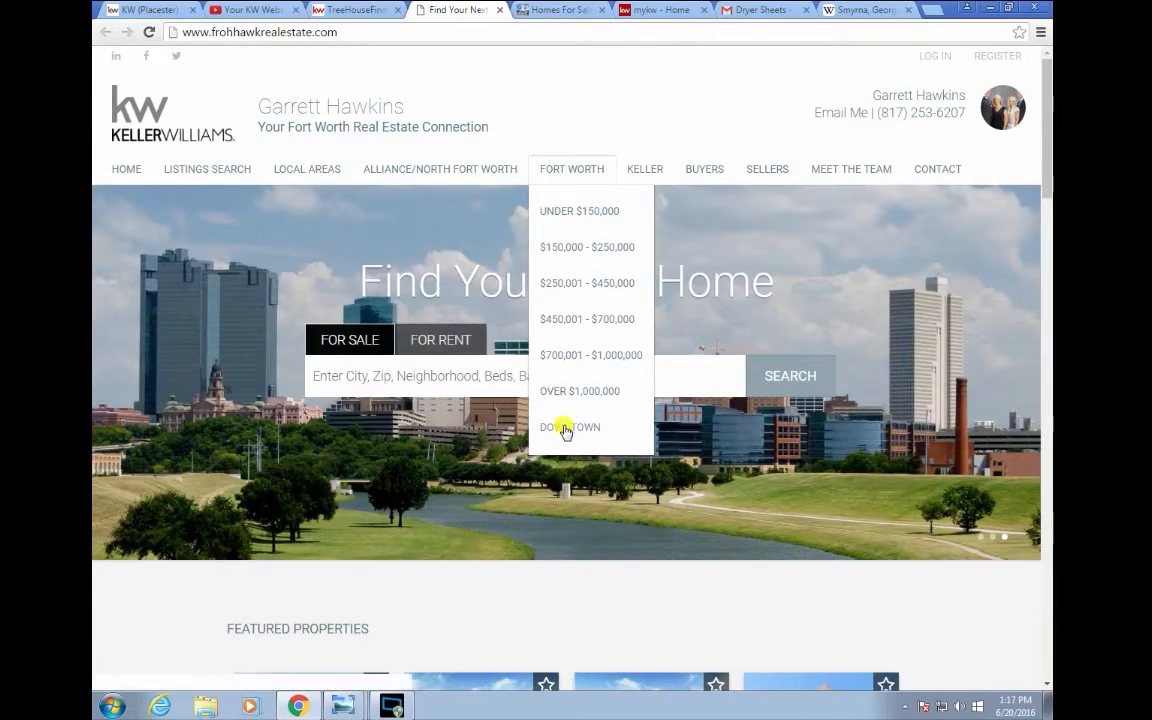
{"action": "left_click", "coordinate": [571, 286]}
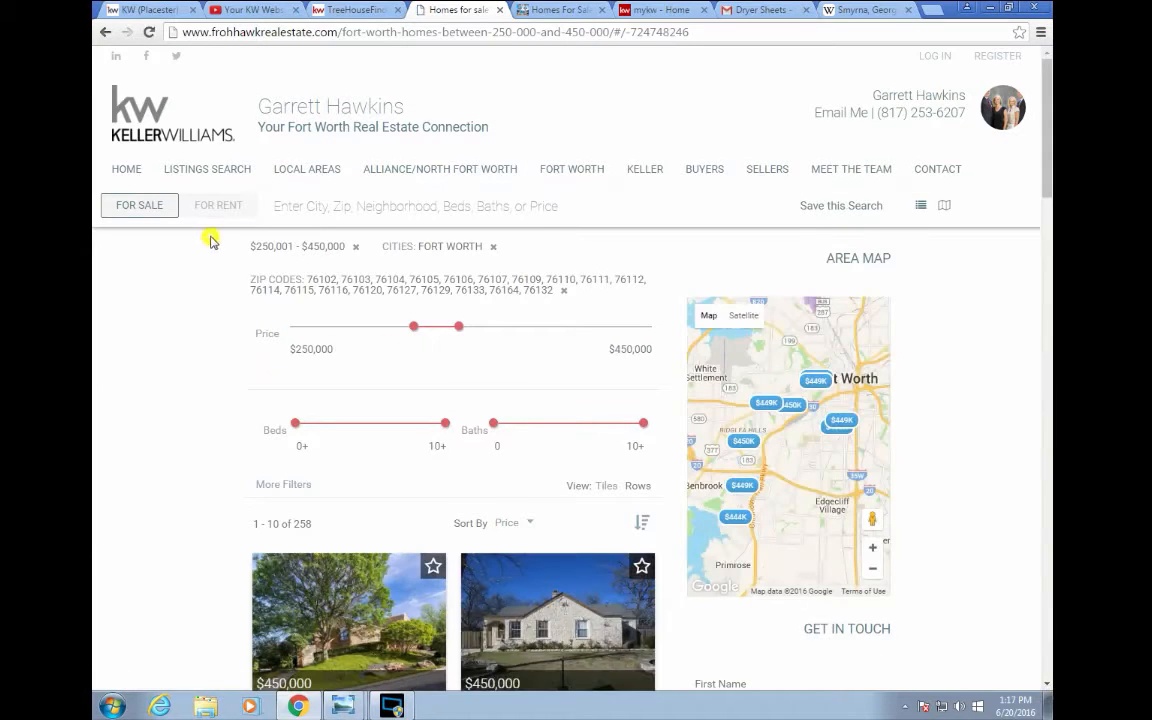
Return to the frohhawkrealestate.com homepage and browse Featured Properties, Testimonials and Blog, then switch to stluciehomesale.com
{"action": "left_click", "coordinate": [126, 172]}
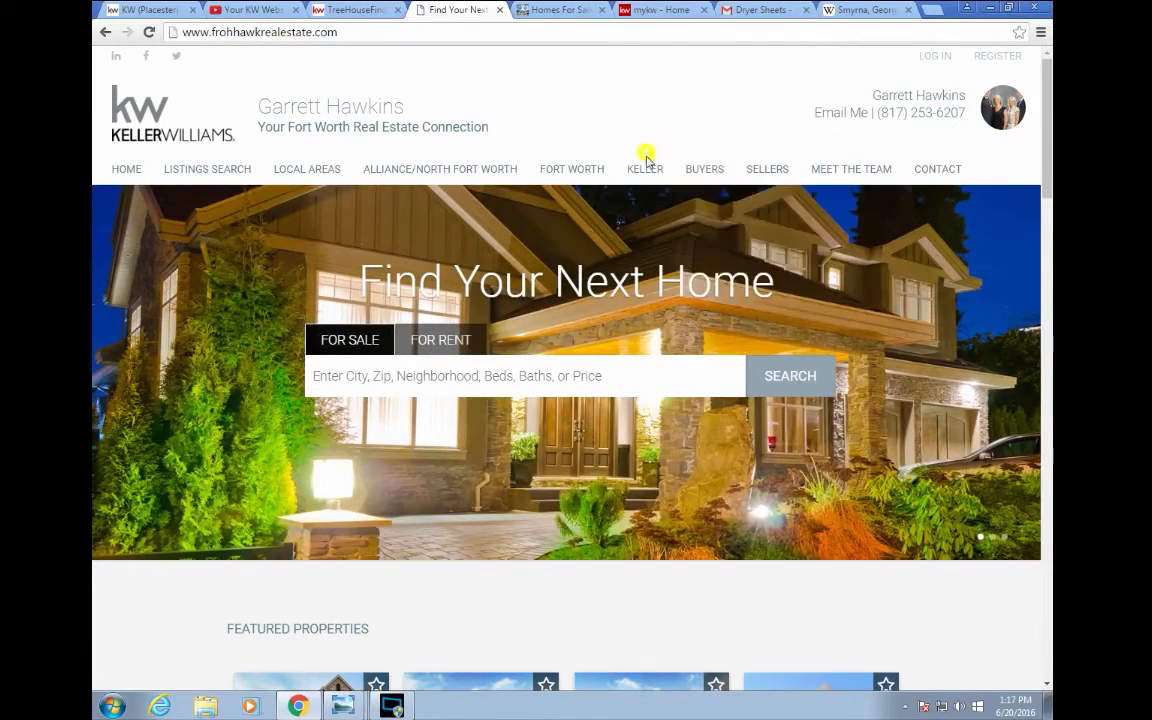
{"action": "scroll", "coordinate": [1005, 581], "scroll_direction": "down", "scroll_amount": 3}
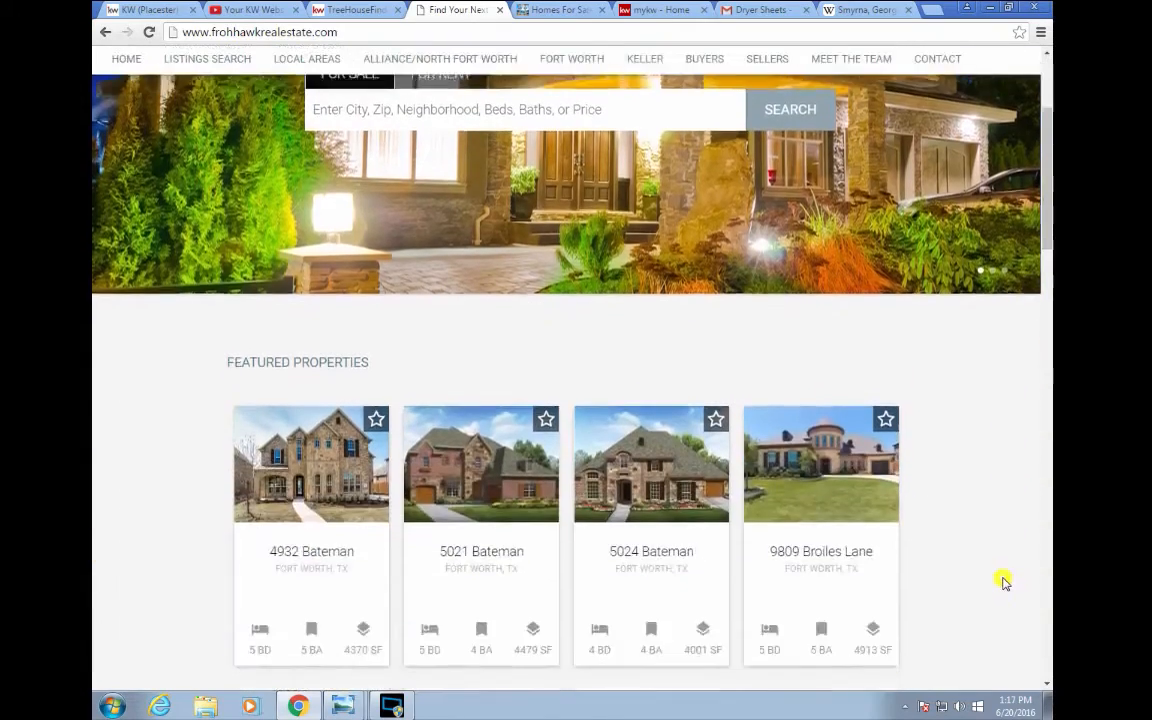
{"action": "scroll", "coordinate": [1005, 581], "scroll_direction": "down", "scroll_amount": 5}
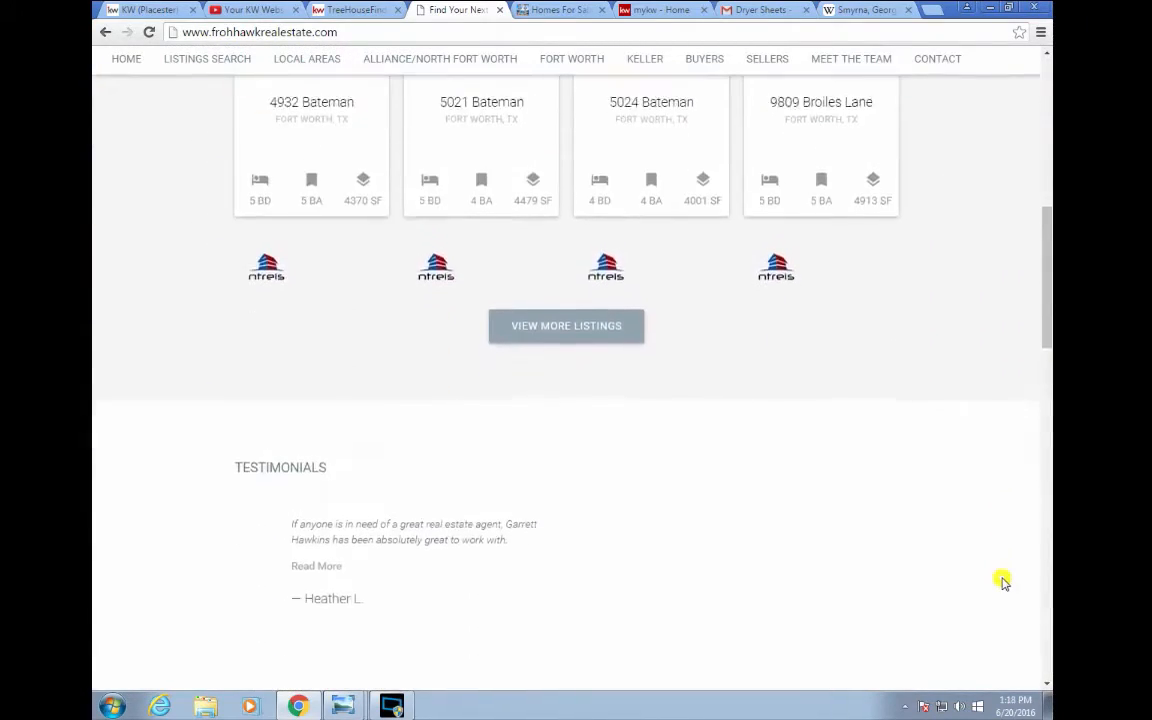
{"action": "scroll", "coordinate": [1005, 581], "scroll_direction": "down", "scroll_amount": 5}
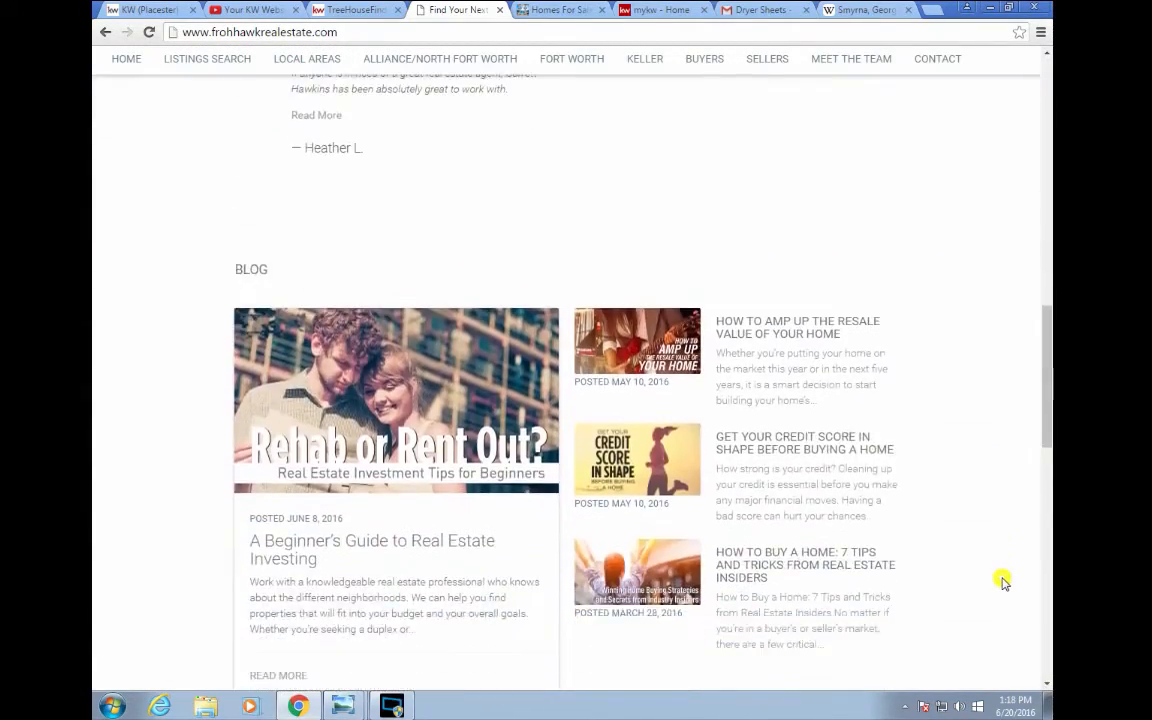
{"action": "scroll", "coordinate": [1005, 581], "scroll_direction": "down", "scroll_amount": 1}
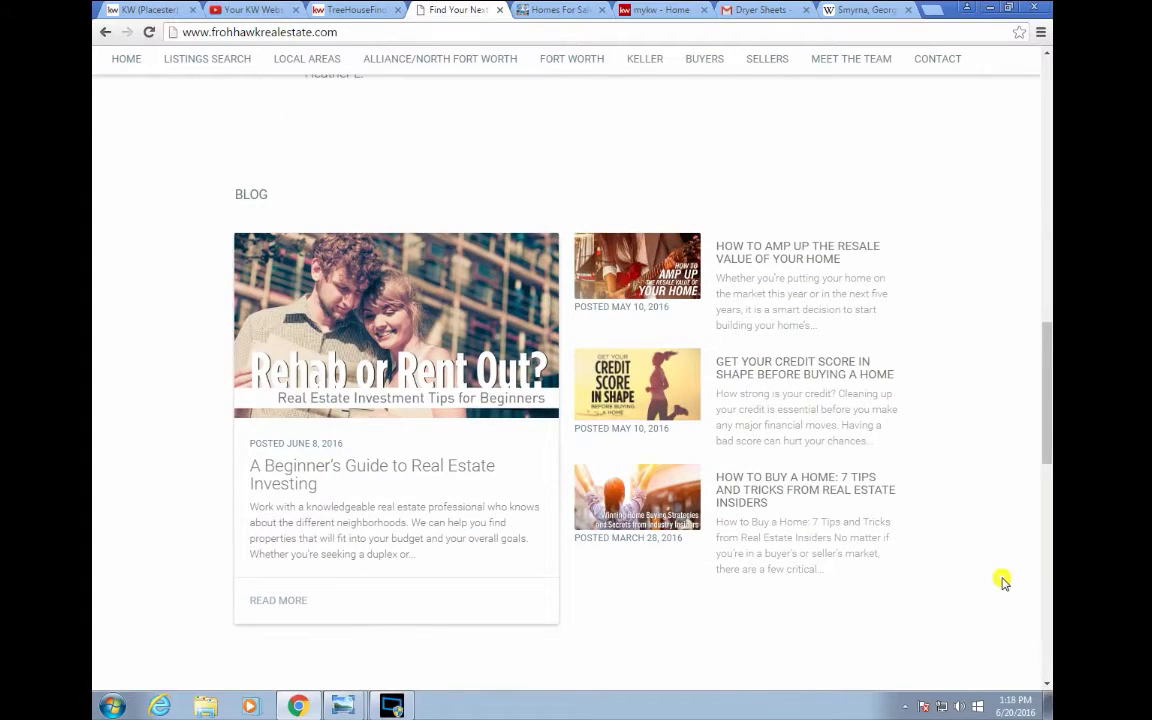
{"action": "scroll", "coordinate": [985, 570], "scroll_direction": "up", "scroll_amount": 7}
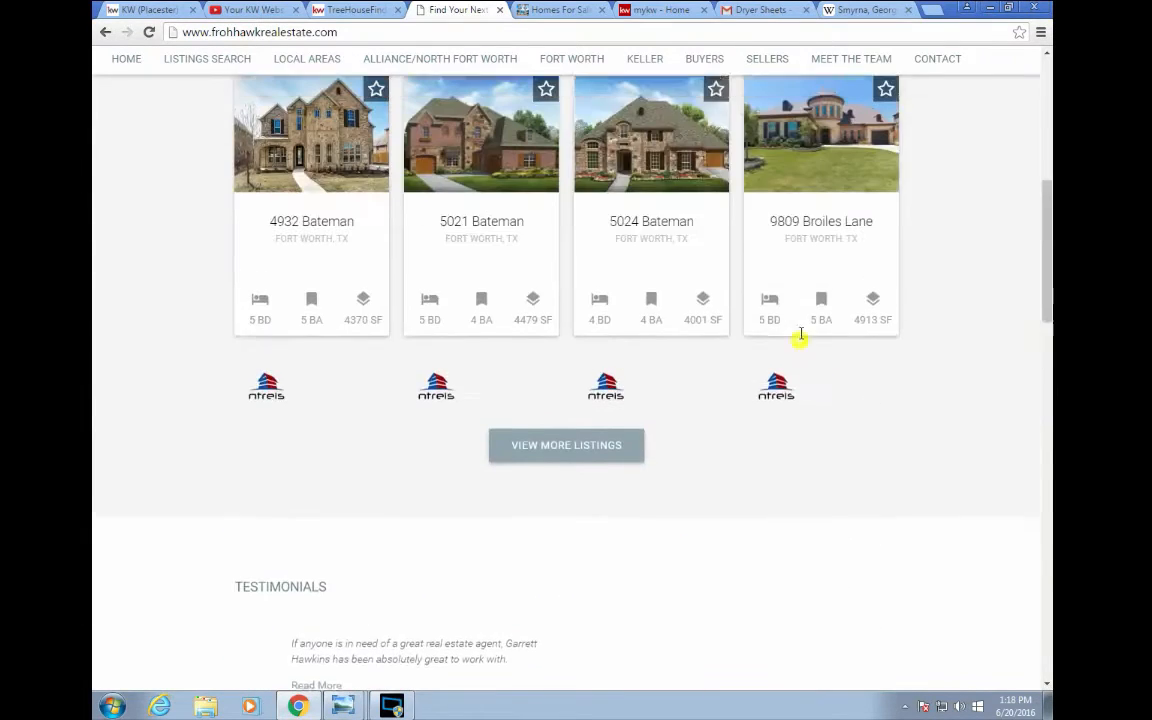
{"action": "left_click", "coordinate": [524, 12]}
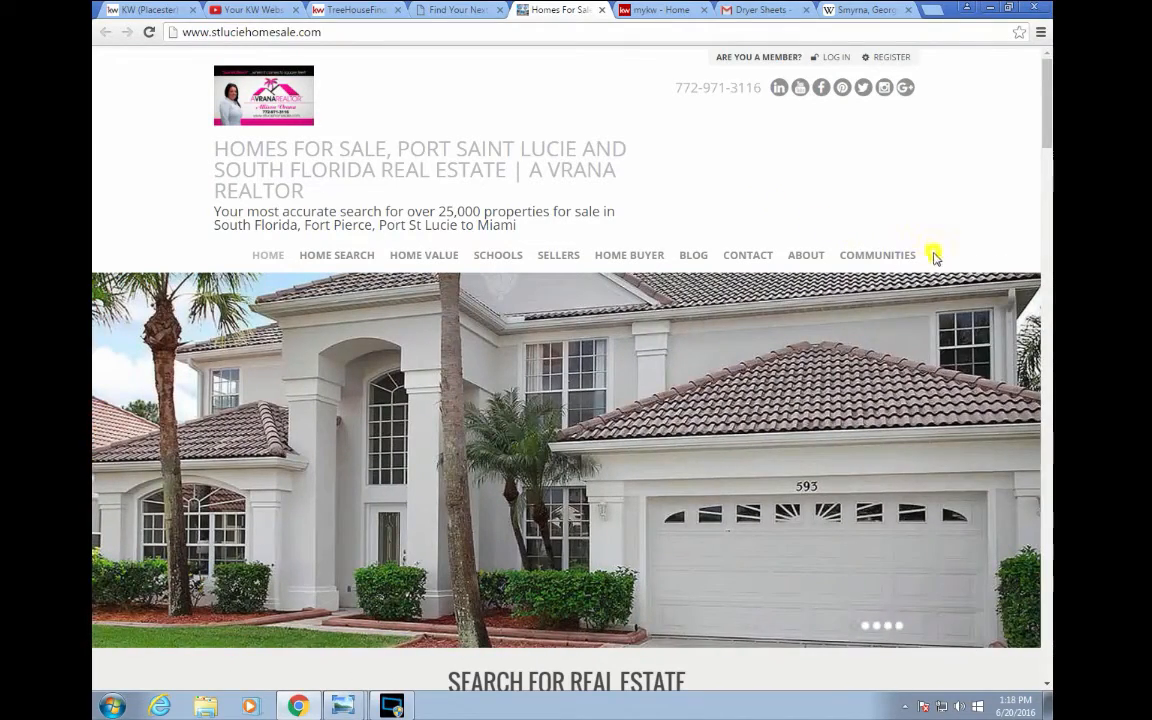
Choose LEGACY PLACE from the COMMUNITIES menu on stluciehomesale.com
{"action": "mouse_move", "coordinate": [870, 262]}
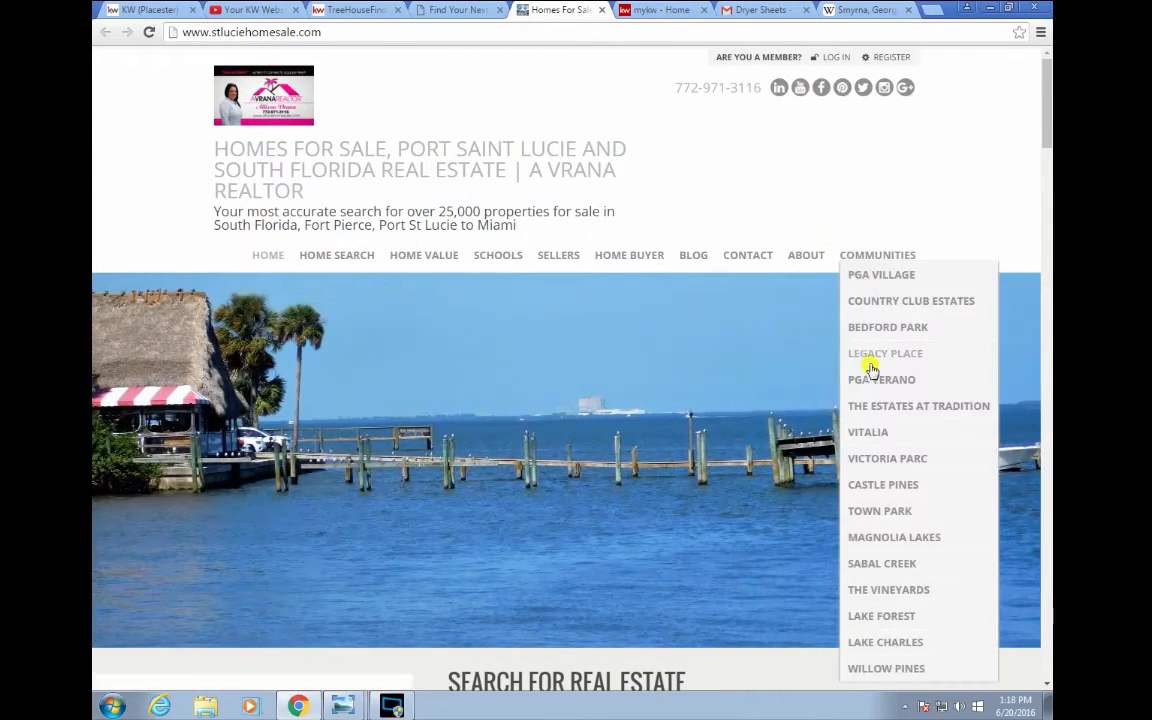
{"action": "left_click", "coordinate": [871, 357]}
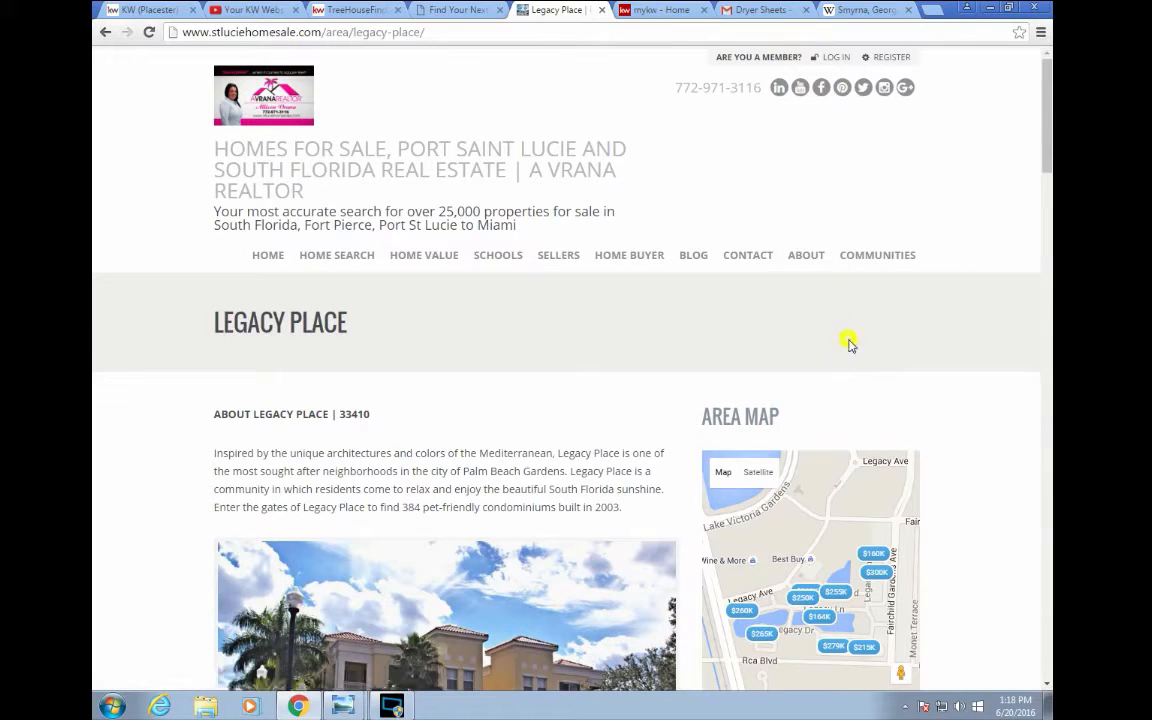
Scroll down the Legacy Place page through its description and listing-price area map
{"action": "scroll", "coordinate": [920, 351], "scroll_direction": "down", "scroll_amount": 1}
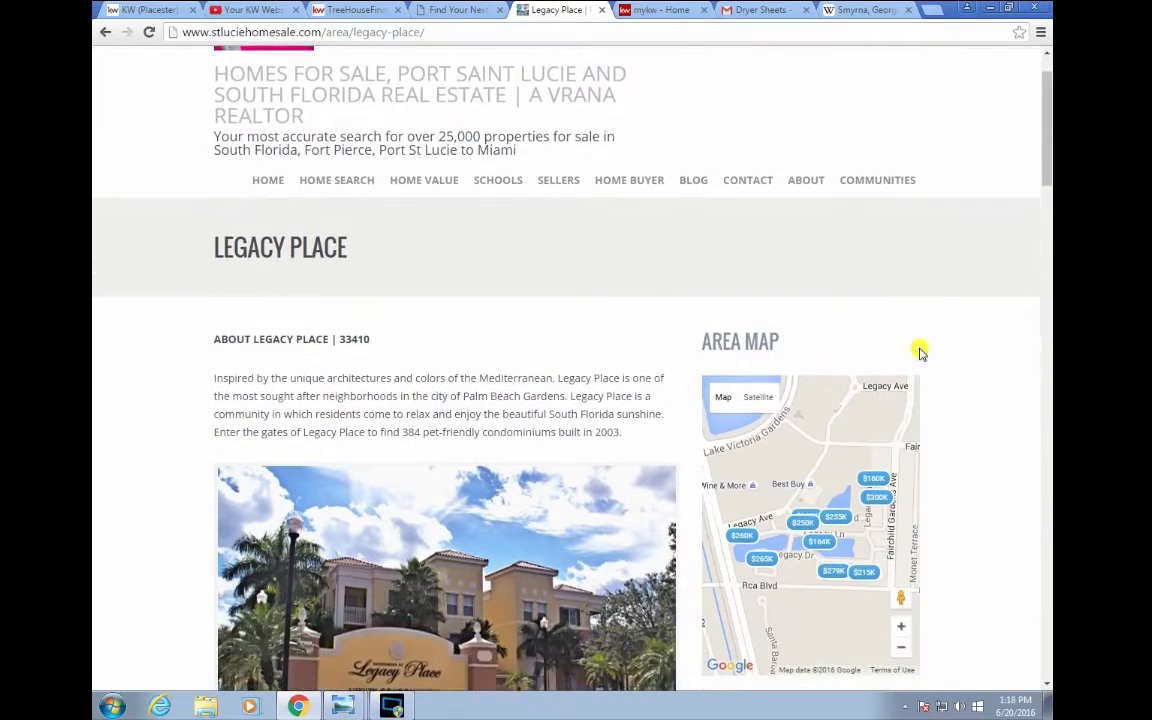
{"action": "scroll", "coordinate": [955, 364], "scroll_direction": "down", "scroll_amount": 1}
{"action": "scroll", "coordinate": [957, 366], "scroll_direction": "down", "scroll_amount": 4}
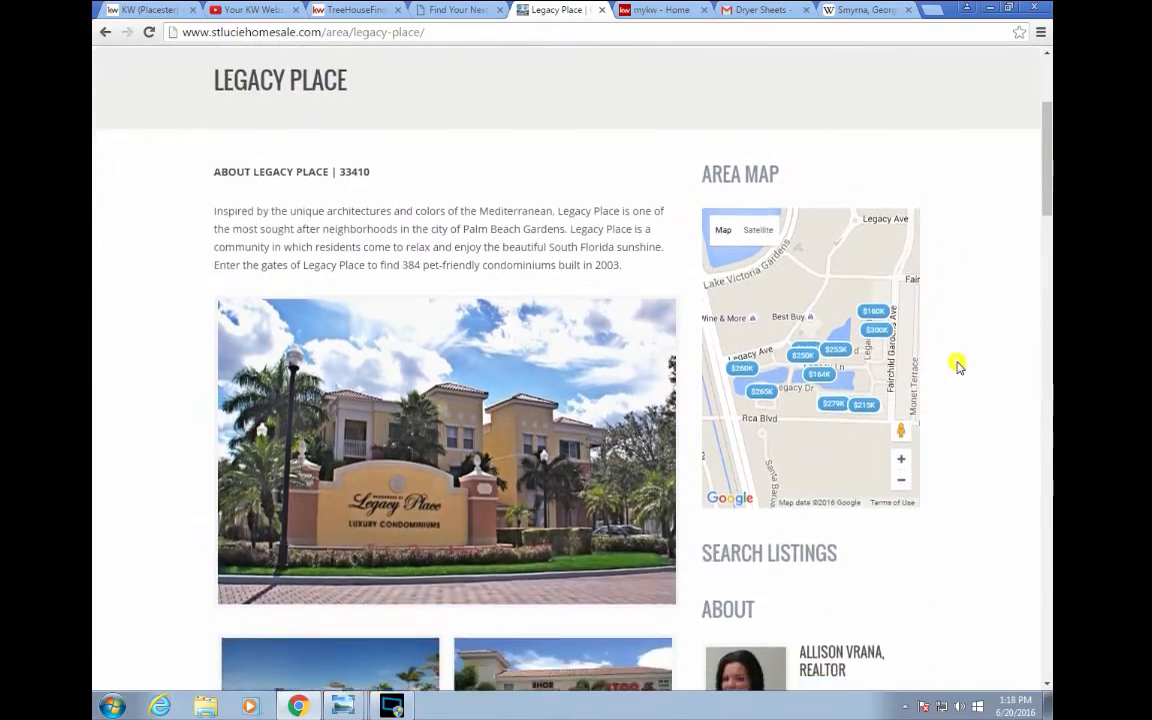
{"action": "scroll", "coordinate": [957, 372], "scroll_direction": "down", "scroll_amount": 3}
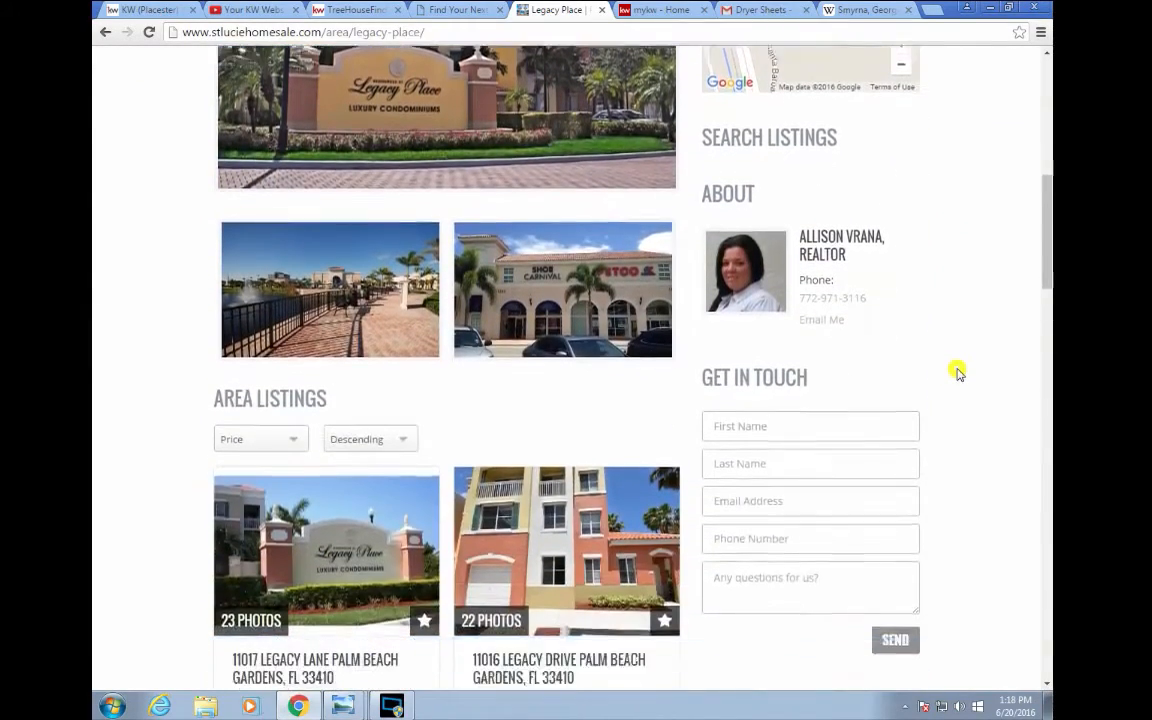
{"action": "scroll", "coordinate": [957, 372], "scroll_direction": "down", "scroll_amount": 4}
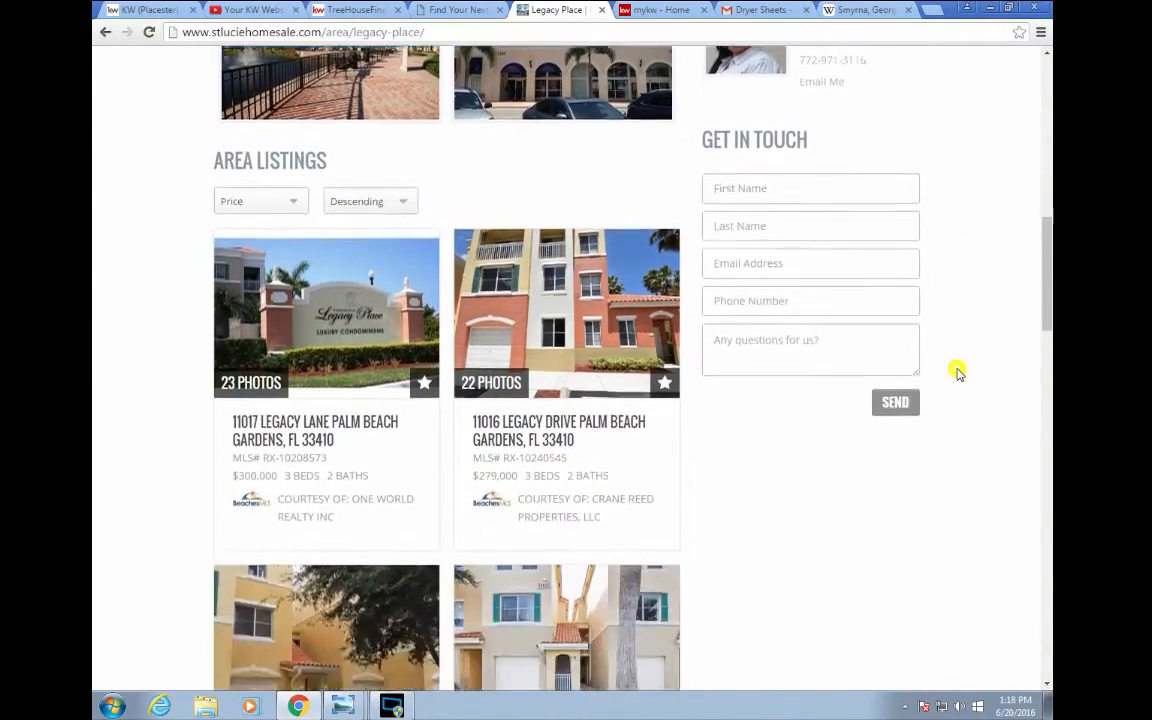
{"action": "scroll", "coordinate": [957, 372], "scroll_direction": "down", "scroll_amount": 1}
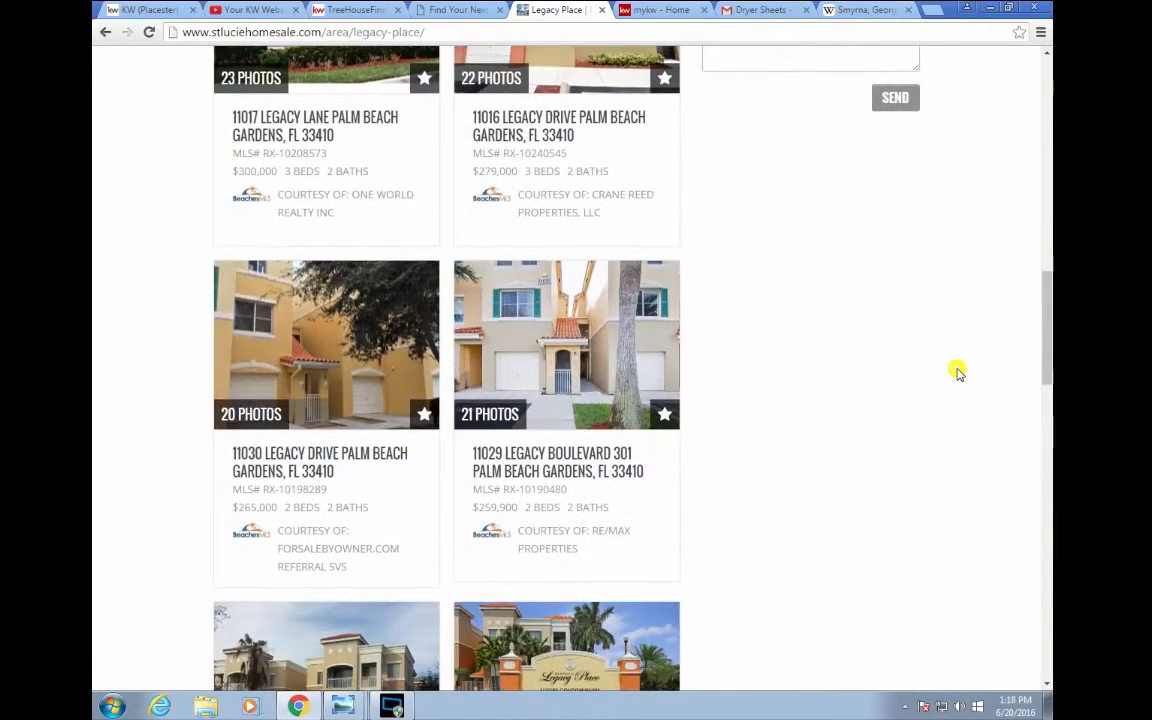
{"action": "scroll", "coordinate": [957, 372], "scroll_direction": "down", "scroll_amount": 1}
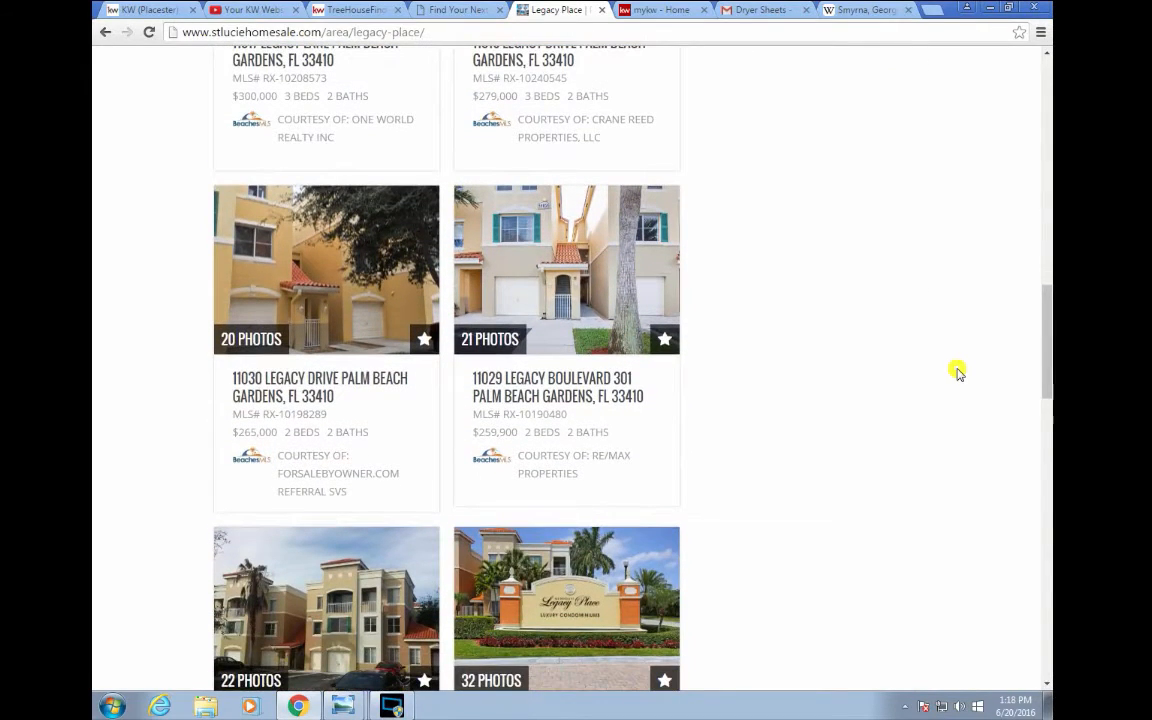
{"action": "scroll", "coordinate": [957, 372], "scroll_direction": "down", "scroll_amount": 1}
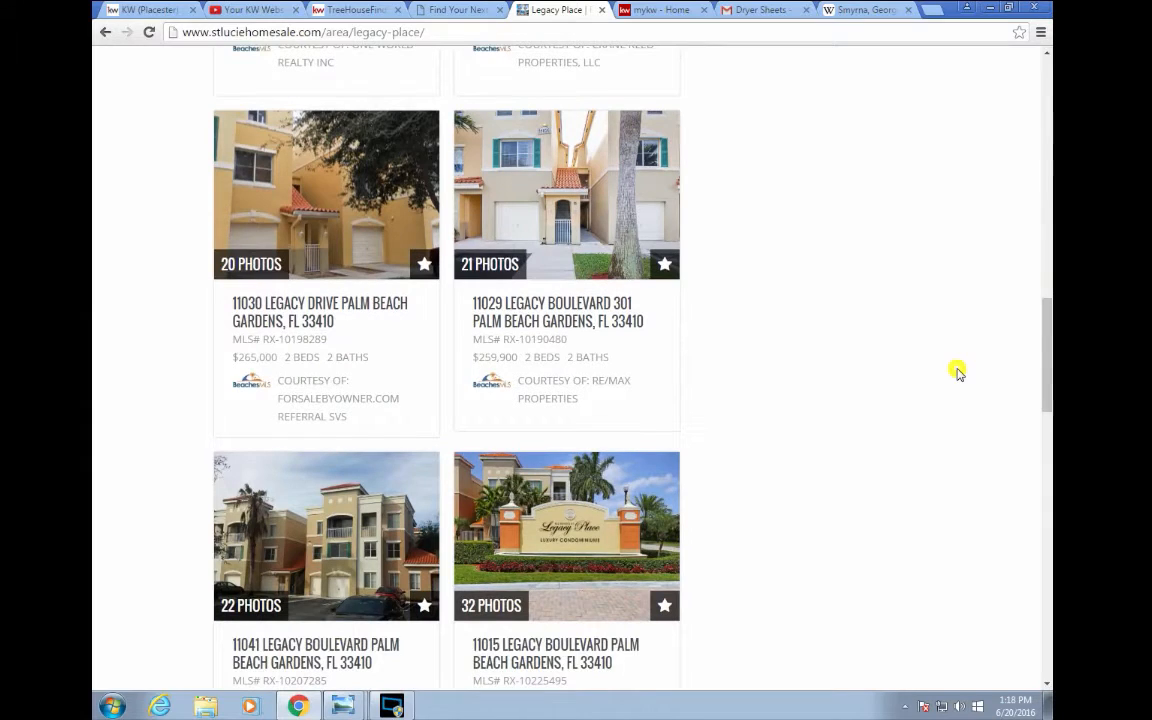
{"action": "scroll", "coordinate": [957, 372], "scroll_direction": "down", "scroll_amount": 3}
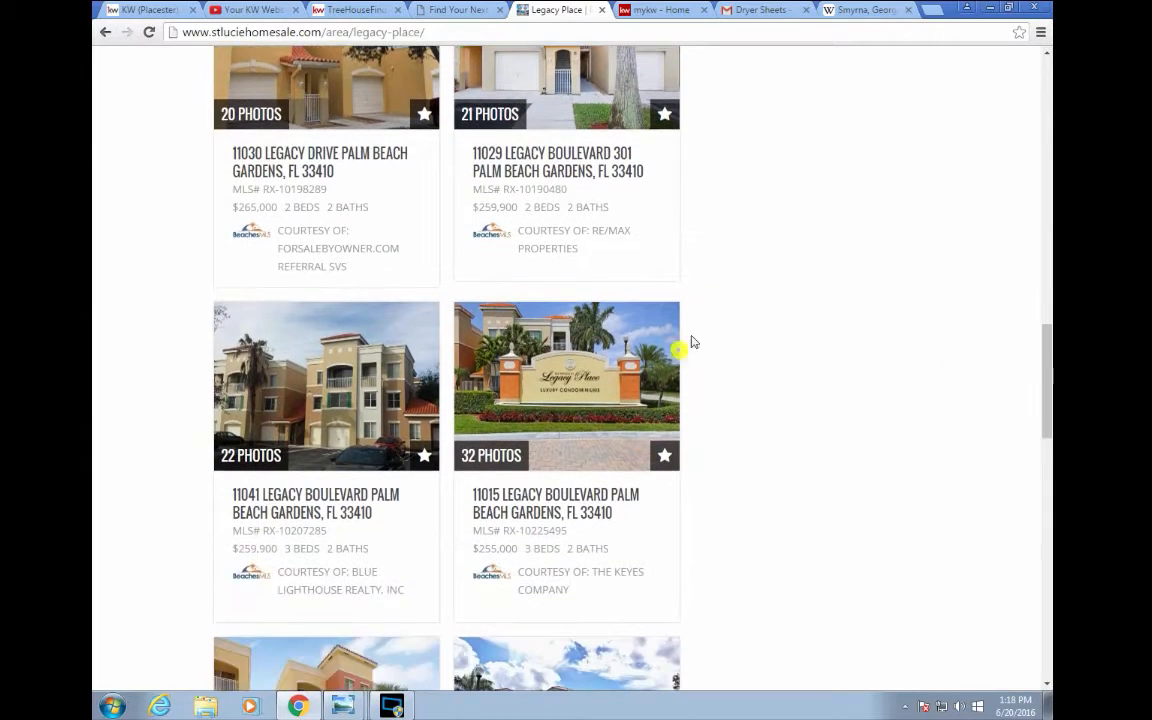
{"action": "scroll", "coordinate": [766, 452], "scroll_direction": "down", "scroll_amount": 3}
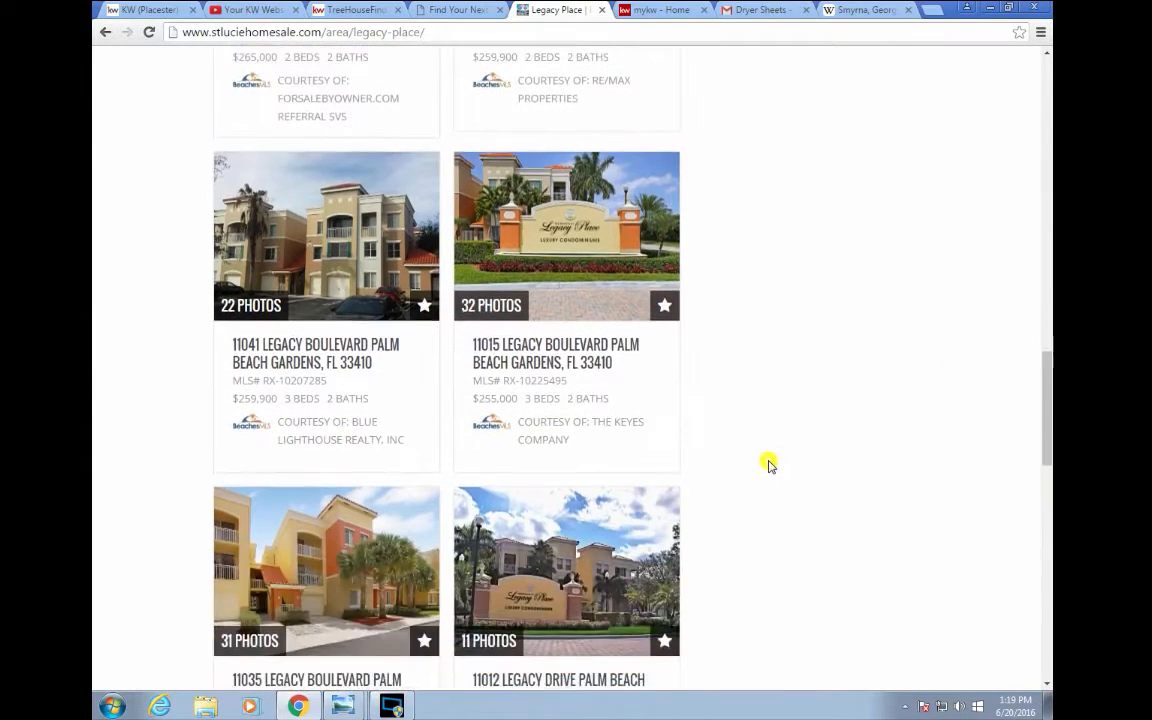
{"action": "scroll", "coordinate": [768, 464], "scroll_direction": "down", "scroll_amount": 3}
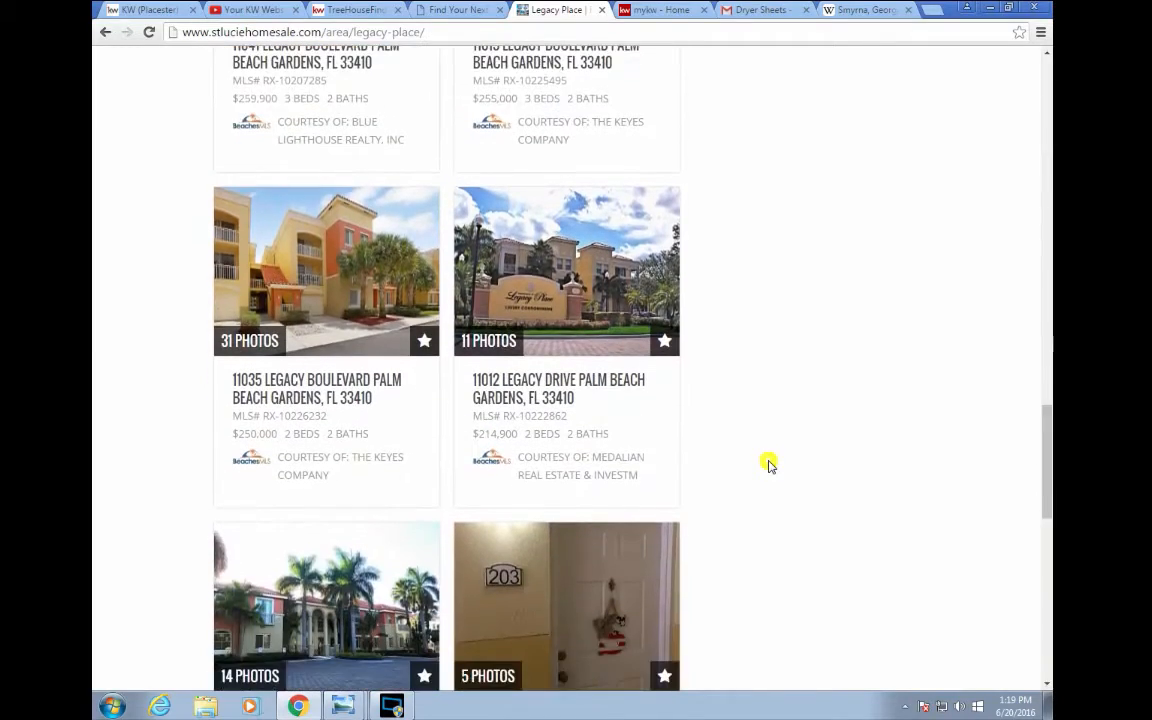
Scroll back up, highlight the About paragraph, and bring up the COMMUNITIES dropdown
{"action": "scroll", "coordinate": [768, 464], "scroll_direction": "up", "scroll_amount": 12}
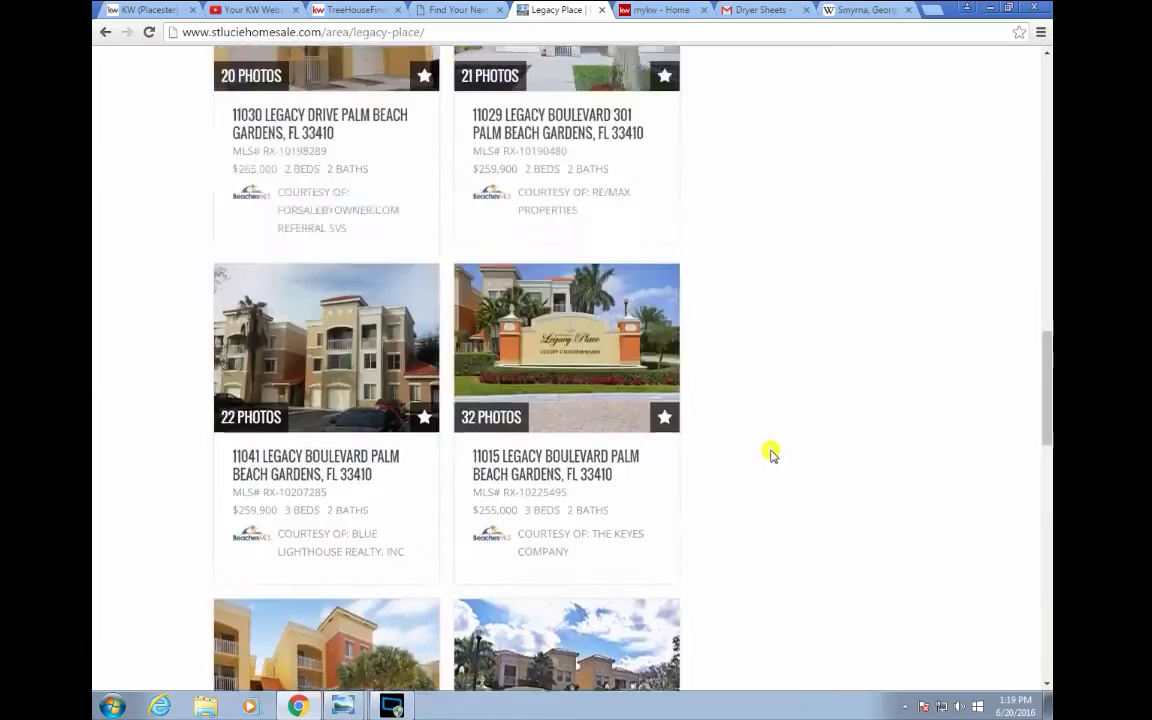
{"action": "scroll", "coordinate": [758, 432], "scroll_direction": "up", "scroll_amount": 3}
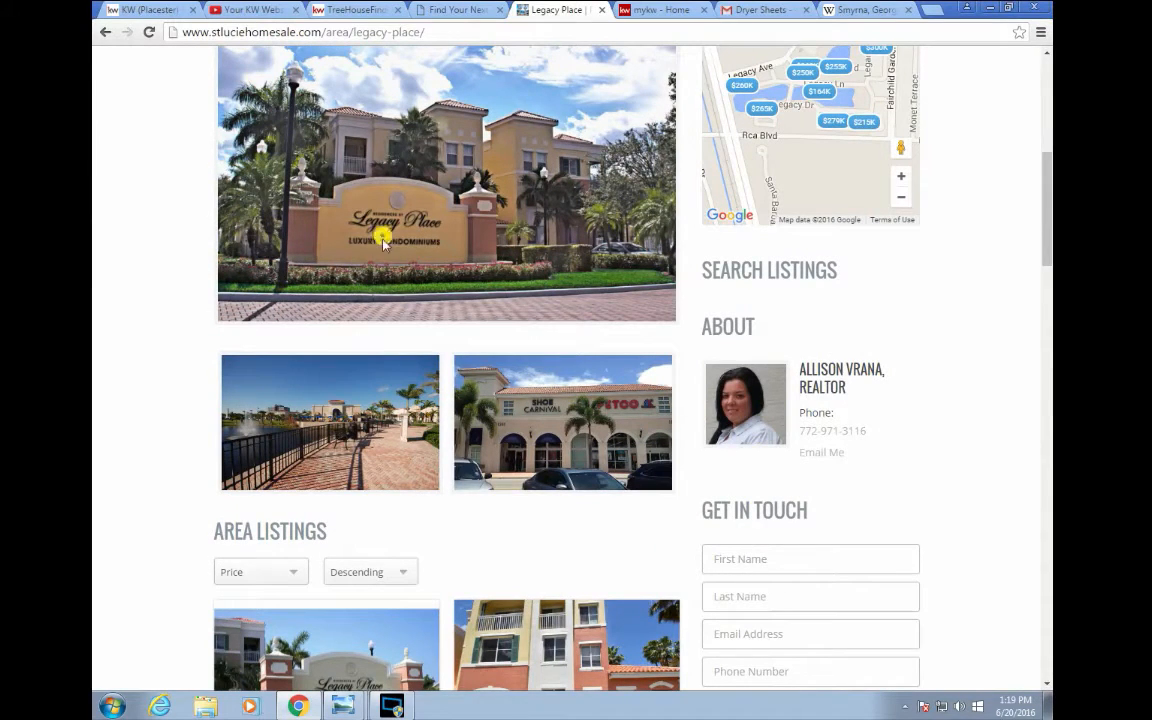
{"action": "scroll", "coordinate": [411, 247], "scroll_direction": "up", "scroll_amount": 3}
{"action": "left_click_drag", "start_coordinate": [594, 362], "coordinate": [223, 297]}
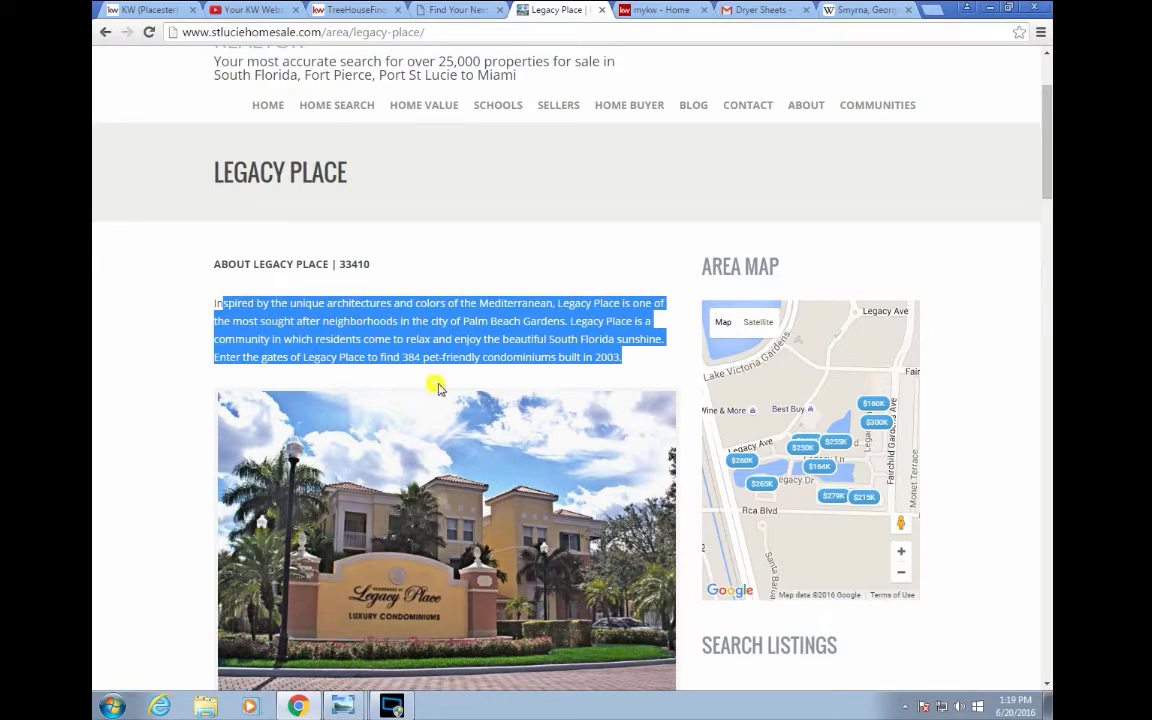
{"action": "mouse_move", "coordinate": [870, 405]}
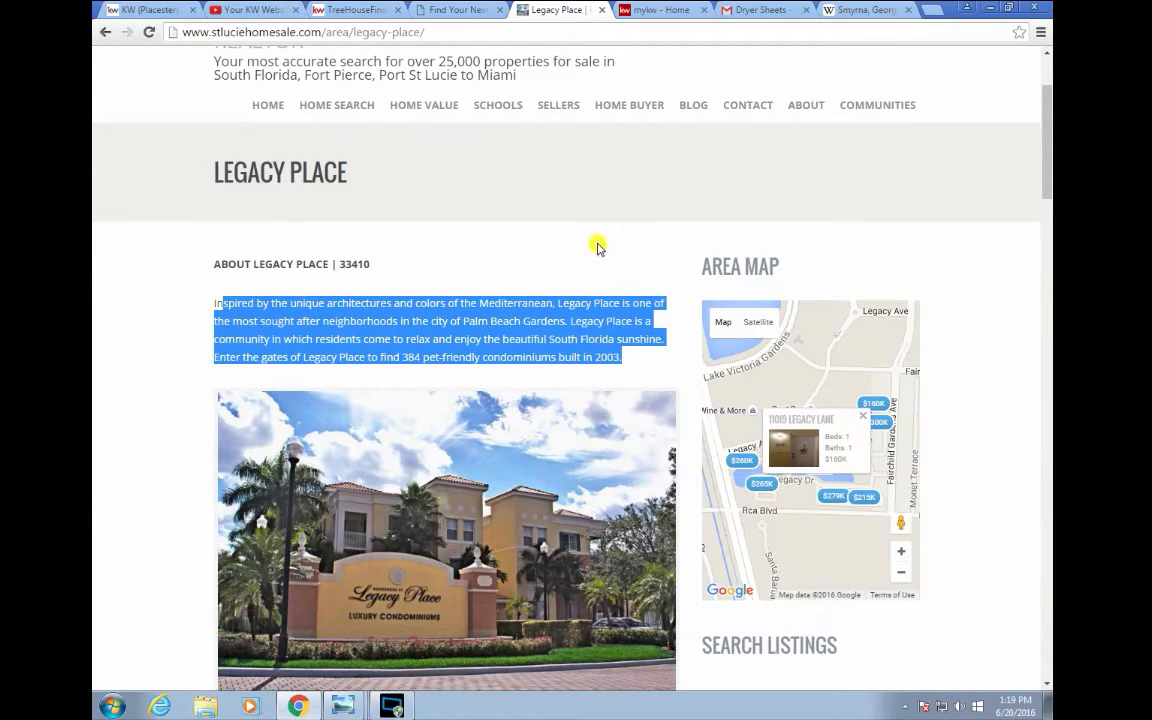
{"action": "scroll", "coordinate": [594, 247], "scroll_direction": "up", "scroll_amount": 3}
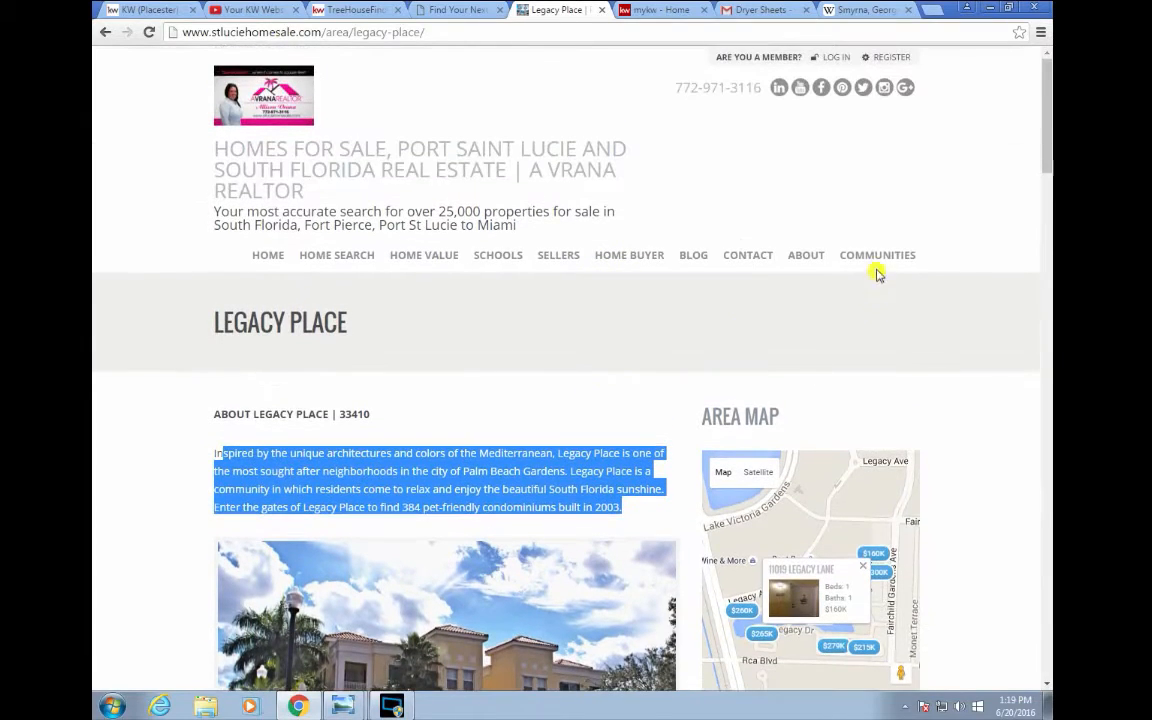
{"action": "mouse_move", "coordinate": [876, 257]}
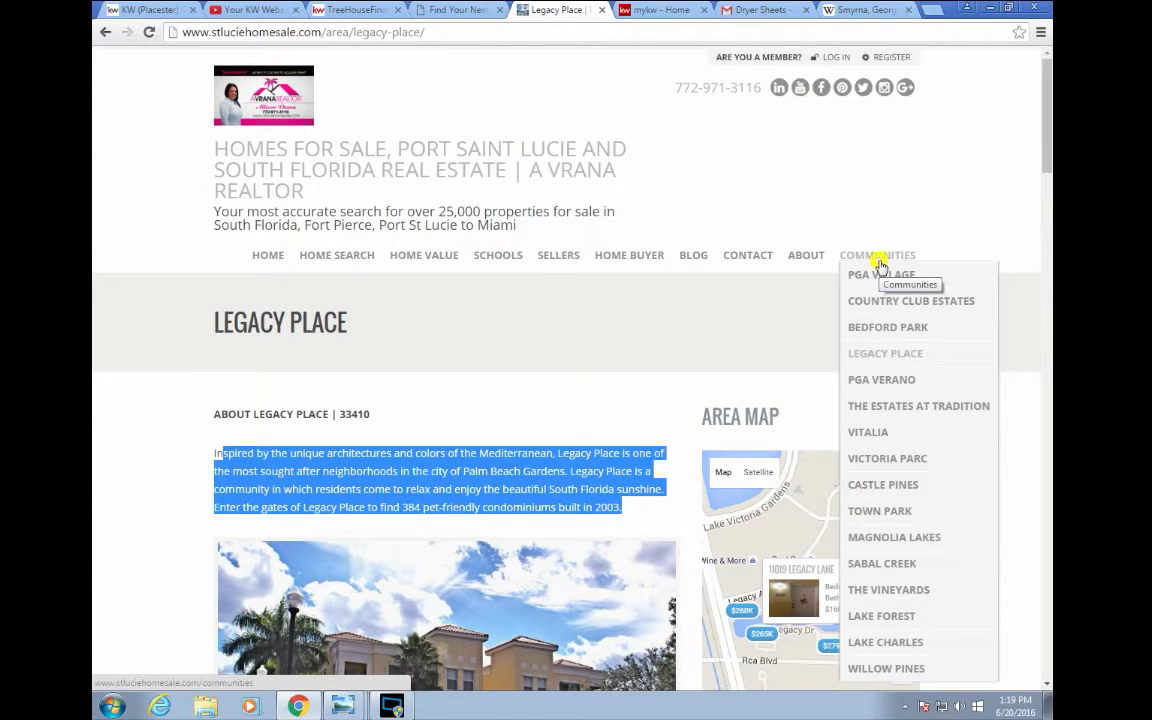
Clear the highlight, return to the homepage, and choose BEDFORD PARK under COMMUNITIES
{"action": "left_click", "coordinate": [774, 318]}
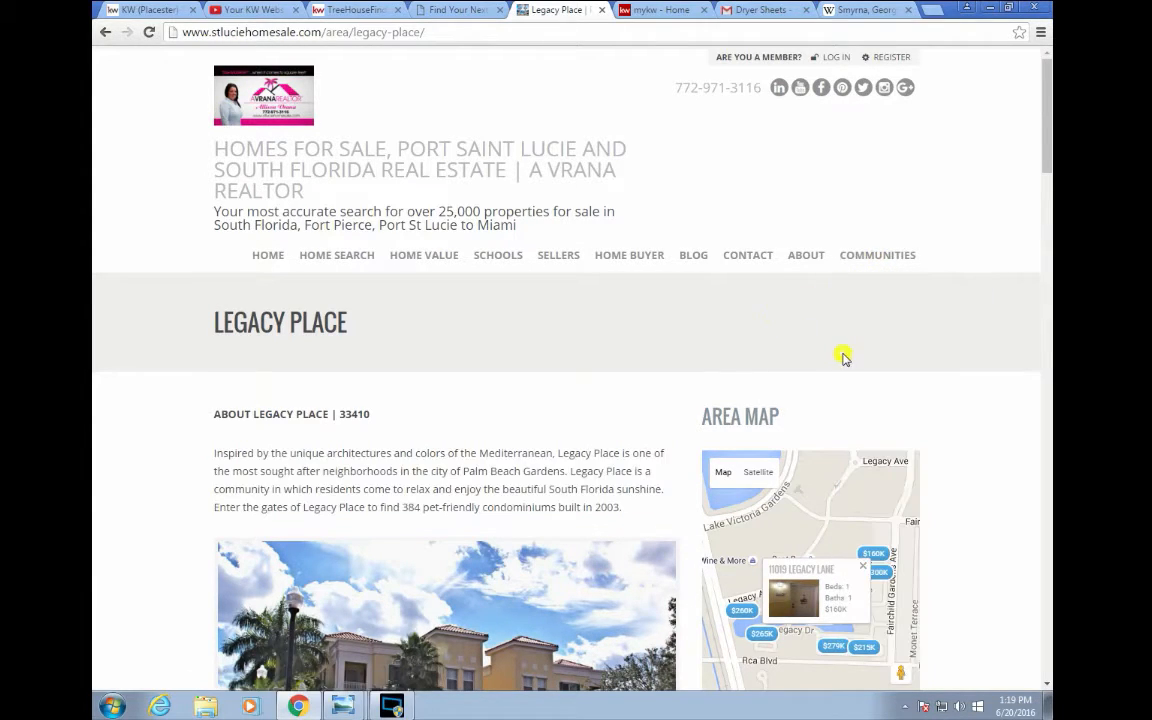
{"action": "left_click", "coordinate": [264, 256]}
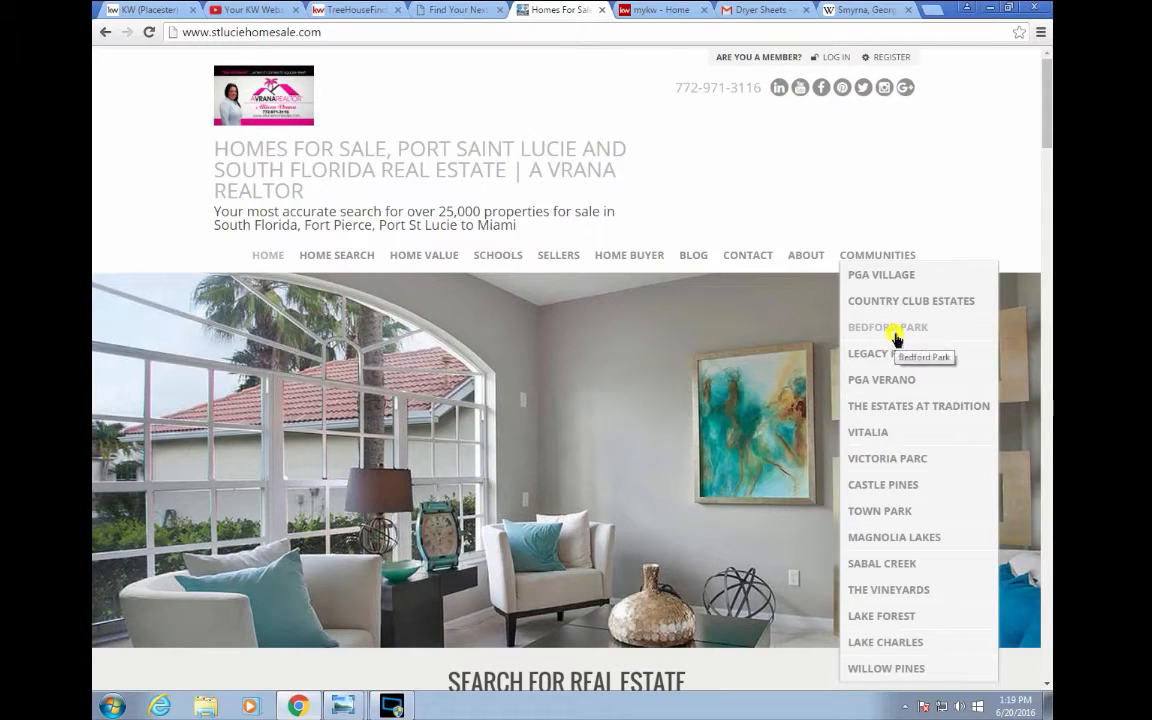
{"action": "left_click", "coordinate": [893, 330]}
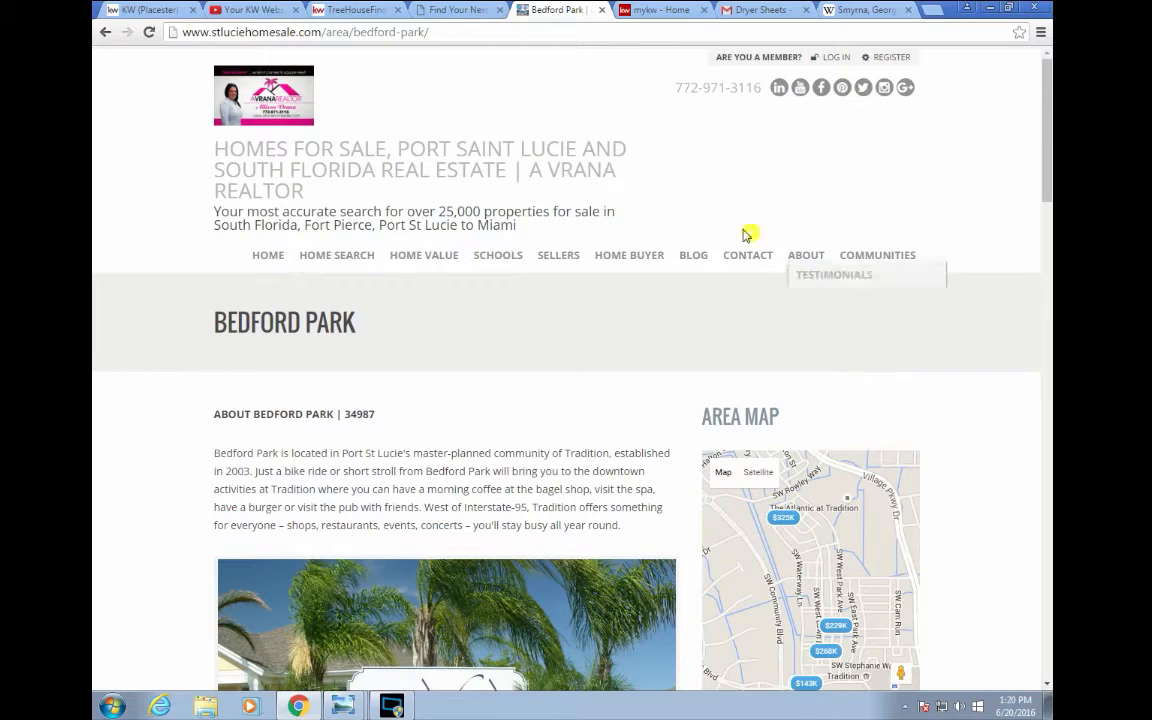
On TreeHouseFinder.com, open the East Cobb community page from COMMUNITIES
{"action": "left_click", "coordinate": [345, 10]}
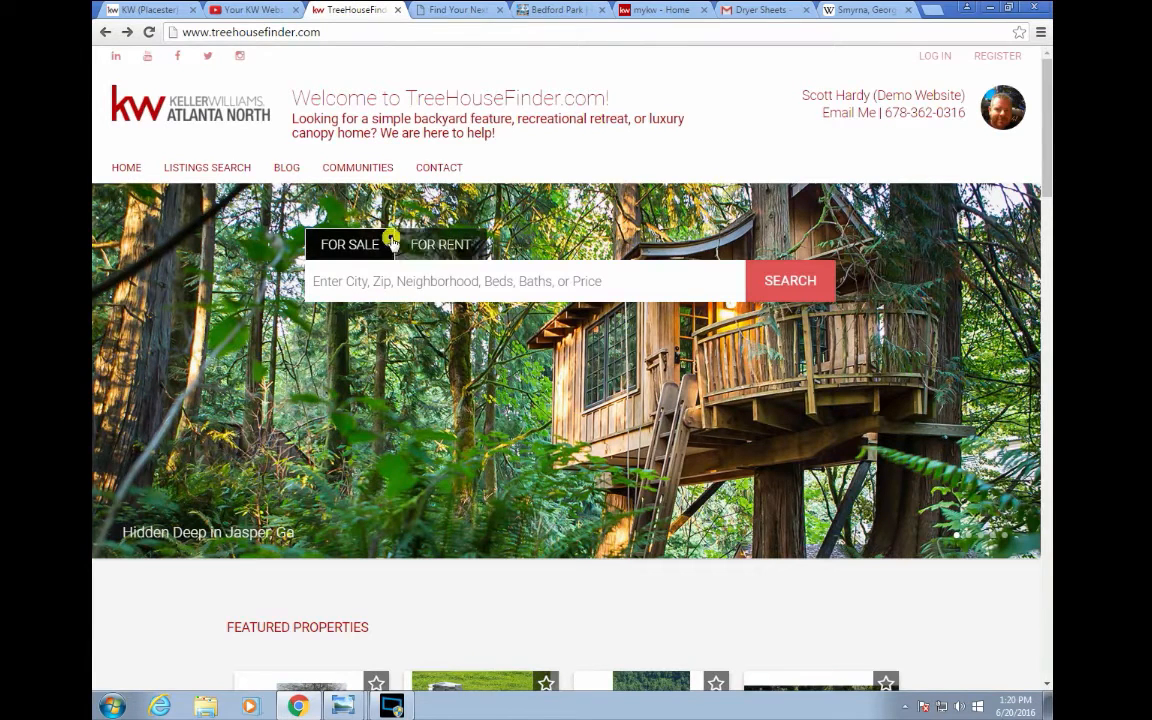
{"action": "mouse_move", "coordinate": [373, 172]}
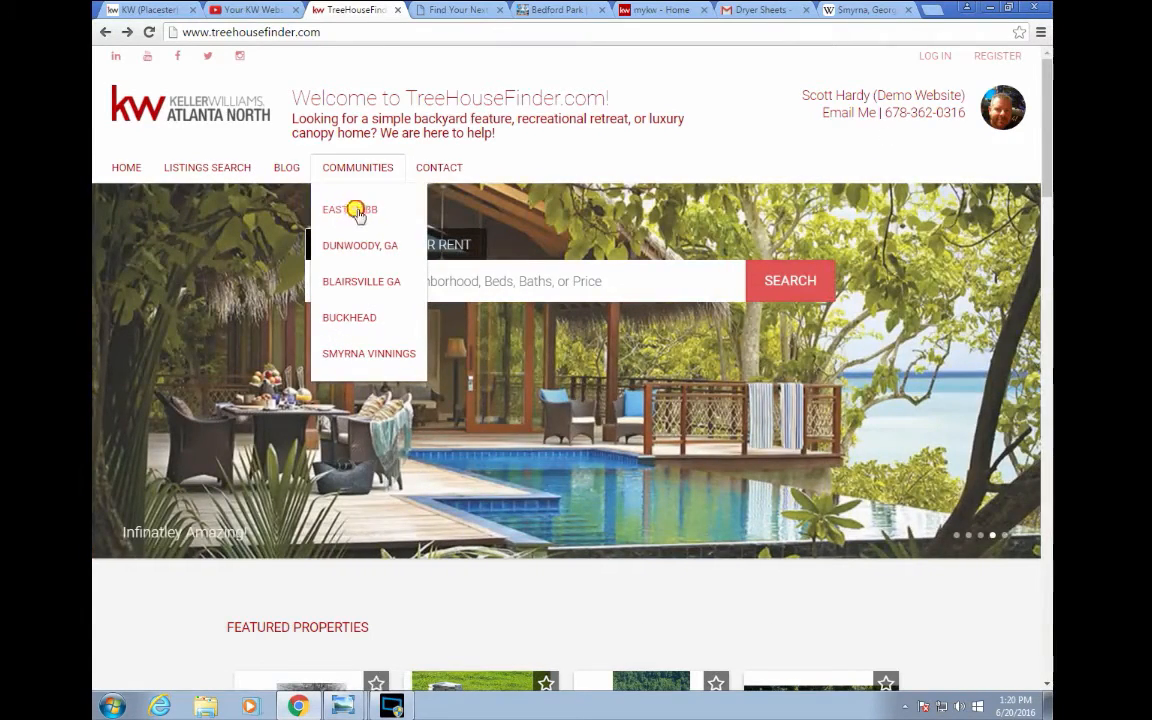
{"action": "left_click", "coordinate": [355, 210]}
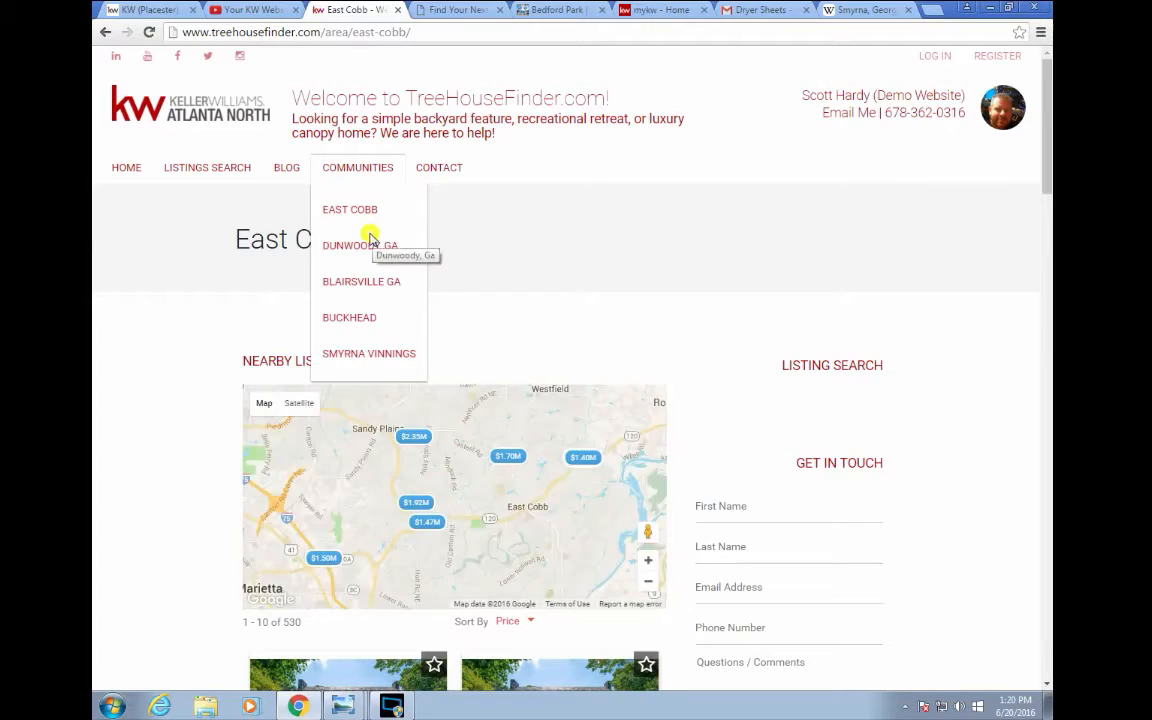
Scroll through the East Cobb listings, then return to the TreeHouseFinder homepage
{"action": "scroll", "coordinate": [712, 334], "scroll_direction": "down", "scroll_amount": 3}
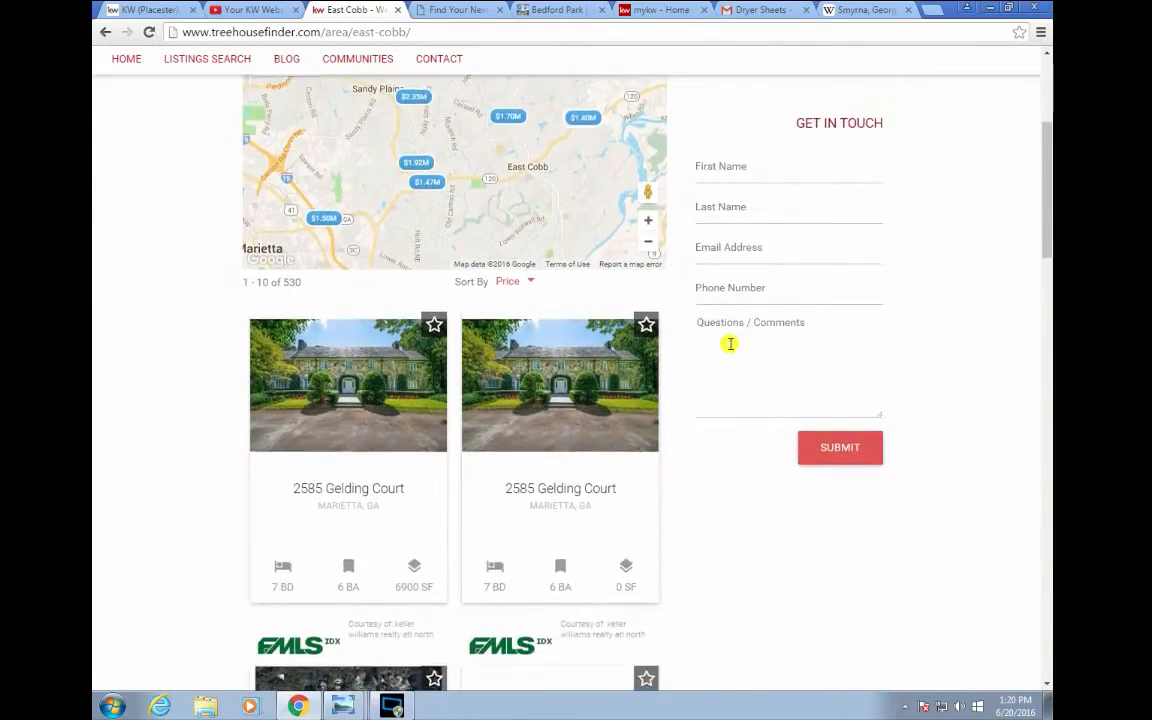
{"action": "scroll", "coordinate": [730, 344], "scroll_direction": "down", "scroll_amount": 3}
{"action": "scroll", "coordinate": [730, 346], "scroll_direction": "up", "scroll_amount": 2}
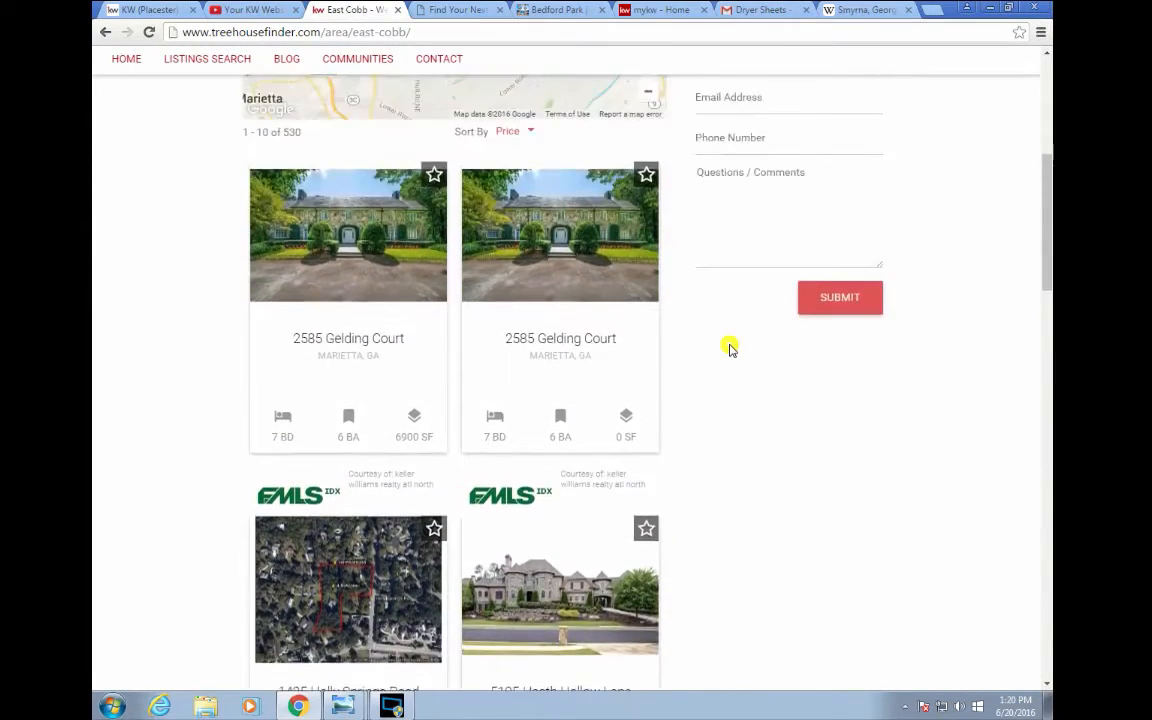
{"action": "scroll", "coordinate": [729, 347], "scroll_direction": "up", "scroll_amount": 5}
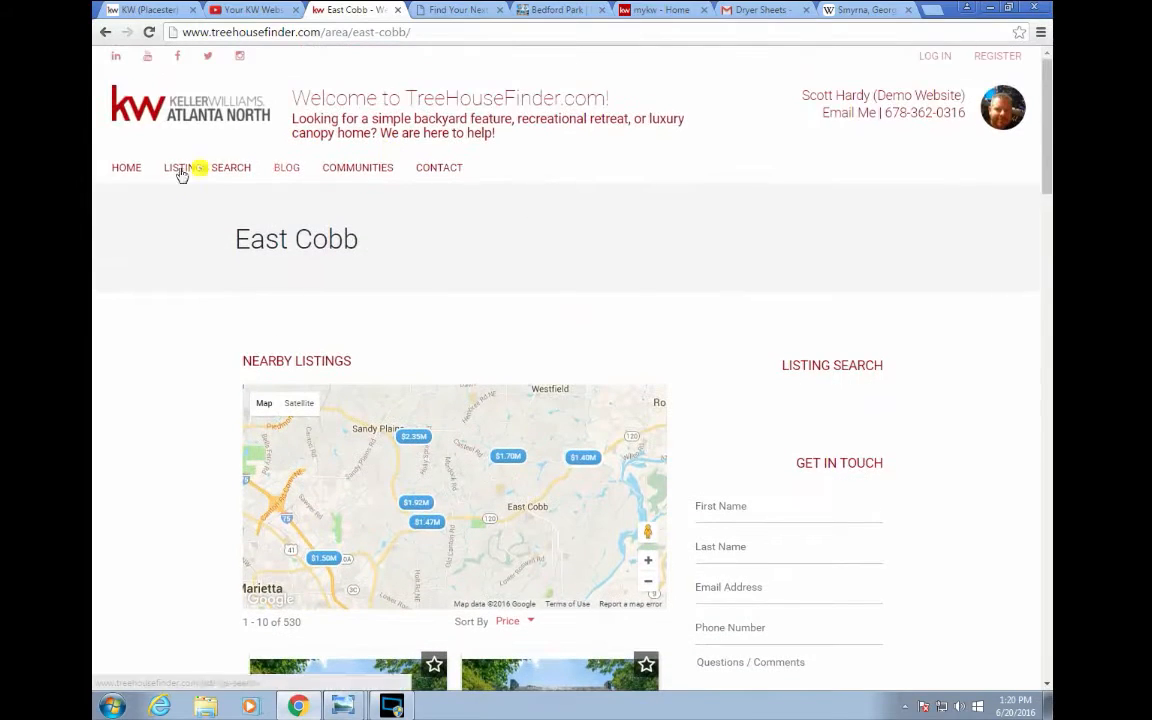
{"action": "left_click", "coordinate": [127, 170]}
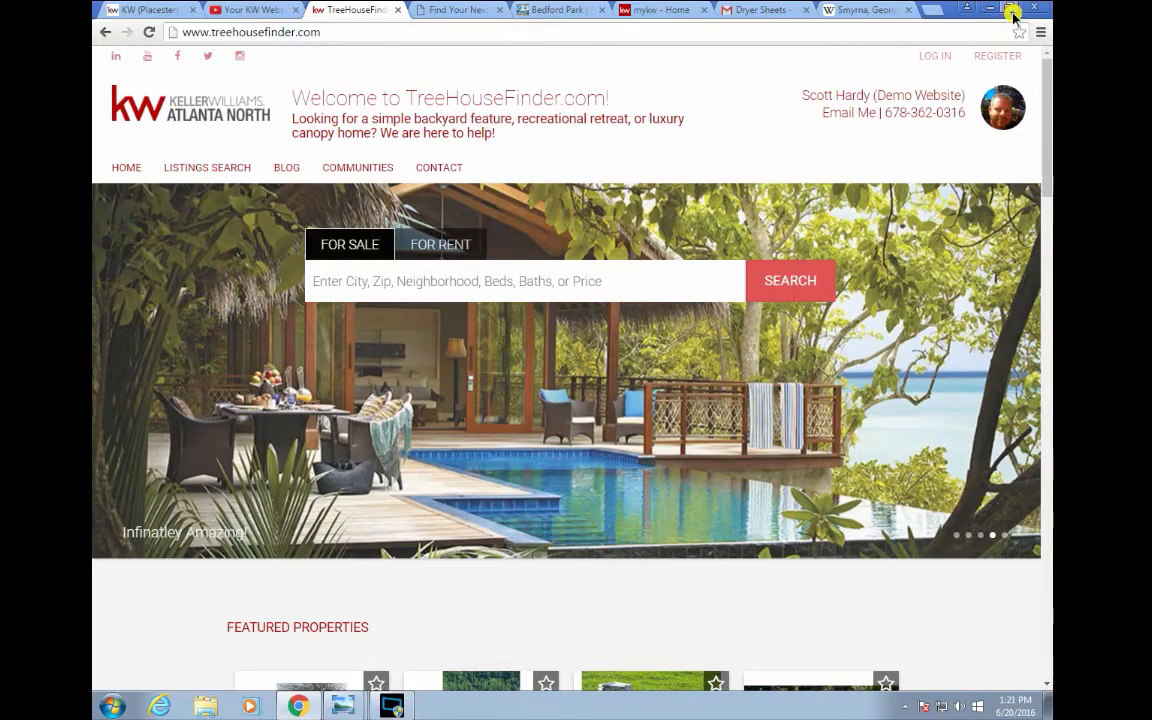
Restore the browser from full screen, resize and recentre it, and scroll the reflowed homepage
{"action": "left_click", "coordinate": [1013, 14]}
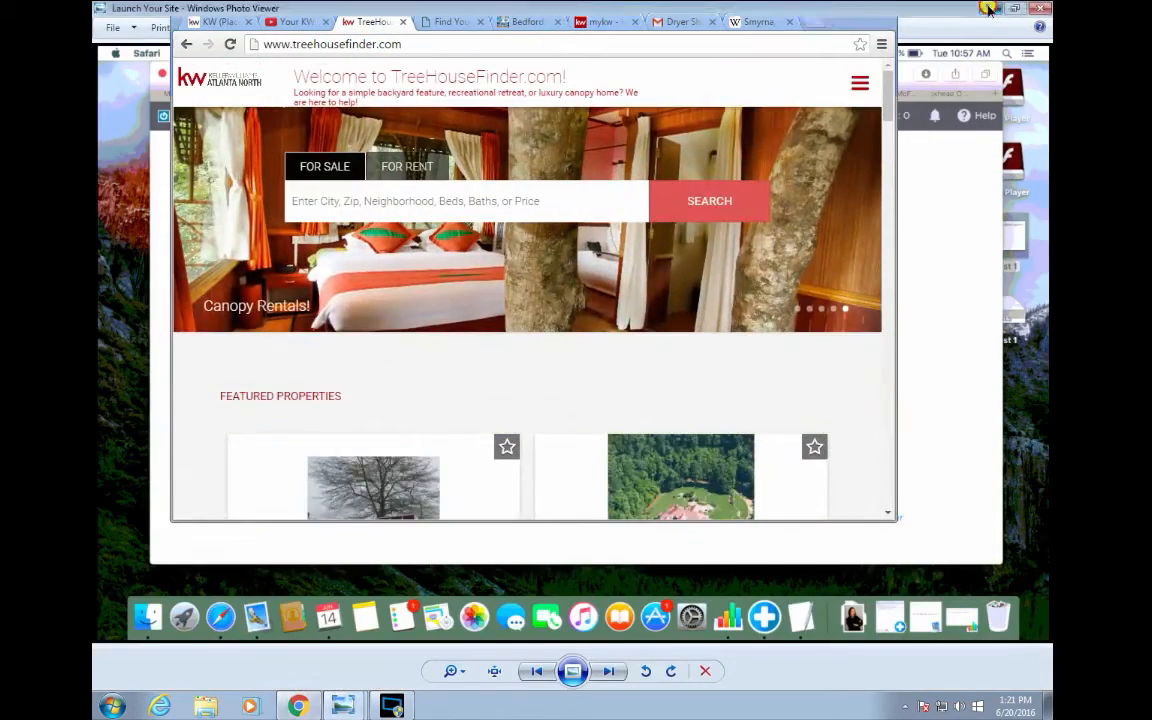
{"action": "left_click", "coordinate": [988, 8]}
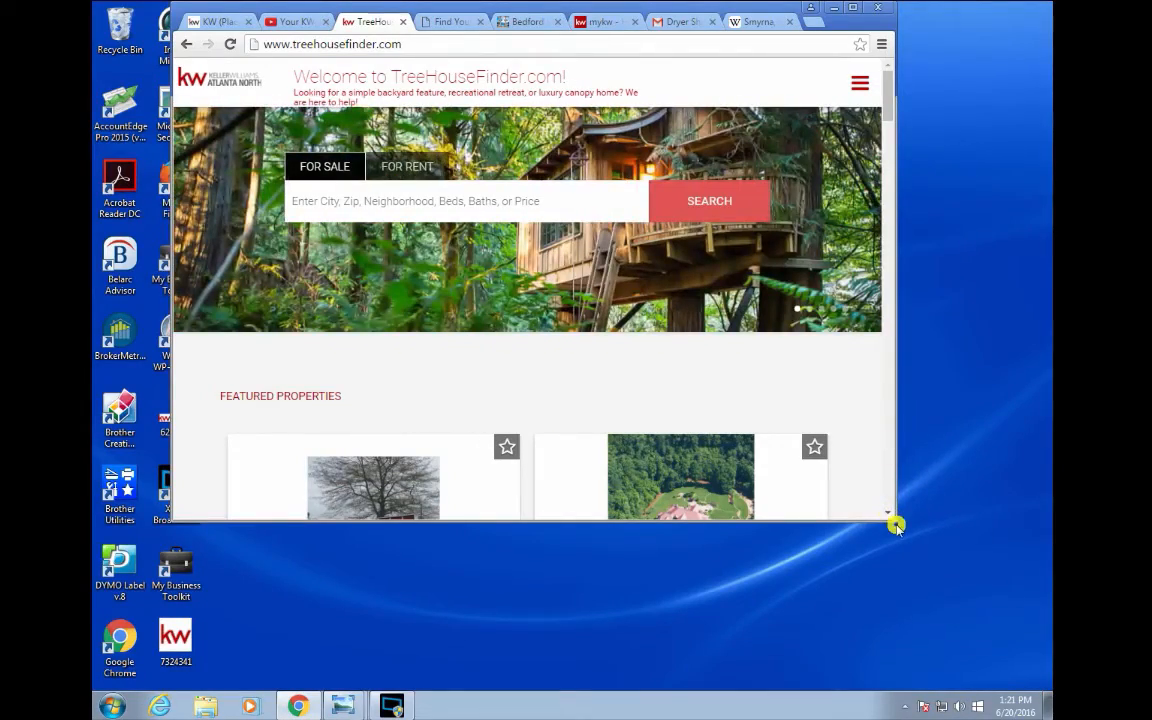
{"action": "left_click_drag", "start_coordinate": [891, 519], "coordinate": [540, 555]}
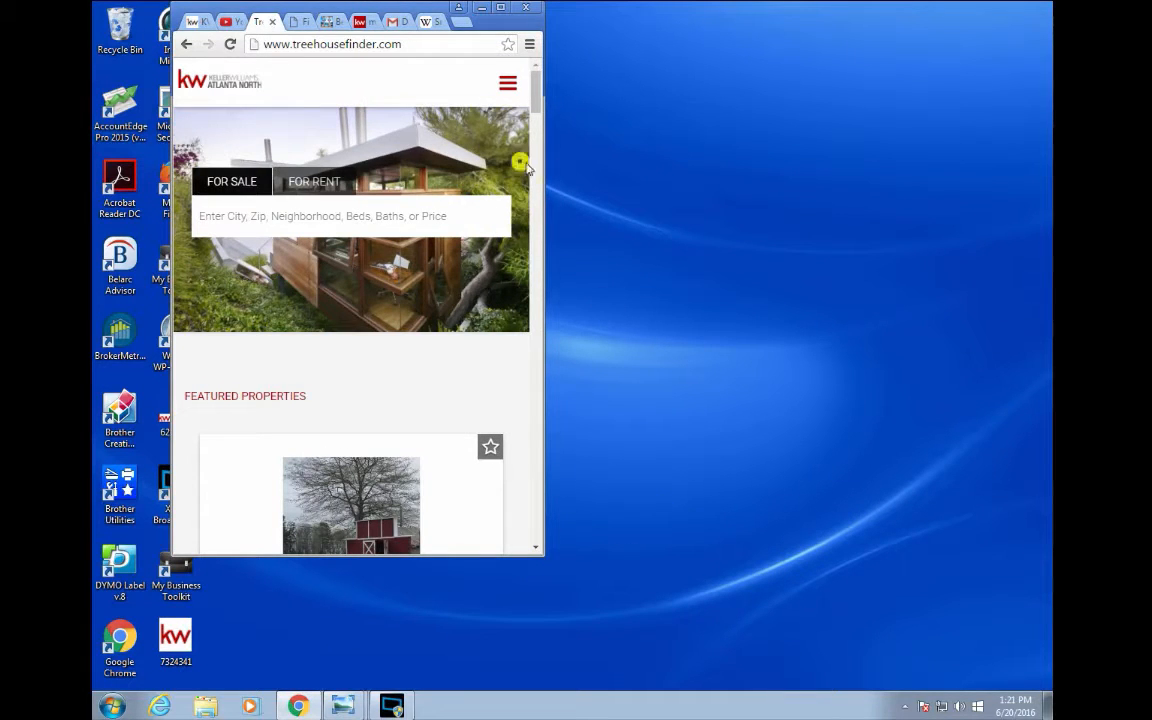
{"action": "left_click_drag", "start_coordinate": [216, 10], "coordinate": [358, 44]}
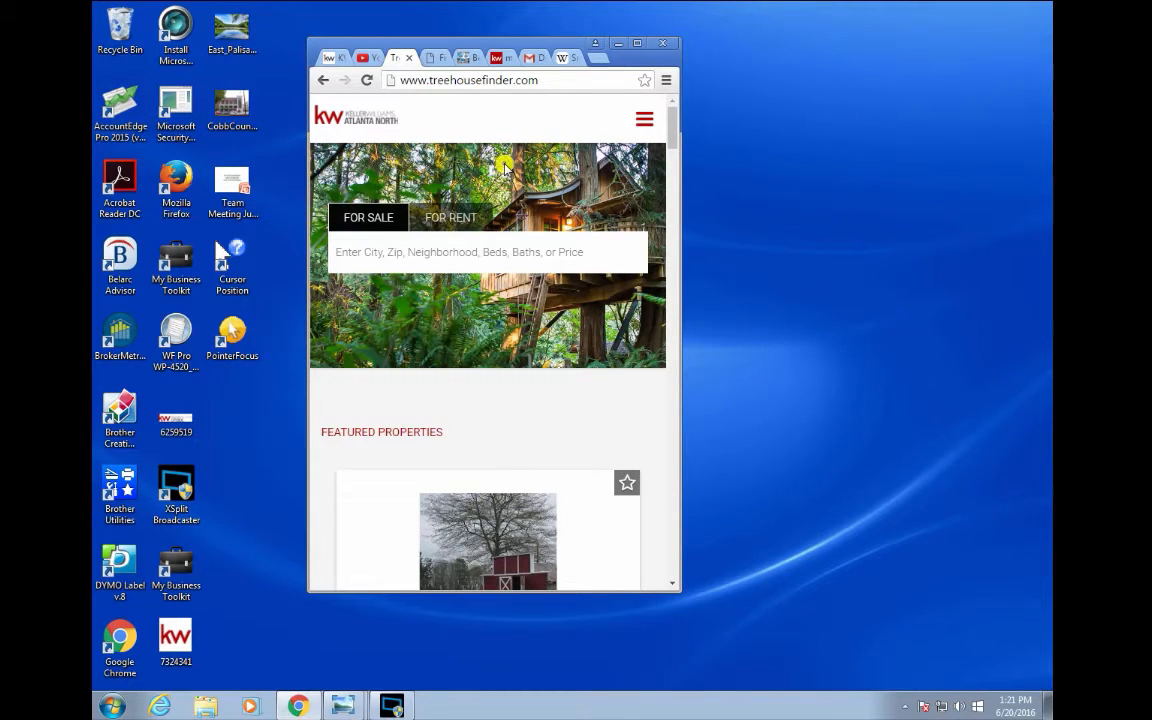
{"action": "scroll", "coordinate": [466, 320], "scroll_direction": "down", "scroll_amount": 1}
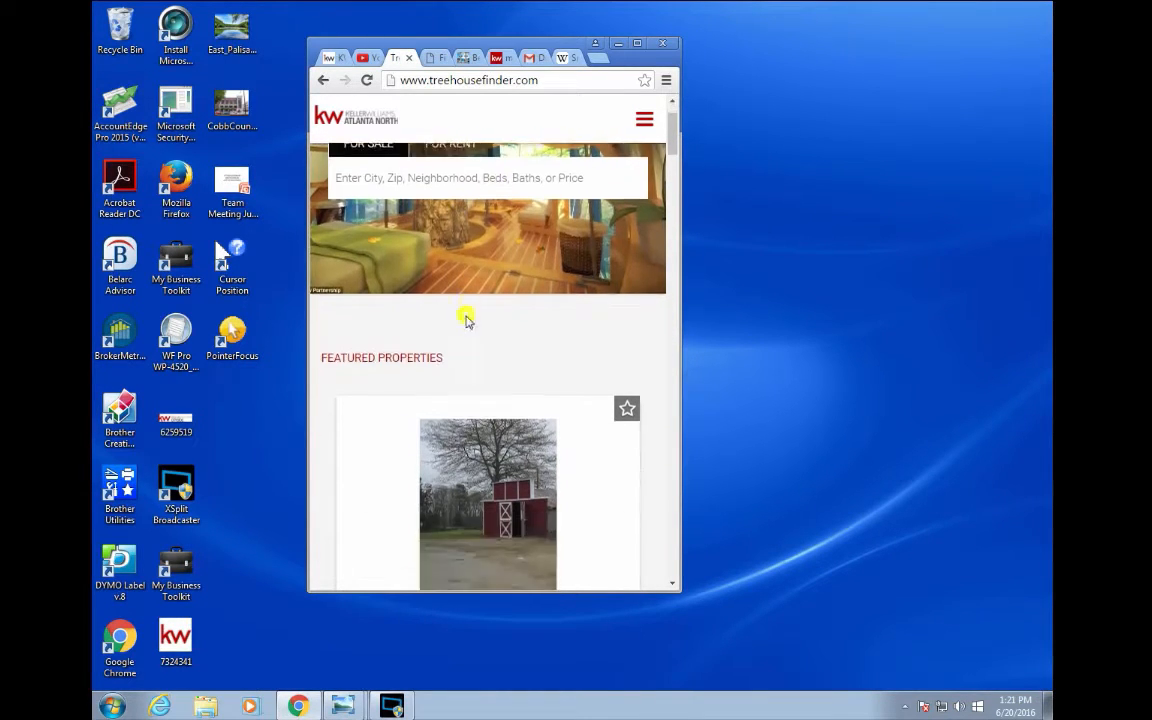
{"action": "scroll", "coordinate": [476, 345], "scroll_direction": "down", "scroll_amount": 8}
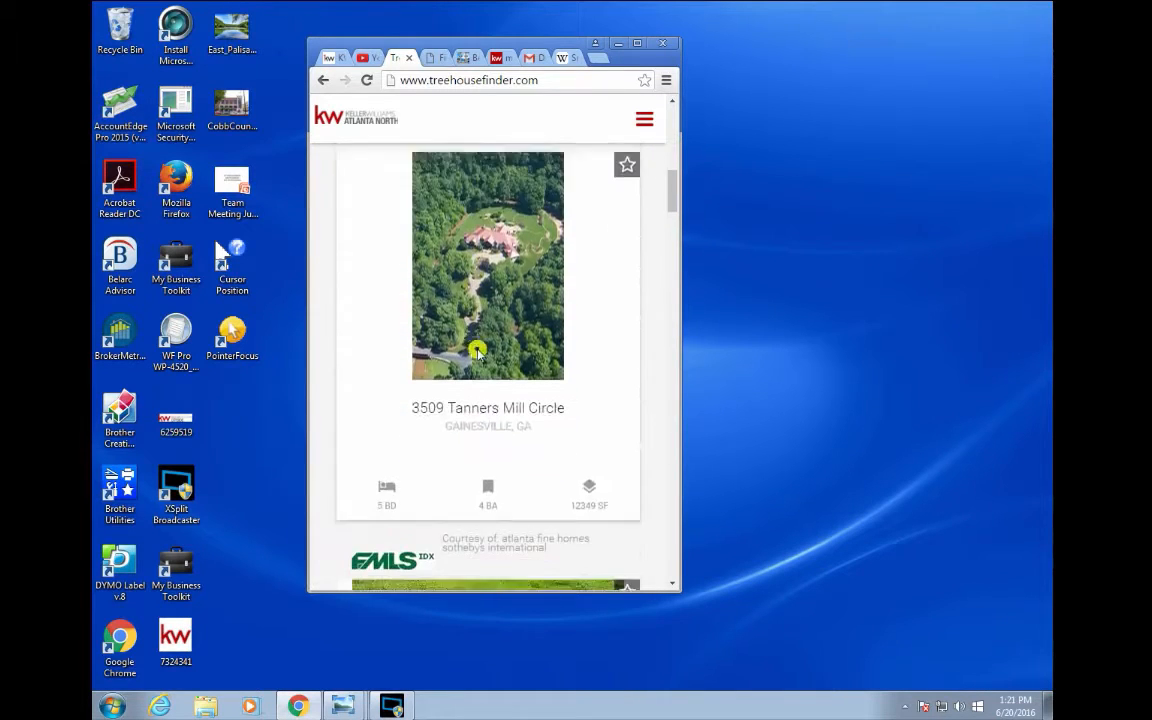
{"action": "scroll", "coordinate": [477, 350], "scroll_direction": "down", "scroll_amount": 5}
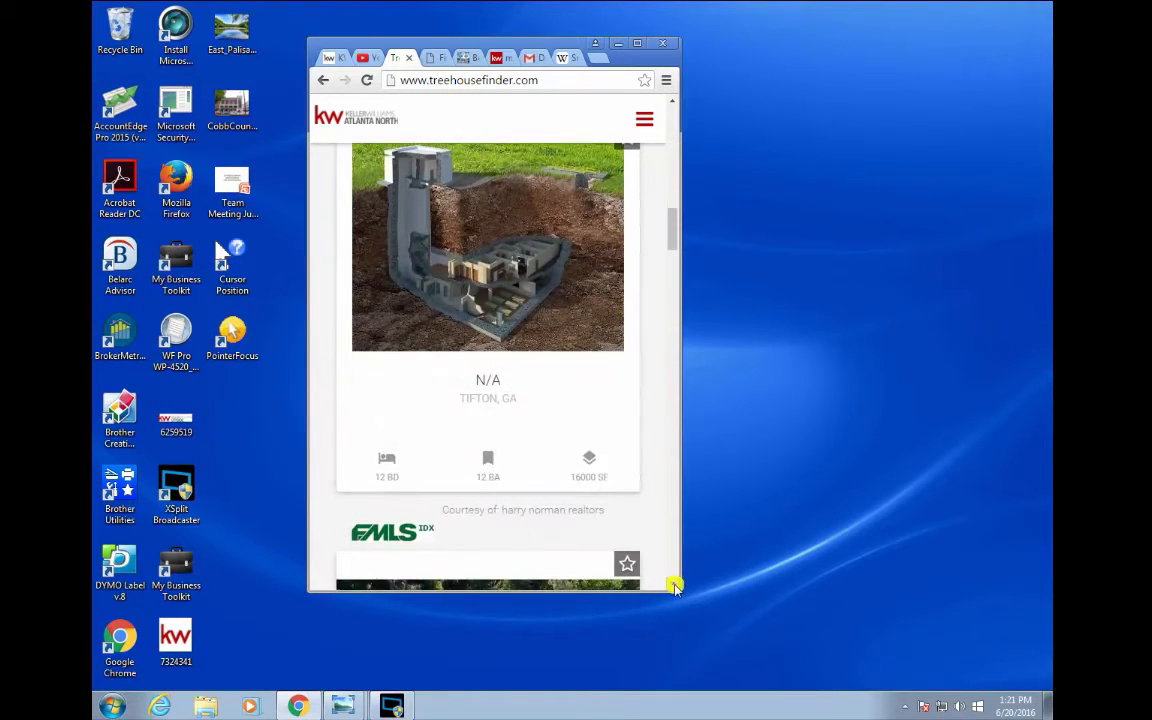
Widen and narrow the window to compare layouts, ending back at the top search banner
{"action": "left_click_drag", "start_coordinate": [679, 590], "coordinate": [1047, 606]}
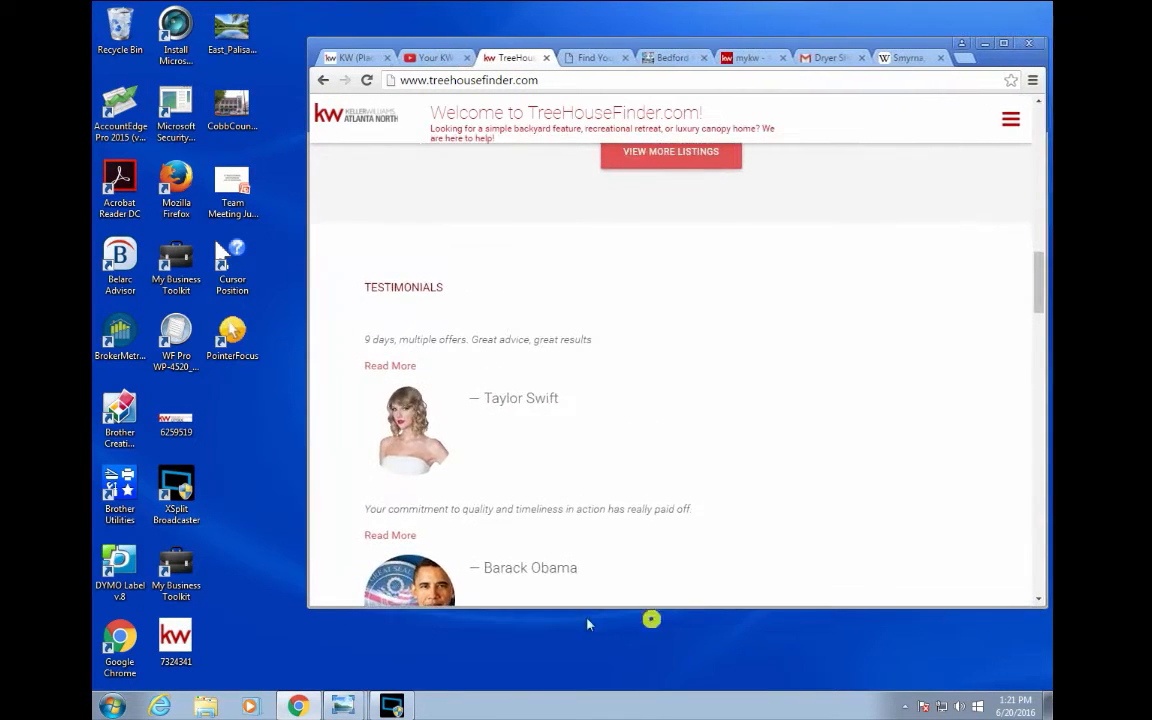
{"action": "left_click_drag", "start_coordinate": [318, 608], "coordinate": [226, 609]}
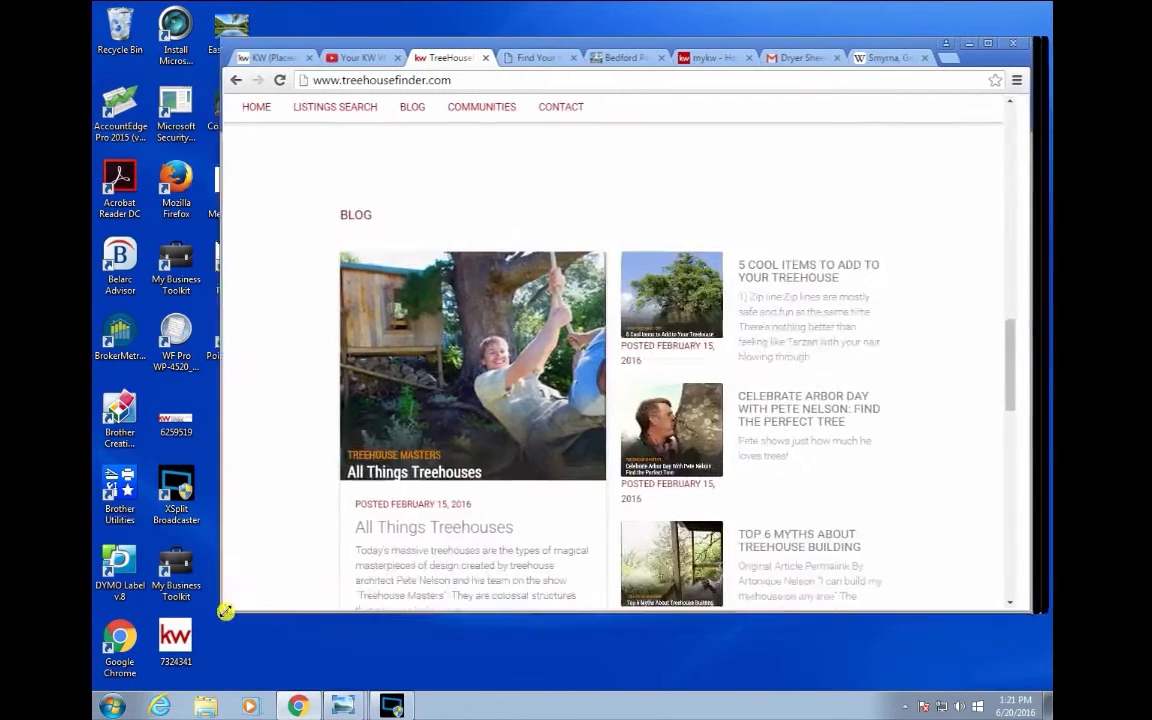
{"action": "scroll", "coordinate": [302, 545], "scroll_direction": "up", "scroll_amount": 12}
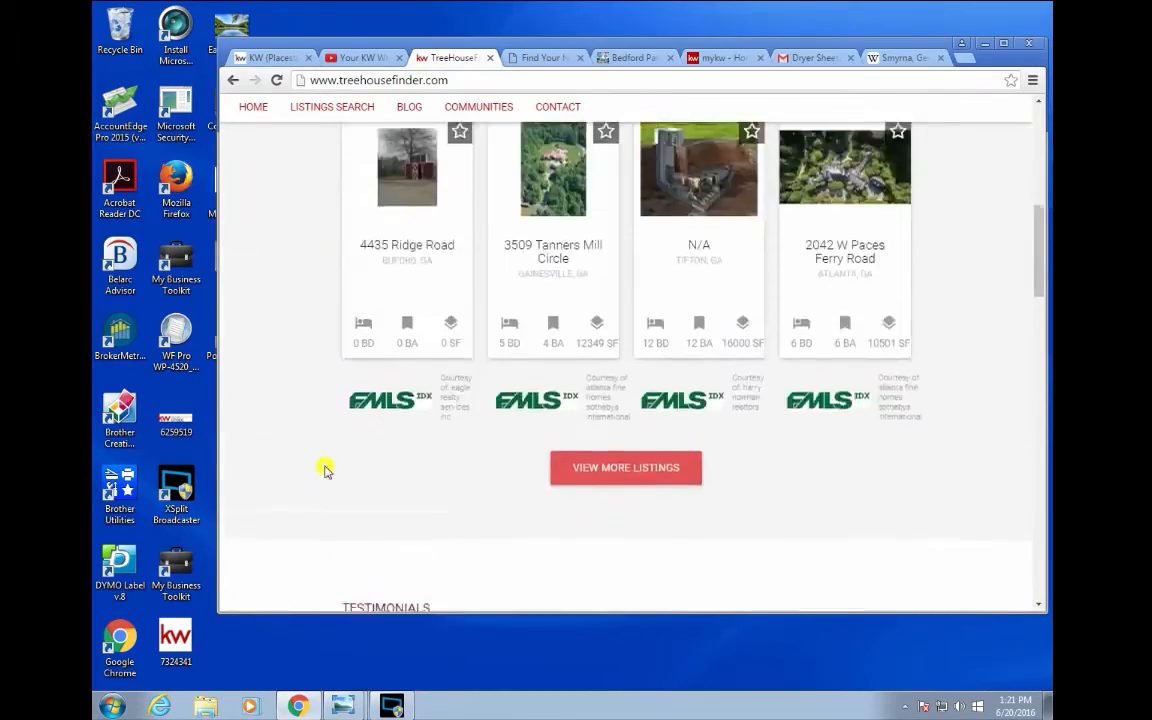
{"action": "scroll", "coordinate": [300, 475], "scroll_direction": "down", "scroll_amount": 3}
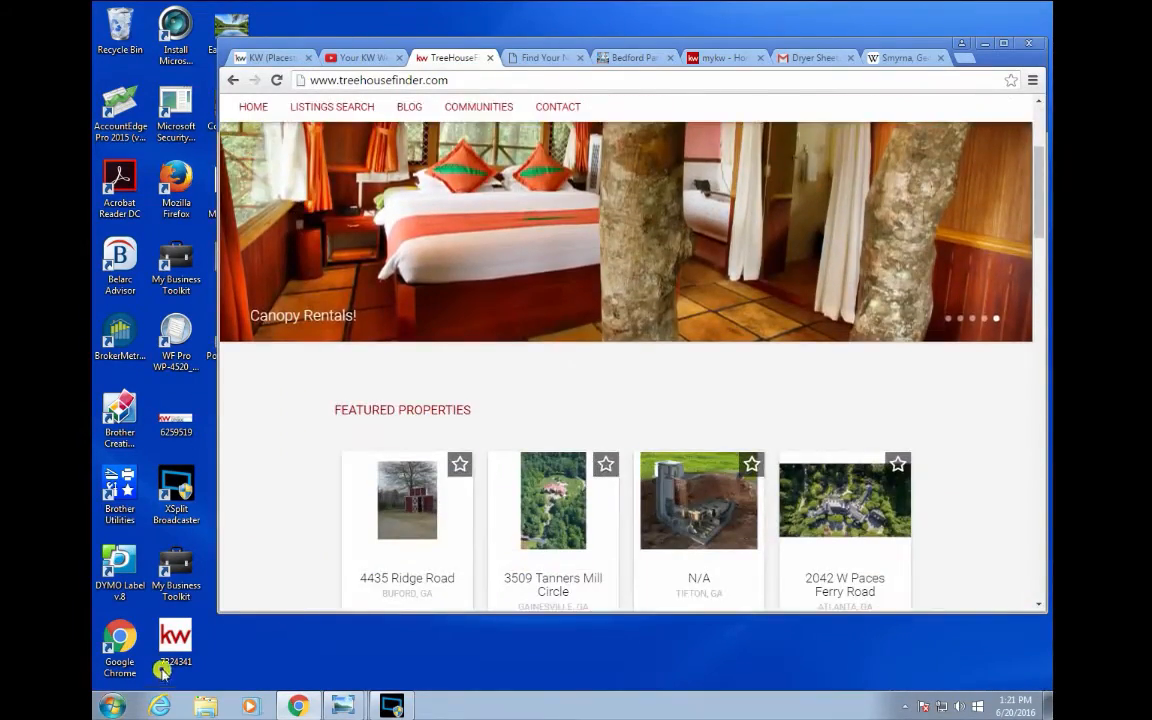
{"action": "left_click_drag", "start_coordinate": [219, 609], "coordinate": [318, 567]}
{"action": "scroll", "coordinate": [365, 477], "scroll_direction": "down", "scroll_amount": 2}
{"action": "scroll", "coordinate": [365, 477], "scroll_direction": "up", "scroll_amount": 6}
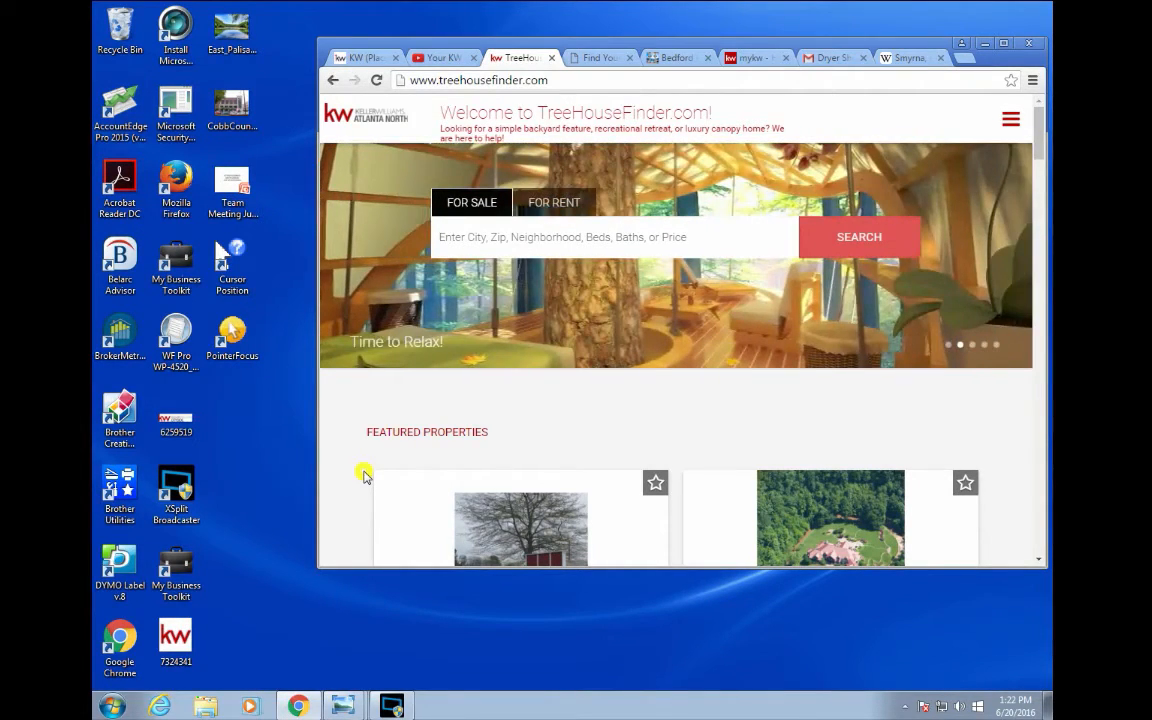
Maximize the Chrome window so the TreeHouseFinder homepage fills the screen
{"action": "left_click", "coordinate": [1007, 44]}
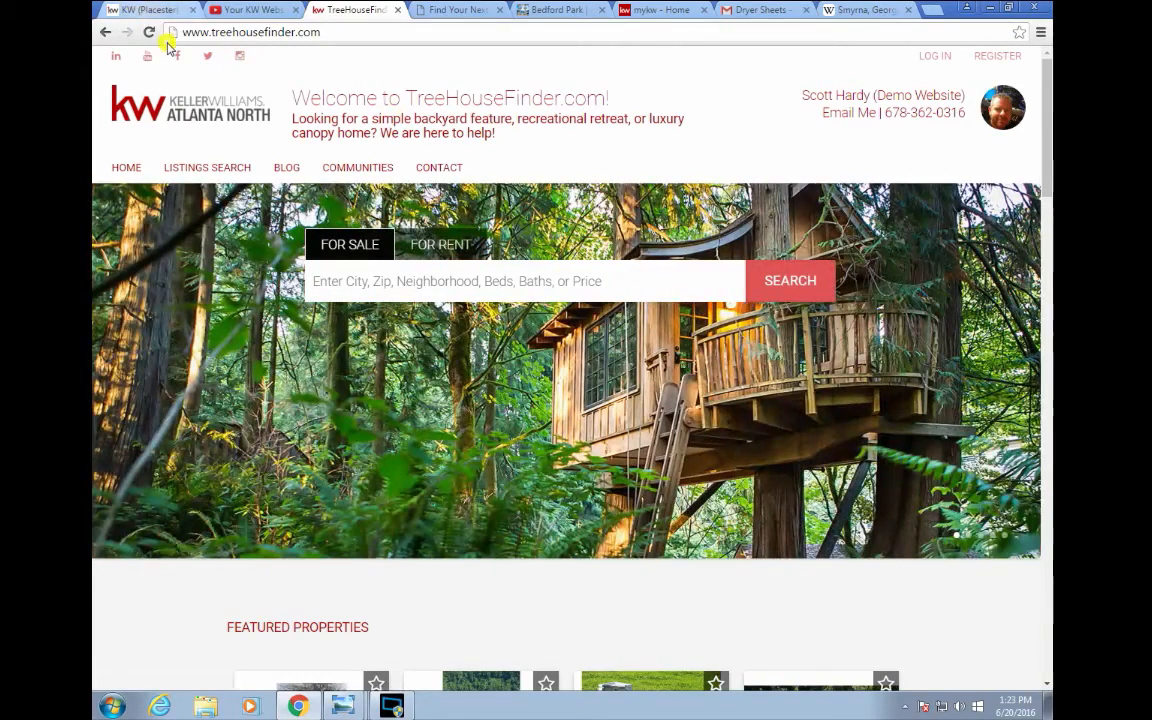
Switch to the KW (Placester) tab showing the Rawls Group KW Placester Website workshop page
{"action": "left_click", "coordinate": [152, 12]}
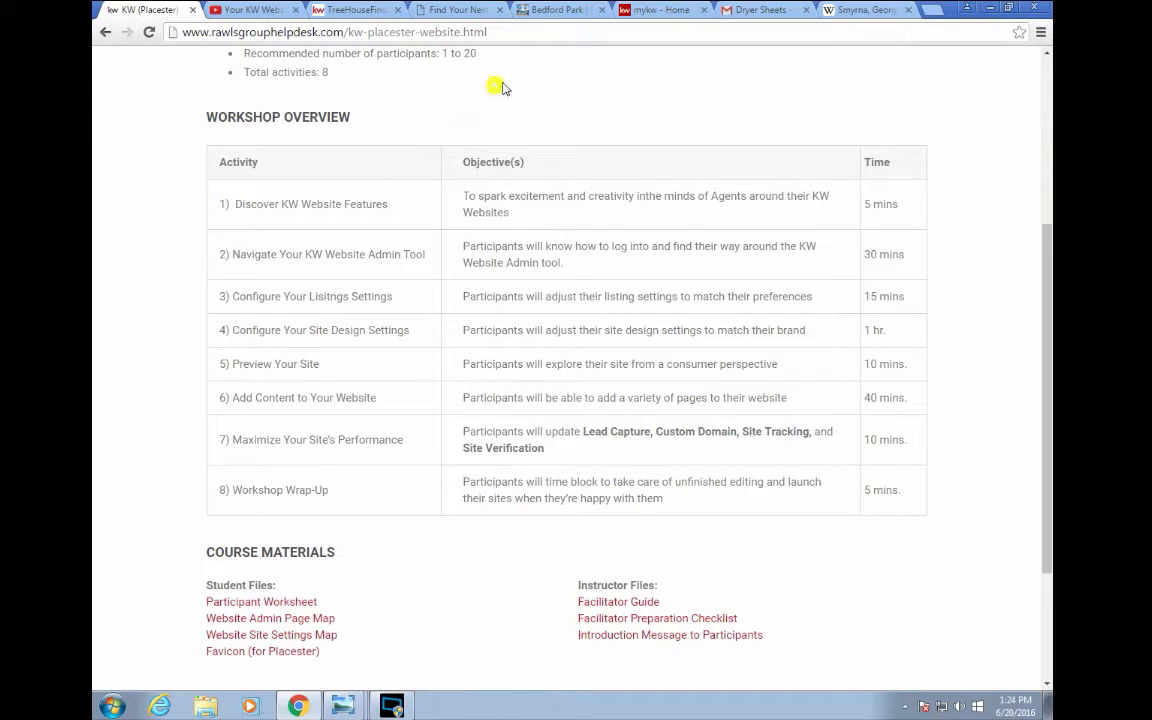
Switch to the 'mykw - Home' Chrome tab for the MyKW intranet dashboard
{"action": "left_click", "coordinate": [650, 10]}
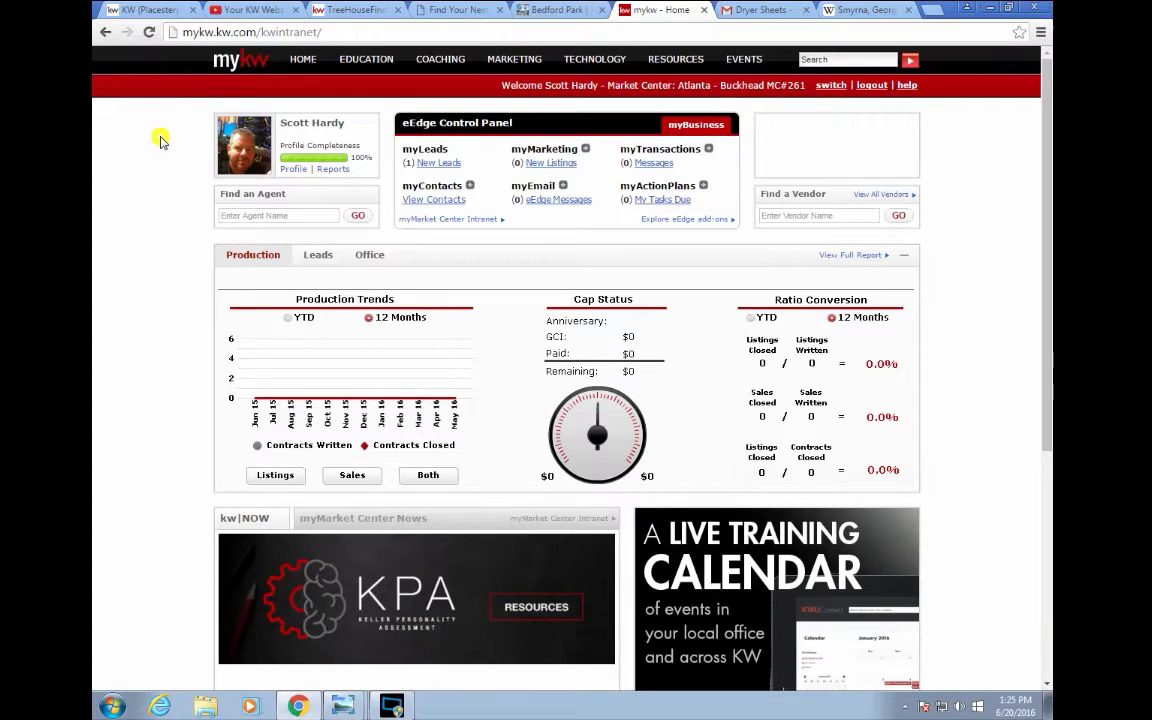
Go to KW Websites under TECHNOLOGY to show 'Introducing your NEW KW Agent Website'
{"action": "mouse_move", "coordinate": [574, 60]}
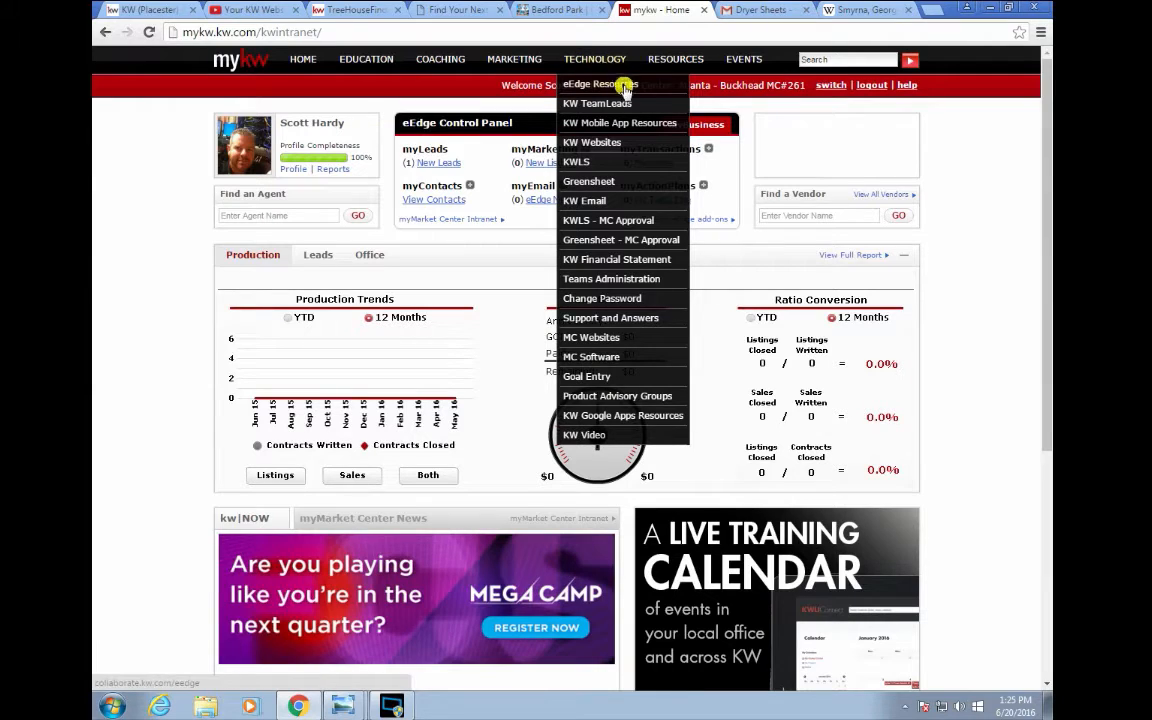
{"action": "left_click", "coordinate": [573, 146]}
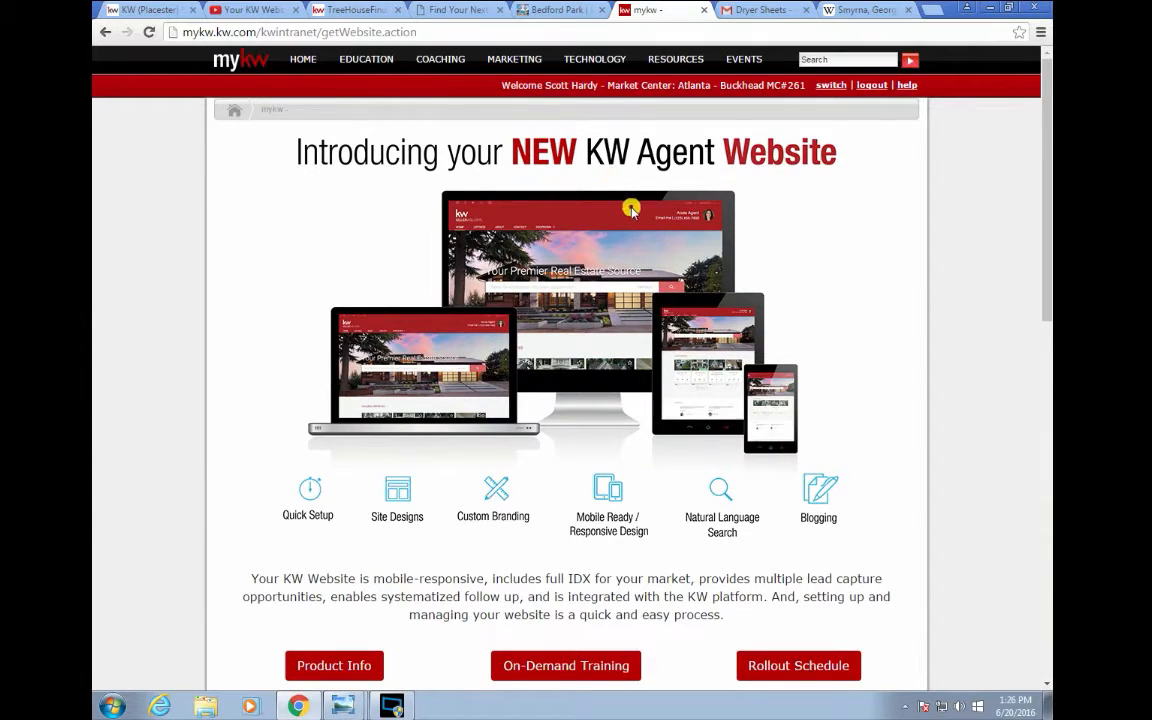
From 'Your new website is ready!', go to the TreeHouseFinder.com website admin via Go to my website
{"action": "scroll", "coordinate": [878, 405], "scroll_direction": "down", "scroll_amount": 1}
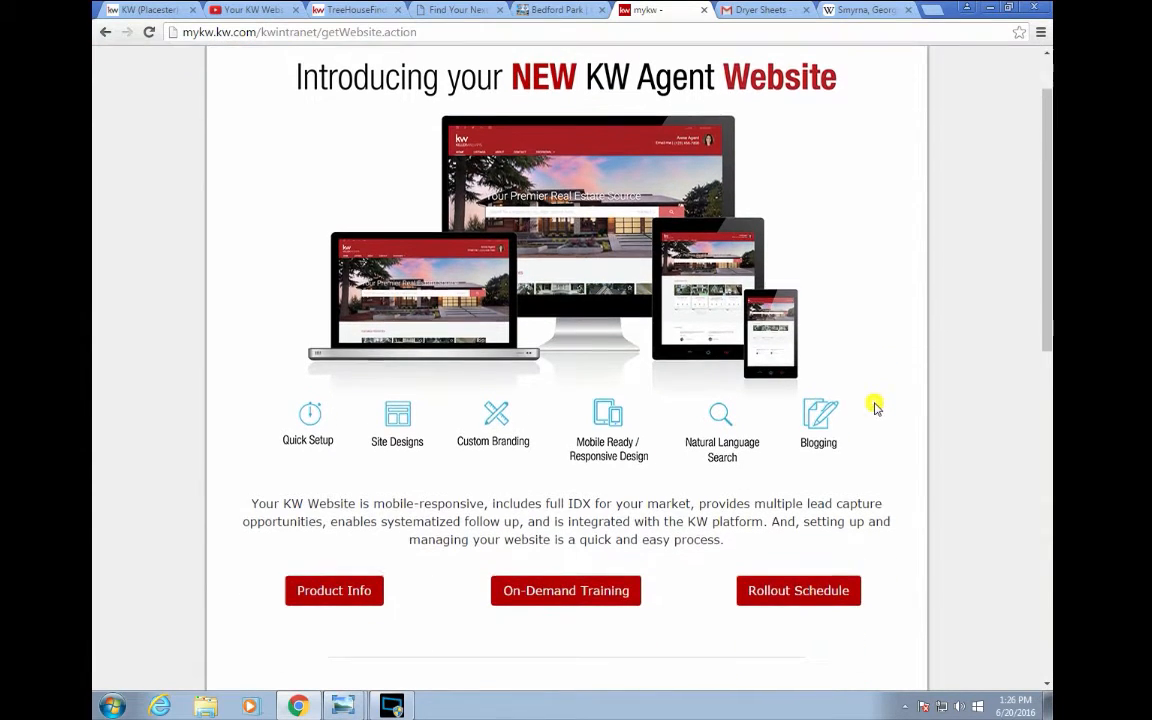
{"action": "scroll", "coordinate": [874, 404], "scroll_direction": "down", "scroll_amount": 1}
{"action": "scroll", "coordinate": [866, 405], "scroll_direction": "down", "scroll_amount": 1}
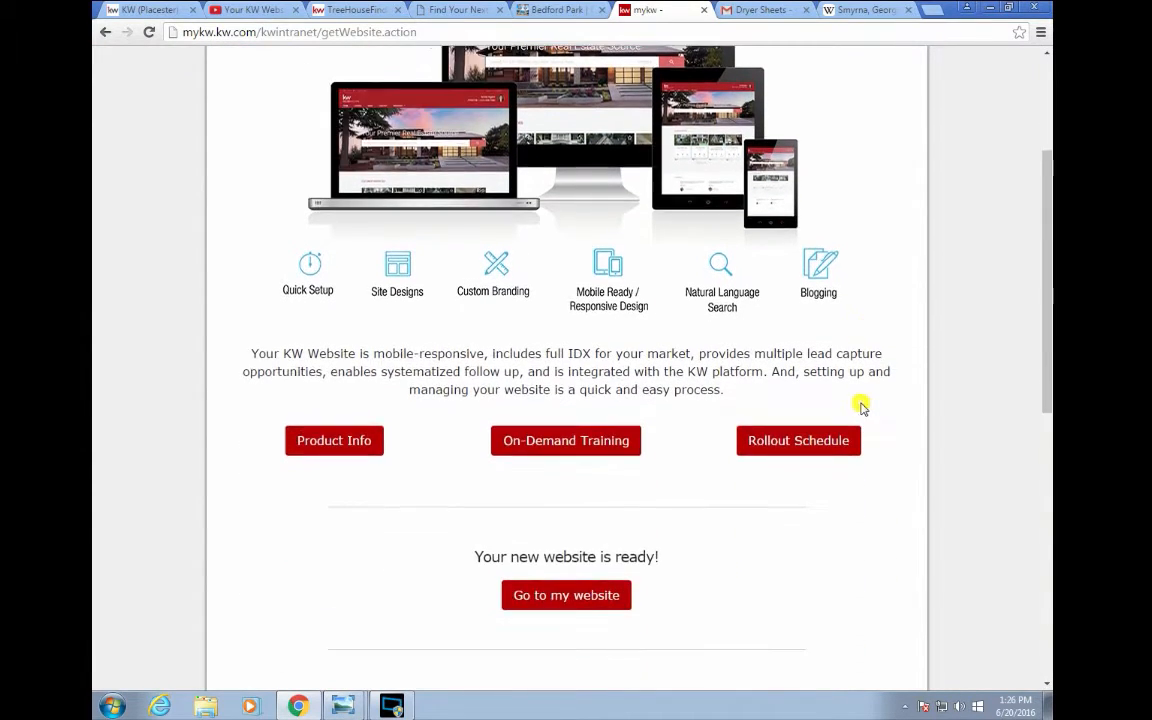
{"action": "scroll", "coordinate": [856, 404], "scroll_direction": "down", "scroll_amount": 1}
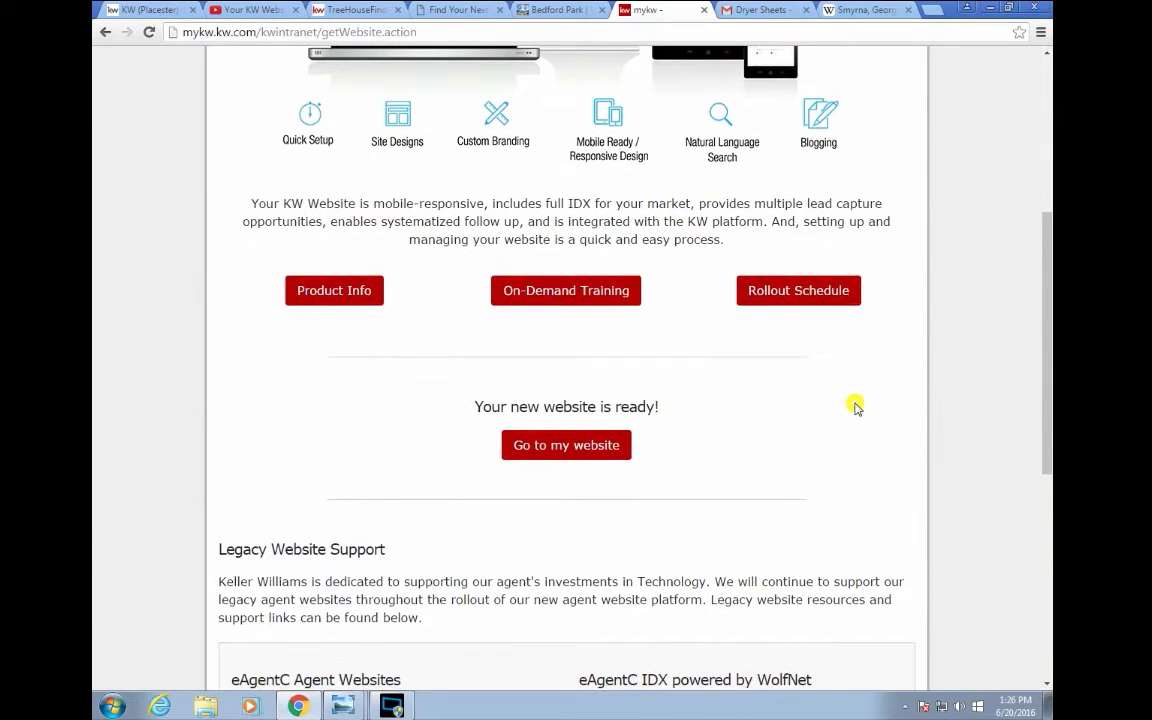
{"action": "scroll", "coordinate": [850, 404], "scroll_direction": "down", "scroll_amount": 1}
{"action": "scroll", "coordinate": [796, 388], "scroll_direction": "up", "scroll_amount": 1}
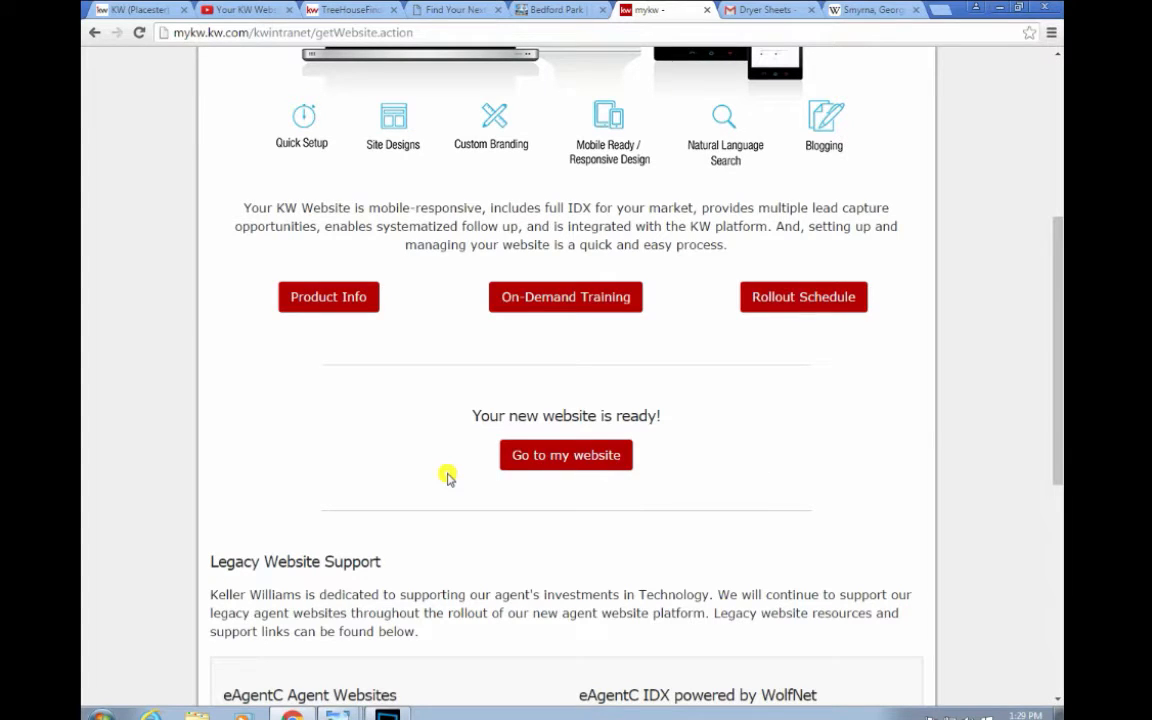
{"action": "left_click", "coordinate": [600, 455]}
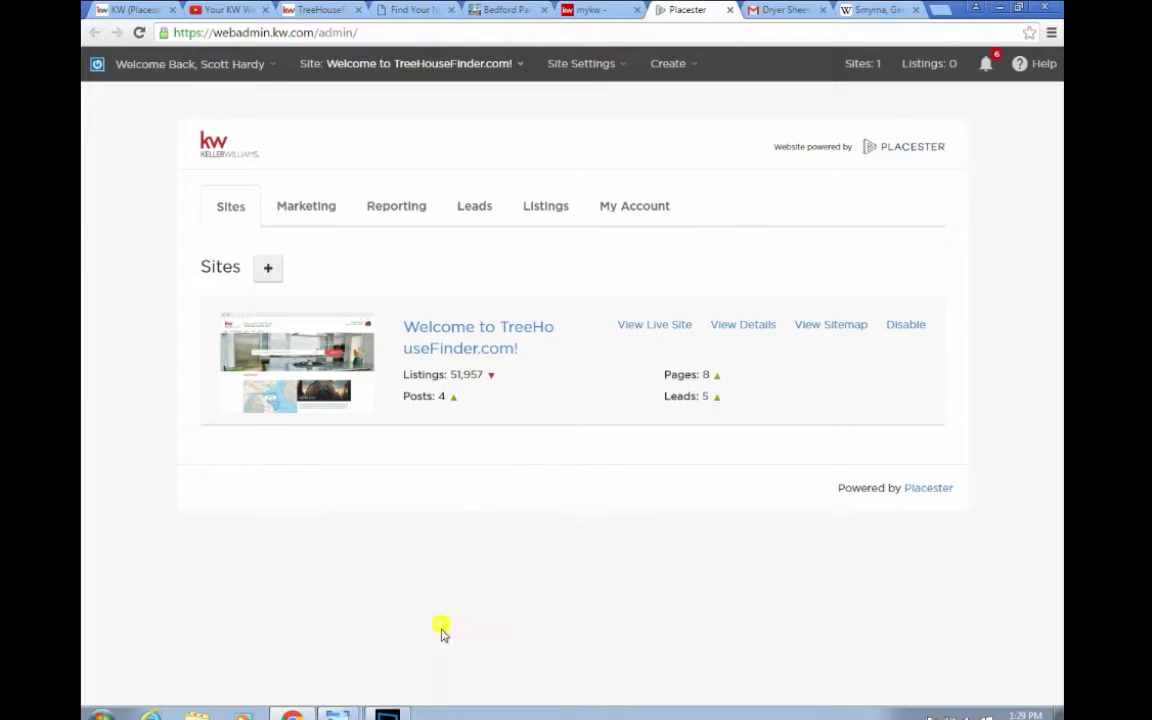
Bring up the 'IDX - First Time Popup' screenshot in Windows Photo Viewer
{"action": "mouse_move", "coordinate": [337, 714]}
{"action": "left_click", "coordinate": [335, 686]}
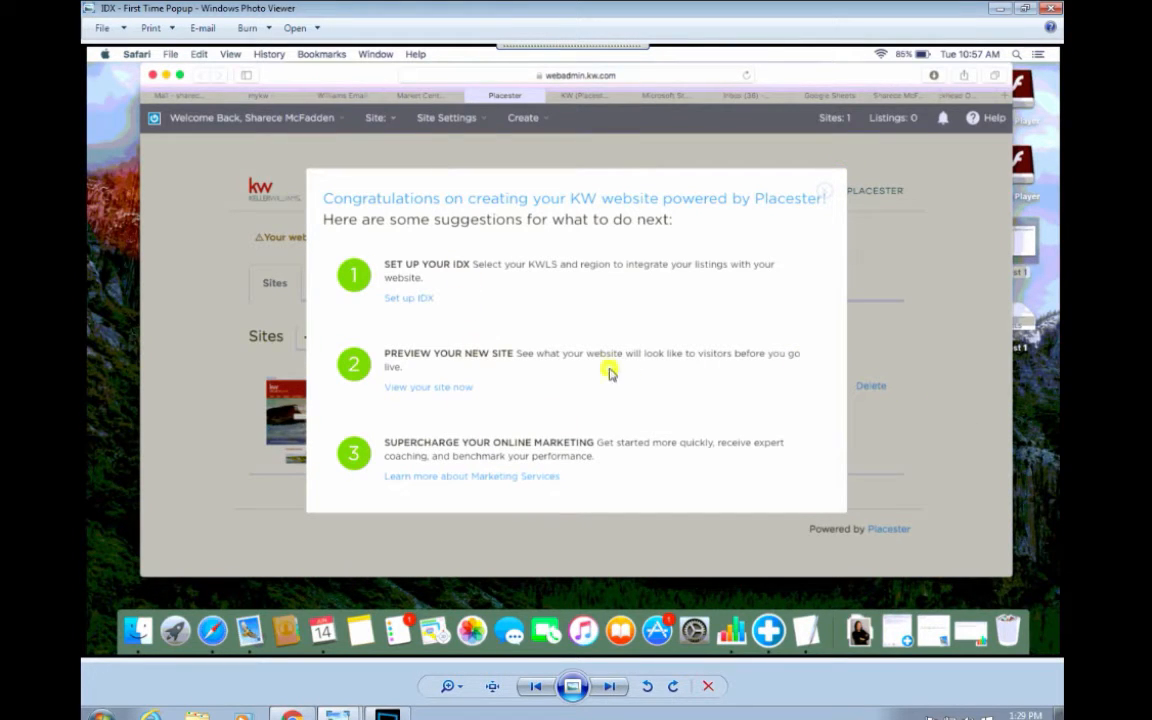
Minimize the Windows Photo Viewer window holding the first-time popup screenshot
{"action": "left_click", "coordinate": [998, 8]}
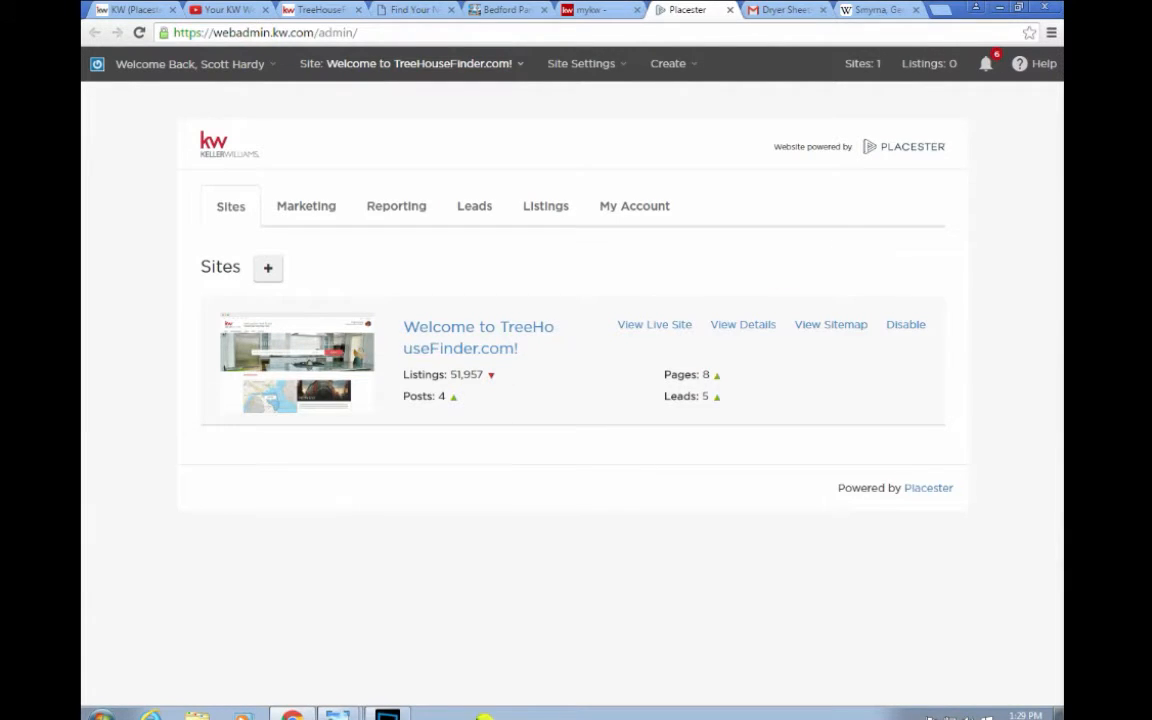
Bring up the 'Launch Your Site' screenshot of the unlaunched site in Windows Photo Viewer
{"action": "mouse_move", "coordinate": [337, 712]}
{"action": "left_click", "coordinate": [342, 664]}
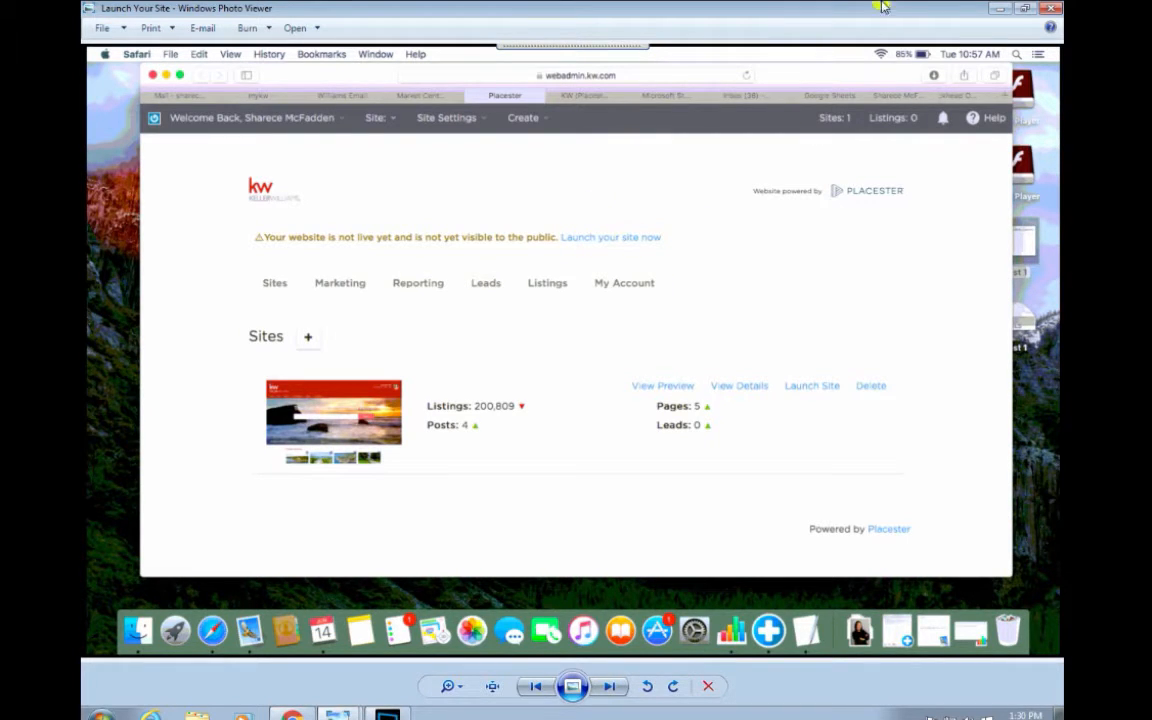
Minimize the launch screenshot to reveal the TreeHouseFinder.com Sites page
{"action": "left_click", "coordinate": [1000, 10]}
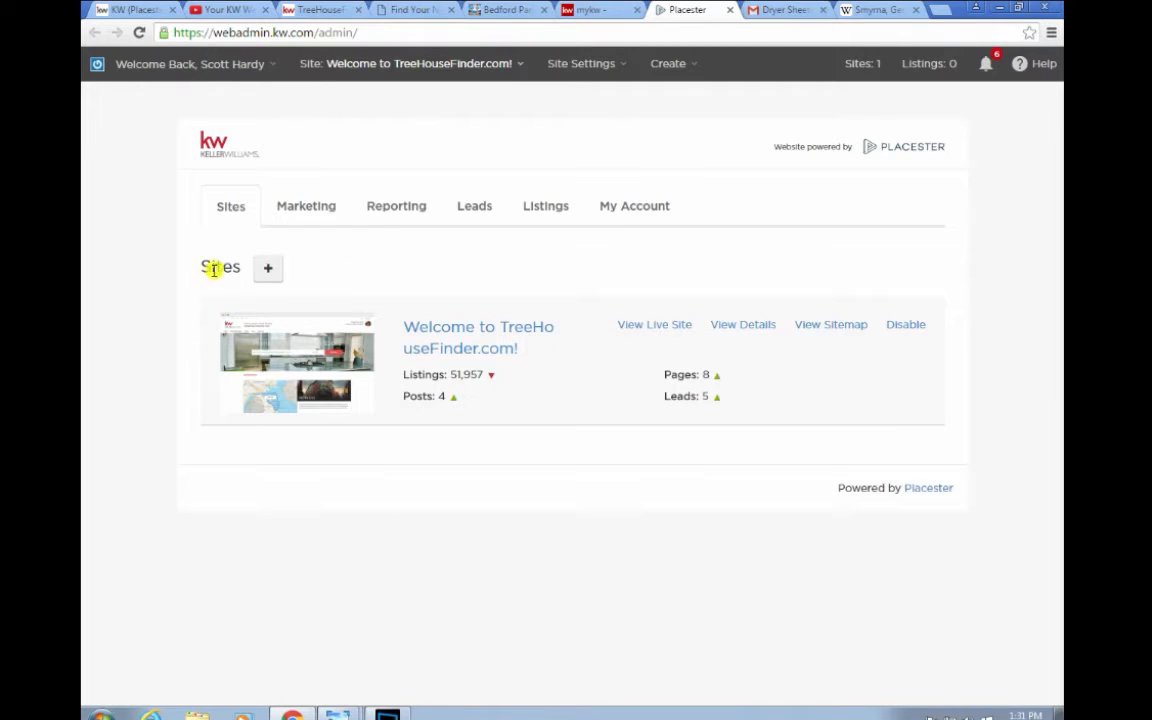
Start a new site from the + next to Sites, reaching Step 1 of 5 with Full Site
{"action": "left_click", "coordinate": [272, 269]}
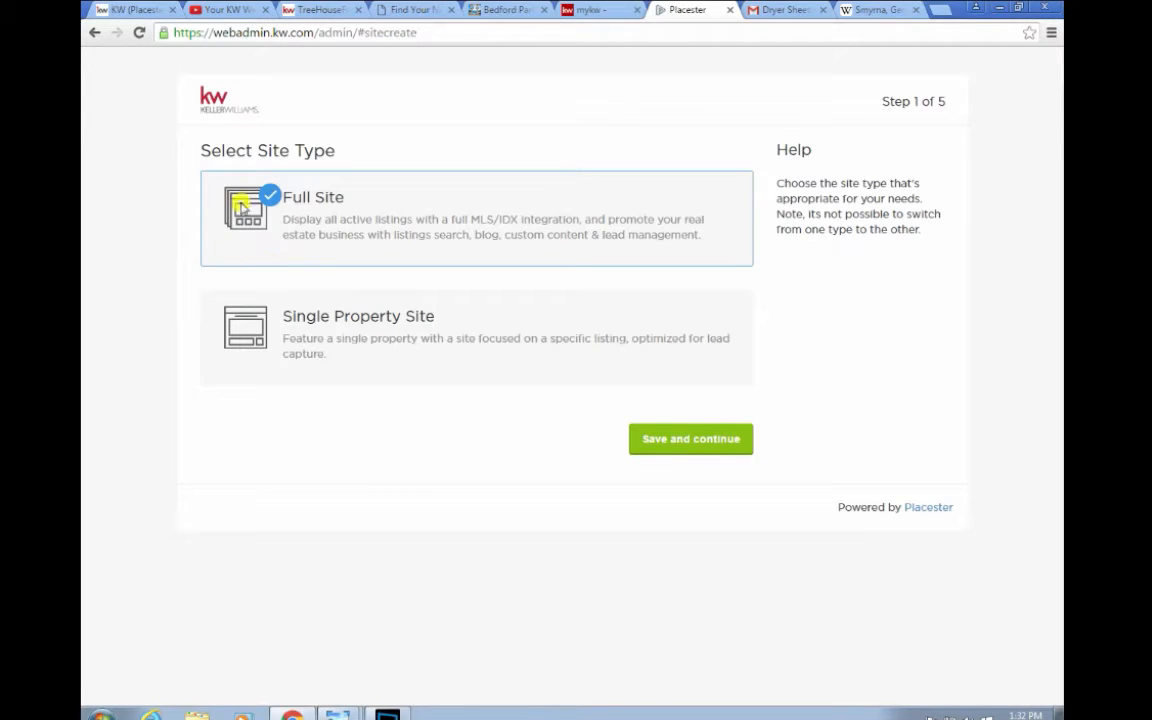
Return to the Sites dashboard and delete the Full Site #2 row
{"action": "left_click", "coordinate": [90, 32]}
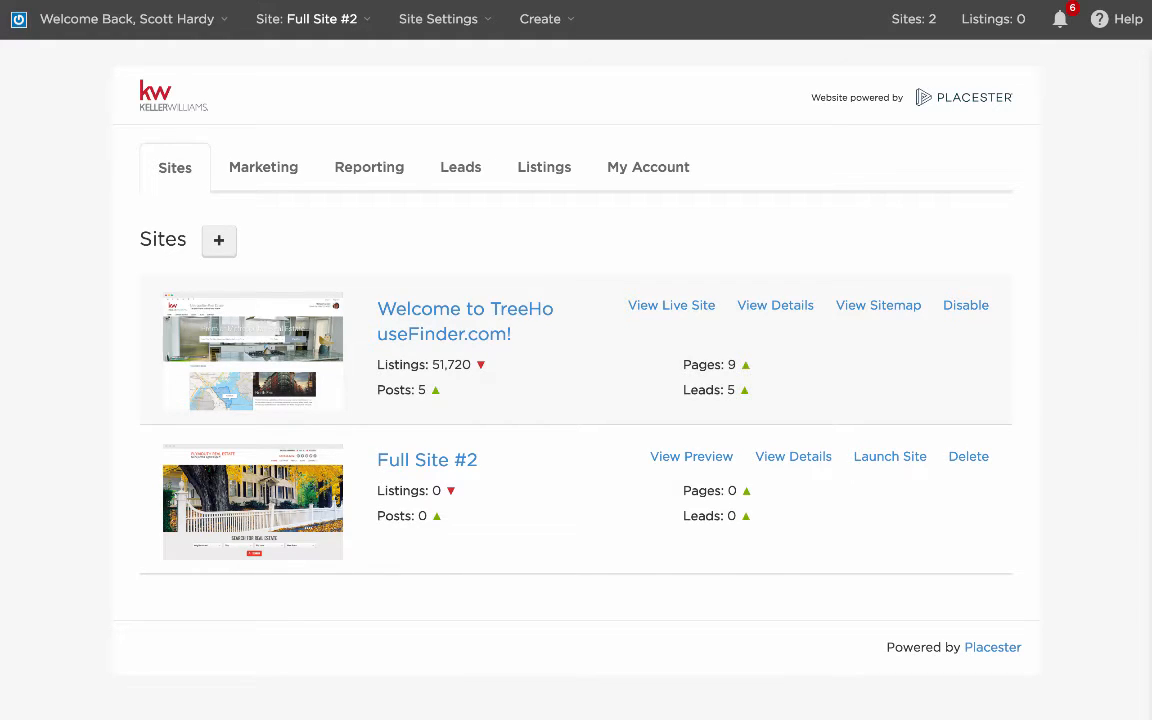
{"action": "left_click", "coordinate": [969, 456]}
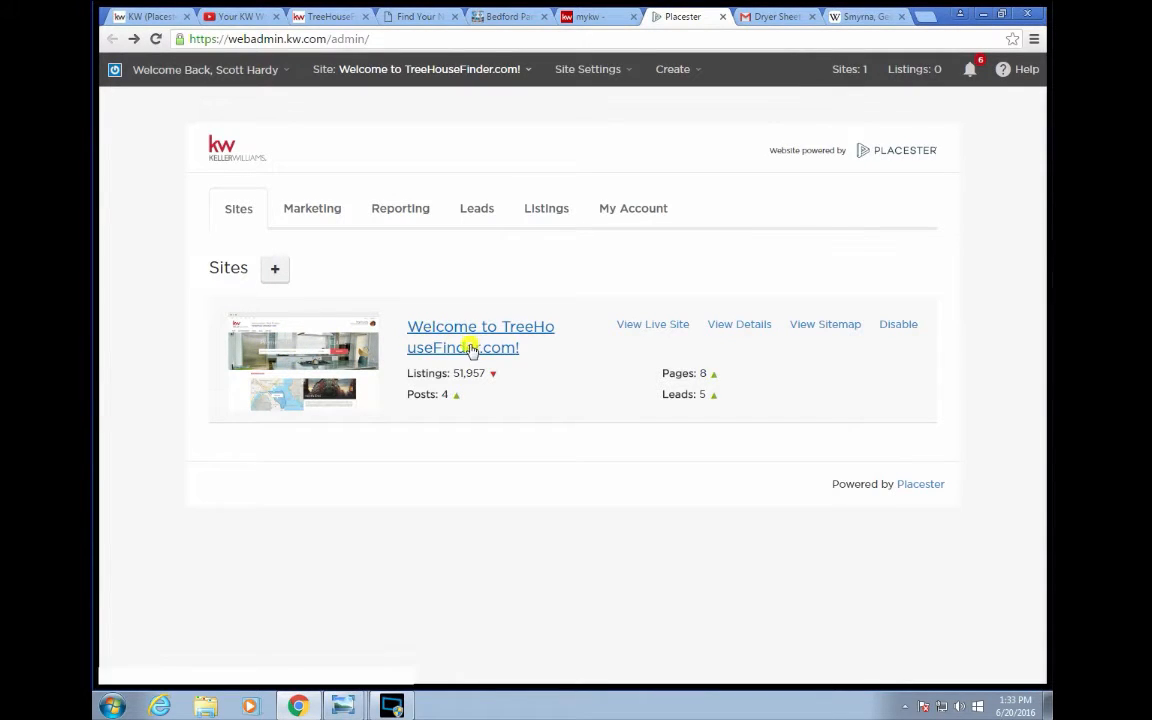
{"action": "left_click_drag", "start_coordinate": [481, 378], "coordinate": [426, 376]}
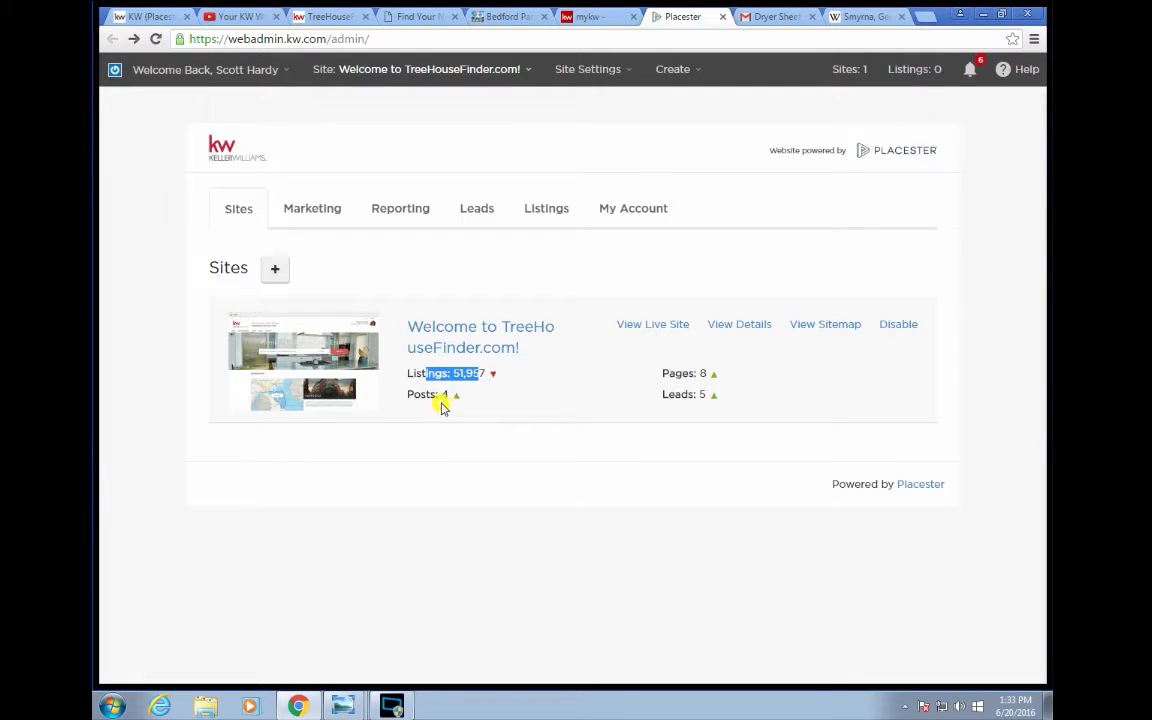
{"action": "left_click", "coordinate": [672, 378]}
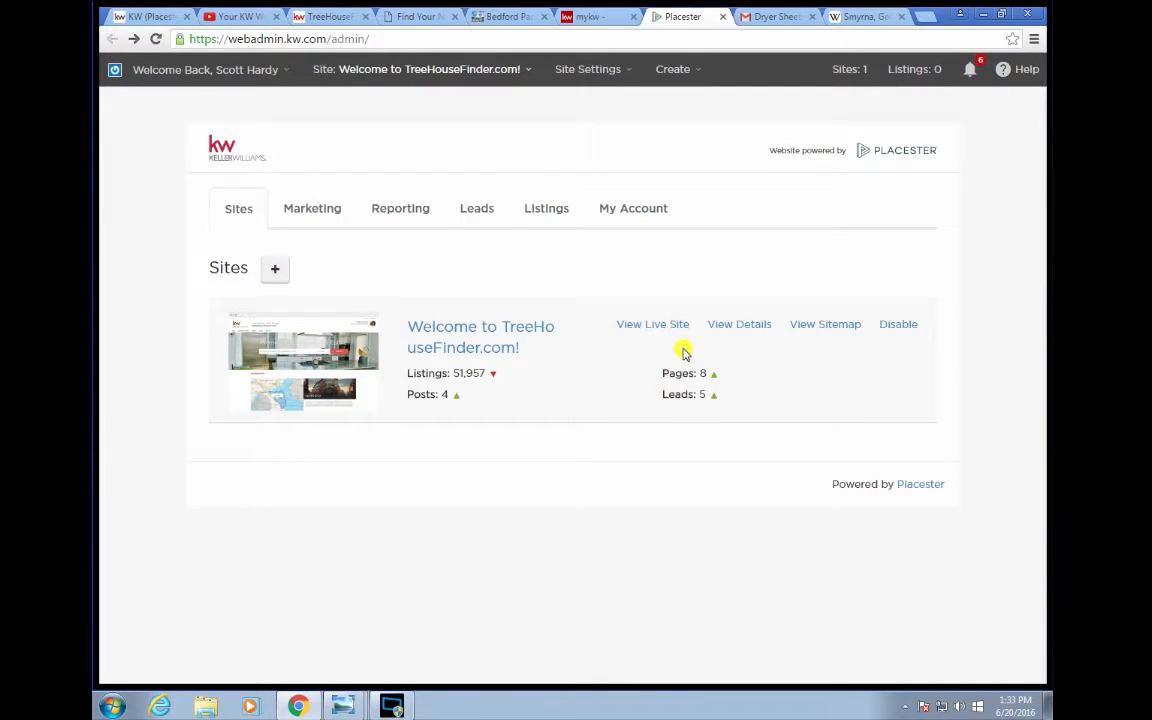
{"action": "left_click_drag", "start_coordinate": [776, 330], "coordinate": [728, 329]}
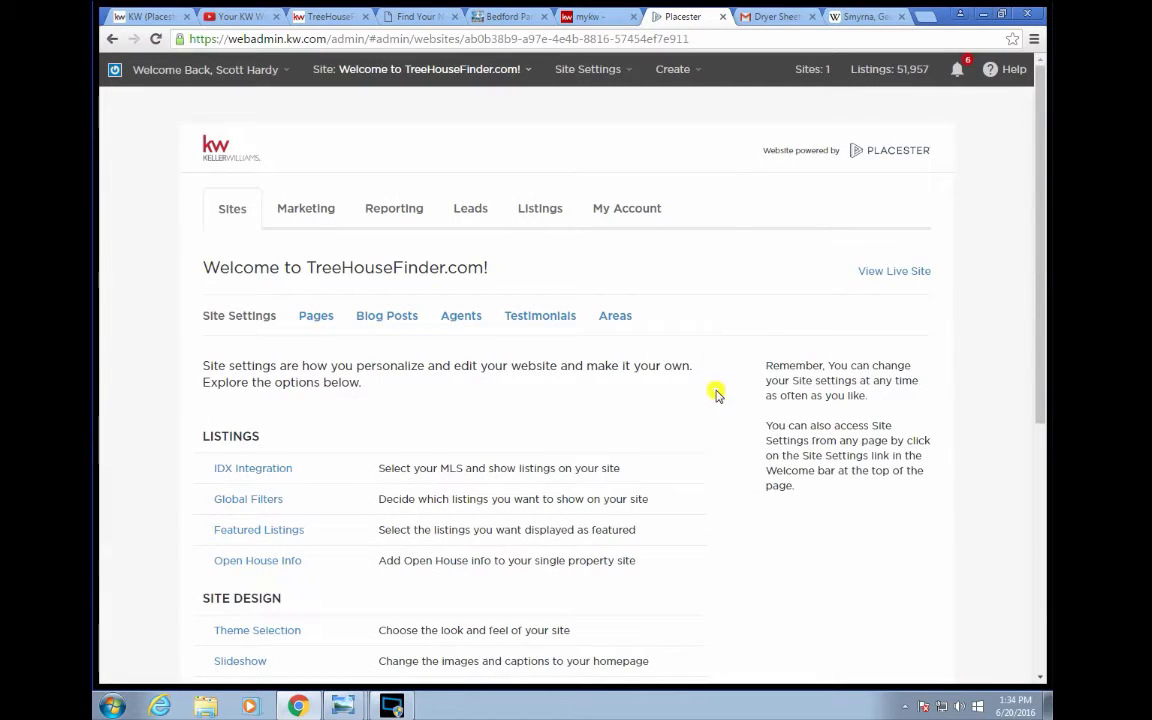
Scroll the TreeHouseFinder.com Site Settings and highlight the Listings, then the Site Design options
{"action": "scroll", "coordinate": [705, 388], "scroll_direction": "down", "scroll_amount": 1}
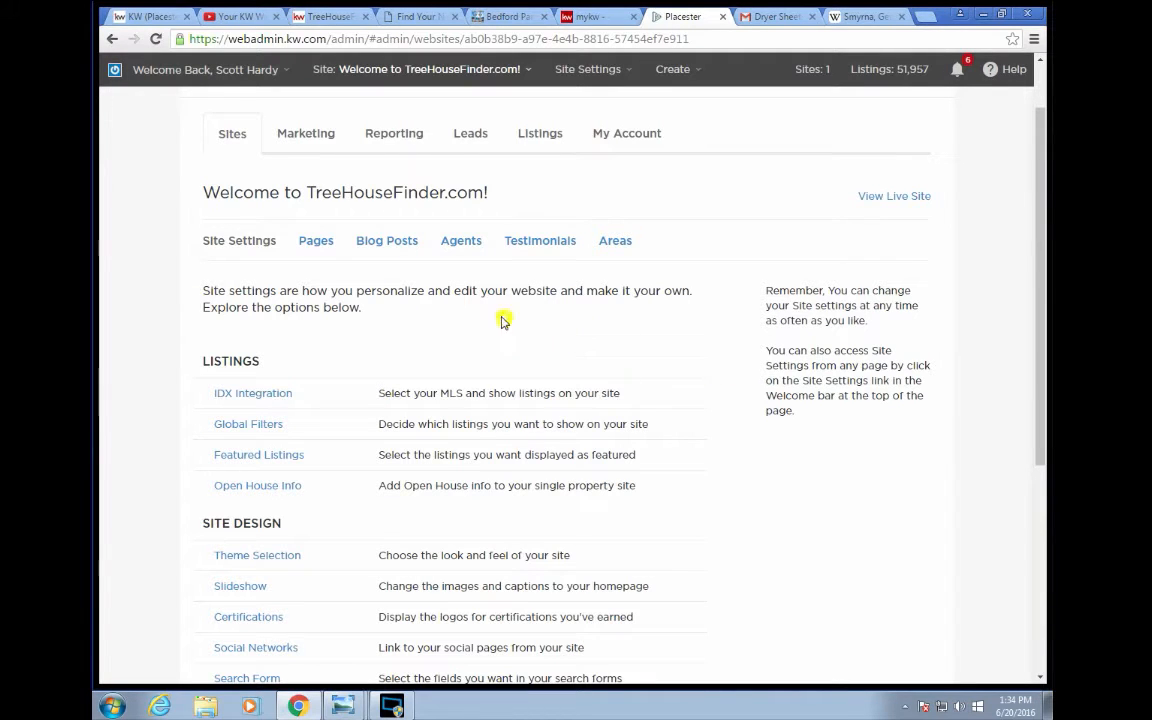
{"action": "scroll", "coordinate": [329, 405], "scroll_direction": "down", "scroll_amount": 2}
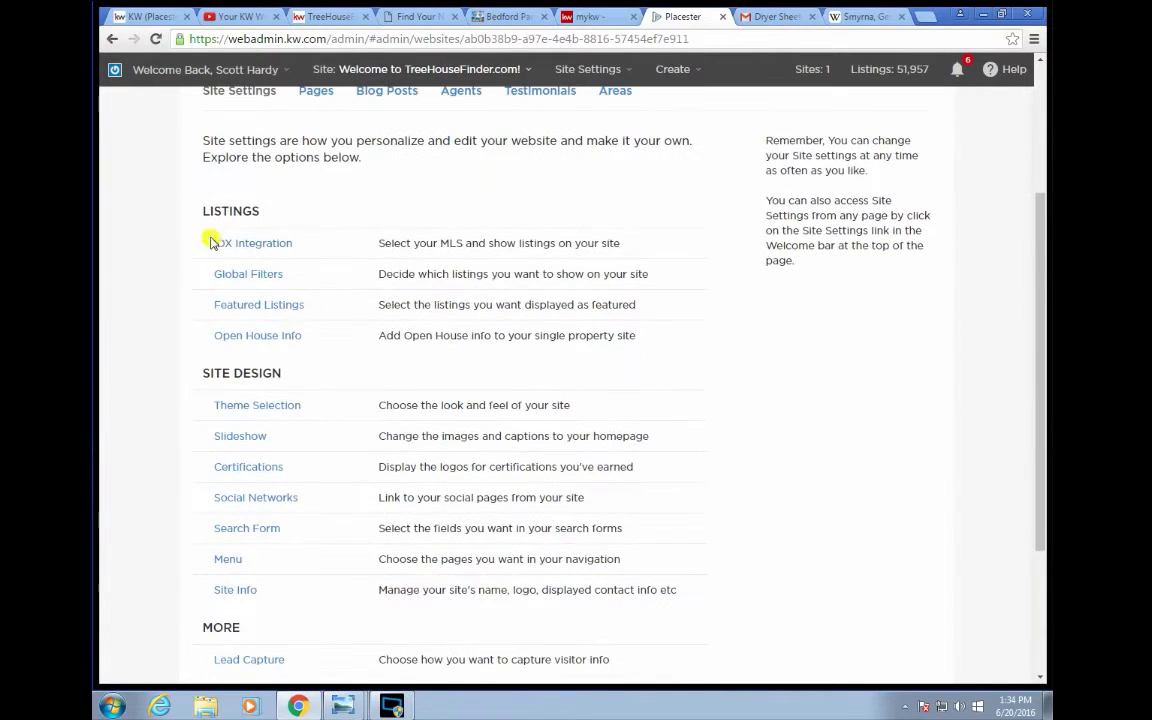
{"action": "left_click_drag", "start_coordinate": [202, 212], "coordinate": [328, 344]}
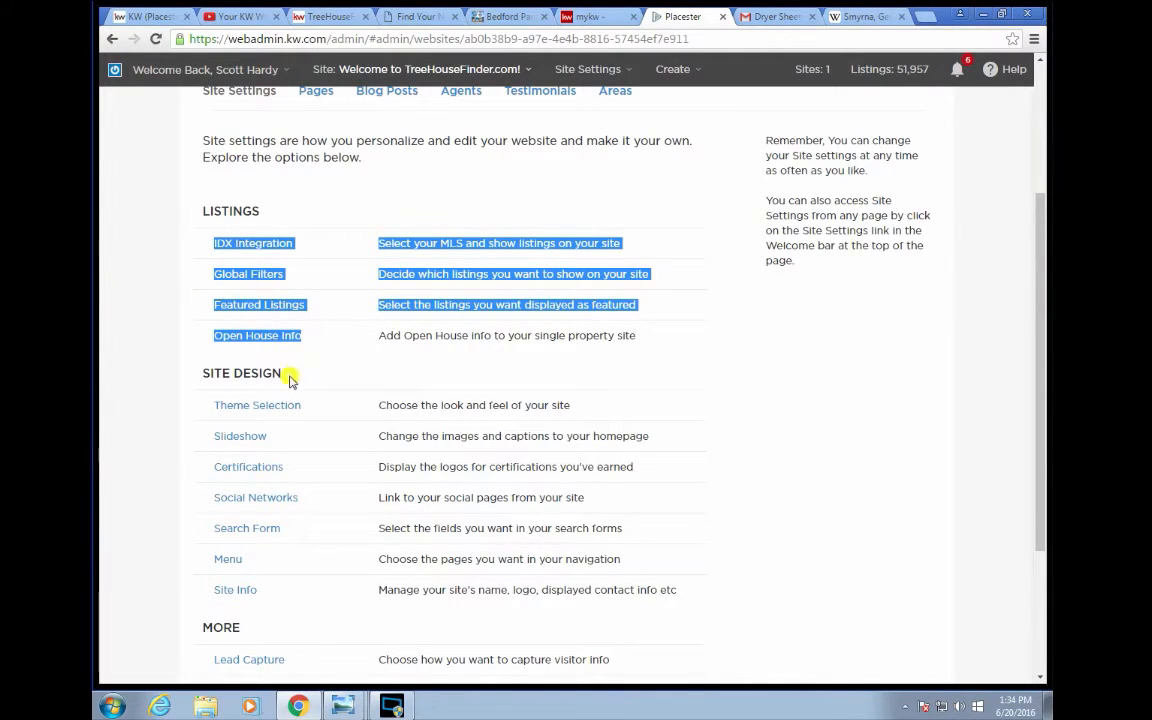
{"action": "scroll", "coordinate": [270, 380], "scroll_direction": "down", "scroll_amount": 2}
{"action": "left_click", "coordinate": [209, 222]}
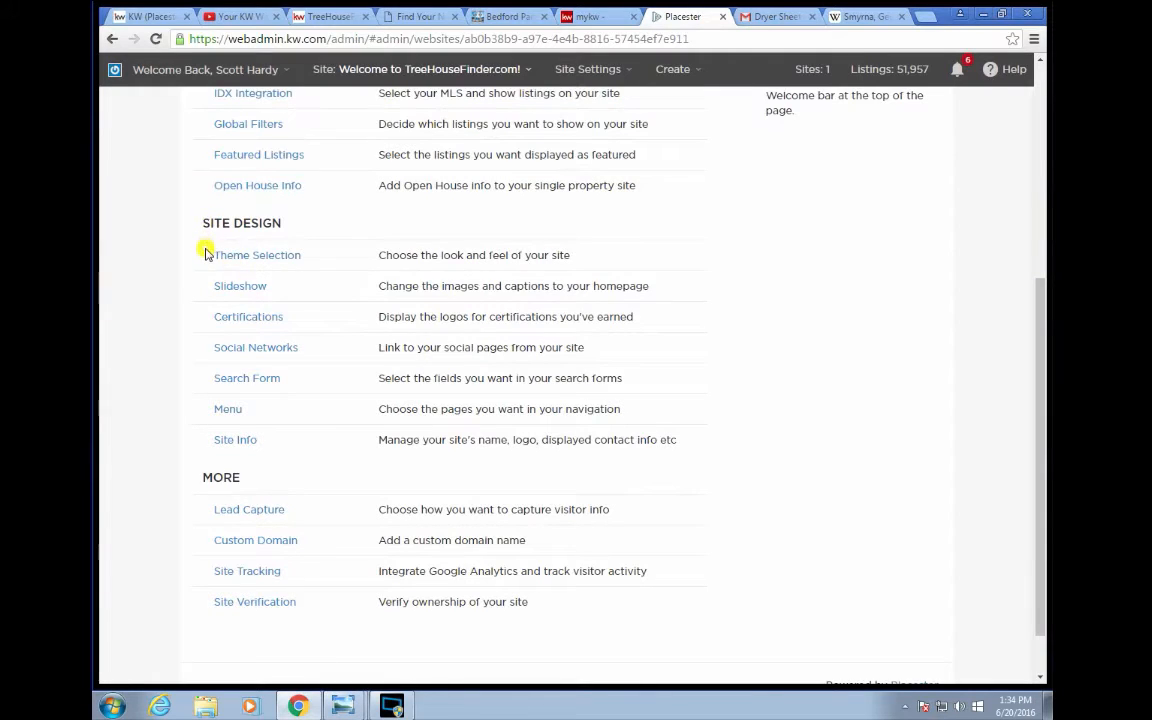
{"action": "left_click_drag", "start_coordinate": [206, 250], "coordinate": [283, 443]}
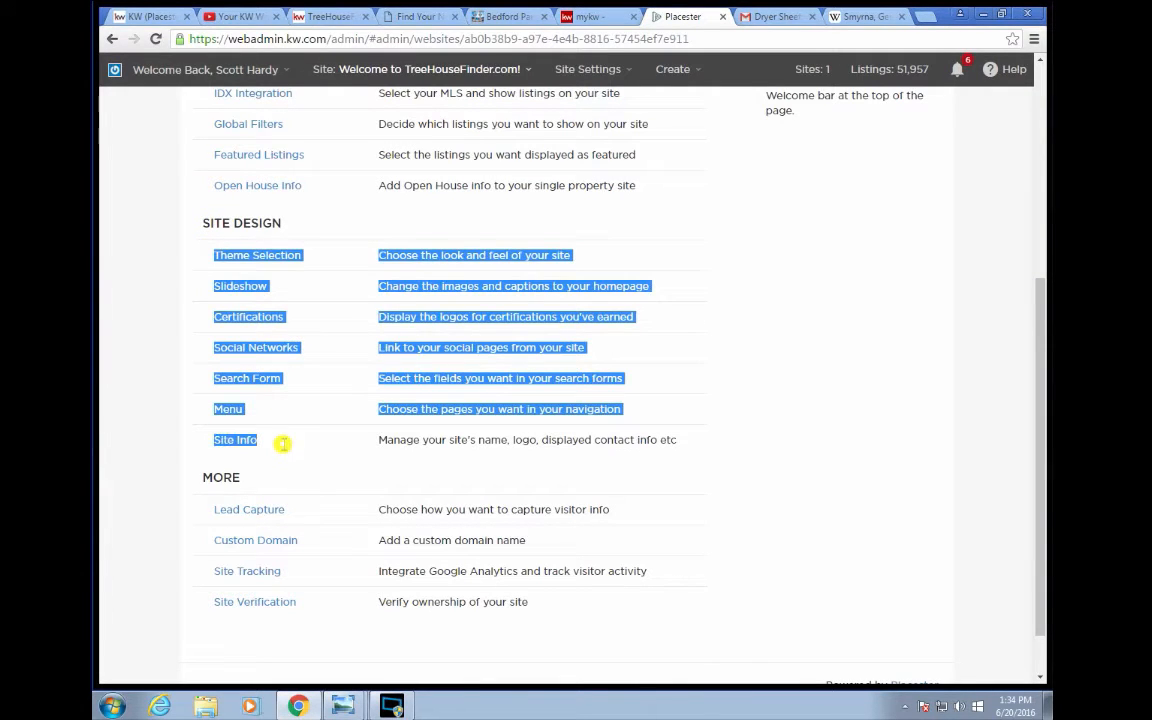
Highlight the site sections Pages through Areas, then the options in the More section
{"action": "scroll", "coordinate": [275, 450], "scroll_direction": "down", "scroll_amount": 1}
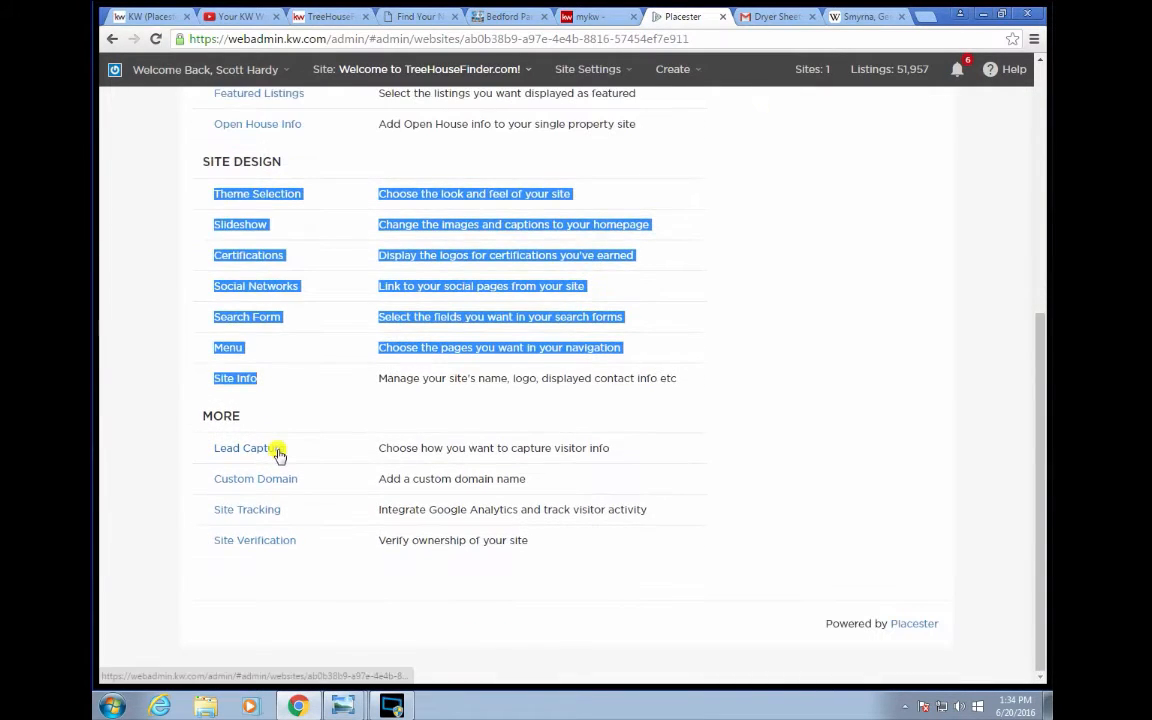
{"action": "scroll", "coordinate": [280, 450], "scroll_direction": "up", "scroll_amount": 5}
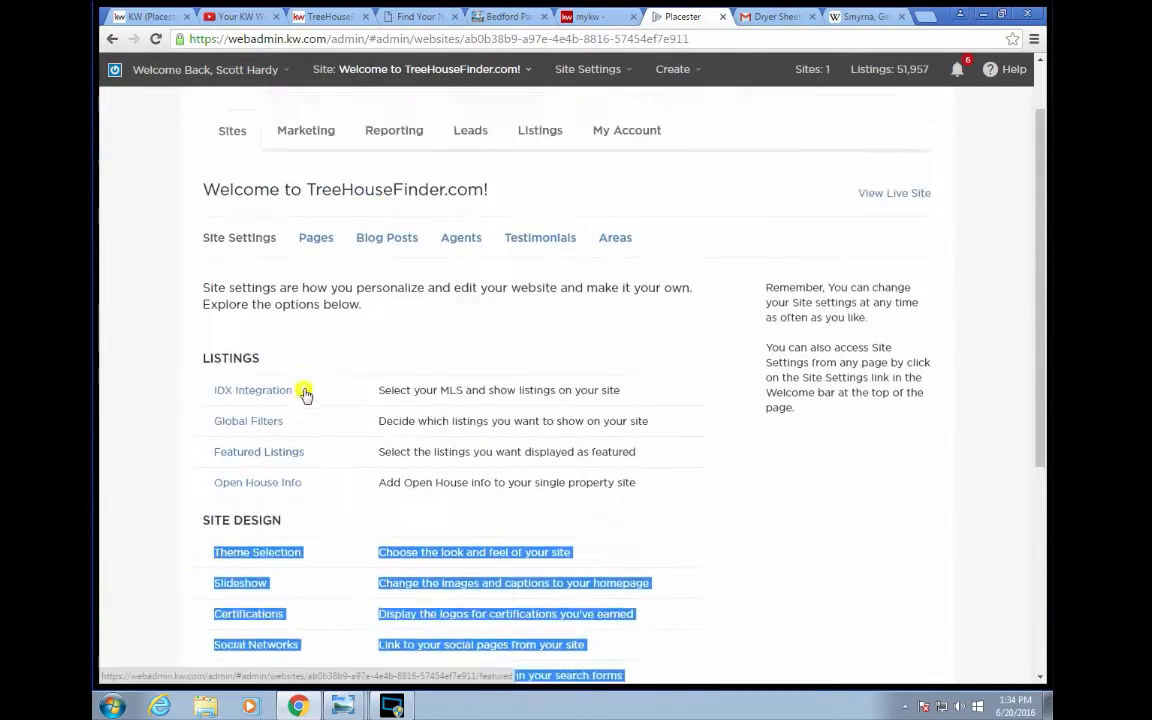
{"action": "left_click_drag", "start_coordinate": [668, 329], "coordinate": [296, 319]}
{"action": "scroll", "coordinate": [370, 450], "scroll_direction": "down", "scroll_amount": 5}
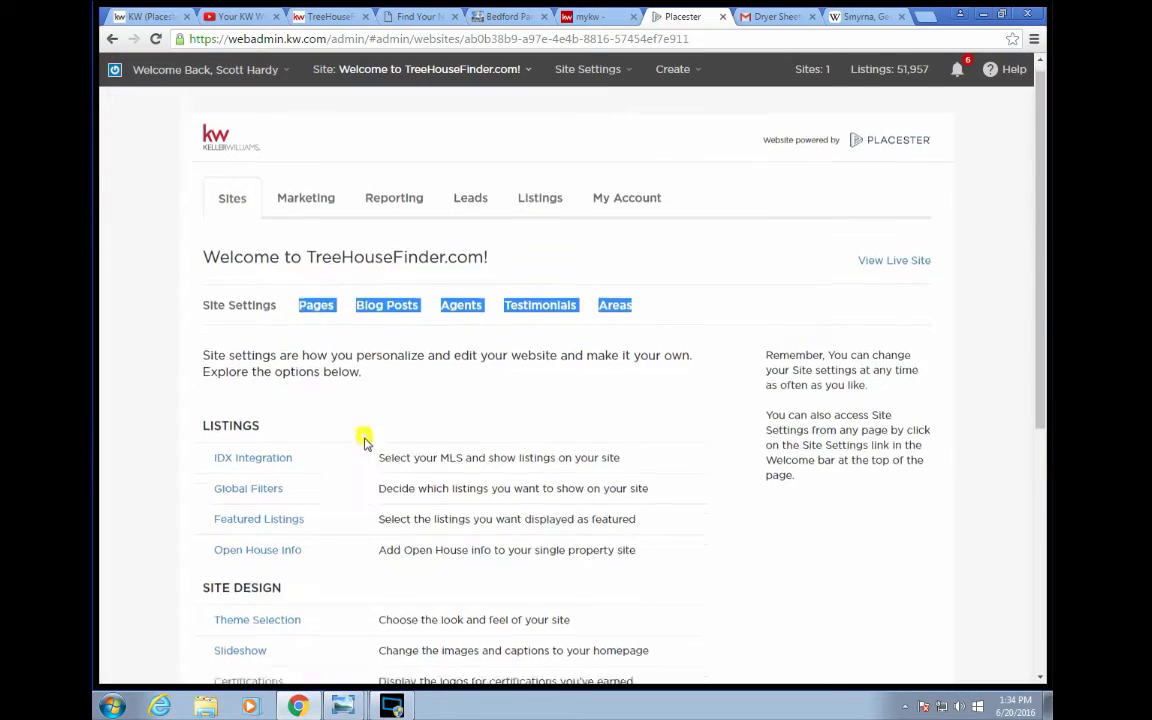
{"action": "left_click_drag", "start_coordinate": [652, 512], "coordinate": [216, 451]}
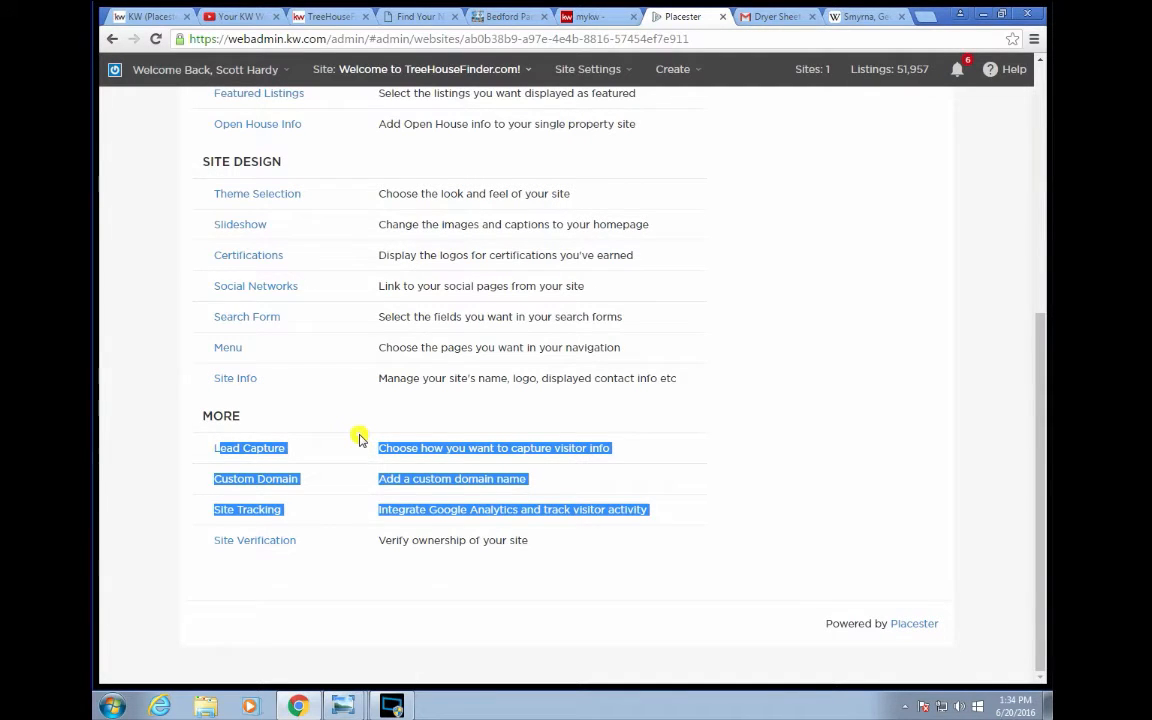
{"action": "scroll", "coordinate": [360, 438], "scroll_direction": "up", "scroll_amount": 5}
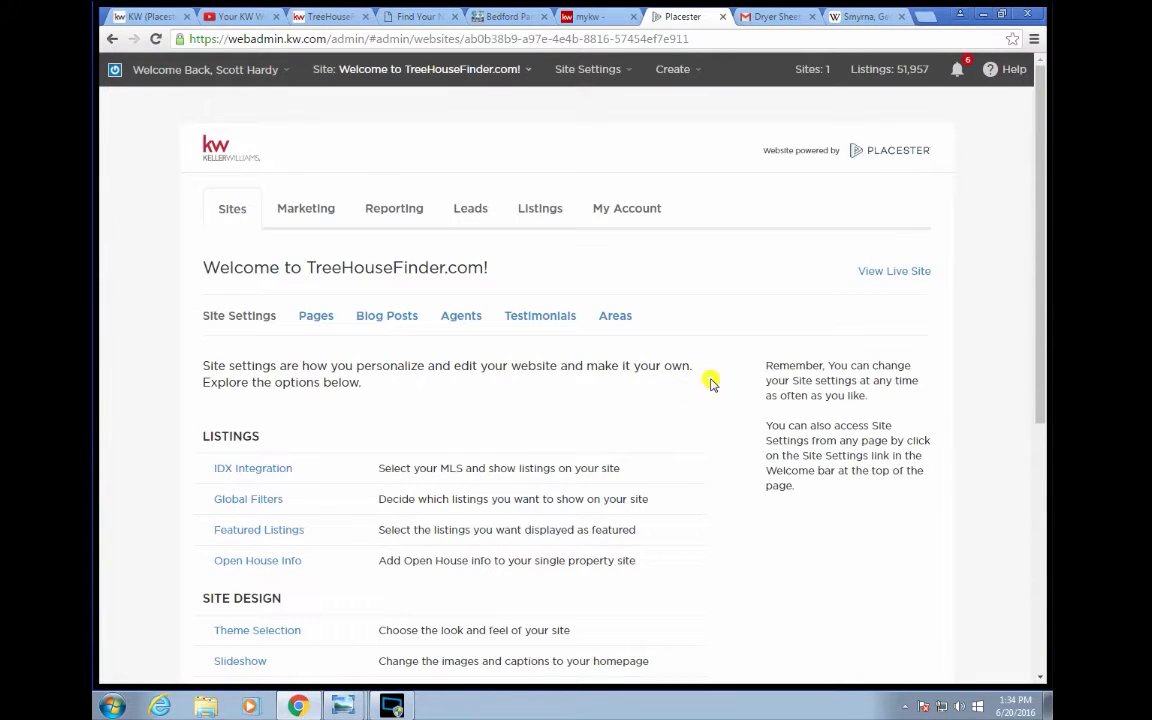
{"action": "left_click", "coordinate": [903, 273]}
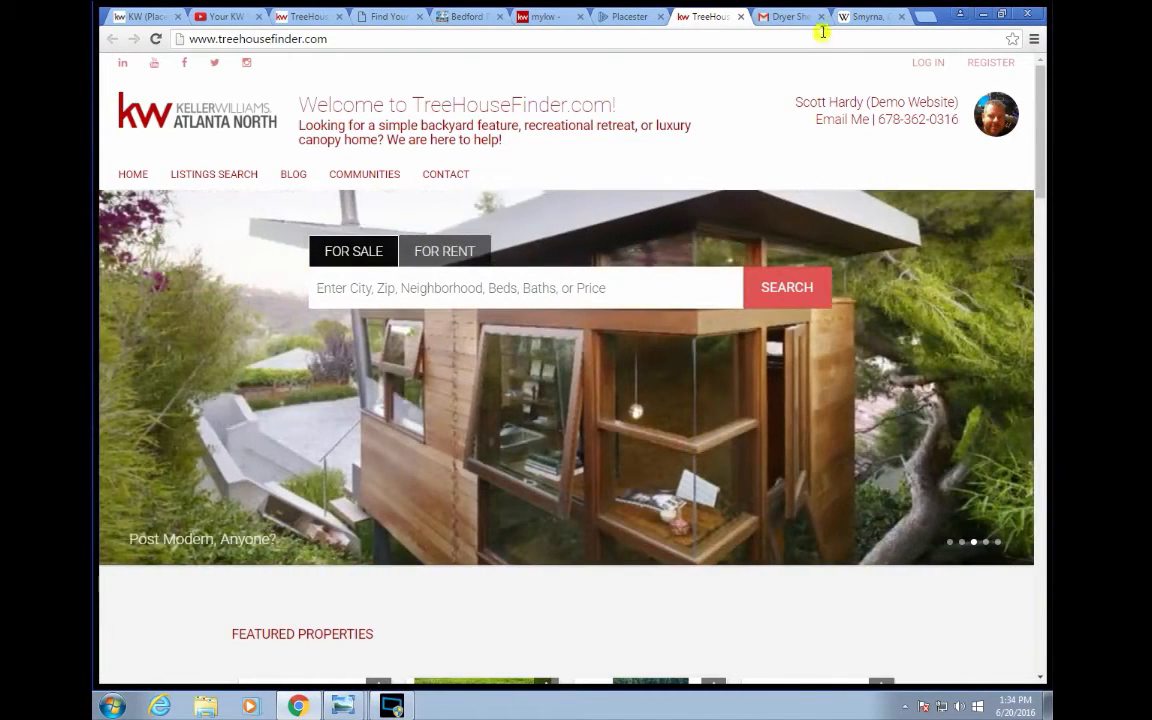
{"action": "left_click", "coordinate": [741, 16]}
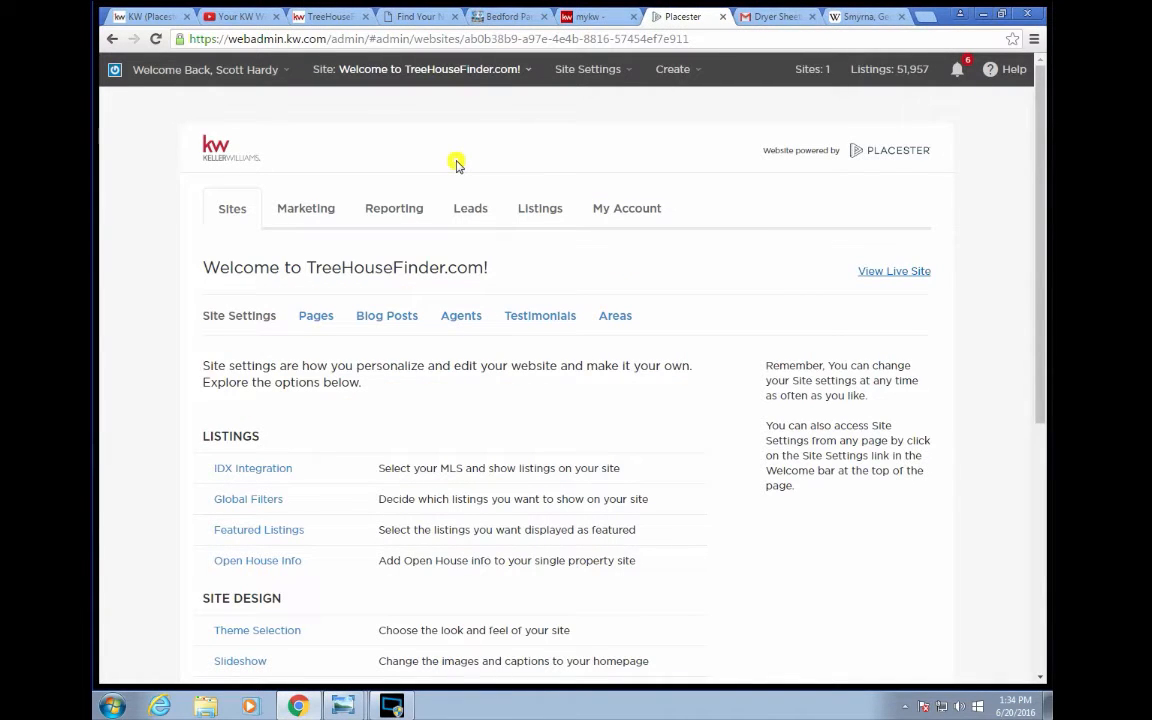
{"action": "scroll", "coordinate": [330, 357], "scroll_direction": "down", "scroll_amount": 1}
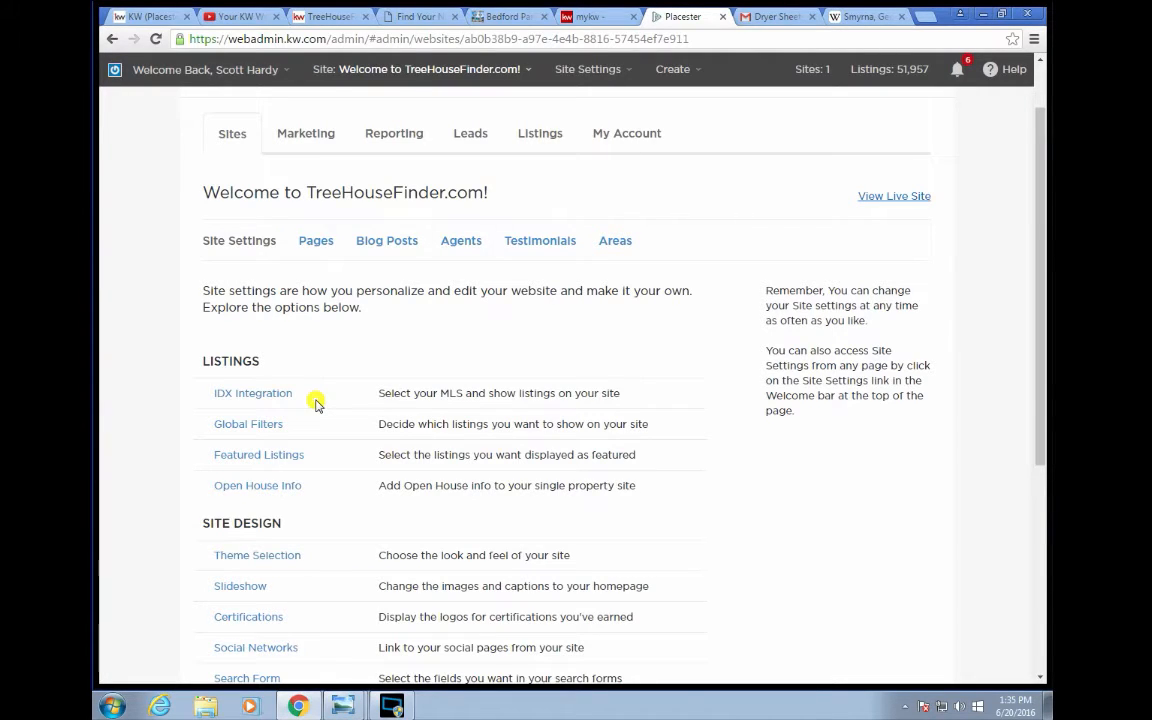
Open IDX Integration under Listings and point out that First MLS of GA is selected
{"action": "left_click", "coordinate": [250, 392]}
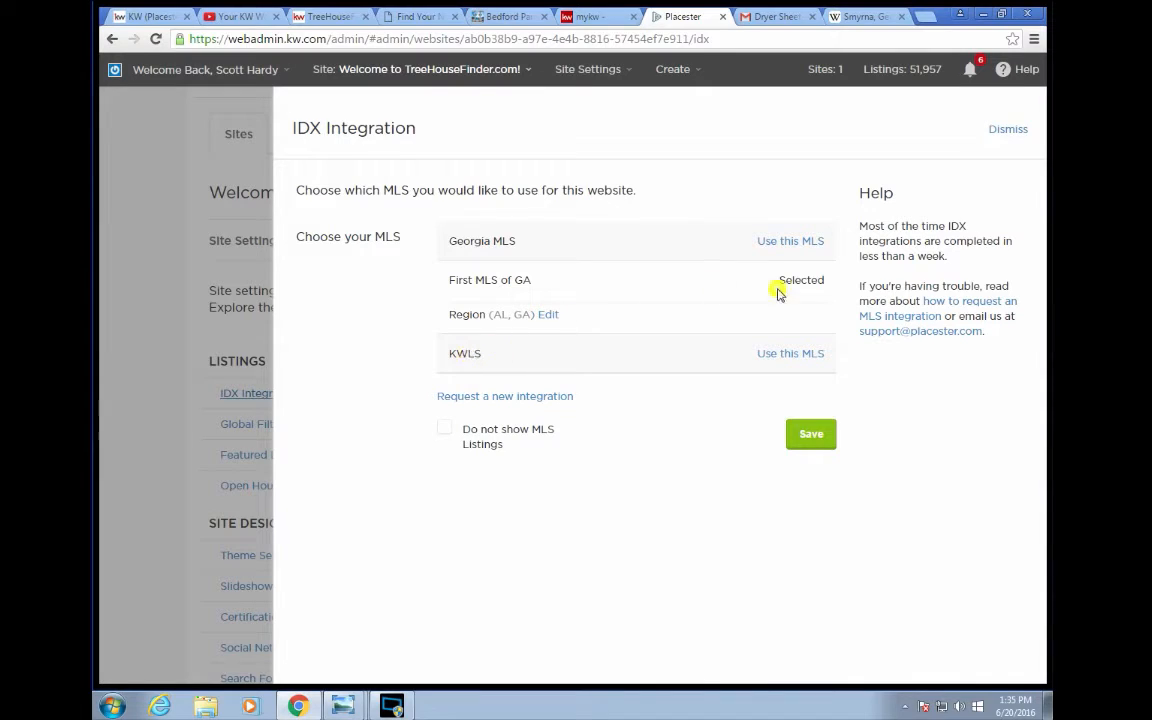
{"action": "left_click_drag", "start_coordinate": [829, 282], "coordinate": [774, 280]}
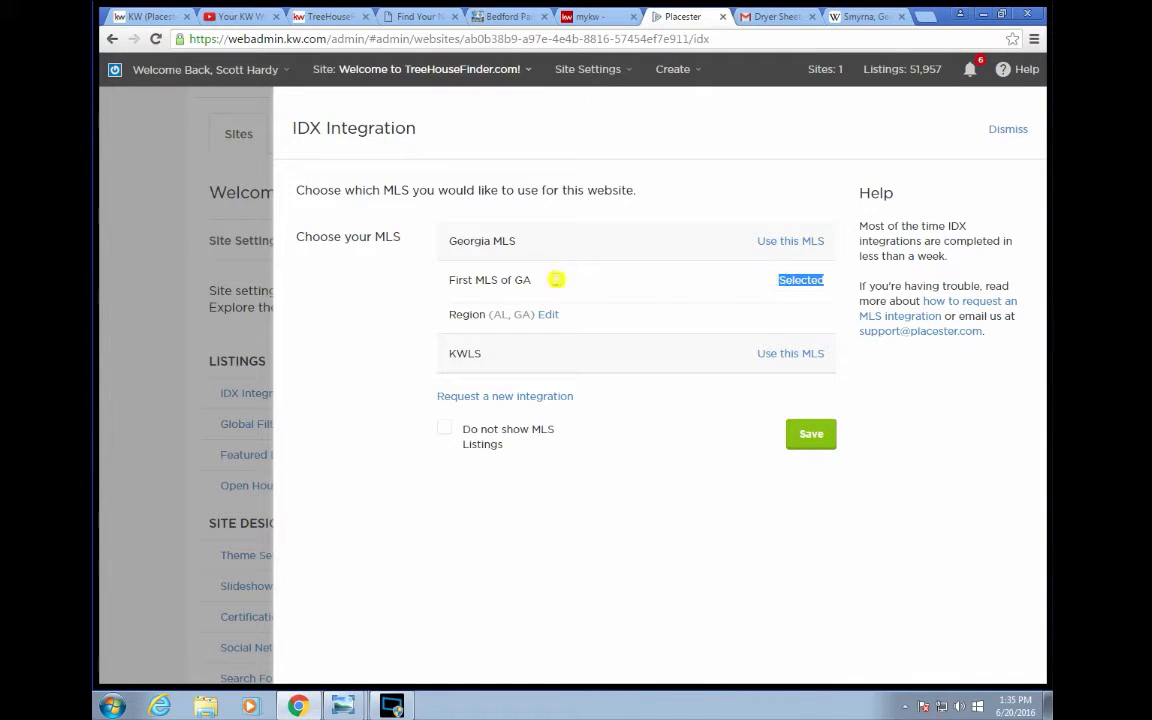
{"action": "left_click_drag", "start_coordinate": [513, 280], "coordinate": [803, 285]}
{"action": "left_click", "coordinate": [560, 284]}
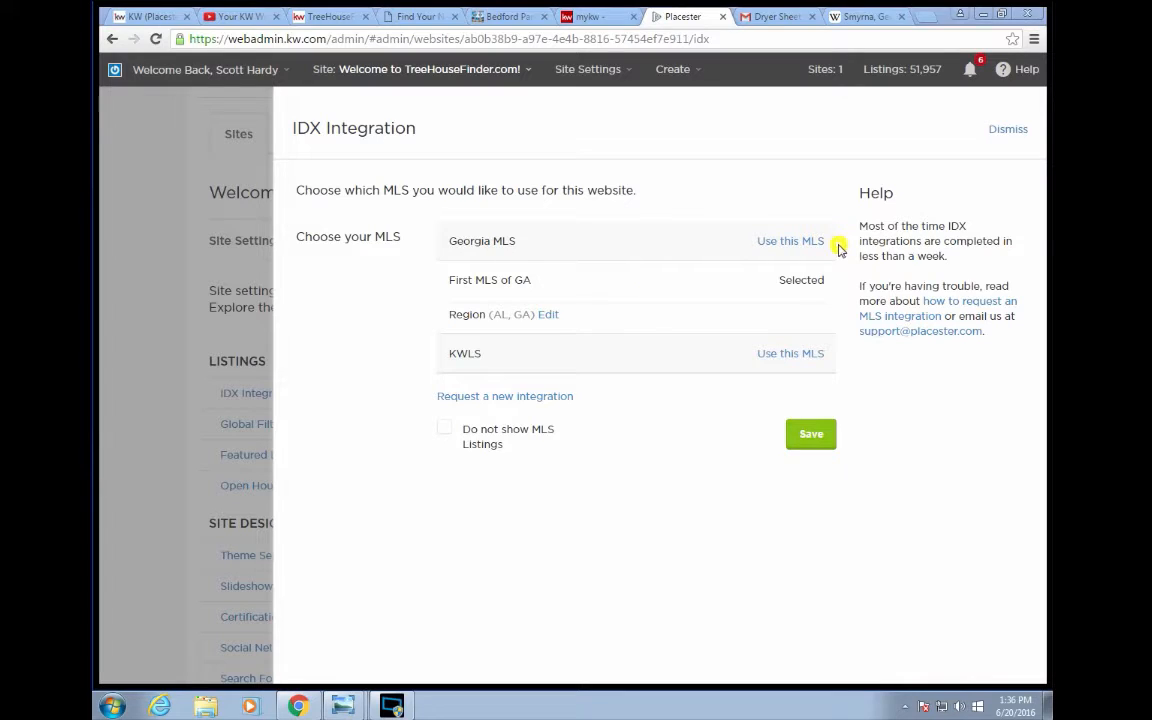
Point out the alternative Georgia MLS and KWLS options, then the currently selected MLS again
{"action": "left_click_drag", "start_coordinate": [838, 249], "coordinate": [755, 241]}
{"action": "left_click", "coordinate": [717, 248]}
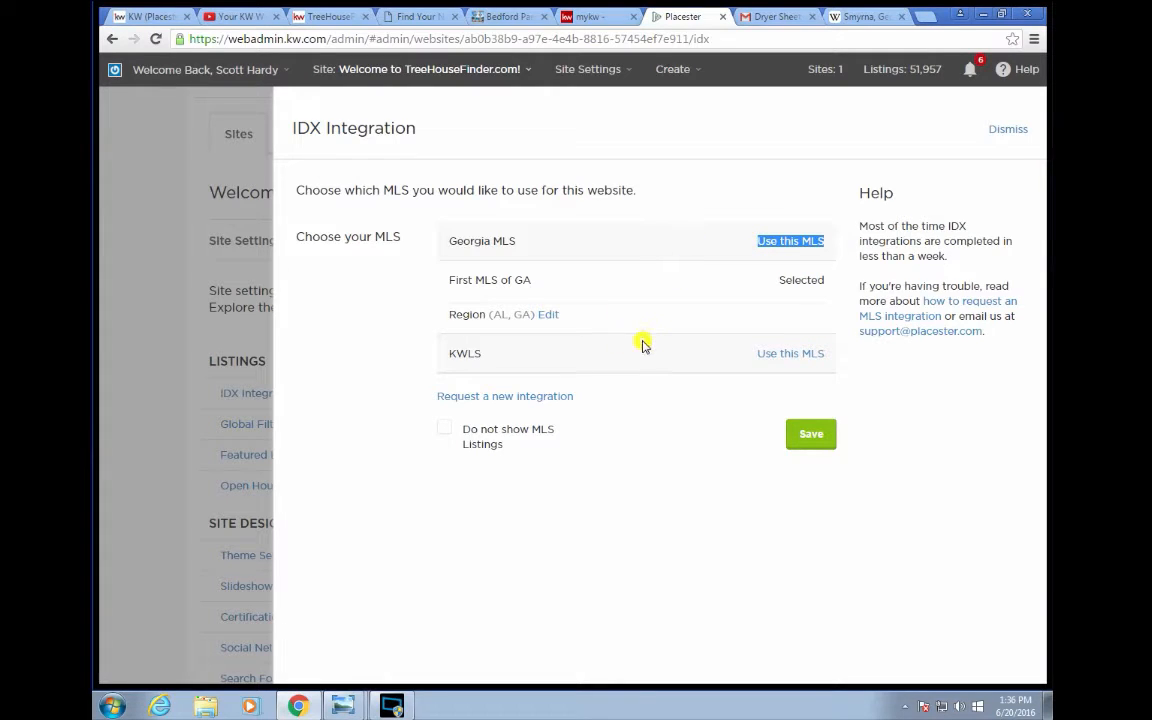
{"action": "left_click_drag", "start_coordinate": [481, 354], "coordinate": [447, 354]}
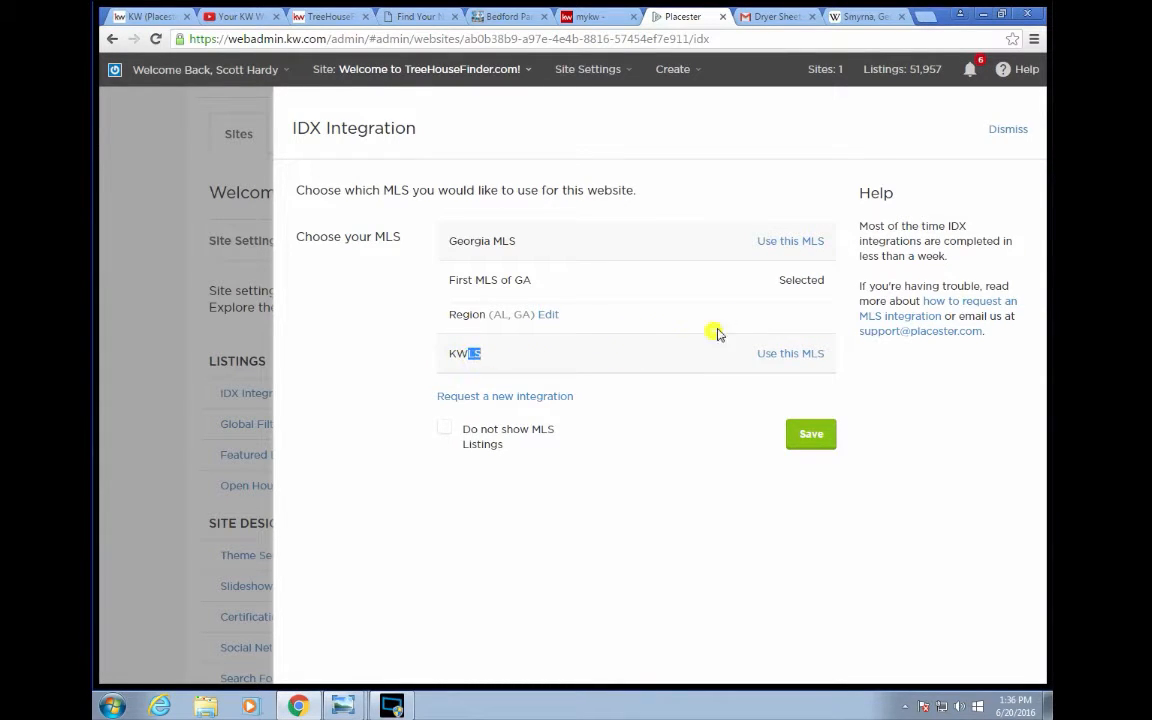
{"action": "left_click_drag", "start_coordinate": [779, 280], "coordinate": [824, 281]}
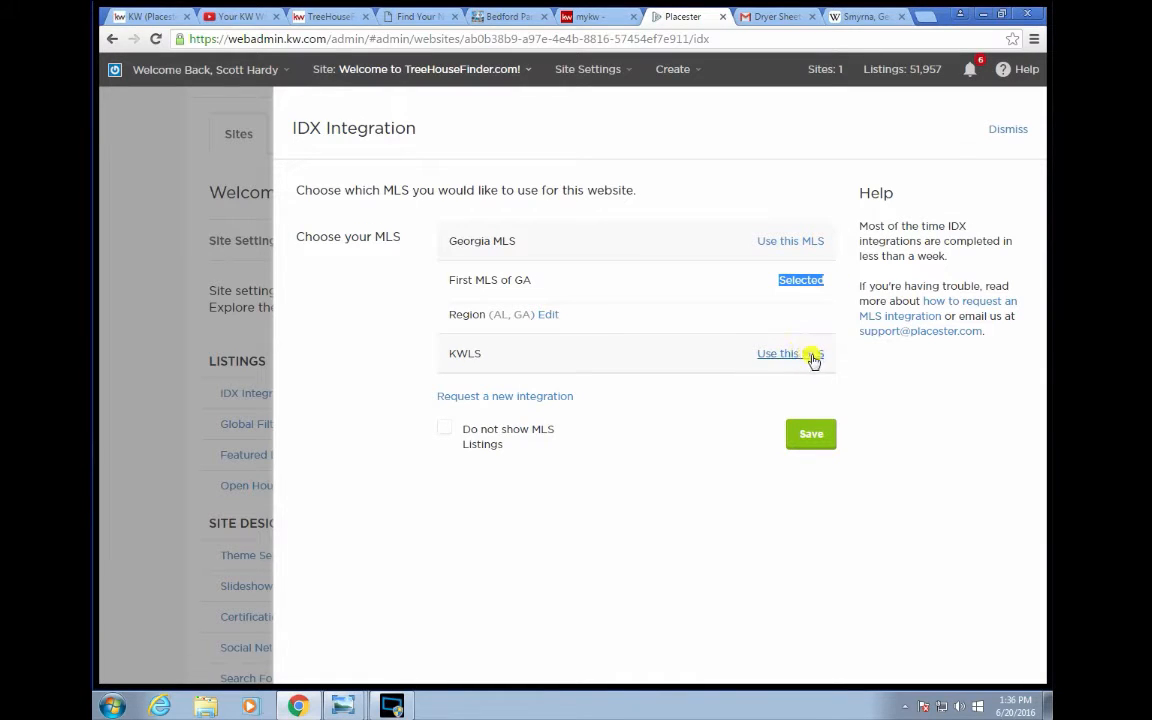
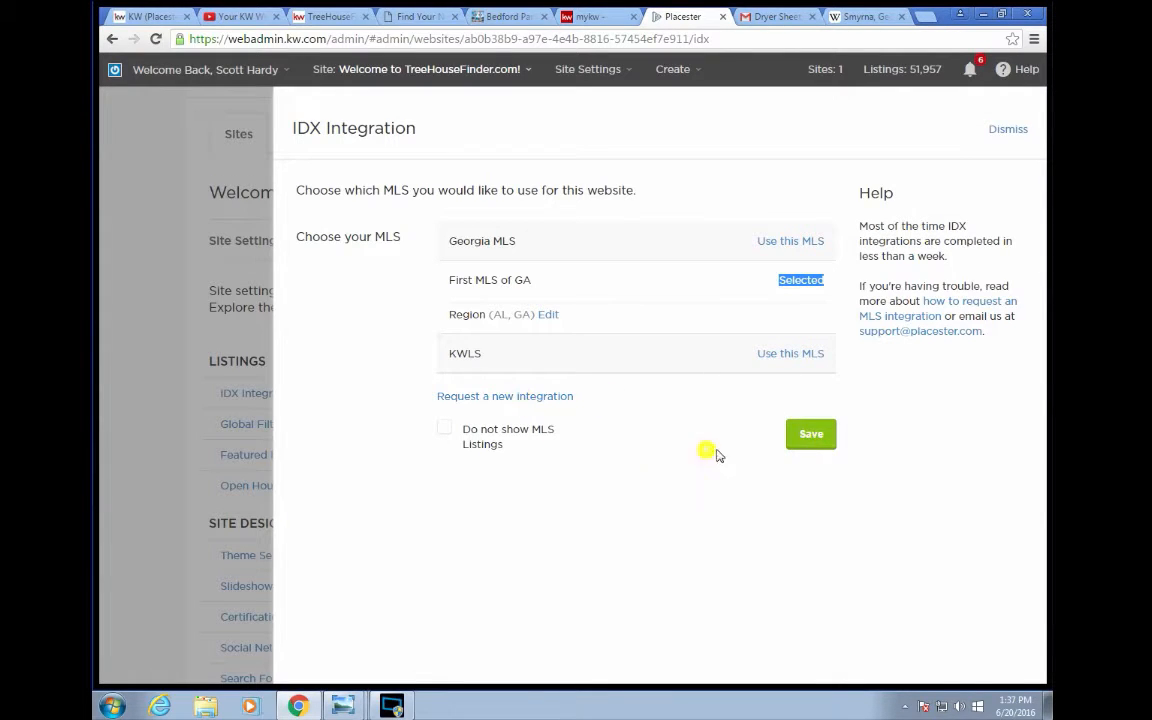
Save the IDX Integration with First MLS of GA as the selected MLS
{"action": "left_click", "coordinate": [812, 436]}
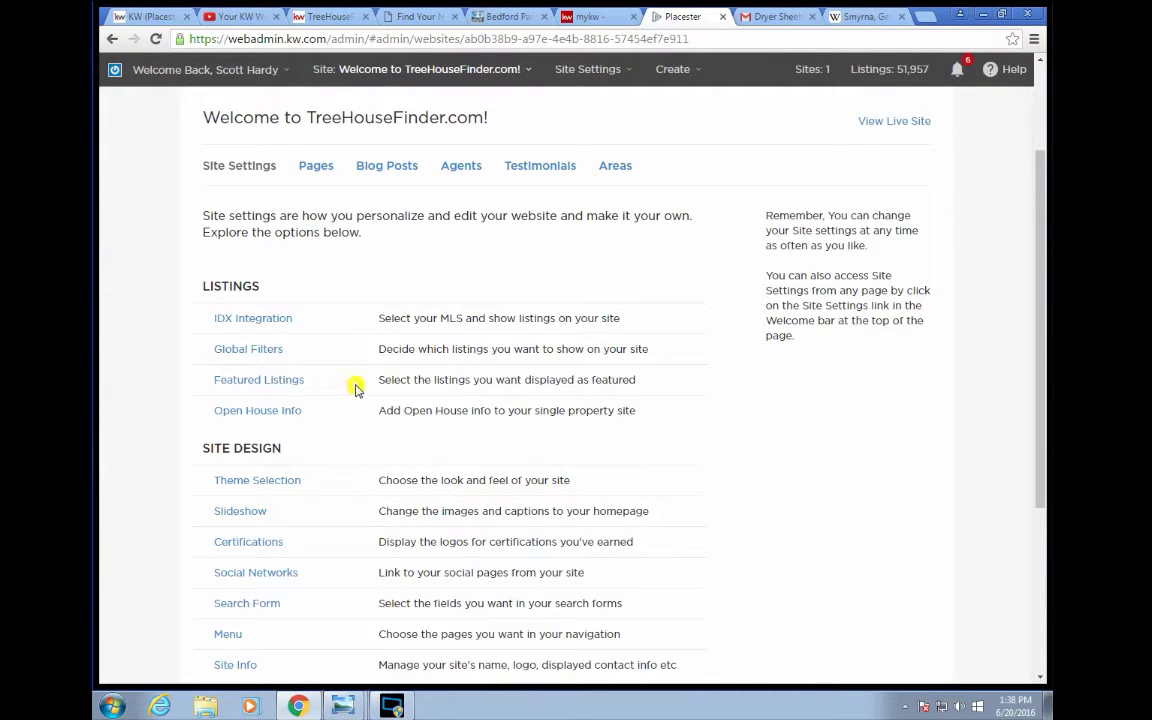
Open Global Filters under Listings, glancing at the live TreeHouseFinder homepage before returning
{"action": "left_click", "coordinate": [309, 354]}
{"action": "left_click_drag", "start_coordinate": [309, 354], "coordinate": [206, 347]}
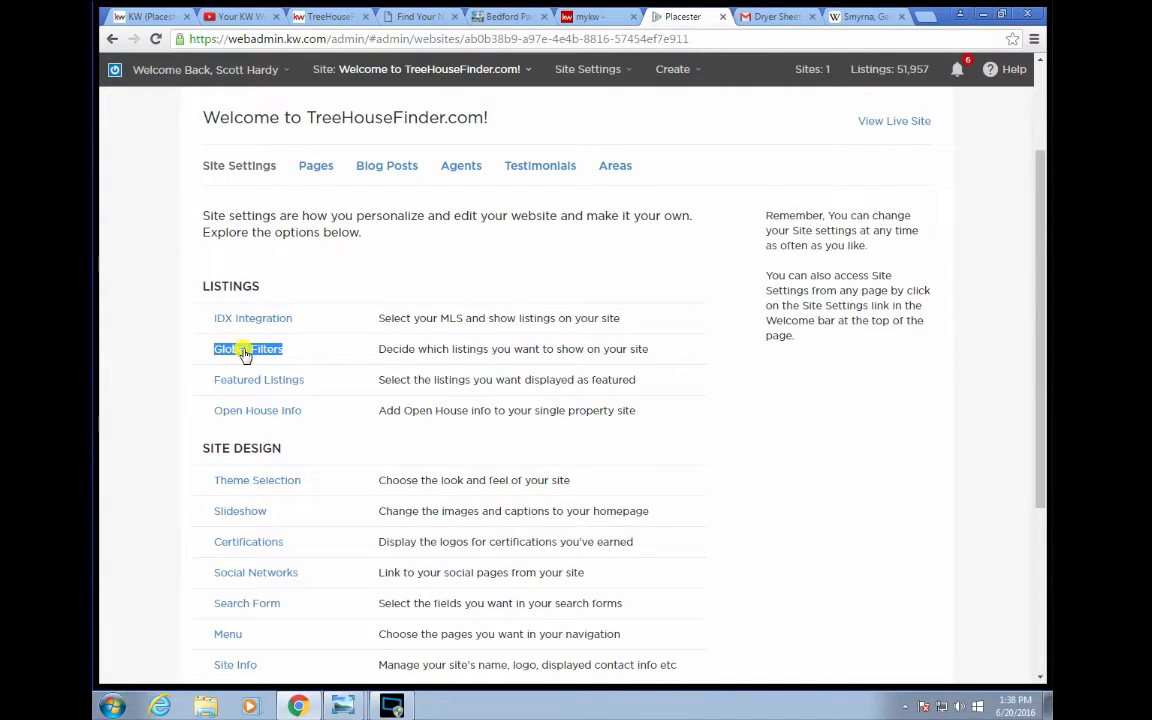
{"action": "left_click", "coordinate": [244, 353]}
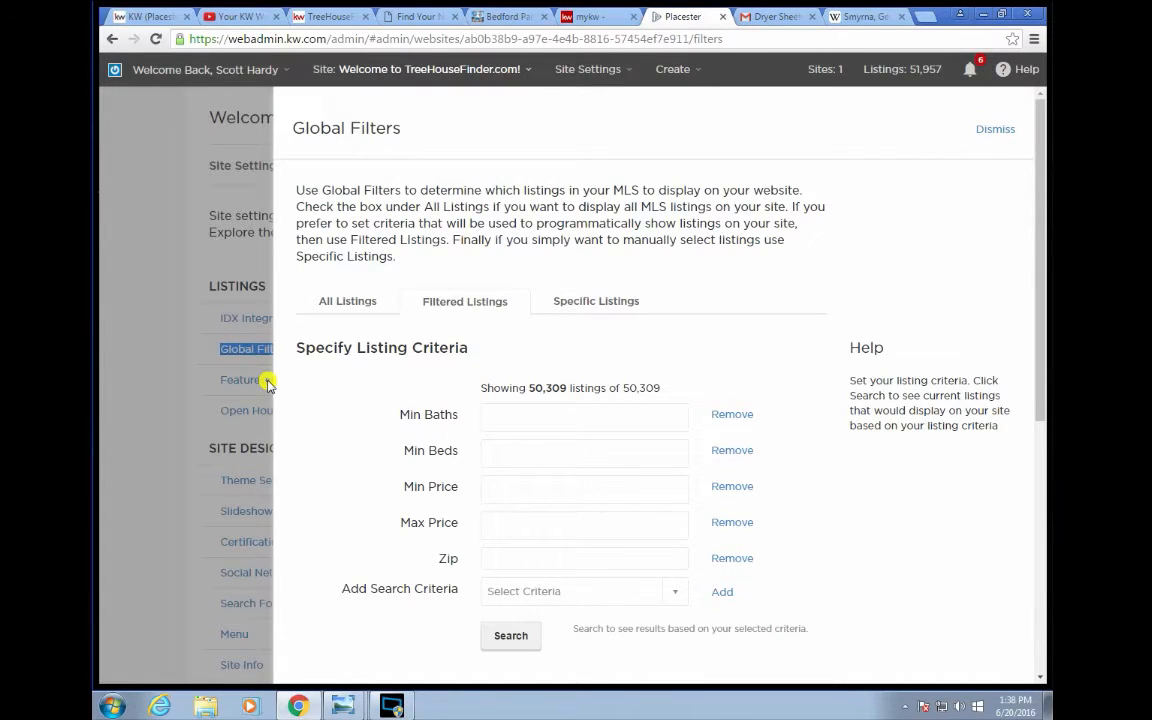
{"action": "left_click", "coordinate": [312, 17]}
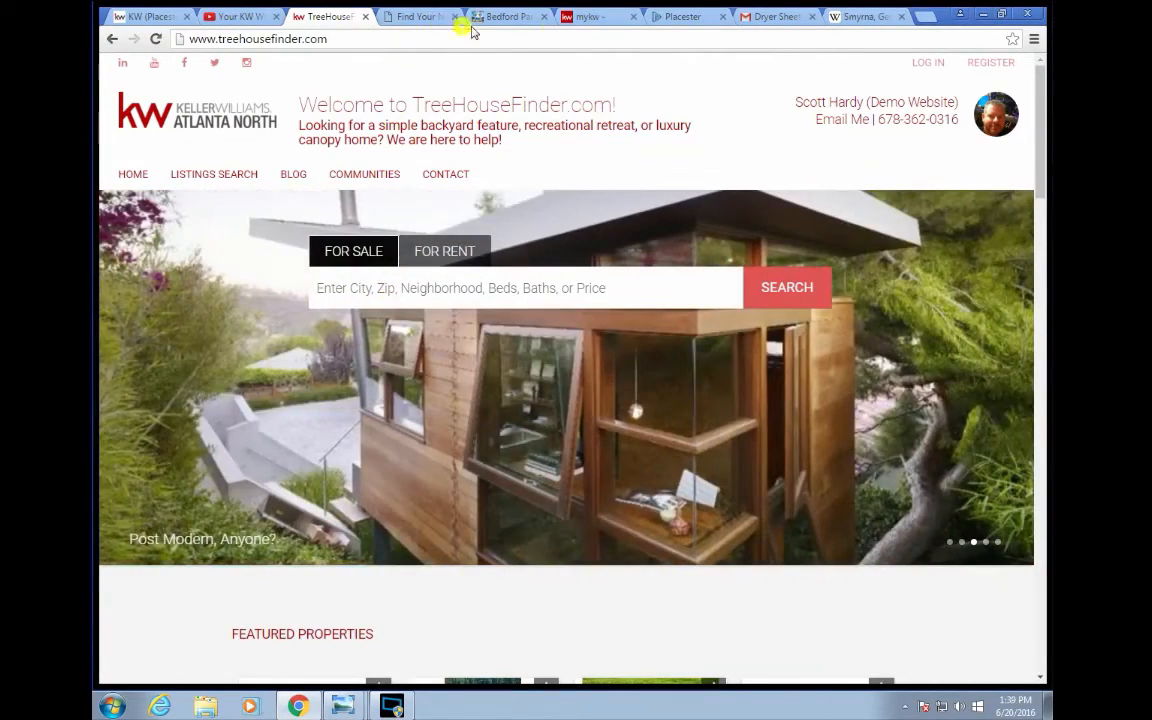
{"action": "left_click", "coordinate": [685, 17]}
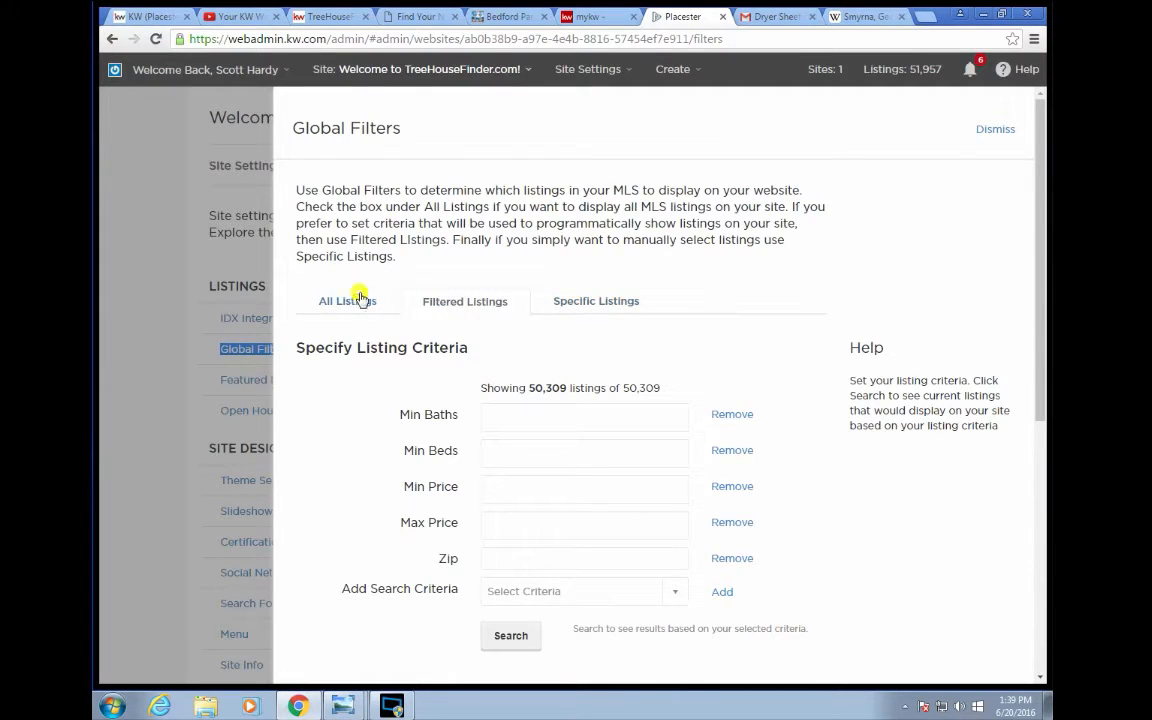
Compare the All Listings option with the Filtered Listings criteria and run a criteria search
{"action": "left_click", "coordinate": [350, 302]}
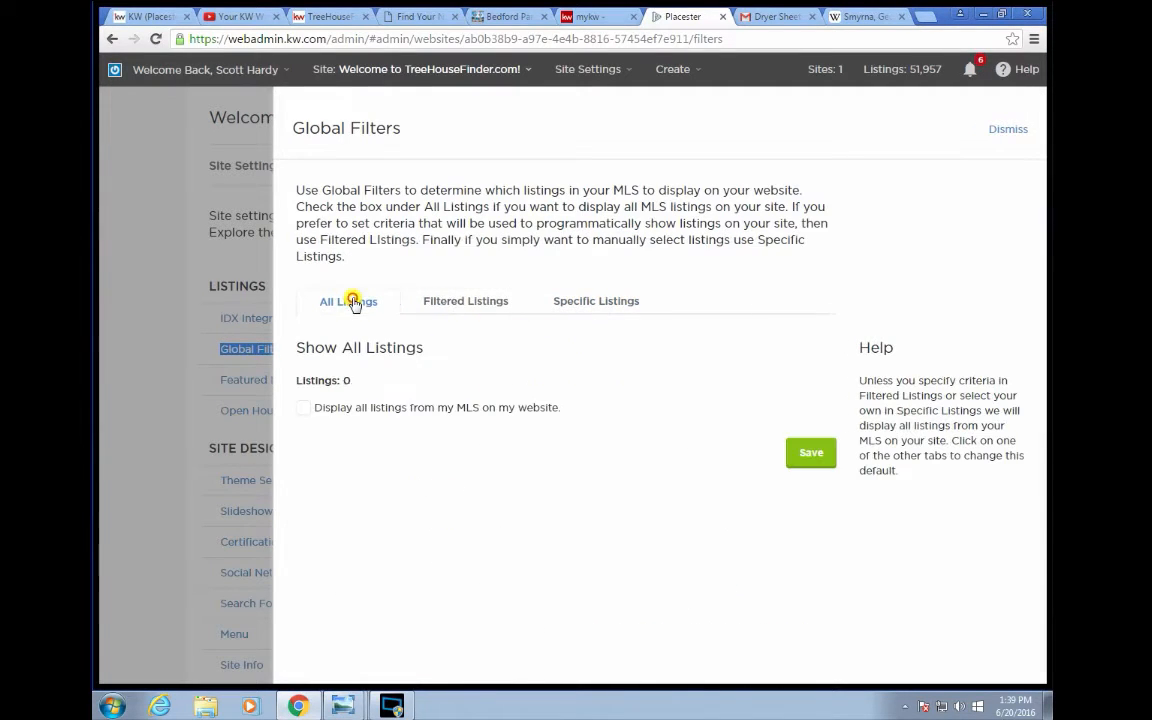
{"action": "left_click", "coordinate": [305, 410]}
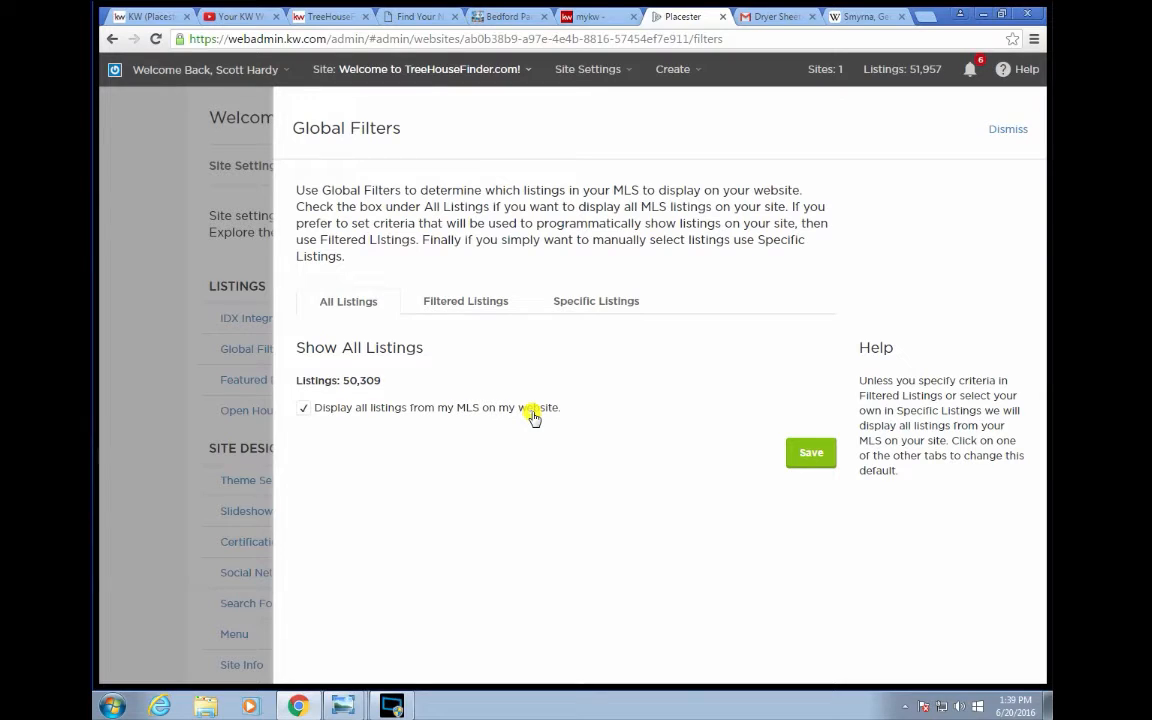
{"action": "left_click", "coordinate": [468, 301]}
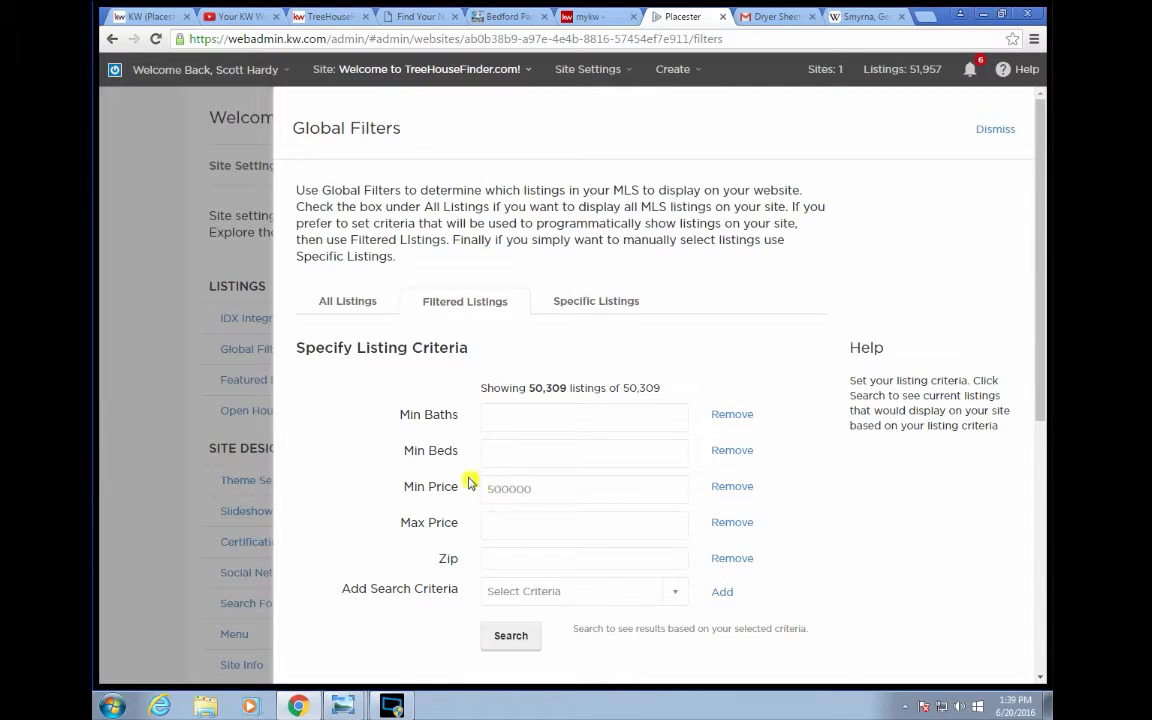
{"action": "left_click", "coordinate": [517, 646]}
Choose to display all 50,309 MLS listings and confirm saving the global filters
{"action": "left_click", "coordinate": [333, 303]}
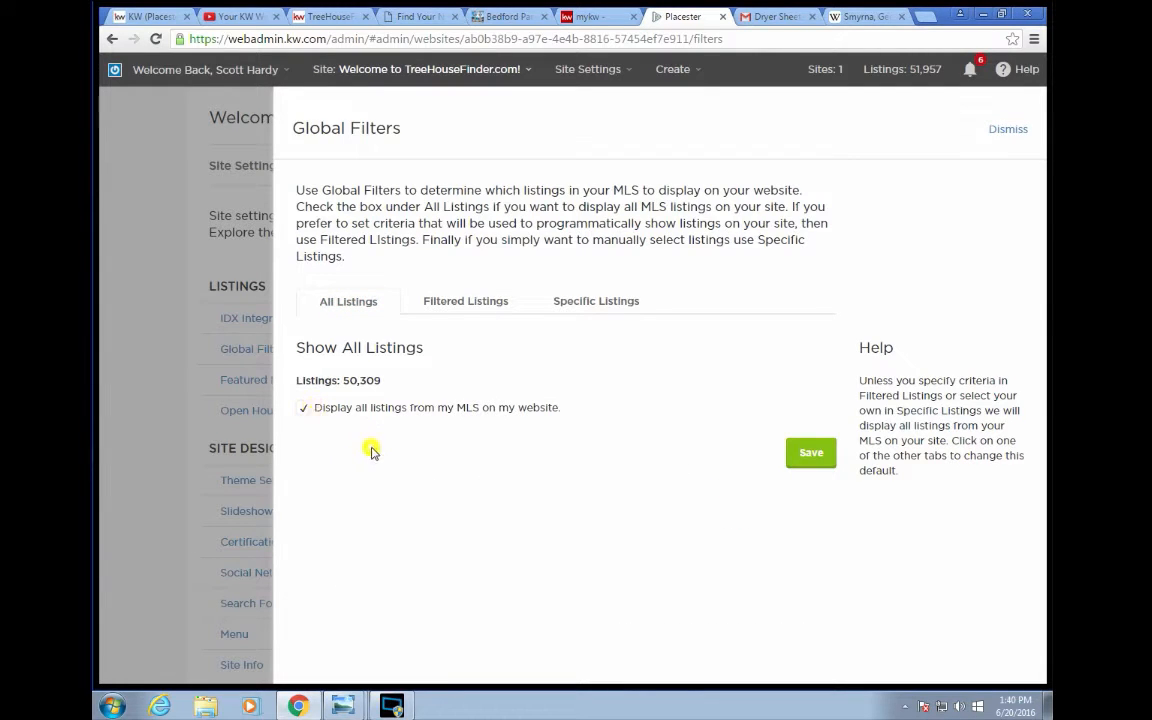
{"action": "left_click_drag", "start_coordinate": [558, 411], "coordinate": [314, 408]}
{"action": "left_click", "coordinate": [811, 457]}
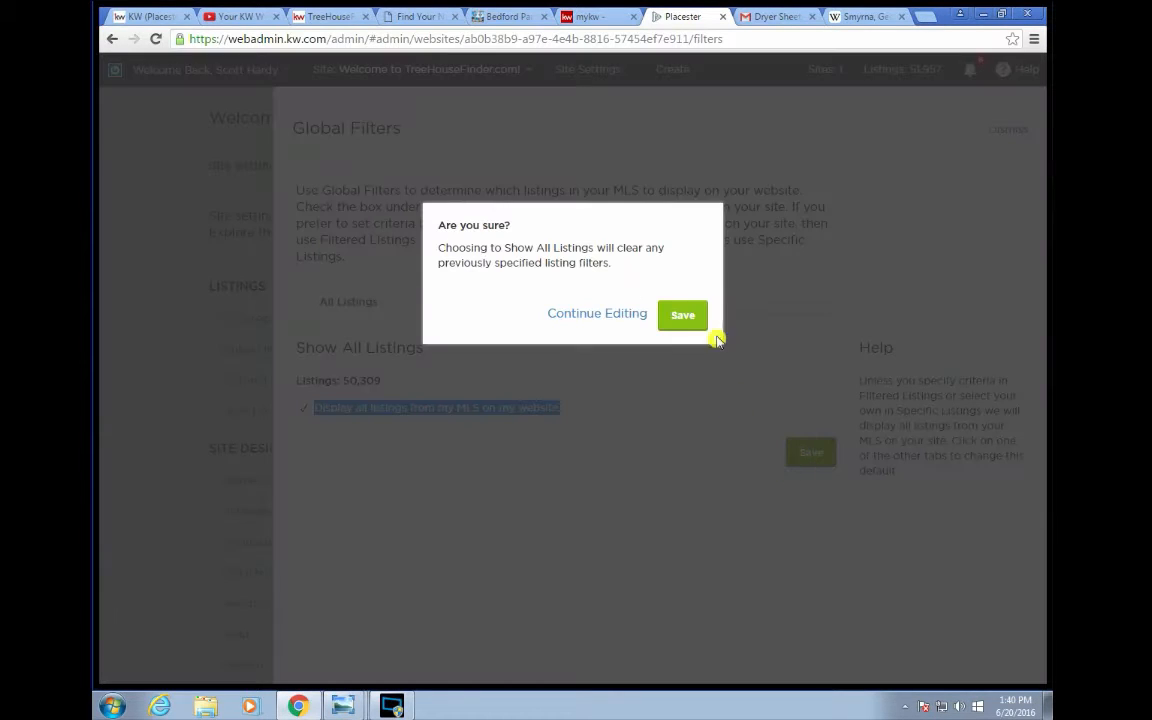
{"action": "left_click", "coordinate": [680, 318]}
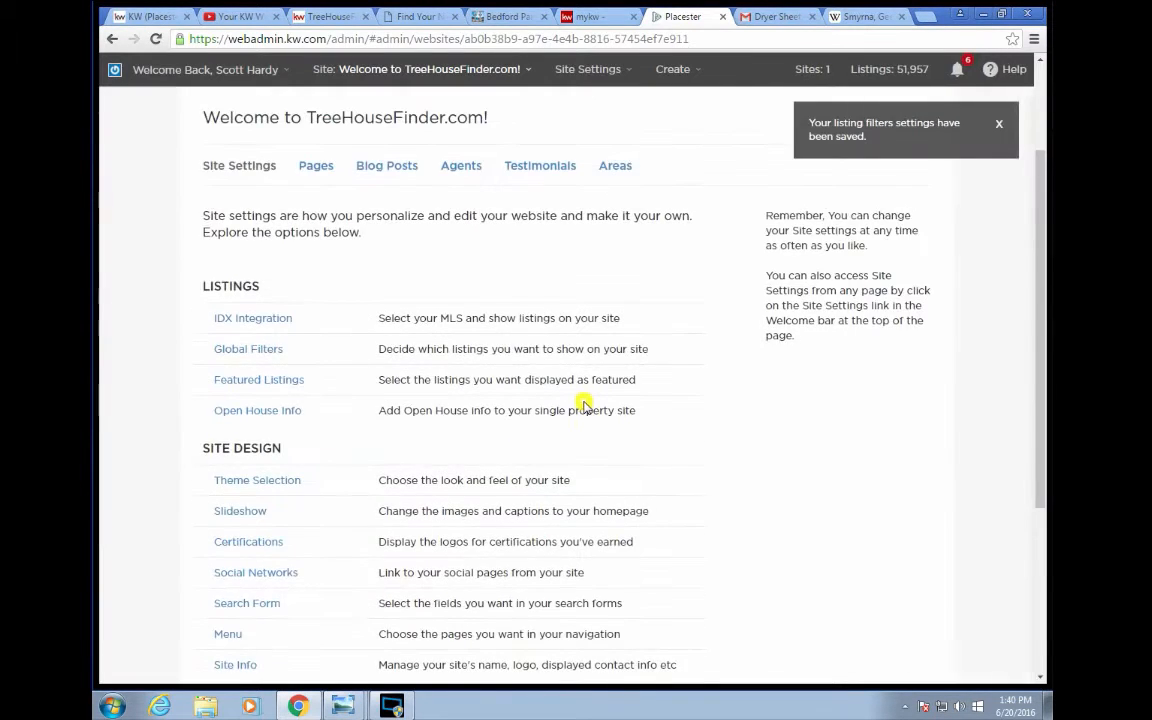
{"action": "left_click", "coordinate": [302, 16]}
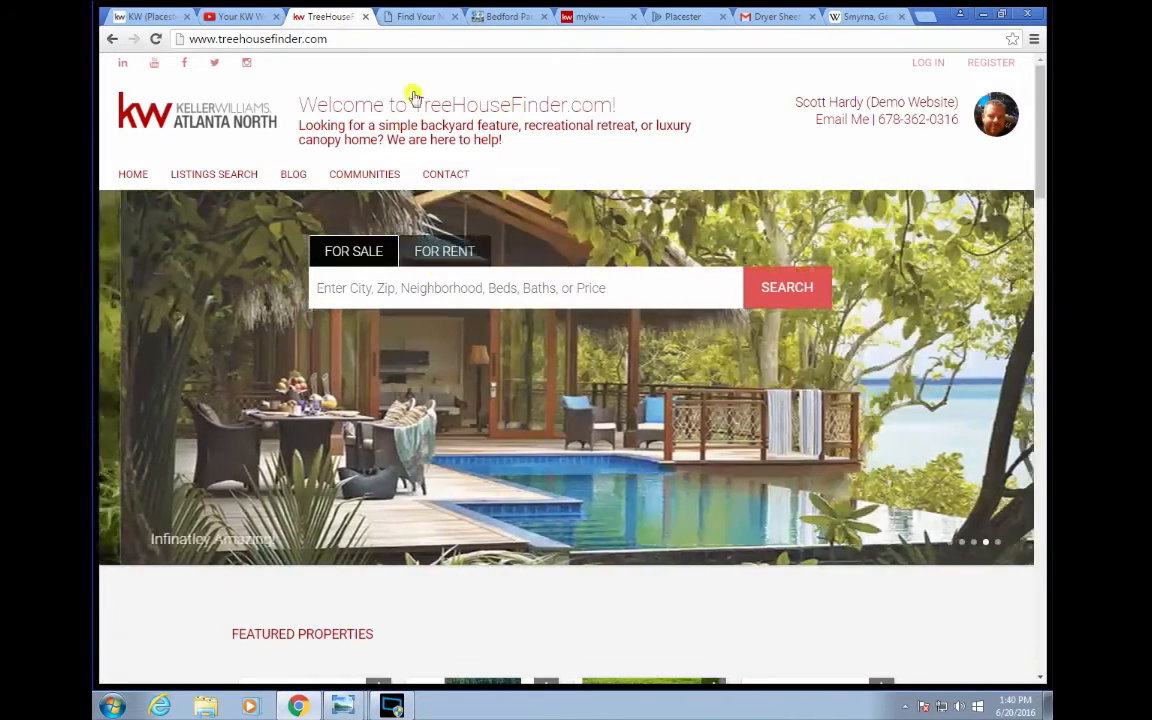
{"action": "left_click", "coordinate": [675, 18]}
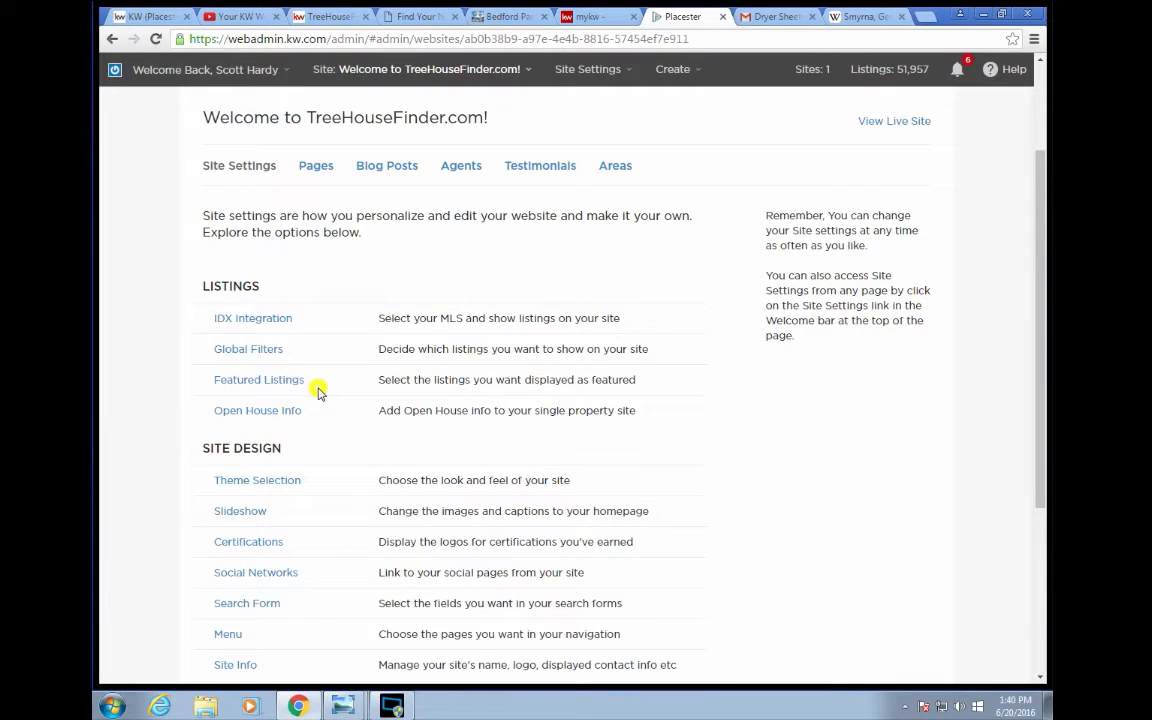
{"action": "left_click_drag", "start_coordinate": [318, 388], "coordinate": [254, 388]}
{"action": "left_click", "coordinate": [254, 388]}
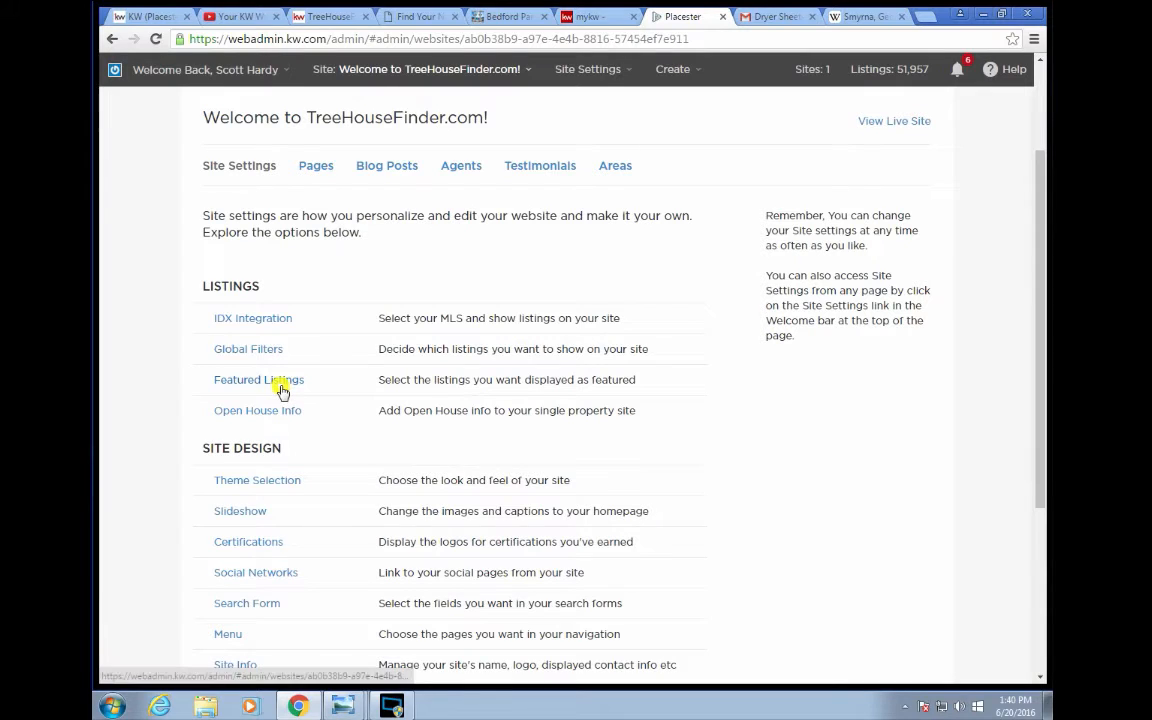
{"action": "left_click", "coordinate": [327, 16]}
{"action": "scroll", "coordinate": [437, 302], "scroll_direction": "down", "scroll_amount": 4}
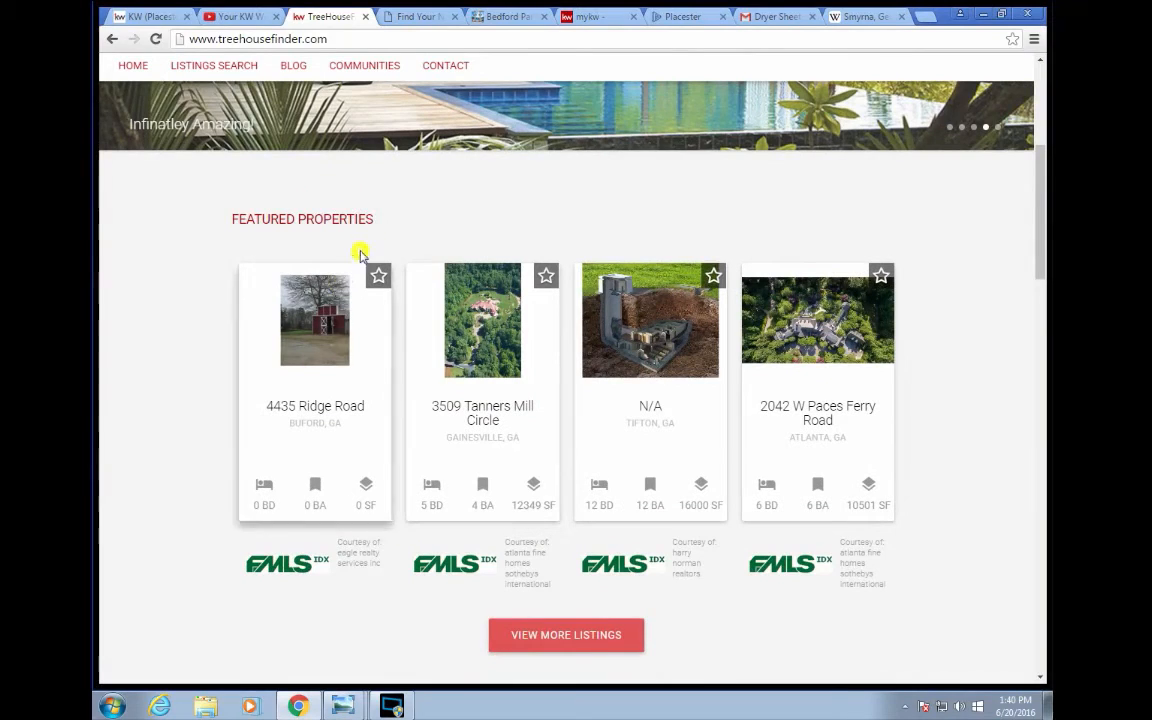
{"action": "left_click_drag", "start_coordinate": [377, 216], "coordinate": [226, 216]}
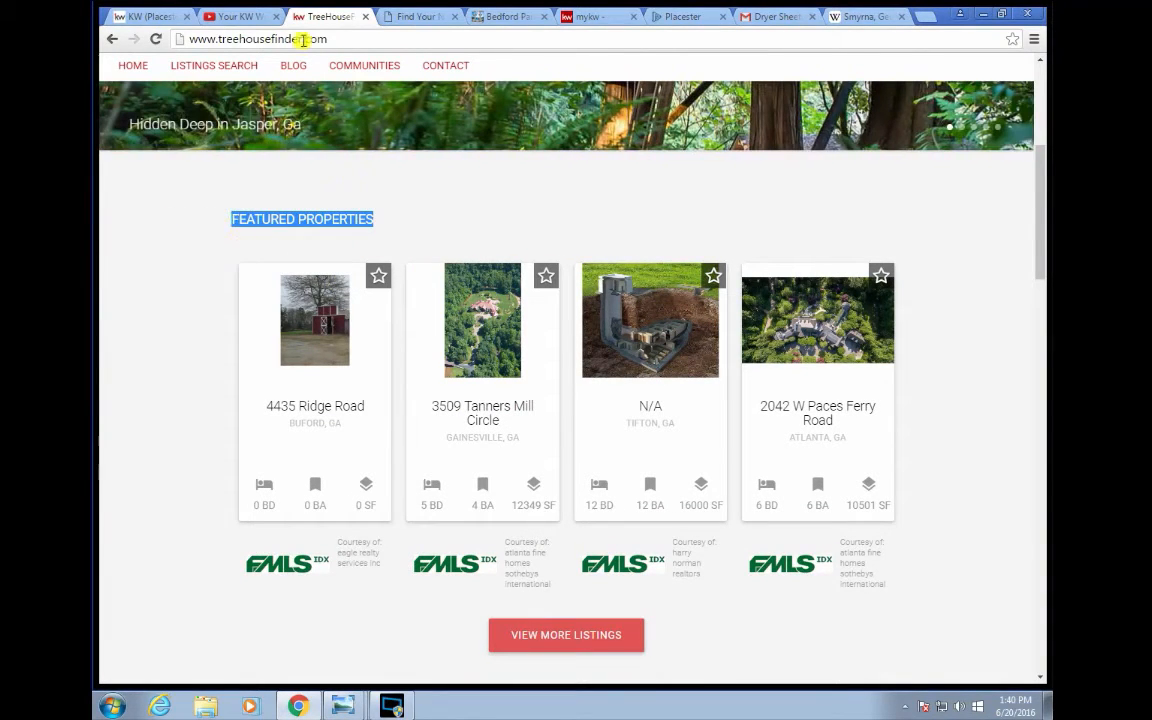
{"action": "left_click", "coordinate": [680, 17]}
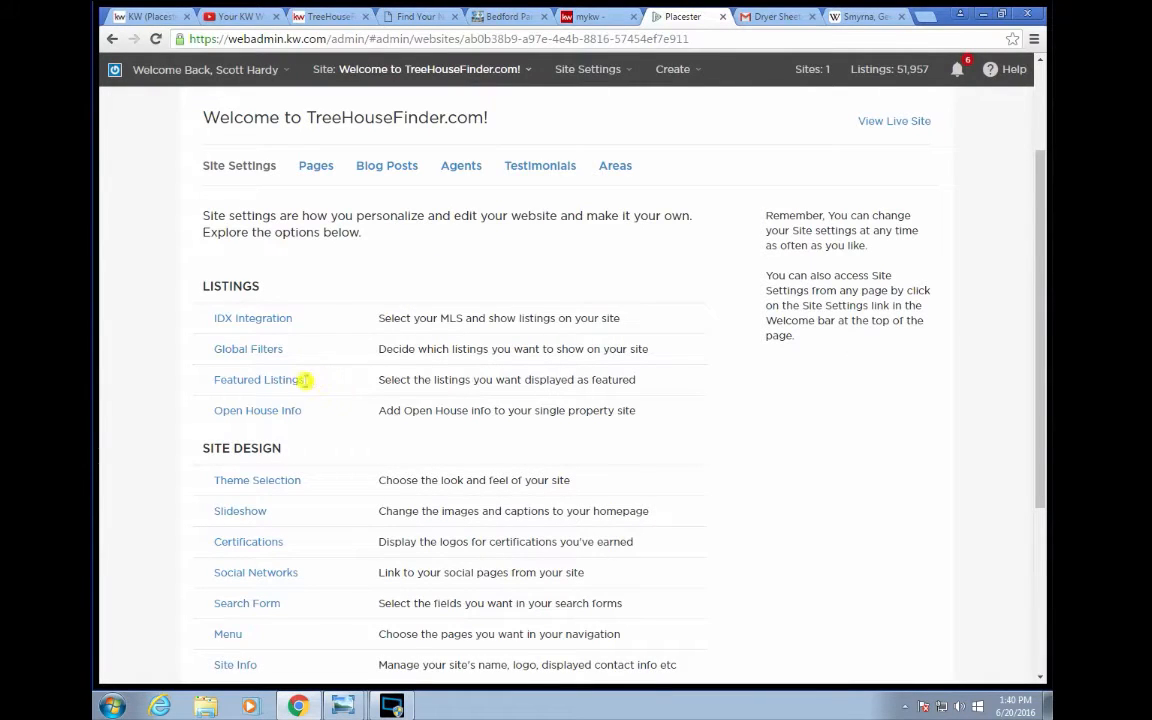
{"action": "left_click_drag", "start_coordinate": [303, 380], "coordinate": [216, 380]}
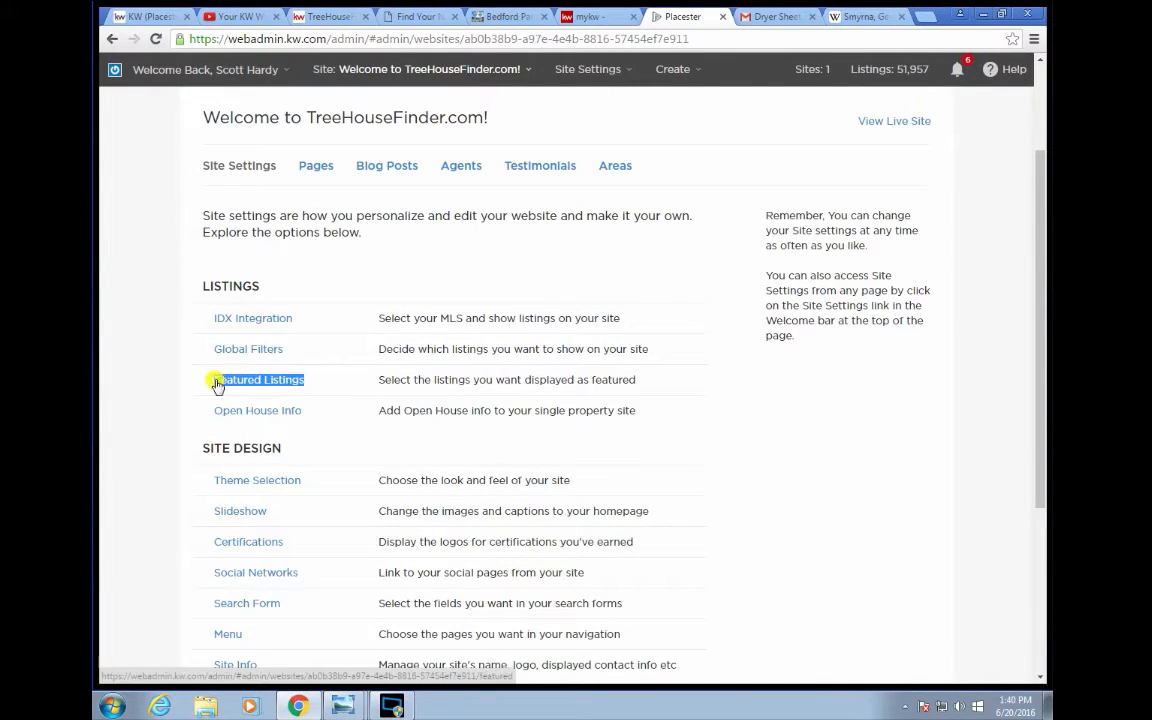
Review Featured Listings criteria and results, comparing them with the live site's four Featured Properties
{"action": "left_click", "coordinate": [250, 385]}
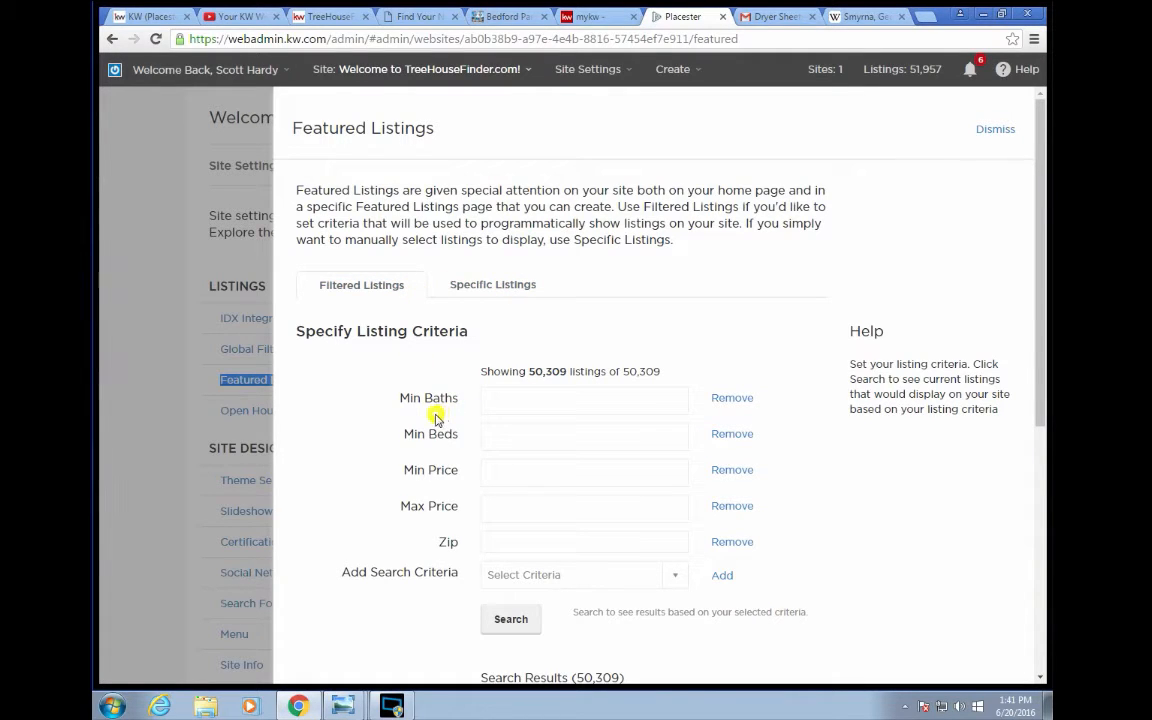
{"action": "scroll", "coordinate": [450, 394], "scroll_direction": "down", "scroll_amount": 1}
{"action": "scroll", "coordinate": [452, 397], "scroll_direction": "down", "scroll_amount": 1}
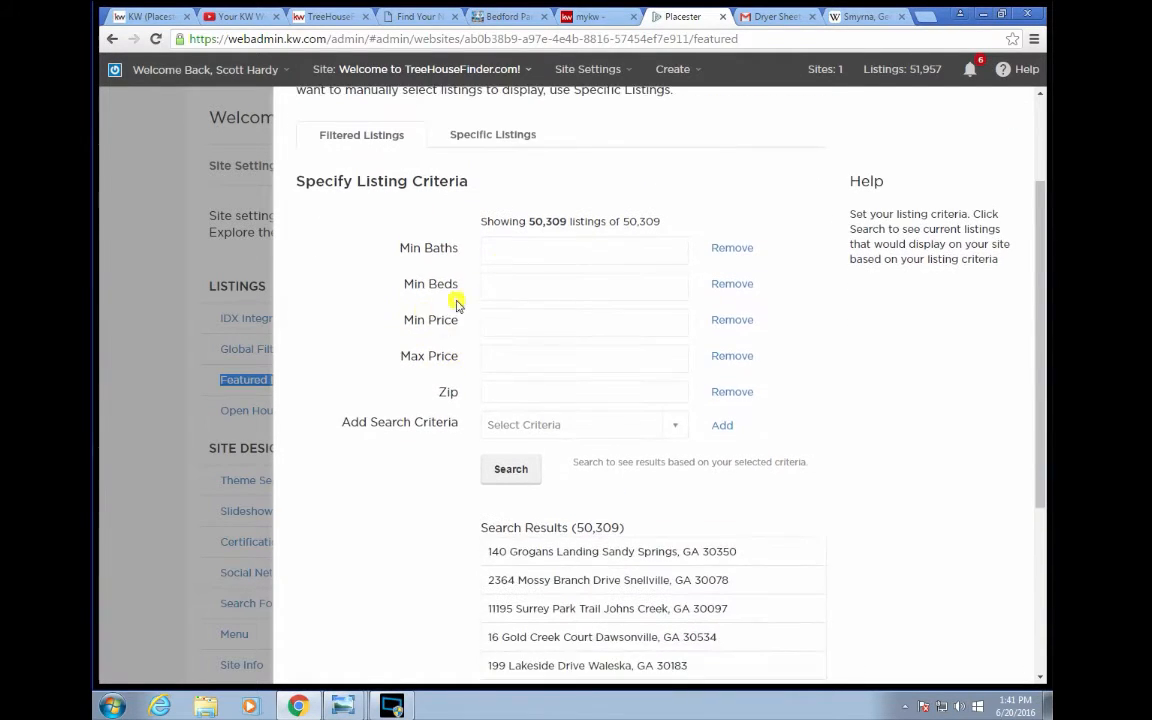
{"action": "left_click_drag", "start_coordinate": [676, 224], "coordinate": [478, 221]}
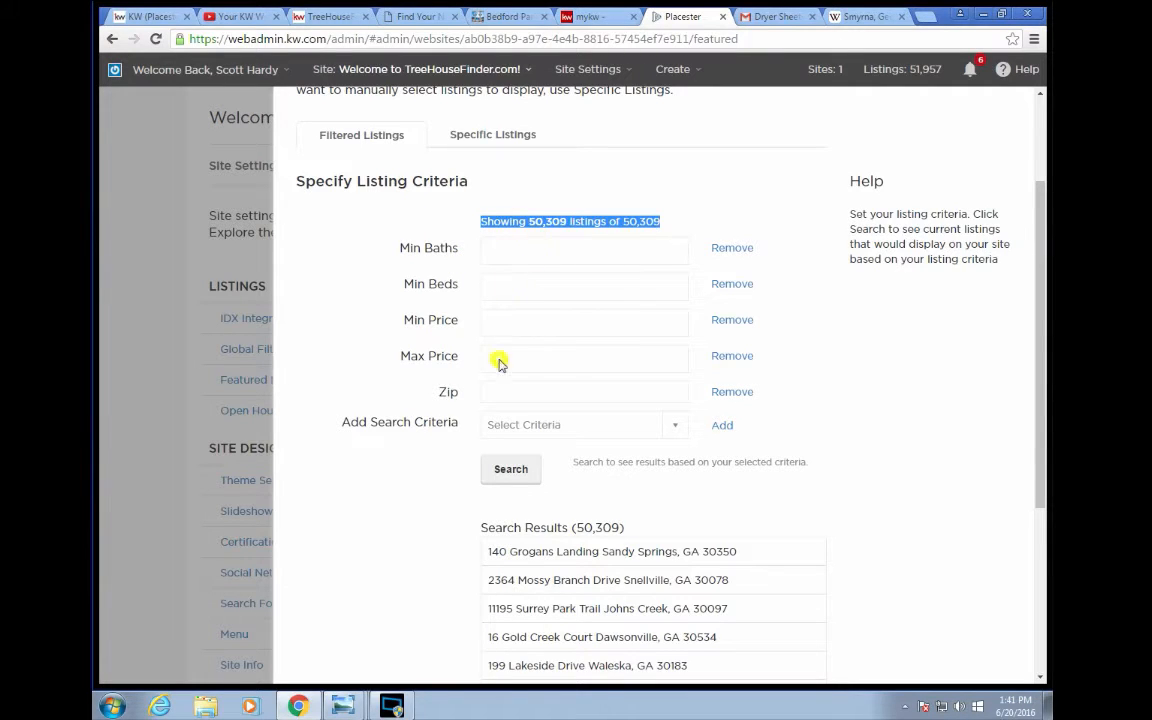
{"action": "scroll", "coordinate": [533, 421], "scroll_direction": "down", "scroll_amount": 5}
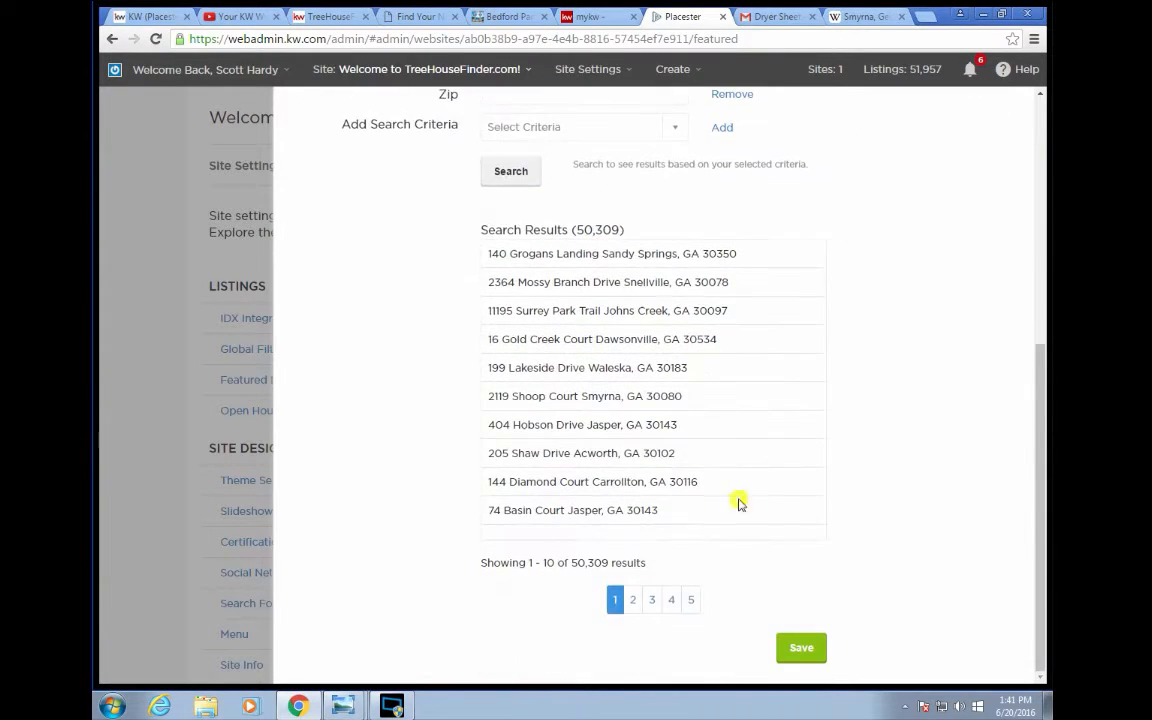
{"action": "left_click", "coordinate": [332, 18]}
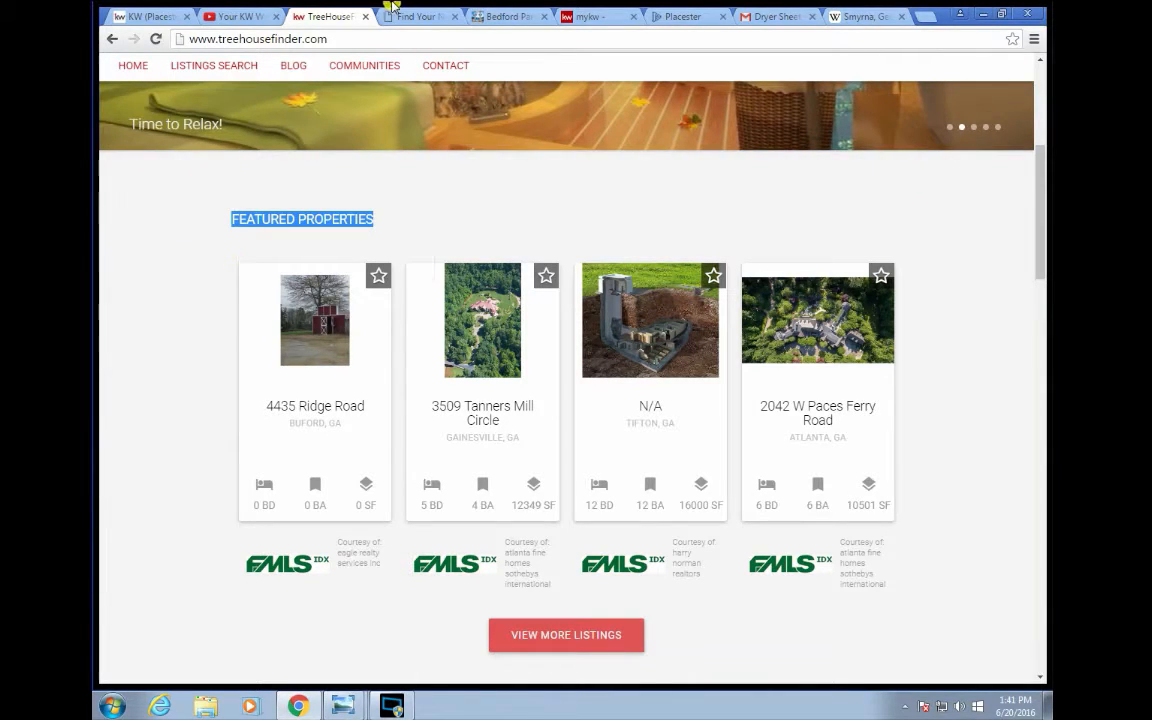
{"action": "left_click", "coordinate": [680, 16]}
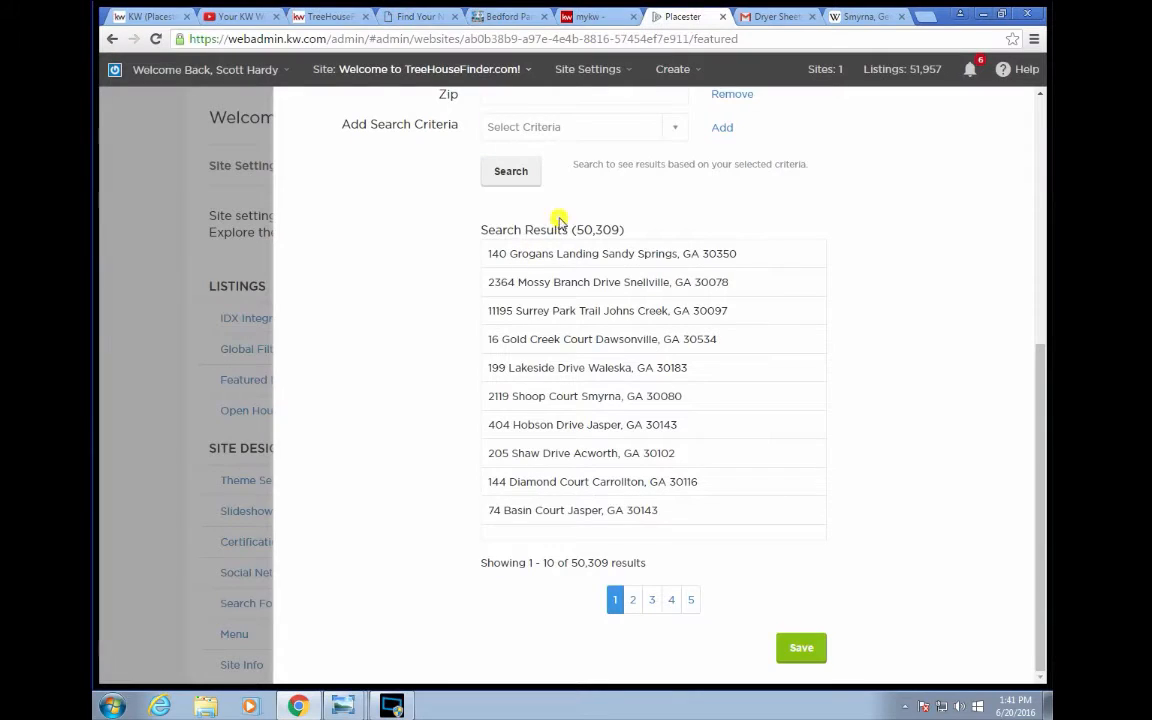
{"action": "scroll", "coordinate": [470, 230], "scroll_direction": "up", "scroll_amount": 3}
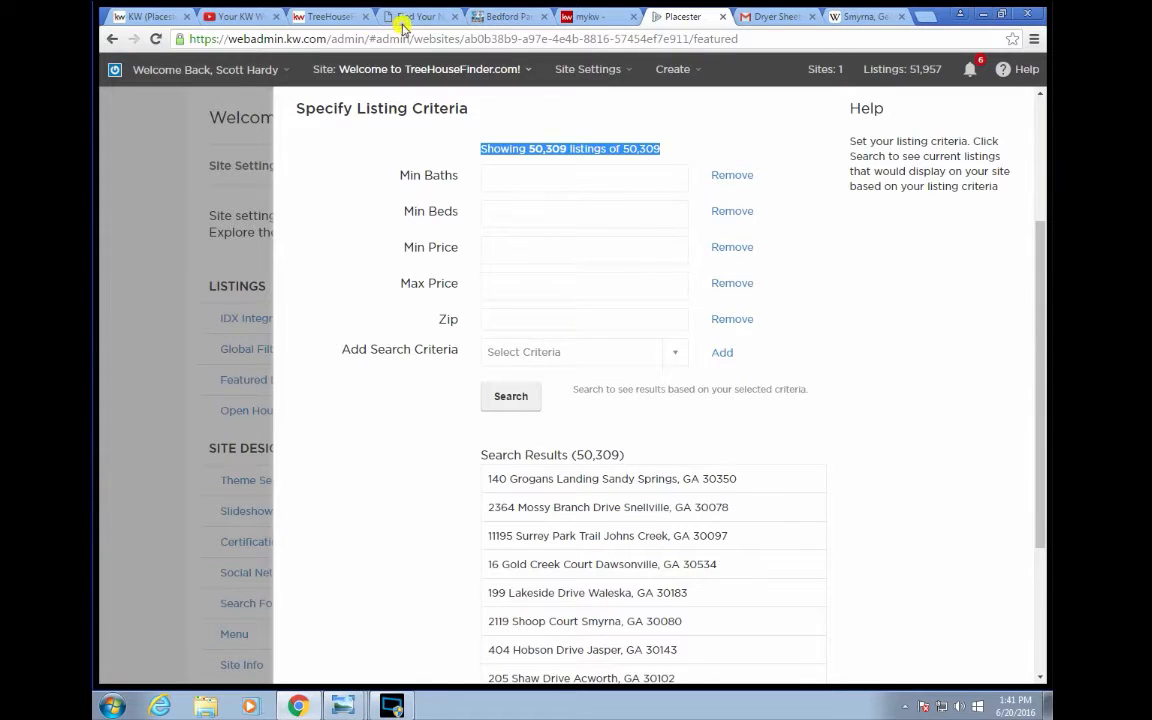
{"action": "left_click", "coordinate": [318, 18]}
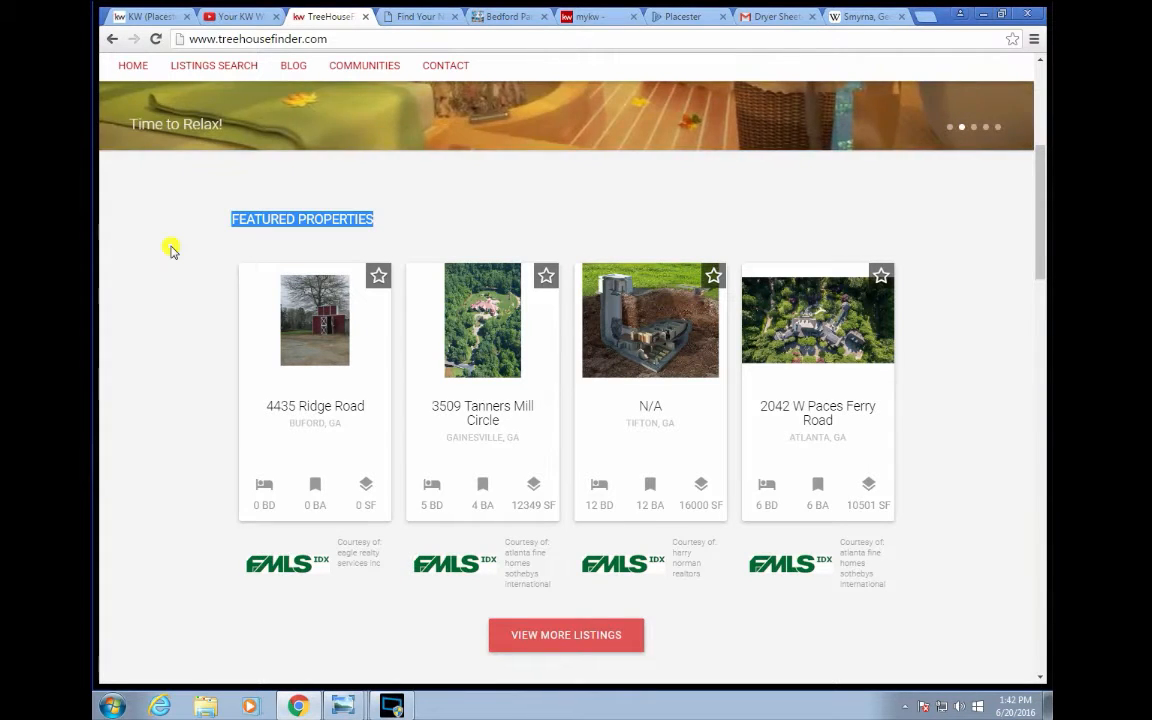
{"action": "left_click", "coordinate": [680, 17]}
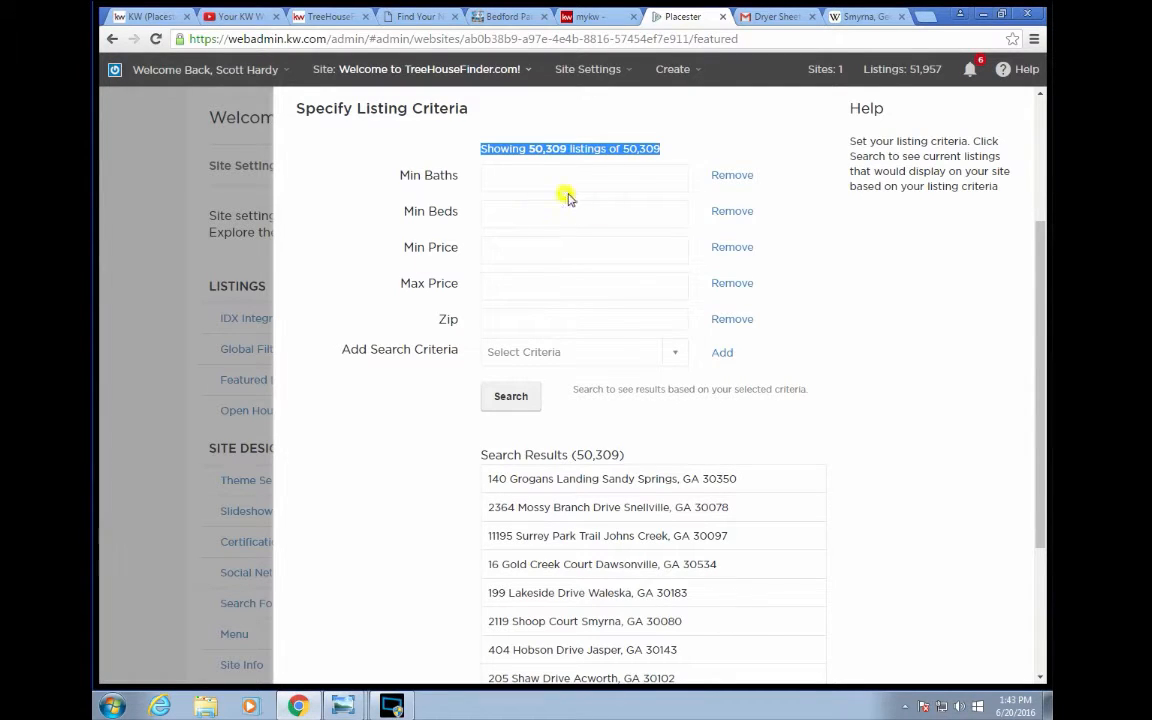
Set a $1,500,000 maximum price and add zip codes 30080 and 30082
{"action": "left_click", "coordinate": [513, 292]}
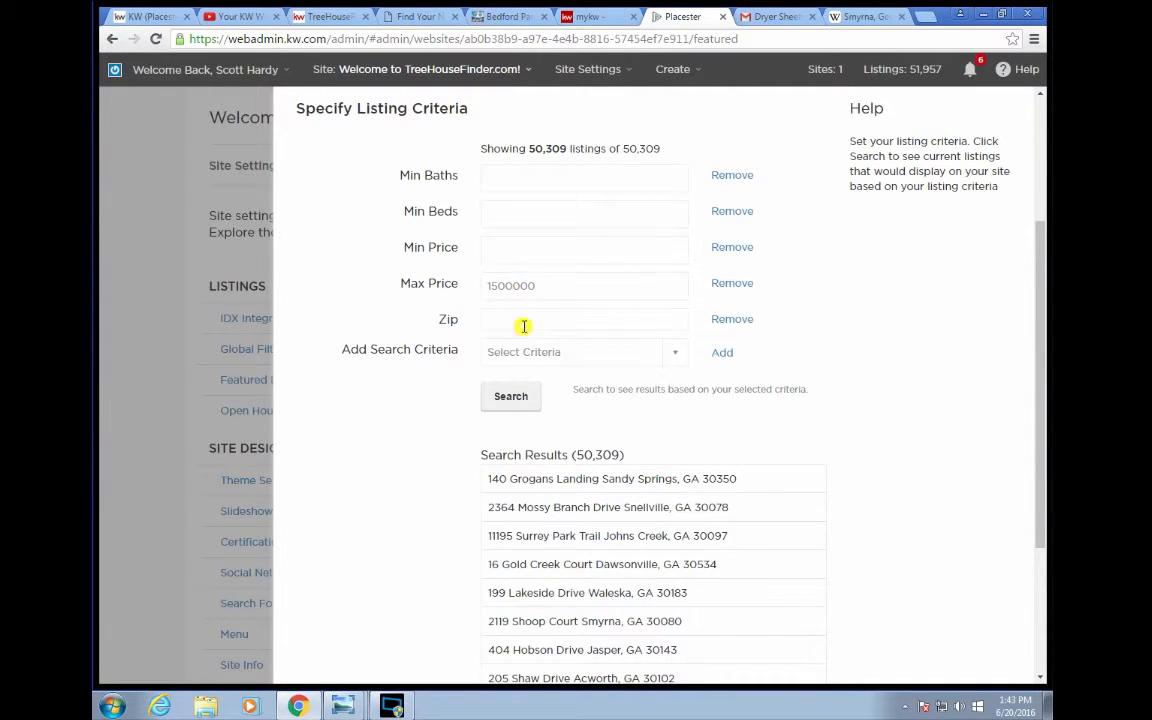
{"action": "left_click", "coordinate": [853, 343]}
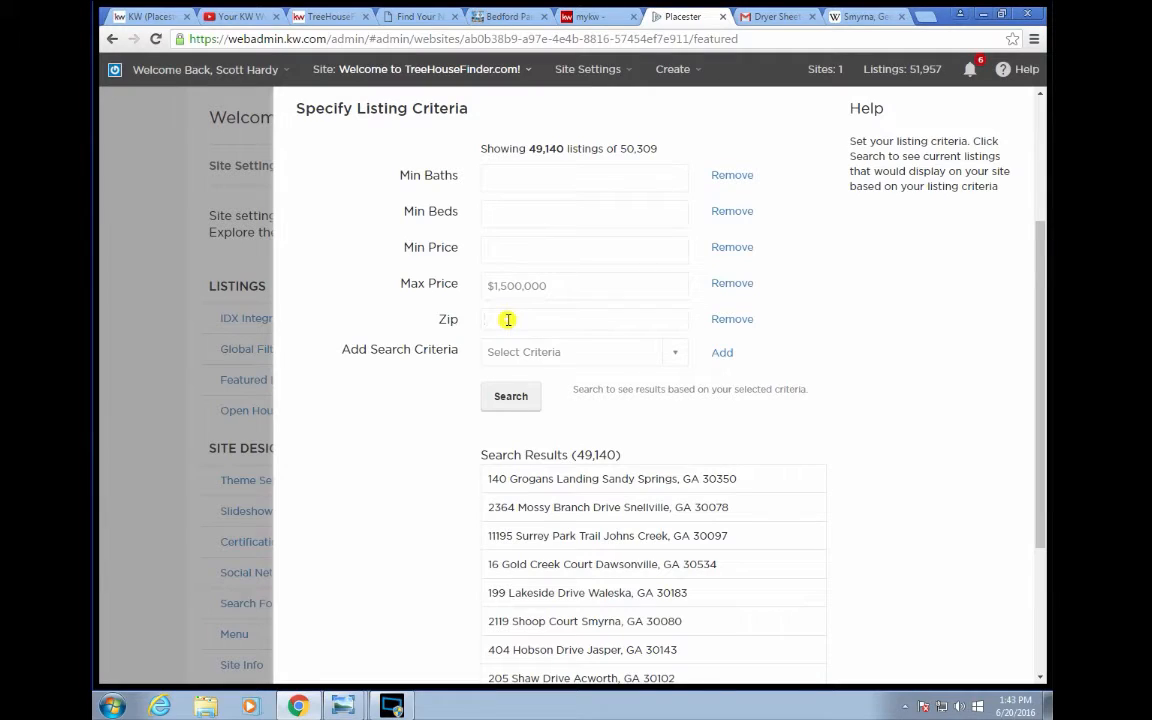
{"action": "type", "text": "30"}
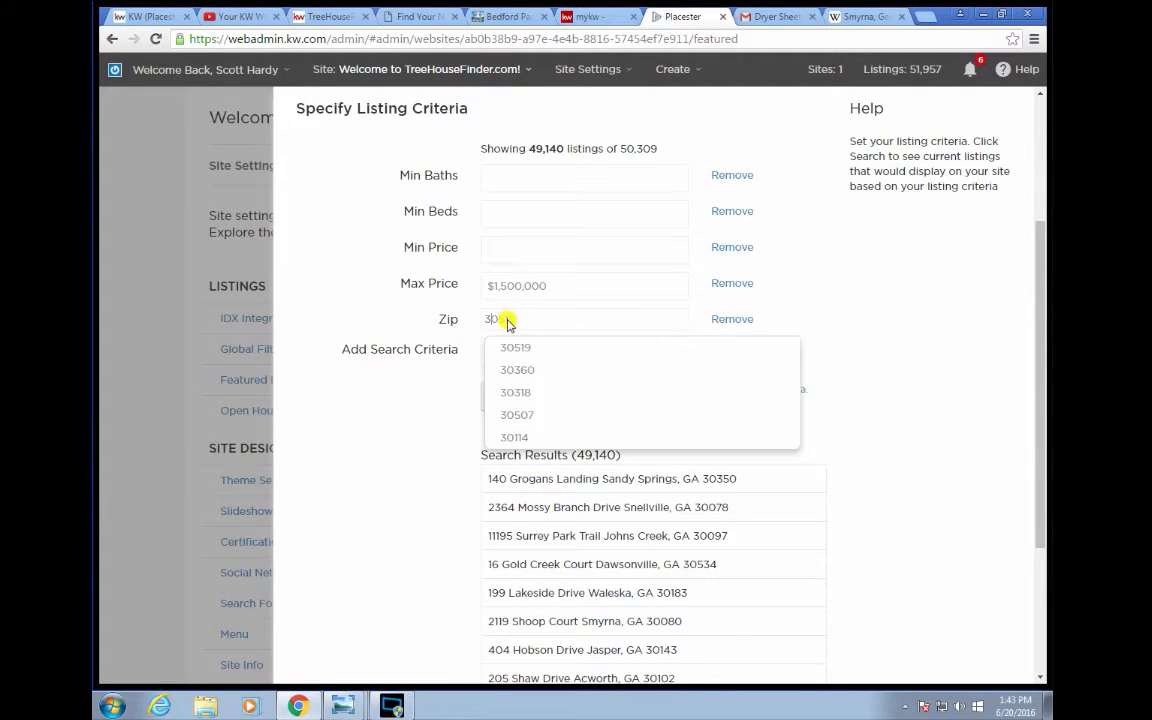
{"action": "type", "text": "080"}
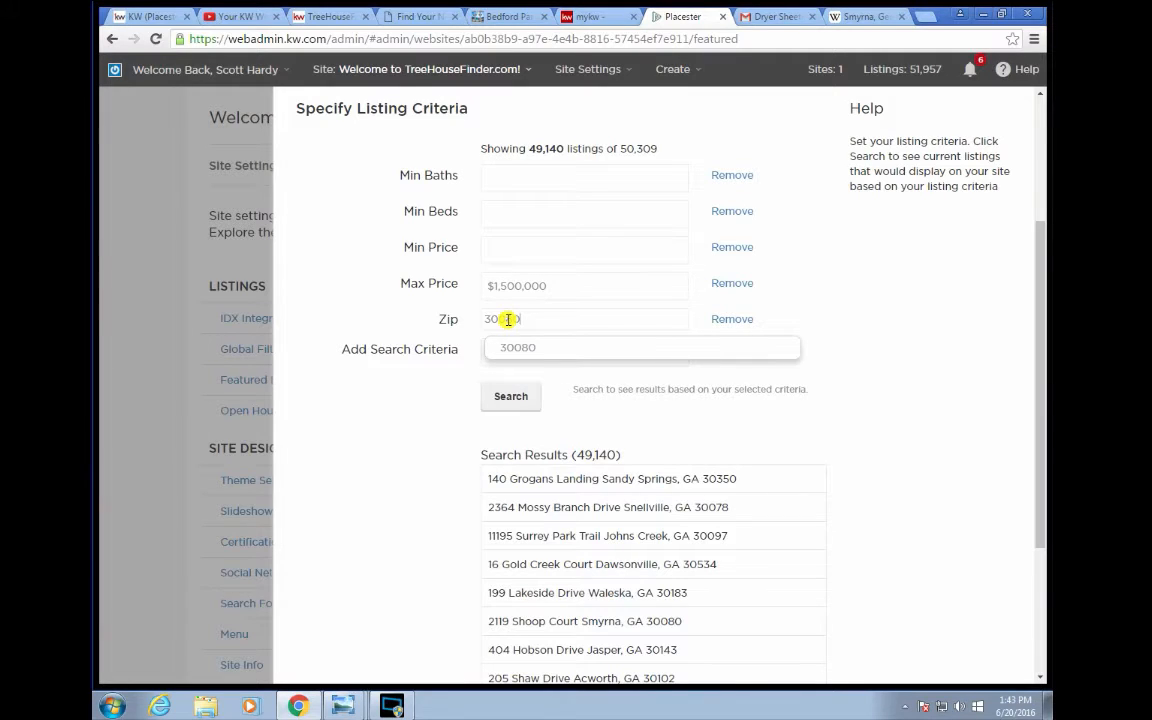
{"action": "key", "text": "Return"}
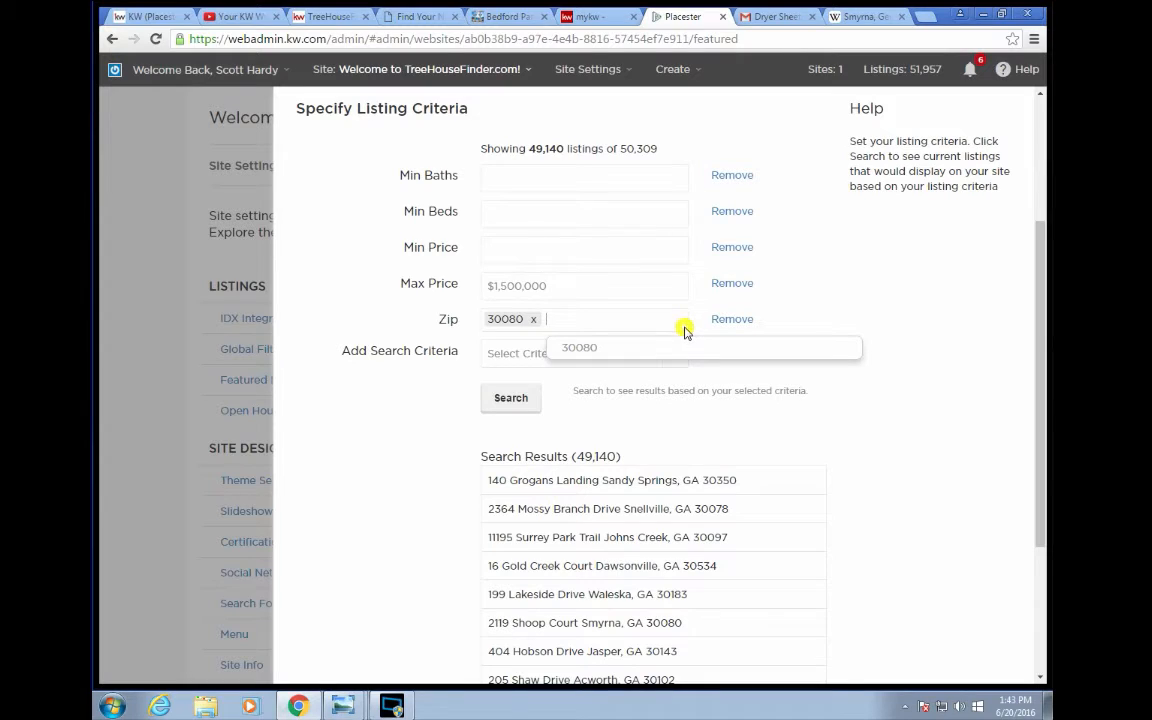
{"action": "type", "text": "32"}
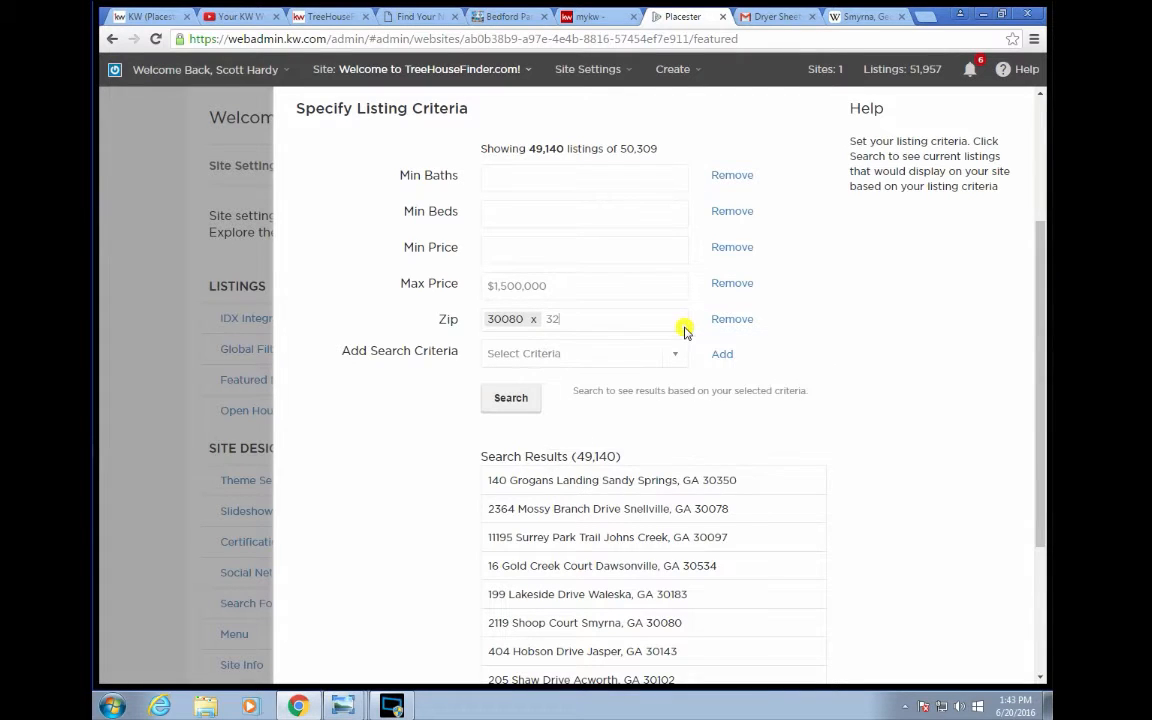
{"action": "key", "text": "BackSpace"}
{"action": "type", "text": "0519"}
{"action": "type", "text": "0082"}
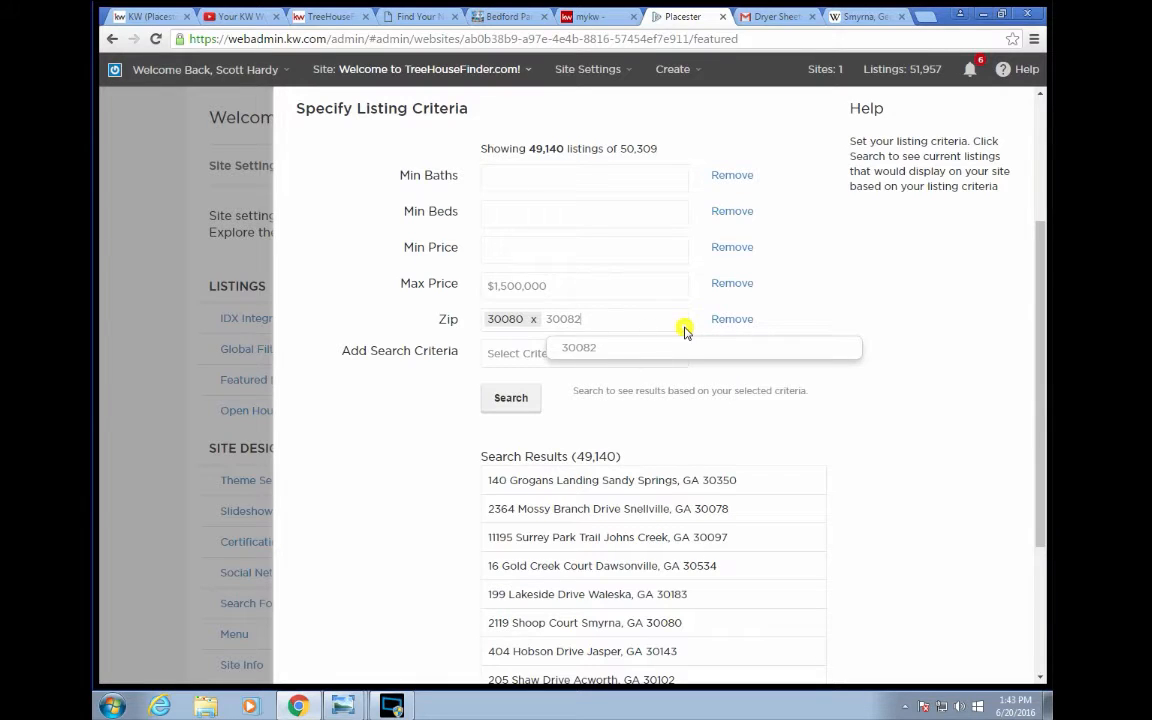
{"action": "key", "text": "Return"}
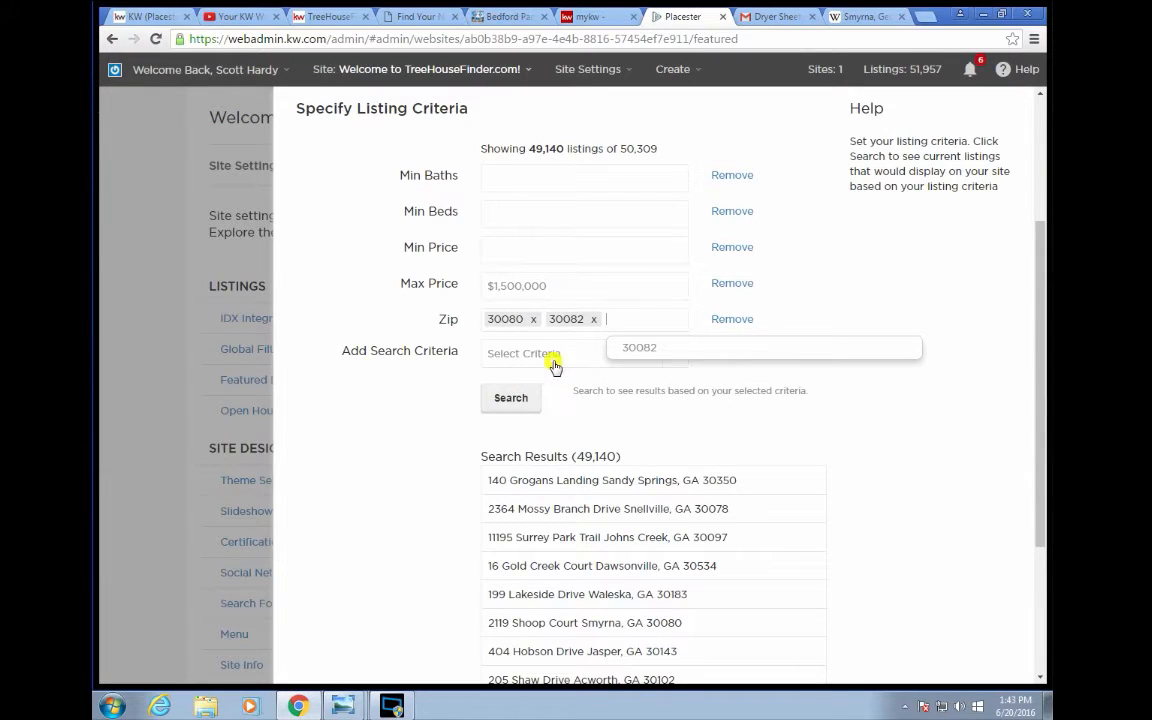
Search to get 713 matching listings and save the Featured Listings settings
{"action": "scroll", "coordinate": [877, 499], "scroll_direction": "down", "scroll_amount": 1}
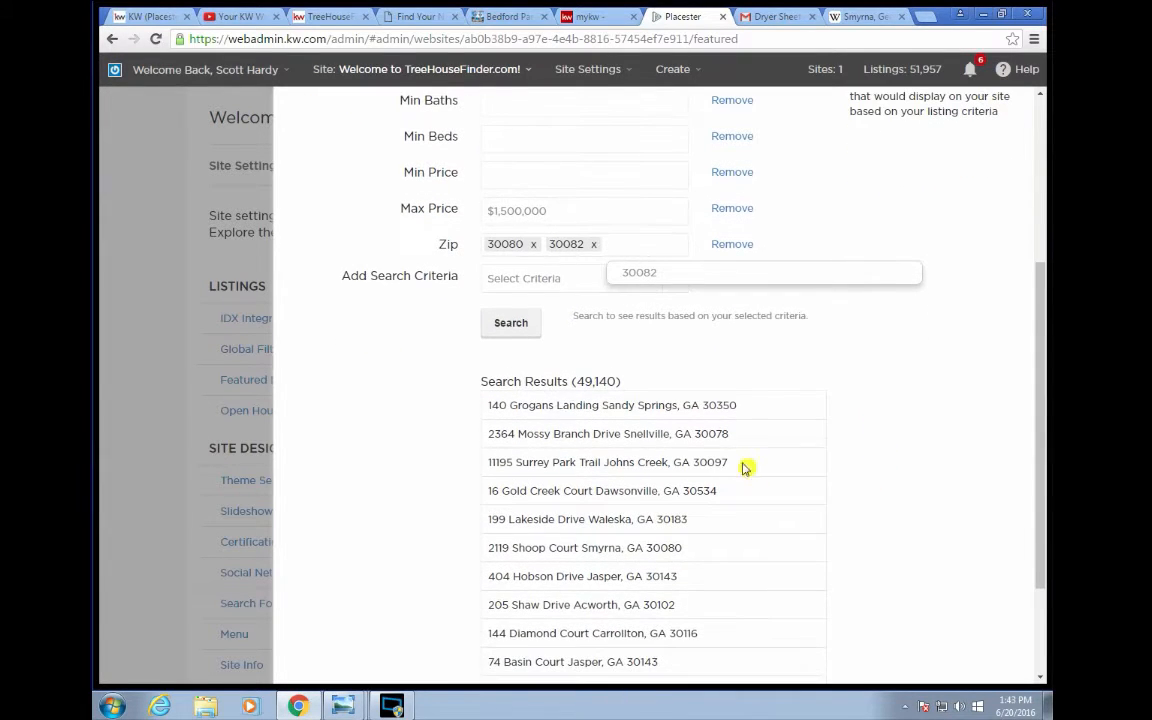
{"action": "left_click", "coordinate": [530, 338]}
{"action": "left_click_drag", "start_coordinate": [606, 398], "coordinate": [578, 396]}
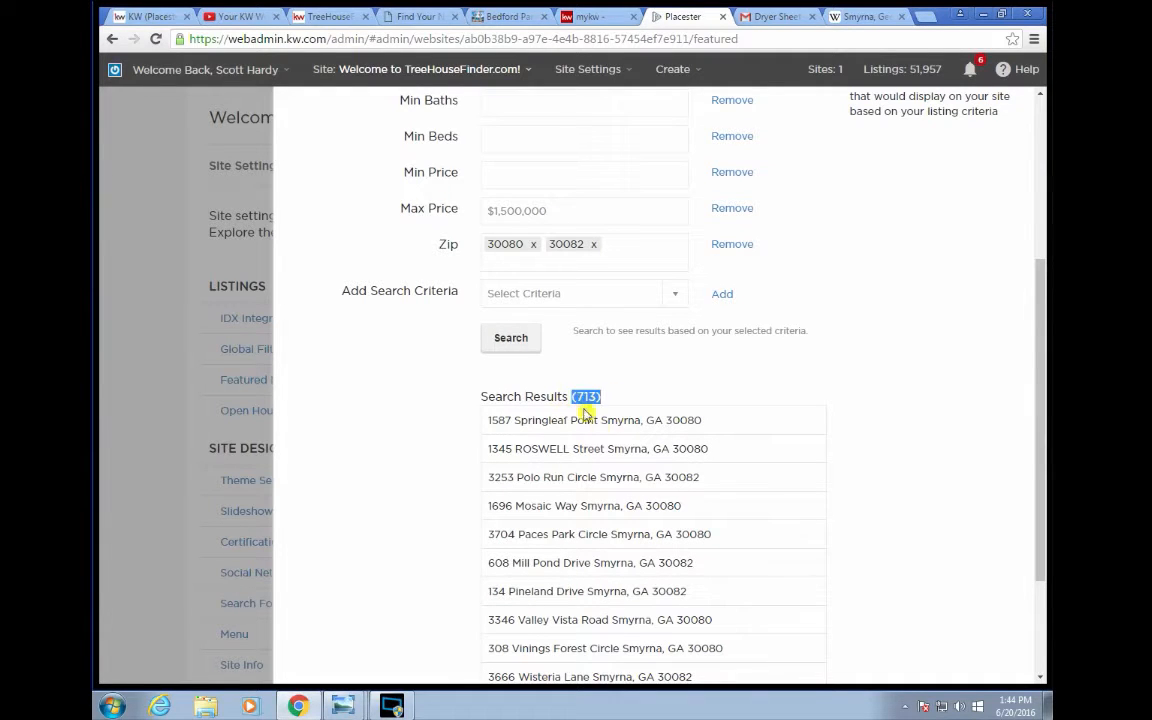
{"action": "scroll", "coordinate": [951, 581], "scroll_direction": "down", "scroll_amount": 3}
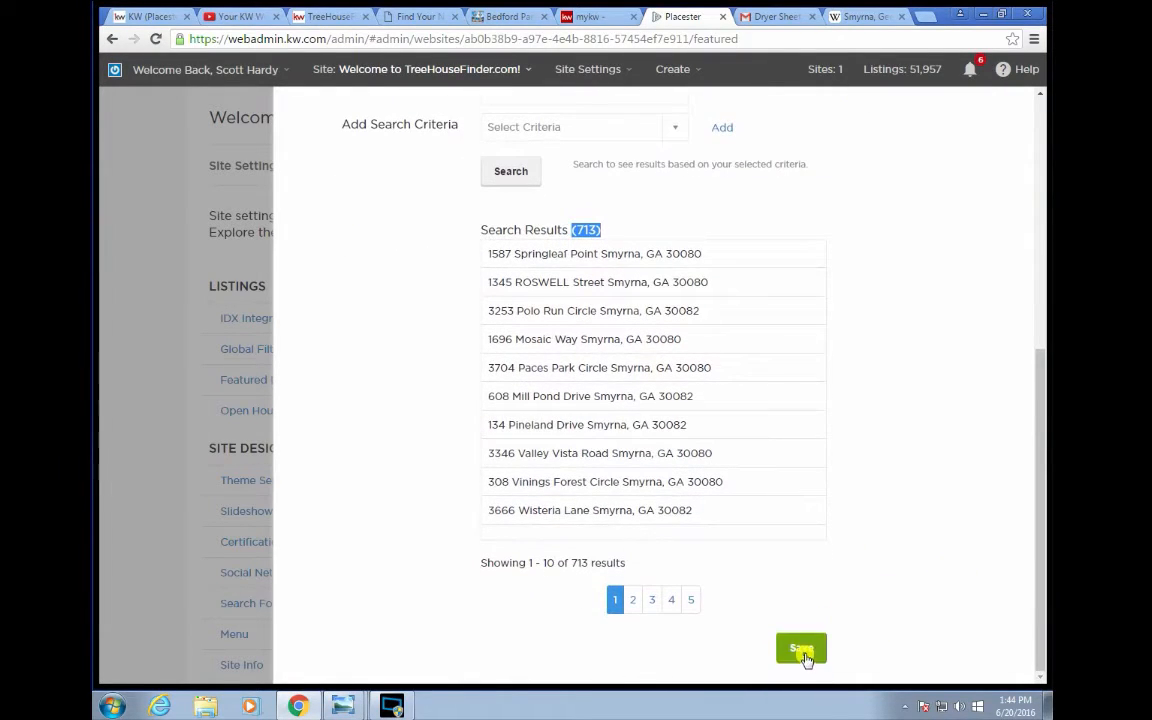
{"action": "left_click", "coordinate": [803, 650]}
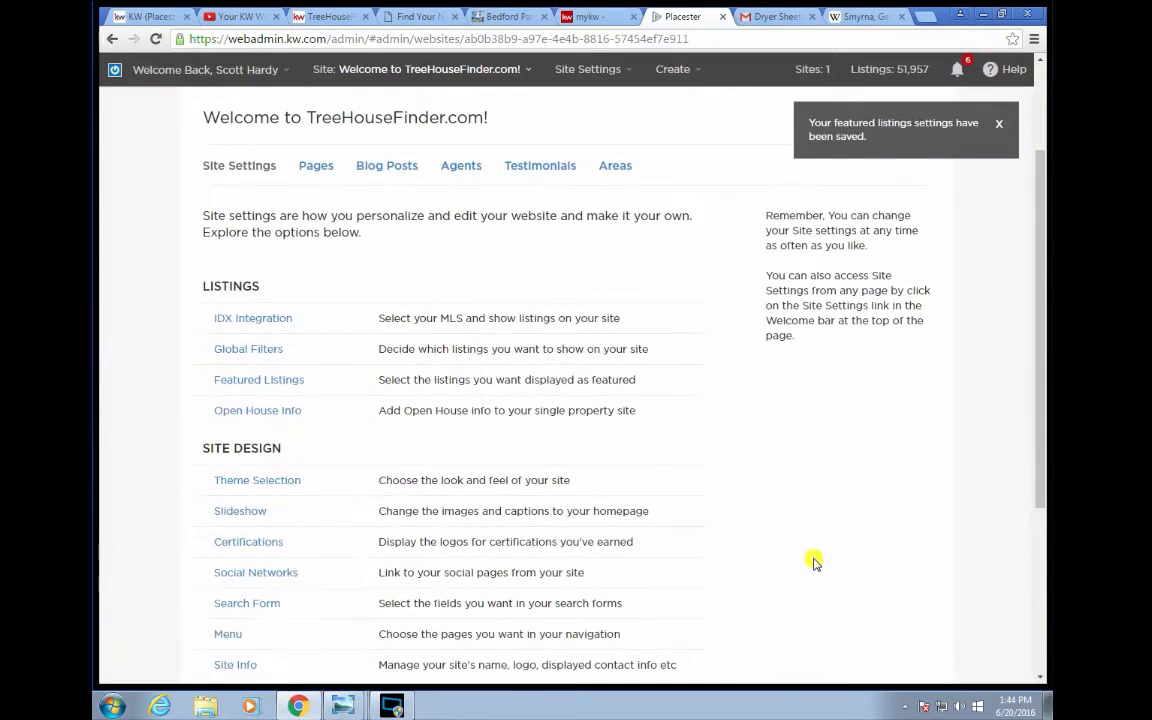
Reload the live TreeHouseFinder homepage to check its updated Smyrna featured properties, then return to webadmin
{"action": "left_click", "coordinate": [999, 123]}
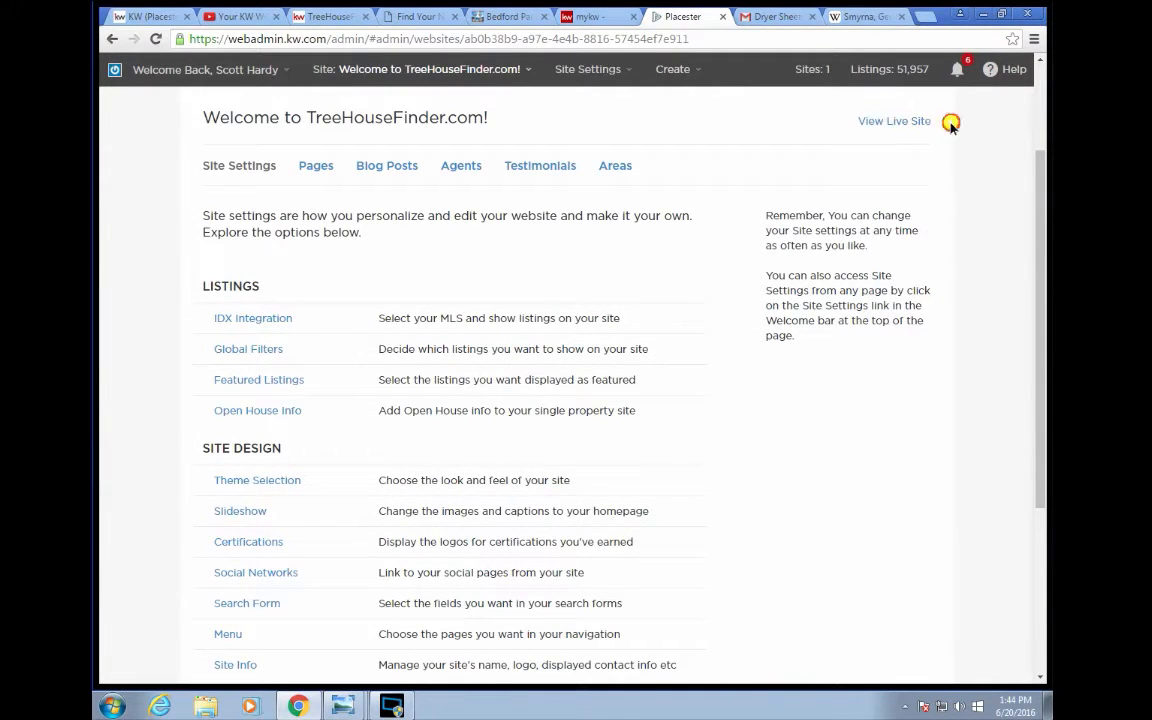
{"action": "left_click_drag", "start_coordinate": [870, 121], "coordinate": [924, 121]}
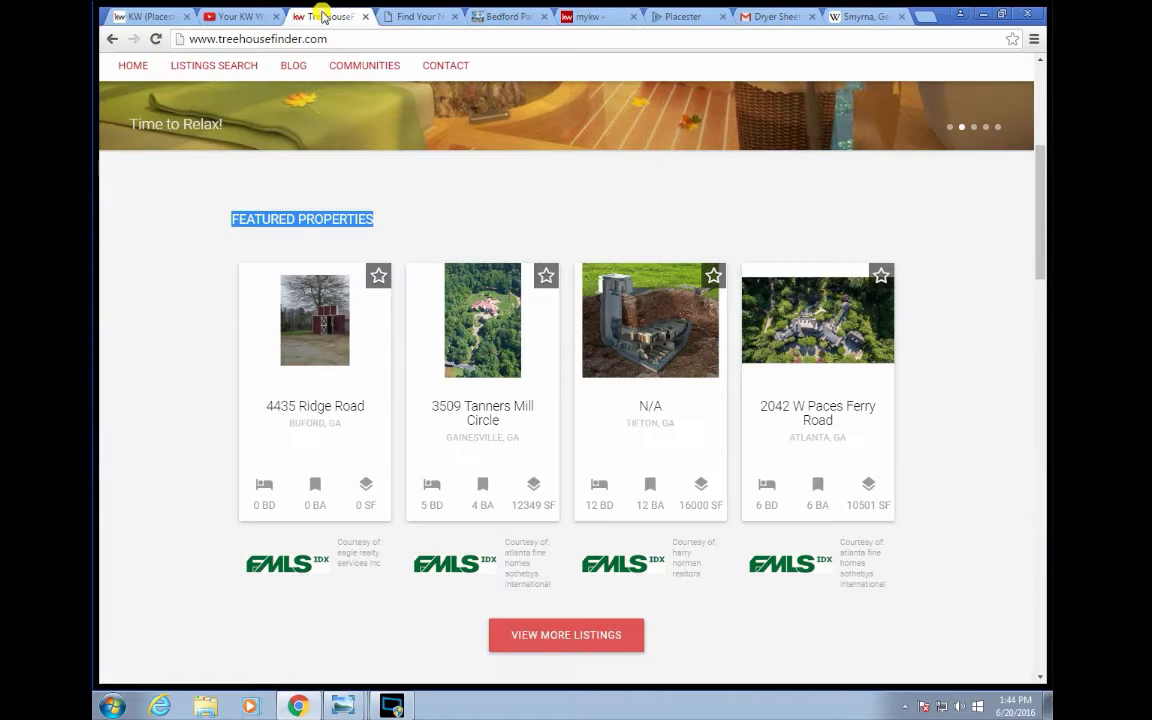
{"action": "left_click", "coordinate": [328, 18]}
{"action": "left_click", "coordinate": [157, 43]}
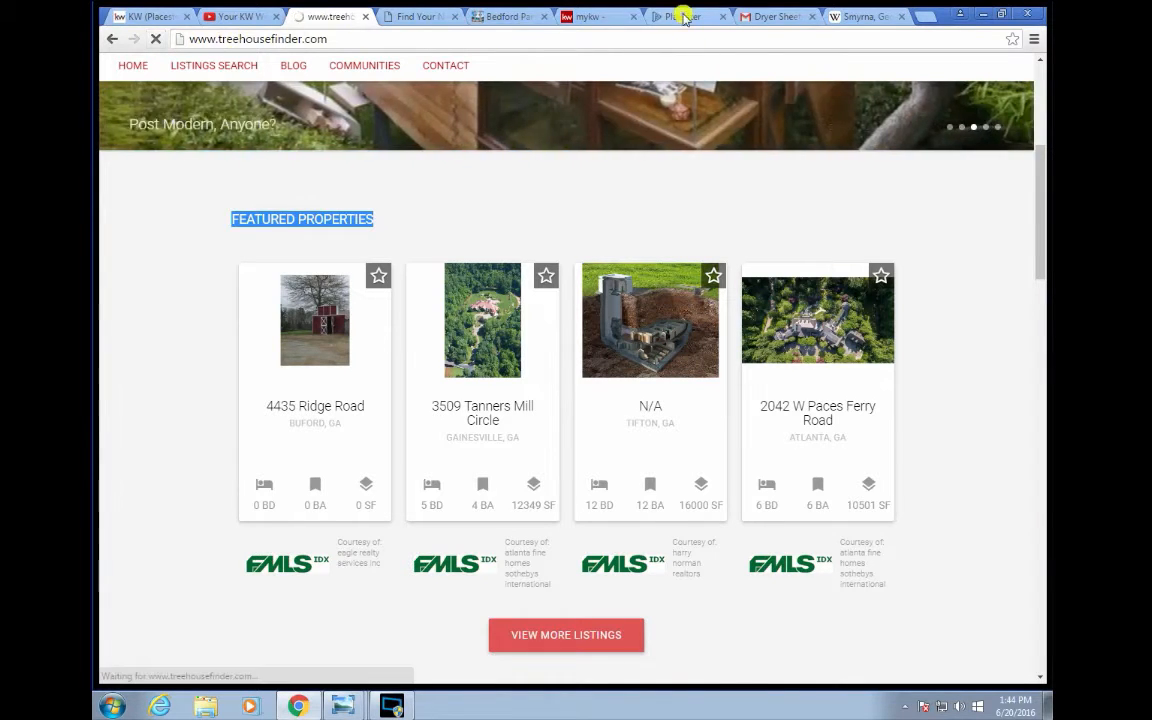
{"action": "left_click", "coordinate": [684, 16]}
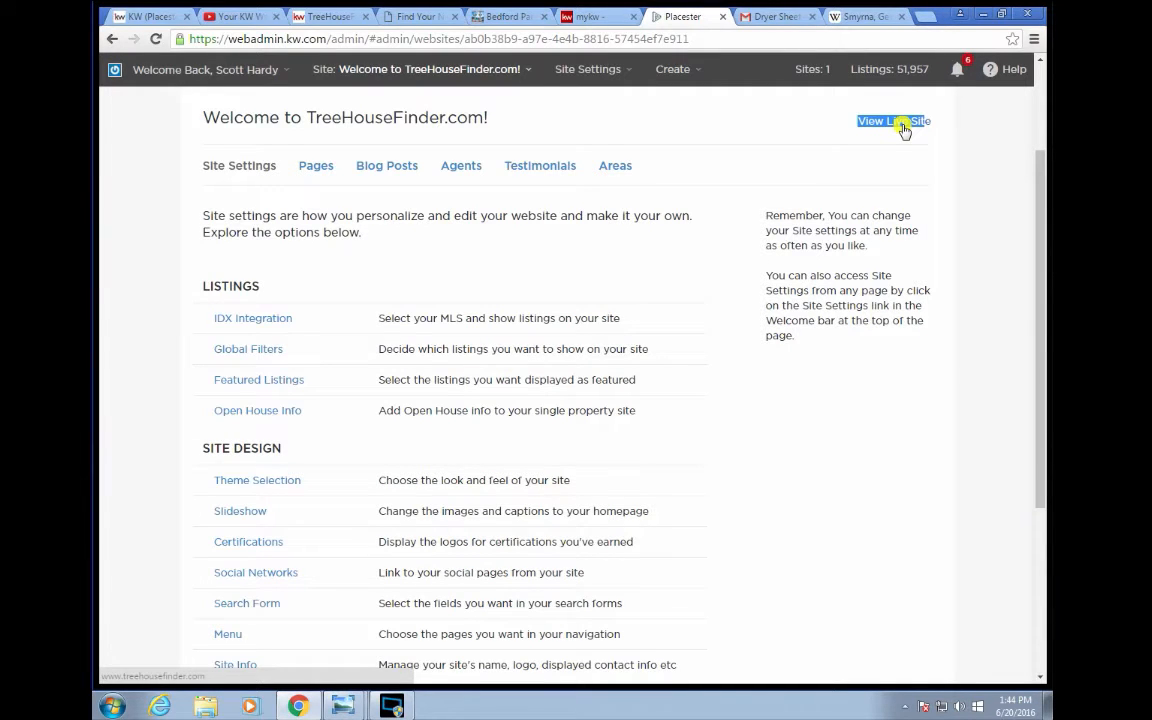
{"action": "left_click", "coordinate": [330, 17]}
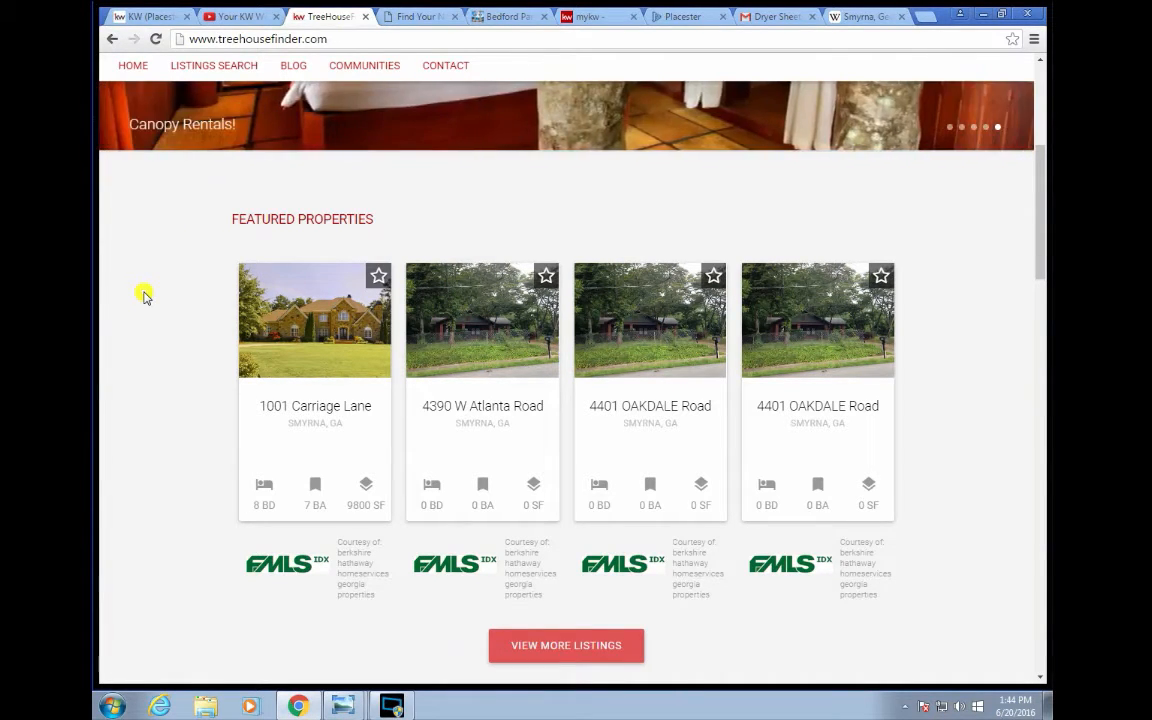
{"action": "left_click", "coordinate": [684, 18]}
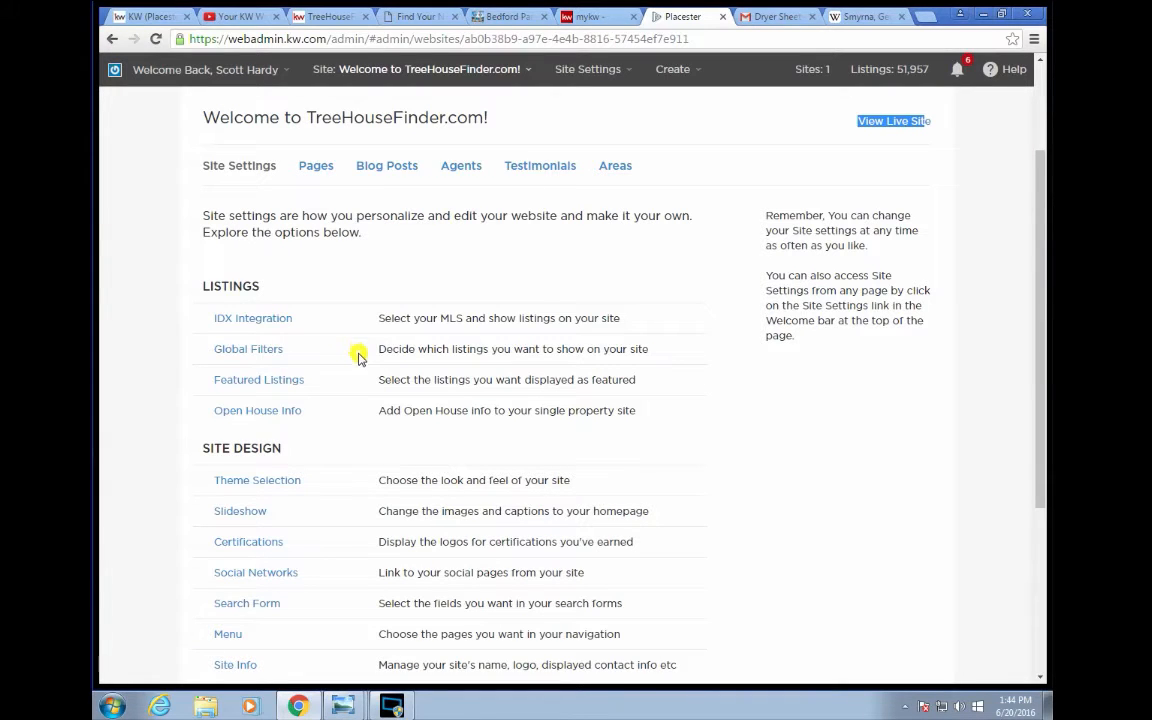
Reopen the Featured Listings setting in Site Settings
{"action": "scroll", "coordinate": [357, 382], "scroll_direction": "down", "scroll_amount": 1}
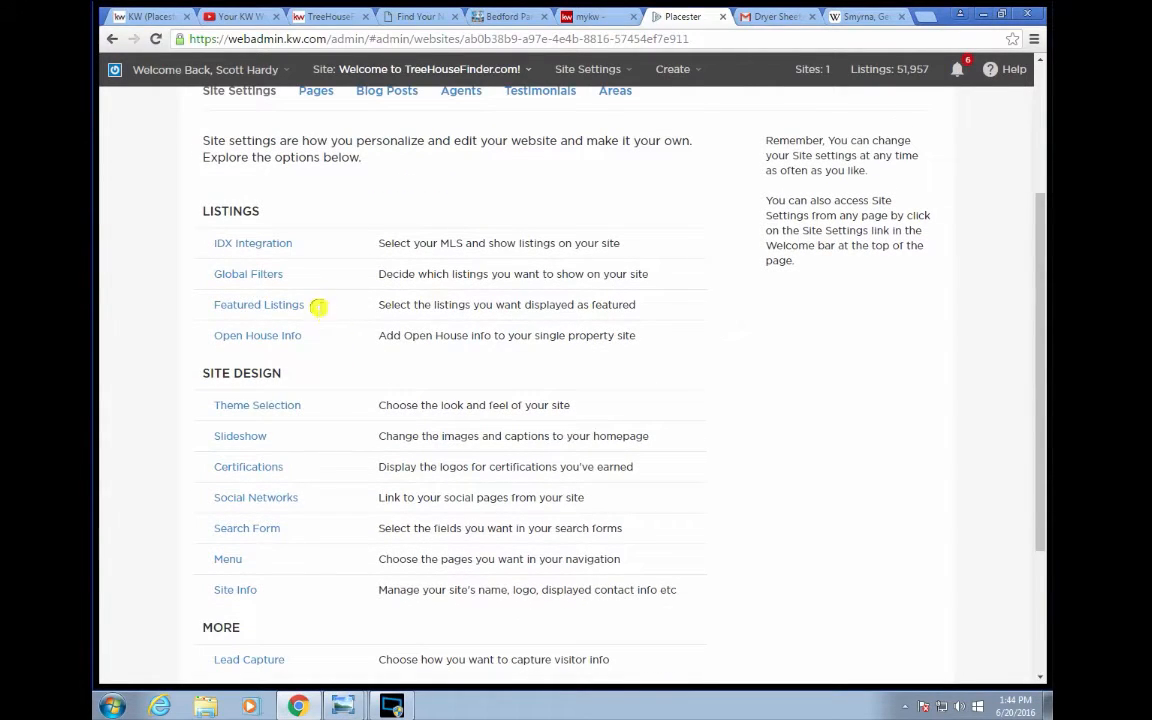
{"action": "left_click_drag", "start_coordinate": [305, 304], "coordinate": [205, 335]}
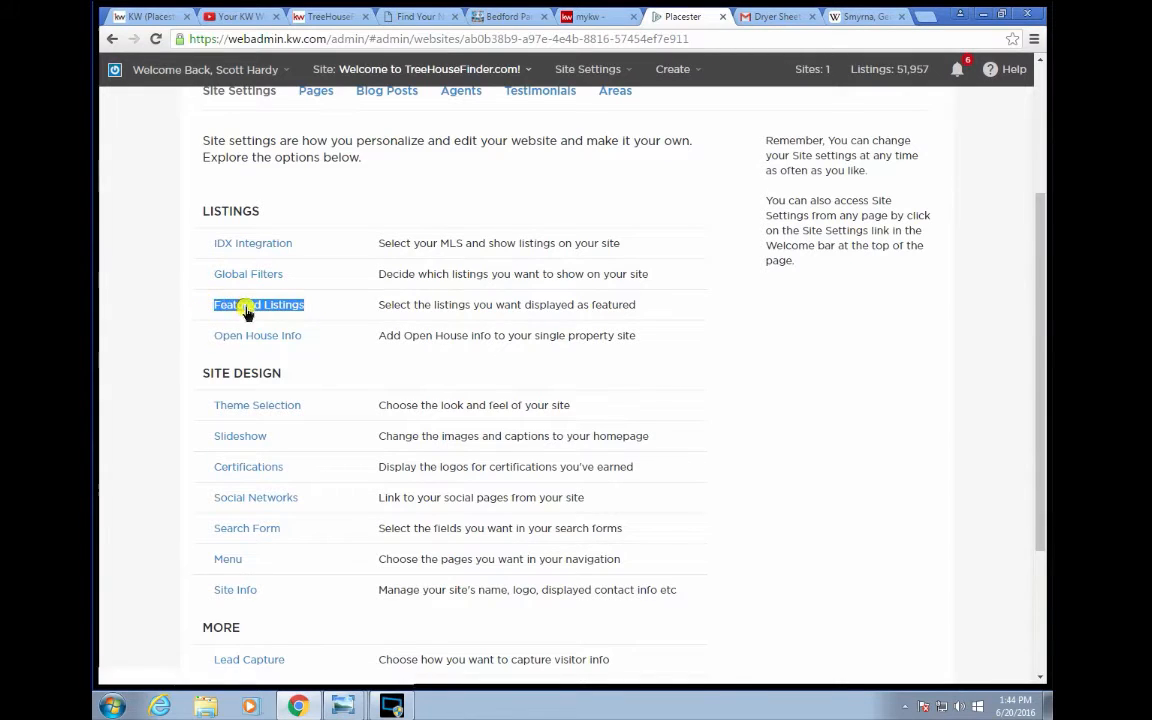
{"action": "left_click", "coordinate": [248, 307]}
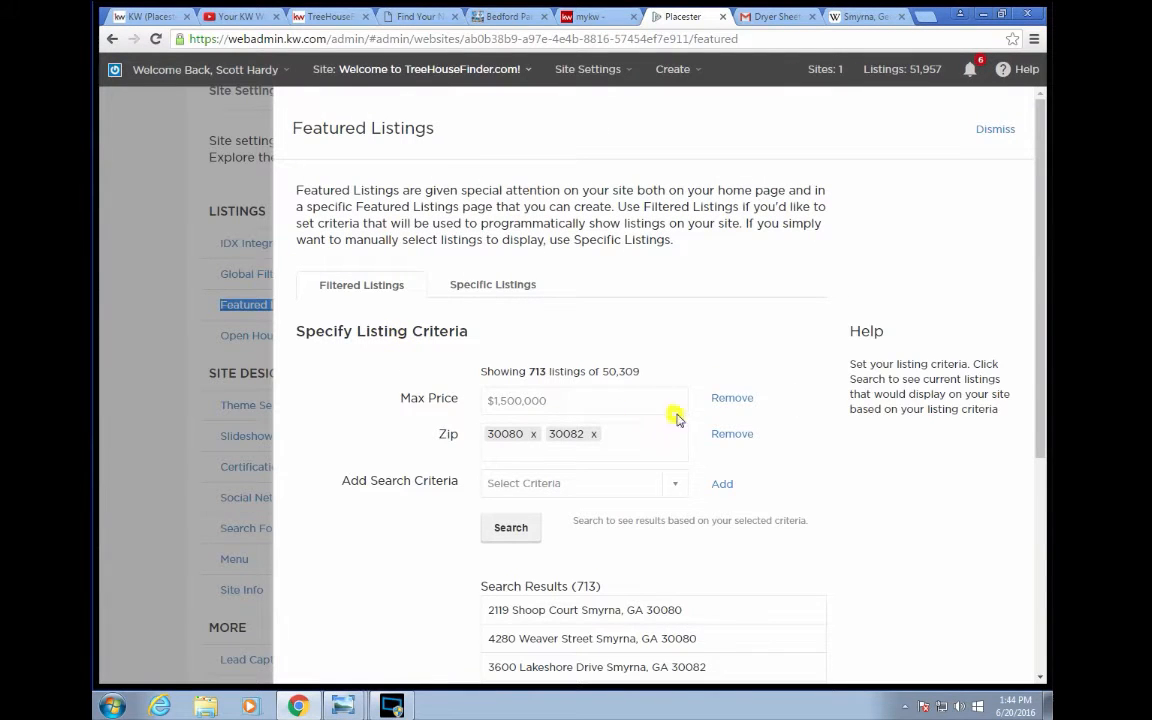
Remove the Max Price and Zip criteria, then scroll the Specific Listings tab's 713 results
{"action": "left_click", "coordinate": [724, 398]}
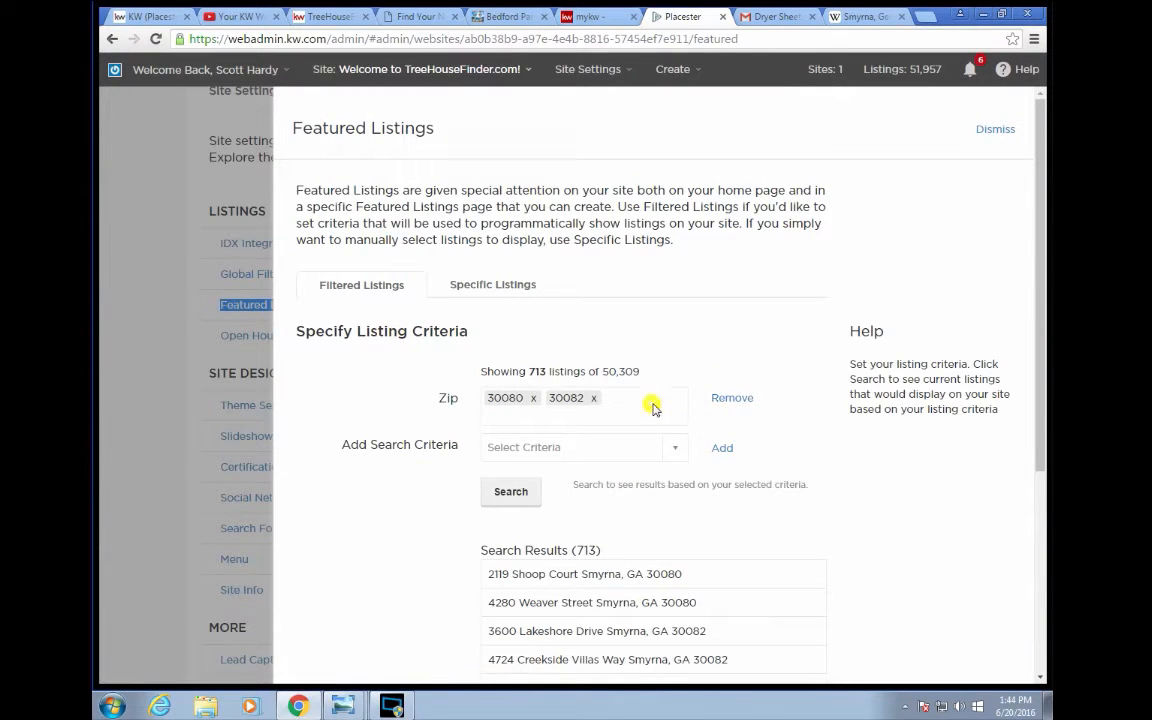
{"action": "left_click", "coordinate": [486, 286]}
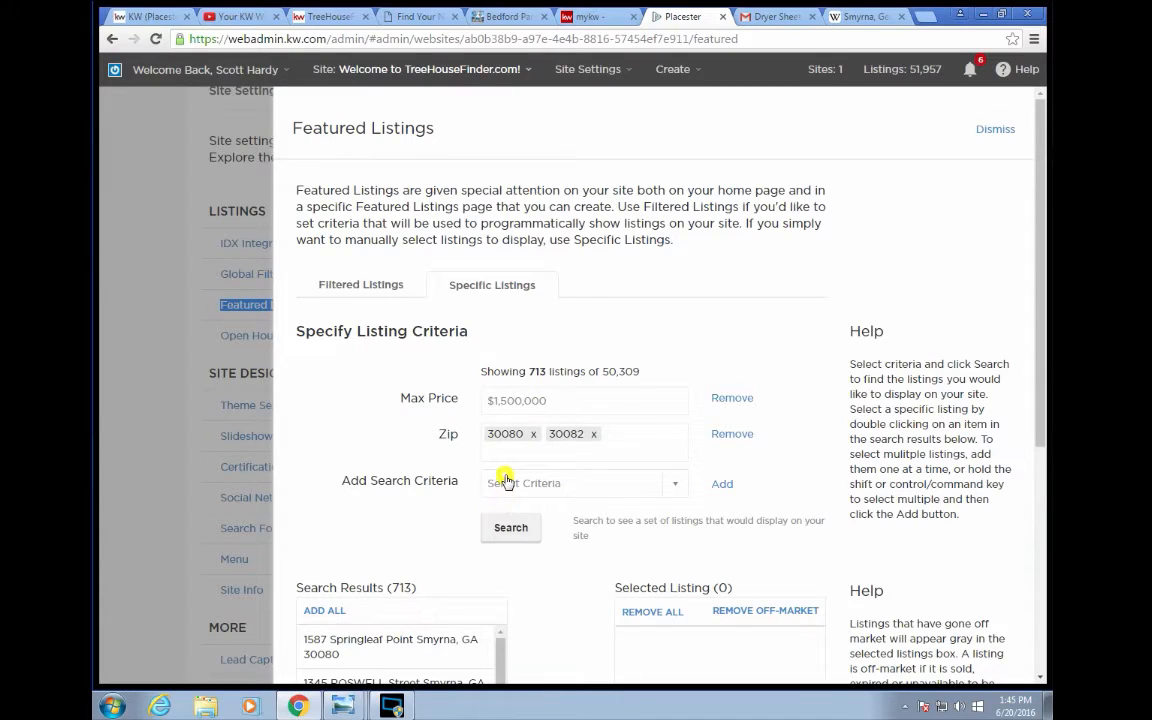
{"action": "left_click", "coordinate": [362, 286]}
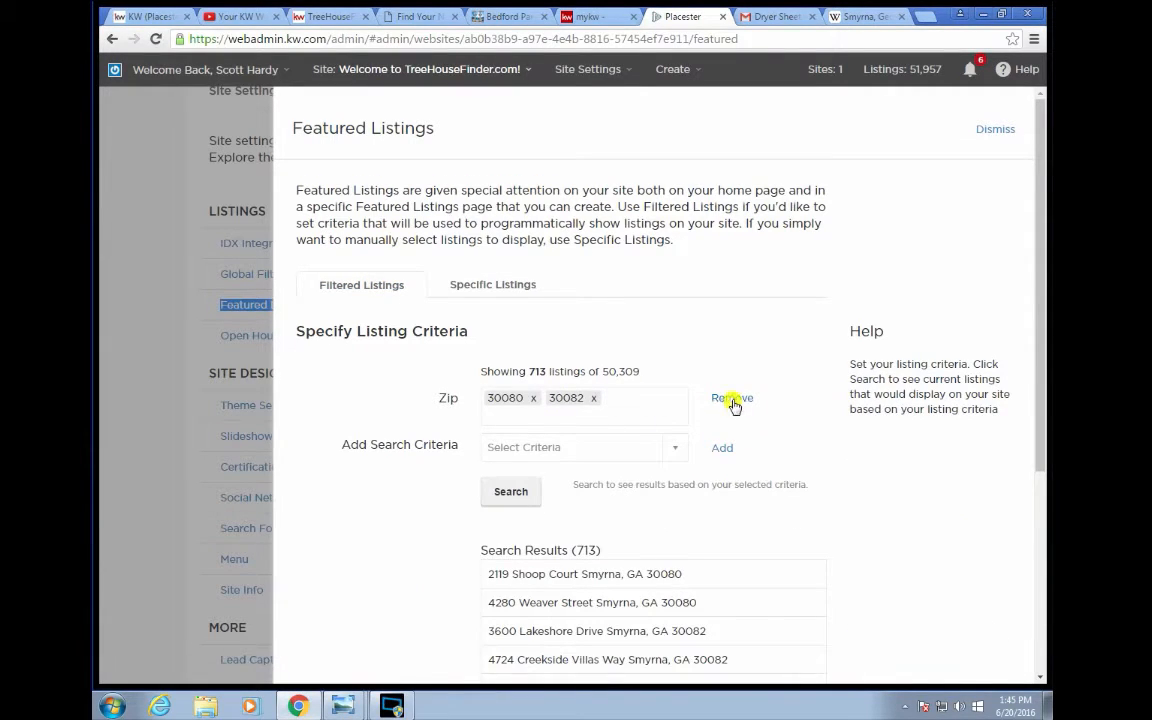
{"action": "left_click", "coordinate": [732, 399]}
{"action": "left_click", "coordinate": [489, 285]}
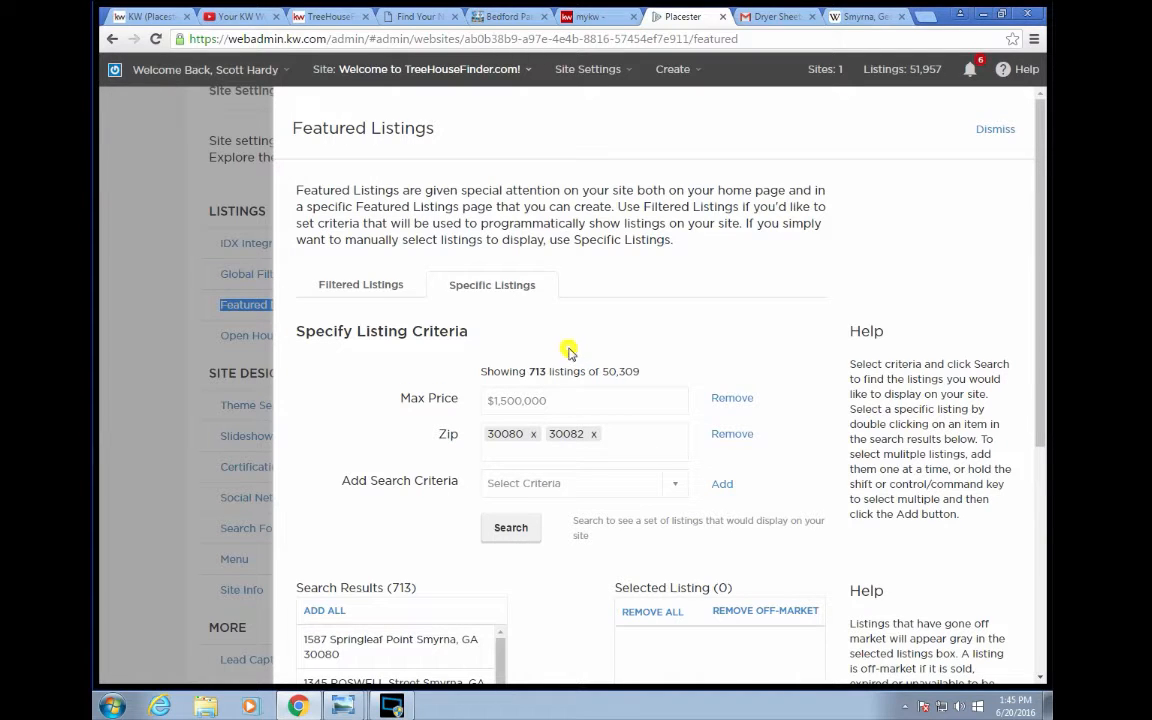
{"action": "scroll", "coordinate": [672, 434], "scroll_direction": "down", "scroll_amount": 3}
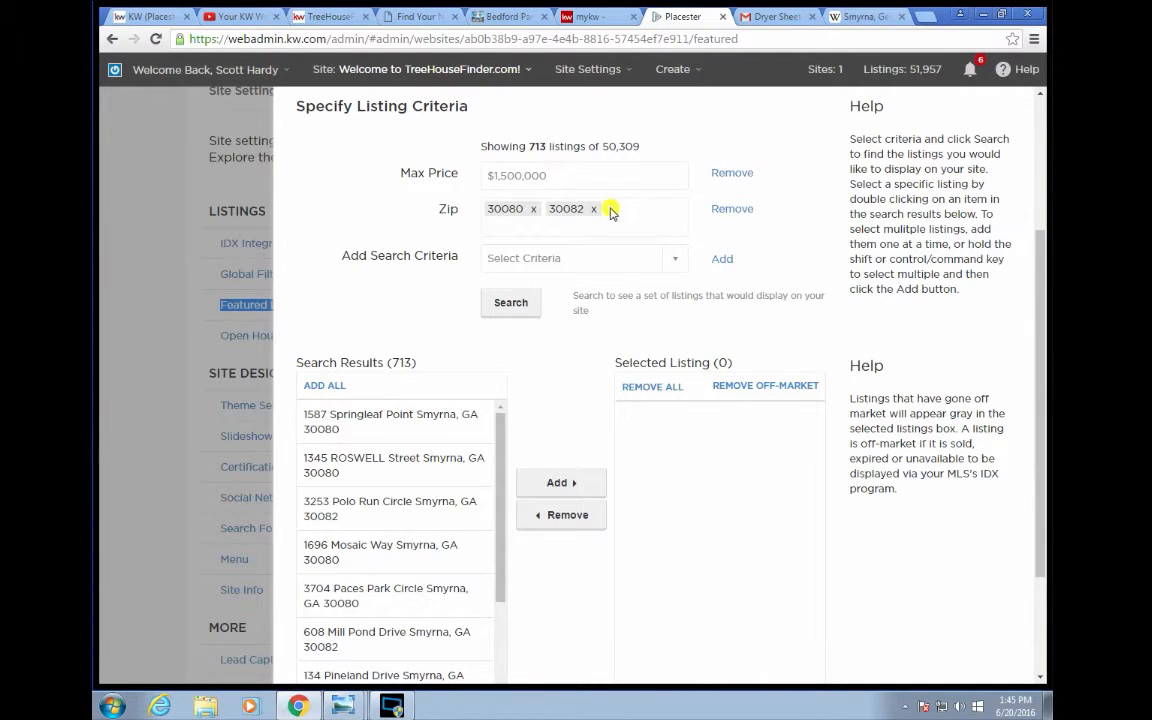
Replace the price and zip criteria with an Agent ID criterion holding the team's agent ID
{"action": "left_click", "coordinate": [732, 216]}
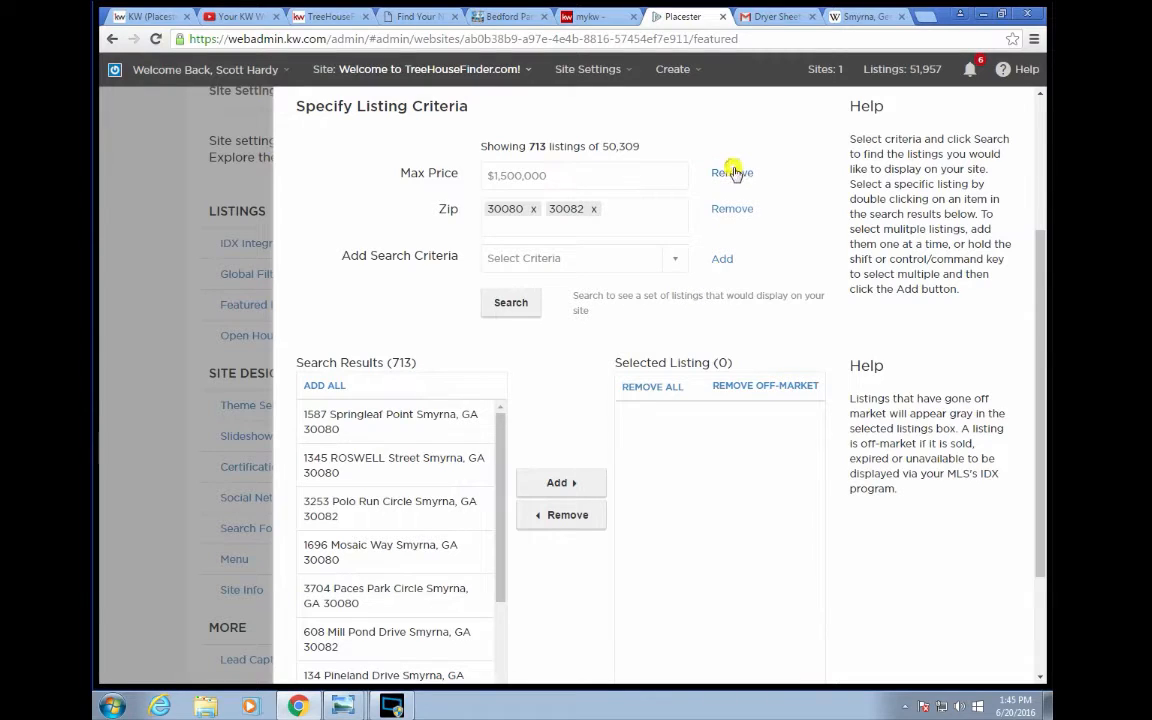
{"action": "left_click", "coordinate": [733, 173]}
{"action": "left_click", "coordinate": [732, 172]}
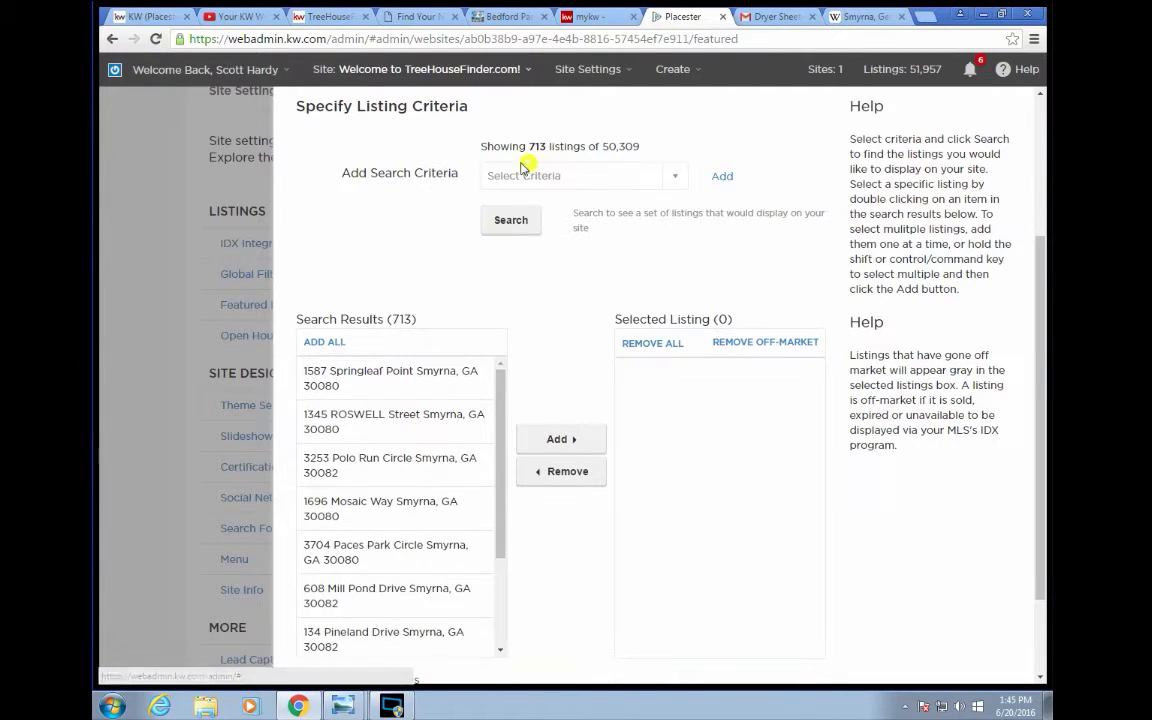
{"action": "left_click_drag", "start_coordinate": [337, 171], "coordinate": [452, 173]}
{"action": "left_click", "coordinate": [677, 180]}
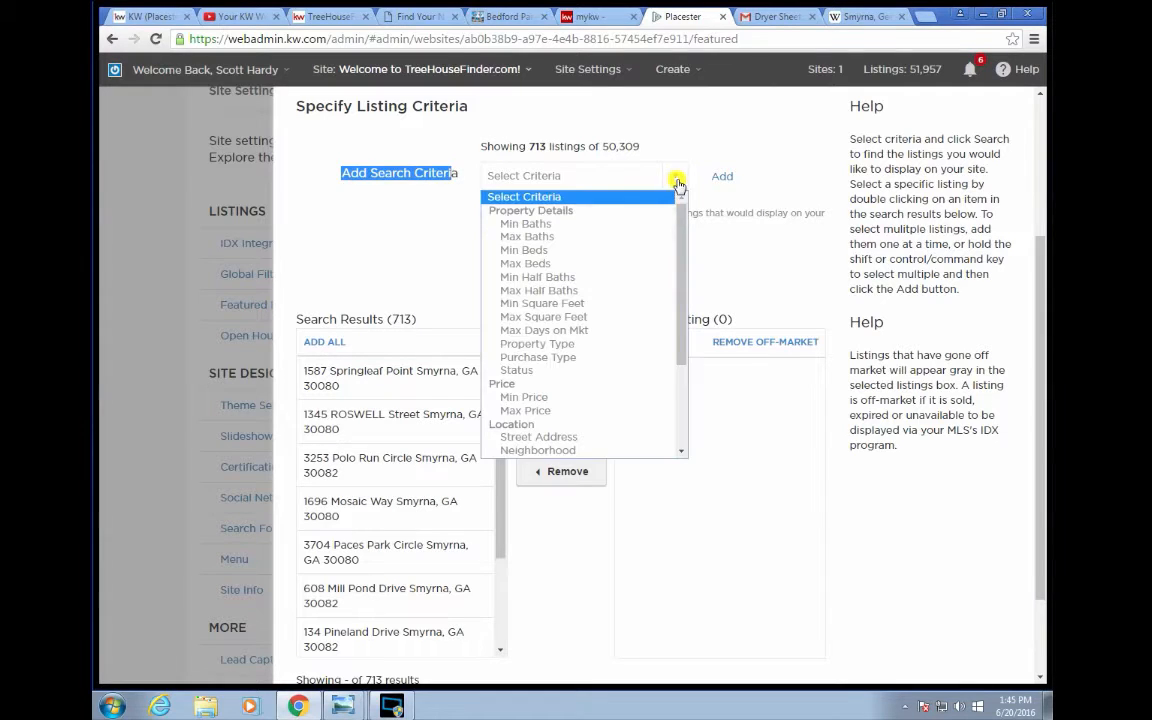
{"action": "left_click_drag", "start_coordinate": [681, 222], "coordinate": [681, 347]}
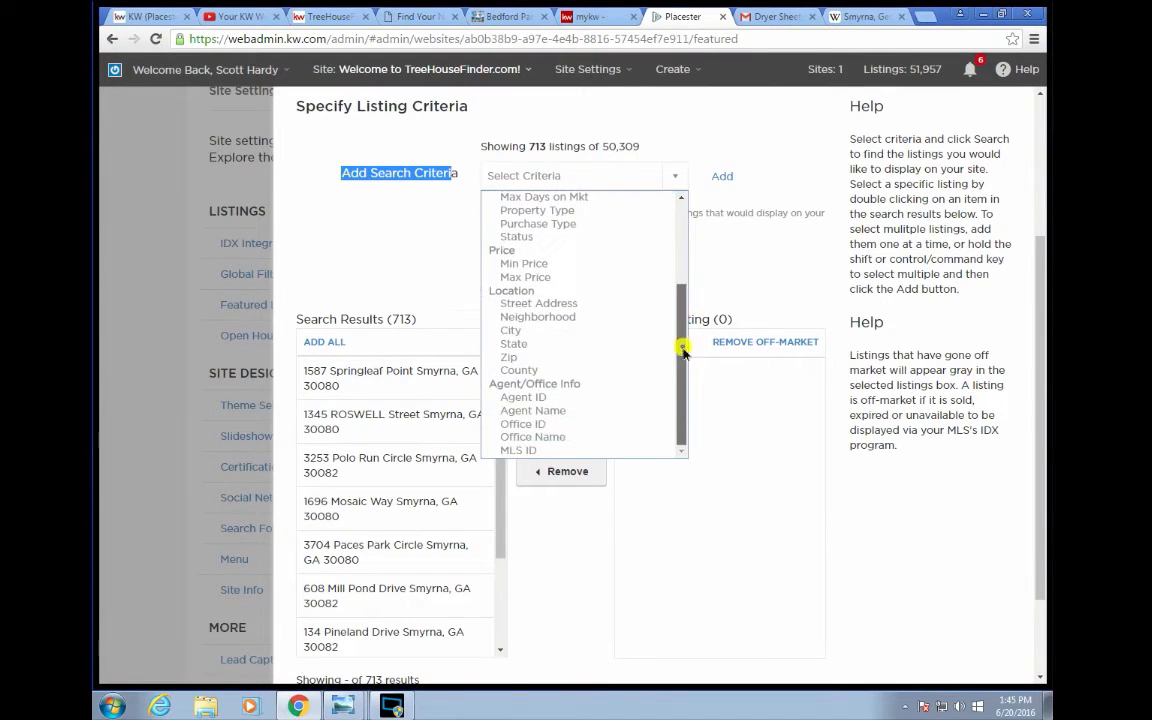
{"action": "left_click", "coordinate": [553, 398]}
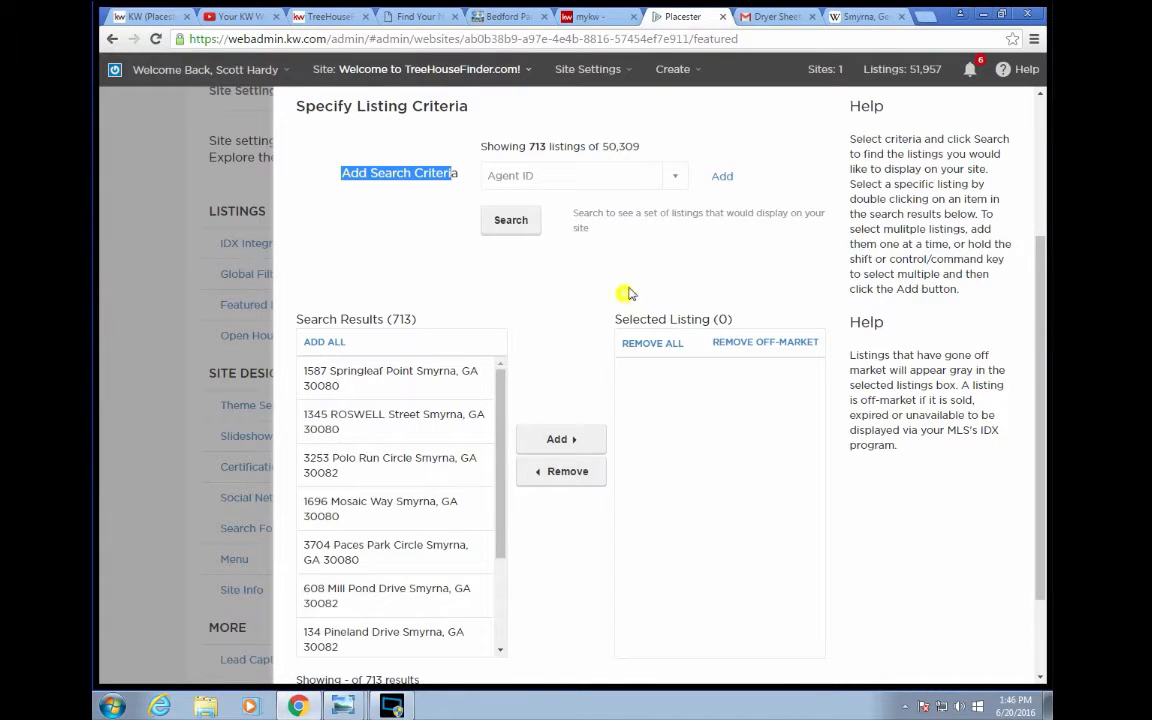
{"action": "left_click", "coordinate": [722, 177]}
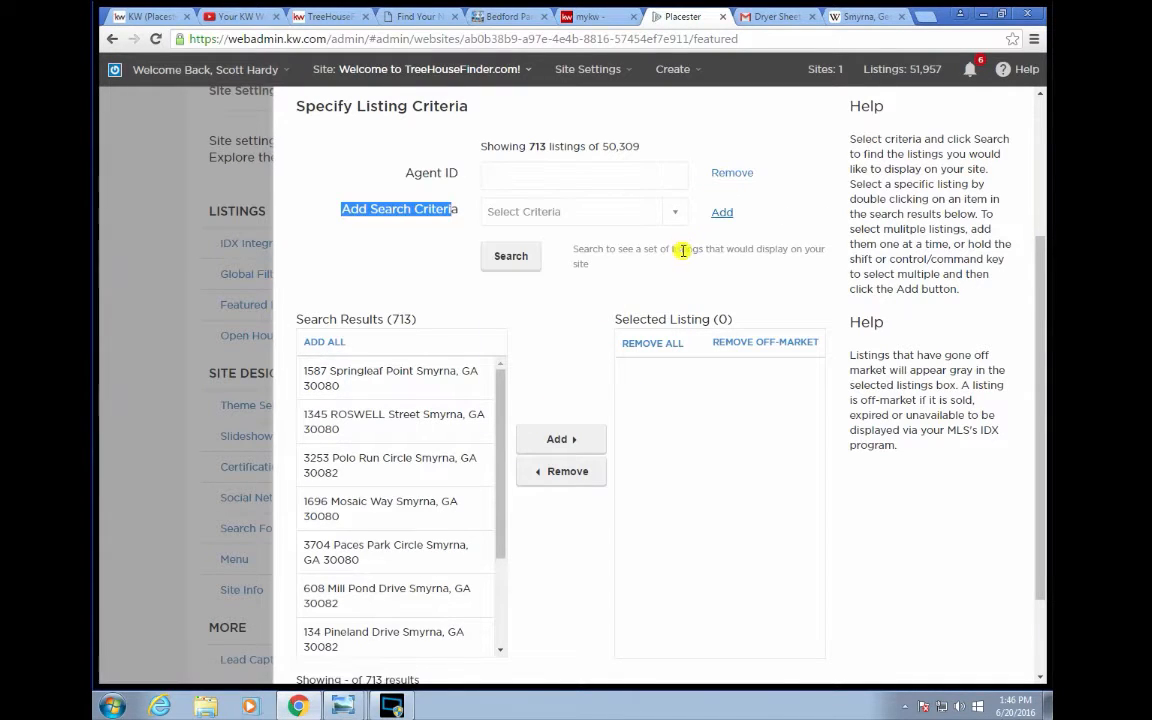
{"action": "left_click_drag", "start_coordinate": [410, 173], "coordinate": [470, 173]}
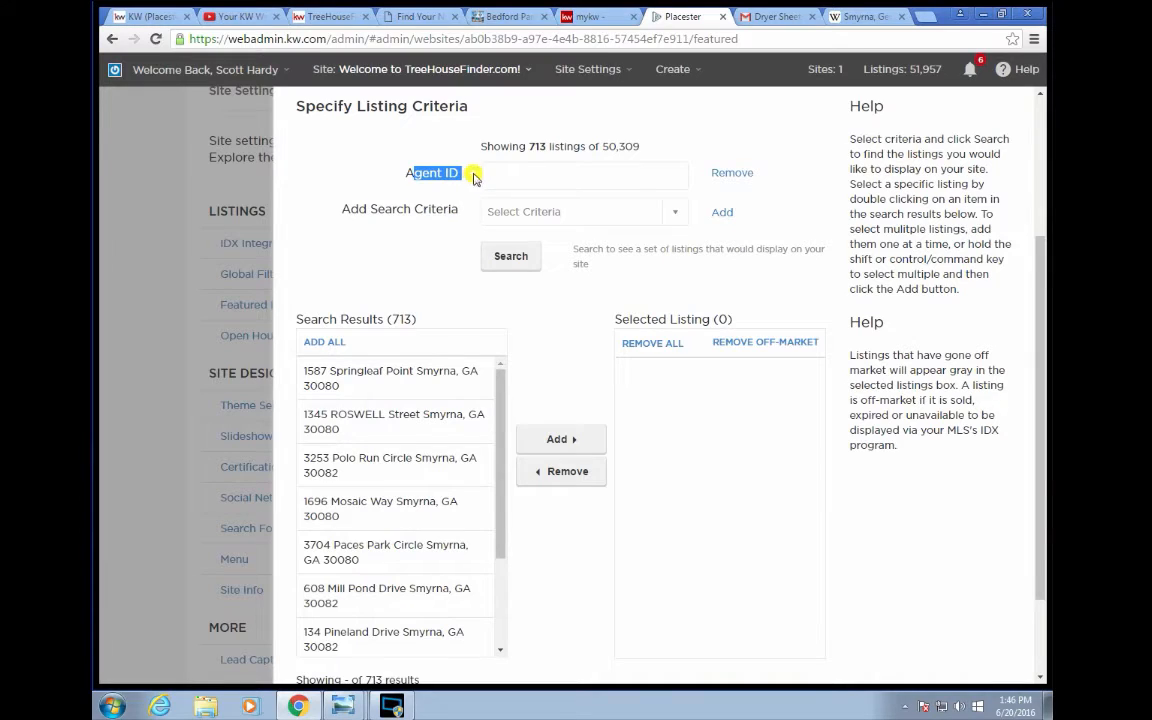
{"action": "left_click", "coordinate": [531, 176]}
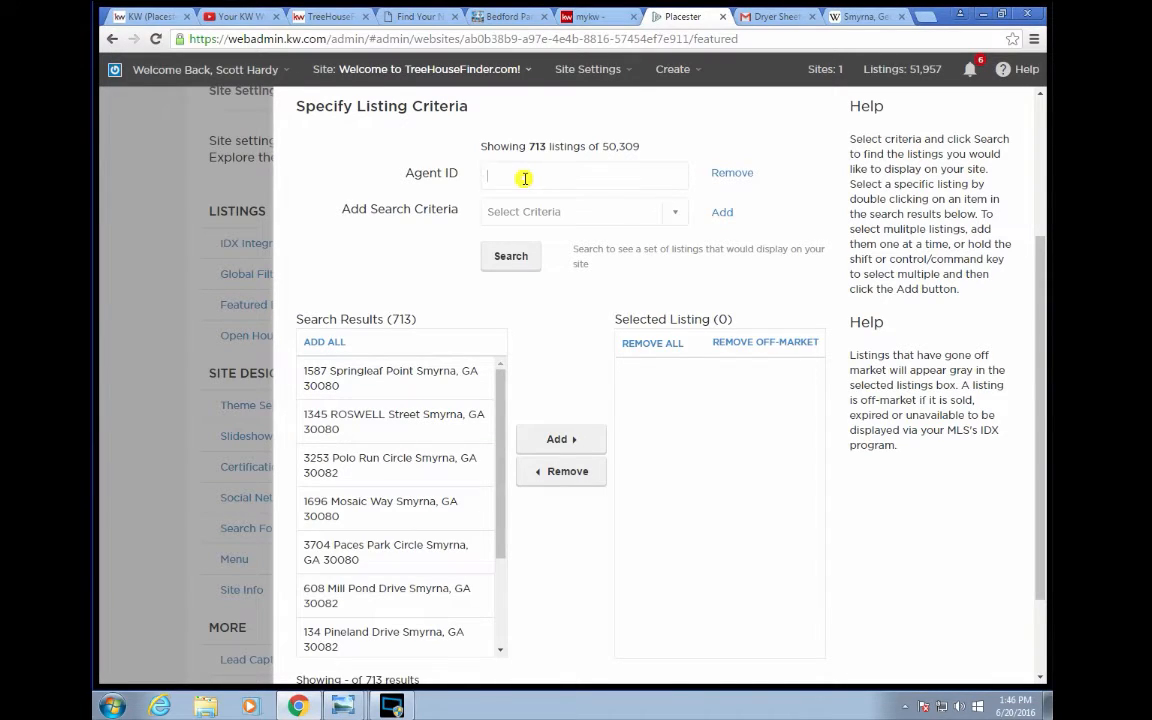
{"action": "type", "text": "VTEAM"}
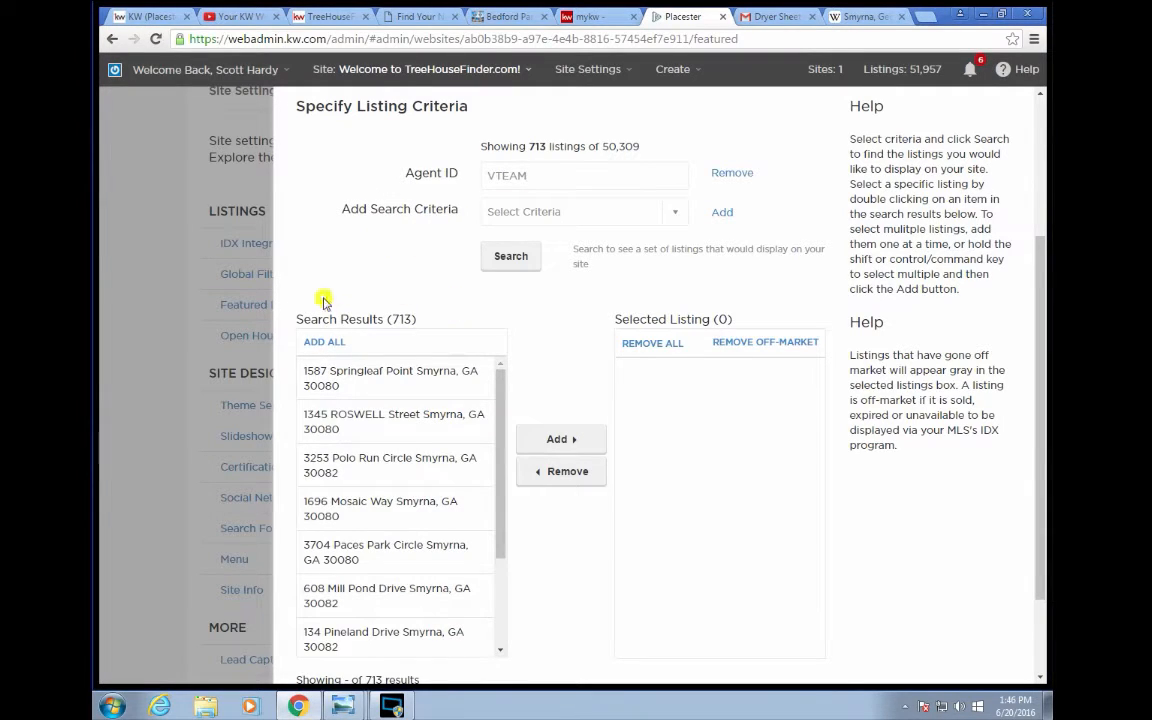
Search the agent's listings, add all seven results as featured, and save
{"action": "left_click", "coordinate": [512, 257]}
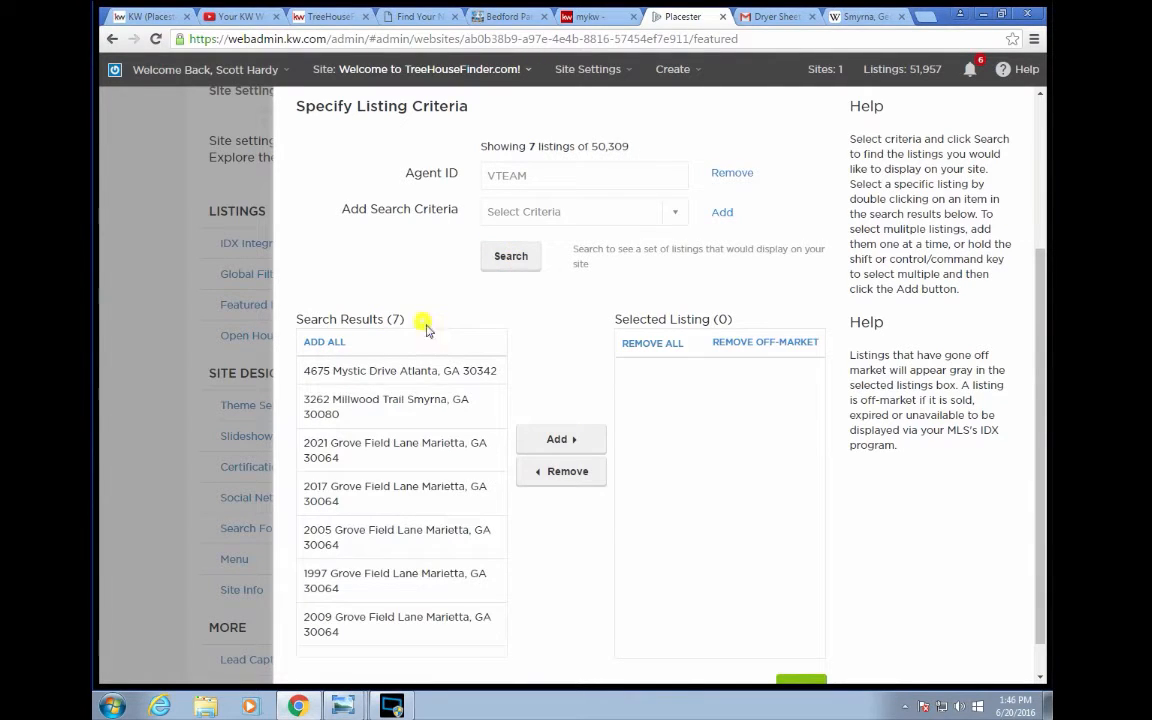
{"action": "left_click_drag", "start_coordinate": [418, 320], "coordinate": [302, 317]}
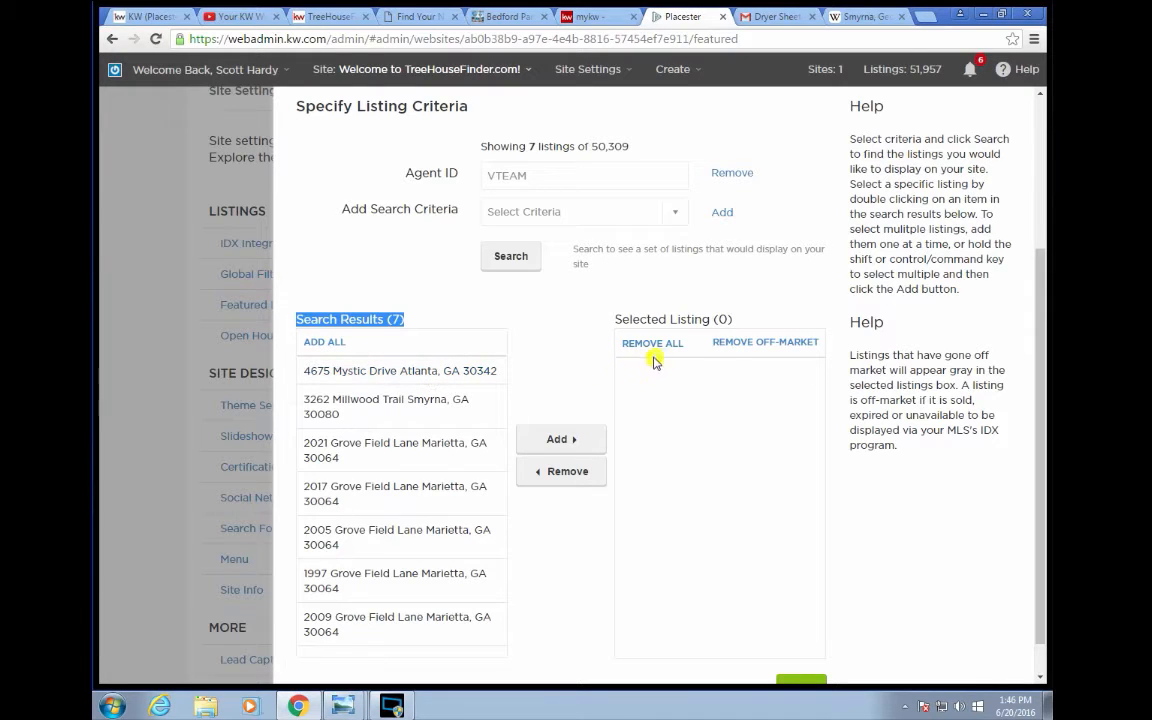
{"action": "left_click", "coordinate": [327, 343]}
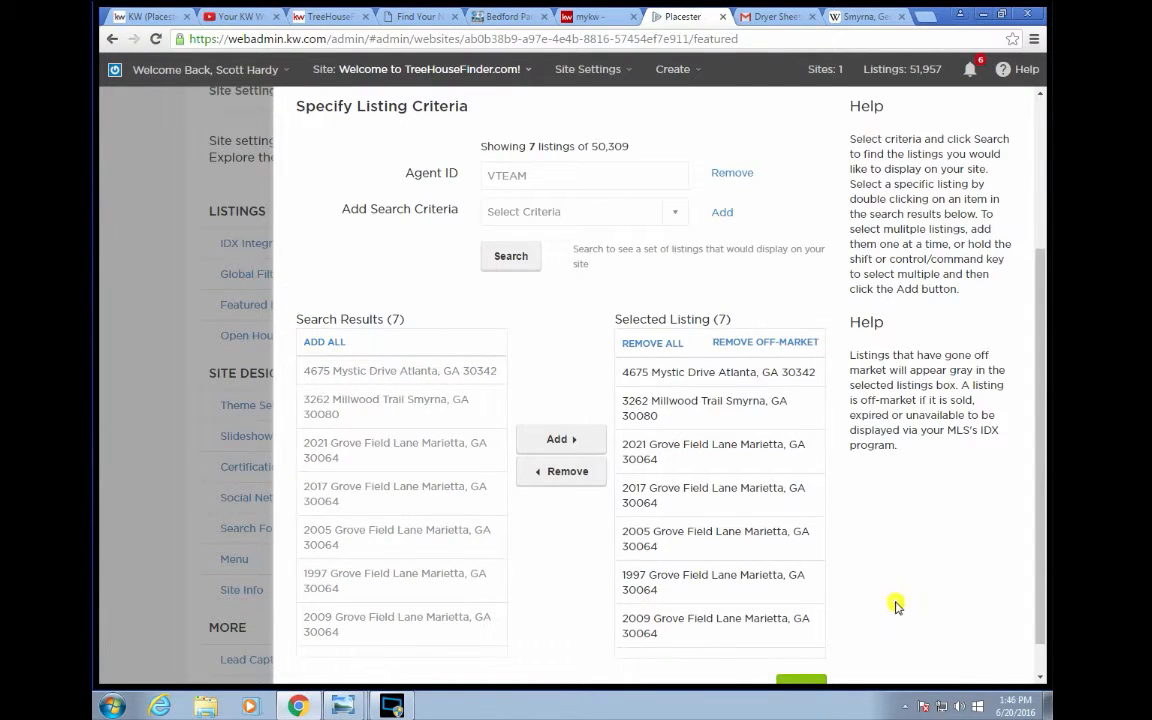
{"action": "scroll", "coordinate": [880, 610], "scroll_direction": "down", "scroll_amount": 1}
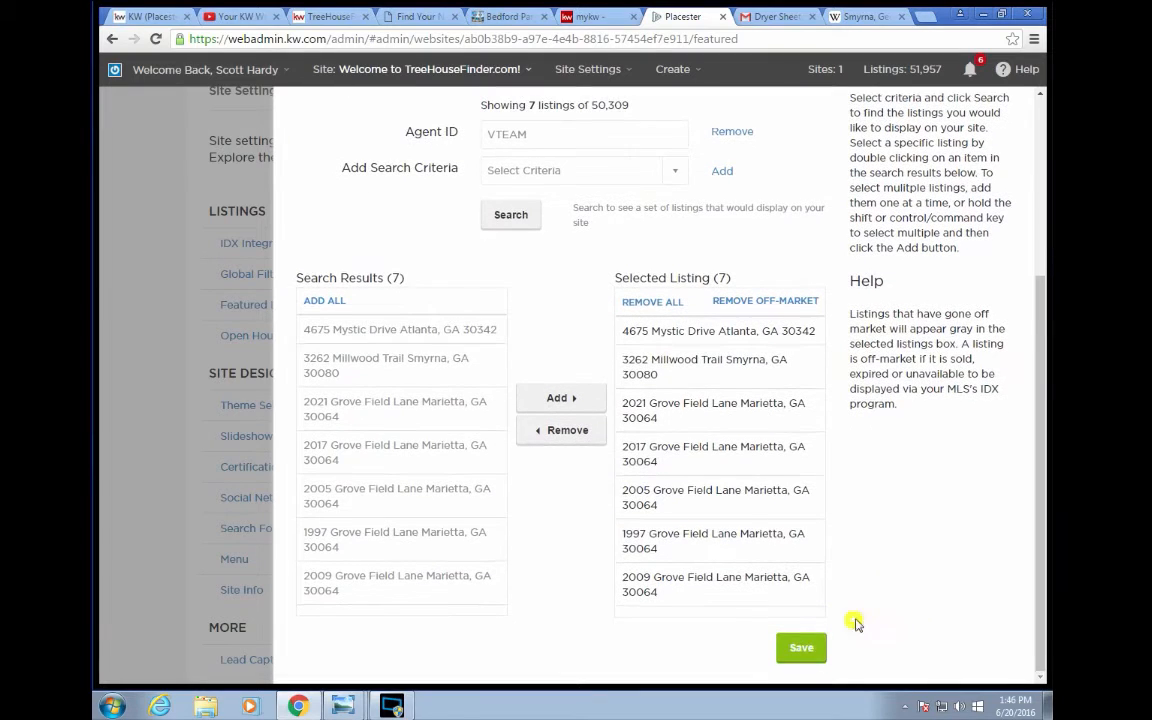
{"action": "left_click", "coordinate": [815, 652]}
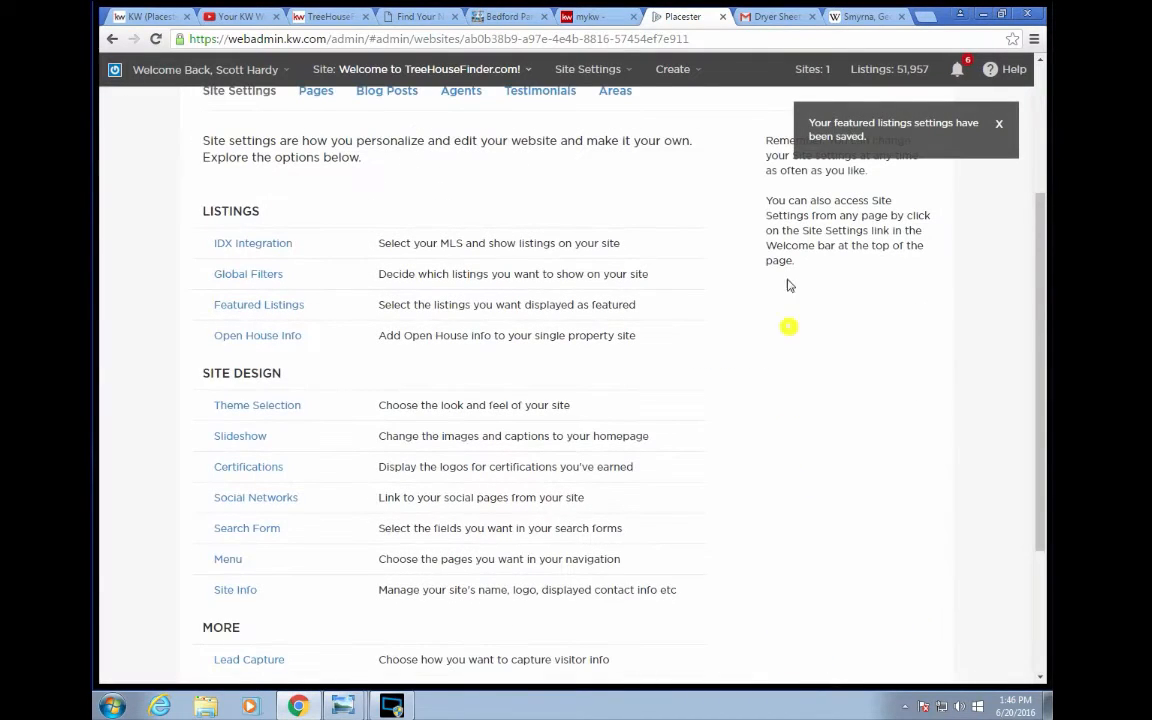
{"action": "left_click", "coordinate": [328, 16]}
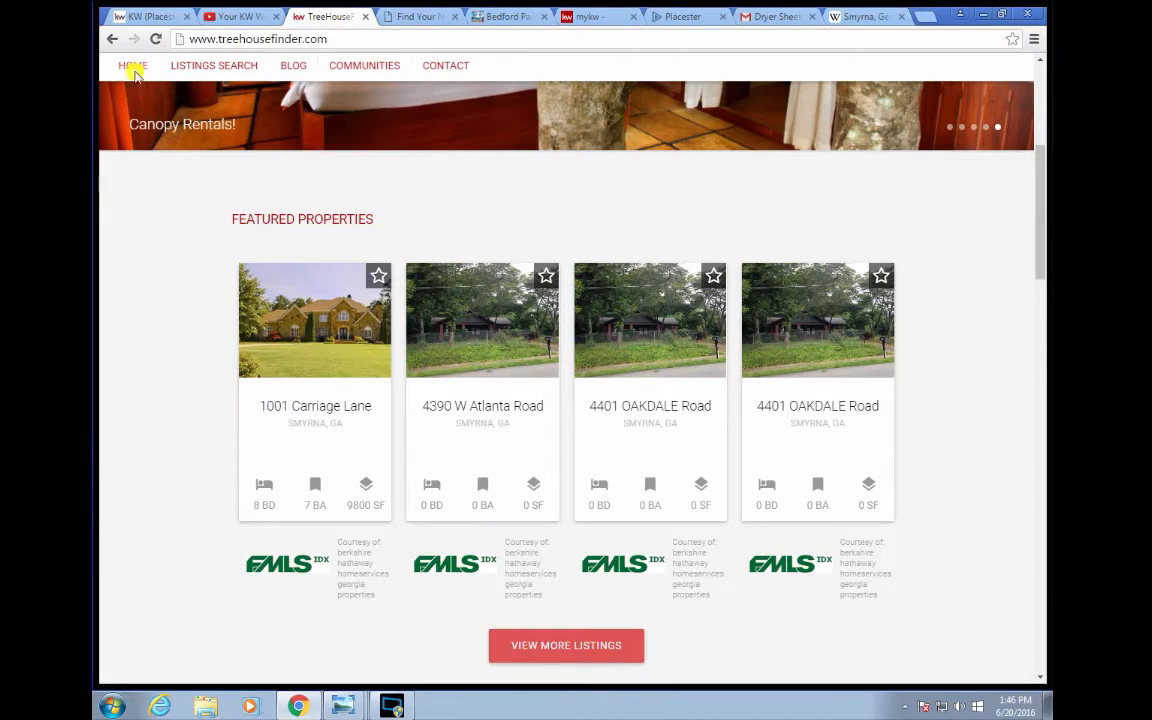
Reload the homepage to see the agent's Atlanta, Smyrna and Marietta homes featured, then return to webadmin
{"action": "left_click", "coordinate": [154, 40]}
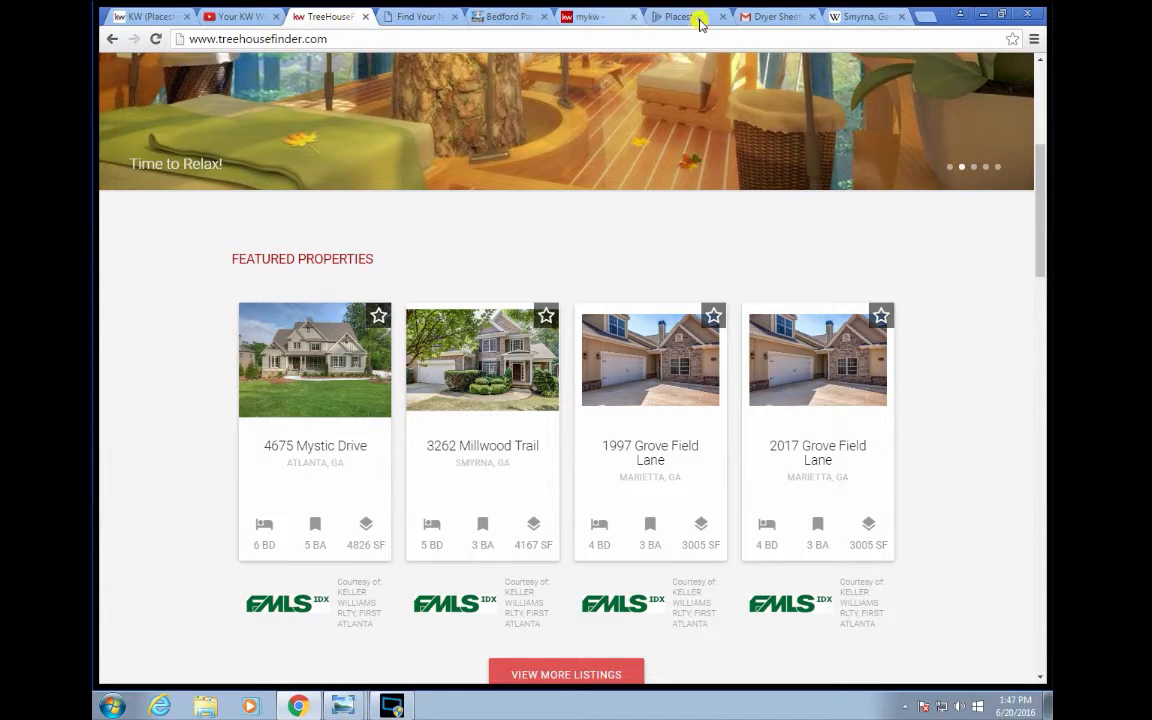
{"action": "left_click", "coordinate": [660, 16]}
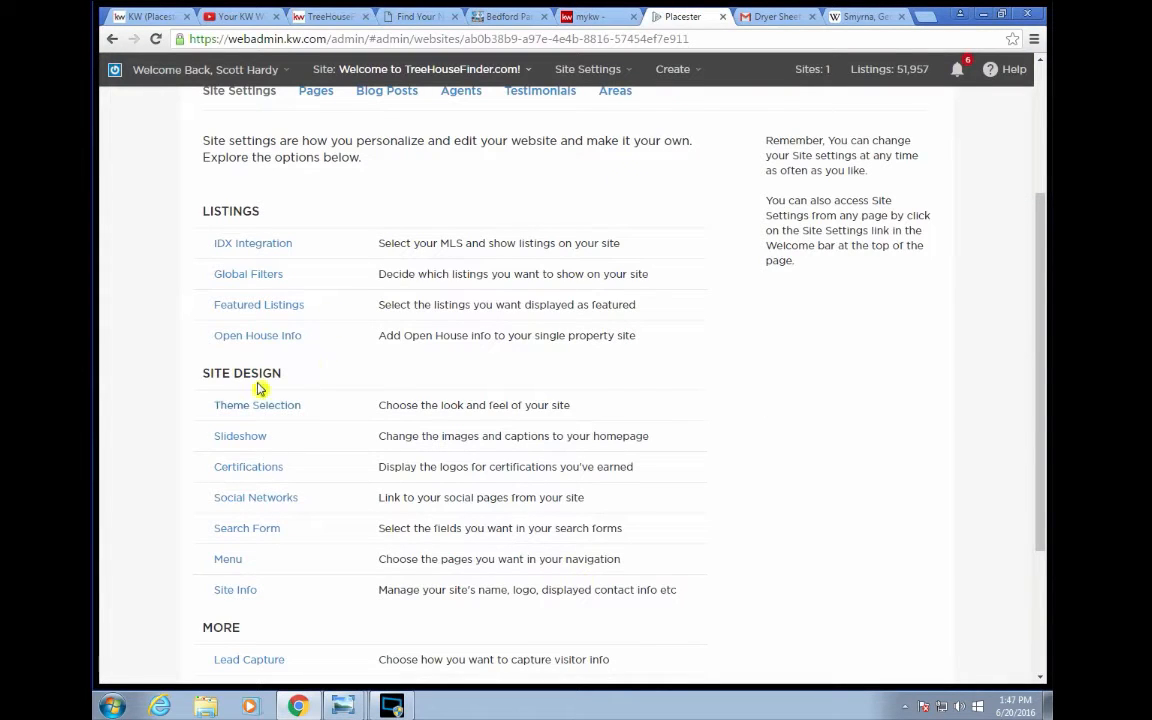
Open Featured Listings' Specific Listings tab and remove all currently selected listings
{"action": "left_click", "coordinate": [259, 309]}
{"action": "left_click", "coordinate": [490, 285]}
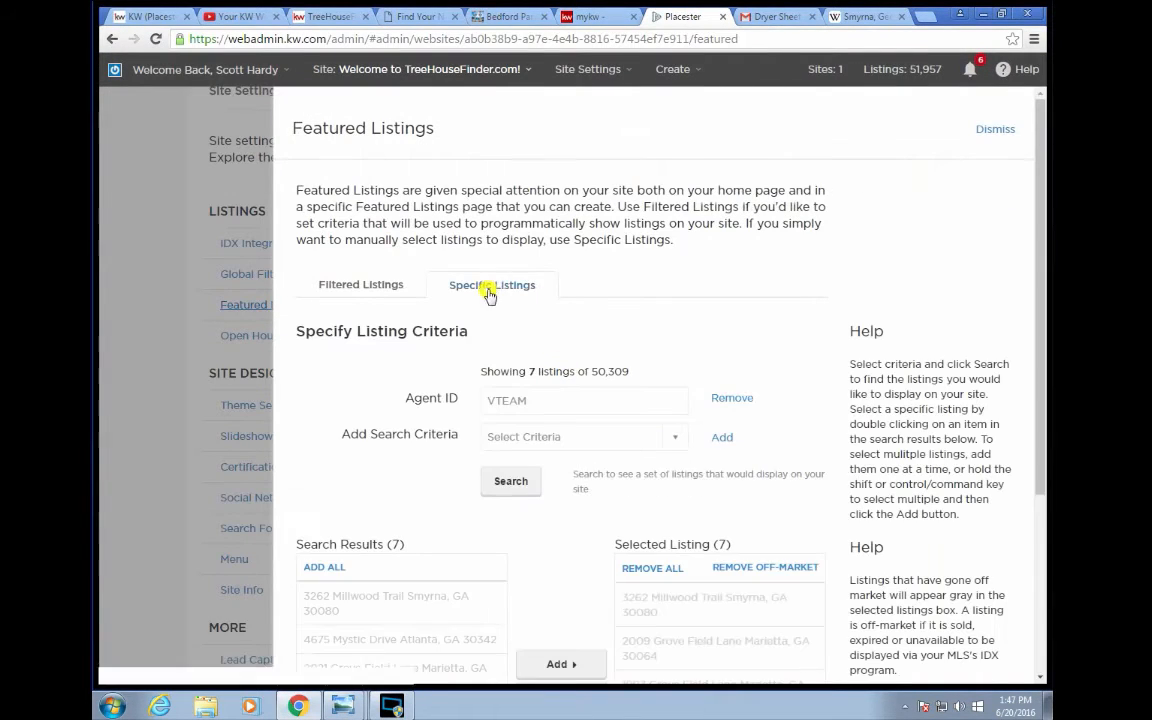
{"action": "scroll", "coordinate": [618, 556], "scroll_direction": "down", "scroll_amount": 3}
{"action": "scroll", "coordinate": [618, 556], "scroll_direction": "down", "scroll_amount": 1}
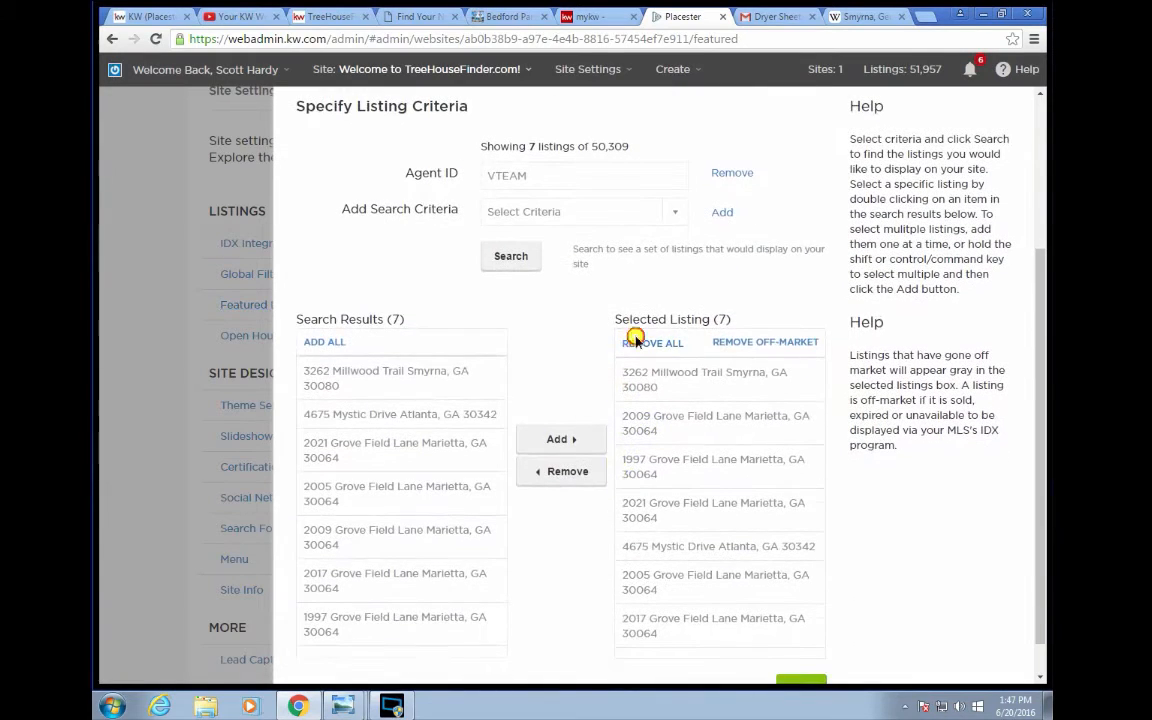
{"action": "left_click", "coordinate": [650, 345]}
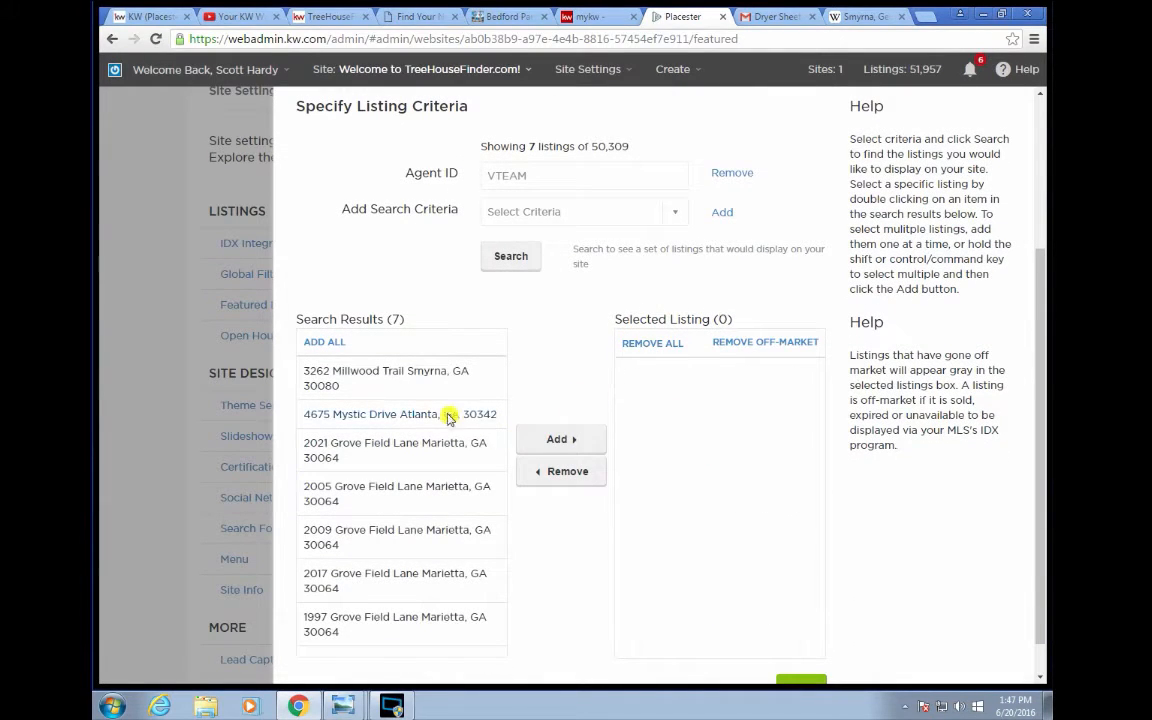
{"action": "left_click", "coordinate": [429, 378]}
{"action": "left_click", "coordinate": [557, 442]}
{"action": "left_click", "coordinate": [447, 416]}
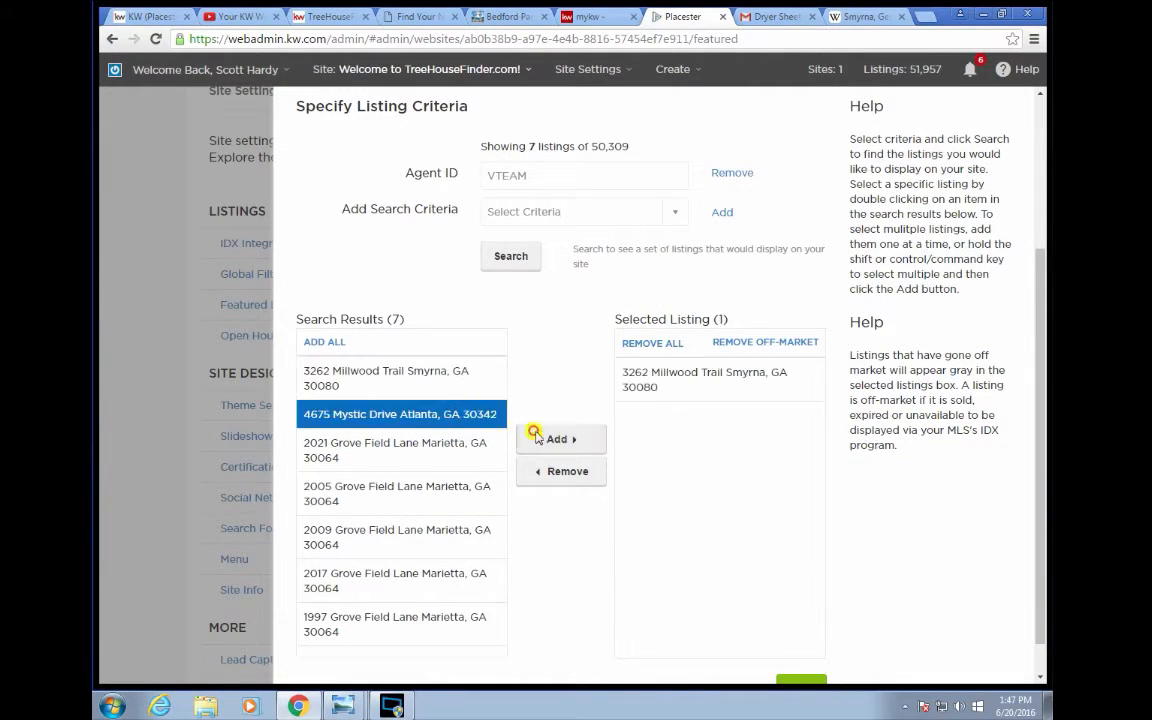
{"action": "left_click", "coordinate": [545, 440]}
{"action": "left_click", "coordinate": [490, 452]}
{"action": "left_click", "coordinate": [578, 439]}
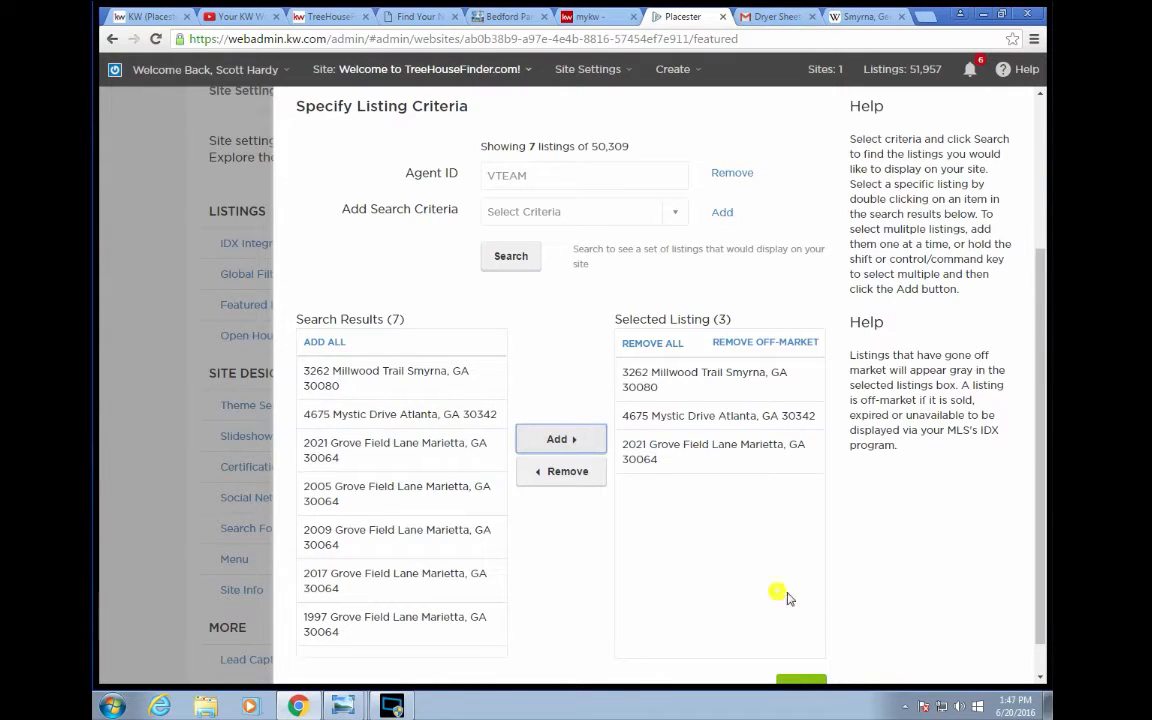
{"action": "scroll", "coordinate": [877, 545], "scroll_direction": "down", "scroll_amount": 1}
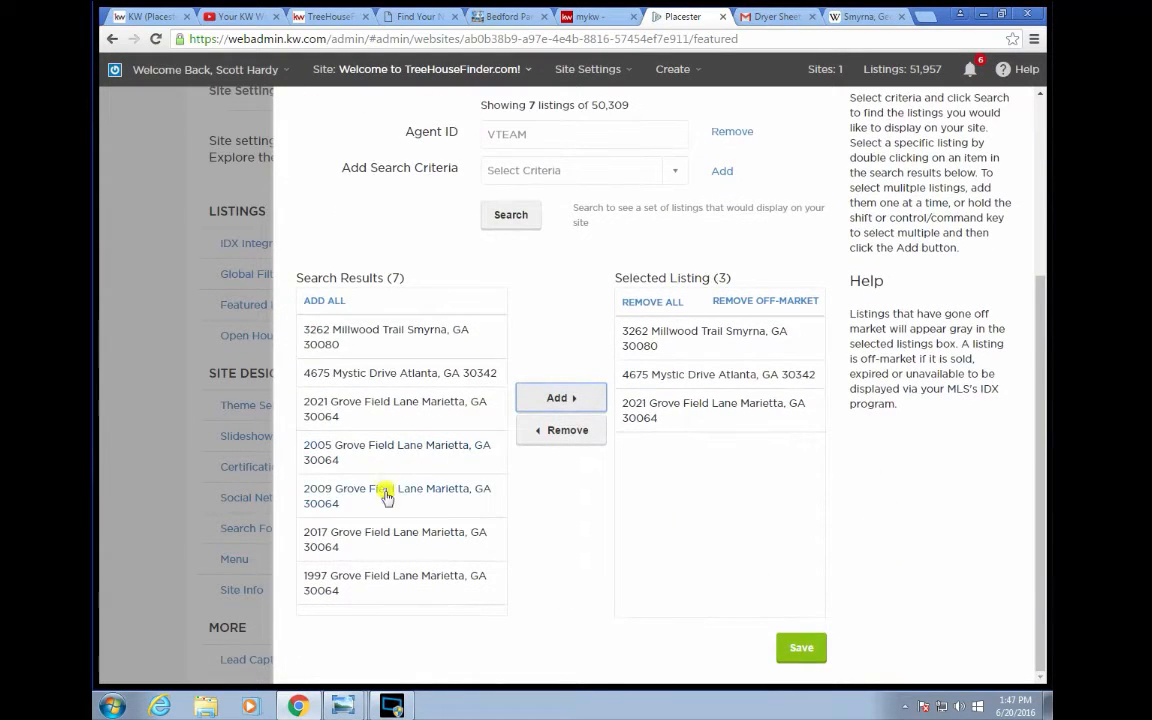
{"action": "left_click", "coordinate": [805, 649]}
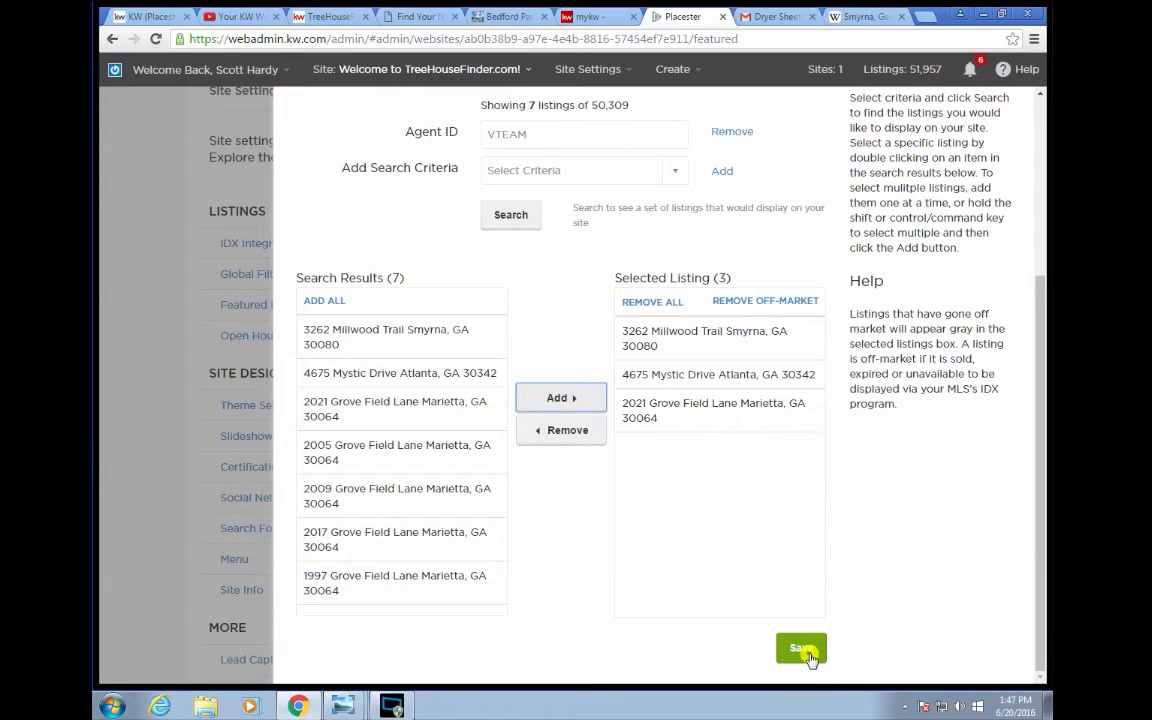
Reload the live homepage to verify the three featured homes, then return to Placester
{"action": "left_click", "coordinate": [325, 16]}
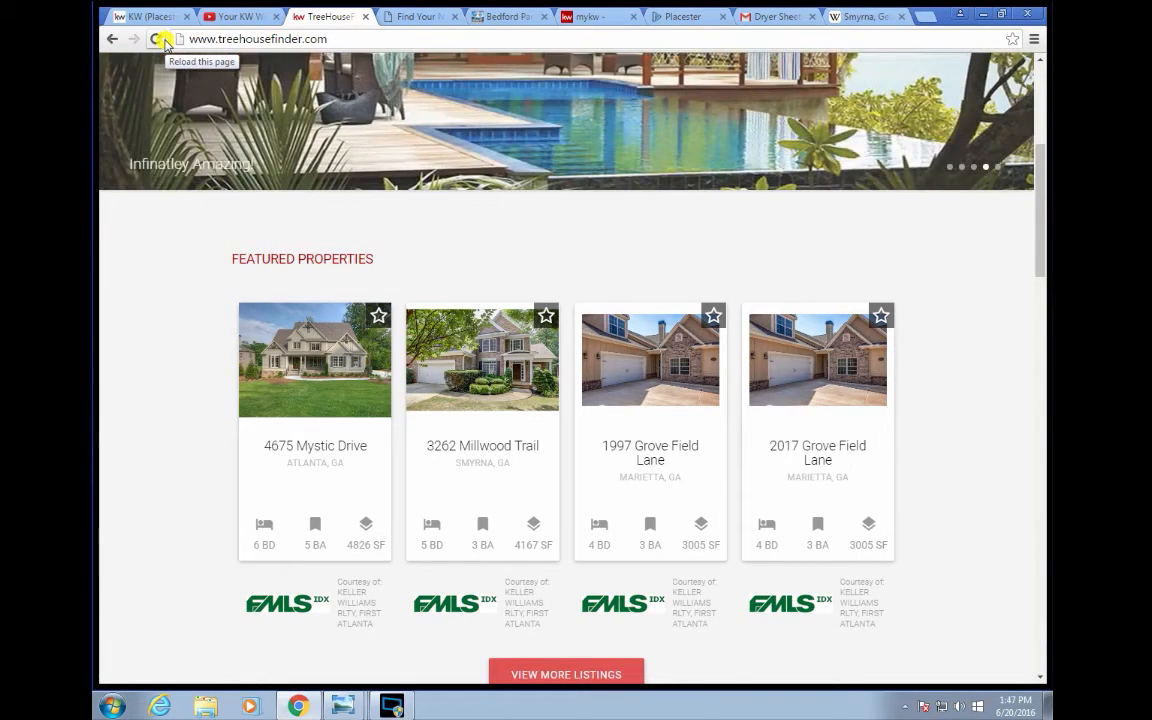
{"action": "left_click", "coordinate": [165, 41]}
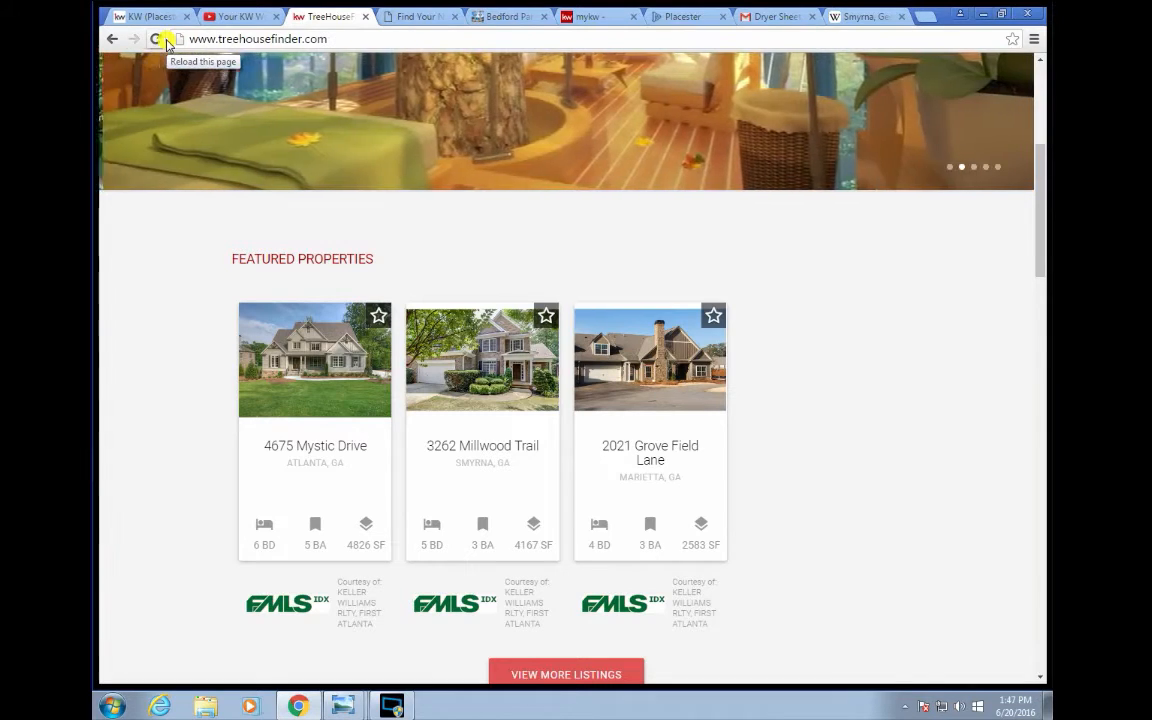
{"action": "left_click", "coordinate": [676, 17]}
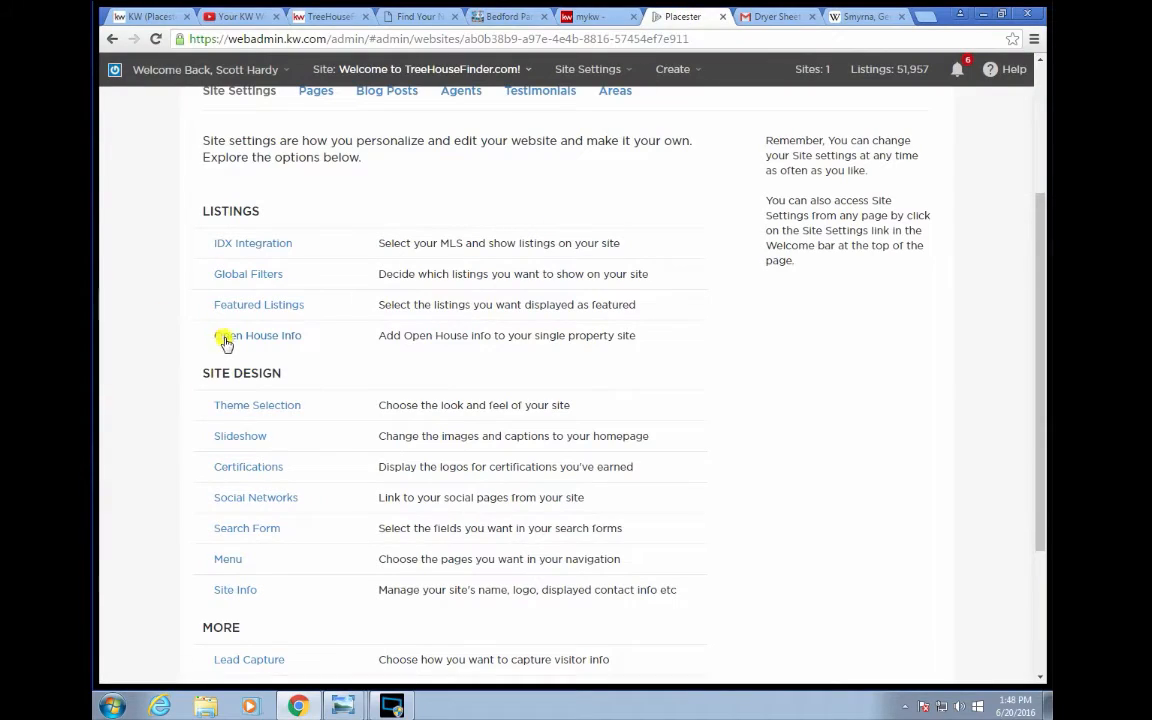
Reopen Featured Listings and review the 7 agent search results beside the 3 selected homes
{"action": "left_click", "coordinate": [271, 310]}
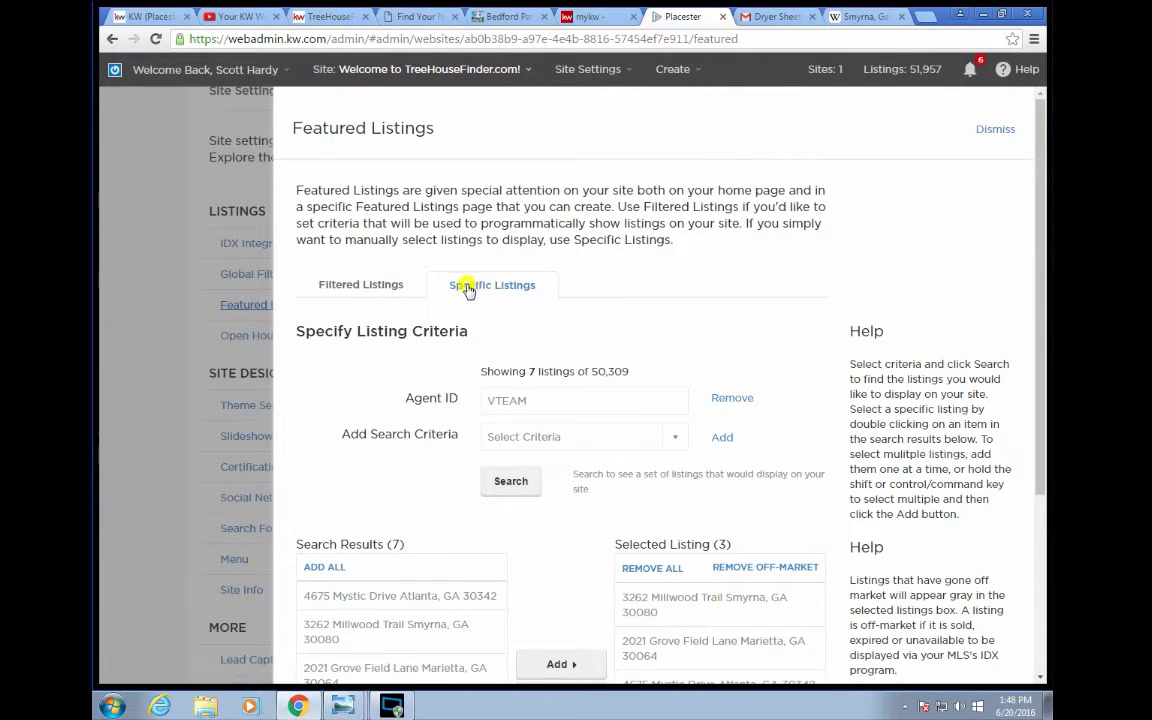
{"action": "scroll", "coordinate": [490, 303], "scroll_direction": "down", "scroll_amount": 3}
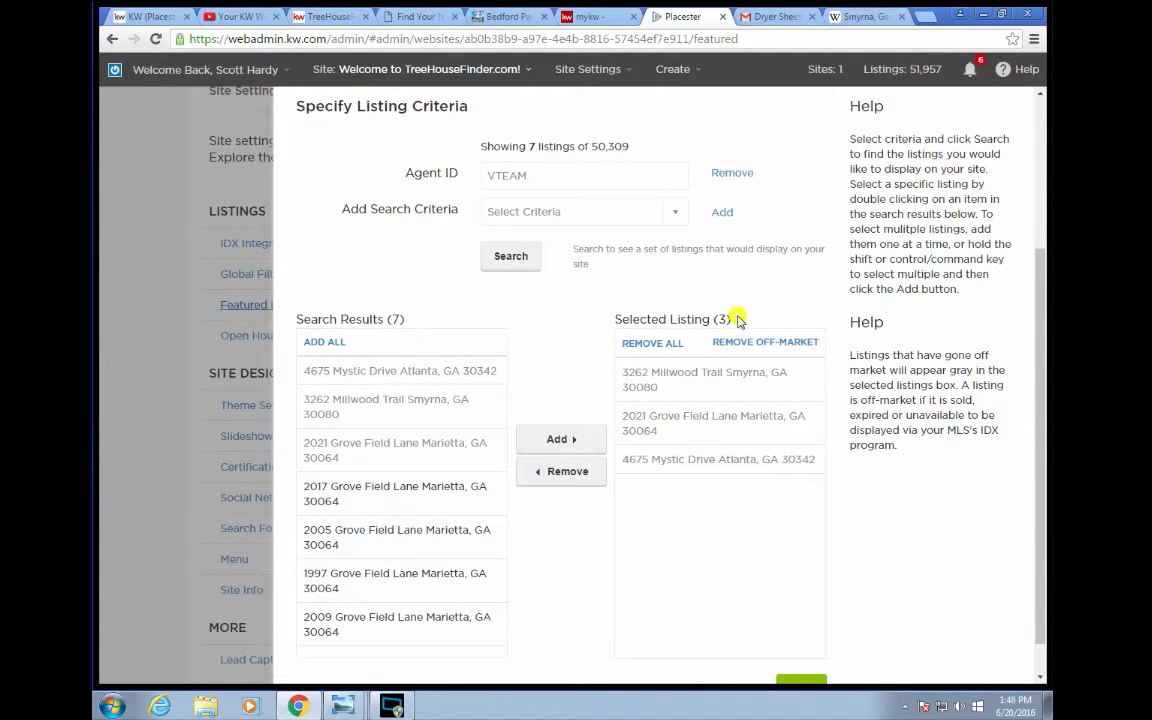
{"action": "left_click_drag", "start_coordinate": [738, 319], "coordinate": [589, 319]}
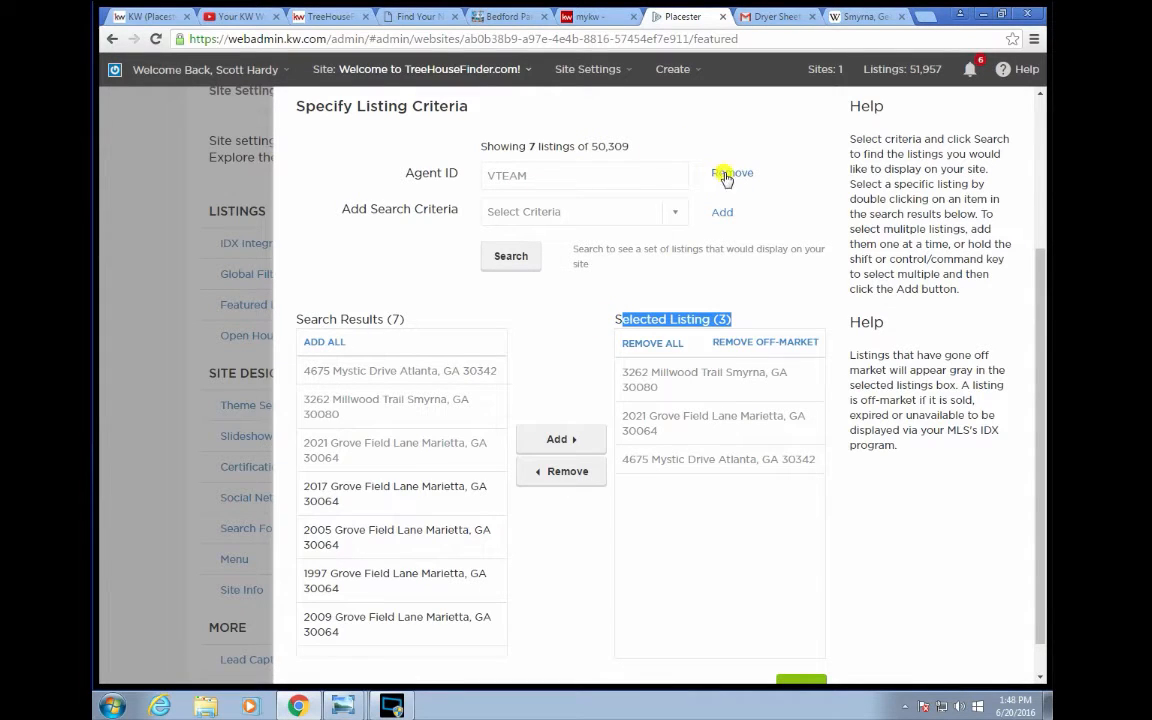
Replace the agent ID search criterion with Zip and Max Price criteria
{"action": "left_click", "coordinate": [731, 177]}
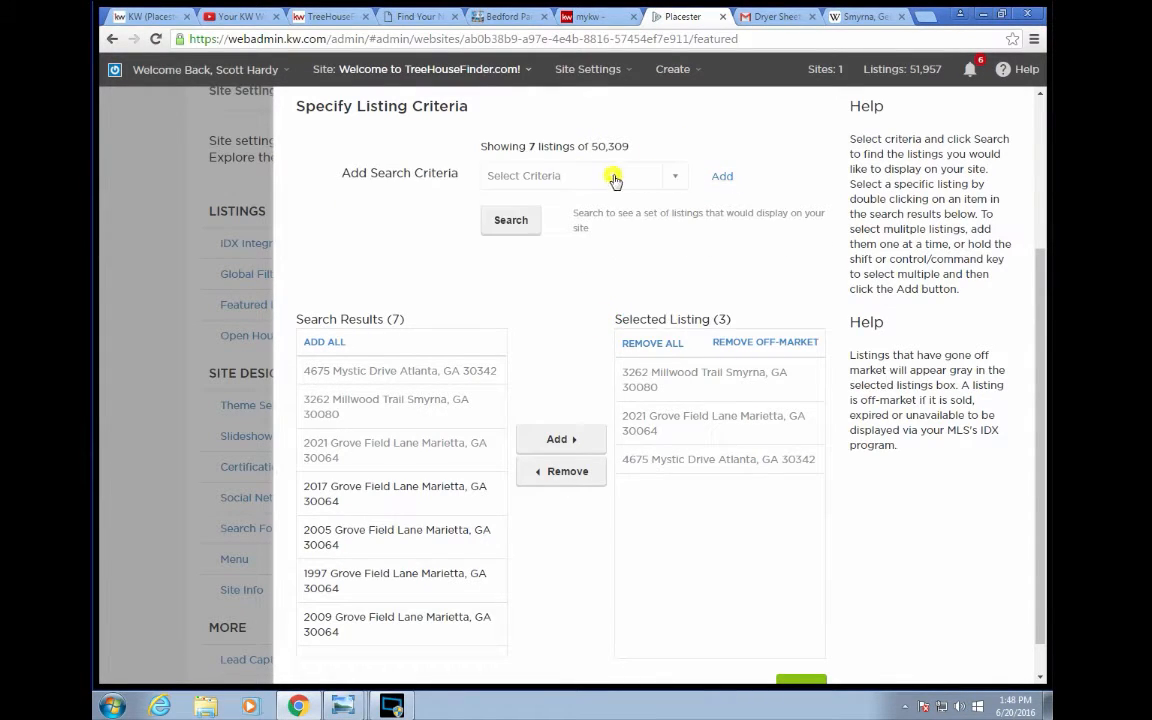
{"action": "left_click", "coordinate": [607, 175]}
{"action": "scroll", "coordinate": [605, 350], "scroll_direction": "down", "scroll_amount": 3}
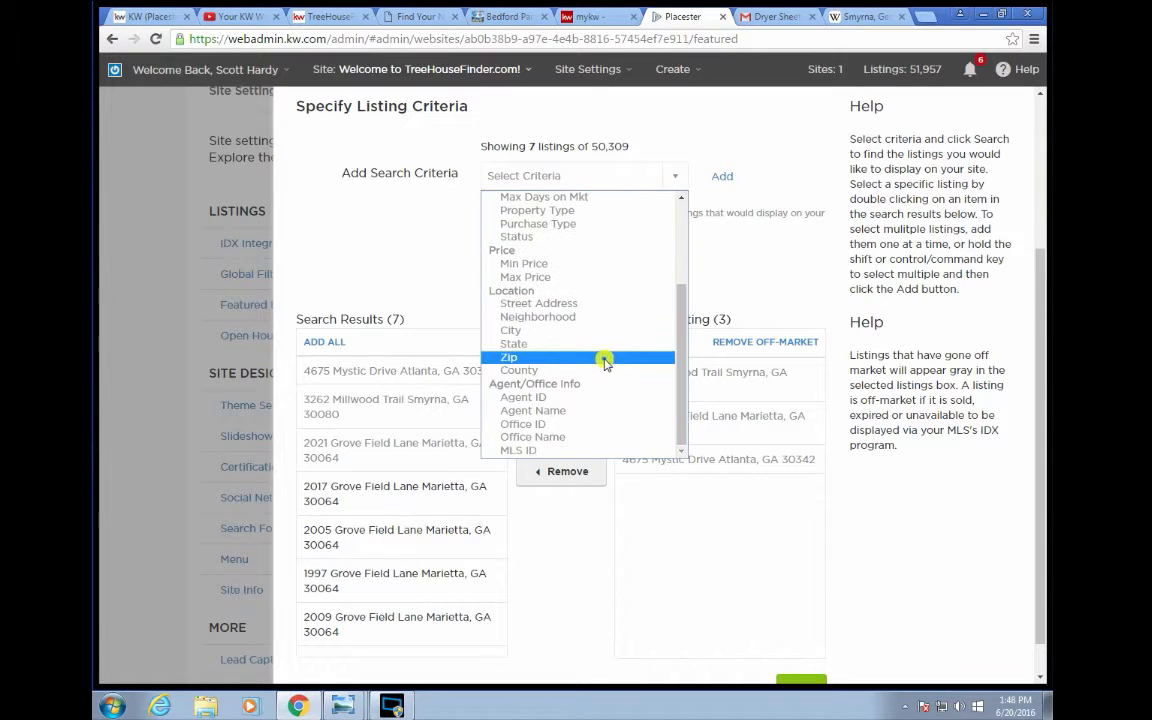
{"action": "left_click", "coordinate": [597, 360]}
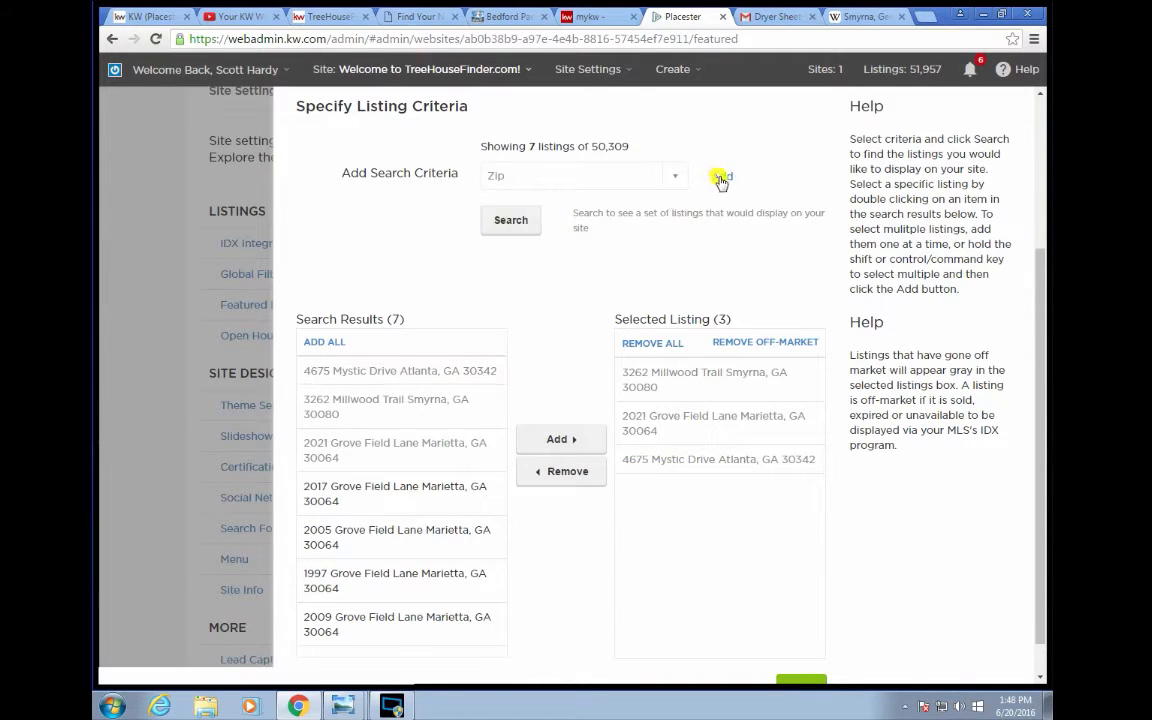
{"action": "left_click", "coordinate": [721, 176]}
{"action": "left_click", "coordinate": [669, 207]}
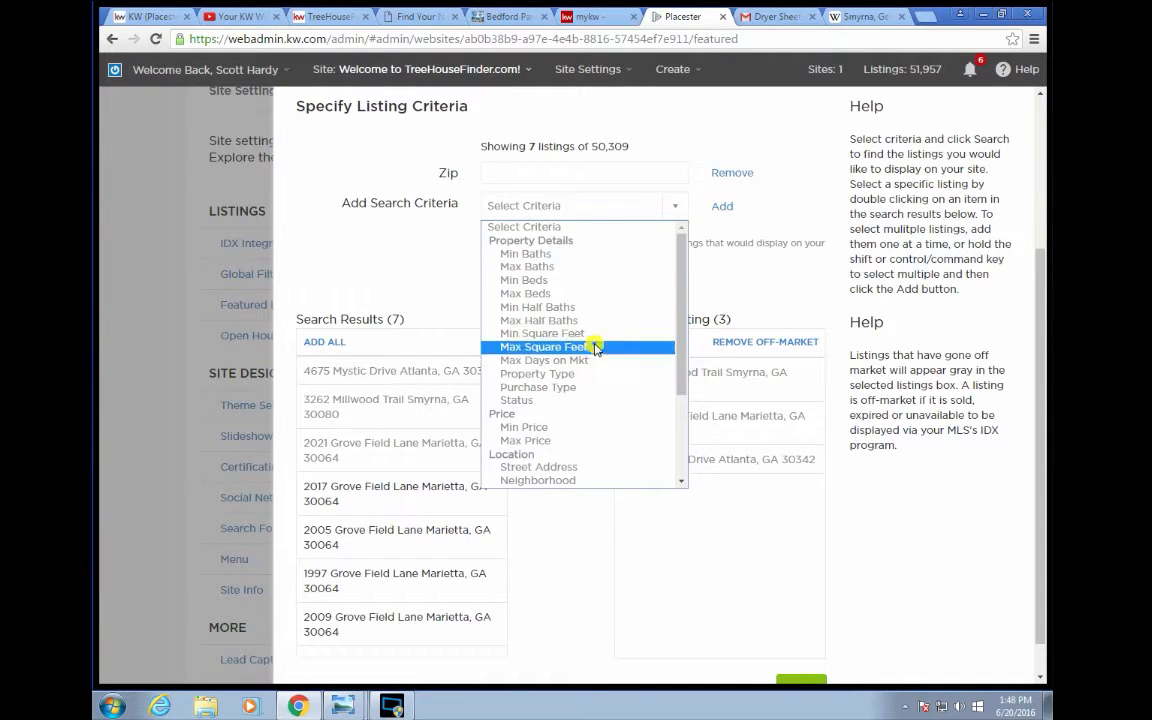
{"action": "left_click", "coordinate": [587, 440]}
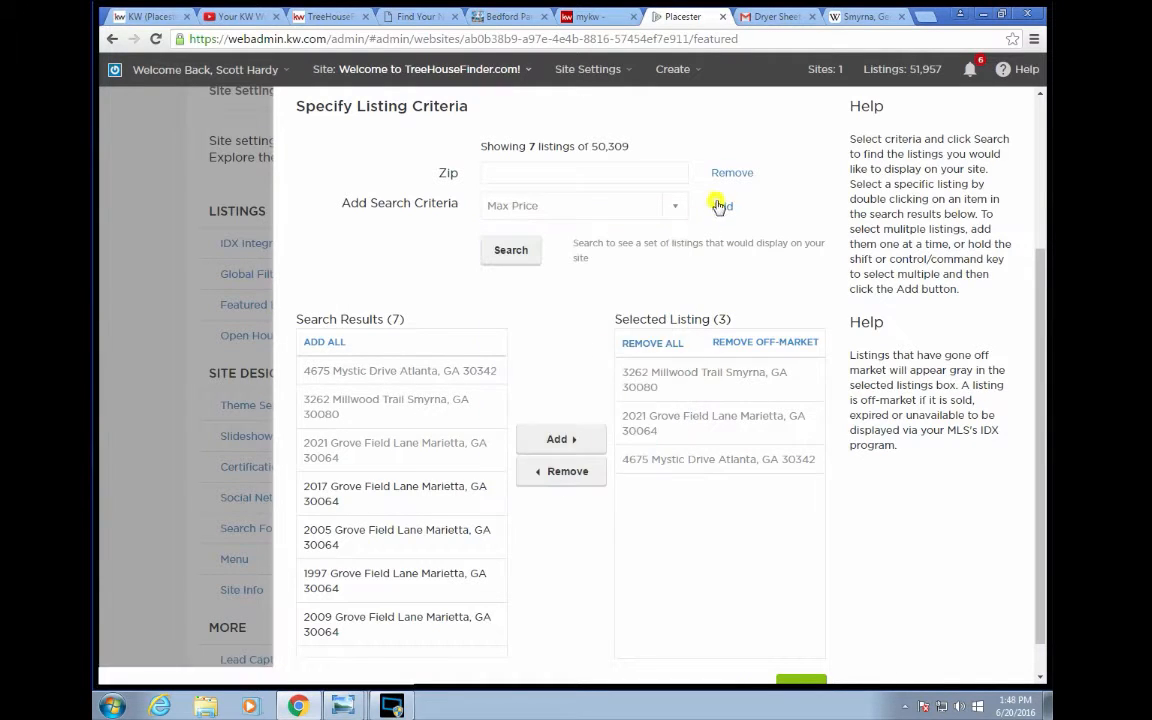
{"action": "left_click", "coordinate": [720, 206]}
Search listings with Zip 30080 and a $750,000 max price
{"action": "left_click", "coordinate": [562, 170]}
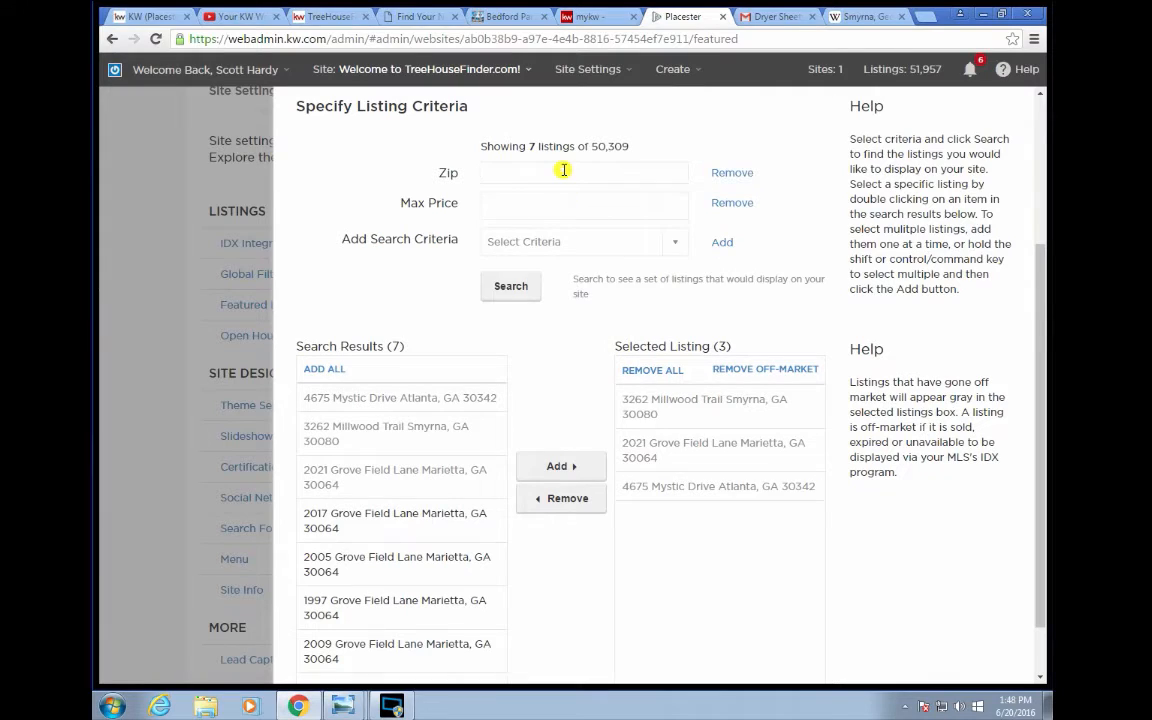
{"action": "type", "text": "3008"}
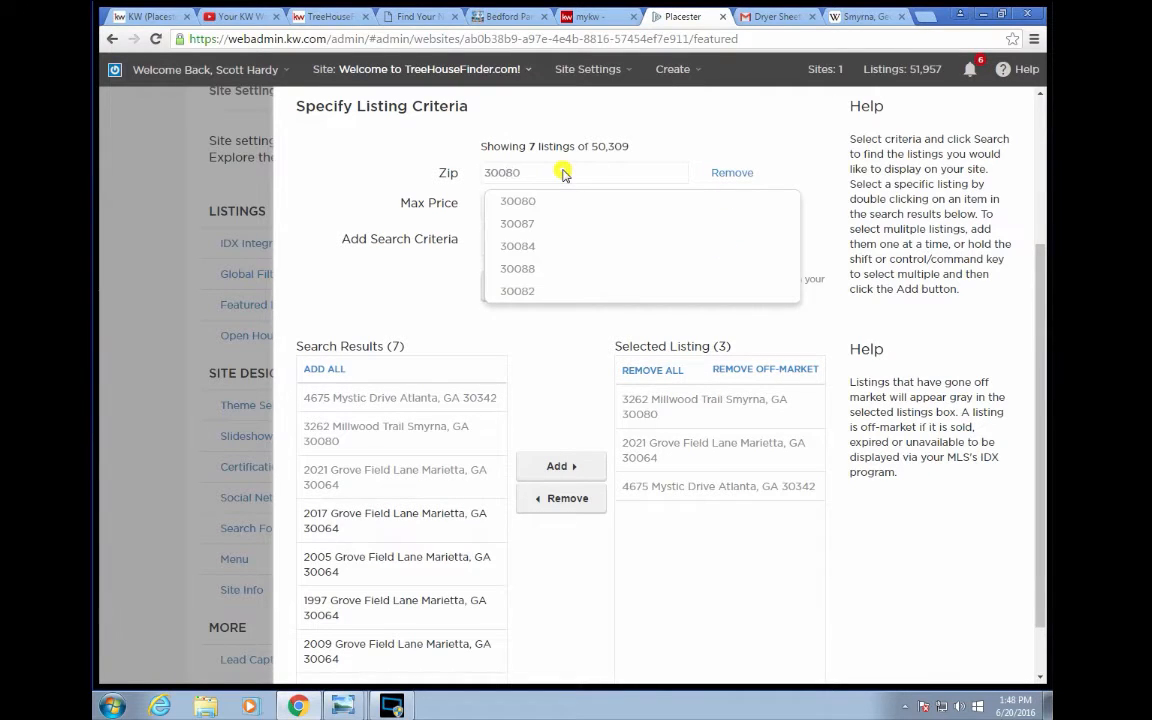
{"action": "type", "text": "0"}
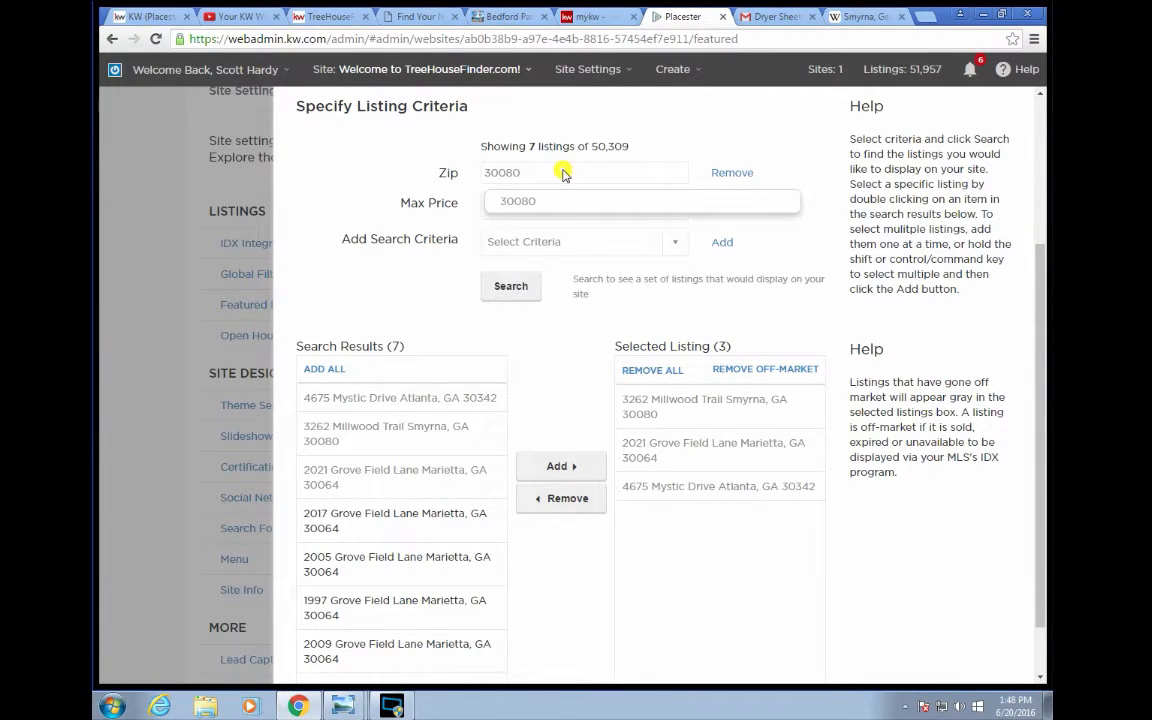
{"action": "left_click", "coordinate": [506, 200]}
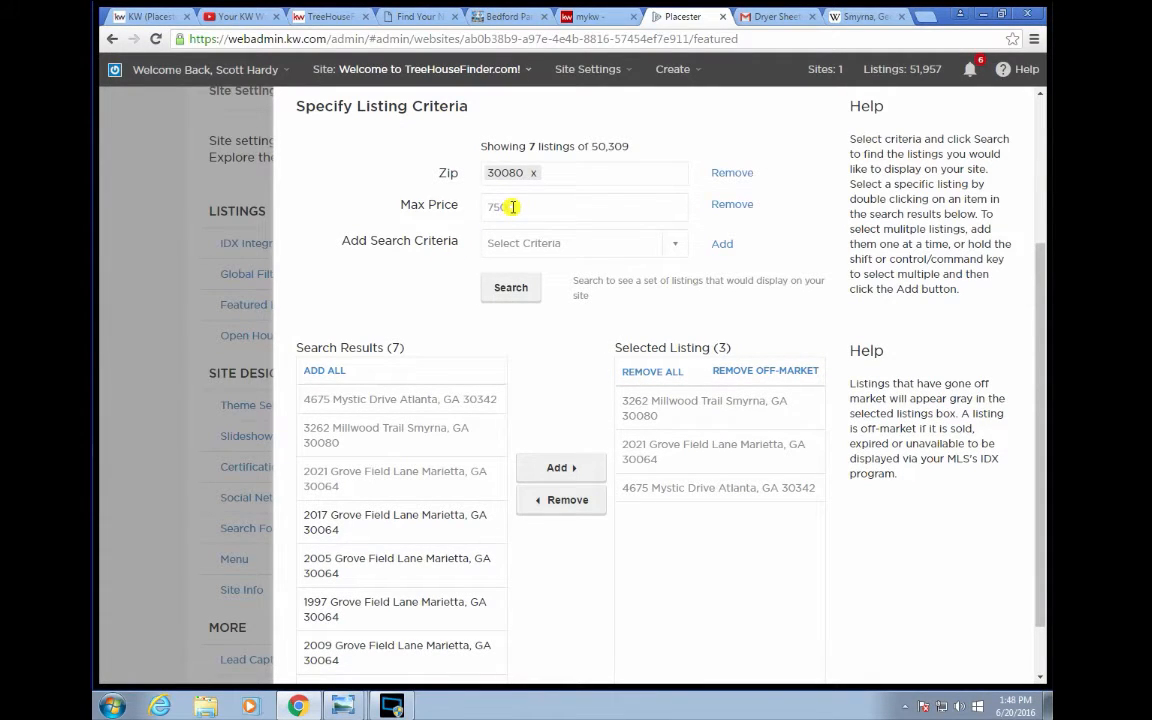
{"action": "key", "text": "Return"}
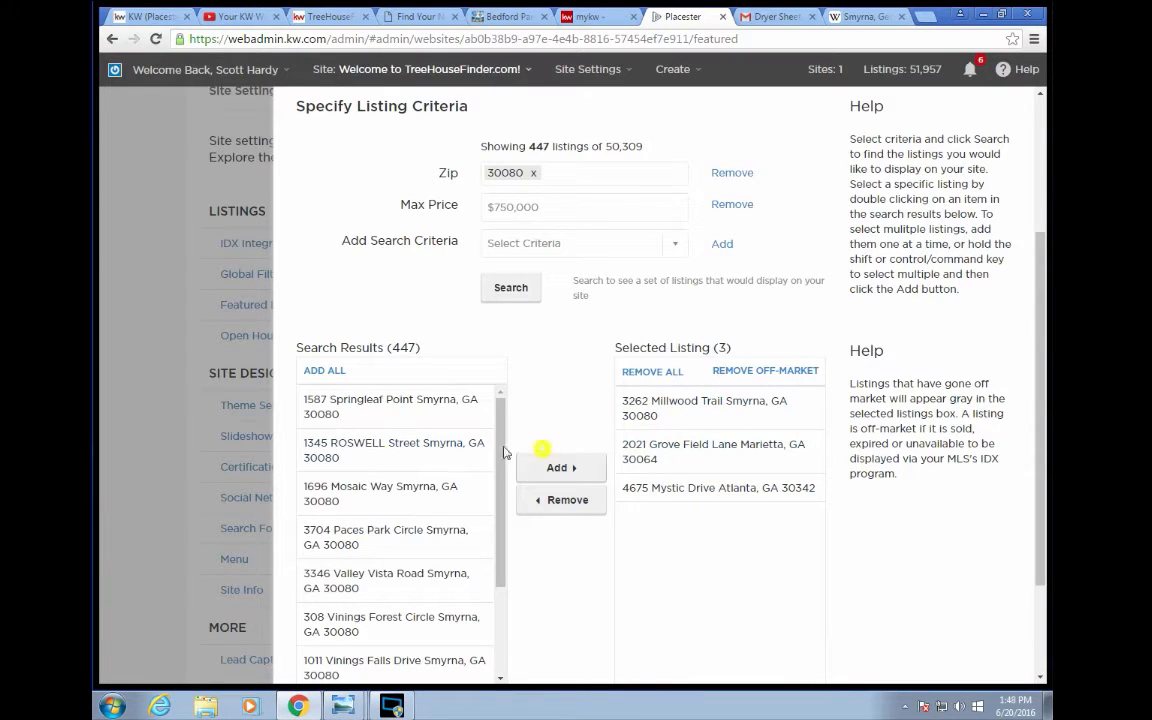
{"action": "left_click", "coordinate": [335, 452]}
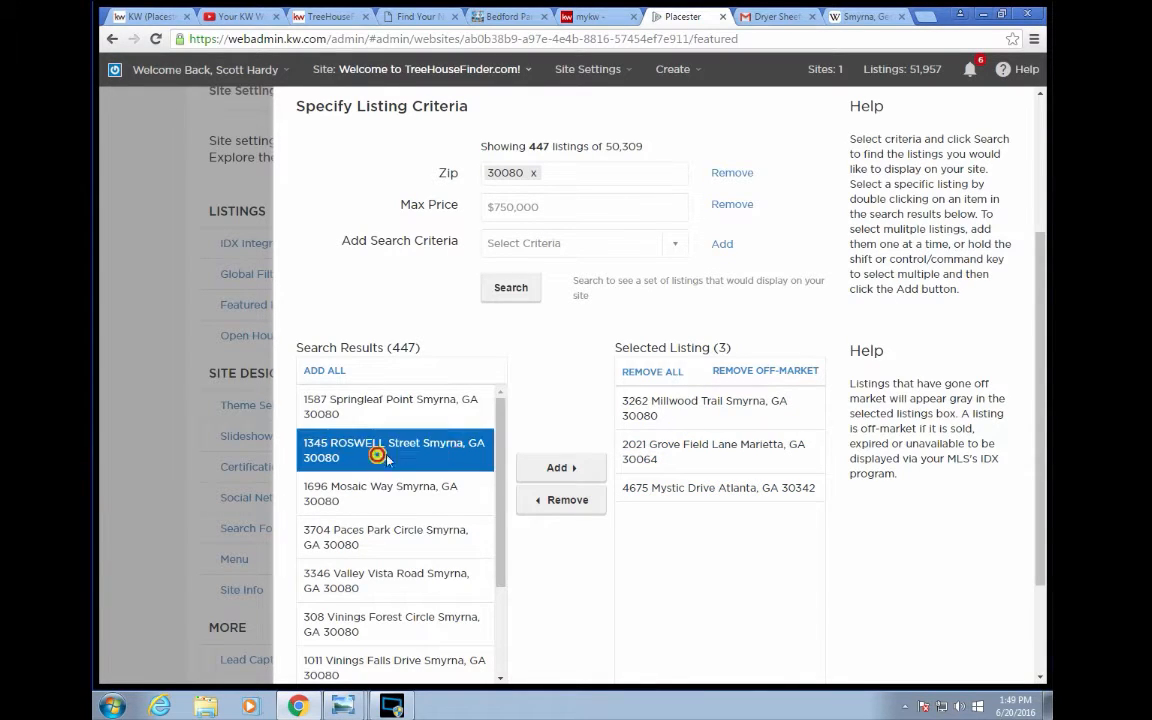
{"action": "left_click", "coordinate": [558, 469]}
{"action": "scroll", "coordinate": [887, 597], "scroll_direction": "down", "scroll_amount": 3}
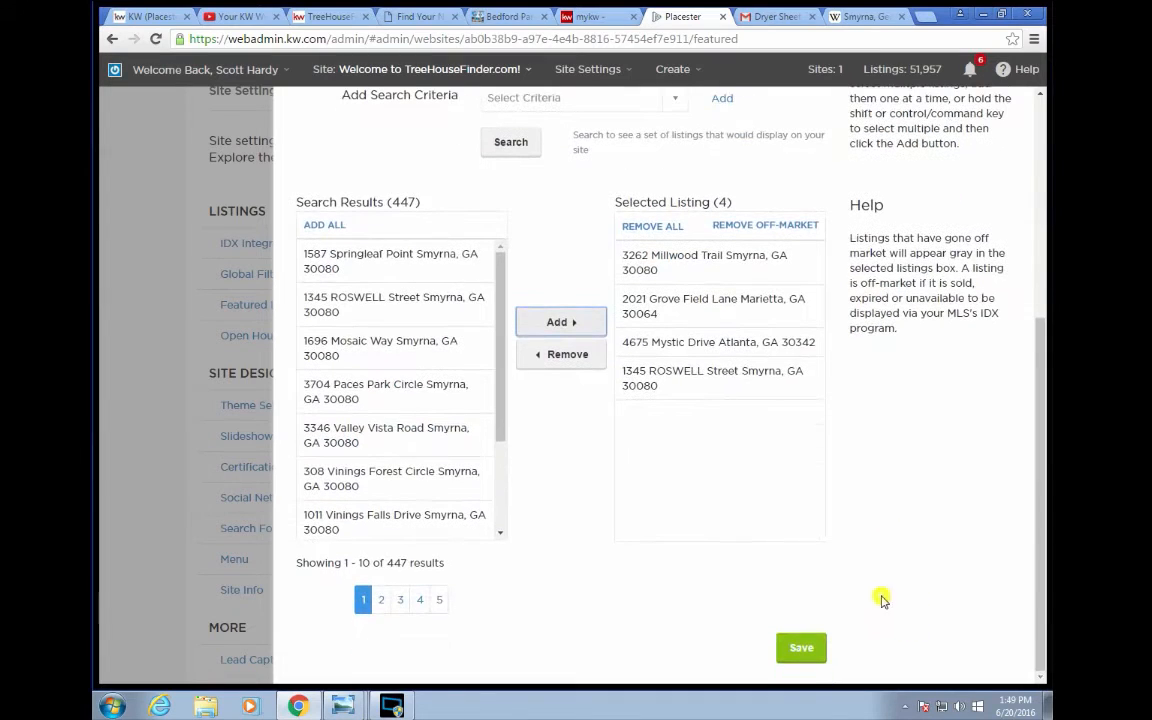
{"action": "left_click", "coordinate": [803, 650]}
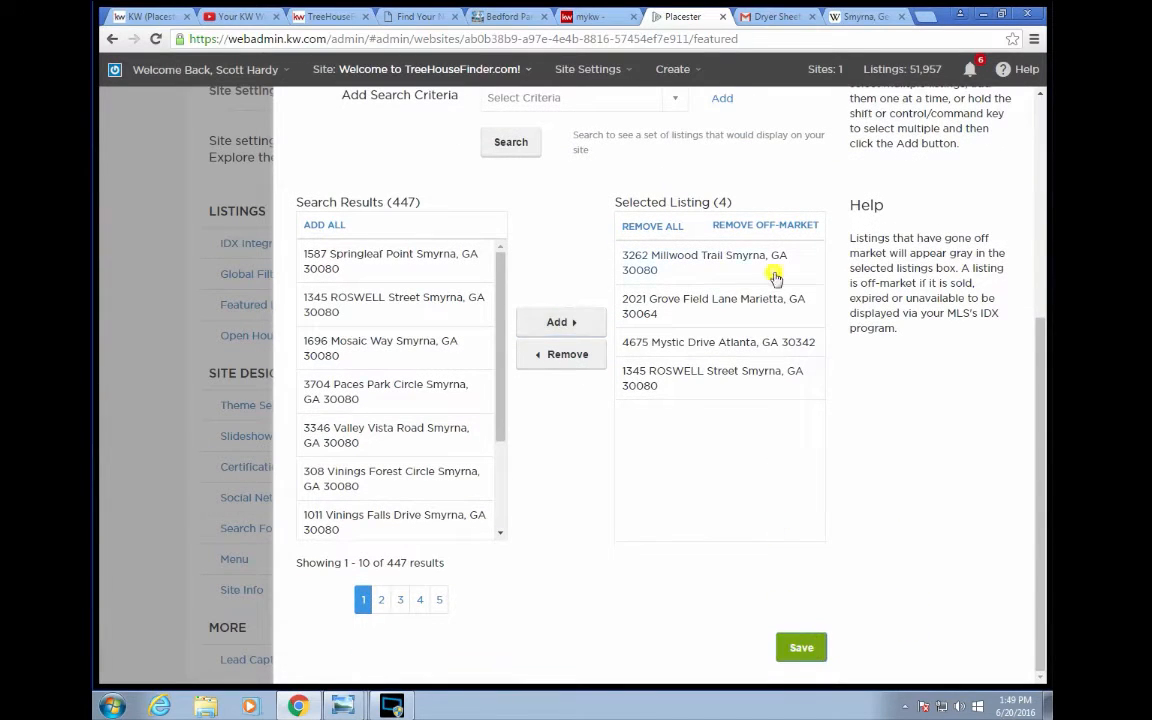
{"action": "left_click", "coordinate": [322, 16]}
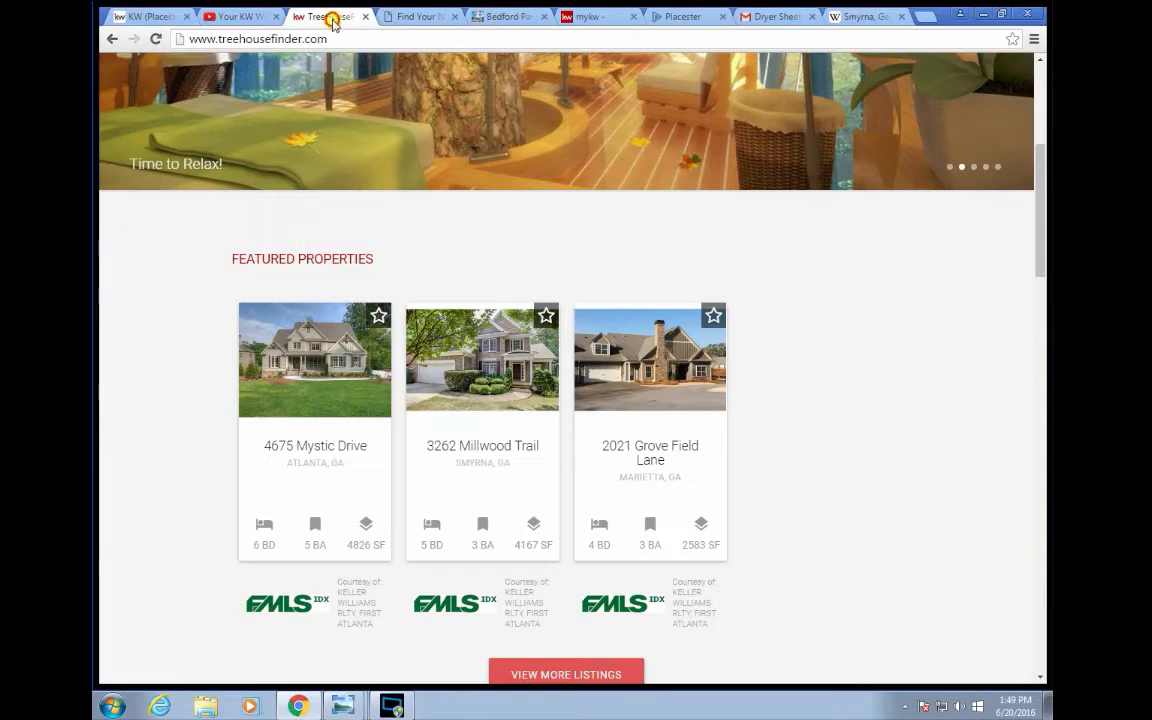
{"action": "left_click", "coordinate": [155, 39]}
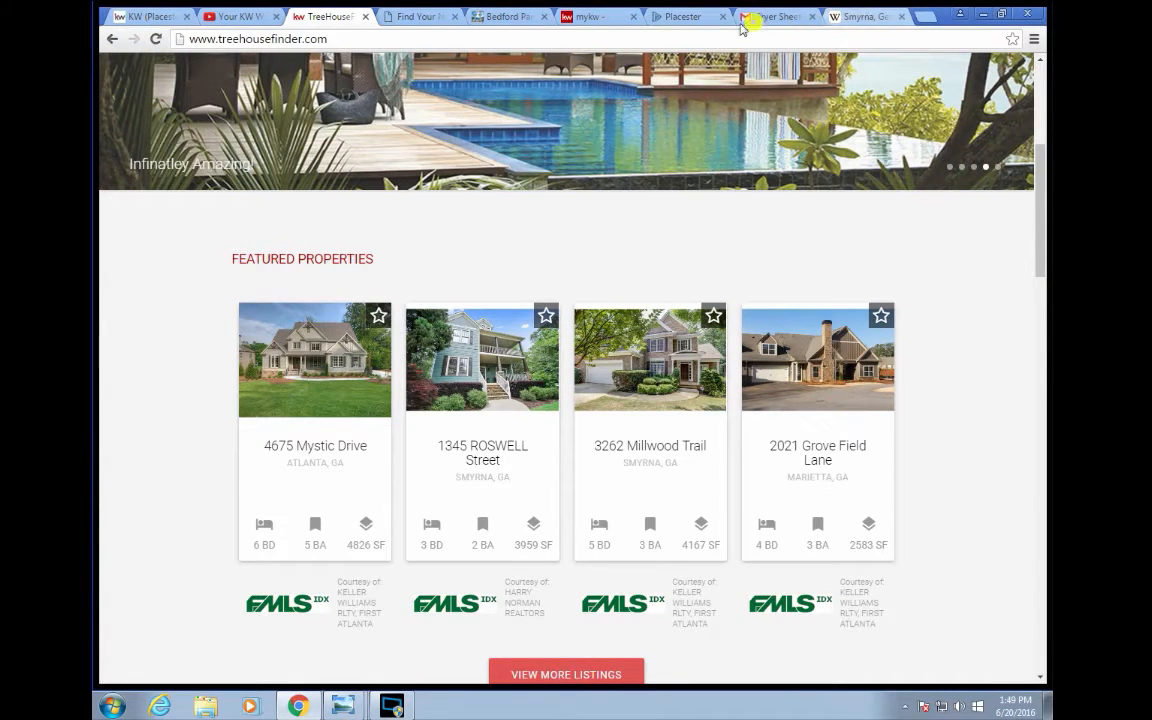
{"action": "left_click", "coordinate": [676, 16]}
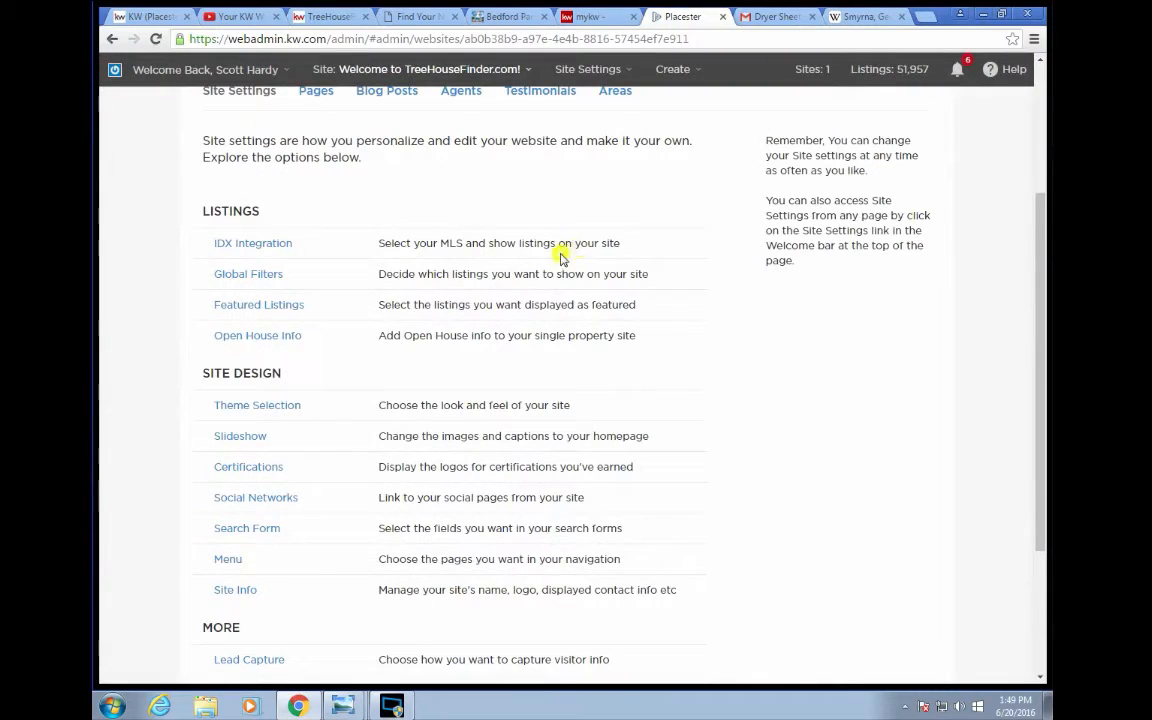
In Specific Listings, add an empty Agent ID criterion and remove the Max Price and Zip criteria
{"action": "left_click", "coordinate": [256, 312]}
{"action": "left_click", "coordinate": [483, 287]}
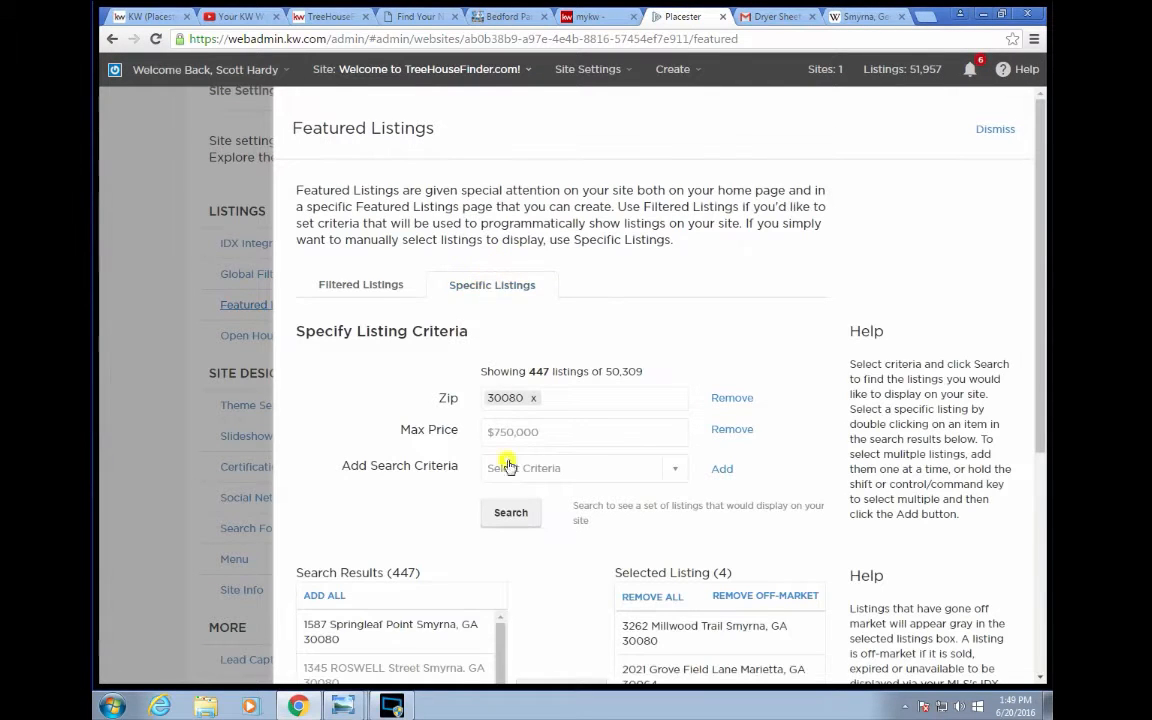
{"action": "left_click", "coordinate": [541, 468]}
{"action": "scroll", "coordinate": [557, 418], "scroll_direction": "down", "scroll_amount": 3}
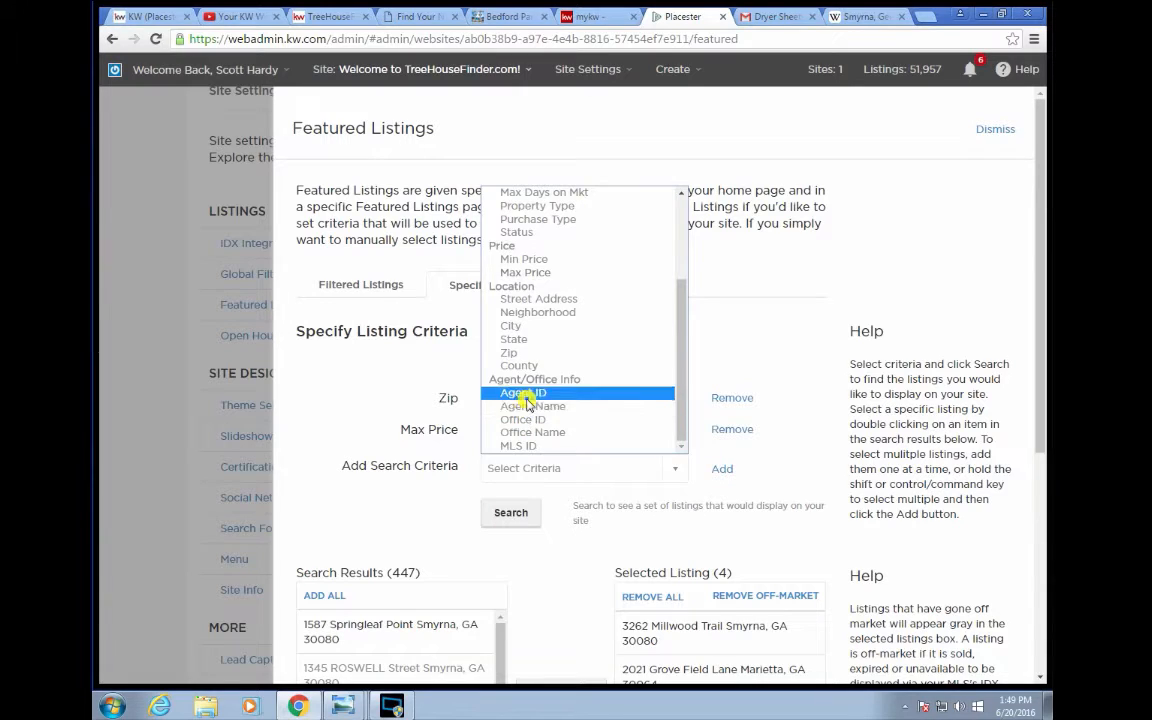
{"action": "left_click", "coordinate": [524, 394]}
{"action": "left_click", "coordinate": [722, 468]}
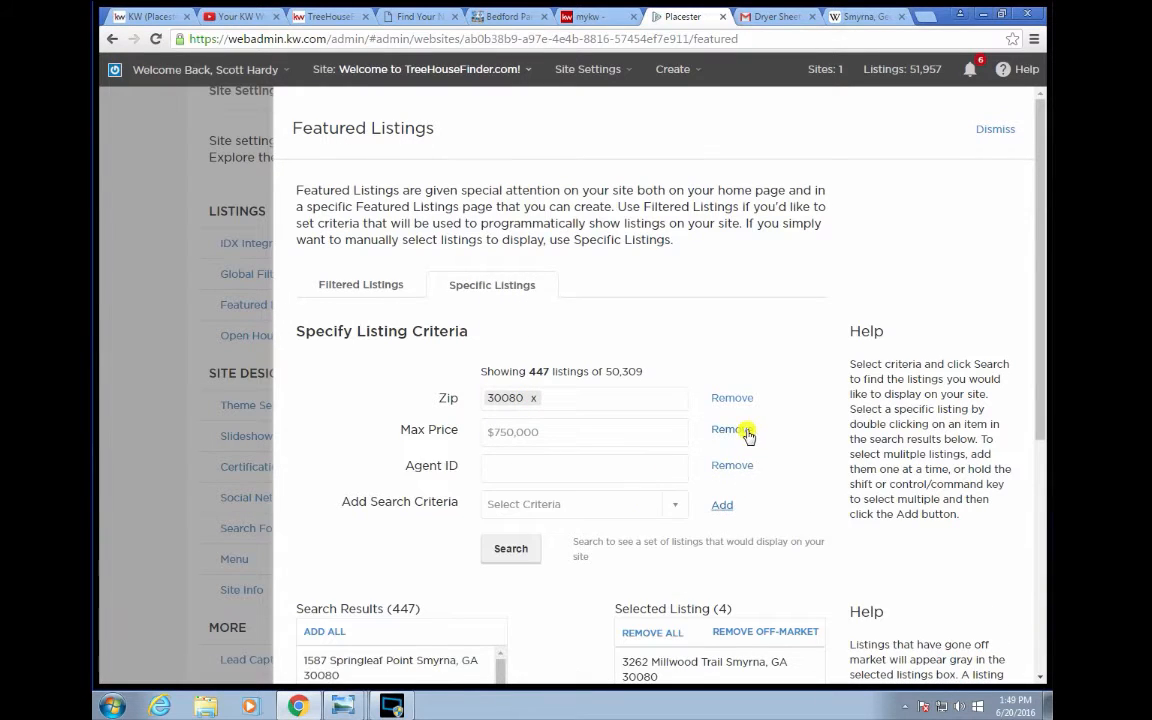
{"action": "left_click", "coordinate": [745, 430]}
{"action": "left_click", "coordinate": [727, 398]}
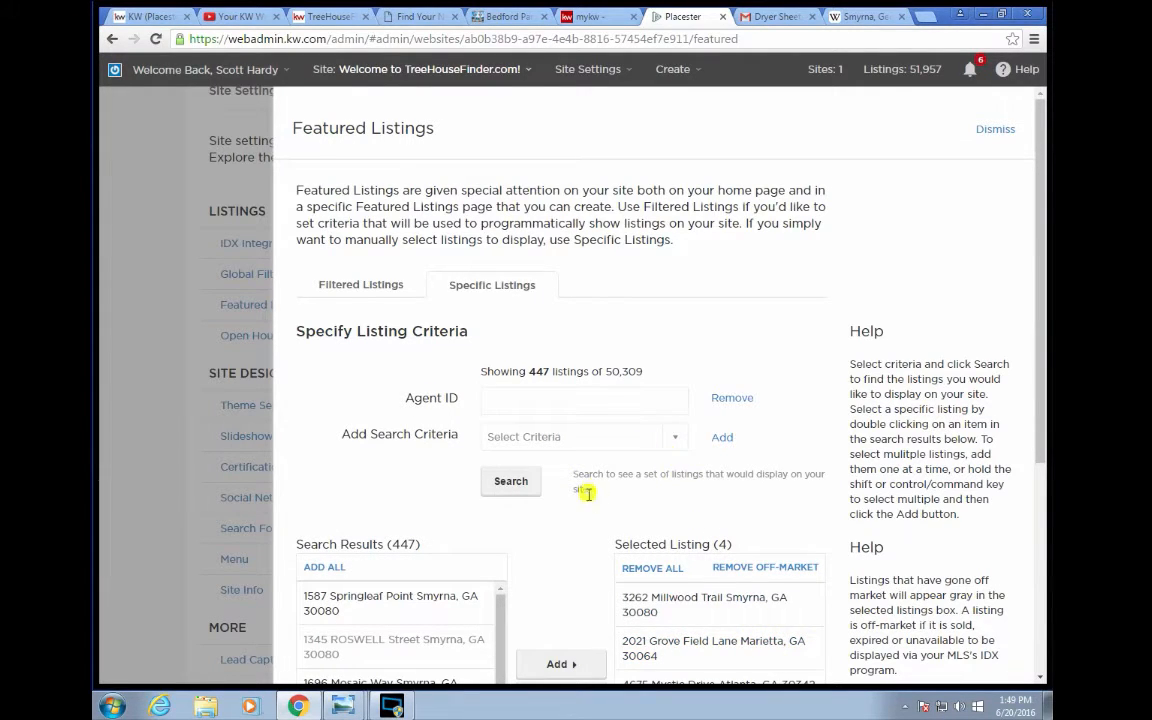
{"action": "scroll", "coordinate": [588, 547], "scroll_direction": "down", "scroll_amount": 3}
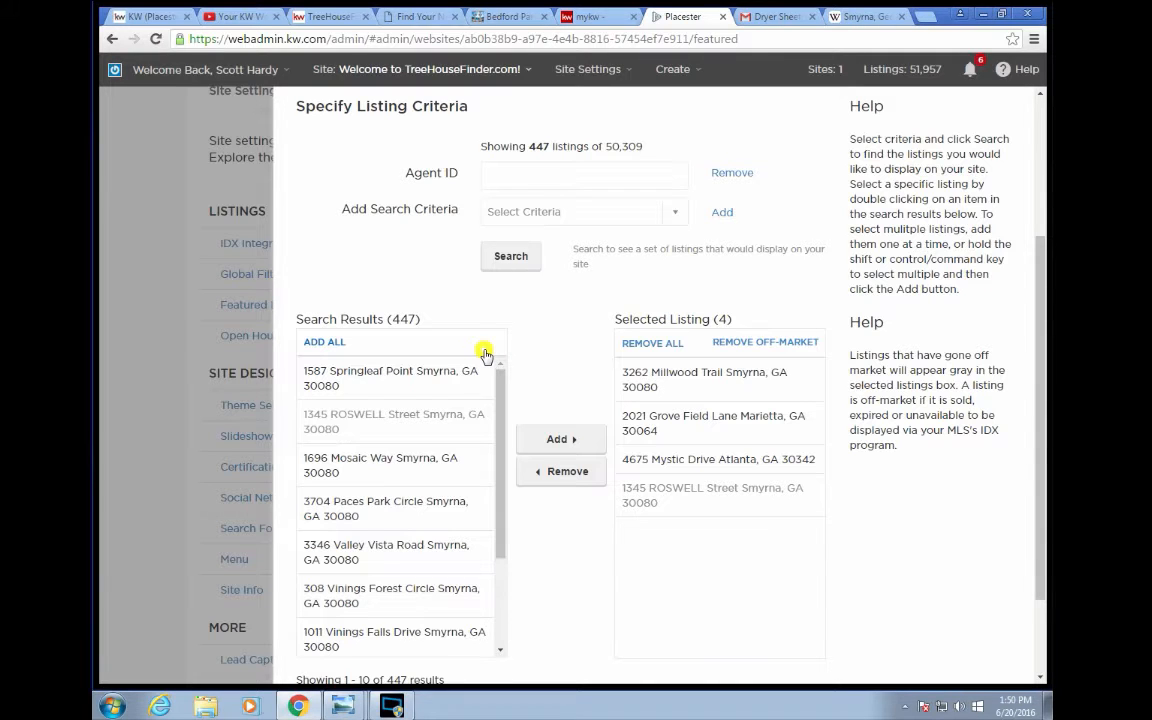
On the Rawls Group site, go to HELP DESK's Schedule a Tech Session page
{"action": "left_click", "coordinate": [150, 16]}
{"action": "scroll", "coordinate": [182, 157], "scroll_direction": "up", "scroll_amount": 1}
{"action": "scroll", "coordinate": [182, 157], "scroll_direction": "up", "scroll_amount": 3}
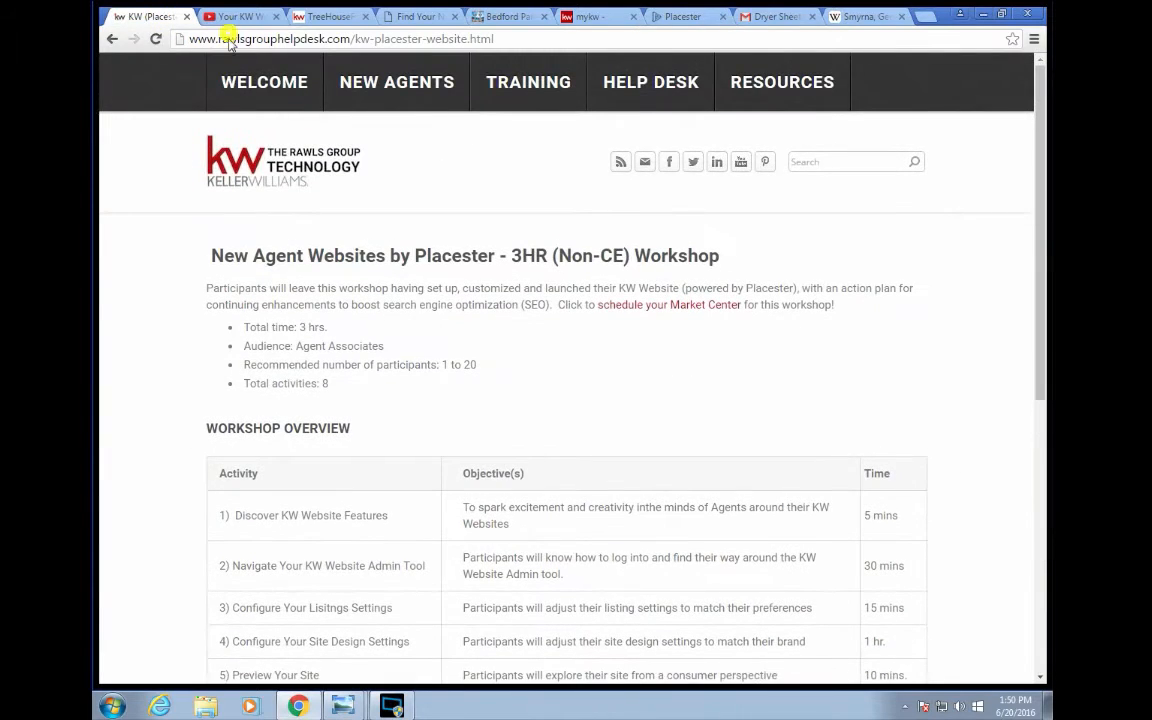
{"action": "left_click", "coordinate": [258, 84]}
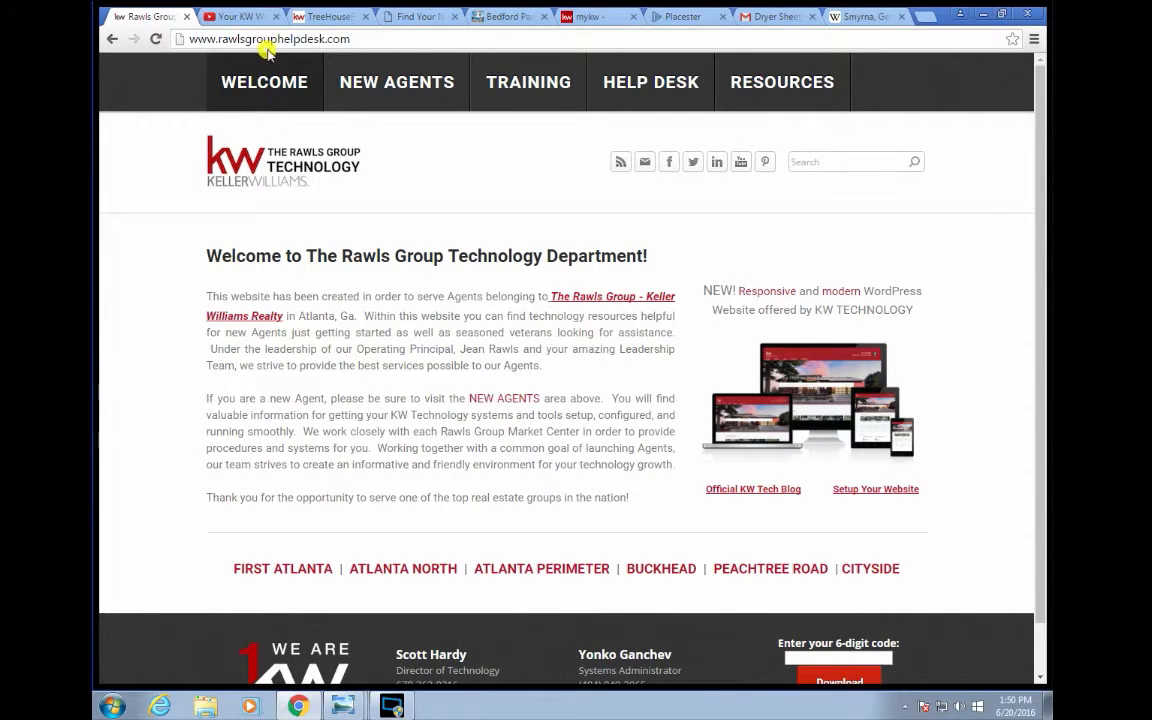
{"action": "mouse_move", "coordinate": [674, 85]}
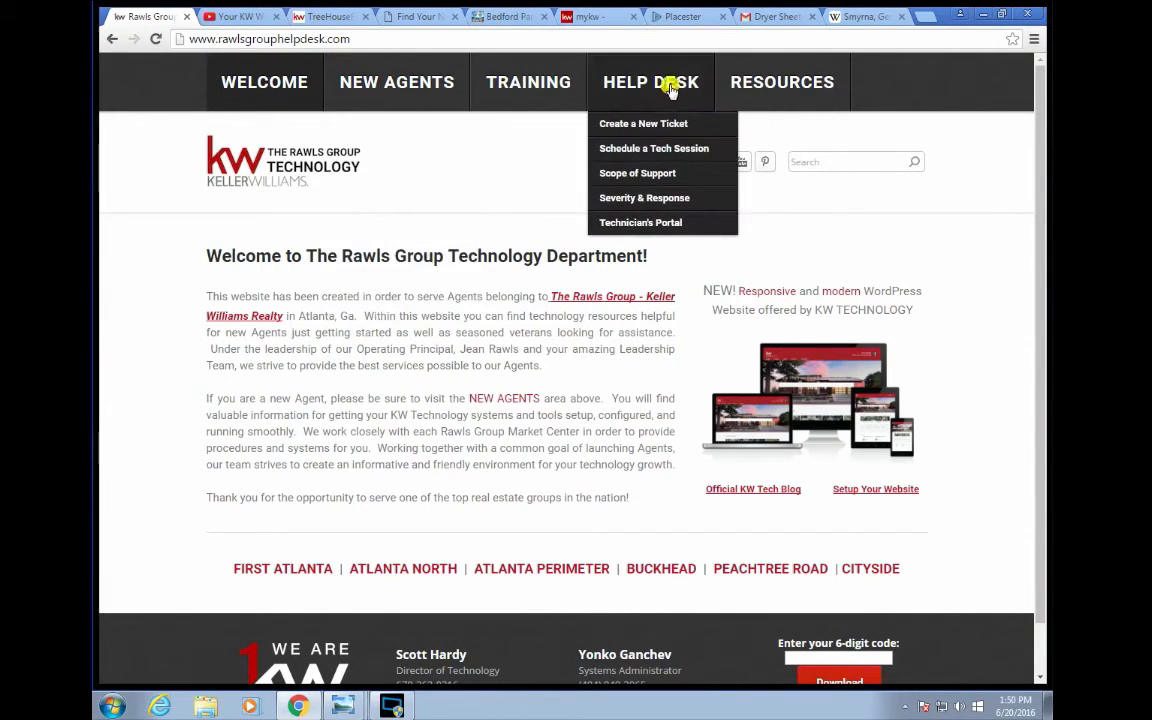
{"action": "left_click", "coordinate": [686, 150]}
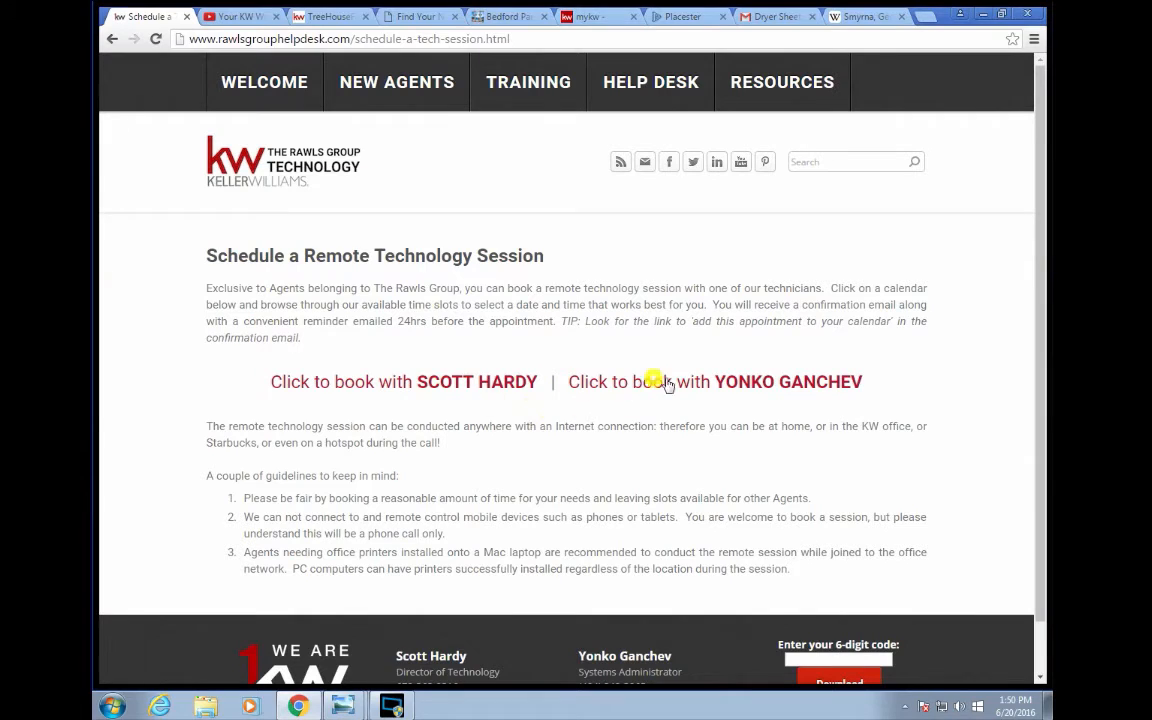
Open the first technician's booking calendar showing open slots on 6/24, 6/28 and 6/29
{"action": "left_click", "coordinate": [420, 382]}
{"action": "scroll", "coordinate": [489, 364], "scroll_direction": "down", "scroll_amount": 3}
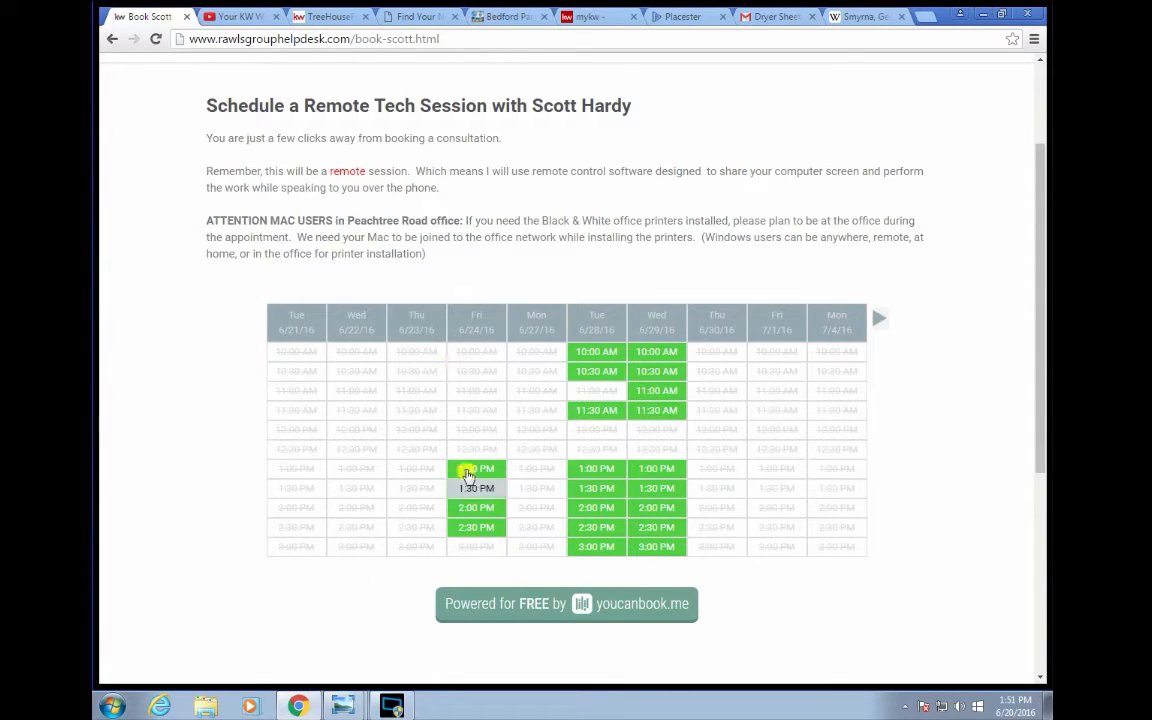
Review the Fri 6/24 1:00 PM booking form without booking, then go back to Placester
{"action": "left_click", "coordinate": [475, 470]}
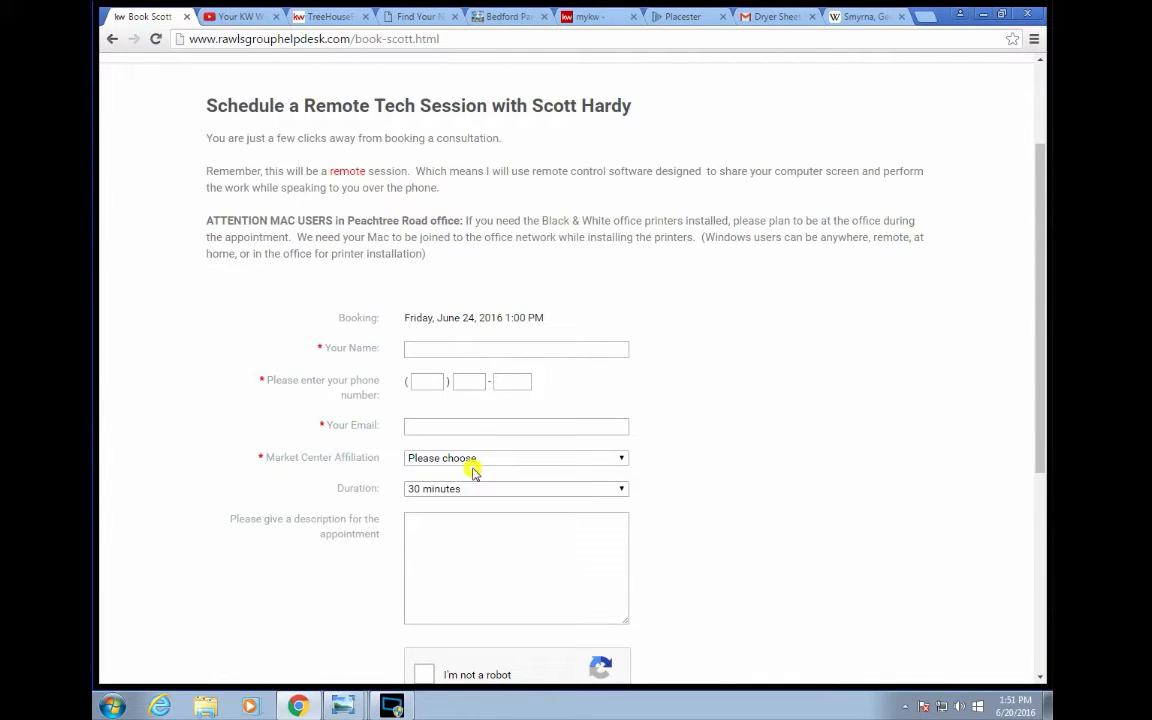
{"action": "scroll", "coordinate": [476, 491], "scroll_direction": "down", "scroll_amount": 3}
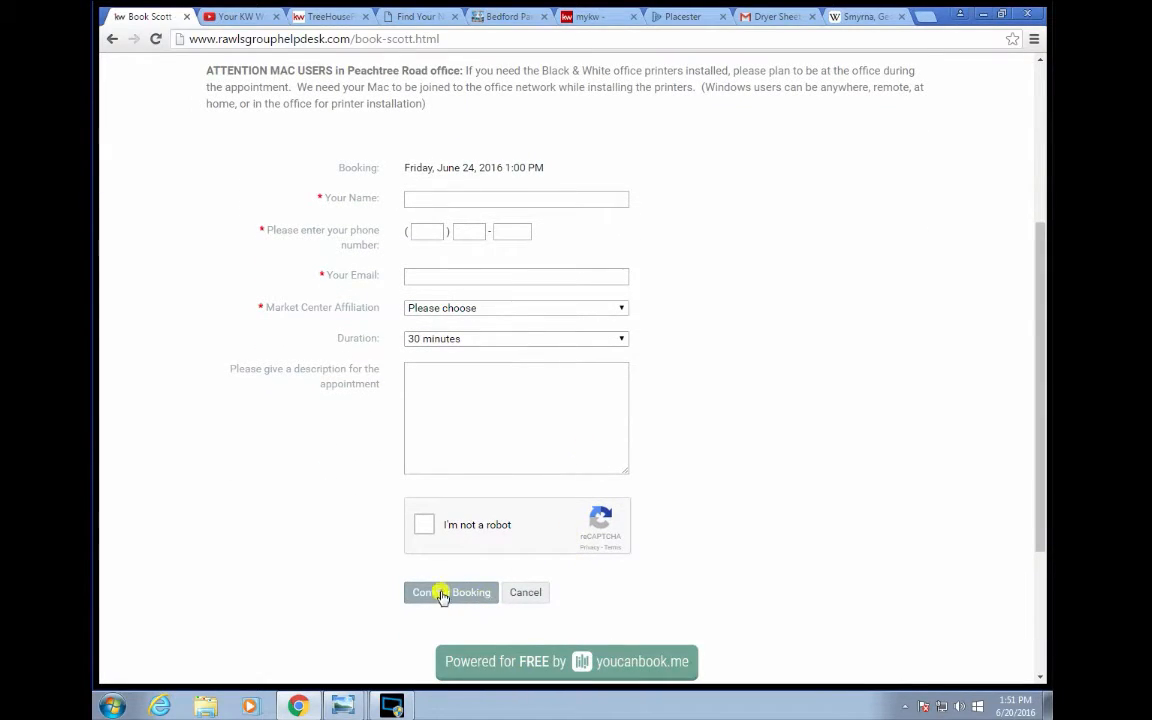
{"action": "left_click_drag", "start_coordinate": [543, 167], "coordinate": [430, 167]}
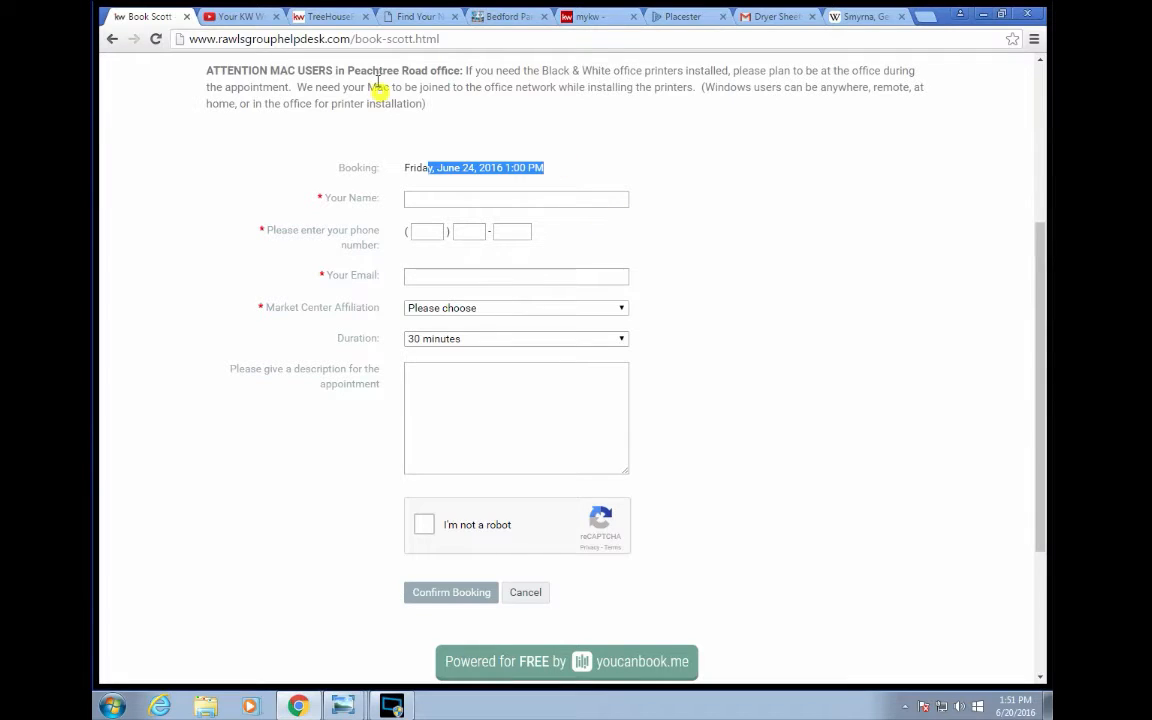
{"action": "scroll", "coordinate": [740, 300], "scroll_direction": "up", "scroll_amount": 2}
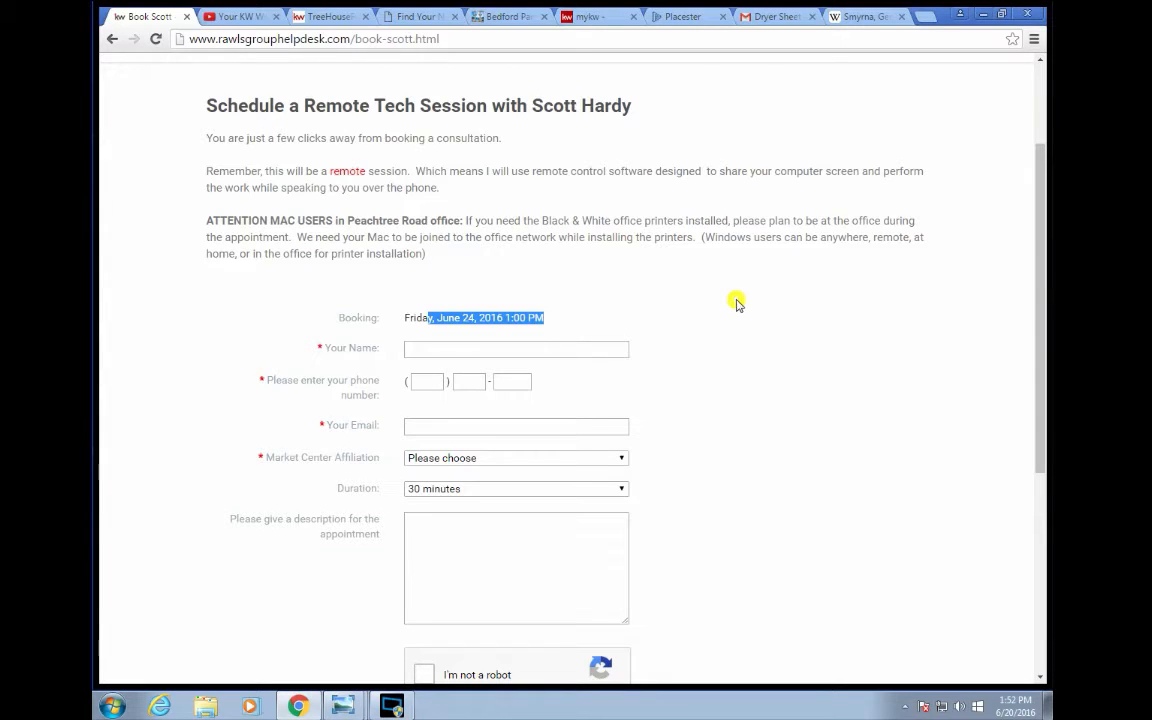
{"action": "left_click", "coordinate": [112, 40]}
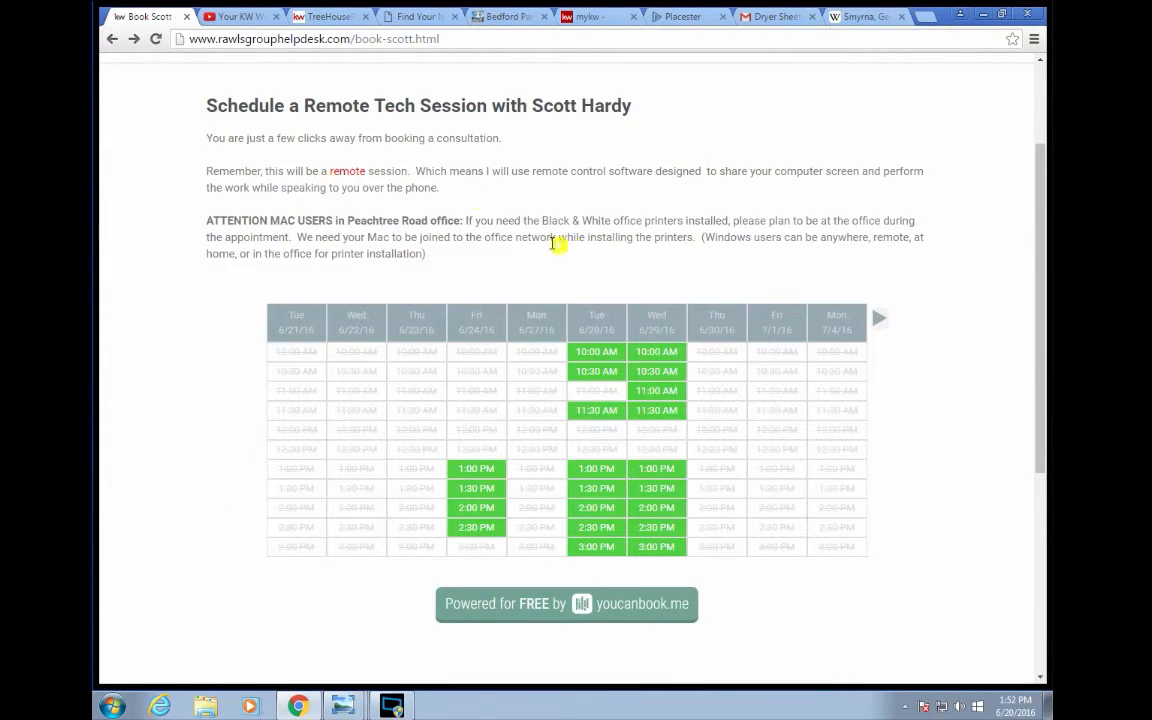
{"action": "left_click", "coordinate": [680, 16]}
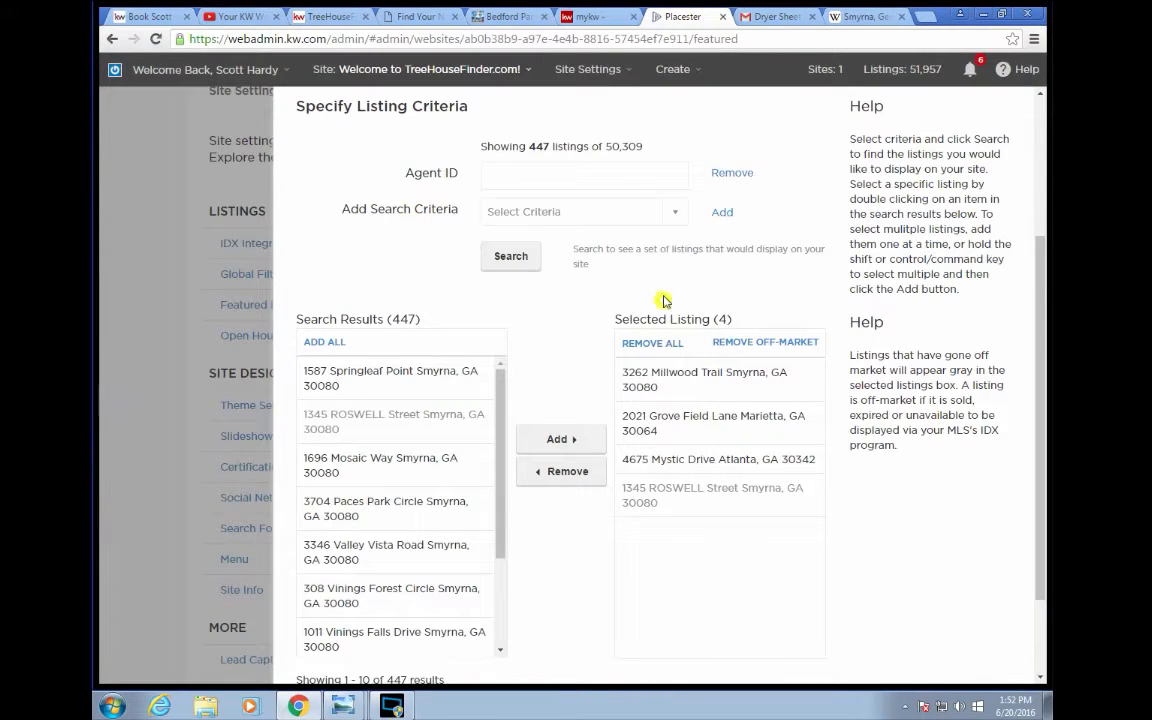
Leave the Featured Listings panel and open Open House Info under Listings
{"action": "scroll", "coordinate": [950, 405], "scroll_direction": "down", "scroll_amount": 1}
{"action": "scroll", "coordinate": [955, 410], "scroll_direction": "down", "scroll_amount": 2}
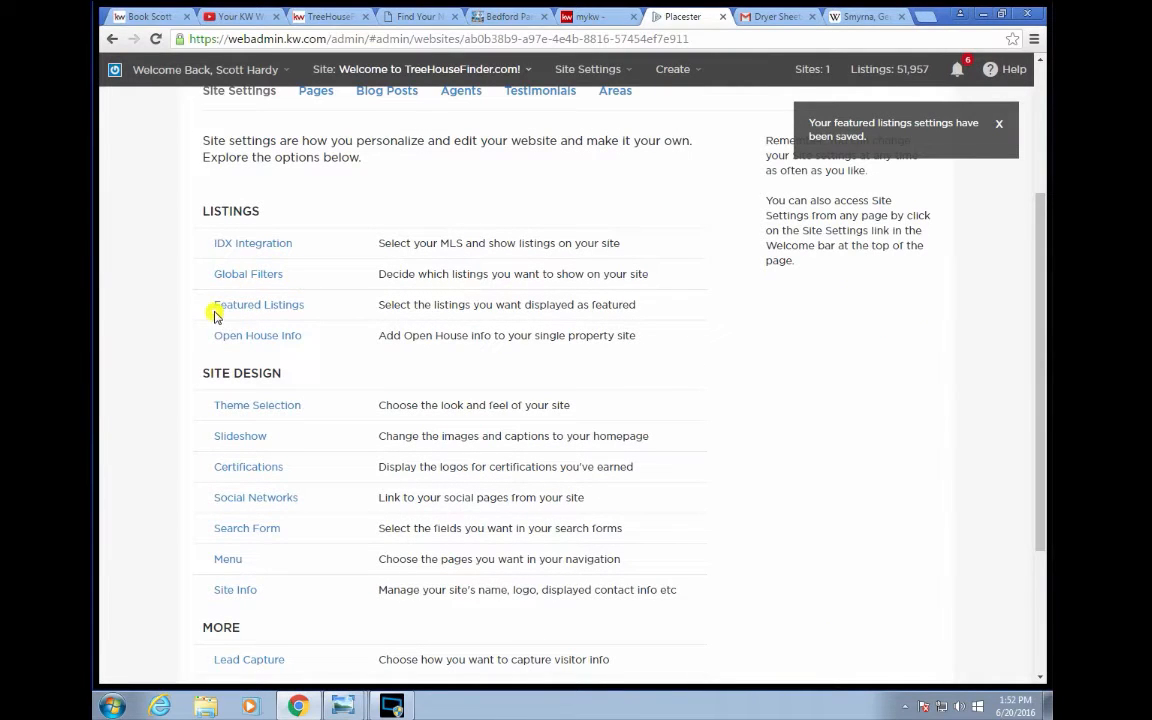
{"action": "left_click", "coordinate": [257, 340]}
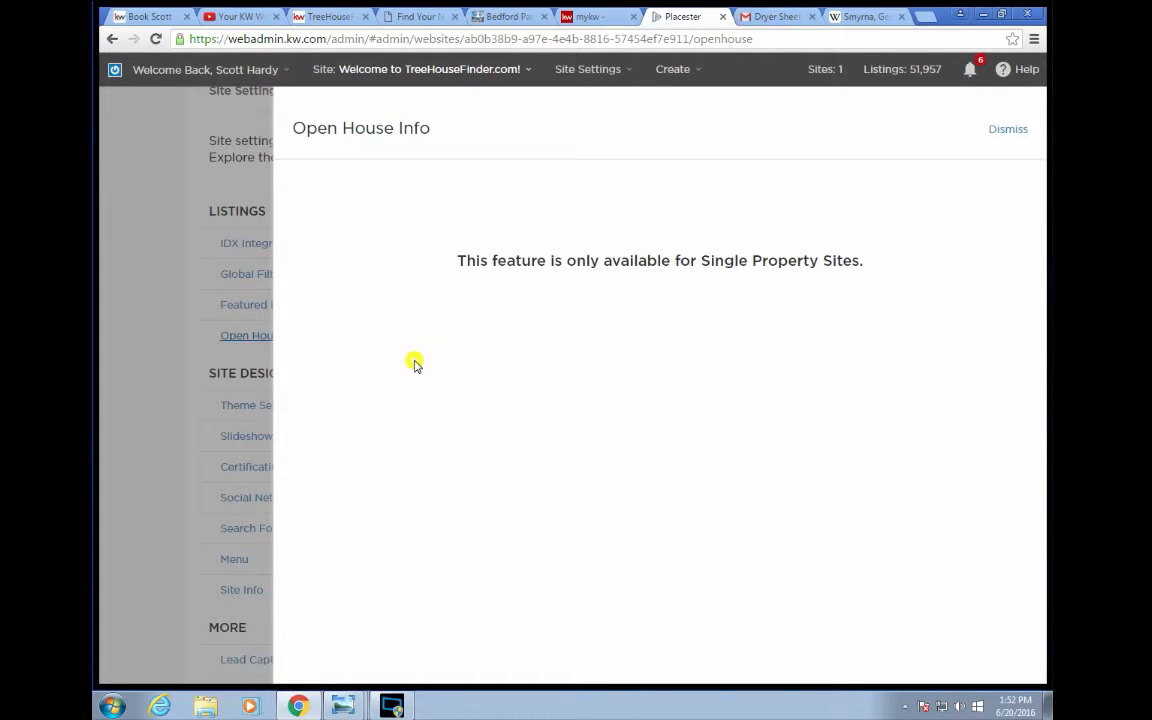
Dismiss the Open House Info panel, which only applies to Single Property Sites
{"action": "left_click", "coordinate": [1012, 129]}
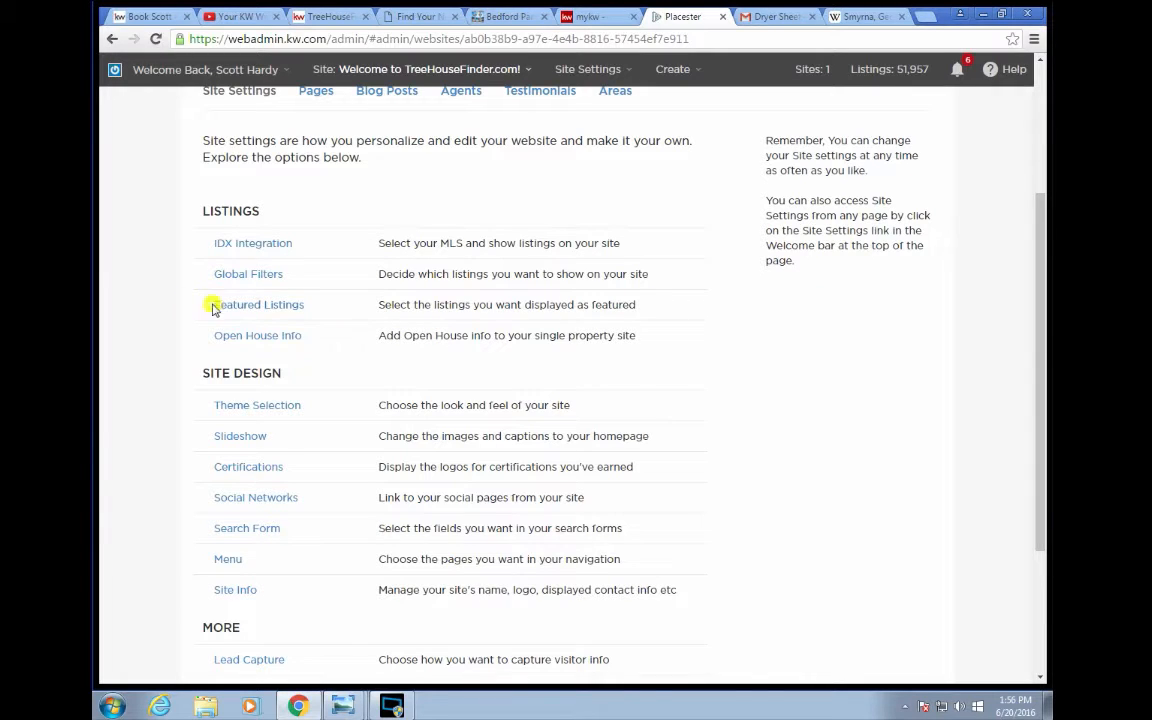
{"action": "left_click", "coordinate": [252, 305]}
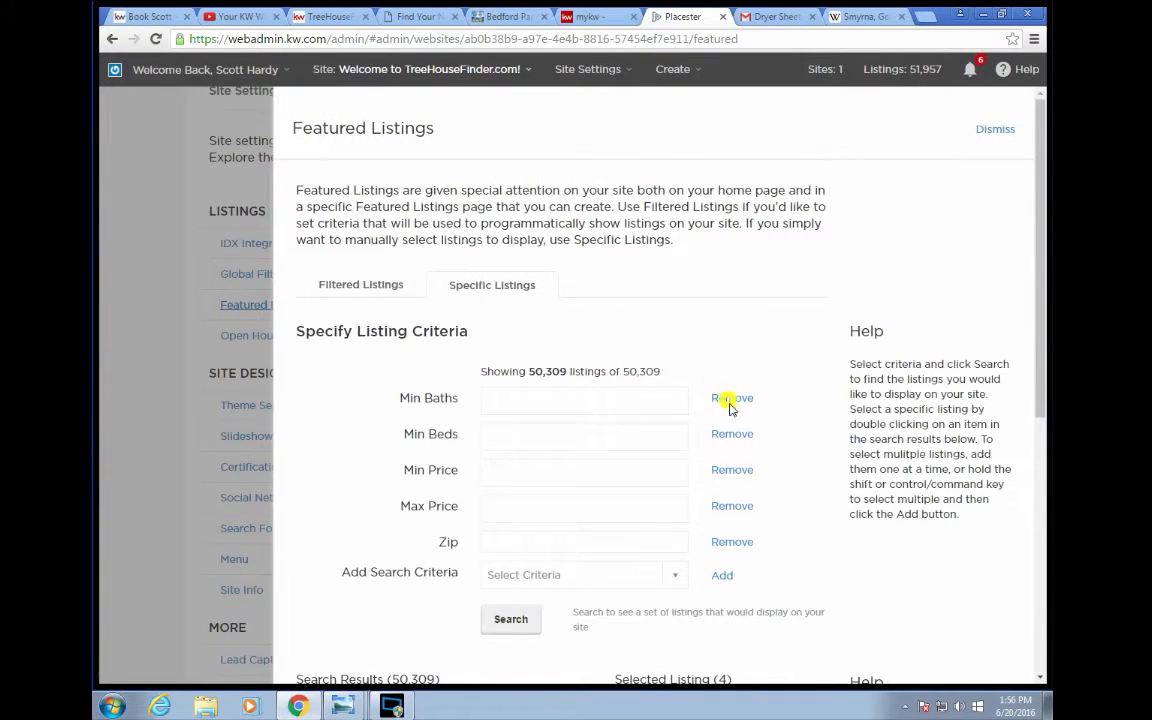
{"action": "scroll", "coordinate": [472, 366], "scroll_direction": "down", "scroll_amount": 6}
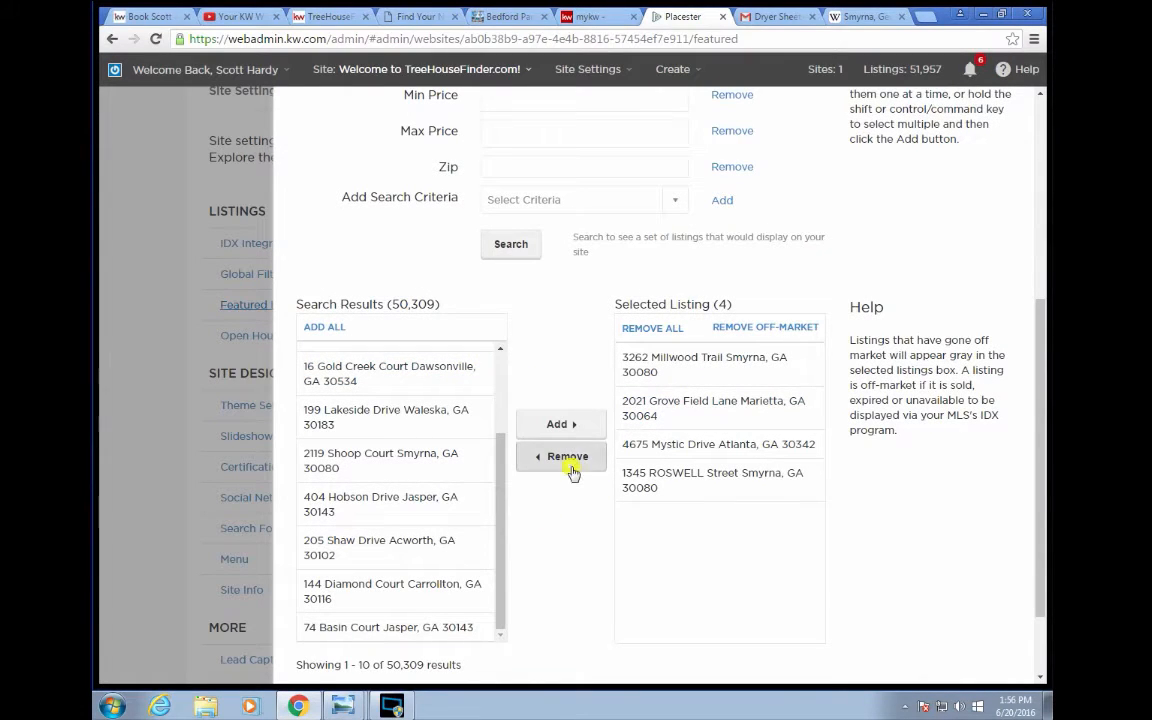
{"action": "left_click", "coordinate": [401, 555]}
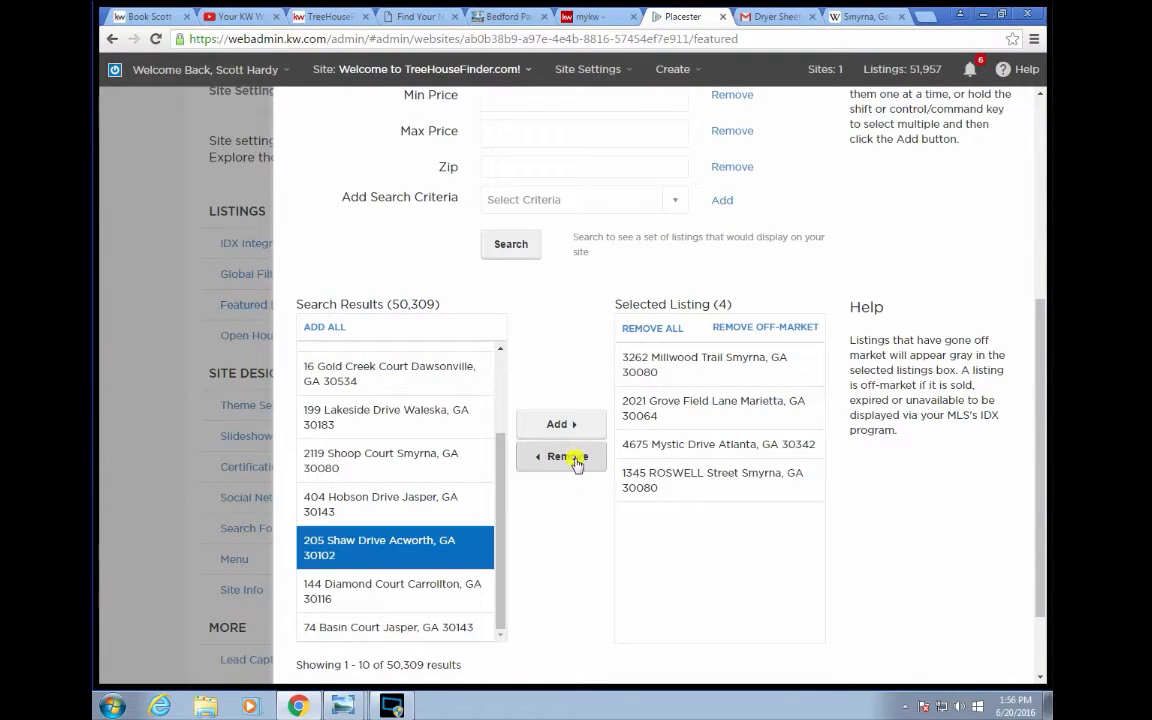
{"action": "left_click", "coordinate": [562, 425]}
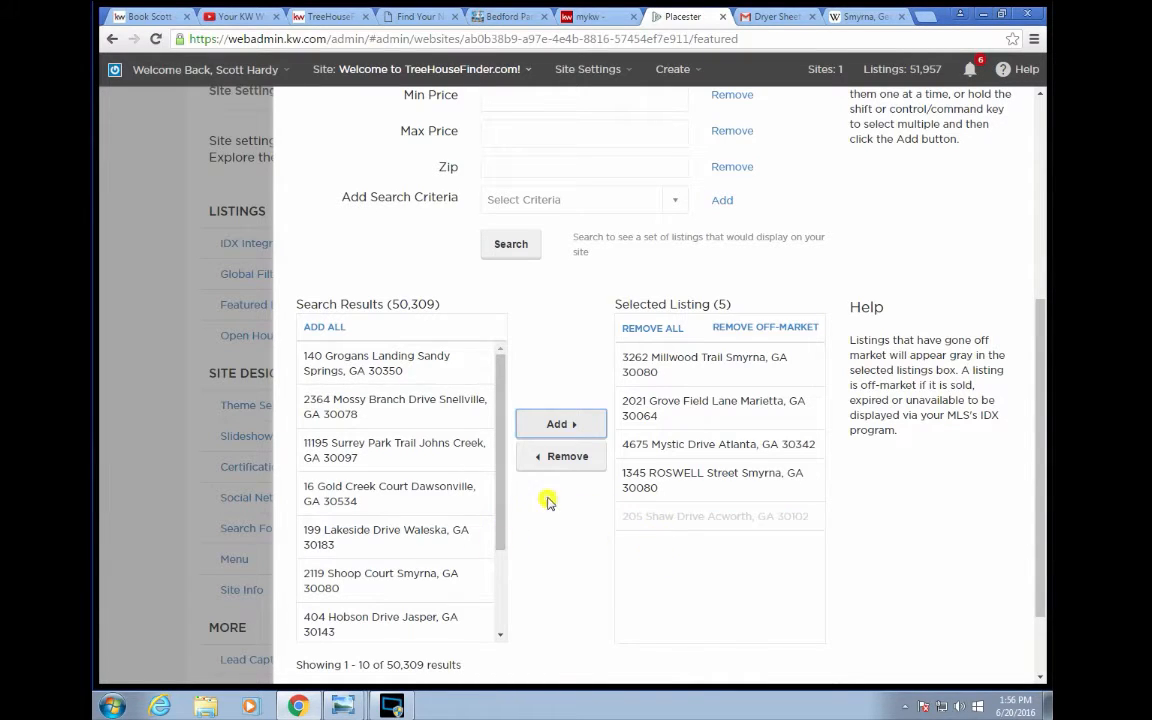
{"action": "left_click_drag", "start_coordinate": [501, 440], "coordinate": [497, 588]}
{"action": "scroll", "coordinate": [450, 589], "scroll_direction": "down", "scroll_amount": 1}
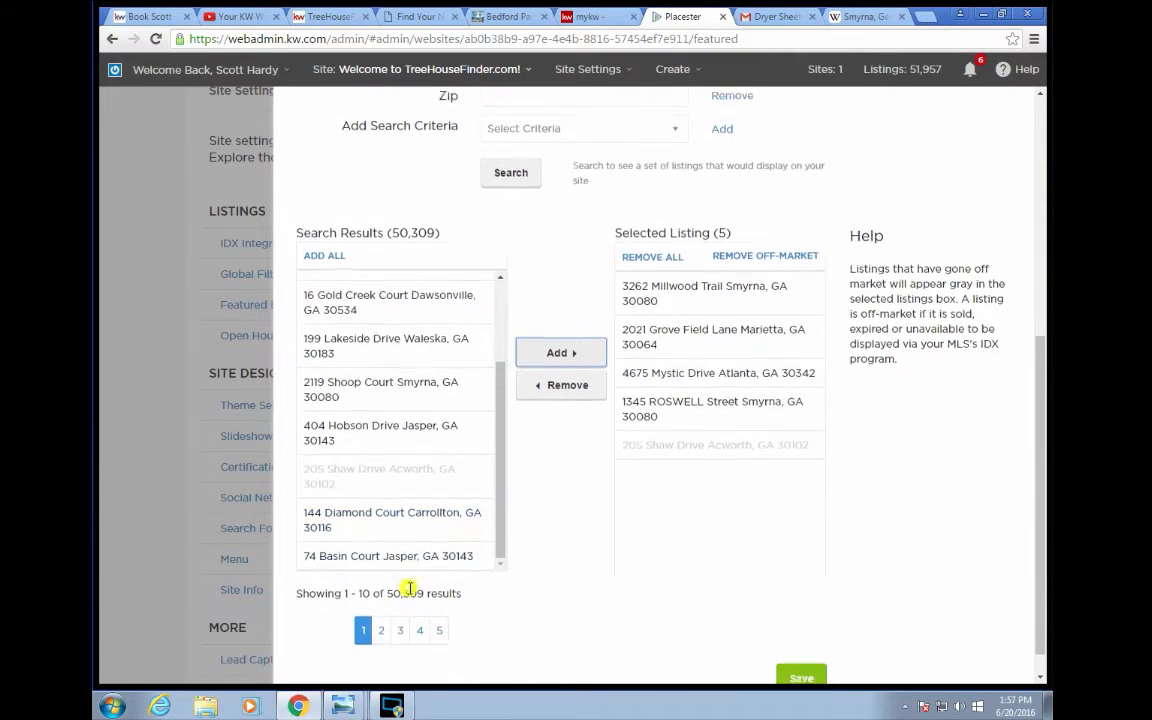
{"action": "left_click", "coordinate": [420, 516]}
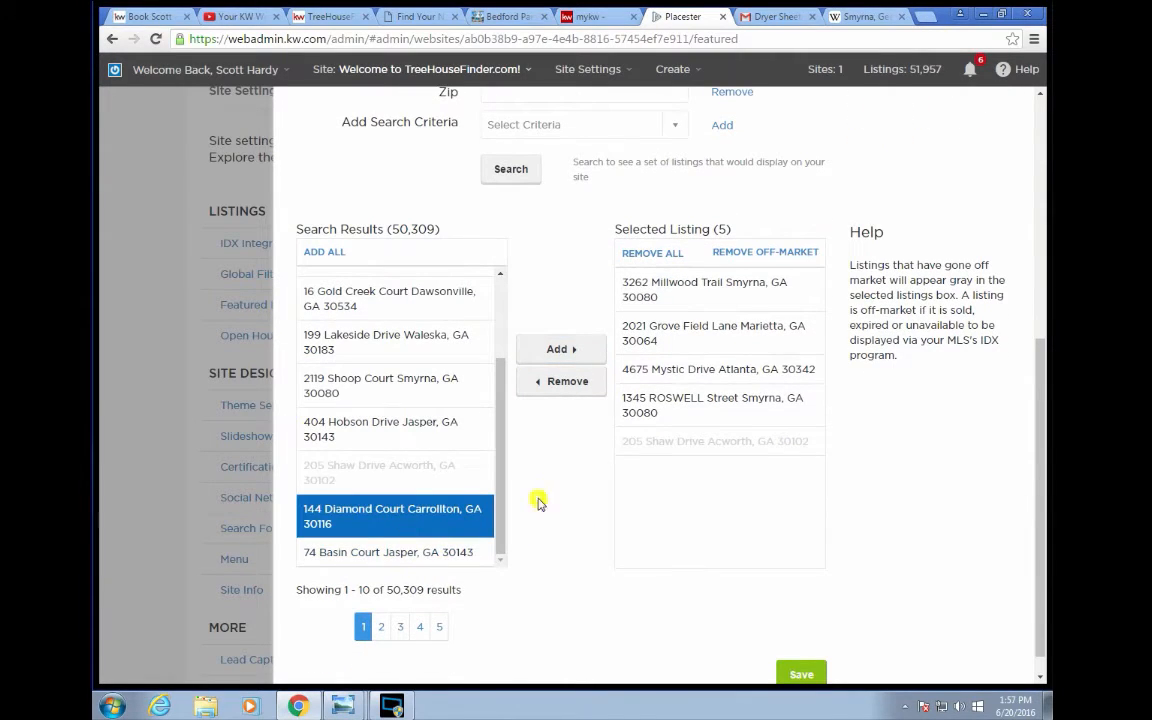
{"action": "double_click", "coordinate": [440, 518]}
{"action": "double_click", "coordinate": [424, 556]}
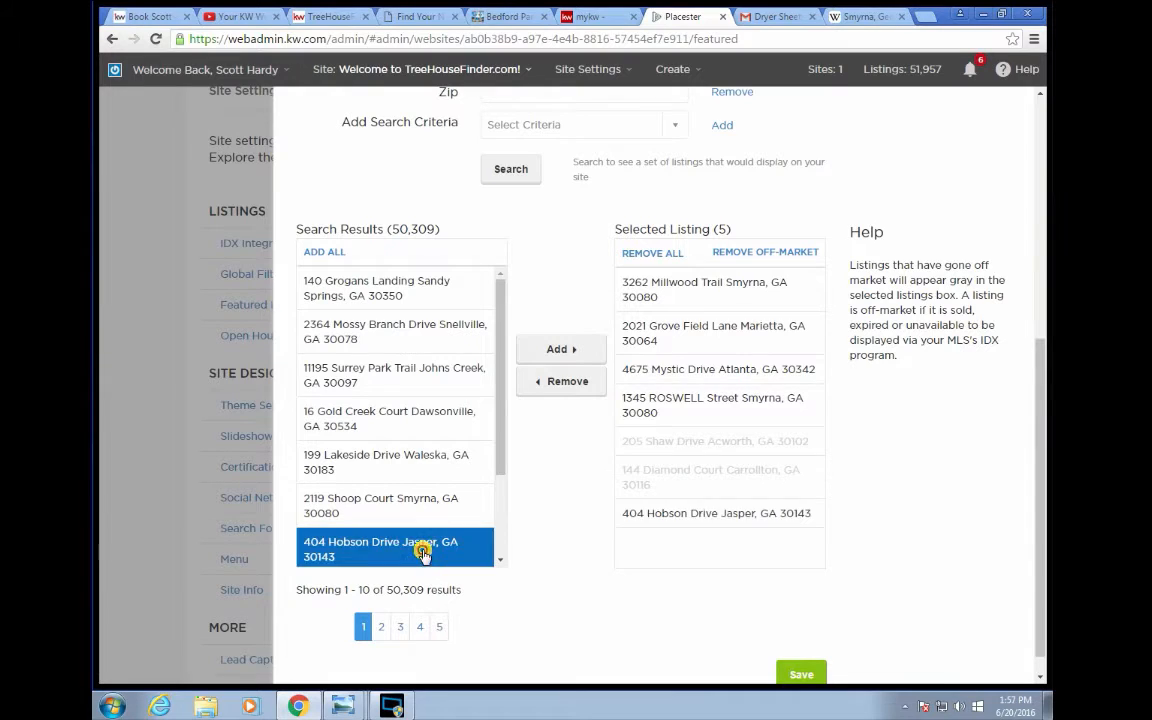
{"action": "left_click_drag", "start_coordinate": [501, 450], "coordinate": [457, 546]}
{"action": "double_click", "coordinate": [422, 556]}
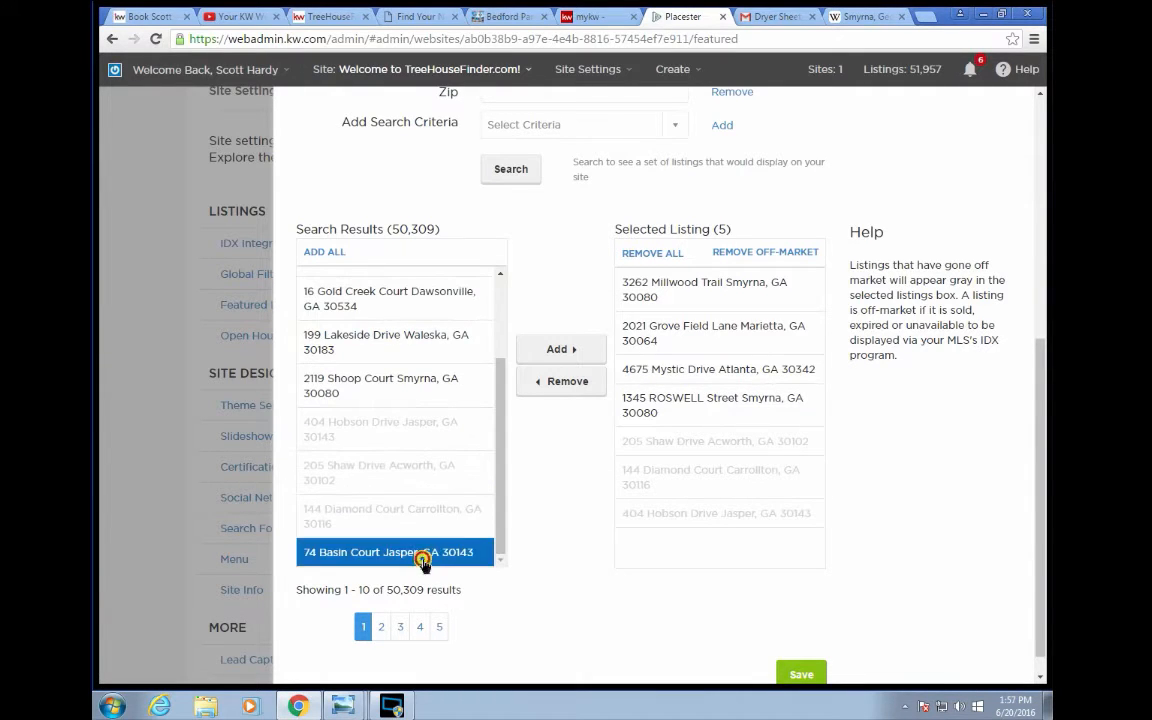
{"action": "left_click_drag", "start_coordinate": [506, 463], "coordinate": [489, 525]}
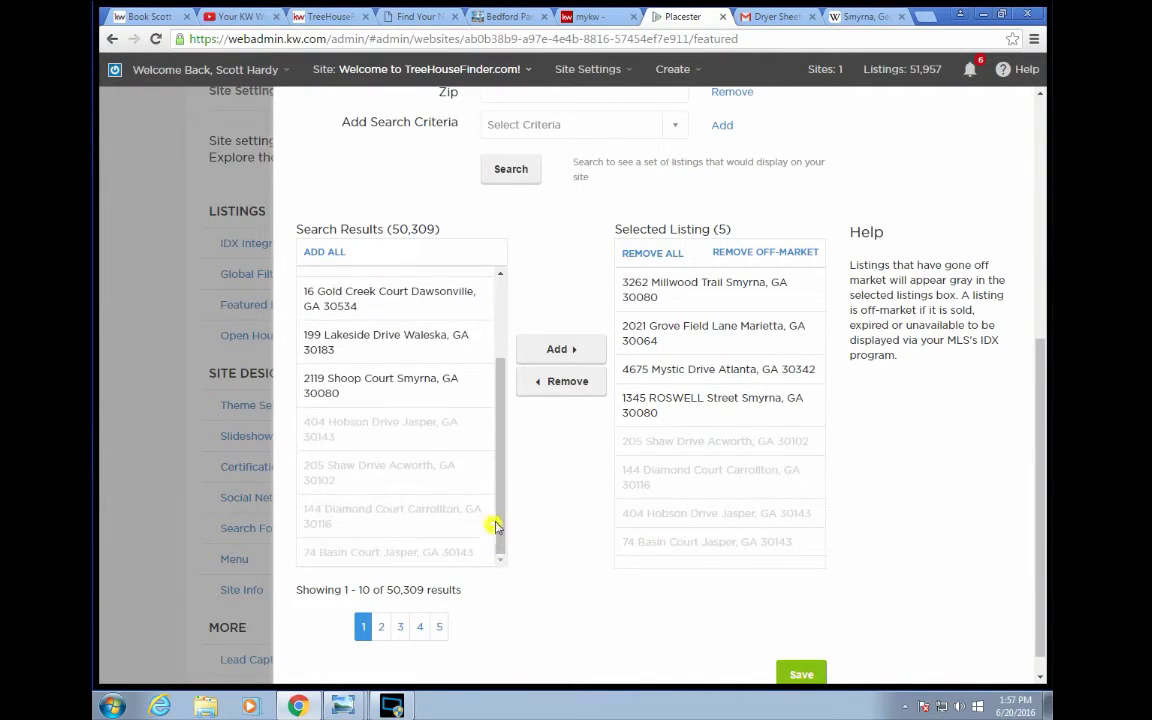
{"action": "left_click", "coordinate": [439, 626]}
{"action": "left_click_drag", "start_coordinate": [500, 429], "coordinate": [452, 470]}
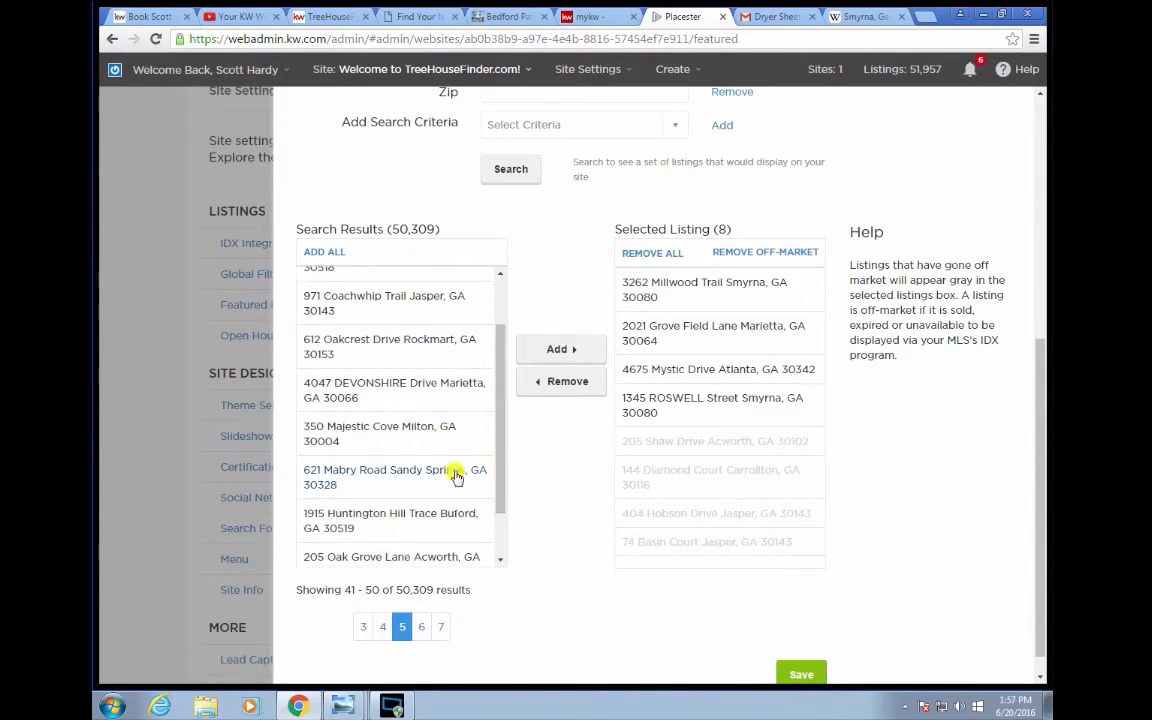
{"action": "left_click", "coordinate": [417, 468]}
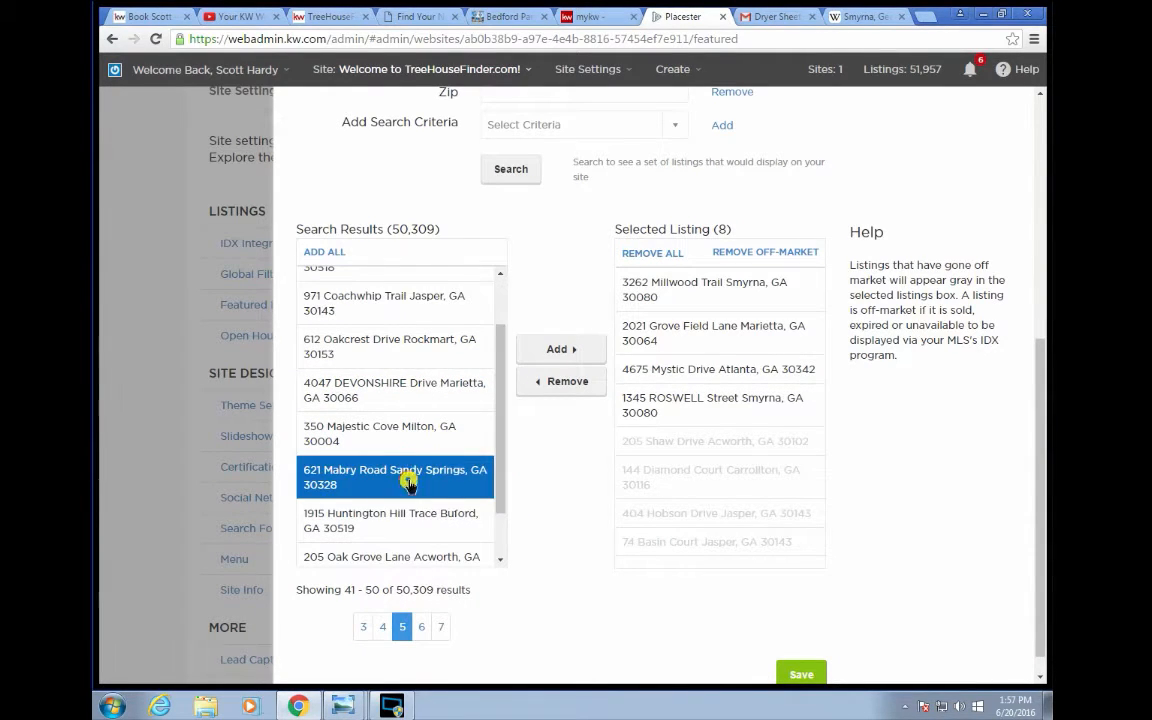
{"action": "scroll", "coordinate": [435, 500], "scroll_direction": "up", "scroll_amount": 1}
{"action": "left_click", "coordinate": [427, 508]}
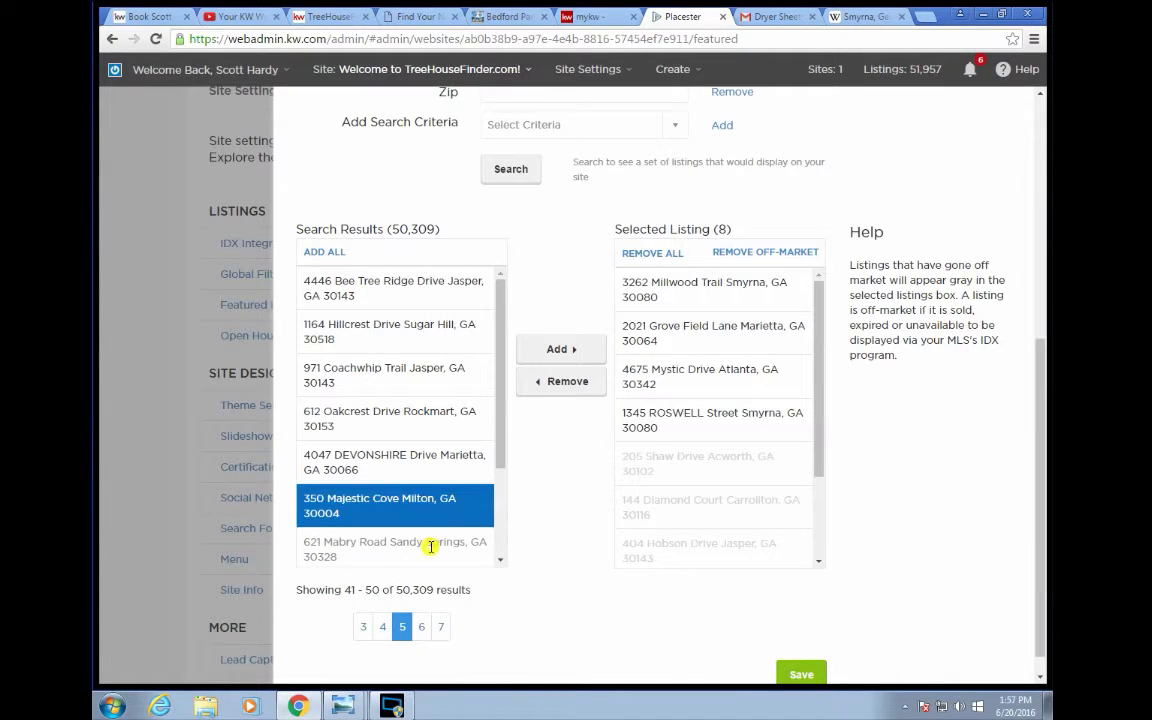
{"action": "left_click_drag", "start_coordinate": [501, 456], "coordinate": [495, 530]}
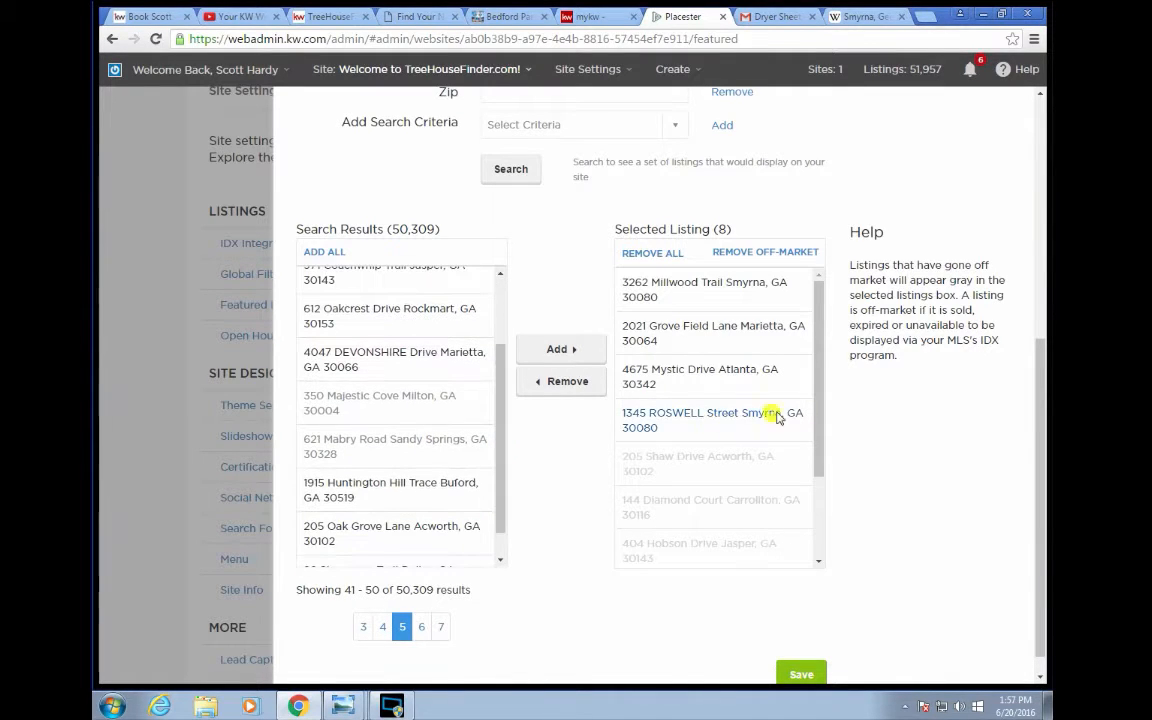
{"action": "left_click_drag", "start_coordinate": [818, 419], "coordinate": [812, 520]}
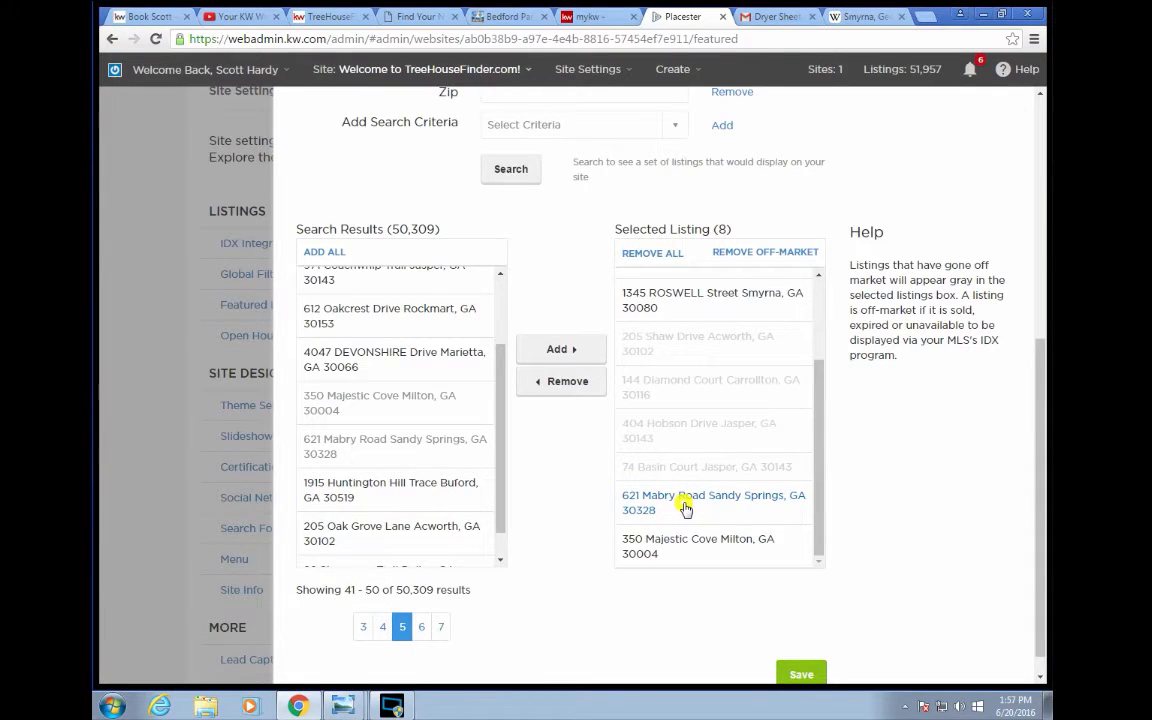
{"action": "left_click", "coordinate": [744, 255]}
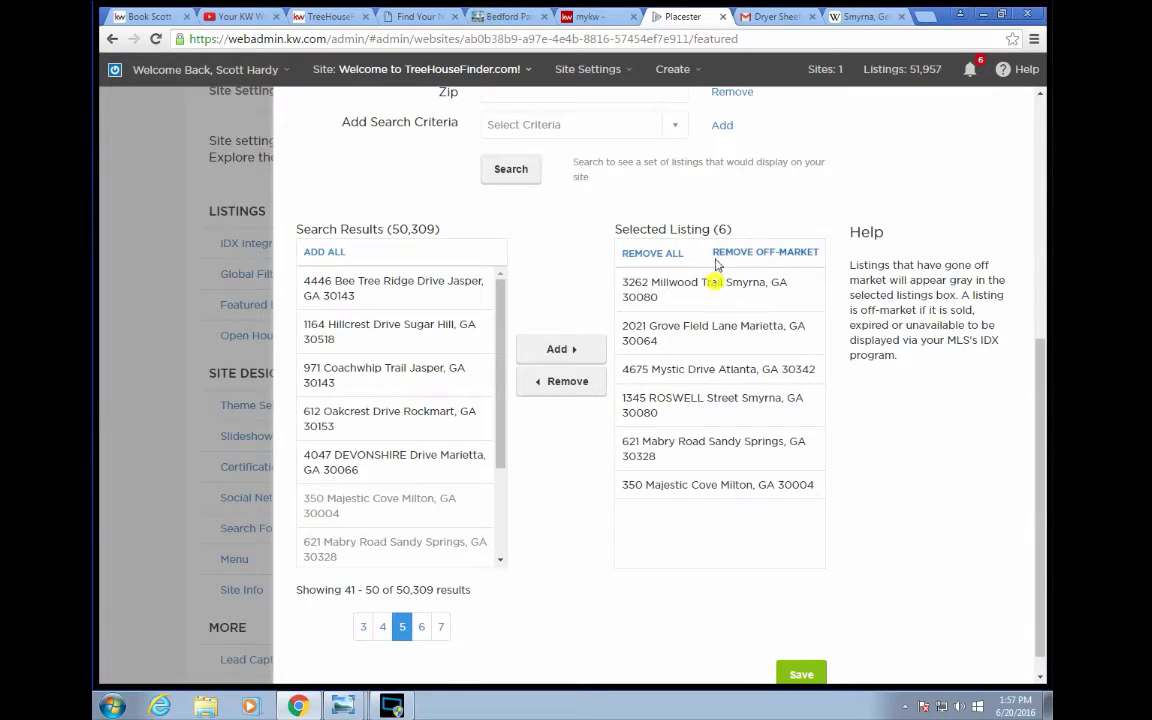
{"action": "left_click", "coordinate": [806, 678]}
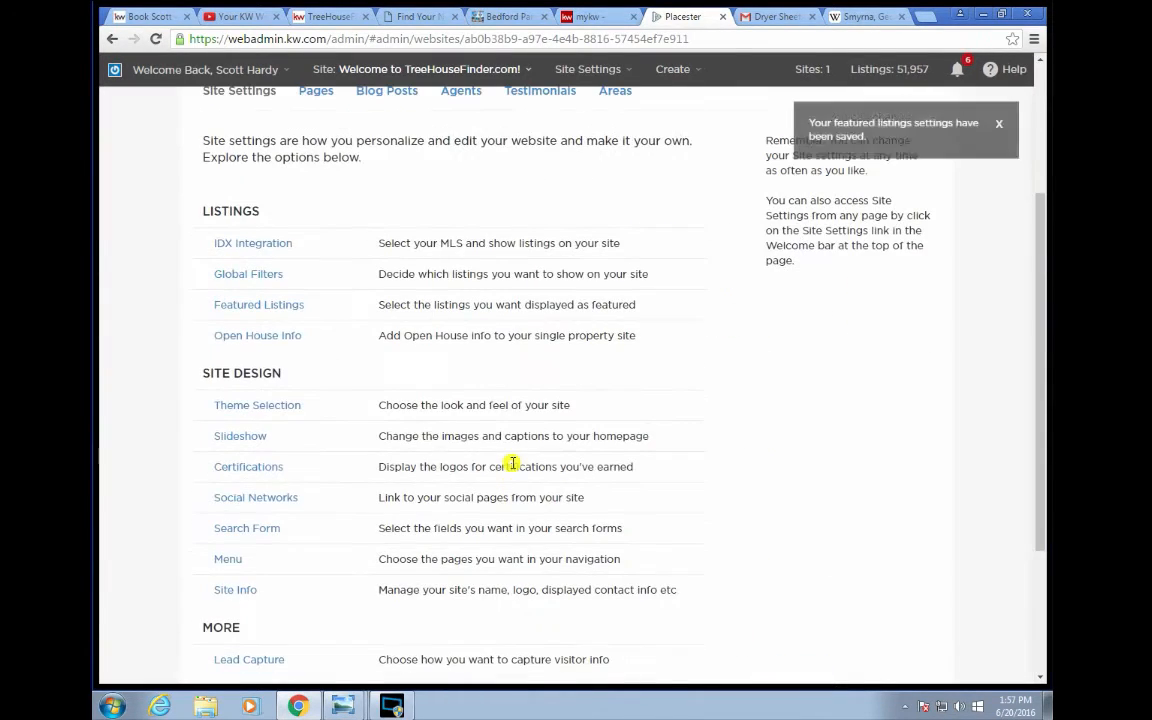
{"action": "left_click", "coordinate": [325, 16]}
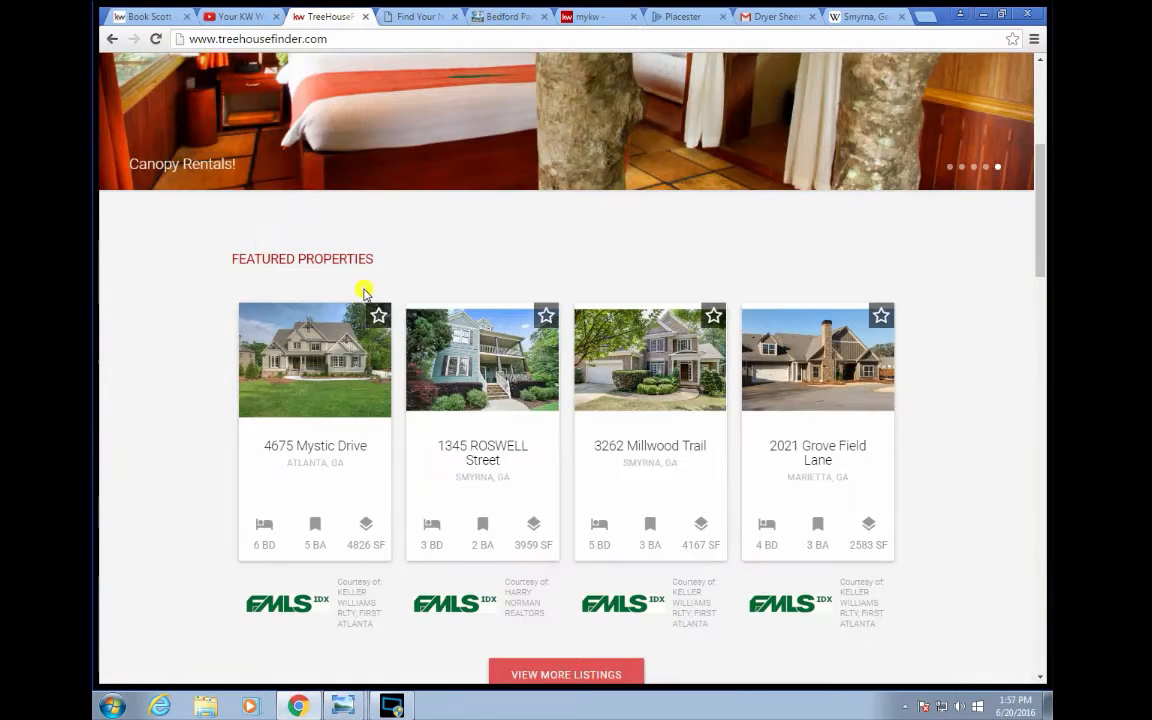
{"action": "left_click", "coordinate": [155, 38]}
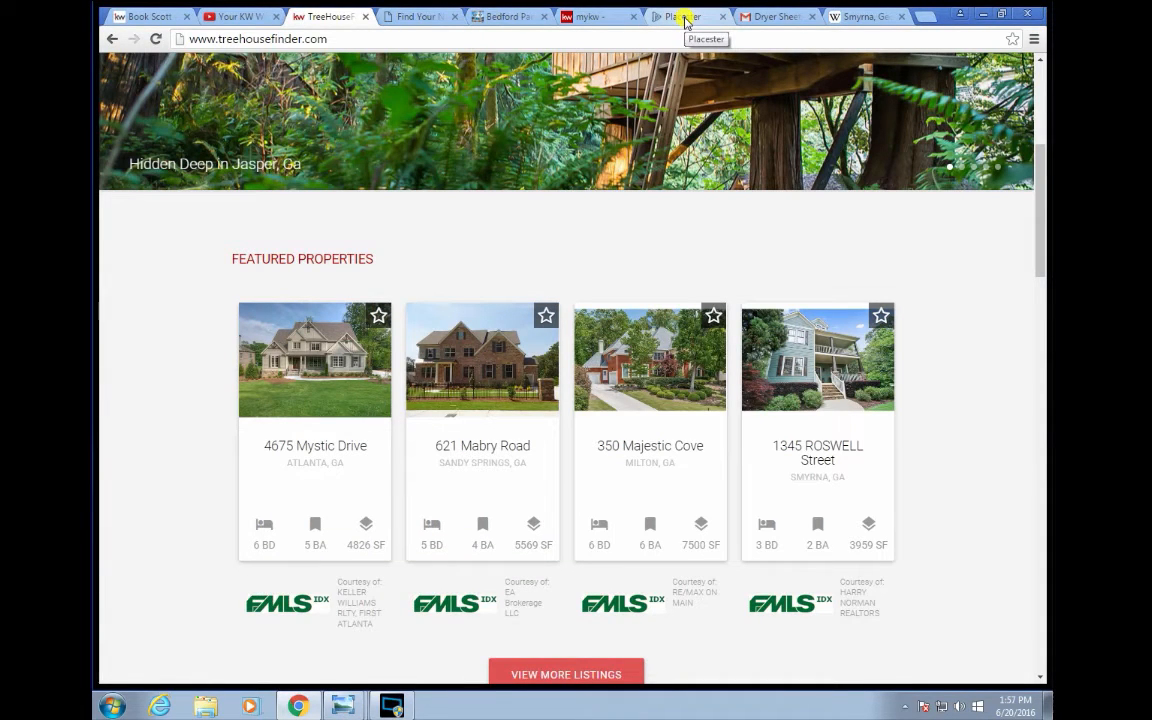
{"action": "left_click", "coordinate": [686, 20]}
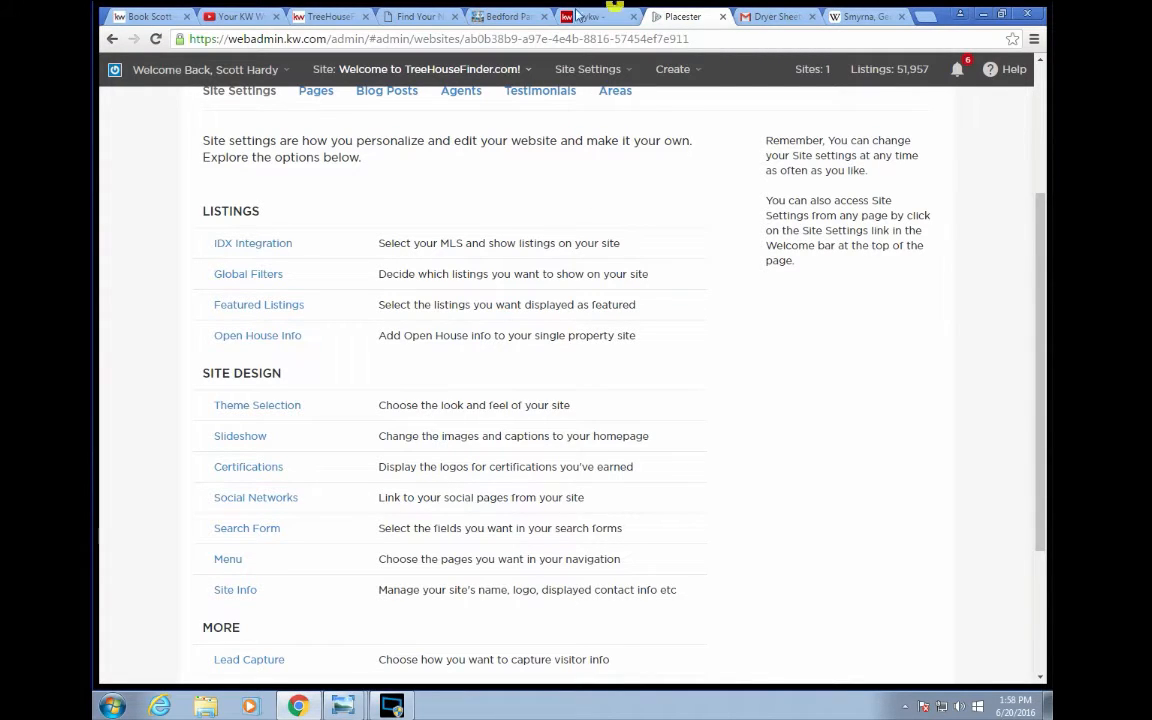
{"action": "left_click", "coordinate": [140, 17]}
Go to HELP DESK > Schedule a Tech Session and open the first technician's booking link
{"action": "scroll", "coordinate": [515, 105], "scroll_direction": "up", "scroll_amount": 3}
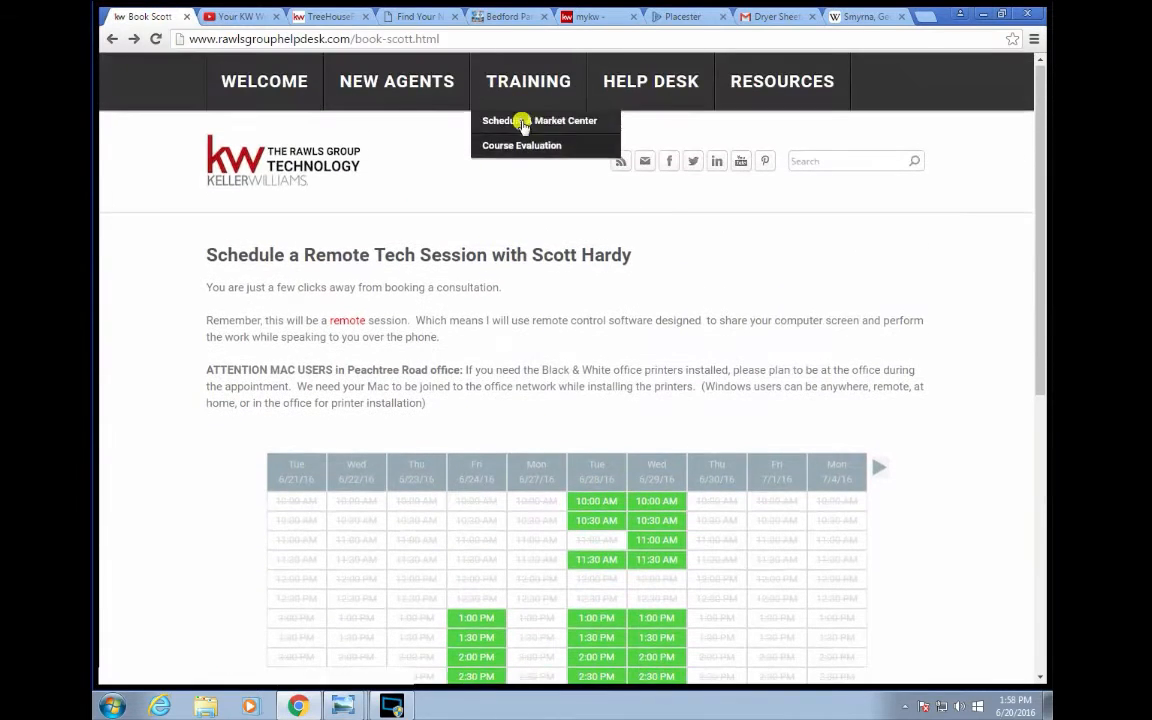
{"action": "mouse_move", "coordinate": [656, 76]}
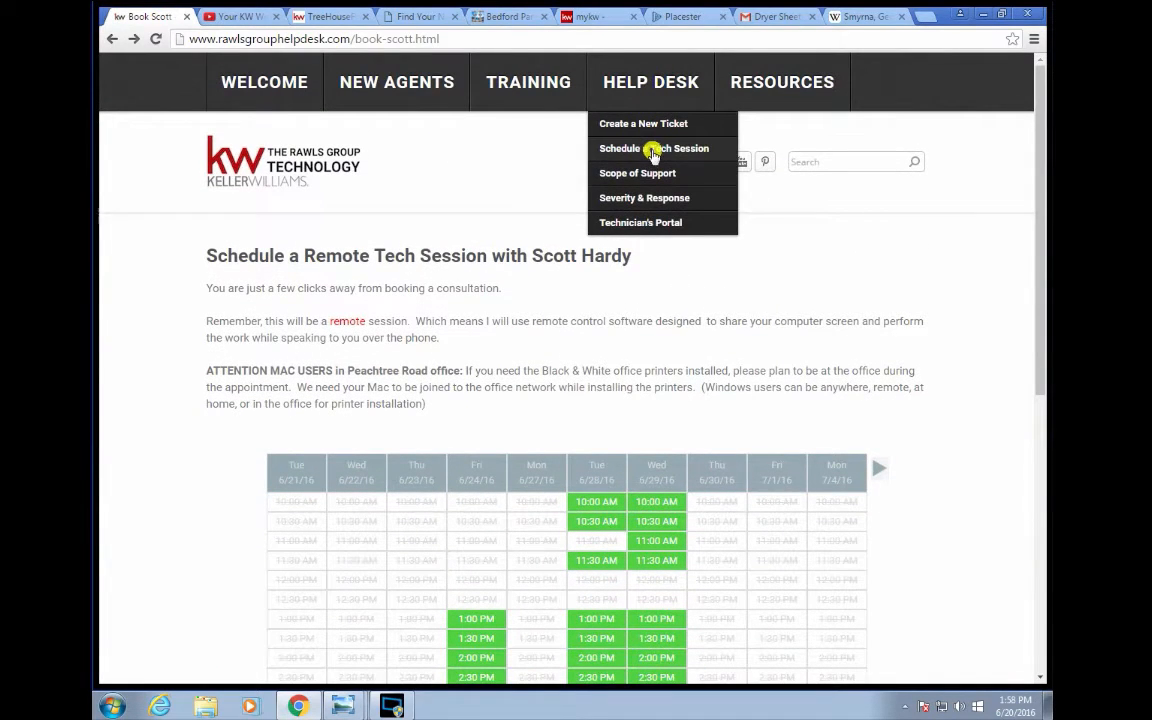
{"action": "left_click", "coordinate": [645, 148]}
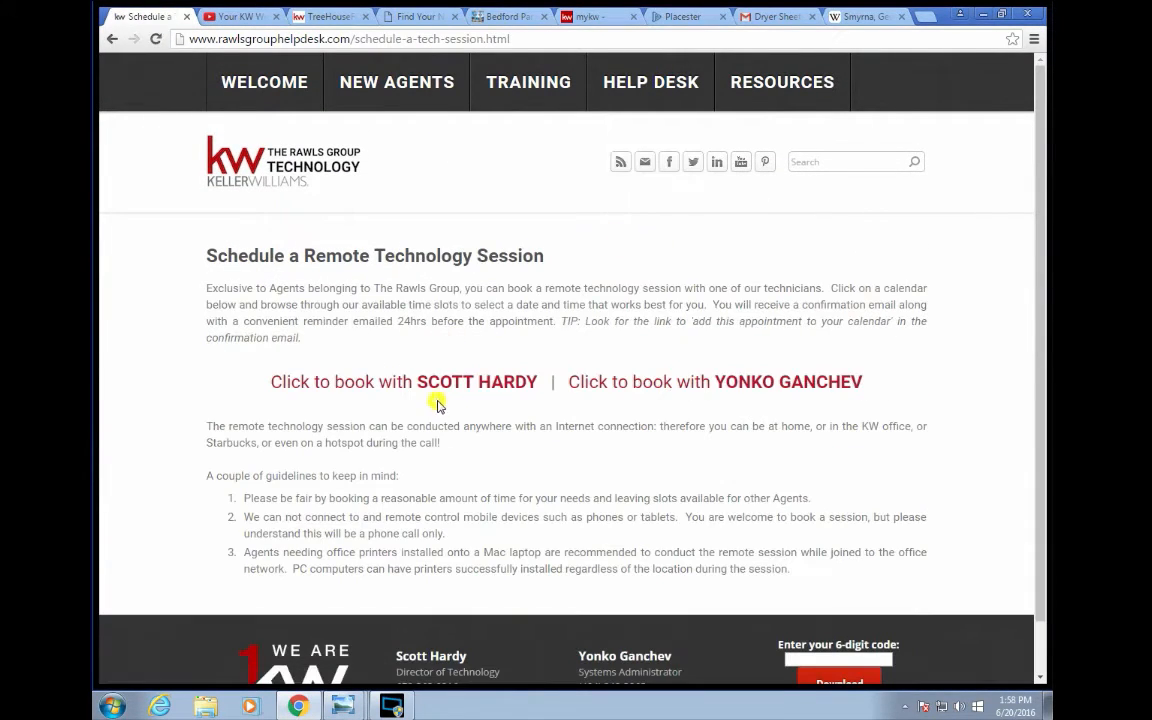
{"action": "left_click", "coordinate": [505, 383]}
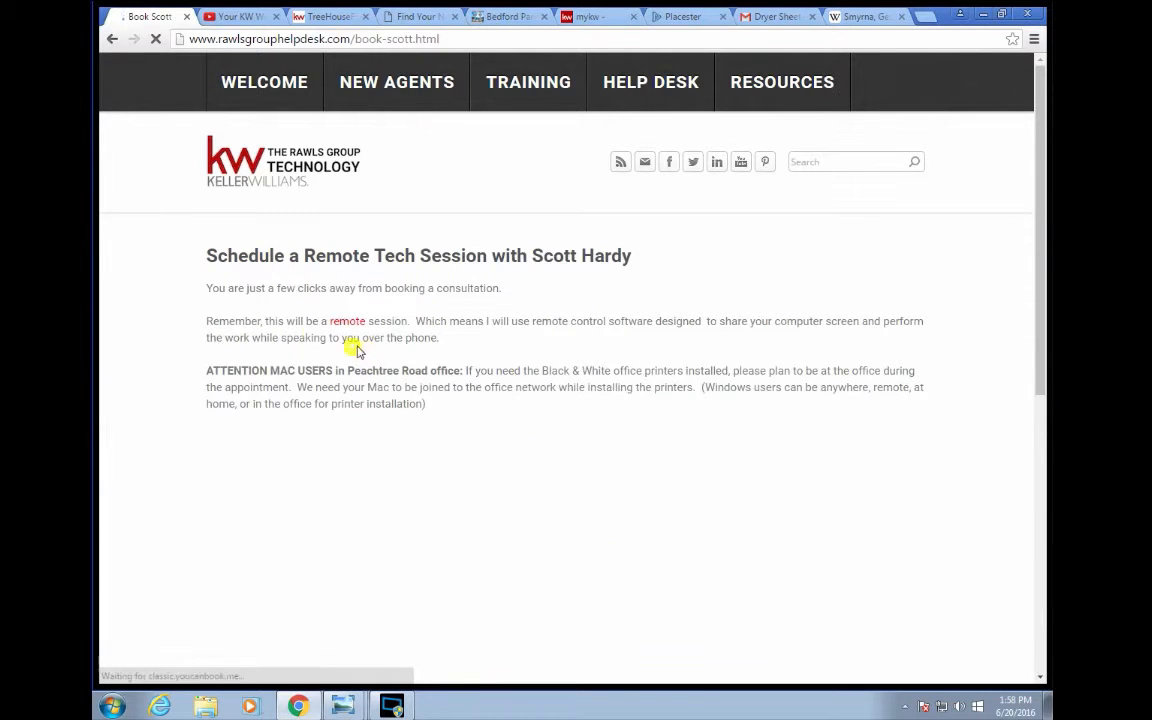
Back in Placester Site Settings, open Theme Selection under SITE DESIGN
{"action": "left_click", "coordinate": [684, 18]}
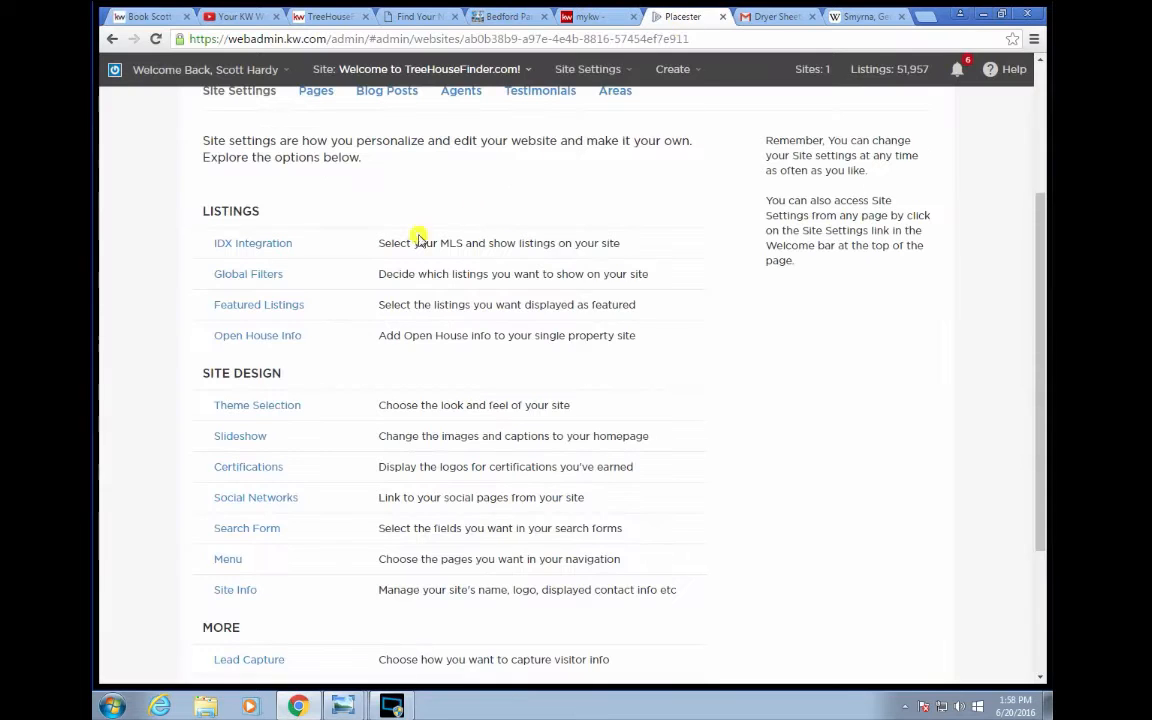
{"action": "scroll", "coordinate": [290, 400], "scroll_direction": "down", "scroll_amount": 3}
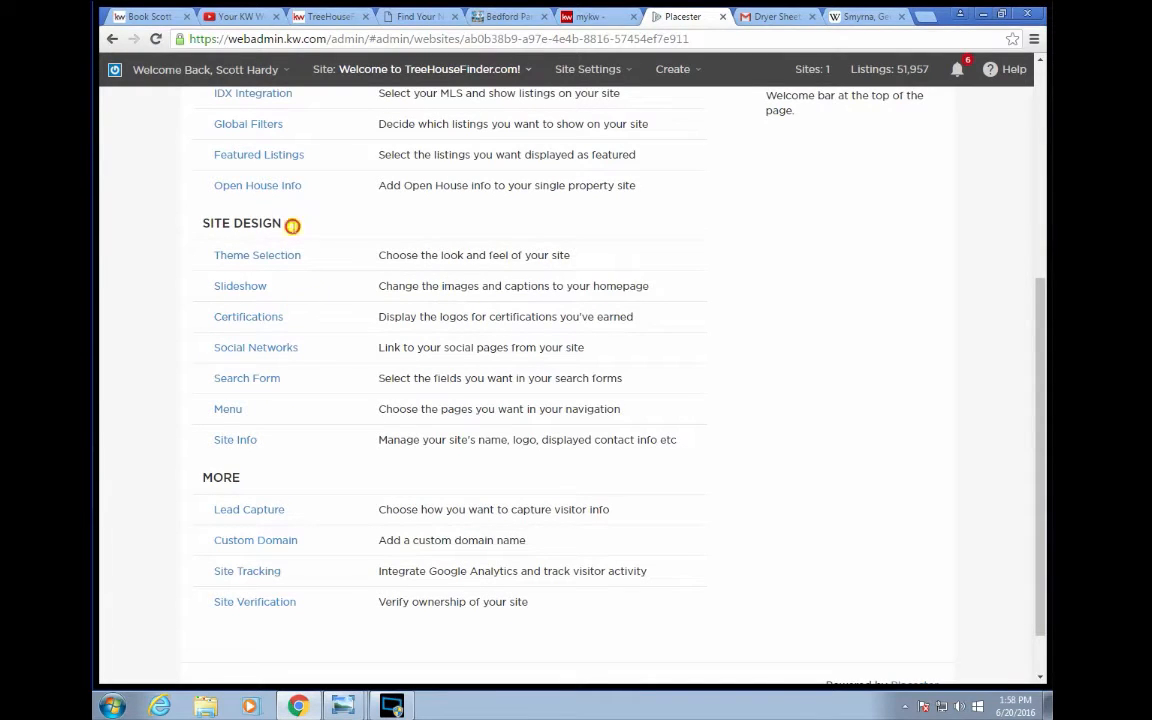
{"action": "left_click_drag", "start_coordinate": [292, 225], "coordinate": [231, 227]}
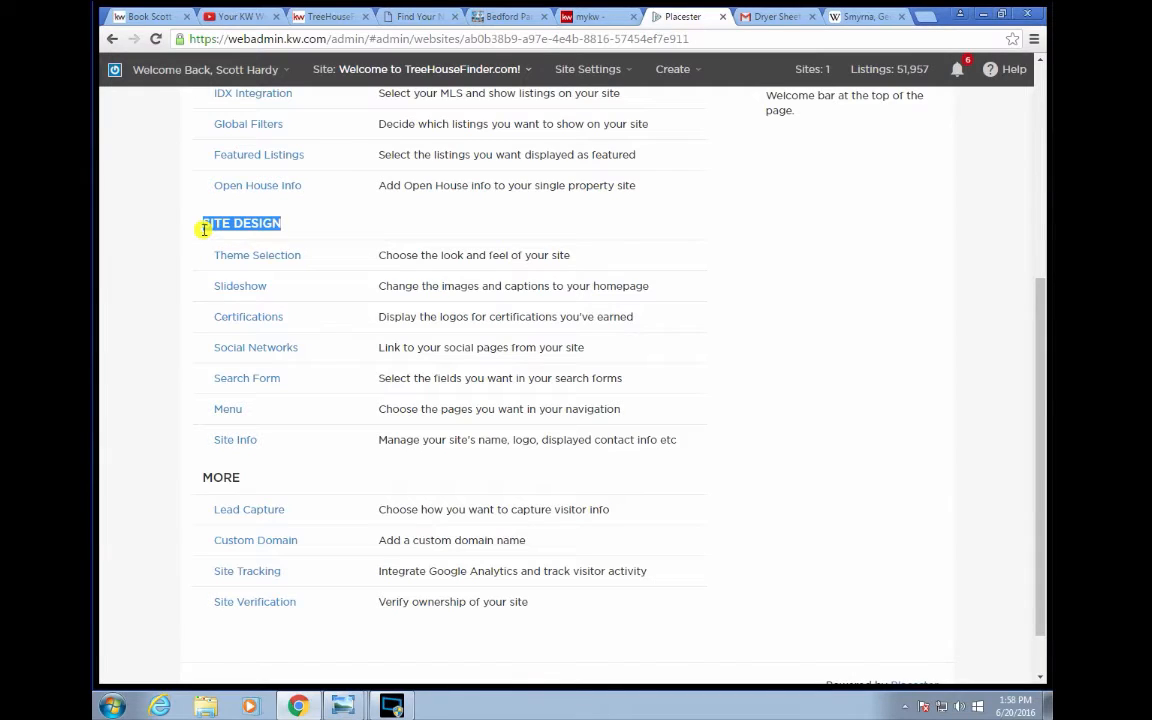
{"action": "left_click", "coordinate": [318, 254]}
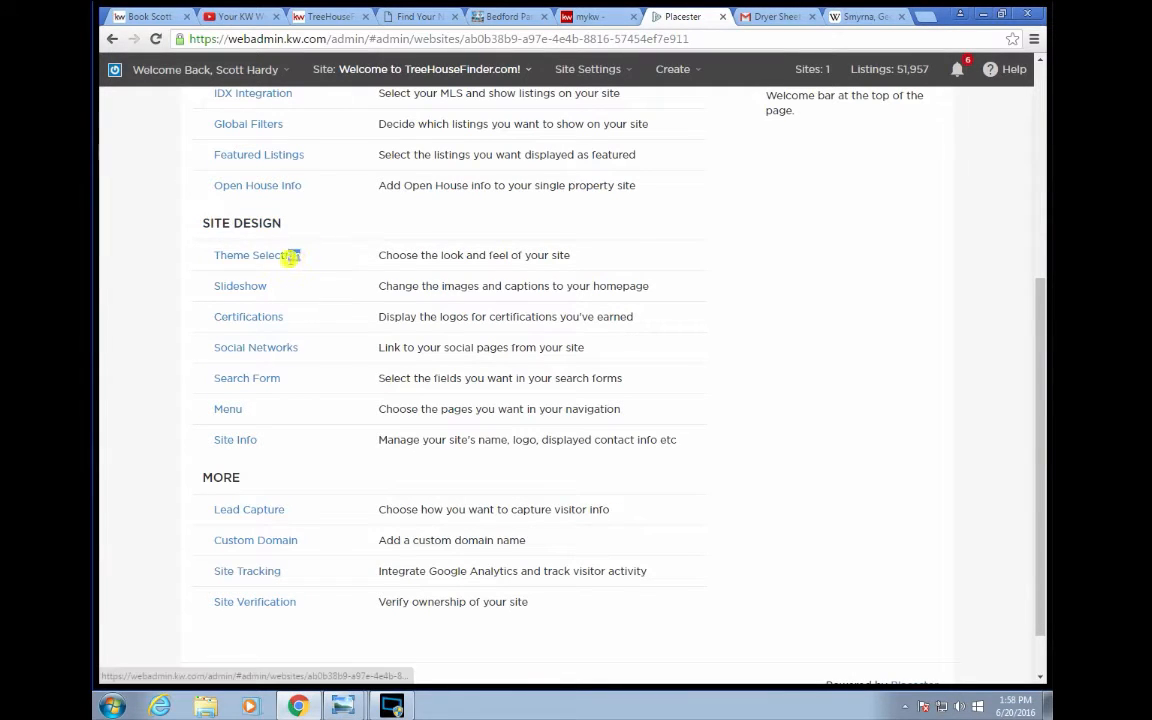
{"action": "left_click_drag", "start_coordinate": [290, 256], "coordinate": [222, 263]}
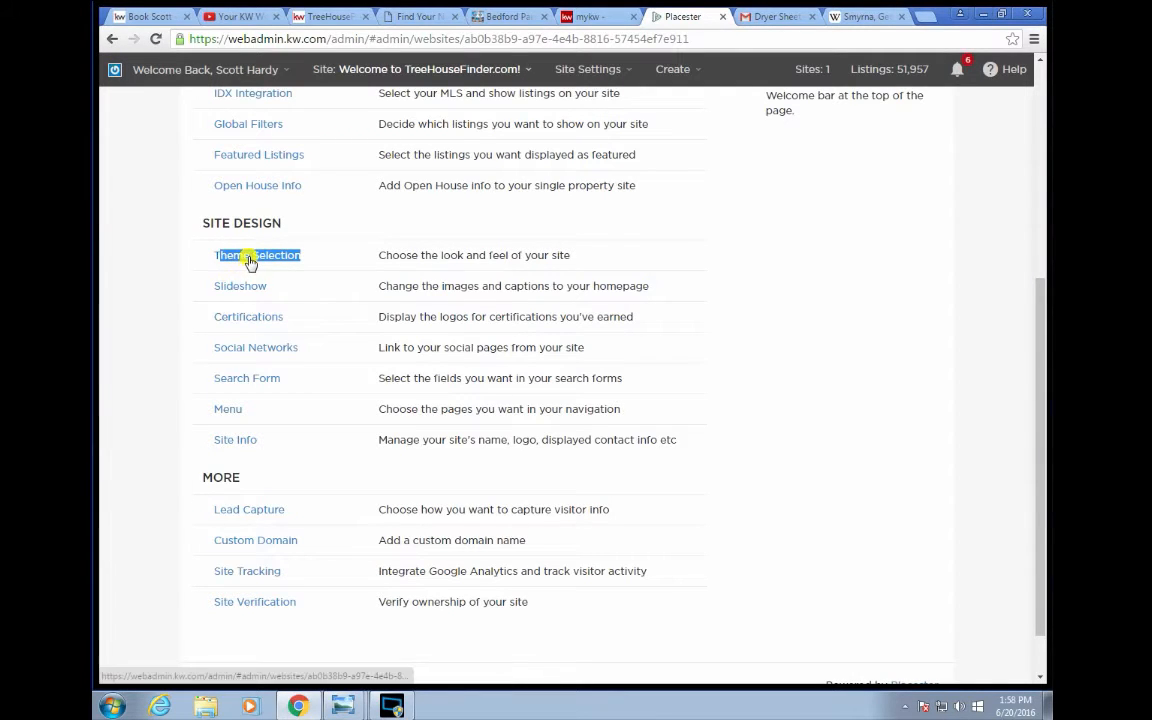
{"action": "left_click", "coordinate": [251, 262]}
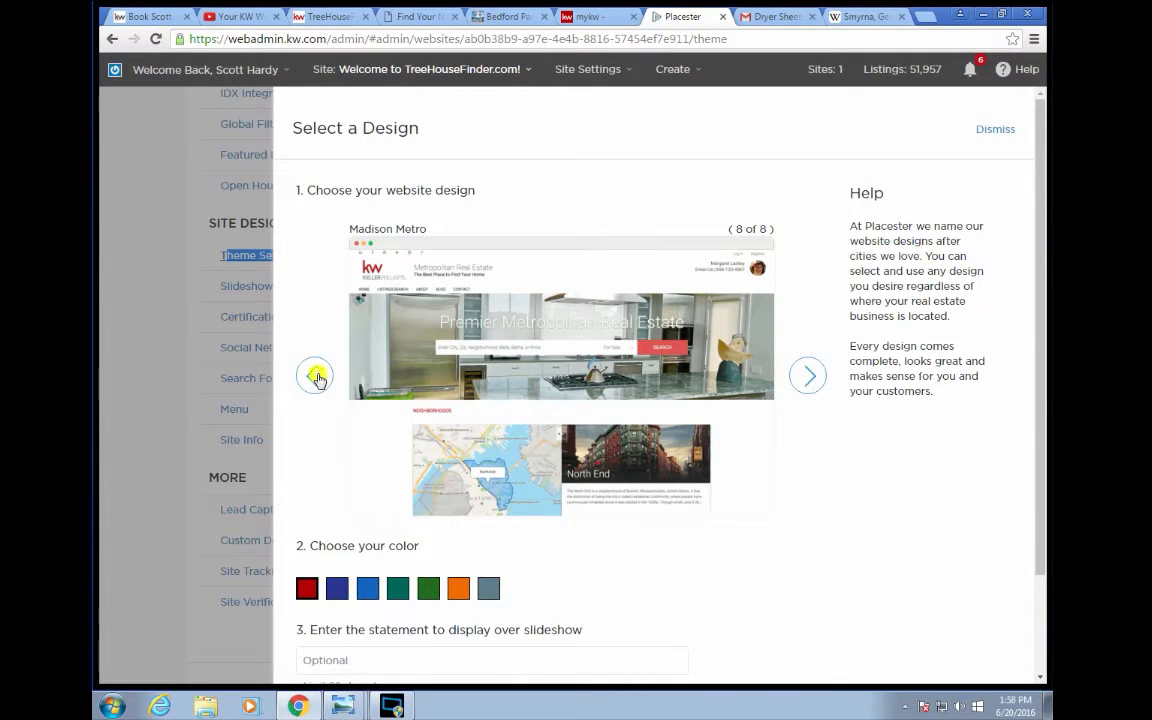
Browse the designs past Plymouth and Fremont to the Franklin design
{"action": "left_click", "coordinate": [808, 375]}
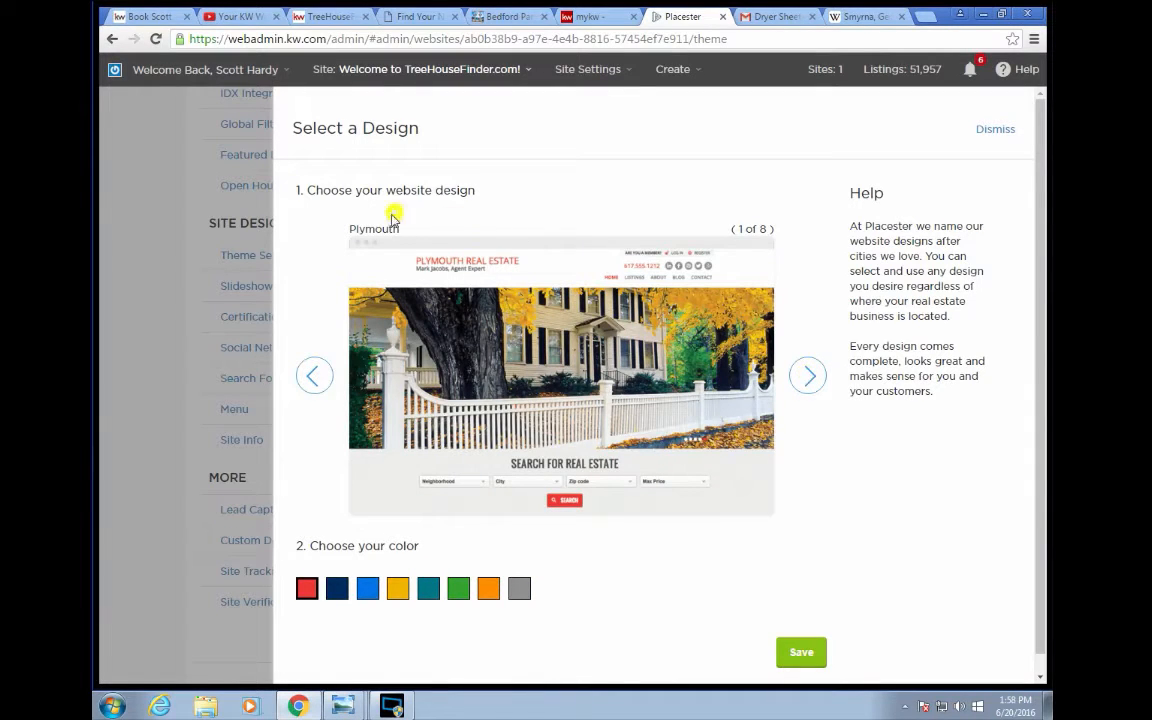
{"action": "left_click", "coordinate": [806, 378]}
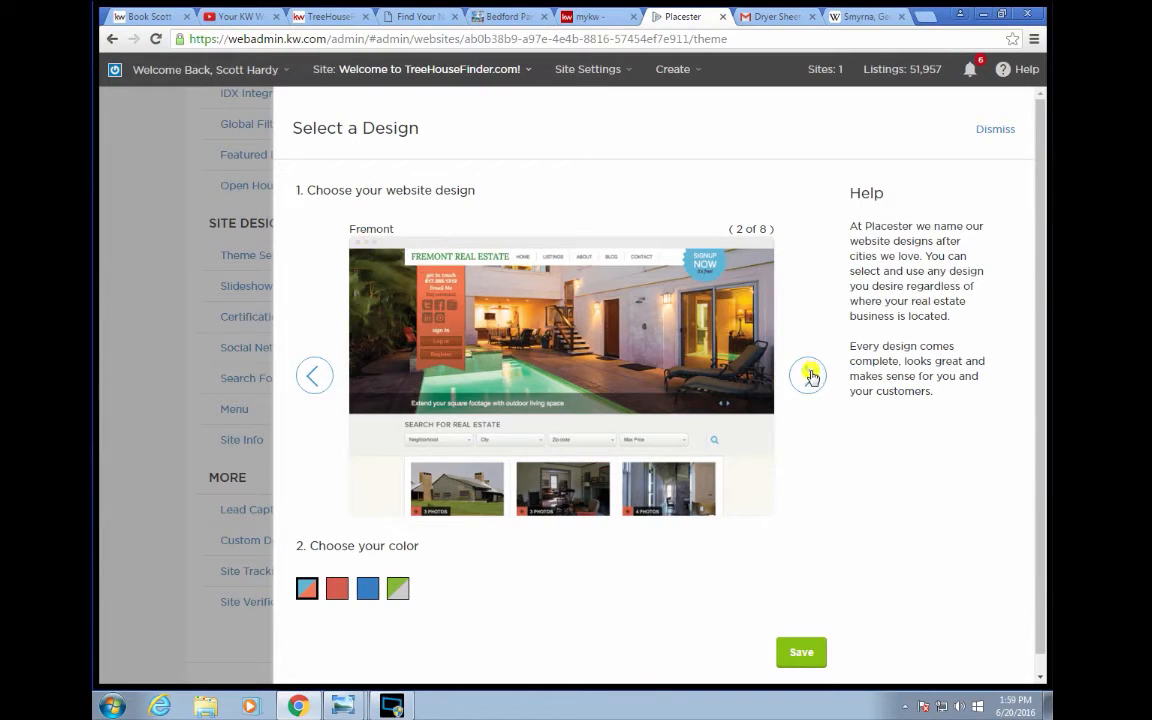
{"action": "left_click", "coordinate": [809, 375]}
{"action": "scroll", "coordinate": [765, 400], "scroll_direction": "down", "scroll_amount": 1}
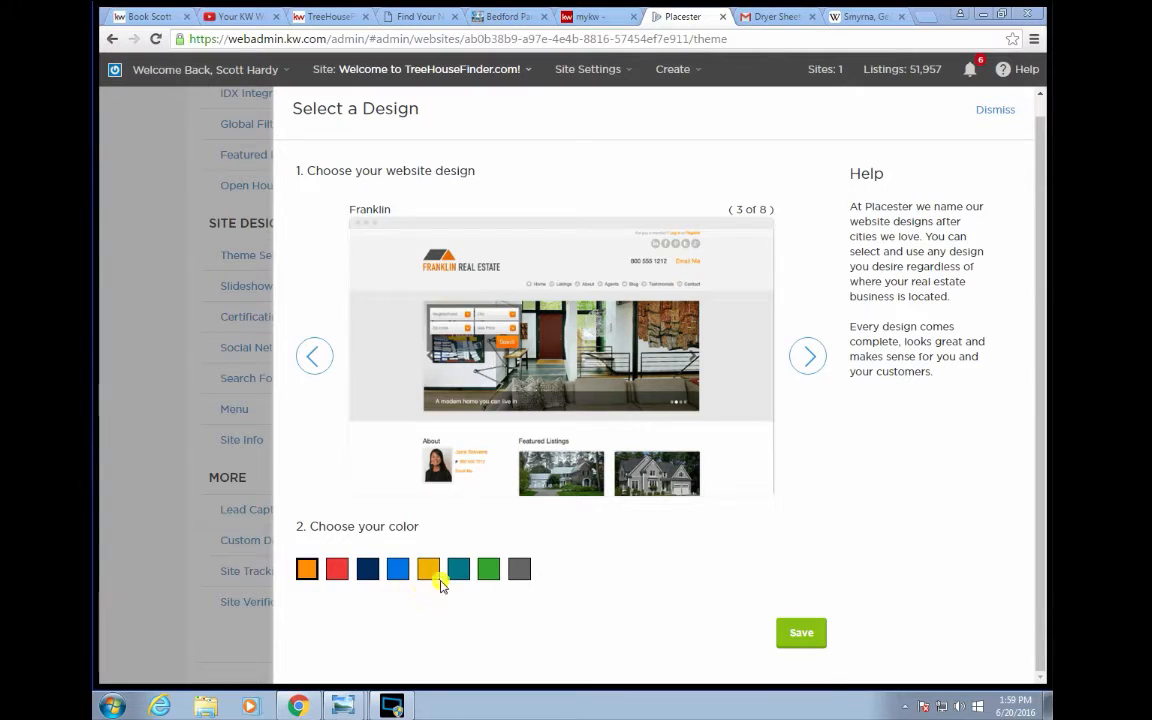
Preview Franklin in blue, red and green, then save it in red
{"action": "left_click", "coordinate": [398, 570]}
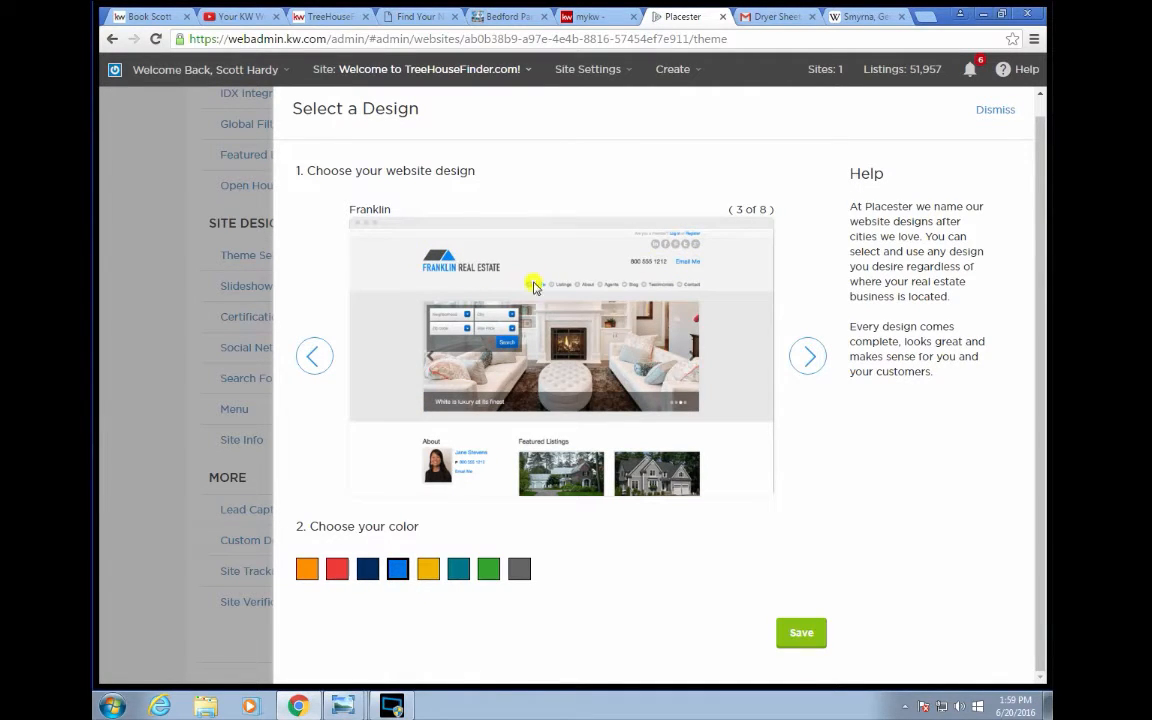
{"action": "left_click", "coordinate": [337, 569]}
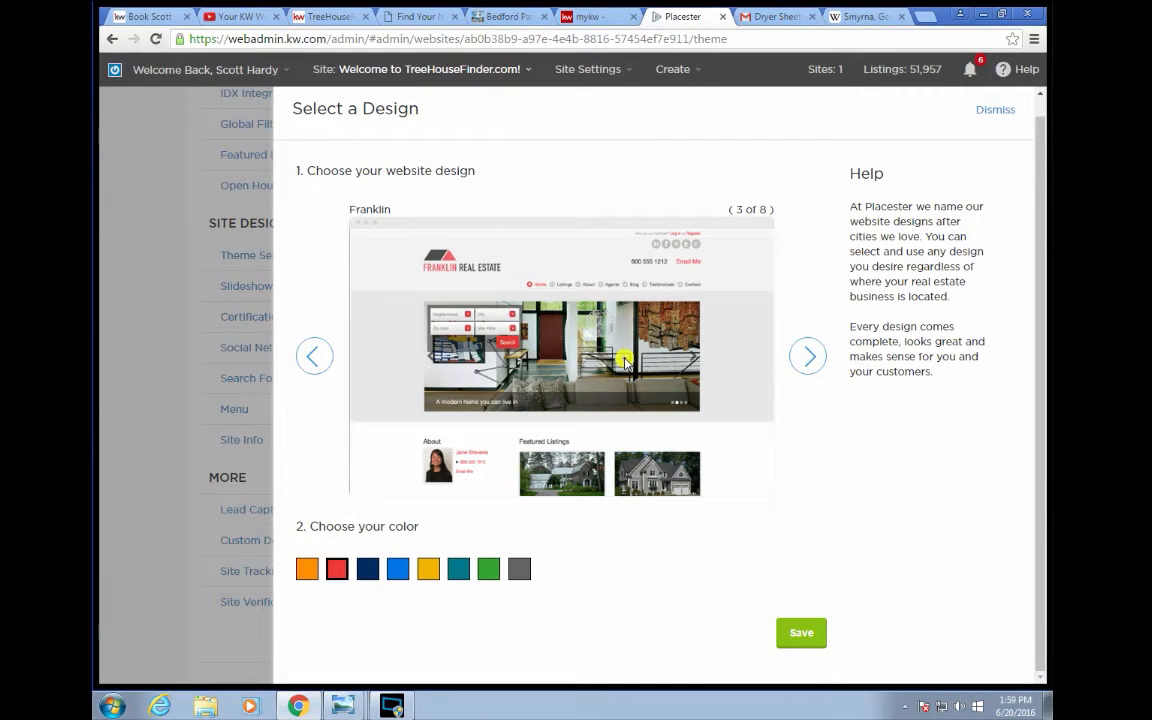
{"action": "left_click", "coordinate": [398, 569]}
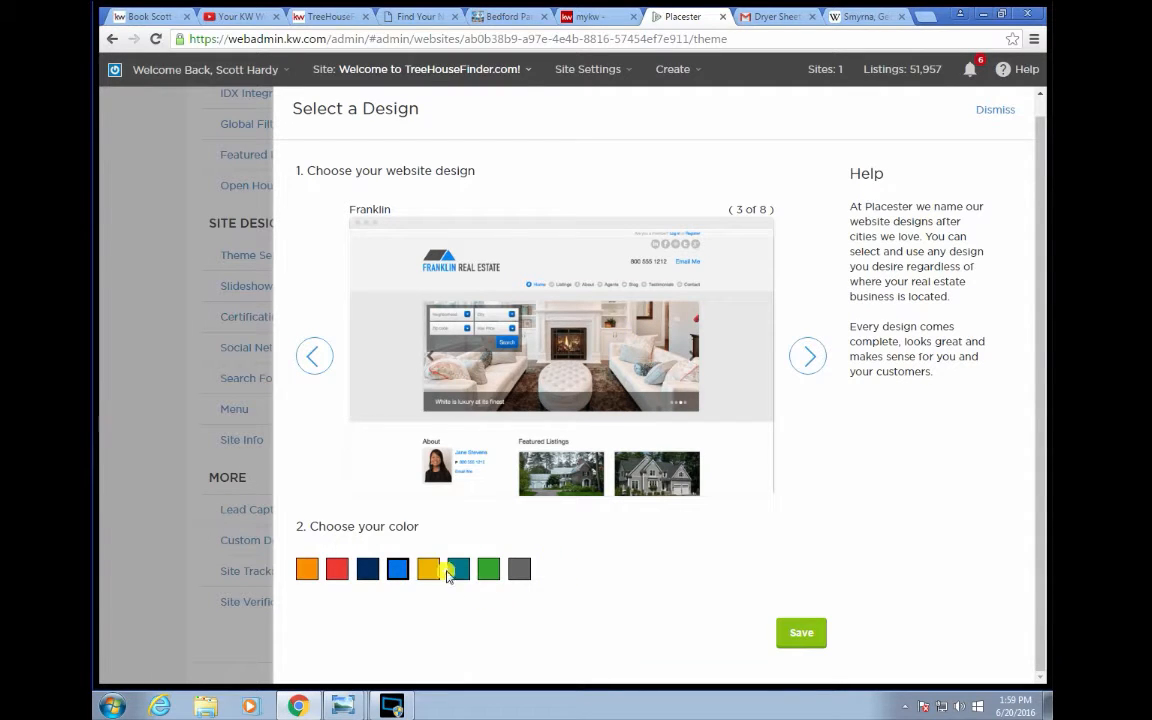
{"action": "left_click", "coordinate": [488, 570]}
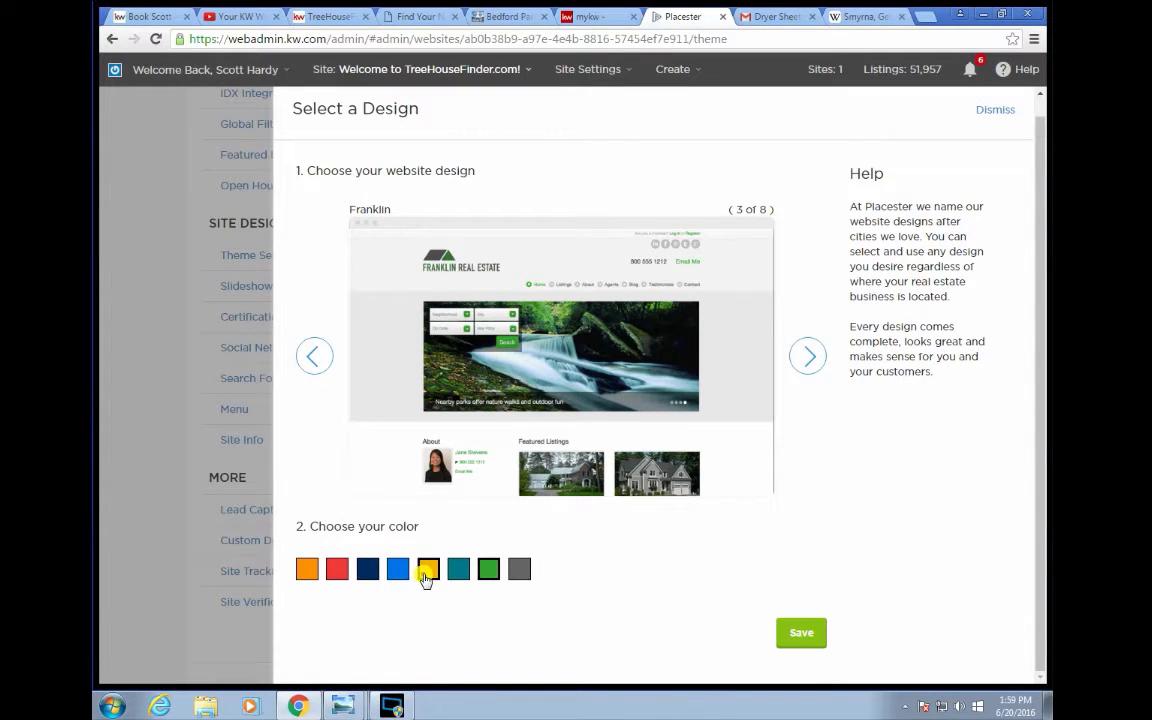
{"action": "left_click", "coordinate": [336, 569]}
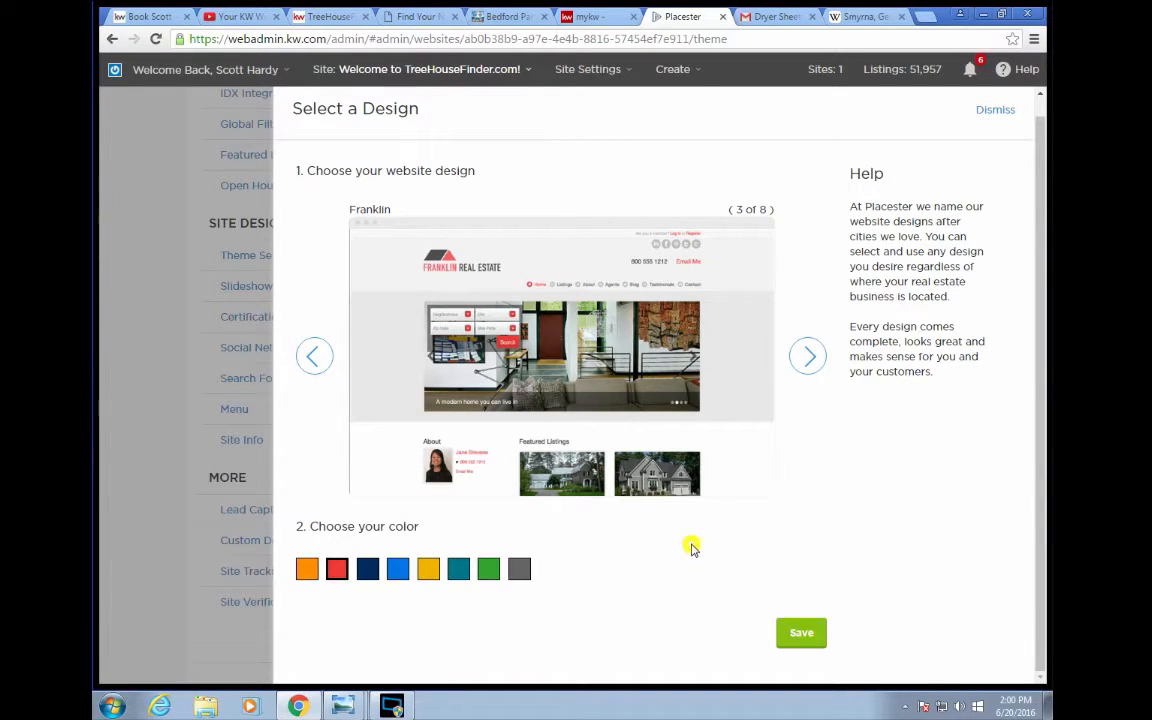
{"action": "left_click", "coordinate": [805, 638]}
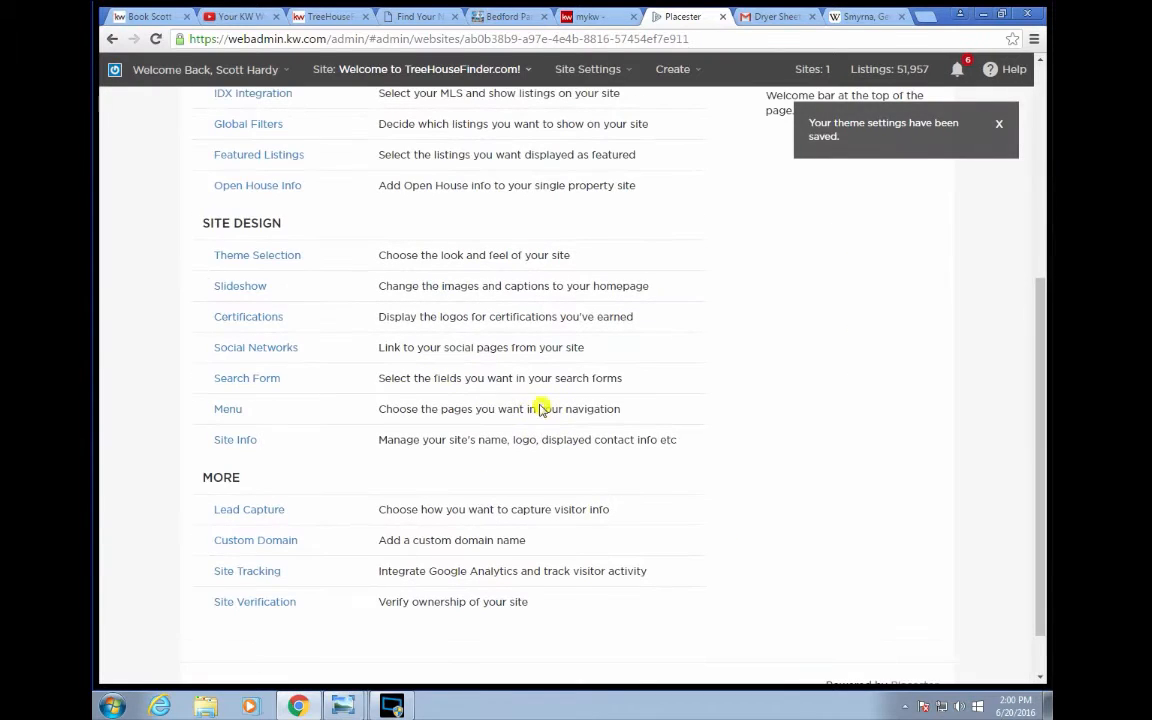
Reload the live TreeHouseFinder homepage and scroll through the red Franklin theme before returning to Placester
{"action": "left_click", "coordinate": [312, 17]}
{"action": "scroll", "coordinate": [262, 211], "scroll_direction": "up", "scroll_amount": 4}
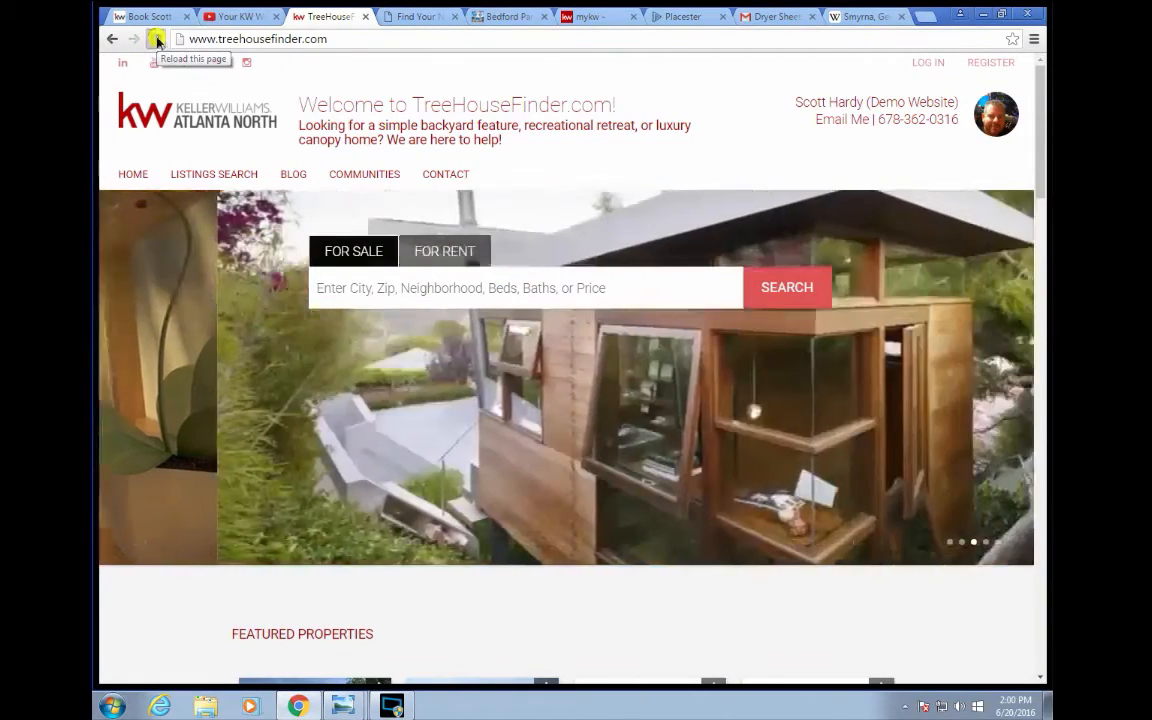
{"action": "left_click", "coordinate": [157, 40]}
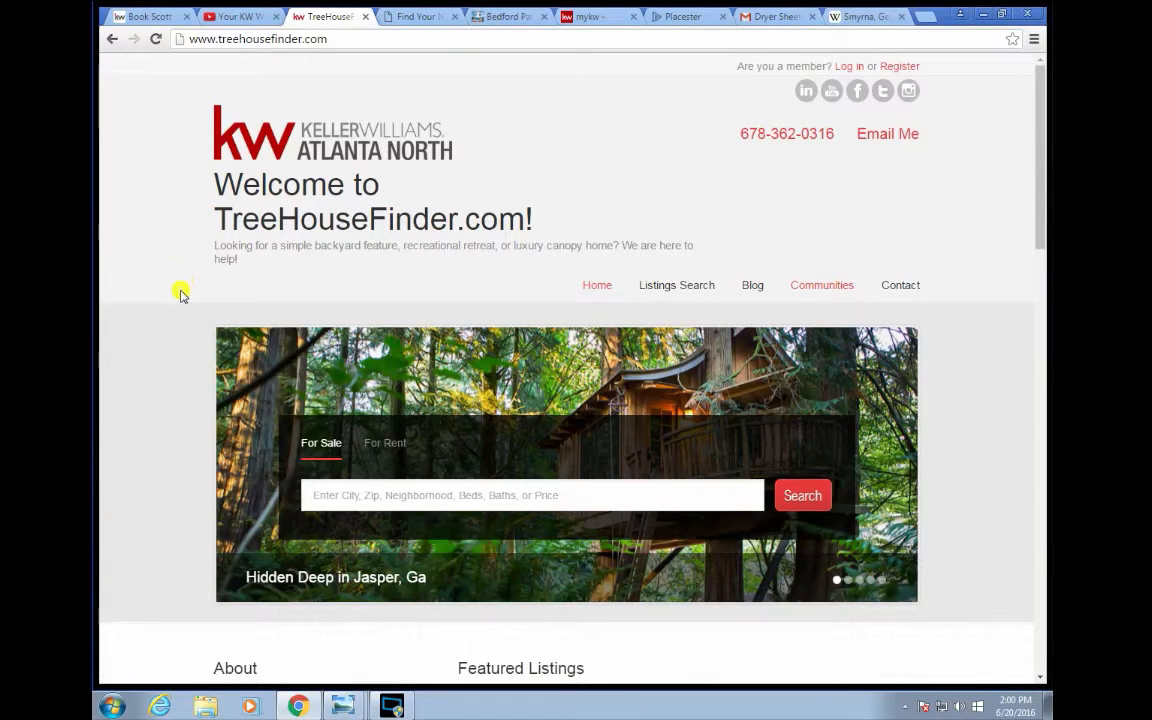
{"action": "scroll", "coordinate": [181, 293], "scroll_direction": "down", "scroll_amount": 3}
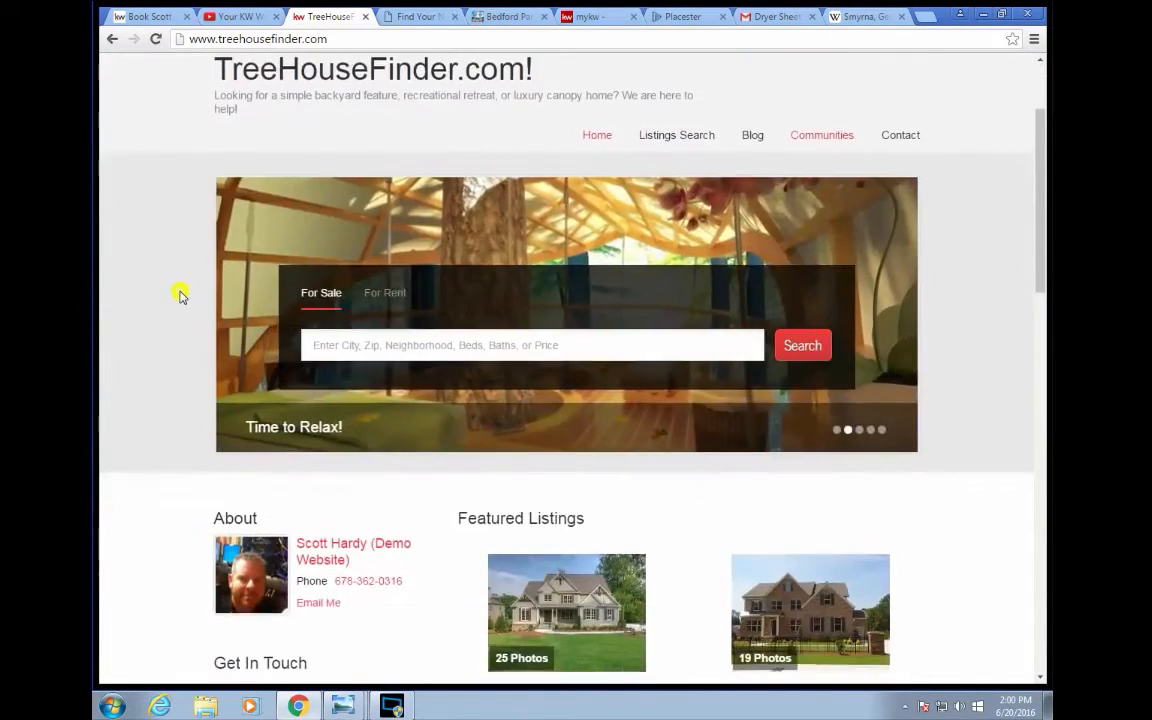
{"action": "scroll", "coordinate": [181, 293], "scroll_direction": "down", "scroll_amount": 7}
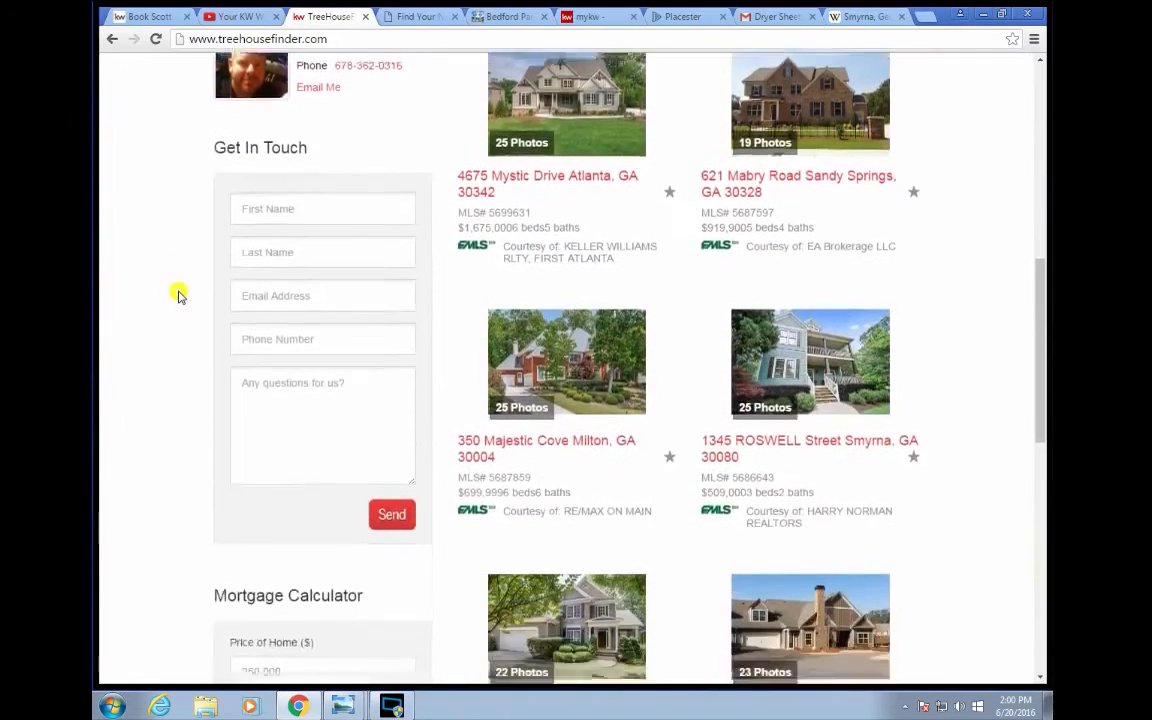
{"action": "scroll", "coordinate": [179, 285], "scroll_direction": "up", "scroll_amount": 3}
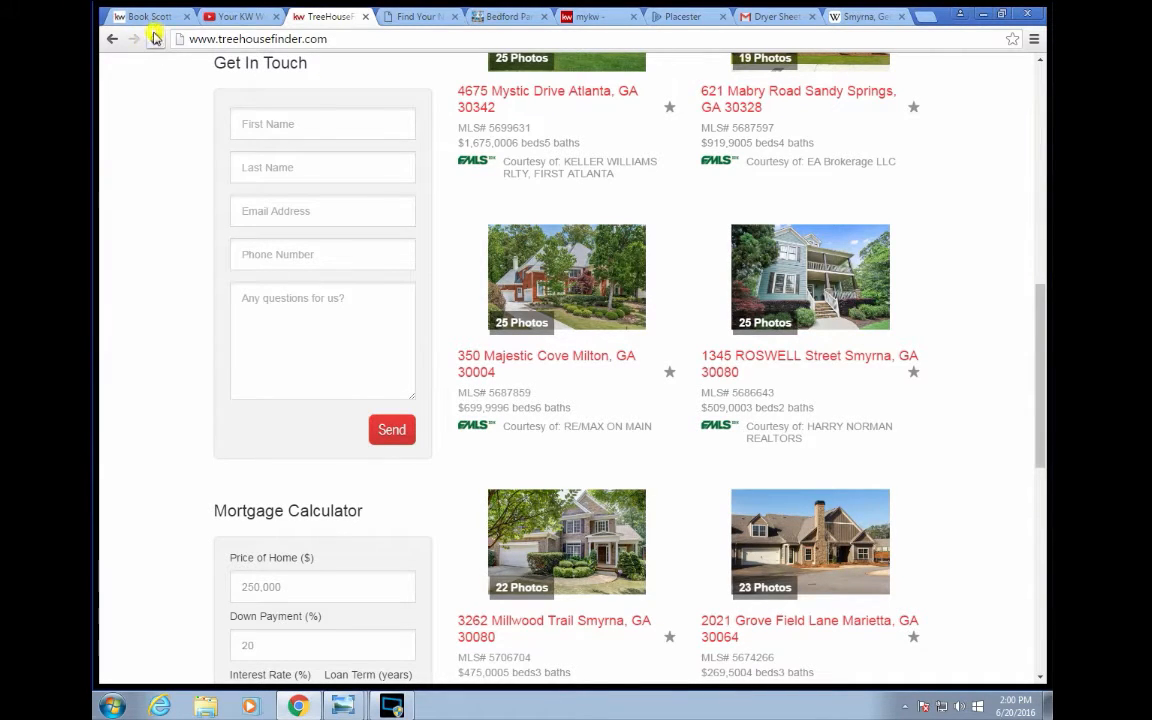
{"action": "left_click", "coordinate": [682, 17]}
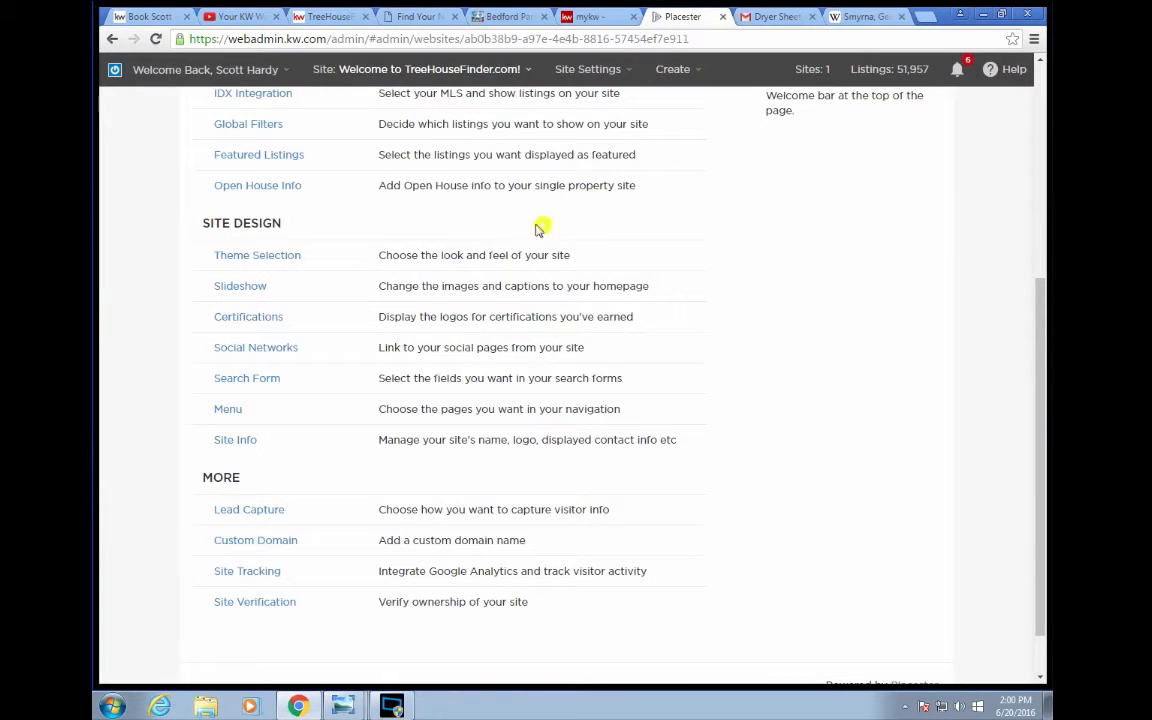
Reopen Theme Selection and browse forward to the Madison design
{"action": "left_click", "coordinate": [283, 255]}
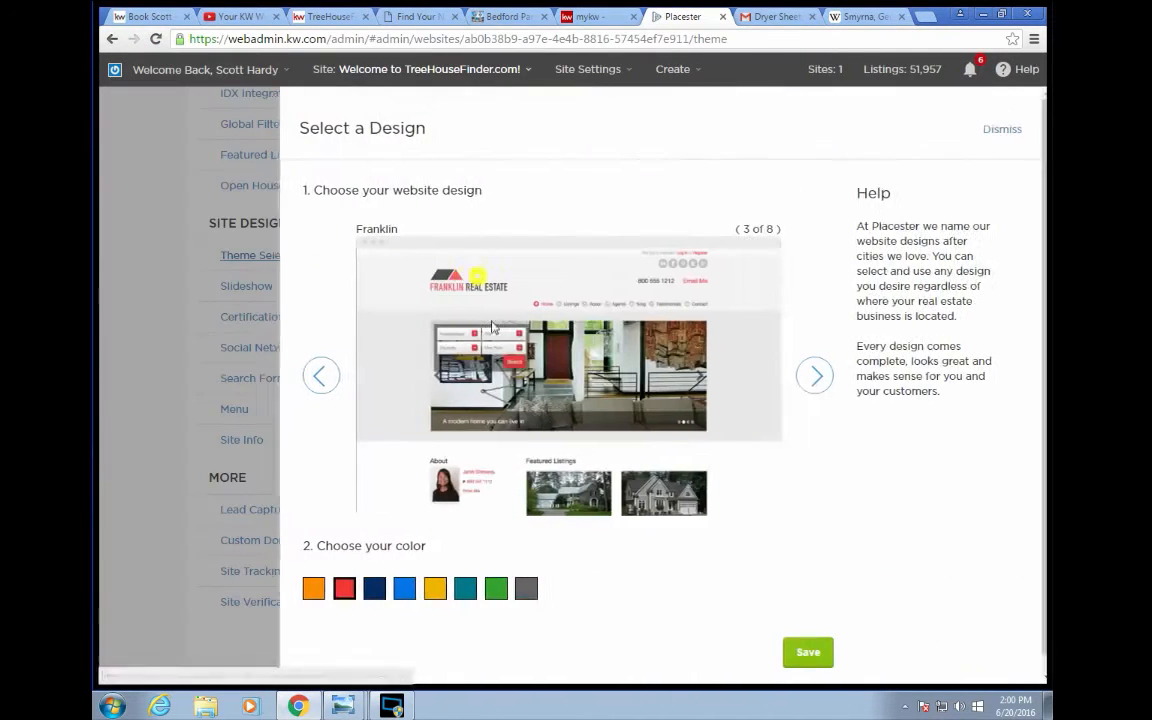
{"action": "left_click", "coordinate": [806, 375]}
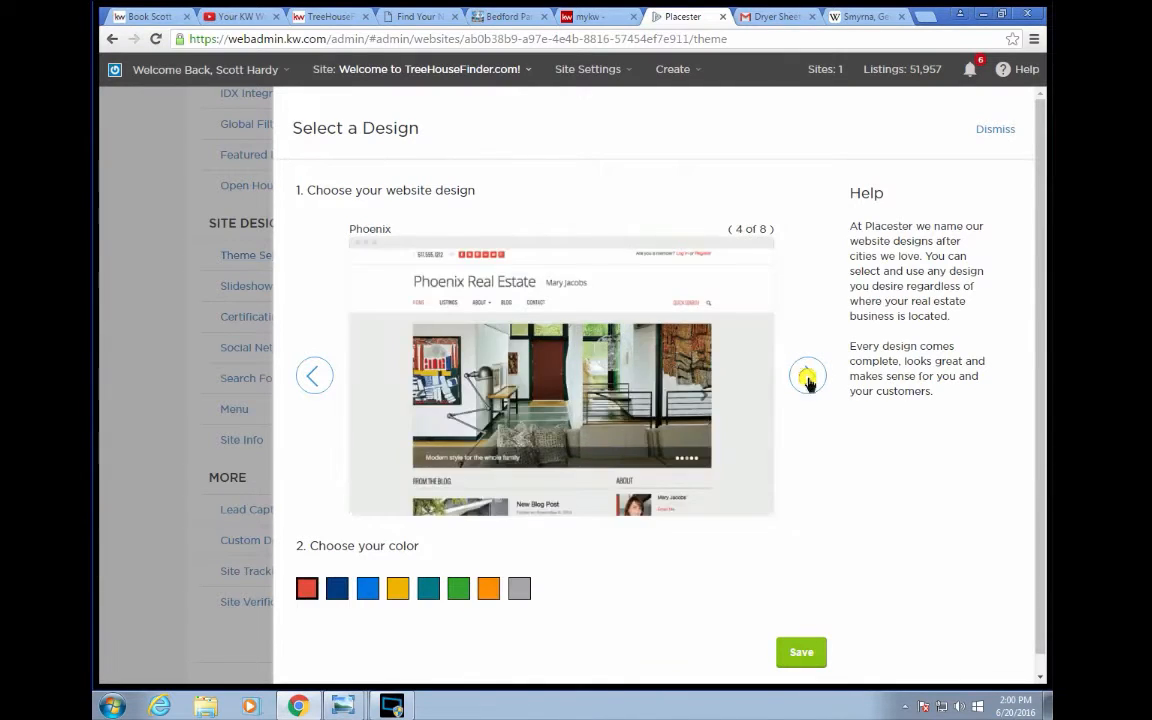
{"action": "left_click", "coordinate": [806, 375]}
{"action": "left_click", "coordinate": [807, 376]}
{"action": "left_click", "coordinate": [807, 376]}
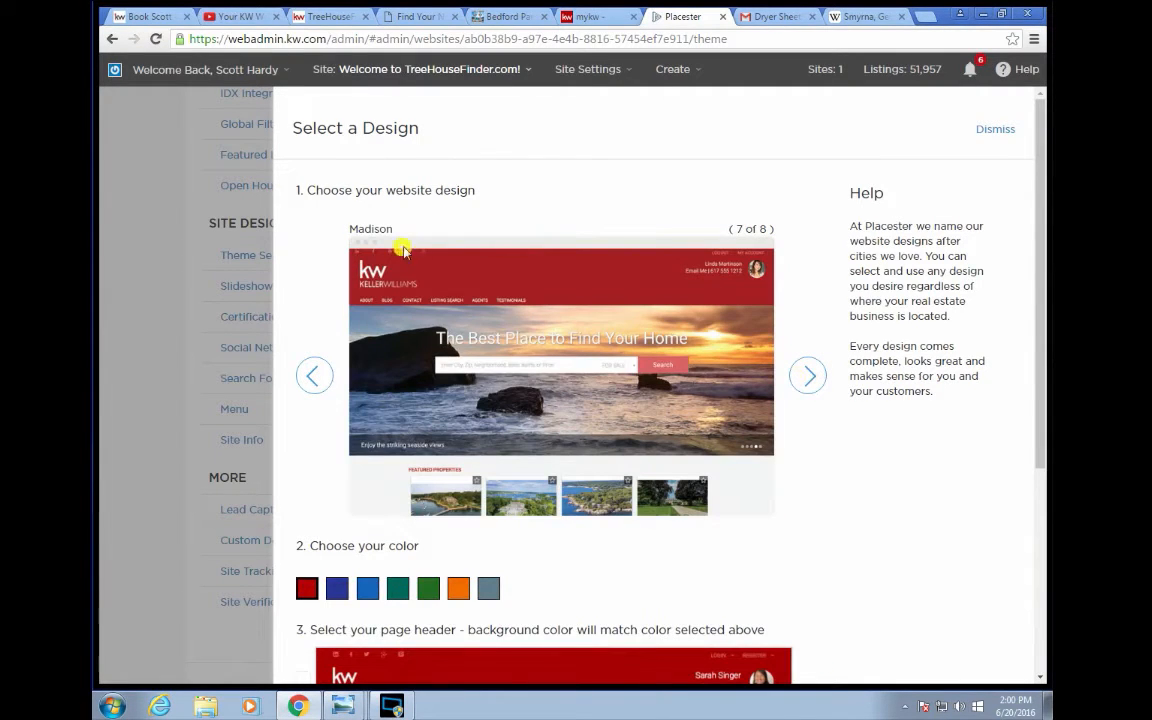
{"action": "scroll", "coordinate": [375, 330], "scroll_direction": "down", "scroll_amount": 3}
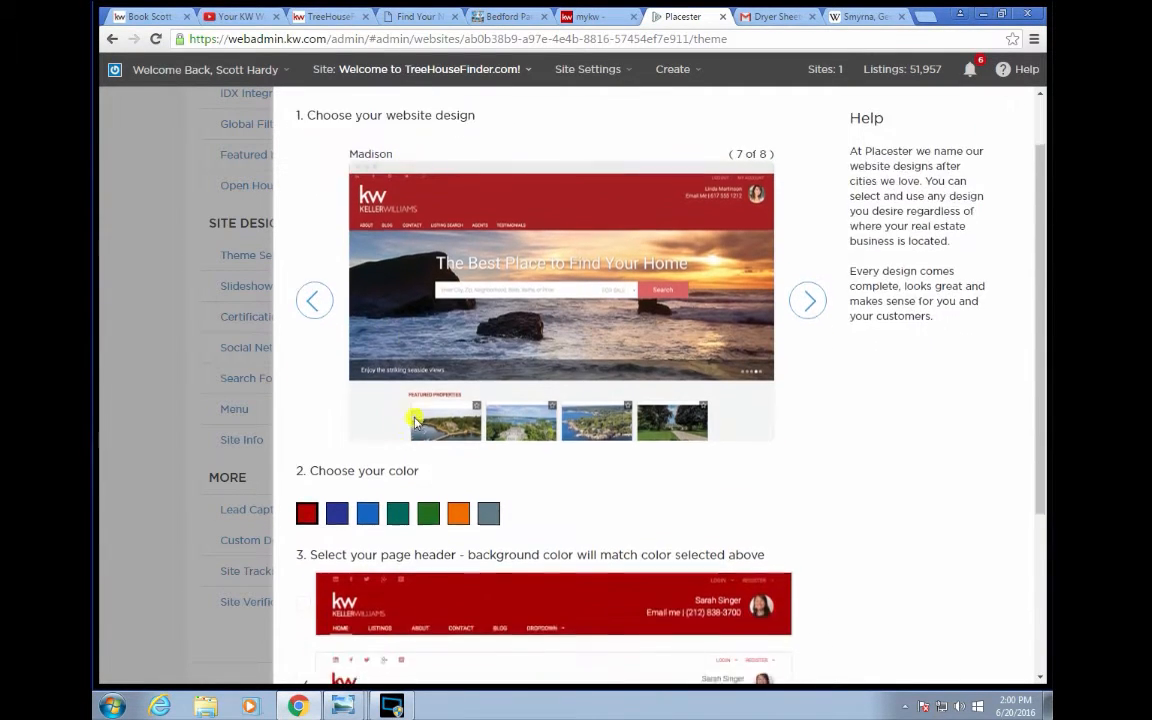
{"action": "scroll", "coordinate": [411, 457], "scroll_direction": "down", "scroll_amount": 4}
{"action": "left_click_drag", "start_coordinate": [335, 301], "coordinate": [492, 300]}
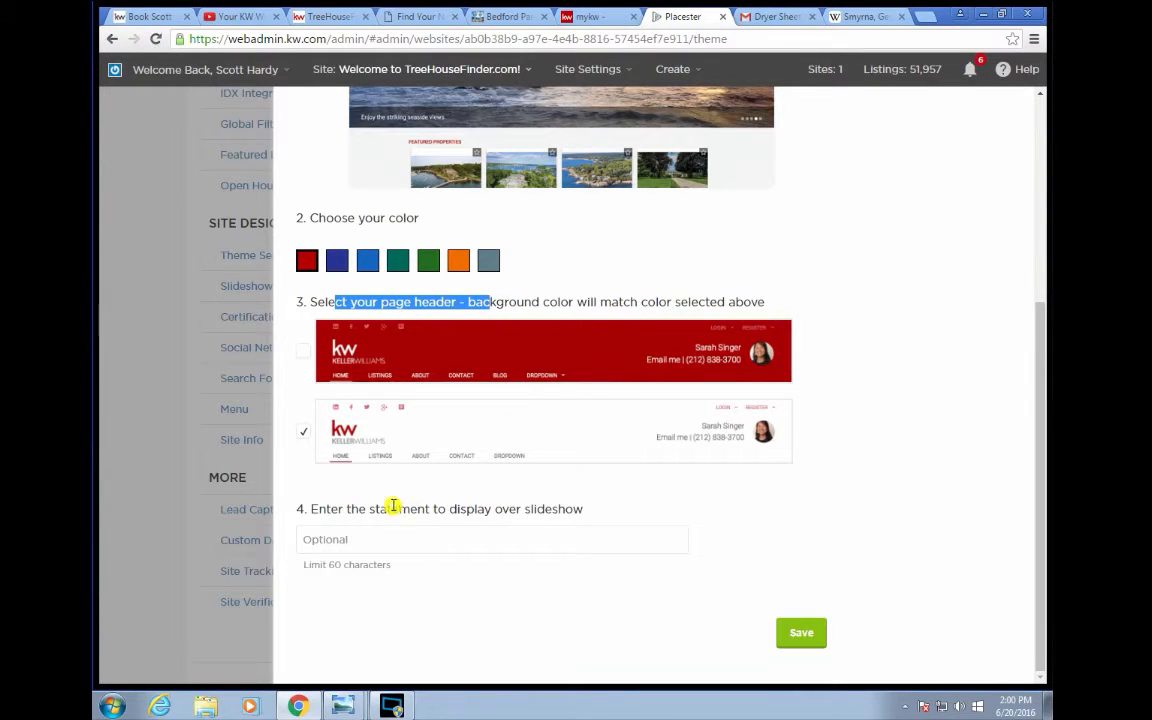
Review Madison's slideshow statement option, then advance to Madison Metro (8 of 8) and save it
{"action": "left_click_drag", "start_coordinate": [367, 509], "coordinate": [581, 511]}
{"action": "scroll", "coordinate": [476, 116], "scroll_direction": "up", "scroll_amount": 1}
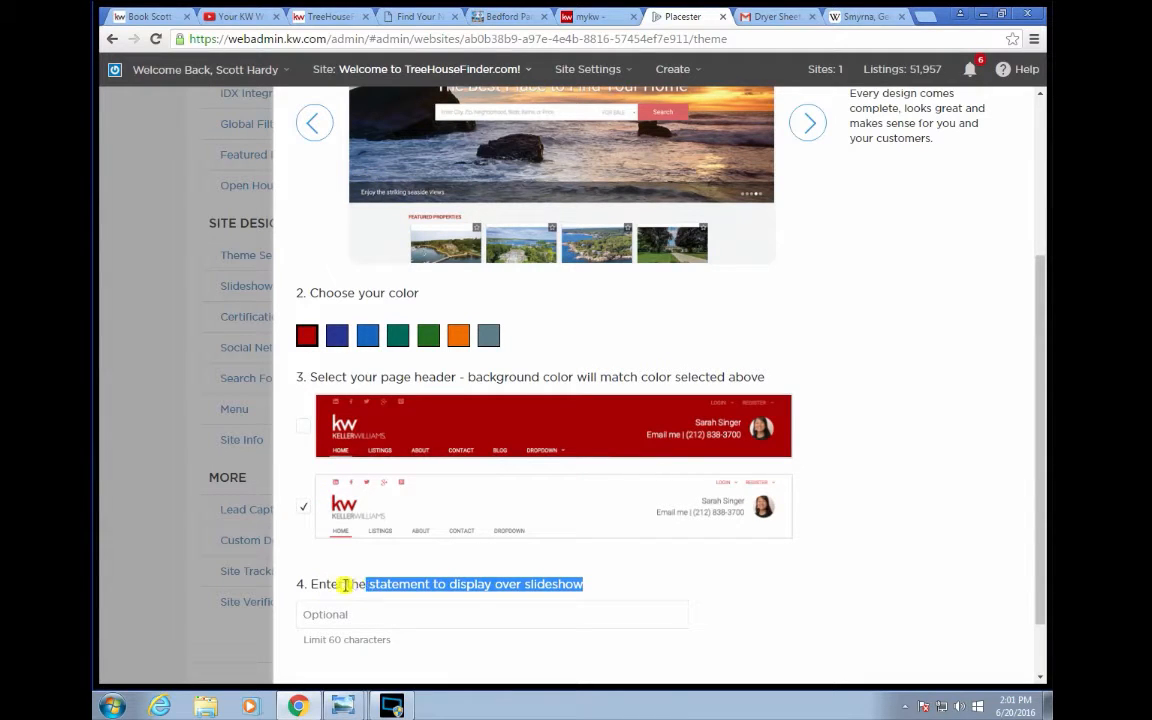
{"action": "left_click_drag", "start_coordinate": [343, 585], "coordinate": [371, 582]}
{"action": "scroll", "coordinate": [538, 380], "scroll_direction": "up", "scroll_amount": 3}
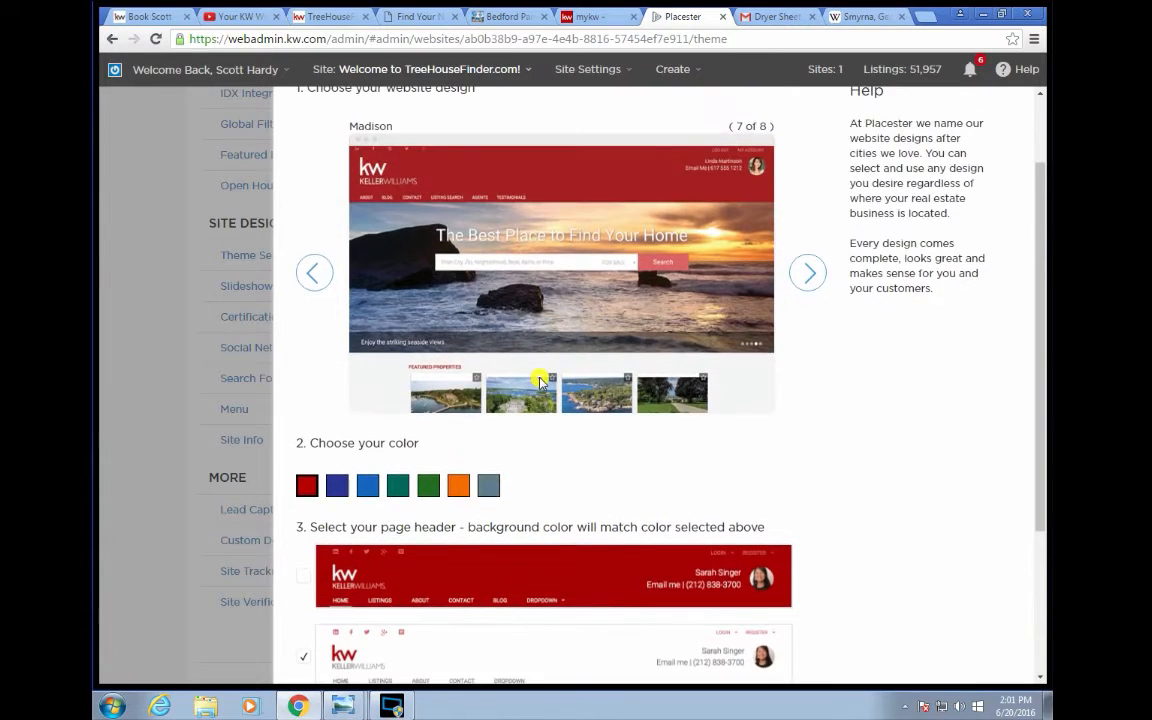
{"action": "scroll", "coordinate": [538, 380], "scroll_direction": "up", "scroll_amount": 1}
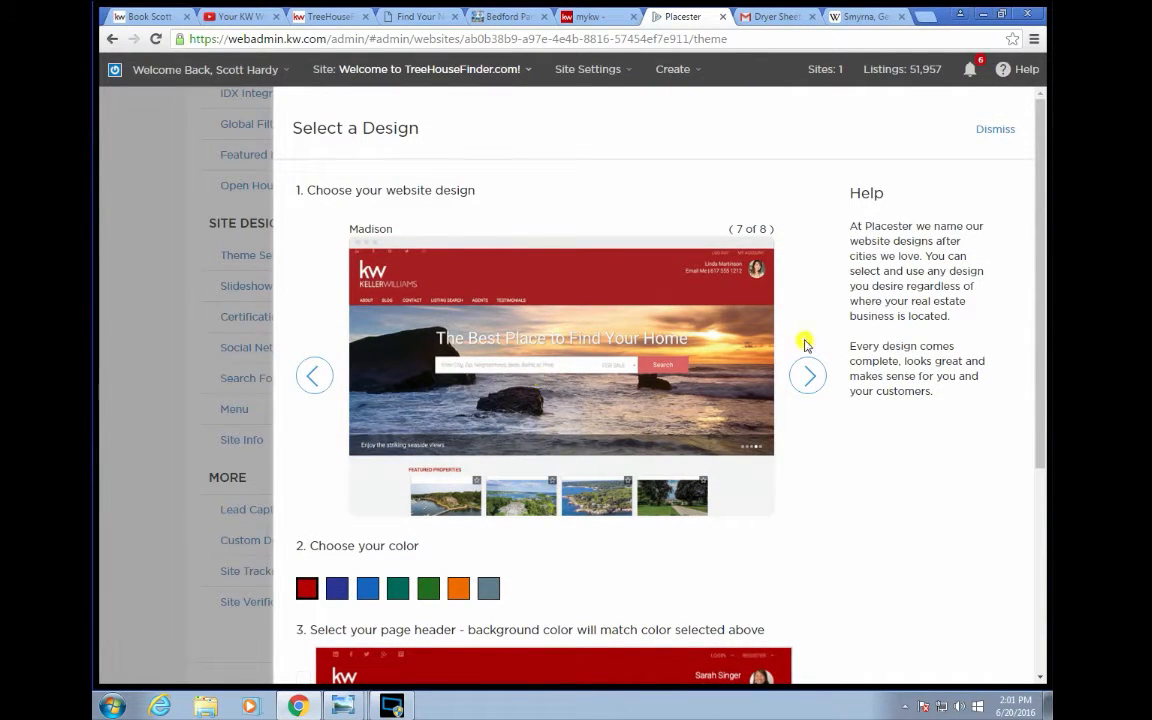
{"action": "left_click", "coordinate": [810, 374]}
{"action": "scroll", "coordinate": [553, 470], "scroll_direction": "down", "scroll_amount": 2}
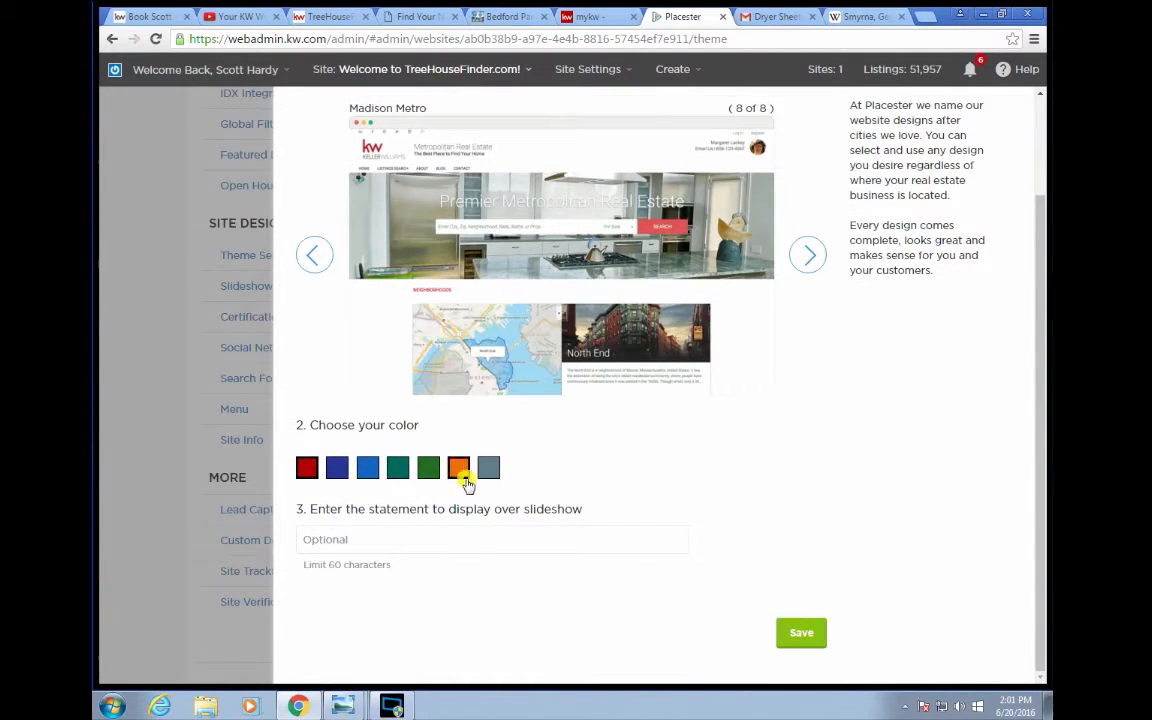
{"action": "left_click", "coordinate": [803, 636]}
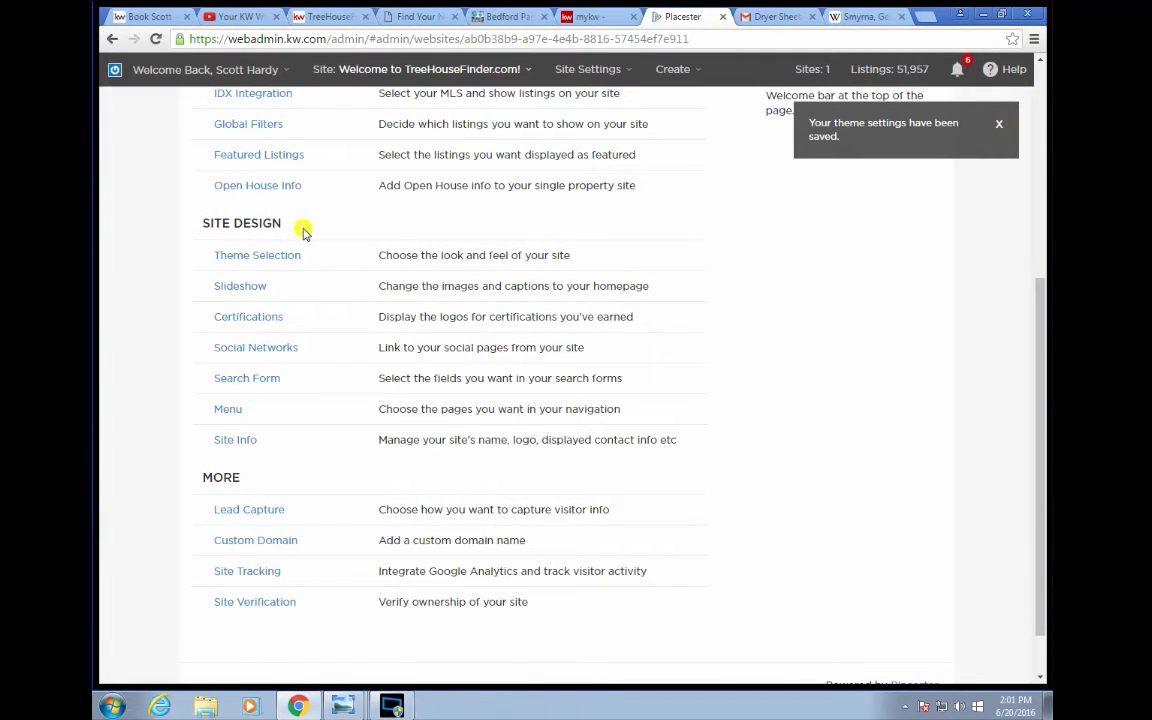
Open Slideshow under Site Design to show the Homepage Slideshow panel with Treehouses selected
{"action": "left_click_drag", "start_coordinate": [268, 290], "coordinate": [229, 296]}
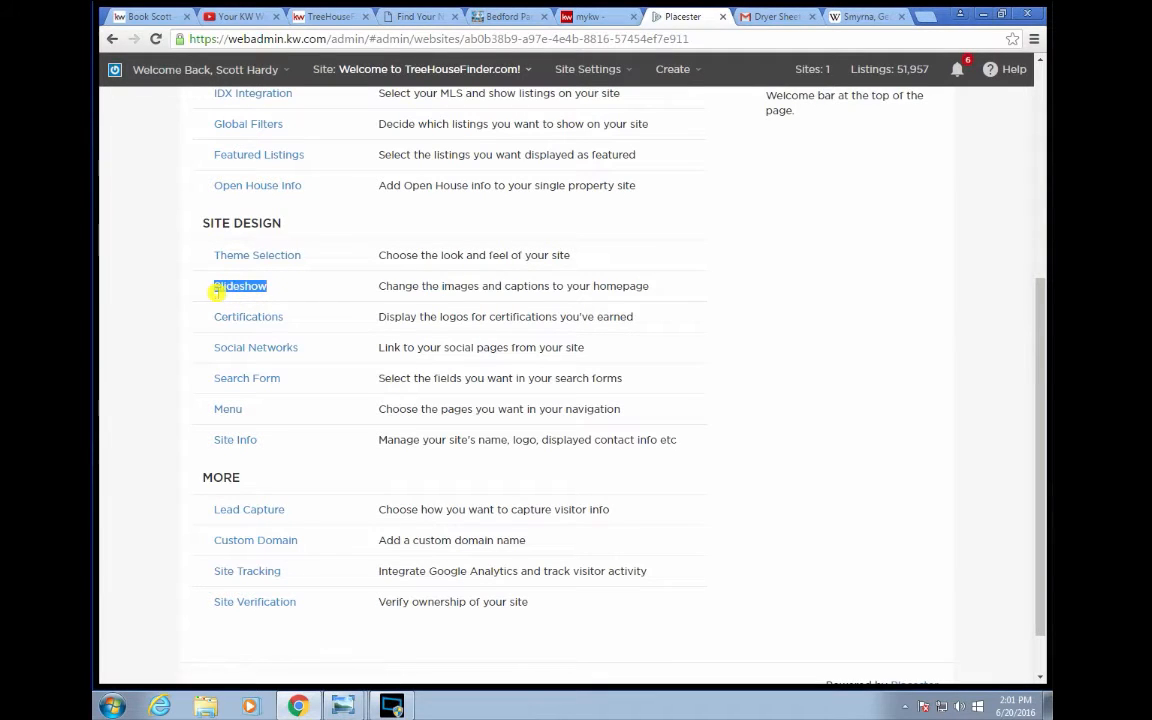
{"action": "left_click", "coordinate": [239, 290]}
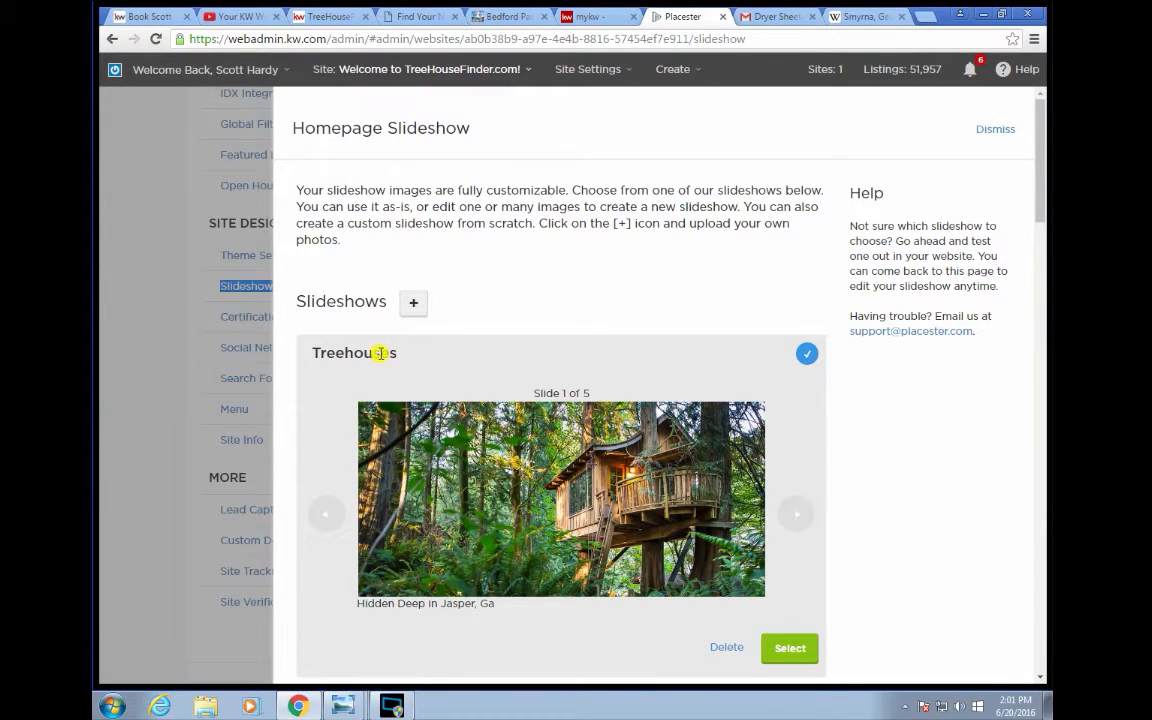
Page through all five slides of the current Treehouses slideshow
{"action": "scroll", "coordinate": [421, 231], "scroll_direction": "down", "scroll_amount": 1}
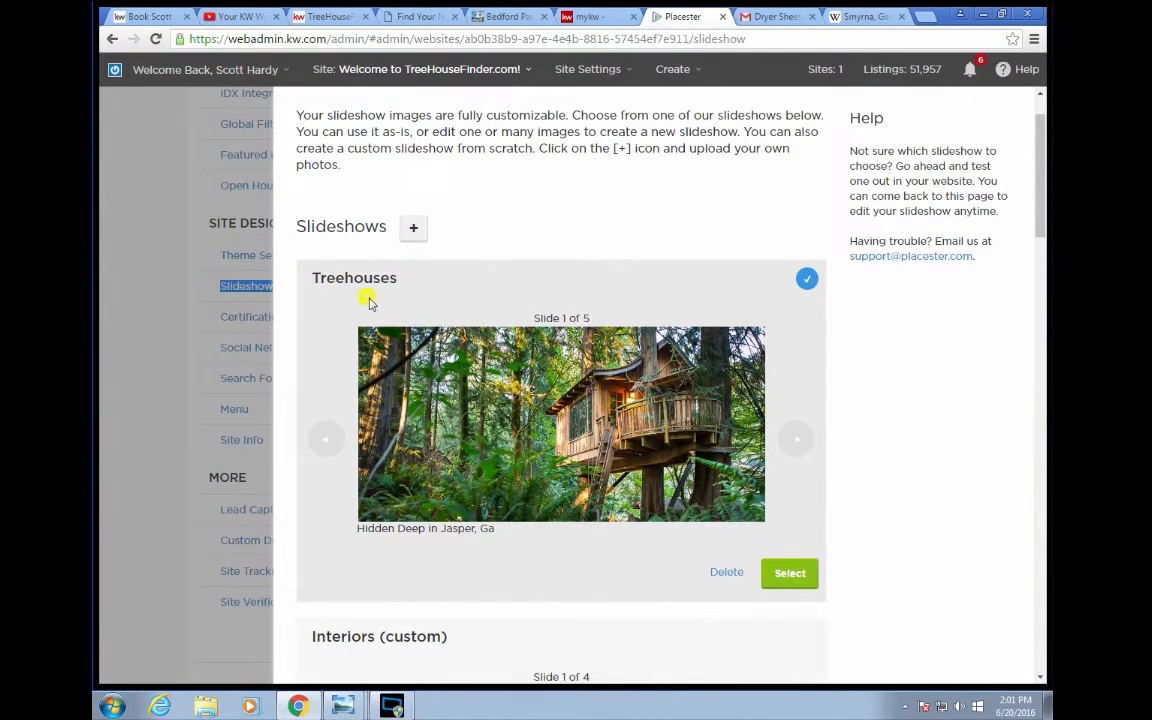
{"action": "scroll", "coordinate": [611, 451], "scroll_direction": "down", "scroll_amount": 2}
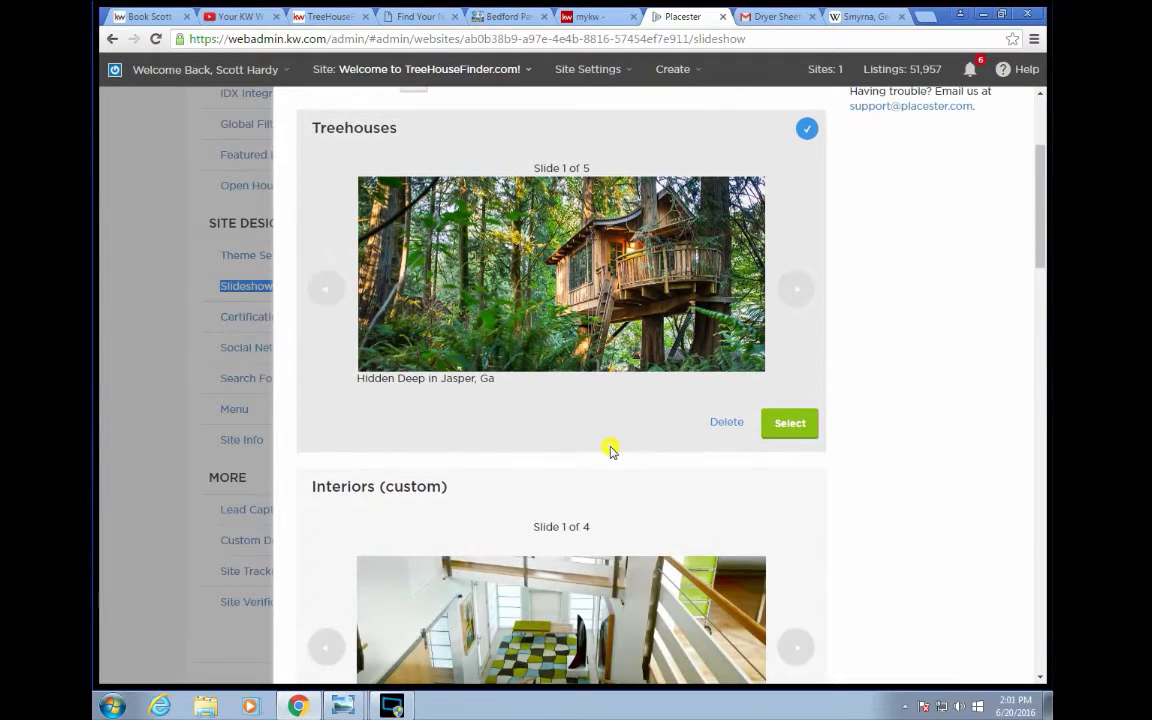
{"action": "left_click", "coordinate": [797, 289]}
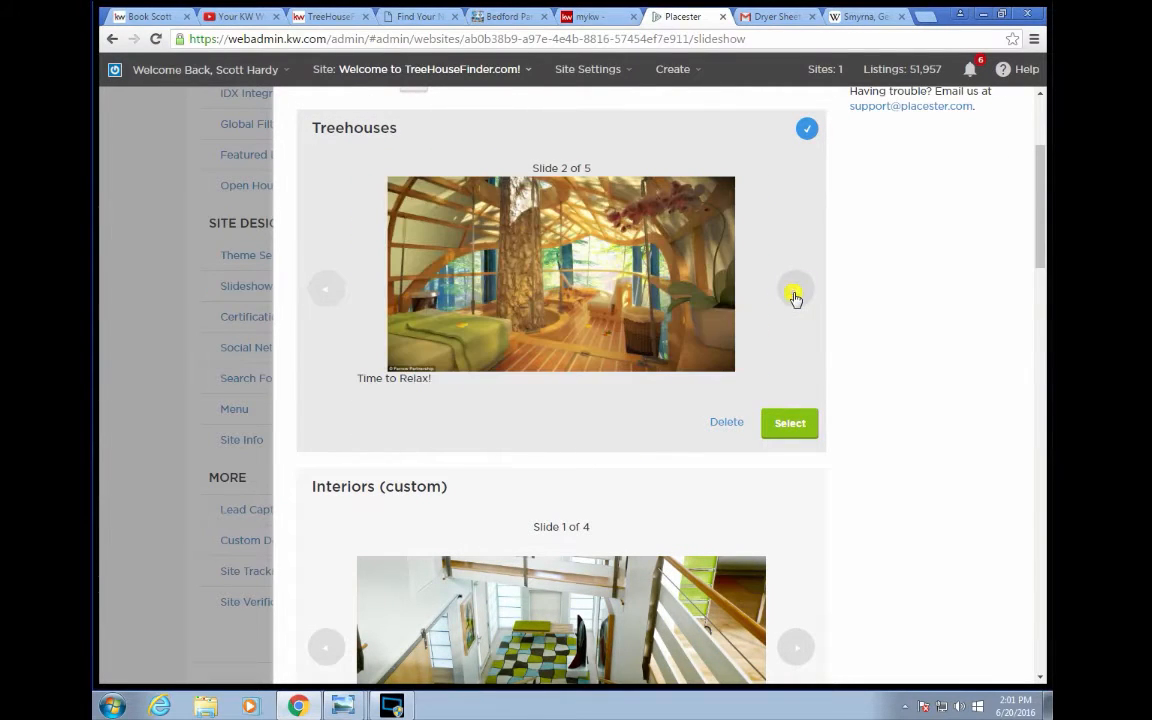
{"action": "left_click", "coordinate": [797, 289]}
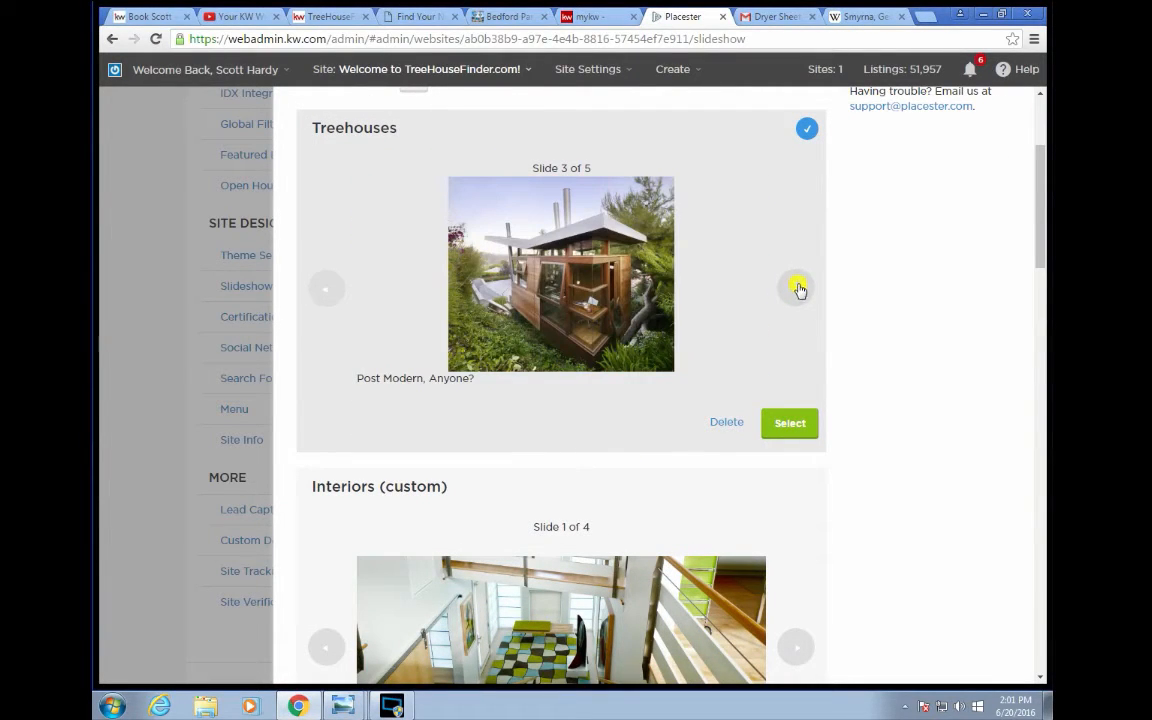
{"action": "left_click", "coordinate": [798, 289]}
{"action": "left_click", "coordinate": [798, 289]}
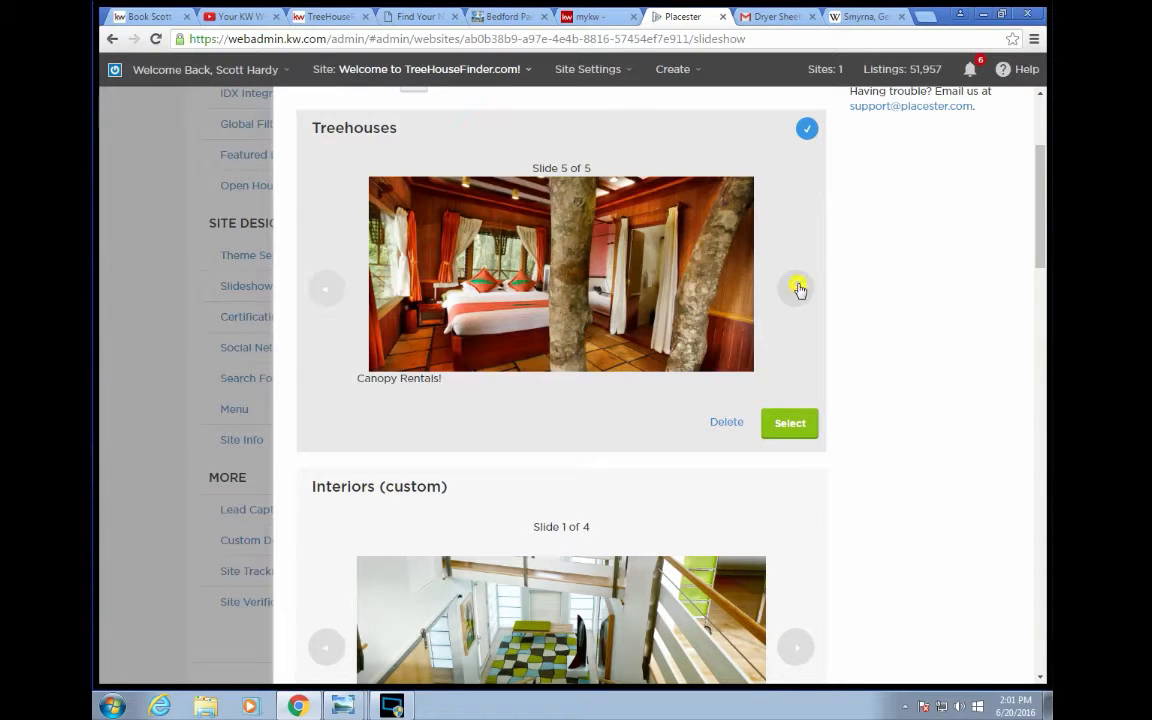
{"action": "scroll", "coordinate": [680, 510], "scroll_direction": "down", "scroll_amount": 1}
{"action": "scroll", "coordinate": [680, 510], "scroll_direction": "down", "scroll_amount": 4}
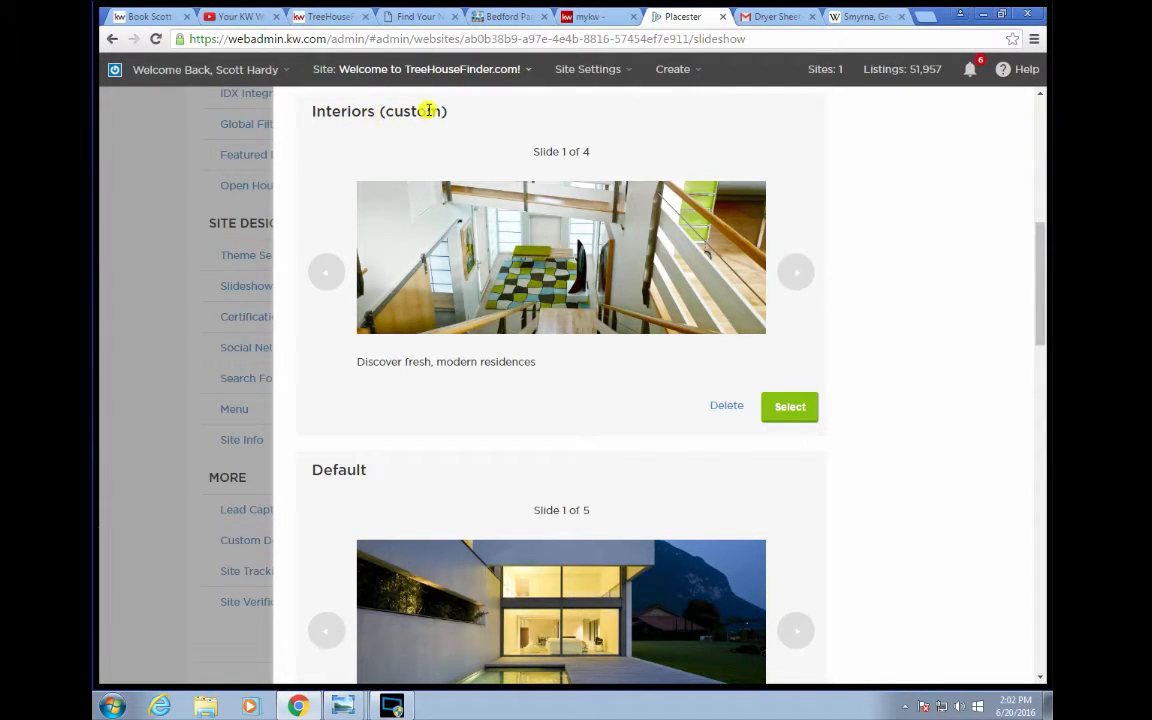
{"action": "scroll", "coordinate": [380, 288], "scroll_direction": "down", "scroll_amount": 3}
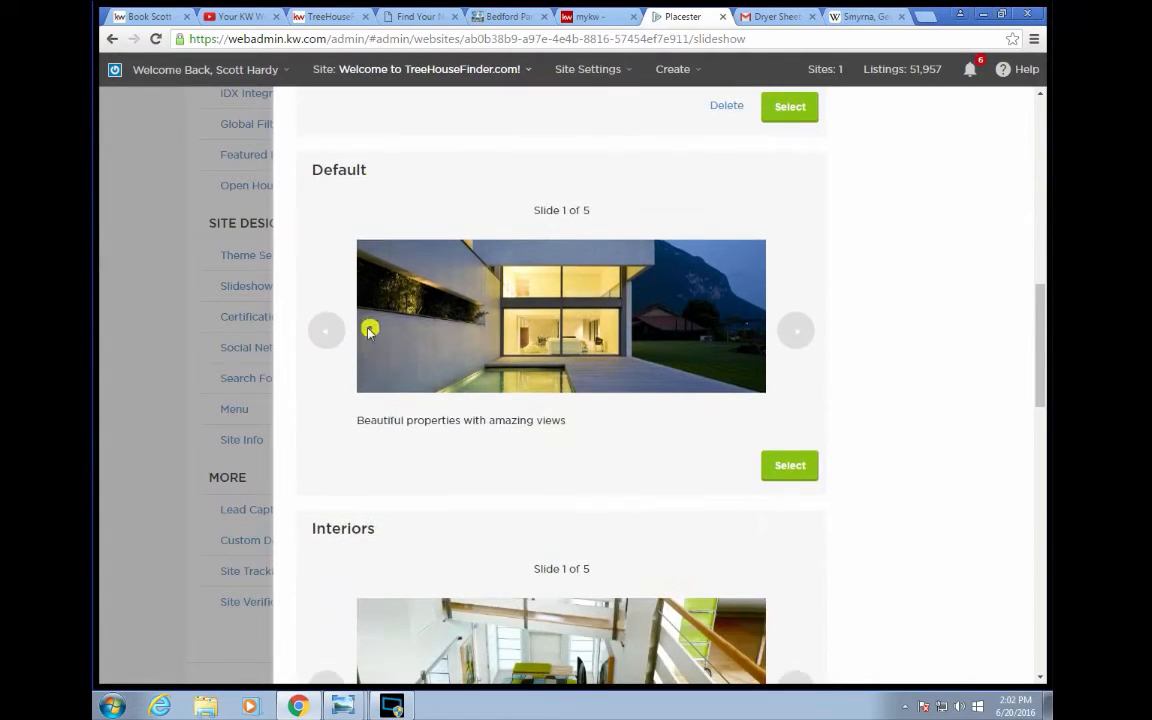
Cycle the Default slideshow through slides 1 to 5 and back to slide 2
{"action": "left_click_drag", "start_coordinate": [311, 170], "coordinate": [370, 170]}
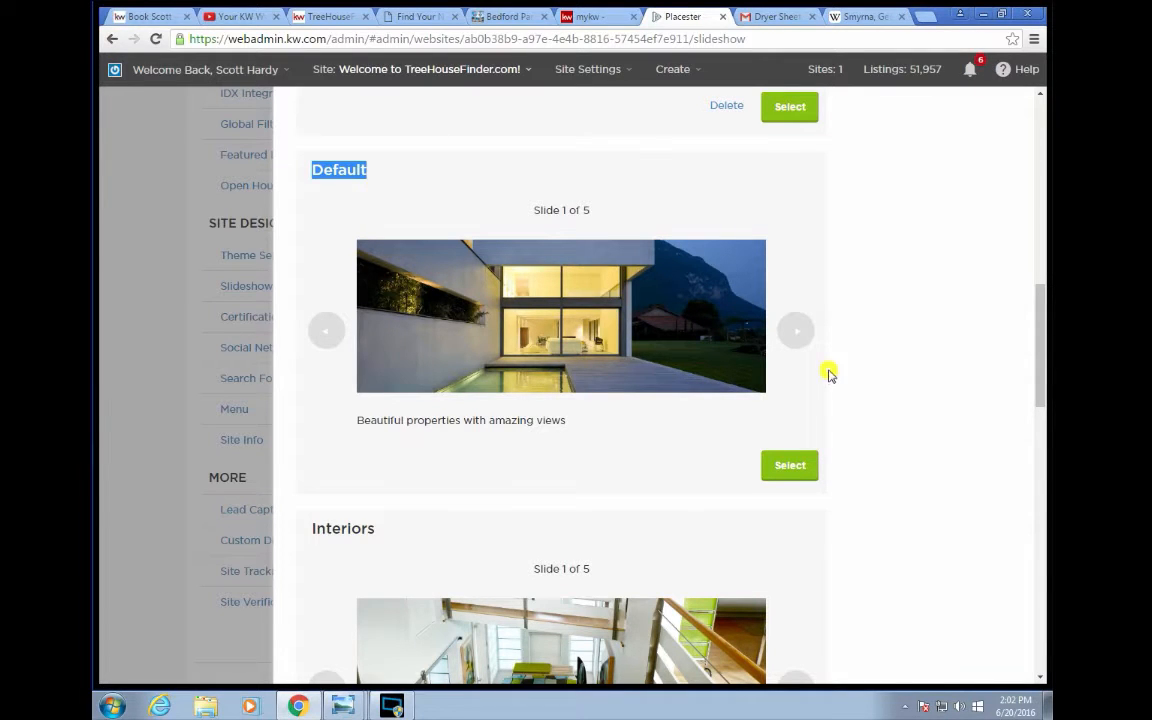
{"action": "left_click", "coordinate": [797, 338]}
{"action": "left_click", "coordinate": [799, 336]}
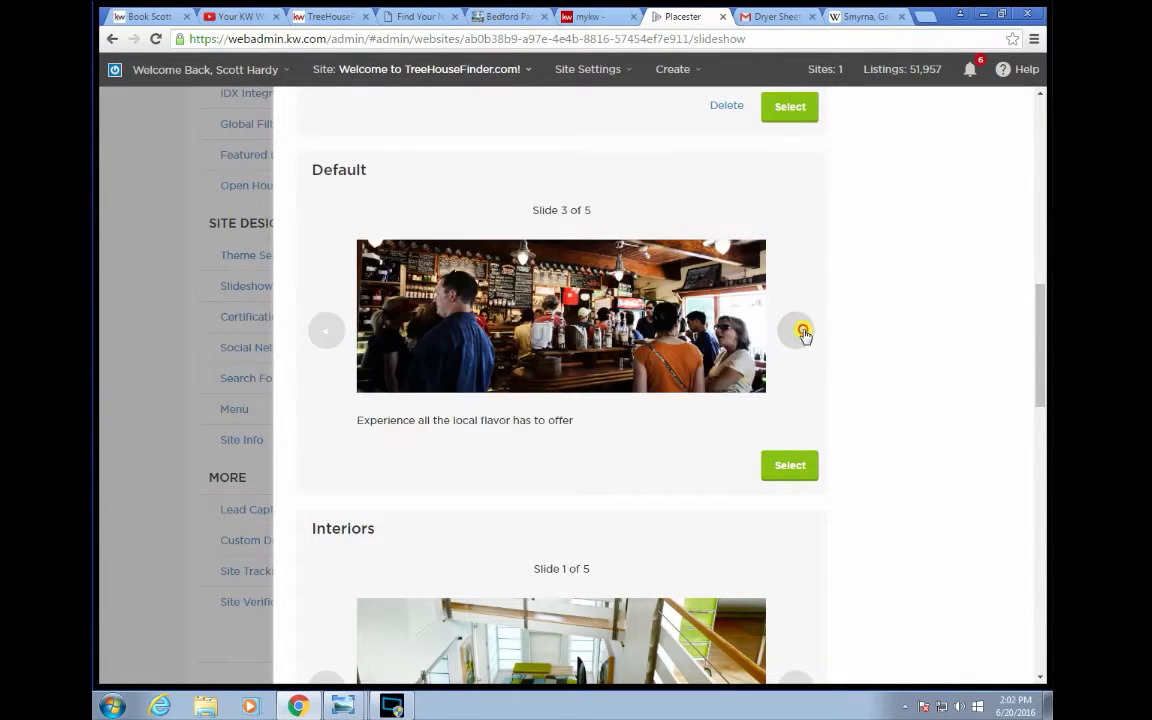
{"action": "left_click", "coordinate": [801, 337]}
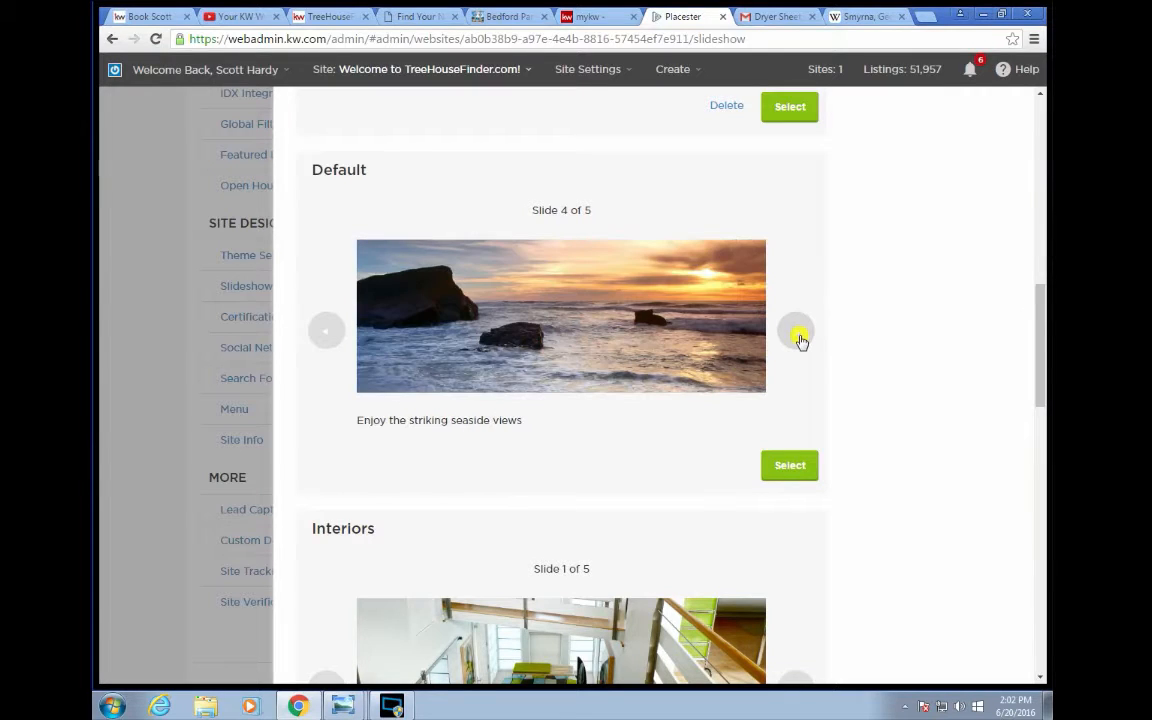
{"action": "left_click", "coordinate": [799, 335]}
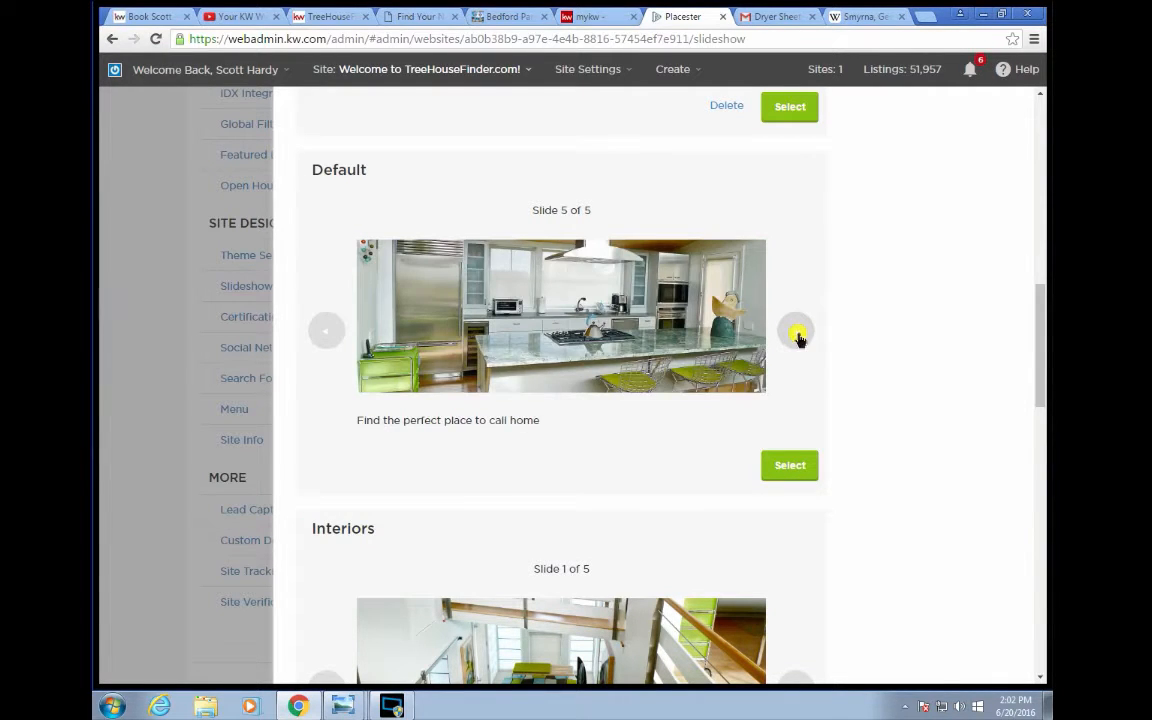
{"action": "left_click", "coordinate": [798, 336]}
{"action": "left_click", "coordinate": [798, 336]}
{"action": "left_click", "coordinate": [789, 464]}
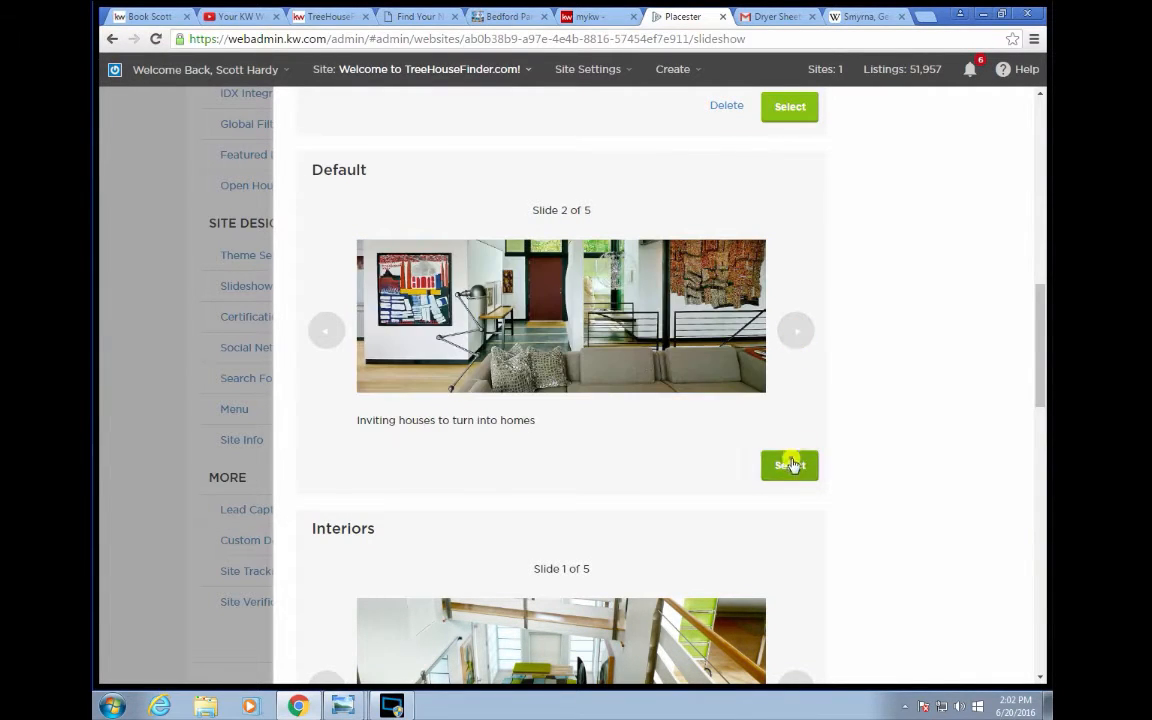
Advance the Interiors slideshow to slide 4, then choose Select under Interiors
{"action": "scroll", "coordinate": [800, 462], "scroll_direction": "down", "scroll_amount": 2}
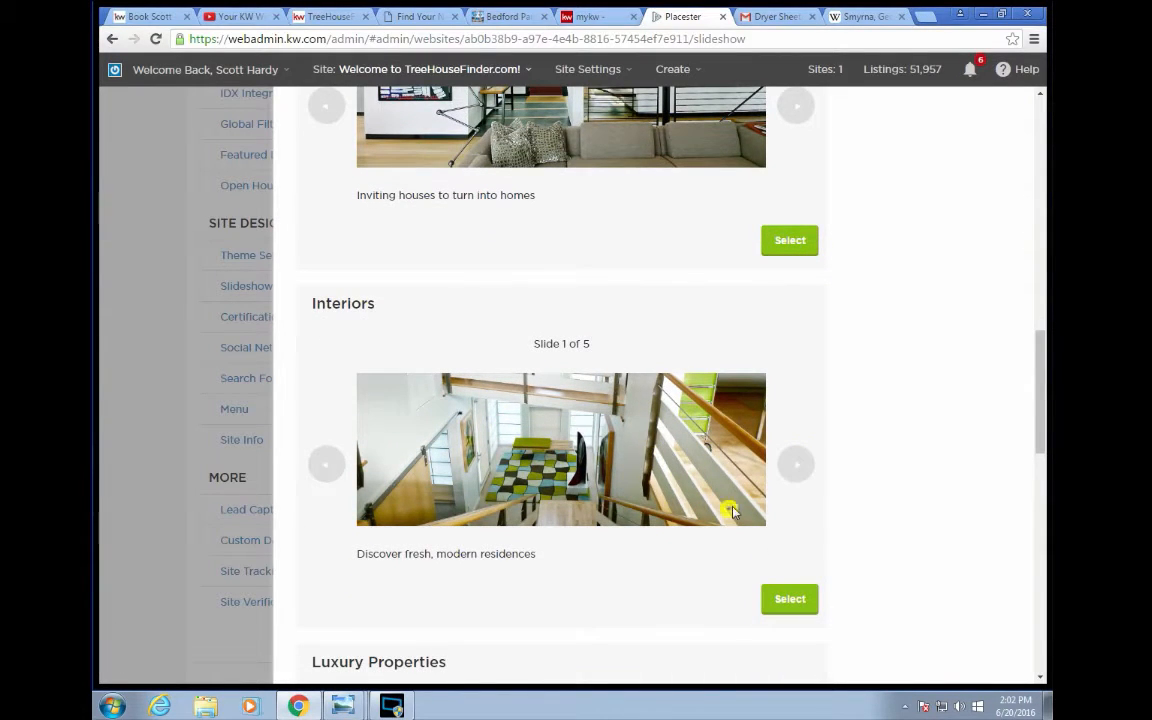
{"action": "left_click", "coordinate": [796, 465]}
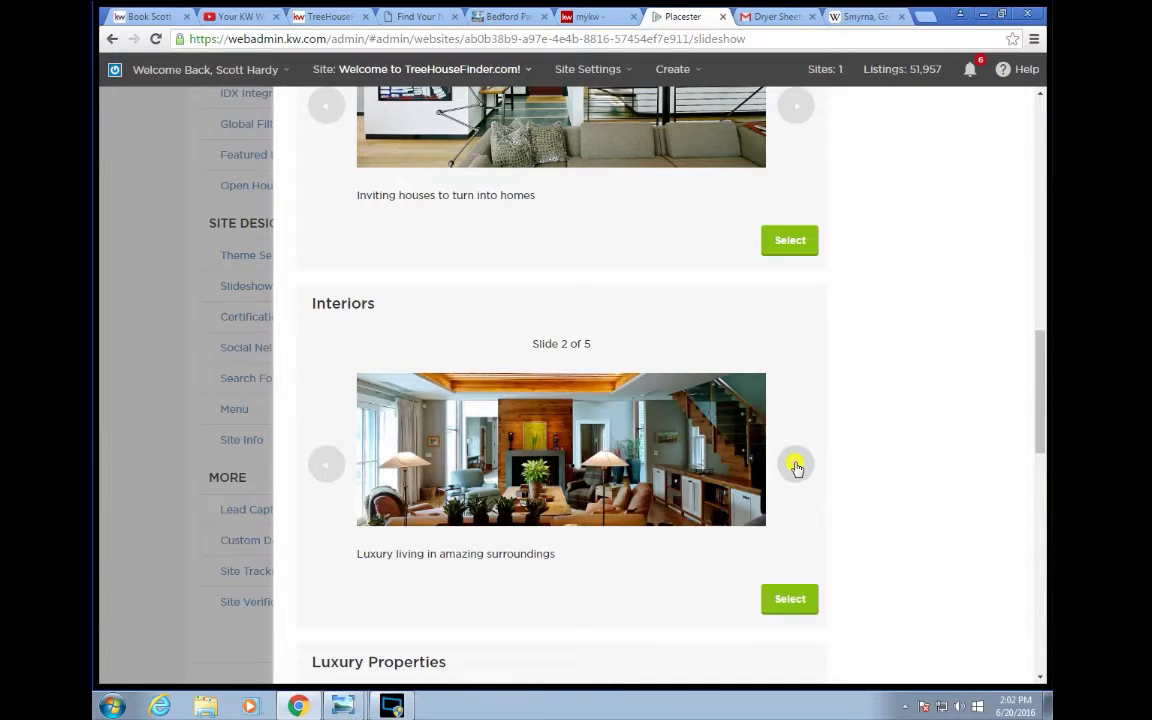
{"action": "left_click", "coordinate": [796, 465]}
{"action": "left_click", "coordinate": [796, 465]}
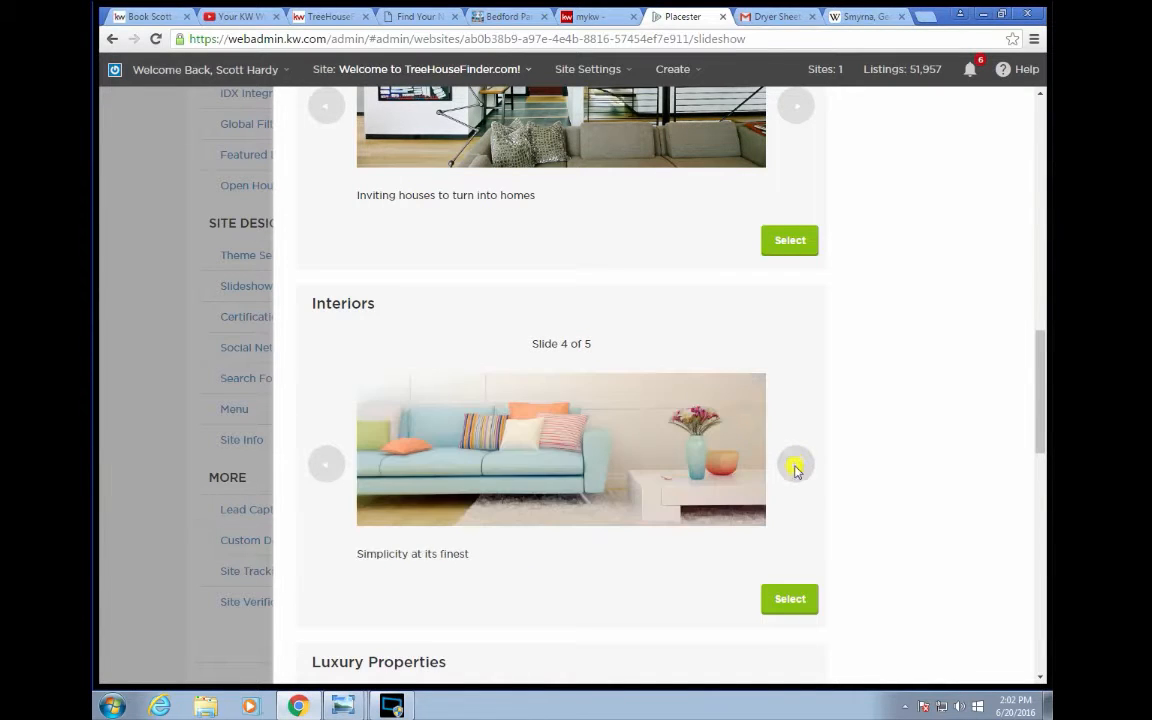
{"action": "scroll", "coordinate": [786, 516], "scroll_direction": "down", "scroll_amount": 2}
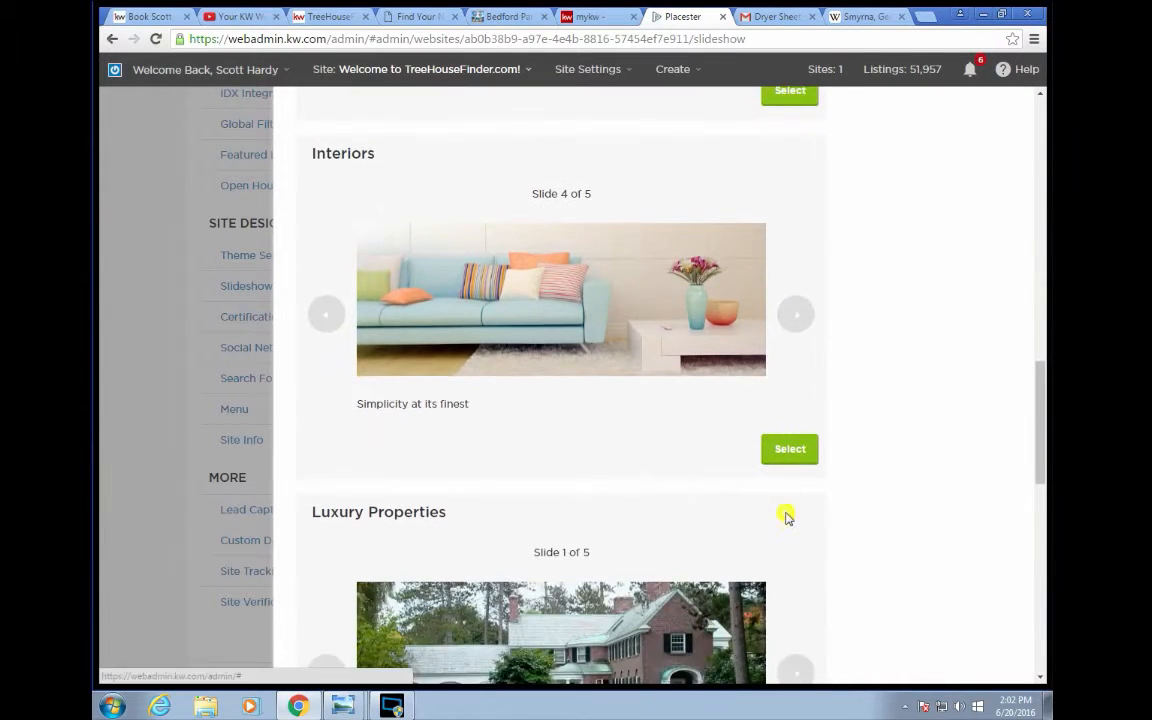
{"action": "left_click", "coordinate": [790, 455]}
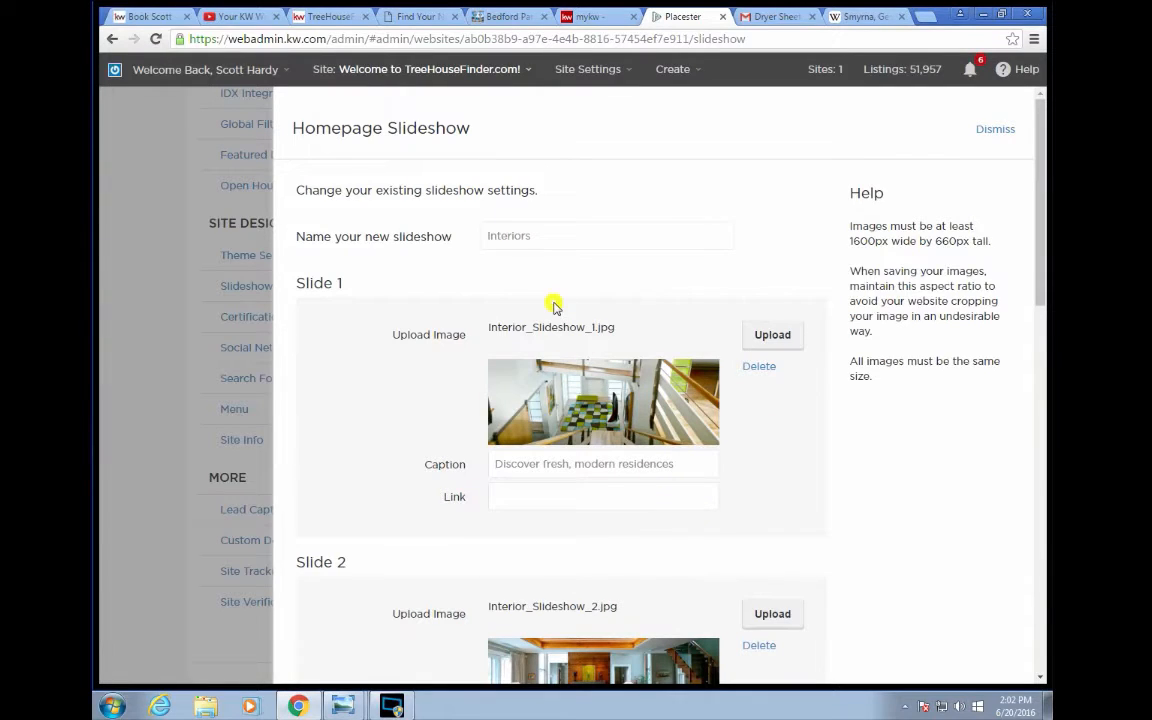
Inspect Slide 1's caption text and its empty Link field in the Interiors settings
{"action": "scroll", "coordinate": [386, 317], "scroll_direction": "down", "scroll_amount": 1}
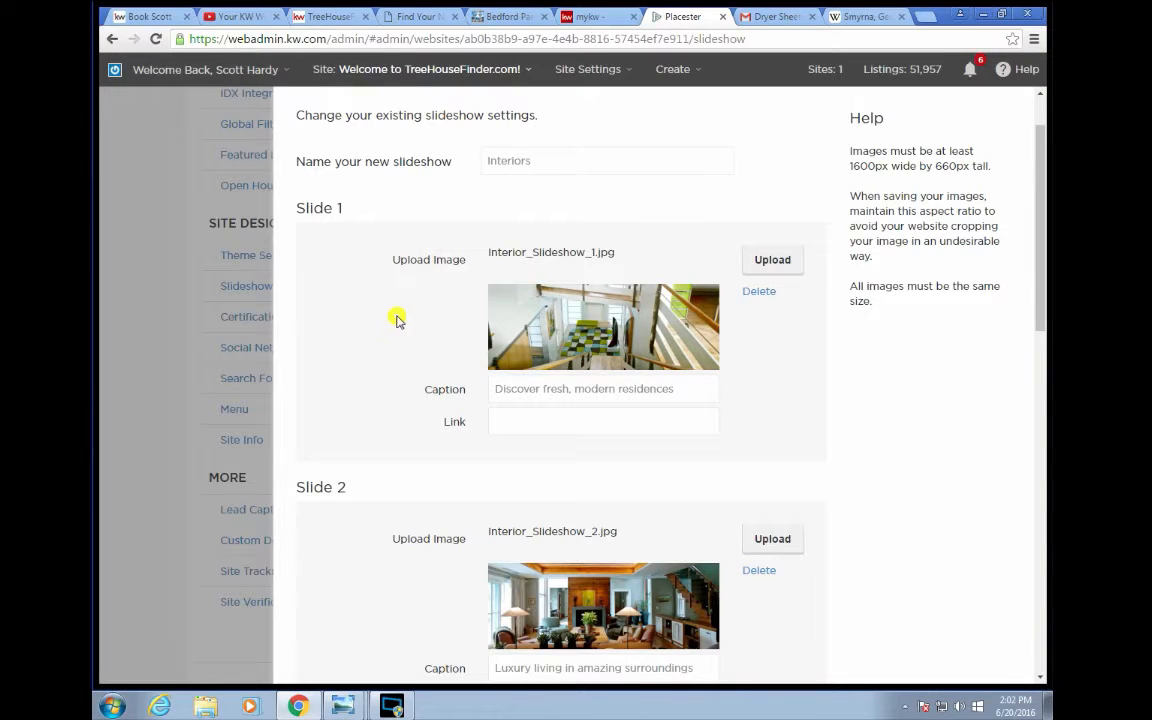
{"action": "left_click_drag", "start_coordinate": [686, 391], "coordinate": [496, 389]}
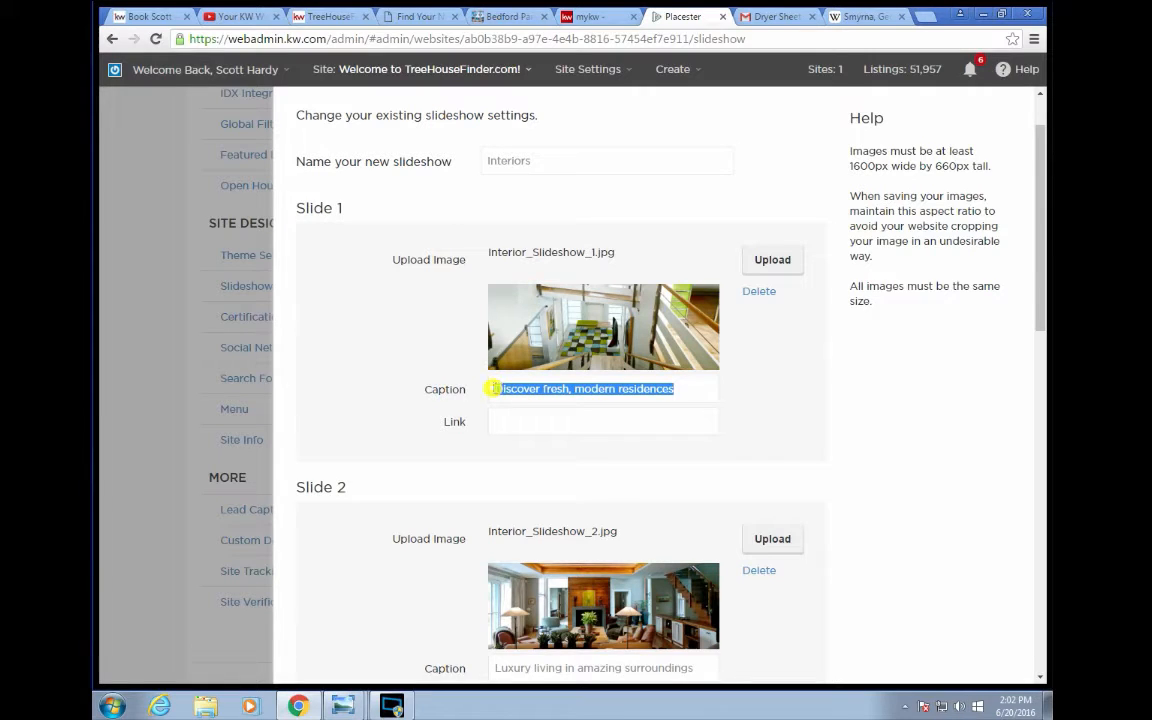
{"action": "mouse_move", "coordinate": [493, 389]}
{"action": "left_mouse_down"}
{"action": "mouse_move", "coordinate": [676, 387]}
{"action": "mouse_move", "coordinate": [496, 389]}
{"action": "left_mouse_up"}
{"action": "left_click", "coordinate": [566, 423]}
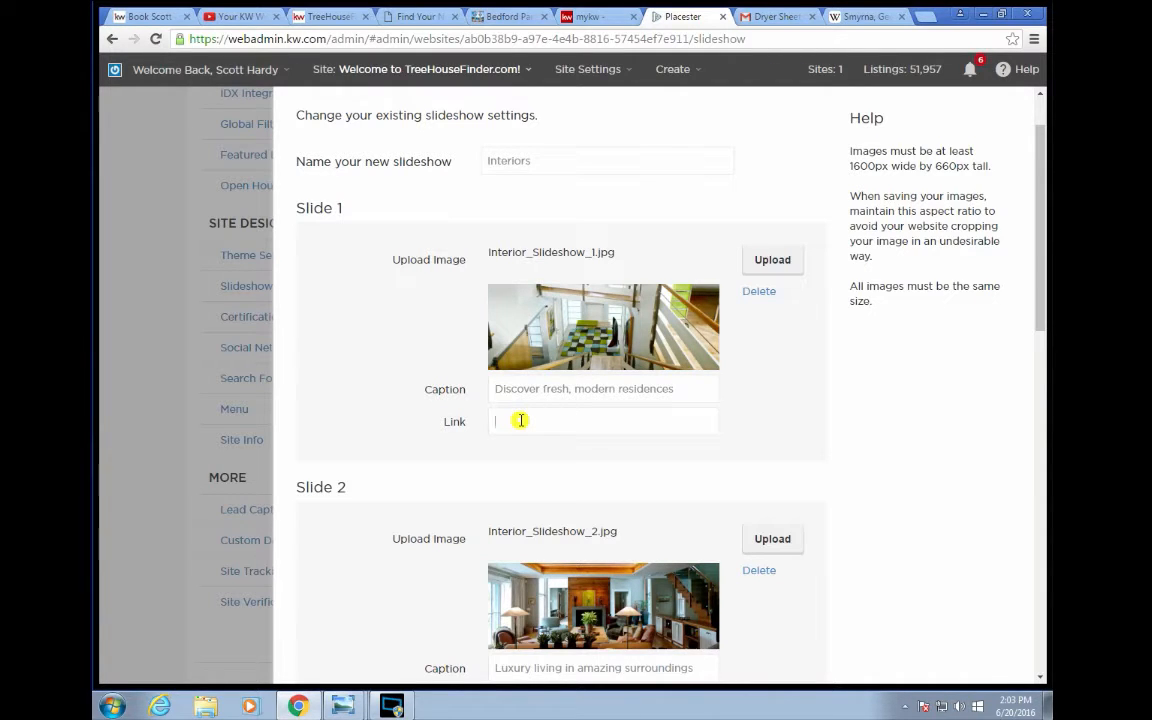
{"action": "left_click", "coordinate": [540, 421]}
{"action": "left_click", "coordinate": [445, 419]}
Scroll through Slides 2–5, then Dismiss and Continue without saving
{"action": "scroll", "coordinate": [648, 545], "scroll_direction": "down", "scroll_amount": 3}
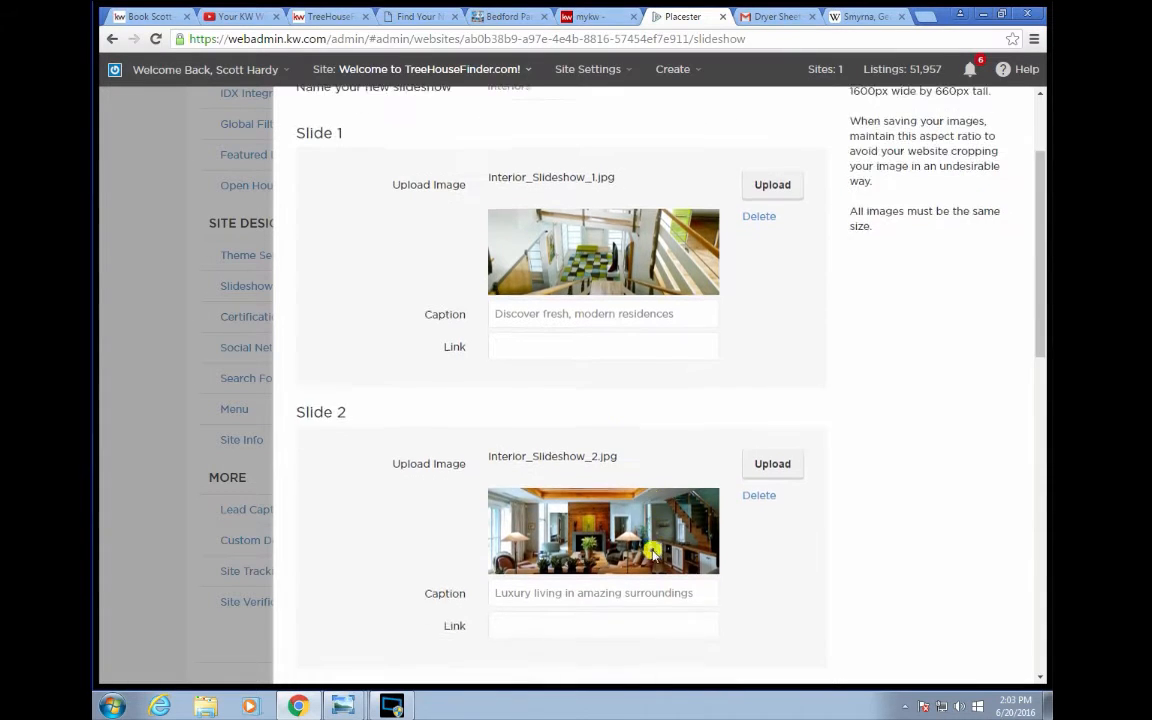
{"action": "scroll", "coordinate": [645, 565], "scroll_direction": "down", "scroll_amount": 4}
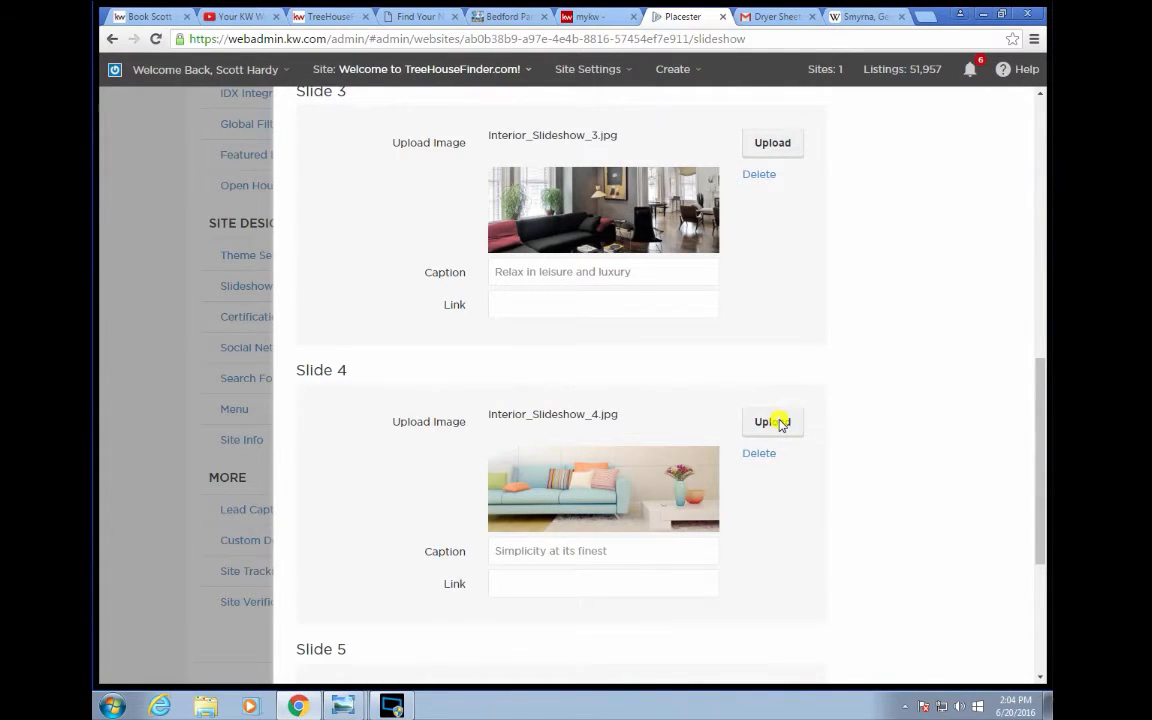
{"action": "scroll", "coordinate": [758, 510], "scroll_direction": "down", "scroll_amount": 3}
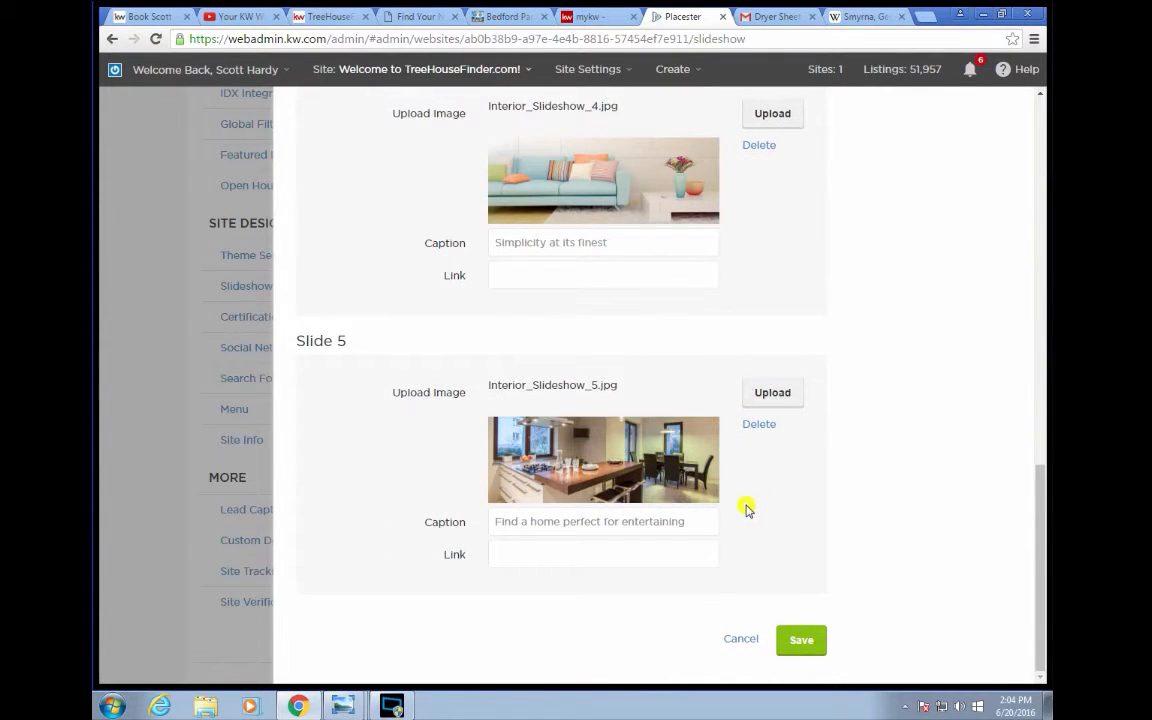
{"action": "scroll", "coordinate": [748, 507], "scroll_direction": "up", "scroll_amount": 3}
{"action": "scroll", "coordinate": [743, 503], "scroll_direction": "up", "scroll_amount": 8}
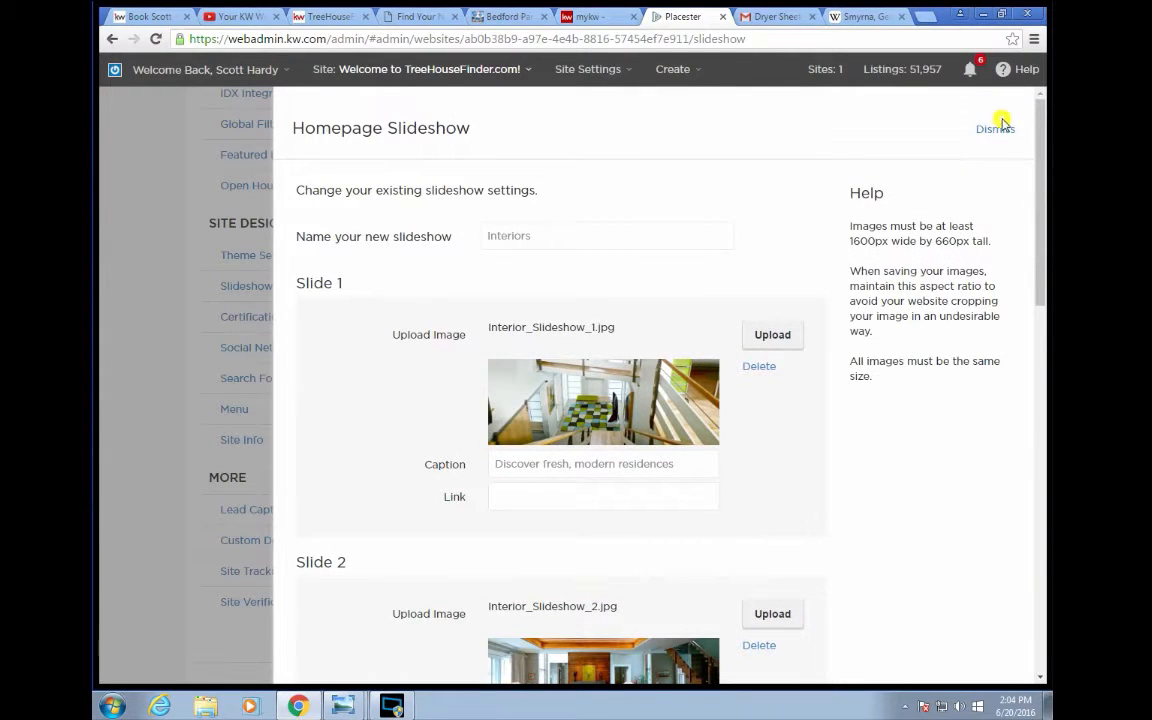
{"action": "left_click", "coordinate": [997, 131]}
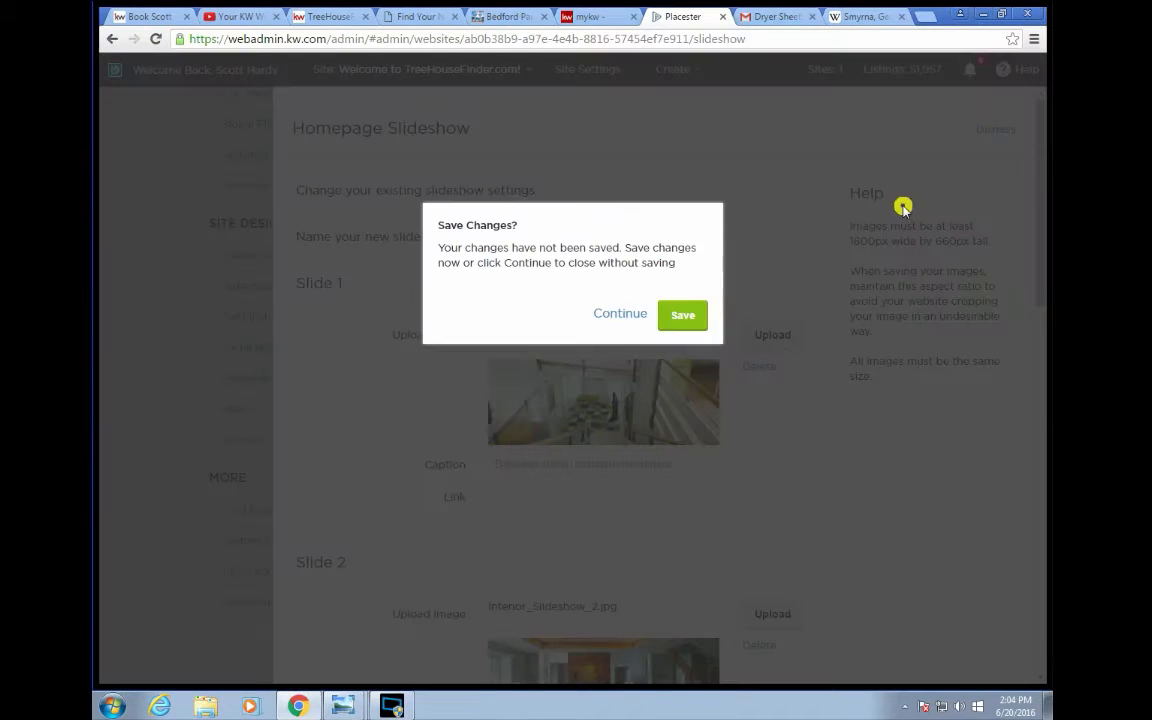
{"action": "left_click", "coordinate": [619, 316]}
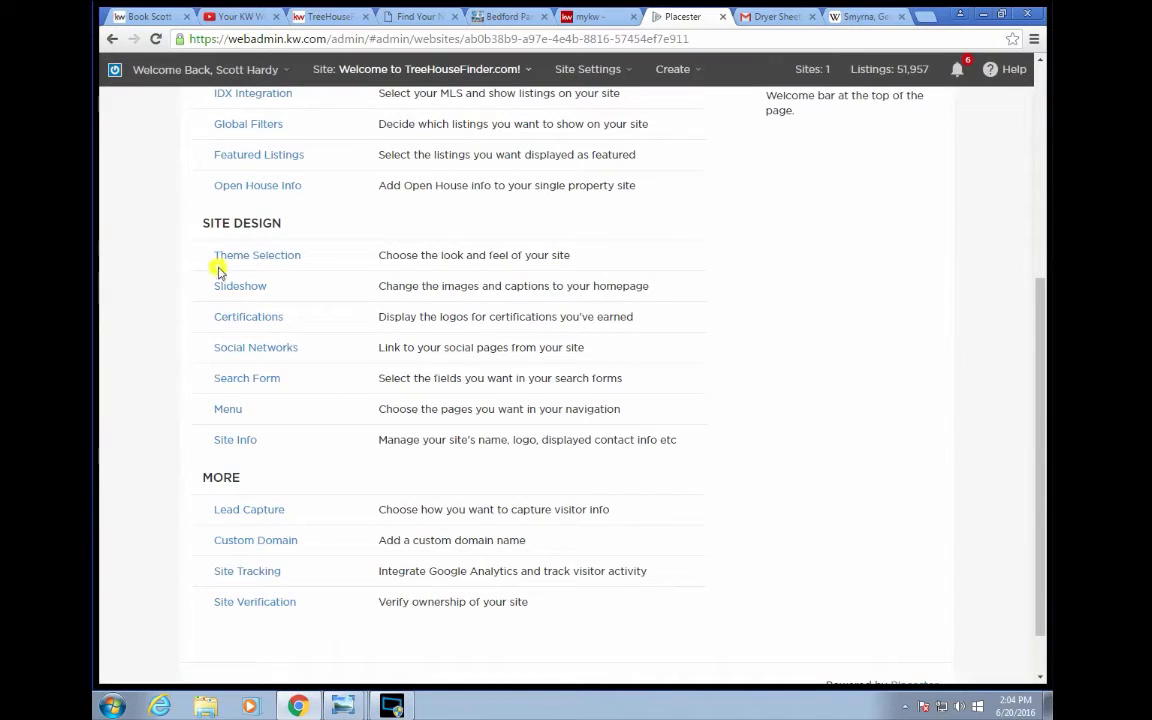
View the Treehouses slideshow on the live homepage, then reopen Slideshow options in Placester
{"action": "left_click", "coordinate": [310, 16]}
{"action": "scroll", "coordinate": [425, 200], "scroll_direction": "up", "scroll_amount": 8}
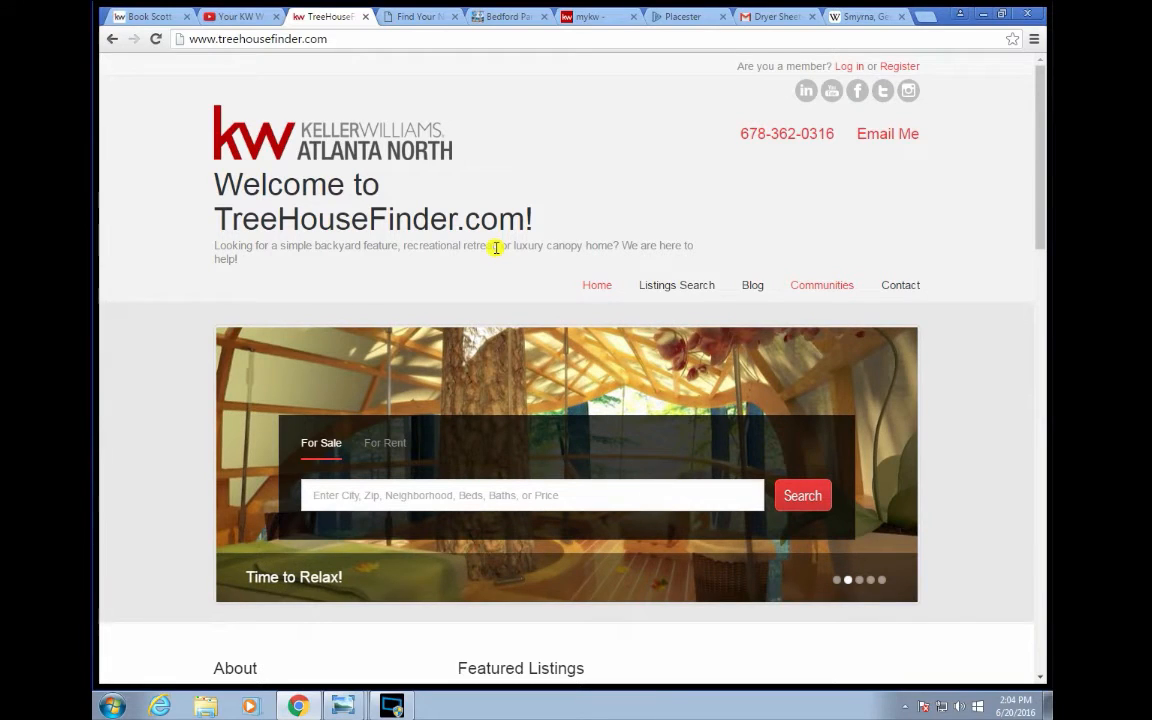
{"action": "left_click", "coordinate": [679, 18]}
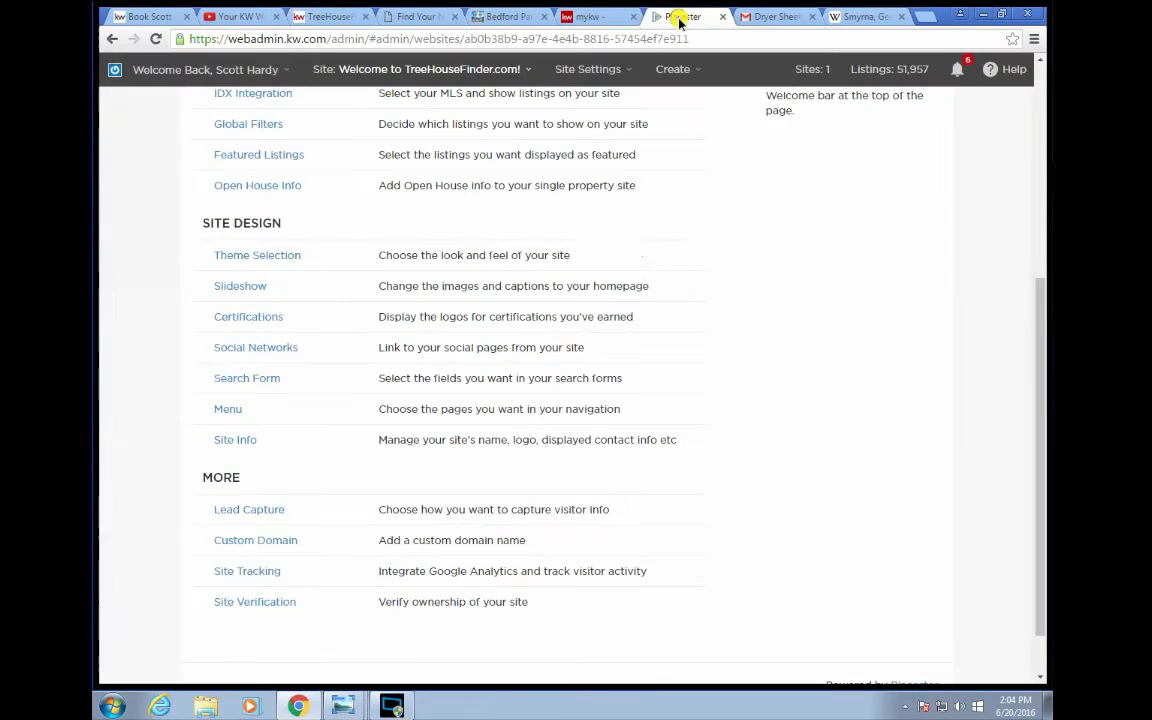
{"action": "left_click", "coordinate": [240, 286]}
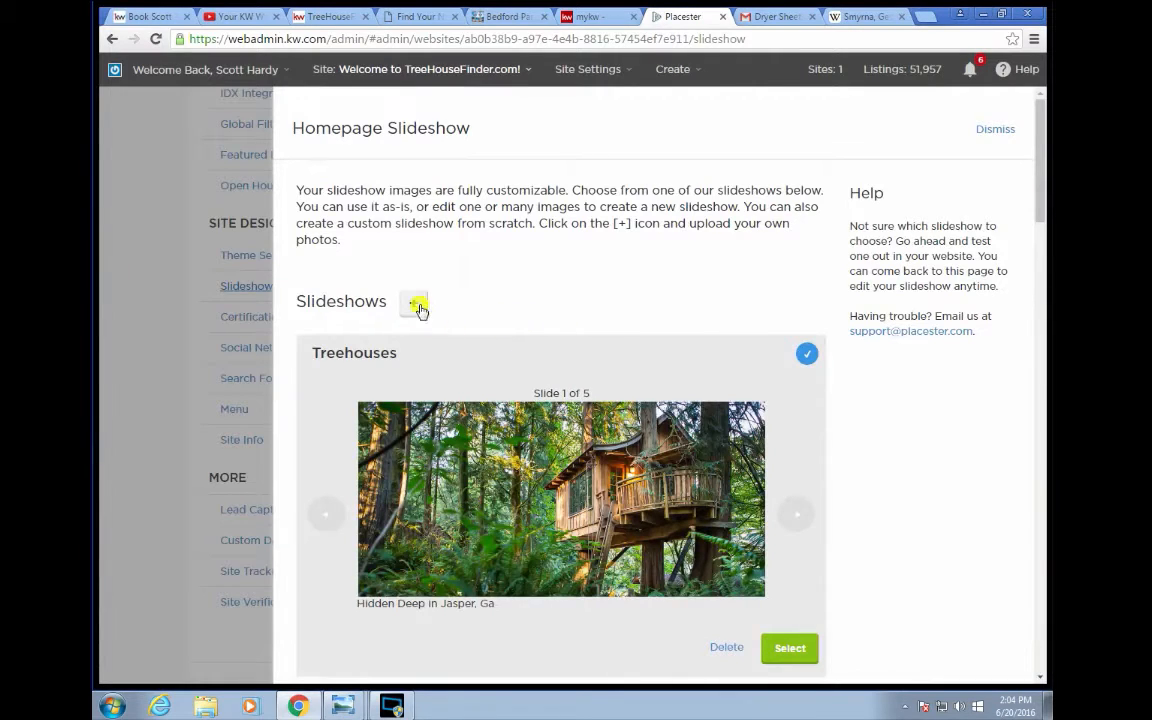
Start a new custom slideshow and highlight the Slide 1 heading on the blank form
{"action": "left_click", "coordinate": [413, 304]}
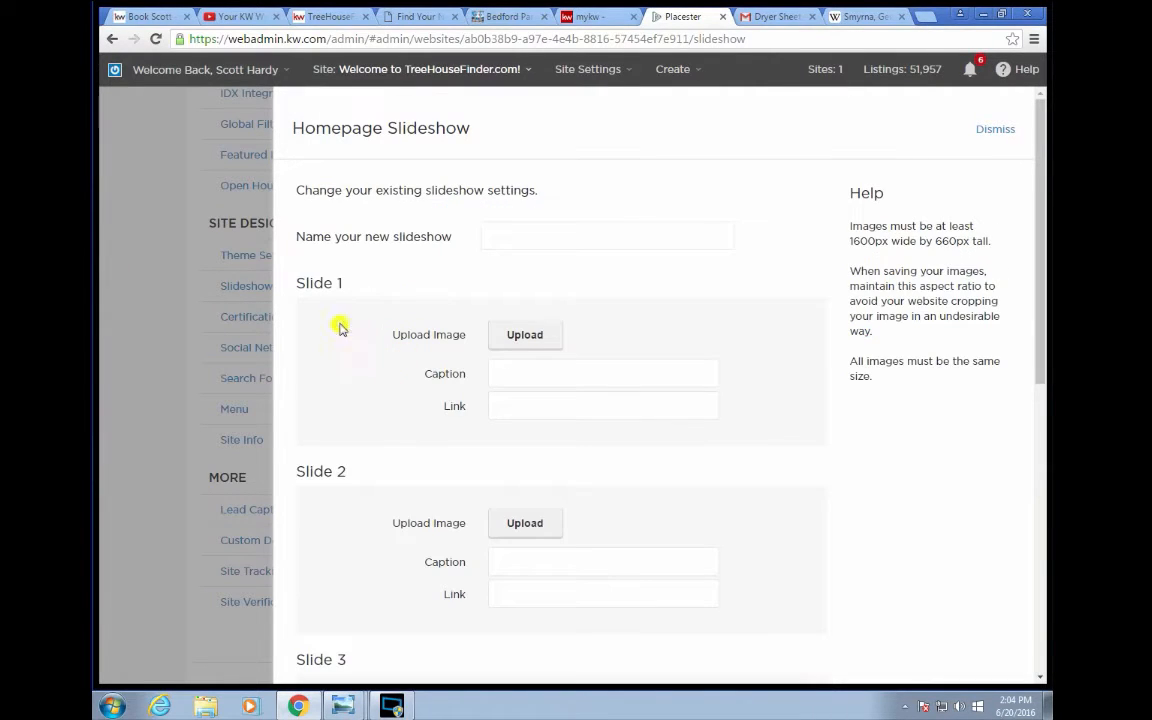
{"action": "left_click_drag", "start_coordinate": [387, 283], "coordinate": [290, 285]}
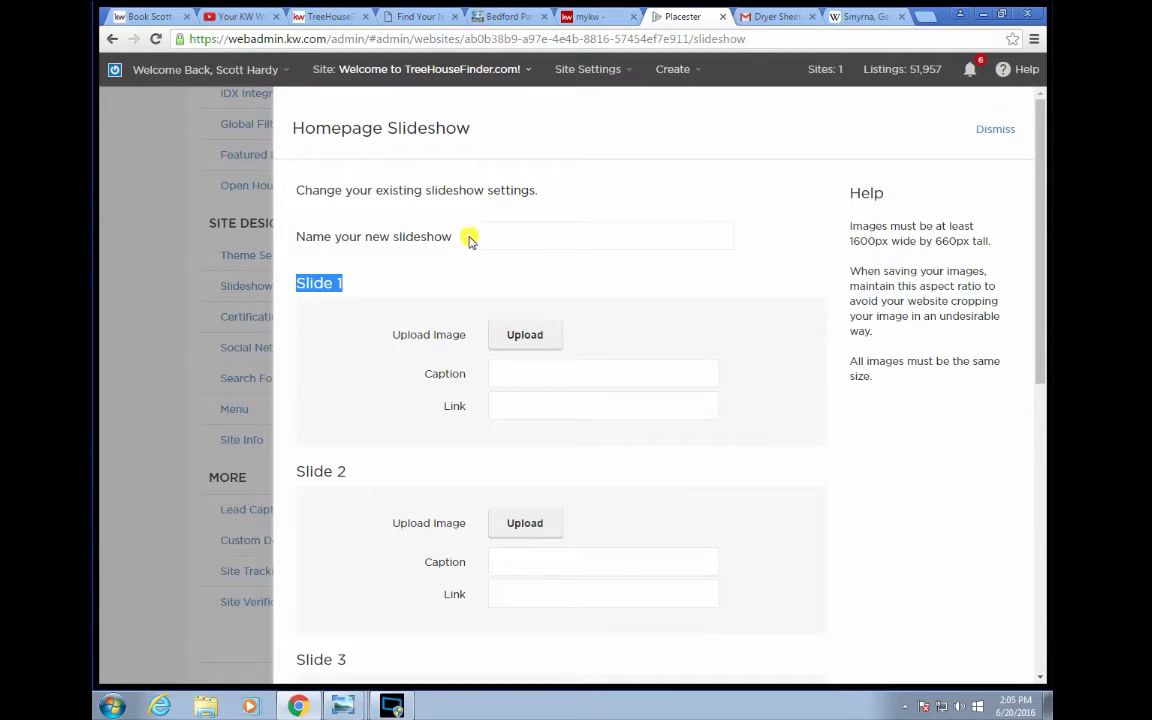
Dismiss the Homepage Slideshow panel without saving and highlight the Certifications setting name
{"action": "left_click", "coordinate": [996, 130]}
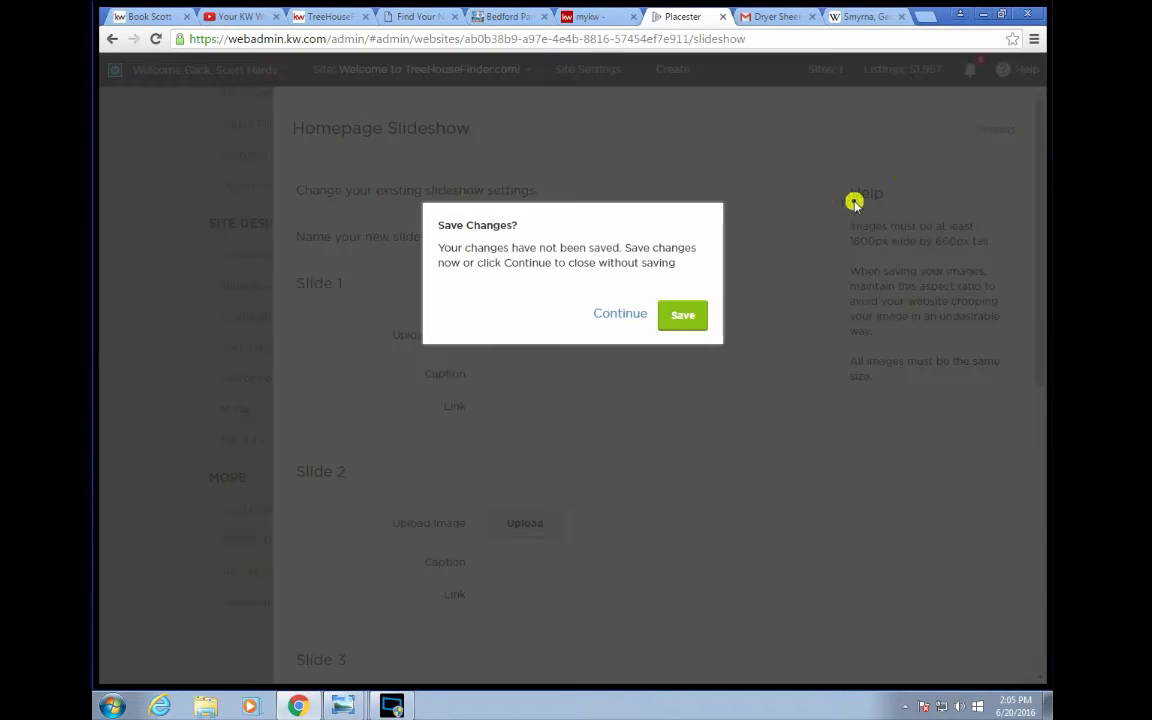
{"action": "left_click", "coordinate": [619, 316]}
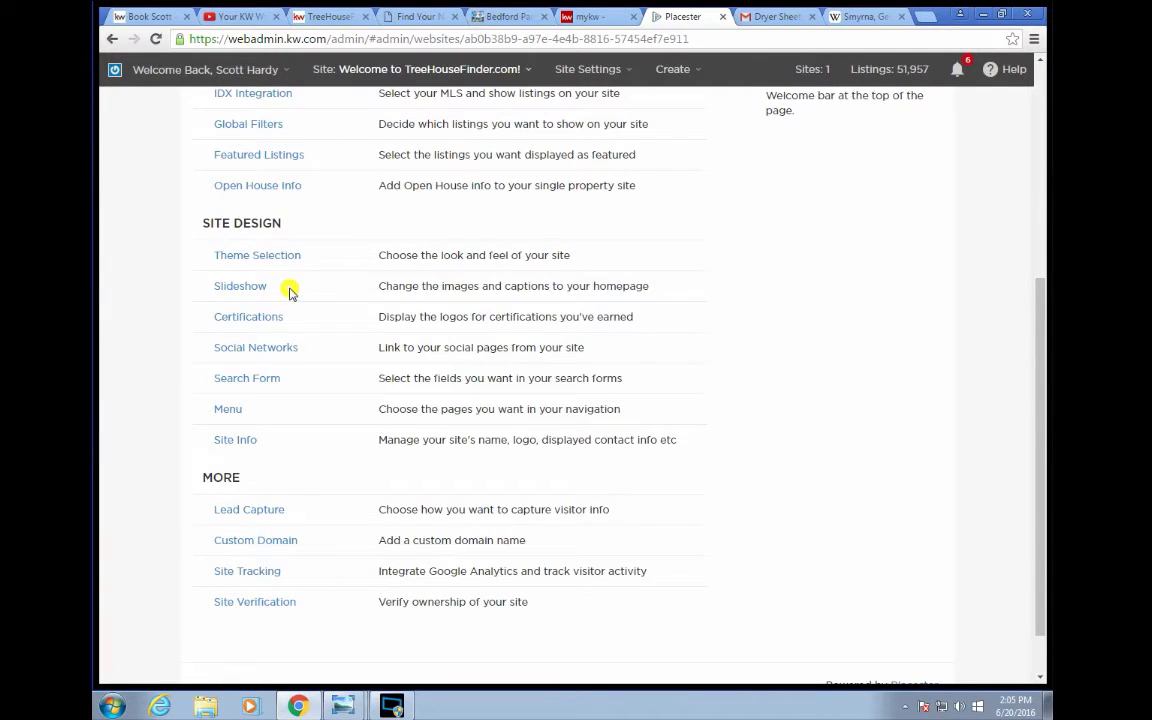
{"action": "double_click", "coordinate": [235, 322]}
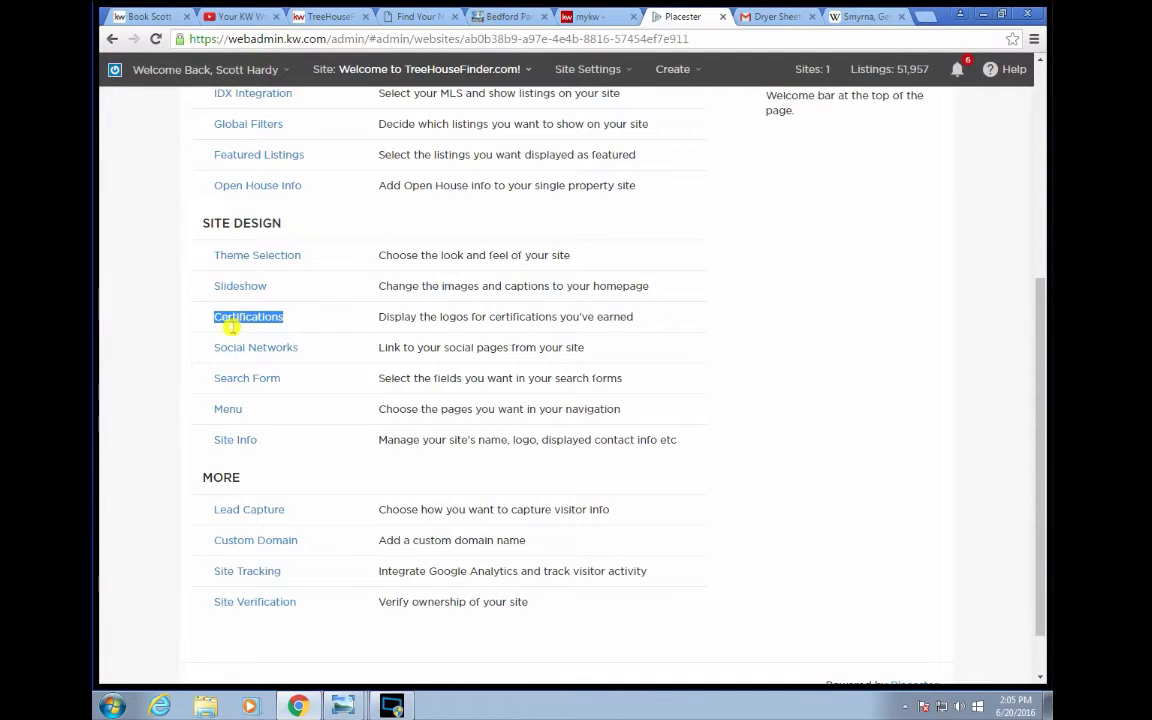
{"action": "left_click", "coordinate": [333, 14]}
{"action": "scroll", "coordinate": [411, 347], "scroll_direction": "down", "scroll_amount": 3}
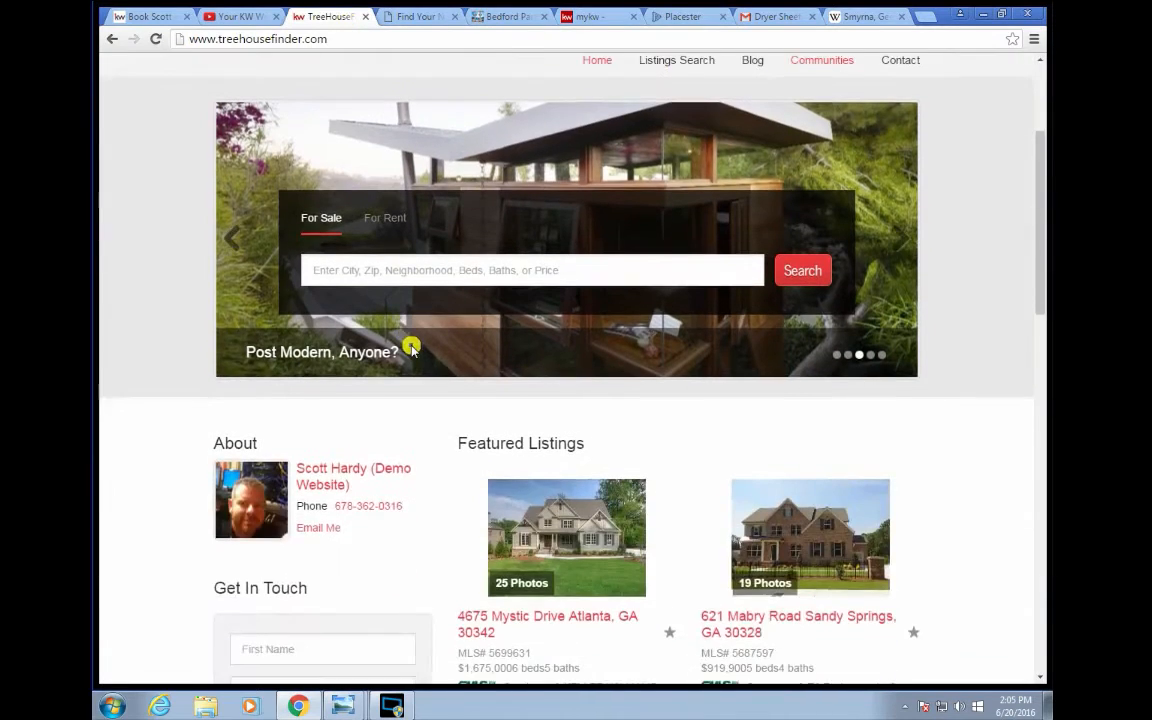
{"action": "scroll", "coordinate": [411, 350], "scroll_direction": "down", "scroll_amount": 10}
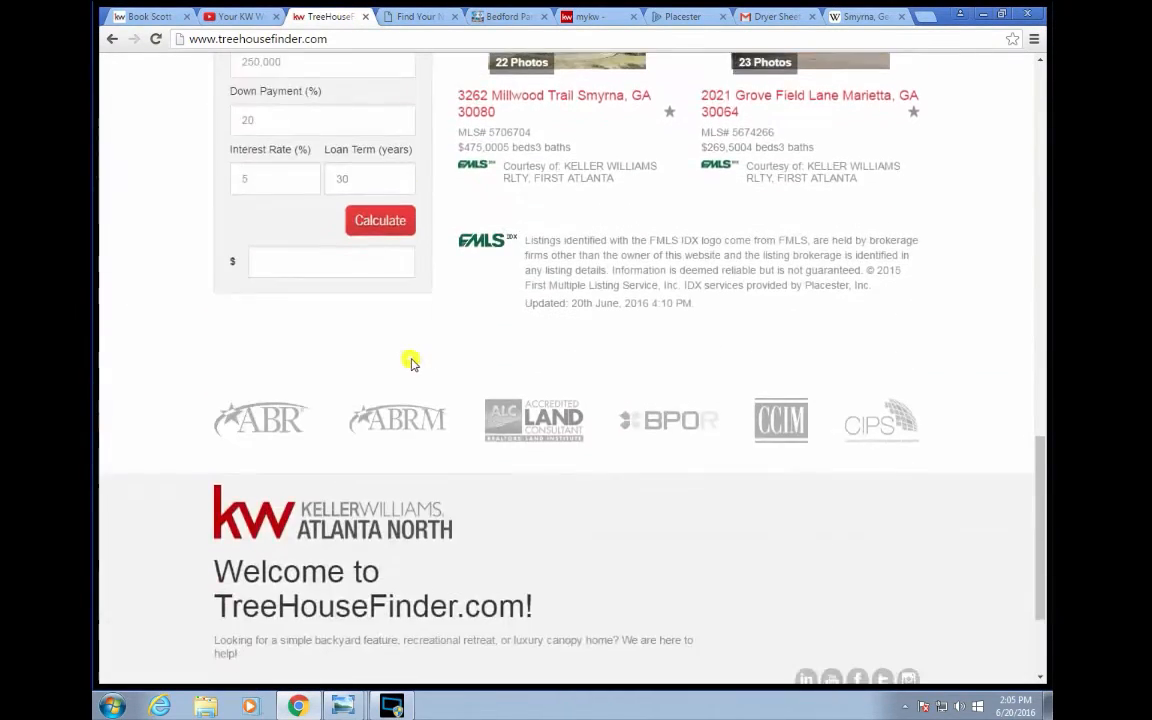
{"action": "scroll", "coordinate": [411, 363], "scroll_direction": "down", "scroll_amount": 2}
{"action": "left_click_drag", "start_coordinate": [993, 272], "coordinate": [905, 285]}
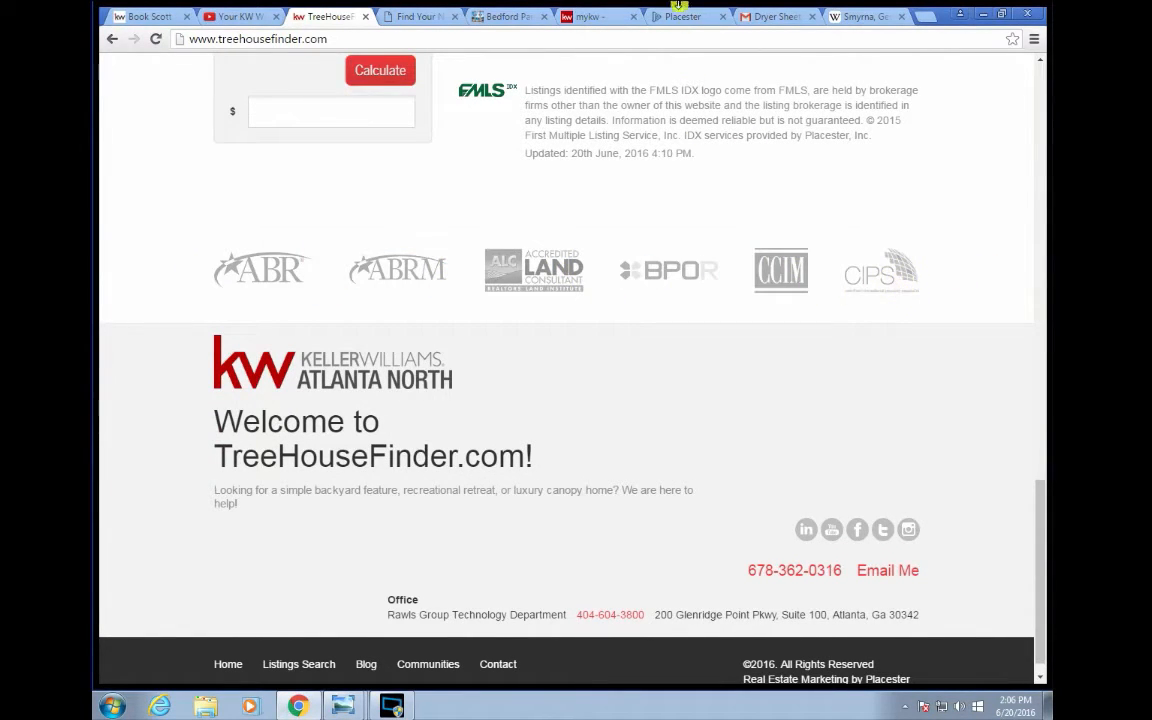
{"action": "left_click", "coordinate": [679, 8]}
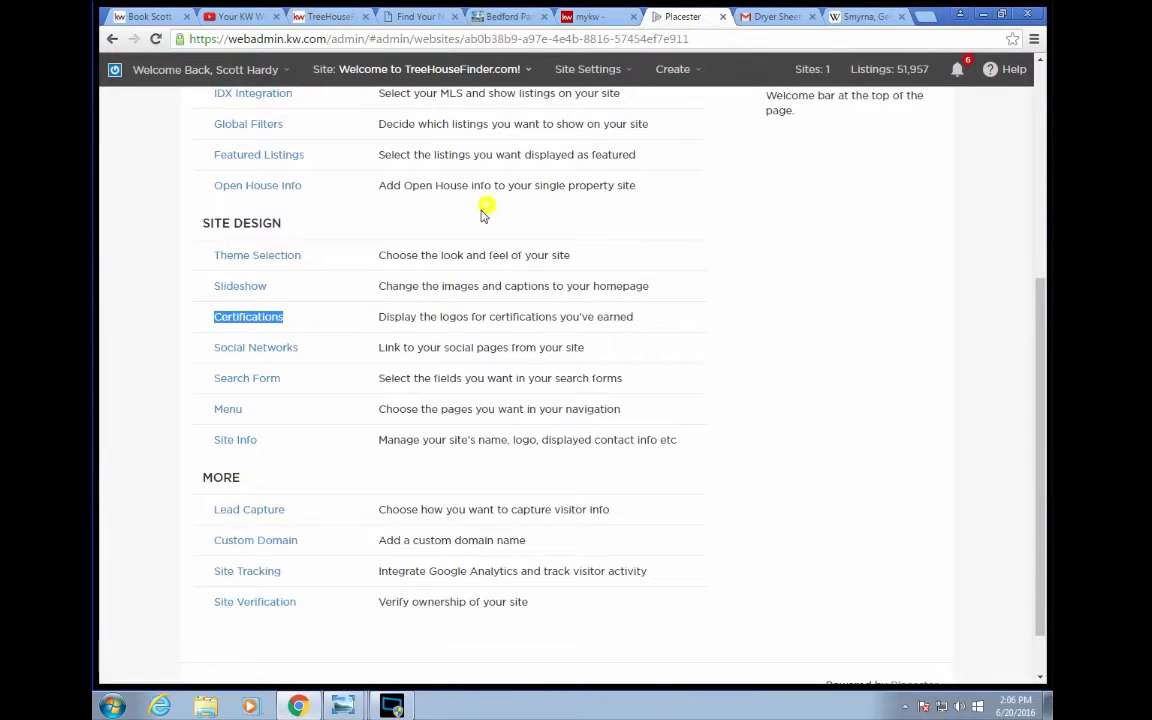
Open the Certifications settings and scroll through the available logo grid
{"action": "left_click", "coordinate": [282, 318]}
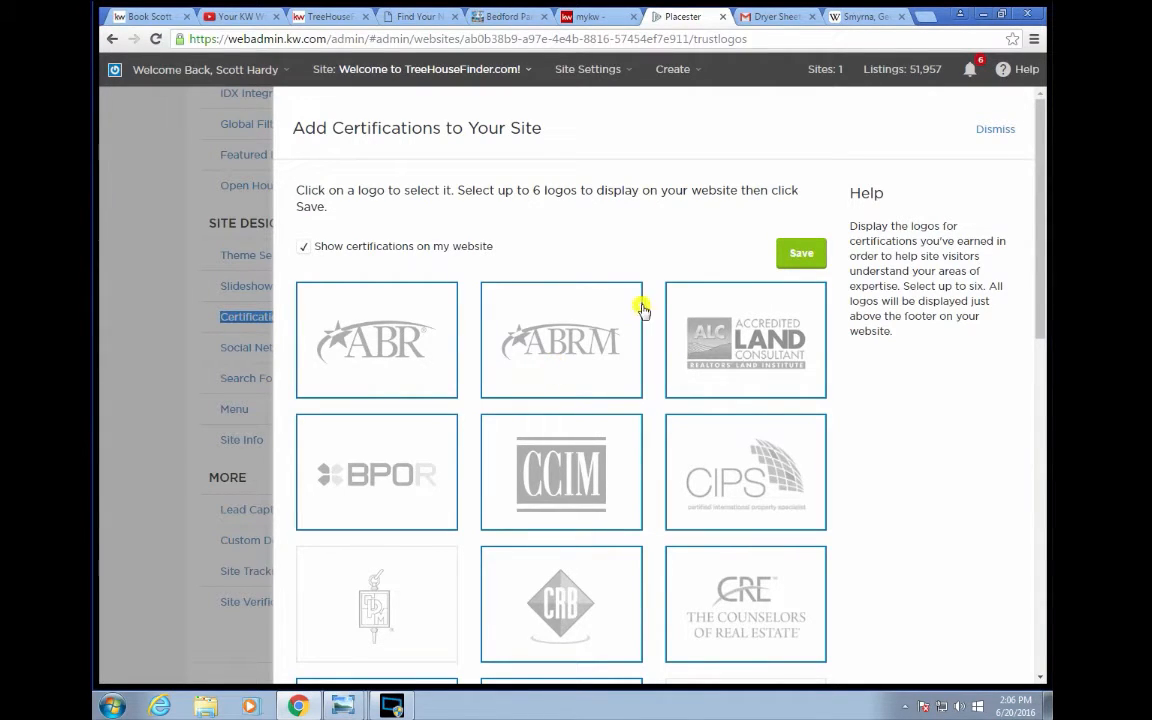
{"action": "scroll", "coordinate": [670, 372], "scroll_direction": "down", "scroll_amount": 3}
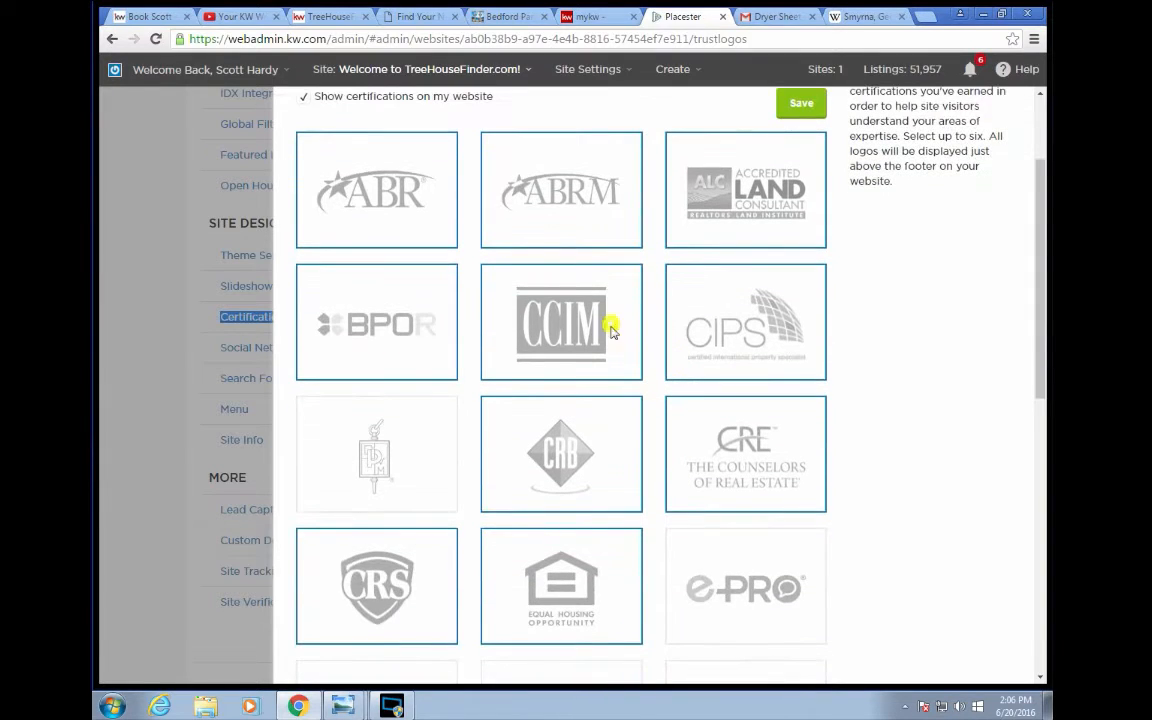
{"action": "scroll", "coordinate": [397, 342], "scroll_direction": "down", "scroll_amount": 5}
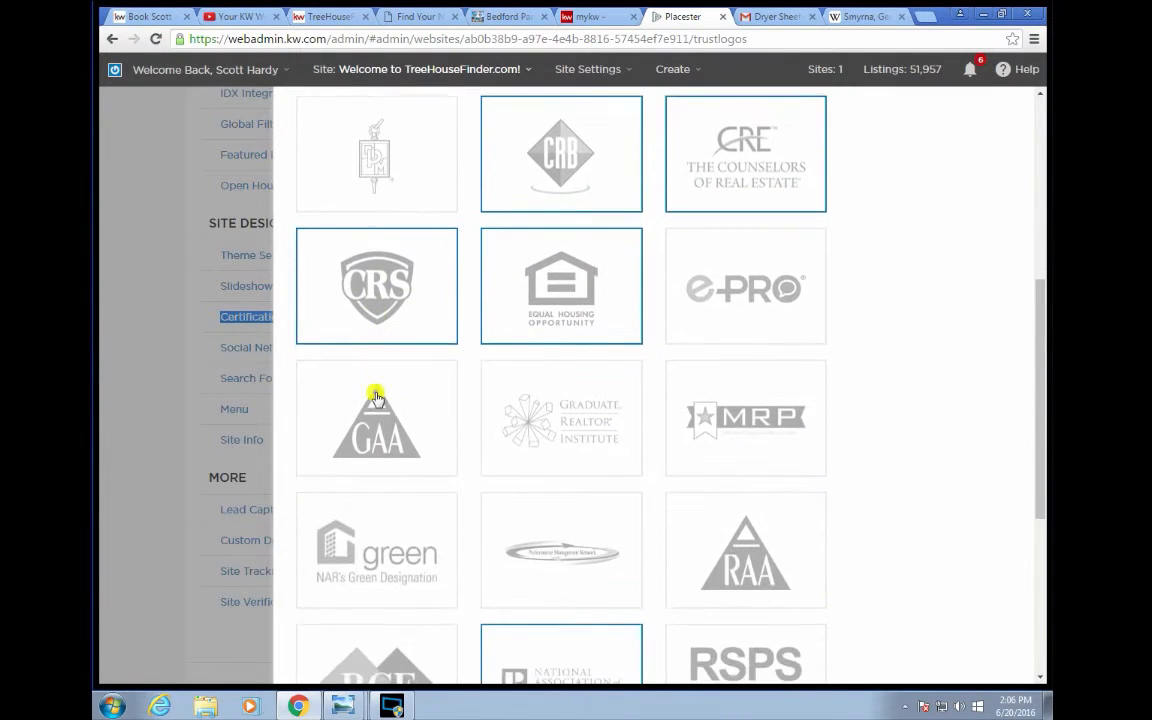
{"action": "scroll", "coordinate": [376, 395], "scroll_direction": "up", "scroll_amount": 8}
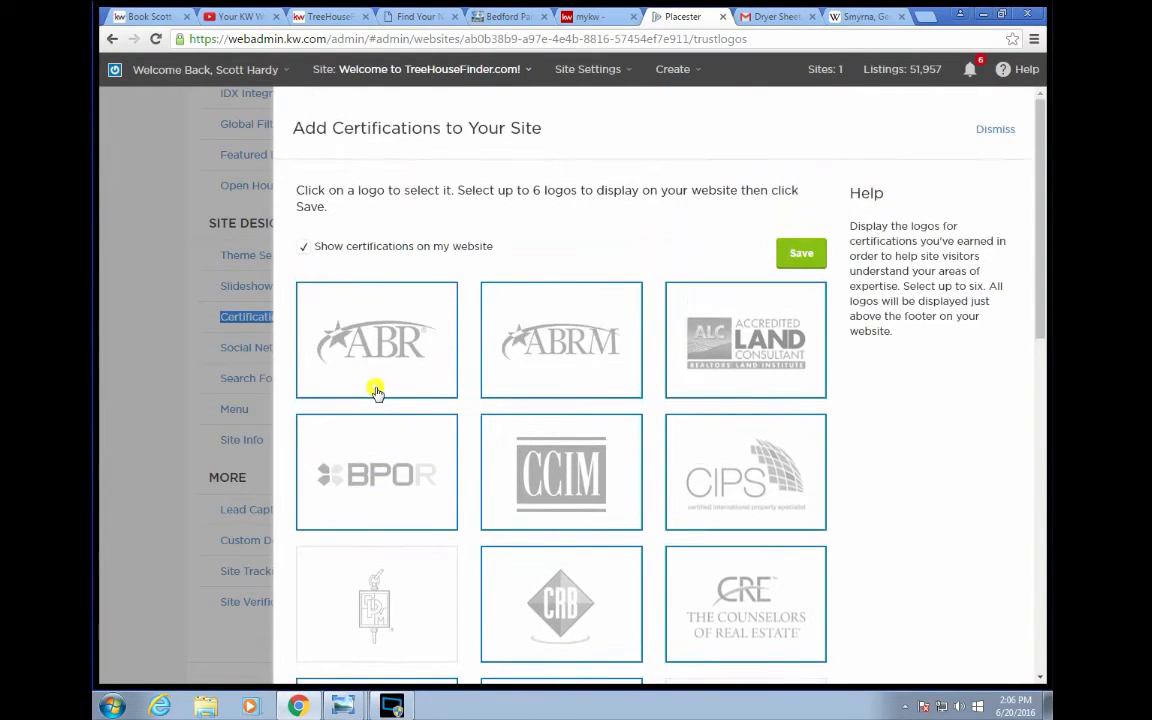
{"action": "scroll", "coordinate": [450, 380], "scroll_direction": "down", "scroll_amount": 1}
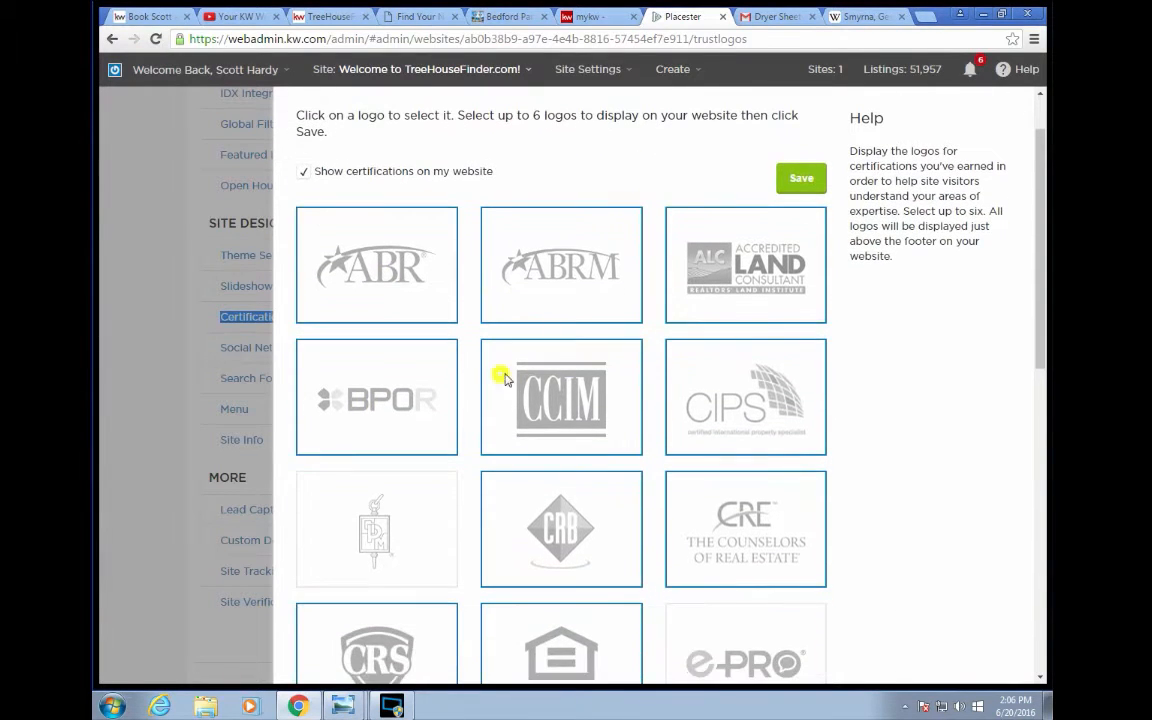
{"action": "scroll", "coordinate": [565, 615], "scroll_direction": "down", "scroll_amount": 1}
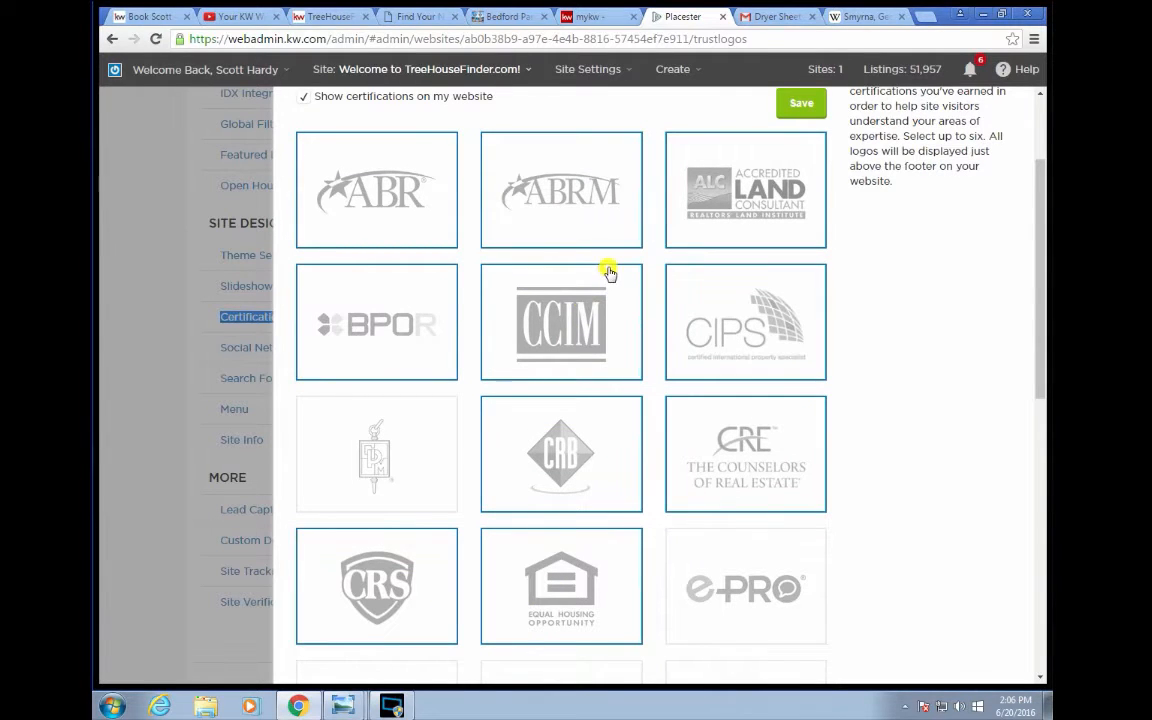
{"action": "scroll", "coordinate": [638, 540], "scroll_direction": "down", "scroll_amount": 1}
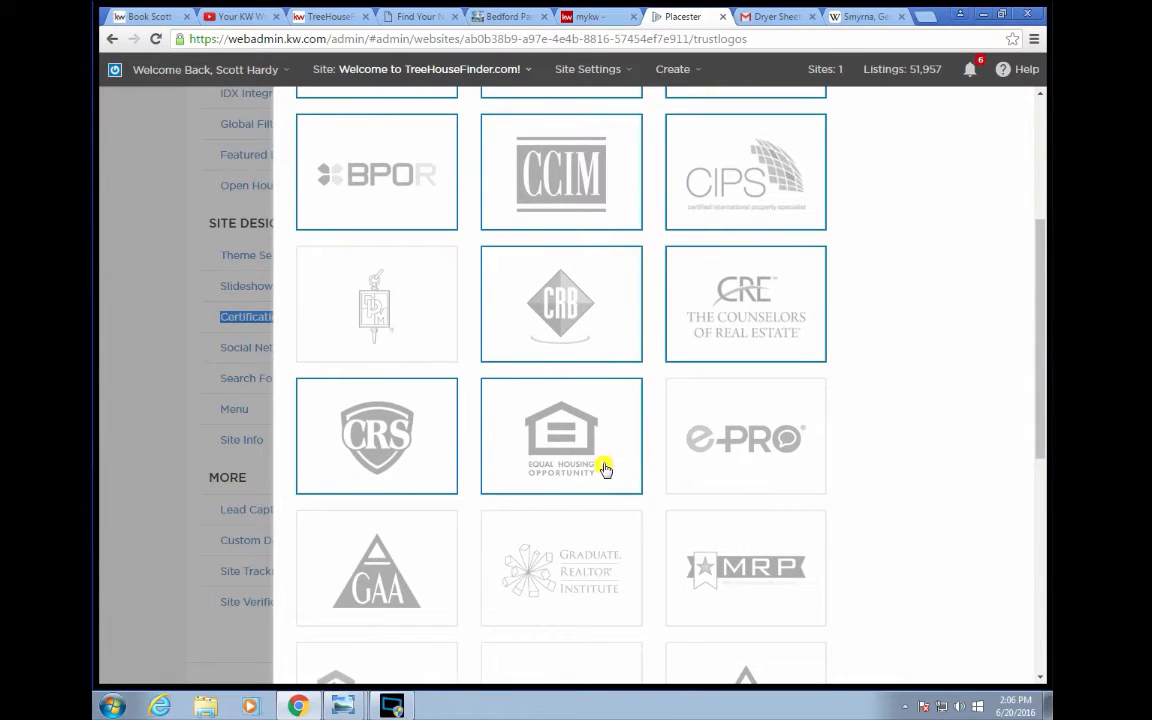
{"action": "scroll", "coordinate": [604, 466], "scroll_direction": "down", "scroll_amount": 2}
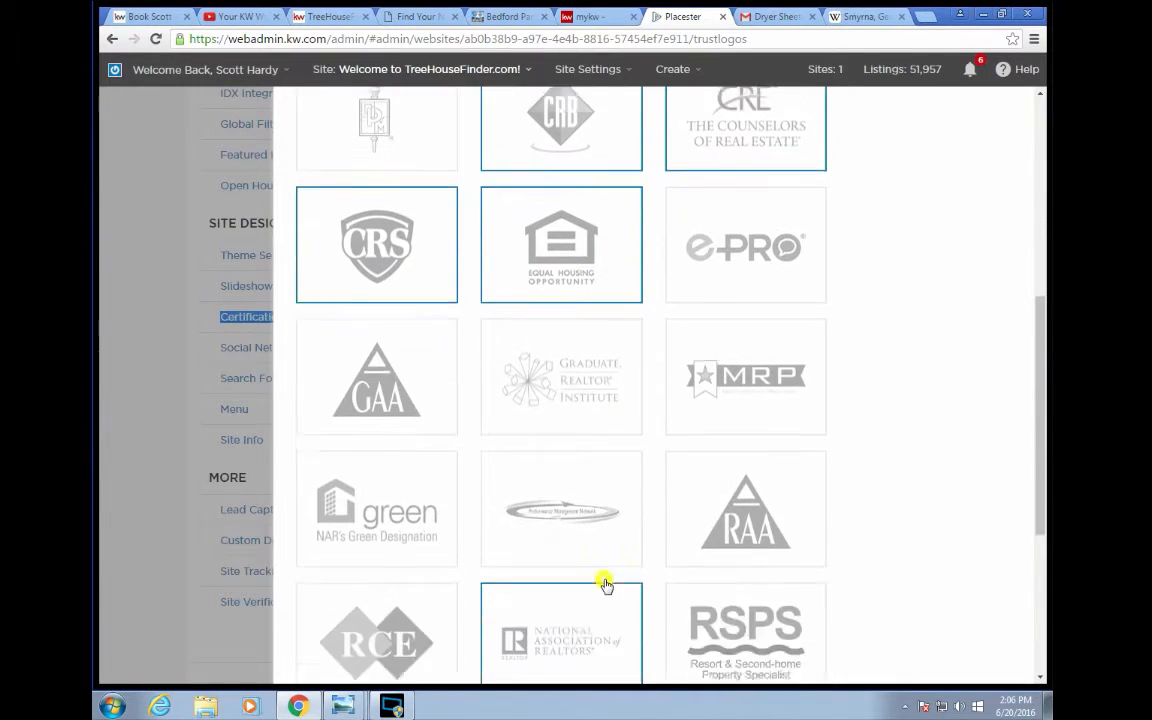
{"action": "scroll", "coordinate": [560, 632], "scroll_direction": "down", "scroll_amount": 1}
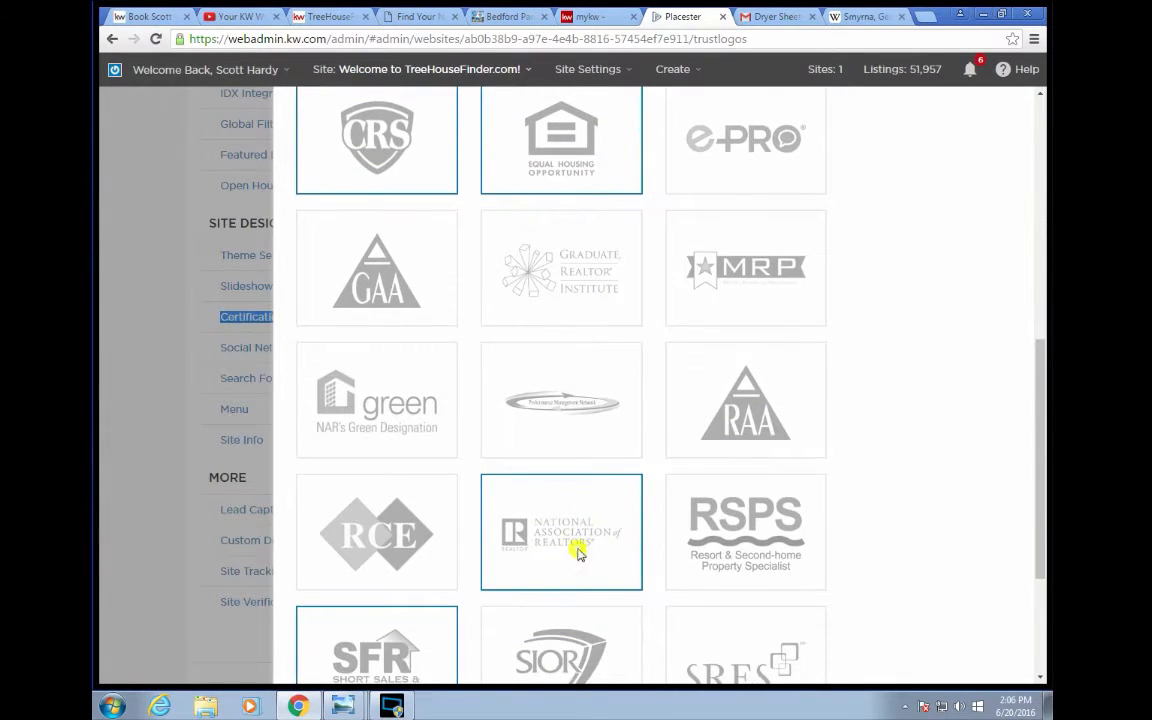
{"action": "scroll", "coordinate": [549, 490], "scroll_direction": "up", "scroll_amount": 5}
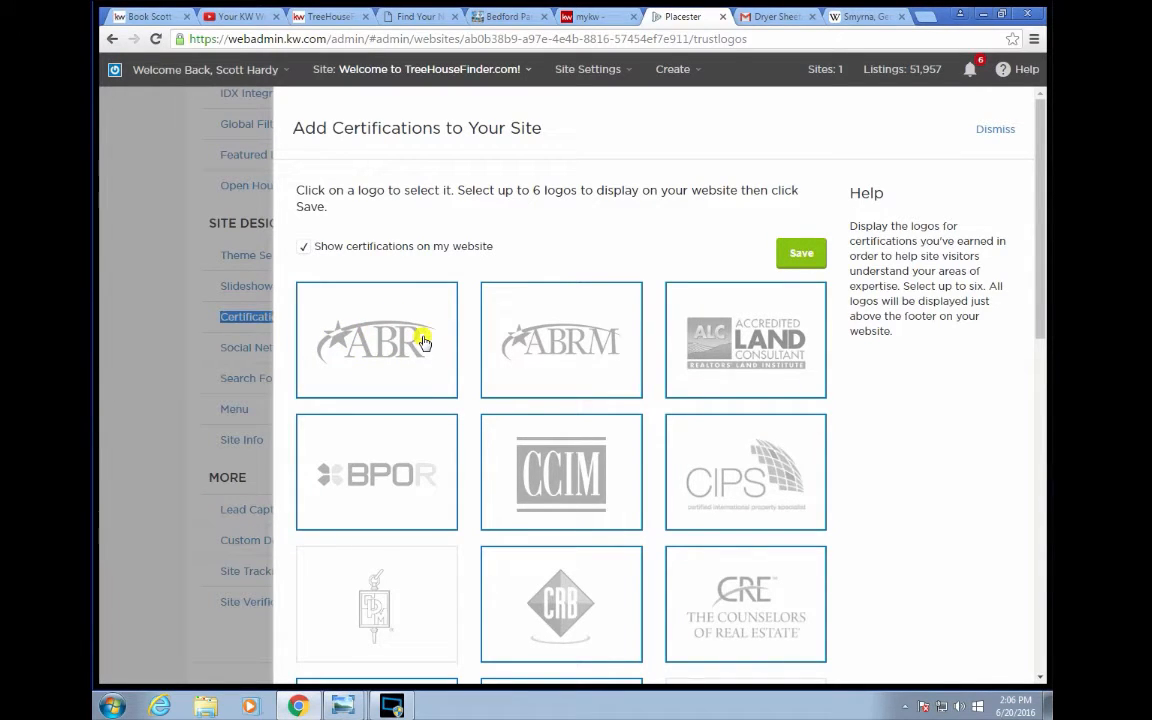
Finish reviewing the logos, save the certification settings and move on to Social Networks
{"action": "scroll", "coordinate": [475, 585], "scroll_direction": "down", "scroll_amount": 2}
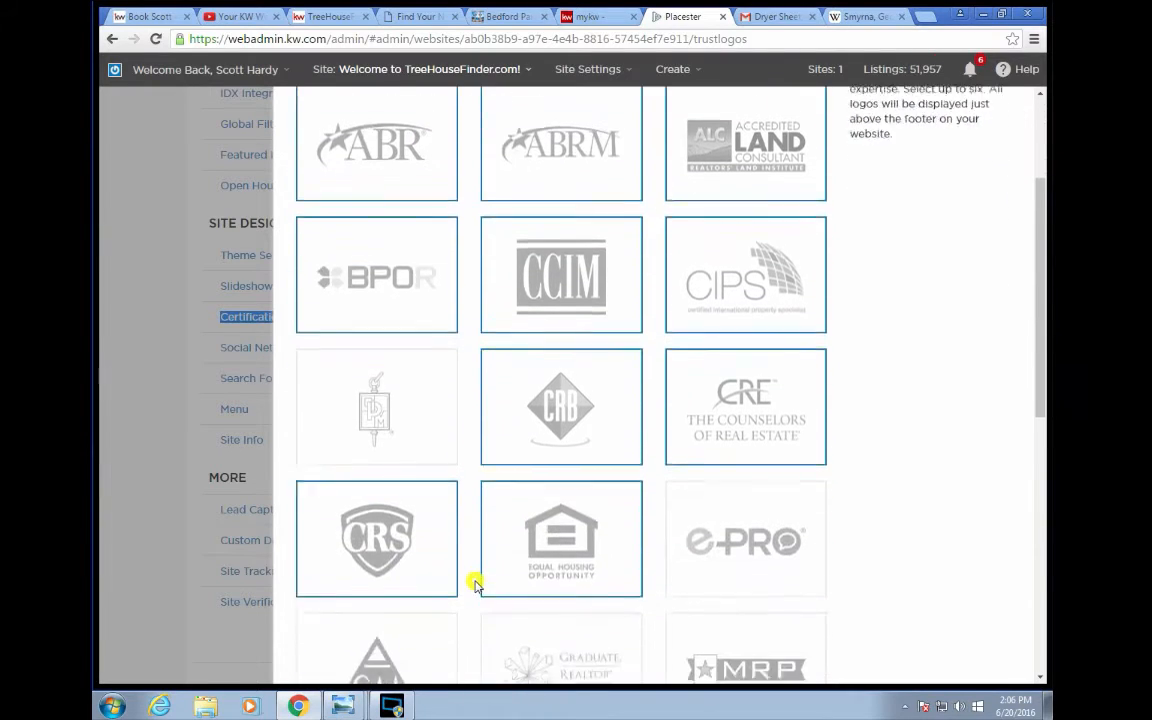
{"action": "scroll", "coordinate": [475, 585], "scroll_direction": "down", "scroll_amount": 2}
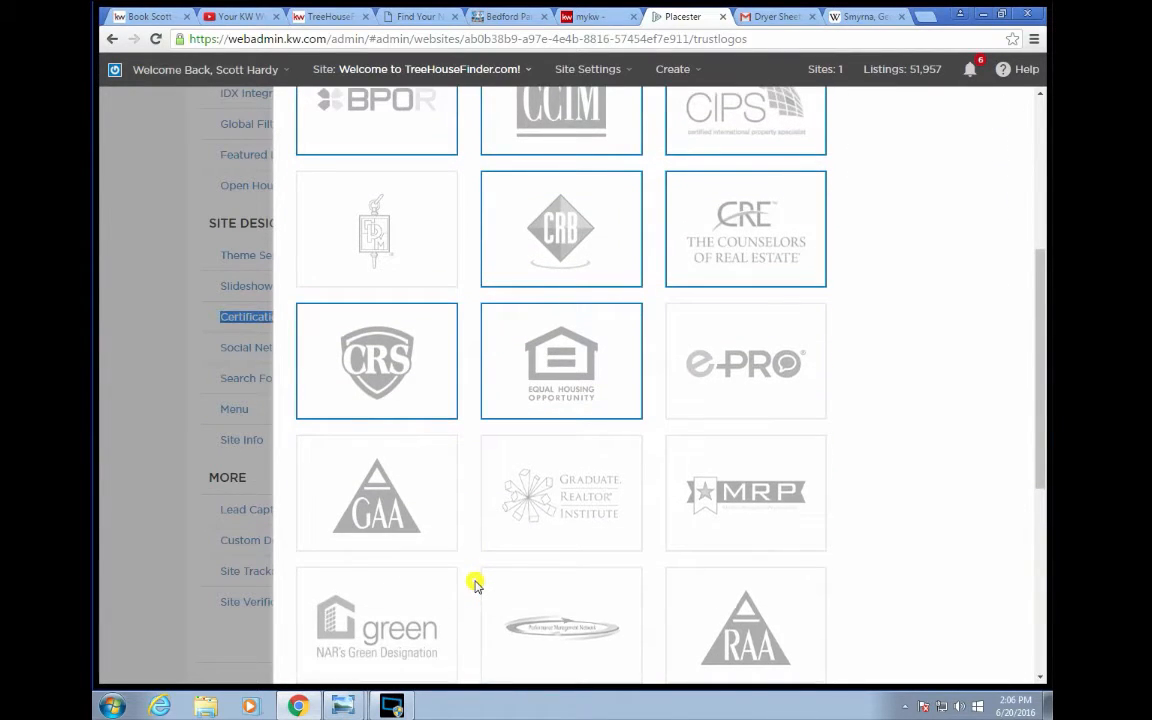
{"action": "scroll", "coordinate": [475, 585], "scroll_direction": "down", "scroll_amount": 2}
{"action": "scroll", "coordinate": [475, 585], "scroll_direction": "down", "scroll_amount": 2}
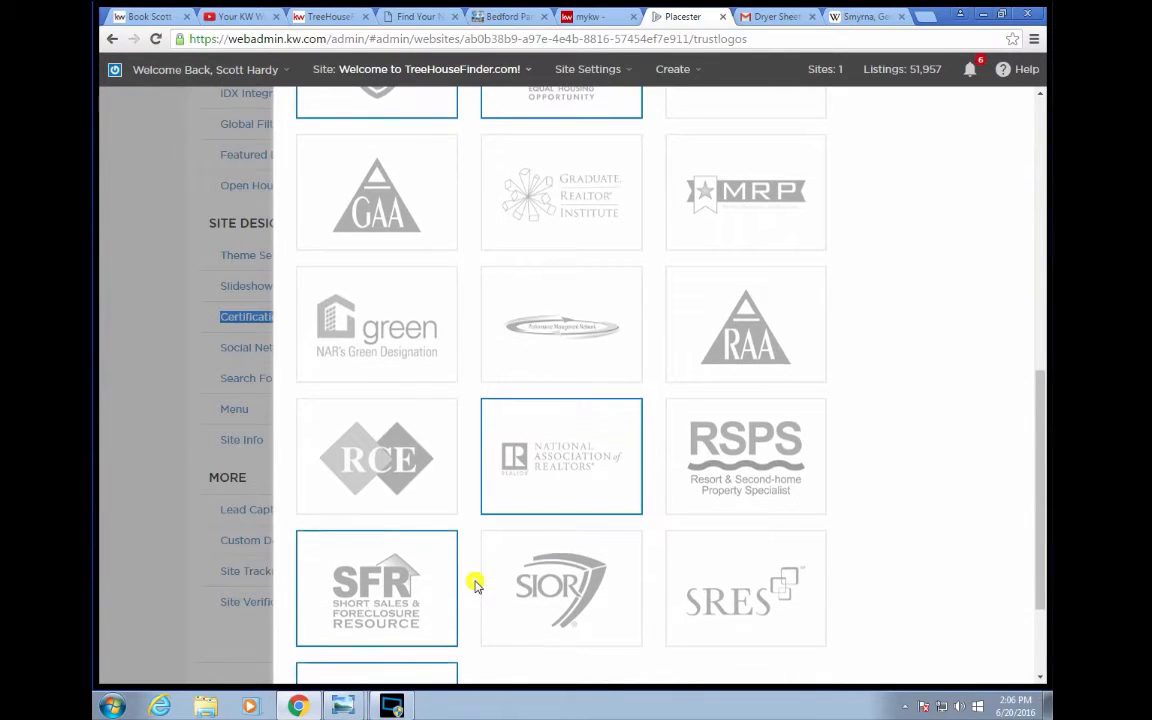
{"action": "scroll", "coordinate": [475, 583], "scroll_direction": "down", "scroll_amount": 2}
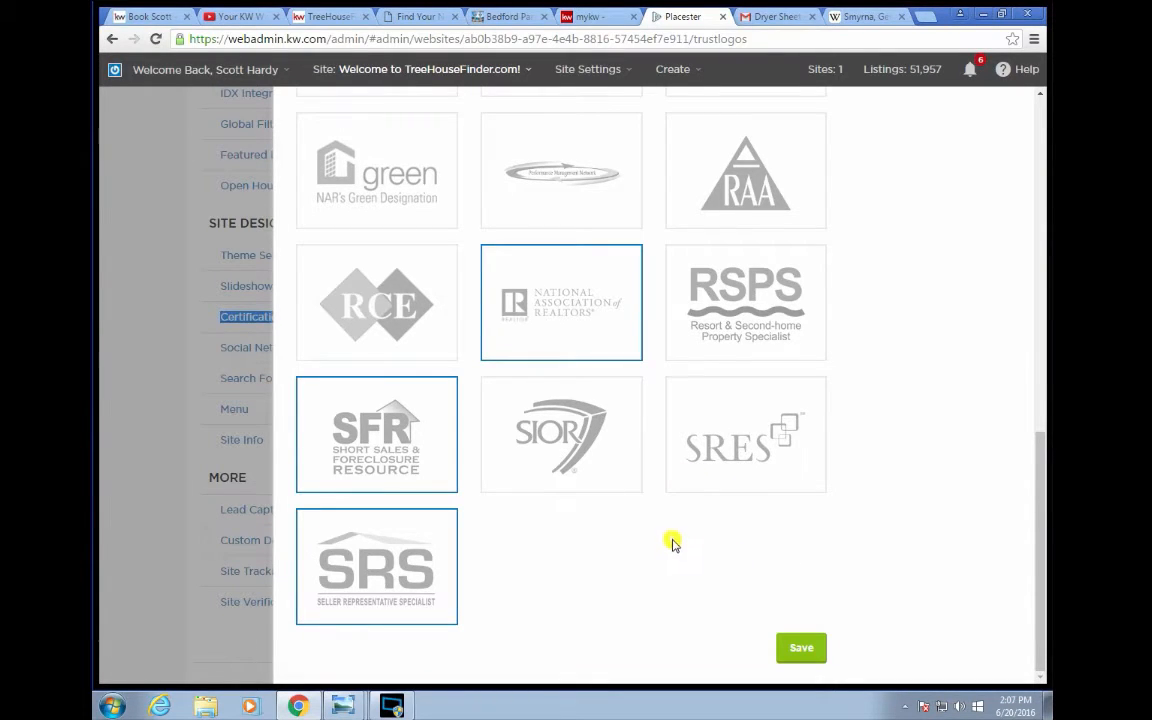
{"action": "scroll", "coordinate": [670, 530], "scroll_direction": "up", "scroll_amount": 10}
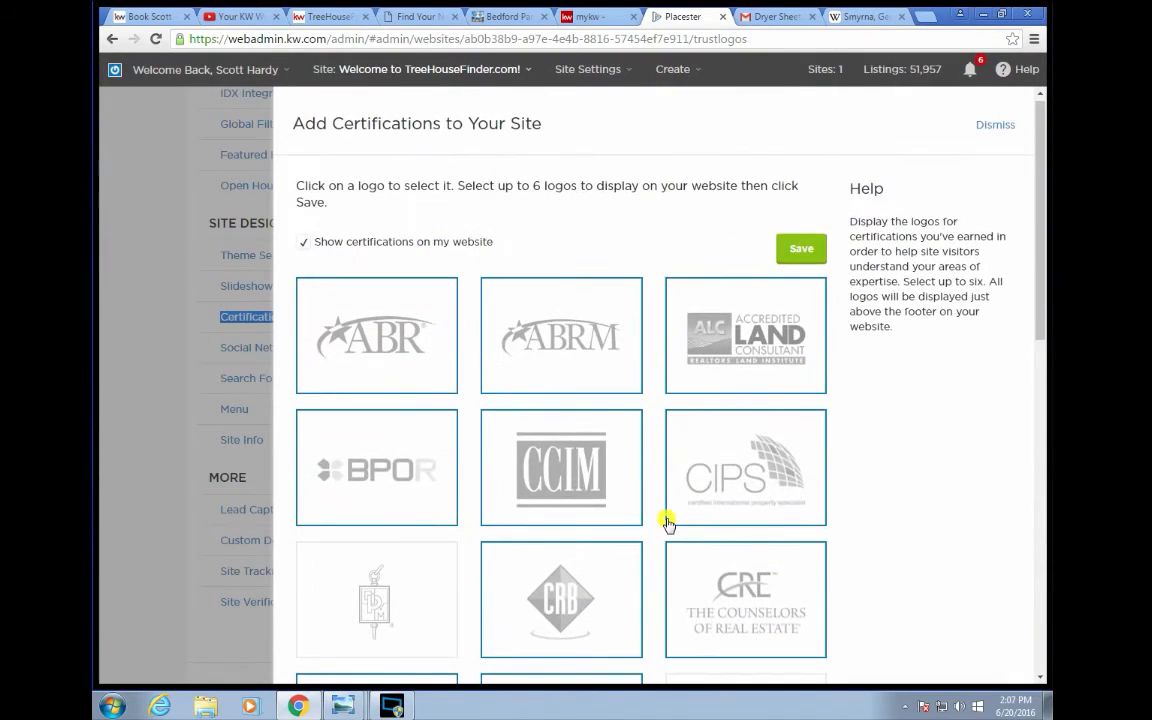
{"action": "scroll", "coordinate": [892, 558], "scroll_direction": "down", "scroll_amount": 10}
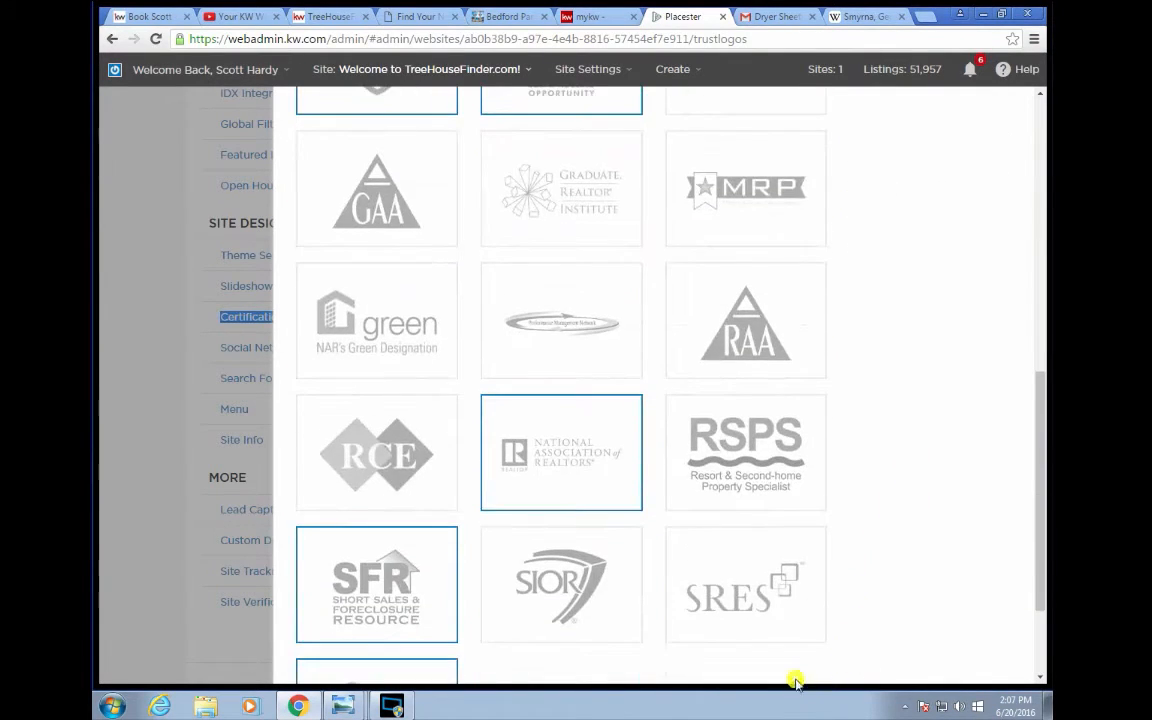
{"action": "scroll", "coordinate": [795, 680], "scroll_direction": "down", "scroll_amount": 3}
{"action": "left_click", "coordinate": [800, 645]}
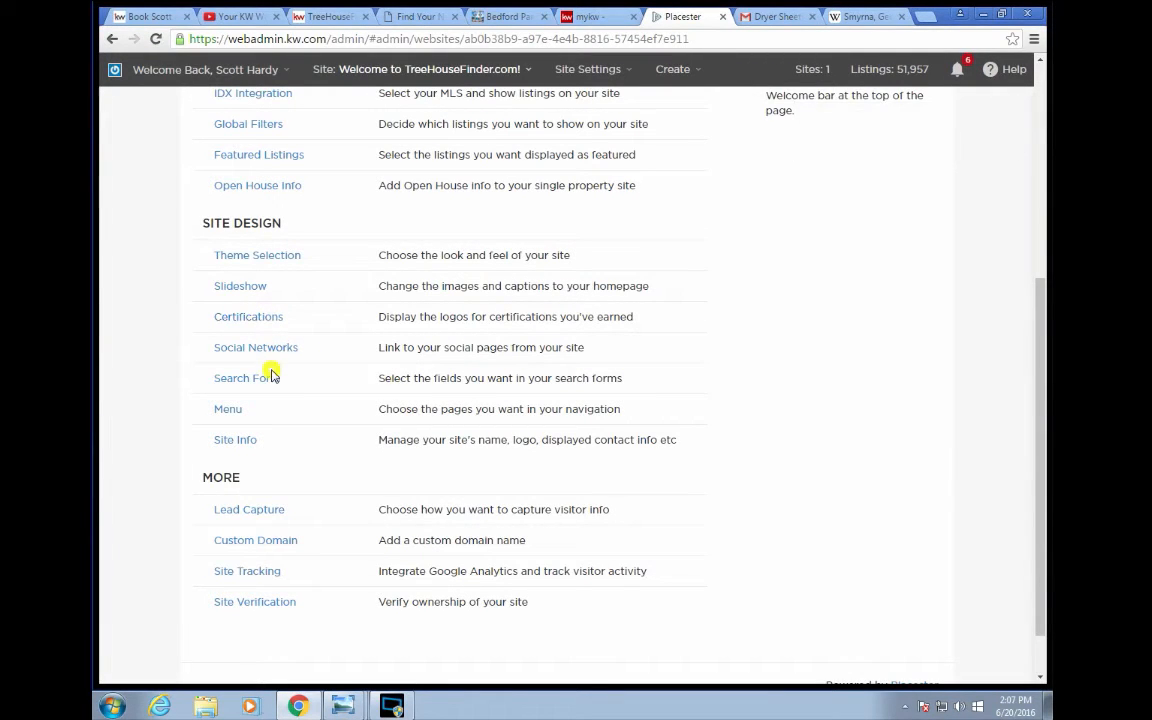
{"action": "left_click", "coordinate": [268, 347]}
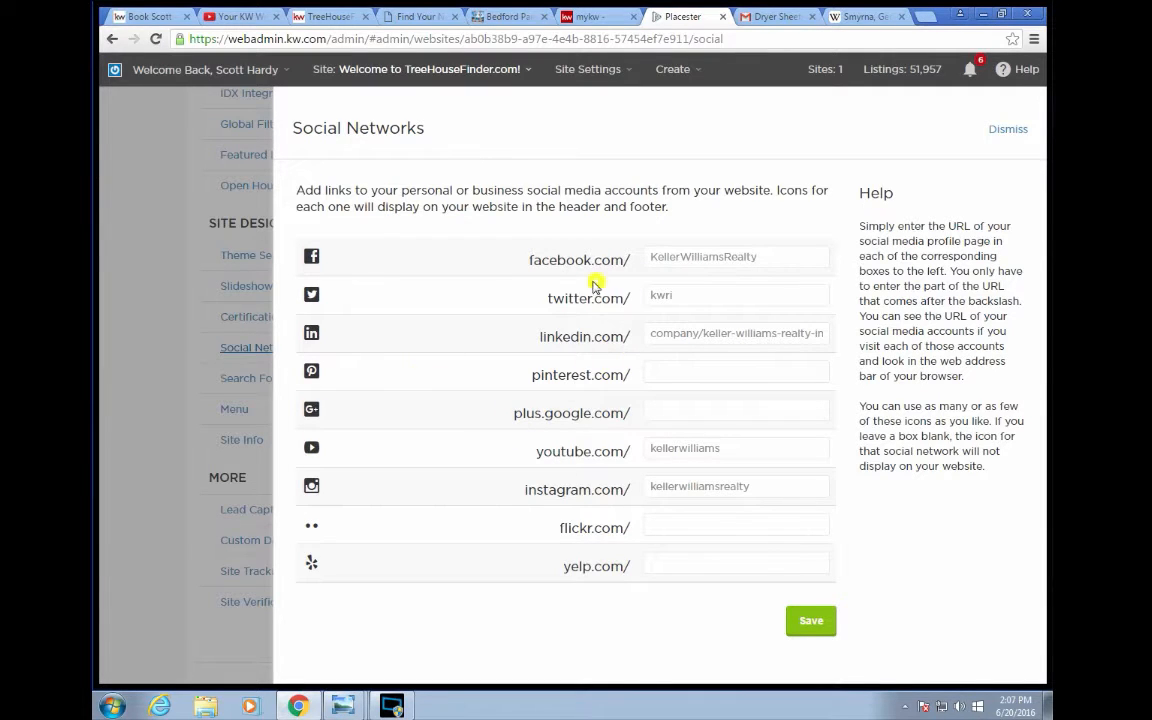
Compare the live site's social icons with the facebook.com/ handle in Social Networks
{"action": "left_click", "coordinate": [322, 17]}
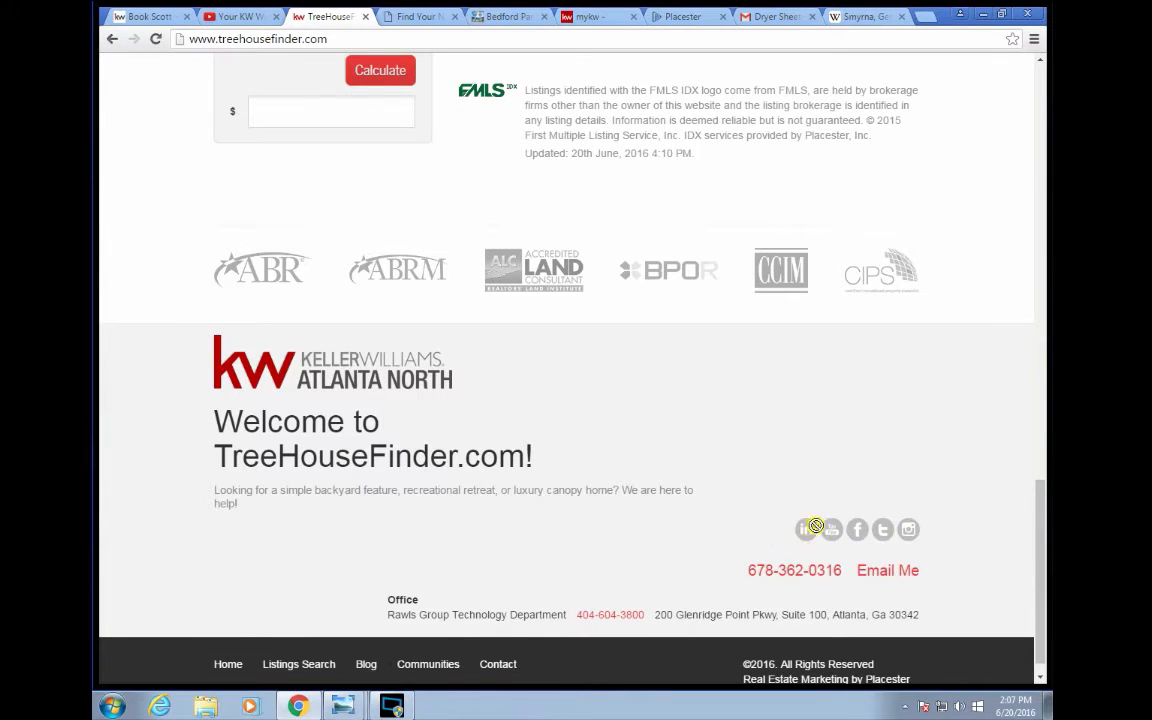
{"action": "scroll", "coordinate": [915, 535], "scroll_direction": "up", "scroll_amount": 15}
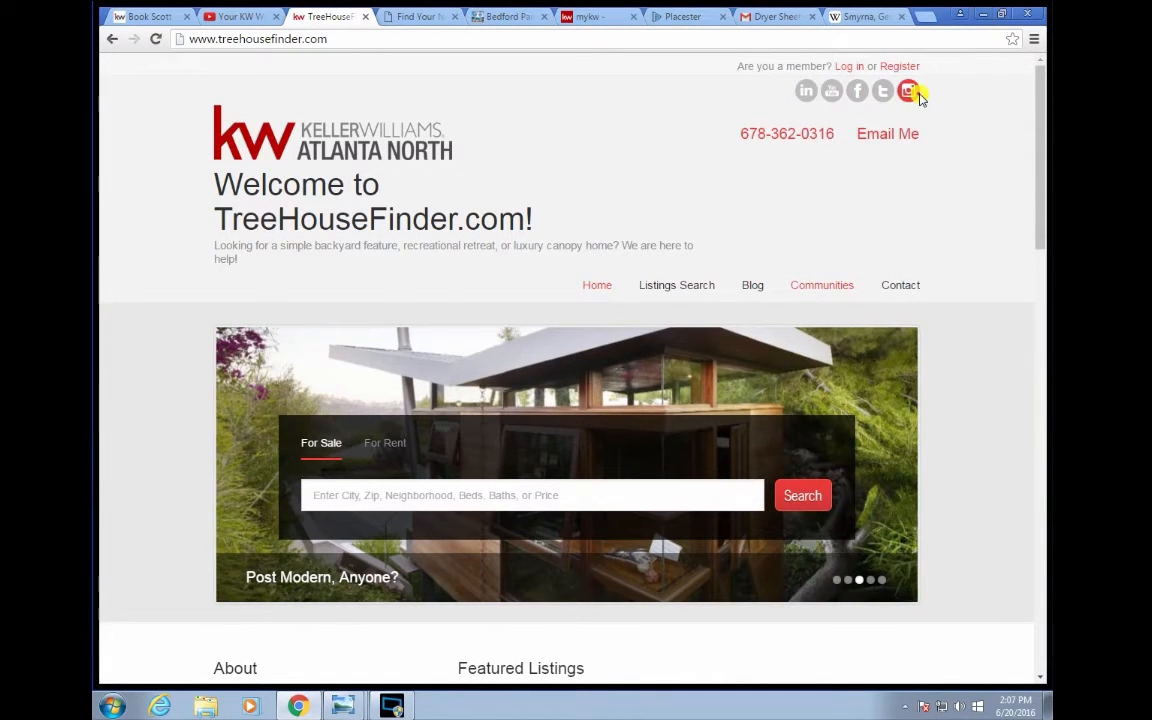
{"action": "left_click", "coordinate": [672, 17]}
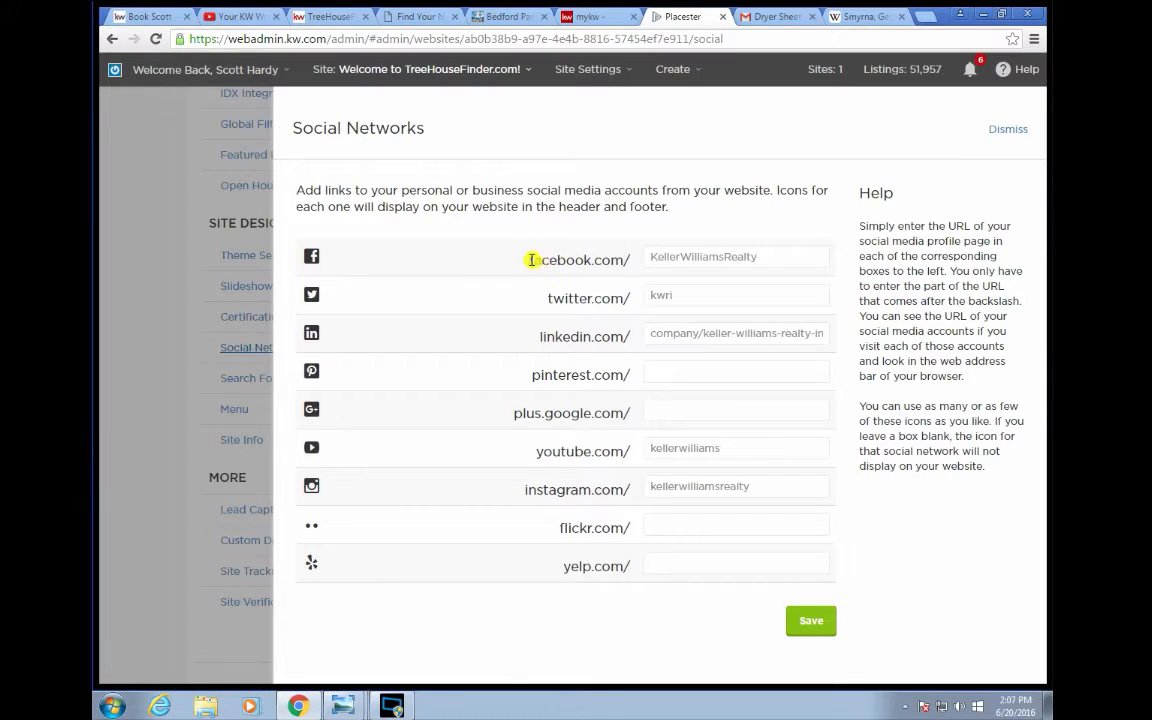
{"action": "left_click_drag", "start_coordinate": [531, 258], "coordinate": [640, 262]}
{"action": "left_click_drag", "start_coordinate": [787, 257], "coordinate": [646, 257]}
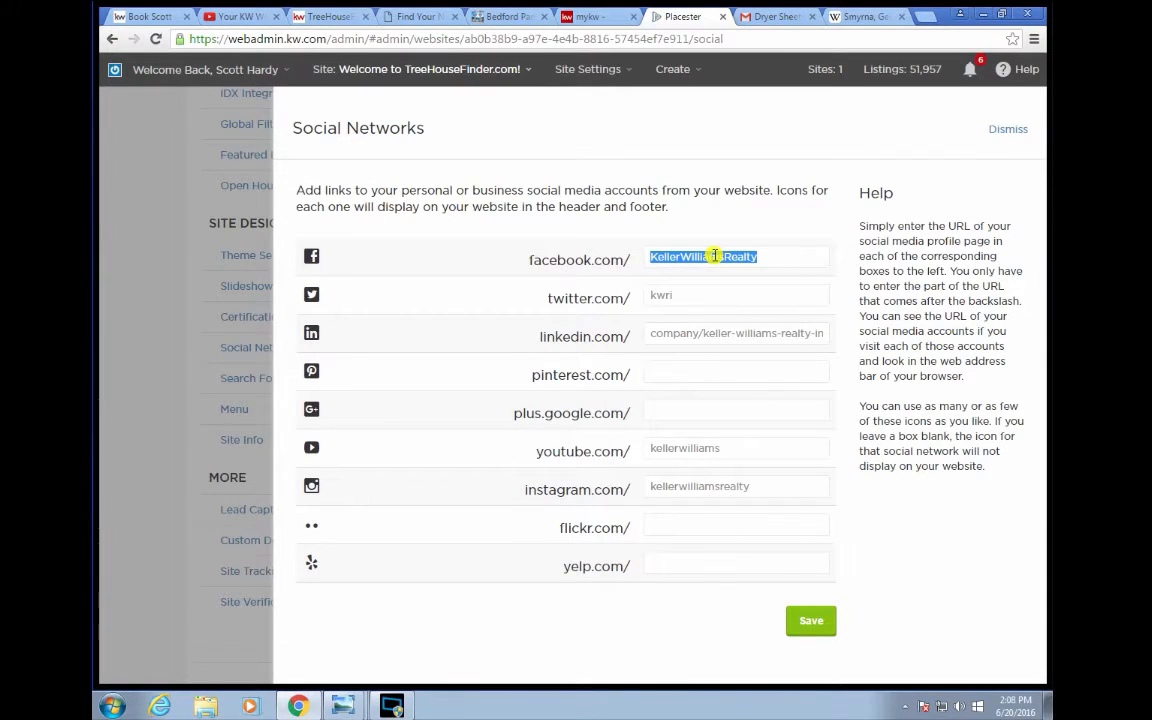
{"action": "left_click", "coordinate": [795, 258]}
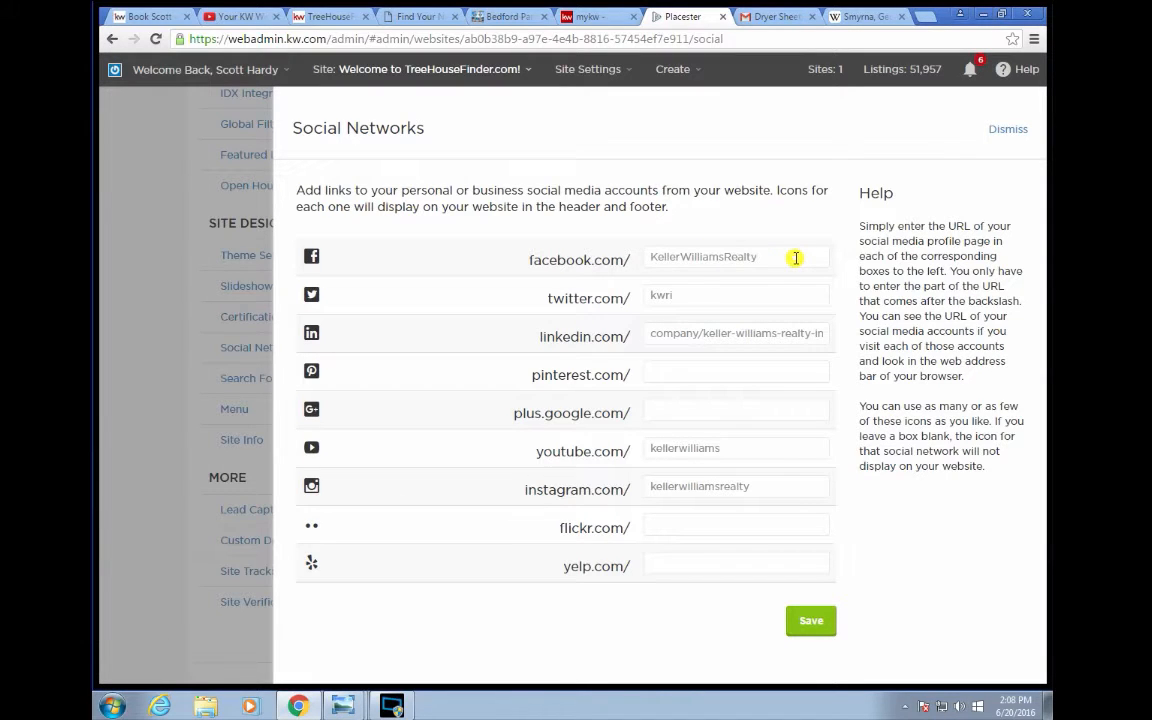
{"action": "left_click", "coordinate": [322, 16]}
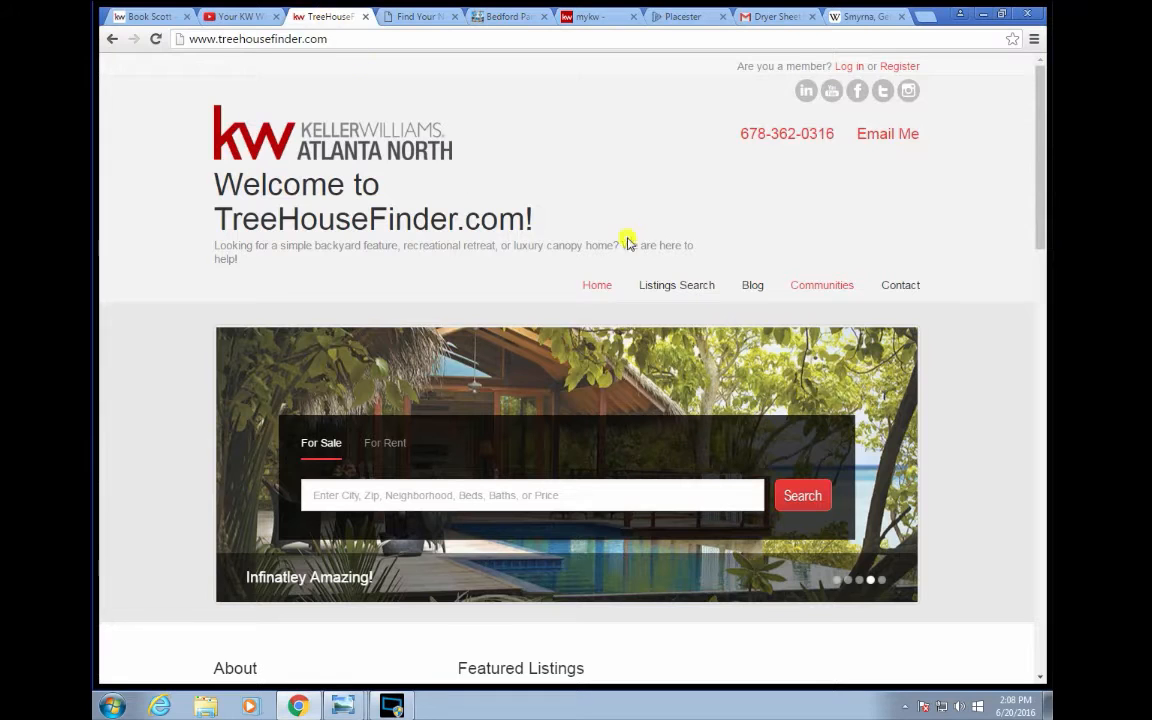
Follow the site's Facebook icon to the Keller Williams Realty page, then select the KellerWilliamsRealty handle in Placester
{"action": "left_click", "coordinate": [857, 91]}
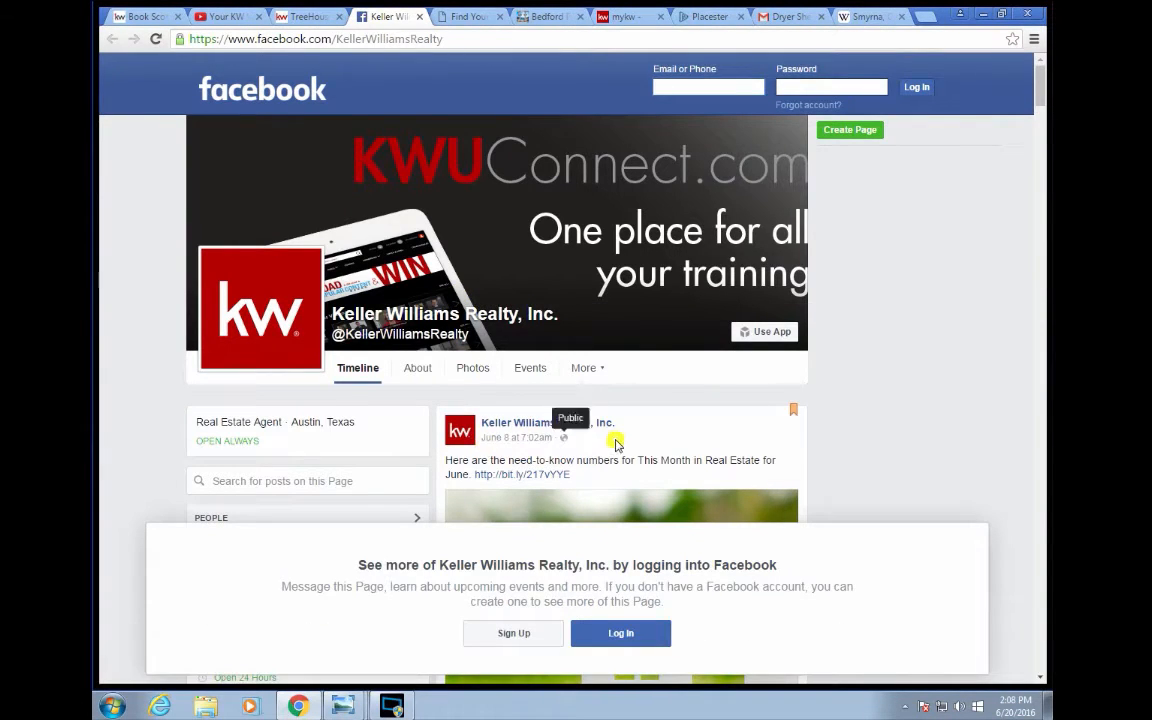
{"action": "scroll", "coordinate": [614, 440], "scroll_direction": "down", "scroll_amount": 2}
{"action": "scroll", "coordinate": [614, 437], "scroll_direction": "down", "scroll_amount": 7}
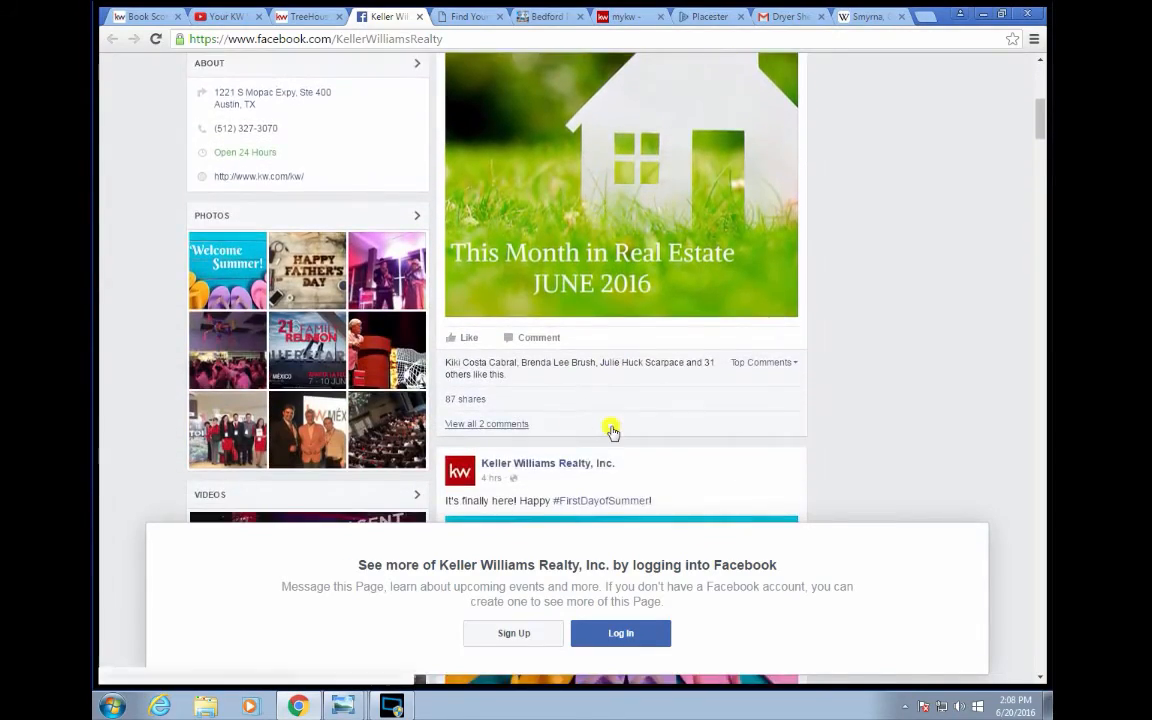
{"action": "scroll", "coordinate": [612, 430], "scroll_direction": "down", "scroll_amount": 2}
{"action": "left_click", "coordinate": [567, 426]}
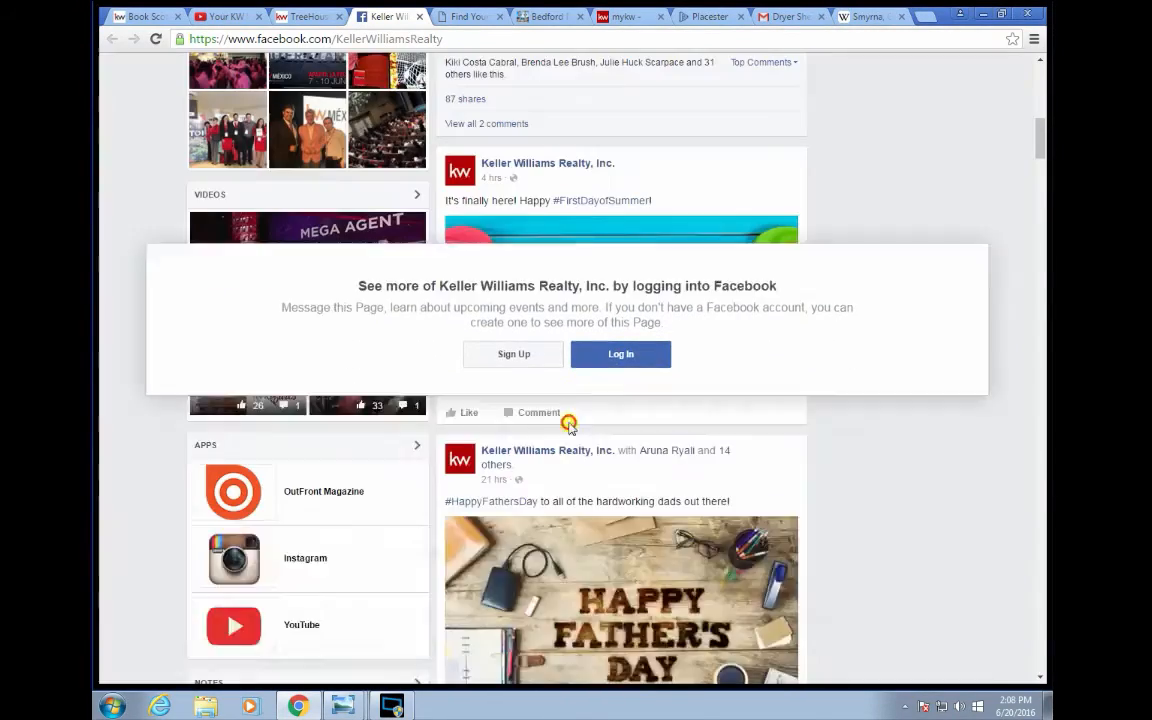
{"action": "scroll", "coordinate": [580, 422], "scroll_direction": "down", "scroll_amount": 5}
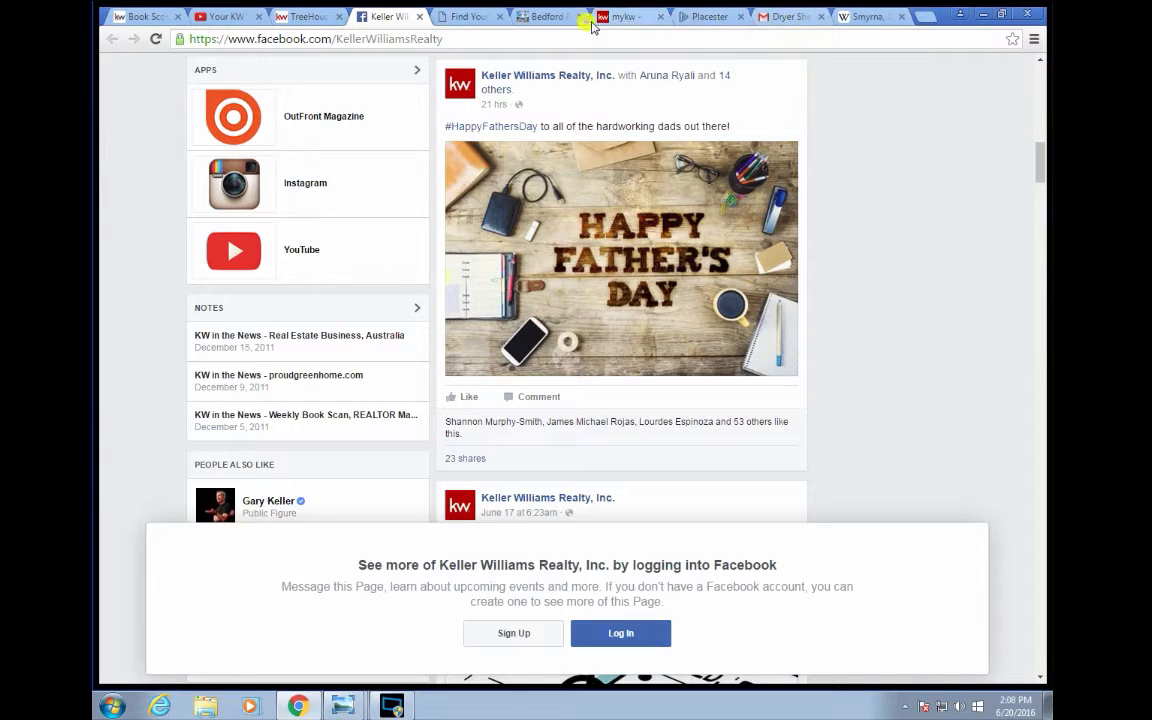
{"action": "left_click", "coordinate": [722, 15]}
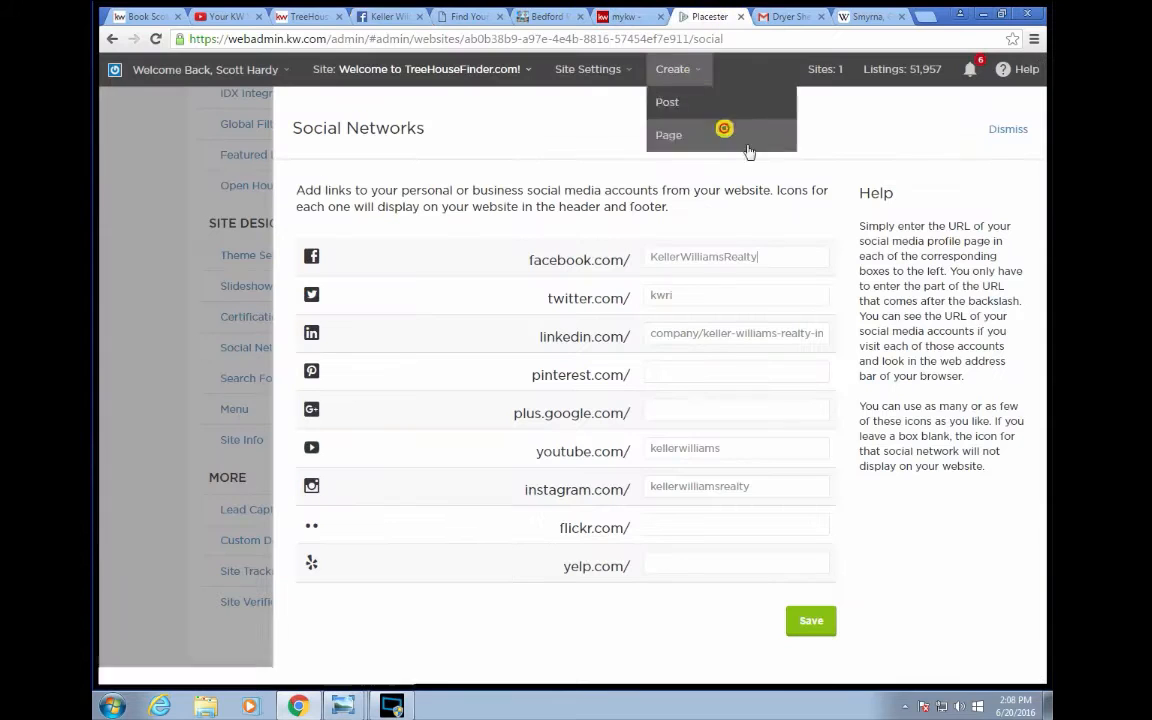
{"action": "left_click_drag", "start_coordinate": [768, 250], "coordinate": [646, 257]}
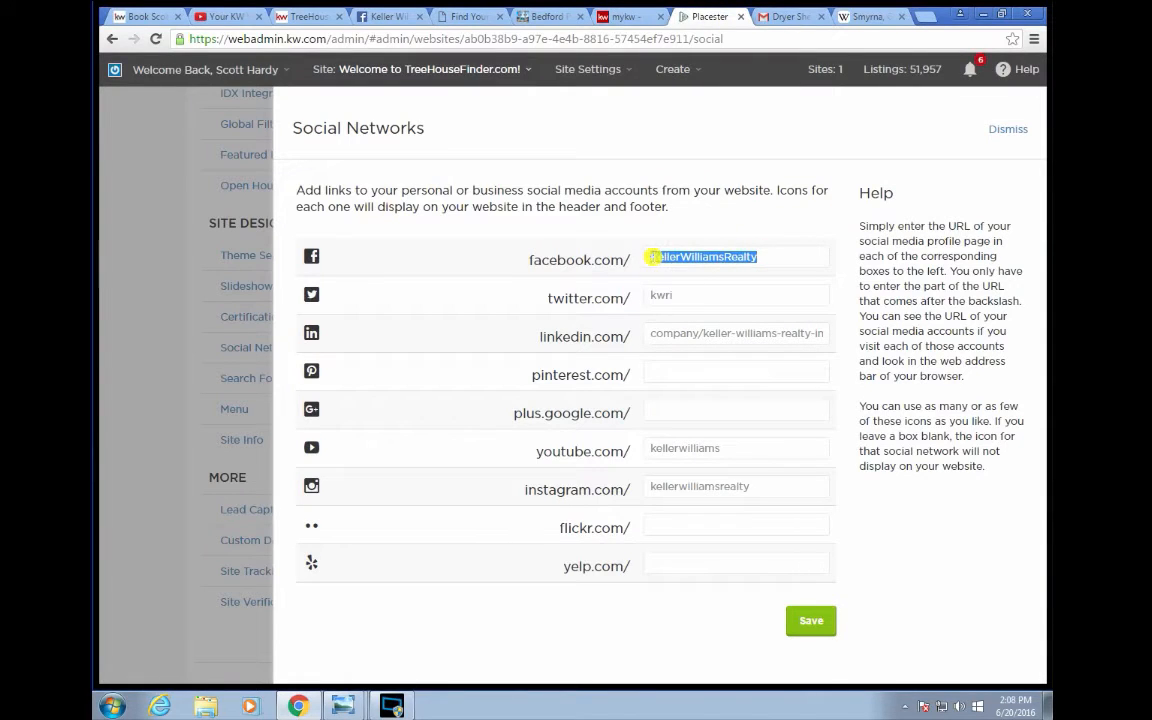
Load kw.com in a new tab and follow its footer Facebook link to check the KellerWilliamsRealty address
{"action": "left_click", "coordinate": [923, 17]}
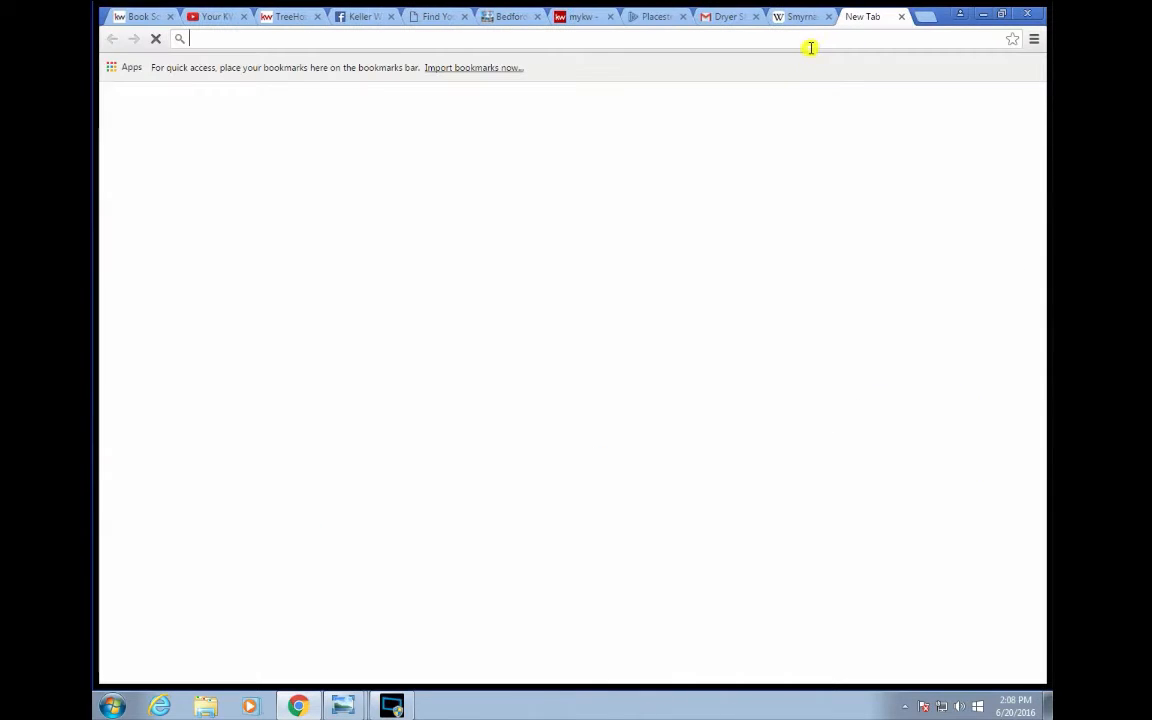
{"action": "type", "text": "kw.com"}
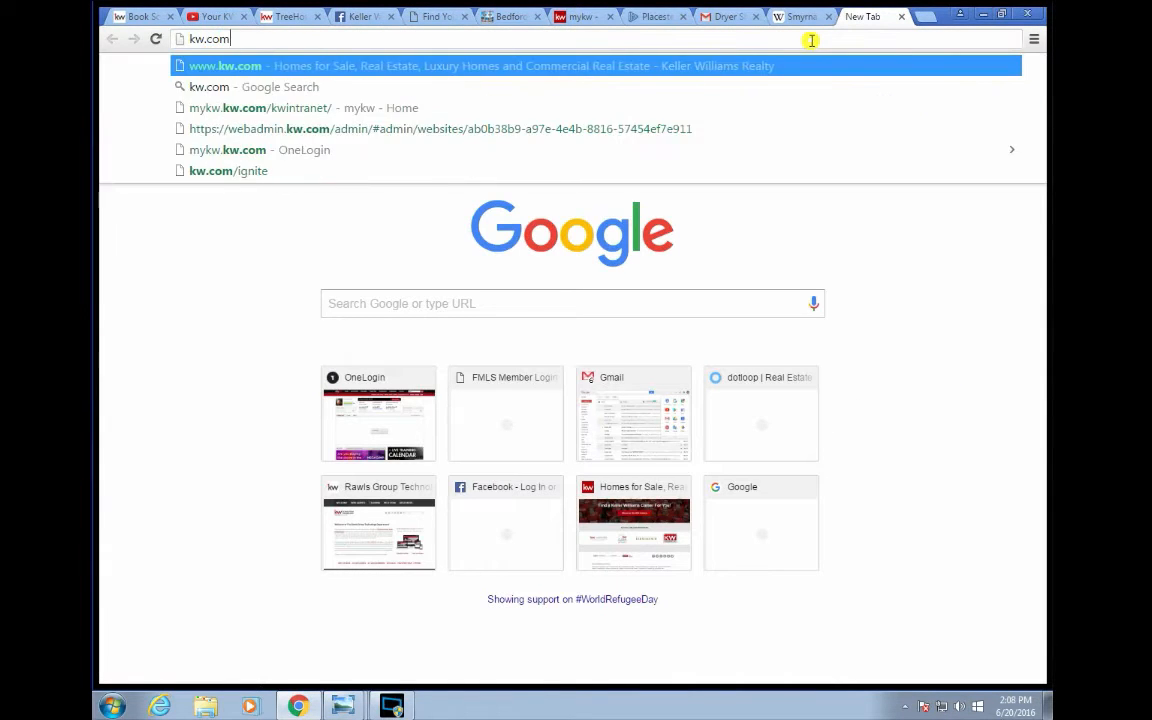
{"action": "key", "text": "Return"}
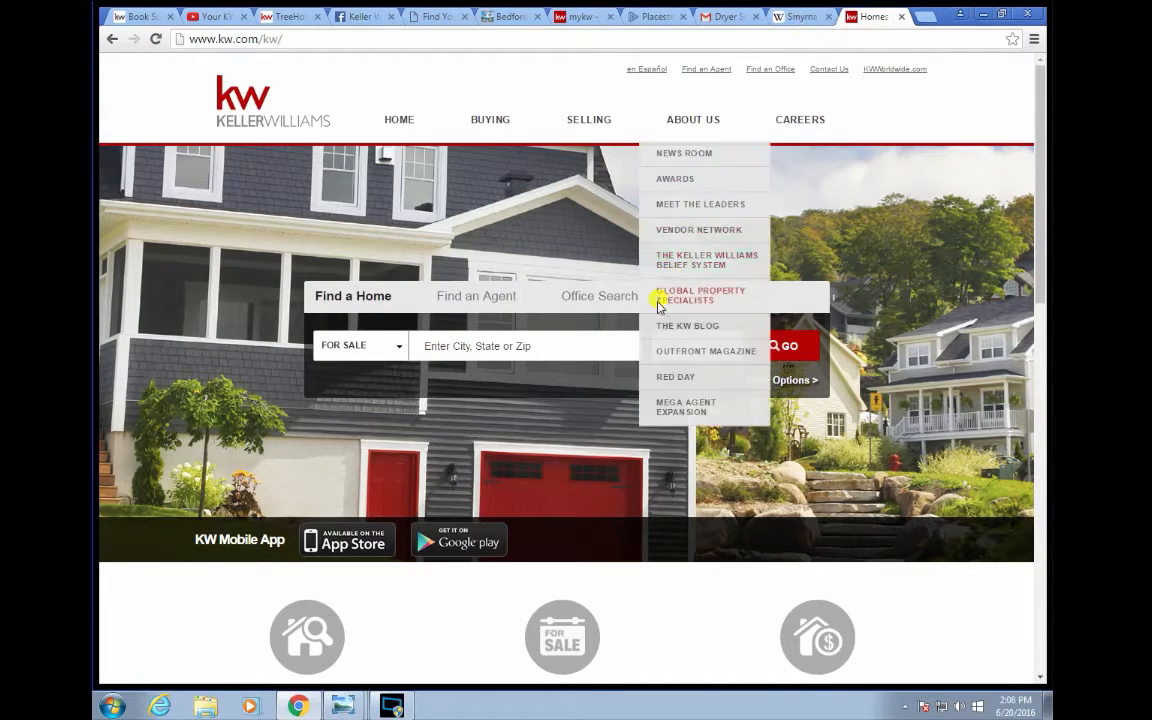
{"action": "scroll", "coordinate": [601, 345], "scroll_direction": "down", "scroll_amount": 2}
{"action": "scroll", "coordinate": [601, 345], "scroll_direction": "down", "scroll_amount": 8}
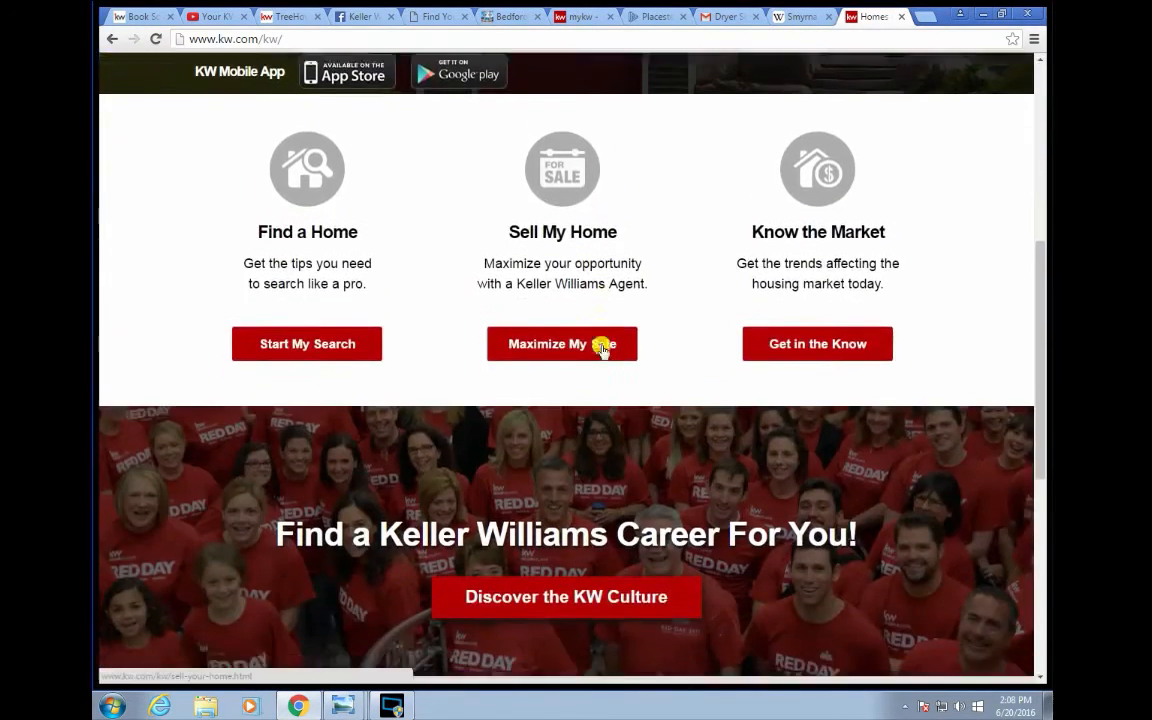
{"action": "scroll", "coordinate": [601, 350], "scroll_direction": "down", "scroll_amount": 1}
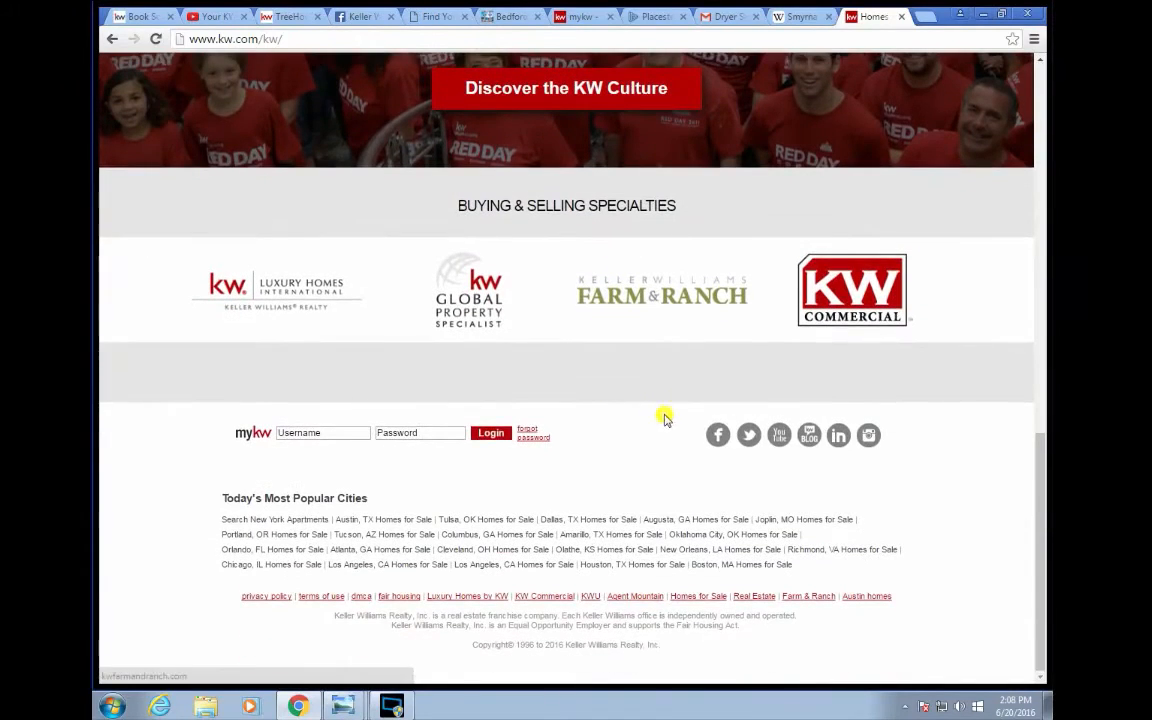
{"action": "left_click", "coordinate": [719, 436]}
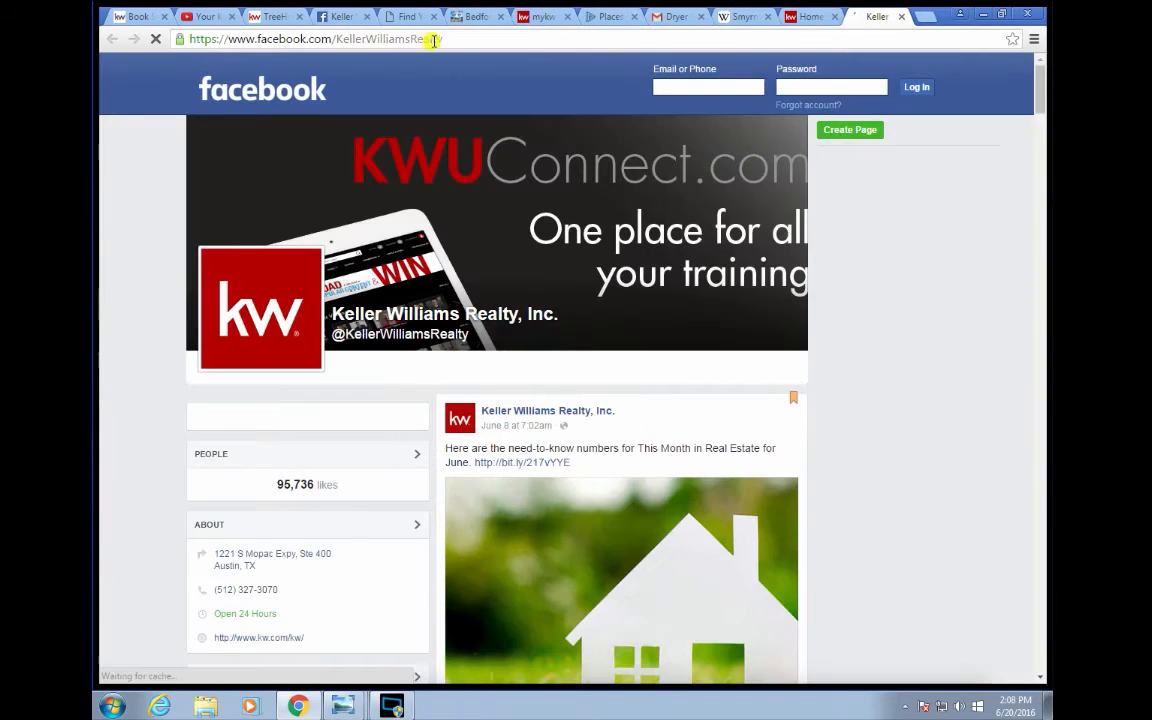
{"action": "left_click_drag", "start_coordinate": [445, 39], "coordinate": [188, 40]}
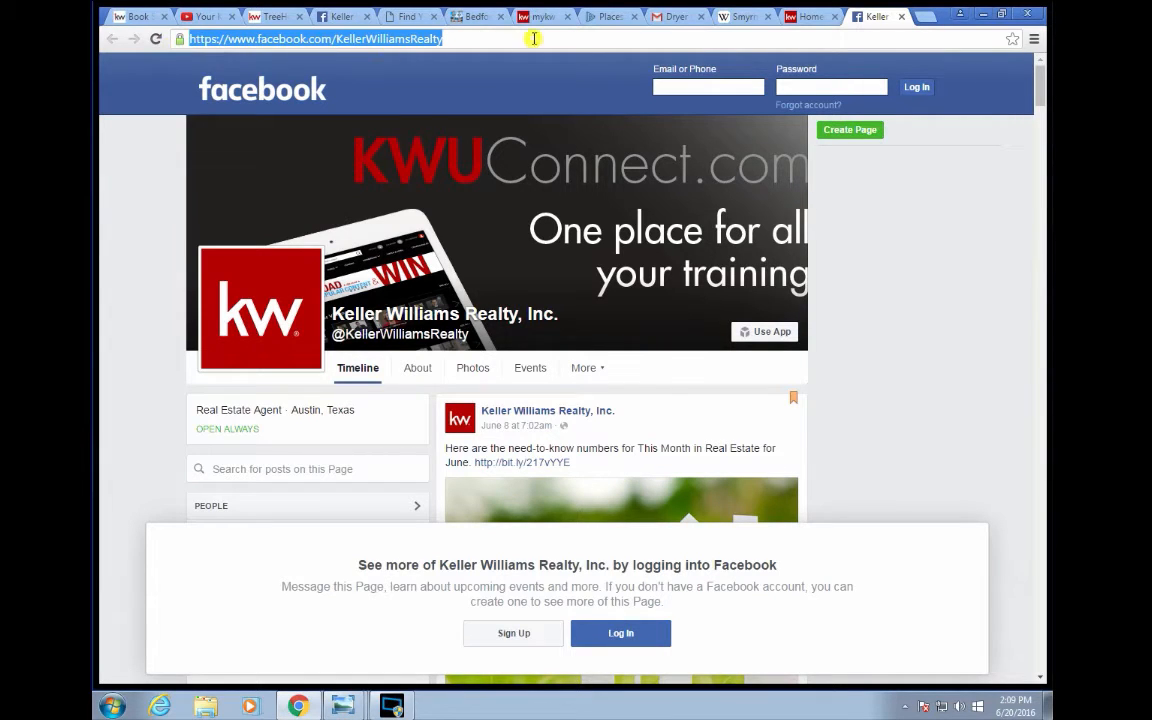
{"action": "left_click_drag", "start_coordinate": [443, 39], "coordinate": [329, 38]}
Check kw.com's Twitter link (kwri) against the twitter.com/ field in Social Networks
{"action": "left_click", "coordinate": [603, 20]}
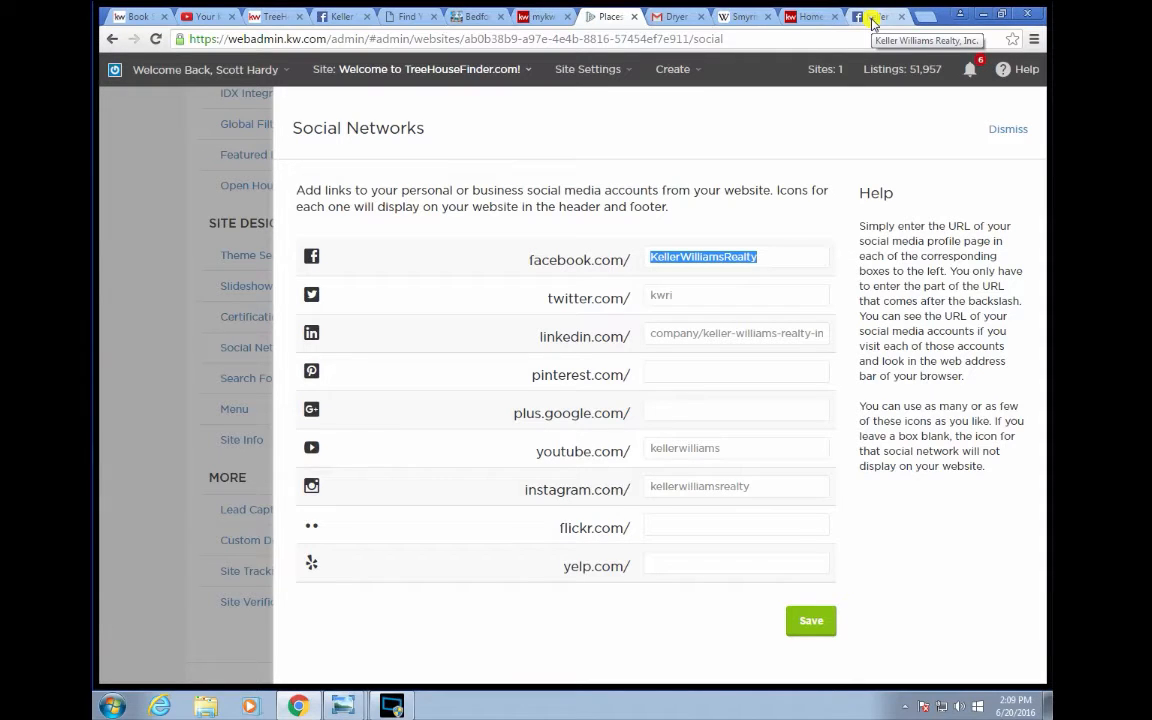
{"action": "left_click", "coordinate": [805, 16]}
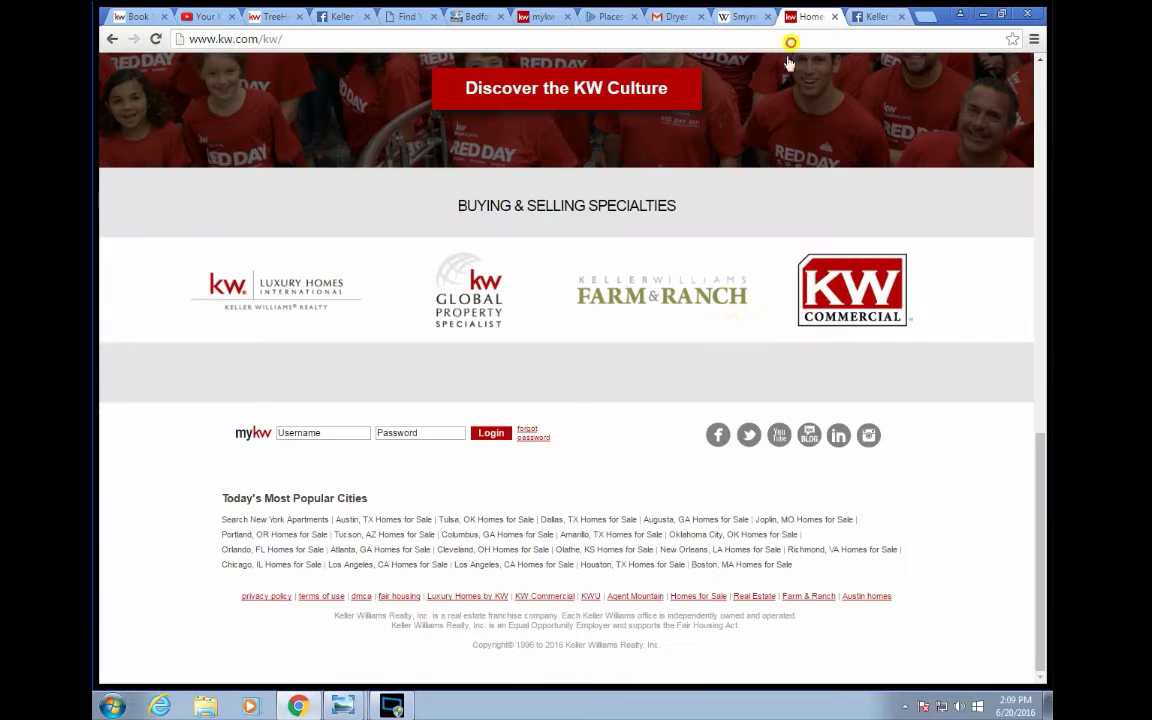
{"action": "left_click", "coordinate": [748, 434]}
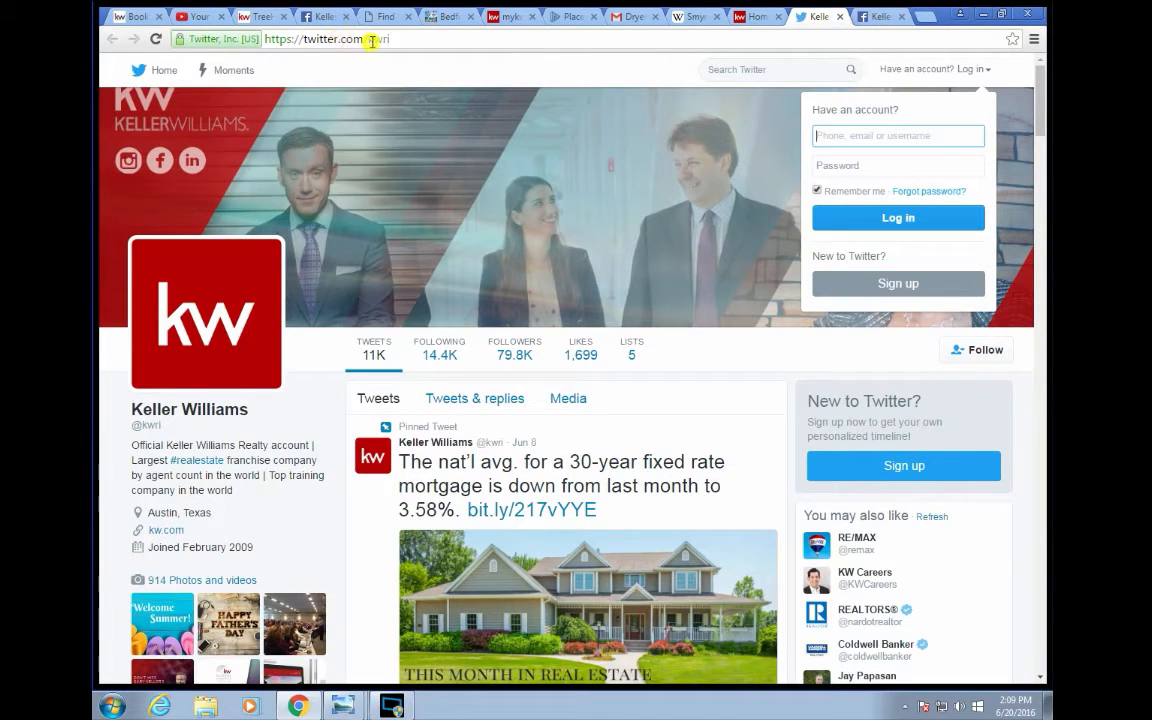
{"action": "left_click_drag", "start_coordinate": [391, 40], "coordinate": [372, 40]}
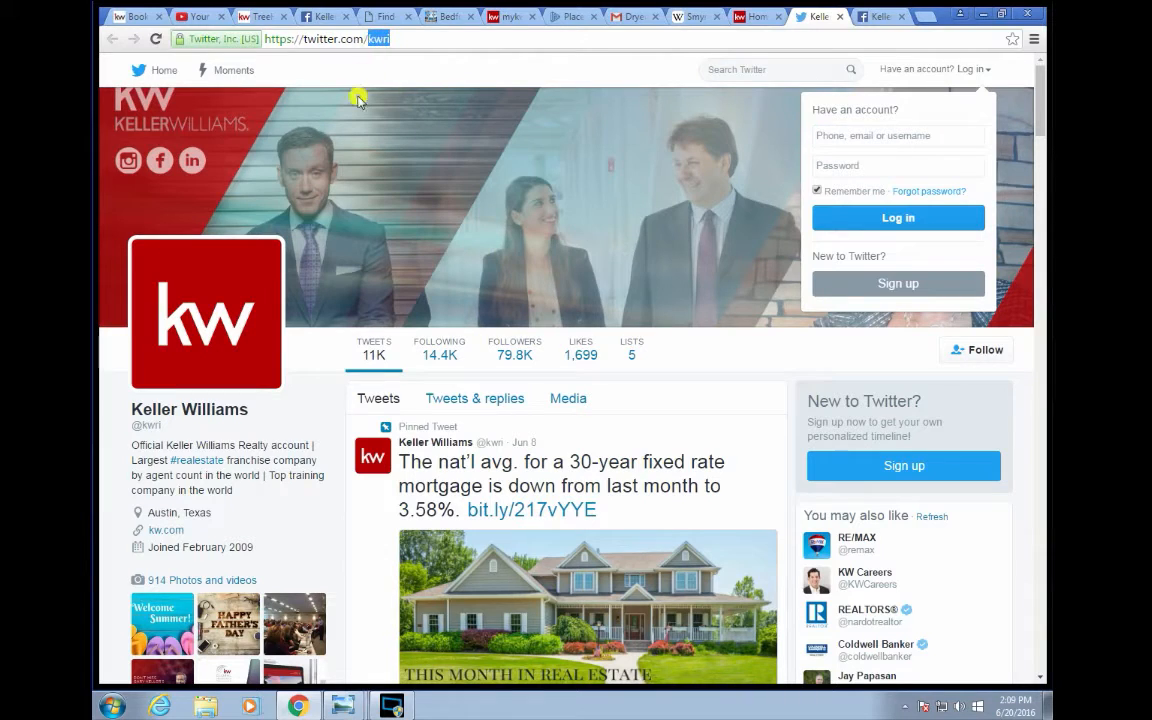
{"action": "left_click", "coordinate": [570, 16]}
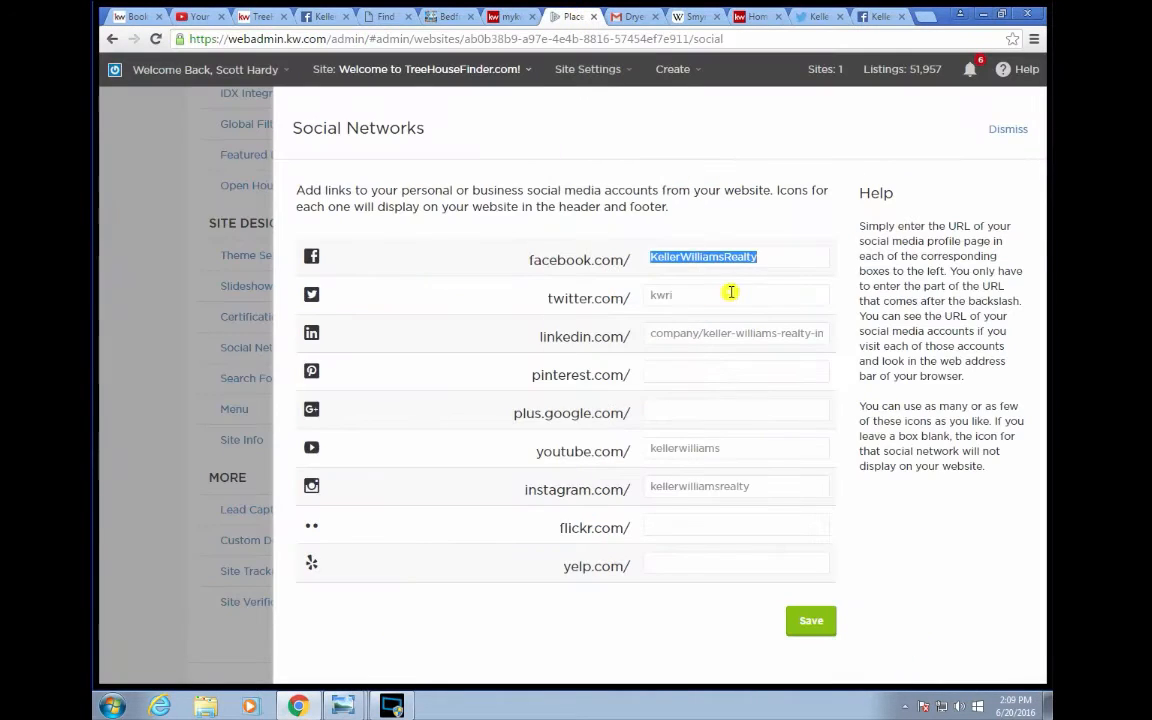
{"action": "left_click_drag", "start_coordinate": [731, 292], "coordinate": [640, 293]}
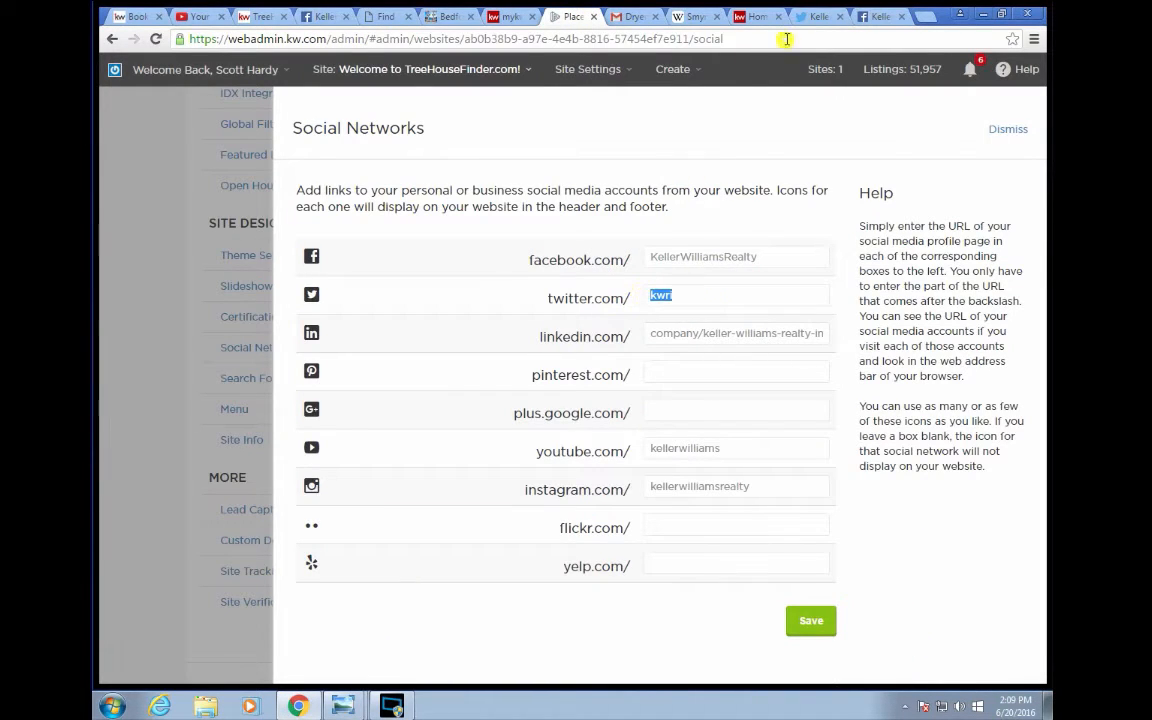
Load the agent's own Twitter profile, twitter.com/shardy, and browse it
{"action": "left_click", "coordinate": [812, 16]}
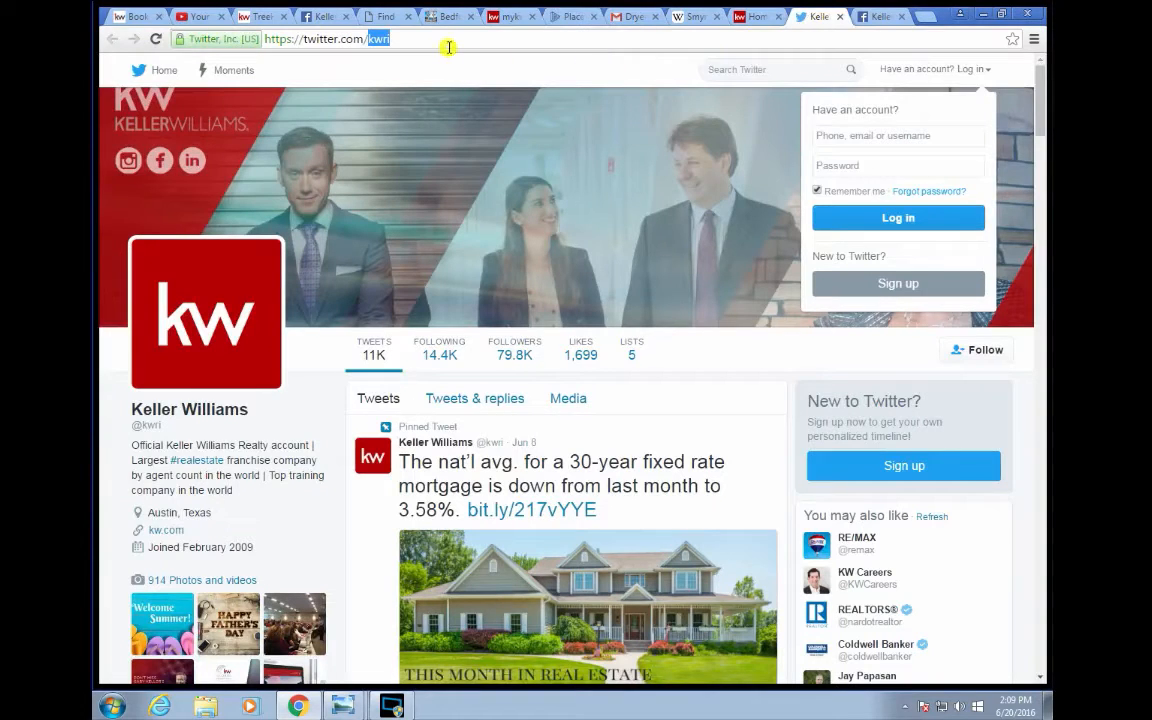
{"action": "type", "text": "shardy"}
{"action": "key", "text": "Return"}
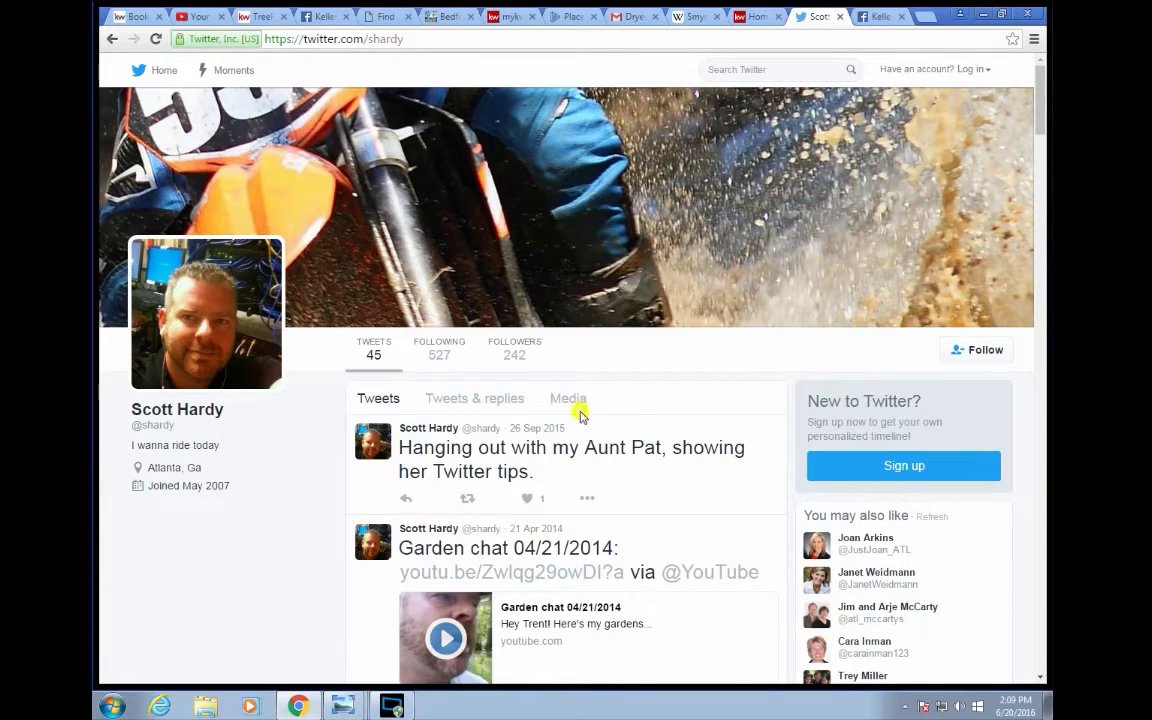
{"action": "scroll", "coordinate": [500, 500], "scroll_direction": "down", "scroll_amount": 2}
{"action": "scroll", "coordinate": [556, 499], "scroll_direction": "down", "scroll_amount": 8}
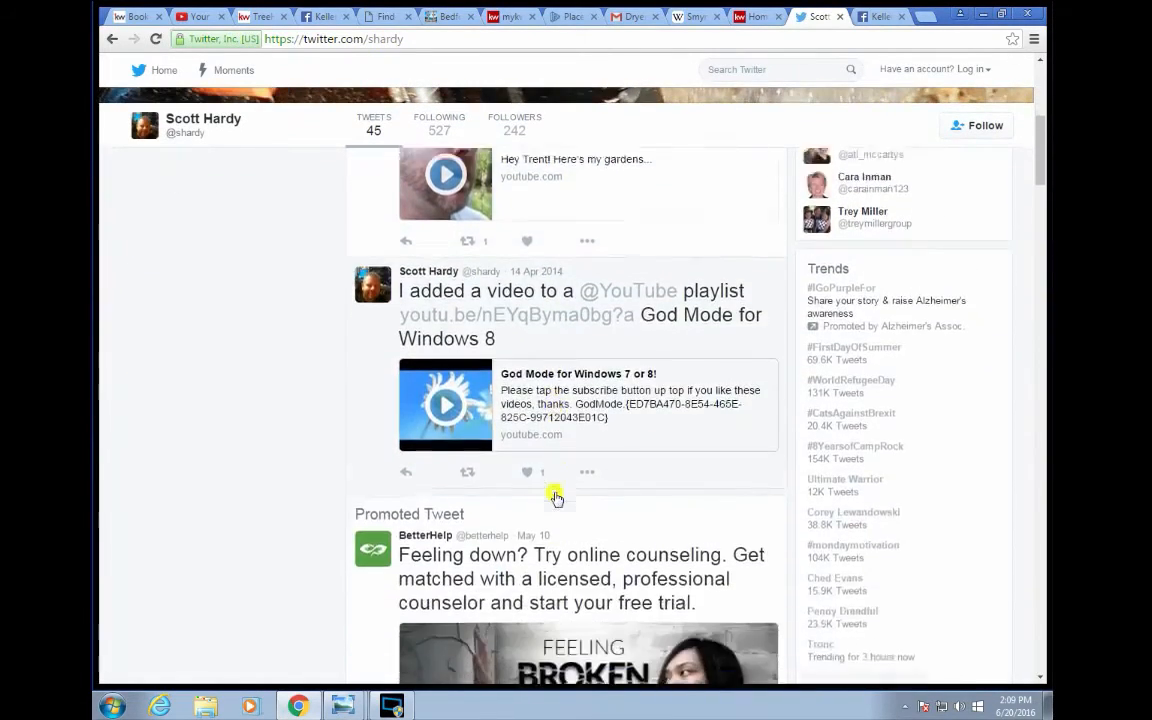
{"action": "scroll", "coordinate": [556, 493], "scroll_direction": "down", "scroll_amount": 8}
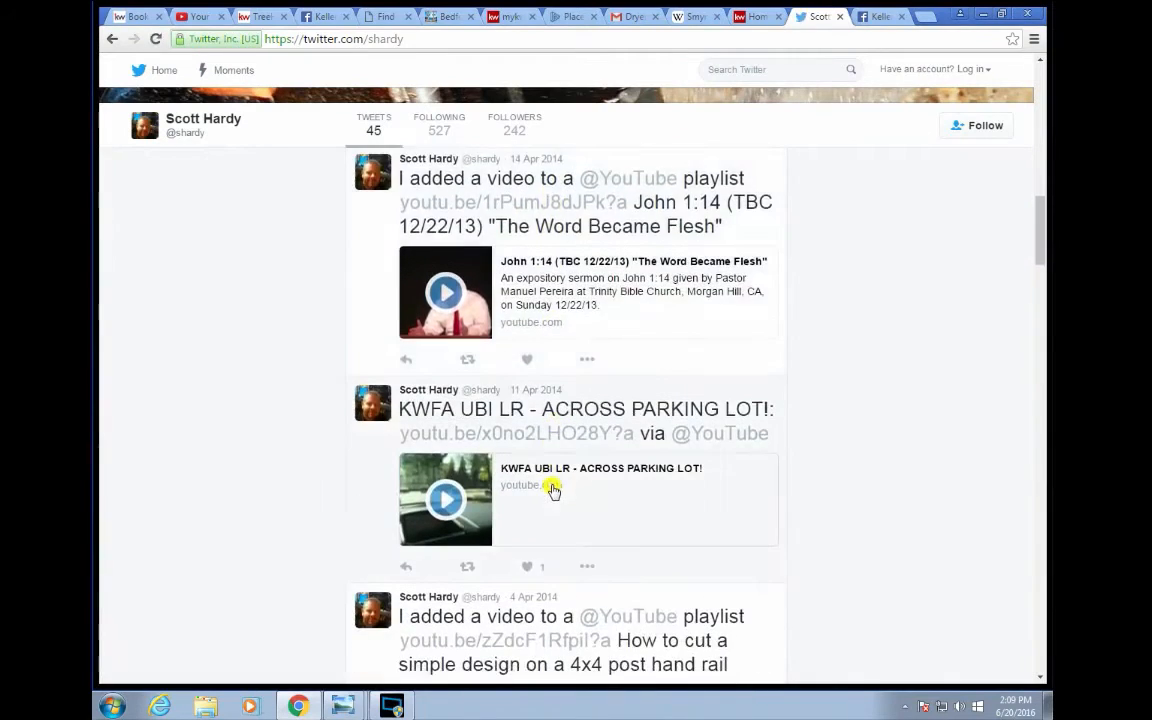
{"action": "scroll", "coordinate": [545, 476], "scroll_direction": "up", "scroll_amount": 4}
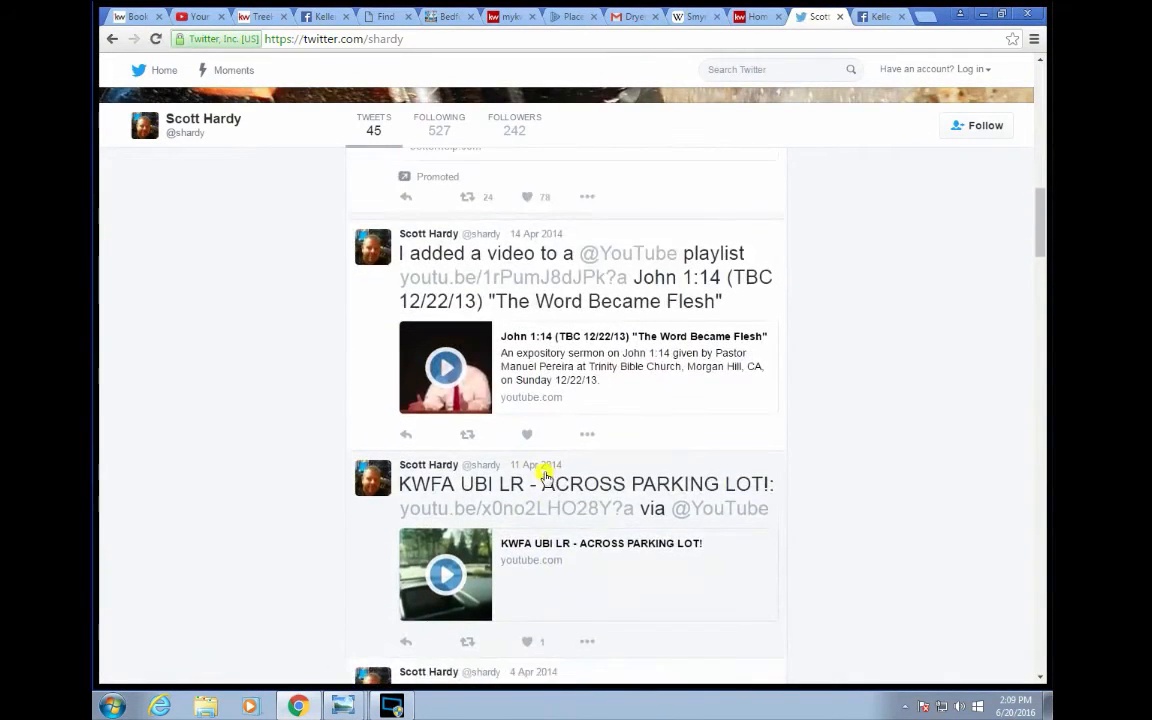
{"action": "scroll", "coordinate": [545, 476], "scroll_direction": "down", "scroll_amount": 4}
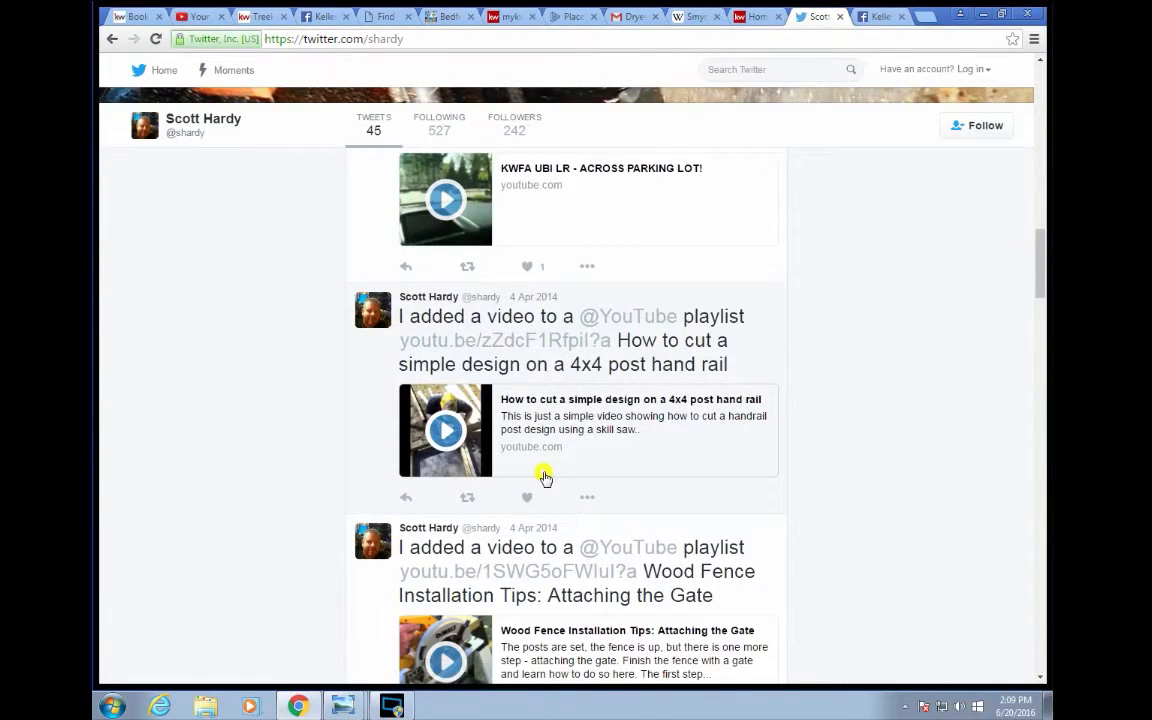
{"action": "left_click_drag", "start_coordinate": [738, 370], "coordinate": [662, 366]}
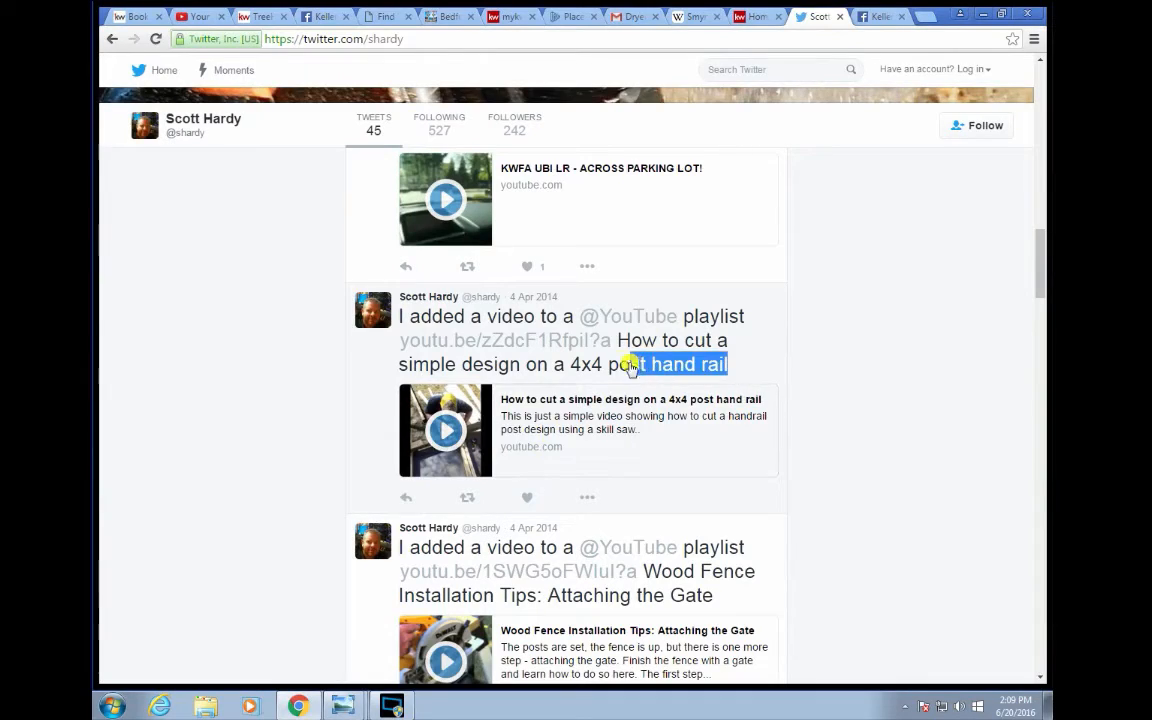
{"action": "scroll", "coordinate": [583, 310], "scroll_direction": "up", "scroll_amount": 5}
{"action": "scroll", "coordinate": [582, 308], "scroll_direction": "up", "scroll_amount": 10}
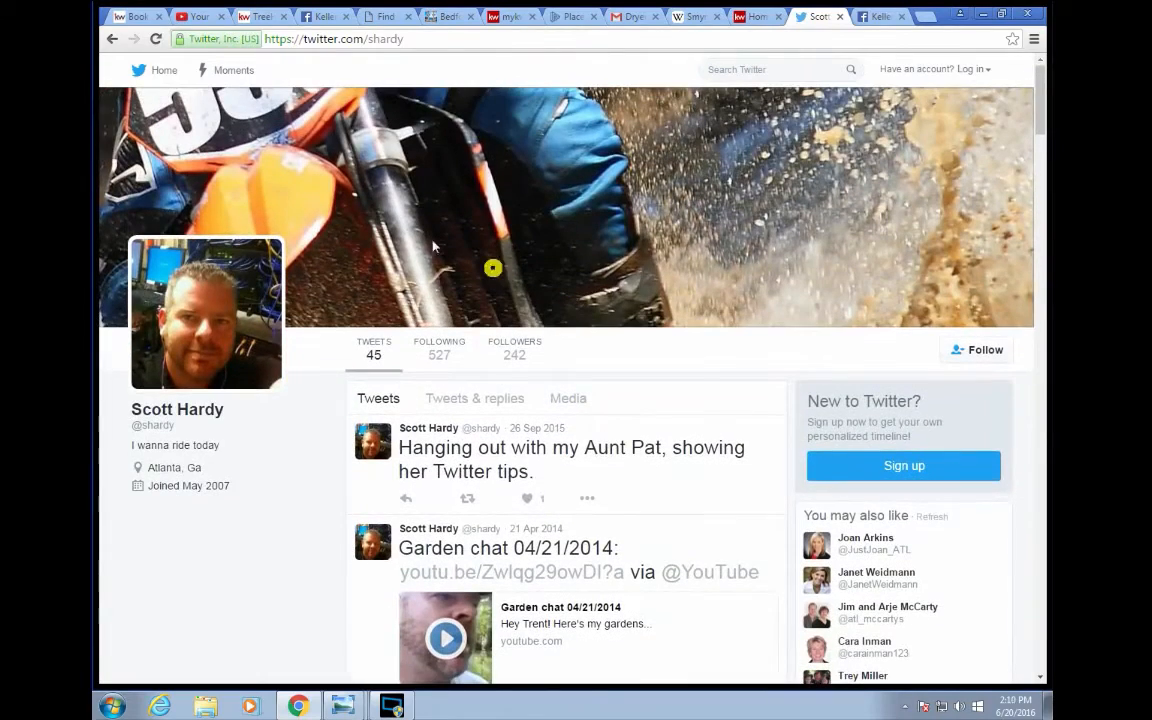
{"action": "left_click", "coordinate": [360, 40]}
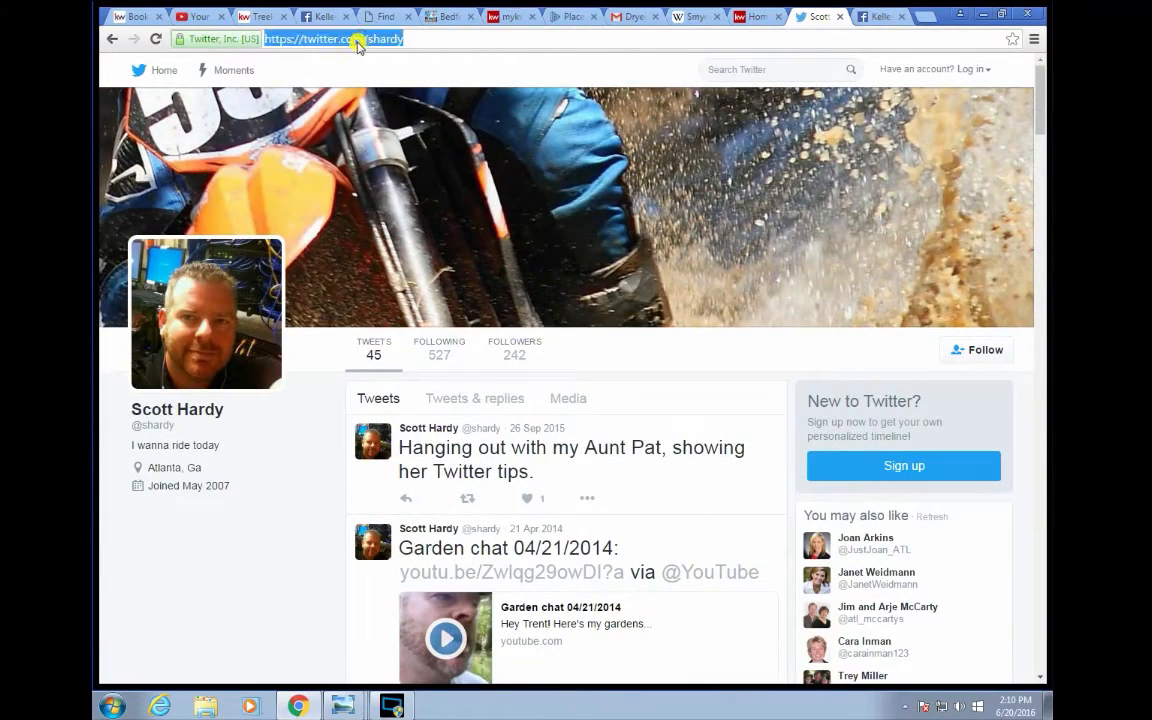
{"action": "right_click", "coordinate": [358, 45]}
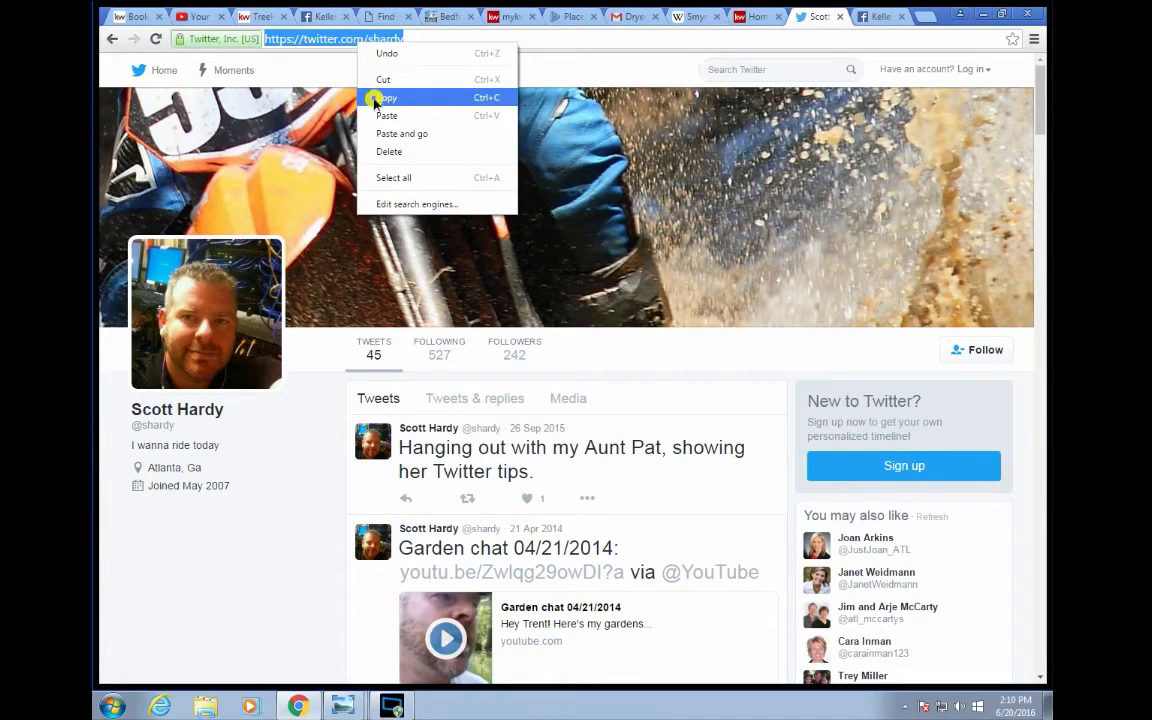
{"action": "left_click", "coordinate": [373, 96]}
{"action": "left_click_drag", "start_coordinate": [420, 38], "coordinate": [371, 38]}
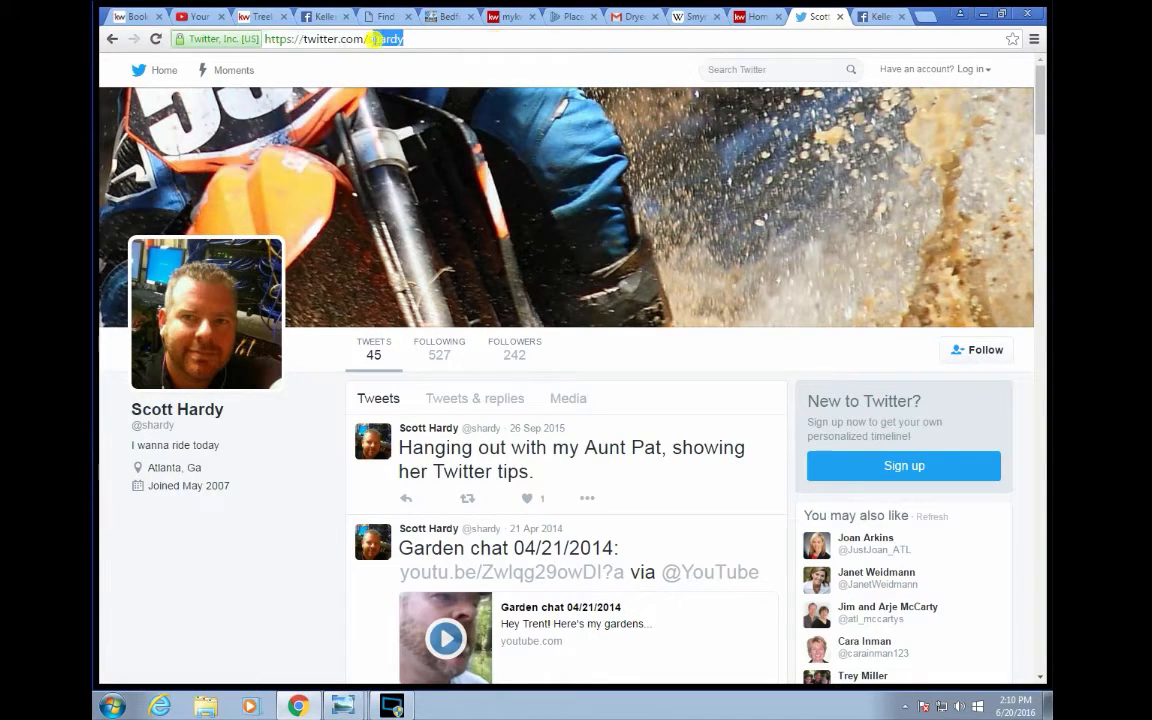
{"action": "right_click", "coordinate": [380, 44]}
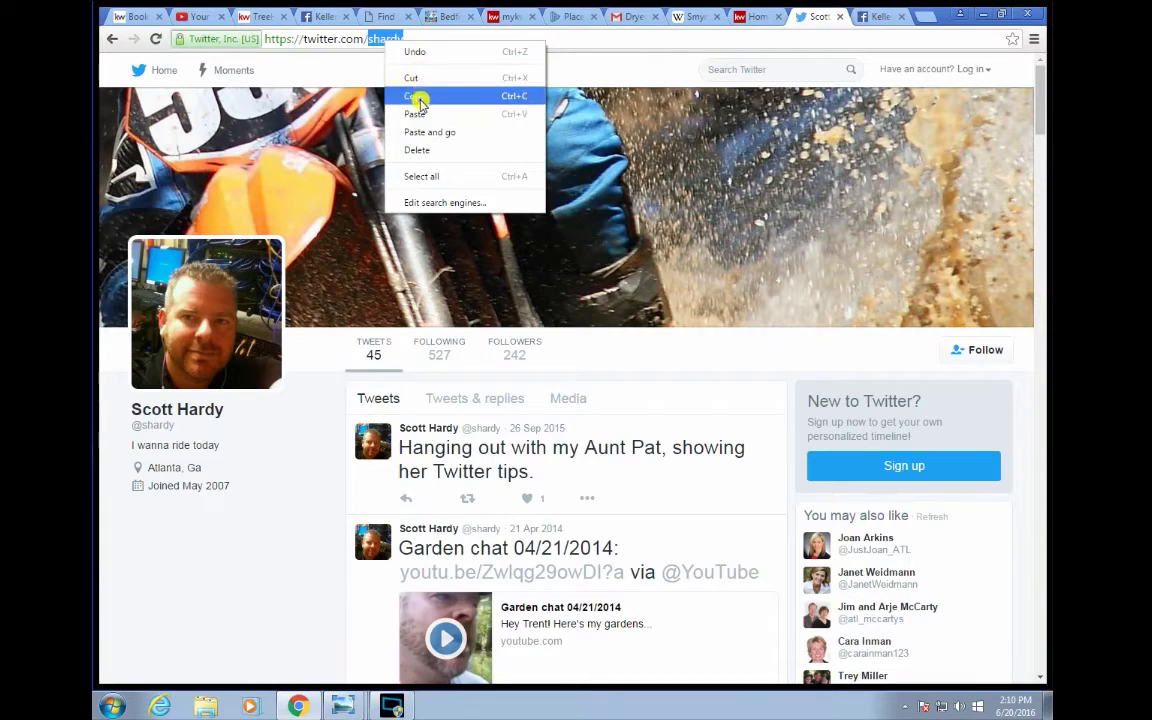
{"action": "left_click", "coordinate": [419, 95]}
{"action": "left_click", "coordinate": [581, 22]}
{"action": "double_click", "coordinate": [736, 300]}
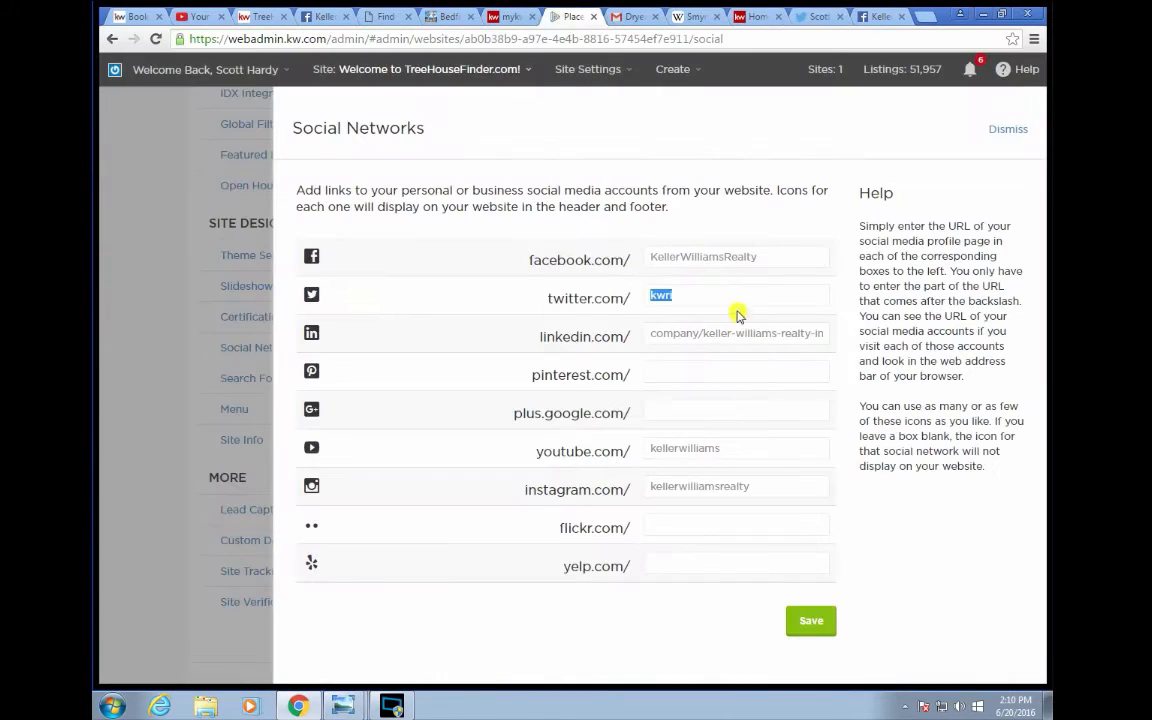
{"action": "right_click", "coordinate": [662, 296]}
{"action": "left_click", "coordinate": [694, 343]}
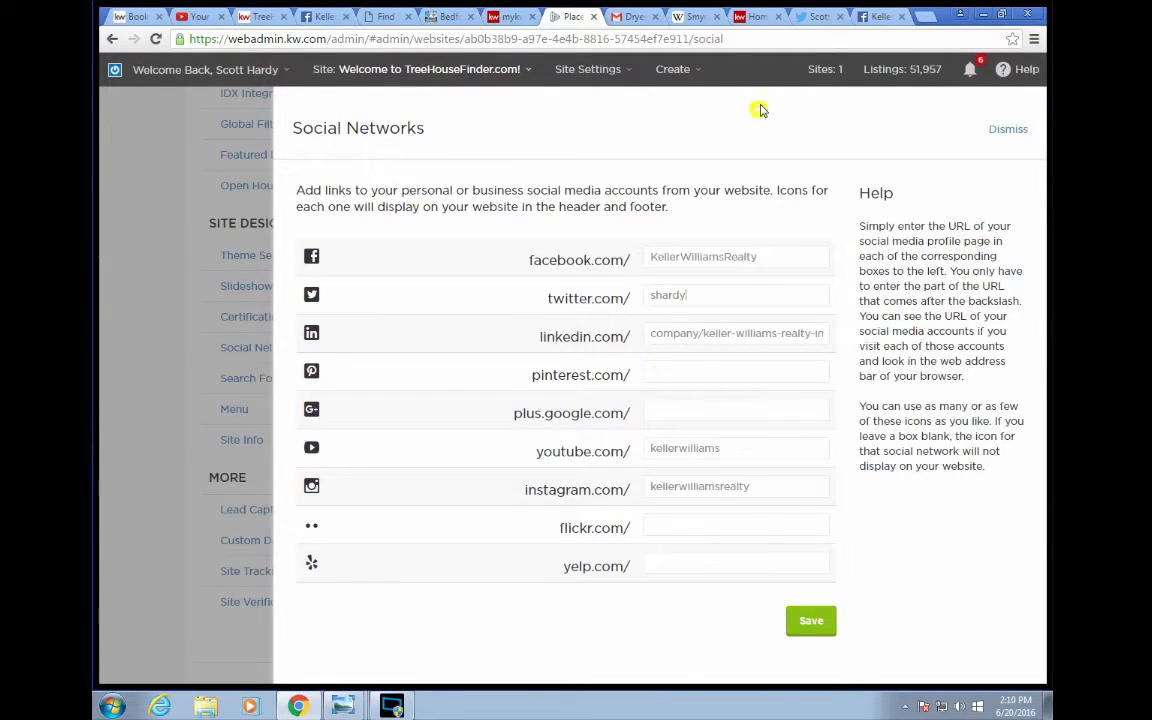
{"action": "left_click", "coordinate": [751, 20]}
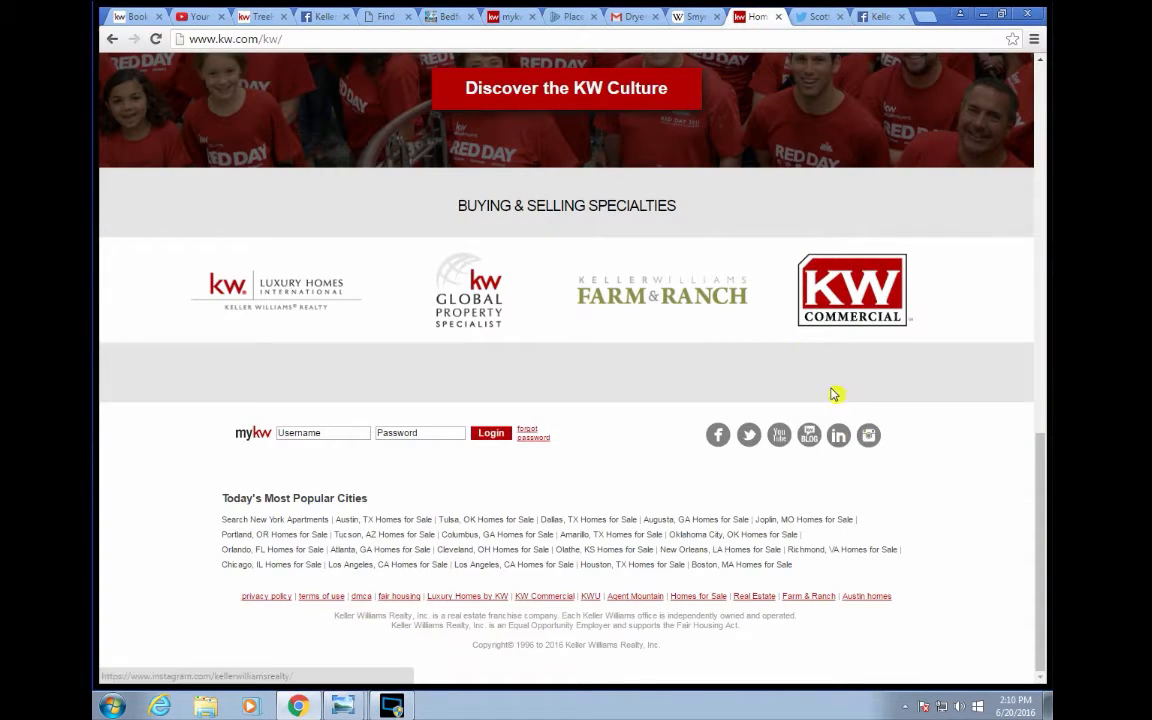
{"action": "left_click", "coordinate": [565, 16]}
{"action": "mouse_move", "coordinate": [588, 69]}
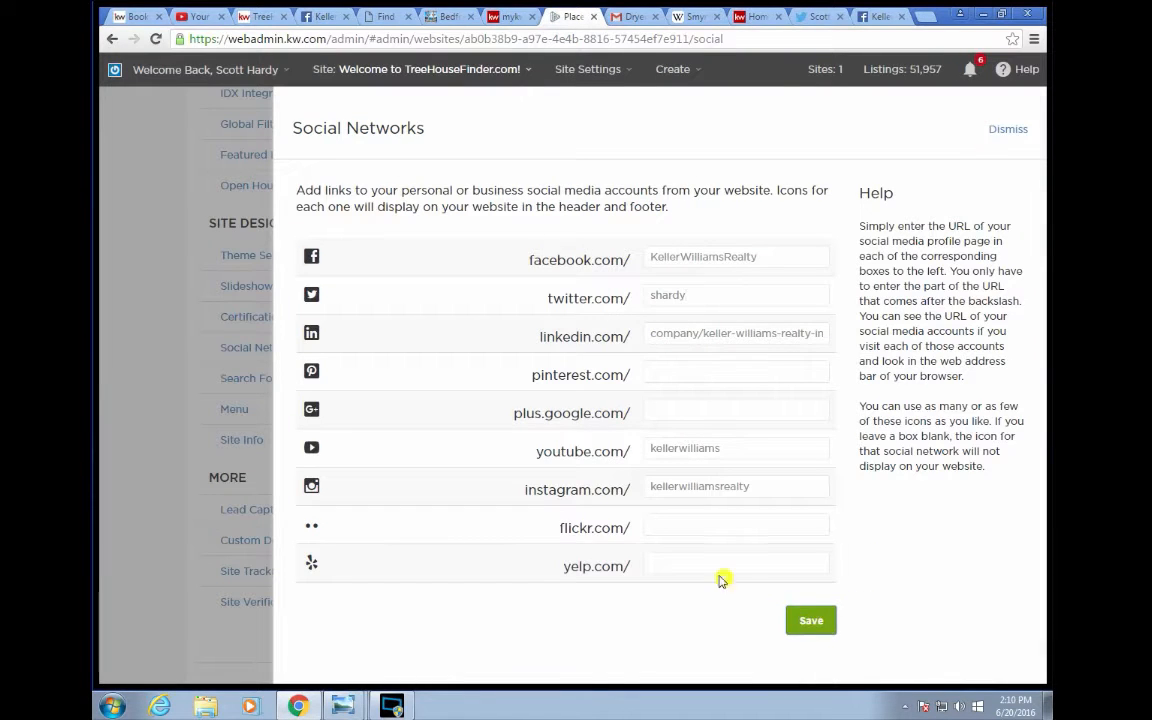
Save the Social Networks links and confirm the live site's Twitter icon opens the shardy profile
{"action": "left_click", "coordinate": [811, 620]}
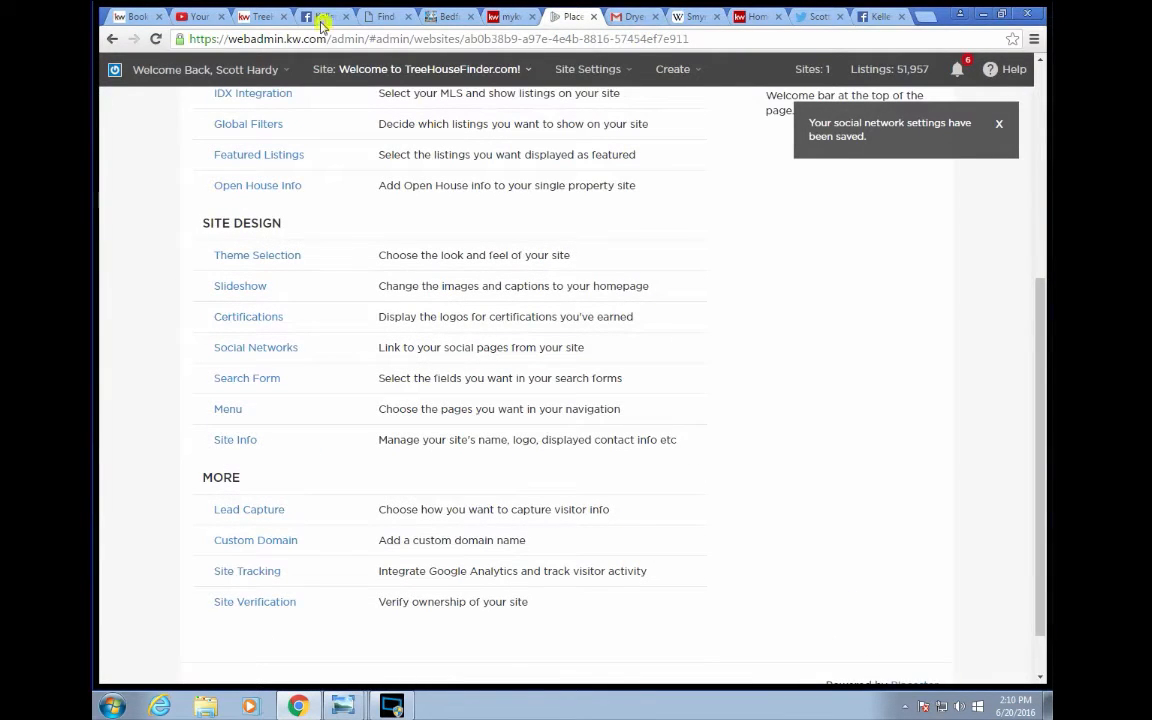
{"action": "left_click", "coordinate": [260, 18]}
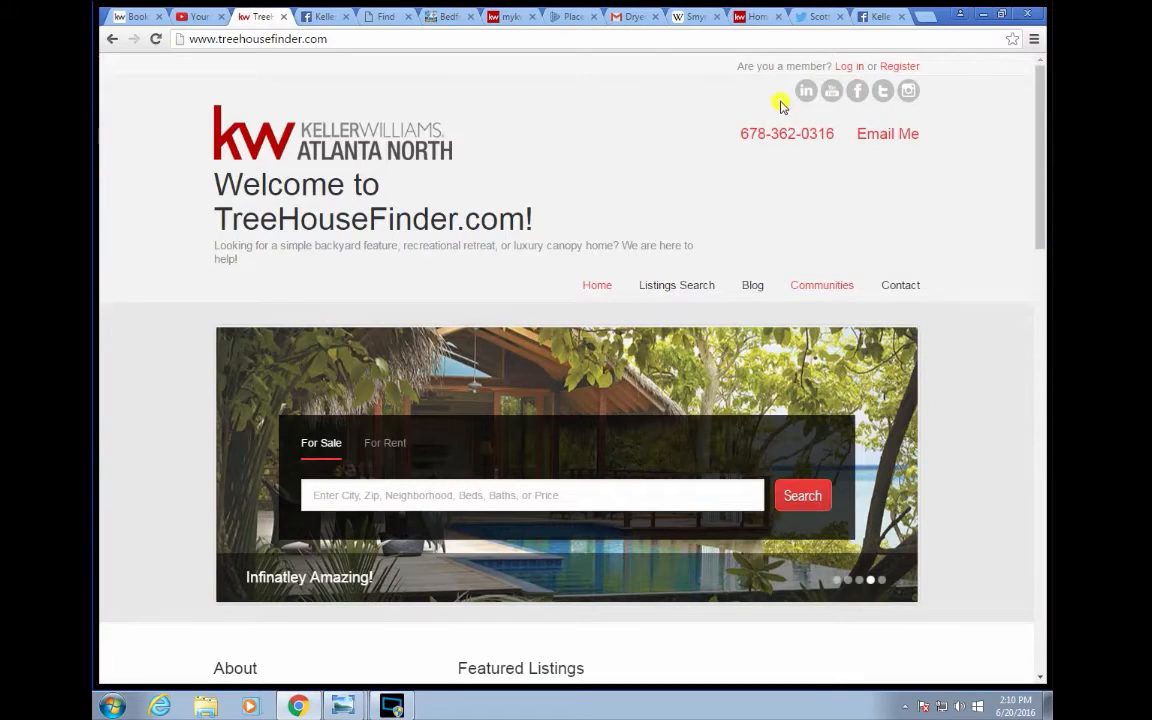
{"action": "left_click", "coordinate": [158, 40]}
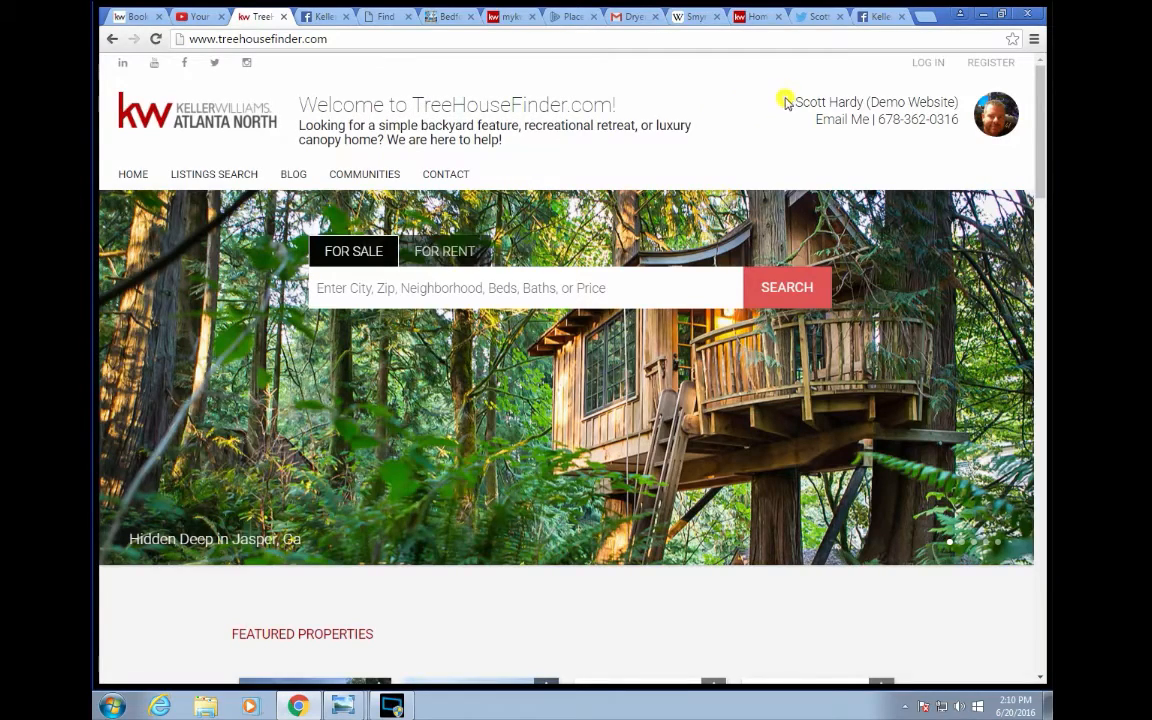
{"action": "scroll", "coordinate": [625, 275], "scroll_direction": "down", "scroll_amount": 3}
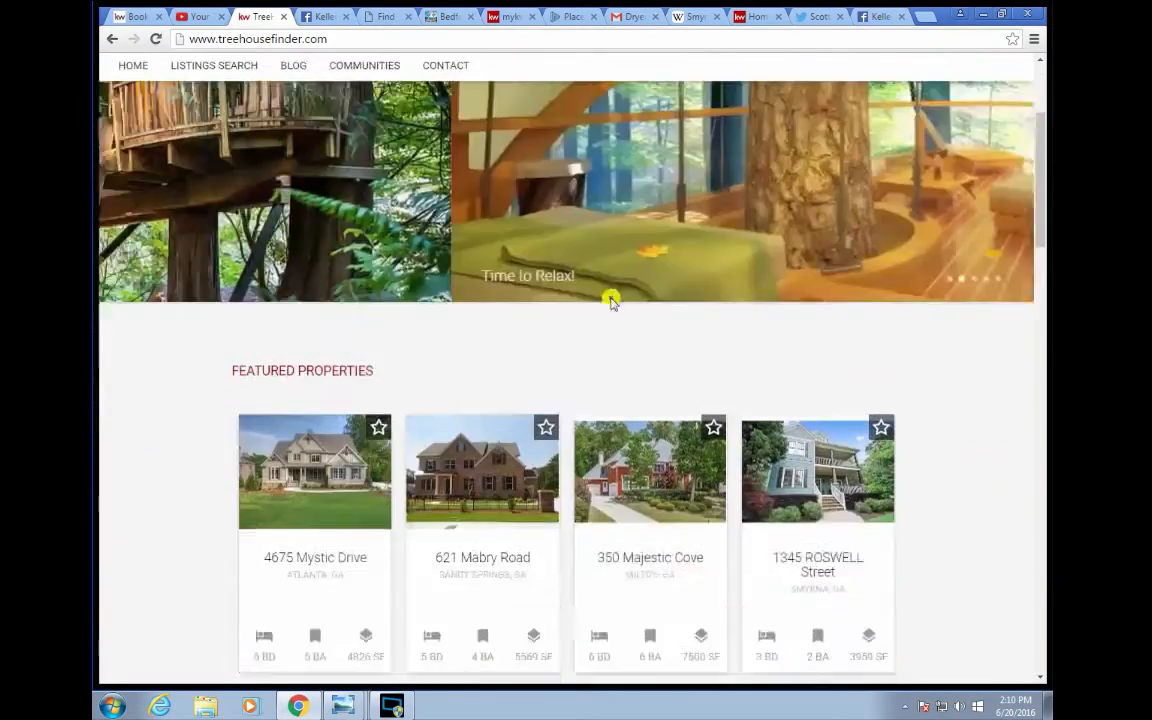
{"action": "scroll", "coordinate": [604, 307], "scroll_direction": "up", "scroll_amount": 3}
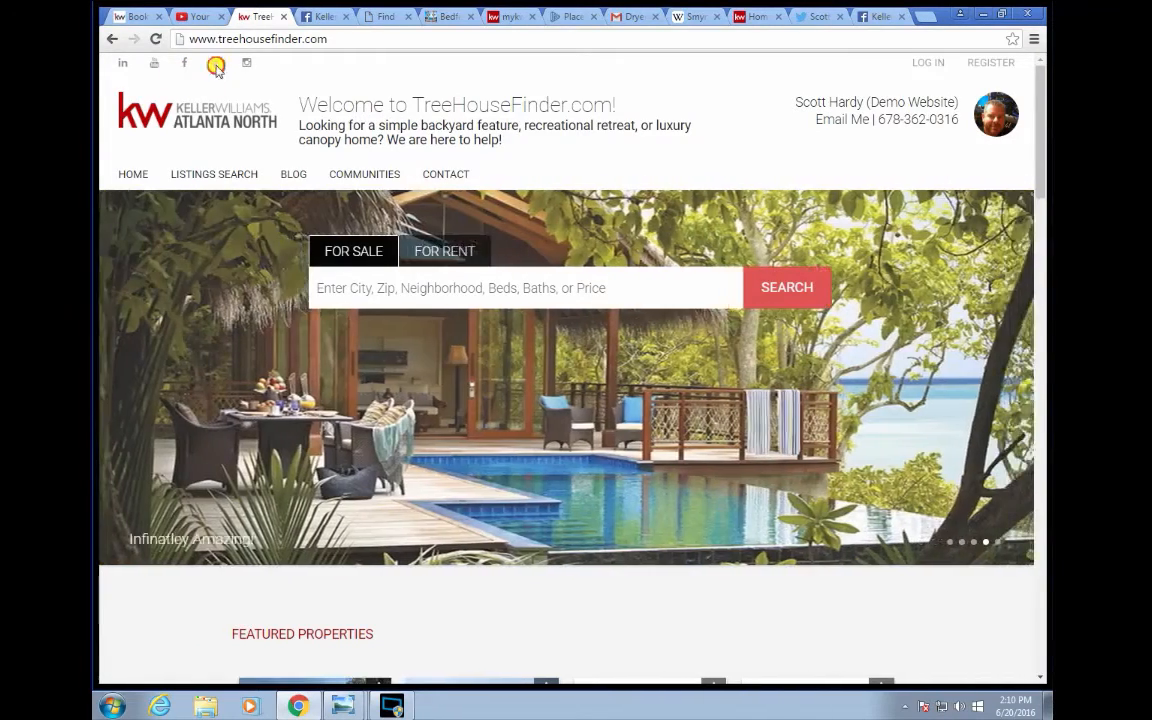
{"action": "left_click", "coordinate": [214, 64]}
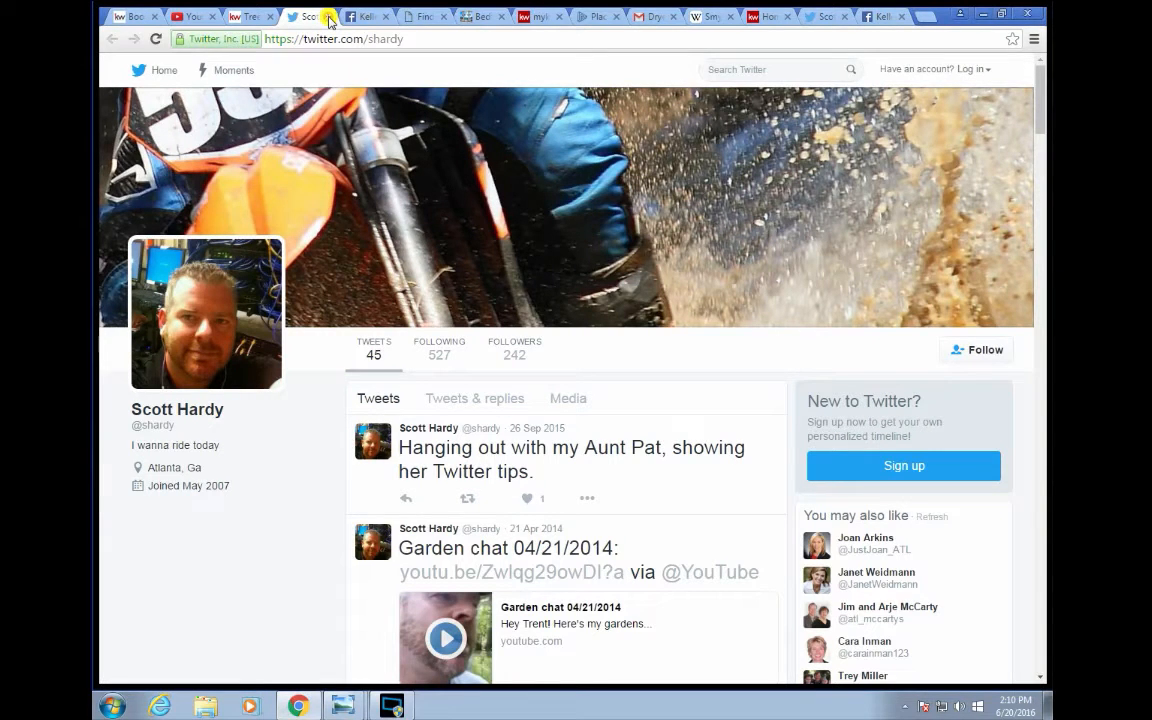
{"action": "left_click", "coordinate": [329, 17]}
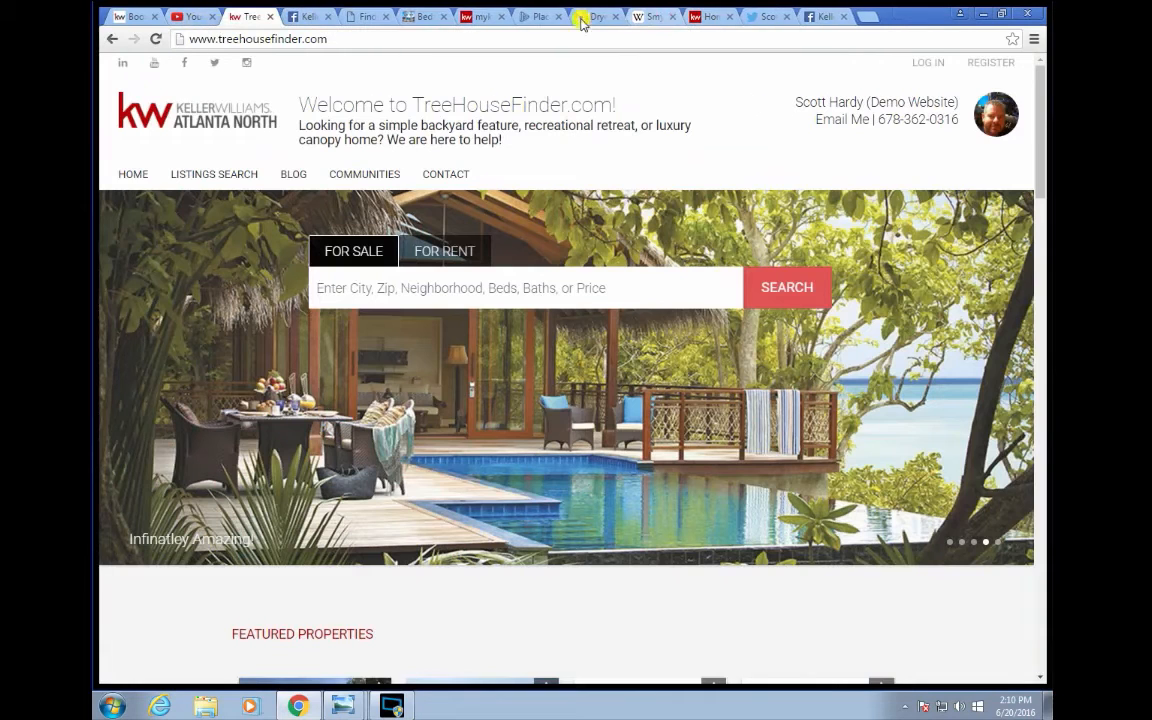
Reopen Social Networks to review it, then dismiss the panel back to the settings list
{"action": "left_click", "coordinate": [533, 17]}
{"action": "left_click", "coordinate": [255, 347]}
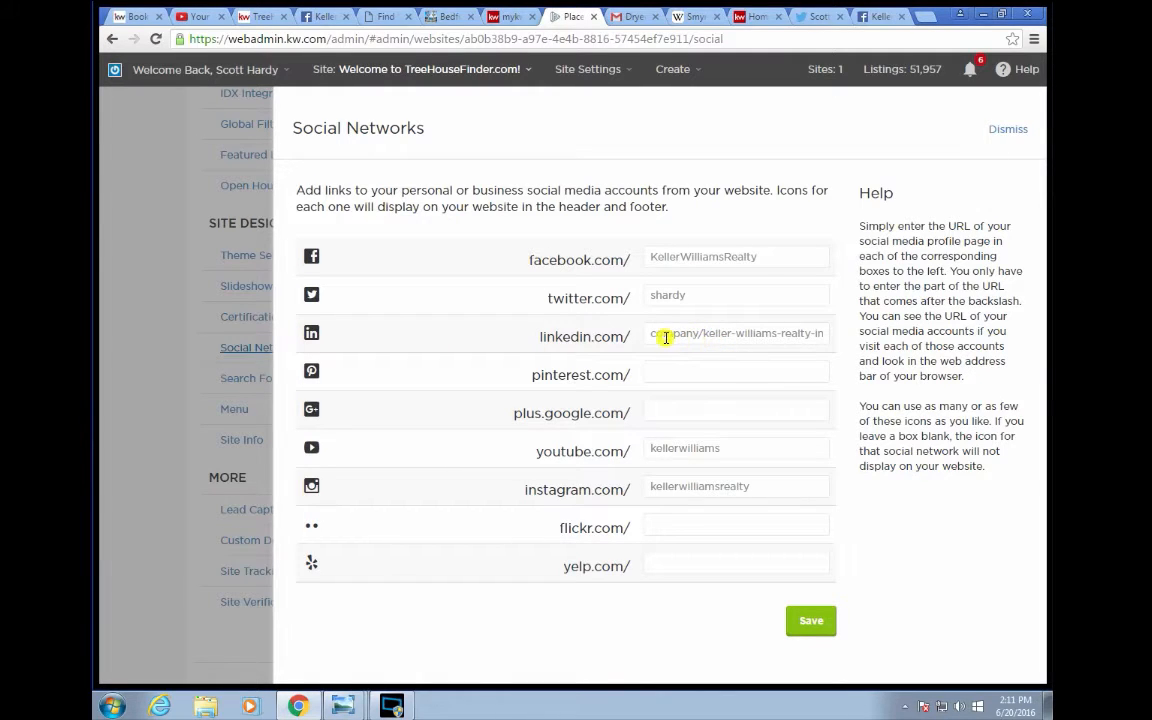
{"action": "left_click_drag", "start_coordinate": [611, 337], "coordinate": [543, 337]}
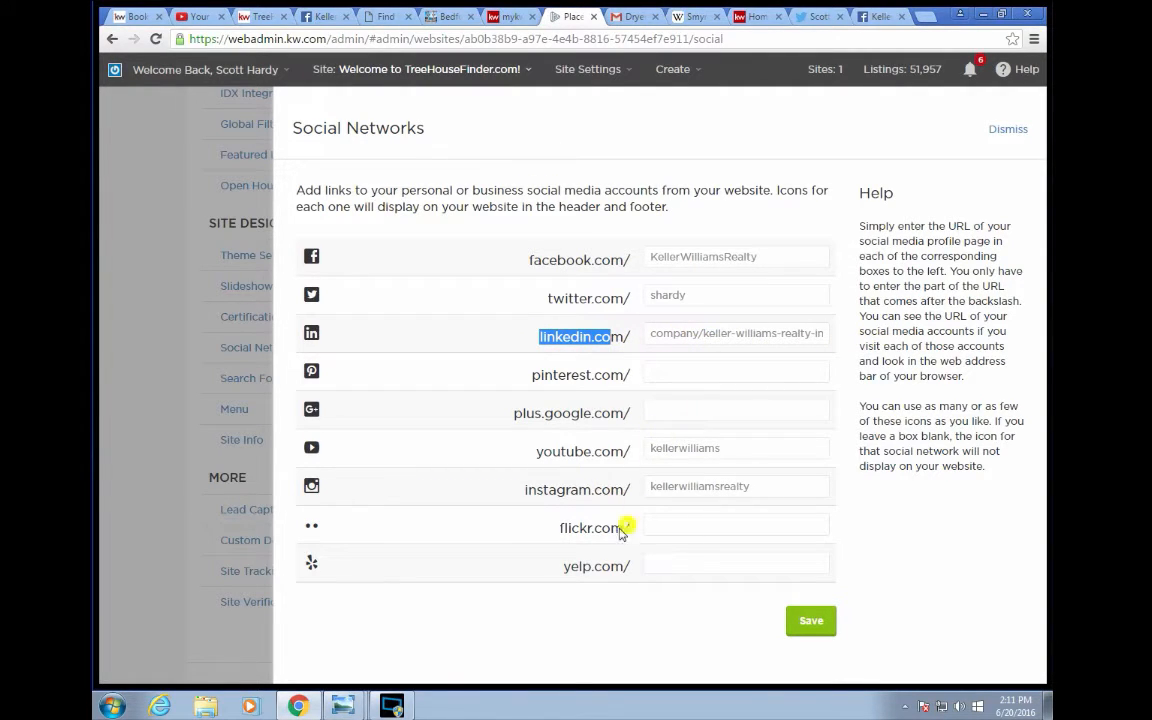
{"action": "left_click", "coordinate": [510, 541]}
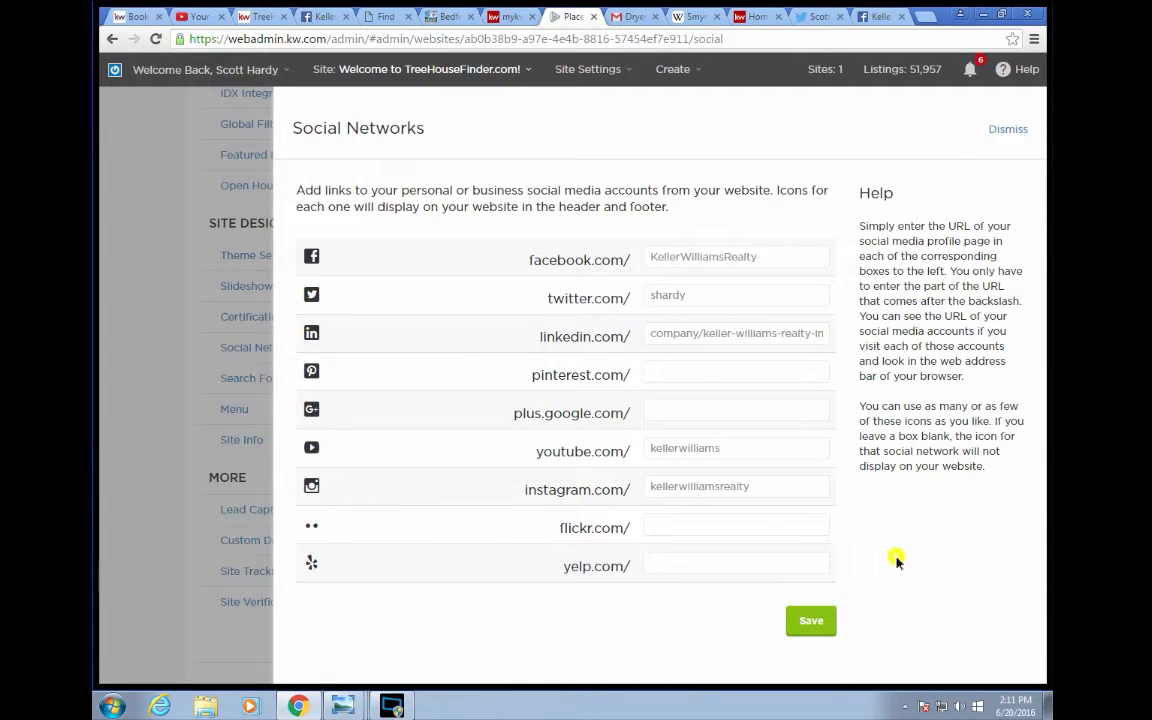
{"action": "left_click", "coordinate": [1001, 133]}
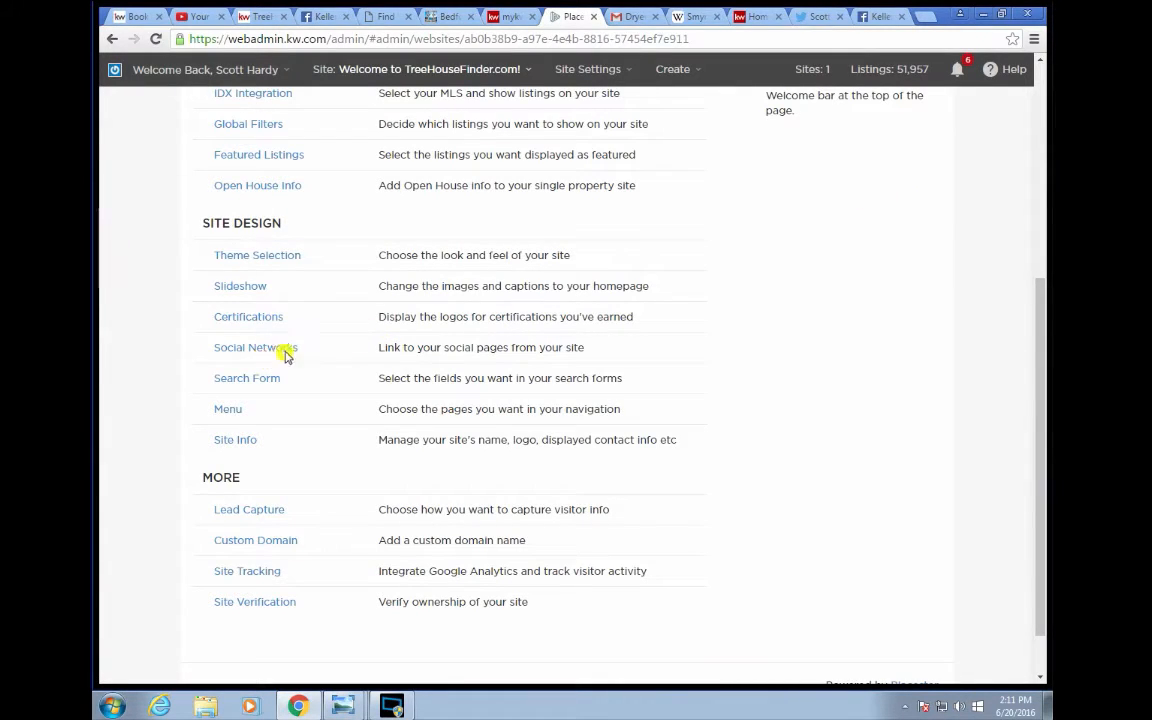
{"action": "left_click_drag", "start_coordinate": [292, 347], "coordinate": [206, 347]}
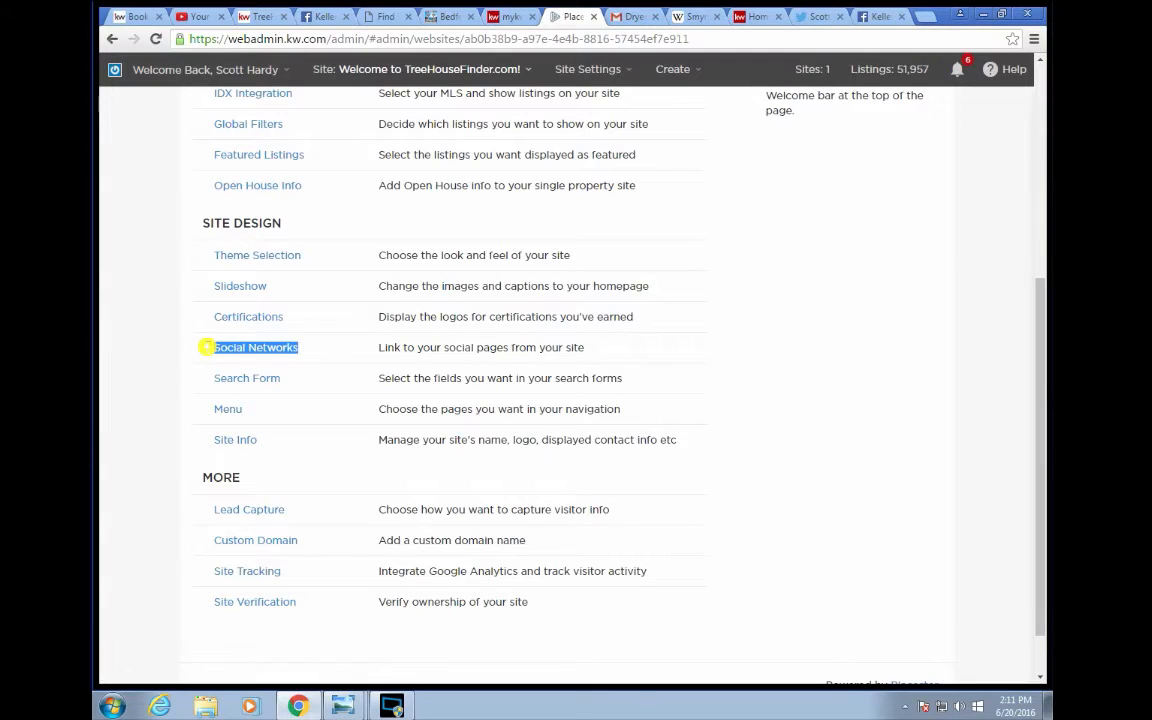
{"action": "left_click", "coordinate": [250, 387]}
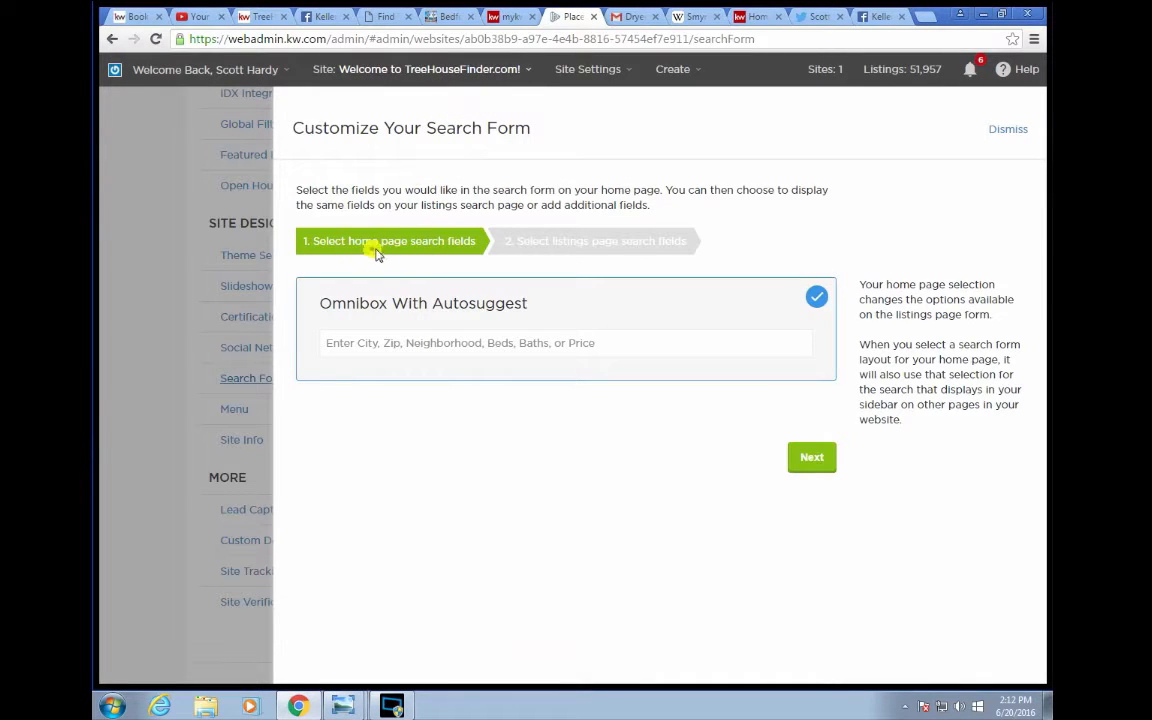
{"action": "left_click_drag", "start_coordinate": [306, 241], "coordinate": [711, 241]}
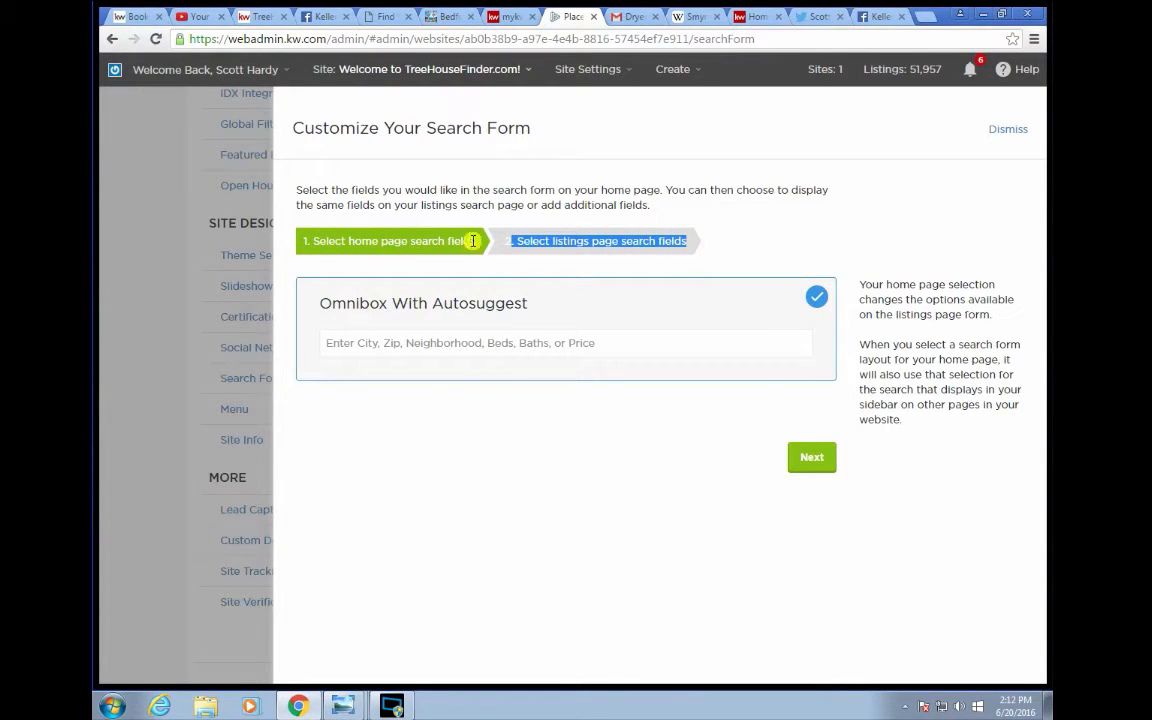
{"action": "left_click_drag", "start_coordinate": [358, 242], "coordinate": [477, 242]}
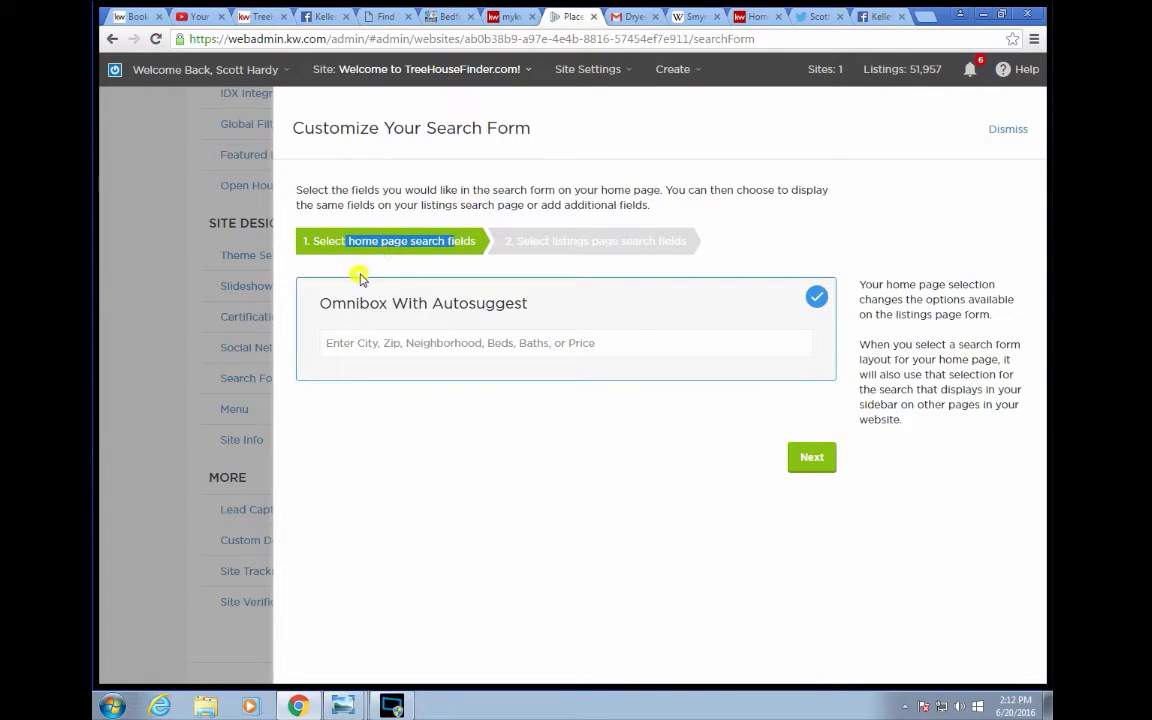
{"action": "left_click", "coordinate": [240, 16]}
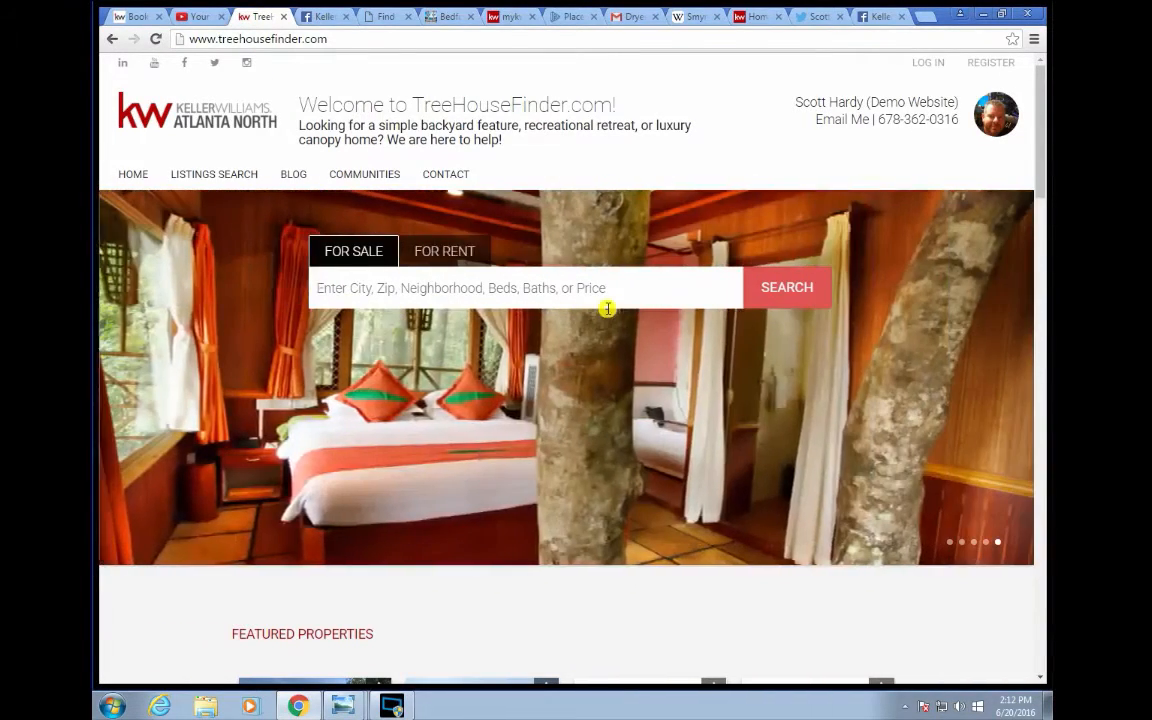
{"action": "left_click", "coordinate": [566, 18]}
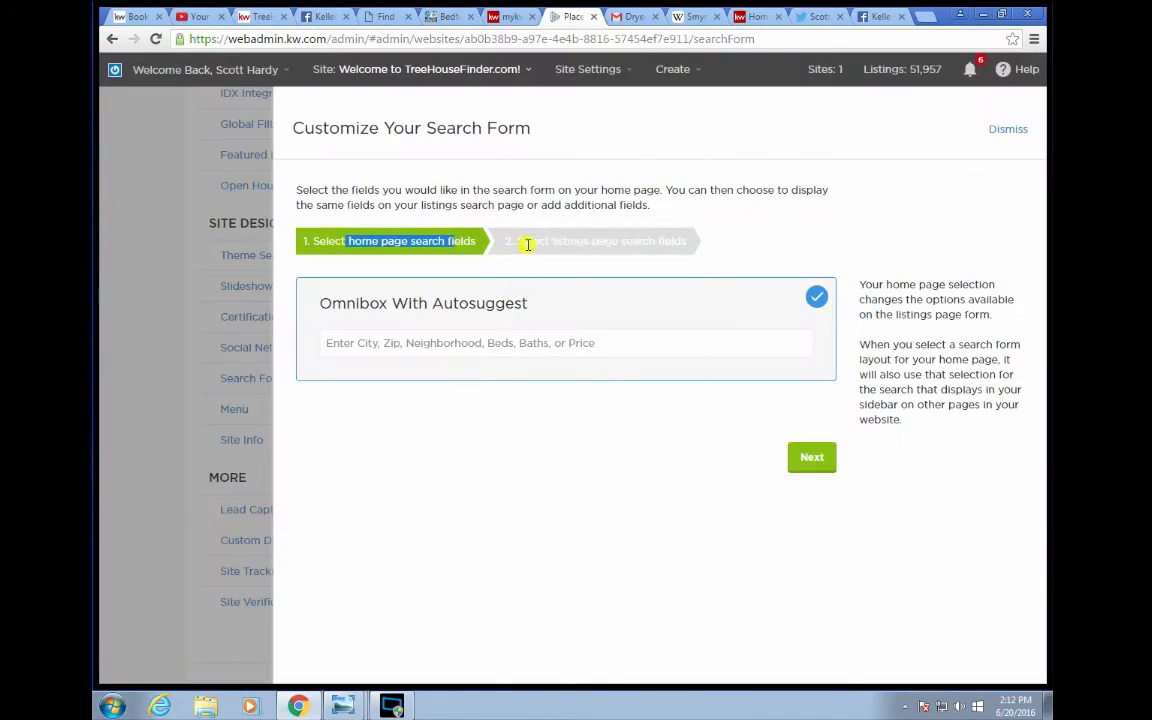
{"action": "left_click_drag", "start_coordinate": [520, 241], "coordinate": [687, 240]}
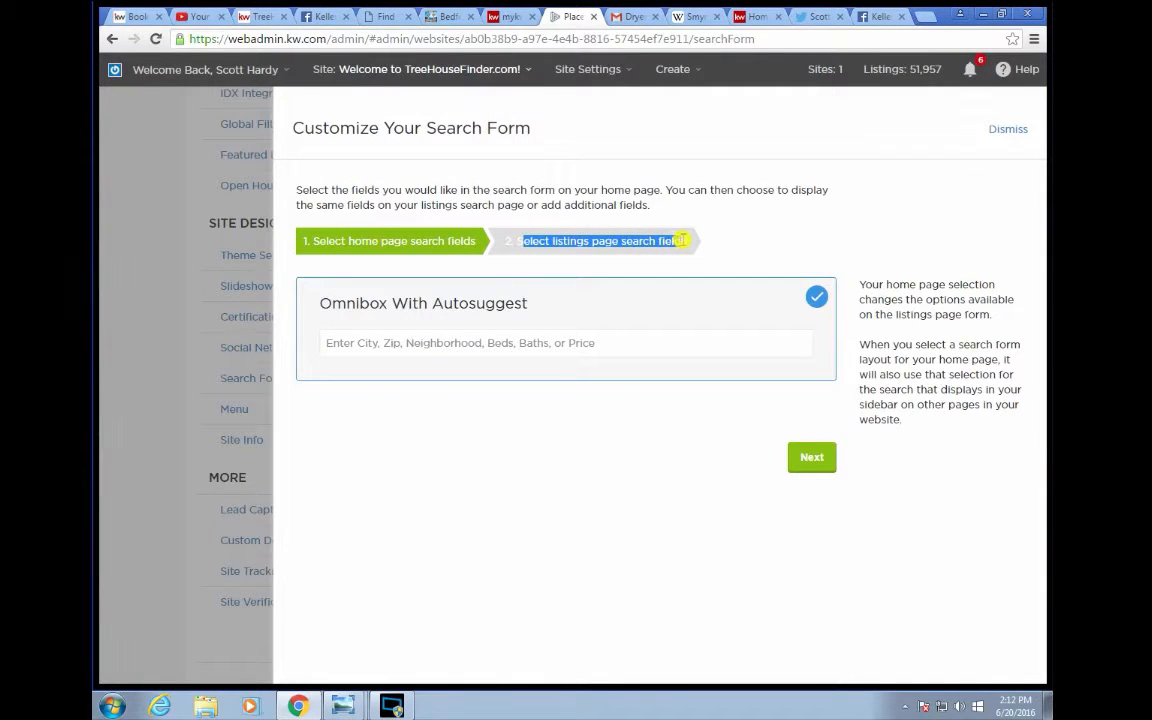
{"action": "left_click", "coordinate": [255, 16]}
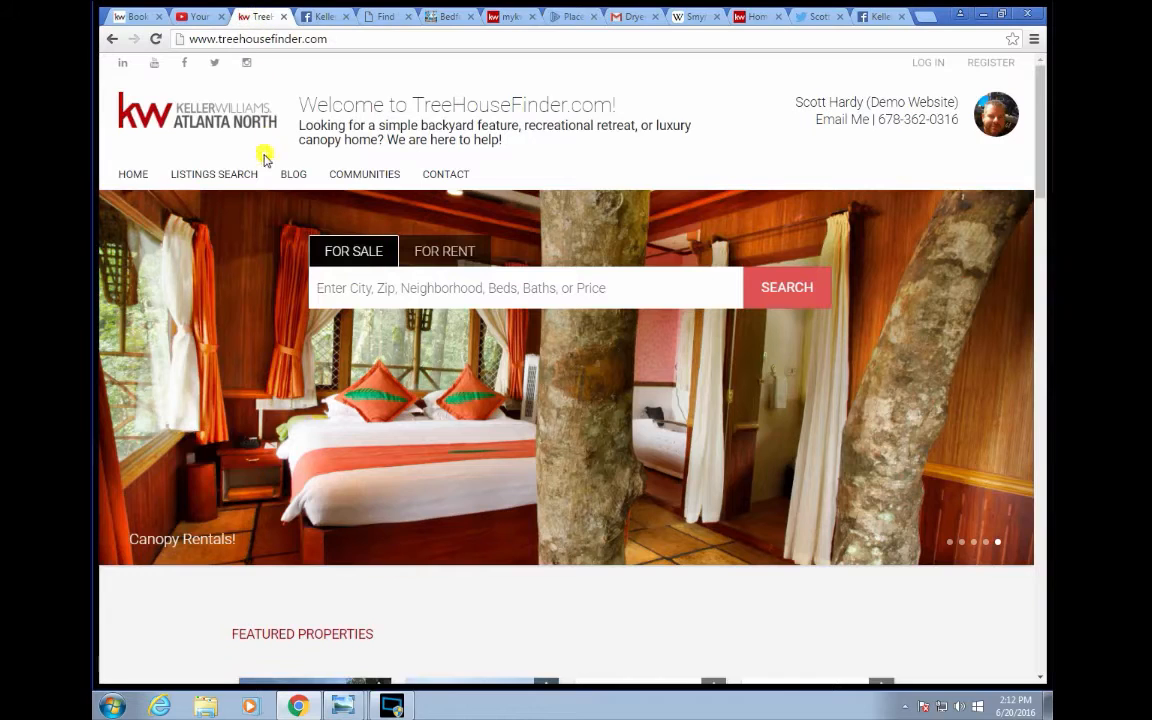
{"action": "left_click", "coordinate": [205, 175]}
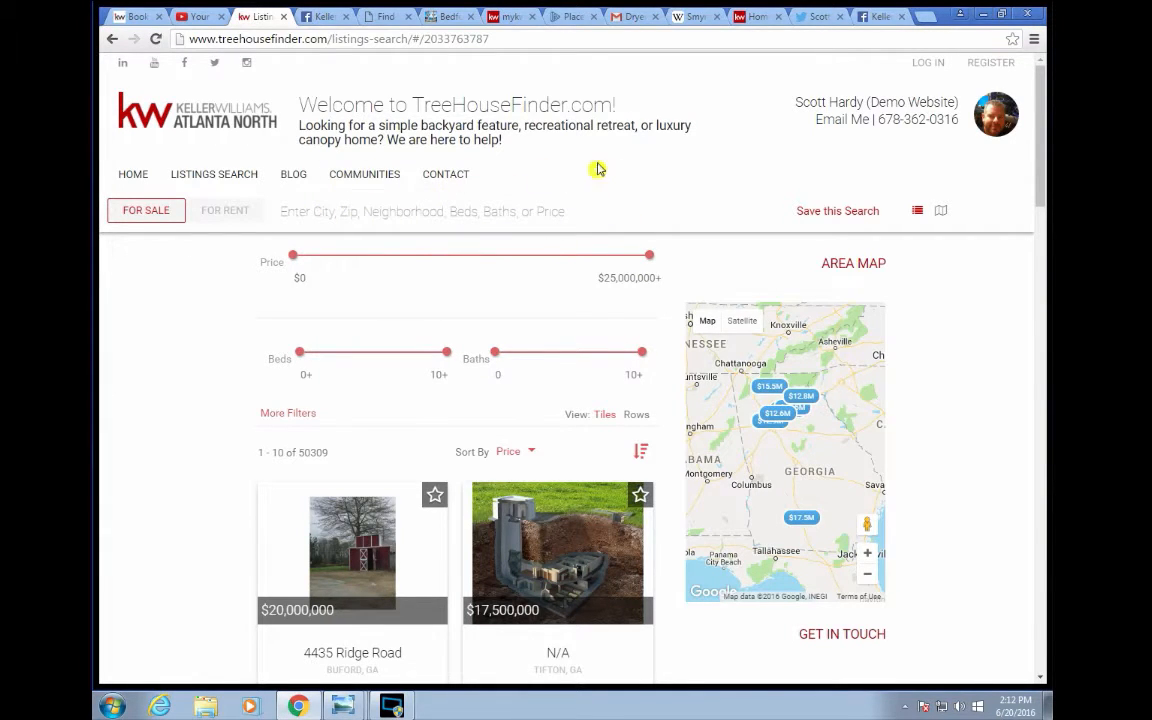
{"action": "left_click", "coordinate": [566, 17]}
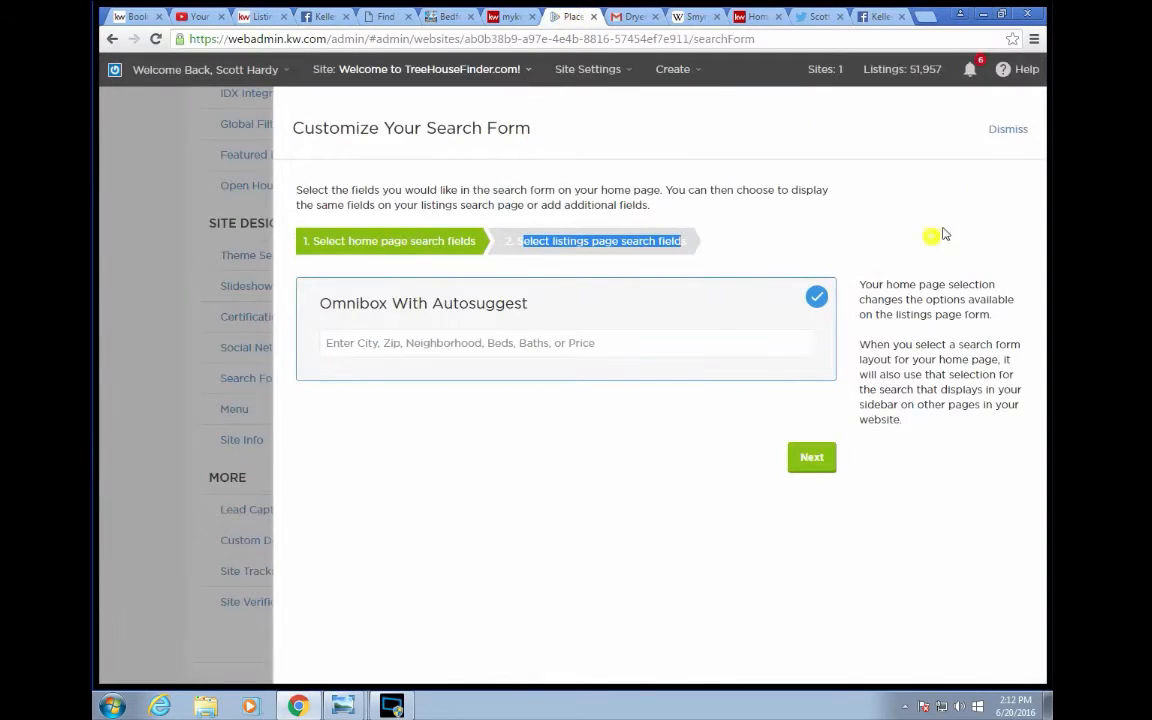
{"action": "left_click", "coordinate": [1008, 129]}
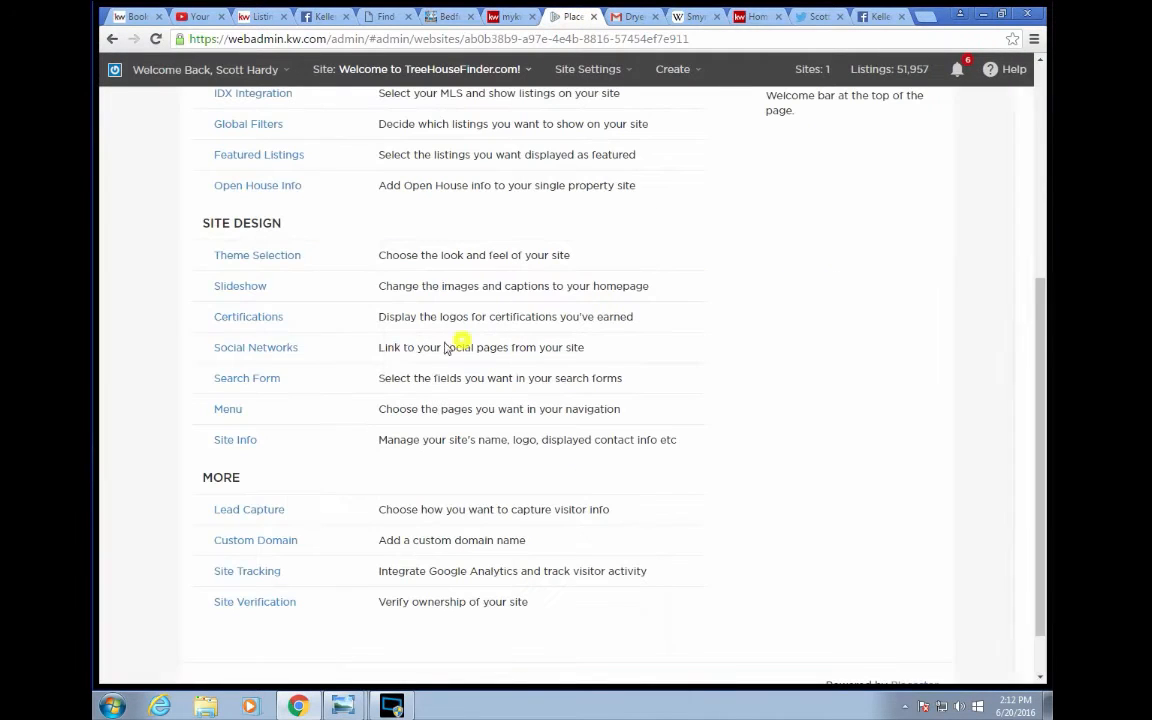
Choose and save the Franklin design in Theme Selection, then open Search Form
{"action": "left_click", "coordinate": [236, 255]}
{"action": "left_click", "coordinate": [808, 372]}
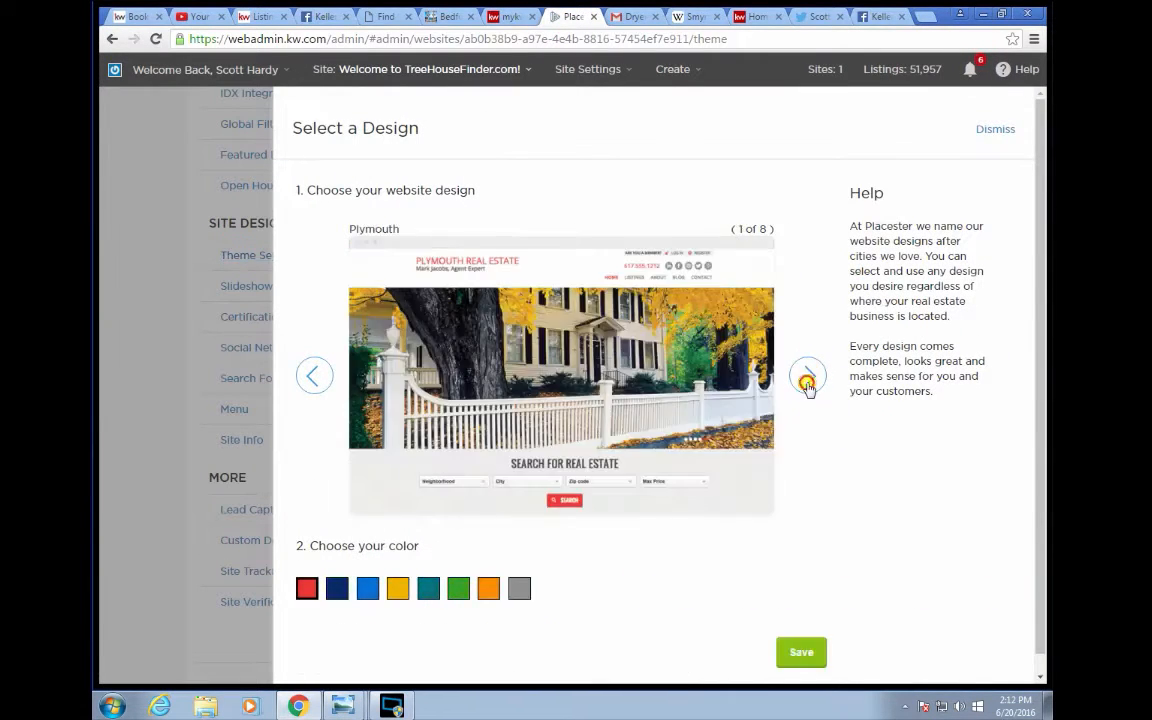
{"action": "left_click", "coordinate": [806, 378]}
{"action": "left_click", "coordinate": [806, 378]}
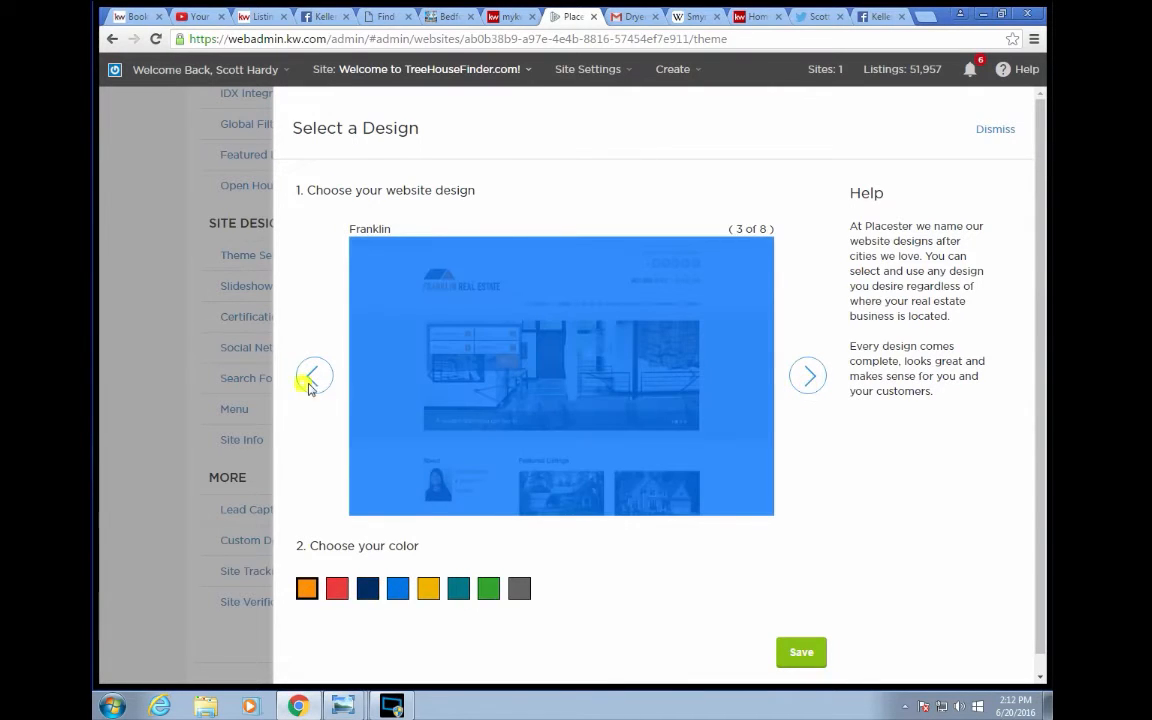
{"action": "left_click", "coordinate": [311, 294]}
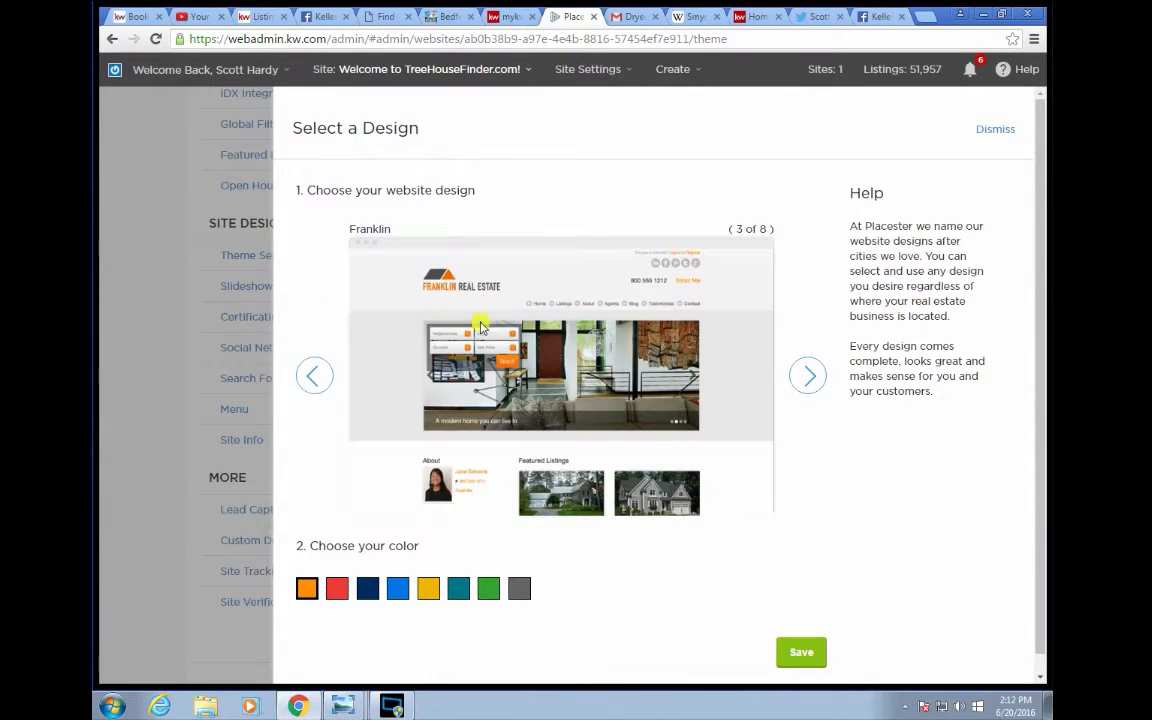
{"action": "left_click", "coordinate": [806, 655]}
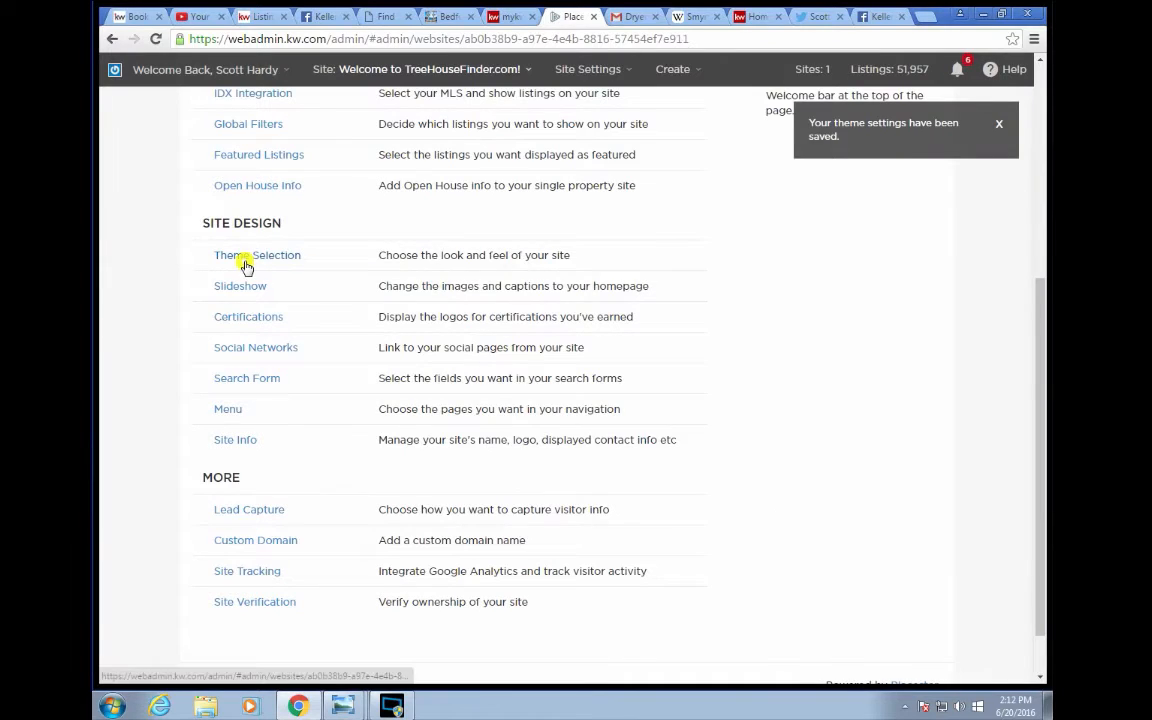
{"action": "left_click", "coordinate": [249, 378]}
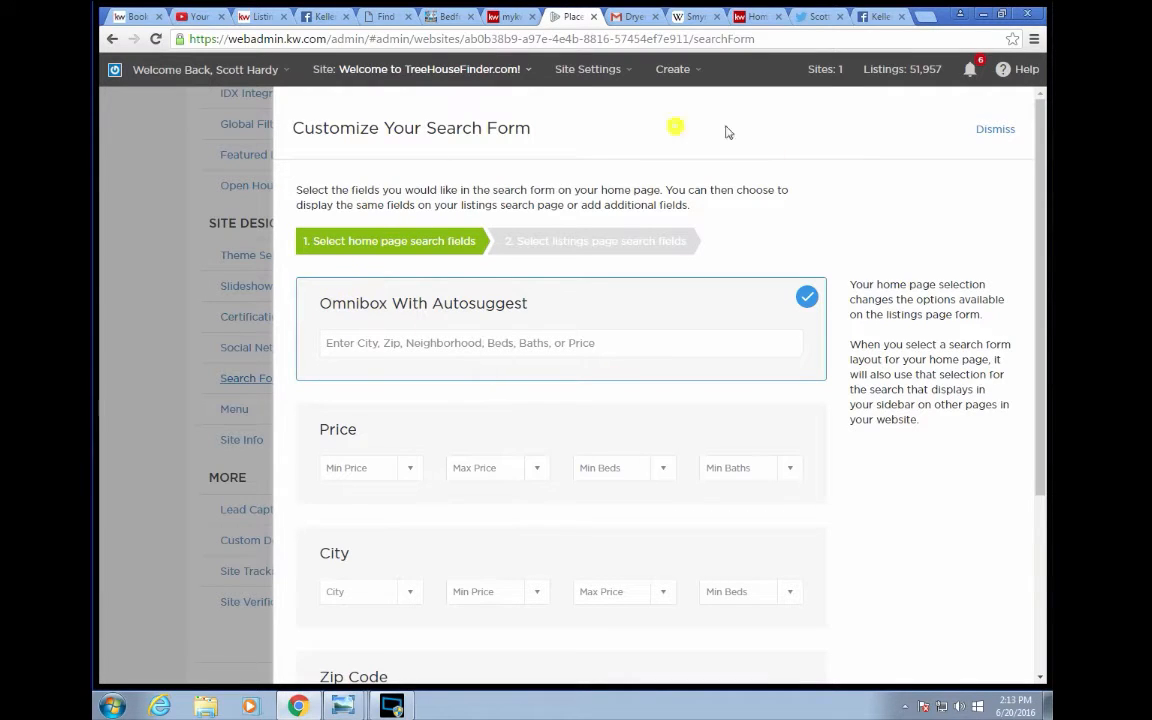
Pick the Zip Code home search layout, keep Minimal for the listings page, and save
{"action": "left_click", "coordinate": [806, 426]}
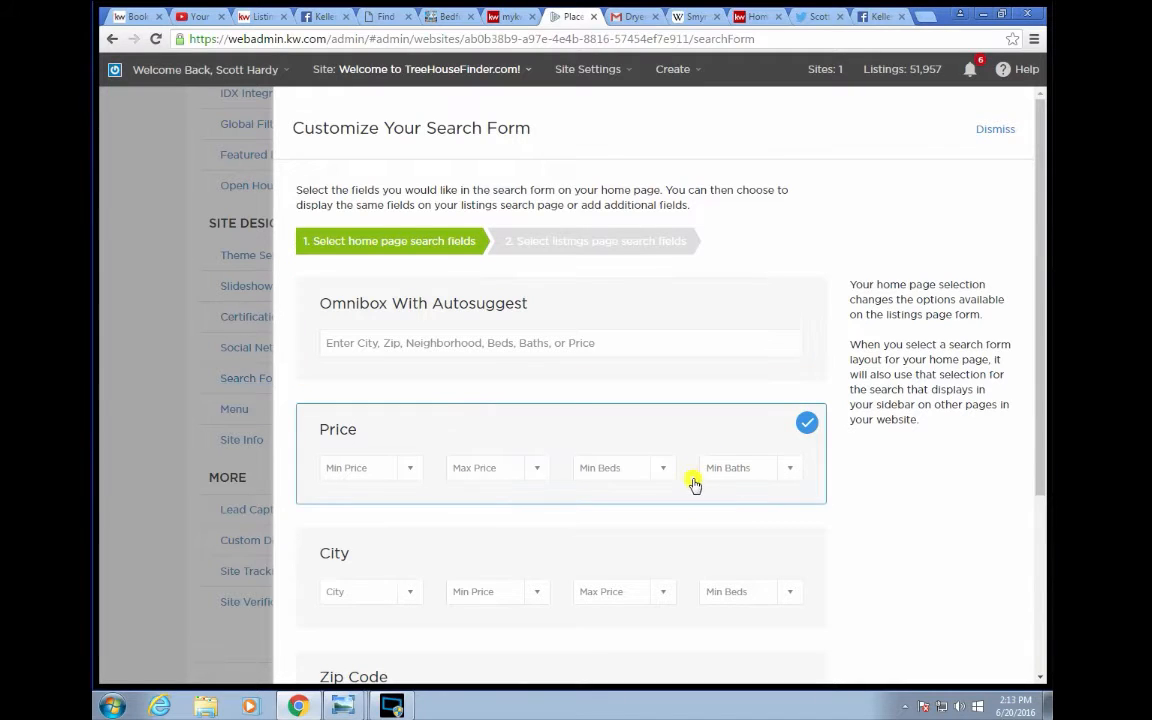
{"action": "scroll", "coordinate": [690, 485], "scroll_direction": "down", "scroll_amount": 3}
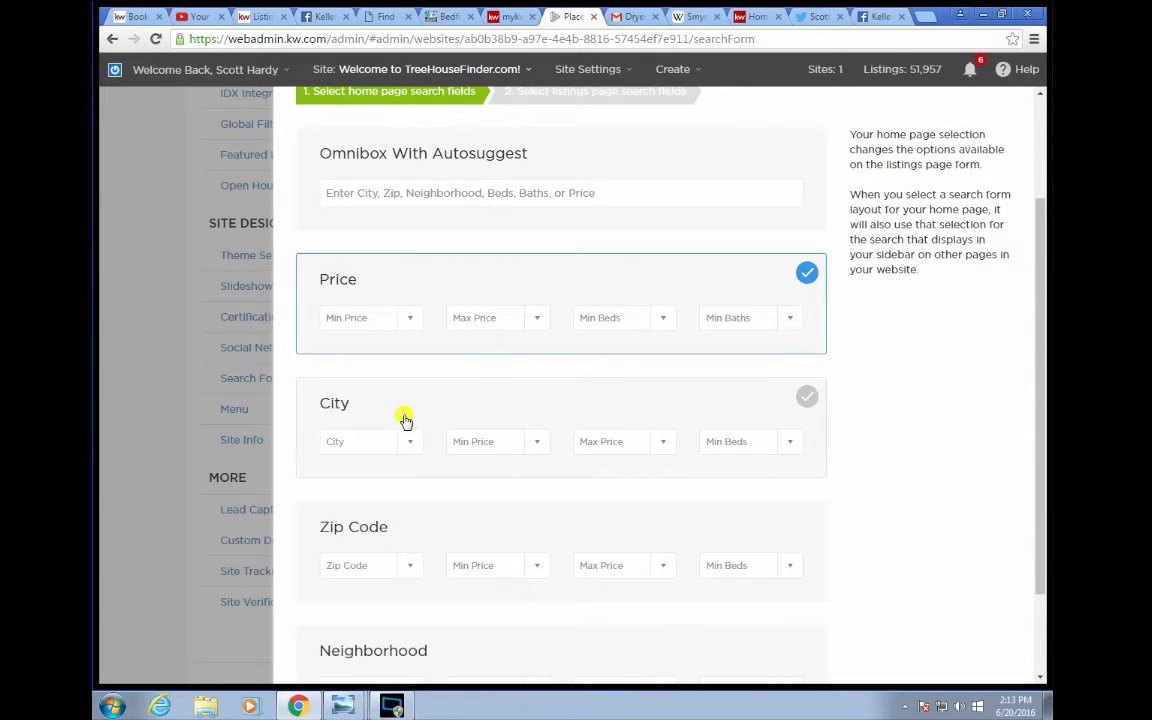
{"action": "scroll", "coordinate": [406, 437], "scroll_direction": "down", "scroll_amount": 2}
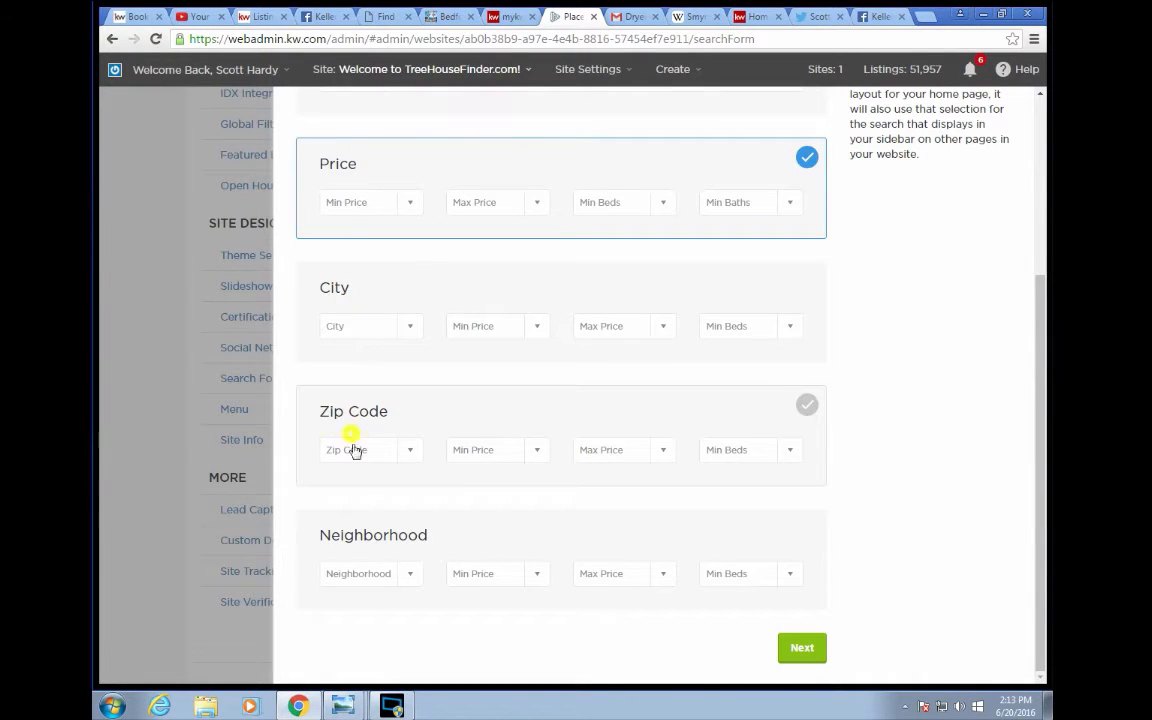
{"action": "left_click", "coordinate": [374, 418]}
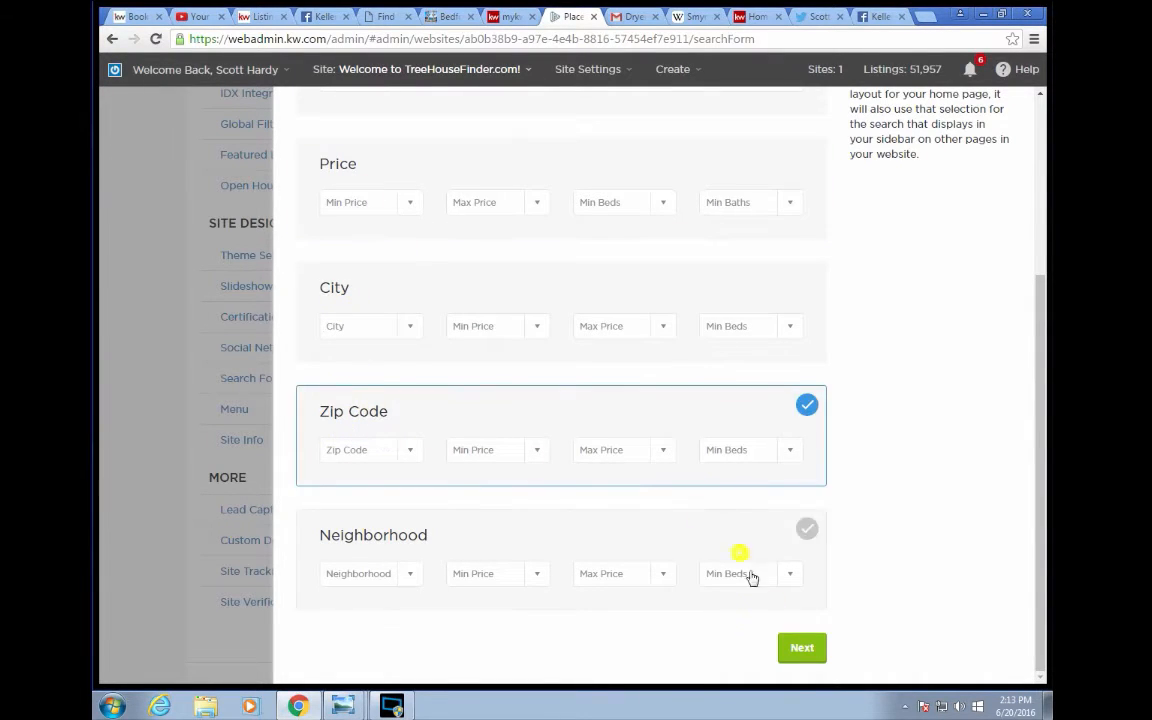
{"action": "left_click", "coordinate": [802, 649]}
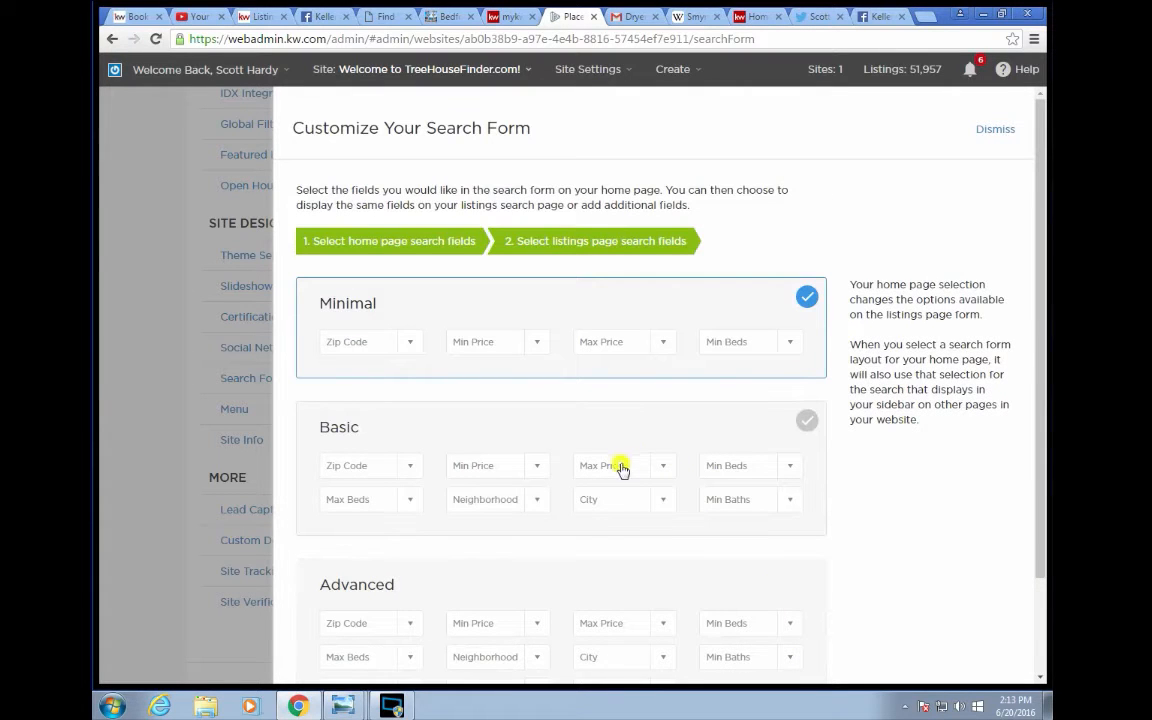
{"action": "scroll", "coordinate": [957, 607], "scroll_direction": "down", "scroll_amount": 2}
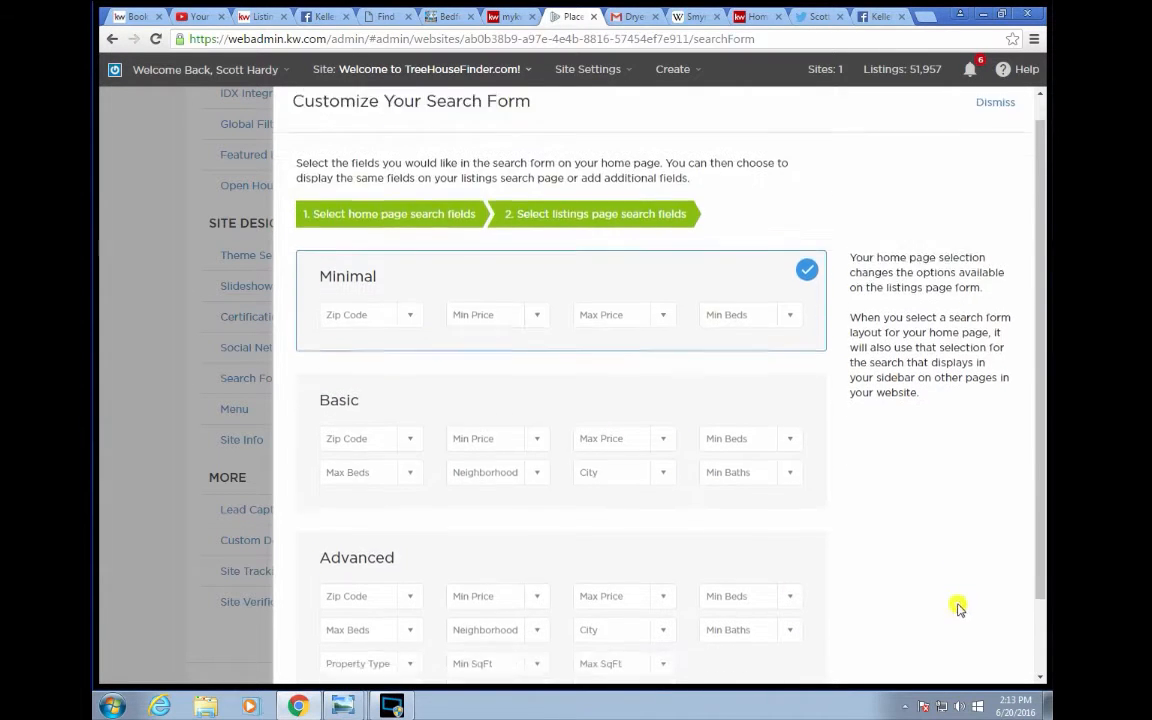
{"action": "left_click", "coordinate": [803, 648]}
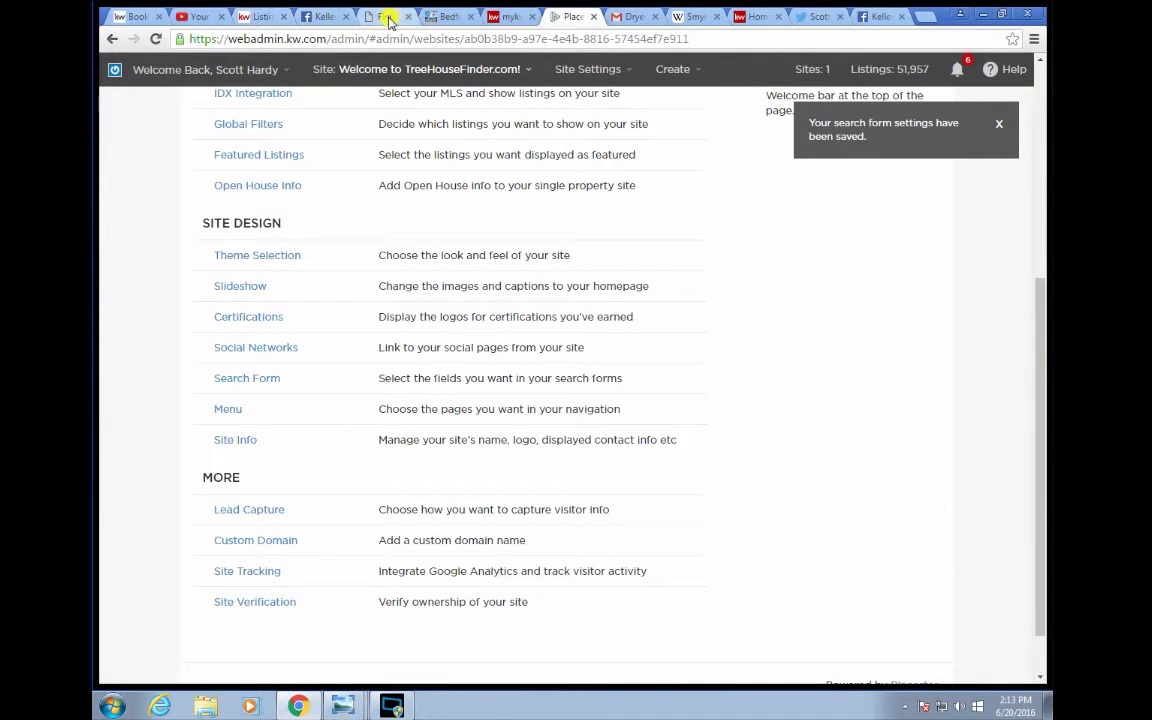
Load the live TreeHouseFinder homepage and check its Zip code search dropdown, then return to Placester
{"action": "left_click", "coordinate": [263, 20]}
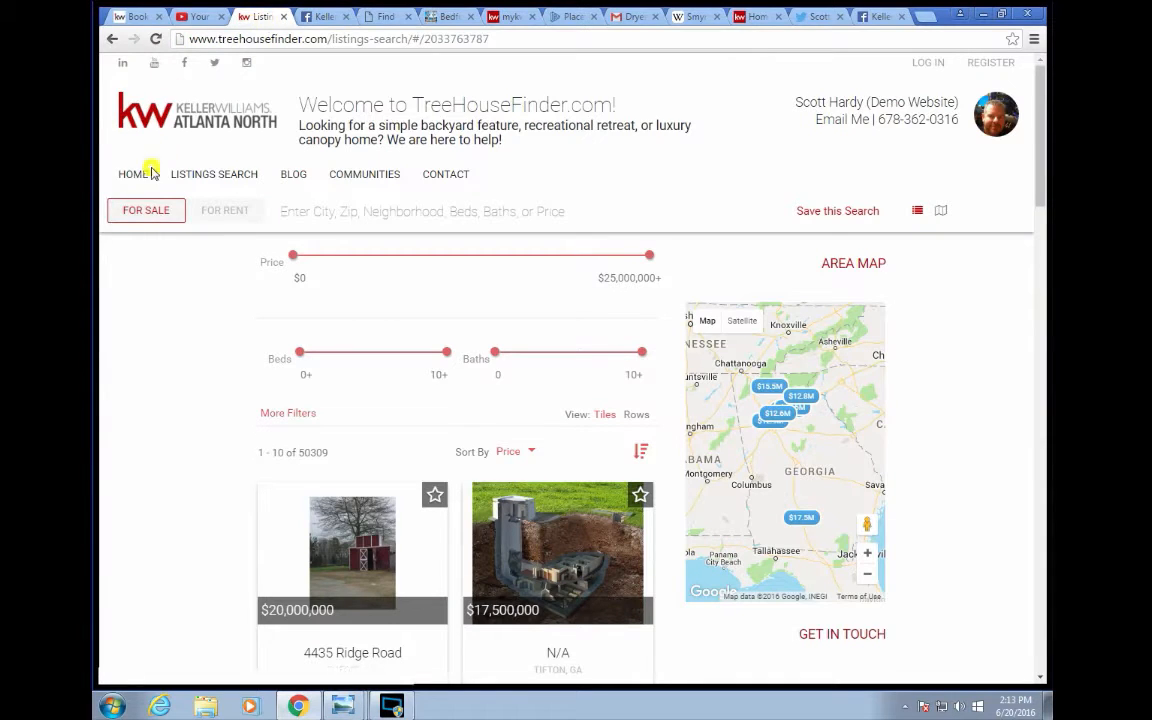
{"action": "left_click", "coordinate": [190, 180]}
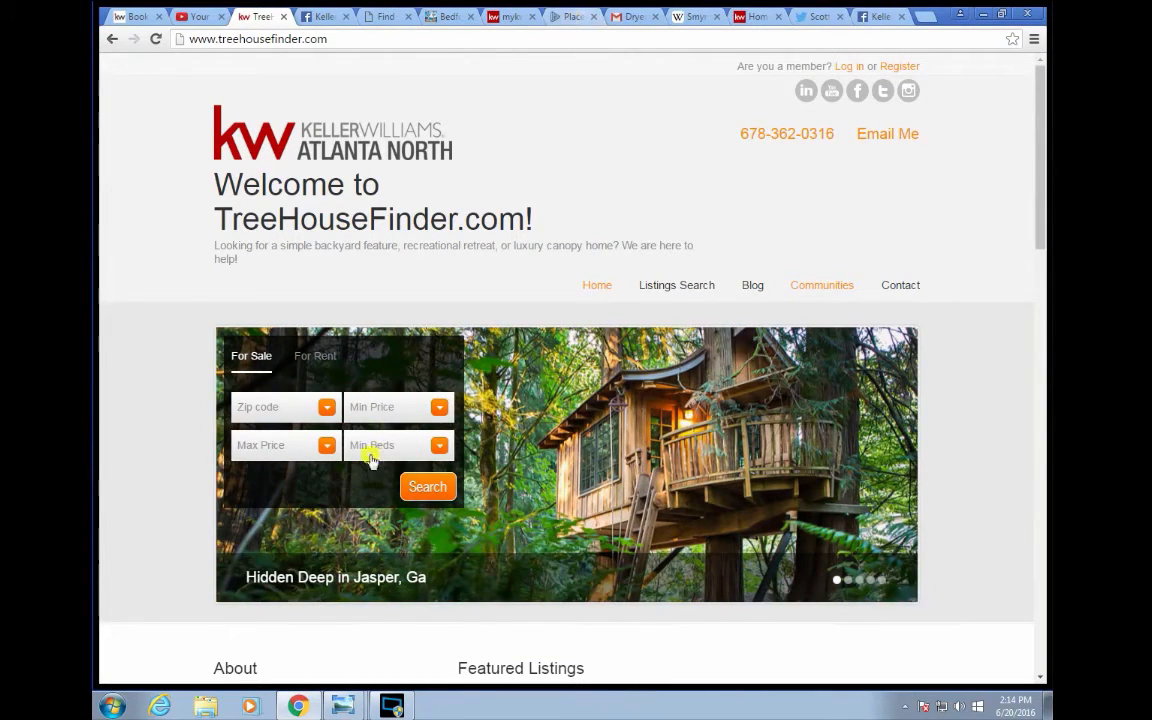
{"action": "left_click", "coordinate": [325, 410]}
{"action": "left_click", "coordinate": [327, 412]}
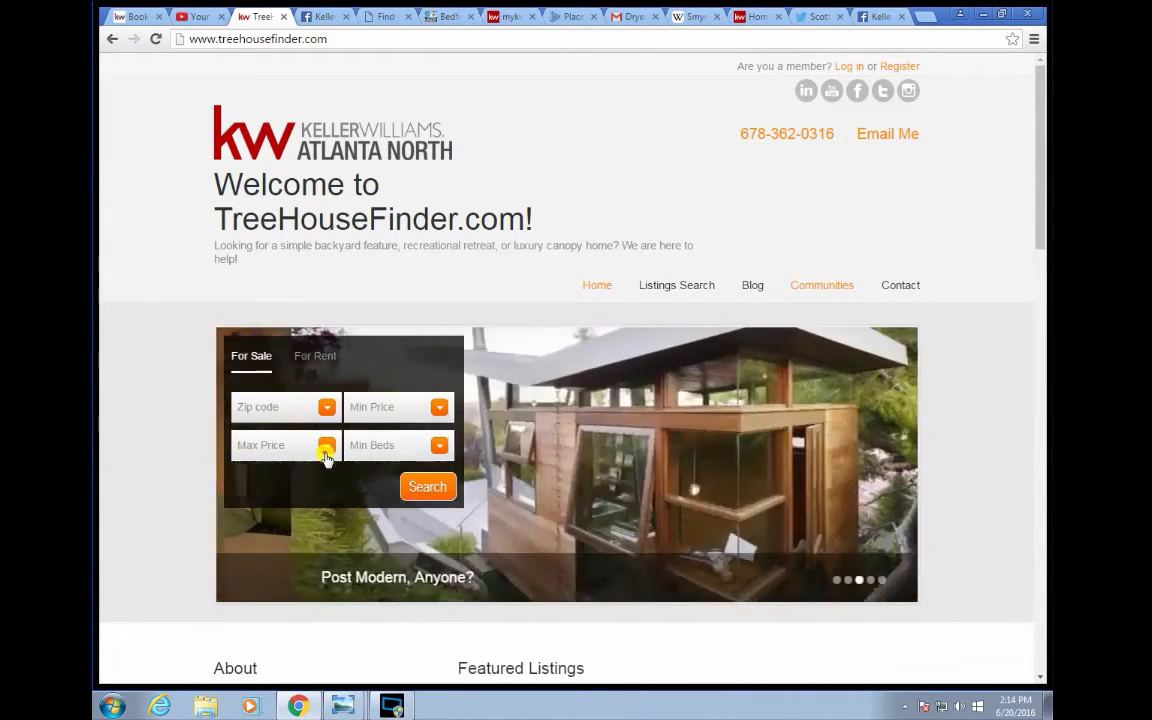
{"action": "left_click", "coordinate": [571, 16]}
Set the home page search form to the City layout
{"action": "mouse_move", "coordinate": [566, 69]}
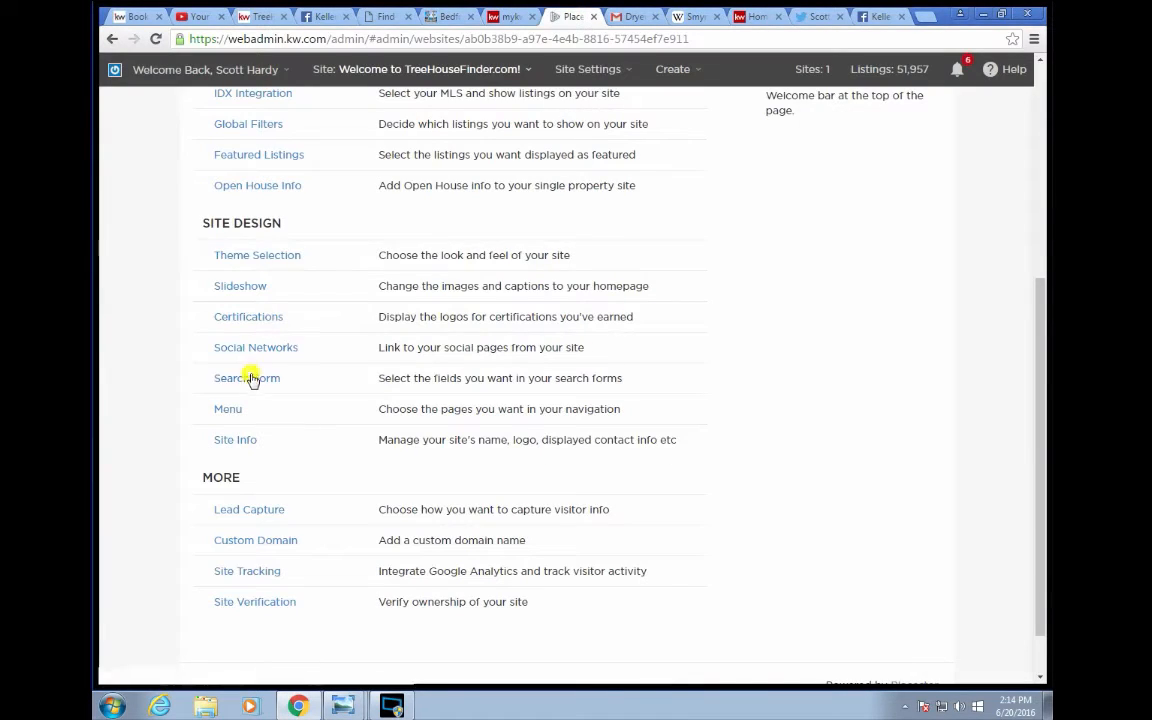
{"action": "left_click", "coordinate": [248, 379]}
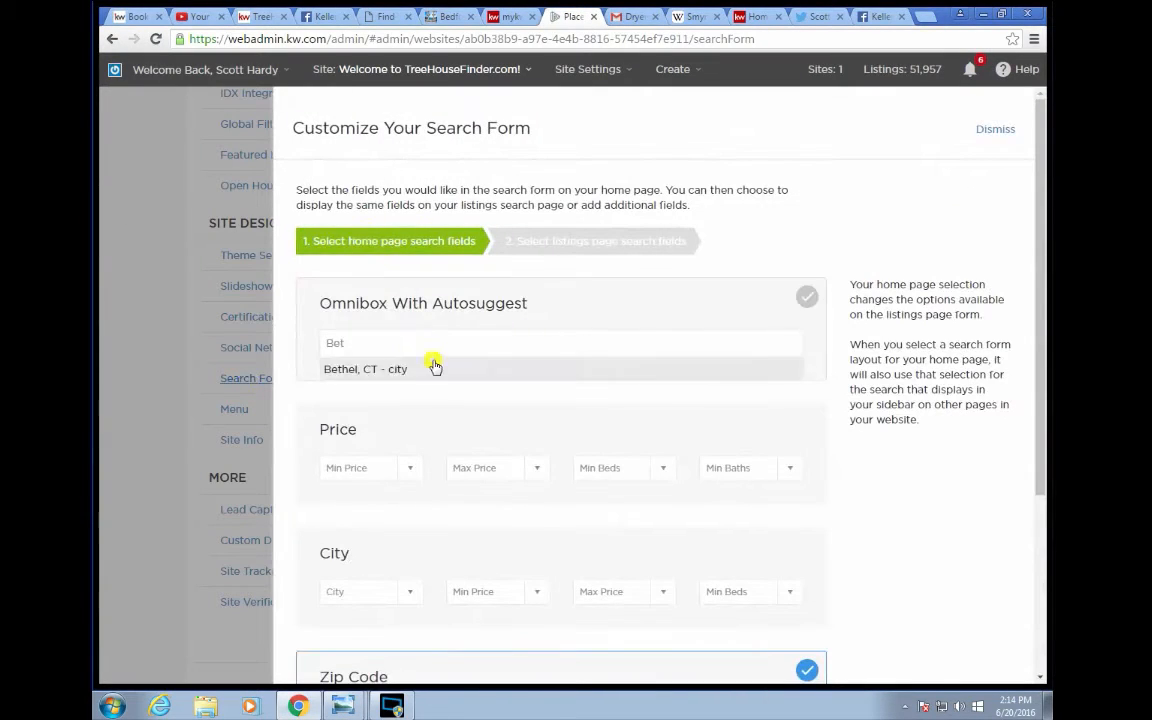
{"action": "scroll", "coordinate": [586, 532], "scroll_direction": "down", "scroll_amount": 2}
{"action": "scroll", "coordinate": [898, 524], "scroll_direction": "down", "scroll_amount": 3}
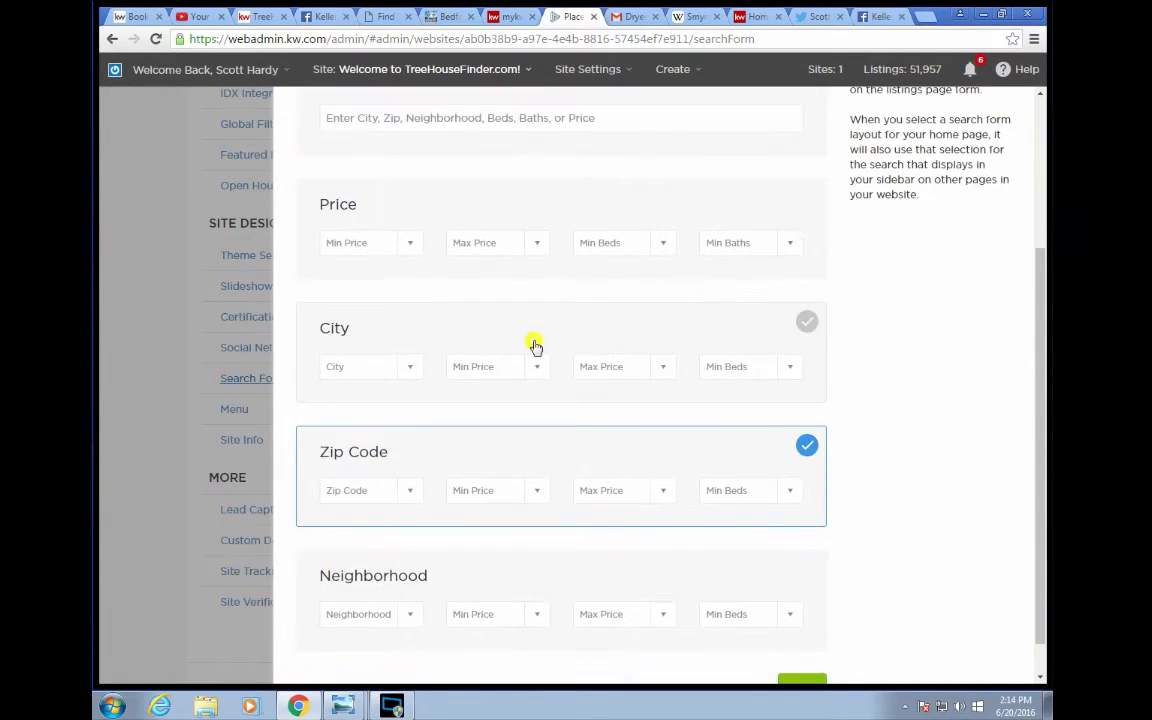
{"action": "left_click", "coordinate": [802, 322]}
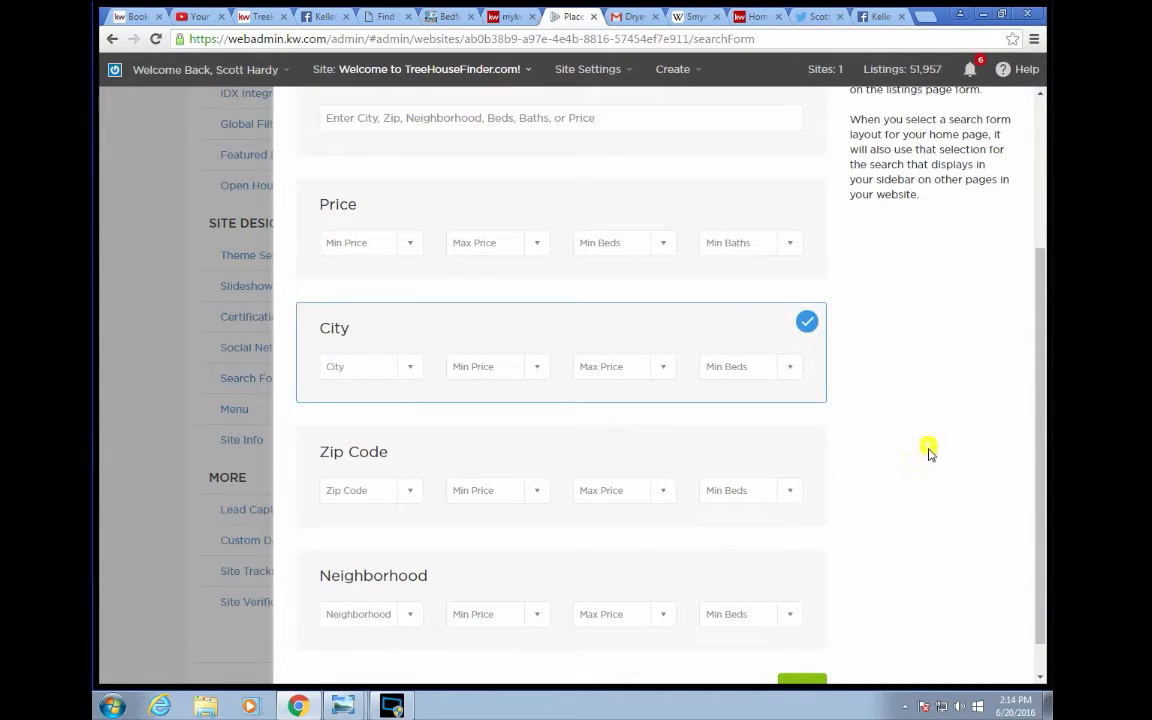
Choose the Advanced layout for the listings page search and save the search form
{"action": "scroll", "coordinate": [900, 500], "scroll_direction": "down", "scroll_amount": 1}
{"action": "left_click", "coordinate": [808, 649]}
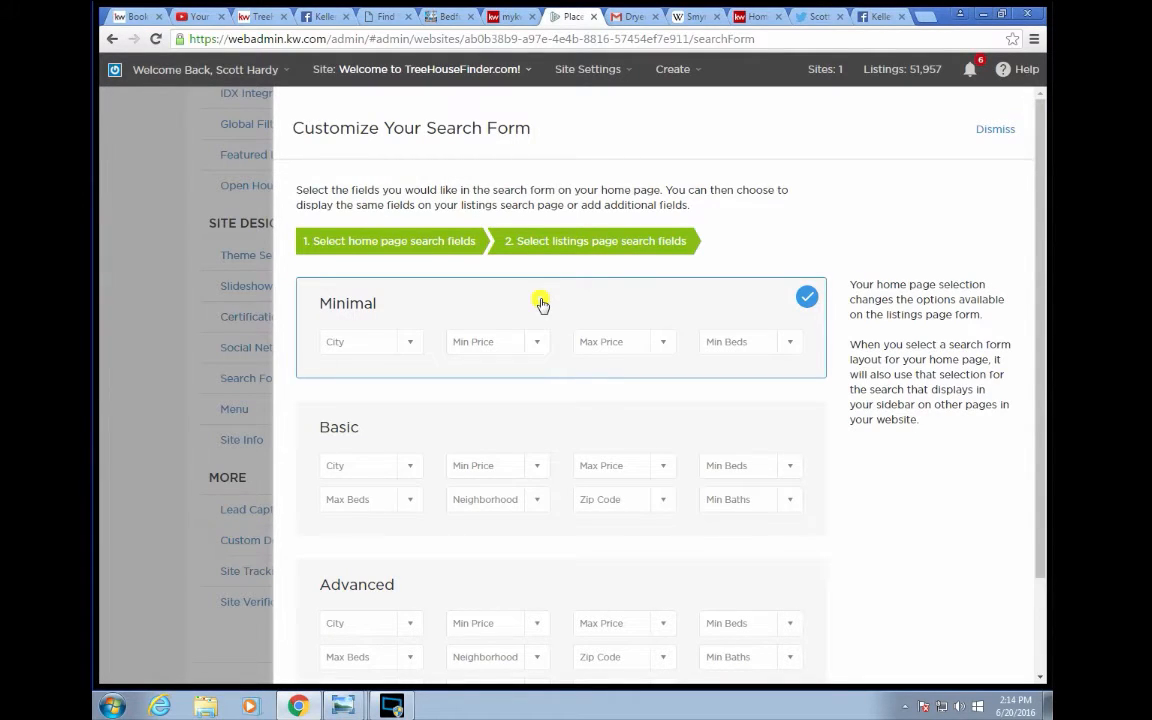
{"action": "scroll", "coordinate": [630, 296], "scroll_direction": "down", "scroll_amount": 1}
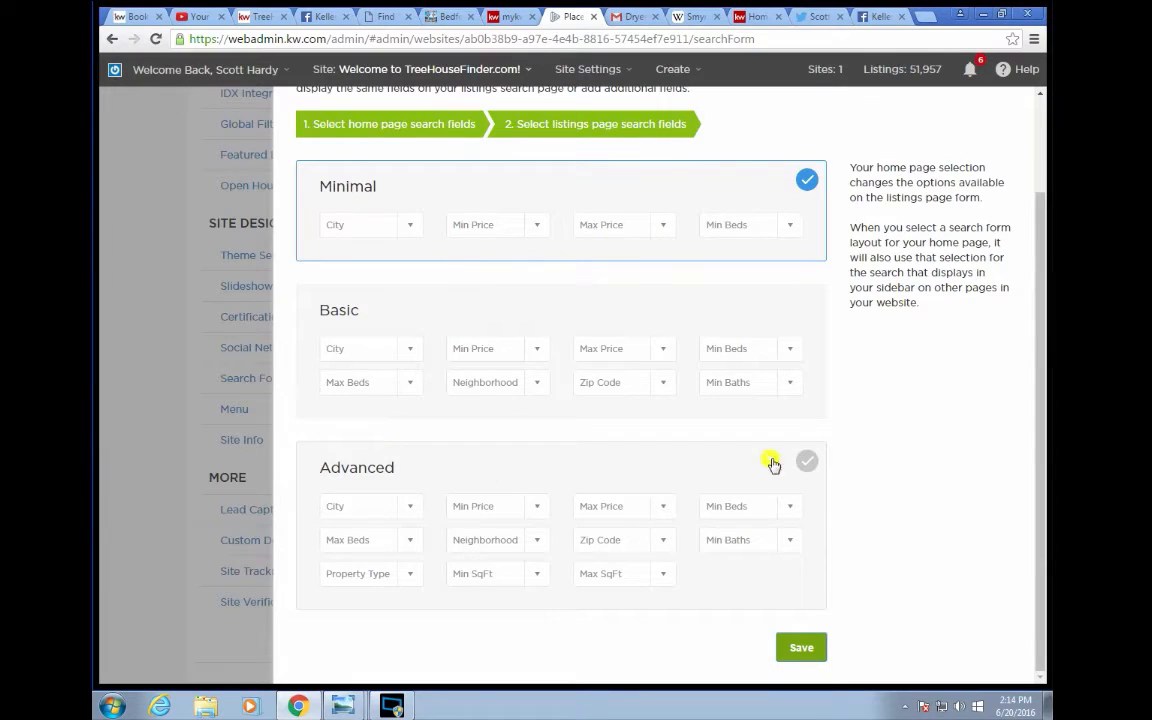
{"action": "left_click", "coordinate": [808, 465]}
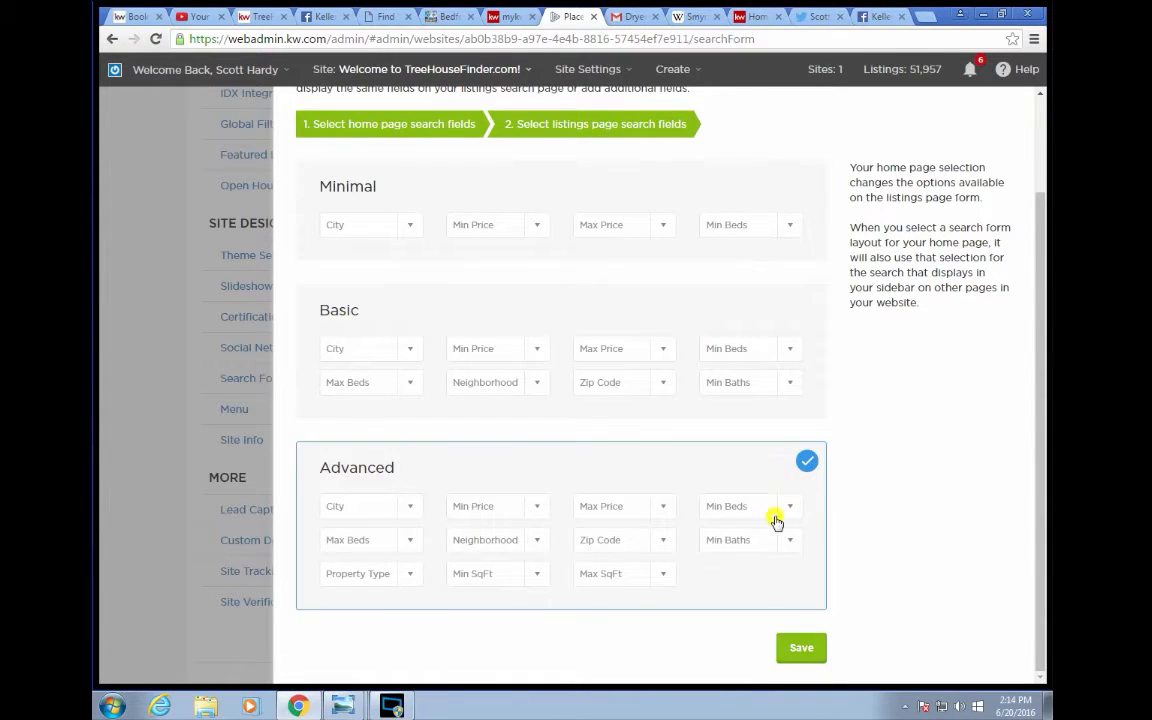
{"action": "left_click", "coordinate": [809, 650]}
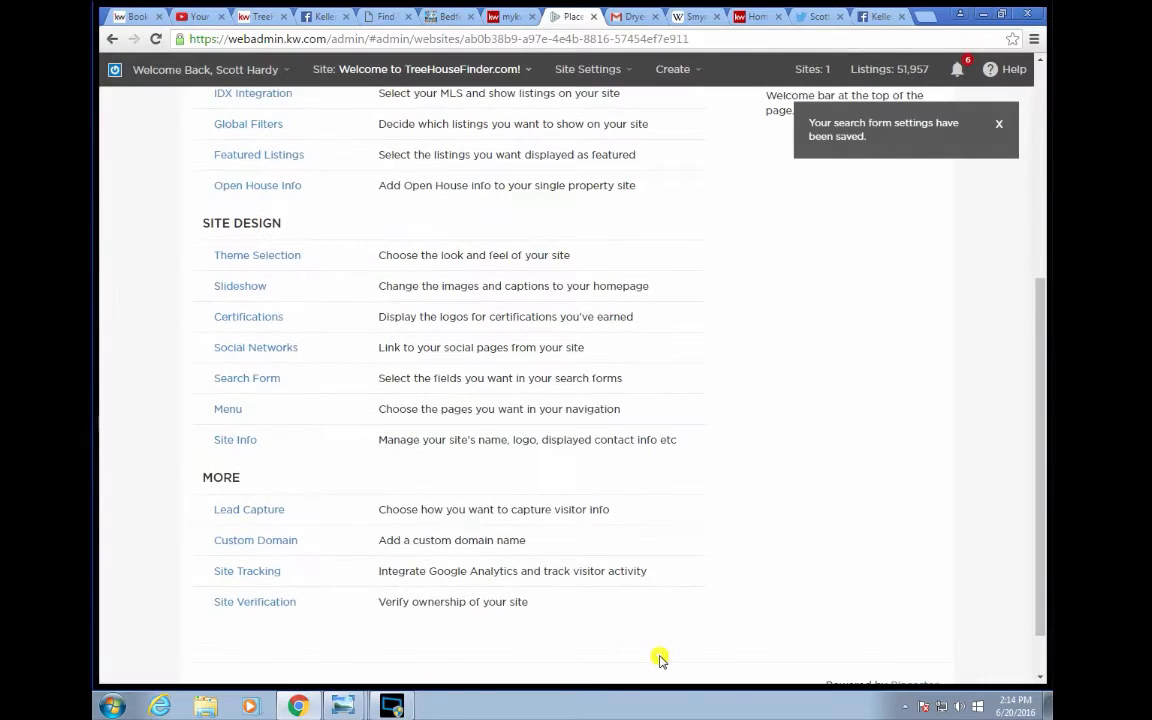
Reload the live TreeHouseFinder site and open its Listings Search page
{"action": "left_click", "coordinate": [250, 24]}
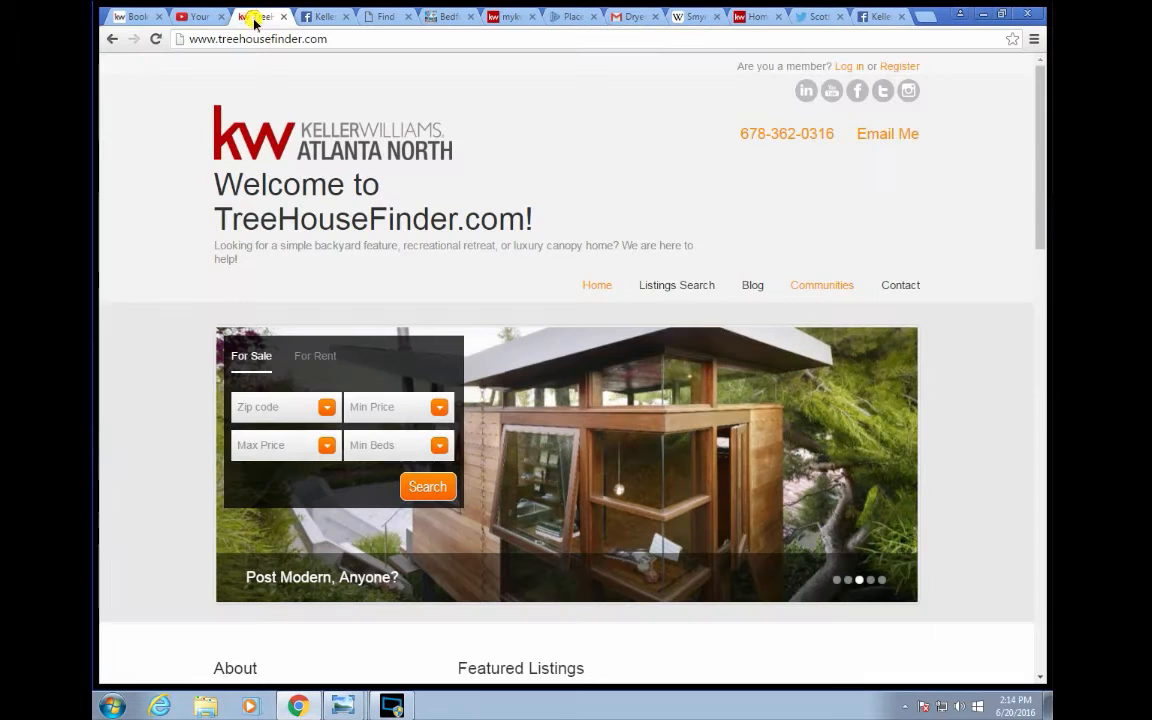
{"action": "left_click", "coordinate": [156, 40]}
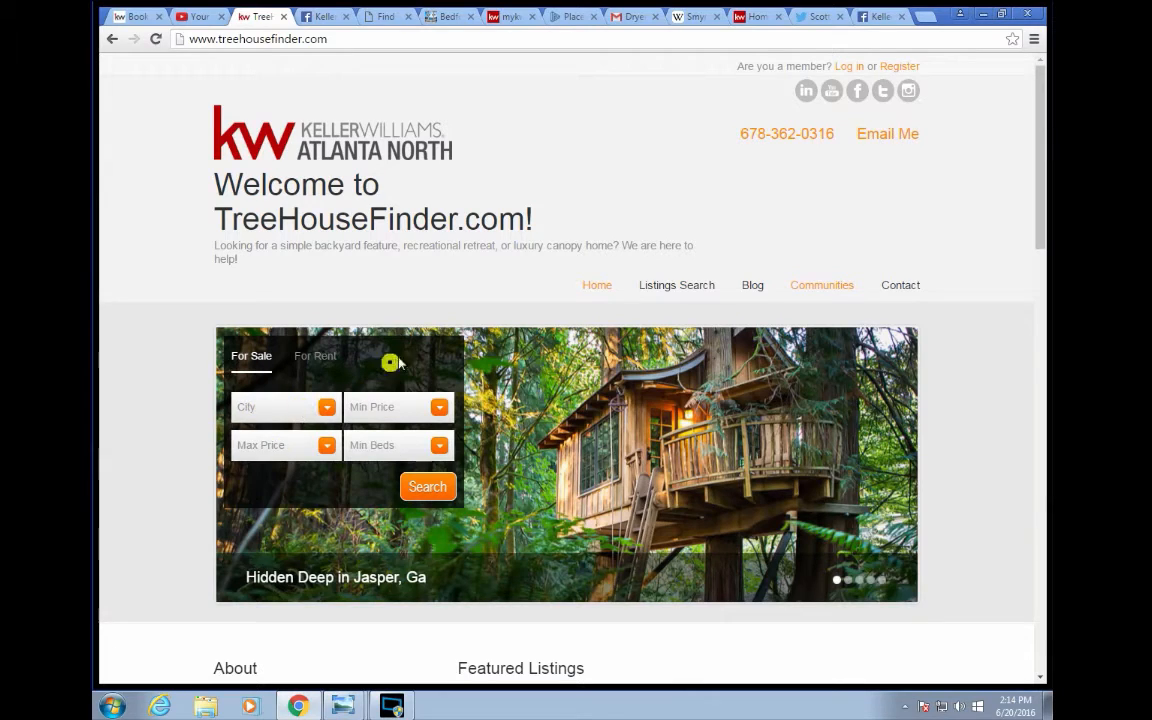
{"action": "left_click", "coordinate": [683, 287]}
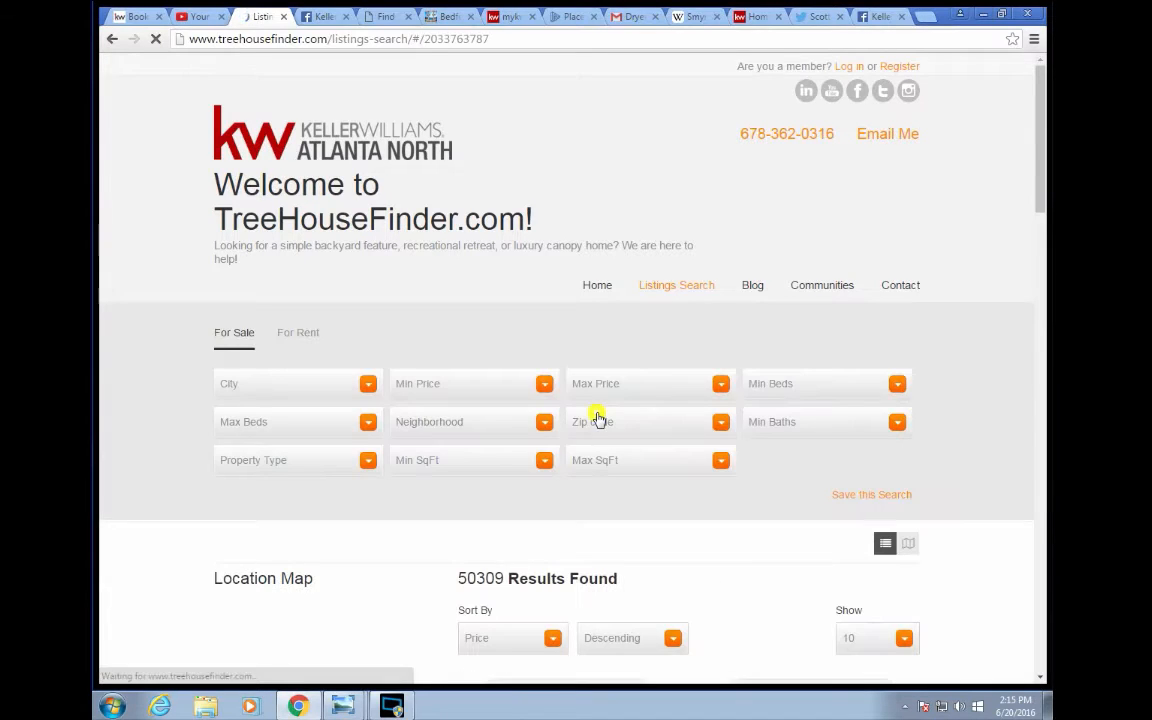
Check the Min Beds, Zip code and Max Beds filter dropdowns, then return to the admin
{"action": "left_click", "coordinate": [897, 385]}
{"action": "left_click", "coordinate": [899, 390]}
{"action": "left_click", "coordinate": [718, 422]}
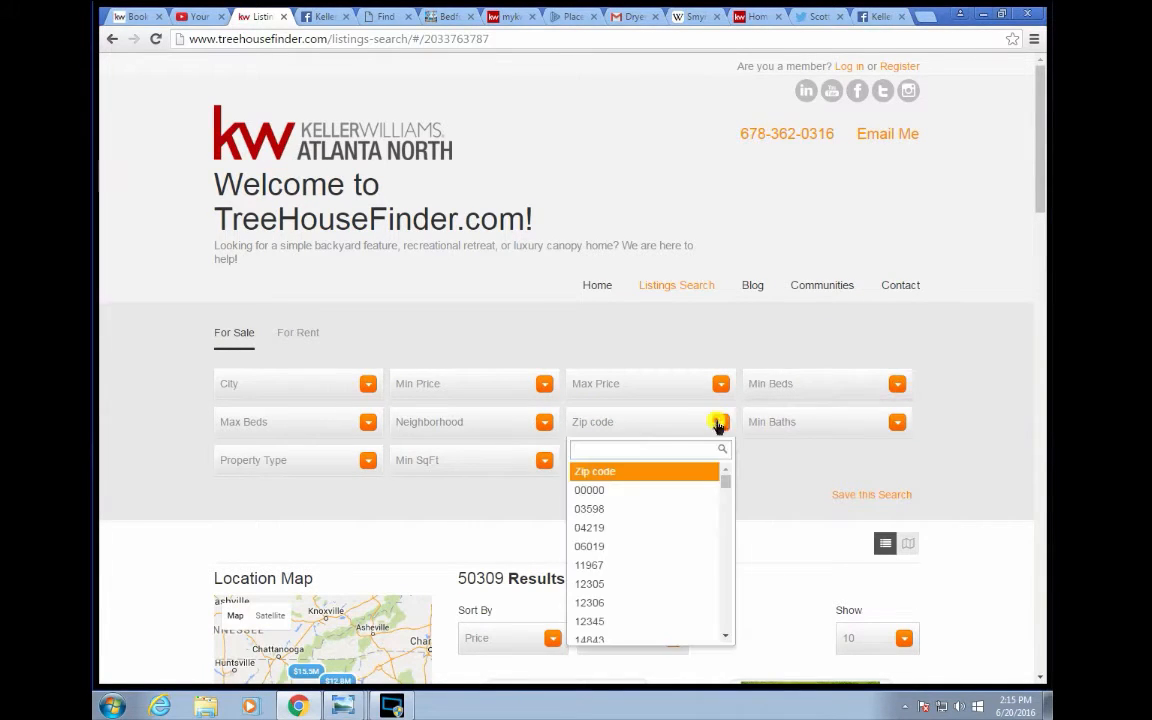
{"action": "left_click", "coordinate": [718, 422]}
{"action": "left_click", "coordinate": [366, 424]}
{"action": "left_click", "coordinate": [366, 424]}
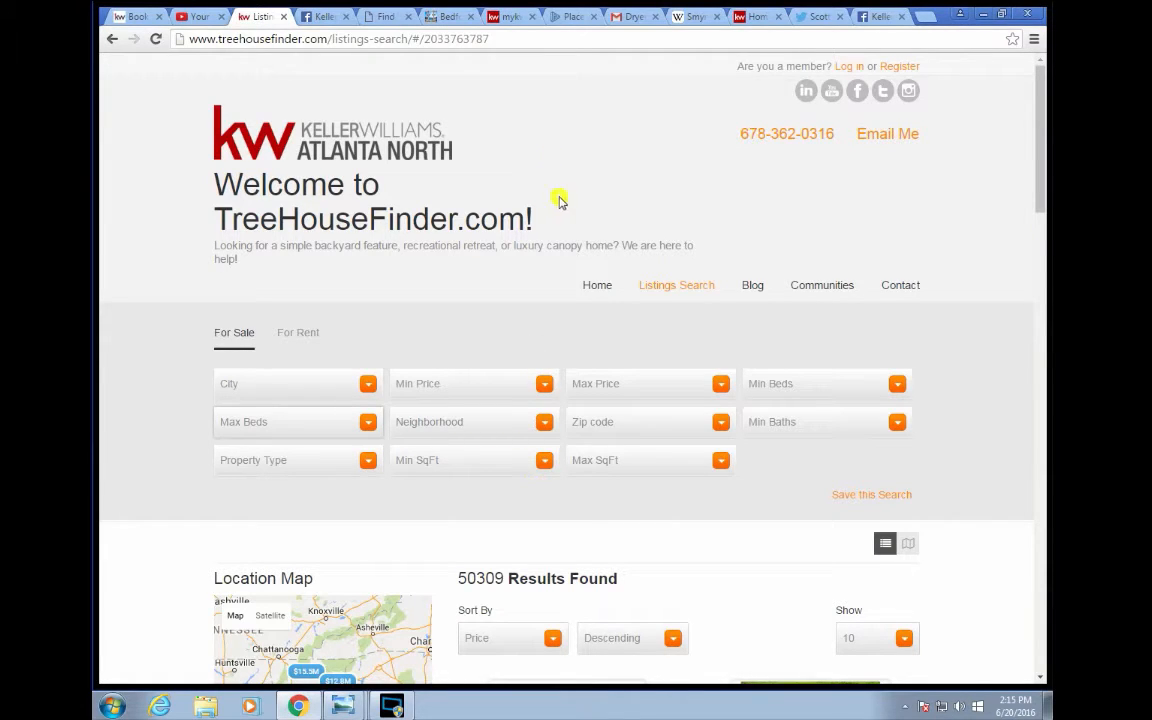
{"action": "left_click", "coordinate": [570, 17]}
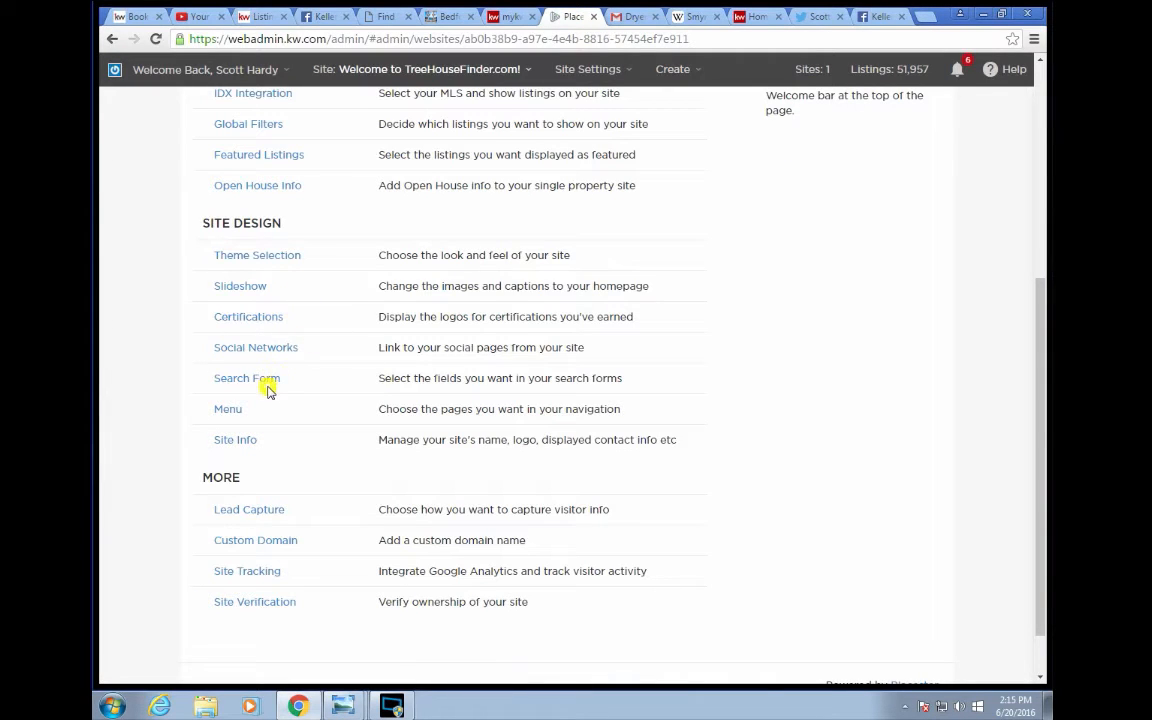
Step through the theme designs to Madison (7 of 8) and save it as the site design
{"action": "scroll", "coordinate": [268, 390], "scroll_direction": "up", "scroll_amount": 1}
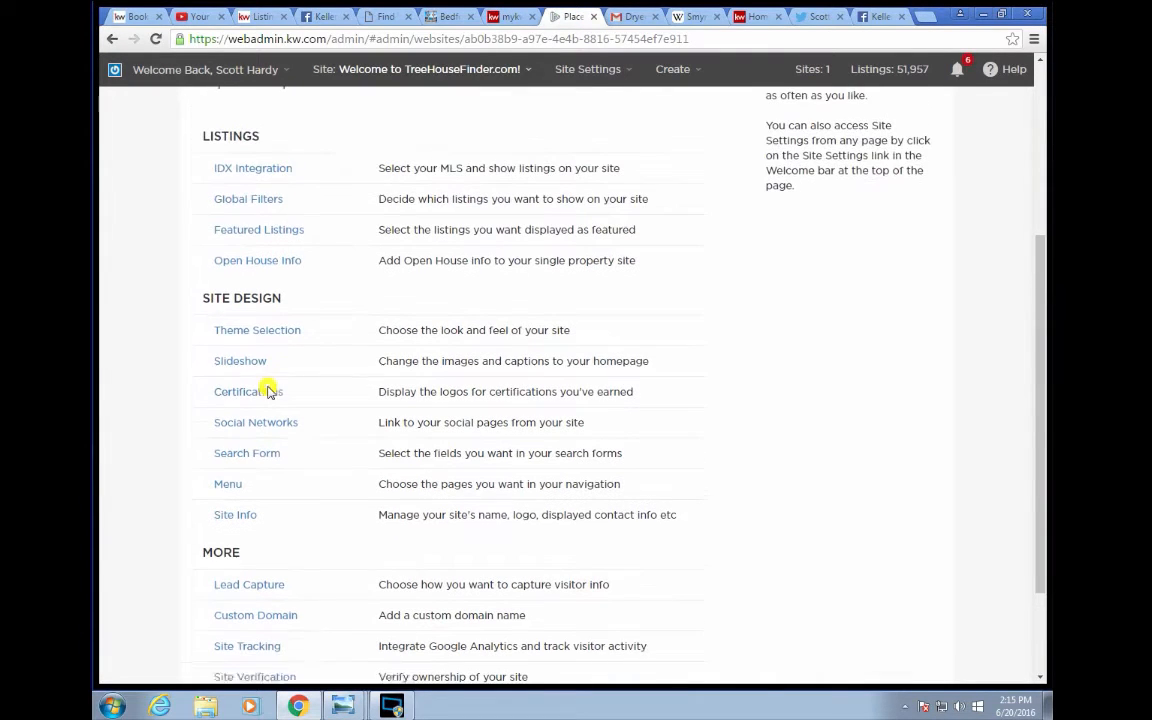
{"action": "left_click", "coordinate": [252, 333]}
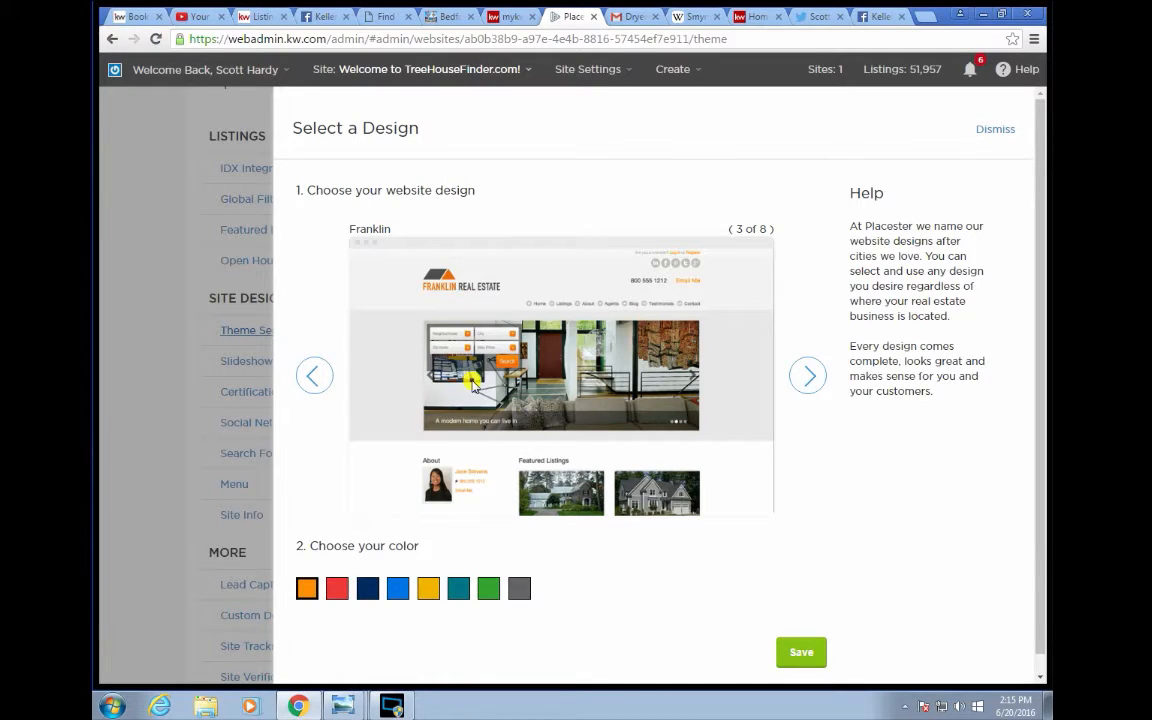
{"action": "left_click", "coordinate": [808, 377]}
{"action": "left_click", "coordinate": [808, 377]}
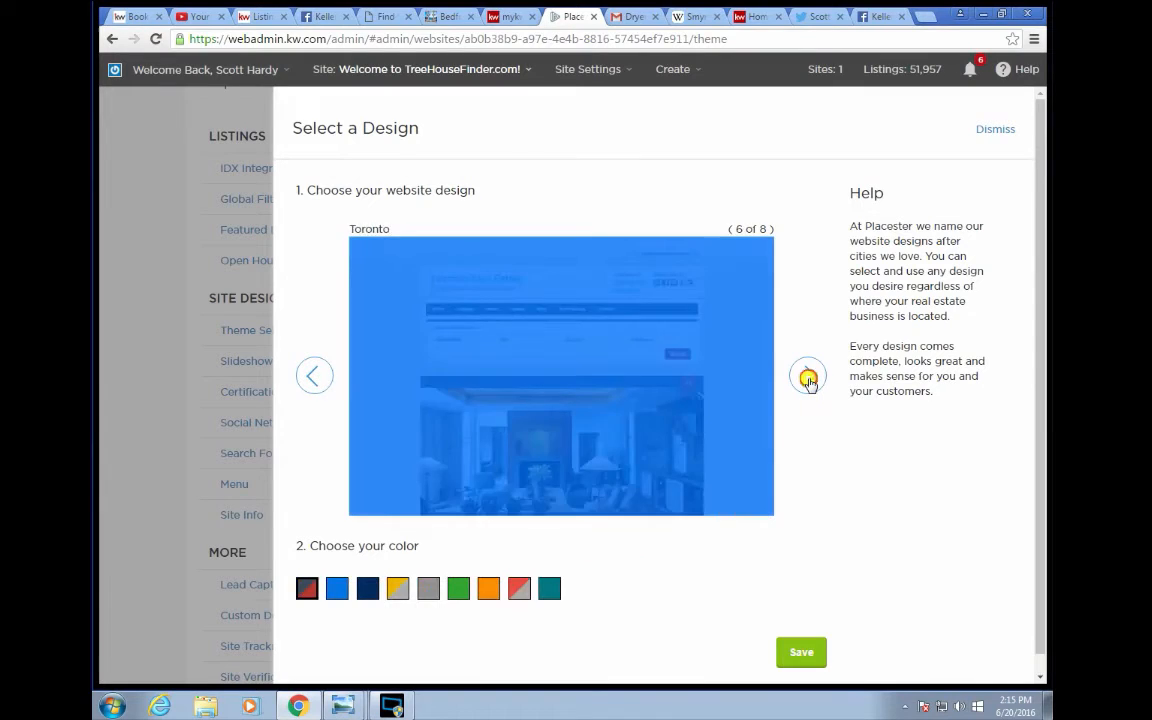
{"action": "left_click", "coordinate": [808, 377]}
{"action": "left_click", "coordinate": [808, 377]}
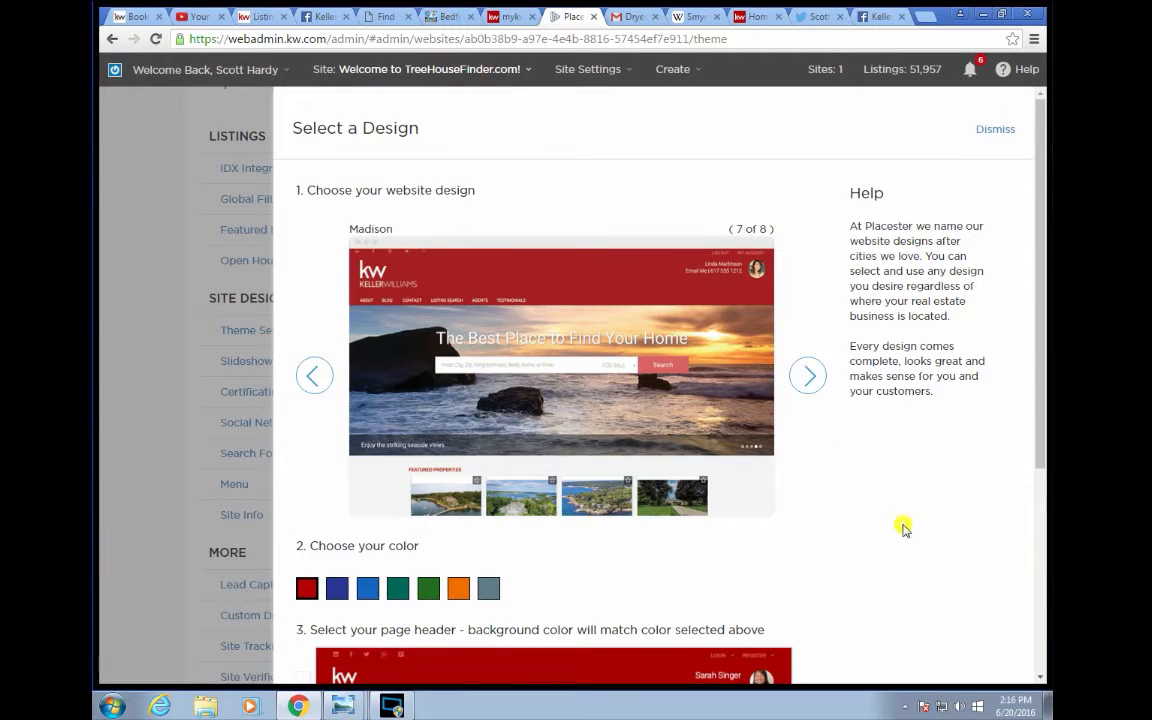
{"action": "scroll", "coordinate": [940, 555], "scroll_direction": "down", "scroll_amount": 1}
{"action": "left_click_drag", "start_coordinate": [1039, 393], "coordinate": [998, 590]}
{"action": "left_click", "coordinate": [805, 633]}
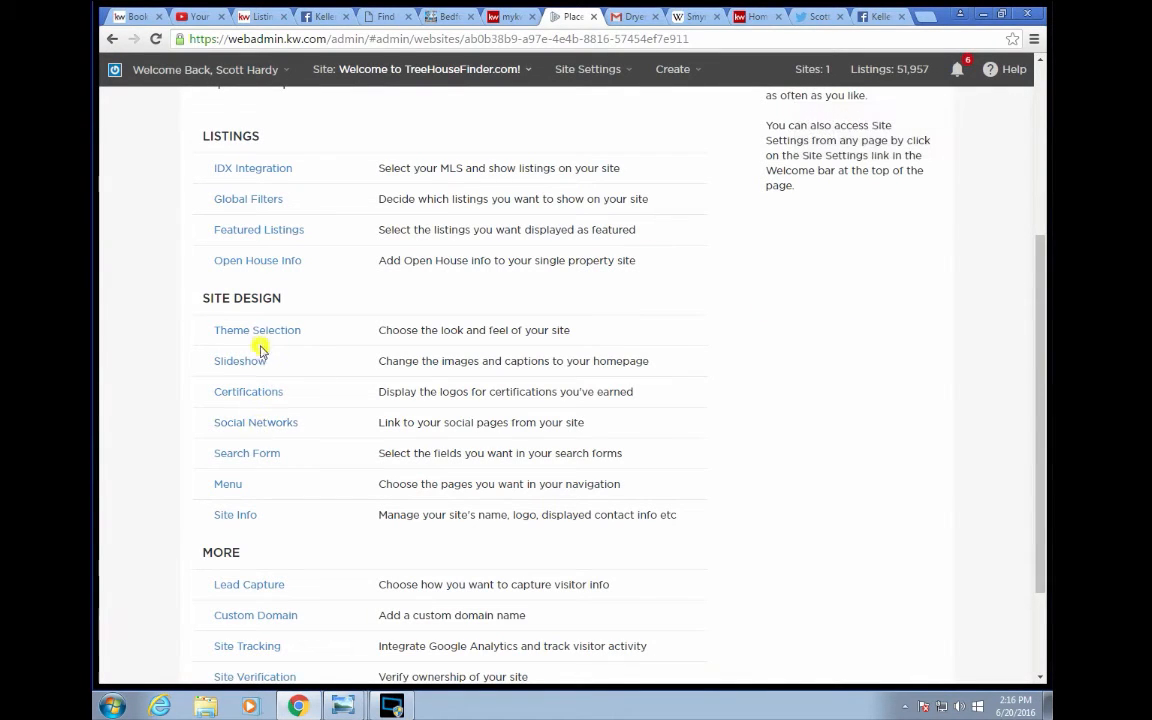
Re-save the Omnibox With Autosuggest search form, then reload the live TreeHouseFinder listings page
{"action": "left_click", "coordinate": [241, 458]}
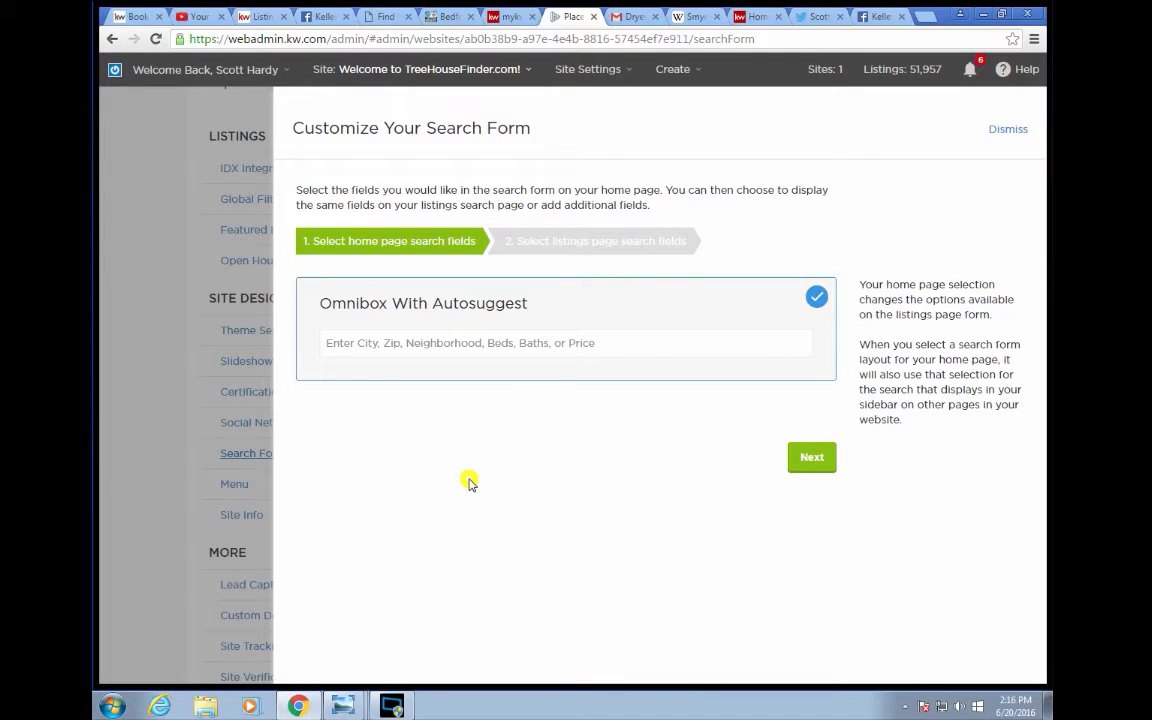
{"action": "left_click", "coordinate": [812, 464]}
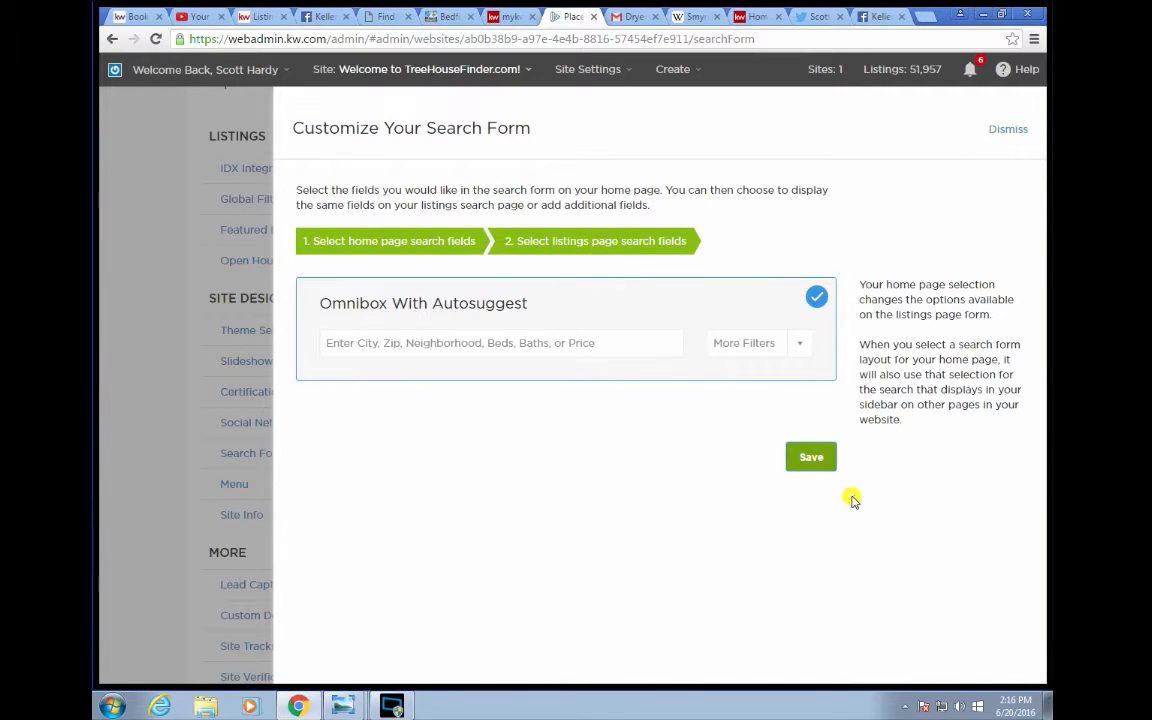
{"action": "left_click", "coordinate": [805, 465]}
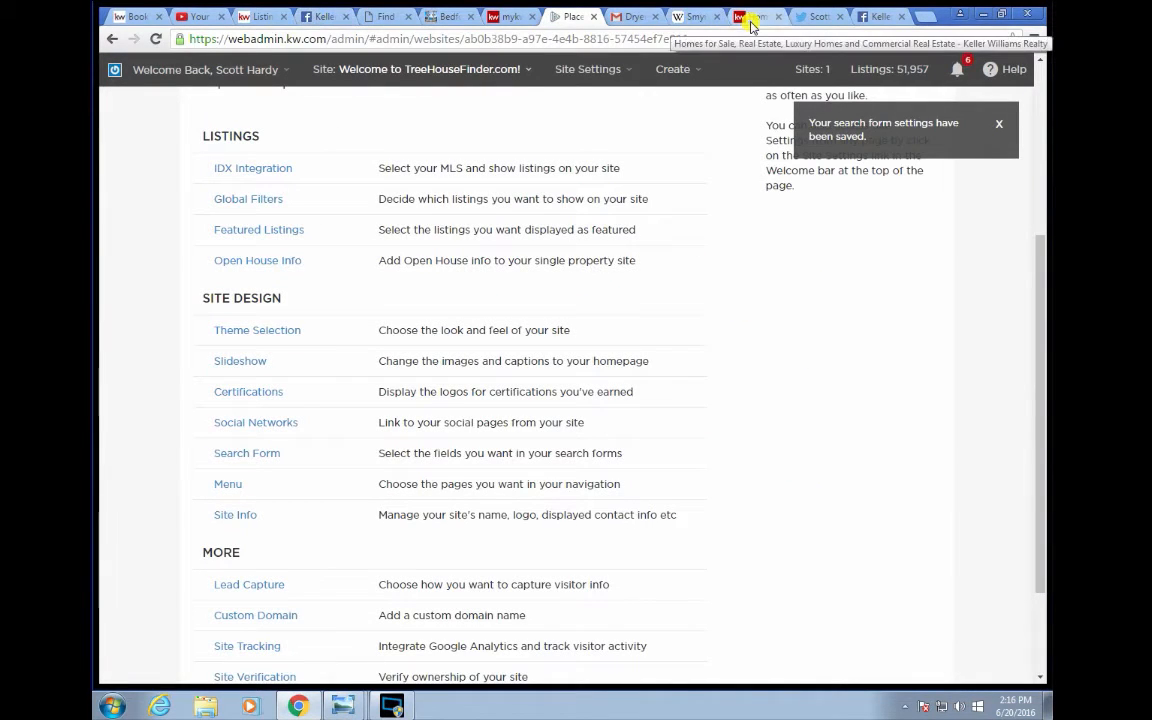
{"action": "left_click", "coordinate": [257, 16]}
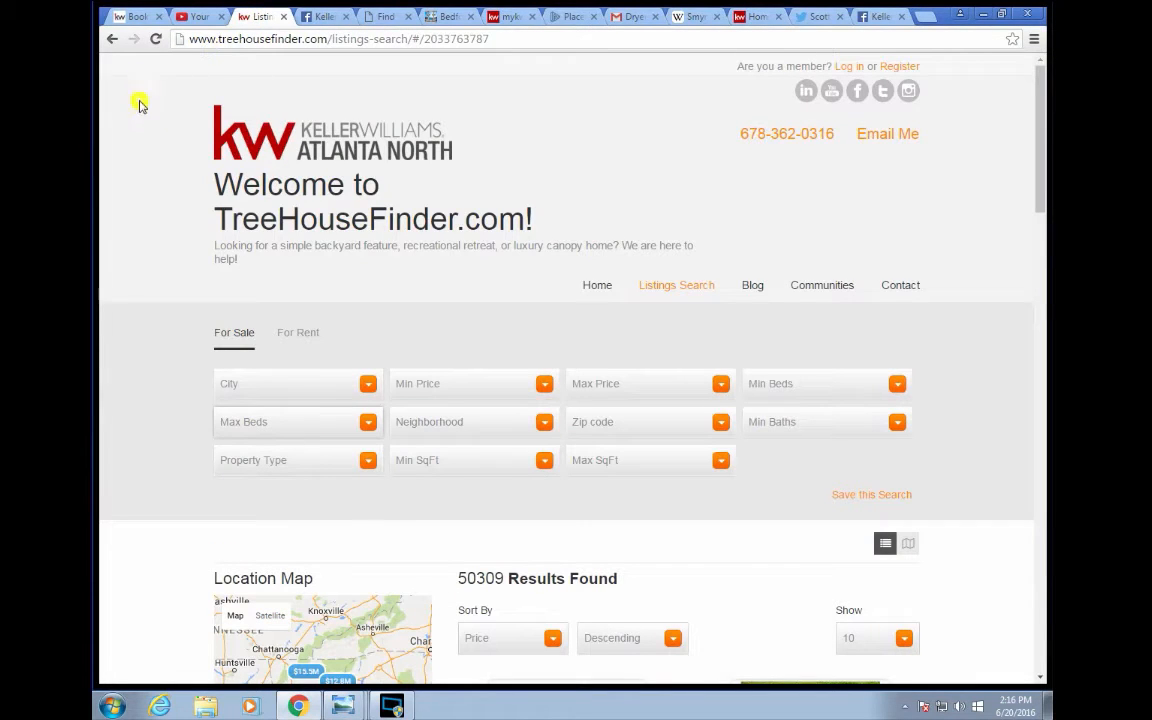
{"action": "left_click", "coordinate": [155, 38]}
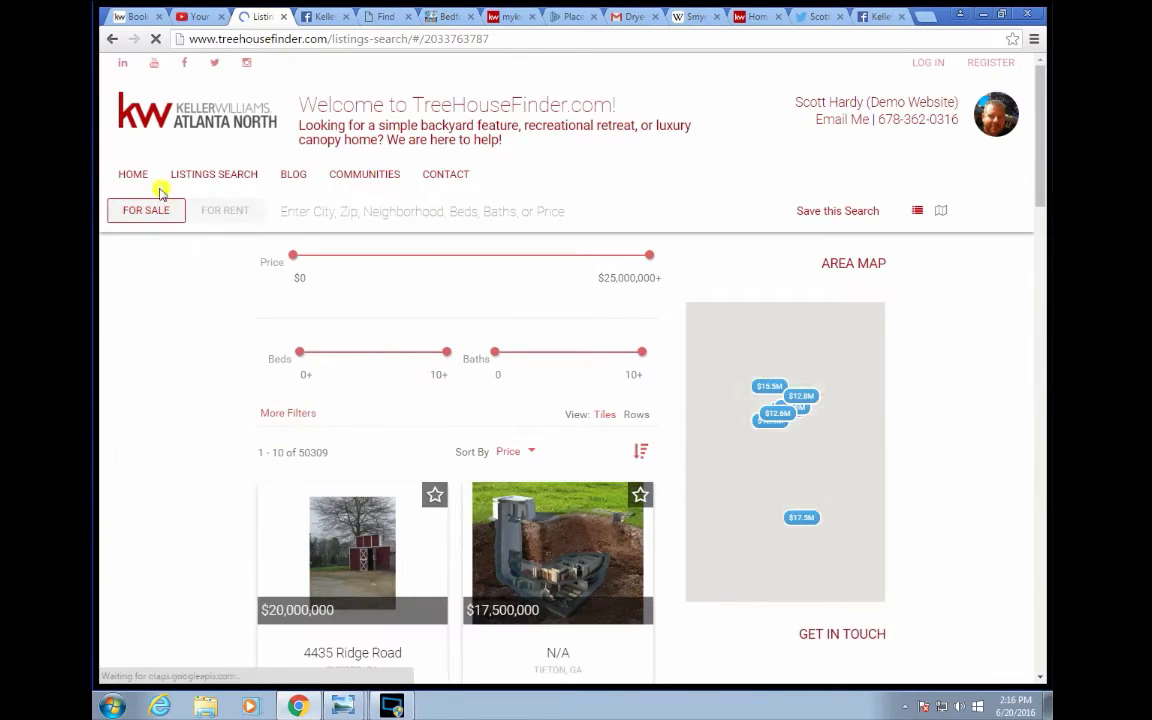
From the TreeHouseFinder home page, search the listings for 'red porch'
{"action": "left_click", "coordinate": [160, 186]}
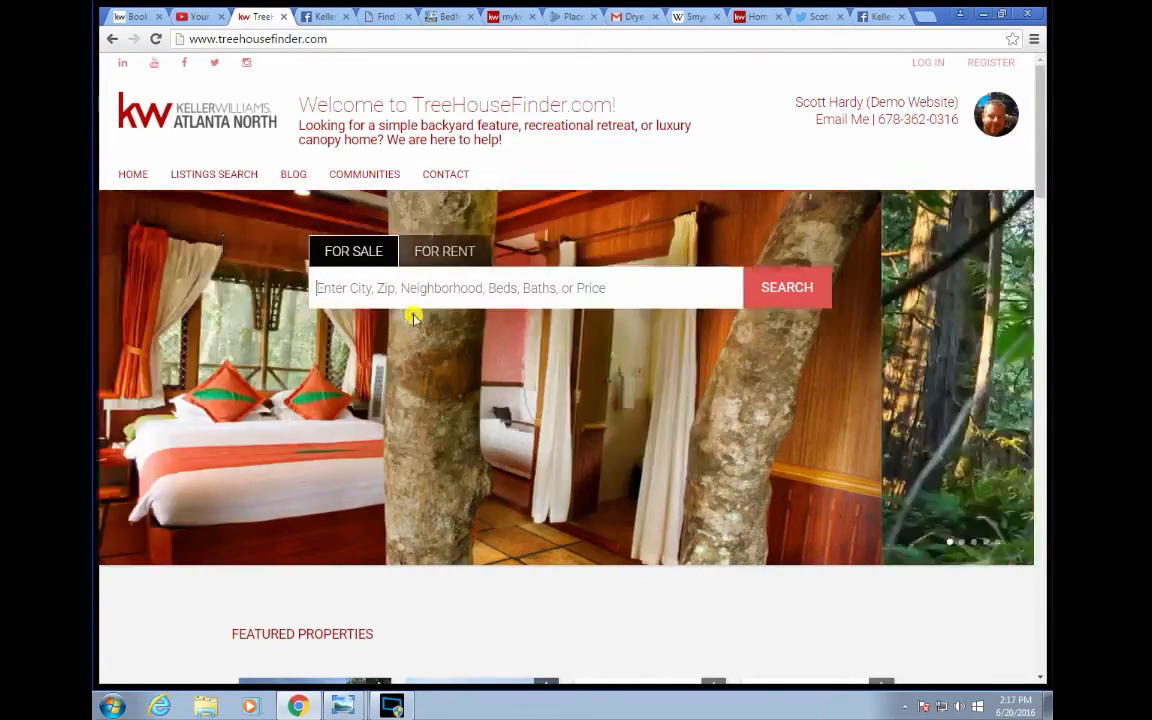
{"action": "type", "text": "red porch"}
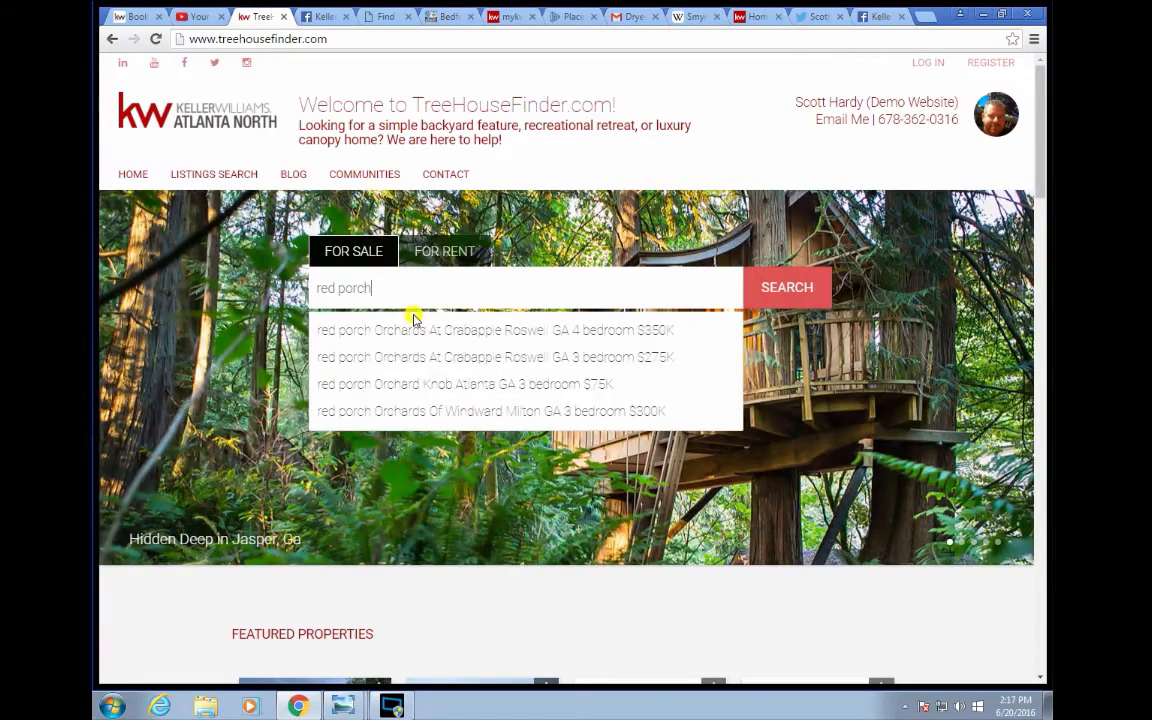
{"action": "key", "text": "Return"}
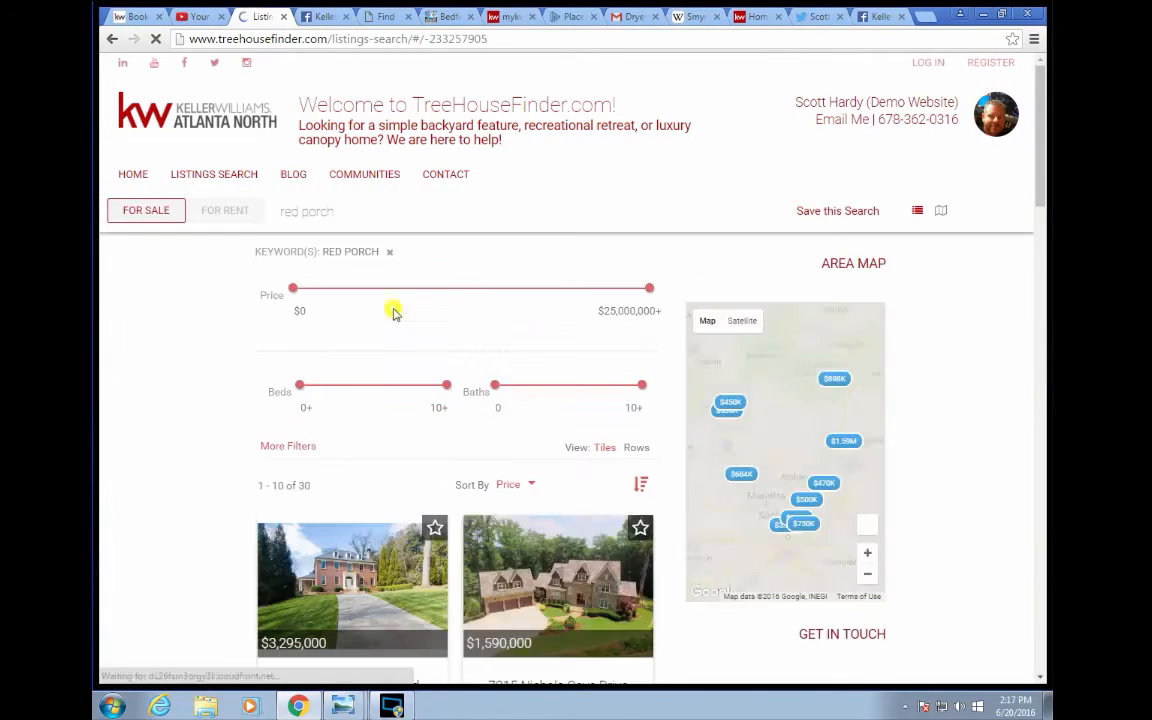
{"action": "scroll", "coordinate": [220, 418], "scroll_direction": "down", "scroll_amount": 1}
{"action": "scroll", "coordinate": [220, 418], "scroll_direction": "down", "scroll_amount": 5}
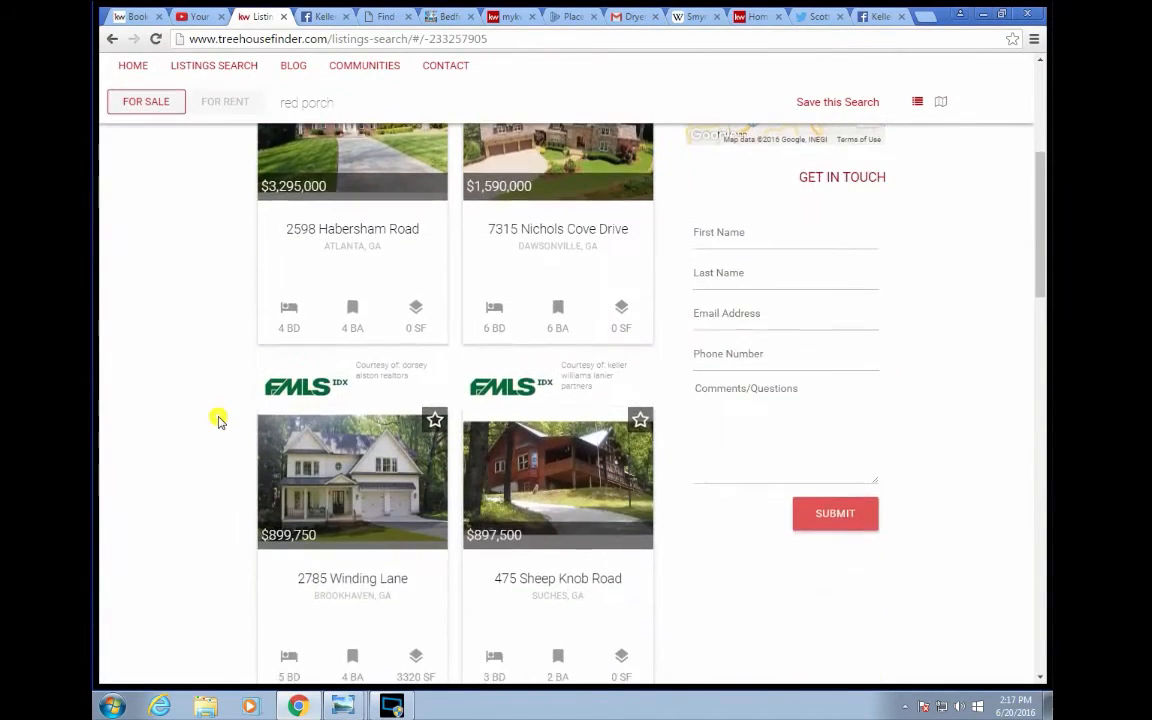
{"action": "scroll", "coordinate": [218, 420], "scroll_direction": "down", "scroll_amount": 2}
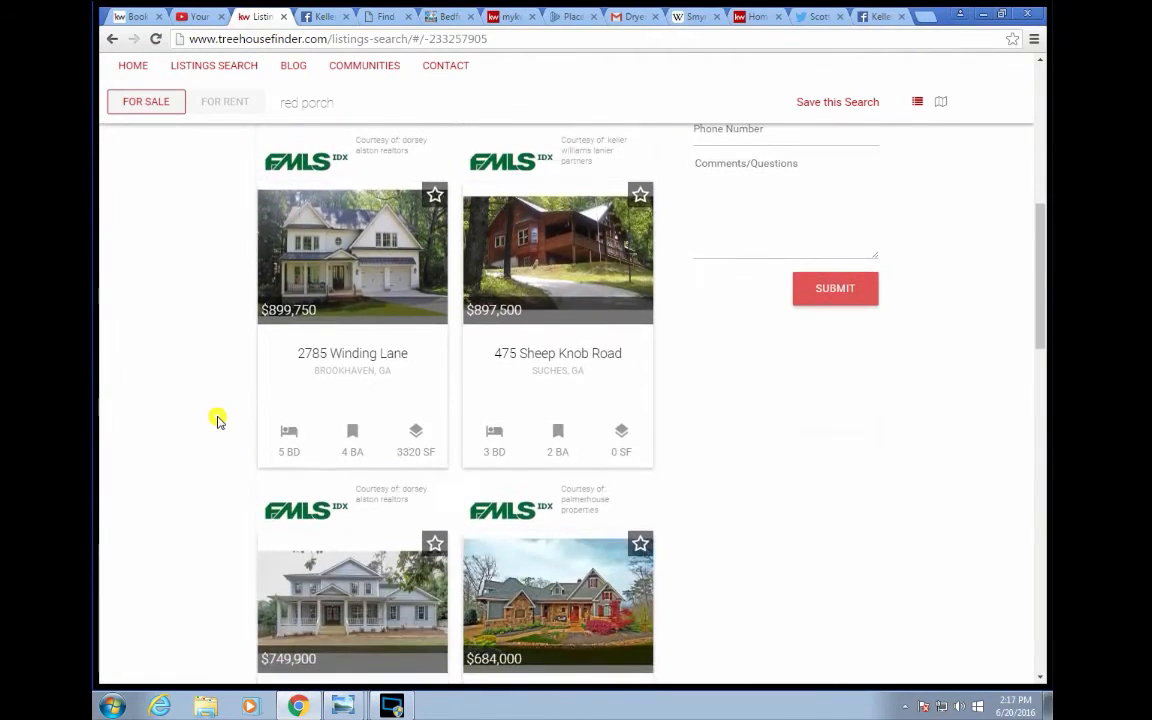
{"action": "scroll", "coordinate": [218, 420], "scroll_direction": "up", "scroll_amount": 5}
{"action": "left_click", "coordinate": [290, 380]}
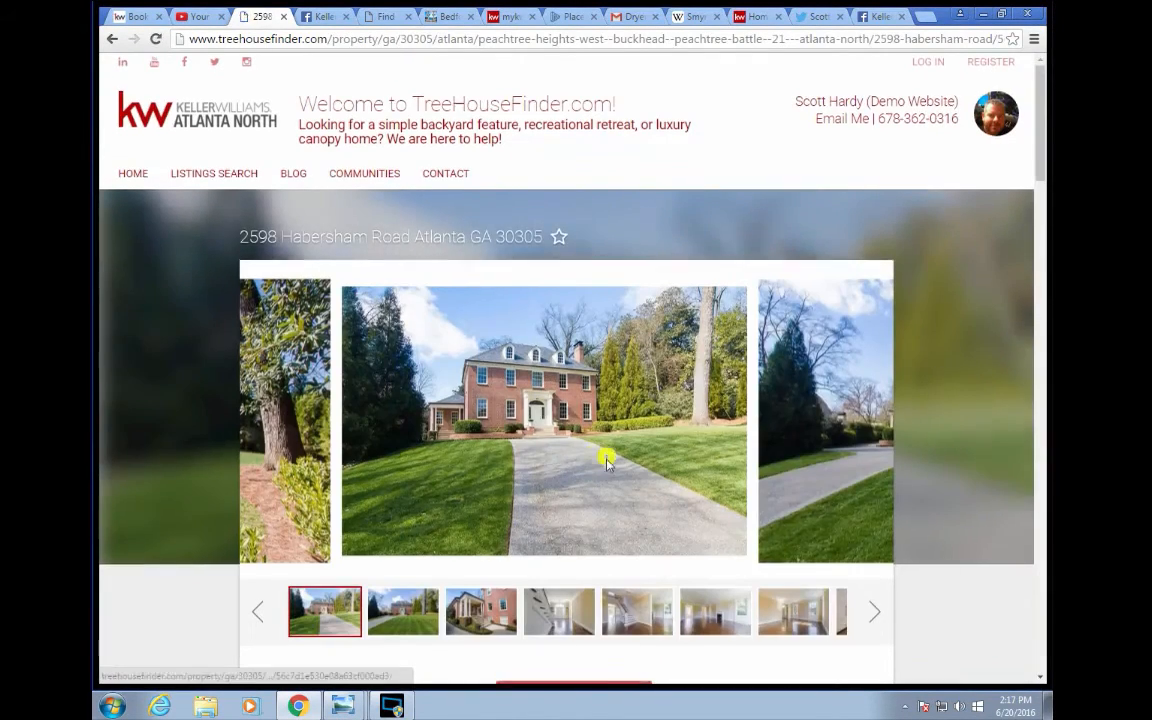
Page through the gallery thumbnails and show the screened patio photo
{"action": "scroll", "coordinate": [700, 490], "scroll_direction": "down", "scroll_amount": 1}
{"action": "left_click", "coordinate": [872, 540]}
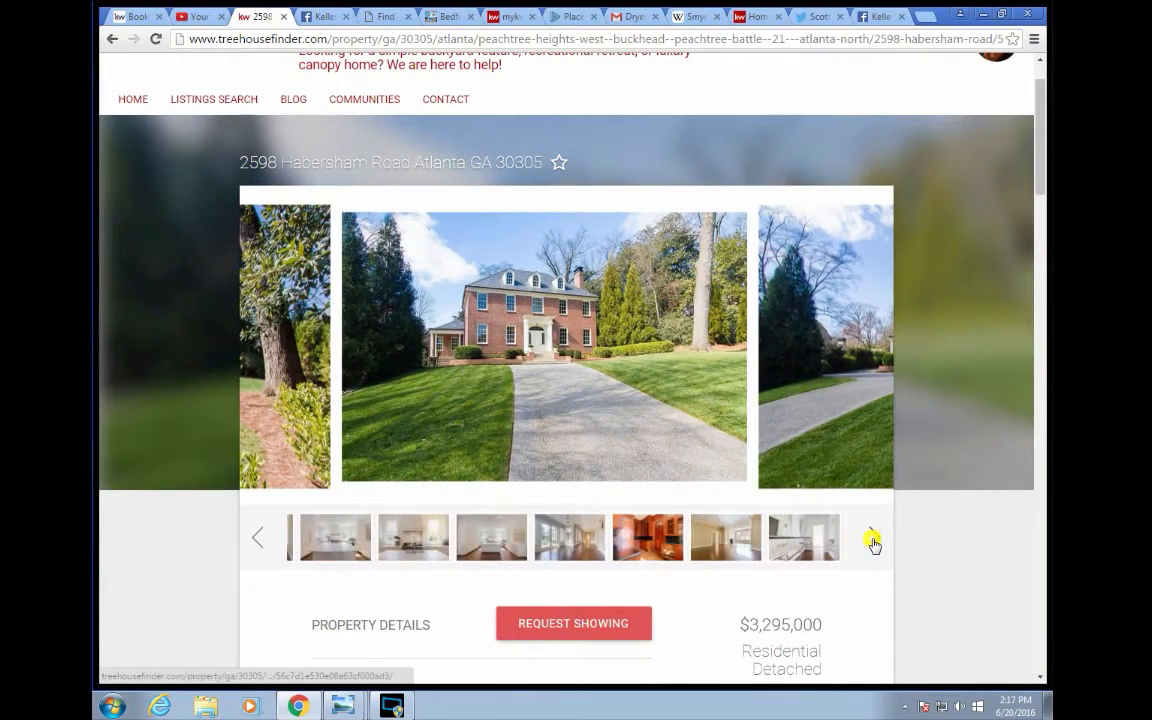
{"action": "left_click", "coordinate": [872, 540]}
{"action": "left_click", "coordinate": [872, 540]}
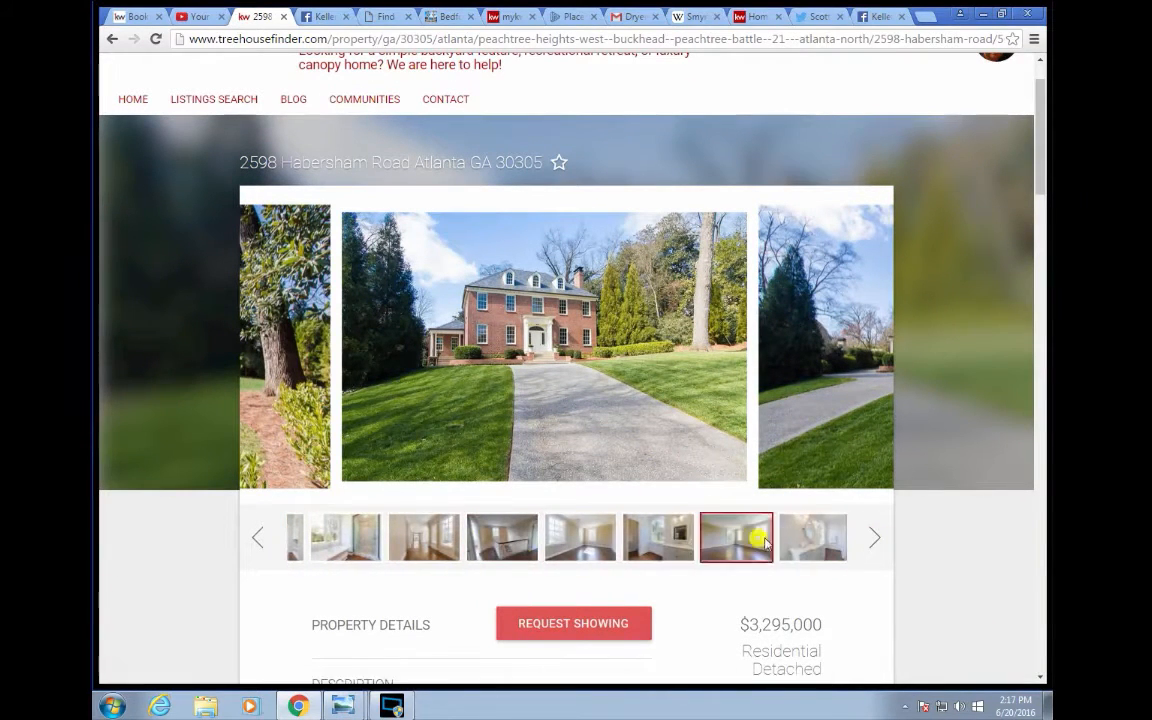
{"action": "left_click", "coordinate": [871, 541]}
{"action": "left_click", "coordinate": [630, 540]}
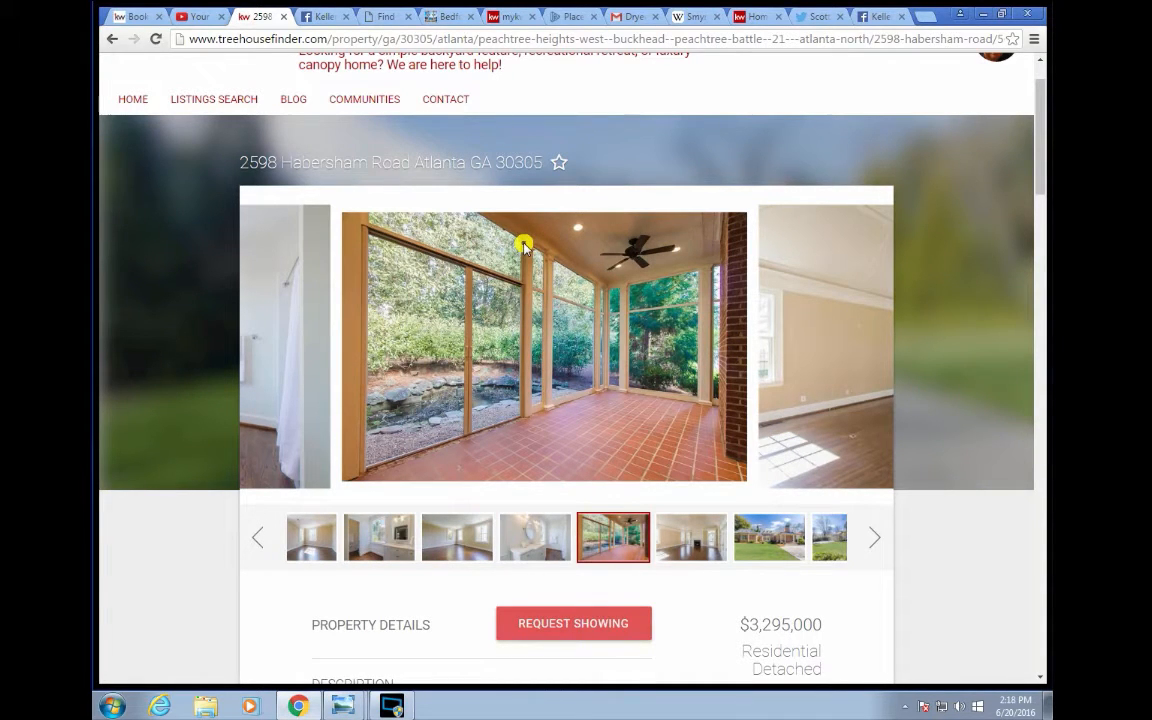
Highlight the words 'red' and 'porch' in the description, then return to Placester
{"action": "scroll", "coordinate": [505, 285], "scroll_direction": "down", "scroll_amount": 3}
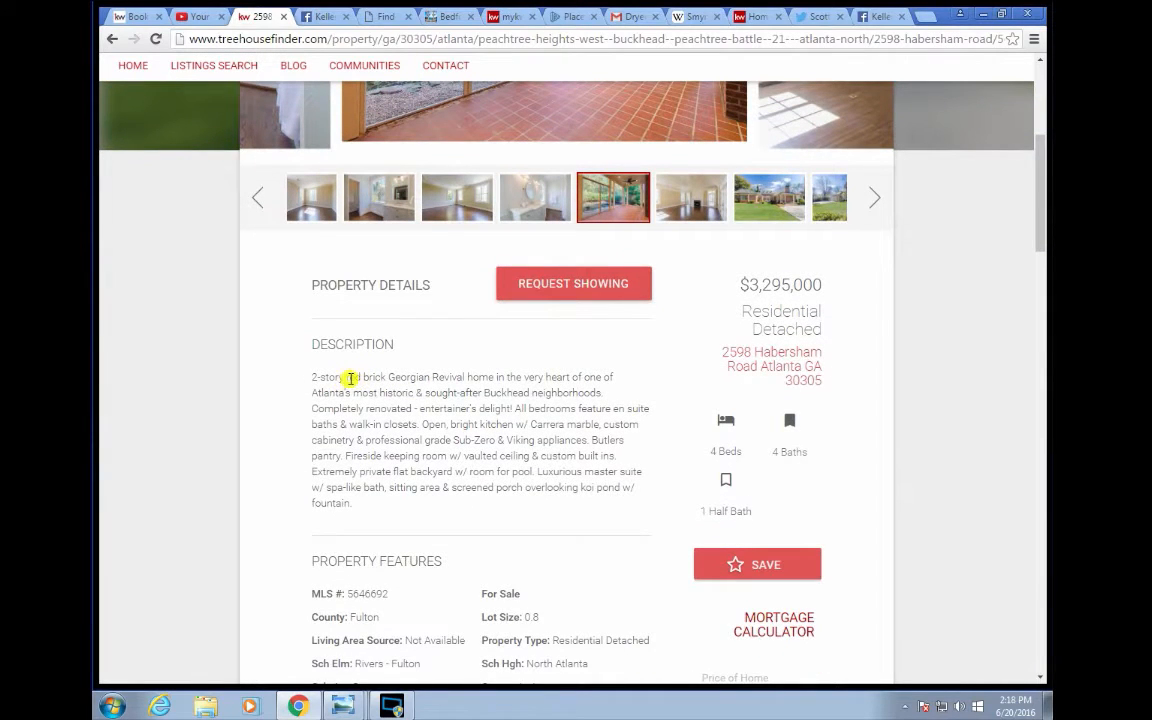
{"action": "left_click_drag", "start_coordinate": [348, 378], "coordinate": [360, 377]}
{"action": "double_click", "coordinate": [509, 487]}
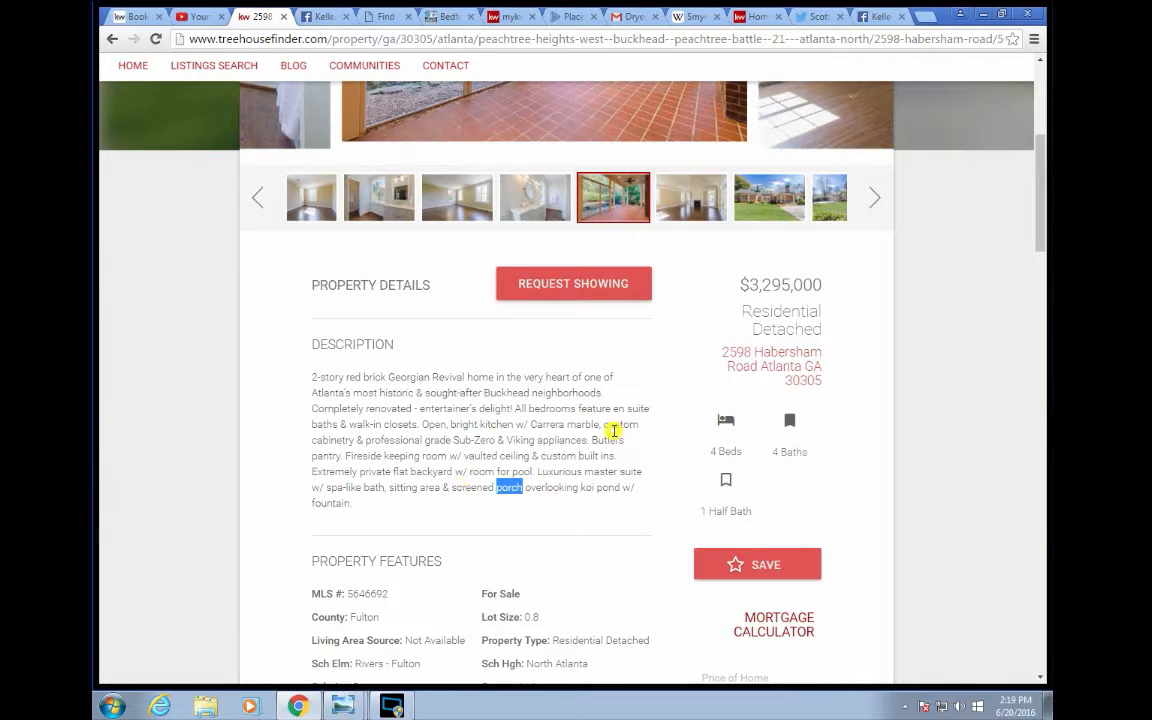
{"action": "scroll", "coordinate": [556, 383], "scroll_direction": "up", "scroll_amount": 3}
{"action": "scroll", "coordinate": [965, 422], "scroll_direction": "down", "scroll_amount": 3}
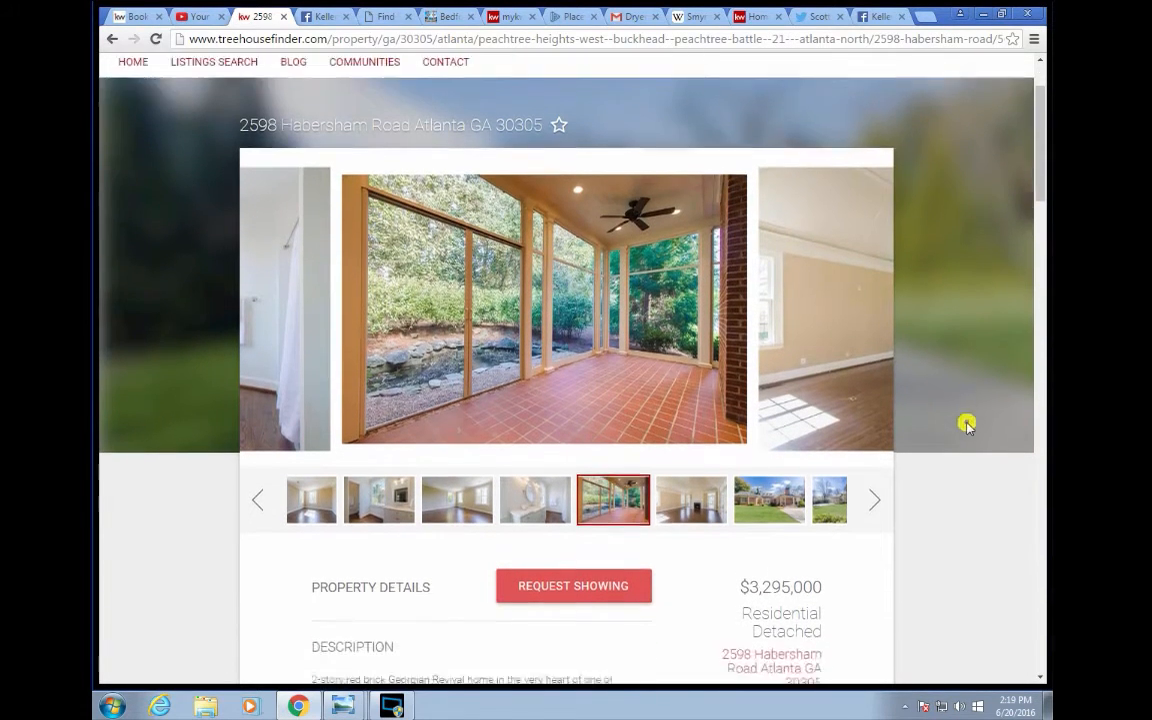
{"action": "scroll", "coordinate": [950, 429], "scroll_direction": "down", "scroll_amount": 2}
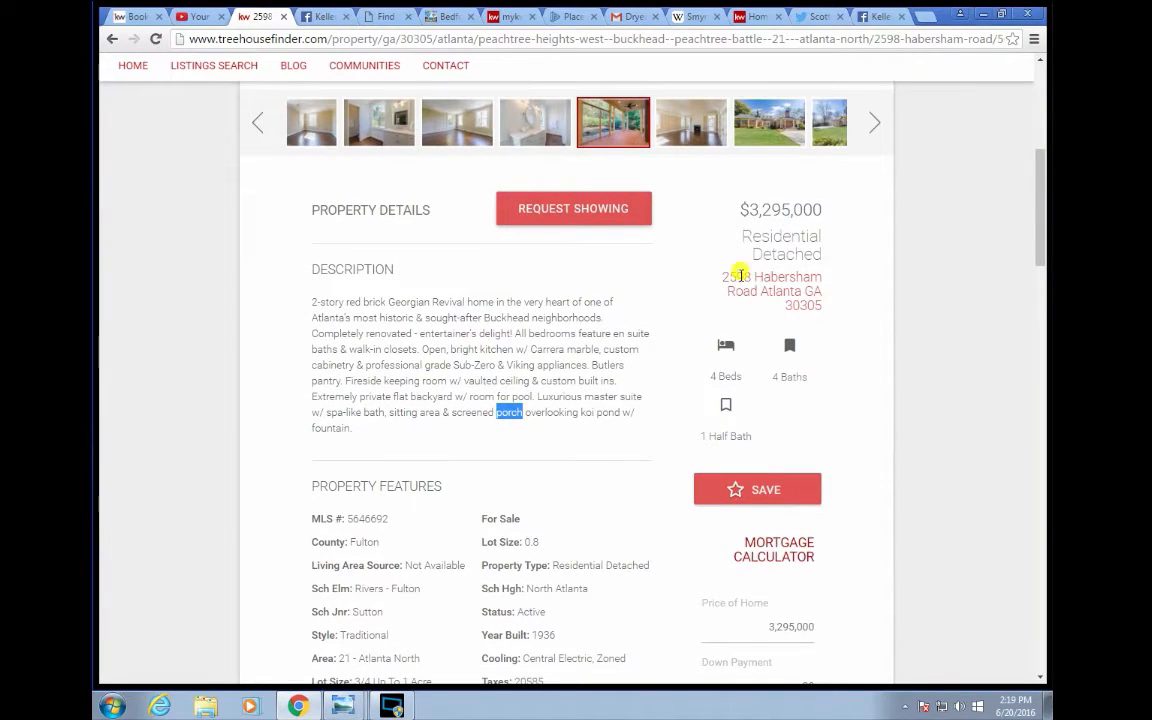
{"action": "left_click", "coordinate": [576, 408]}
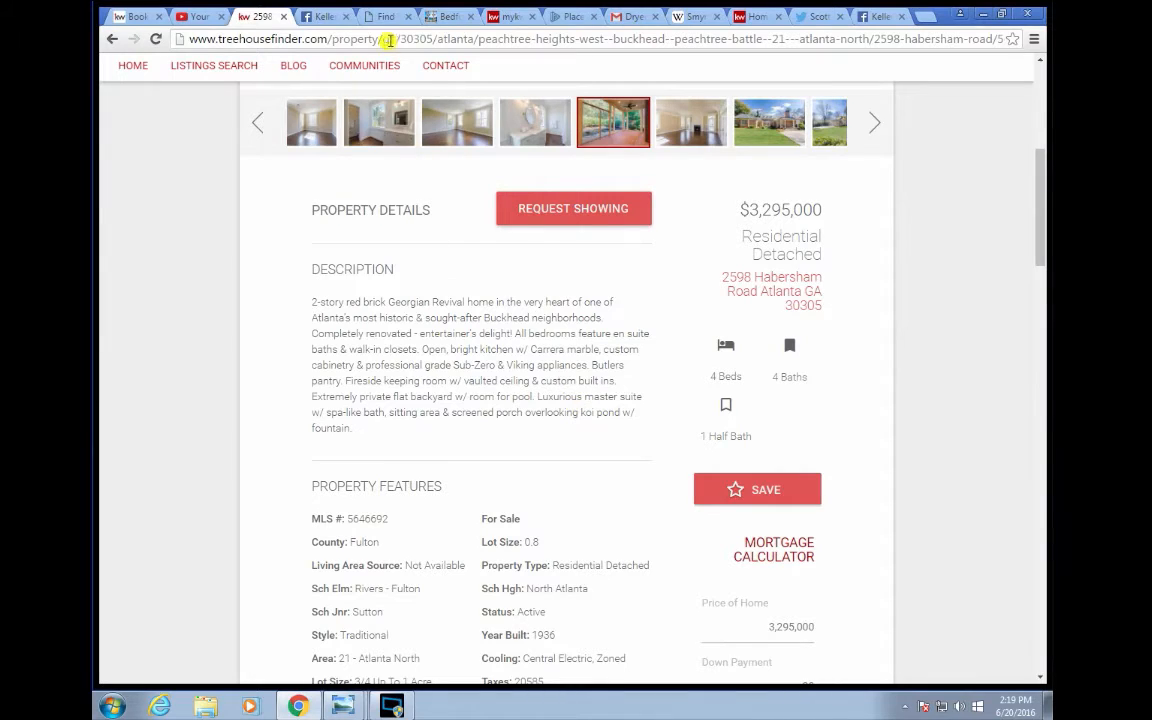
{"action": "left_click", "coordinate": [565, 16]}
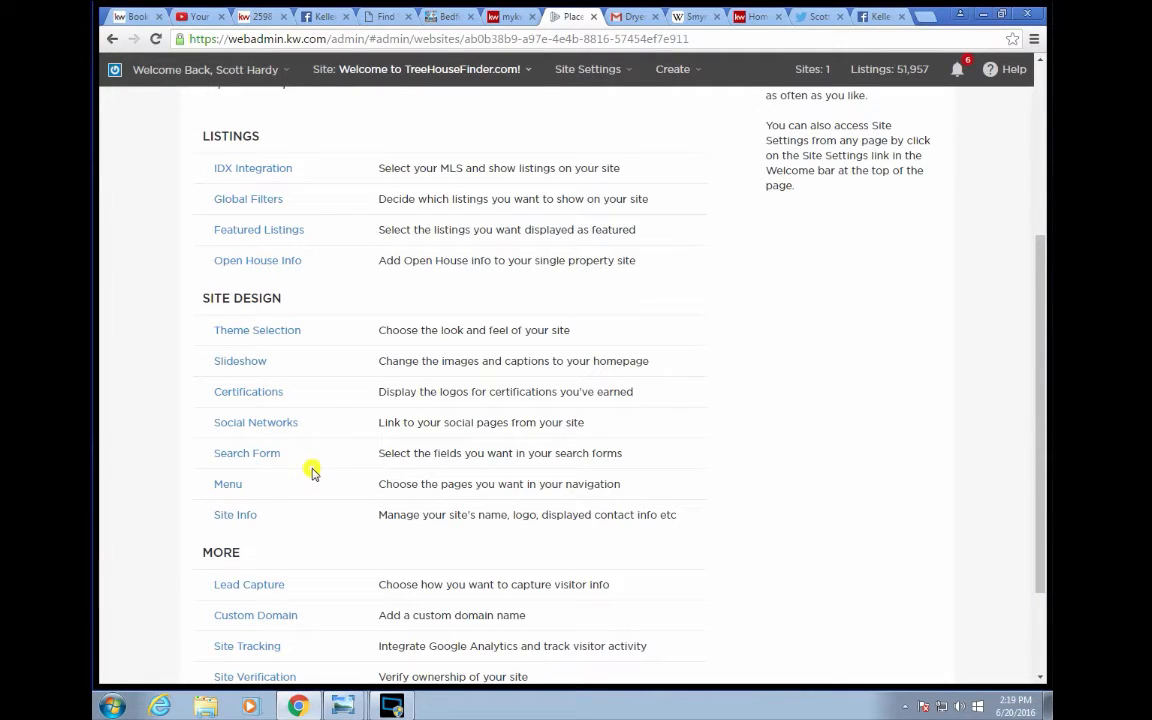
Open the site's Menu Configuration showing Home, Listings Search, Blog, the Home group and Contact
{"action": "scroll", "coordinate": [291, 482], "scroll_direction": "down", "scroll_amount": 1}
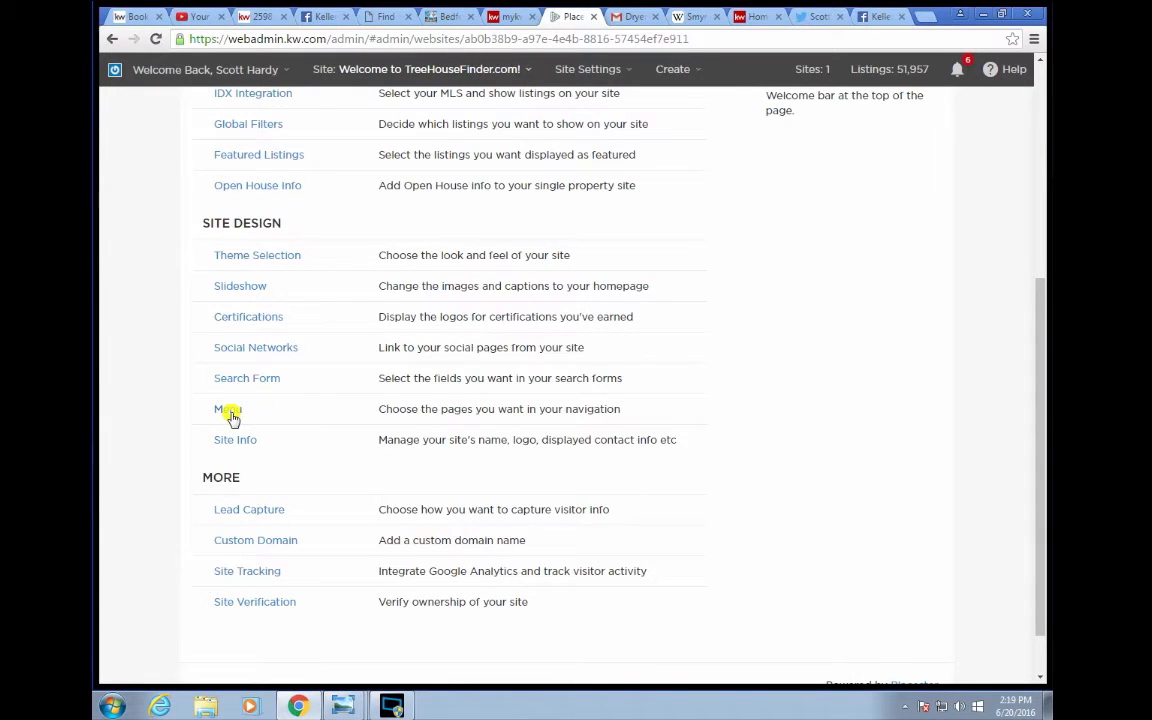
{"action": "left_click", "coordinate": [229, 411]}
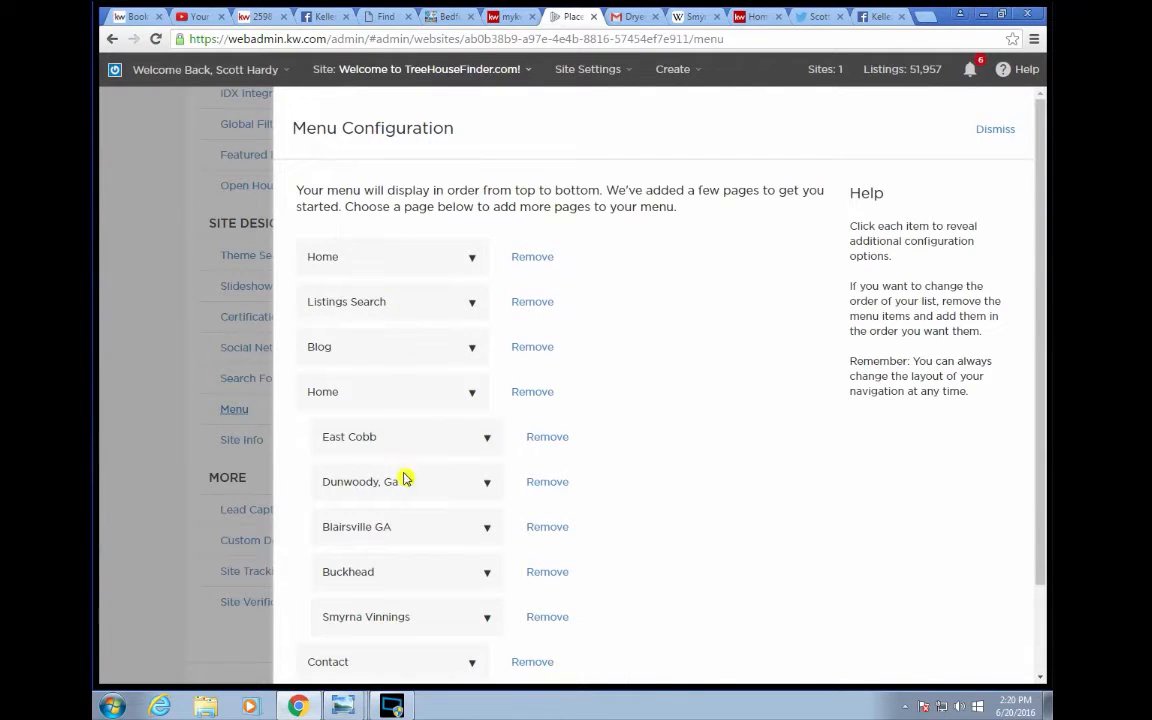
{"action": "left_click", "coordinate": [250, 18]}
{"action": "scroll", "coordinate": [216, 162], "scroll_direction": "up", "scroll_amount": 2}
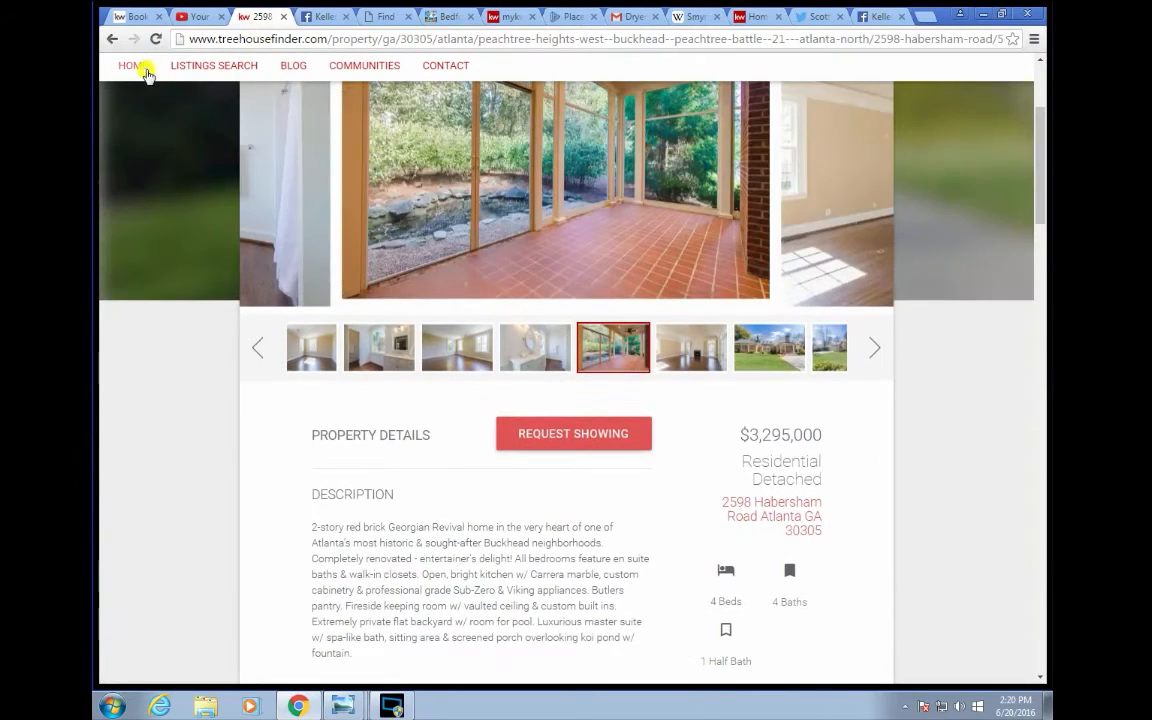
{"action": "left_click", "coordinate": [132, 66]}
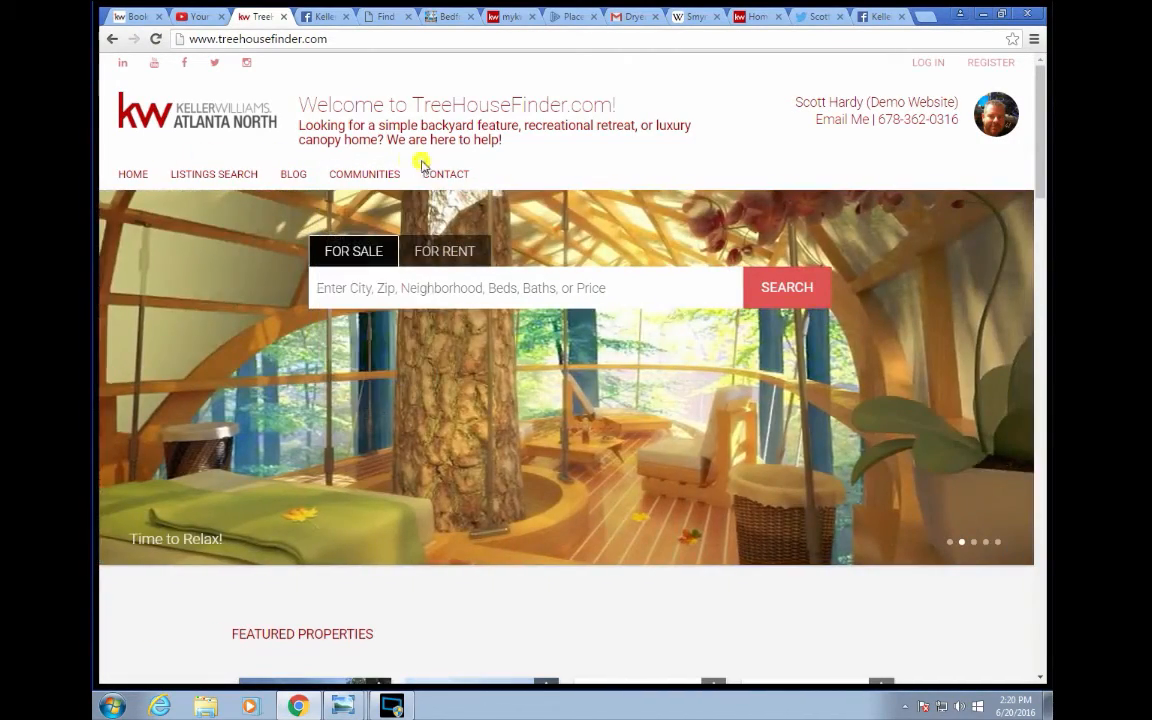
{"action": "left_click", "coordinate": [567, 18]}
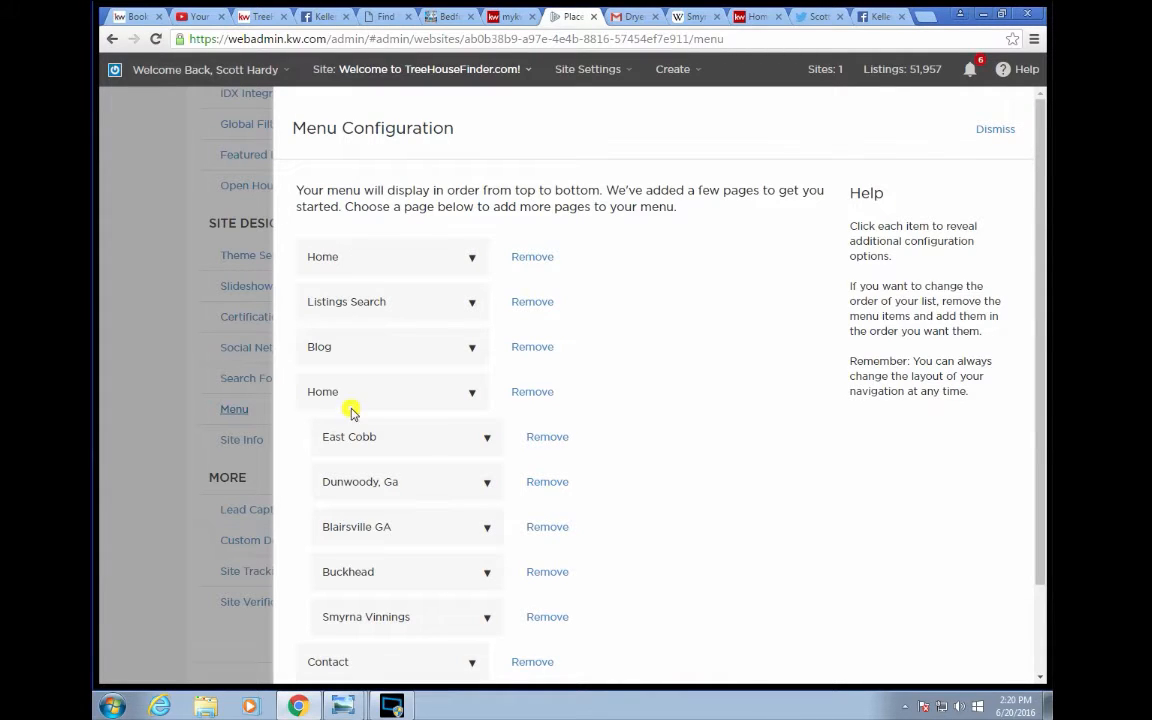
Scroll down the Menu Configuration panel and expand the page dropdown beside Add
{"action": "scroll", "coordinate": [679, 548], "scroll_direction": "down", "scroll_amount": 1}
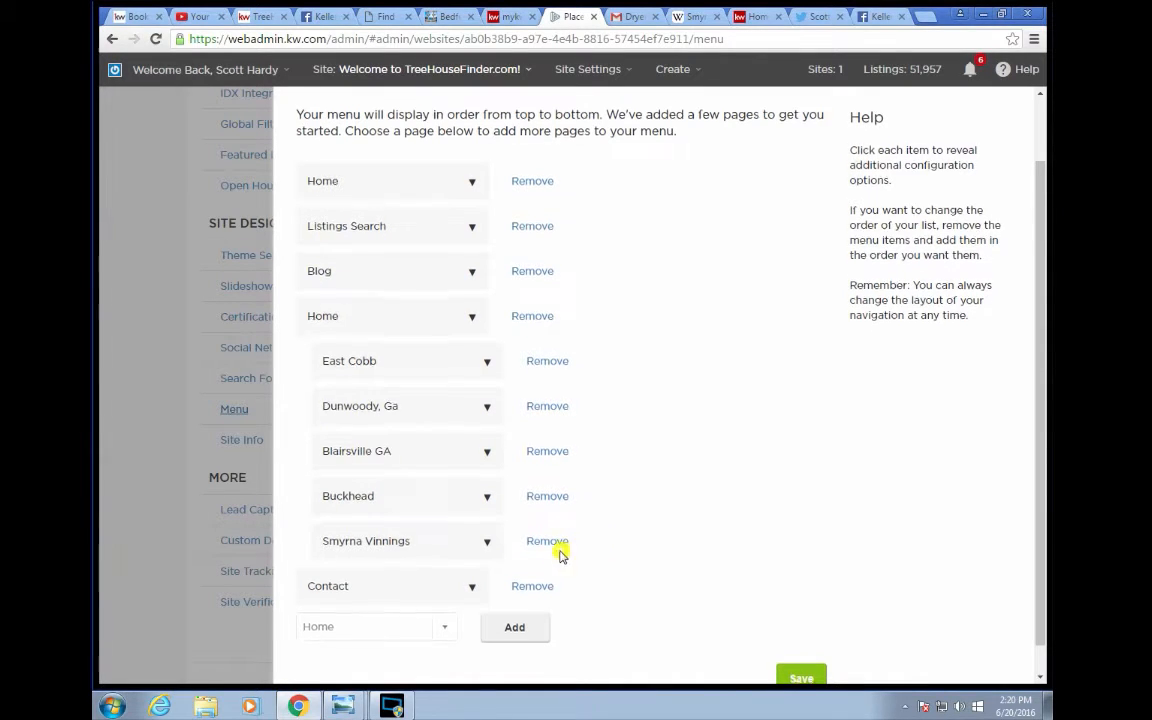
{"action": "scroll", "coordinate": [560, 550], "scroll_direction": "down", "scroll_amount": 1}
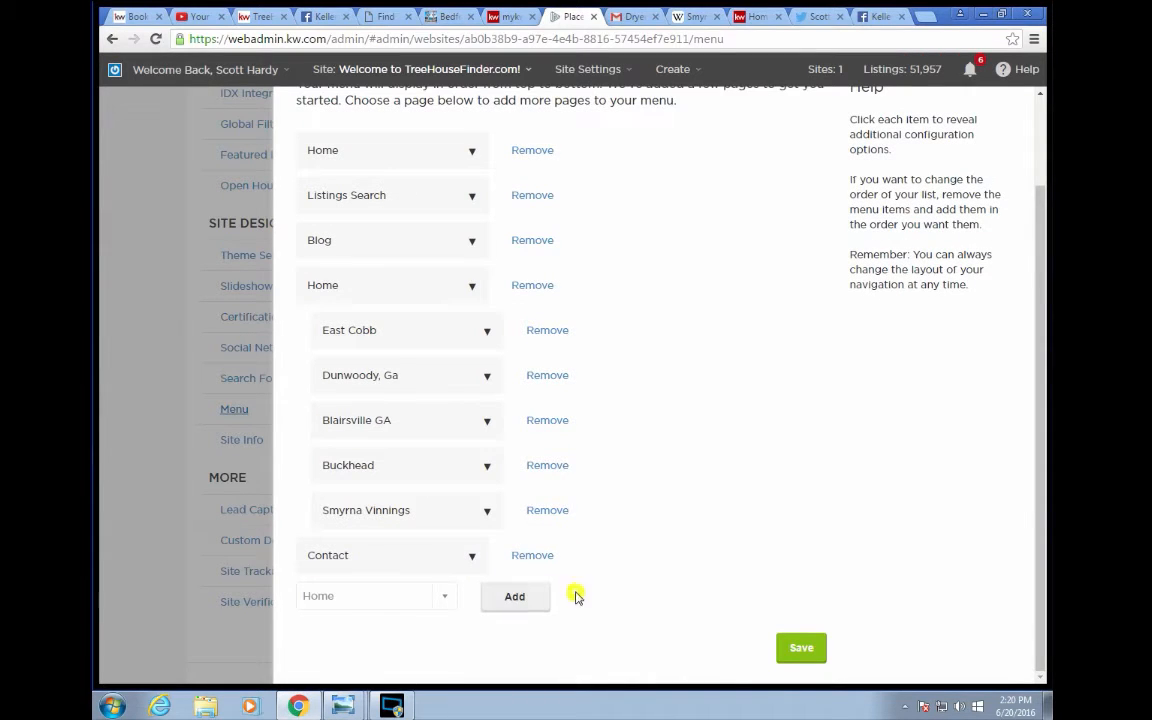
{"action": "left_click", "coordinate": [440, 598]}
{"action": "left_click", "coordinate": [447, 606]}
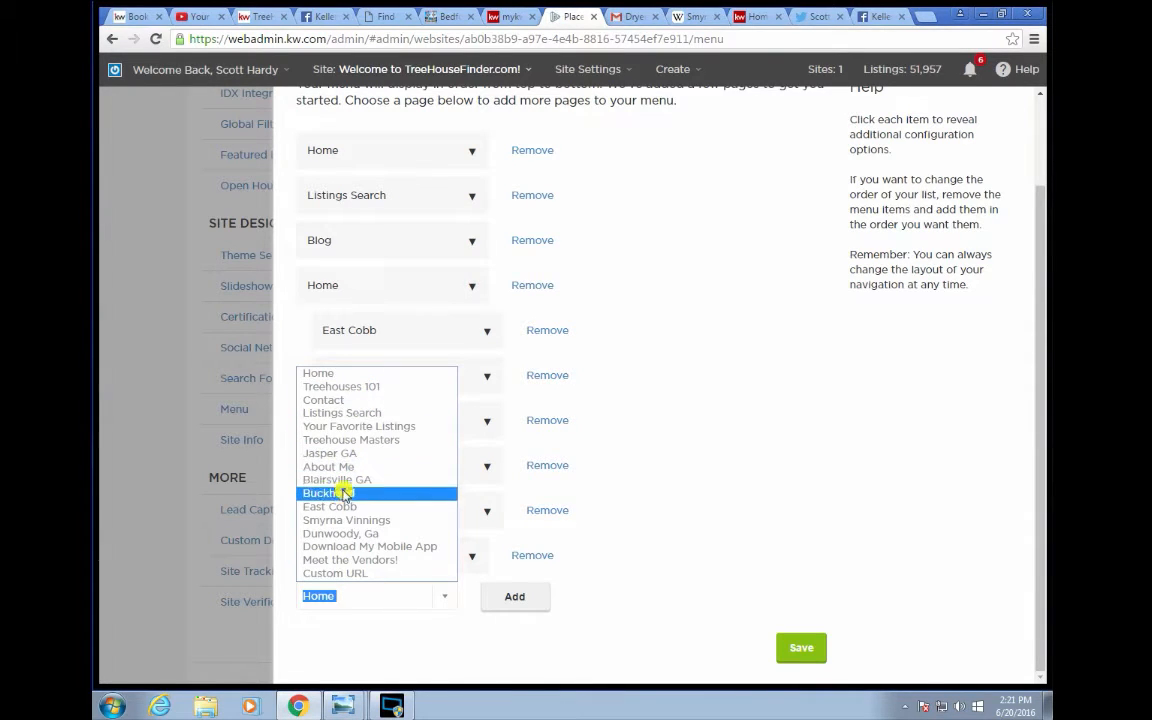
Delete the Home menu item that was added by mistake
{"action": "left_click", "coordinate": [341, 574]}
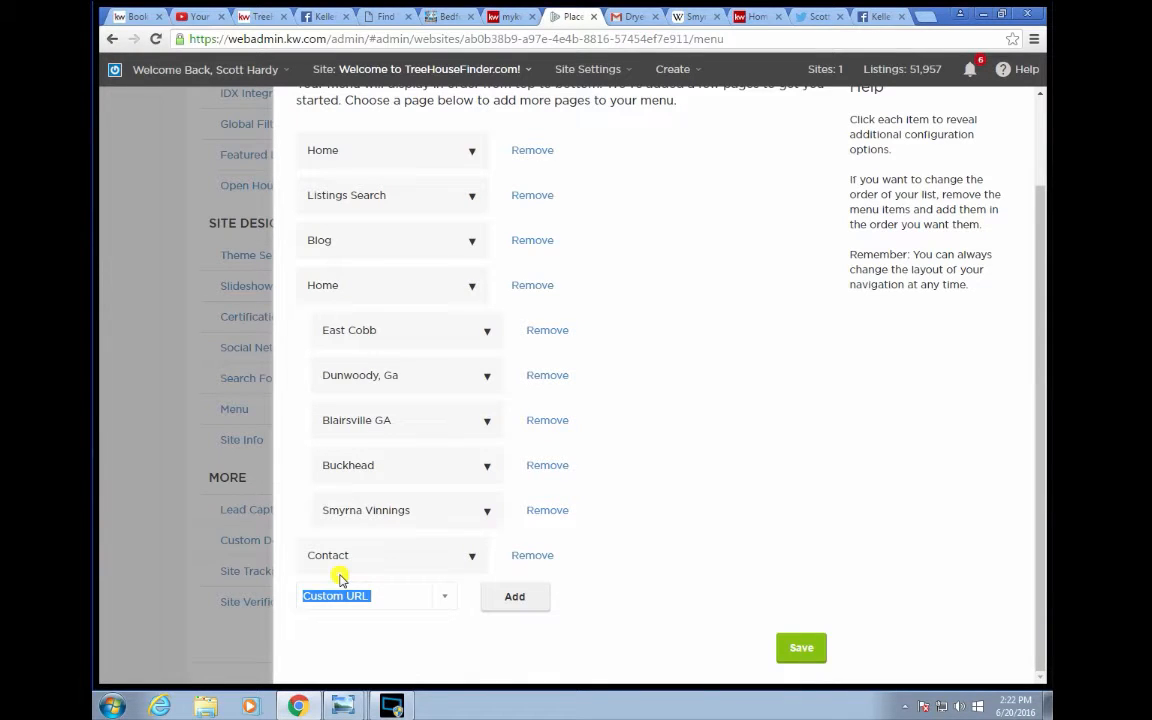
{"action": "left_click", "coordinate": [446, 598]}
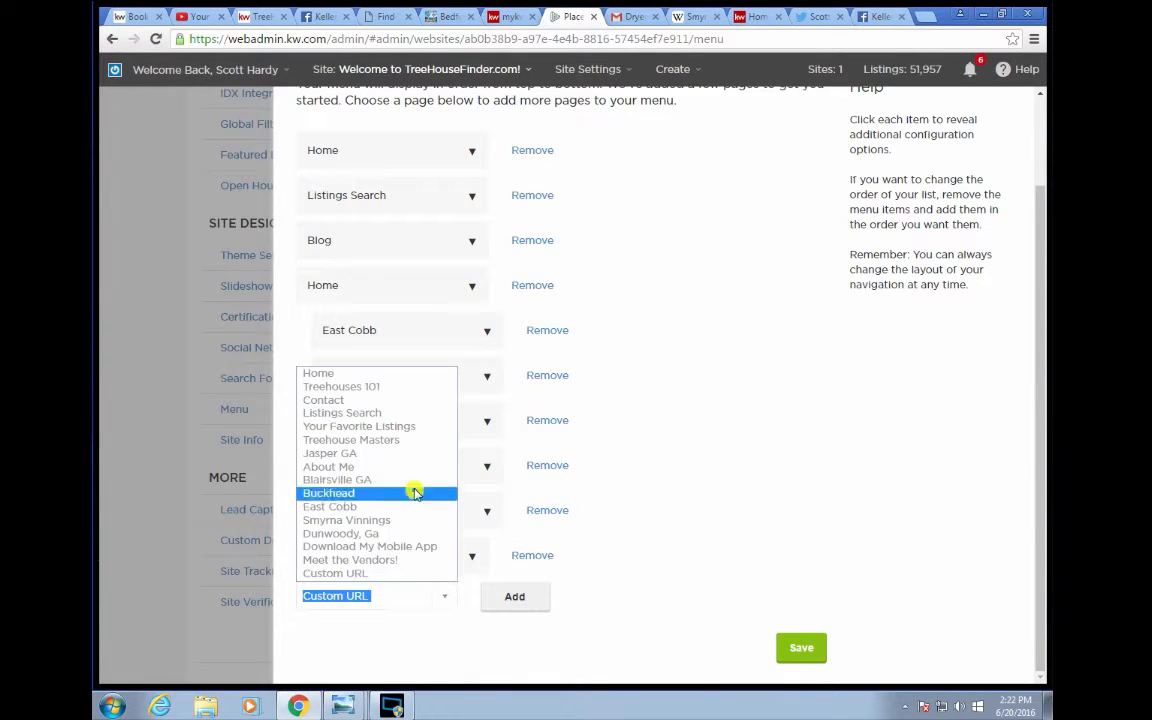
{"action": "left_click", "coordinate": [401, 375]}
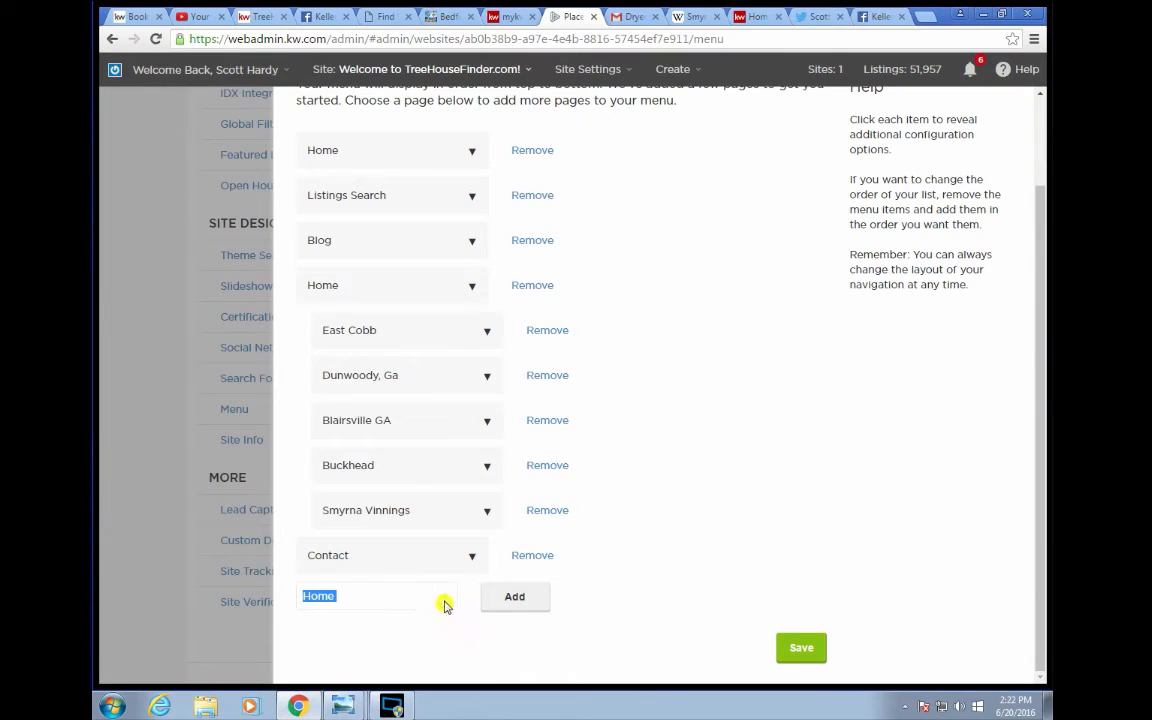
{"action": "left_click", "coordinate": [514, 598]}
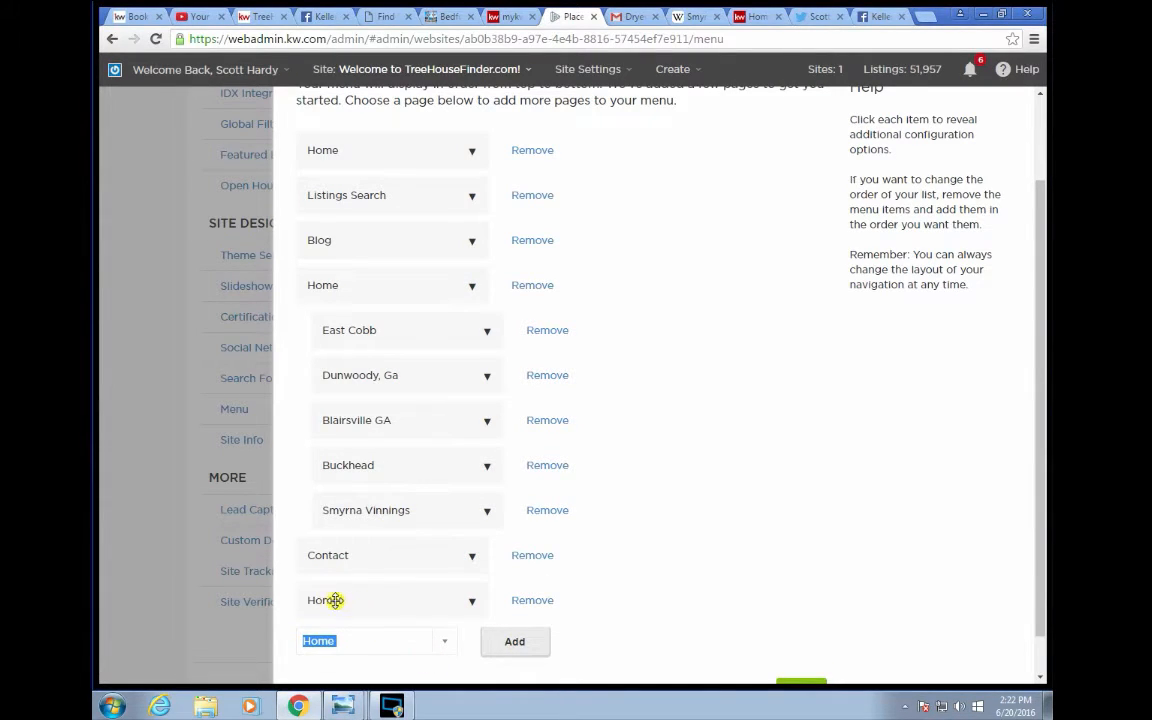
{"action": "left_click", "coordinate": [518, 603]}
{"action": "left_click", "coordinate": [672, 293]}
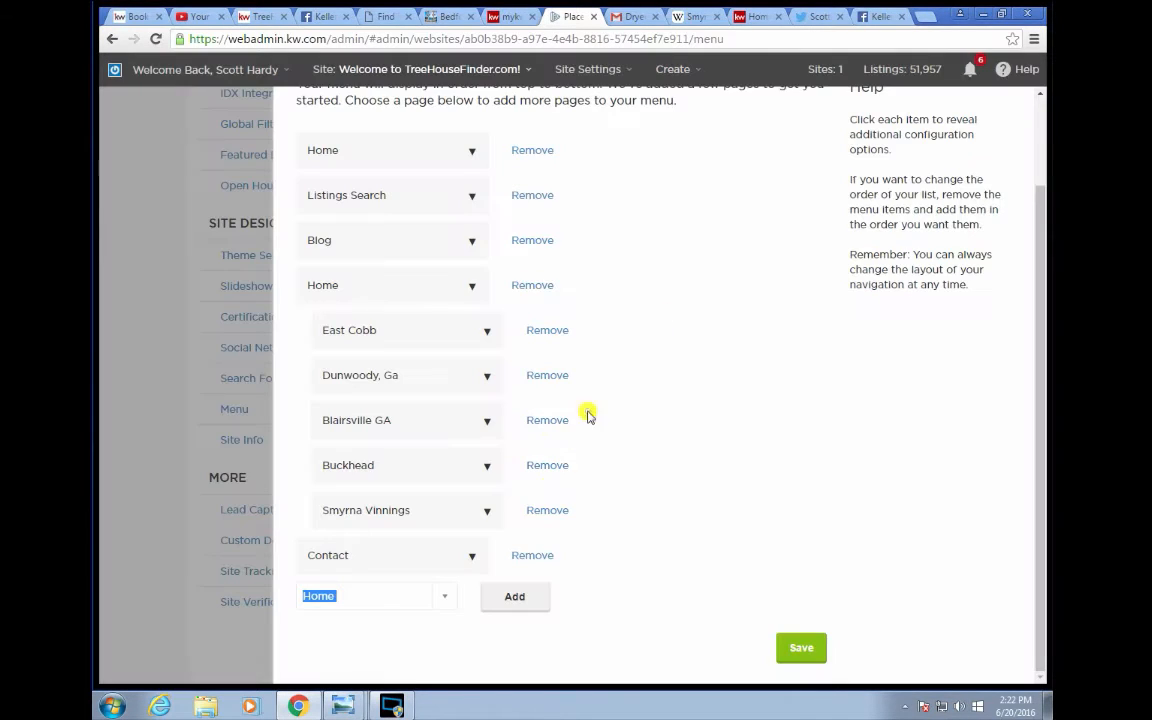
Add a blank Custom URL item to the end of the menu after Contact
{"action": "left_click", "coordinate": [445, 597]}
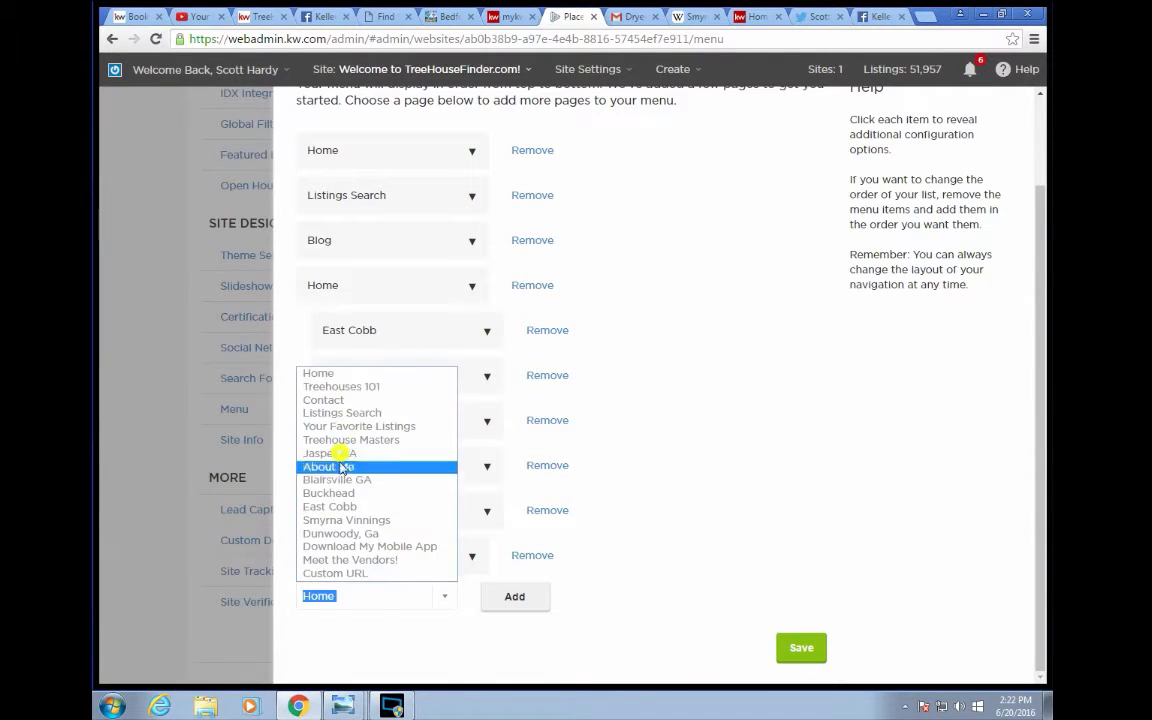
{"action": "left_click", "coordinate": [350, 573]}
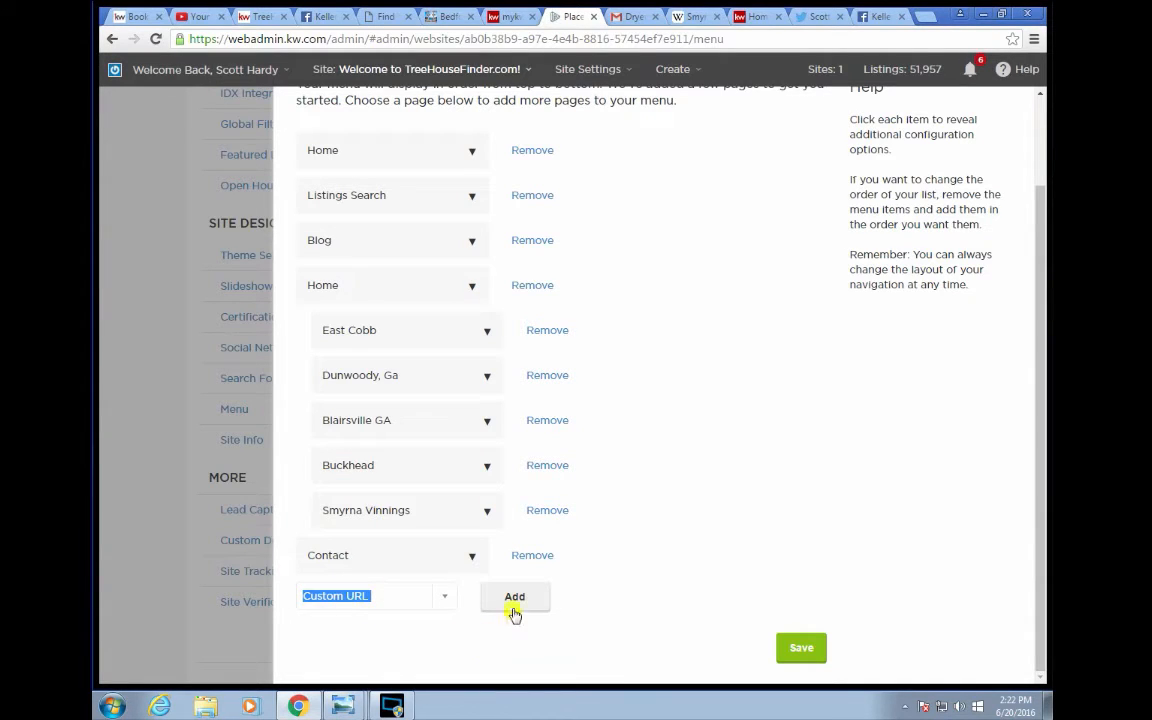
{"action": "left_click", "coordinate": [515, 598]}
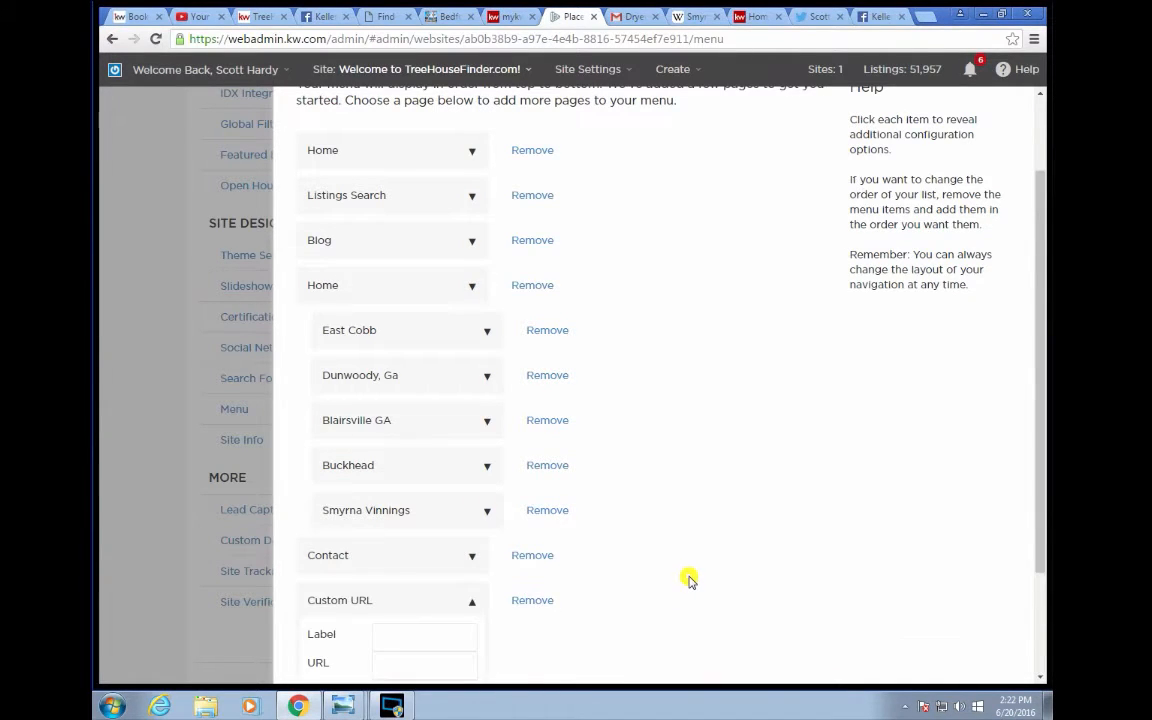
{"action": "scroll", "coordinate": [687, 581], "scroll_direction": "down", "scroll_amount": 3}
{"action": "left_click_drag", "start_coordinate": [303, 487], "coordinate": [342, 548]}
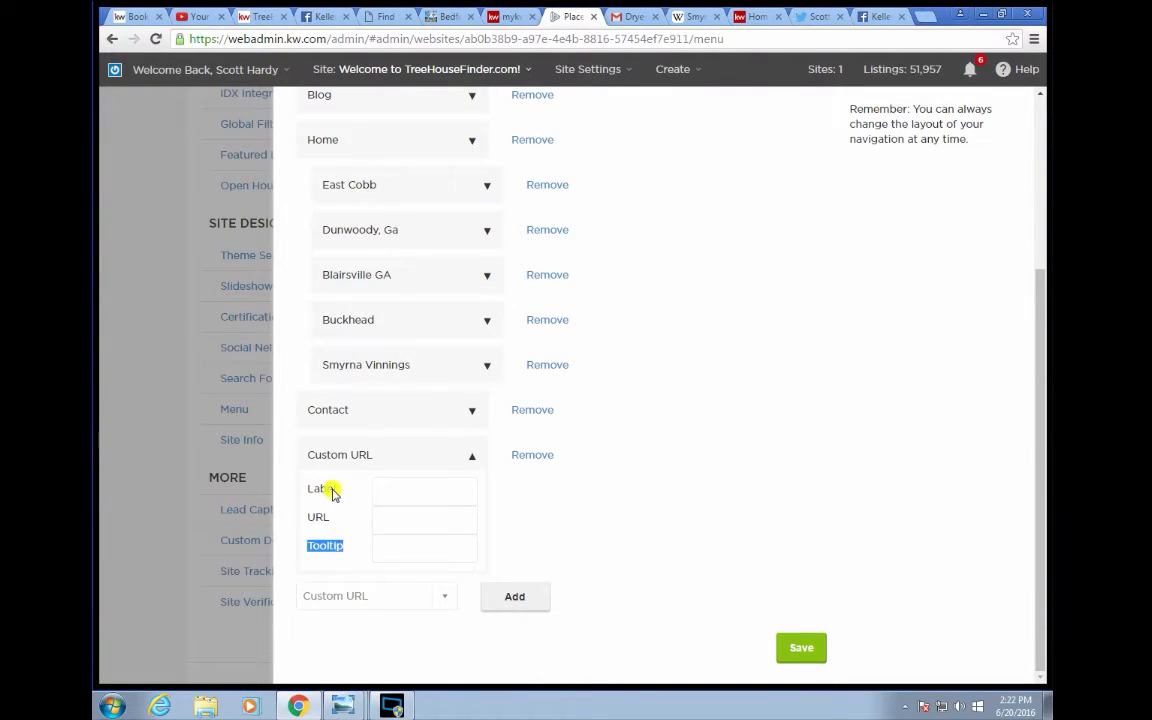
{"action": "scroll", "coordinate": [586, 460], "scroll_direction": "up", "scroll_amount": 3}
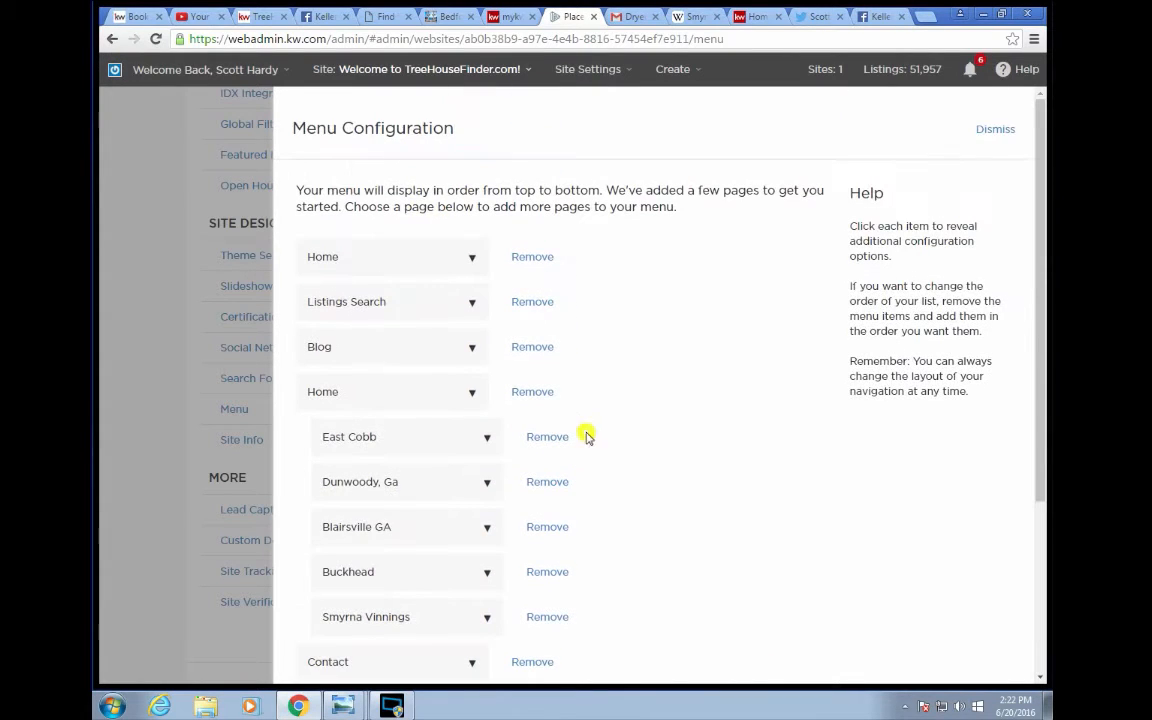
Dismiss the menu configuration, discarding the unsaved menu changes
{"action": "left_click", "coordinate": [994, 130]}
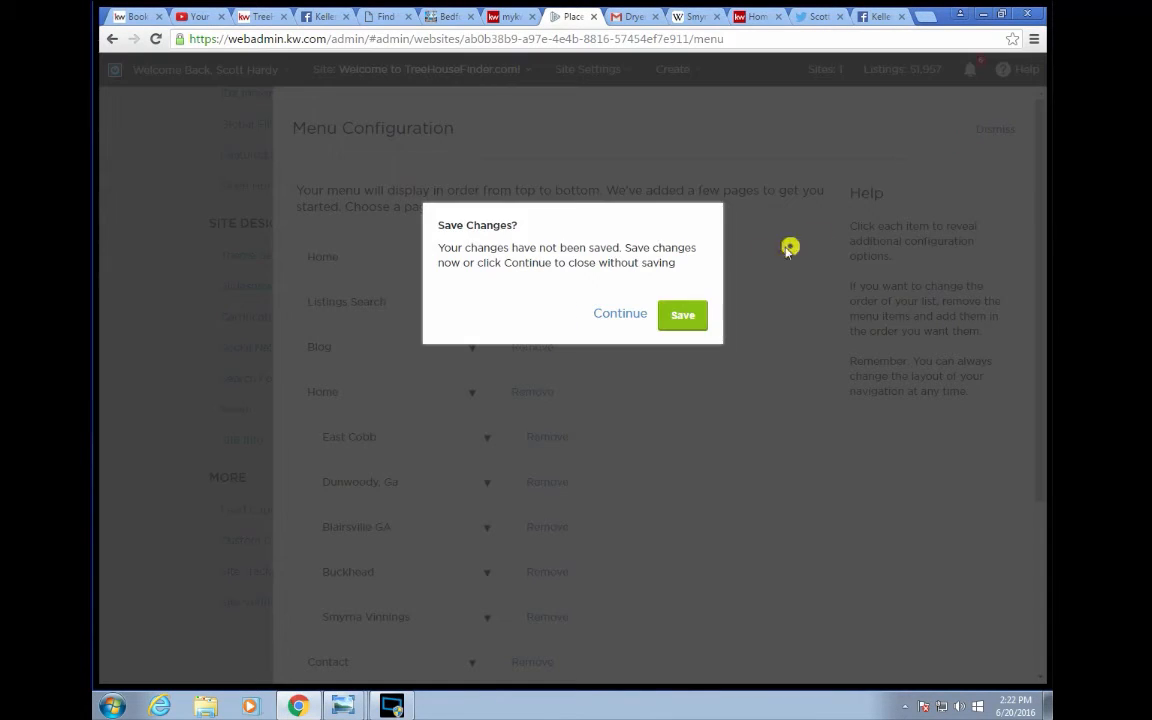
{"action": "left_click", "coordinate": [630, 318]}
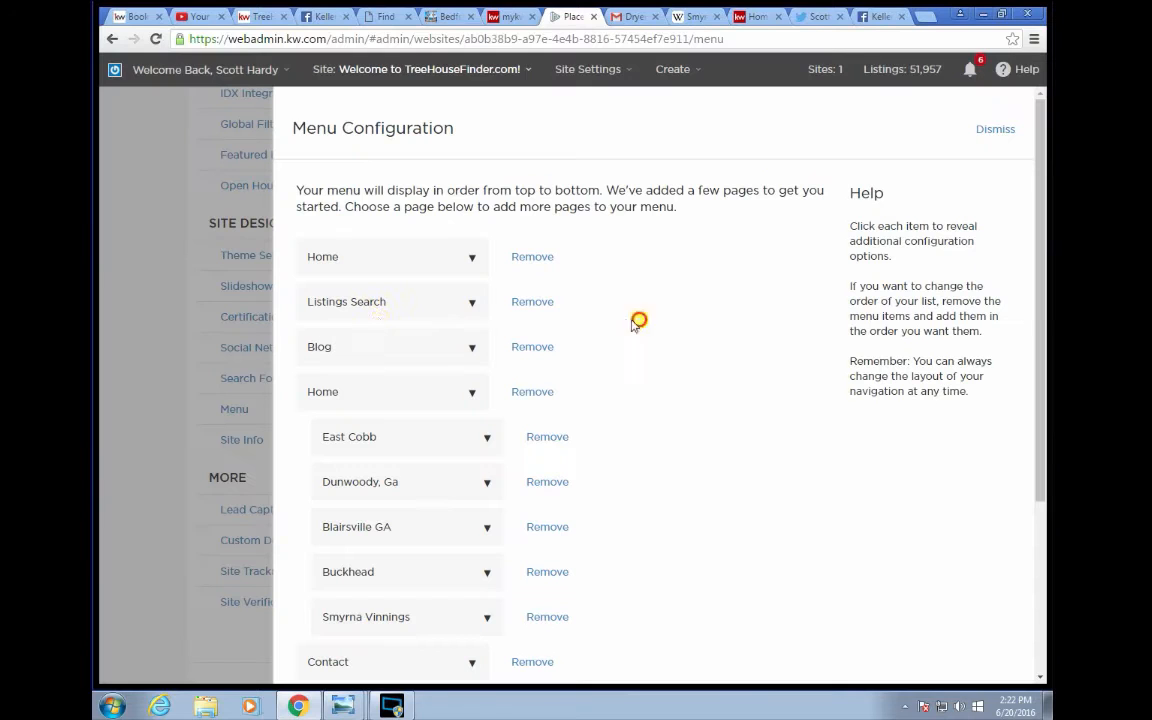
{"action": "left_click", "coordinate": [994, 130]}
{"action": "left_click", "coordinate": [622, 314]}
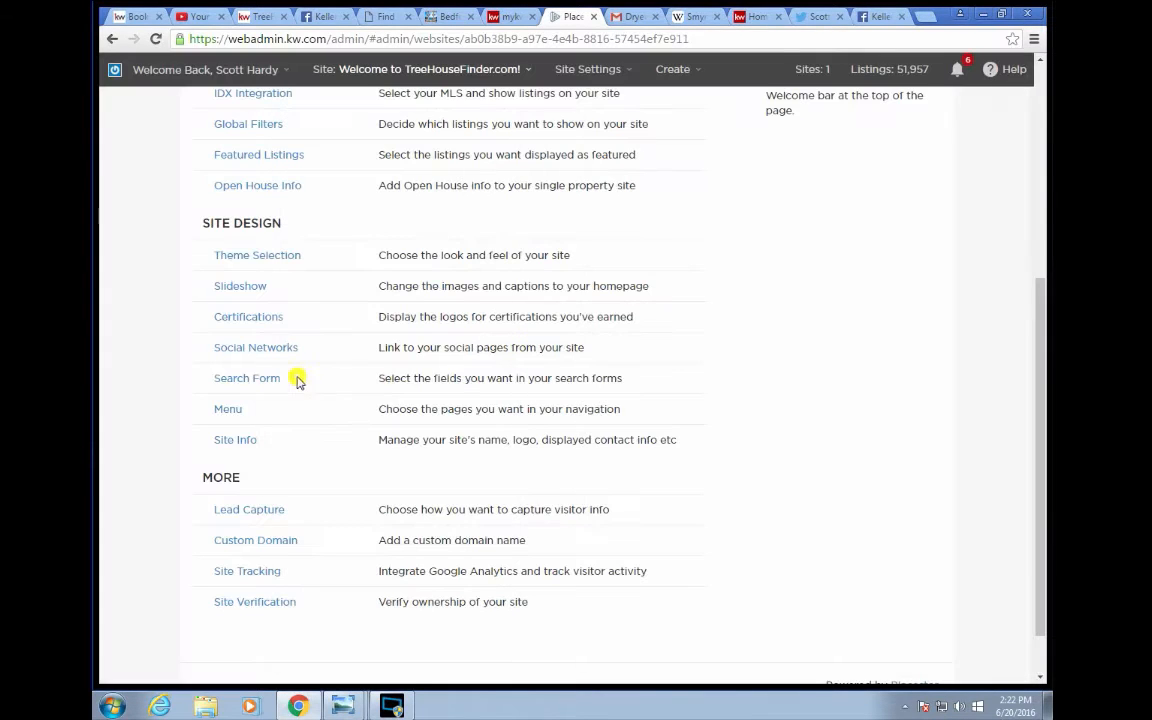
Reopen the menu configuration and add a blank Custom URL item after Contact
{"action": "double_click", "coordinate": [229, 409]}
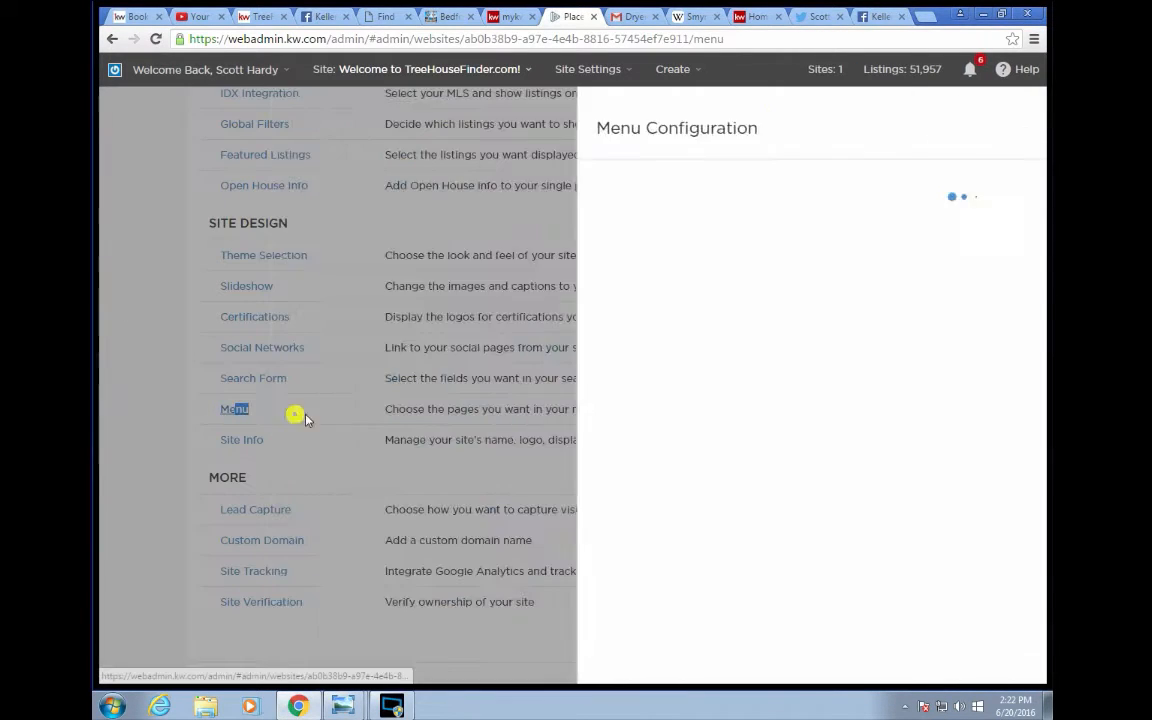
{"action": "scroll", "coordinate": [450, 430], "scroll_direction": "down", "scroll_amount": 2}
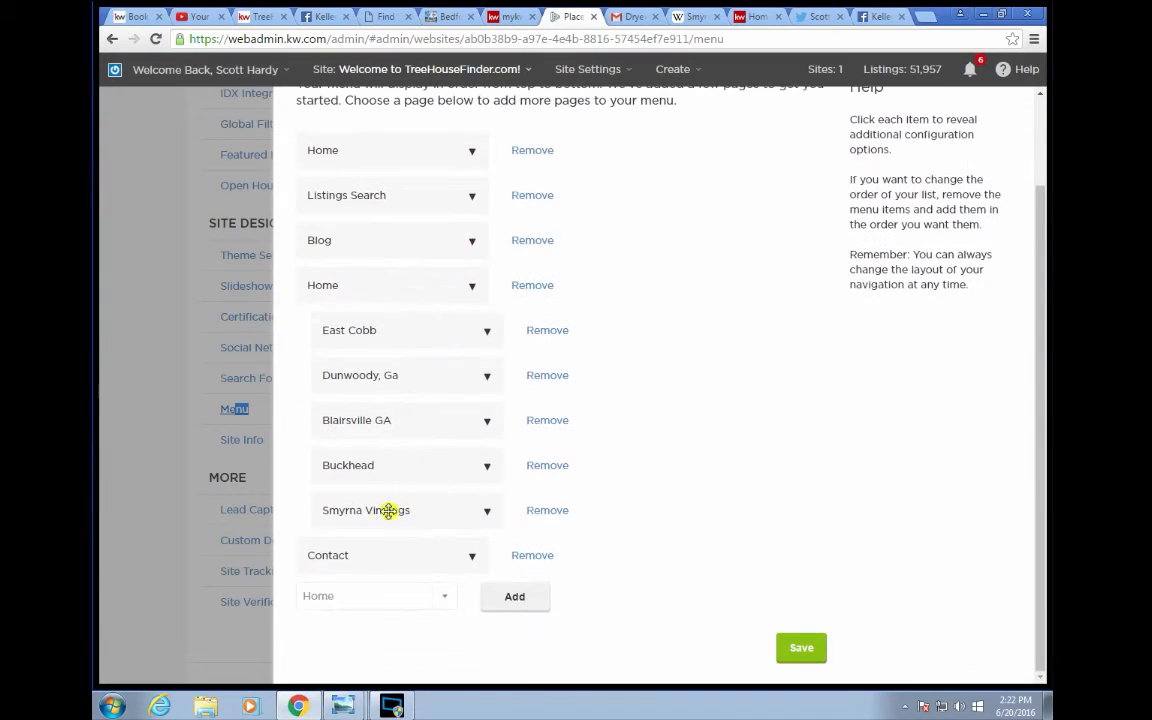
{"action": "left_click", "coordinate": [445, 598]}
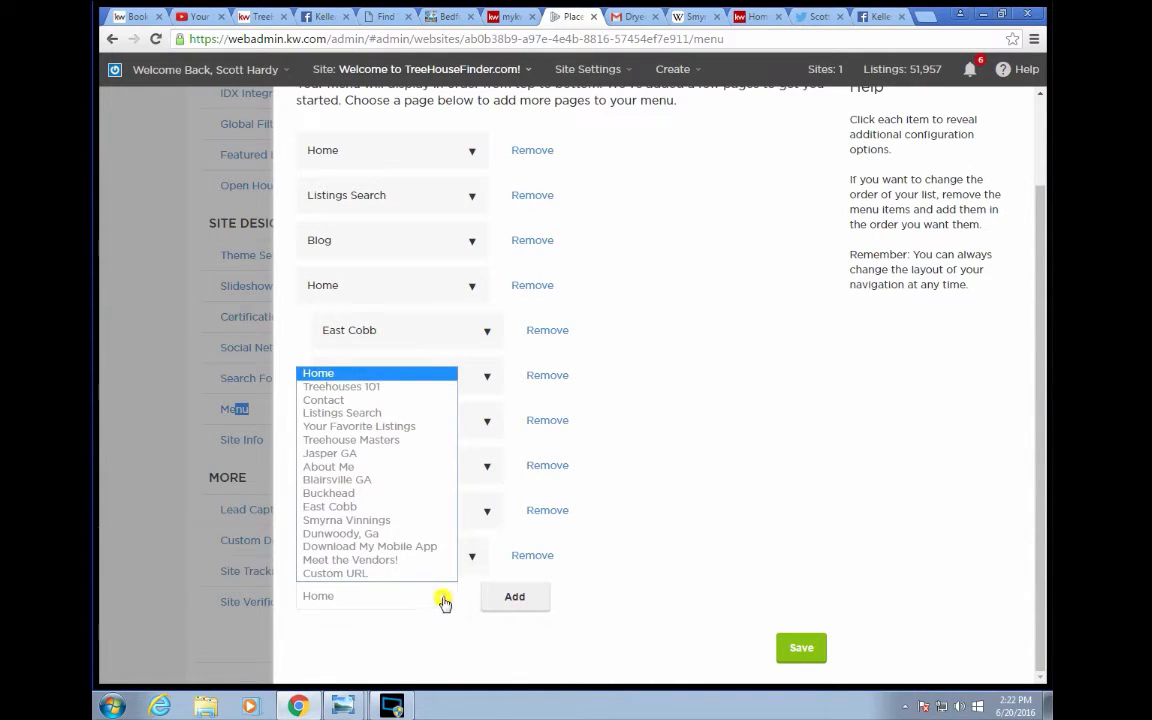
{"action": "left_click", "coordinate": [389, 573]}
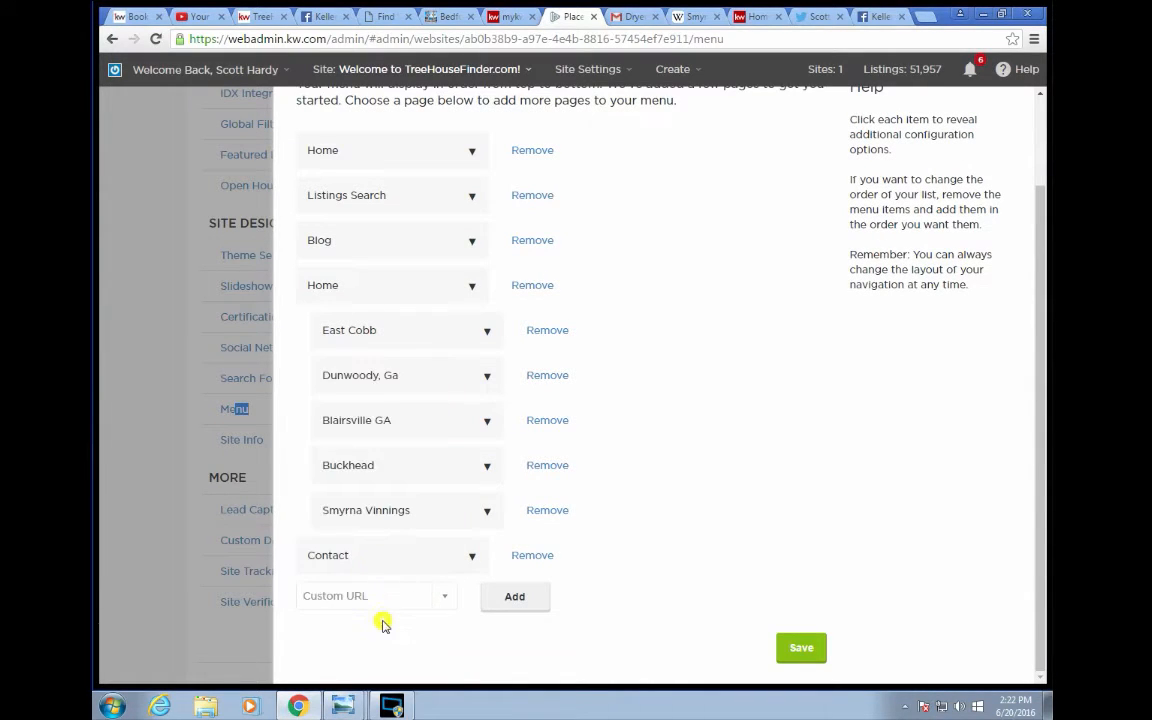
{"action": "left_click", "coordinate": [509, 612]}
{"action": "scroll", "coordinate": [410, 612], "scroll_direction": "down", "scroll_amount": 3}
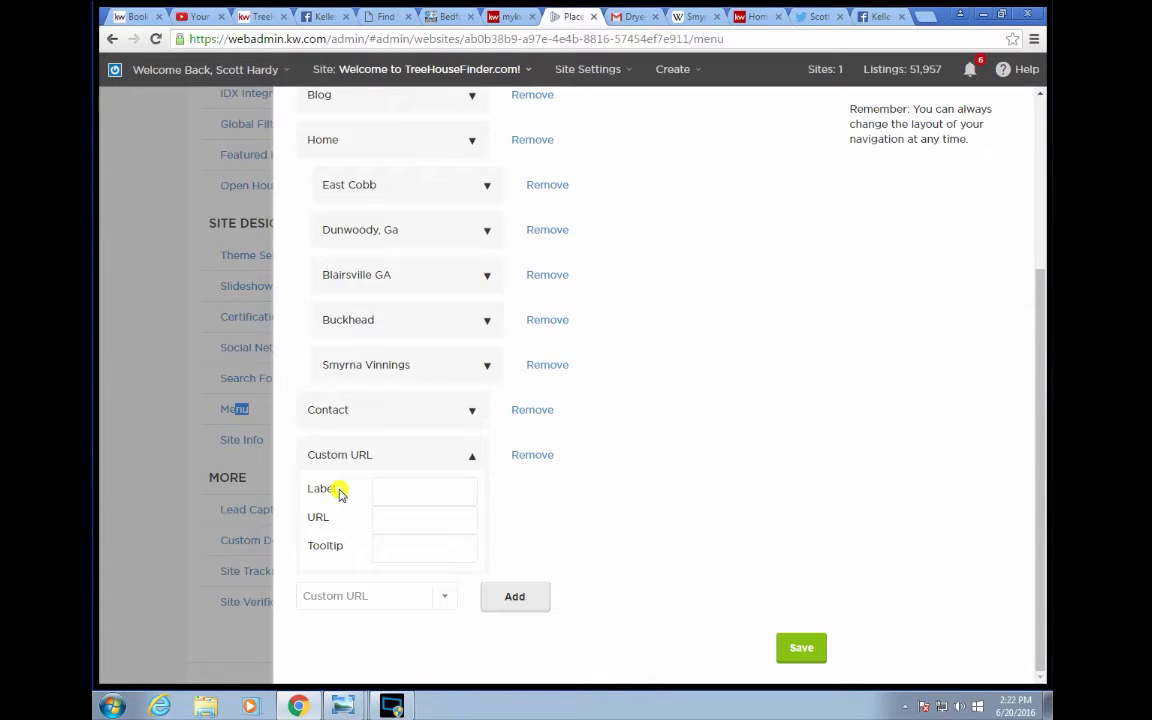
{"action": "left_click_drag", "start_coordinate": [340, 490], "coordinate": [309, 487]}
{"action": "left_click", "coordinate": [248, 17]}
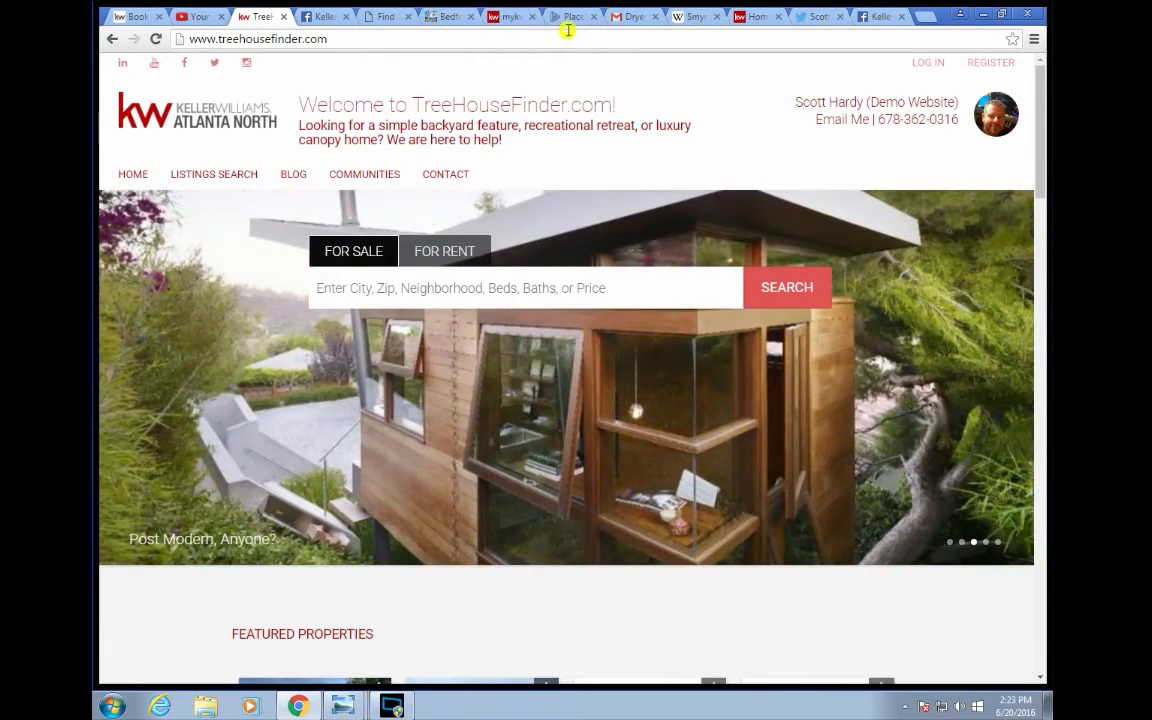
{"action": "left_click", "coordinate": [569, 17]}
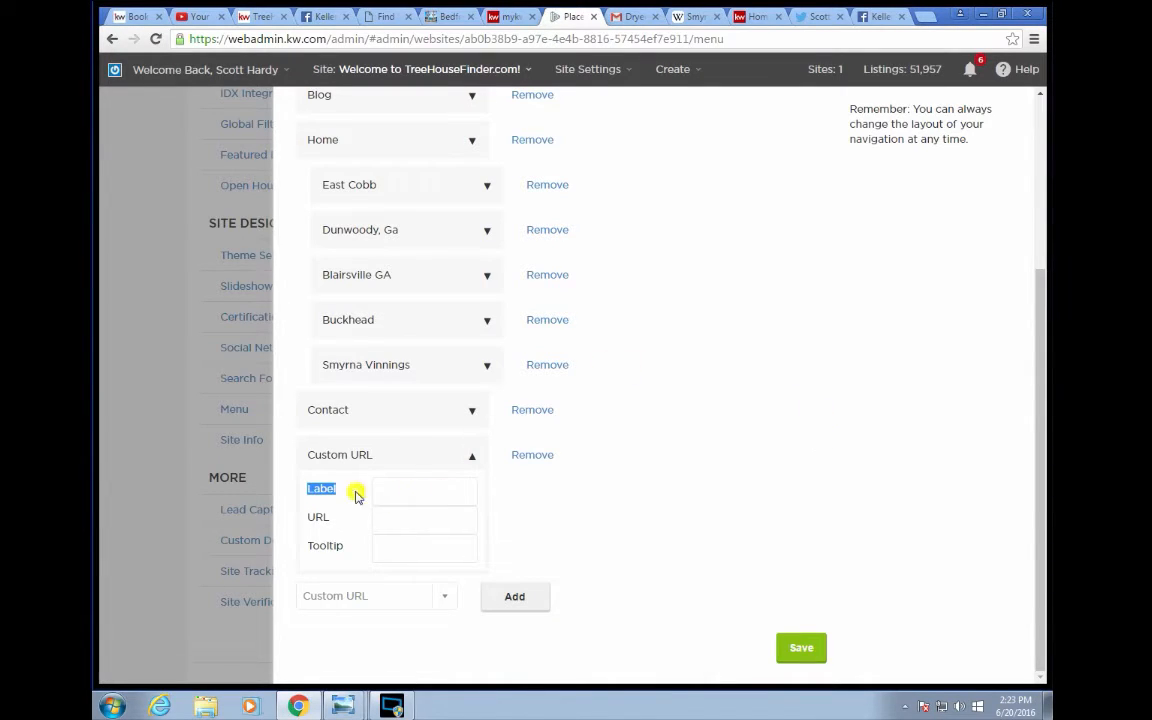
Enter 'Download FREE Mobile App' as the new menu item's label
{"action": "left_click", "coordinate": [409, 495]}
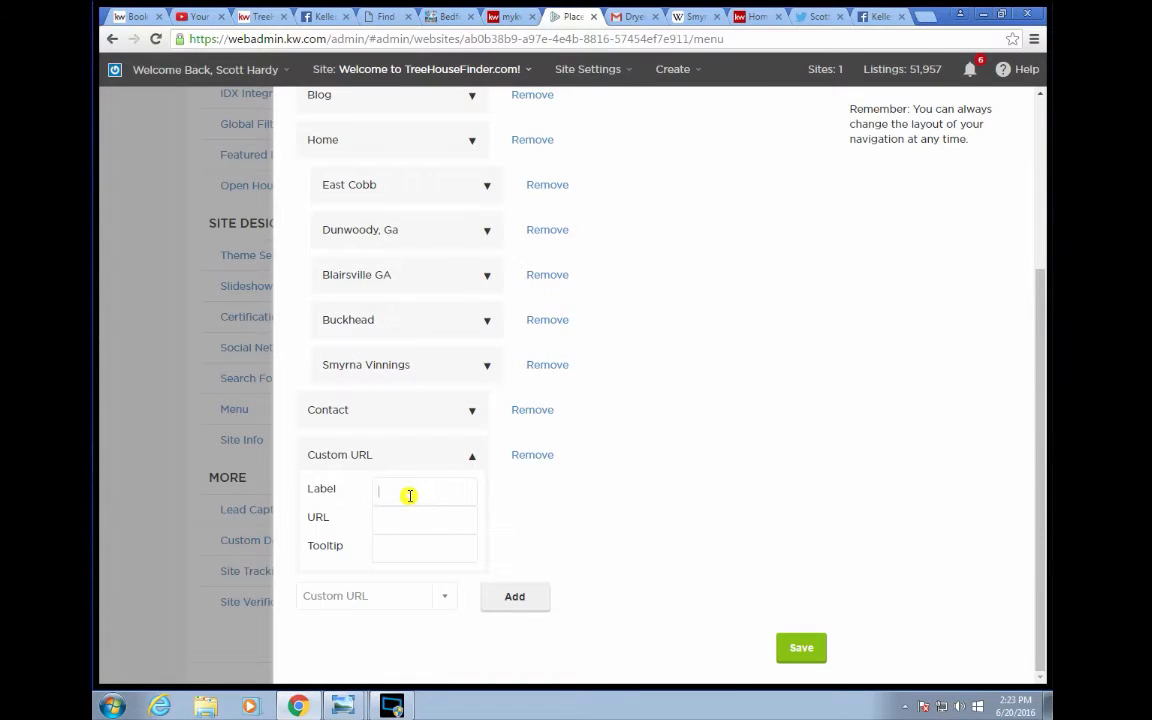
{"action": "type", "text": "Dow"}
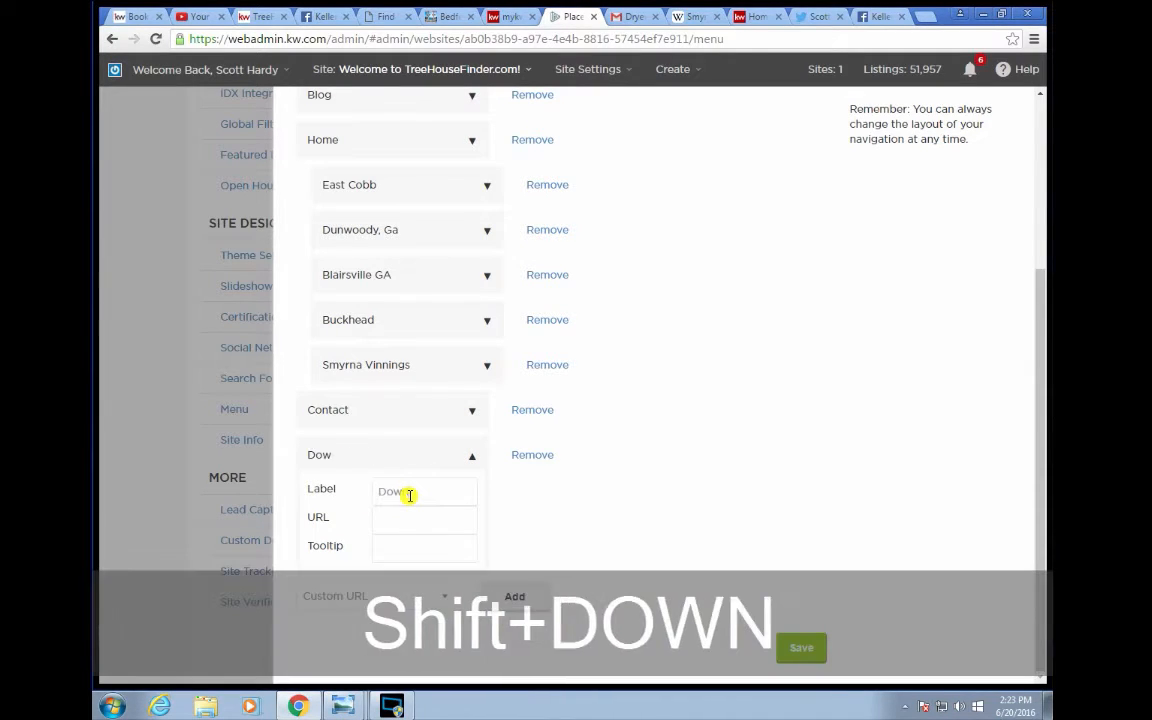
{"action": "type", "text": "nload"}
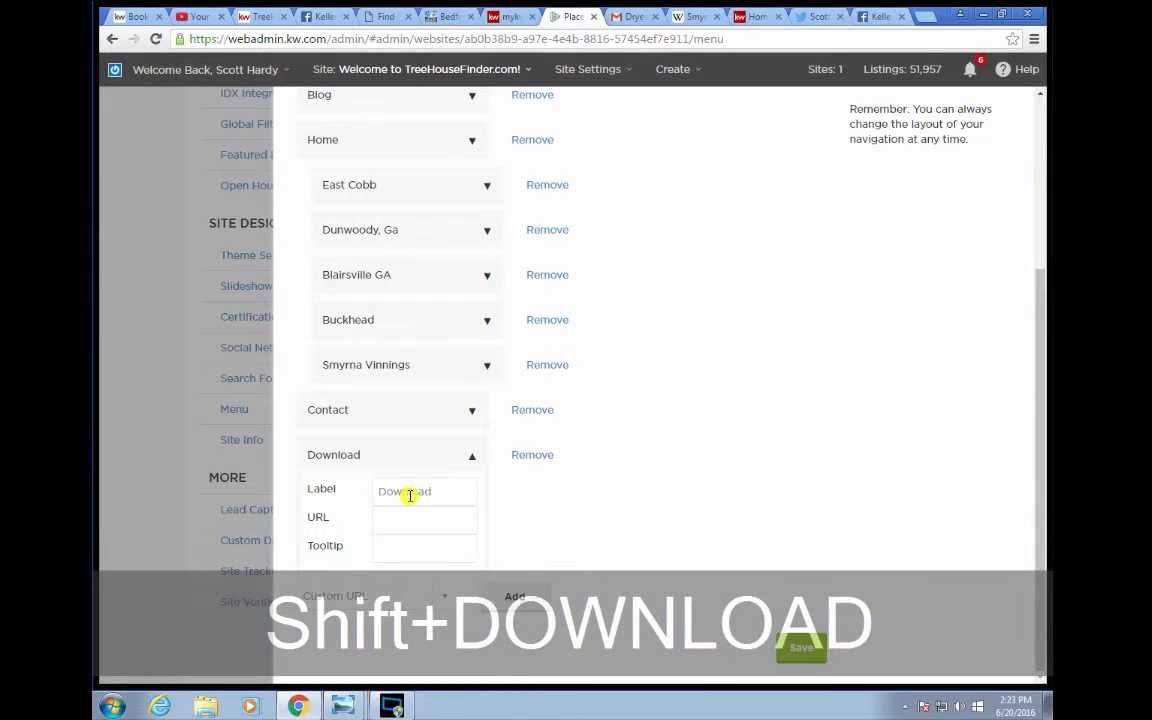
{"action": "type", "text": " Mobi"}
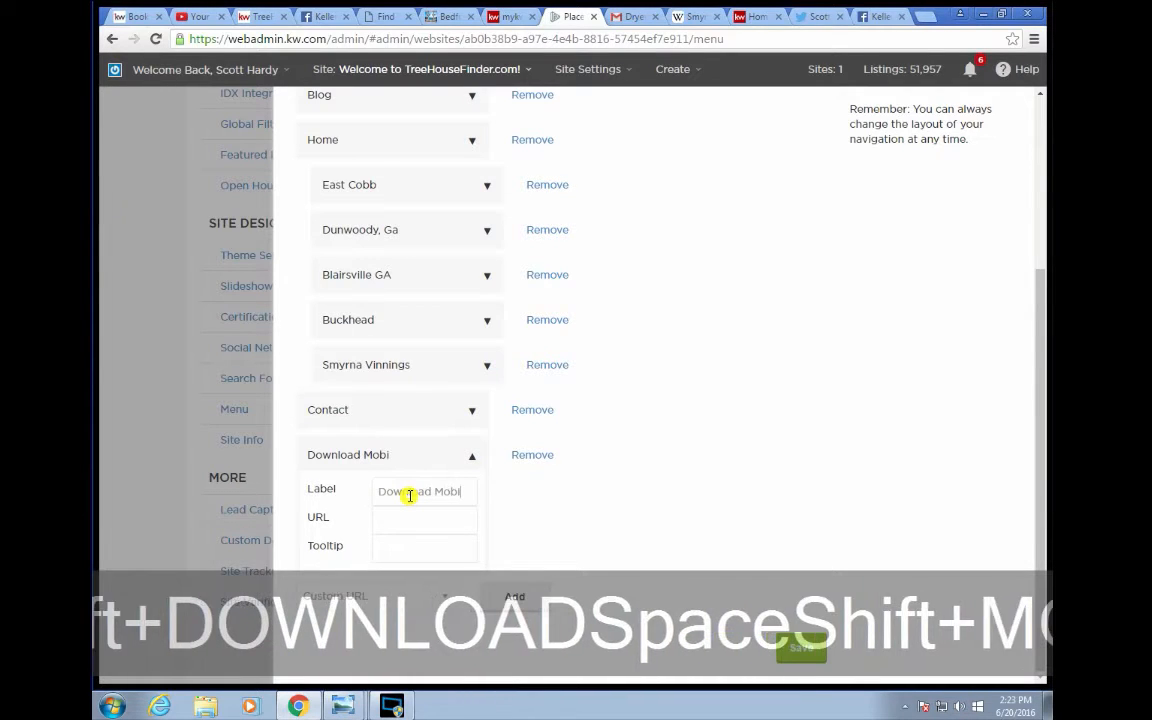
{"action": "key", "text": "BackSpace"}
{"action": "key", "text": "BackSpace"}
{"action": "key", "text": "BackSpace"}
{"action": "key", "text": "BackSpace"}
{"action": "type", "text": "FRE"}
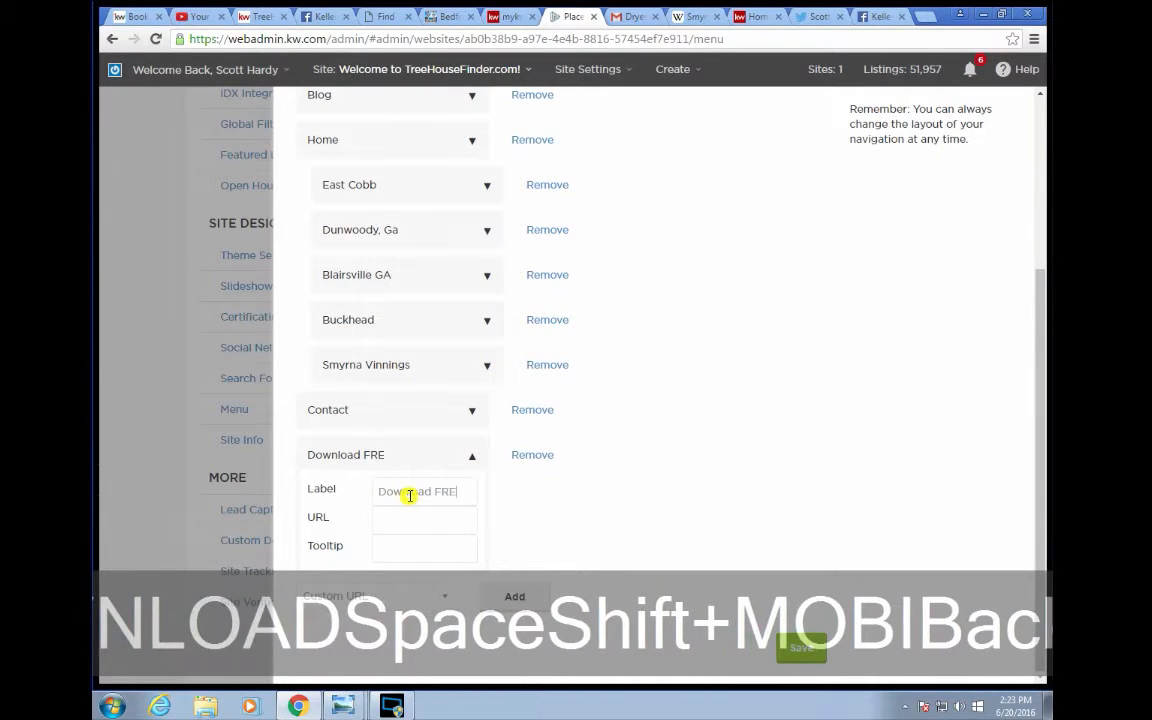
{"action": "type", "text": "E App"}
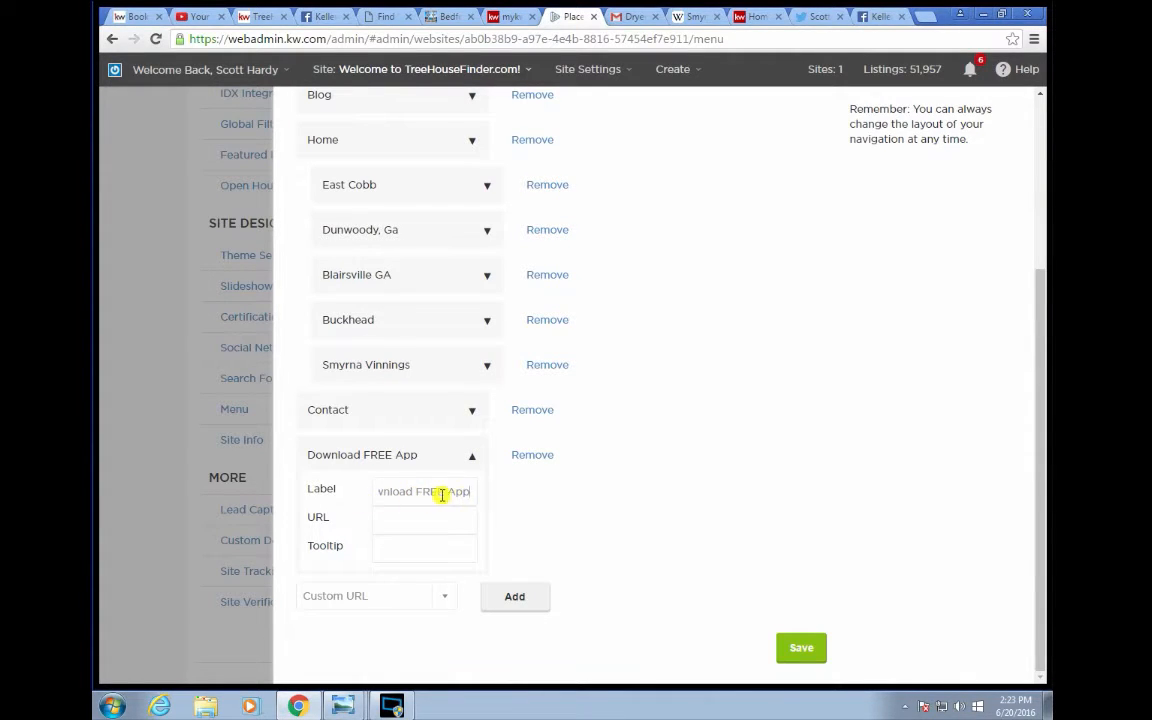
{"action": "left_click", "coordinate": [446, 500]}
{"action": "type", "text": "Mobile"}
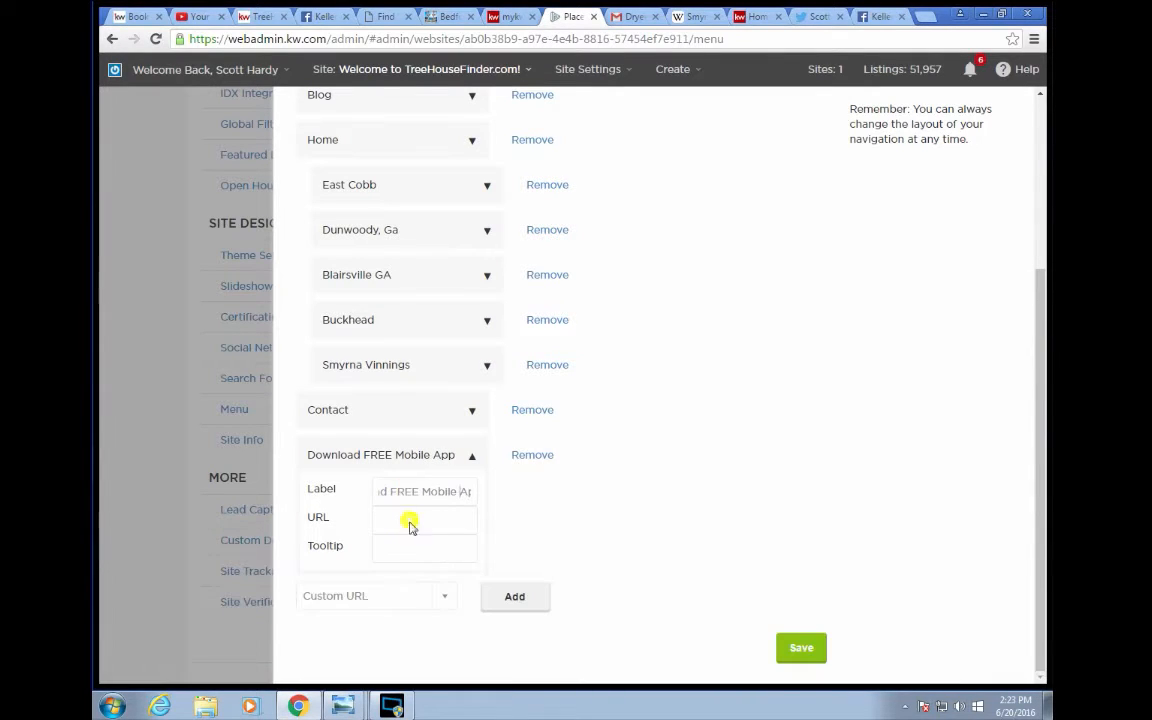
{"action": "left_click", "coordinate": [411, 519]}
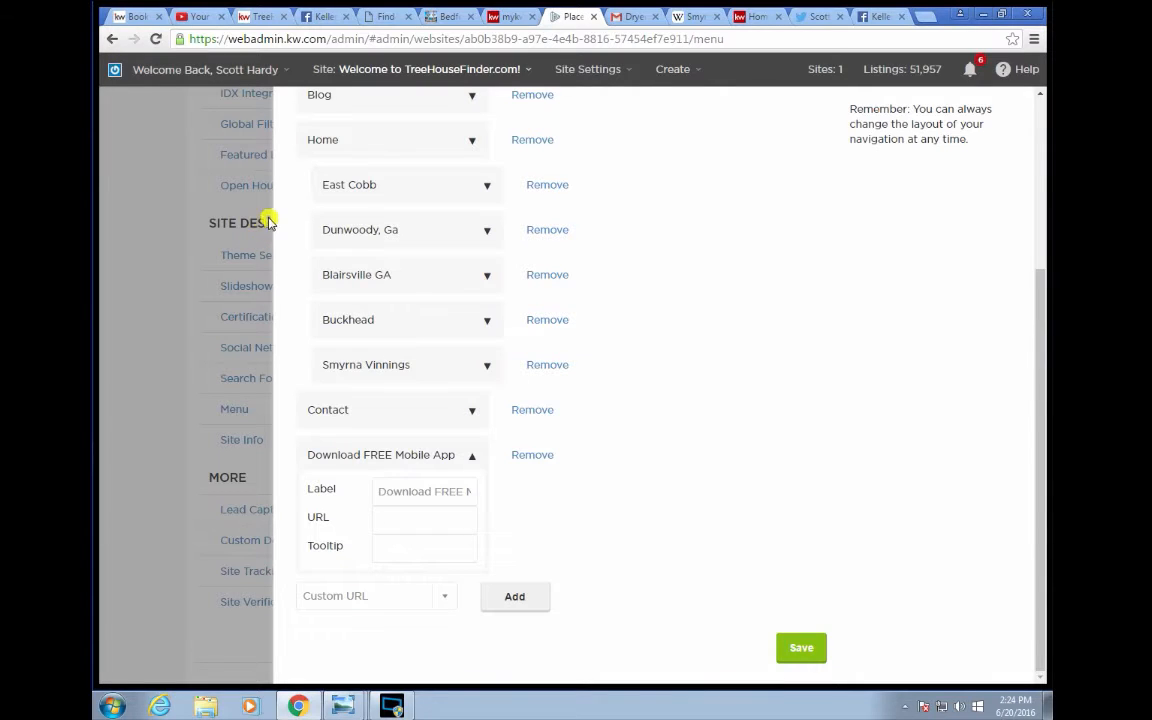
Open the NEW AGENTS > STEP 5 mobile app guide on the Rawls Group help desk
{"action": "left_click", "coordinate": [137, 18]}
{"action": "left_click", "coordinate": [230, 108]}
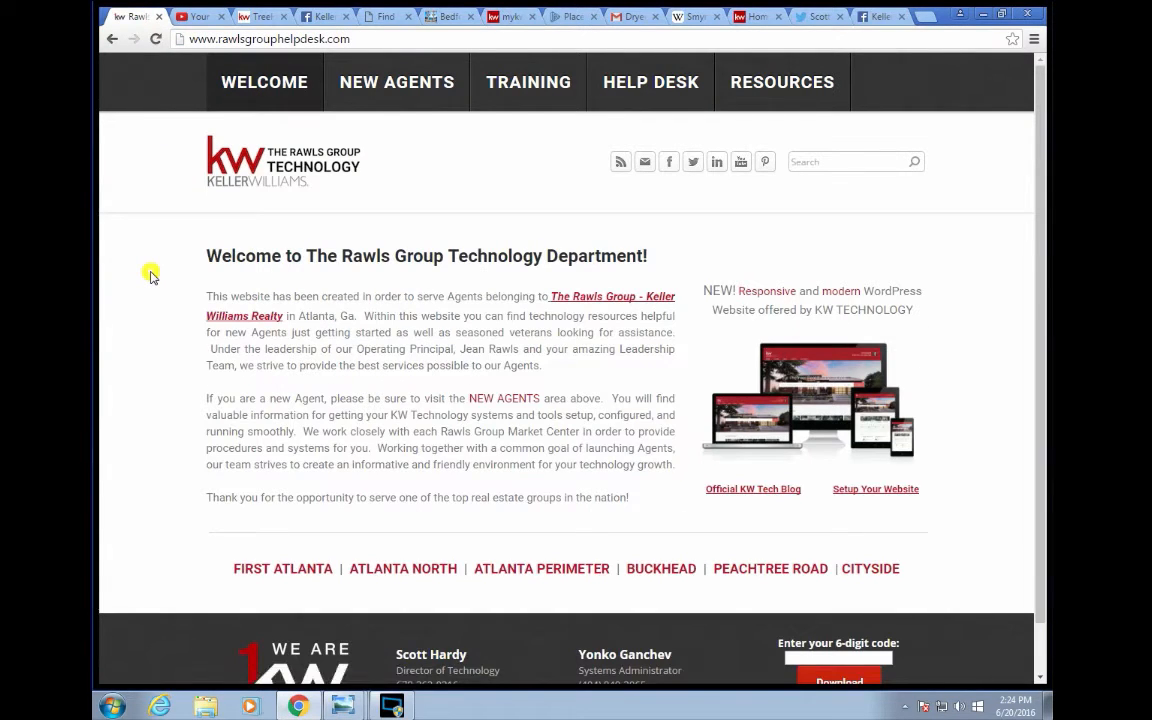
{"action": "mouse_move", "coordinate": [413, 82]}
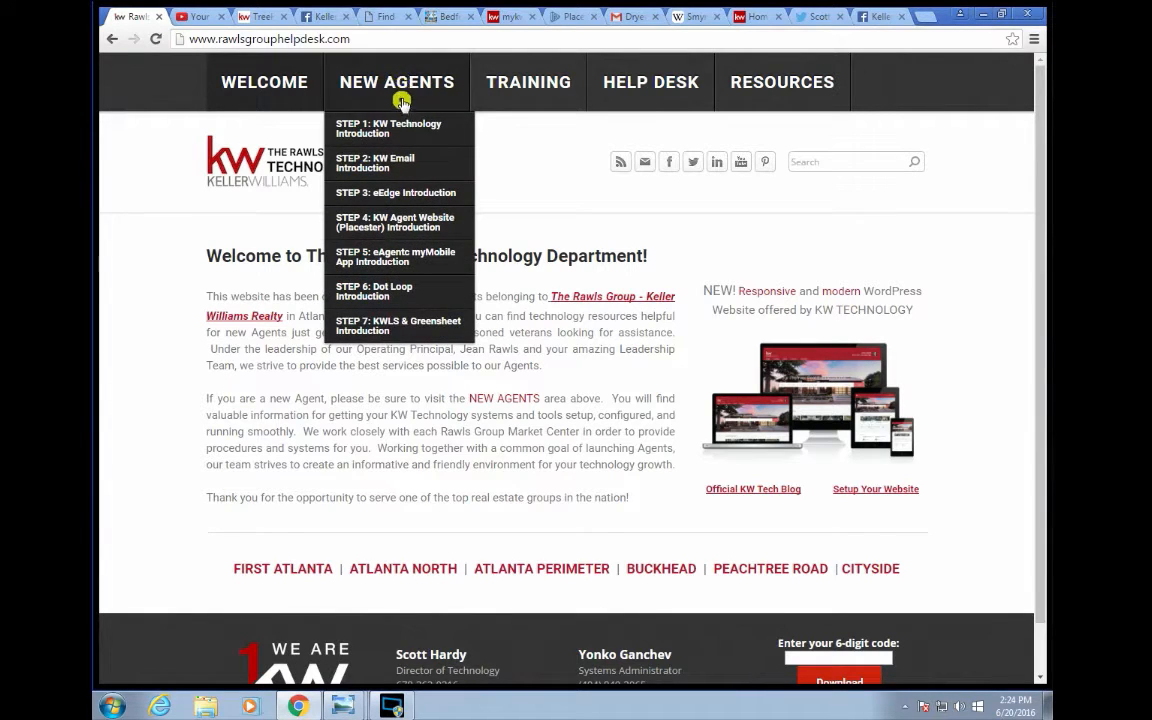
{"action": "left_click", "coordinate": [388, 262]}
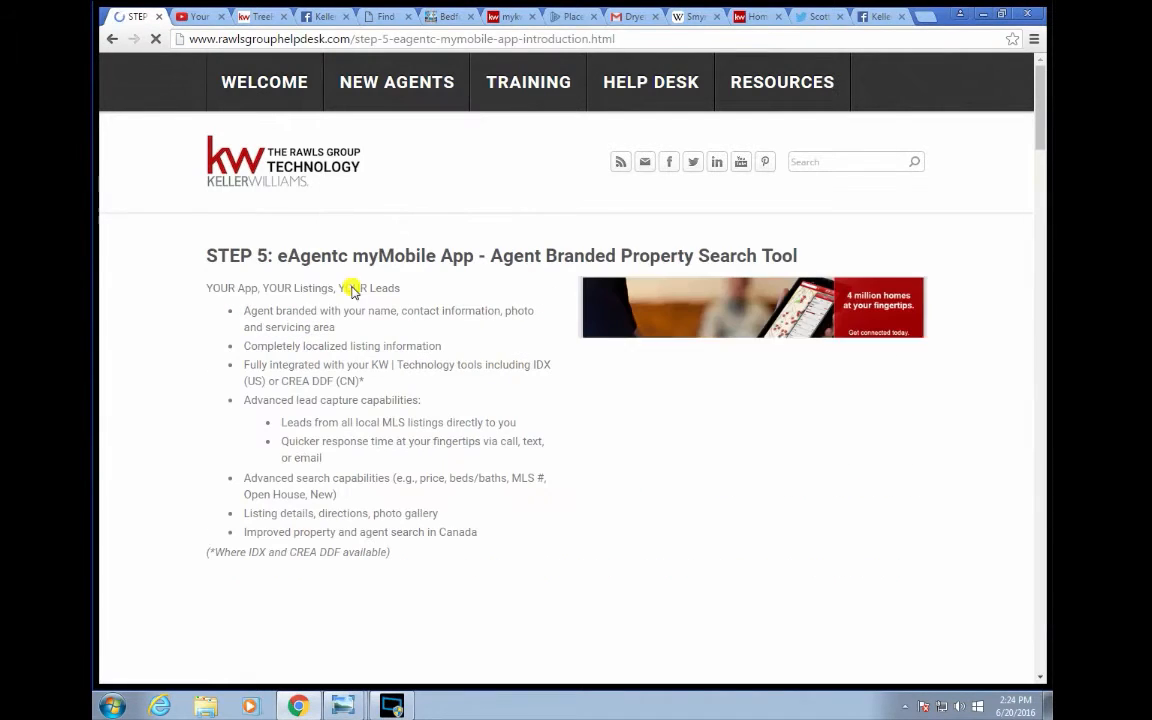
Follow the Section 2 agent-code screenshot through to the eAgentC admin page
{"action": "scroll", "coordinate": [471, 393], "scroll_direction": "down", "scroll_amount": 7}
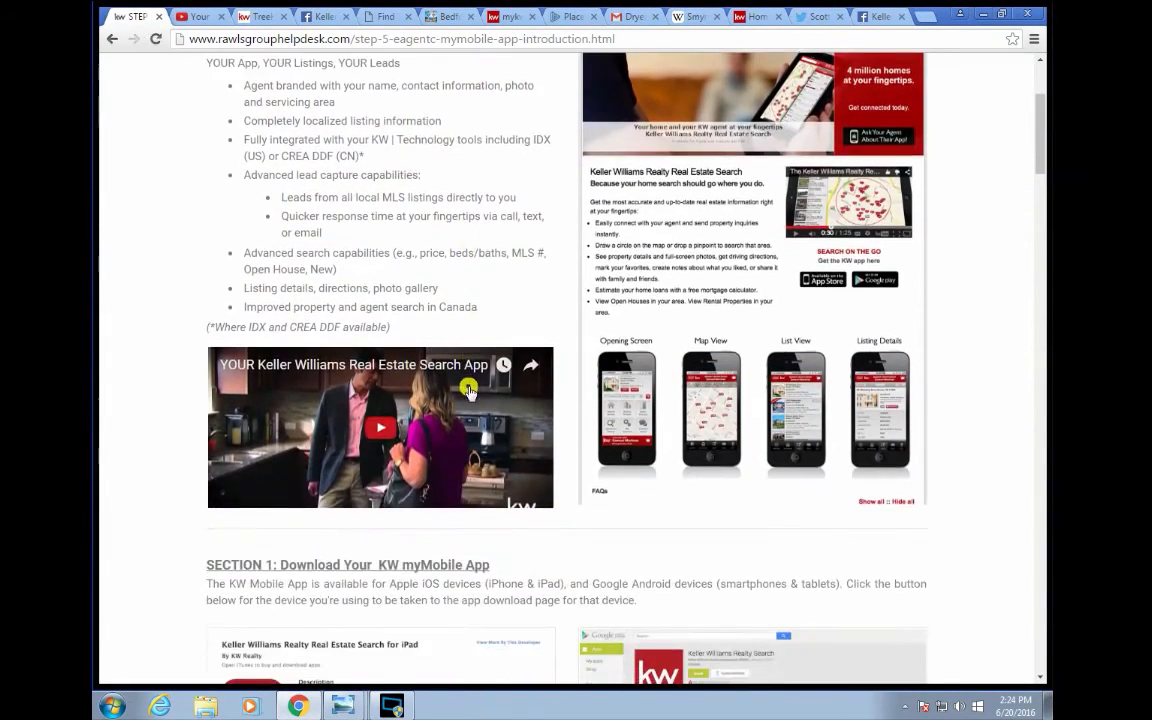
{"action": "scroll", "coordinate": [467, 388], "scroll_direction": "down", "scroll_amount": 3}
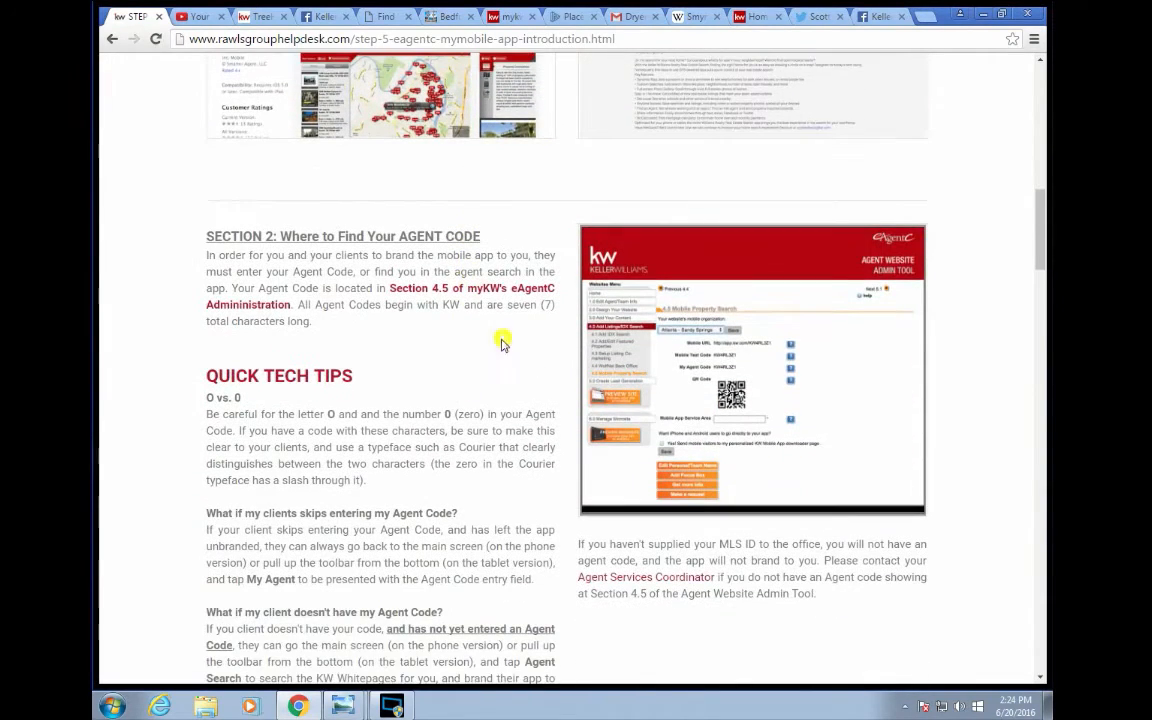
{"action": "left_click_drag", "start_coordinate": [518, 270], "coordinate": [366, 256]}
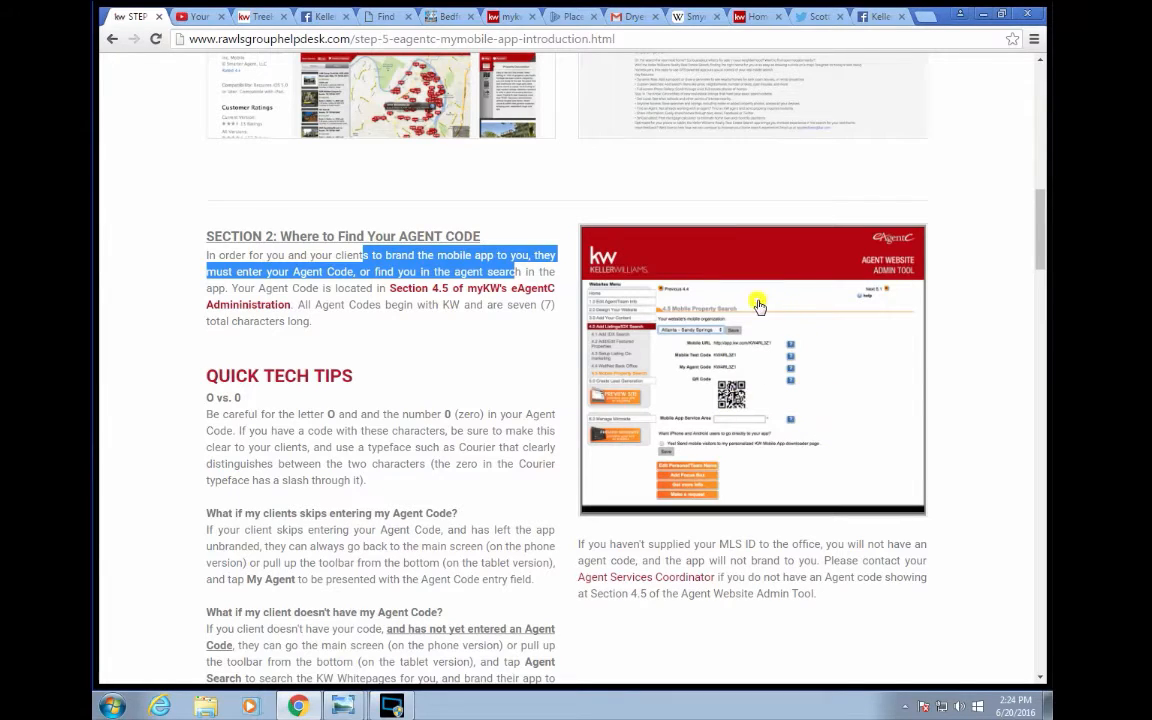
{"action": "left_click", "coordinate": [802, 288]}
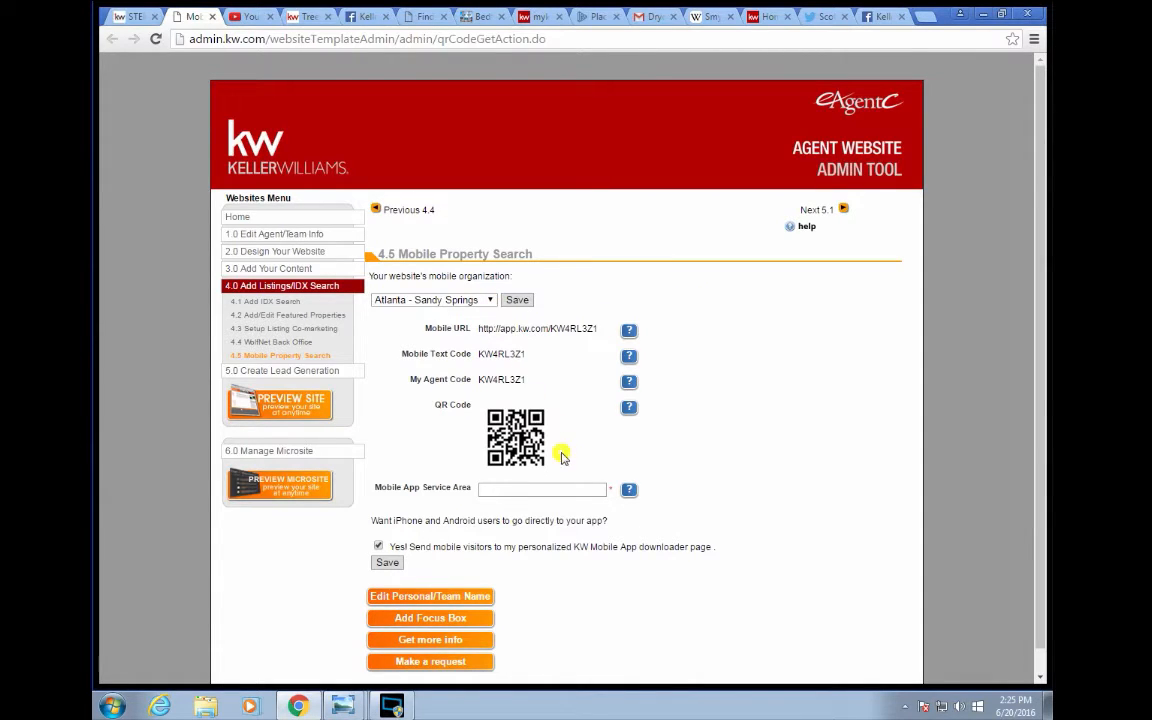
Review the mobile URL details, keeping Atlanta - Sandy Springs as the organization
{"action": "left_click_drag", "start_coordinate": [505, 408], "coordinate": [437, 331]}
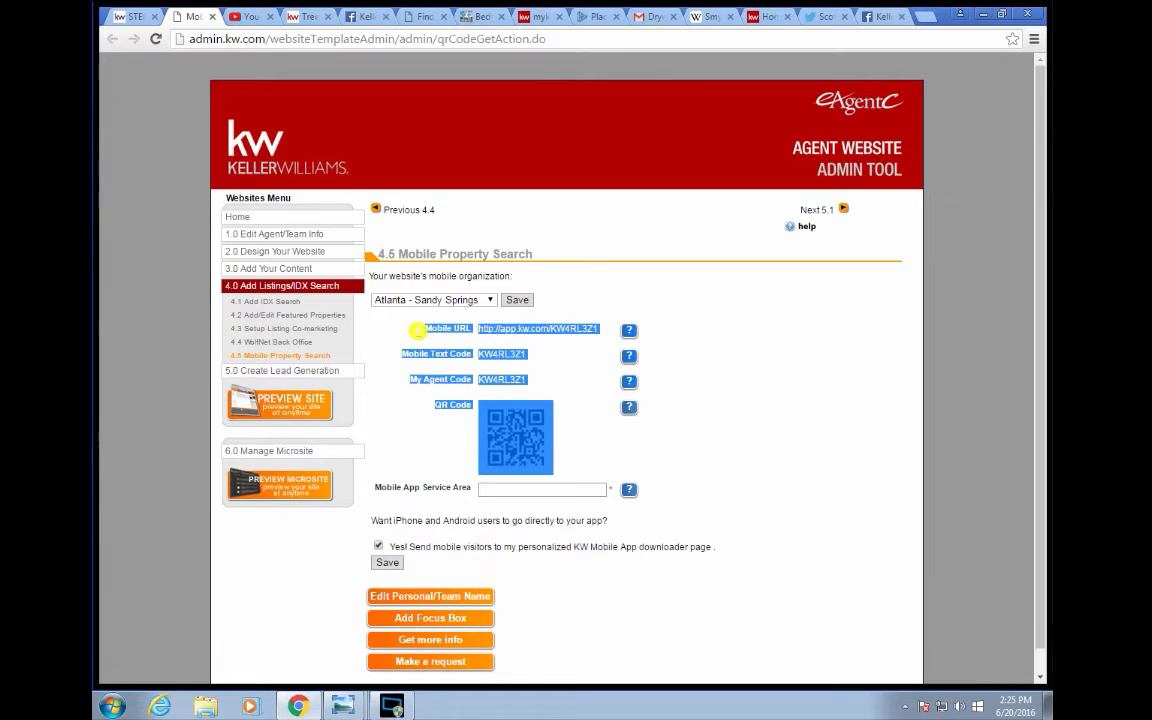
{"action": "left_click", "coordinate": [485, 300]}
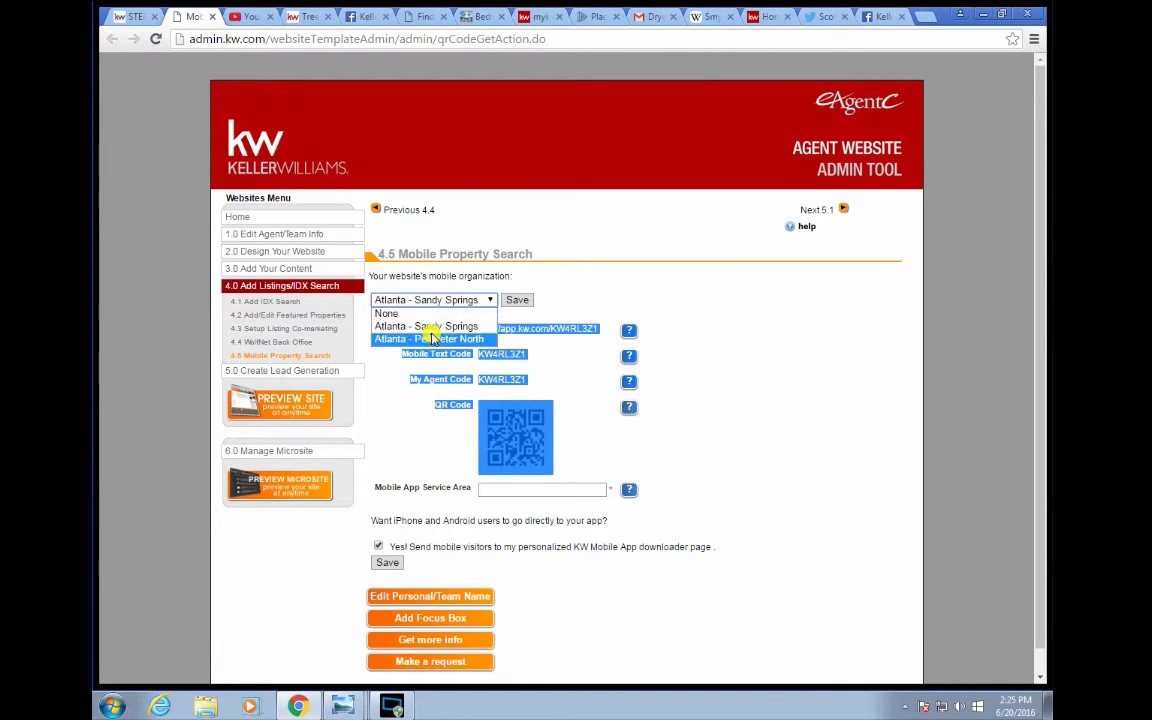
{"action": "left_click", "coordinate": [413, 325]}
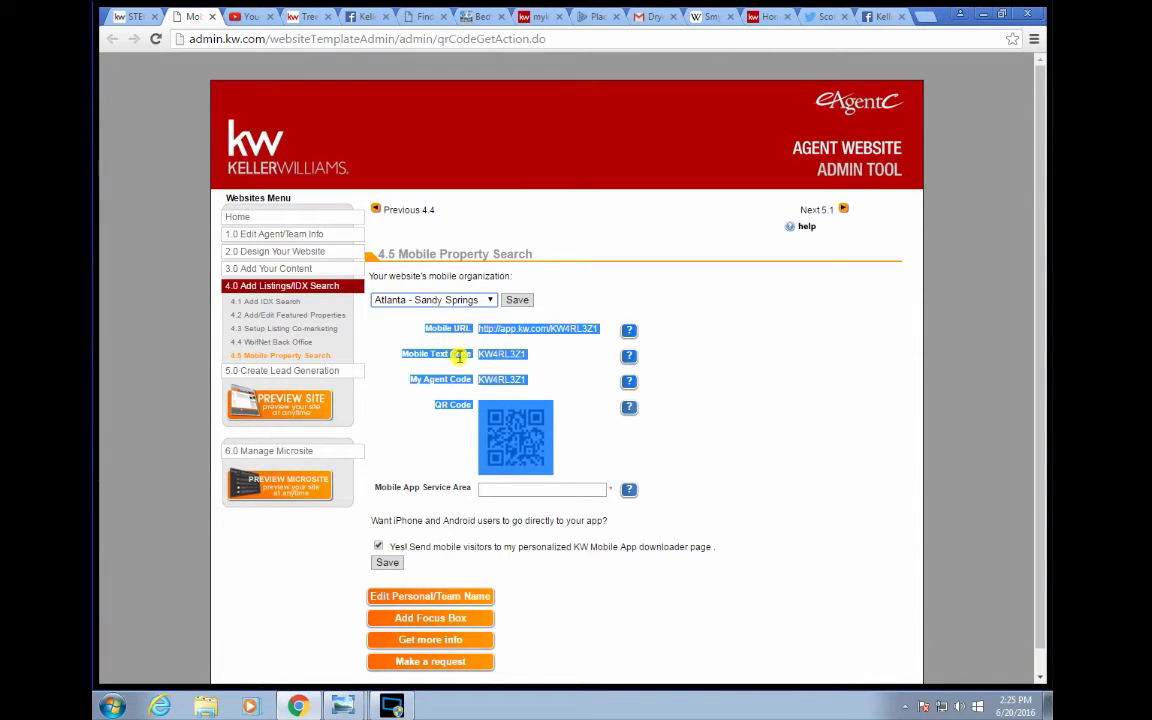
{"action": "left_click", "coordinate": [571, 370]}
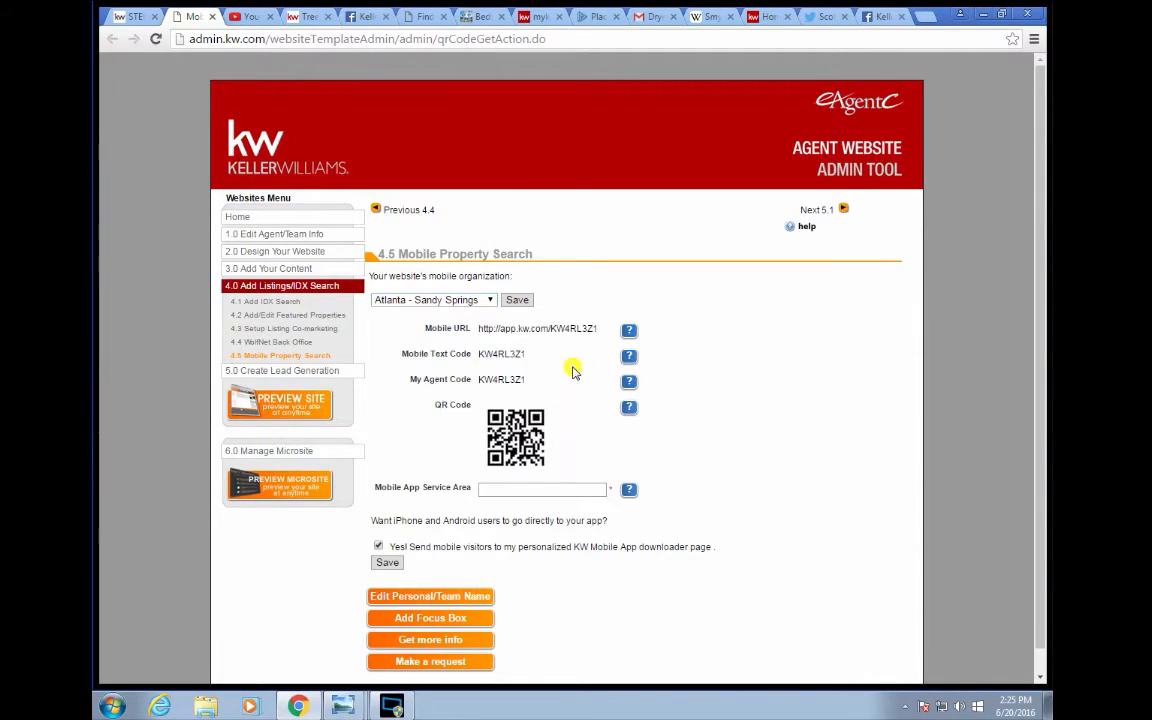
Go back to the help desk and reopen the STEP 5 mobile app guide
{"action": "left_click", "coordinate": [125, 16]}
{"action": "scroll", "coordinate": [392, 190], "scroll_direction": "up", "scroll_amount": 5}
{"action": "scroll", "coordinate": [393, 154], "scroll_direction": "up", "scroll_amount": 5}
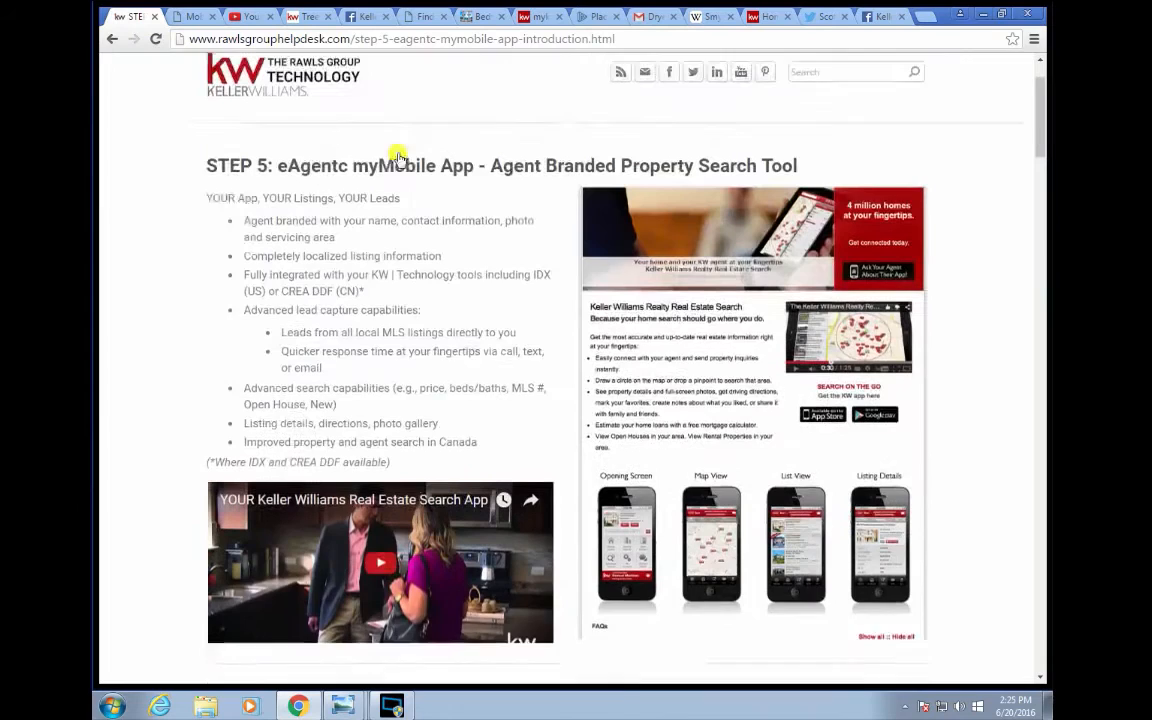
{"action": "mouse_move", "coordinate": [405, 85]}
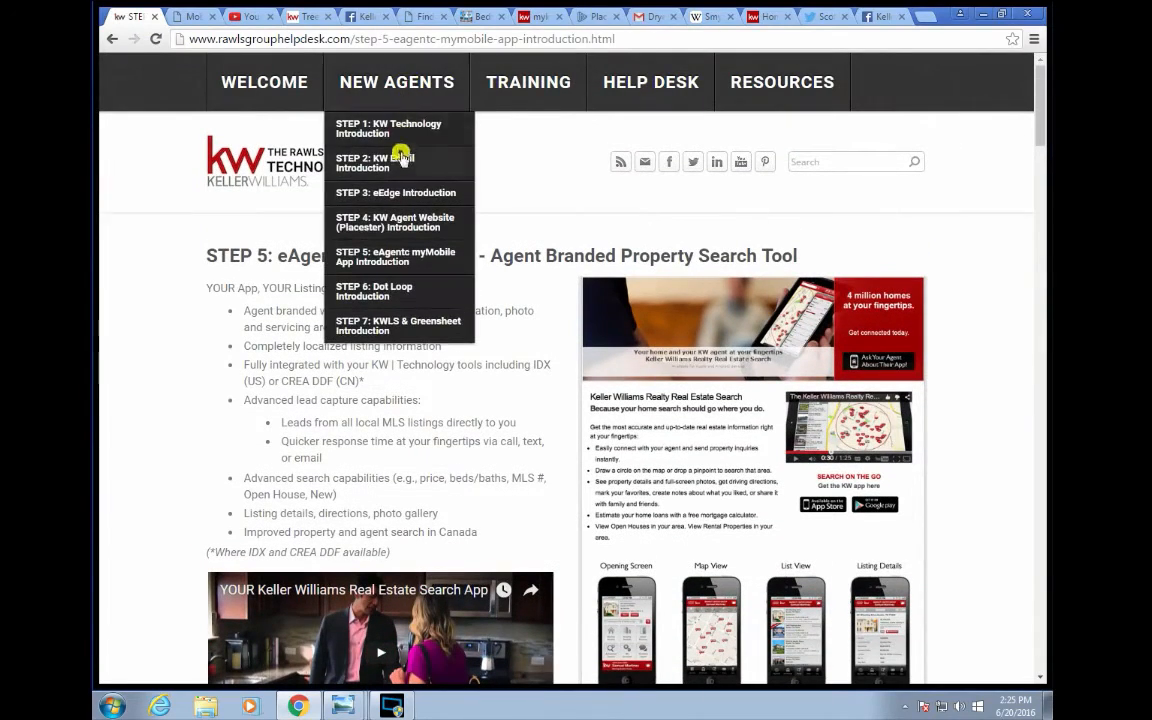
{"action": "left_click", "coordinate": [396, 262]}
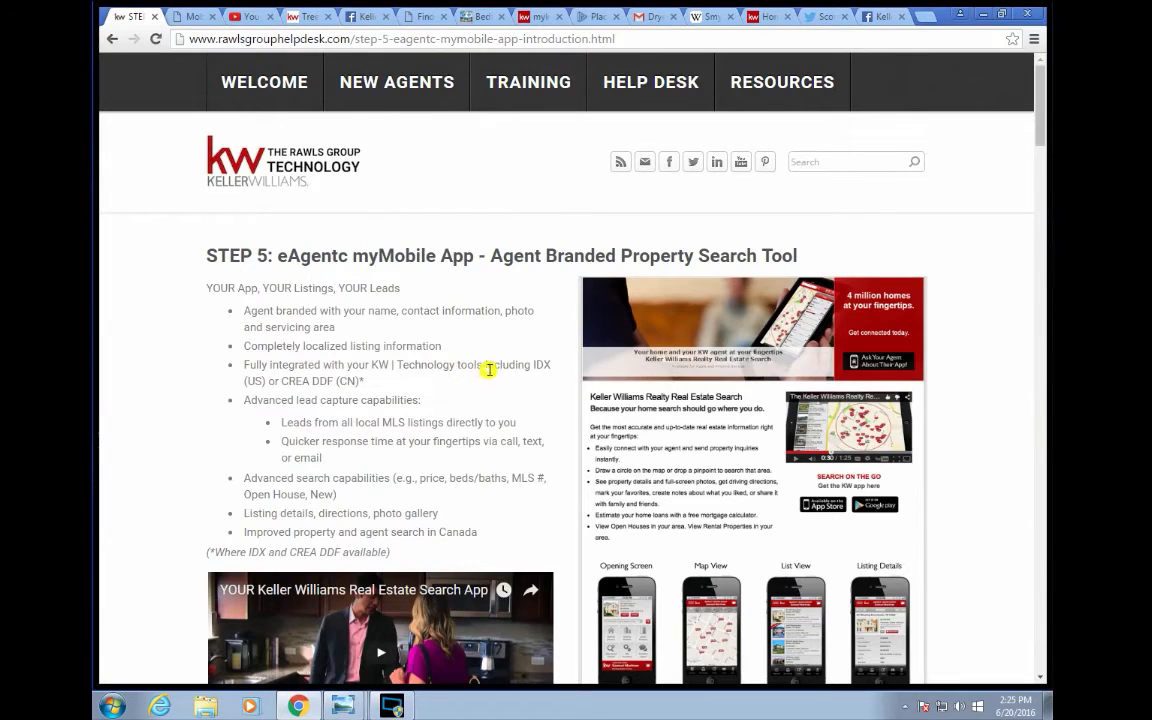
Open the agent-code admin page in a new tab and select the whole Mobile URL
{"action": "scroll", "coordinate": [484, 371], "scroll_direction": "down", "scroll_amount": 3}
{"action": "scroll", "coordinate": [489, 362], "scroll_direction": "down", "scroll_amount": 3}
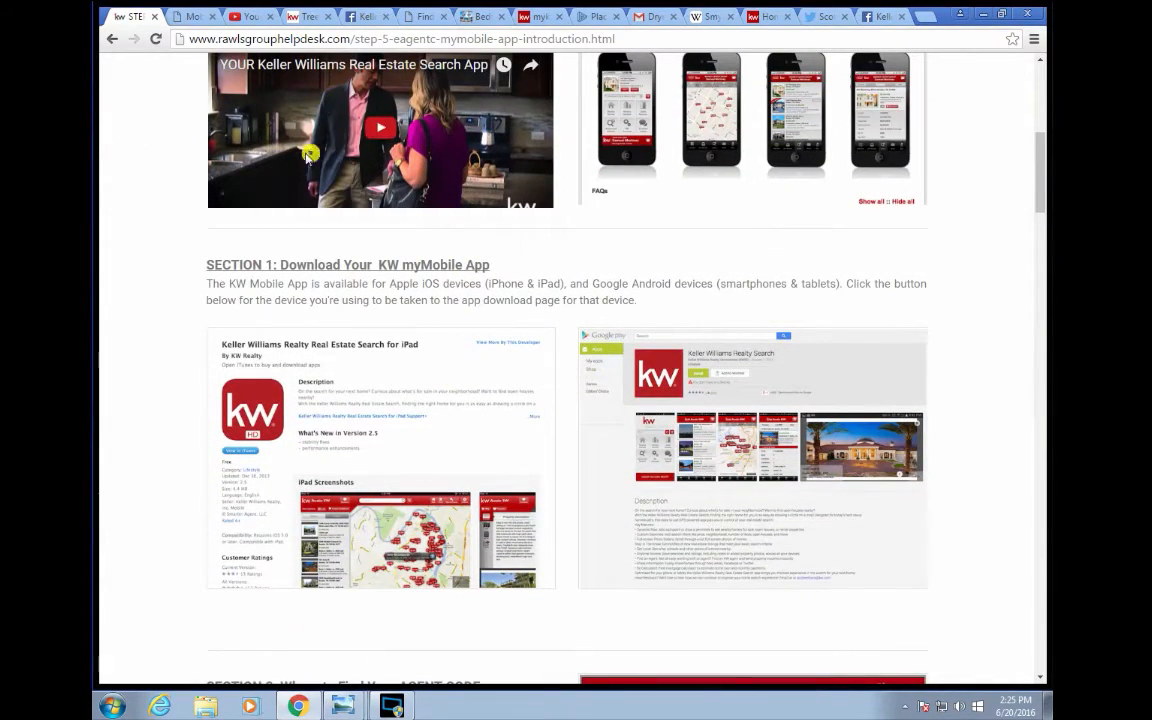
{"action": "scroll", "coordinate": [622, 470], "scroll_direction": "down", "scroll_amount": 2}
{"action": "scroll", "coordinate": [622, 470], "scroll_direction": "down", "scroll_amount": 3}
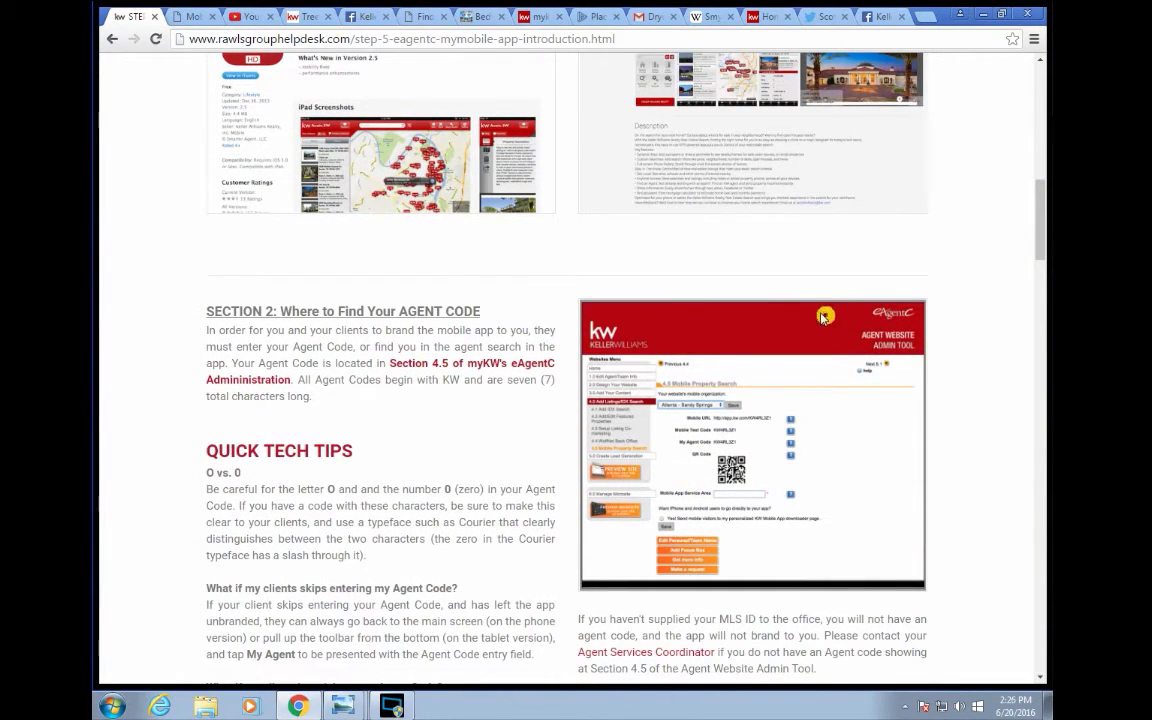
{"action": "left_click", "coordinate": [731, 395]}
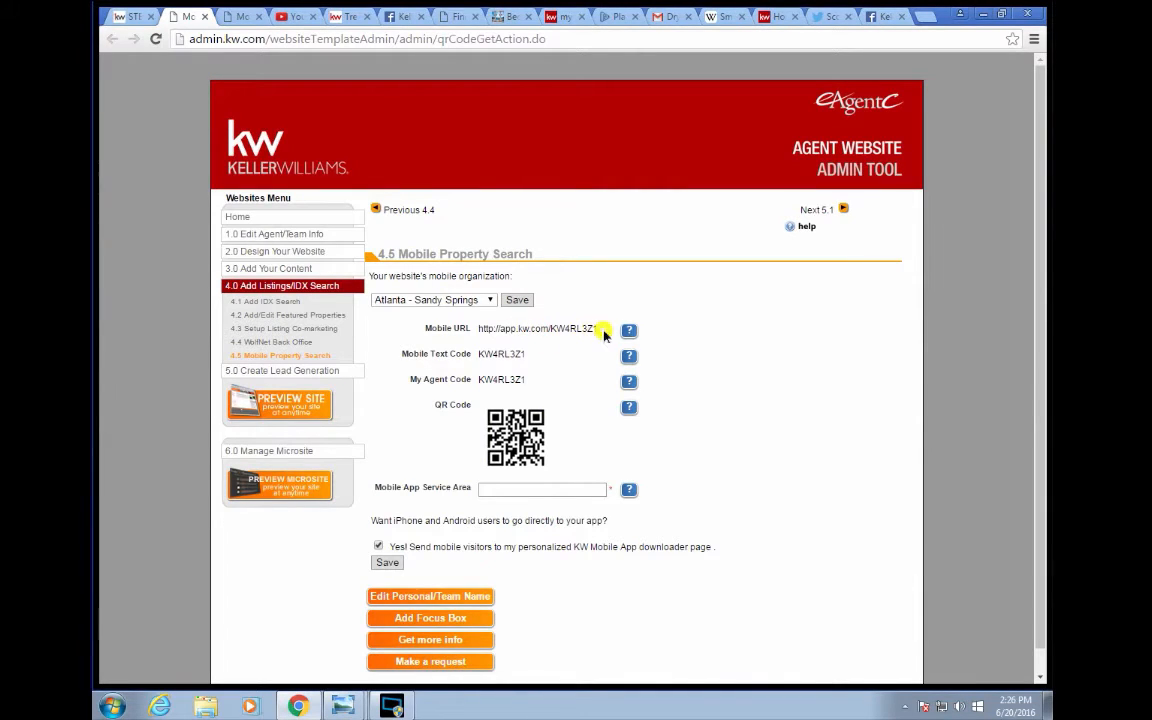
{"action": "left_click_drag", "start_coordinate": [593, 329], "coordinate": [478, 334]}
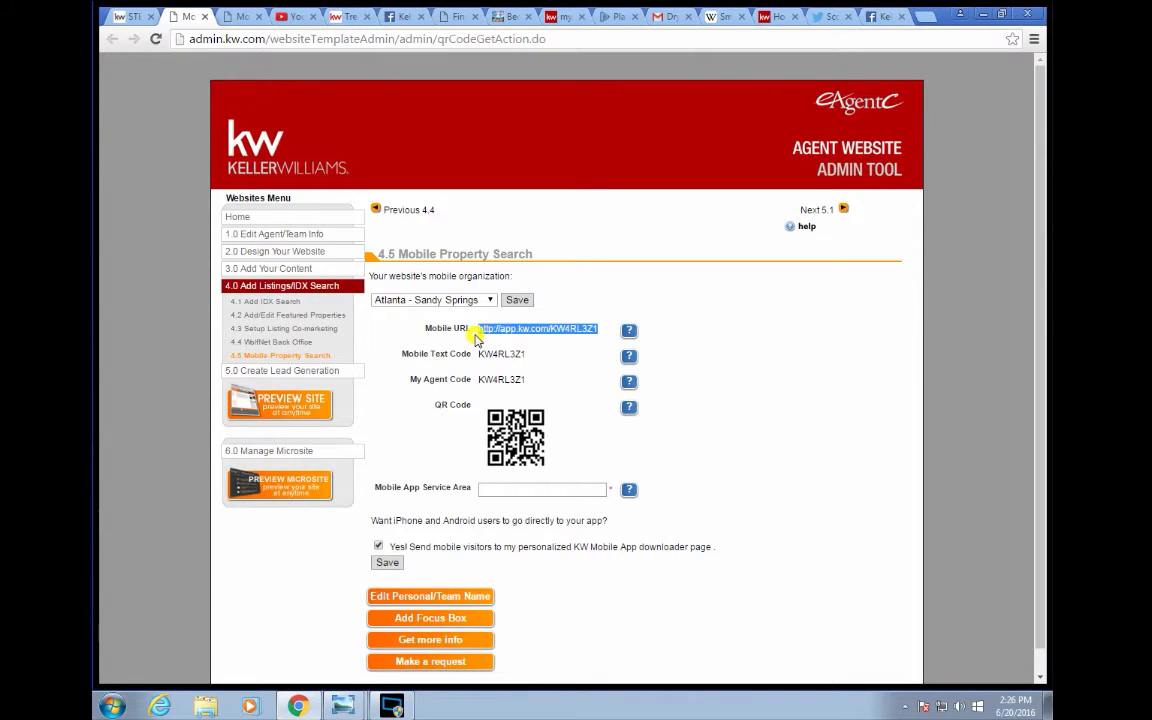
Copy the Mobile URL and load it in a spare tab to confirm the TreehouseFinder.com-branded app page
{"action": "right_click", "coordinate": [522, 335]}
{"action": "left_click", "coordinate": [549, 344]}
{"action": "left_click", "coordinate": [882, 16]}
{"action": "right_click", "coordinate": [710, 39]}
{"action": "double_click", "coordinate": [609, 41]}
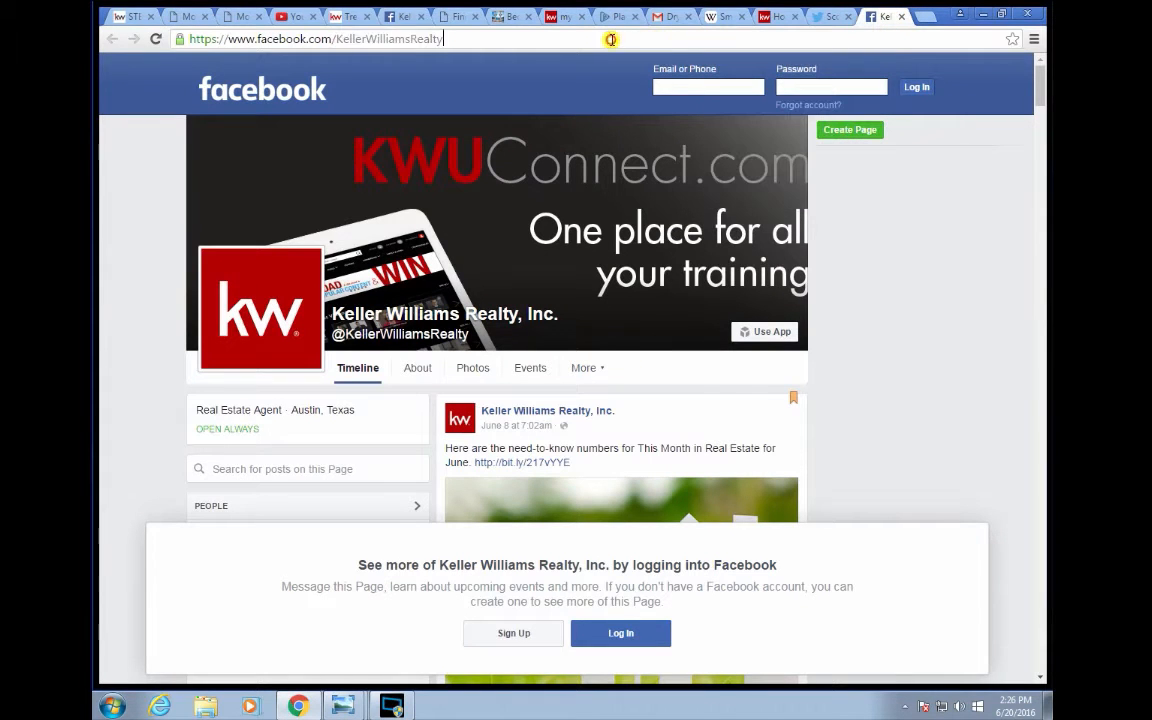
{"action": "left_click_drag", "start_coordinate": [343, 40], "coordinate": [165, 40]}
{"action": "right_click", "coordinate": [200, 40]}
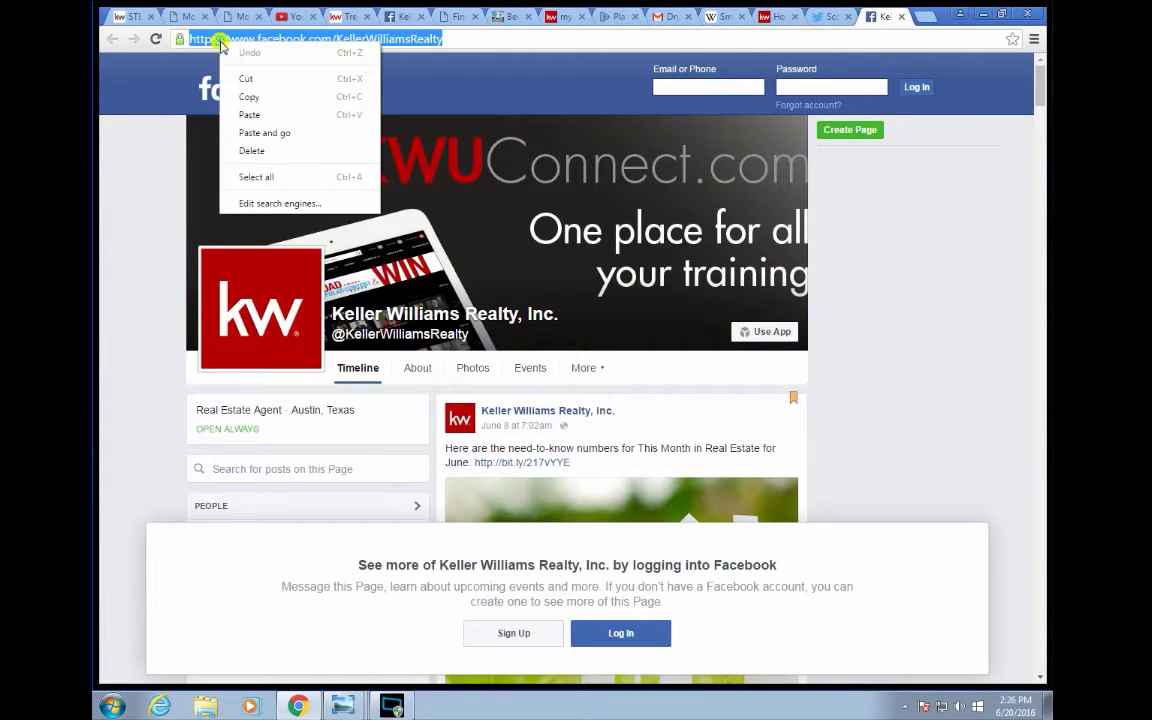
{"action": "left_click", "coordinate": [250, 135]}
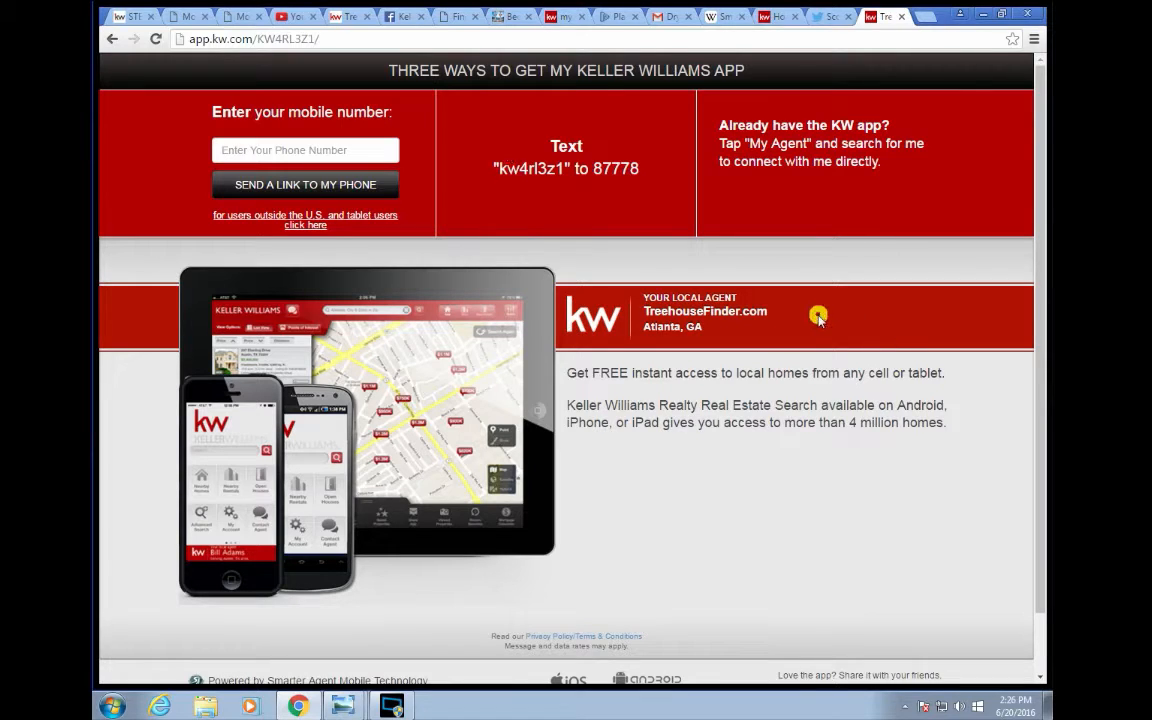
{"action": "left_click_drag", "start_coordinate": [775, 312], "coordinate": [645, 313]}
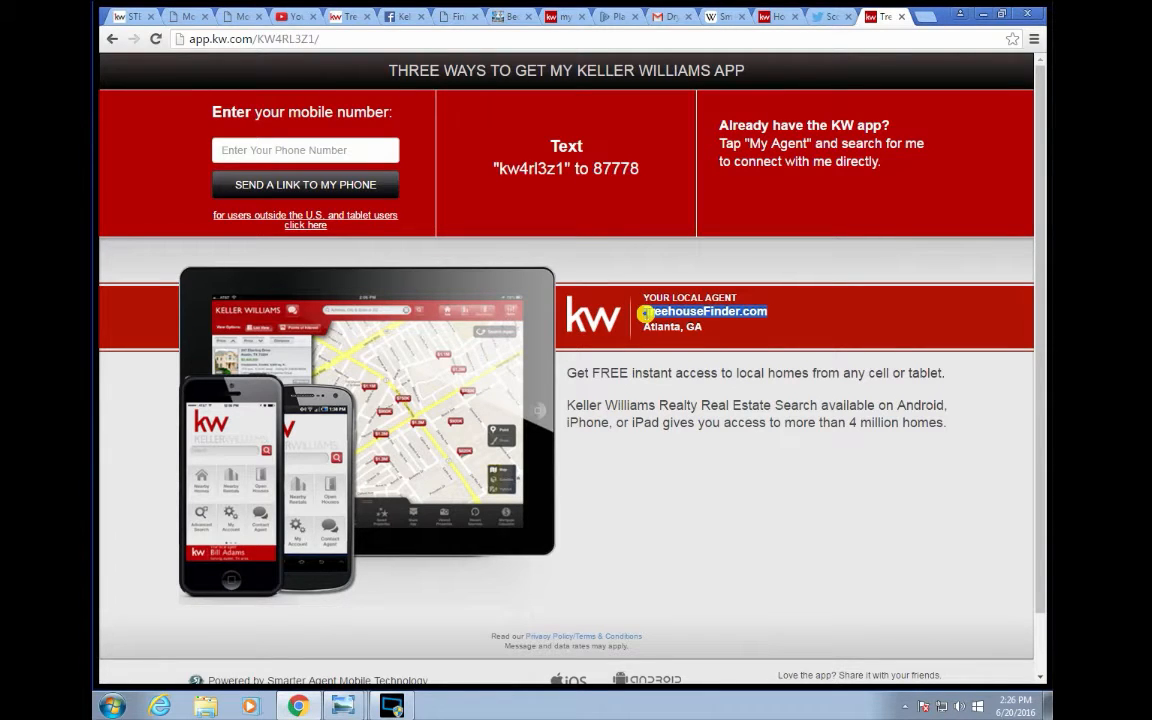
{"action": "left_click", "coordinate": [608, 16]}
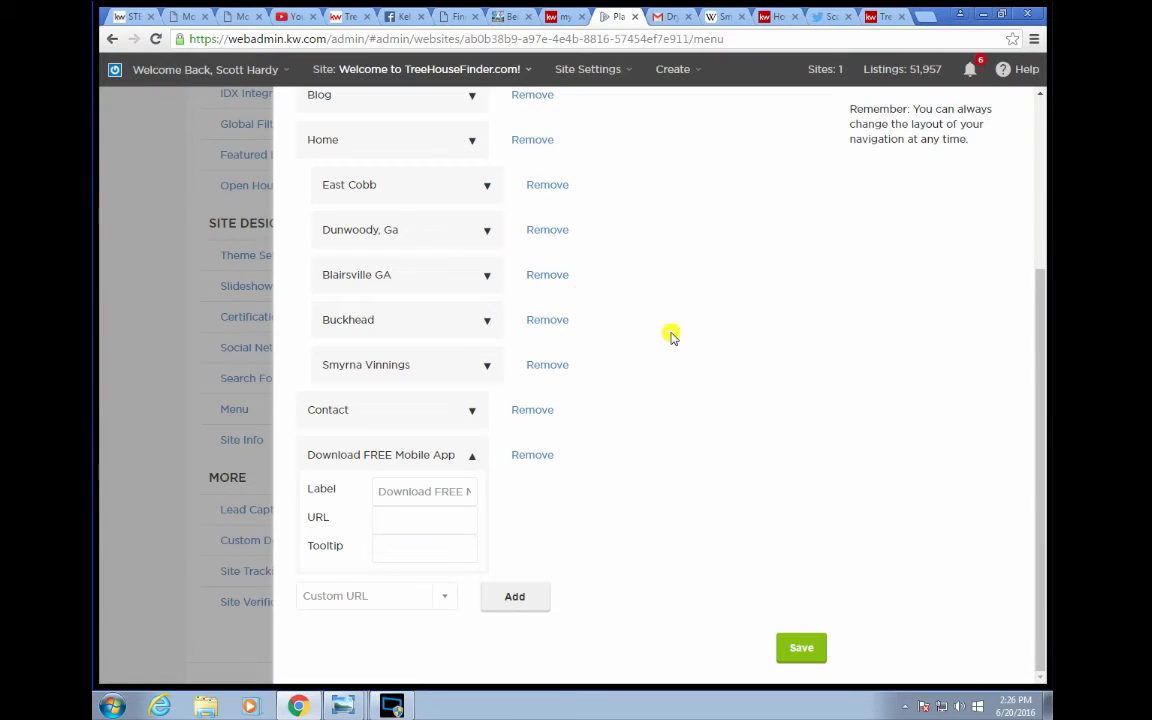
Paste the app URL as the item's link, add tooltip 'Browse homes on your PHONE', and save
{"action": "right_click", "coordinate": [421, 517]}
{"action": "left_click", "coordinate": [476, 399]}
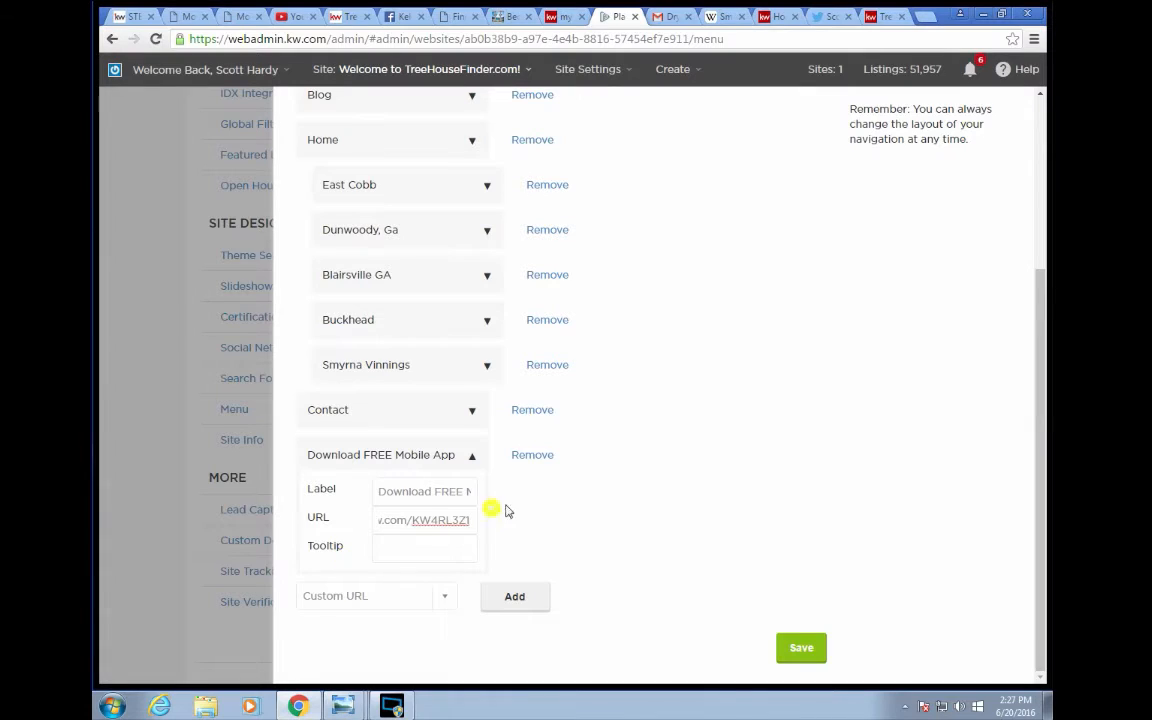
{"action": "left_click", "coordinate": [433, 548]}
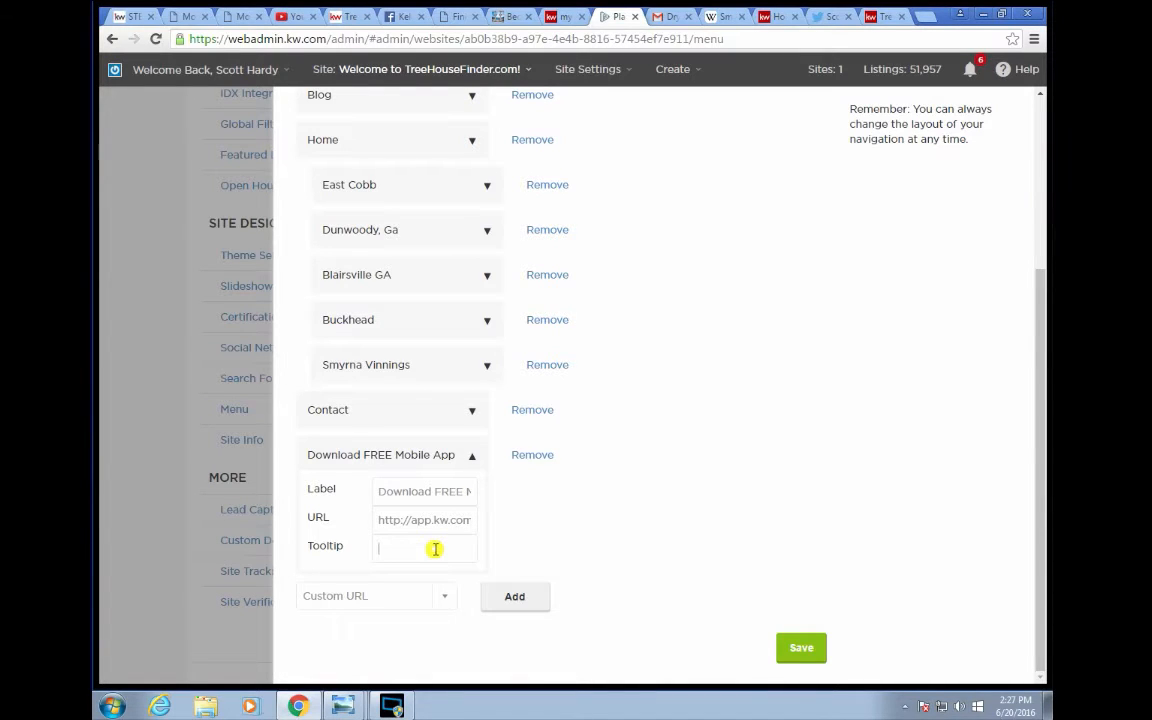
{"action": "type", "text": "Browse"}
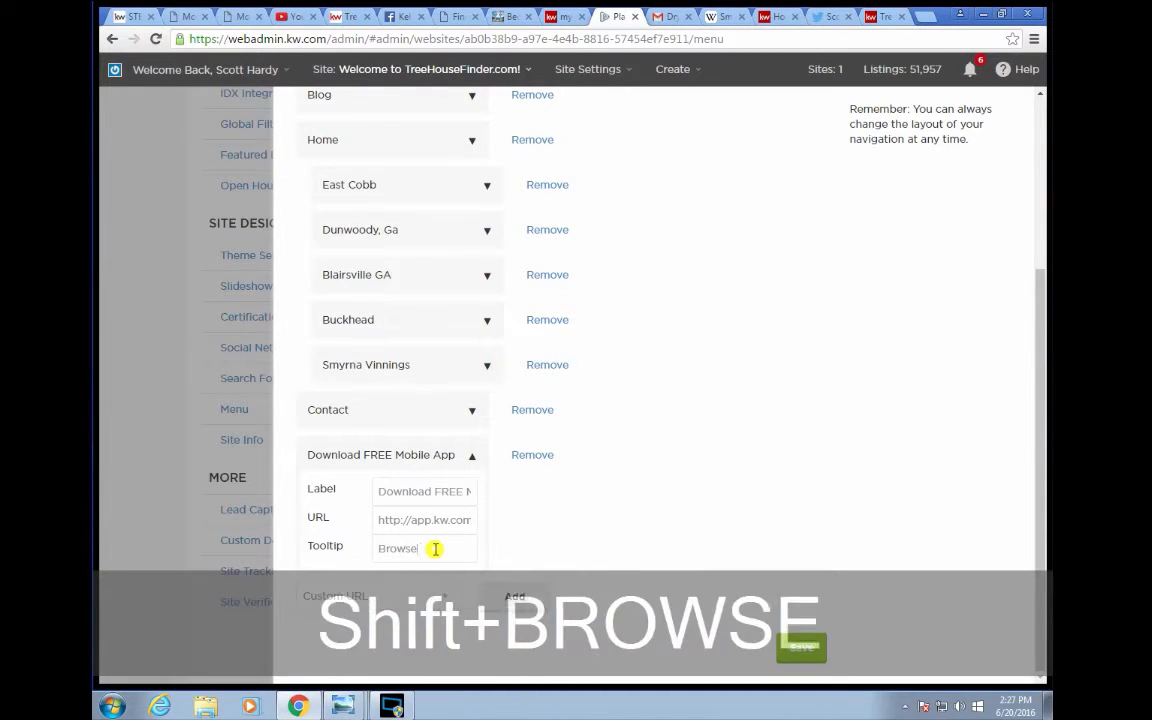
{"action": "type", "text": " homes on"}
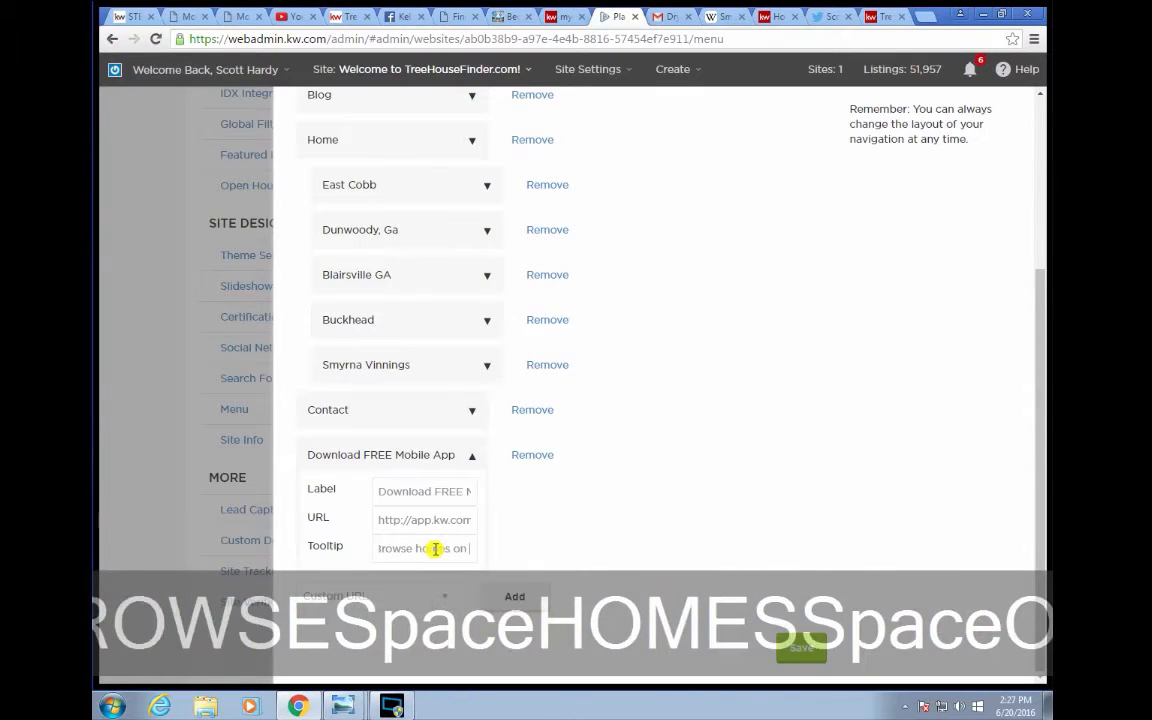
{"action": "type", "text": " your PHONE!"}
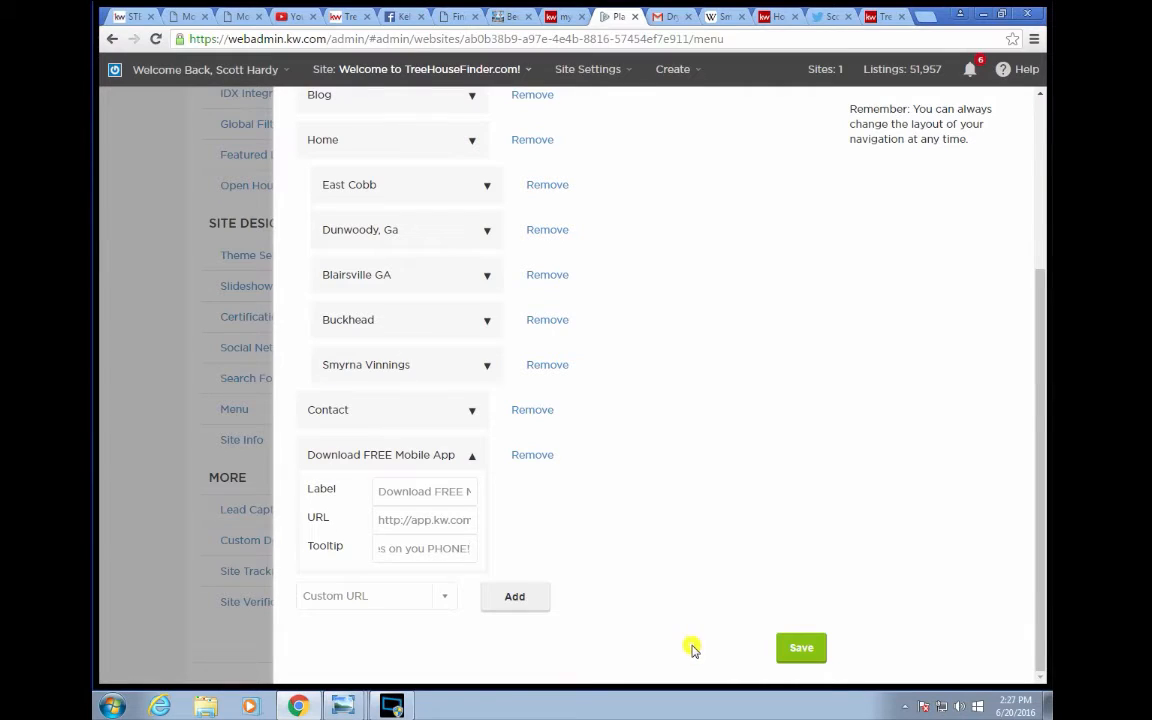
{"action": "left_click", "coordinate": [801, 651]}
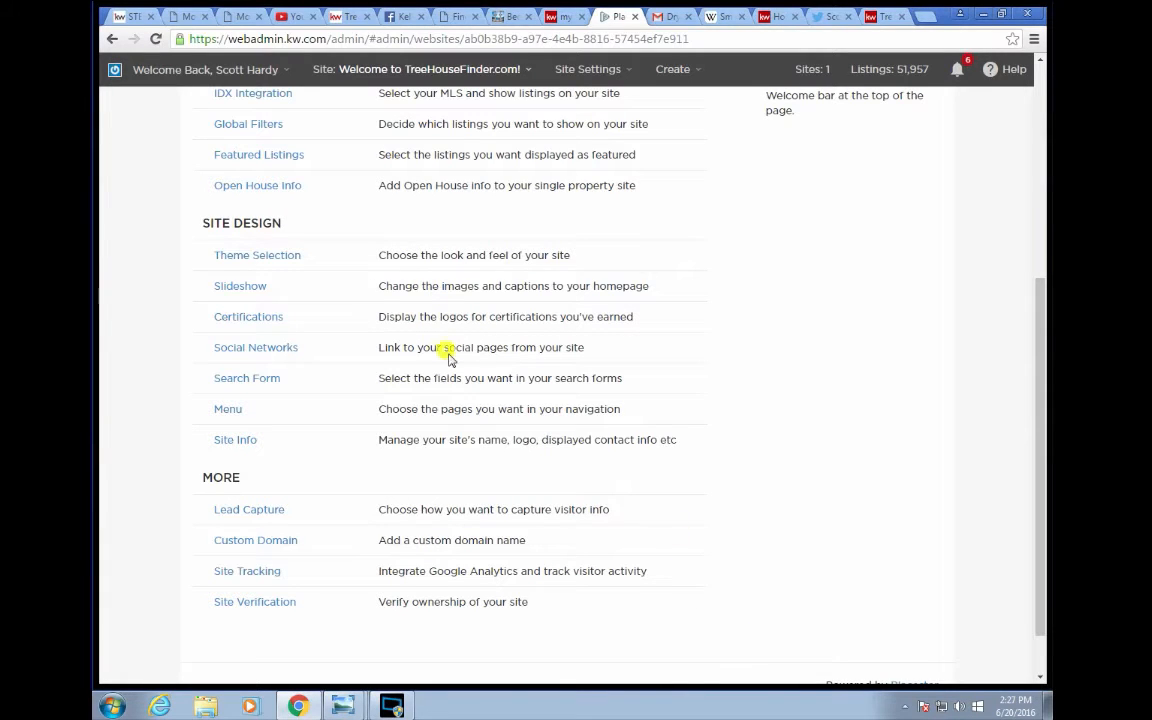
Reload the live TreeHouseFinder.com homepage to check the new menu item and its tooltip
{"action": "left_click", "coordinate": [343, 17]}
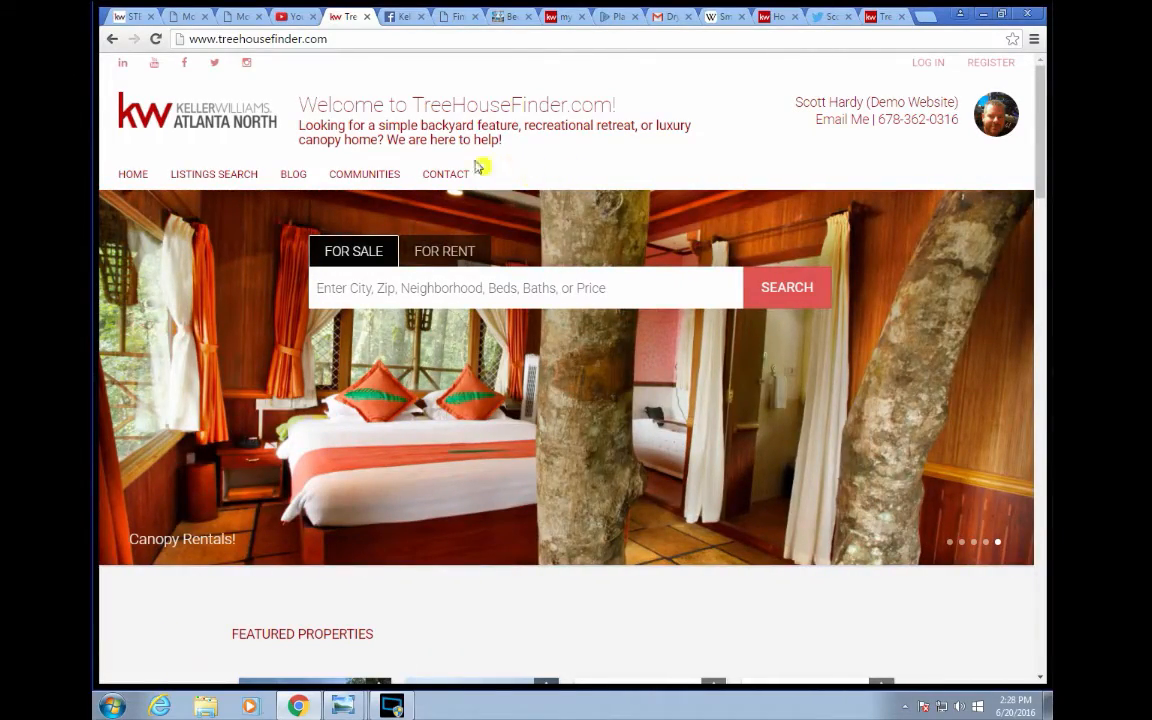
{"action": "left_click", "coordinate": [155, 38]}
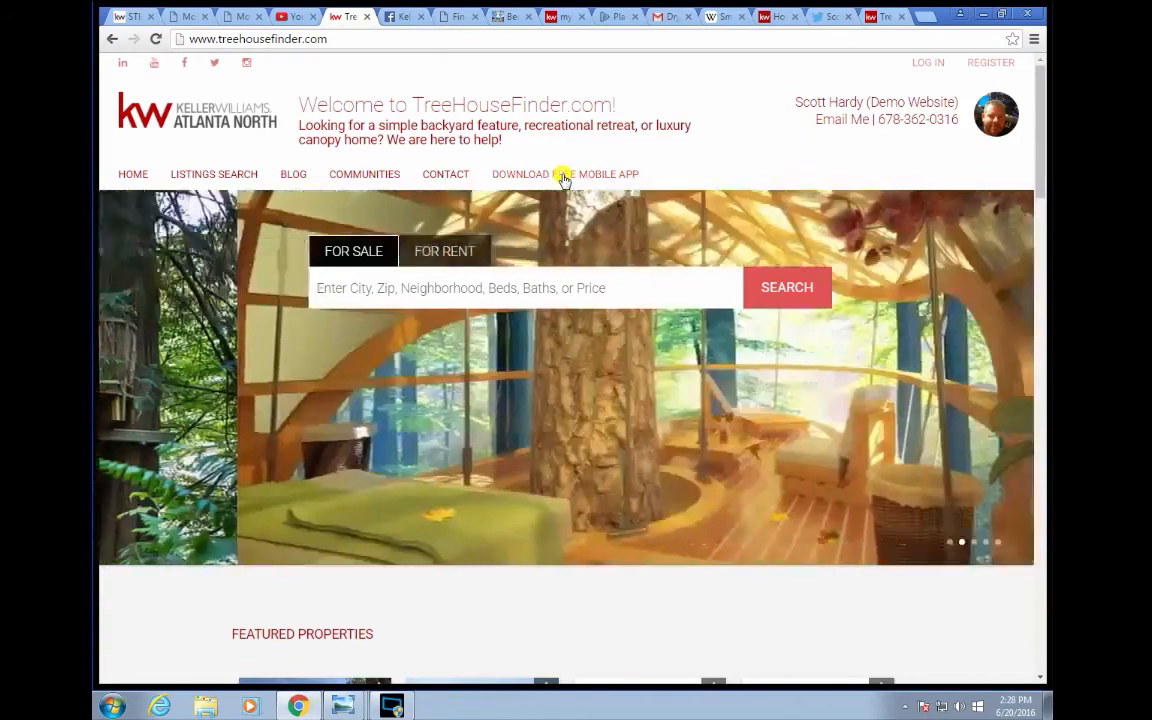
{"action": "left_click", "coordinate": [560, 174]}
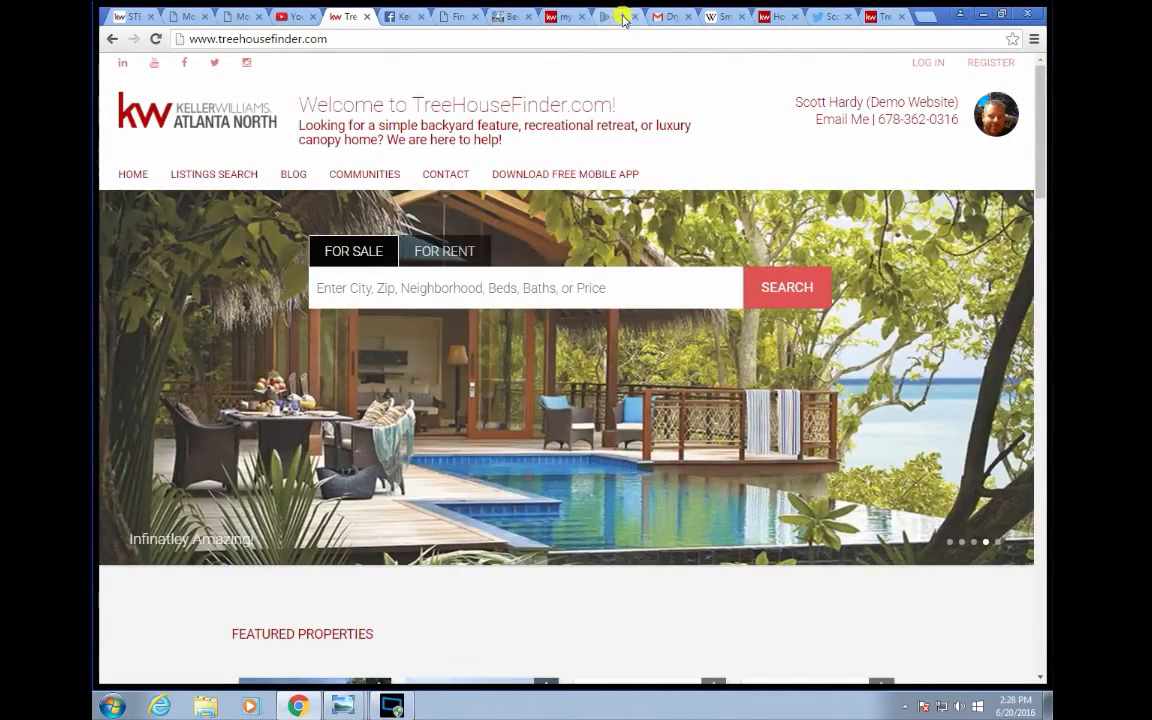
{"action": "left_click", "coordinate": [618, 17]}
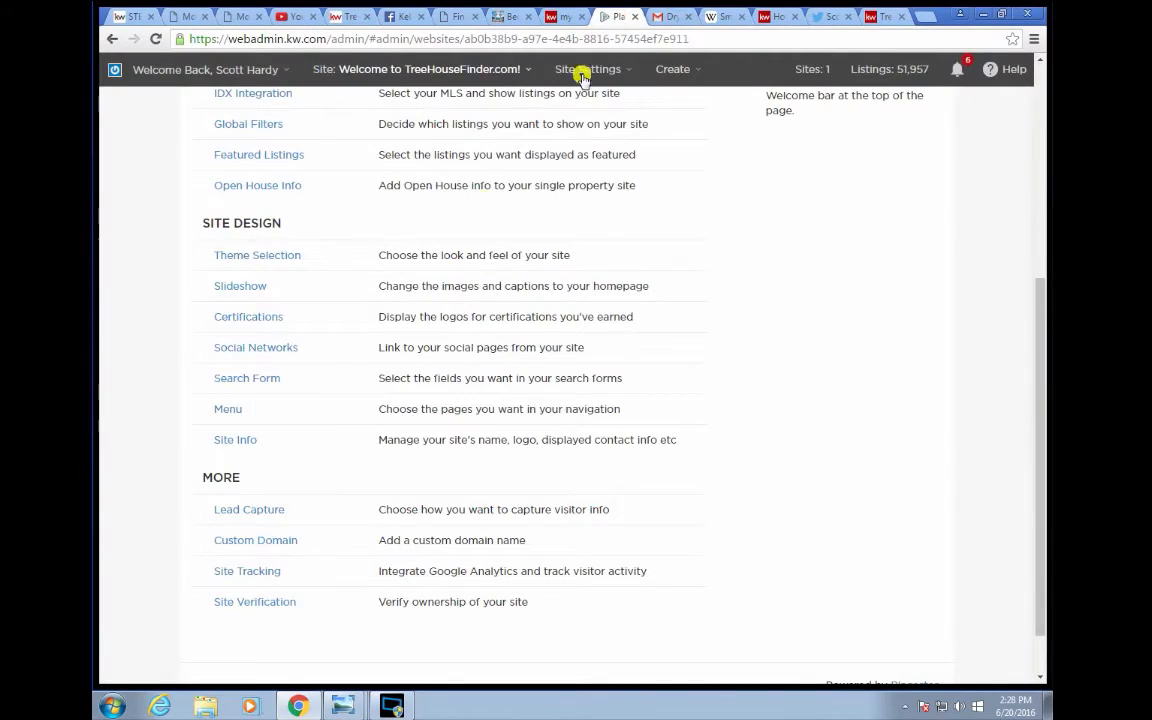
{"action": "left_click", "coordinate": [218, 413]}
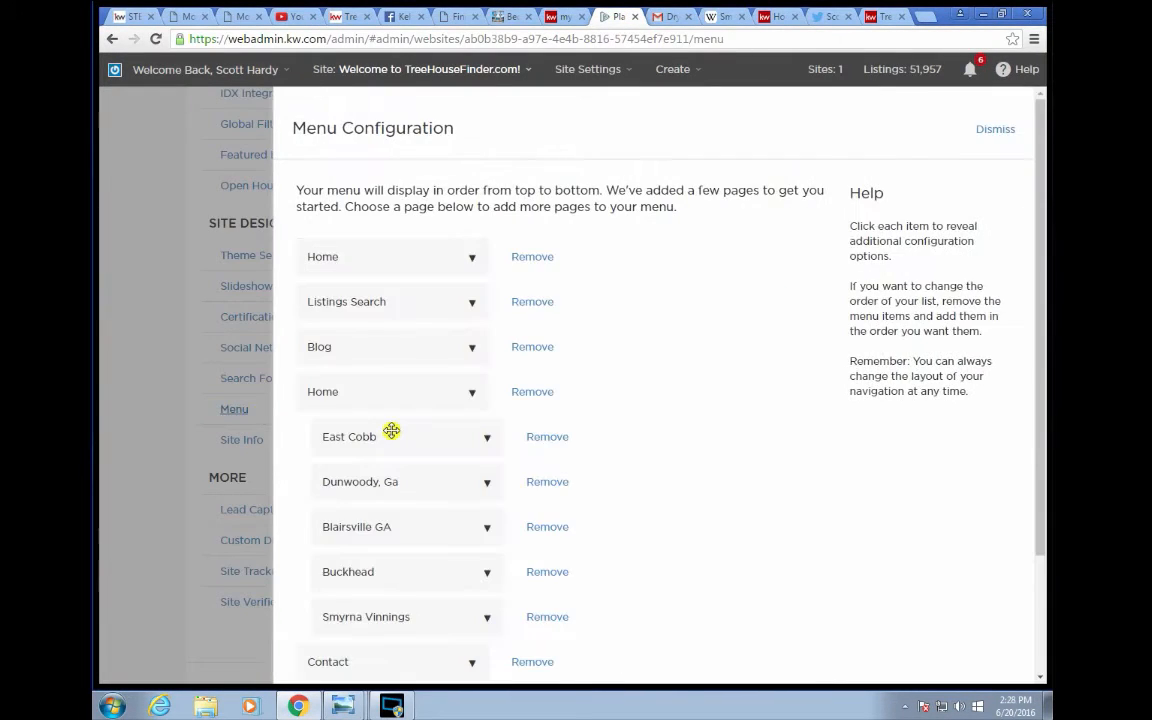
{"action": "scroll", "coordinate": [480, 500], "scroll_direction": "down", "scroll_amount": 3}
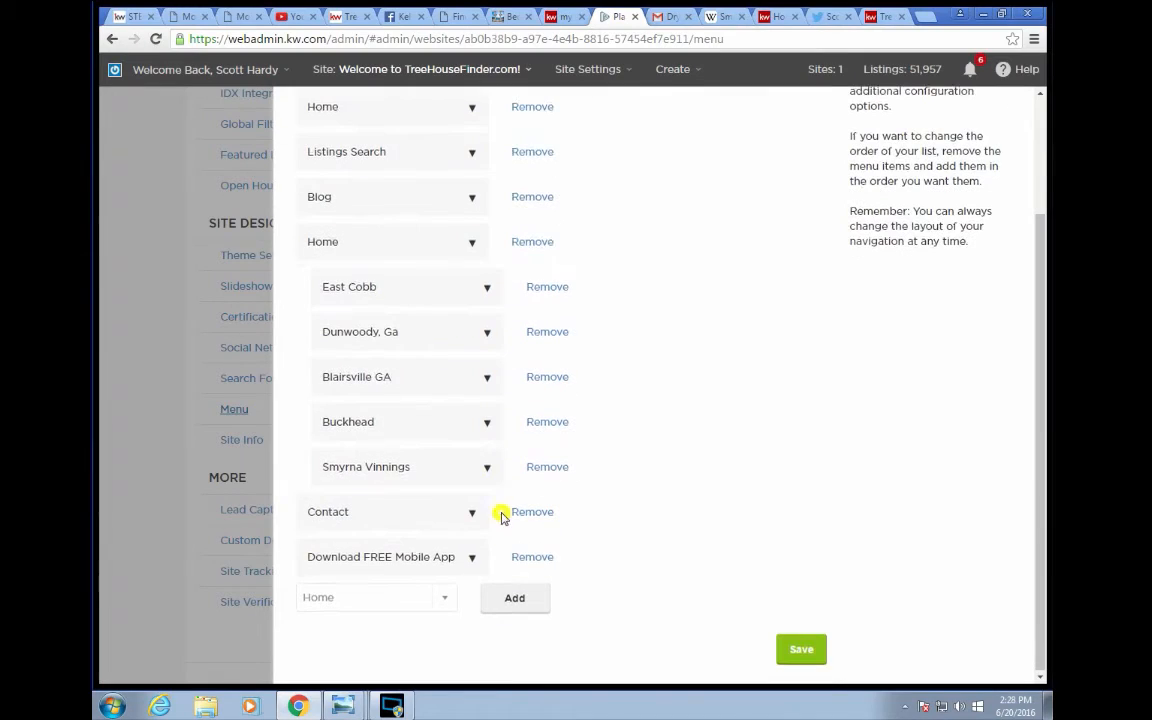
{"action": "left_click", "coordinate": [469, 557]}
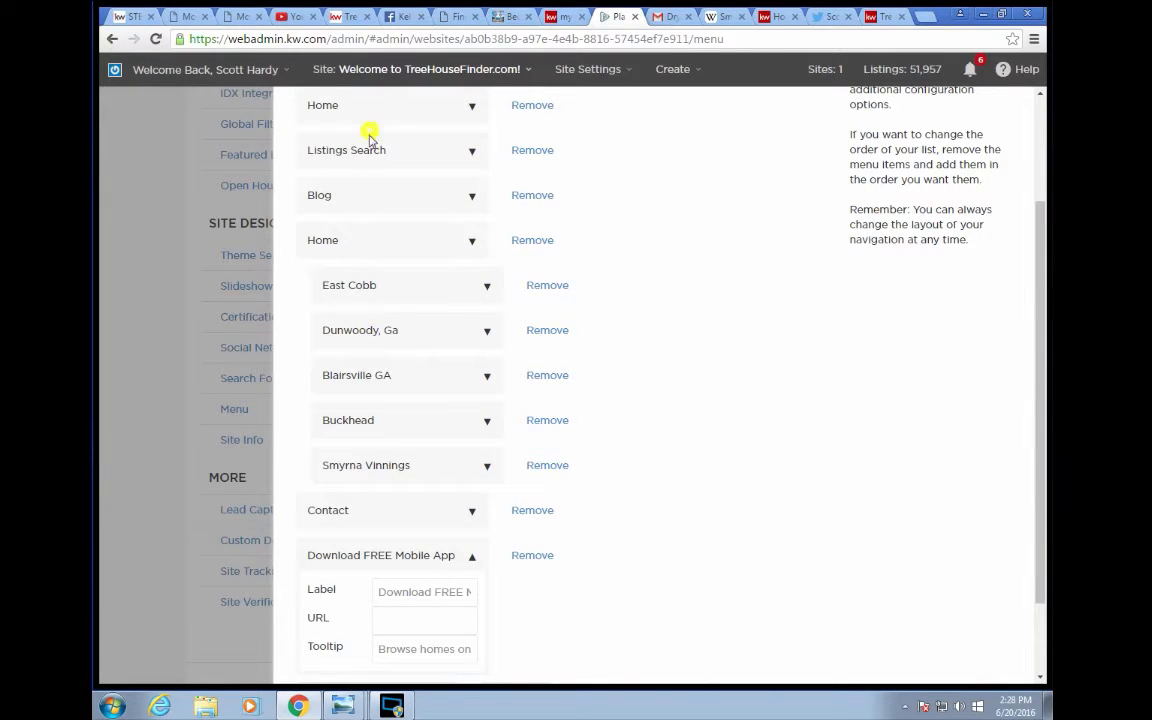
{"action": "right_click", "coordinate": [413, 40]}
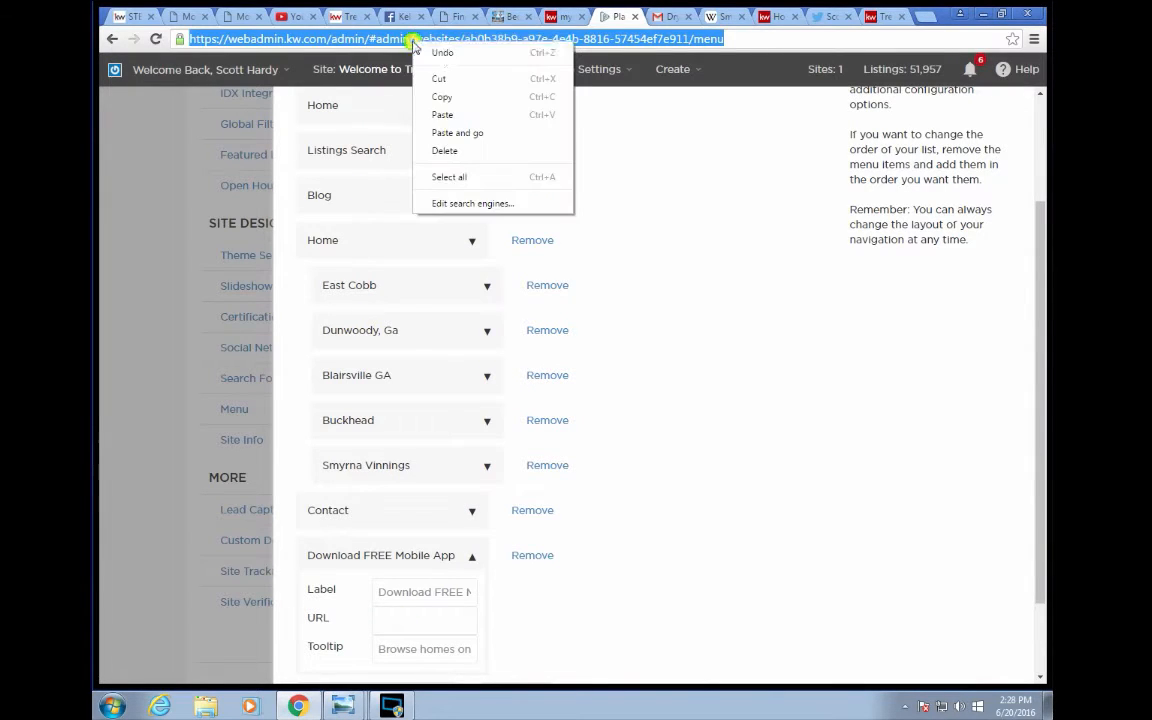
{"action": "left_click", "coordinate": [443, 115]}
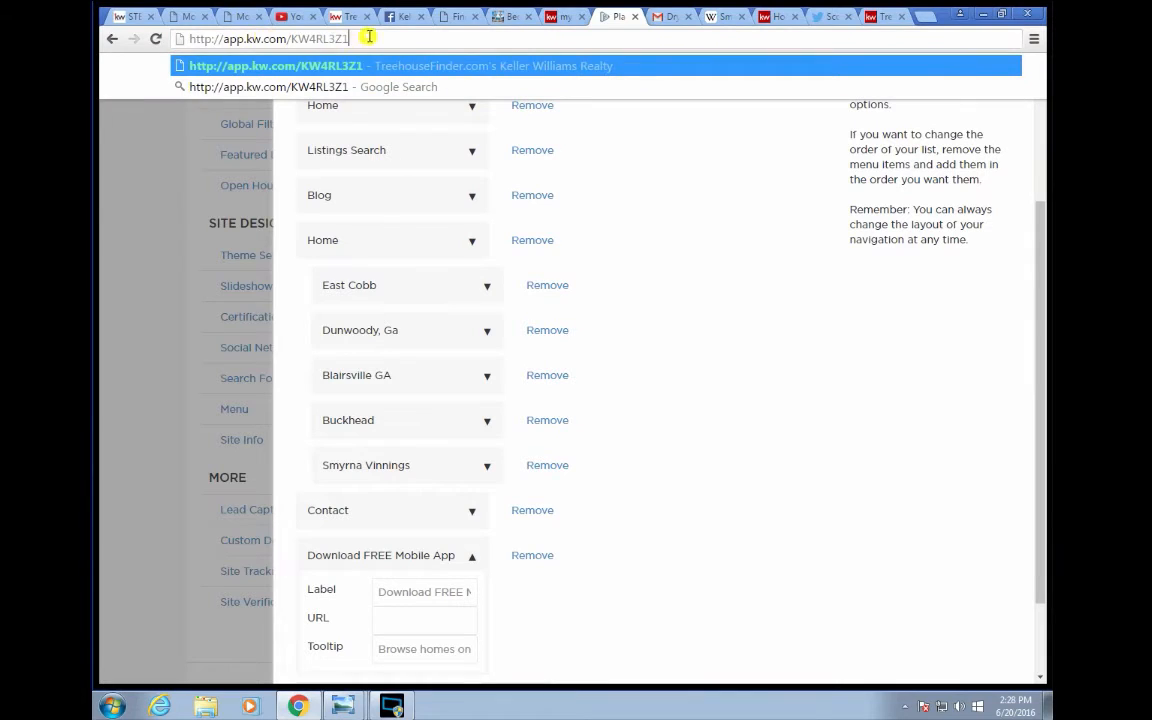
{"action": "left_click", "coordinate": [392, 619]}
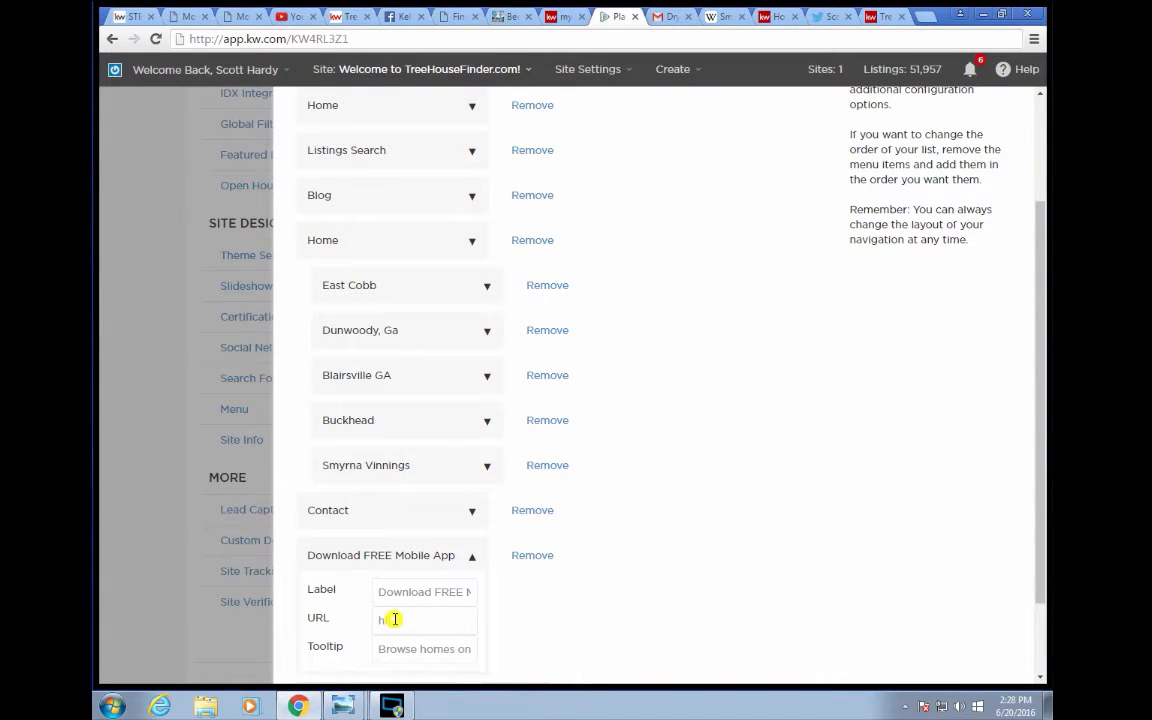
{"action": "type", "text": "http:/"}
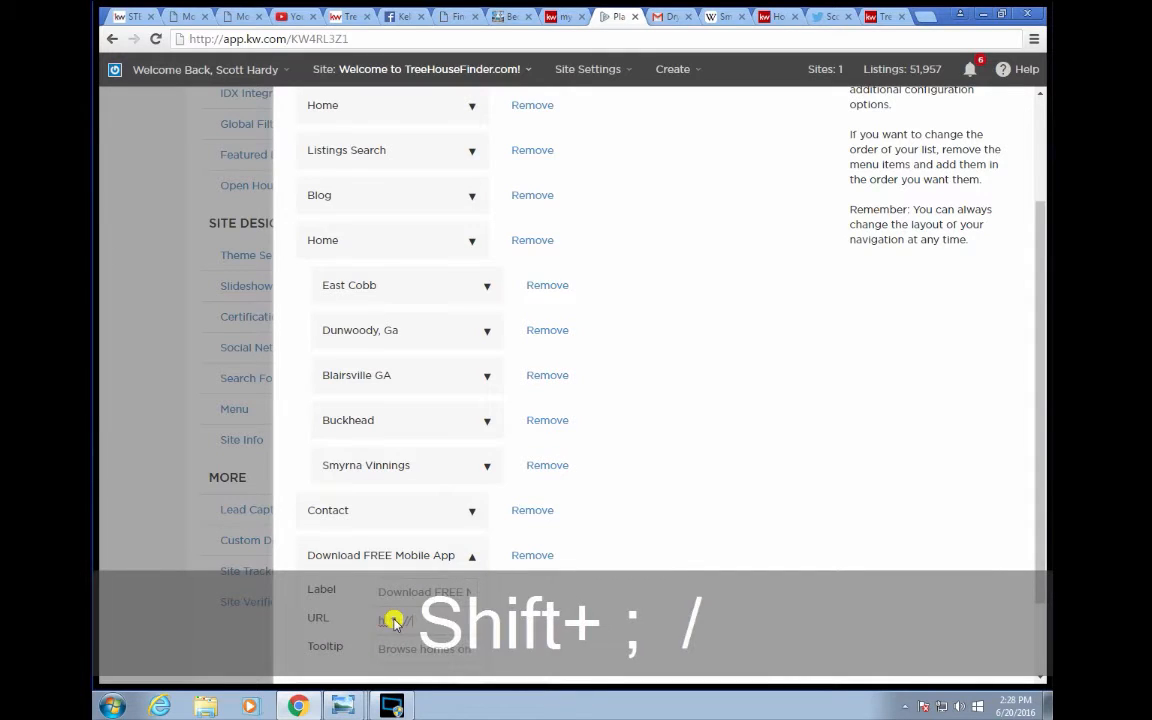
{"action": "type", "text": "/app.kw"}
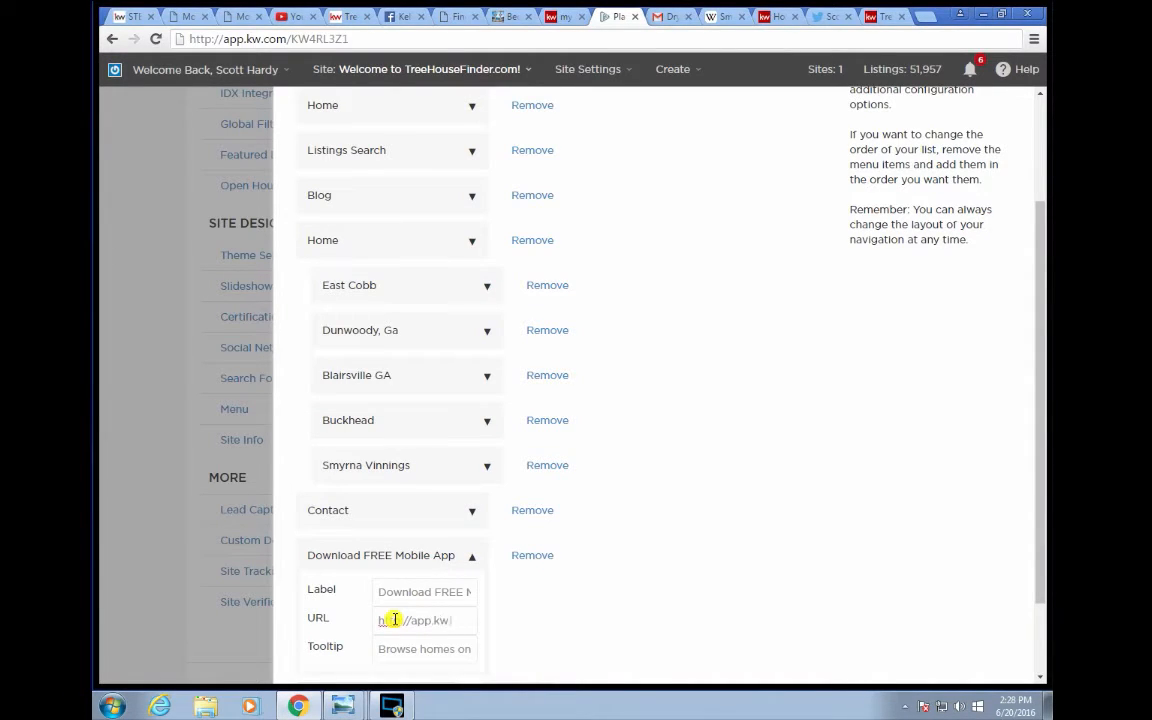
{"action": "type", "text": ".com/KW4RL3Z"}
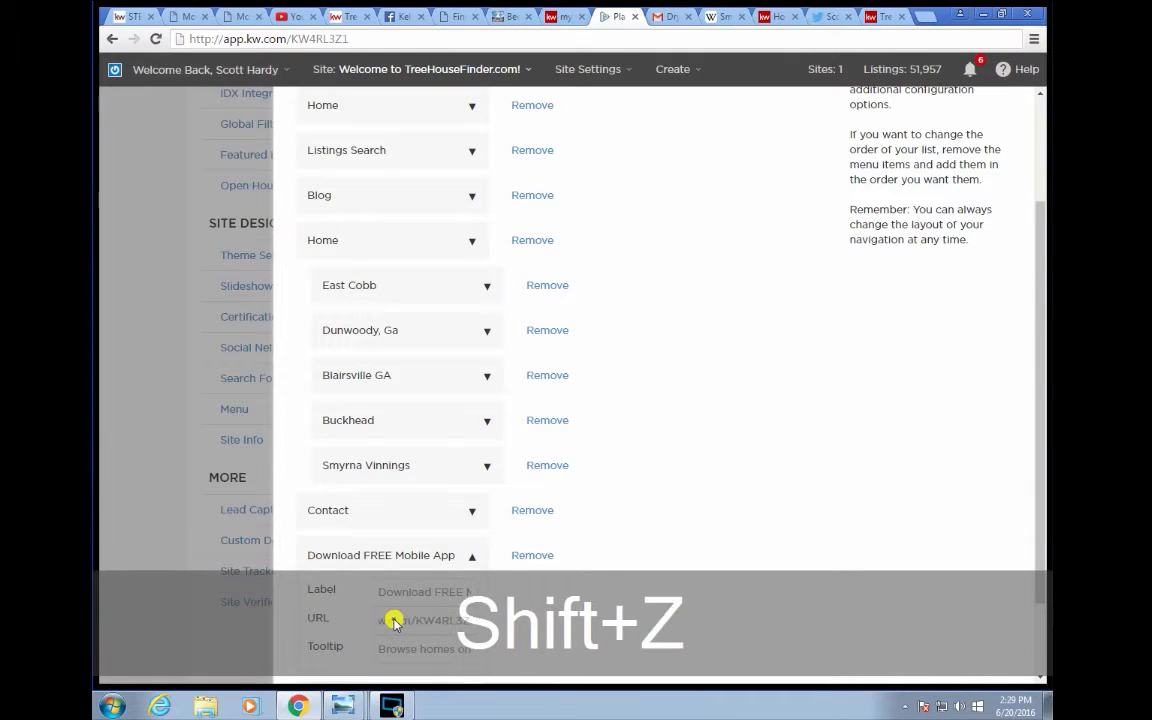
{"action": "type", "text": "1"}
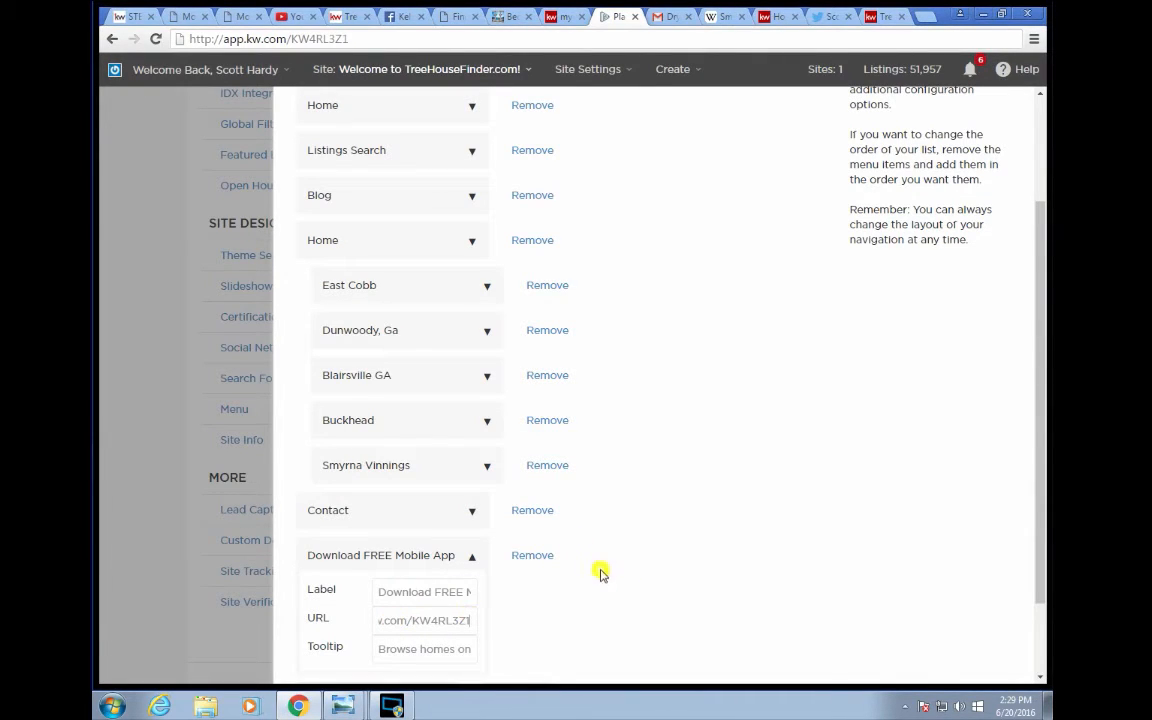
{"action": "left_click", "coordinate": [639, 612]}
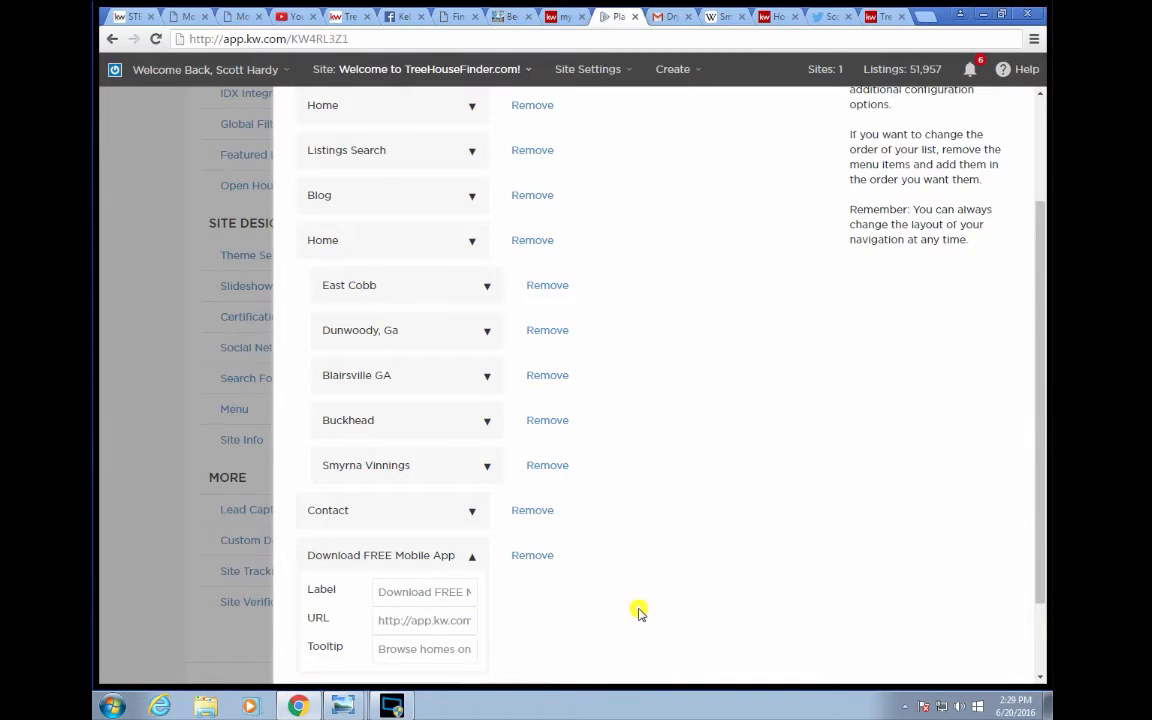
{"action": "scroll", "coordinate": [638, 612], "scroll_direction": "down", "scroll_amount": 1}
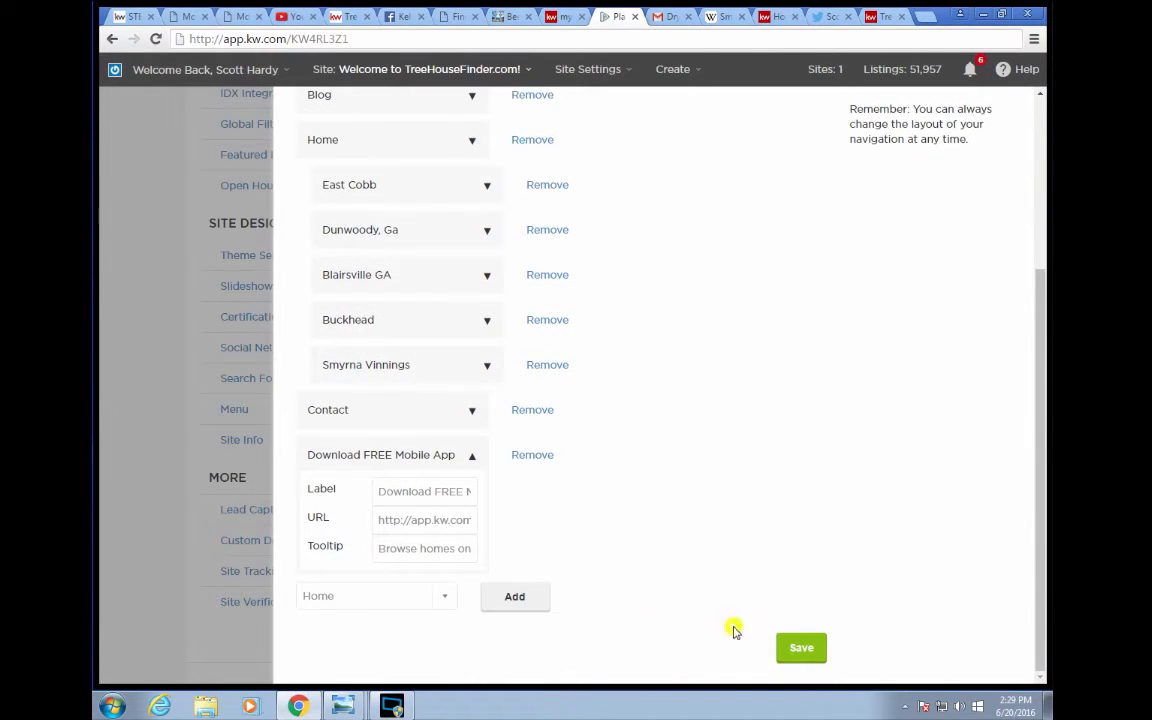
{"action": "left_click", "coordinate": [790, 651]}
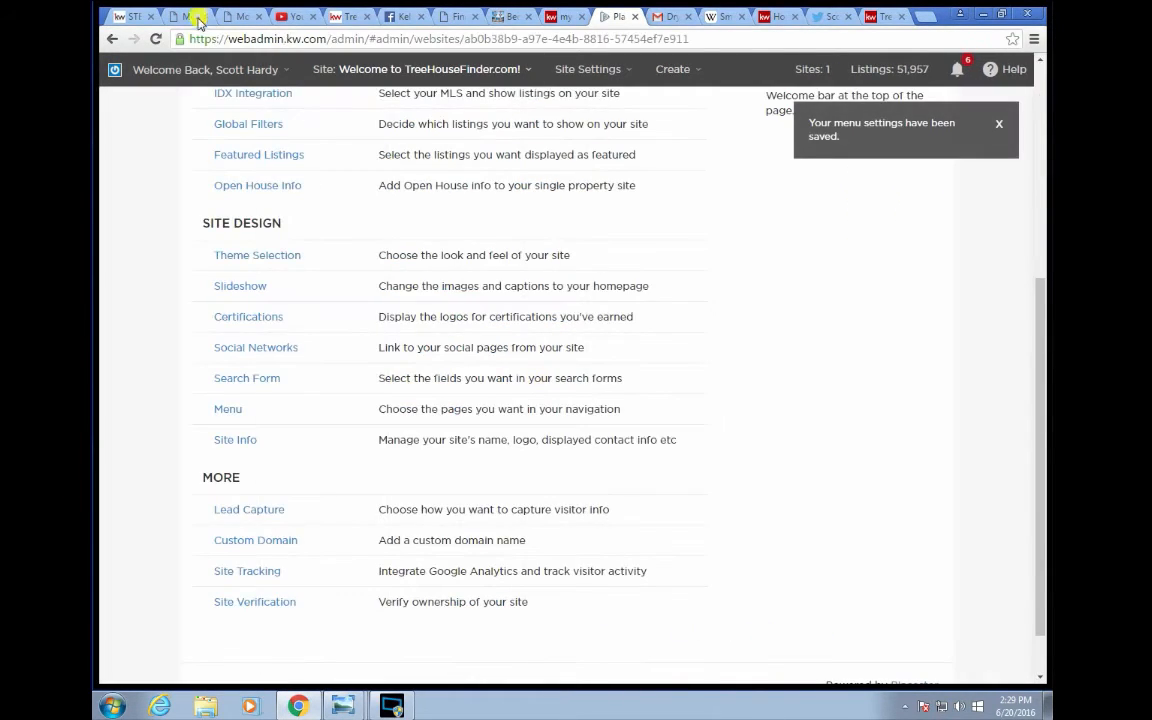
Reload TreeHouseFinder.com and test the DOWNLOAD FREE MOBILE APP link to app.kw.com/KW4RL3Z1
{"action": "left_click", "coordinate": [342, 17]}
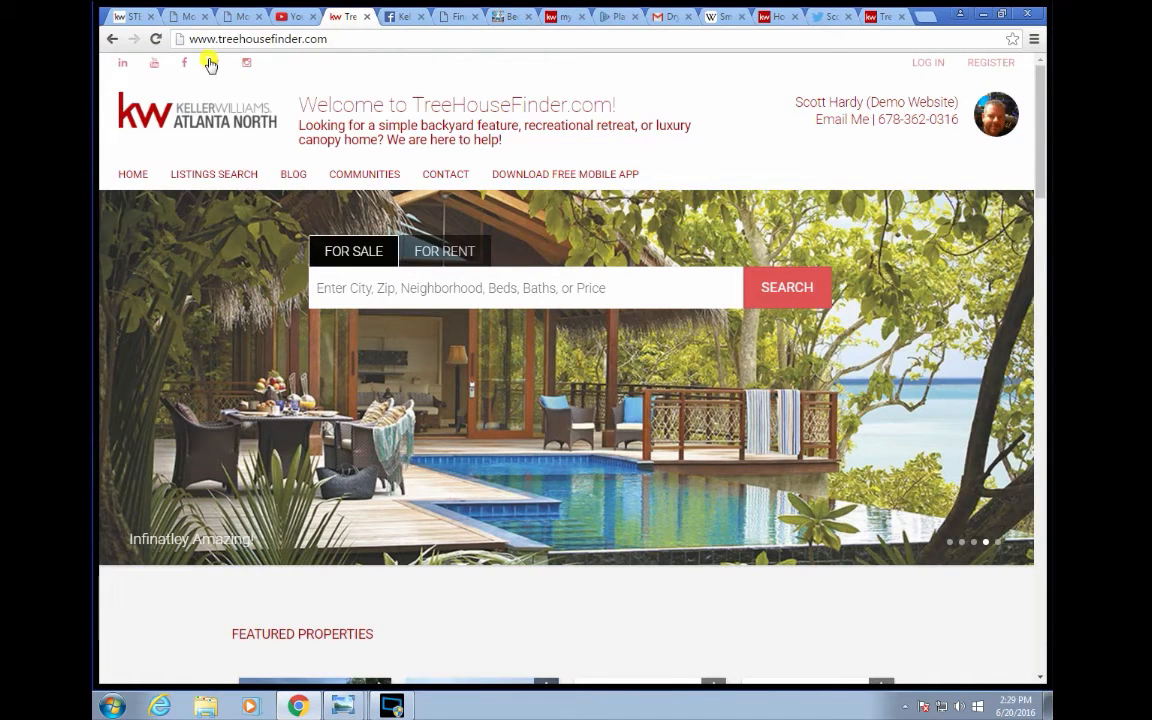
{"action": "left_click", "coordinate": [155, 39]}
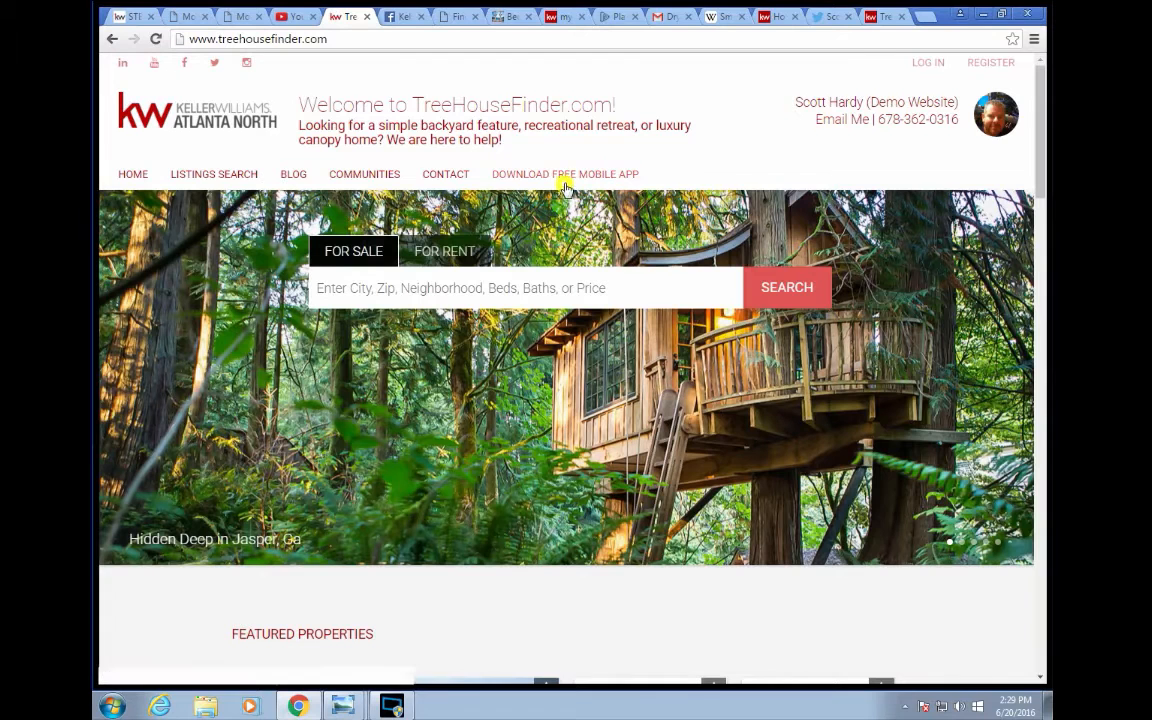
{"action": "left_click", "coordinate": [565, 177]}
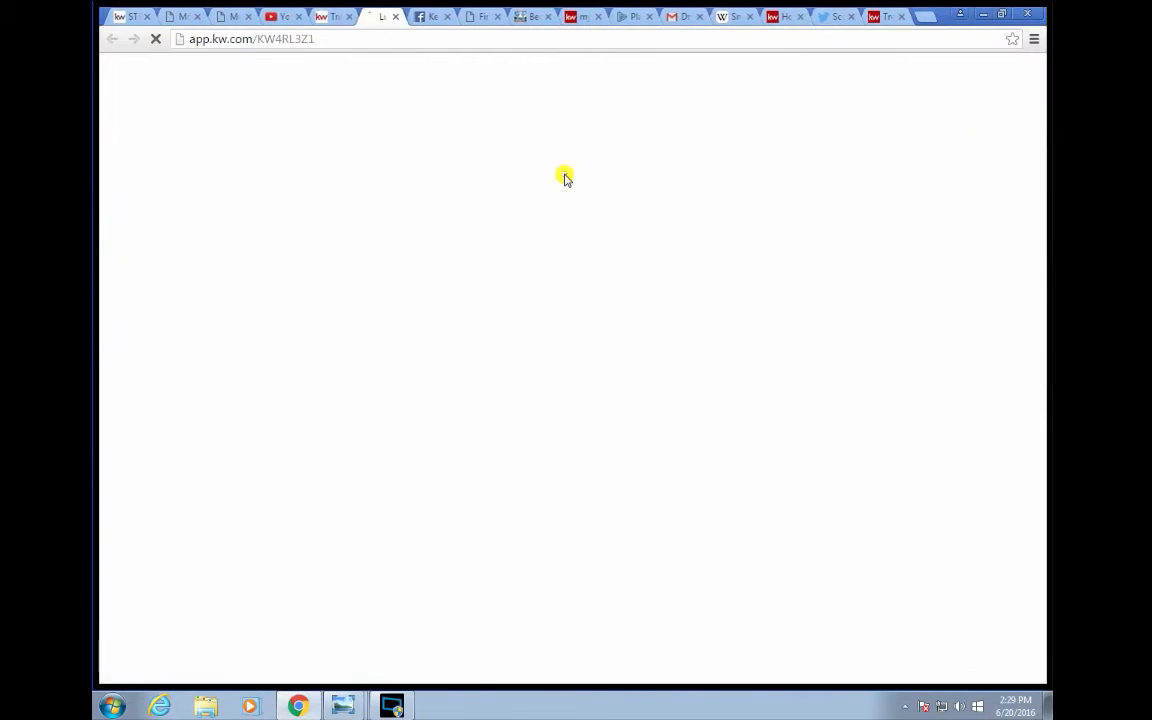
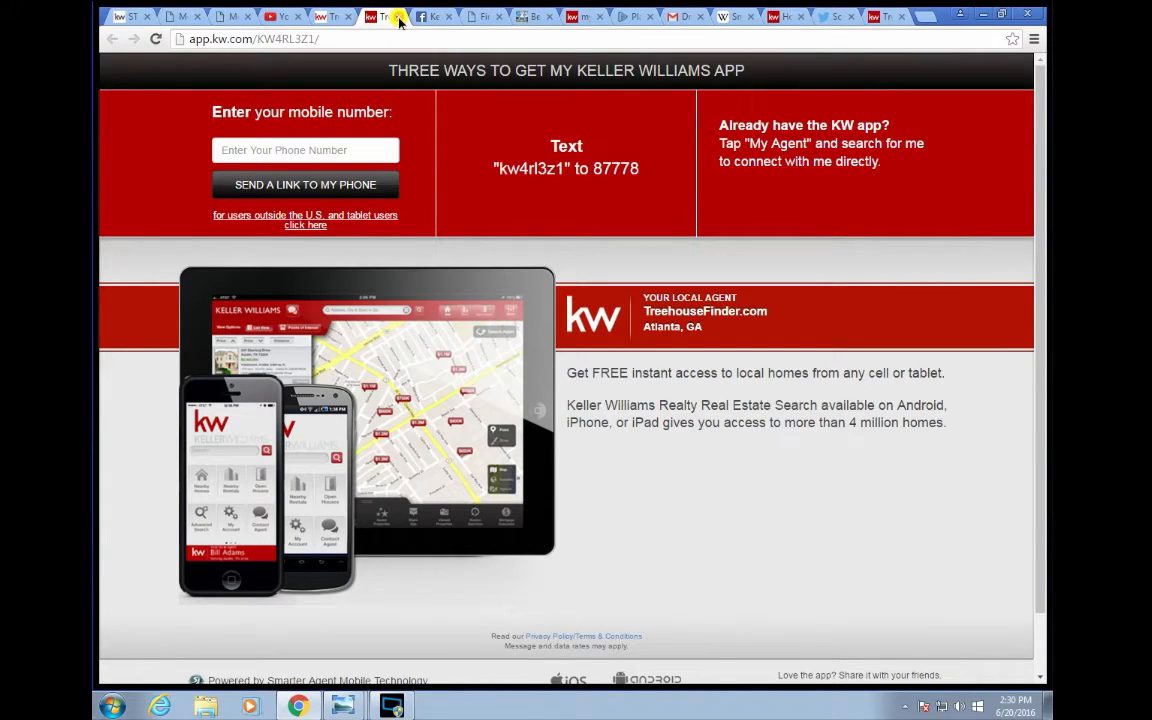
Close the app.kw.com page and return to the Placester webadmin site settings list
{"action": "left_click", "coordinate": [398, 17]}
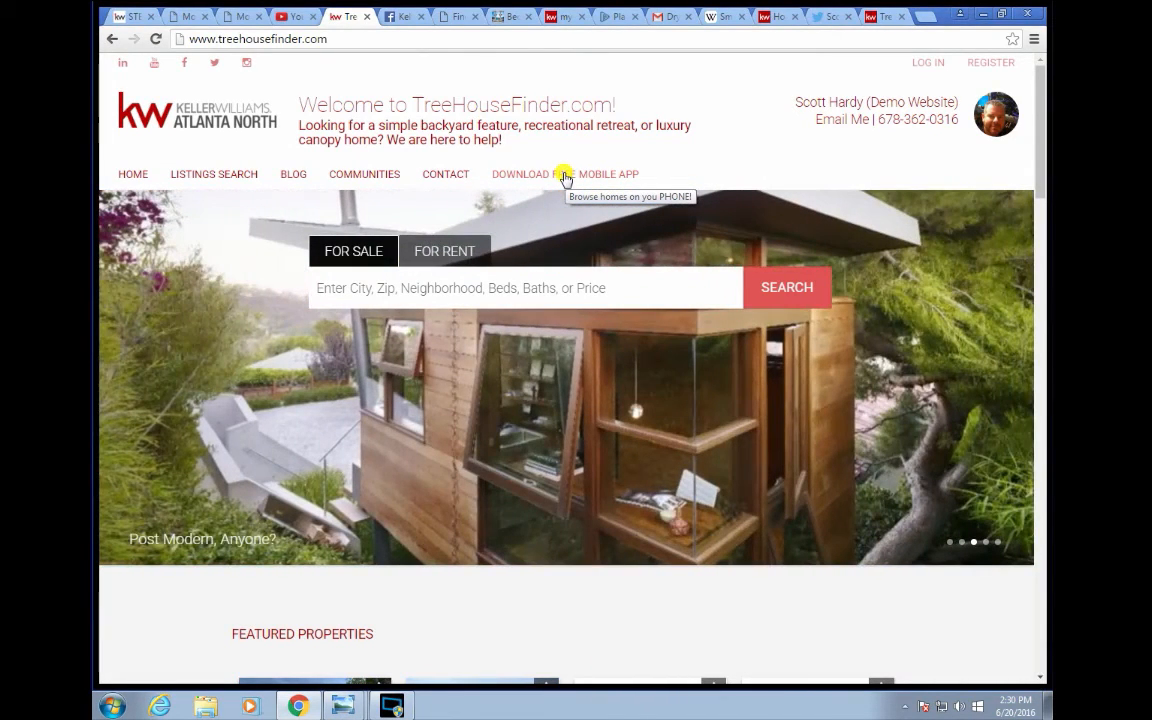
{"action": "left_click", "coordinate": [610, 17]}
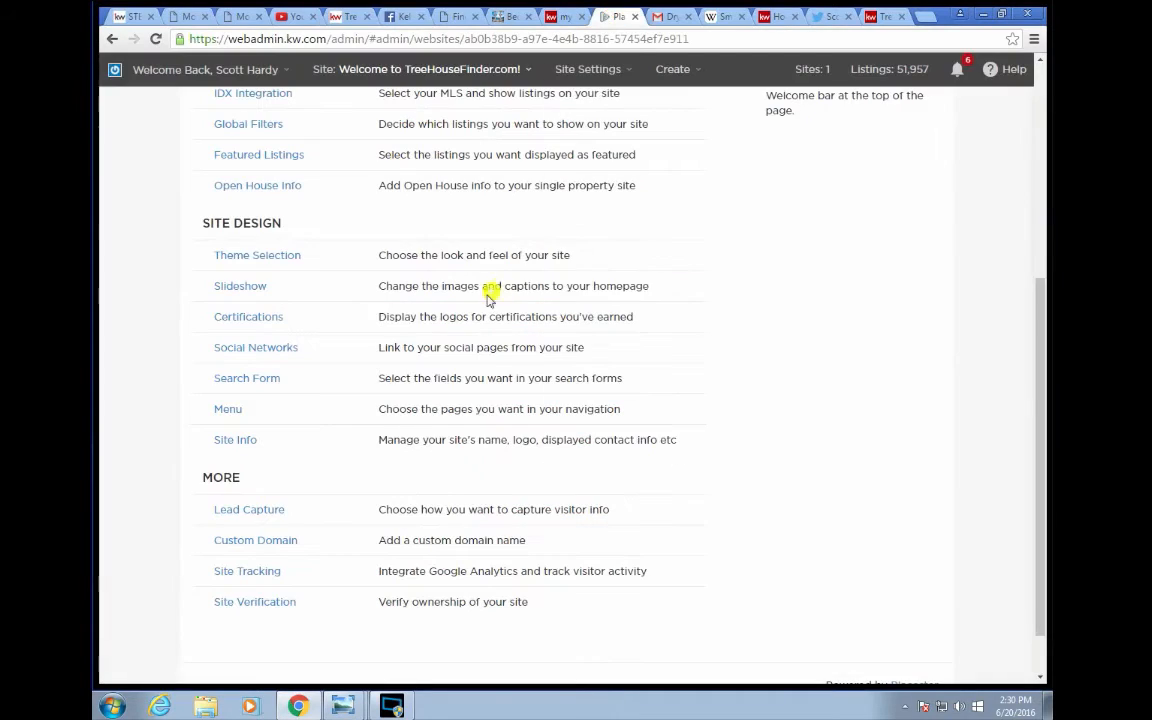
Open Site Info and select the Brand Name value to compare against the live site's headline
{"action": "left_click", "coordinate": [247, 440]}
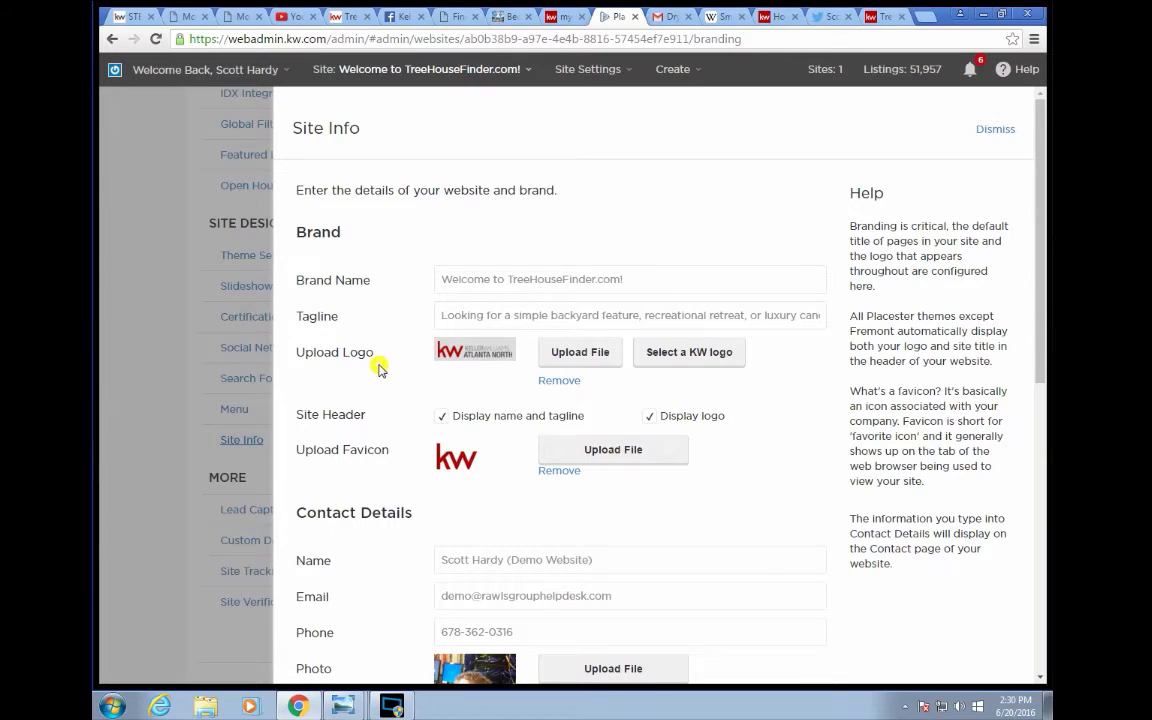
{"action": "left_click_drag", "start_coordinate": [372, 283], "coordinate": [296, 283]}
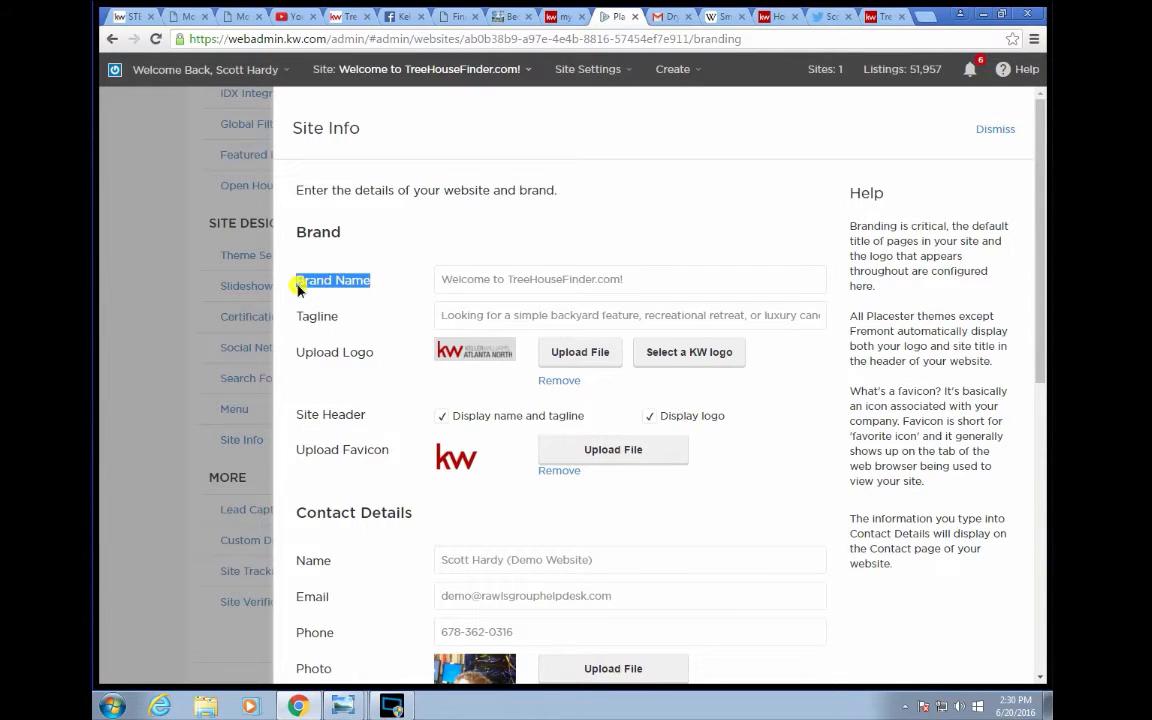
{"action": "left_click_drag", "start_coordinate": [645, 287], "coordinate": [440, 279]}
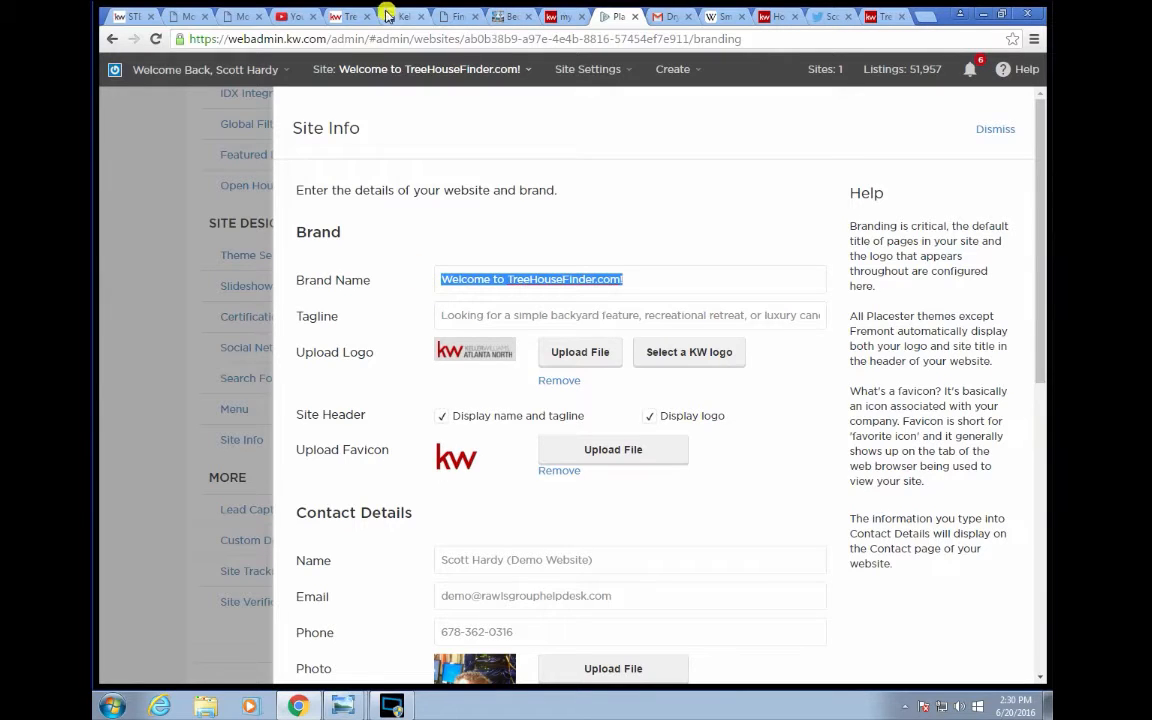
{"action": "left_click", "coordinate": [348, 17]}
{"action": "left_click_drag", "start_coordinate": [632, 108], "coordinate": [304, 104]}
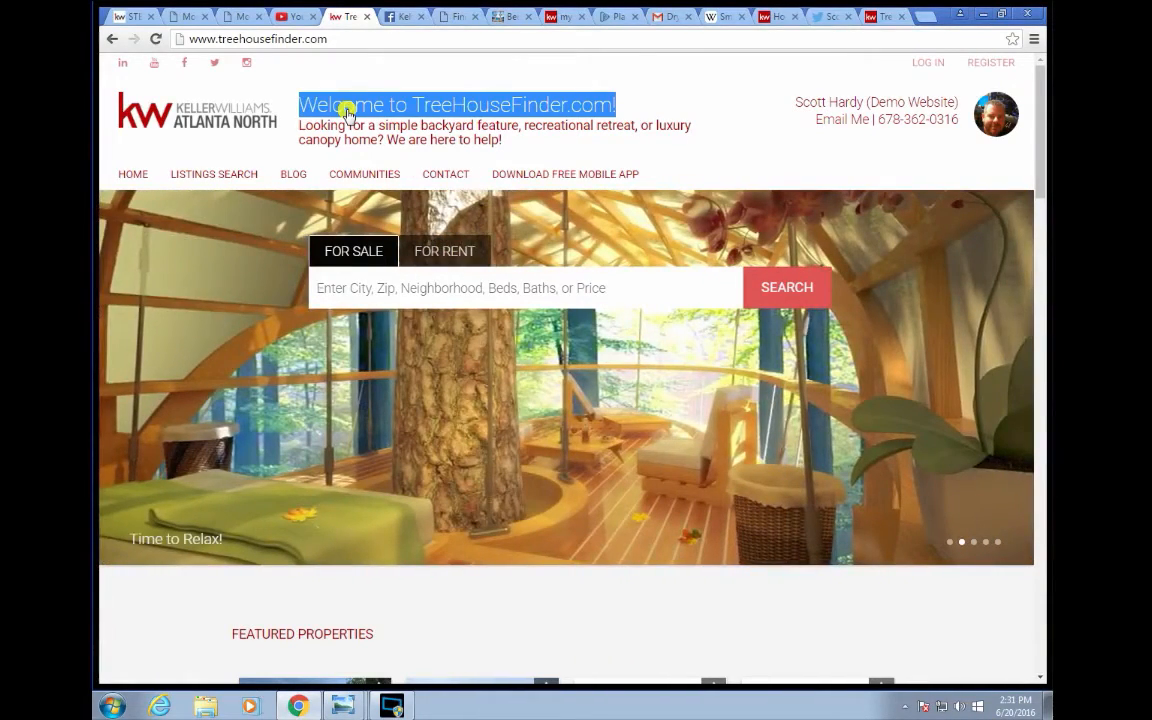
Recheck that Brand Name 'Welcome to TreeHouseFinder.com!' matches the live headline, then clear the highlights
{"action": "left_click", "coordinate": [628, 17]}
{"action": "left_click", "coordinate": [371, 283]}
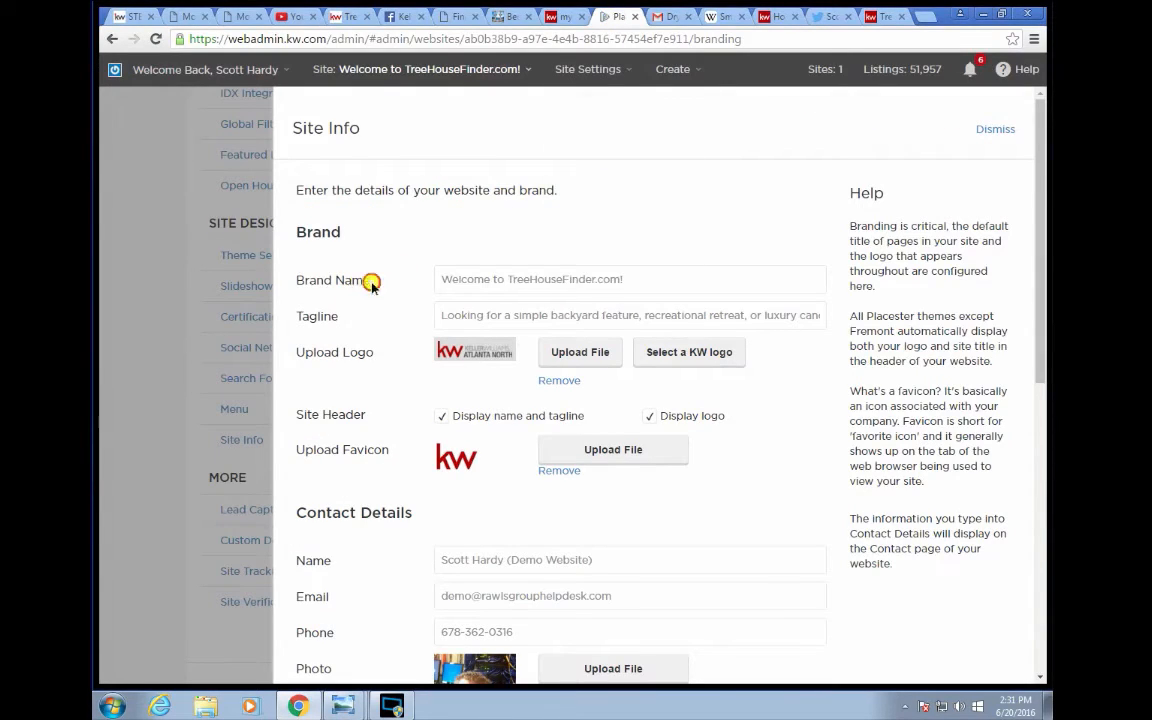
{"action": "left_click_drag", "start_coordinate": [371, 283], "coordinate": [298, 283]}
{"action": "left_click_drag", "start_coordinate": [630, 281], "coordinate": [443, 283]}
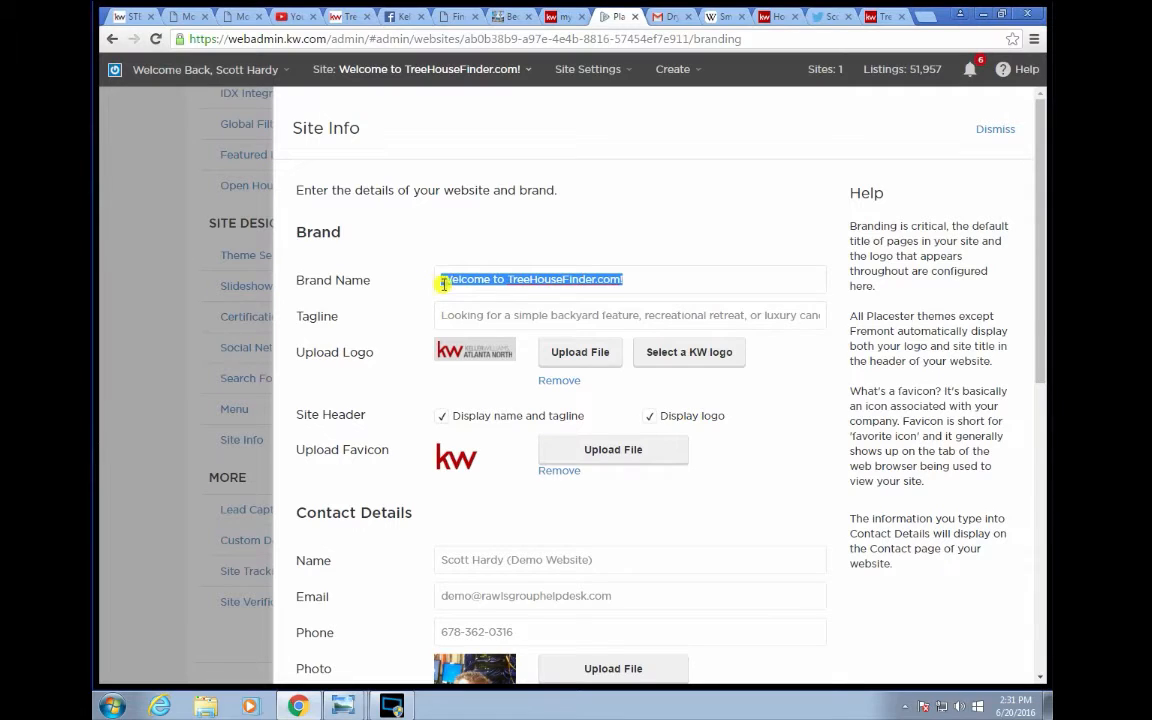
{"action": "left_click", "coordinate": [345, 17]}
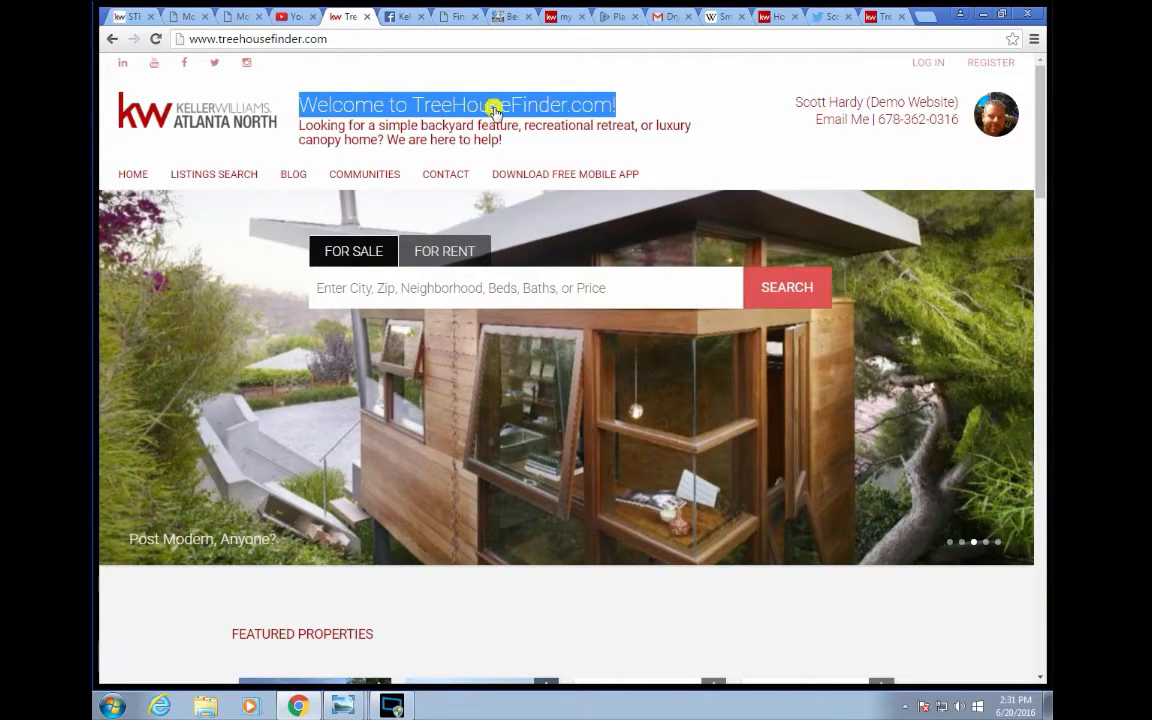
{"action": "left_click", "coordinate": [573, 100]}
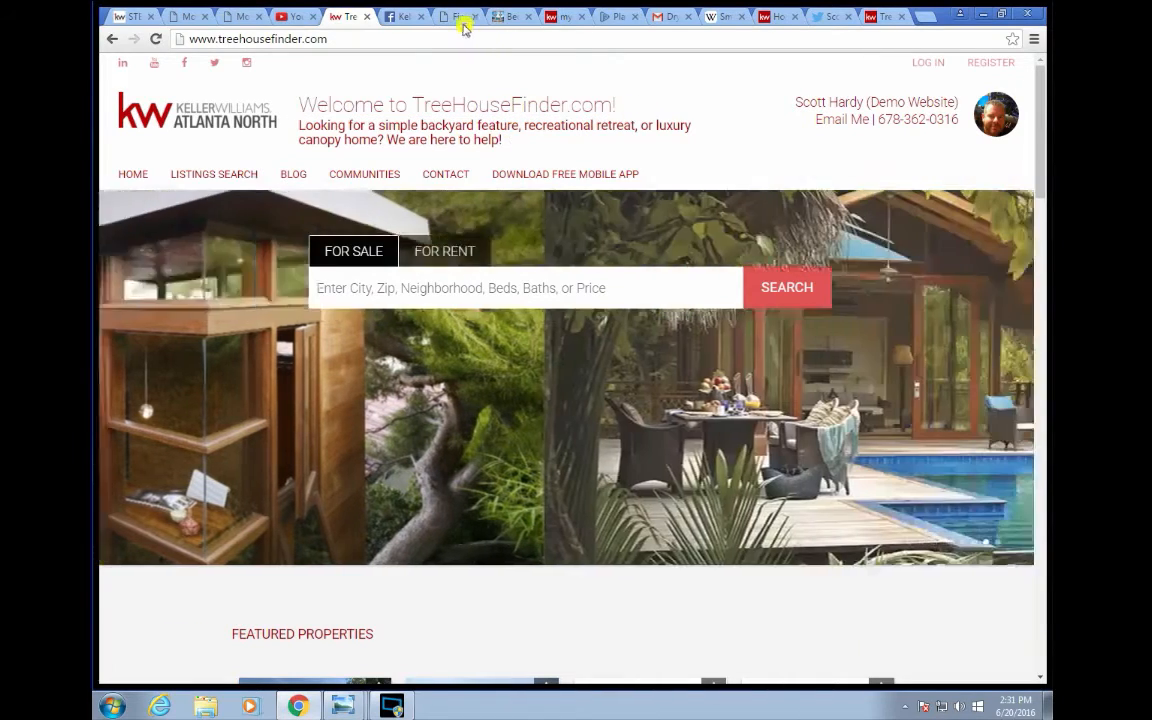
{"action": "left_click", "coordinate": [610, 18]}
{"action": "left_click", "coordinate": [610, 279]}
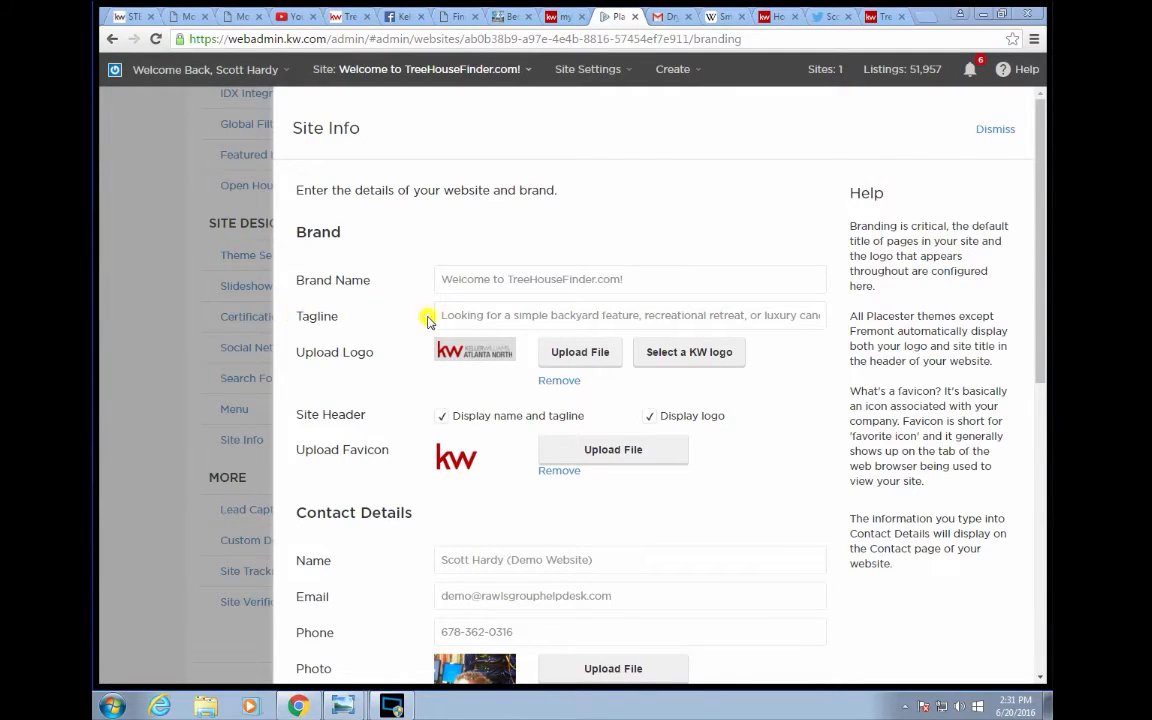
{"action": "left_click_drag", "start_coordinate": [427, 318], "coordinate": [690, 313]}
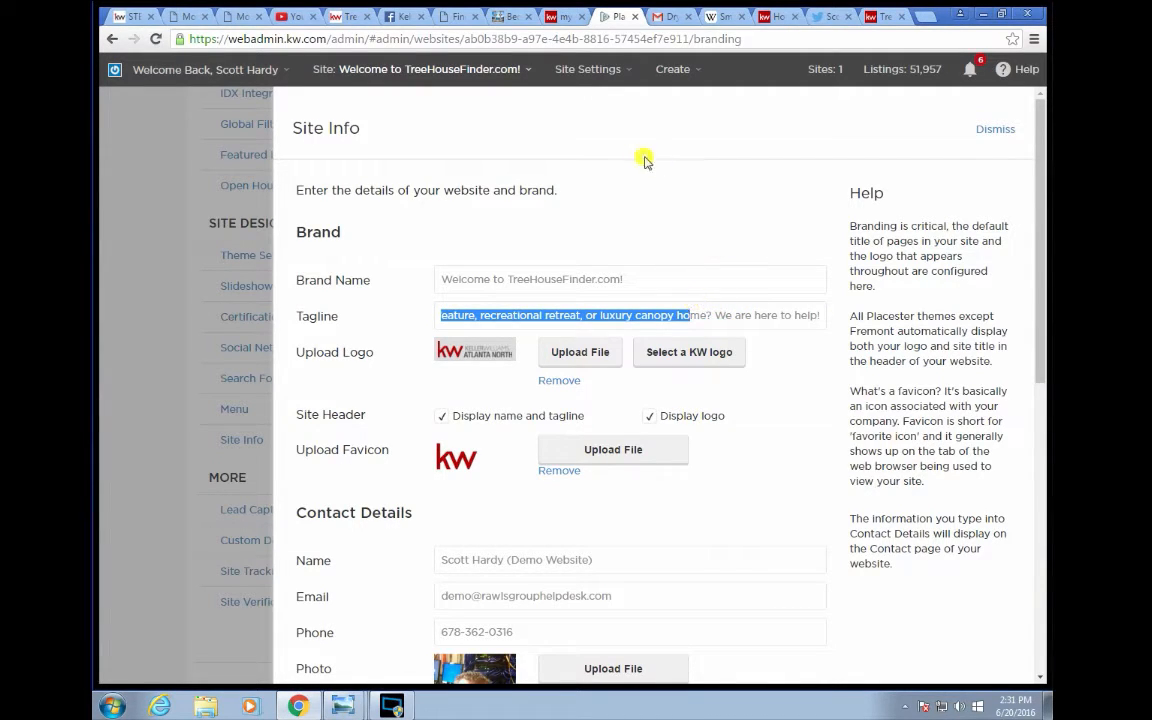
{"action": "left_click", "coordinate": [343, 16]}
{"action": "left_click_drag", "start_coordinate": [502, 140], "coordinate": [303, 126]}
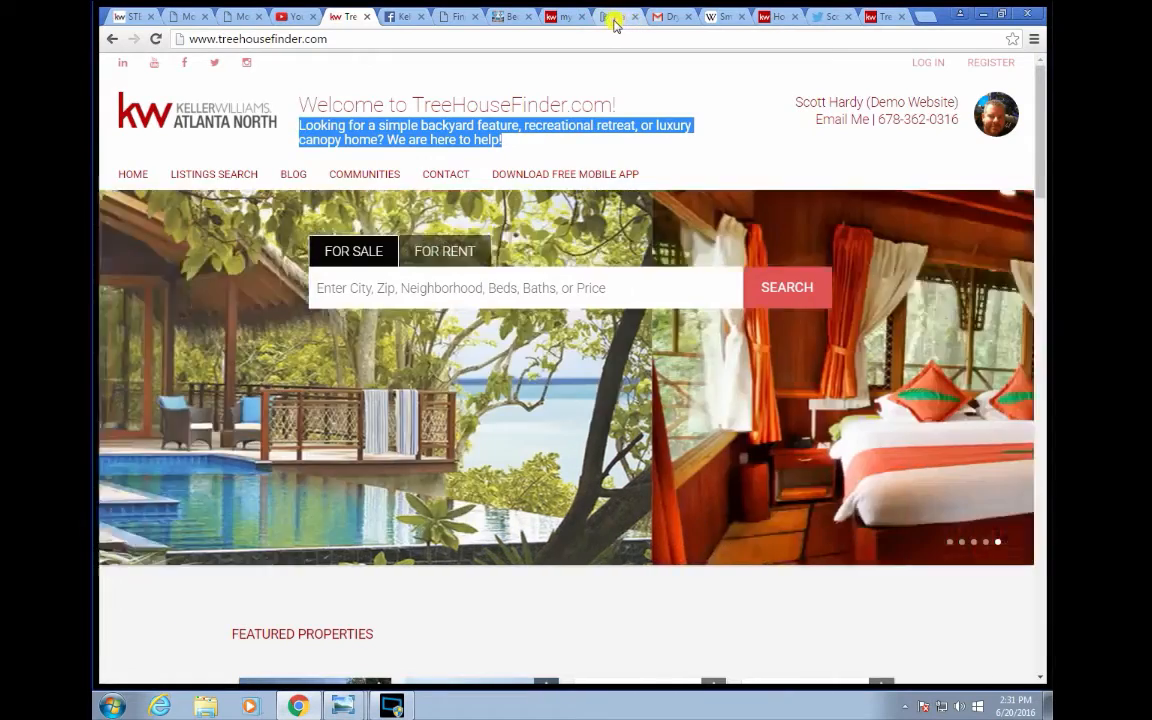
{"action": "left_click", "coordinate": [615, 16]}
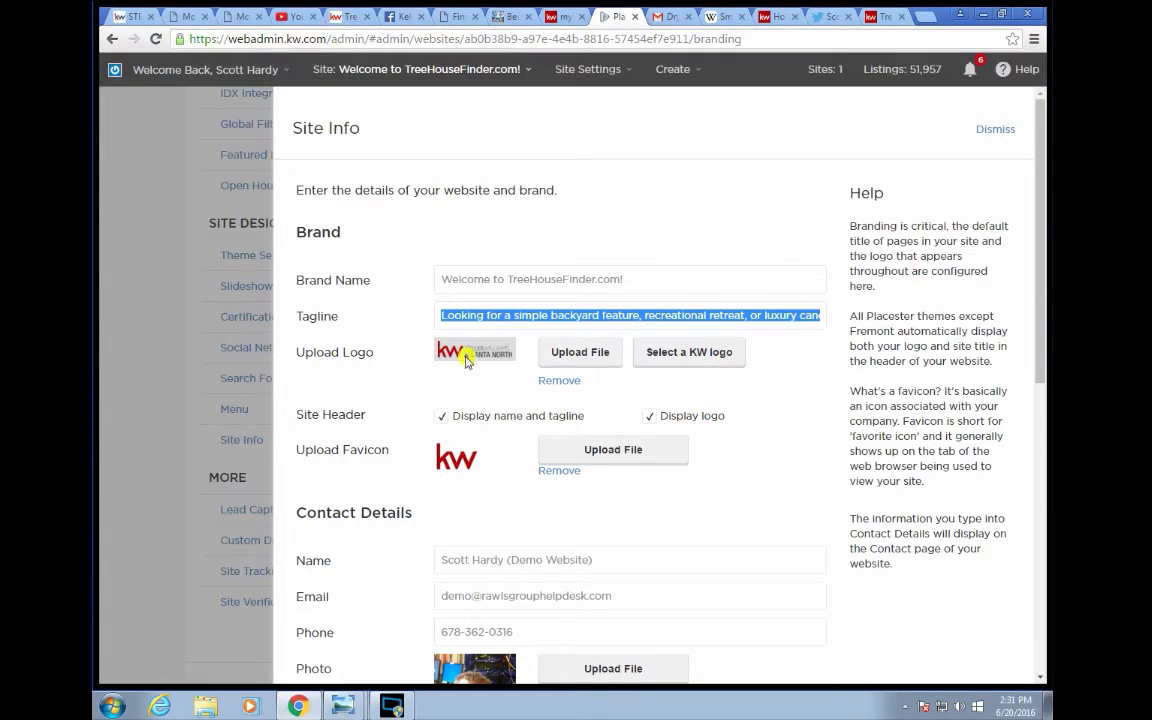
{"action": "left_click", "coordinate": [338, 16]}
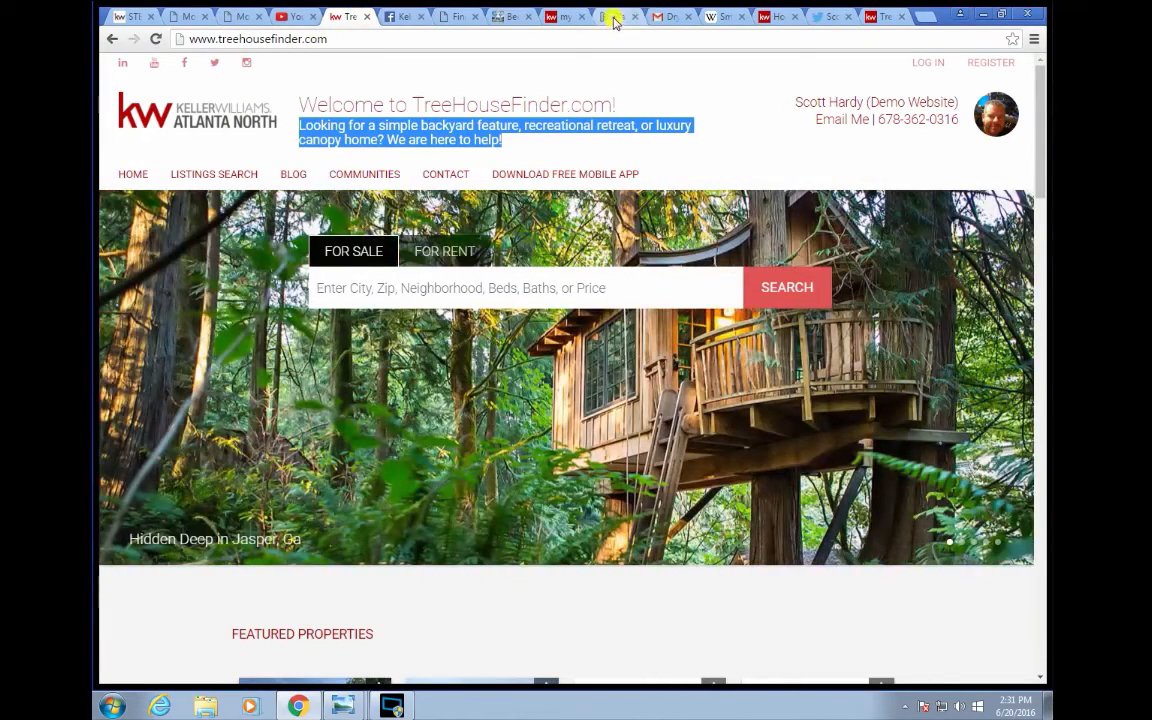
{"action": "left_click", "coordinate": [614, 17]}
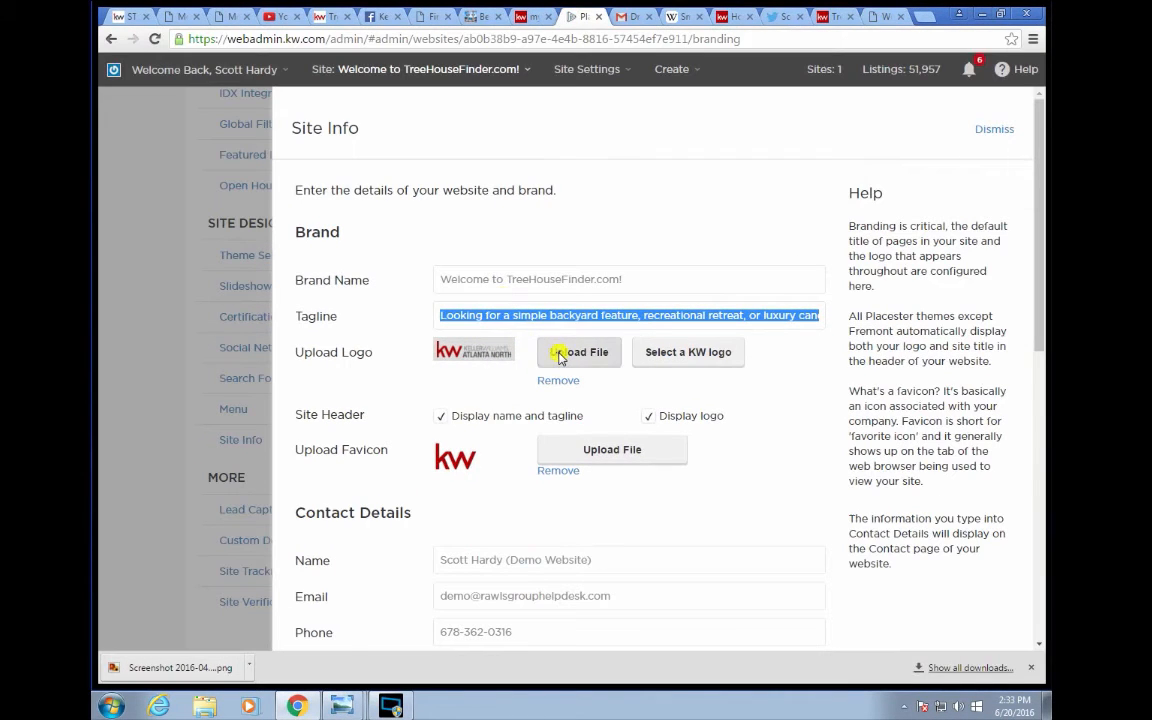
Browse the KW logo gallery, cancel without choosing one, and go to the Rawls Group Help Desk page
{"action": "left_click", "coordinate": [678, 357]}
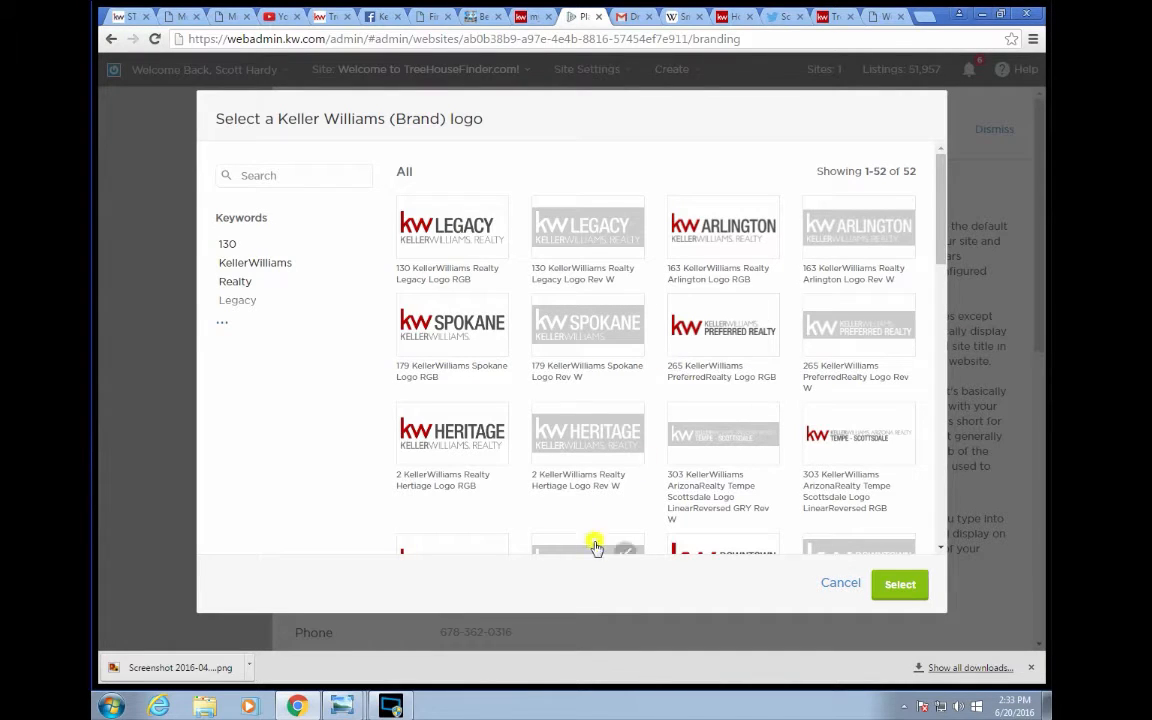
{"action": "left_click", "coordinate": [840, 586]}
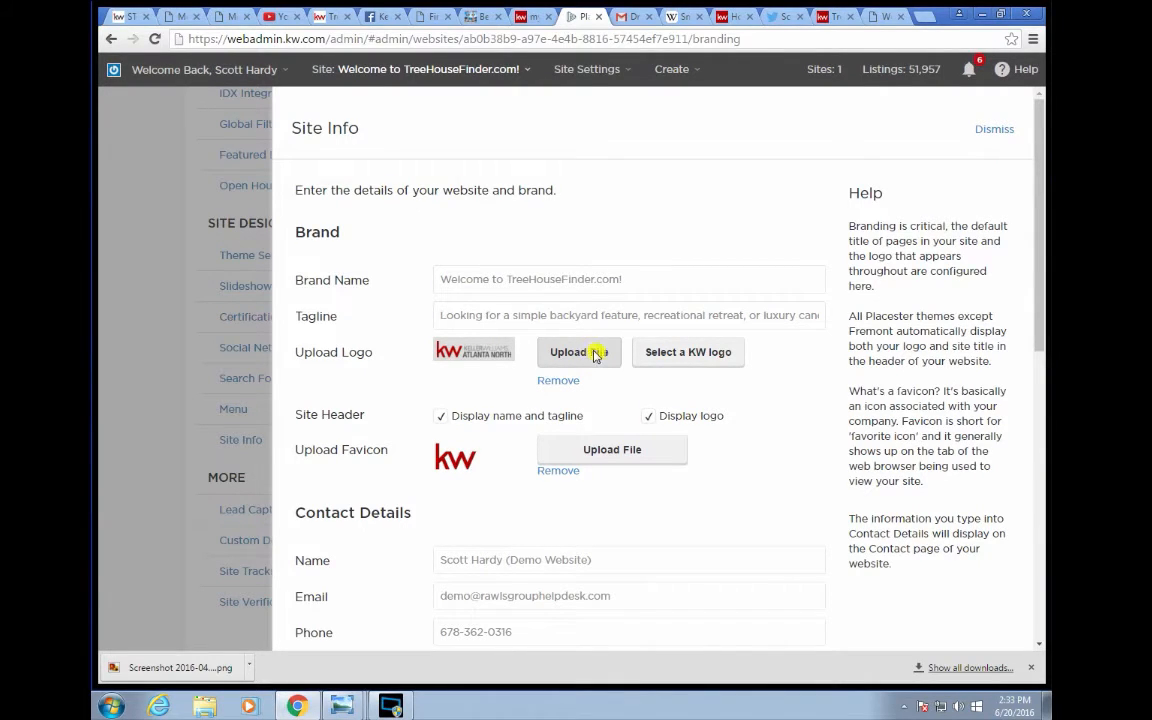
{"action": "left_click", "coordinate": [127, 17]}
{"action": "scroll", "coordinate": [135, 175], "scroll_direction": "up", "scroll_amount": 10}
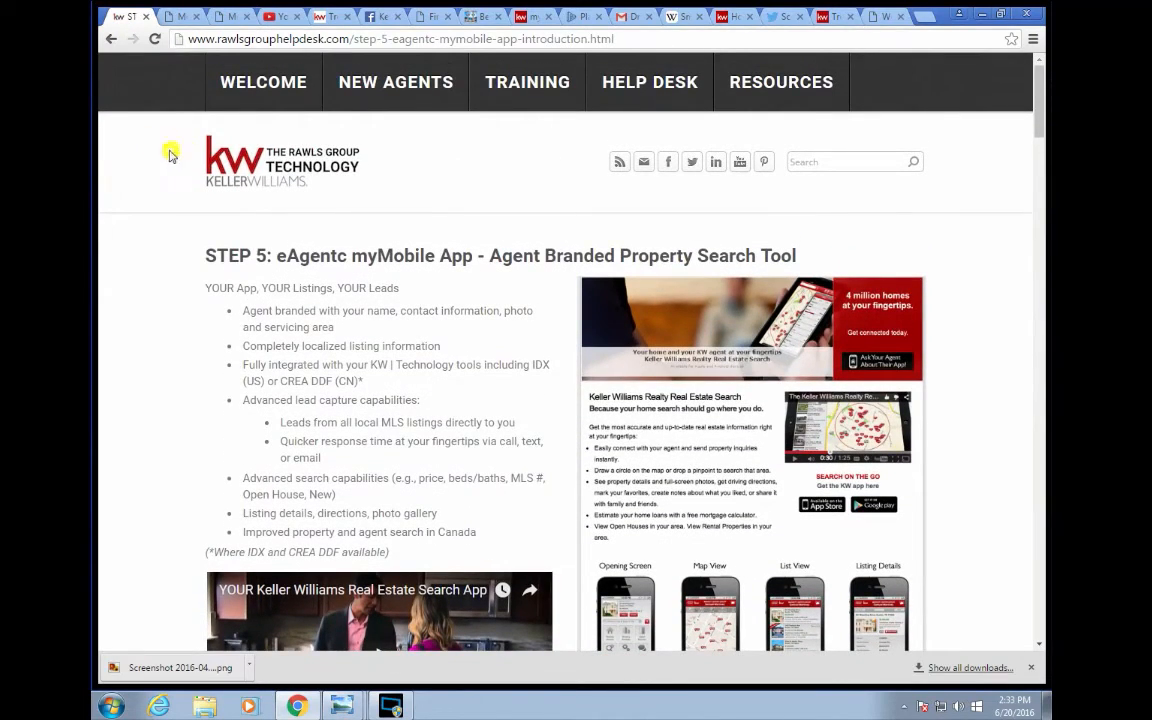
Open the Rawls Group Market Center Logos page, review the six office logos, then return to Site Info
{"action": "mouse_move", "coordinate": [787, 92]}
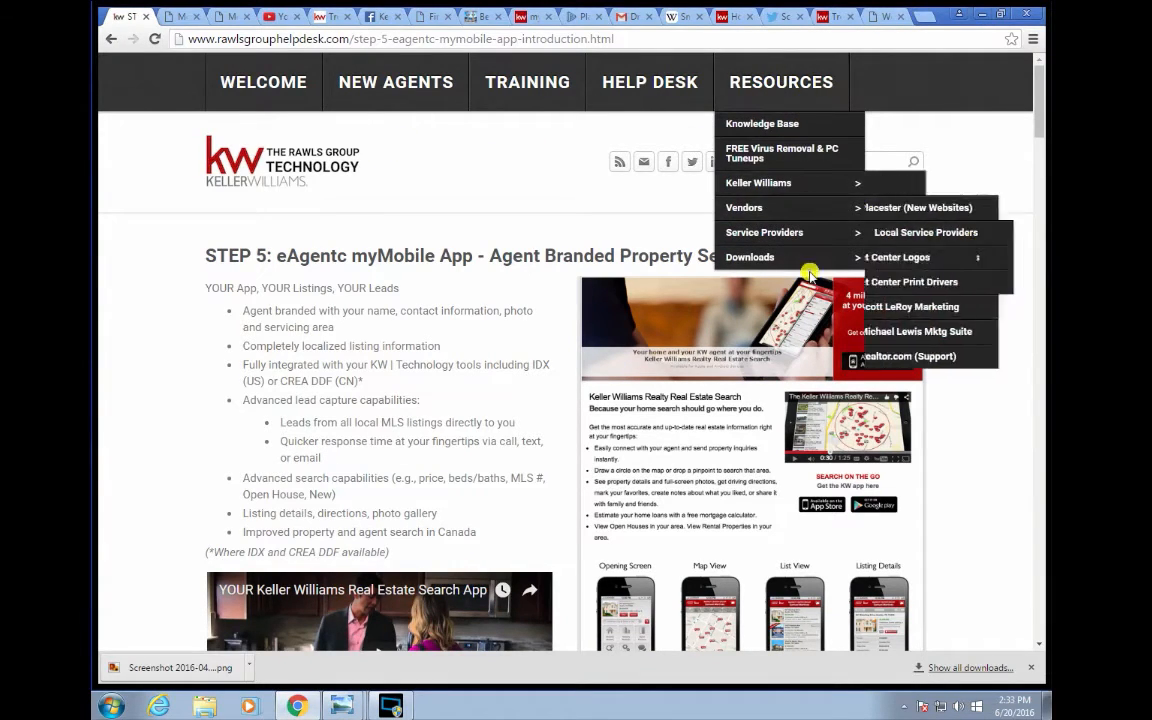
{"action": "mouse_move", "coordinate": [806, 262]}
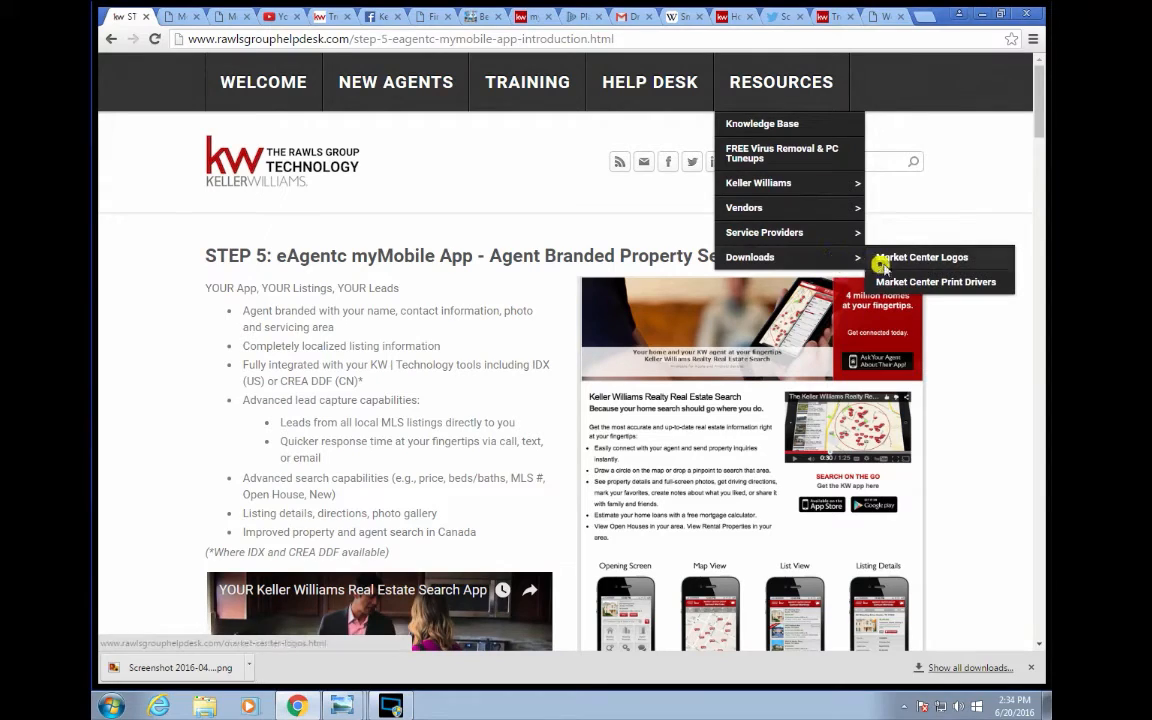
{"action": "left_click", "coordinate": [933, 257]}
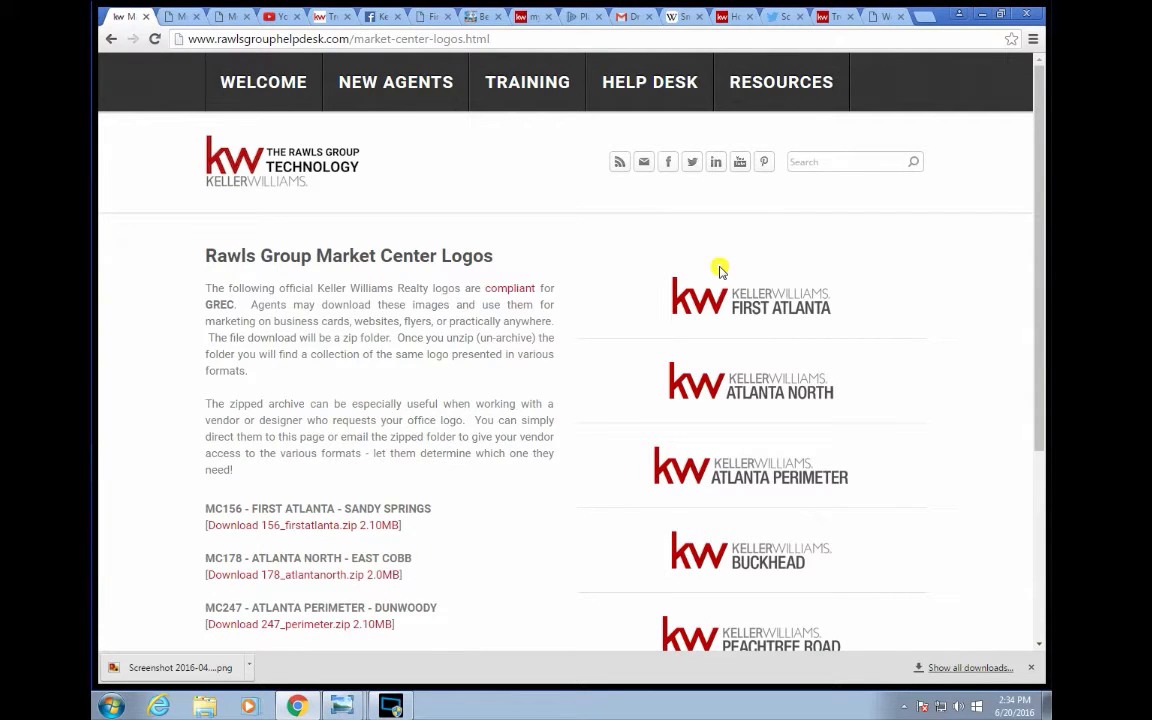
{"action": "scroll", "coordinate": [877, 270], "scroll_direction": "down", "scroll_amount": 2}
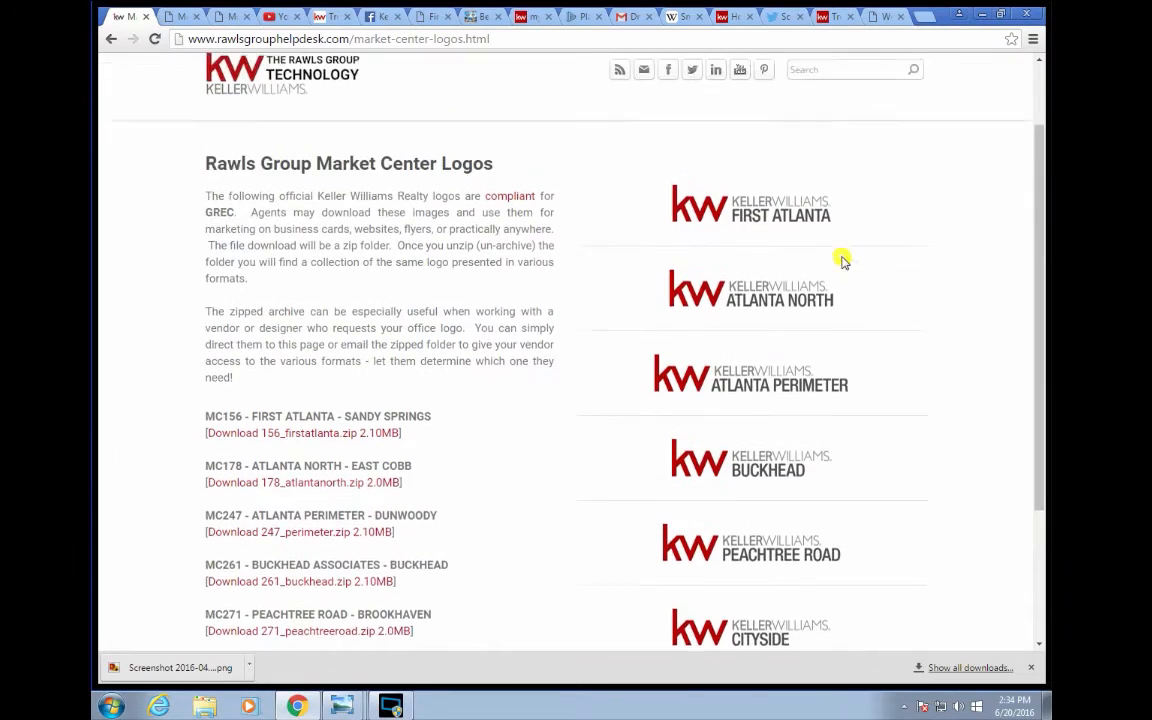
{"action": "scroll", "coordinate": [843, 260], "scroll_direction": "up", "scroll_amount": 2}
{"action": "mouse_move", "coordinate": [765, 262]}
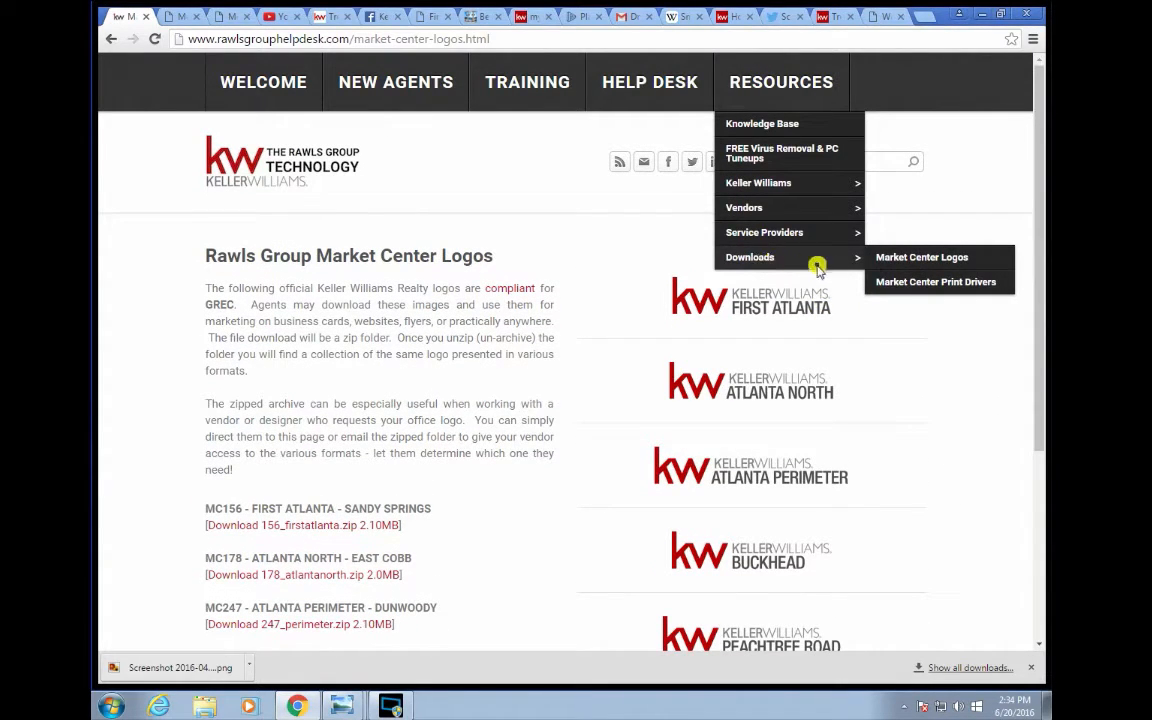
{"action": "left_click", "coordinate": [940, 265]}
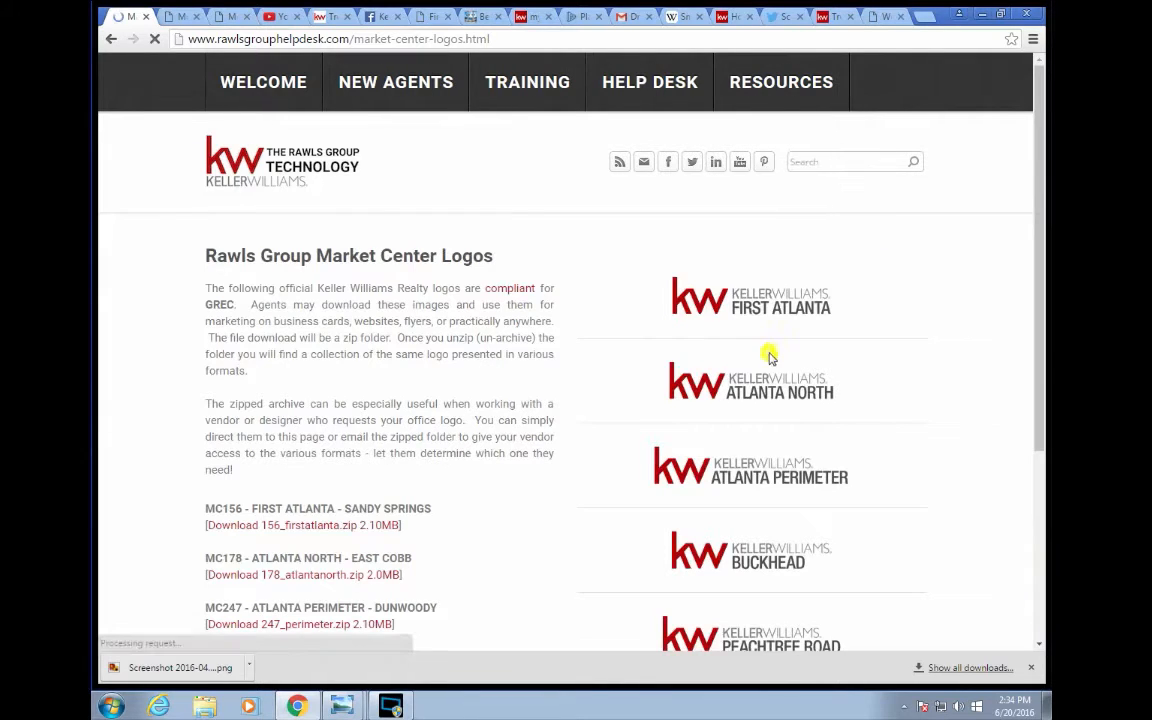
{"action": "scroll", "coordinate": [760, 355], "scroll_direction": "down", "scroll_amount": 3}
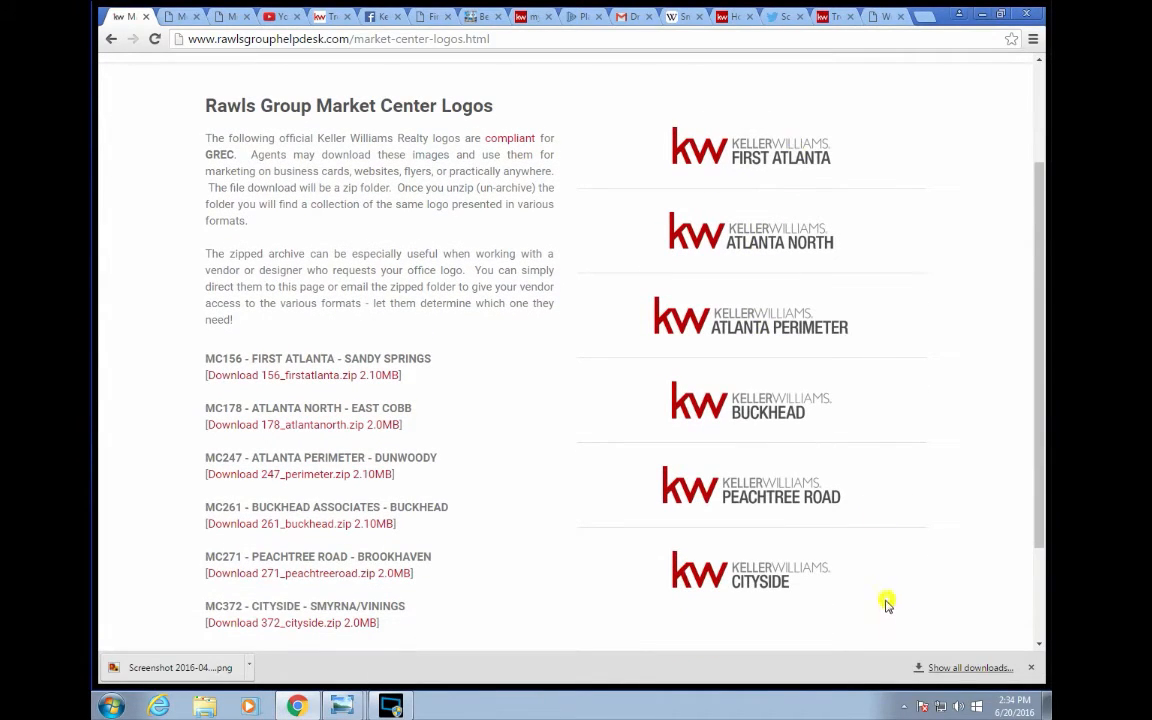
{"action": "left_click_drag", "start_coordinate": [800, 545], "coordinate": [740, 129]}
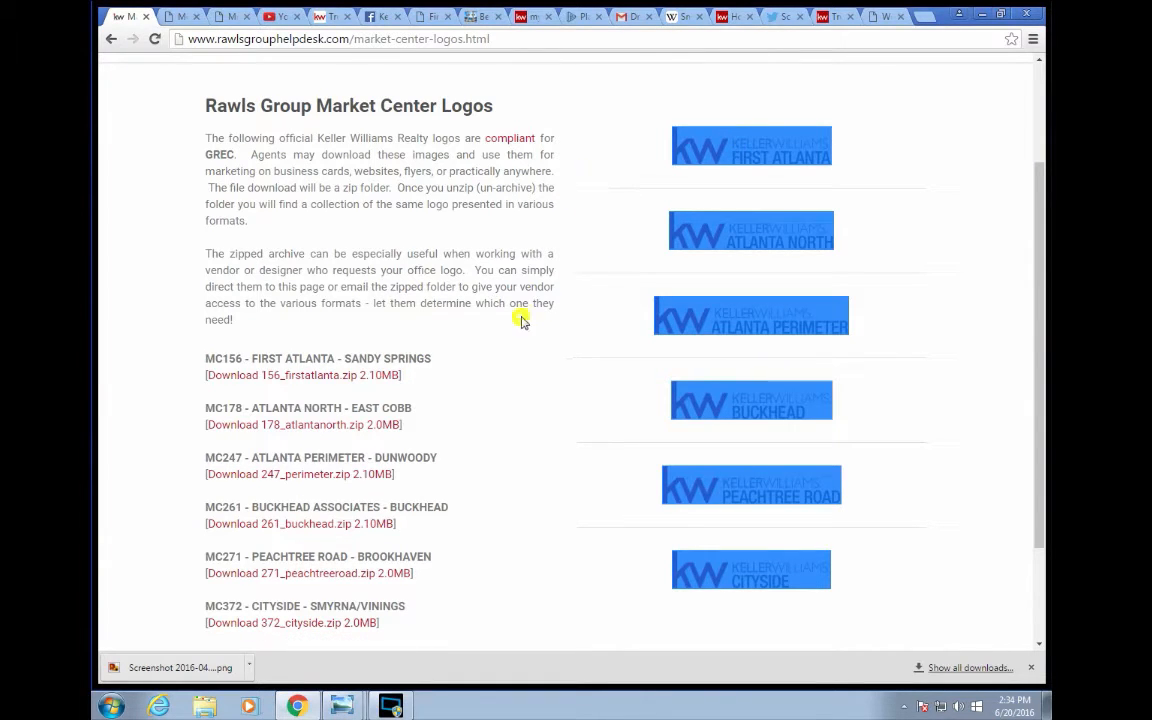
{"action": "left_click", "coordinate": [617, 306]}
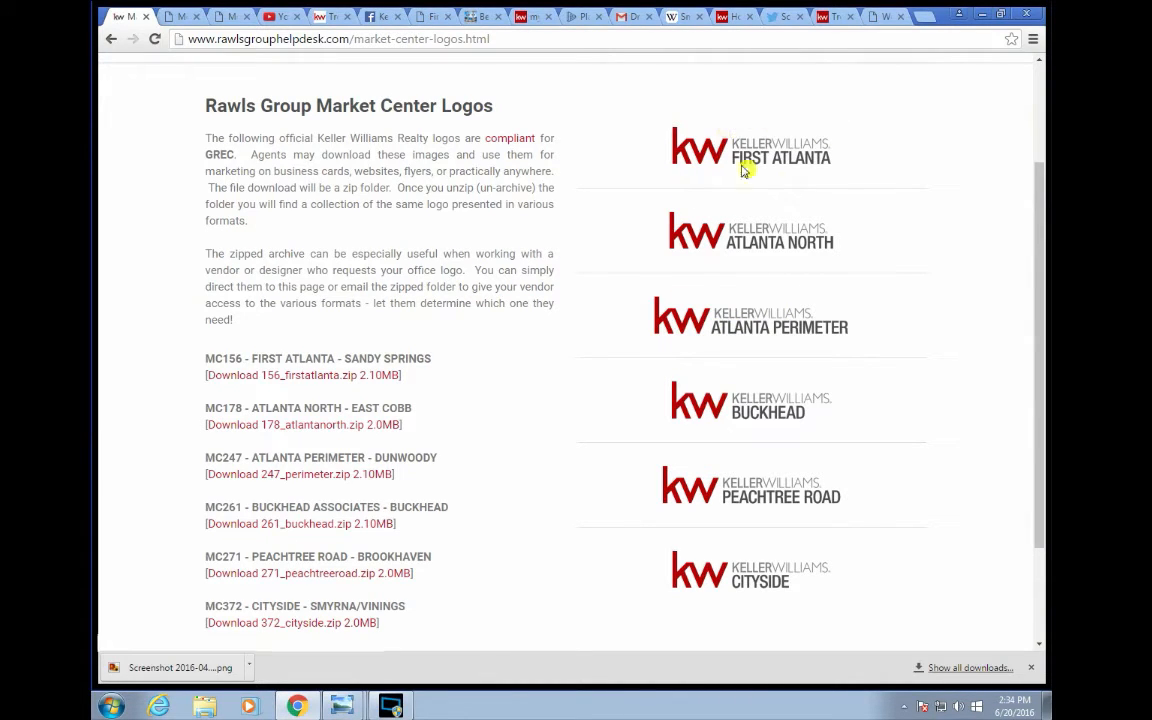
{"action": "left_click", "coordinate": [575, 17]}
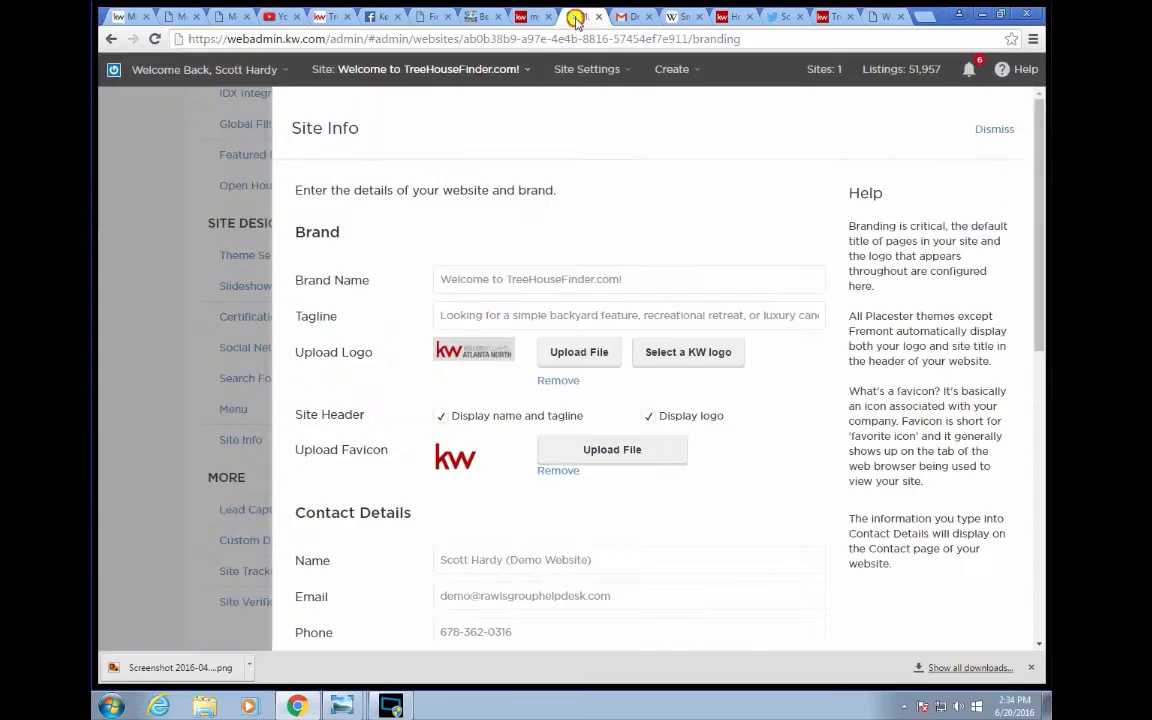
Save the site theme as the Madison design with the coloured page header option enabled
{"action": "left_click", "coordinate": [980, 130]}
{"action": "left_click", "coordinate": [260, 257]}
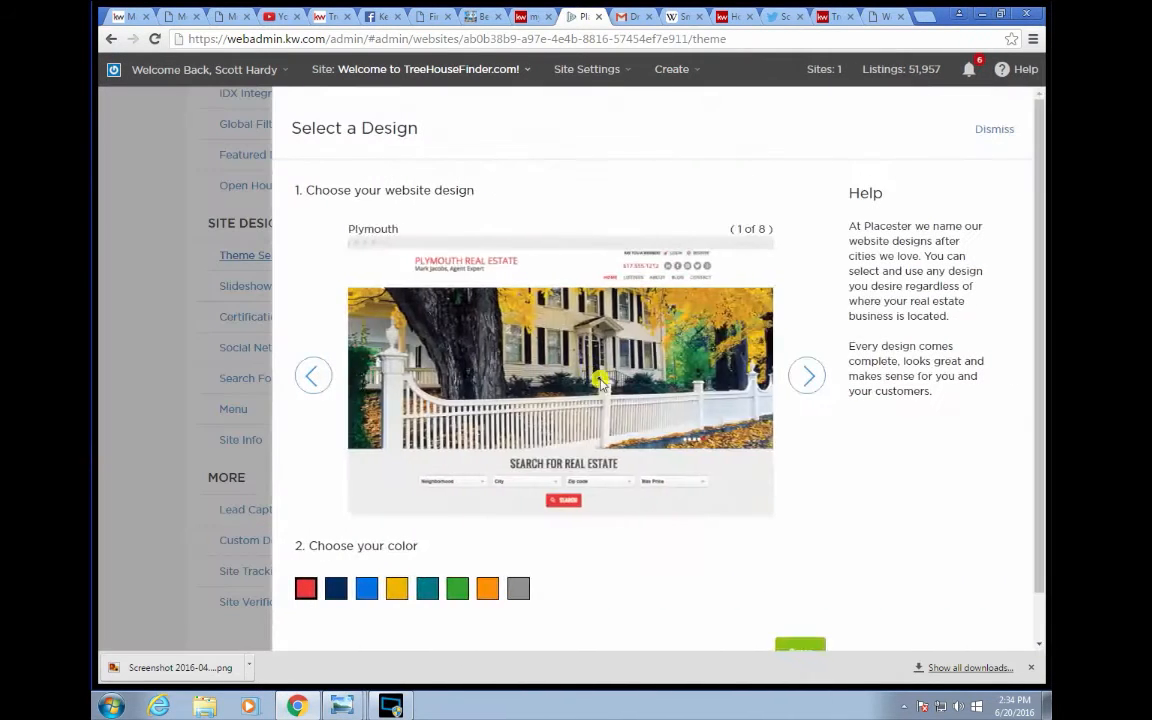
{"action": "left_click", "coordinate": [314, 377]}
{"action": "scroll", "coordinate": [300, 388], "scroll_direction": "down", "scroll_amount": 3}
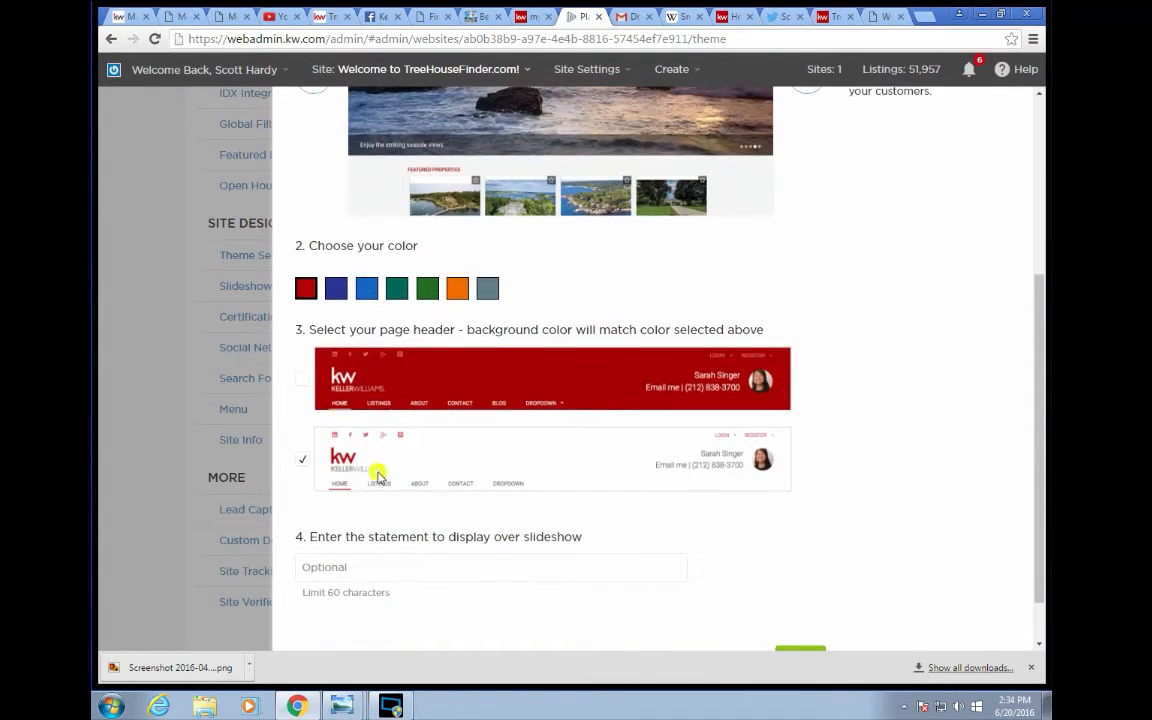
{"action": "left_click", "coordinate": [303, 381]}
{"action": "scroll", "coordinate": [633, 496], "scroll_direction": "down", "scroll_amount": 1}
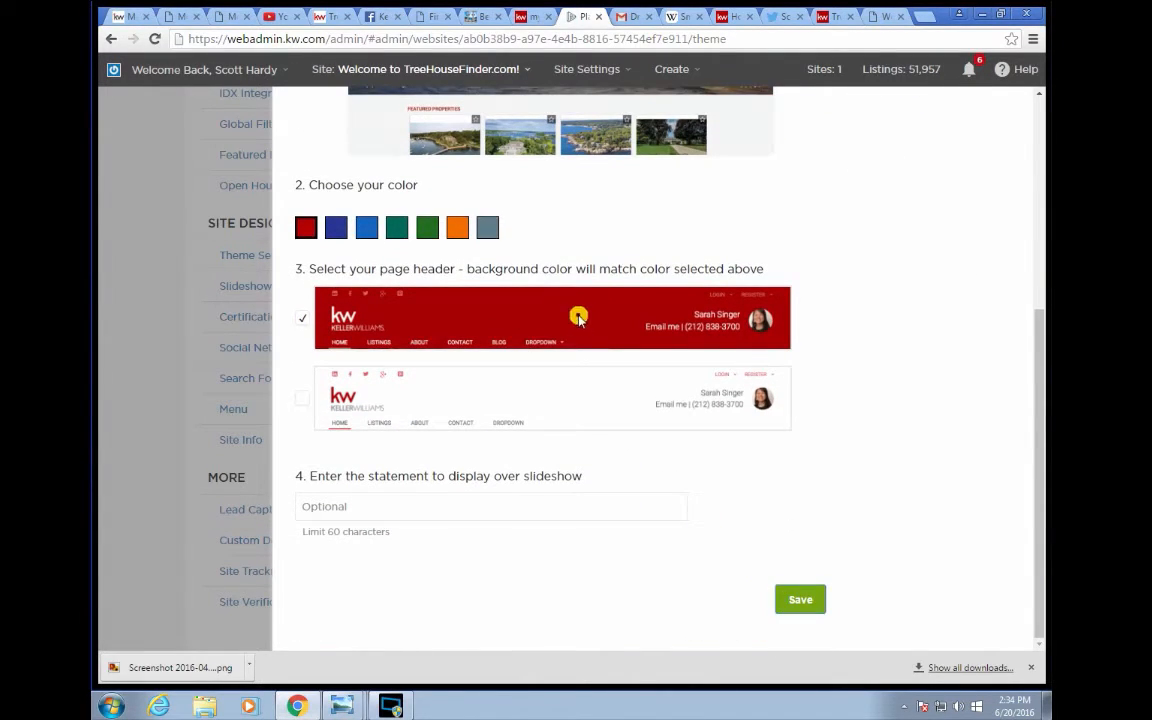
{"action": "left_click", "coordinate": [504, 80]}
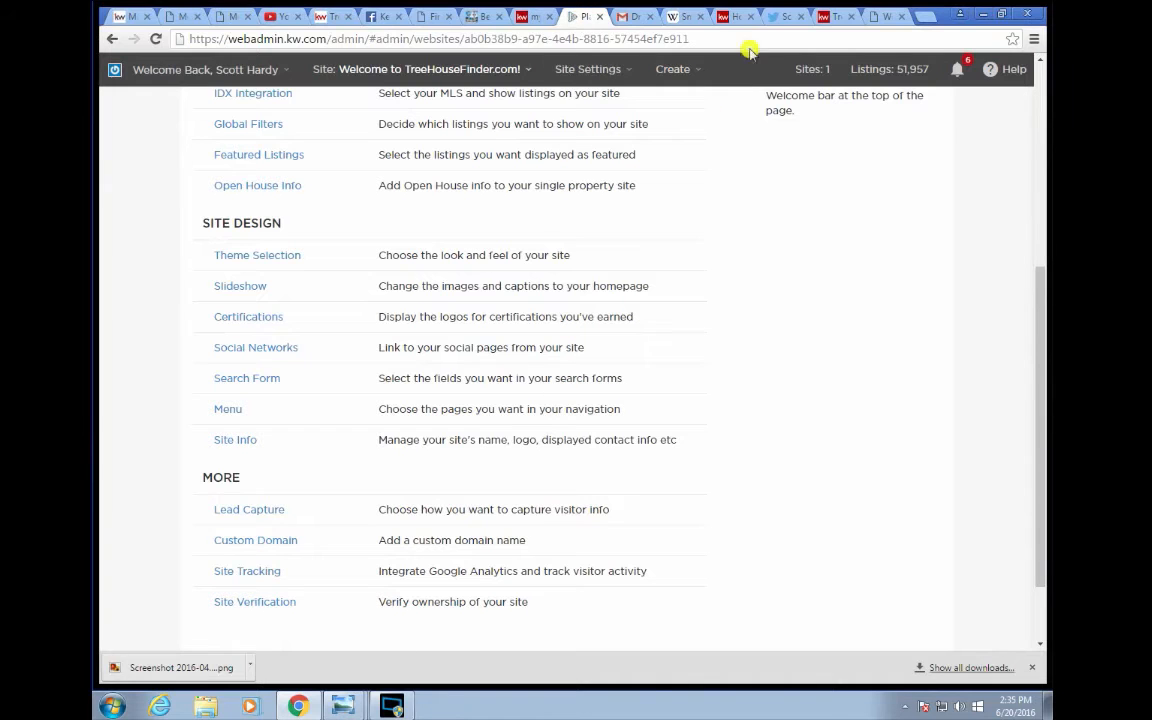
{"action": "left_click", "coordinate": [127, 18]}
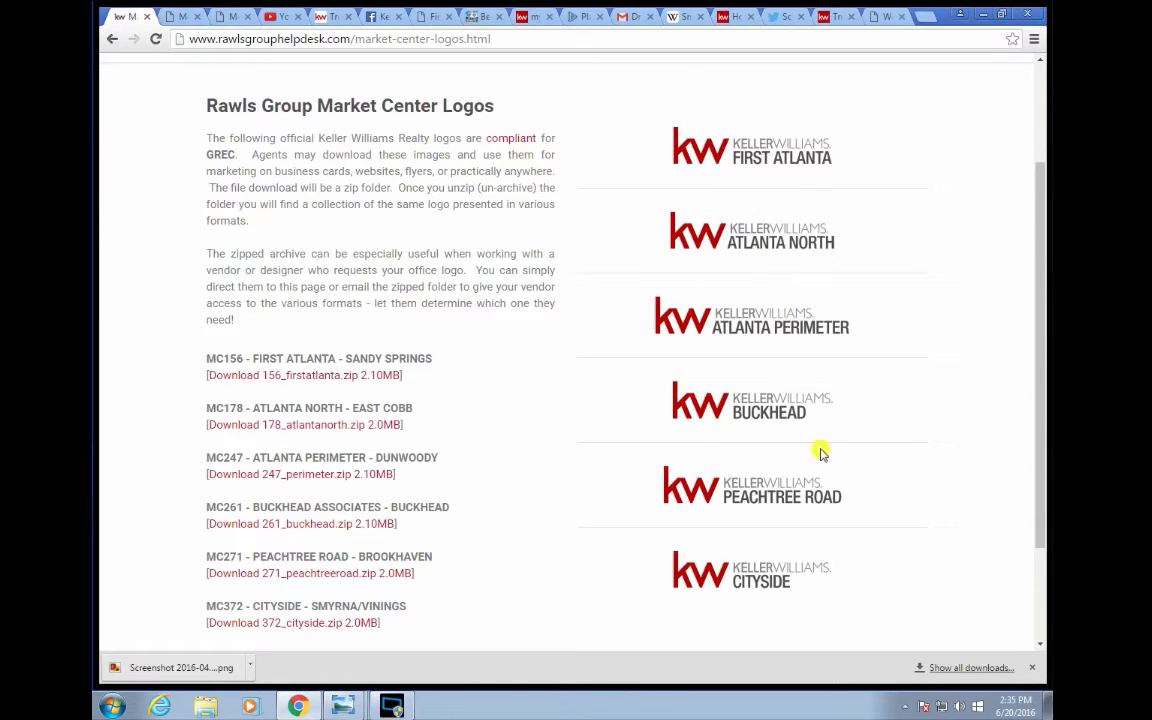
Save the KW Cityside logo image from the Market Center Logos page as 6259519.jpg
{"action": "right_click", "coordinate": [746, 571]}
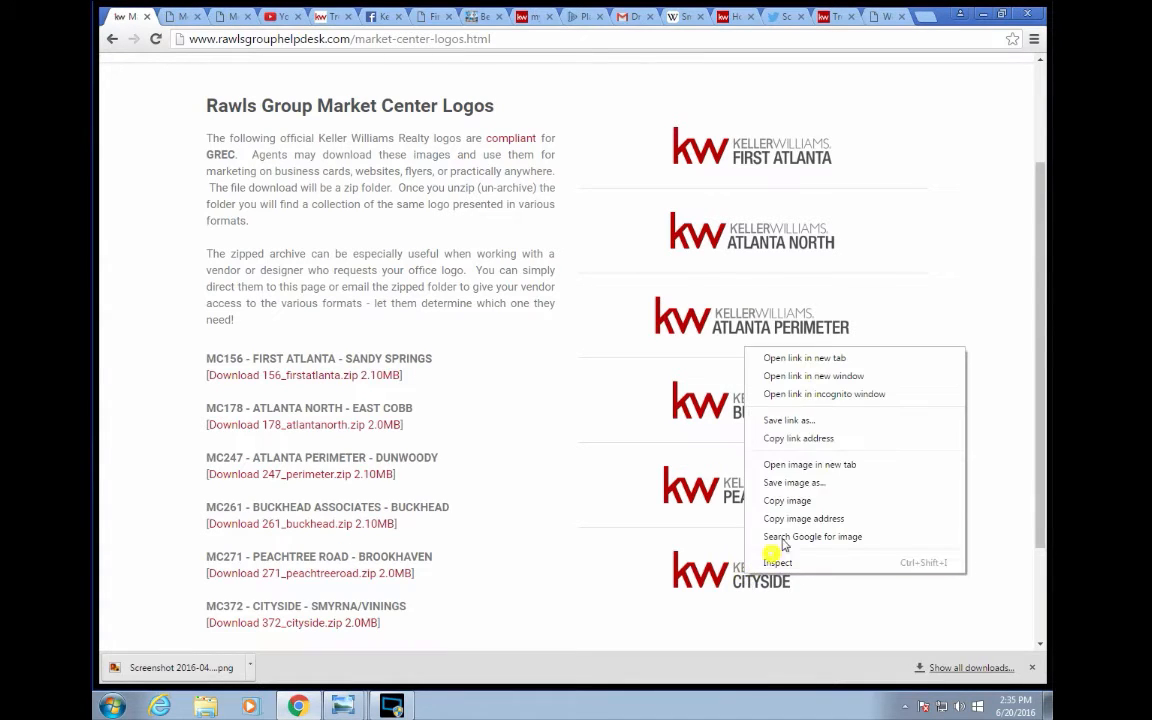
{"action": "left_click", "coordinate": [822, 482]}
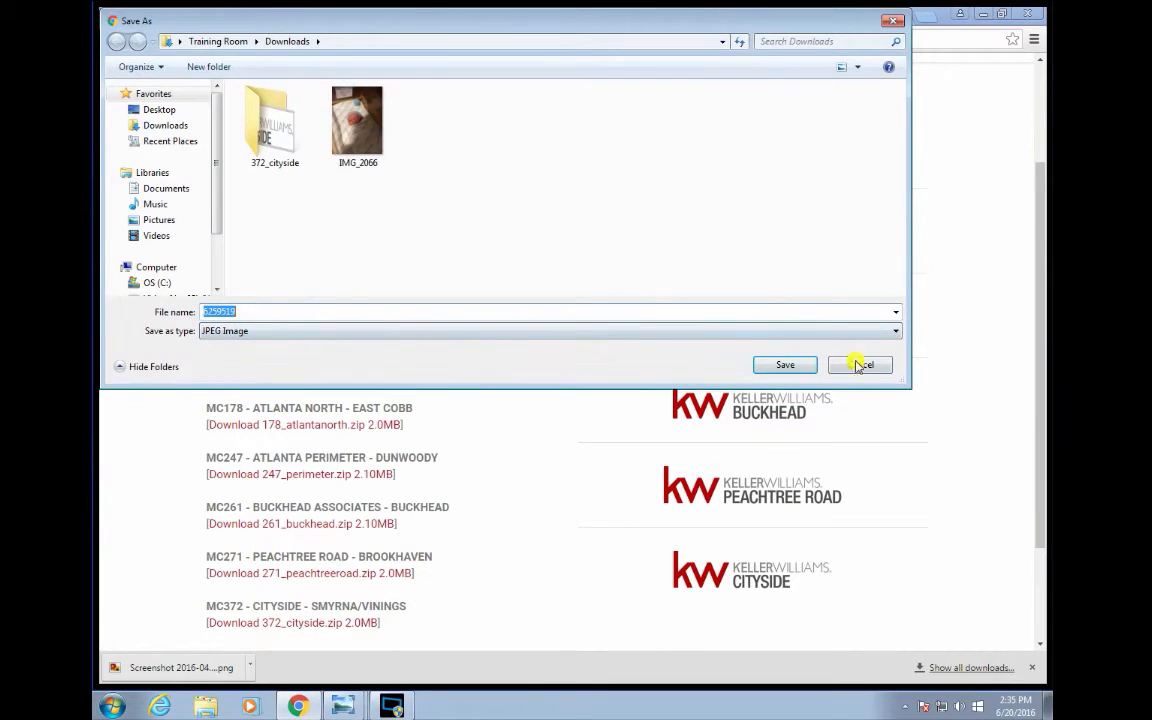
{"action": "left_click", "coordinate": [786, 364]}
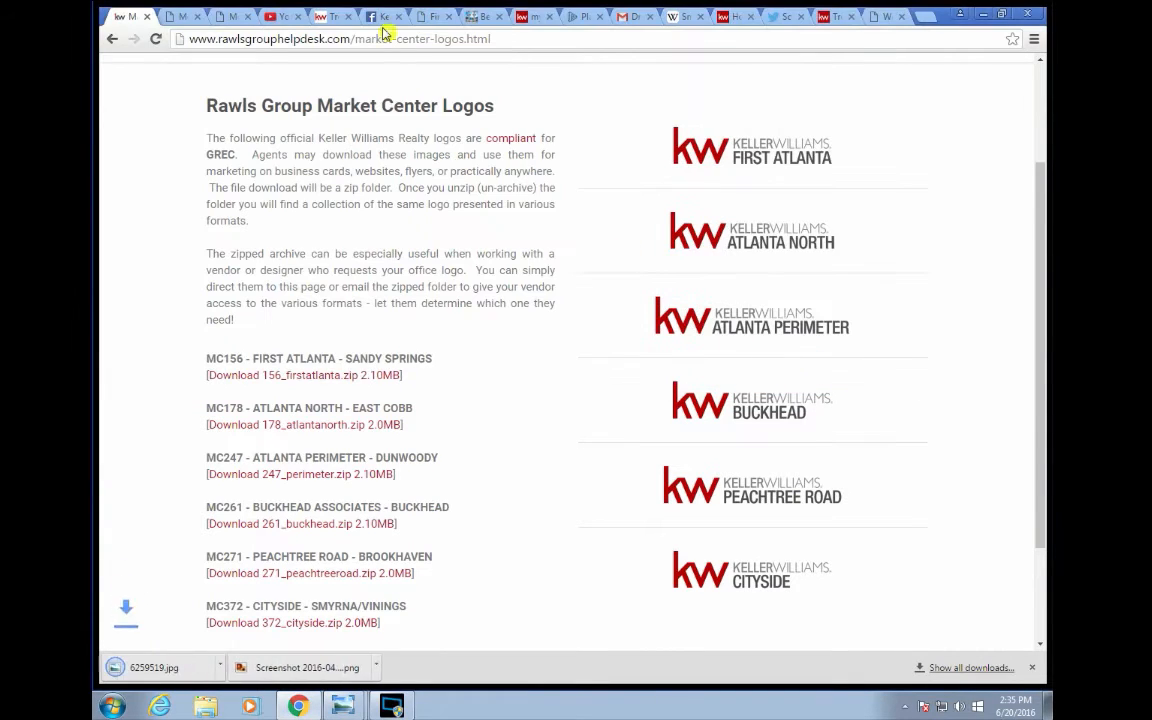
{"action": "left_click", "coordinate": [578, 17]}
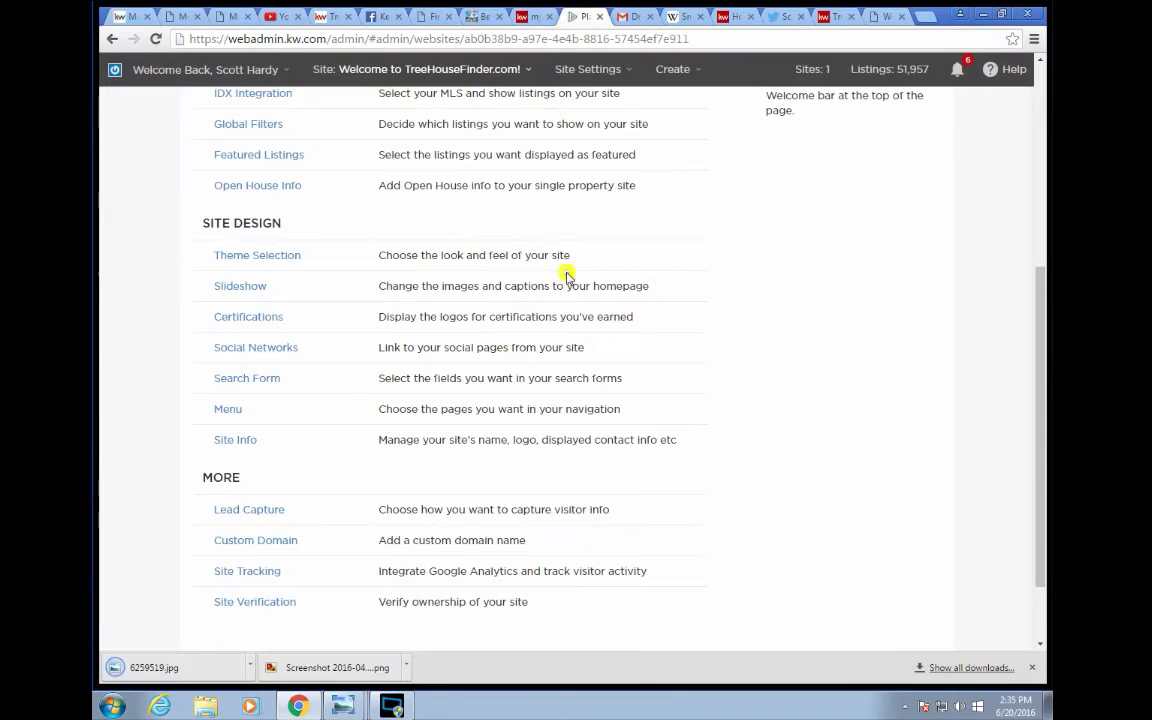
Upload 6259519 as the site logo, save Site Info, and reload TreeHouseFinder.com to confirm
{"action": "left_click", "coordinate": [250, 442]}
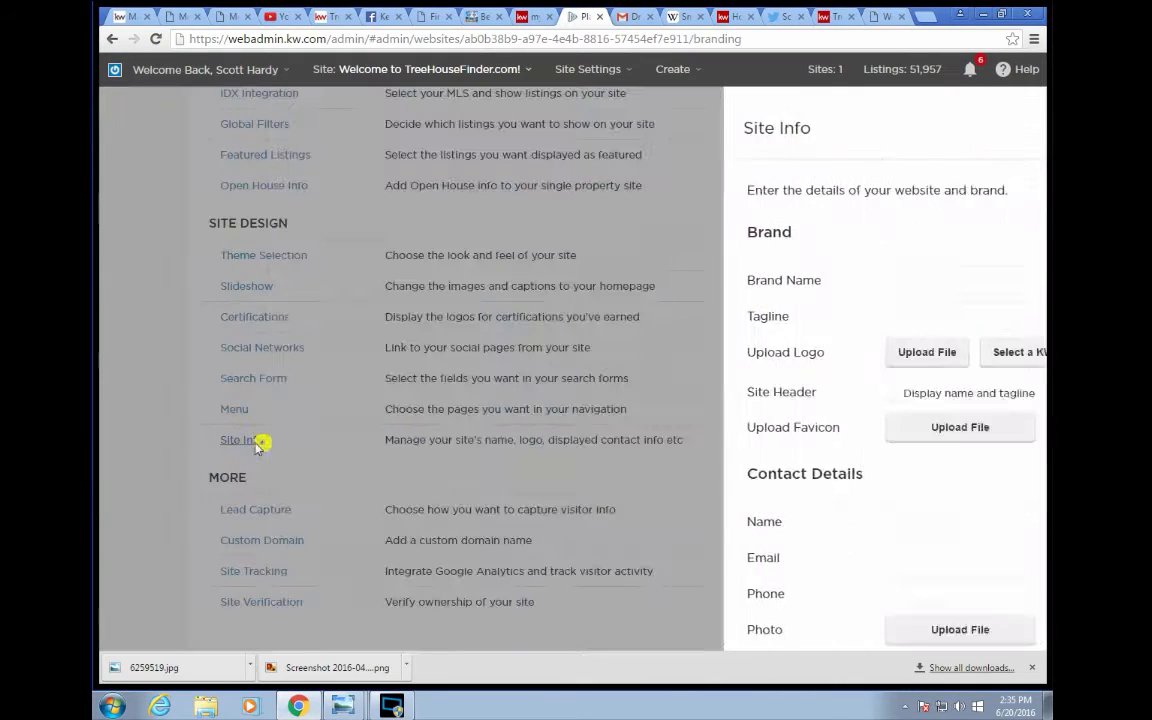
{"action": "left_click", "coordinate": [568, 357]}
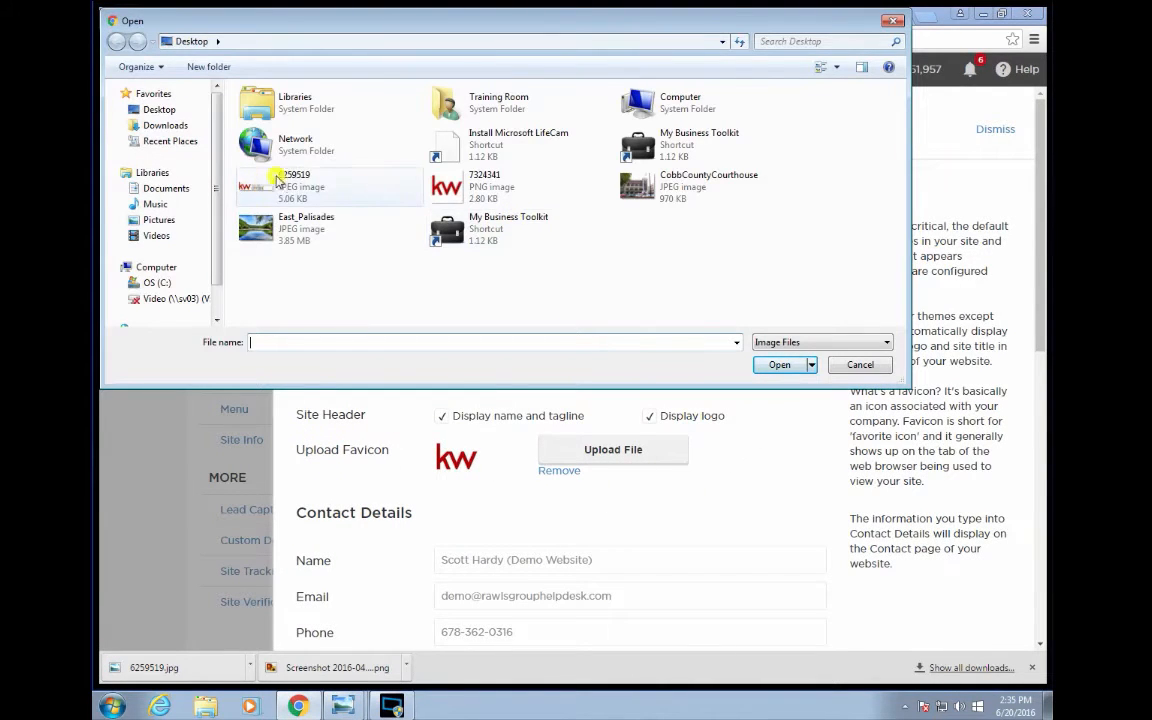
{"action": "double_click", "coordinate": [279, 182]}
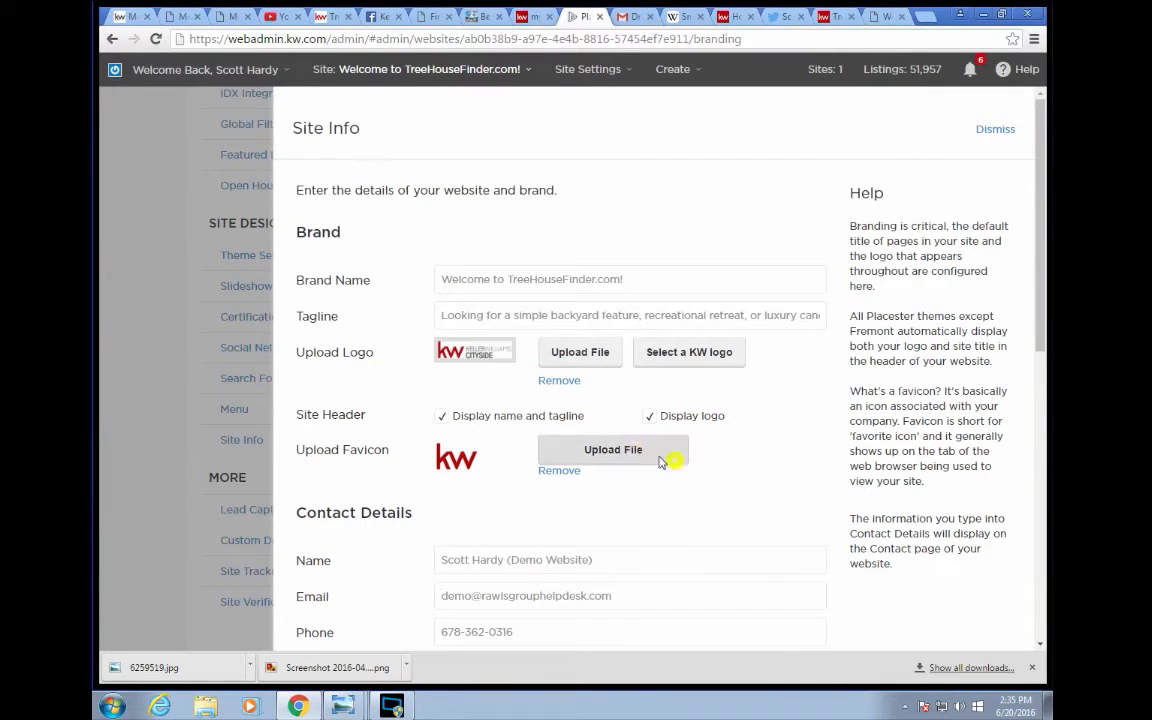
{"action": "scroll", "coordinate": [854, 571], "scroll_direction": "down", "scroll_amount": 6}
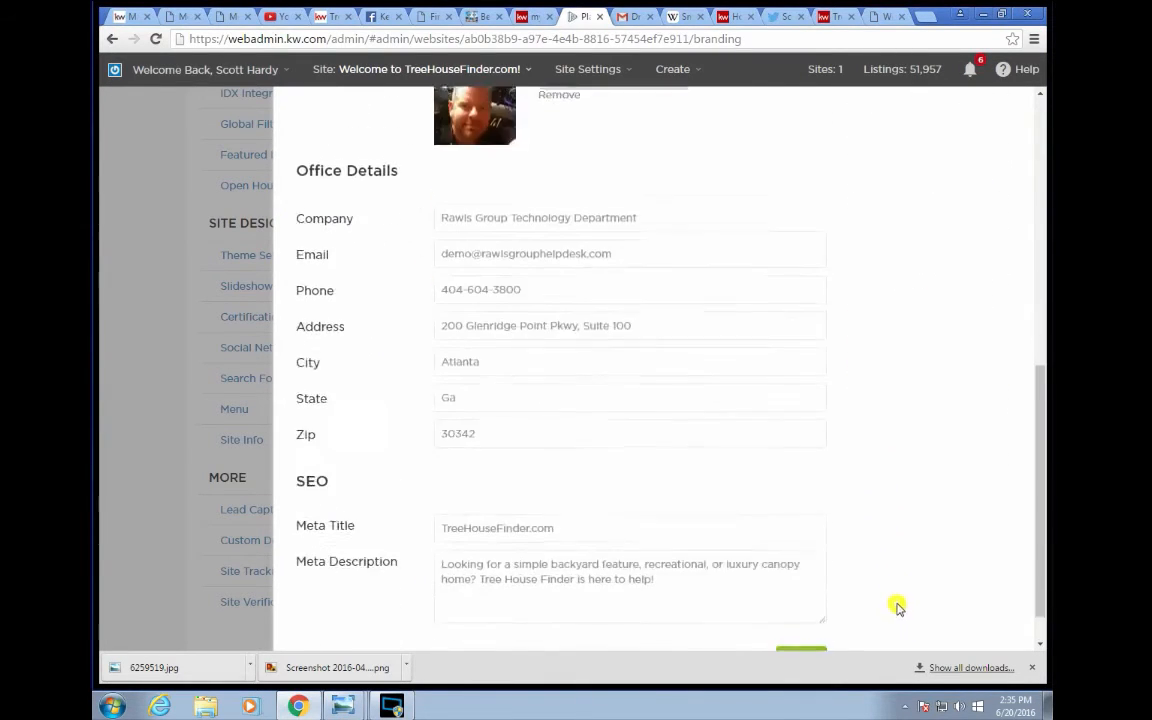
{"action": "scroll", "coordinate": [897, 607], "scroll_direction": "down", "scroll_amount": 1}
{"action": "left_click", "coordinate": [785, 610]}
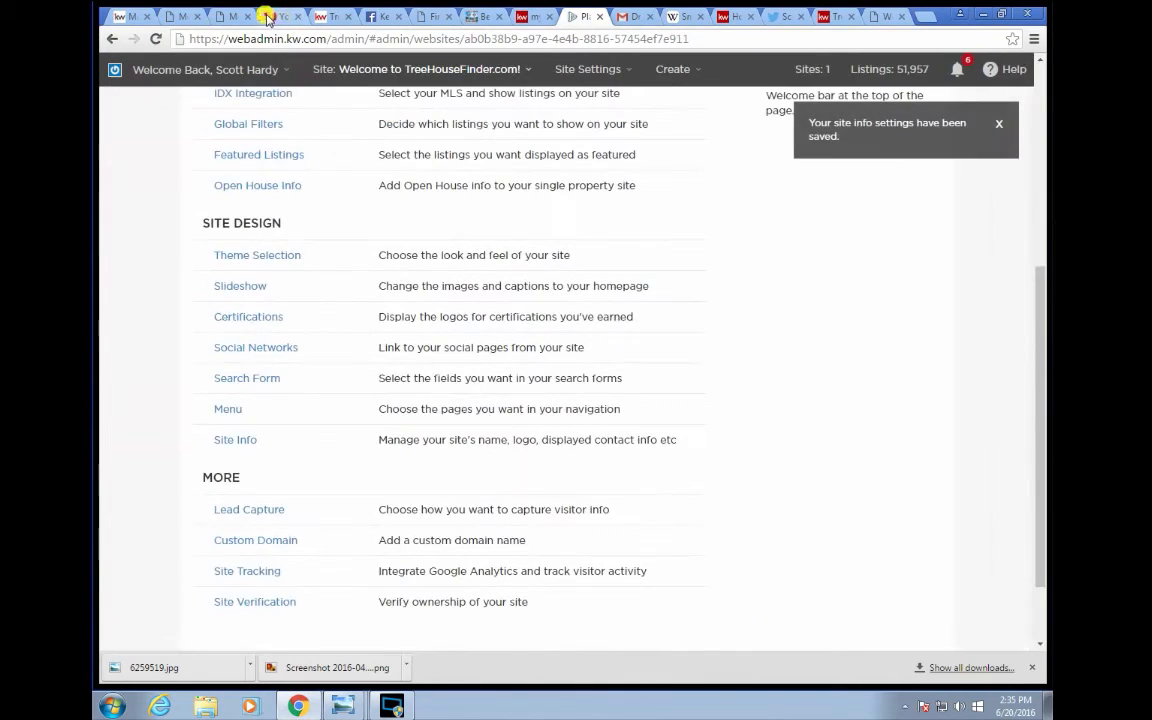
{"action": "left_click", "coordinate": [327, 16]}
{"action": "left_click", "coordinate": [155, 38]}
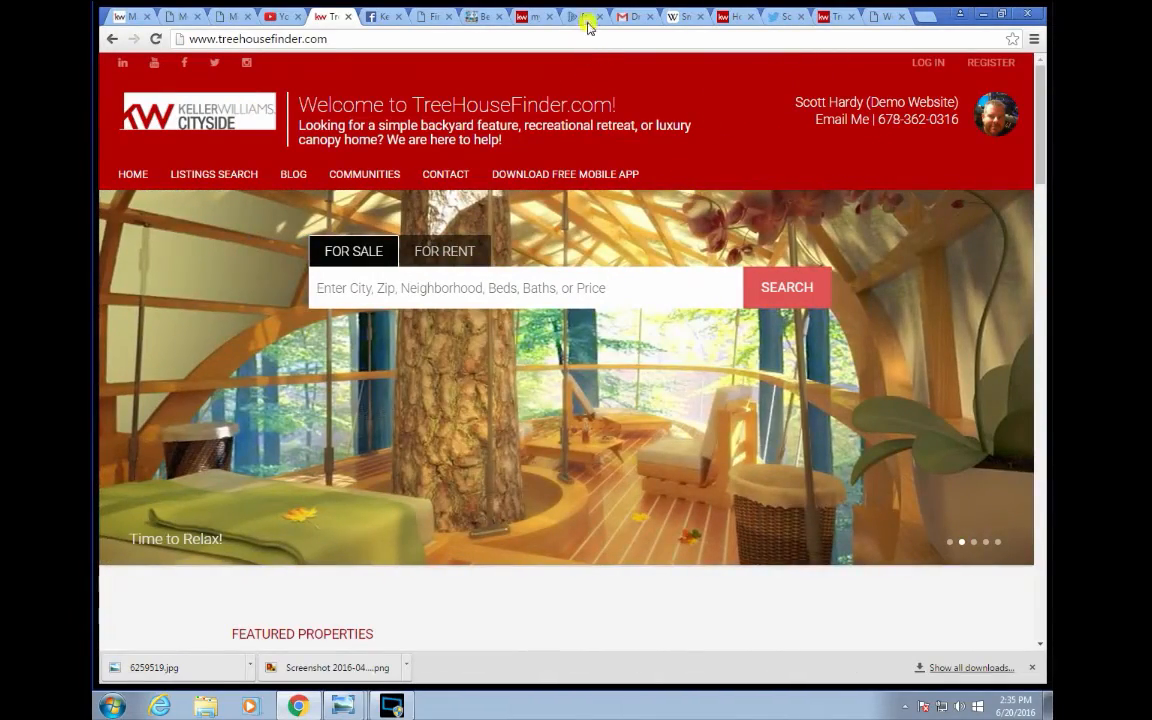
Download the 2.0MB 372_cityside.zip package from the Market Center Logos page
{"action": "left_click", "coordinate": [122, 16]}
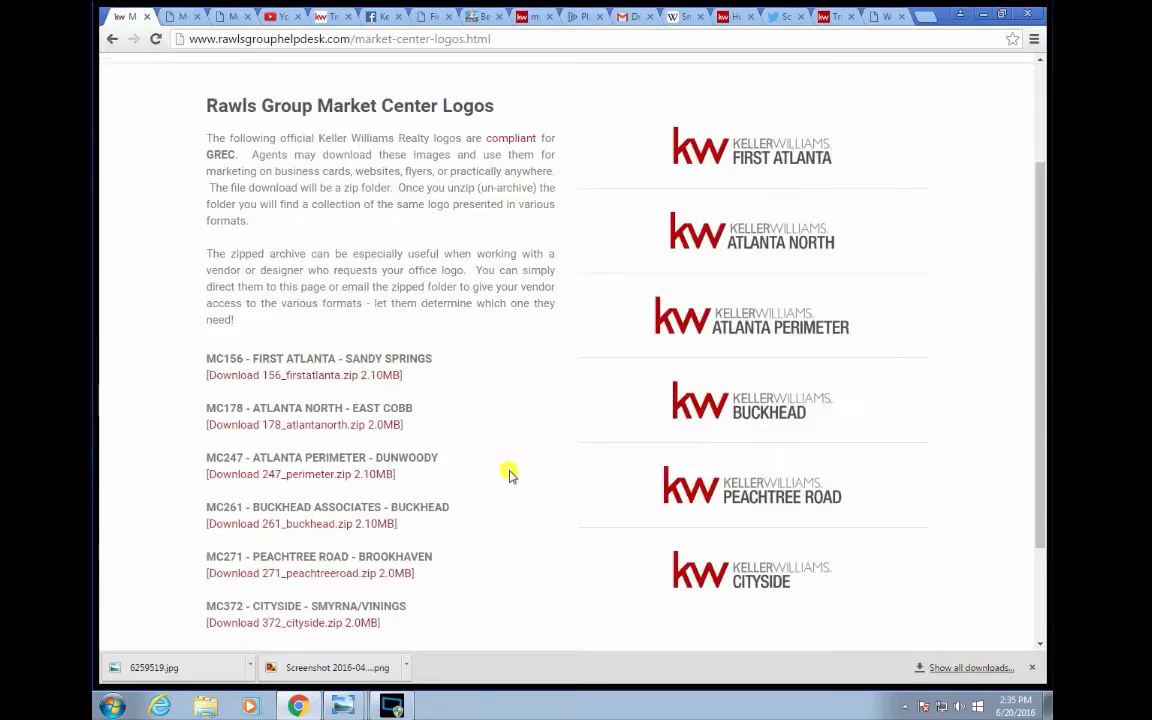
{"action": "scroll", "coordinate": [509, 470], "scroll_direction": "down", "scroll_amount": 5}
{"action": "left_click_drag", "start_coordinate": [410, 490], "coordinate": [283, 255]}
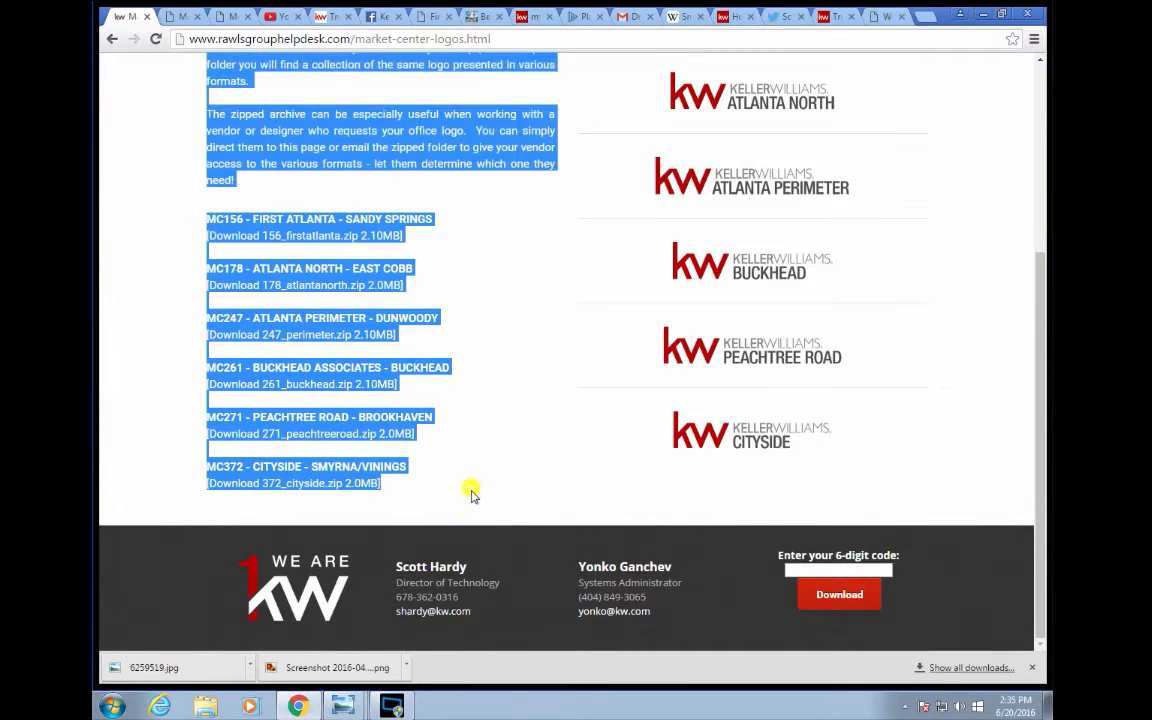
{"action": "left_click", "coordinate": [427, 485]}
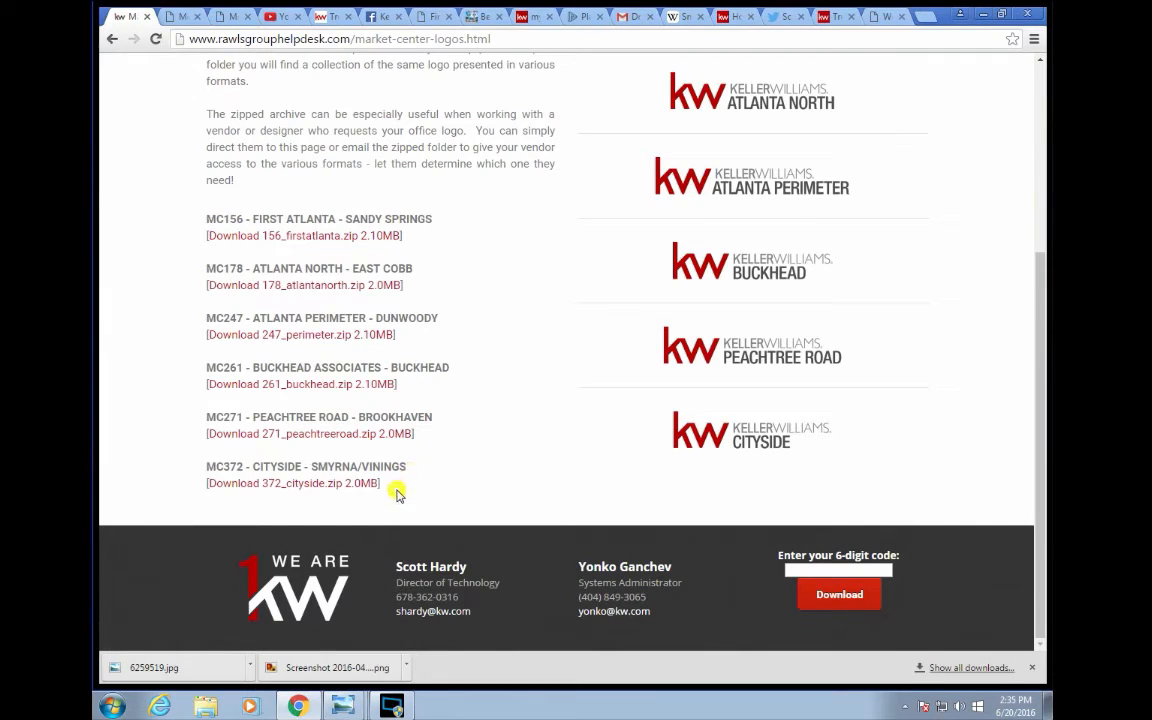
{"action": "left_click_drag", "start_coordinate": [382, 483], "coordinate": [198, 484]}
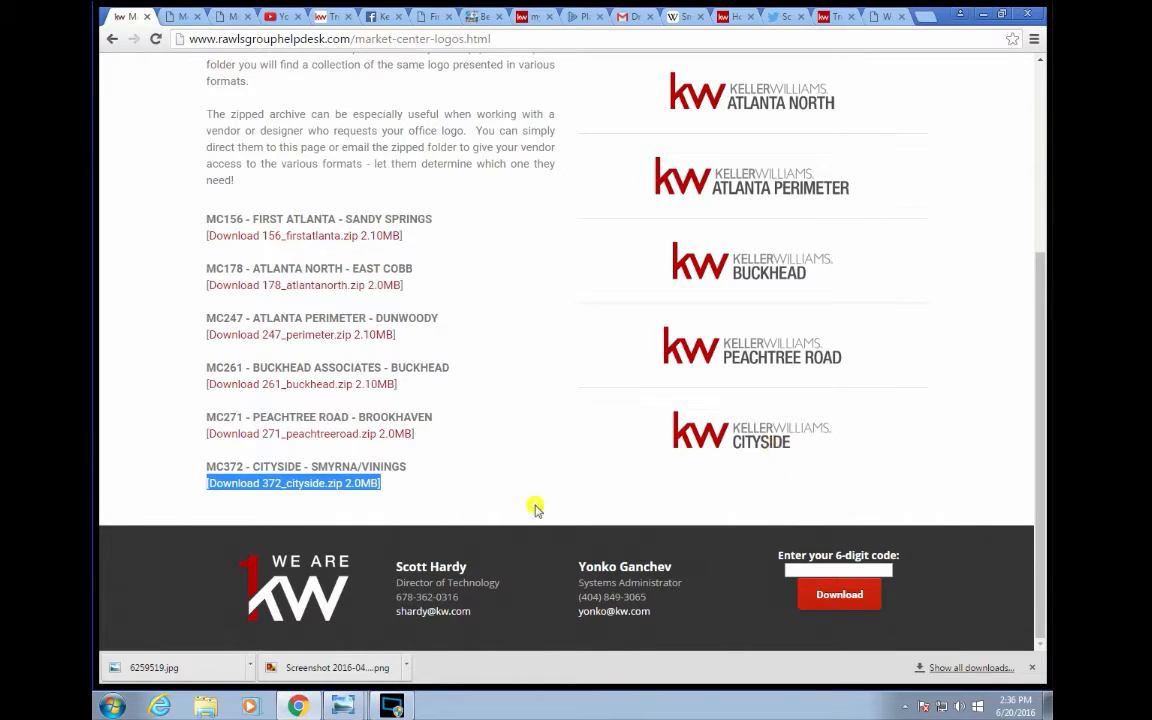
{"action": "left_click", "coordinate": [307, 485]}
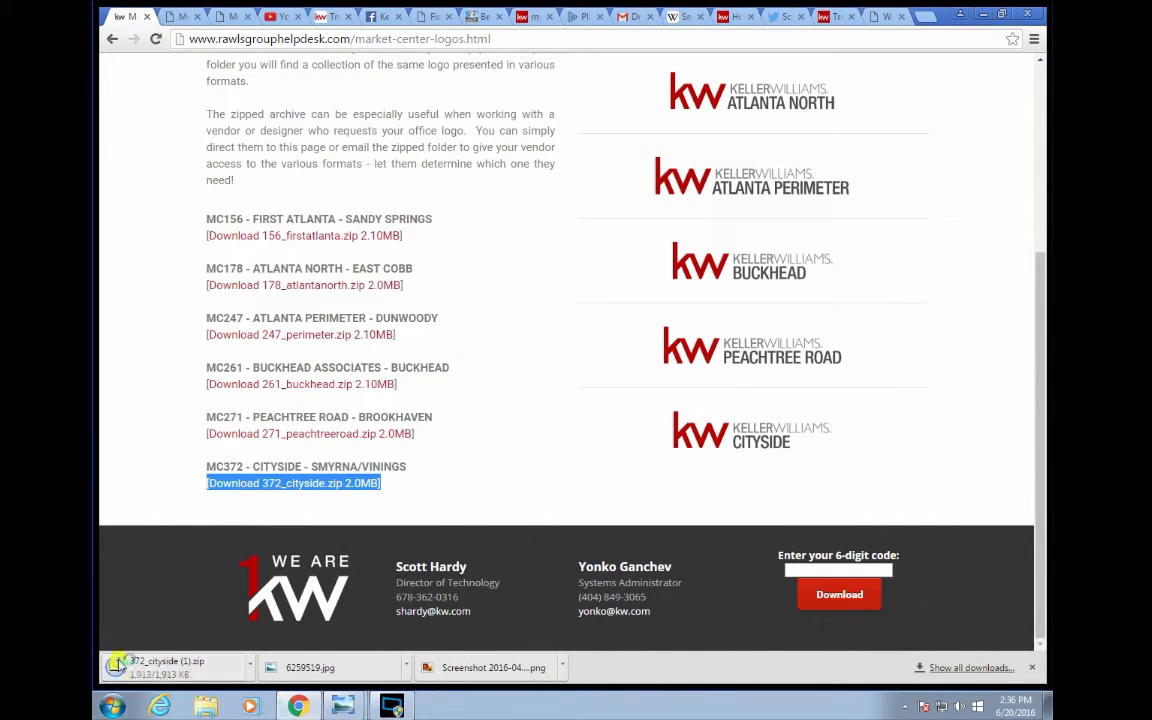
{"action": "left_click", "coordinate": [250, 667]}
Extract the downloaded 372_cityside (1) archive in the Downloads folder
{"action": "left_click", "coordinate": [311, 618]}
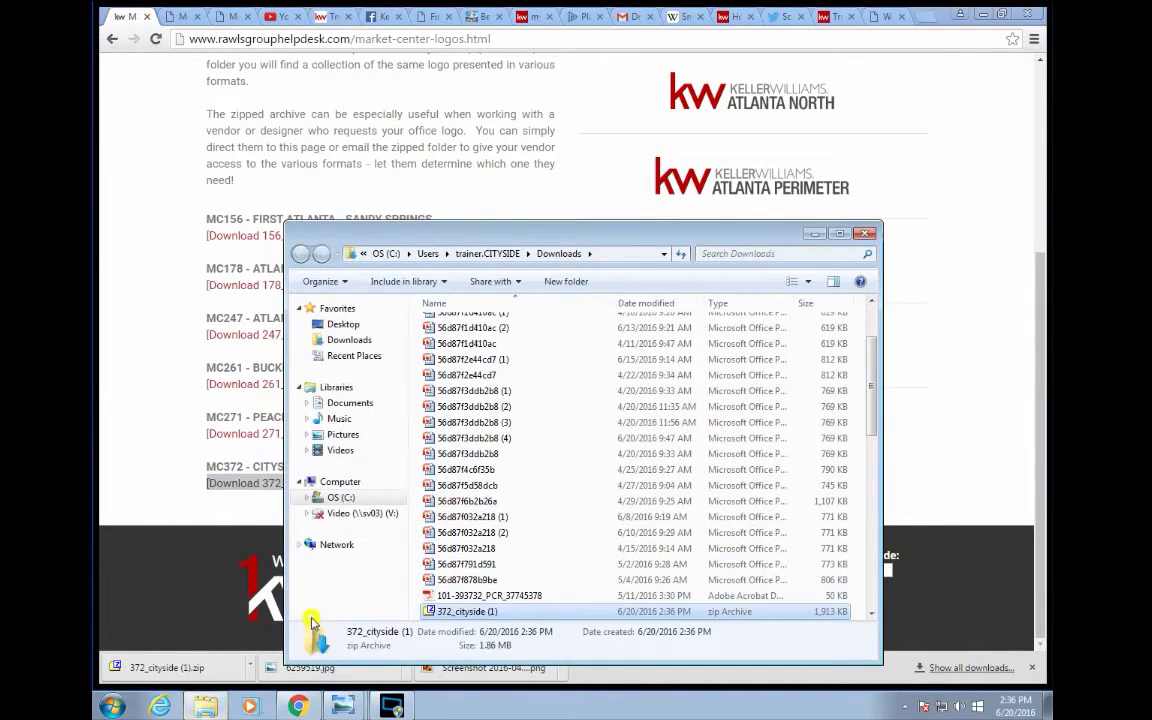
{"action": "scroll", "coordinate": [590, 575], "scroll_direction": "down", "scroll_amount": 2}
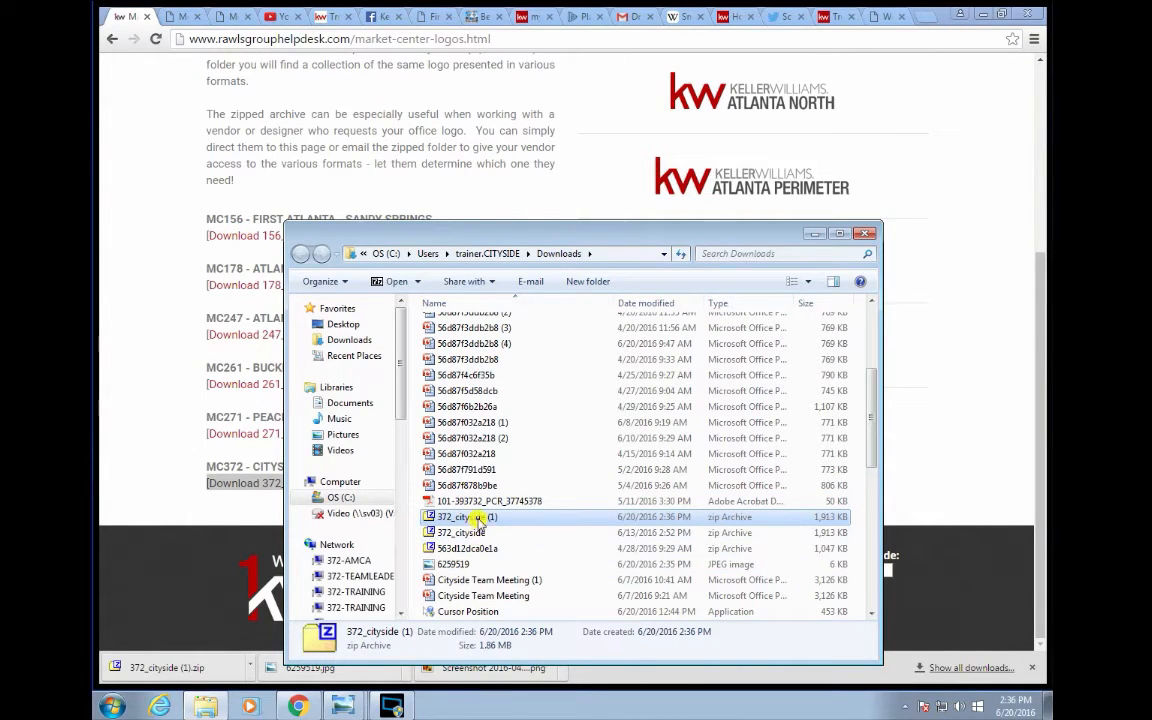
{"action": "right_click", "coordinate": [476, 518]}
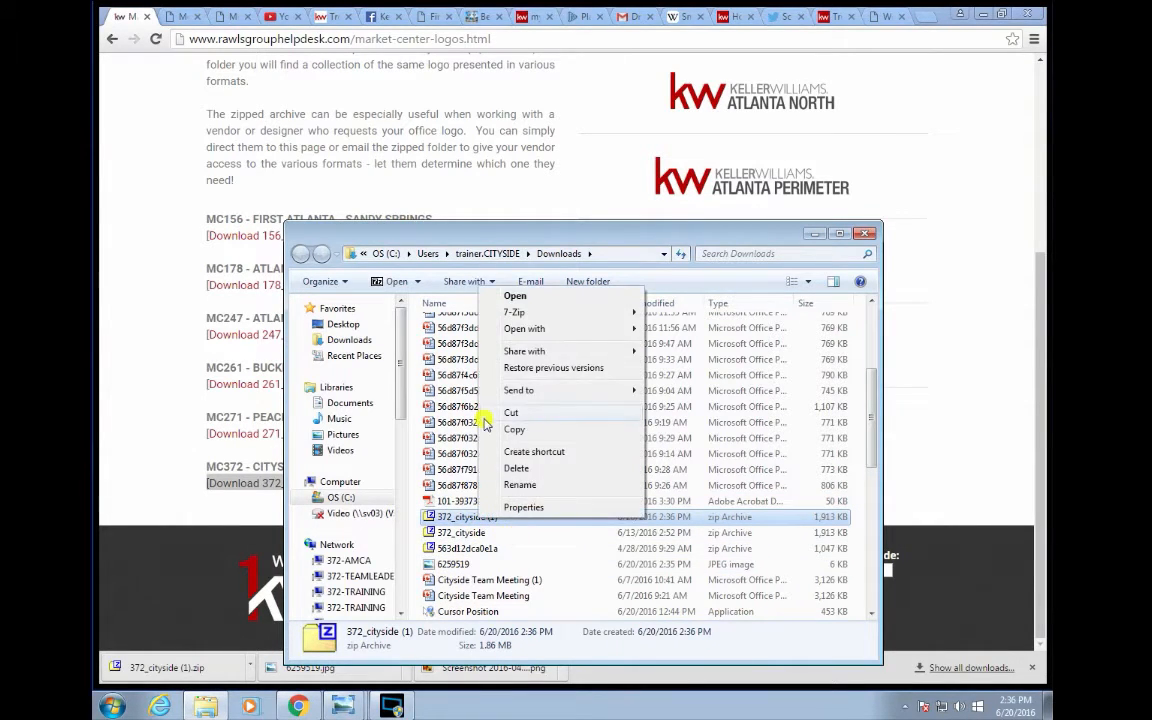
{"action": "mouse_move", "coordinate": [520, 314]}
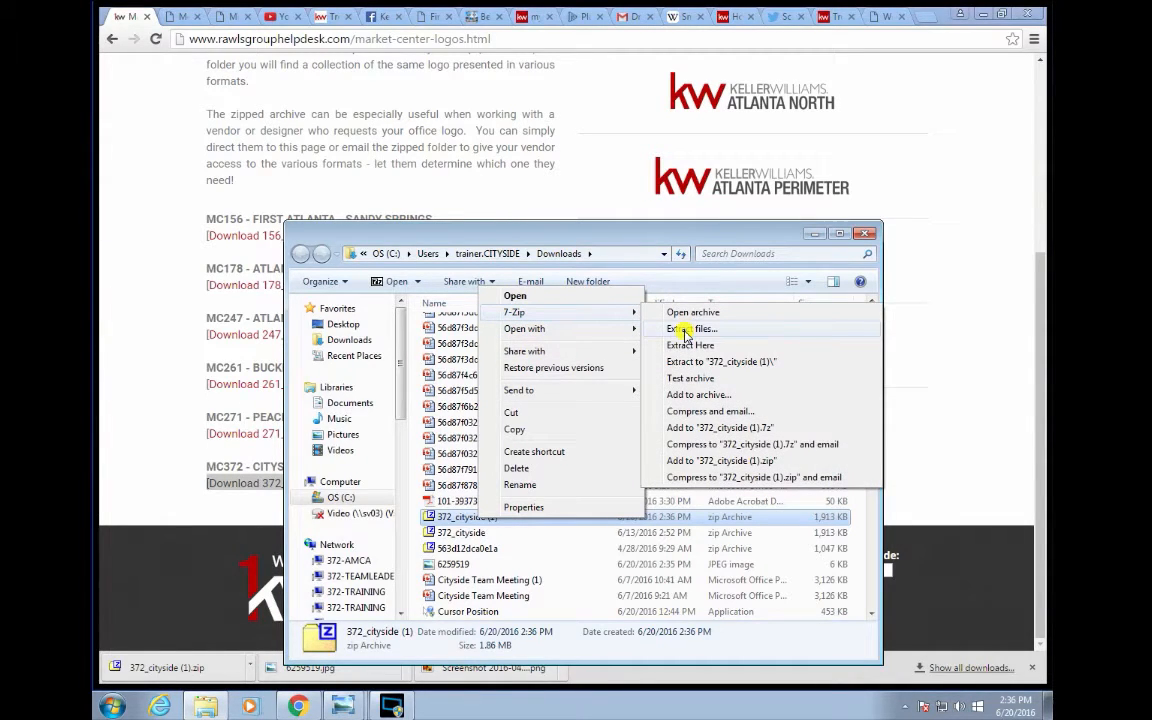
{"action": "left_click", "coordinate": [685, 330]}
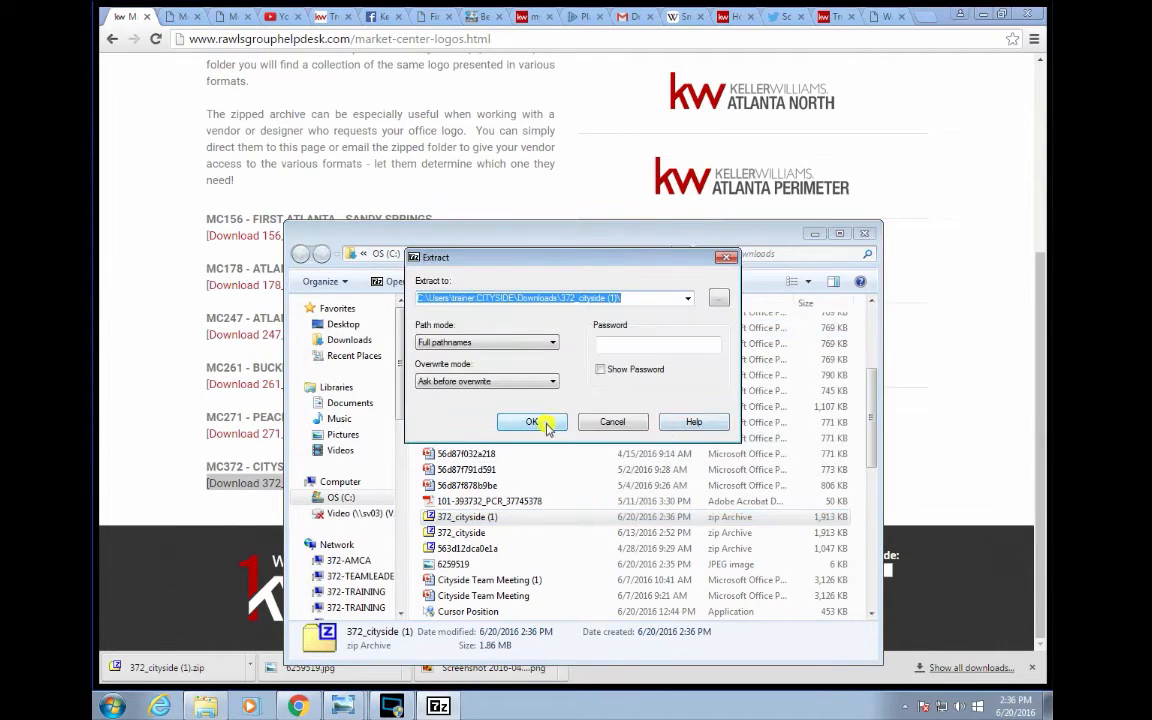
{"action": "left_click", "coordinate": [529, 420]}
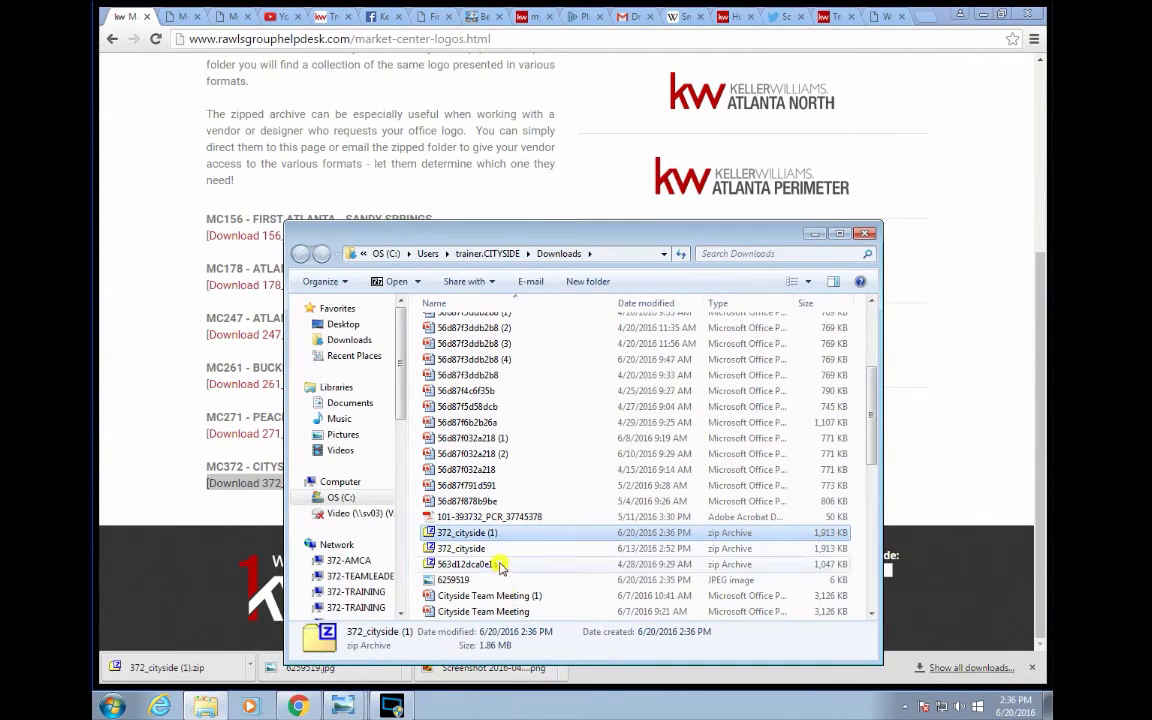
Open the extracted 372_cityside (1) folder and its RGB subfolder of logo files
{"action": "scroll", "coordinate": [502, 568], "scroll_direction": "down", "scroll_amount": 2}
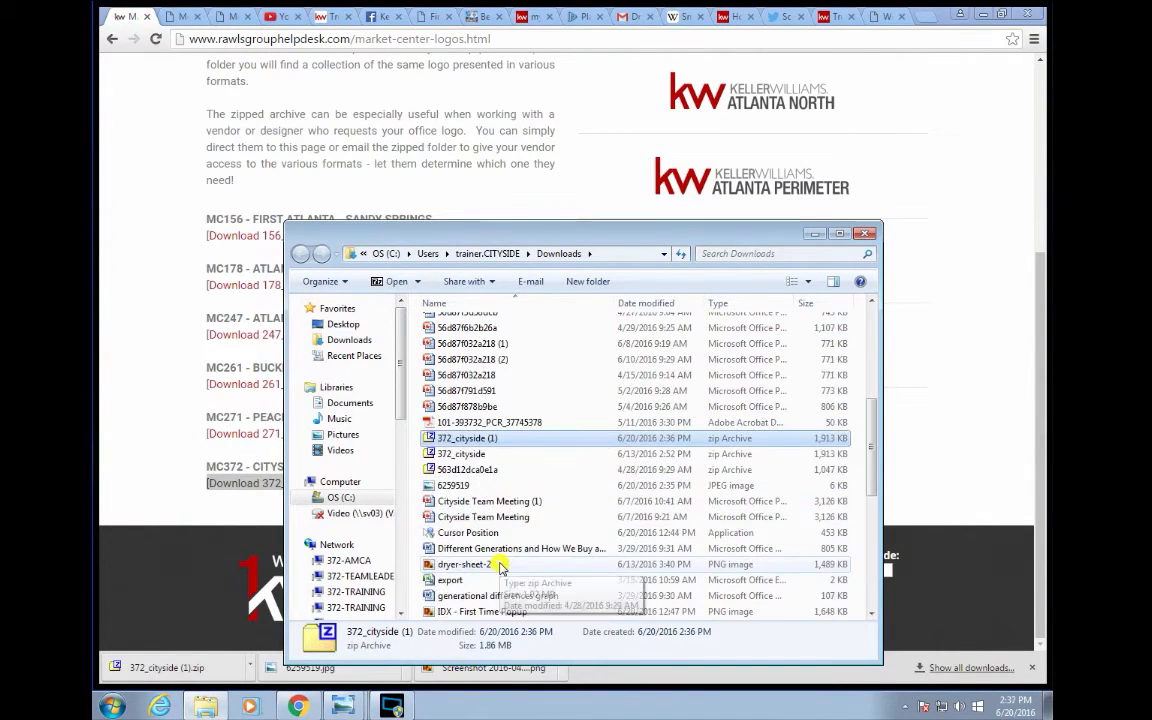
{"action": "scroll", "coordinate": [501, 566], "scroll_direction": "up", "scroll_amount": 6}
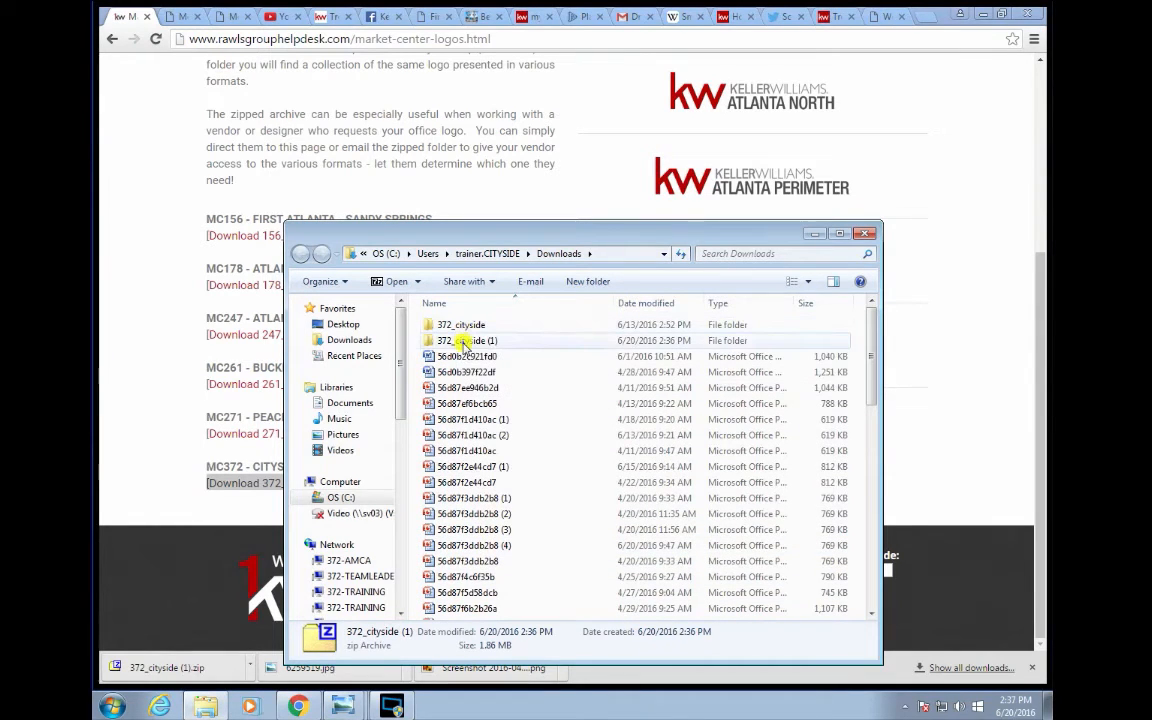
{"action": "double_click", "coordinate": [463, 342]}
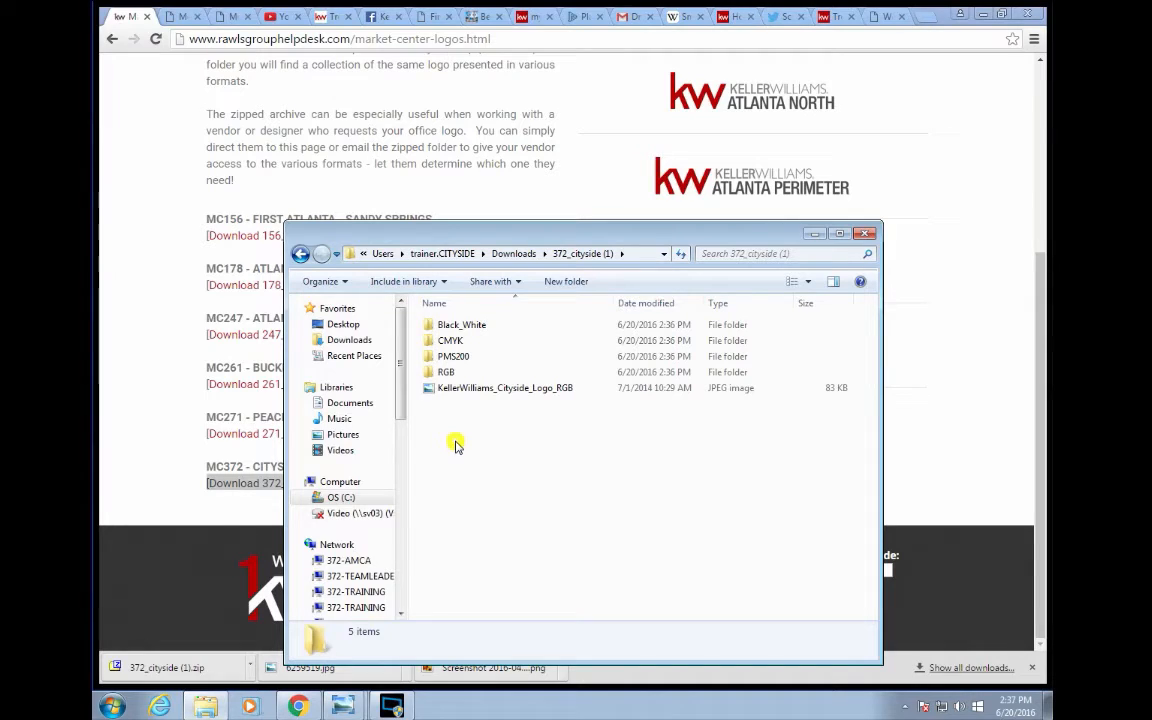
{"action": "double_click", "coordinate": [476, 376]}
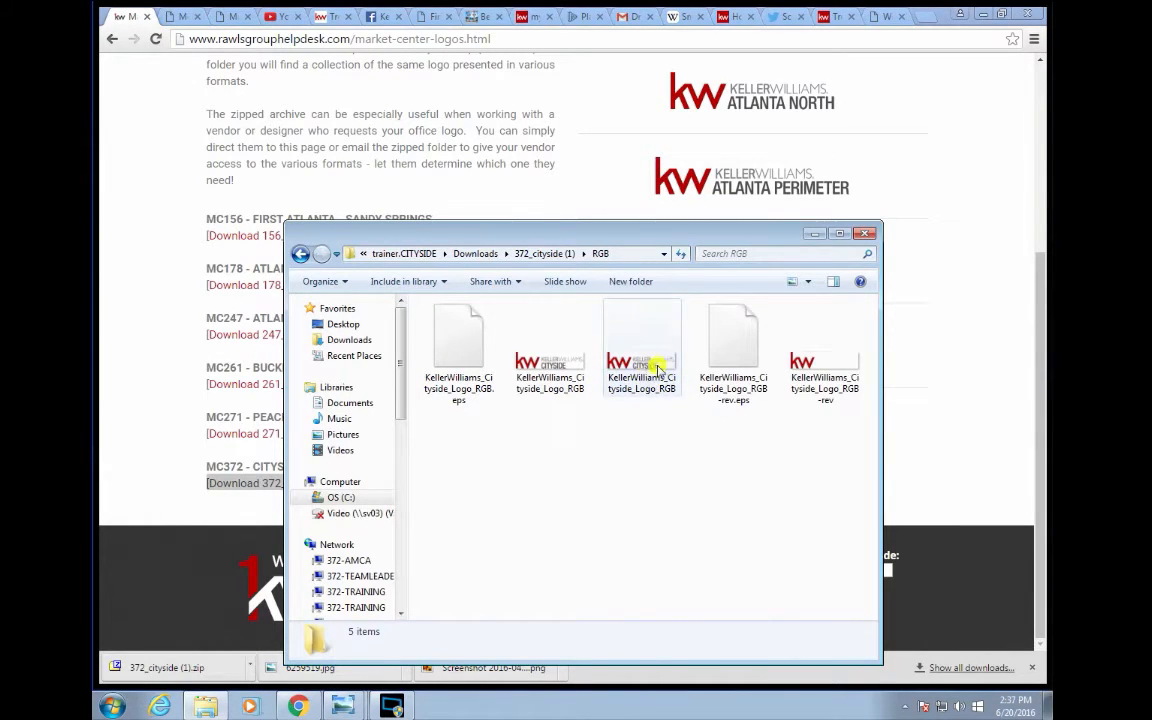
{"action": "mouse_move", "coordinate": [647, 378]}
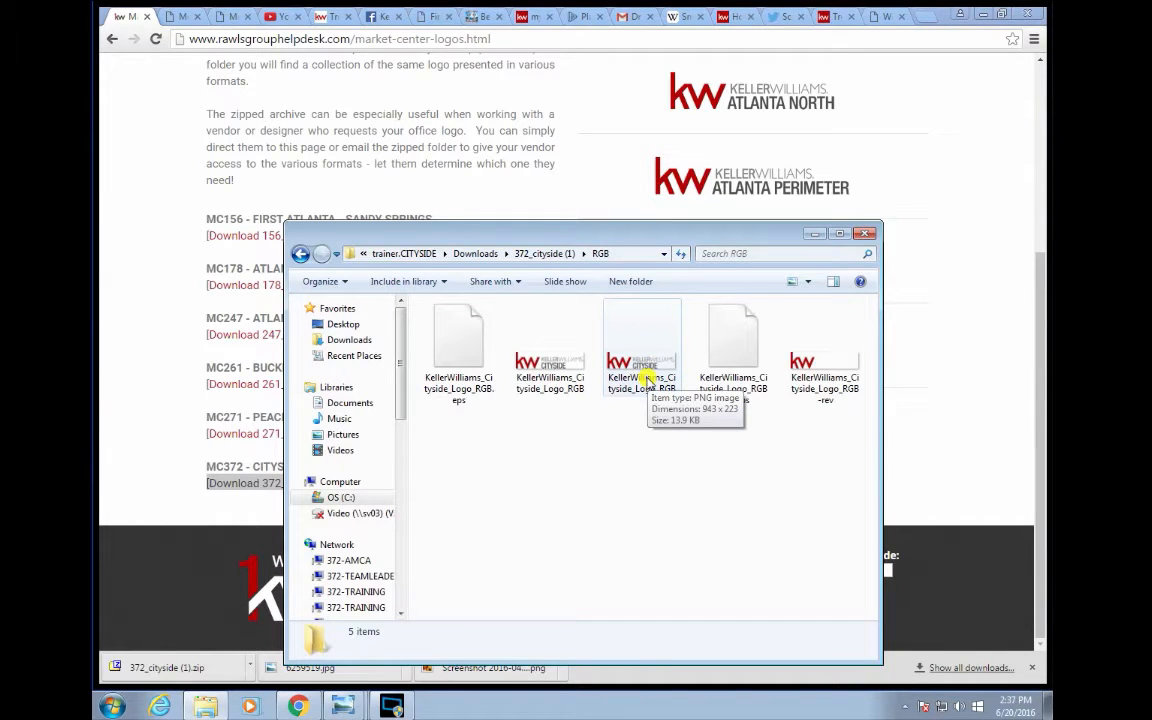
Change the Madison Metro theme colour to slate gray and save it
{"action": "left_click", "coordinate": [583, 19]}
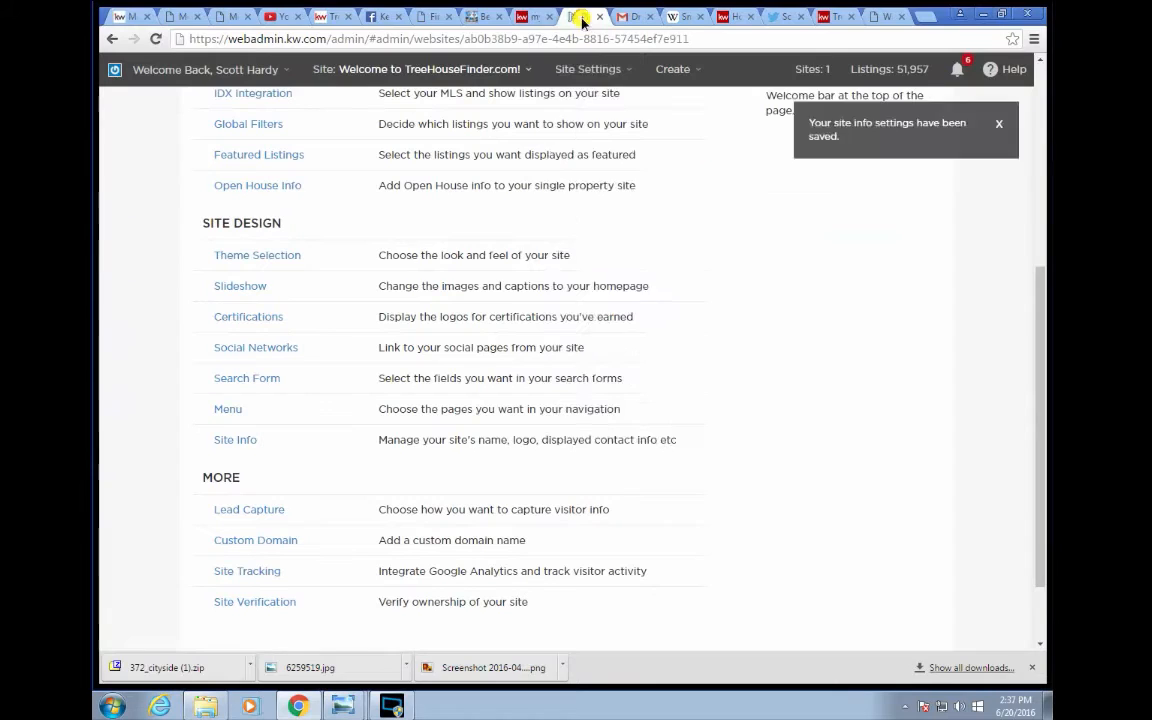
{"action": "left_click", "coordinate": [247, 255]}
{"action": "scroll", "coordinate": [460, 575], "scroll_direction": "down", "scroll_amount": 2}
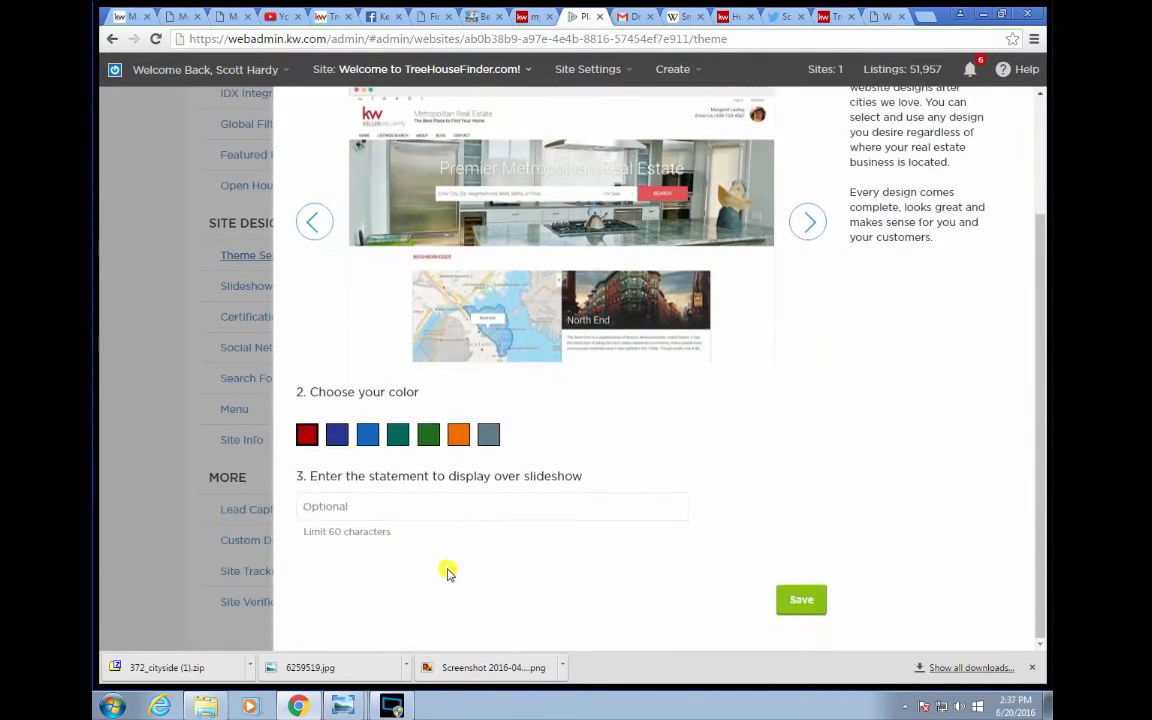
{"action": "scroll", "coordinate": [447, 572], "scroll_direction": "up", "scroll_amount": 1}
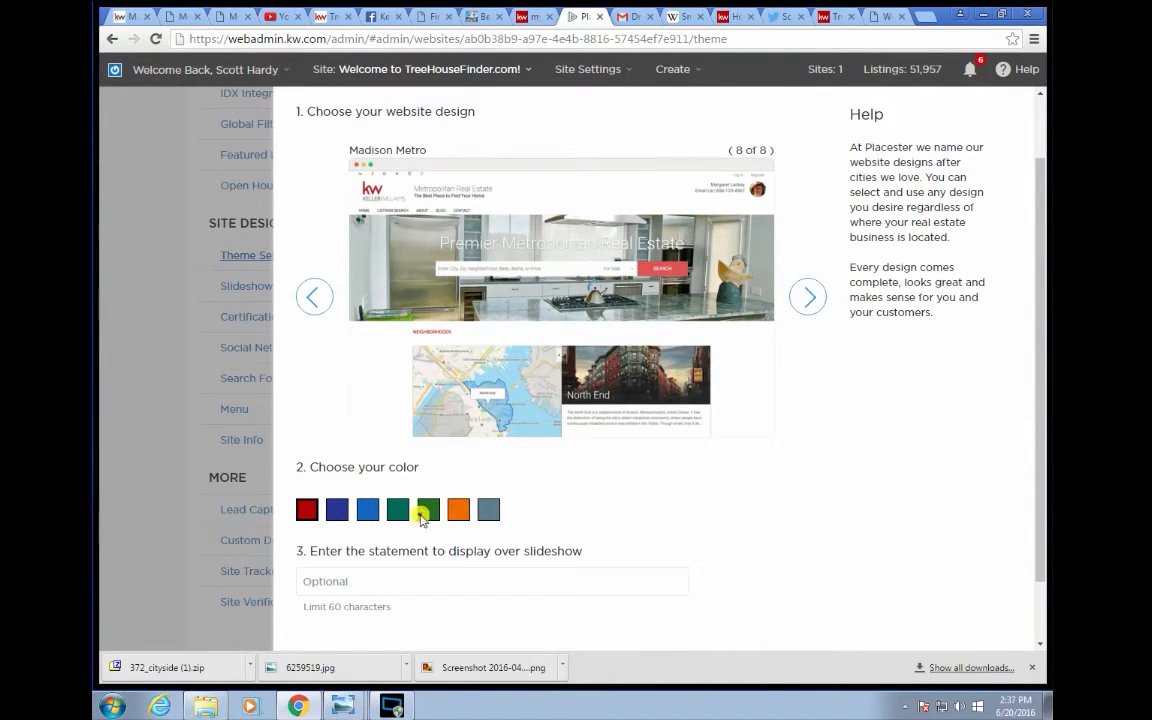
{"action": "left_click", "coordinate": [459, 512]}
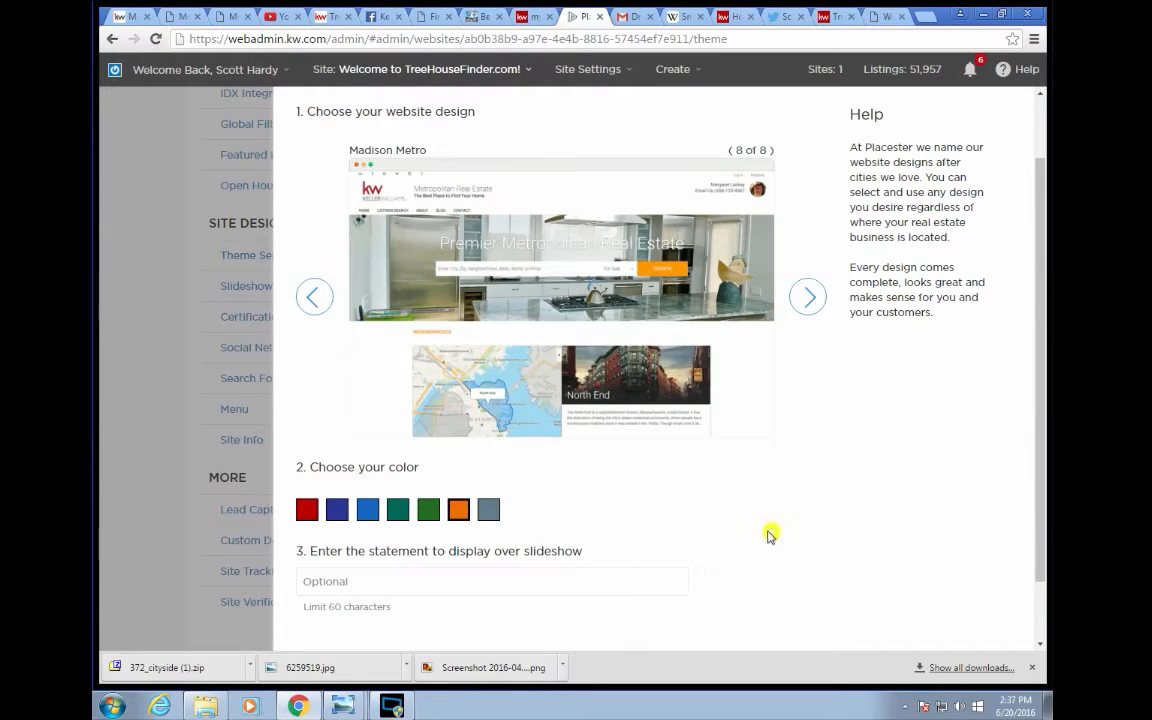
{"action": "left_click", "coordinate": [488, 511]}
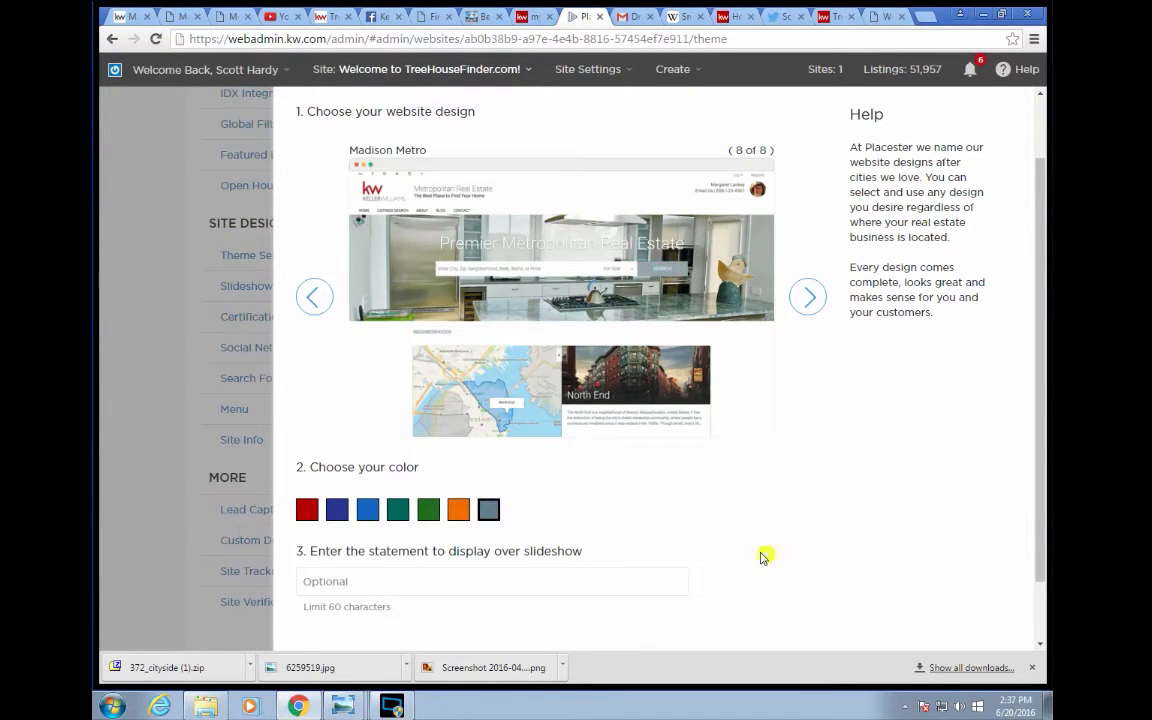
{"action": "scroll", "coordinate": [763, 553], "scroll_direction": "down", "scroll_amount": 1}
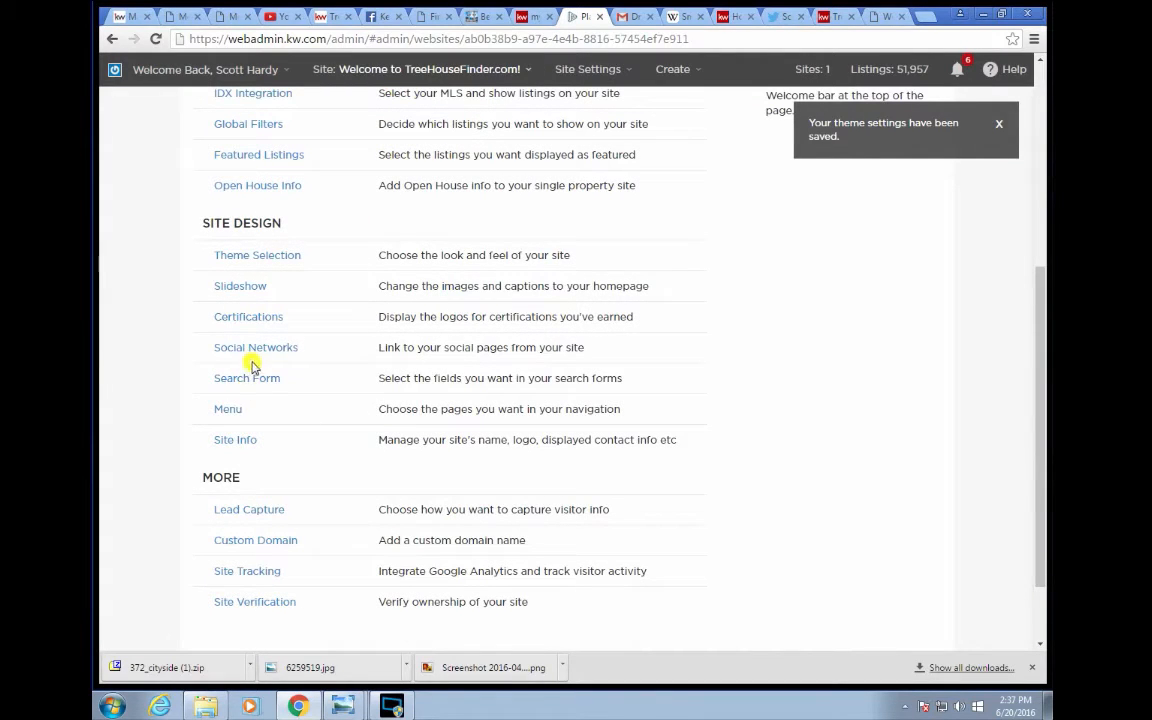
{"action": "left_click", "coordinate": [248, 440]}
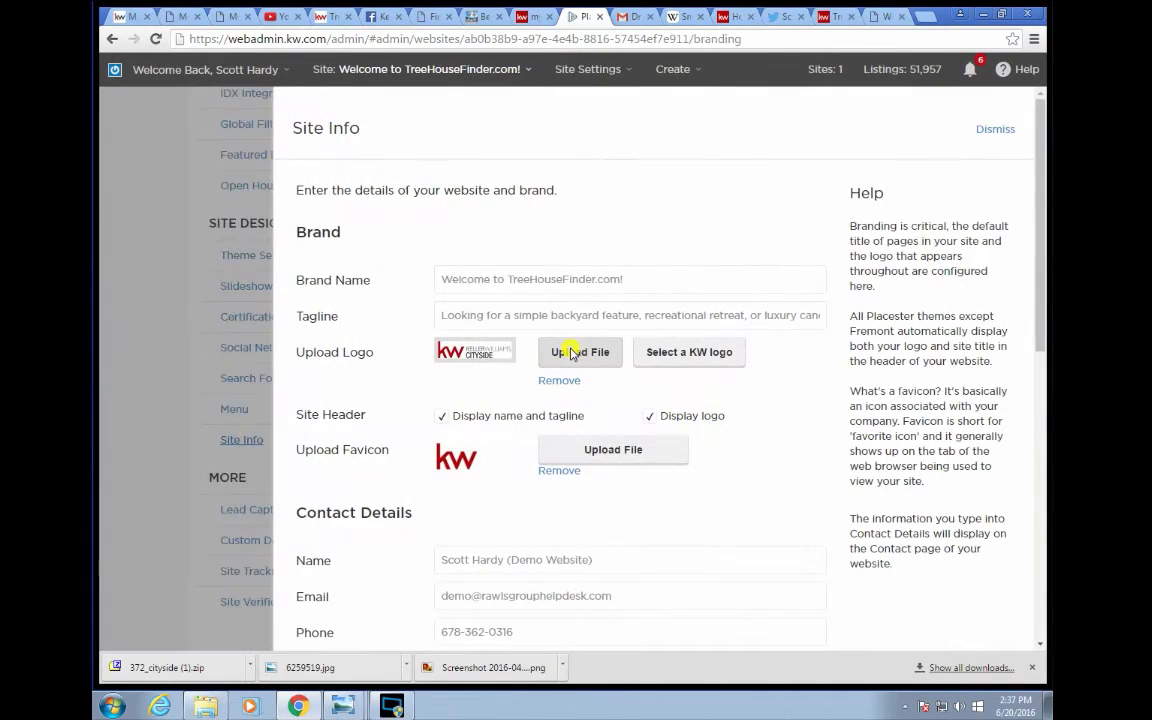
Upload the middle logo from Downloads > 372_cityside > RGB as the site logo and save
{"action": "left_click", "coordinate": [592, 353]}
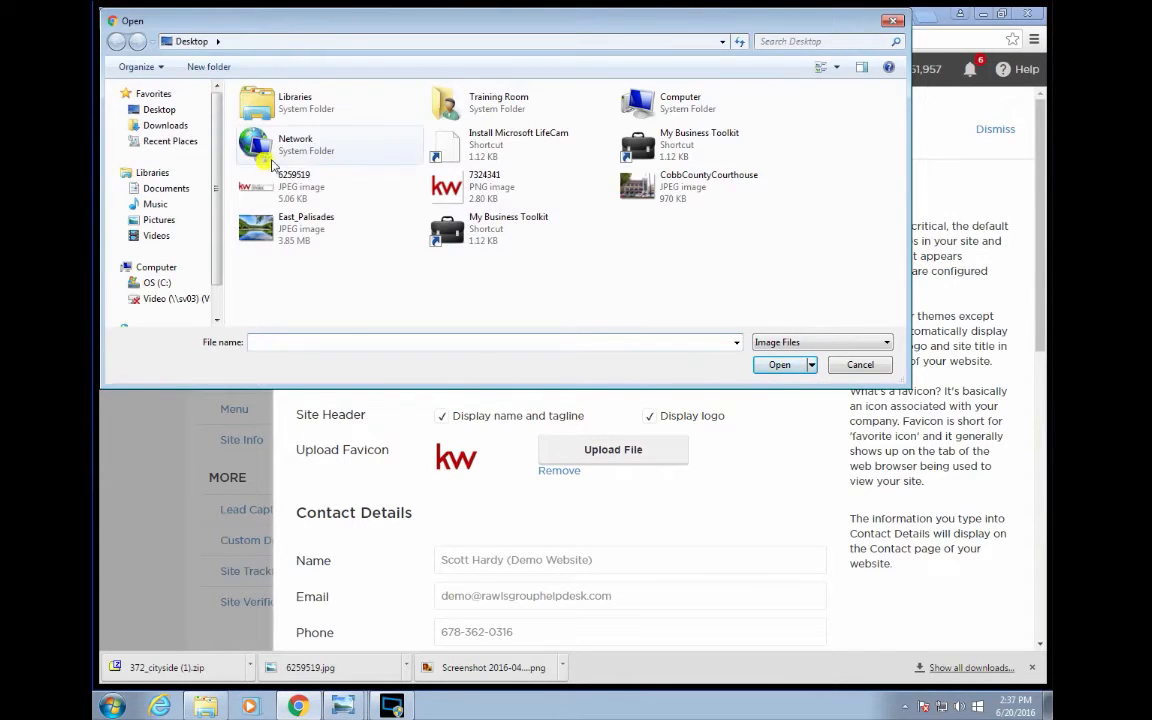
{"action": "left_click", "coordinate": [158, 125]}
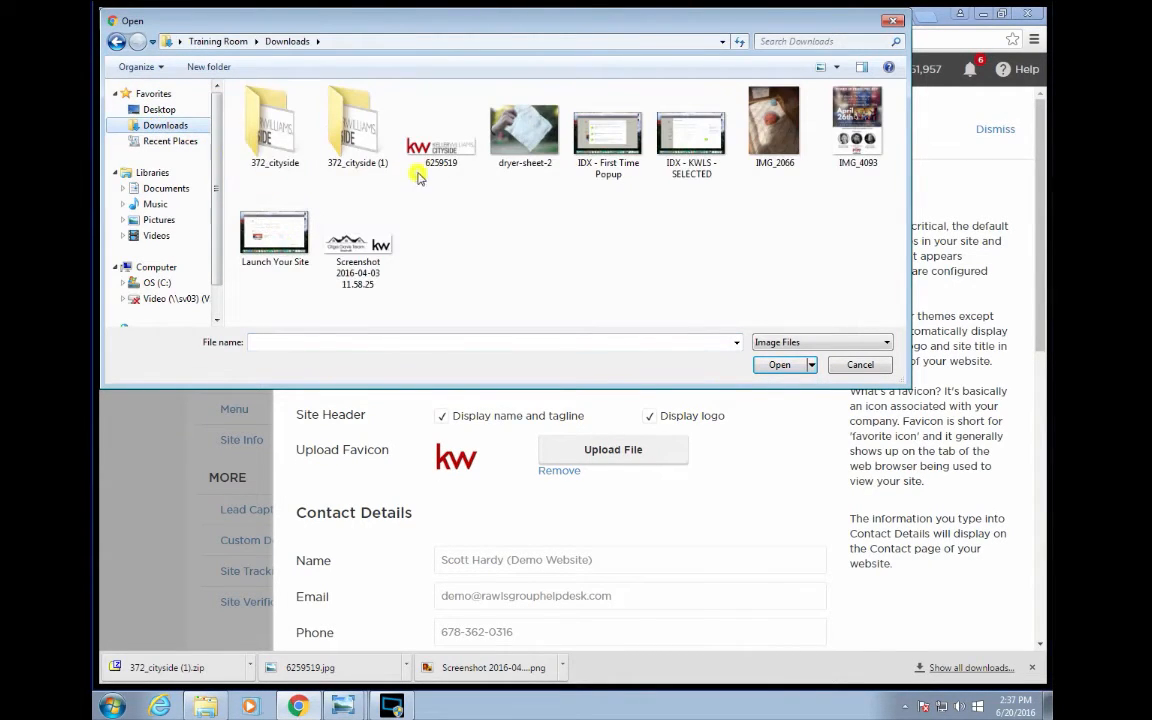
{"action": "double_click", "coordinate": [263, 130]}
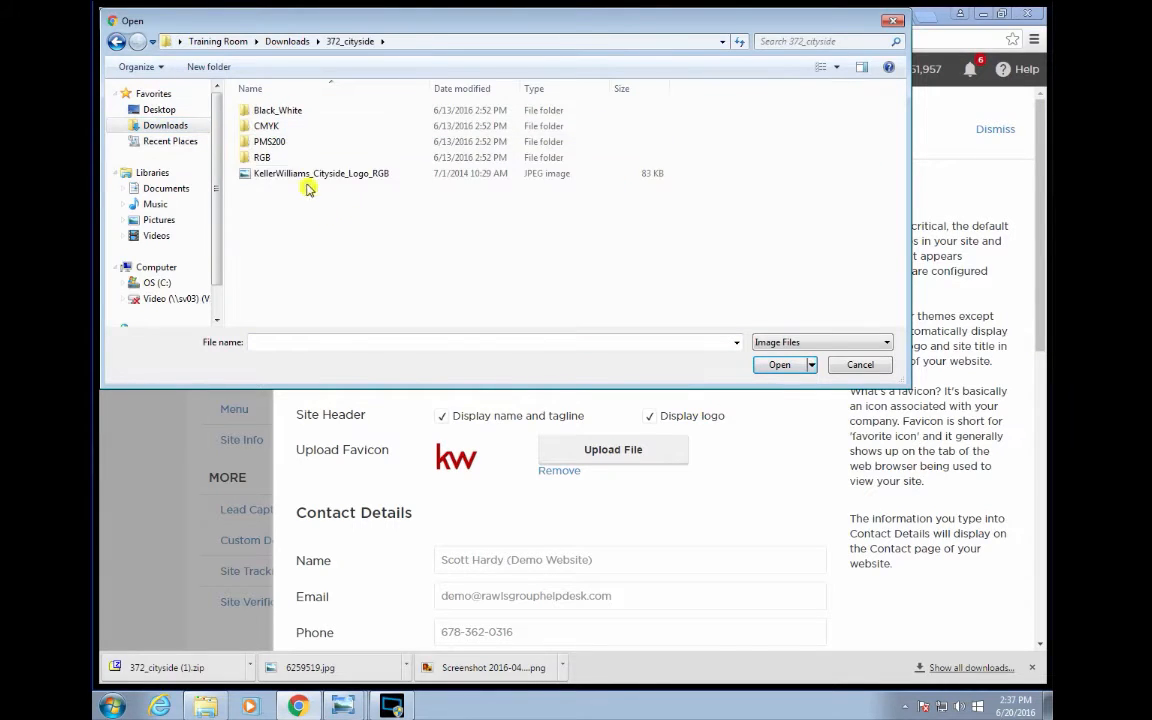
{"action": "double_click", "coordinate": [259, 159]}
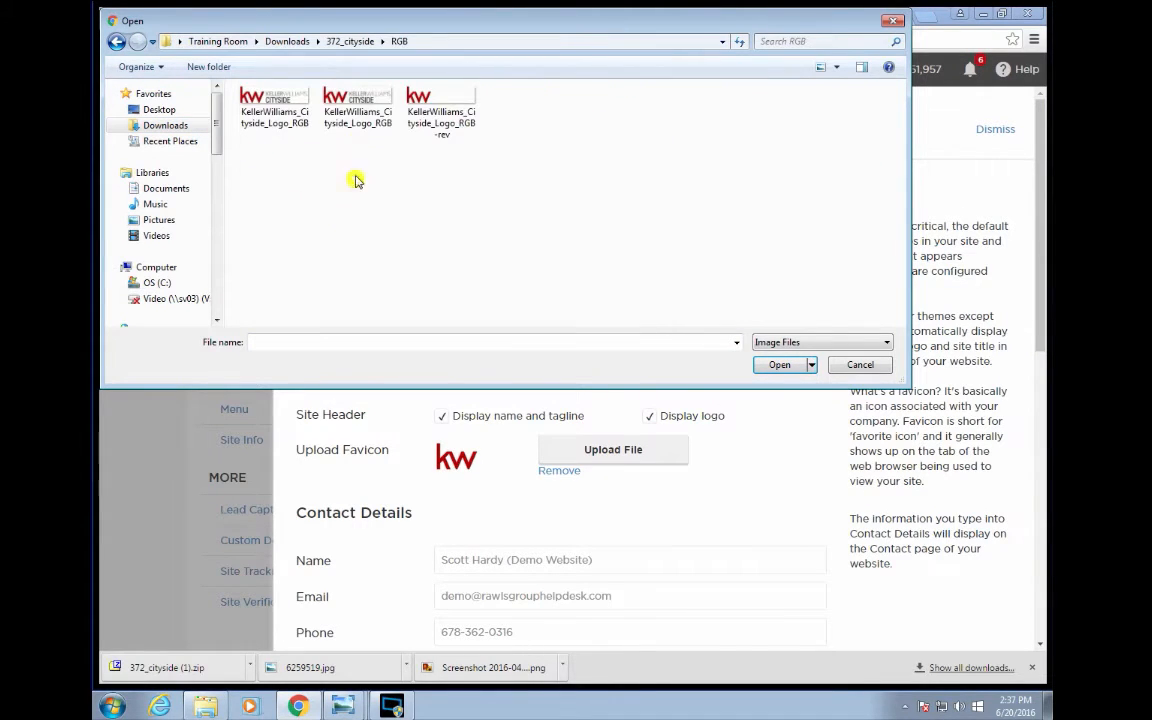
{"action": "double_click", "coordinate": [357, 100]}
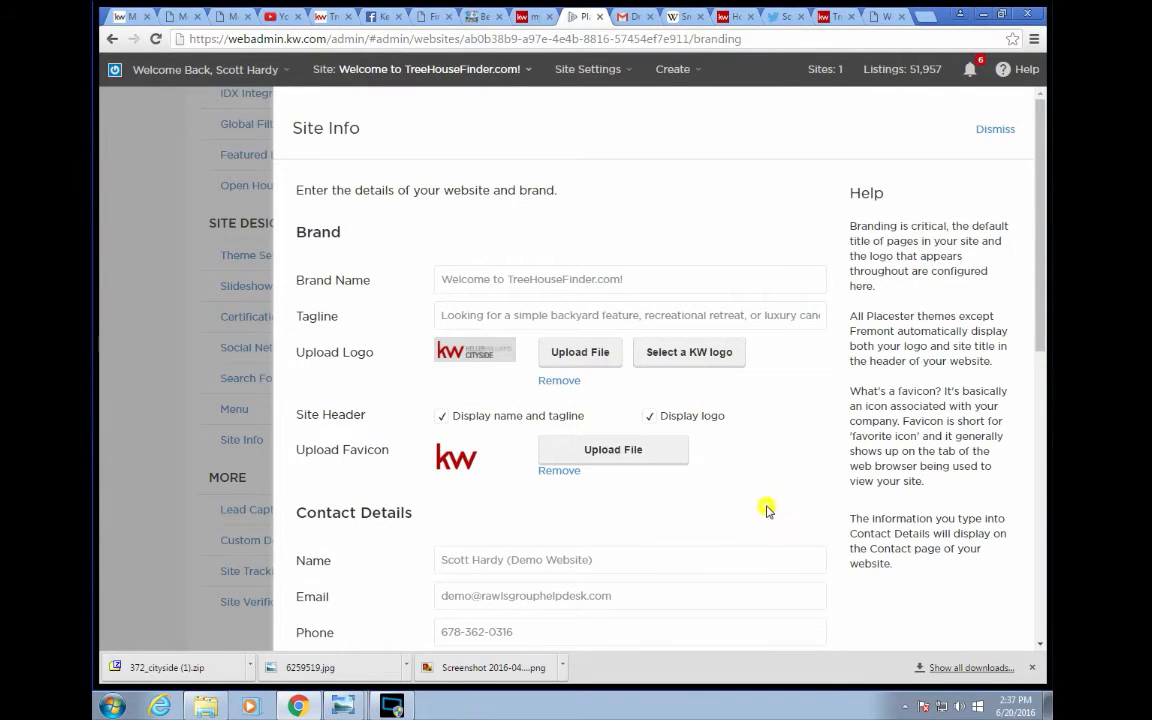
{"action": "scroll", "coordinate": [868, 555], "scroll_direction": "down", "scroll_amount": 1}
{"action": "scroll", "coordinate": [868, 555], "scroll_direction": "down", "scroll_amount": 6}
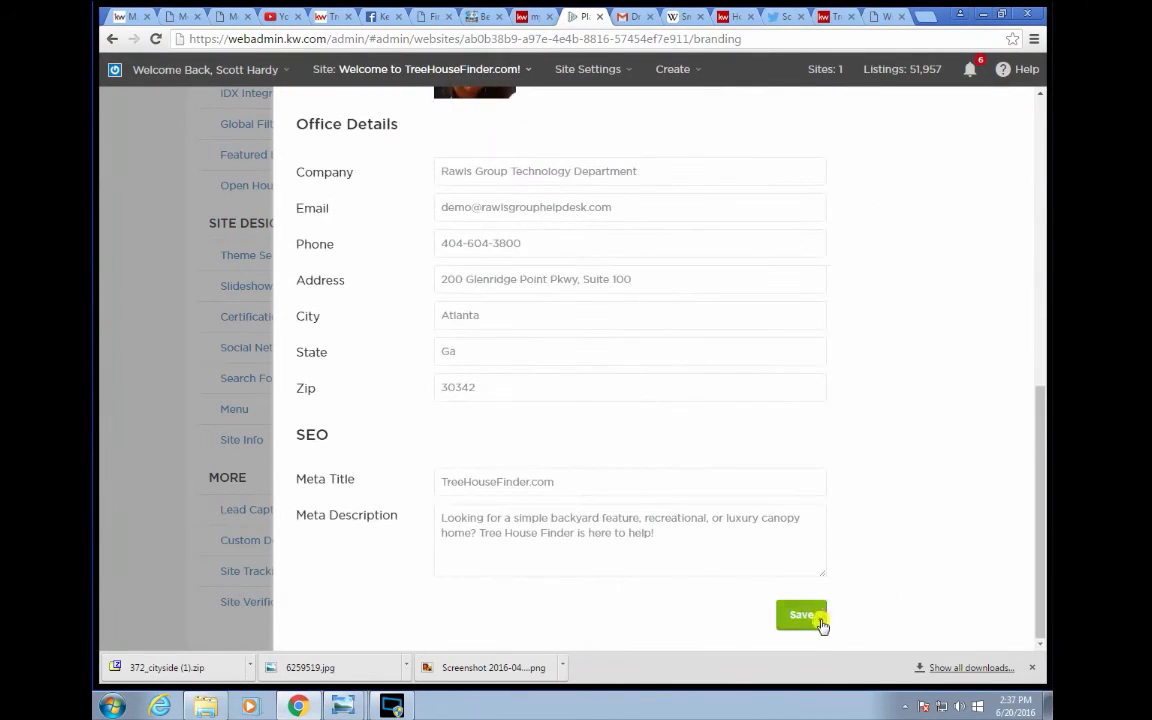
{"action": "left_click", "coordinate": [801, 614]}
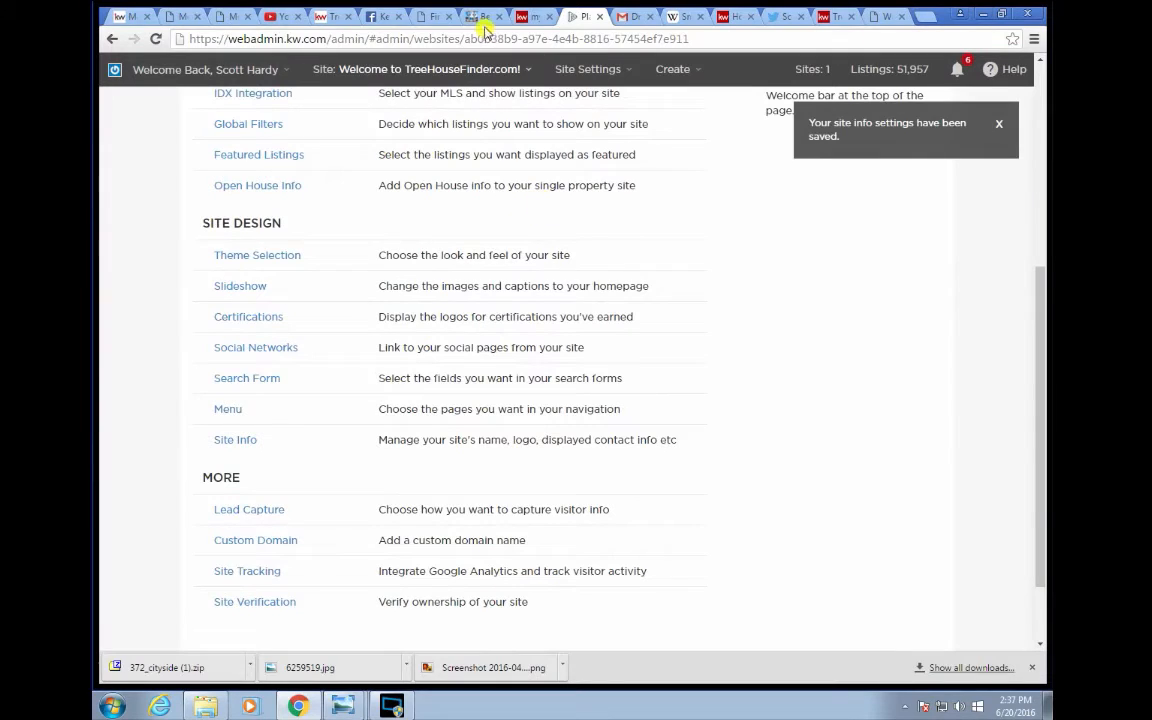
Reload TreeHouseFinder.com to see the slate-gray header and Cityside logo, then return to webadmin
{"action": "left_click", "coordinate": [330, 17]}
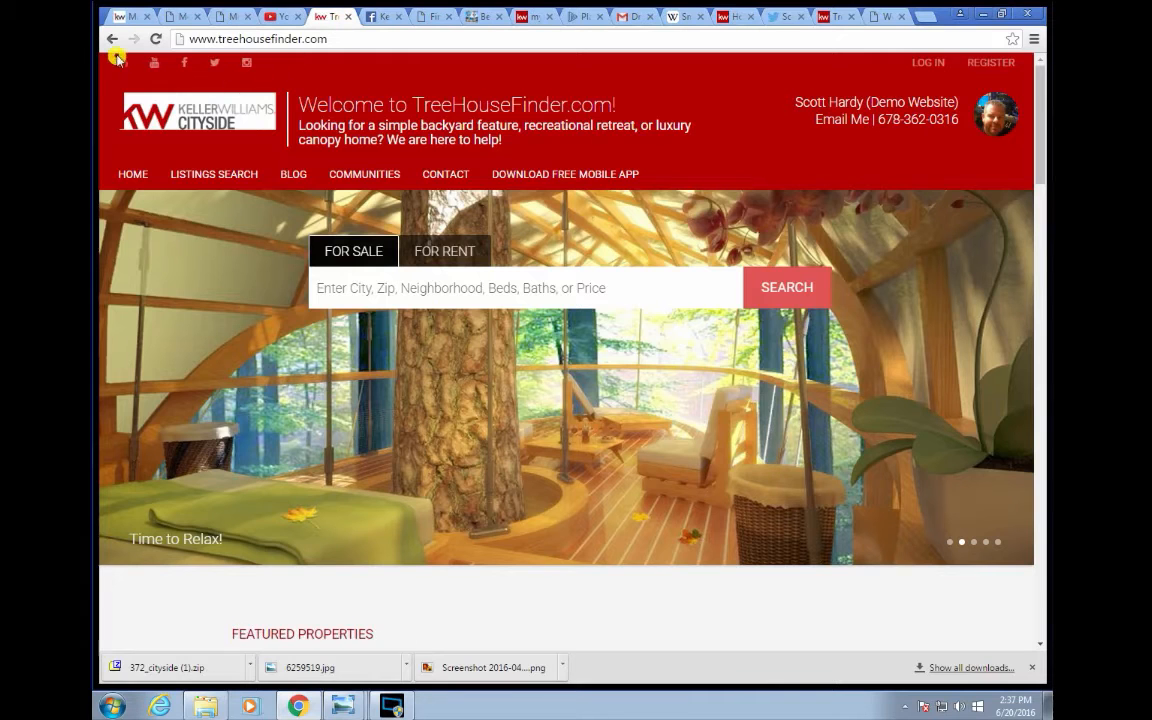
{"action": "left_click", "coordinate": [156, 40]}
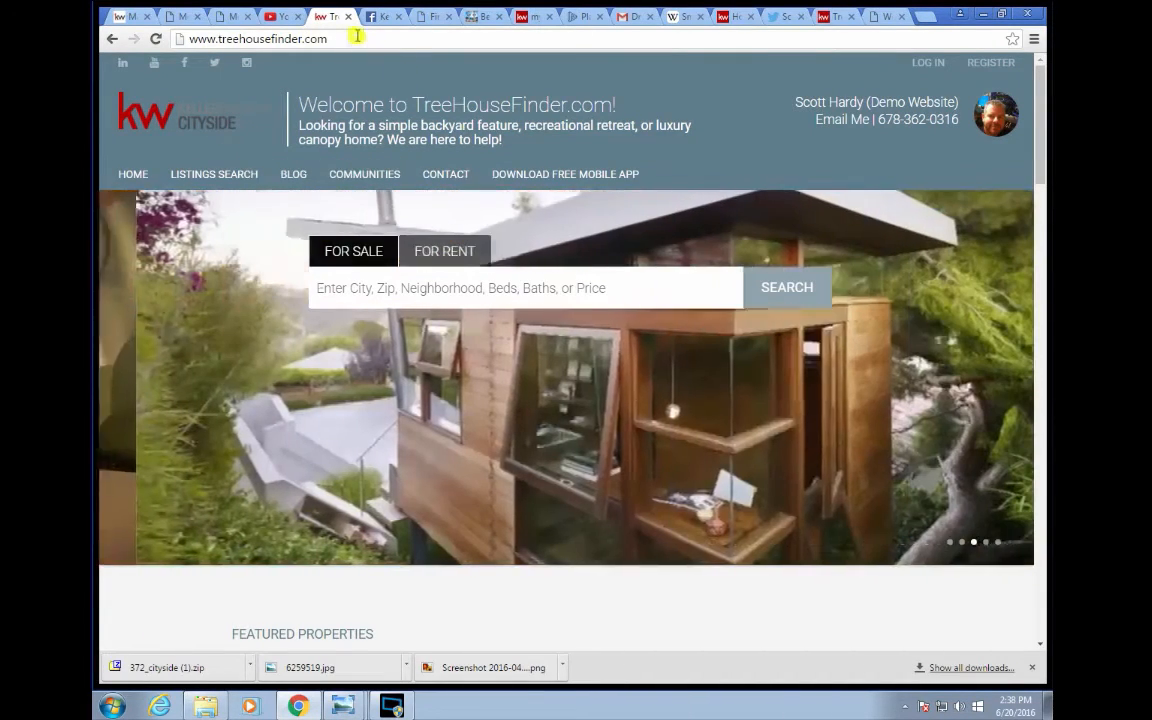
{"action": "left_click", "coordinate": [575, 20]}
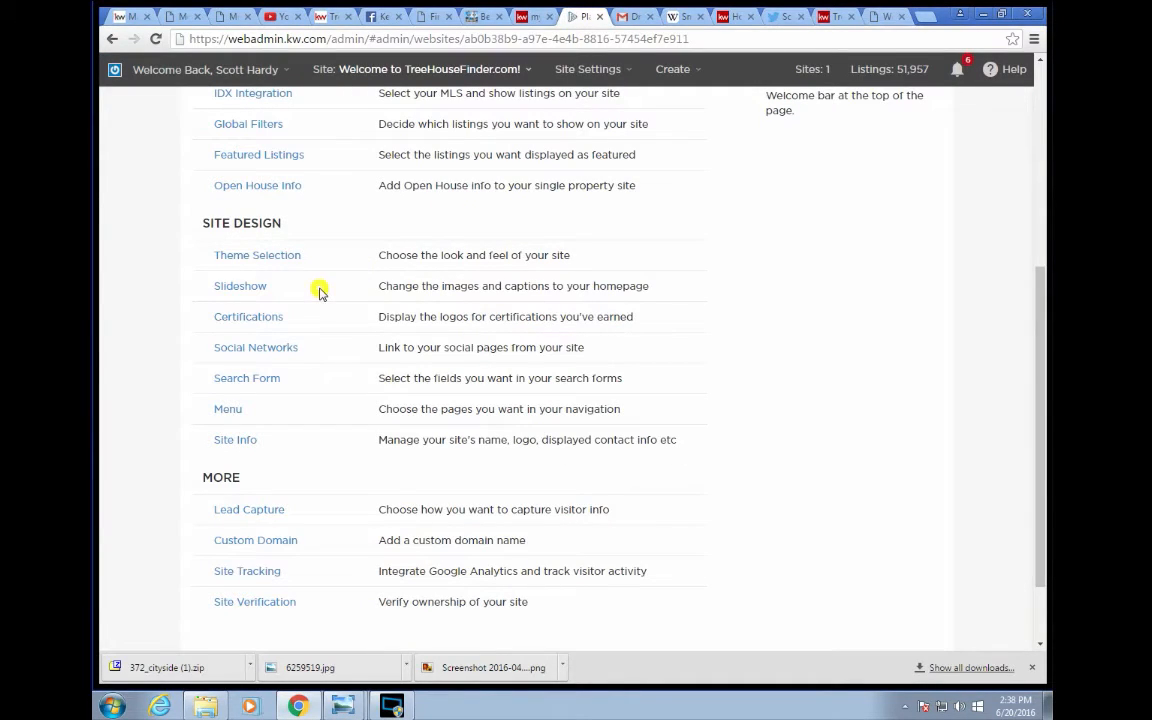
Reopen Site Info and look over the brand name, tagline, Cityside logo and KW favicon fields
{"action": "left_click", "coordinate": [243, 439]}
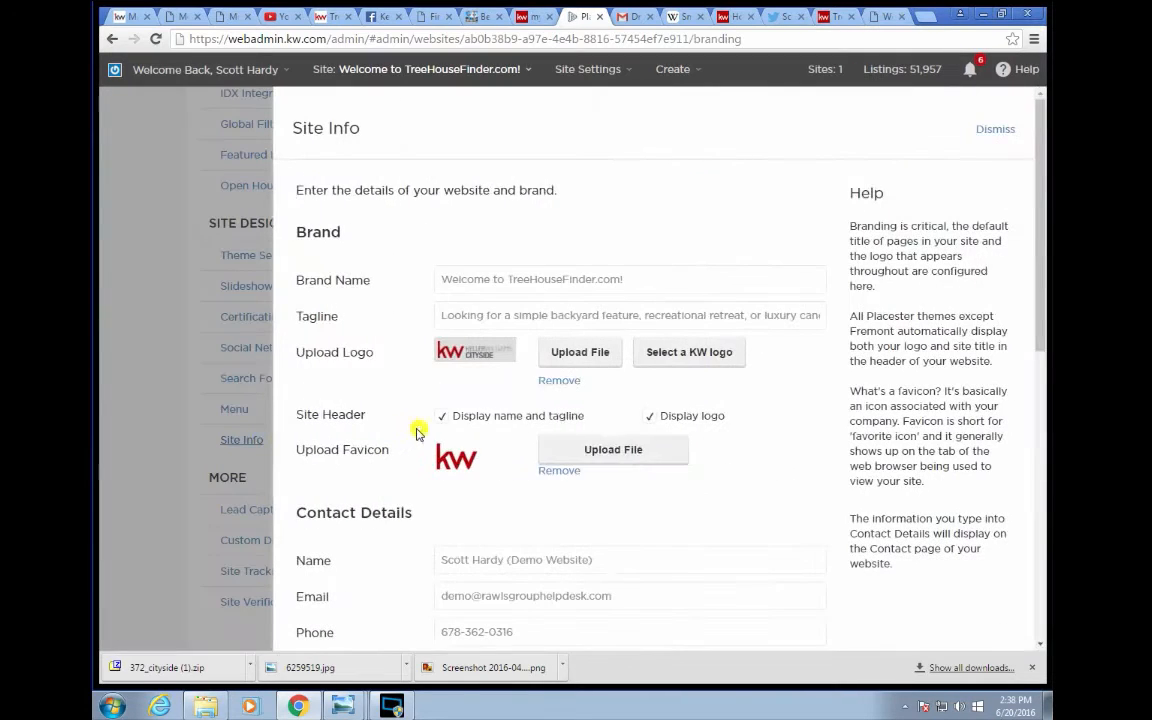
{"action": "scroll", "coordinate": [651, 445], "scroll_direction": "down", "scroll_amount": 3}
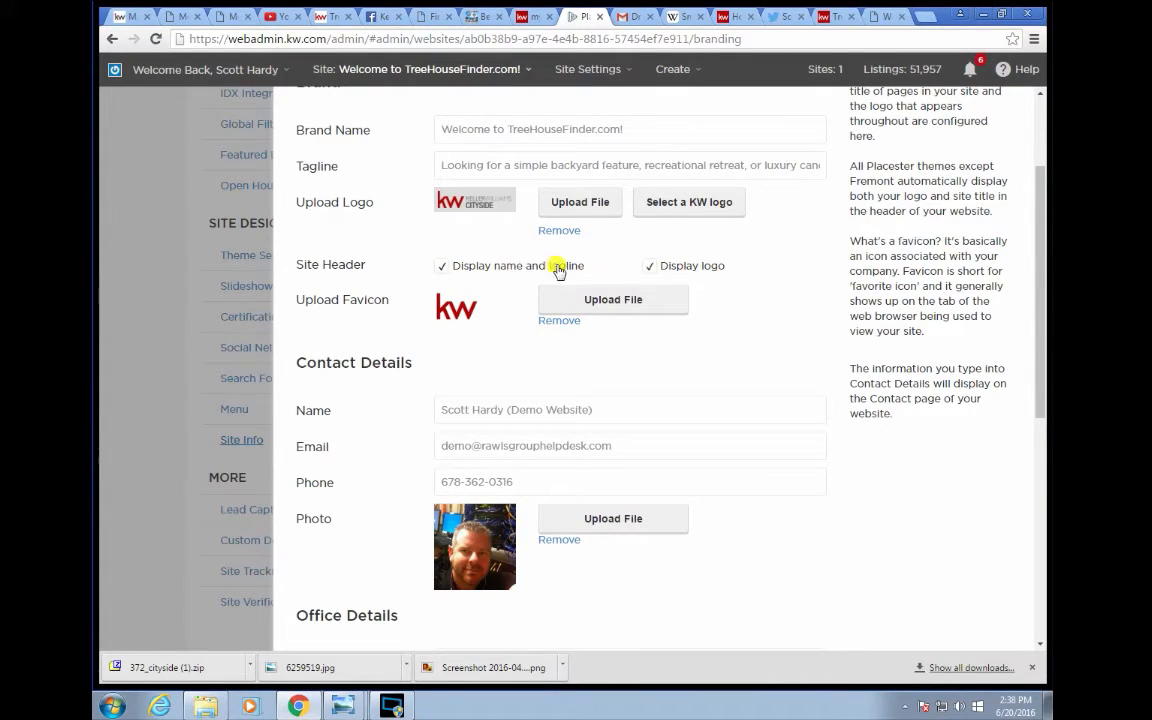
{"action": "scroll", "coordinate": [510, 264], "scroll_direction": "up", "scroll_amount": 1}
{"action": "left_click_drag", "start_coordinate": [449, 205], "coordinate": [532, 241]}
{"action": "left_click", "coordinate": [473, 241]}
{"action": "scroll", "coordinate": [567, 331], "scroll_direction": "down", "scroll_amount": 1}
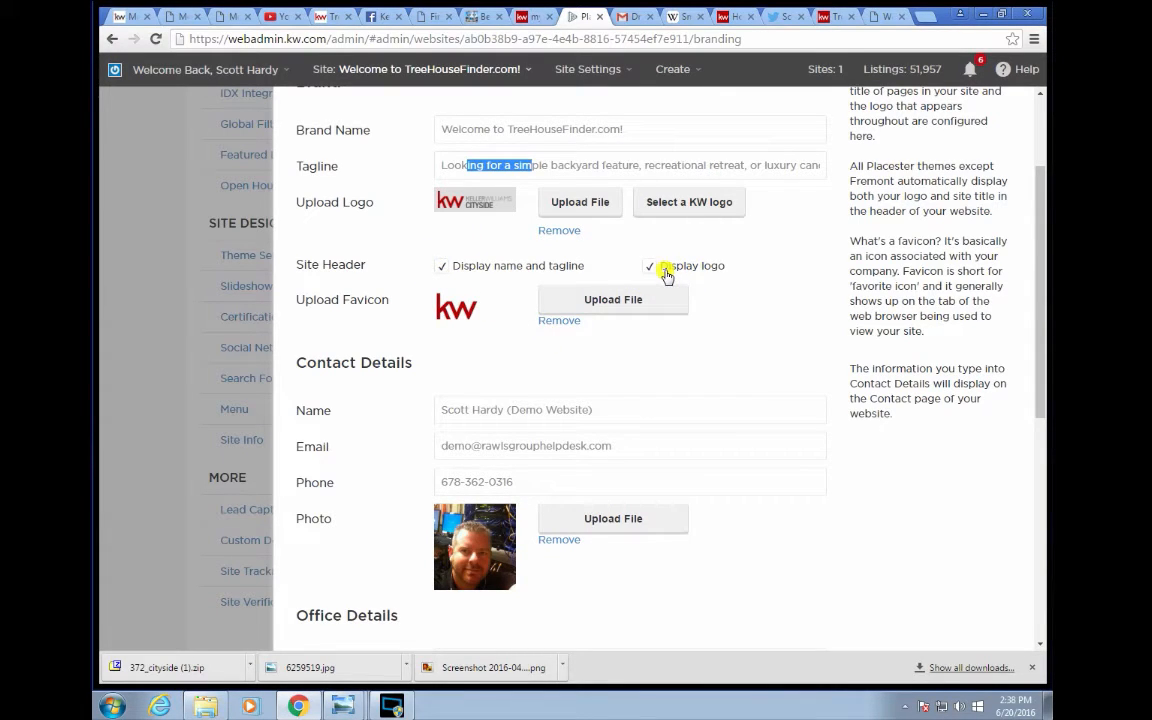
{"action": "left_click", "coordinate": [378, 304]}
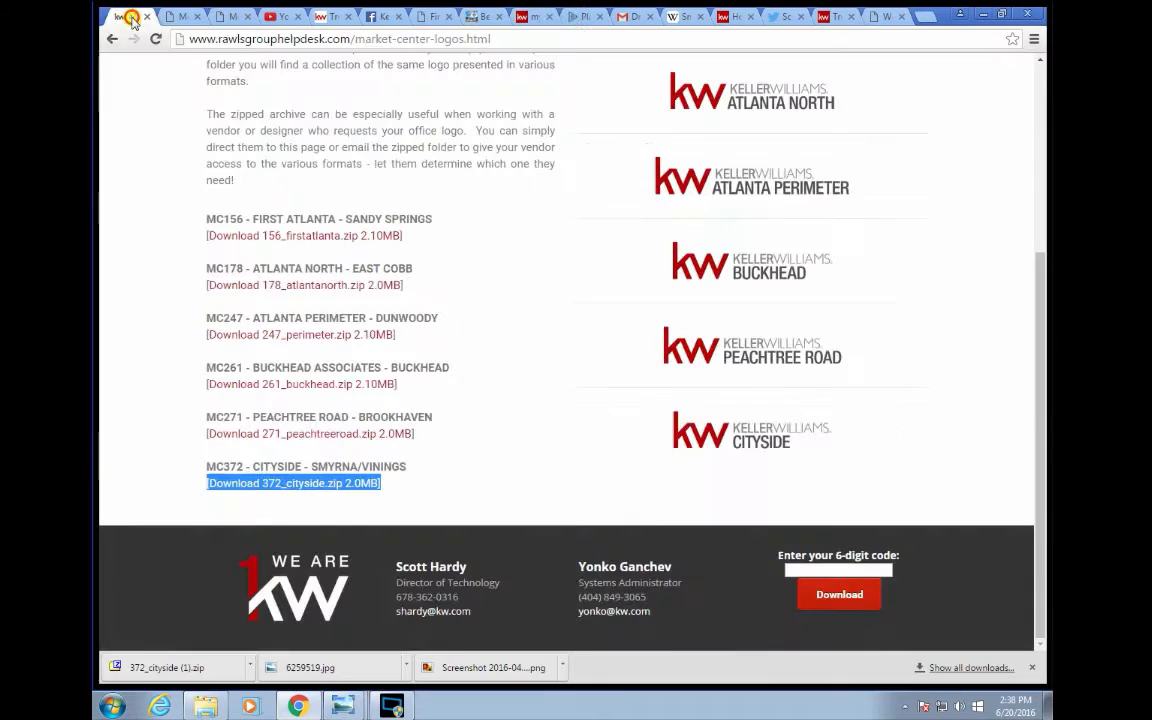
Go through Training > Course Resources & Info > KW (Placester) Website to the KW Favicon page
{"action": "left_click", "coordinate": [121, 16]}
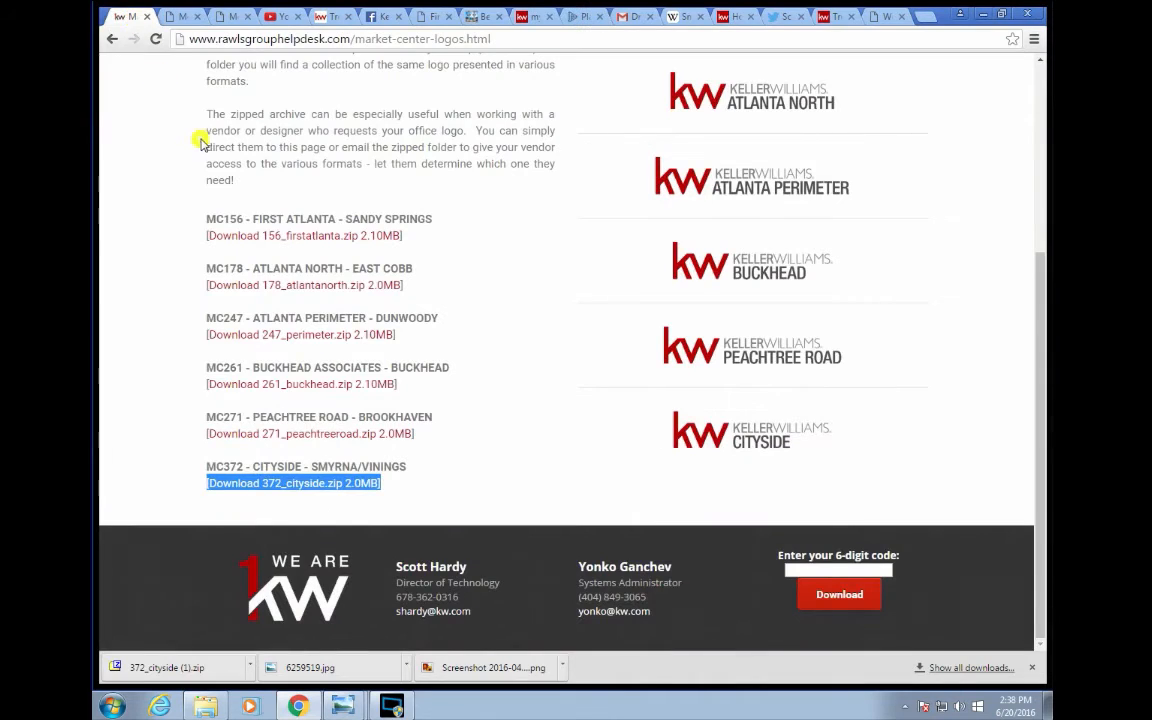
{"action": "scroll", "coordinate": [200, 142], "scroll_direction": "up", "scroll_amount": 5}
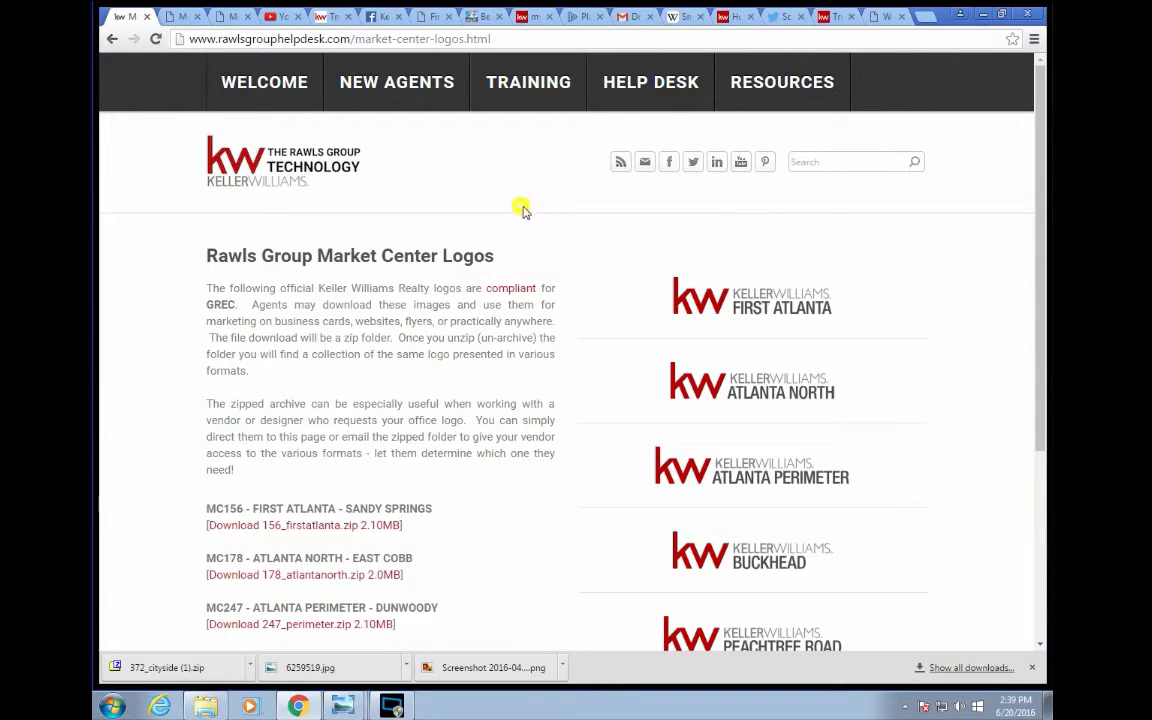
{"action": "mouse_move", "coordinate": [540, 90]}
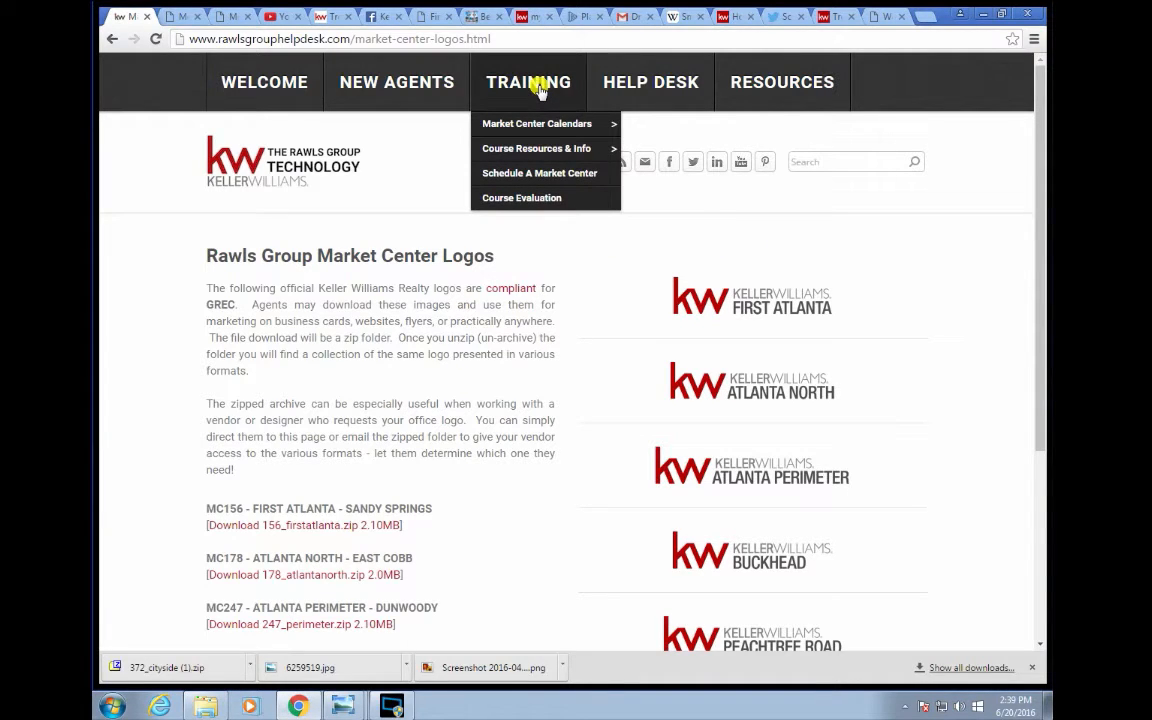
{"action": "mouse_move", "coordinate": [532, 152]}
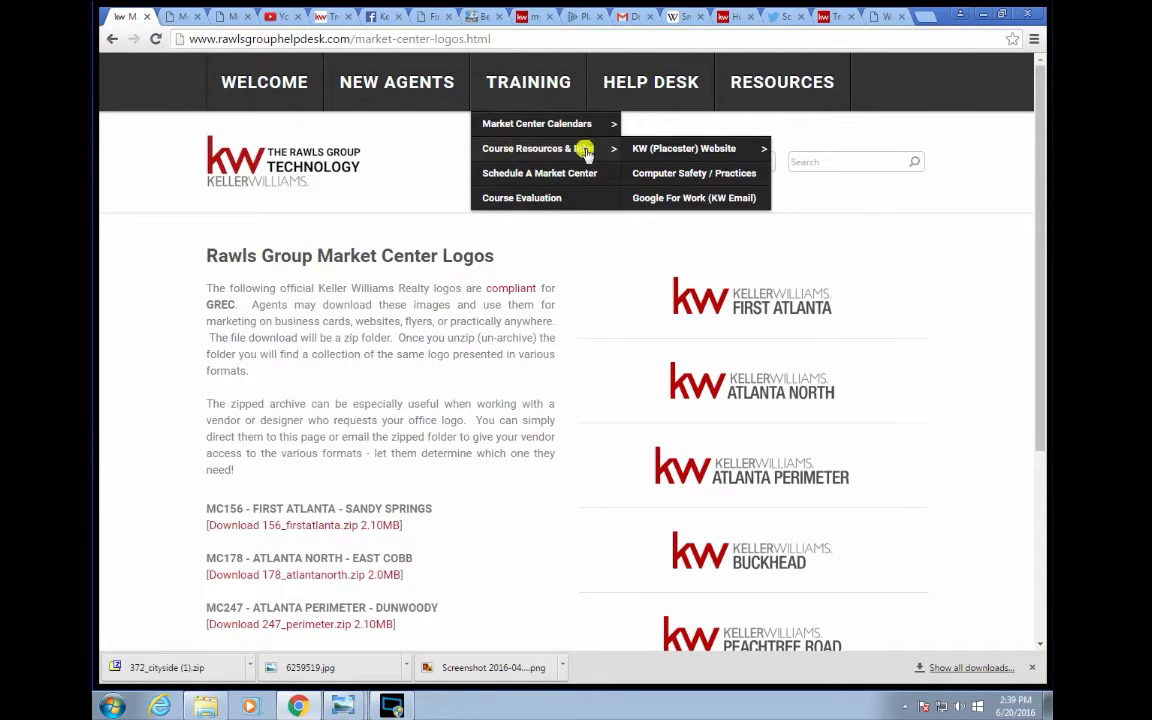
{"action": "mouse_move", "coordinate": [645, 152]}
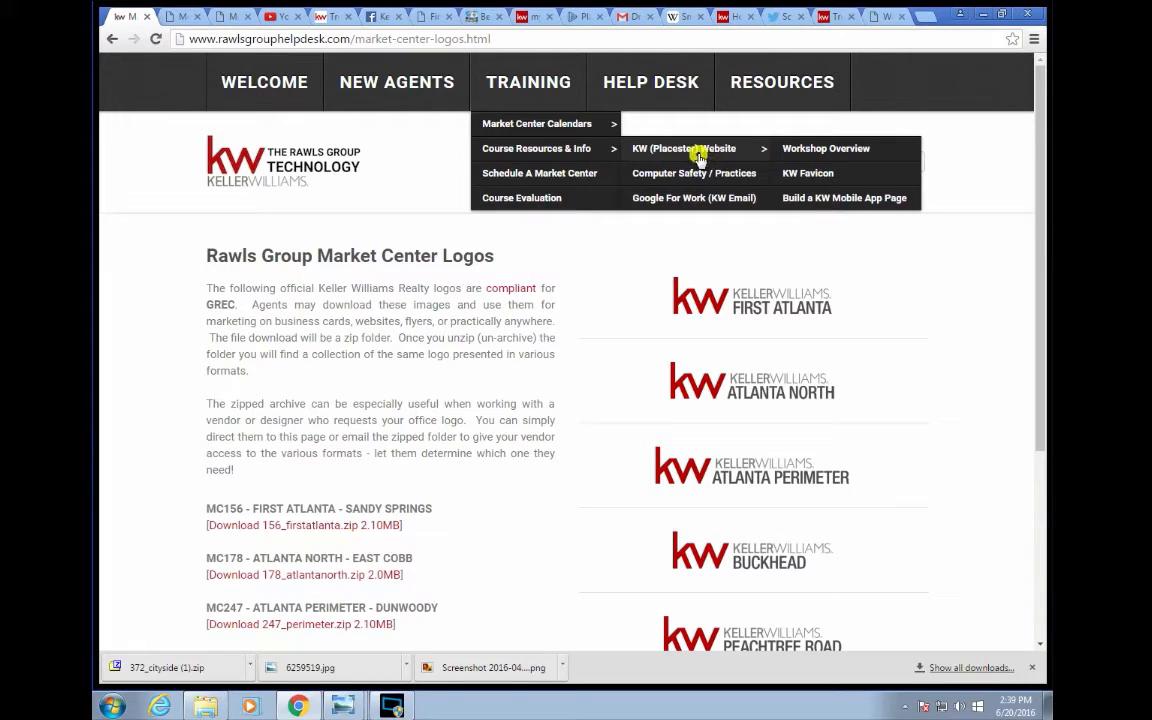
{"action": "left_click", "coordinate": [819, 179]}
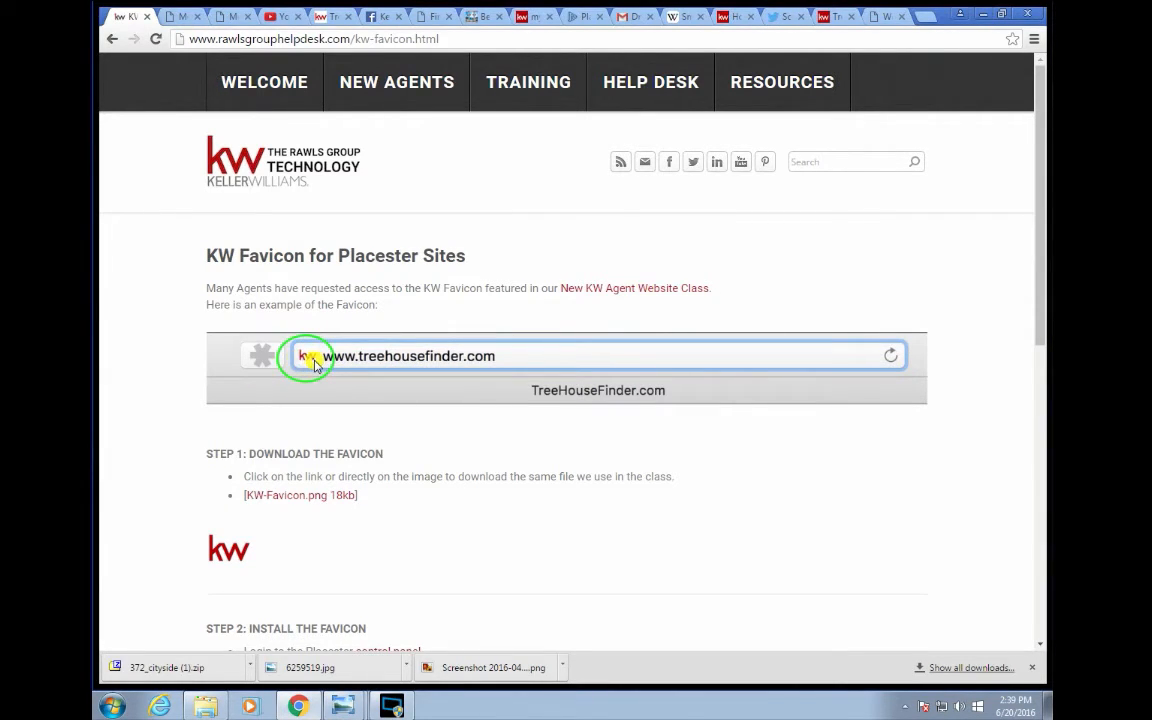
Glance at the live homepage, then highlight the favicon page's DOWNLOAD THE FAVICON heading
{"action": "scroll", "coordinate": [317, 378], "scroll_direction": "down", "scroll_amount": 1}
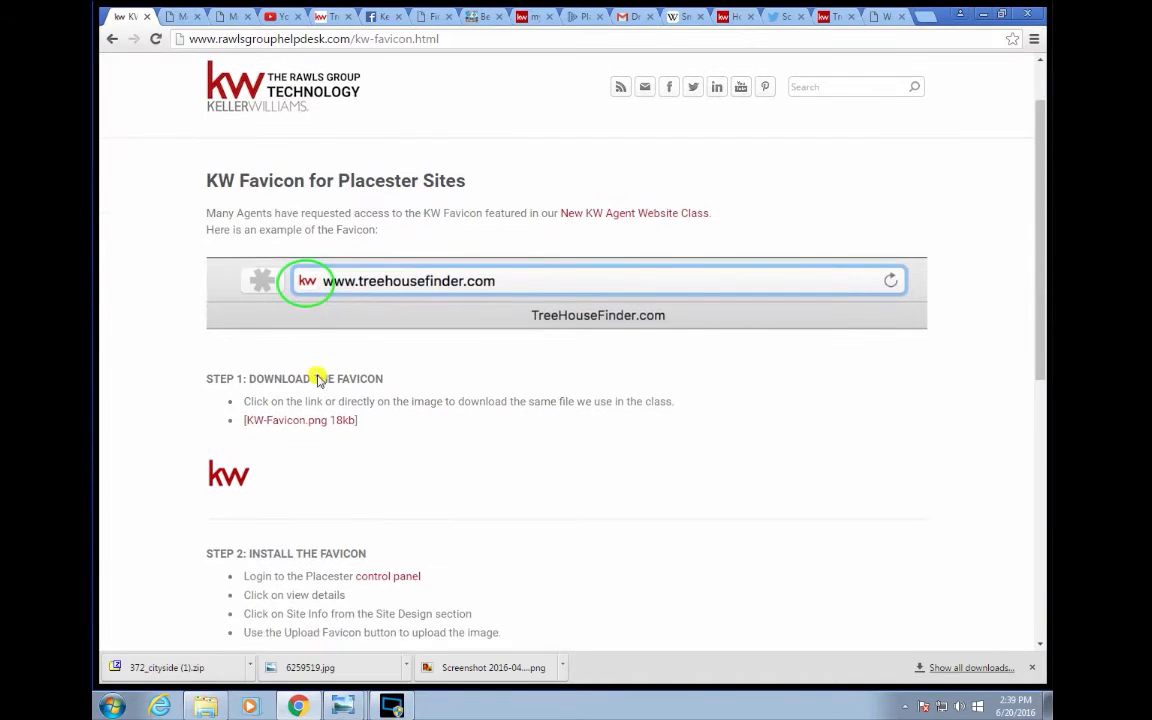
{"action": "left_click", "coordinate": [328, 17]}
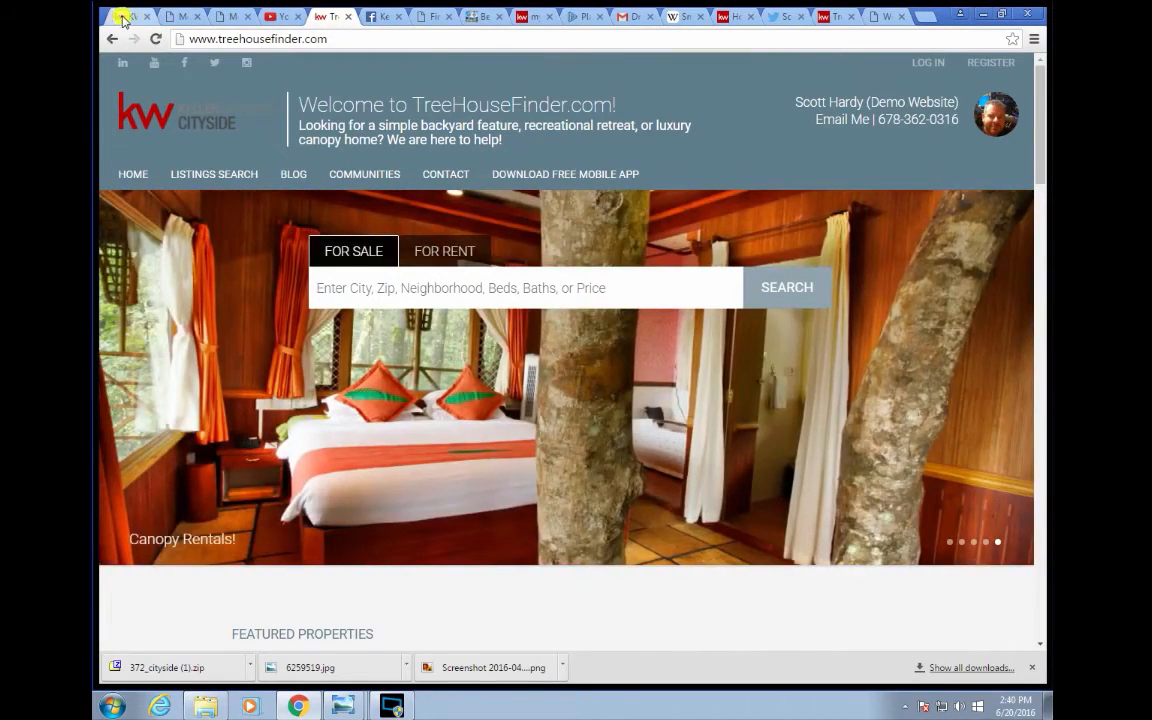
{"action": "left_click", "coordinate": [122, 17]}
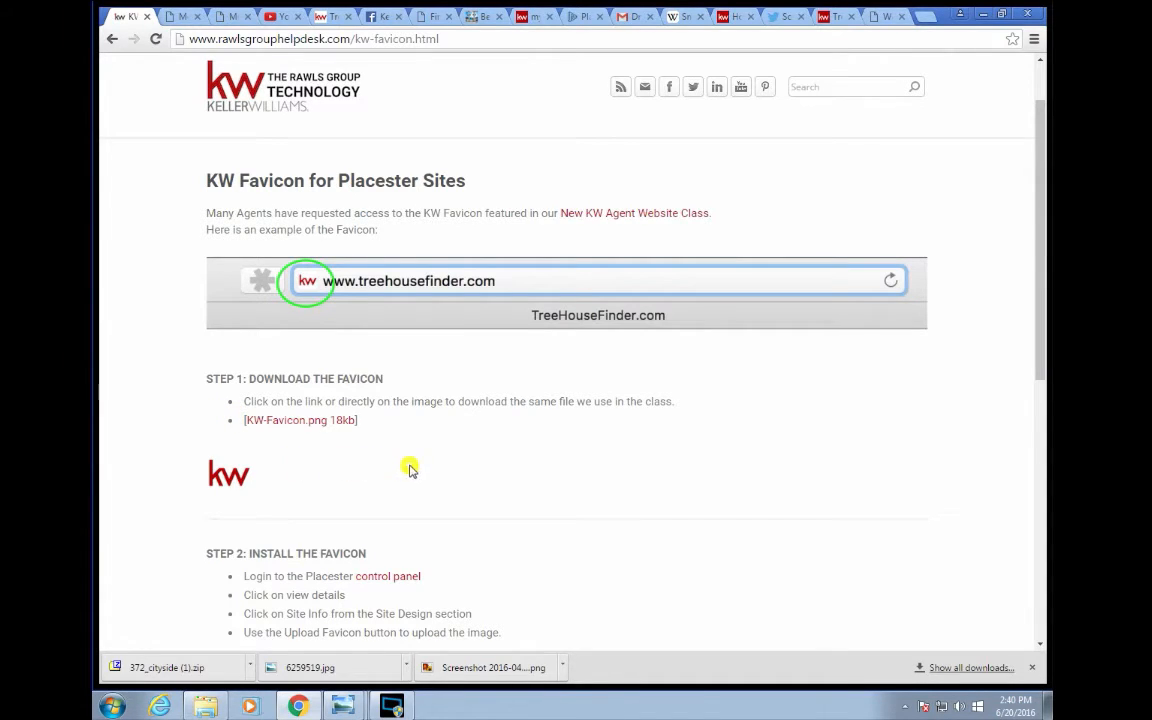
{"action": "left_click_drag", "start_coordinate": [381, 384], "coordinate": [250, 383]}
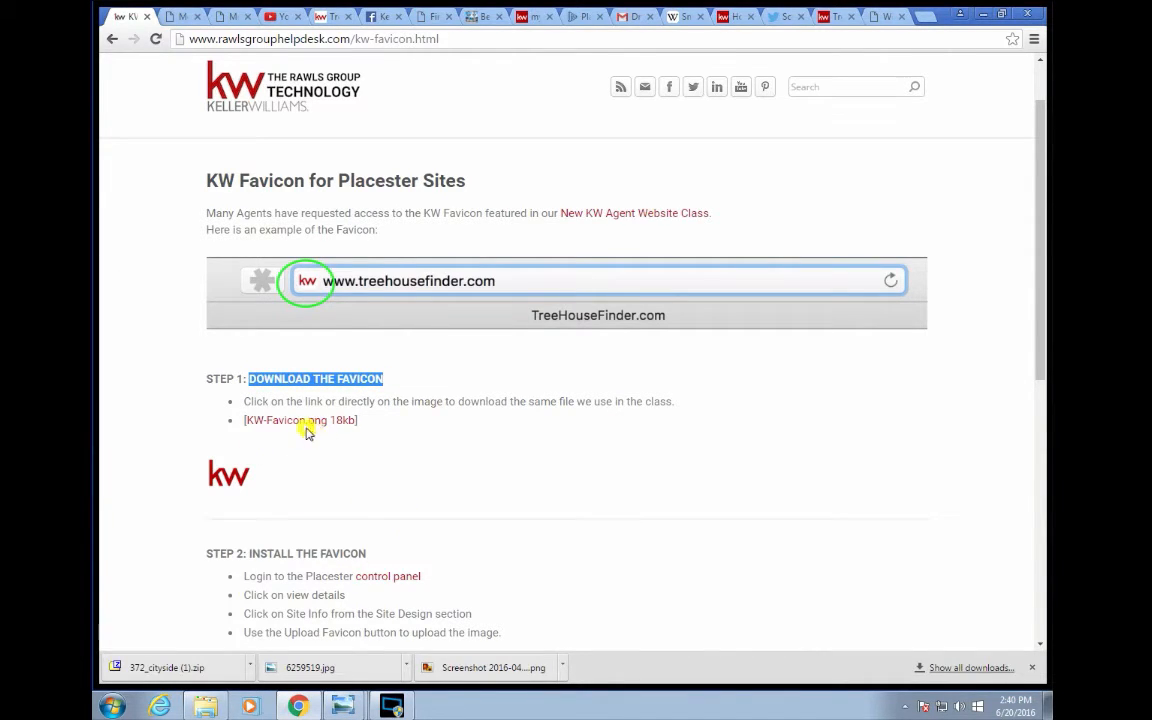
Read the favicon page's Step 2 install instructions, then scroll Placester's Site Info to Upload Favicon
{"action": "right_click", "coordinate": [229, 468]}
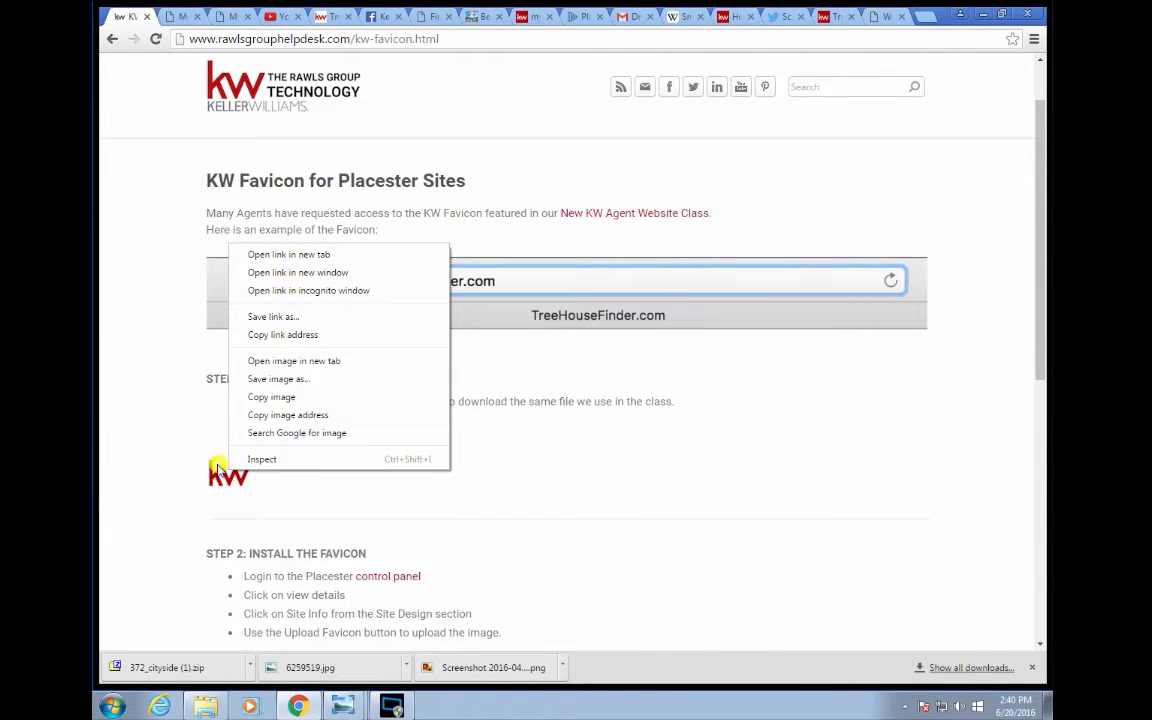
{"action": "left_click", "coordinate": [265, 490]}
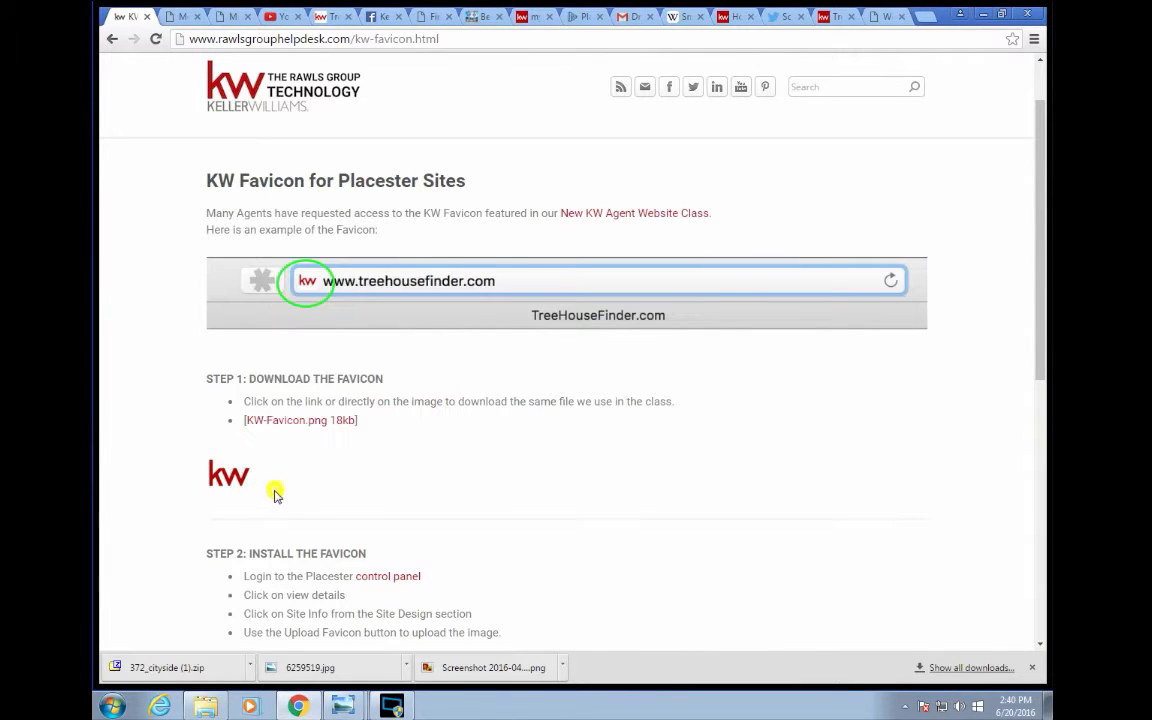
{"action": "scroll", "coordinate": [270, 512], "scroll_direction": "down", "scroll_amount": 2}
{"action": "scroll", "coordinate": [270, 510], "scroll_direction": "down", "scroll_amount": 2}
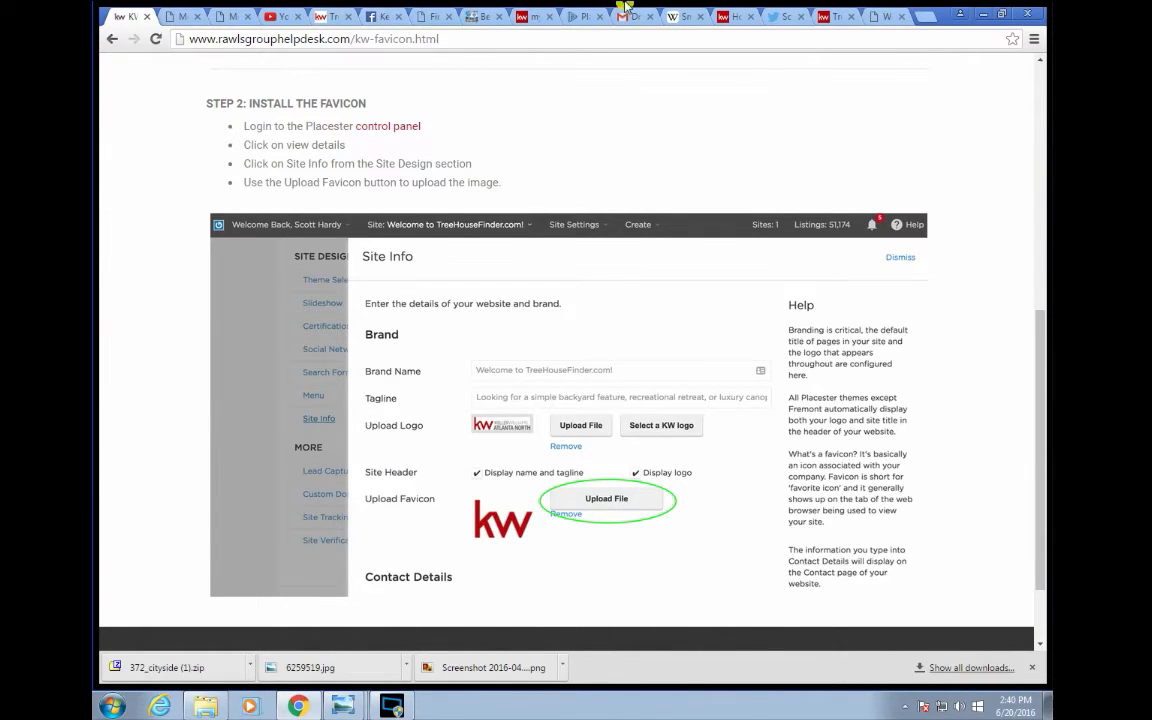
{"action": "left_click", "coordinate": [585, 16]}
{"action": "scroll", "coordinate": [751, 488], "scroll_direction": "down", "scroll_amount": 3}
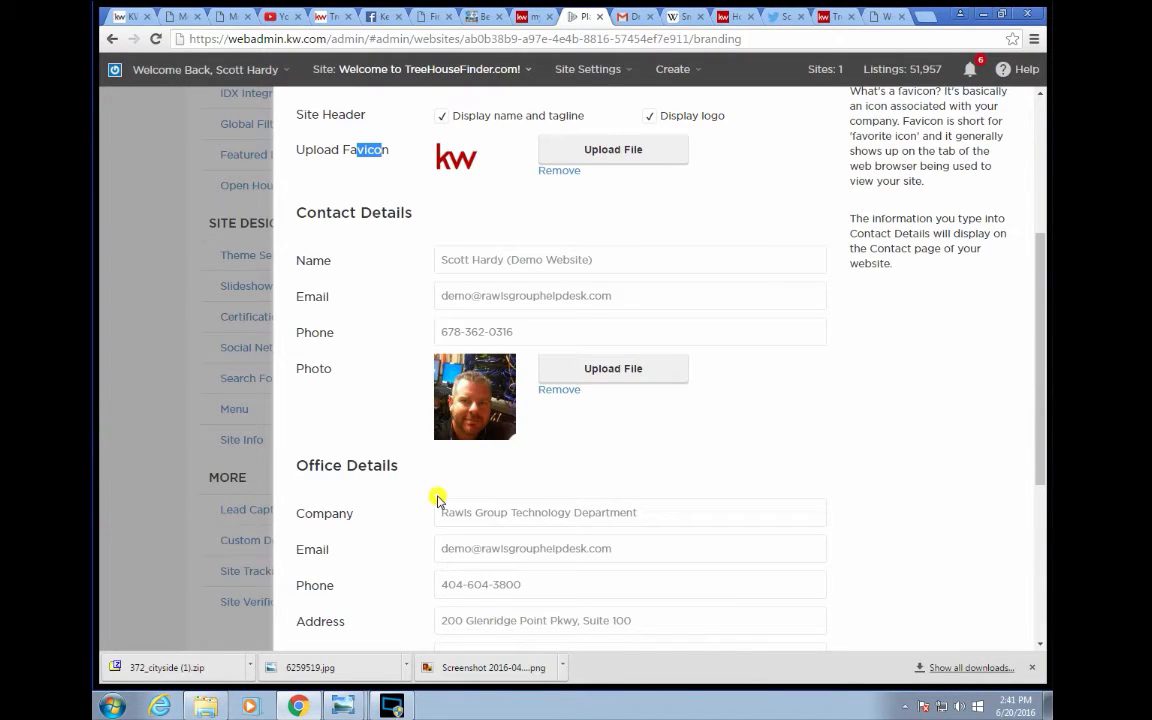
{"action": "left_click_drag", "start_coordinate": [345, 362], "coordinate": [327, 260]}
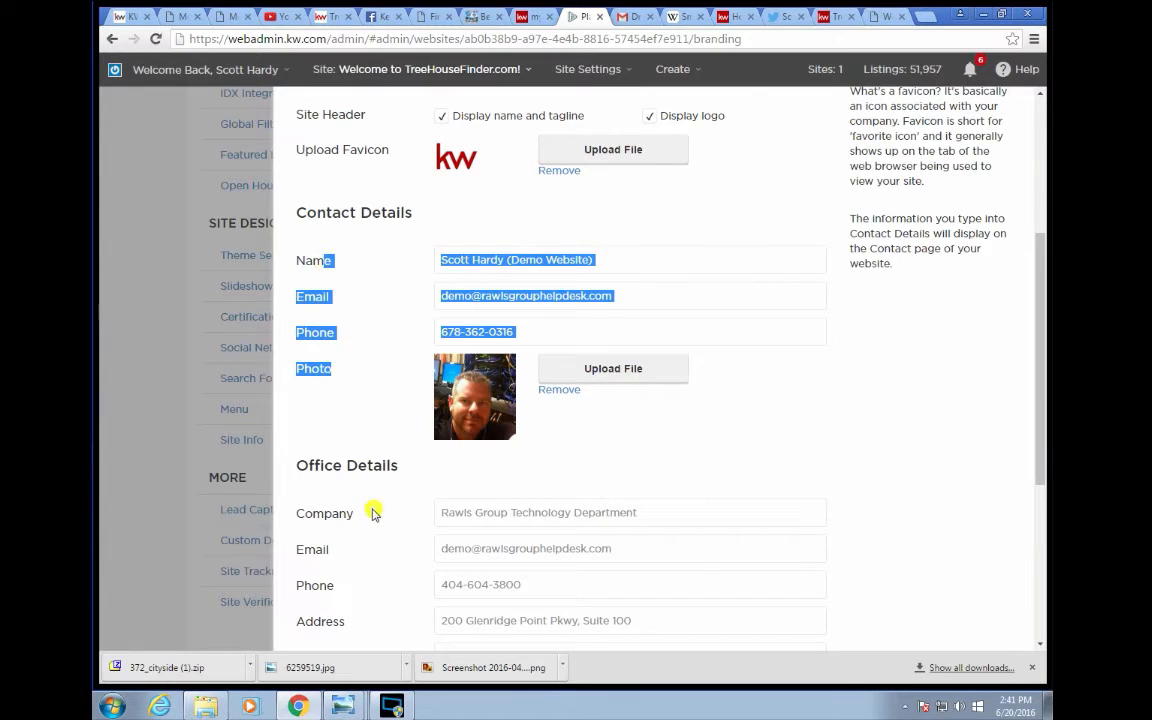
{"action": "scroll", "coordinate": [365, 505], "scroll_direction": "down", "scroll_amount": 2}
{"action": "left_click_drag", "start_coordinate": [355, 560], "coordinate": [301, 314]}
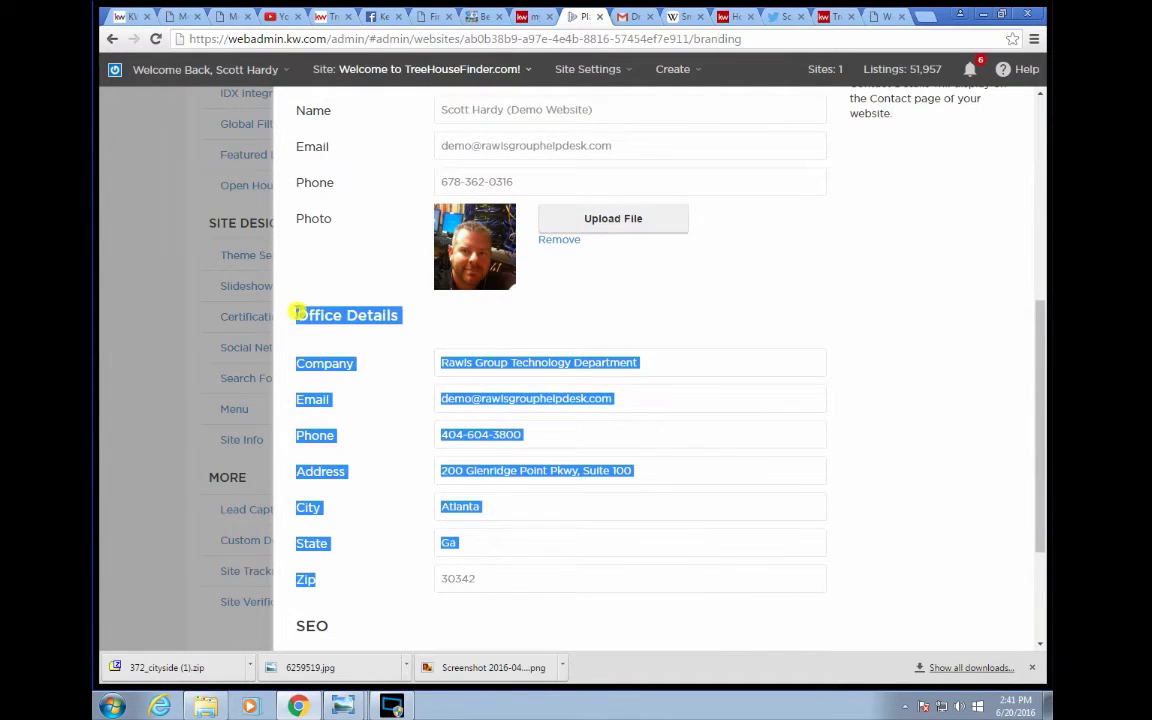
{"action": "left_click", "coordinate": [333, 18]}
{"action": "scroll", "coordinate": [527, 463], "scroll_direction": "down", "scroll_amount": 5}
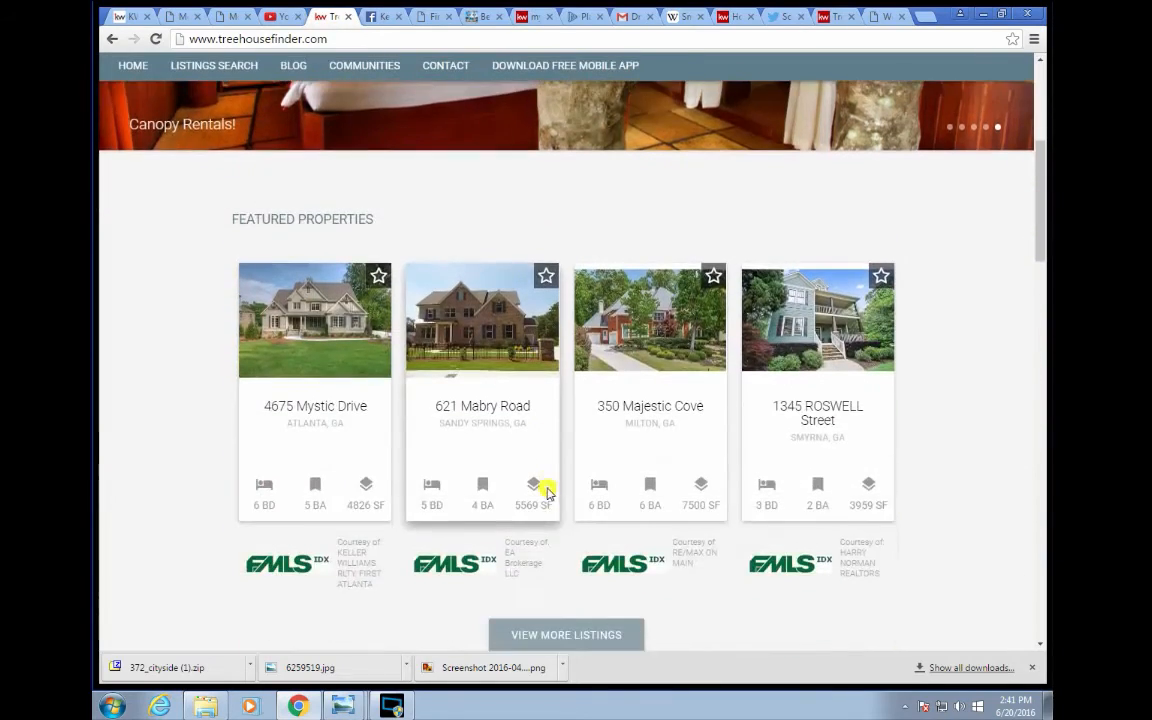
{"action": "scroll", "coordinate": [547, 492], "scroll_direction": "down", "scroll_amount": 9}
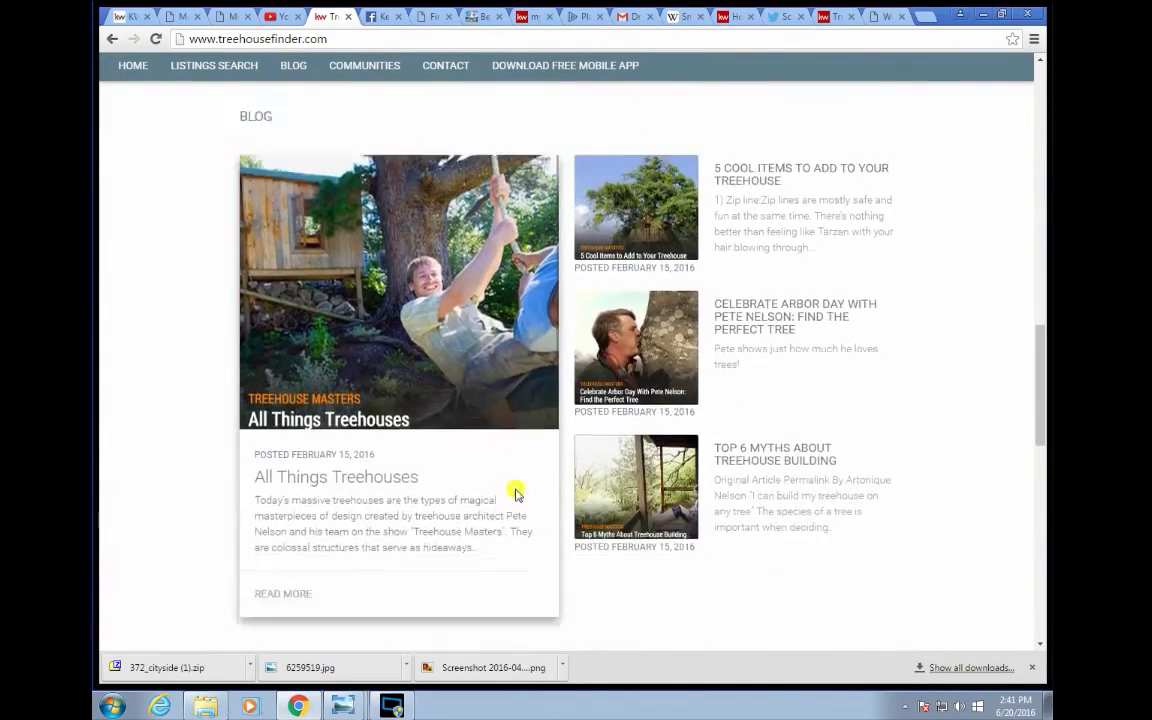
{"action": "scroll", "coordinate": [512, 494], "scroll_direction": "down", "scroll_amount": 5}
{"action": "left_click_drag", "start_coordinate": [792, 481], "coordinate": [674, 378]}
{"action": "scroll", "coordinate": [703, 446], "scroll_direction": "down", "scroll_amount": 2}
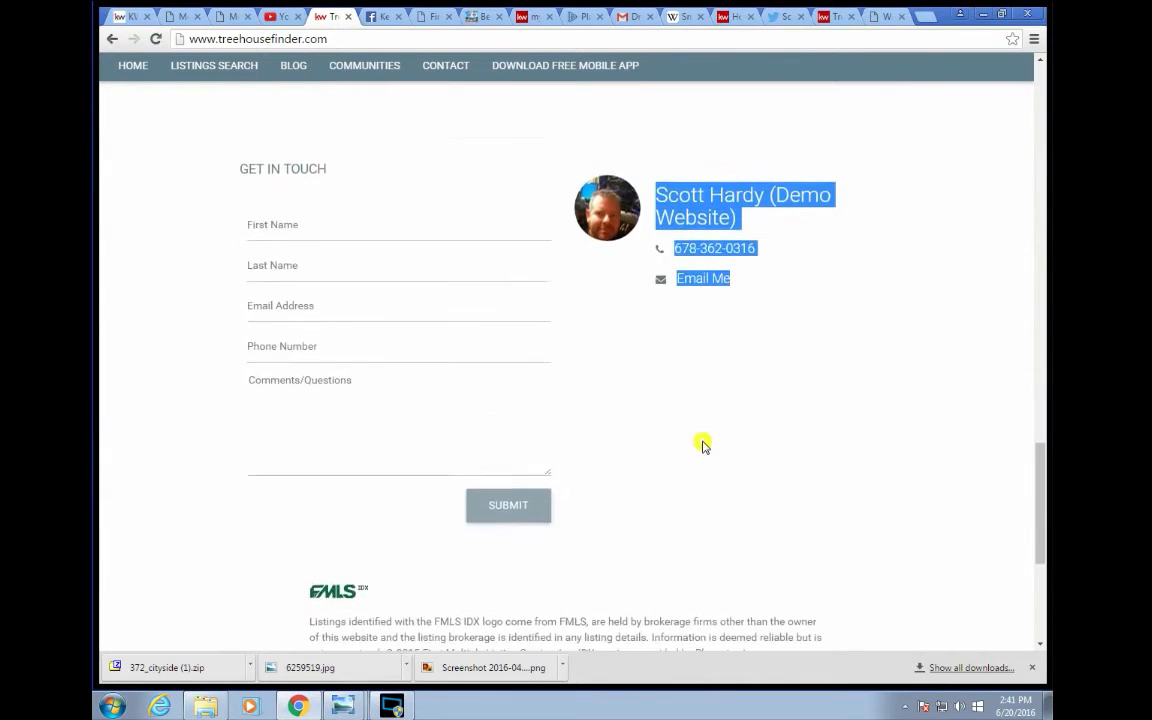
{"action": "scroll", "coordinate": [703, 446], "scroll_direction": "down", "scroll_amount": 5}
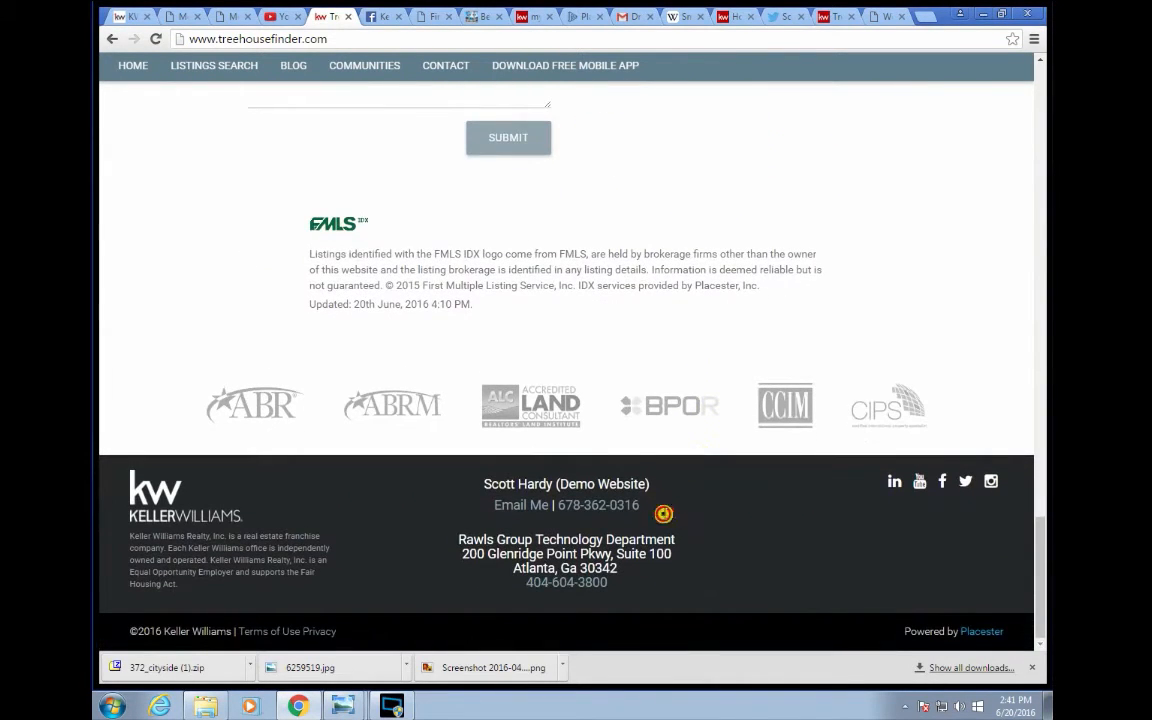
{"action": "left_click_drag", "start_coordinate": [663, 513], "coordinate": [476, 478]}
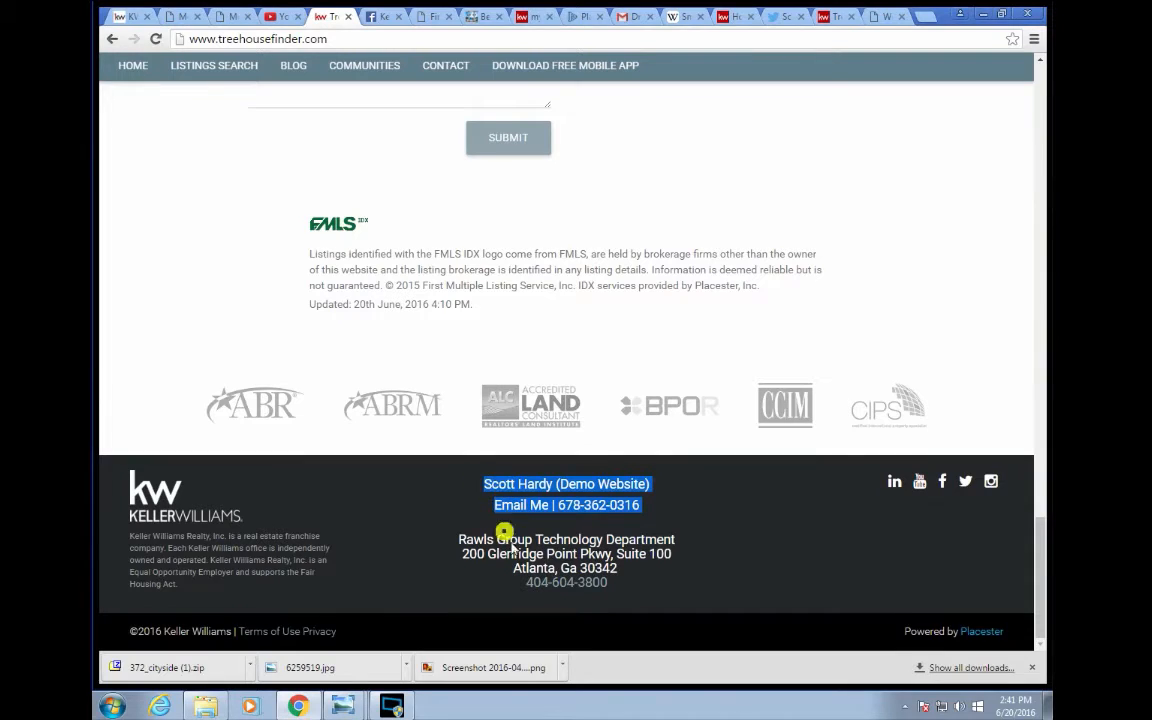
{"action": "left_click_drag", "start_coordinate": [615, 592], "coordinate": [457, 539]}
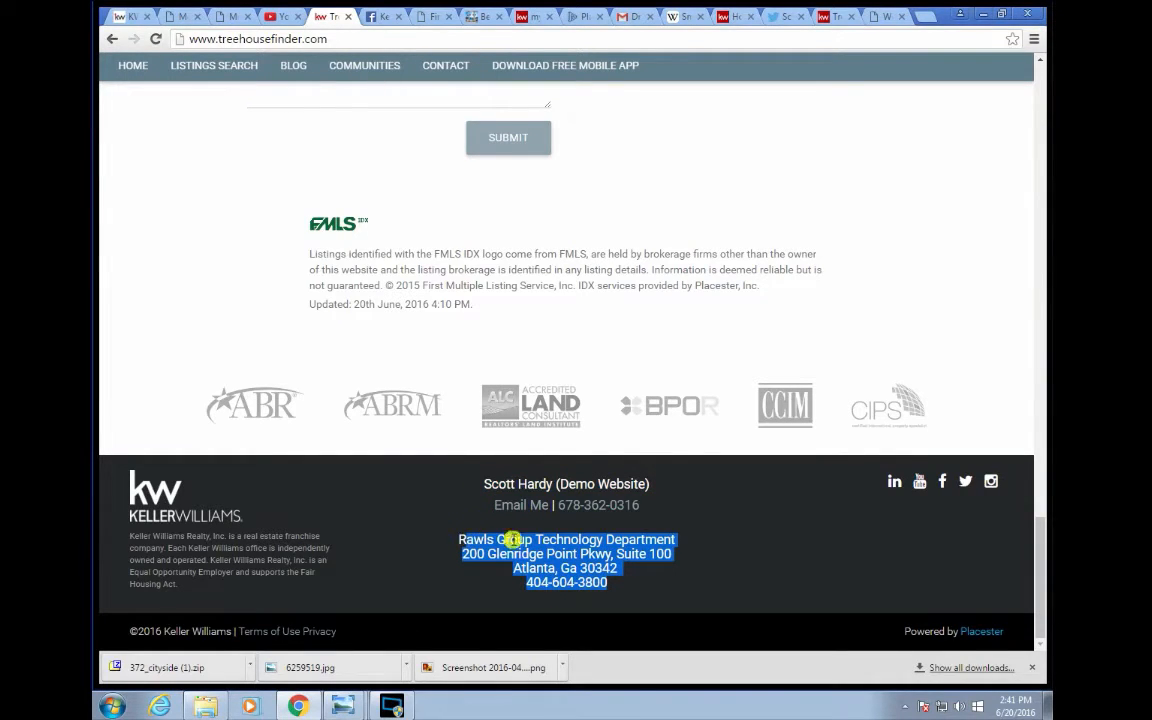
{"action": "left_click", "coordinate": [583, 18]}
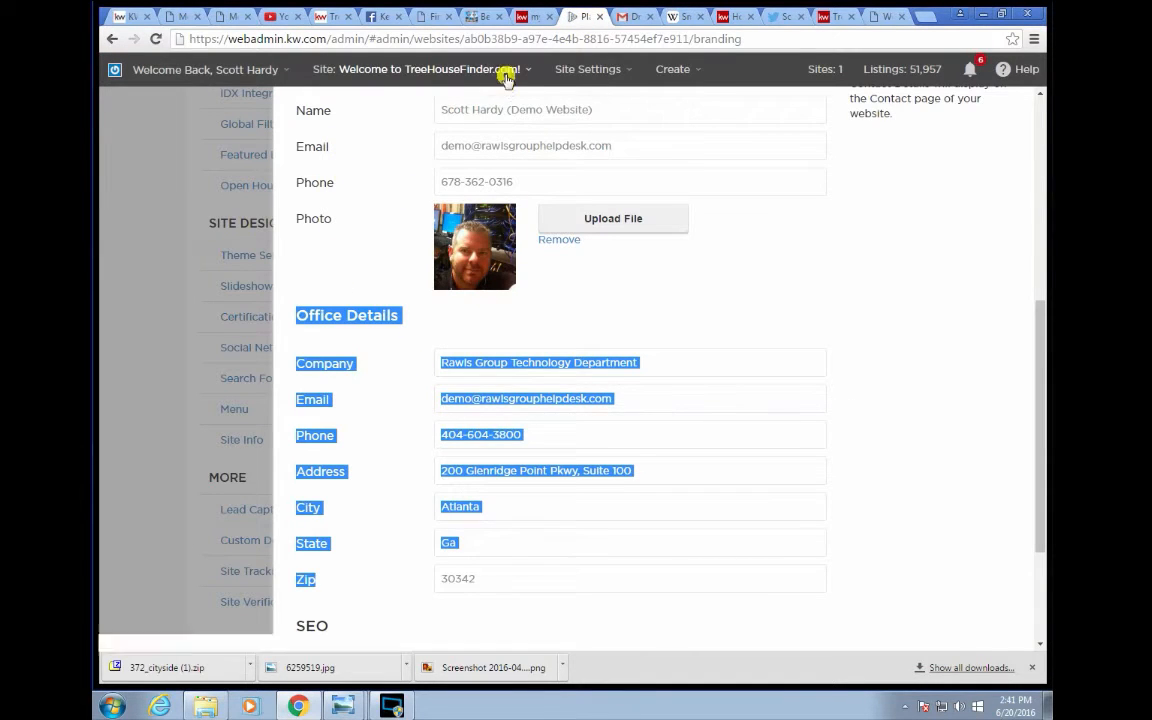
{"action": "scroll", "coordinate": [483, 175], "scroll_direction": "up", "scroll_amount": 5}
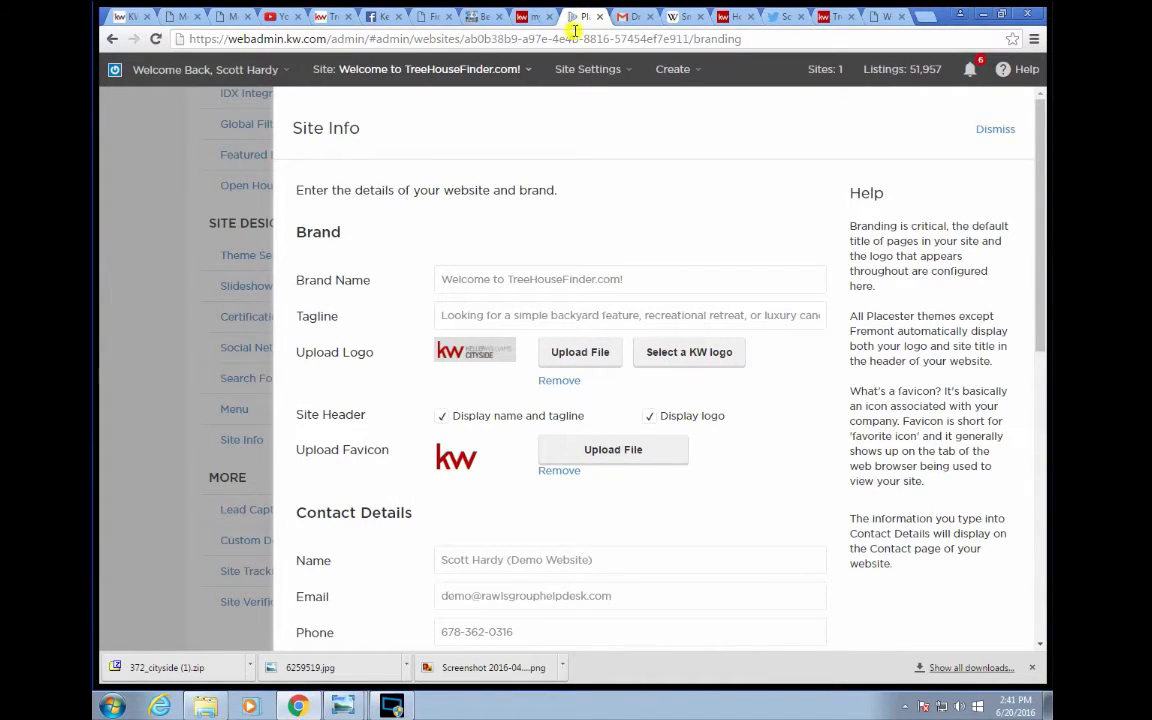
Check the live site's header logo at the top, then scroll down to the footer's office contact details
{"action": "left_click", "coordinate": [330, 22]}
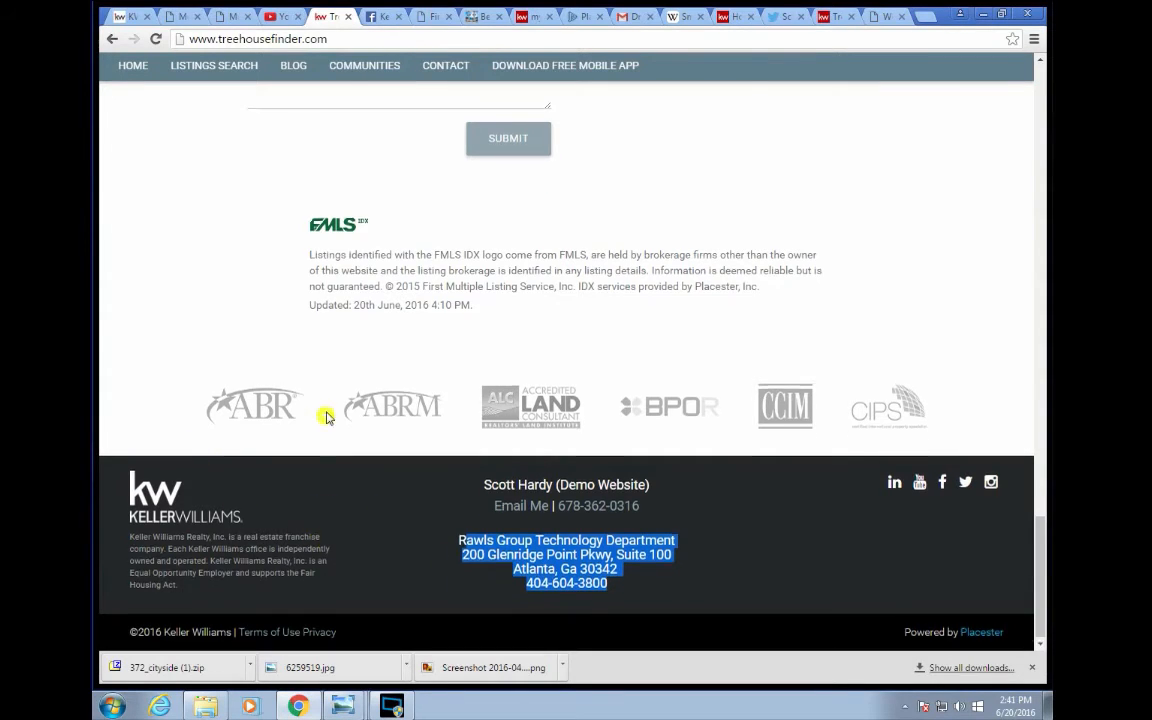
{"action": "scroll", "coordinate": [326, 408], "scroll_direction": "up", "scroll_amount": 6}
{"action": "scroll", "coordinate": [328, 404], "scroll_direction": "up", "scroll_amount": 15}
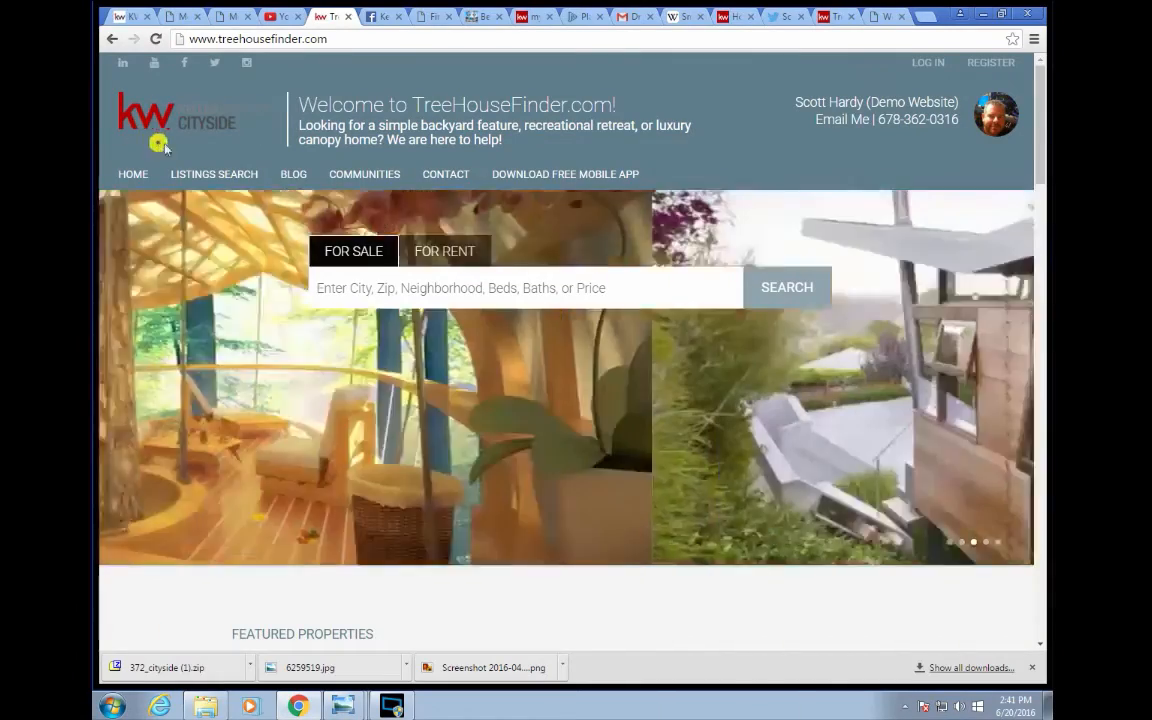
{"action": "scroll", "coordinate": [226, 585], "scroll_direction": "down", "scroll_amount": 8}
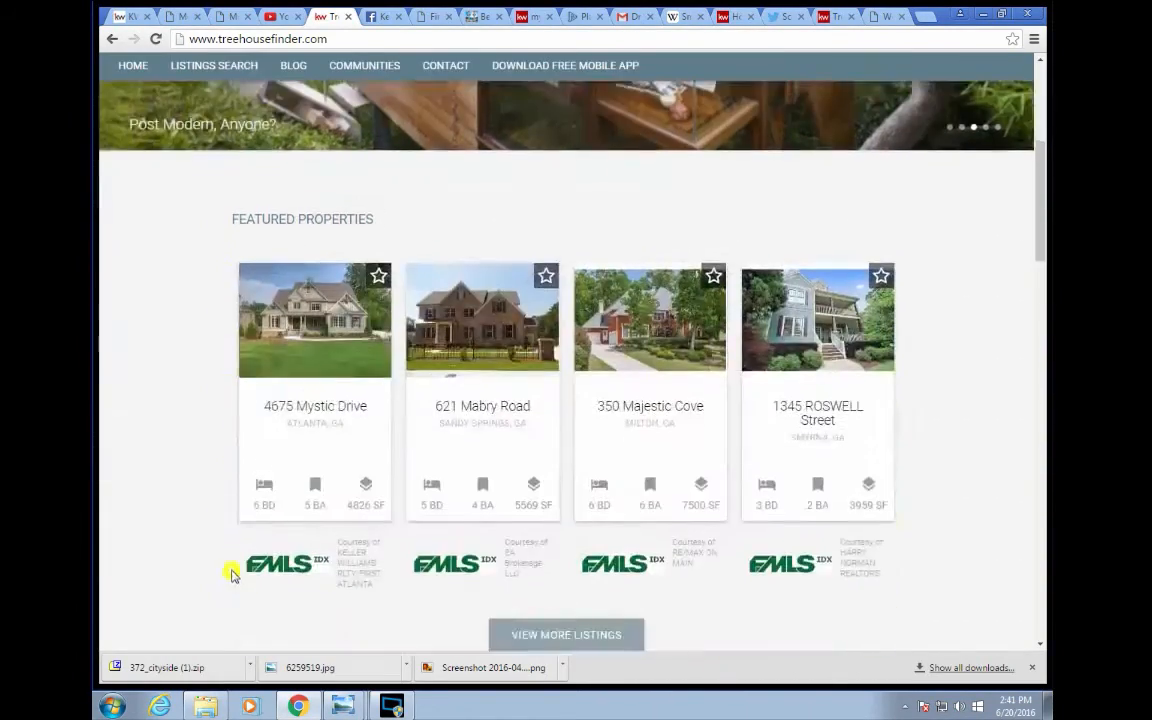
{"action": "scroll", "coordinate": [219, 560], "scroll_direction": "down", "scroll_amount": 10}
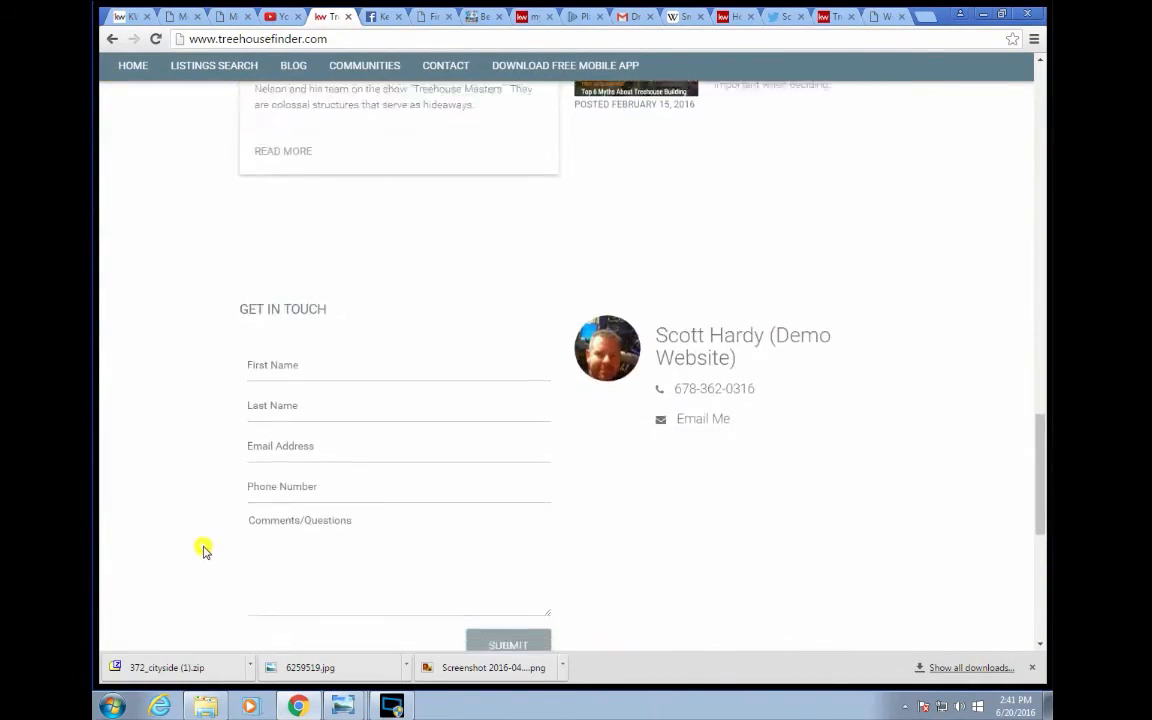
{"action": "scroll", "coordinate": [203, 550], "scroll_direction": "down", "scroll_amount": 4}
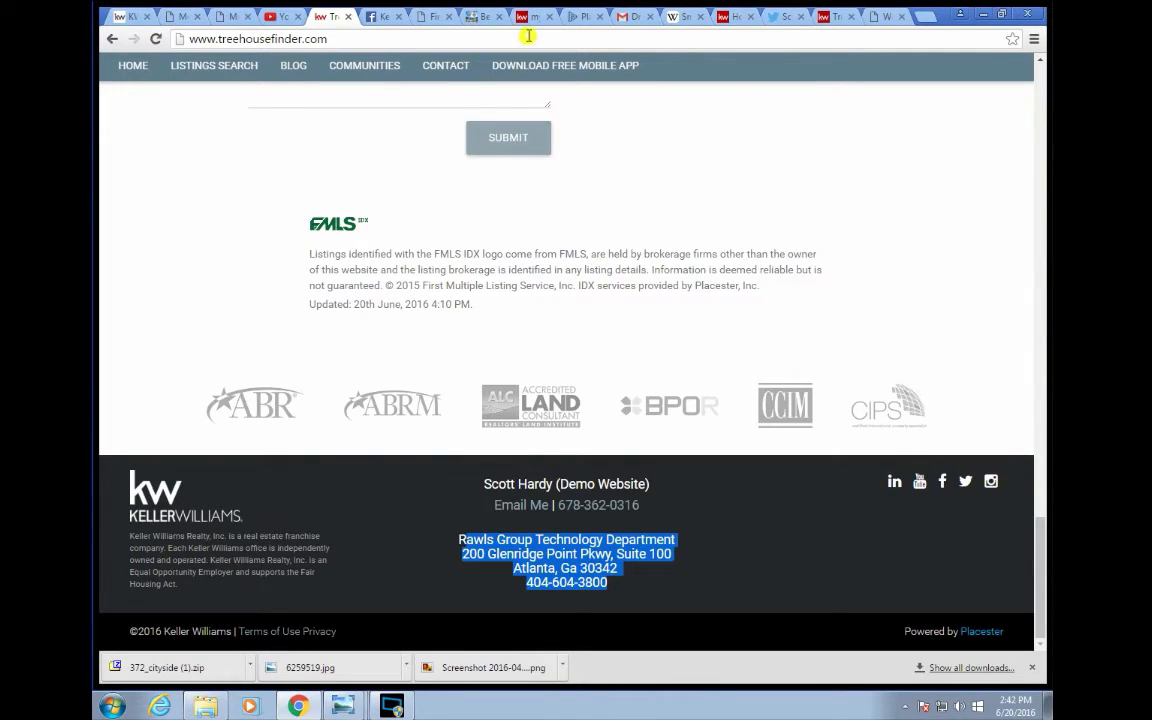
{"action": "left_click", "coordinate": [580, 16]}
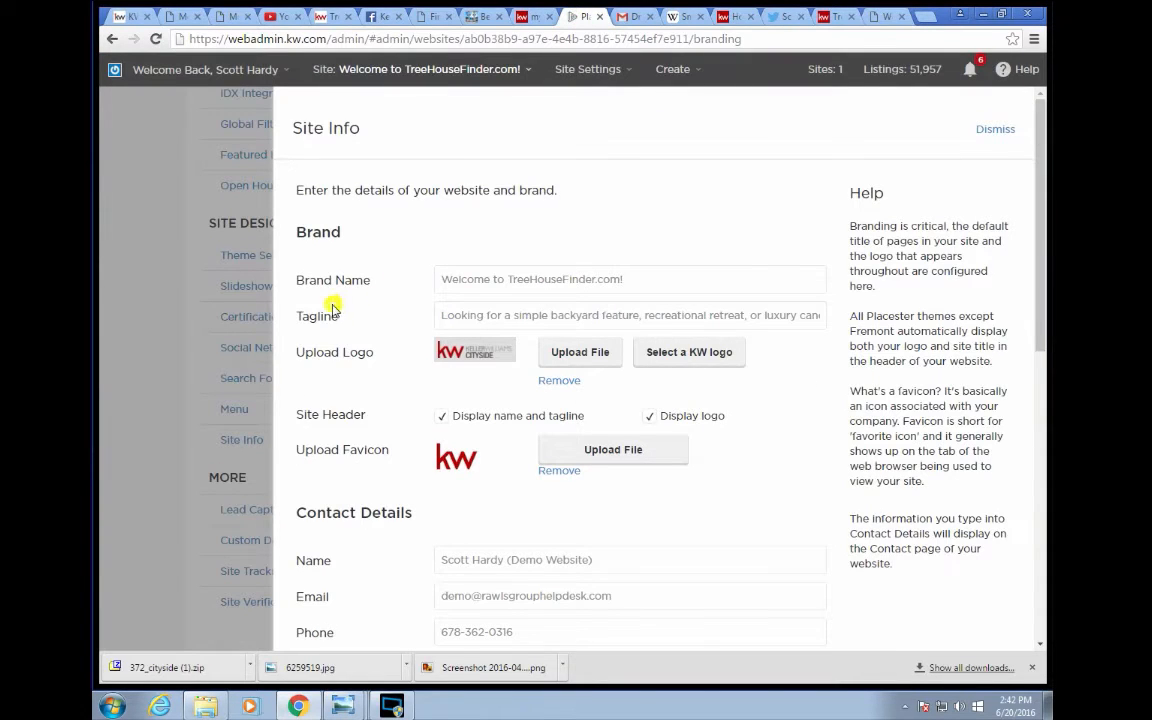
{"action": "scroll", "coordinate": [323, 437], "scroll_direction": "down", "scroll_amount": 3}
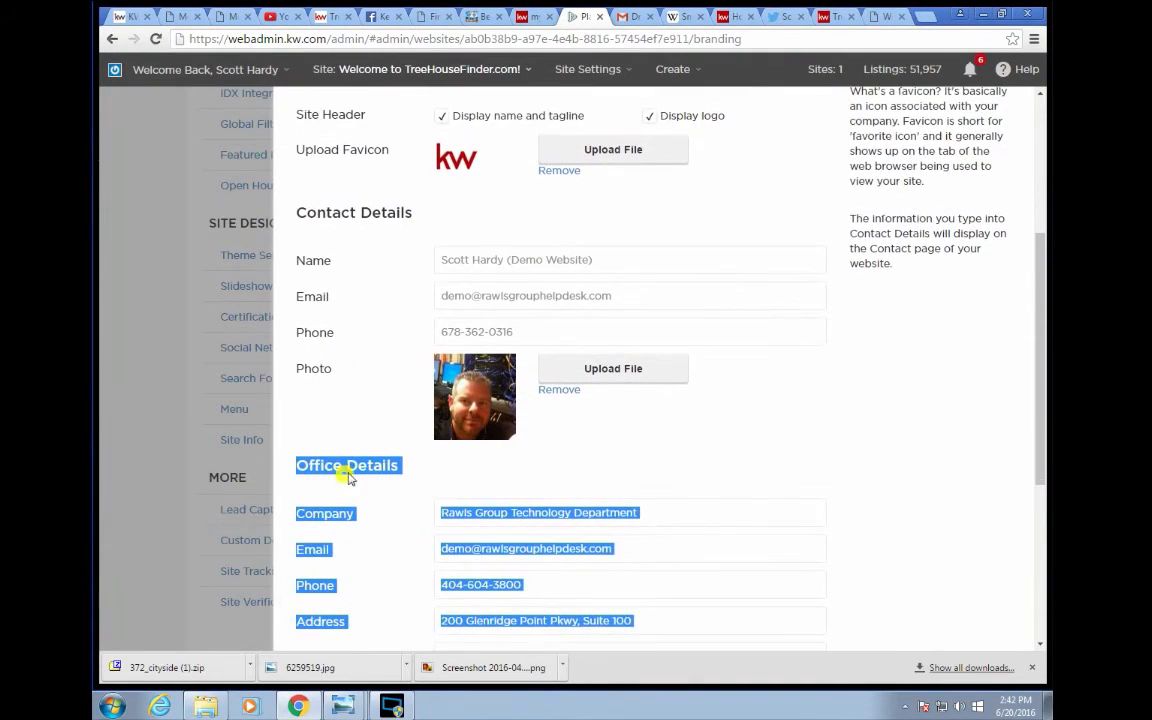
{"action": "left_click", "coordinate": [407, 510]}
{"action": "scroll", "coordinate": [407, 510], "scroll_direction": "down", "scroll_amount": 3}
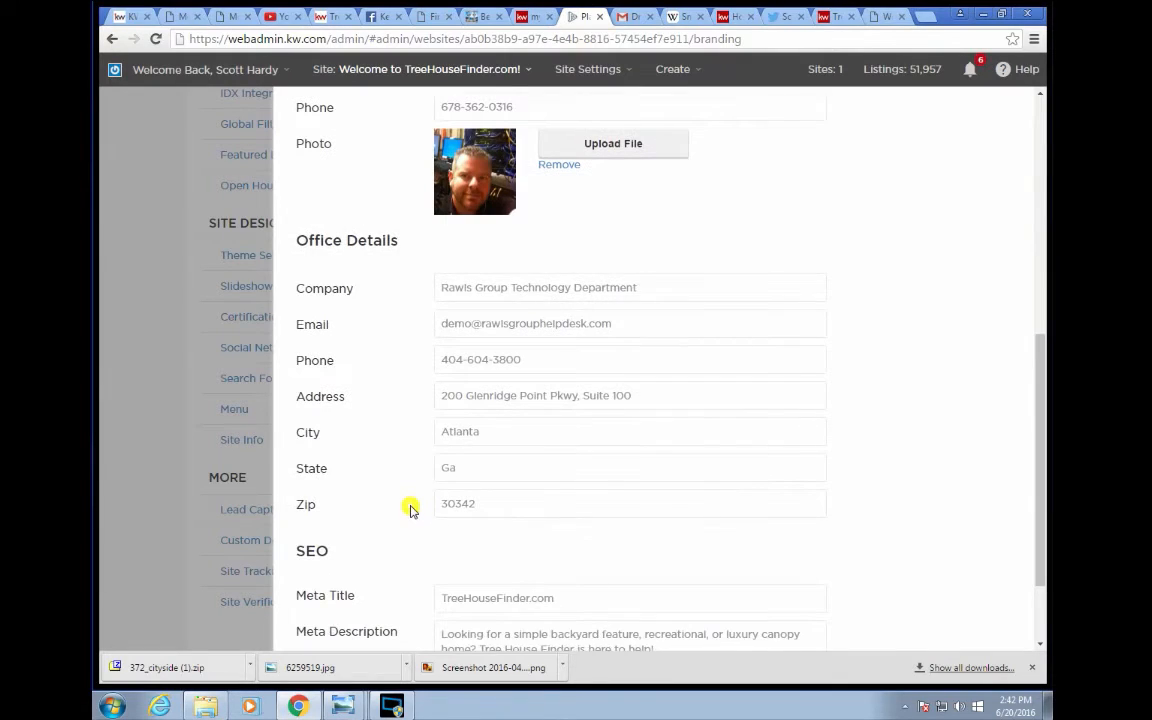
{"action": "scroll", "coordinate": [410, 510], "scroll_direction": "down", "scroll_amount": 2}
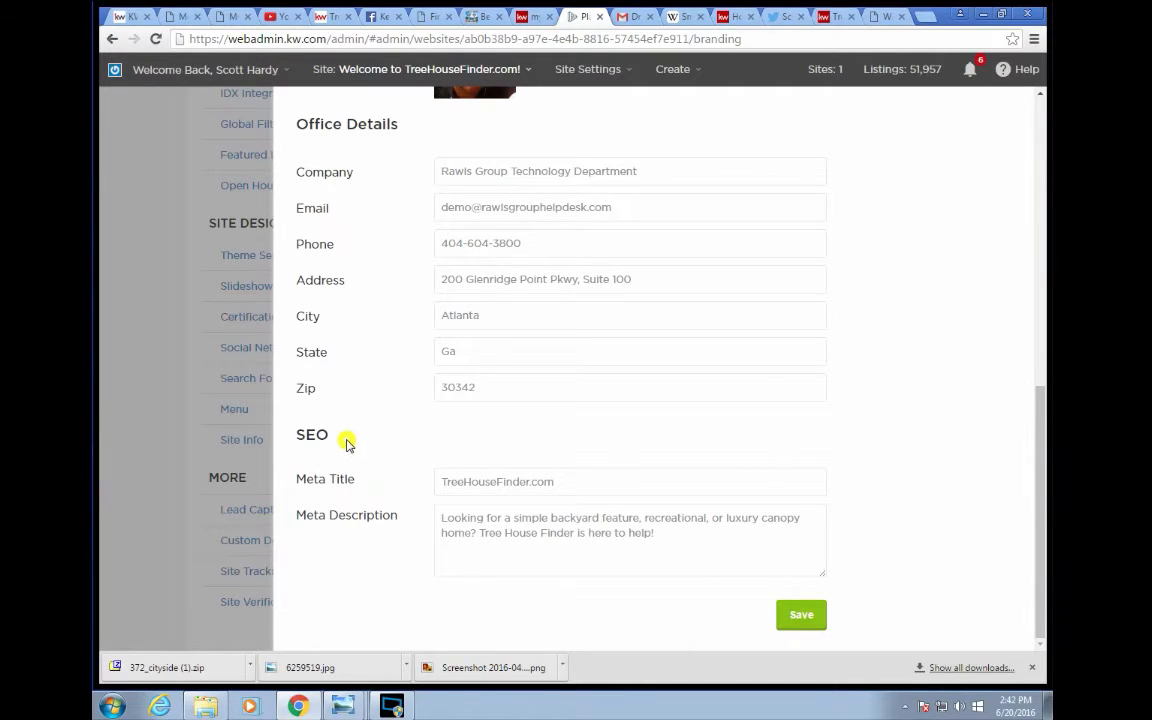
{"action": "left_click_drag", "start_coordinate": [325, 435], "coordinate": [299, 435]}
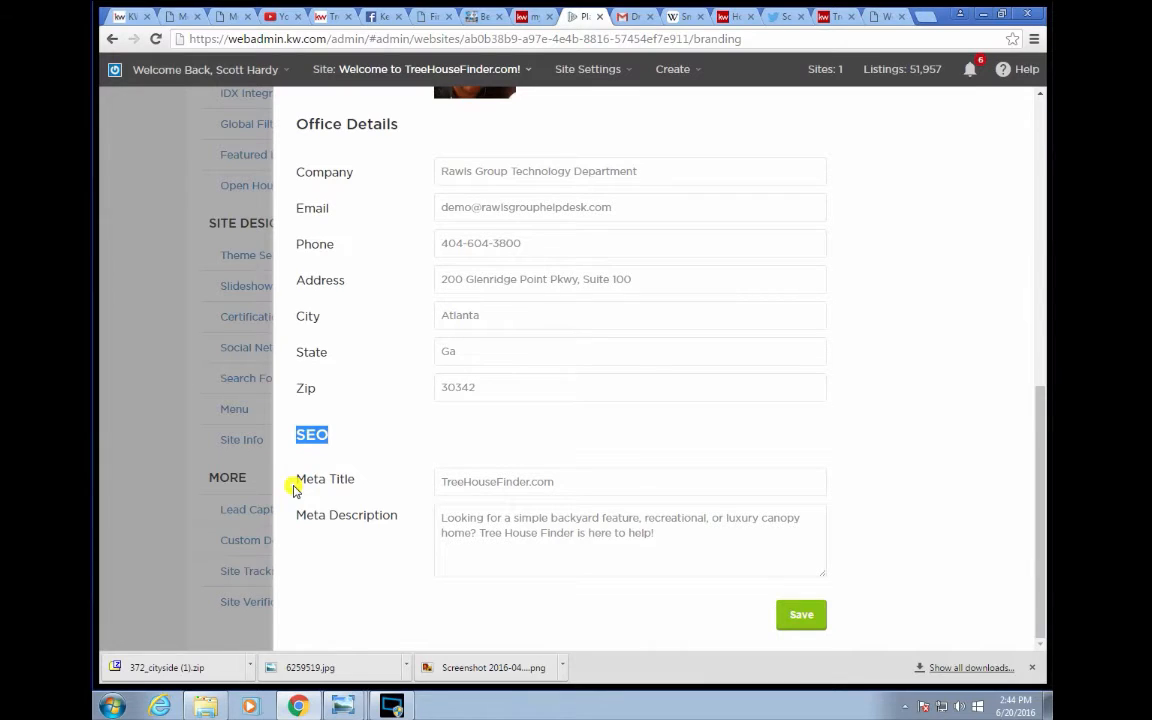
Load google.com in the last Chrome tab in place of the real-estate team site
{"action": "left_click", "coordinate": [877, 18]}
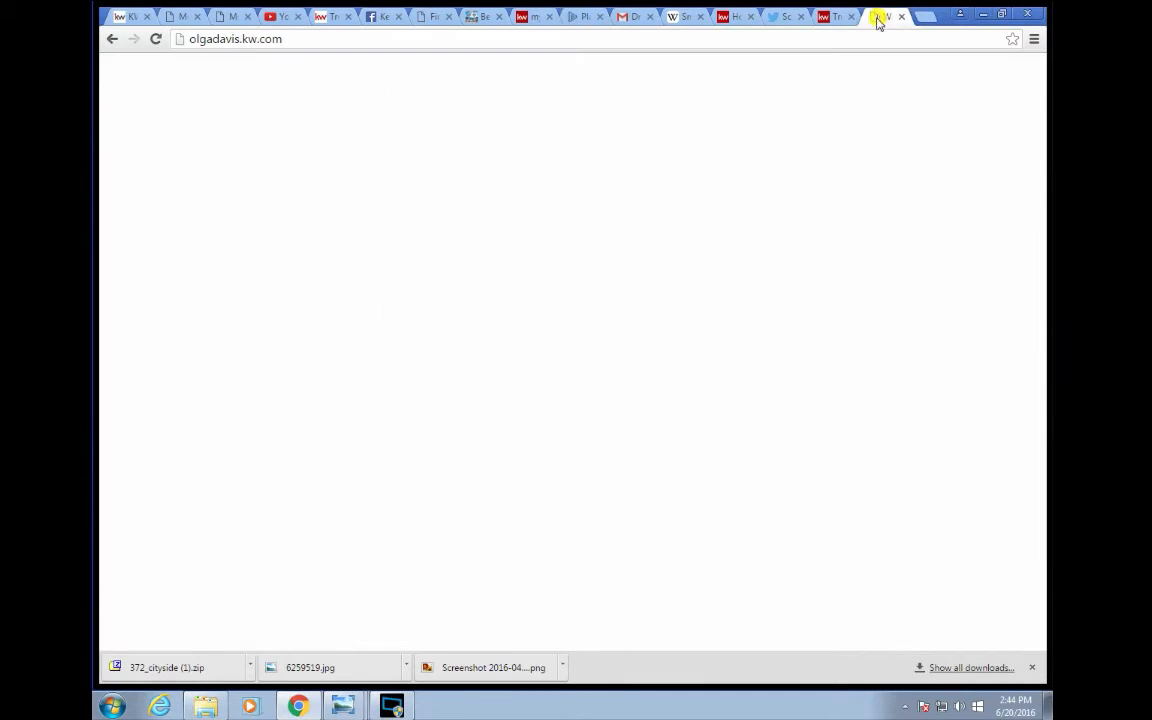
{"action": "left_click", "coordinate": [459, 40]}
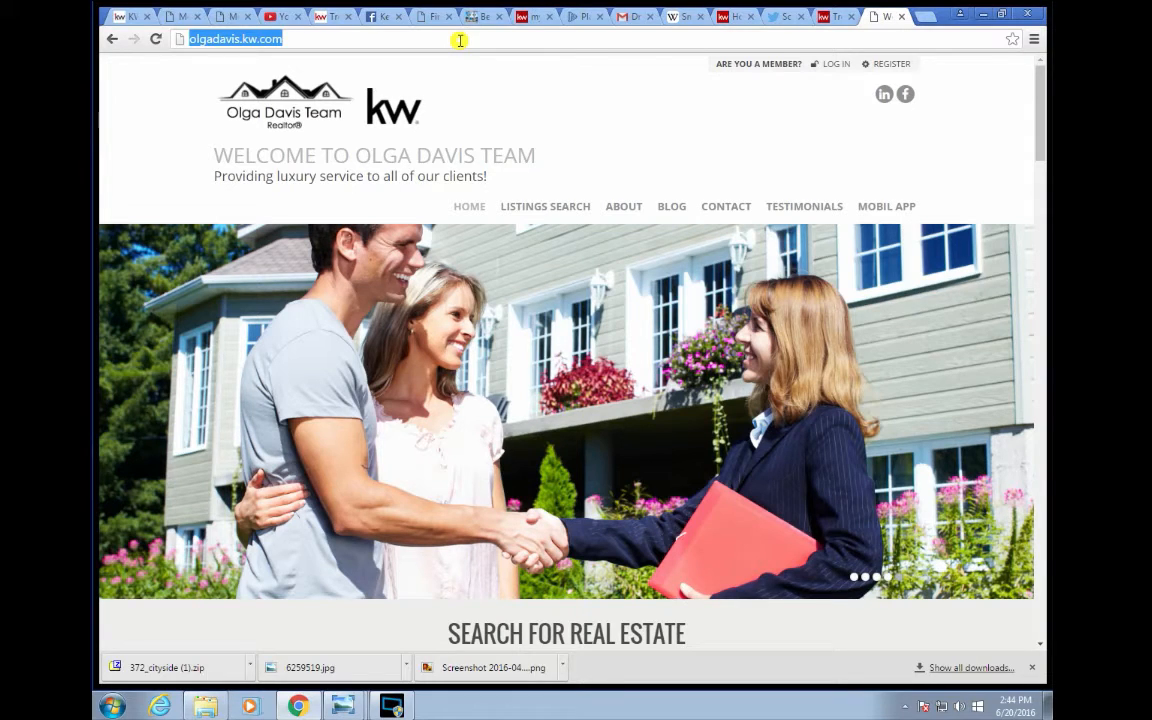
{"action": "type", "text": "google.com"}
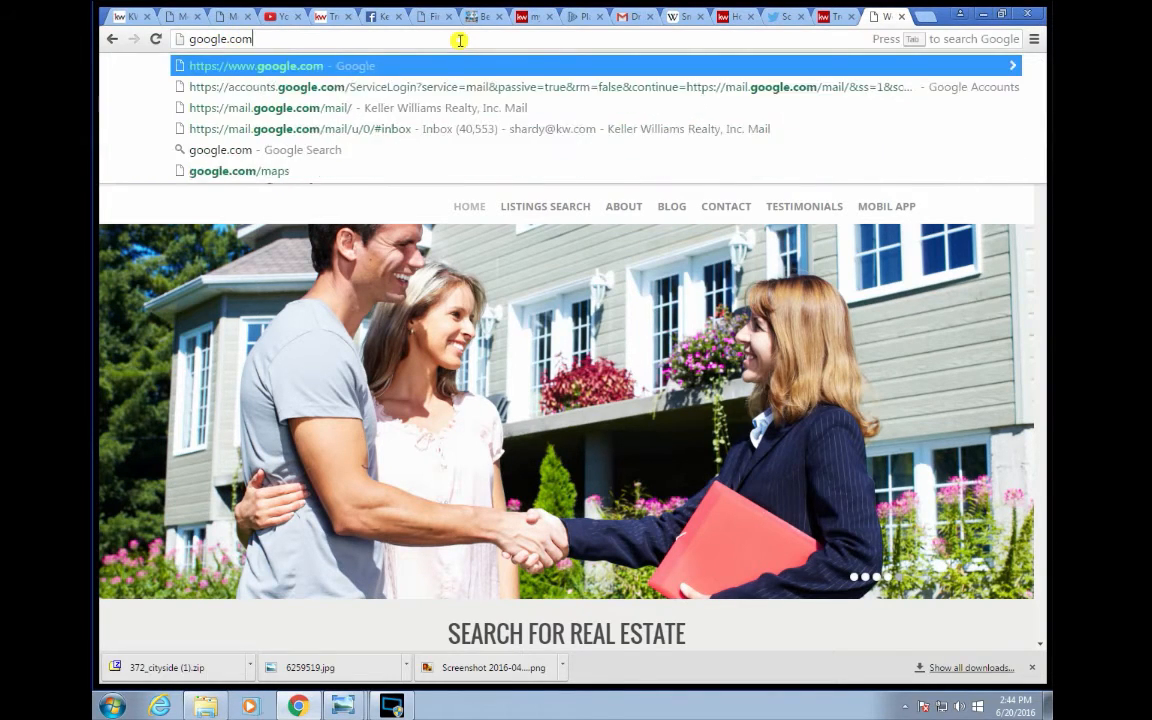
{"action": "key", "text": "Return"}
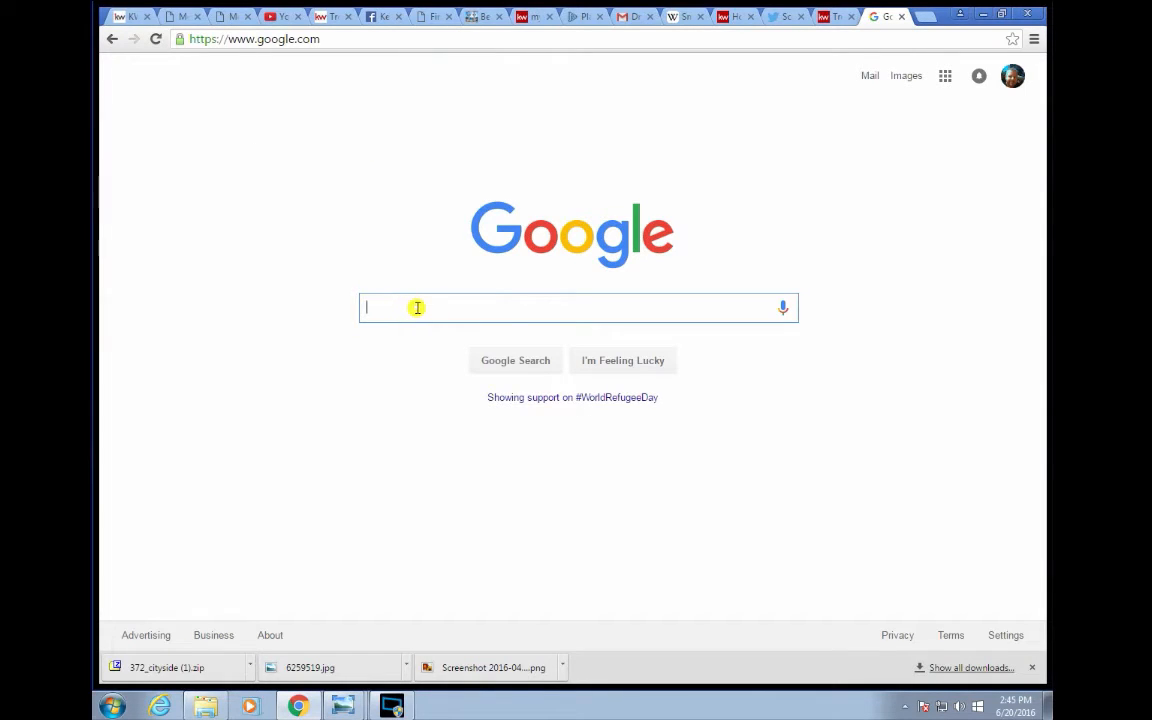
Search Google for 'atlanta homes for sale' and highlight the top results and paid ads
{"action": "type", "text": "a"}
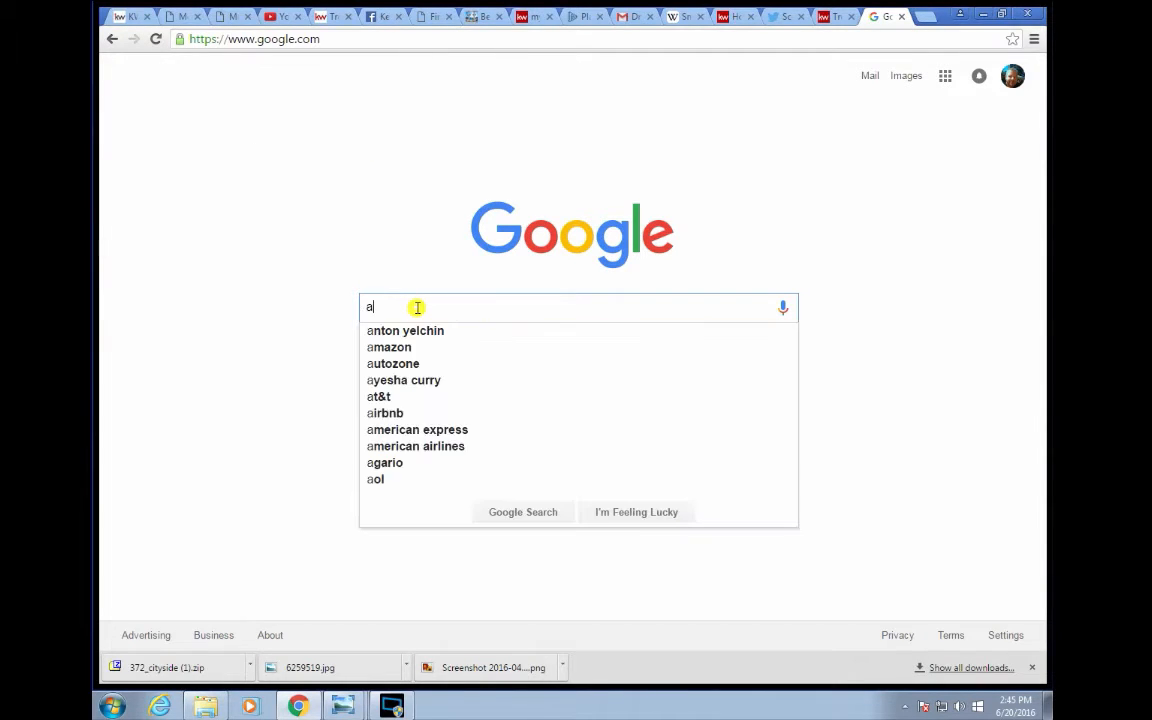
{"action": "type", "text": "tlanta homes for sale"}
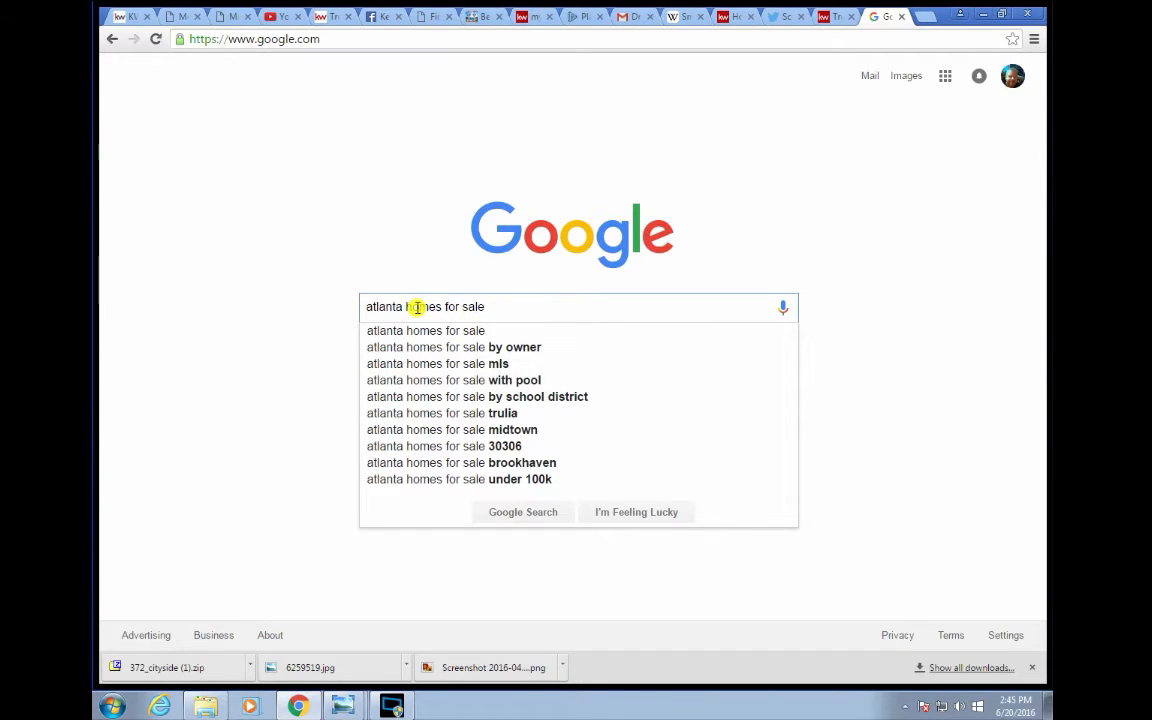
{"action": "key", "text": "Return"}
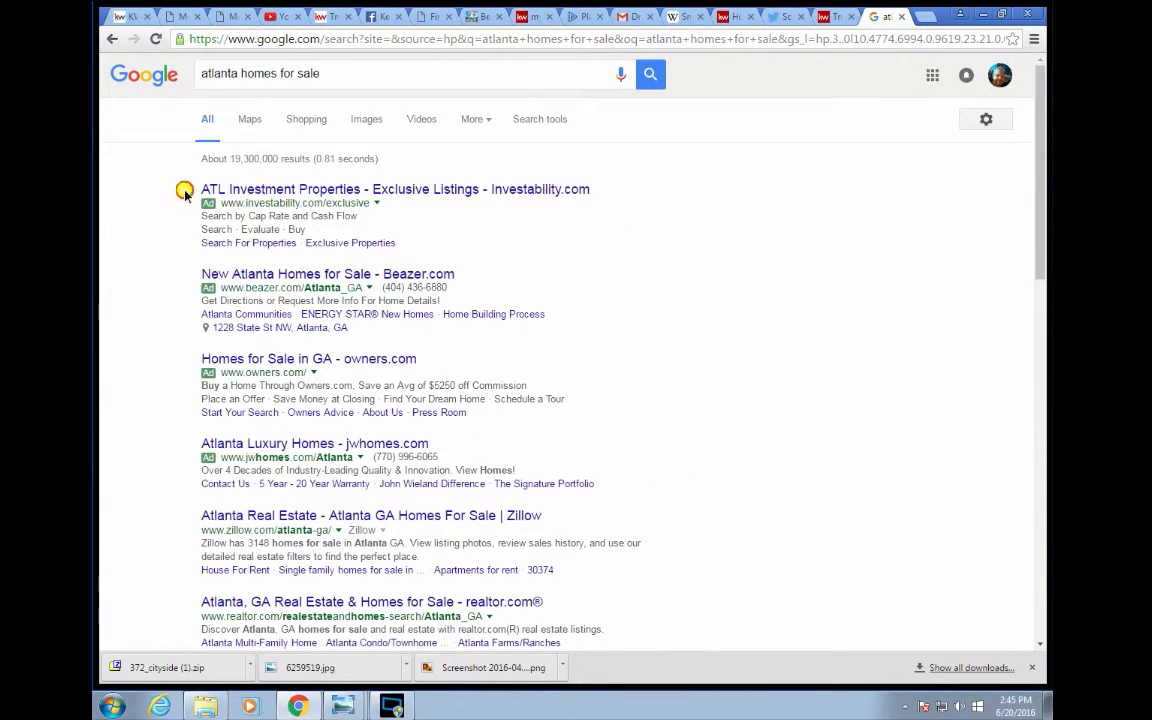
{"action": "left_click_drag", "start_coordinate": [184, 193], "coordinate": [175, 293]}
{"action": "left_click", "coordinate": [175, 293]}
{"action": "left_click_drag", "start_coordinate": [238, 192], "coordinate": [320, 215]}
{"action": "mouse_move", "coordinate": [245, 214]}
{"action": "left_mouse_down"}
{"action": "mouse_move", "coordinate": [330, 288]}
{"action": "mouse_move", "coordinate": [380, 467]}
{"action": "mouse_move", "coordinate": [585, 490]}
{"action": "mouse_move", "coordinate": [612, 504]}
{"action": "left_mouse_up"}
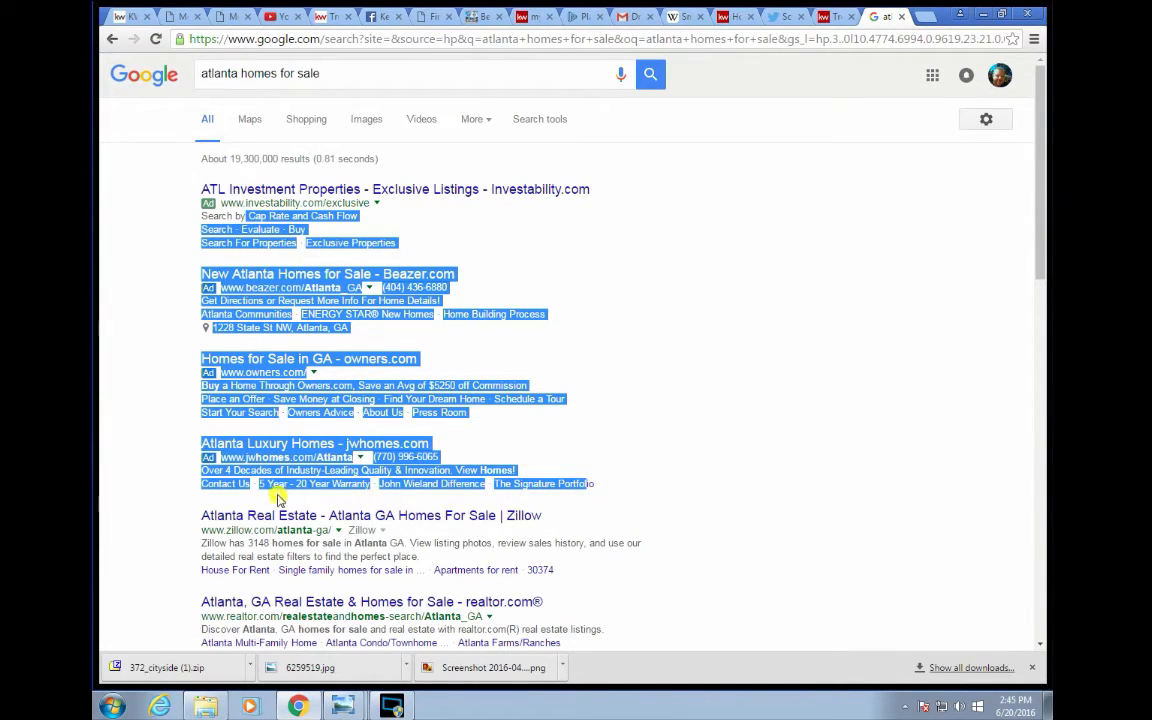
{"action": "left_click", "coordinate": [605, 458]}
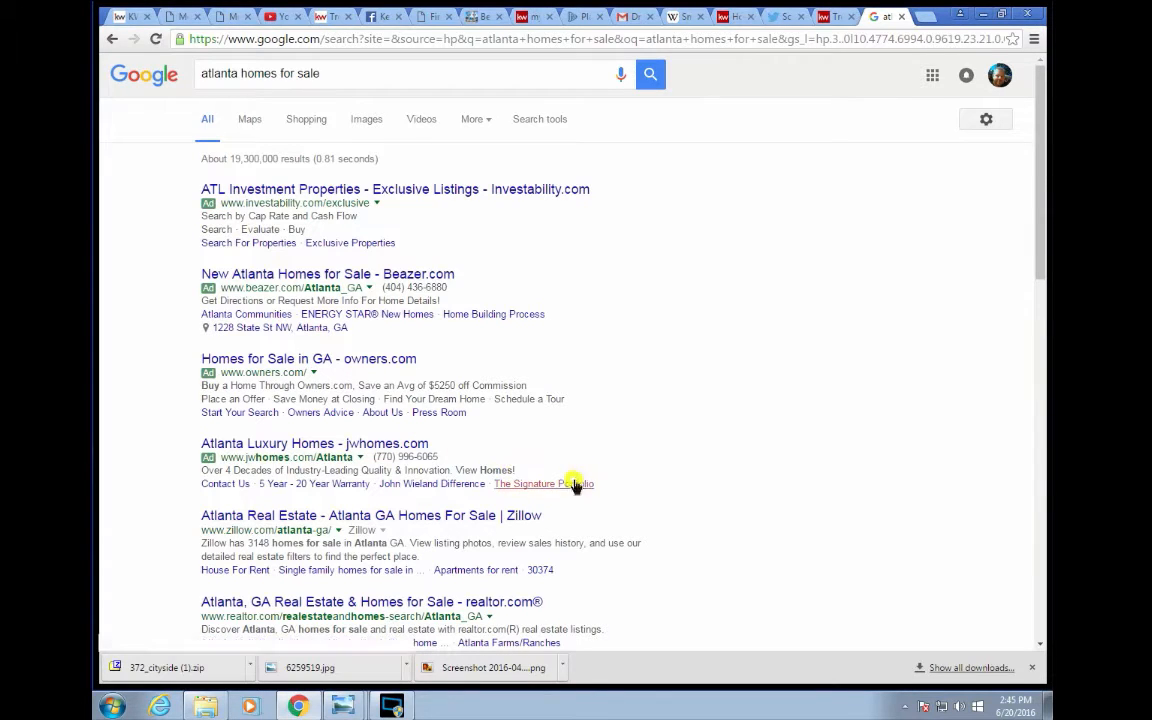
{"action": "mouse_move", "coordinate": [576, 483]}
{"action": "left_mouse_down"}
{"action": "mouse_move", "coordinate": [363, 378]}
{"action": "mouse_move", "coordinate": [318, 330]}
{"action": "mouse_move", "coordinate": [388, 462]}
{"action": "mouse_move", "coordinate": [506, 470]}
{"action": "left_mouse_up"}
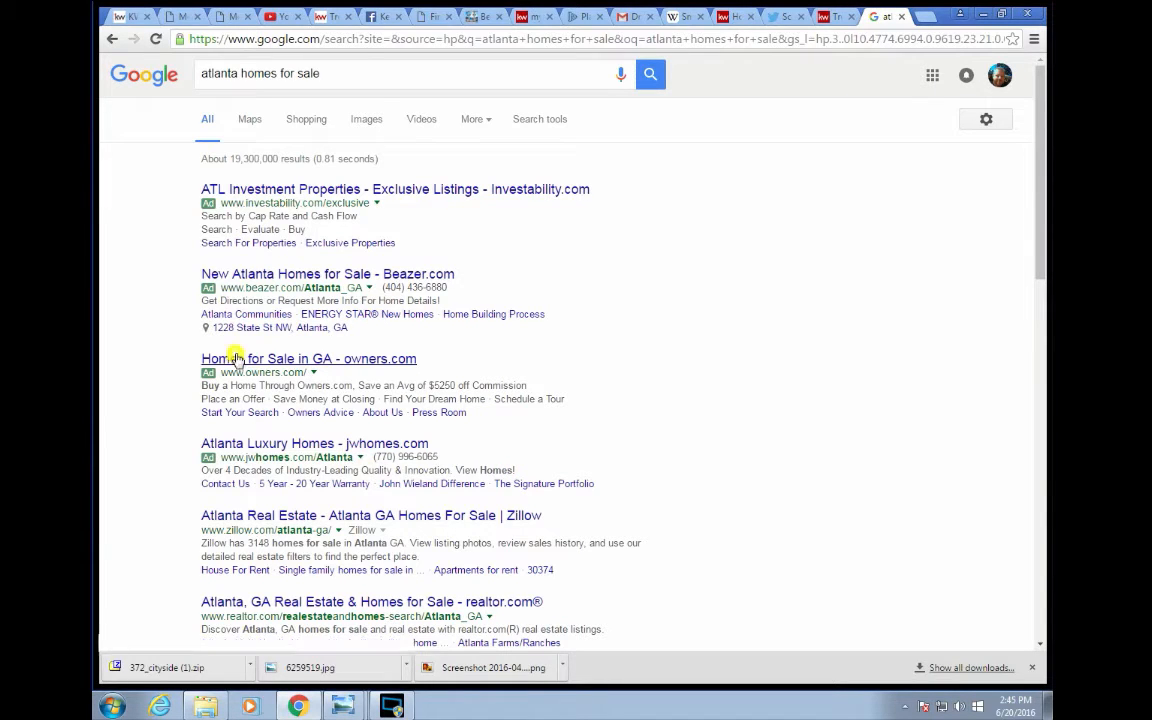
Scroll through the organic results from Zillow, realtor.com, Trulia, Homes.com and Redfin
{"action": "scroll", "coordinate": [213, 508], "scroll_direction": "down", "scroll_amount": 1}
{"action": "scroll", "coordinate": [213, 508], "scroll_direction": "down", "scroll_amount": 3}
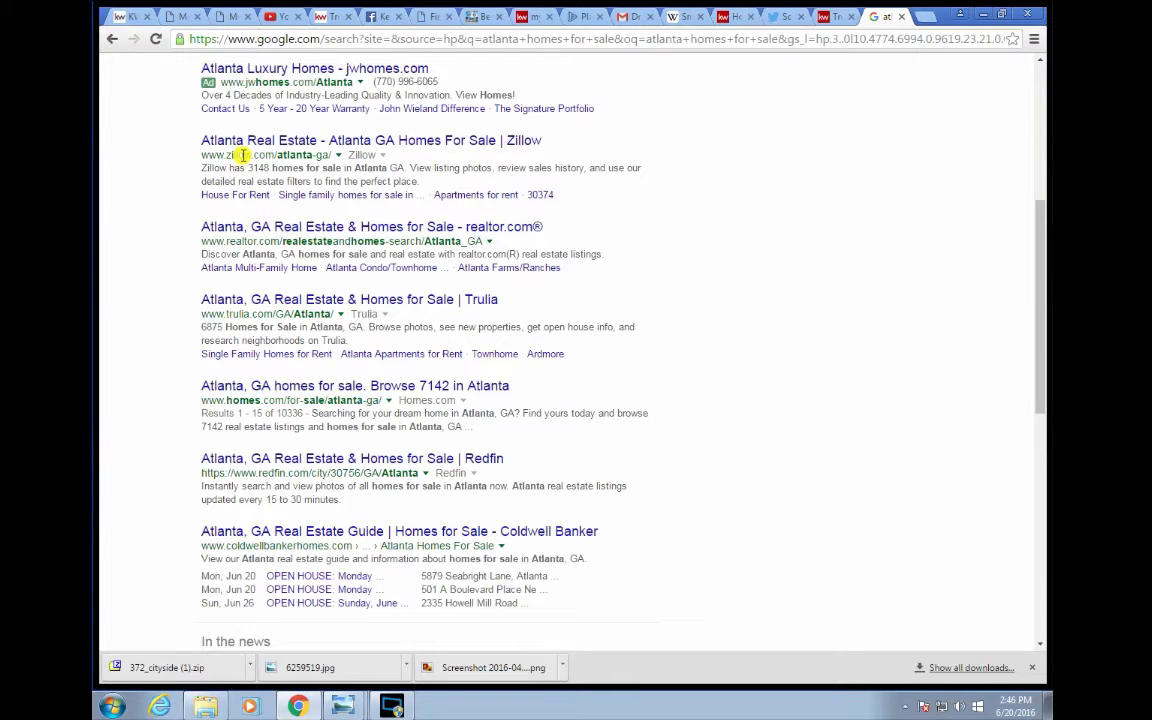
{"action": "scroll", "coordinate": [242, 155], "scroll_direction": "up", "scroll_amount": 4}
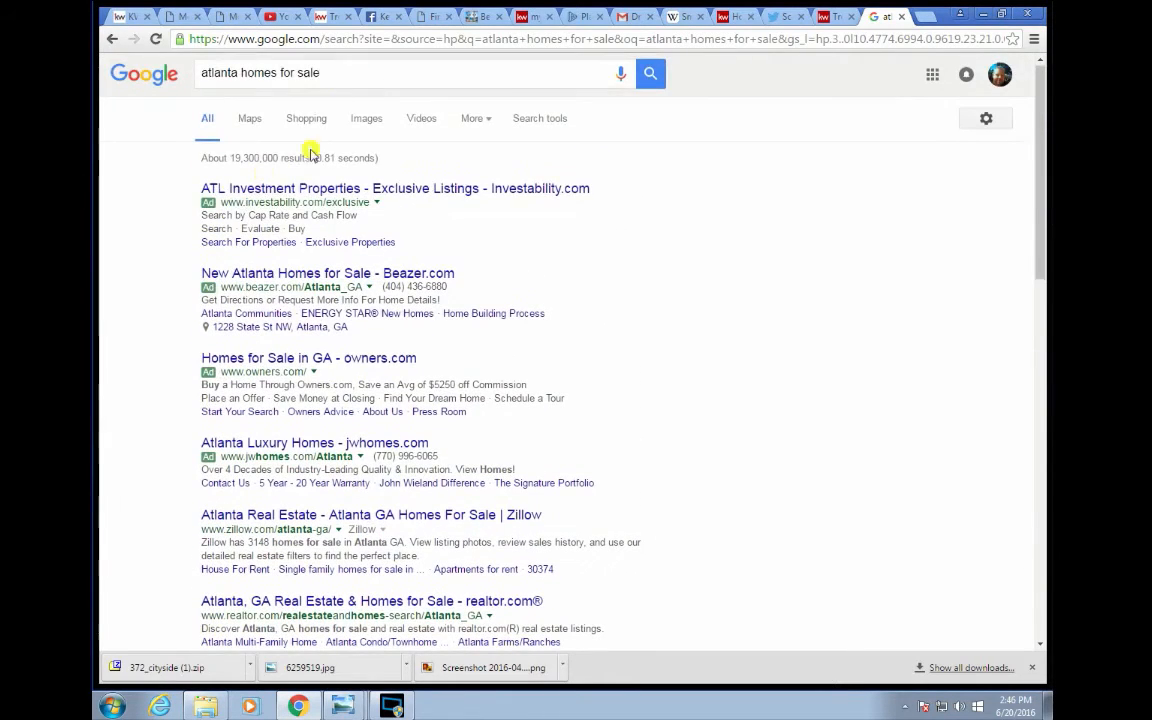
{"action": "left_click_drag", "start_coordinate": [331, 73], "coordinate": [170, 190]}
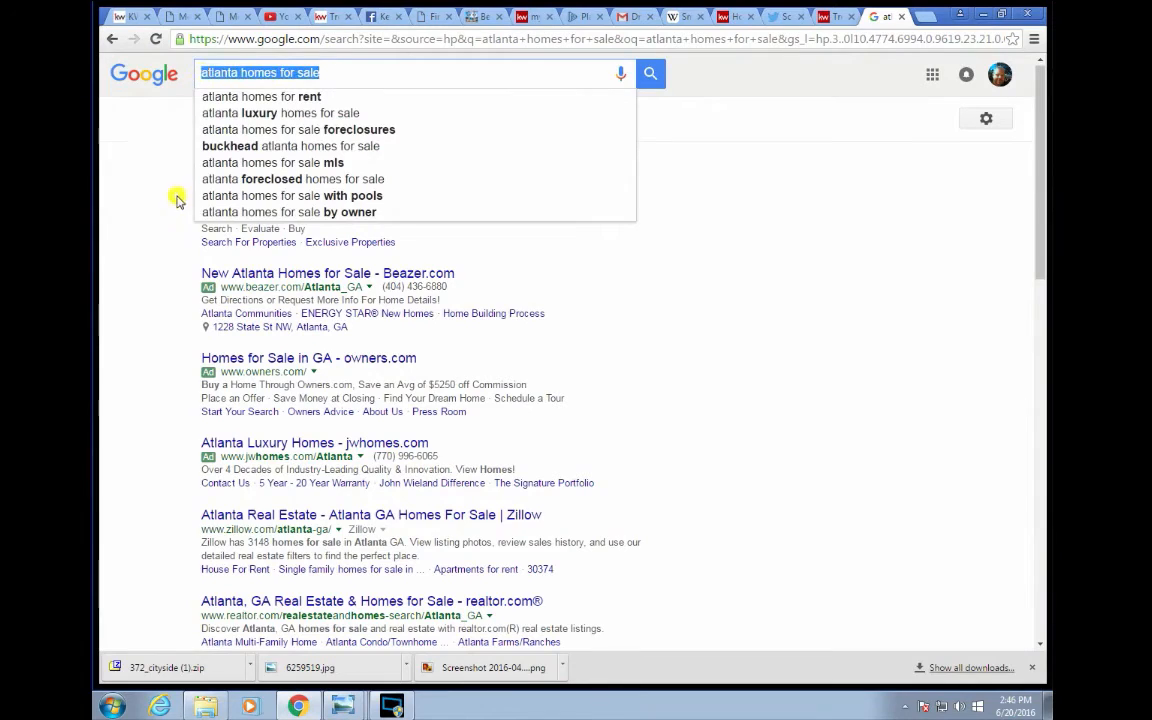
{"action": "scroll", "coordinate": [174, 252], "scroll_direction": "down", "scroll_amount": 3}
{"action": "scroll", "coordinate": [174, 252], "scroll_direction": "down", "scroll_amount": 3}
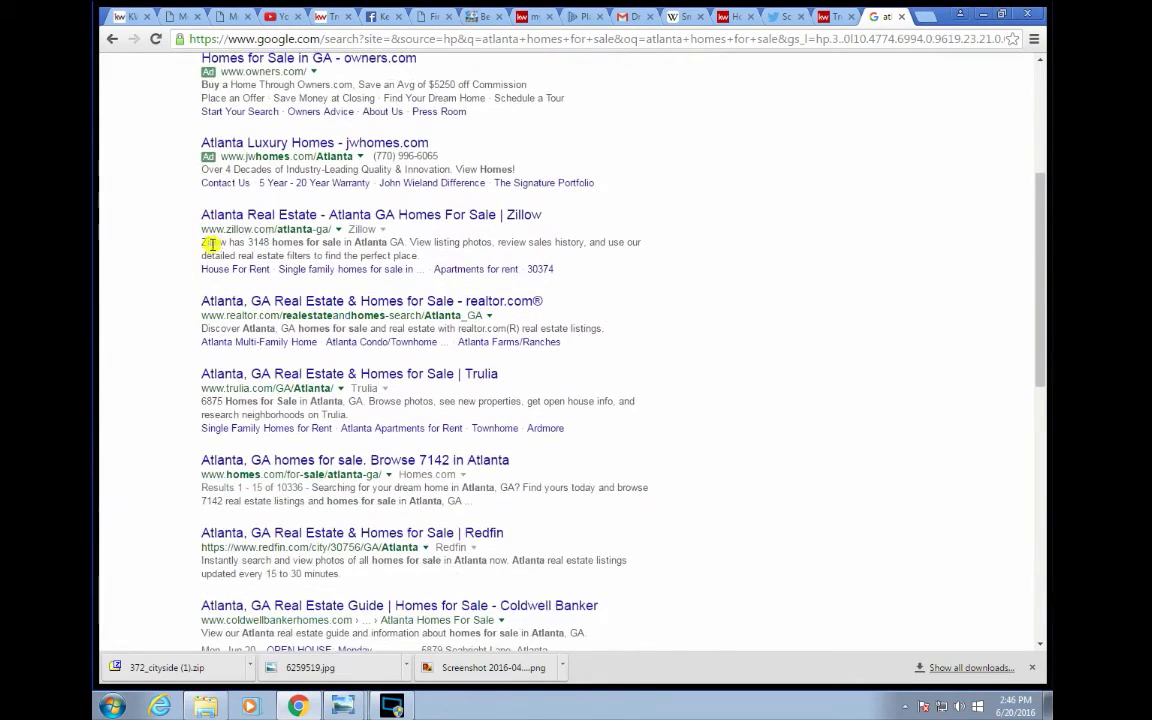
{"action": "left_click_drag", "start_coordinate": [211, 242], "coordinate": [306, 245]}
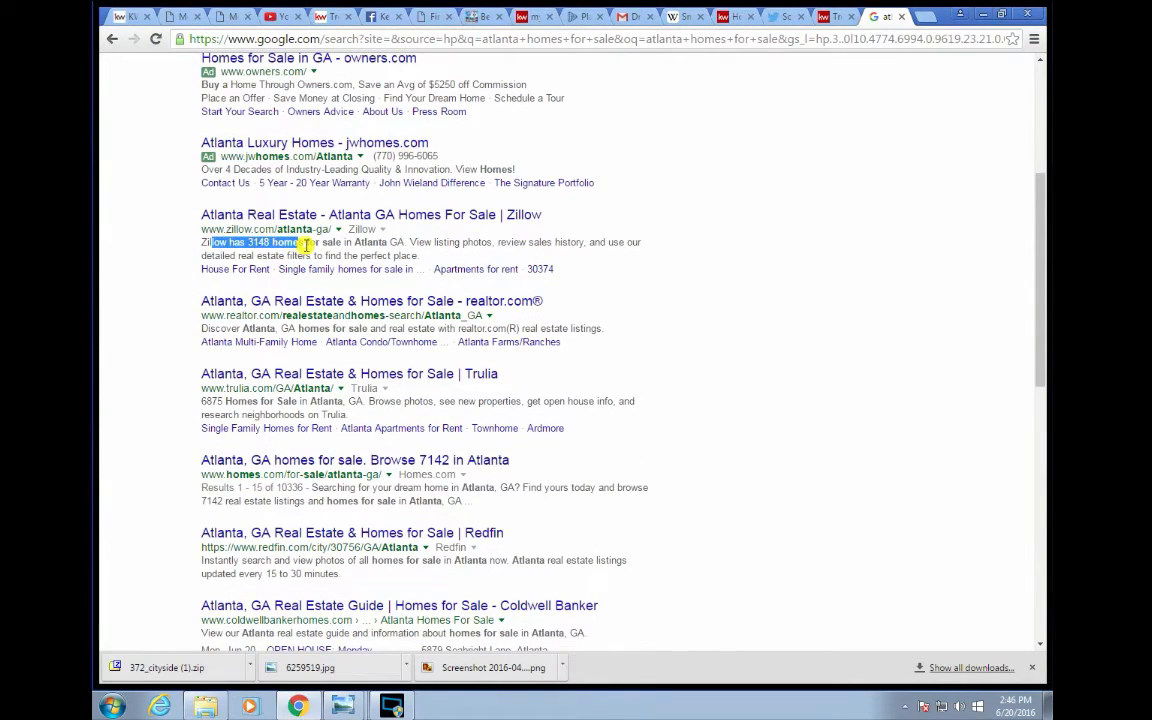
{"action": "scroll", "coordinate": [400, 165], "scroll_direction": "up", "scroll_amount": 6}
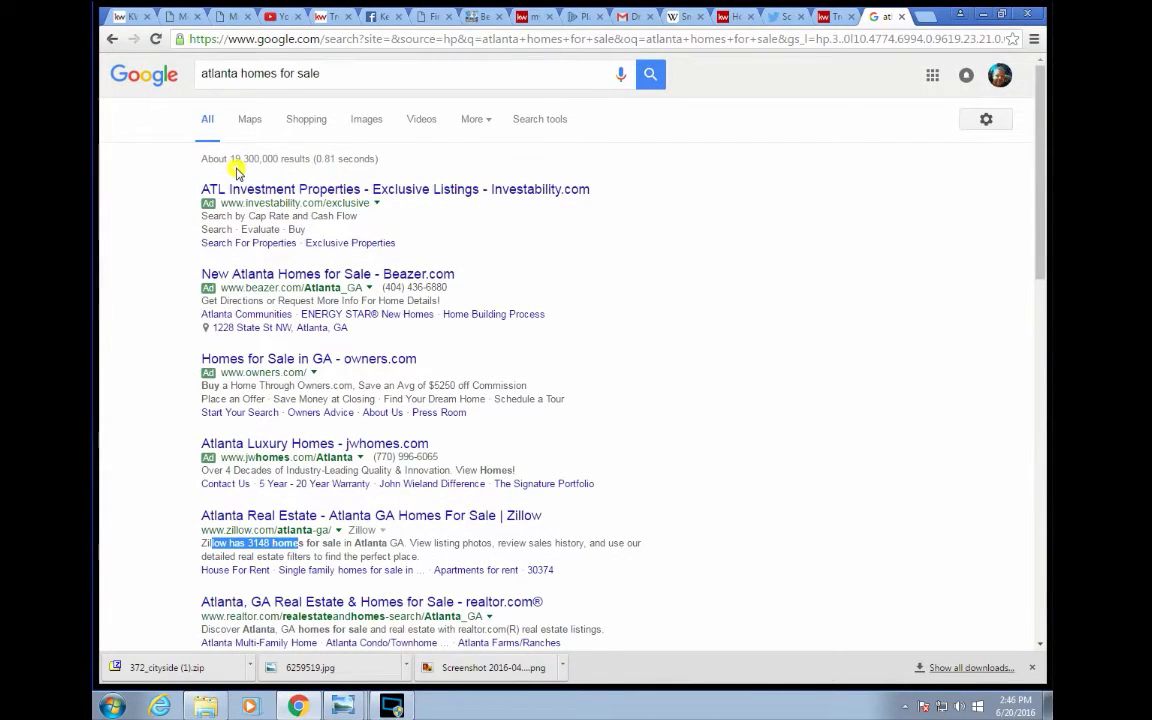
{"action": "scroll", "coordinate": [237, 195], "scroll_direction": "down", "scroll_amount": 3}
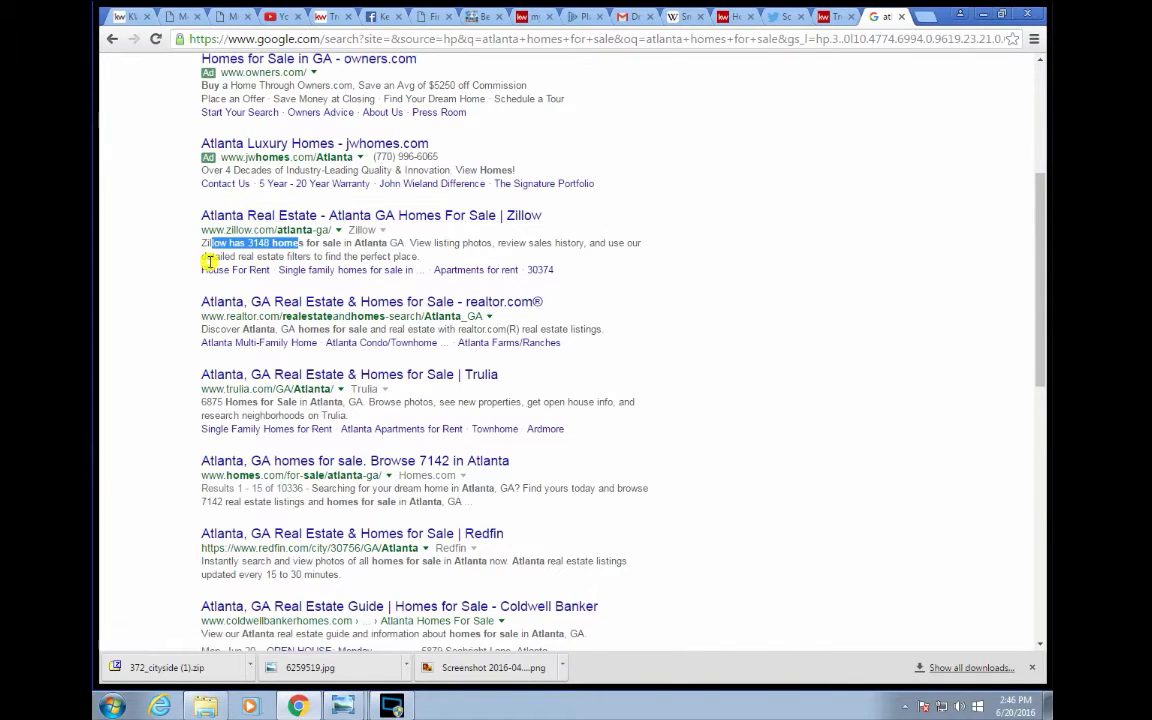
{"action": "scroll", "coordinate": [211, 262], "scroll_direction": "down", "scroll_amount": 1}
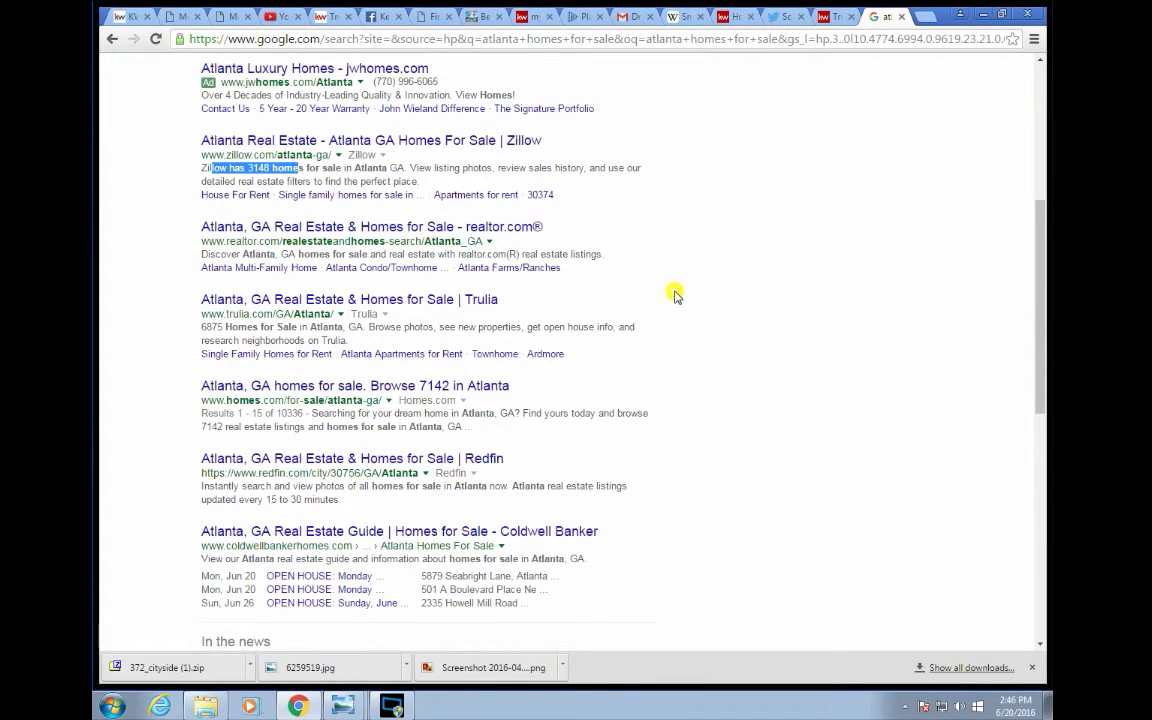
{"action": "scroll", "coordinate": [758, 308], "scroll_direction": "up", "scroll_amount": 1}
{"action": "left_click", "coordinate": [905, 316]}
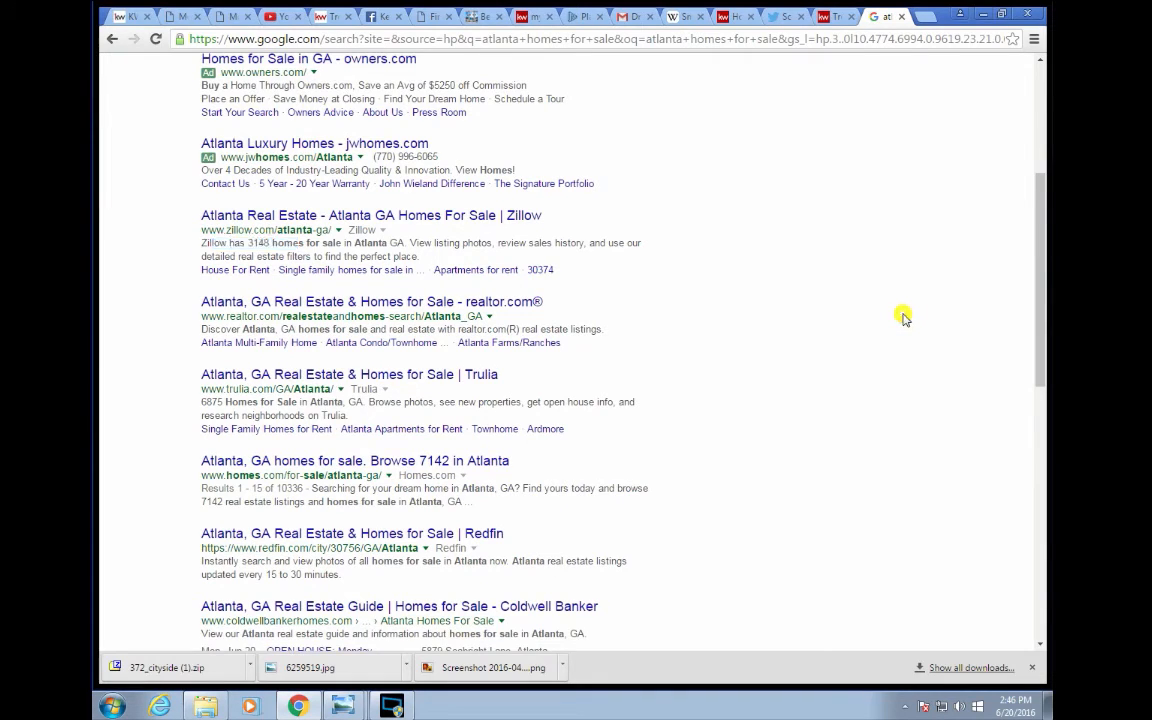
{"action": "scroll", "coordinate": [903, 318], "scroll_direction": "down", "scroll_amount": 1}
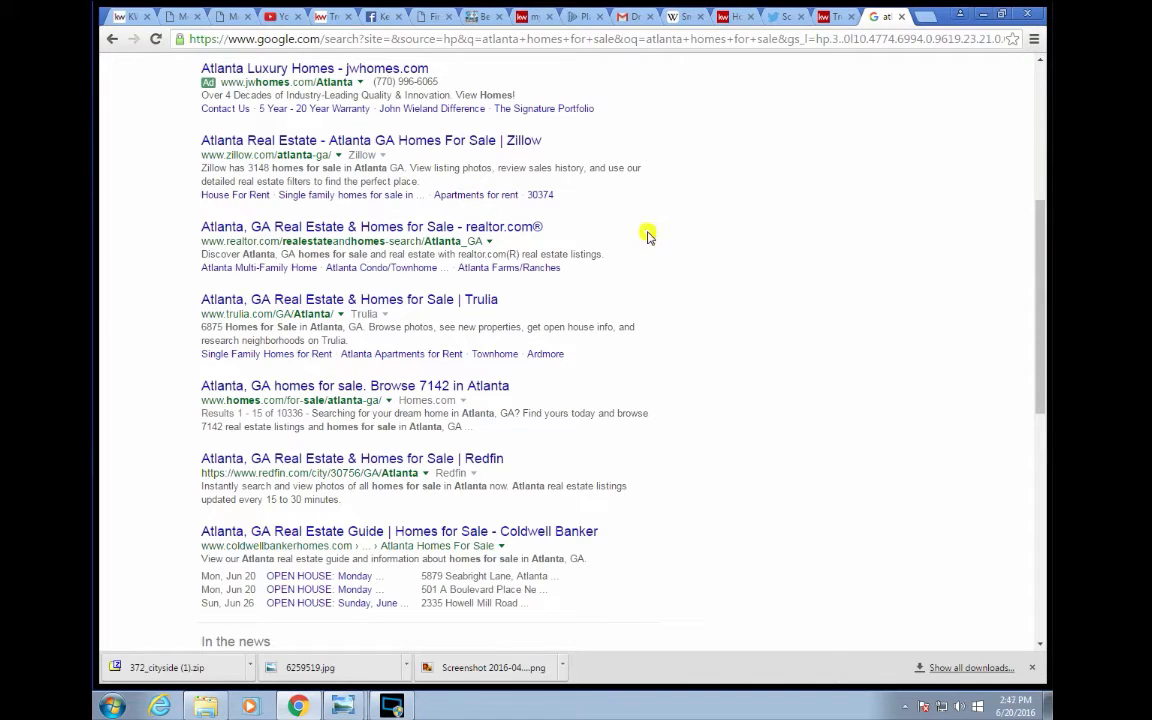
{"action": "left_click_drag", "start_coordinate": [551, 142], "coordinate": [172, 141]}
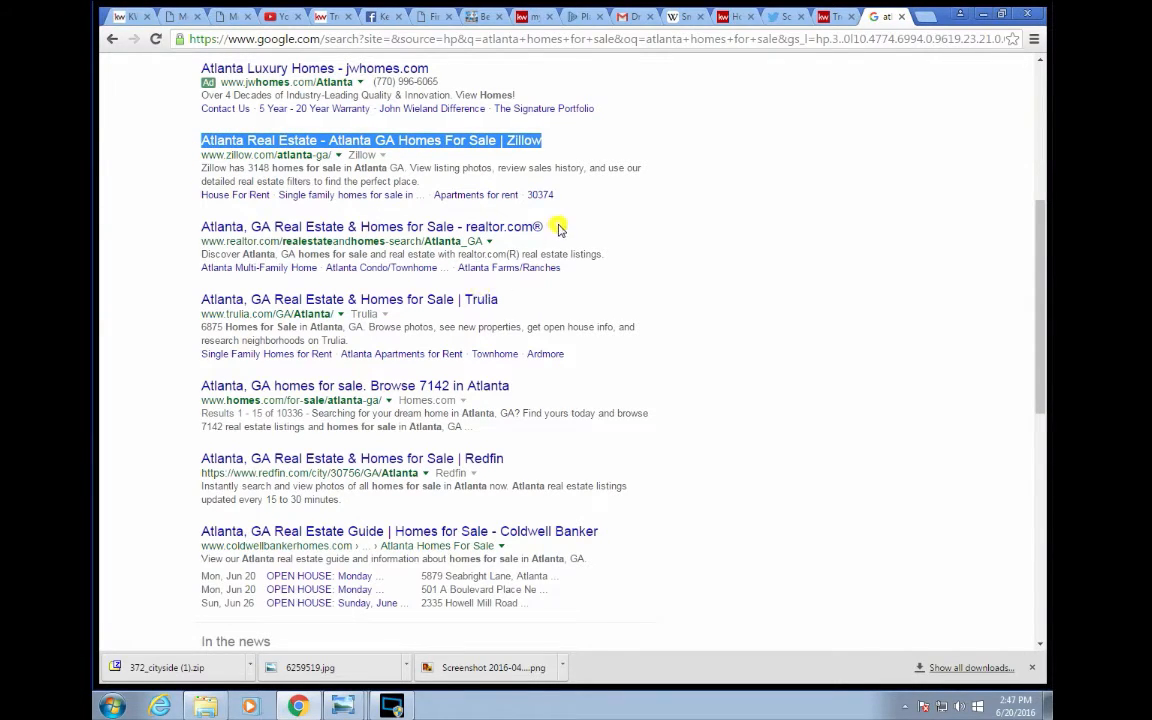
{"action": "left_click_drag", "start_coordinate": [550, 227], "coordinate": [200, 224]}
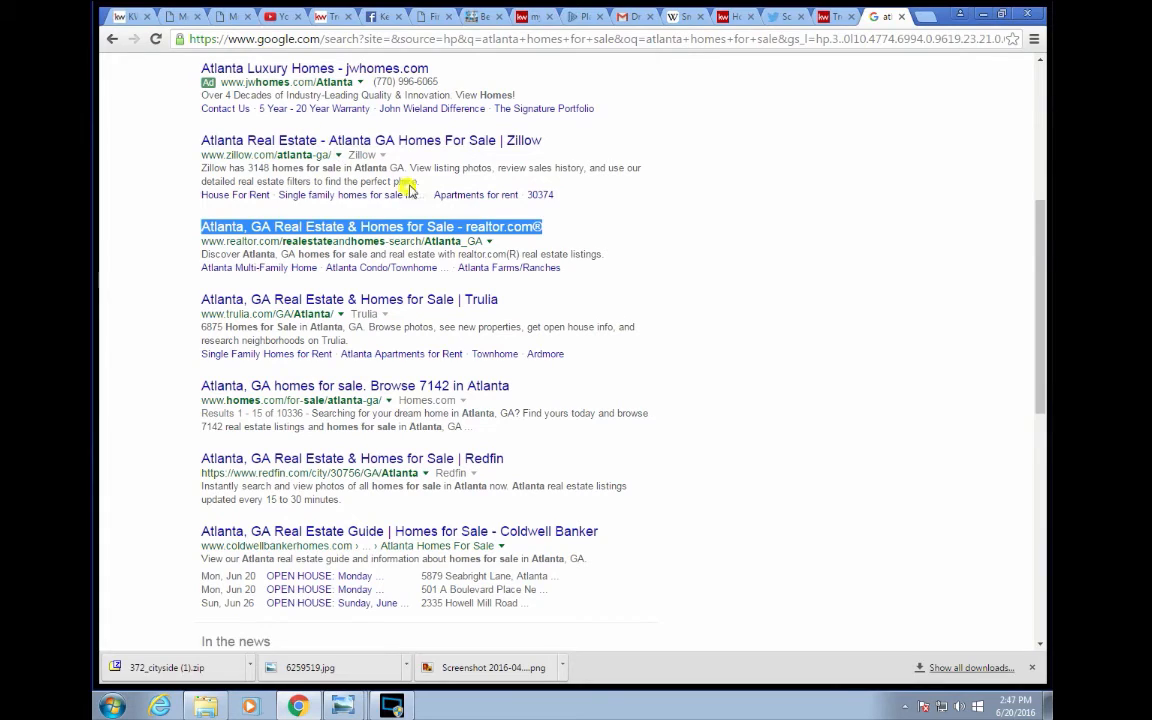
{"action": "left_click_drag", "start_coordinate": [420, 183], "coordinate": [204, 170]}
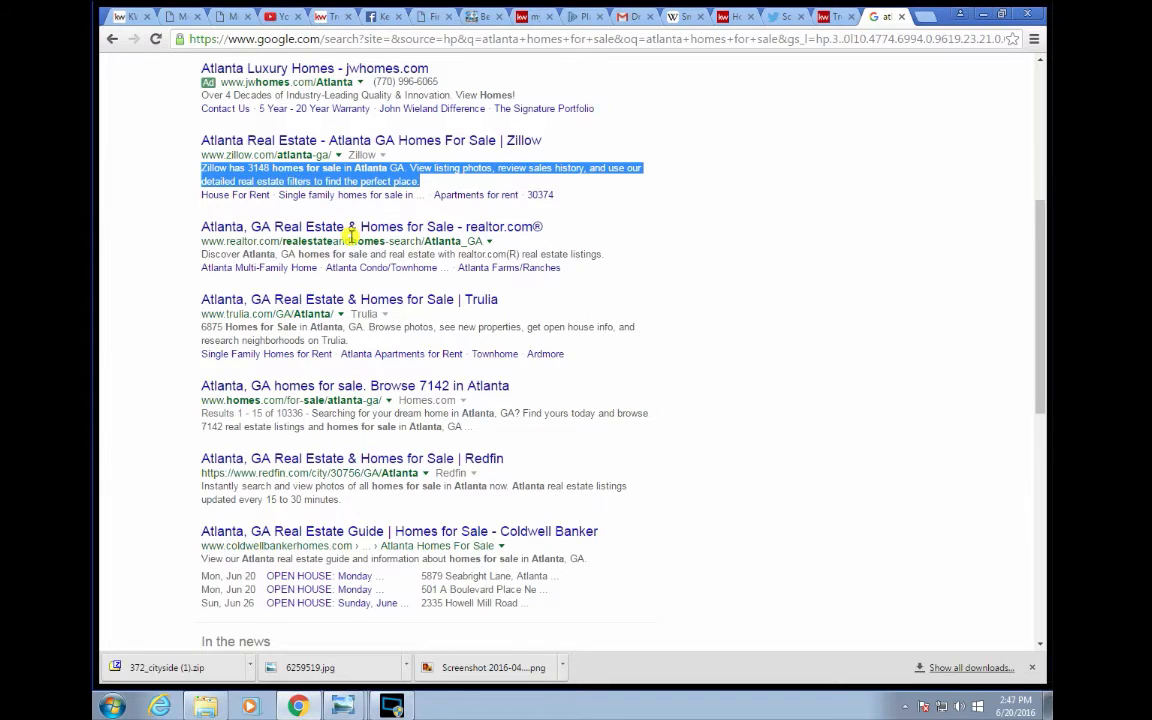
{"action": "left_click_drag", "start_coordinate": [601, 255], "coordinate": [200, 255]}
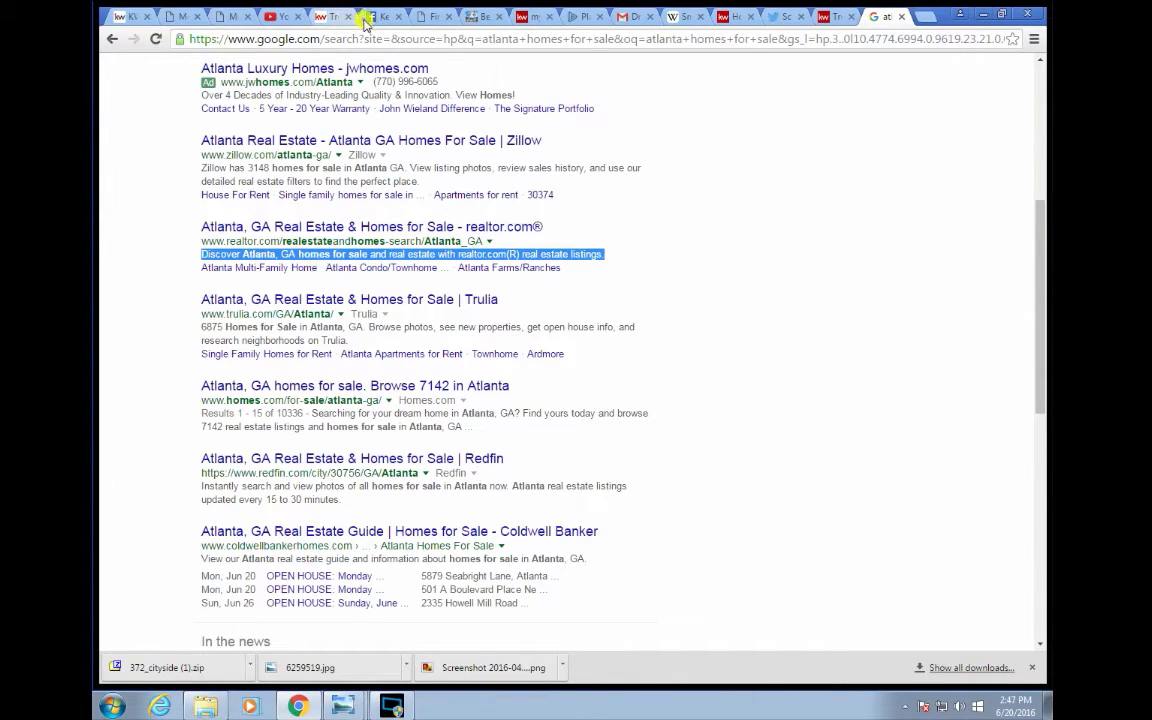
{"action": "left_click", "coordinate": [575, 17]}
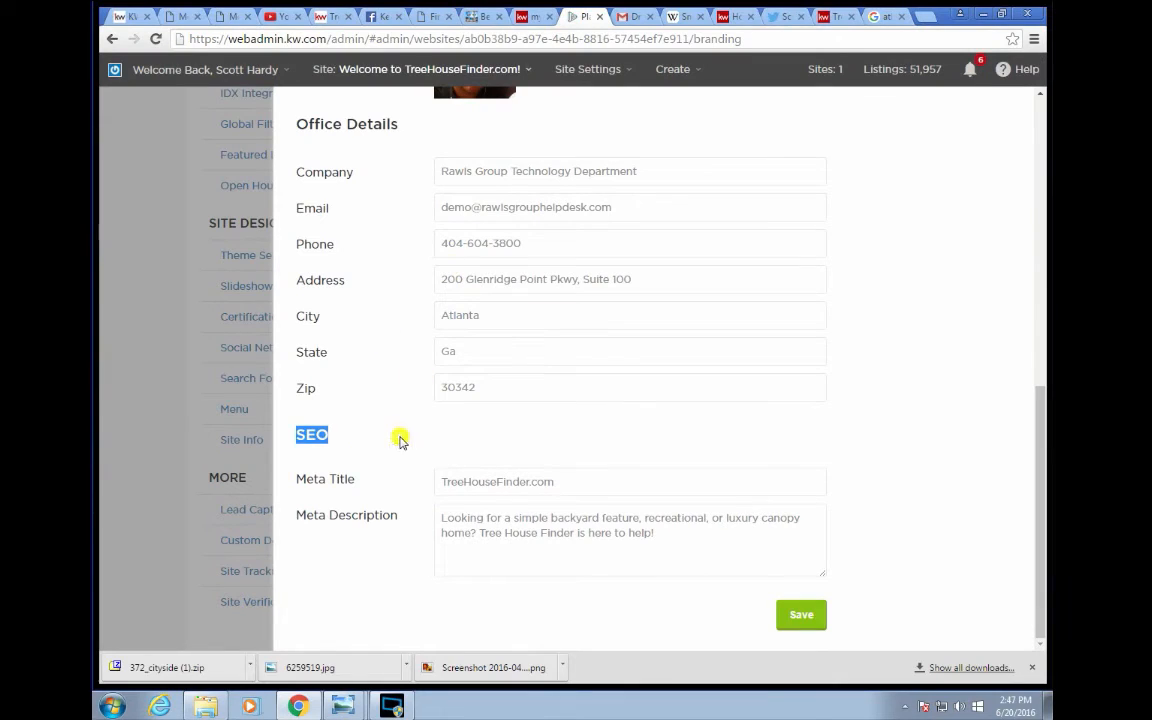
Highlight the current Meta Title and Meta Description, then return to the 'atlanta homes for sale' results
{"action": "left_click_drag", "start_coordinate": [550, 486], "coordinate": [424, 482]}
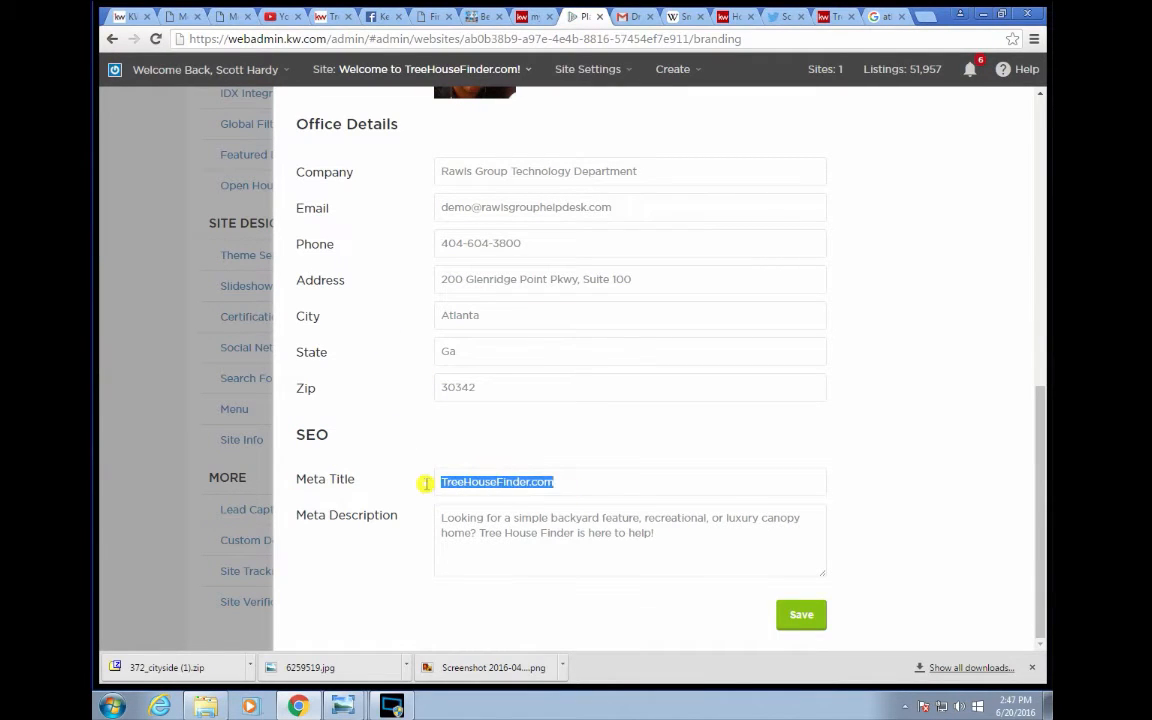
{"action": "left_click_drag", "start_coordinate": [640, 547], "coordinate": [441, 492]}
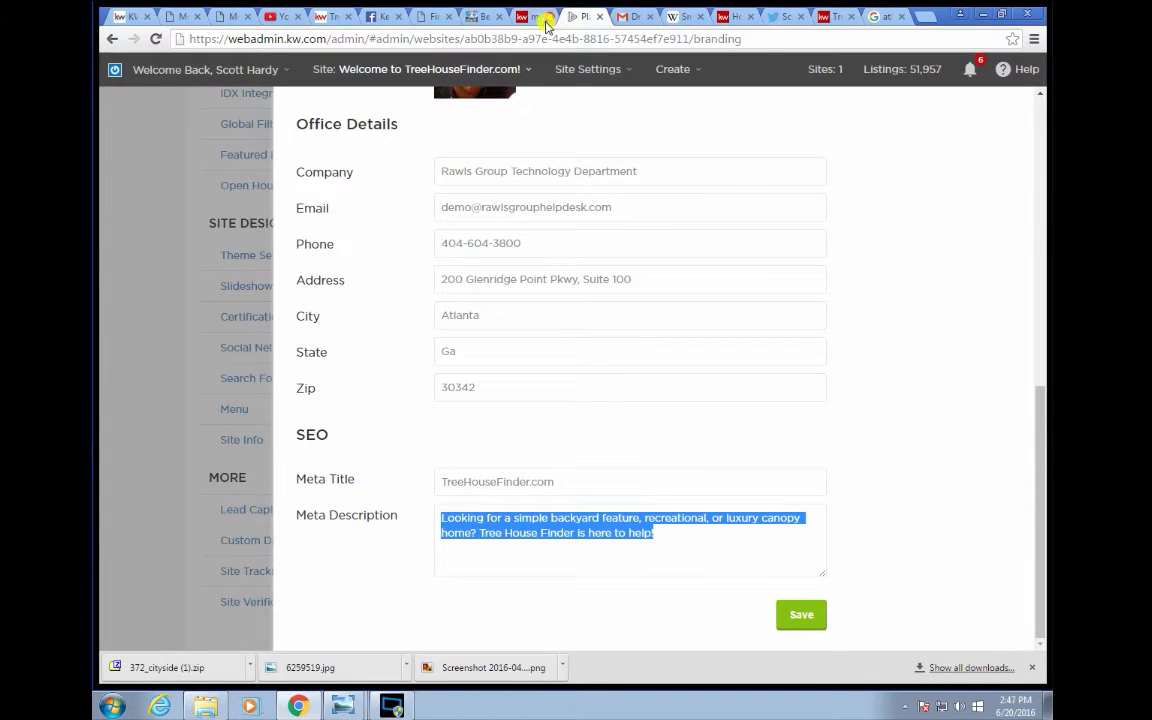
{"action": "left_click", "coordinate": [880, 16]}
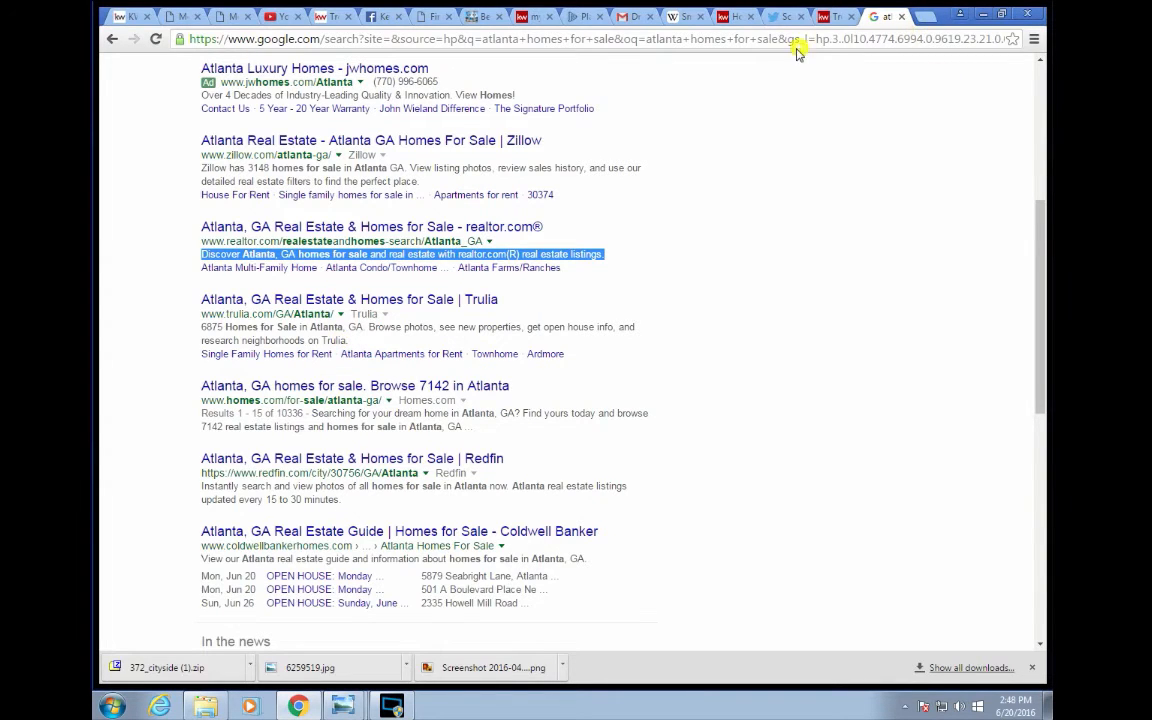
Highlight the meta title and meta description's second line in Placester's SEO settings
{"action": "scroll", "coordinate": [742, 125], "scroll_direction": "up", "scroll_amount": 3}
{"action": "scroll", "coordinate": [445, 105], "scroll_direction": "up", "scroll_amount": 1}
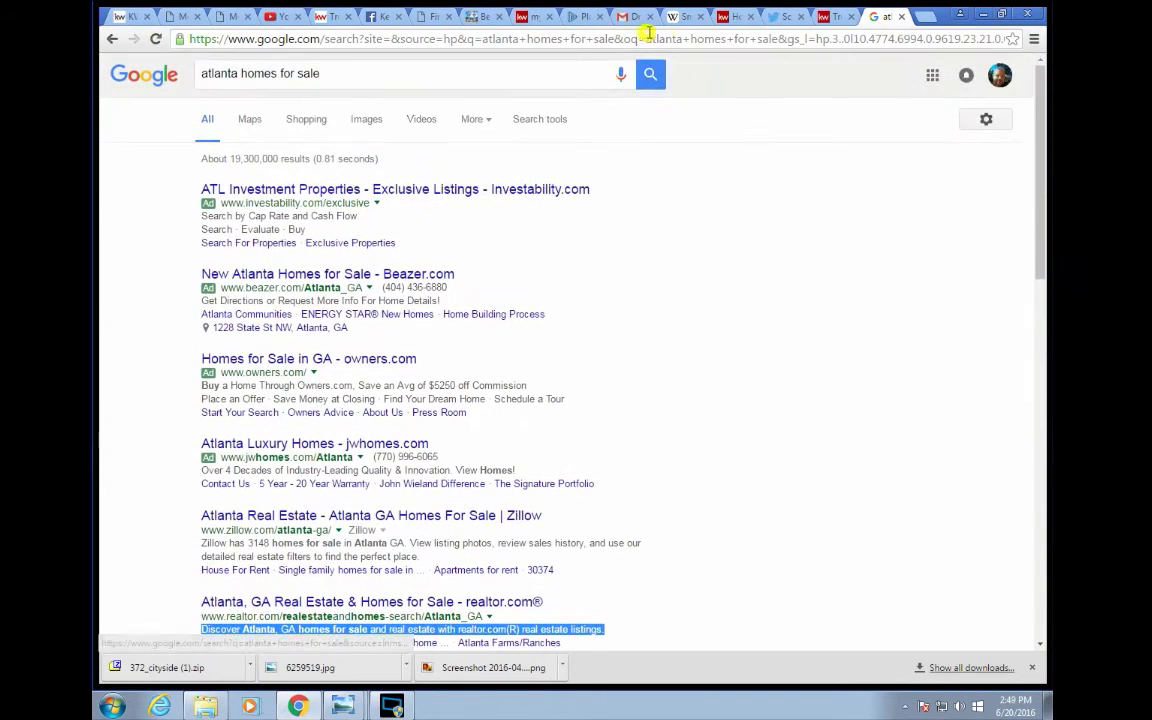
{"action": "left_click", "coordinate": [582, 18]}
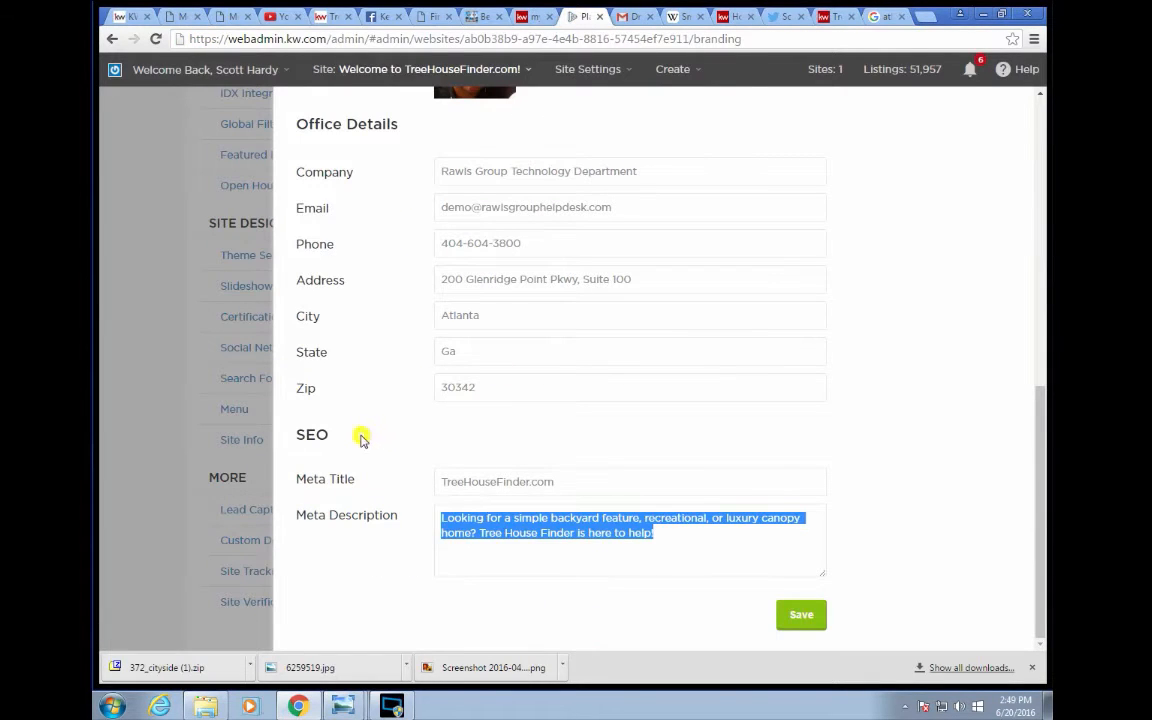
{"action": "left_click_drag", "start_coordinate": [557, 474], "coordinate": [452, 478]}
{"action": "left_click_drag", "start_coordinate": [618, 548], "coordinate": [424, 517]}
Search Google for 'tree house finder .com'
{"action": "left_click", "coordinate": [878, 18]}
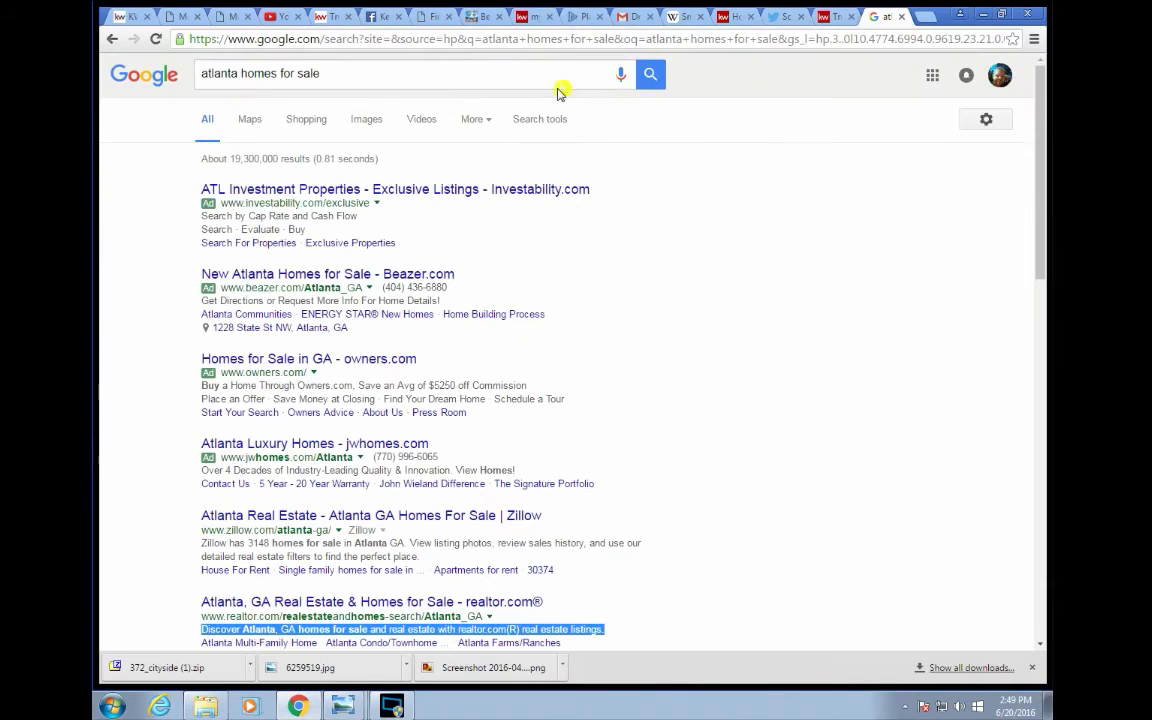
{"action": "left_click_drag", "start_coordinate": [391, 77], "coordinate": [195, 72]}
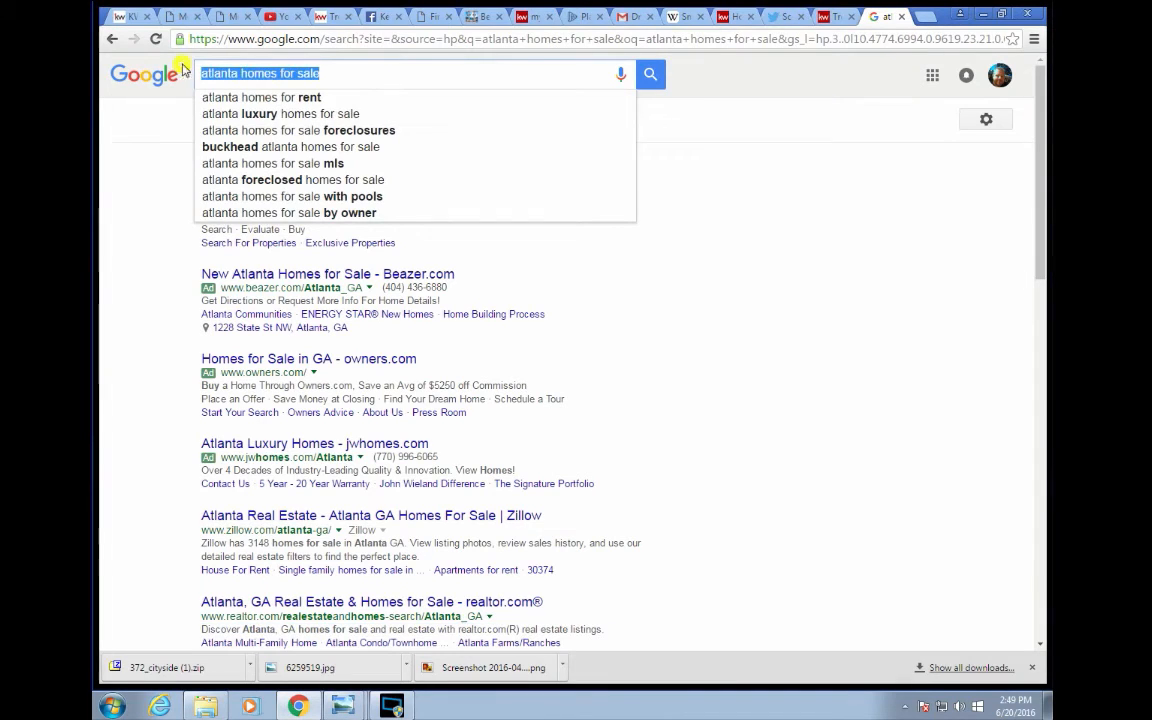
{"action": "type", "text": "t"}
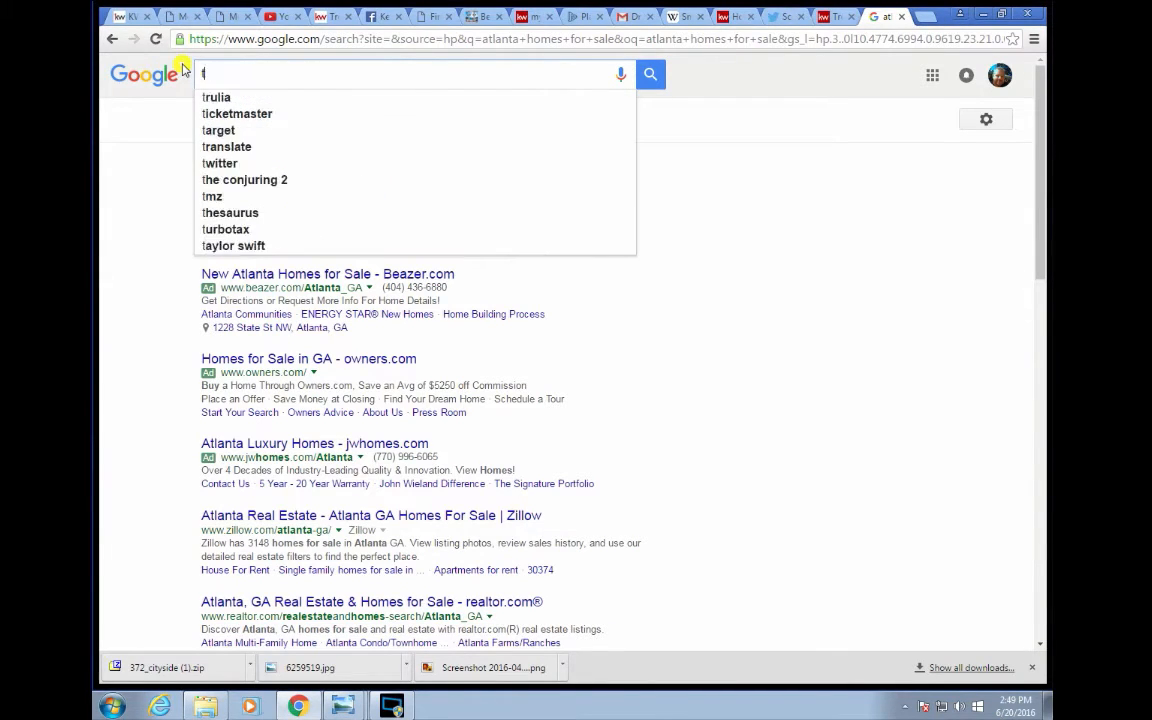
{"action": "type", "text": "ree house finder tool"}
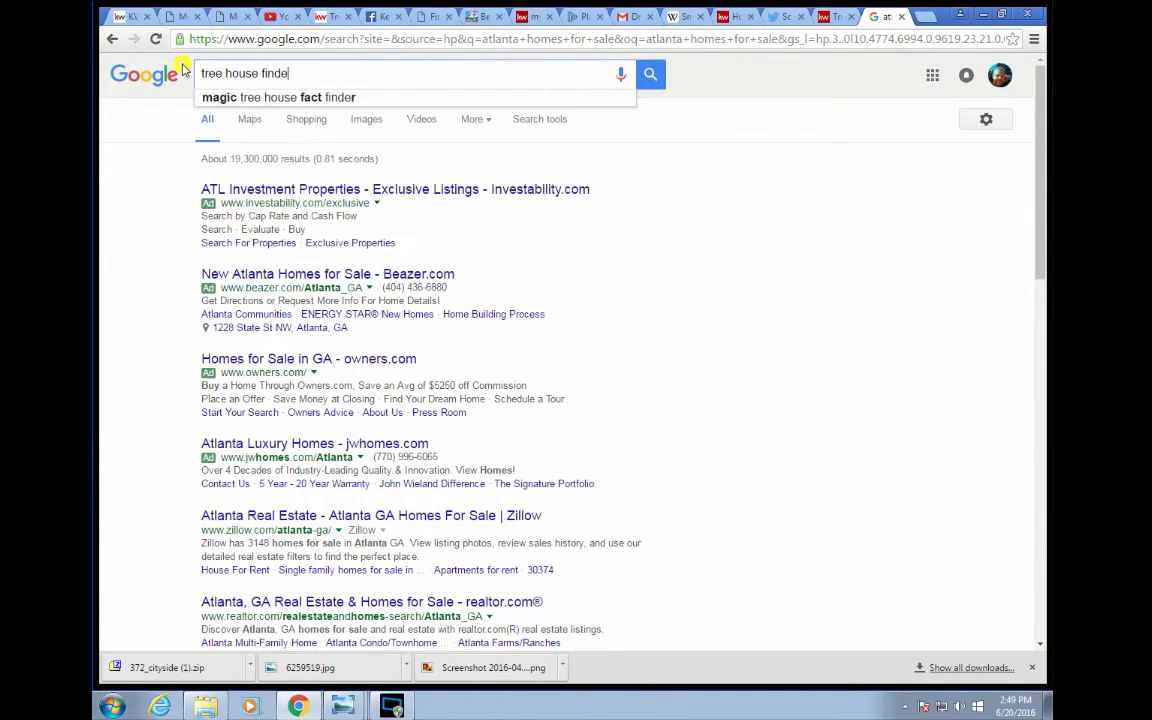
{"action": "key", "text": "BackSpace"}
{"action": "key", "text": "BackSpace"}
{"action": "key", "text": "BackSpace"}
{"action": "key", "text": "BackSpace"}
{"action": "type", "text": ".com"}
{"action": "key", "text": "Return"}
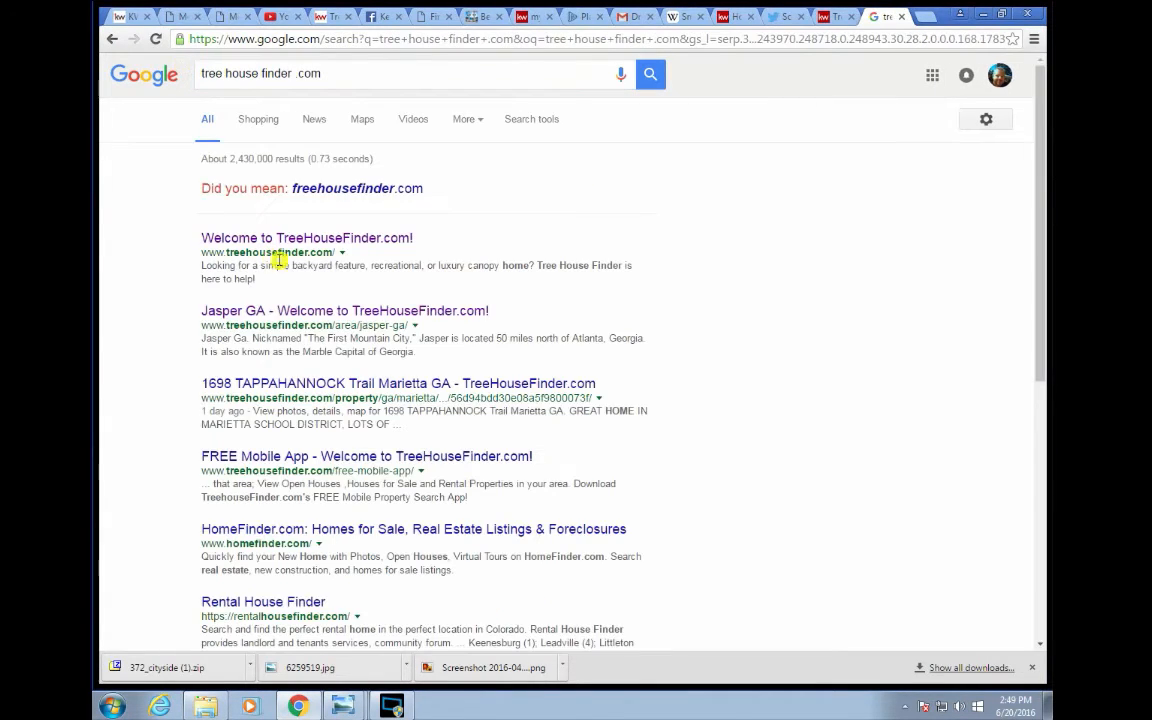
Highlight the first result's title and snippet, then go back to Placester's SEO settings
{"action": "left_click_drag", "start_coordinate": [446, 240], "coordinate": [203, 240]}
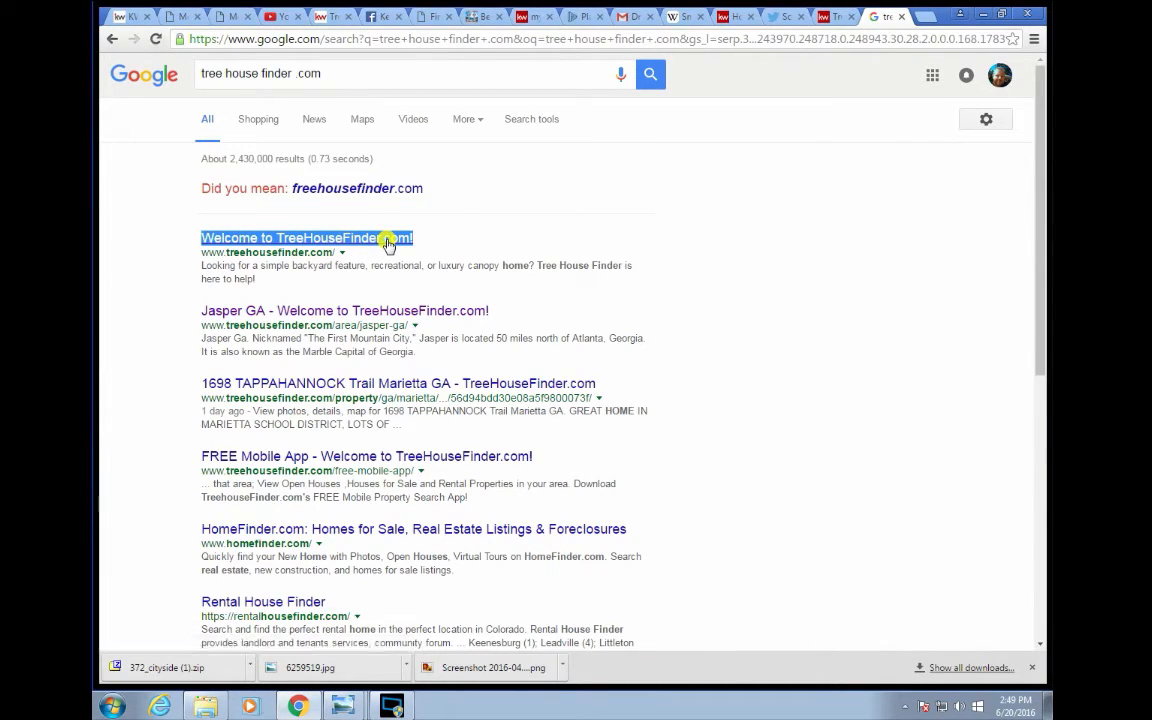
{"action": "left_click_drag", "start_coordinate": [262, 279], "coordinate": [203, 265]}
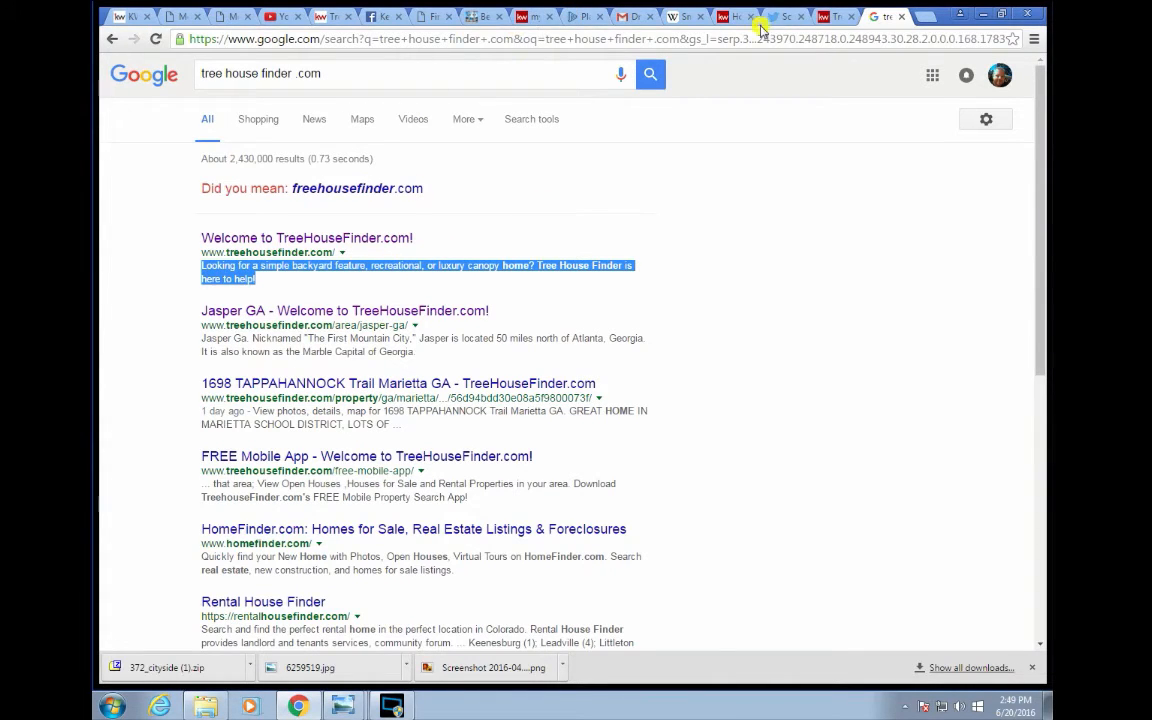
{"action": "left_click", "coordinate": [578, 16]}
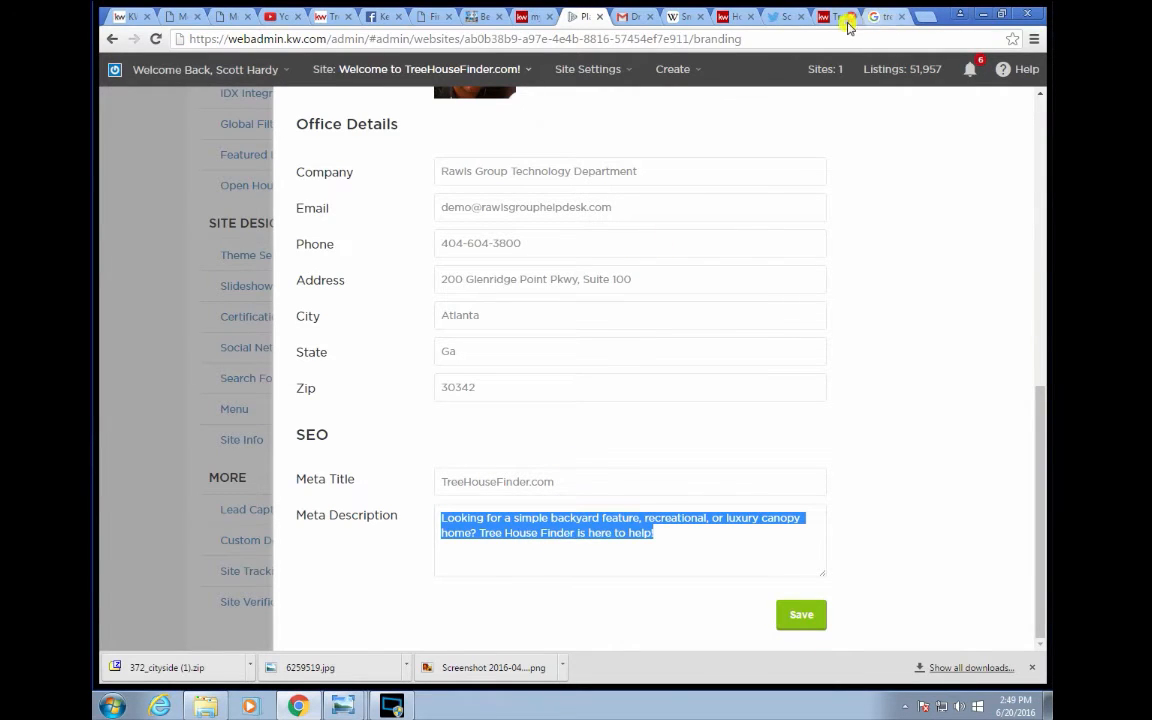
{"action": "left_click", "coordinate": [885, 16]}
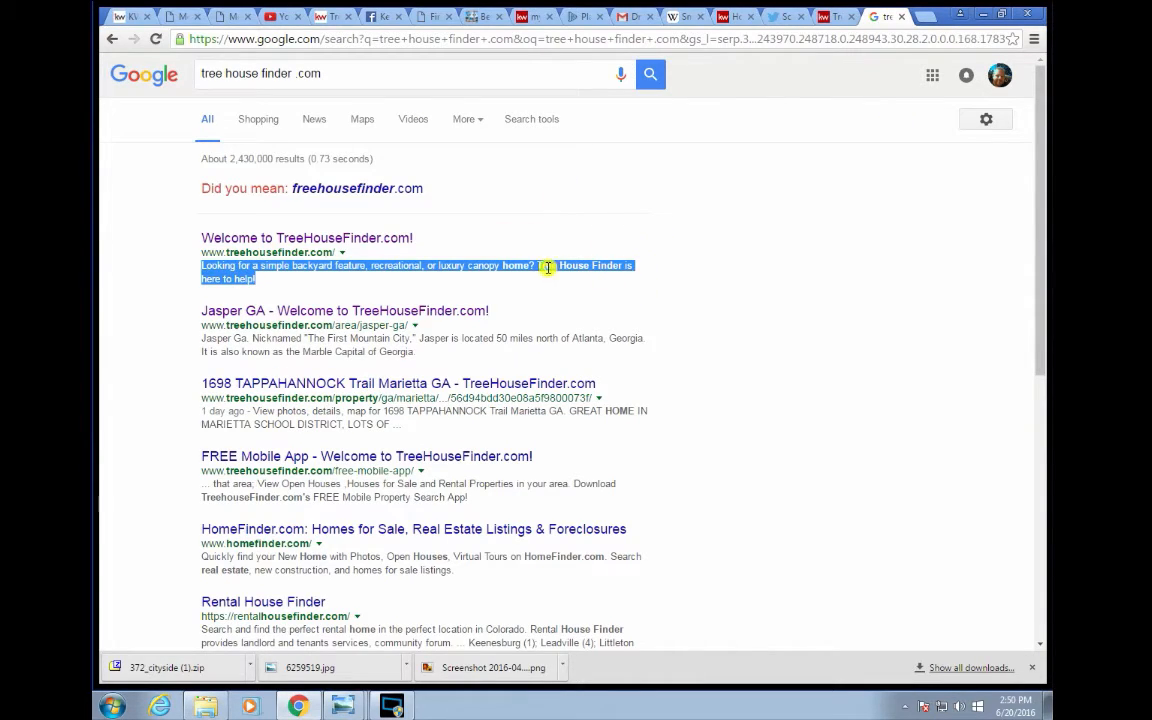
{"action": "double_click", "coordinate": [306, 74]}
{"action": "left_click_drag", "start_coordinate": [306, 74], "coordinate": [180, 73]}
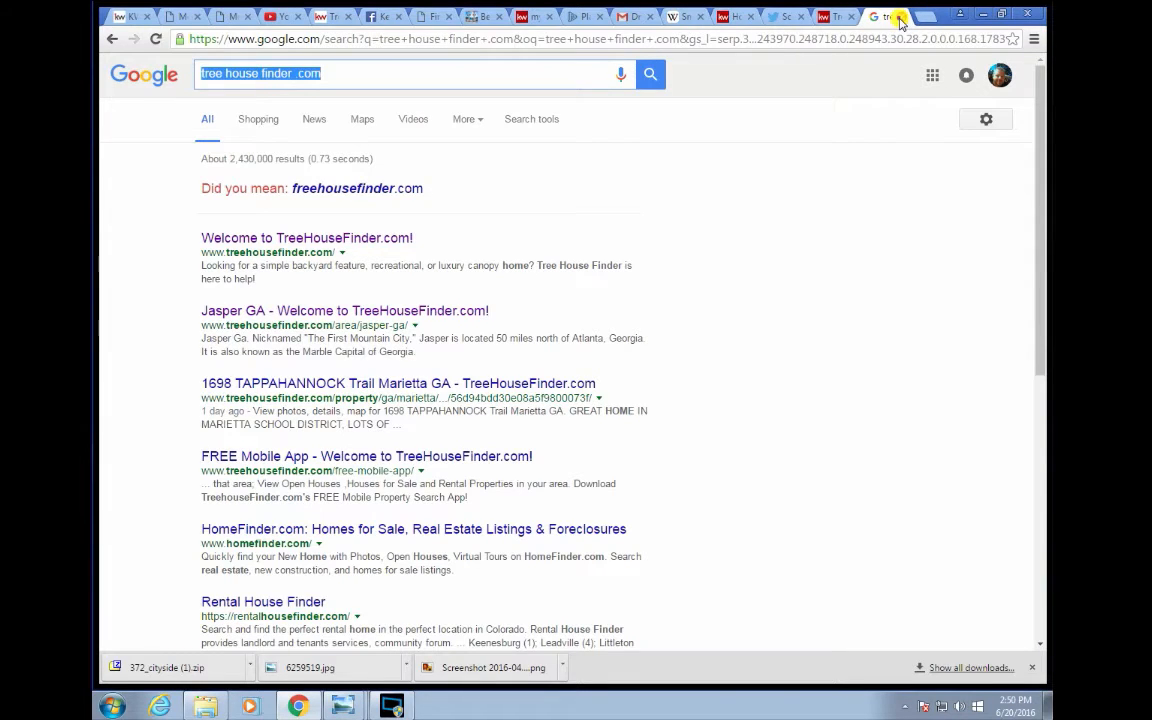
{"action": "left_click", "coordinate": [580, 16]}
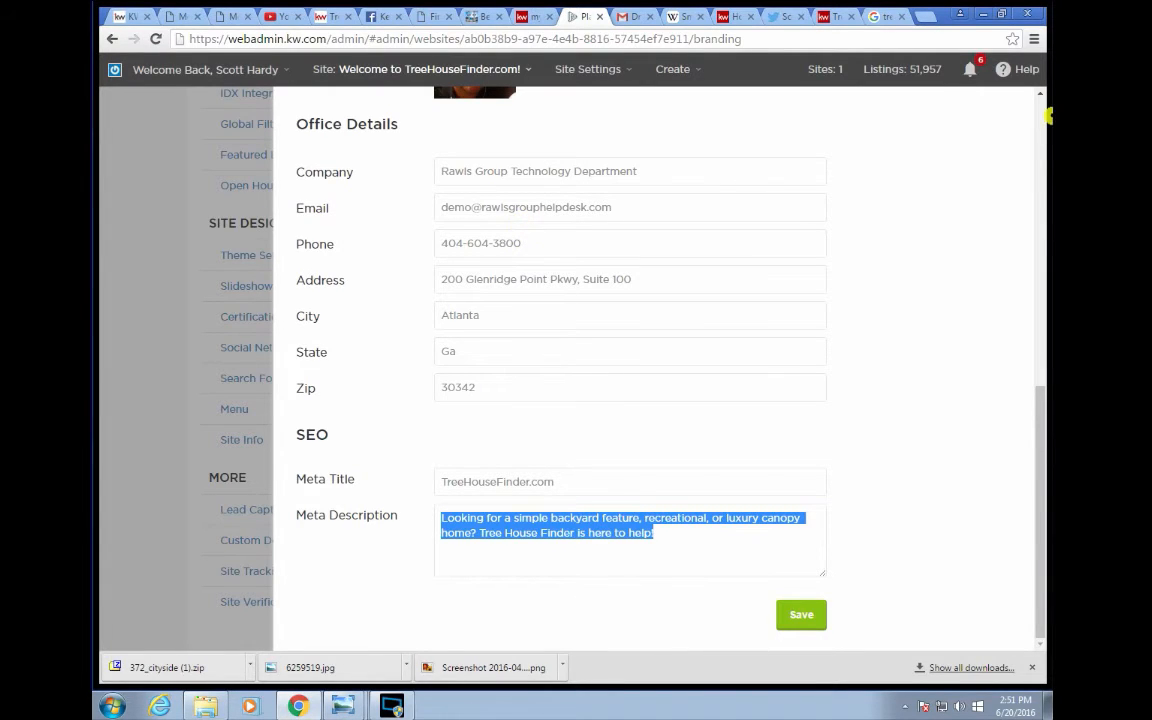
{"action": "left_click", "coordinate": [880, 16]}
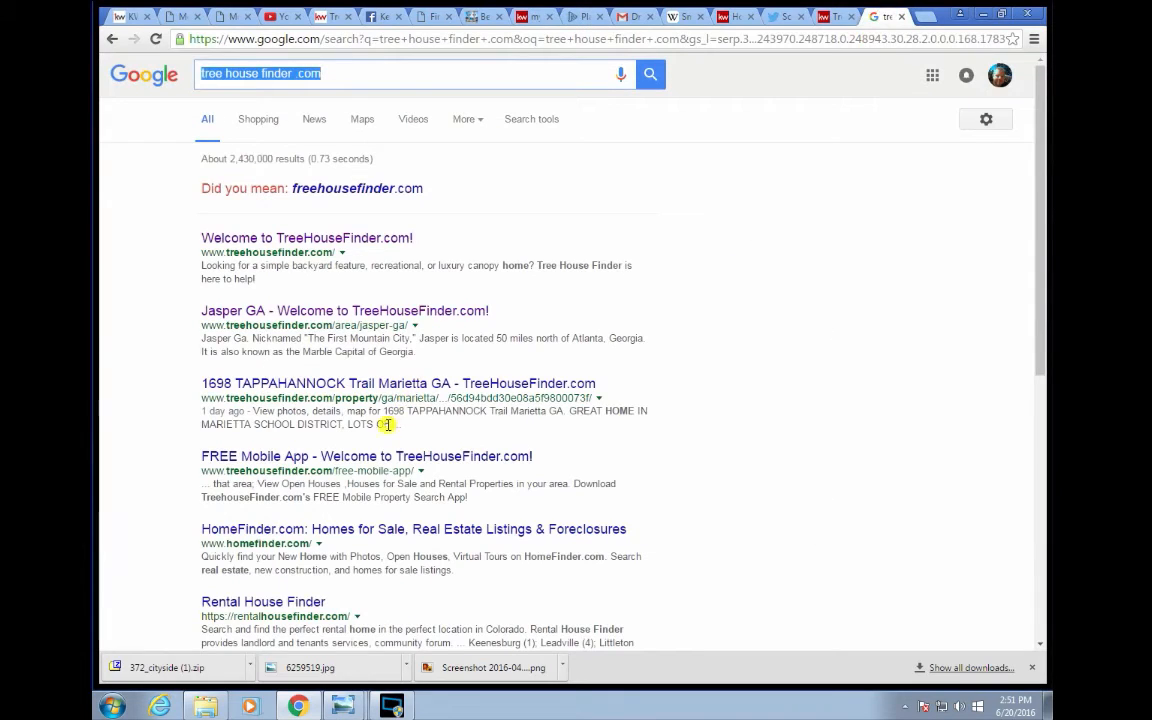
{"action": "left_click_drag", "start_coordinate": [403, 427], "coordinate": [184, 410]}
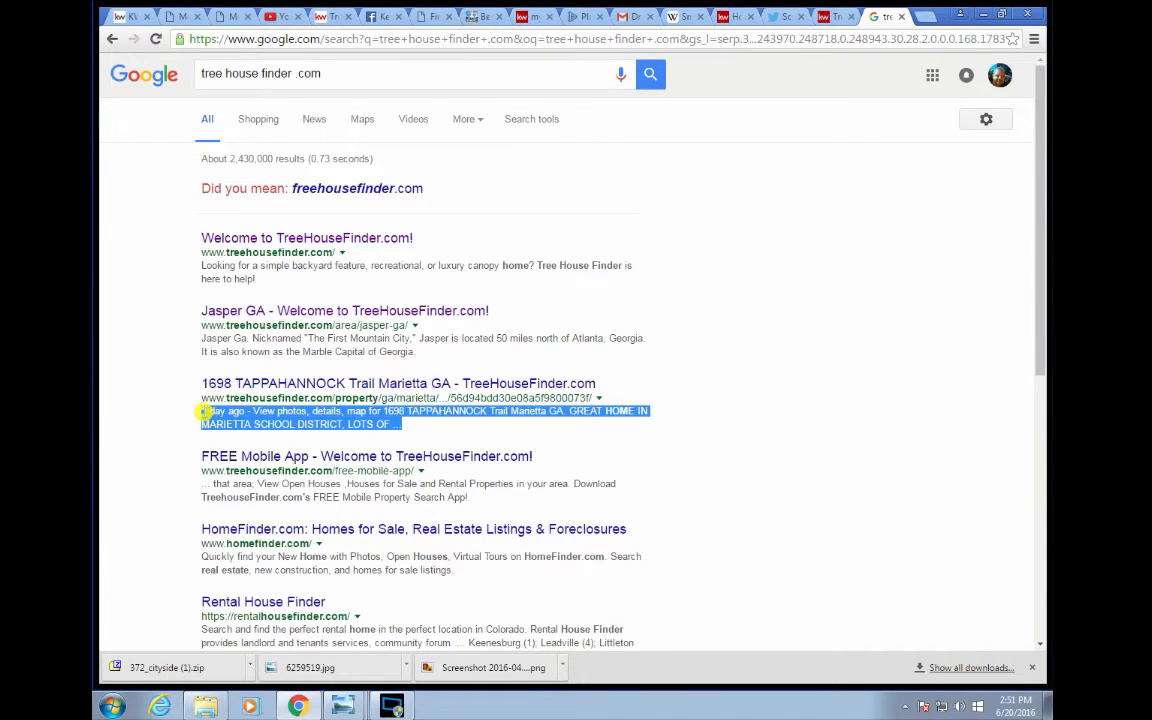
{"action": "scroll", "coordinate": [319, 503], "scroll_direction": "down", "scroll_amount": 3}
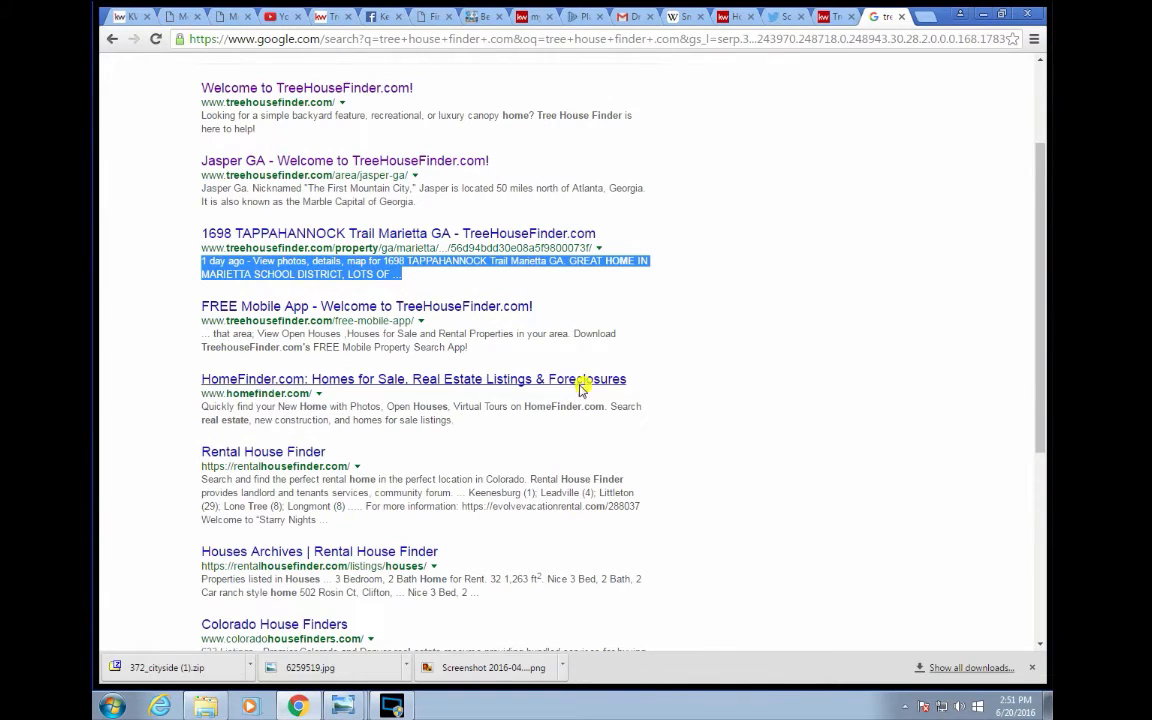
{"action": "scroll", "coordinate": [600, 370], "scroll_direction": "up", "scroll_amount": 3}
{"action": "left_click", "coordinate": [525, 16]}
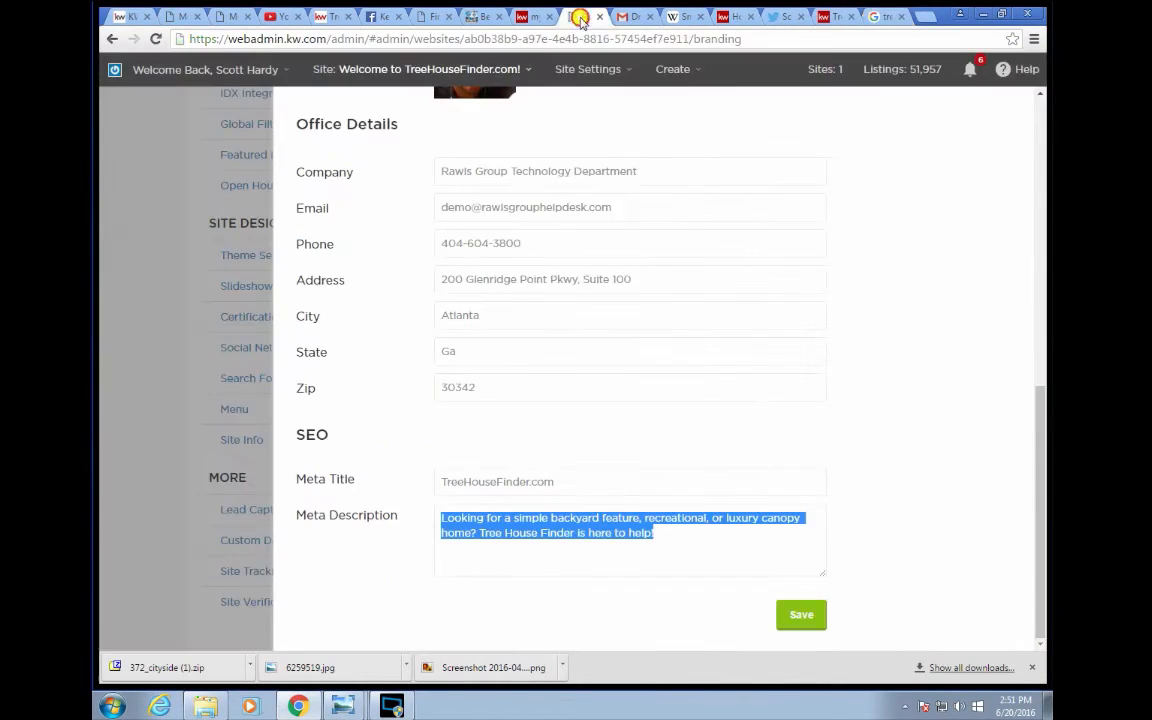
{"action": "mouse_move", "coordinate": [588, 69]}
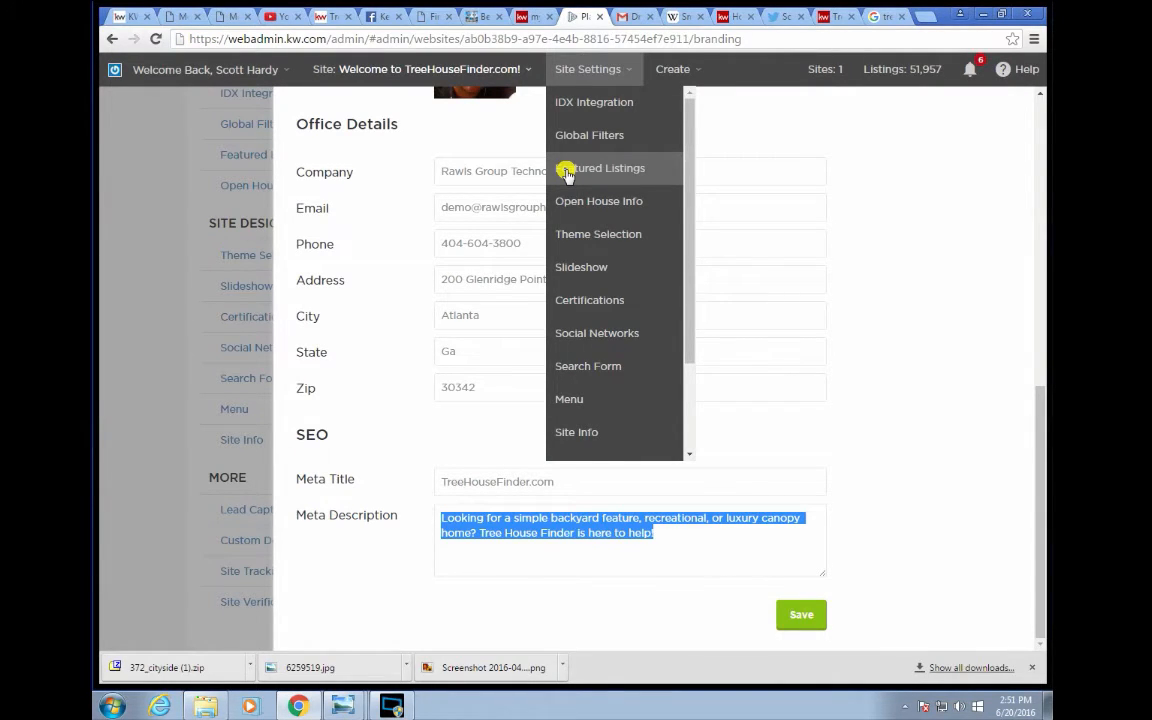
Dismiss the Site Info panel and highlight the Site Design rows from Theme Selection to Search Form
{"action": "left_click", "coordinate": [982, 464]}
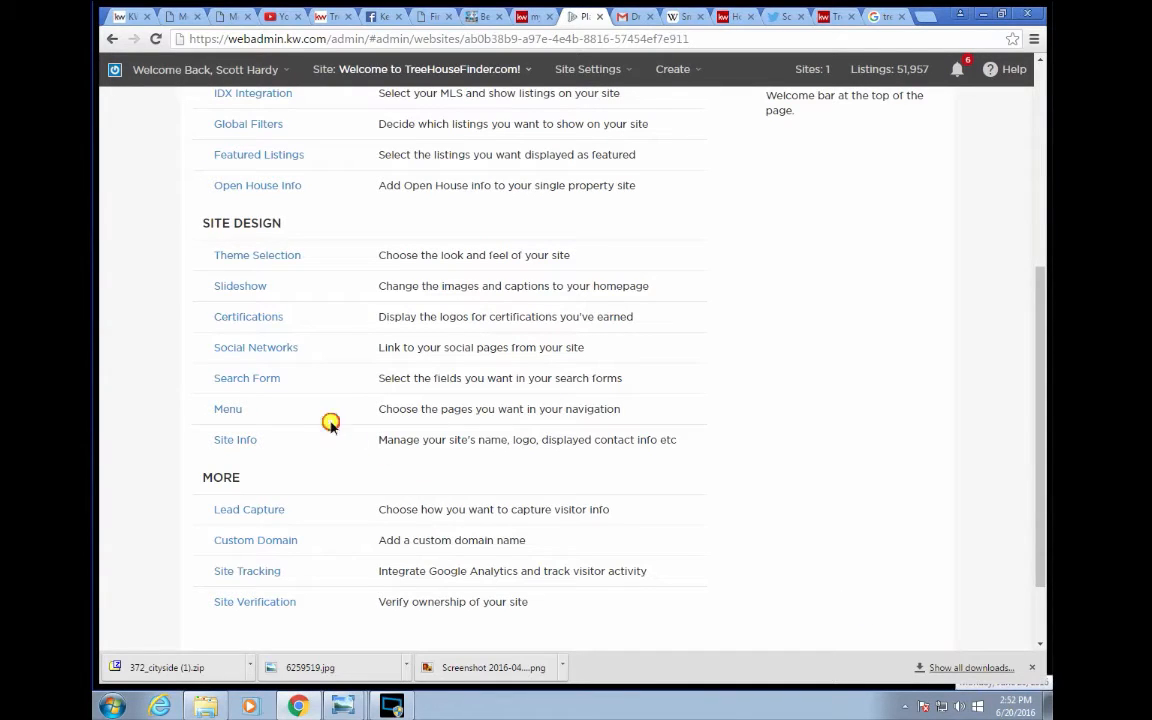
{"action": "left_click_drag", "start_coordinate": [329, 419], "coordinate": [244, 254]}
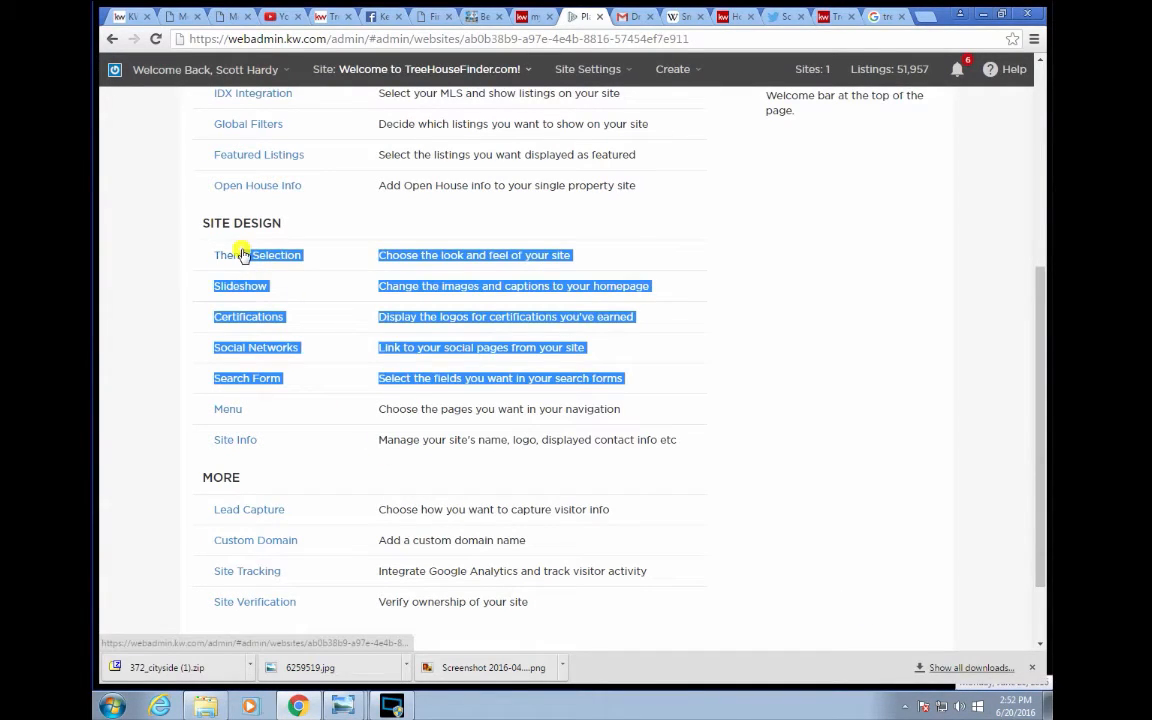
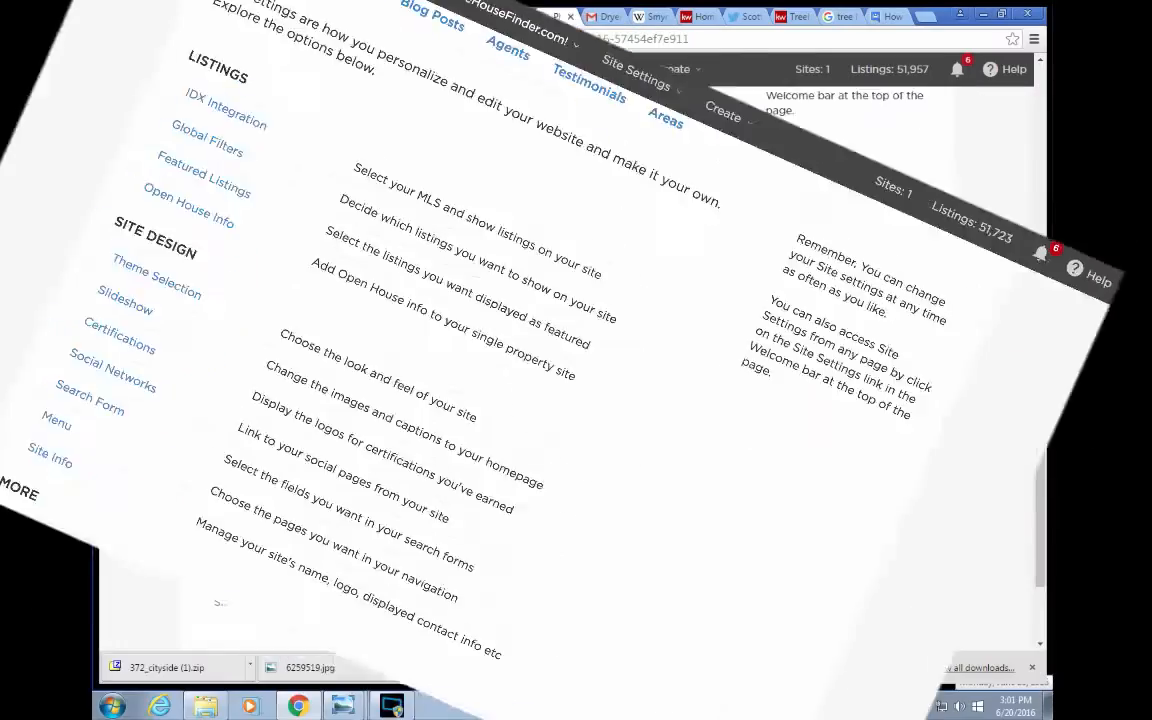
Highlight the site's section links in the admin for emphasis, then clear the highlight
{"action": "scroll", "coordinate": [627, 437], "scroll_direction": "up", "scroll_amount": 3}
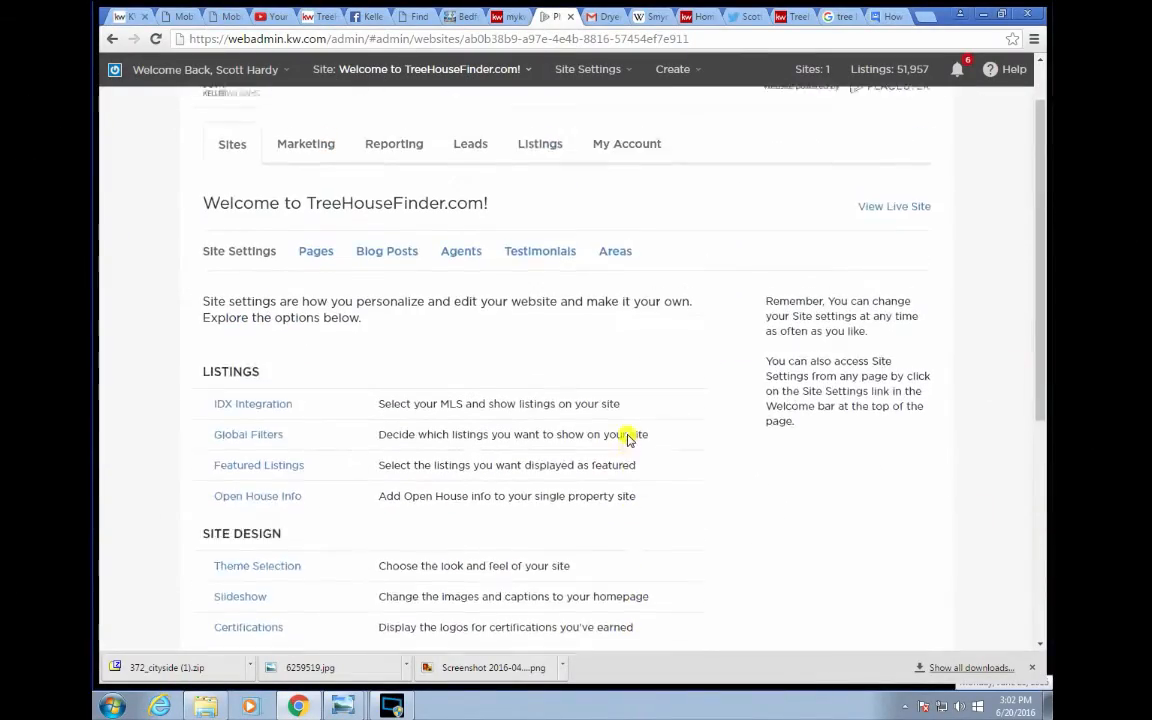
{"action": "left_click_drag", "start_coordinate": [638, 321], "coordinate": [316, 333]}
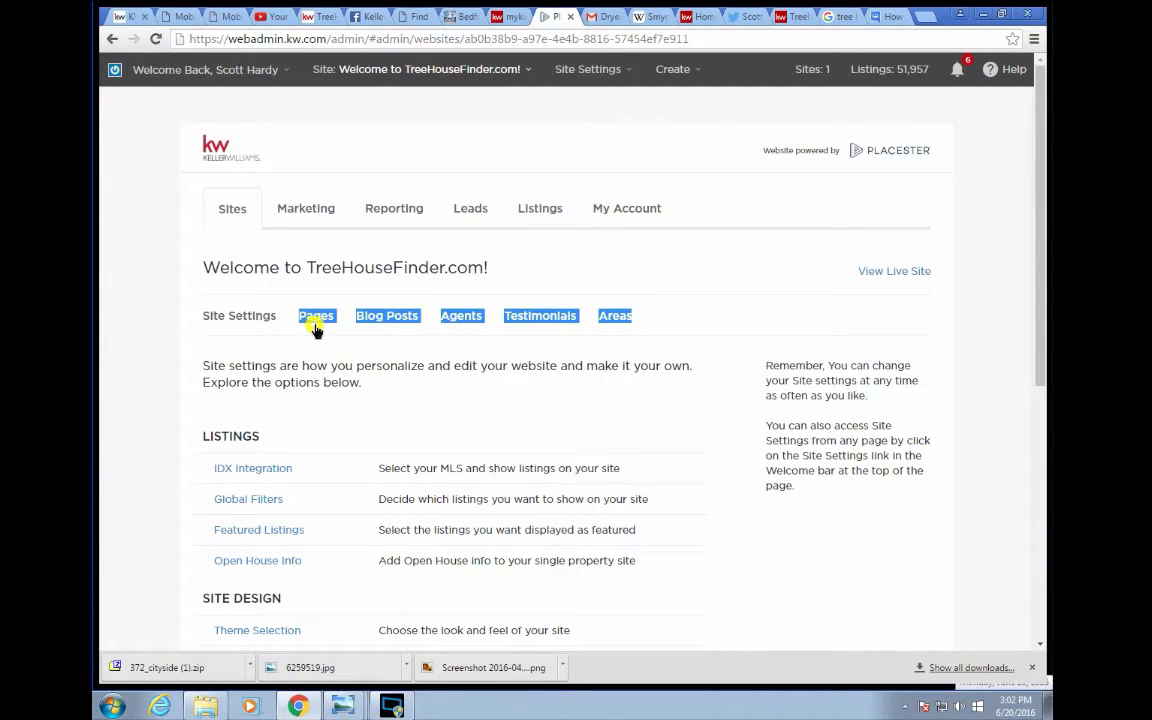
{"action": "left_click", "coordinate": [550, 306]}
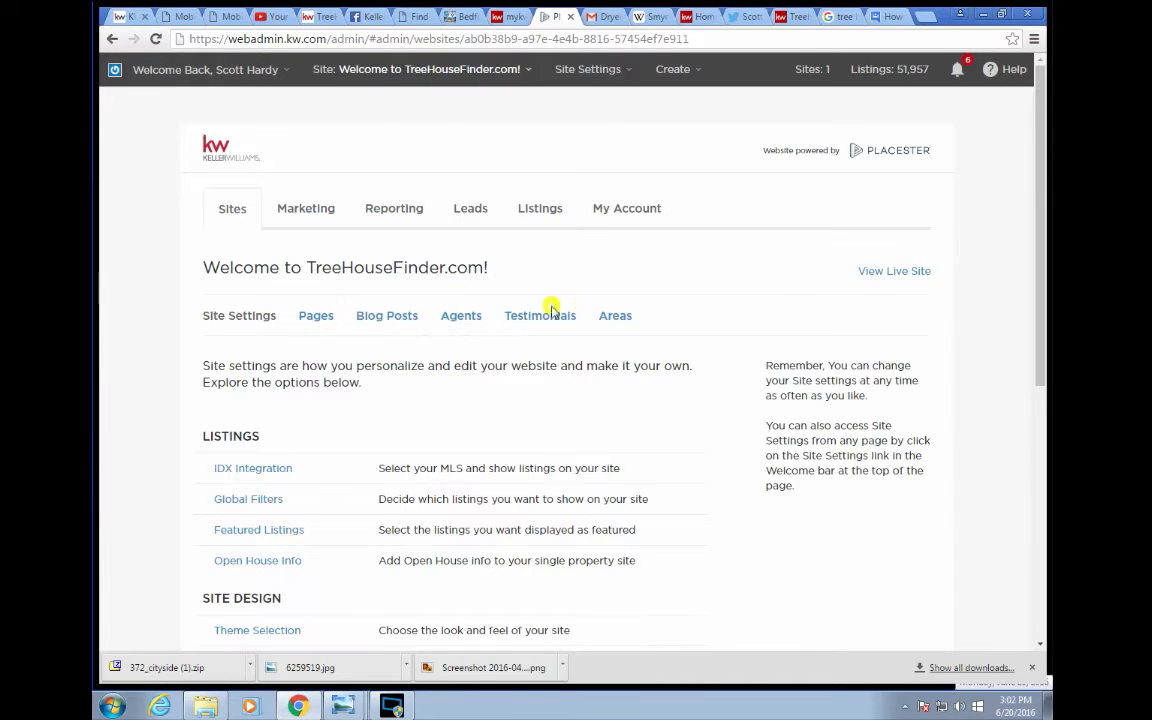
Show the site's pages list and scroll through it
{"action": "left_click", "coordinate": [311, 316]}
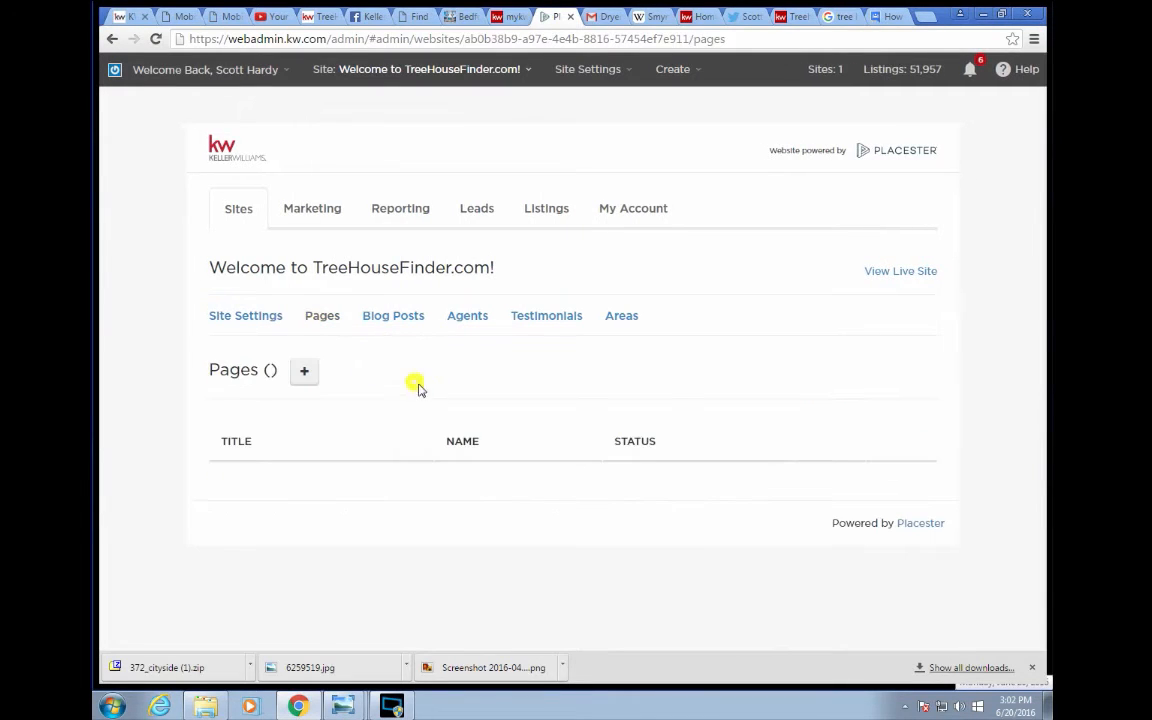
{"action": "scroll", "coordinate": [493, 401], "scroll_direction": "down", "scroll_amount": 3}
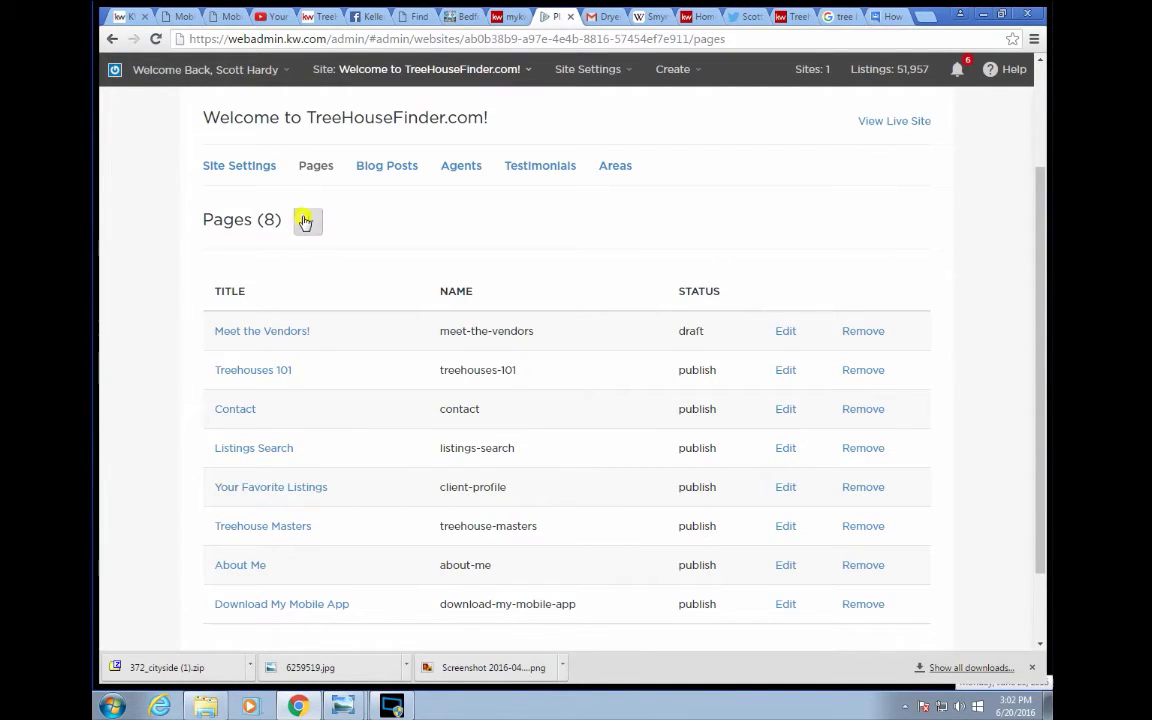
{"action": "scroll", "coordinate": [393, 262], "scroll_direction": "up", "scroll_amount": 1}
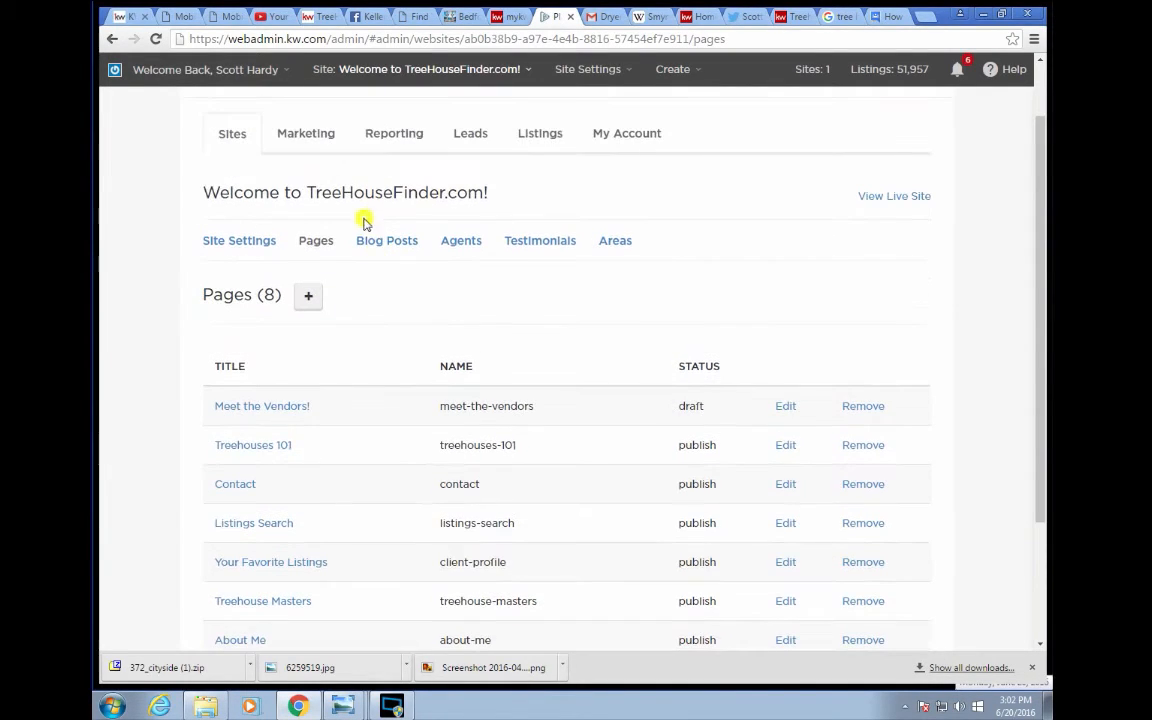
Return to Sites, reopen TreeHouseFinder.com's details and display its Pages (8) list
{"action": "left_click", "coordinate": [230, 134]}
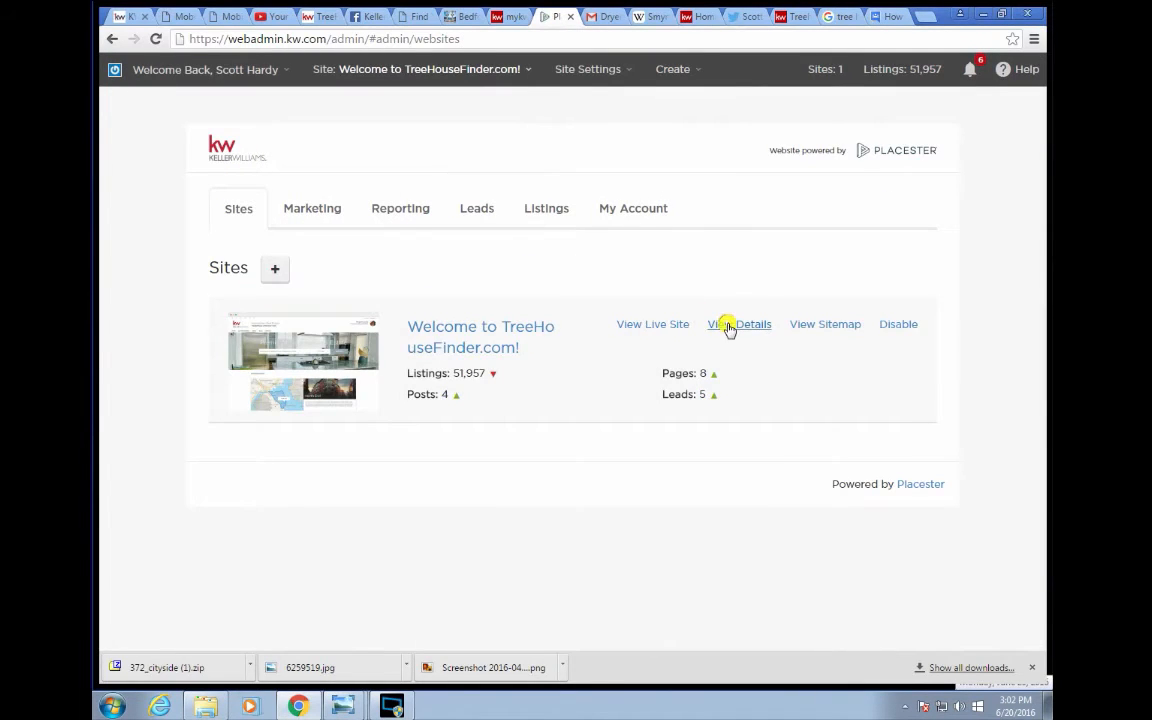
{"action": "left_click", "coordinate": [728, 324]}
{"action": "scroll", "coordinate": [300, 518], "scroll_direction": "down", "scroll_amount": 2}
{"action": "scroll", "coordinate": [264, 571], "scroll_direction": "down", "scroll_amount": 3}
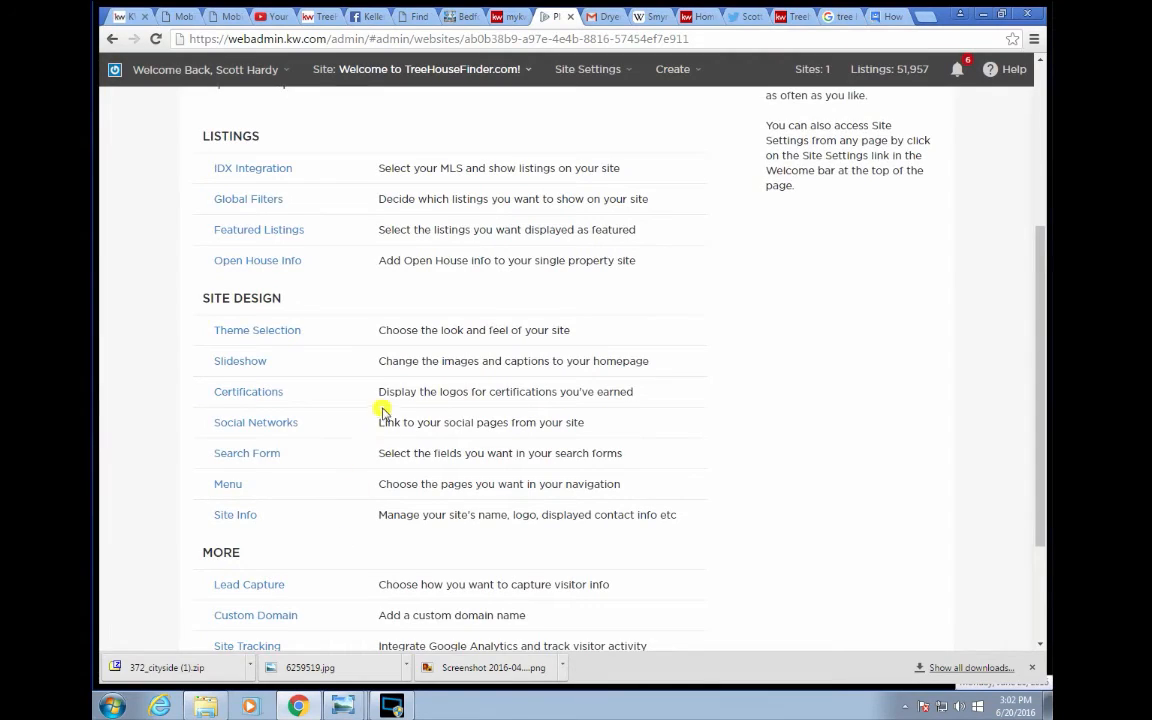
{"action": "scroll", "coordinate": [350, 365], "scroll_direction": "up", "scroll_amount": 5}
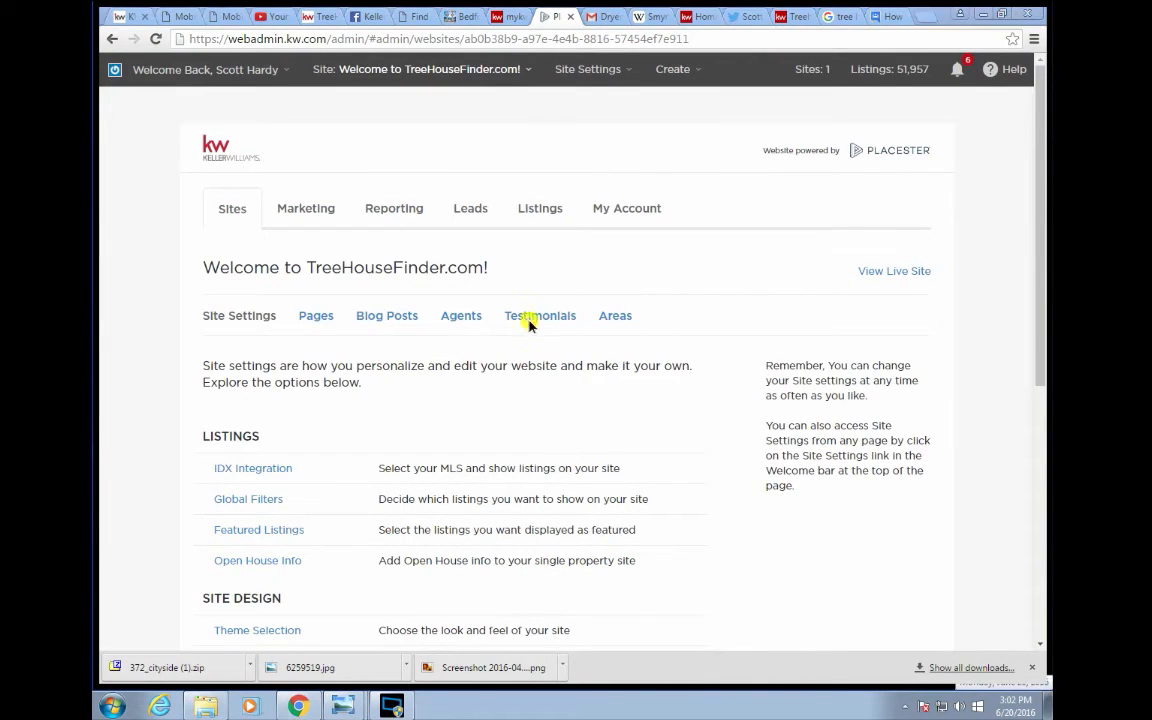
{"action": "left_click", "coordinate": [317, 318]}
{"action": "scroll", "coordinate": [380, 508], "scroll_direction": "down", "scroll_amount": 3}
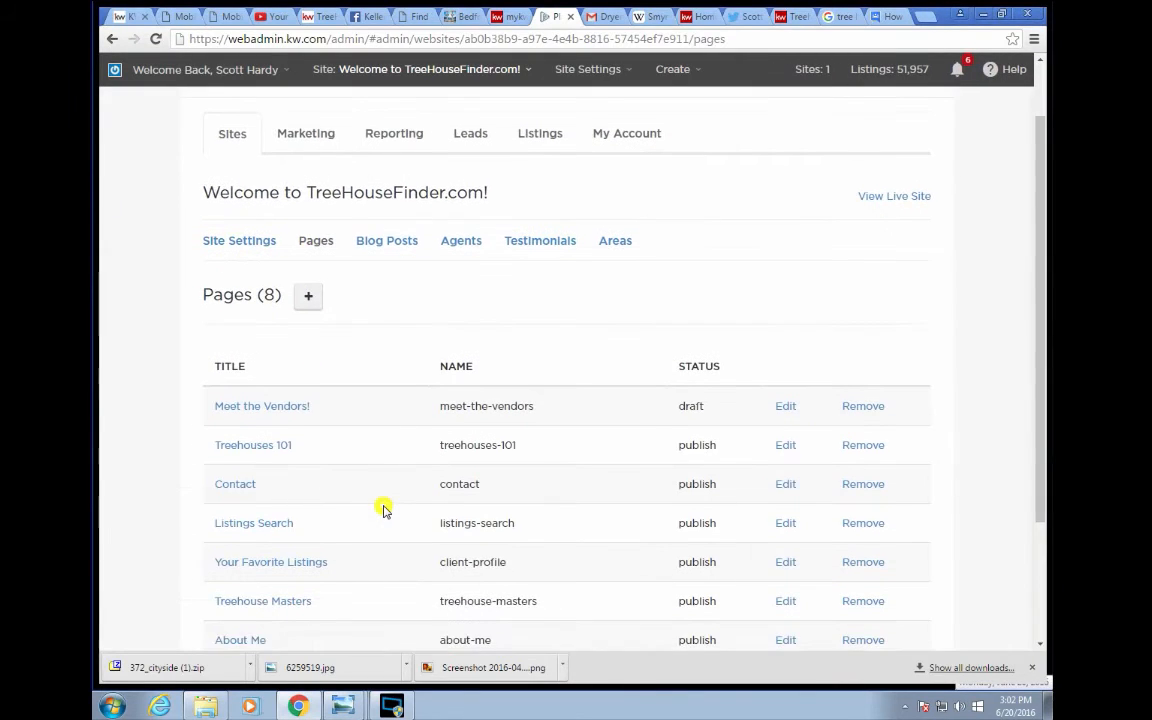
{"action": "scroll", "coordinate": [380, 508], "scroll_direction": "down", "scroll_amount": 2}
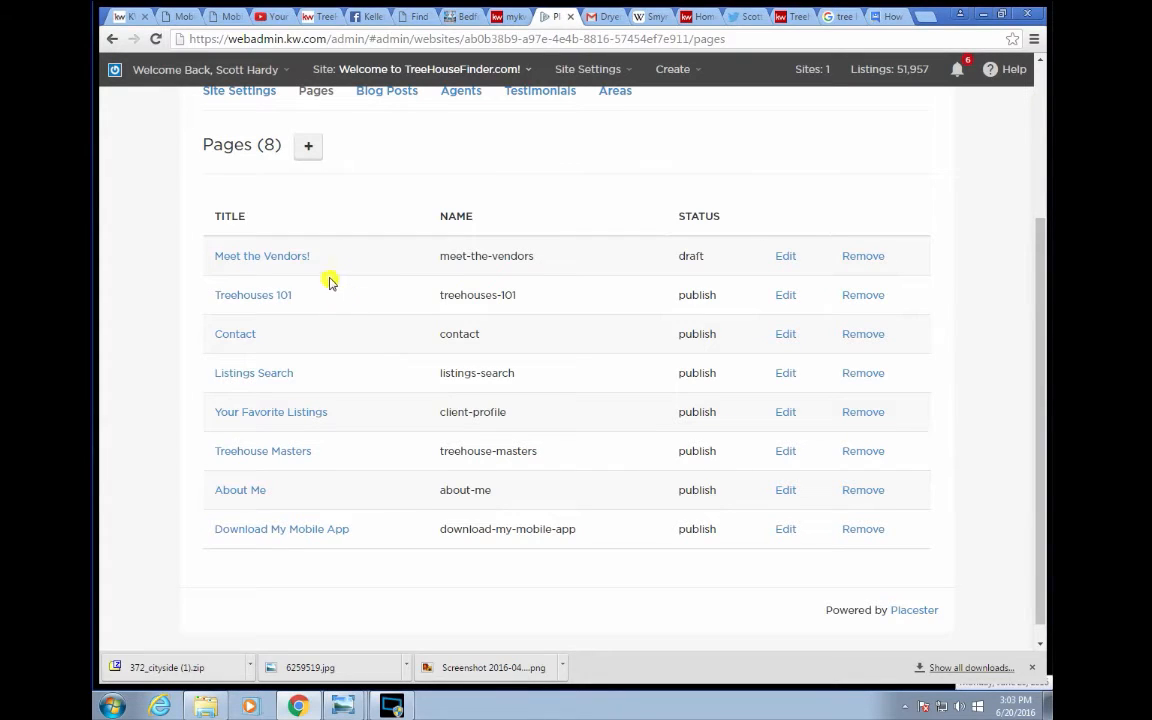
Start a new page and highlight its SEO fields and Slug label for emphasis
{"action": "left_click", "coordinate": [306, 150]}
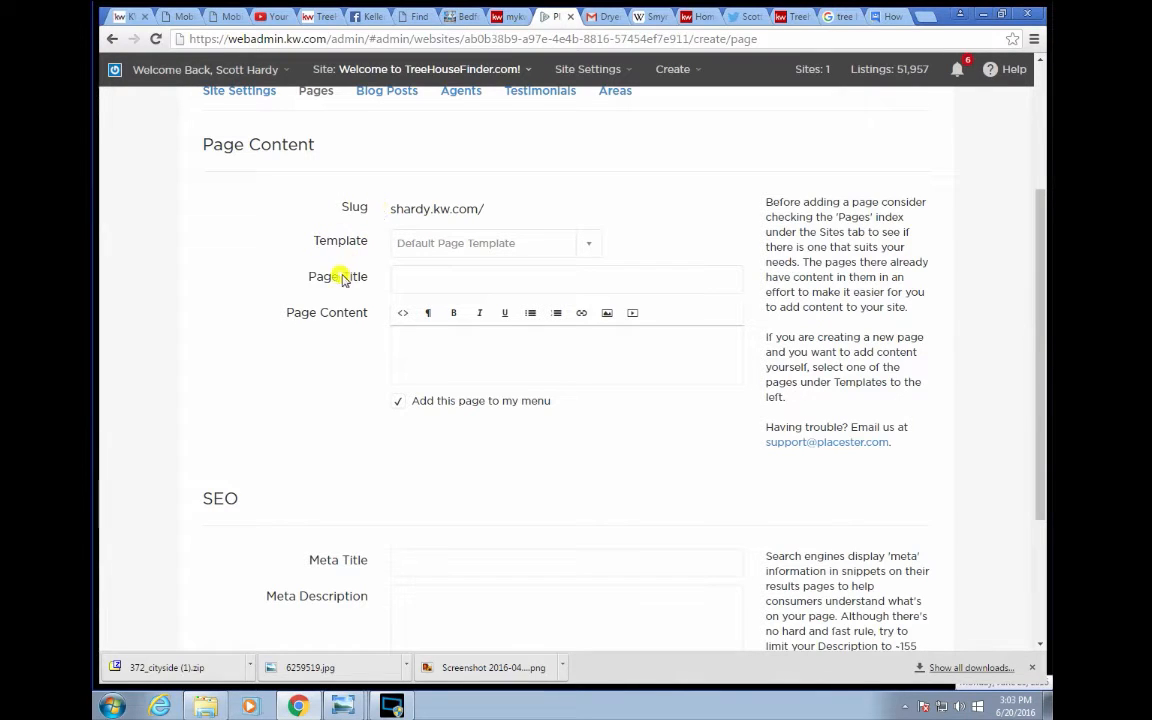
{"action": "scroll", "coordinate": [229, 455], "scroll_direction": "down", "scroll_amount": 3}
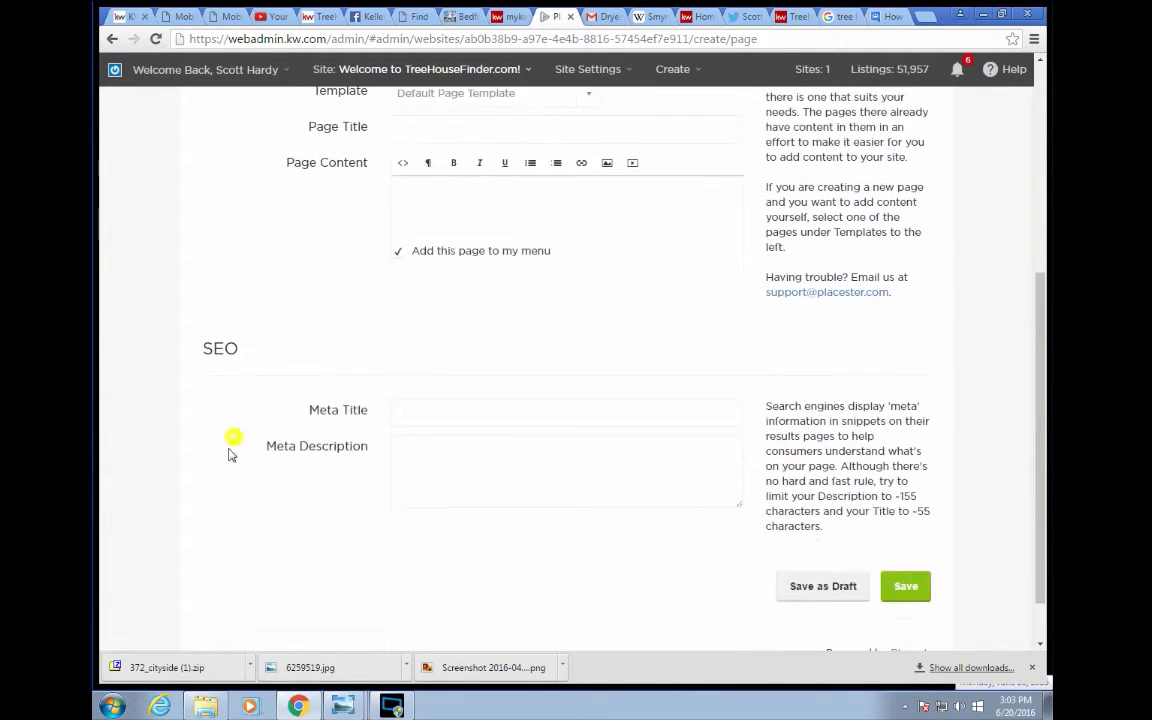
{"action": "left_click_drag", "start_coordinate": [344, 446], "coordinate": [211, 355]}
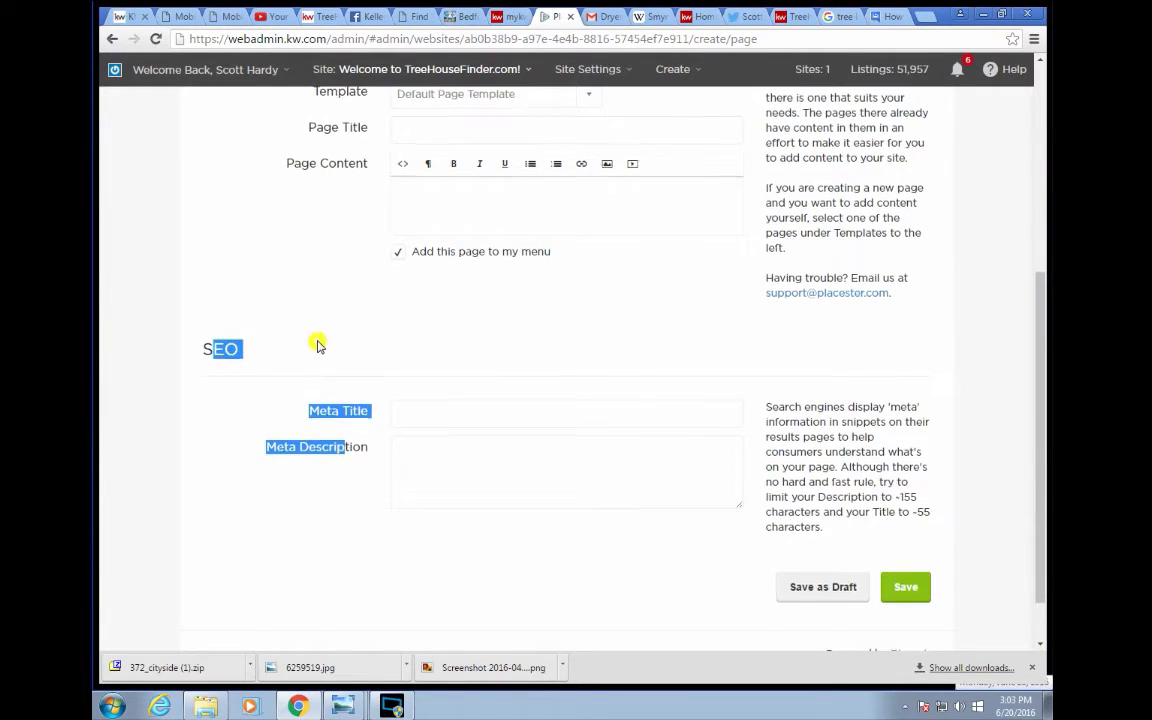
{"action": "scroll", "coordinate": [316, 342], "scroll_direction": "up", "scroll_amount": 3}
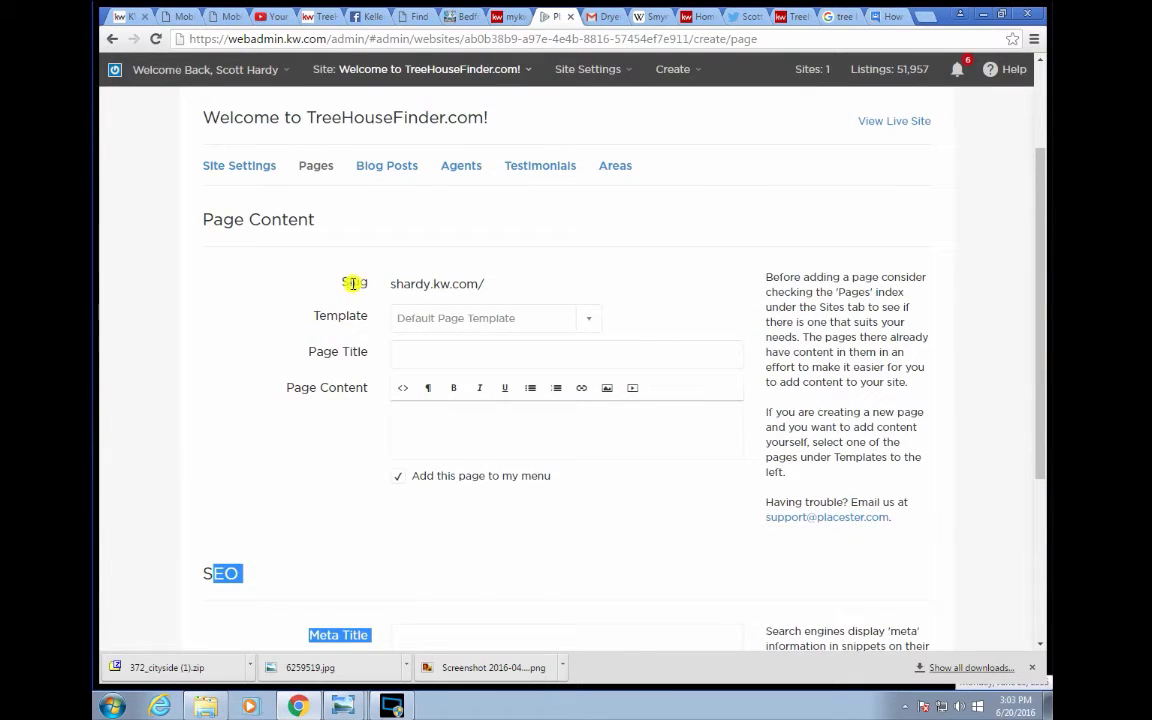
{"action": "left_click_drag", "start_coordinate": [345, 284], "coordinate": [483, 285]}
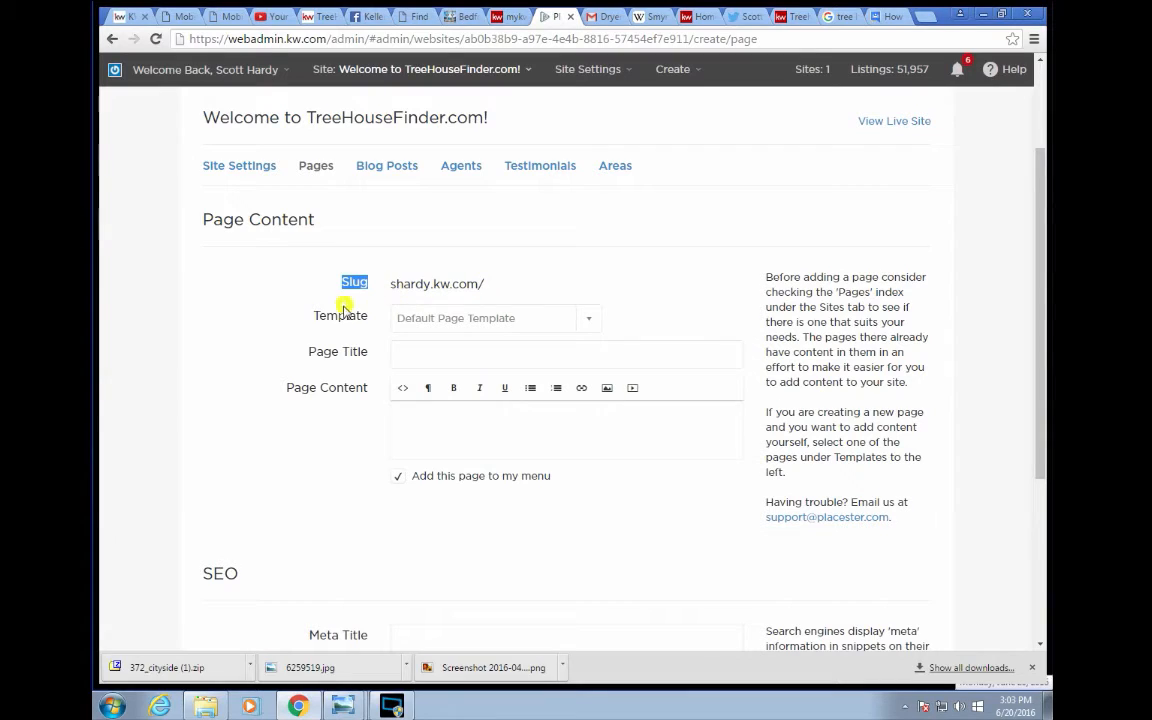
Leave the template on Default Page Template and move to the Page Title field
{"action": "left_click", "coordinate": [434, 322]}
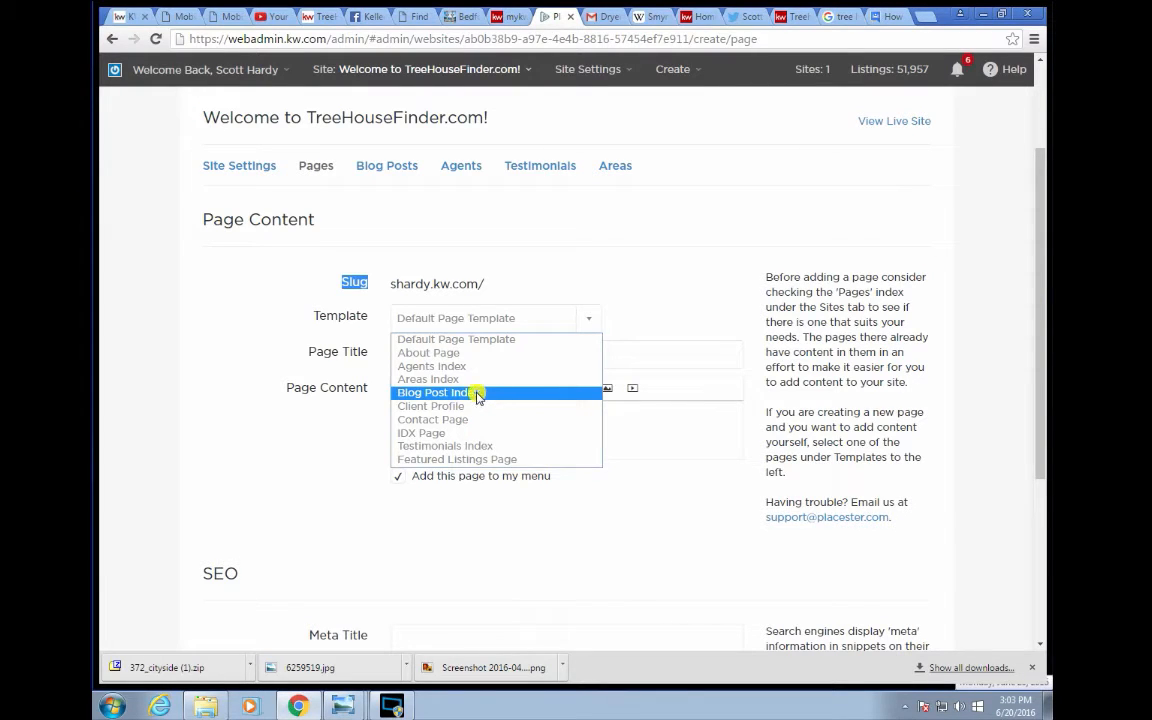
{"action": "left_click", "coordinate": [458, 317]}
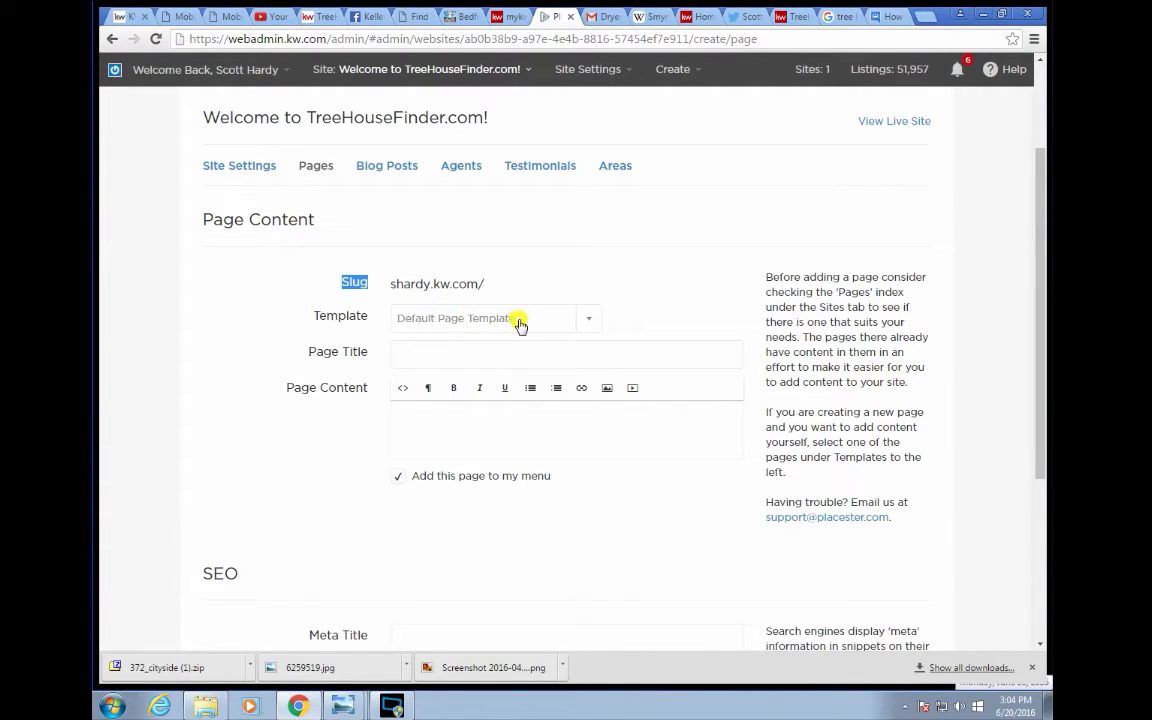
{"action": "left_click", "coordinate": [411, 350]}
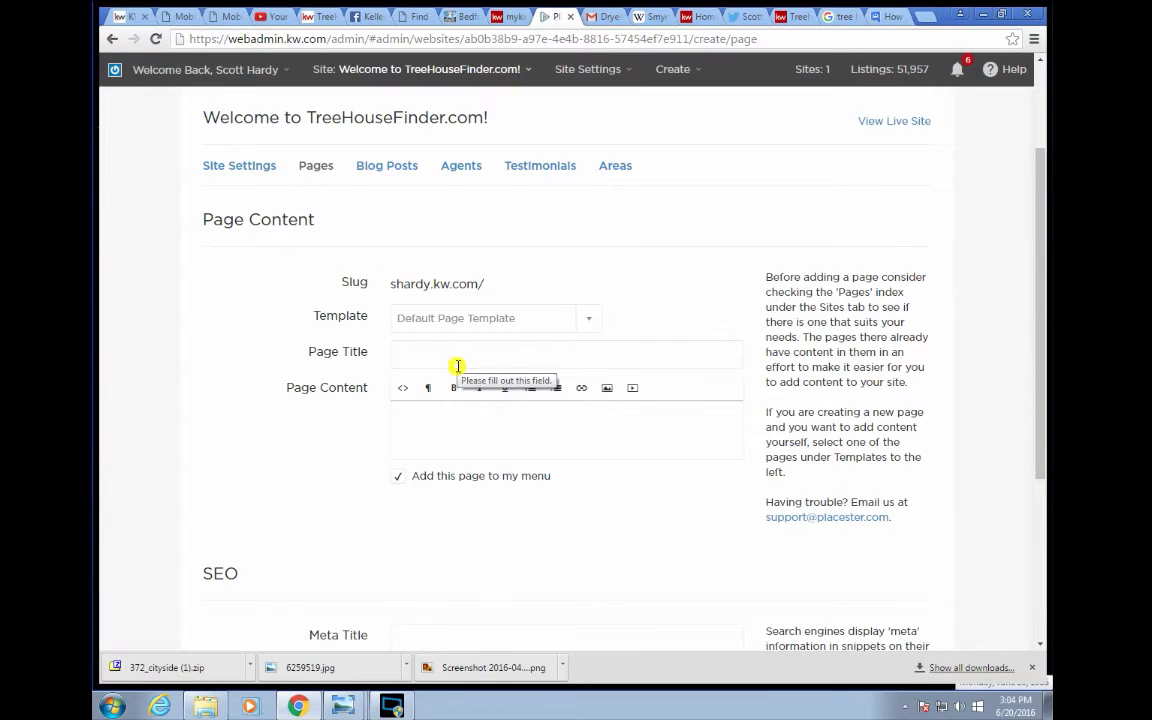
Title the page 'A Basic Page' and highlight its generated address and title
{"action": "type", "text": "A "}
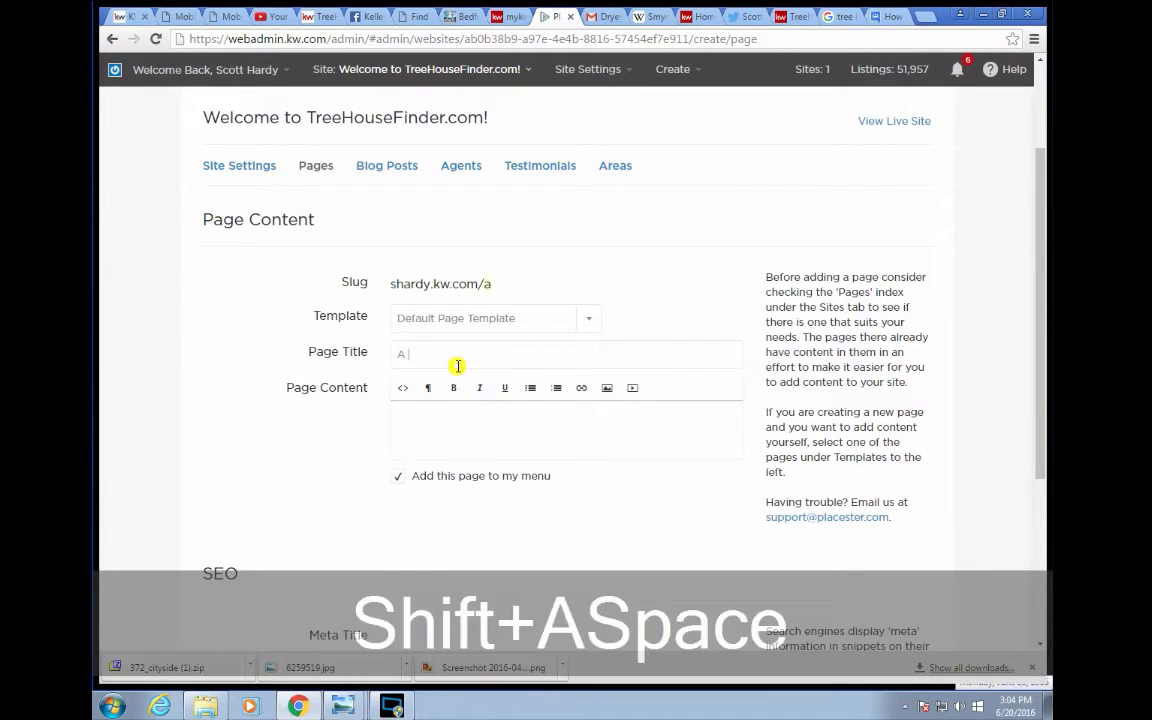
{"action": "type", "text": "Basic Page"}
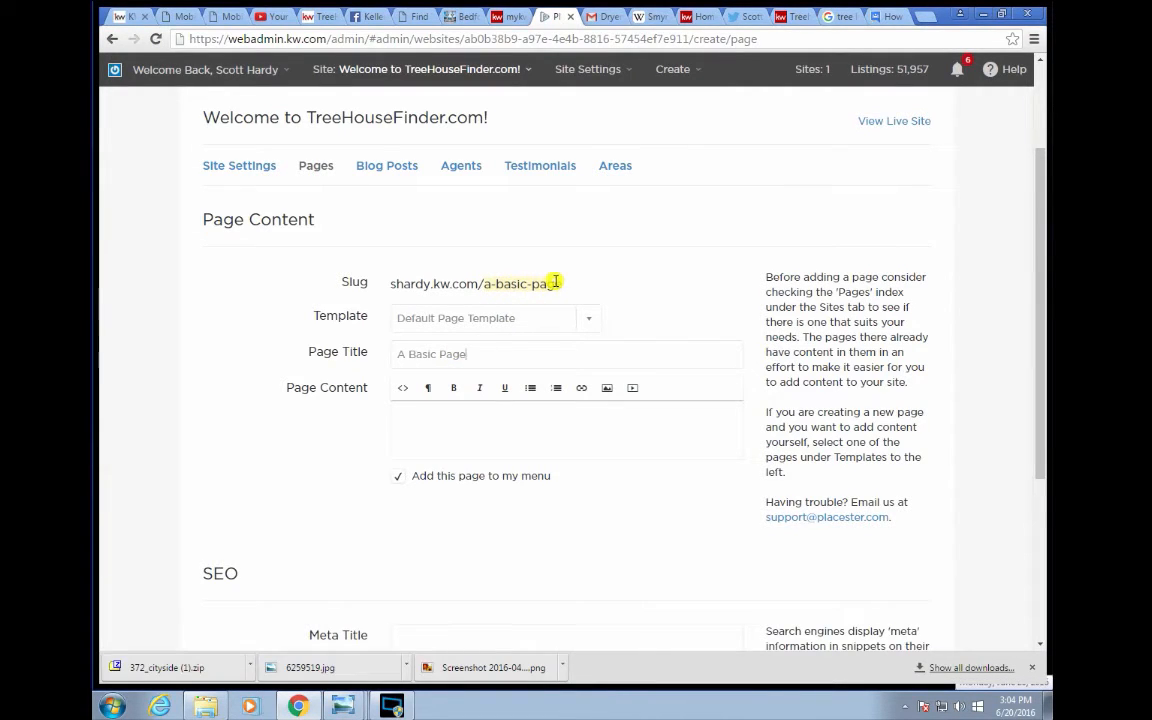
{"action": "left_click_drag", "start_coordinate": [566, 285], "coordinate": [395, 284]}
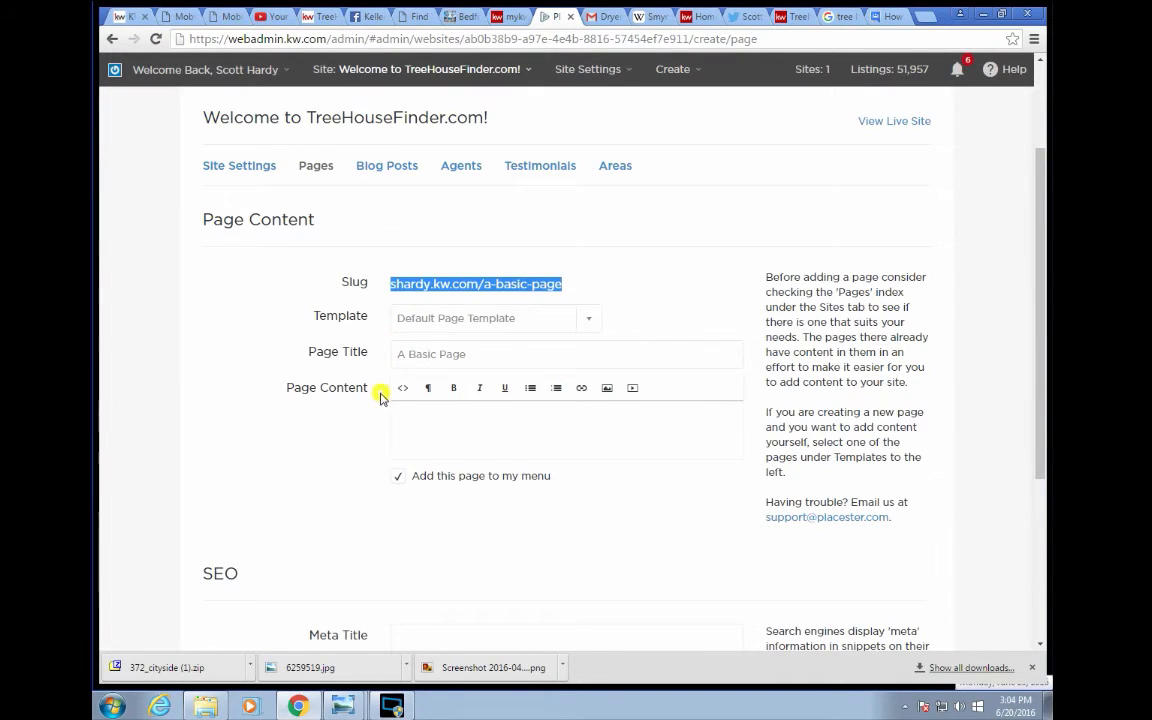
{"action": "scroll", "coordinate": [380, 396], "scroll_direction": "down", "scroll_amount": 1}
{"action": "left_click", "coordinate": [499, 279]}
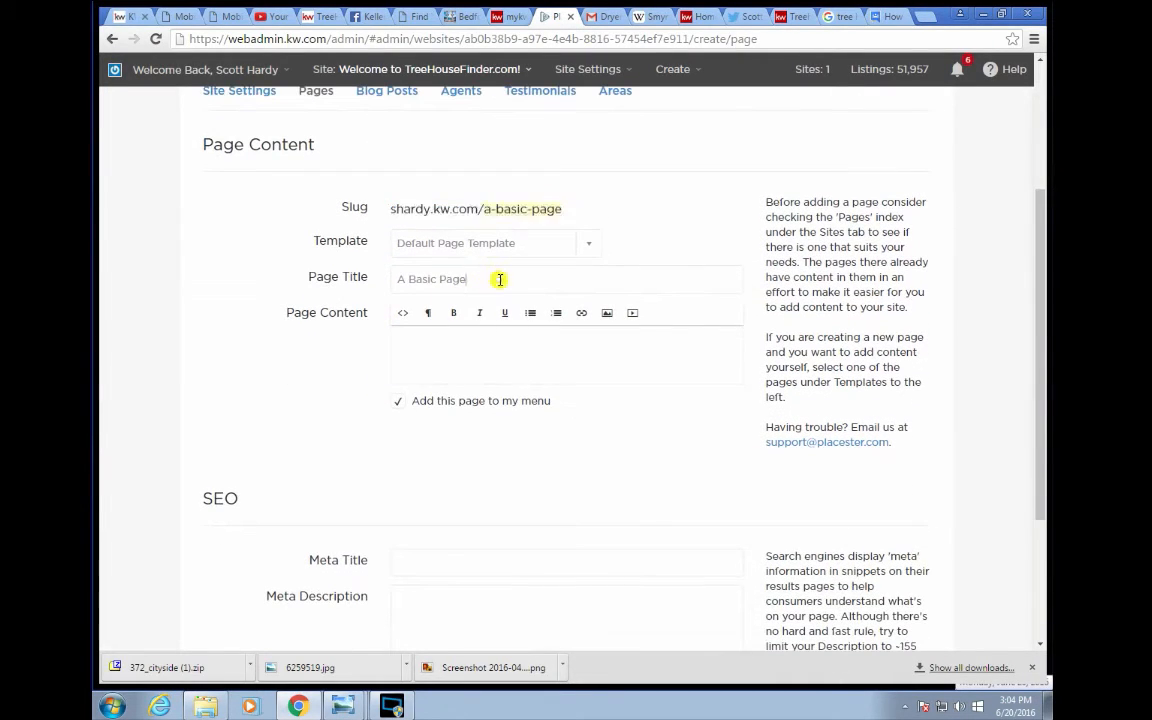
{"action": "left_click_drag", "start_coordinate": [499, 279], "coordinate": [288, 312]}
{"action": "left_click", "coordinate": [370, 314]}
Enter content 'This is a Basic Page!' and 'Hello World!' on two lines, save, and dismiss the menu notice
{"action": "left_click", "coordinate": [414, 347]}
{"action": "type", "text": "This is a "}
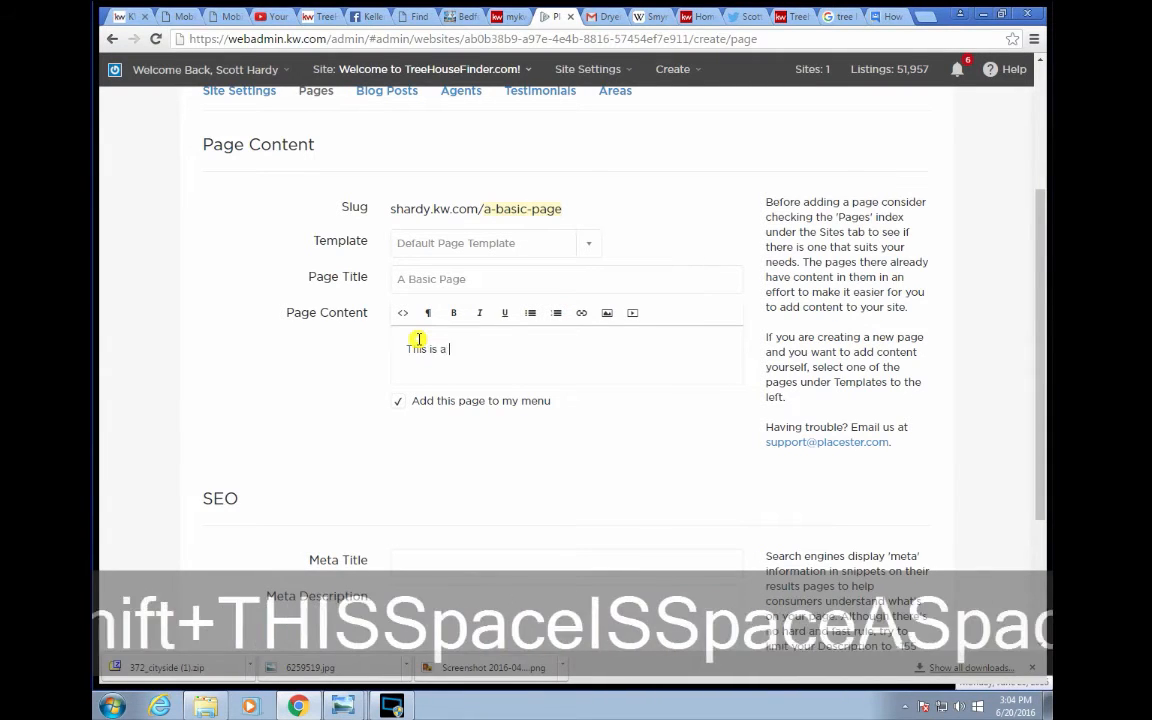
{"action": "type", "text": "Basic Pag"}
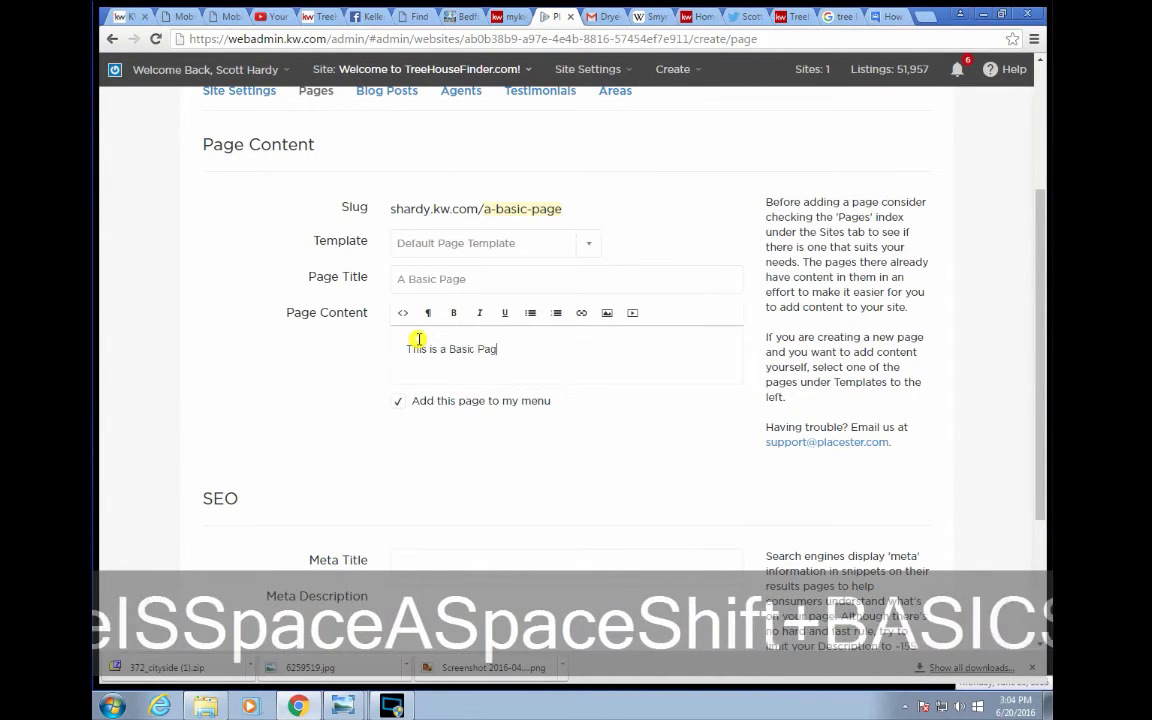
{"action": "type", "text": "e!"}
{"action": "key", "text": "Return"}
{"action": "type", "text": "Hello "}
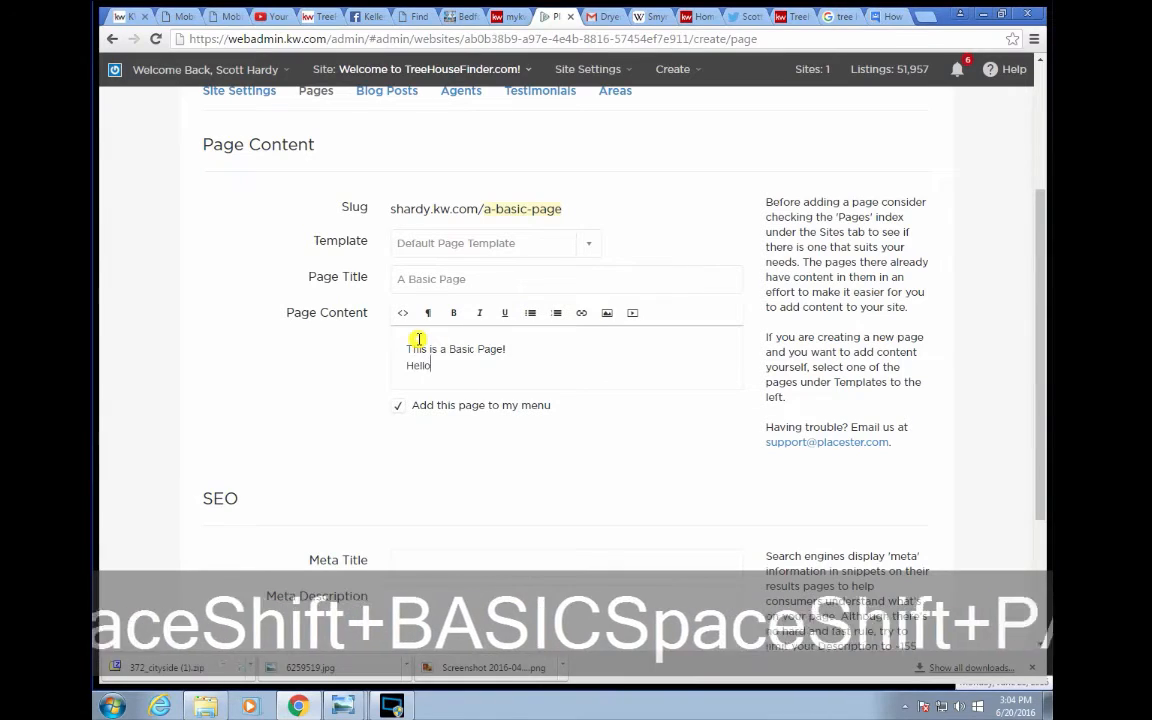
{"action": "type", "text": "World!"}
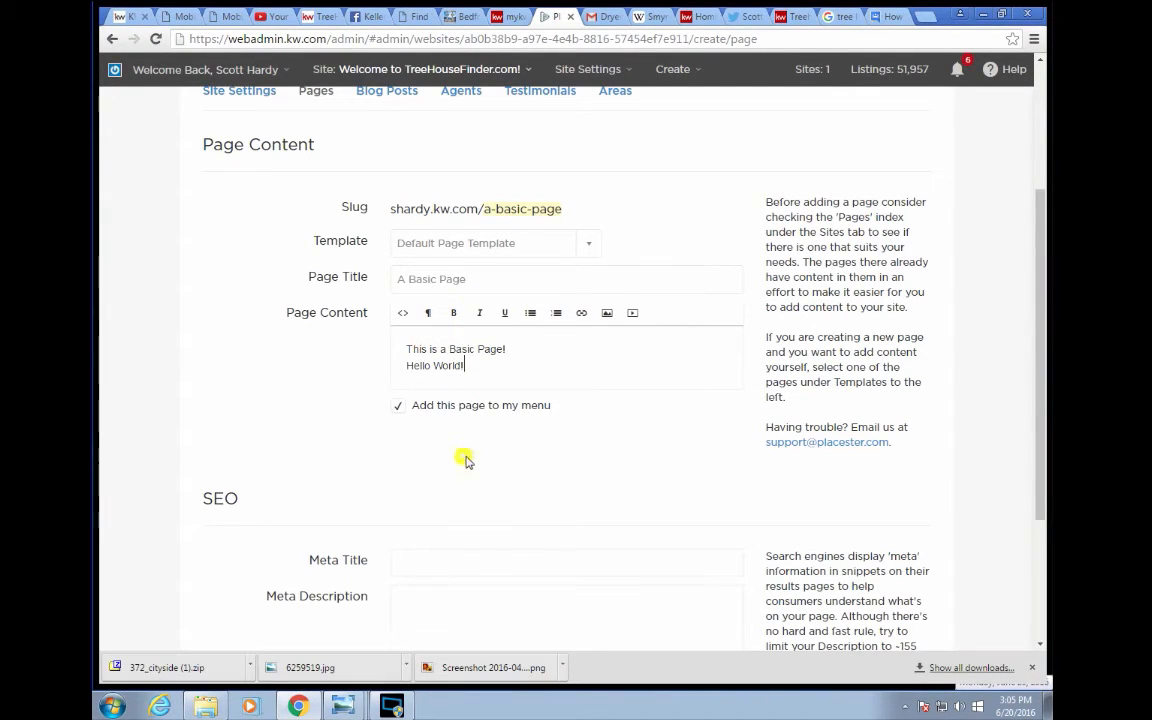
{"action": "scroll", "coordinate": [566, 452], "scroll_direction": "down", "scroll_amount": 2}
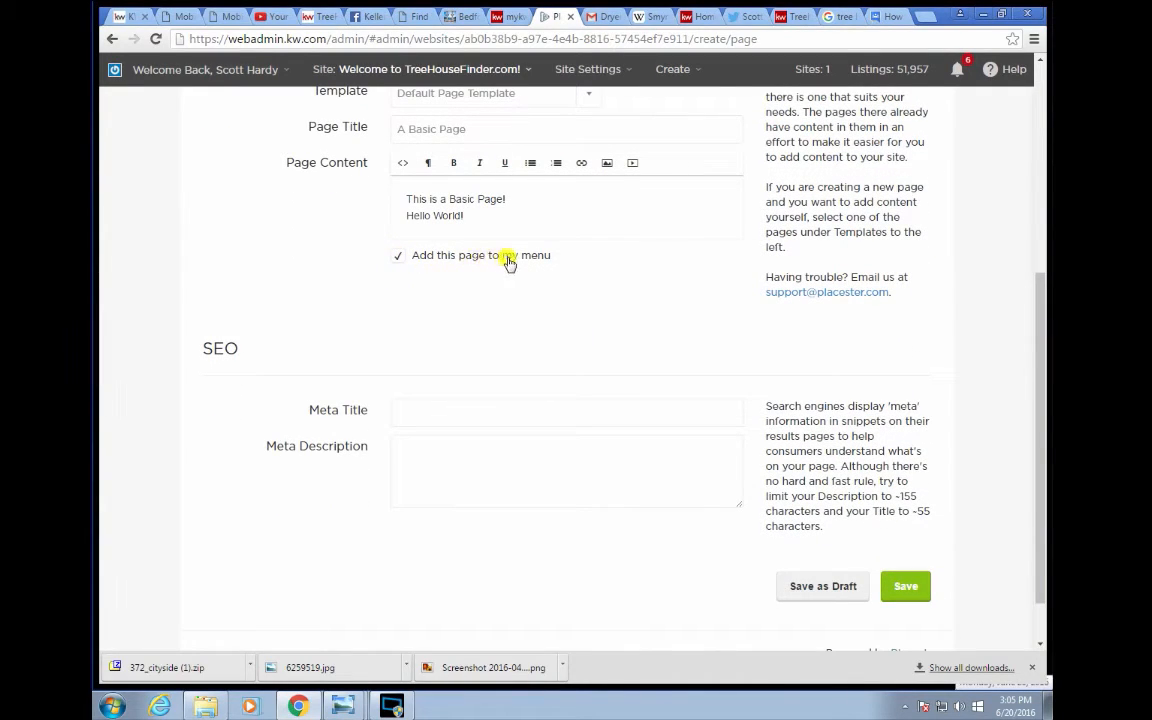
{"action": "left_click", "coordinate": [906, 590]}
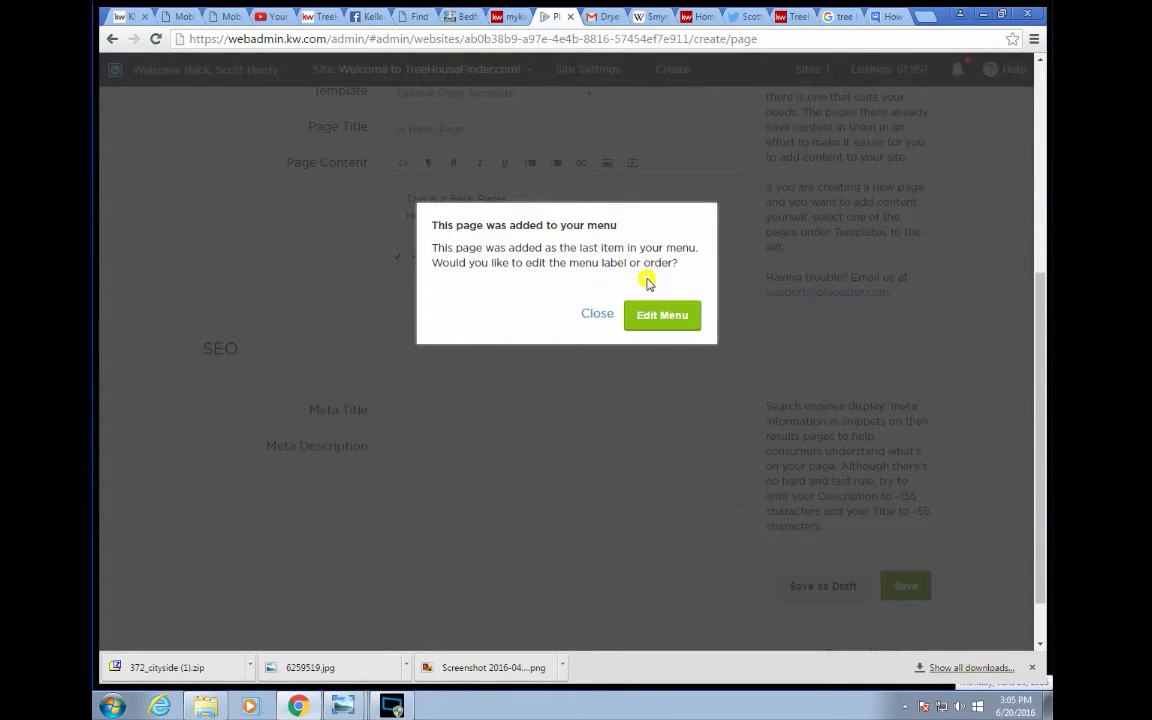
{"action": "left_click", "coordinate": [597, 315]}
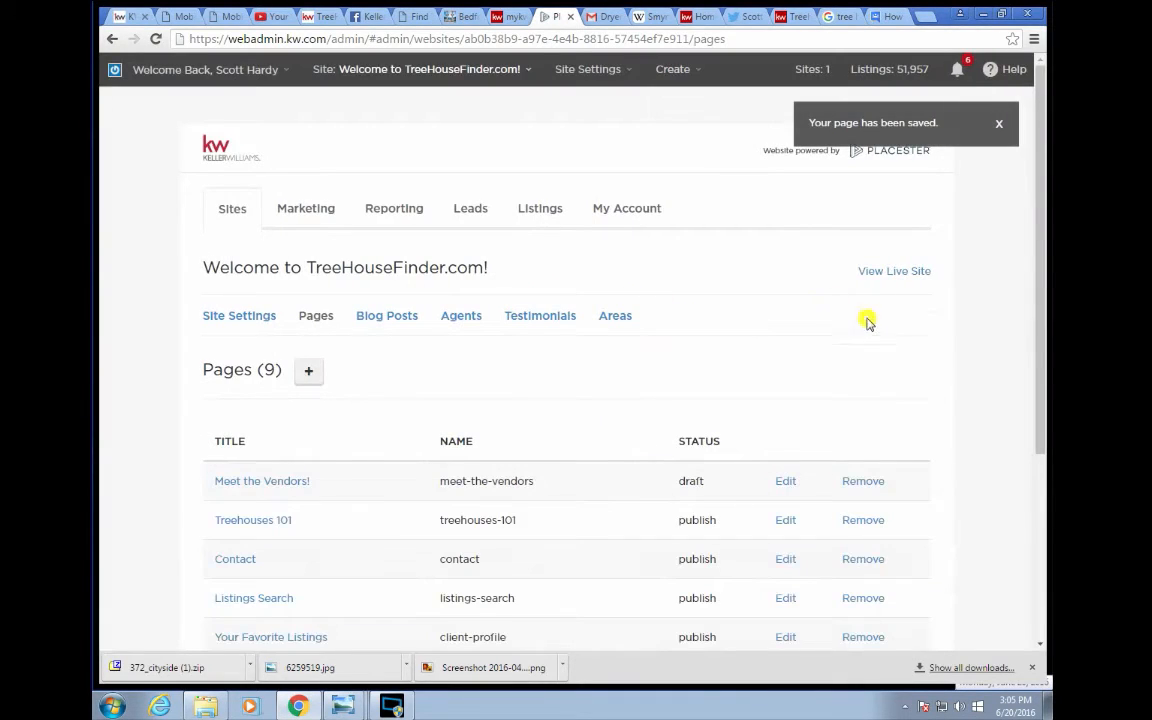
On the live site, reload the home page and open A Basic Page showing its Hello World text
{"action": "left_click", "coordinate": [313, 20]}
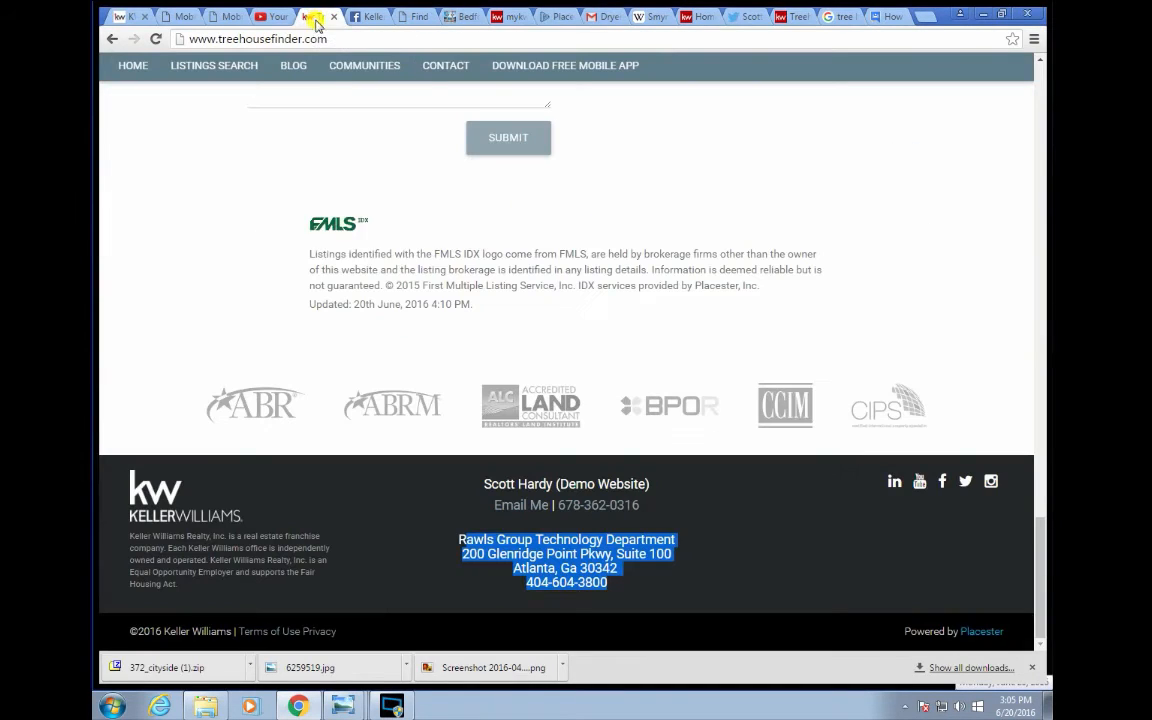
{"action": "scroll", "coordinate": [266, 246], "scroll_direction": "up", "scroll_amount": 5}
{"action": "scroll", "coordinate": [266, 246], "scroll_direction": "up", "scroll_amount": 10}
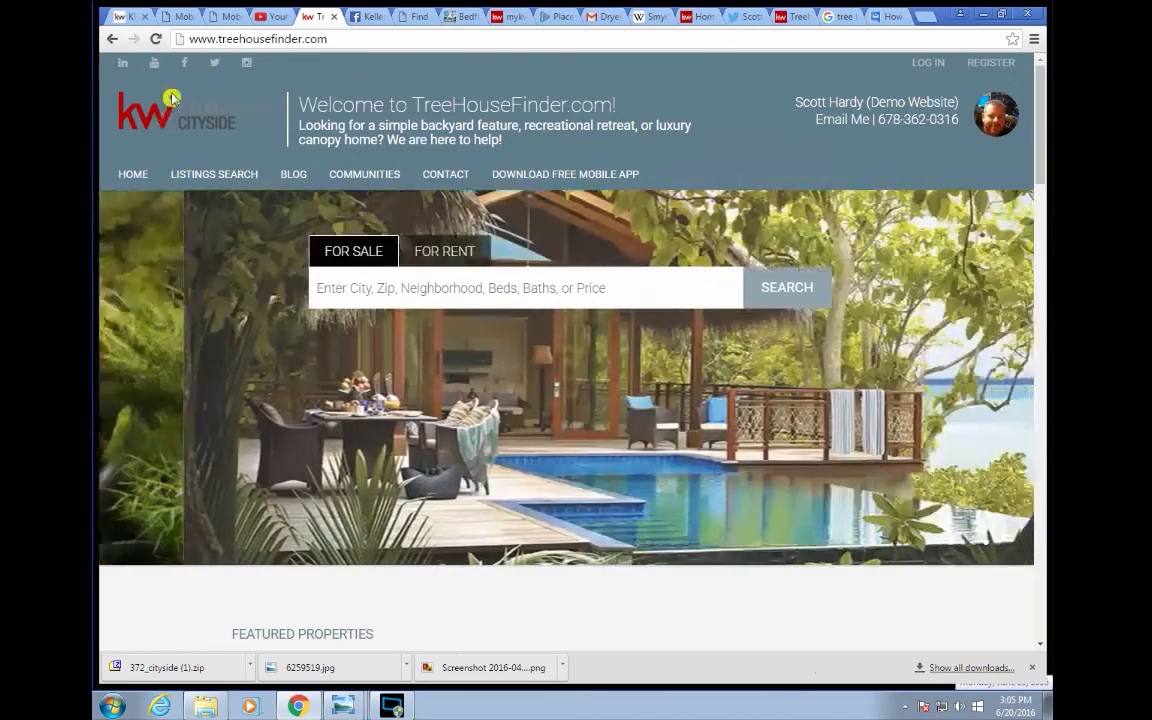
{"action": "left_click", "coordinate": [155, 38]}
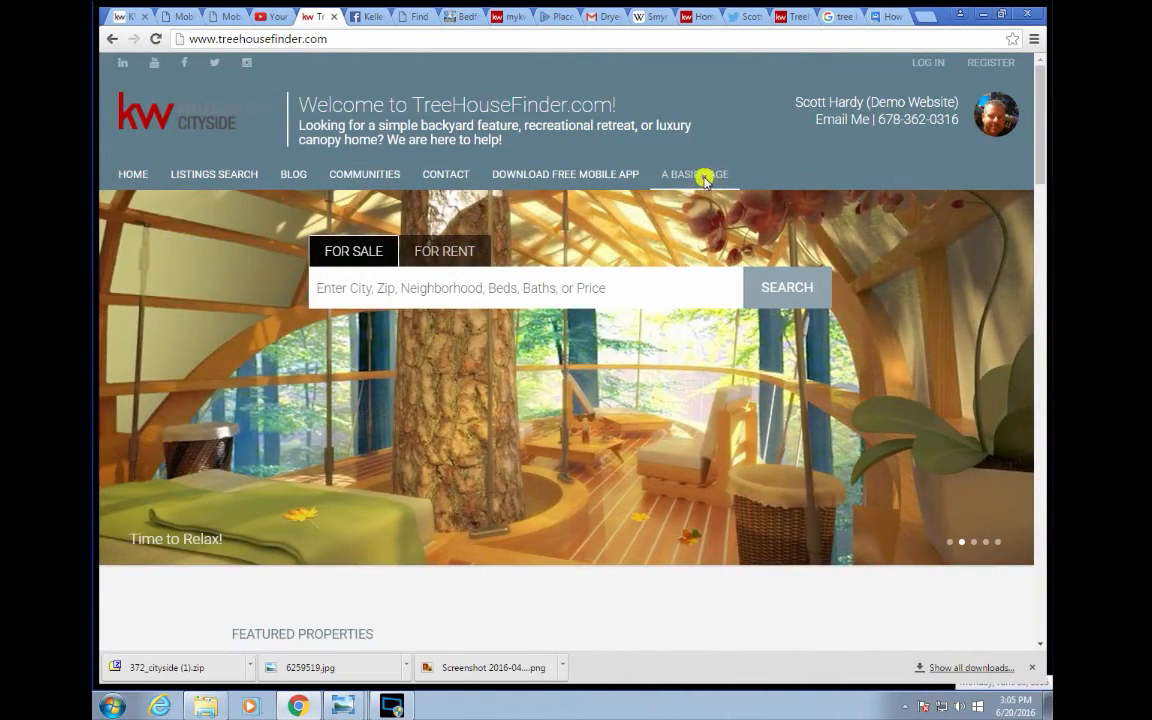
{"action": "left_click", "coordinate": [705, 176]}
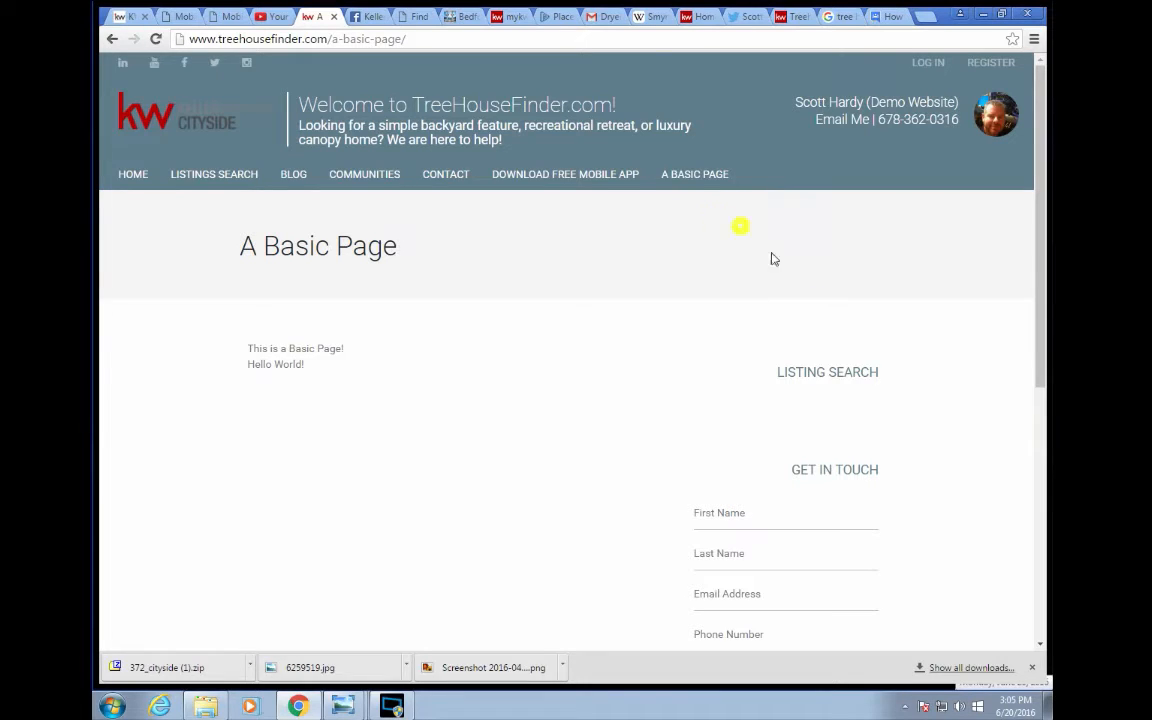
{"action": "left_click", "coordinate": [1031, 668]}
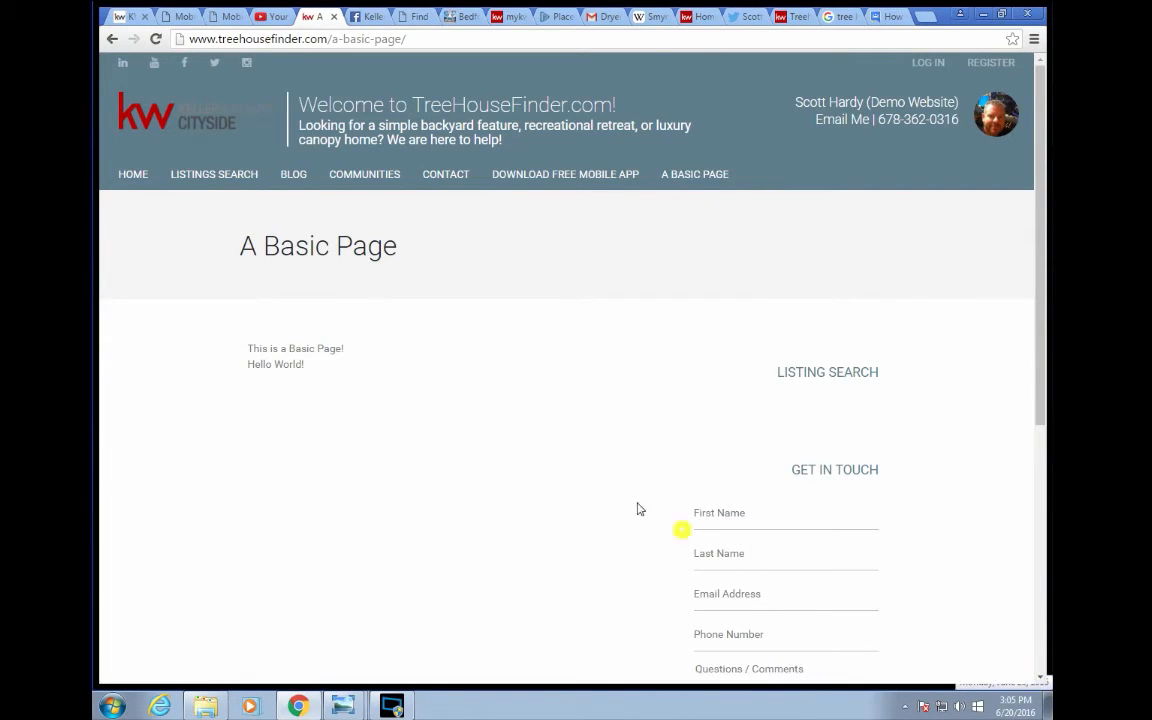
Back in Placester's Pages list, open the A Basic Page row for editing
{"action": "left_click", "coordinate": [557, 17]}
{"action": "scroll", "coordinate": [507, 380], "scroll_direction": "down", "scroll_amount": 3}
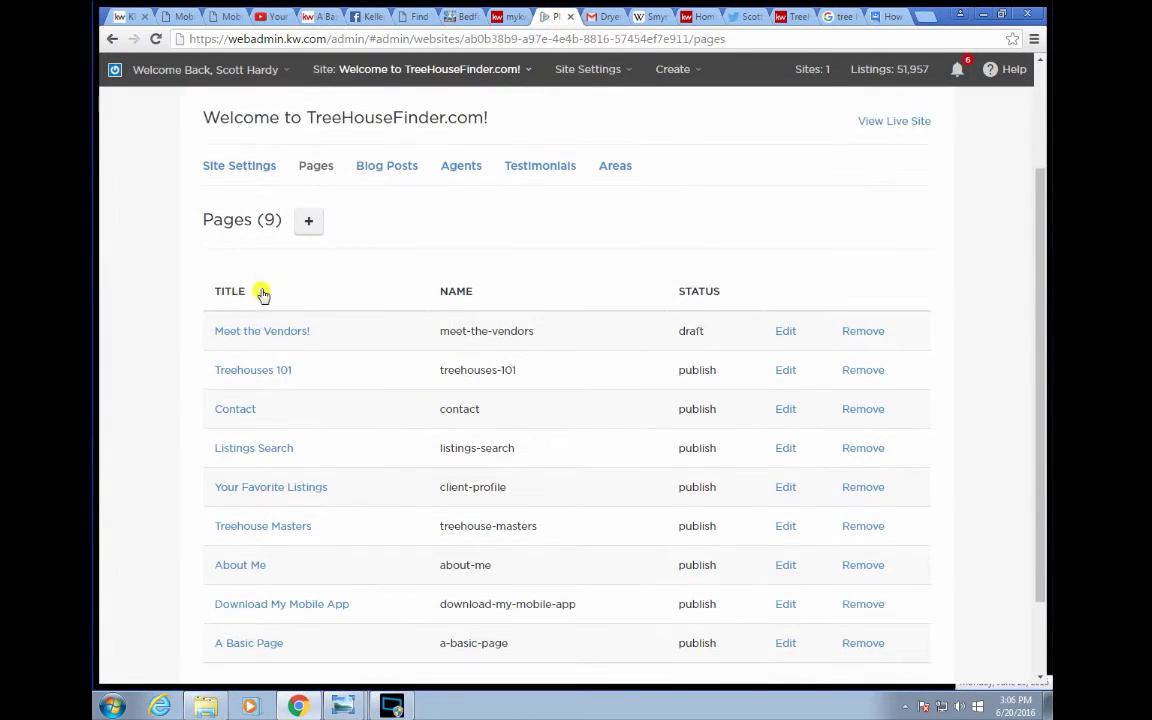
{"action": "left_click_drag", "start_coordinate": [234, 220], "coordinate": [282, 221]}
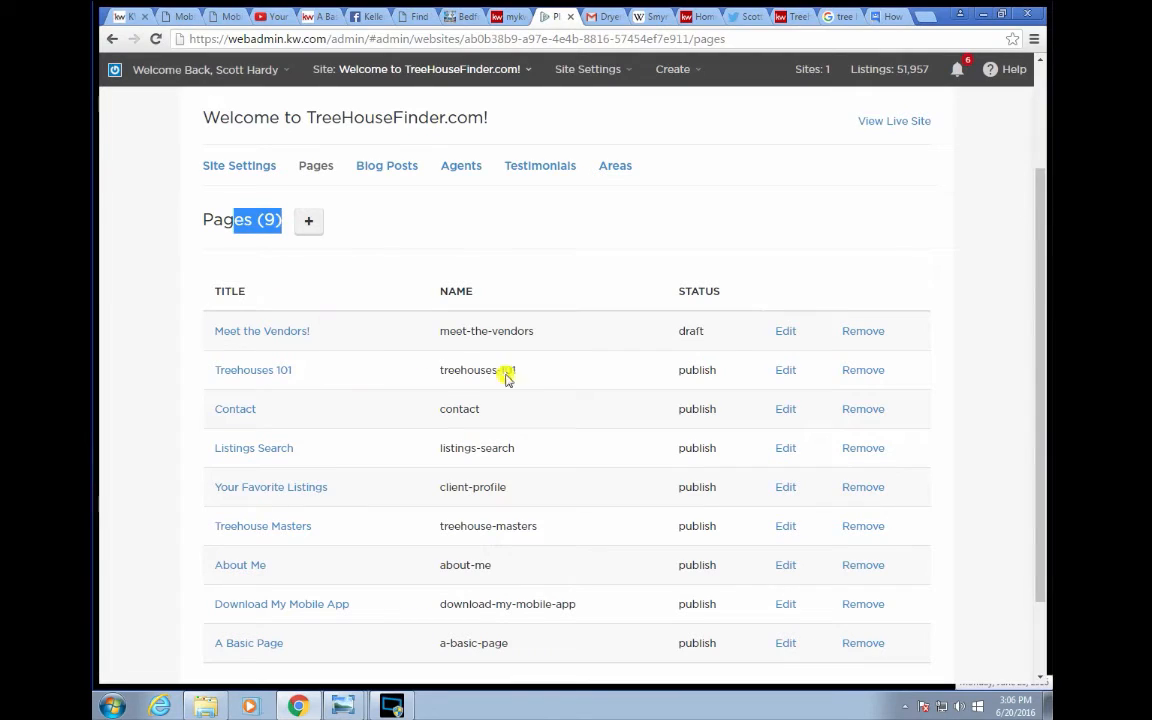
{"action": "scroll", "coordinate": [700, 450], "scroll_direction": "down", "scroll_amount": 2}
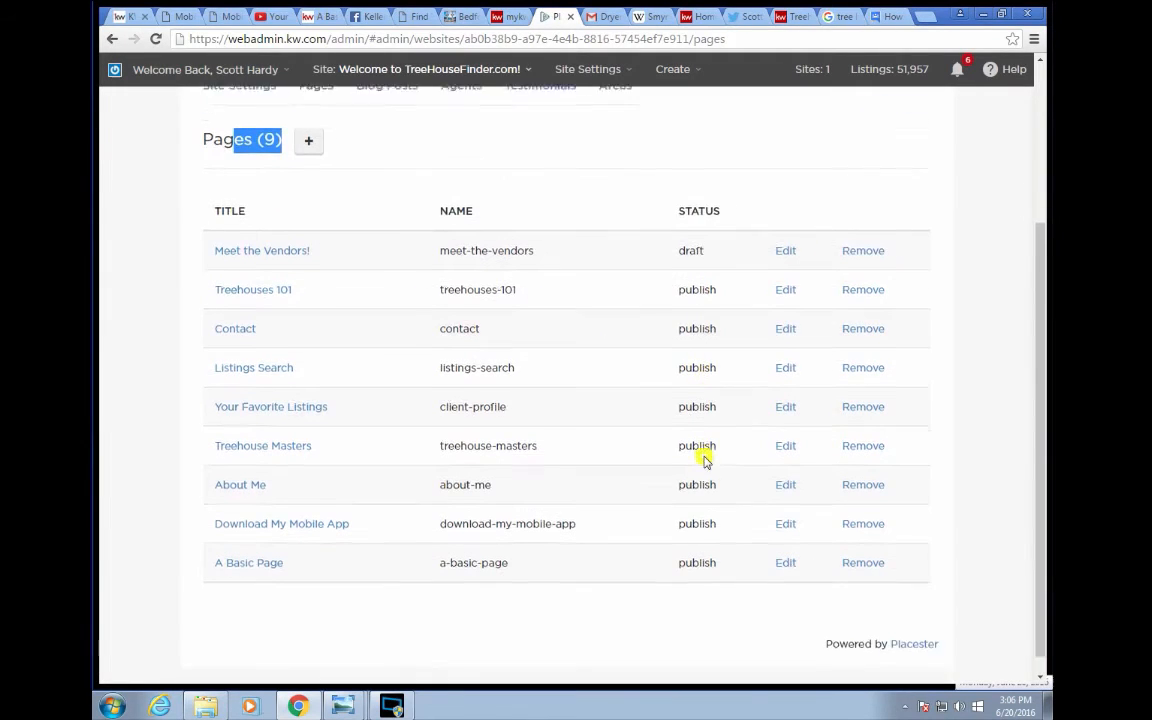
{"action": "left_click", "coordinate": [322, 548]}
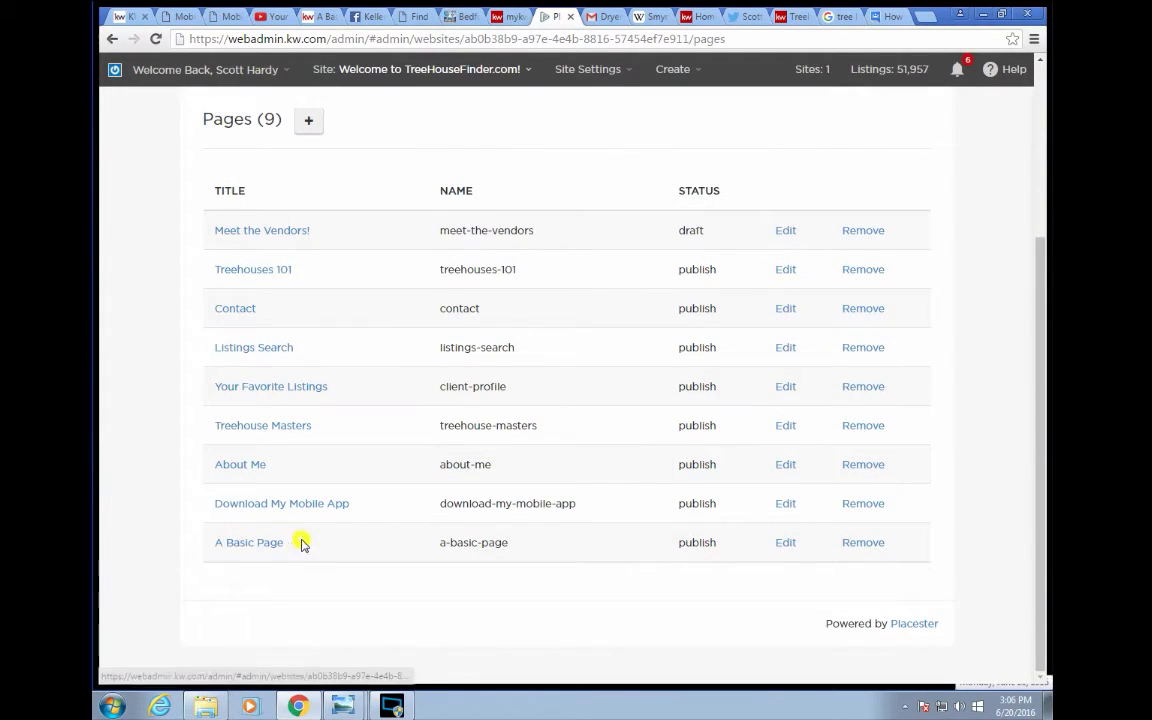
{"action": "left_click", "coordinate": [785, 544]}
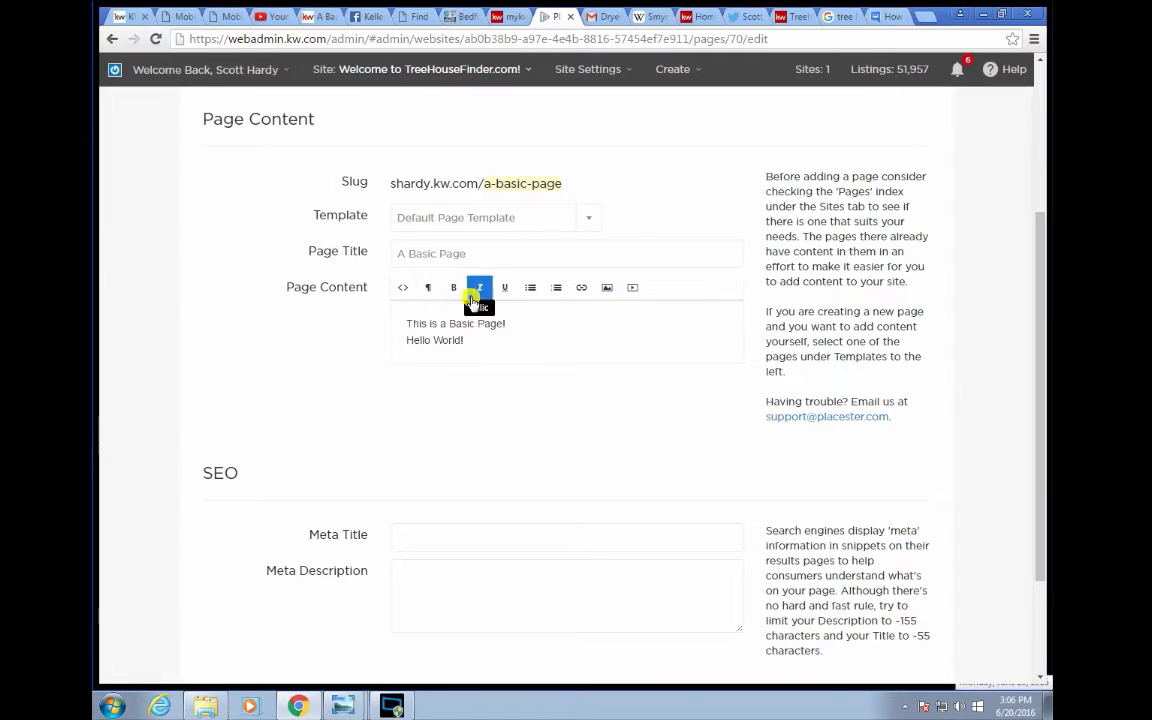
Bold 'This is a Basic Page!' and retitle the page 'Watch This Video'
{"action": "left_click_drag", "start_coordinate": [507, 323], "coordinate": [400, 324]}
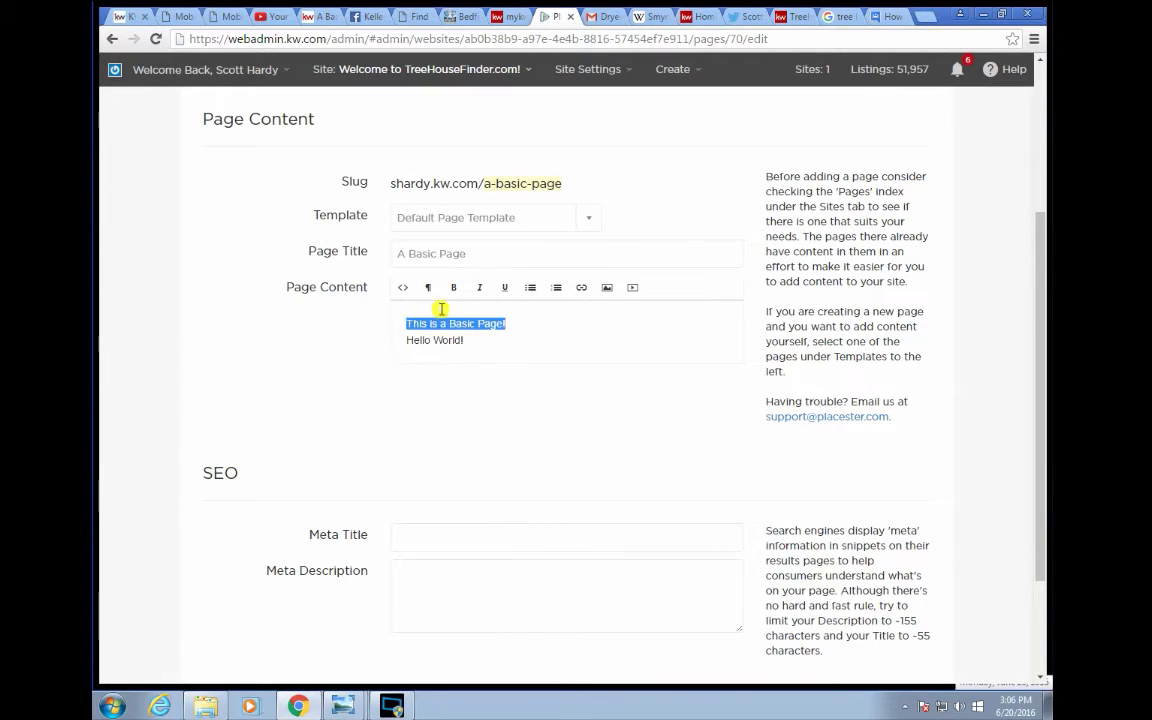
{"action": "left_click", "coordinate": [453, 287]}
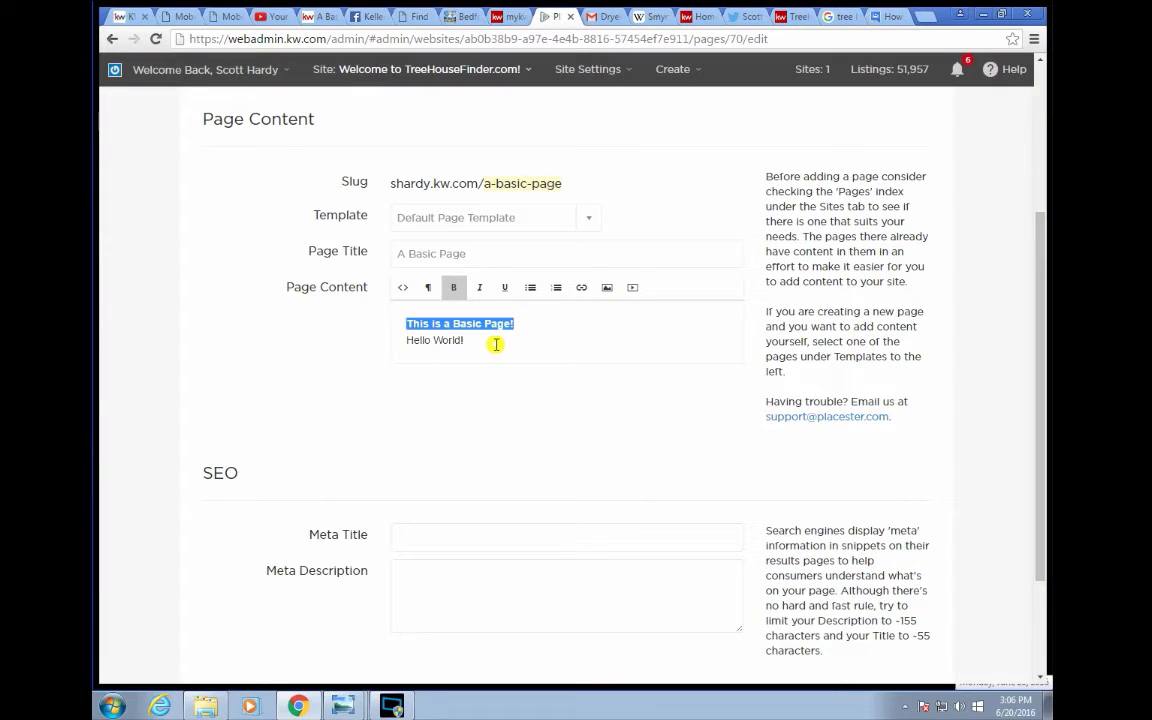
{"action": "left_click_drag", "start_coordinate": [491, 253], "coordinate": [395, 254]}
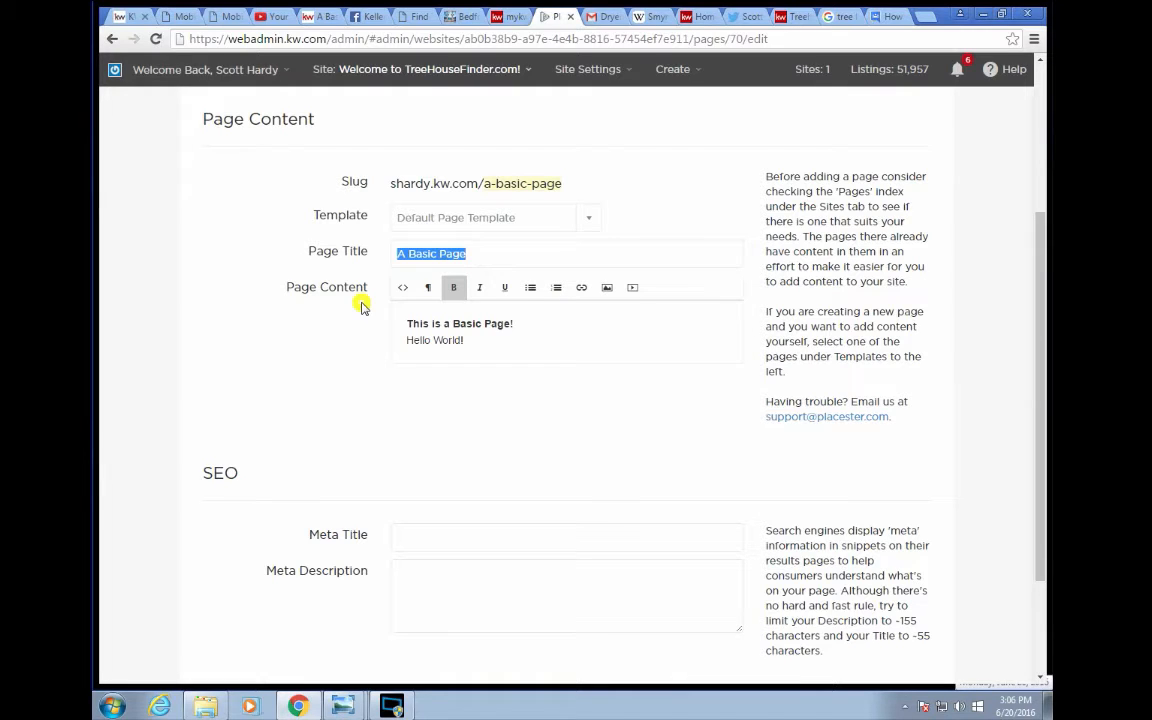
{"action": "type", "text": "Wat"}
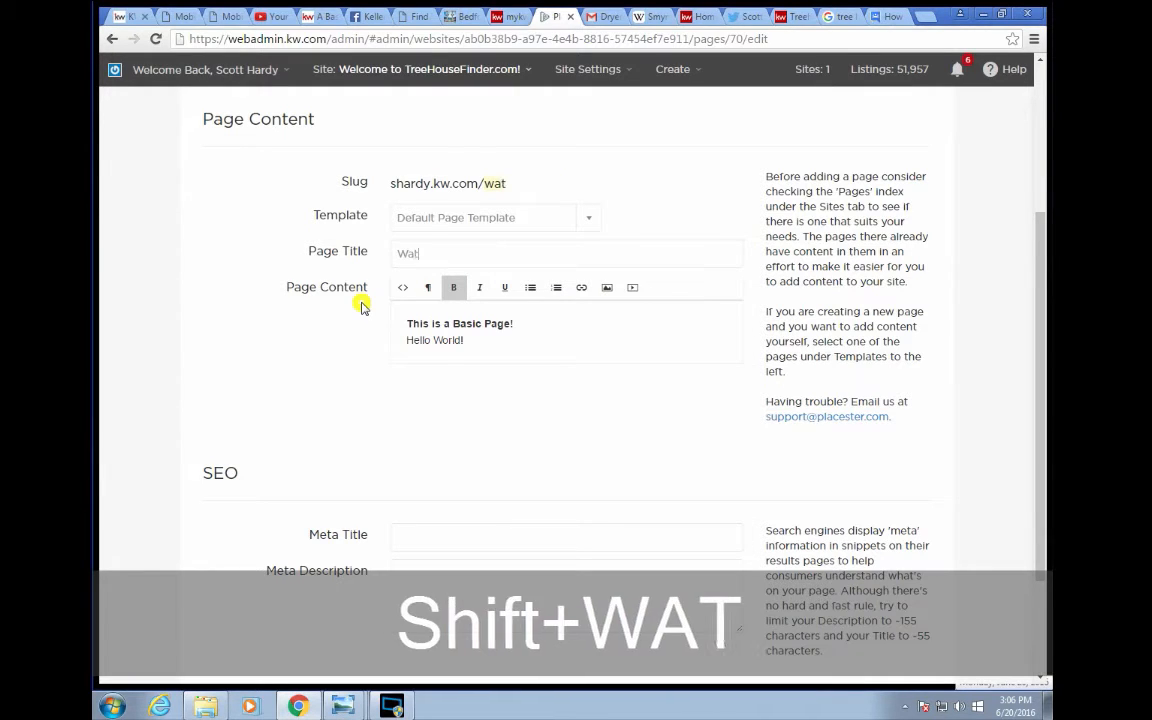
{"action": "type", "text": "ch This Video"}
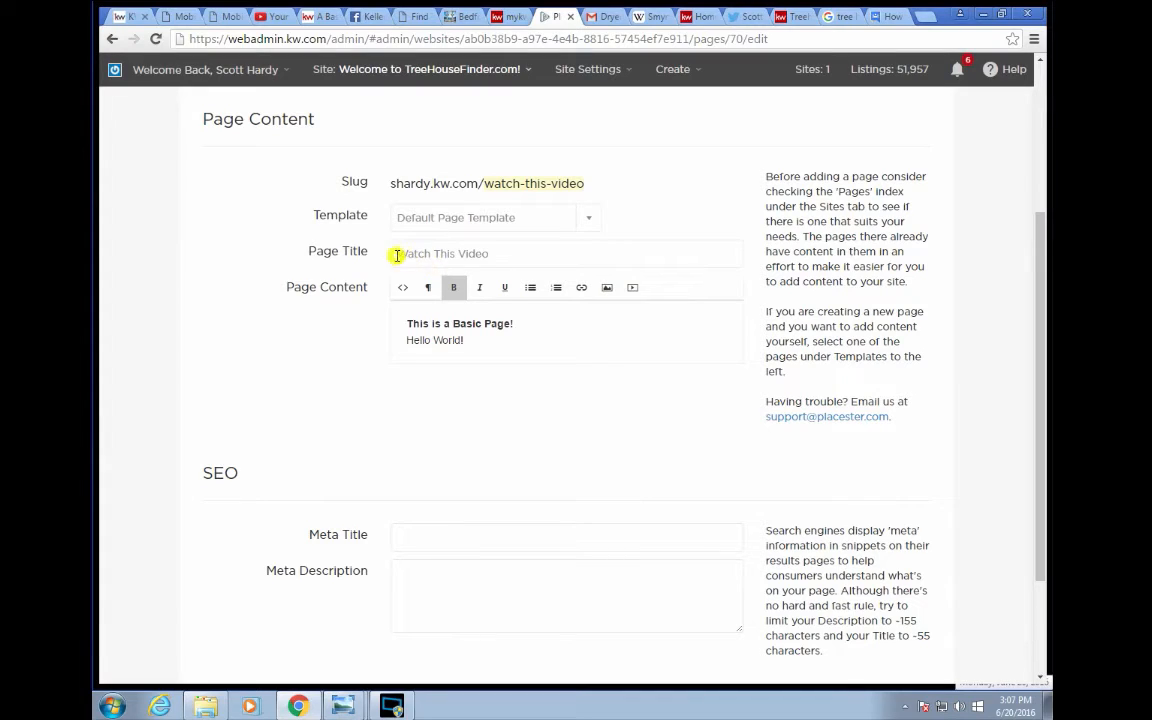
{"action": "left_click_drag", "start_coordinate": [393, 253], "coordinate": [500, 256]}
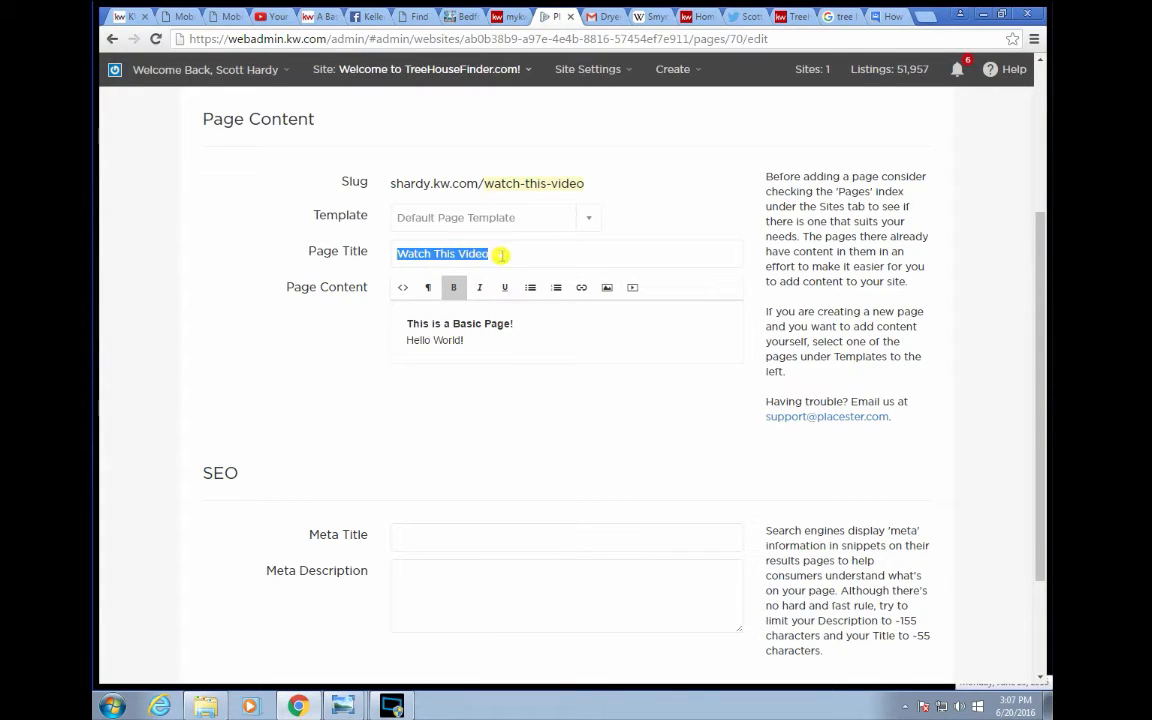
Replace both content lines with 'Watch this video, below.' and begin inserting a video
{"action": "left_click", "coordinate": [488, 338]}
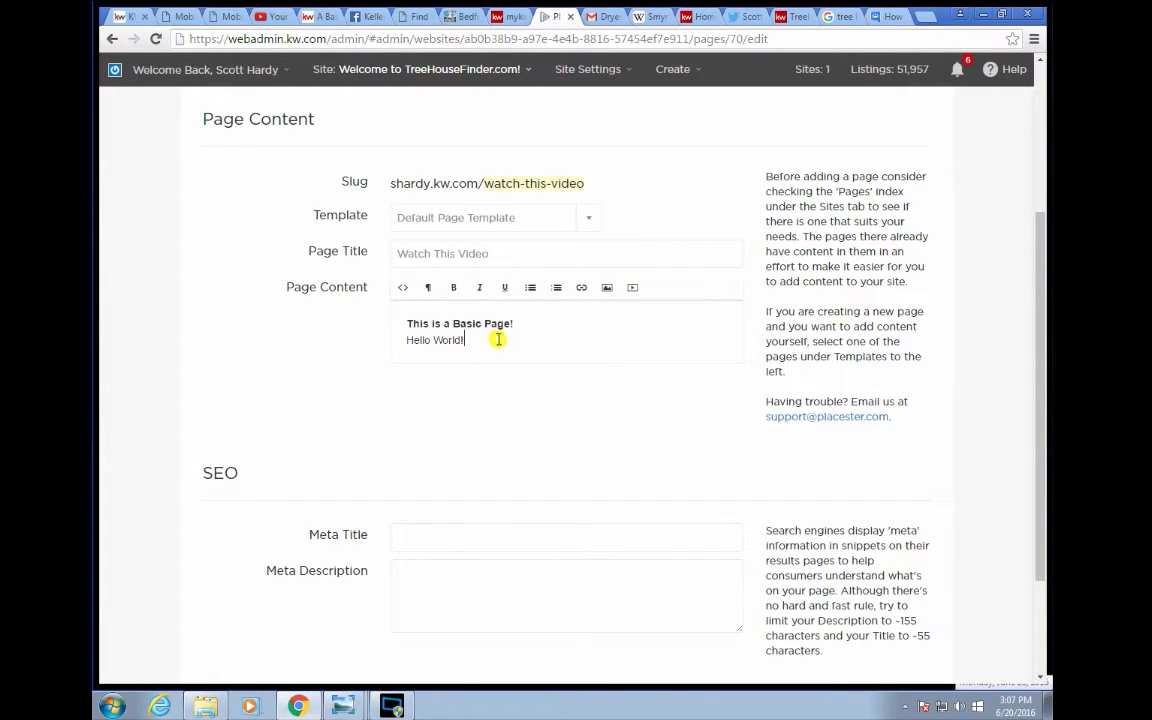
{"action": "left_click_drag", "start_coordinate": [497, 340], "coordinate": [404, 324]}
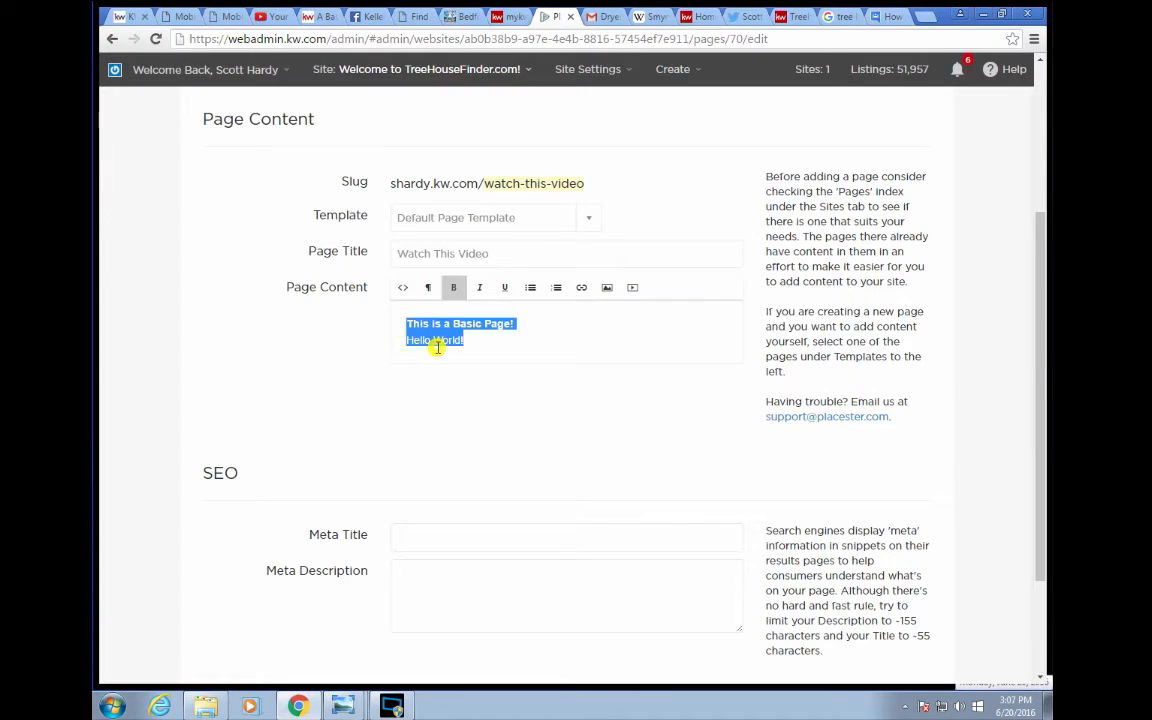
{"action": "type", "text": "Watch tis v"}
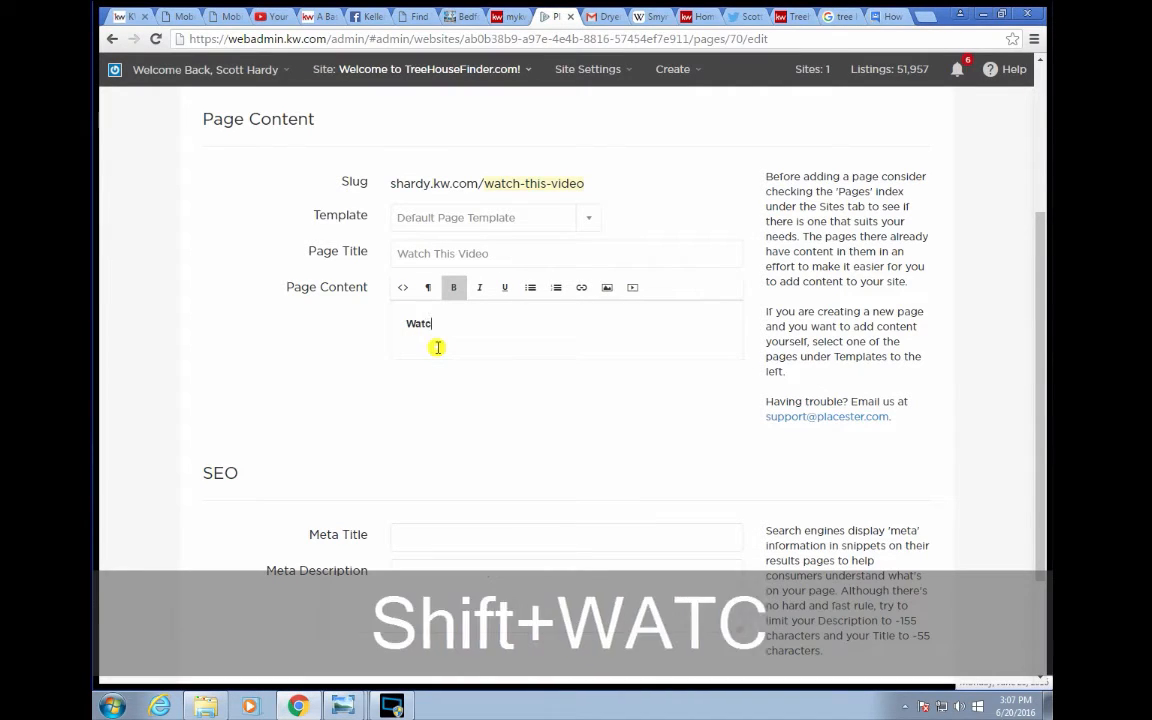
{"action": "key", "text": "BackSpace"}
{"action": "key", "text": "BackSpace"}
{"action": "key", "text": "BackSpace"}
{"action": "key", "text": "BackSpace"}
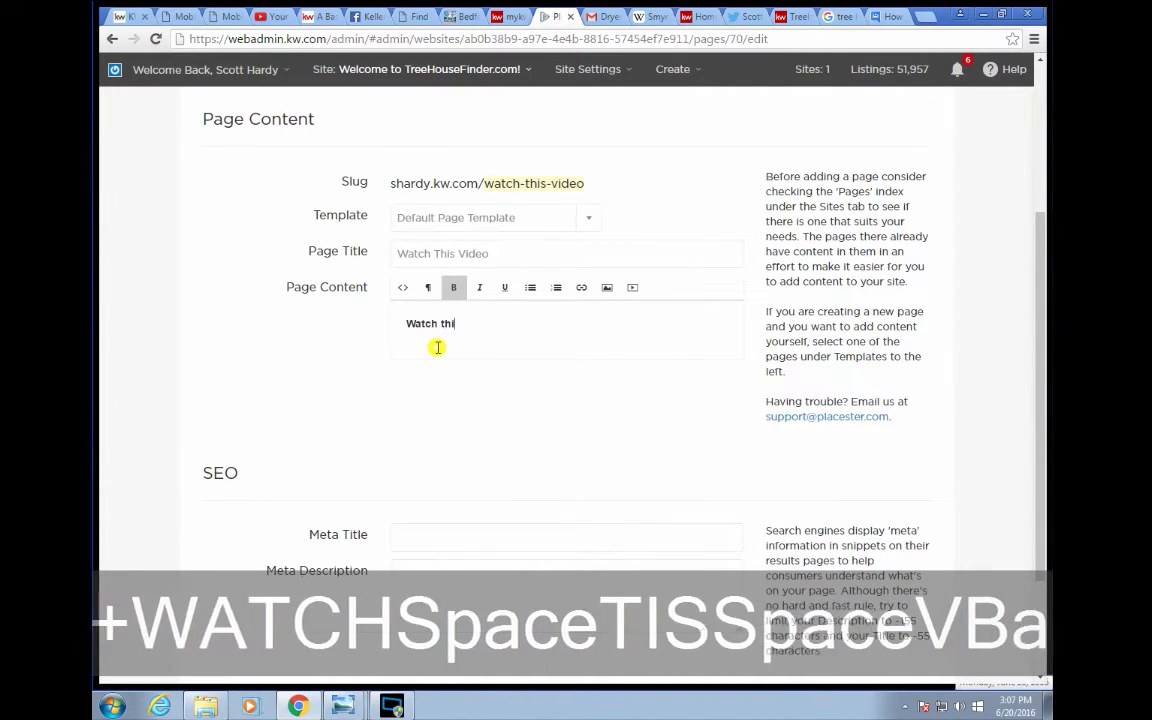
{"action": "type", "text": "his video"}
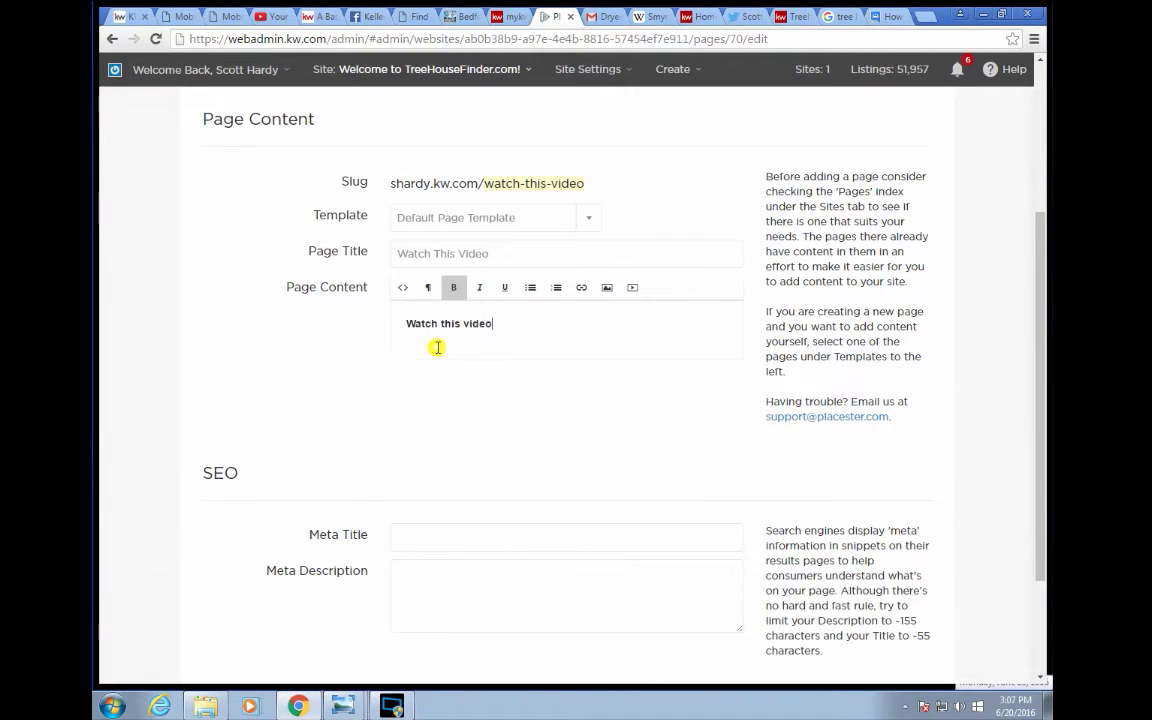
{"action": "type", "text": ", below."}
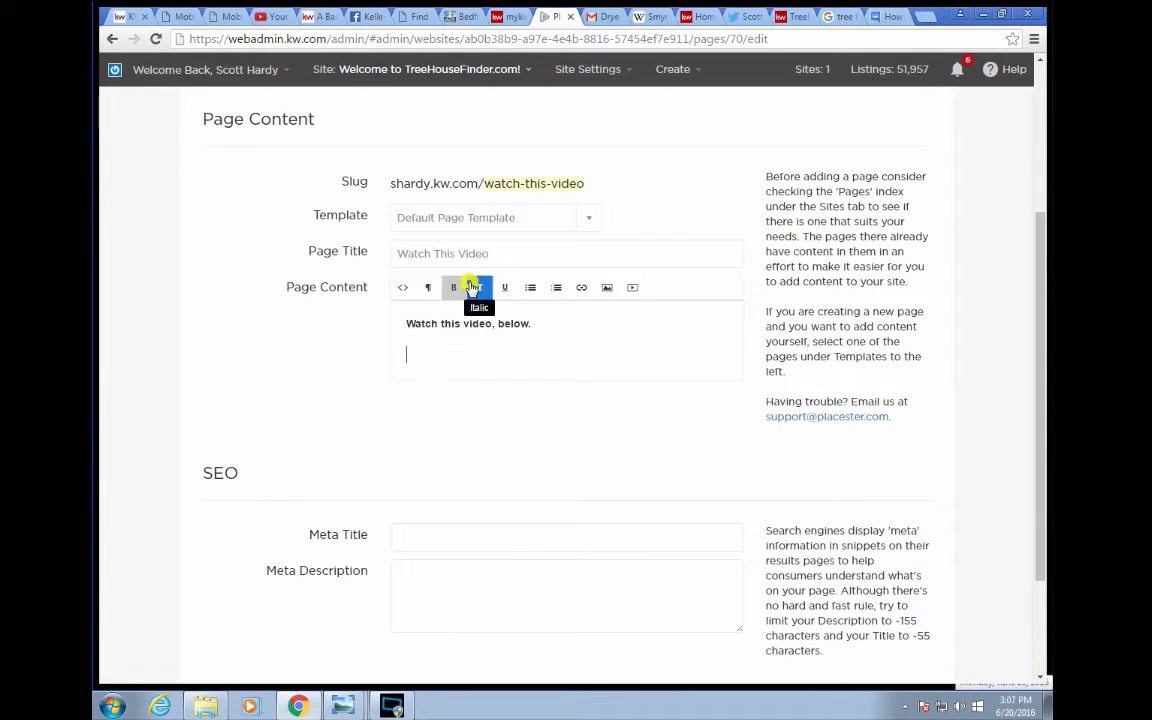
{"action": "left_click", "coordinate": [632, 289]}
{"action": "left_click_drag", "start_coordinate": [360, 312], "coordinate": [557, 314]}
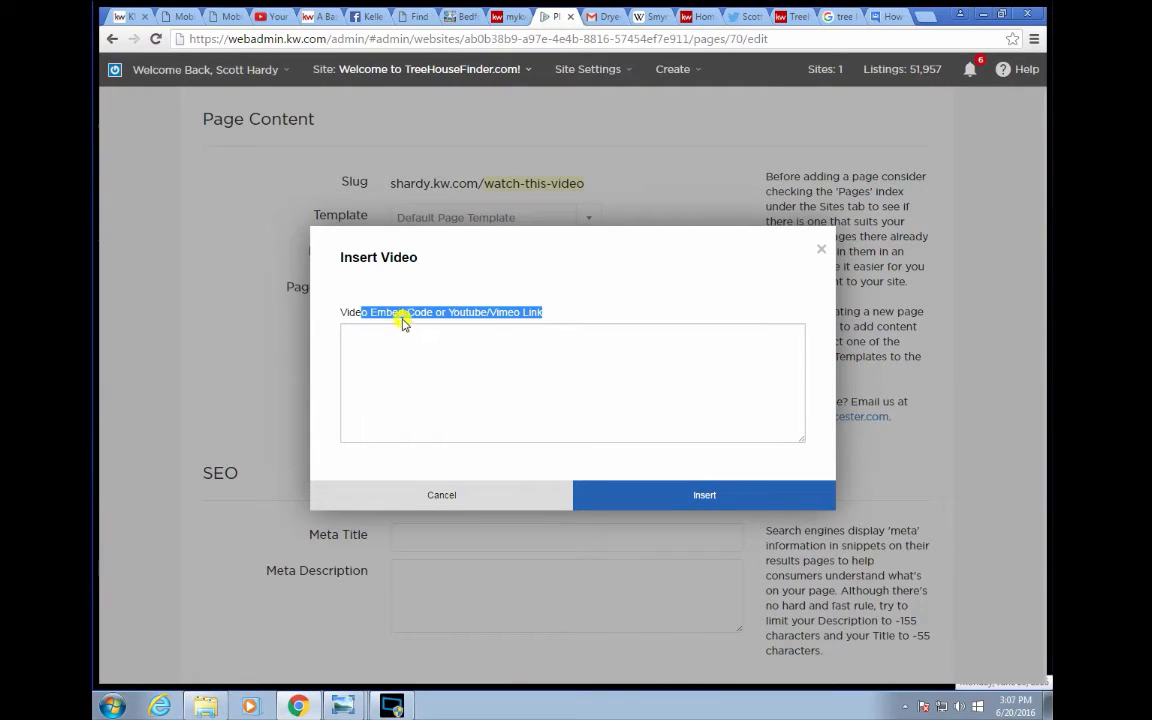
{"action": "left_click", "coordinate": [369, 340]}
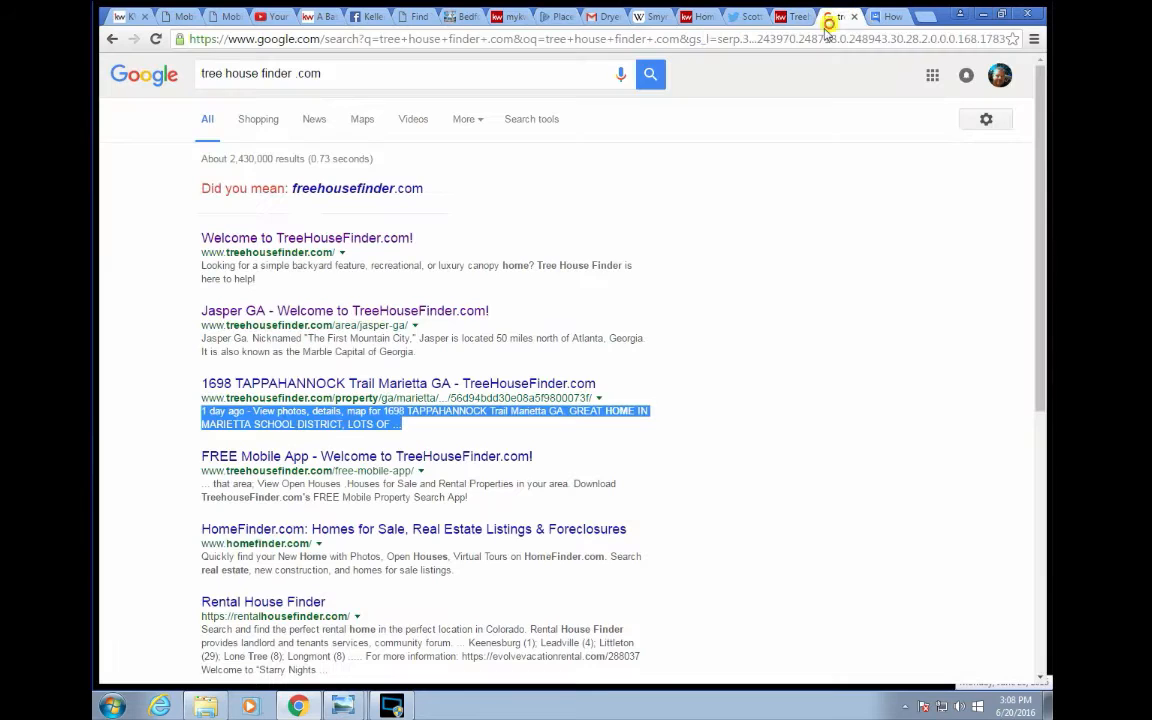
Load kw.com and follow its footer YouTube icon to the Keller Williams Realty channel
{"action": "left_click", "coordinate": [838, 16]}
{"action": "left_click", "coordinate": [690, 38]}
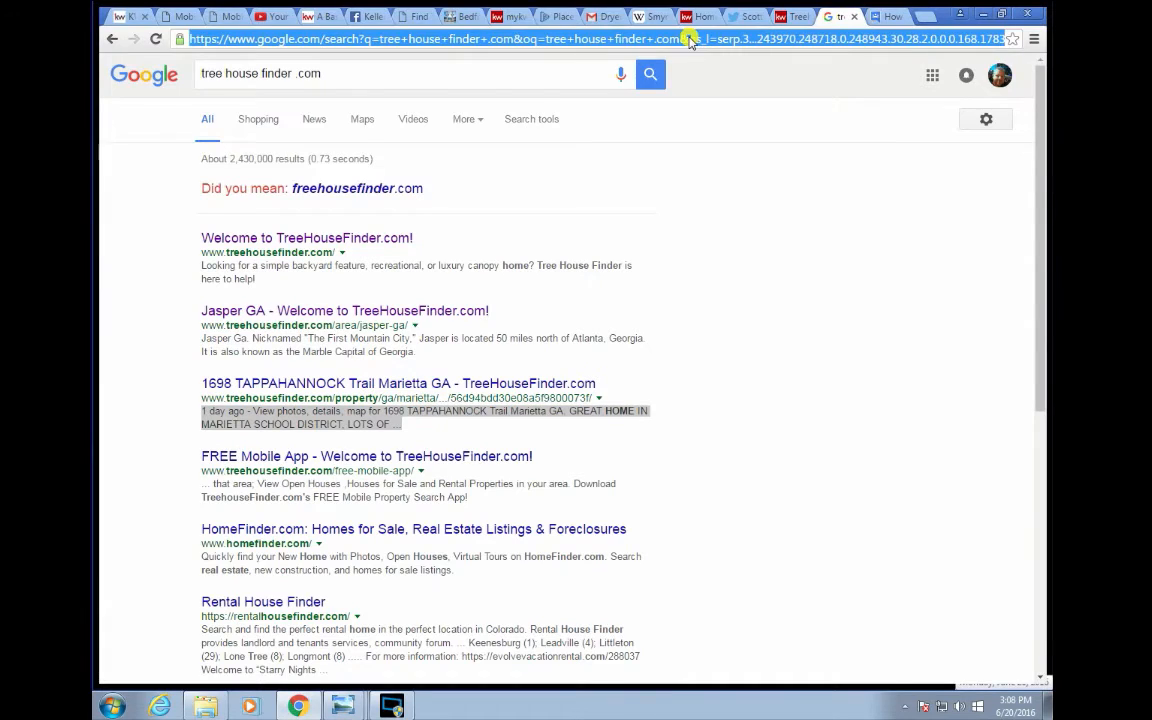
{"action": "type", "text": "kw.com"}
{"action": "key", "text": "Return"}
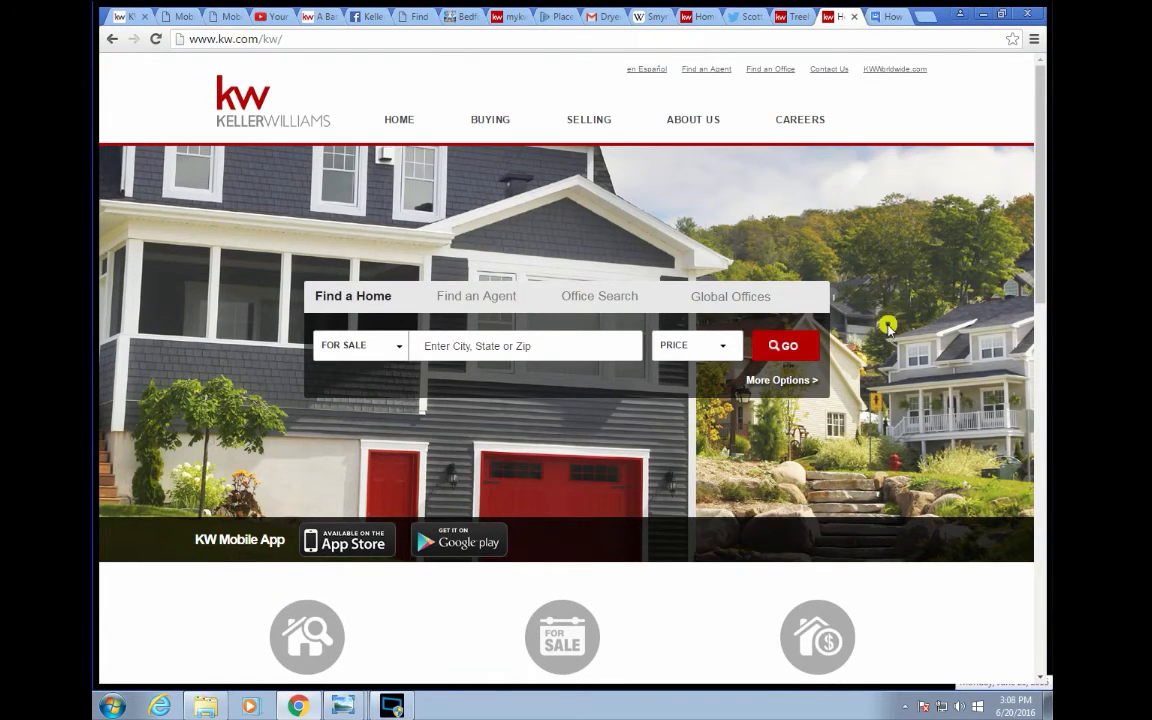
{"action": "scroll", "coordinate": [880, 372], "scroll_direction": "down", "scroll_amount": 2}
{"action": "scroll", "coordinate": [880, 372], "scroll_direction": "down", "scroll_amount": 8}
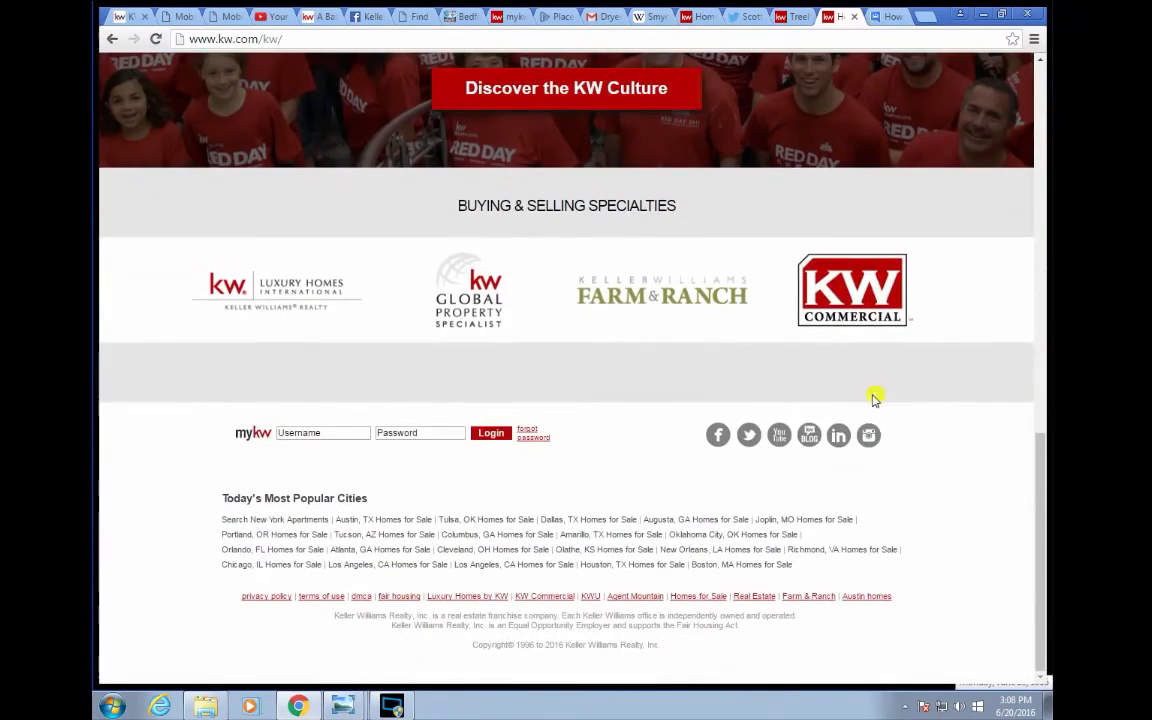
{"action": "left_click", "coordinate": [779, 434]}
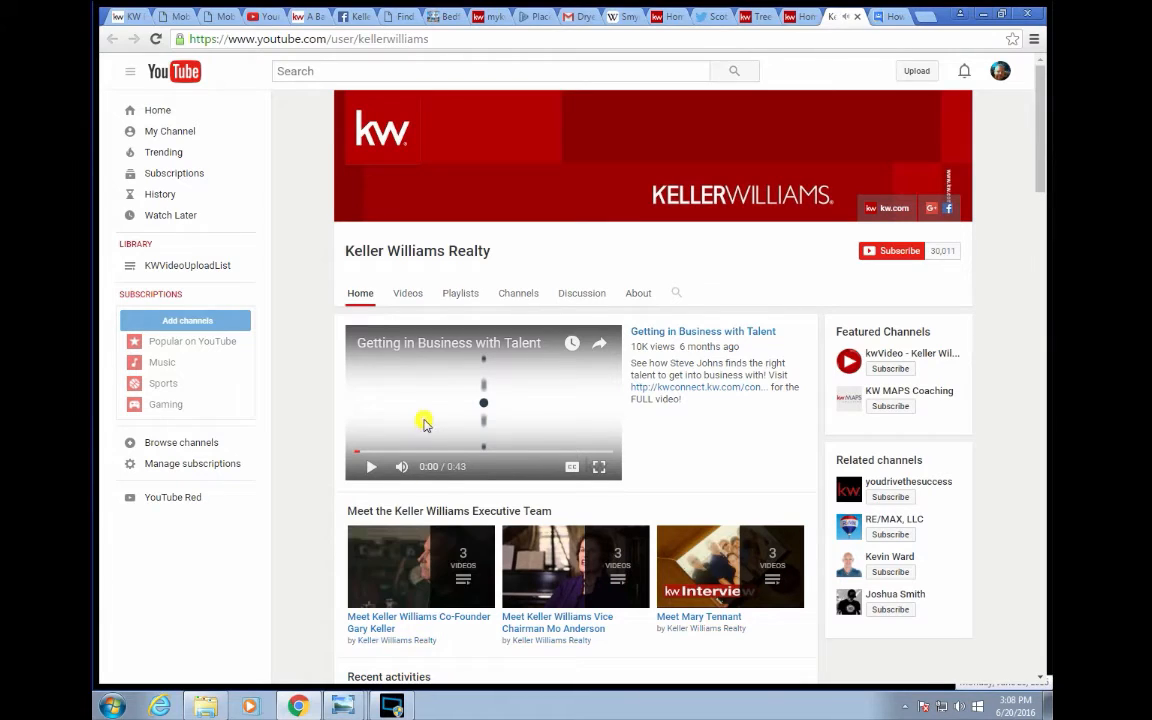
Find and play 'Chris Heller uses kwVideo', pause it, and copy its web address
{"action": "left_click", "coordinate": [408, 295]}
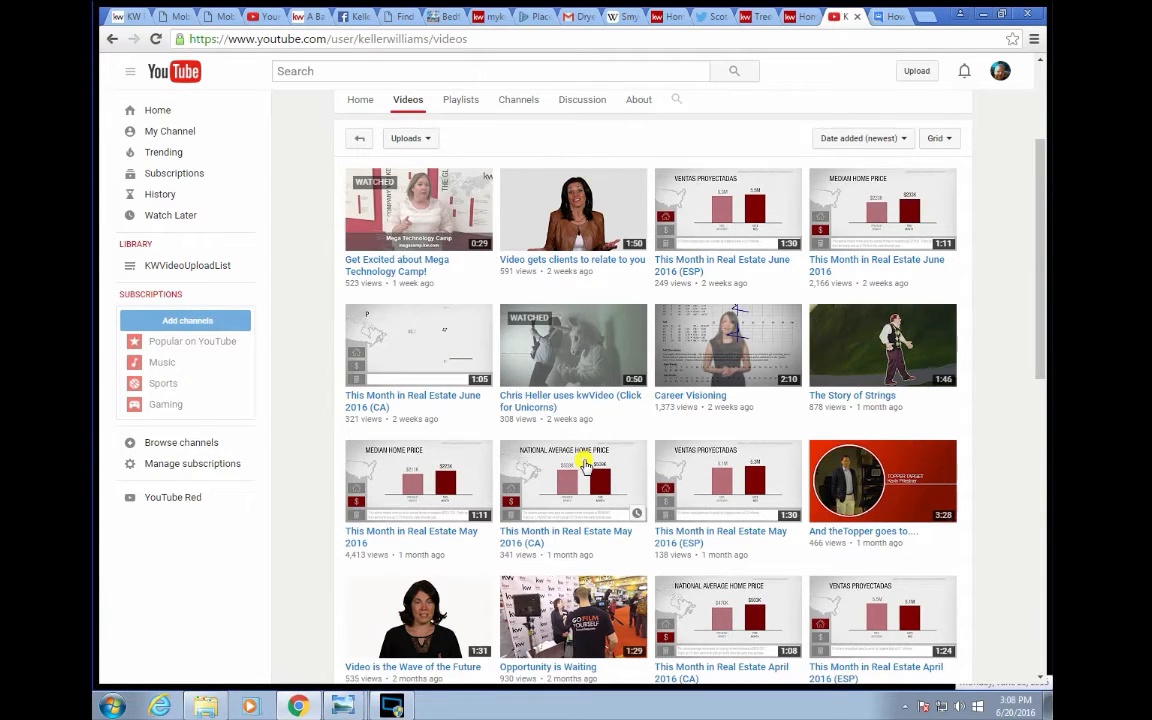
{"action": "scroll", "coordinate": [585, 465], "scroll_direction": "down", "scroll_amount": 1}
{"action": "scroll", "coordinate": [585, 465], "scroll_direction": "down", "scroll_amount": 2}
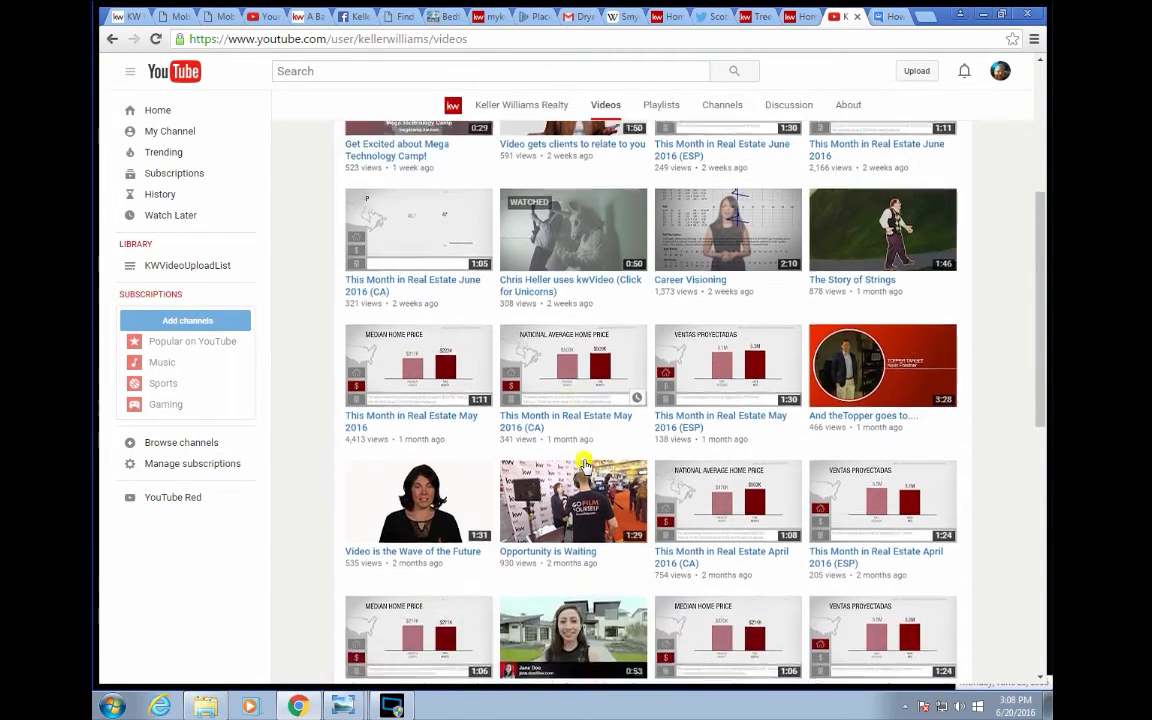
{"action": "scroll", "coordinate": [572, 360], "scroll_direction": "up", "scroll_amount": 3}
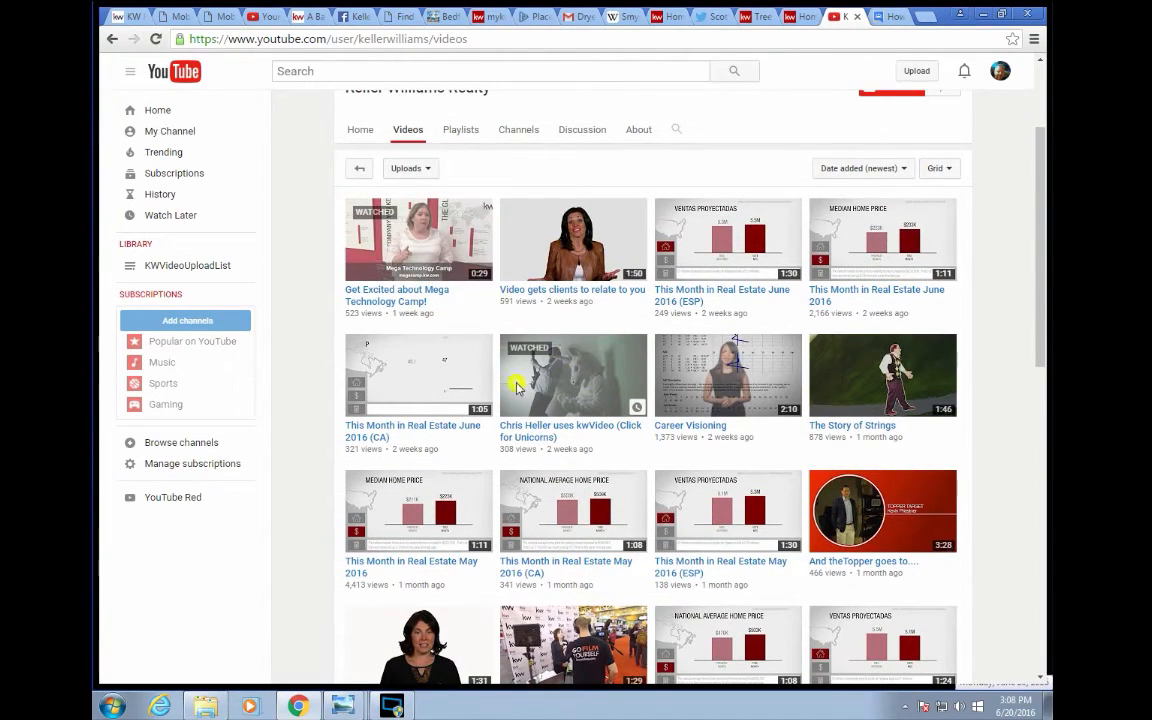
{"action": "left_click", "coordinate": [573, 376]}
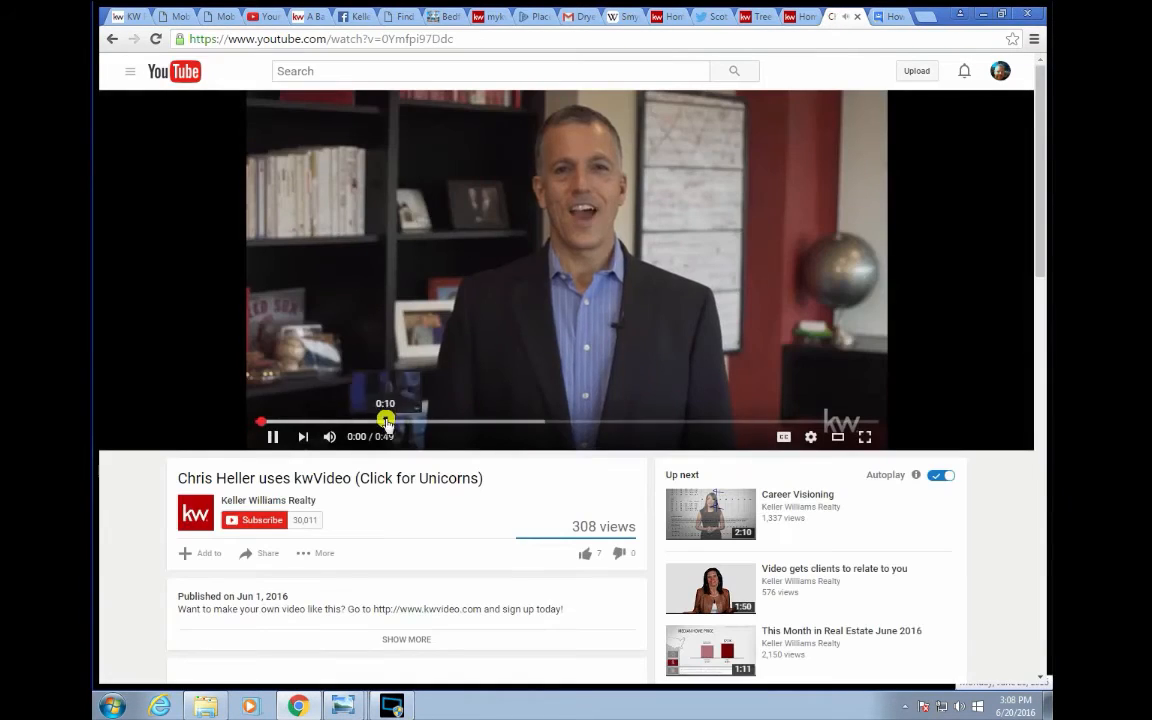
{"action": "left_click", "coordinate": [272, 436]}
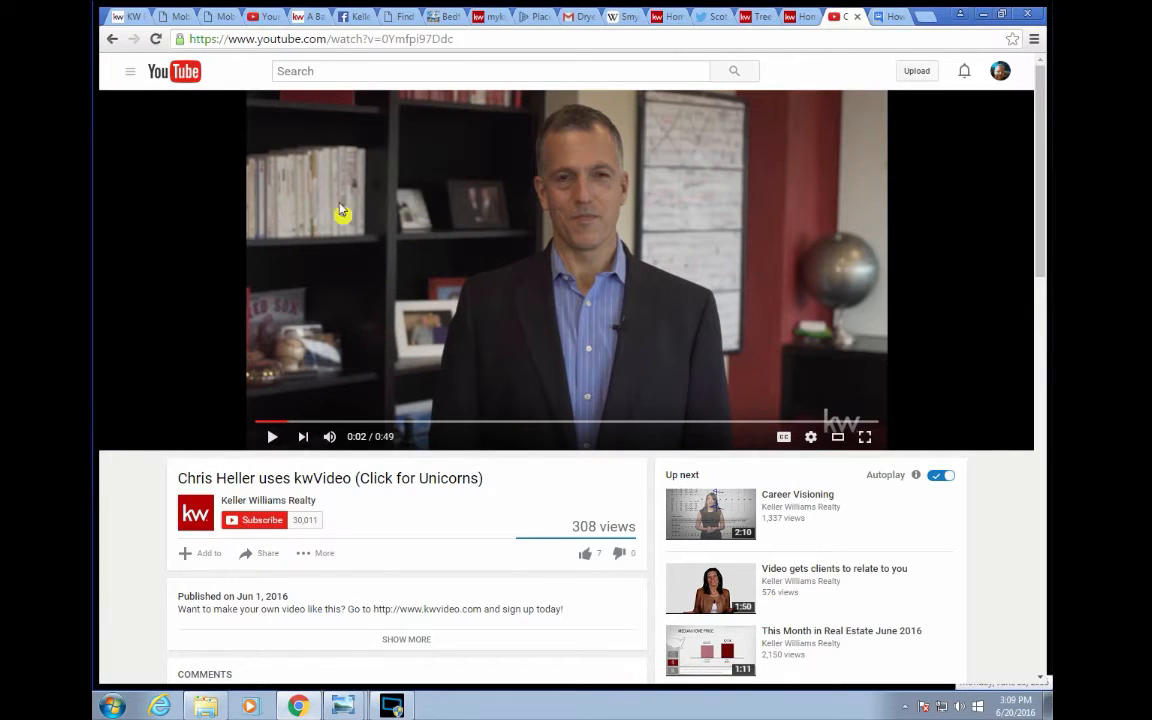
{"action": "right_click", "coordinate": [327, 40]}
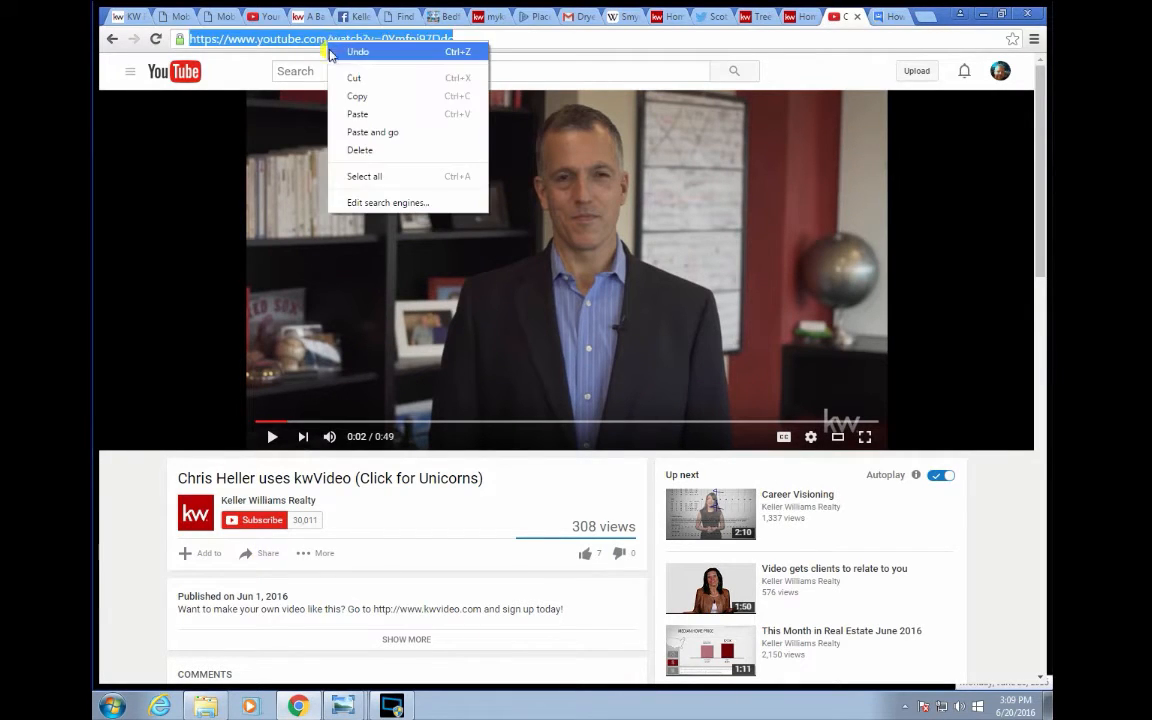
{"action": "left_click", "coordinate": [365, 97]}
{"action": "scroll", "coordinate": [255, 678], "scroll_direction": "down", "scroll_amount": 3}
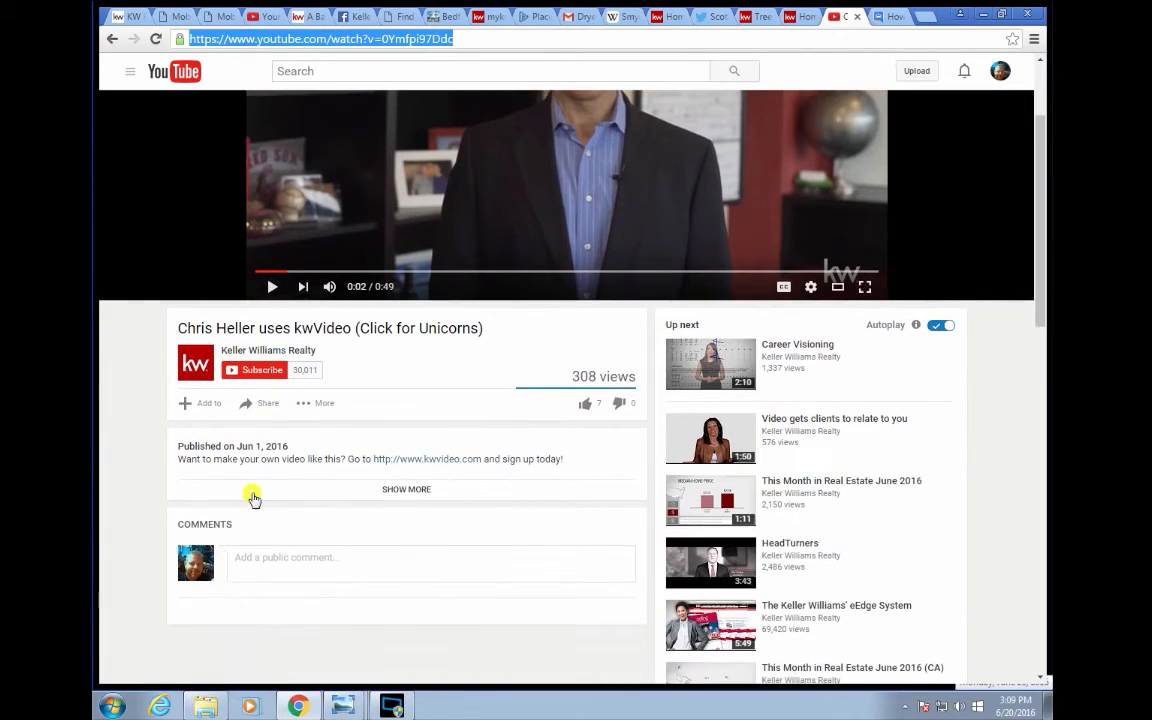
Copy the video's Share > Embed iframe code and return to Placester's Insert Video dialog
{"action": "left_click", "coordinate": [265, 404]}
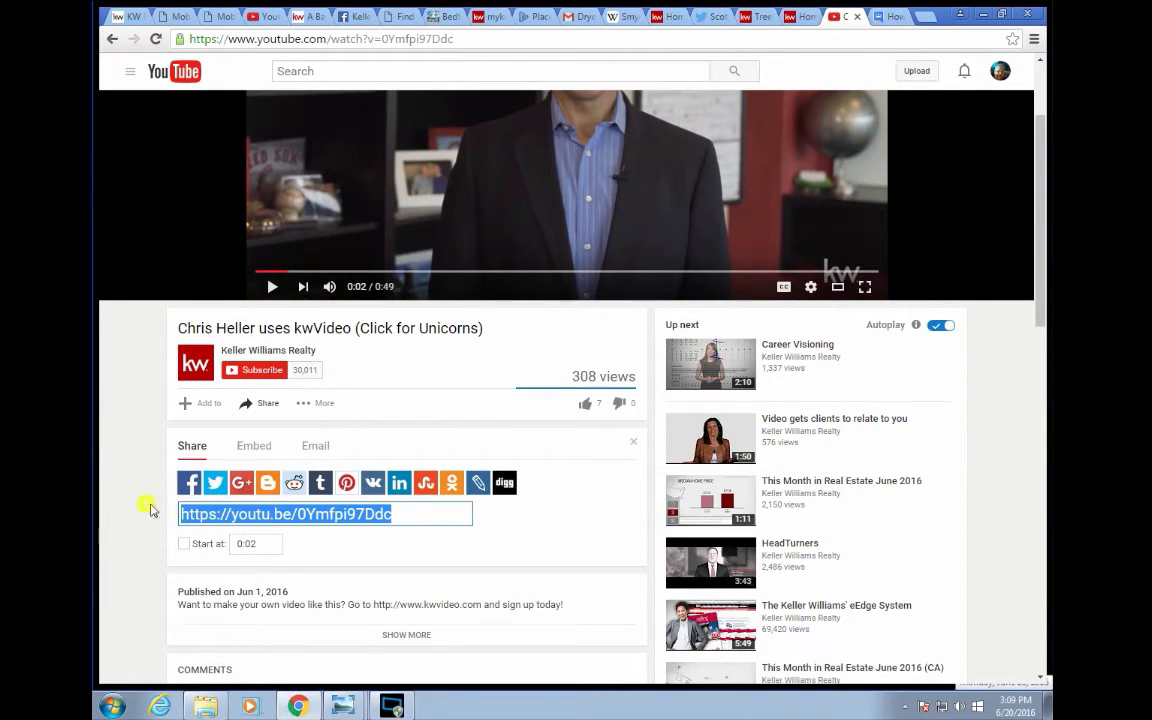
{"action": "left_click", "coordinate": [314, 445]}
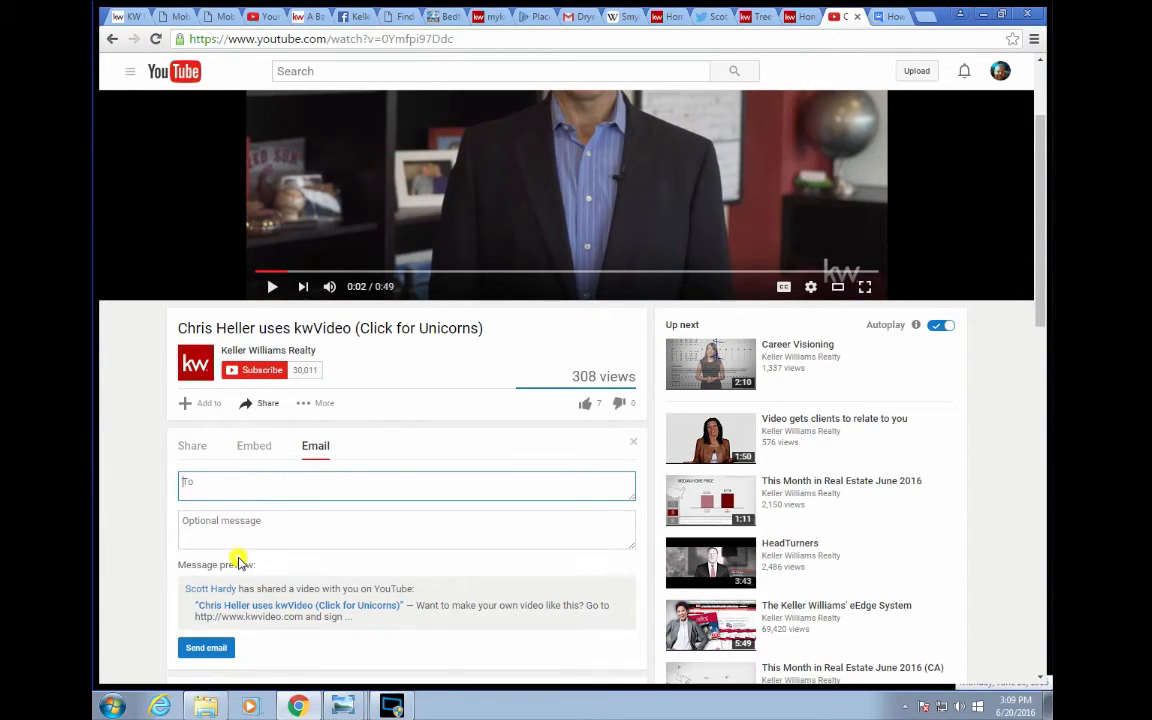
{"action": "left_click", "coordinate": [254, 448]}
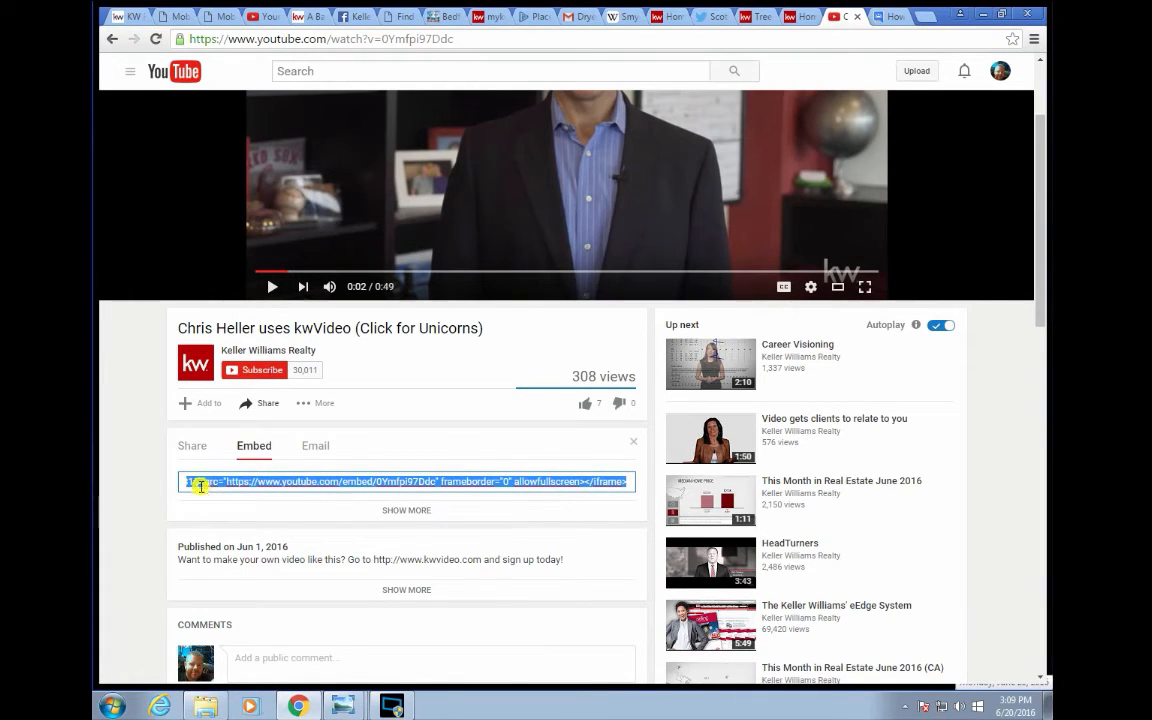
{"action": "right_click", "coordinate": [366, 482]}
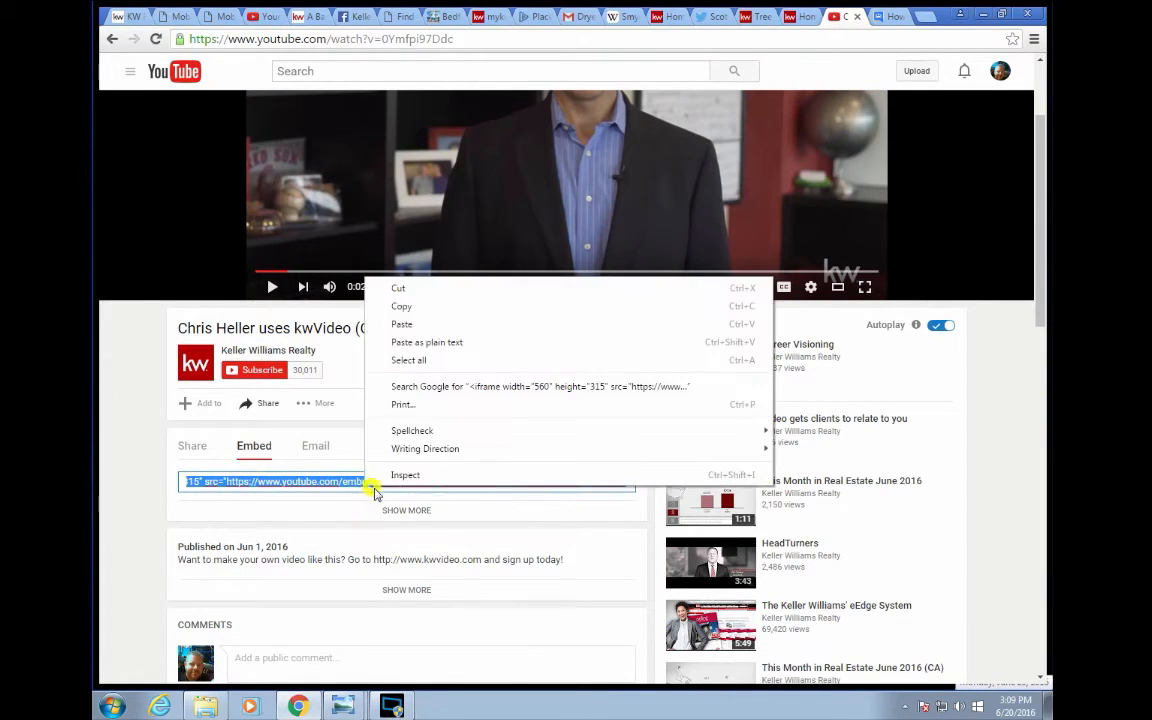
{"action": "left_click", "coordinate": [427, 309]}
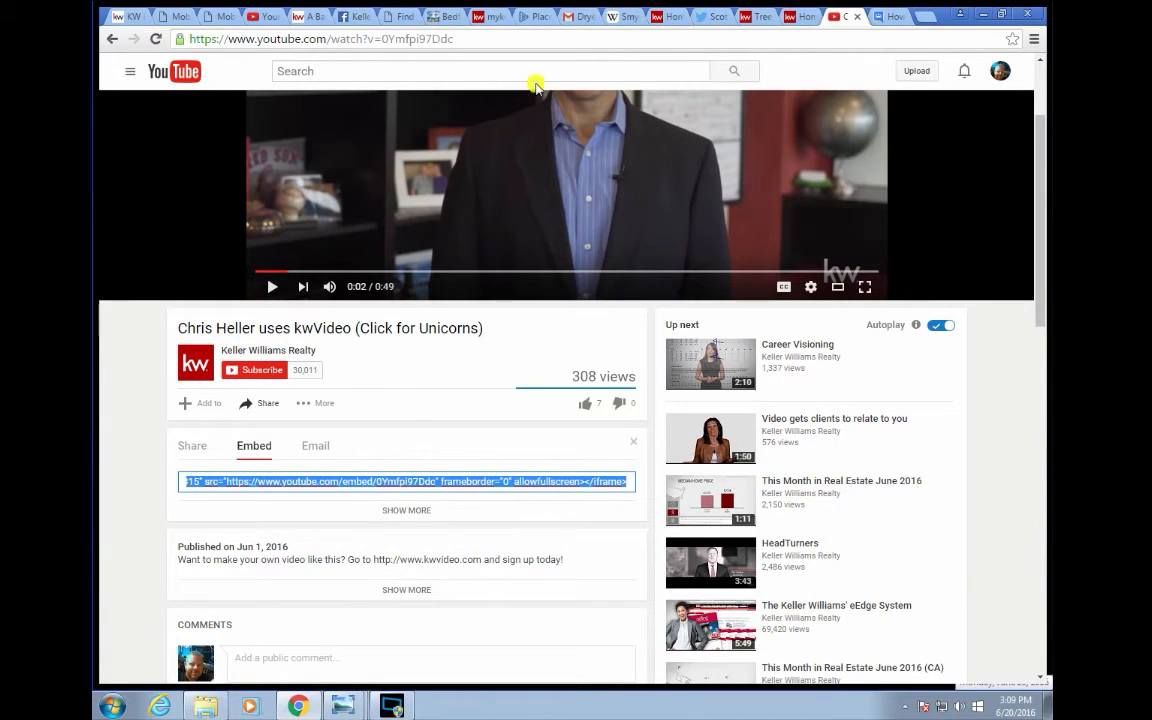
{"action": "left_click", "coordinate": [533, 16]}
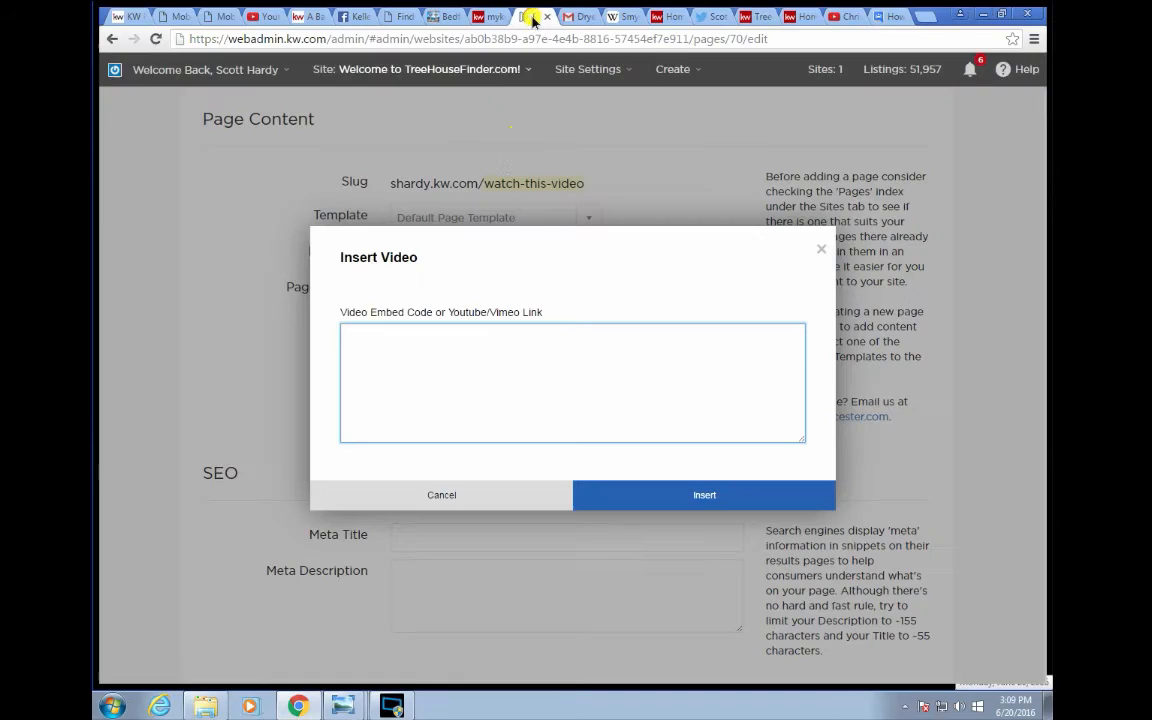
Paste the kwVideo iframe code, insert it into the content, and save Watch This Video
{"action": "right_click", "coordinate": [428, 350]}
{"action": "left_click", "coordinate": [470, 443]}
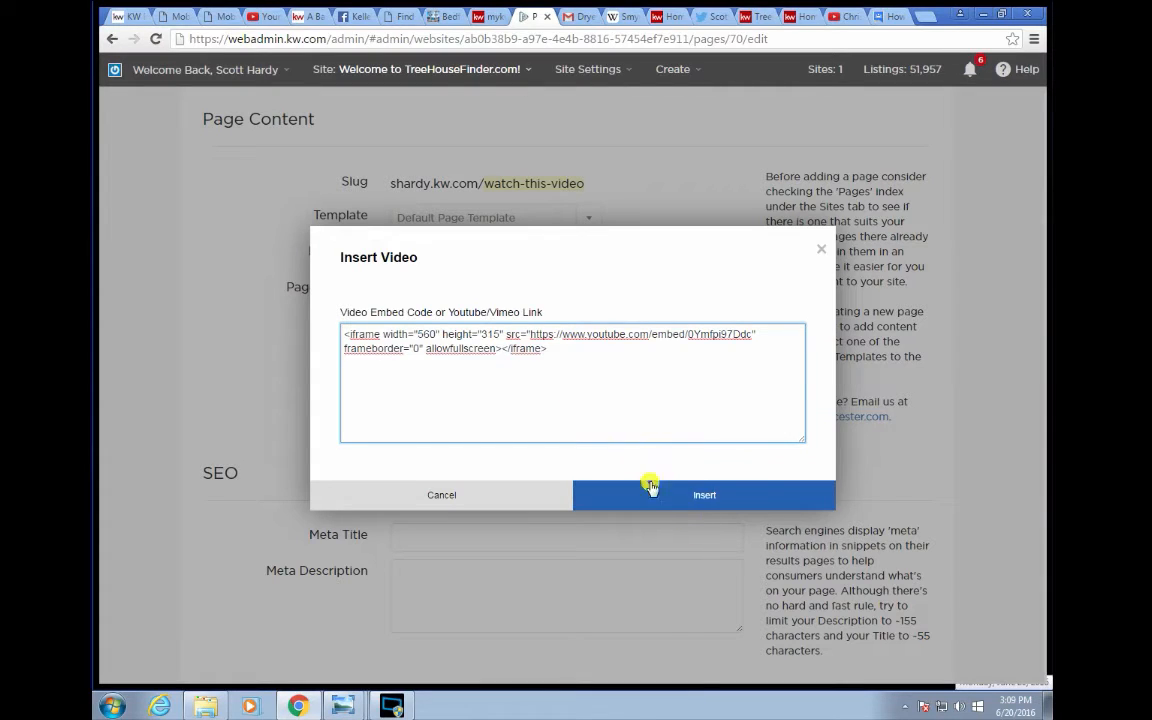
{"action": "left_click", "coordinate": [658, 495]}
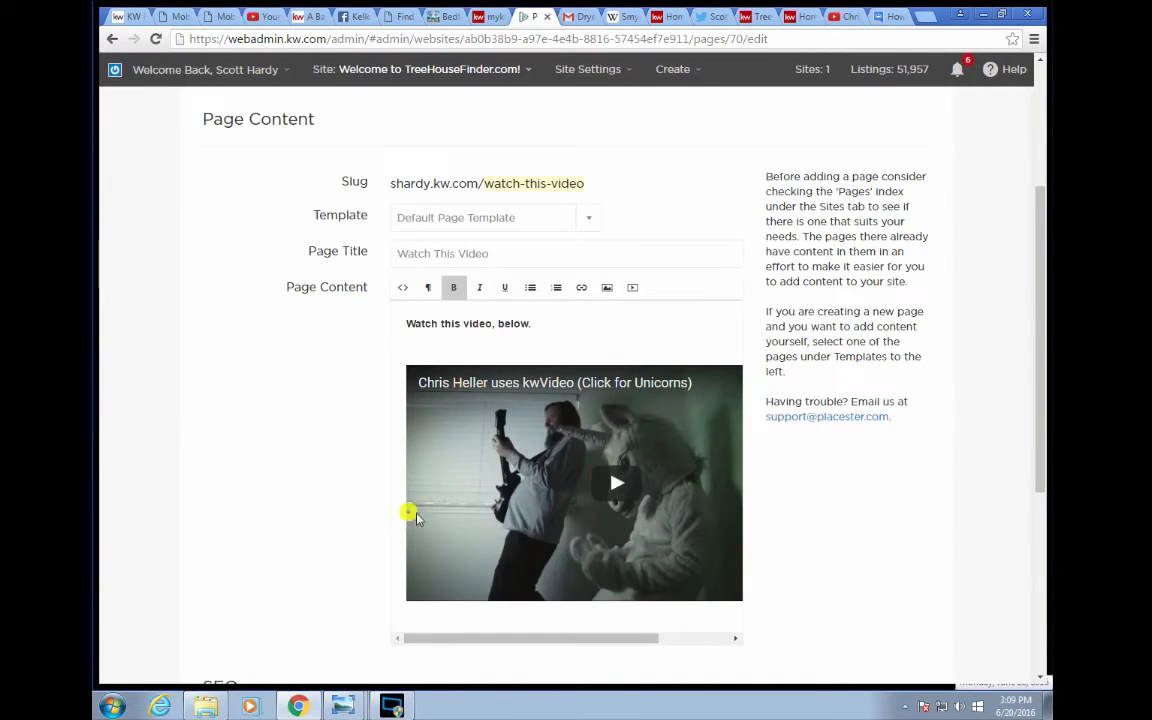
{"action": "scroll", "coordinate": [845, 535], "scroll_direction": "down", "scroll_amount": 1}
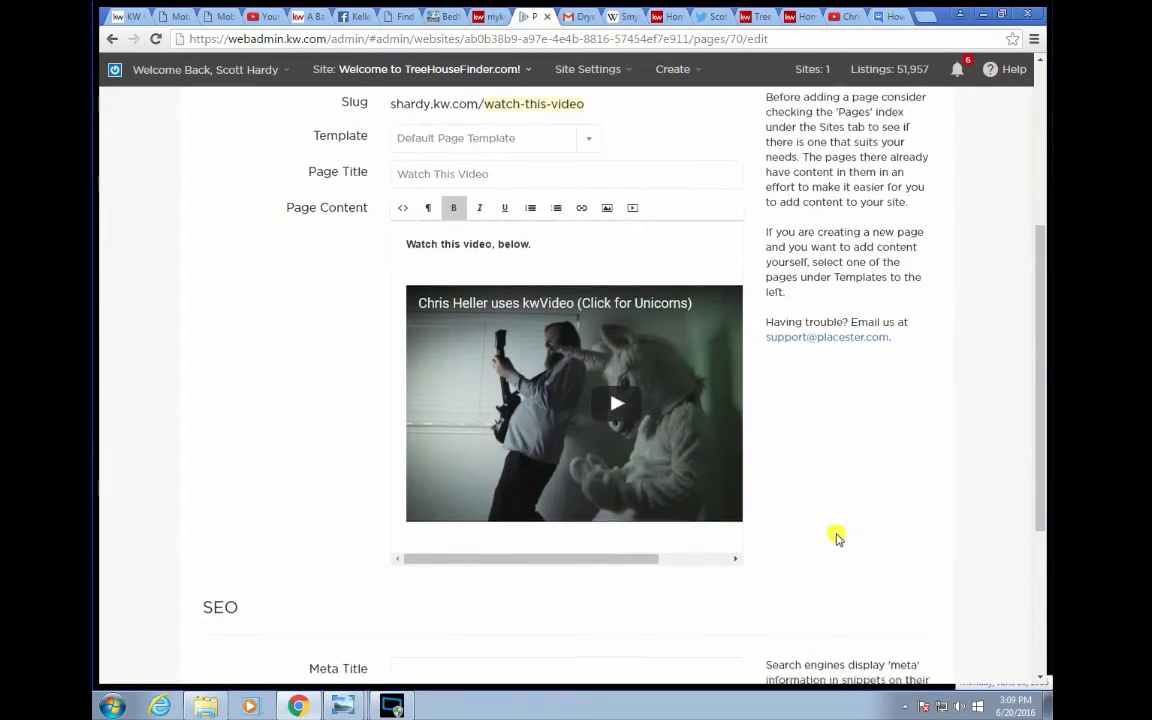
{"action": "scroll", "coordinate": [840, 535], "scroll_direction": "down", "scroll_amount": 4}
{"action": "left_click", "coordinate": [805, 553]}
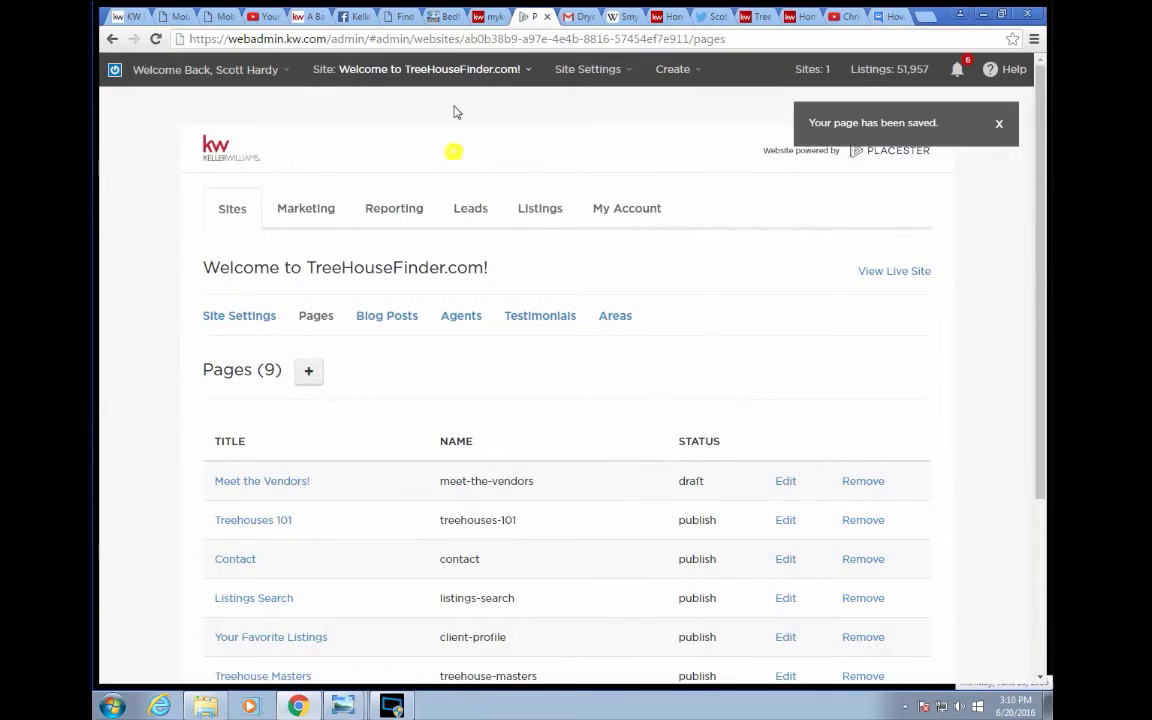
On the live site, open Watch This Video, play and pause its video, then return to Pages
{"action": "left_click", "coordinate": [300, 16]}
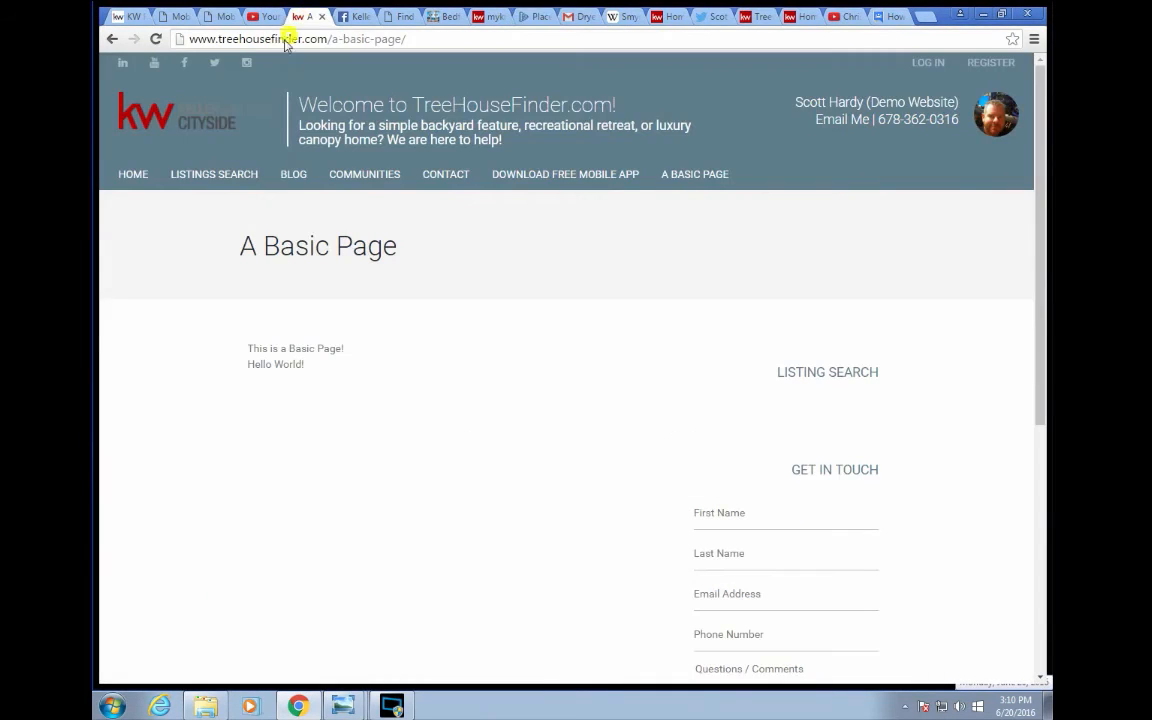
{"action": "left_click", "coordinate": [139, 178]}
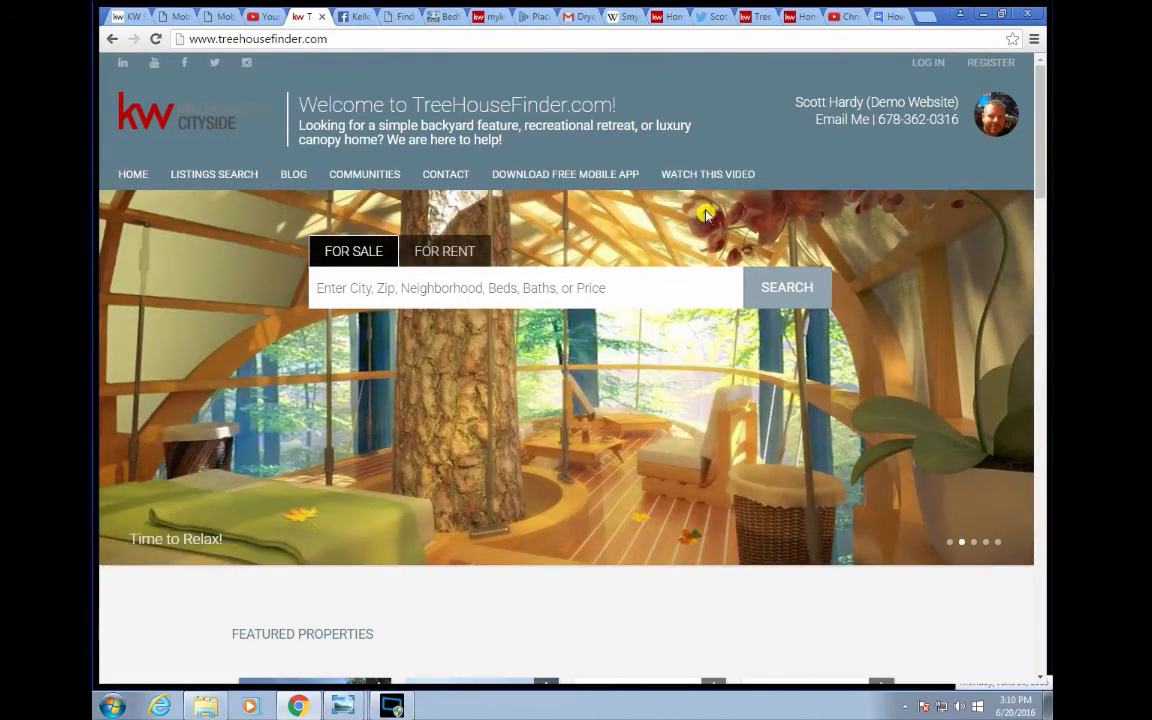
{"action": "left_click", "coordinate": [707, 174]}
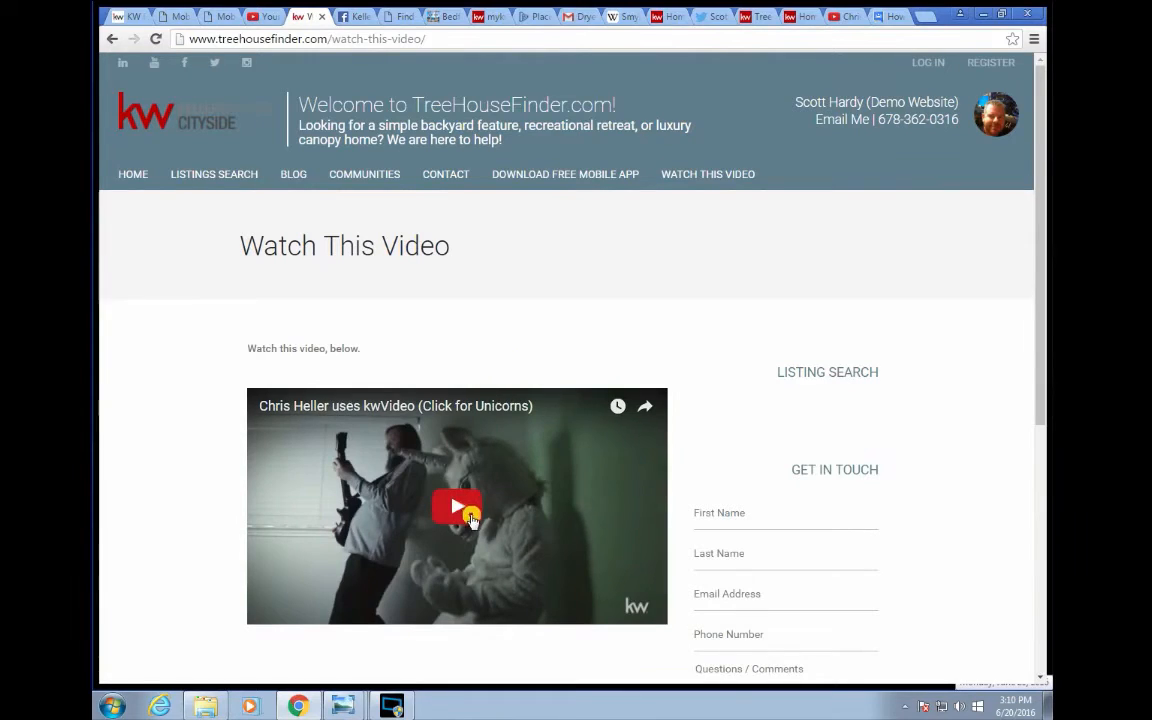
{"action": "left_click", "coordinate": [462, 506]}
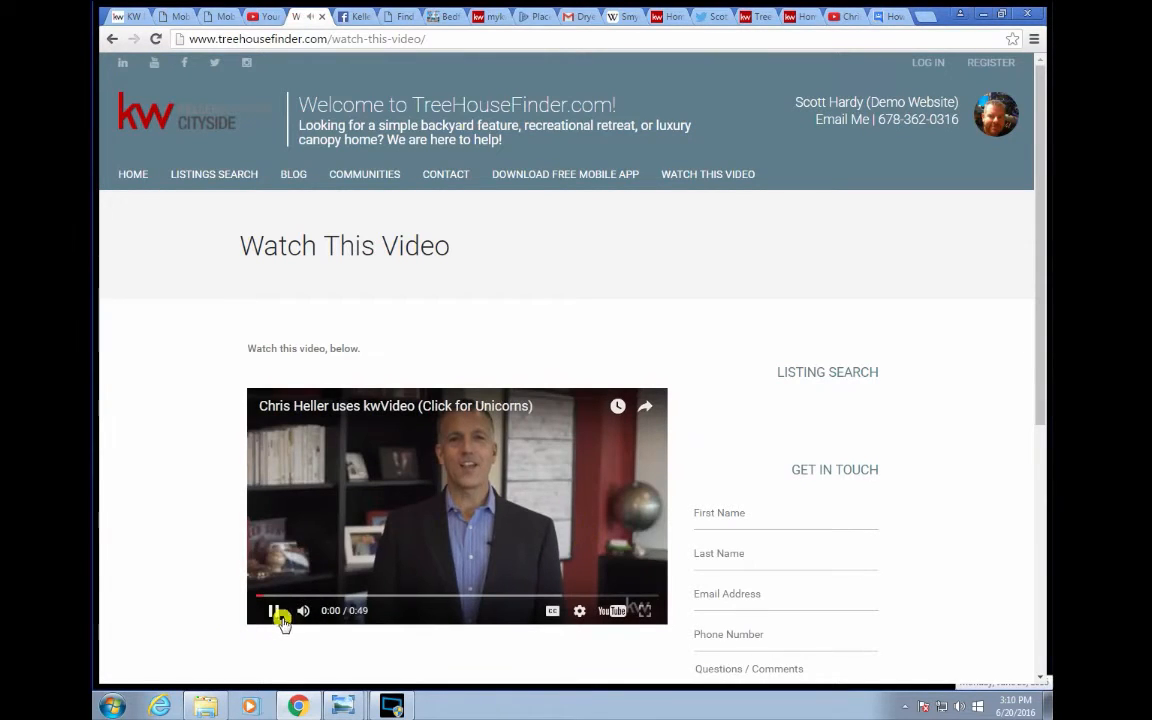
{"action": "left_click", "coordinate": [276, 611]}
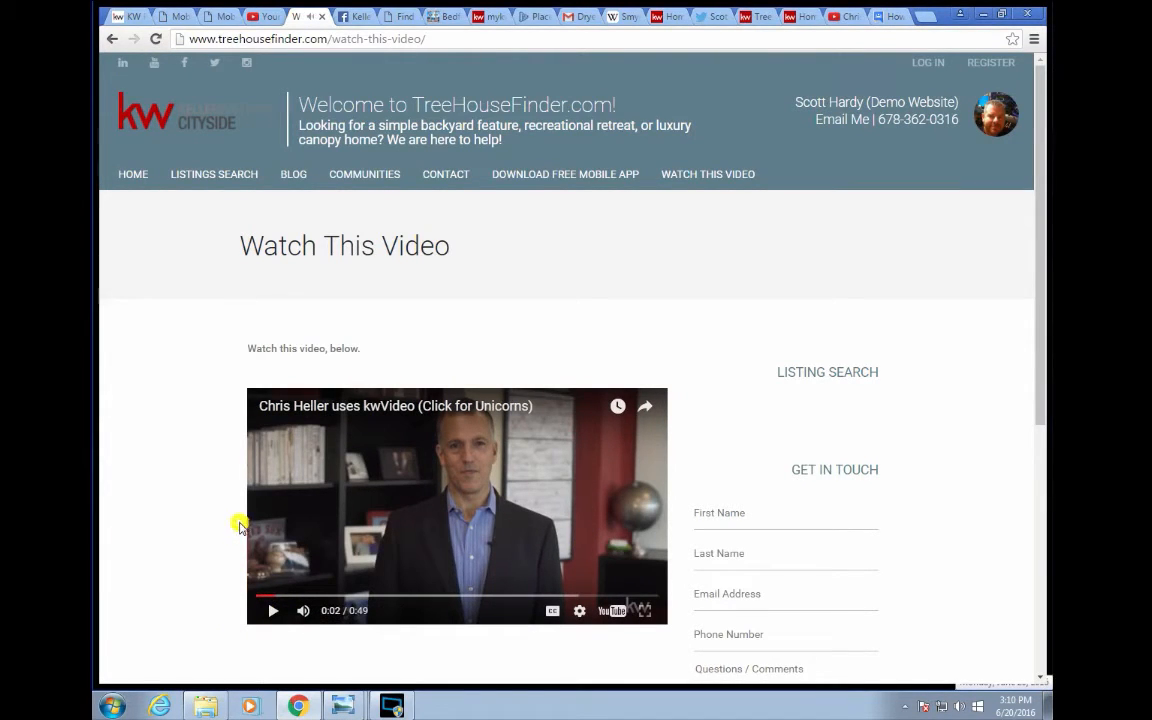
{"action": "left_click", "coordinate": [529, 20]}
{"action": "scroll", "coordinate": [496, 424], "scroll_direction": "down", "scroll_amount": 3}
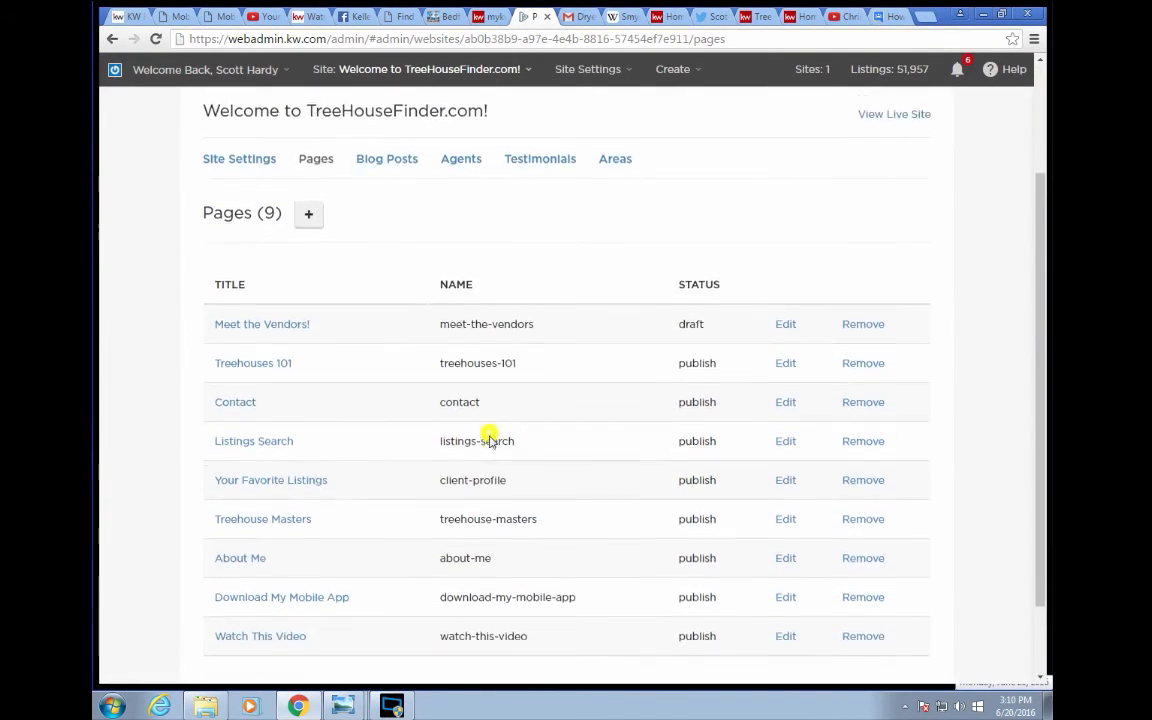
Copy the Download My Mobile App page's full slug address from its edit form, then open a new tab
{"action": "scroll", "coordinate": [490, 441], "scroll_direction": "down", "scroll_amount": 2}
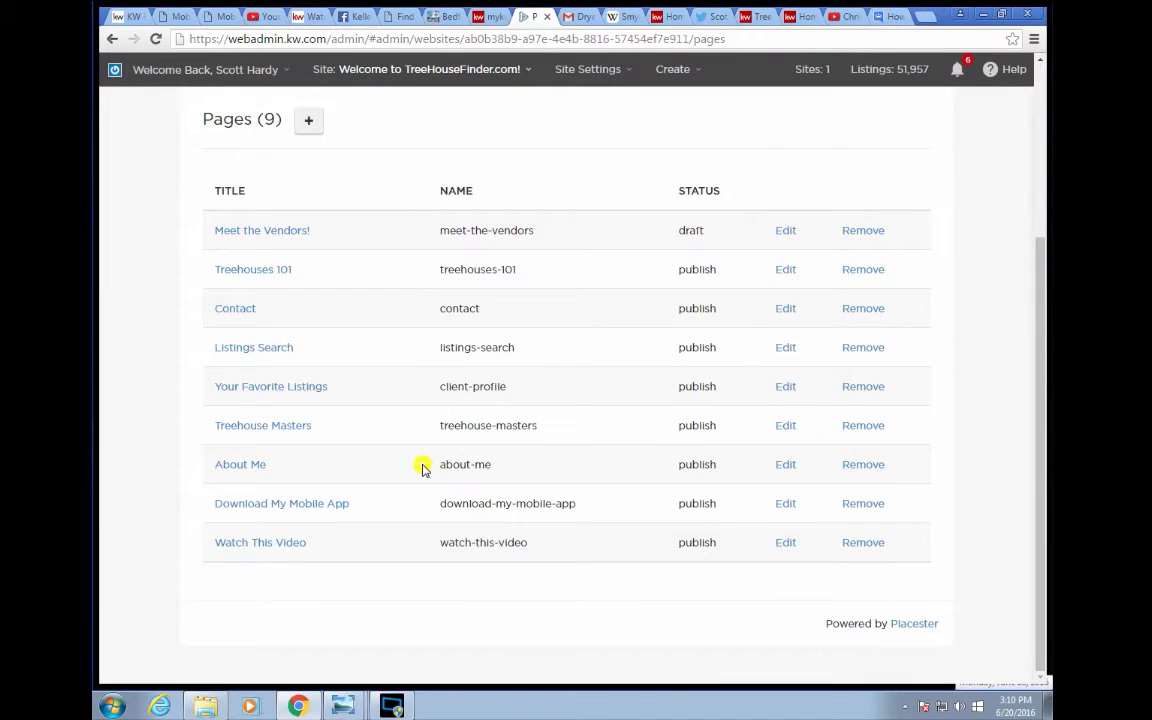
{"action": "left_click", "coordinate": [786, 504]}
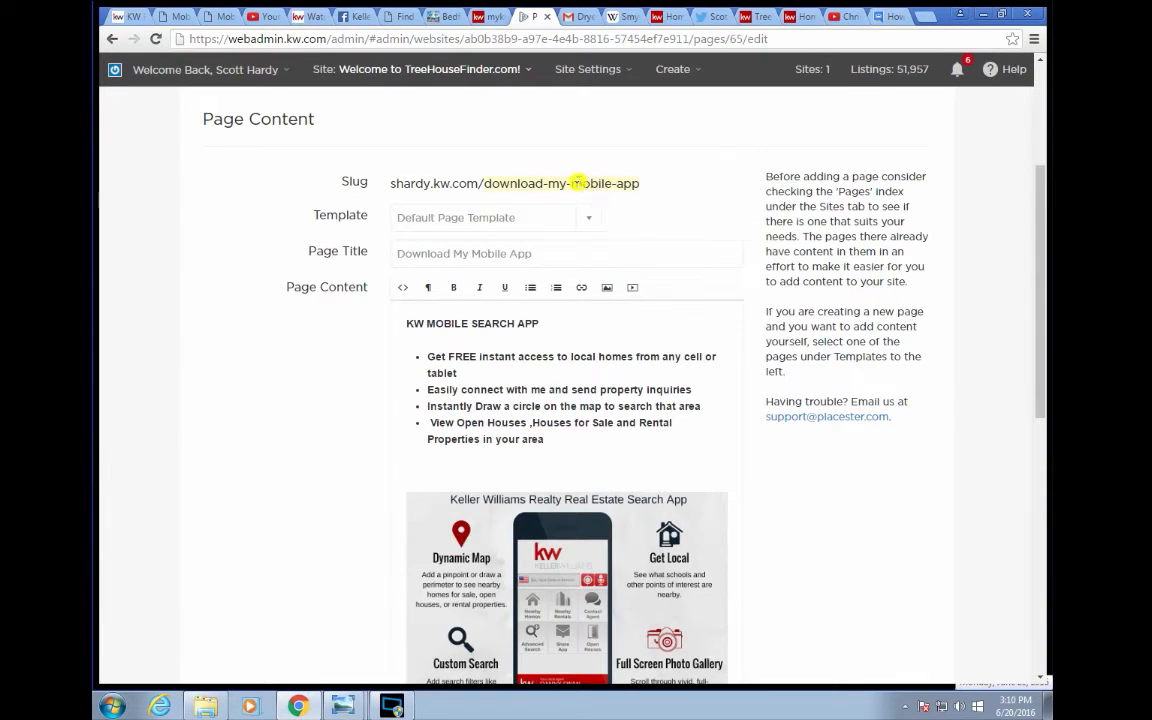
{"action": "left_click_drag", "start_coordinate": [670, 183], "coordinate": [414, 190]}
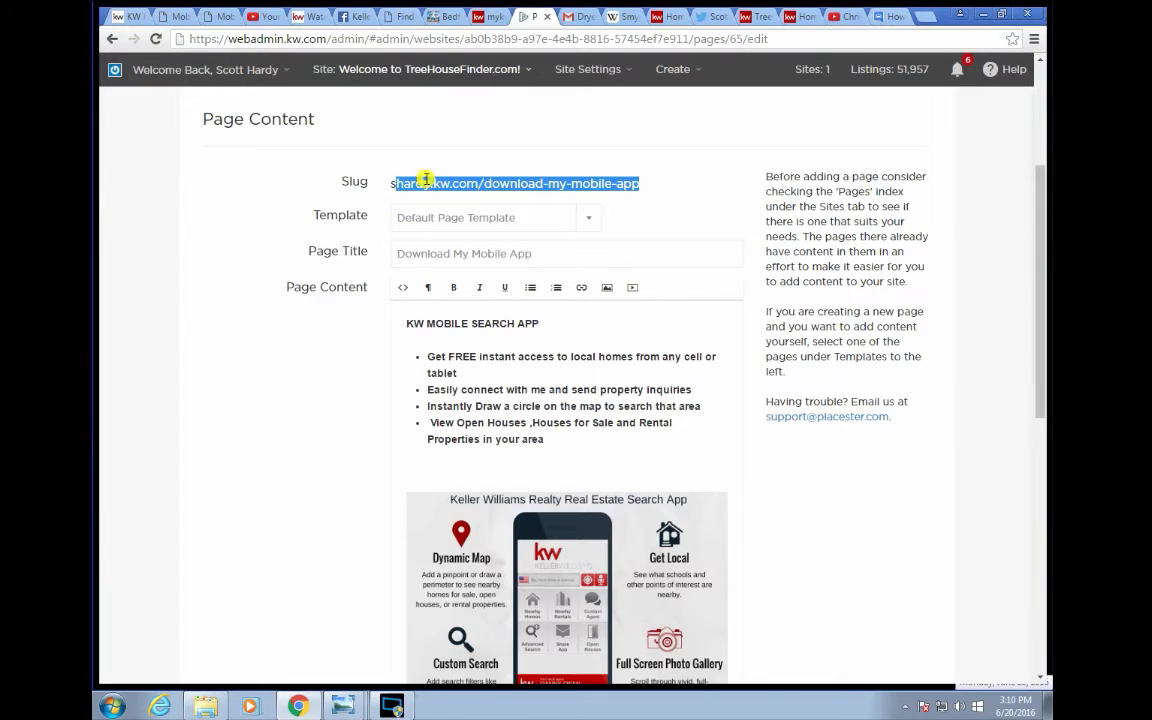
{"action": "key", "text": "shift+Left"}
{"action": "right_click", "coordinate": [430, 181]}
{"action": "left_click", "coordinate": [455, 193]}
{"action": "left_click", "coordinate": [910, 20]}
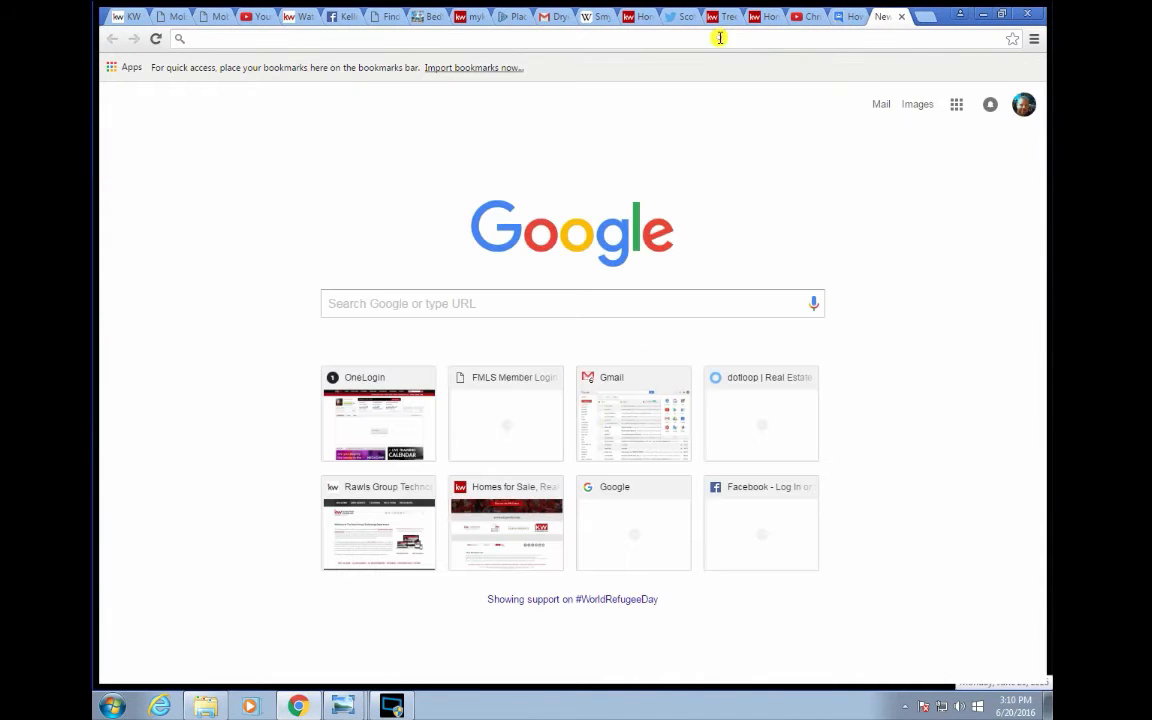
Paste and go to the copied address, scroll through the live KW mobile app page, then close it
{"action": "right_click", "coordinate": [722, 38]}
{"action": "left_click", "coordinate": [758, 132]}
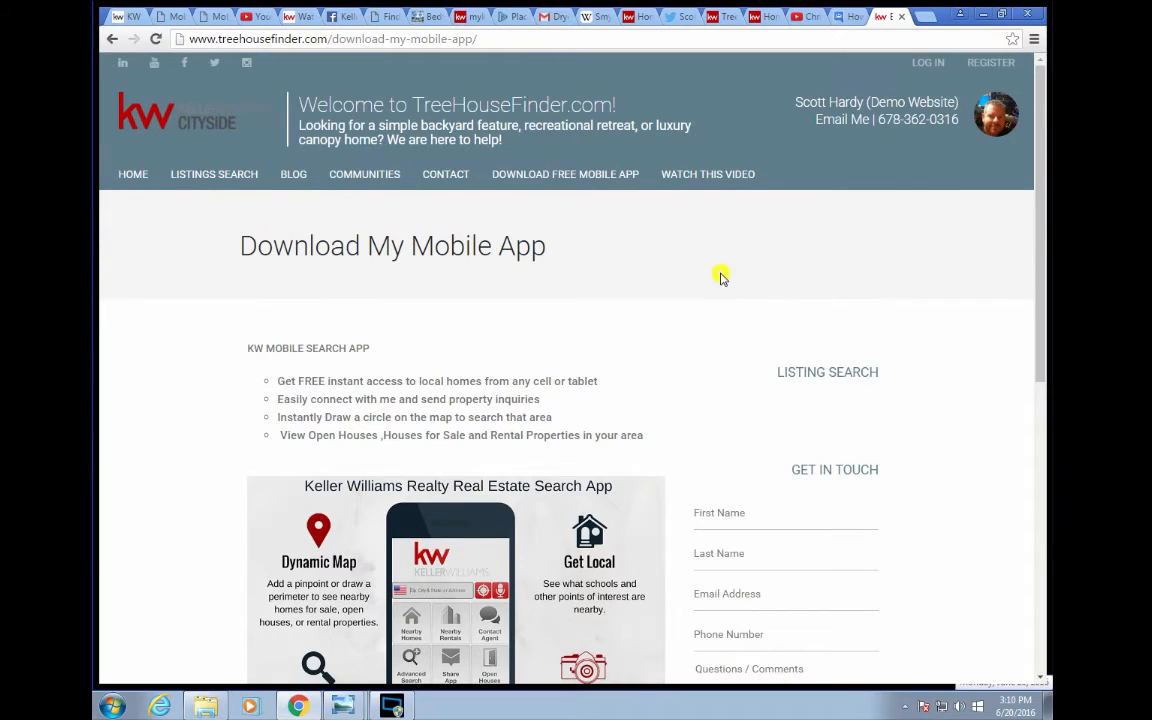
{"action": "scroll", "coordinate": [680, 300], "scroll_direction": "down", "scroll_amount": 1}
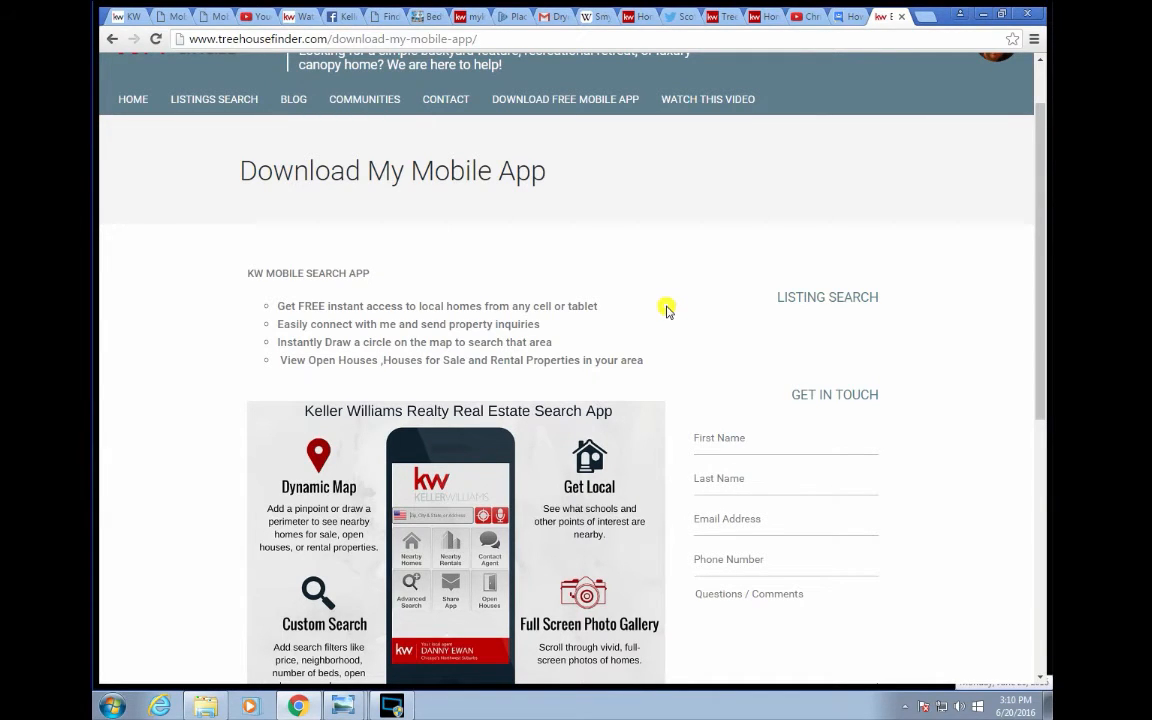
{"action": "scroll", "coordinate": [667, 310], "scroll_direction": "down", "scroll_amount": 5}
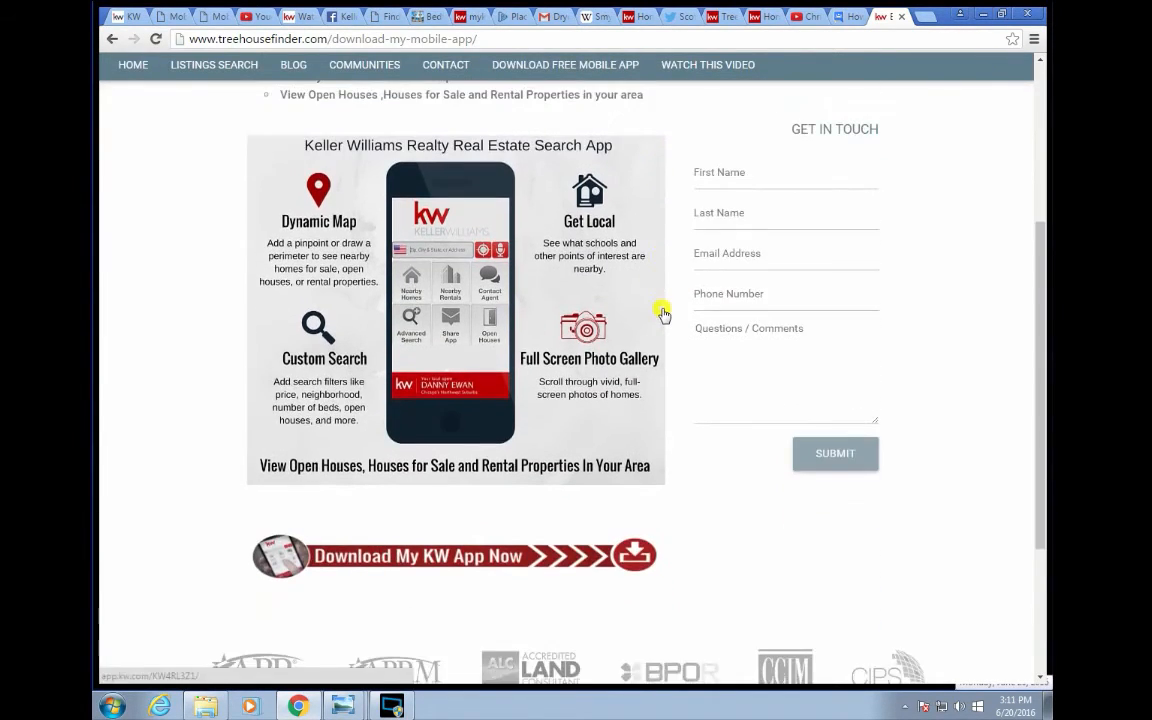
{"action": "scroll", "coordinate": [663, 314], "scroll_direction": "down", "scroll_amount": 2}
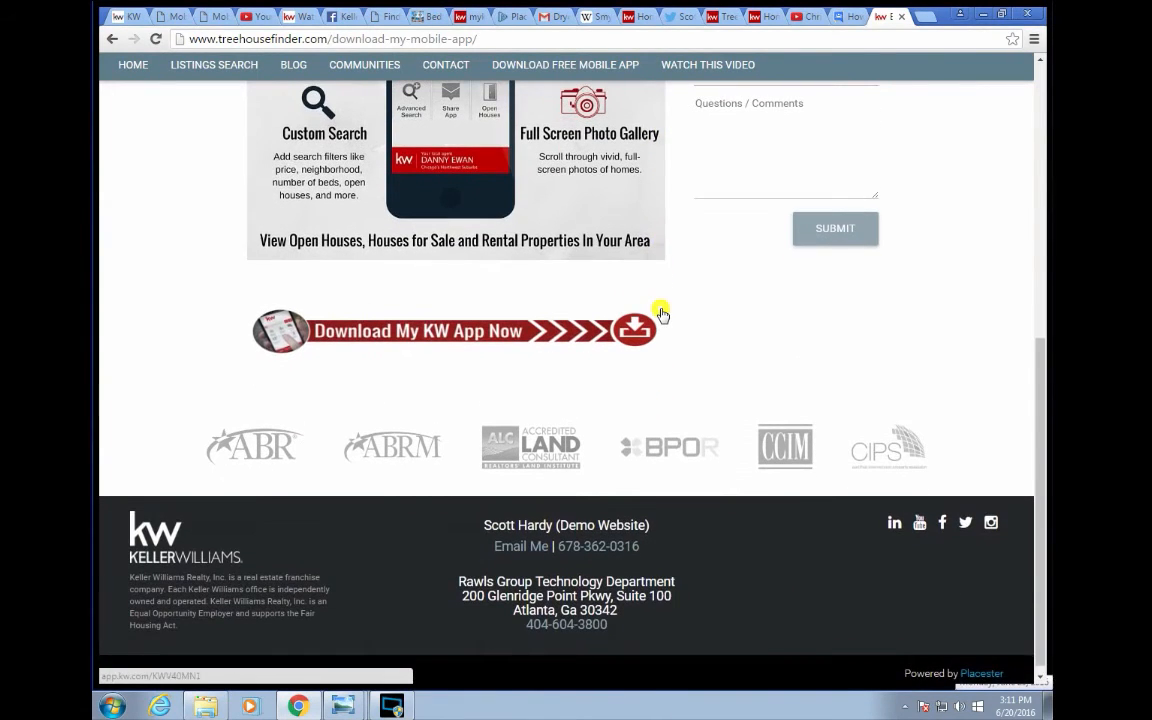
{"action": "scroll", "coordinate": [661, 314], "scroll_direction": "up", "scroll_amount": 7}
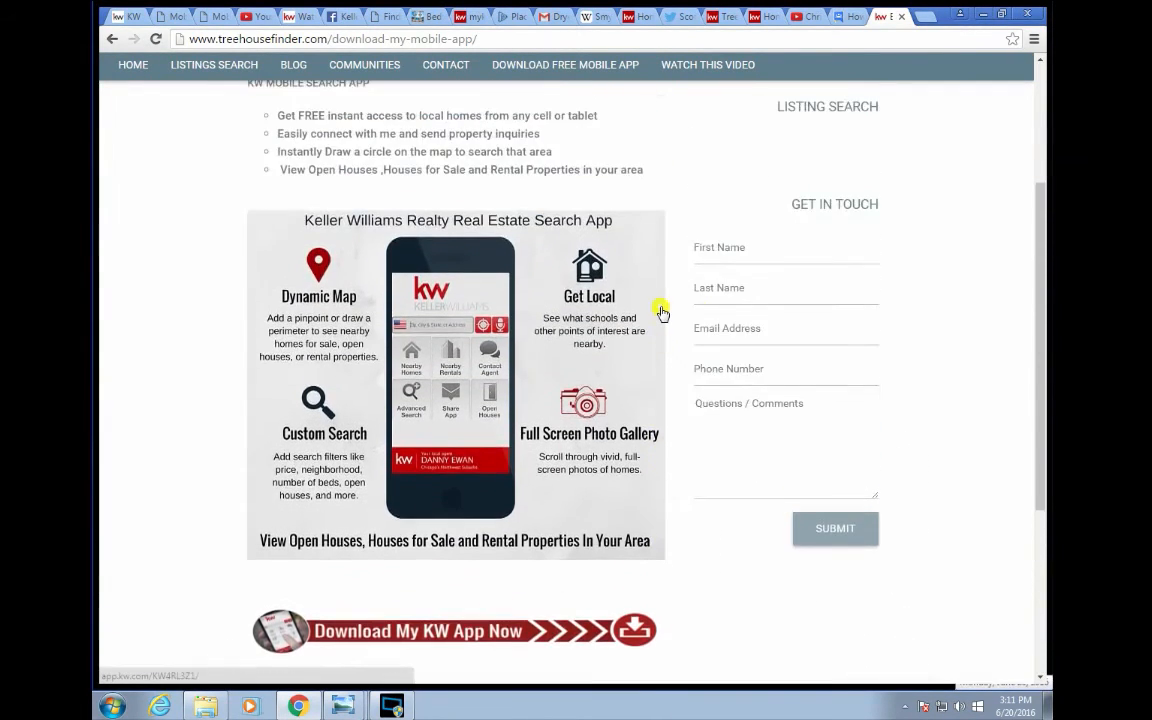
{"action": "scroll", "coordinate": [661, 311], "scroll_direction": "up", "scroll_amount": 2}
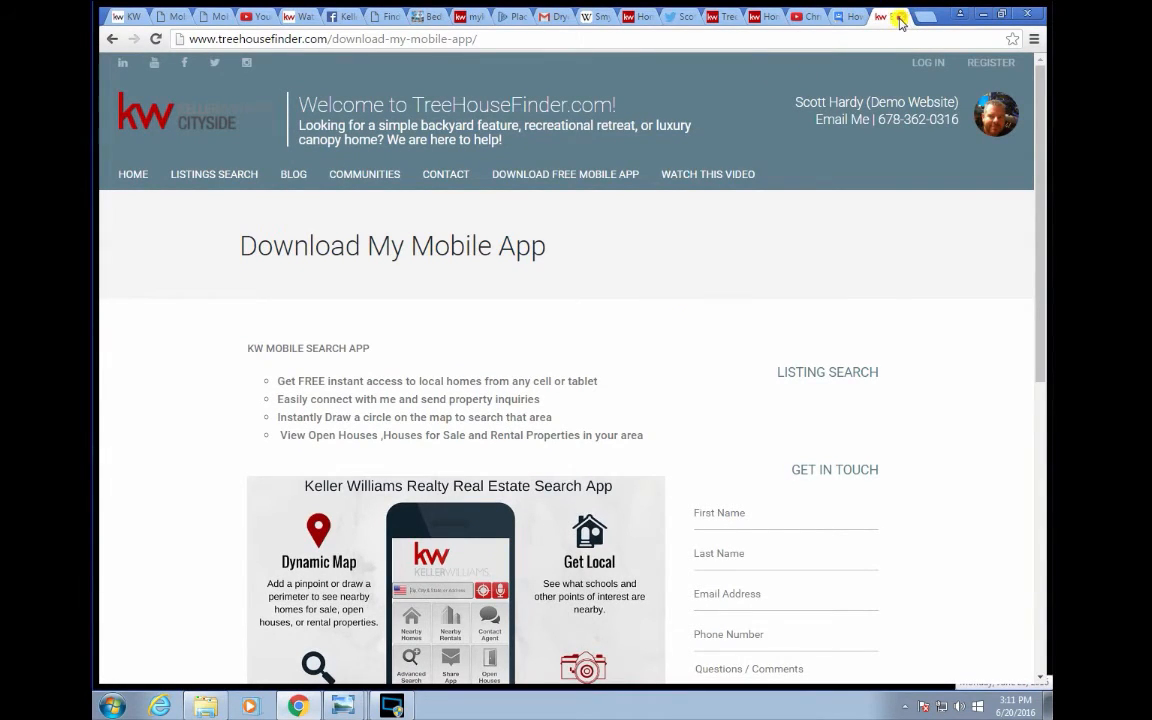
{"action": "left_click", "coordinate": [900, 18]}
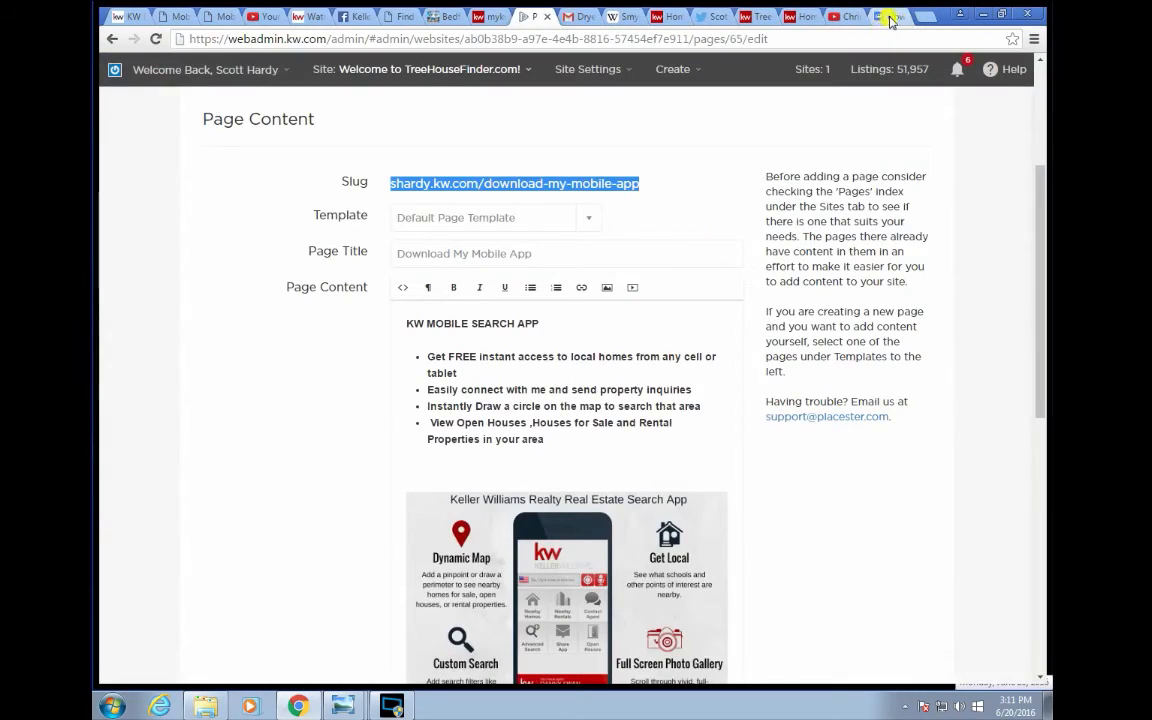
Close the help forum, Twitter, kw.com and other extra tabs, returning to the Placester editor
{"action": "left_click", "coordinate": [900, 19]}
{"action": "left_click", "coordinate": [902, 17]}
{"action": "left_click", "coordinate": [902, 17]}
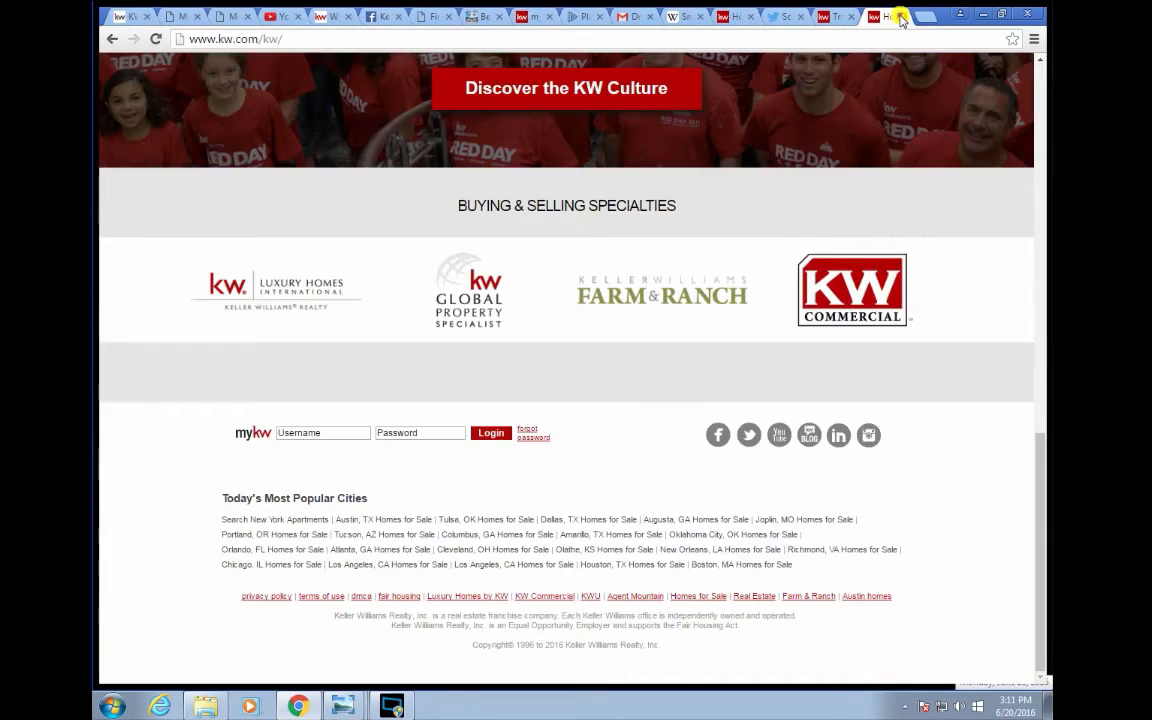
{"action": "left_click", "coordinate": [902, 17]}
{"action": "left_click", "coordinate": [903, 17]}
{"action": "left_click", "coordinate": [903, 17]}
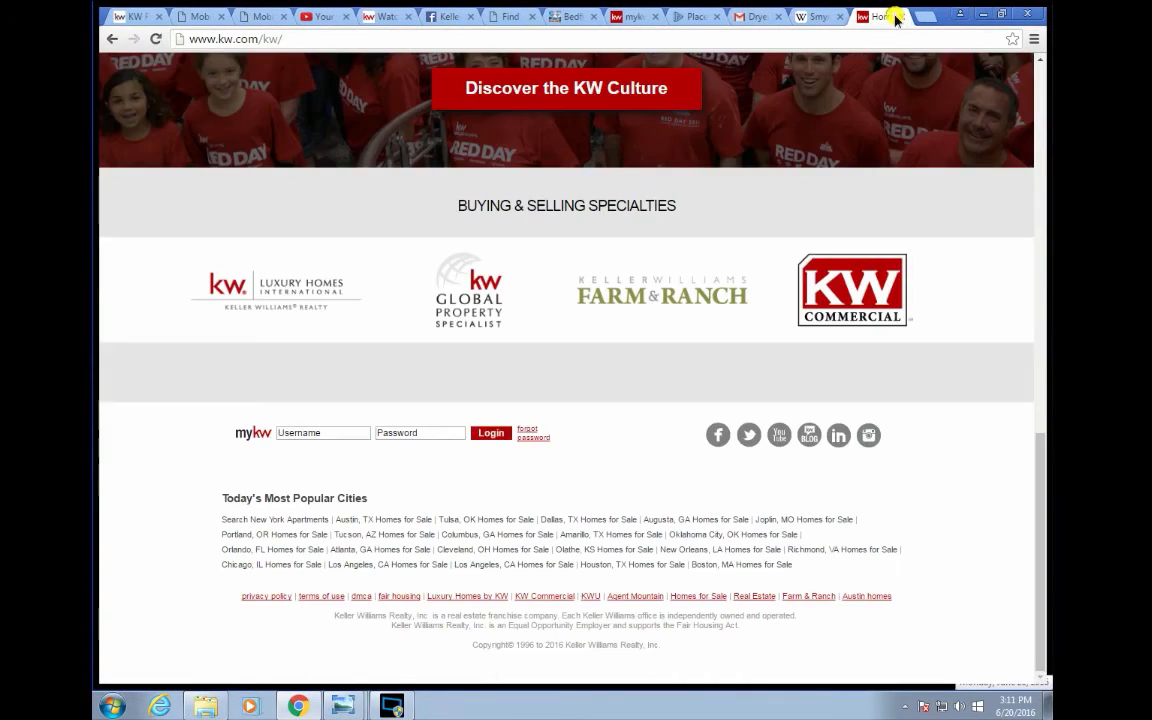
{"action": "left_click", "coordinate": [903, 17]}
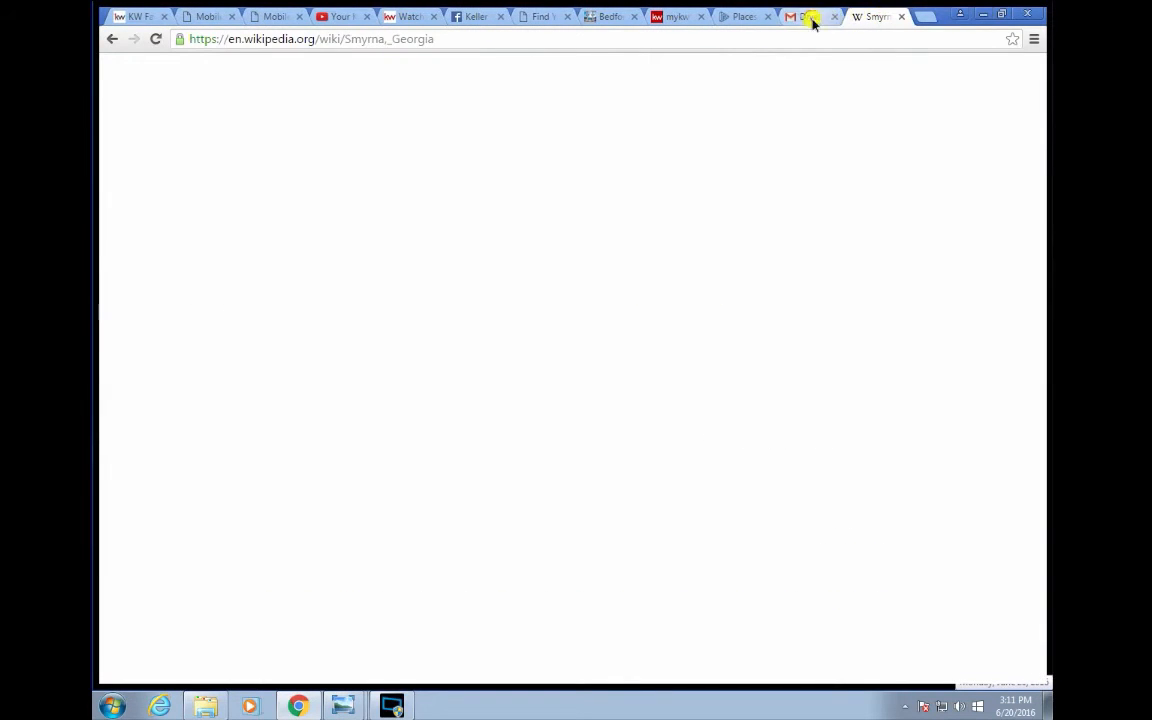
{"action": "left_click", "coordinate": [762, 17]}
{"action": "left_click", "coordinate": [698, 17]}
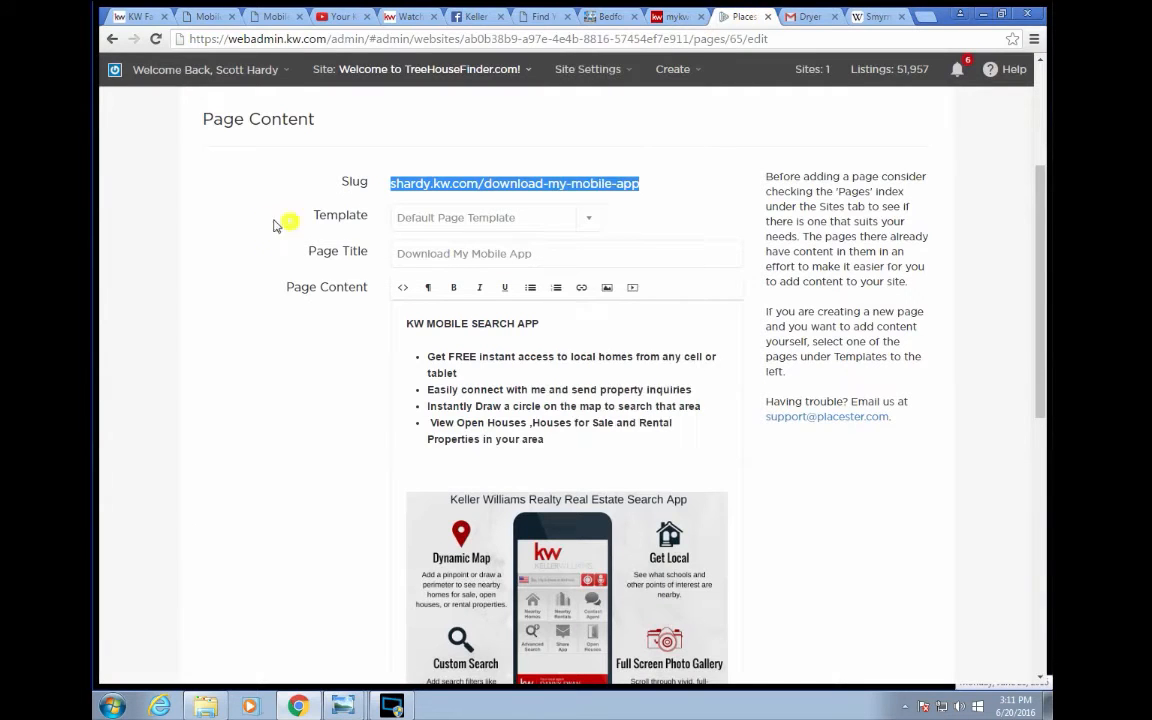
Remove the Download My Mobile App and Watch This Video pages from the Pages list, confirming each deletion
{"action": "scroll", "coordinate": [270, 226], "scroll_direction": "down", "scroll_amount": 2}
{"action": "scroll", "coordinate": [273, 221], "scroll_direction": "up", "scroll_amount": 4}
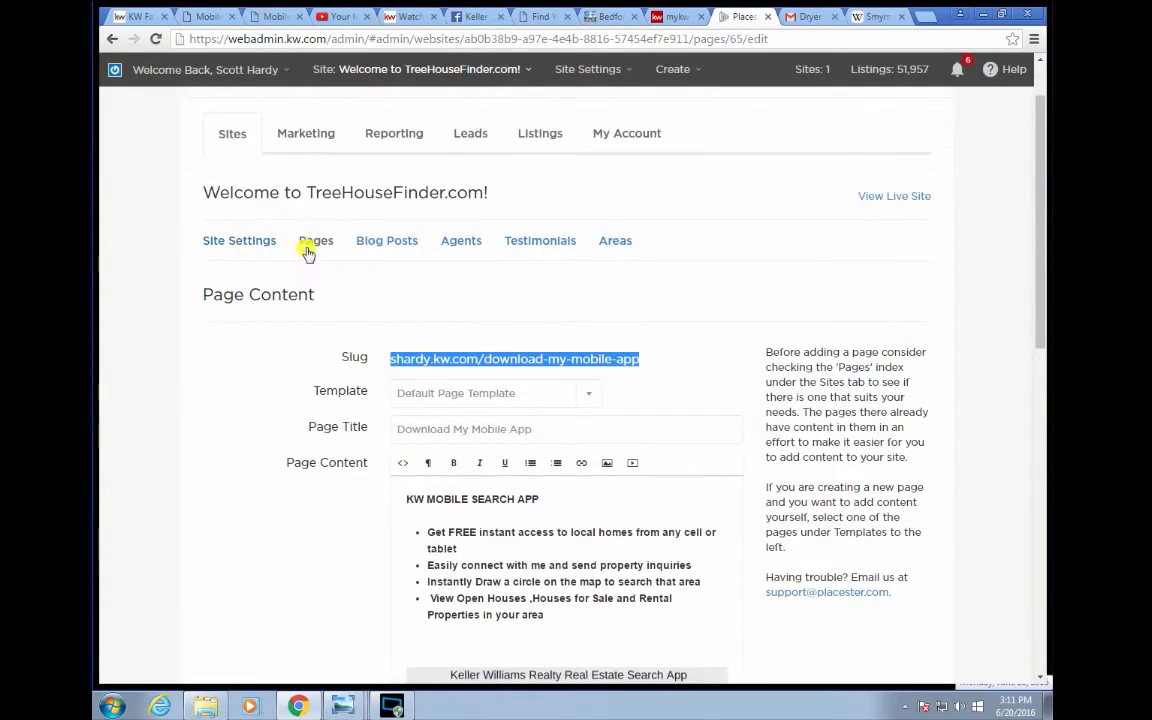
{"action": "left_click", "coordinate": [314, 241]}
{"action": "scroll", "coordinate": [548, 460], "scroll_direction": "down", "scroll_amount": 3}
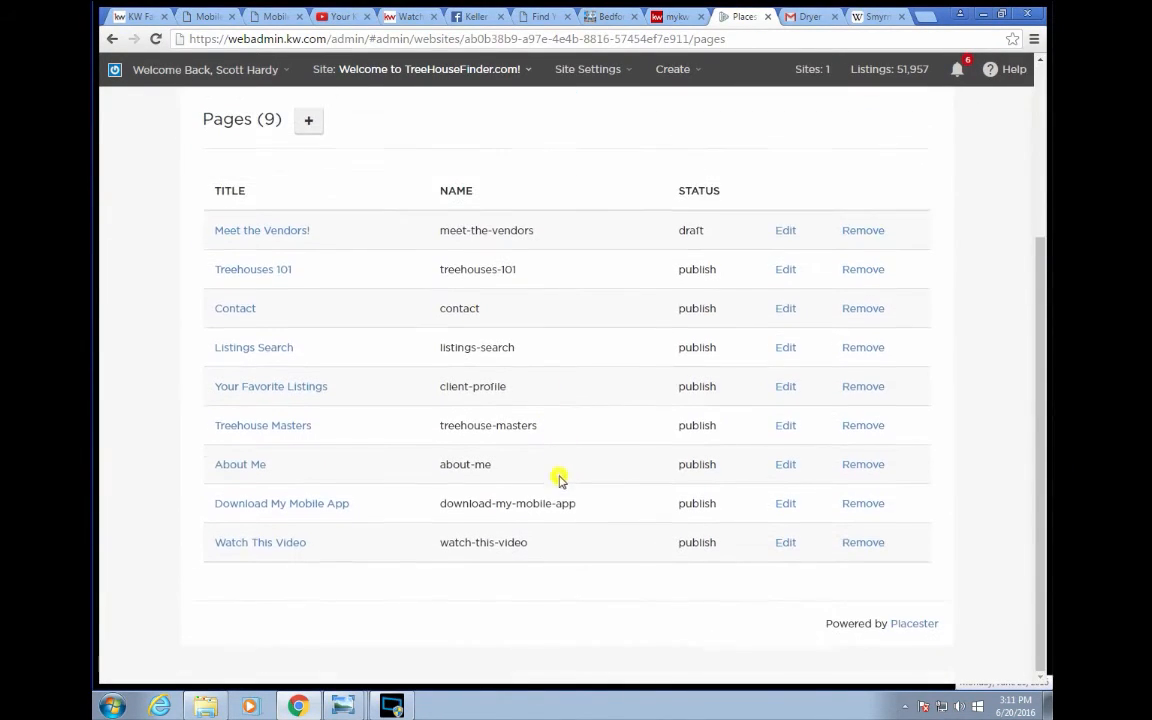
{"action": "left_click", "coordinate": [863, 503]}
{"action": "left_click", "coordinate": [678, 302]}
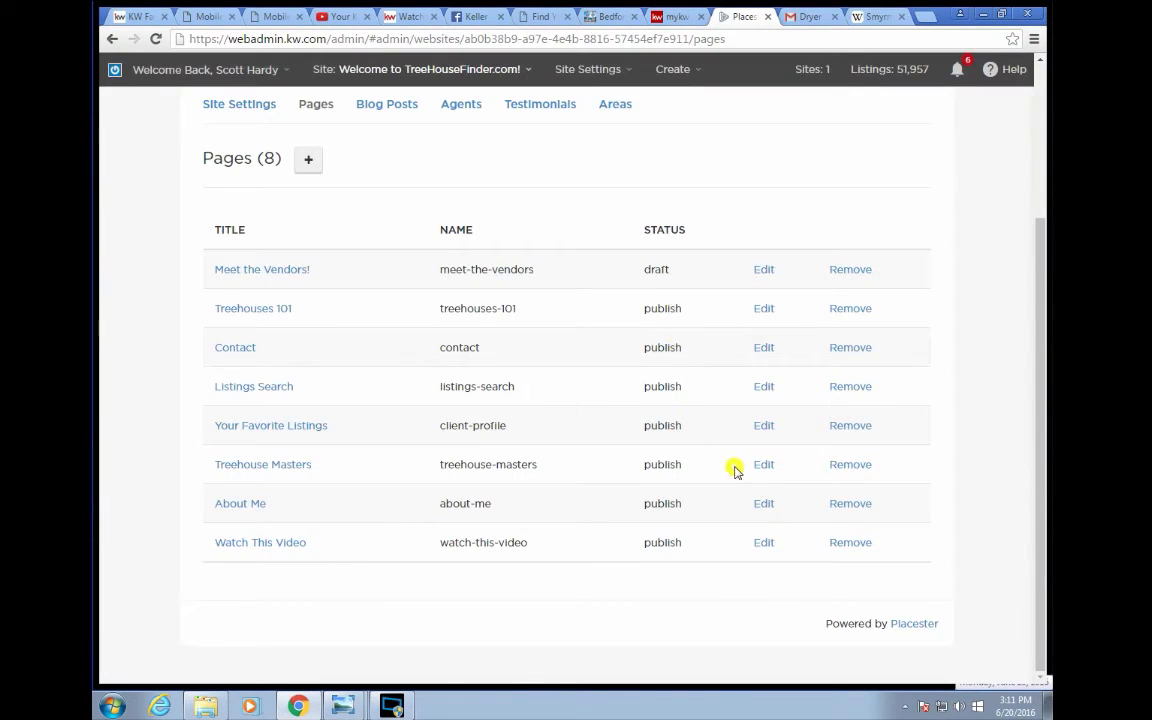
{"action": "left_click", "coordinate": [850, 544]}
{"action": "left_click", "coordinate": [660, 316]}
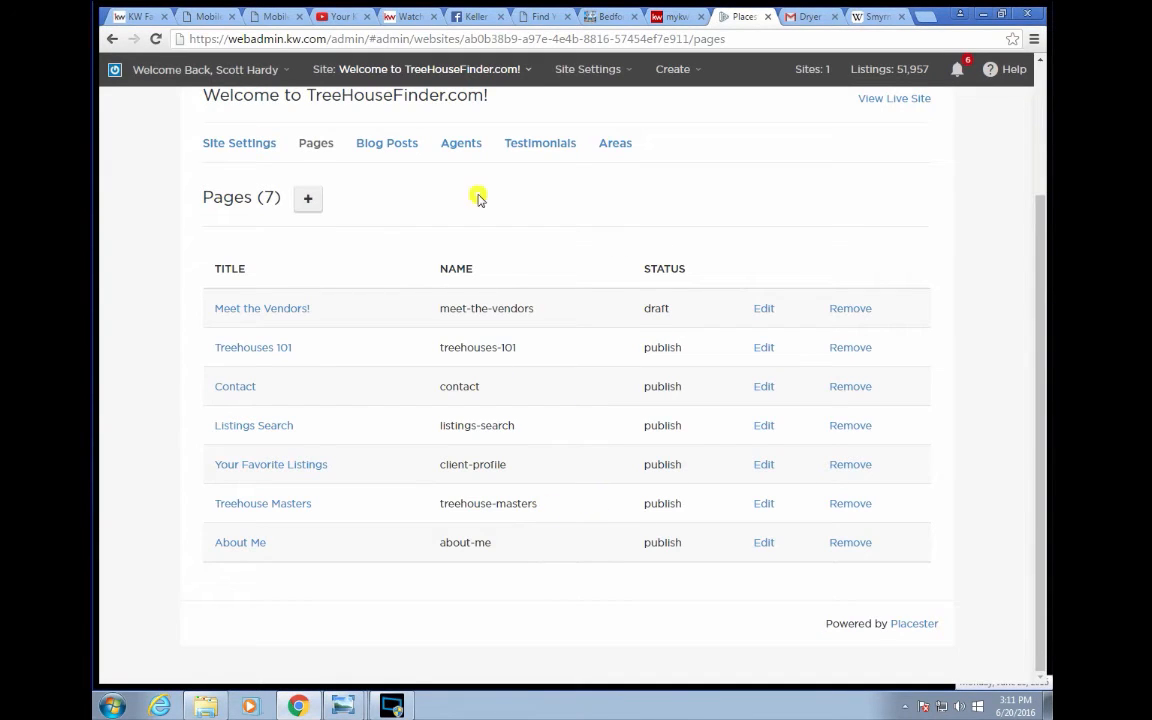
In the help desk, go to Training > Course Resources & Info > KW (Placester) Website > Build a KW Mobile App Page
{"action": "left_click", "coordinate": [135, 16]}
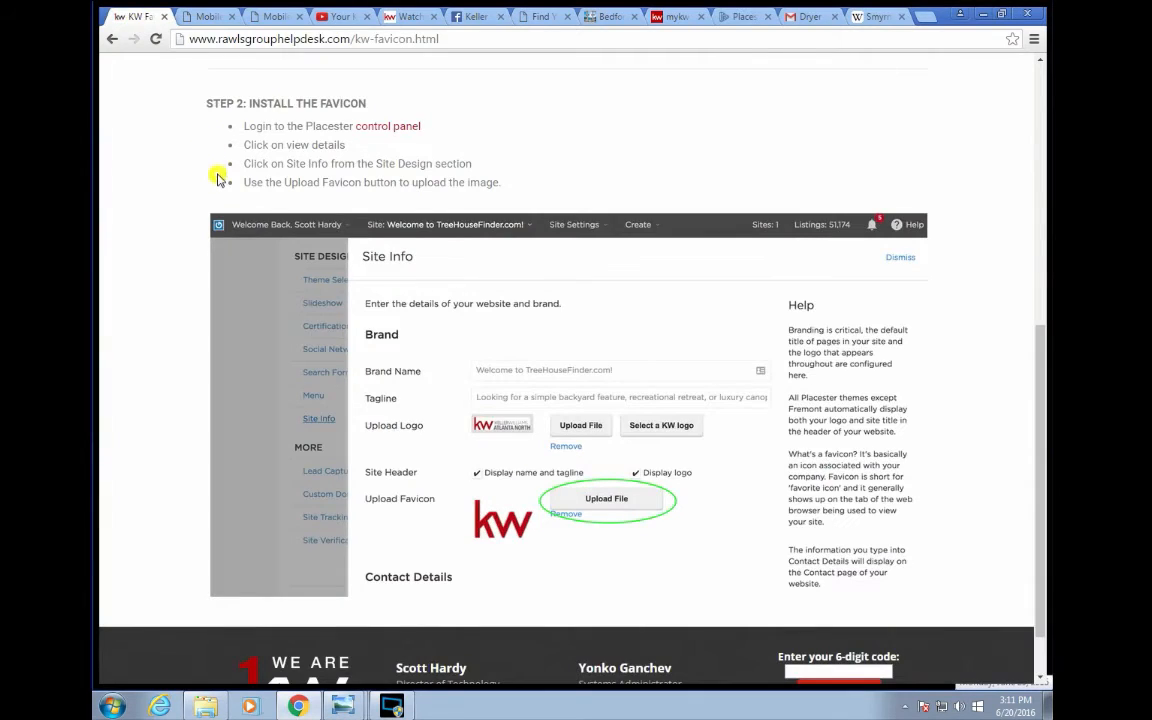
{"action": "scroll", "coordinate": [218, 178], "scroll_direction": "up", "scroll_amount": 5}
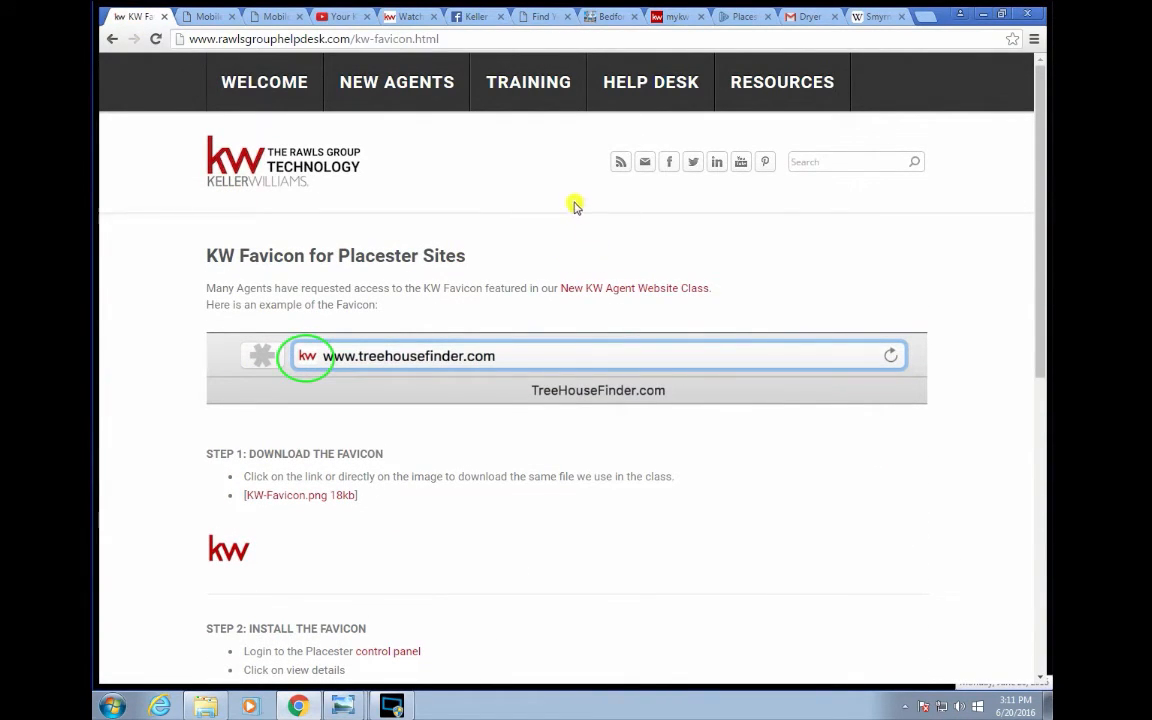
{"action": "mouse_move", "coordinate": [530, 82]}
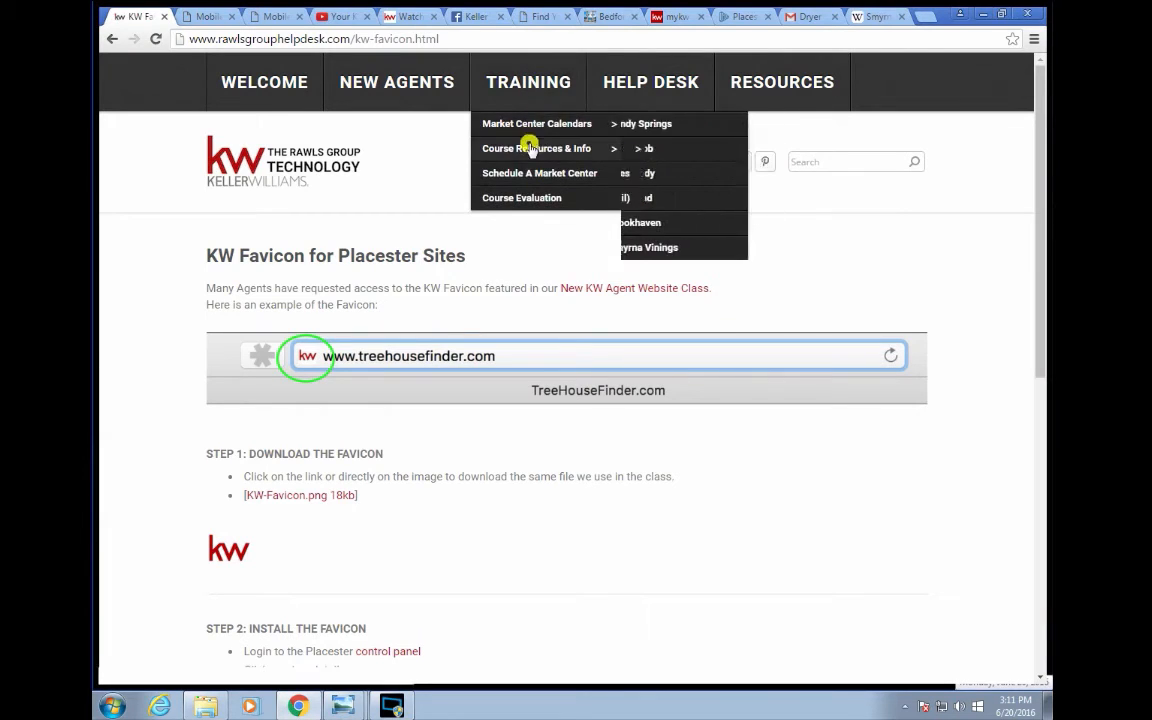
{"action": "mouse_move", "coordinate": [562, 150]}
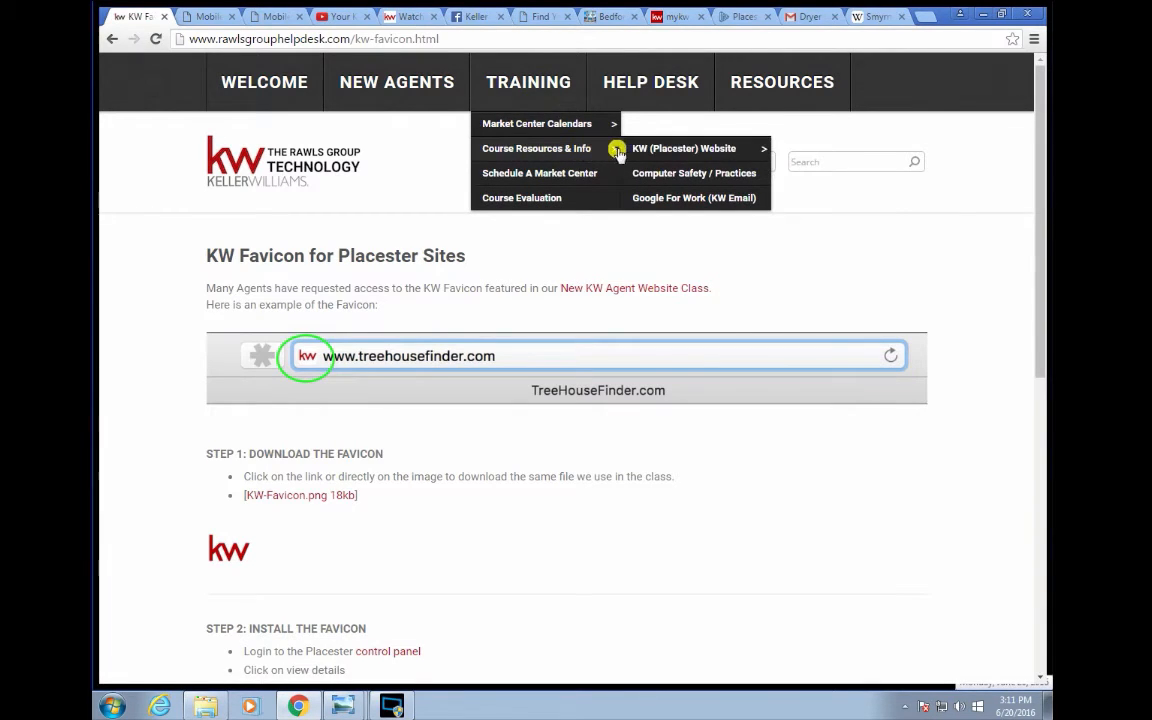
{"action": "mouse_move", "coordinate": [658, 154]}
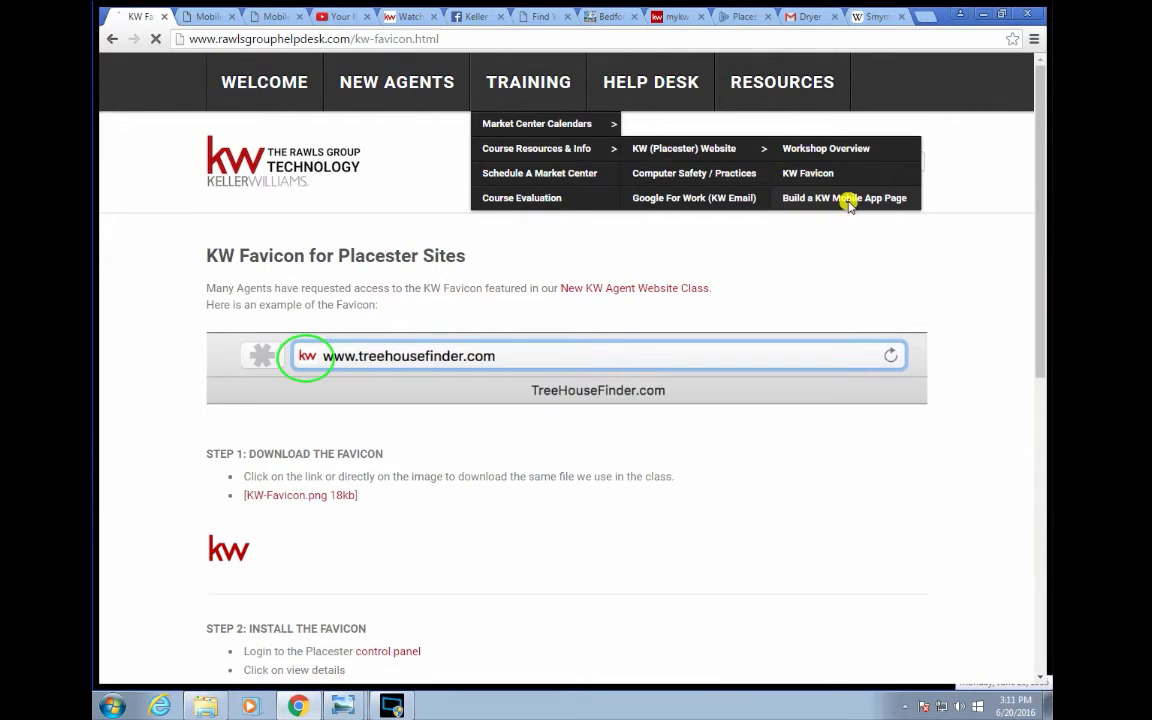
{"action": "scroll", "coordinate": [298, 401], "scroll_direction": "down", "scroll_amount": 2}
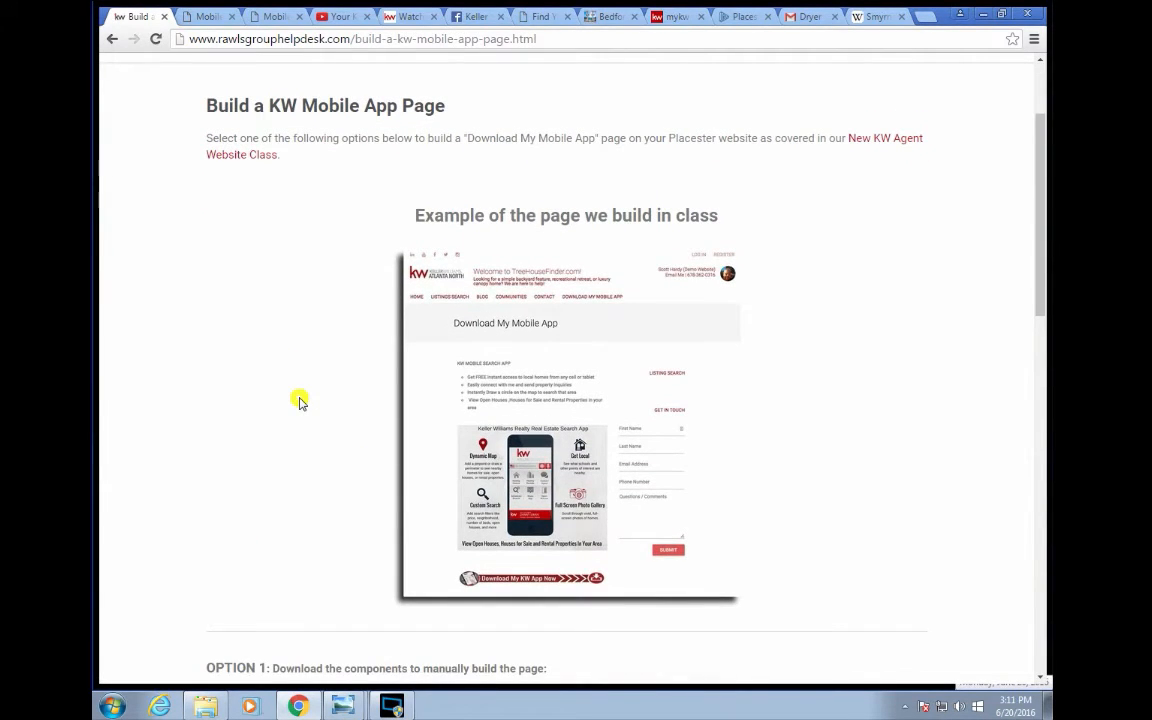
{"action": "scroll", "coordinate": [298, 401], "scroll_direction": "down", "scroll_amount": 1}
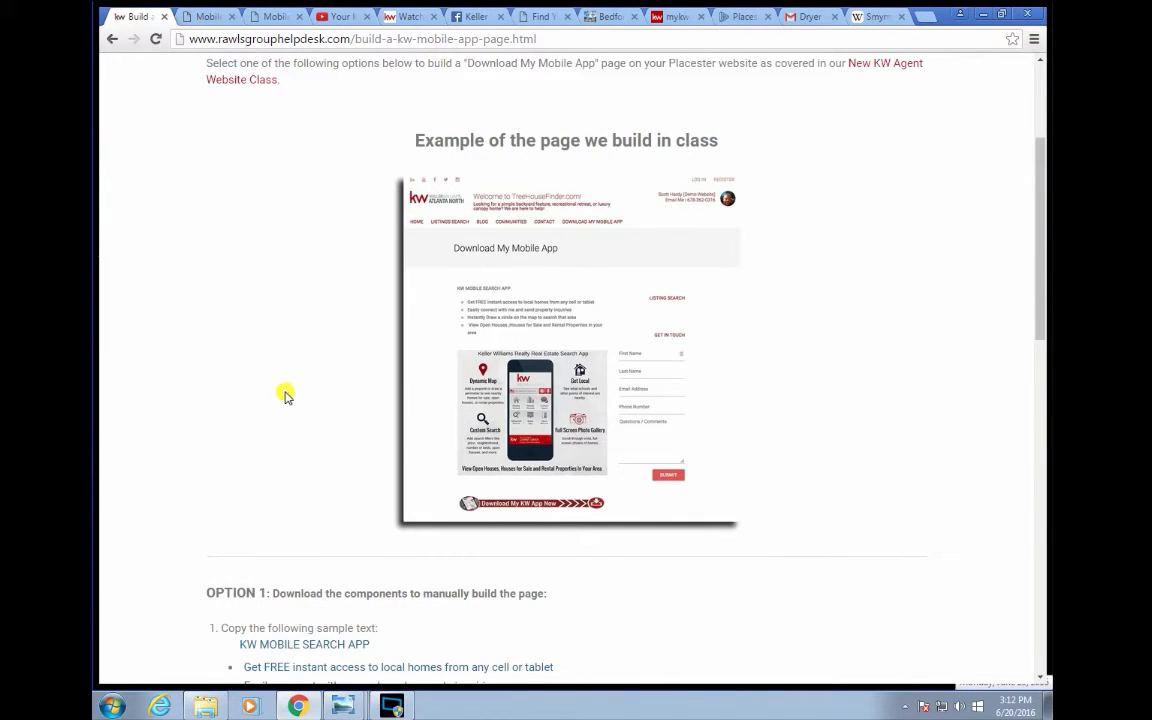
{"action": "left_click", "coordinate": [443, 361]}
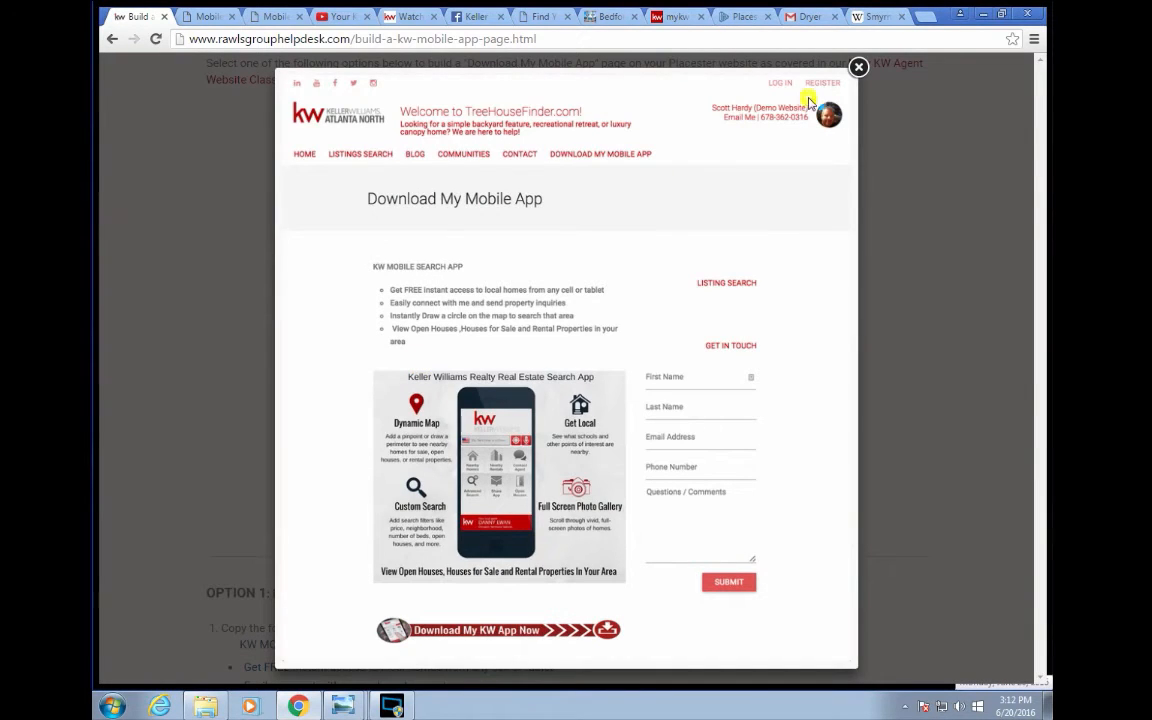
{"action": "left_click", "coordinate": [862, 72]}
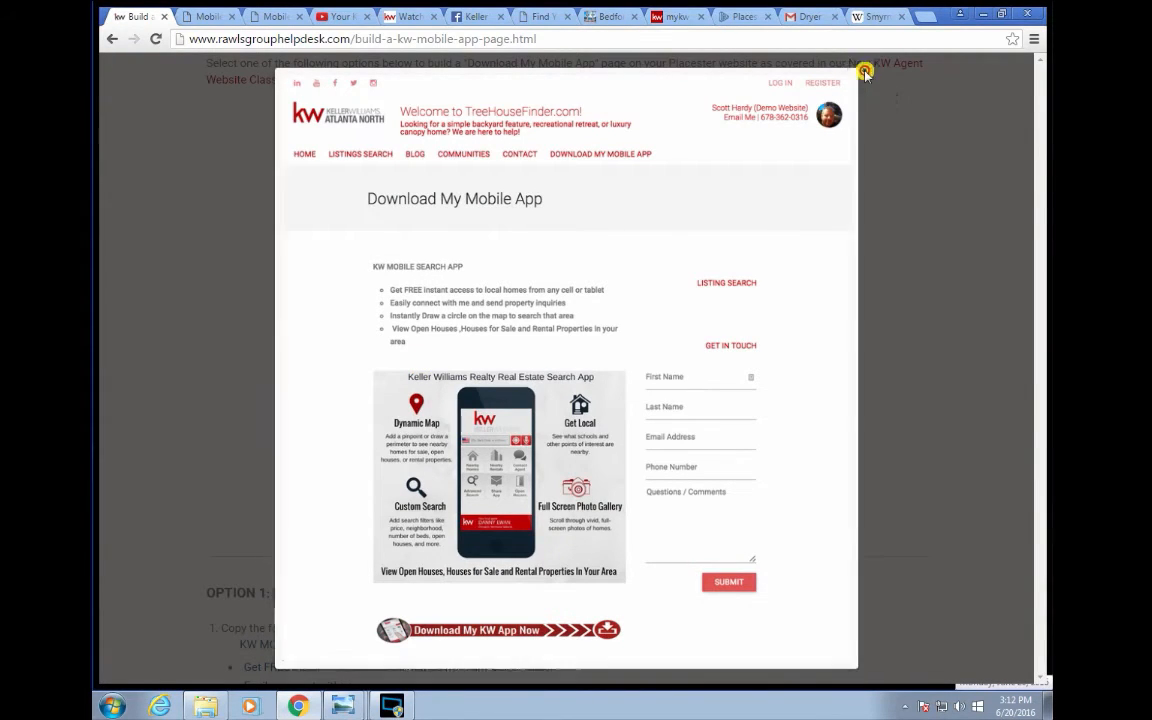
{"action": "scroll", "coordinate": [590, 283], "scroll_direction": "down", "scroll_amount": 1}
{"action": "scroll", "coordinate": [591, 283], "scroll_direction": "down", "scroll_amount": 3}
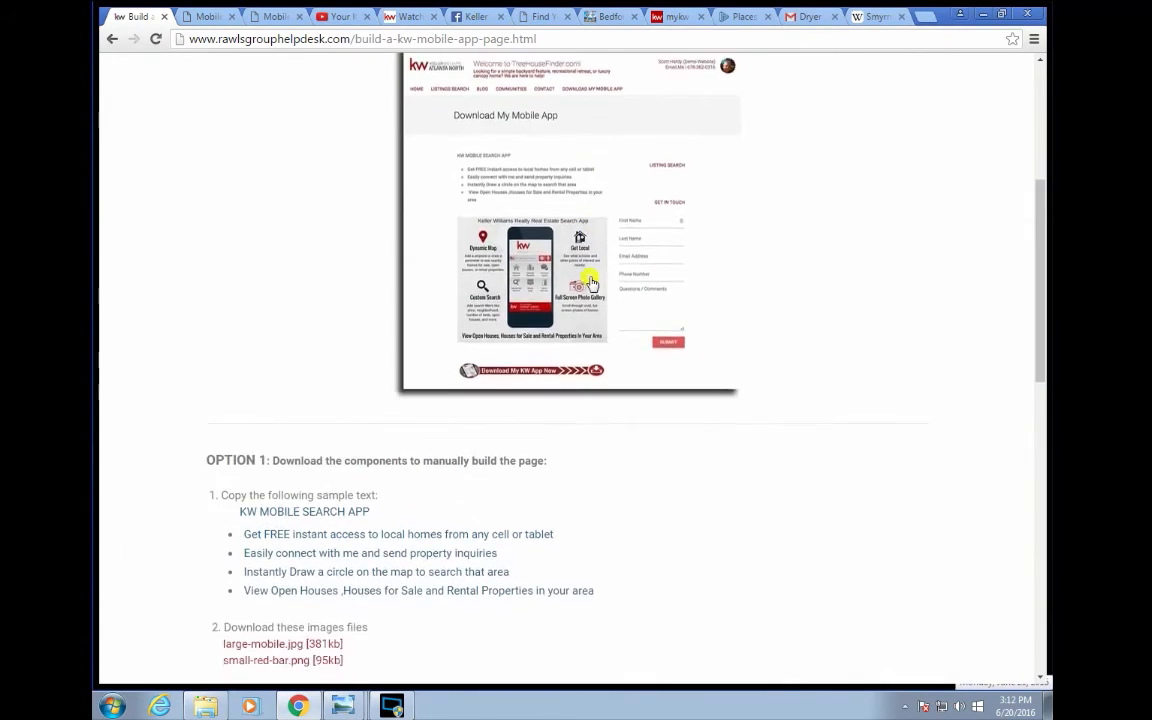
{"action": "left_click_drag", "start_coordinate": [200, 218], "coordinate": [548, 216]}
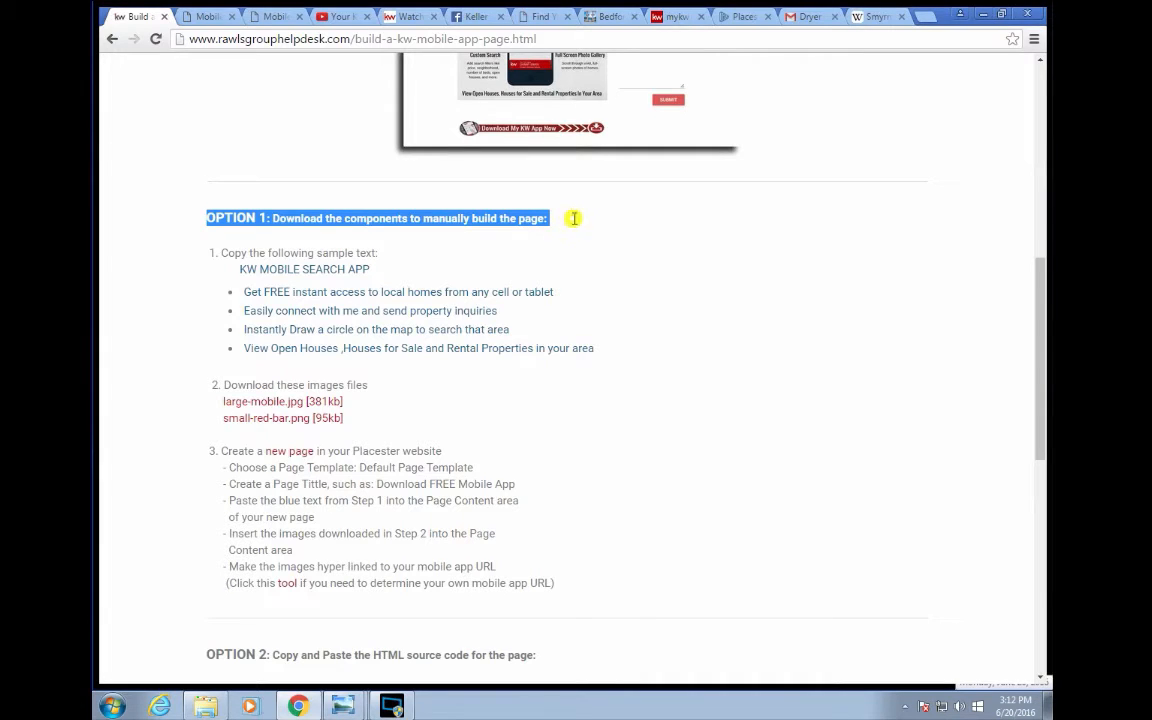
{"action": "left_click_drag", "start_coordinate": [300, 305], "coordinate": [232, 262]}
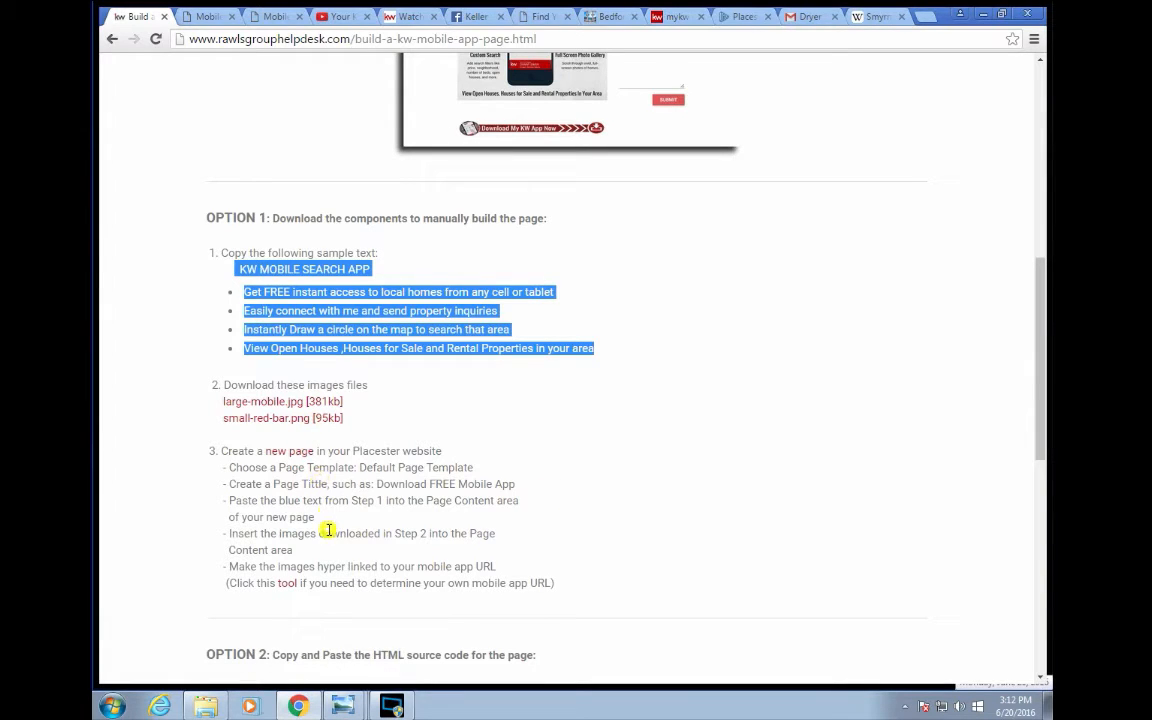
{"action": "scroll", "coordinate": [445, 422], "scroll_direction": "down", "scroll_amount": 3}
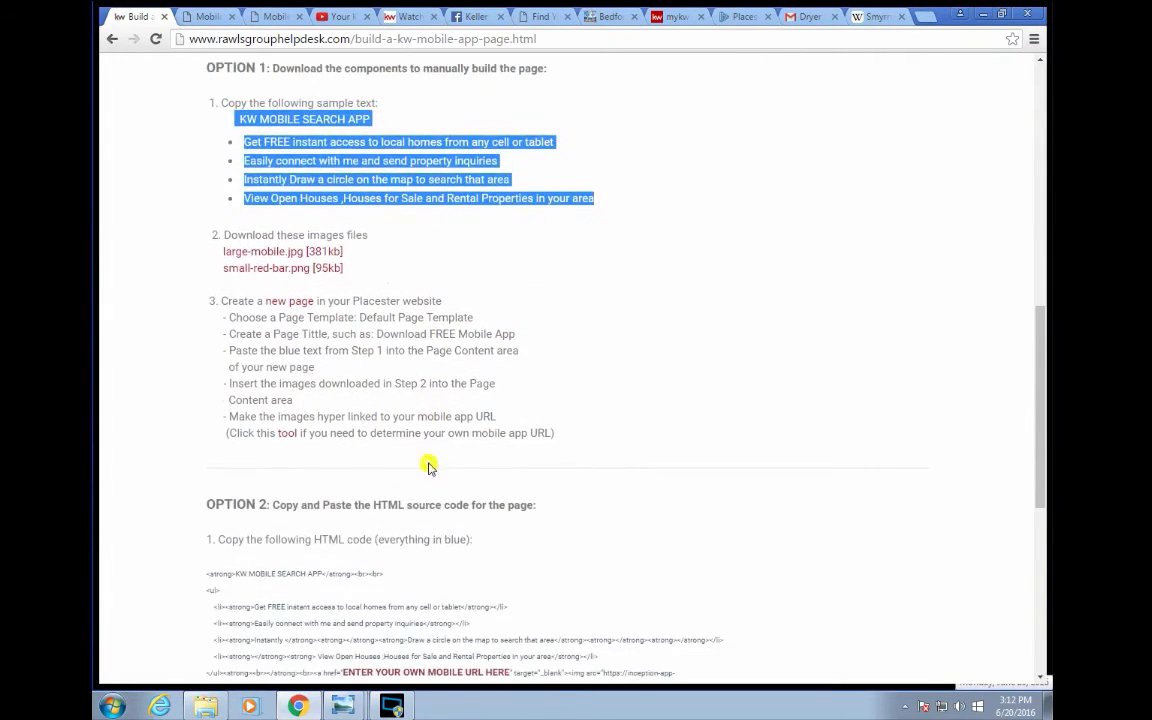
{"action": "left_click_drag", "start_coordinate": [227, 505], "coordinate": [208, 352]}
{"action": "scroll", "coordinate": [509, 571], "scroll_direction": "down", "scroll_amount": 4}
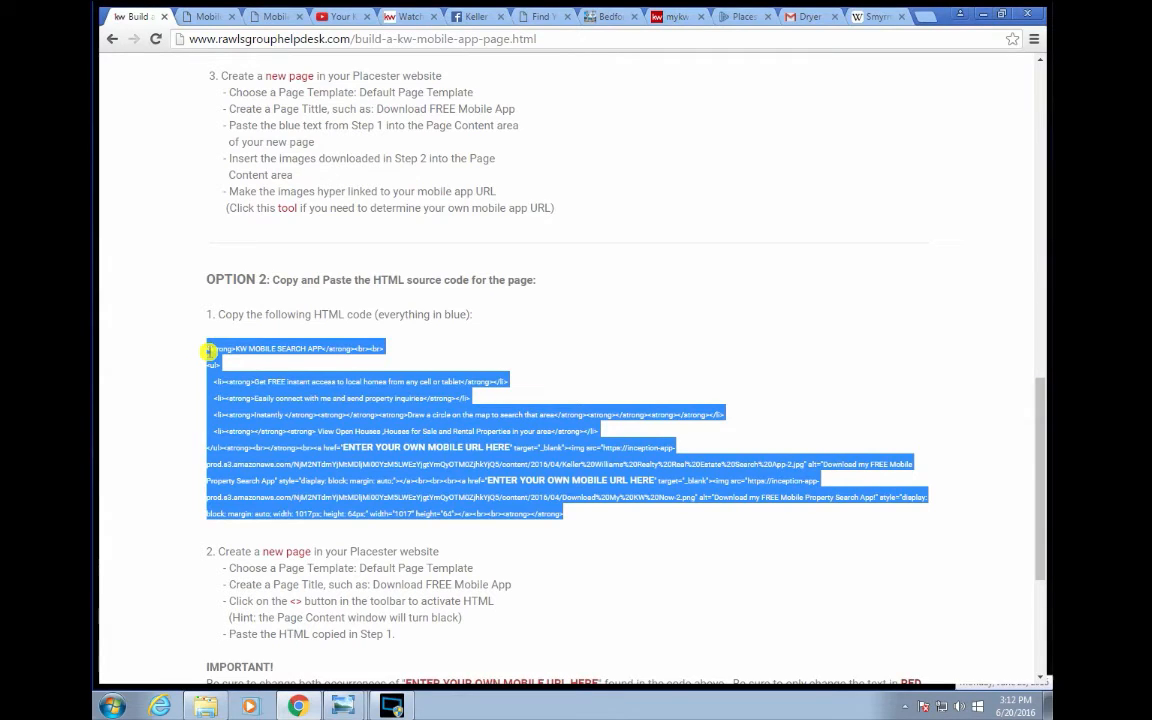
{"action": "scroll", "coordinate": [411, 334], "scroll_direction": "up", "scroll_amount": 4}
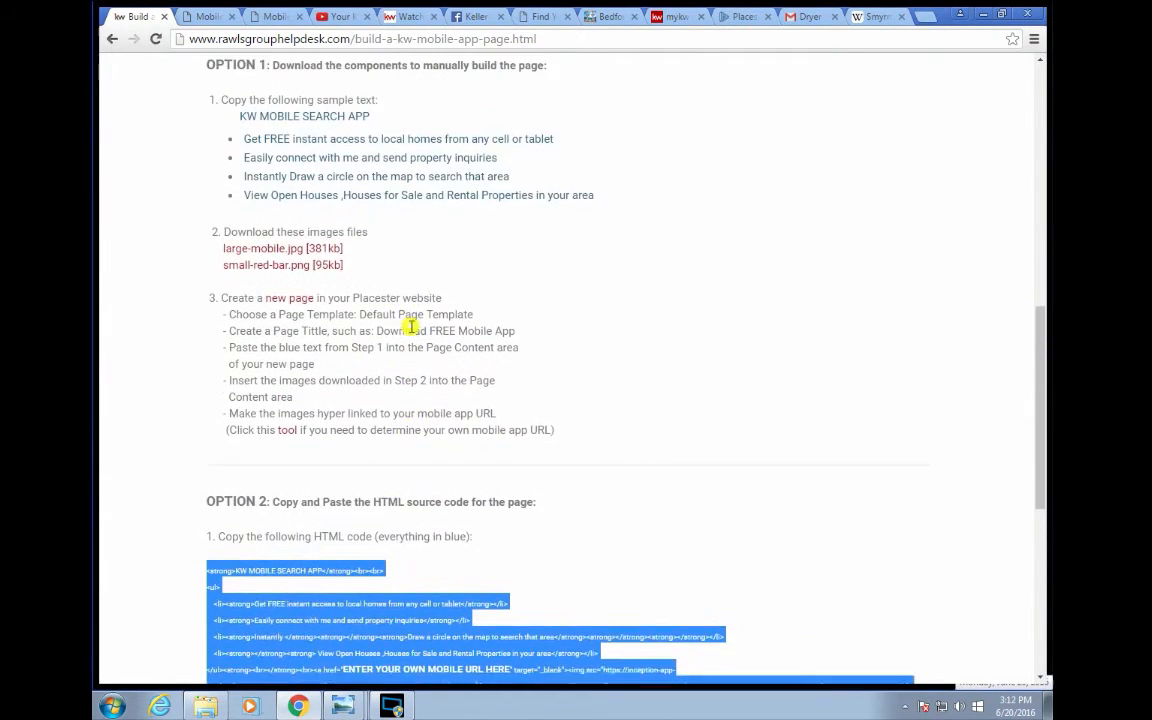
{"action": "scroll", "coordinate": [458, 300], "scroll_direction": "up", "scroll_amount": 3}
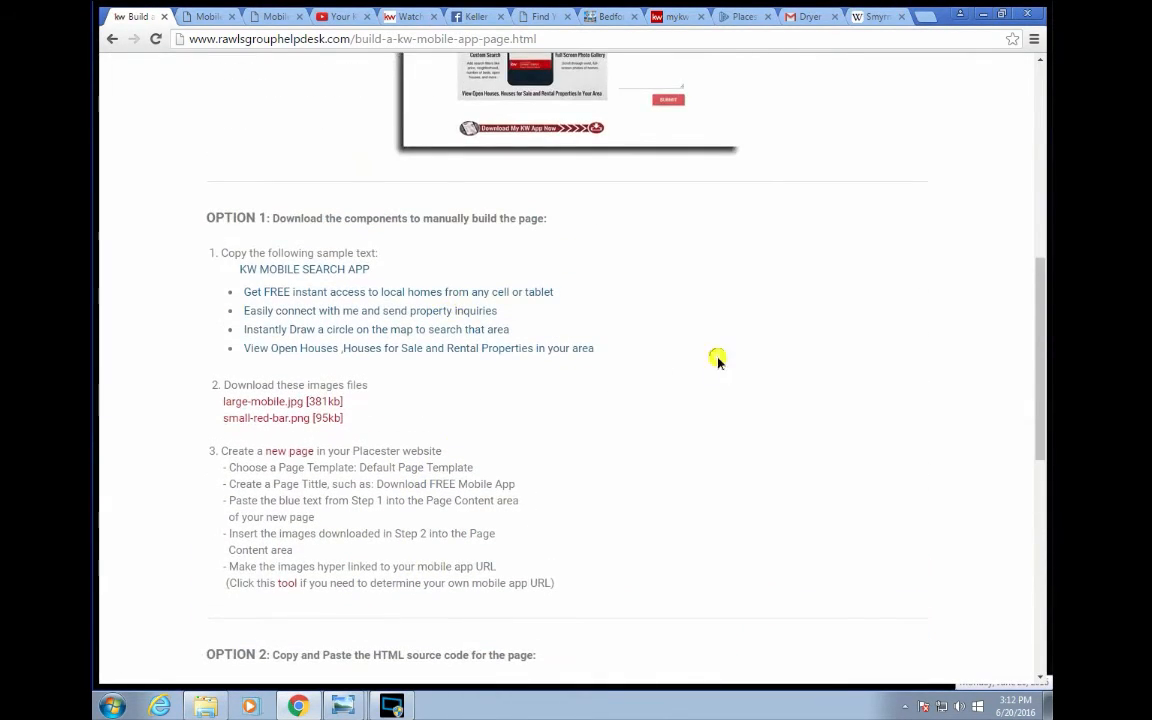
{"action": "scroll", "coordinate": [718, 368], "scroll_direction": "up", "scroll_amount": 1}
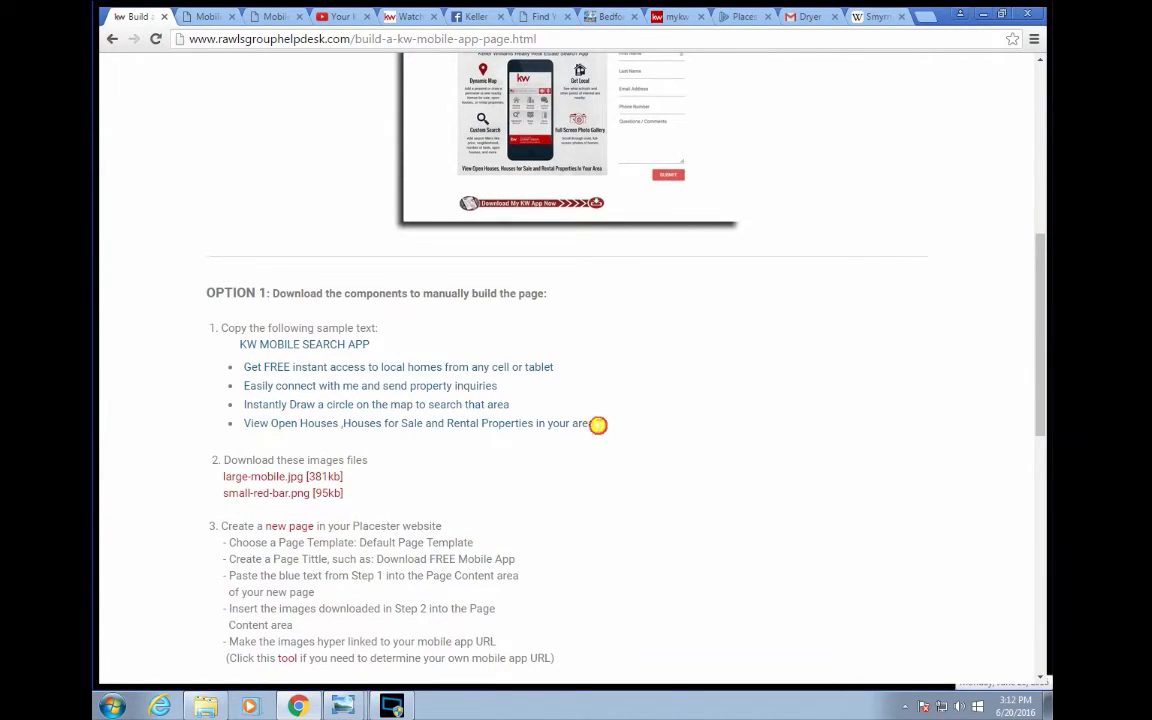
Copy the KW MOBILE SEARCH APP sample text from the guide
{"action": "left_click_drag", "start_coordinate": [598, 424], "coordinate": [239, 344]}
{"action": "right_click", "coordinate": [300, 350]}
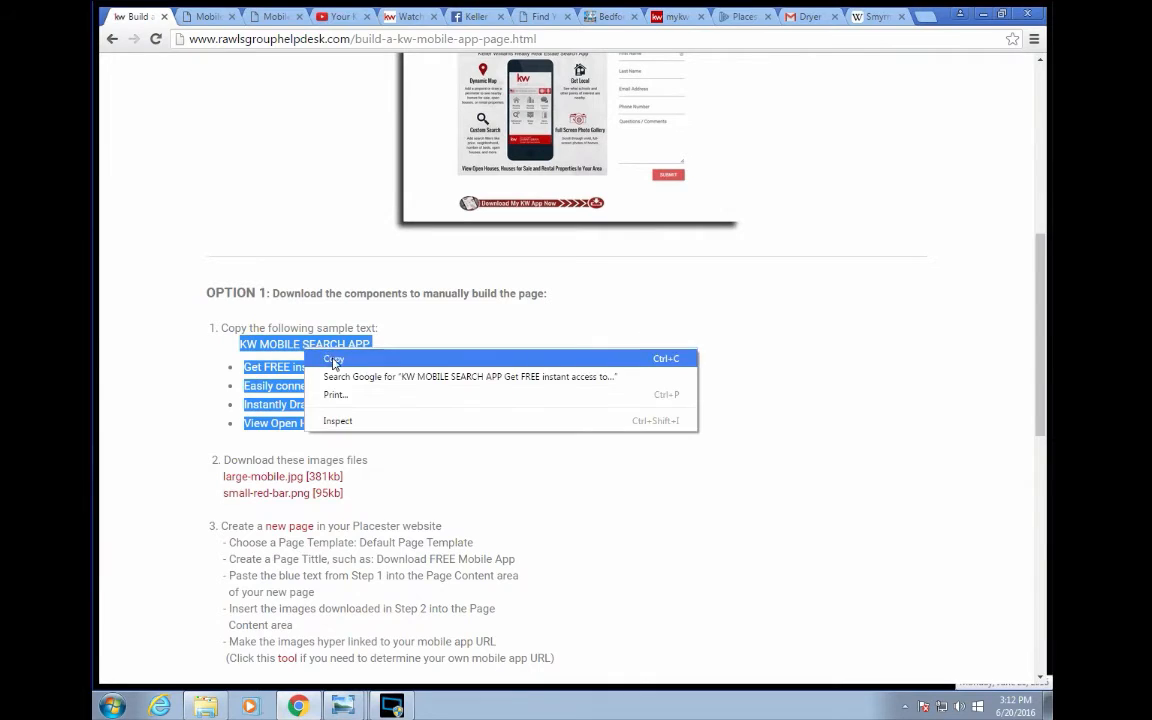
{"action": "left_click", "coordinate": [310, 361]}
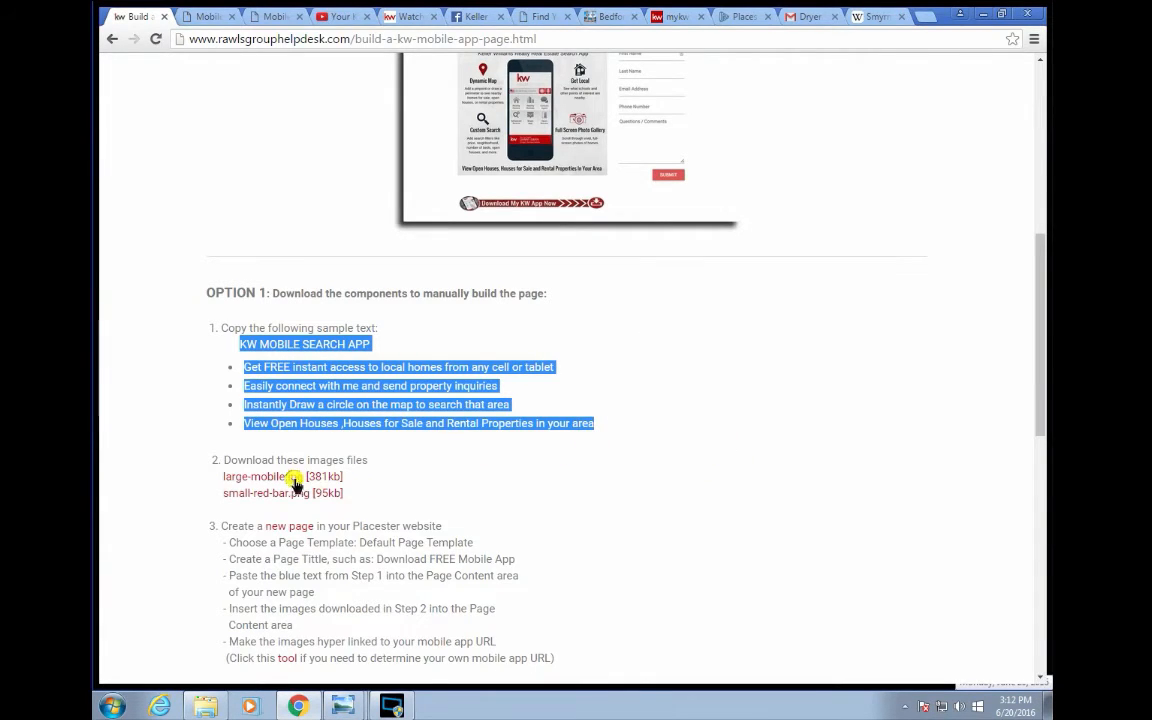
Download large-mobile.jpg and small-red-bar.png, then show the large-mobile download in its folder
{"action": "left_click", "coordinate": [280, 476]}
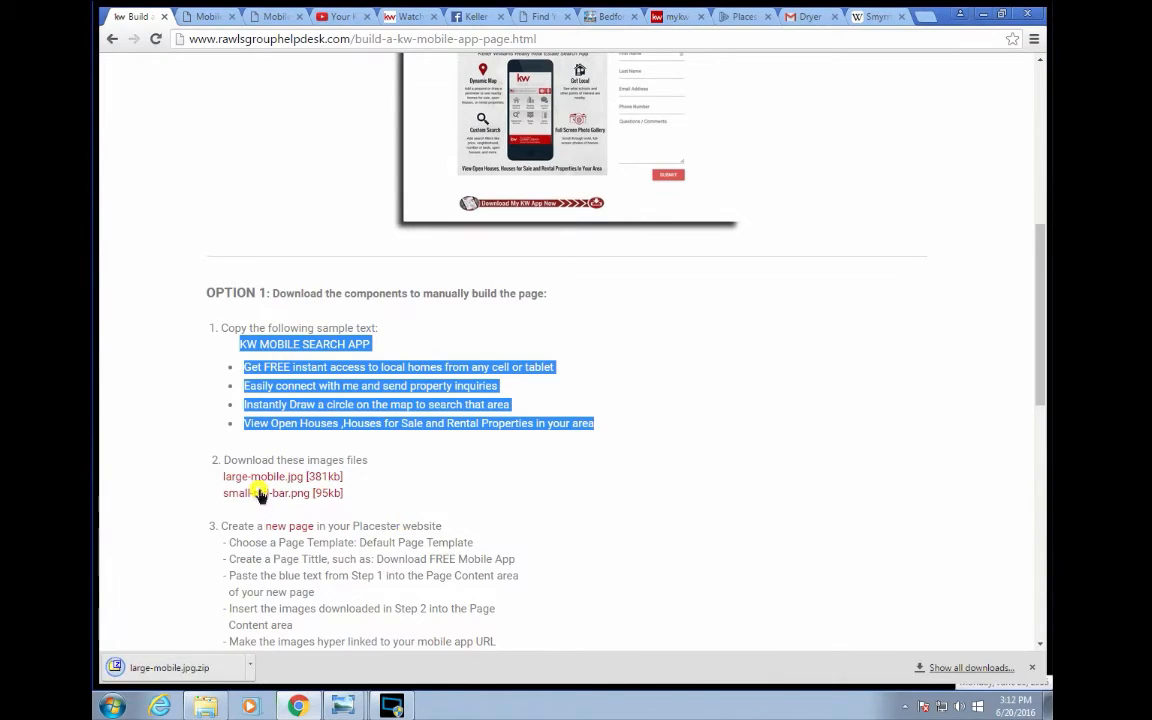
{"action": "left_click", "coordinate": [262, 493]}
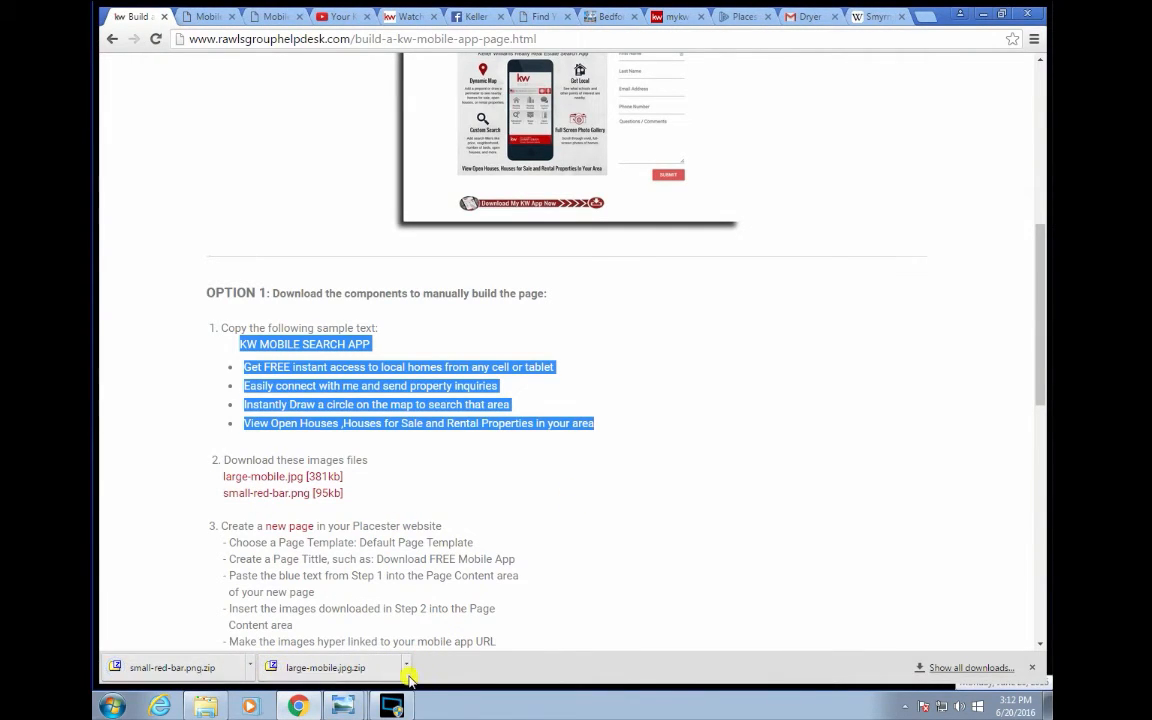
{"action": "left_click", "coordinate": [407, 670]}
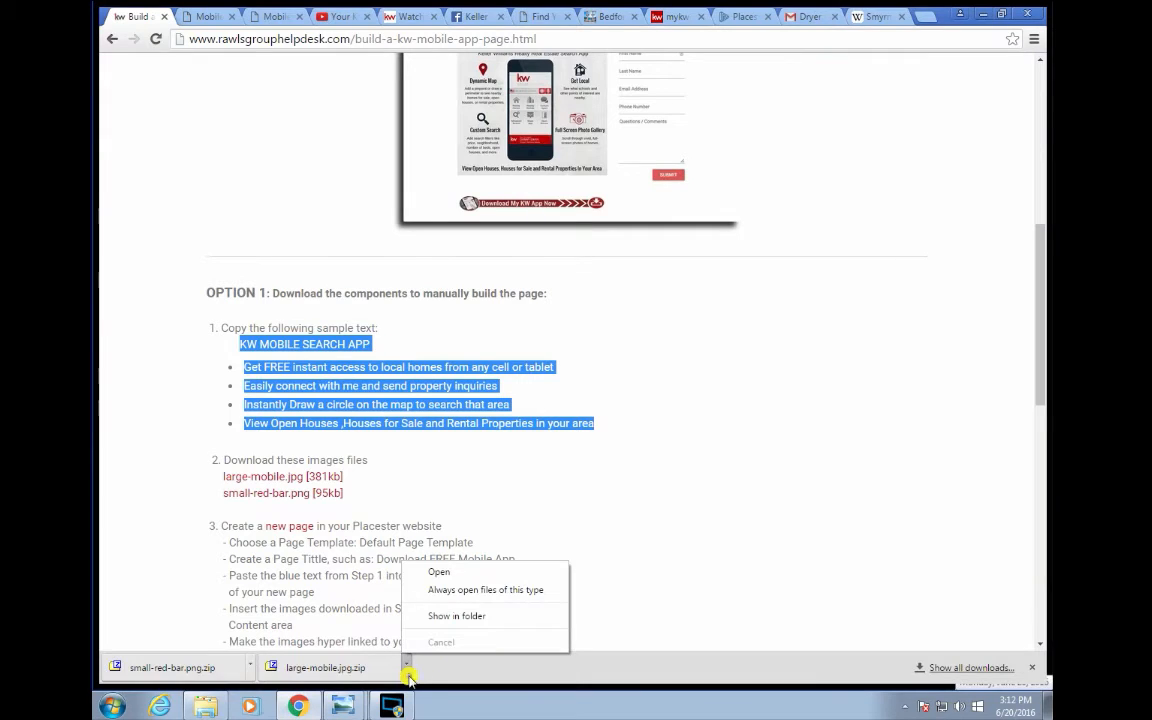
{"action": "left_click", "coordinate": [463, 617]}
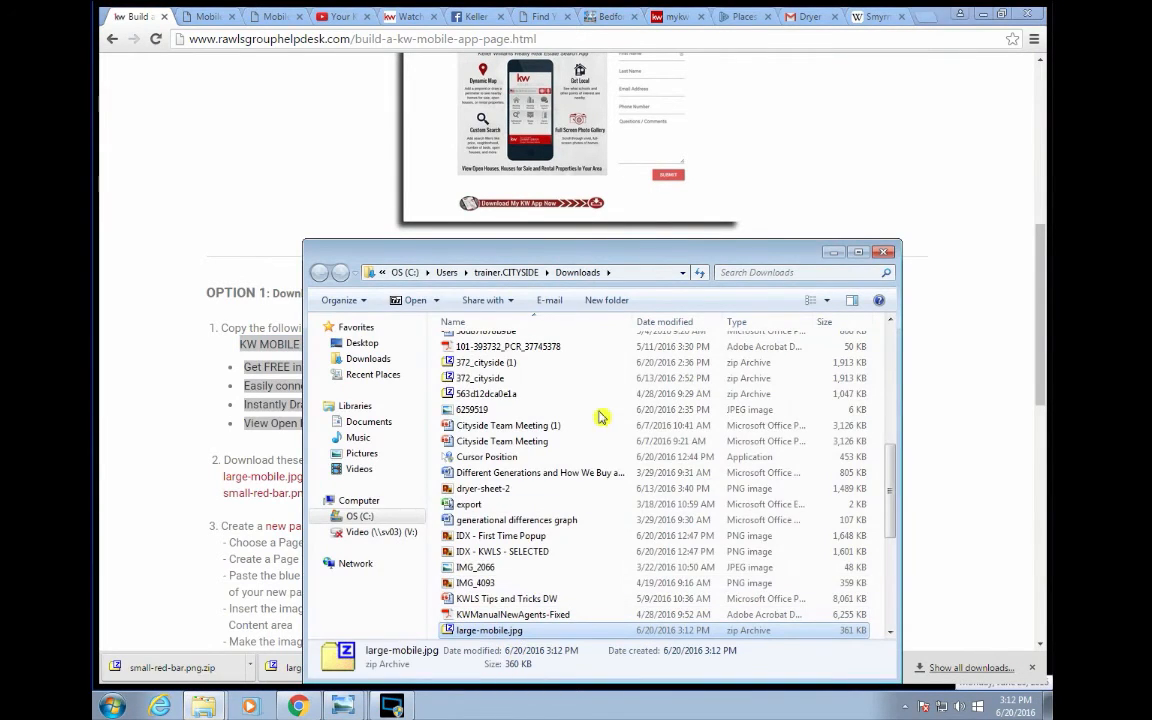
Extract the large-mobile.jpg archive into Downloads with 7-Zip
{"action": "right_click", "coordinate": [518, 630]}
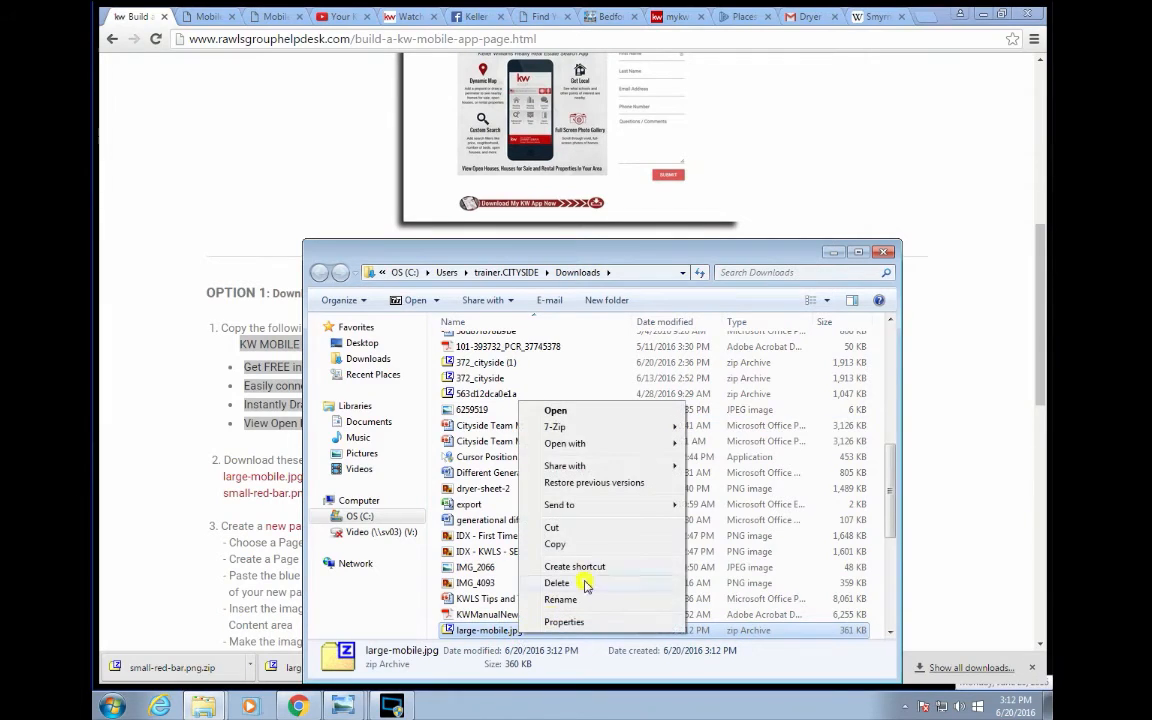
{"action": "mouse_move", "coordinate": [597, 428]}
{"action": "left_click", "coordinate": [720, 440]}
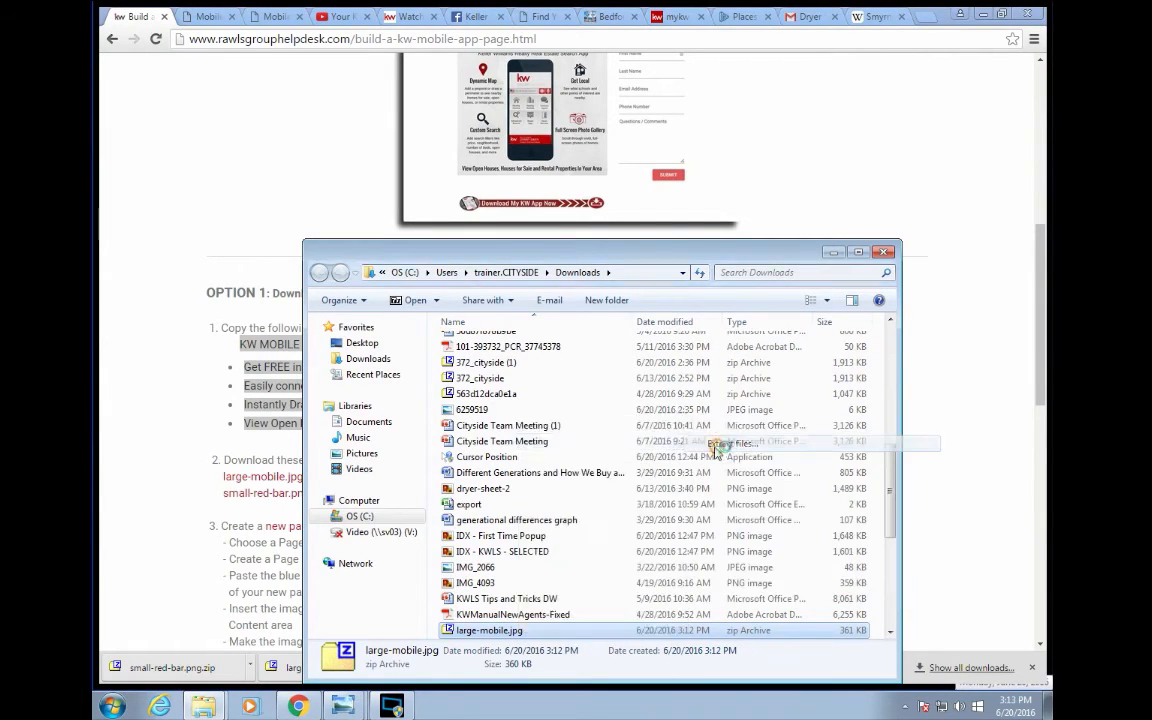
{"action": "left_click", "coordinate": [532, 422]}
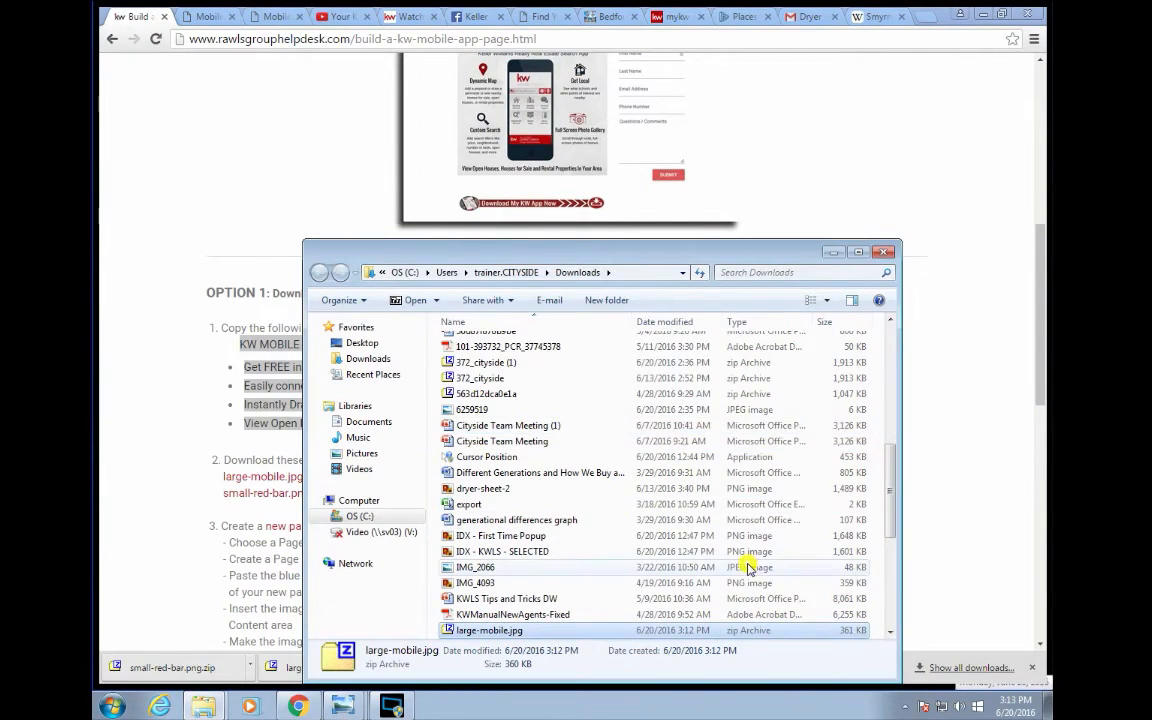
Extract the small-red-bar.png archive with 7-Zip, then close the Downloads window
{"action": "scroll", "coordinate": [660, 580], "scroll_direction": "up", "scroll_amount": 6}
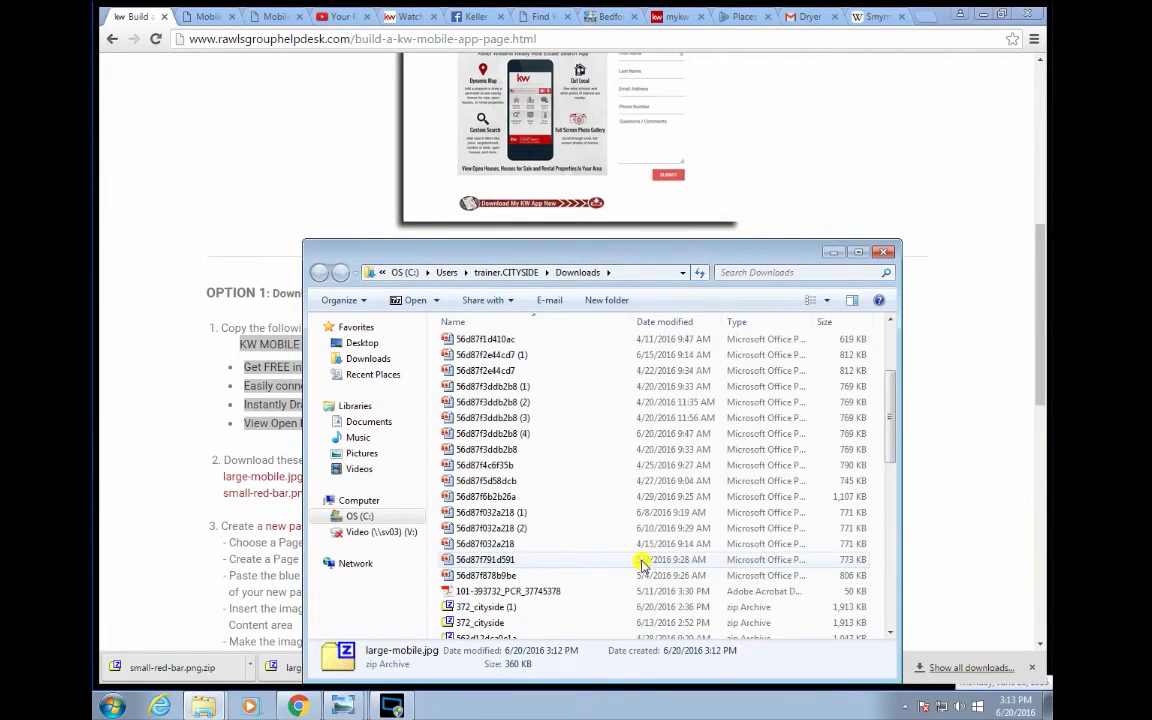
{"action": "left_click", "coordinate": [686, 324]}
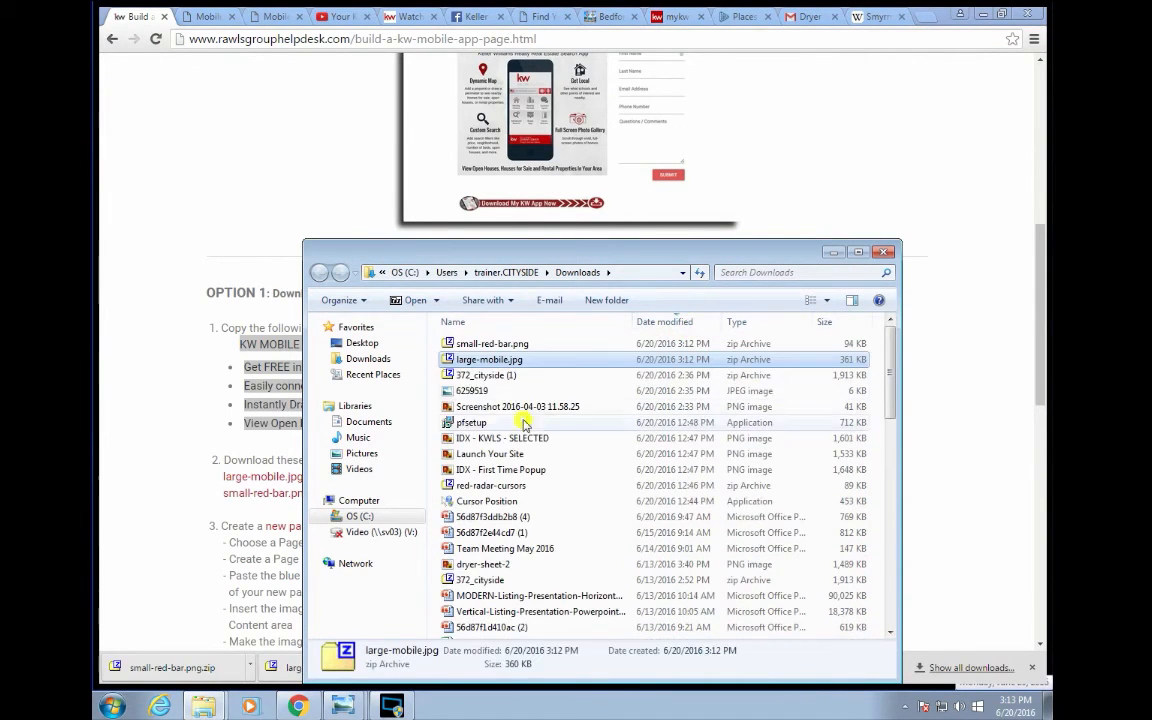
{"action": "left_click", "coordinate": [489, 344]}
{"action": "right_click", "coordinate": [489, 344]}
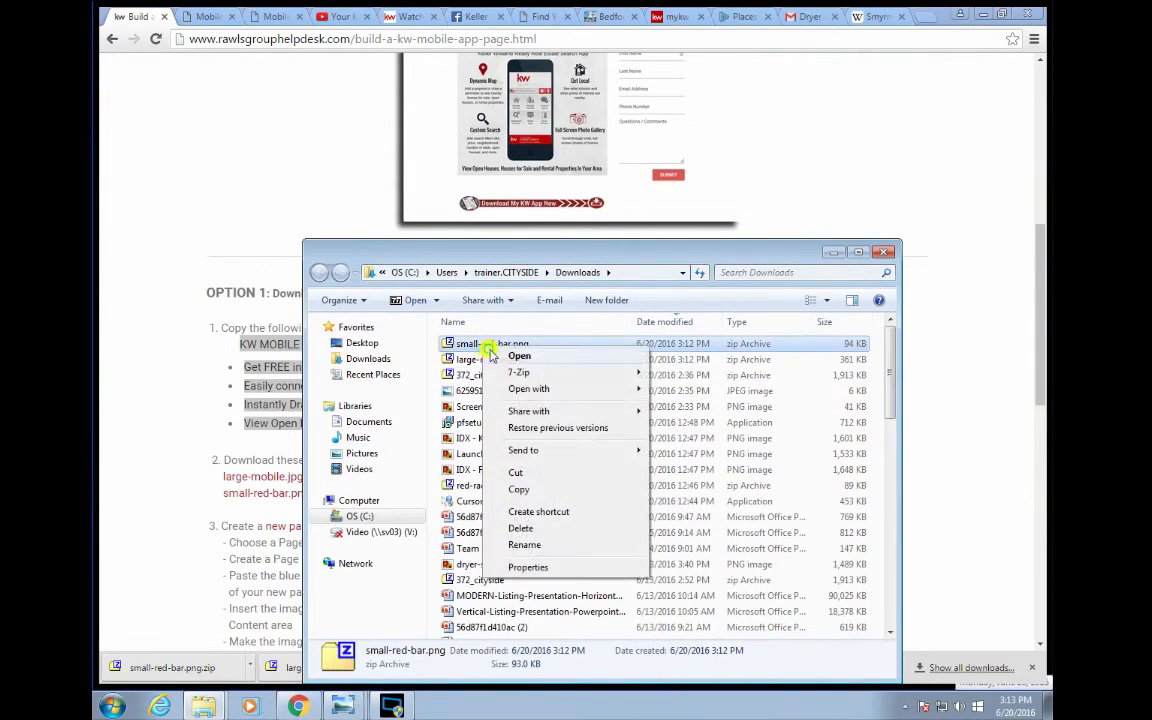
{"action": "mouse_move", "coordinate": [575, 380]}
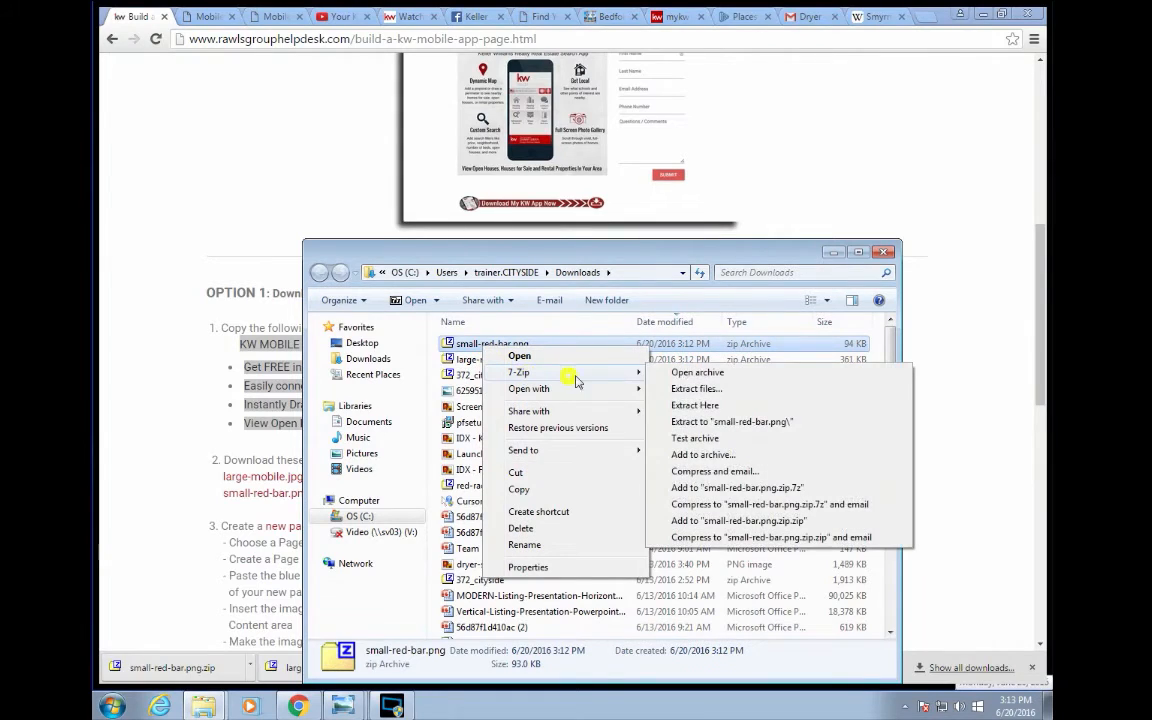
{"action": "left_click", "coordinate": [684, 391]}
{"action": "left_click", "coordinate": [535, 422]}
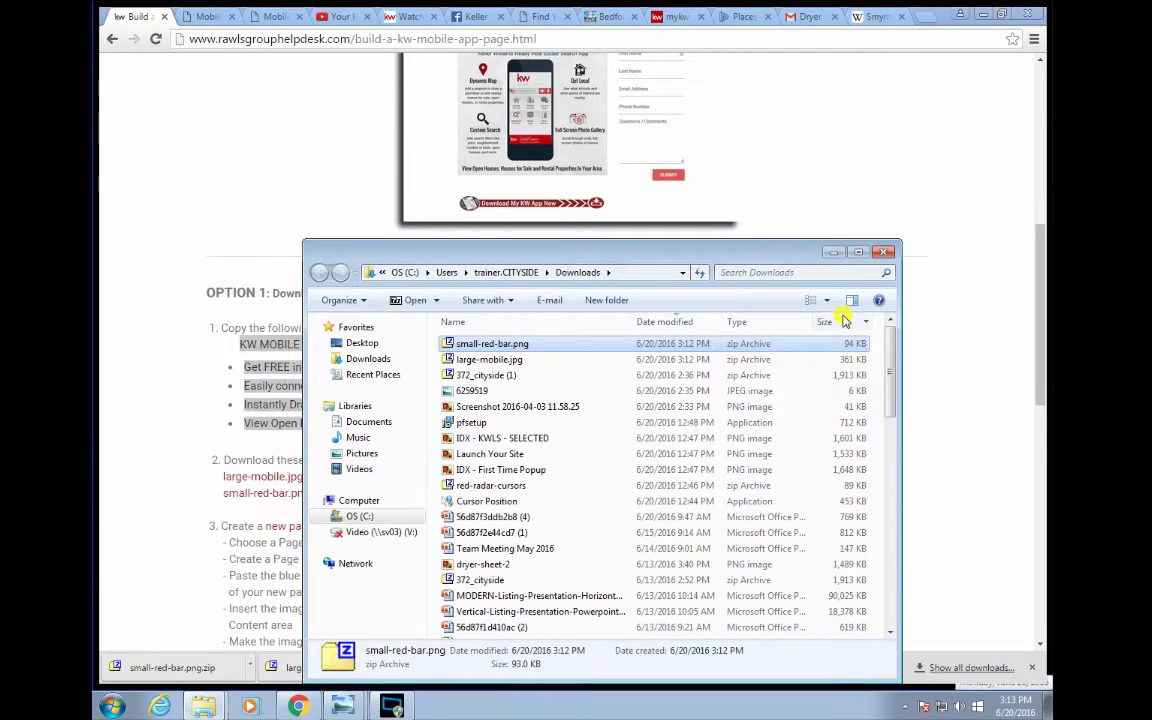
{"action": "left_click", "coordinate": [884, 251]}
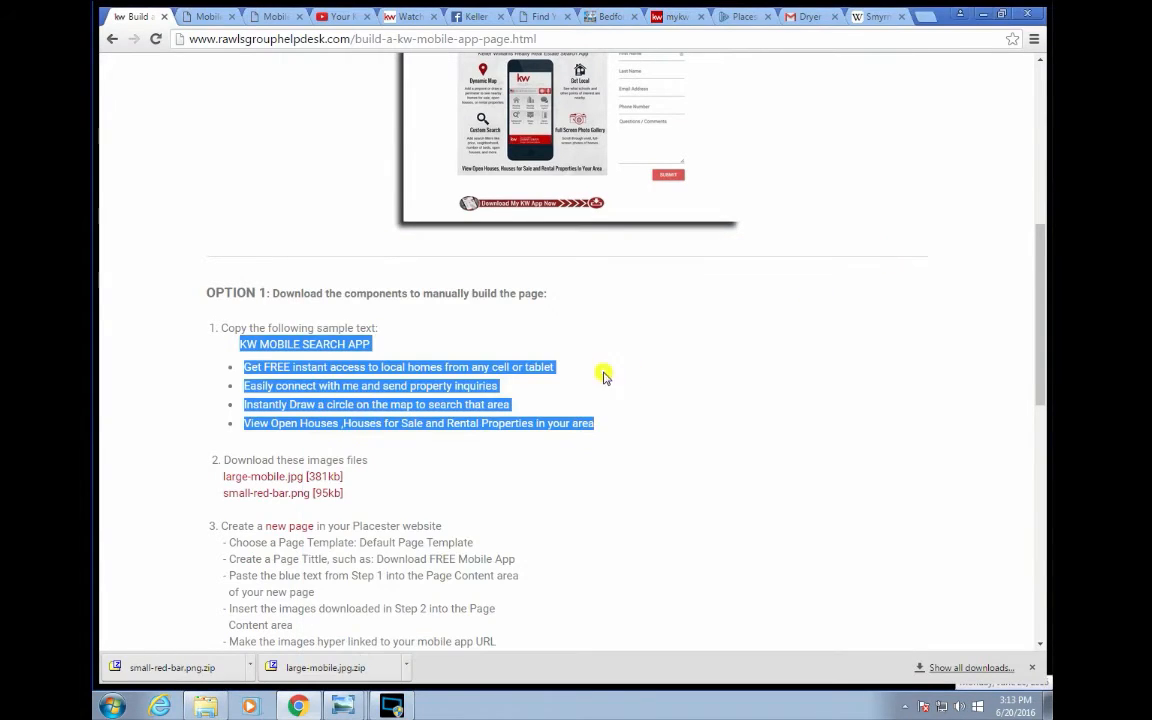
Highlight the guide's step 3 new-page instruction, then return to the Placester Pages list
{"action": "scroll", "coordinate": [272, 480], "scroll_direction": "down", "scroll_amount": 1}
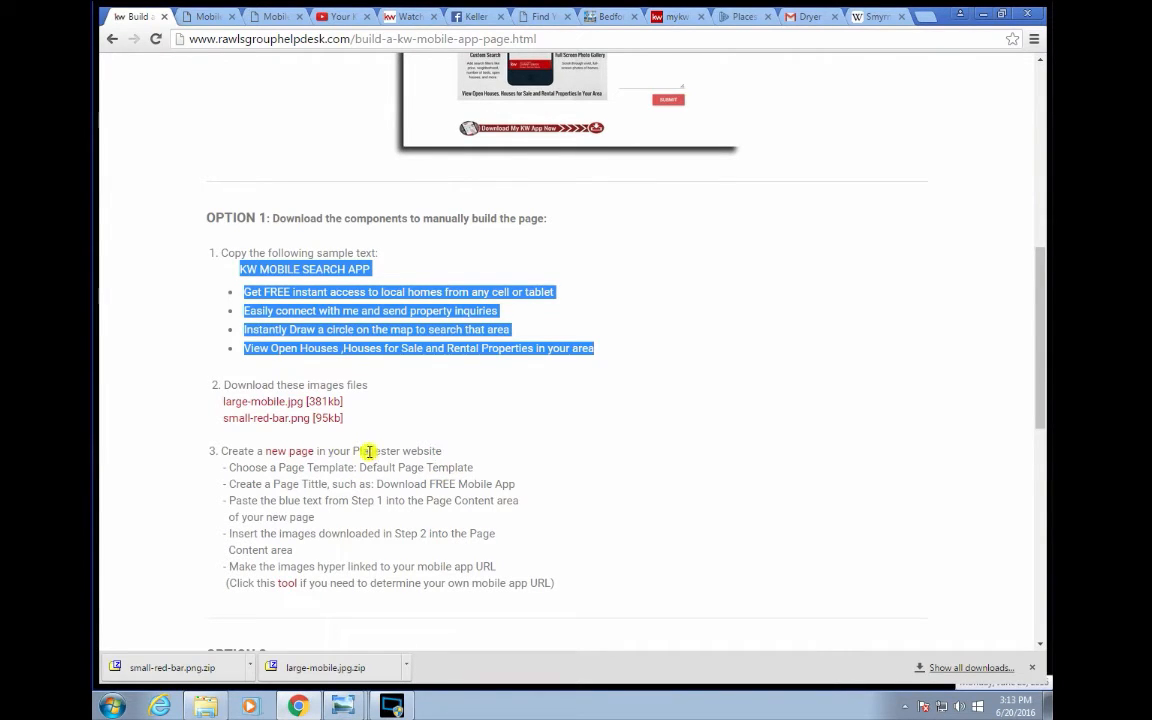
{"action": "left_click", "coordinate": [445, 455]}
{"action": "left_click_drag", "start_coordinate": [445, 455], "coordinate": [250, 468]}
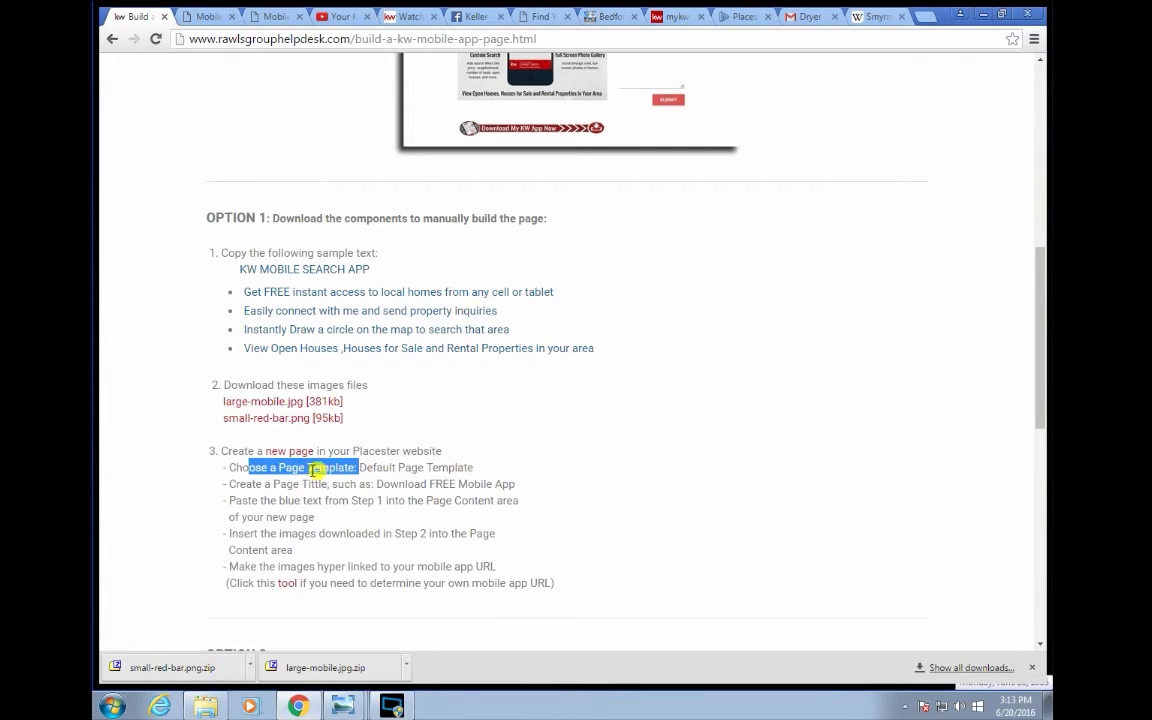
{"action": "left_click", "coordinate": [391, 473]}
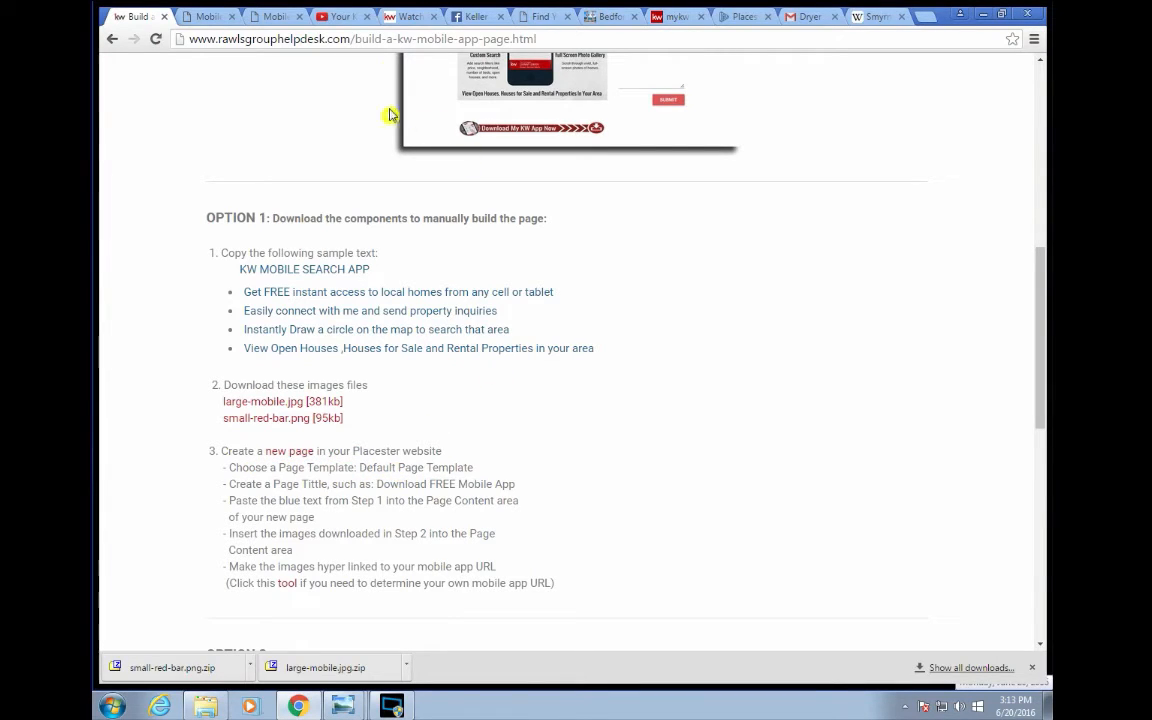
{"action": "left_click", "coordinate": [745, 16]}
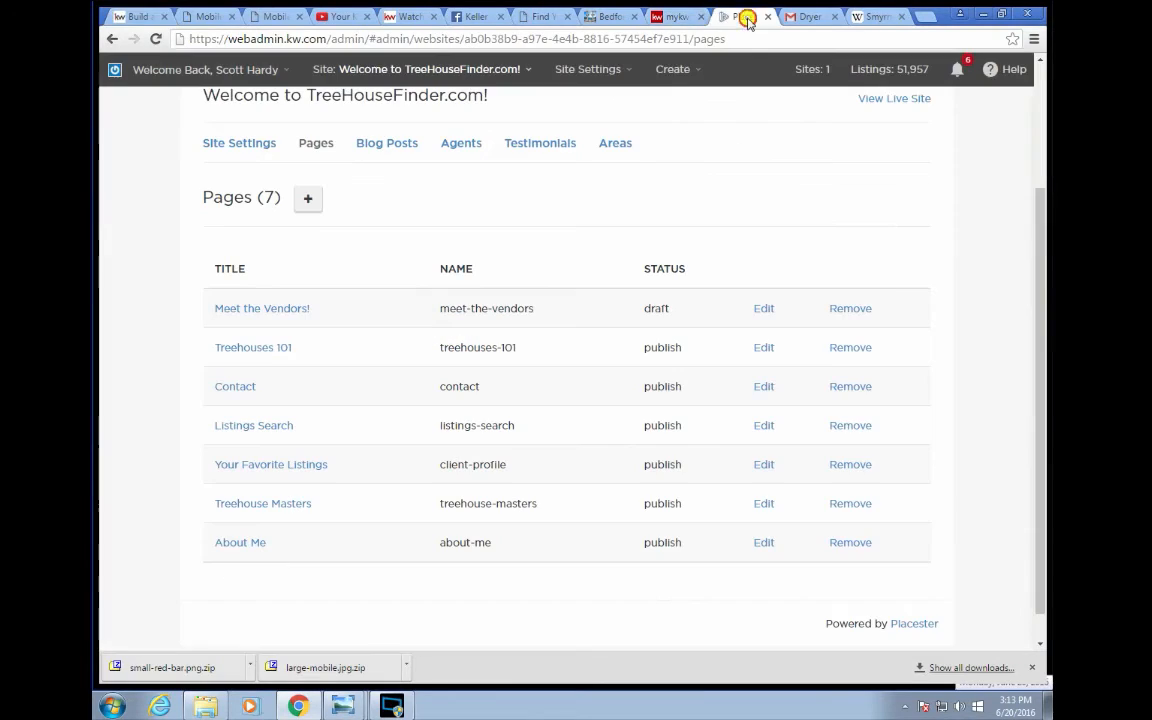
Start a new page and look up the guide's suggested title, Download FREE Mobile App
{"action": "left_click", "coordinate": [314, 200]}
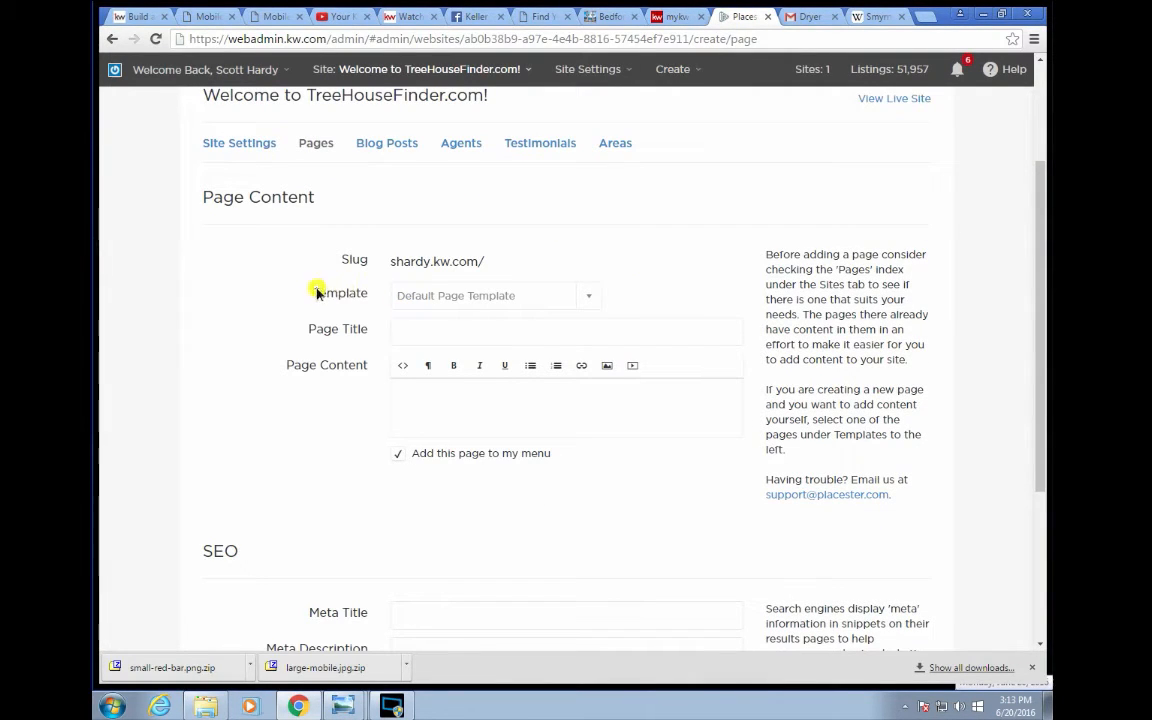
{"action": "left_click_drag", "start_coordinate": [318, 293], "coordinate": [368, 292]}
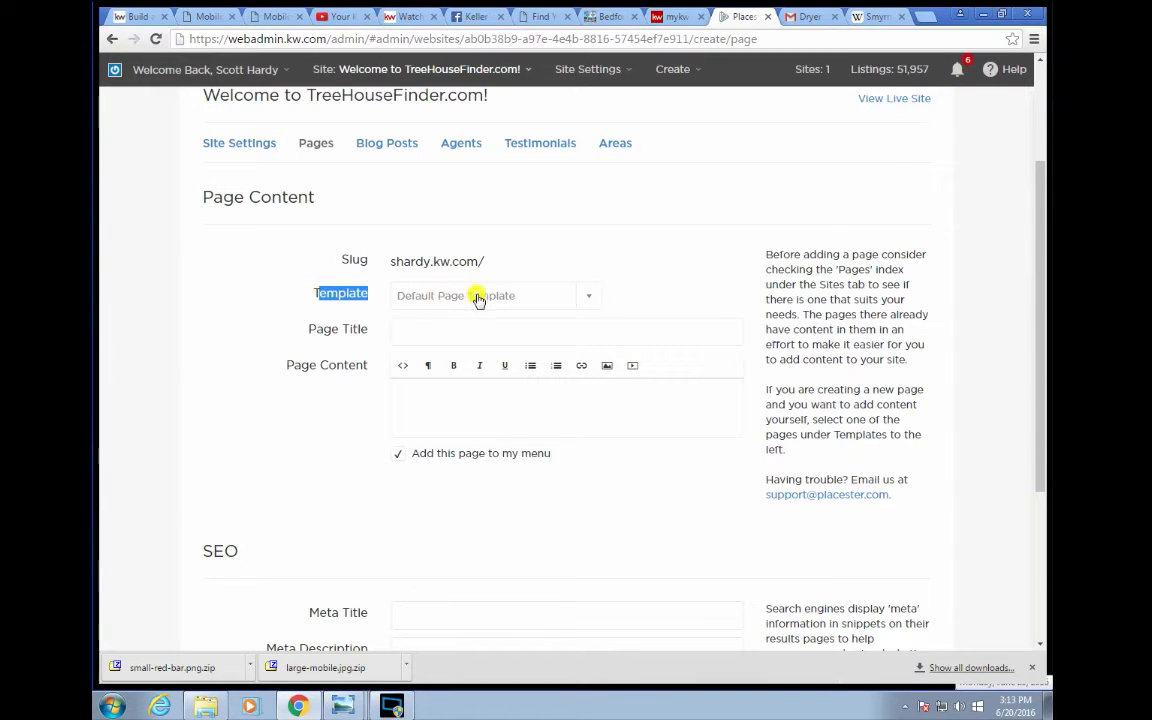
{"action": "left_click", "coordinate": [120, 16]}
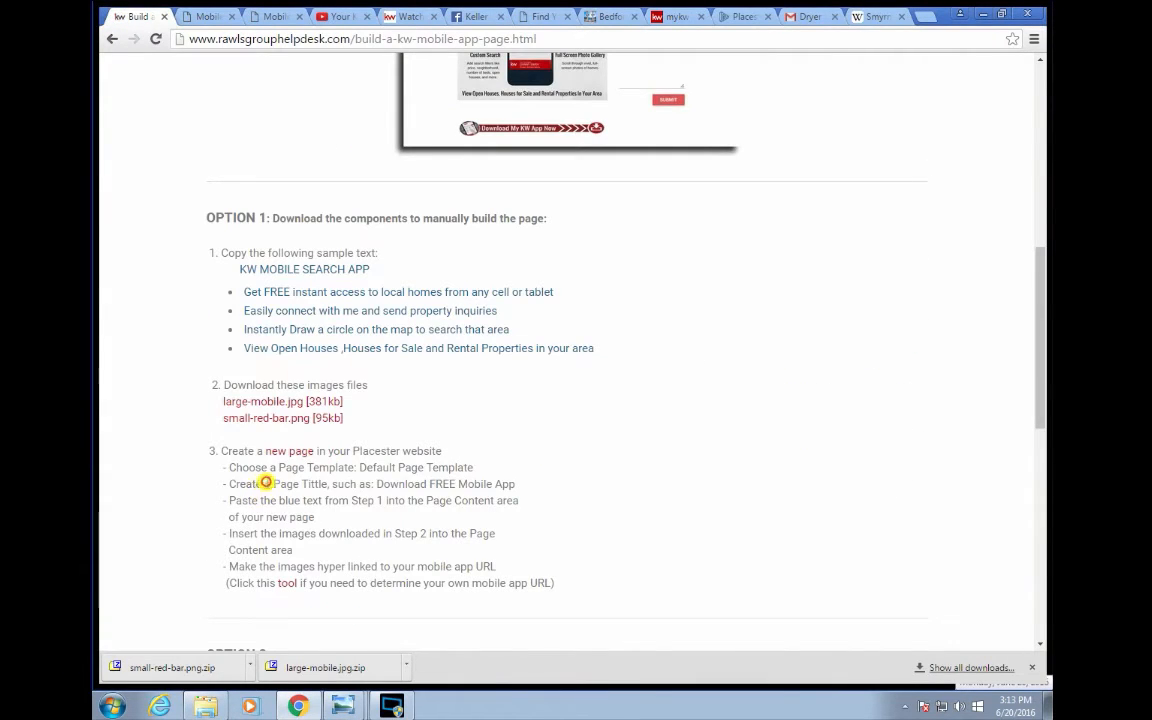
{"action": "left_click_drag", "start_coordinate": [265, 483], "coordinate": [342, 487]}
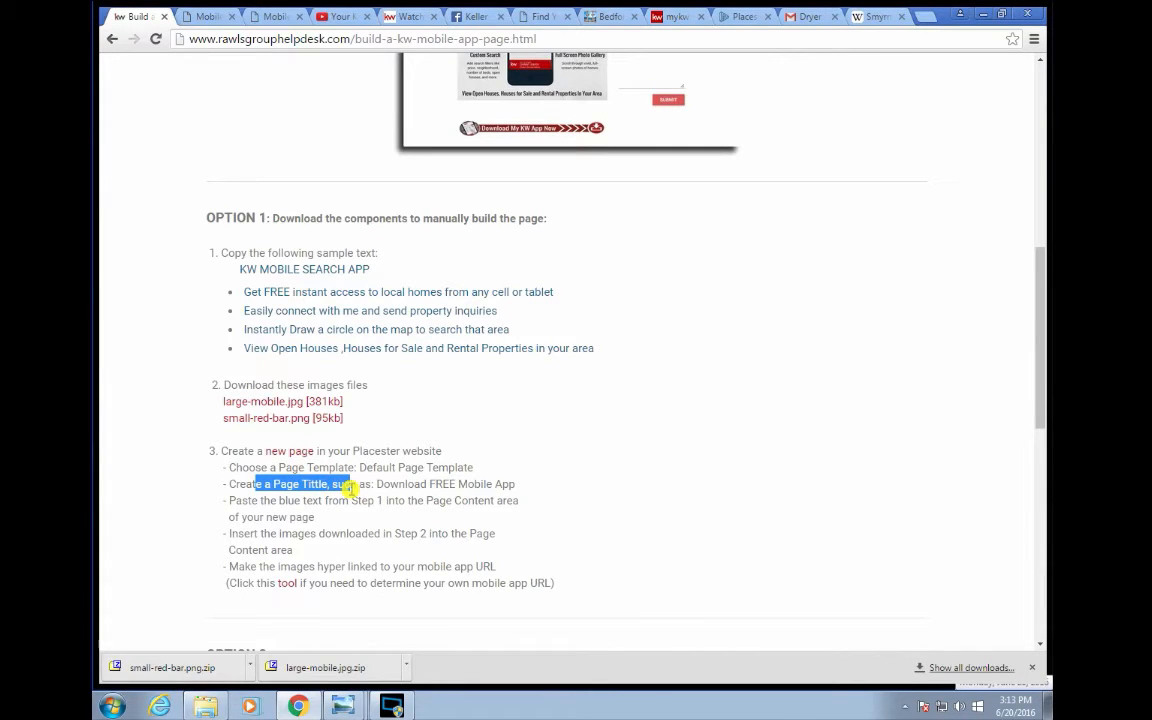
{"action": "left_click_drag", "start_coordinate": [383, 487], "coordinate": [512, 489]}
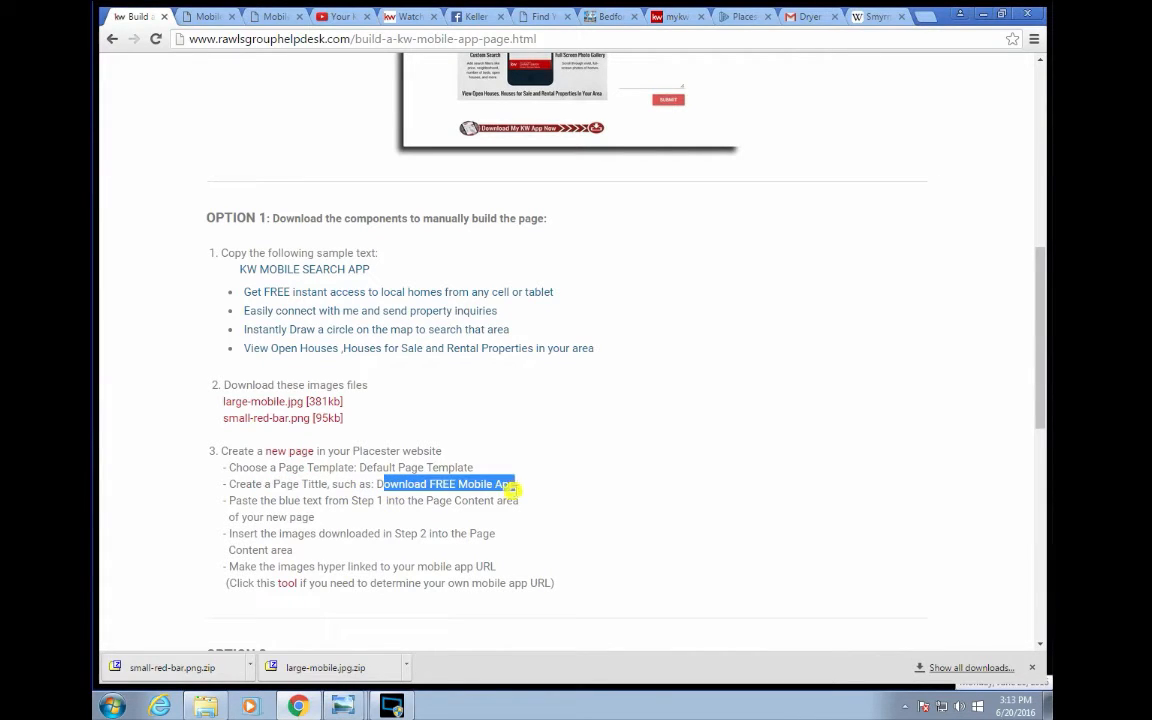
Enter 'Download FREE Mobile App' as the new page's title
{"action": "left_click", "coordinate": [742, 16]}
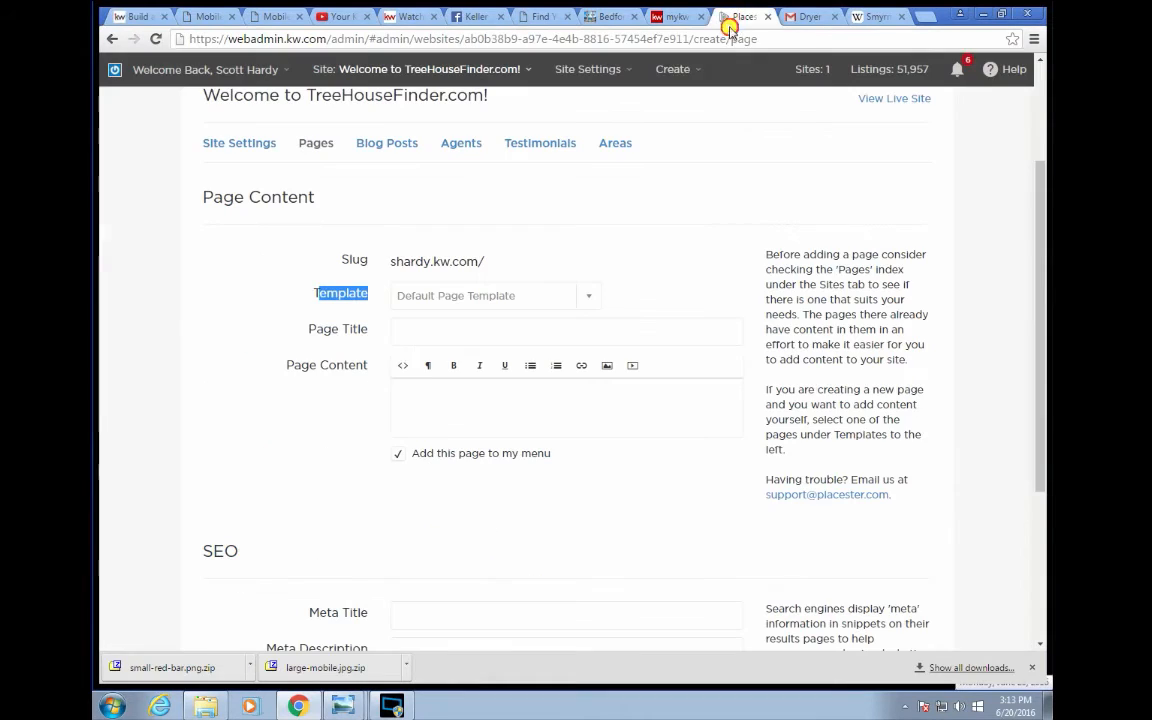
{"action": "left_click", "coordinate": [428, 333]}
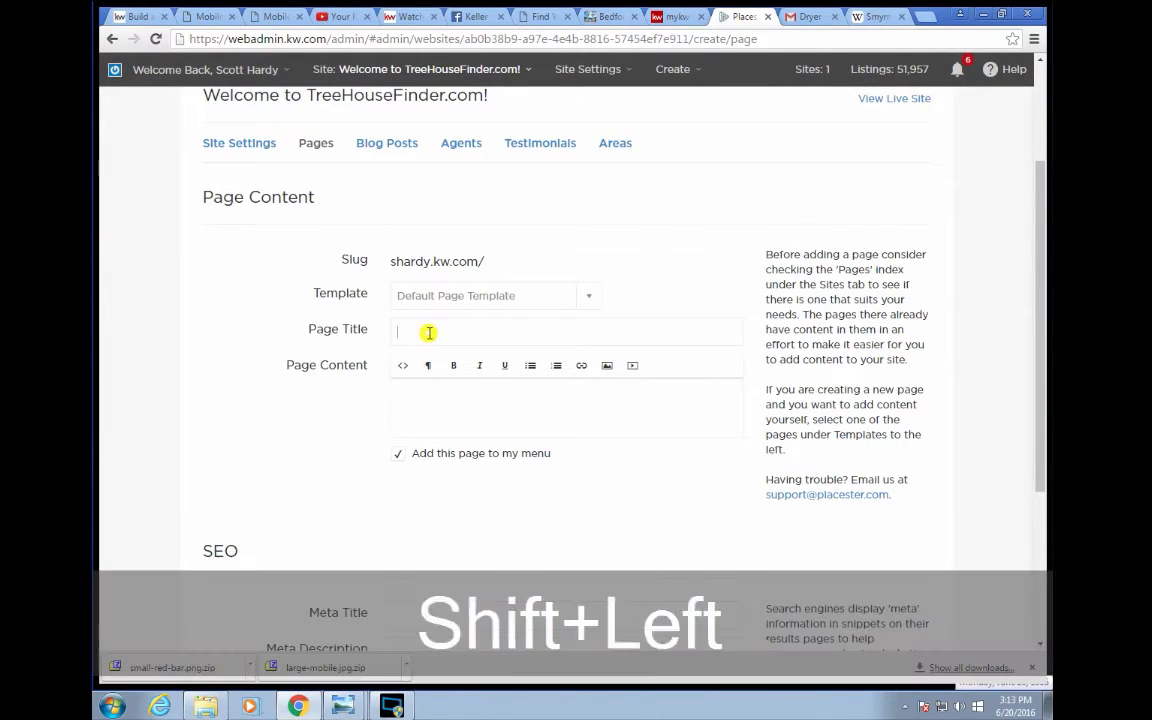
{"action": "type", "text": "Download F"}
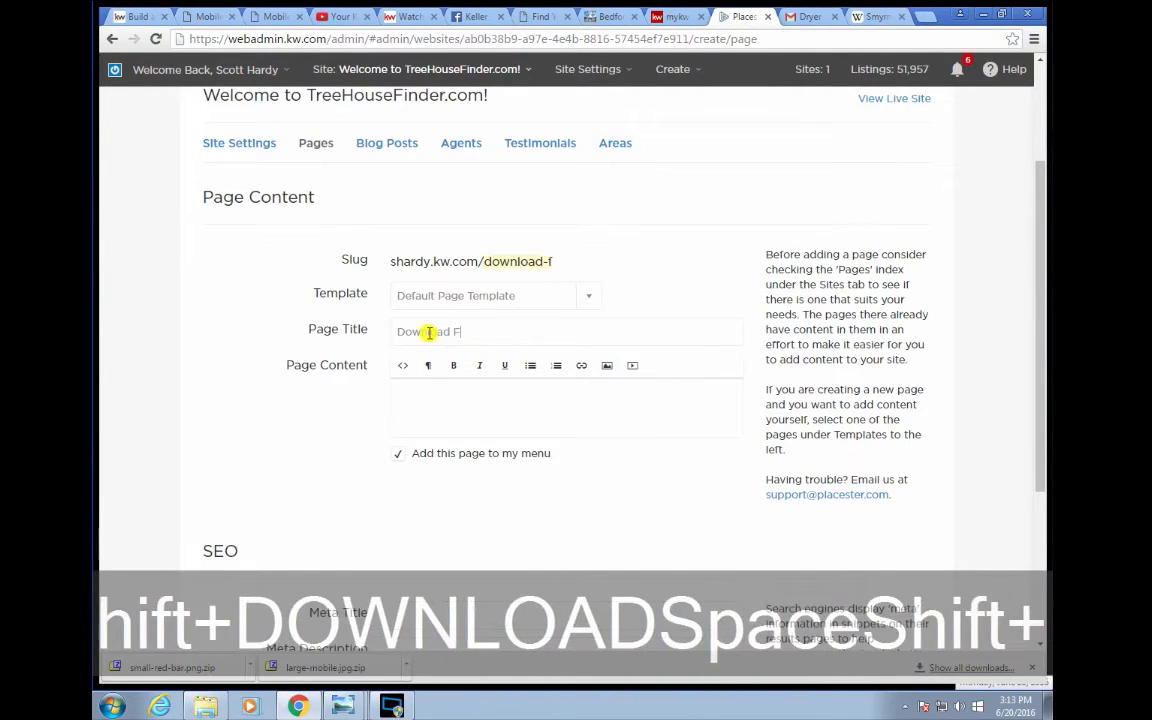
{"action": "type", "text": "REE Mobile App"}
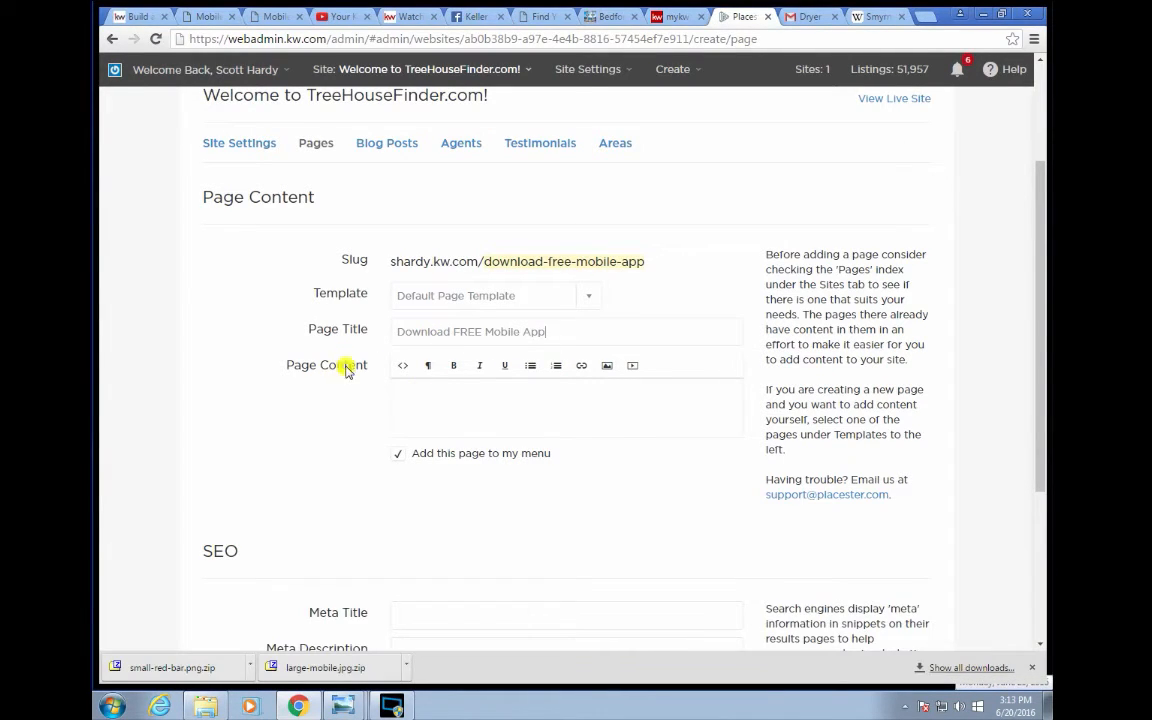
{"action": "left_click", "coordinate": [125, 17]}
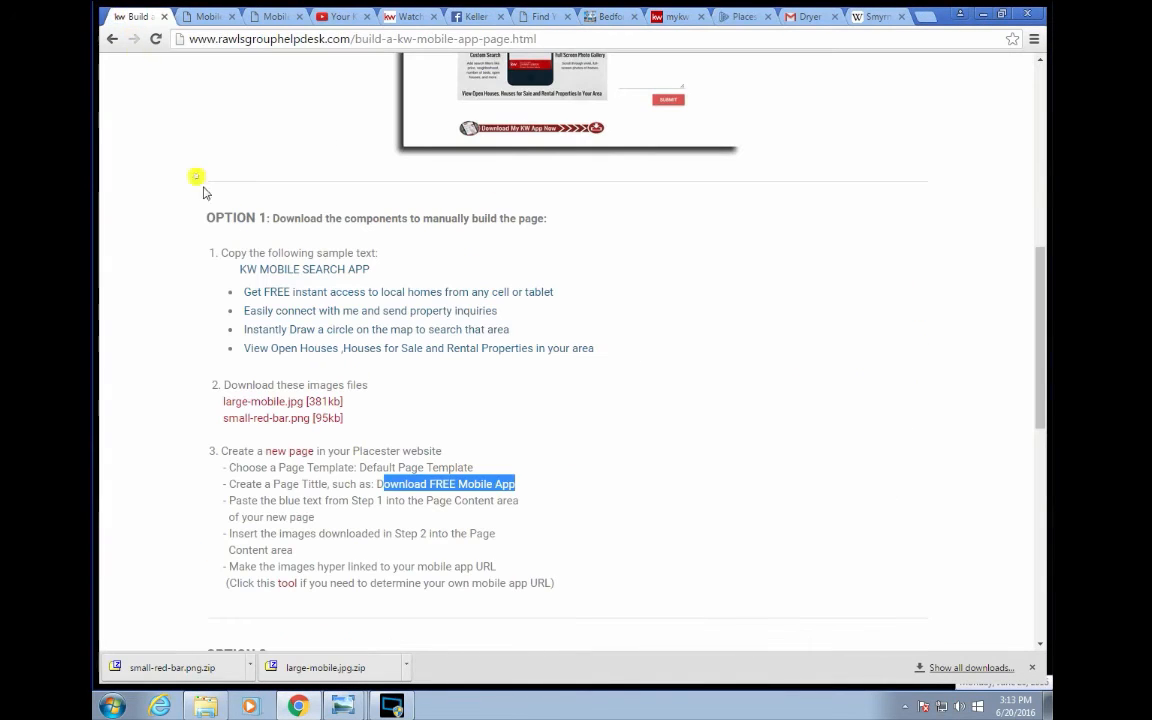
Paste the KW MOBILE SEARCH APP heading and four feature bullets into the new page's content
{"action": "left_click_drag", "start_coordinate": [248, 501], "coordinate": [378, 502]}
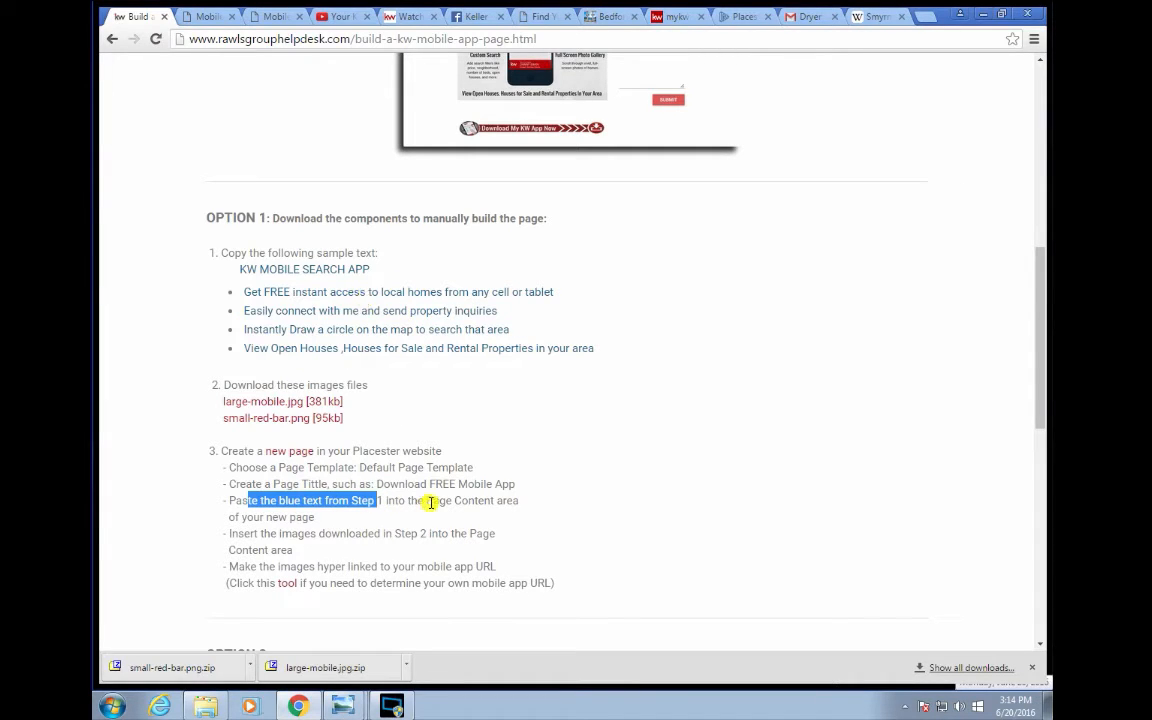
{"action": "left_click", "coordinate": [741, 16]}
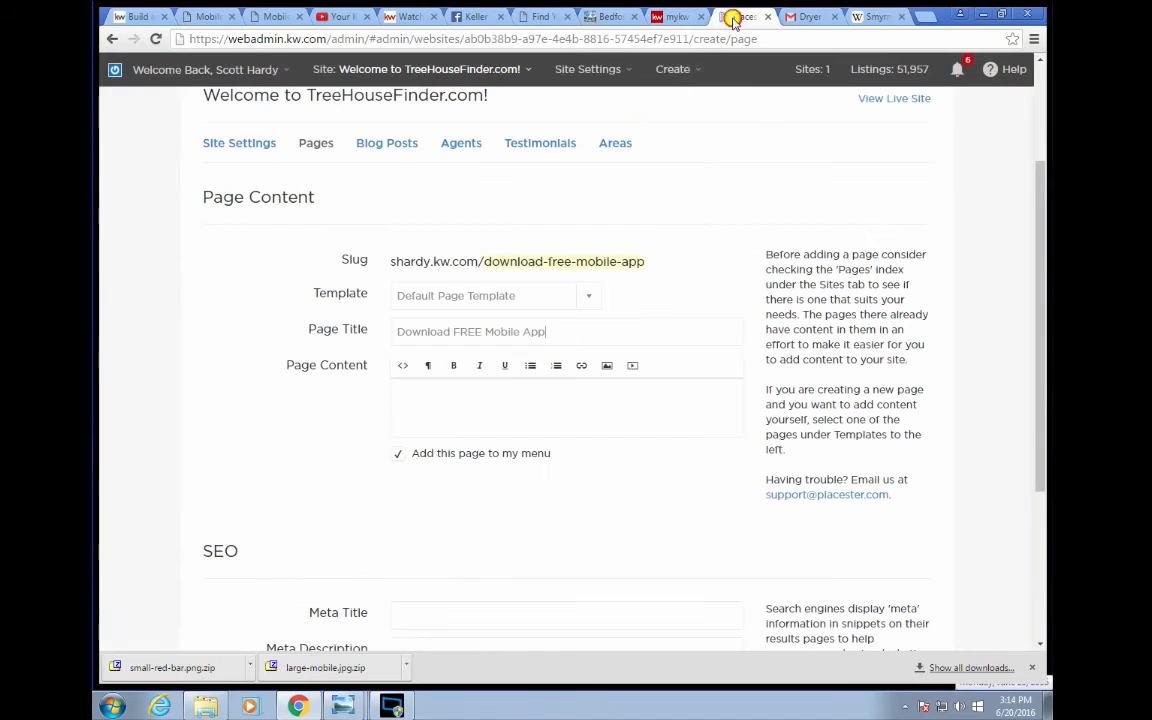
{"action": "right_click", "coordinate": [428, 396]}
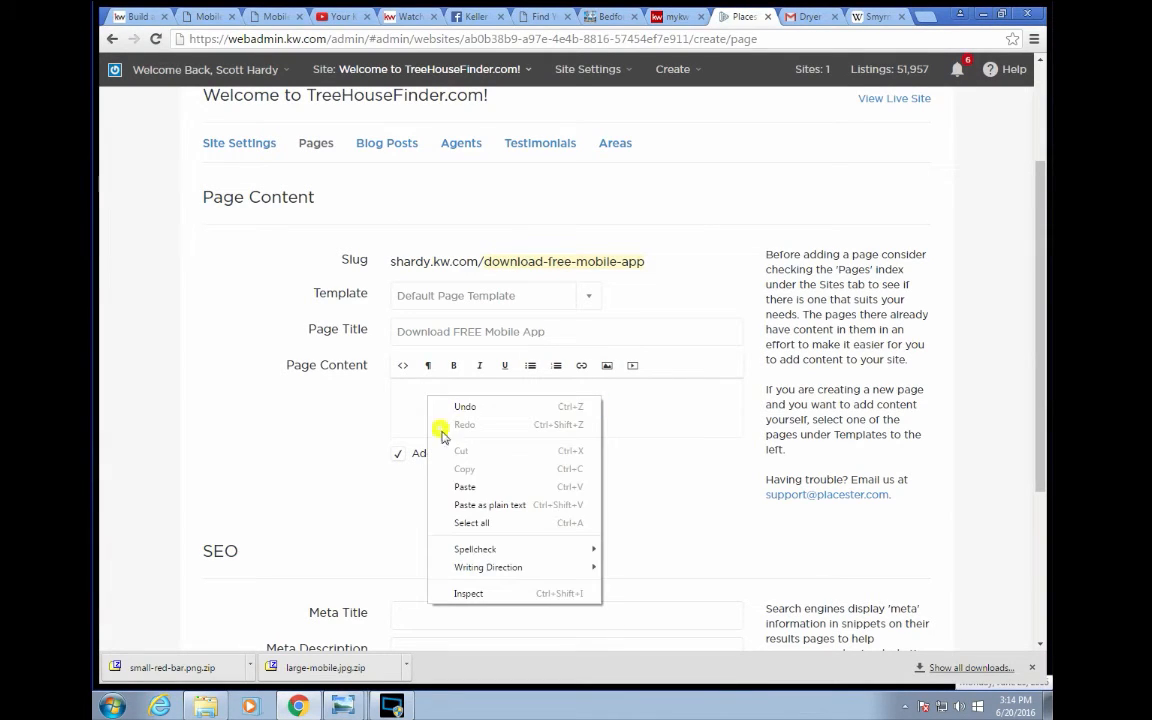
{"action": "left_click", "coordinate": [455, 486]}
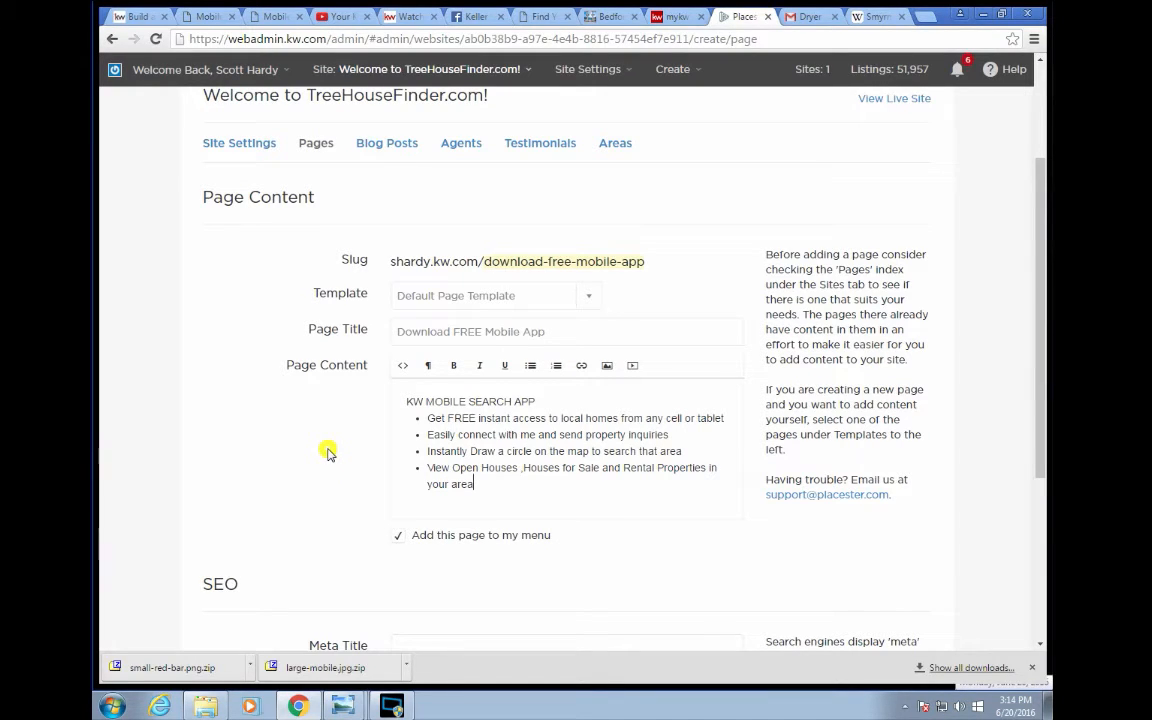
{"action": "left_click", "coordinate": [136, 16]}
{"action": "left_click_drag", "start_coordinate": [252, 539], "coordinate": [481, 541]}
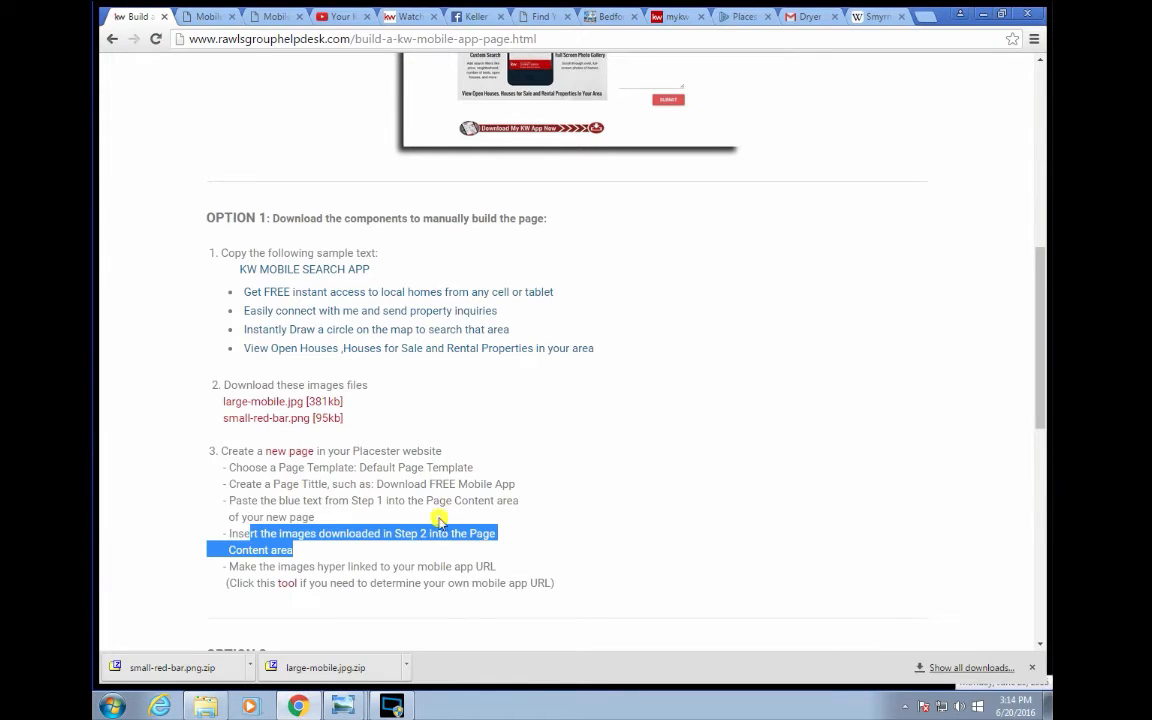
Insert the large-mobile image from Downloads below the bullet list in the page content
{"action": "left_click", "coordinate": [743, 17]}
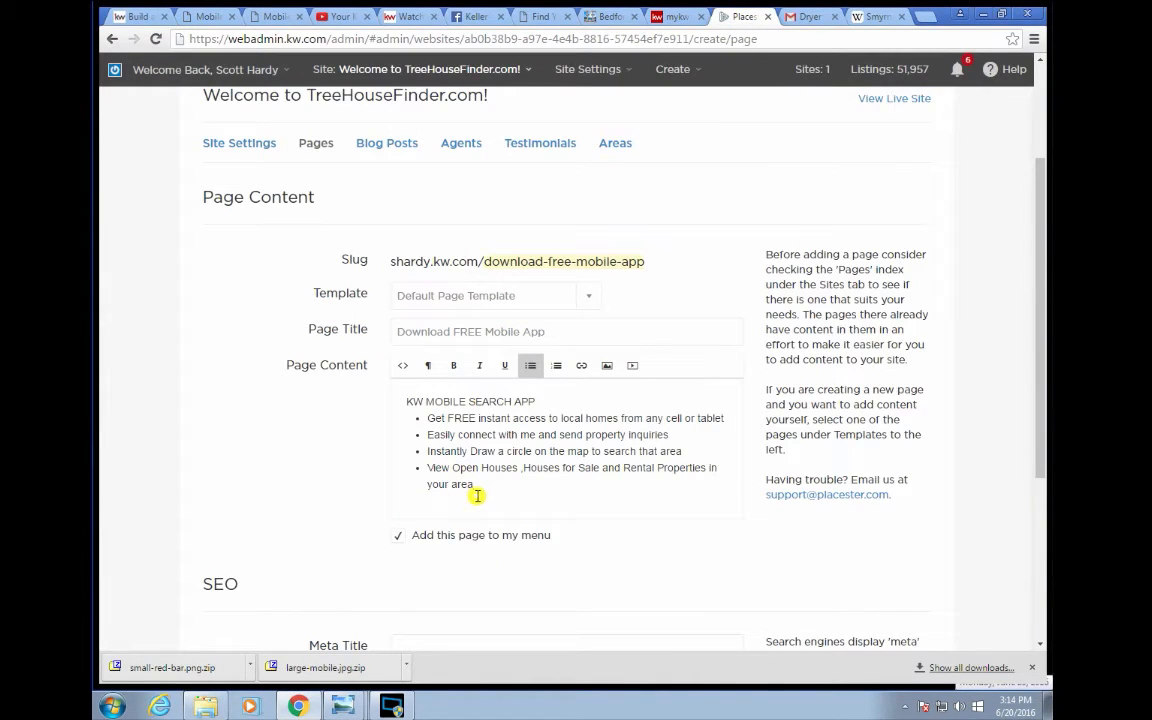
{"action": "key", "text": "Return"}
{"action": "key", "text": "Return"}
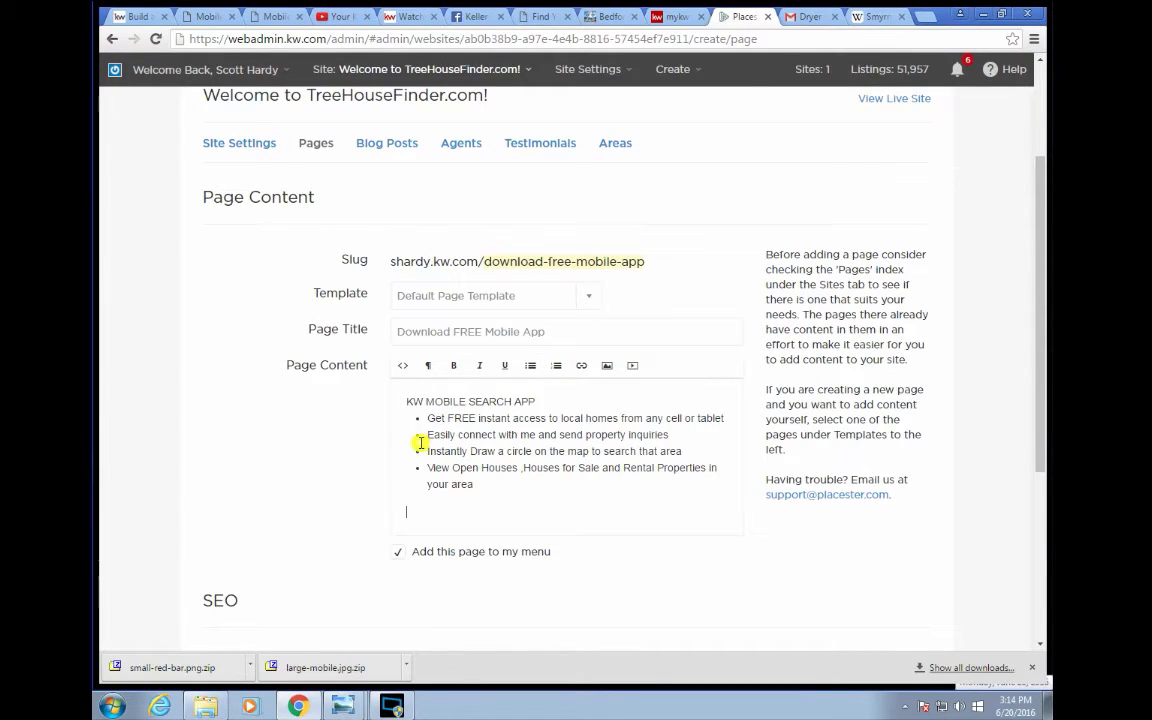
{"action": "left_click", "coordinate": [608, 370]}
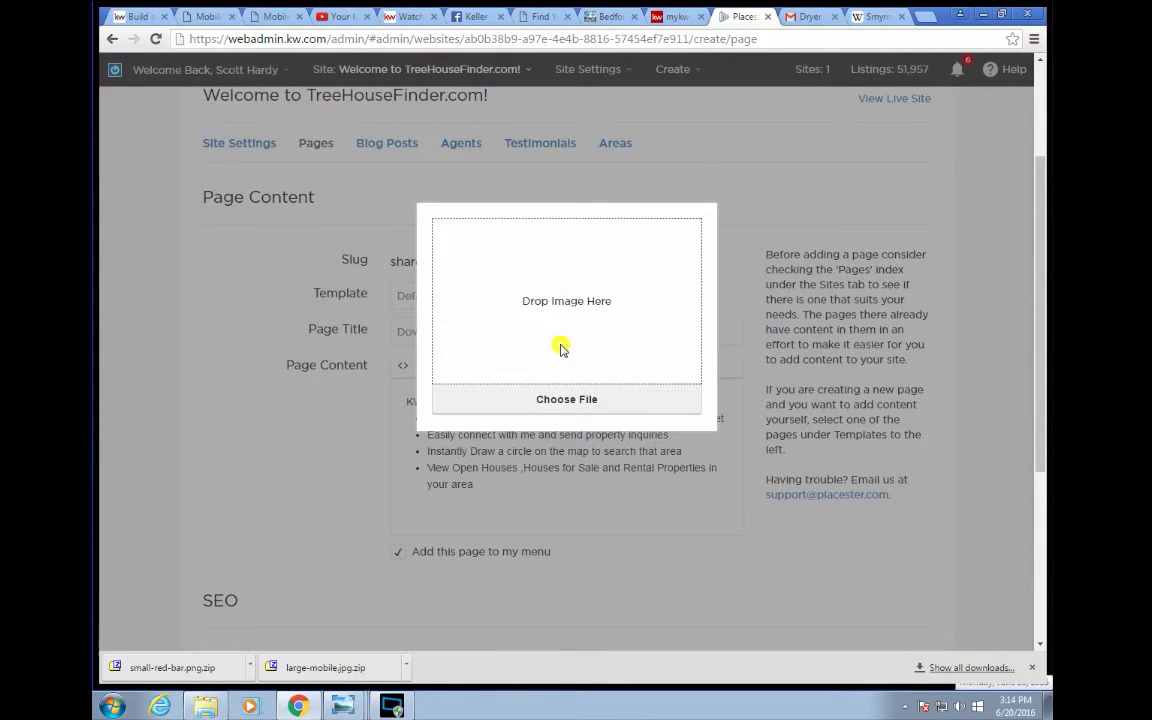
{"action": "left_click", "coordinate": [558, 400]}
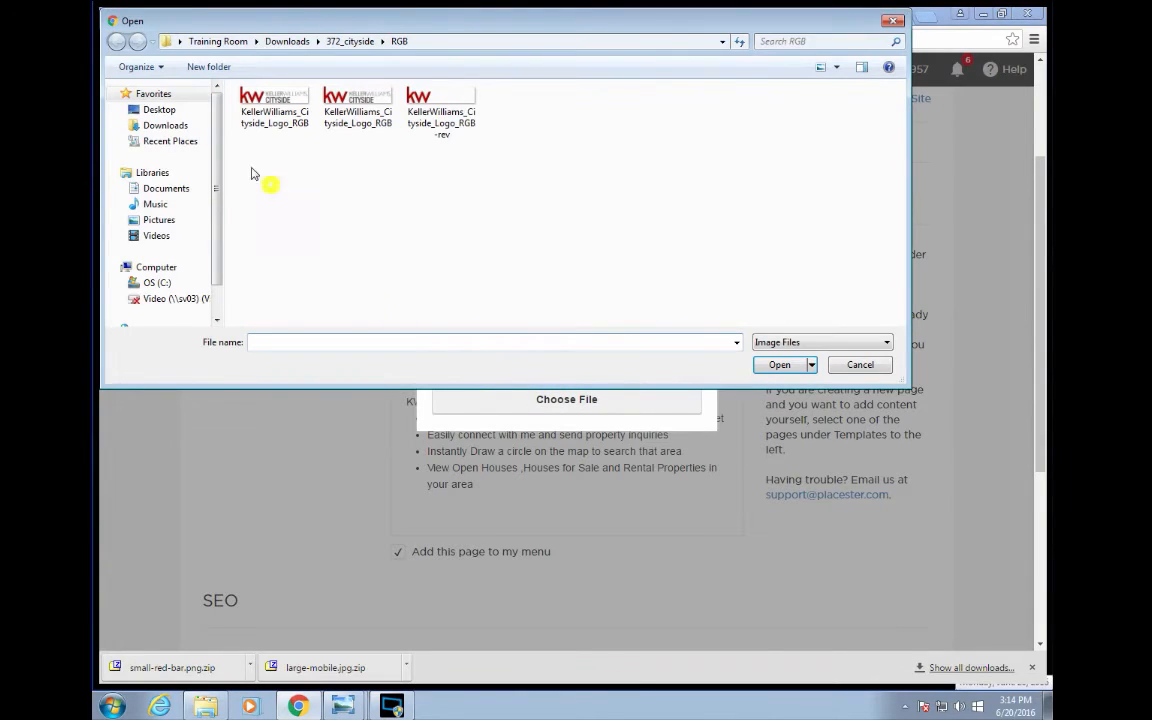
{"action": "left_click", "coordinate": [152, 128]}
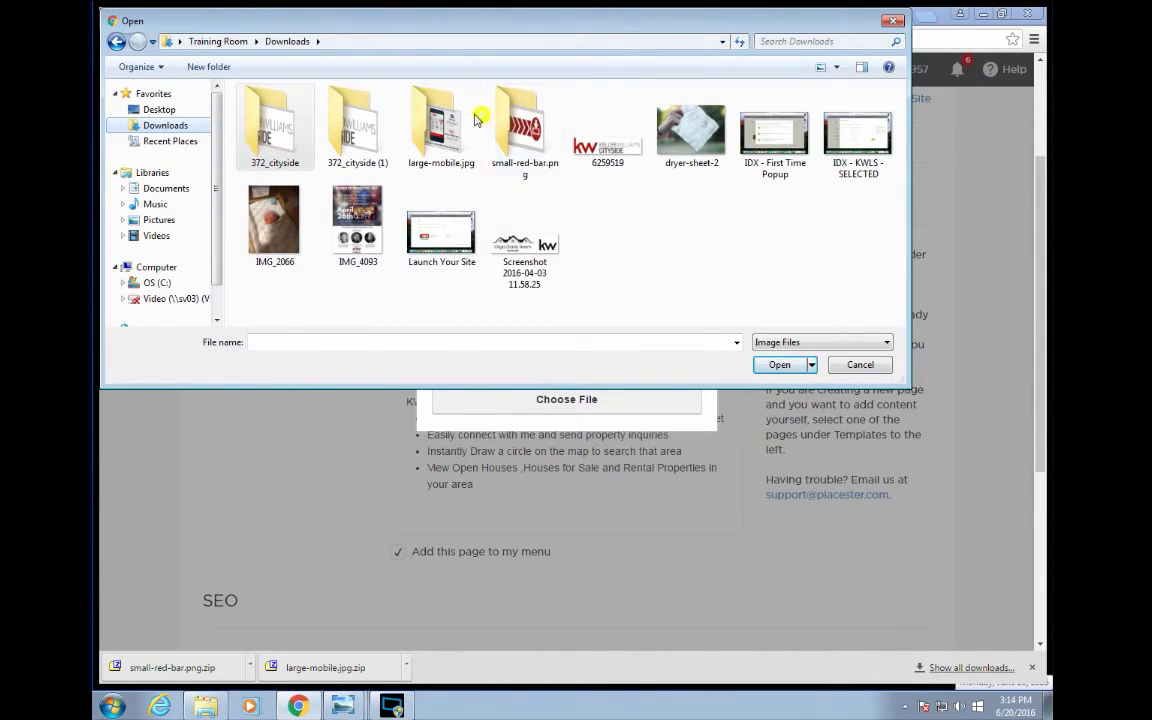
{"action": "double_click", "coordinate": [436, 131]}
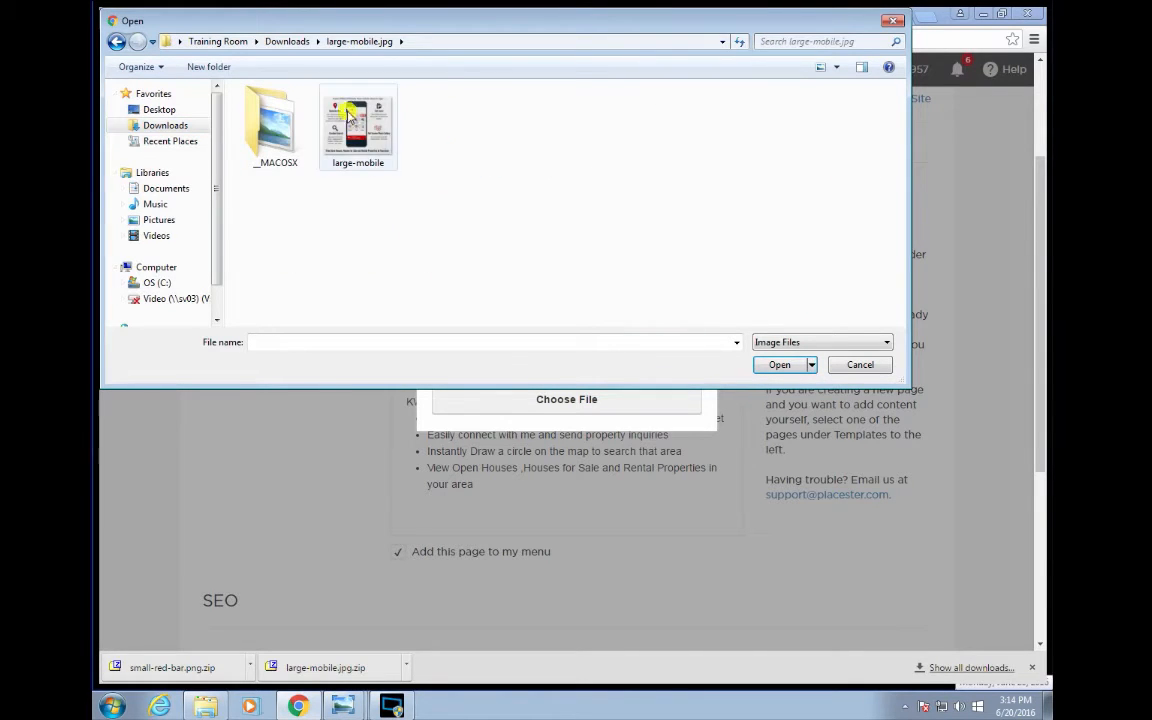
{"action": "double_click", "coordinate": [378, 127]}
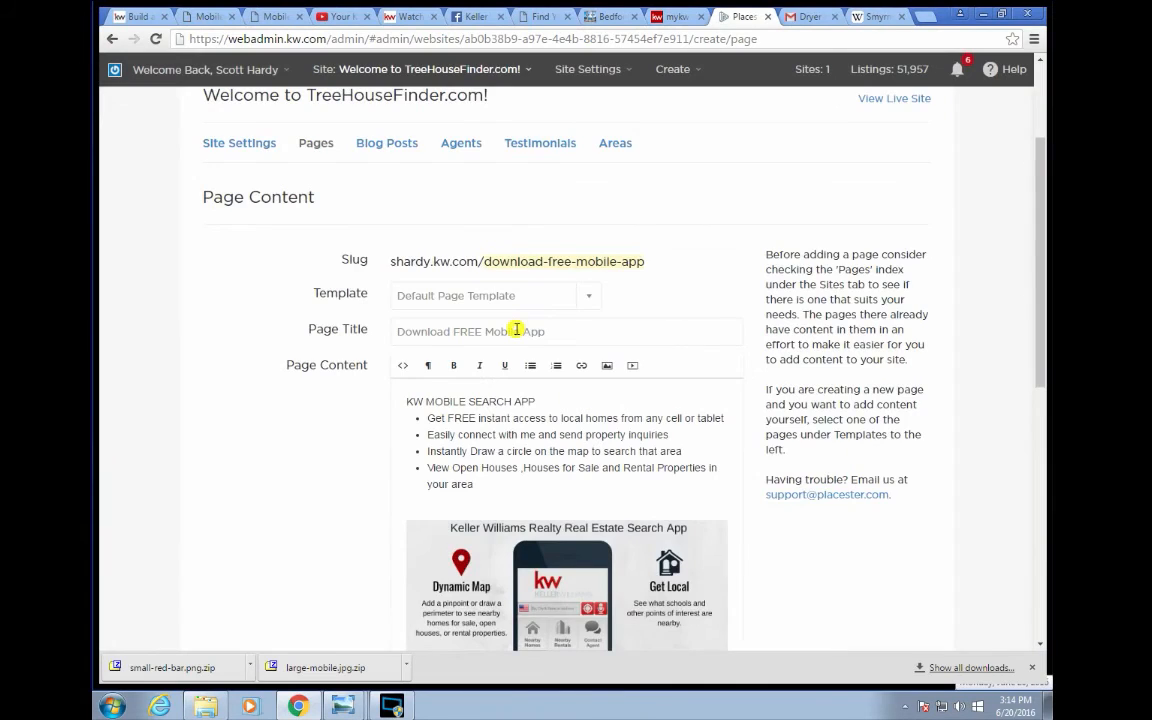
{"action": "scroll", "coordinate": [530, 350], "scroll_direction": "down", "scroll_amount": 4}
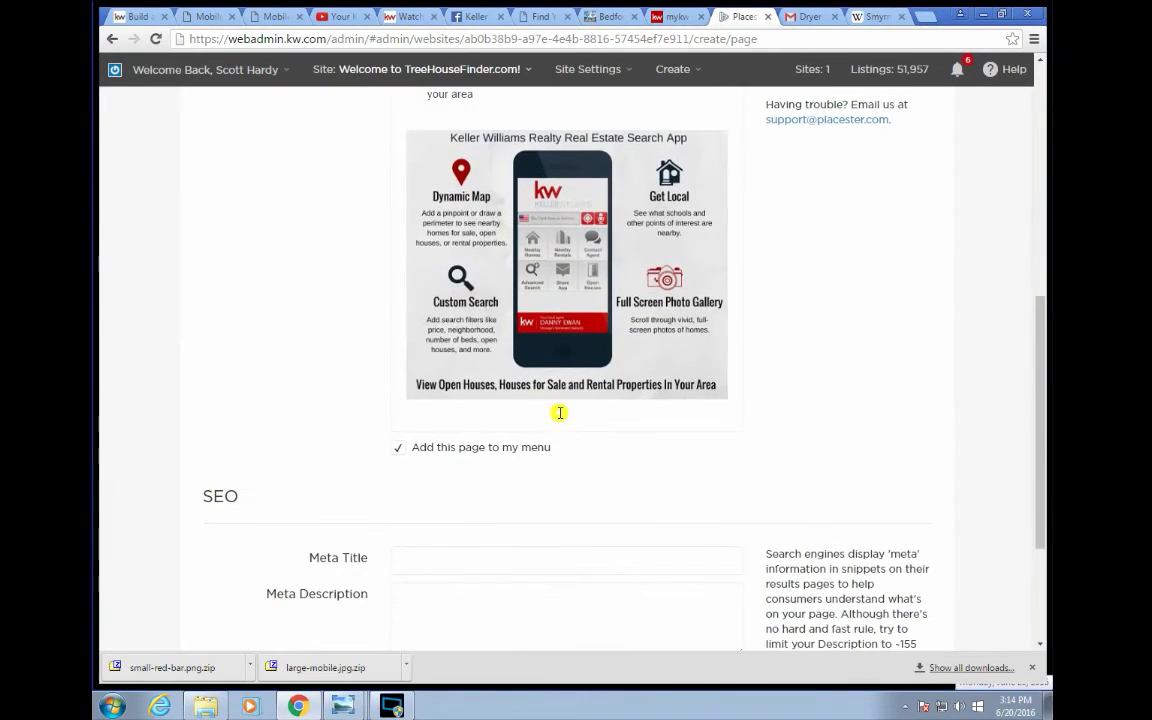
Insert the small-red-bar Download My KW App Now banner on a new line below it
{"action": "key", "text": "Return"}
{"action": "key", "text": "Return"}
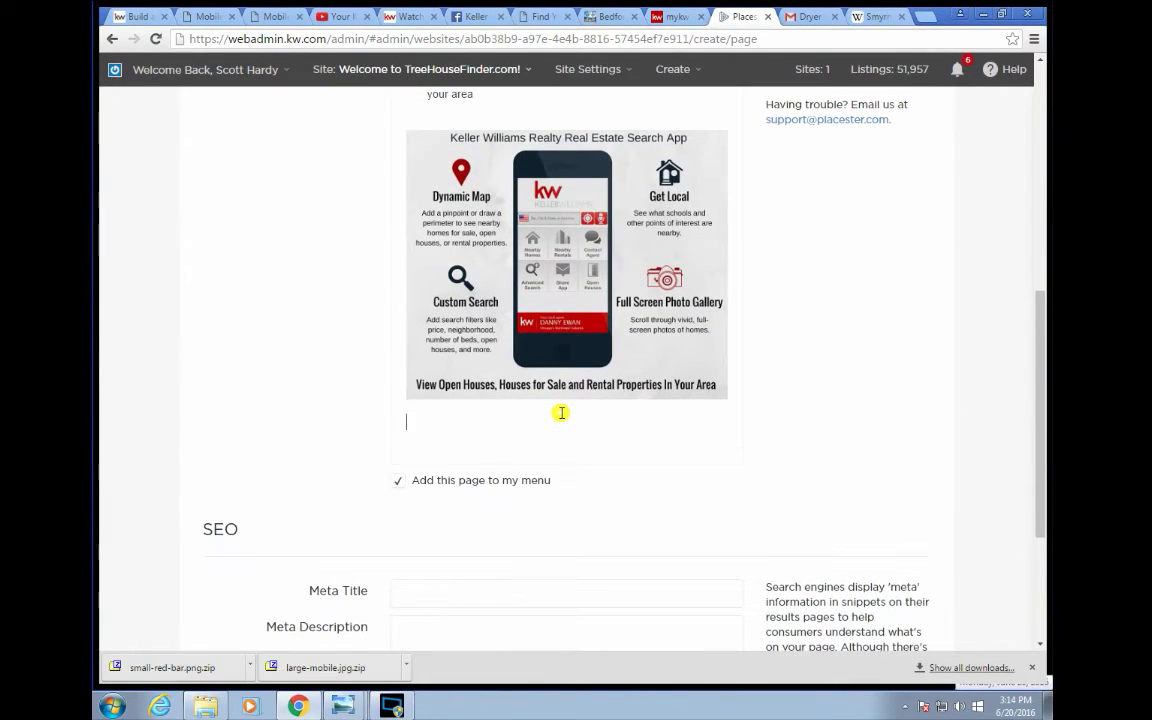
{"action": "scroll", "coordinate": [550, 300], "scroll_direction": "up", "scroll_amount": 2}
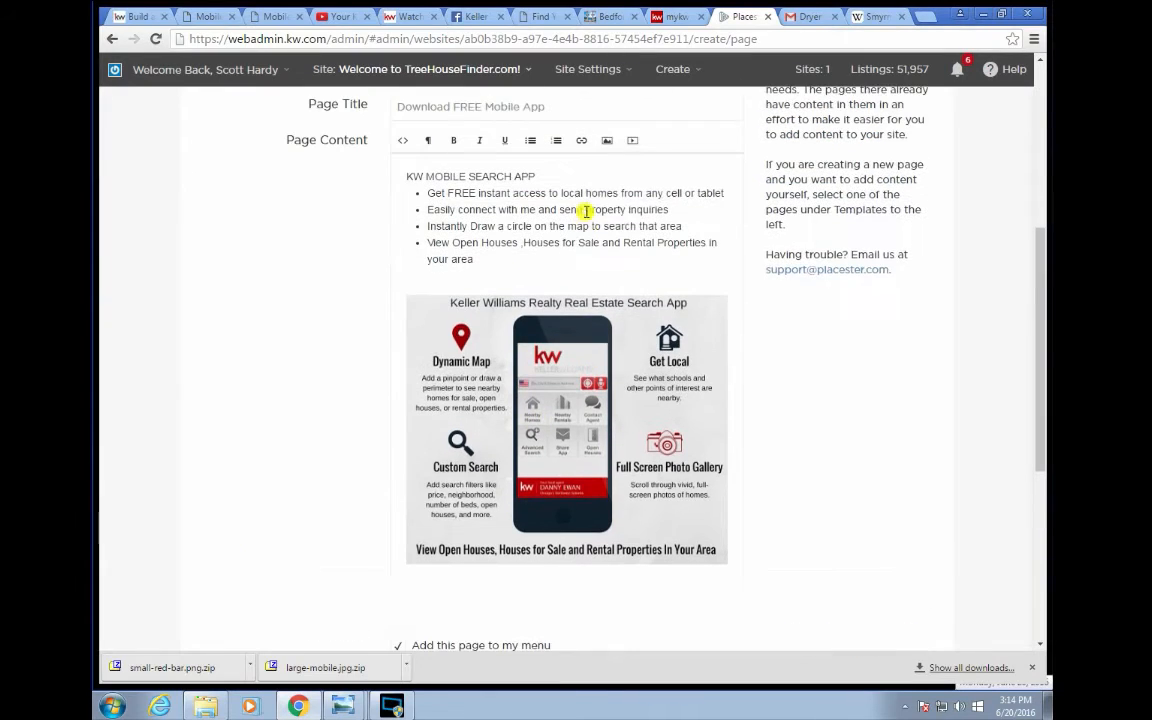
{"action": "left_click", "coordinate": [603, 145]}
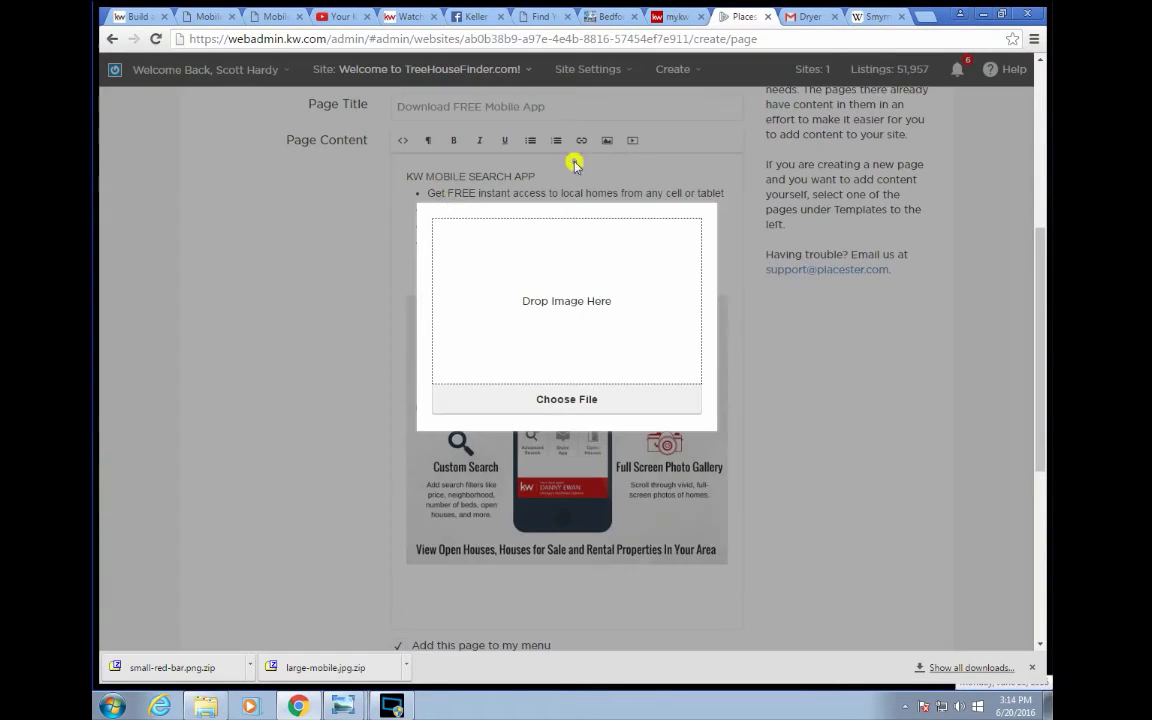
{"action": "left_click", "coordinate": [567, 400]}
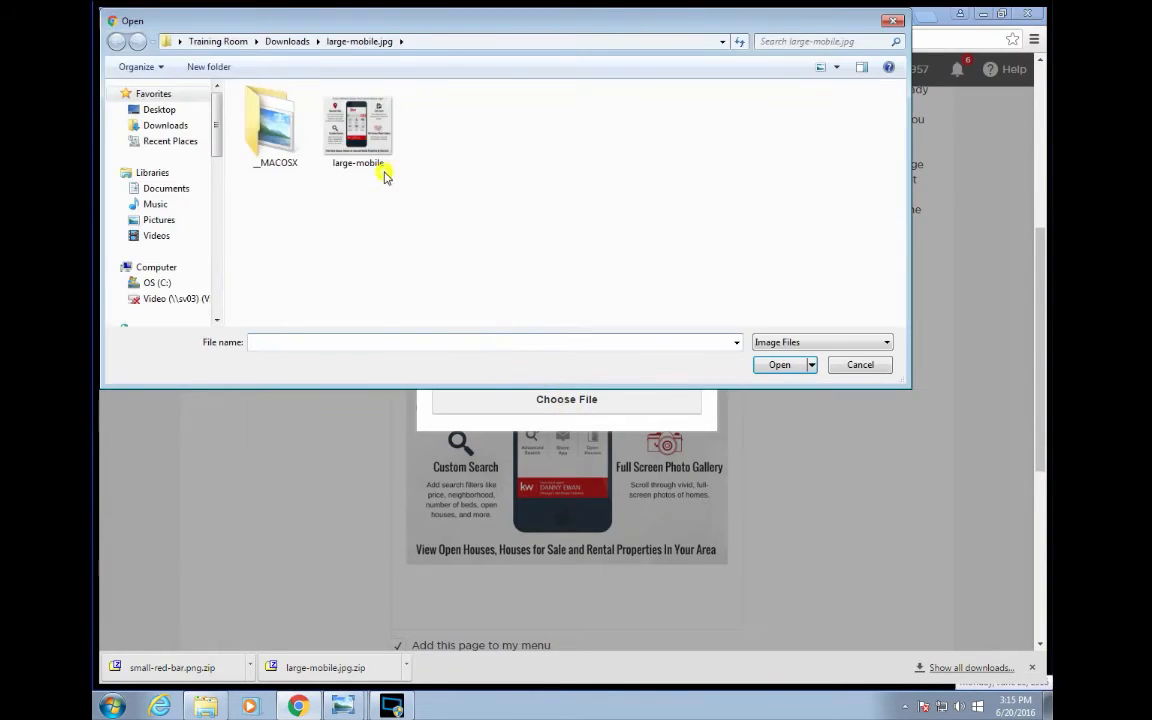
{"action": "left_click", "coordinate": [290, 41]}
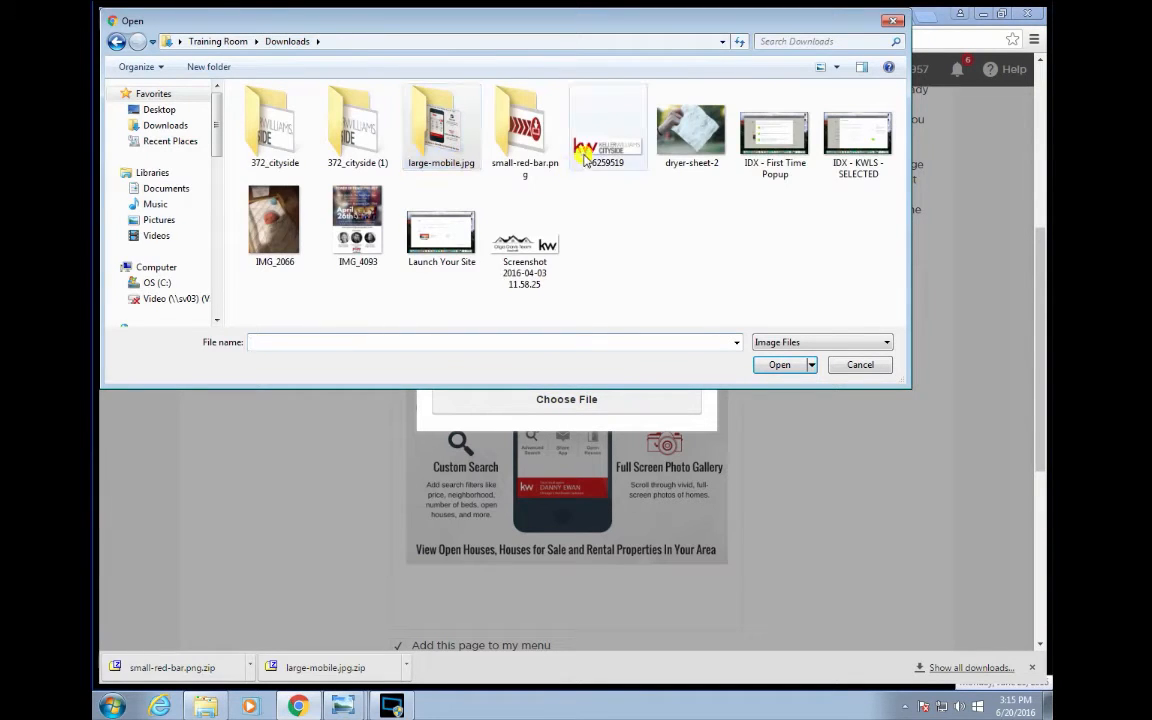
{"action": "double_click", "coordinate": [524, 140]}
{"action": "double_click", "coordinate": [366, 152]}
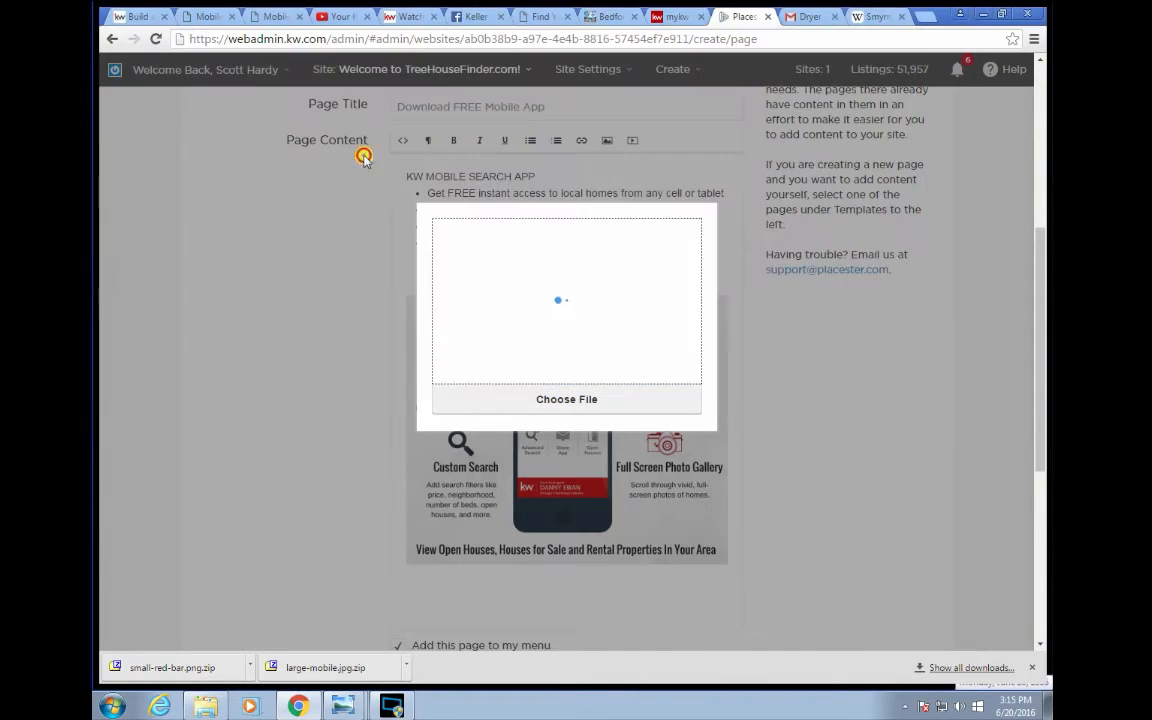
{"action": "scroll", "coordinate": [637, 410], "scroll_direction": "down", "scroll_amount": 2}
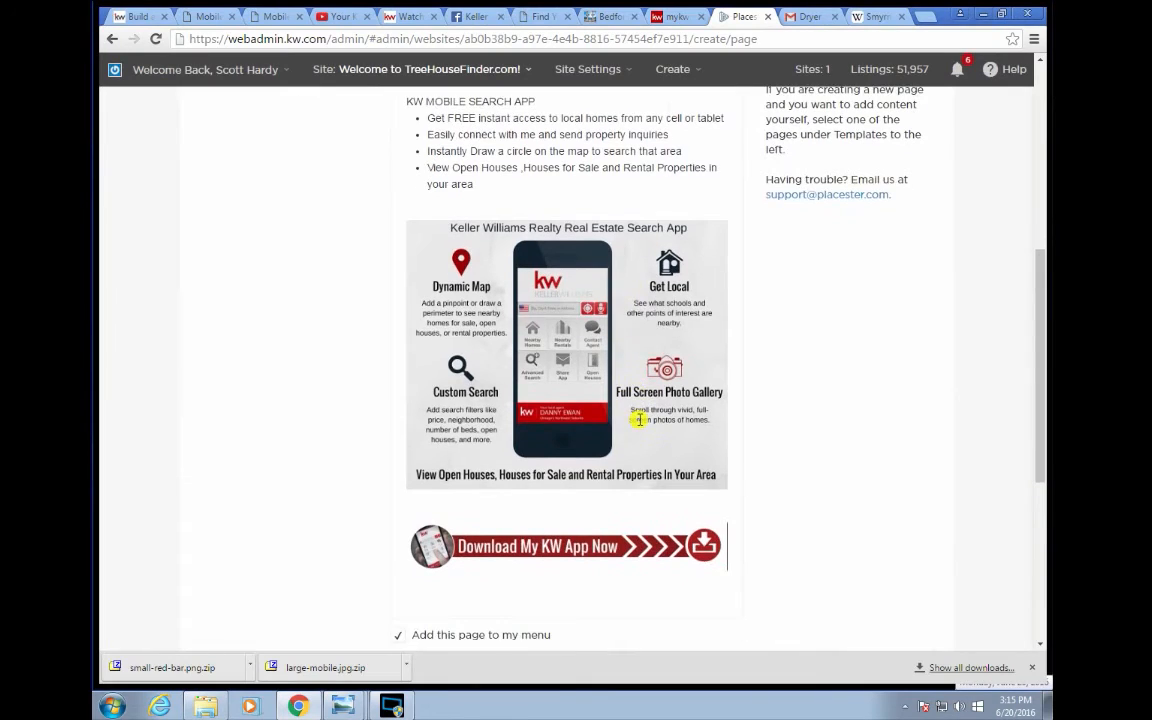
{"action": "scroll", "coordinate": [639, 419], "scroll_direction": "down", "scroll_amount": 1}
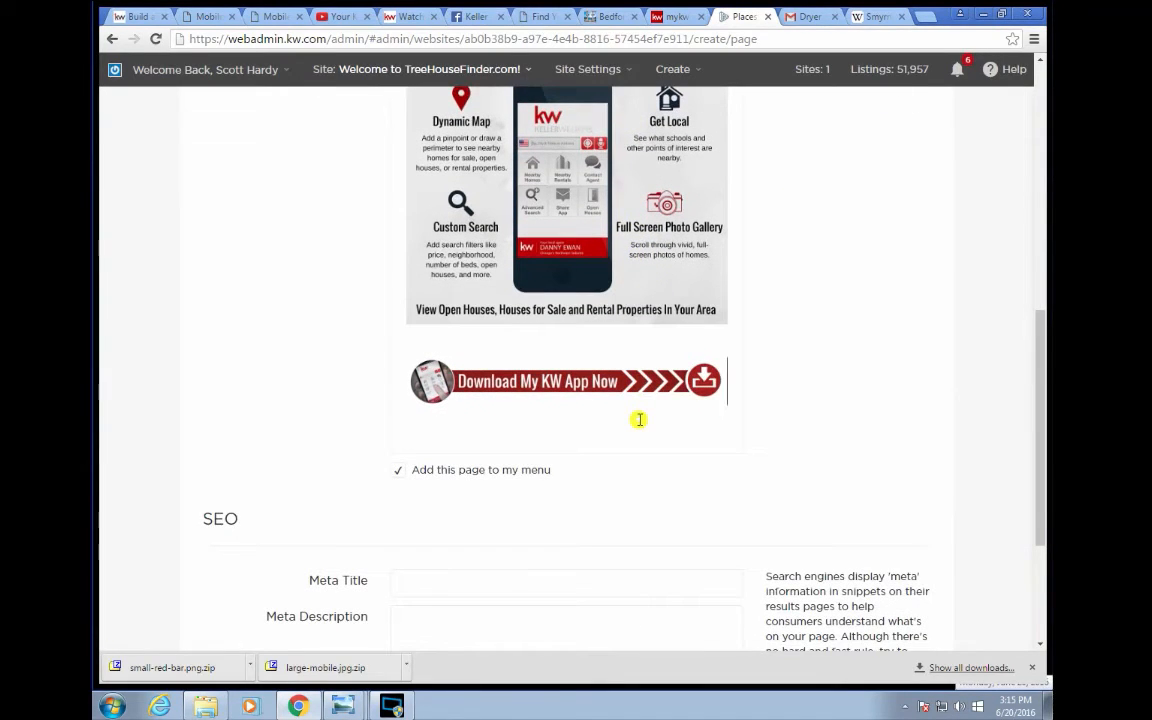
{"action": "scroll", "coordinate": [639, 419], "scroll_direction": "down", "scroll_amount": 2}
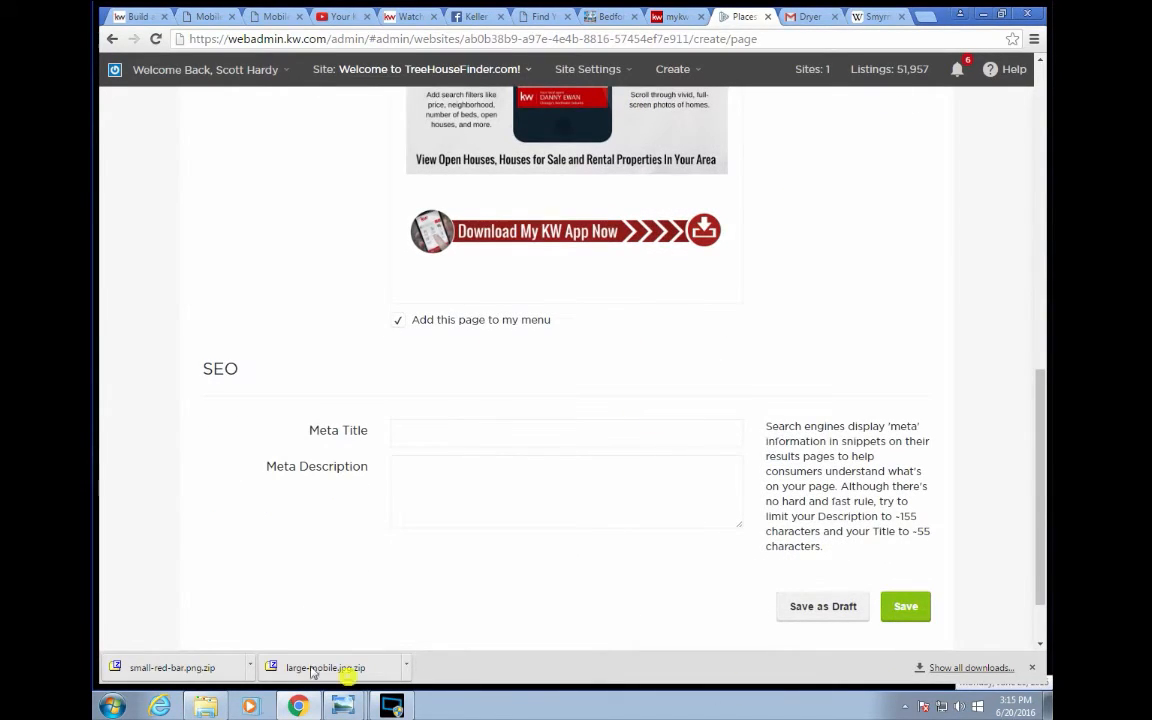
Highlight the helpdesk step 'Make the images hyper linked to your mobile app URL'
{"action": "left_click", "coordinate": [131, 19]}
{"action": "scroll", "coordinate": [437, 507], "scroll_direction": "down", "scroll_amount": 1}
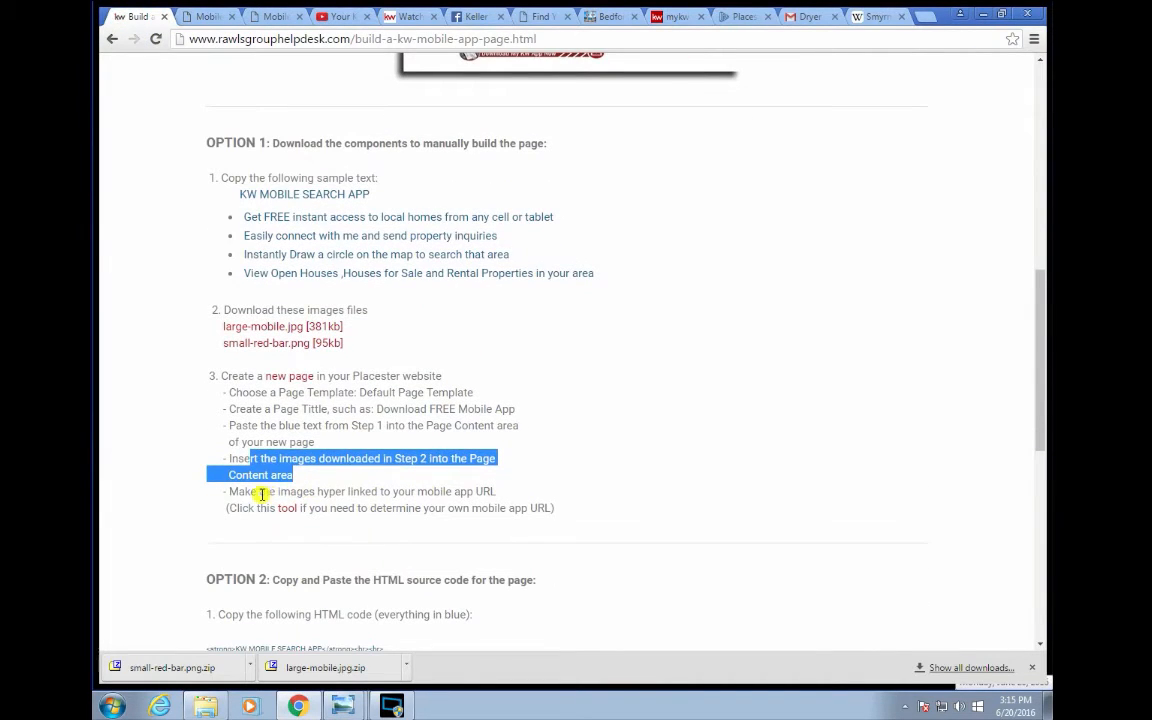
{"action": "left_click_drag", "start_coordinate": [250, 491], "coordinate": [392, 491]}
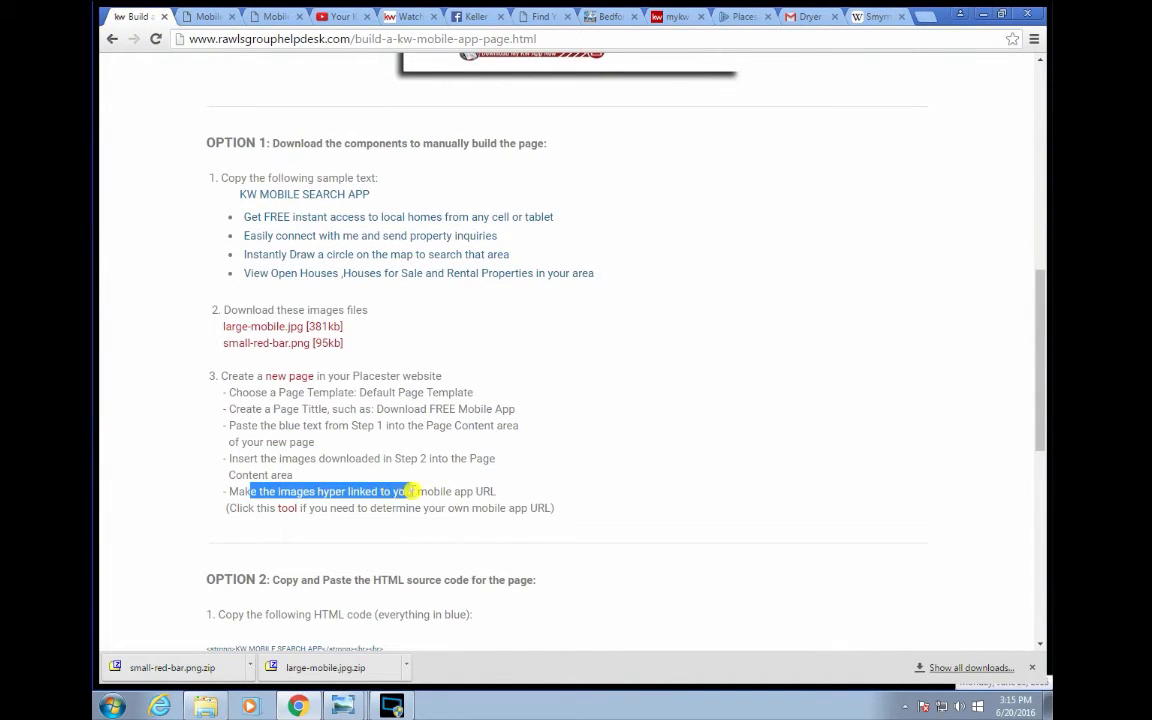
{"action": "left_click_drag", "start_coordinate": [476, 489], "coordinate": [499, 489]}
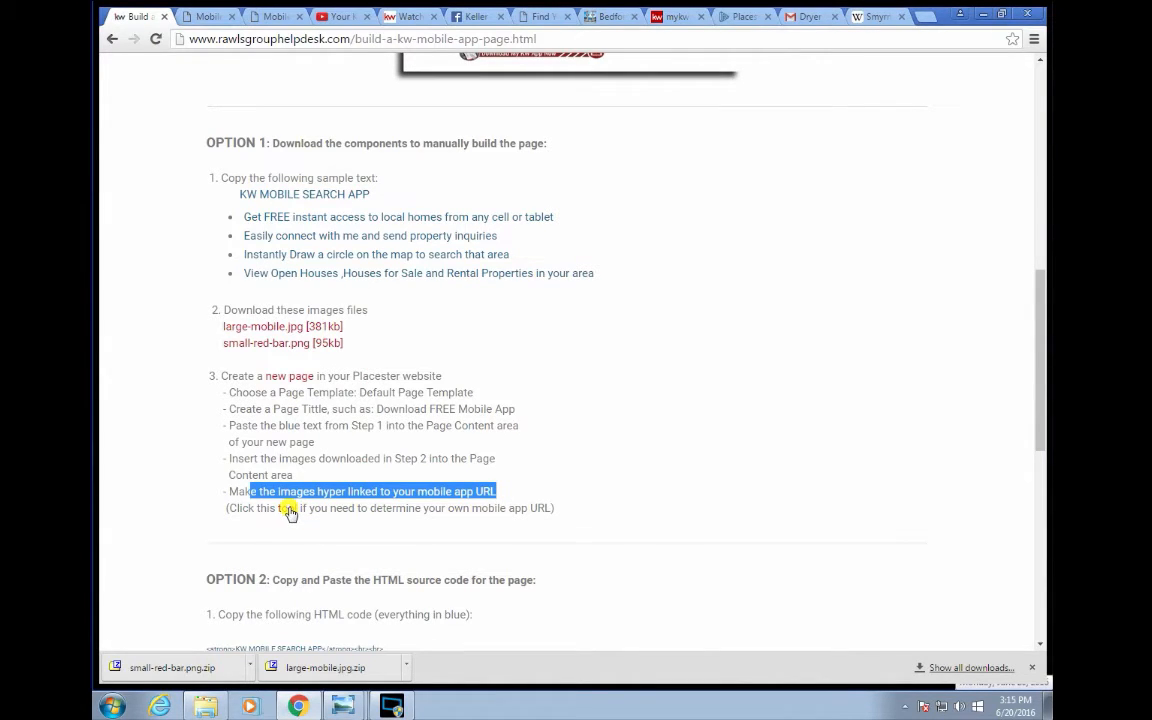
{"action": "left_click", "coordinate": [672, 17]}
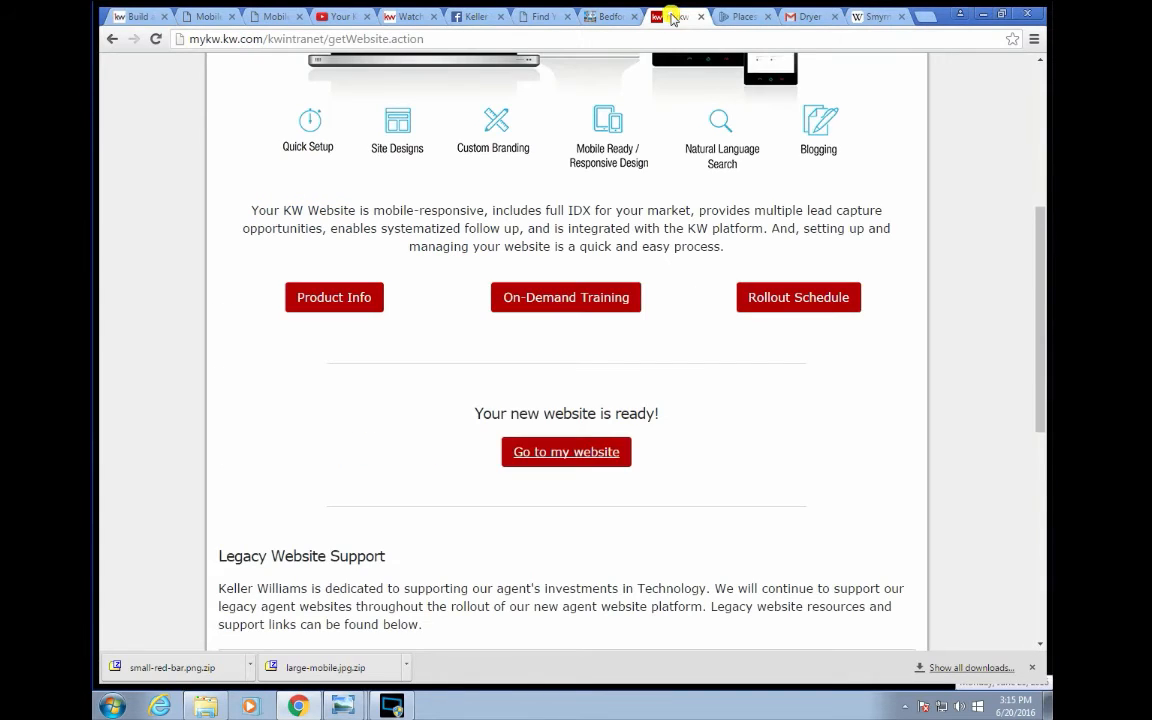
Copy the mobile app URL from the admin tool's 4.5 Mobile Property Search section
{"action": "left_click", "coordinate": [386, 17]}
{"action": "left_click", "coordinate": [268, 18]}
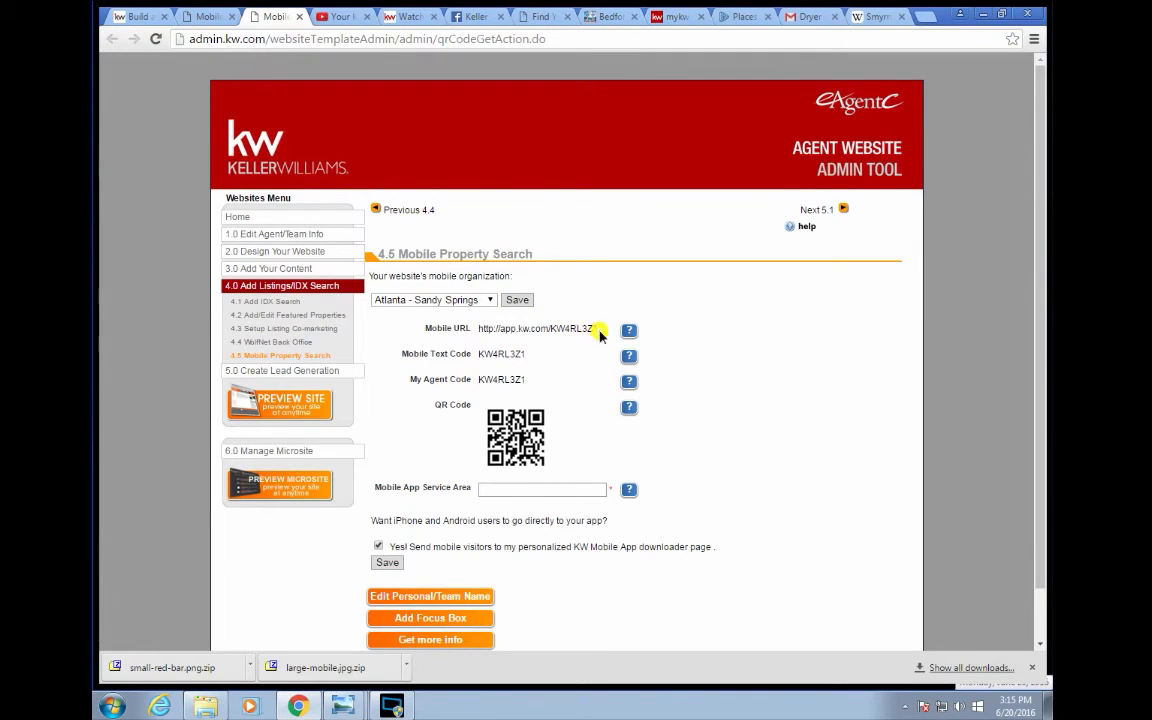
{"action": "left_click_drag", "start_coordinate": [540, 328], "coordinate": [485, 328]}
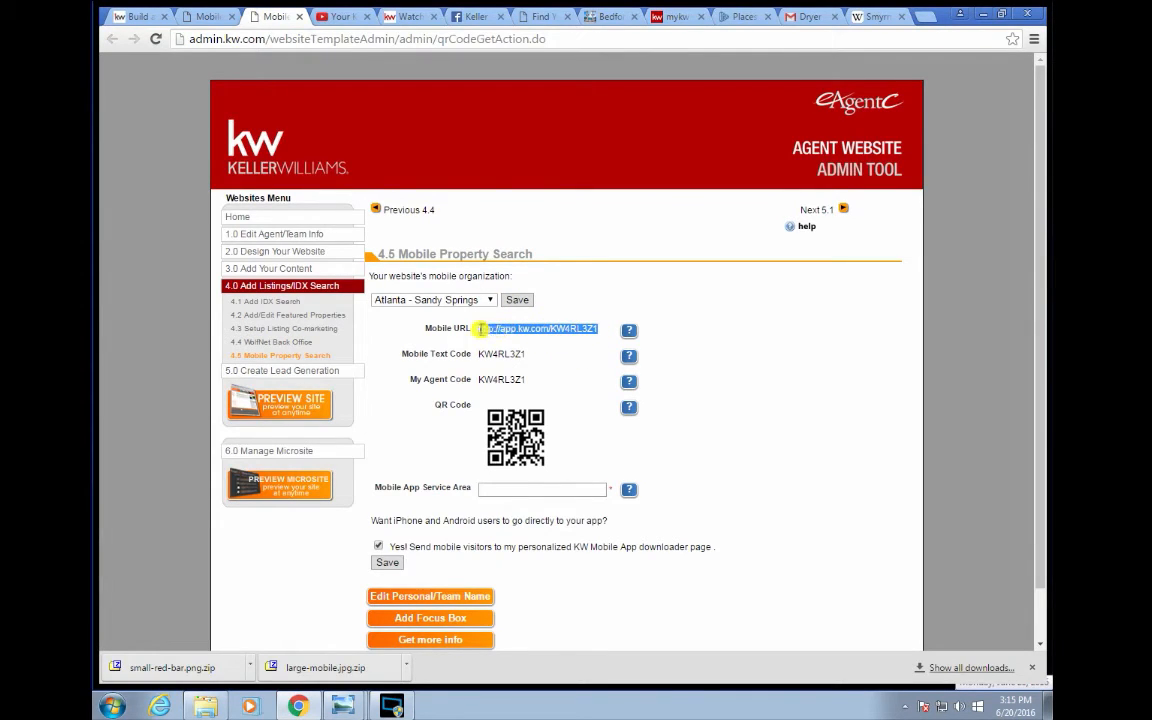
{"action": "right_click", "coordinate": [524, 332]}
{"action": "left_click", "coordinate": [550, 342]}
{"action": "left_click", "coordinate": [731, 20]}
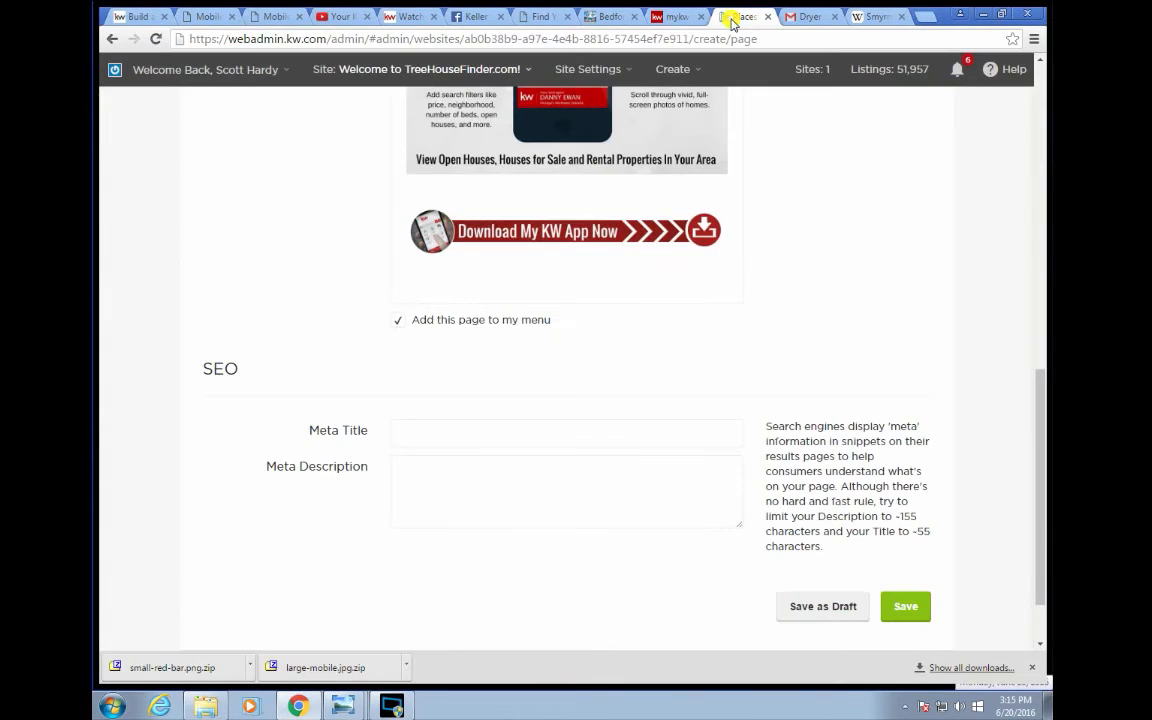
Link the large app image to the pasted mobile app URL, opening in a new tab
{"action": "scroll", "coordinate": [579, 338], "scroll_direction": "up", "scroll_amount": 2}
{"action": "scroll", "coordinate": [590, 335], "scroll_direction": "up", "scroll_amount": 2}
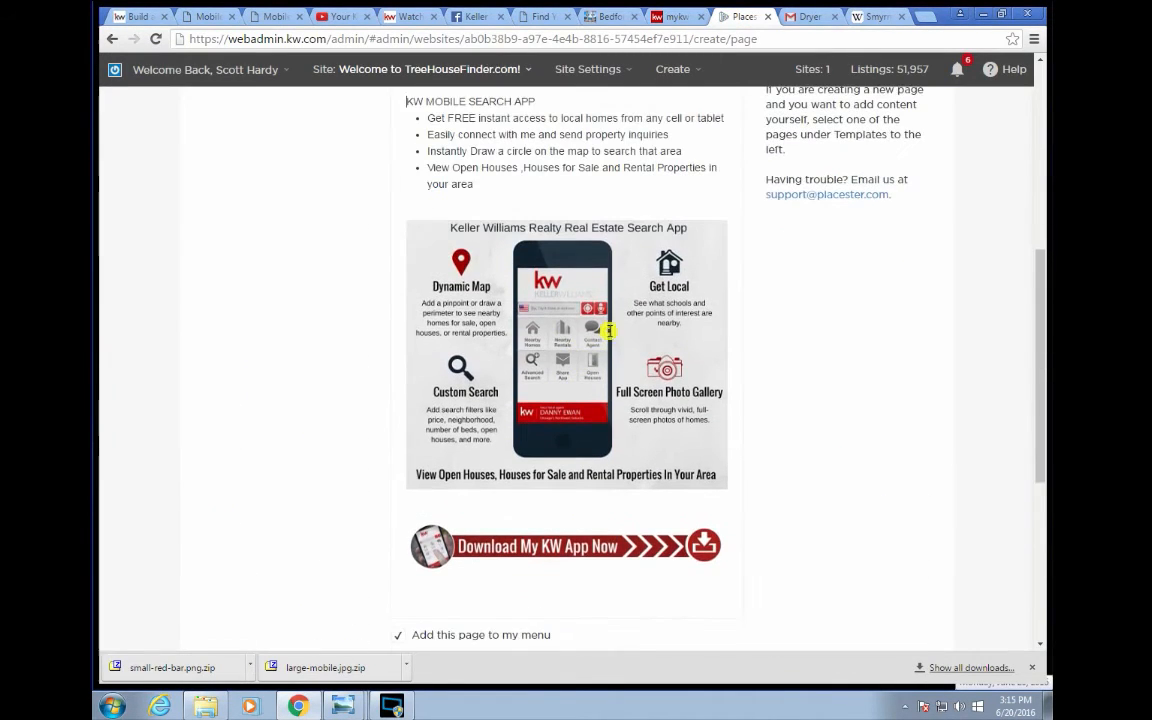
{"action": "scroll", "coordinate": [836, 342], "scroll_direction": "up", "scroll_amount": 1}
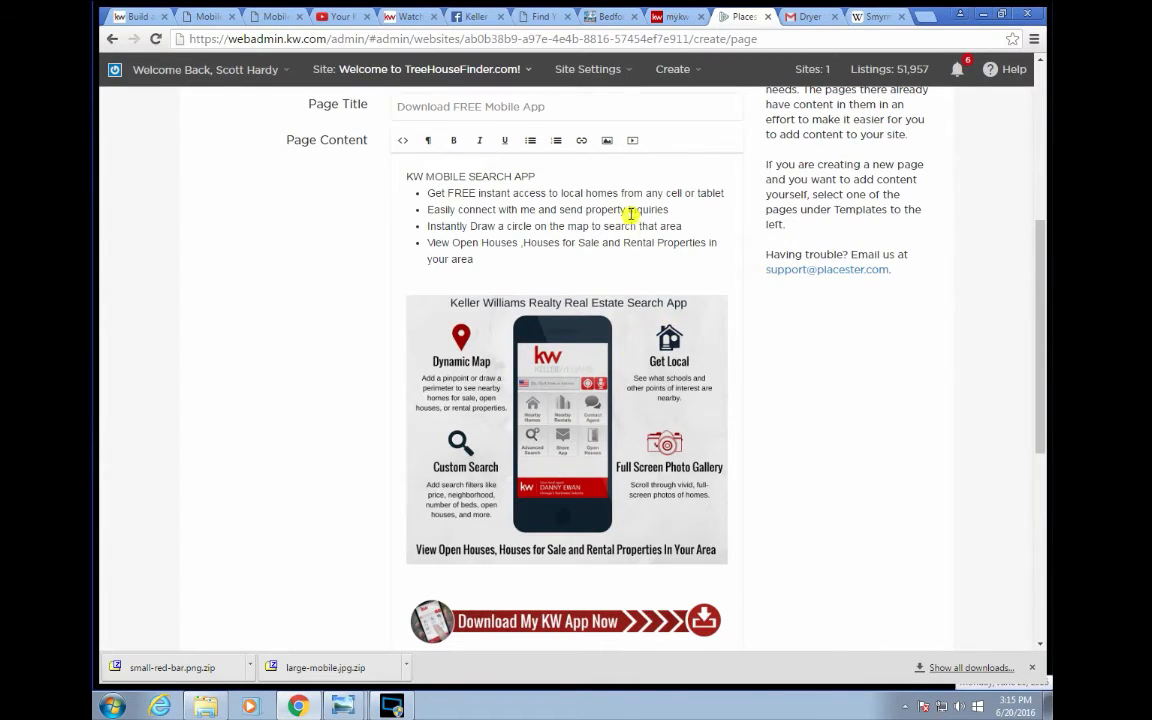
{"action": "scroll", "coordinate": [630, 220], "scroll_direction": "up", "scroll_amount": 2}
{"action": "left_click", "coordinate": [619, 498]}
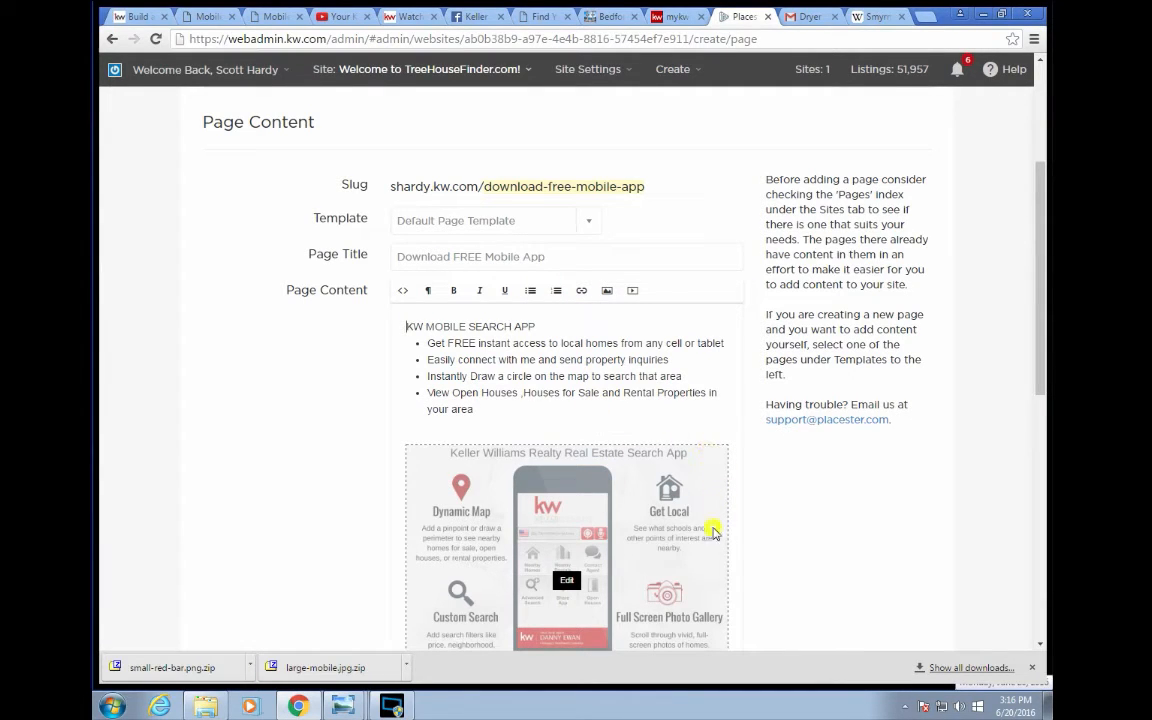
{"action": "left_click", "coordinate": [582, 294]}
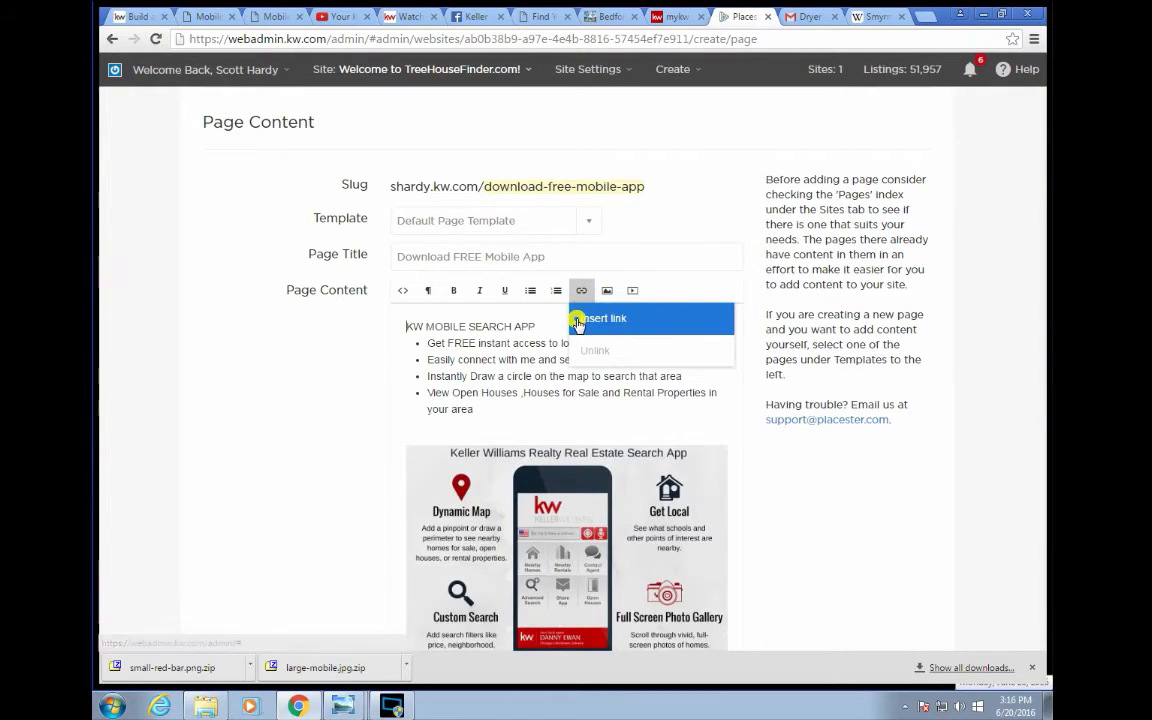
{"action": "left_click", "coordinate": [585, 320]}
{"action": "right_click", "coordinate": [545, 329]}
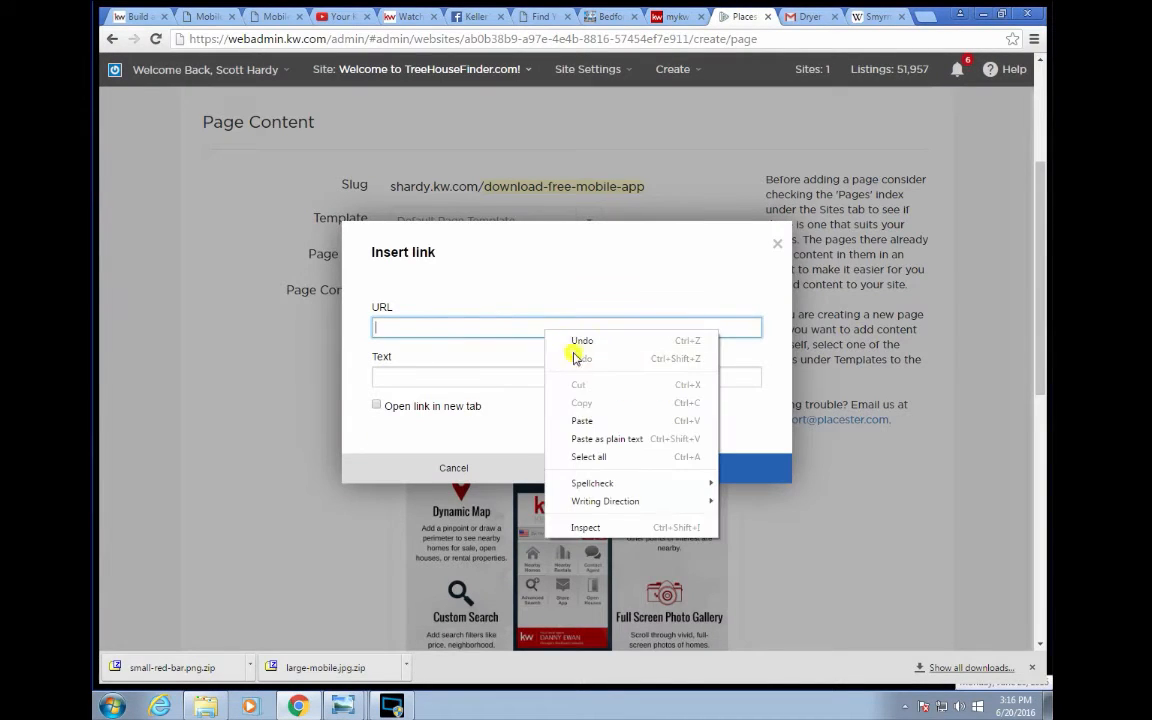
{"action": "left_click", "coordinate": [573, 418]}
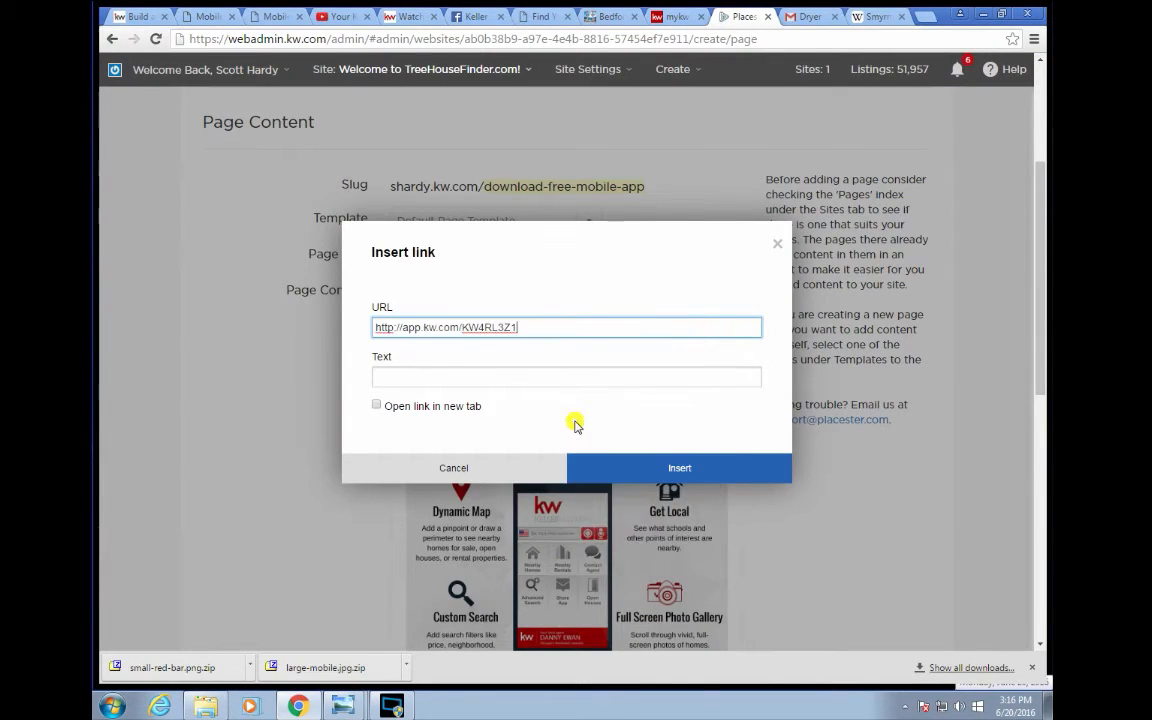
{"action": "left_click", "coordinate": [376, 405]}
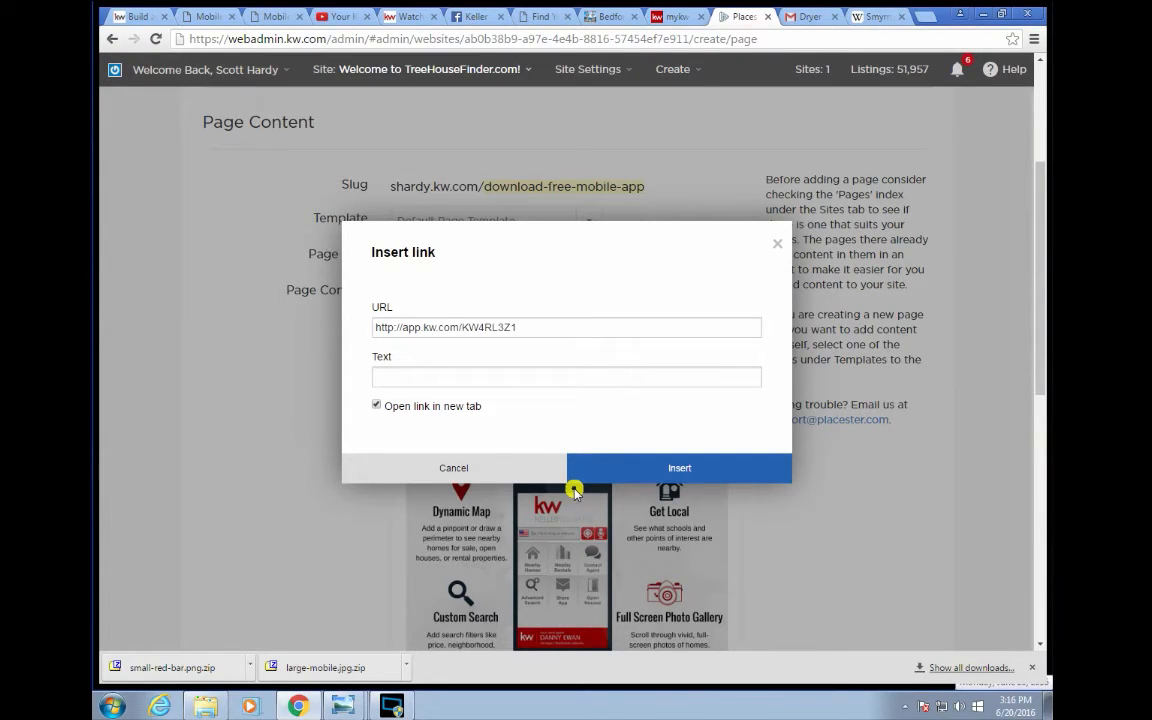
{"action": "left_click", "coordinate": [706, 466]}
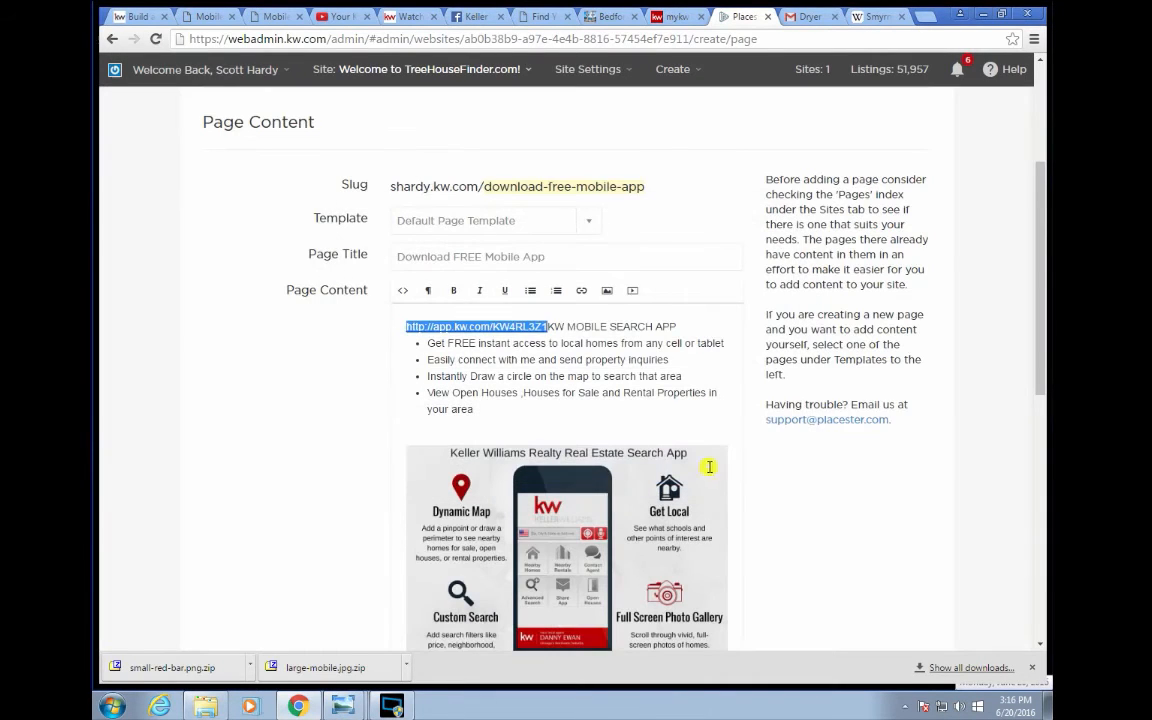
{"action": "scroll", "coordinate": [785, 478], "scroll_direction": "down", "scroll_amount": 3}
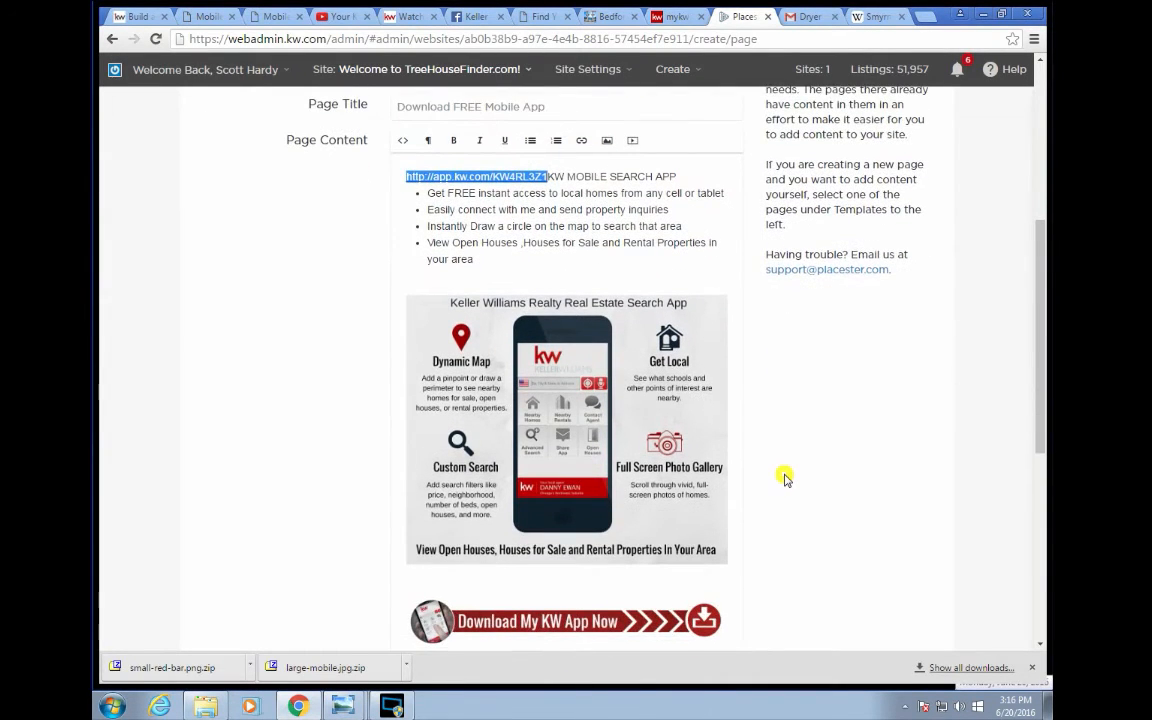
{"action": "scroll", "coordinate": [785, 478], "scroll_direction": "down", "scroll_amount": 2}
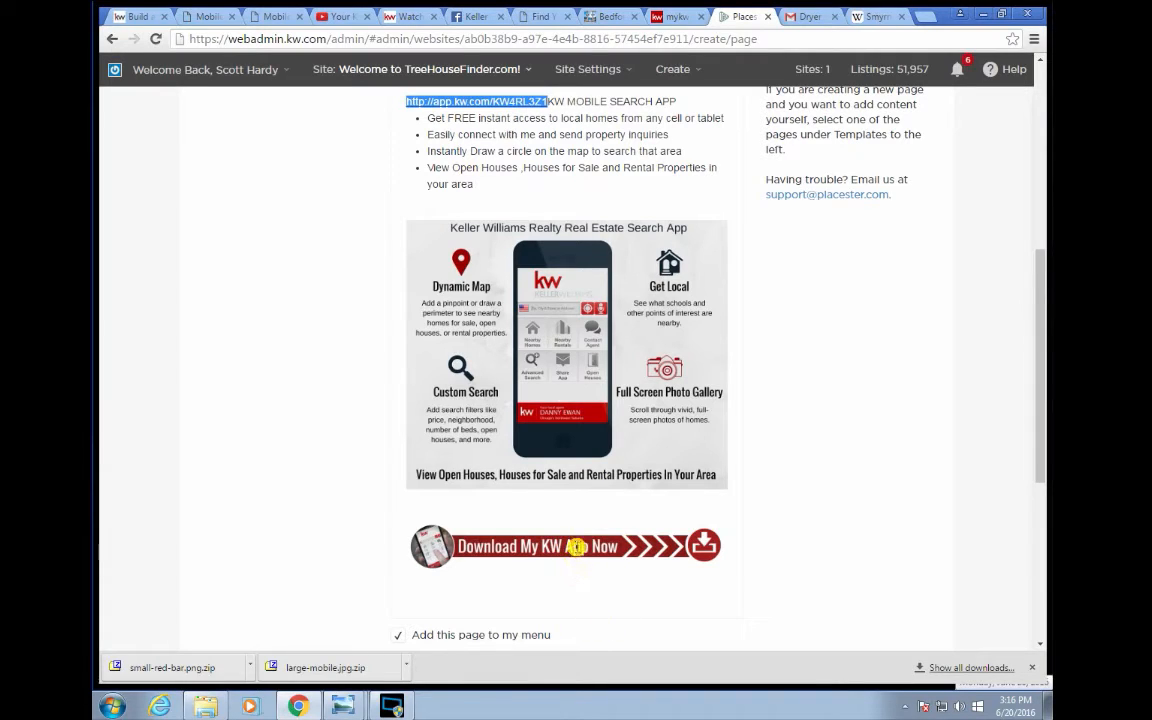
{"action": "left_click", "coordinate": [577, 546]}
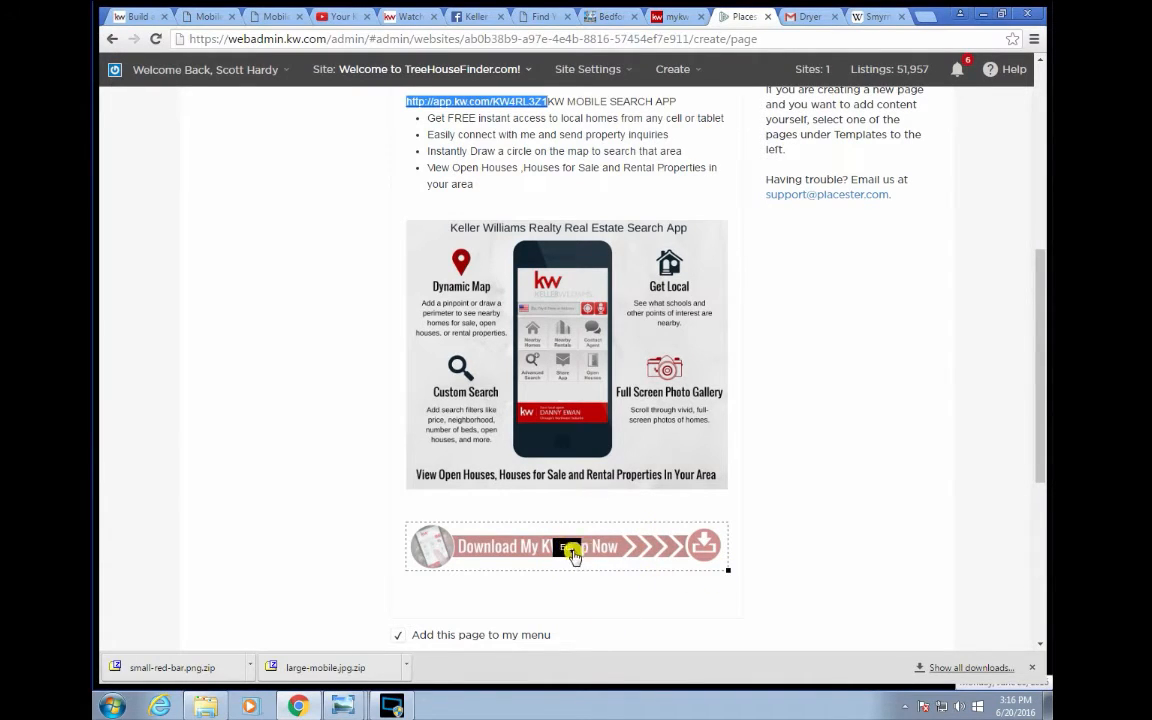
{"action": "left_click", "coordinate": [568, 548]}
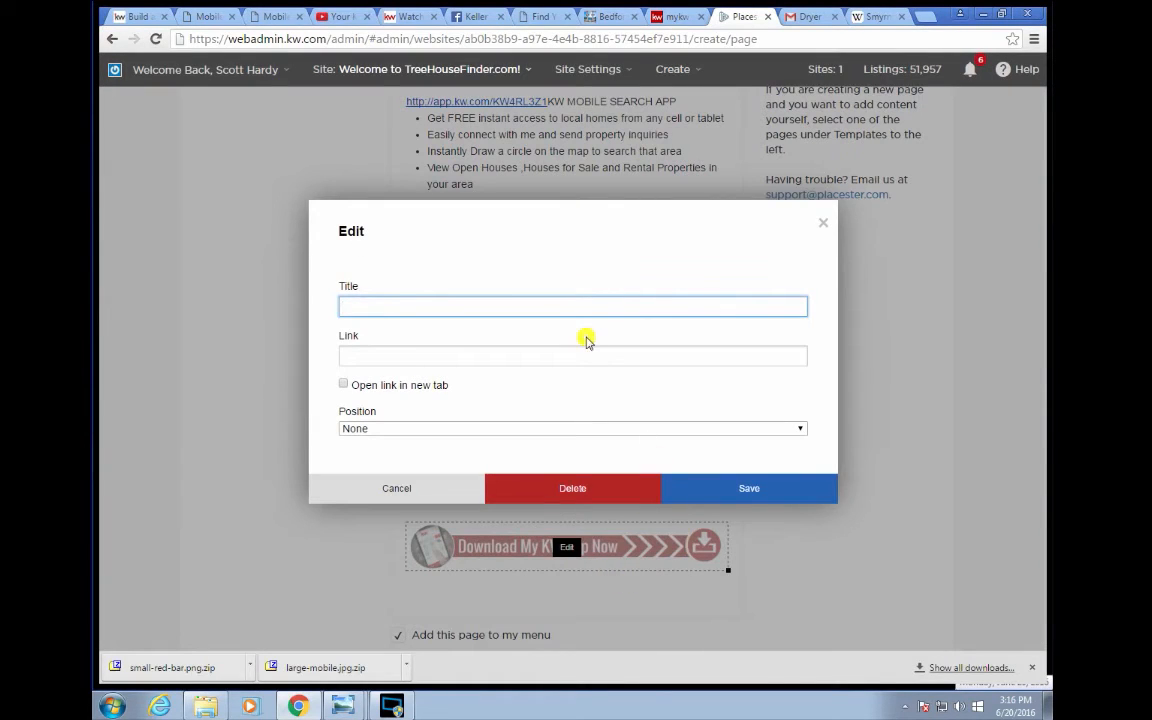
{"action": "left_click", "coordinate": [428, 358]}
{"action": "right_click", "coordinate": [446, 361]}
{"action": "left_click", "coordinate": [476, 451]}
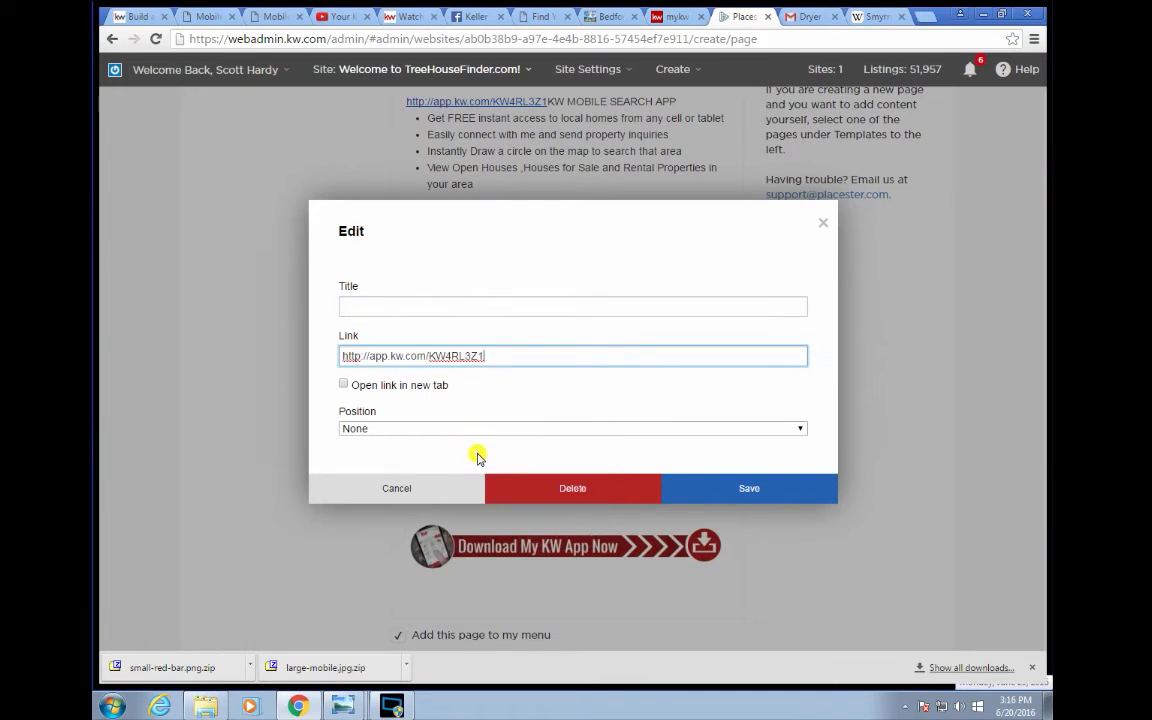
{"action": "left_click", "coordinate": [343, 384]}
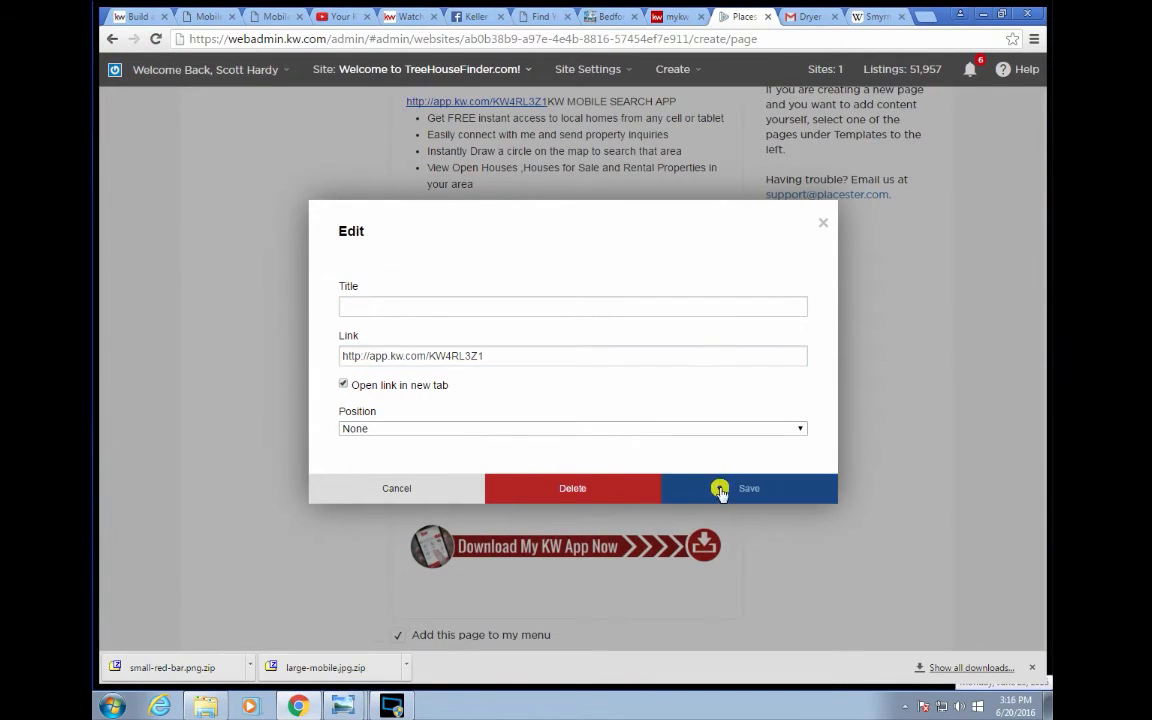
{"action": "left_click", "coordinate": [715, 490]}
{"action": "scroll", "coordinate": [887, 548], "scroll_direction": "down", "scroll_amount": 3}
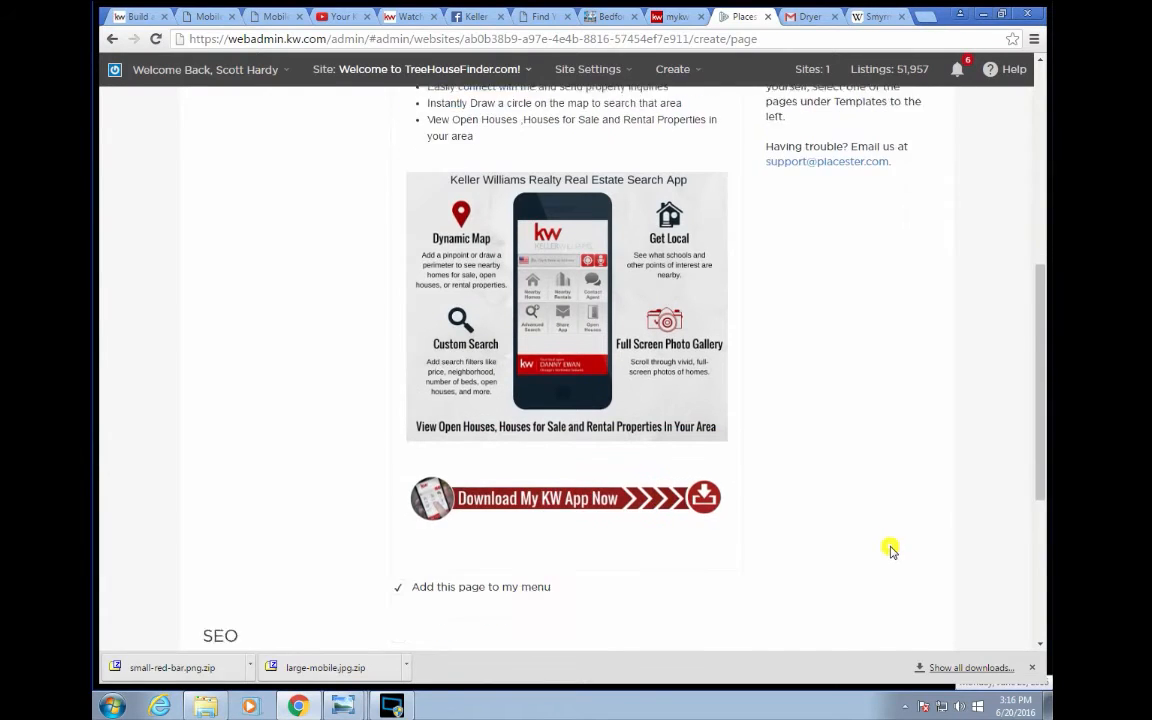
Enter the meta title 'Free MOBILE App - Browse homes on your PHONE!'
{"action": "scroll", "coordinate": [938, 570], "scroll_direction": "down", "scroll_amount": 2}
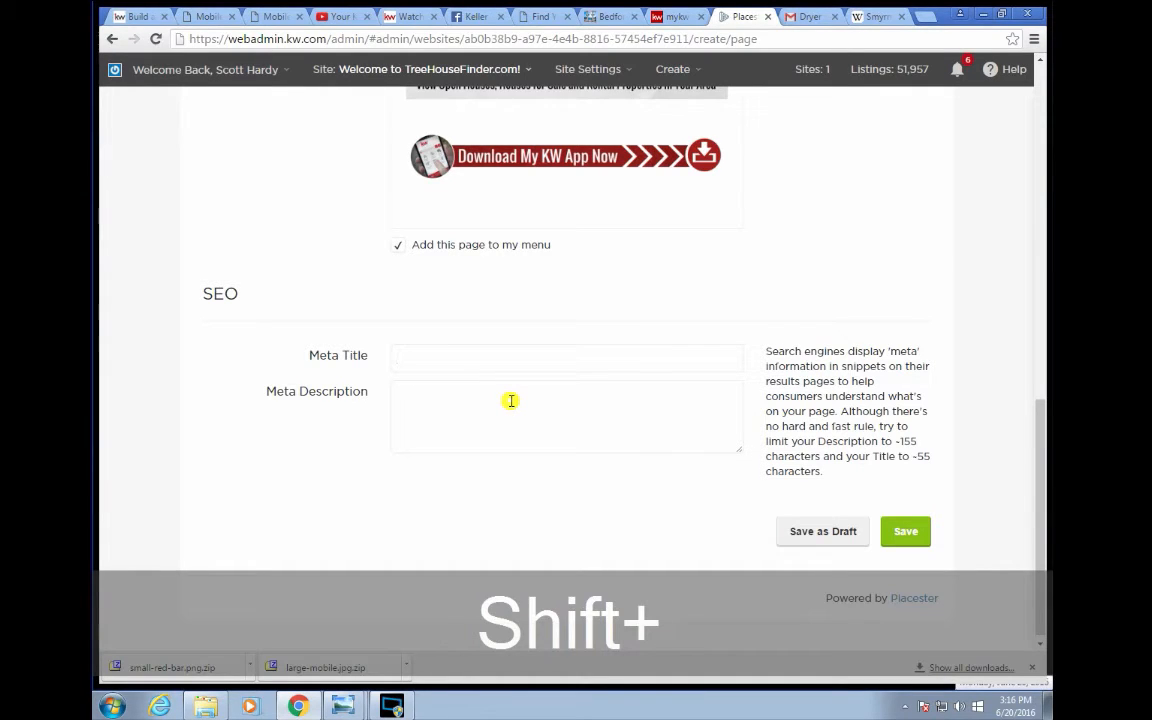
{"action": "type", "text": "Free MOBIL"}
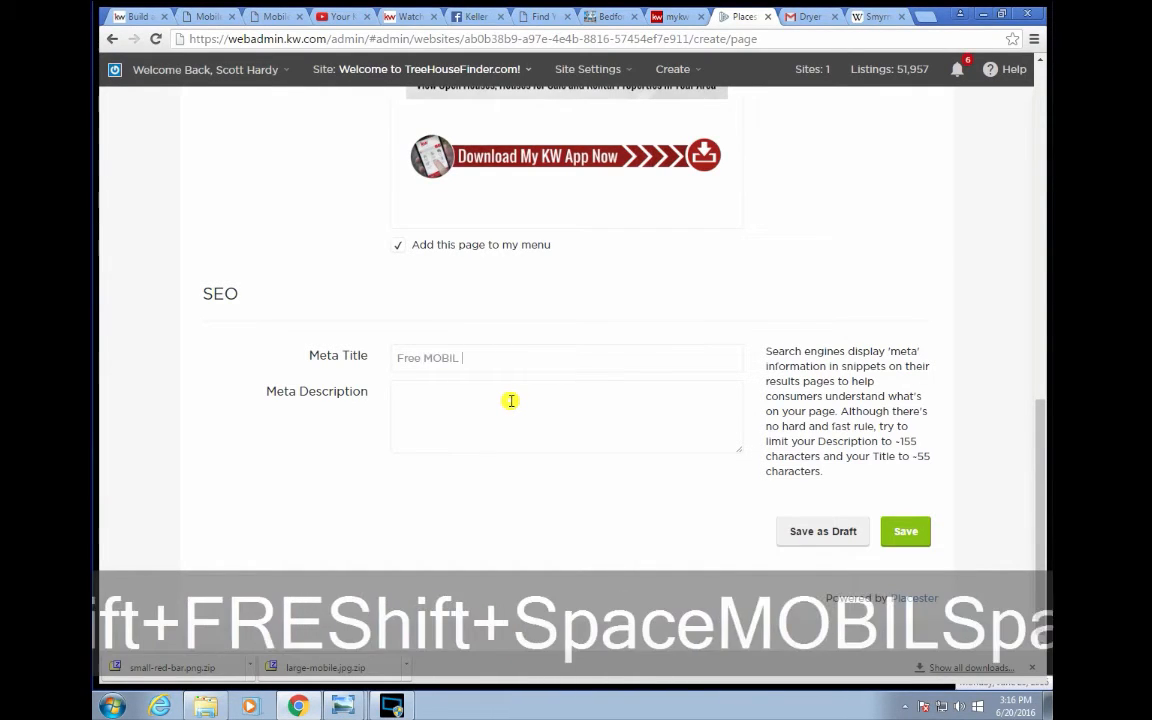
{"action": "key", "text": "BackSpace"}
{"action": "type", "text": "E App"}
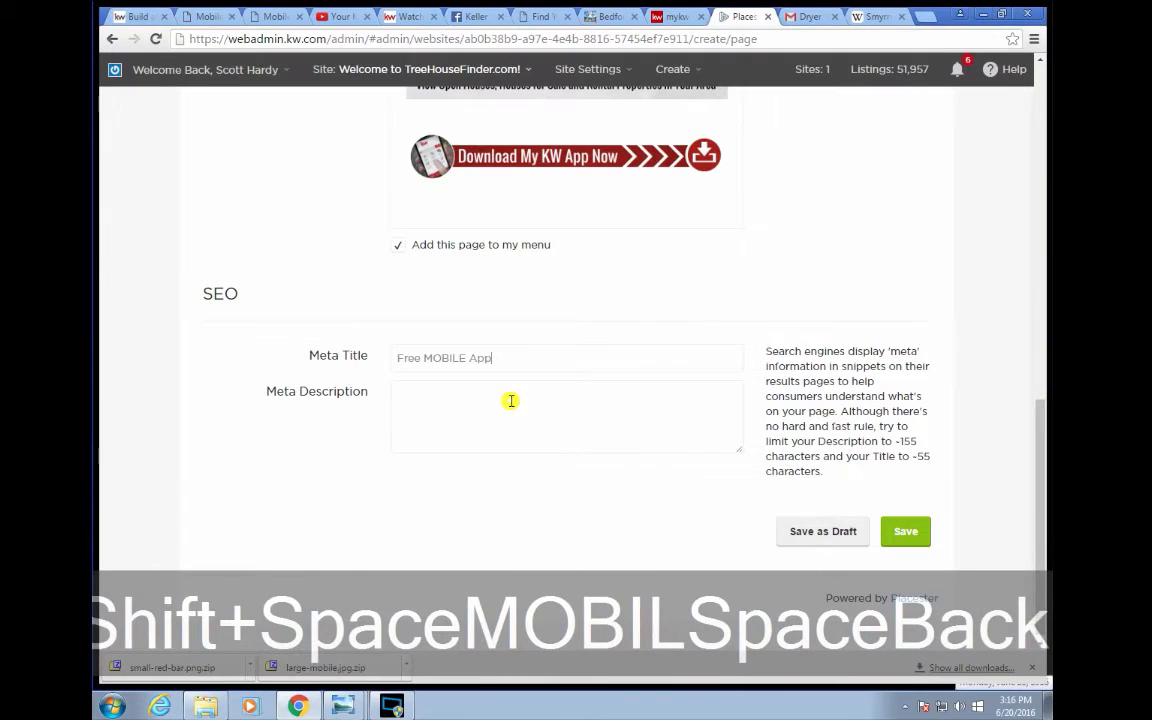
{"action": "type", "text": " - Browse "}
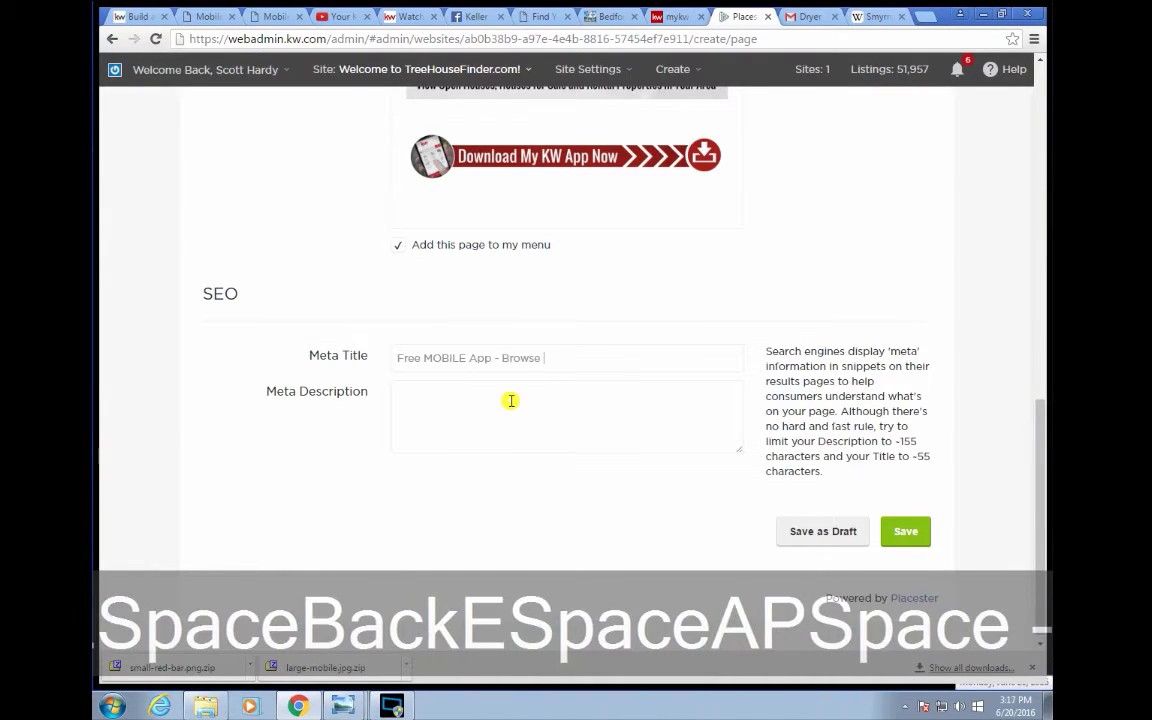
{"action": "type", "text": "homes on yo"}
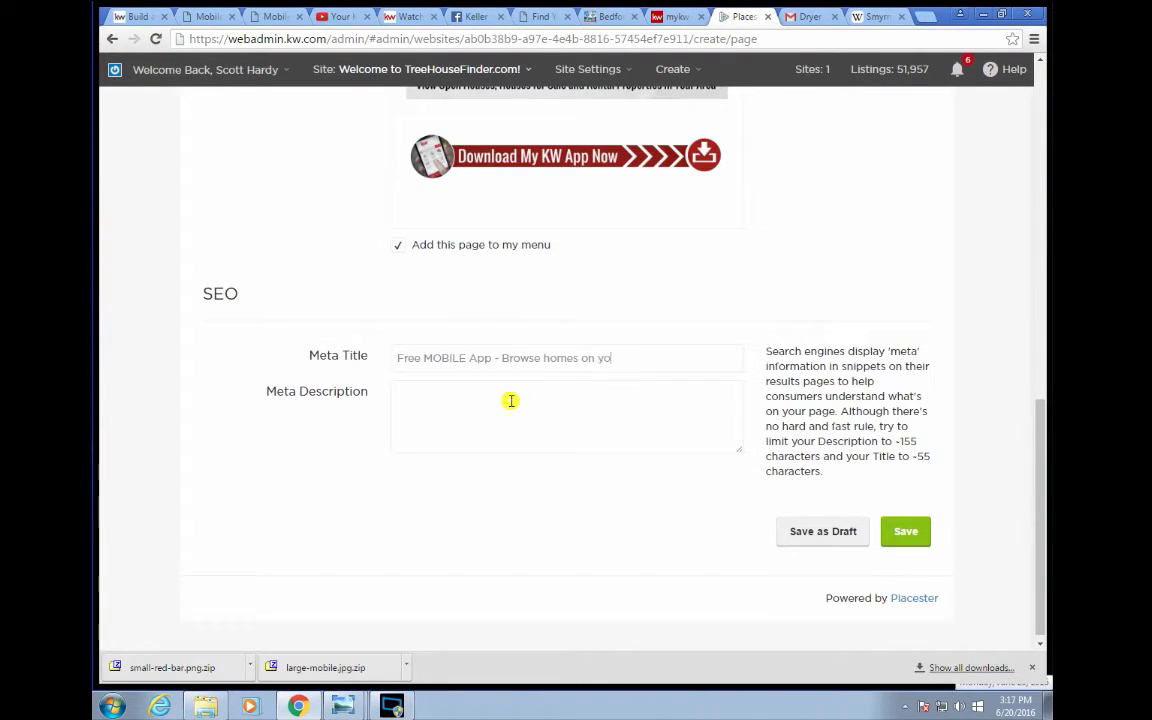
{"action": "type", "text": "ur PHONE!"}
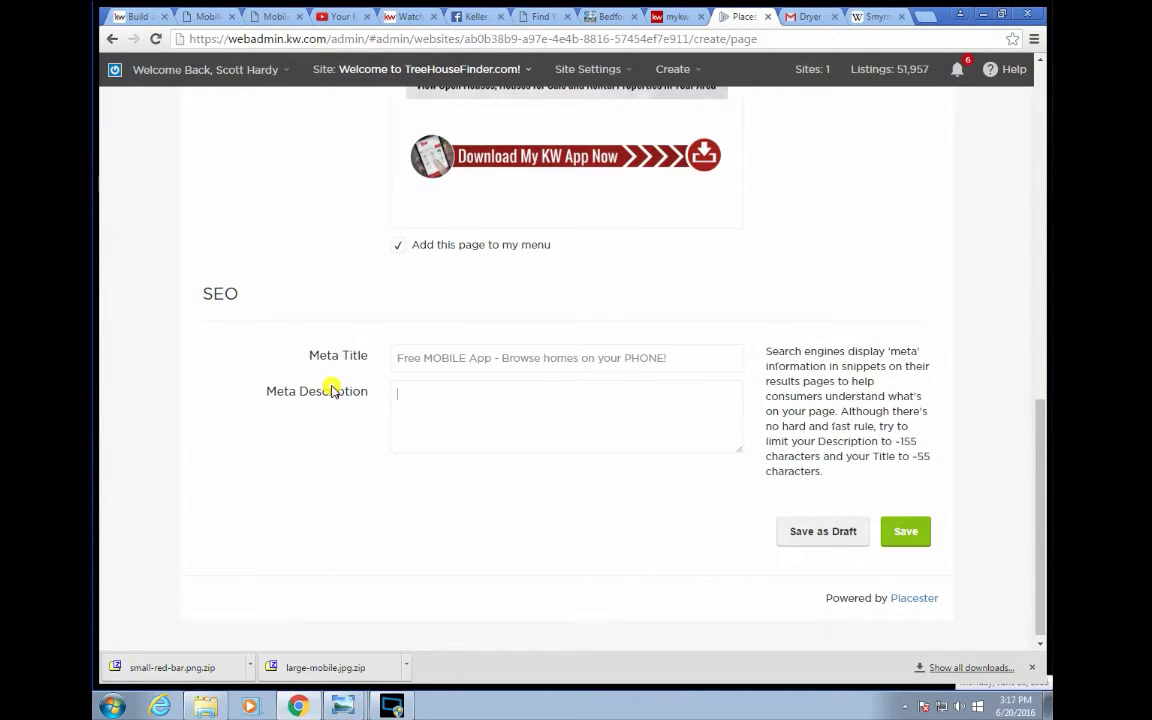
Save the page and dismiss the 'added to your menu' notice
{"action": "left_click", "coordinate": [906, 533]}
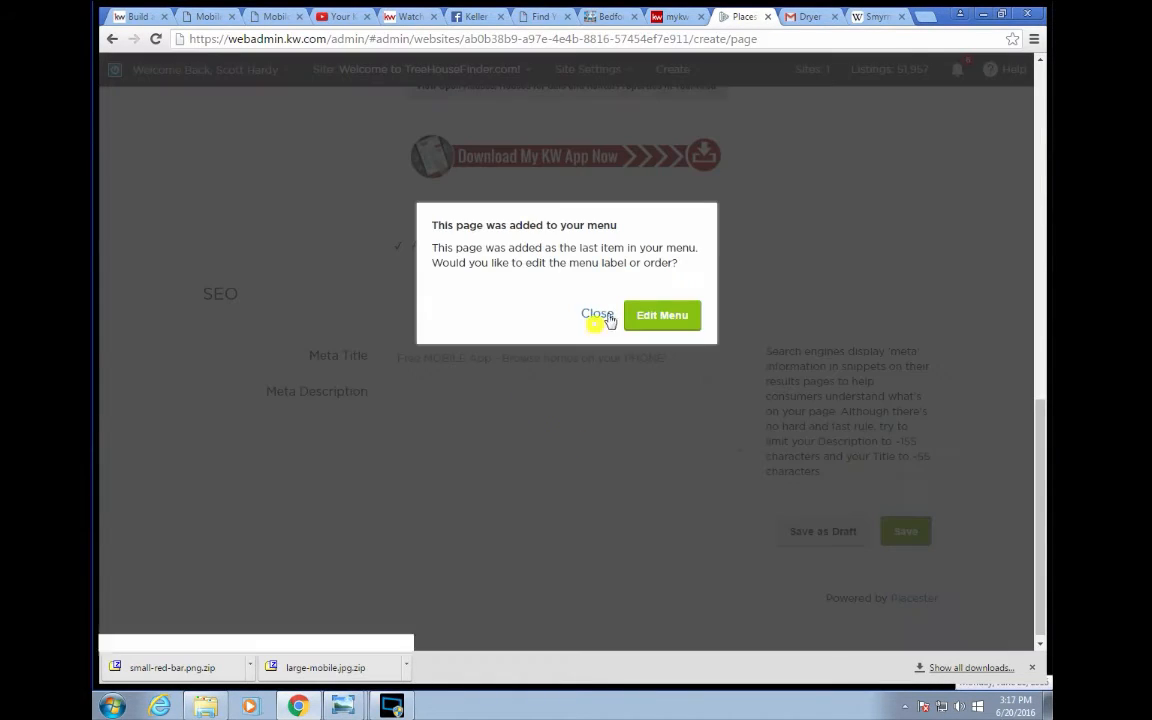
{"action": "left_click_drag", "start_coordinate": [455, 226], "coordinate": [612, 226]}
{"action": "left_click_drag", "start_coordinate": [509, 247], "coordinate": [676, 249]}
{"action": "left_click_drag", "start_coordinate": [539, 262], "coordinate": [668, 262]}
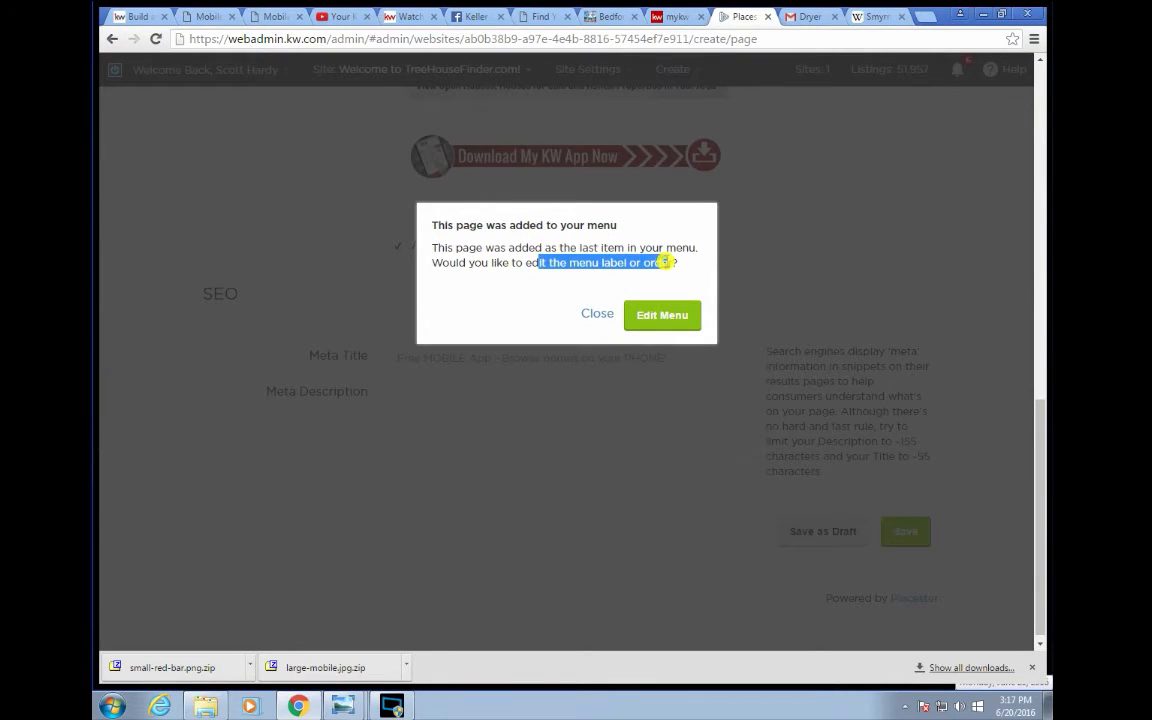
{"action": "left_click", "coordinate": [589, 316]}
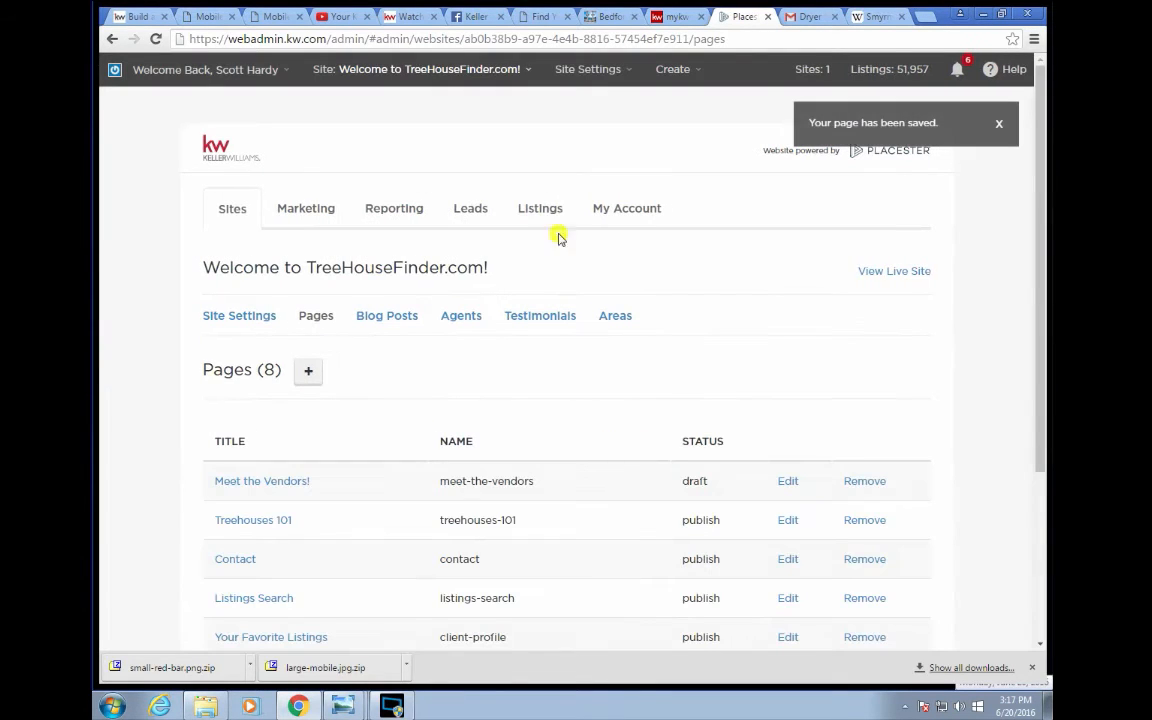
Reload the live site, open Download Free Mobile App, and test the banner's KW app link
{"action": "left_click", "coordinate": [399, 18]}
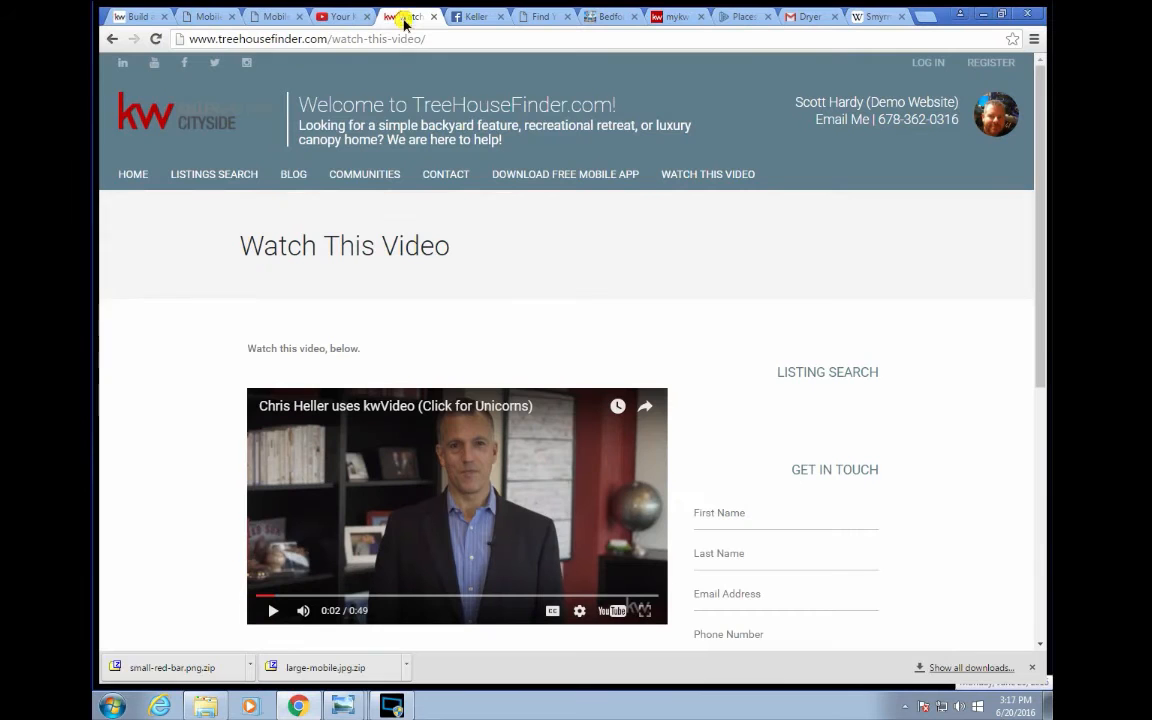
{"action": "left_click", "coordinate": [158, 40]}
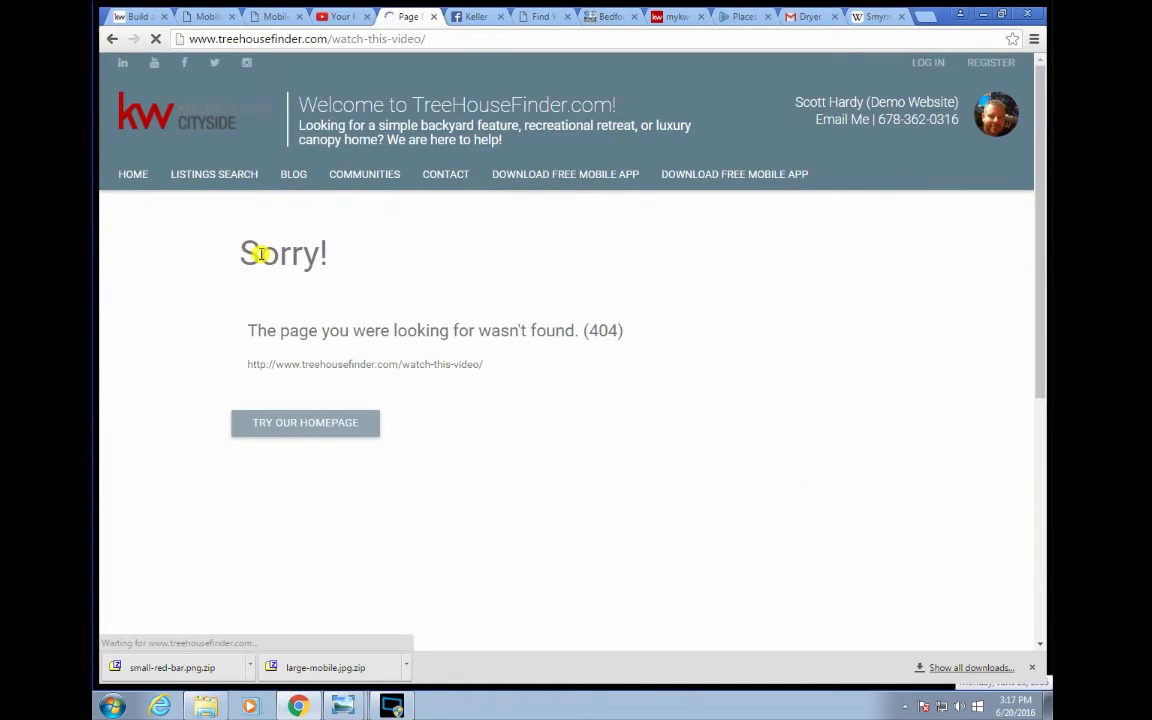
{"action": "left_click", "coordinate": [772, 185]}
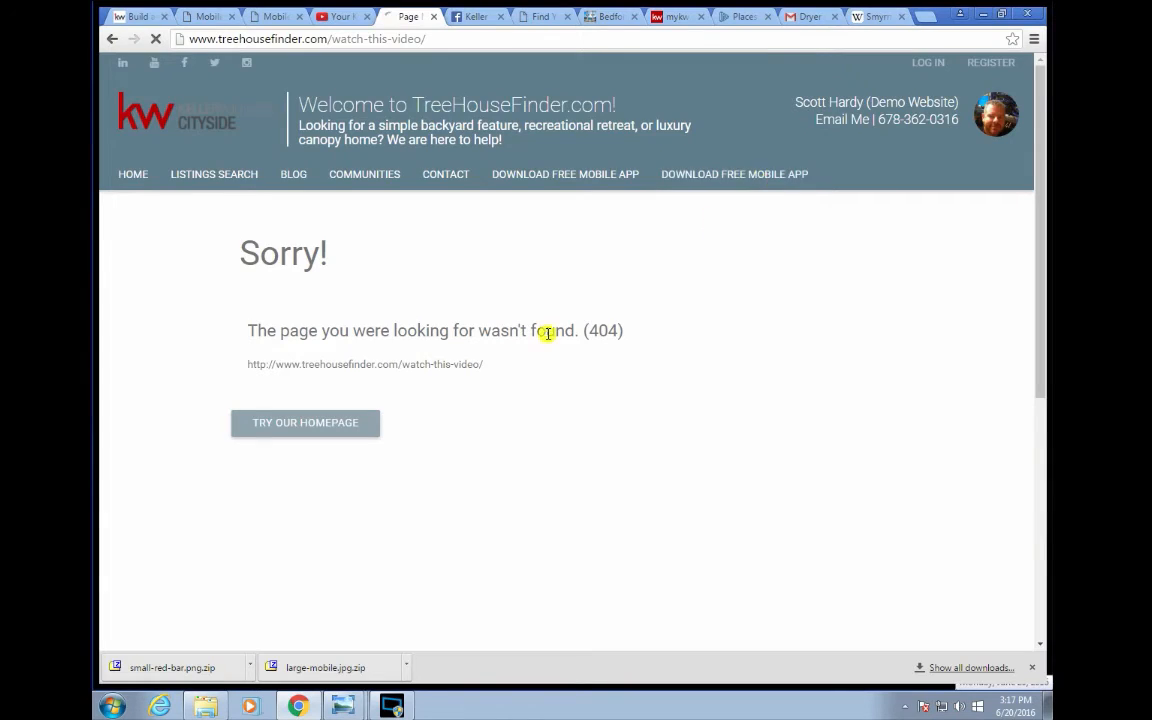
{"action": "scroll", "coordinate": [715, 437], "scroll_direction": "down", "scroll_amount": 3}
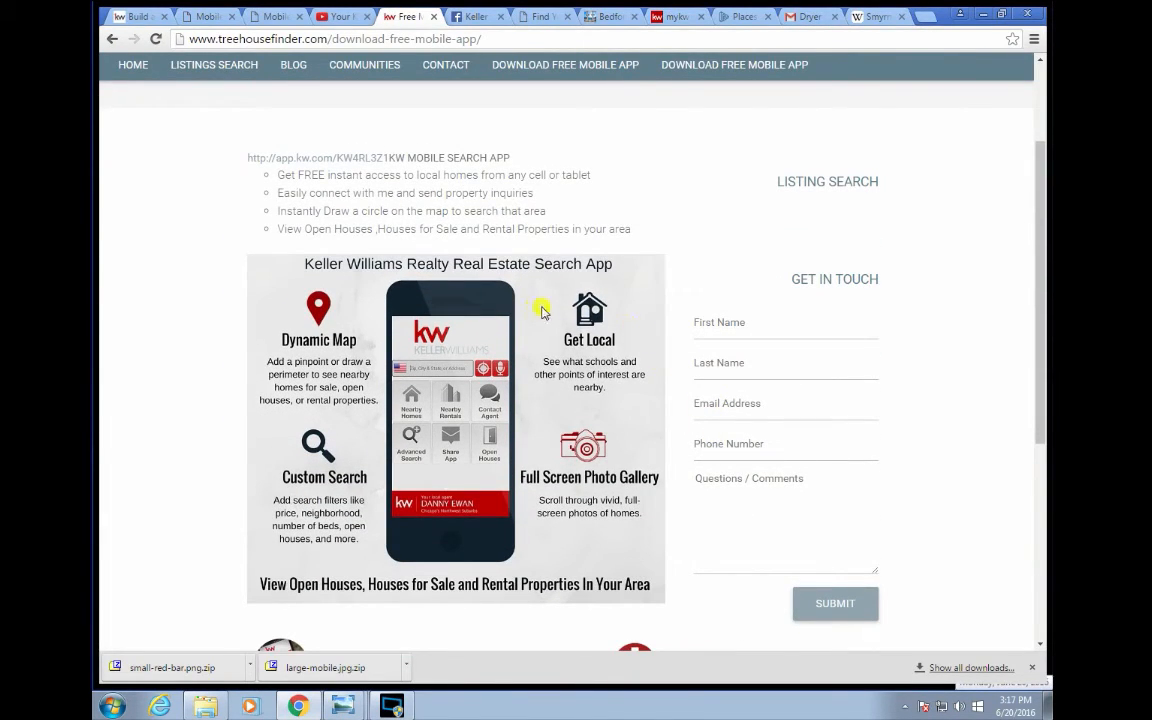
{"action": "scroll", "coordinate": [505, 370], "scroll_direction": "down", "scroll_amount": 2}
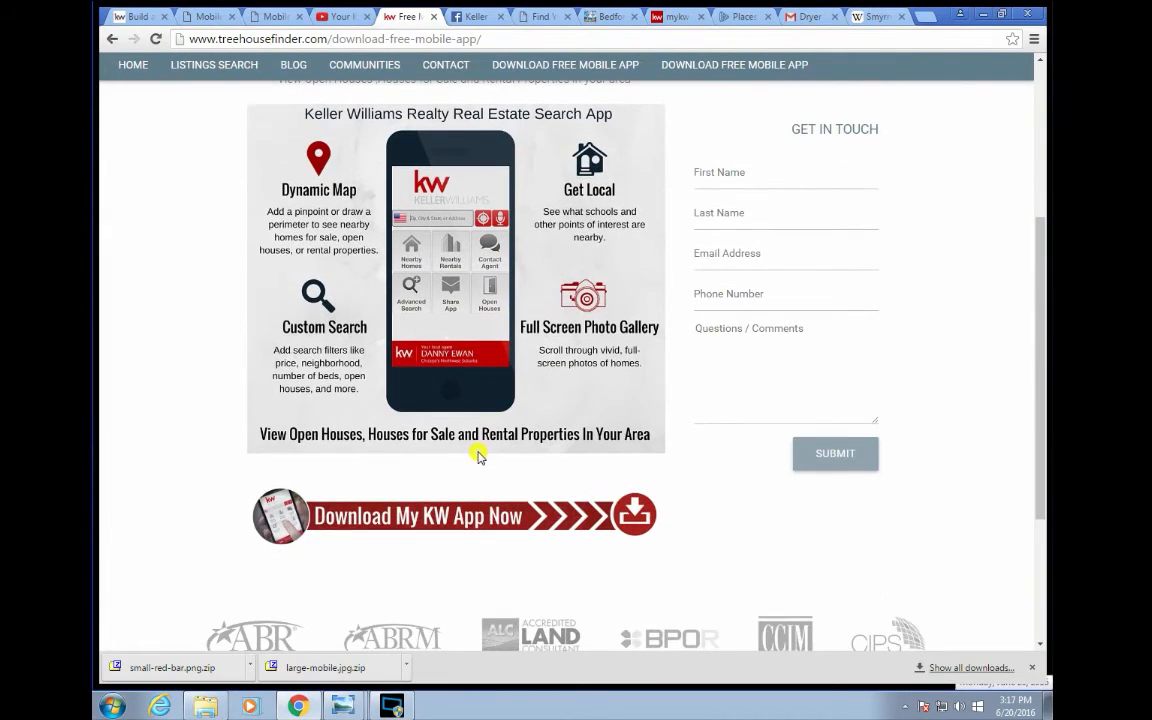
{"action": "left_click", "coordinate": [421, 515]}
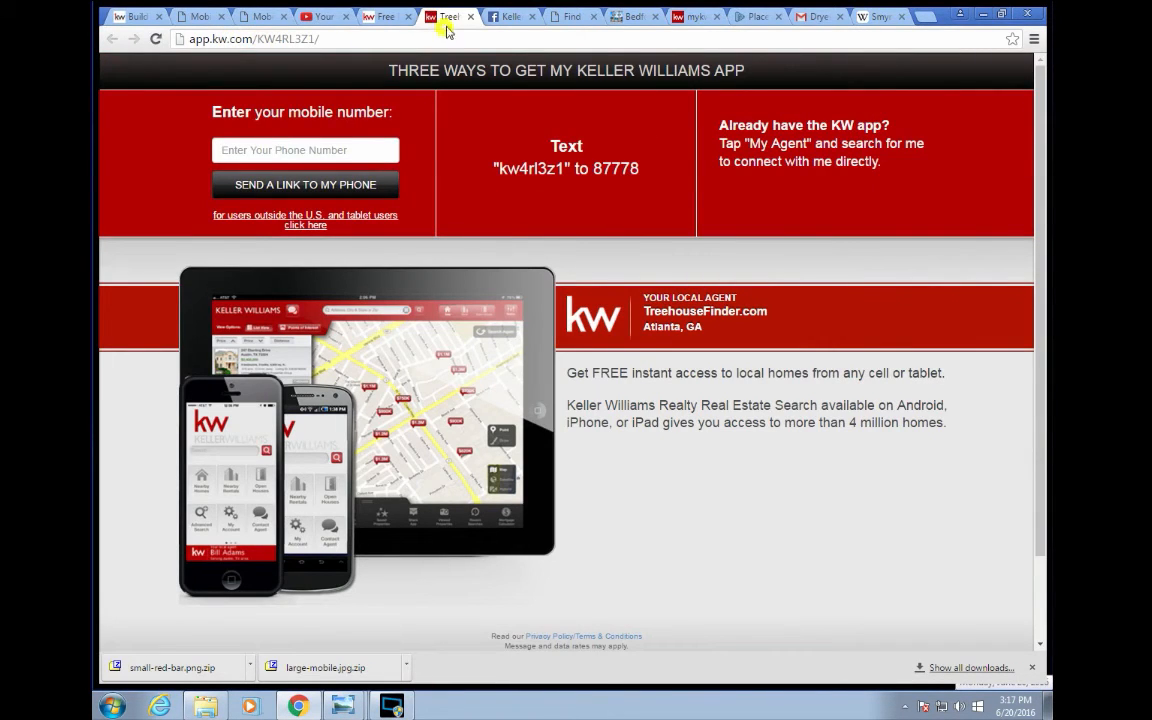
{"action": "left_click", "coordinate": [470, 17]}
Open the Download FREE Mobile App page for editing and delete the bare app URL text
{"action": "left_click", "coordinate": [698, 20]}
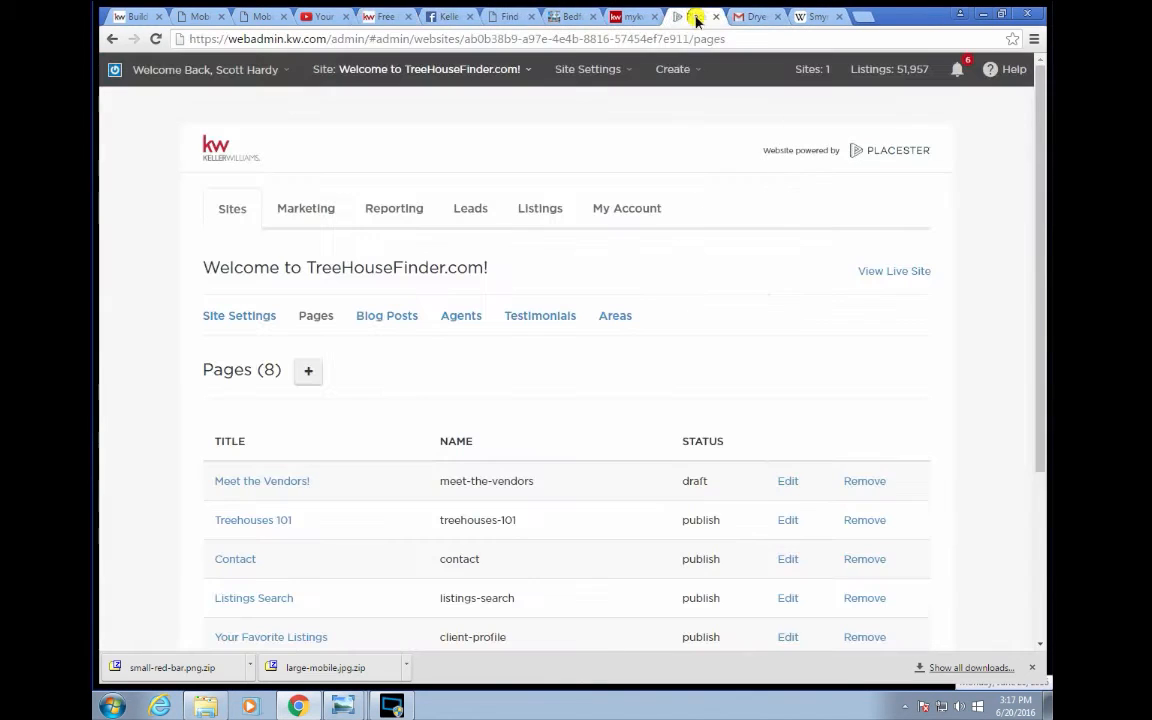
{"action": "scroll", "coordinate": [605, 447], "scroll_direction": "down", "scroll_amount": 1}
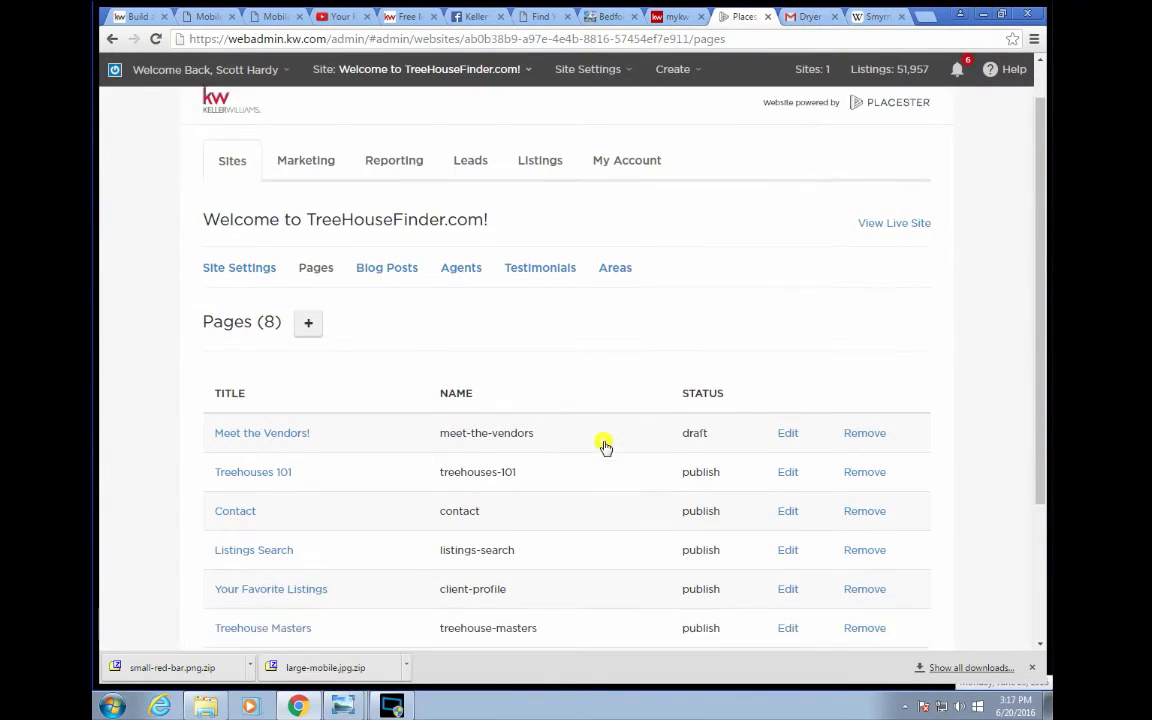
{"action": "scroll", "coordinate": [605, 447], "scroll_direction": "down", "scroll_amount": 4}
{"action": "left_click", "coordinate": [788, 511]}
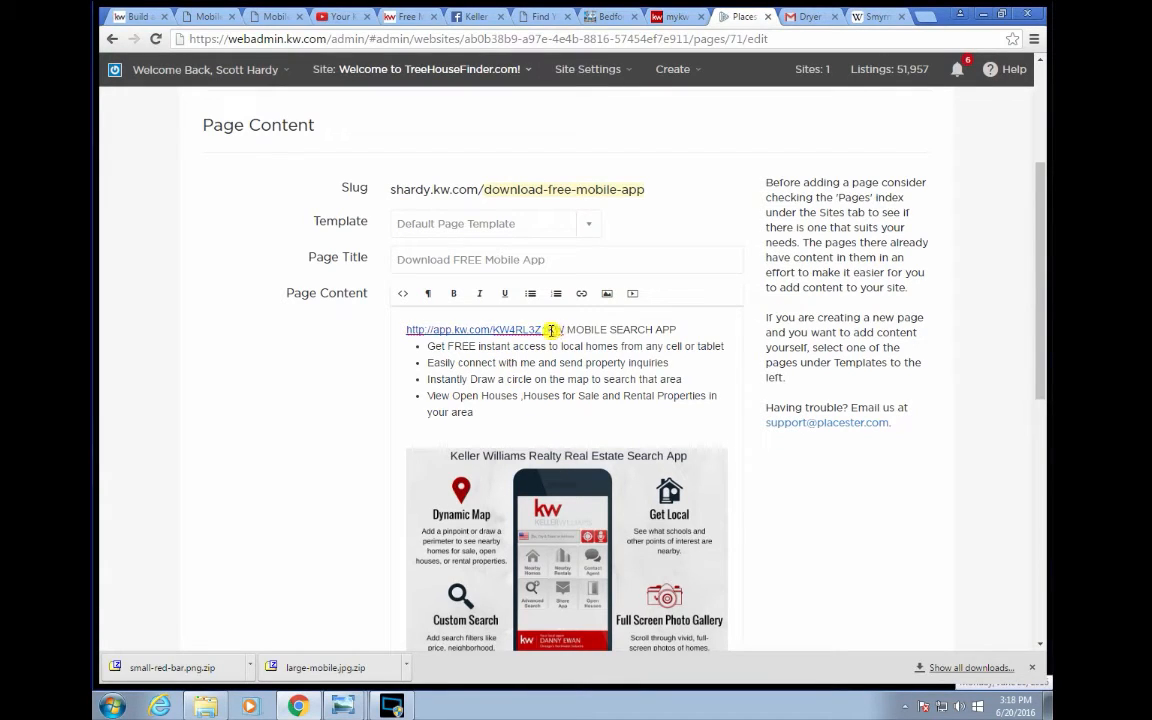
{"action": "left_click_drag", "start_coordinate": [547, 330], "coordinate": [393, 330]}
{"action": "key", "text": "ctrl+c"}
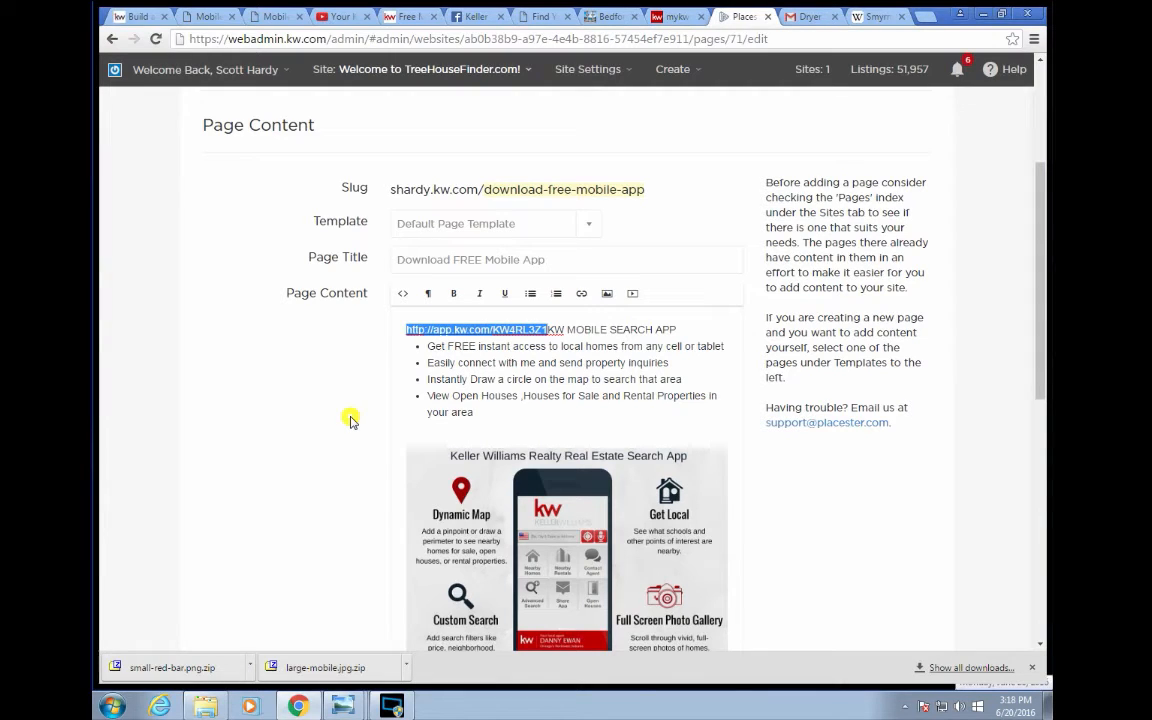
{"action": "key", "text": "BackSpace"}
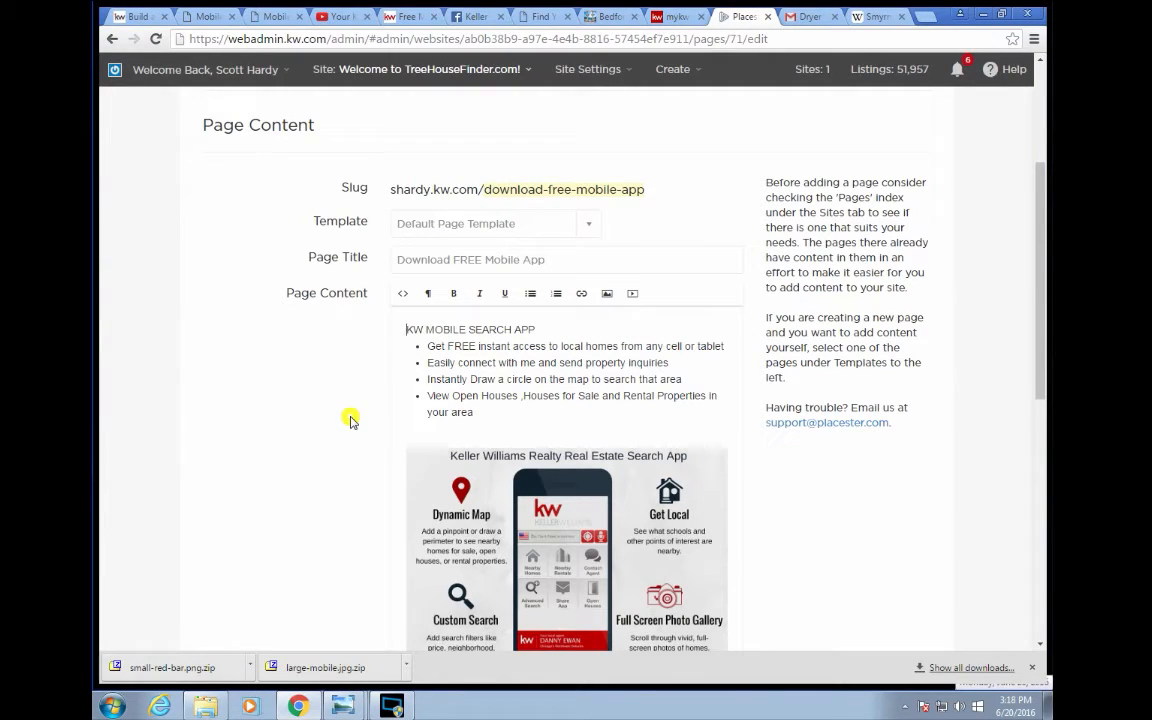
{"action": "left_click", "coordinate": [589, 543]}
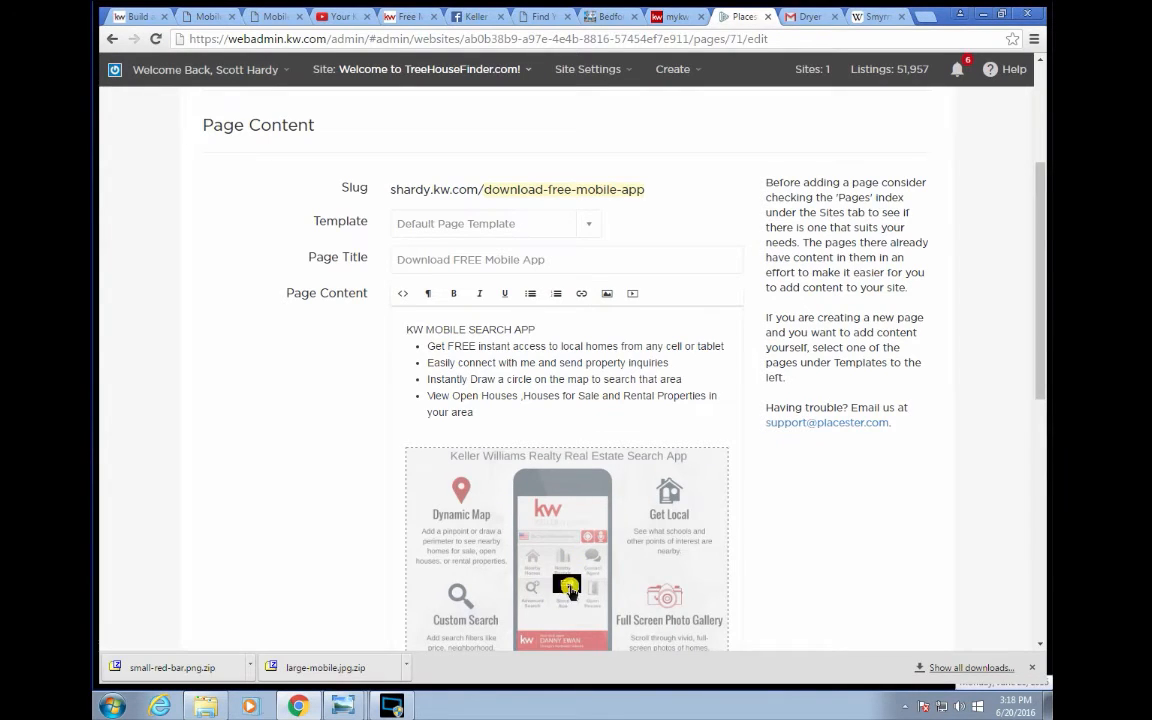
{"action": "left_click", "coordinate": [567, 588]}
{"action": "left_click", "coordinate": [398, 354]}
{"action": "right_click", "coordinate": [410, 364]}
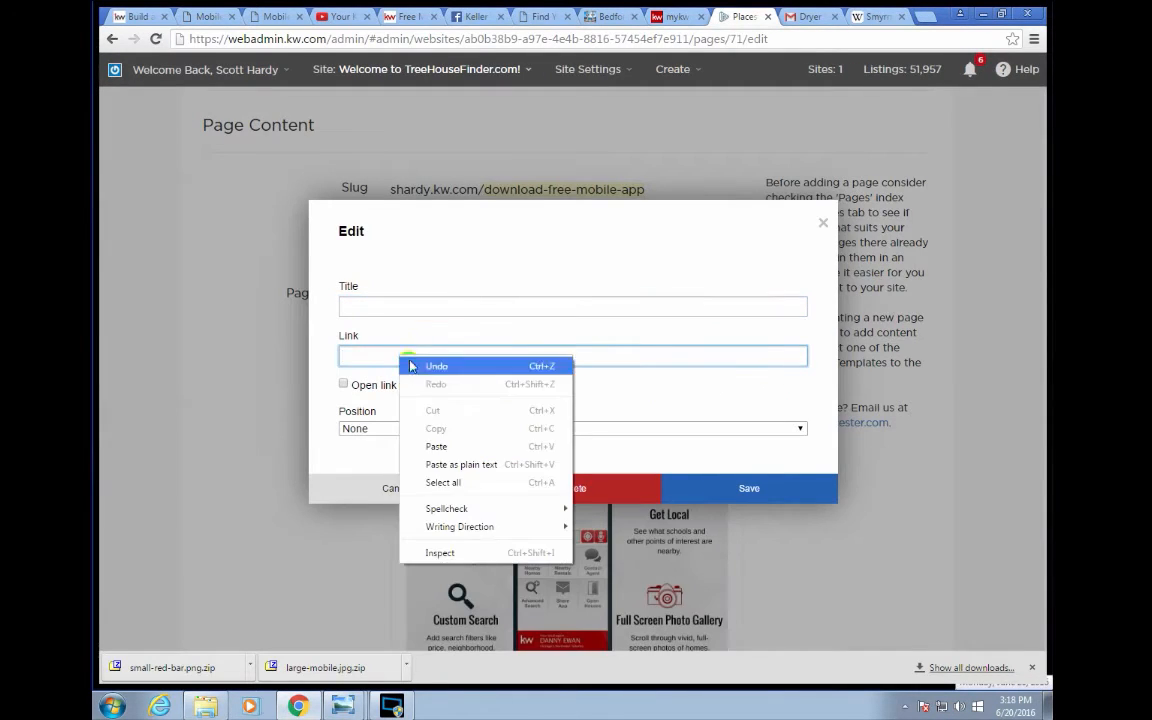
{"action": "left_click", "coordinate": [430, 446]}
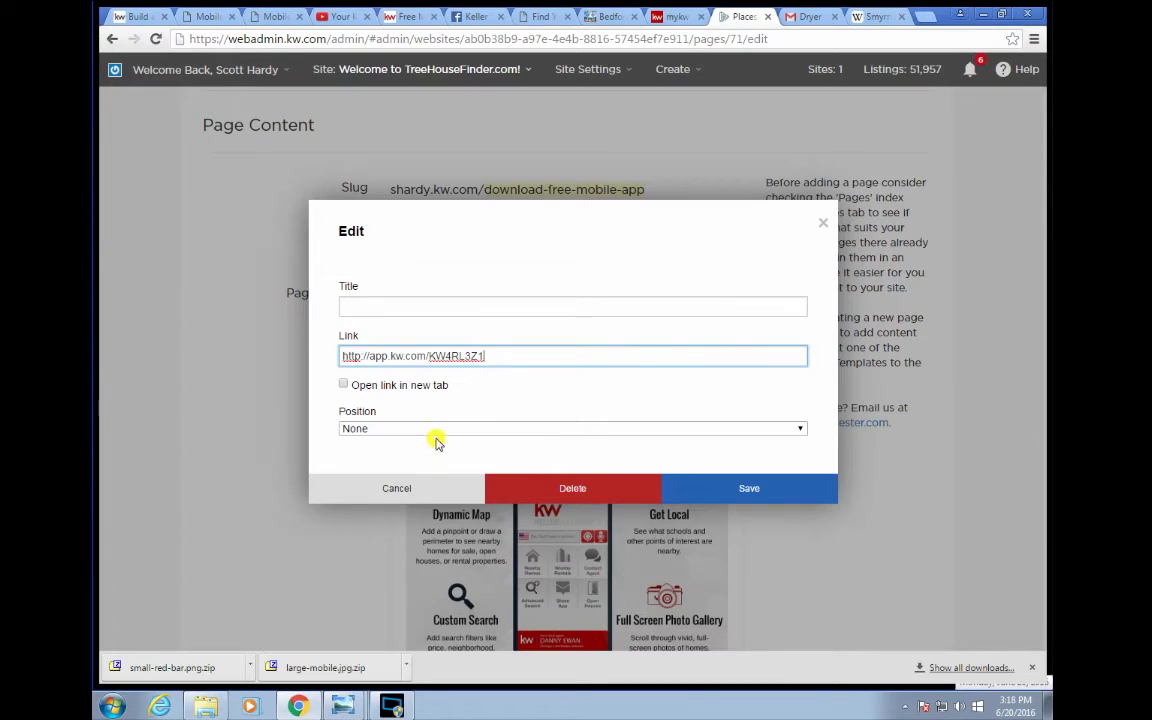
{"action": "left_click", "coordinate": [343, 384]}
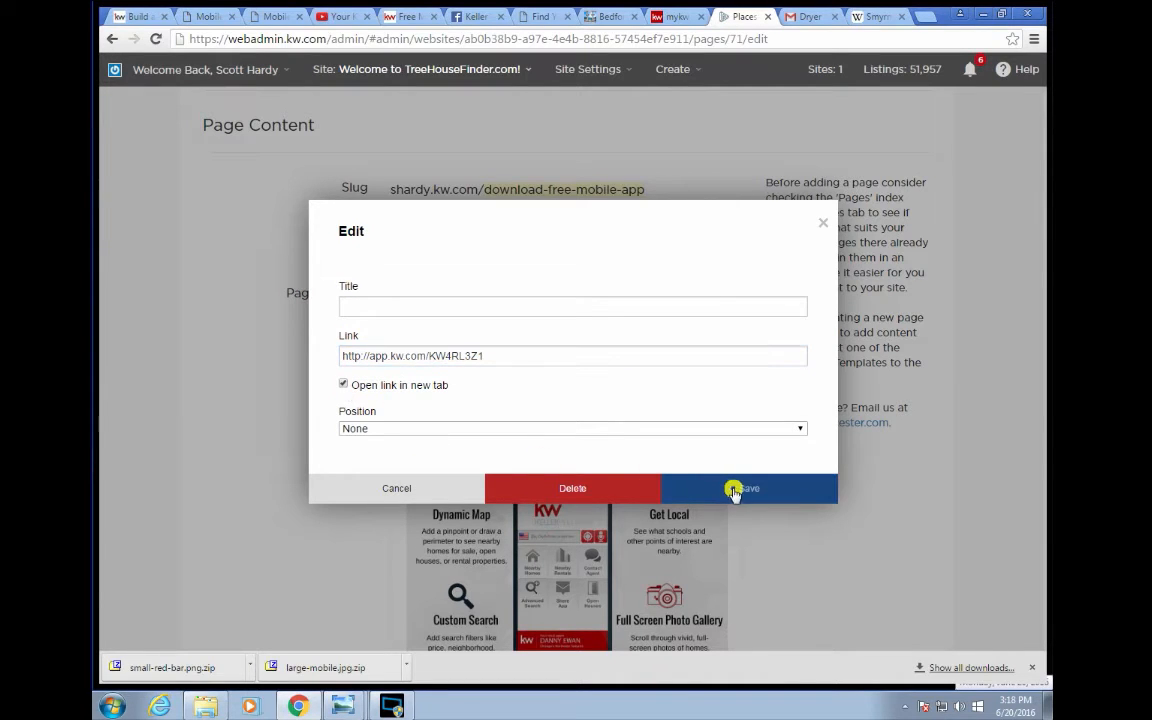
{"action": "left_click", "coordinate": [733, 490]}
{"action": "scroll", "coordinate": [738, 535], "scroll_direction": "down", "scroll_amount": 4}
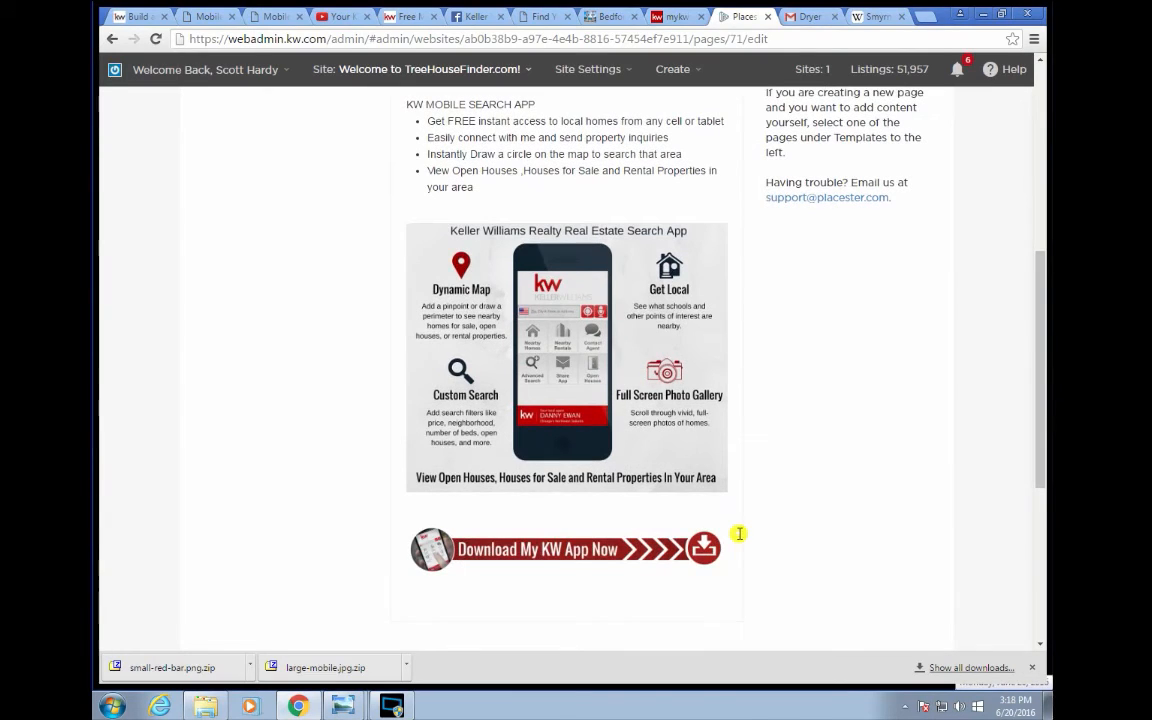
{"action": "scroll", "coordinate": [739, 529], "scroll_direction": "down", "scroll_amount": 5}
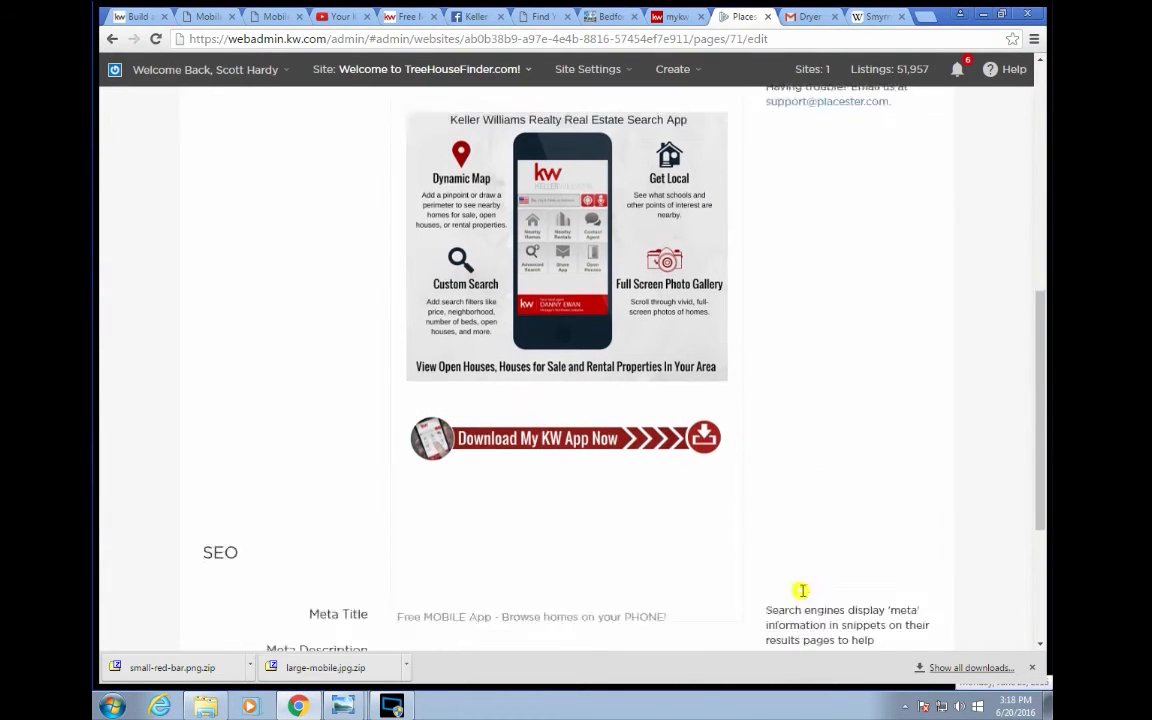
{"action": "left_click", "coordinate": [899, 590]}
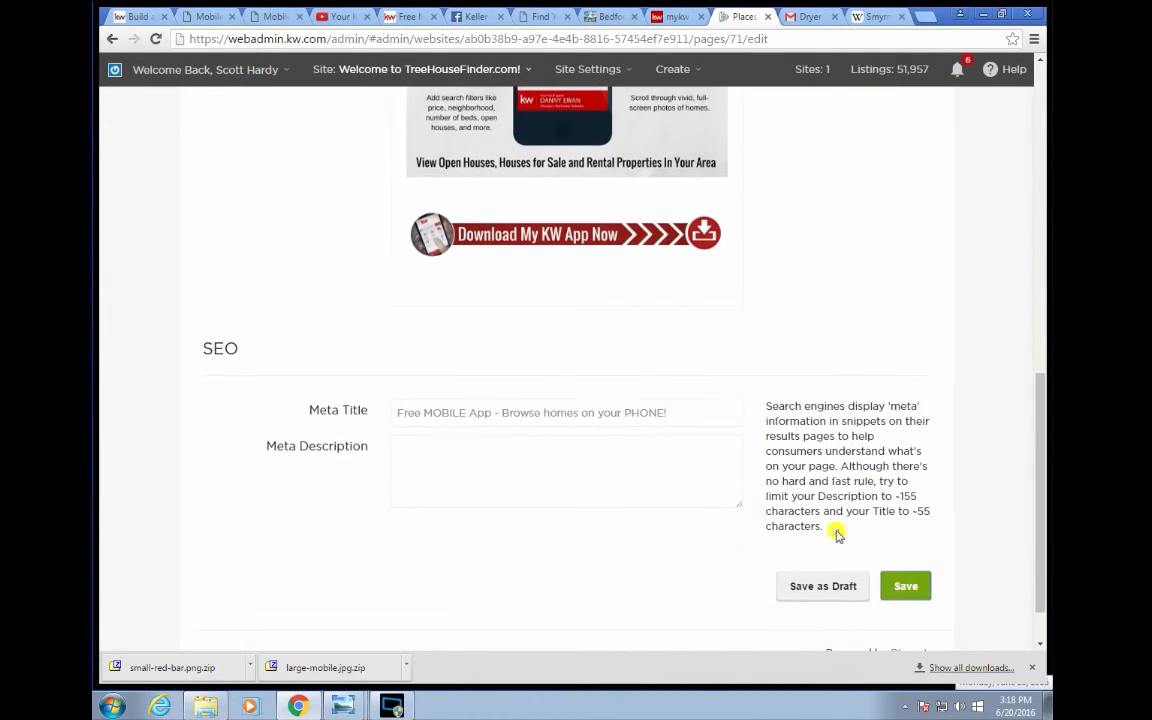
Reload the live Download FREE Mobile App page and verify the banner opens app.kw.com
{"action": "left_click", "coordinate": [401, 17]}
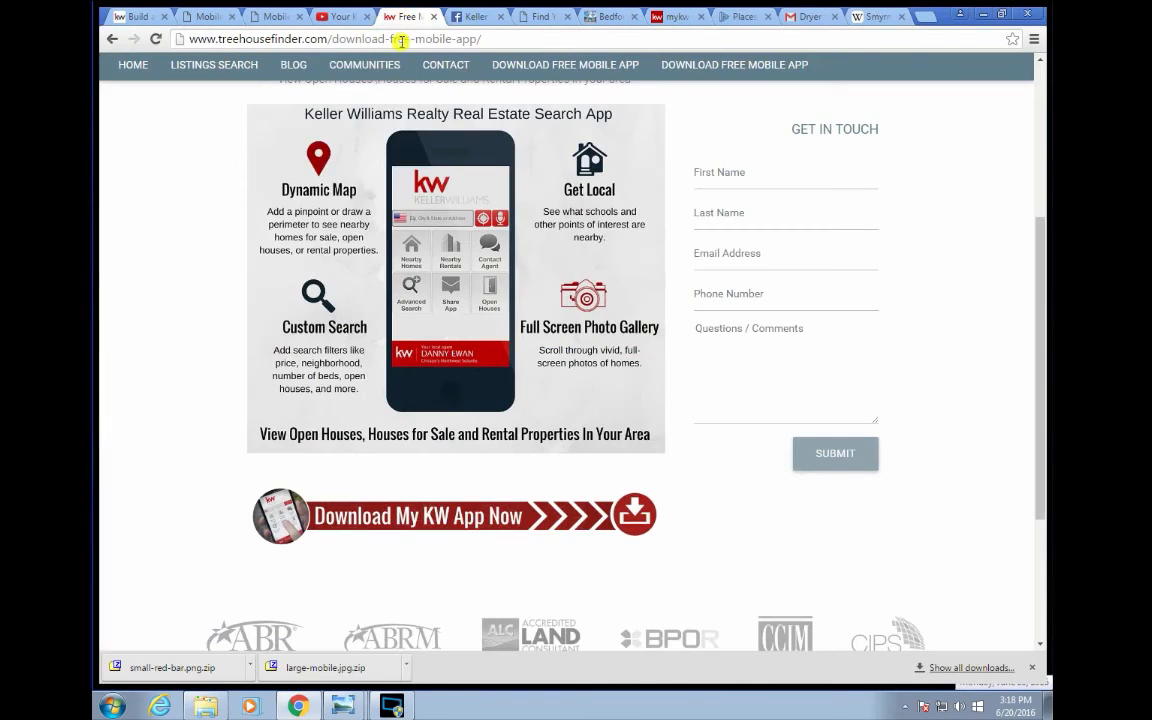
{"action": "left_click", "coordinate": [156, 39]}
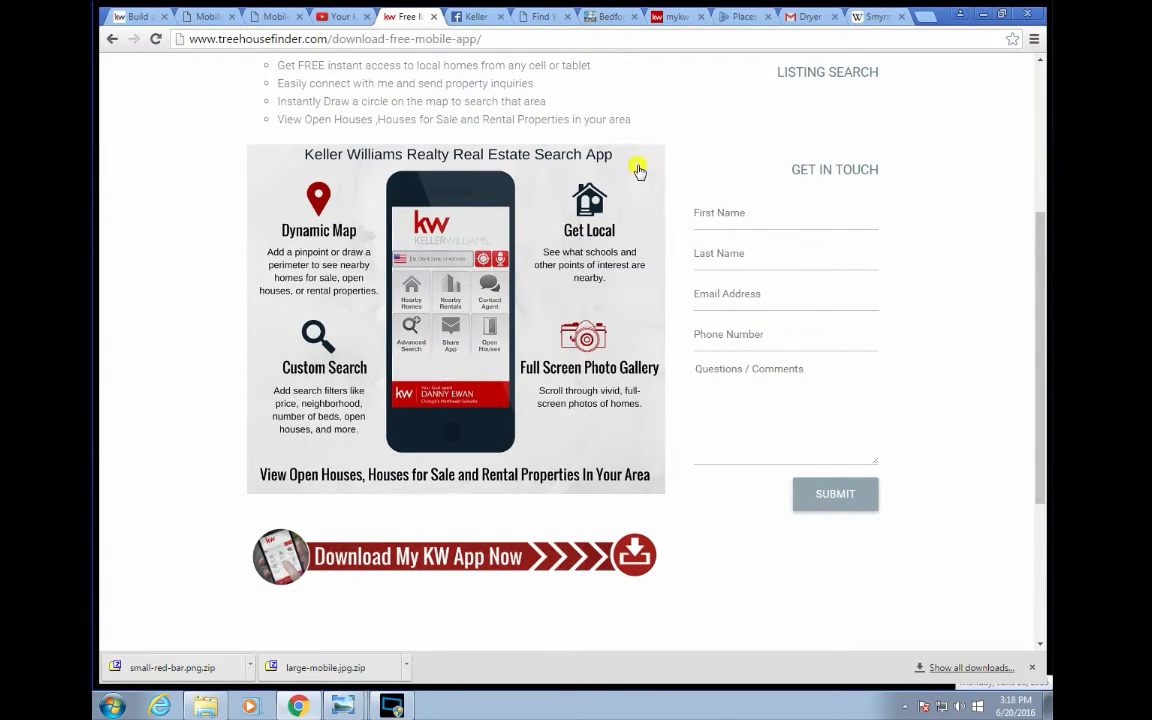
{"action": "left_click", "coordinate": [458, 229]}
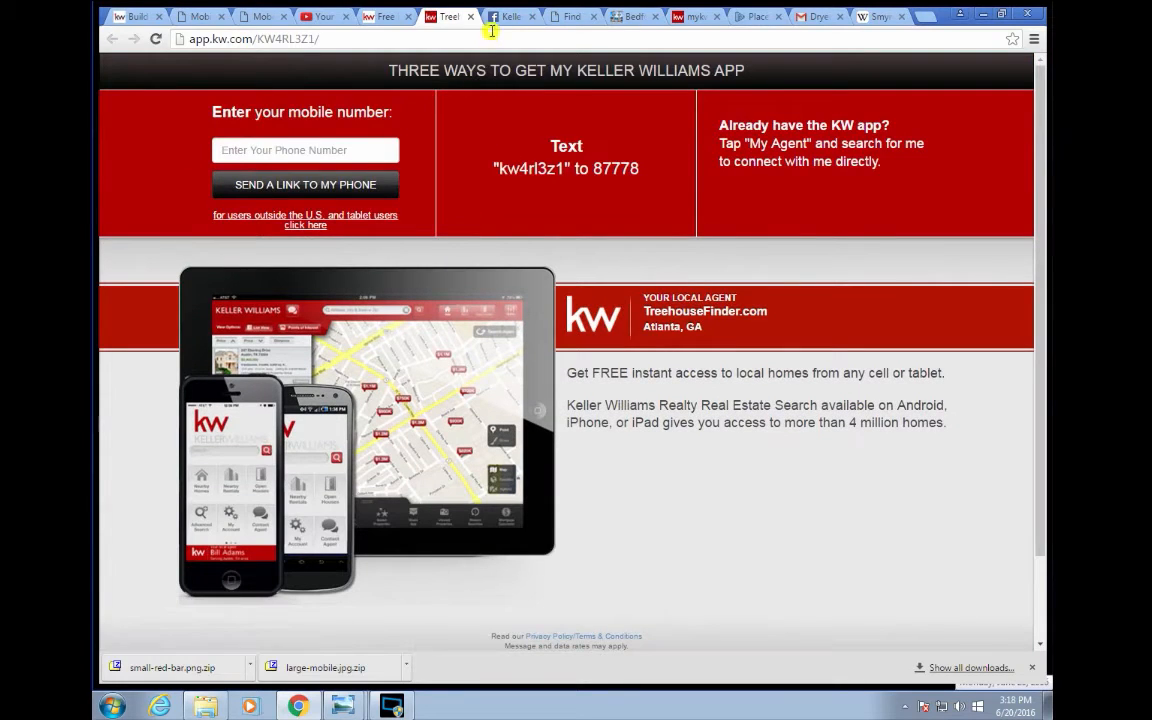
{"action": "left_click", "coordinate": [471, 17]}
{"action": "scroll", "coordinate": [654, 185], "scroll_direction": "up", "scroll_amount": 2}
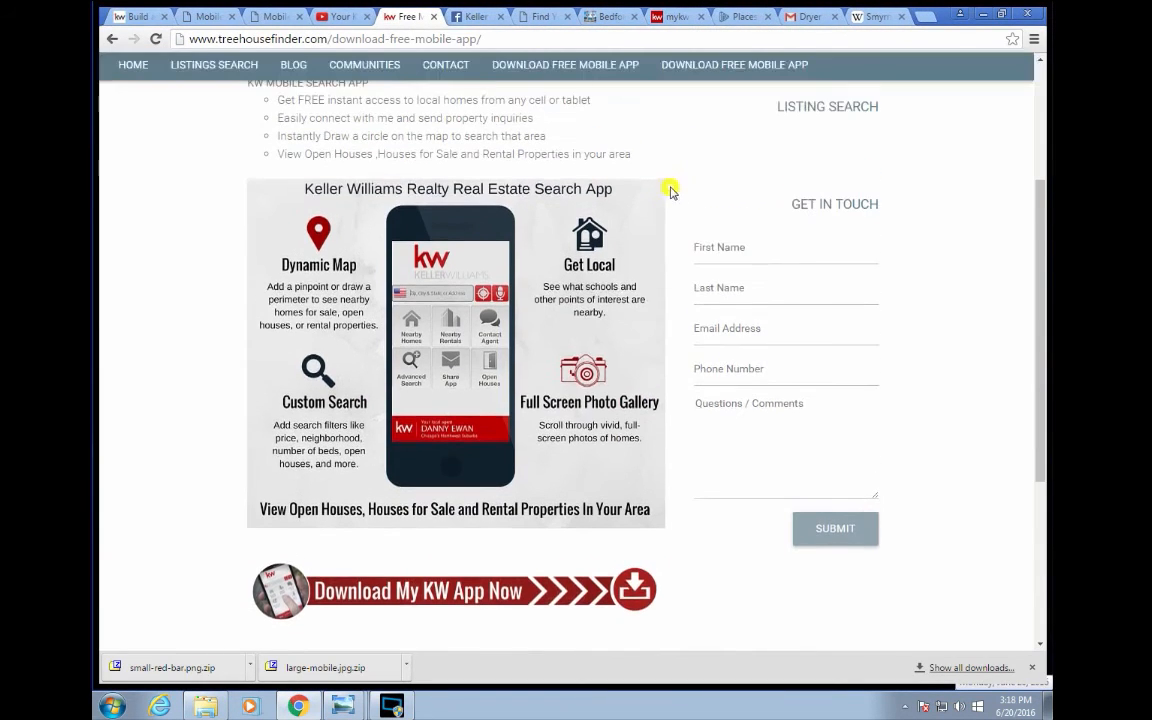
{"action": "scroll", "coordinate": [650, 192], "scroll_direction": "up", "scroll_amount": 3}
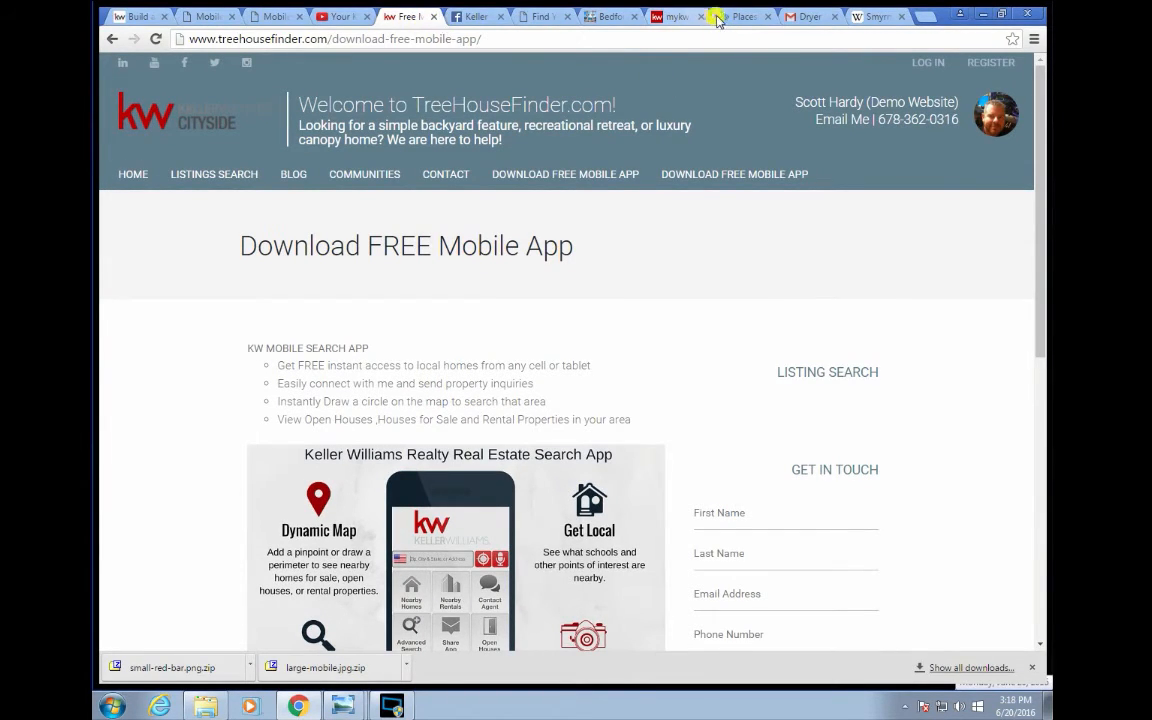
Remove the Download FREE Mobile App page, leaving seven pages in the list
{"action": "left_click", "coordinate": [746, 22]}
{"action": "scroll", "coordinate": [470, 360], "scroll_direction": "down", "scroll_amount": 3}
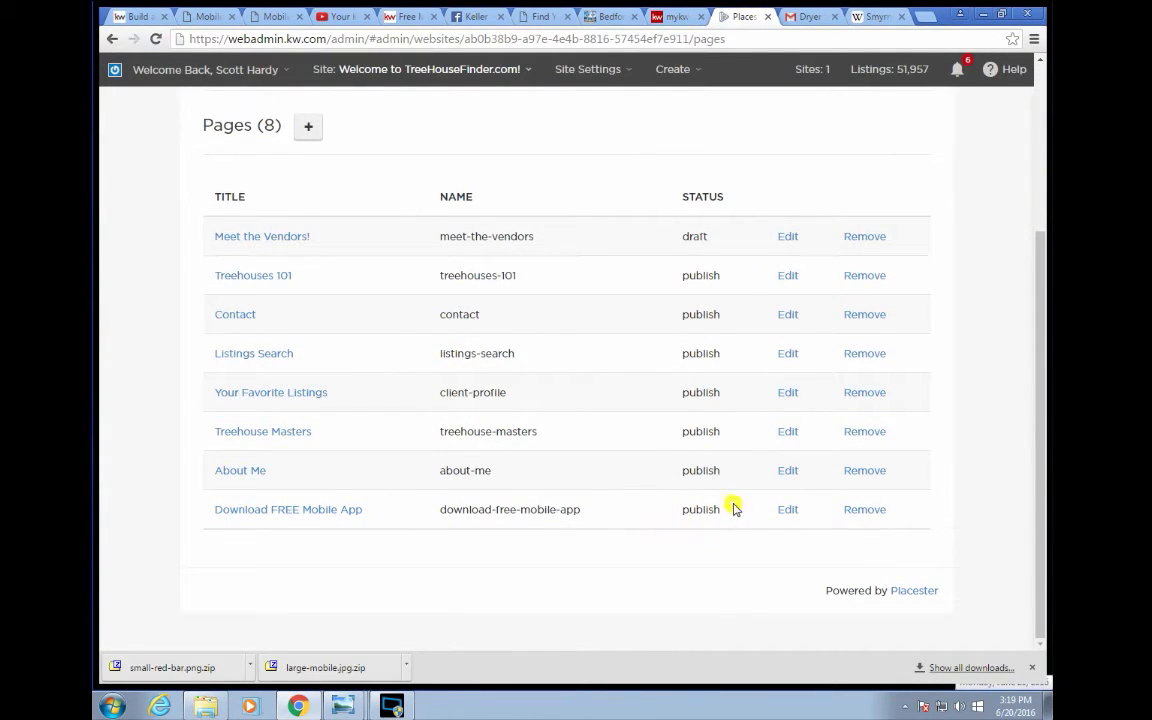
{"action": "left_click", "coordinate": [865, 514]}
{"action": "left_click", "coordinate": [676, 322]}
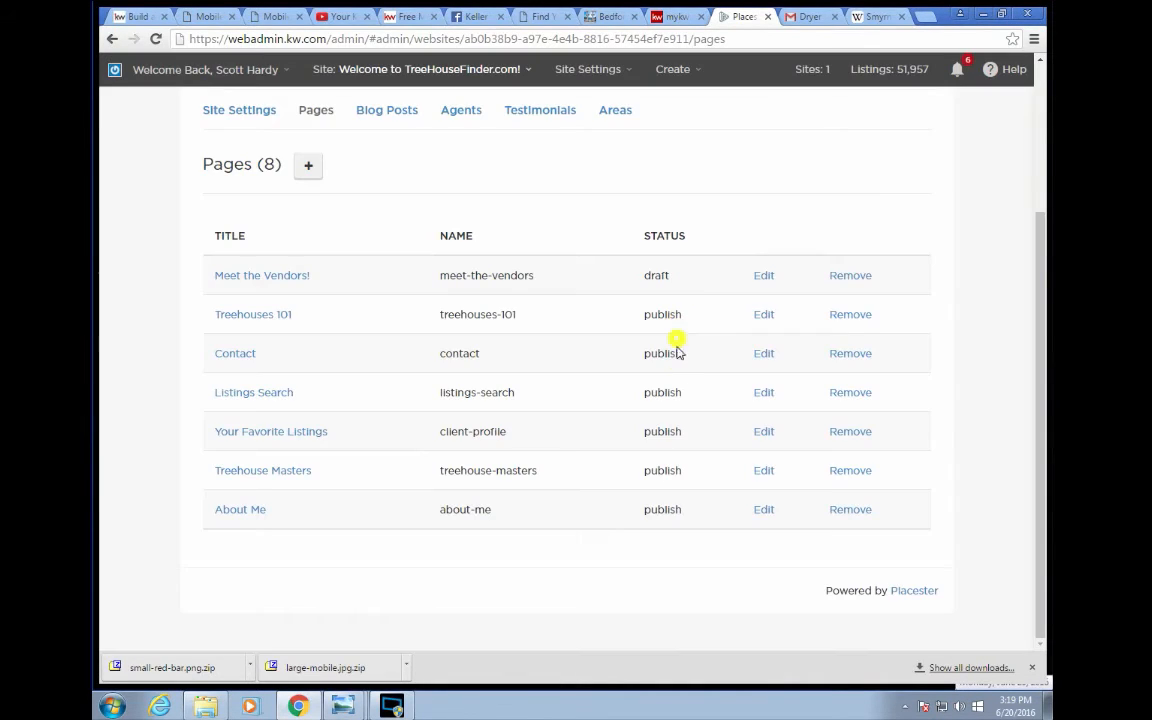
{"action": "scroll", "coordinate": [600, 500], "scroll_direction": "up", "scroll_amount": 2}
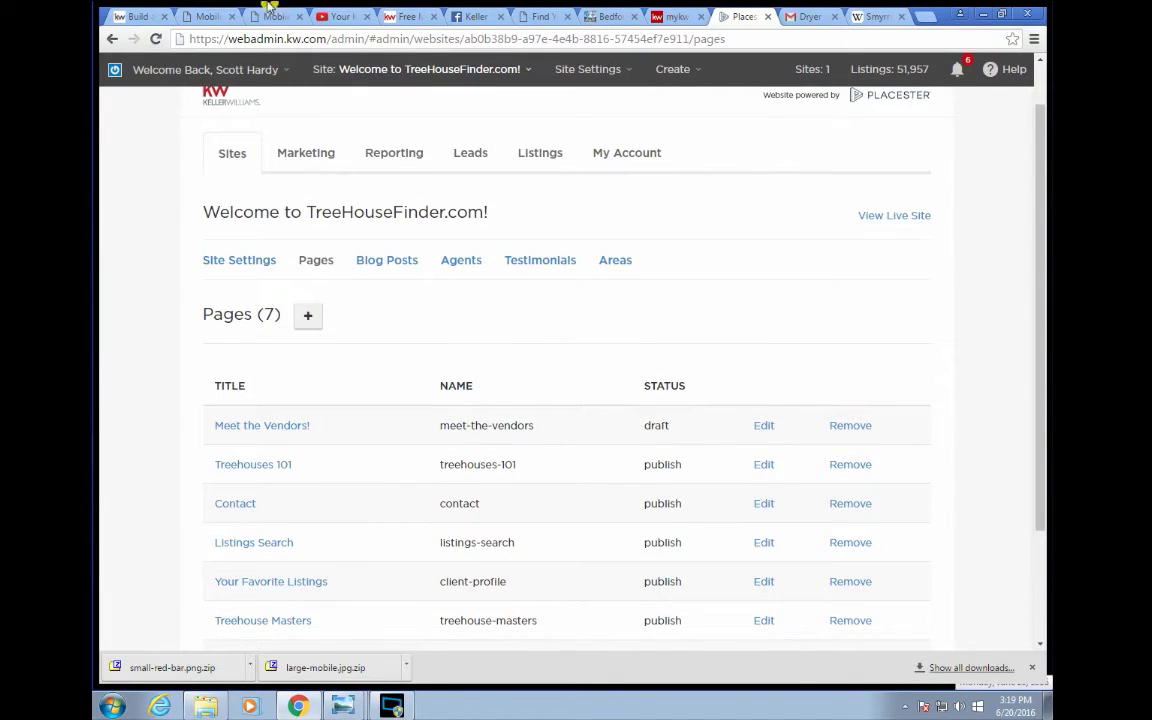
{"action": "left_click", "coordinate": [145, 15]}
{"action": "left_click", "coordinate": [450, 287]}
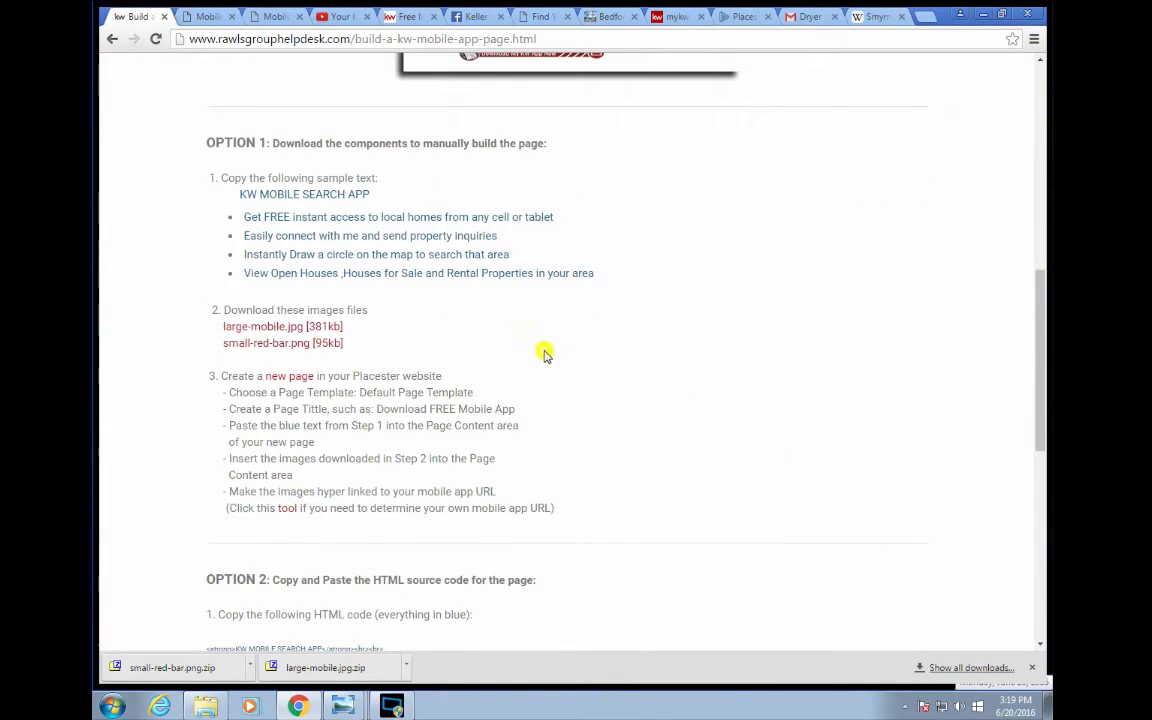
Copy the entire OPTION 2 HTML code block from the helpdesk guide
{"action": "left_click_drag", "start_coordinate": [206, 143], "coordinate": [268, 145]}
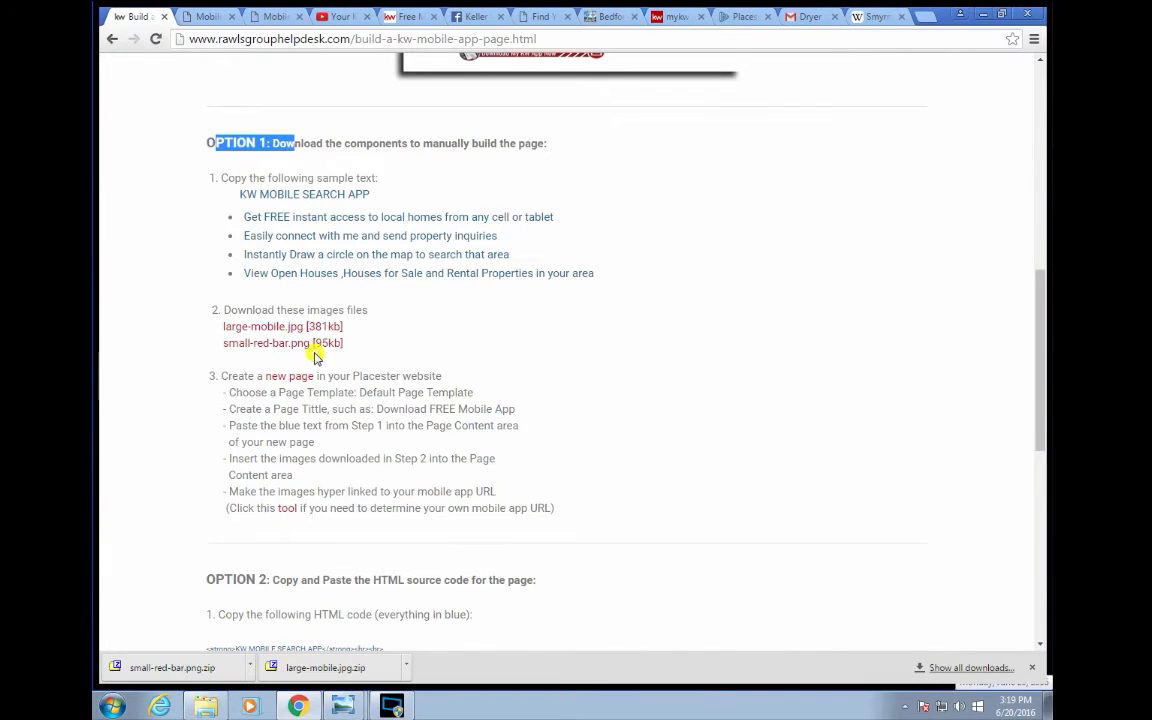
{"action": "scroll", "coordinate": [283, 340], "scroll_direction": "down", "scroll_amount": 3}
{"action": "scroll", "coordinate": [320, 360], "scroll_direction": "down", "scroll_amount": 1}
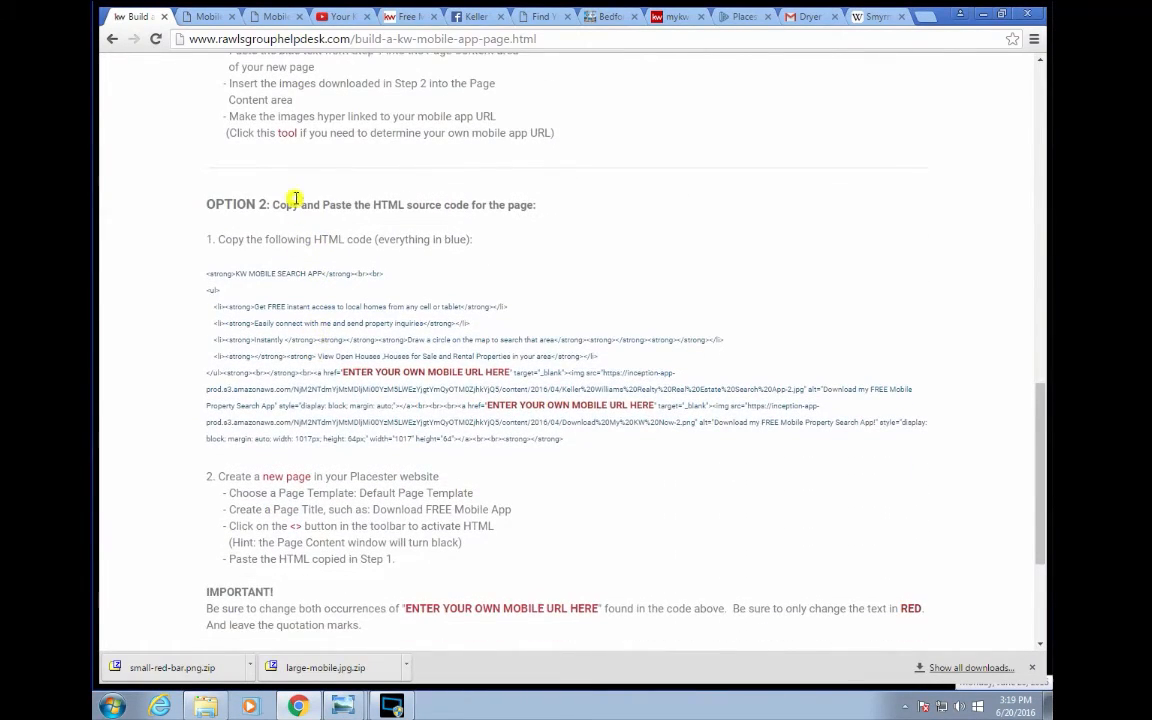
{"action": "left_click_drag", "start_coordinate": [296, 200], "coordinate": [397, 204]}
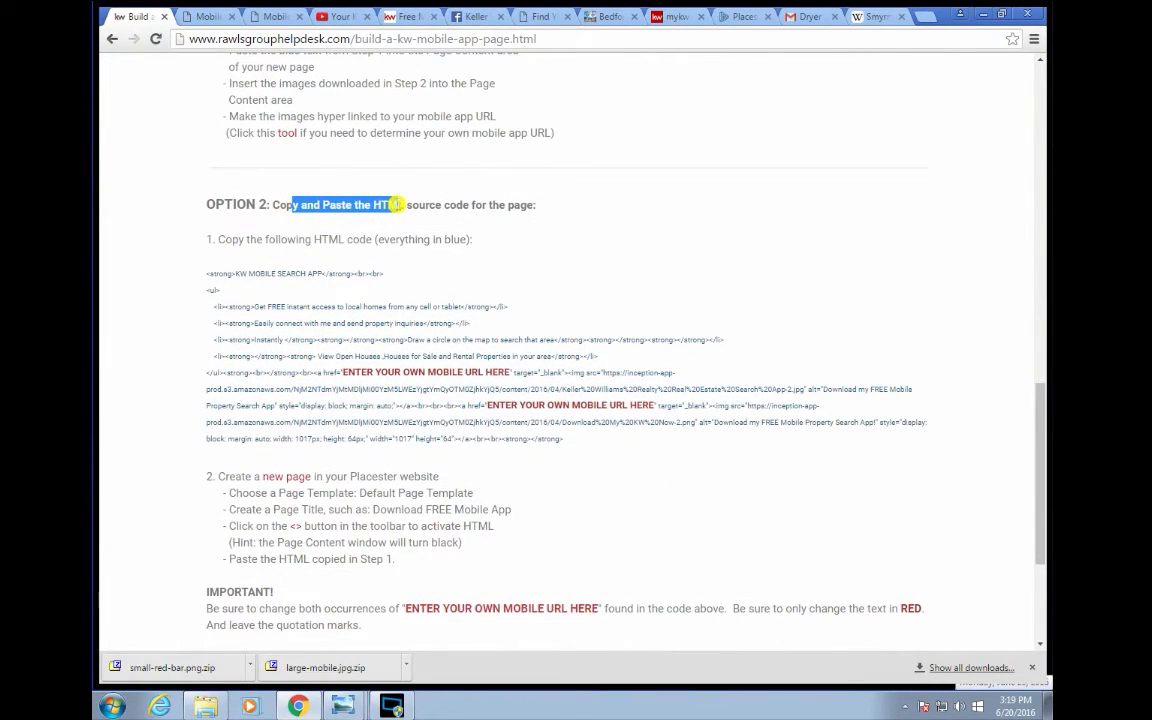
{"action": "left_click_drag", "start_coordinate": [257, 241], "coordinate": [372, 247]}
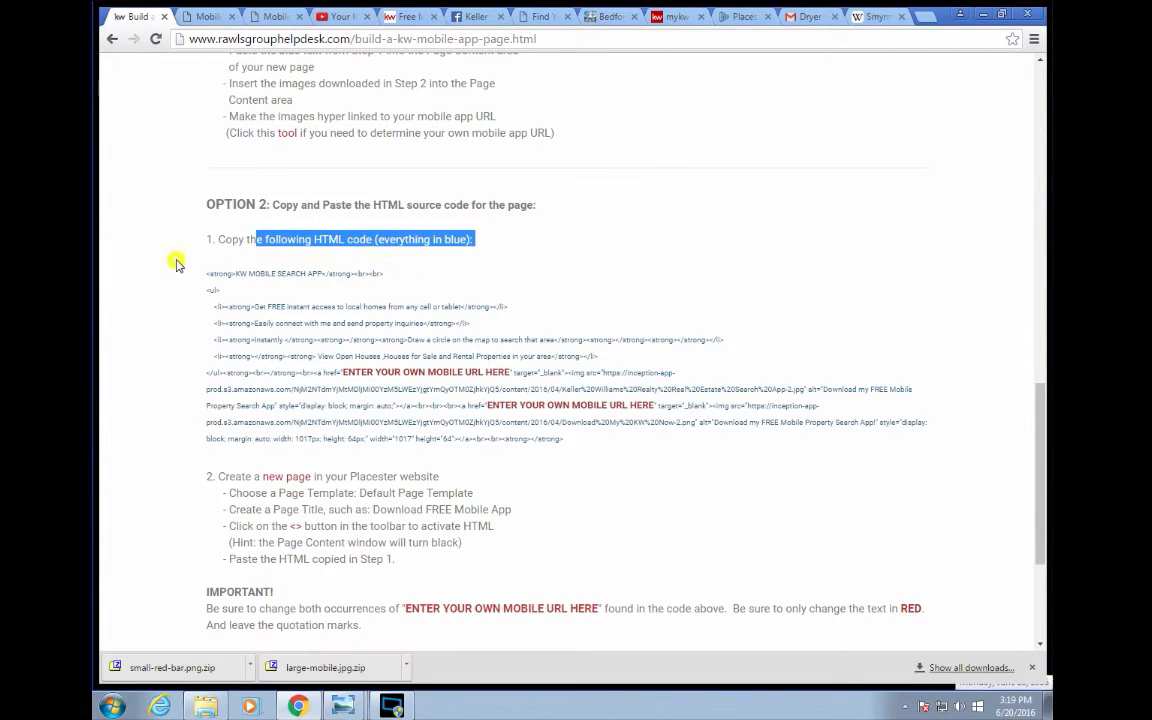
{"action": "left_click", "coordinate": [206, 274]}
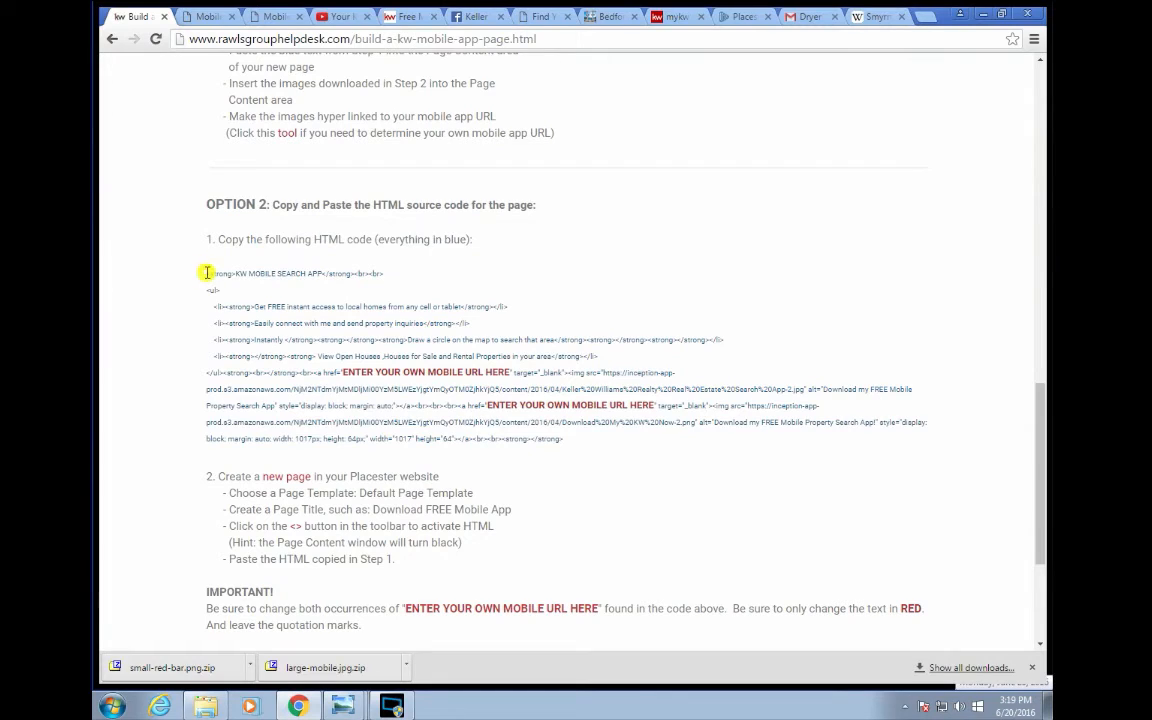
{"action": "left_click_drag", "start_coordinate": [209, 272], "coordinate": [567, 434]}
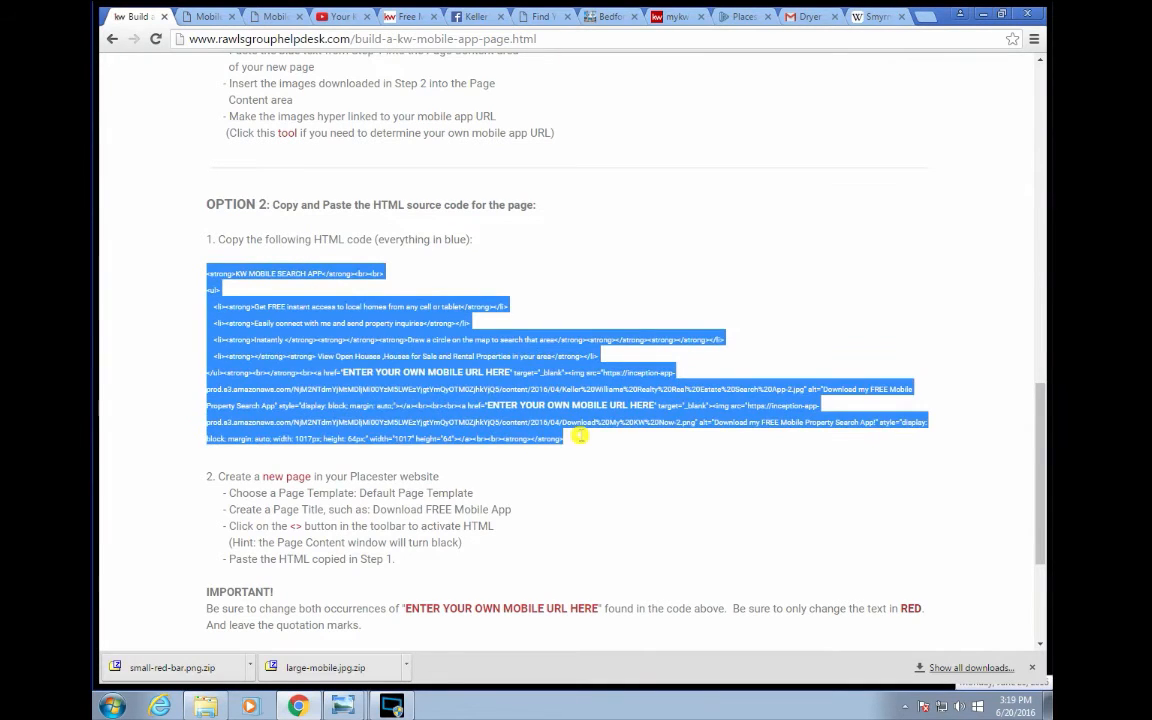
{"action": "right_click", "coordinate": [300, 355]}
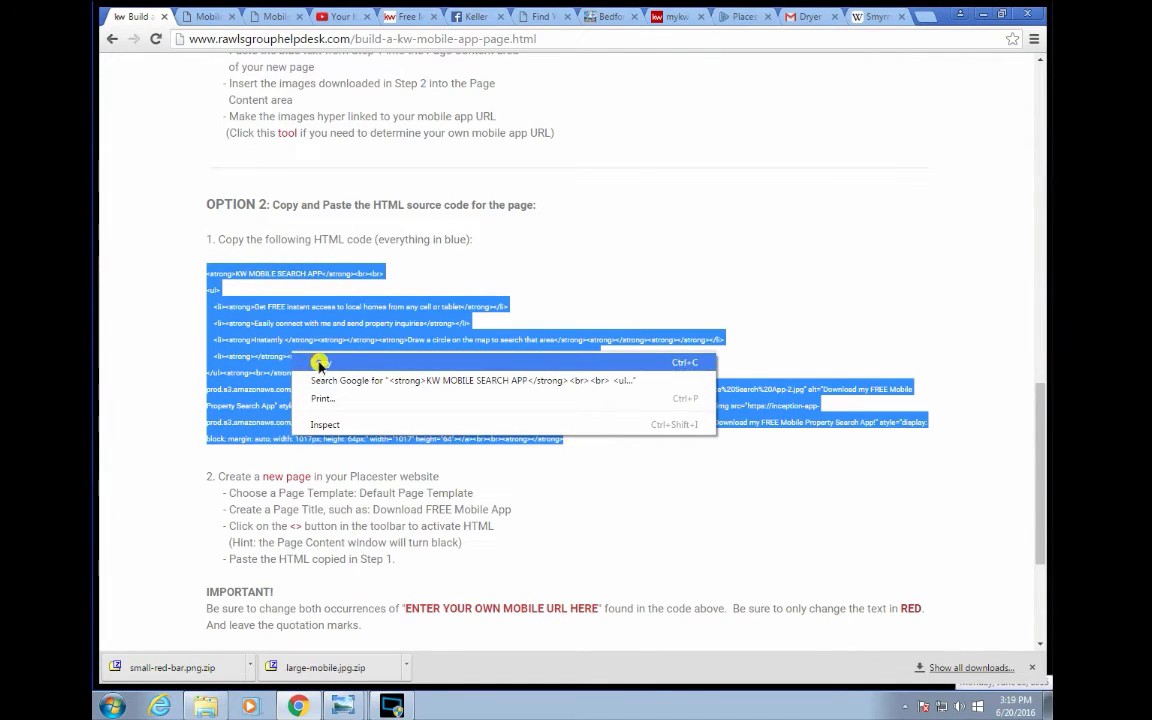
{"action": "left_click", "coordinate": [319, 363]}
Review step 2's page template, page title and HTML-view instructions
{"action": "scroll", "coordinate": [288, 432], "scroll_direction": "down", "scroll_amount": 1}
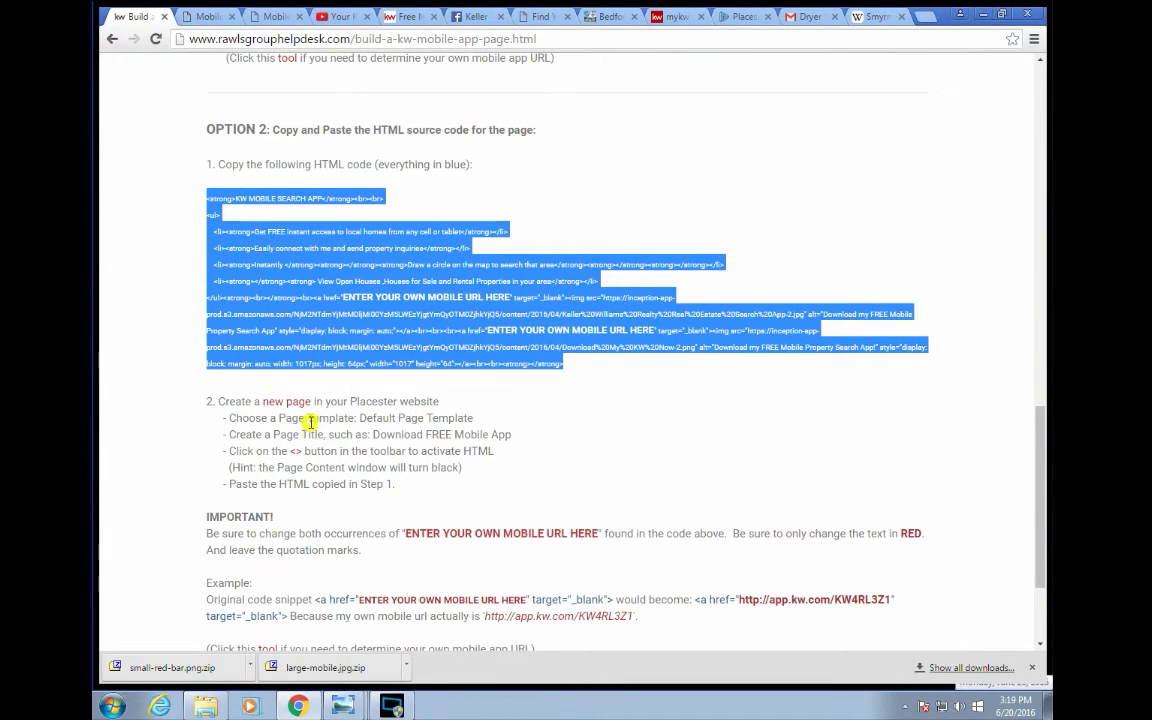
{"action": "left_click_drag", "start_coordinate": [283, 418], "coordinate": [430, 420]}
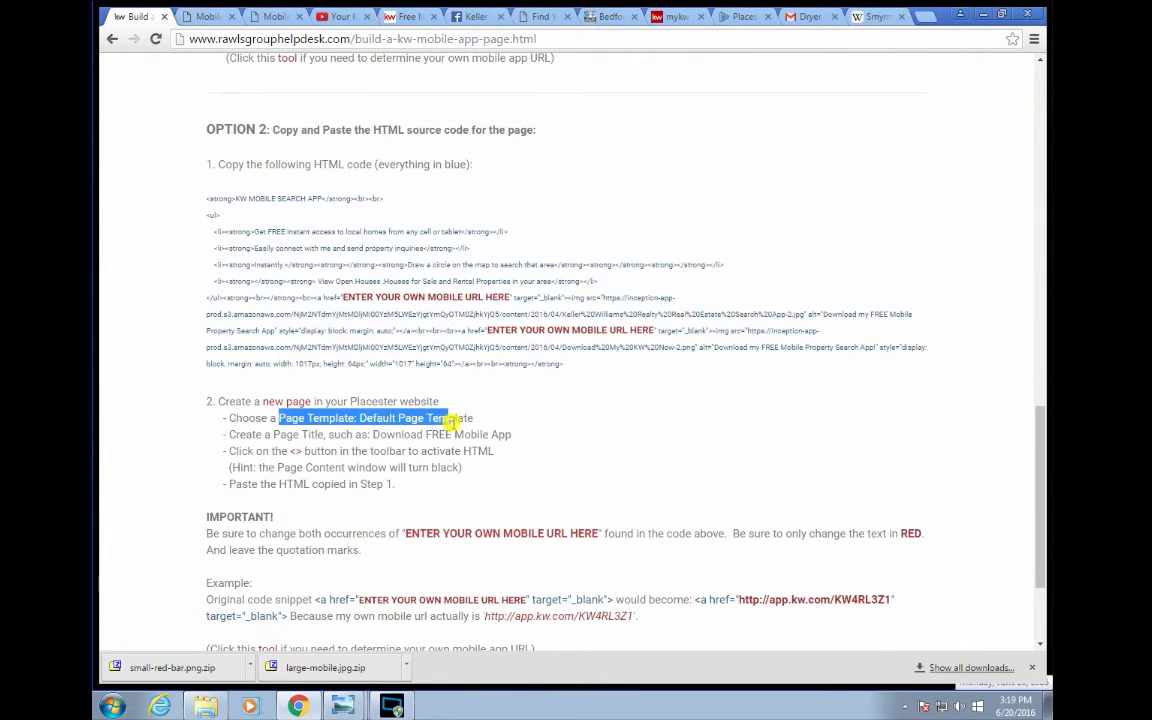
{"action": "left_click_drag", "start_coordinate": [293, 434], "coordinate": [500, 436]}
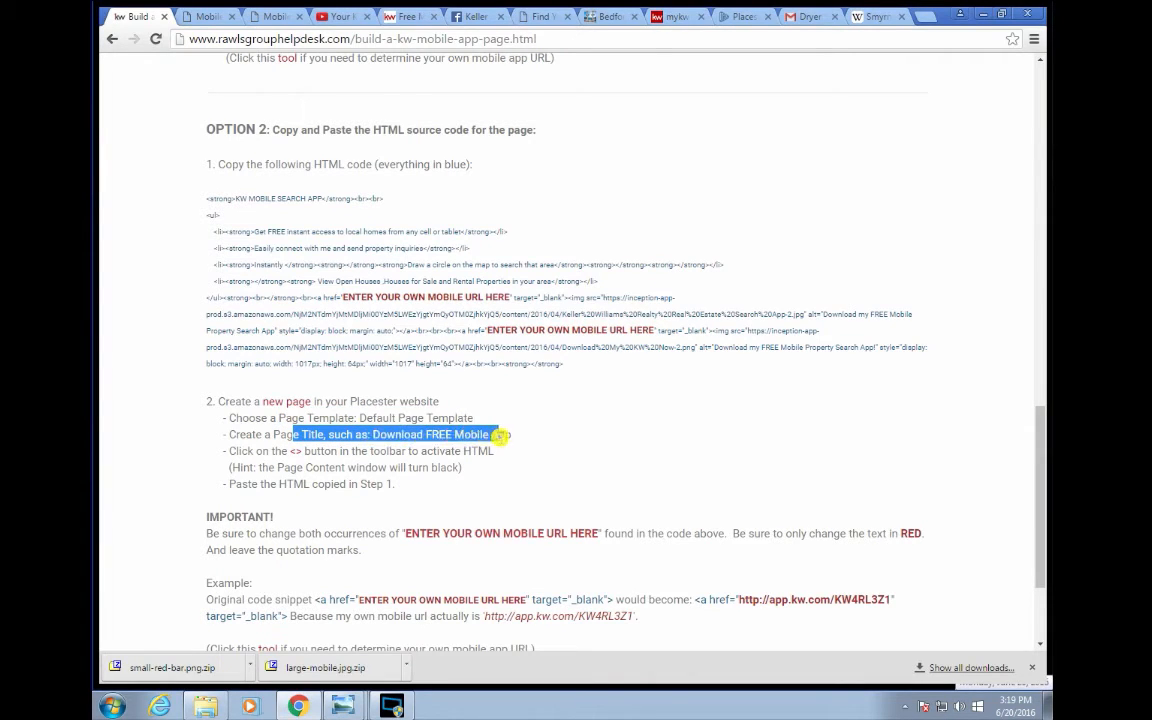
{"action": "left_click_drag", "start_coordinate": [265, 451], "coordinate": [328, 451]}
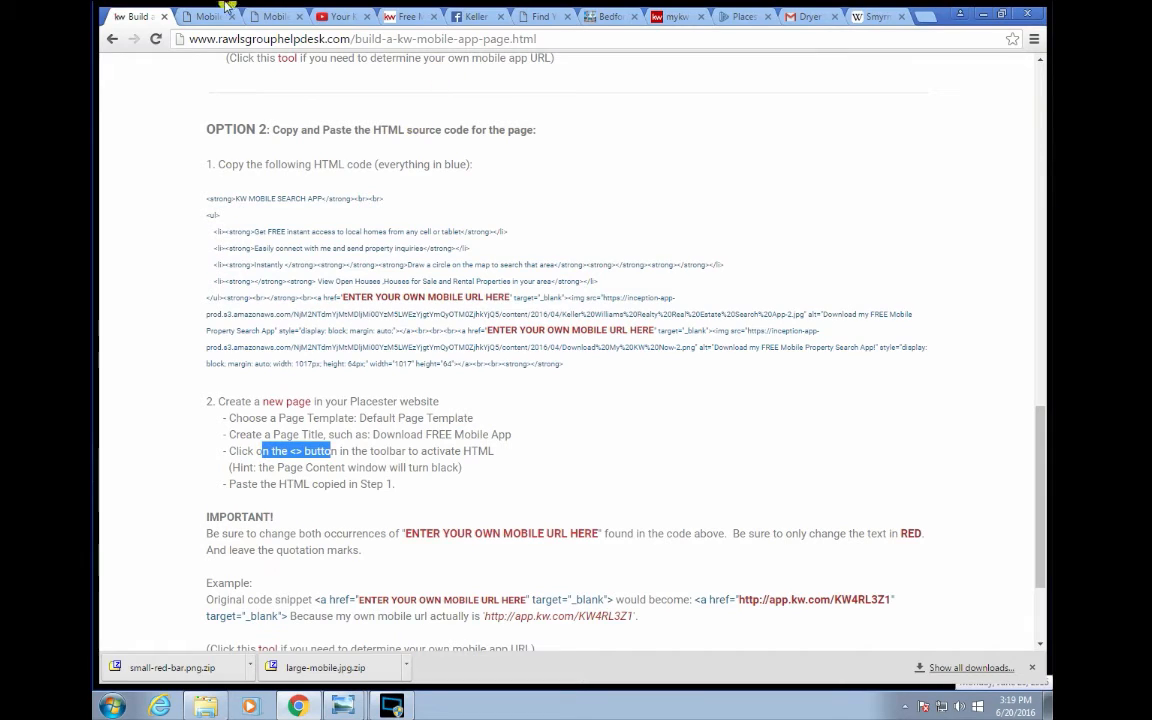
{"action": "left_click", "coordinate": [738, 16]}
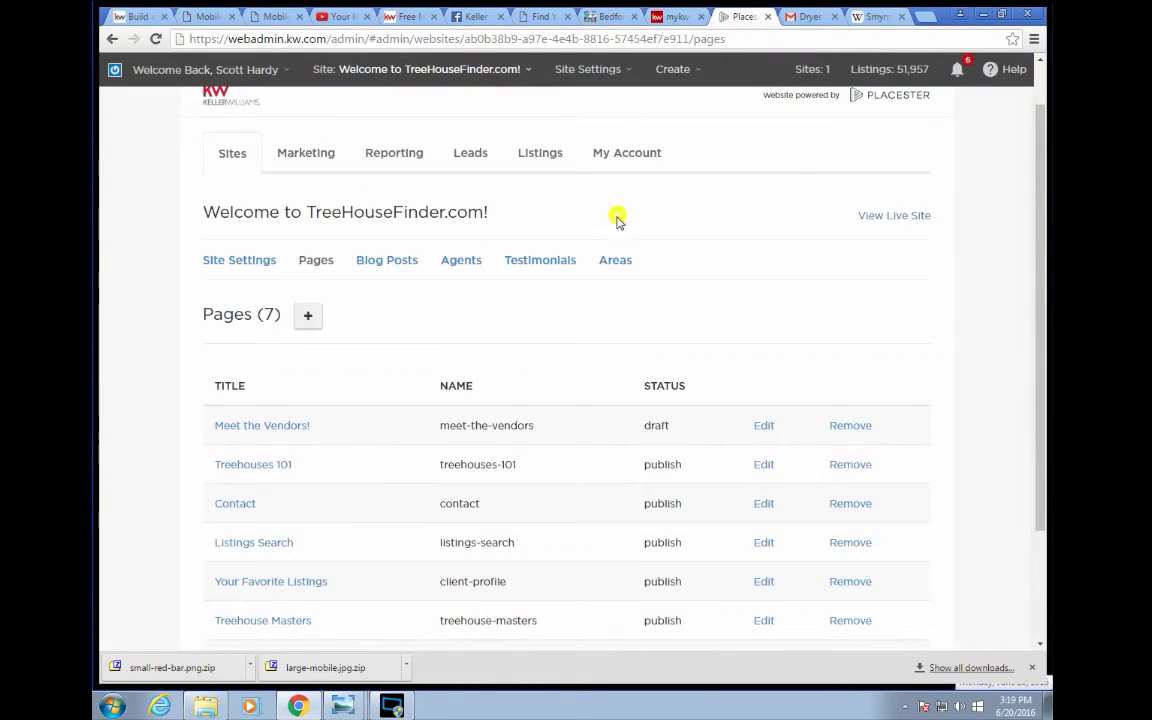
Start a new page titled 'Download Mobile App 2'
{"action": "left_click", "coordinate": [312, 317]}
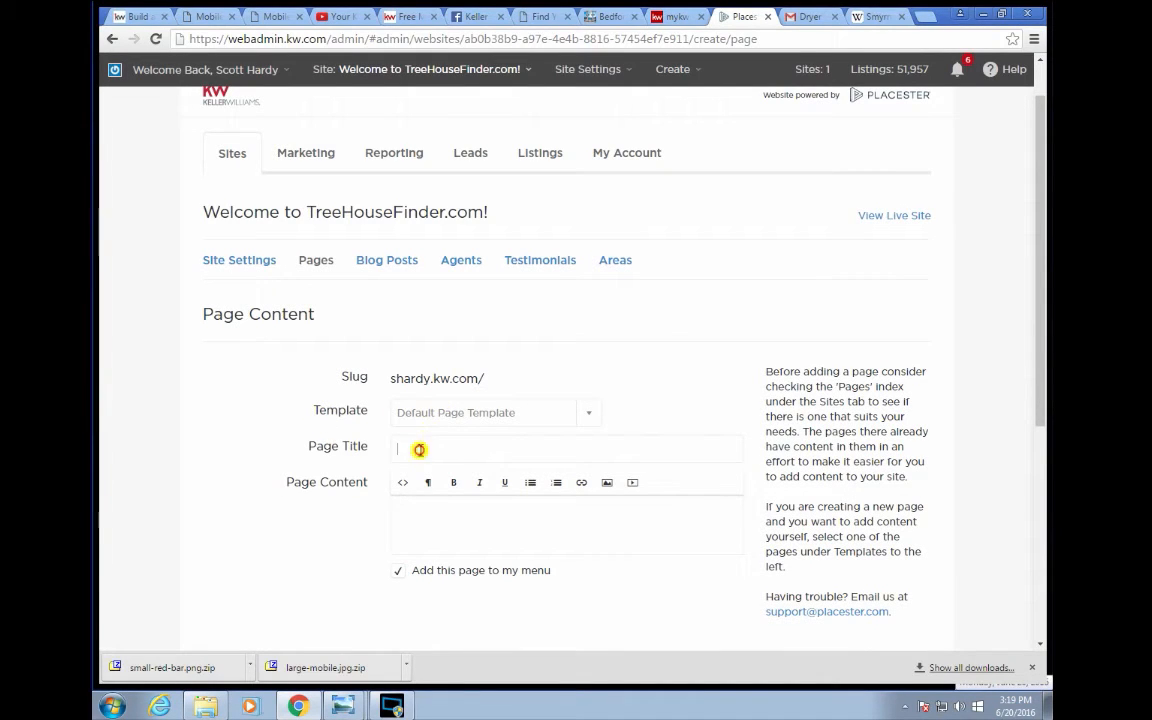
{"action": "type", "text": "D"}
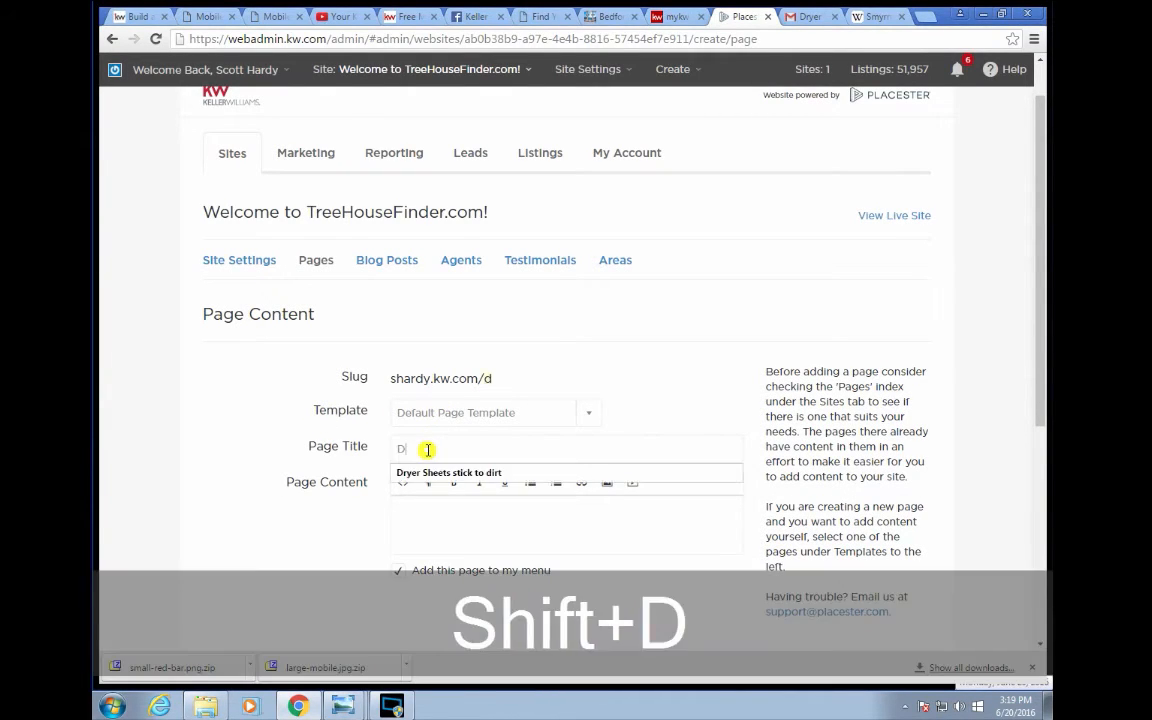
{"action": "type", "text": "ownload Mob"}
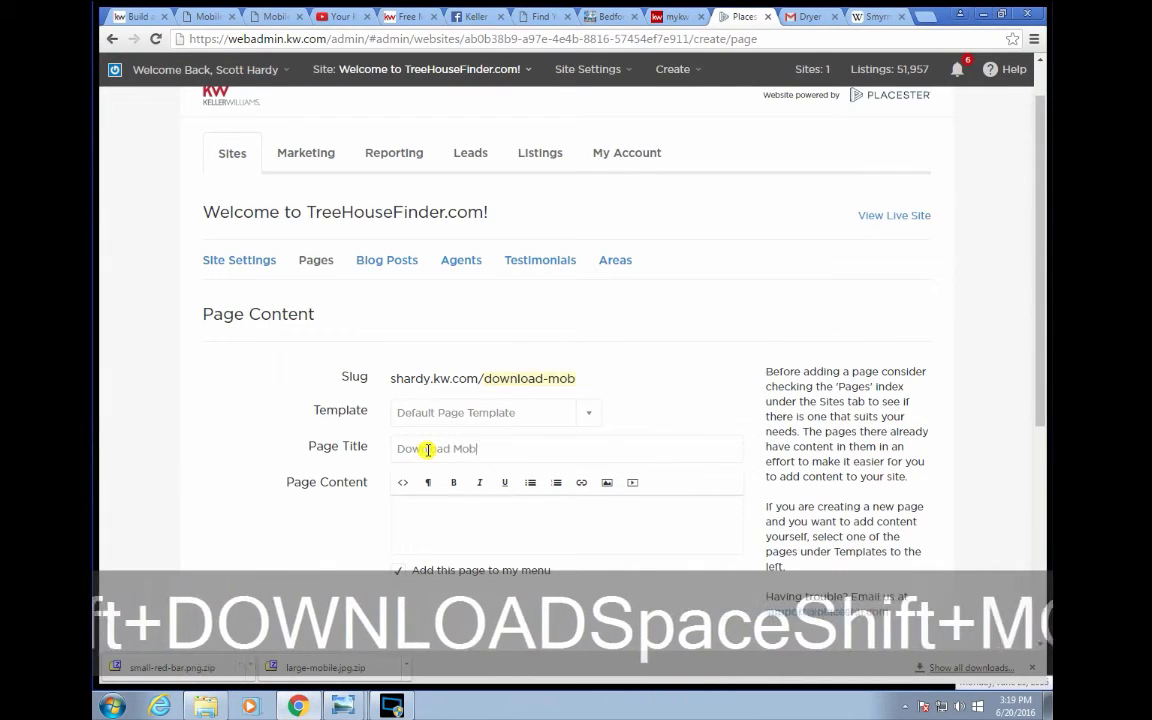
{"action": "type", "text": "ile App 2"}
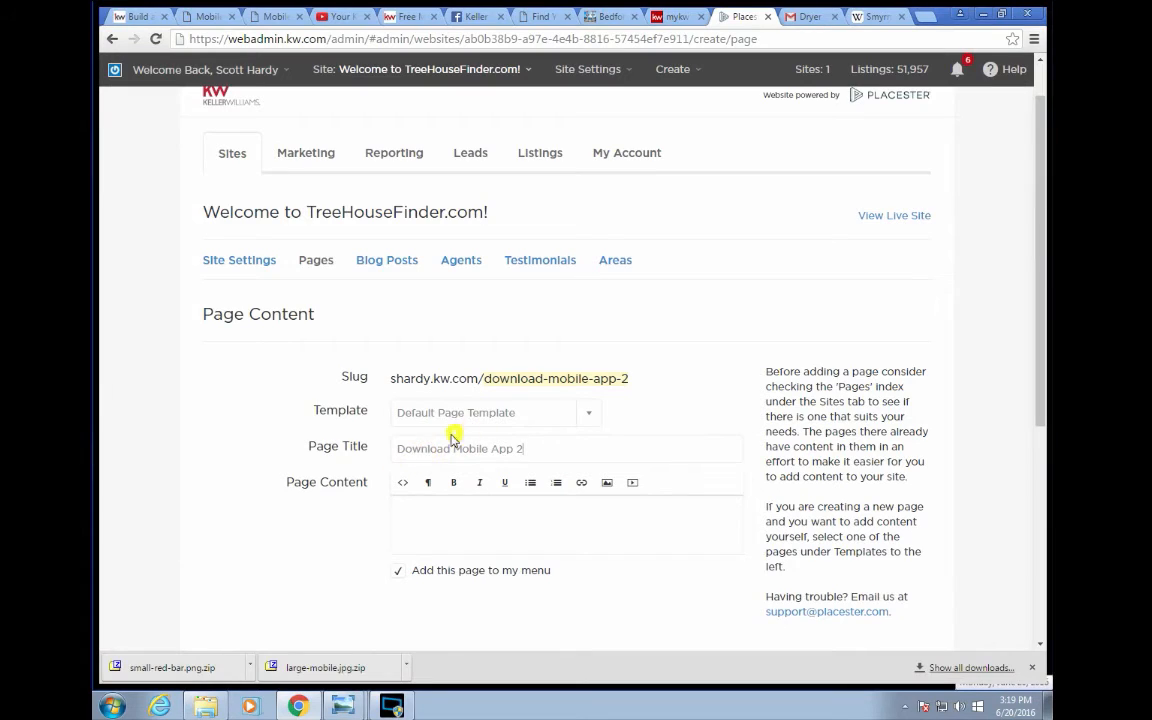
{"action": "scroll", "coordinate": [368, 440], "scroll_direction": "down", "scroll_amount": 3}
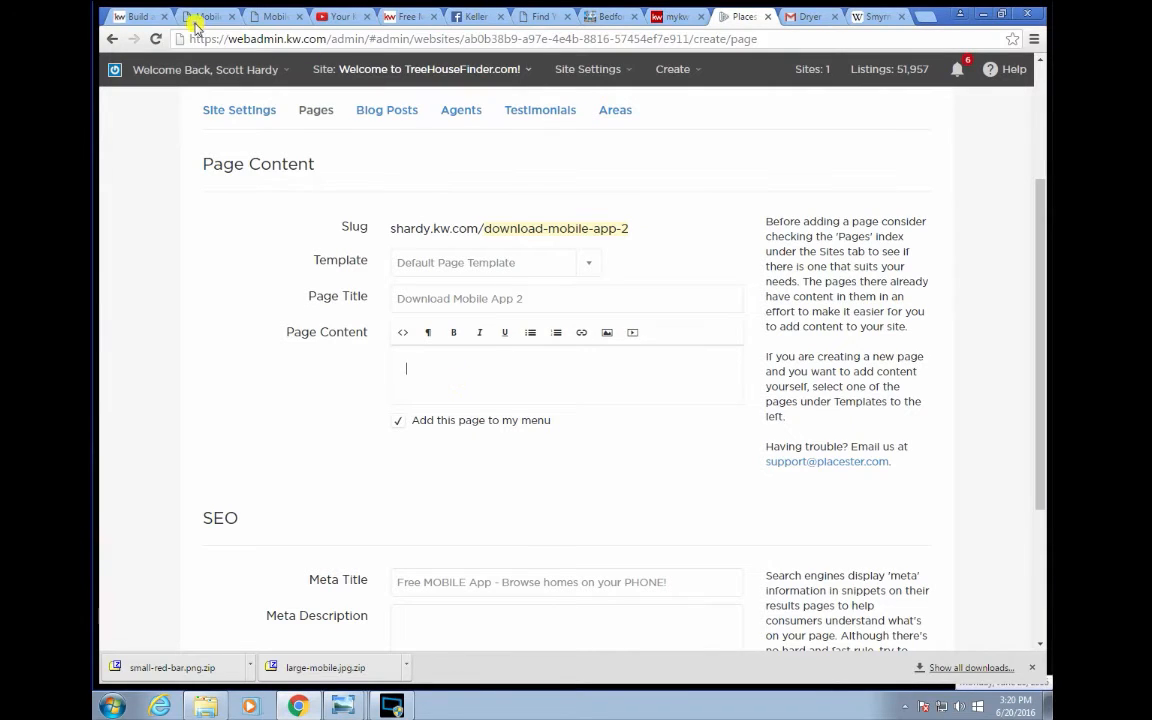
{"action": "left_click", "coordinate": [133, 17]}
{"action": "left_click", "coordinate": [243, 451]}
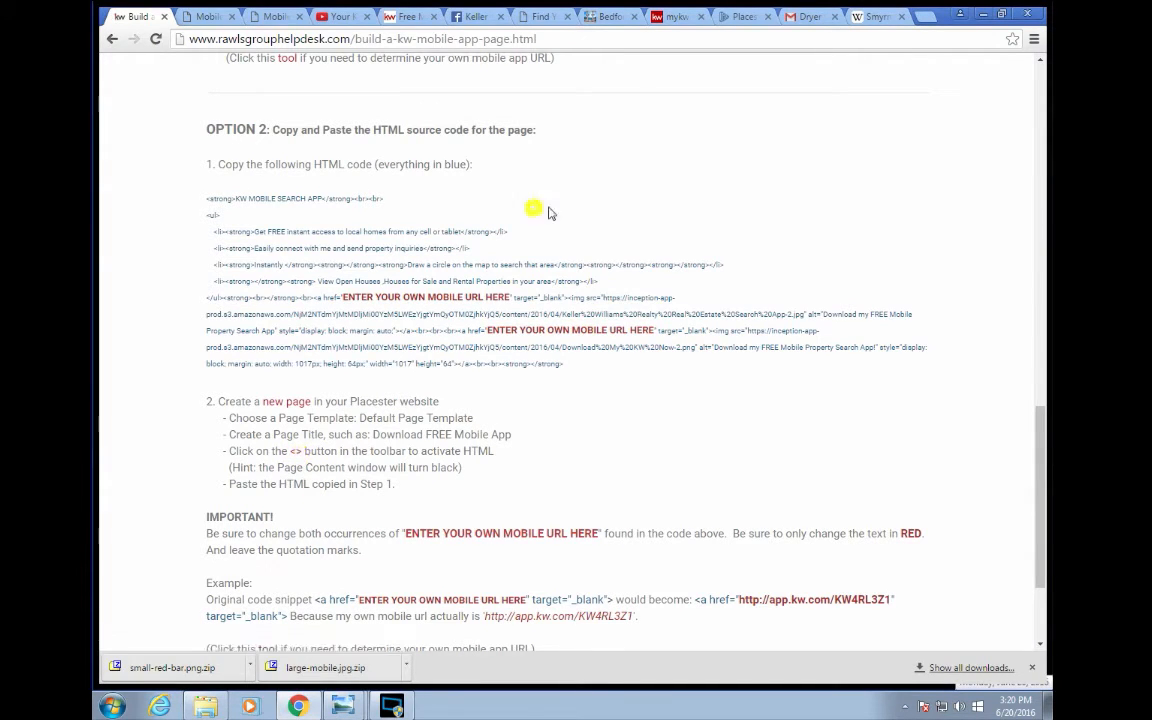
{"action": "left_click", "coordinate": [742, 16]}
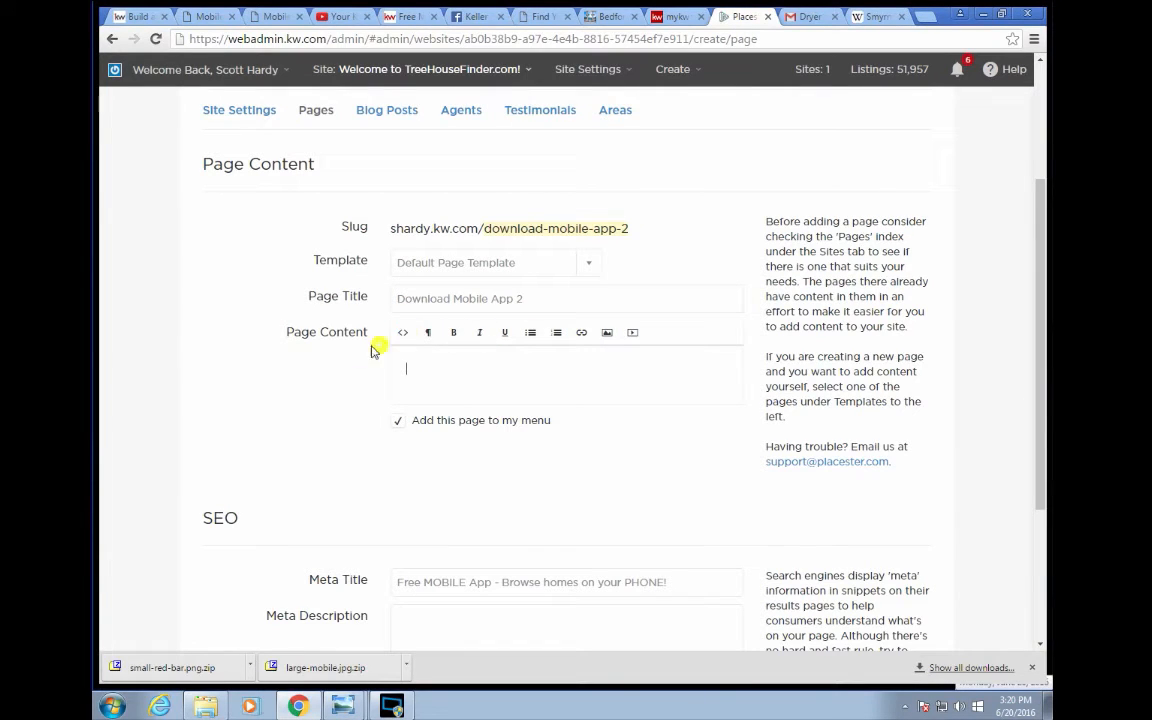
Paste the copied Option 2 HTML into the page content in HTML view
{"action": "left_click", "coordinate": [402, 332]}
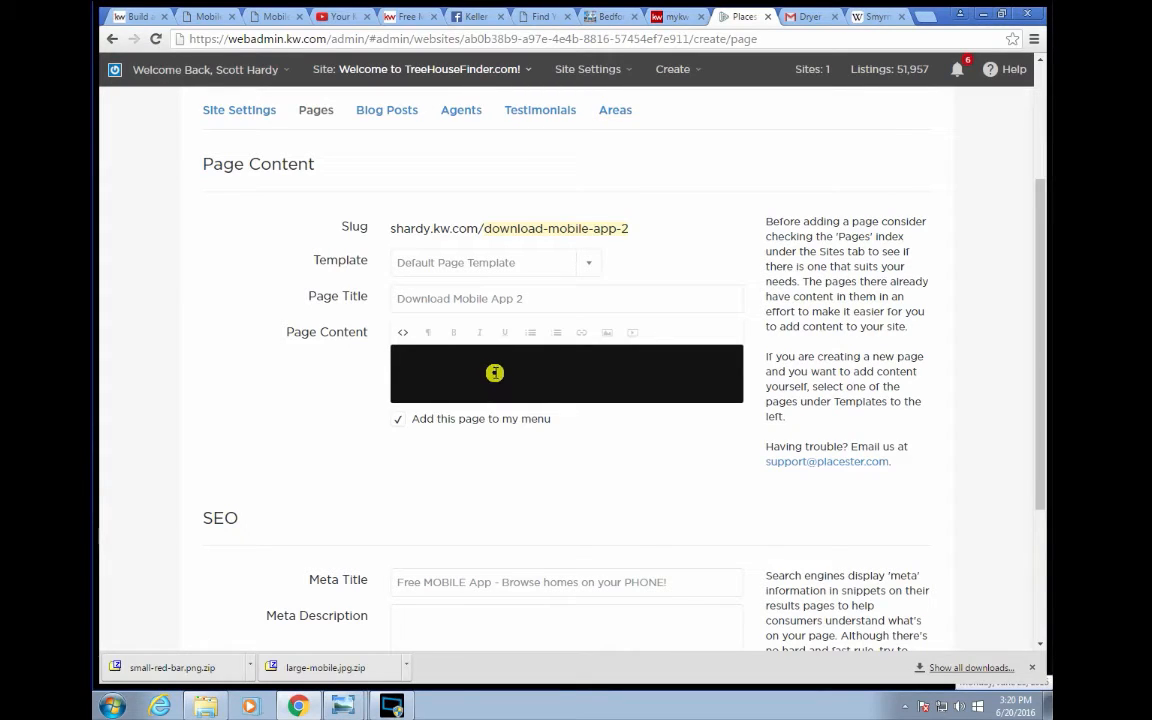
{"action": "right_click", "coordinate": [417, 366]}
{"action": "left_click", "coordinate": [450, 456]}
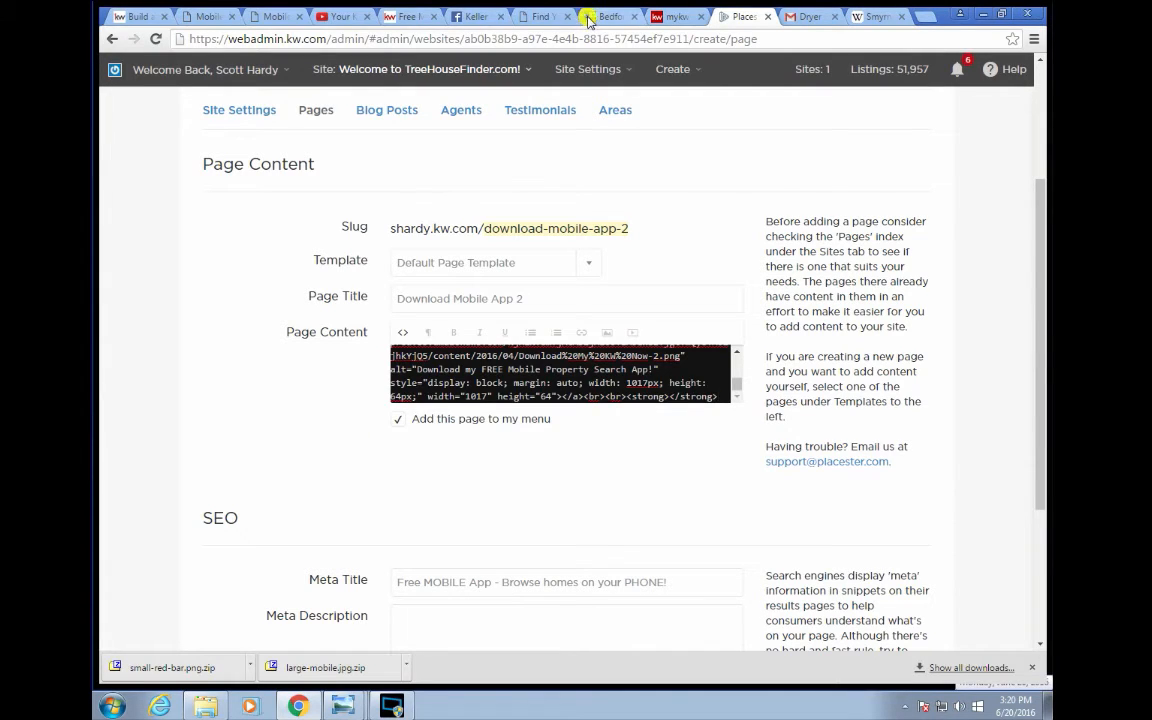
{"action": "left_click", "coordinate": [126, 17]}
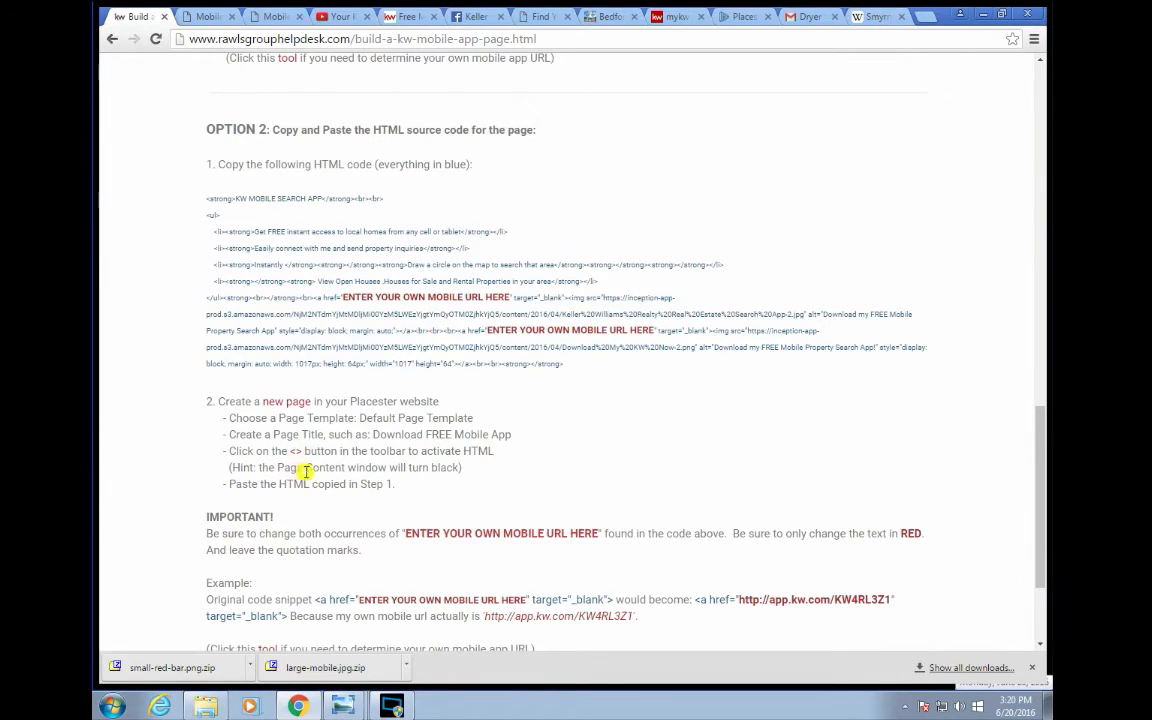
Review the helpdesk notes on the black content area and the ENTER YOUR OWN MOBILE URL HERE placeholder
{"action": "left_click_drag", "start_coordinate": [343, 473], "coordinate": [461, 474]}
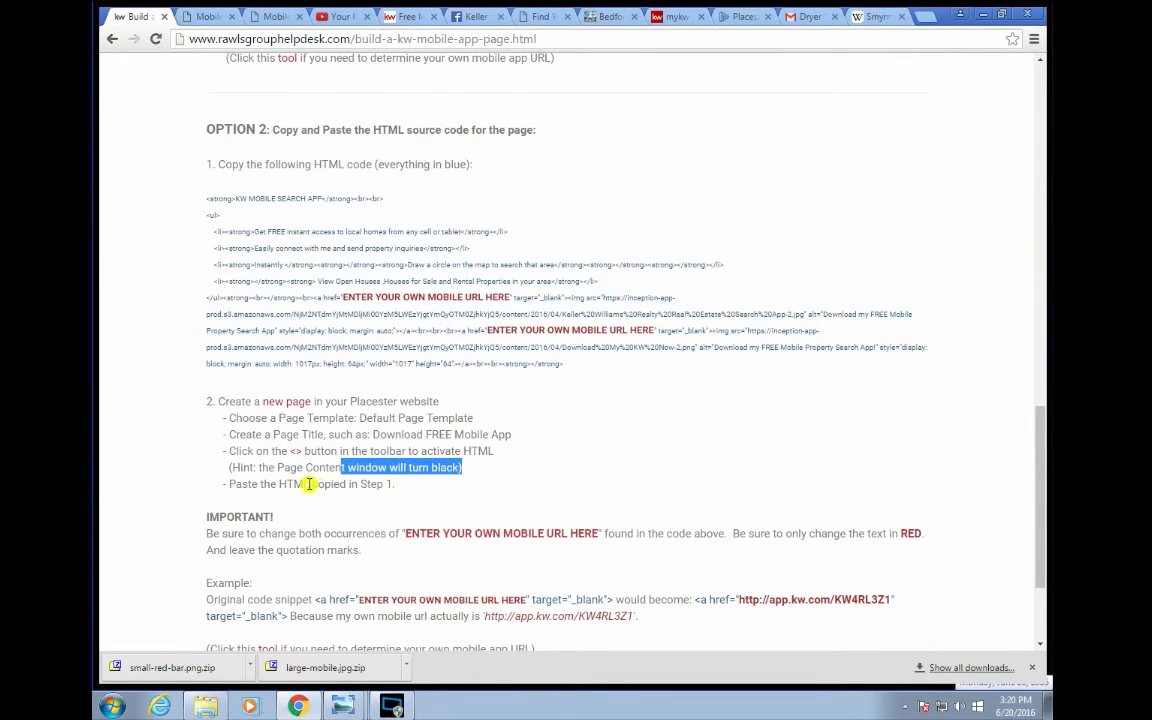
{"action": "left_click_drag", "start_coordinate": [279, 484], "coordinate": [383, 484]}
{"action": "scroll", "coordinate": [383, 485], "scroll_direction": "down", "scroll_amount": 1}
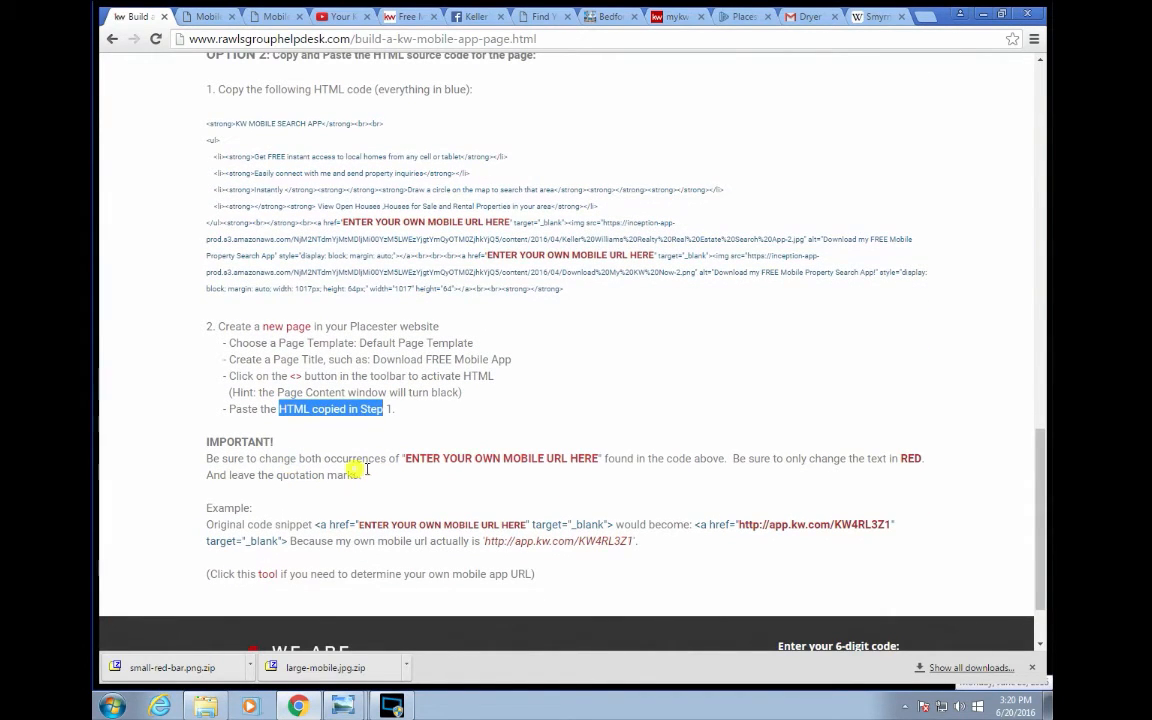
{"action": "left_click_drag", "start_coordinate": [408, 458], "coordinate": [593, 458]}
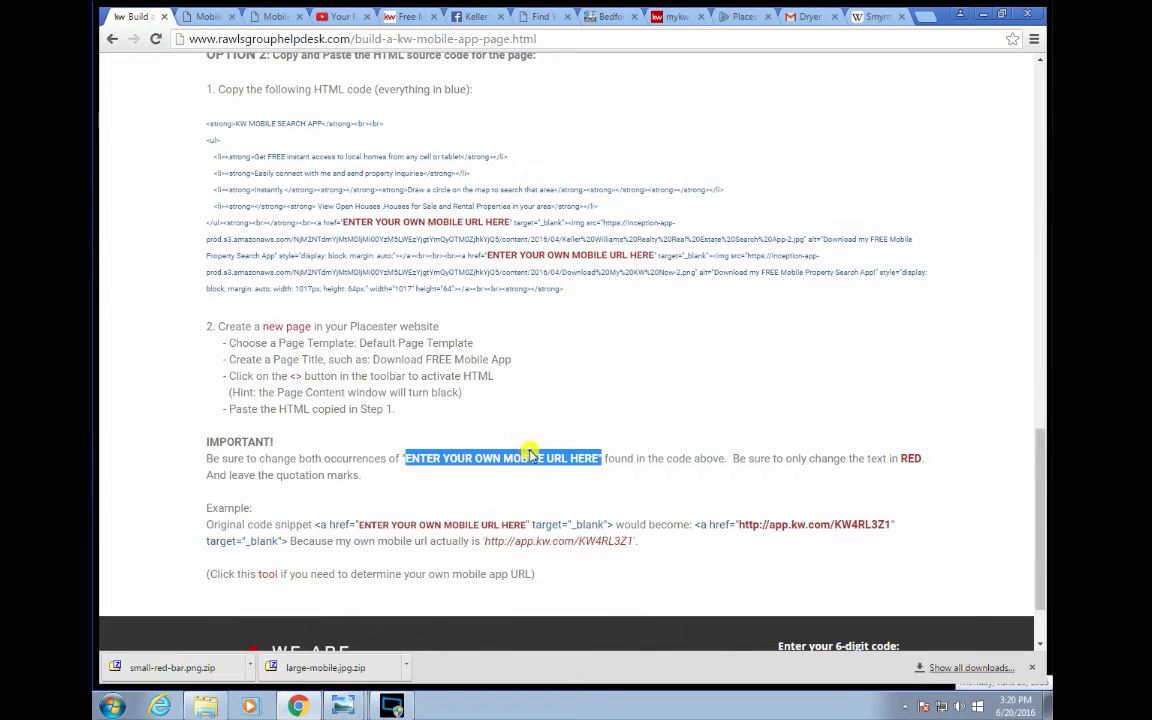
{"action": "left_click", "coordinate": [270, 18]}
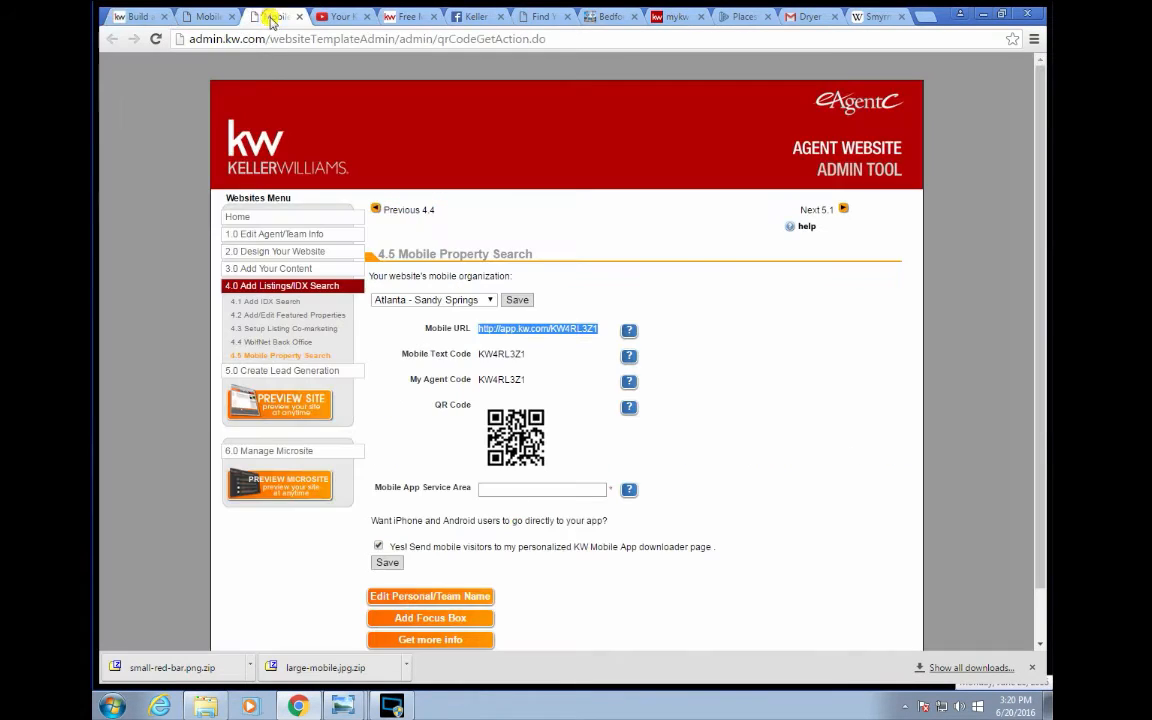
Copy the agent's Mobile URL from the Mobile Property Search admin page
{"action": "right_click", "coordinate": [538, 331]}
{"action": "left_click", "coordinate": [563, 343]}
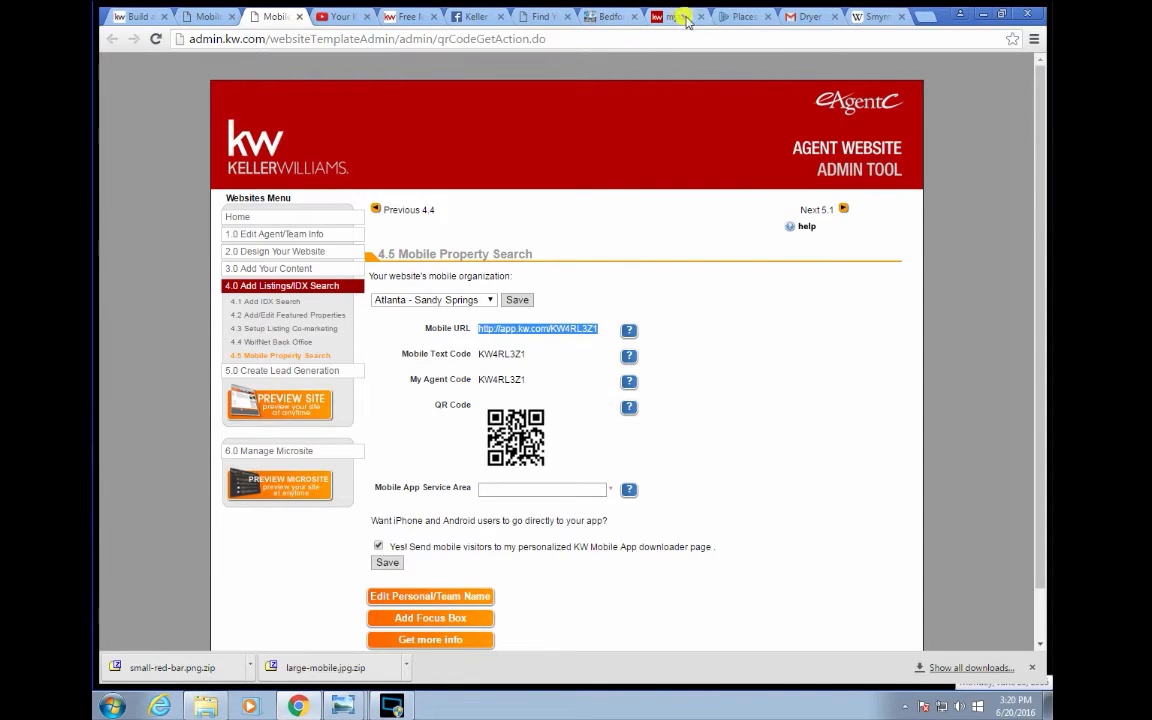
{"action": "left_click", "coordinate": [746, 20]}
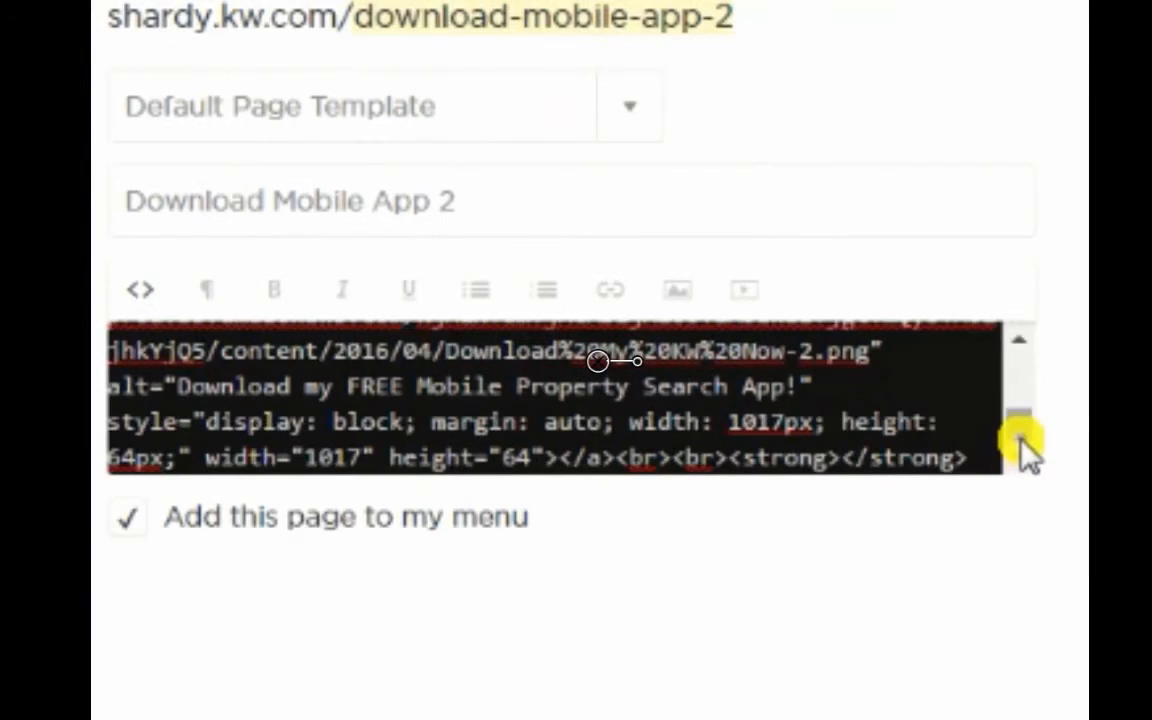
Replace the first ENTER YOUR OWN MOBILE URL HERE placeholder in the HTML with the app URL
{"action": "left_click_drag", "start_coordinate": [738, 388], "coordinate": [738, 362]}
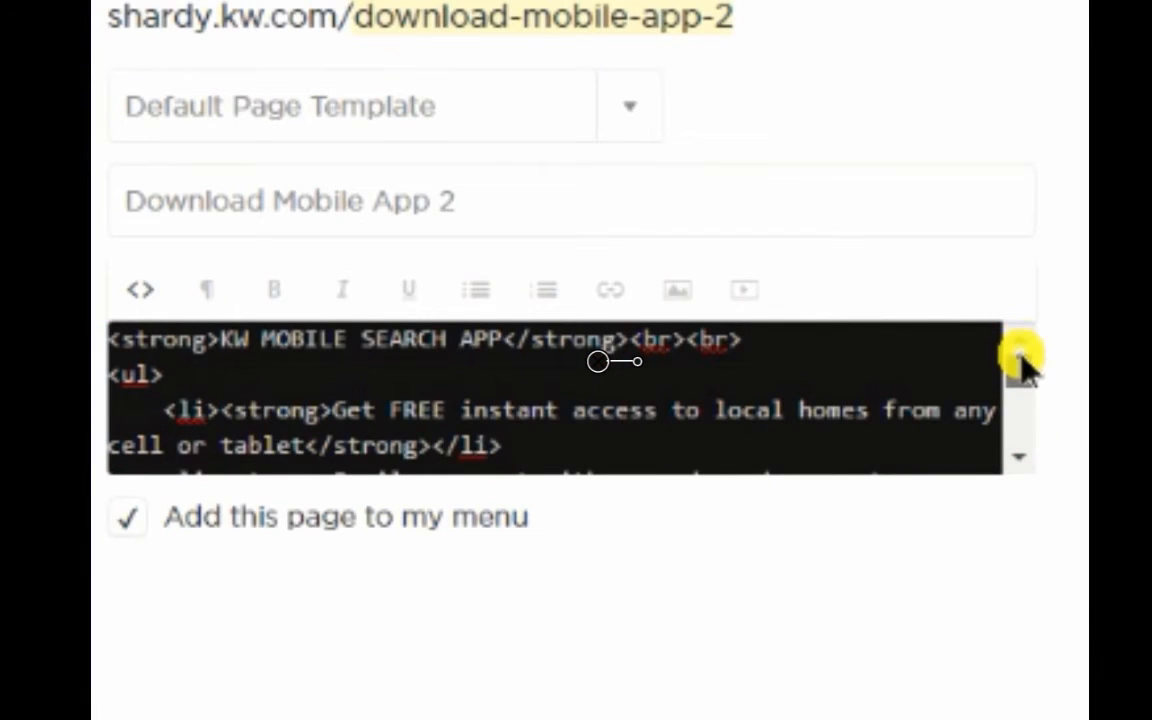
{"action": "left_click", "coordinate": [1021, 461]}
{"action": "left_click", "coordinate": [1021, 461]}
{"action": "left_click", "coordinate": [1021, 461]}
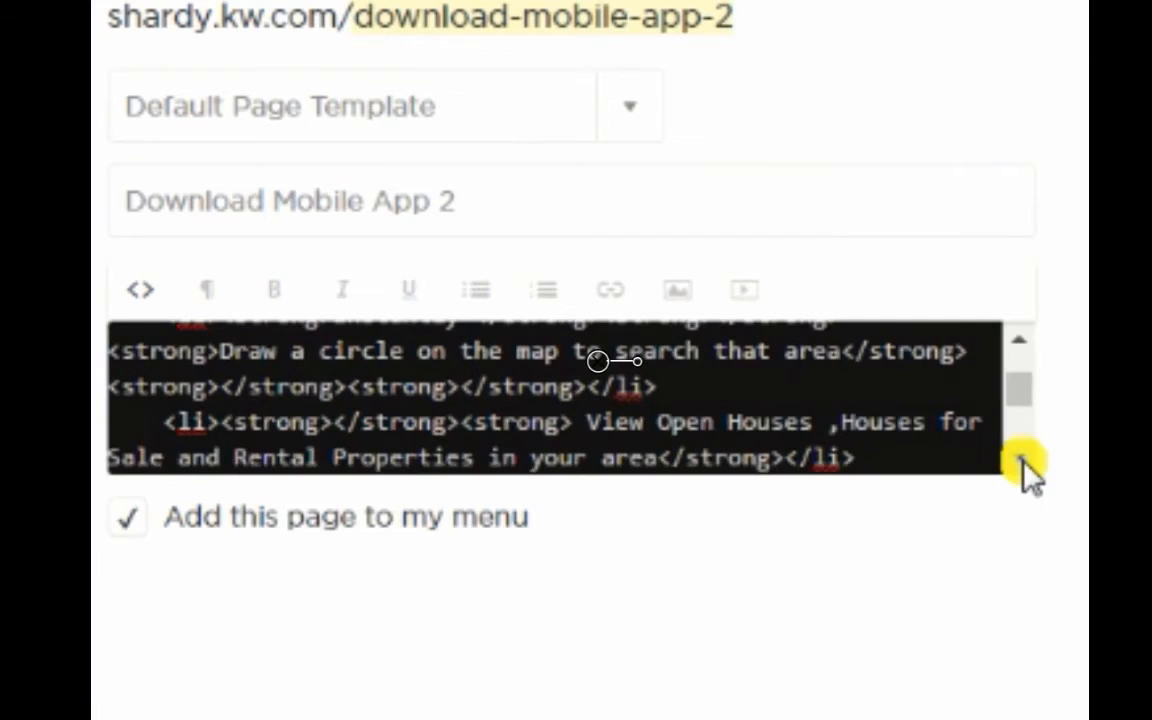
{"action": "left_click", "coordinate": [1021, 461]}
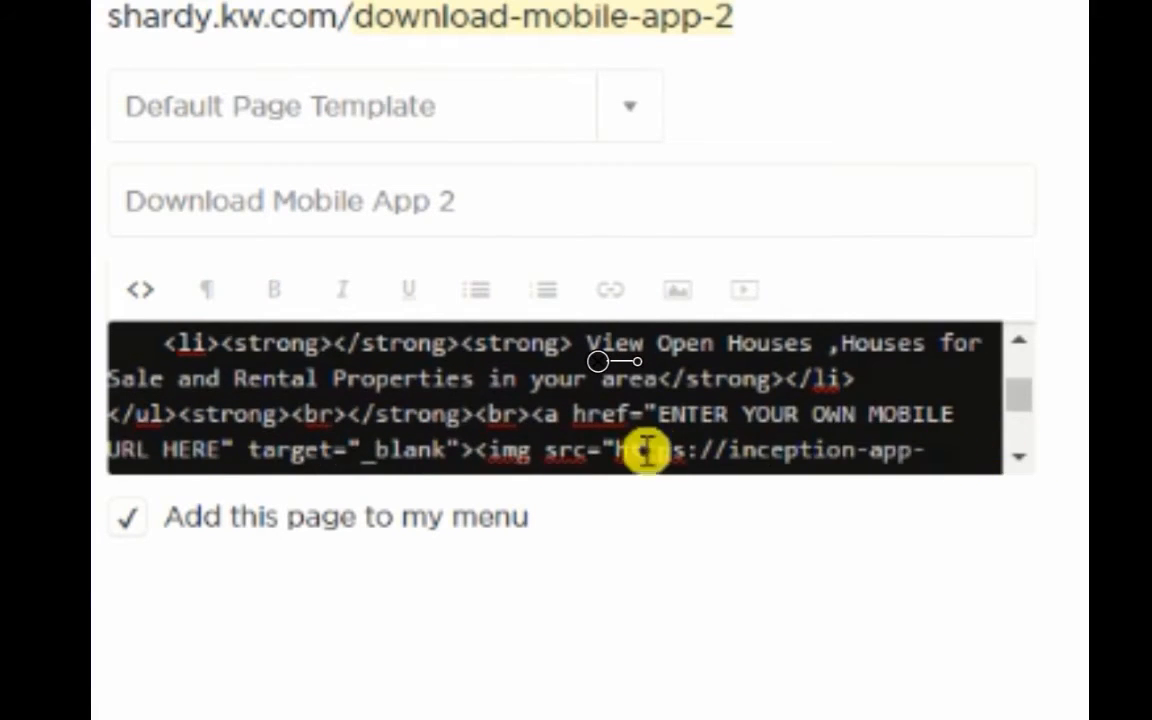
{"action": "left_click", "coordinate": [673, 424]}
{"action": "left_click", "coordinate": [659, 431]}
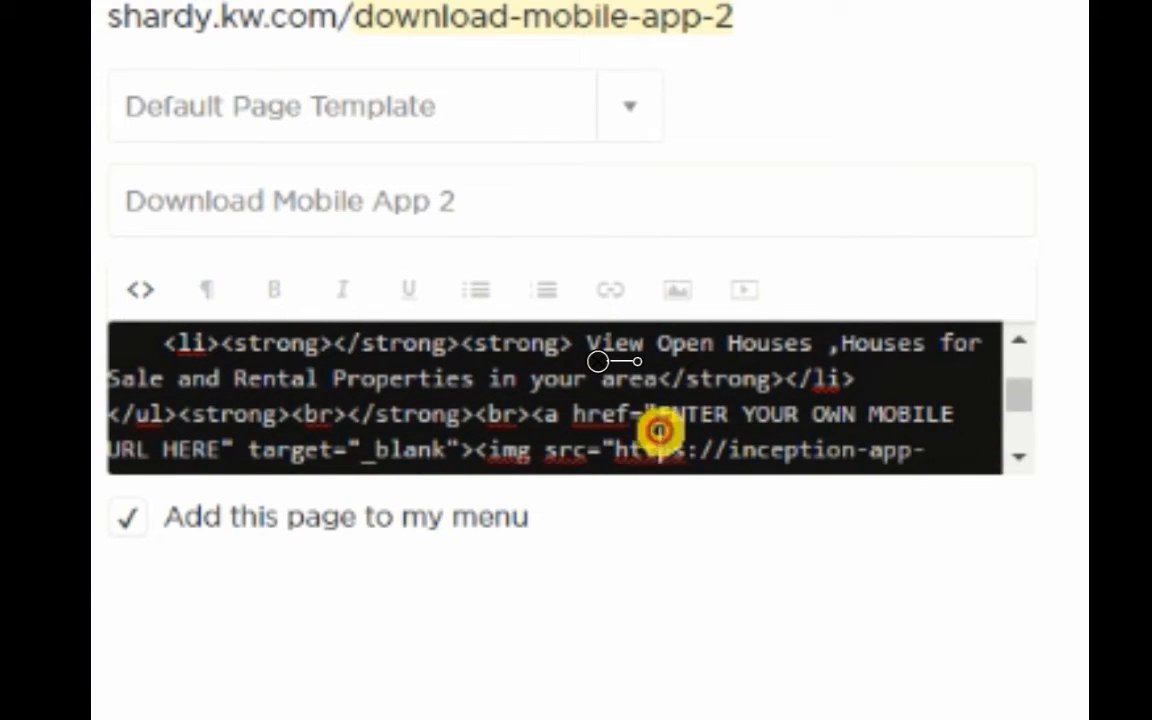
{"action": "left_click_drag", "start_coordinate": [659, 431], "coordinate": [799, 445]}
{"action": "left_click", "coordinate": [664, 417]}
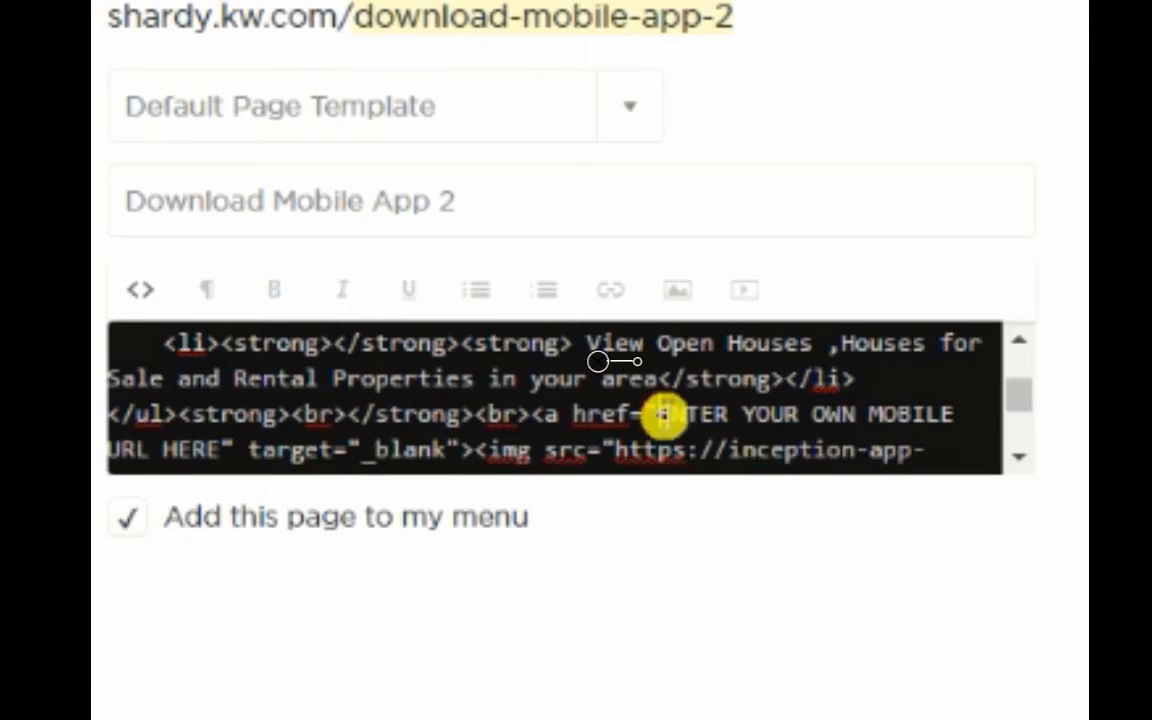
{"action": "left_click_drag", "start_coordinate": [664, 417], "coordinate": [228, 456]}
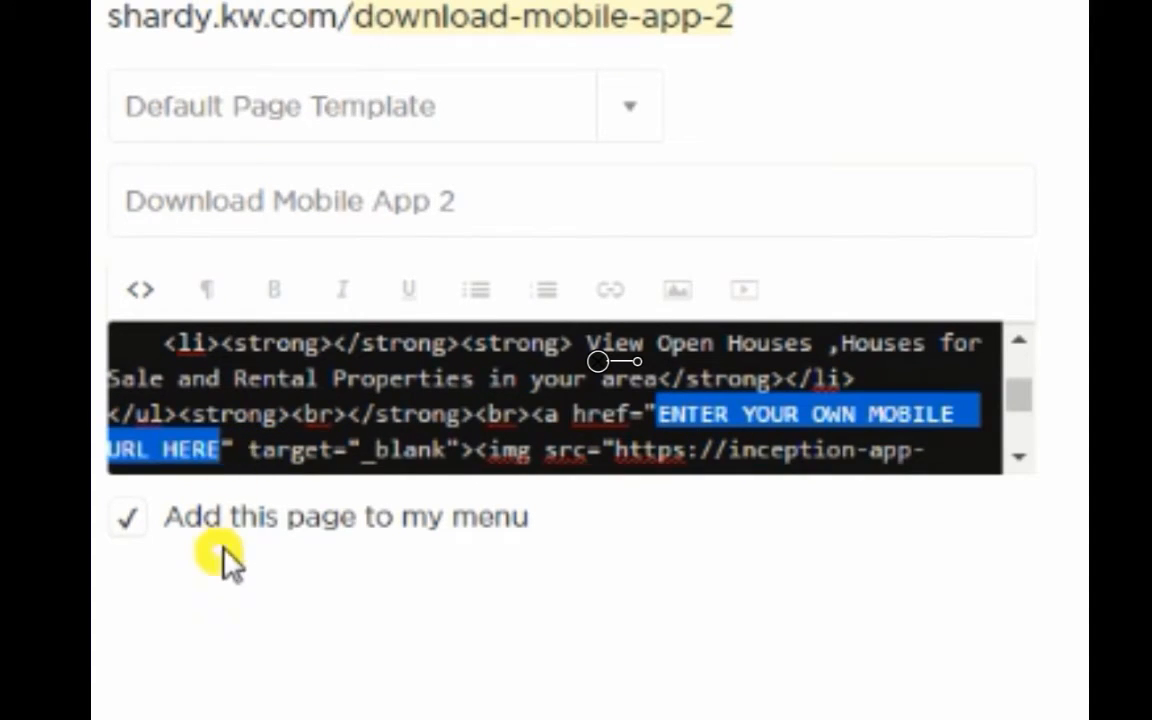
{"action": "right_click", "coordinate": [741, 414]}
{"action": "left_click", "coordinate": [850, 545]}
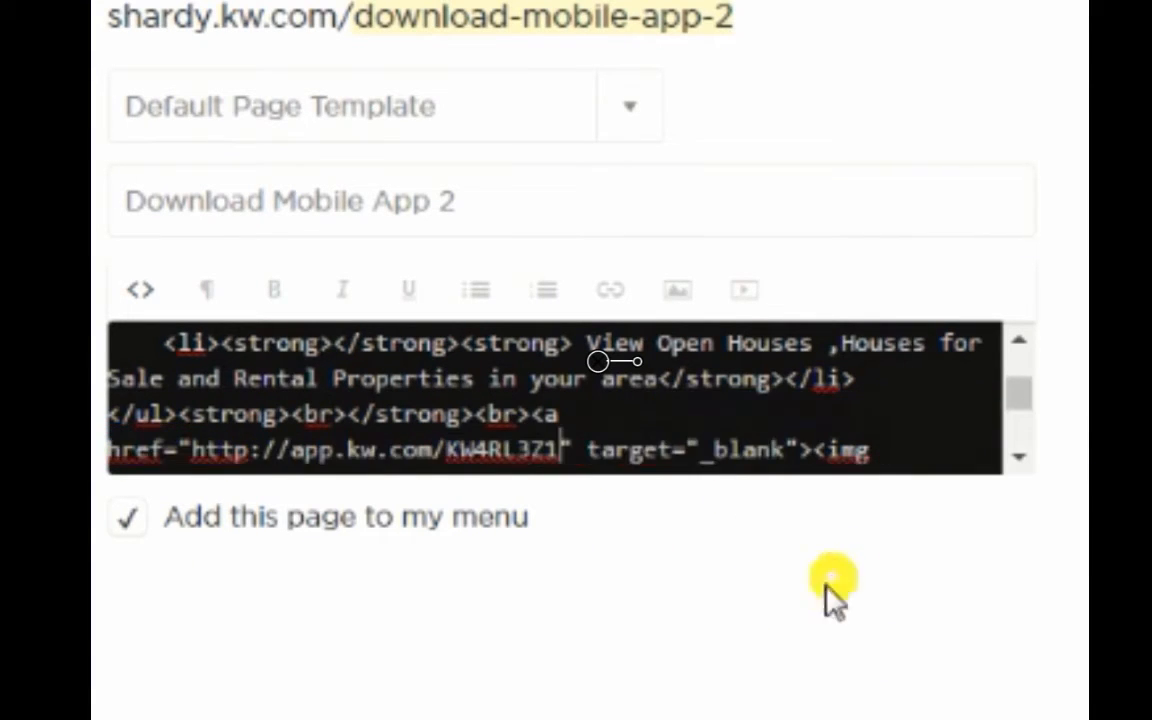
Paste the app URL over the second placeholder and save the Download Mobile App 2 page
{"action": "scroll", "coordinate": [728, 425], "scroll_direction": "down", "scroll_amount": 3}
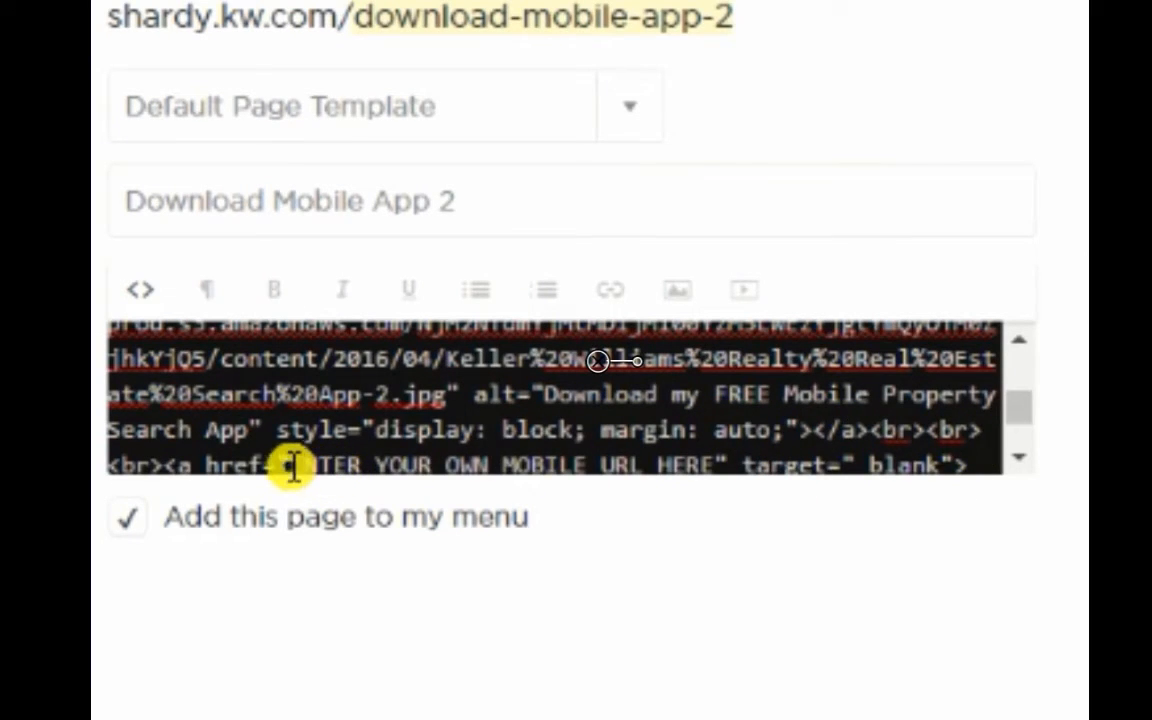
{"action": "left_click_drag", "start_coordinate": [287, 465], "coordinate": [710, 470]}
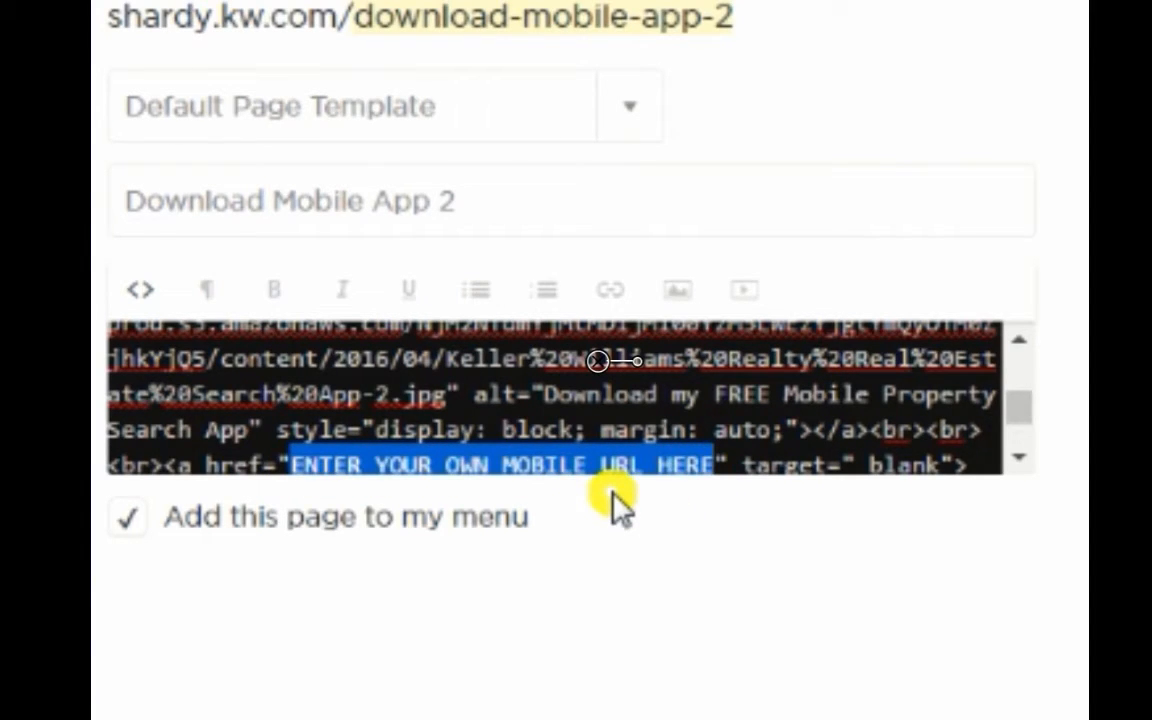
{"action": "right_click", "coordinate": [541, 468]}
{"action": "left_click", "coordinate": [628, 590]}
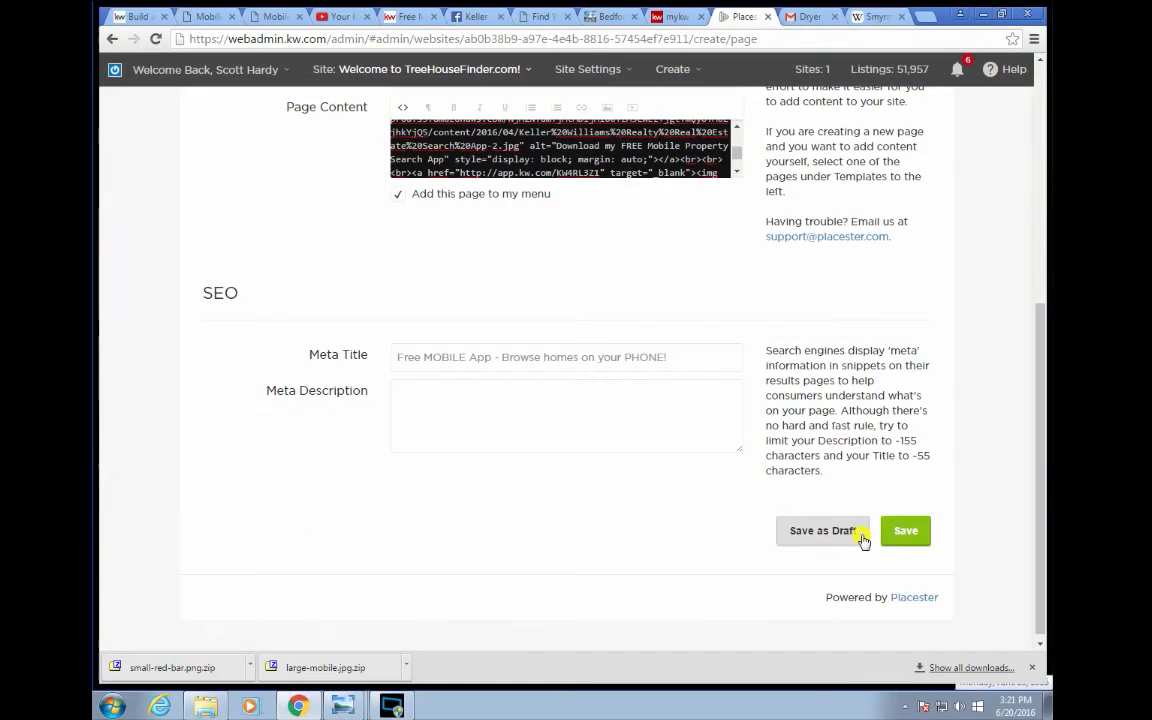
{"action": "left_click", "coordinate": [915, 533]}
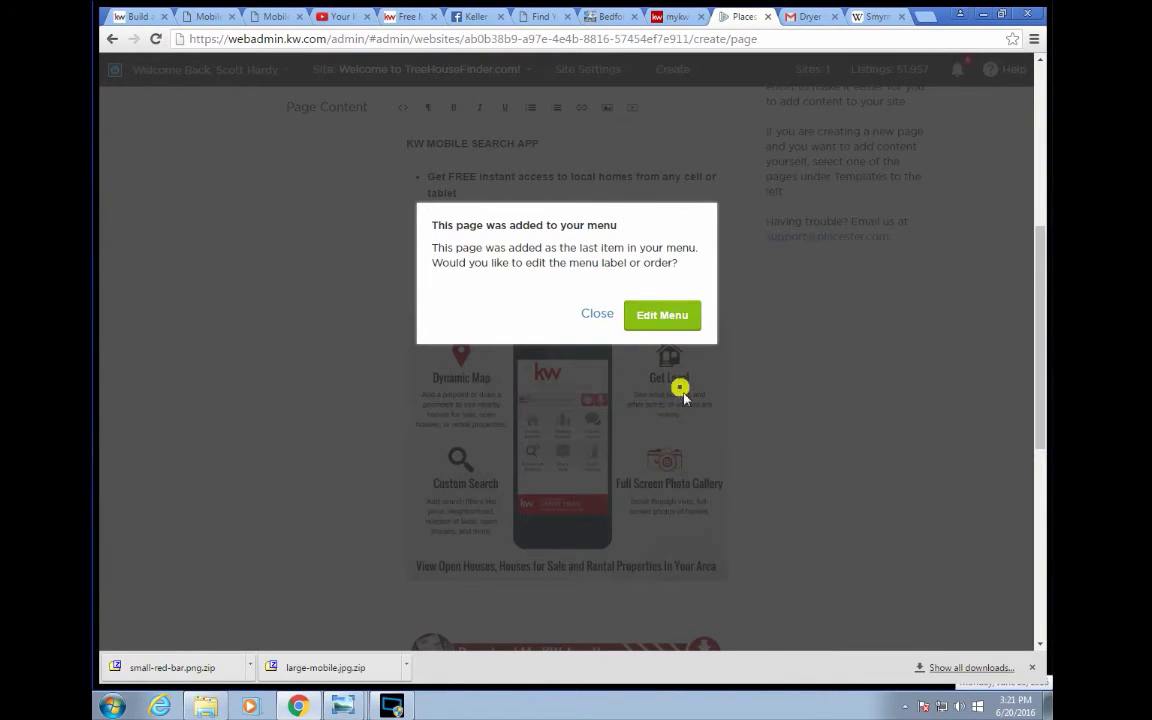
{"action": "left_click", "coordinate": [597, 316]}
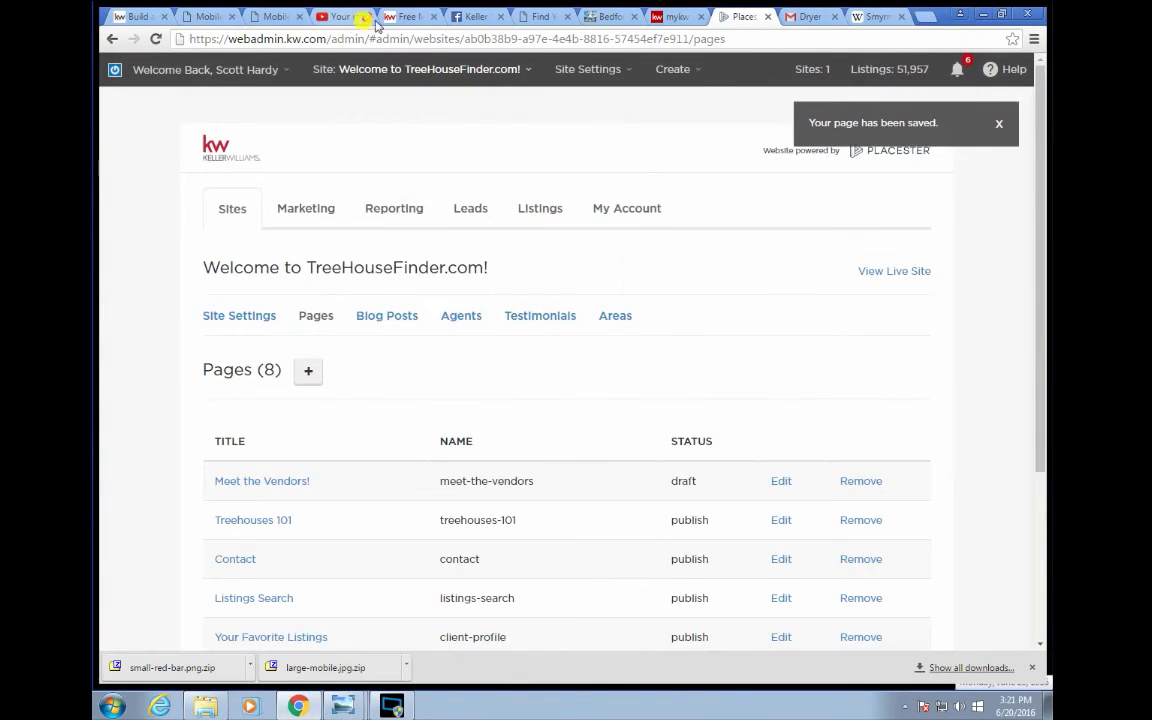
{"action": "left_click", "coordinate": [399, 17]}
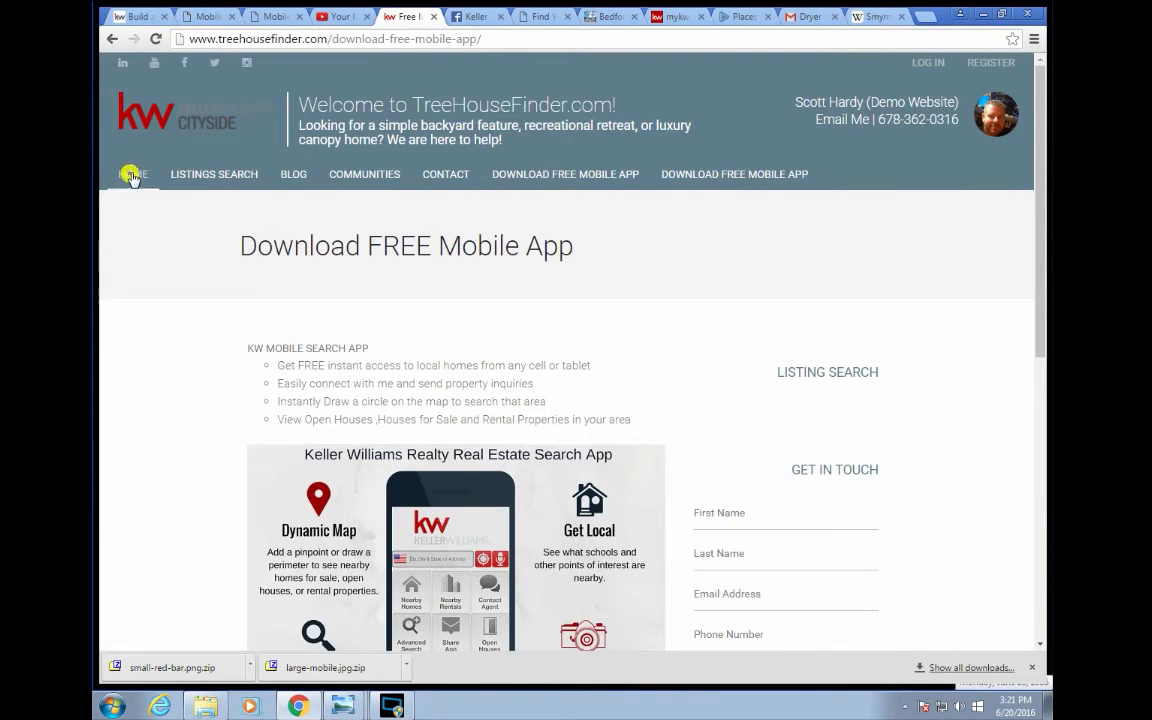
On the reloaded live site, check that the Download Mobile App 2 banner opens the KW app page
{"action": "left_click", "coordinate": [155, 39]}
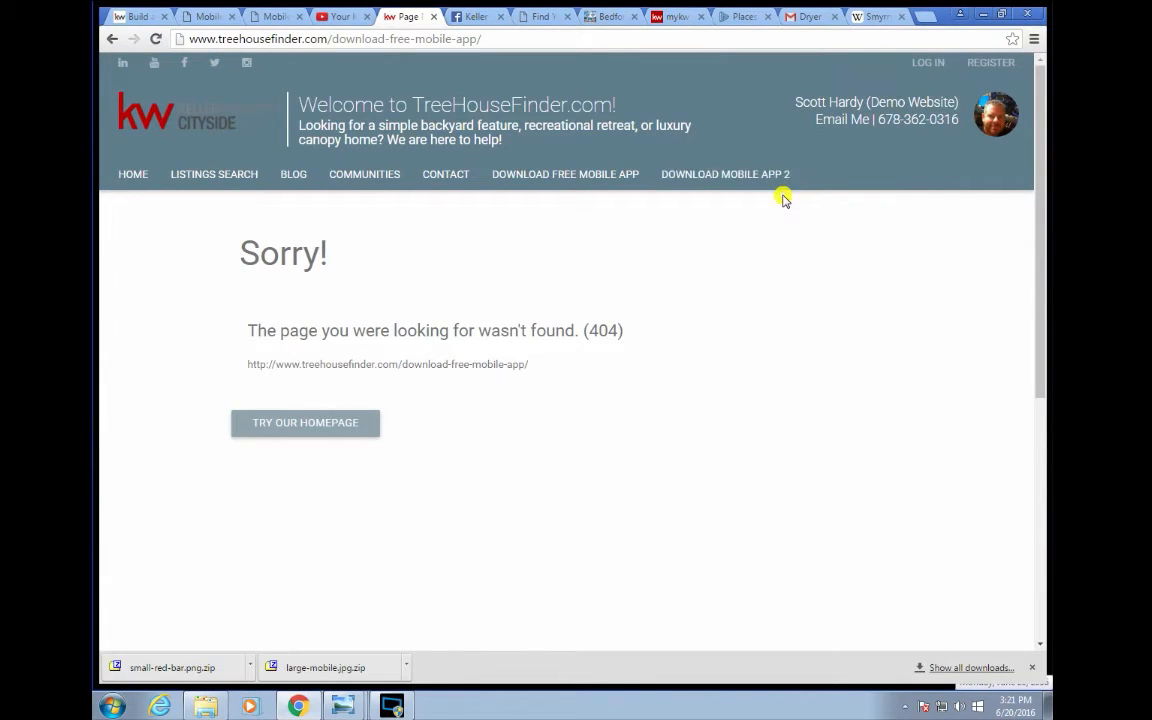
{"action": "left_click", "coordinate": [758, 177]}
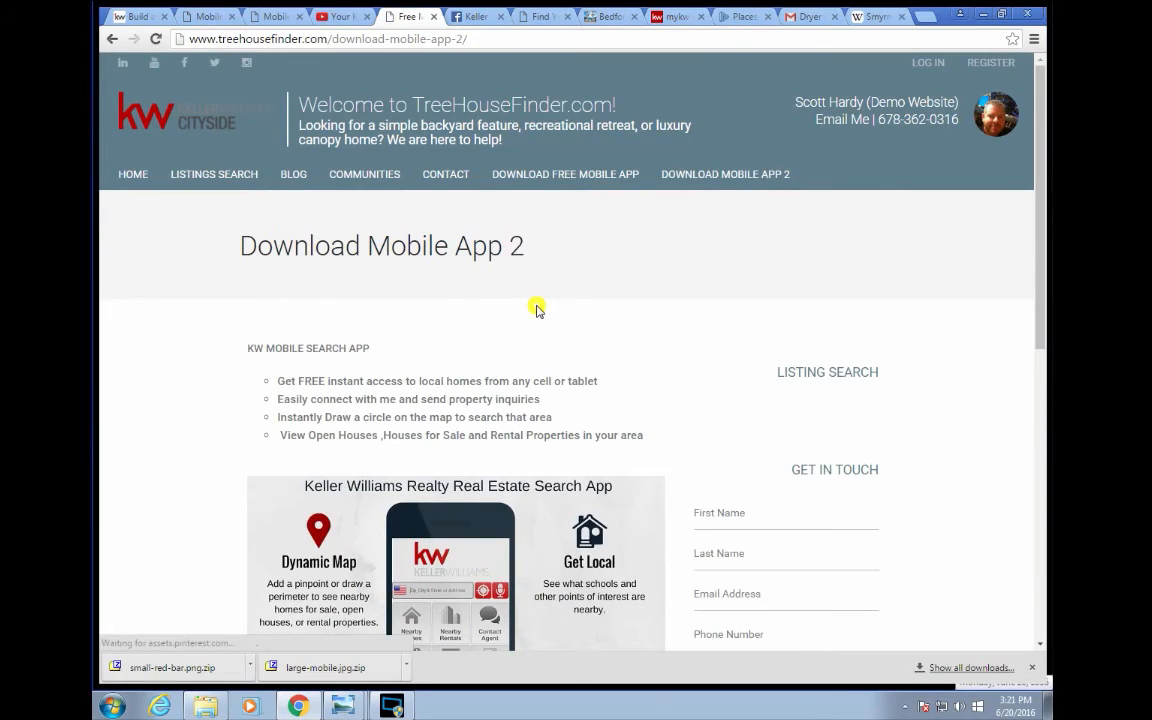
{"action": "scroll", "coordinate": [614, 334], "scroll_direction": "down", "scroll_amount": 3}
{"action": "scroll", "coordinate": [626, 342], "scroll_direction": "down", "scroll_amount": 1}
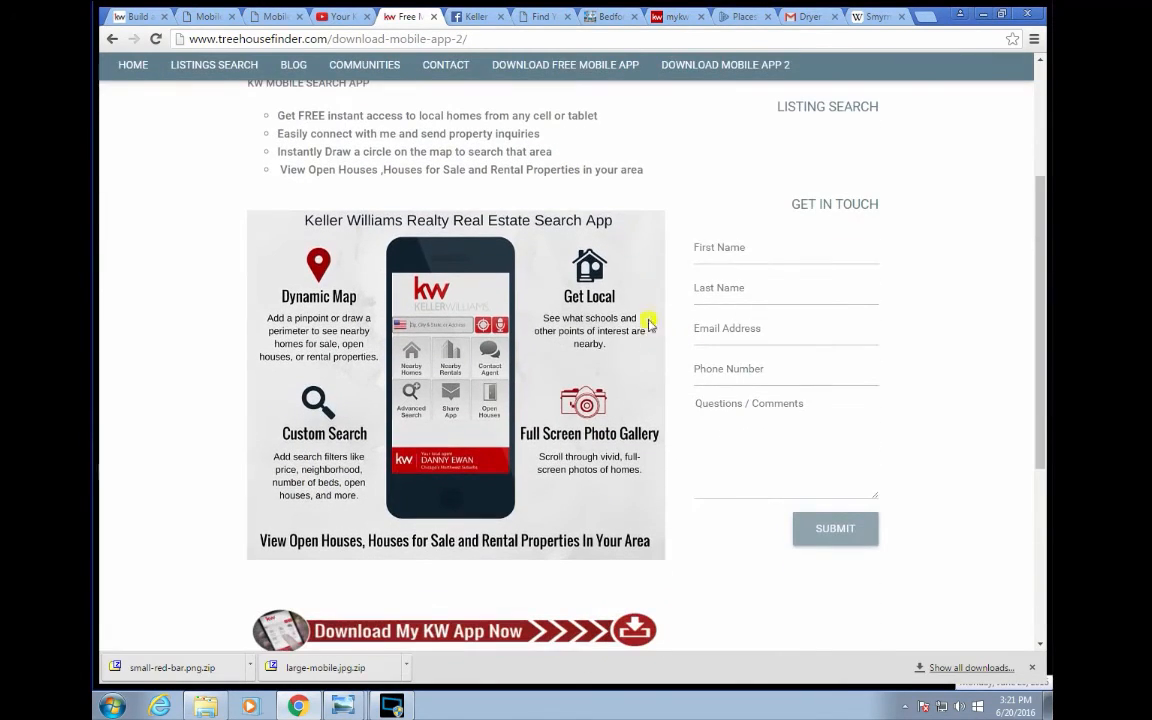
{"action": "left_click", "coordinate": [633, 324]}
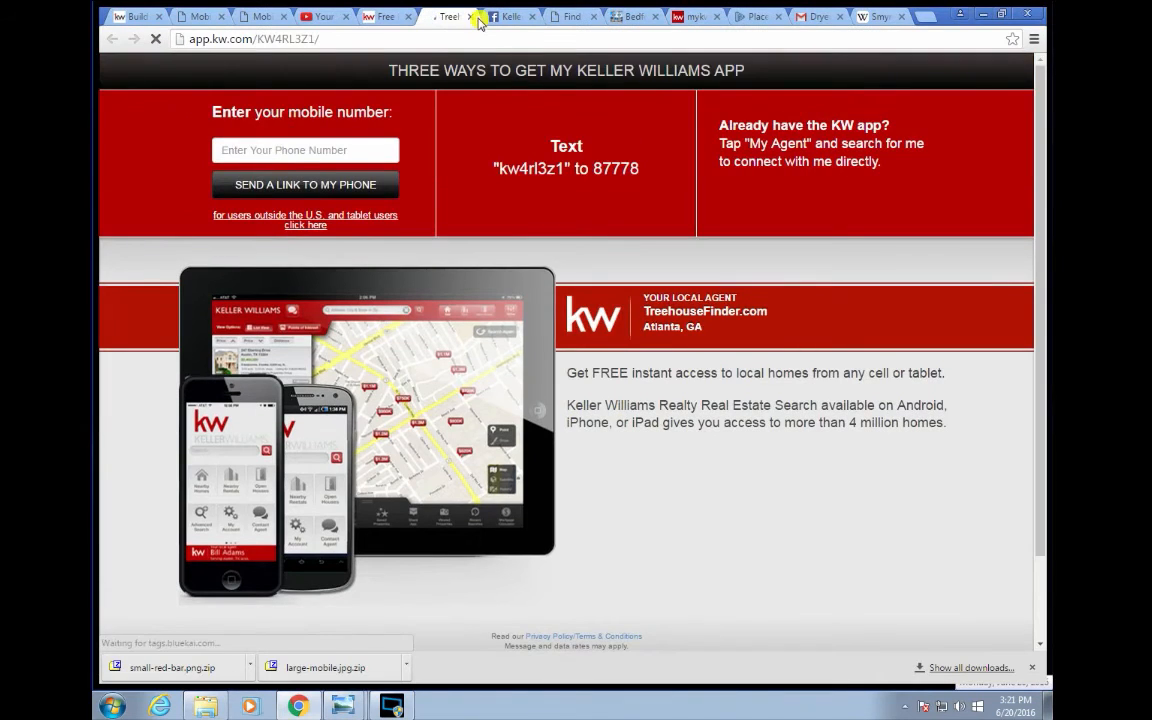
{"action": "left_click", "coordinate": [471, 17]}
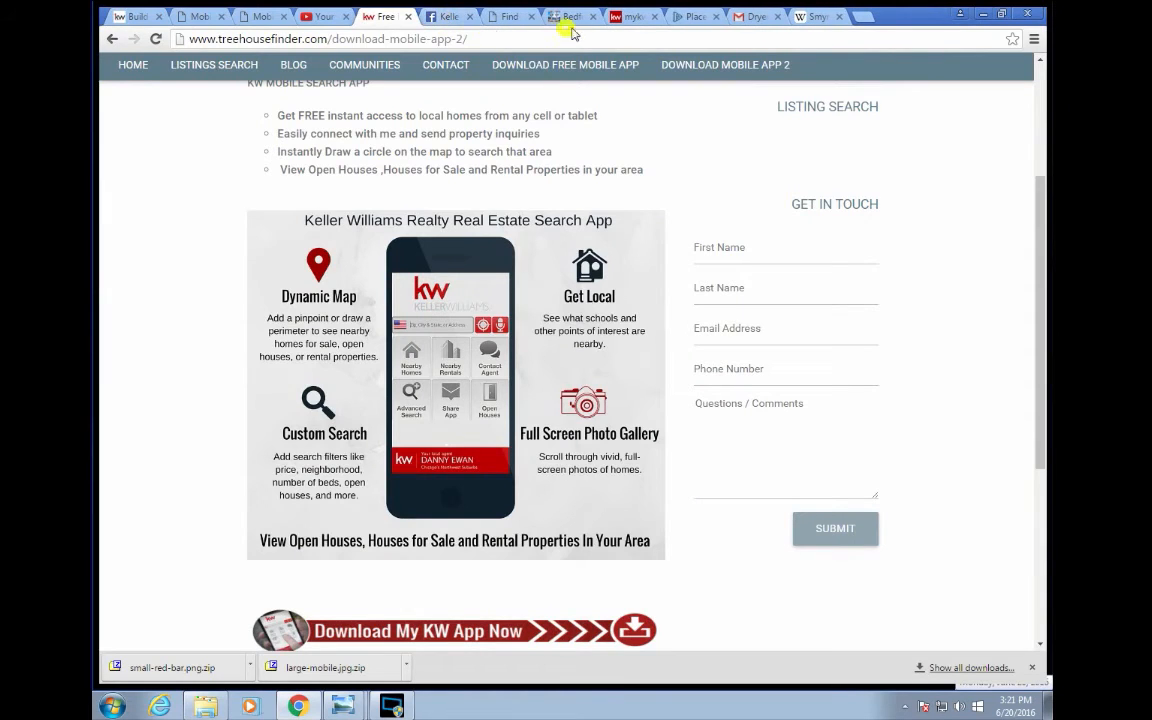
Reopen Download Mobile App 2 for editing from the Placester pages list
{"action": "left_click", "coordinate": [693, 17]}
{"action": "scroll", "coordinate": [658, 460], "scroll_direction": "down", "scroll_amount": 3}
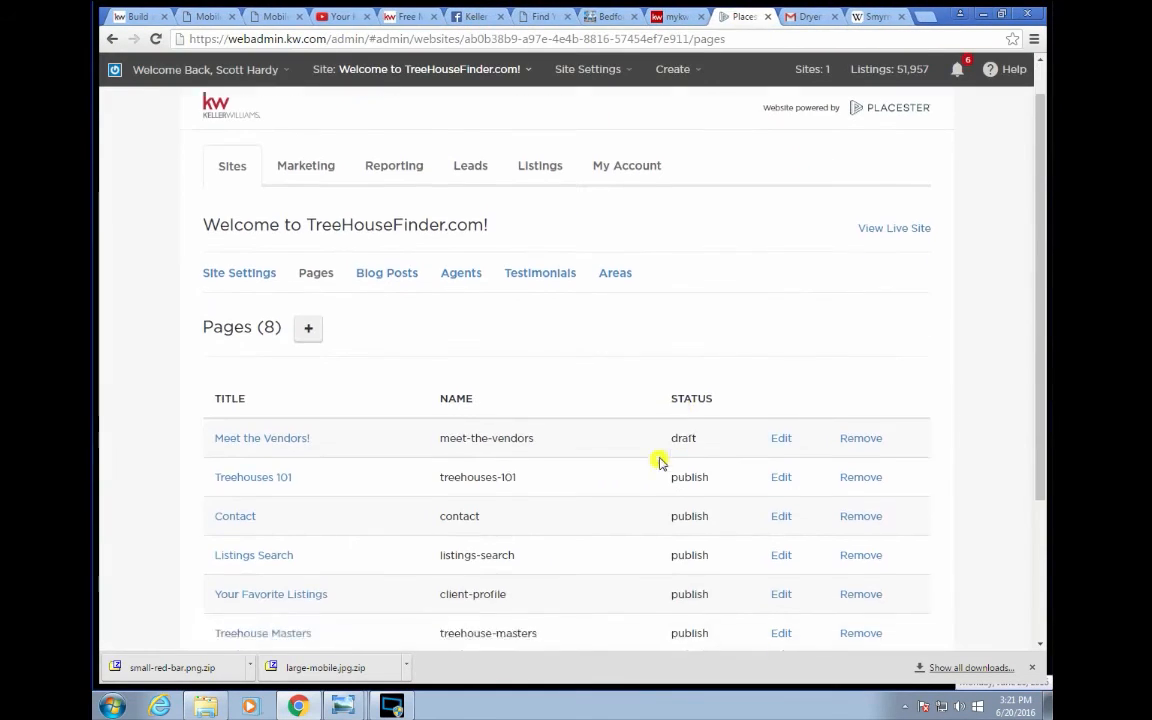
{"action": "left_click", "coordinate": [785, 531]}
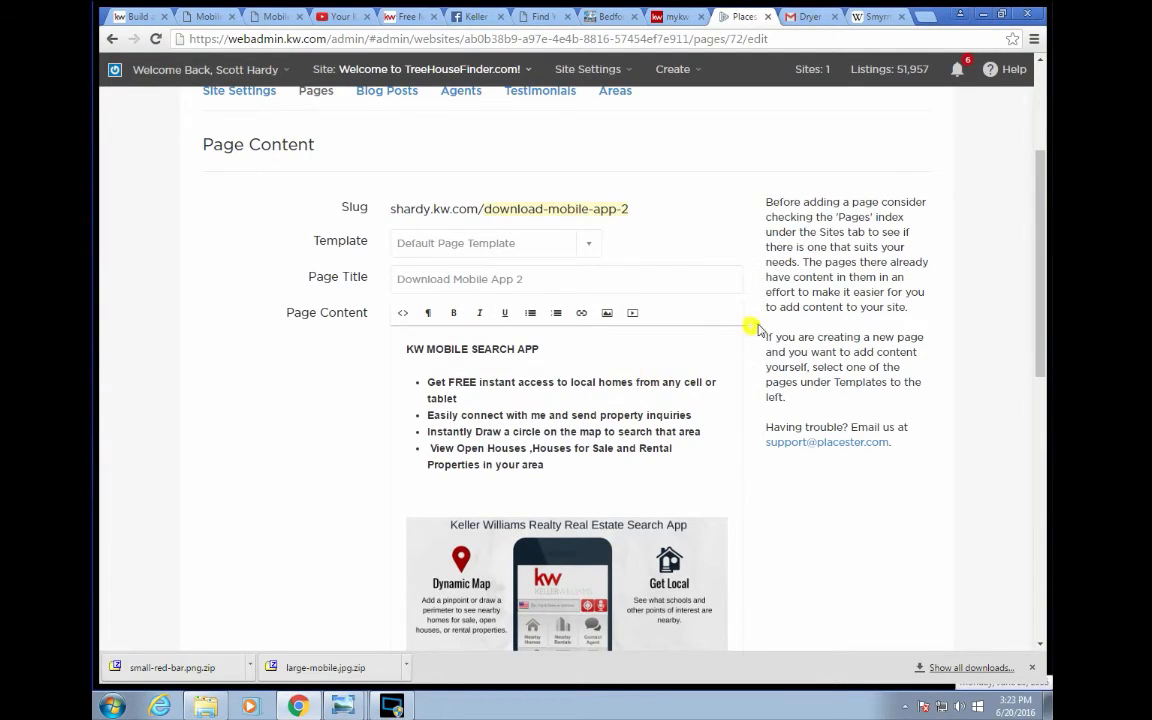
Leave the Download Mobile App 2 editor for the Pages list, then open the Blog Posts list
{"action": "scroll", "coordinate": [760, 330], "scroll_direction": "down", "scroll_amount": 3}
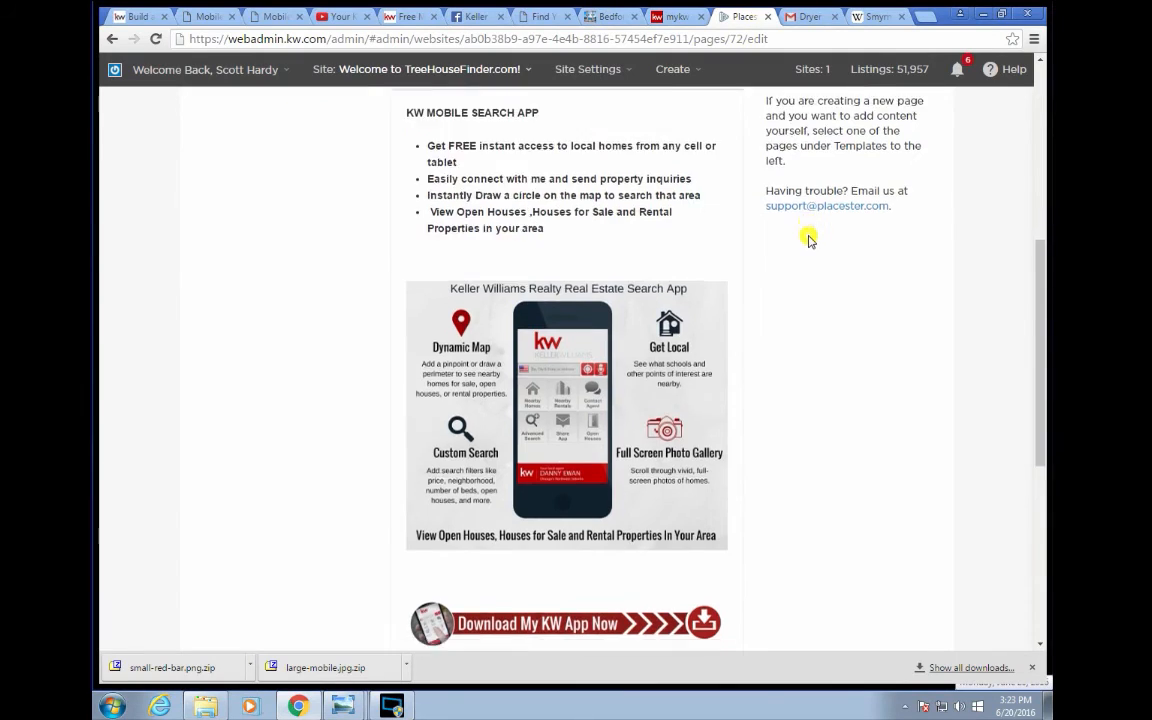
{"action": "scroll", "coordinate": [806, 235], "scroll_direction": "up", "scroll_amount": 5}
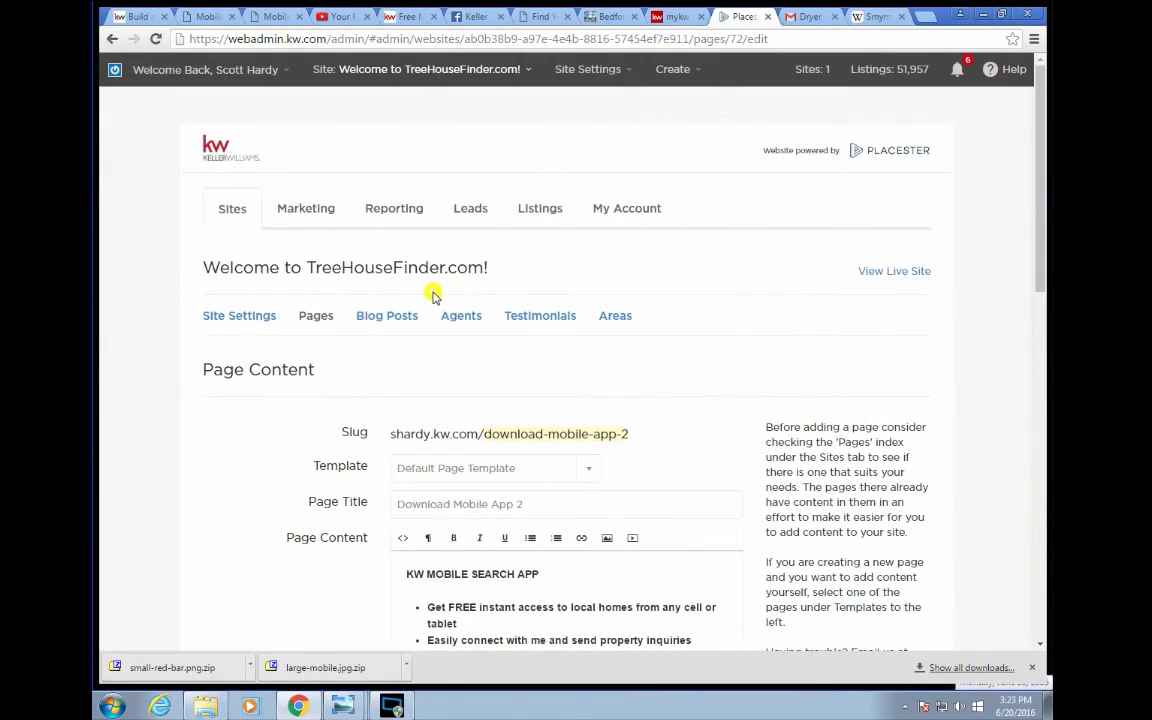
{"action": "left_click", "coordinate": [313, 317]}
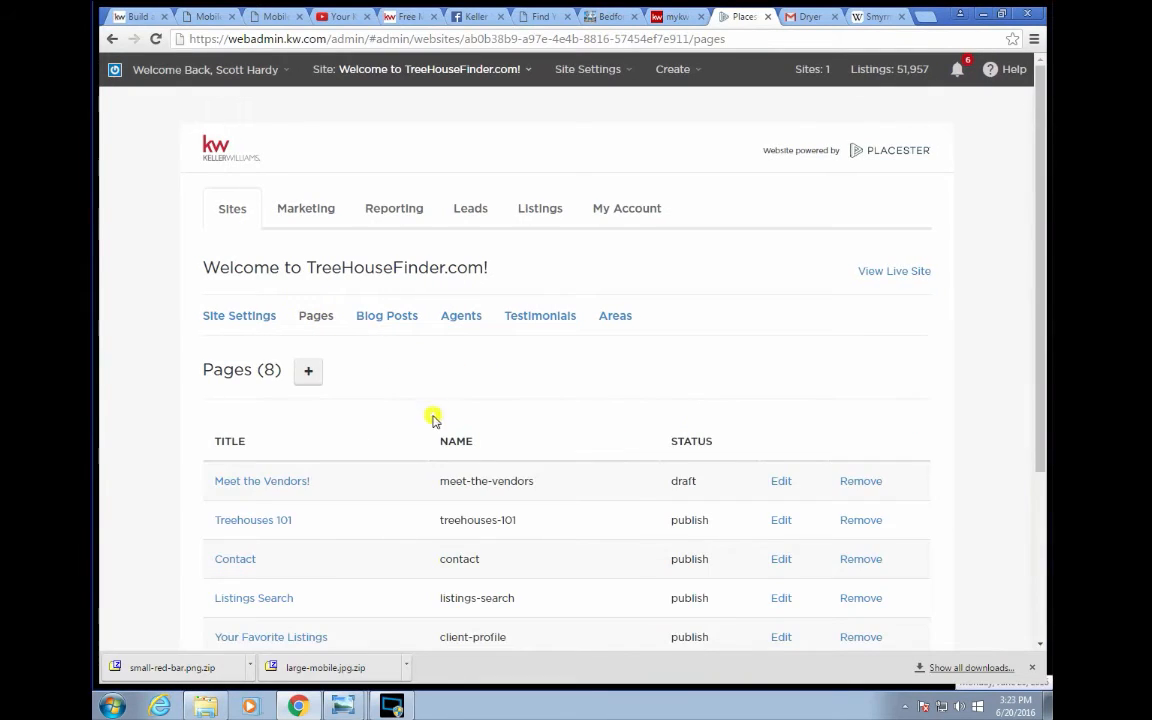
{"action": "scroll", "coordinate": [442, 444], "scroll_direction": "down", "scroll_amount": 2}
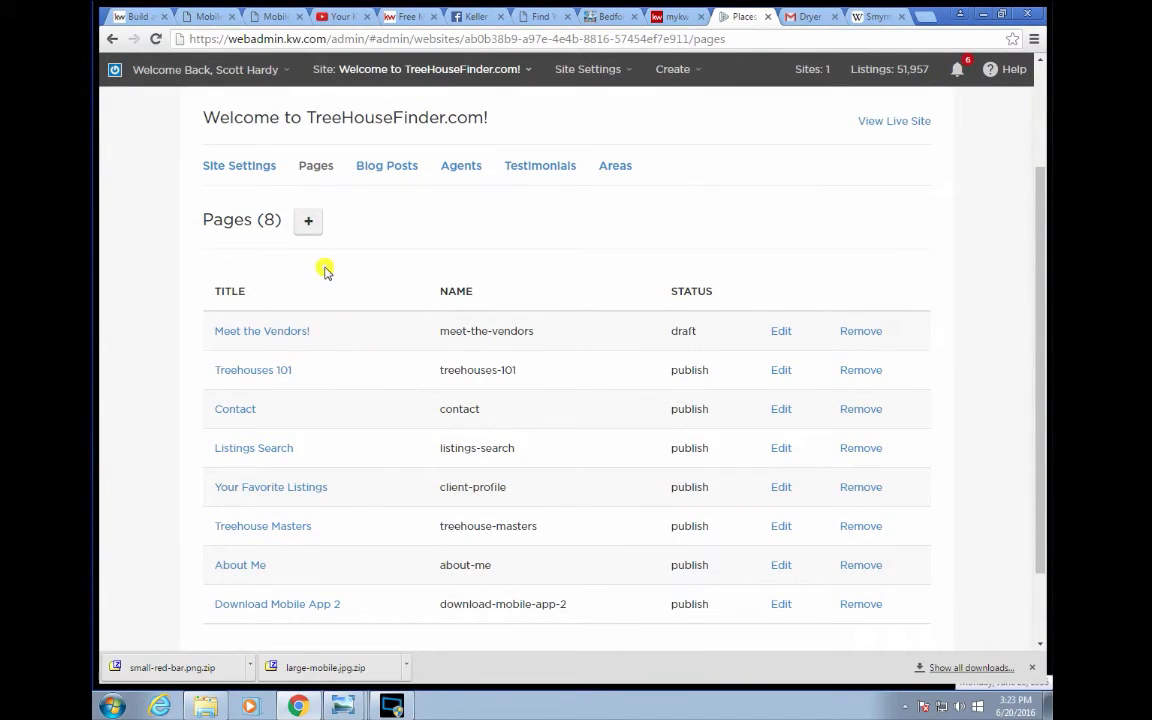
{"action": "left_click", "coordinate": [384, 168]}
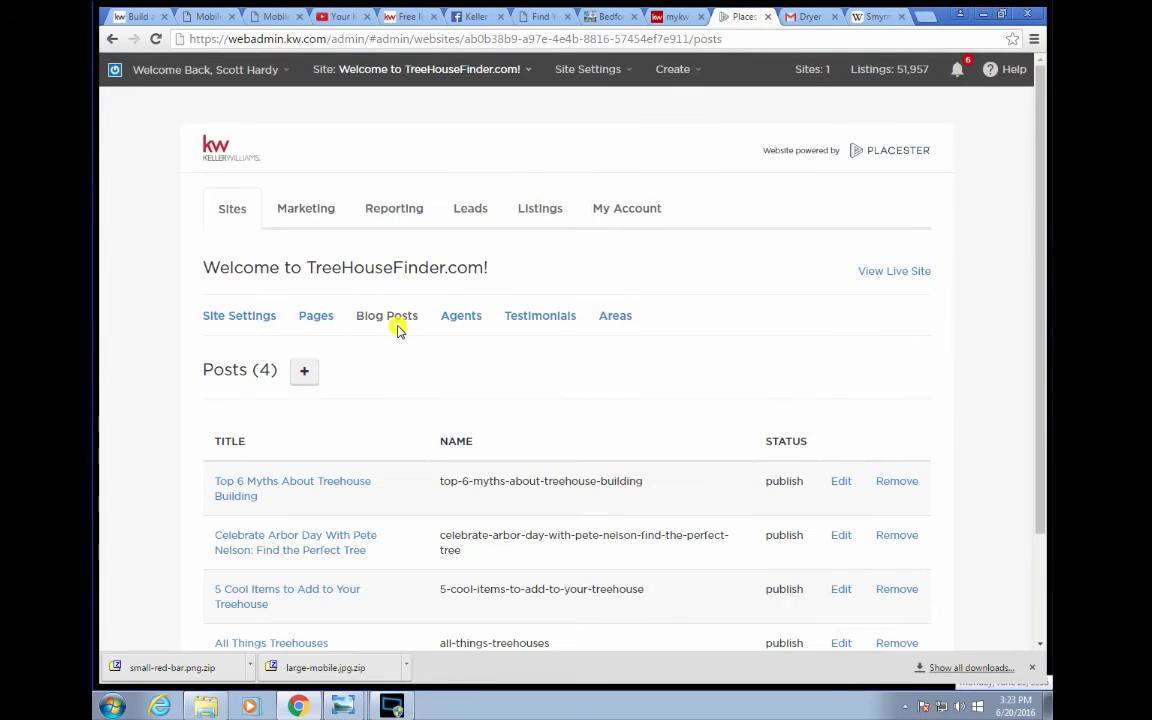
Look over the empty new blog post form, then go back to the Blog Posts list
{"action": "scroll", "coordinate": [398, 329], "scroll_direction": "down", "scroll_amount": 1}
{"action": "scroll", "coordinate": [400, 328], "scroll_direction": "down", "scroll_amount": 1}
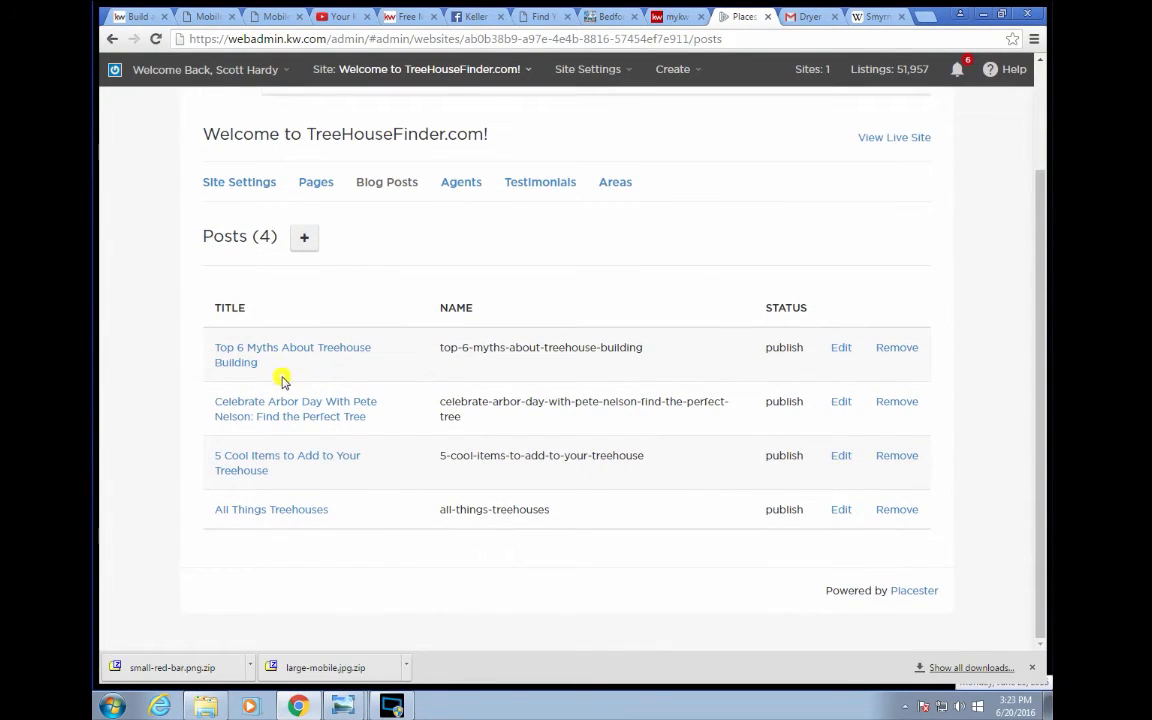
{"action": "left_click", "coordinate": [305, 243]}
{"action": "scroll", "coordinate": [450, 375], "scroll_direction": "down", "scroll_amount": 2}
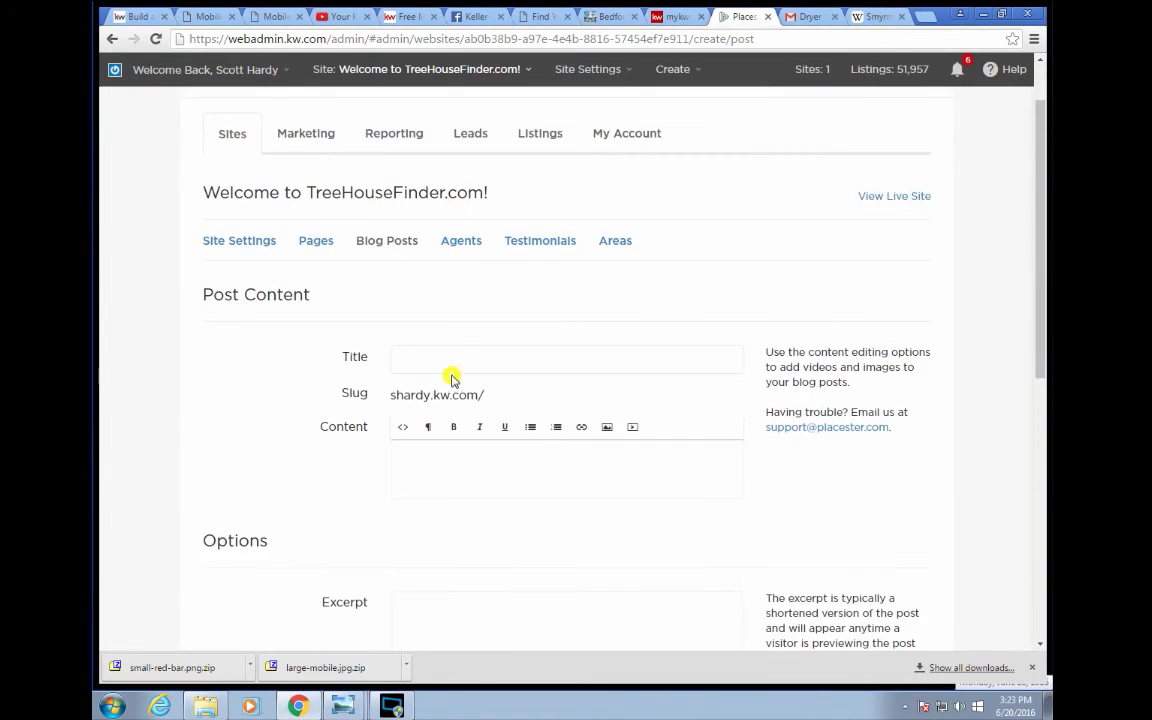
{"action": "scroll", "coordinate": [450, 375], "scroll_direction": "down", "scroll_amount": 1}
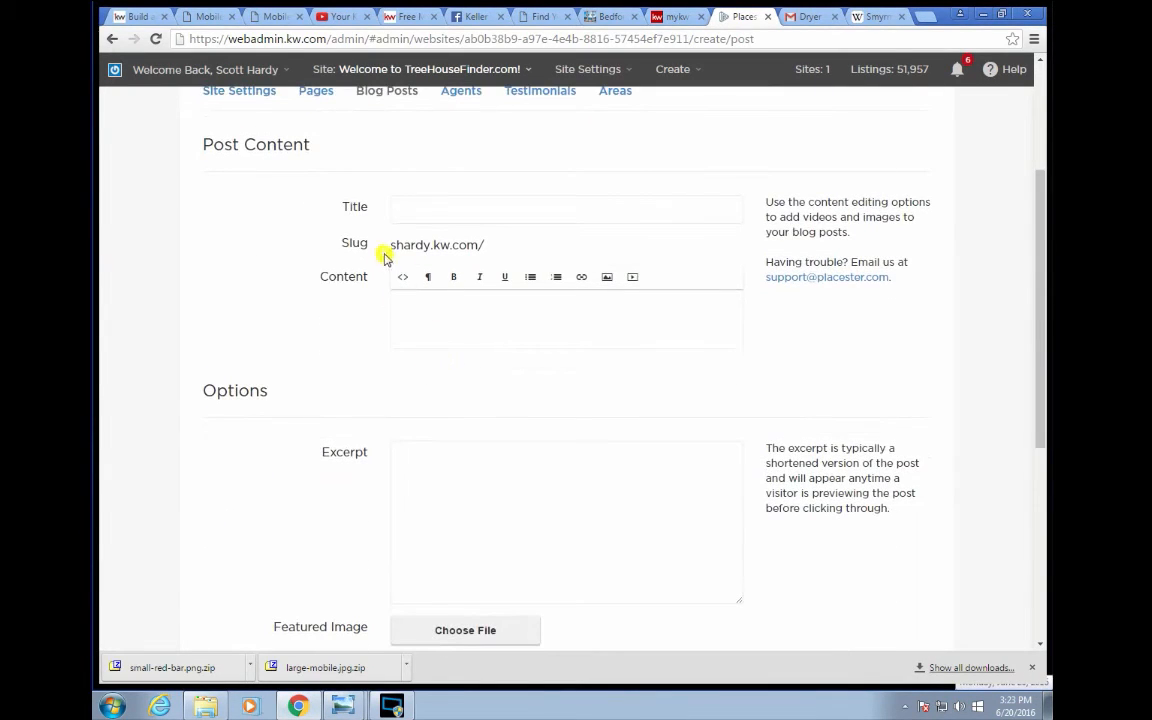
{"action": "scroll", "coordinate": [430, 370], "scroll_direction": "down", "scroll_amount": 4}
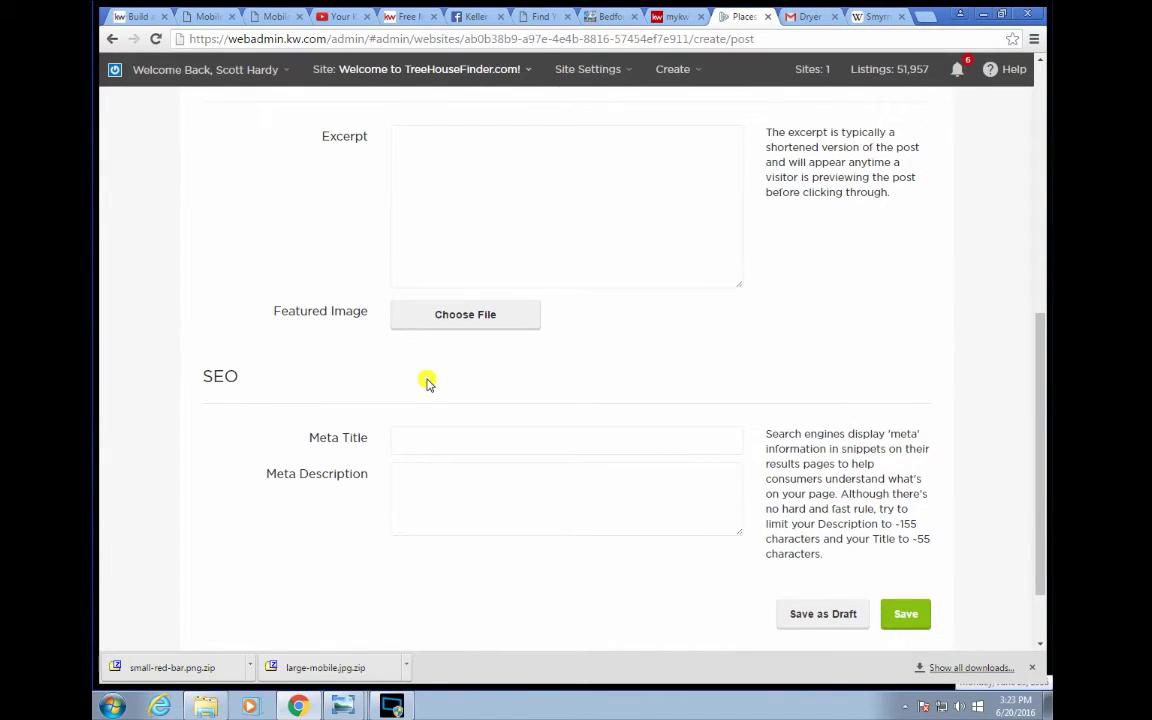
{"action": "scroll", "coordinate": [424, 380], "scroll_direction": "up", "scroll_amount": 6}
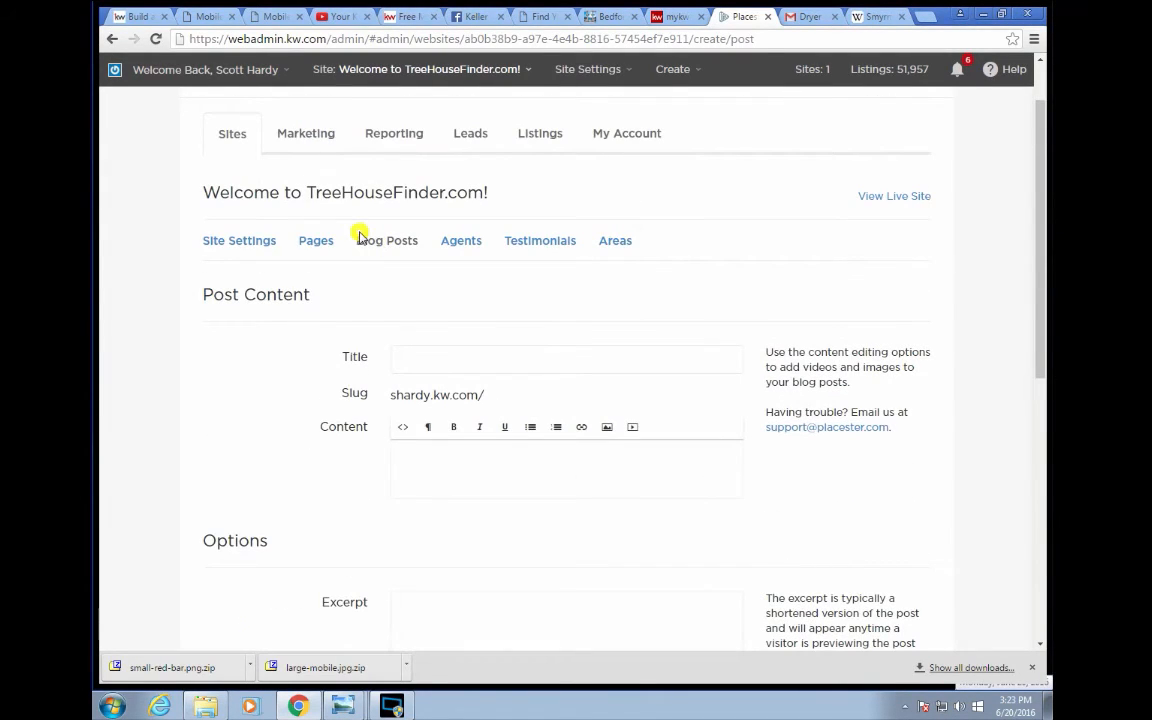
{"action": "left_click", "coordinate": [362, 241]}
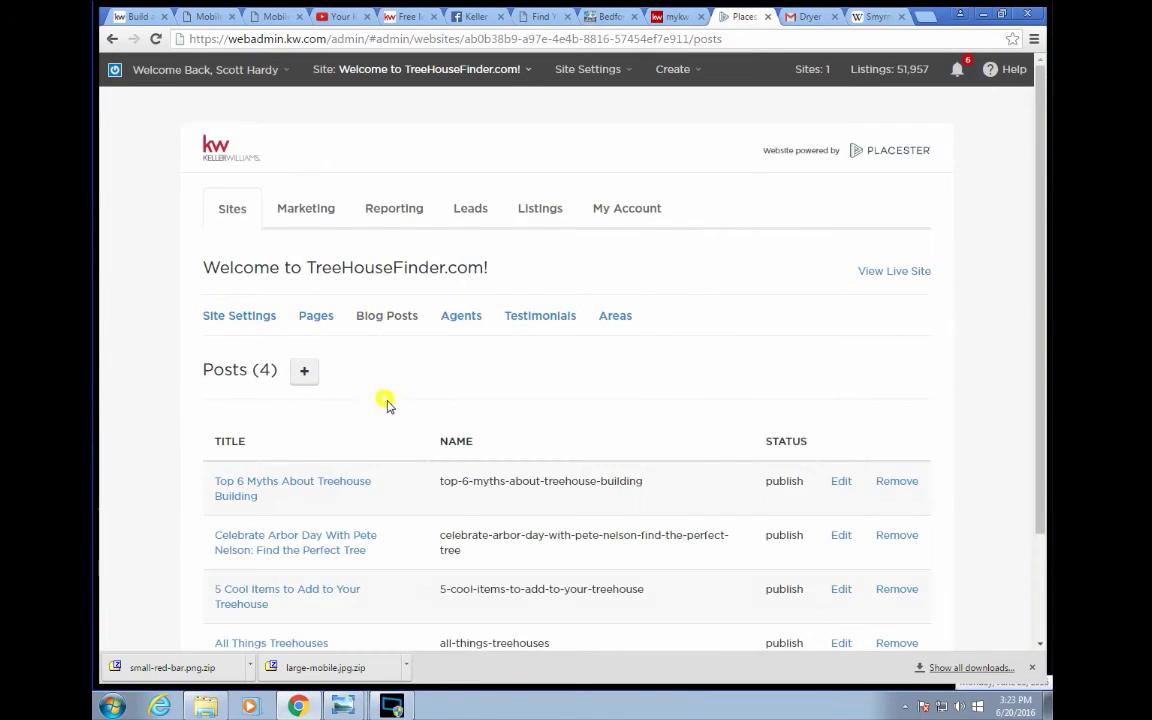
{"action": "scroll", "coordinate": [395, 408], "scroll_direction": "down", "scroll_amount": 2}
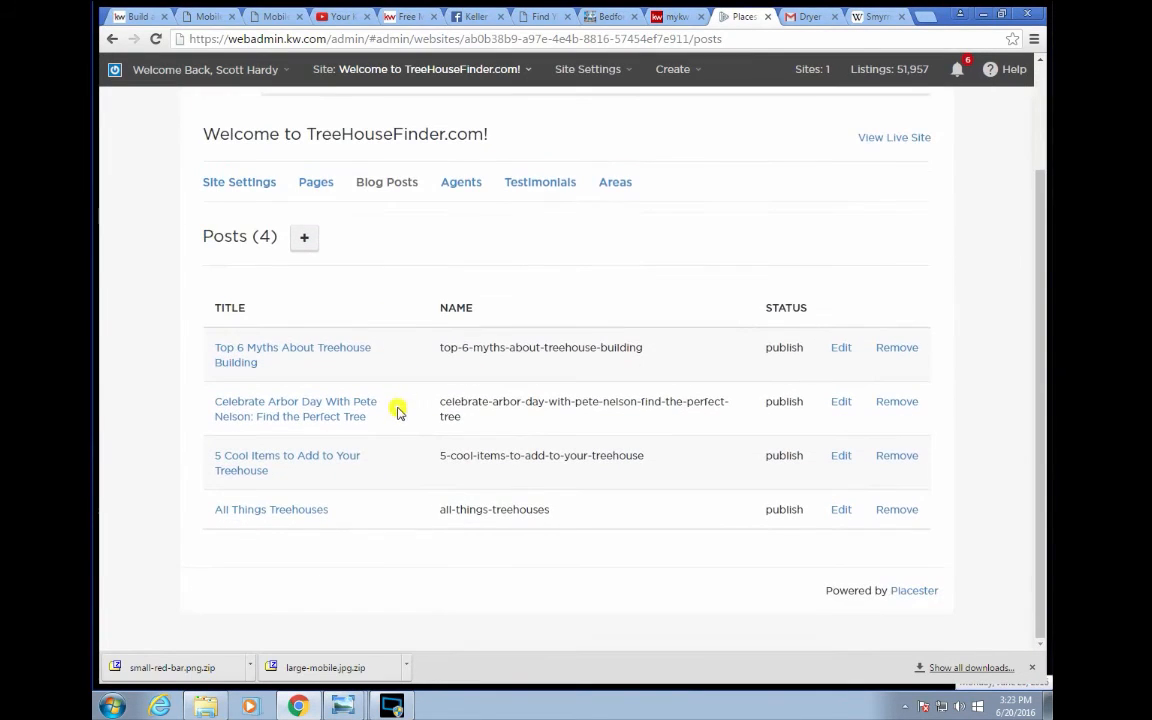
Review the 'Top 6 Myths About Treehouse Building' post as a model, then start a new blank post
{"action": "left_click", "coordinate": [841, 348]}
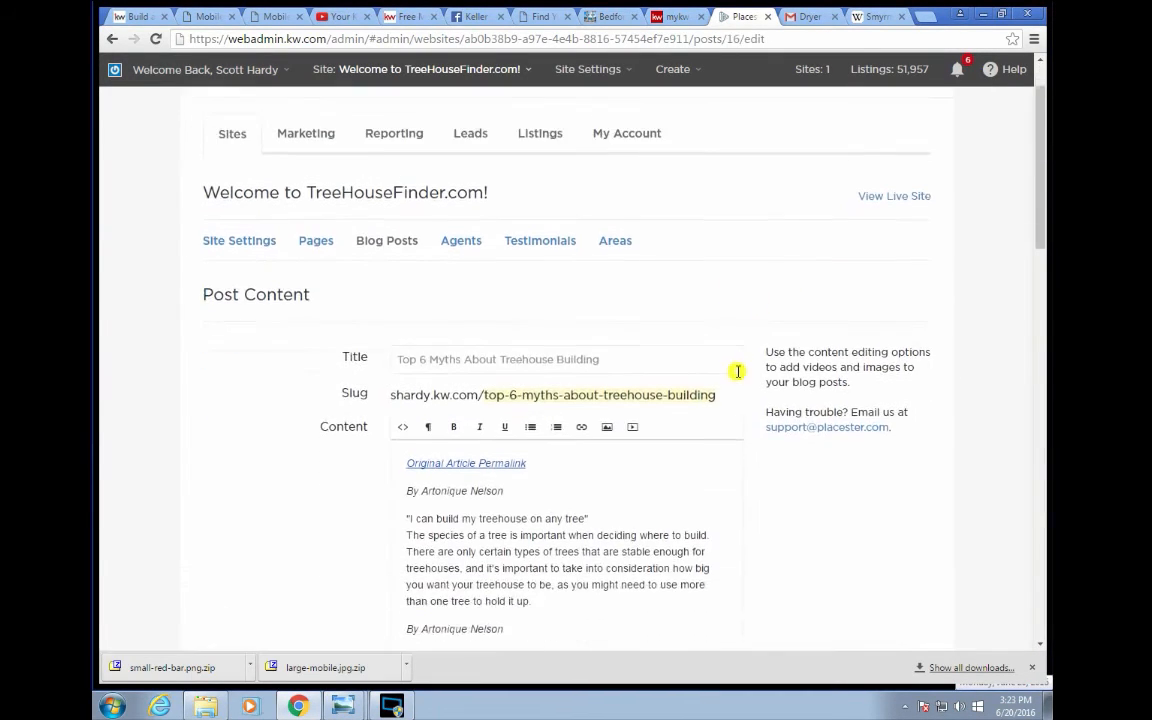
{"action": "scroll", "coordinate": [460, 392], "scroll_direction": "down", "scroll_amount": 1}
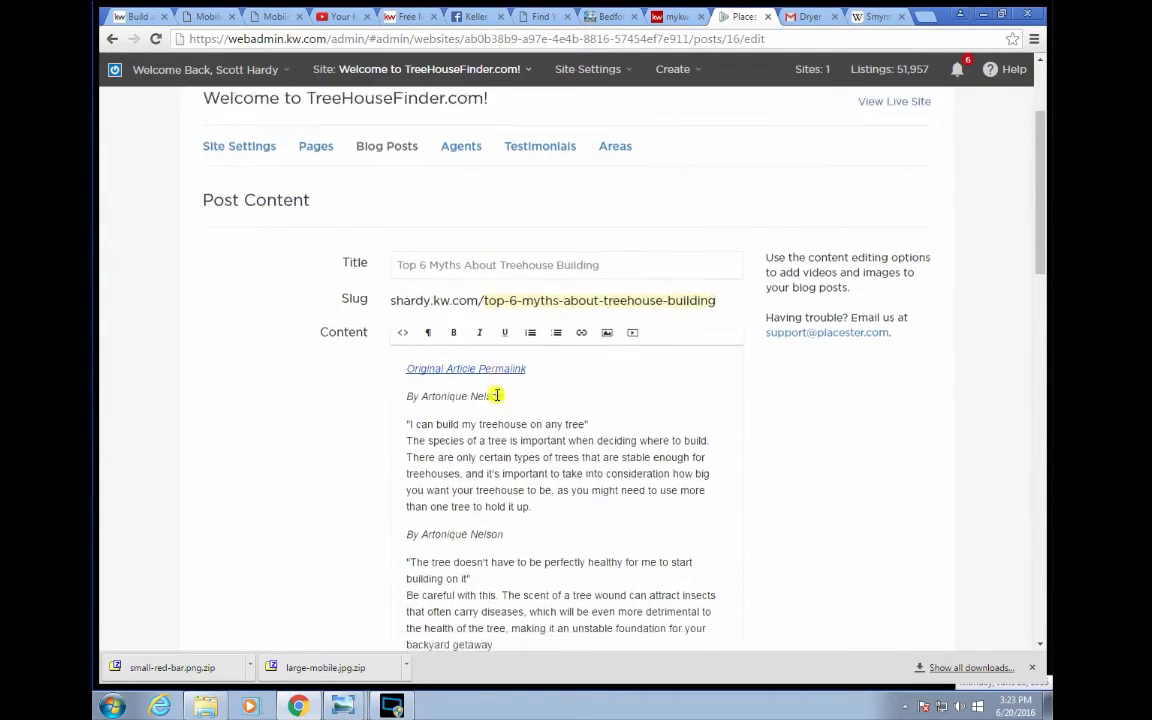
{"action": "scroll", "coordinate": [492, 400], "scroll_direction": "down", "scroll_amount": 4}
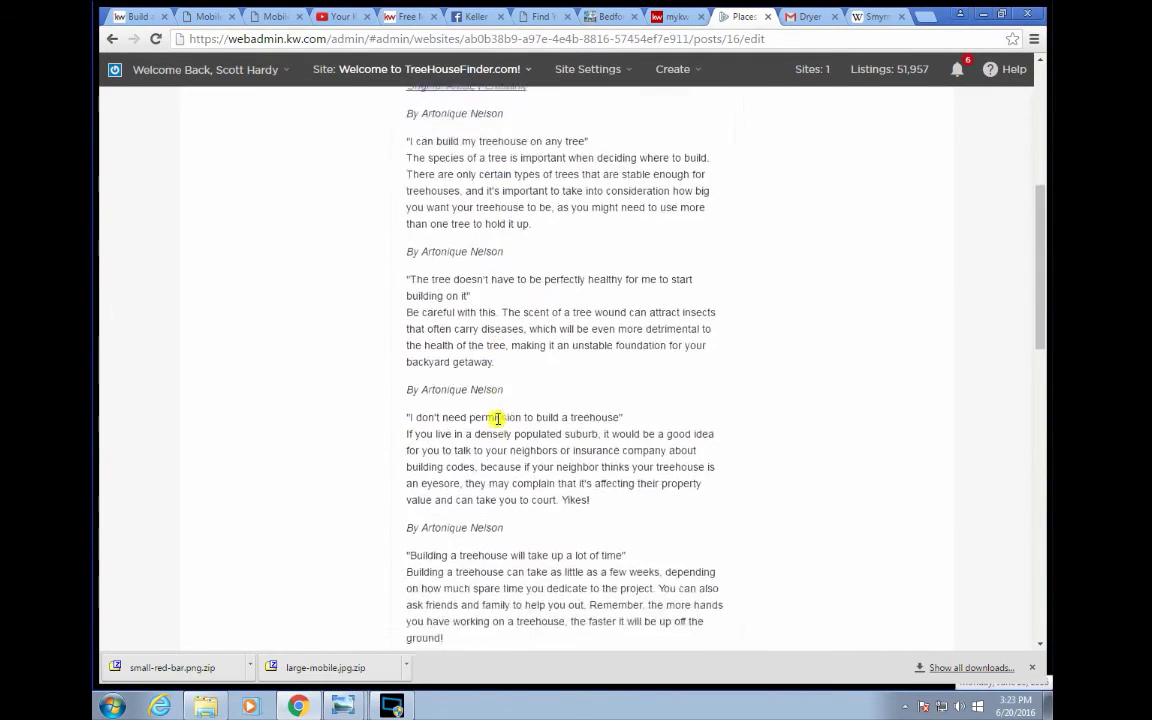
{"action": "scroll", "coordinate": [497, 418], "scroll_direction": "down", "scroll_amount": 5}
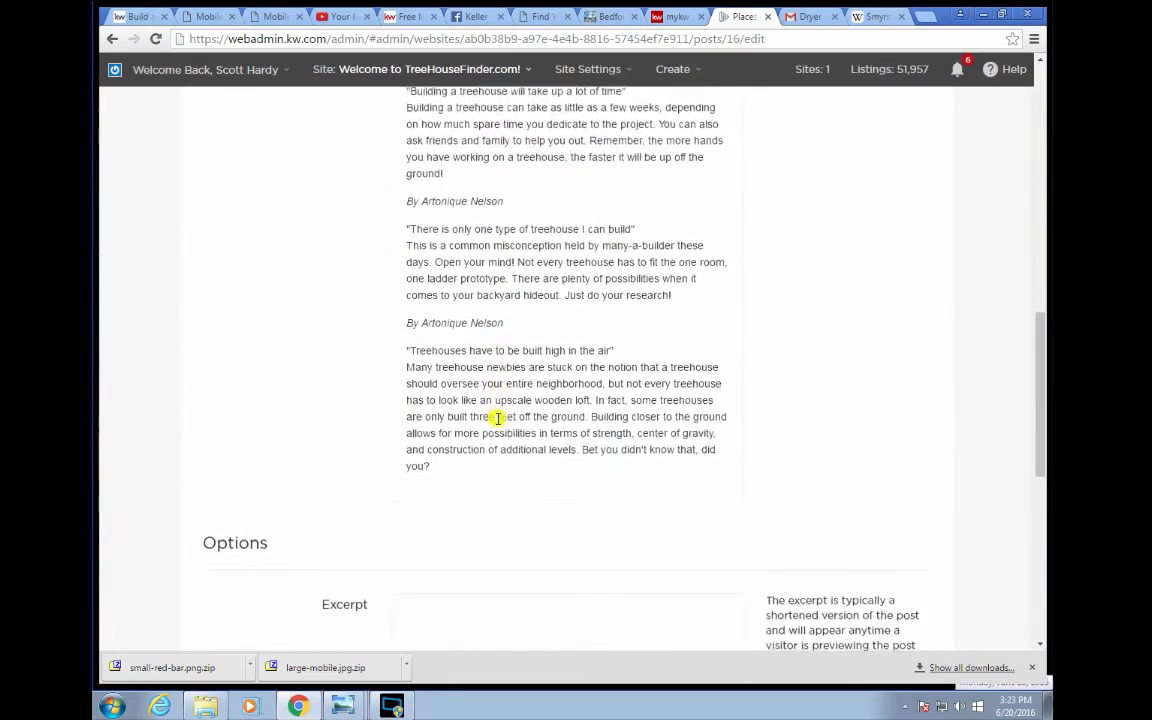
{"action": "scroll", "coordinate": [497, 418], "scroll_direction": "down", "scroll_amount": 3}
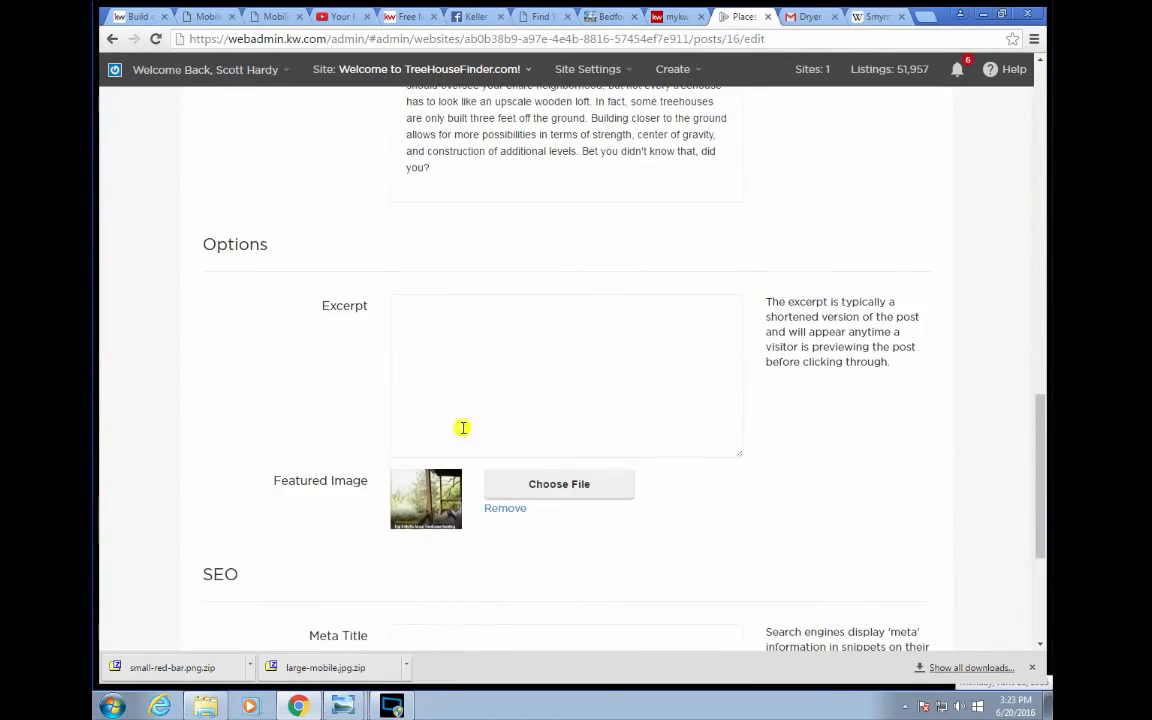
{"action": "scroll", "coordinate": [400, 494], "scroll_direction": "down", "scroll_amount": 1}
{"action": "scroll", "coordinate": [400, 490], "scroll_direction": "up", "scroll_amount": 6}
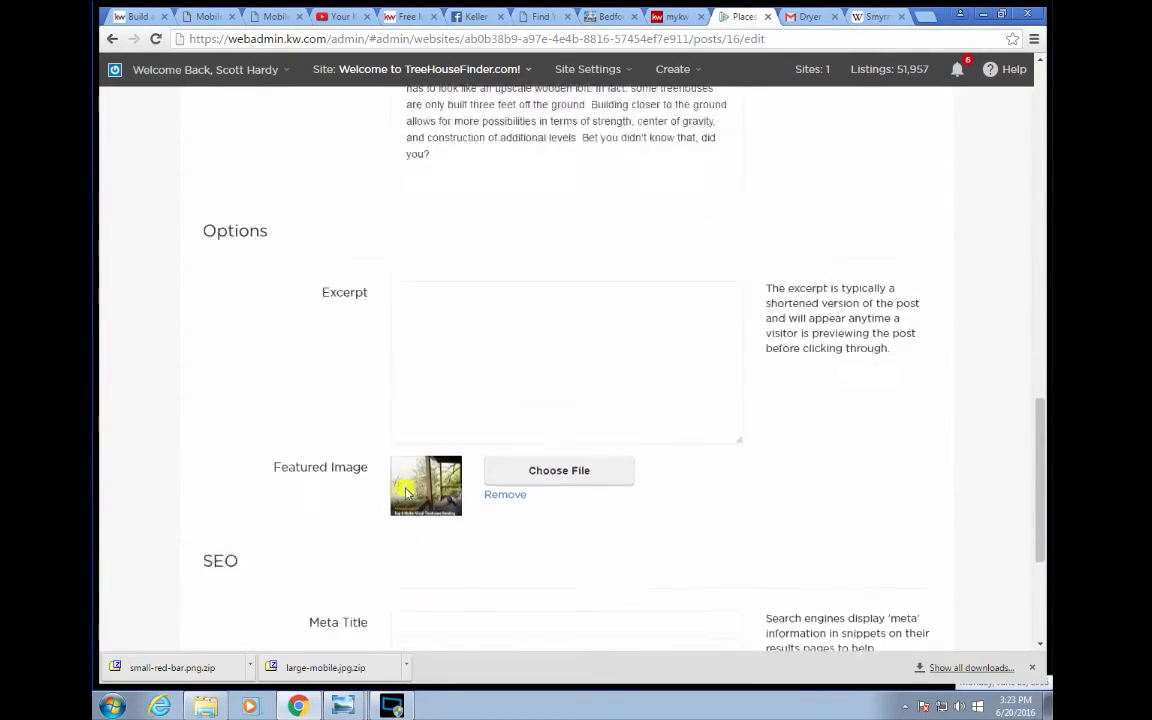
{"action": "scroll", "coordinate": [397, 470], "scroll_direction": "up", "scroll_amount": 9}
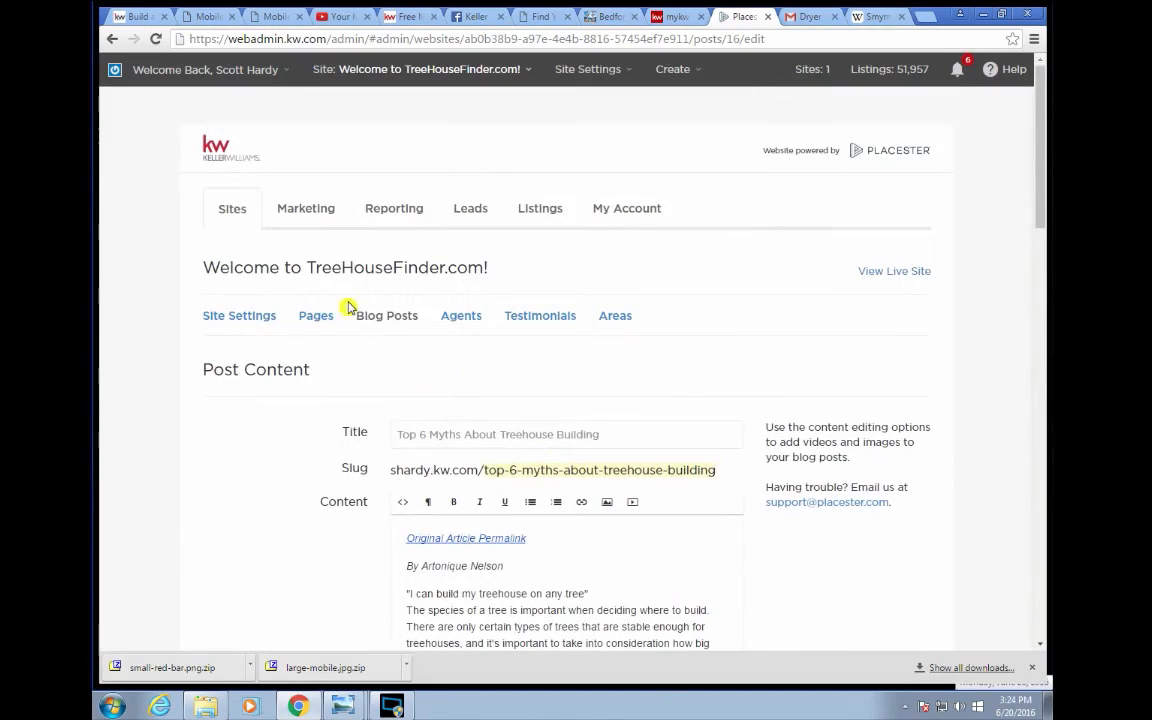
{"action": "left_click", "coordinate": [318, 316]}
{"action": "left_click", "coordinate": [395, 318]}
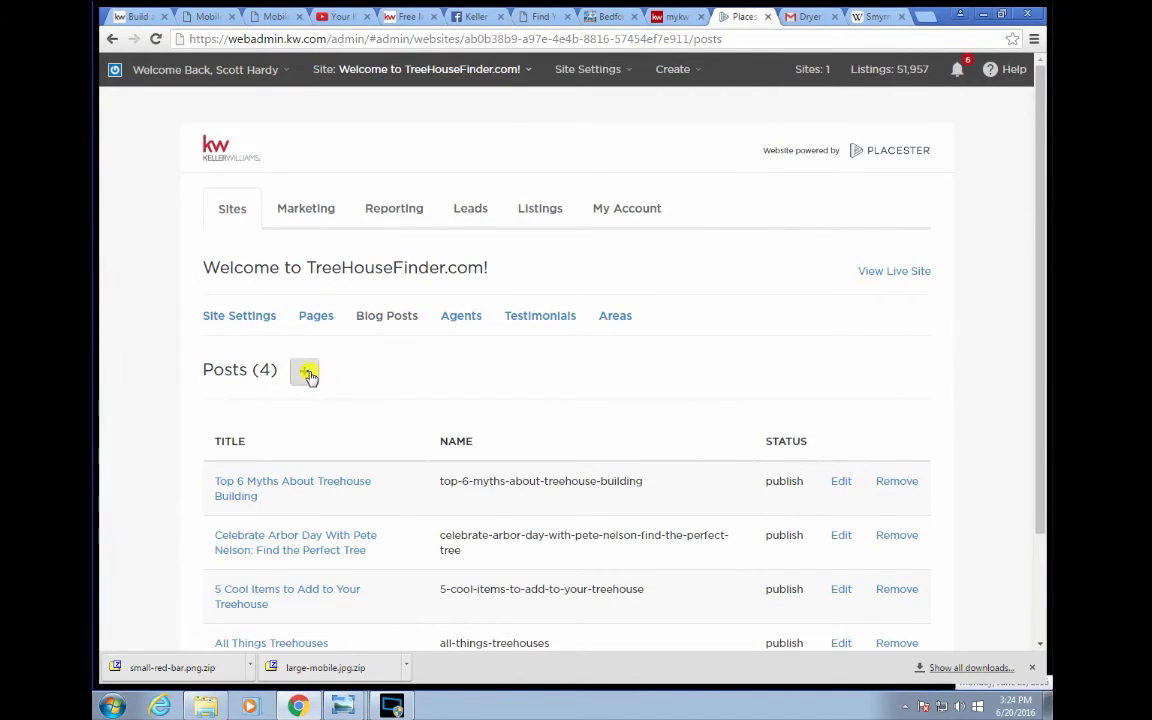
{"action": "left_click", "coordinate": [306, 373]}
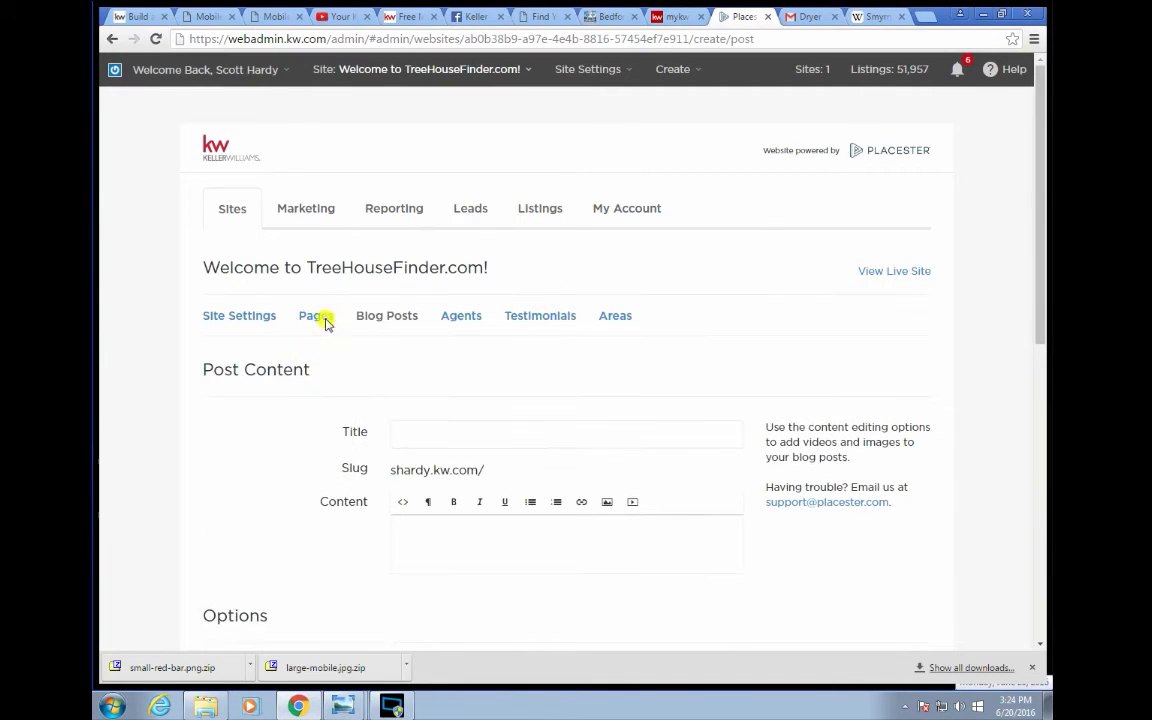
Copy the tips article from the Dryer Sheets email in Gmail and return to the new post's Title field
{"action": "left_click", "coordinate": [806, 18]}
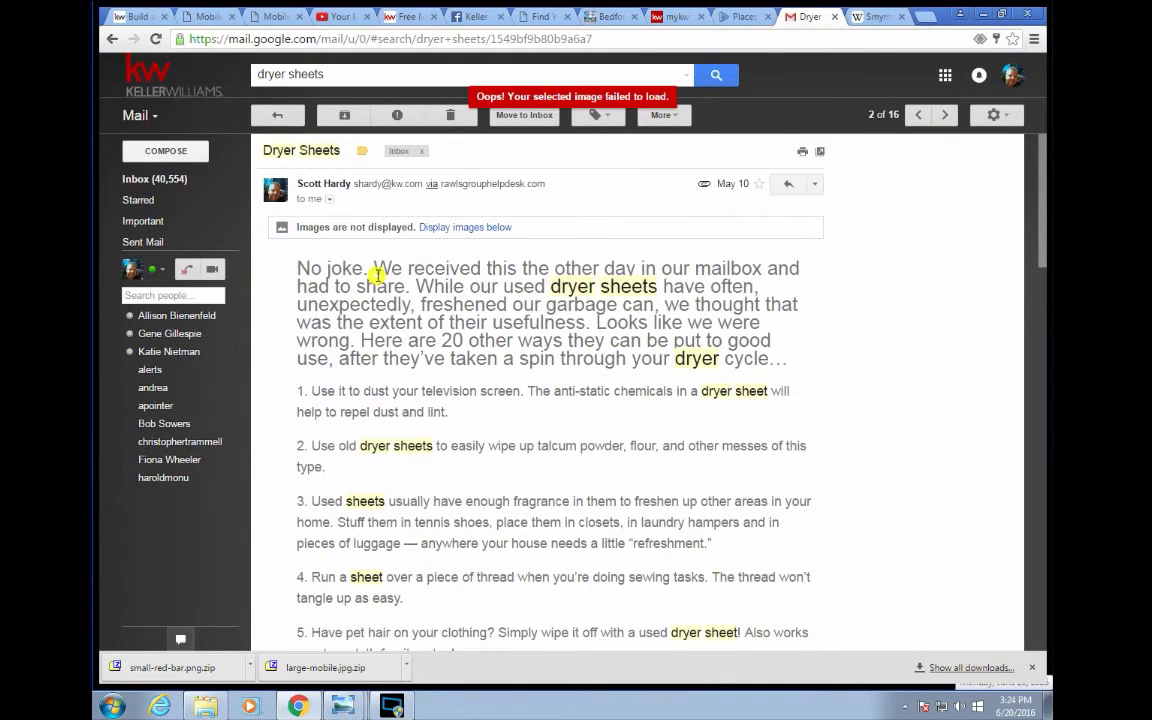
{"action": "left_click_drag", "start_coordinate": [298, 267], "coordinate": [540, 306]}
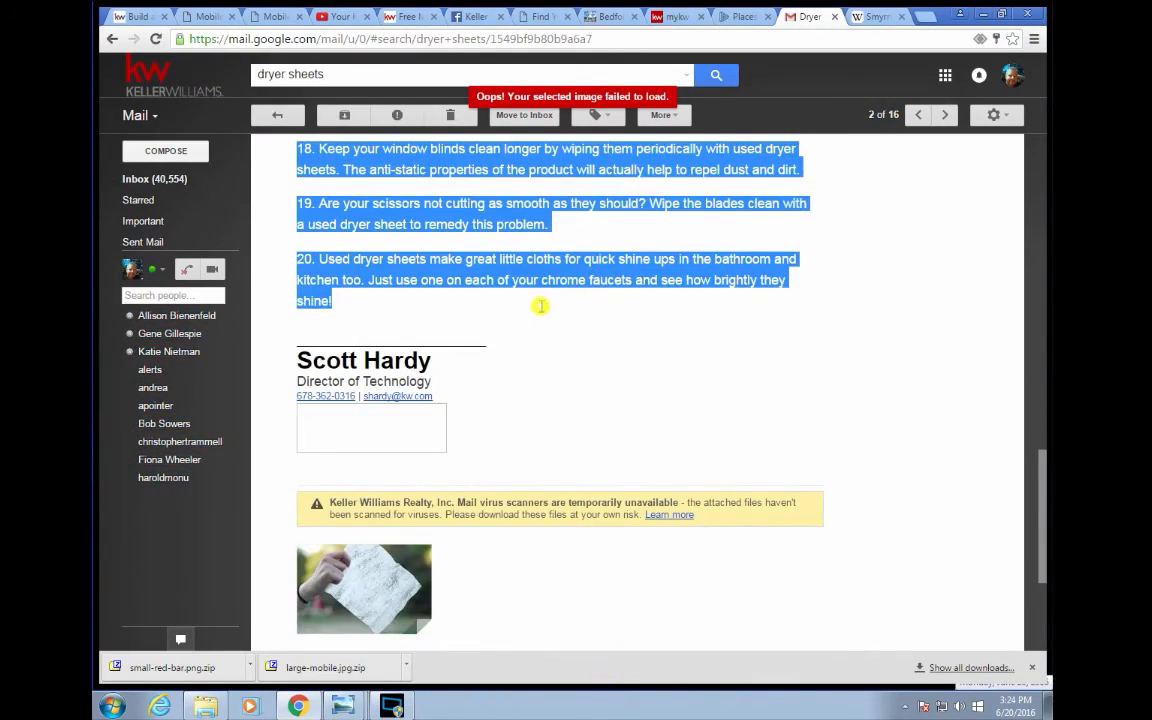
{"action": "right_click", "coordinate": [512, 258]}
{"action": "left_click", "coordinate": [520, 264]}
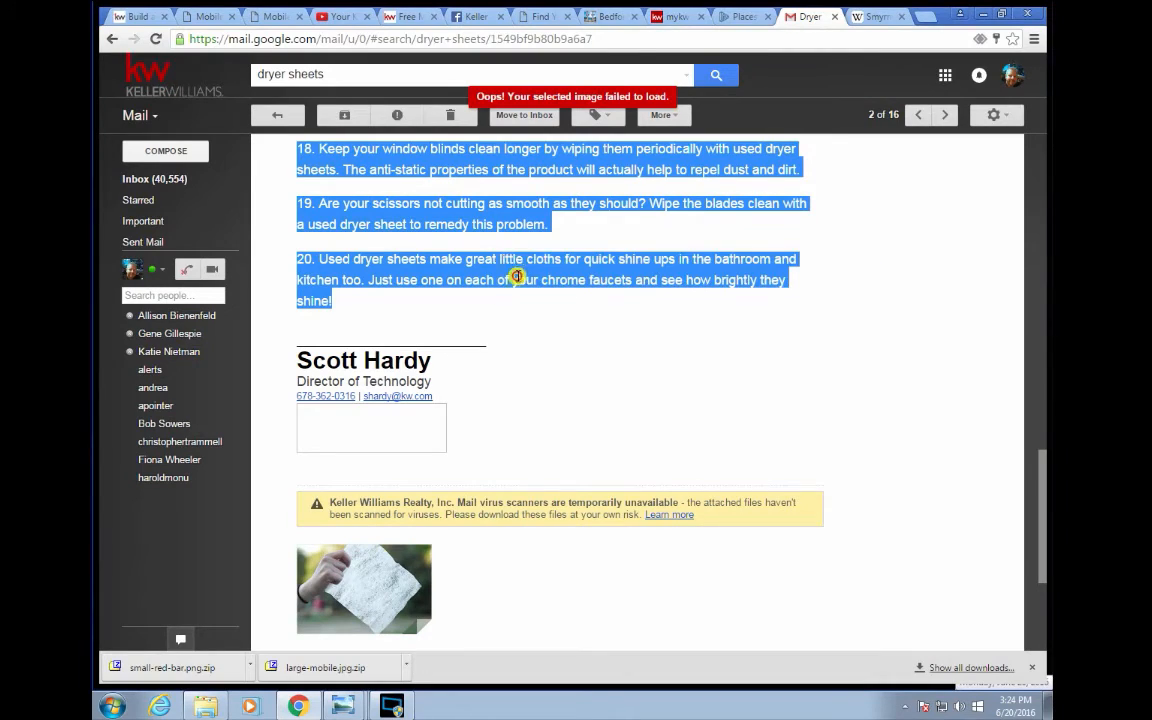
{"action": "left_click", "coordinate": [743, 17]}
{"action": "left_click", "coordinate": [412, 432]}
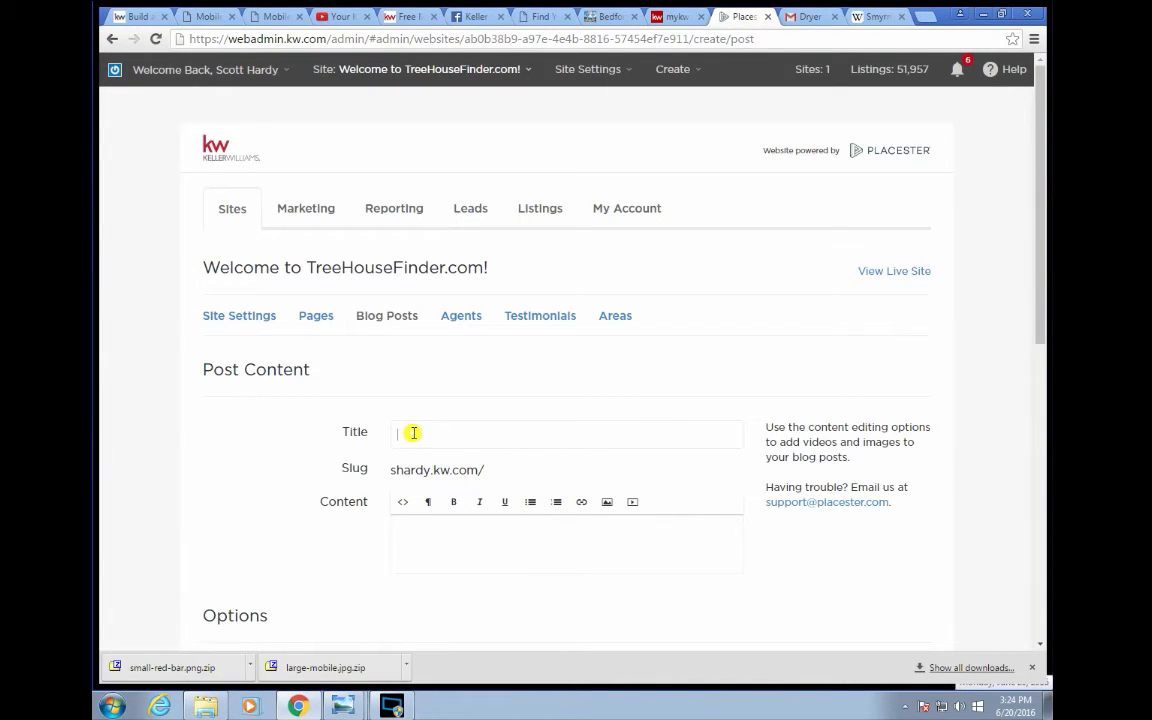
Title the post 'Dryer Sheets Stick to Dirt' and paste the copied article into its content
{"action": "type", "text": "Dry"}
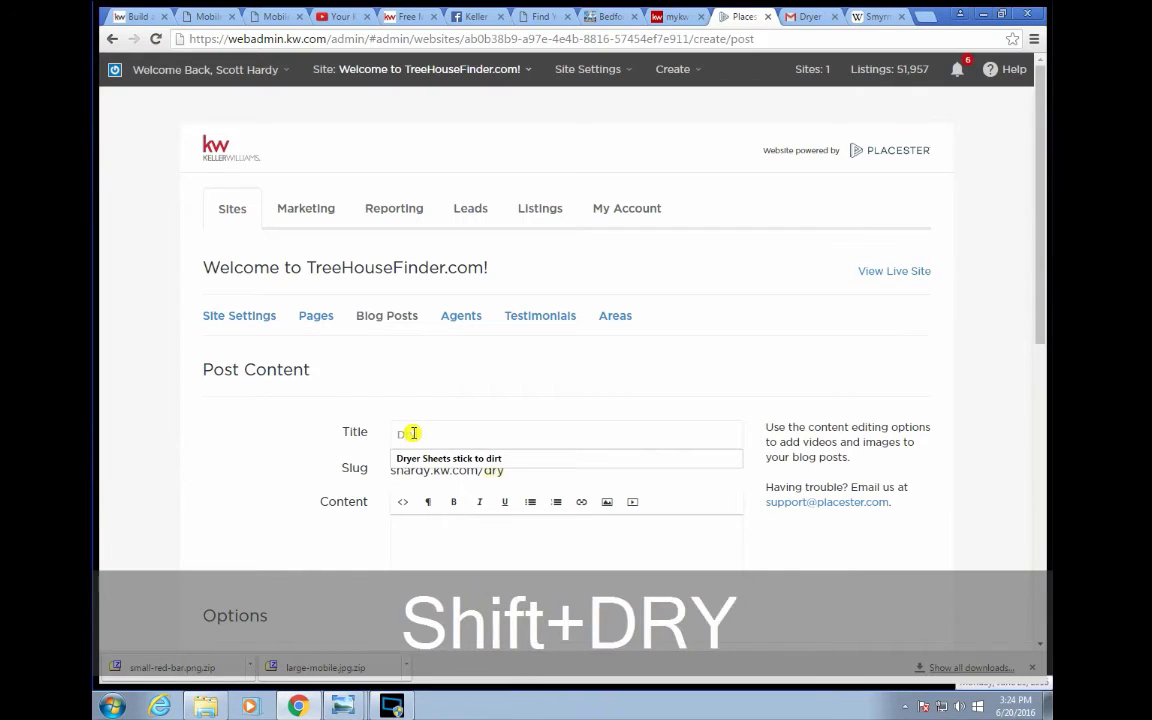
{"action": "type", "text": "er Sheet"}
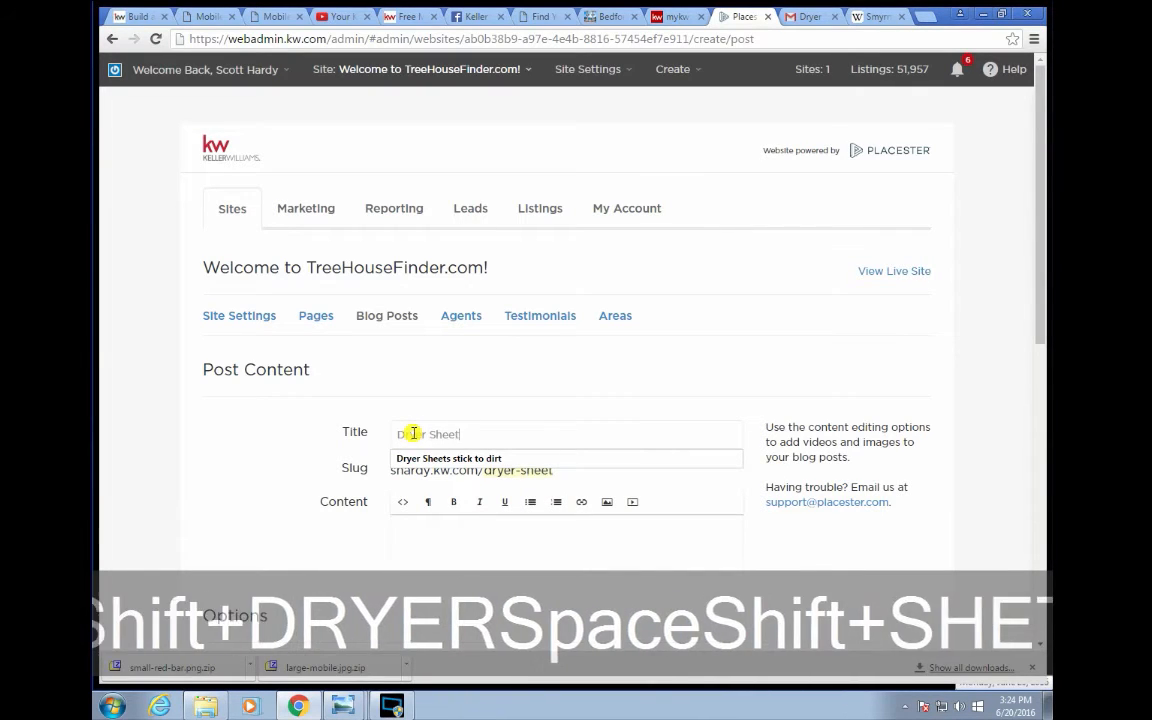
{"action": "type", "text": "s Stick to Dirt"}
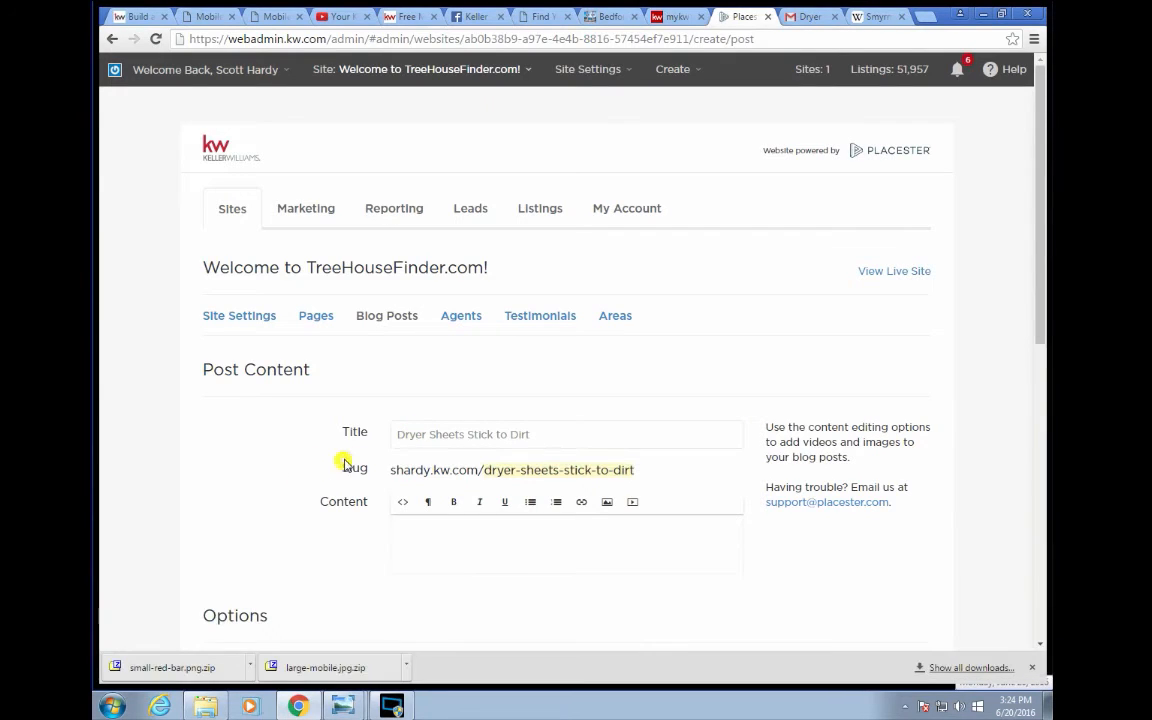
{"action": "scroll", "coordinate": [342, 445], "scroll_direction": "down", "scroll_amount": 3}
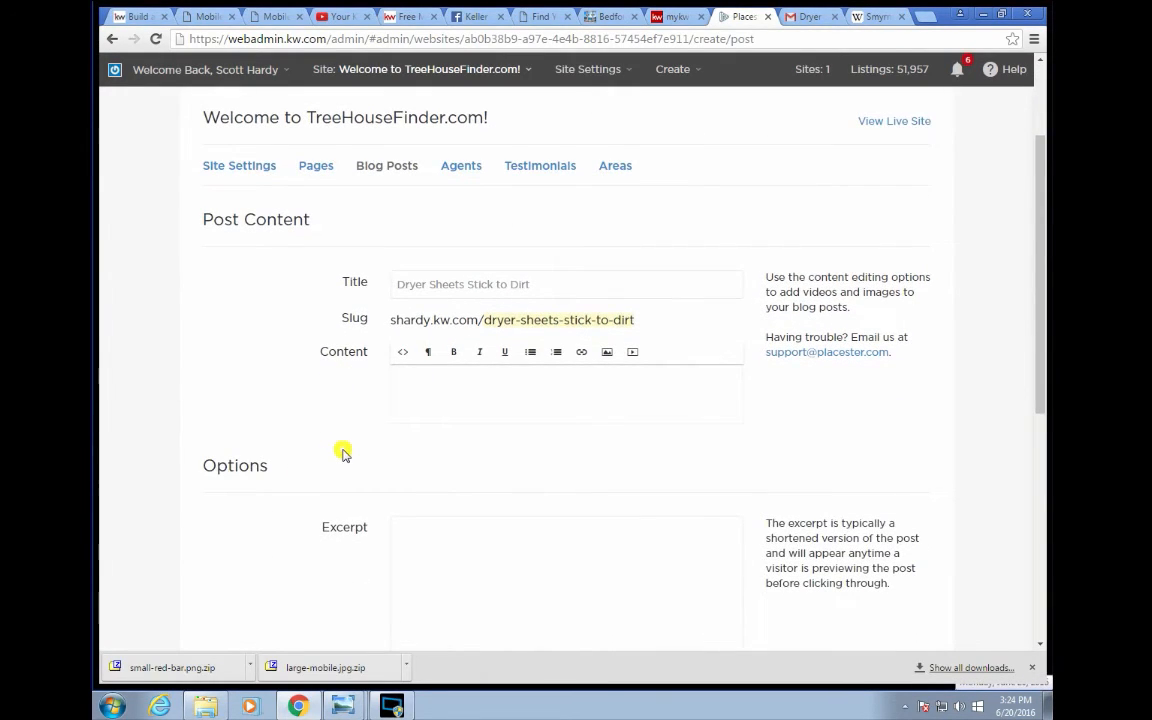
{"action": "scroll", "coordinate": [342, 453], "scroll_direction": "down", "scroll_amount": 1}
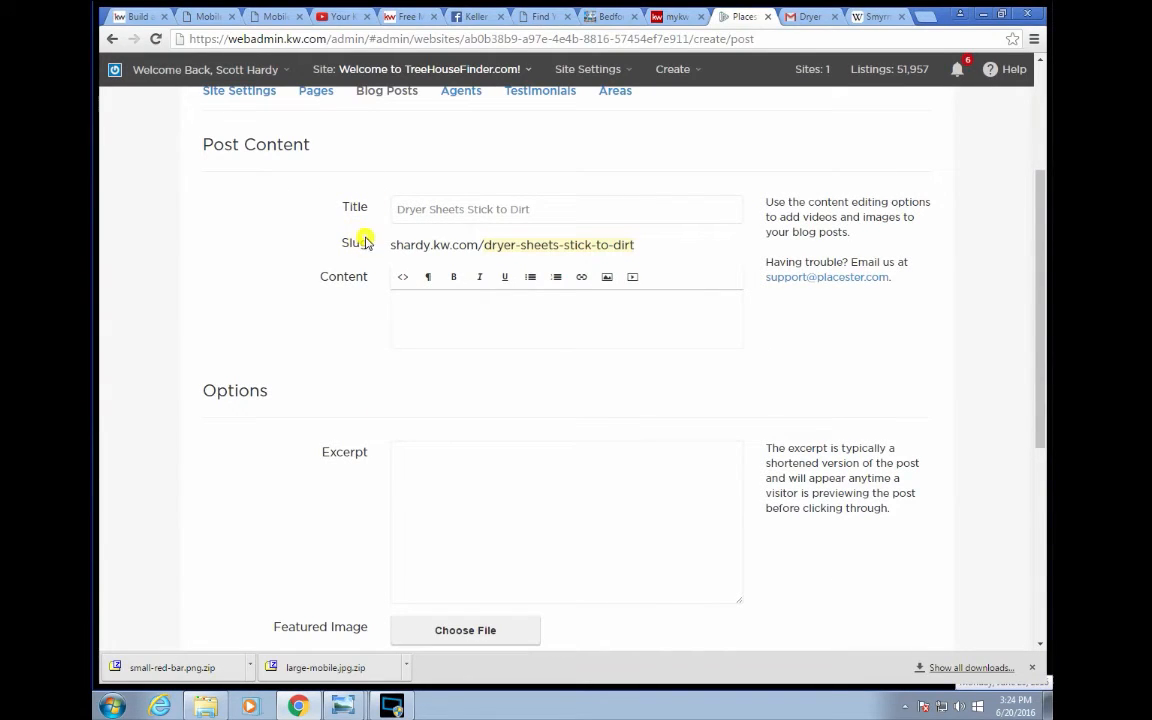
{"action": "right_click", "coordinate": [437, 311]}
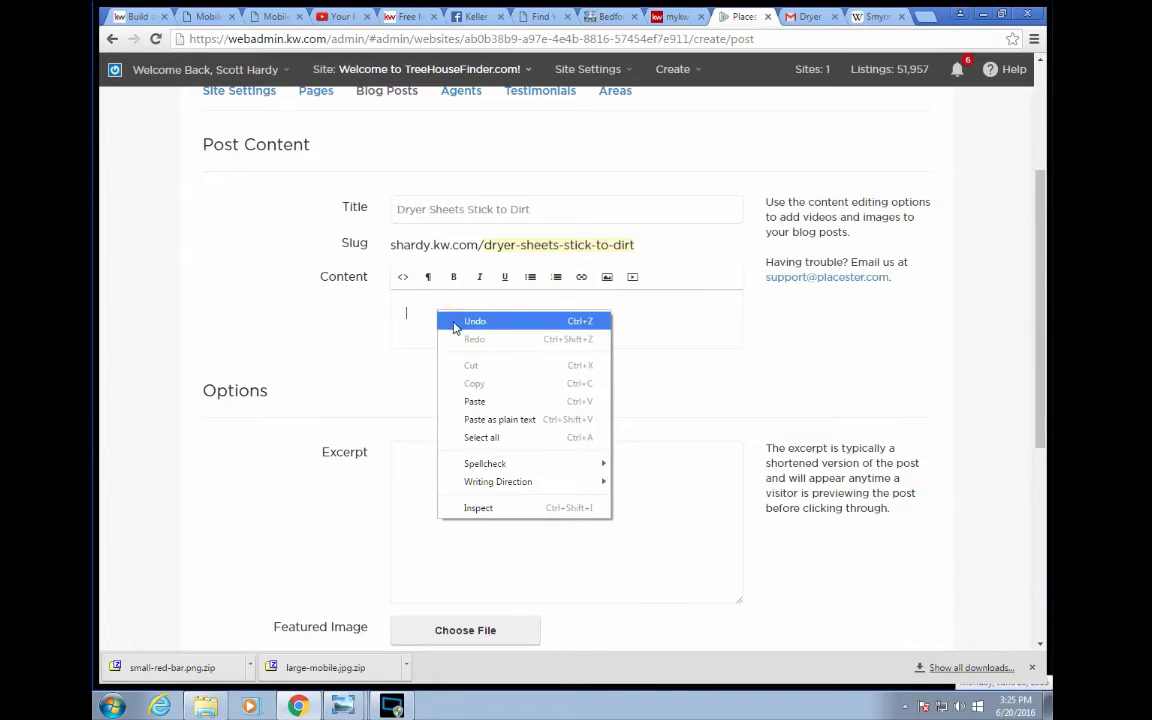
{"action": "left_click", "coordinate": [470, 401]}
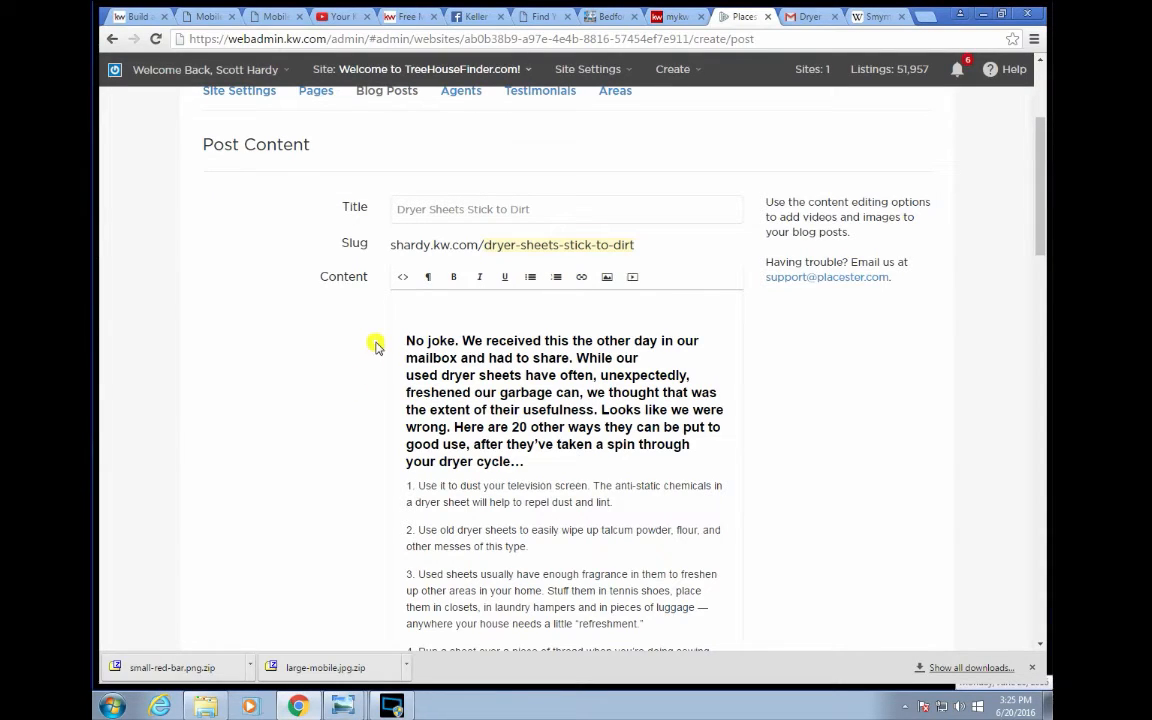
Delete the blank line above 'No joke.' and scroll through the pasted post
{"action": "left_click", "coordinate": [410, 320]}
{"action": "key", "text": "Delete"}
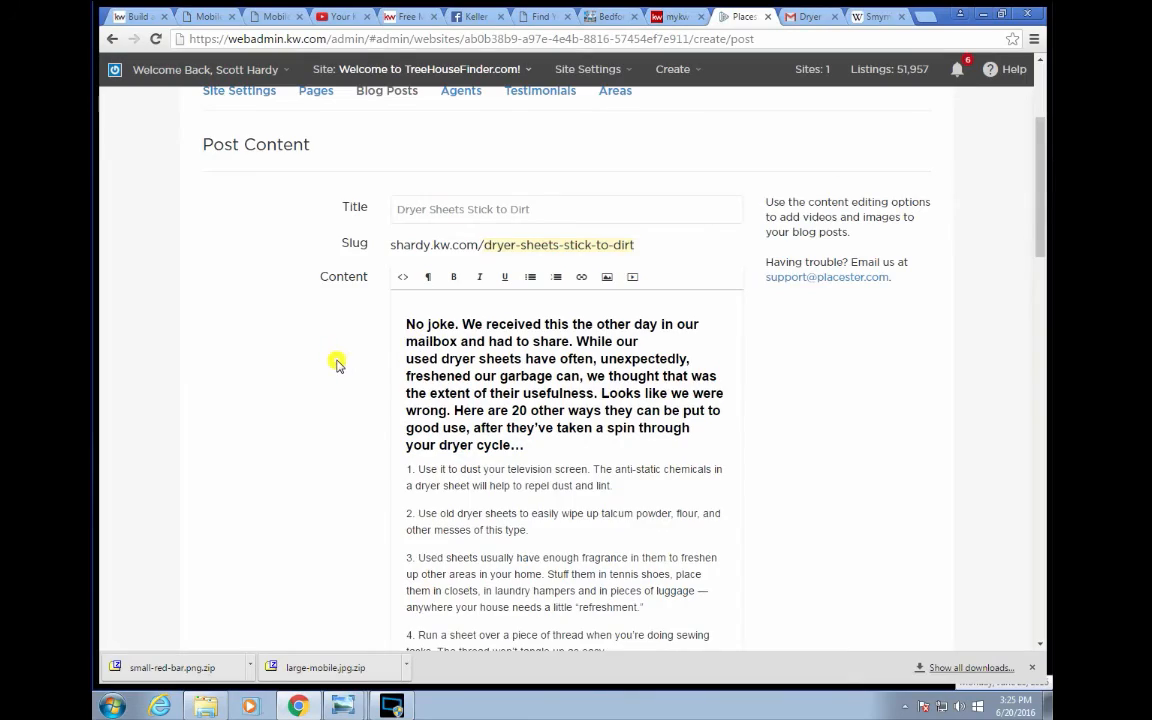
{"action": "scroll", "coordinate": [336, 364], "scroll_direction": "down", "scroll_amount": 5}
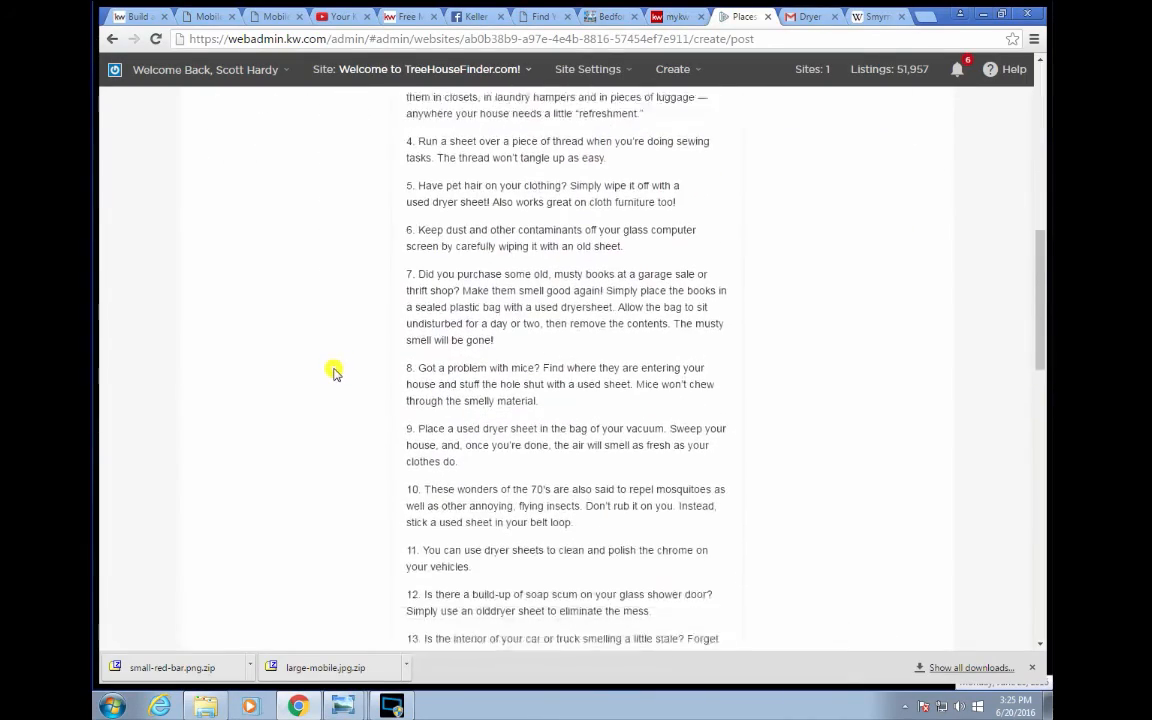
{"action": "scroll", "coordinate": [336, 372], "scroll_direction": "down", "scroll_amount": 6}
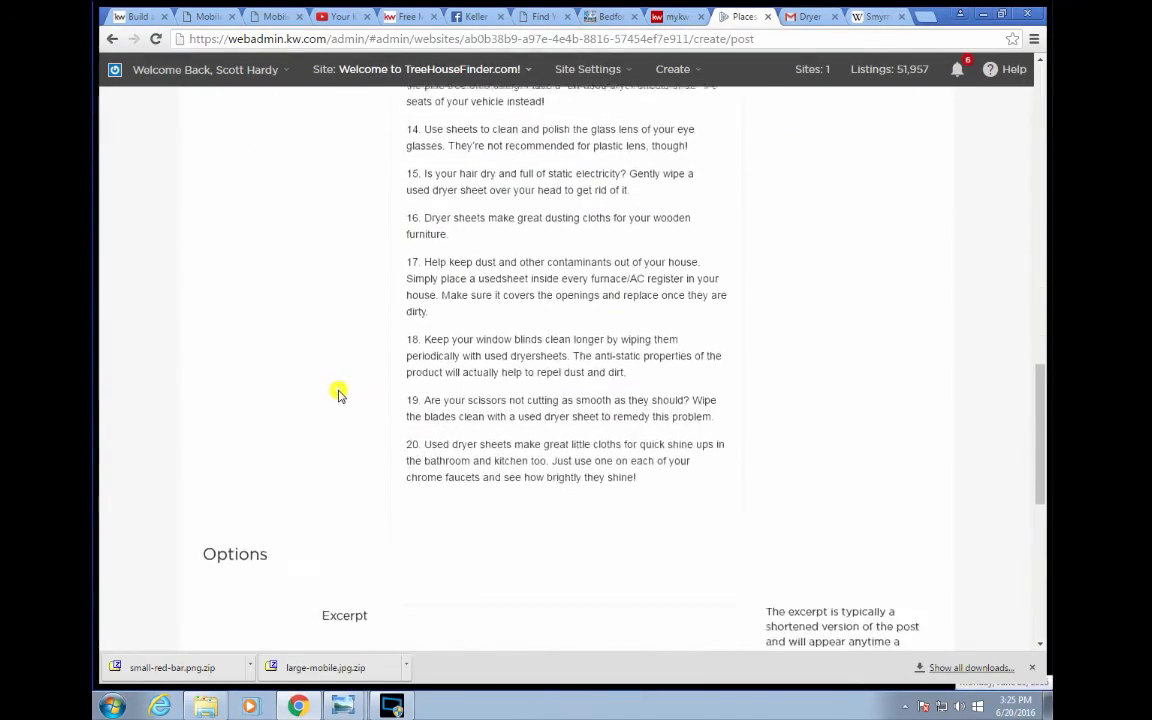
{"action": "scroll", "coordinate": [338, 393], "scroll_direction": "down", "scroll_amount": 3}
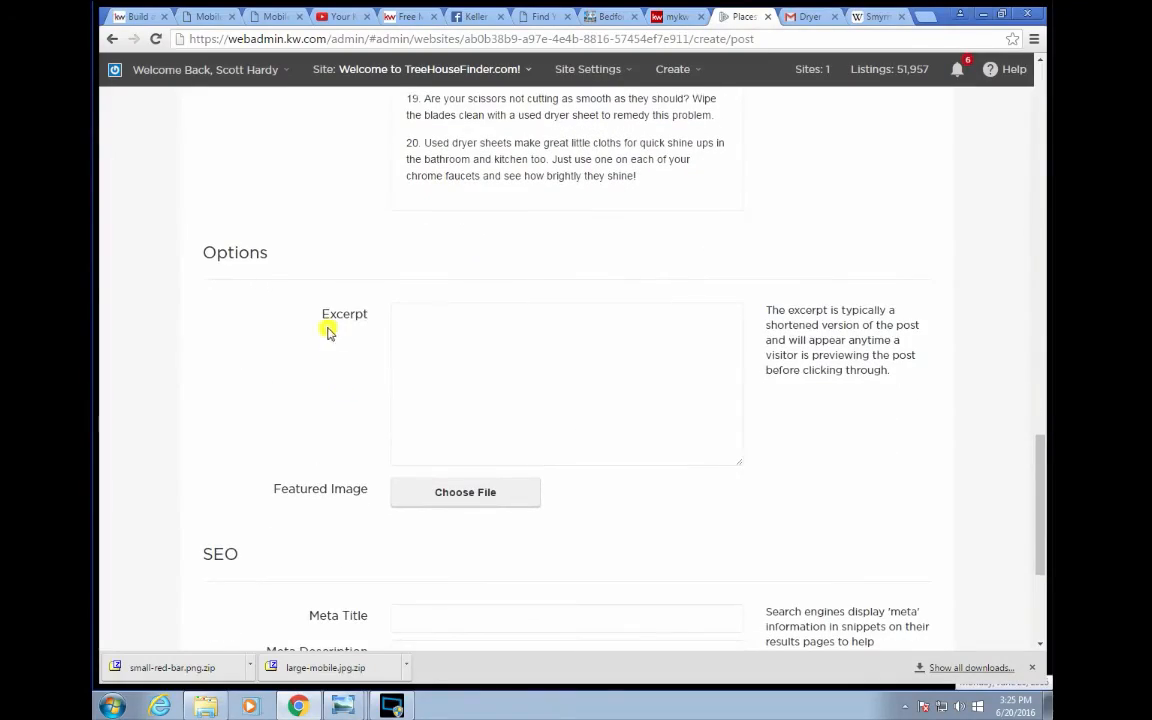
{"action": "double_click", "coordinate": [361, 315]}
{"action": "scroll", "coordinate": [380, 297], "scroll_direction": "up", "scroll_amount": 5}
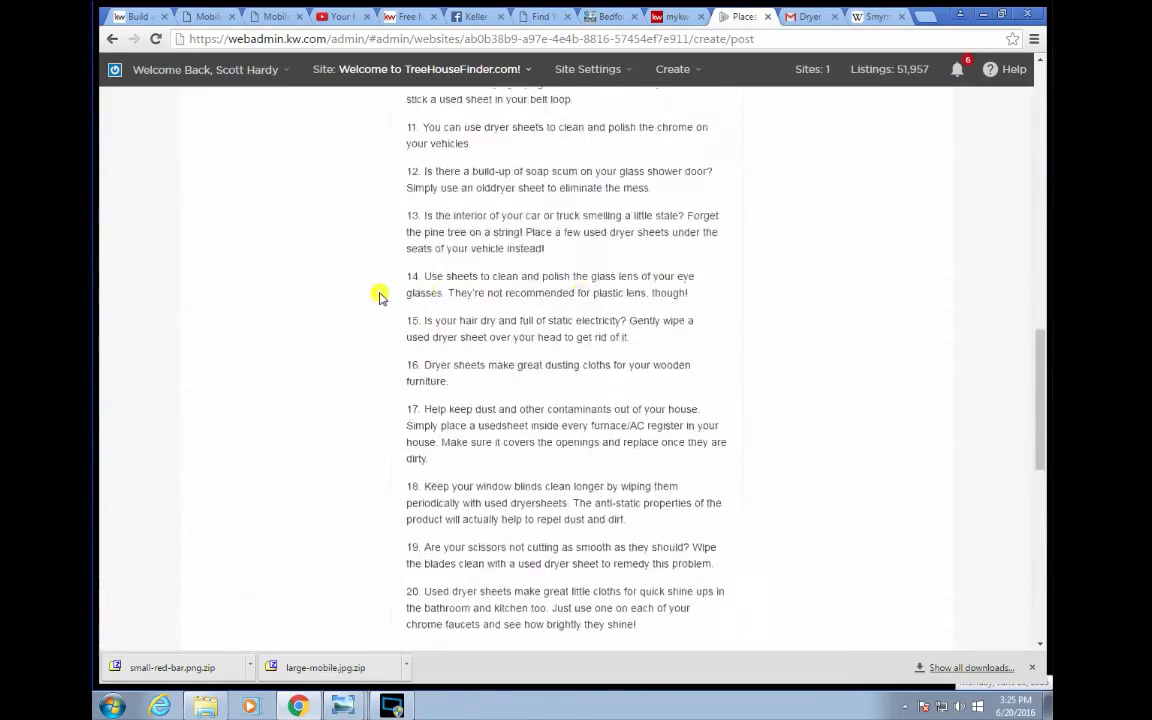
{"action": "scroll", "coordinate": [380, 297], "scroll_direction": "up", "scroll_amount": 10}
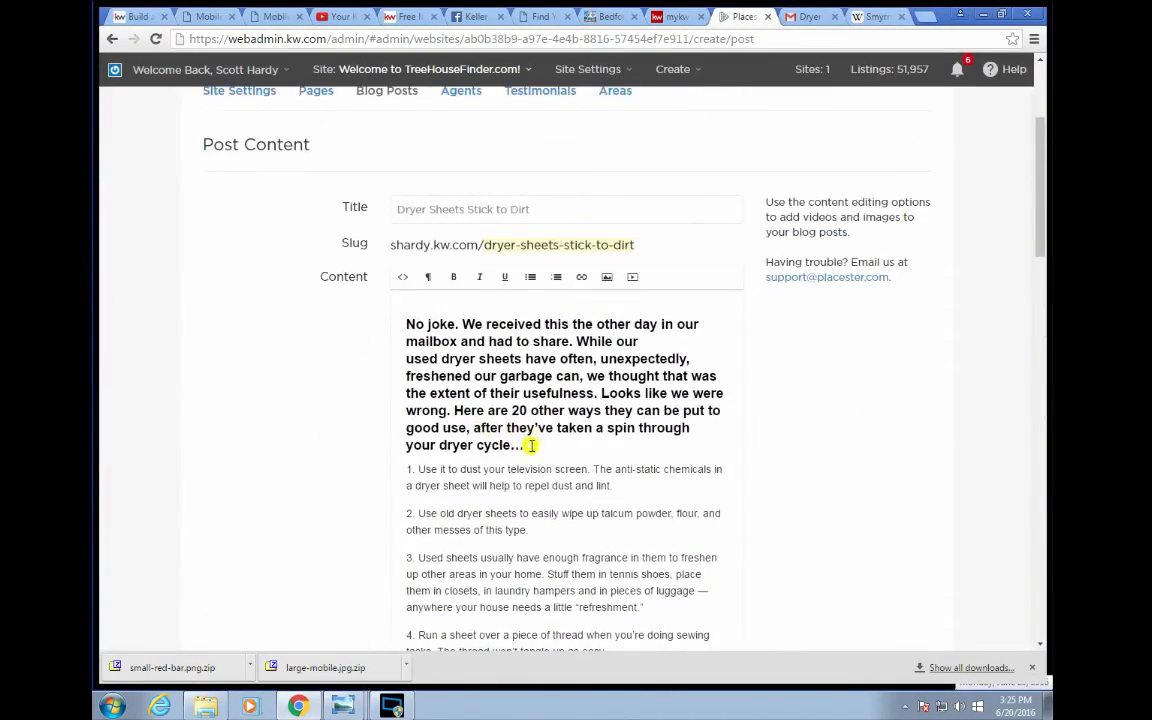
Copy the bold 'No joke…' intro paragraph into the post's Excerpt field
{"action": "left_click_drag", "start_coordinate": [531, 445], "coordinate": [406, 324]}
{"action": "right_click", "coordinate": [428, 330]}
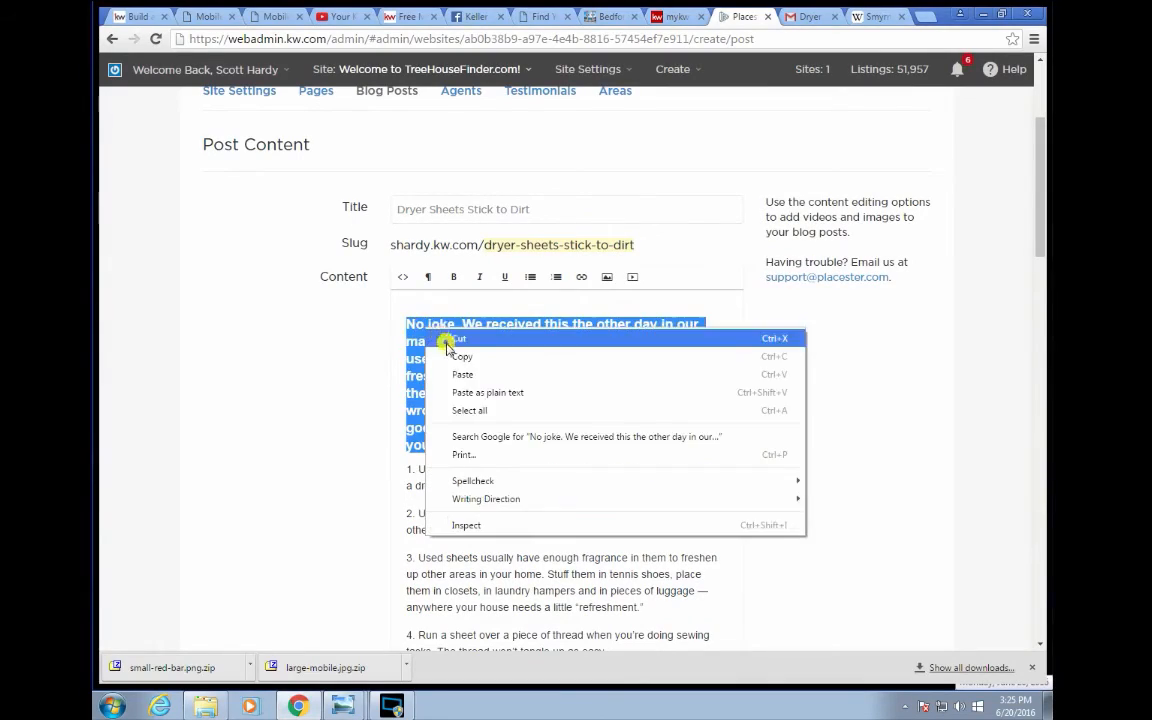
{"action": "left_click", "coordinate": [447, 356]}
{"action": "left_click", "coordinate": [362, 404]}
{"action": "scroll", "coordinate": [365, 442], "scroll_direction": "down", "scroll_amount": 7}
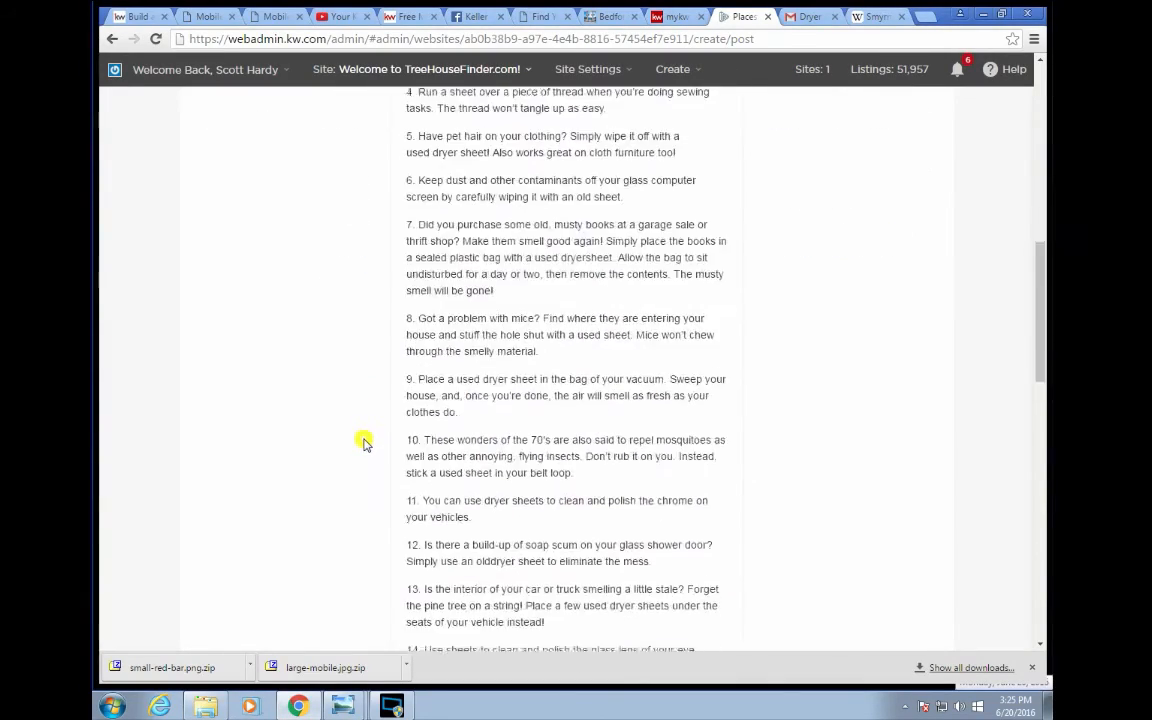
{"action": "scroll", "coordinate": [365, 442], "scroll_direction": "down", "scroll_amount": 8}
{"action": "right_click", "coordinate": [427, 483]}
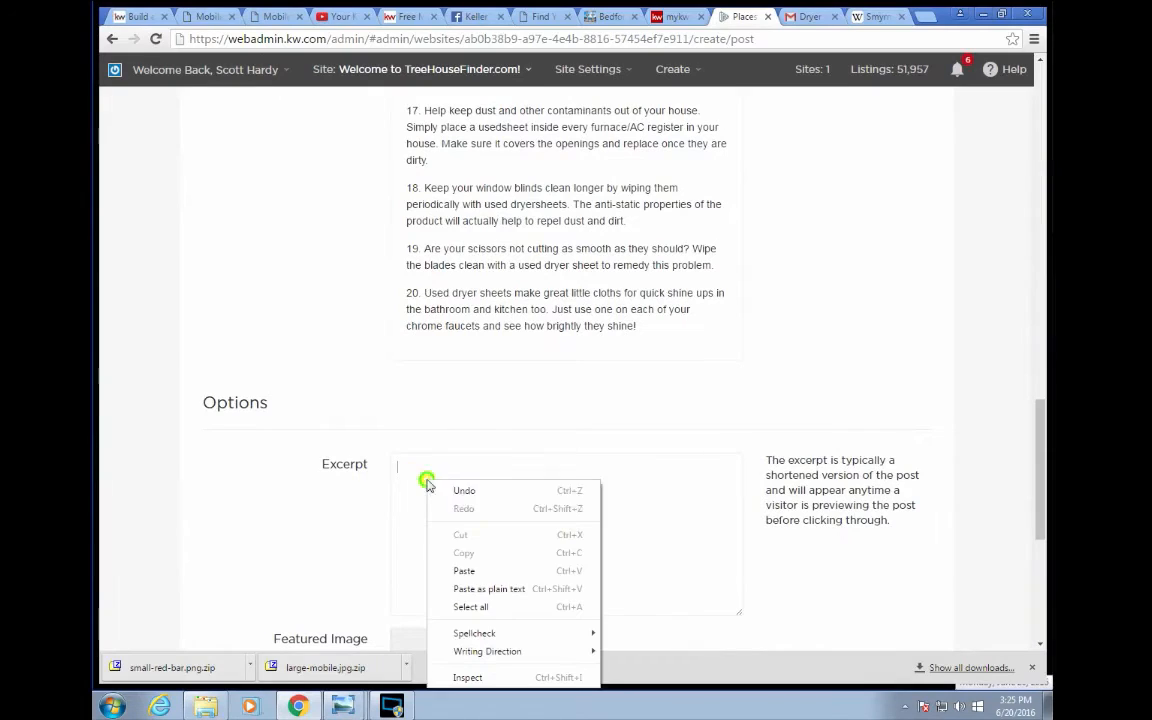
{"action": "left_click", "coordinate": [462, 571]}
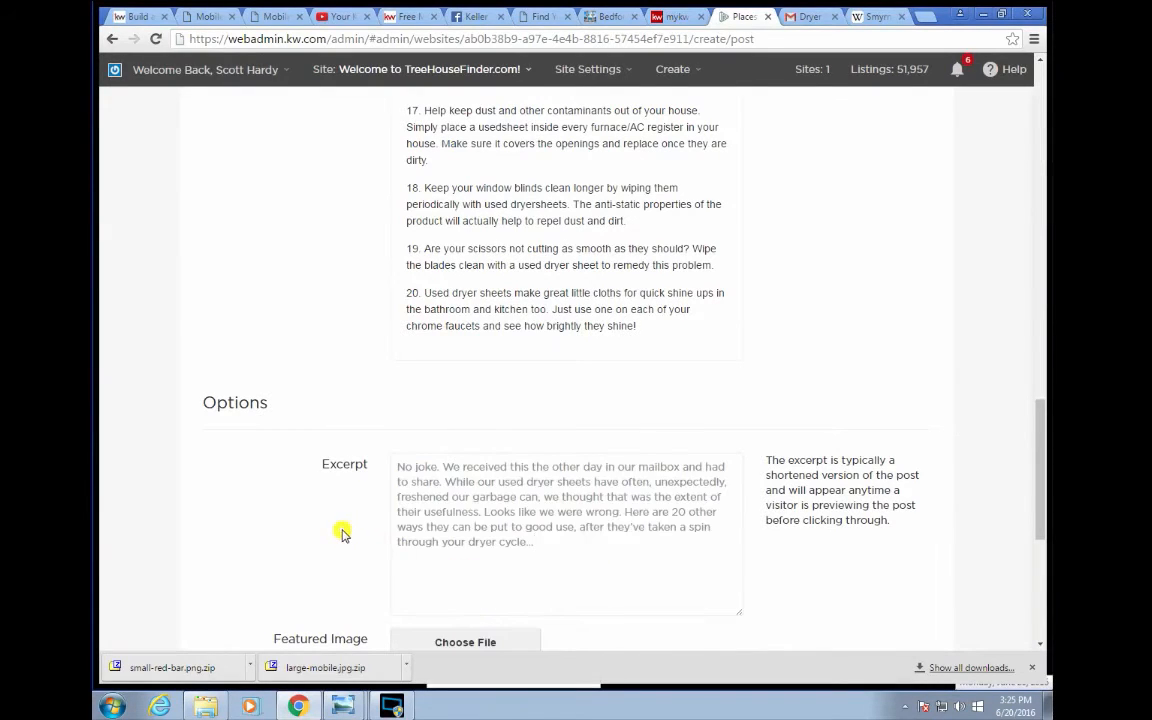
Download the dryer-sheet-2.png attachment from the email and return to the post editor
{"action": "scroll", "coordinate": [341, 534], "scroll_direction": "down", "scroll_amount": 1}
{"action": "scroll", "coordinate": [341, 534], "scroll_direction": "down", "scroll_amount": 3}
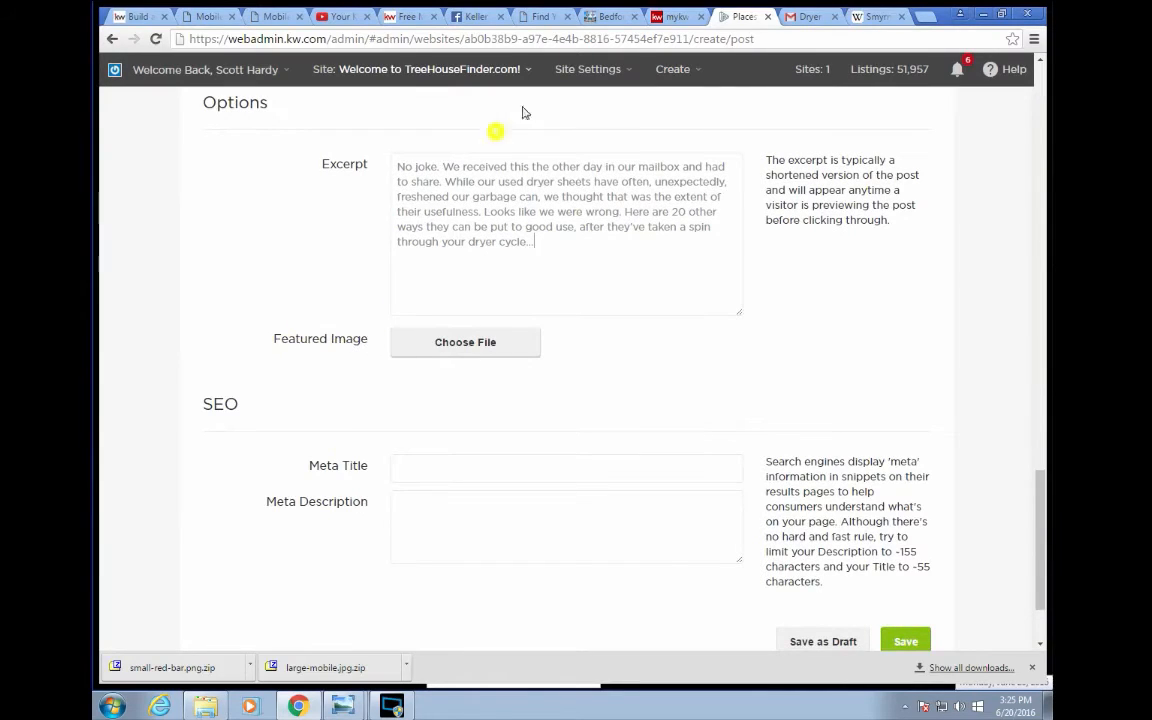
{"action": "scroll", "coordinate": [745, 358], "scroll_direction": "down", "scroll_amount": 1}
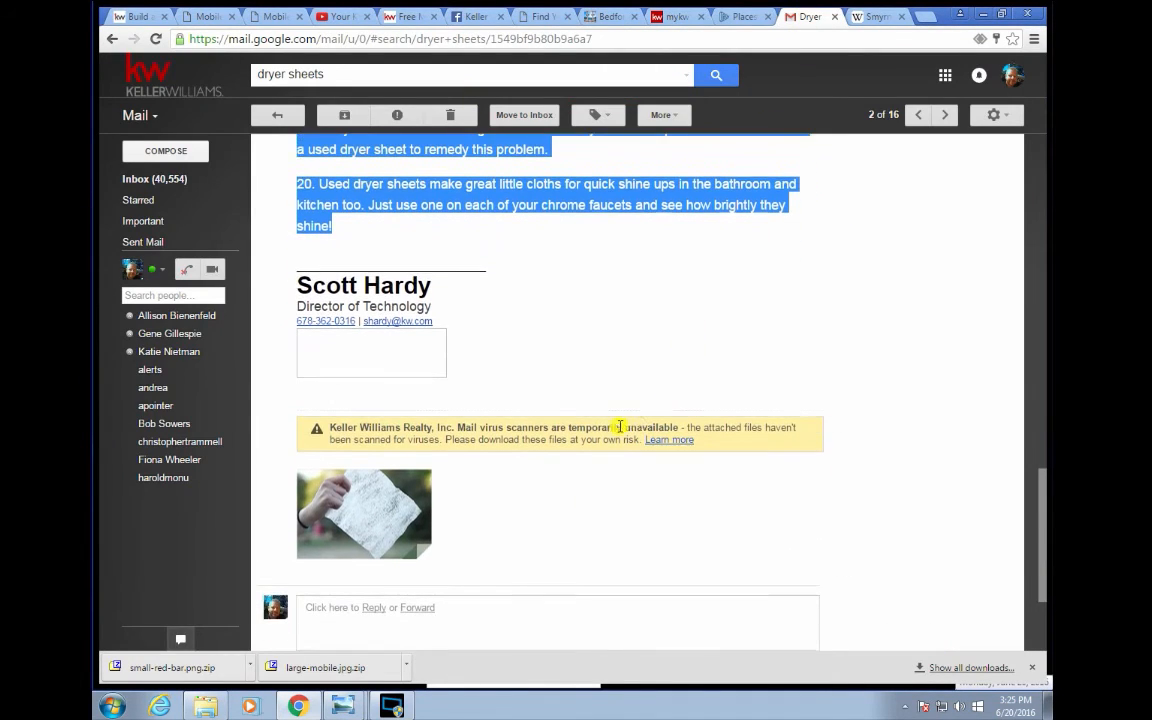
{"action": "scroll", "coordinate": [555, 496], "scroll_direction": "down", "scroll_amount": 1}
{"action": "left_click", "coordinate": [330, 469]}
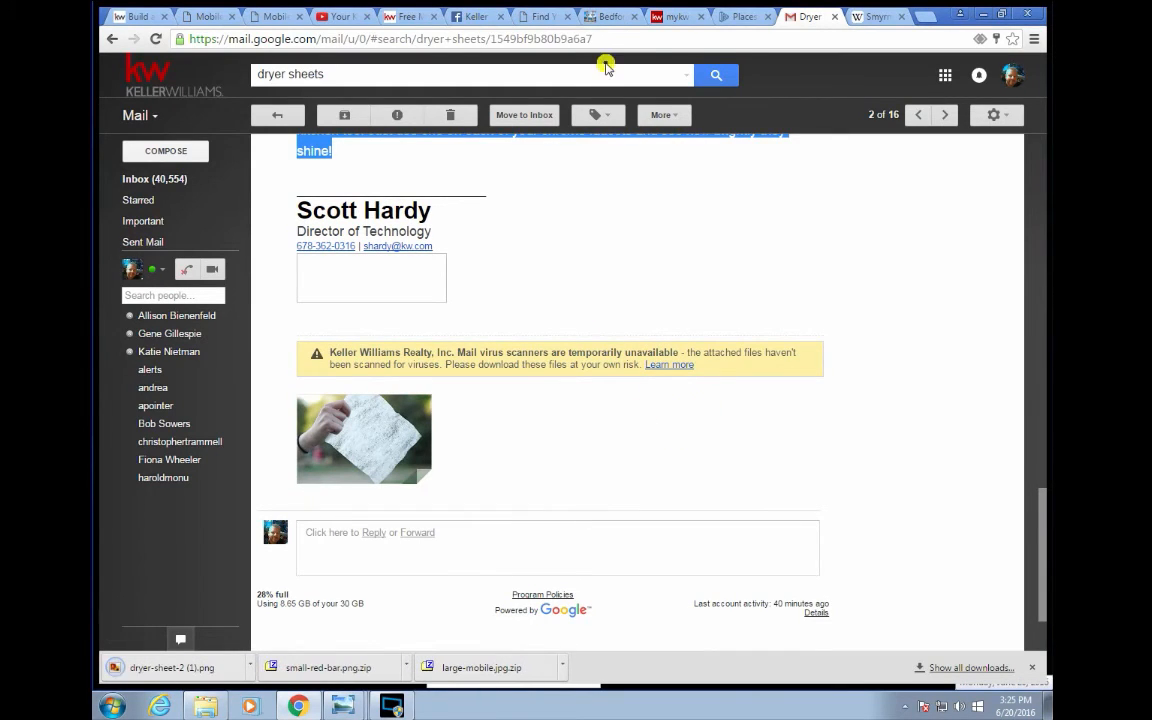
{"action": "left_click", "coordinate": [742, 22]}
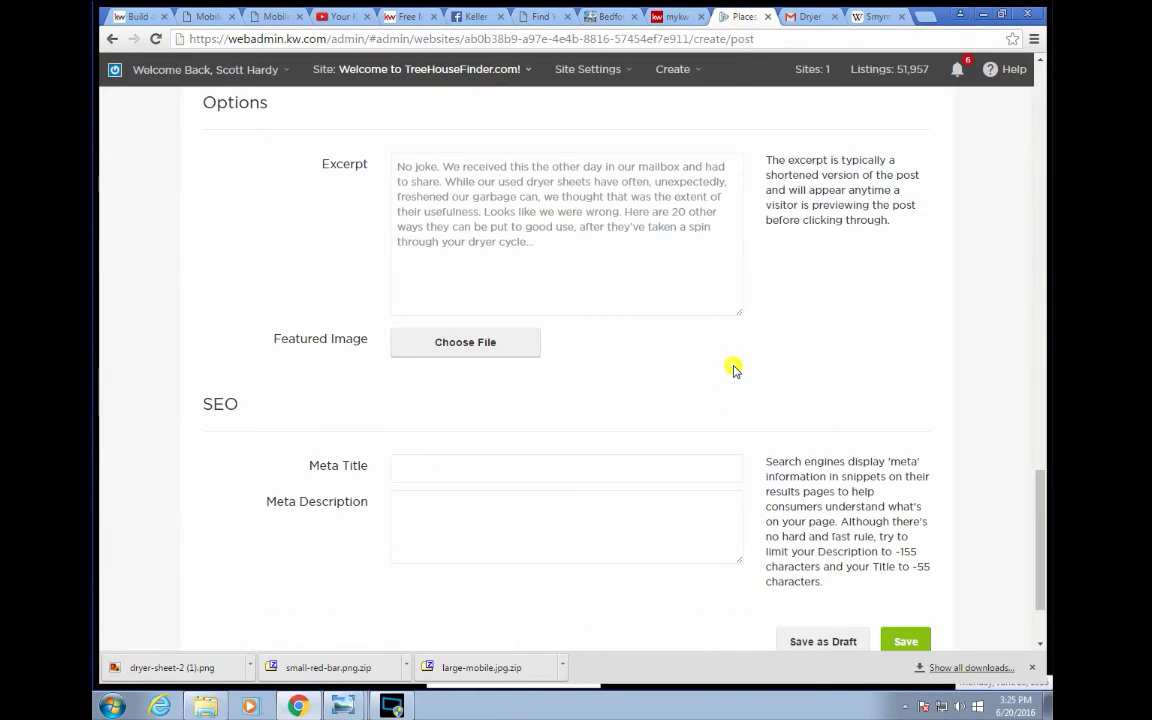
Upload dryer-sheet-2 from the Downloads folder as the post's featured image
{"action": "left_click", "coordinate": [461, 347]}
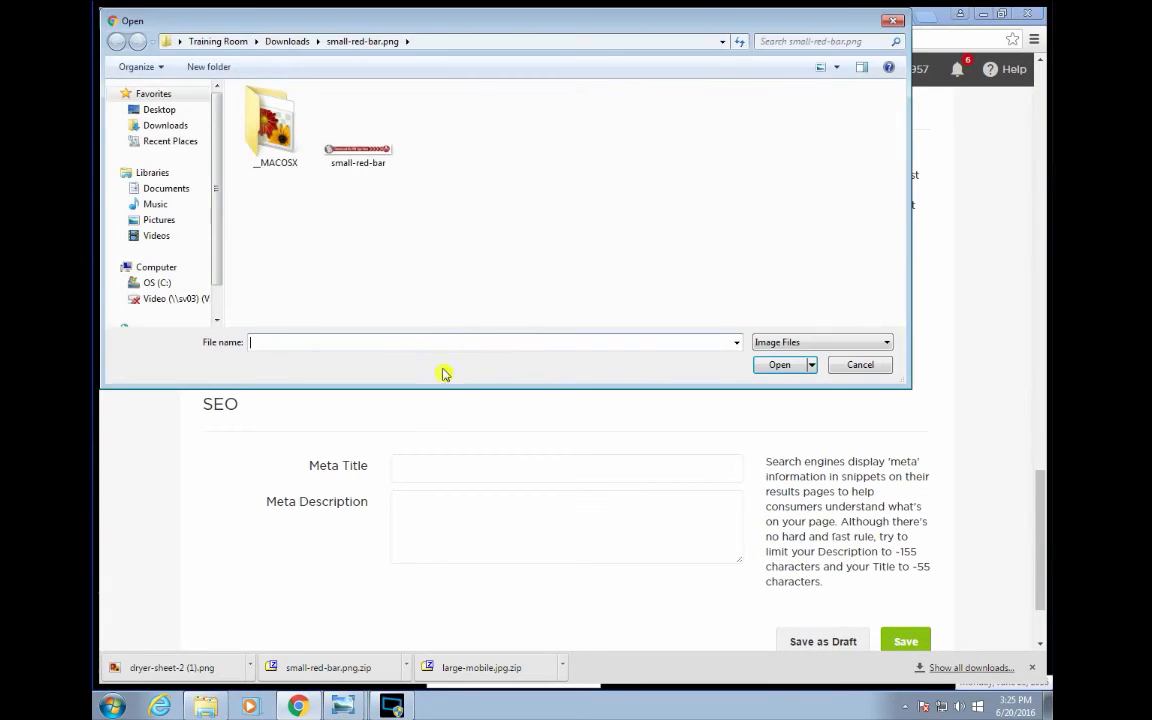
{"action": "left_click", "coordinate": [280, 42]}
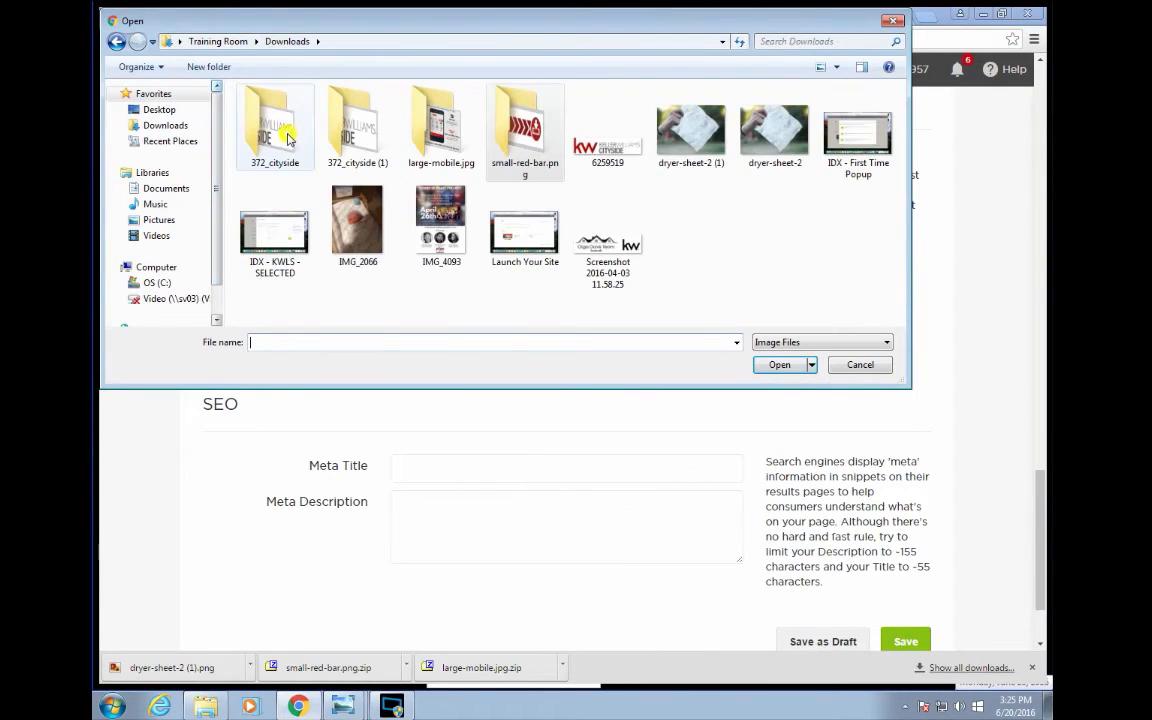
{"action": "double_click", "coordinate": [785, 130]}
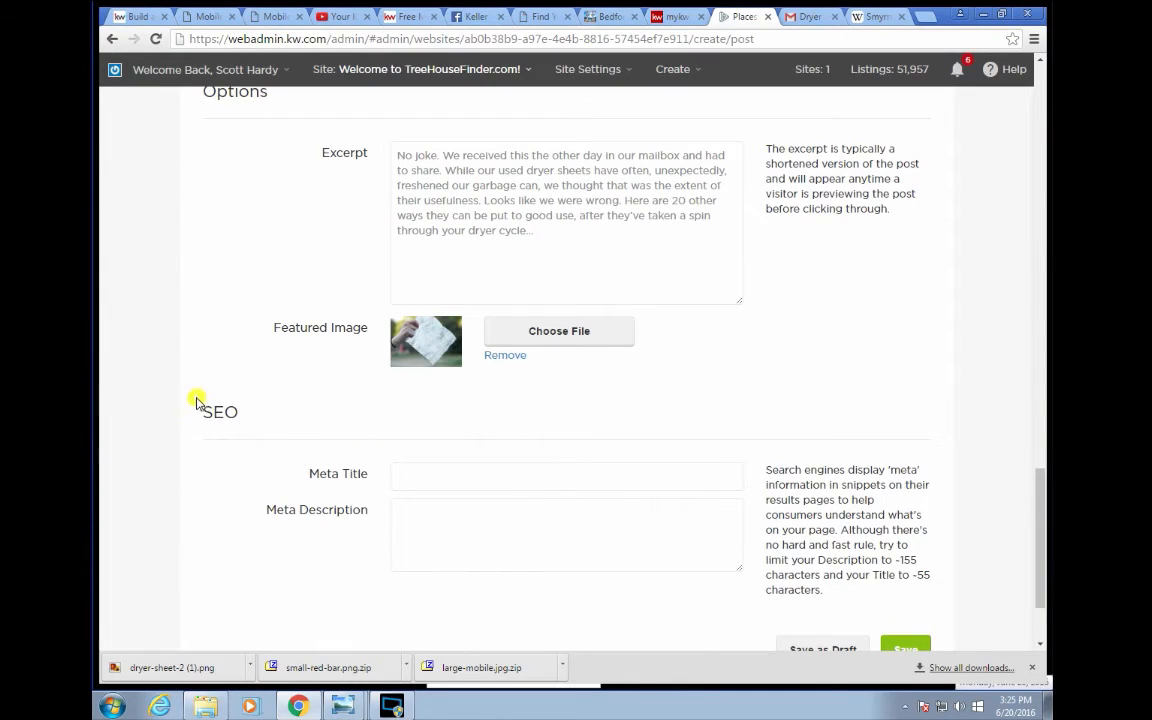
{"action": "left_click_drag", "start_coordinate": [195, 408], "coordinate": [267, 413]}
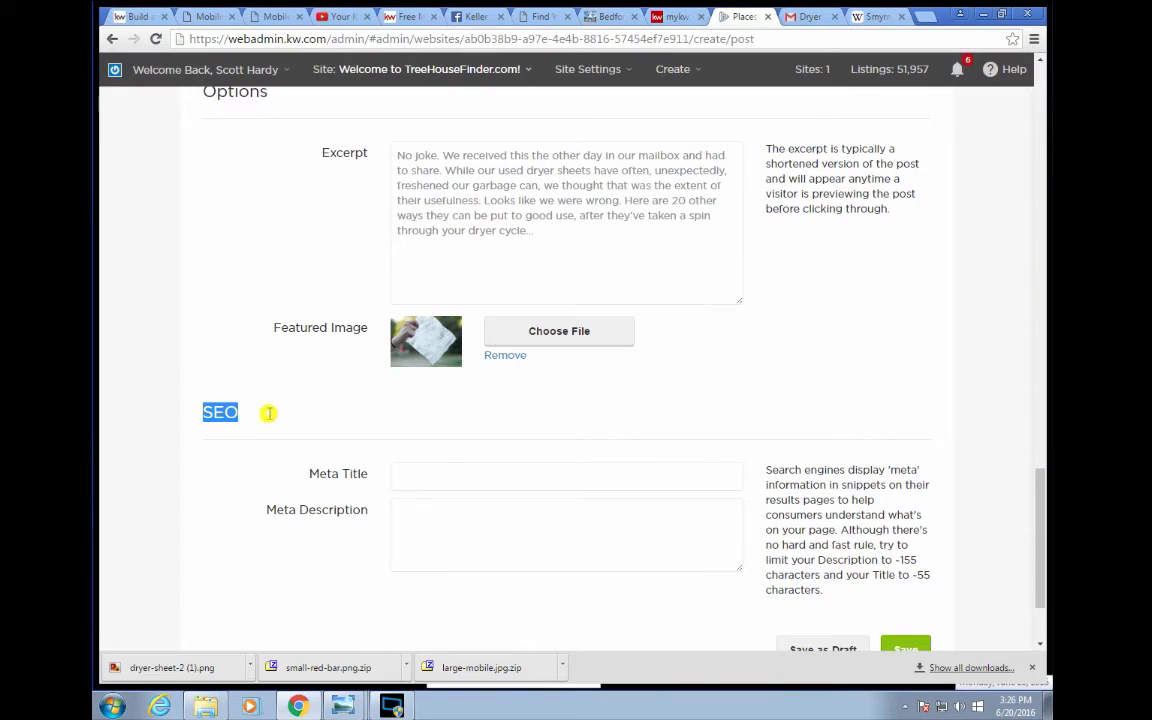
Set the meta title to 'Inexpensive house cleaning tips - use a dryer sheet'
{"action": "left_click", "coordinate": [413, 477]}
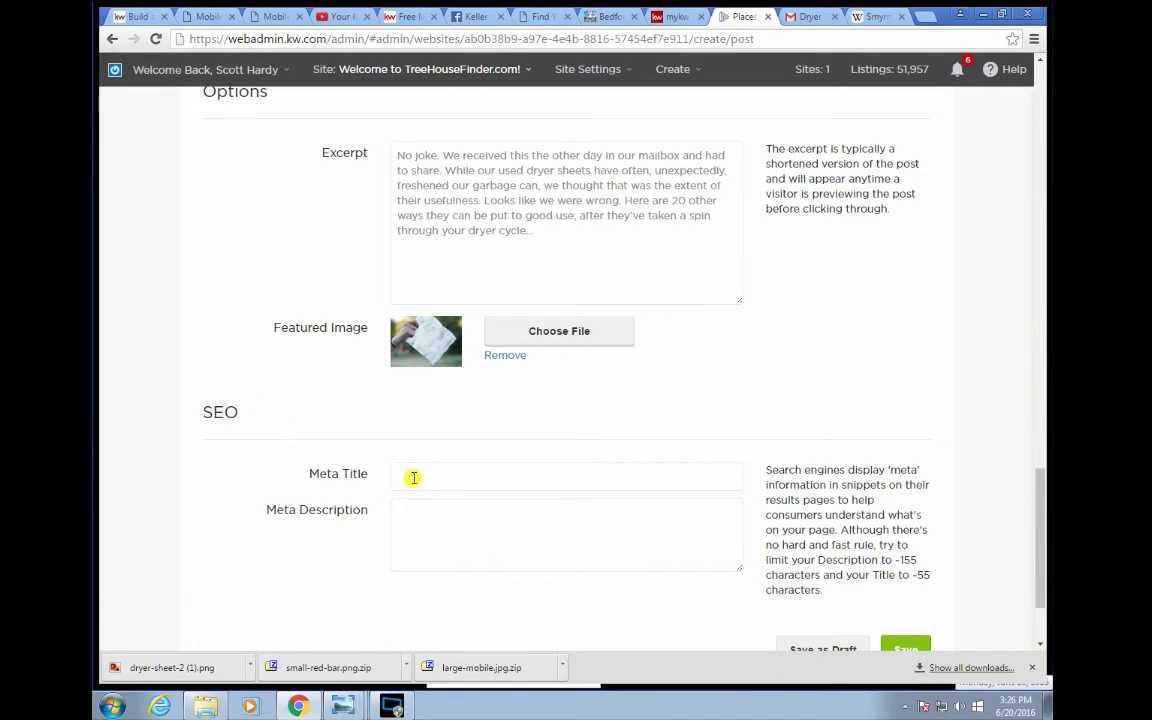
{"action": "type", "text": "Dr"}
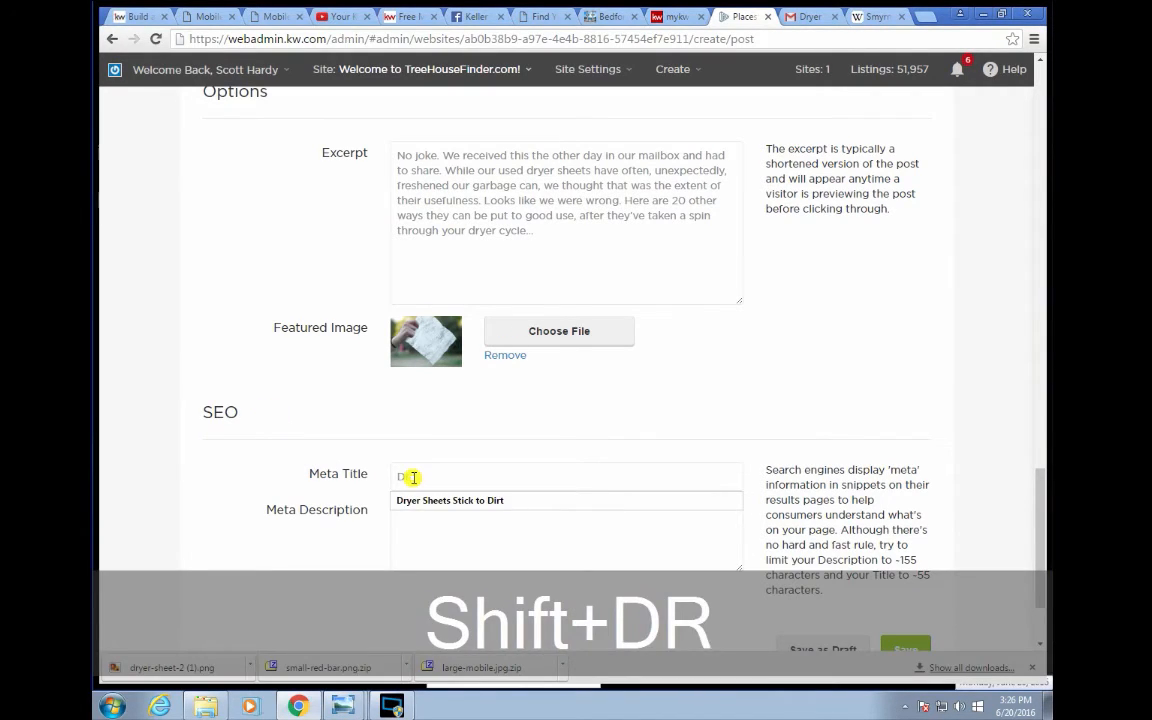
{"action": "type", "text": "yer"}
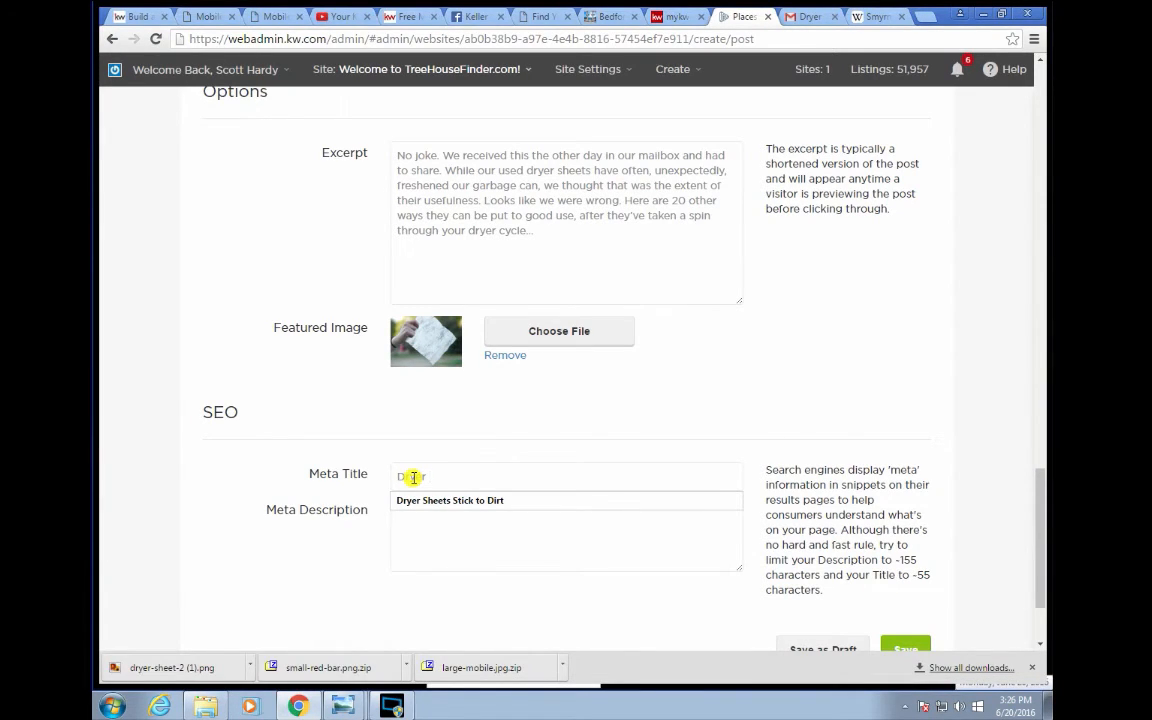
{"action": "key", "text": "BackSpace"}
{"action": "key", "text": "BackSpace"}
{"action": "key", "text": "BackSpace"}
{"action": "key", "text": "BackSpace"}
{"action": "key", "text": "BackSpace"}
{"action": "key", "text": "BackSpace"}
{"action": "key", "text": "shift"}
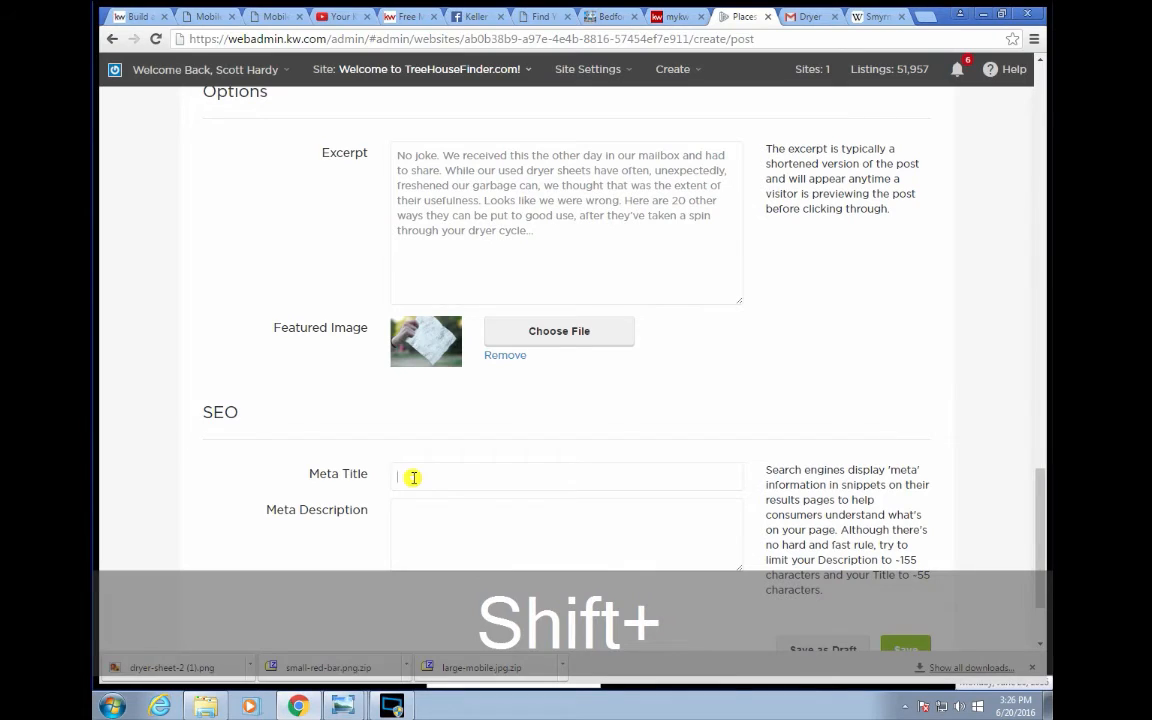
{"action": "type", "text": "Inex"}
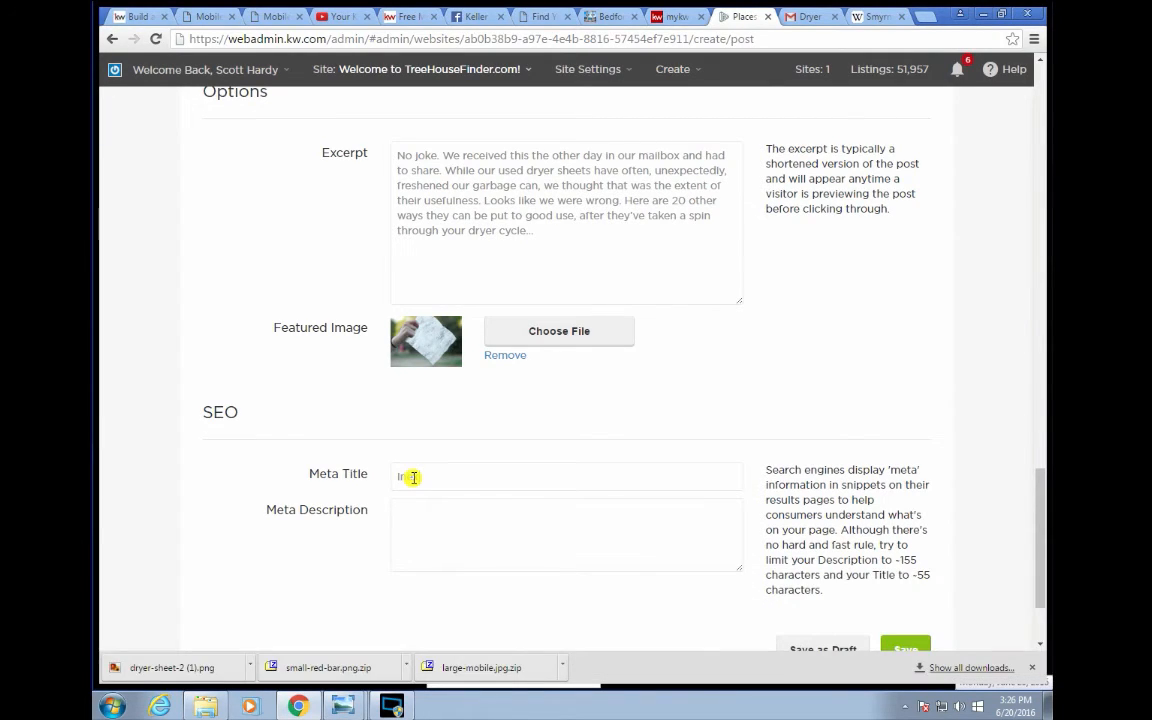
{"action": "type", "text": "pensive house cleaning "}
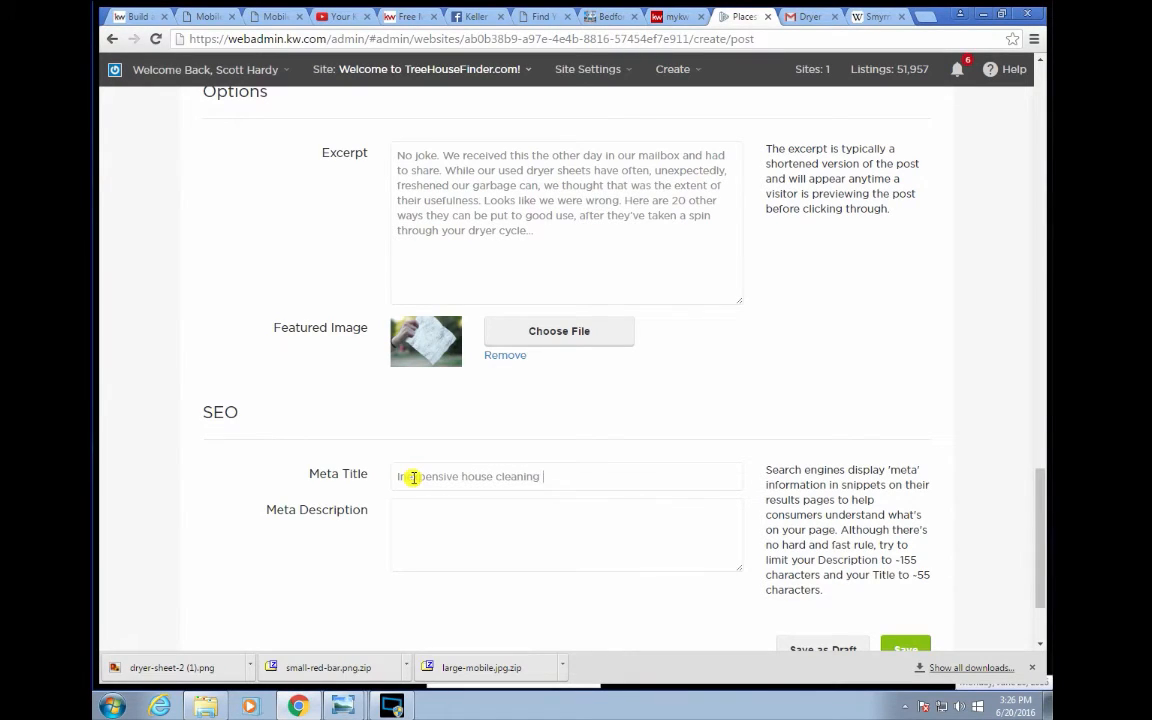
{"action": "type", "text": "tips - use a dryer sheet"}
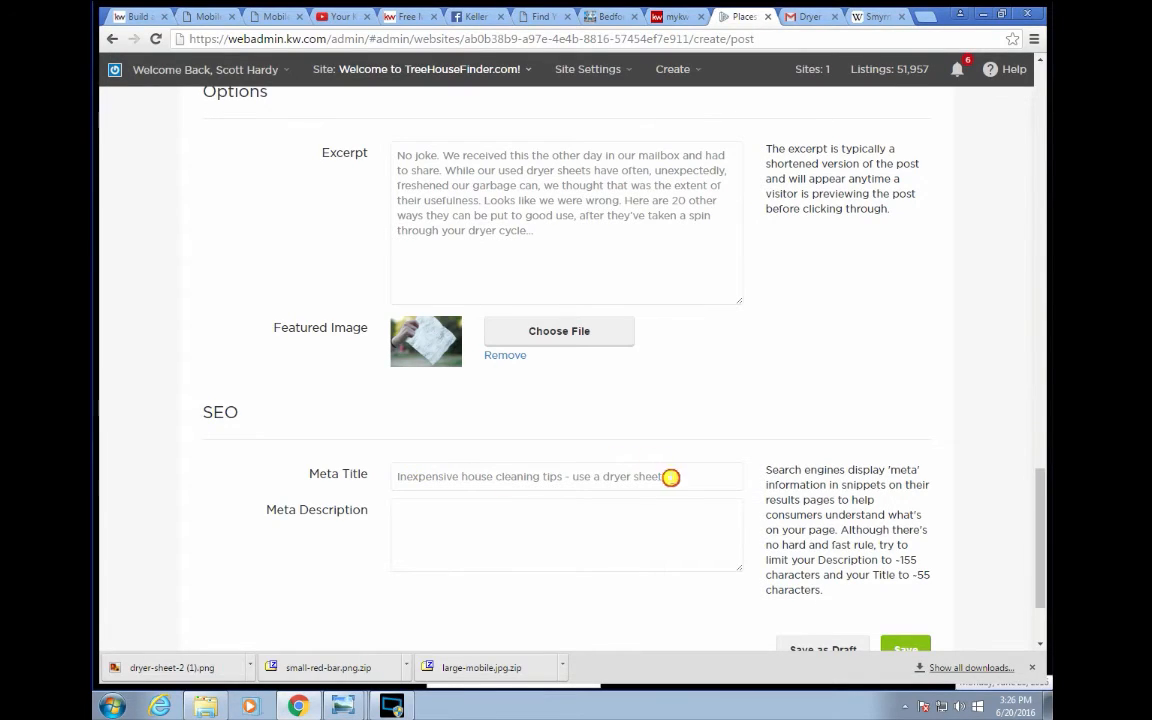
{"action": "left_click_drag", "start_coordinate": [668, 476], "coordinate": [391, 475]}
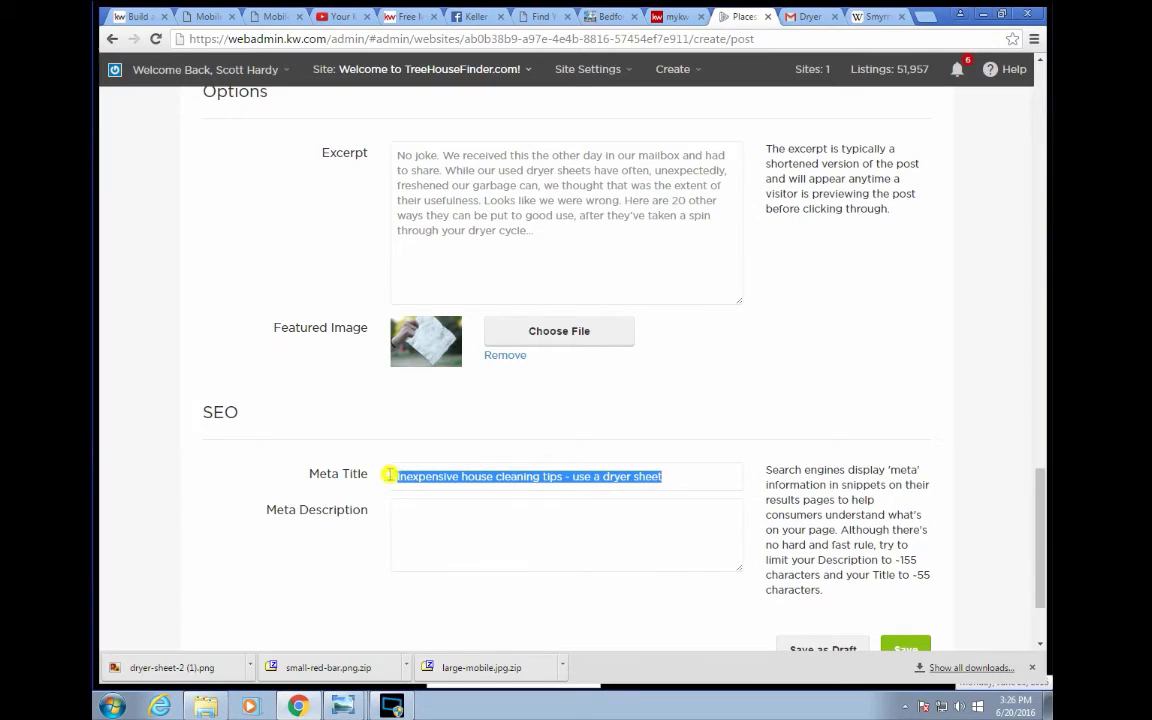
{"action": "left_click", "coordinate": [422, 516]}
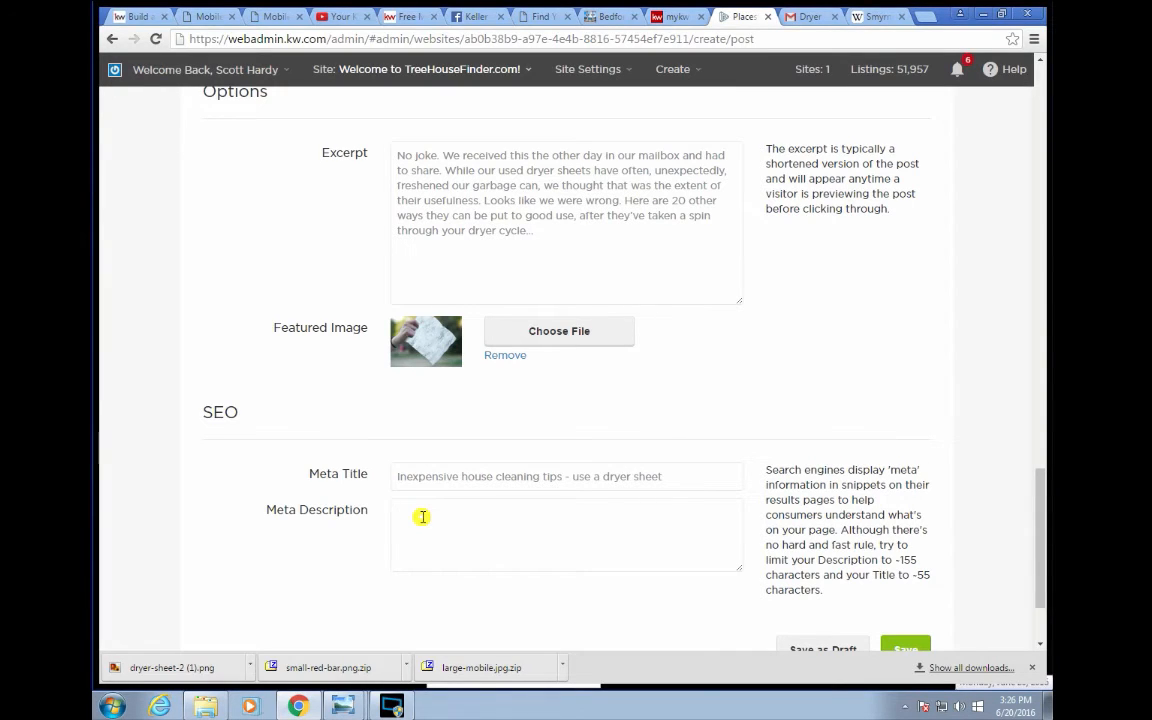
Set the meta description to 'Top 20 uses of a dryer sheet to clean your home. You won't believe #6!'
{"action": "type", "text": "Top 20 uses of a dryer sheet"}
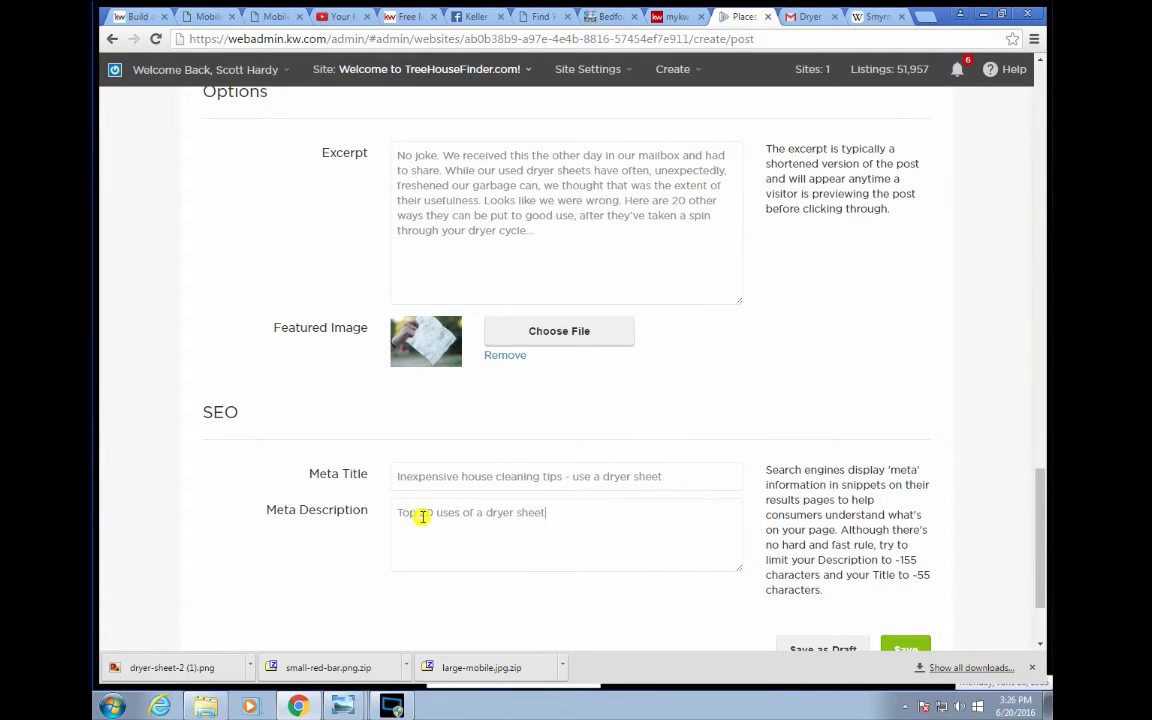
{"action": "type", "text": " to clean your home.  you"}
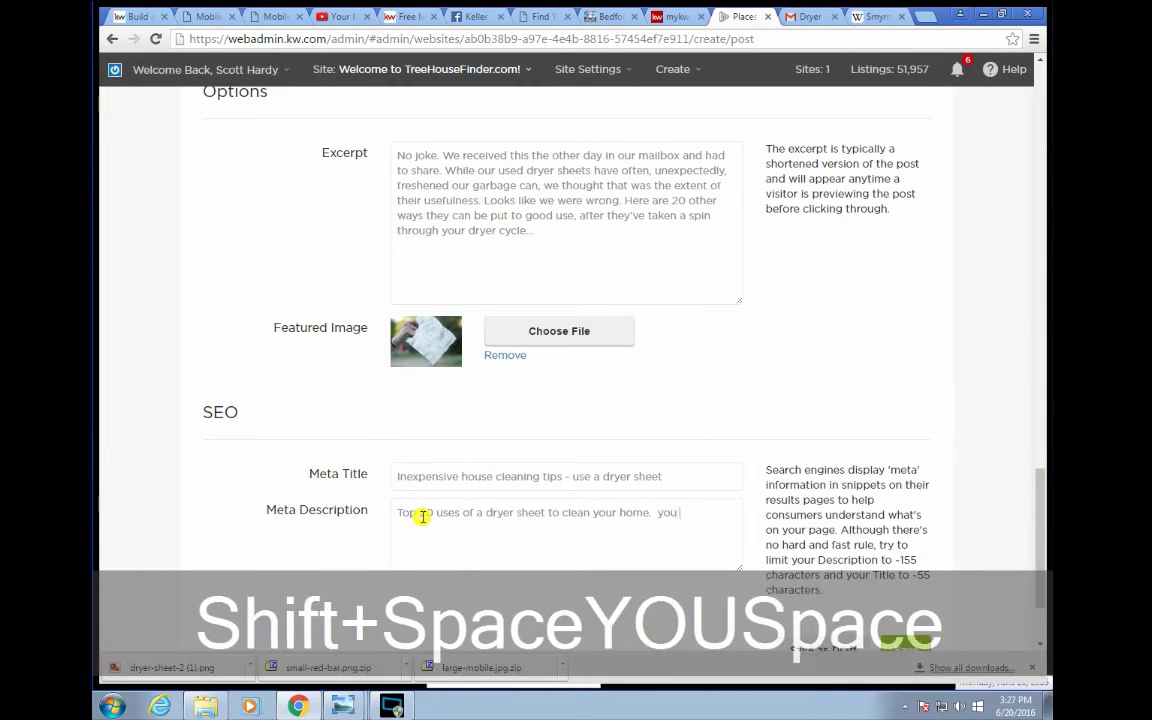
{"action": "key", "text": "BackSpace"}
{"action": "key", "text": "BackSpace"}
{"action": "key", "text": "BackSpace"}
{"action": "key", "text": "BackSpace"}
{"action": "type", "text": "You "}
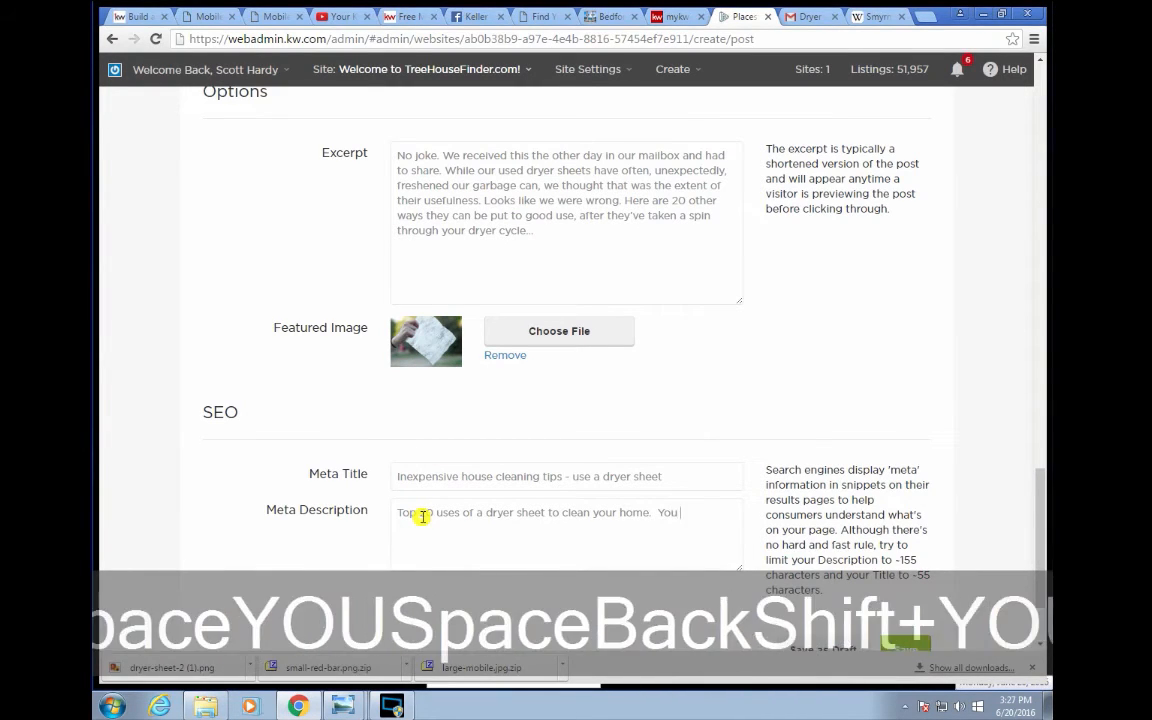
{"action": "type", "text": "won't believe"}
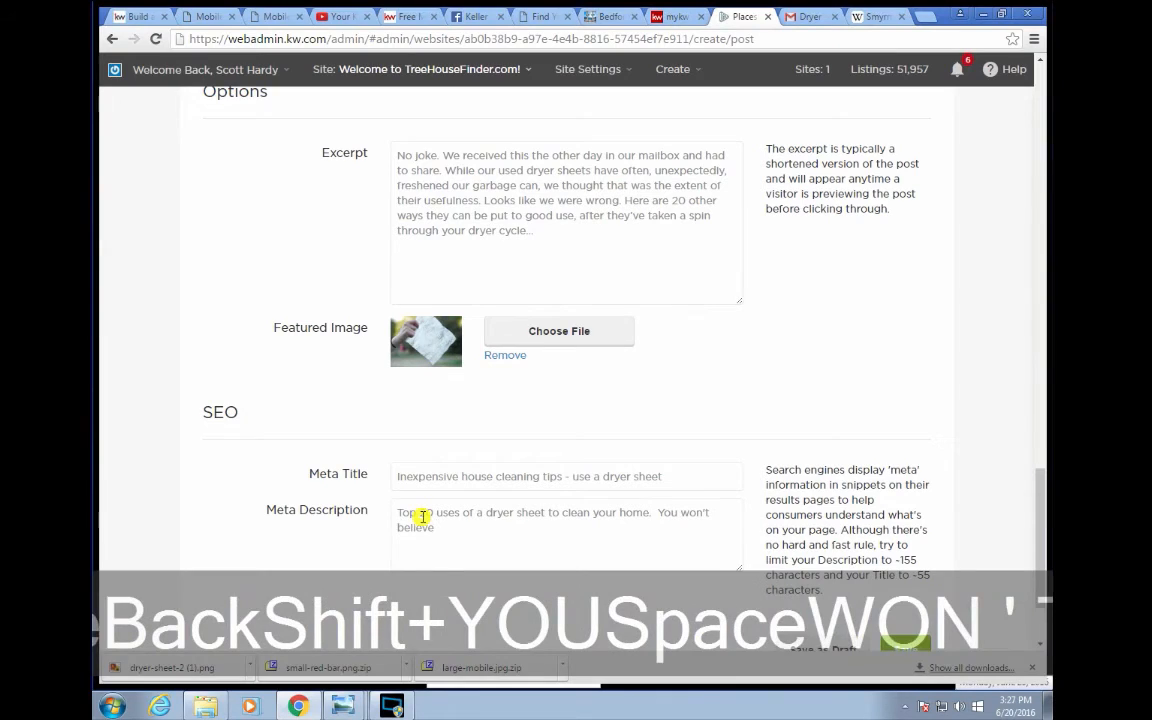
{"action": "type", "text": " # 6"}
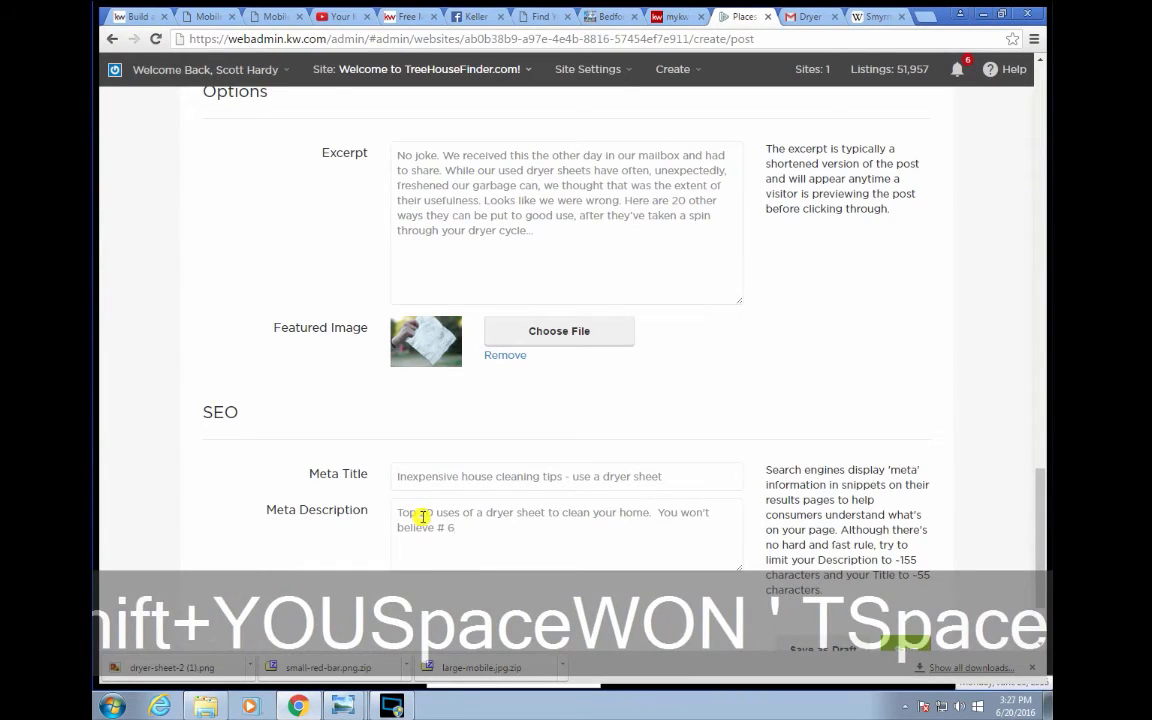
{"action": "key", "text": "BackSpace"}
{"action": "key", "text": "BackSpace"}
{"action": "type", "text": "6"}
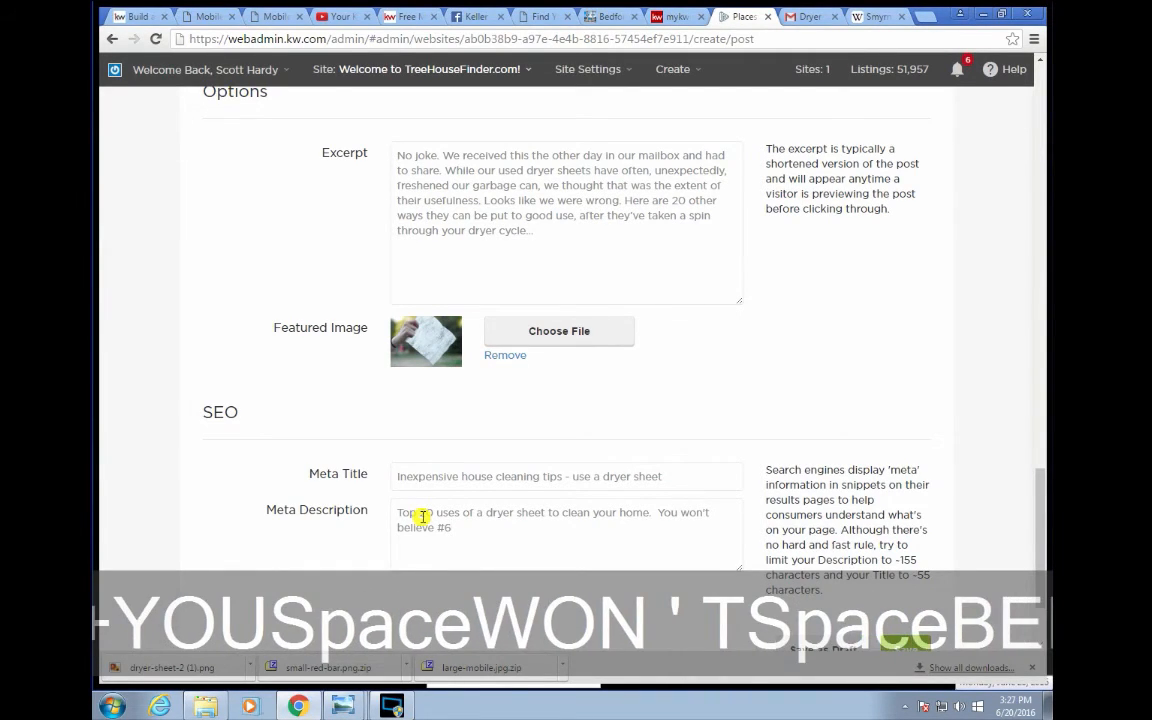
{"action": "type", "text": "!"}
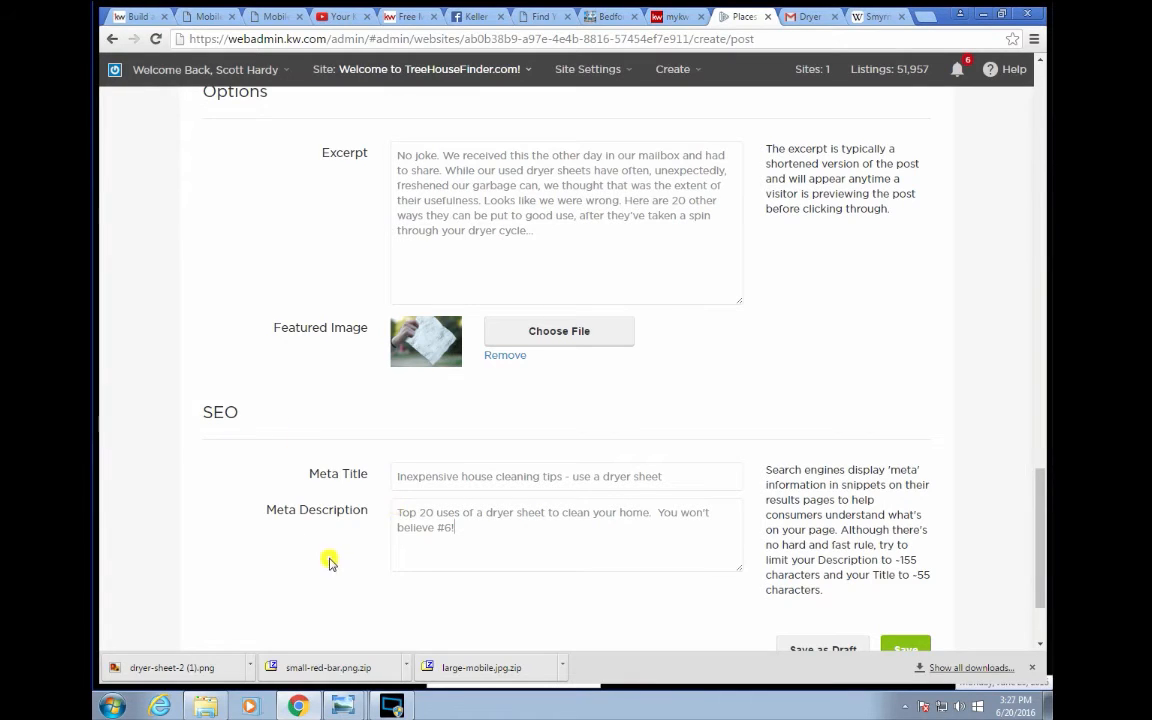
{"action": "scroll", "coordinate": [404, 507], "scroll_direction": "down", "scroll_amount": 2}
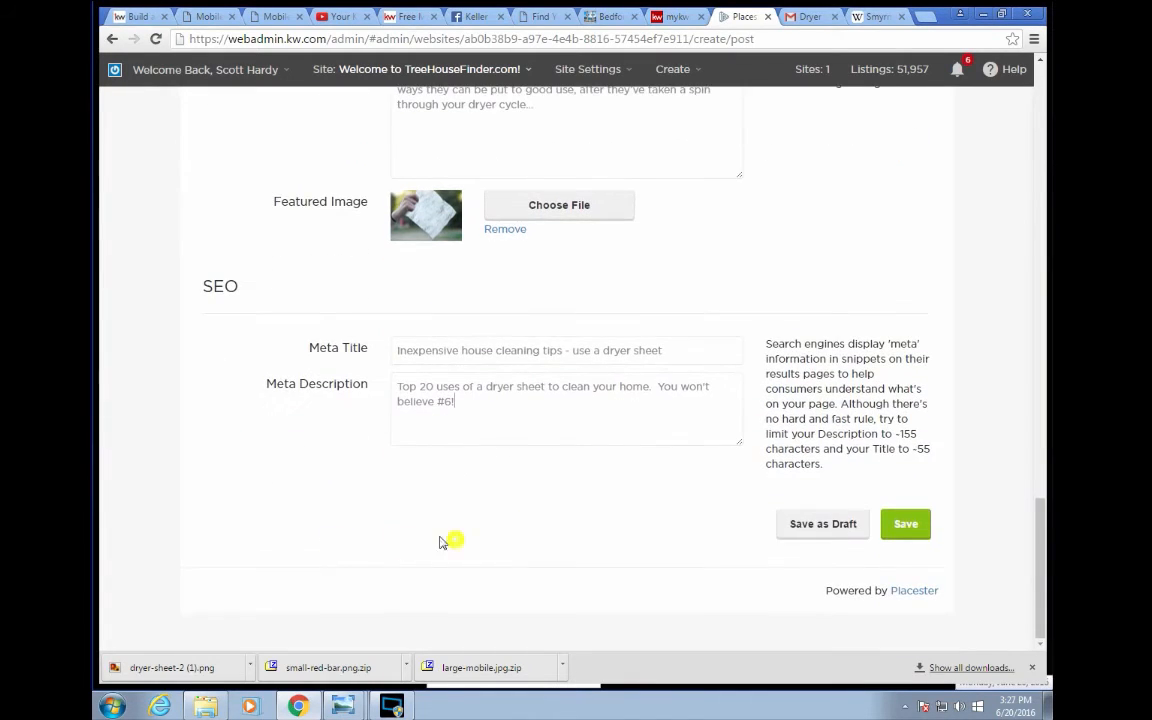
Save the Dryer Sheets Stick to Dirt post, confirm it in the Posts list, and view the live site
{"action": "left_click", "coordinate": [923, 537]}
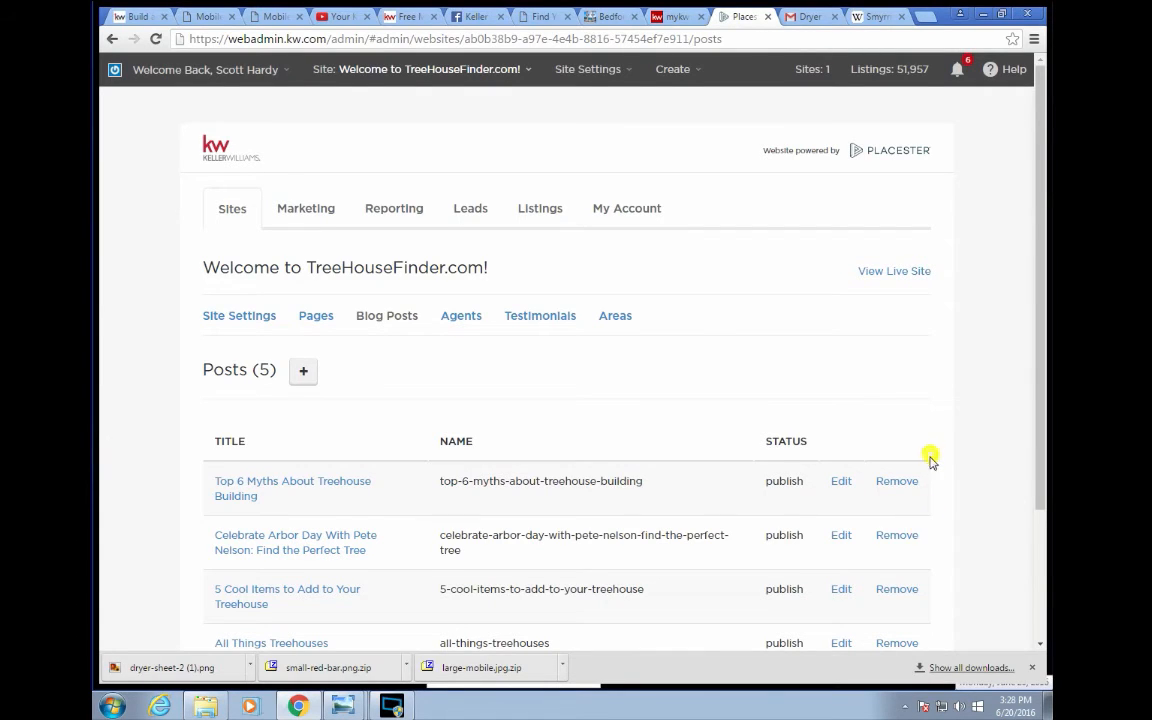
{"action": "scroll", "coordinate": [948, 490], "scroll_direction": "down", "scroll_amount": 3}
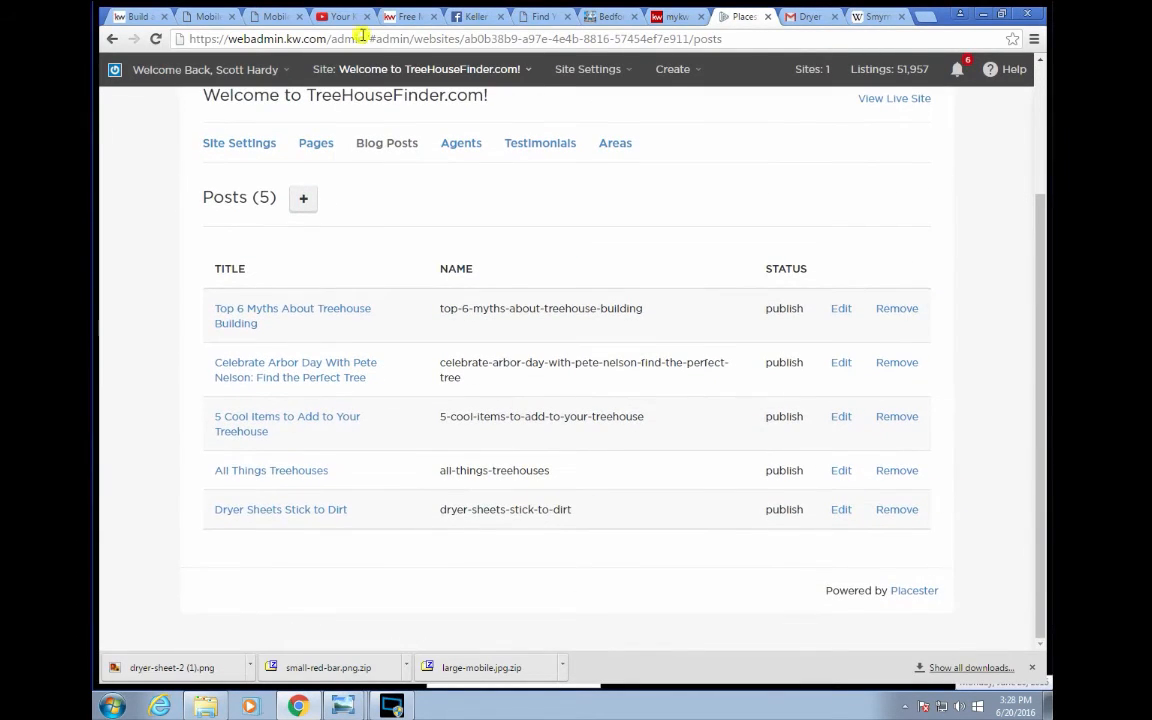
{"action": "left_click", "coordinate": [405, 16]}
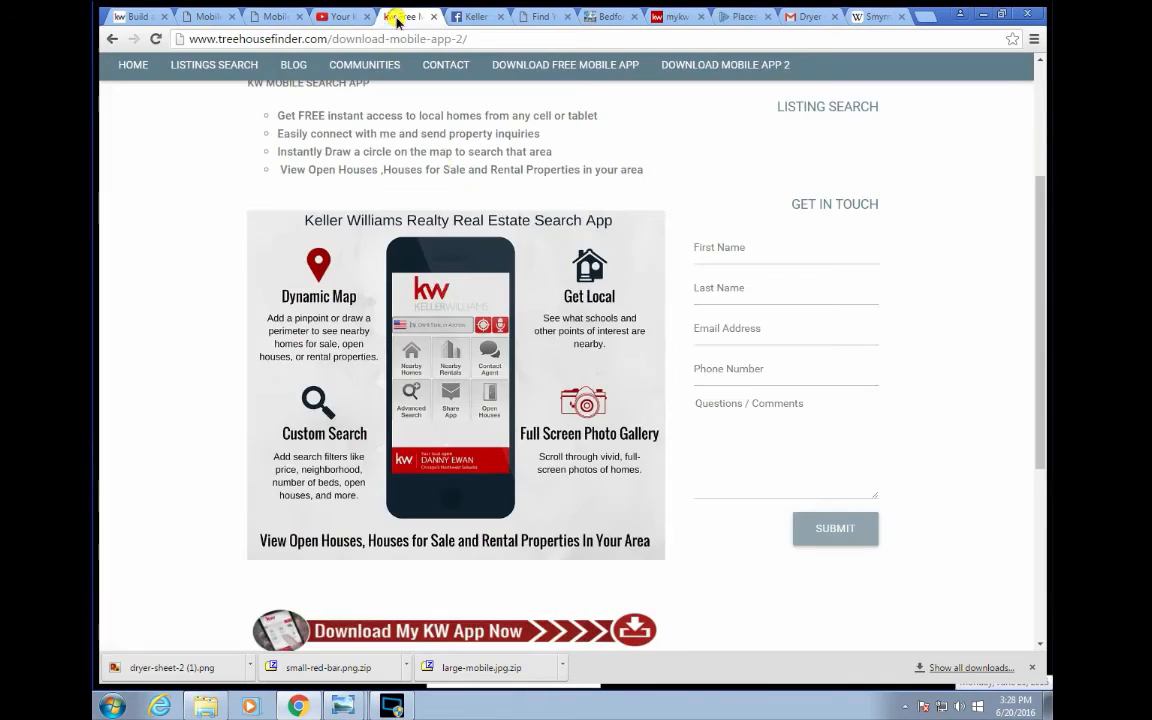
On the live BLOG page, read through the full Dryer Sheets Stick to Dirt article, then return to the admin
{"action": "scroll", "coordinate": [377, 218], "scroll_direction": "up", "scroll_amount": 3}
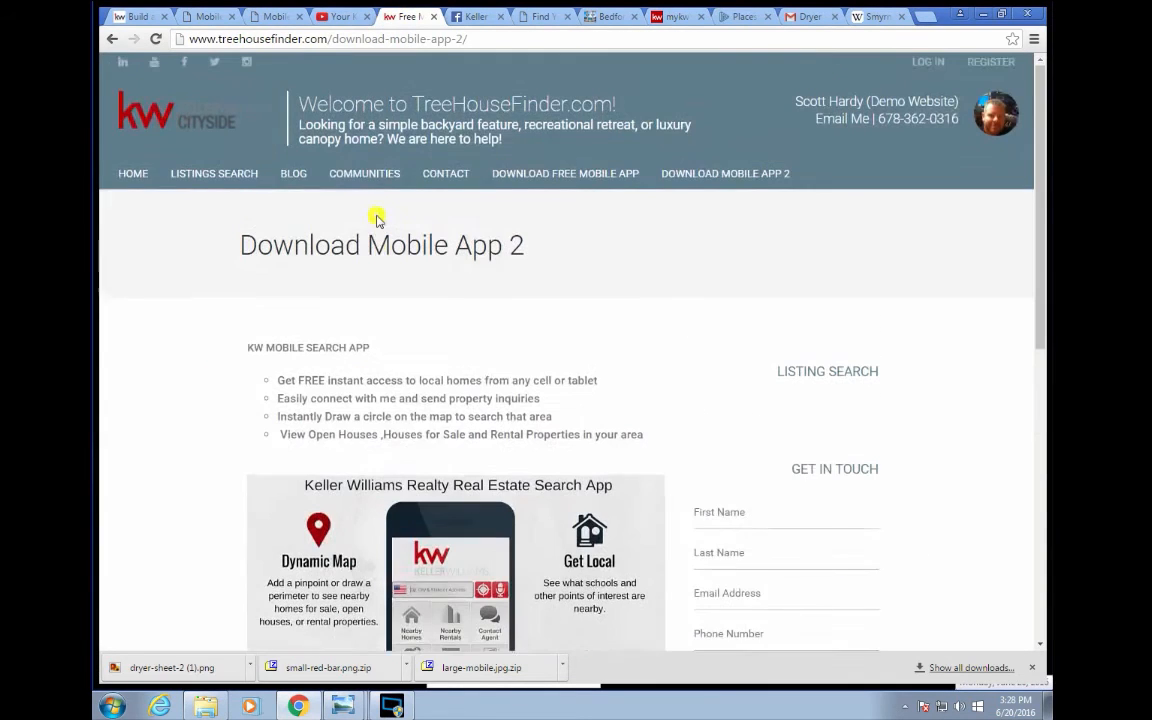
{"action": "left_click", "coordinate": [287, 178]}
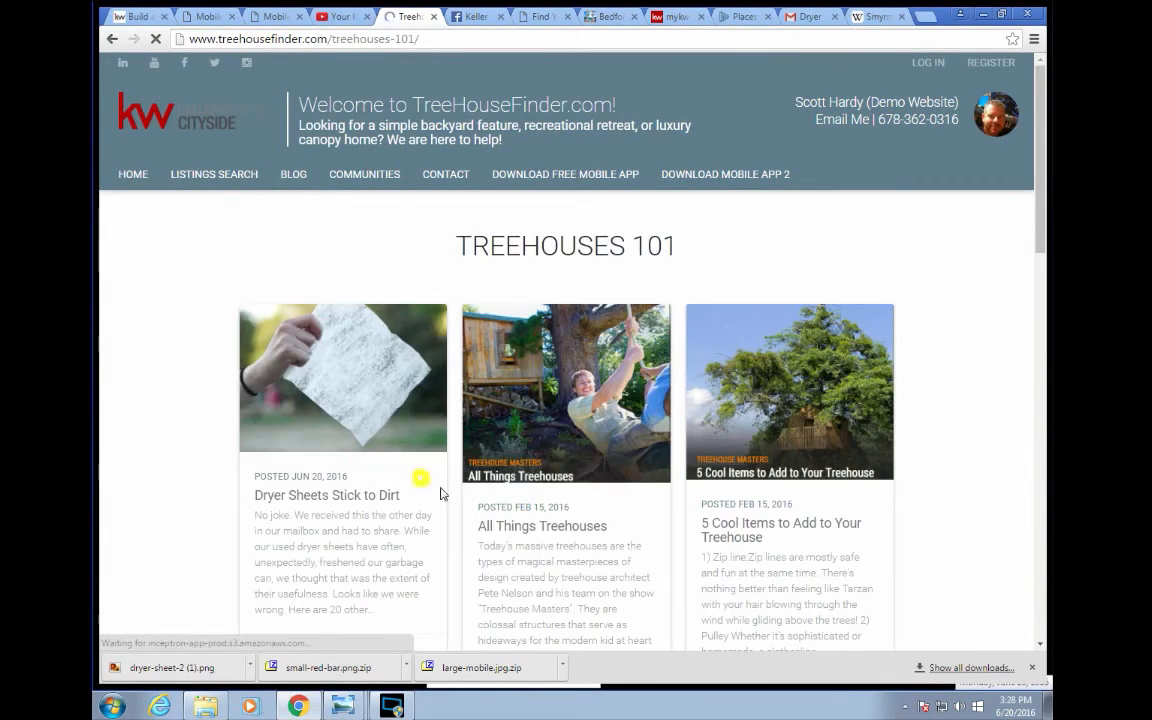
{"action": "scroll", "coordinate": [292, 345], "scroll_direction": "down", "scroll_amount": 2}
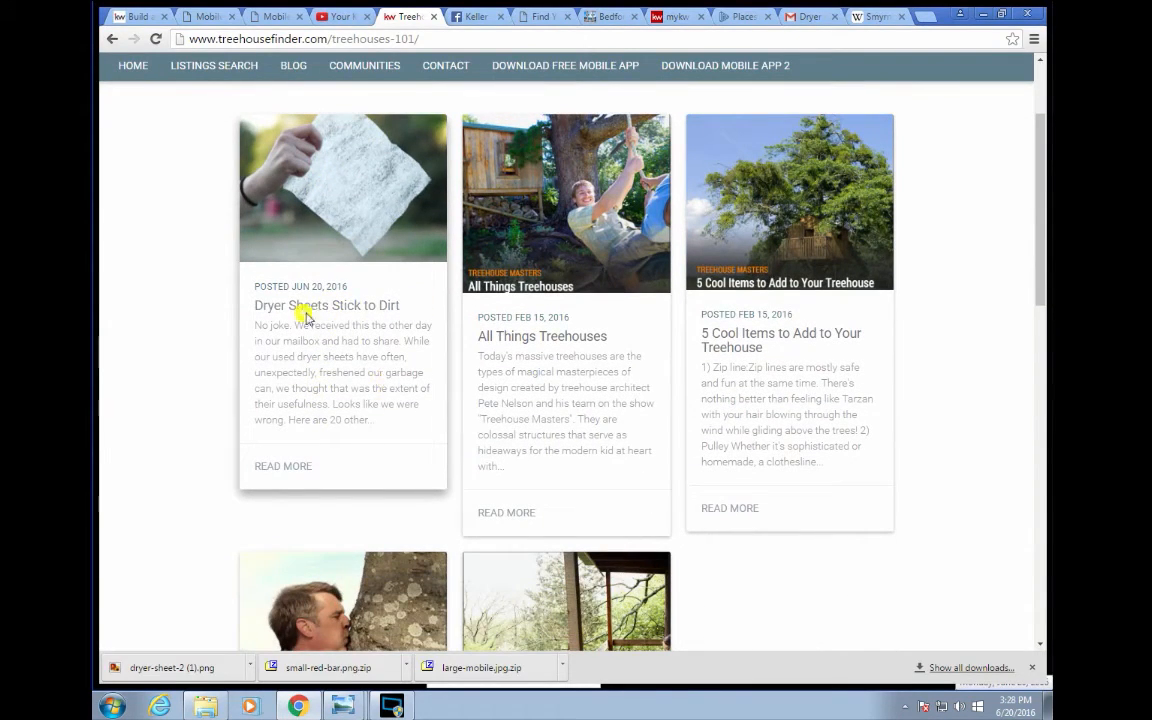
{"action": "left_click", "coordinate": [286, 468]}
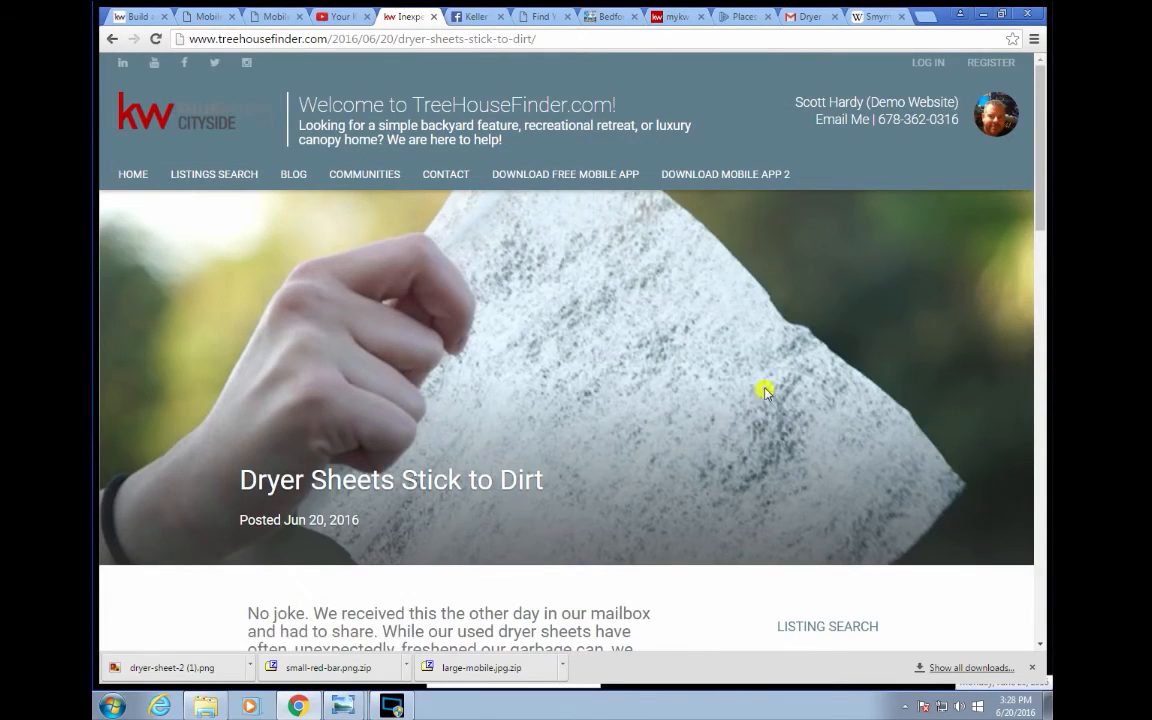
{"action": "scroll", "coordinate": [740, 410], "scroll_direction": "down", "scroll_amount": 3}
{"action": "scroll", "coordinate": [650, 420], "scroll_direction": "down", "scroll_amount": 1}
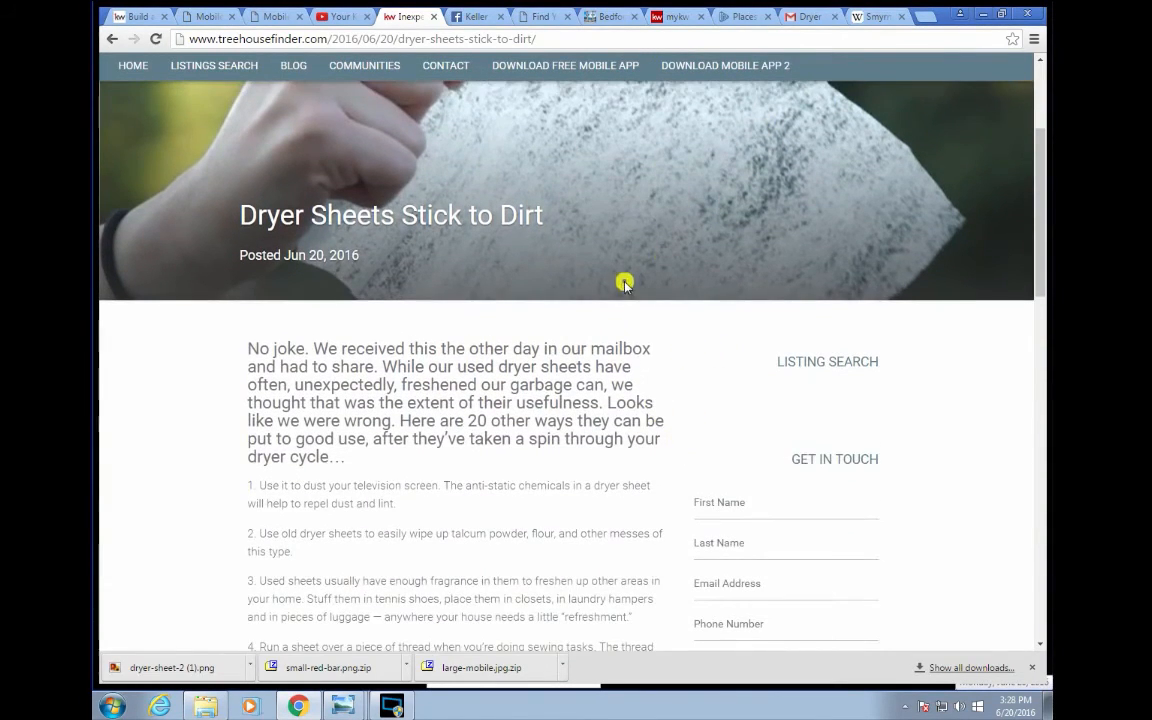
{"action": "scroll", "coordinate": [560, 258], "scroll_direction": "down", "scroll_amount": 1}
{"action": "scroll", "coordinate": [322, 309], "scroll_direction": "down", "scroll_amount": 10}
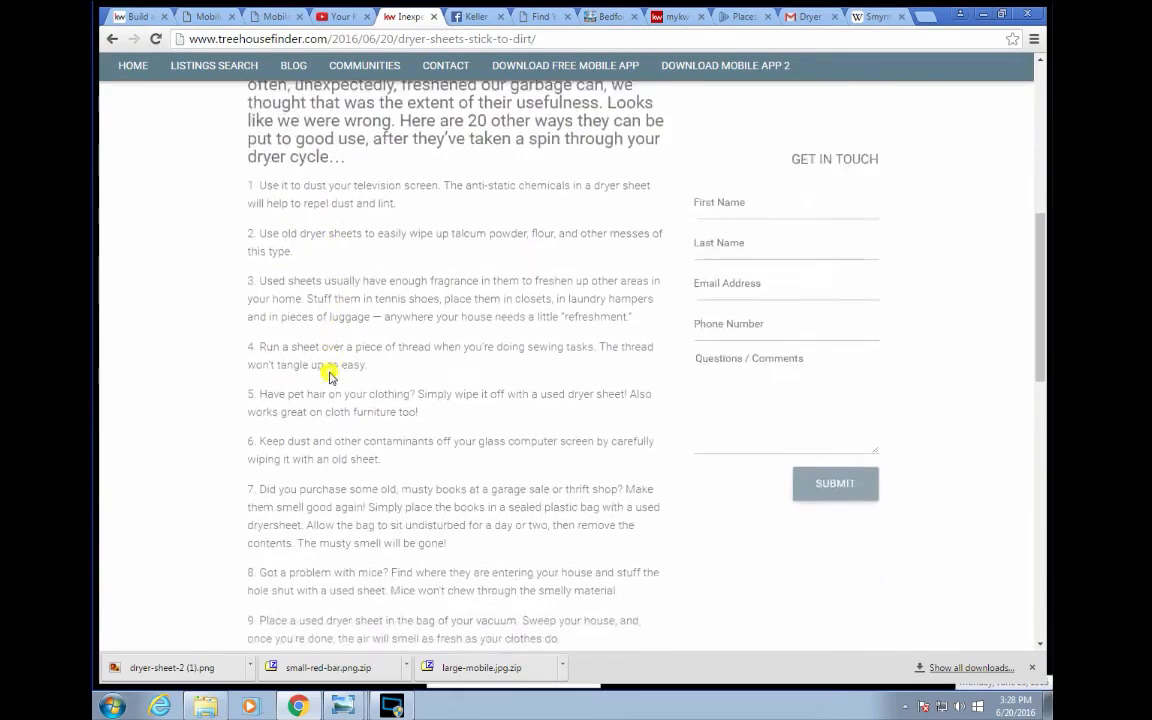
{"action": "scroll", "coordinate": [327, 378], "scroll_direction": "down", "scroll_amount": 9}
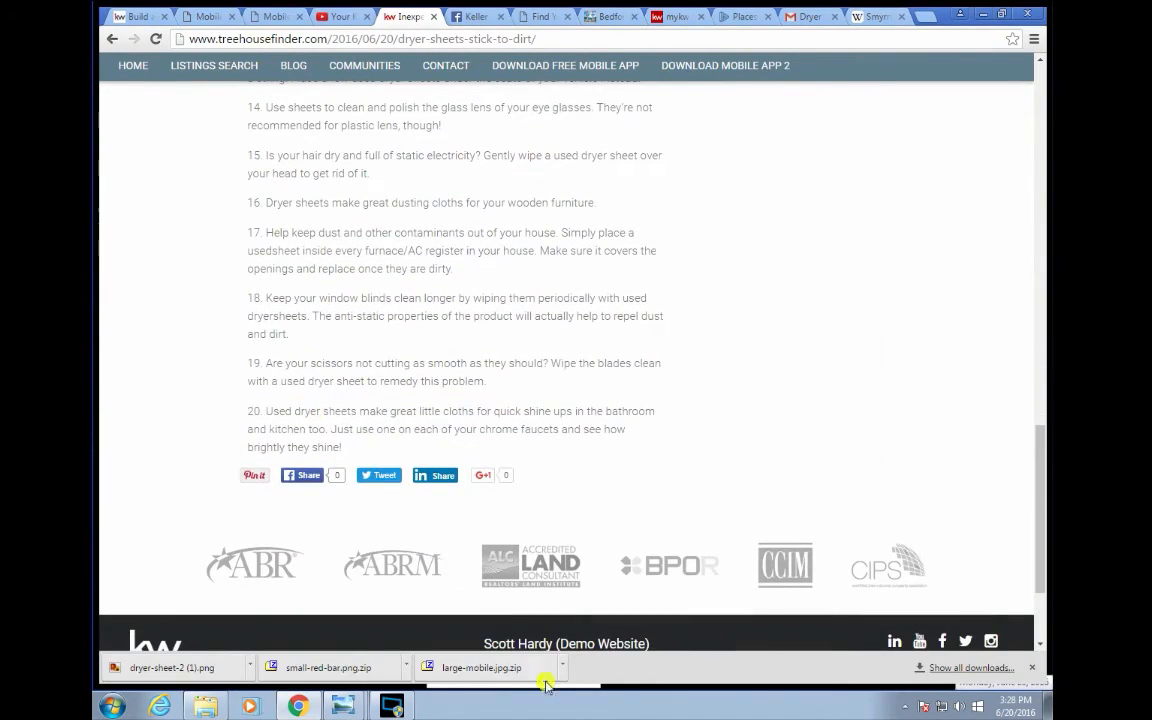
{"action": "left_click", "coordinate": [740, 16]}
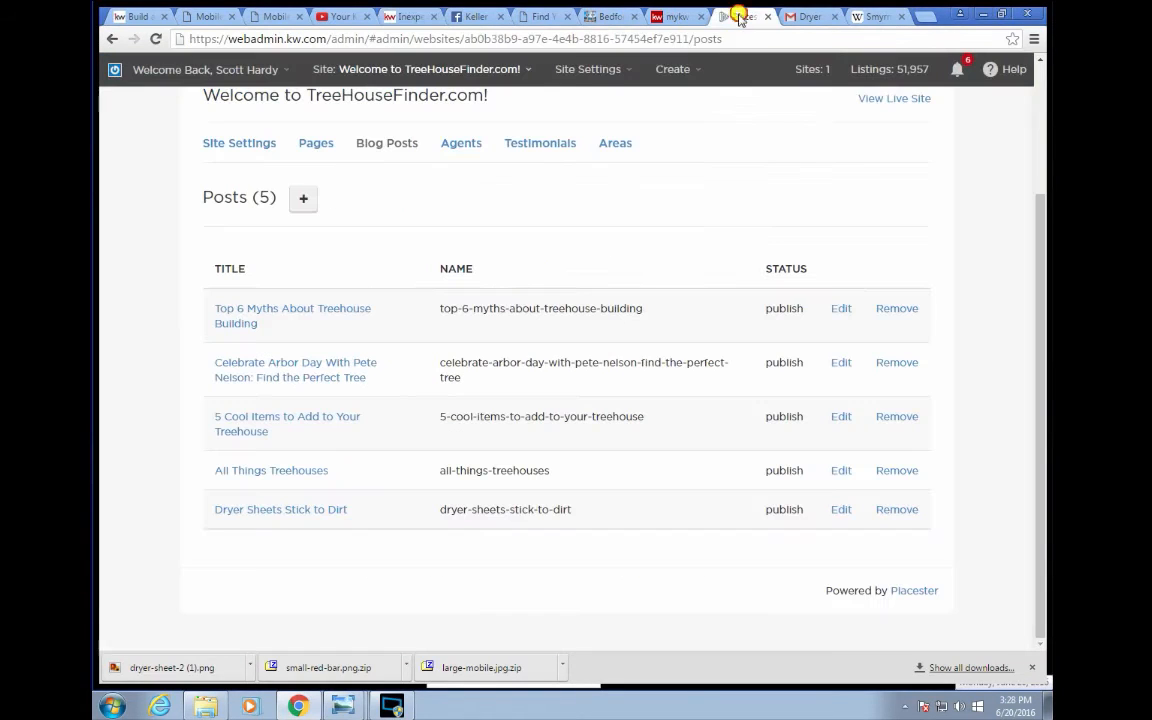
Open the sample agent's profile from the Agents list and copy its slug page address
{"action": "left_click", "coordinate": [460, 148]}
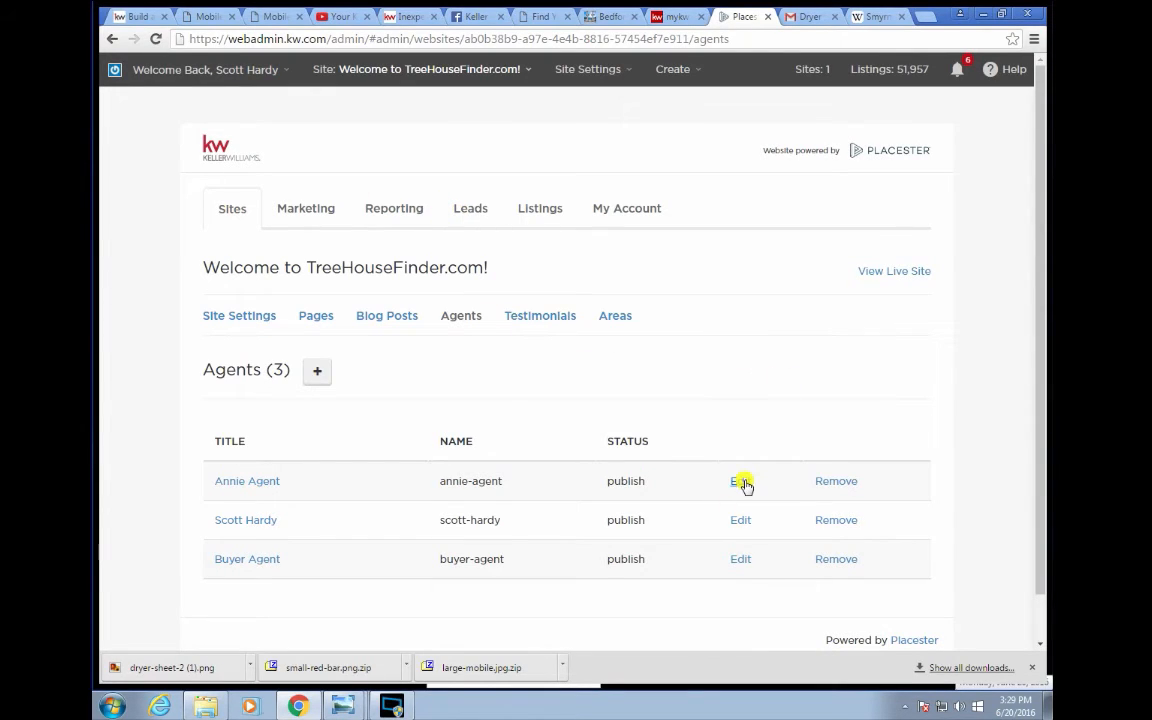
{"action": "left_click", "coordinate": [237, 481]}
{"action": "scroll", "coordinate": [367, 430], "scroll_direction": "down", "scroll_amount": 3}
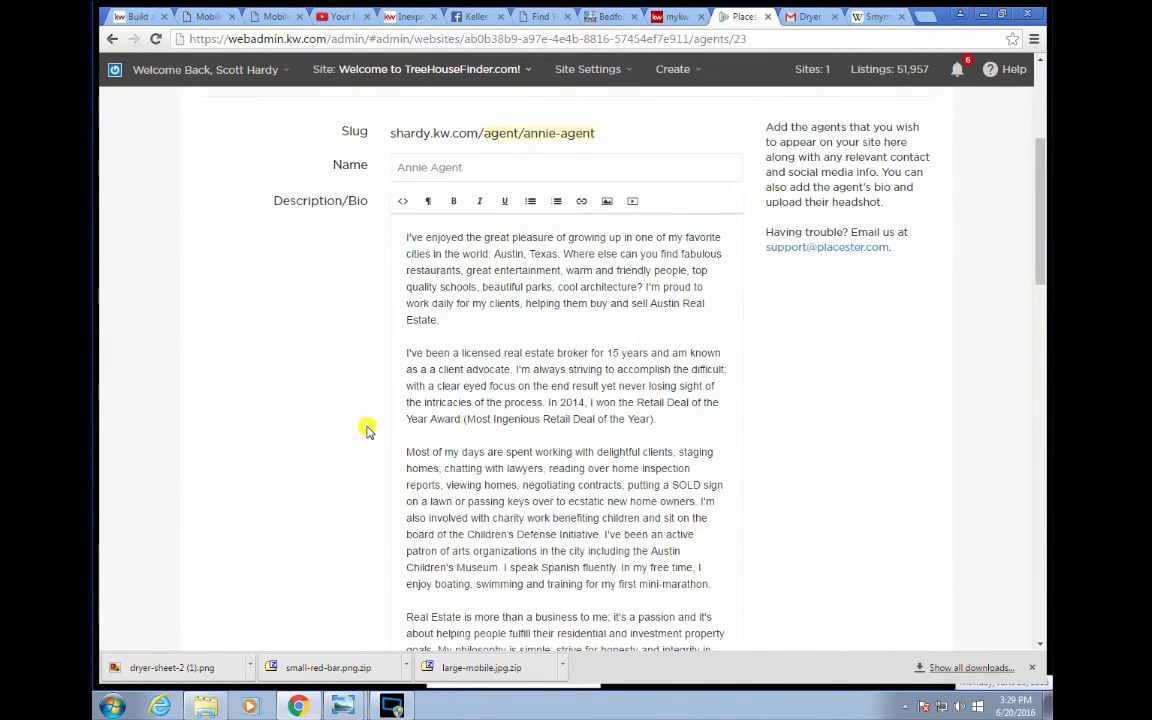
{"action": "scroll", "coordinate": [367, 430], "scroll_direction": "down", "scroll_amount": 1}
{"action": "scroll", "coordinate": [367, 430], "scroll_direction": "up", "scroll_amount": 3}
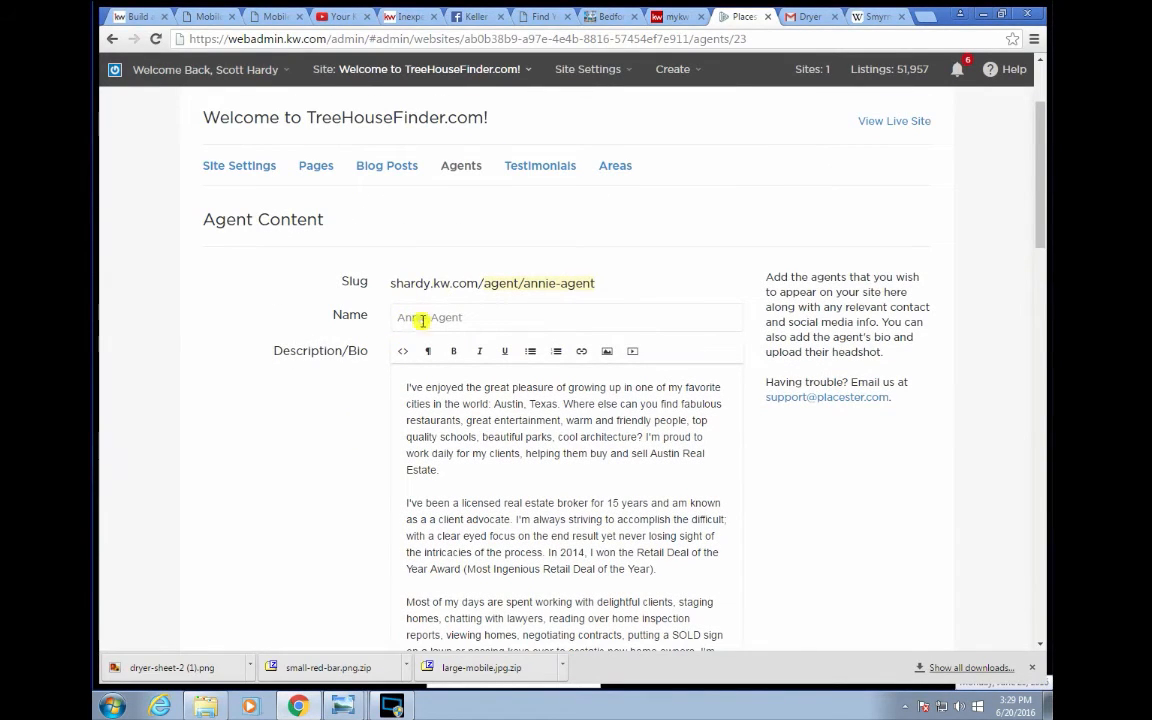
{"action": "left_click_drag", "start_coordinate": [622, 285], "coordinate": [405, 284]}
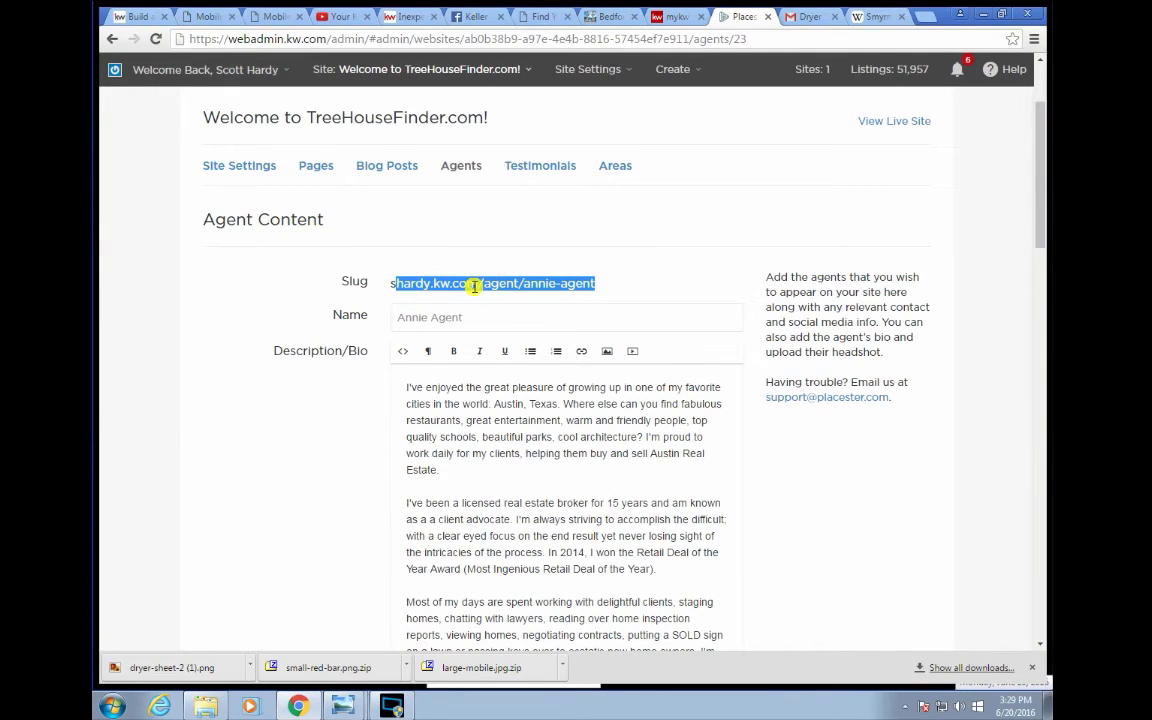
{"action": "left_click", "coordinate": [541, 283], "text": "shift"}
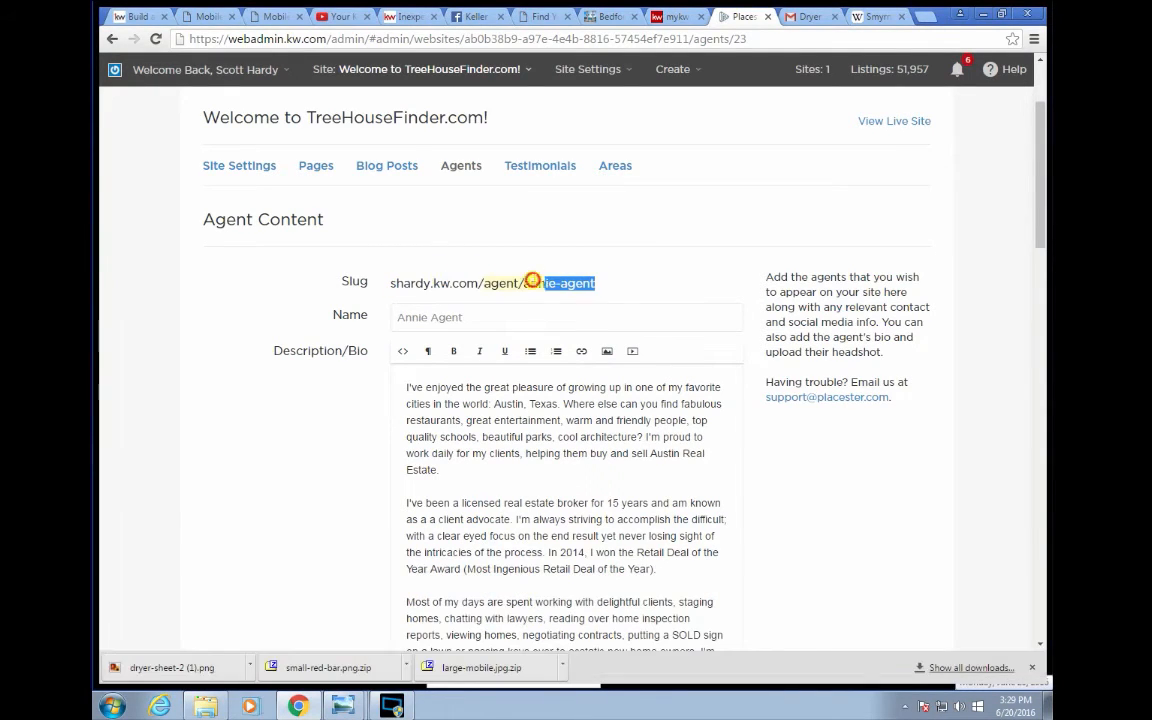
{"action": "left_click", "coordinate": [392, 283], "text": "shift"}
{"action": "right_click", "coordinate": [408, 285]}
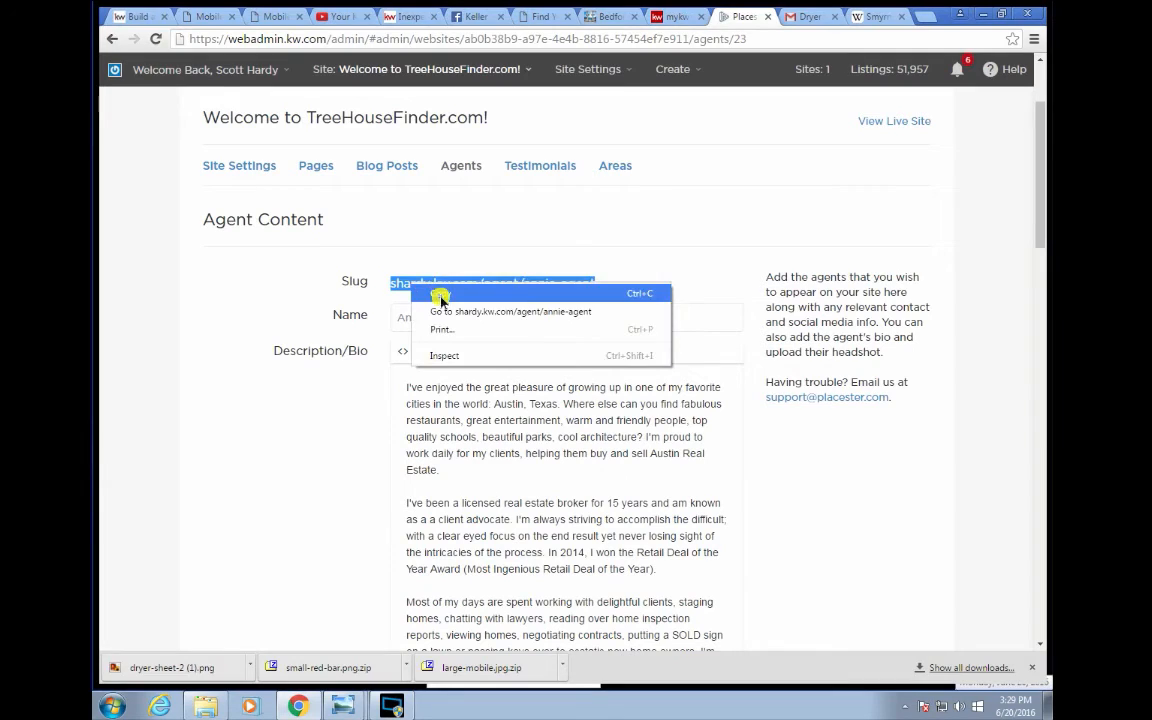
{"action": "left_click", "coordinate": [440, 295]}
Open Annie Agent's public page in a new tab from the copied slug
{"action": "key", "text": "ctrl+t"}
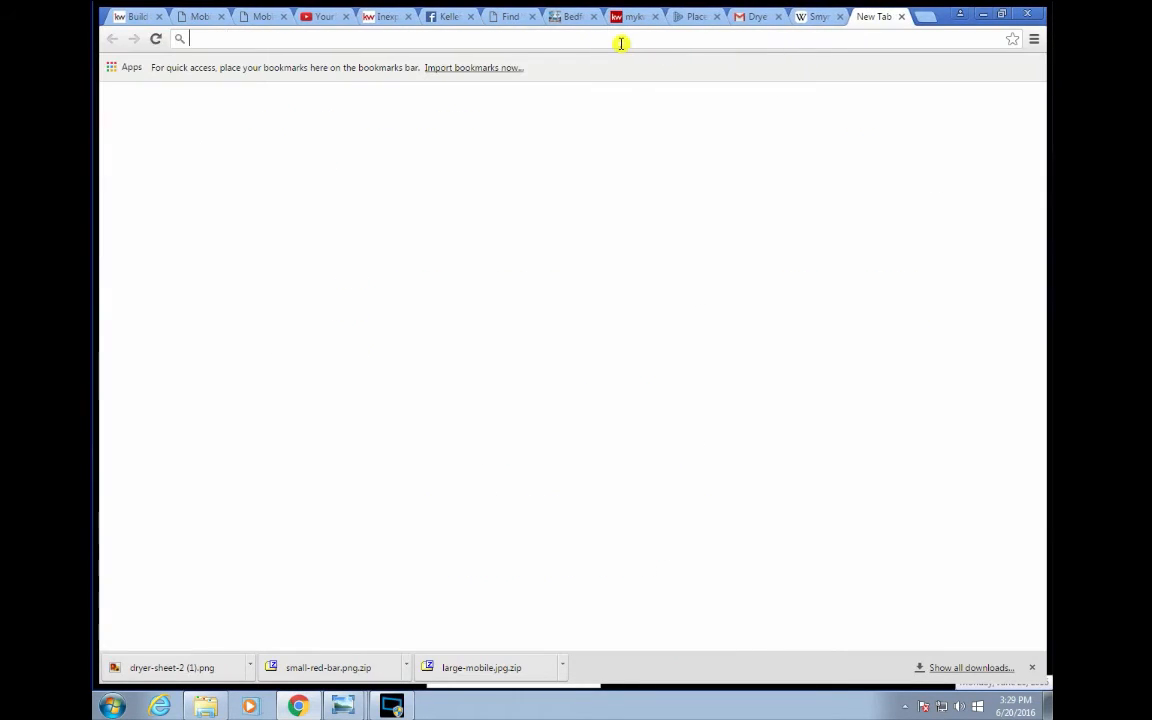
{"action": "right_click", "coordinate": [612, 40]}
{"action": "left_click", "coordinate": [655, 114]}
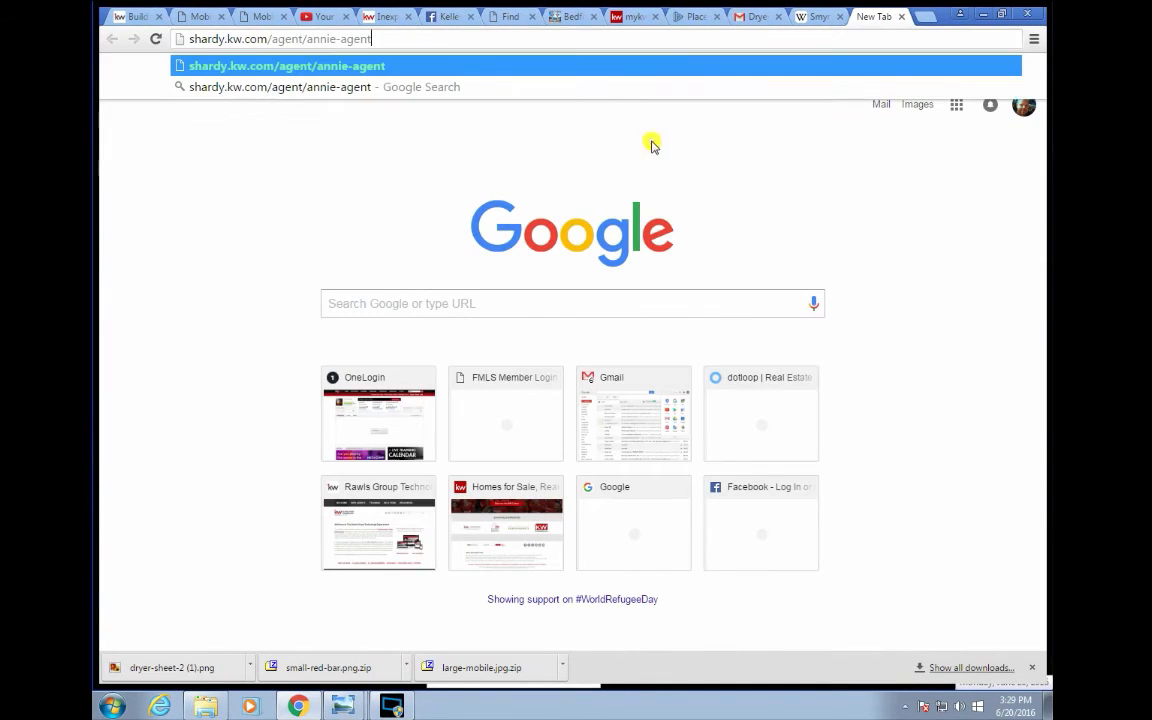
{"action": "key", "text": "Return"}
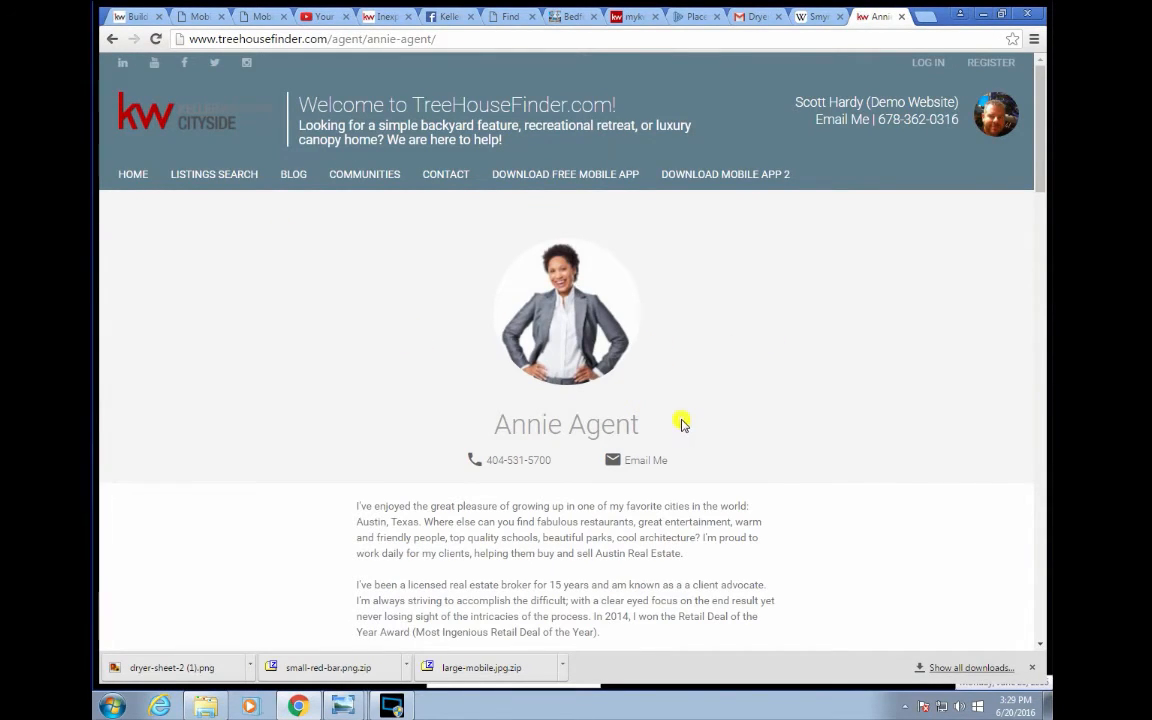
Review her bio, contact form and 7 listings, then return to the Placester editor
{"action": "scroll", "coordinate": [630, 400], "scroll_direction": "down", "scroll_amount": 1}
{"action": "scroll", "coordinate": [506, 414], "scroll_direction": "down", "scroll_amount": 3}
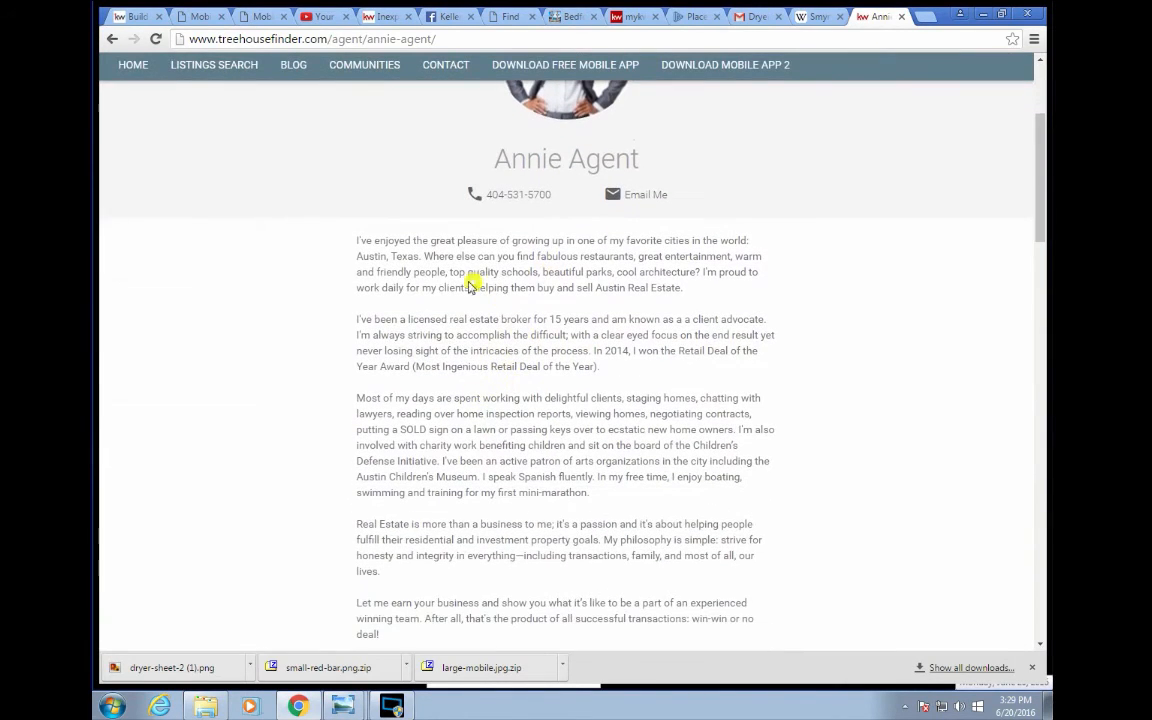
{"action": "scroll", "coordinate": [496, 450], "scroll_direction": "down", "scroll_amount": 2}
{"action": "scroll", "coordinate": [499, 463], "scroll_direction": "down", "scroll_amount": 1}
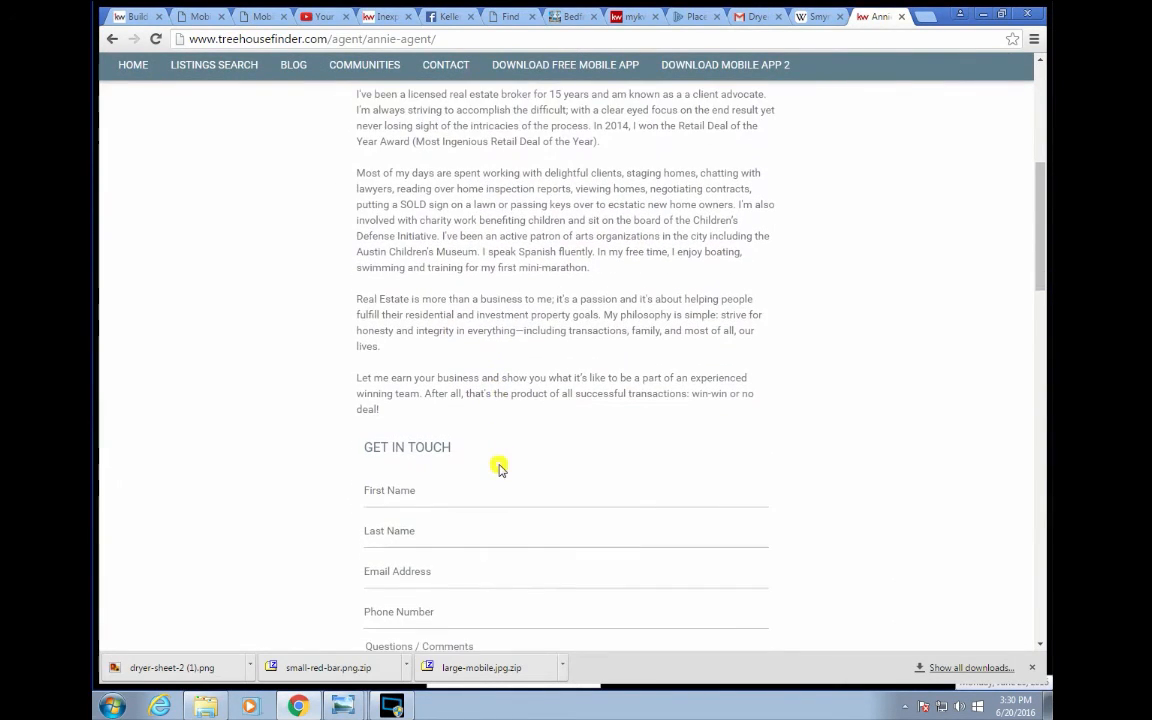
{"action": "scroll", "coordinate": [499, 463], "scroll_direction": "down", "scroll_amount": 1}
{"action": "scroll", "coordinate": [499, 464], "scroll_direction": "down", "scroll_amount": 2}
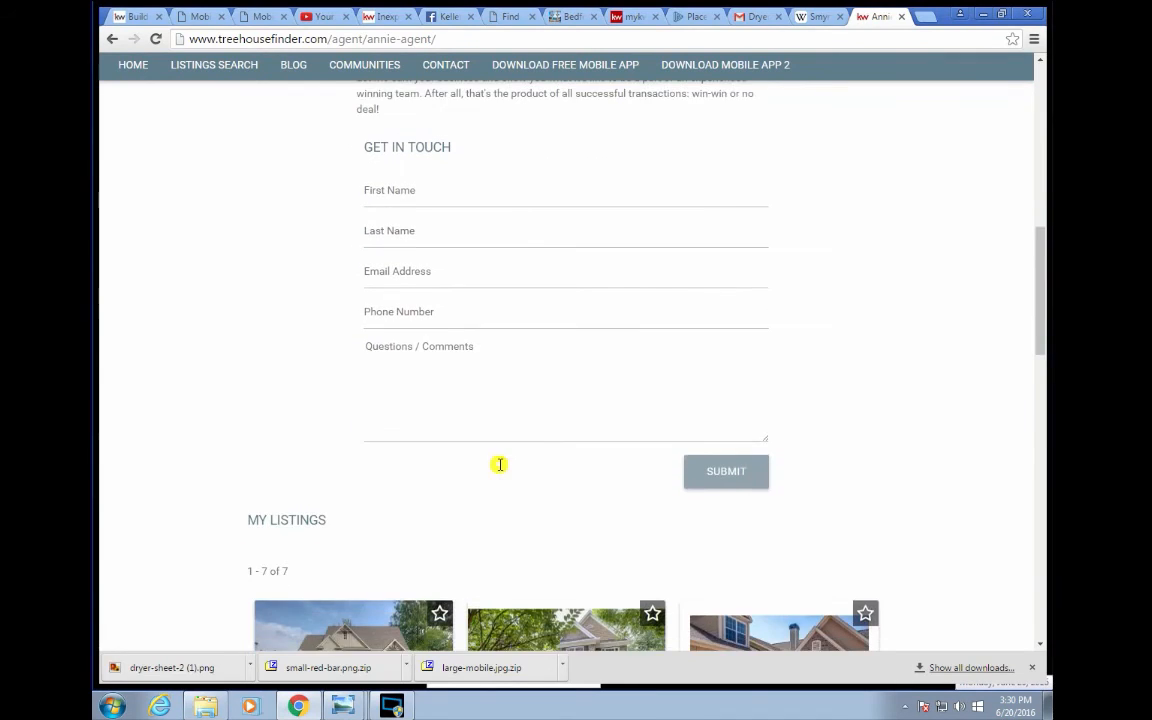
{"action": "scroll", "coordinate": [500, 466], "scroll_direction": "down", "scroll_amount": 1}
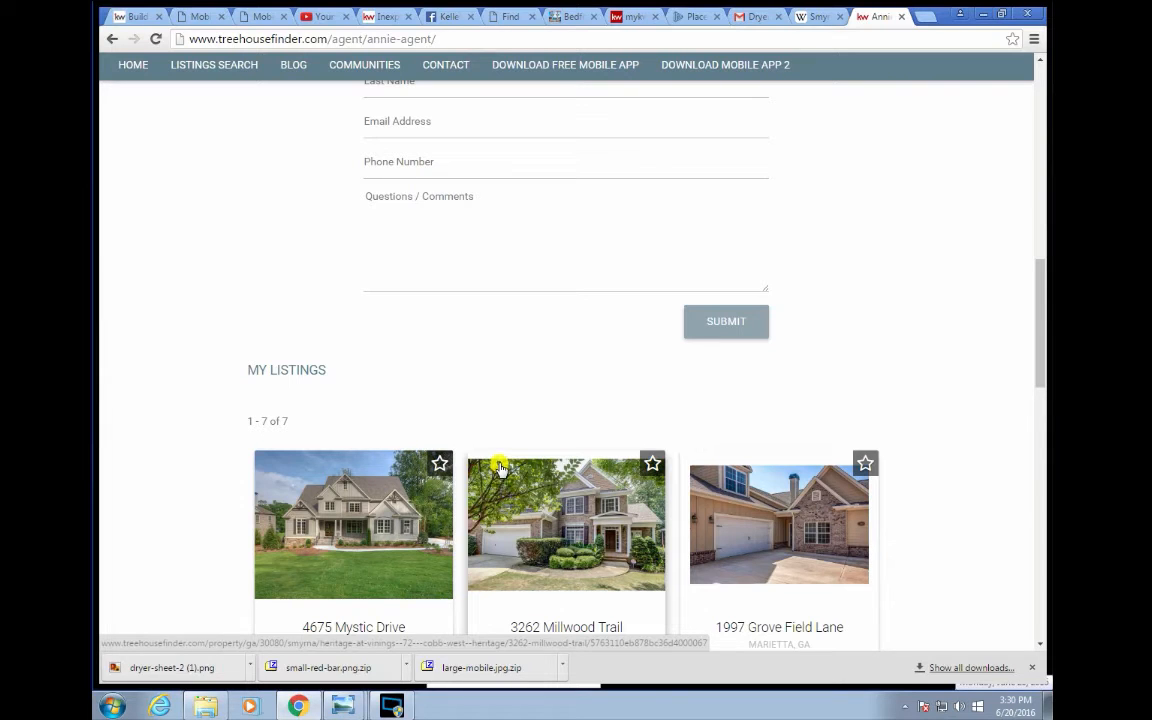
{"action": "scroll", "coordinate": [500, 468], "scroll_direction": "down", "scroll_amount": 2}
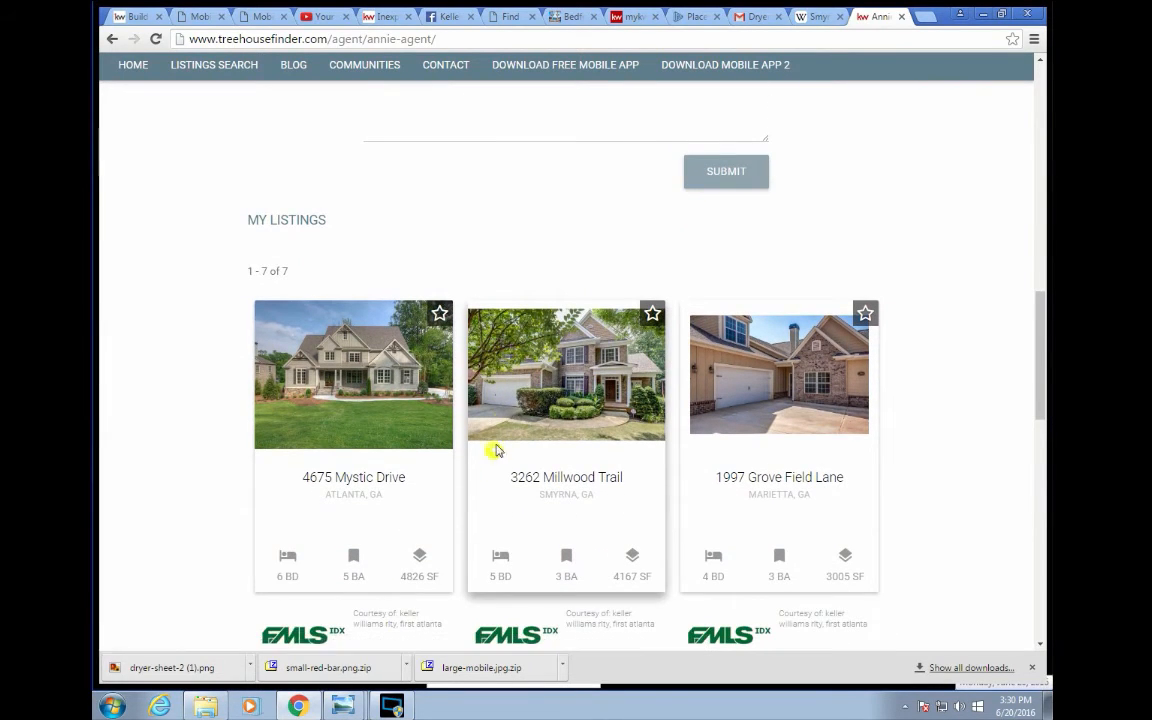
{"action": "left_click", "coordinate": [680, 17]}
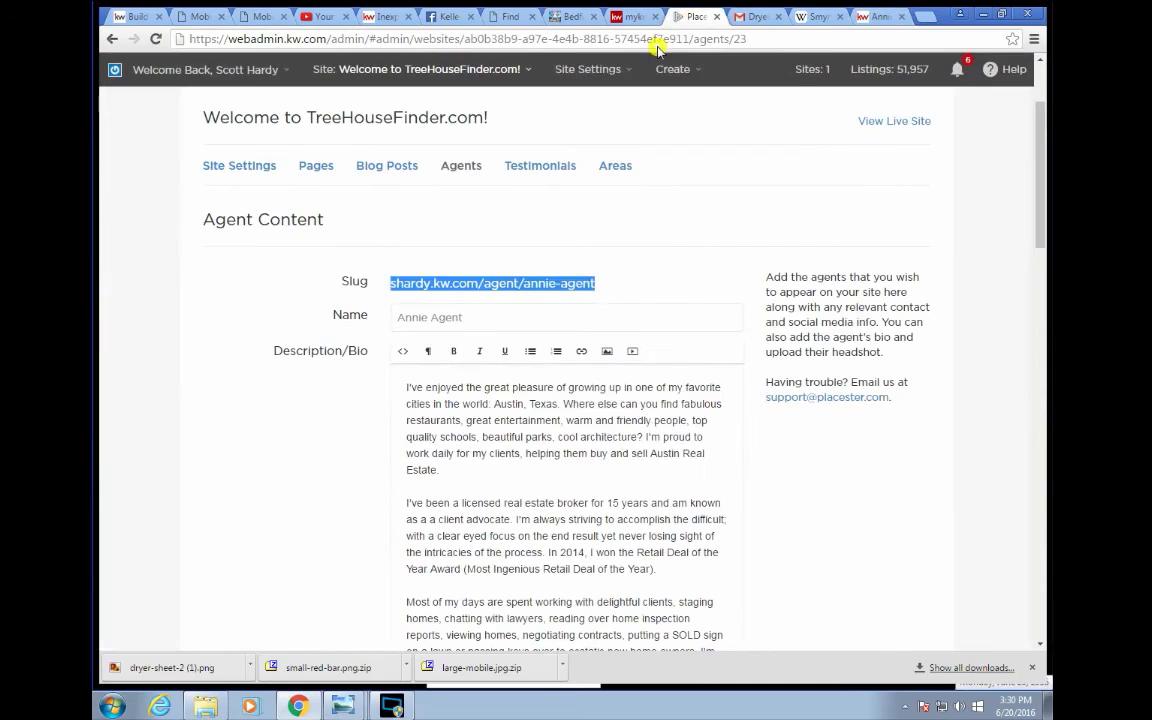
Highlight the Agent's MLS ID label, then view Annie Agent's live page with 7 listings
{"action": "scroll", "coordinate": [326, 300], "scroll_direction": "down", "scroll_amount": 1}
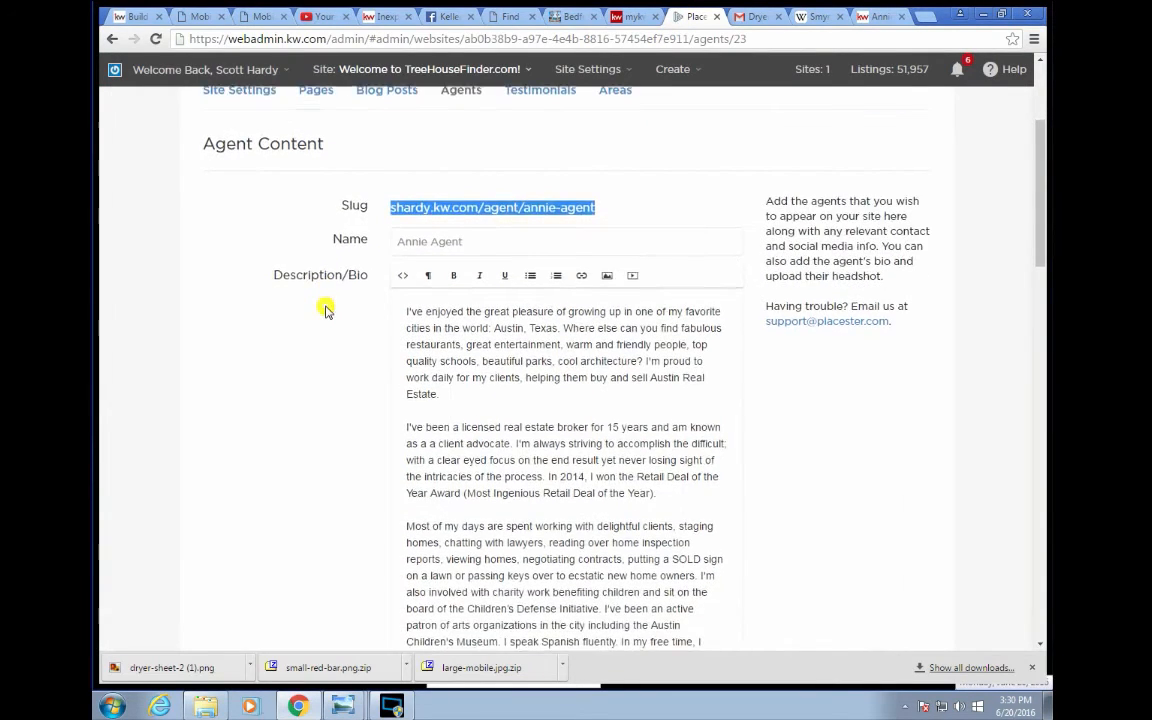
{"action": "scroll", "coordinate": [326, 310], "scroll_direction": "down", "scroll_amount": 1}
{"action": "scroll", "coordinate": [326, 310], "scroll_direction": "up", "scroll_amount": 3}
{"action": "scroll", "coordinate": [326, 312], "scroll_direction": "down", "scroll_amount": 1}
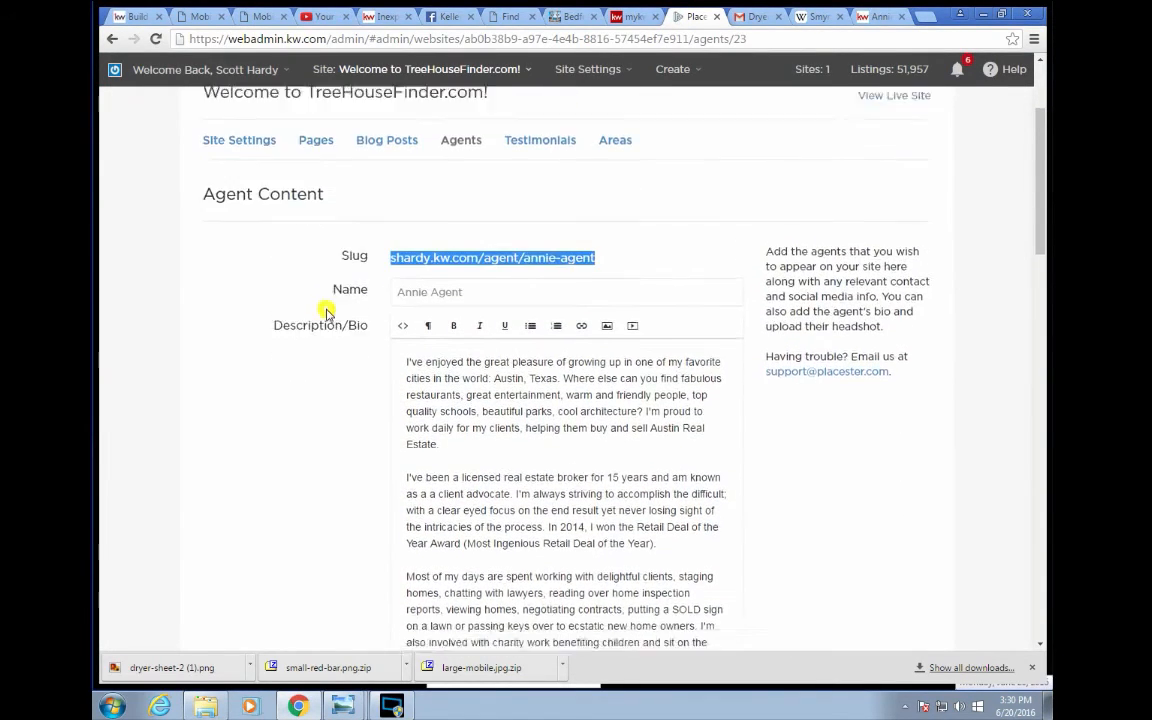
{"action": "scroll", "coordinate": [326, 313], "scroll_direction": "down", "scroll_amount": 1}
{"action": "scroll", "coordinate": [326, 313], "scroll_direction": "down", "scroll_amount": 7}
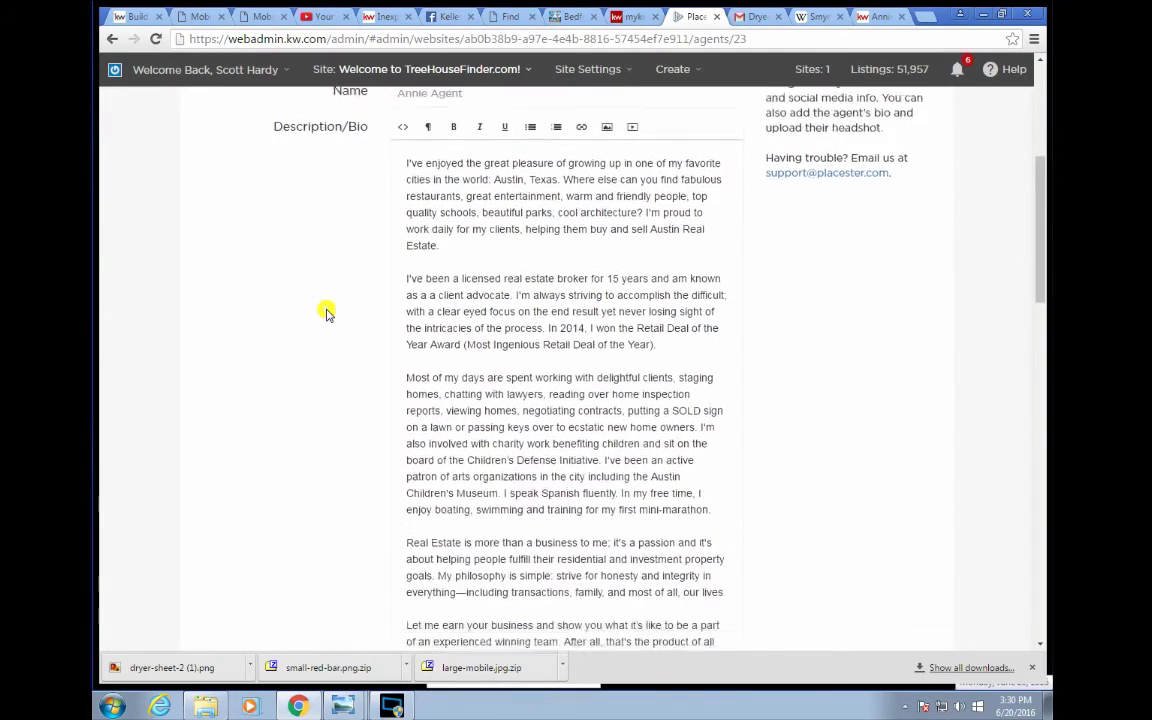
{"action": "scroll", "coordinate": [326, 313], "scroll_direction": "down", "scroll_amount": 3}
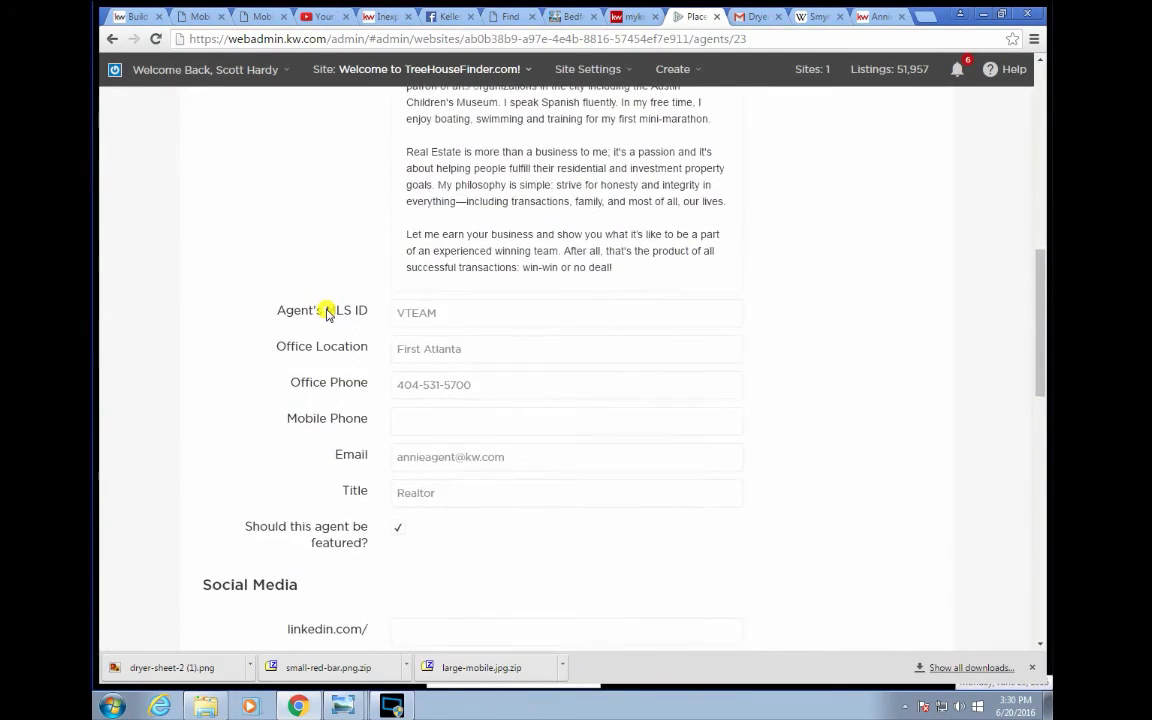
{"action": "scroll", "coordinate": [324, 311], "scroll_direction": "down", "scroll_amount": 2}
{"action": "left_click_drag", "start_coordinate": [285, 236], "coordinate": [415, 236]}
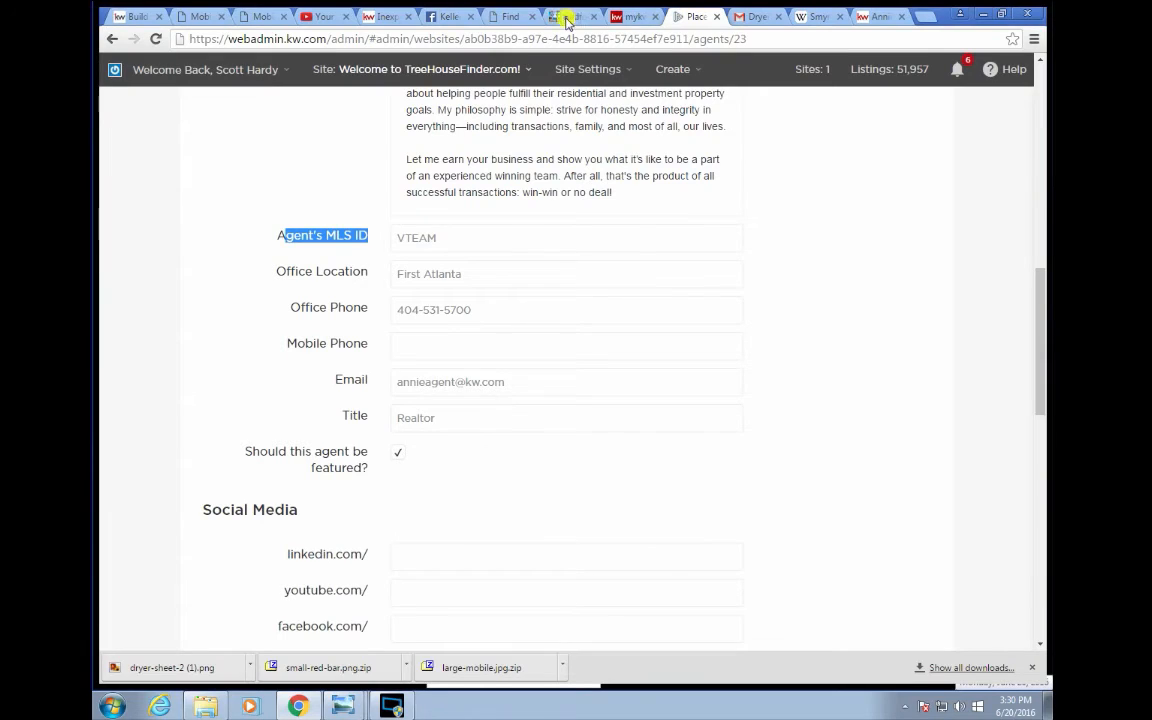
{"action": "left_click", "coordinate": [886, 17]}
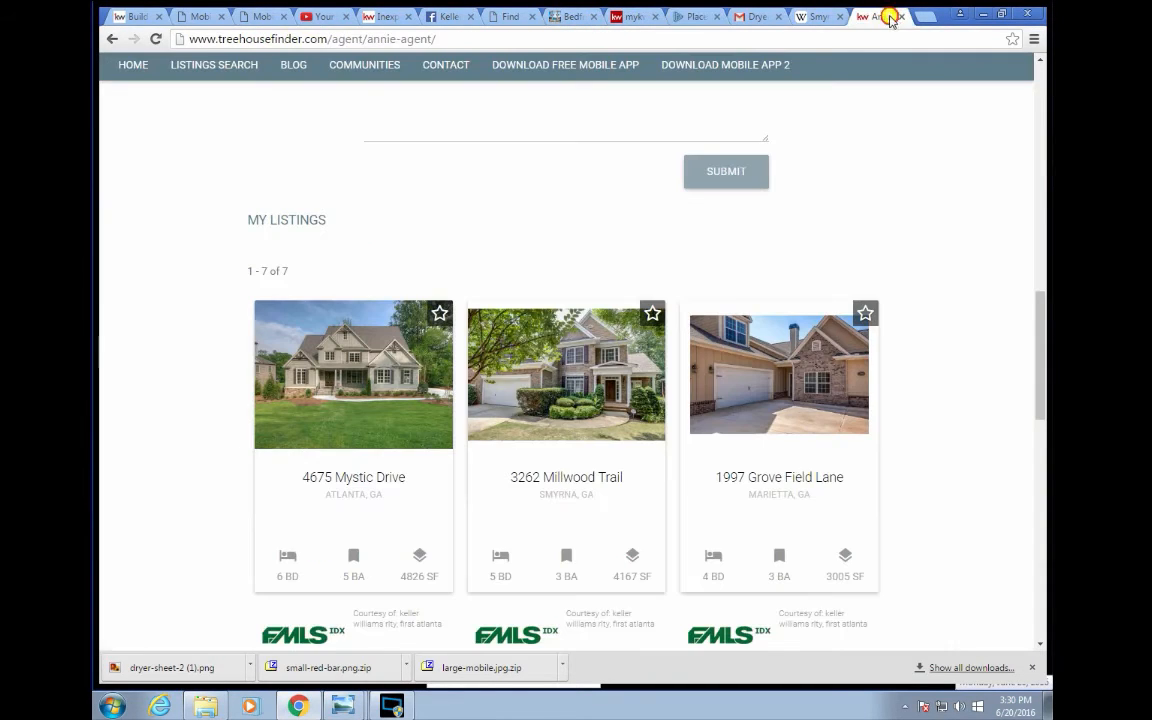
{"action": "scroll", "coordinate": [545, 290], "scroll_direction": "up", "scroll_amount": 3}
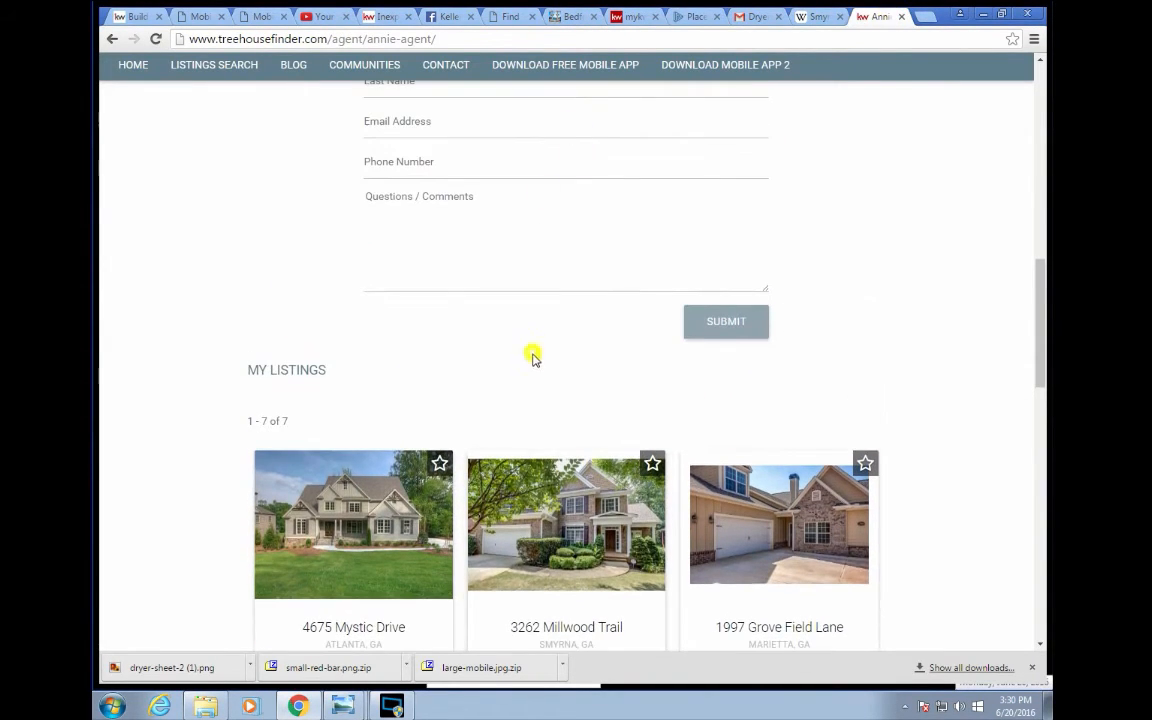
{"action": "scroll", "coordinate": [532, 380], "scroll_direction": "down", "scroll_amount": 3}
{"action": "scroll", "coordinate": [531, 406], "scroll_direction": "down", "scroll_amount": 3}
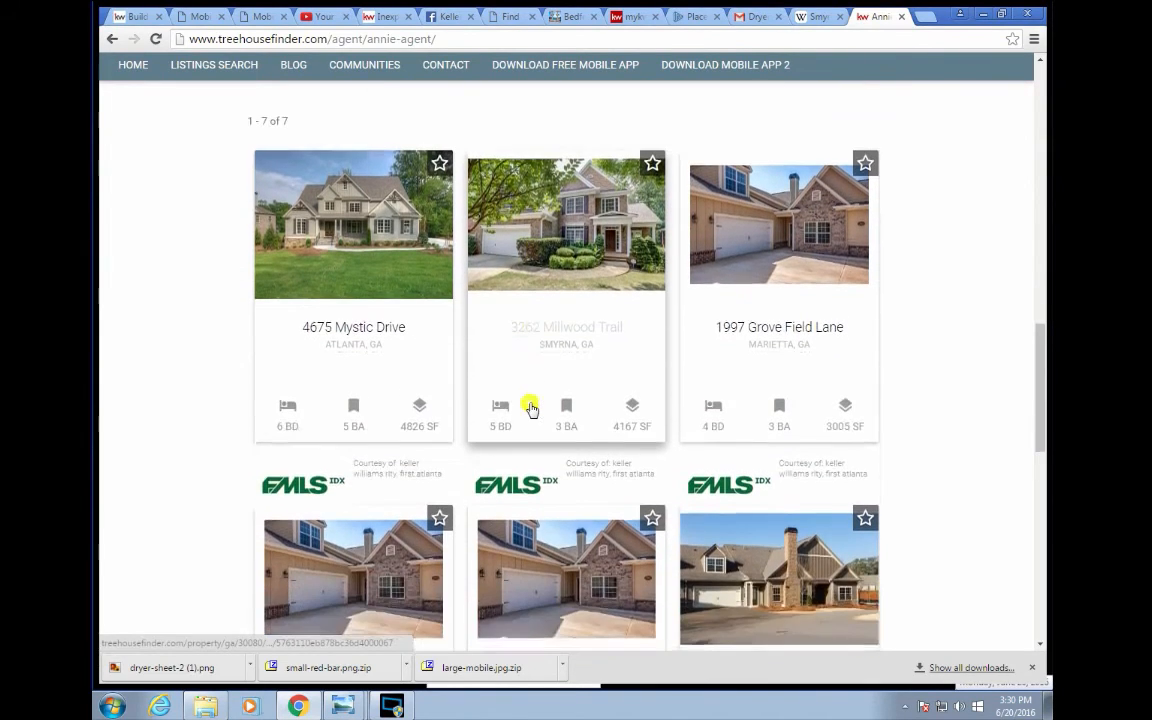
{"action": "scroll", "coordinate": [531, 406], "scroll_direction": "down", "scroll_amount": 3}
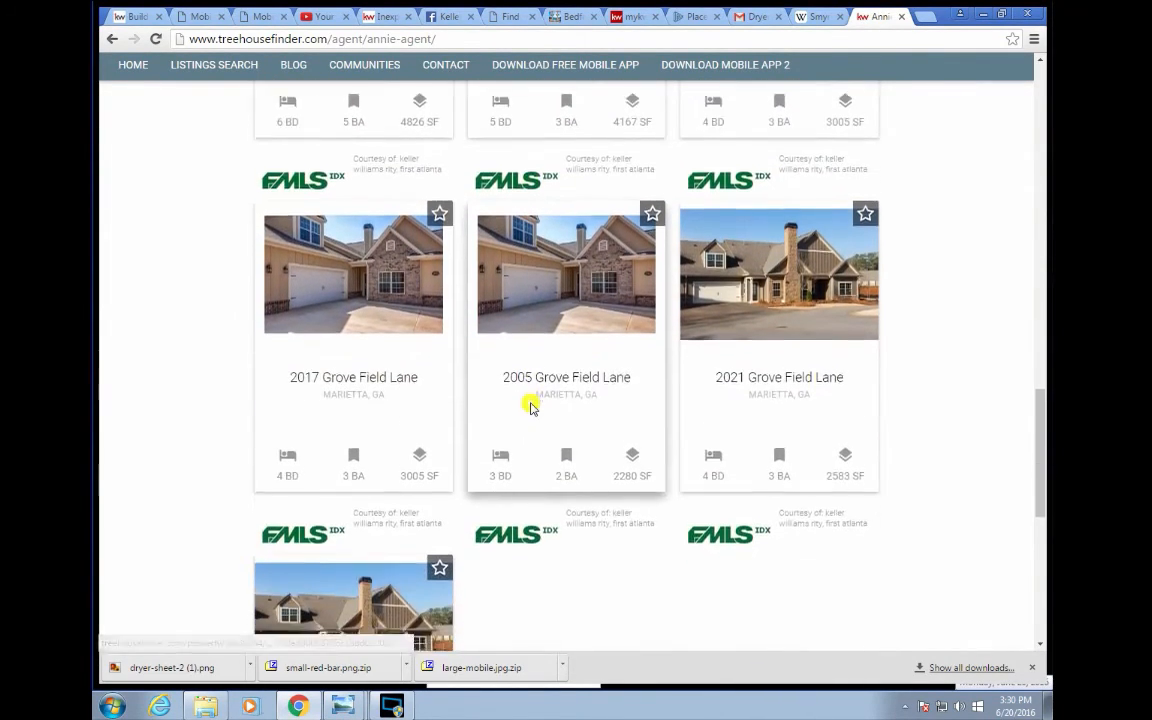
{"action": "scroll", "coordinate": [531, 406], "scroll_direction": "down", "scroll_amount": 2}
{"action": "scroll", "coordinate": [514, 400], "scroll_direction": "up", "scroll_amount": 6}
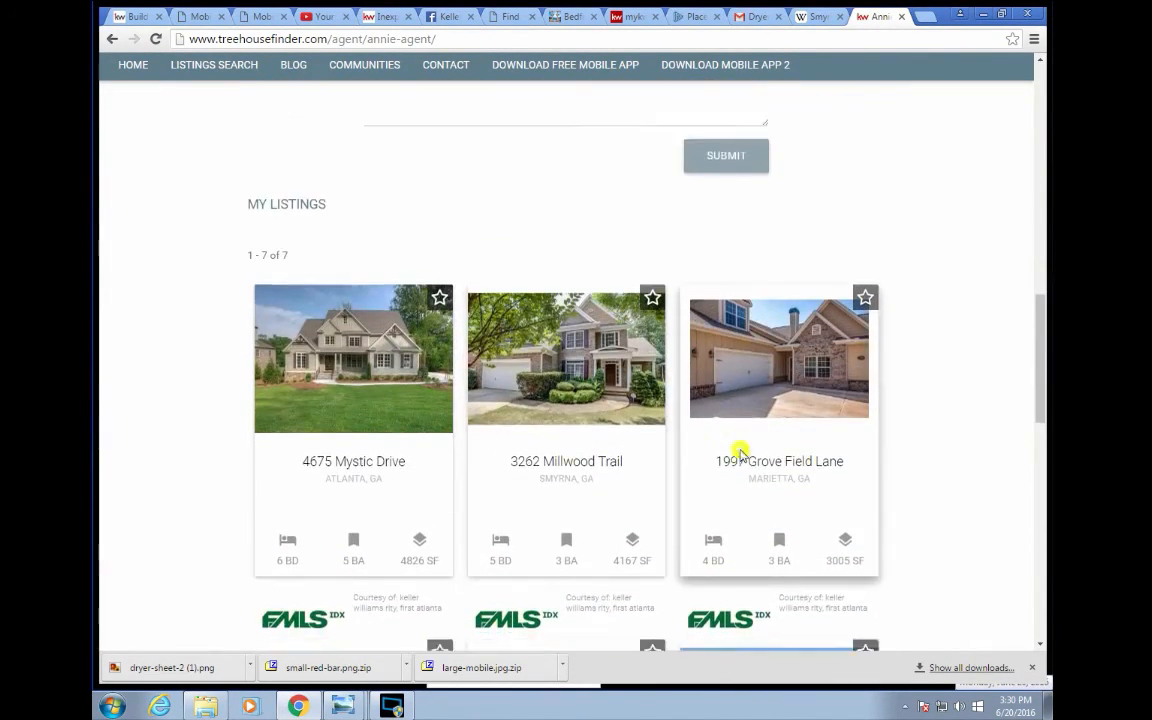
{"action": "scroll", "coordinate": [650, 452], "scroll_direction": "down", "scroll_amount": 1}
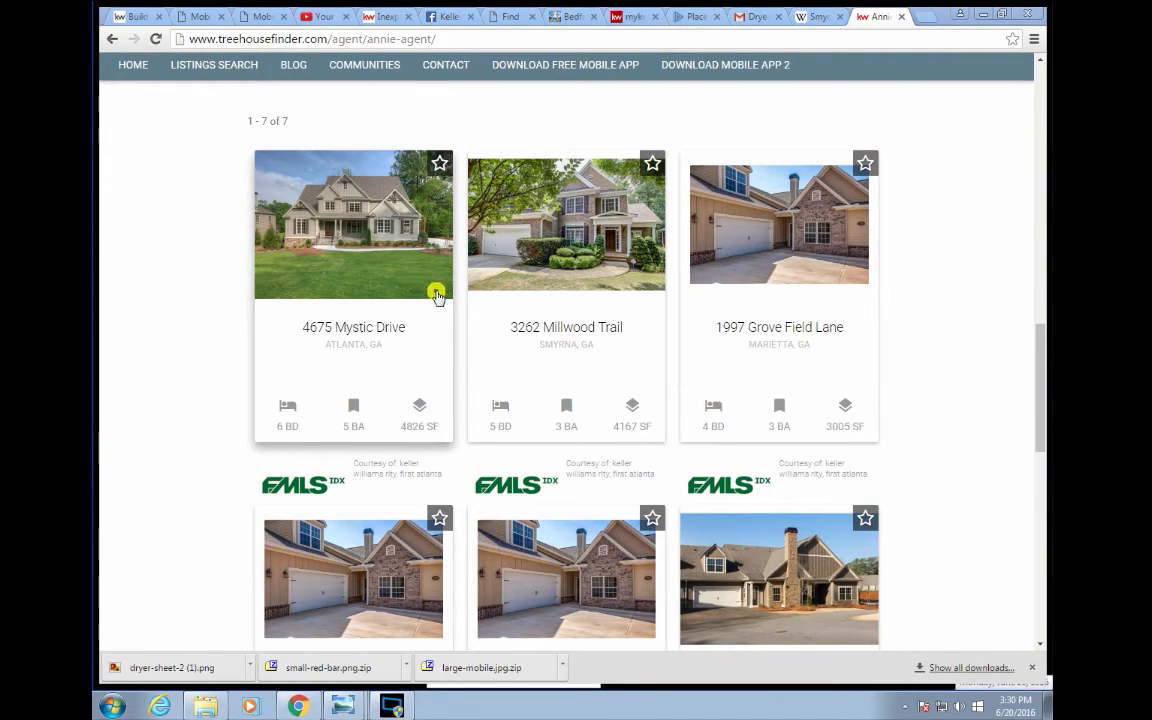
{"action": "scroll", "coordinate": [913, 380], "scroll_direction": "down", "scroll_amount": 3}
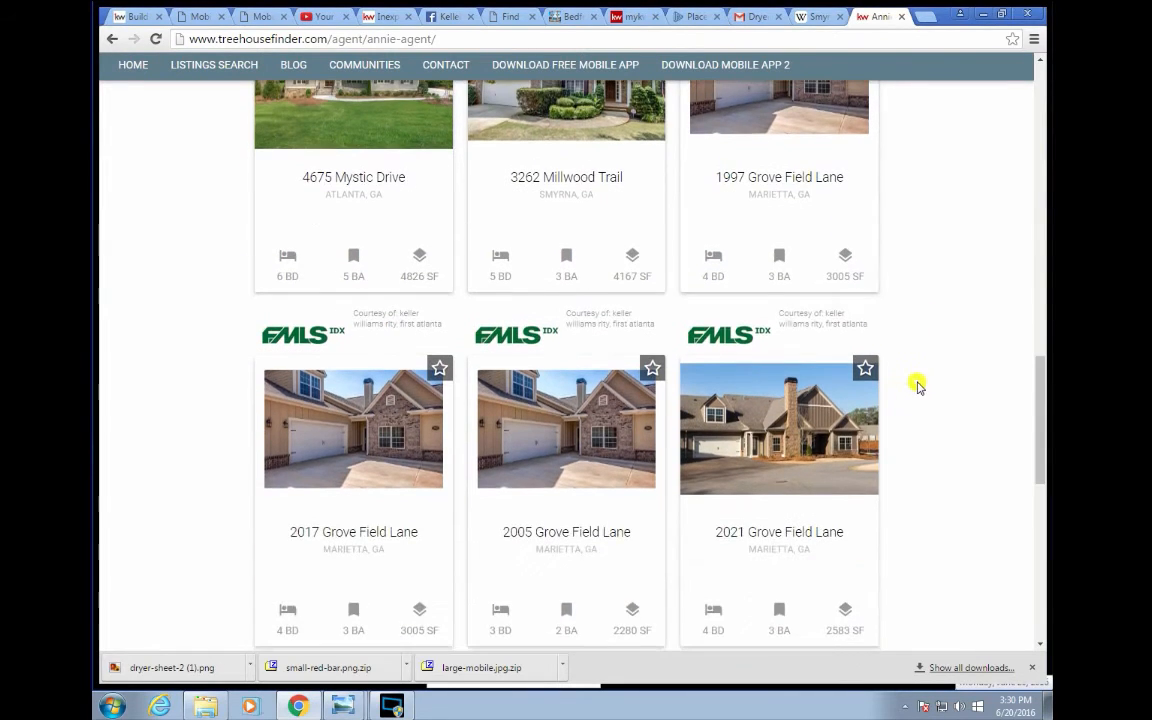
{"action": "scroll", "coordinate": [918, 387], "scroll_direction": "down", "scroll_amount": 2}
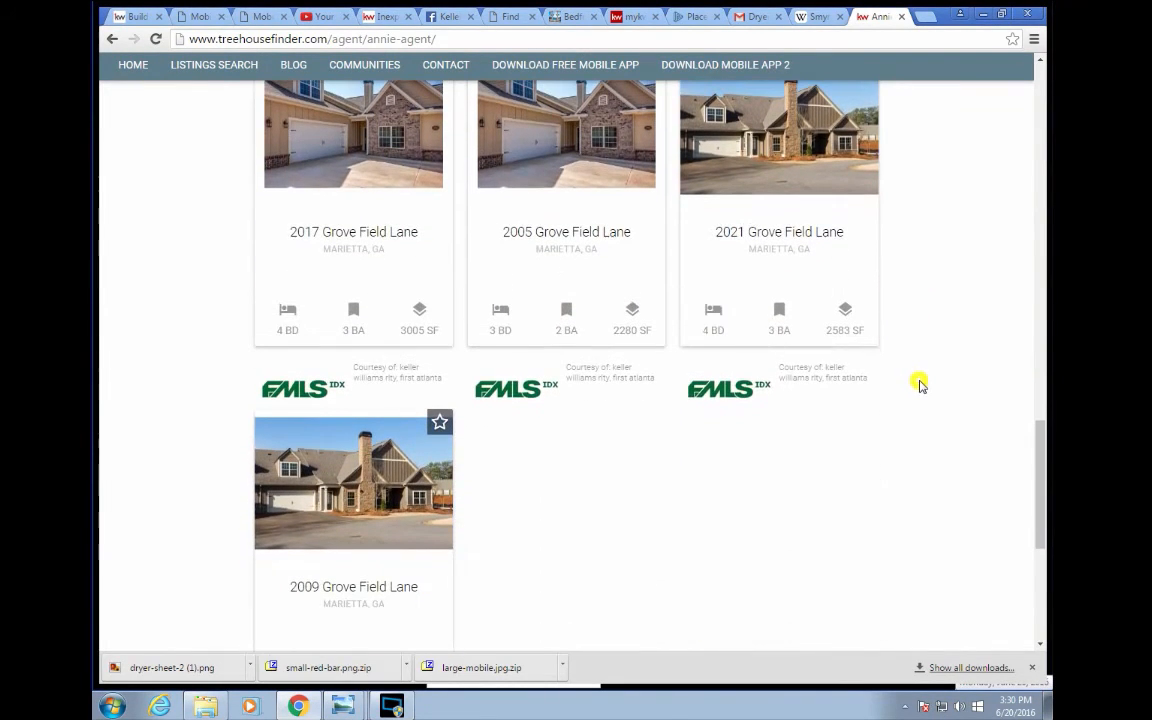
Review the agent form down to the empty SEO Meta Title and Meta Description fields
{"action": "left_click", "coordinate": [697, 20]}
{"action": "scroll", "coordinate": [579, 239], "scroll_direction": "down", "scroll_amount": 1}
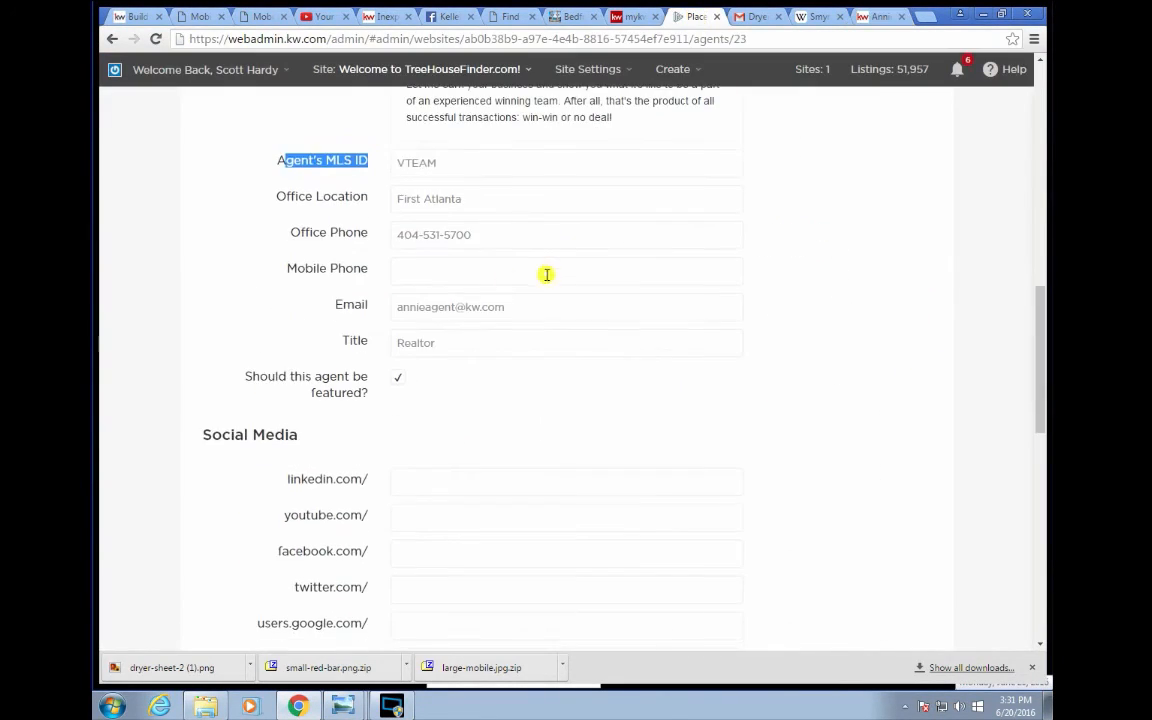
{"action": "scroll", "coordinate": [378, 330], "scroll_direction": "down", "scroll_amount": 3}
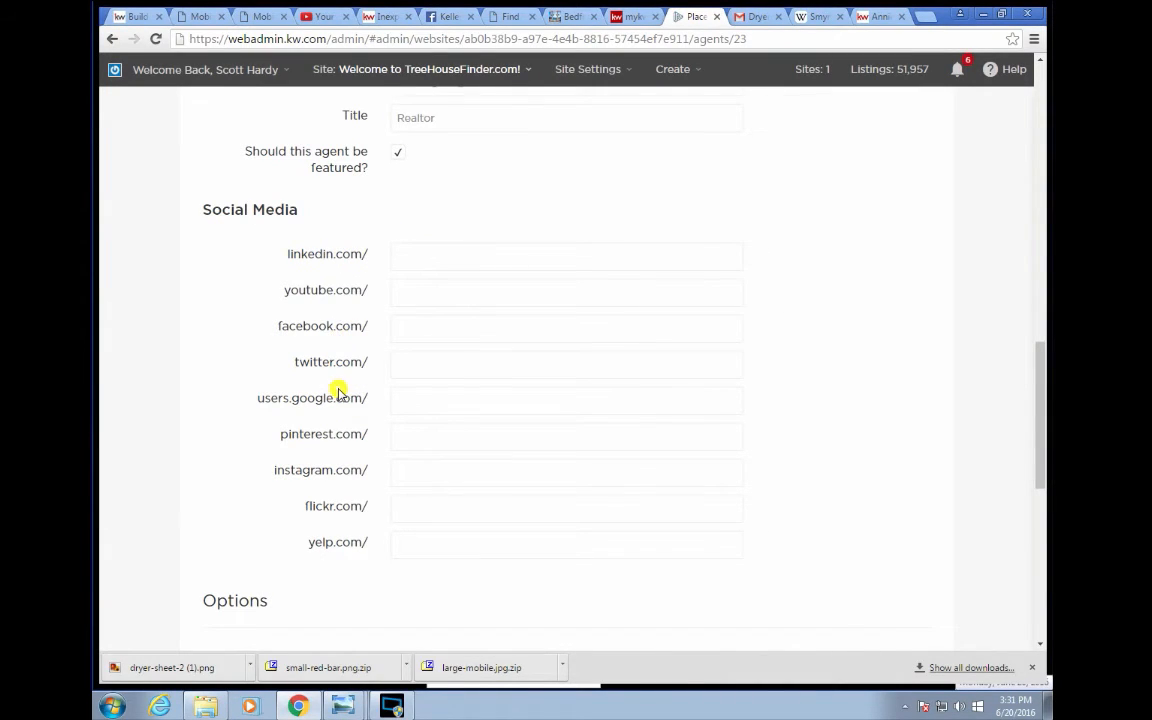
{"action": "scroll", "coordinate": [338, 392], "scroll_direction": "down", "scroll_amount": 3}
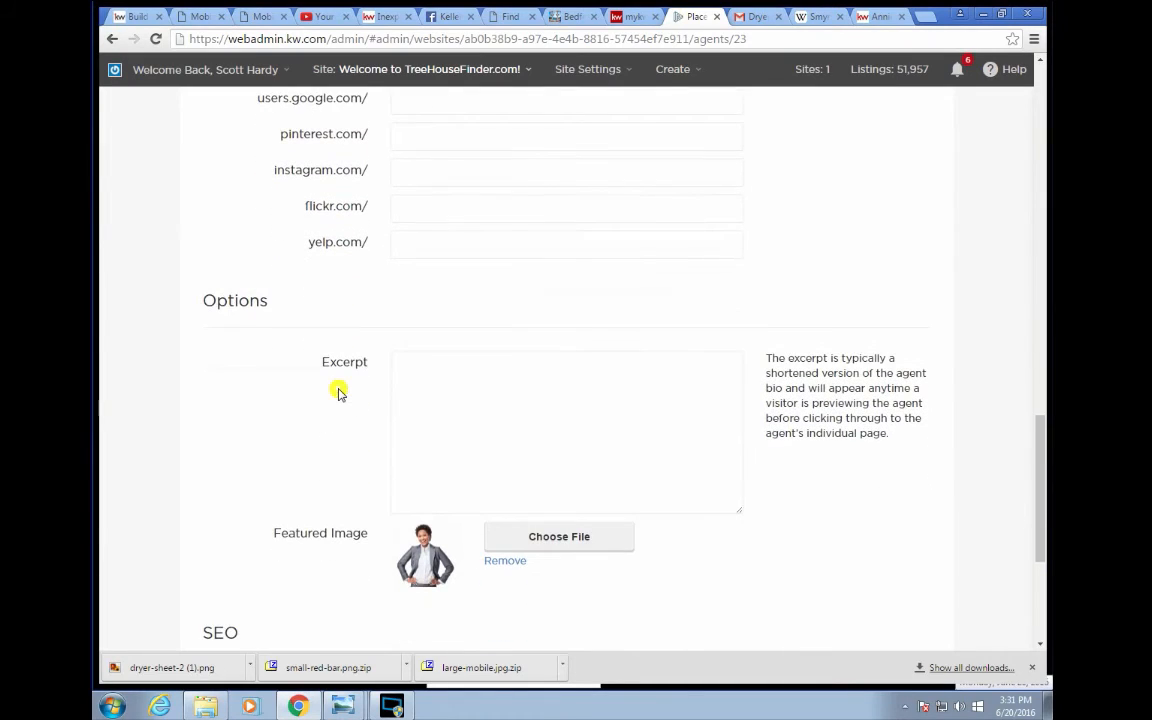
{"action": "scroll", "coordinate": [437, 386], "scroll_direction": "down", "scroll_amount": 2}
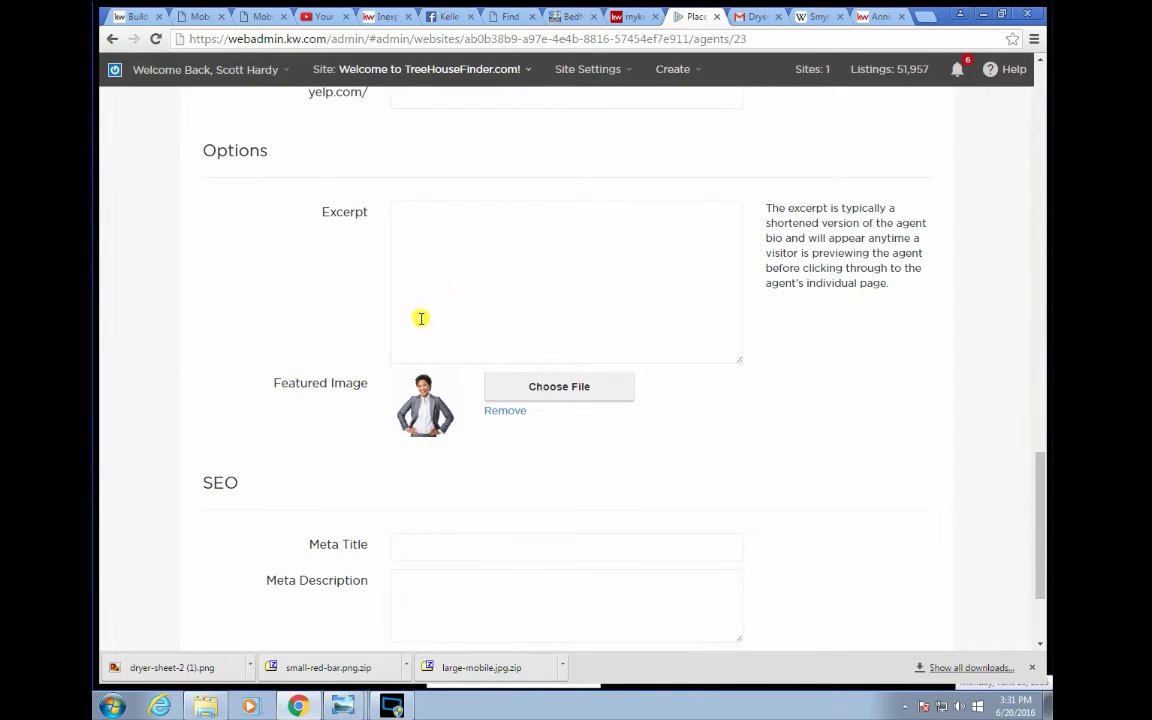
{"action": "scroll", "coordinate": [362, 398], "scroll_direction": "down", "scroll_amount": 2}
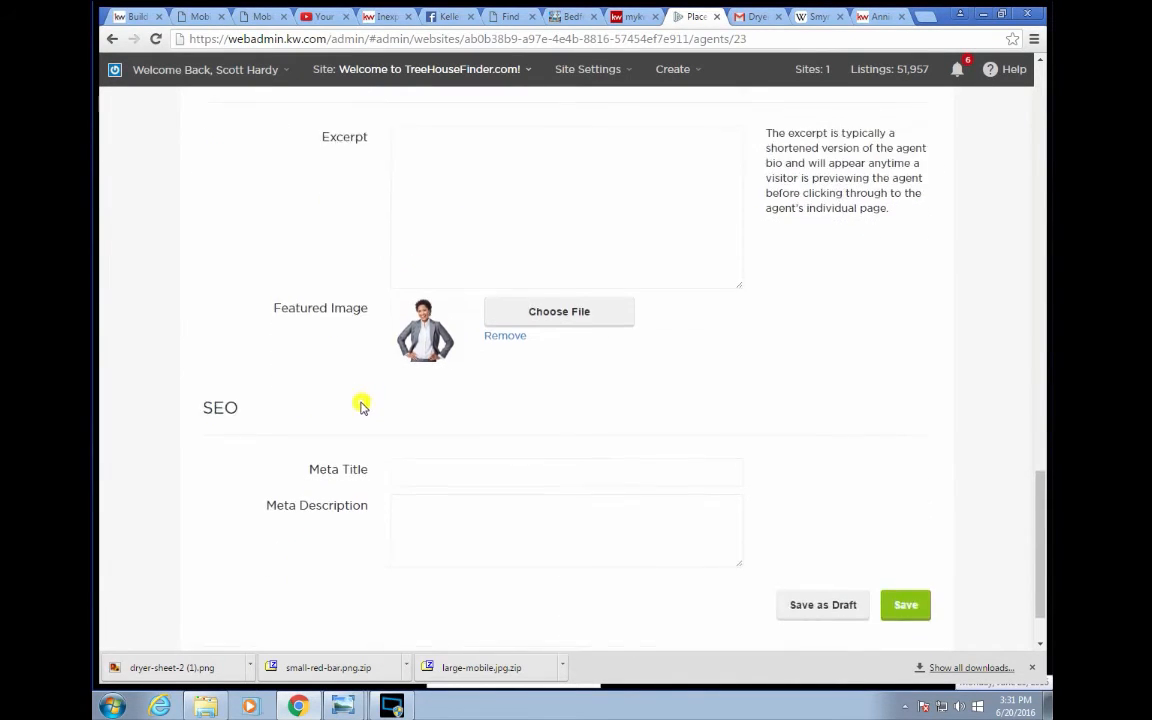
{"action": "left_click_drag", "start_coordinate": [360, 422], "coordinate": [318, 395]}
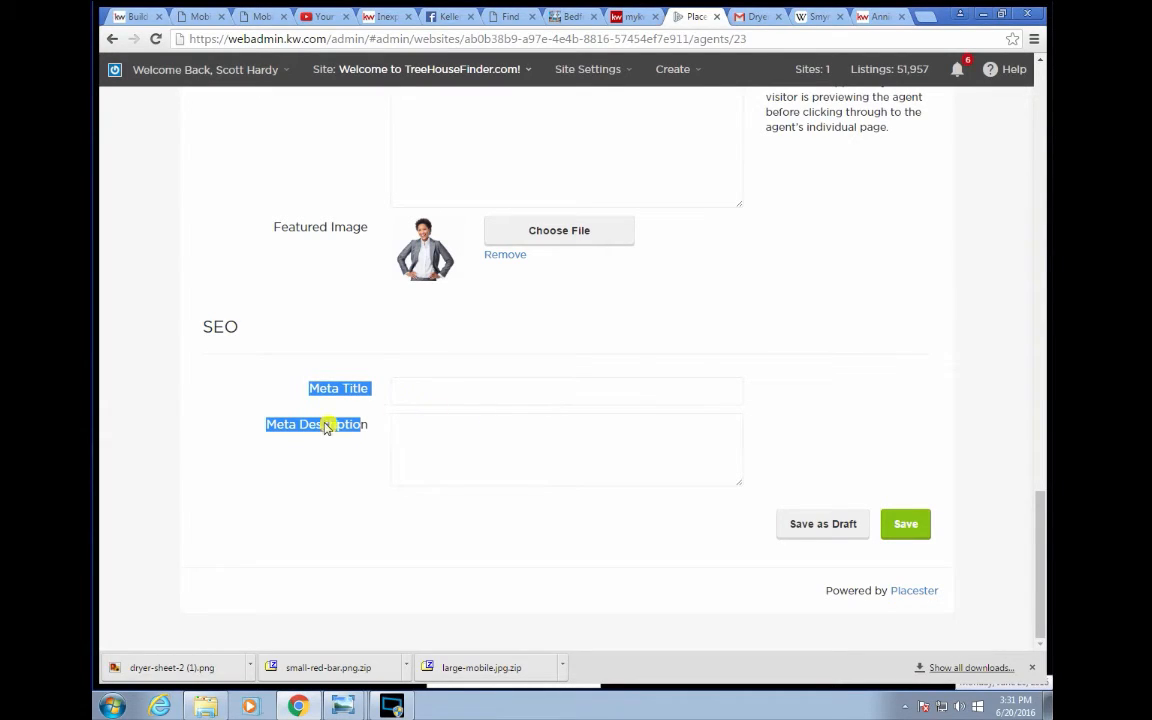
{"action": "left_click", "coordinate": [437, 388]}
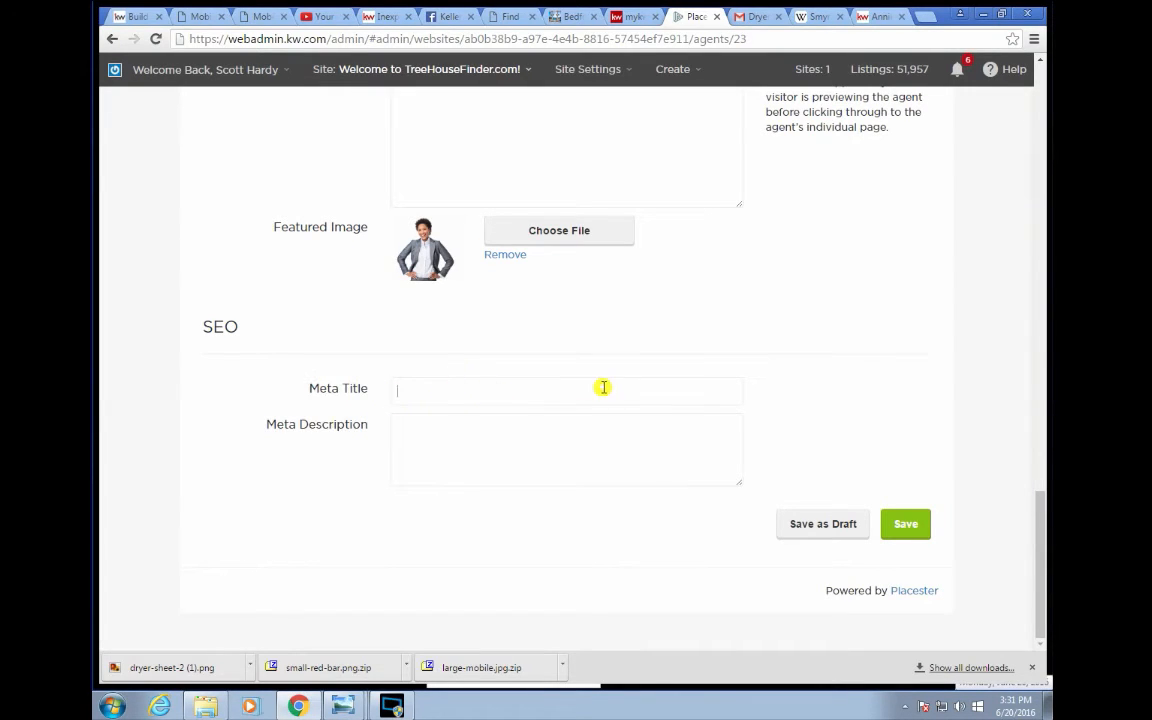
{"action": "scroll", "coordinate": [841, 252], "scroll_direction": "up", "scroll_amount": 15}
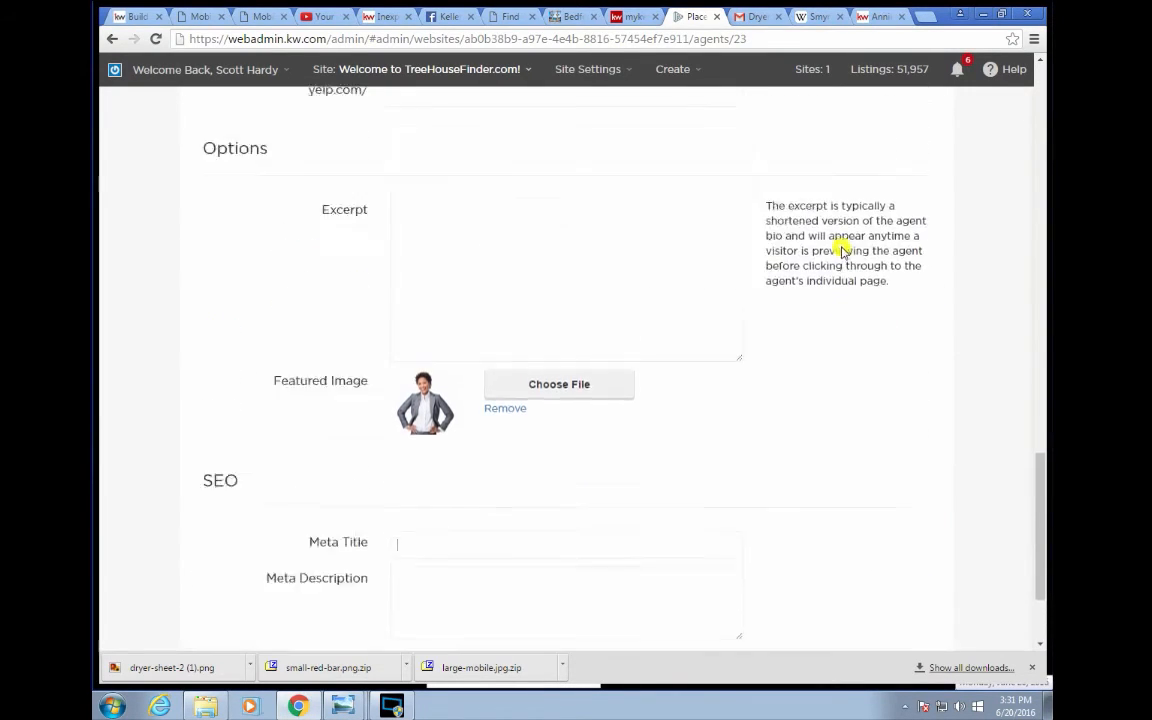
{"action": "scroll", "coordinate": [841, 252], "scroll_direction": "up", "scroll_amount": 8}
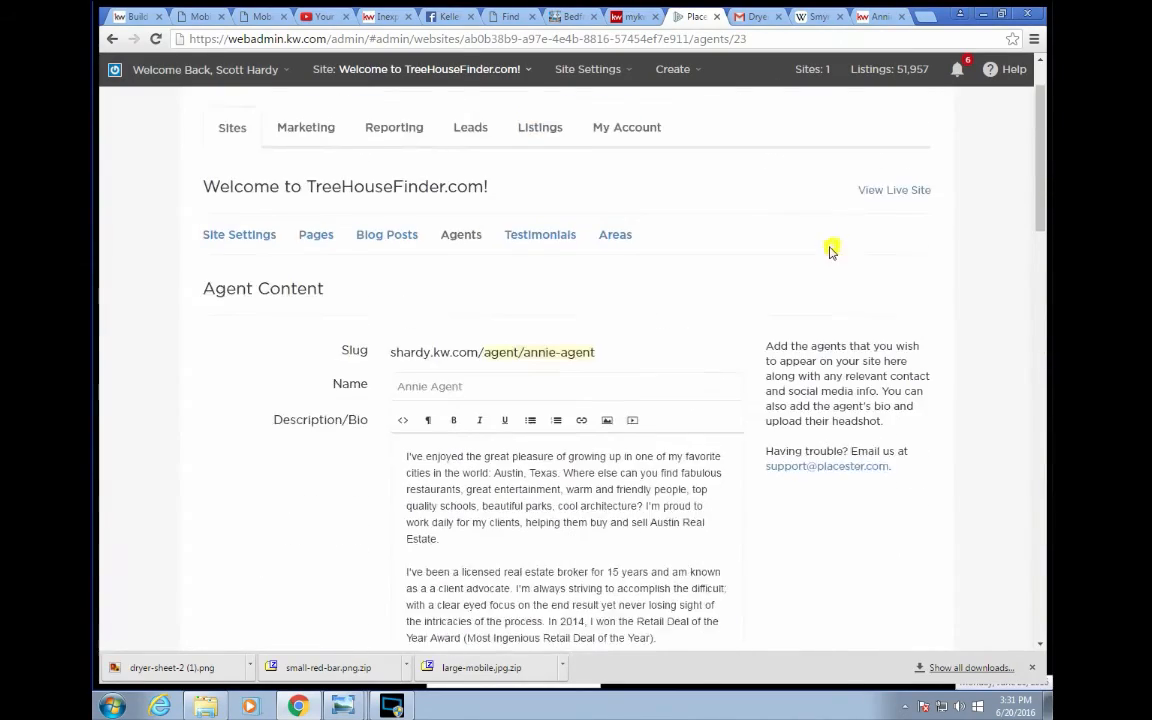
{"action": "left_click", "coordinate": [868, 16]}
{"action": "scroll", "coordinate": [751, 226], "scroll_direction": "up", "scroll_amount": 8}
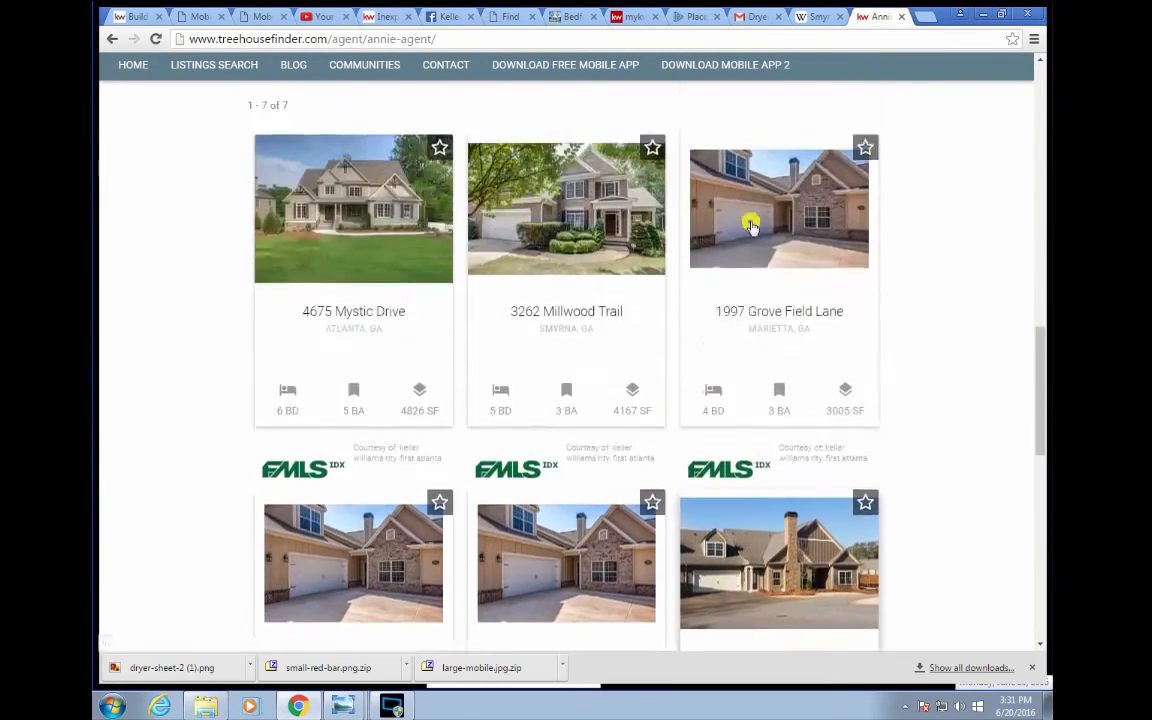
{"action": "scroll", "coordinate": [751, 226], "scroll_direction": "up", "scroll_amount": 10}
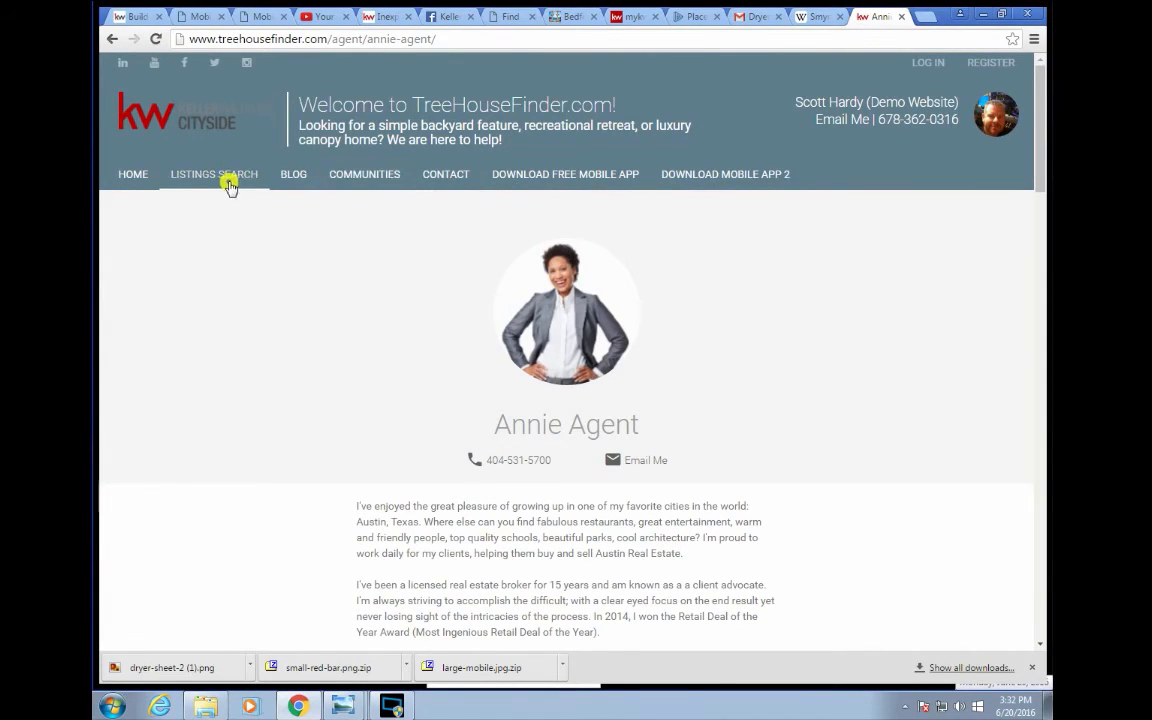
{"action": "left_click", "coordinate": [138, 175]}
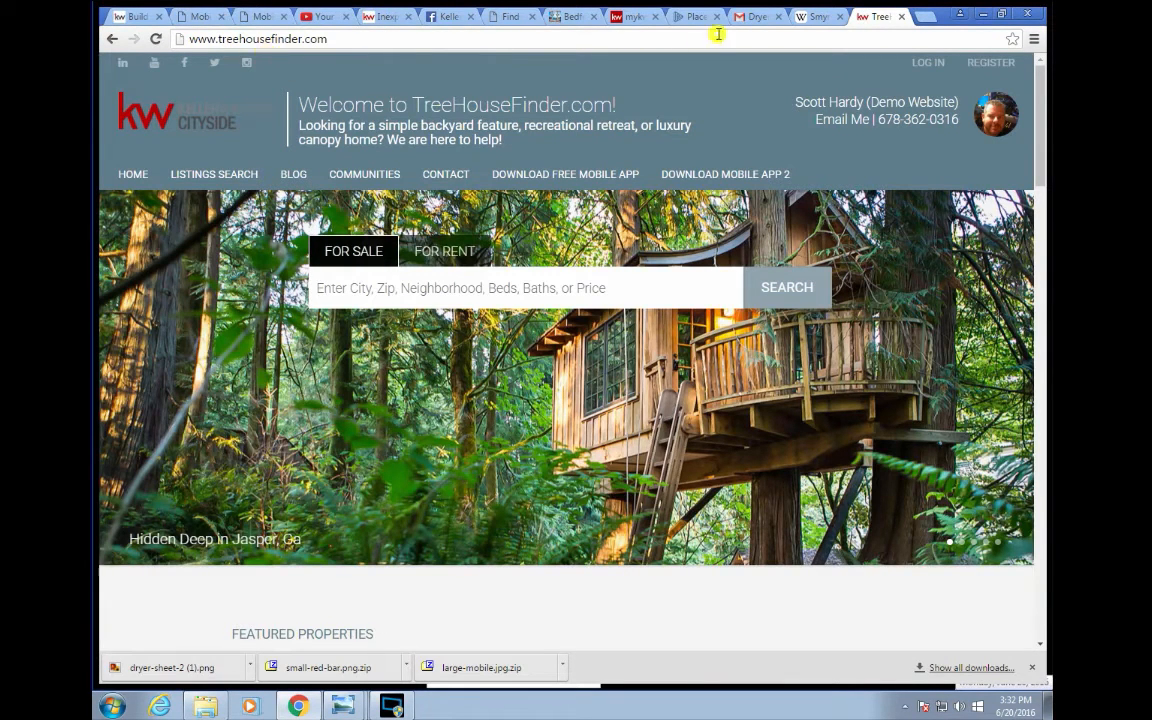
{"action": "left_click", "coordinate": [692, 16]}
{"action": "scroll", "coordinate": [264, 315], "scroll_direction": "down", "scroll_amount": 1}
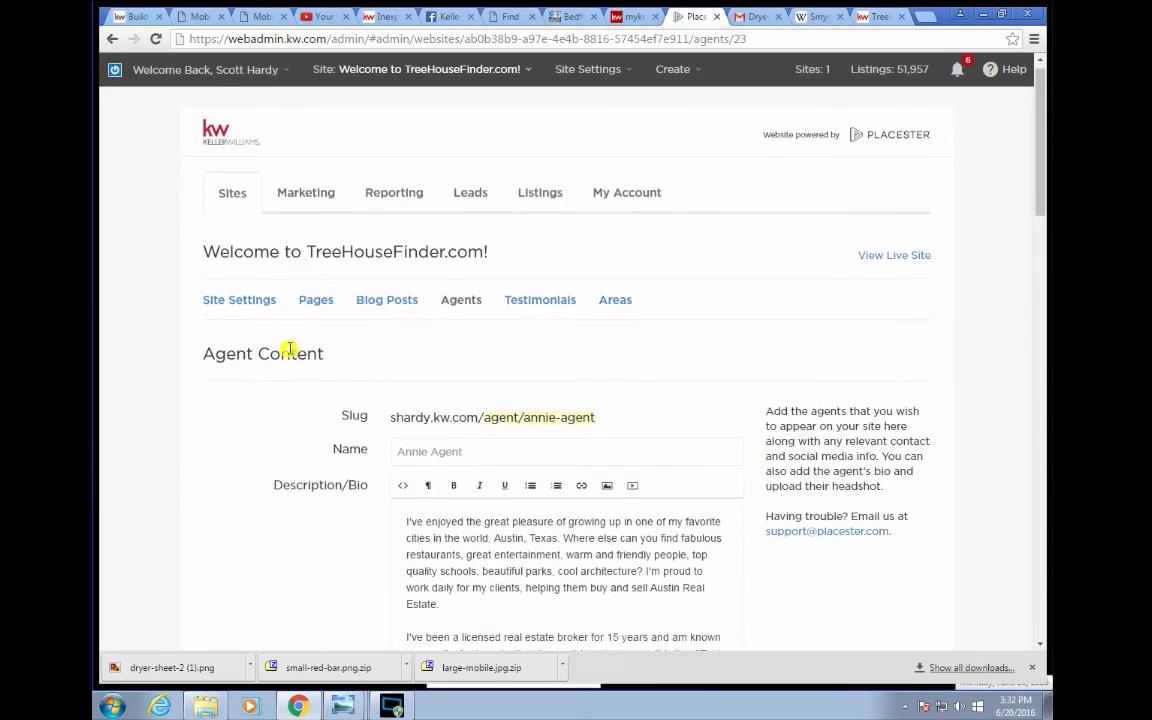
{"action": "left_click", "coordinate": [249, 243]}
{"action": "scroll", "coordinate": [252, 440], "scroll_direction": "down", "scroll_amount": 3}
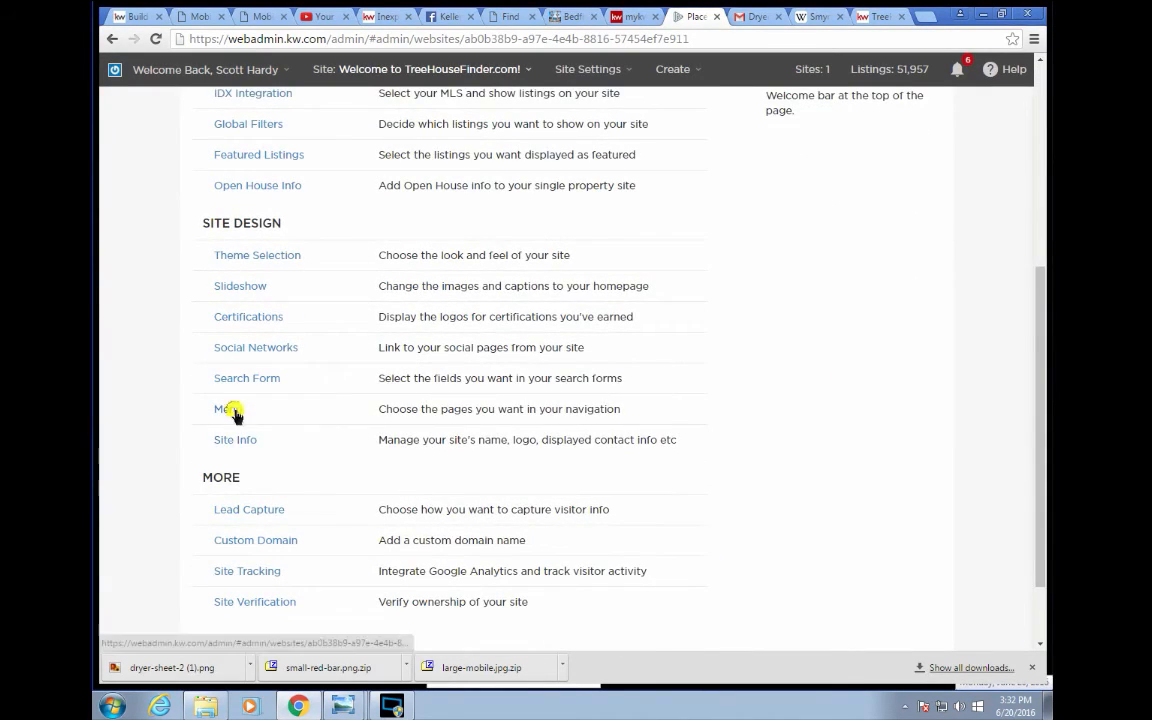
{"action": "left_click", "coordinate": [229, 410]}
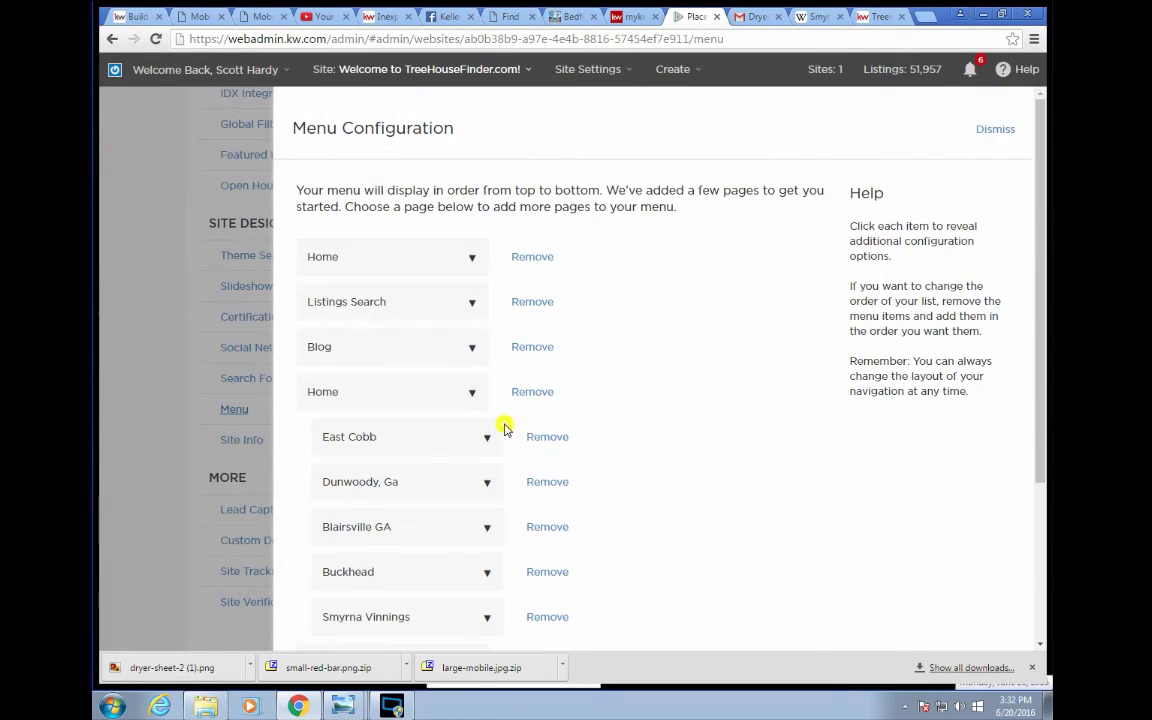
{"action": "scroll", "coordinate": [504, 427], "scroll_direction": "down", "scroll_amount": 3}
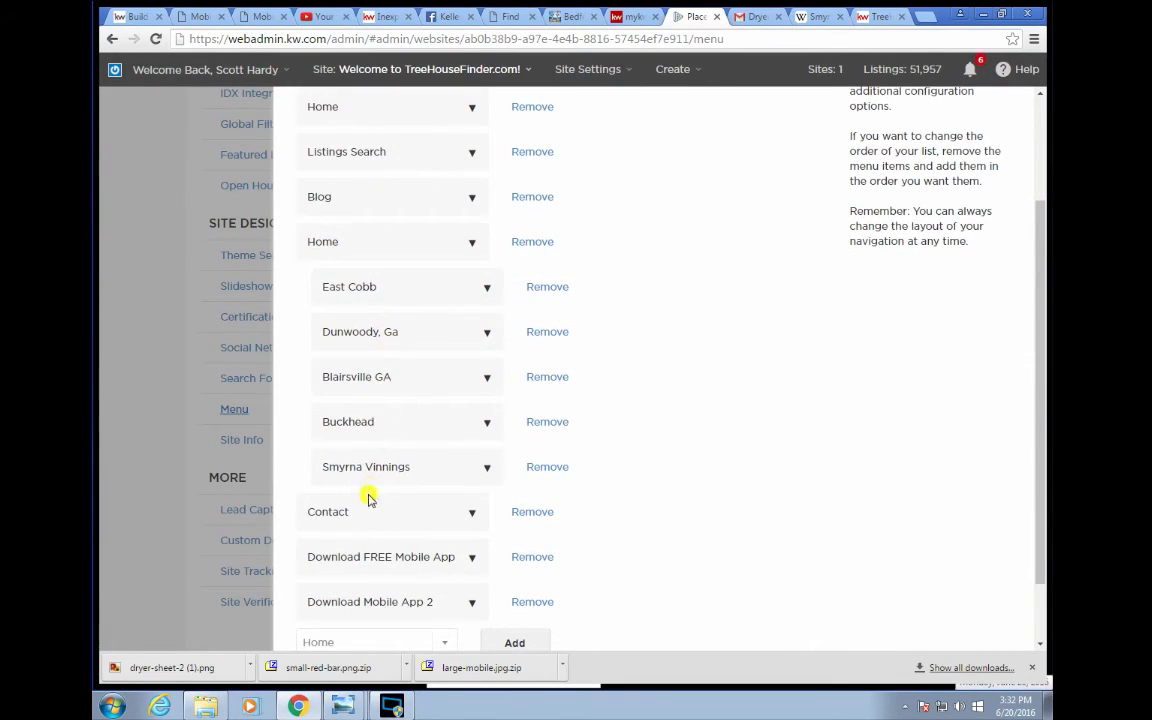
{"action": "scroll", "coordinate": [368, 510], "scroll_direction": "down", "scroll_amount": 2}
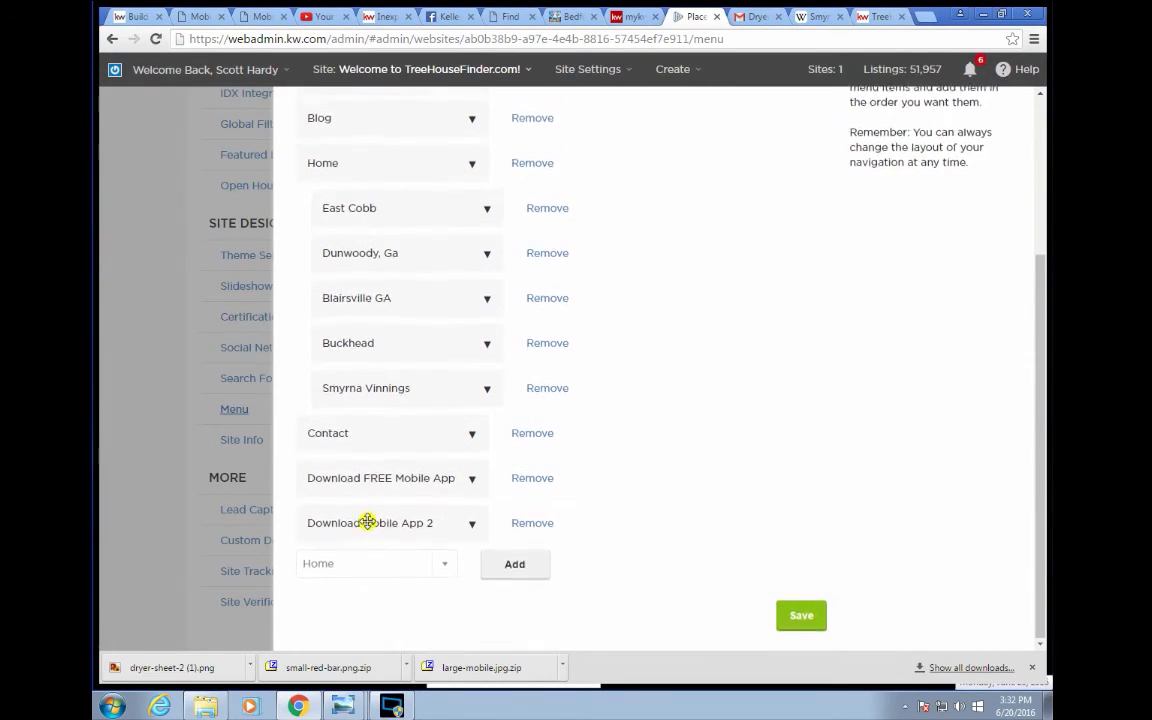
{"action": "left_click", "coordinate": [446, 566]}
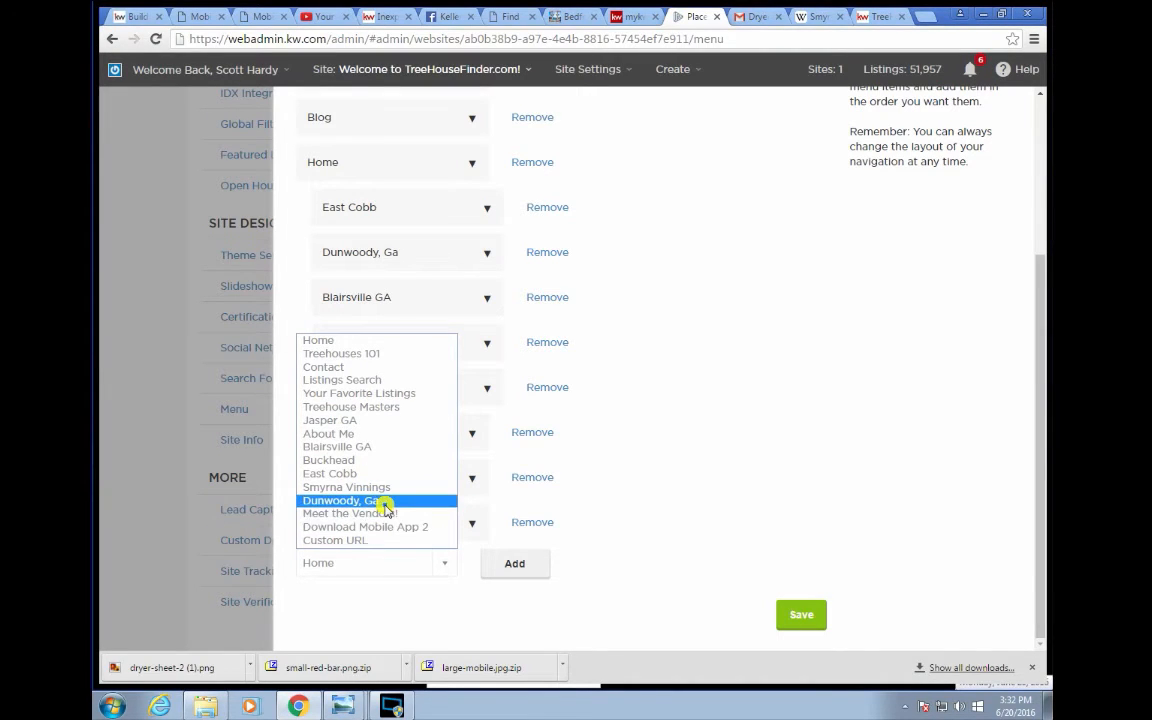
{"action": "left_click", "coordinate": [640, 437]}
{"action": "scroll", "coordinate": [658, 417], "scroll_direction": "up", "scroll_amount": 3}
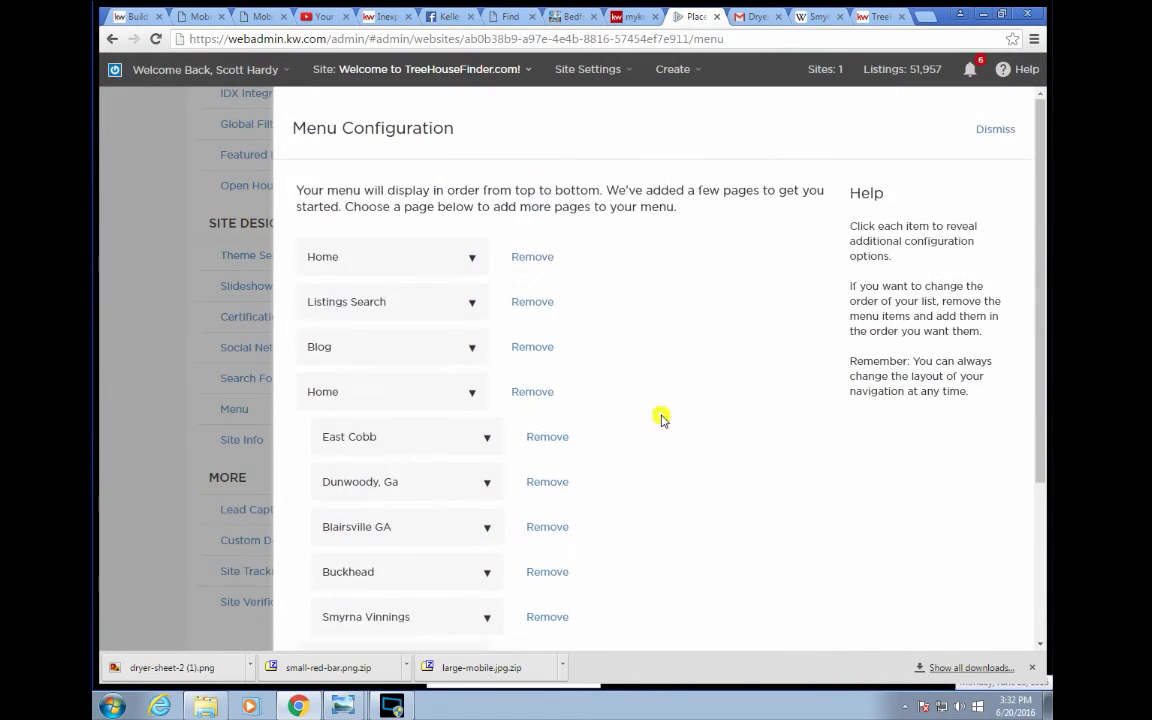
{"action": "scroll", "coordinate": [674, 344], "scroll_direction": "down", "scroll_amount": 3}
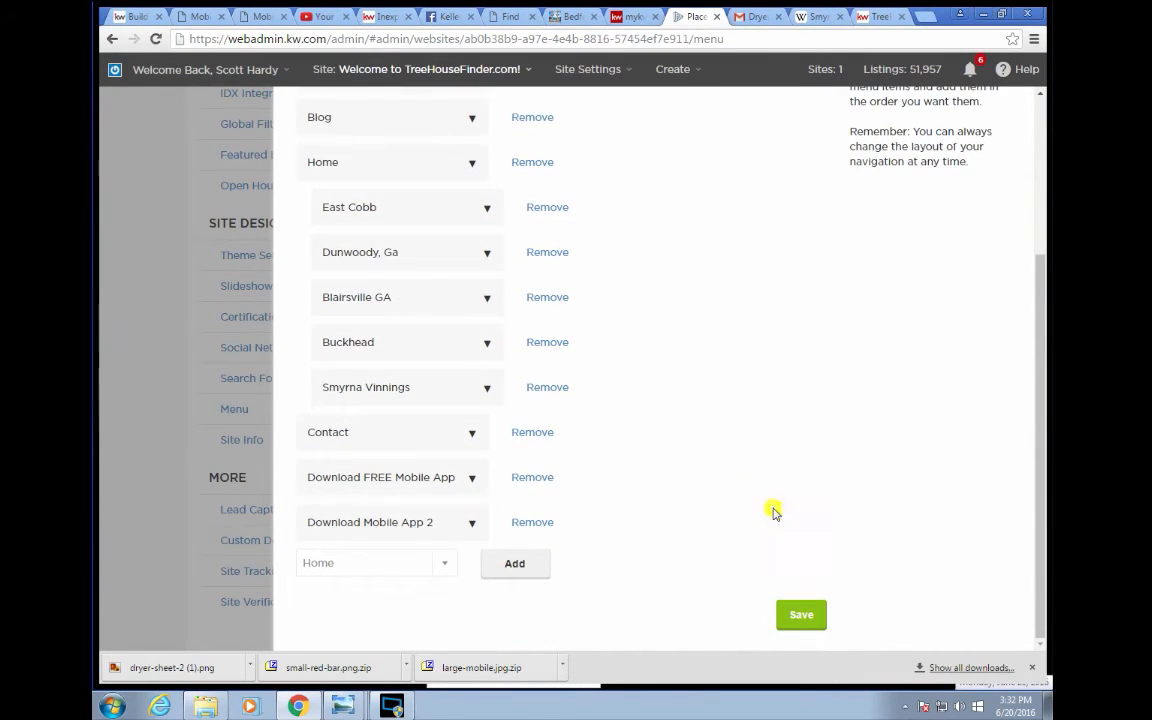
{"action": "scroll", "coordinate": [918, 419], "scroll_direction": "up", "scroll_amount": 3}
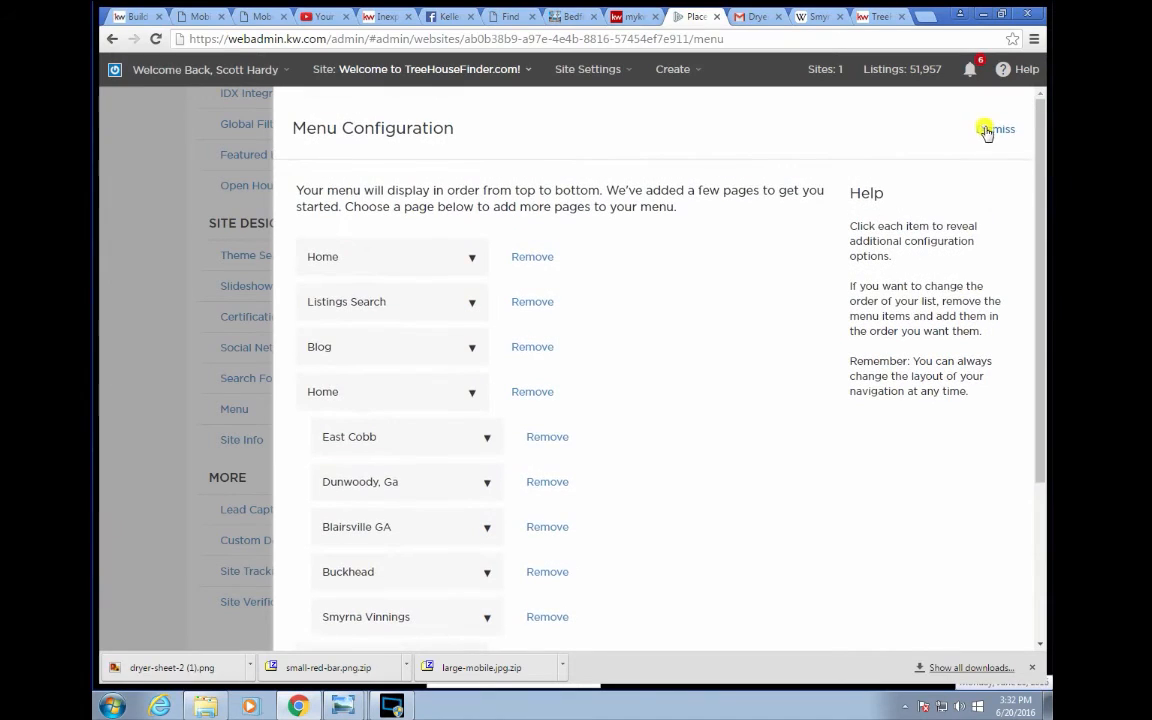
{"action": "scroll", "coordinate": [707, 440], "scroll_direction": "down", "scroll_amount": 3}
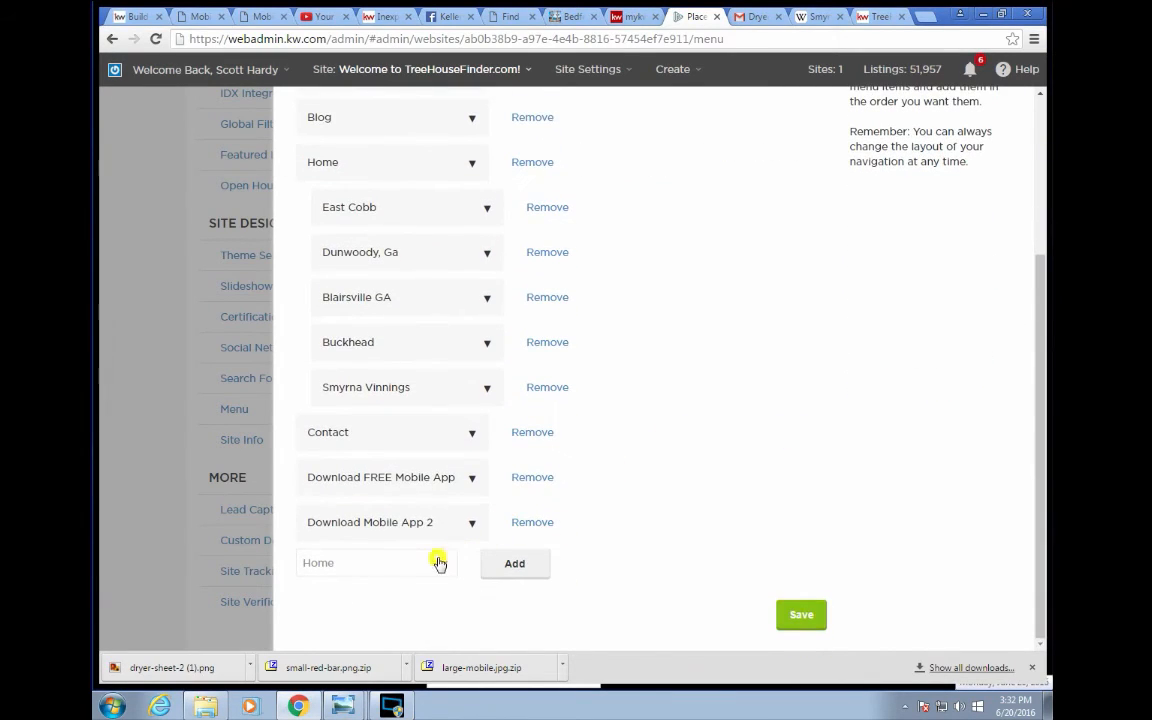
{"action": "left_click", "coordinate": [439, 562]}
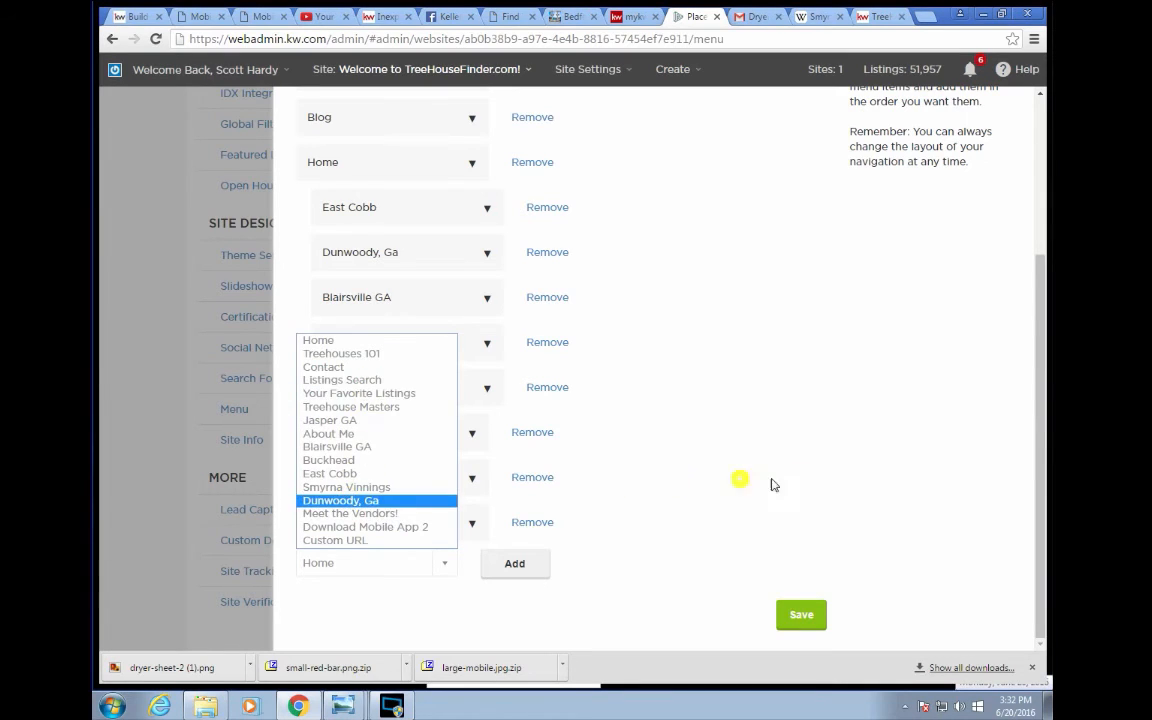
{"action": "left_click", "coordinate": [790, 450]}
{"action": "scroll", "coordinate": [940, 290], "scroll_direction": "up", "scroll_amount": 2}
{"action": "scroll", "coordinate": [940, 260], "scroll_direction": "up", "scroll_amount": 3}
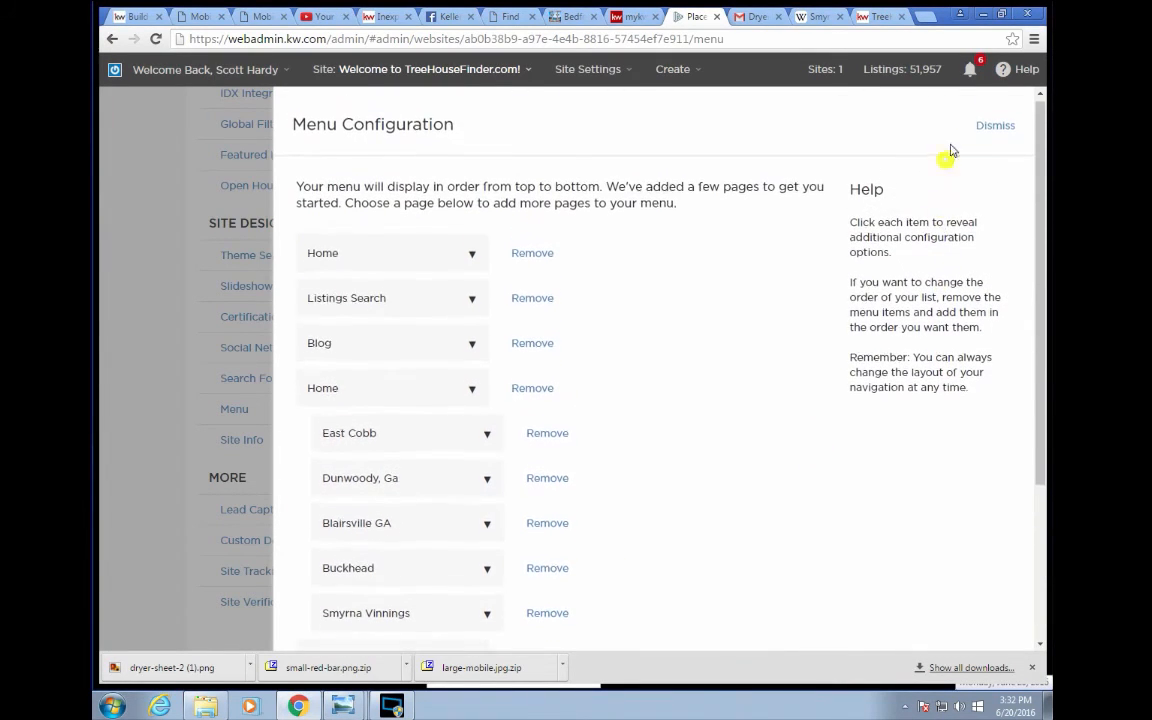
Close the menu panel and start a new page from the Pages list
{"action": "left_click", "coordinate": [987, 131]}
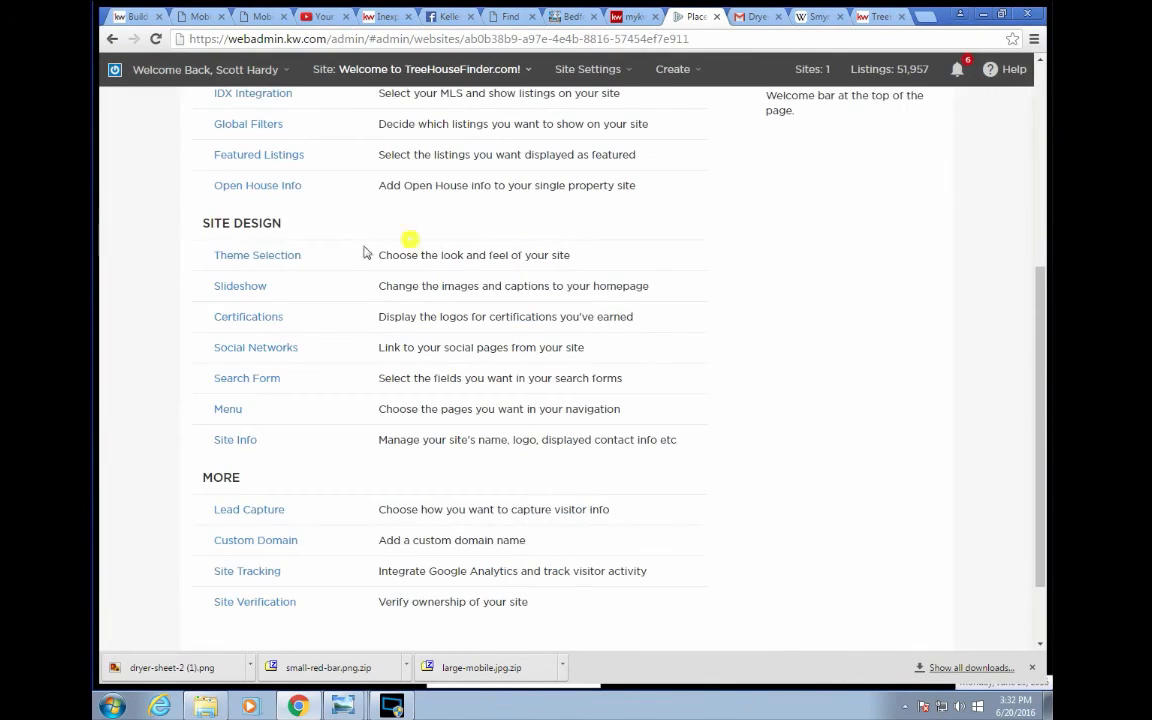
{"action": "scroll", "coordinate": [303, 476], "scroll_direction": "up", "scroll_amount": 4}
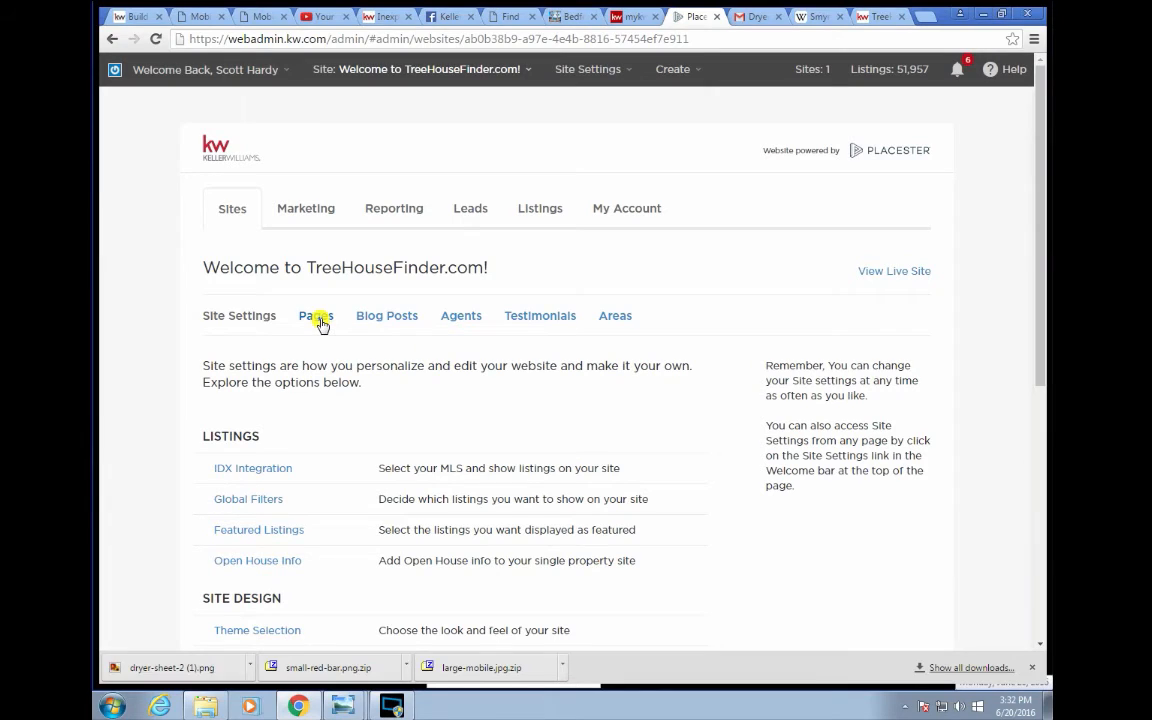
{"action": "left_click", "coordinate": [449, 319]}
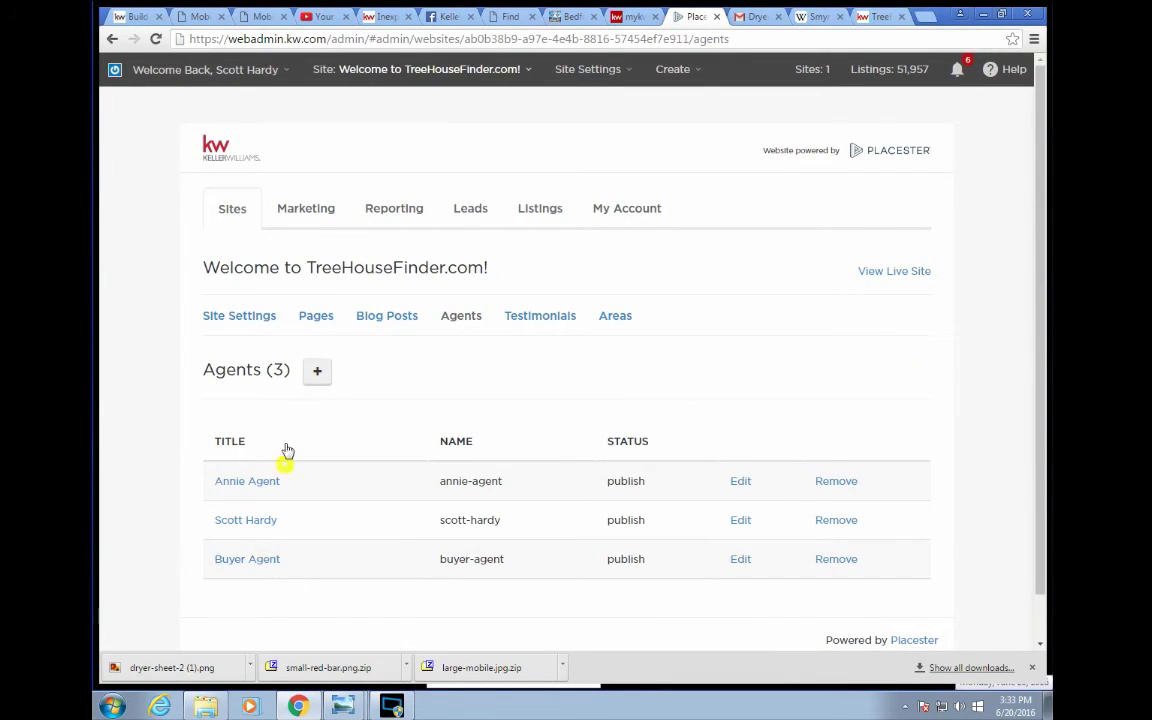
{"action": "left_click", "coordinate": [315, 316]}
{"action": "scroll", "coordinate": [400, 435], "scroll_direction": "down", "scroll_amount": 1}
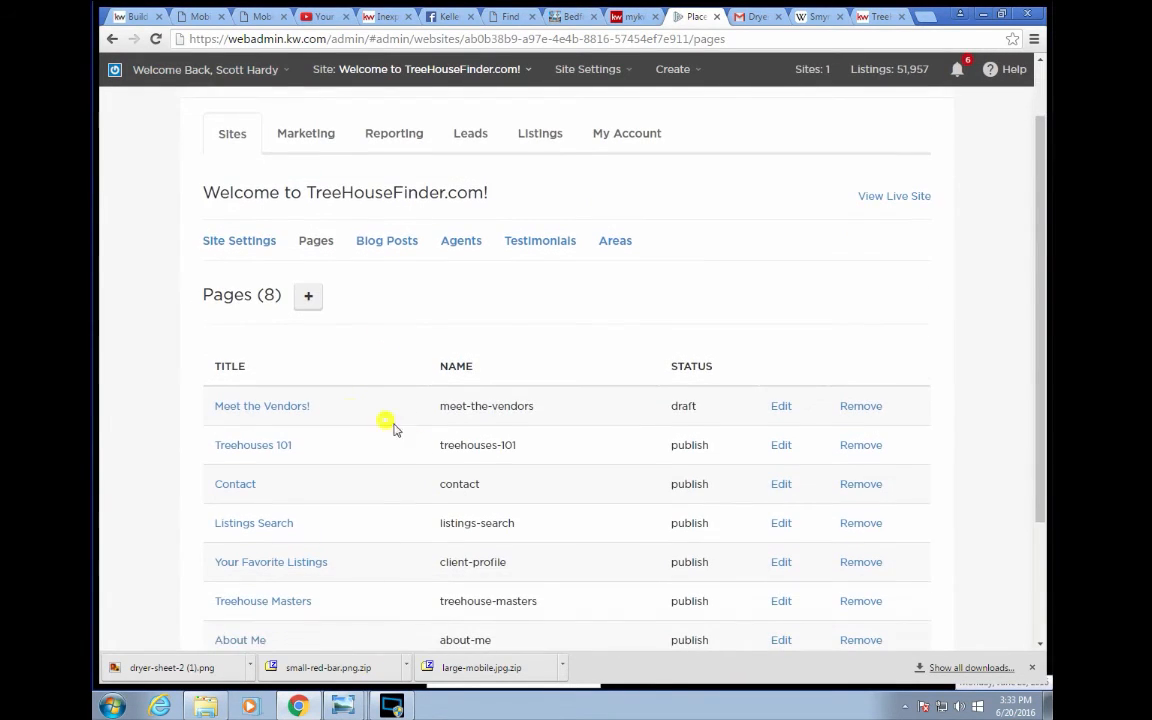
{"action": "left_click", "coordinate": [317, 302]}
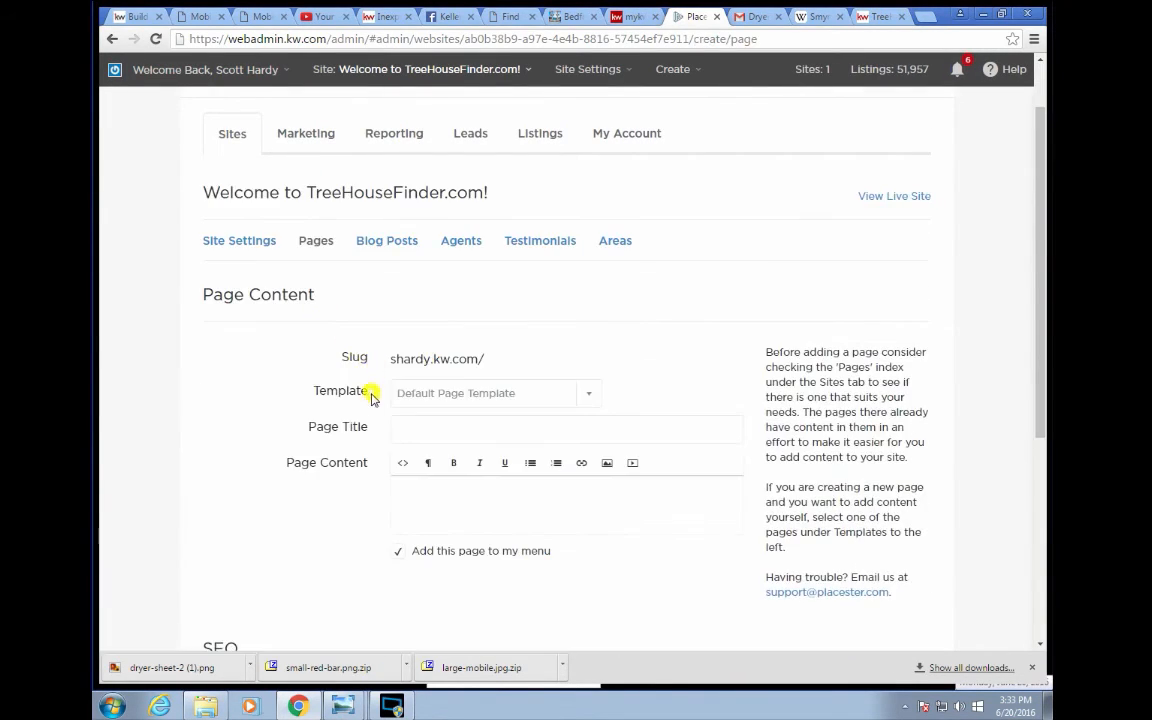
Base the new page on the Agents Index template and title it 'Meet the Team'
{"action": "scroll", "coordinate": [363, 403], "scroll_direction": "down", "scroll_amount": 1}
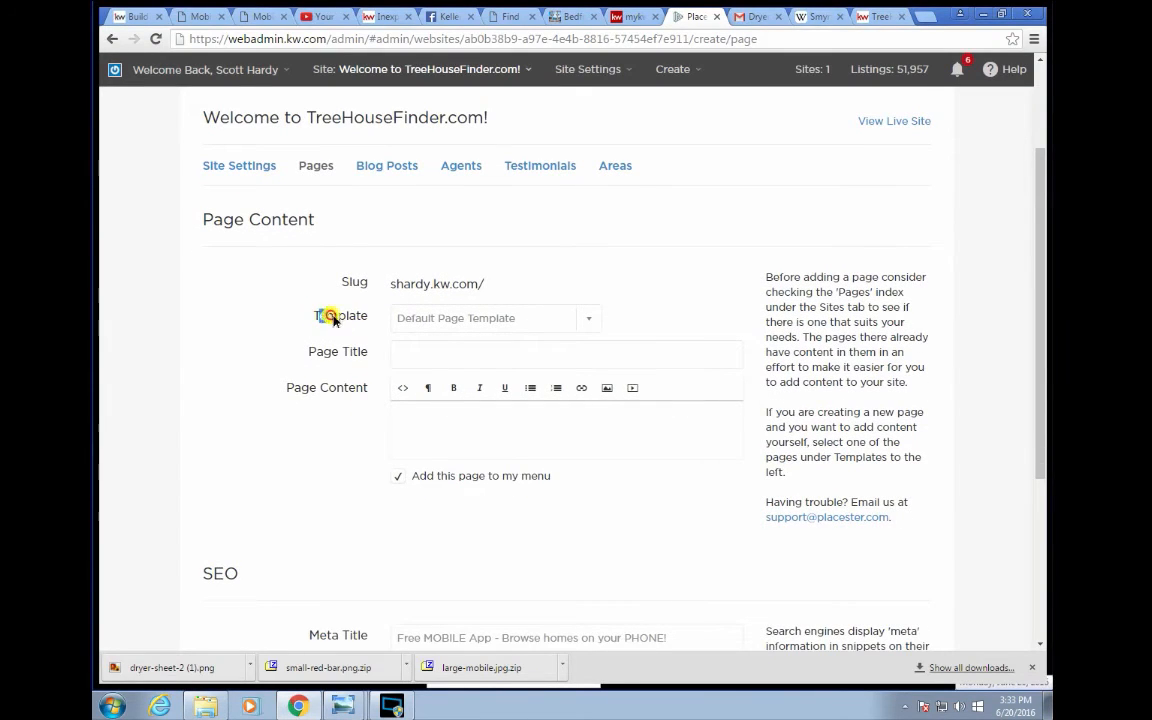
{"action": "left_click_drag", "start_coordinate": [333, 318], "coordinate": [440, 327]}
{"action": "left_click", "coordinate": [440, 320]}
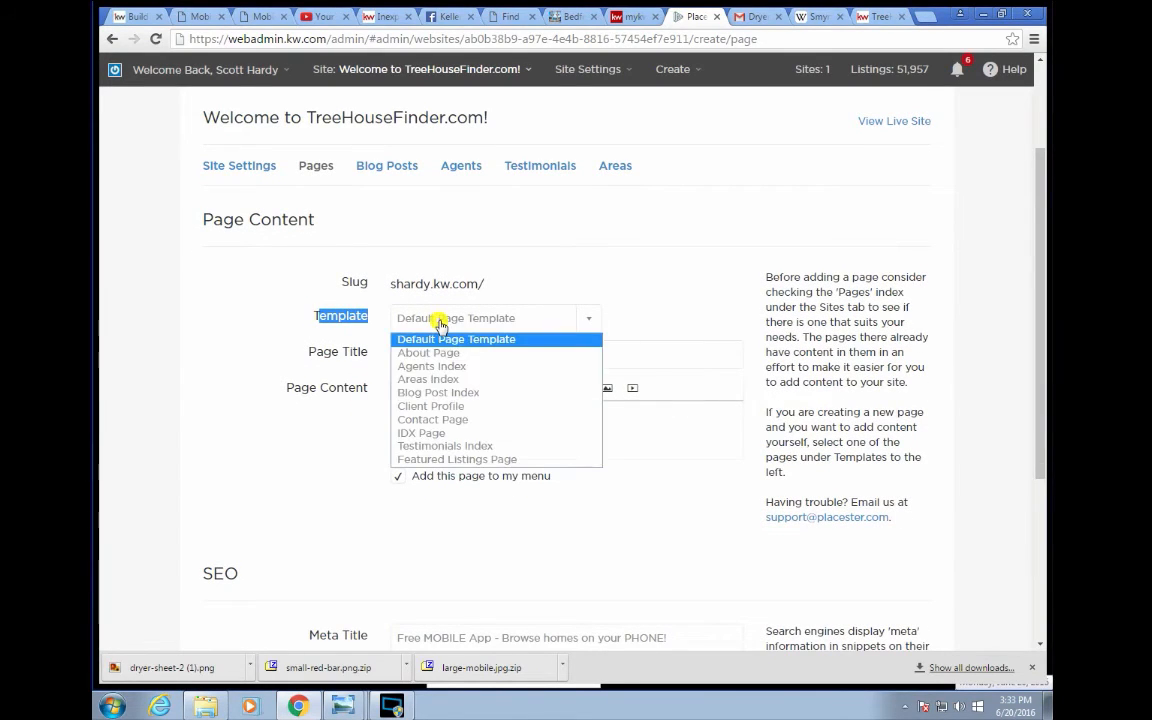
{"action": "left_click", "coordinate": [434, 370]}
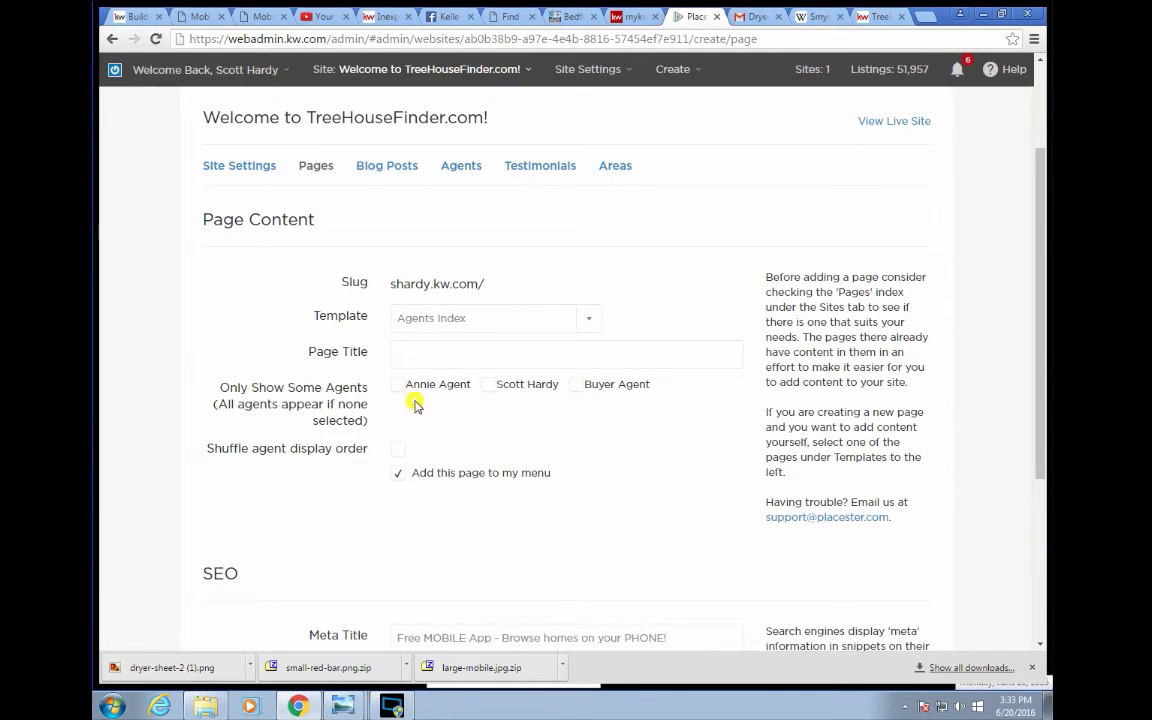
{"action": "left_click", "coordinate": [443, 356]}
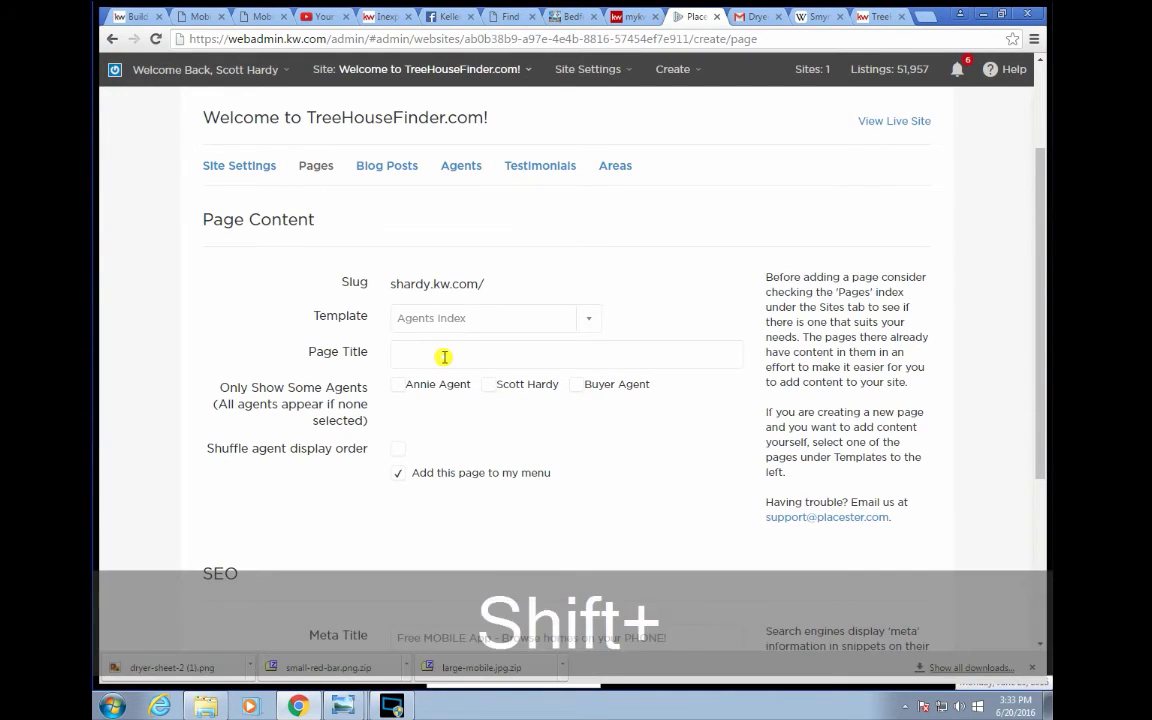
{"action": "type", "text": "Meet the"}
{"action": "type", "text": " S"}
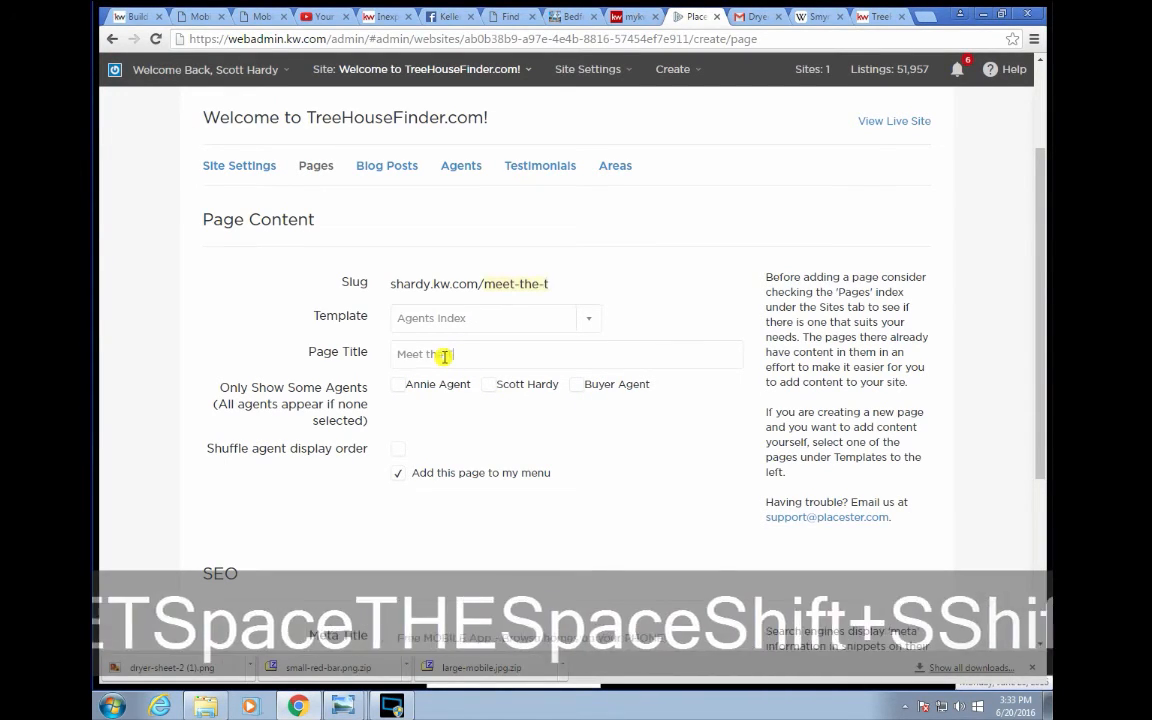
{"action": "type", "text": "eam"}
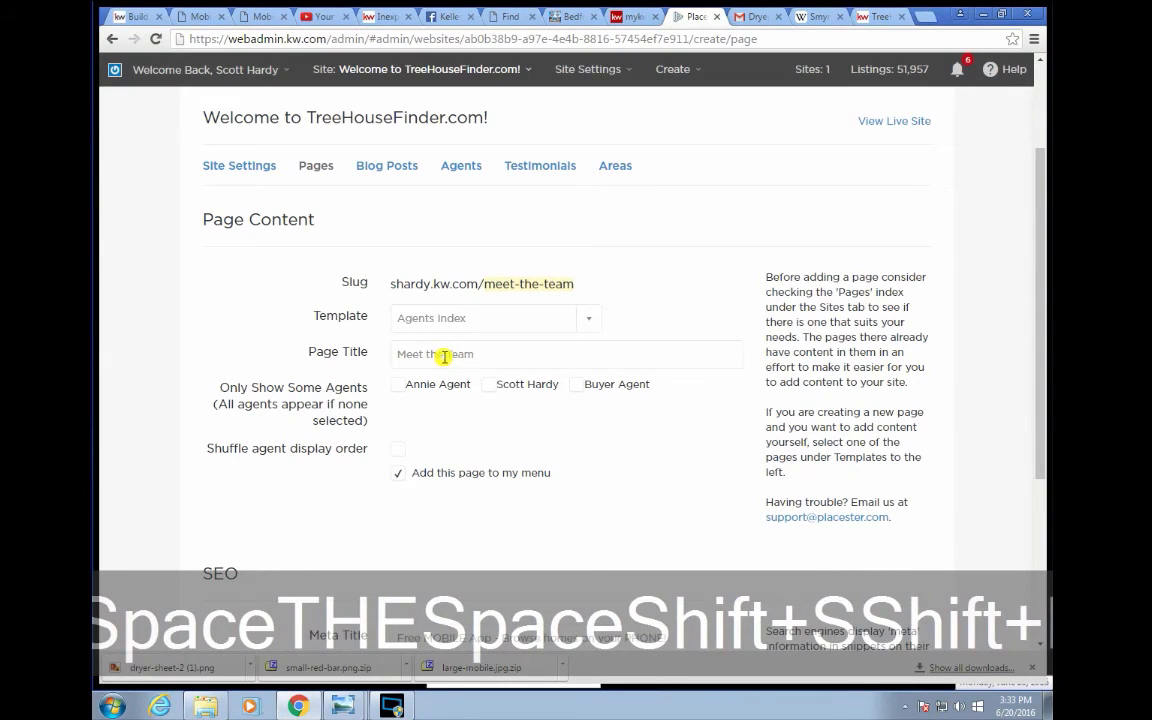
Select Annie Agent and a second agent, shuffle their order, and save the page
{"action": "left_click", "coordinate": [398, 385]}
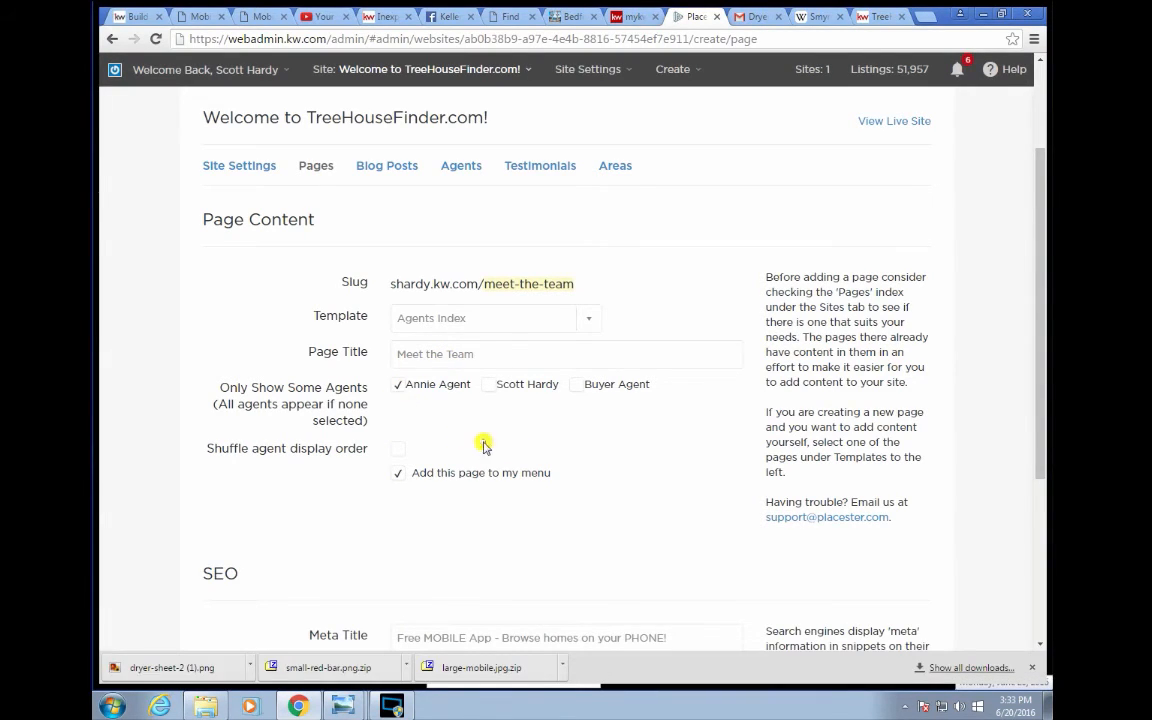
{"action": "left_click", "coordinate": [488, 385]}
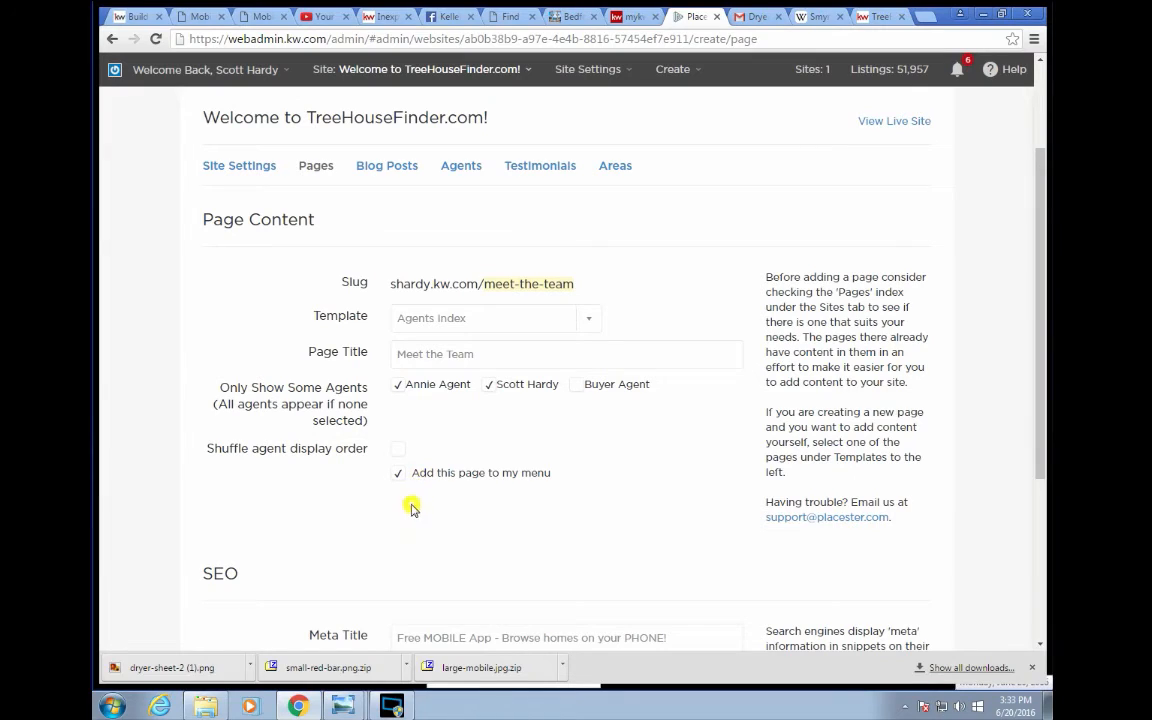
{"action": "left_click", "coordinate": [400, 450]}
{"action": "scroll", "coordinate": [600, 487], "scroll_direction": "down", "scroll_amount": 3}
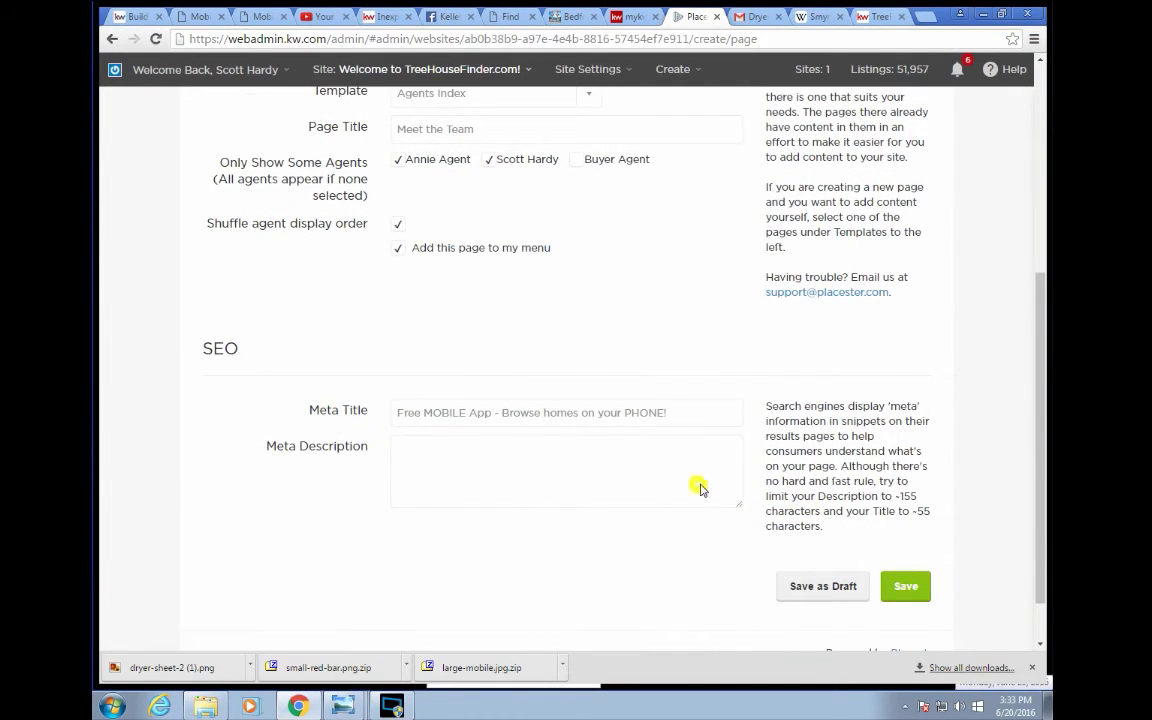
{"action": "left_click", "coordinate": [908, 586]}
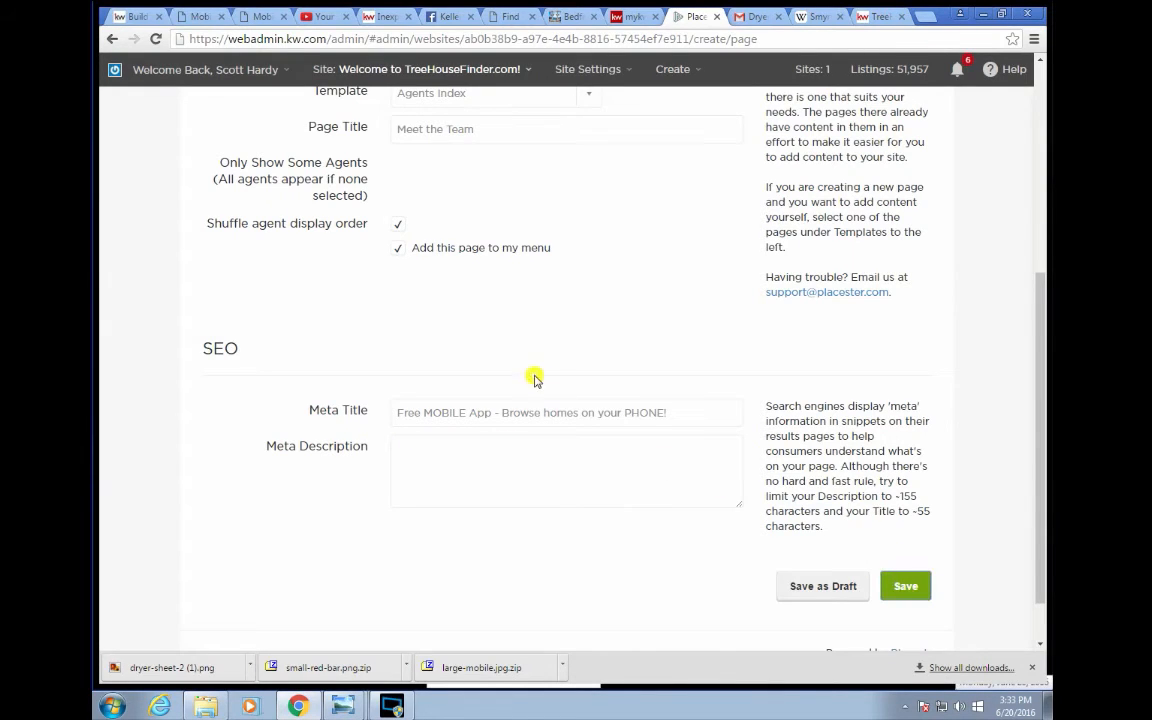
{"action": "left_click", "coordinate": [598, 314]}
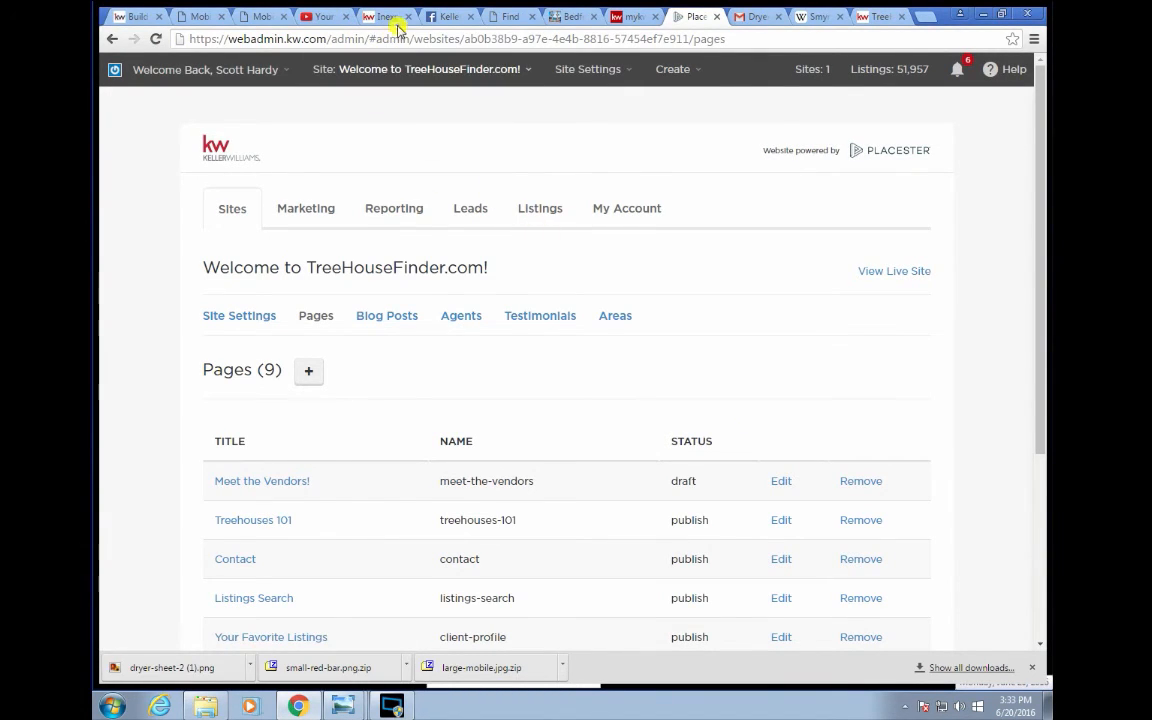
Reload the live TreeHouseFinder site and open MEET THE TEAM from the home page nav bar
{"action": "left_click", "coordinate": [386, 17]}
{"action": "scroll", "coordinate": [398, 154], "scroll_direction": "up", "scroll_amount": 4}
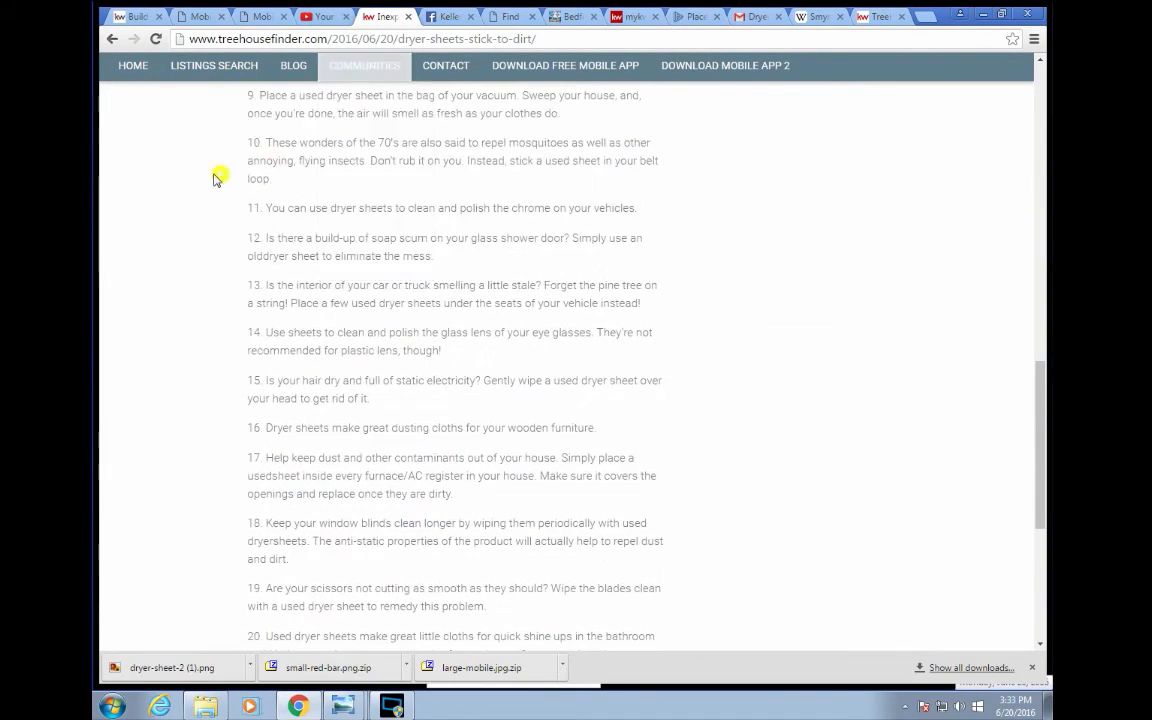
{"action": "left_click", "coordinate": [155, 36]}
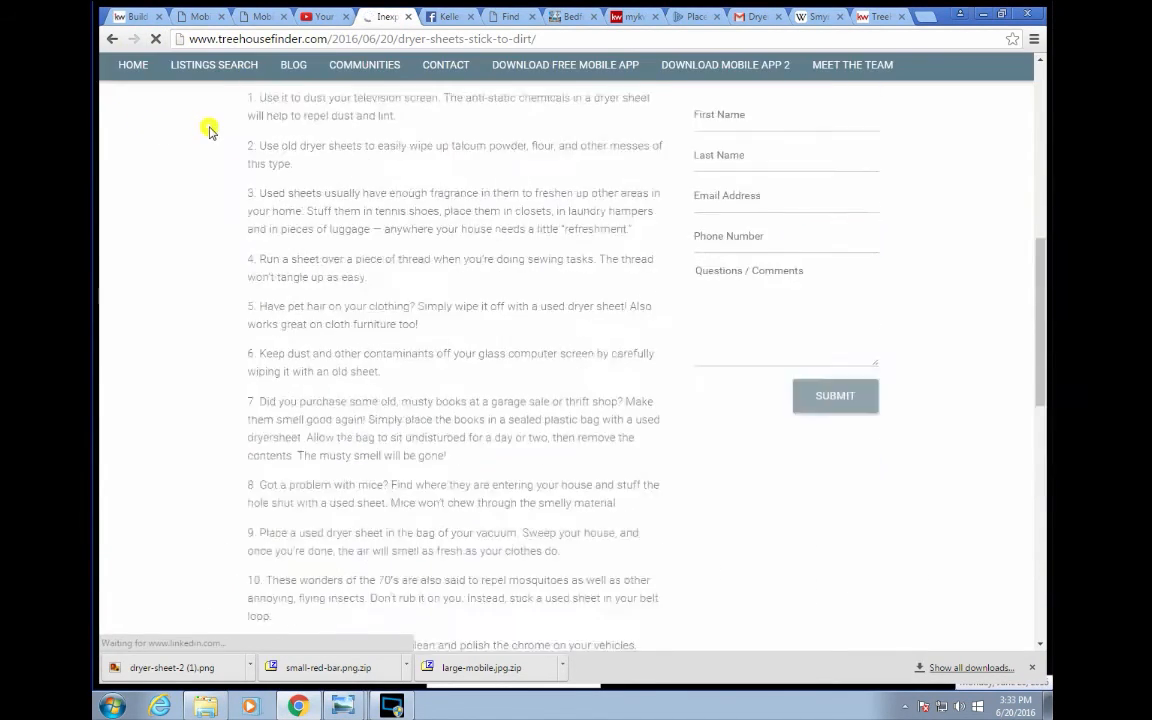
{"action": "left_click", "coordinate": [132, 69]}
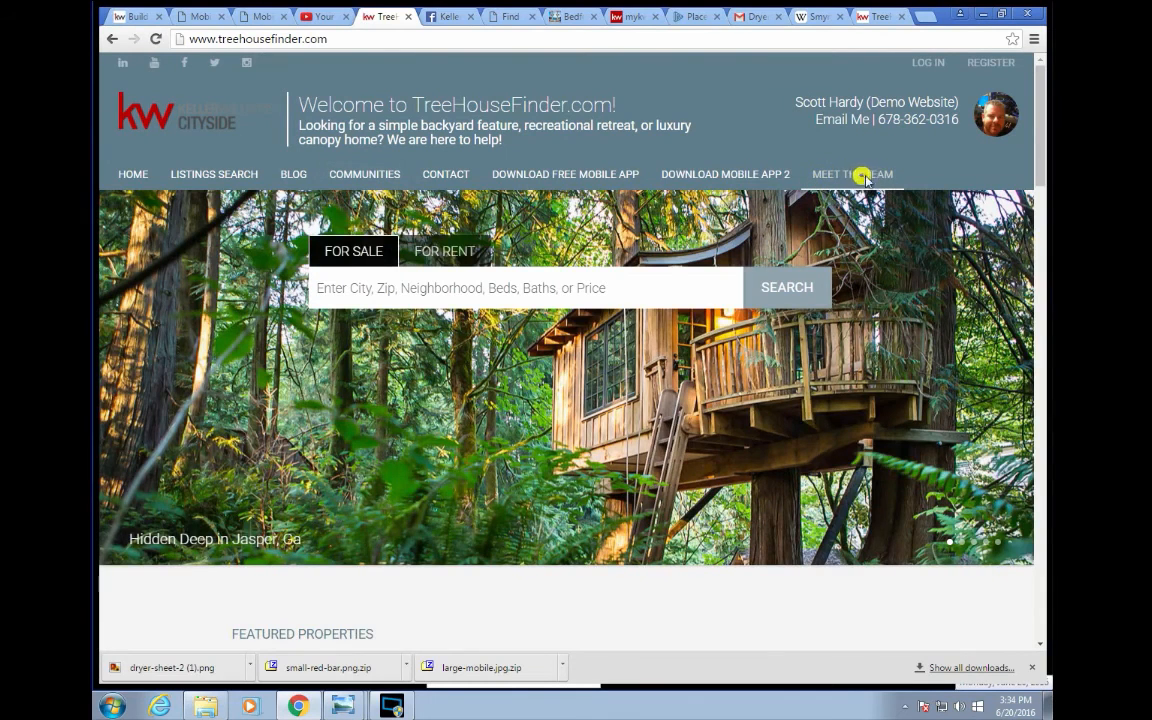
{"action": "left_click", "coordinate": [866, 176]}
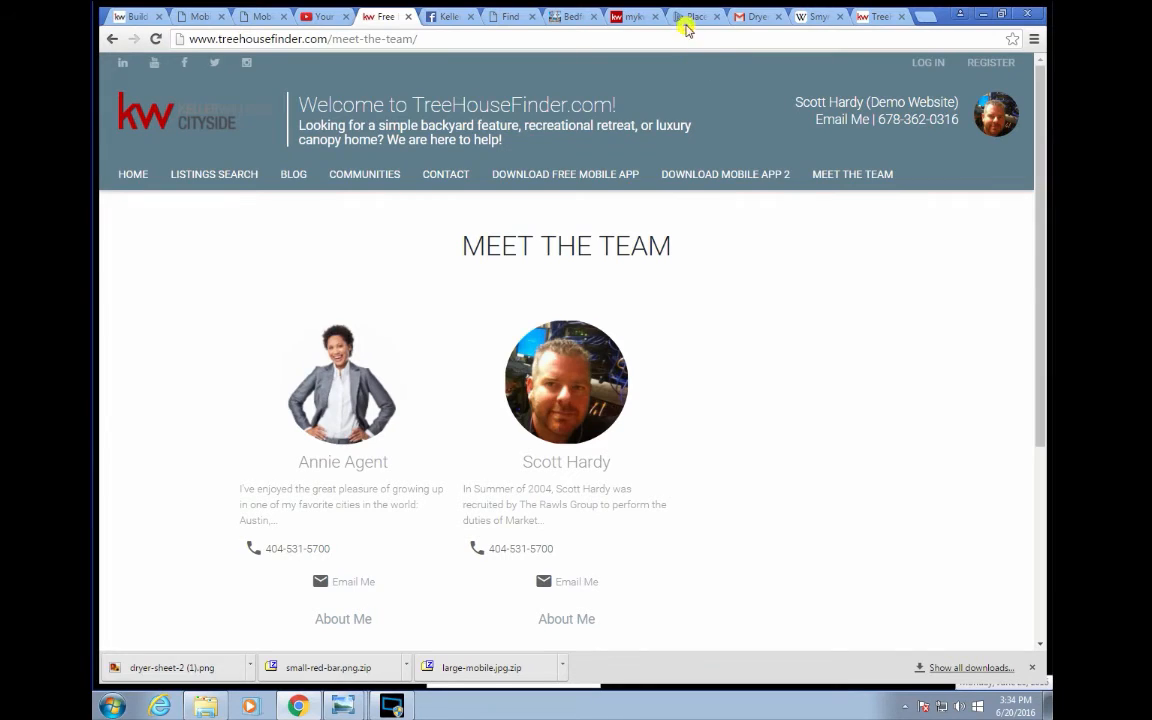
Edit Meet the Team to include Buyer Agent as a third agent, save, and return to the live page
{"action": "left_click", "coordinate": [688, 17]}
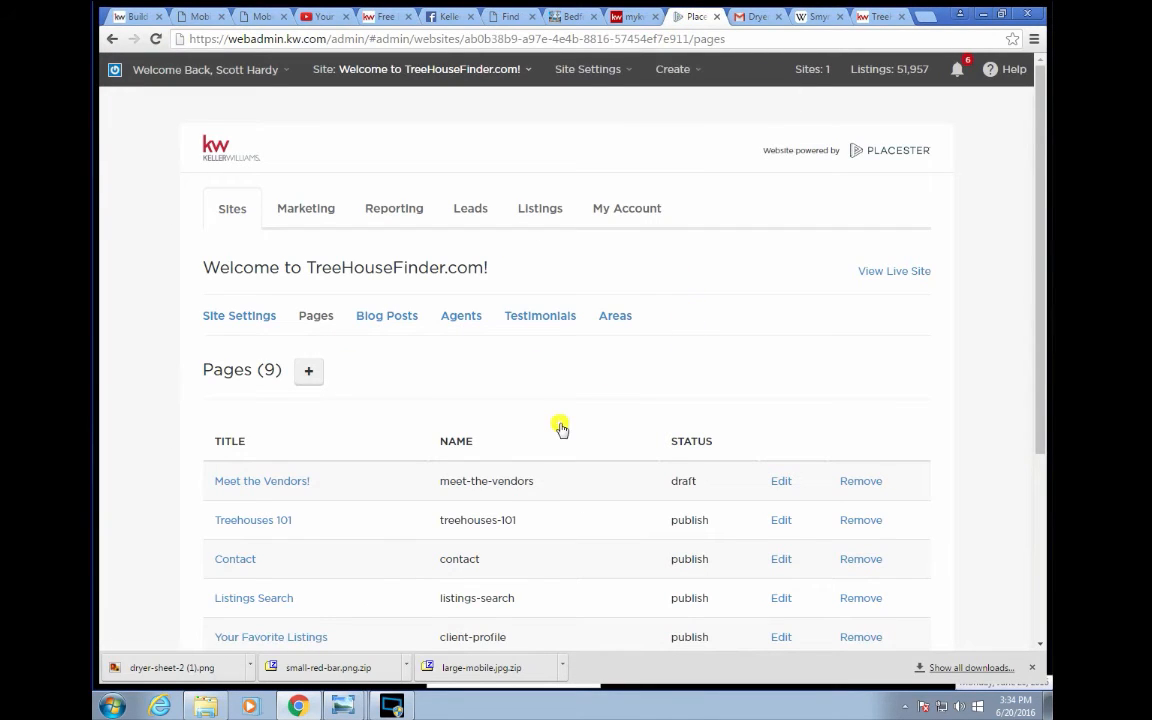
{"action": "scroll", "coordinate": [560, 428], "scroll_direction": "down", "scroll_amount": 3}
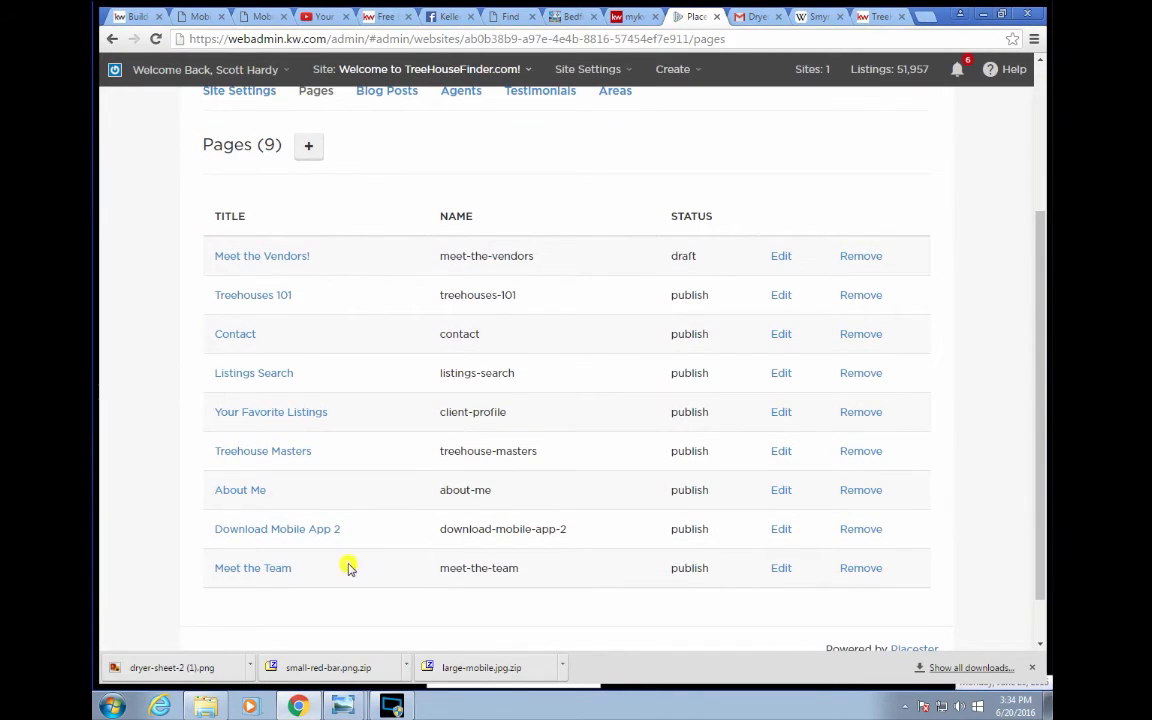
{"action": "left_click", "coordinate": [784, 569]}
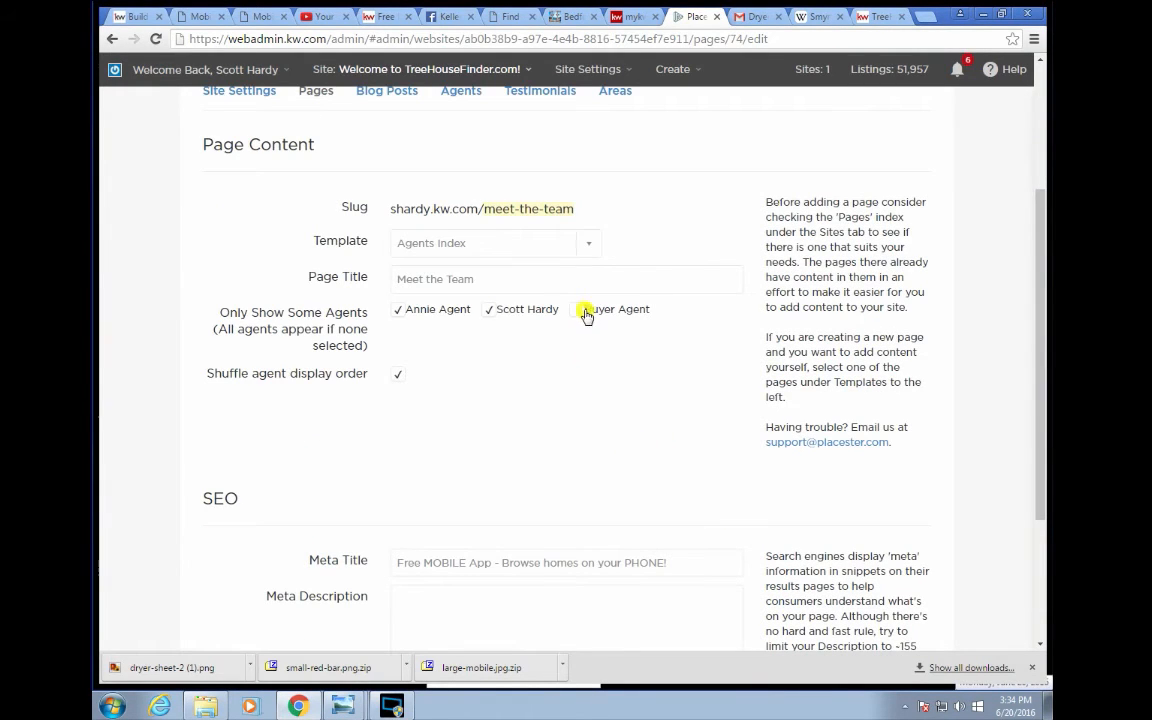
{"action": "scroll", "coordinate": [600, 490], "scroll_direction": "down", "scroll_amount": 3}
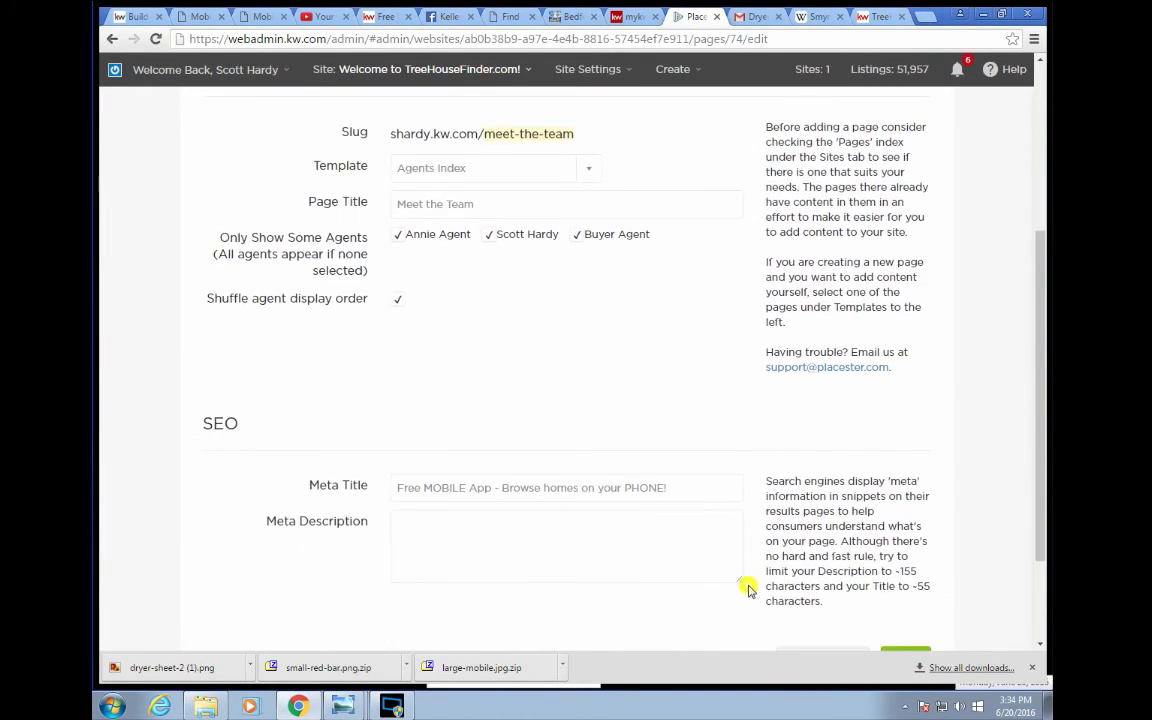
{"action": "left_click", "coordinate": [901, 527]}
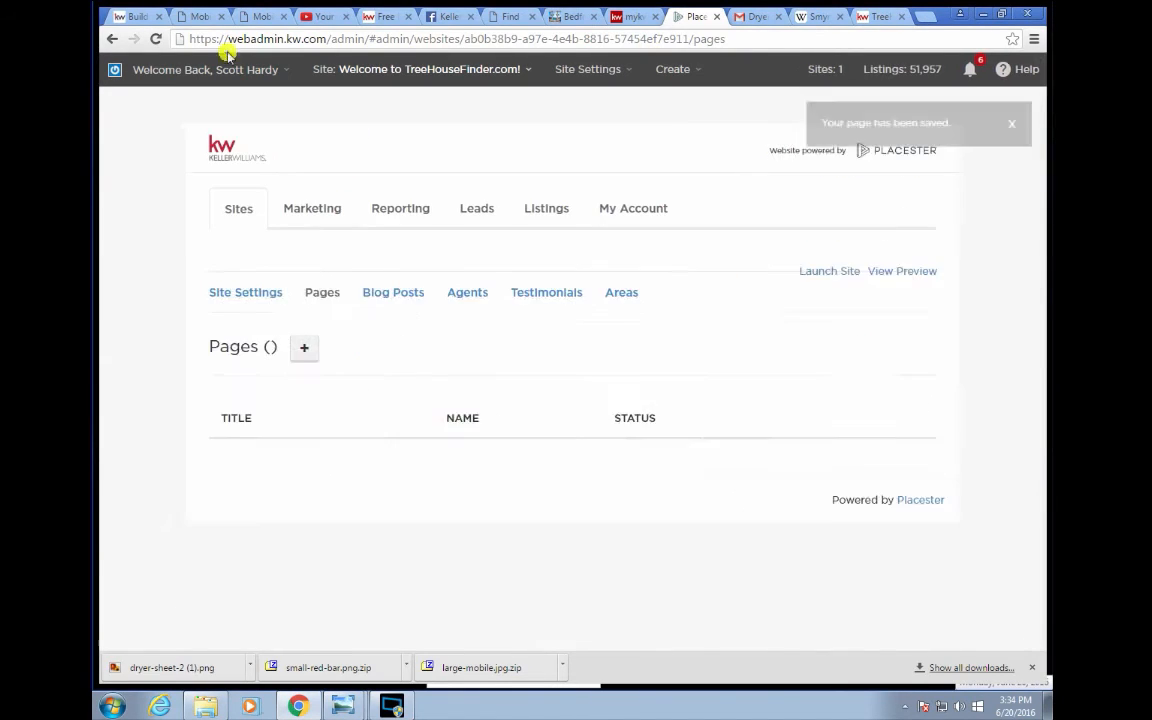
{"action": "left_click", "coordinate": [388, 17]}
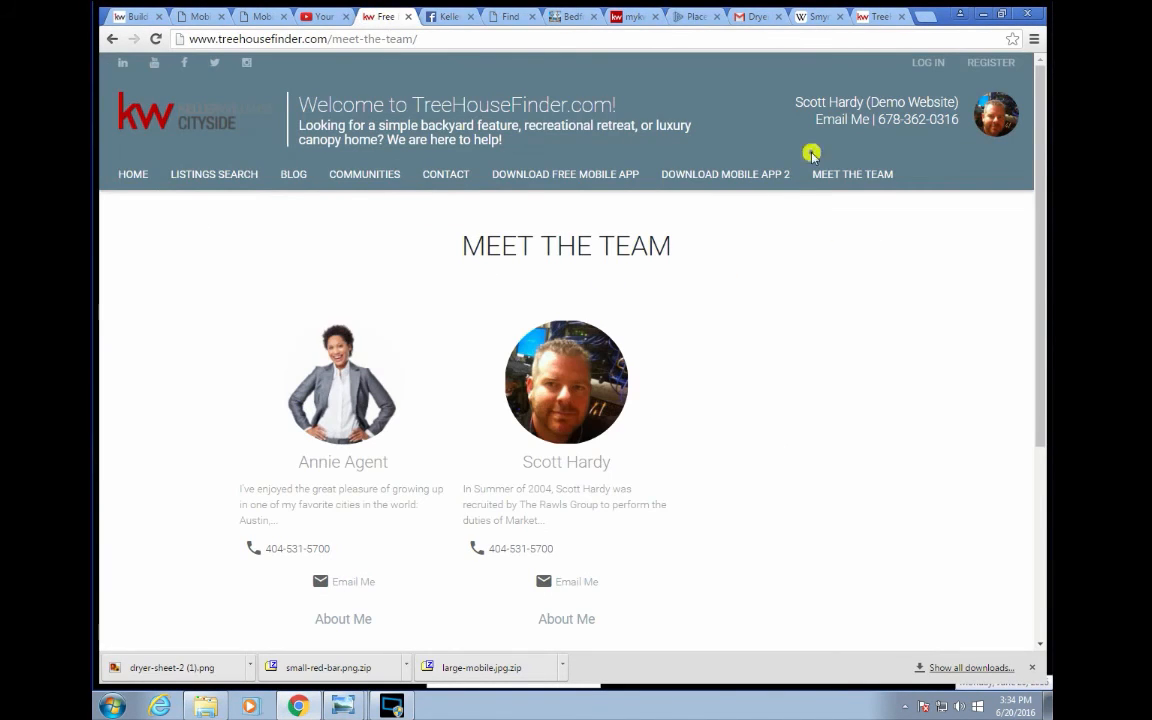
{"action": "left_click", "coordinate": [880, 176]}
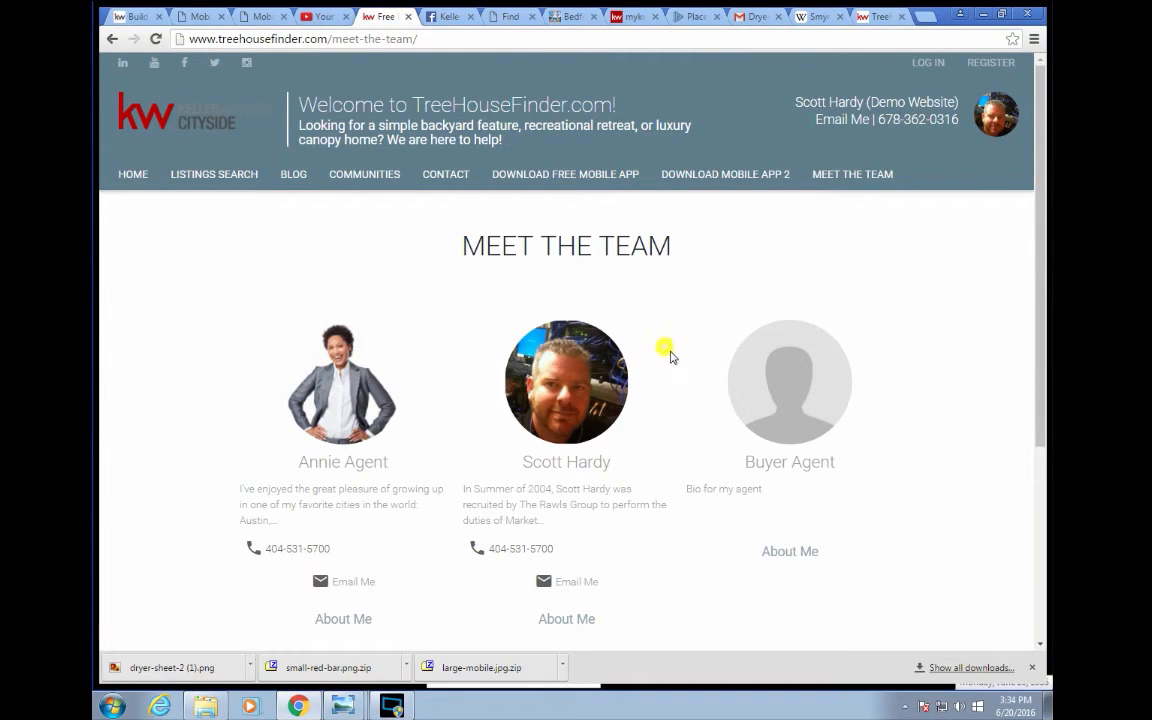
{"action": "left_click", "coordinate": [692, 324]}
{"action": "scroll", "coordinate": [476, 445], "scroll_direction": "down", "scroll_amount": 2}
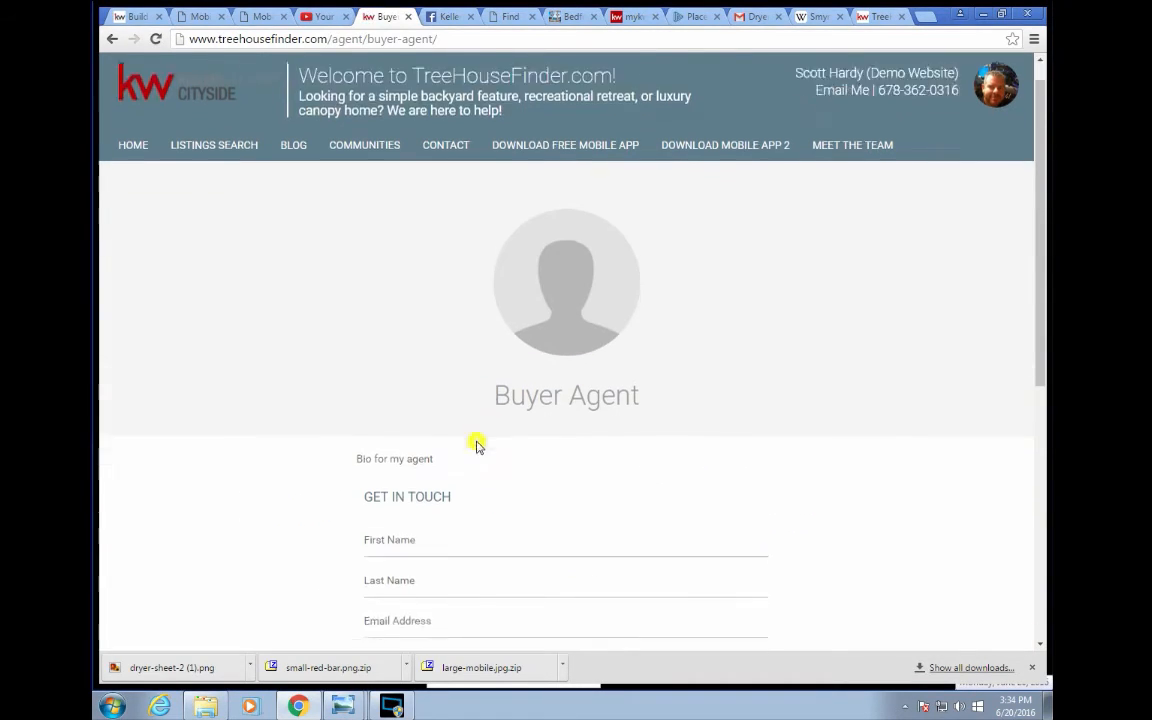
{"action": "scroll", "coordinate": [474, 448], "scroll_direction": "up", "scroll_amount": 2}
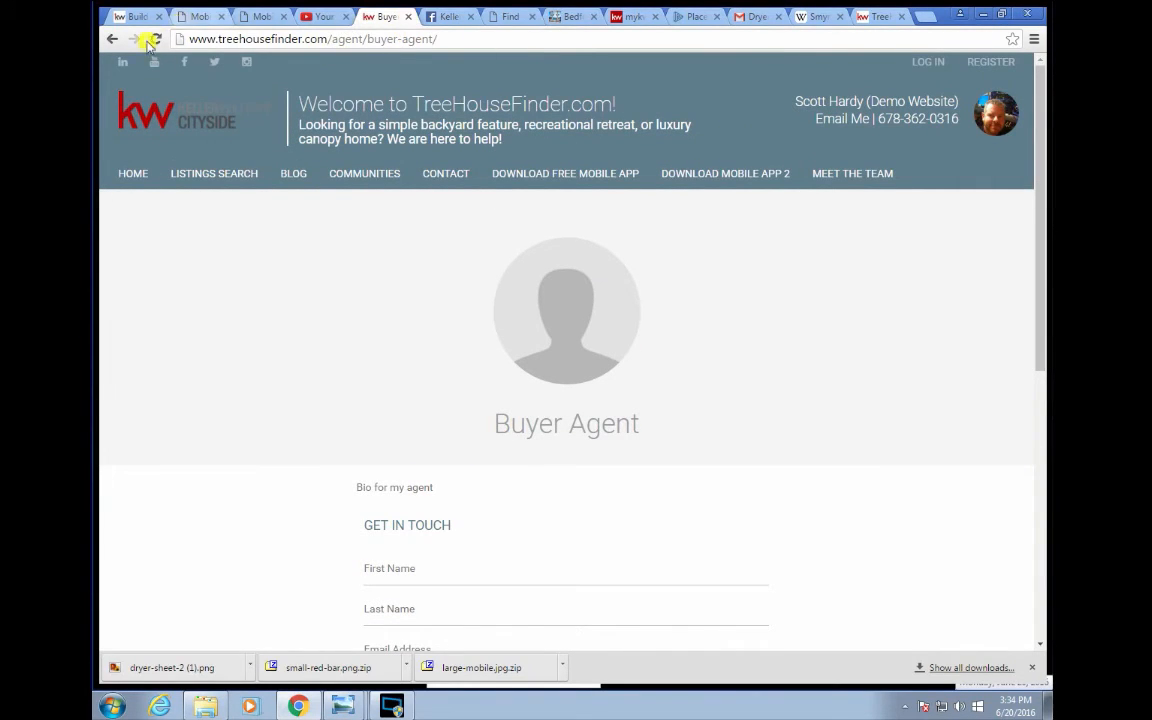
{"action": "left_click", "coordinate": [125, 172]}
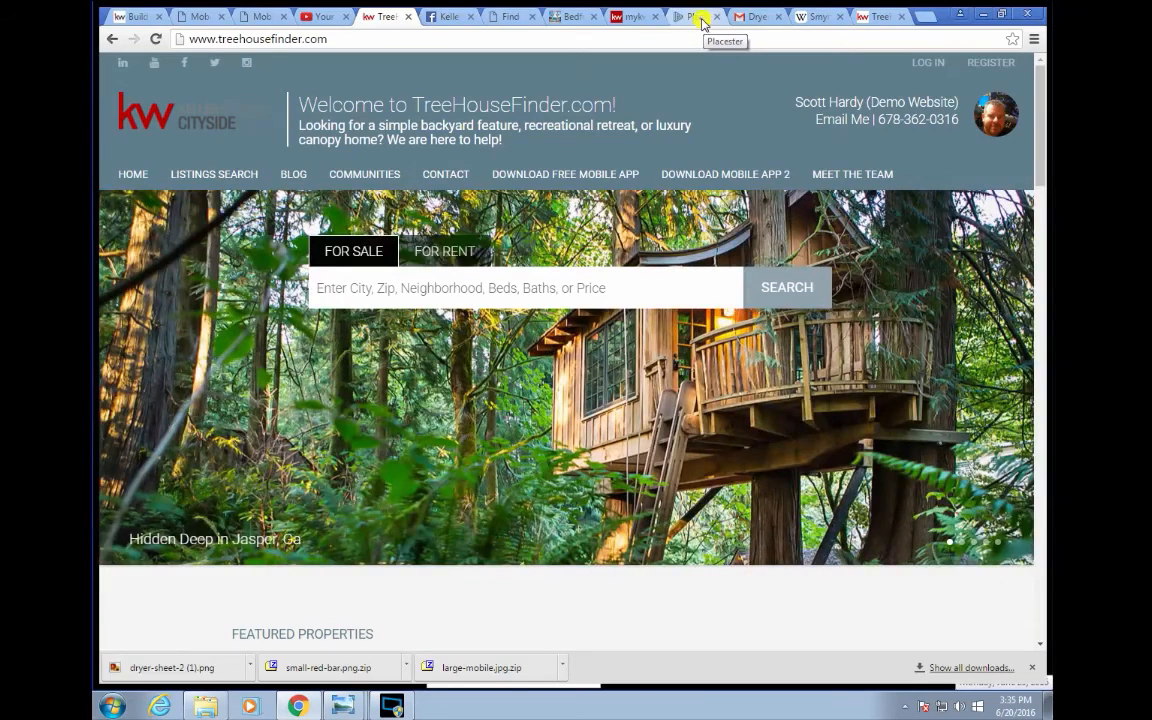
Open the BEST realtor in GA!!! testimonial for editing from the Testimonials list
{"action": "left_click", "coordinate": [688, 18]}
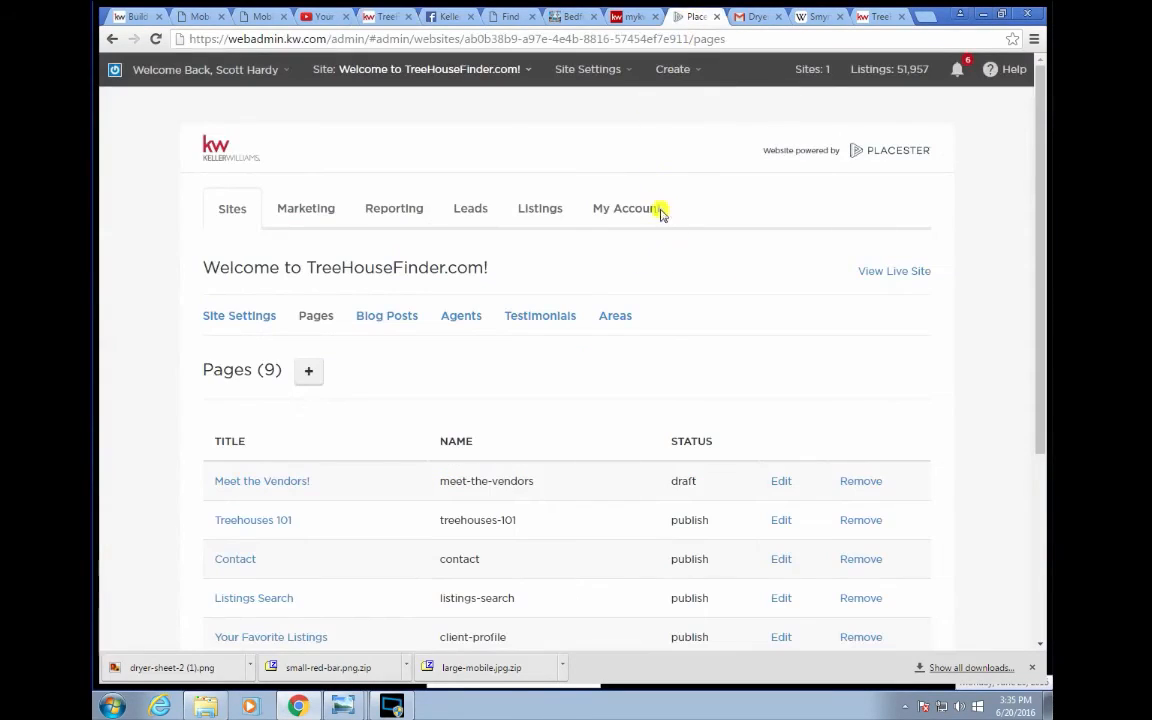
{"action": "scroll", "coordinate": [718, 285], "scroll_direction": "down", "scroll_amount": 3}
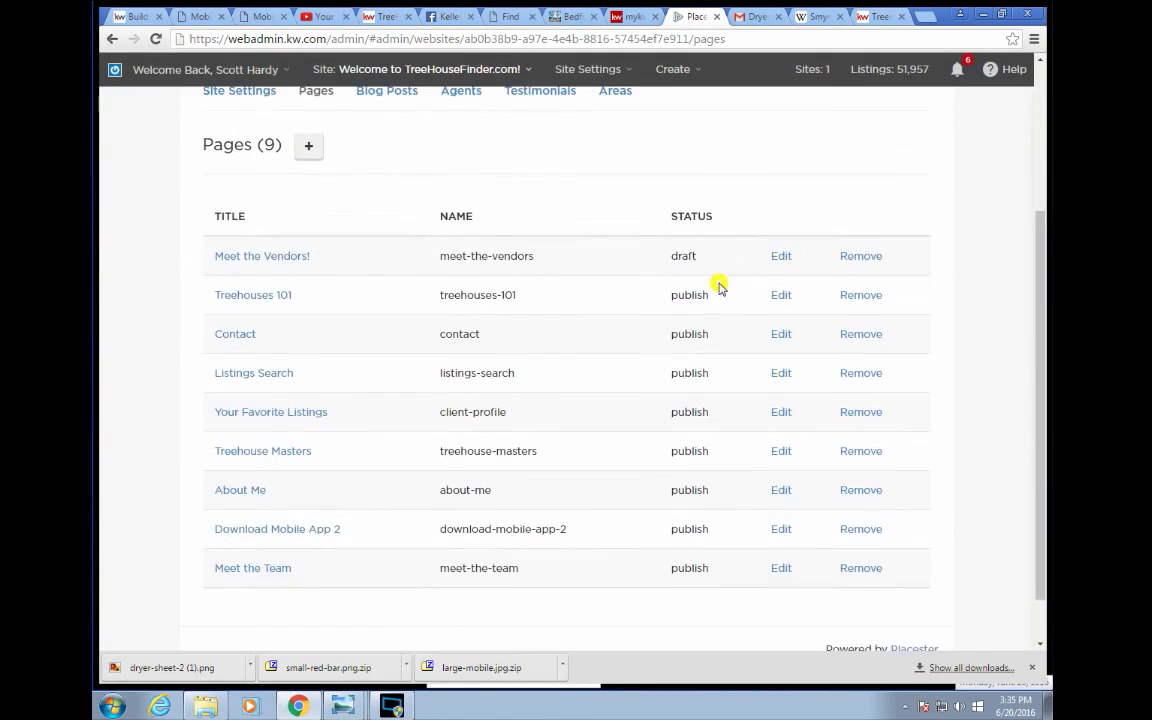
{"action": "scroll", "coordinate": [718, 285], "scroll_direction": "up", "scroll_amount": 3}
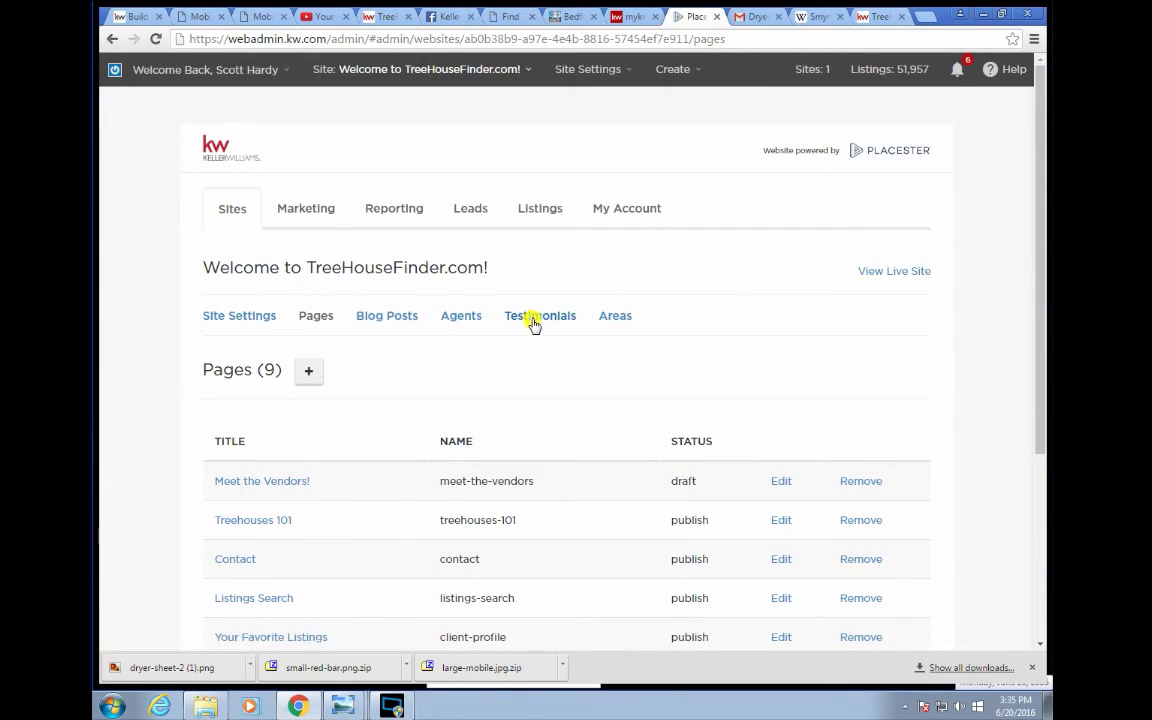
{"action": "left_click", "coordinate": [540, 316]}
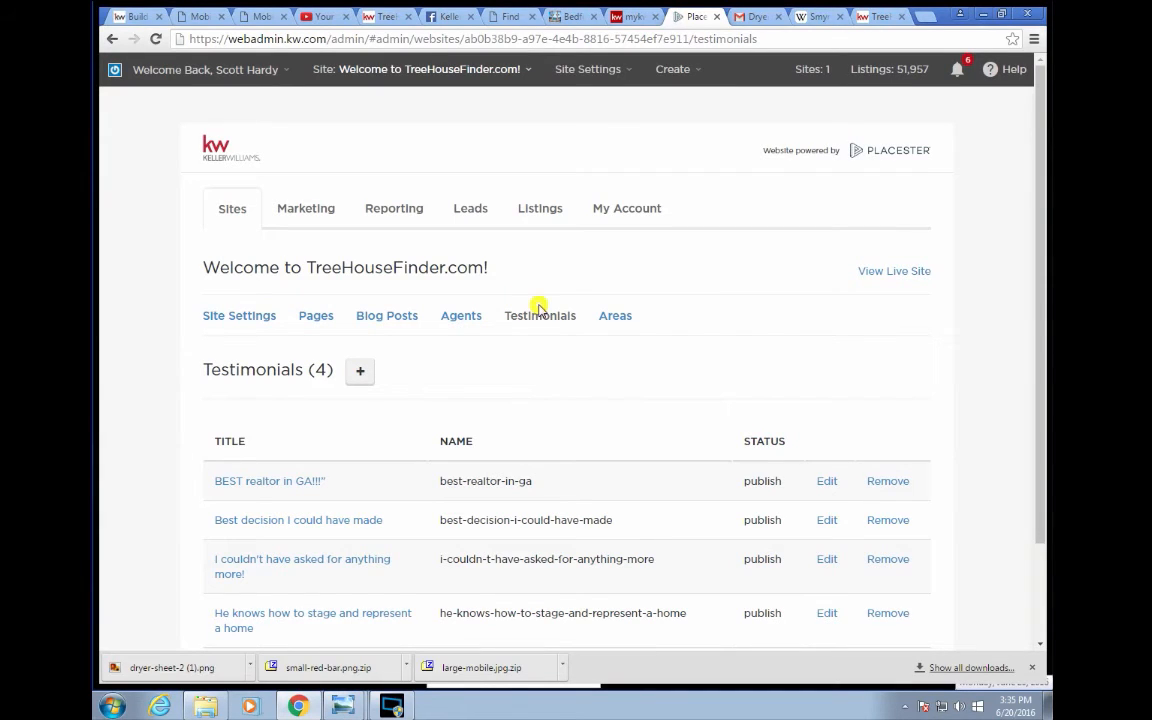
{"action": "scroll", "coordinate": [531, 343], "scroll_direction": "down", "scroll_amount": 3}
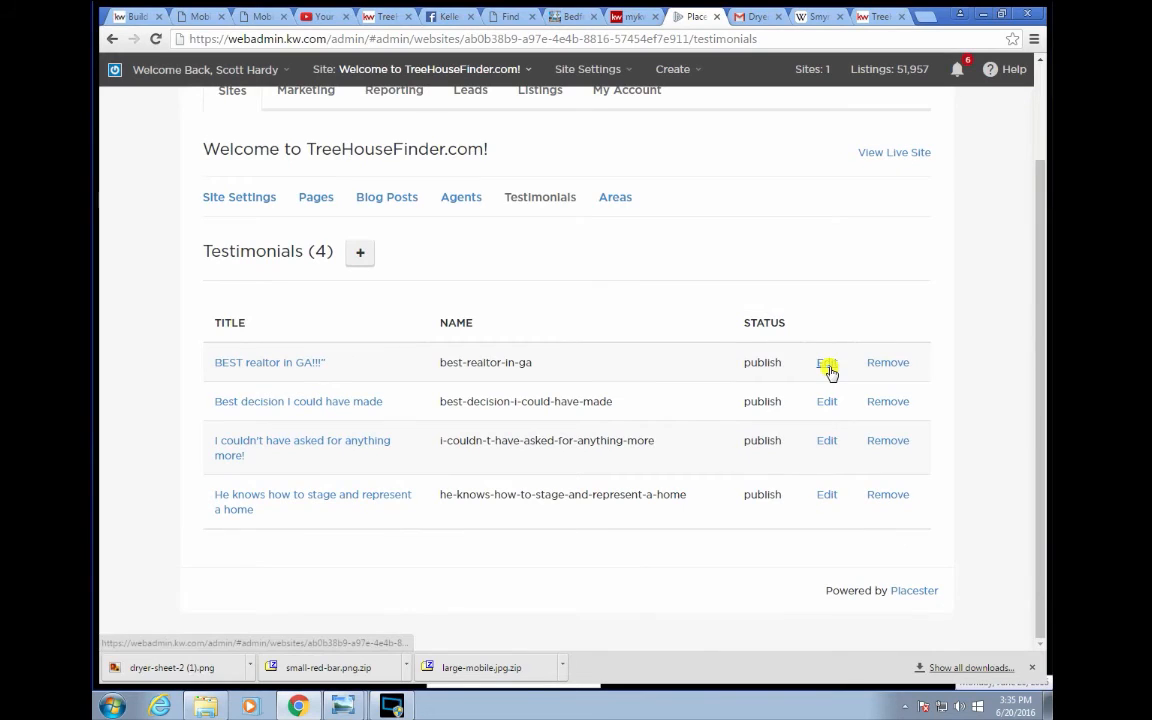
{"action": "left_click", "coordinate": [827, 365]}
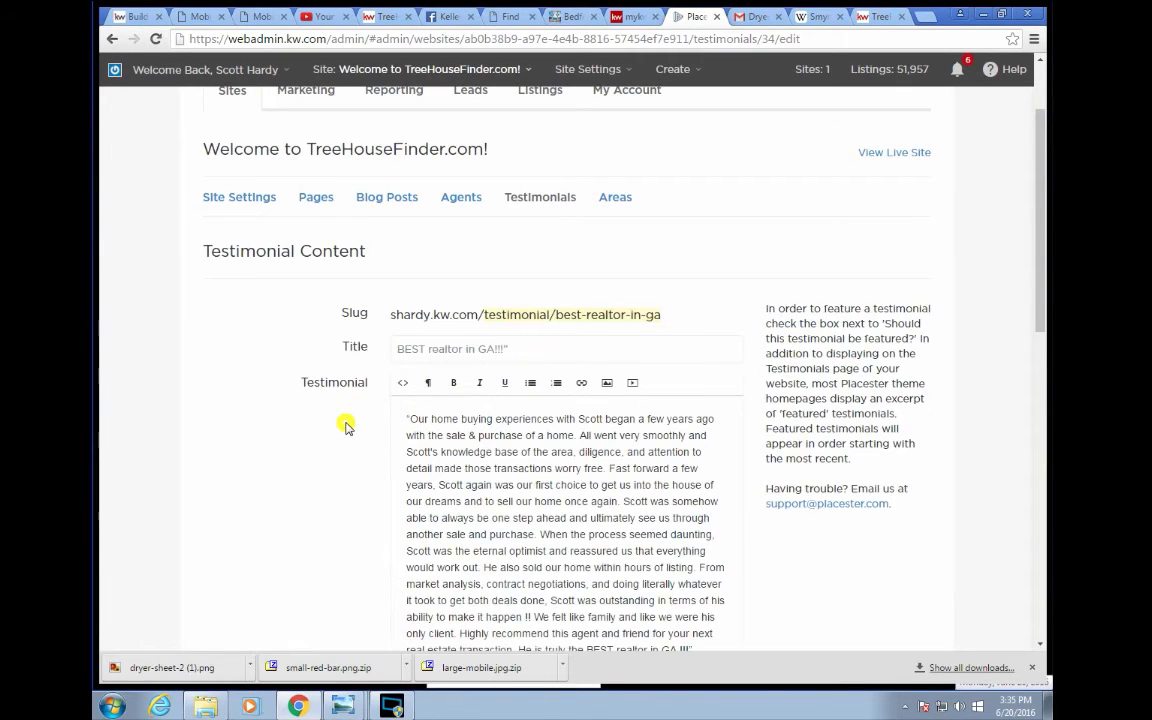
Review the testimonial's referrer name and Affiliation field
{"action": "scroll", "coordinate": [346, 420], "scroll_direction": "down", "scroll_amount": 1}
{"action": "scroll", "coordinate": [346, 427], "scroll_direction": "down", "scroll_amount": 1}
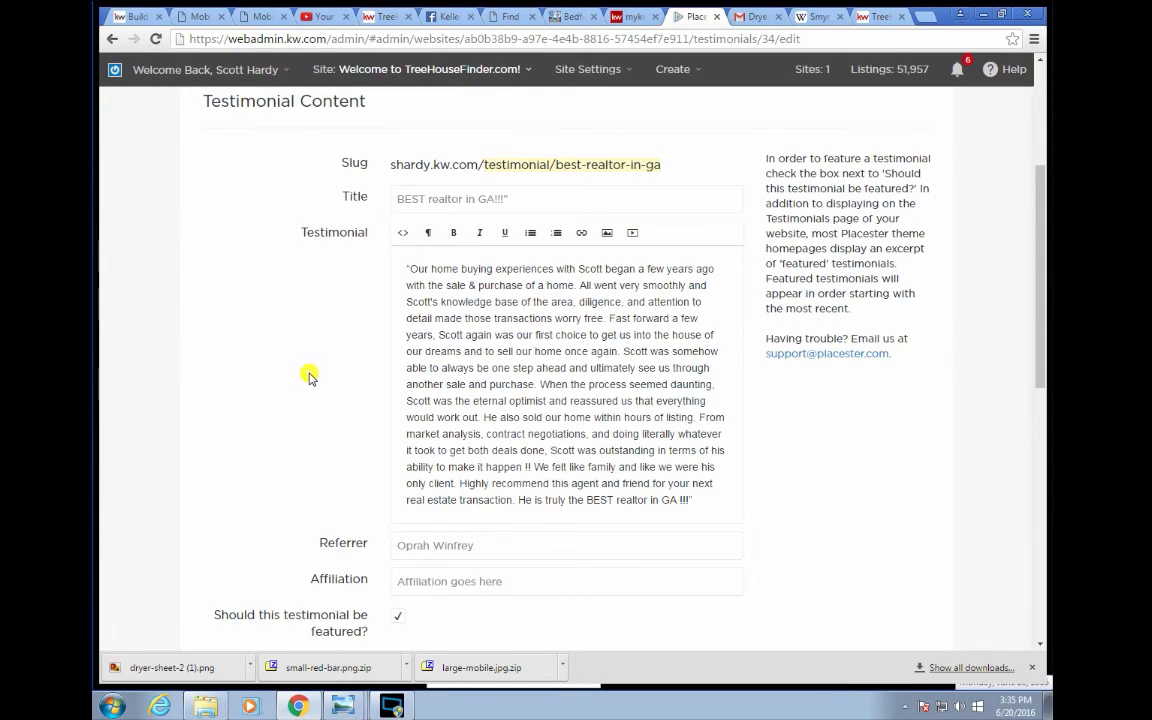
{"action": "scroll", "coordinate": [308, 376], "scroll_direction": "down", "scroll_amount": 1}
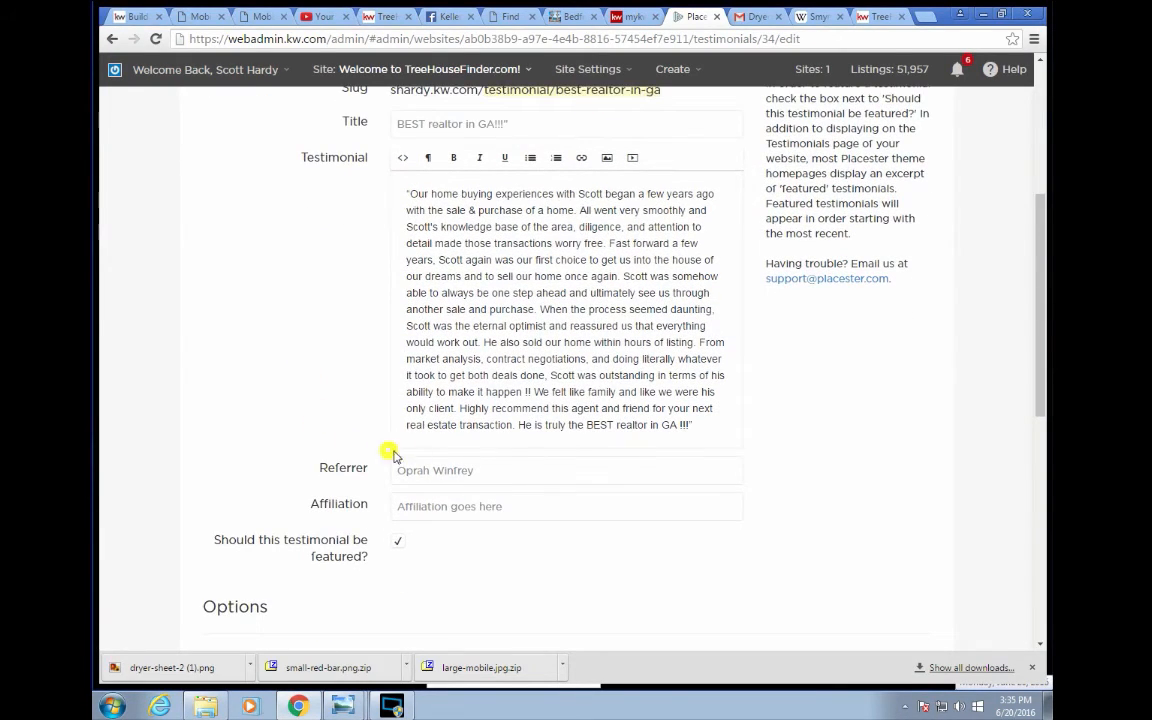
{"action": "left_click_drag", "start_coordinate": [499, 470], "coordinate": [403, 474]}
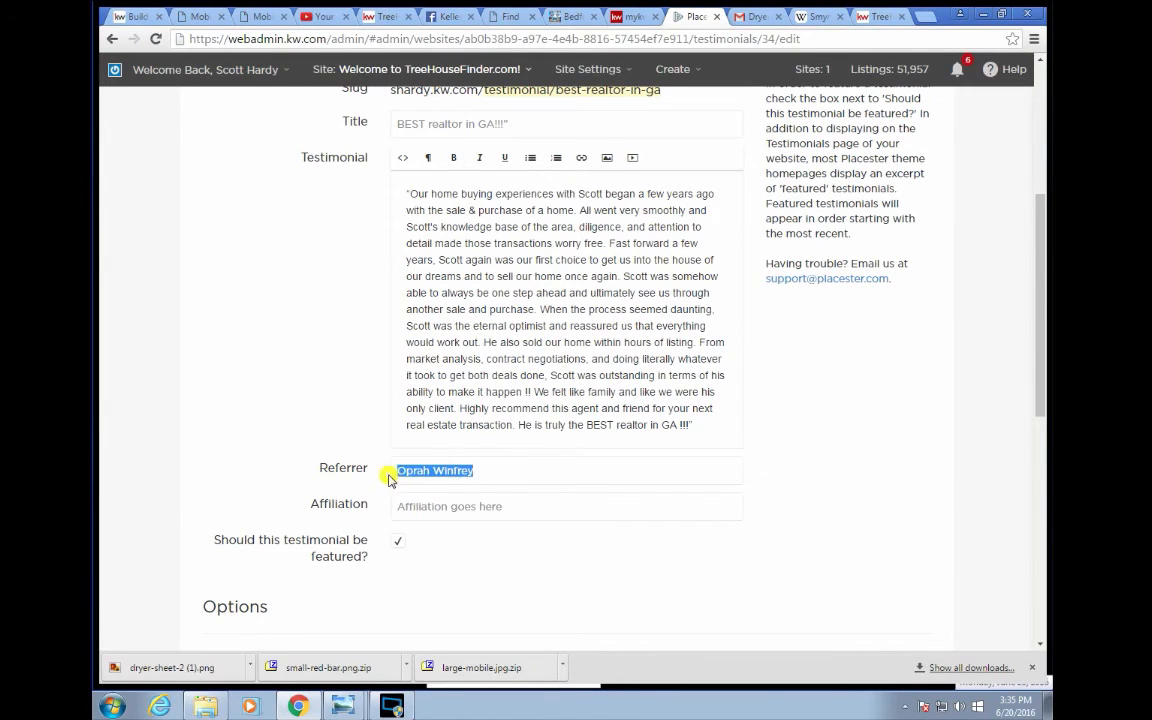
{"action": "scroll", "coordinate": [386, 479], "scroll_direction": "down", "scroll_amount": 1}
{"action": "left_click_drag", "start_coordinate": [369, 430], "coordinate": [326, 434]}
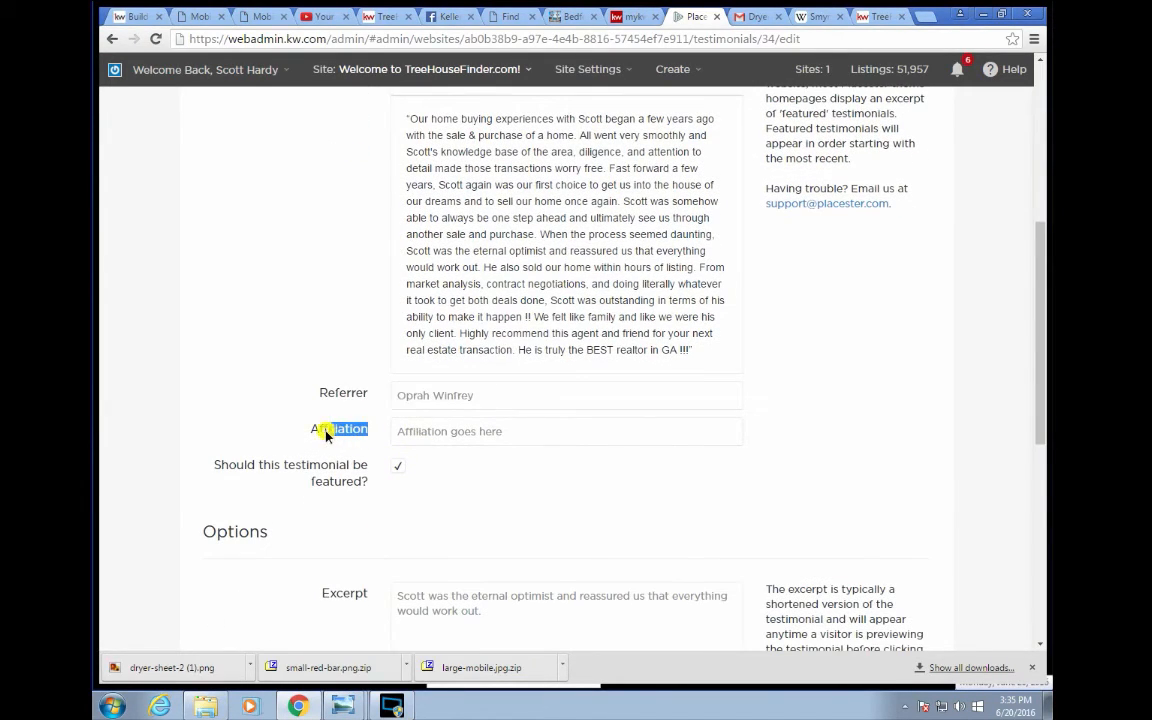
{"action": "left_click", "coordinate": [461, 434]}
Check the featured-testimonial setting and excerpt, then save the testimonial
{"action": "scroll", "coordinate": [481, 479], "scroll_direction": "down", "scroll_amount": 1}
{"action": "scroll", "coordinate": [481, 479], "scroll_direction": "down", "scroll_amount": 1}
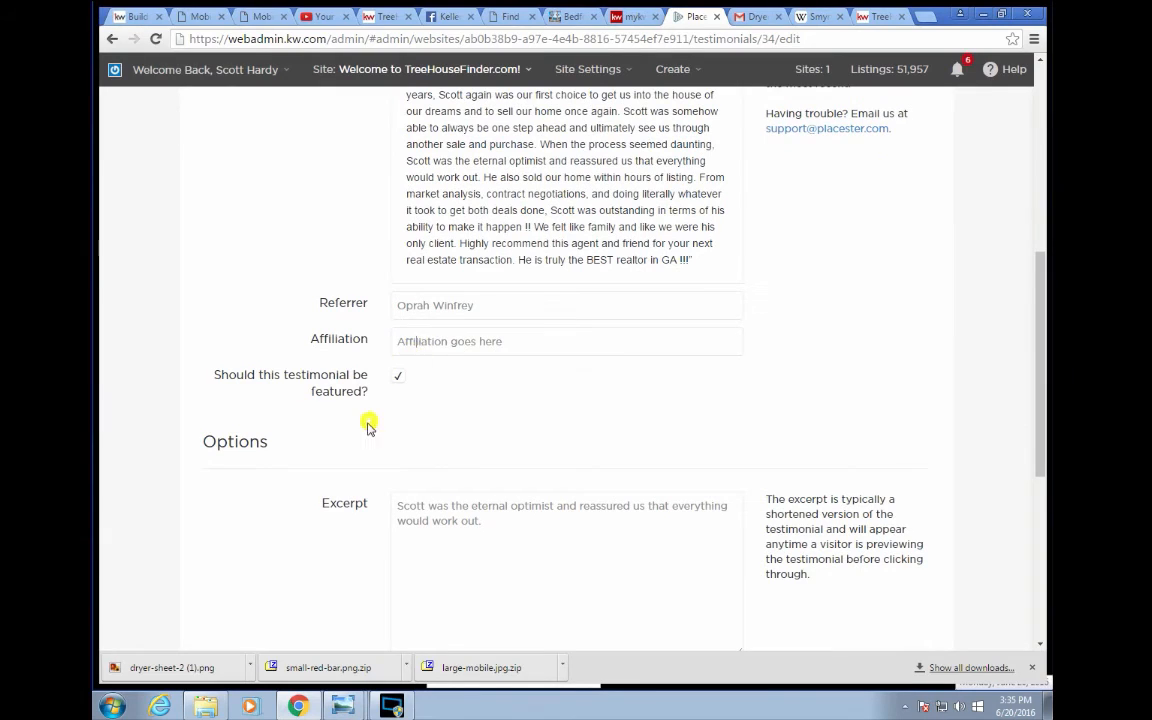
{"action": "left_click_drag", "start_coordinate": [286, 376], "coordinate": [403, 379]}
{"action": "scroll", "coordinate": [478, 388], "scroll_direction": "down", "scroll_amount": 2}
{"action": "left_click_drag", "start_coordinate": [480, 371], "coordinate": [396, 355]}
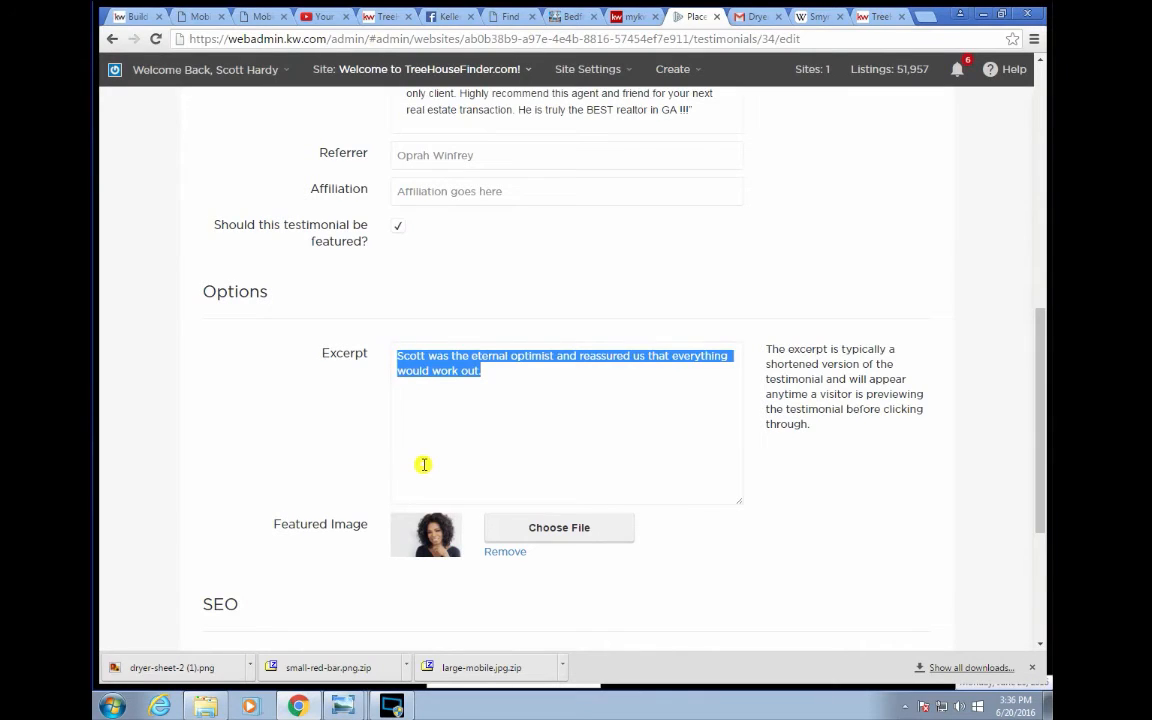
{"action": "scroll", "coordinate": [430, 470], "scroll_direction": "down", "scroll_amount": 1}
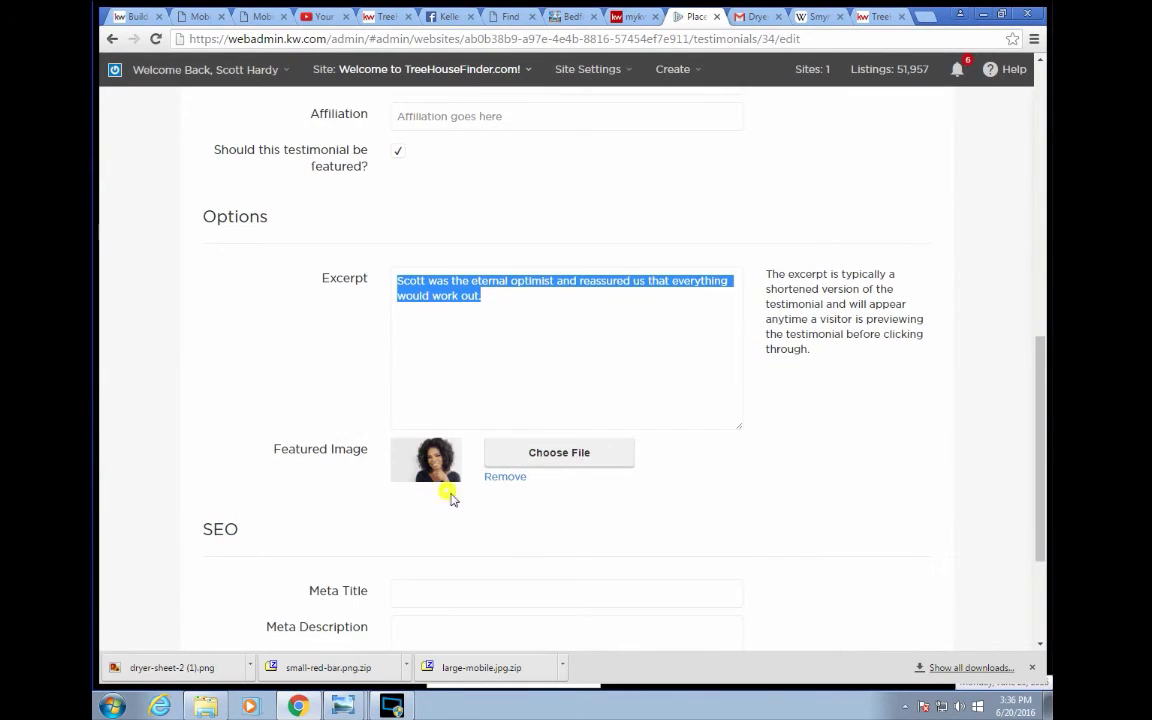
{"action": "scroll", "coordinate": [636, 550], "scroll_direction": "down", "scroll_amount": 2}
{"action": "left_click", "coordinate": [496, 502]}
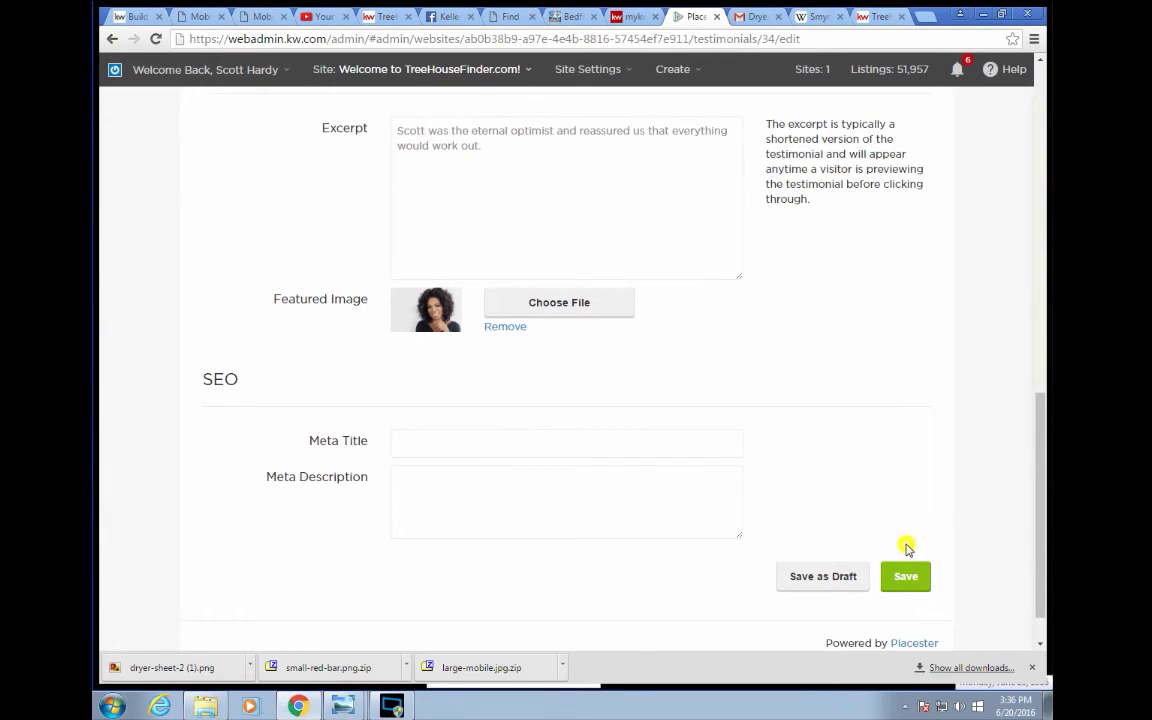
{"action": "left_click", "coordinate": [914, 579]}
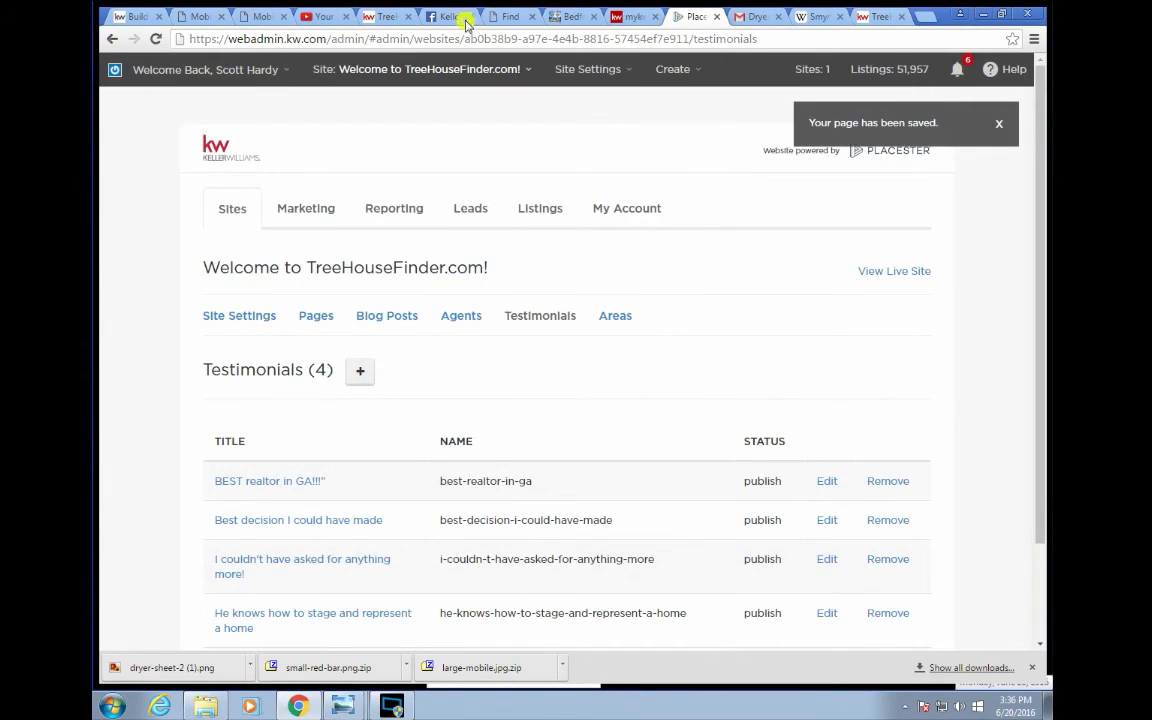
Read the full 'Best Decision I Could Have Made' testimonial on the live site, then return to Placester
{"action": "left_click", "coordinate": [387, 18]}
{"action": "scroll", "coordinate": [404, 465], "scroll_direction": "down", "scroll_amount": 6}
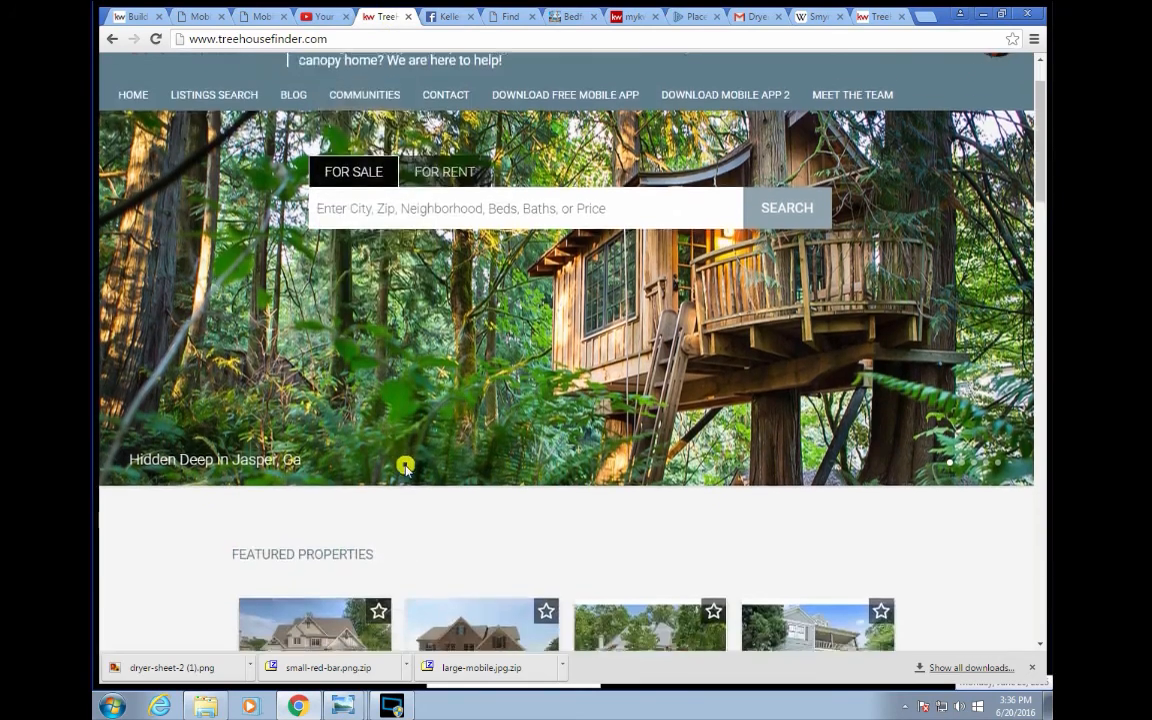
{"action": "scroll", "coordinate": [406, 477], "scroll_direction": "down", "scroll_amount": 5}
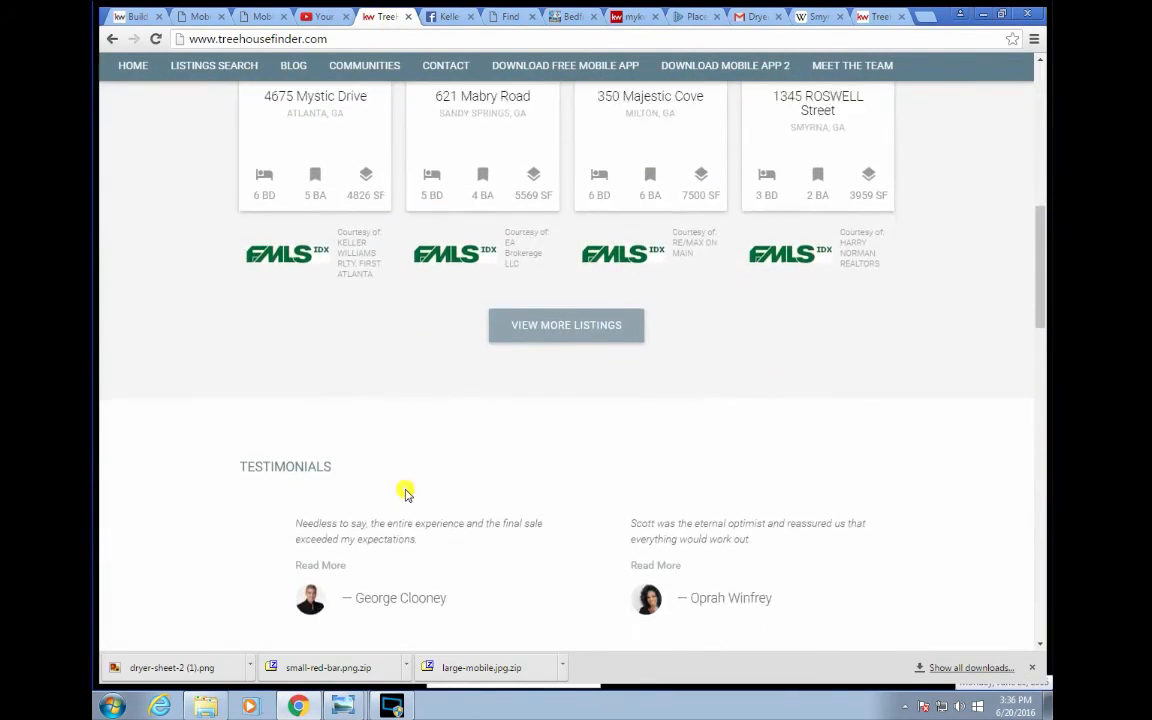
{"action": "scroll", "coordinate": [390, 364], "scroll_direction": "up", "scroll_amount": 1}
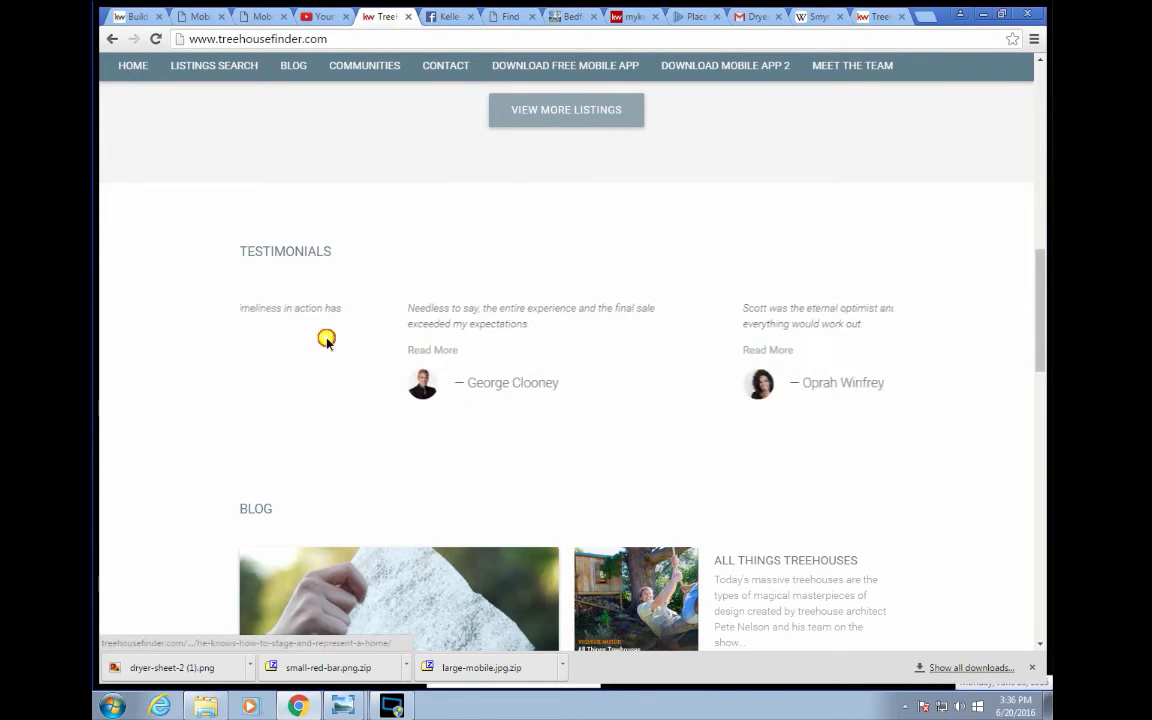
{"action": "left_click", "coordinate": [320, 350]}
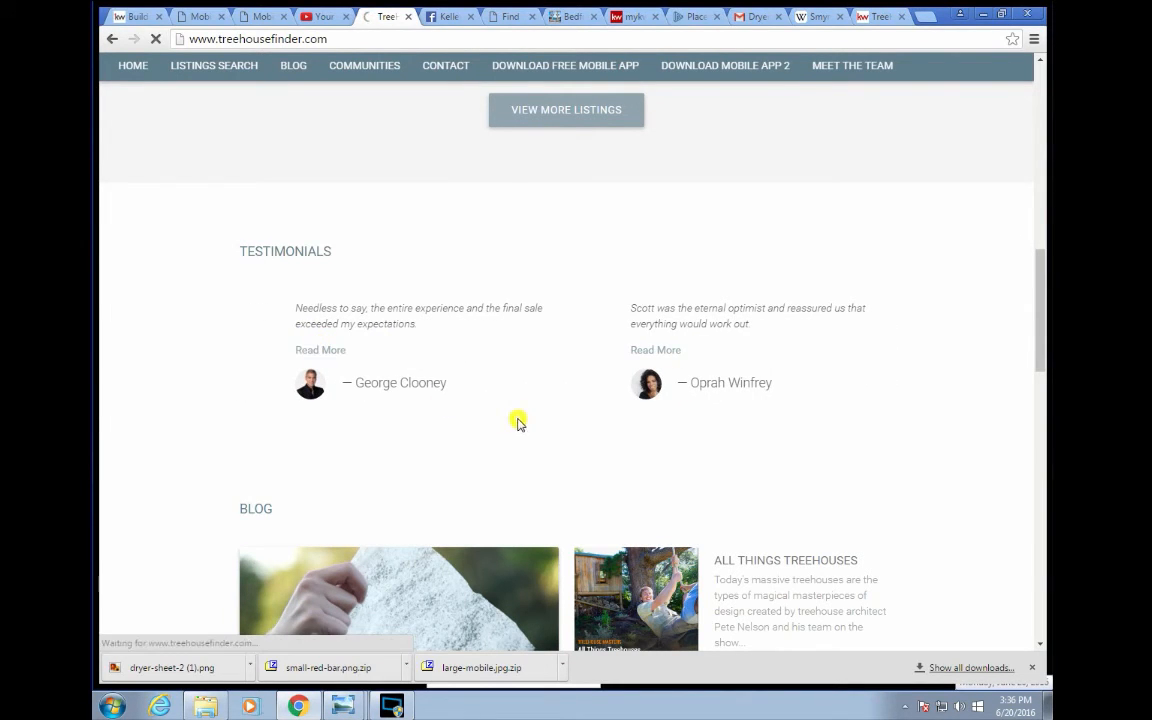
{"action": "scroll", "coordinate": [513, 420], "scroll_direction": "down", "scroll_amount": 3}
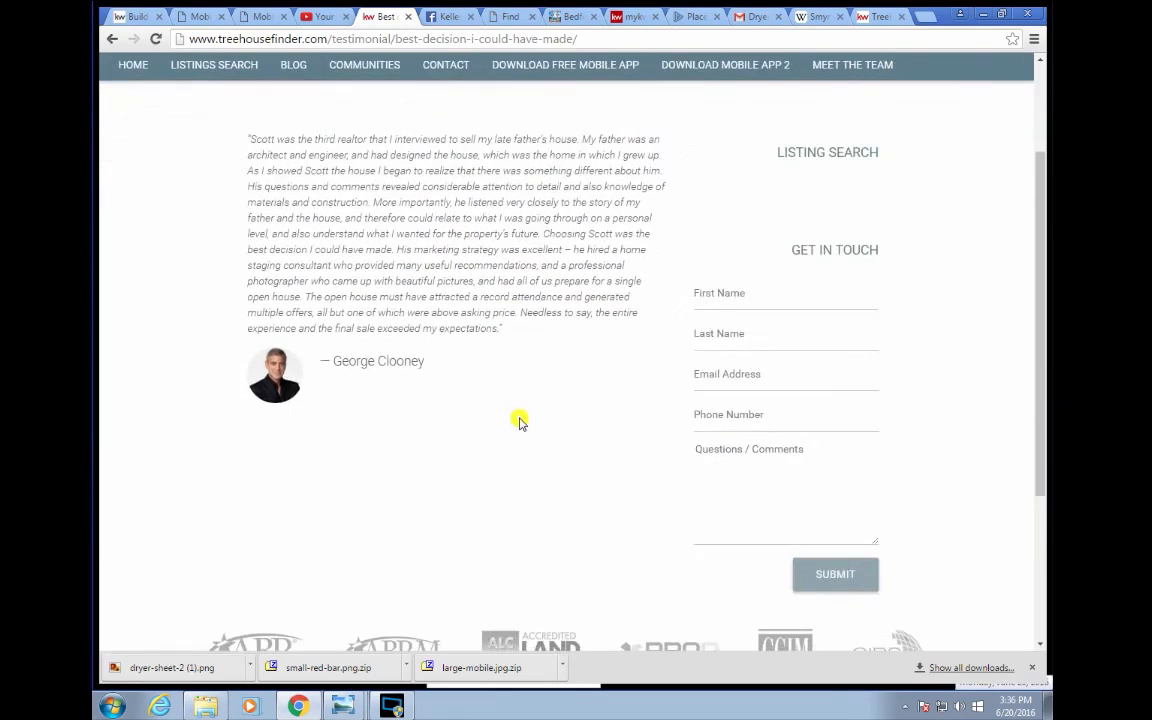
{"action": "scroll", "coordinate": [513, 415], "scroll_direction": "up", "scroll_amount": 1}
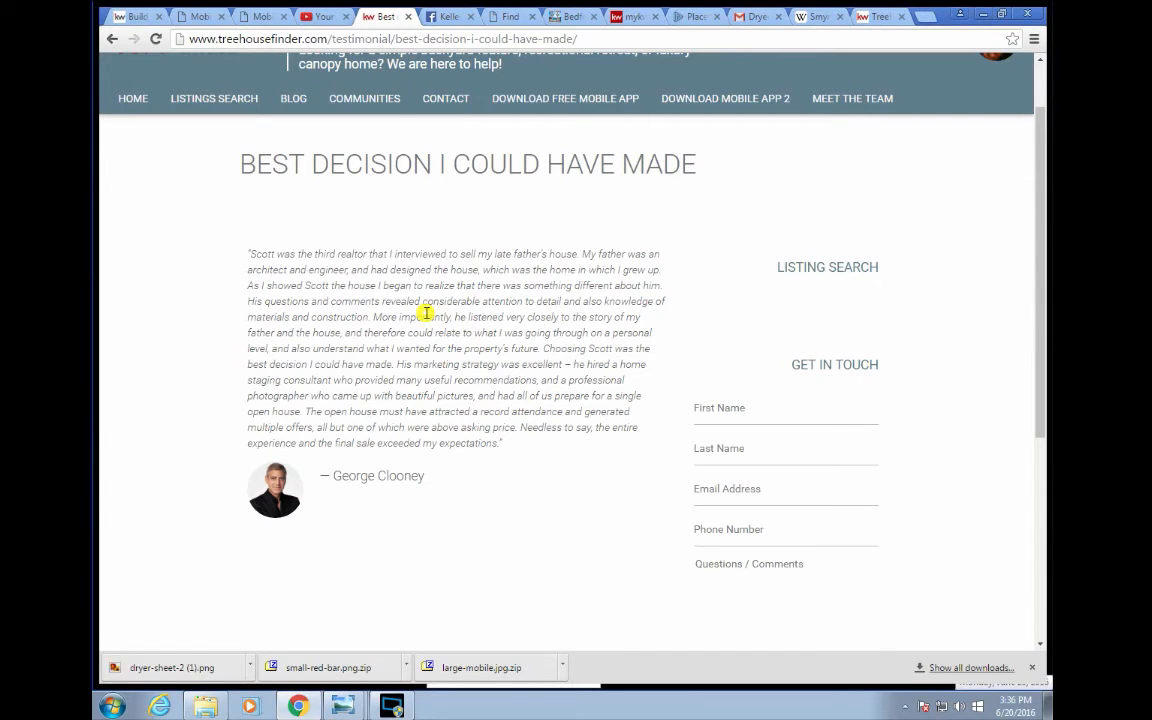
{"action": "left_click", "coordinate": [692, 18]}
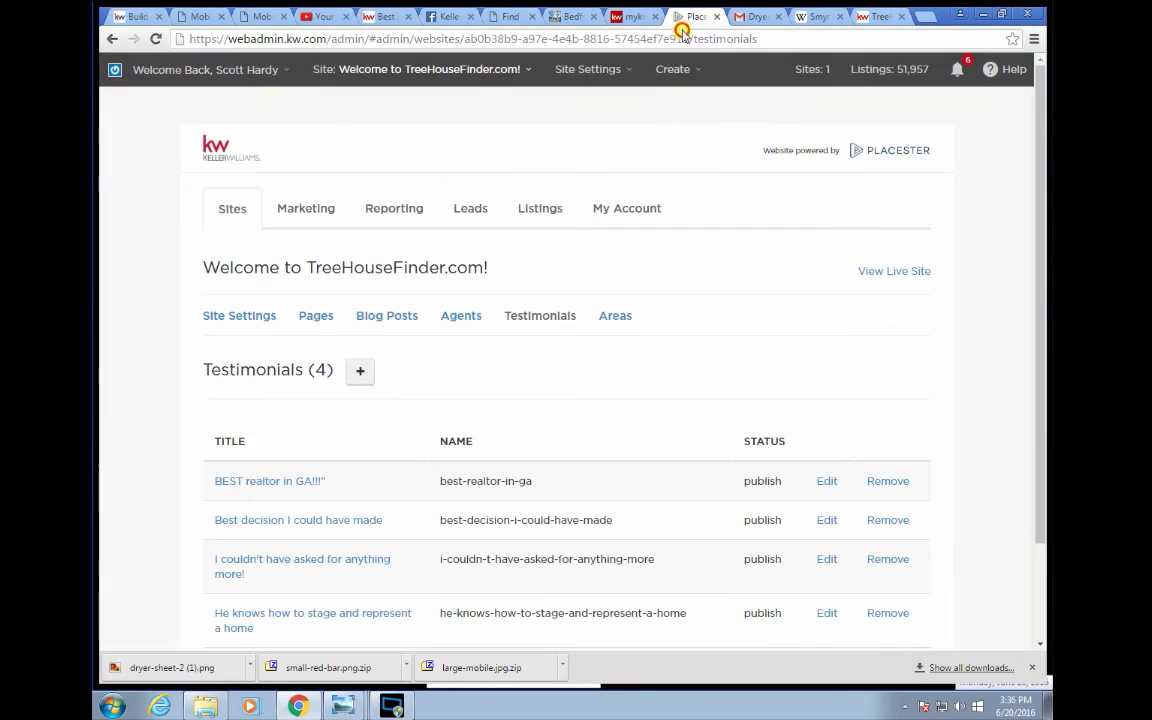
Reopen the BEST realtor in GA!!! testimonial, view the six areas including Jasper GA, then close old admin tabs
{"action": "scroll", "coordinate": [573, 378], "scroll_direction": "down", "scroll_amount": 3}
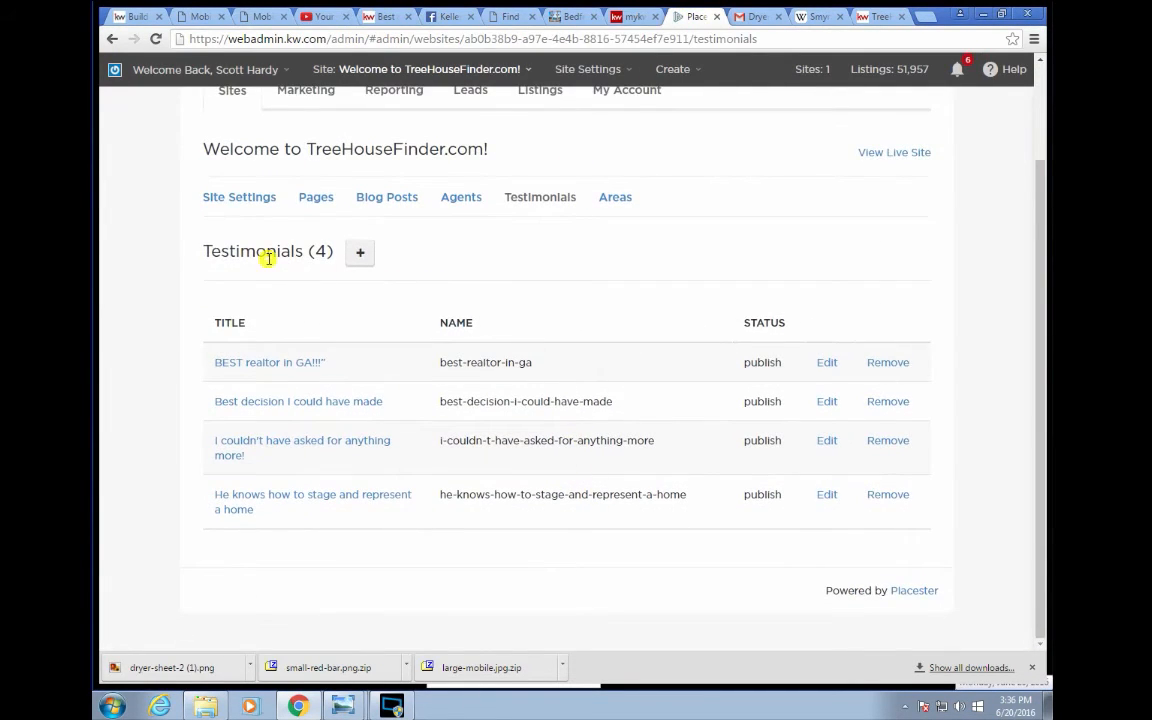
{"action": "left_click", "coordinate": [825, 364]}
{"action": "scroll", "coordinate": [753, 380], "scroll_direction": "down", "scroll_amount": 5}
{"action": "scroll", "coordinate": [726, 428], "scroll_direction": "down", "scroll_amount": 3}
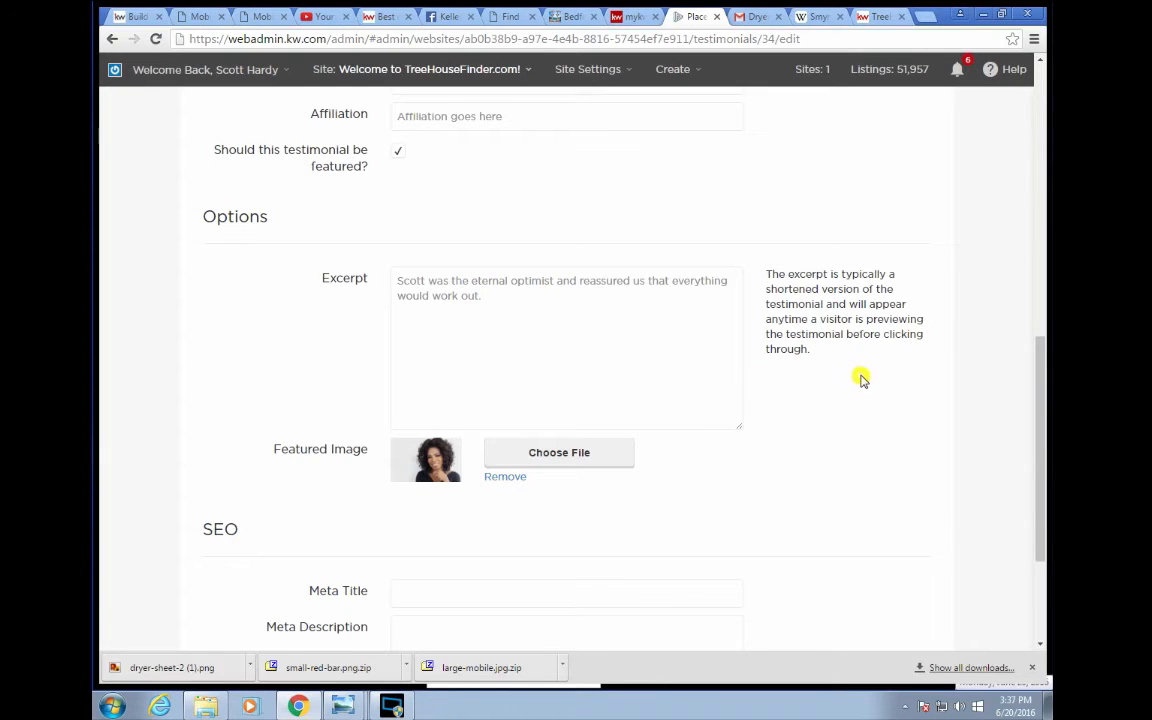
{"action": "scroll", "coordinate": [857, 380], "scroll_direction": "down", "scroll_amount": 3}
{"action": "scroll", "coordinate": [843, 400], "scroll_direction": "up", "scroll_amount": 10}
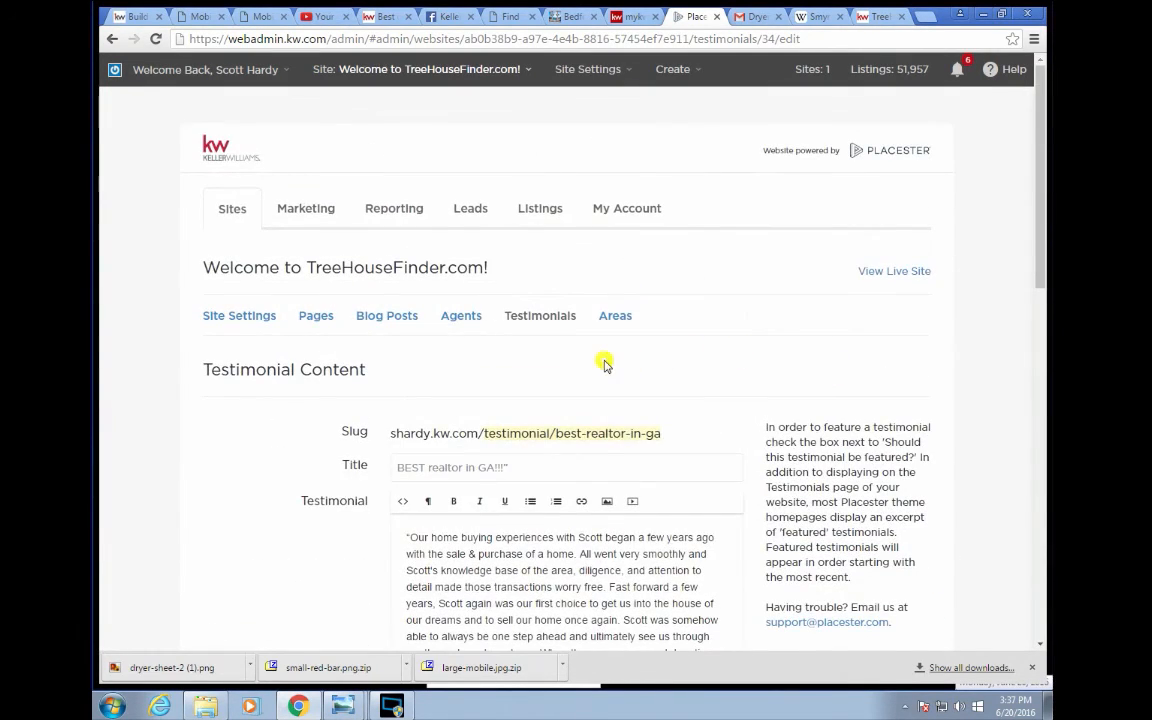
{"action": "left_click", "coordinate": [614, 317]}
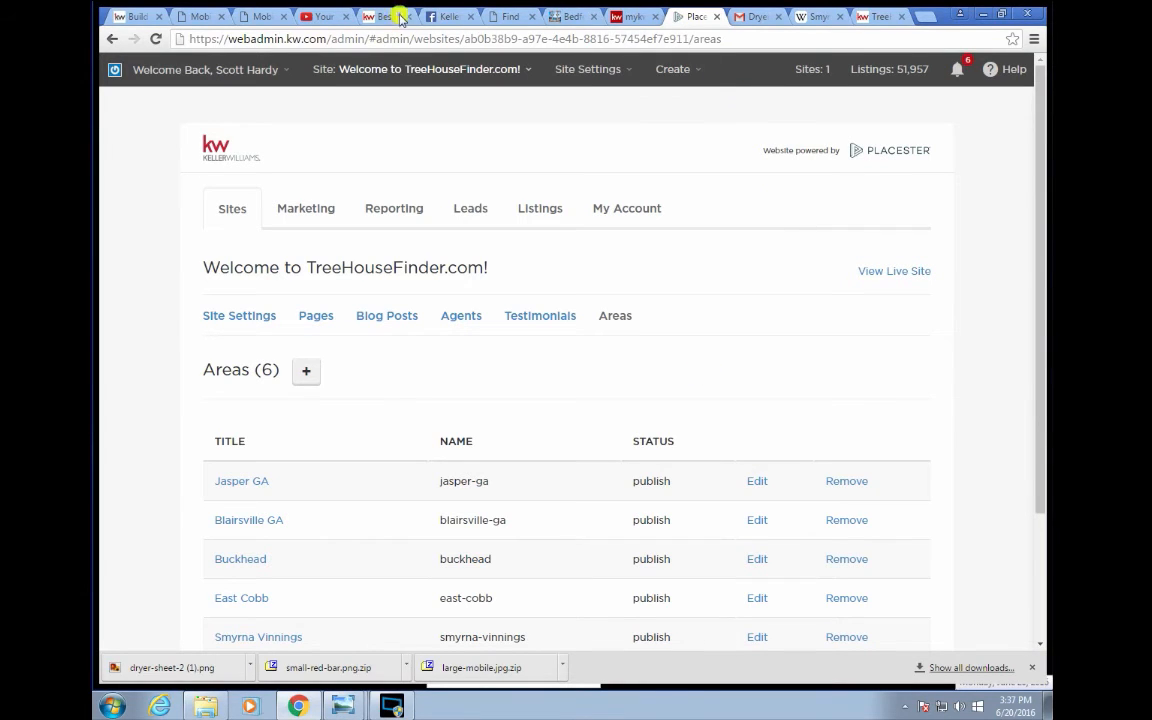
{"action": "left_click", "coordinate": [210, 18]}
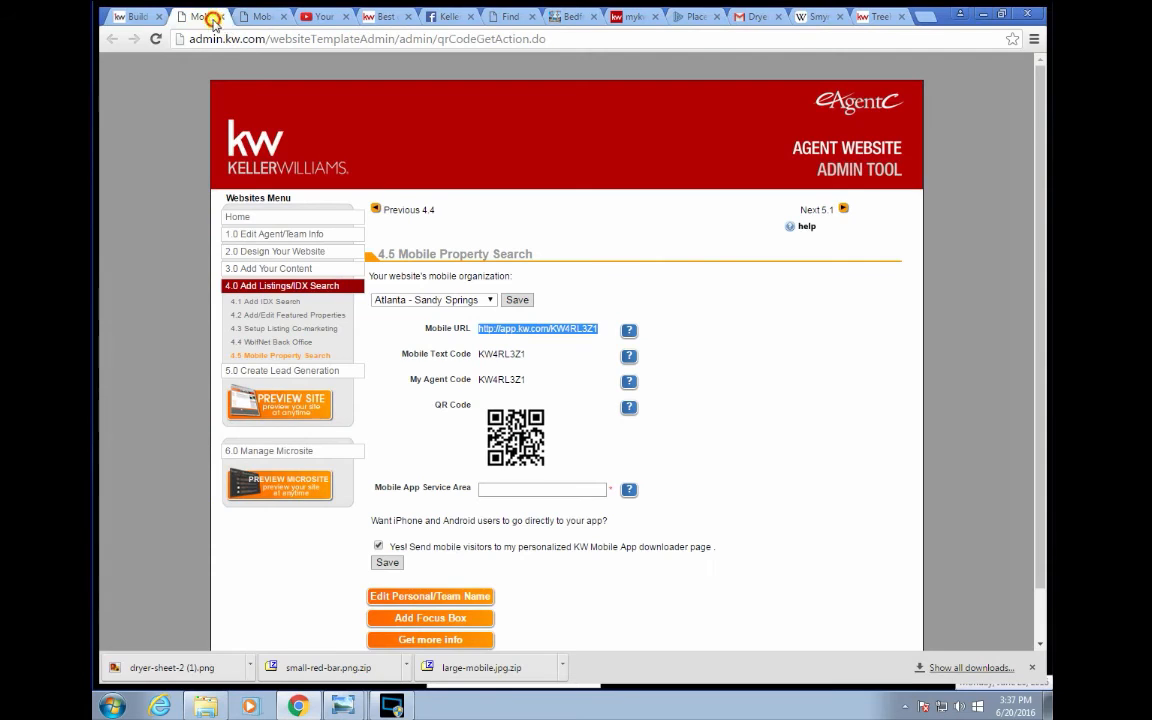
{"action": "left_click", "coordinate": [220, 17]}
Close the leftover mobile admin and YouTube tabs and switch to the TreeHouseFinder home page
{"action": "left_click", "coordinate": [221, 17]}
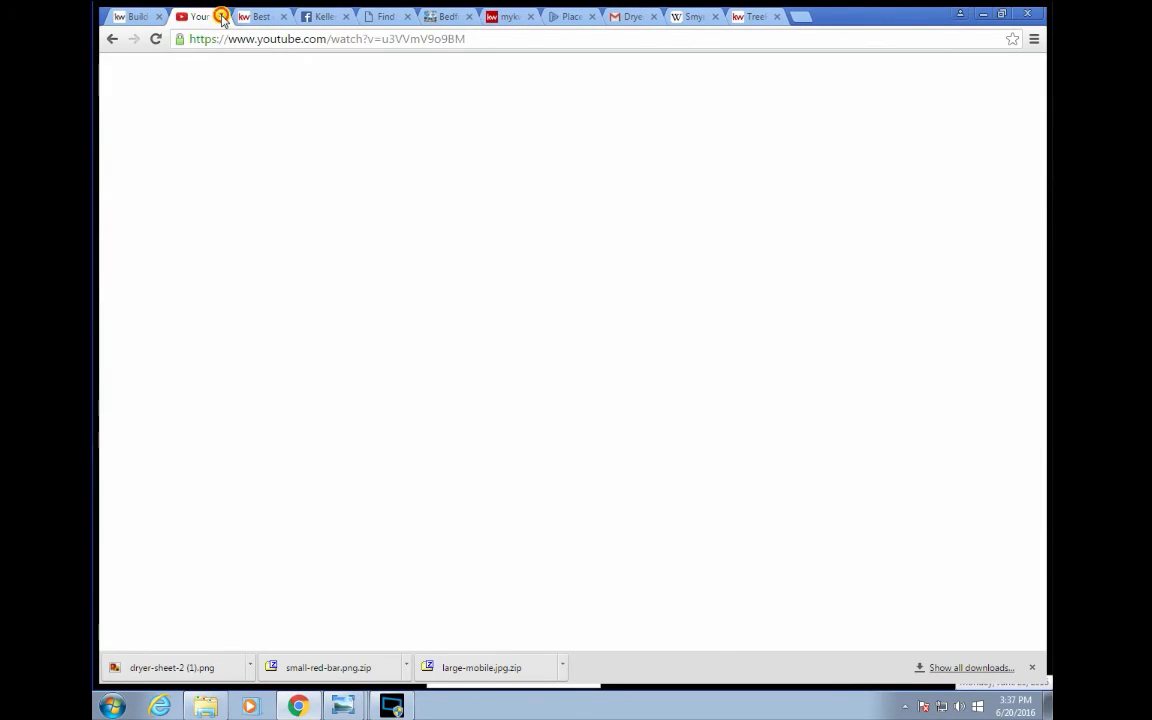
{"action": "left_click", "coordinate": [221, 17]}
{"action": "left_click", "coordinate": [325, 17]}
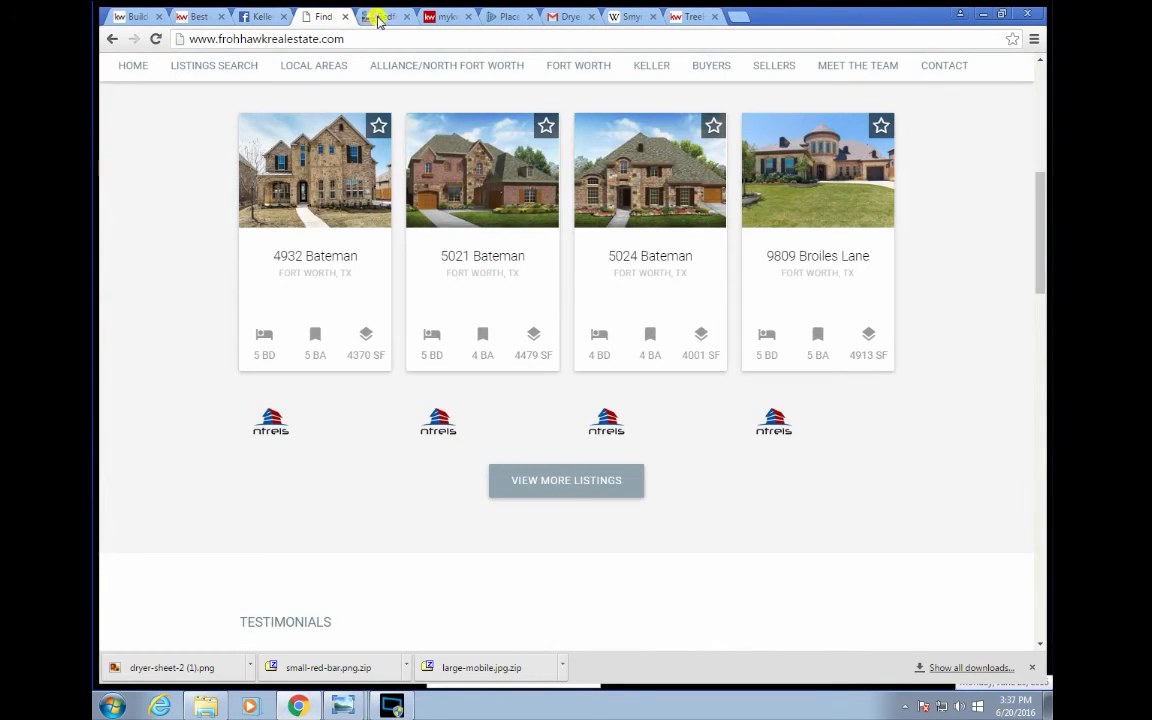
{"action": "left_click", "coordinate": [378, 18]}
{"action": "mouse_move", "coordinate": [887, 260]}
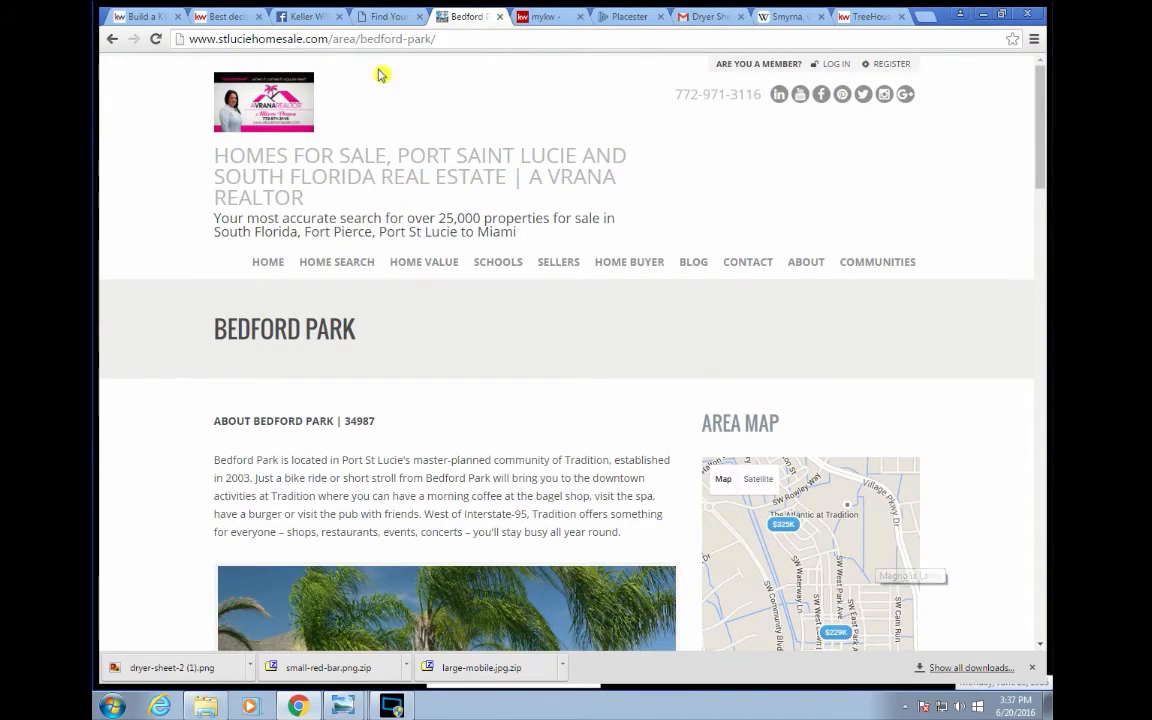
{"action": "left_click", "coordinate": [222, 16]}
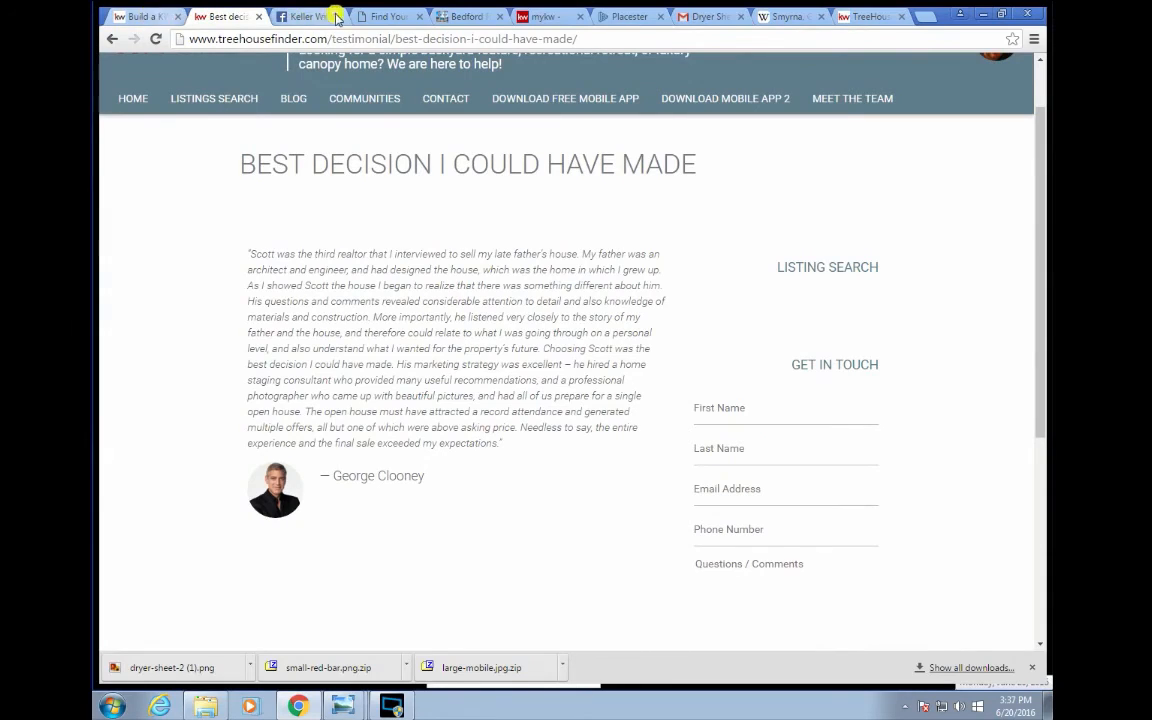
{"action": "left_click", "coordinate": [866, 16]}
Open East Cobb from the COMMUNITIES menu and look over its 530-result listings map
{"action": "mouse_move", "coordinate": [367, 177]}
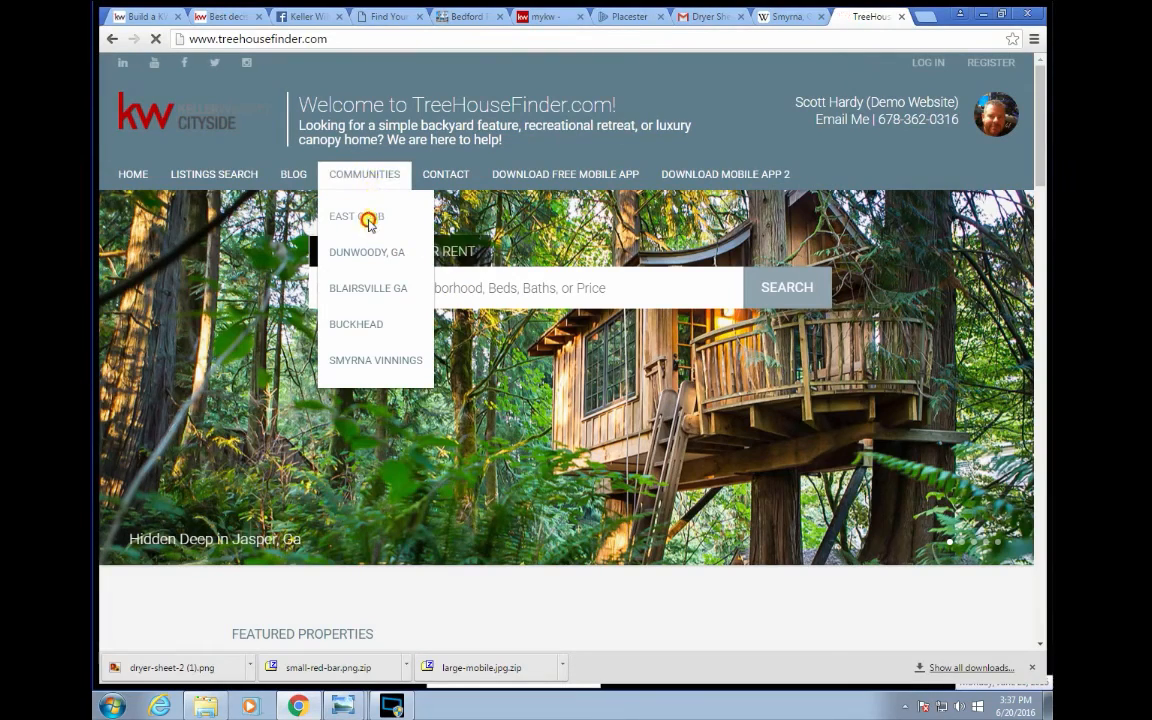
{"action": "left_click", "coordinate": [369, 222]}
{"action": "scroll", "coordinate": [405, 396], "scroll_direction": "down", "scroll_amount": 3}
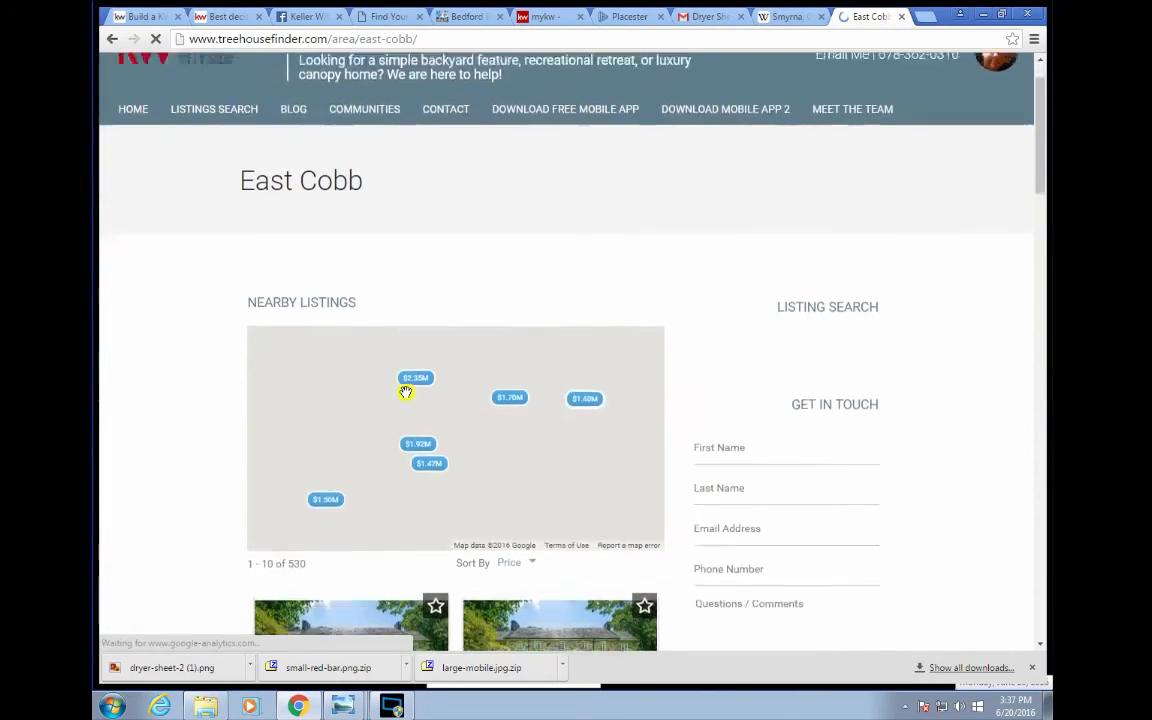
{"action": "scroll", "coordinate": [405, 396], "scroll_direction": "up", "scroll_amount": 3}
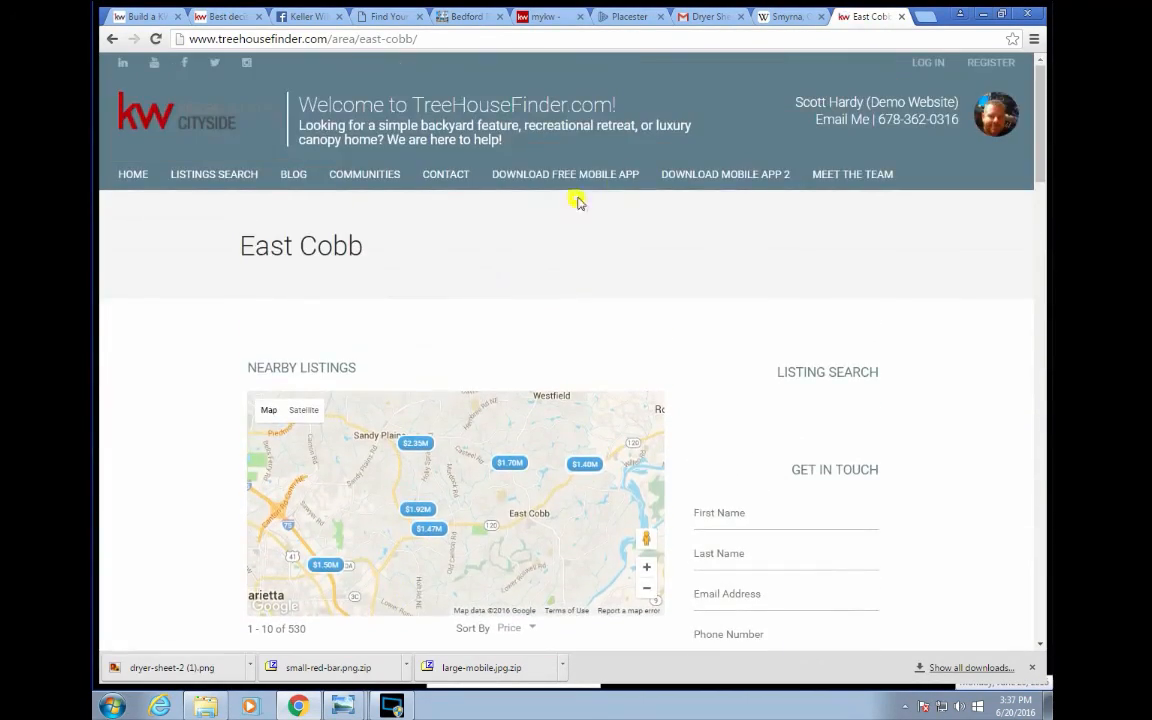
After checking the live East Cobb page, open Placester's Site Settings and scroll to Site Design
{"action": "left_click", "coordinate": [632, 16]}
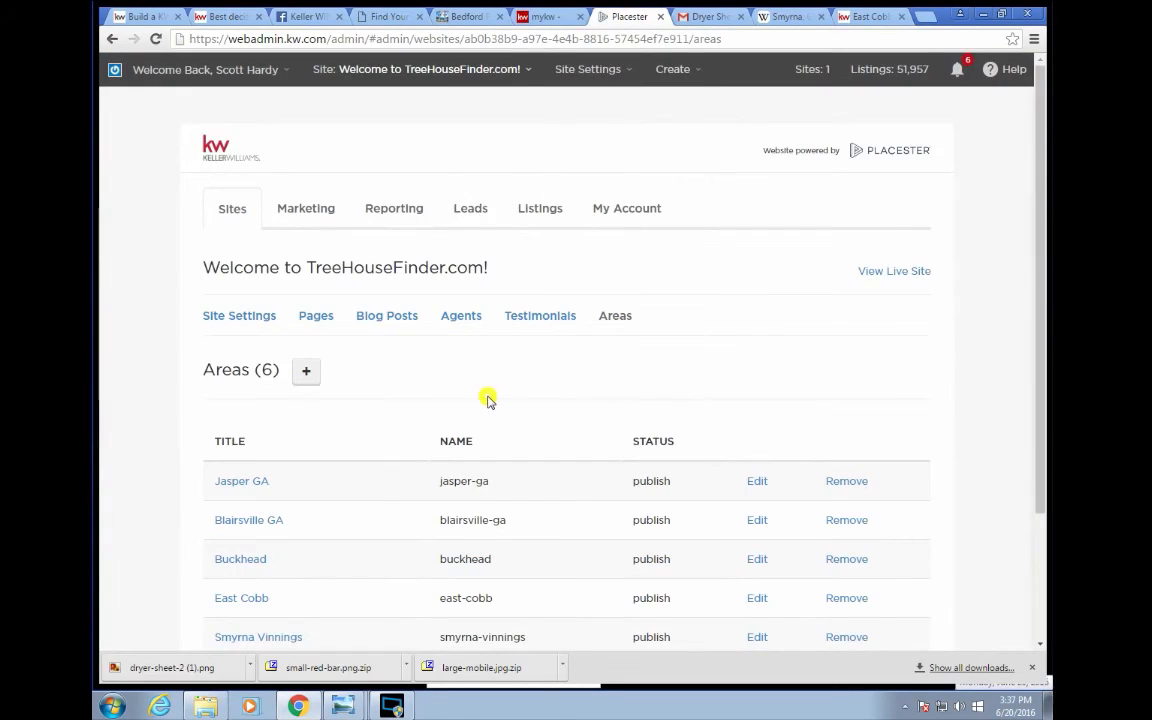
{"action": "scroll", "coordinate": [480, 400], "scroll_direction": "down", "scroll_amount": 3}
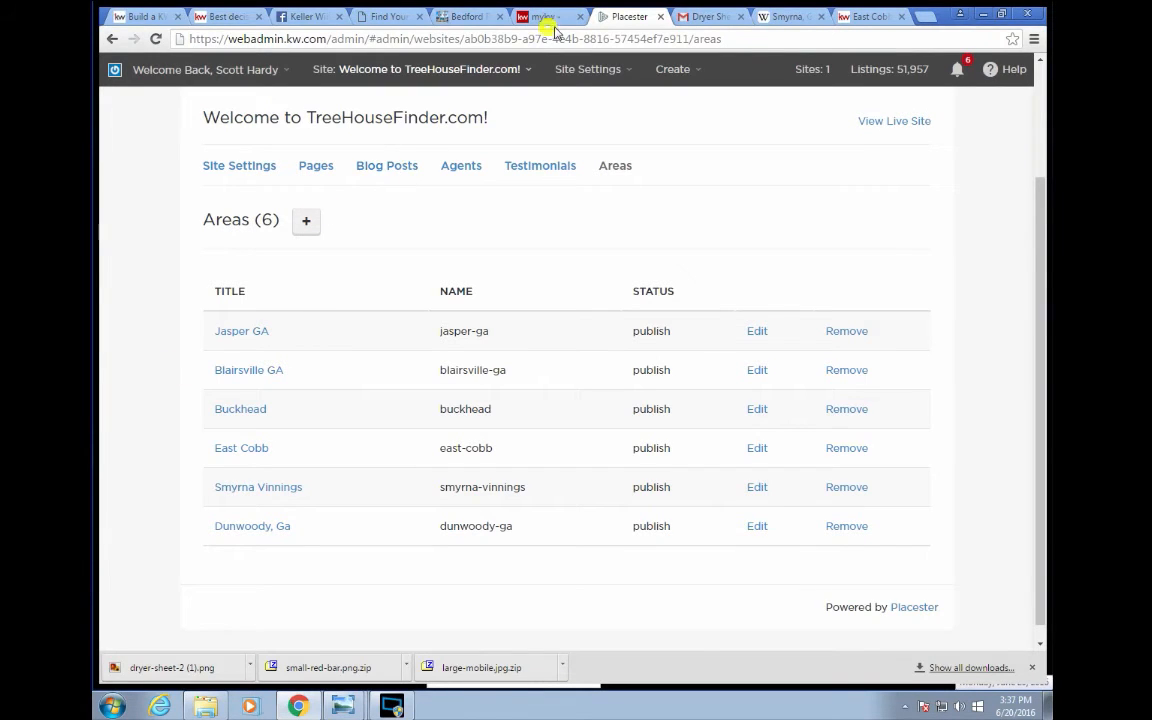
{"action": "left_click", "coordinate": [866, 17]}
{"action": "scroll", "coordinate": [741, 296], "scroll_direction": "down", "scroll_amount": 5}
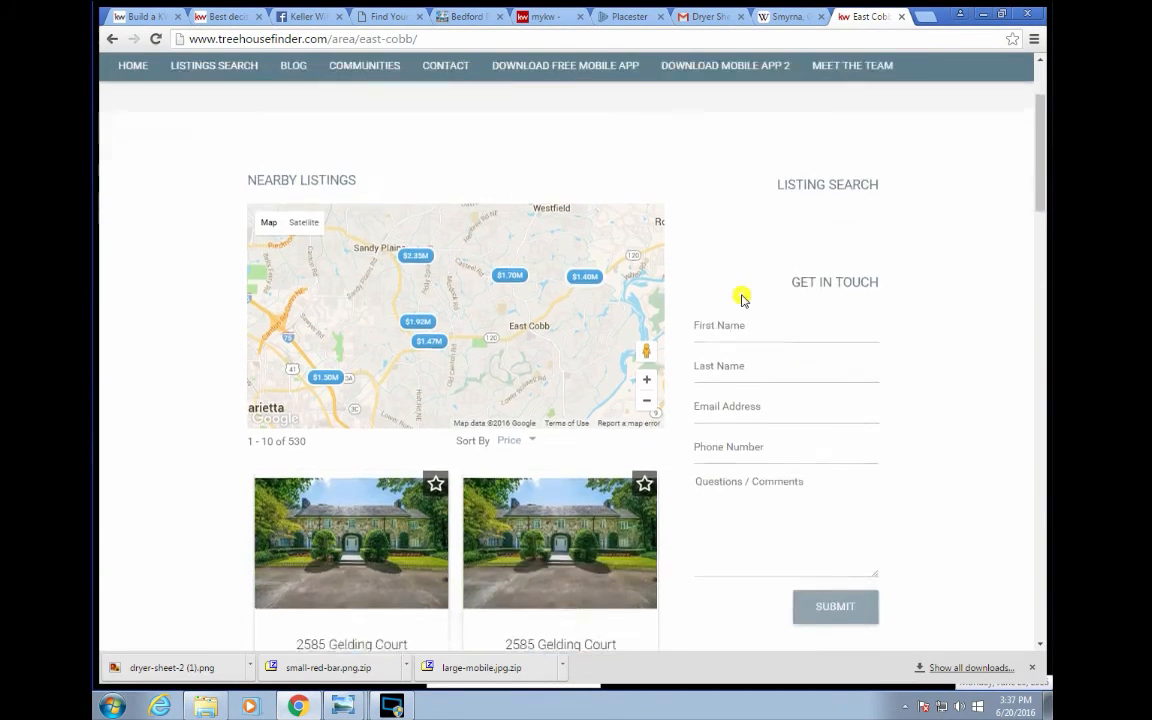
{"action": "scroll", "coordinate": [741, 296], "scroll_direction": "up", "scroll_amount": 5}
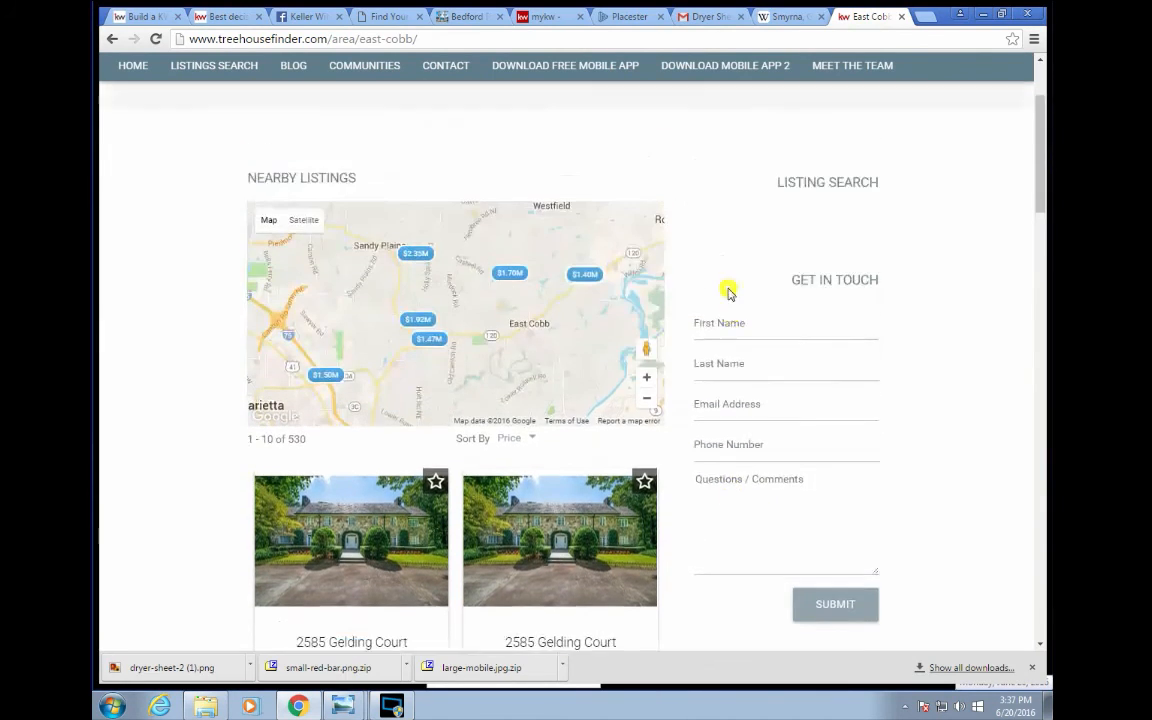
{"action": "mouse_move", "coordinate": [366, 178]}
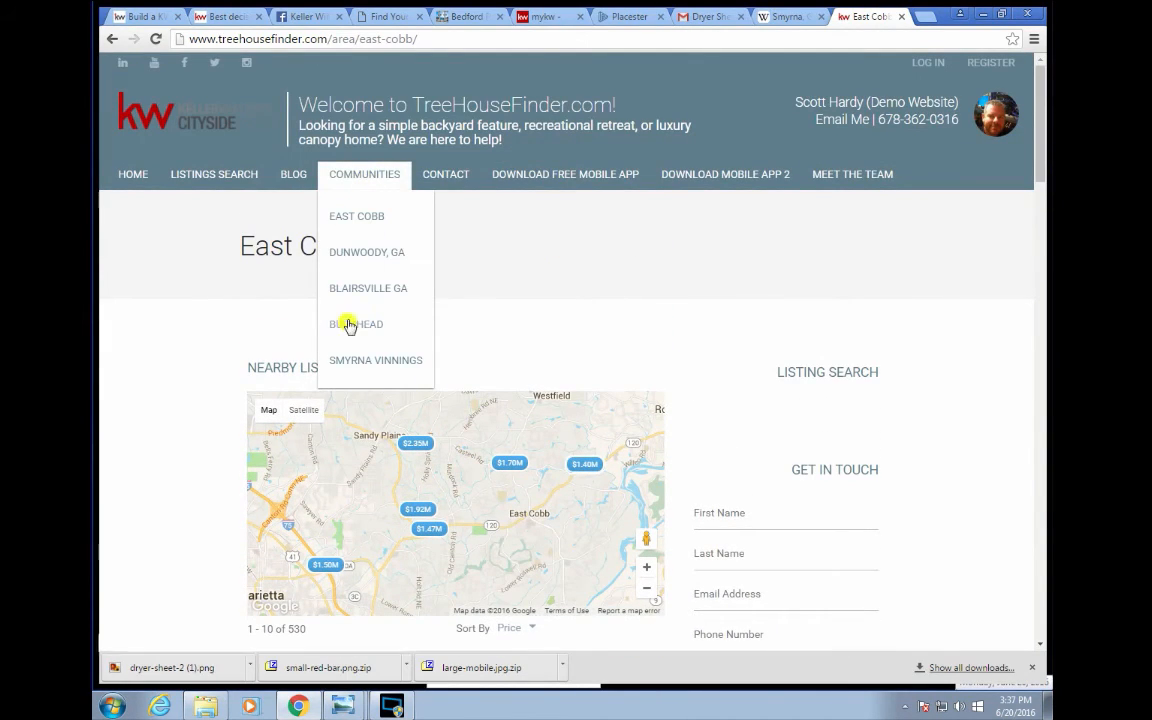
{"action": "left_click", "coordinate": [622, 18]}
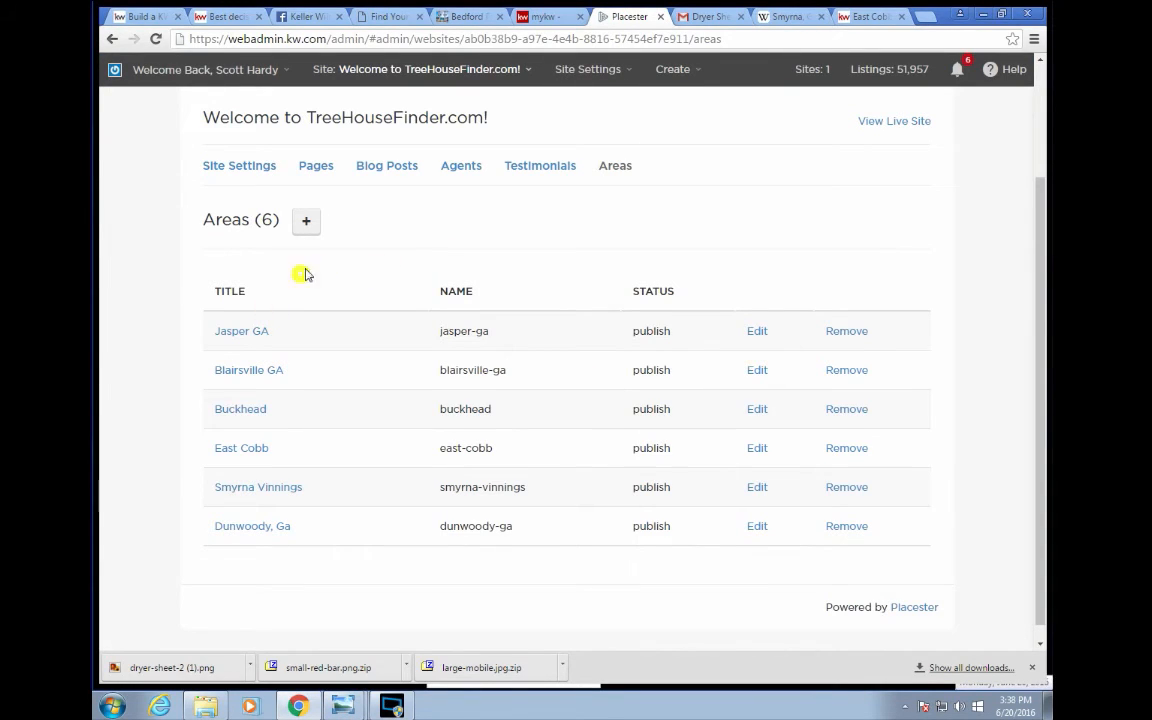
{"action": "left_click", "coordinate": [241, 168]}
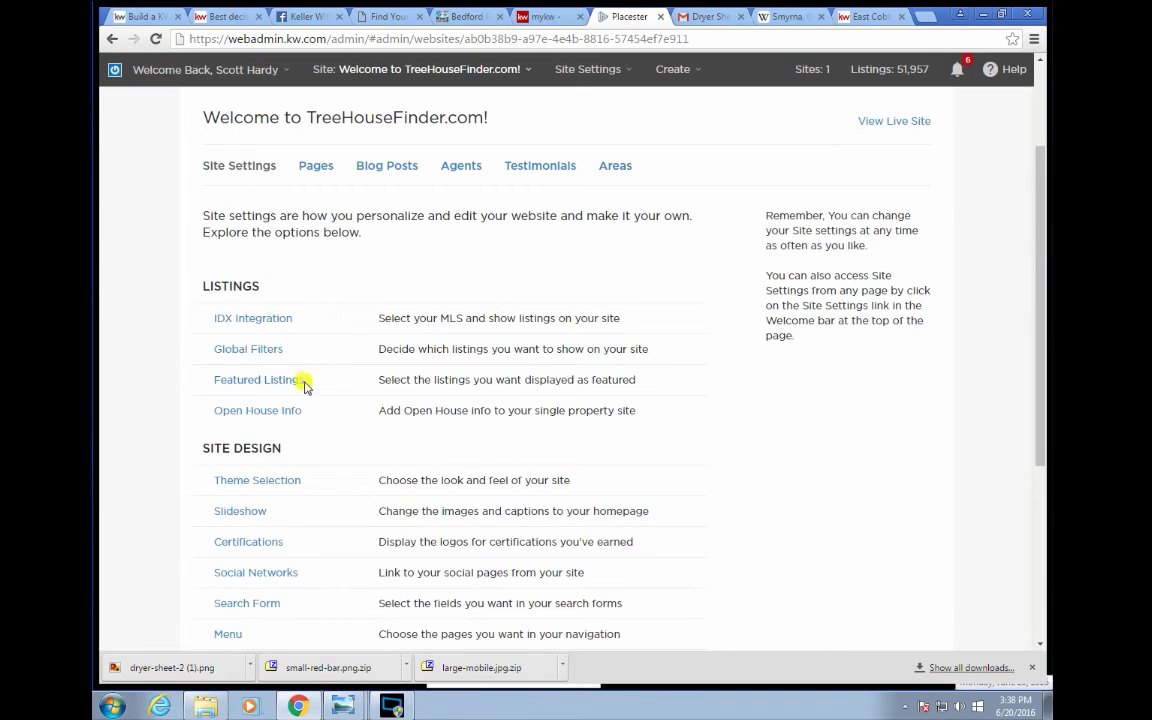
{"action": "scroll", "coordinate": [315, 398], "scroll_direction": "down", "scroll_amount": 4}
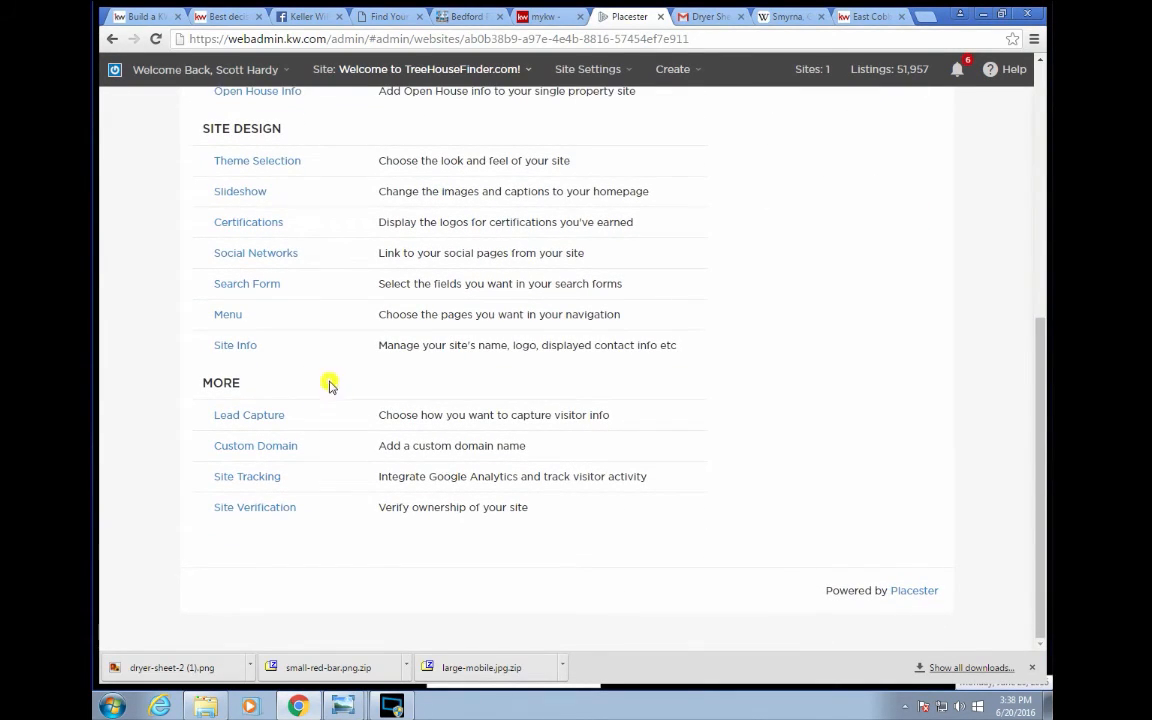
Open the navigation menu settings and inspect the Communities item's label against the live site
{"action": "left_click", "coordinate": [226, 314]}
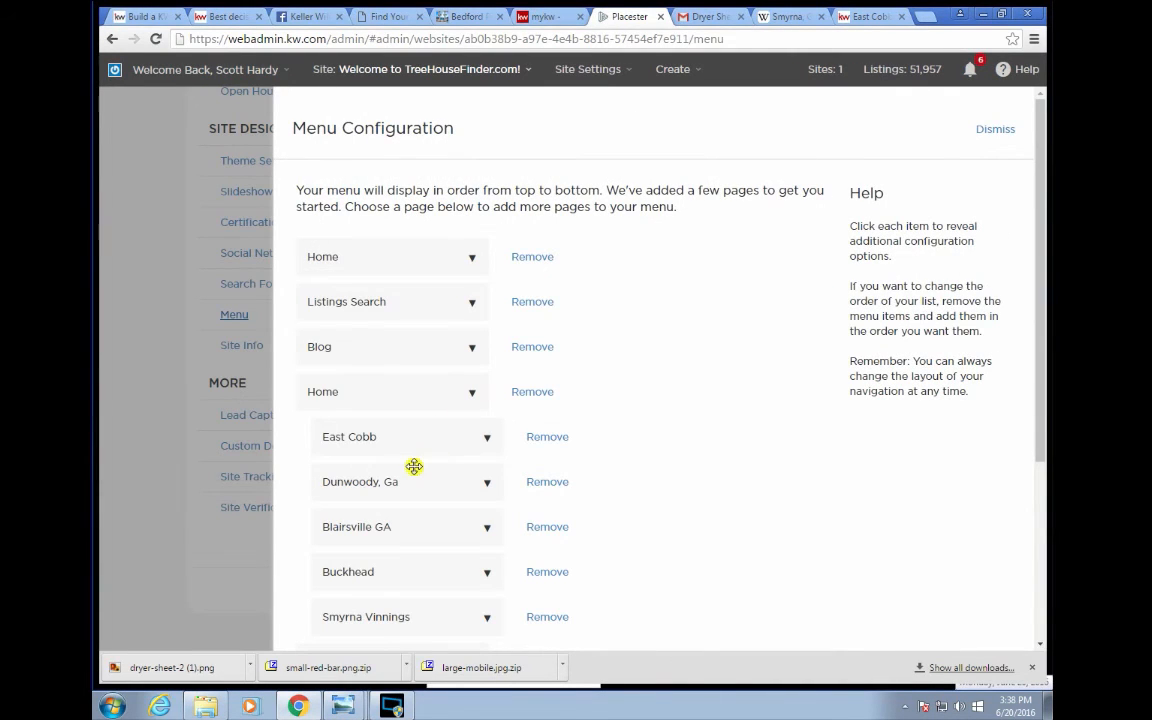
{"action": "scroll", "coordinate": [396, 302], "scroll_direction": "down", "scroll_amount": 1}
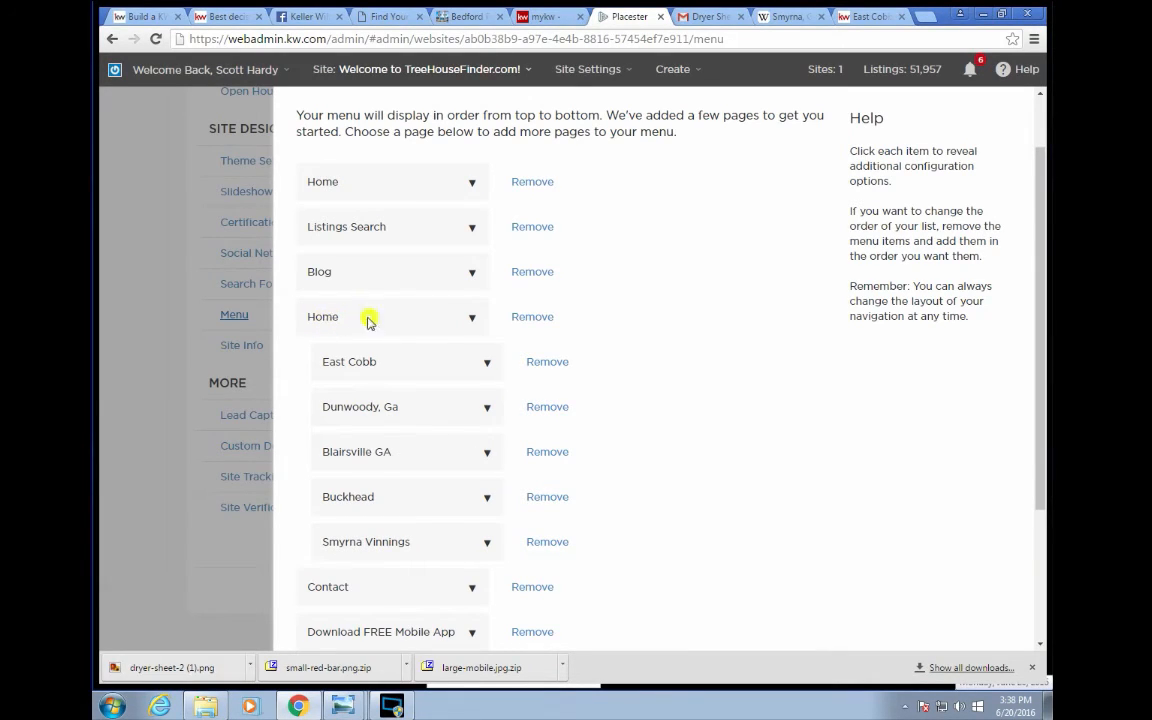
{"action": "left_click", "coordinate": [471, 316]}
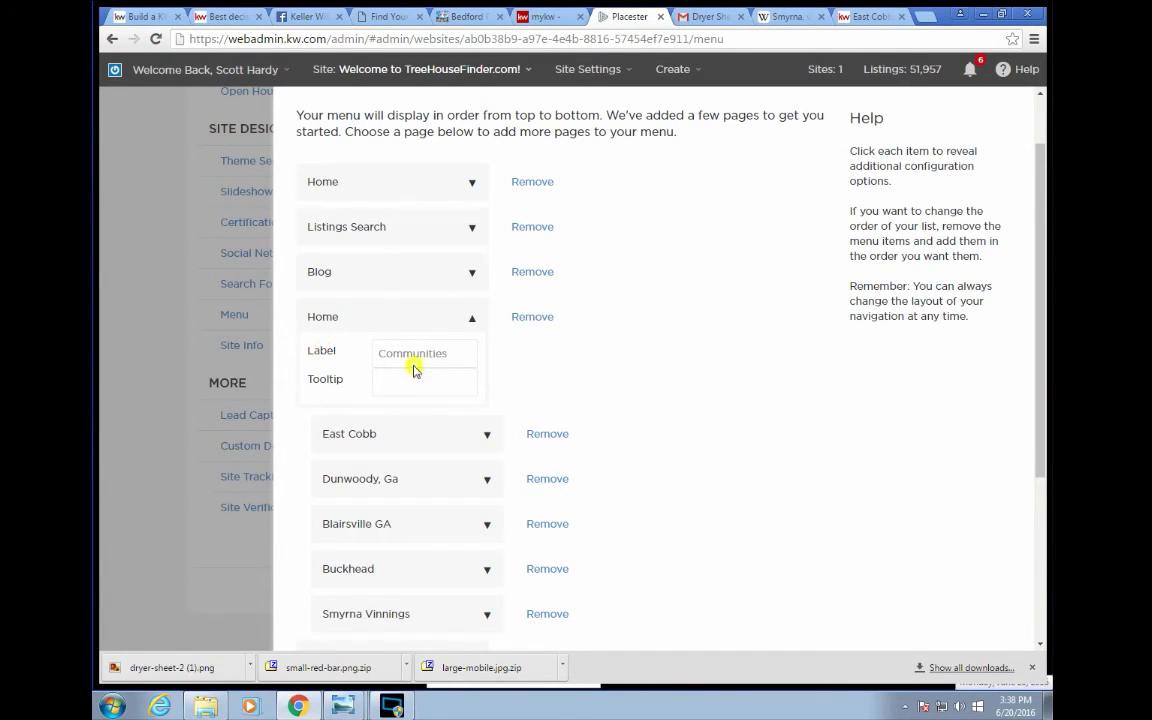
{"action": "left_click_drag", "start_coordinate": [463, 352], "coordinate": [372, 350]}
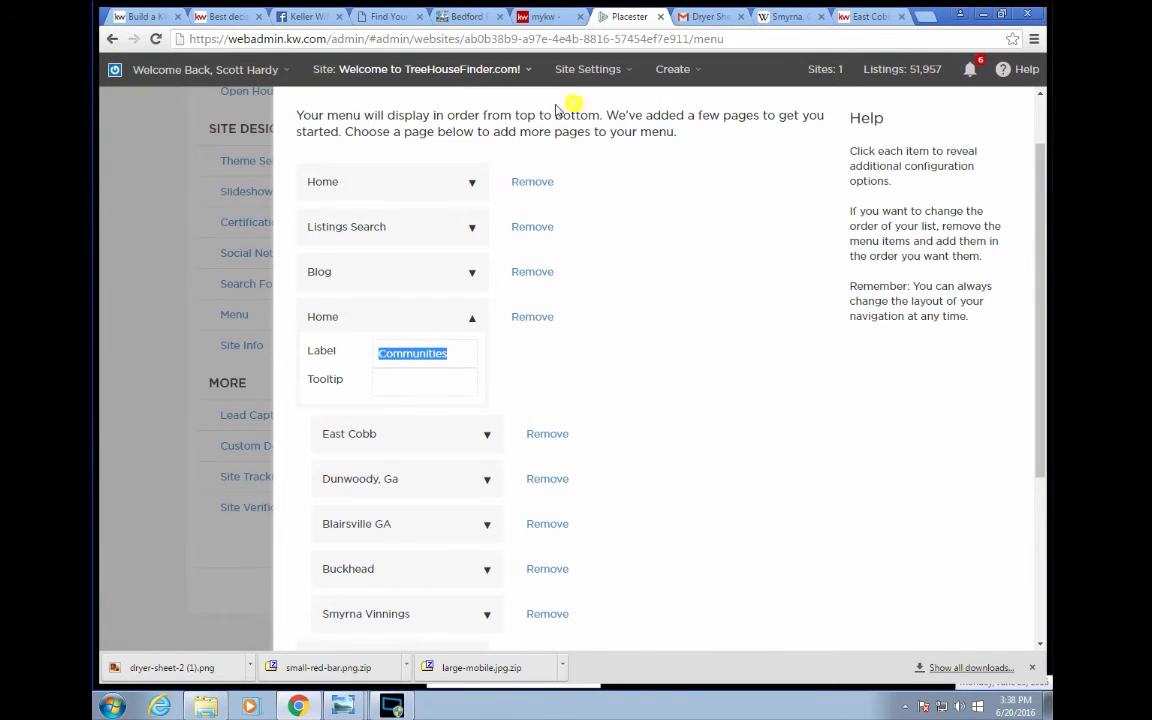
{"action": "left_click", "coordinate": [865, 16]}
{"action": "mouse_move", "coordinate": [368, 182]}
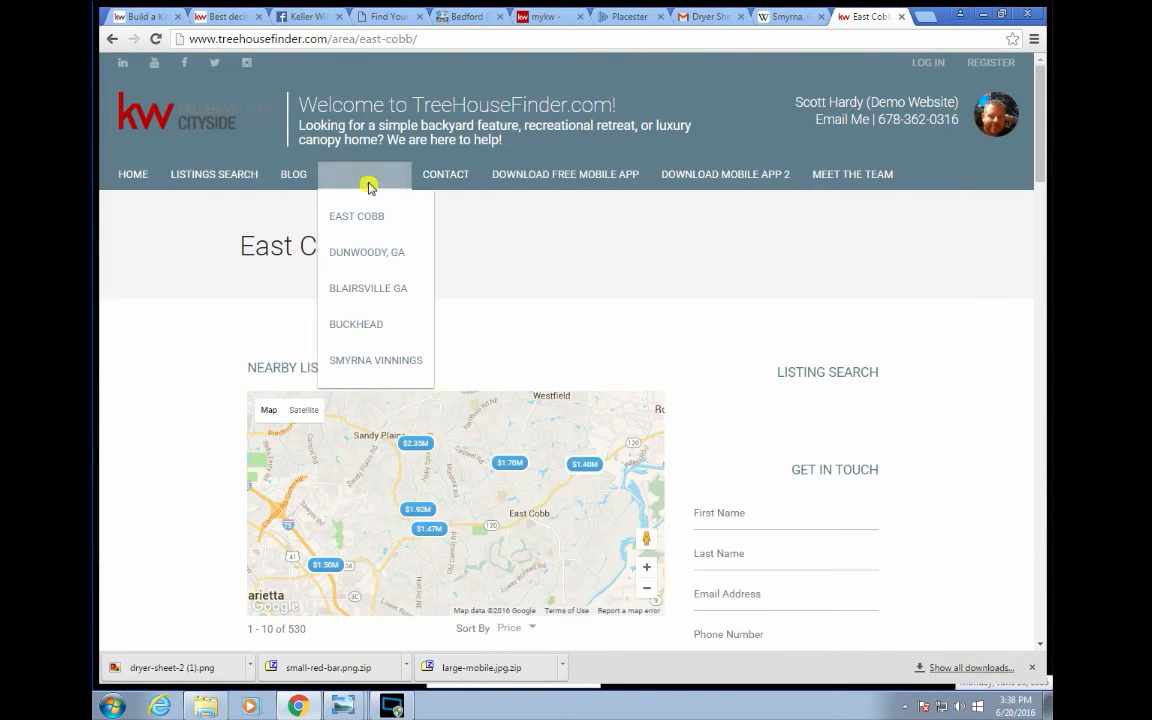
{"action": "left_click", "coordinate": [625, 16]}
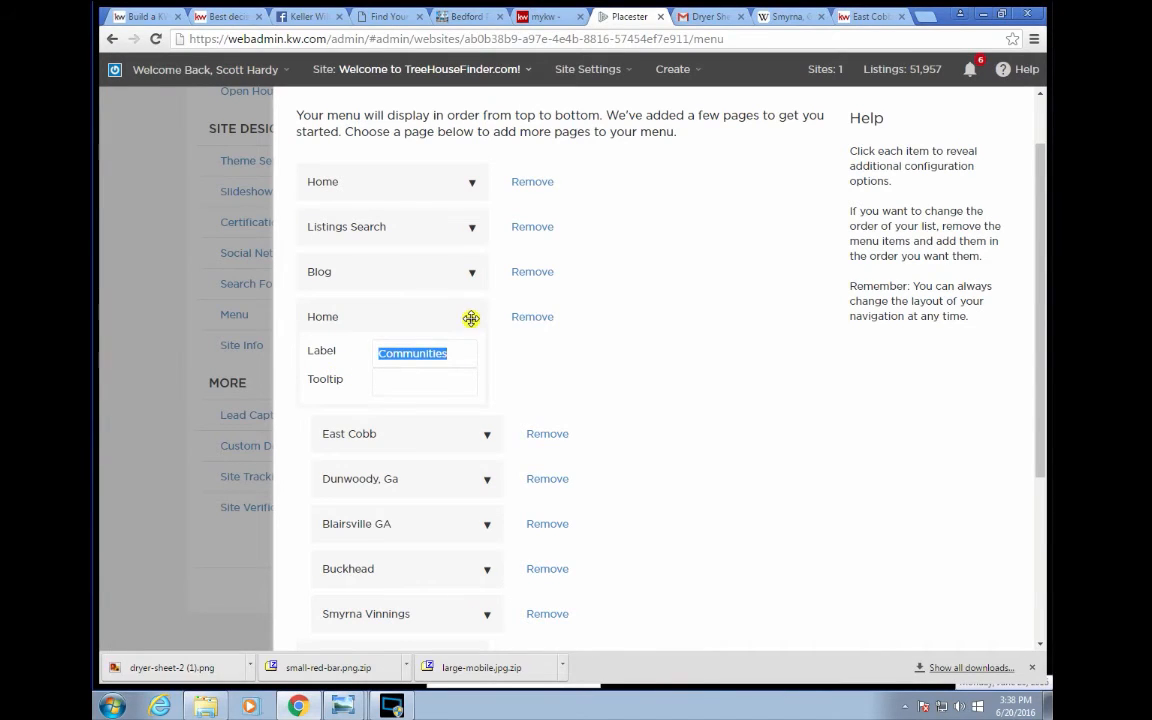
{"action": "left_click", "coordinate": [471, 318]}
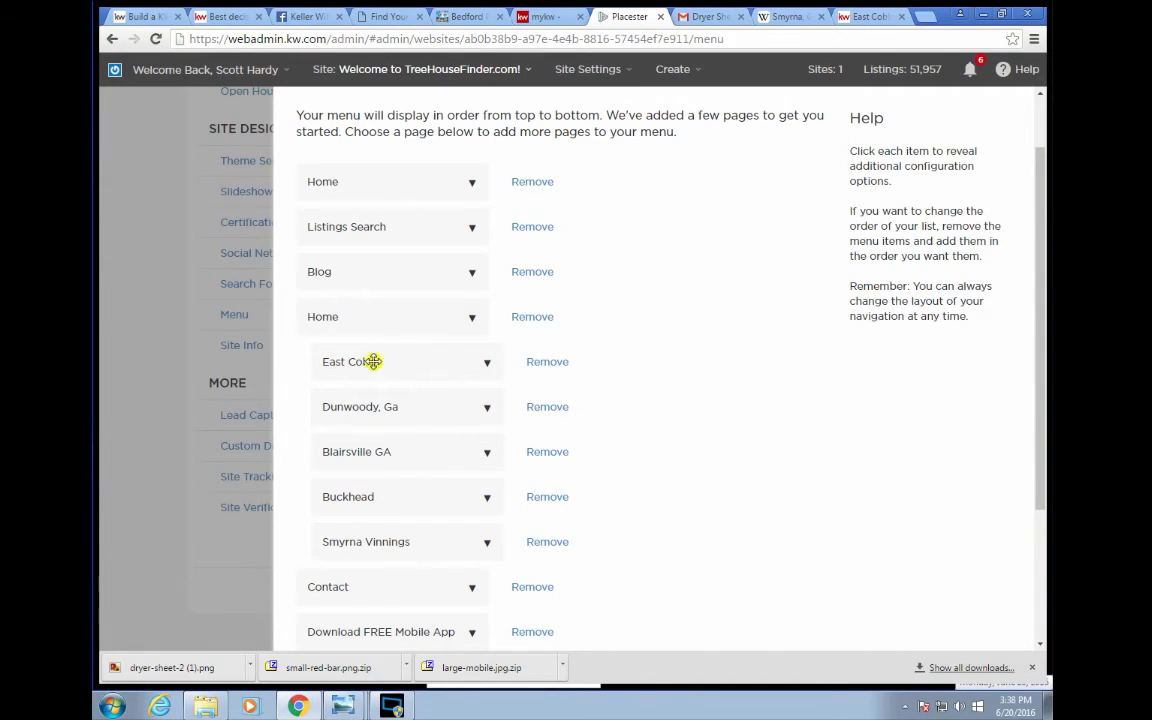
Add the Jasper GA page to the end of the menu and save
{"action": "scroll", "coordinate": [646, 398], "scroll_direction": "down", "scroll_amount": 3}
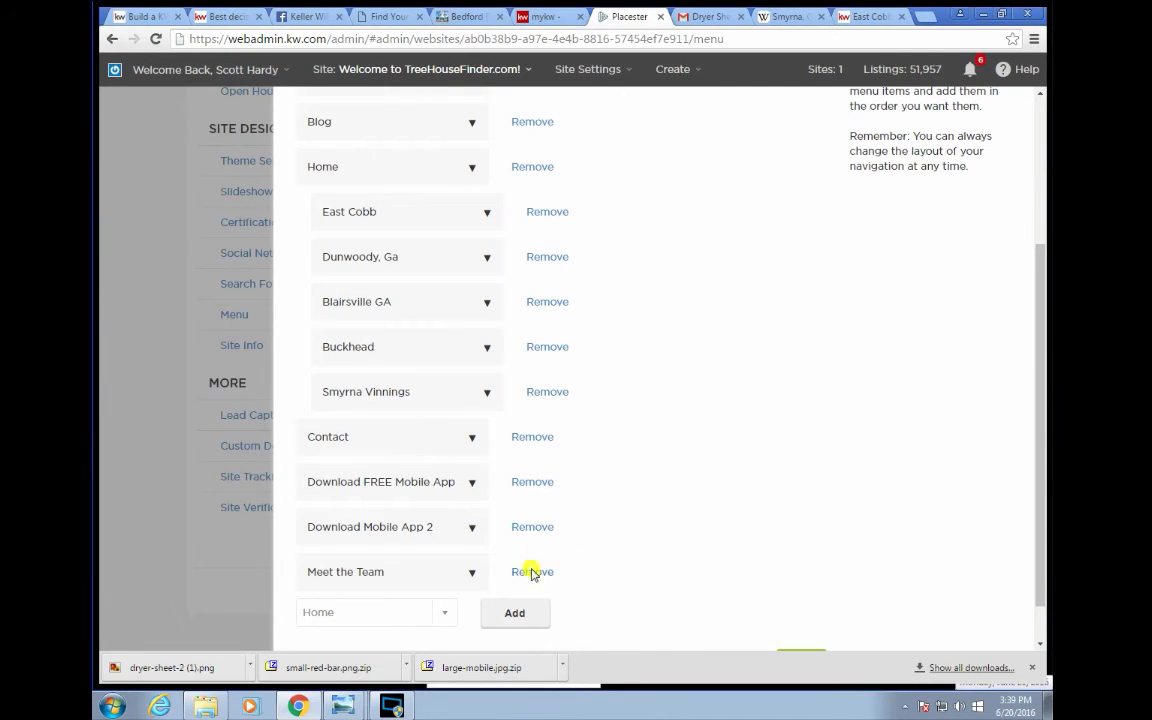
{"action": "left_click", "coordinate": [444, 616]}
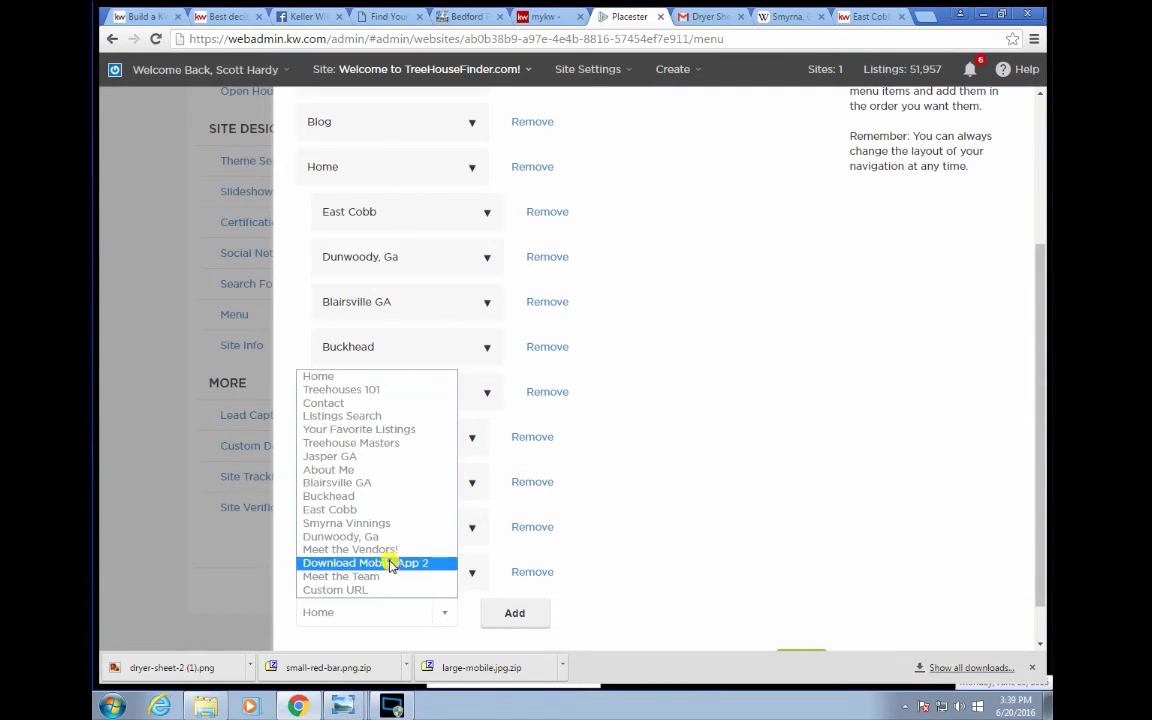
{"action": "left_click", "coordinate": [341, 457]}
{"action": "left_click", "coordinate": [515, 613]}
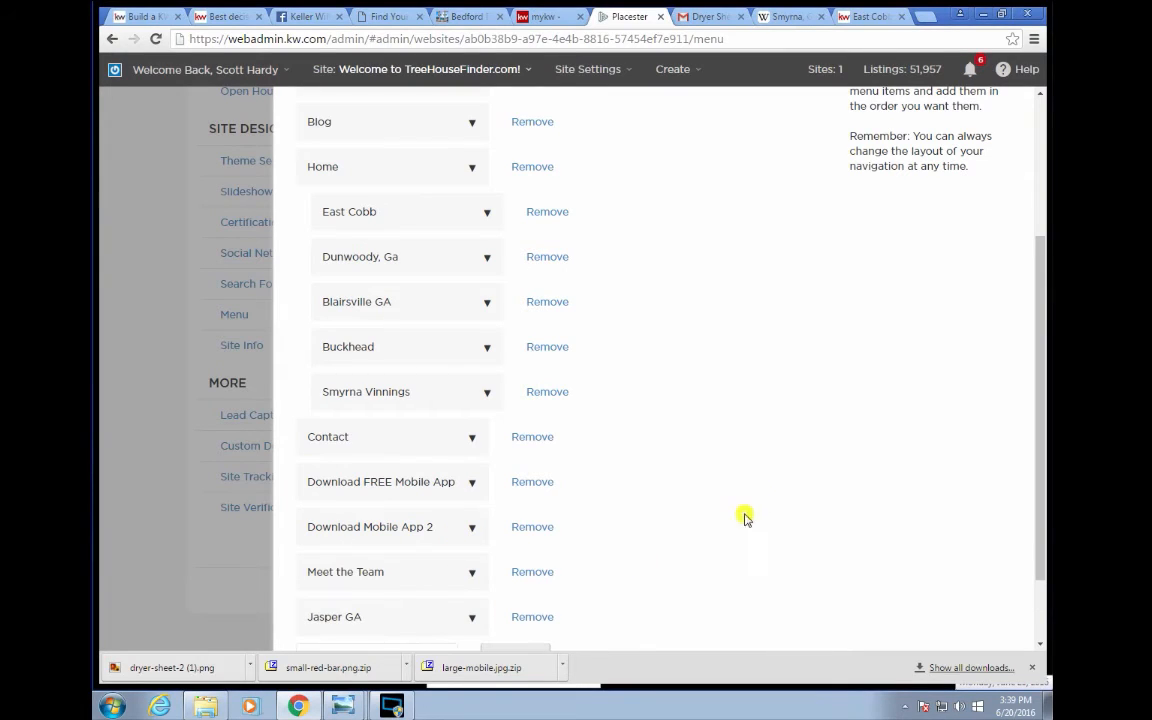
{"action": "scroll", "coordinate": [822, 584], "scroll_direction": "down", "scroll_amount": 1}
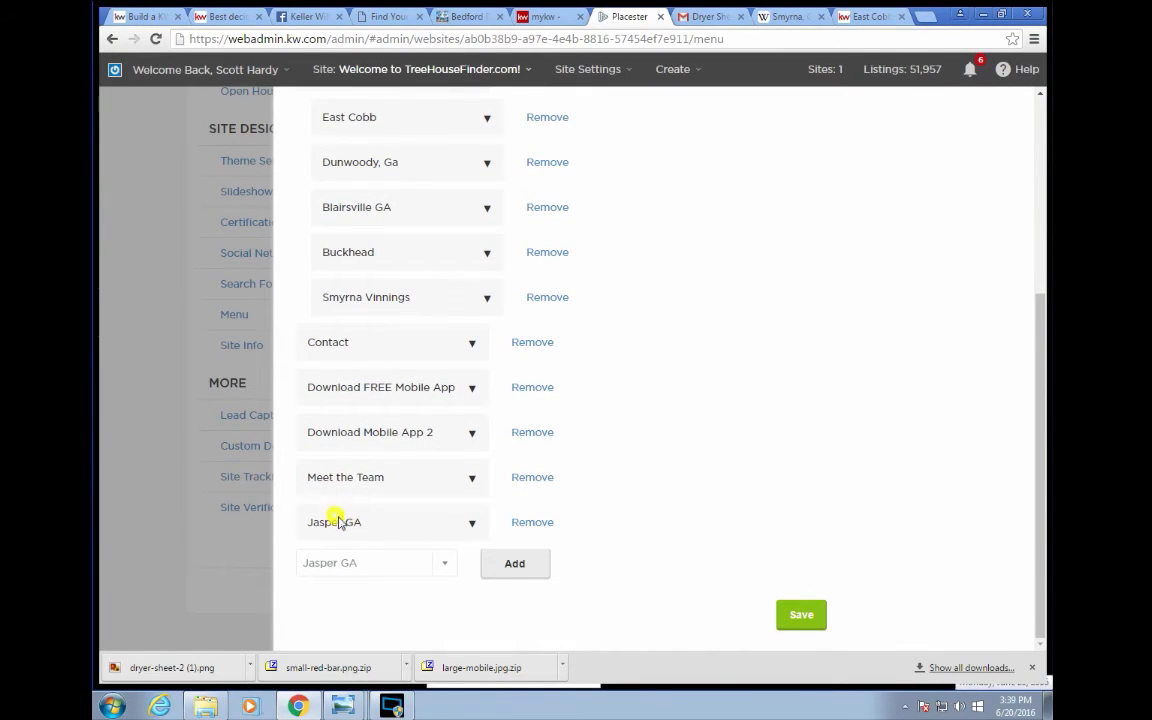
{"action": "left_click", "coordinate": [805, 613]}
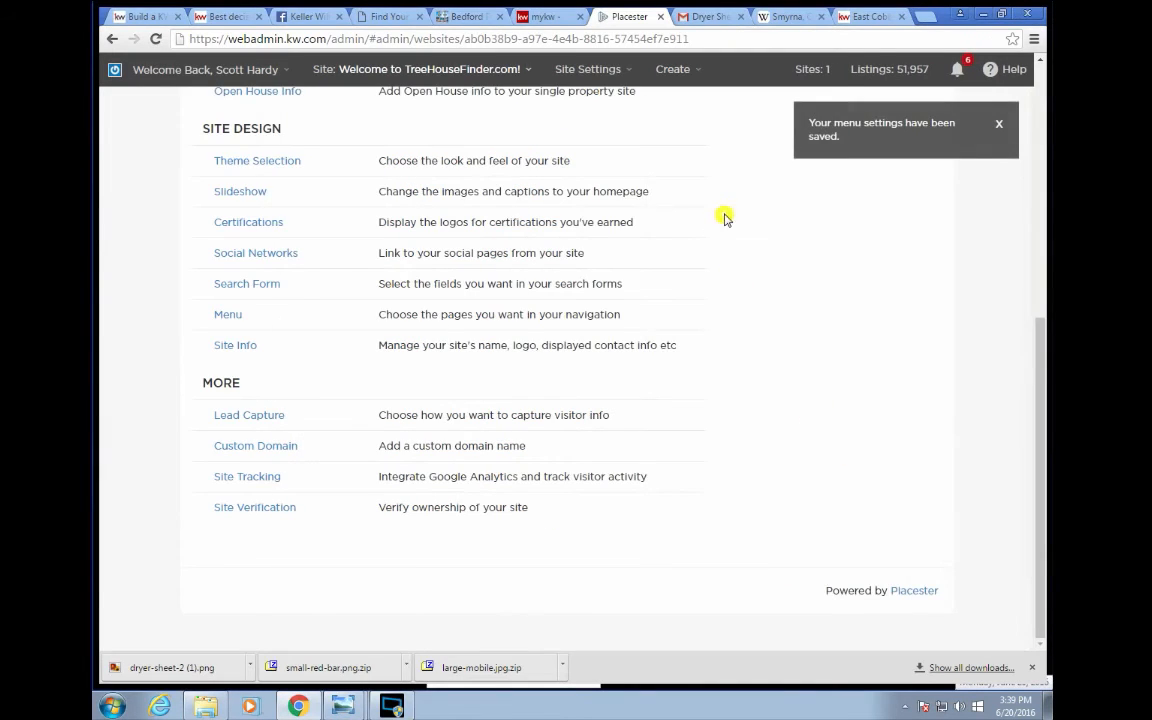
Reload the live site and scroll through the new Jasper GA area page
{"action": "left_click", "coordinate": [865, 16]}
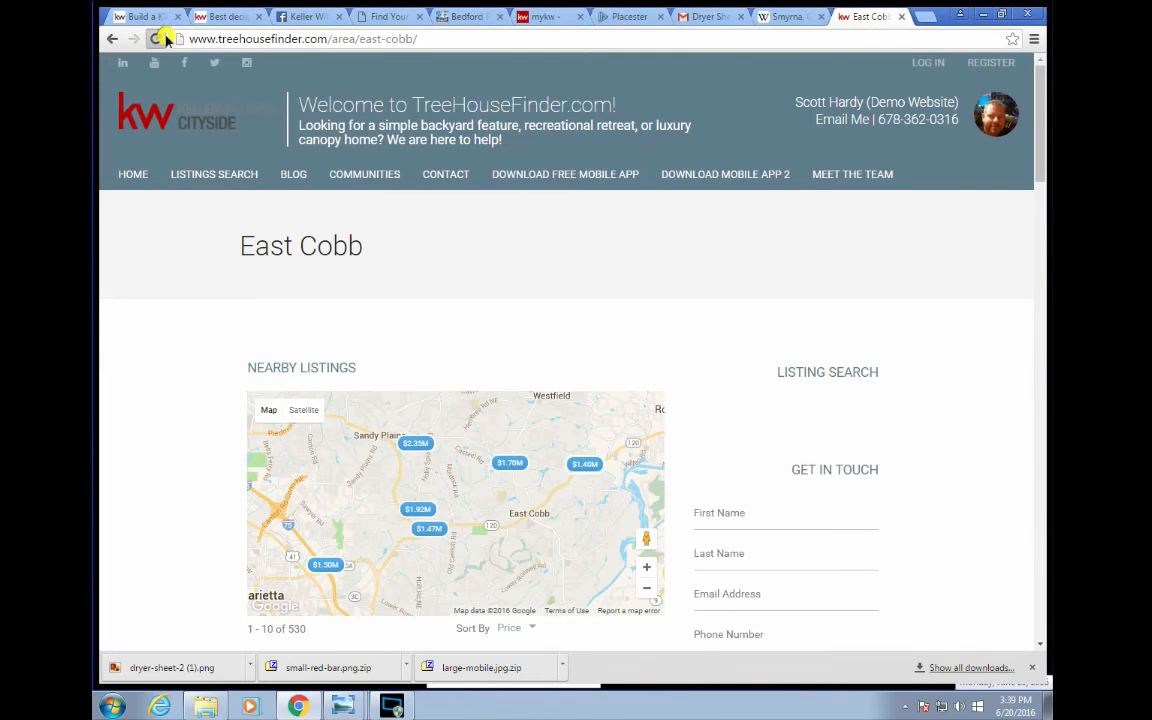
{"action": "left_click", "coordinate": [158, 38]}
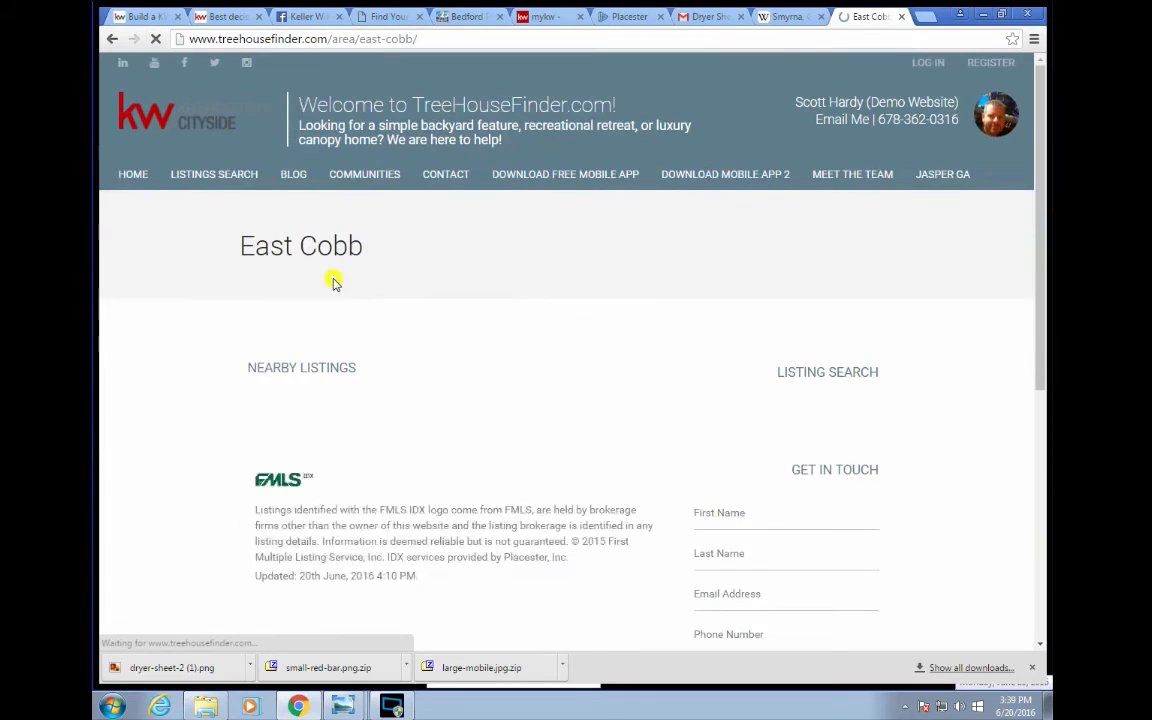
{"action": "left_click", "coordinate": [954, 176]}
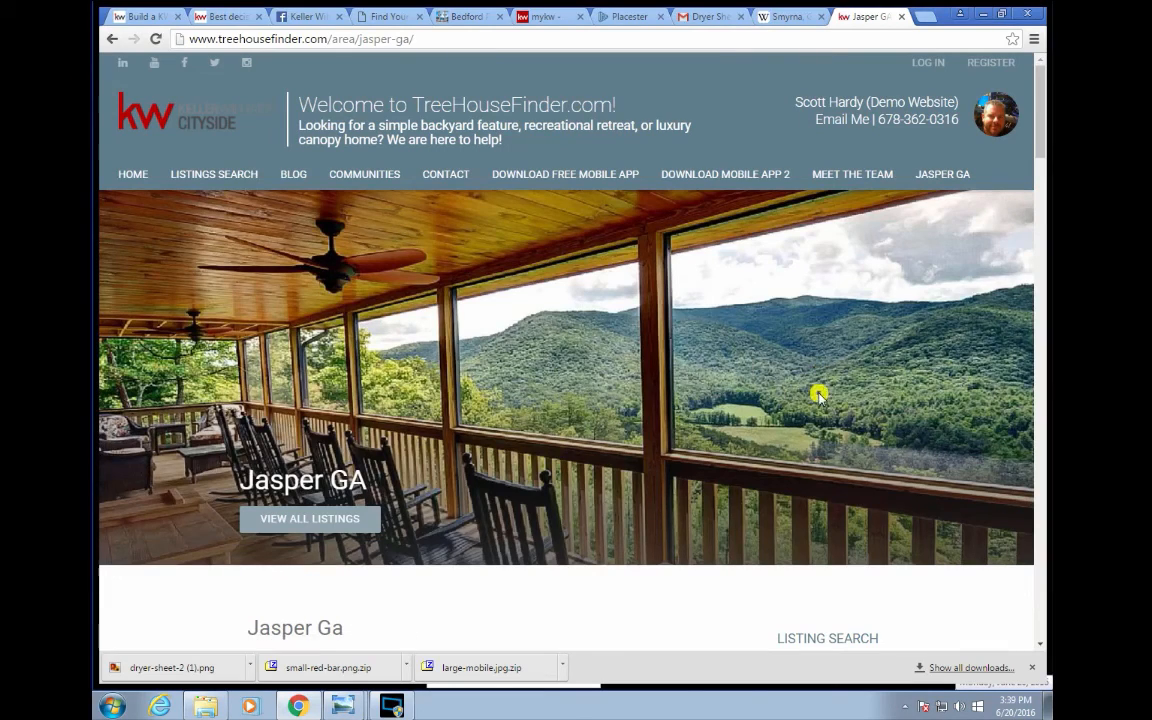
{"action": "scroll", "coordinate": [818, 395], "scroll_direction": "down", "scroll_amount": 3}
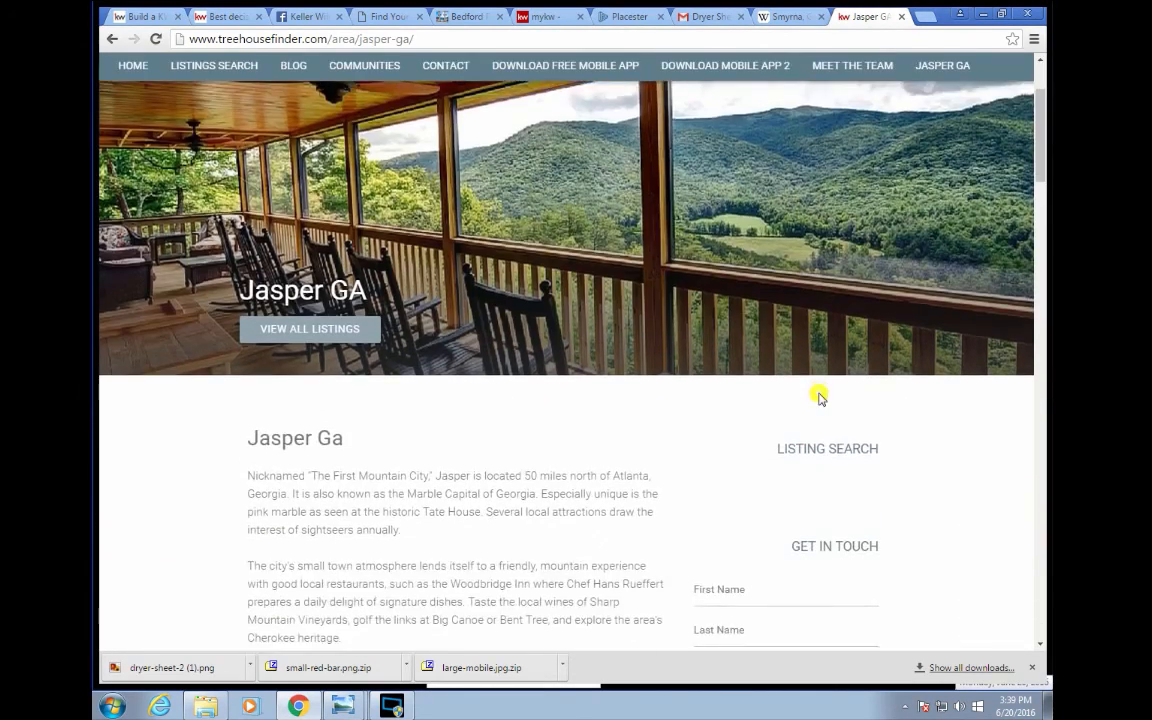
{"action": "scroll", "coordinate": [818, 395], "scroll_direction": "down", "scroll_amount": 3}
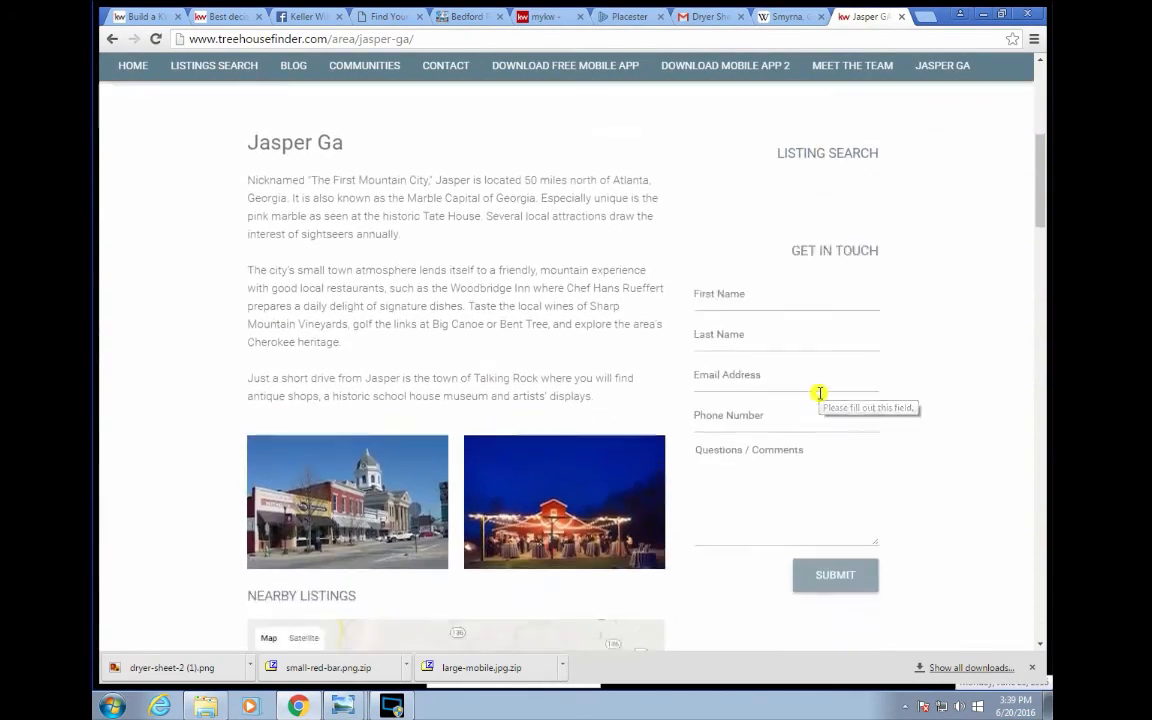
{"action": "scroll", "coordinate": [455, 278], "scroll_direction": "down", "scroll_amount": 1}
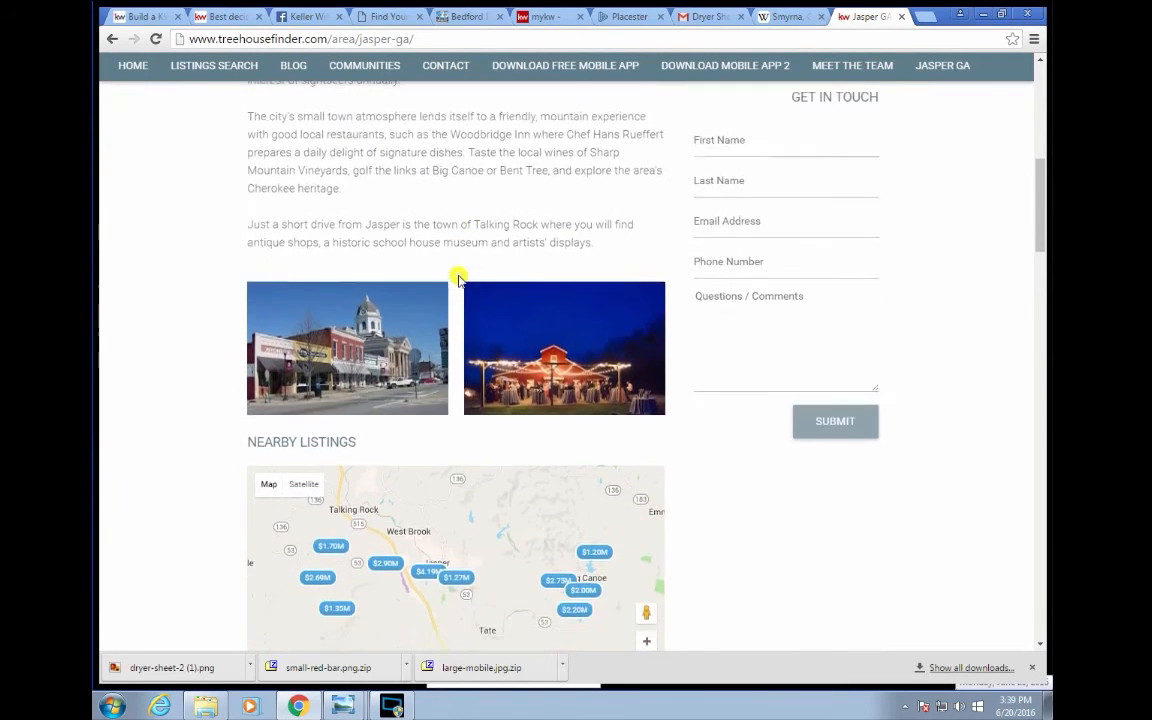
{"action": "scroll", "coordinate": [461, 314], "scroll_direction": "down", "scroll_amount": 1}
{"action": "scroll", "coordinate": [766, 378], "scroll_direction": "down", "scroll_amount": 3}
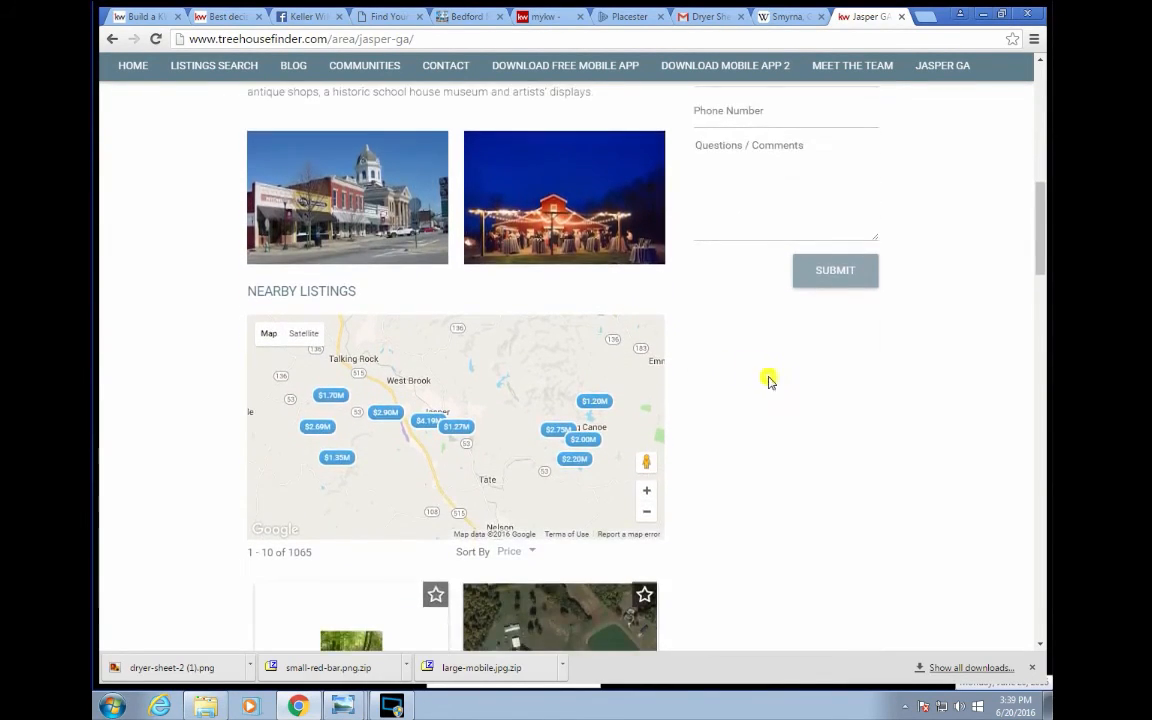
{"action": "scroll", "coordinate": [776, 383], "scroll_direction": "down", "scroll_amount": 5}
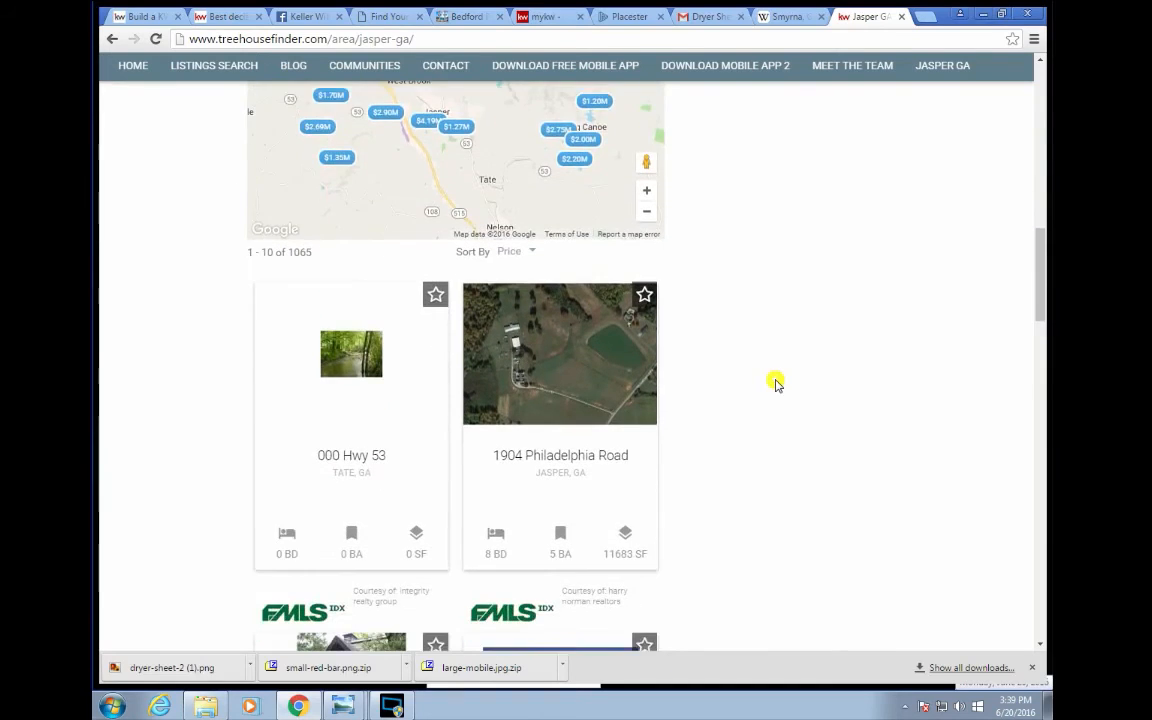
{"action": "scroll", "coordinate": [776, 383], "scroll_direction": "down", "scroll_amount": 2}
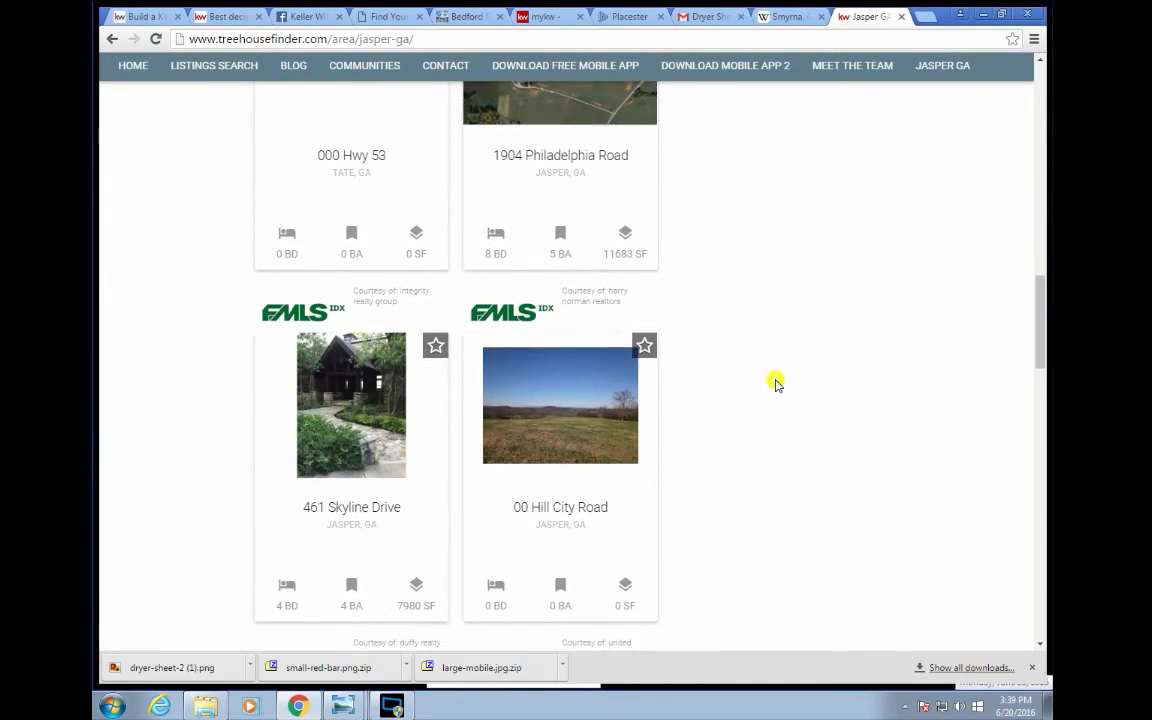
{"action": "scroll", "coordinate": [776, 383], "scroll_direction": "down", "scroll_amount": 4}
{"action": "scroll", "coordinate": [774, 380], "scroll_direction": "up", "scroll_amount": 7}
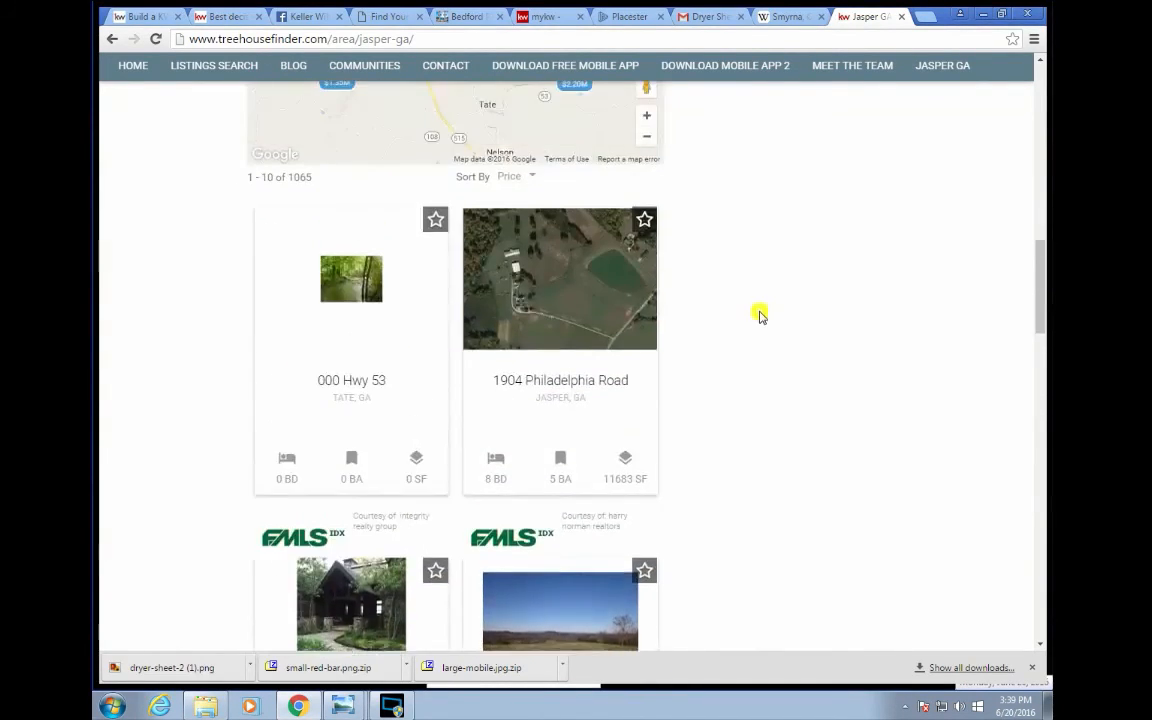
{"action": "scroll", "coordinate": [760, 316], "scroll_direction": "up", "scroll_amount": 15}
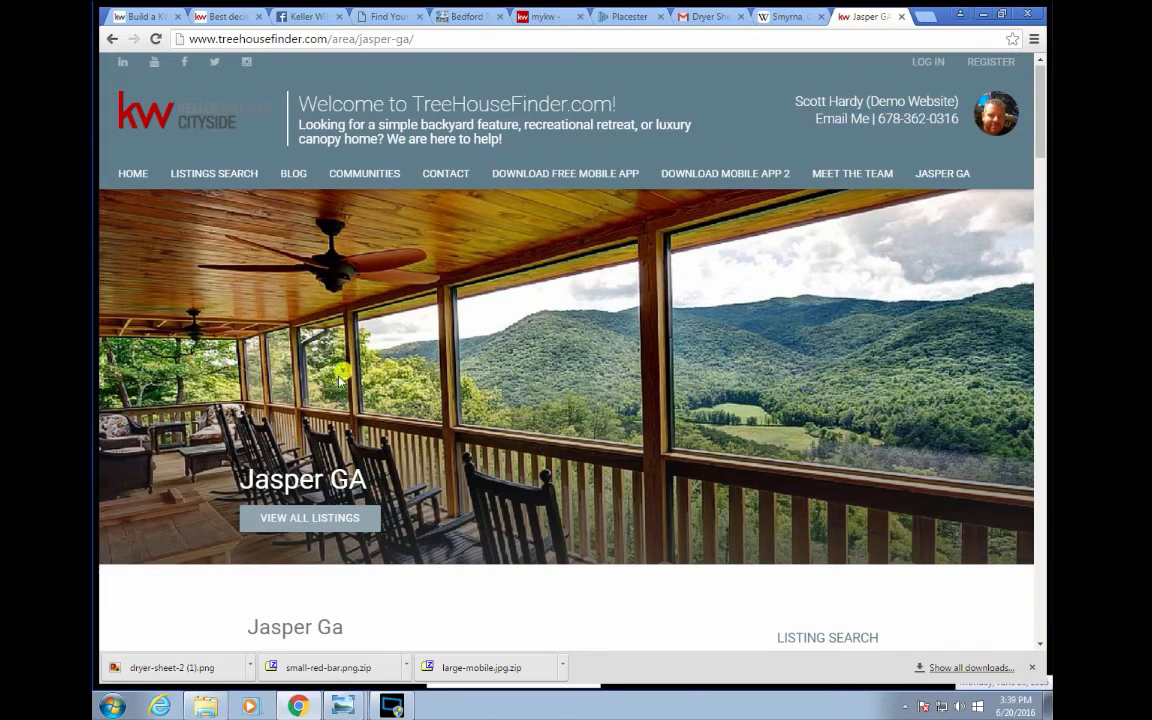
Return from the live Jasper GA page to Placester's Site Settings
{"action": "left_click", "coordinate": [627, 16]}
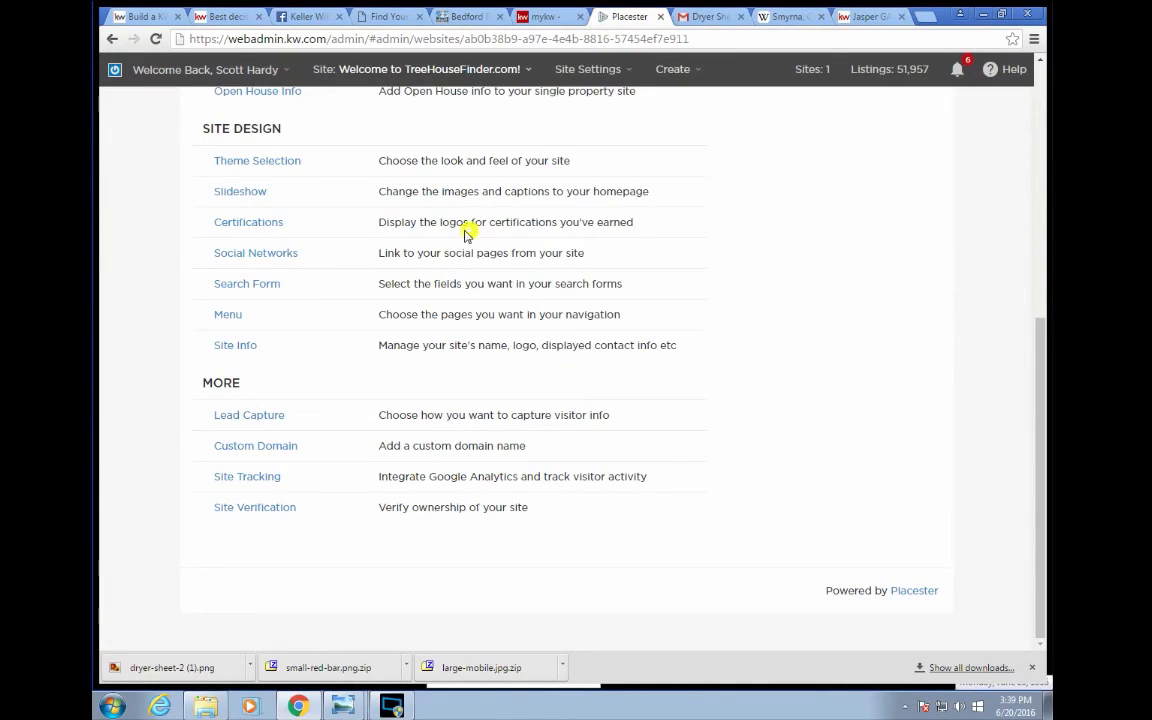
{"action": "left_click", "coordinate": [866, 16]}
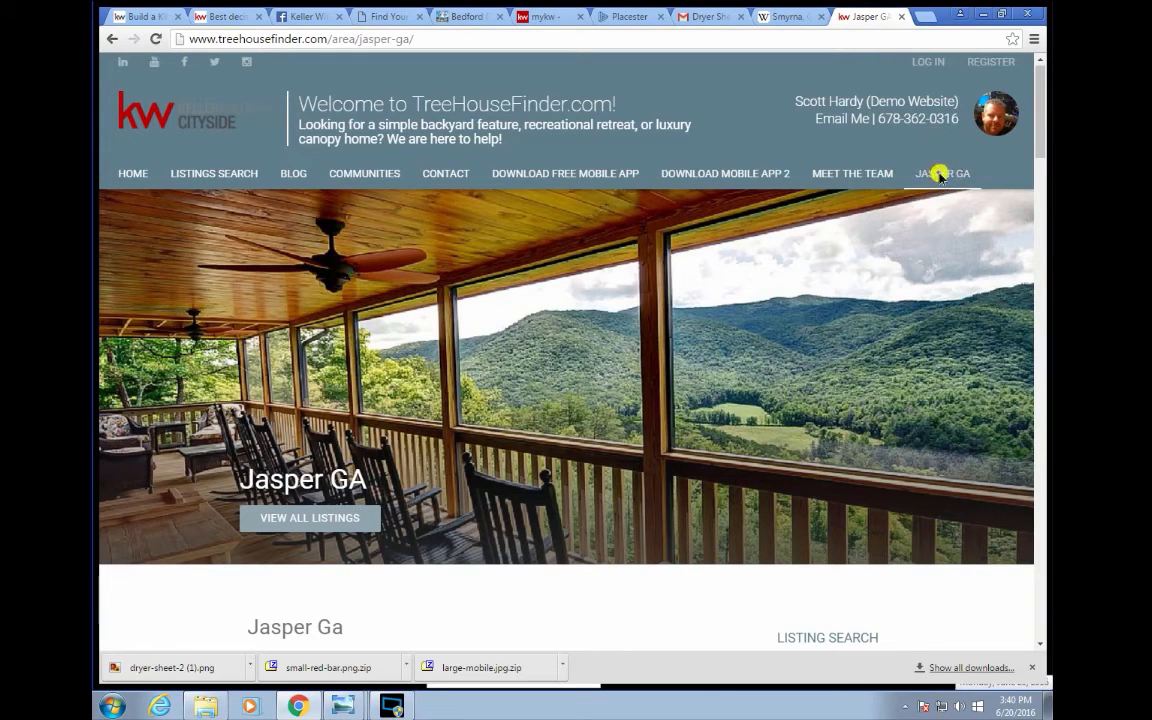
{"action": "left_click_drag", "start_coordinate": [940, 173], "coordinate": [367, 174]}
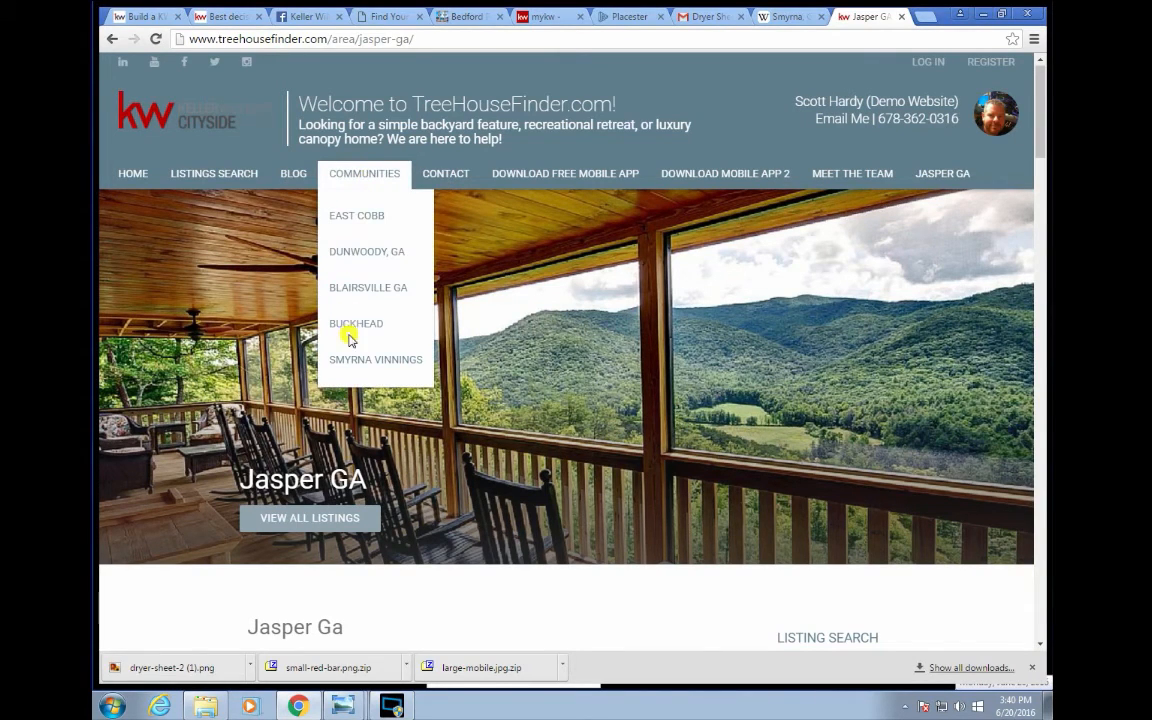
{"action": "left_click", "coordinate": [626, 16]}
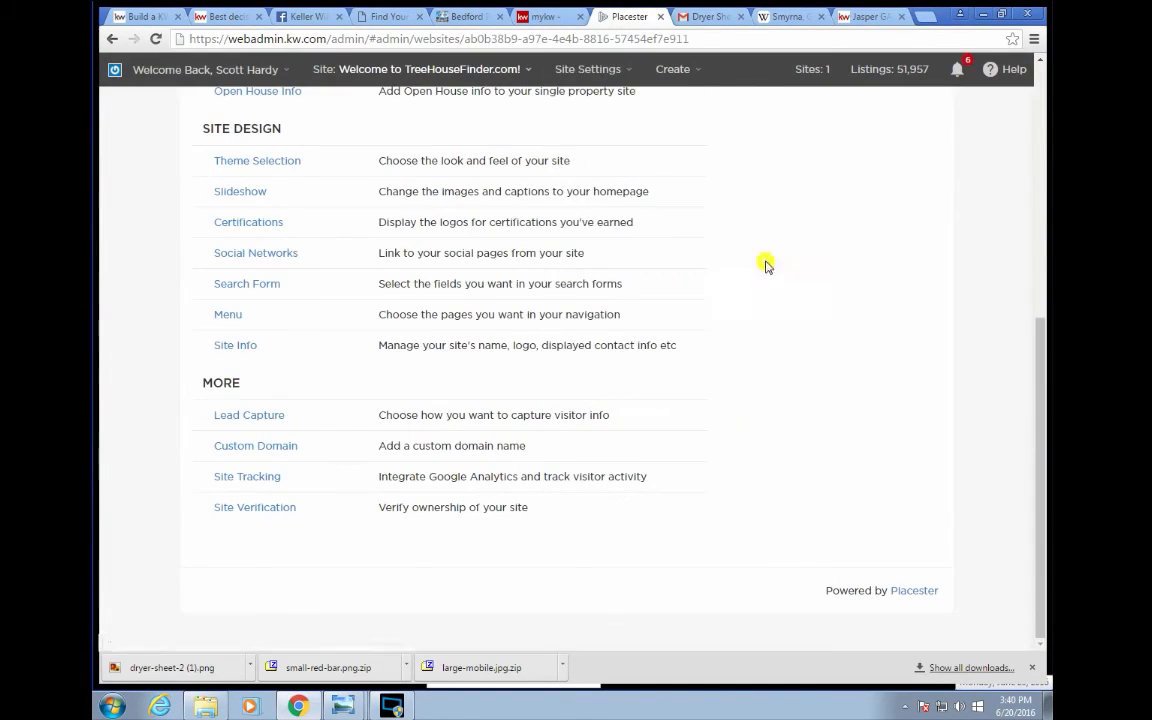
Drag Jasper GA up beneath Blog in the menu and save
{"action": "left_click", "coordinate": [235, 316]}
{"action": "scroll", "coordinate": [386, 329], "scroll_direction": "down", "scroll_amount": 3}
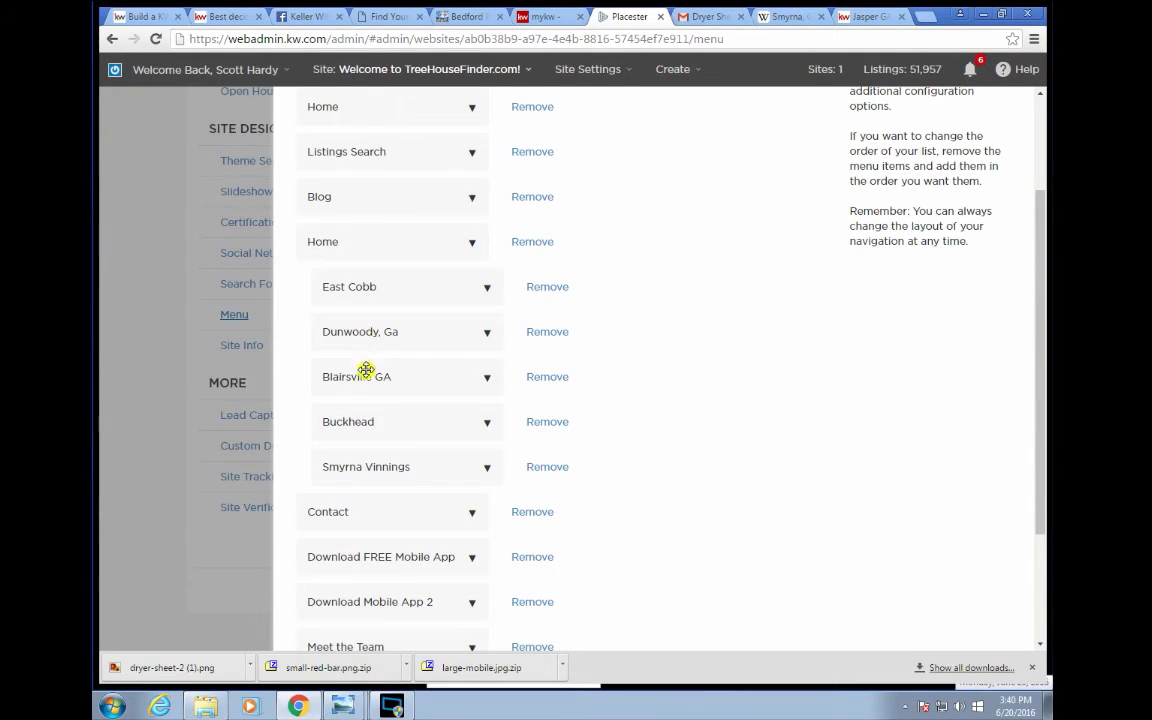
{"action": "scroll", "coordinate": [366, 370], "scroll_direction": "down", "scroll_amount": 1}
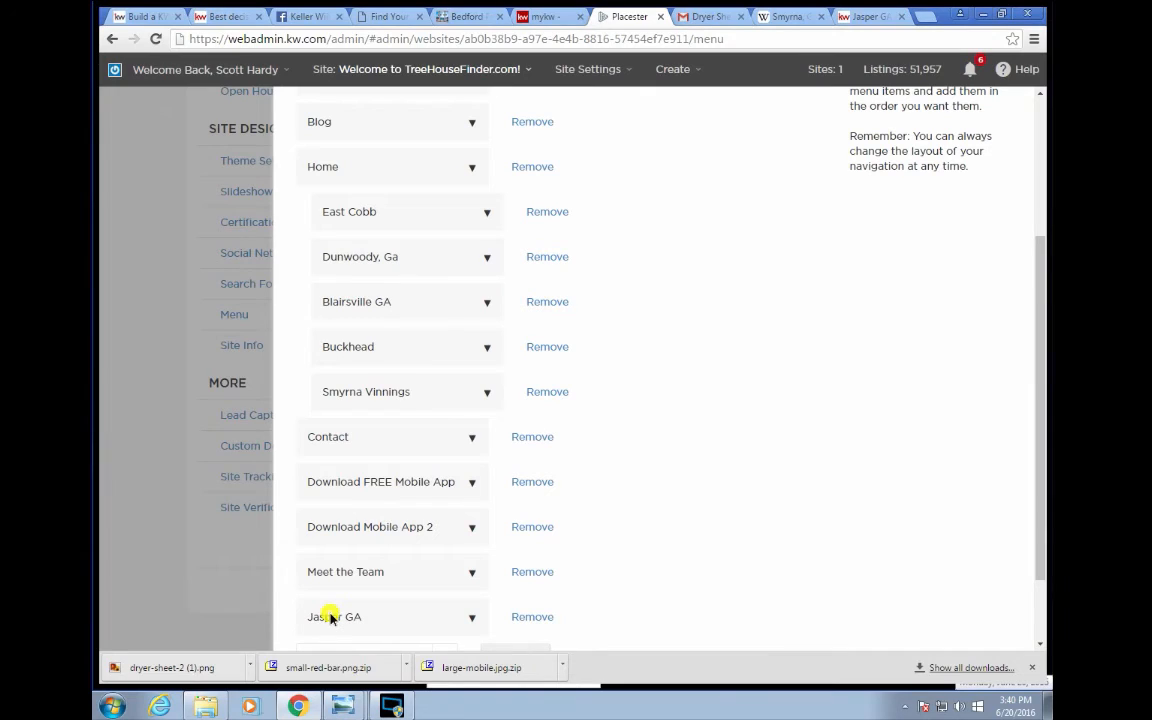
{"action": "left_click_drag", "start_coordinate": [330, 617], "coordinate": [346, 207]}
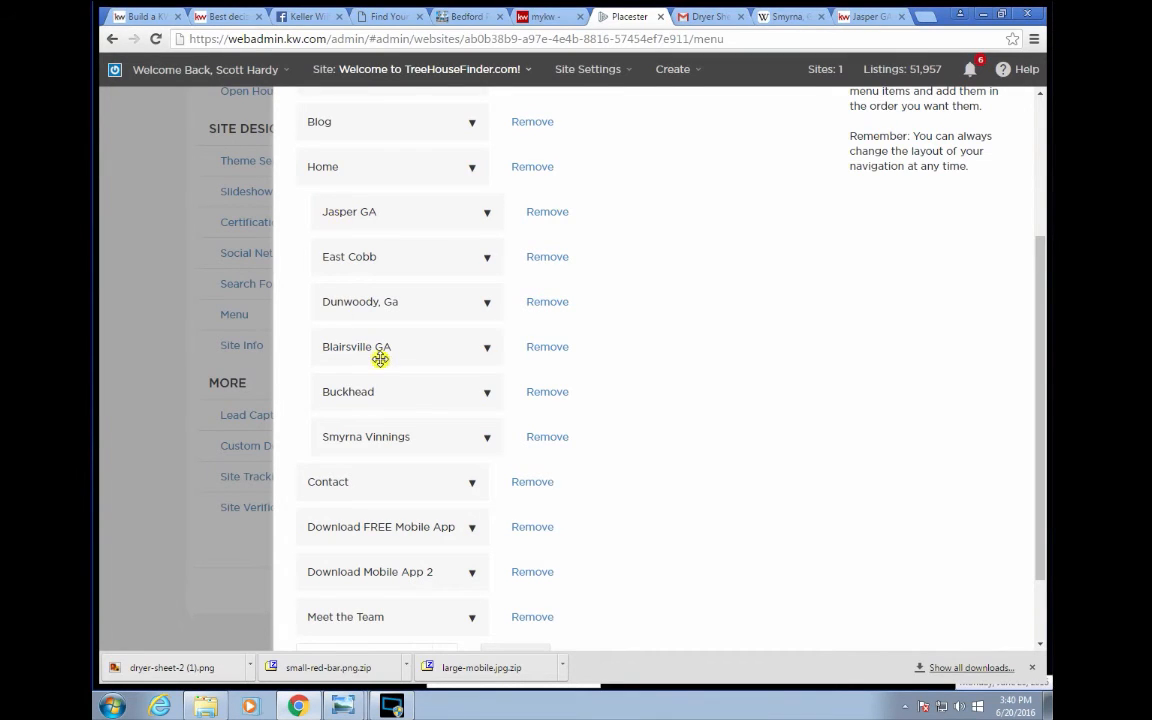
{"action": "scroll", "coordinate": [380, 360], "scroll_direction": "down", "scroll_amount": 1}
{"action": "scroll", "coordinate": [375, 370], "scroll_direction": "up", "scroll_amount": 2}
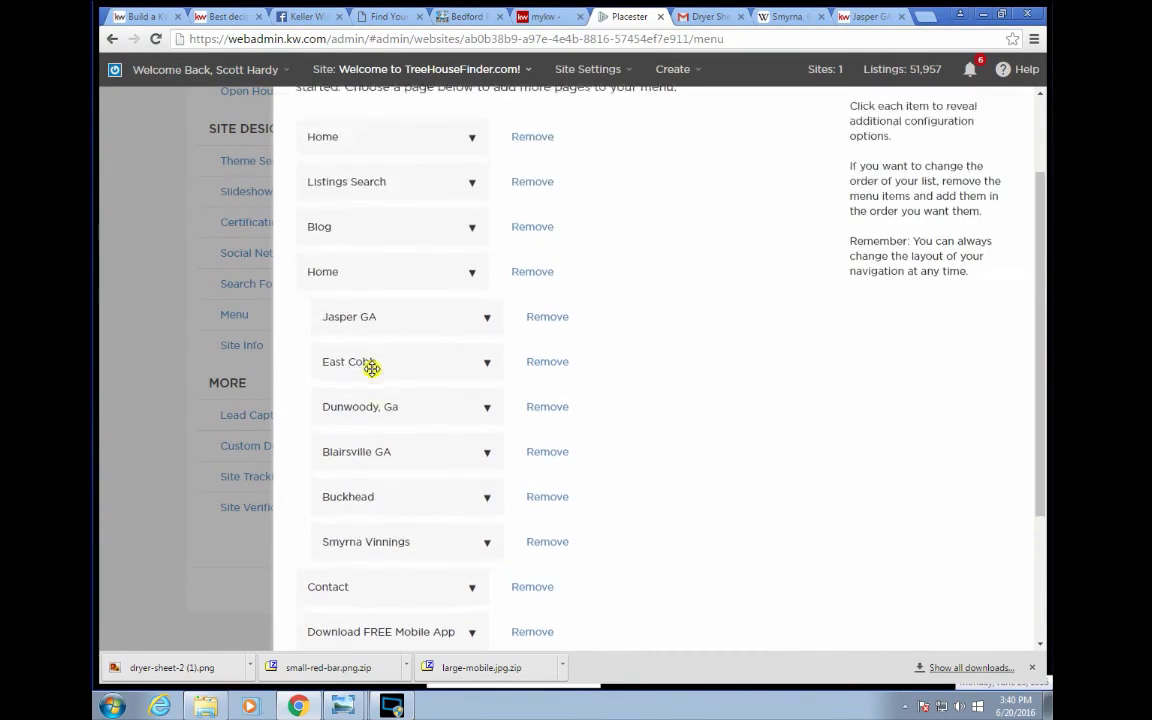
{"action": "scroll", "coordinate": [365, 390], "scroll_direction": "up", "scroll_amount": 2}
{"action": "left_click_drag", "start_coordinate": [352, 437], "coordinate": [342, 393]}
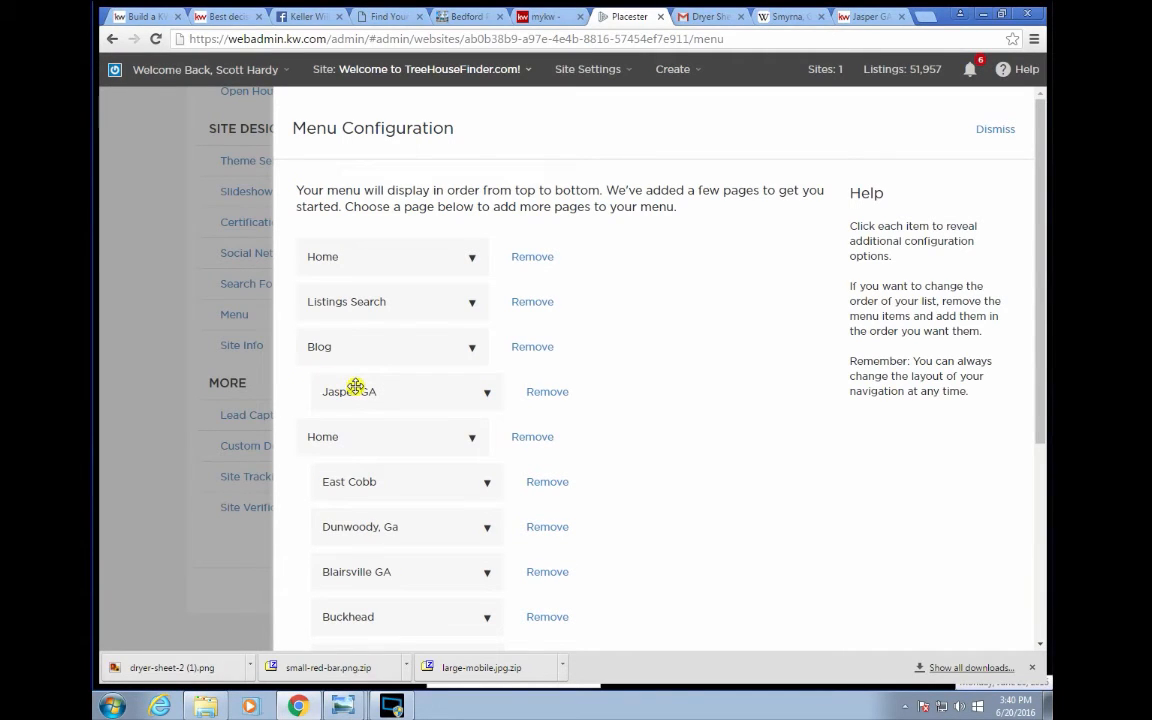
{"action": "scroll", "coordinate": [707, 560], "scroll_direction": "down", "scroll_amount": 3}
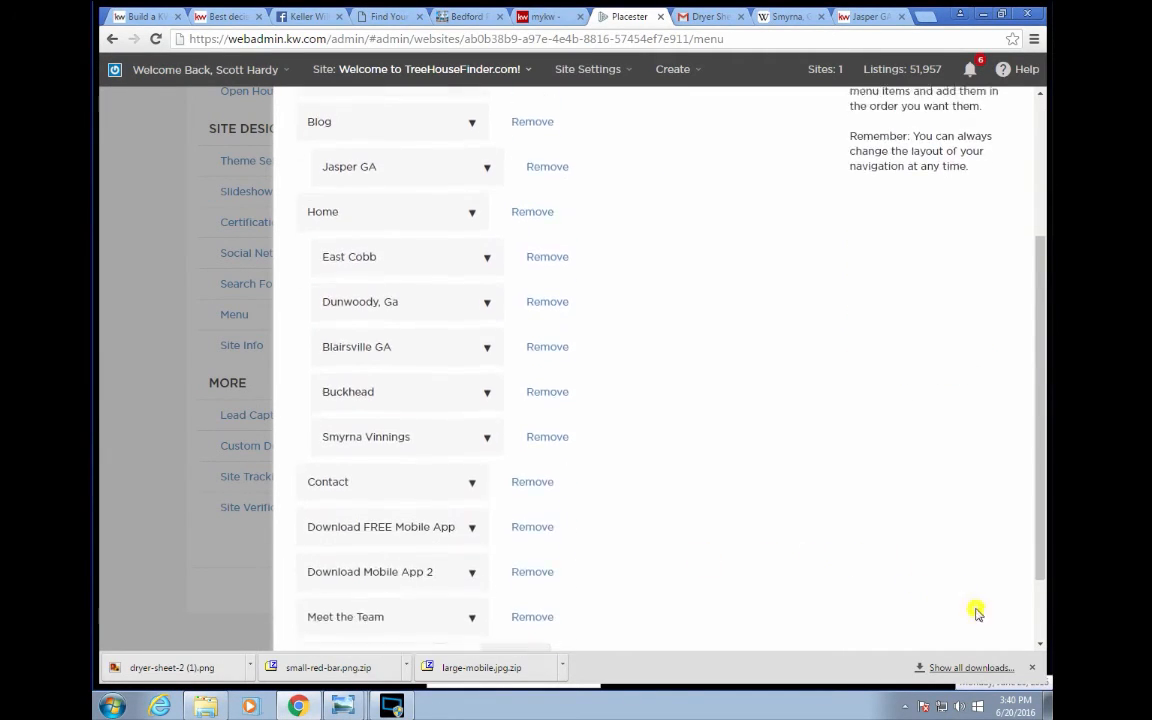
{"action": "left_click", "coordinate": [800, 612]}
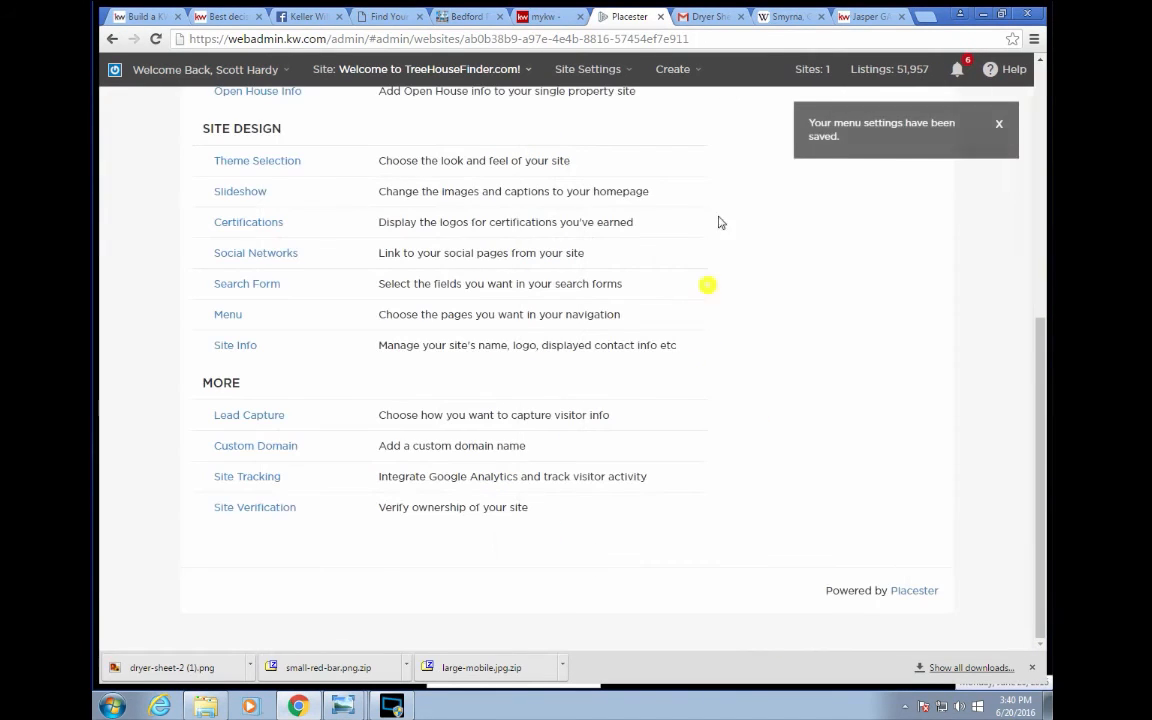
Reopen the menu settings, adjust the Jasper GA item's position, and view the live page
{"action": "left_click", "coordinate": [228, 314]}
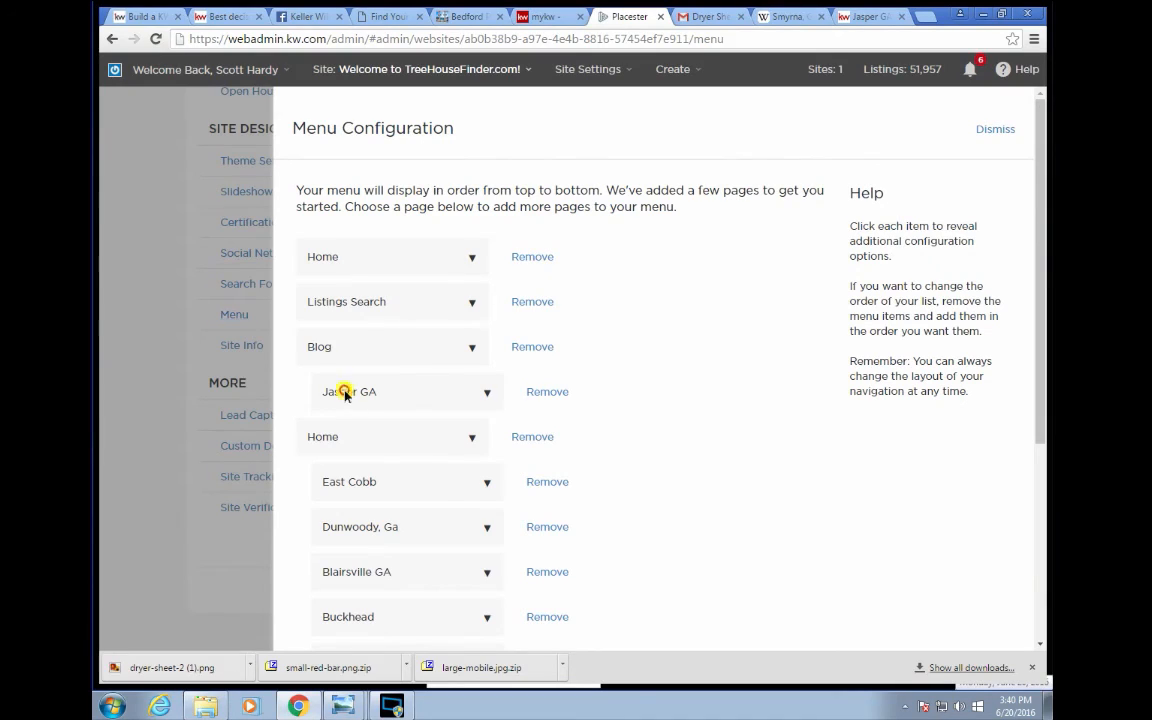
{"action": "mouse_move", "coordinate": [345, 391]}
{"action": "left_mouse_down"}
{"action": "mouse_move", "coordinate": [321, 360]}
{"action": "mouse_move", "coordinate": [336, 345]}
{"action": "mouse_move", "coordinate": [336, 389]}
{"action": "left_mouse_up"}
{"action": "scroll", "coordinate": [869, 571], "scroll_direction": "down", "scroll_amount": 5}
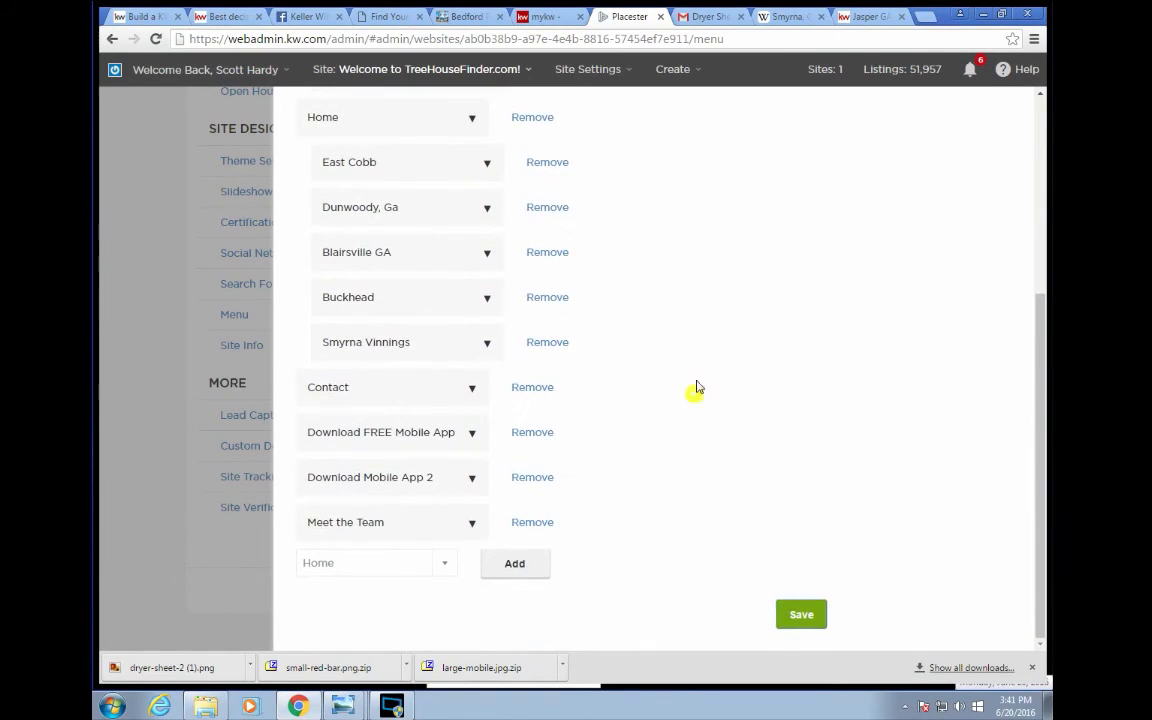
{"action": "left_click", "coordinate": [890, 24]}
Reload the live page, confirm Jasper GA sits under the Blog menu, then return to admin
{"action": "left_click", "coordinate": [155, 38]}
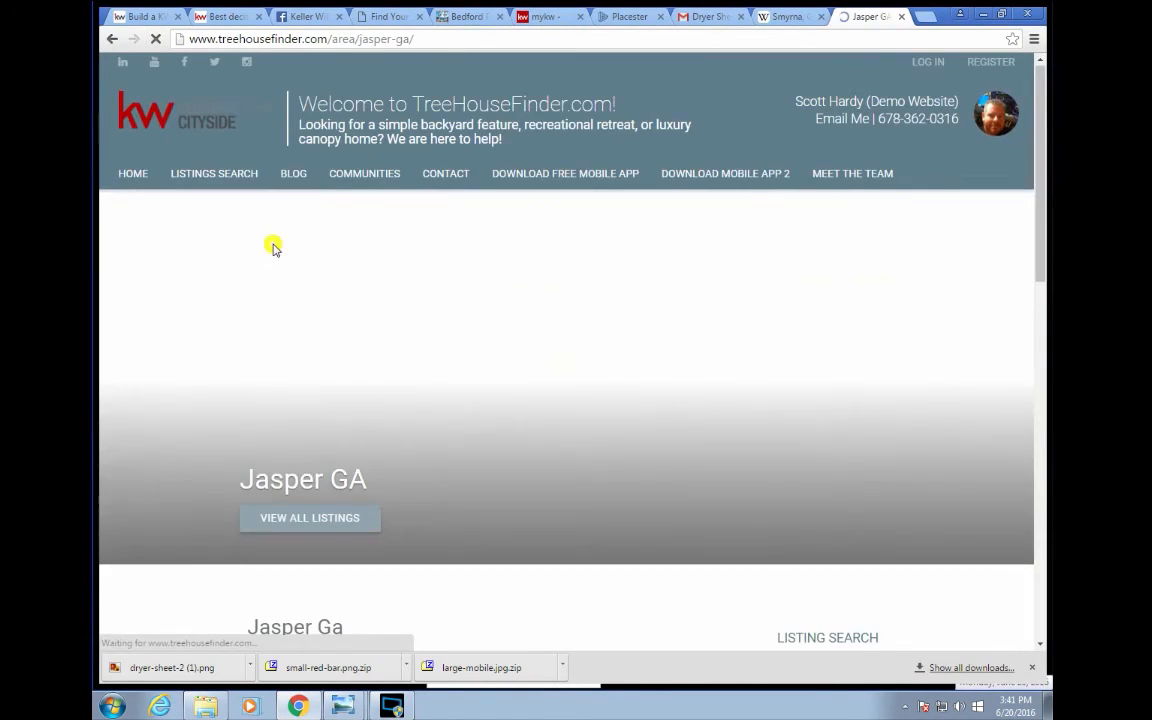
{"action": "mouse_move", "coordinate": [297, 181]}
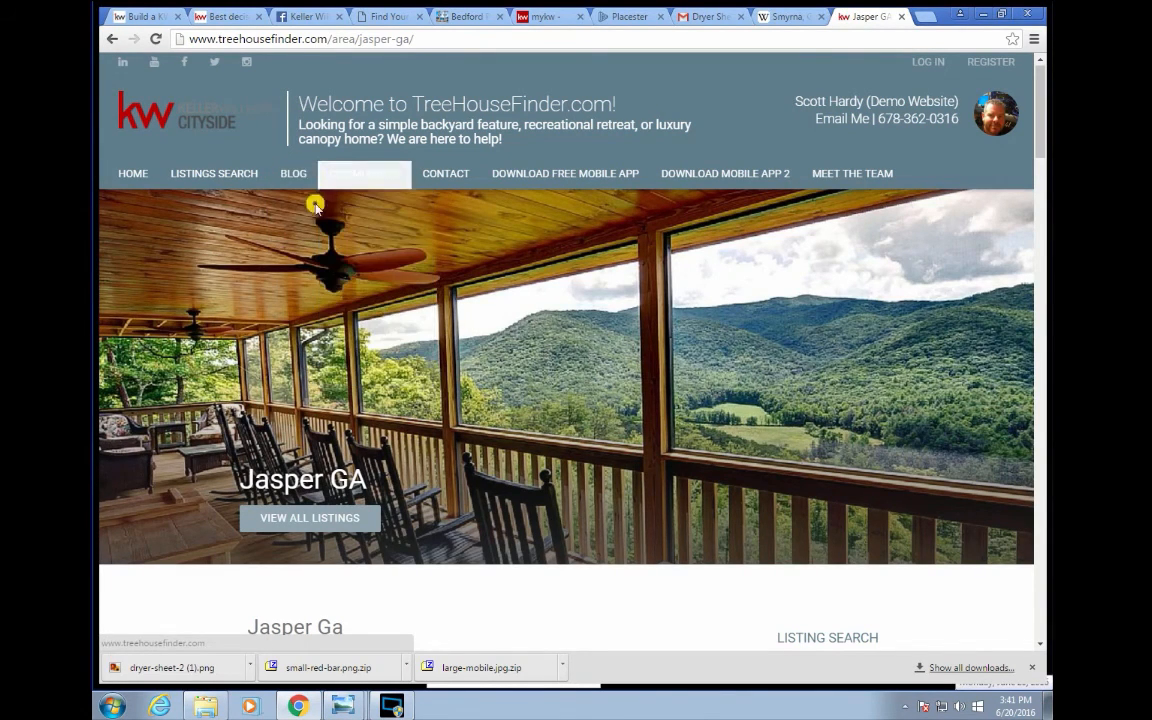
{"action": "left_click", "coordinate": [625, 16]}
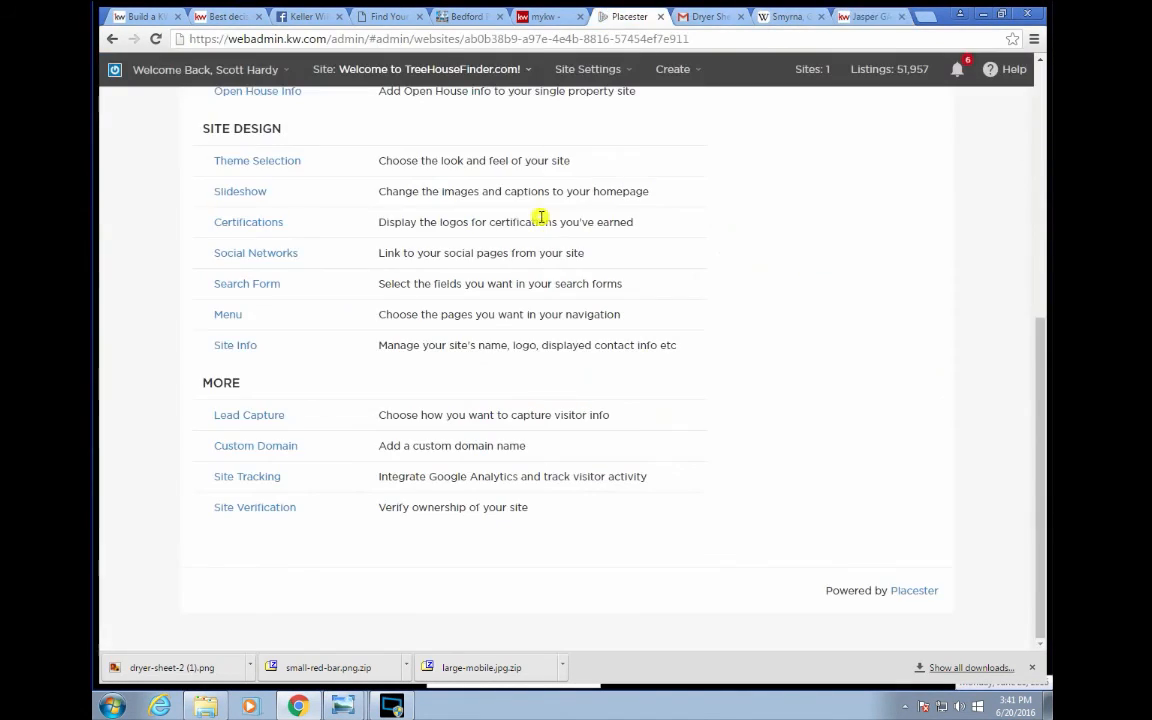
Move Jasper GA below Smyrna Vinnings under Communities and move Meet the Team up
{"action": "left_click", "coordinate": [232, 314]}
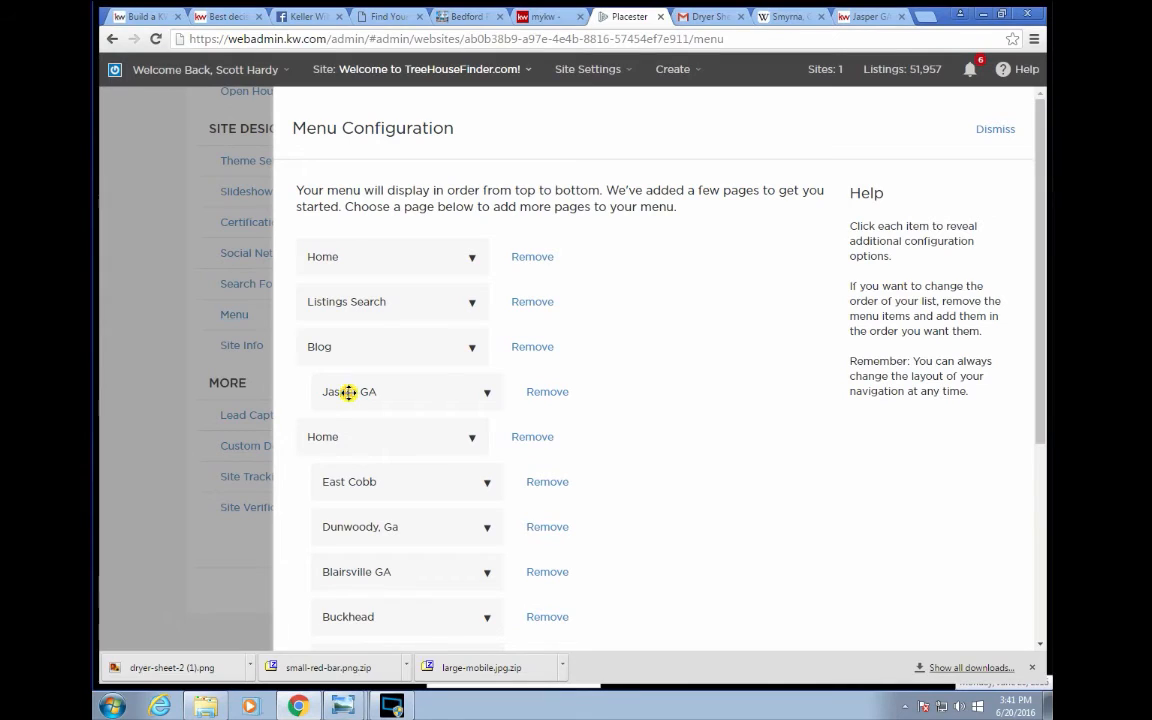
{"action": "left_click_drag", "start_coordinate": [352, 402], "coordinate": [358, 518]}
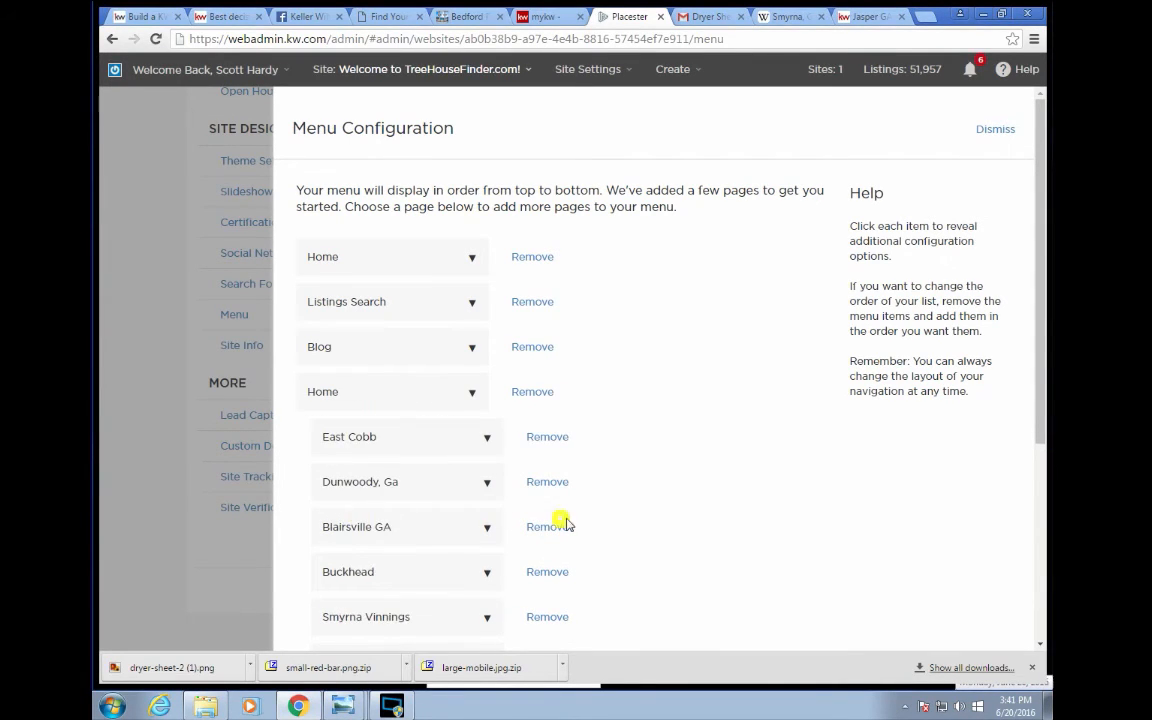
{"action": "scroll", "coordinate": [625, 532], "scroll_direction": "down", "scroll_amount": 1}
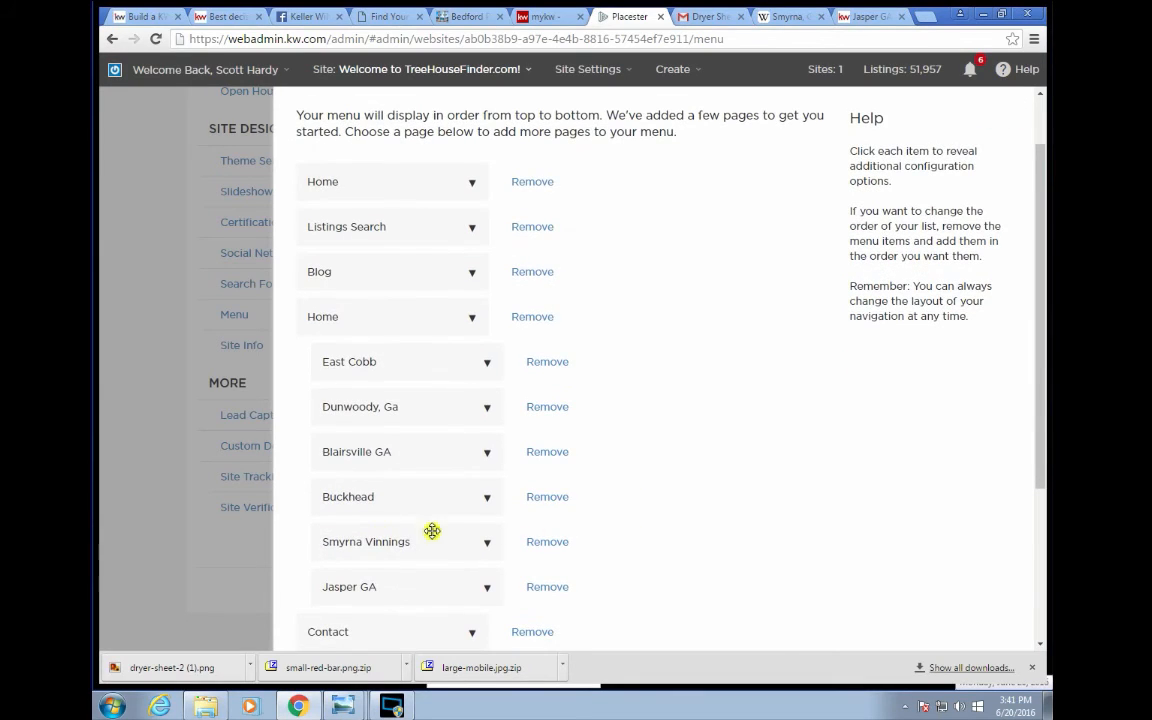
{"action": "scroll", "coordinate": [484, 555], "scroll_direction": "down", "scroll_amount": 3}
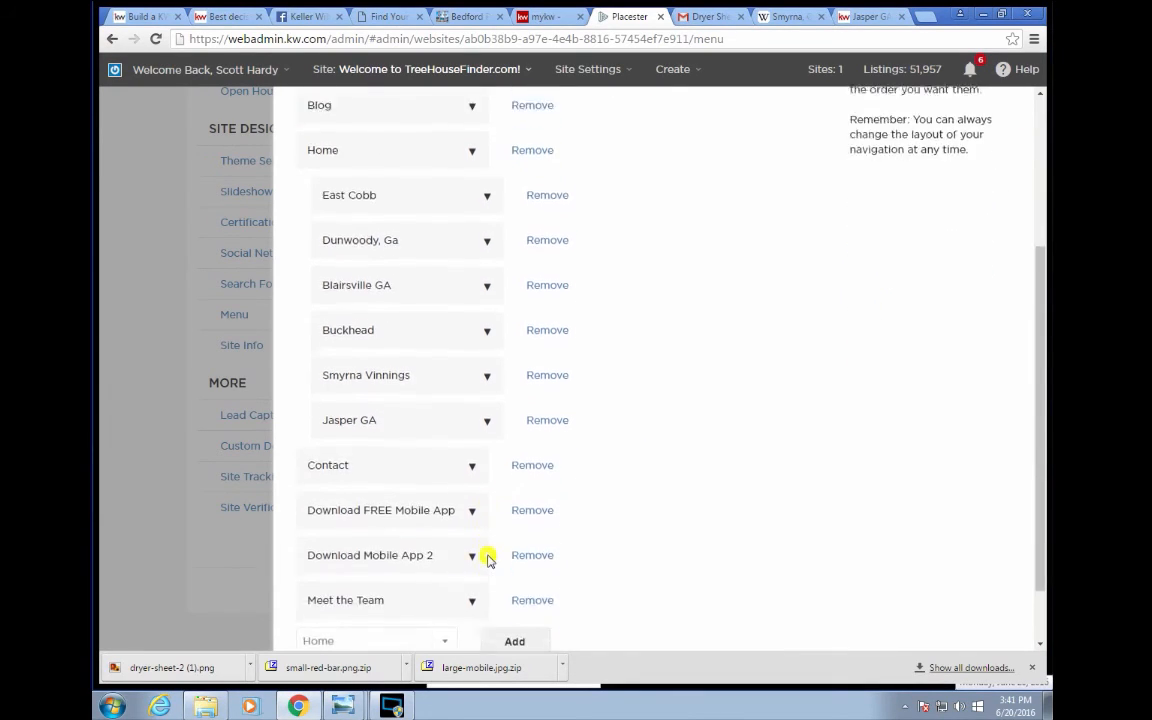
{"action": "left_click_drag", "start_coordinate": [337, 522], "coordinate": [334, 568]}
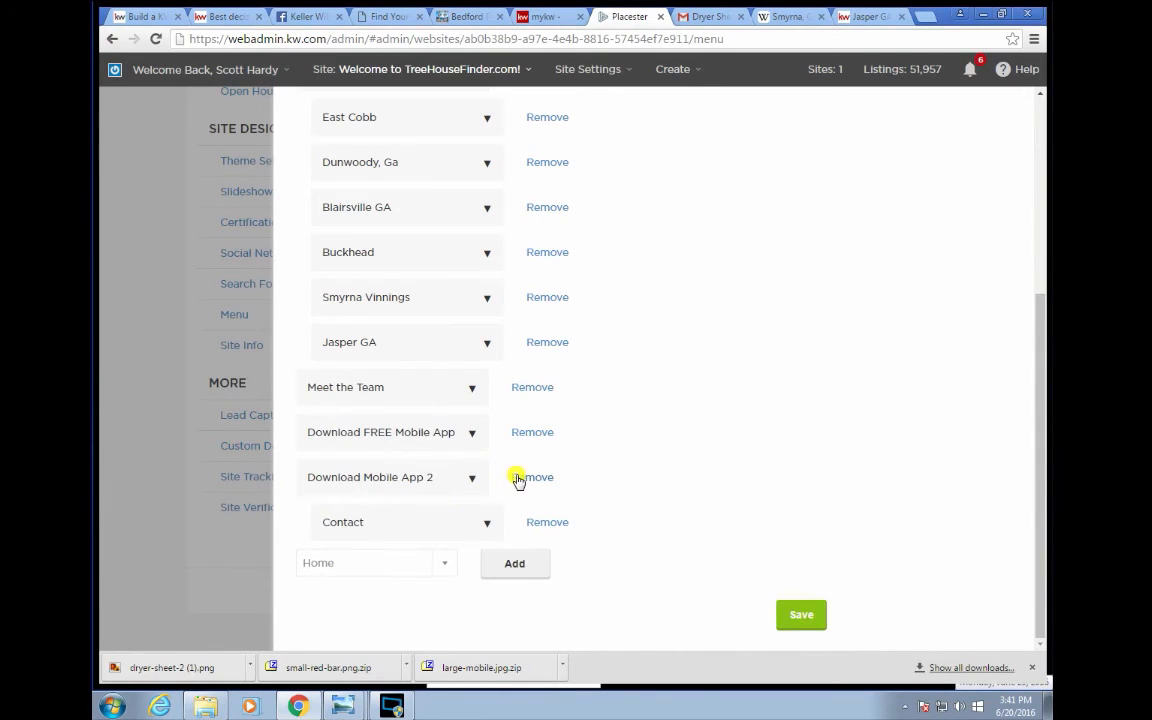
Delete the Download FREE Mobile App menu item, save the menu, and view the live site
{"action": "left_click", "coordinate": [535, 433]}
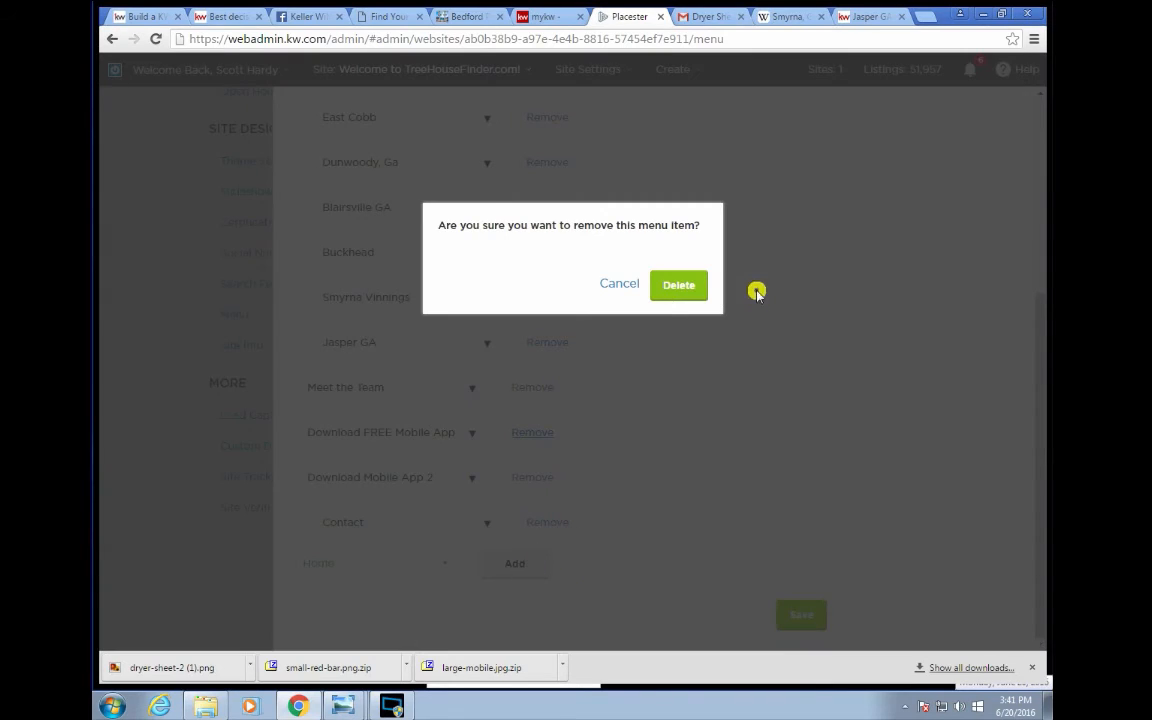
{"action": "left_click", "coordinate": [672, 286]}
{"action": "left_click", "coordinate": [803, 617]}
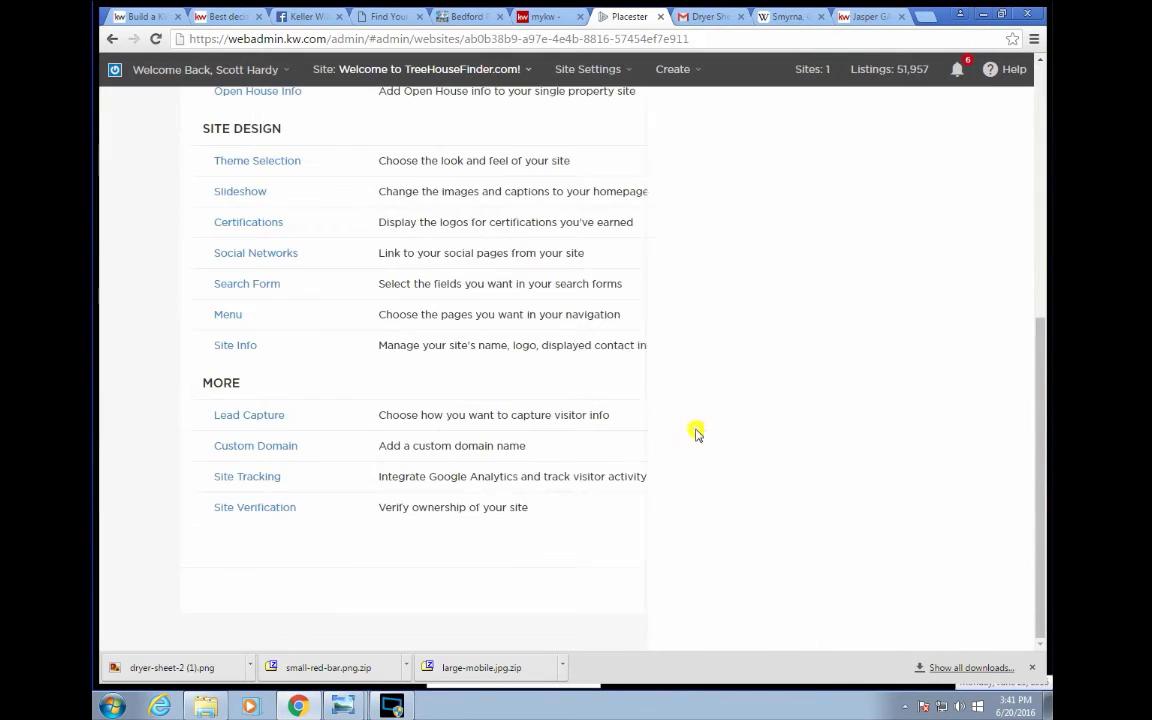
{"action": "left_click", "coordinate": [865, 16]}
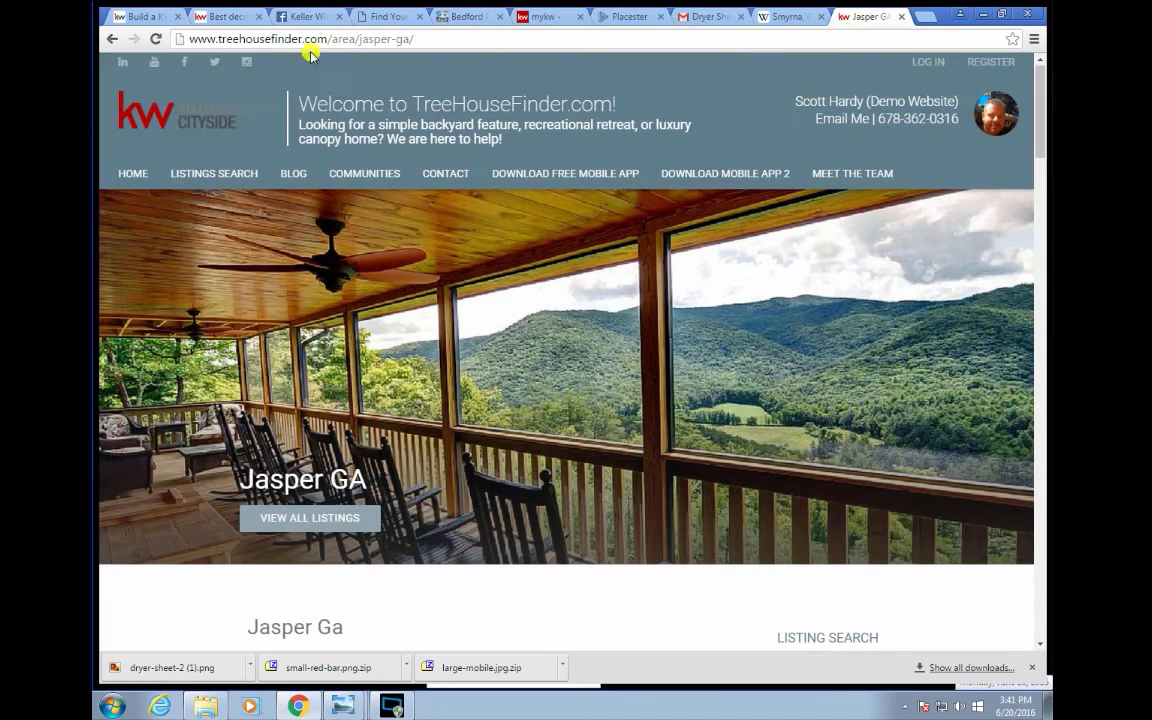
Reload the live site, open Jasper GA from the Communities menu, then return to admin
{"action": "left_click", "coordinate": [156, 40]}
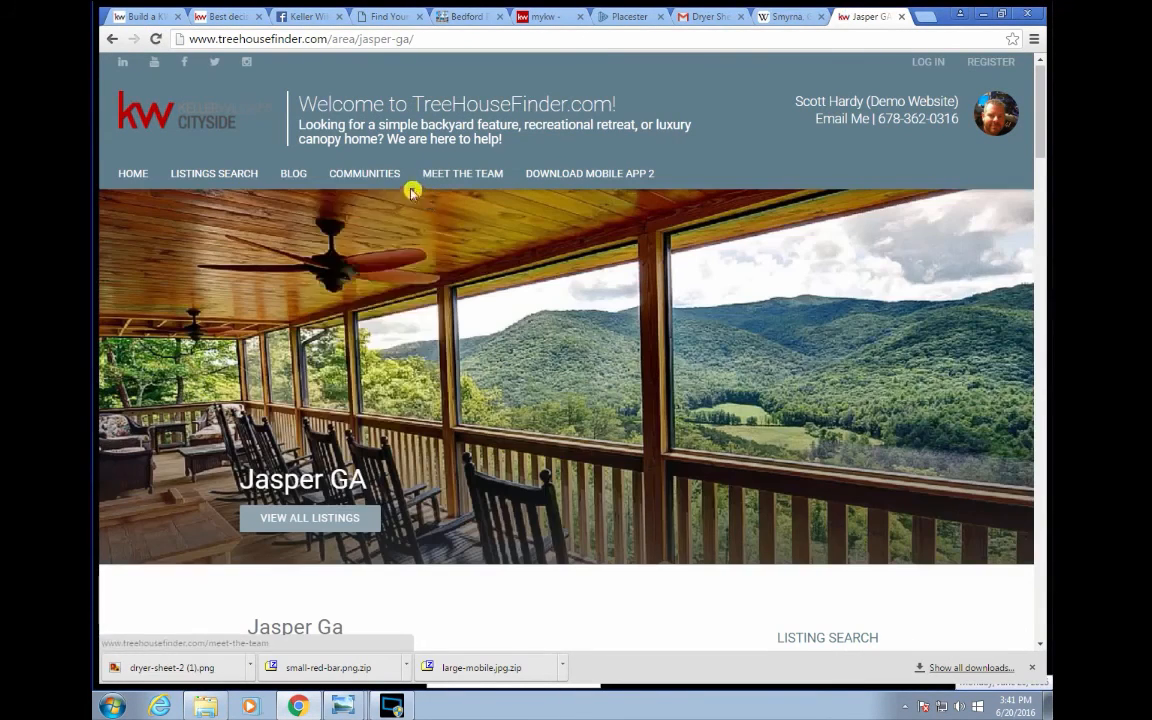
{"action": "mouse_move", "coordinate": [374, 183]}
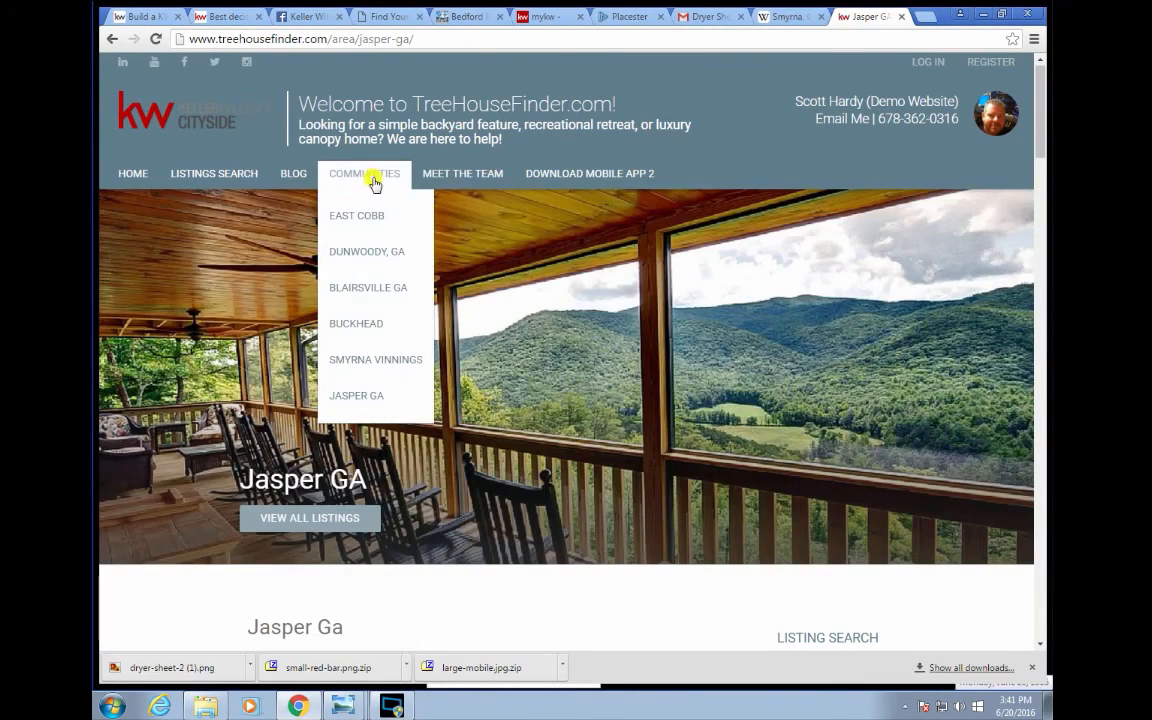
{"action": "left_click", "coordinate": [373, 397]}
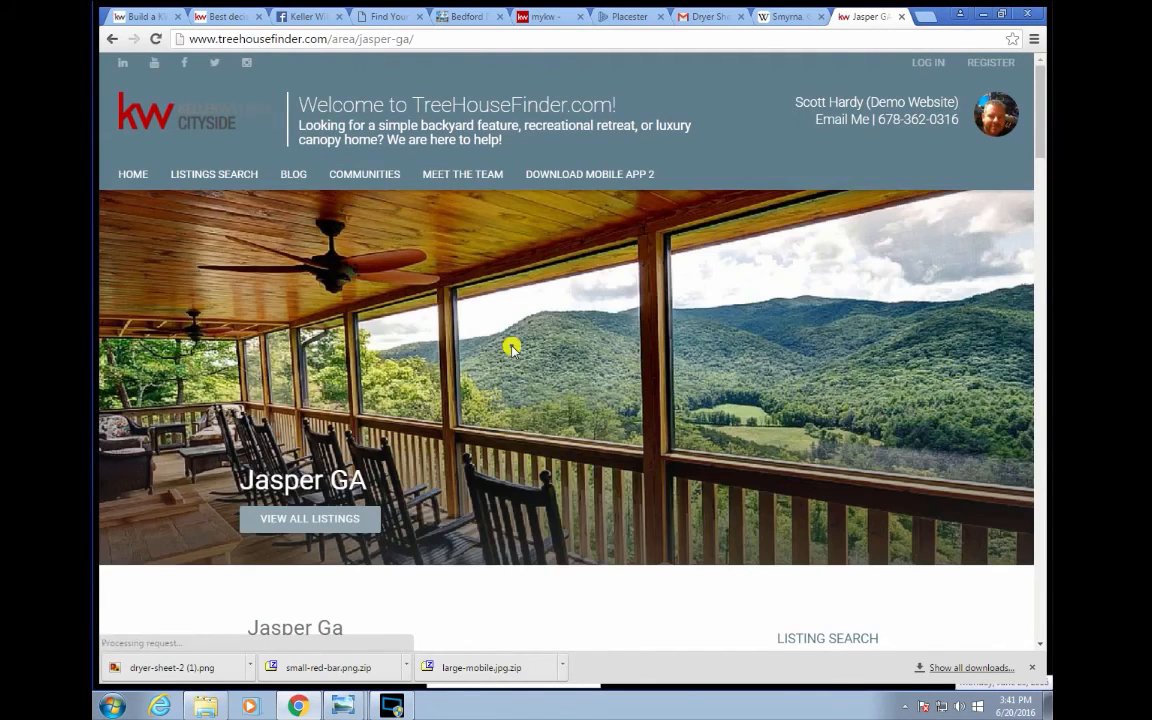
{"action": "left_click", "coordinate": [626, 17]}
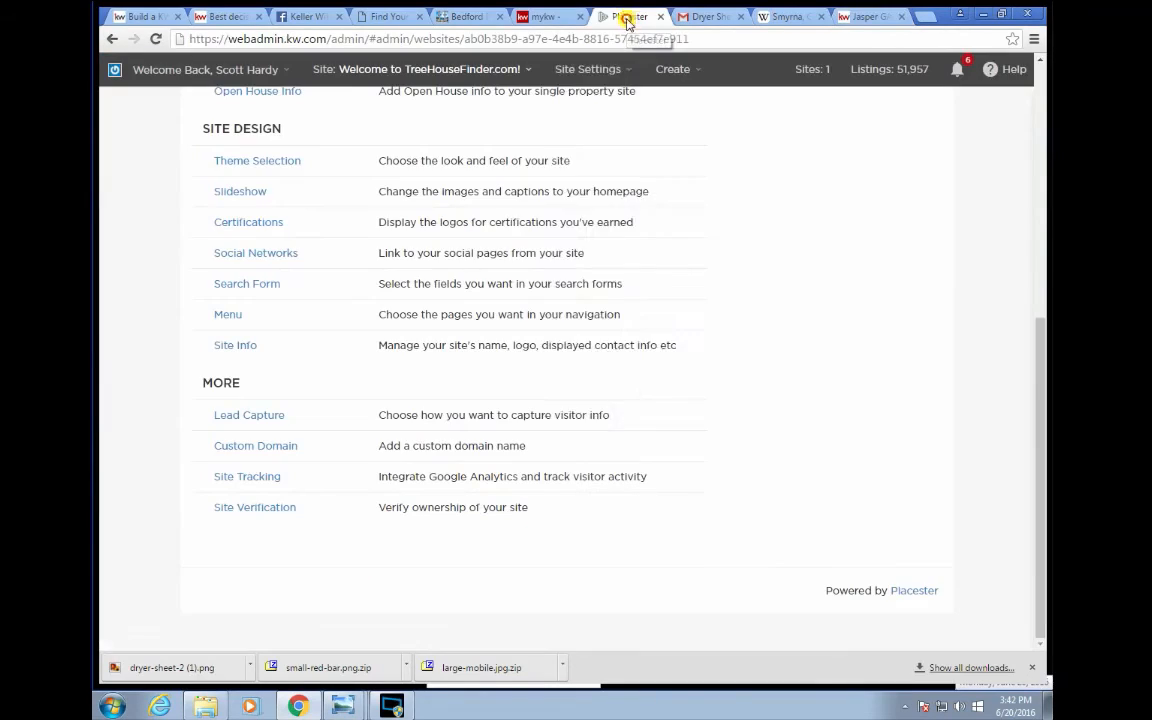
Open Jasper GA from the Areas list for editing and view its Area Content fields
{"action": "scroll", "coordinate": [400, 310], "scroll_direction": "up", "scroll_amount": 5}
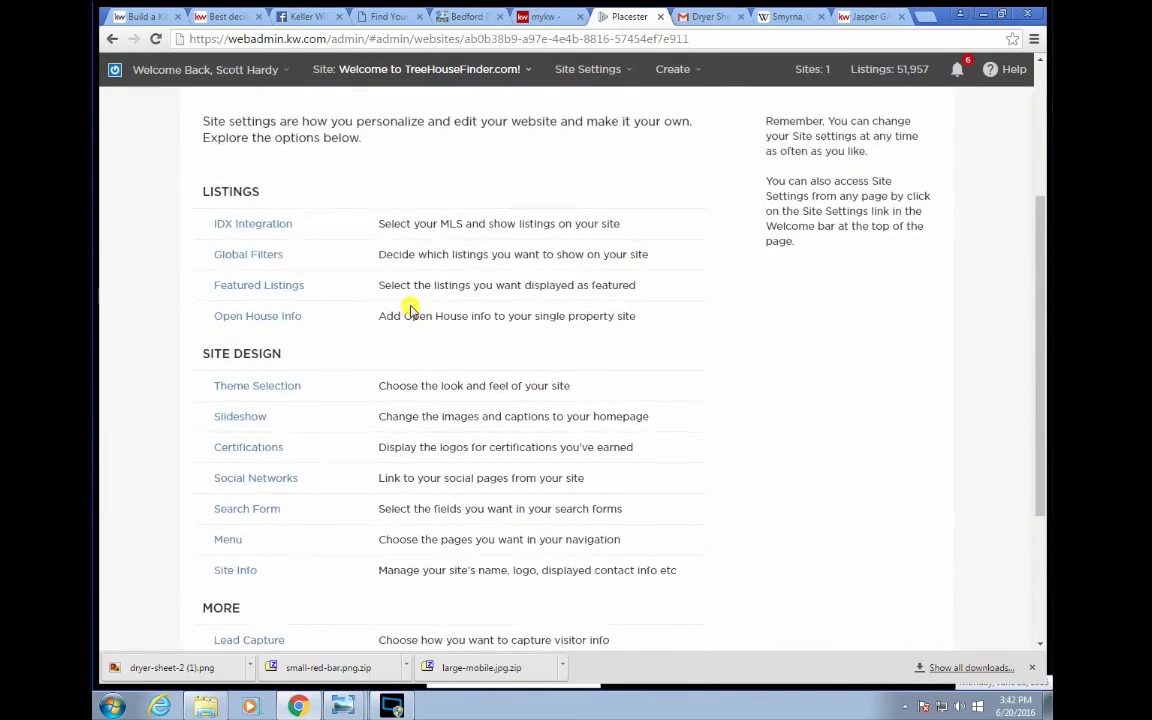
{"action": "left_click", "coordinate": [612, 296]}
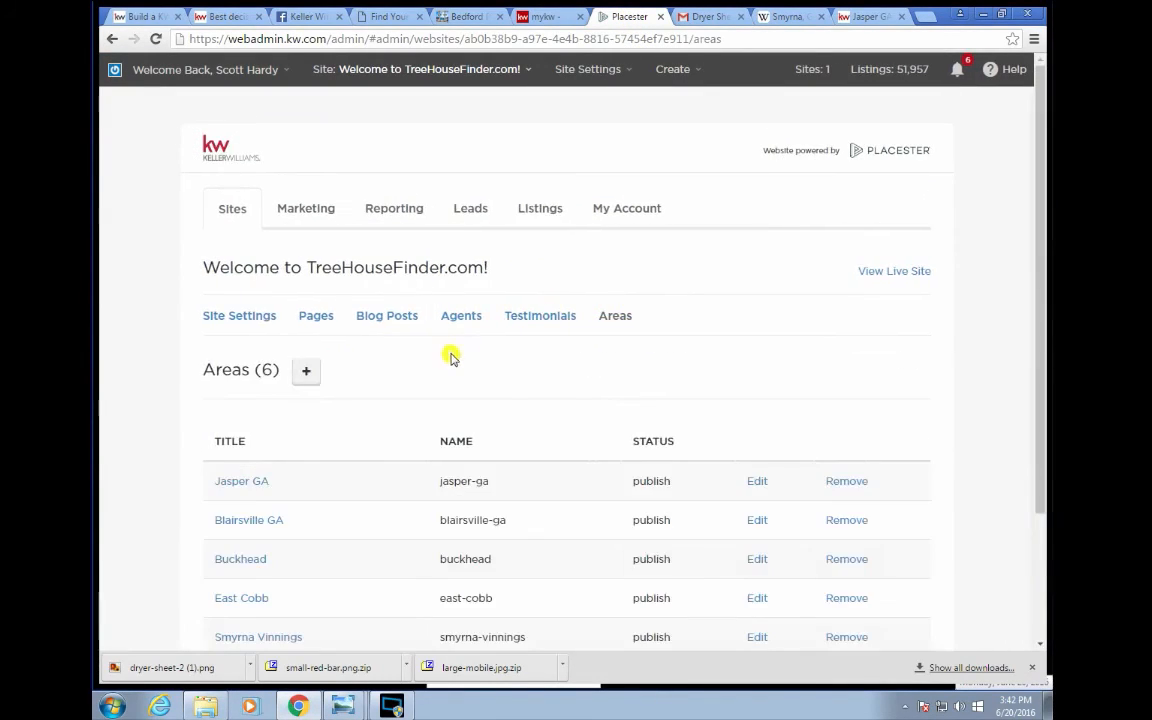
{"action": "scroll", "coordinate": [450, 357], "scroll_direction": "down", "scroll_amount": 3}
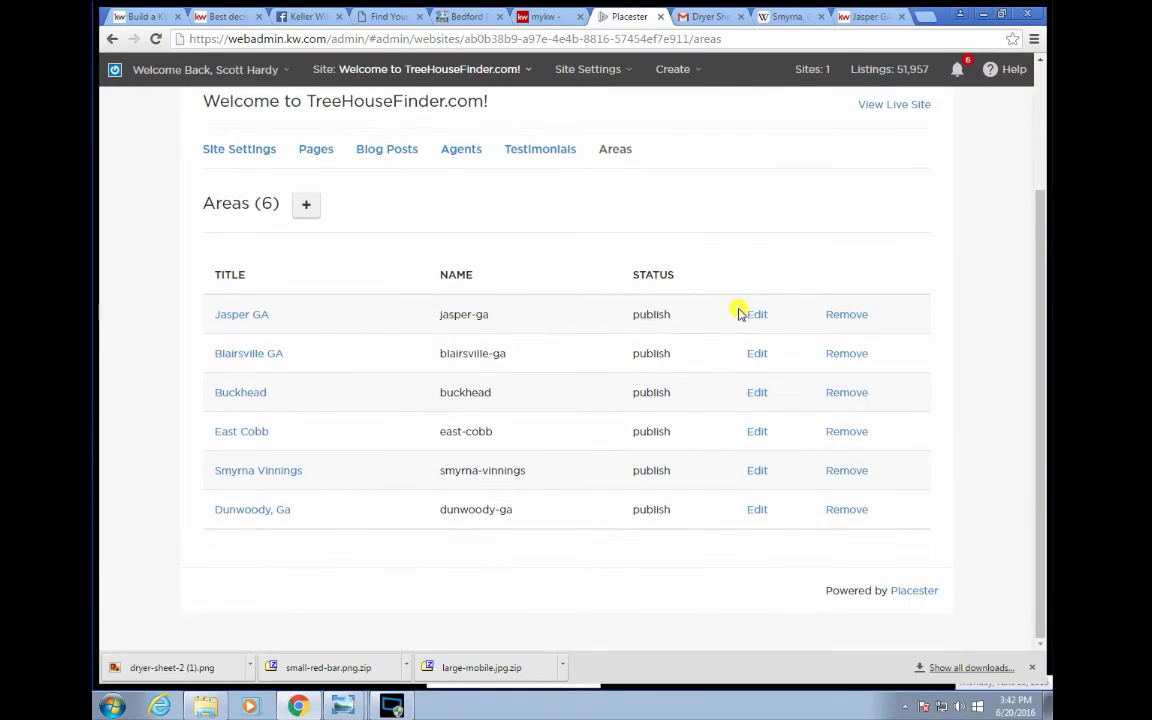
{"action": "left_click", "coordinate": [757, 315]}
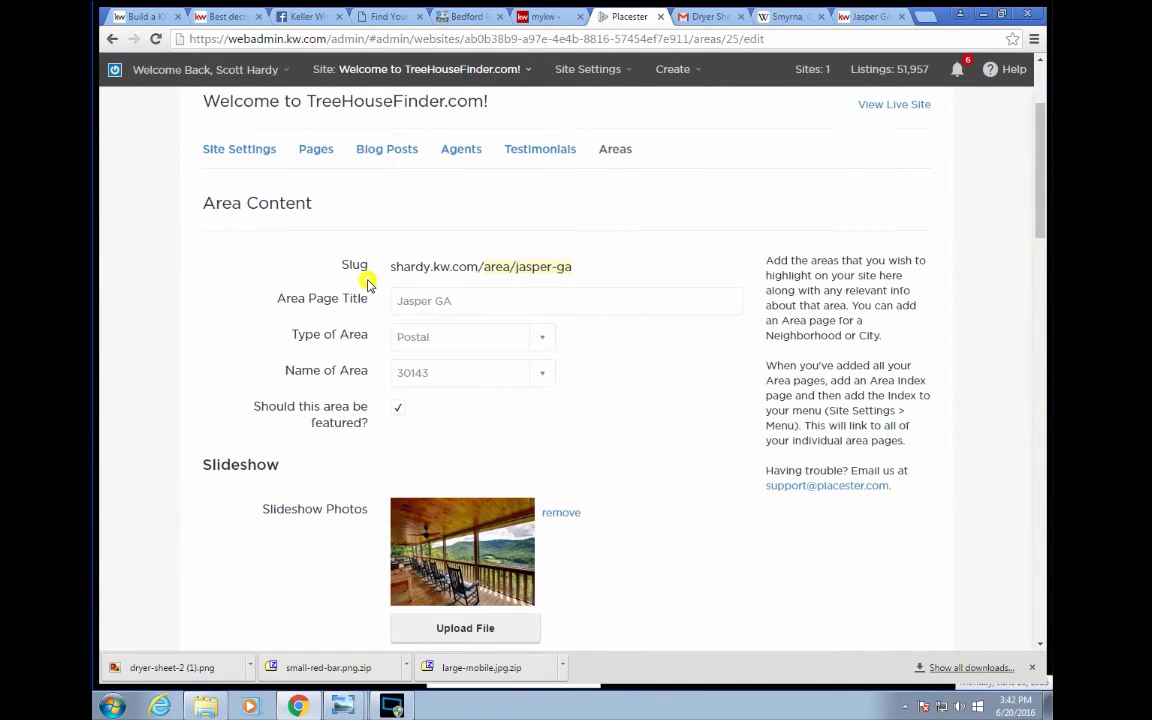
{"action": "scroll", "coordinate": [367, 284], "scroll_direction": "down", "scroll_amount": 1}
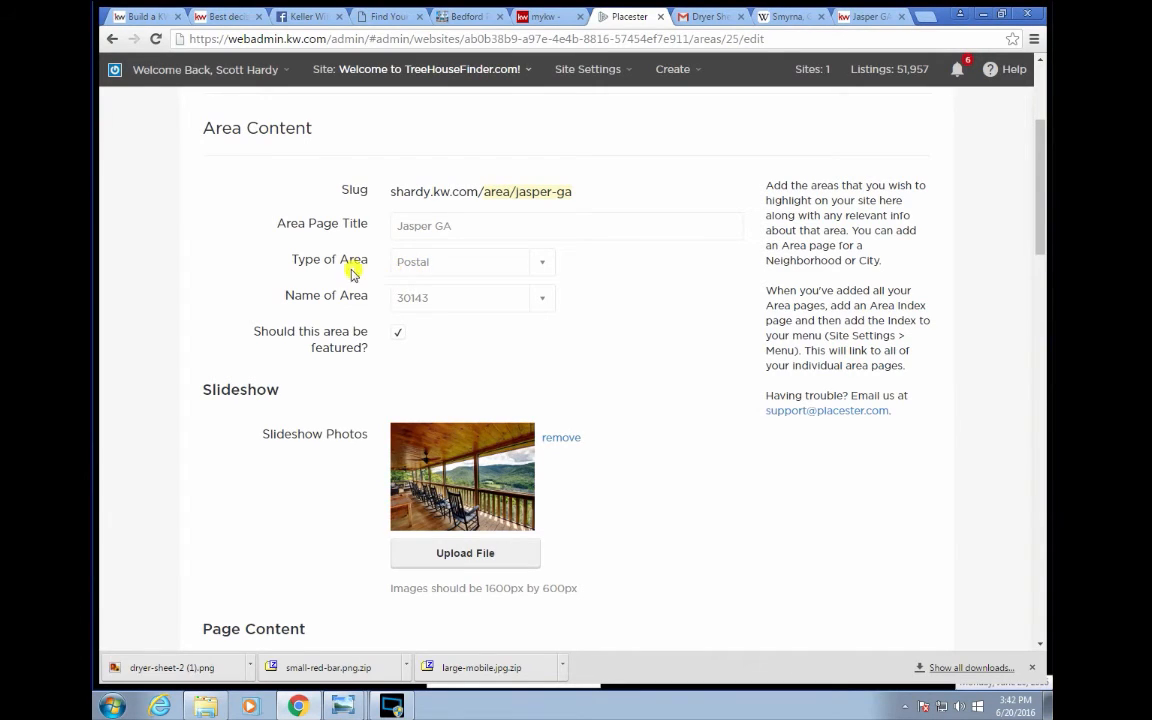
Try Neighborhood as the area type, then set Jasper GA back to Postal
{"action": "left_click", "coordinate": [545, 263]}
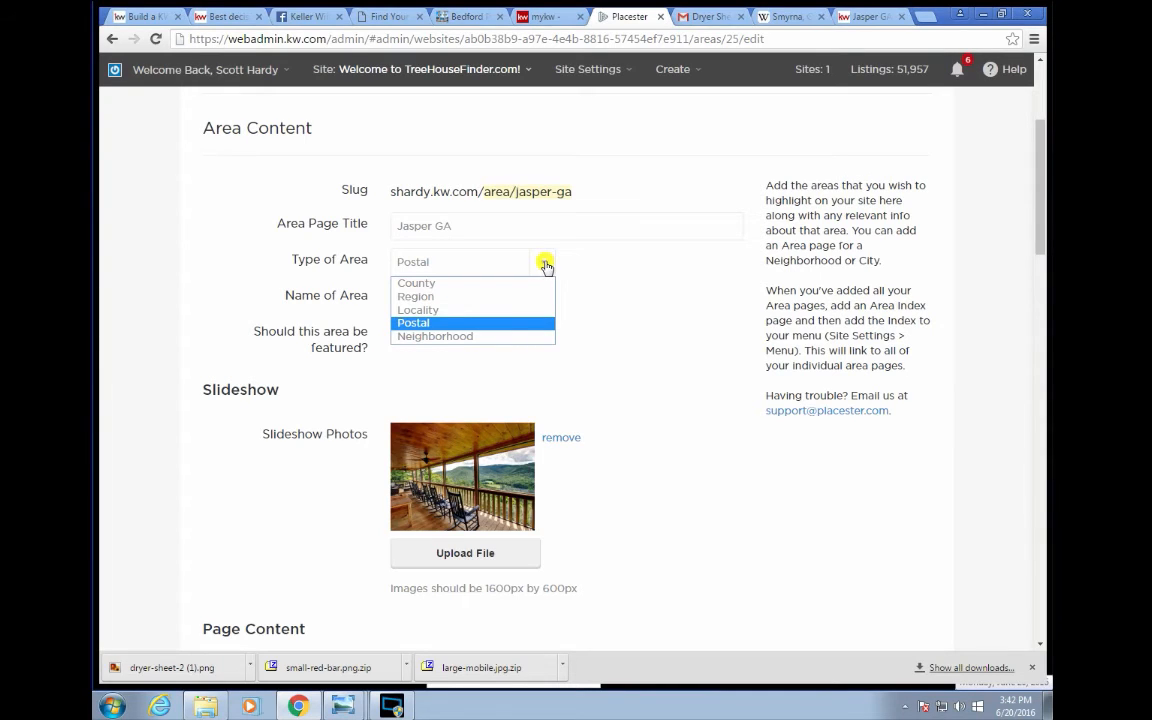
{"action": "left_click", "coordinate": [437, 337]}
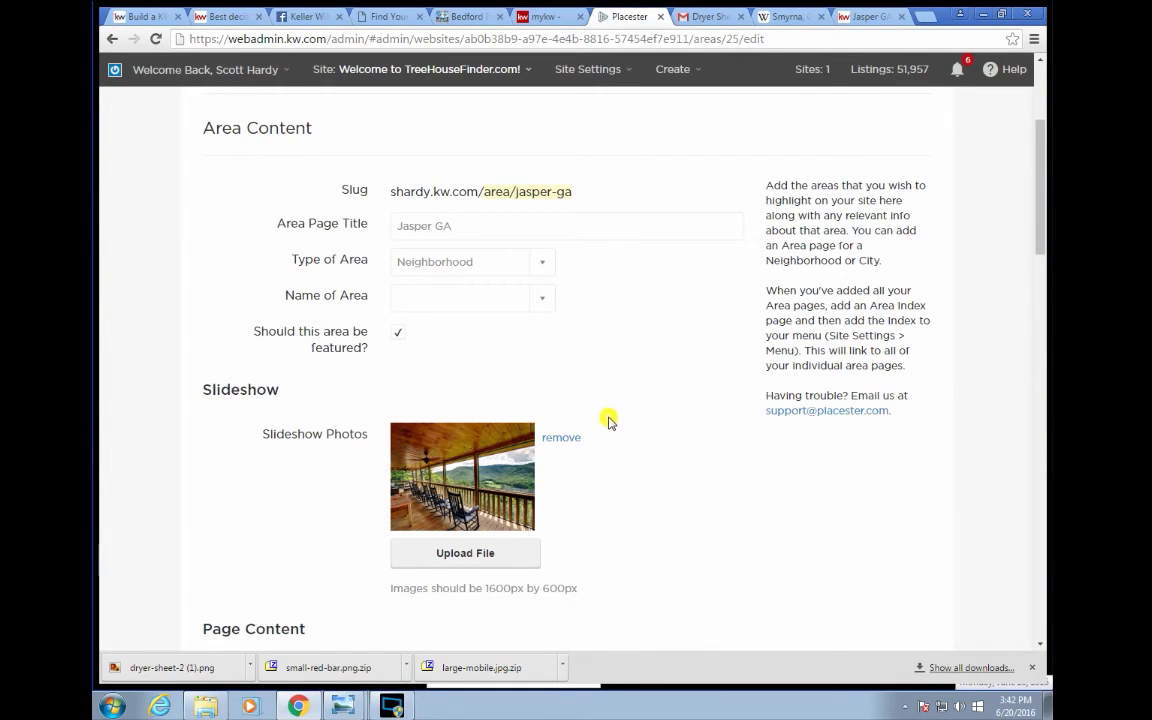
{"action": "left_click", "coordinate": [542, 303]}
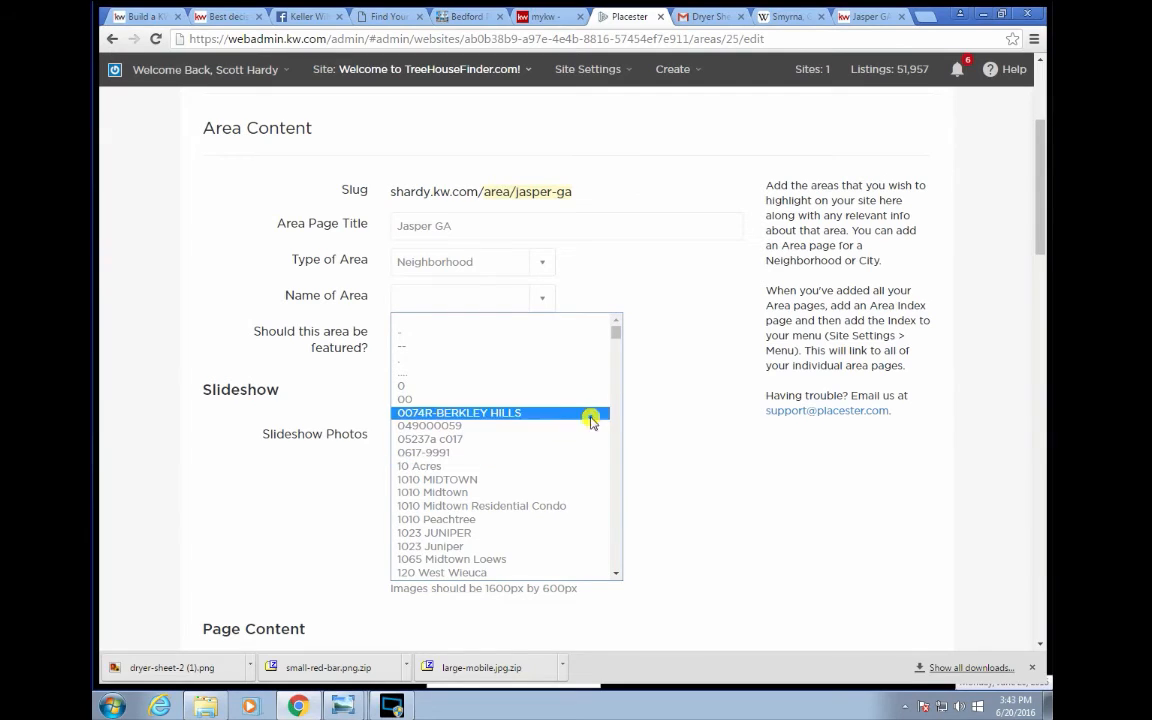
{"action": "scroll", "coordinate": [468, 478], "scroll_direction": "down", "scroll_amount": 5}
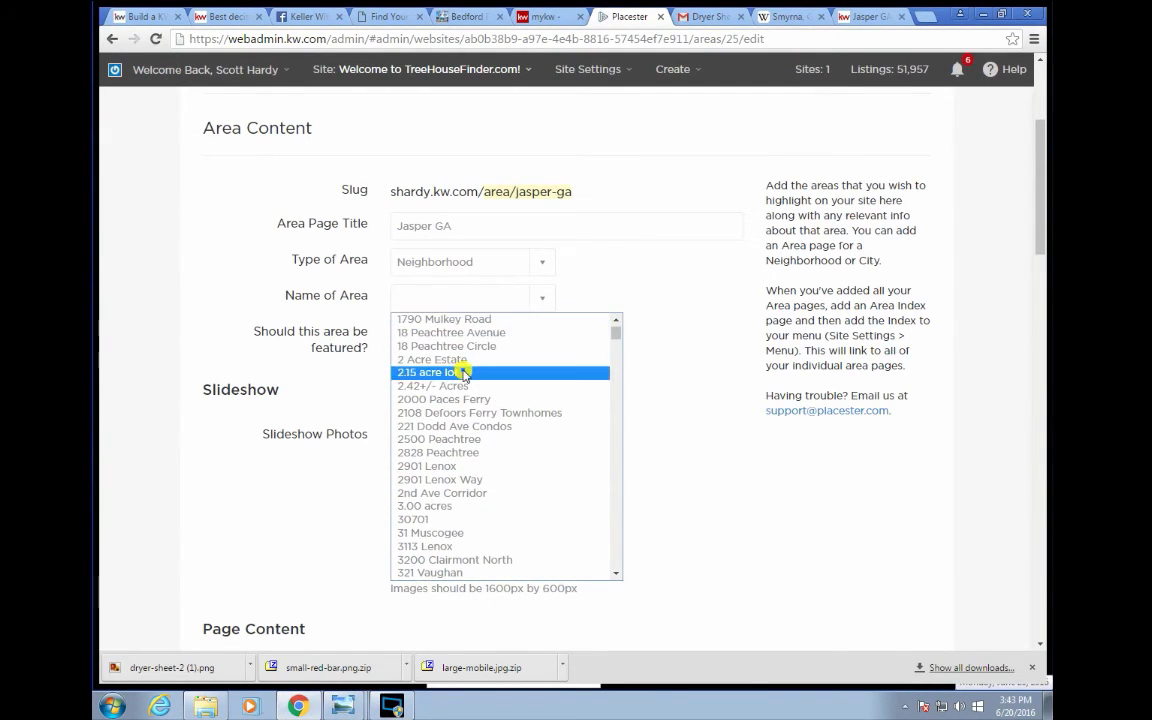
{"action": "left_click", "coordinate": [545, 262]}
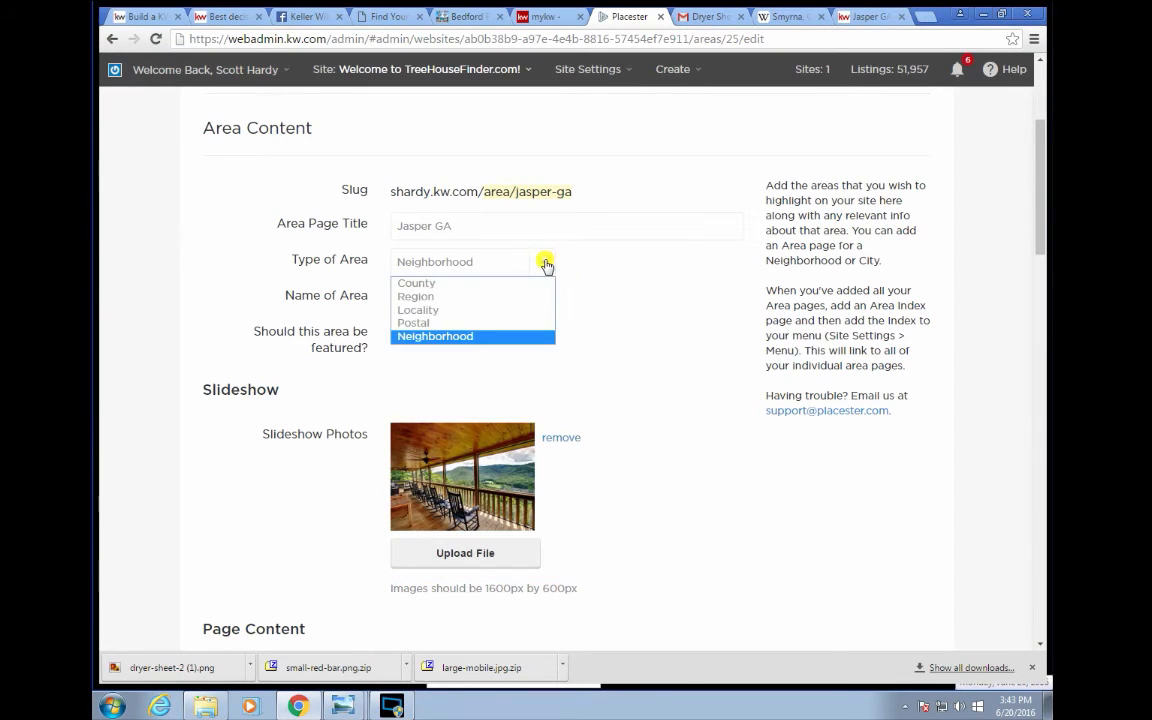
{"action": "left_click", "coordinate": [414, 322]}
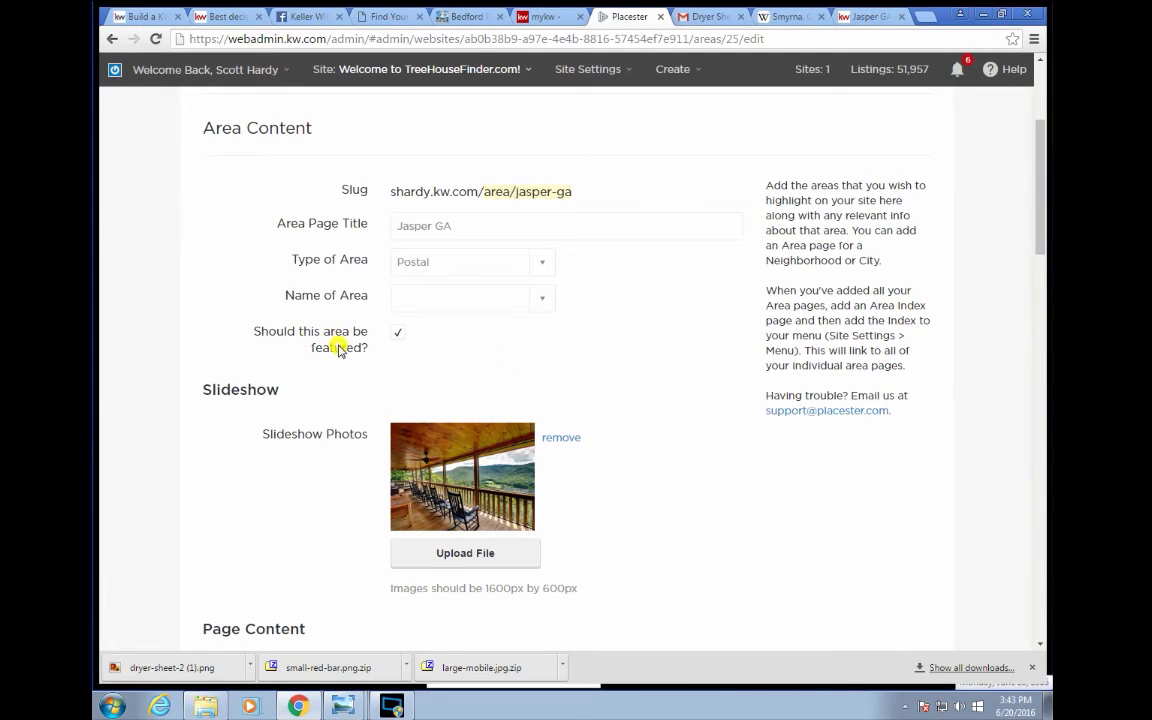
Toggle Featured off and back on, reload the edit page, and close the Placester tab
{"action": "left_click", "coordinate": [400, 334]}
{"action": "left_click", "coordinate": [401, 336]}
{"action": "left_click", "coordinate": [152, 40]}
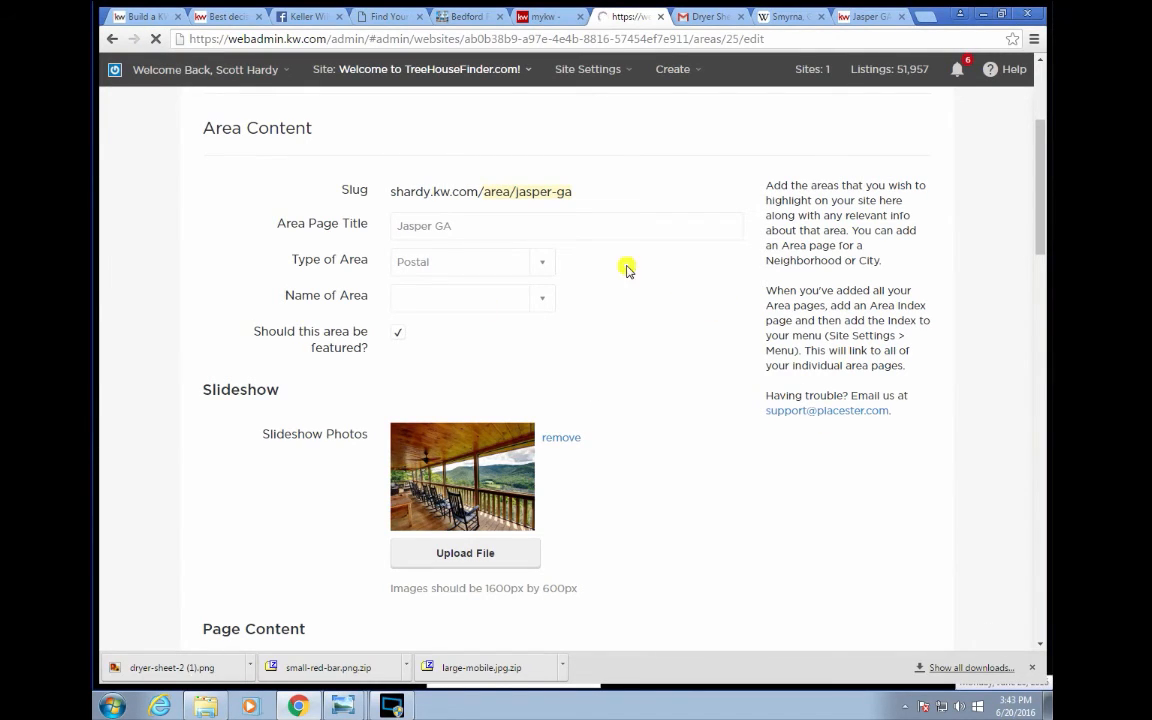
{"action": "left_click", "coordinate": [660, 17]}
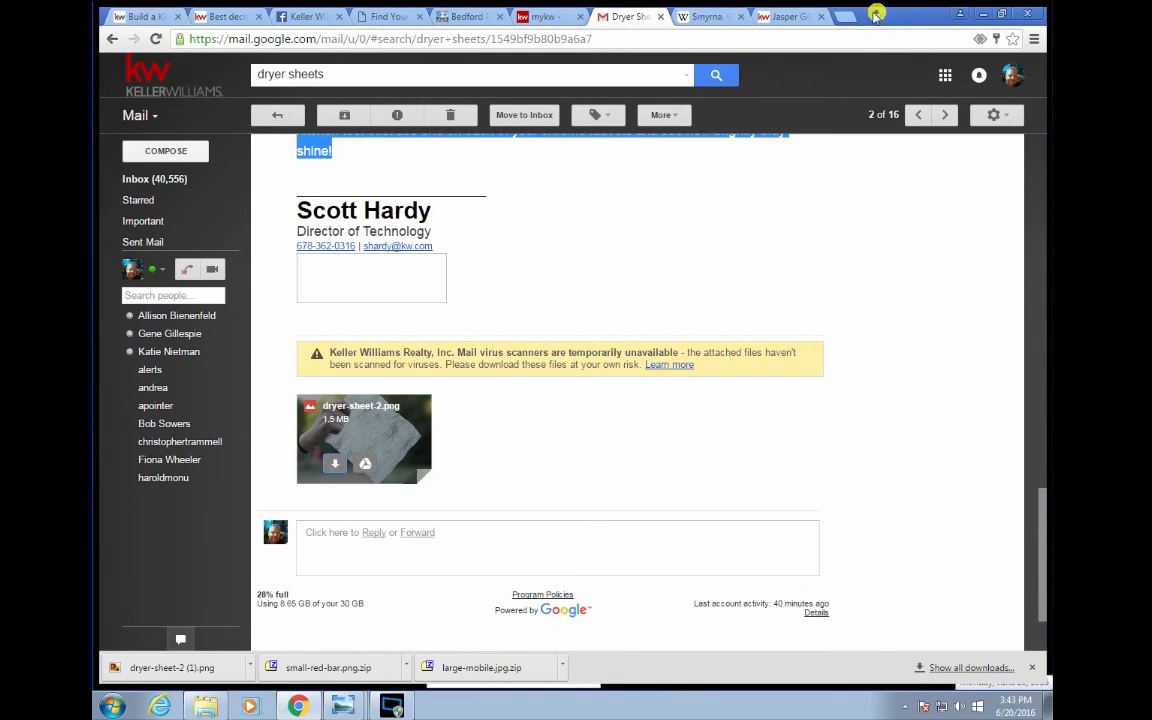
Load mykw.kw.com in a new browser tab
{"action": "key", "text": "ctrl+t"}
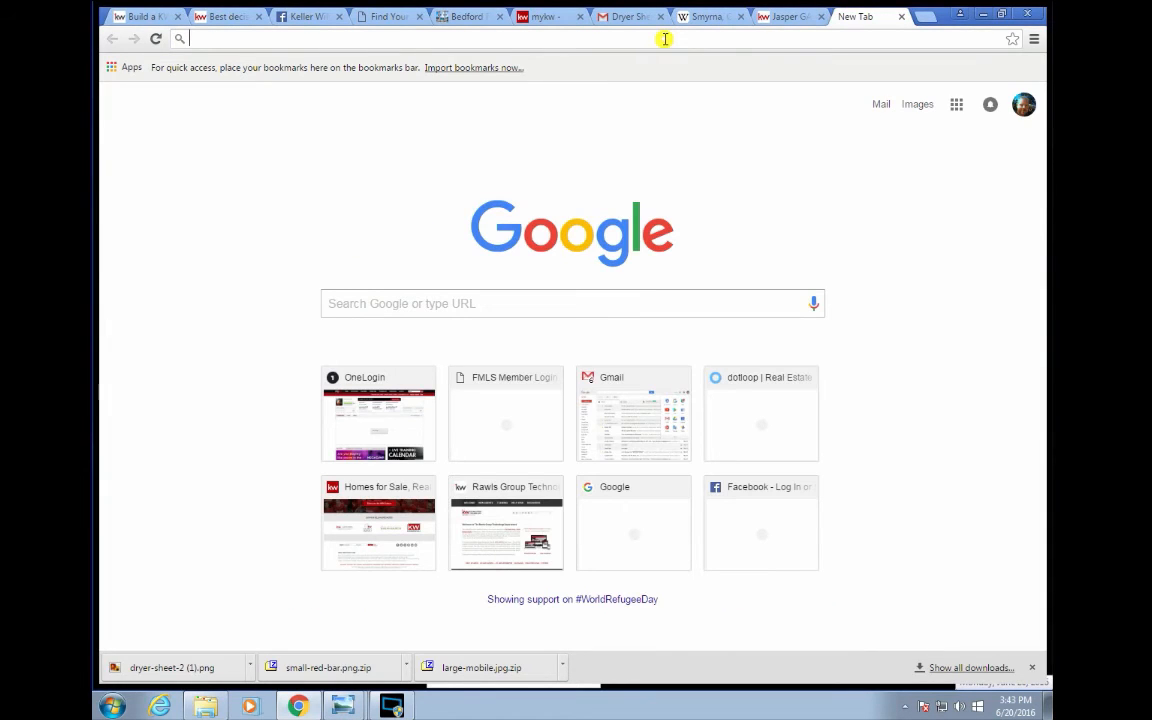
{"action": "type", "text": "myiw"}
{"action": "key", "text": "BackSpace"}
{"action": "key", "text": "BackSpace"}
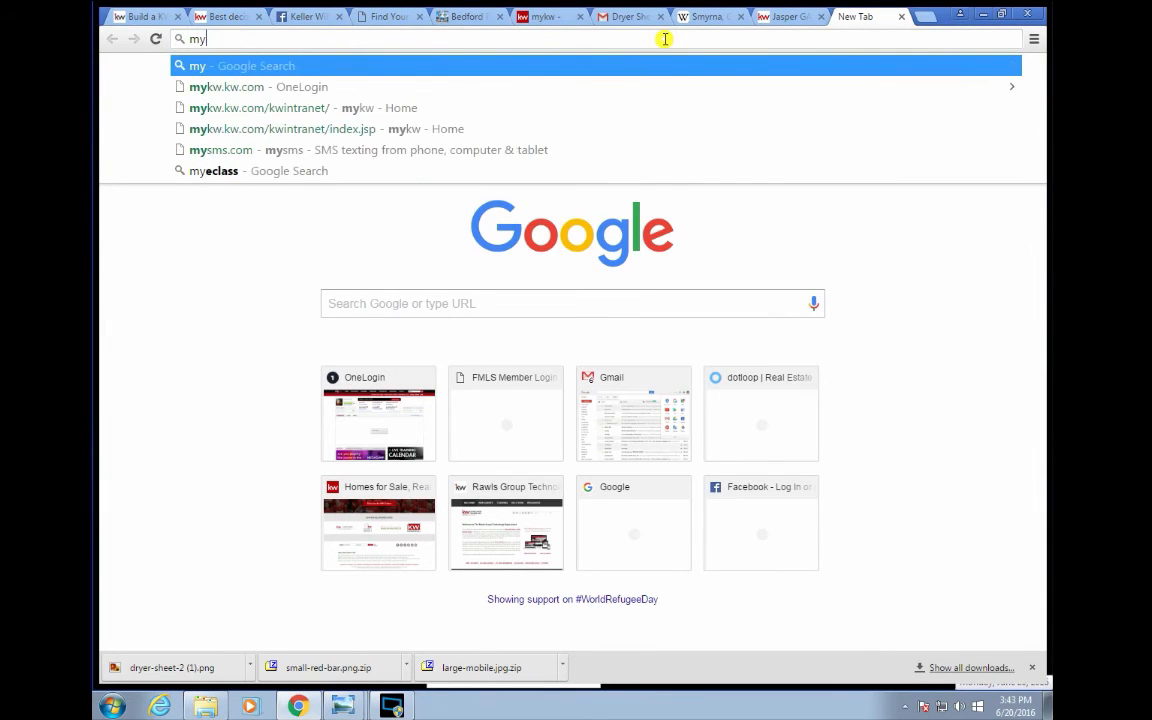
{"action": "type", "text": "kw.kw.c"}
{"action": "key", "text": "Return"}
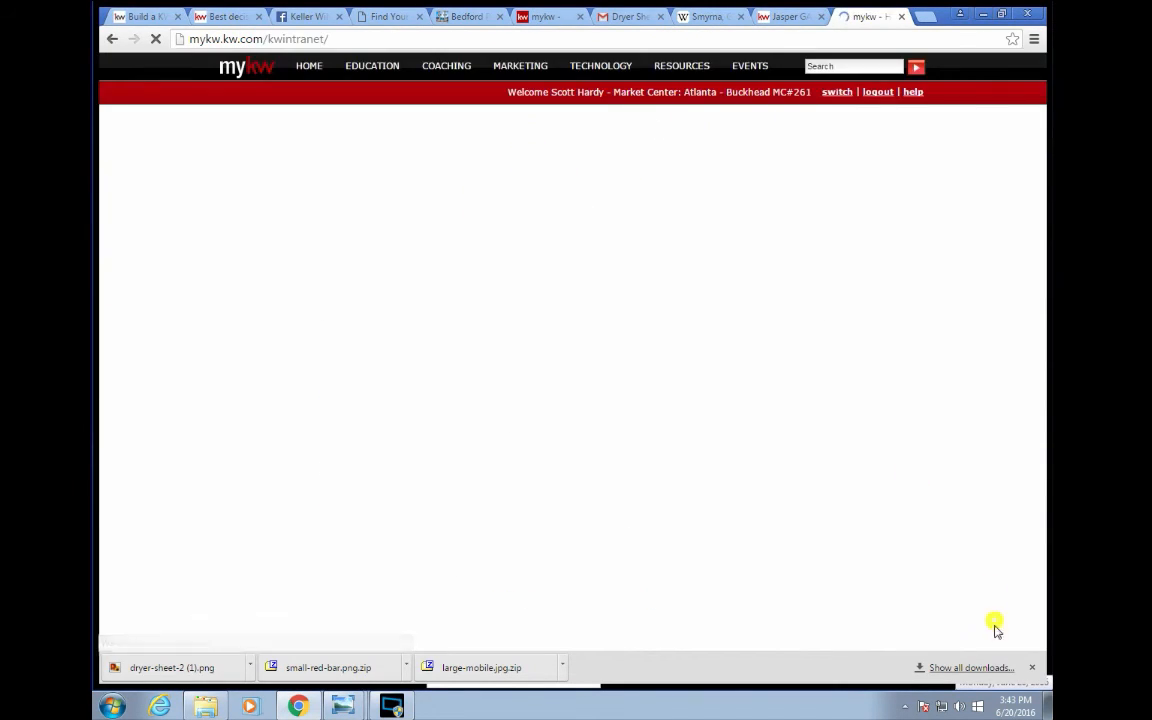
Launch the TreeHouseFinder.com website admin from Technology > KW Websites
{"action": "mouse_move", "coordinate": [583, 68]}
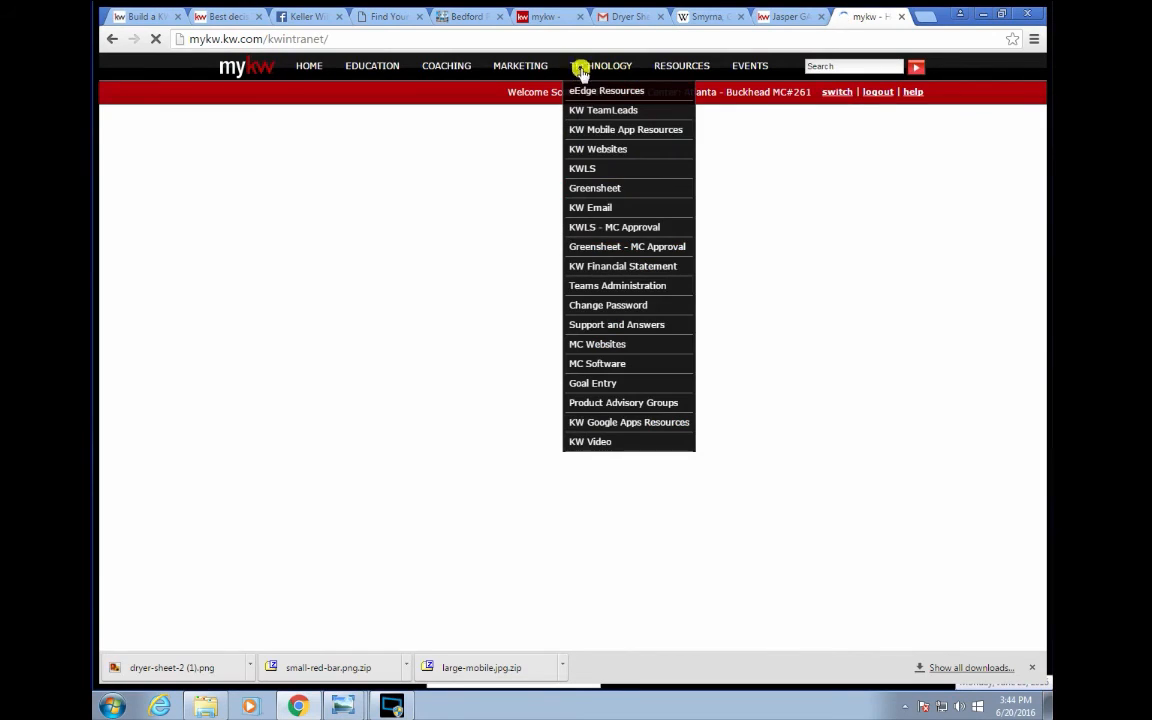
{"action": "left_click", "coordinate": [598, 150]}
{"action": "scroll", "coordinate": [674, 481], "scroll_direction": "down", "scroll_amount": 5}
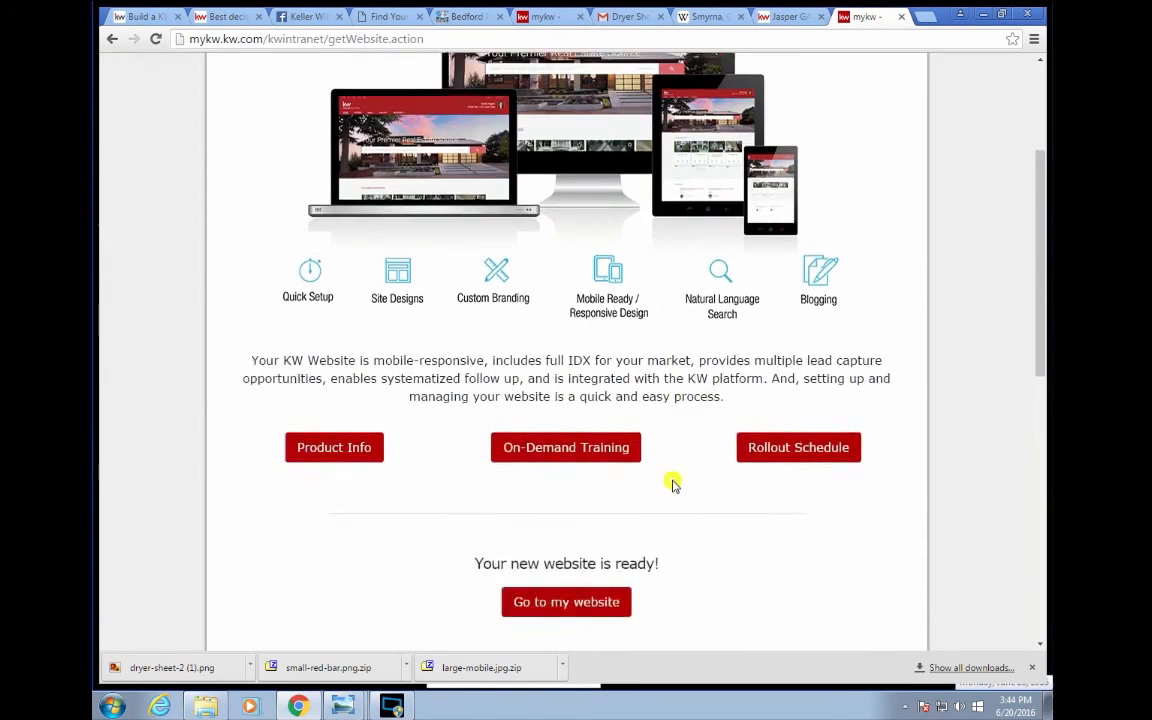
{"action": "left_click", "coordinate": [573, 301]}
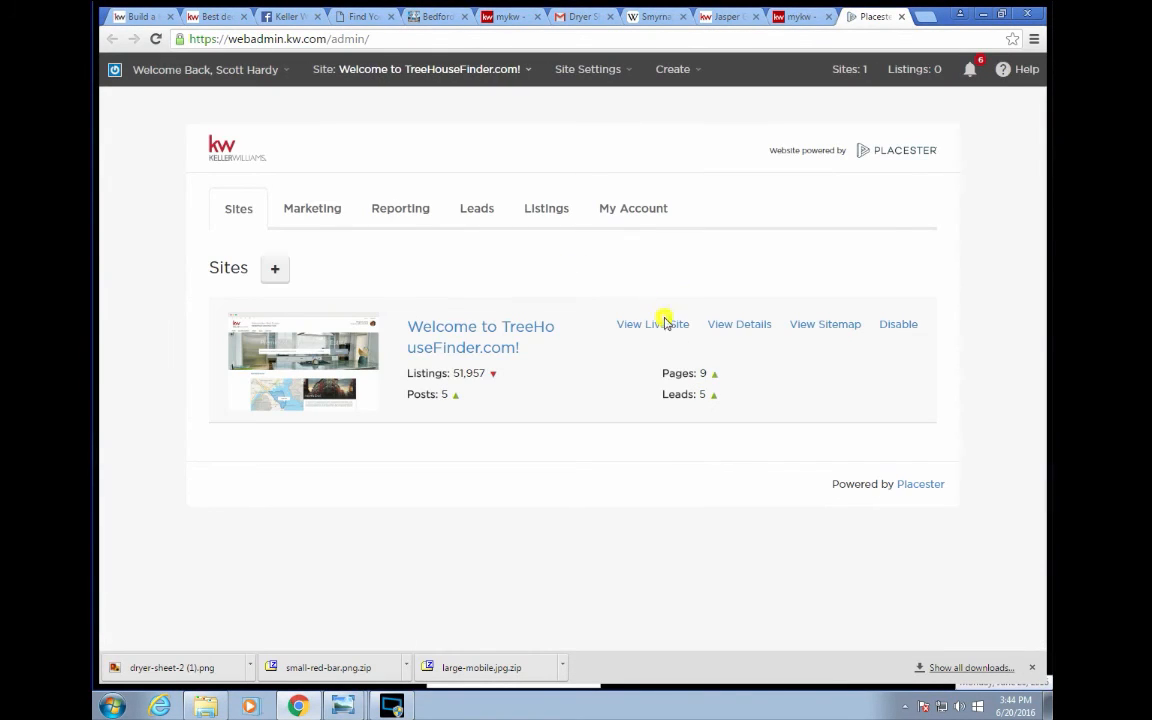
Reopen Jasper GA from the TreeHouseFinder.com site's Areas list to review its Postal type and 30143 area fields
{"action": "left_click", "coordinate": [746, 329]}
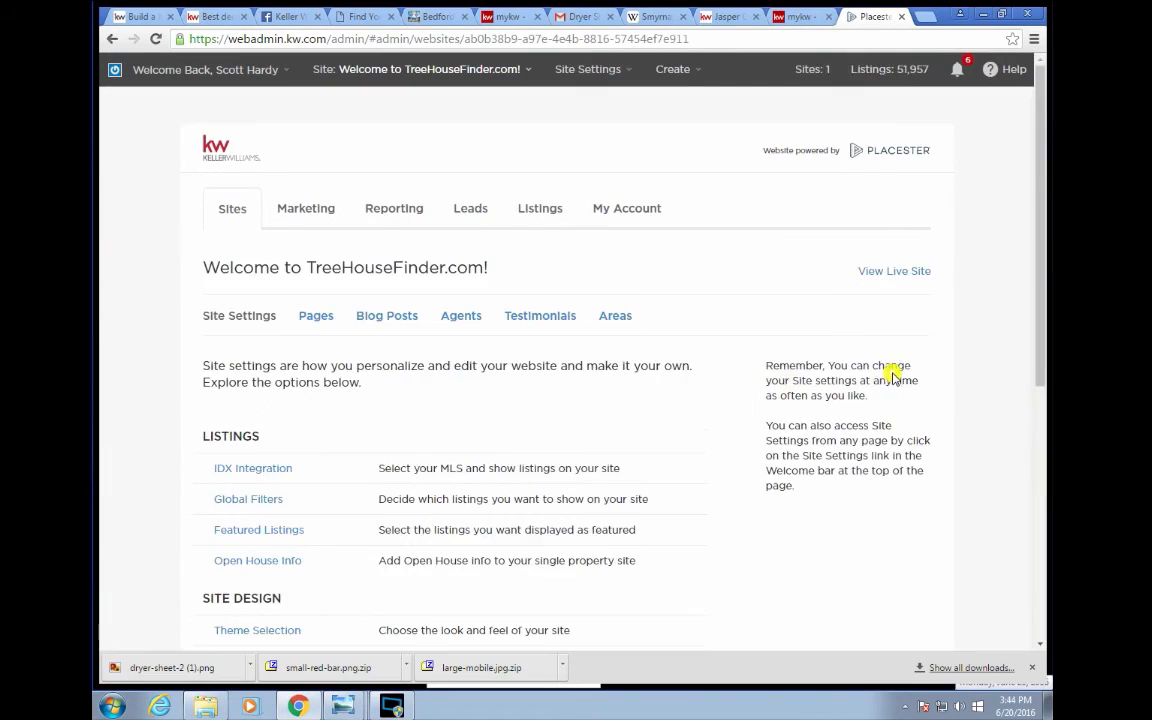
{"action": "scroll", "coordinate": [626, 273], "scroll_direction": "down", "scroll_amount": 1}
{"action": "left_click", "coordinate": [615, 241]}
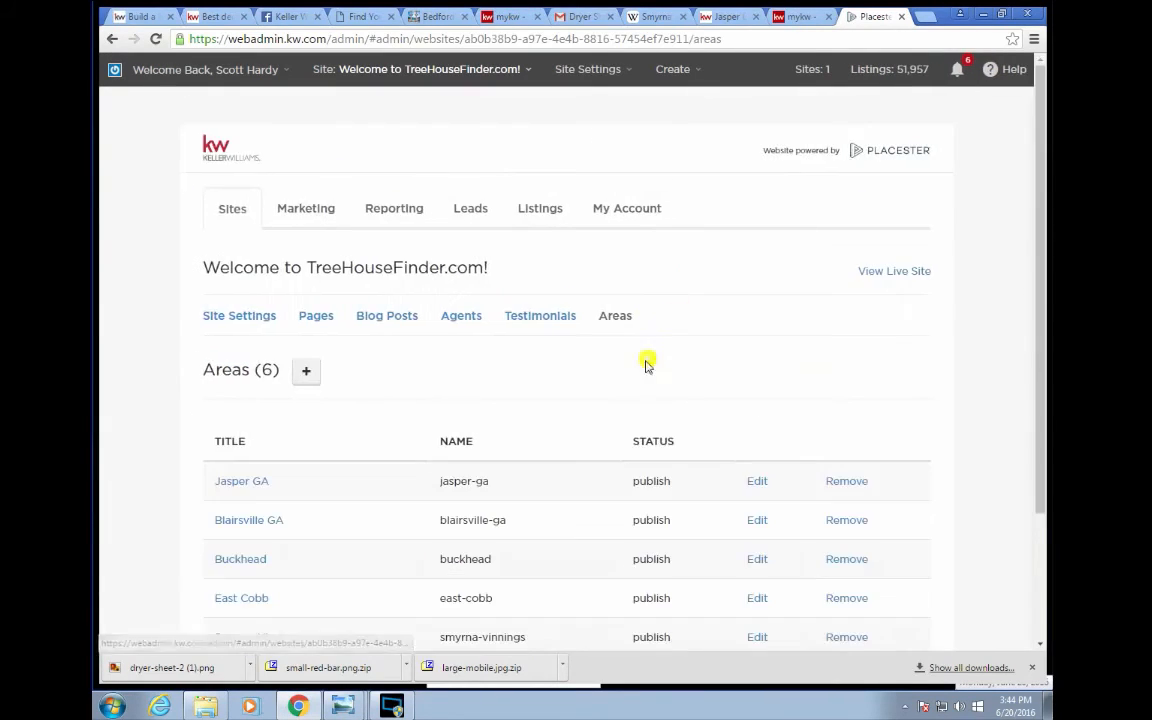
{"action": "scroll", "coordinate": [640, 380], "scroll_direction": "down", "scroll_amount": 3}
{"action": "left_click", "coordinate": [757, 331]}
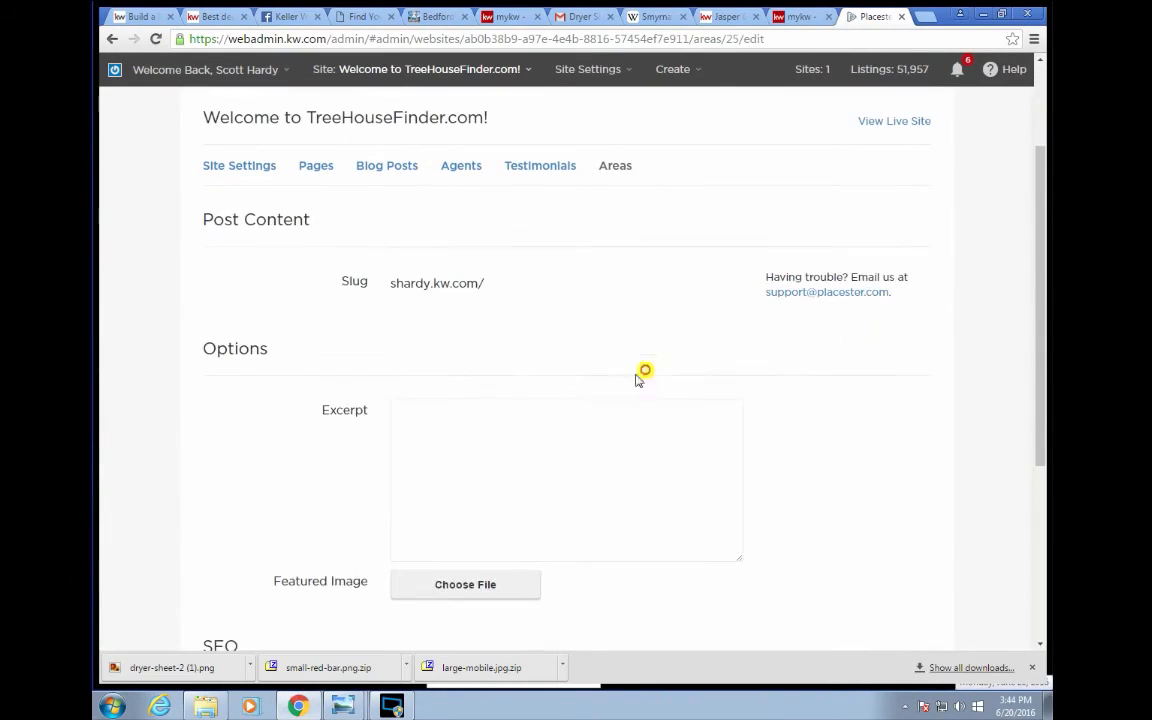
{"action": "scroll", "coordinate": [604, 390], "scroll_direction": "down", "scroll_amount": 1}
{"action": "scroll", "coordinate": [604, 390], "scroll_direction": "down", "scroll_amount": 1}
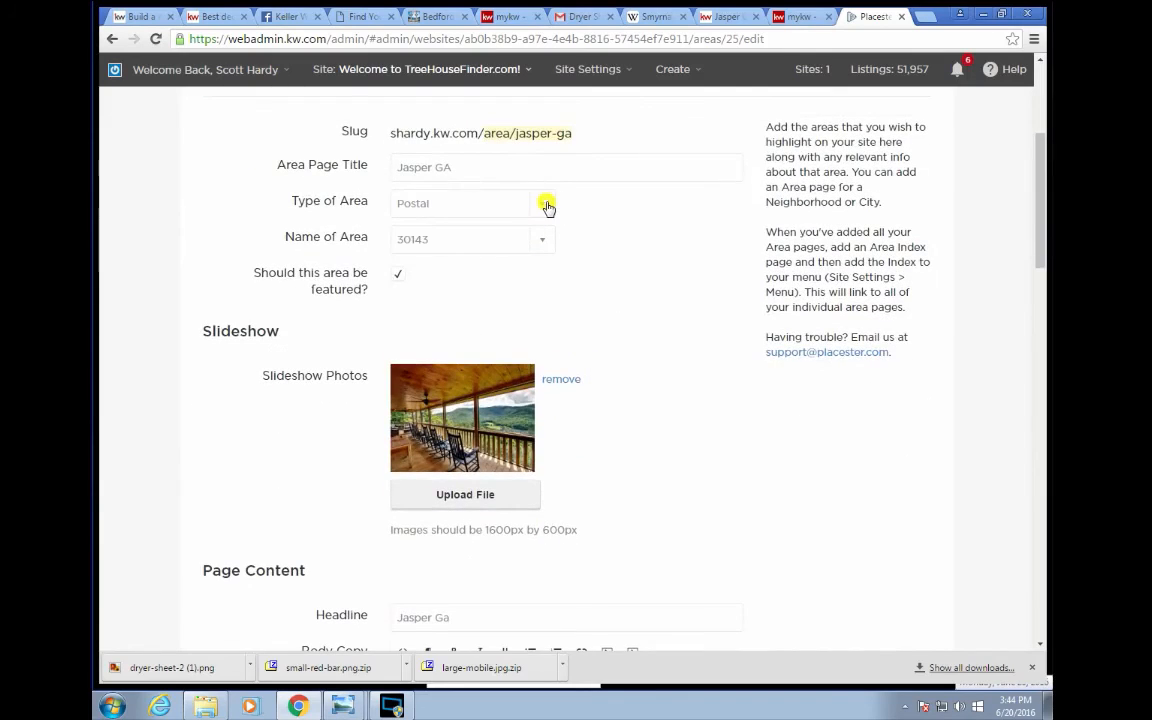
{"action": "scroll", "coordinate": [638, 352], "scroll_direction": "down", "scroll_amount": 1}
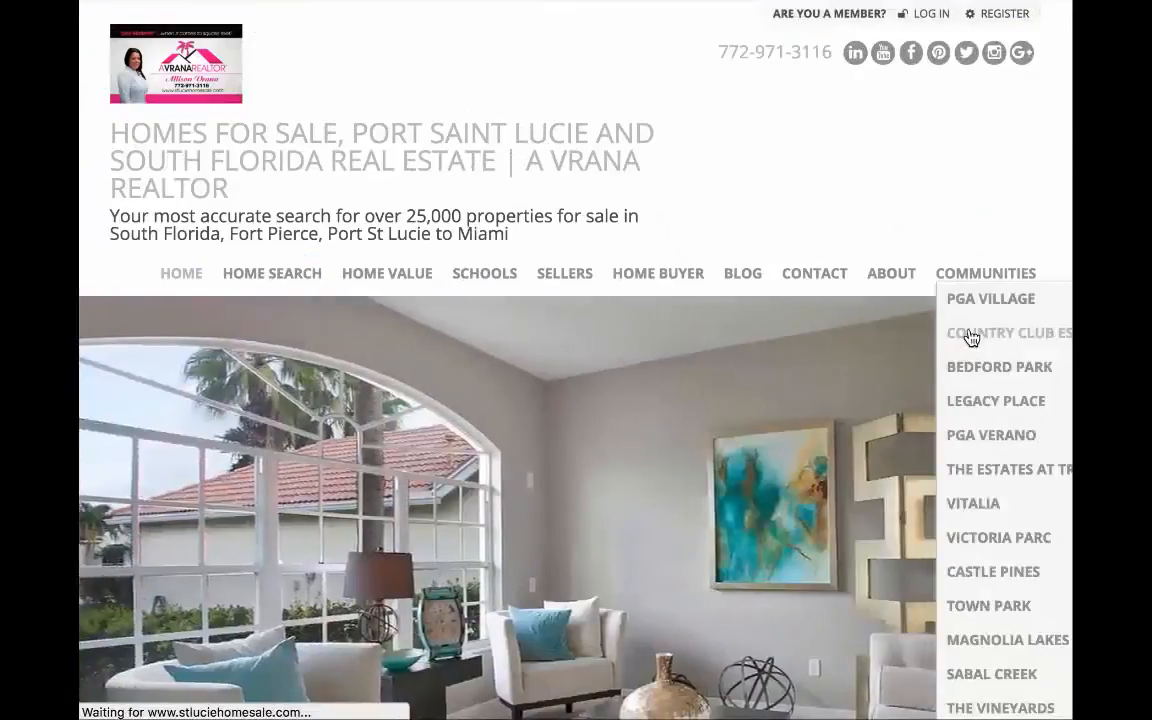
Open the Country Club Estates page from Communities and advance its slideshow to the pool photo
{"action": "left_click", "coordinate": [970, 338]}
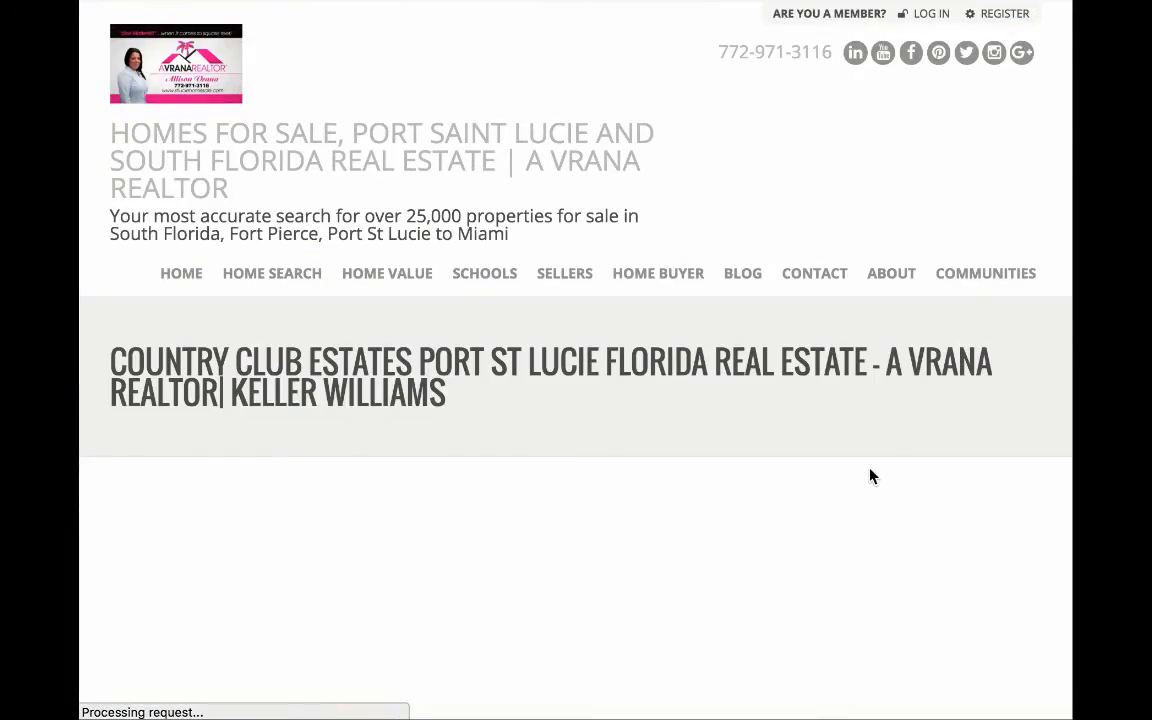
{"action": "scroll", "coordinate": [870, 477], "scroll_direction": "down", "scroll_amount": 5}
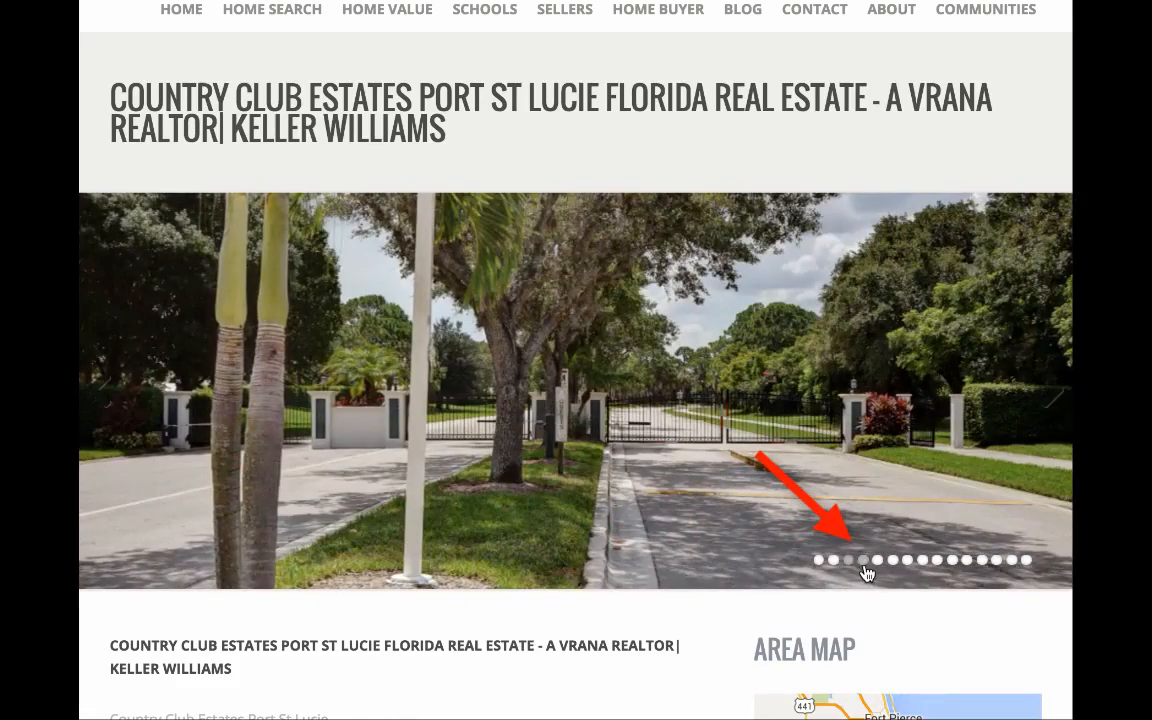
{"action": "left_click", "coordinate": [865, 571]}
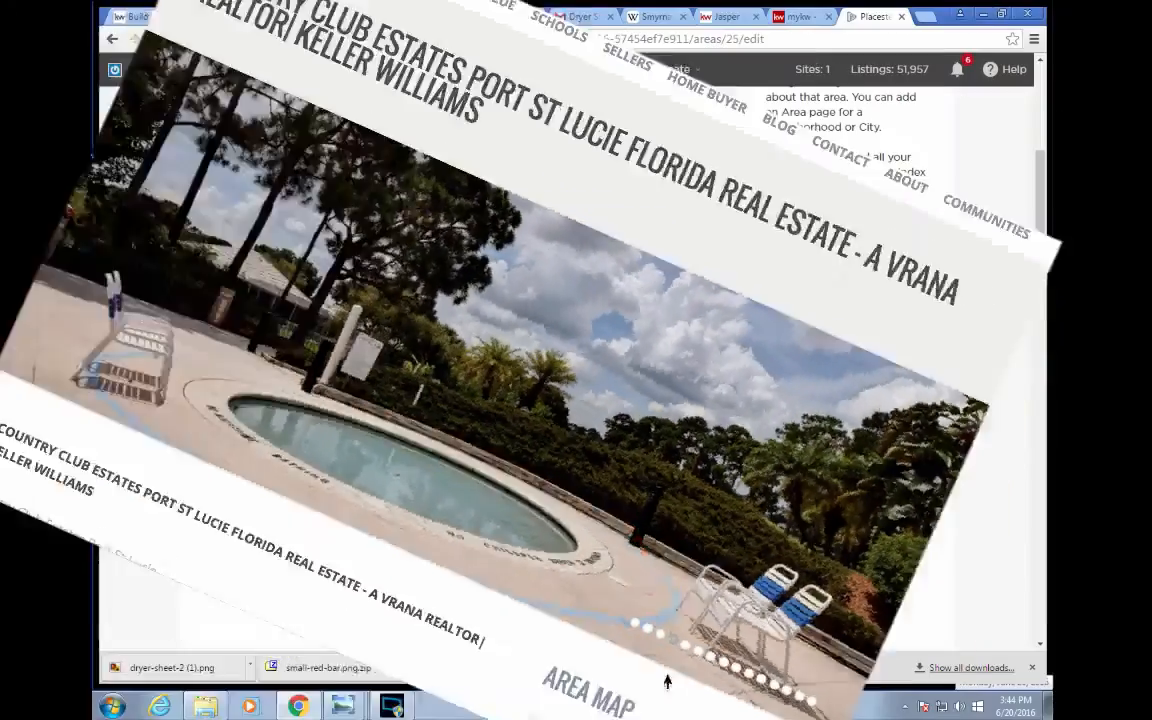
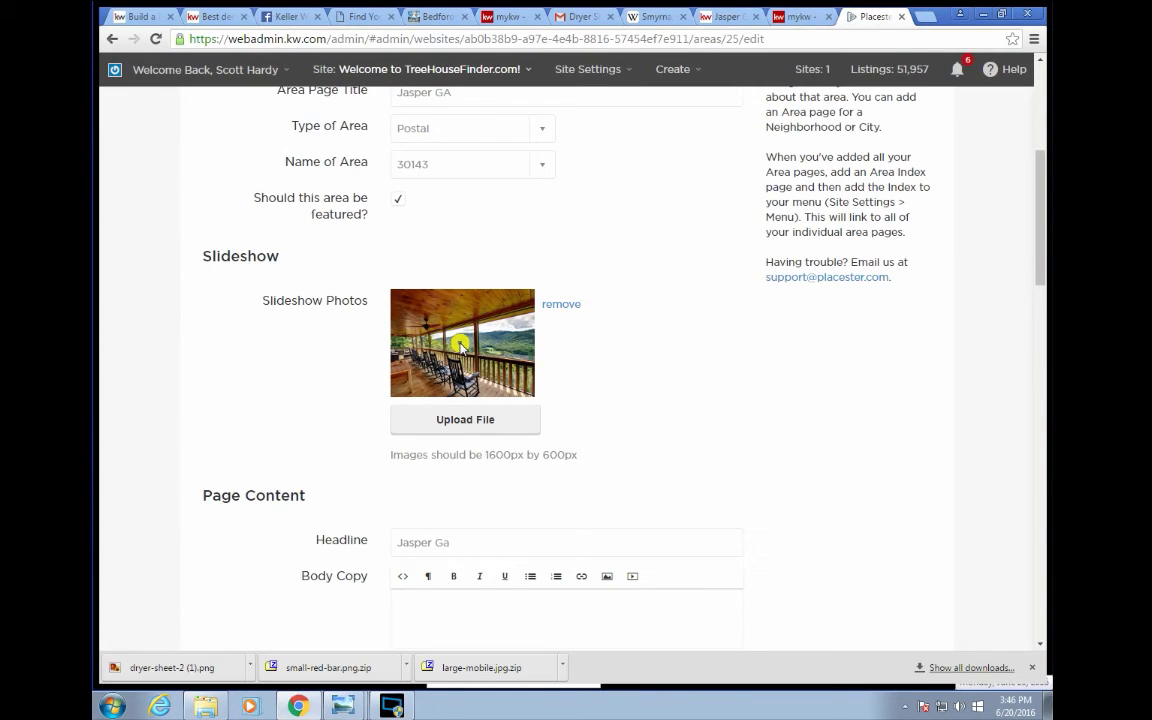
Go to picmonkey.com in a new browser tab
{"action": "left_click", "coordinate": [926, 16]}
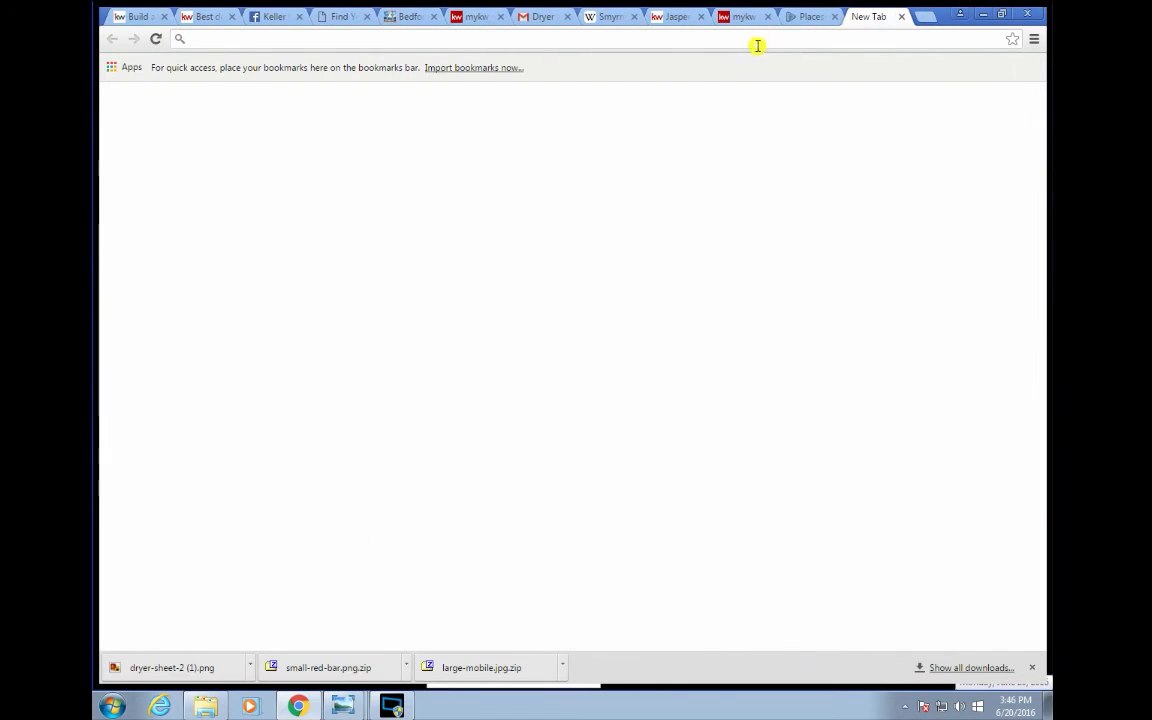
{"action": "type", "text": "y"}
{"action": "key", "text": "BackSpace"}
{"action": "key", "text": "BackSpace"}
{"action": "type", "text": "pic"}
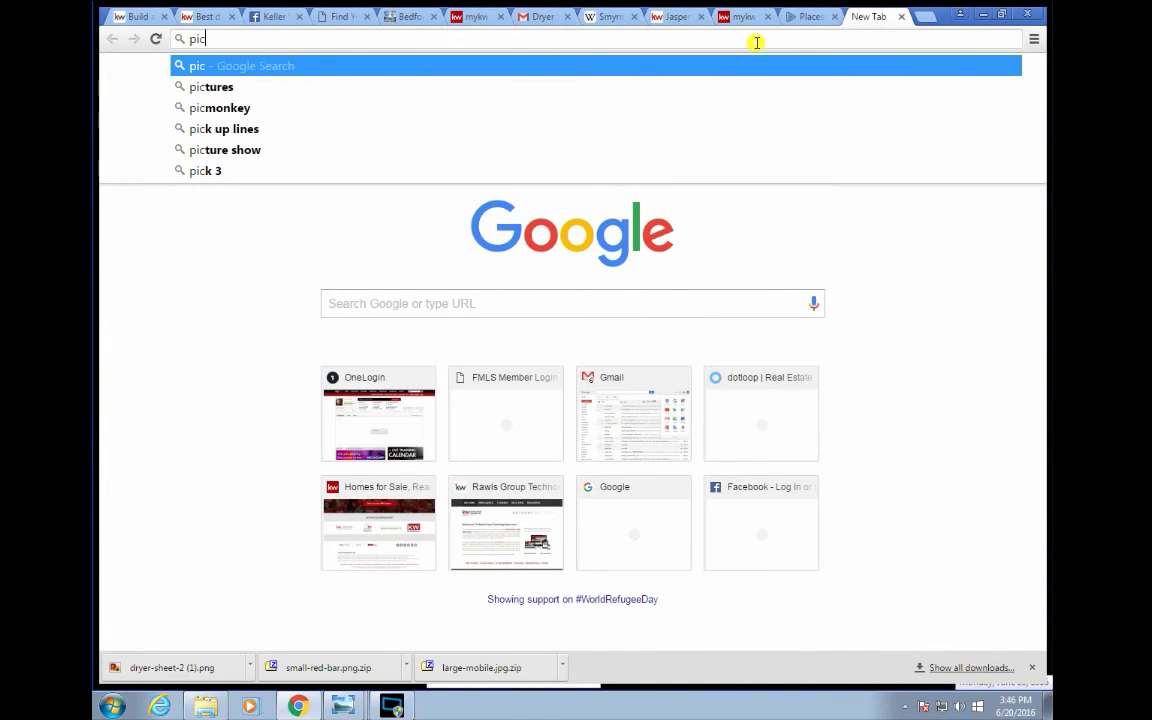
{"action": "type", "text": "monkey.c"}
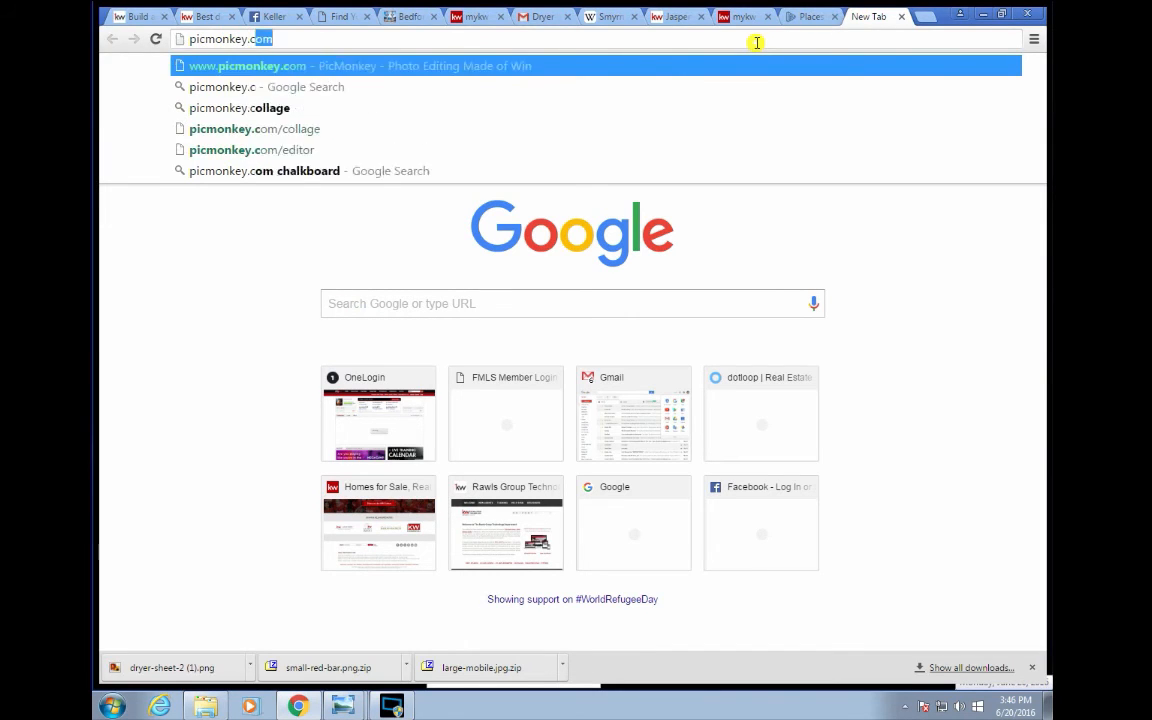
{"action": "key", "text": "Return"}
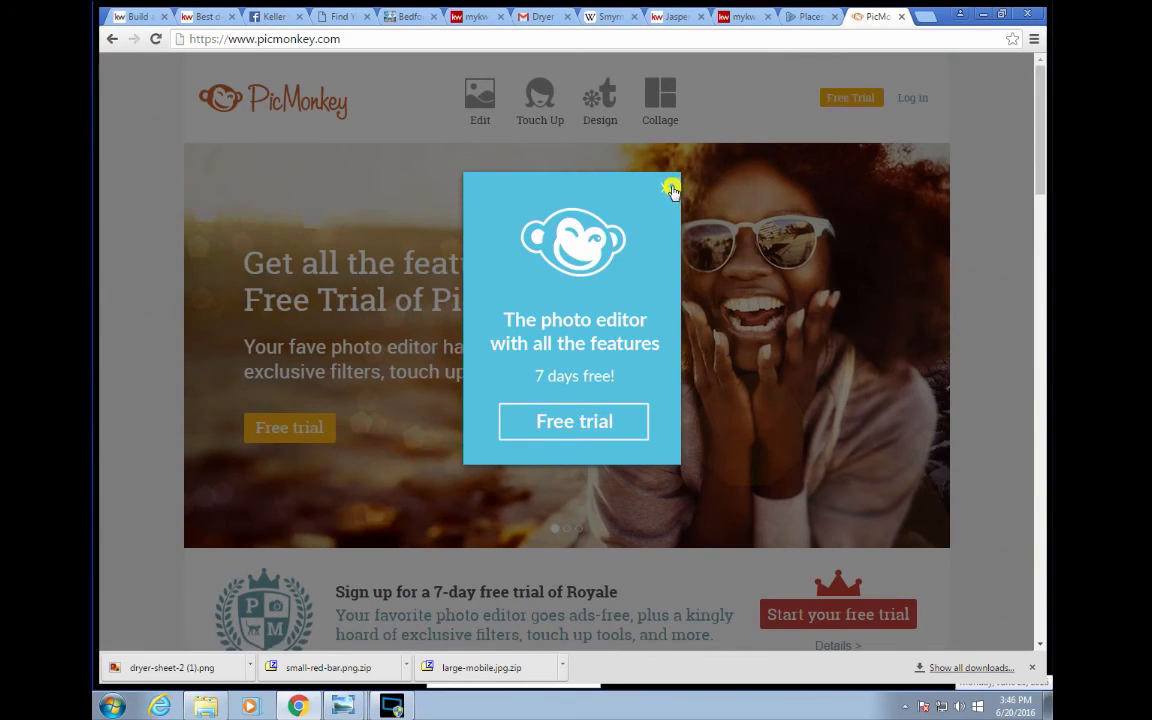
Dismiss the free-trial offer and open Screenshot 2016-04-03 11.58.25 from Downloads in the editor
{"action": "left_click", "coordinate": [664, 187]}
{"action": "left_click", "coordinate": [488, 100]}
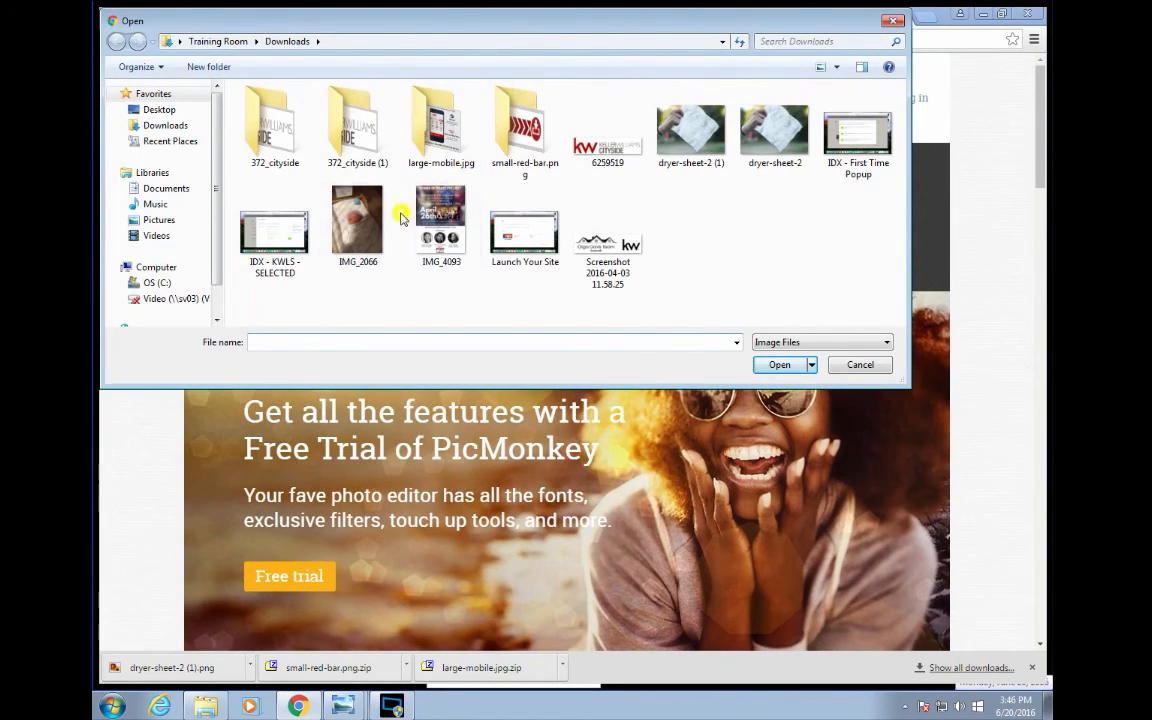
{"action": "double_click", "coordinate": [598, 248]}
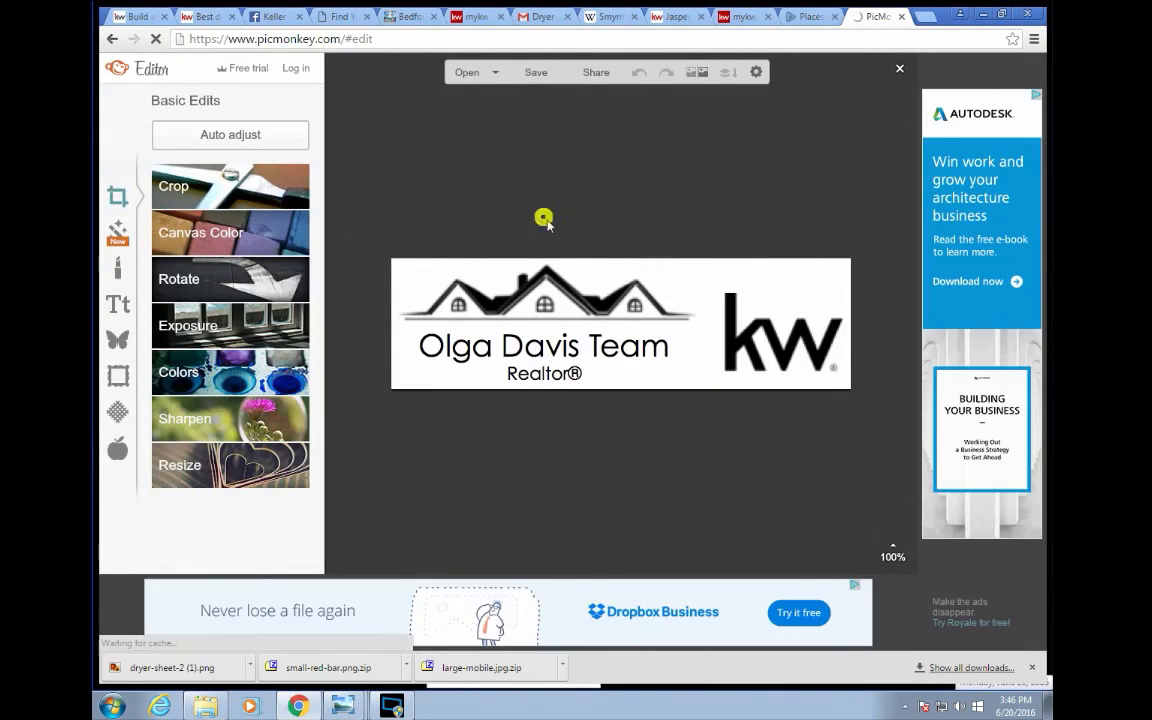
Bring up Exposure adjustments, then glance at the live Jasper GA page and mobile app instructions
{"action": "left_click", "coordinate": [212, 340]}
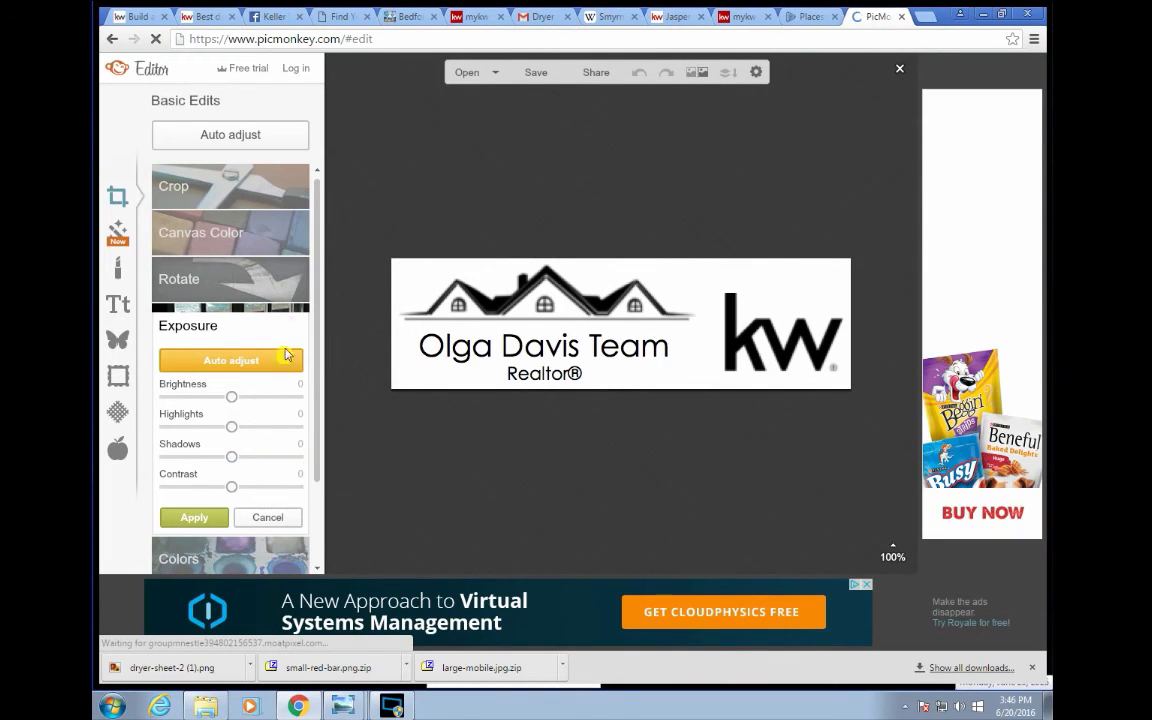
{"action": "left_click", "coordinate": [674, 17]}
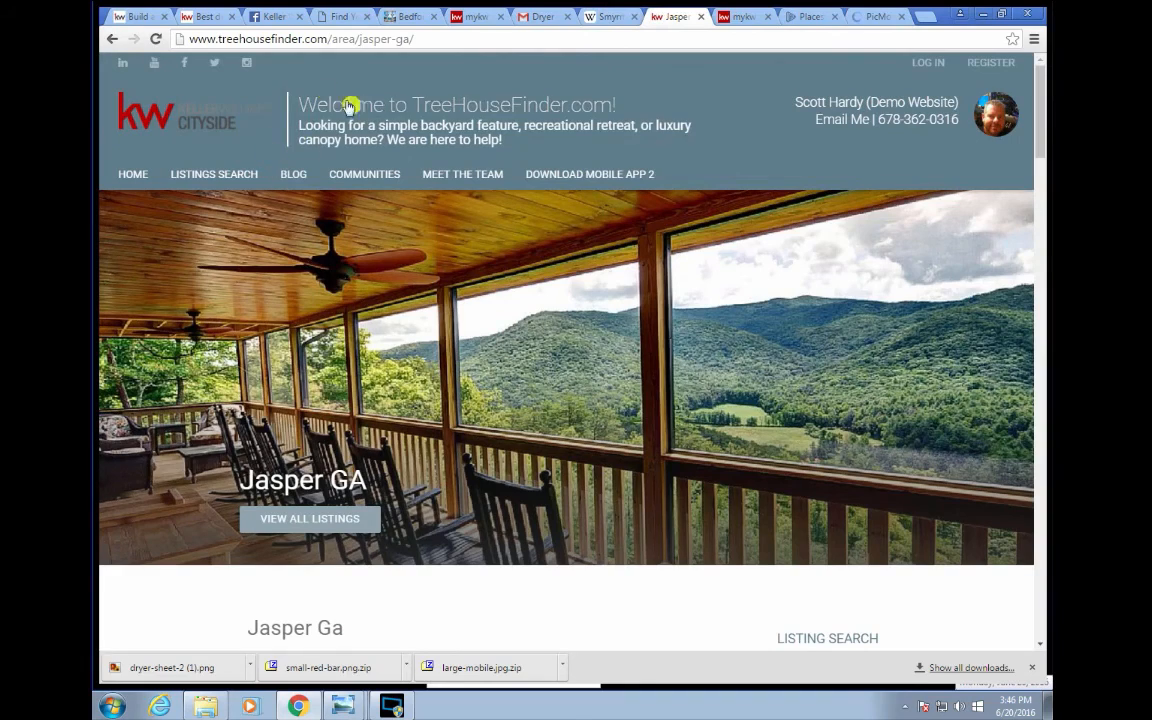
{"action": "left_click", "coordinate": [126, 17]}
{"action": "scroll", "coordinate": [450, 249], "scroll_direction": "up", "scroll_amount": 9}
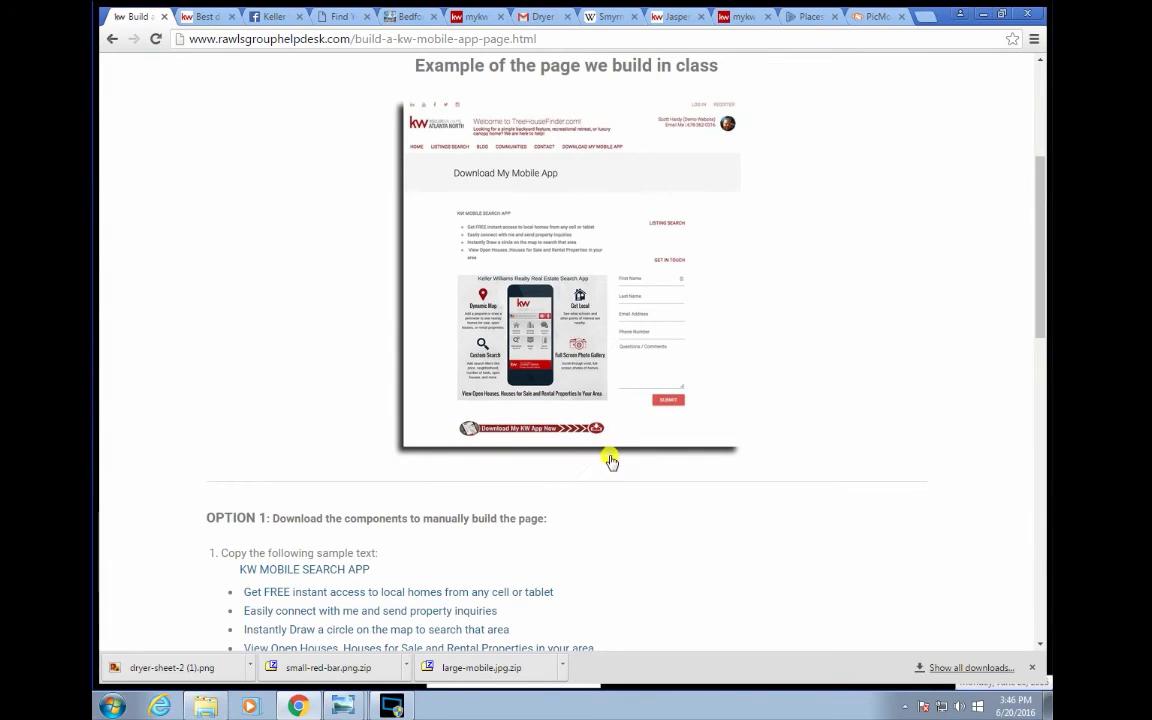
Back on the banner, cancel the image settings dialog without changes
{"action": "left_click", "coordinate": [872, 17]}
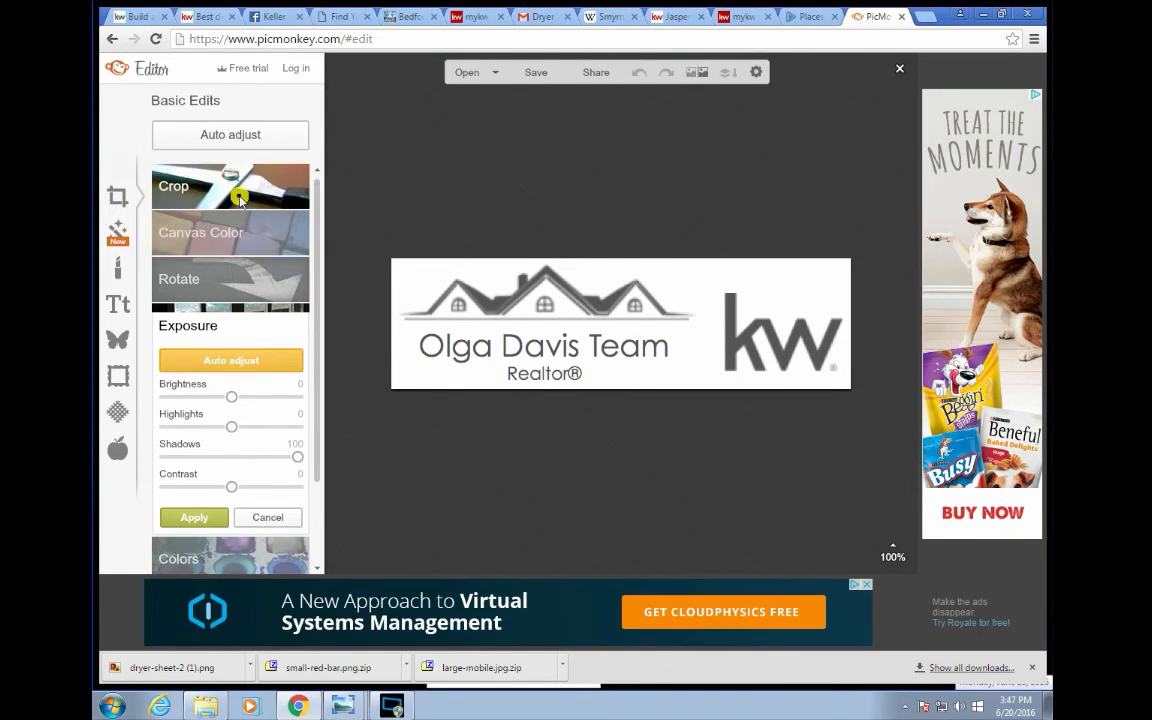
{"action": "left_click", "coordinate": [757, 74]}
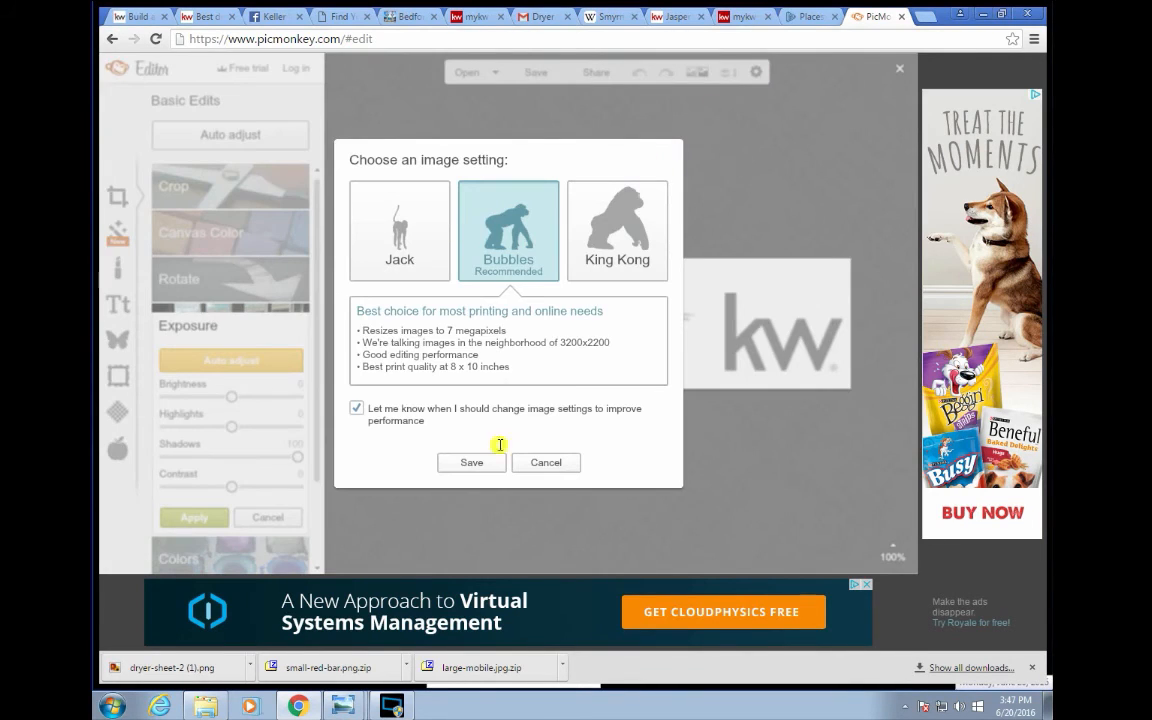
{"action": "left_click", "coordinate": [556, 465]}
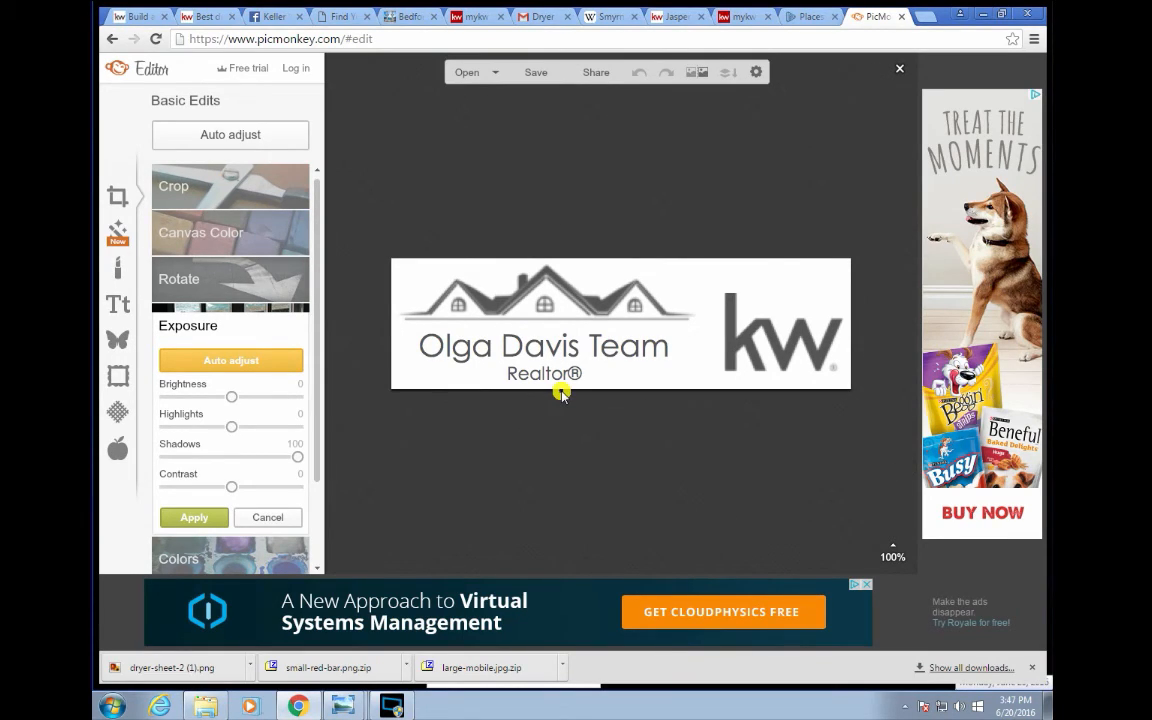
Scroll through the Jasper GA area editor's body copy and half-width images, then view the live page
{"action": "left_click", "coordinate": [822, 20]}
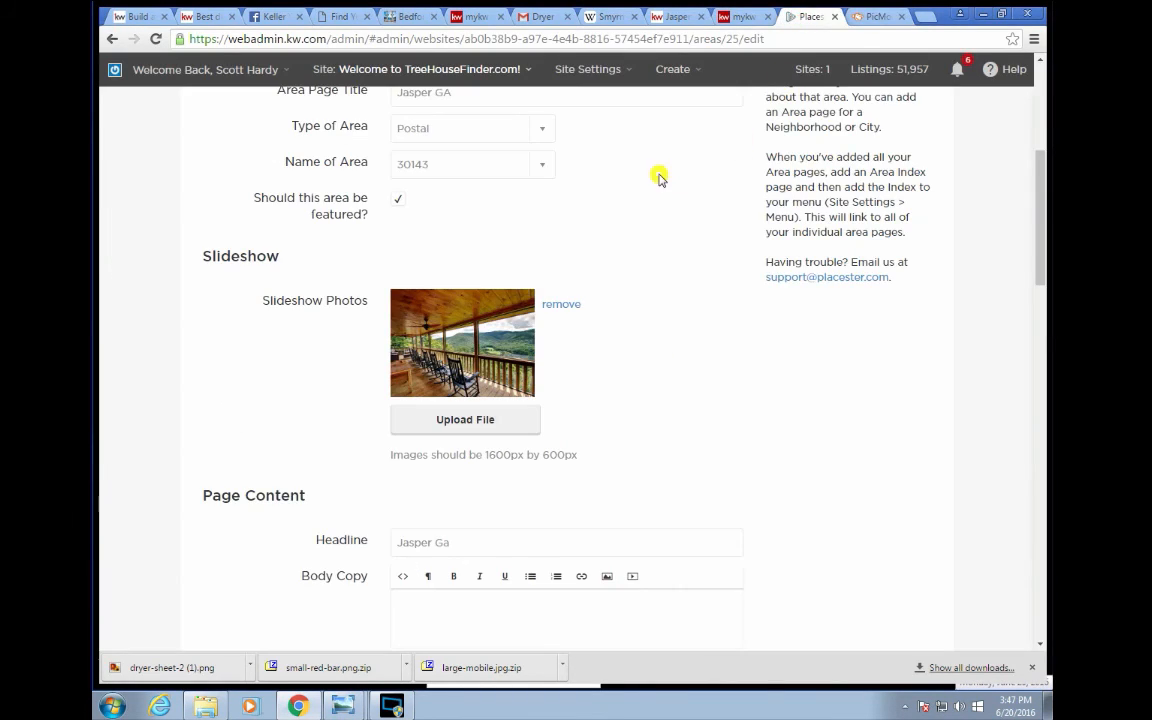
{"action": "scroll", "coordinate": [590, 280], "scroll_direction": "down", "scroll_amount": 1}
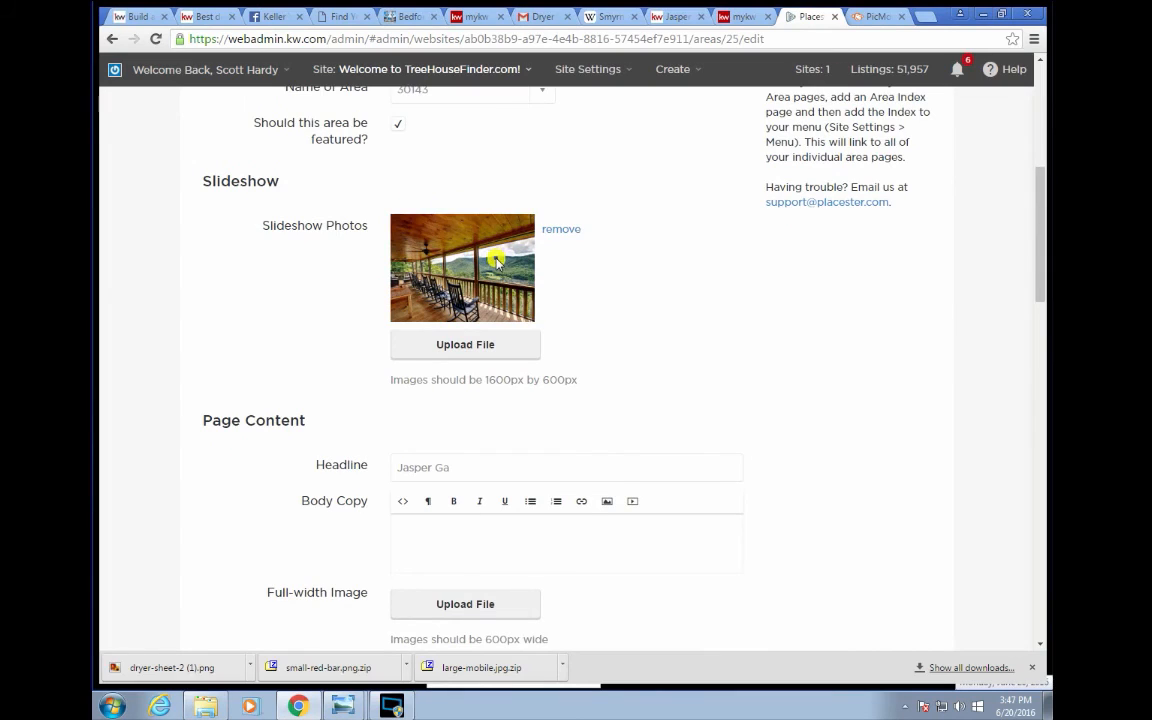
{"action": "scroll", "coordinate": [450, 245], "scroll_direction": "down", "scroll_amount": 3}
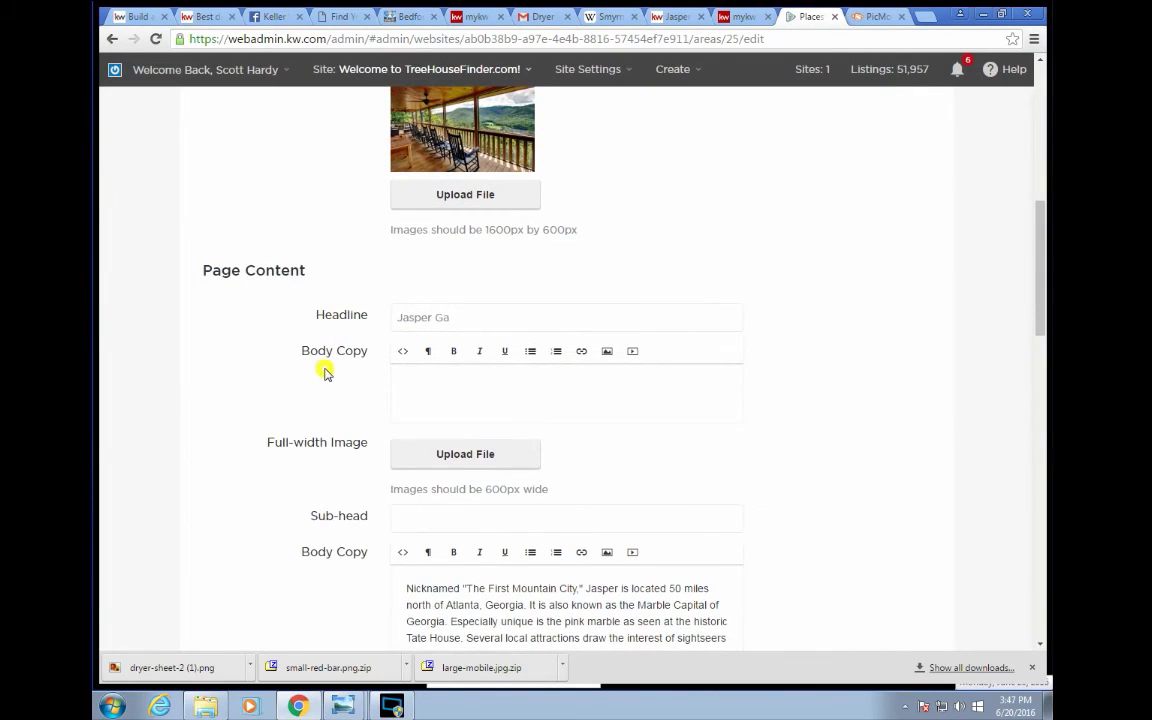
{"action": "scroll", "coordinate": [324, 372], "scroll_direction": "down", "scroll_amount": 1}
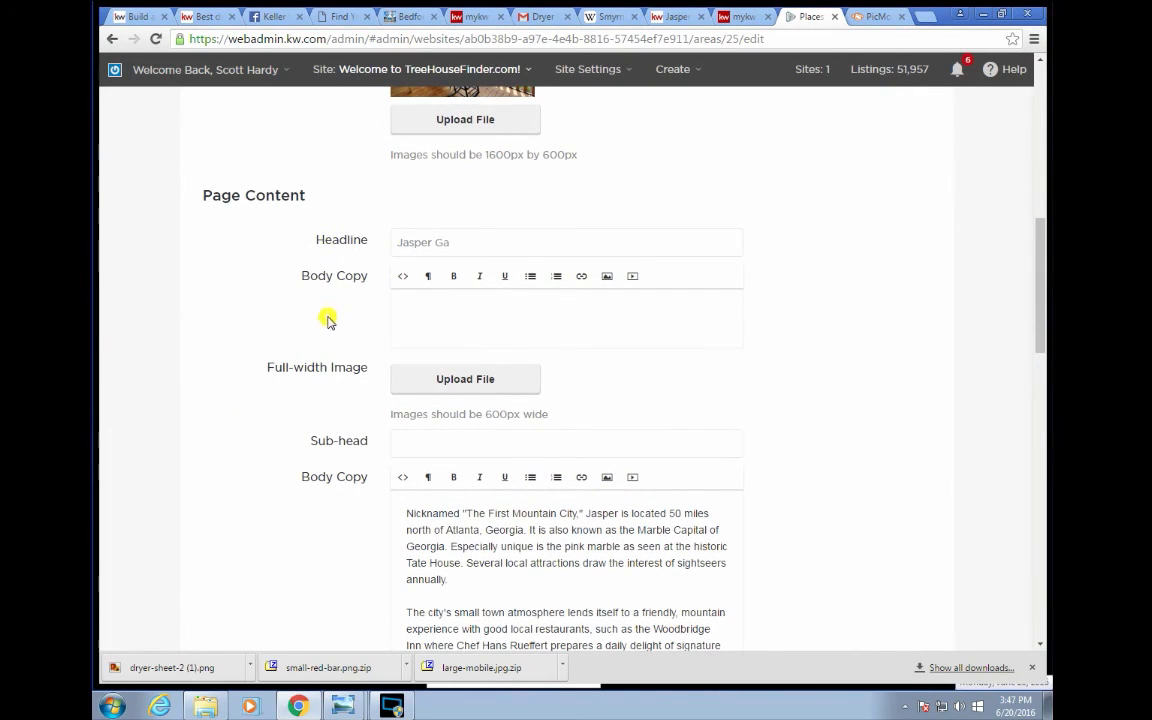
{"action": "scroll", "coordinate": [484, 323], "scroll_direction": "down", "scroll_amount": 1}
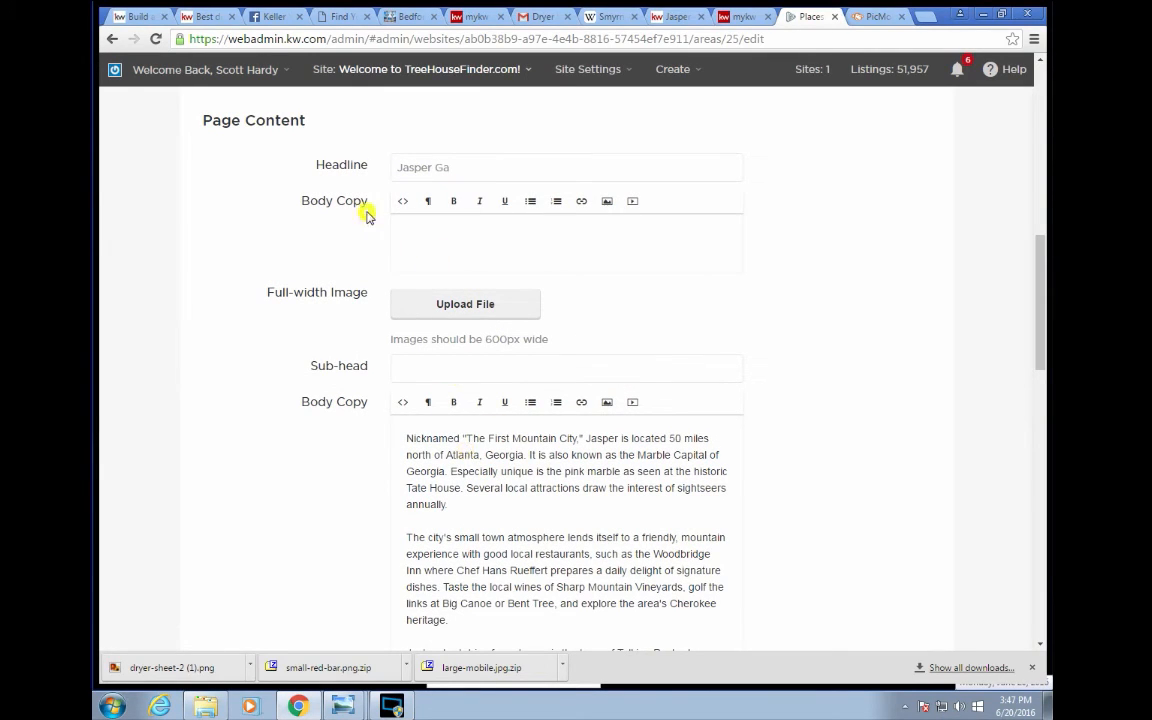
{"action": "scroll", "coordinate": [345, 355], "scroll_direction": "down", "scroll_amount": 1}
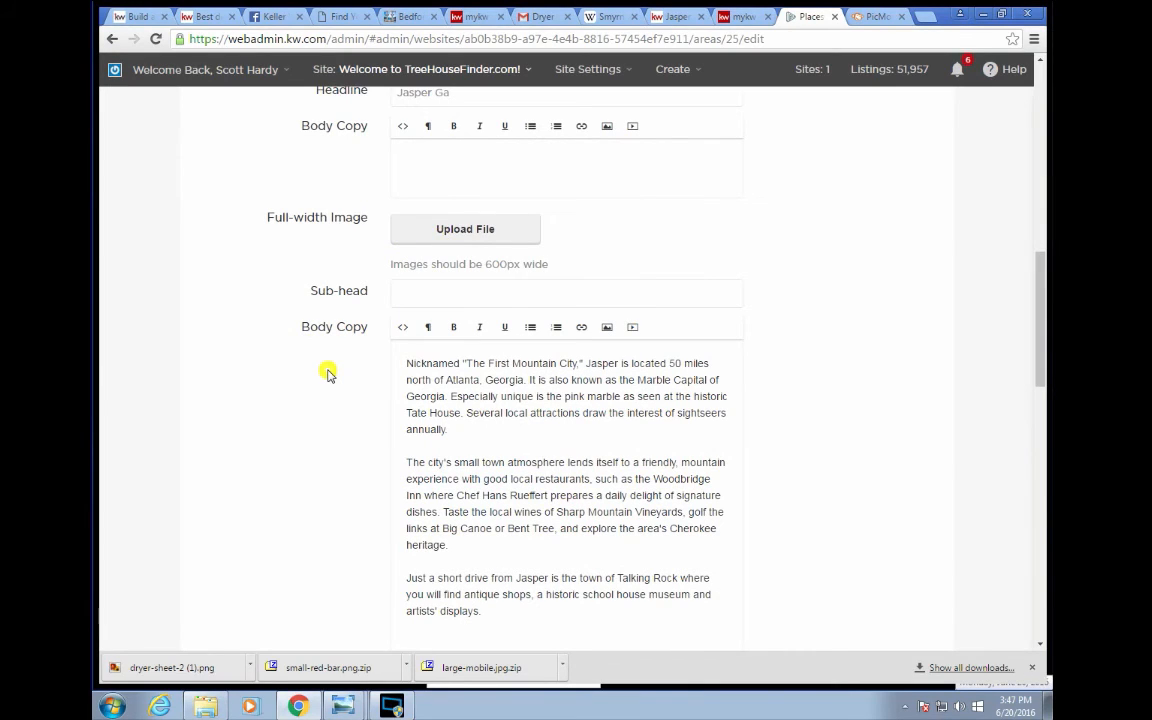
{"action": "scroll", "coordinate": [329, 373], "scroll_direction": "down", "scroll_amount": 2}
{"action": "scroll", "coordinate": [367, 339], "scroll_direction": "down", "scroll_amount": 1}
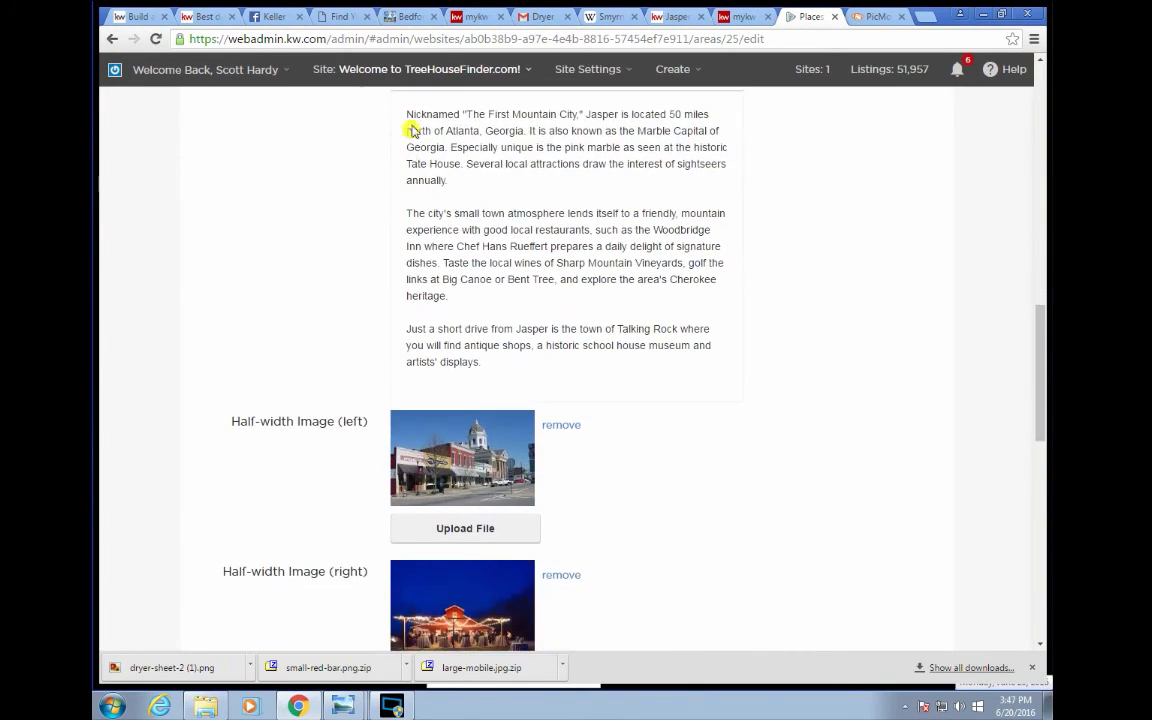
{"action": "scroll", "coordinate": [443, 470], "scroll_direction": "down", "scroll_amount": 1}
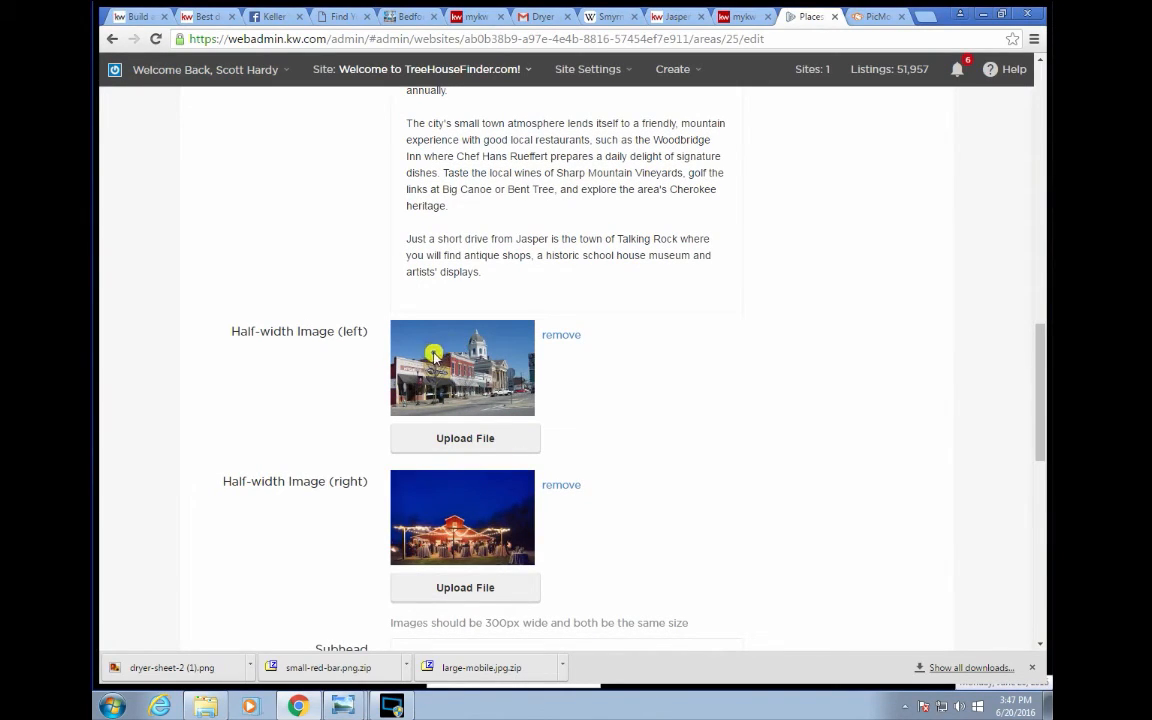
{"action": "left_click", "coordinate": [672, 17]}
{"action": "scroll", "coordinate": [480, 286], "scroll_direction": "down", "scroll_amount": 6}
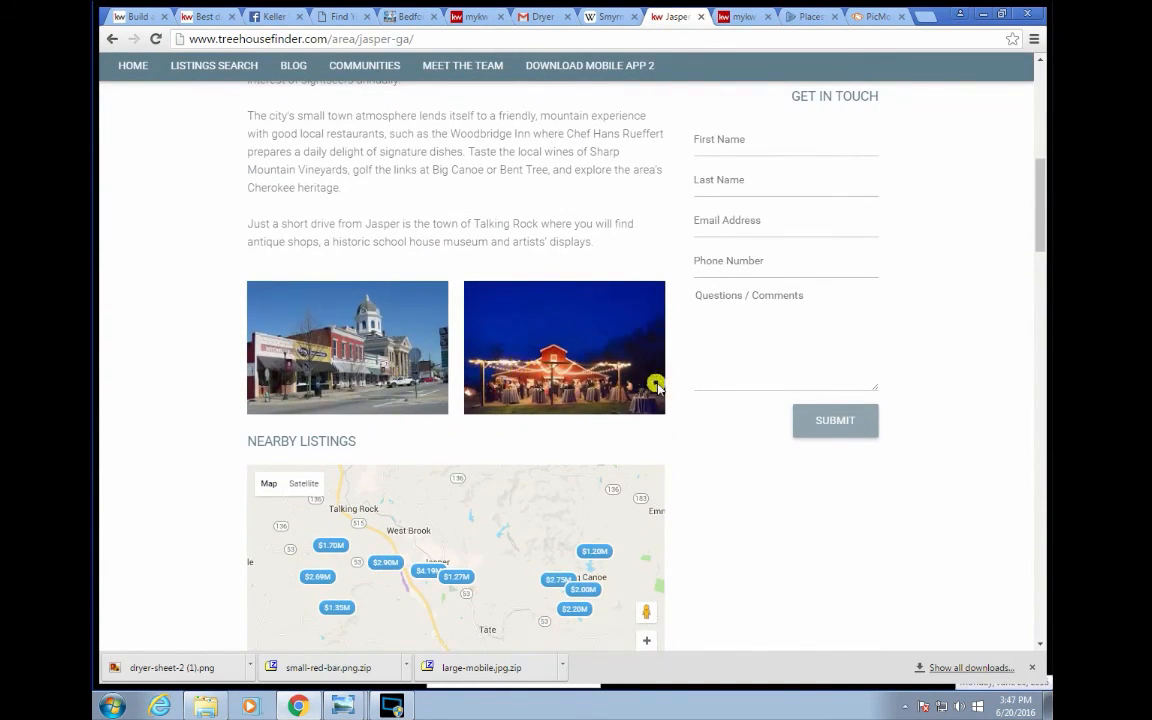
Scroll the live Jasper GA page past the map and listing cards, then return to the area editor
{"action": "scroll", "coordinate": [590, 345], "scroll_direction": "down", "scroll_amount": 2}
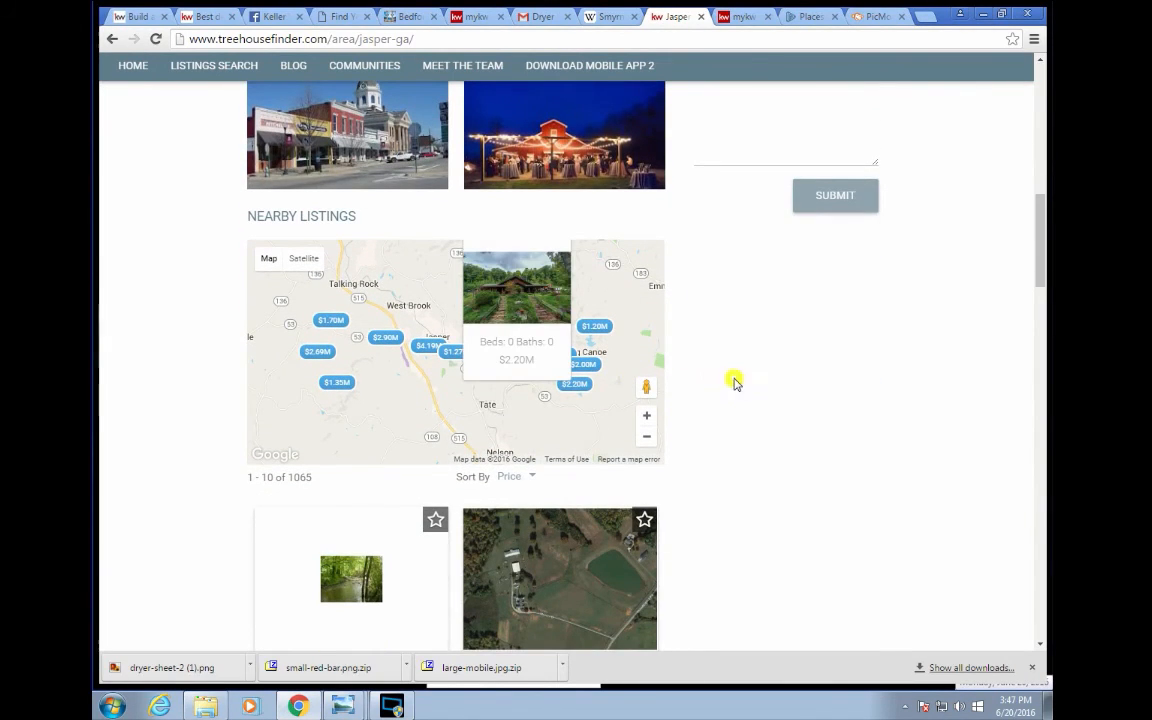
{"action": "scroll", "coordinate": [650, 400], "scroll_direction": "down", "scroll_amount": 2}
{"action": "scroll", "coordinate": [509, 419], "scroll_direction": "down", "scroll_amount": 1}
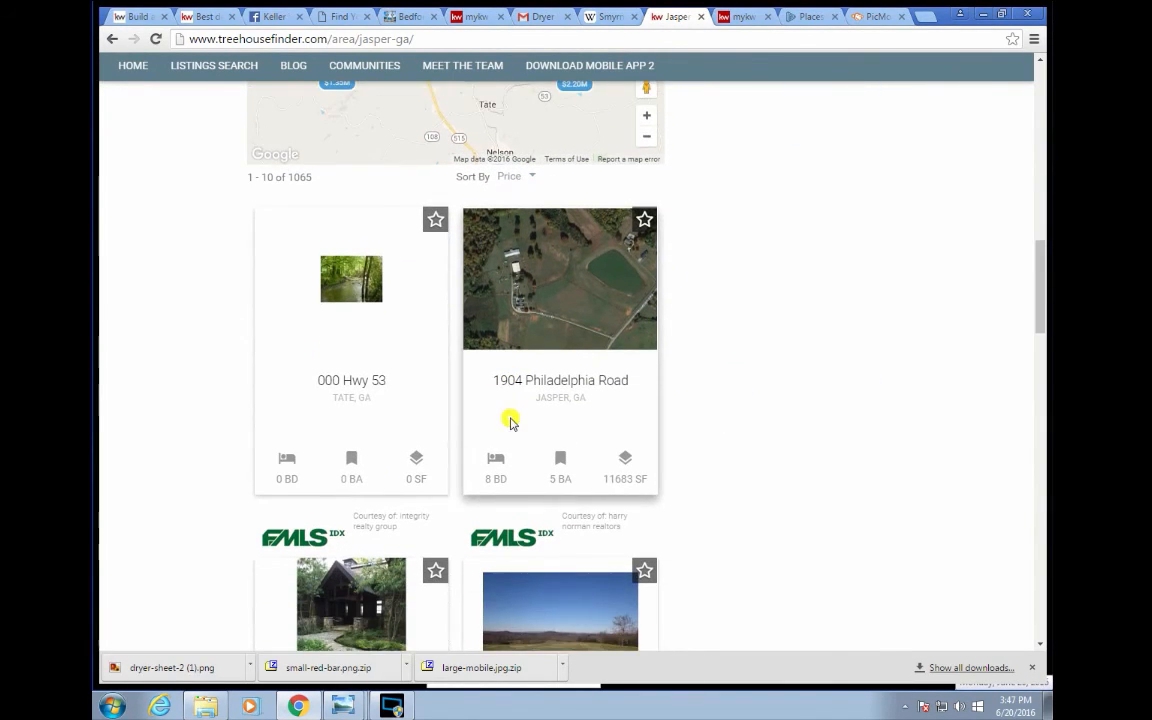
{"action": "left_click", "coordinate": [808, 17]}
{"action": "scroll", "coordinate": [655, 290], "scroll_direction": "down", "scroll_amount": 2}
{"action": "scroll", "coordinate": [650, 320], "scroll_direction": "down", "scroll_amount": 4}
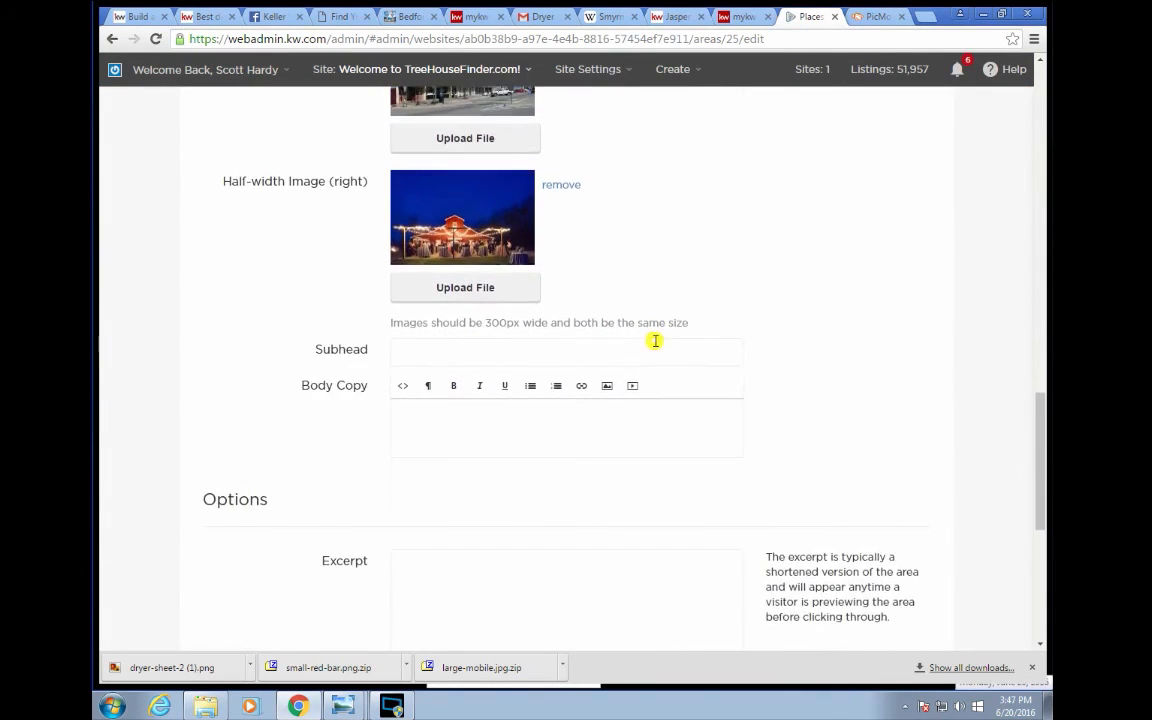
Scroll the Jasper GA area form and highlight the SEO Meta Title and Meta Description fields
{"action": "scroll", "coordinate": [655, 341], "scroll_direction": "down", "scroll_amount": 1}
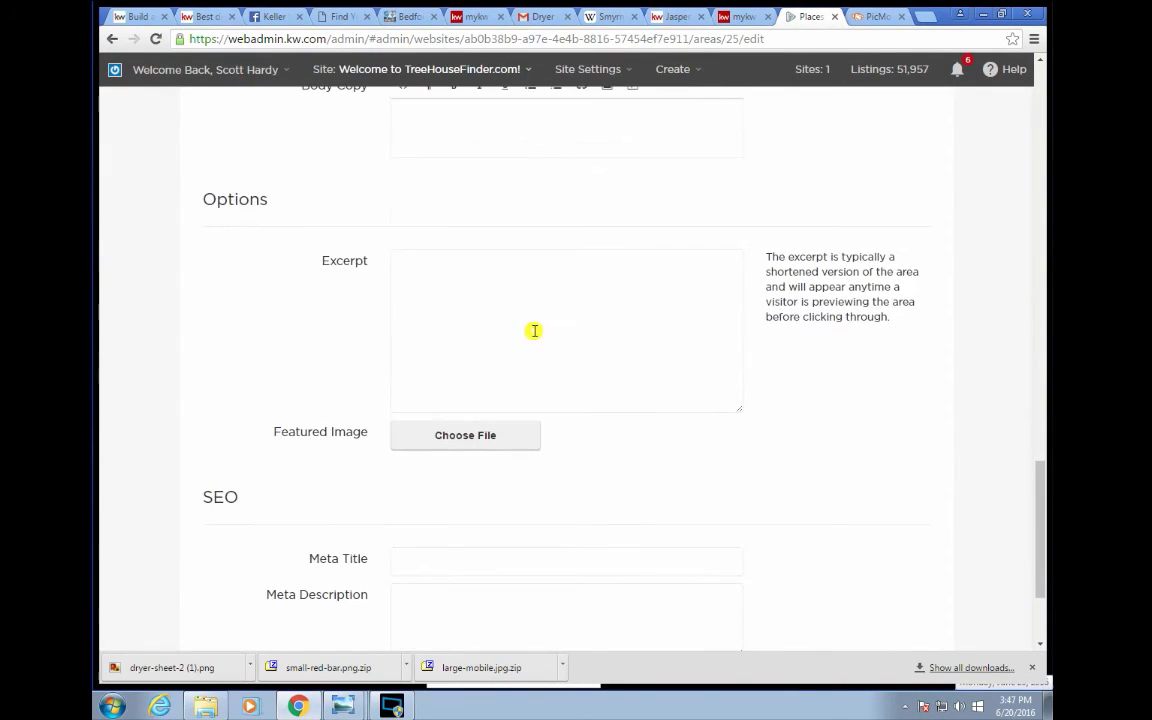
{"action": "scroll", "coordinate": [442, 450], "scroll_direction": "down", "scroll_amount": 1}
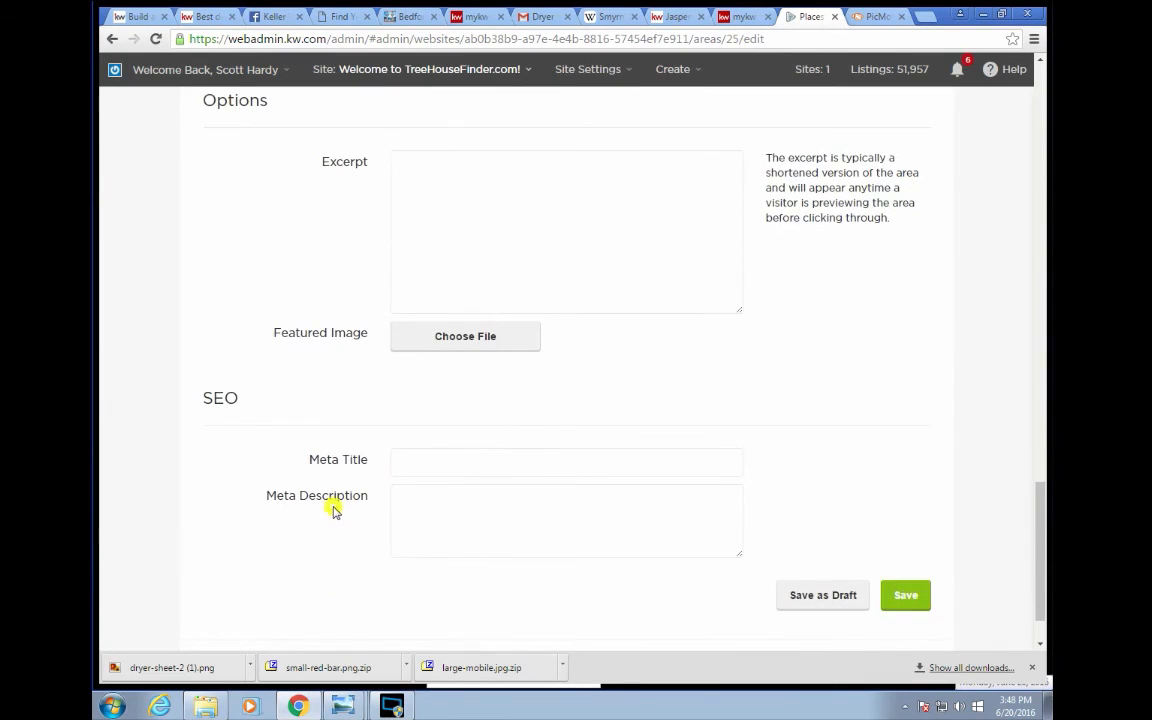
{"action": "left_click_drag", "start_coordinate": [330, 495], "coordinate": [318, 463]}
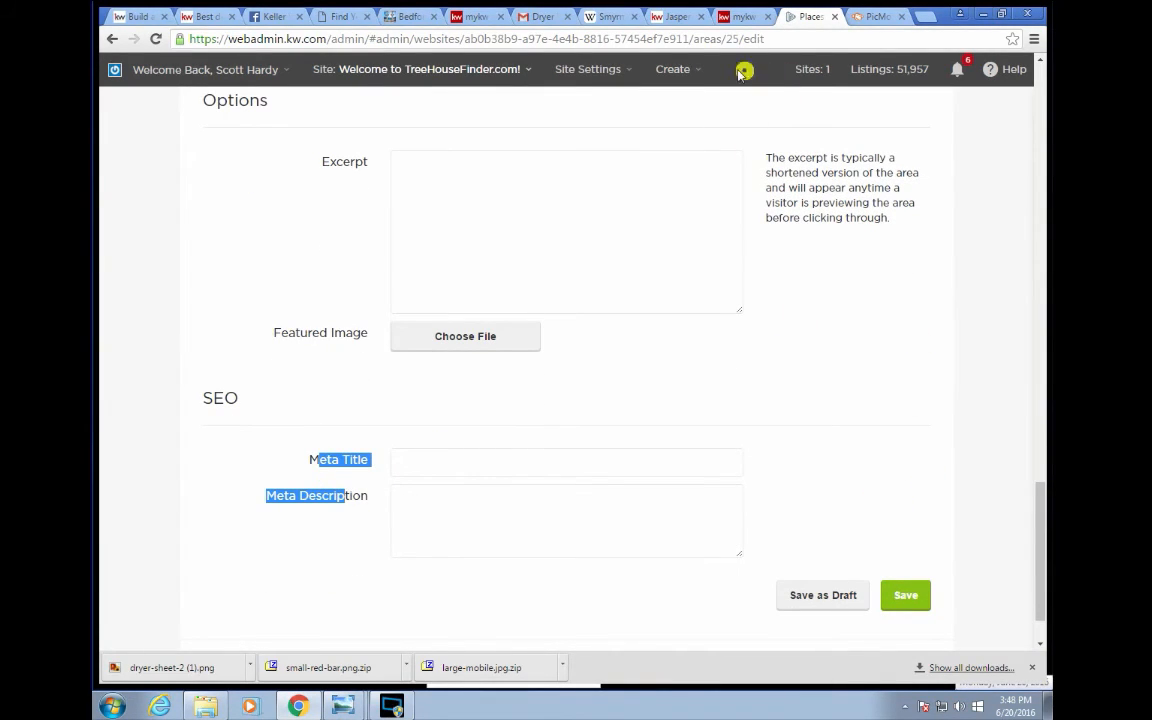
{"action": "scroll", "coordinate": [575, 175], "scroll_direction": "up", "scroll_amount": 5}
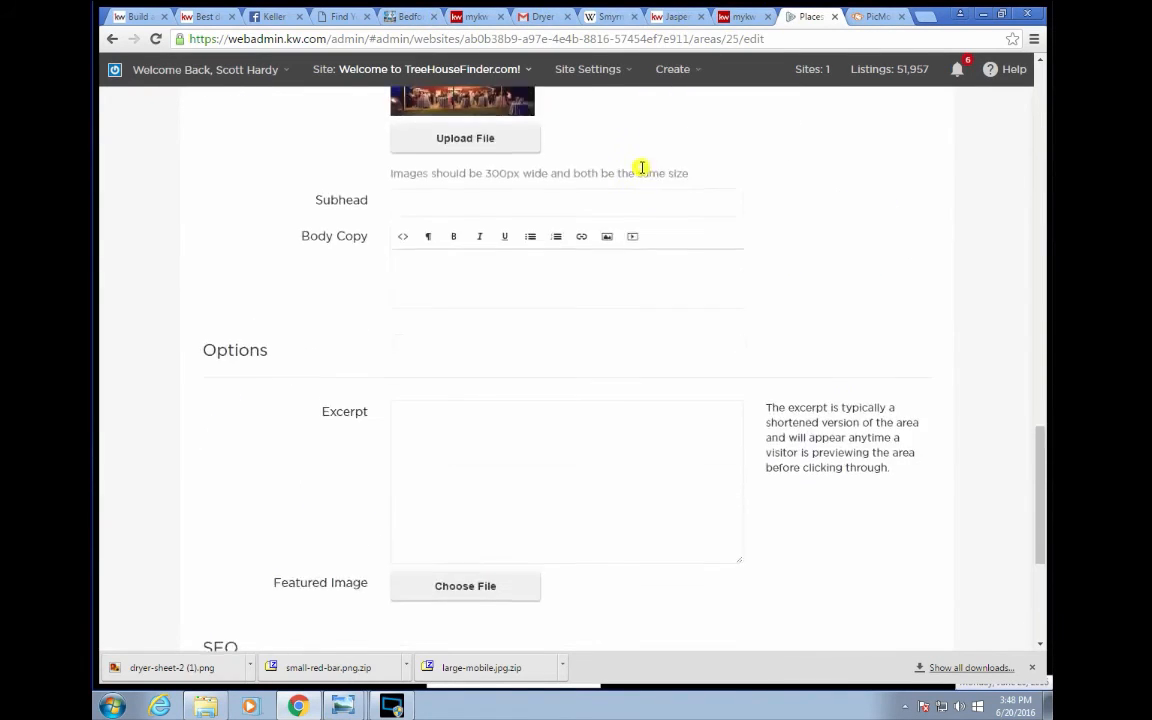
{"action": "scroll", "coordinate": [592, 200], "scroll_direction": "up", "scroll_amount": 15}
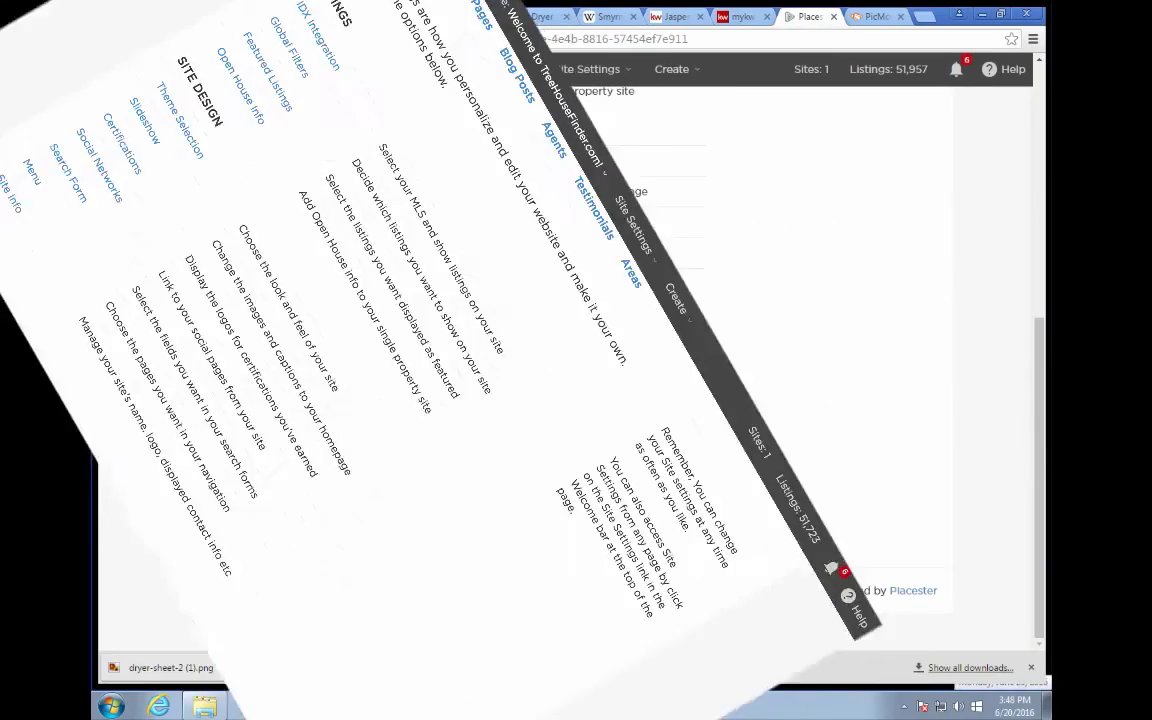
Highlight the MORE settings group and open Lead Capture Settings
{"action": "left_click_drag", "start_coordinate": [242, 383], "coordinate": [197, 385]}
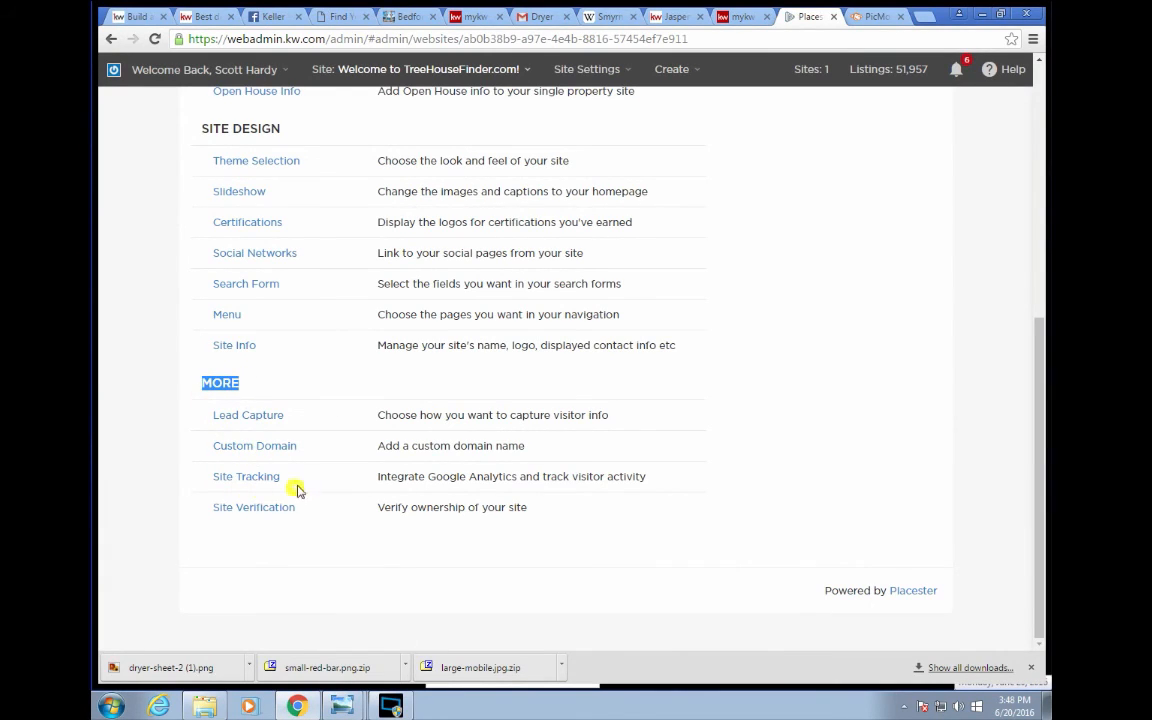
{"action": "left_click", "coordinate": [248, 416]}
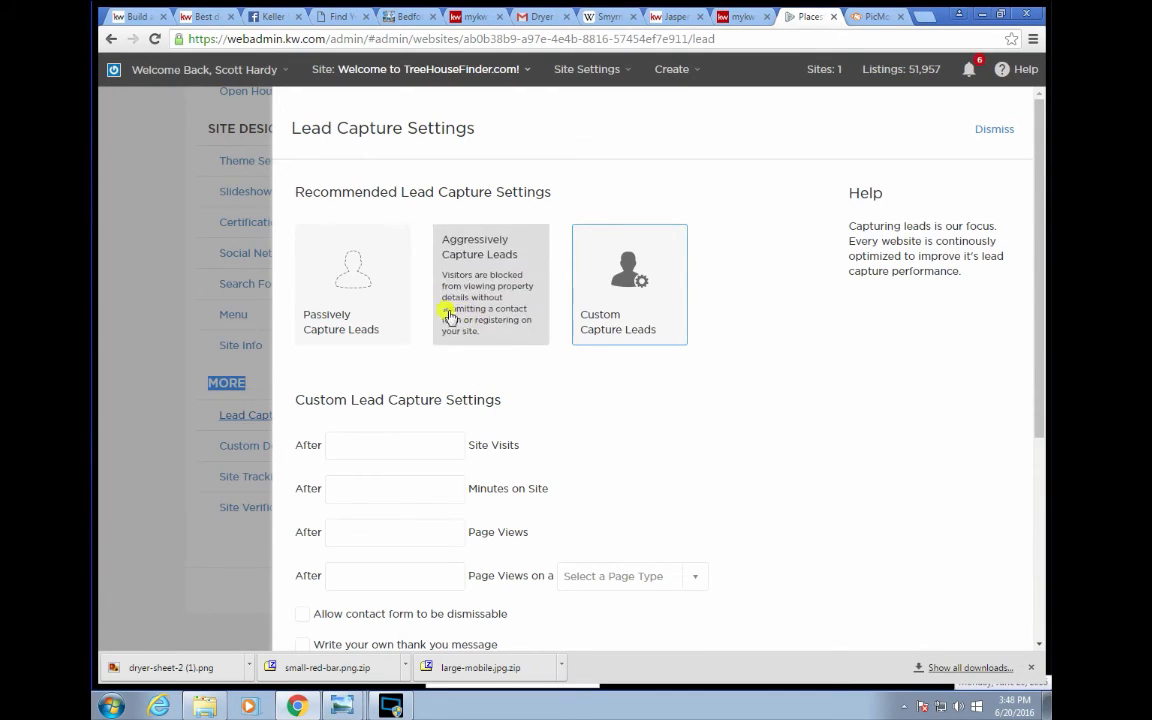
{"action": "mouse_move", "coordinate": [406, 302]}
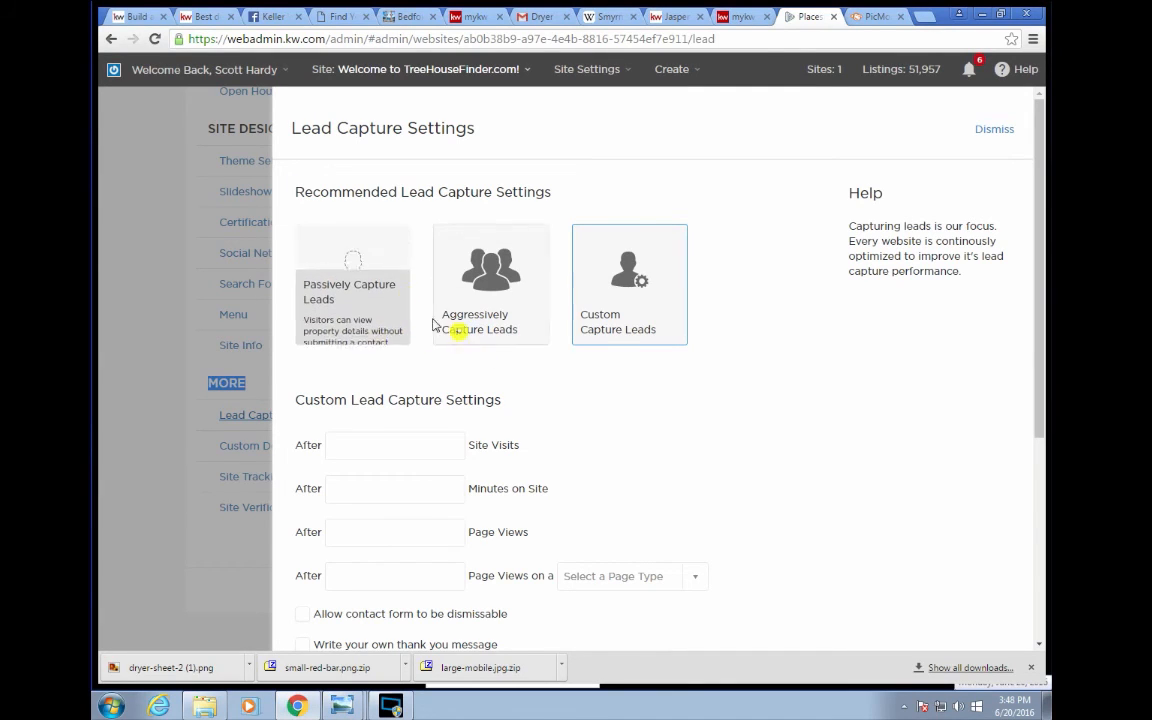
{"action": "mouse_move", "coordinate": [461, 340]}
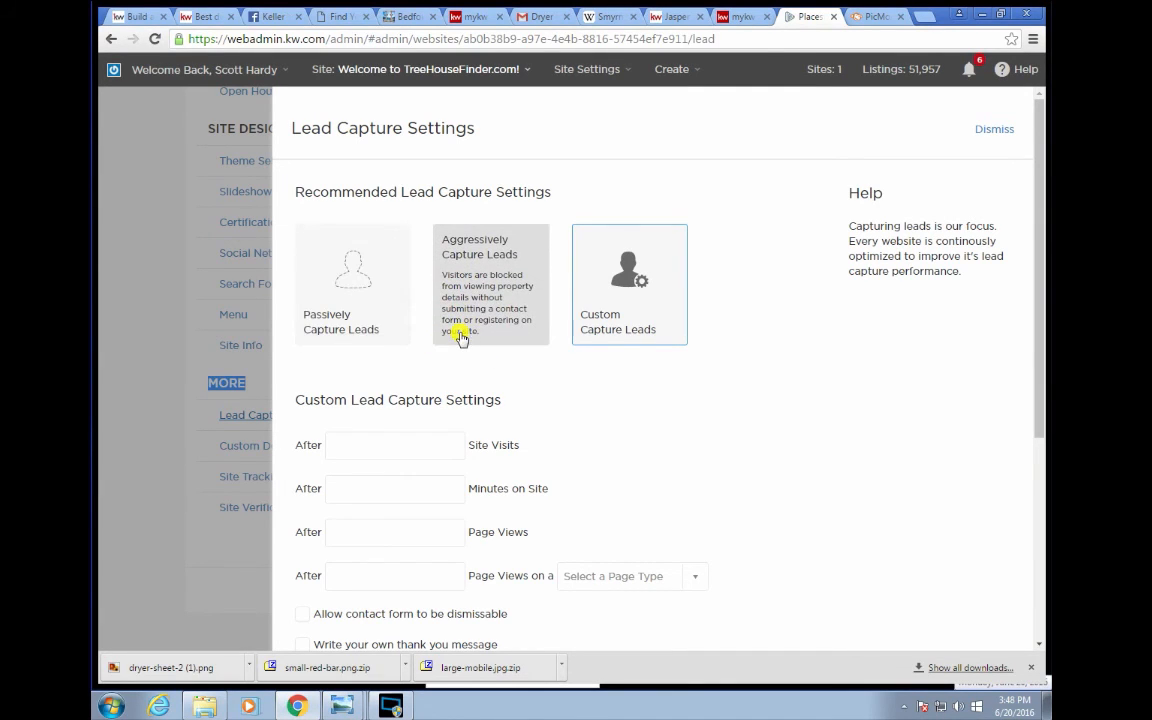
{"action": "mouse_move", "coordinate": [612, 291]}
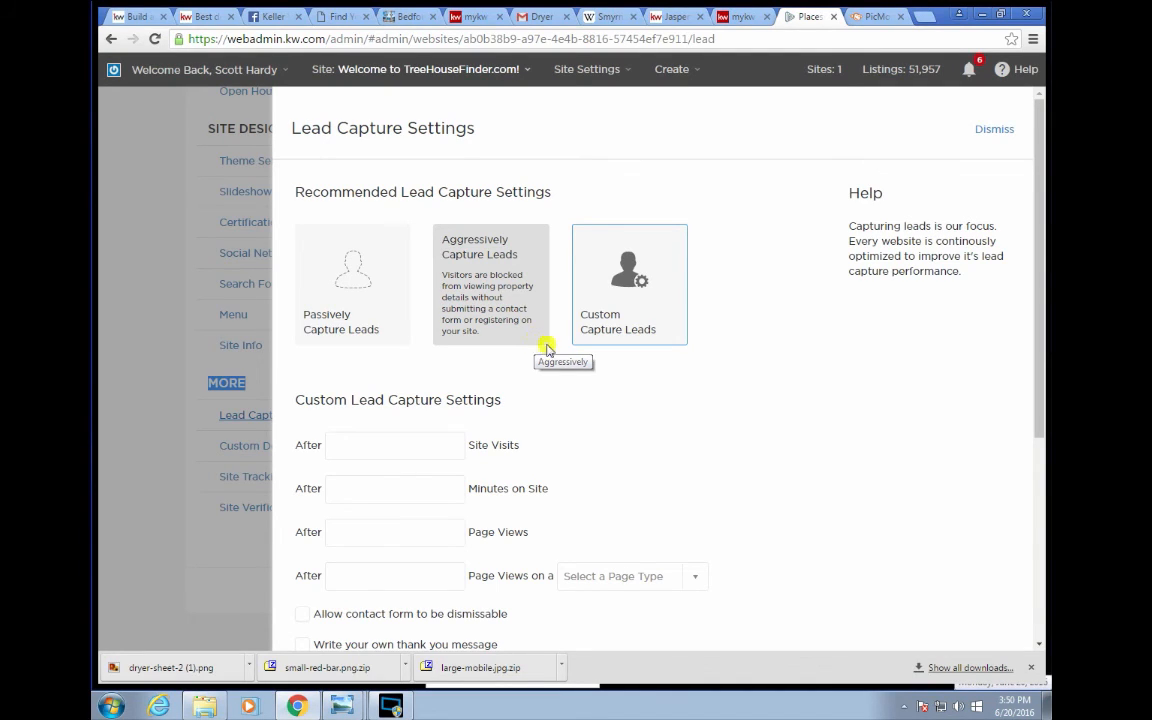
{"action": "left_click", "coordinate": [995, 131]}
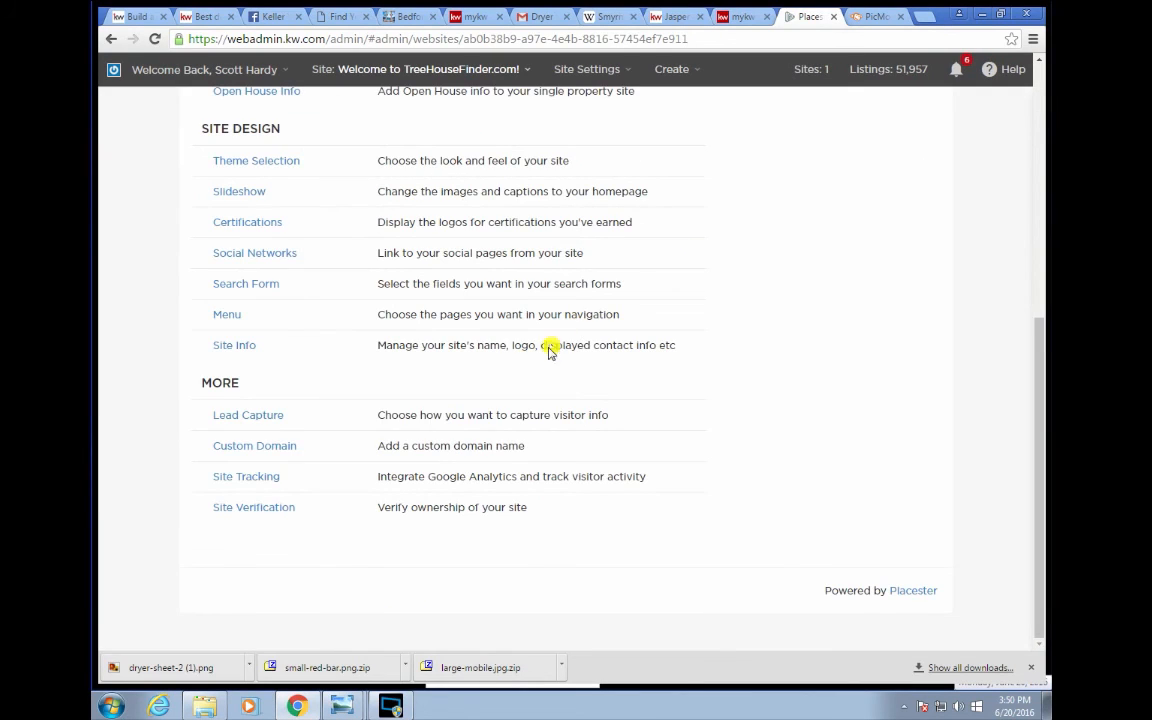
{"action": "left_click", "coordinate": [222, 418]}
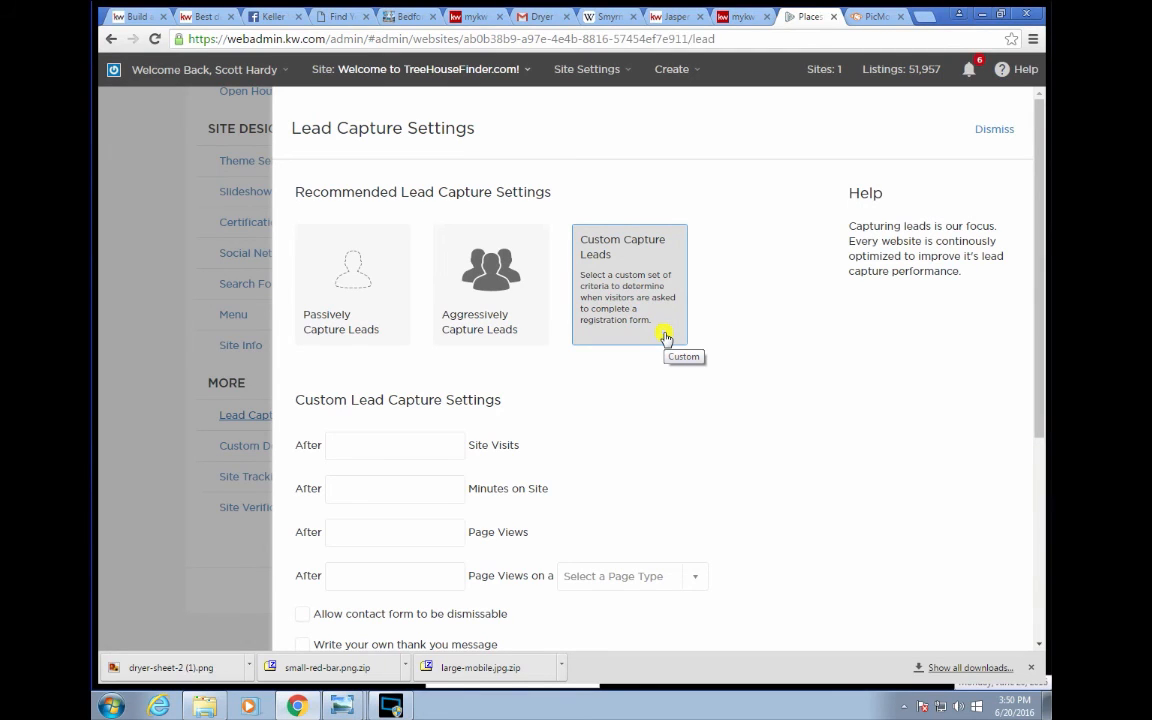
{"action": "scroll", "coordinate": [634, 465], "scroll_direction": "down", "scroll_amount": 3}
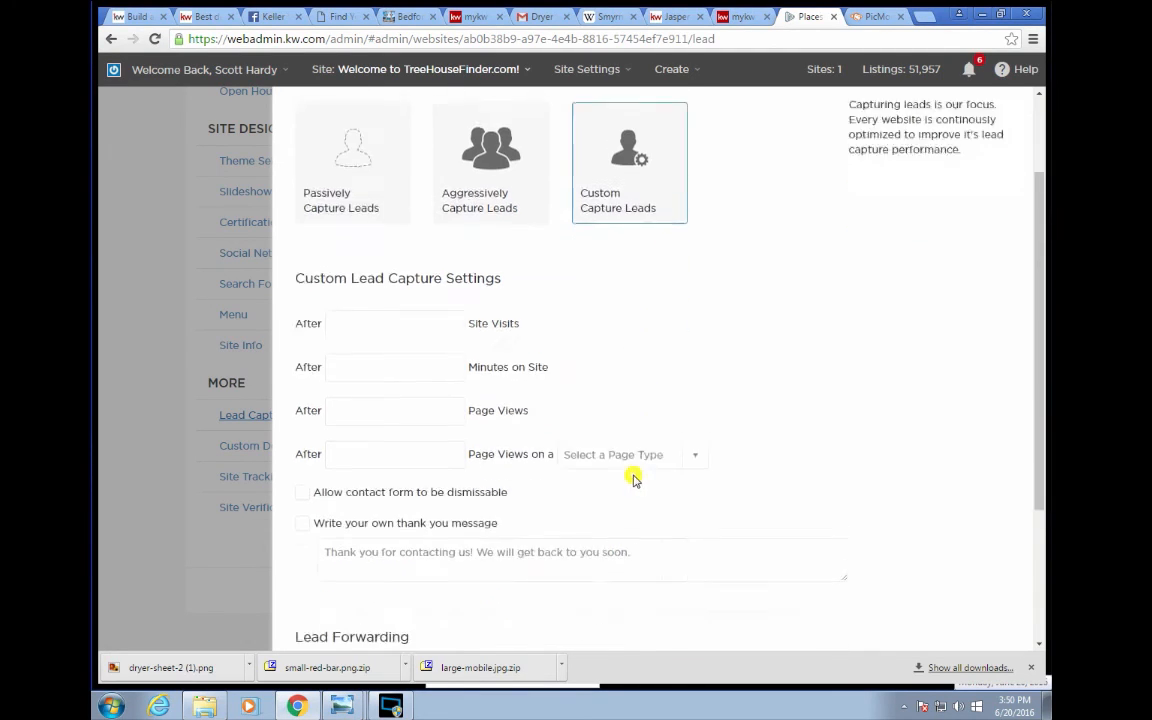
{"action": "left_click", "coordinate": [419, 298]}
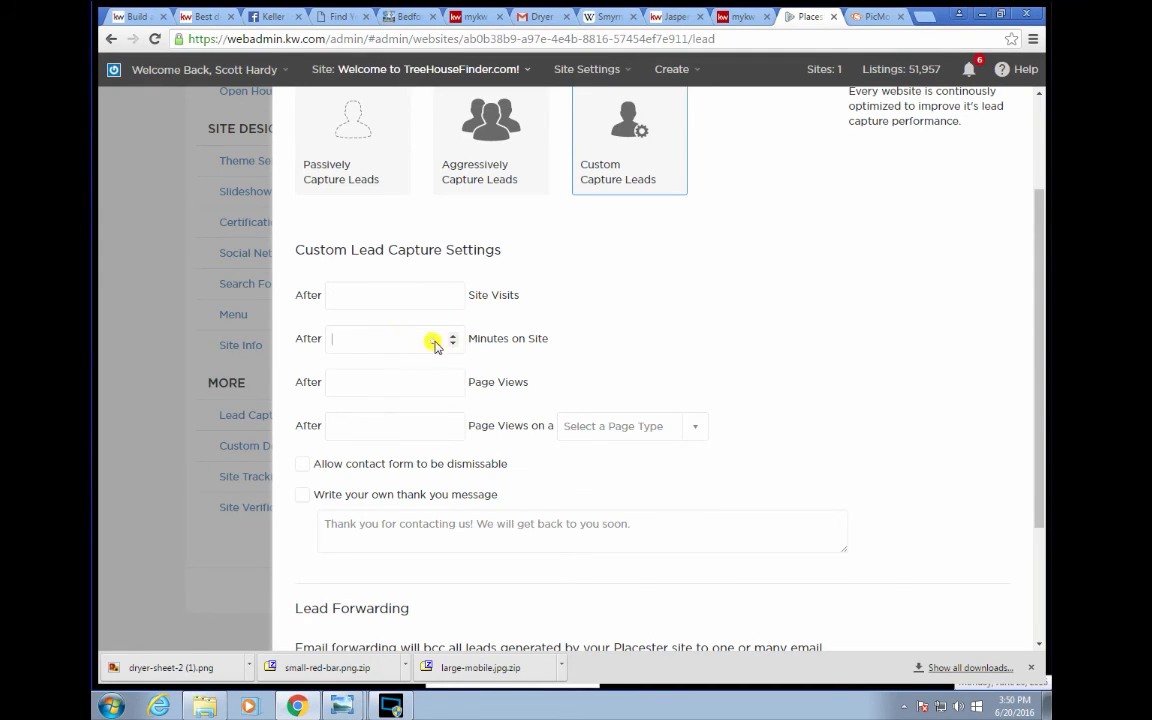
{"action": "left_click", "coordinate": [511, 339]}
{"action": "scroll", "coordinate": [380, 452], "scroll_direction": "down", "scroll_amount": 1}
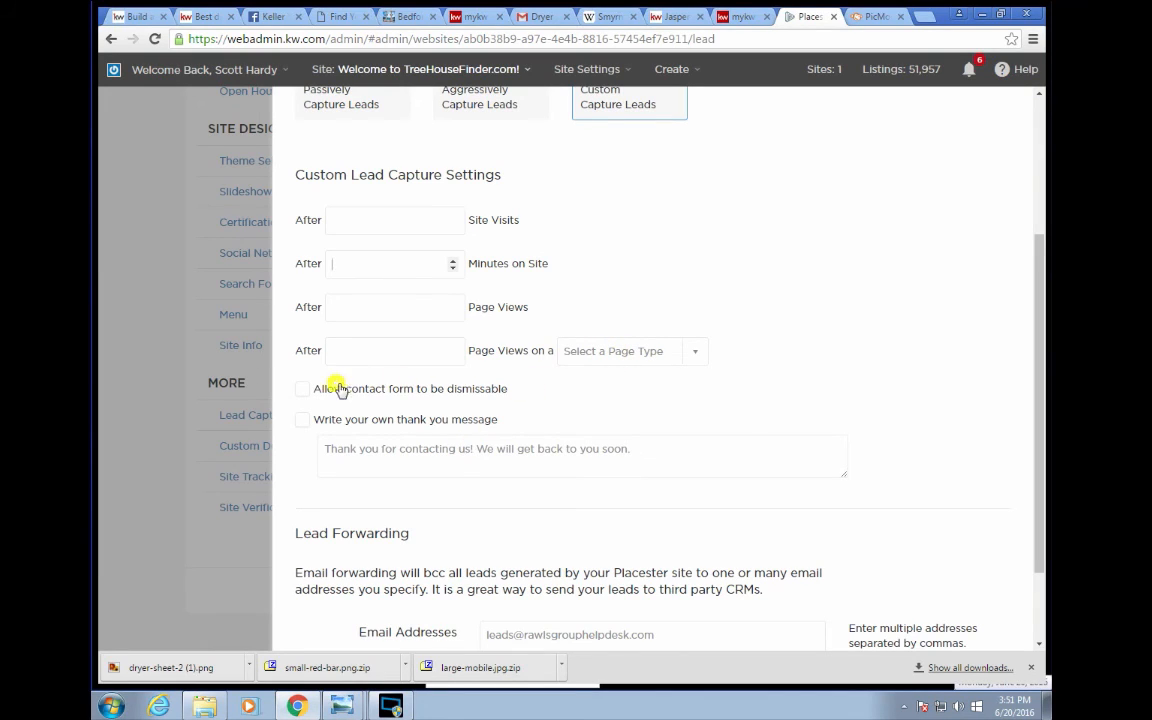
{"action": "left_click", "coordinate": [302, 388]}
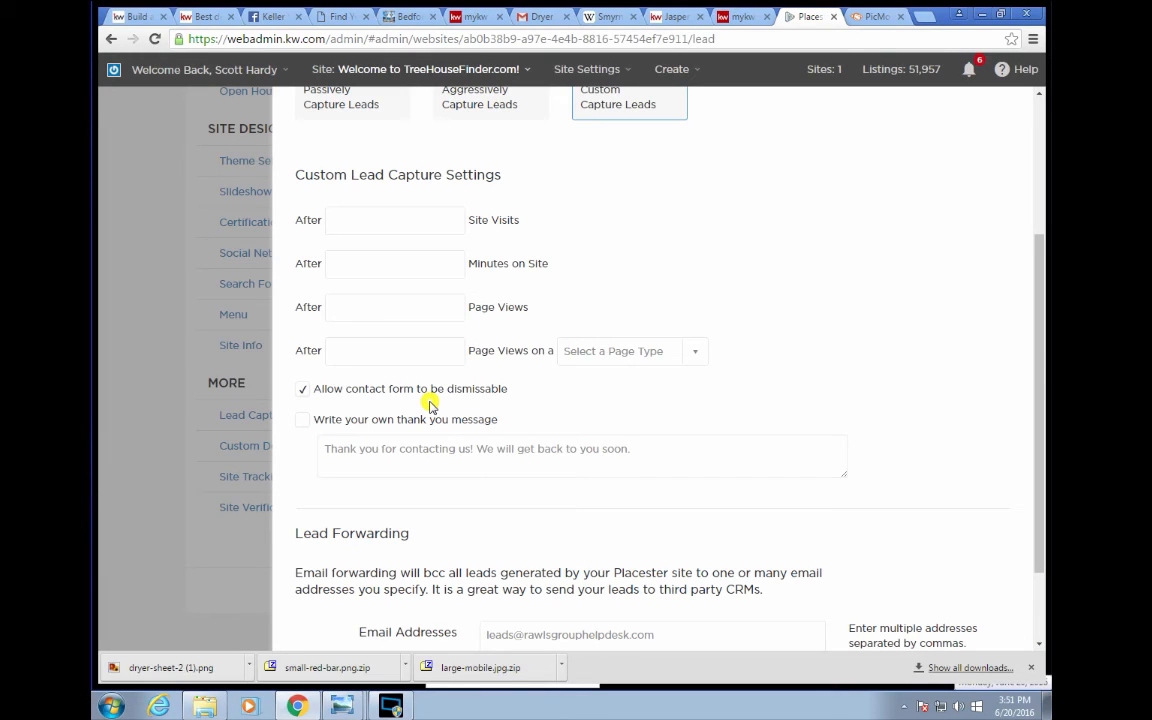
{"action": "left_click", "coordinate": [302, 389]}
{"action": "scroll", "coordinate": [733, 218], "scroll_direction": "up", "scroll_amount": 1}
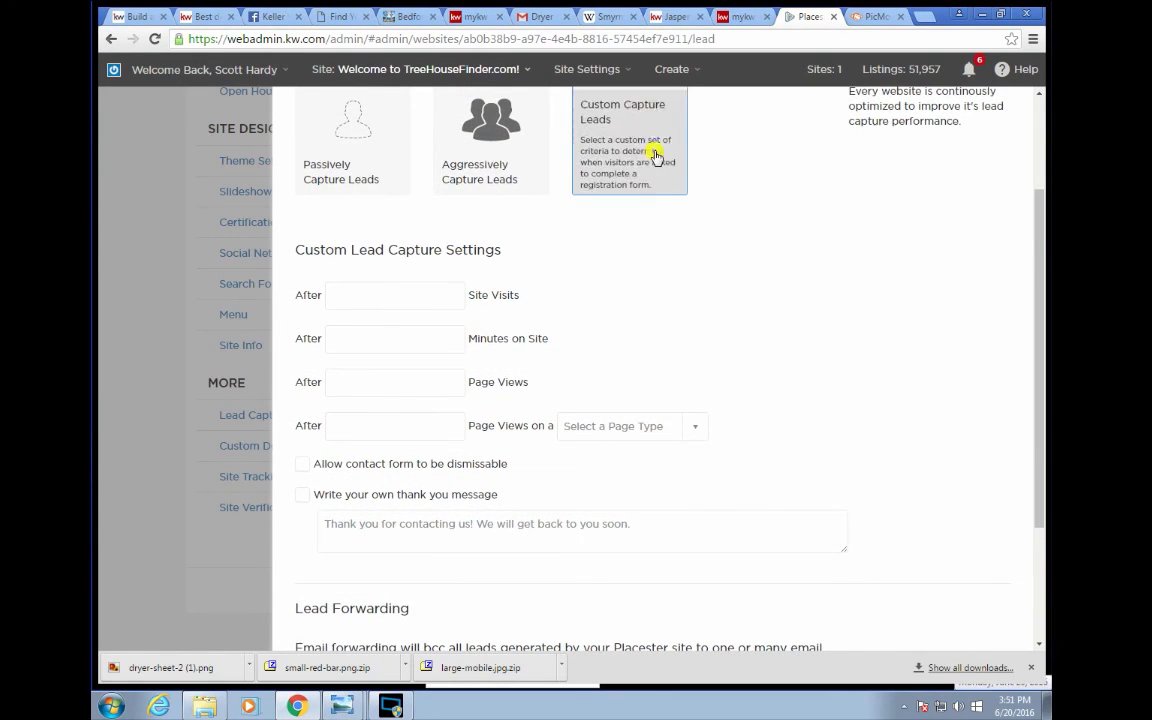
{"action": "scroll", "coordinate": [621, 482], "scroll_direction": "down", "scroll_amount": 2}
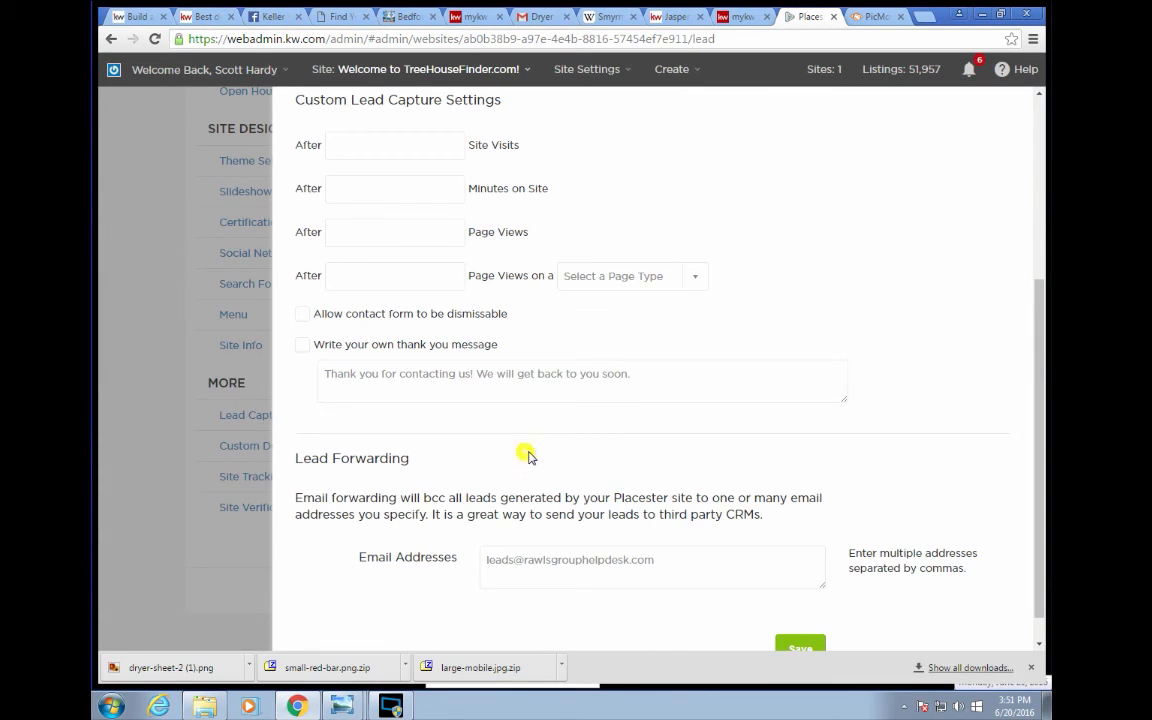
Scroll to the bottom of the Lead Capture panel and save the settings
{"action": "scroll", "coordinate": [495, 452], "scroll_direction": "down", "scroll_amount": 1}
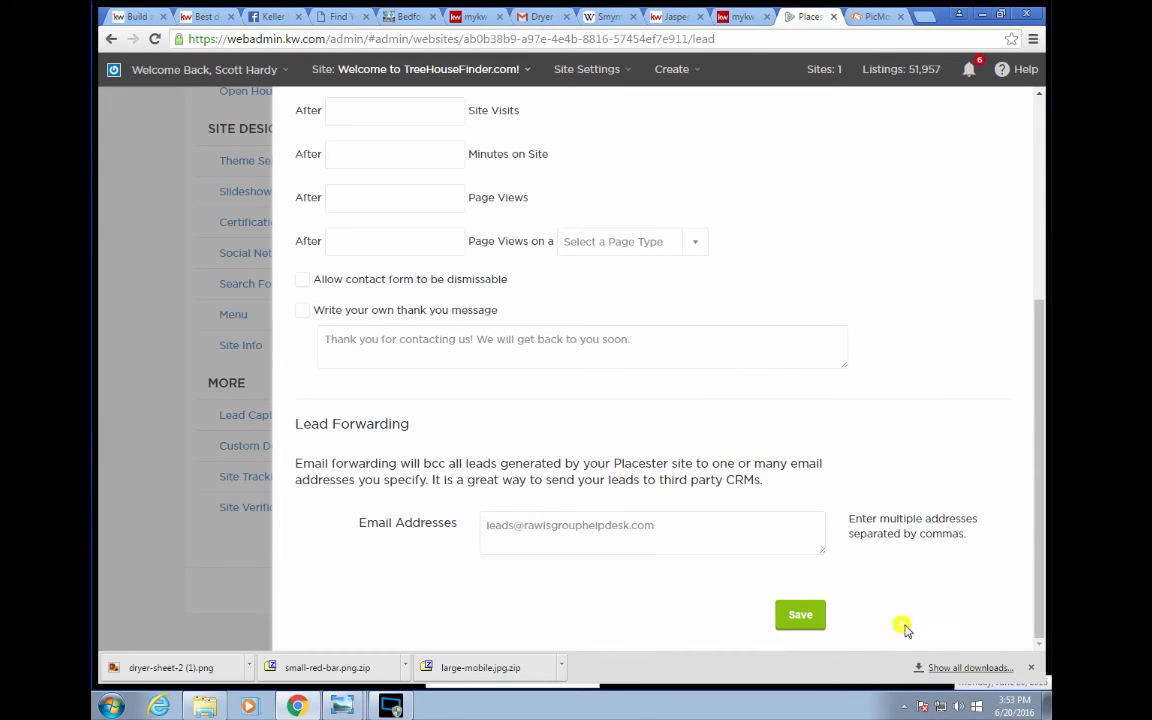
{"action": "left_click", "coordinate": [803, 613]}
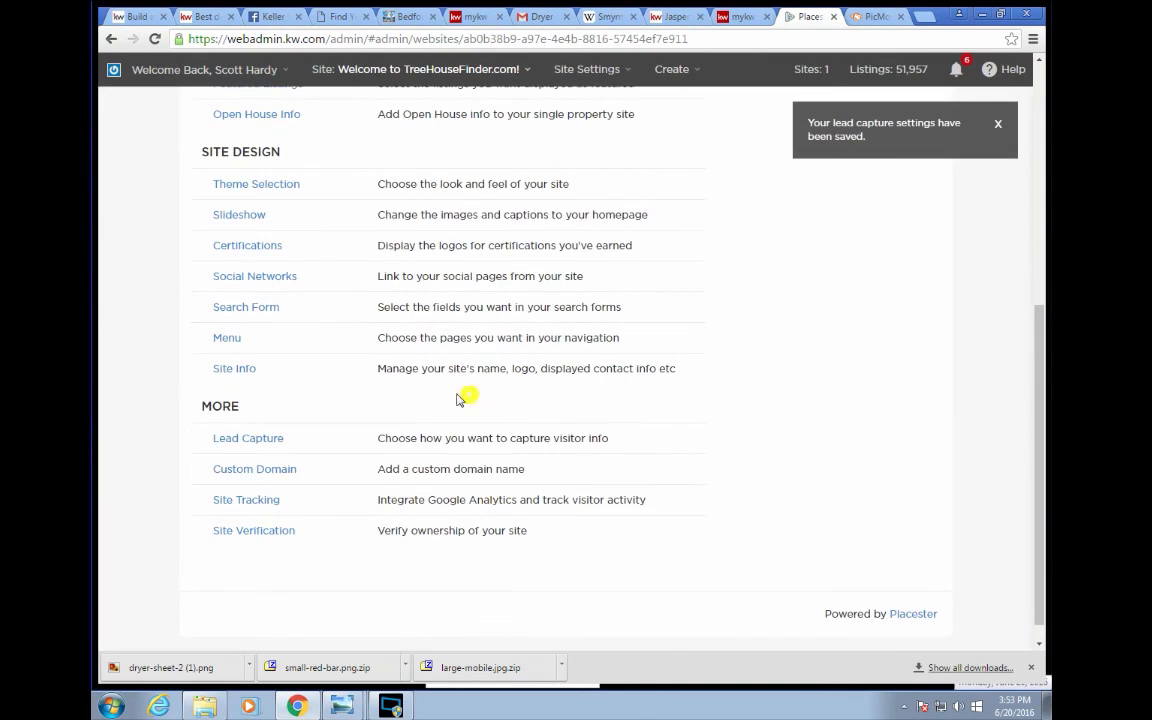
Open Custom Domain settings and highlight the step-by-step help articles reference
{"action": "left_click", "coordinate": [257, 468]}
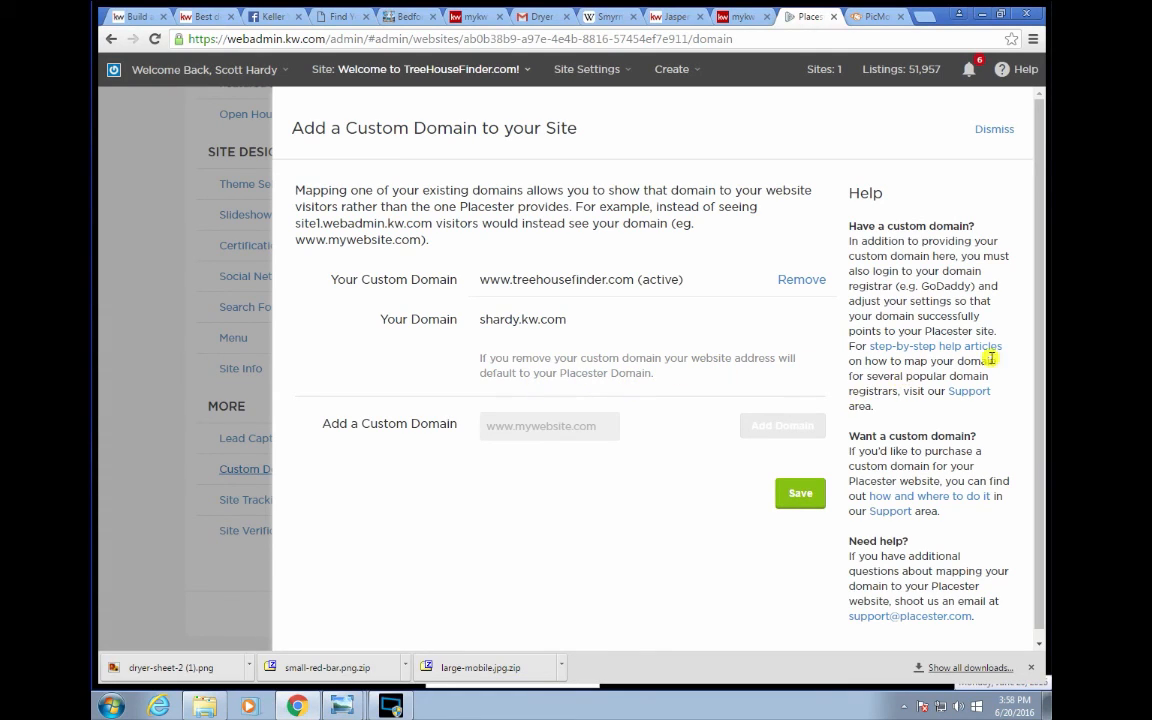
{"action": "left_click_drag", "start_coordinate": [1014, 352], "coordinate": [866, 350]}
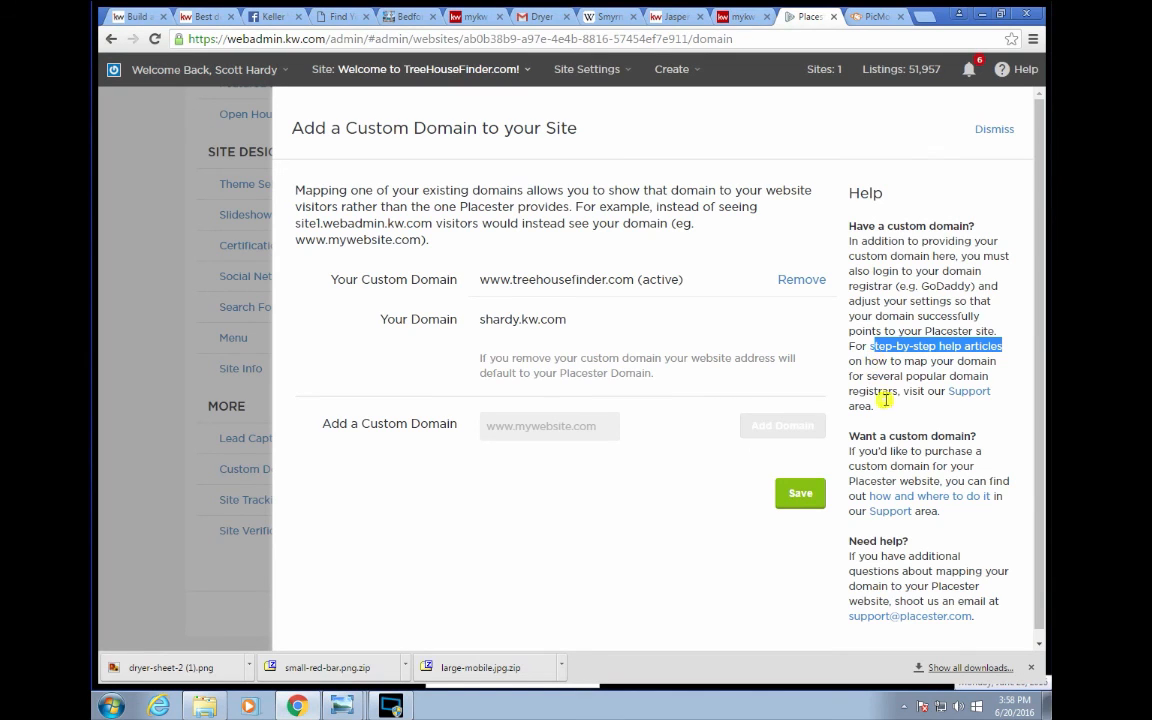
Read the GoDaddy (New User Interface) domain mapping article, then go back to the Custom Domains list
{"action": "left_click", "coordinate": [916, 350]}
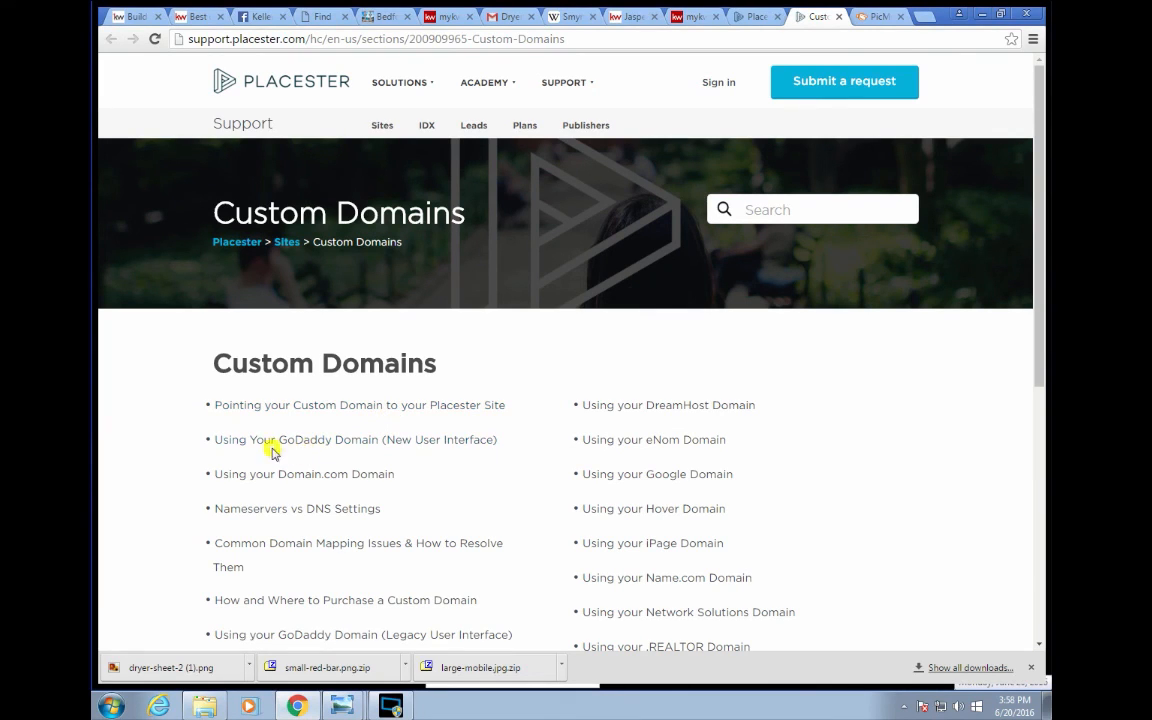
{"action": "left_click", "coordinate": [392, 446]}
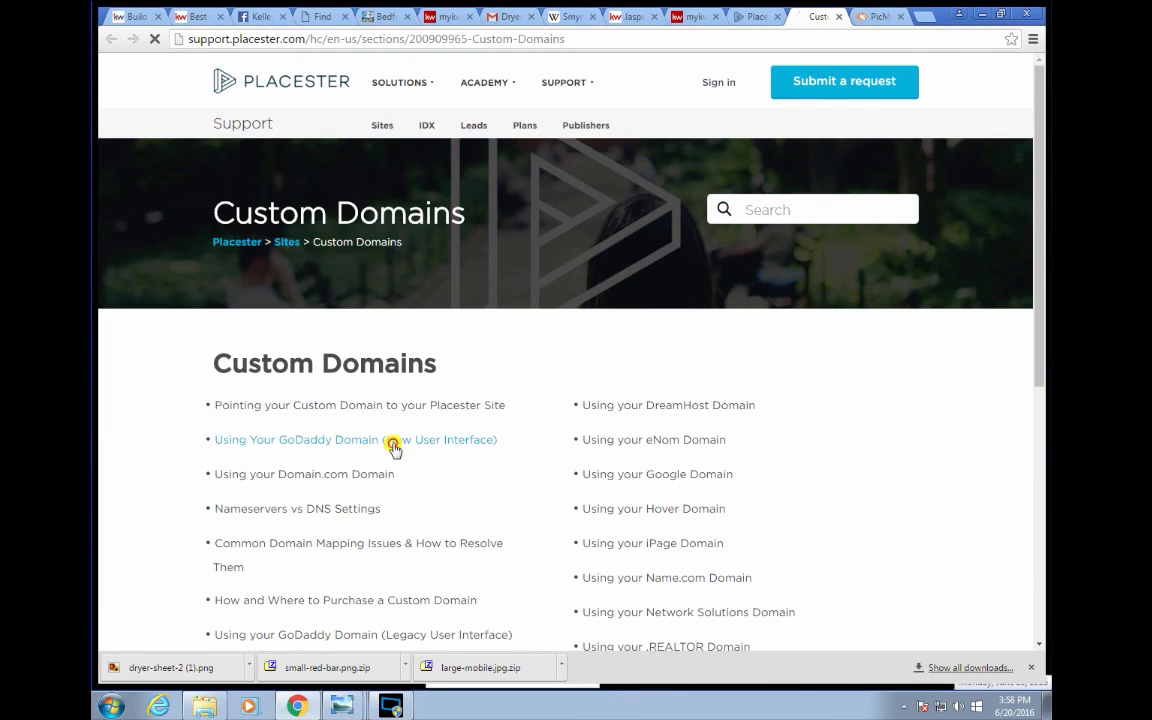
{"action": "scroll", "coordinate": [489, 465], "scroll_direction": "down", "scroll_amount": 6}
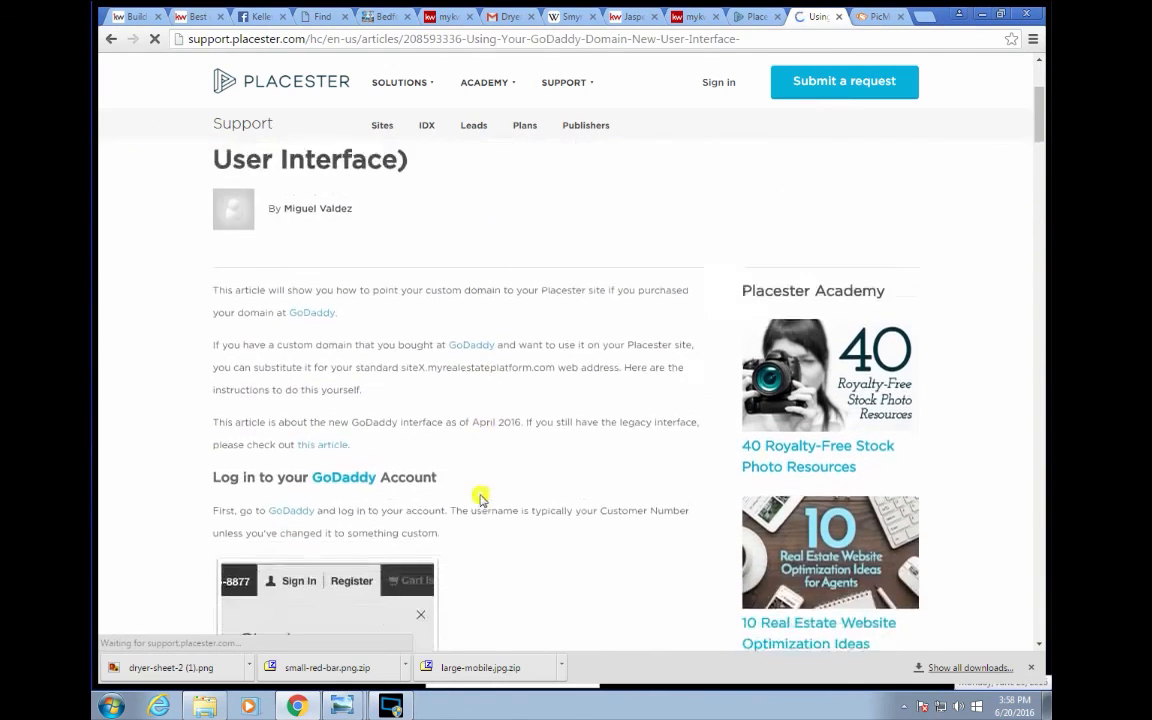
{"action": "scroll", "coordinate": [479, 498], "scroll_direction": "down", "scroll_amount": 5}
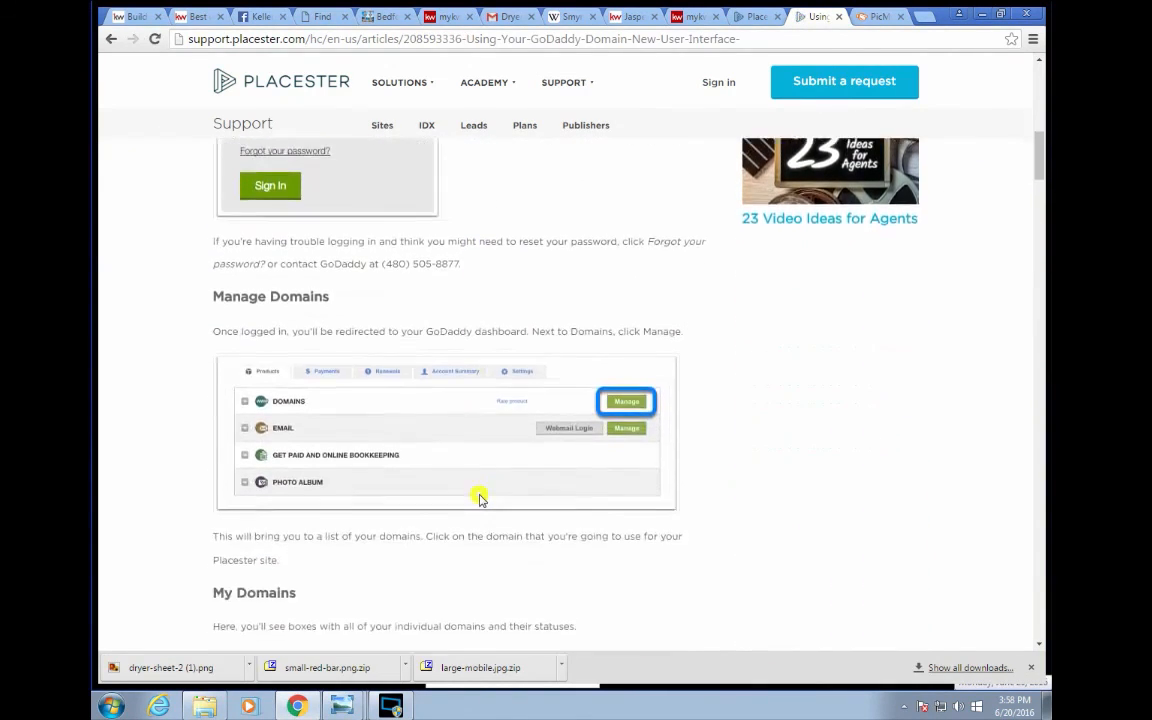
{"action": "scroll", "coordinate": [479, 498], "scroll_direction": "down", "scroll_amount": 5}
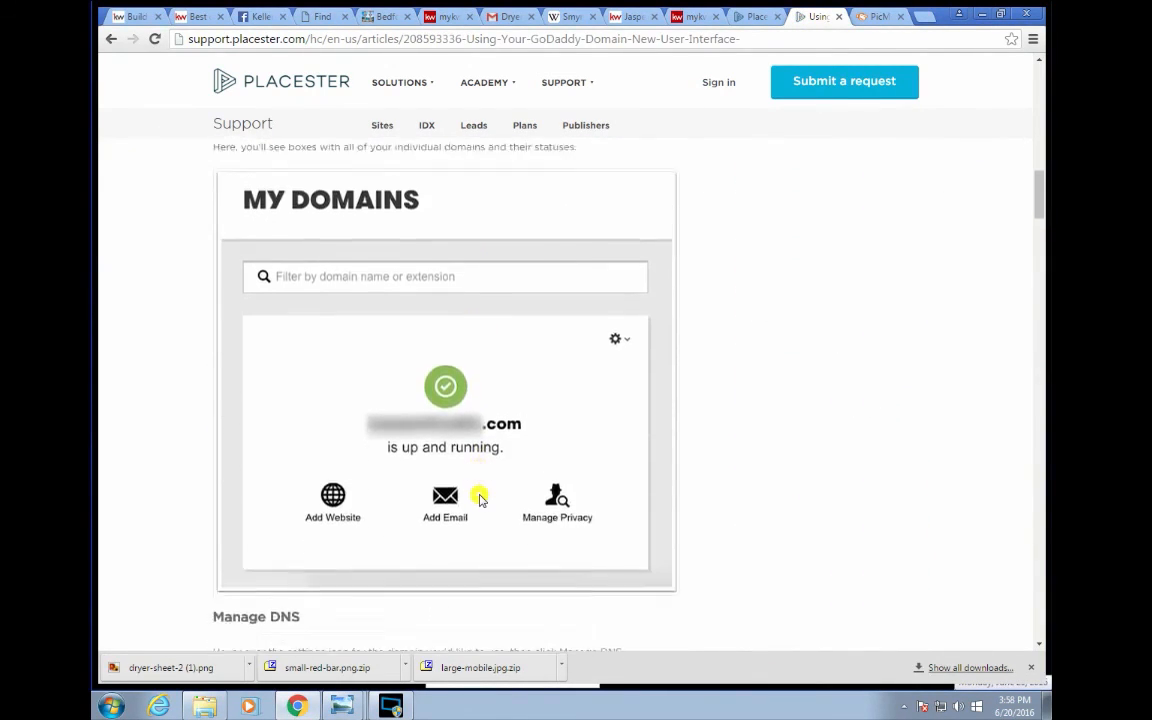
{"action": "scroll", "coordinate": [479, 498], "scroll_direction": "down", "scroll_amount": 5}
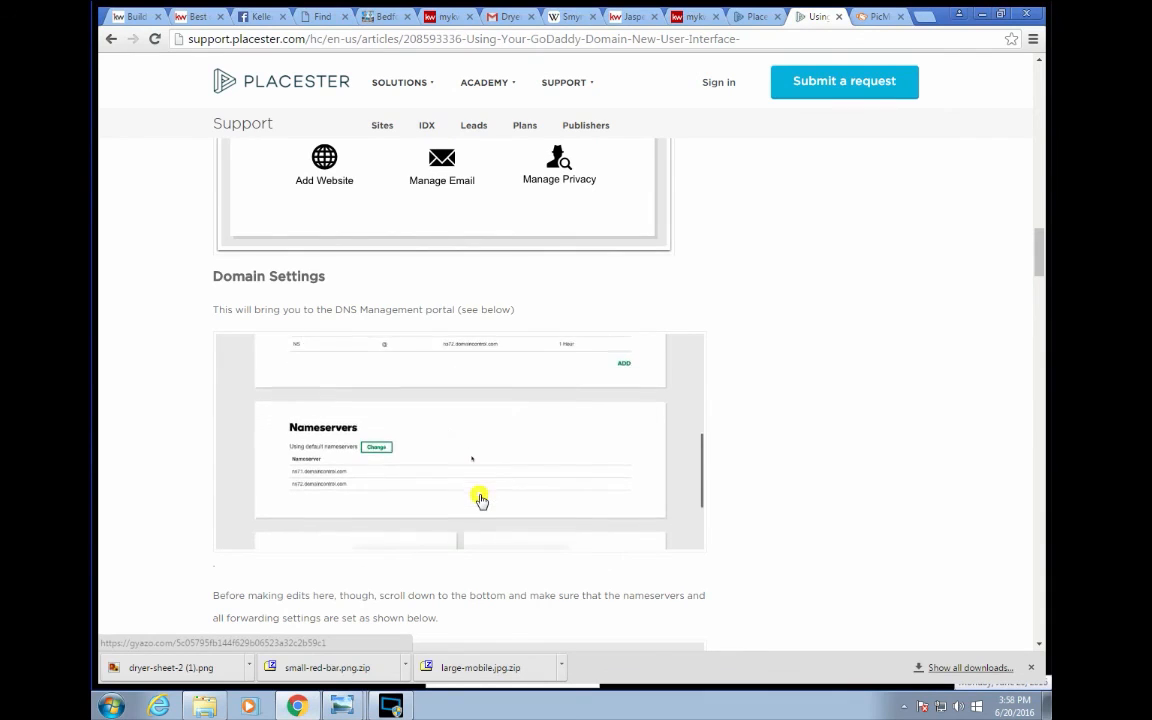
{"action": "left_click", "coordinate": [112, 41]}
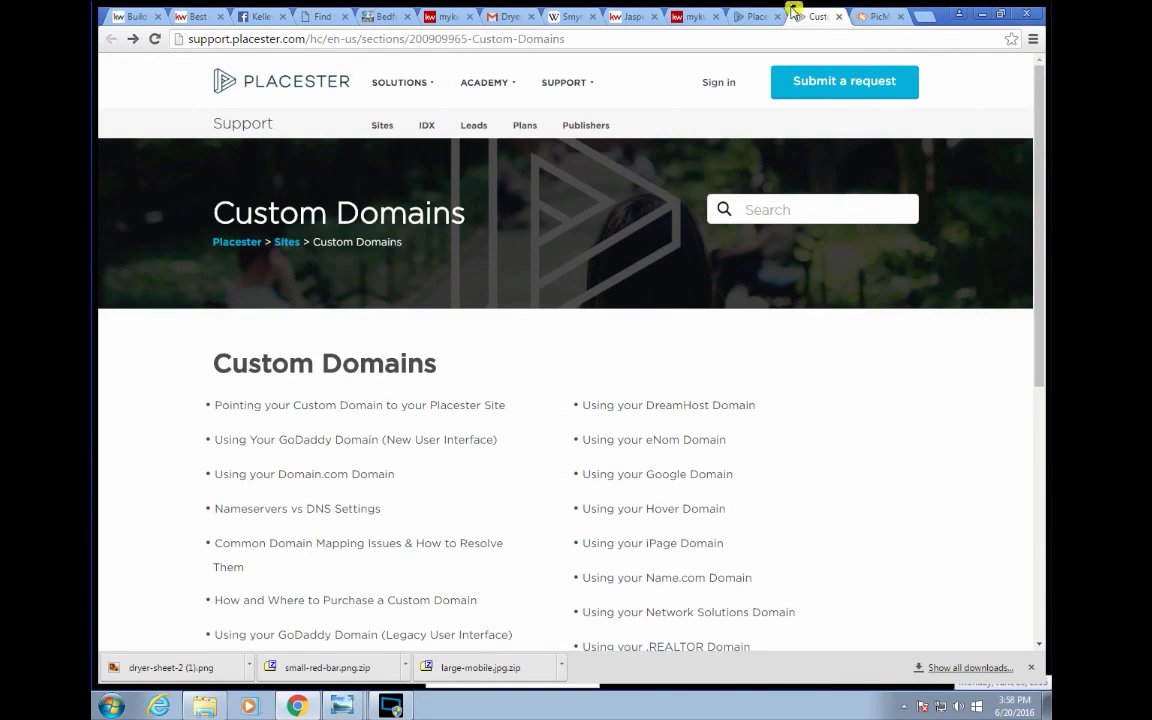
{"action": "left_click", "coordinate": [750, 16]}
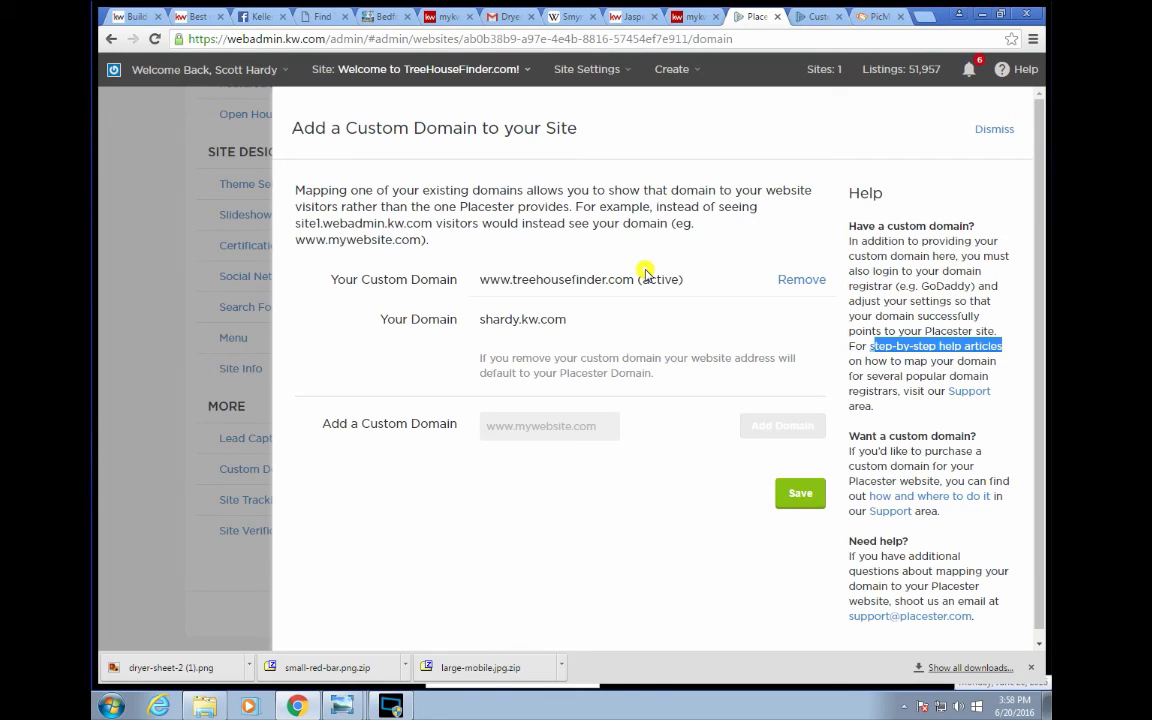
{"action": "left_click_drag", "start_coordinate": [685, 280], "coordinate": [533, 282]}
{"action": "left_click_drag", "start_coordinate": [429, 424], "coordinate": [377, 424]}
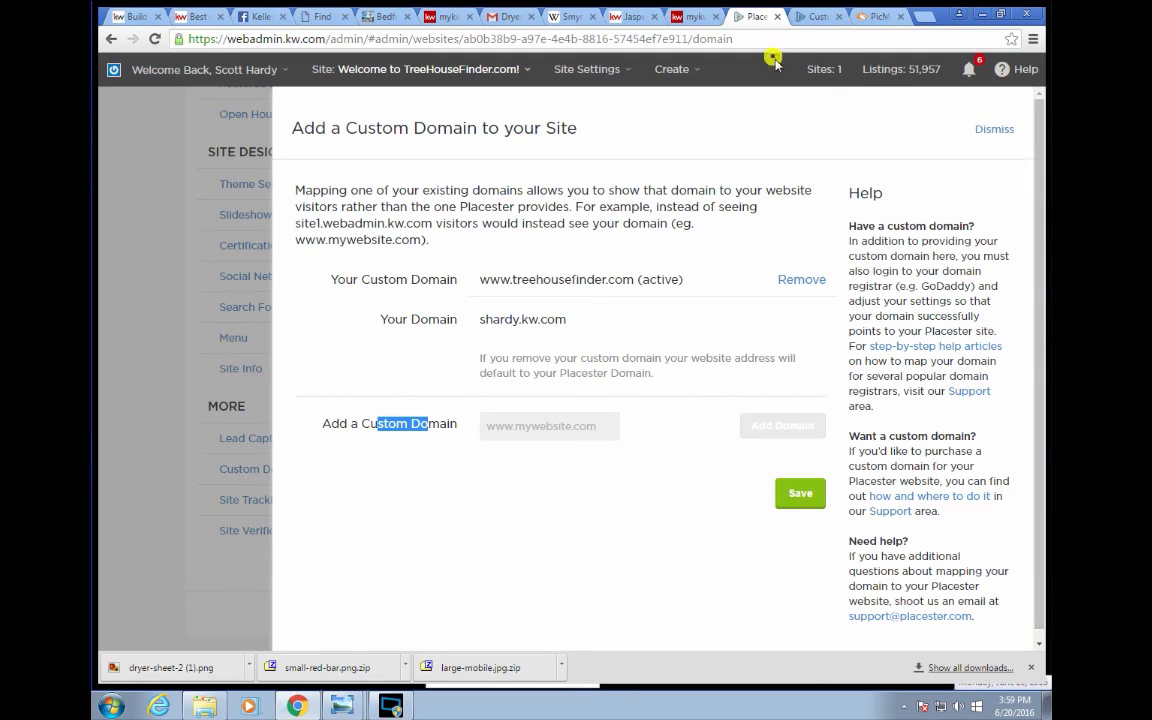
Close the custom domain panel, view the Site Tracking tracking ID, and open a new browser tab
{"action": "left_click", "coordinate": [995, 130]}
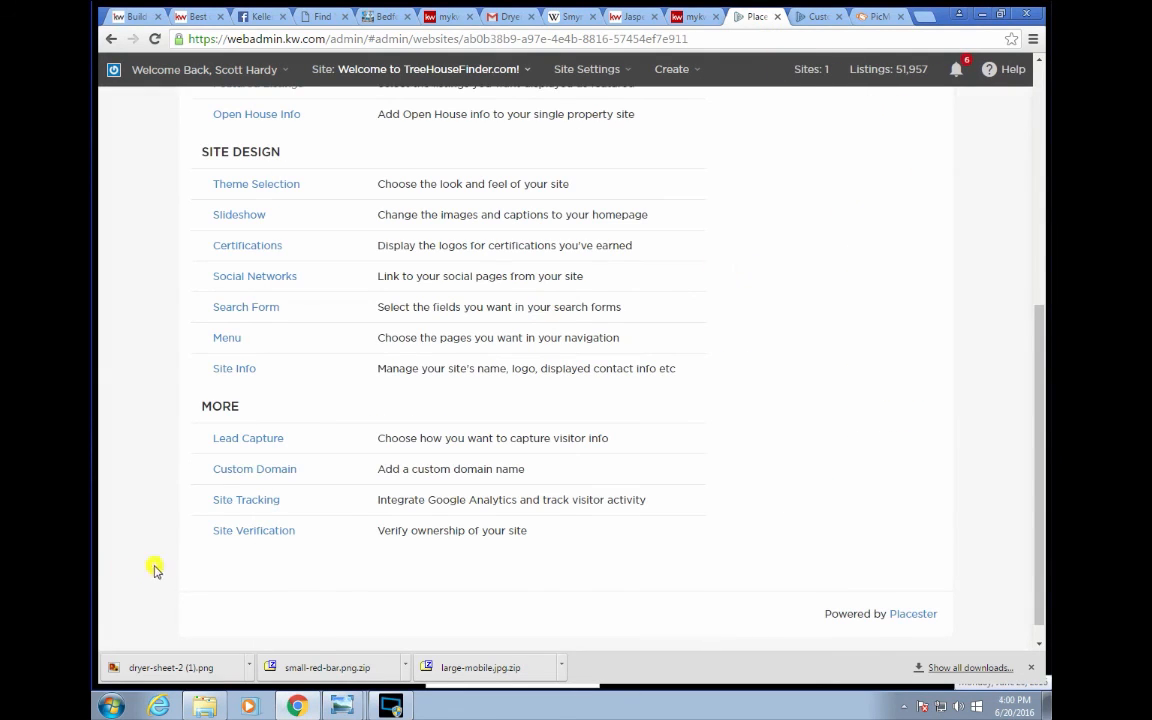
{"action": "left_click", "coordinate": [246, 500]}
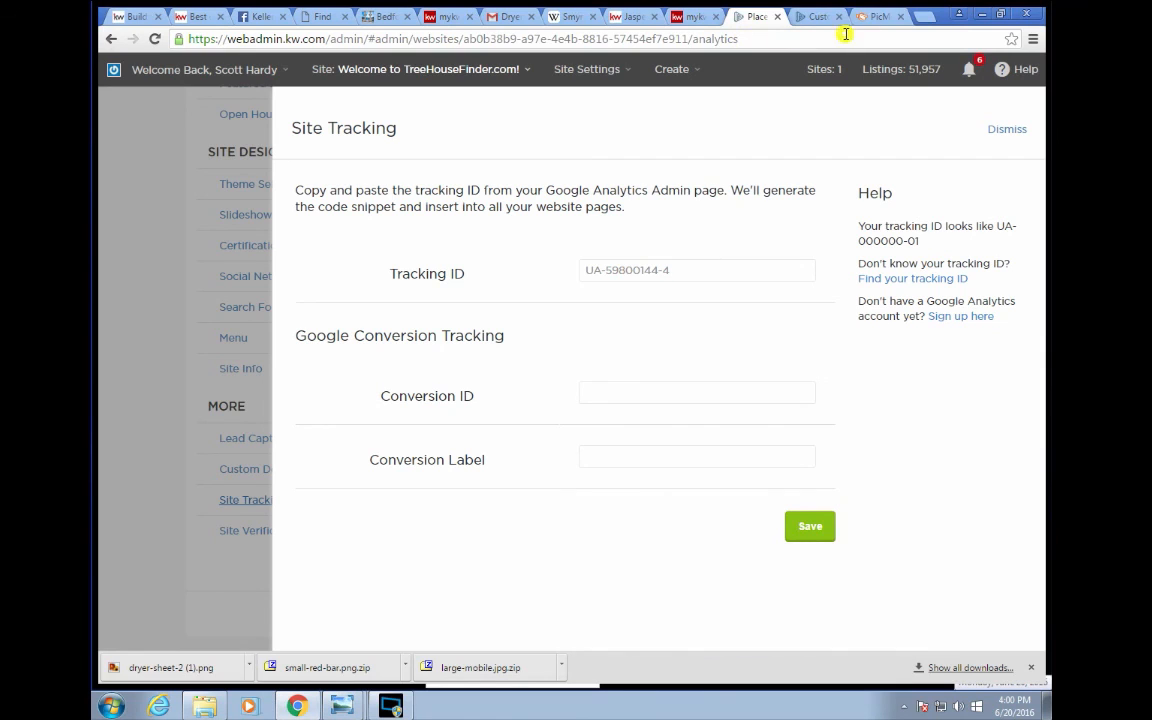
{"action": "left_click", "coordinate": [921, 18]}
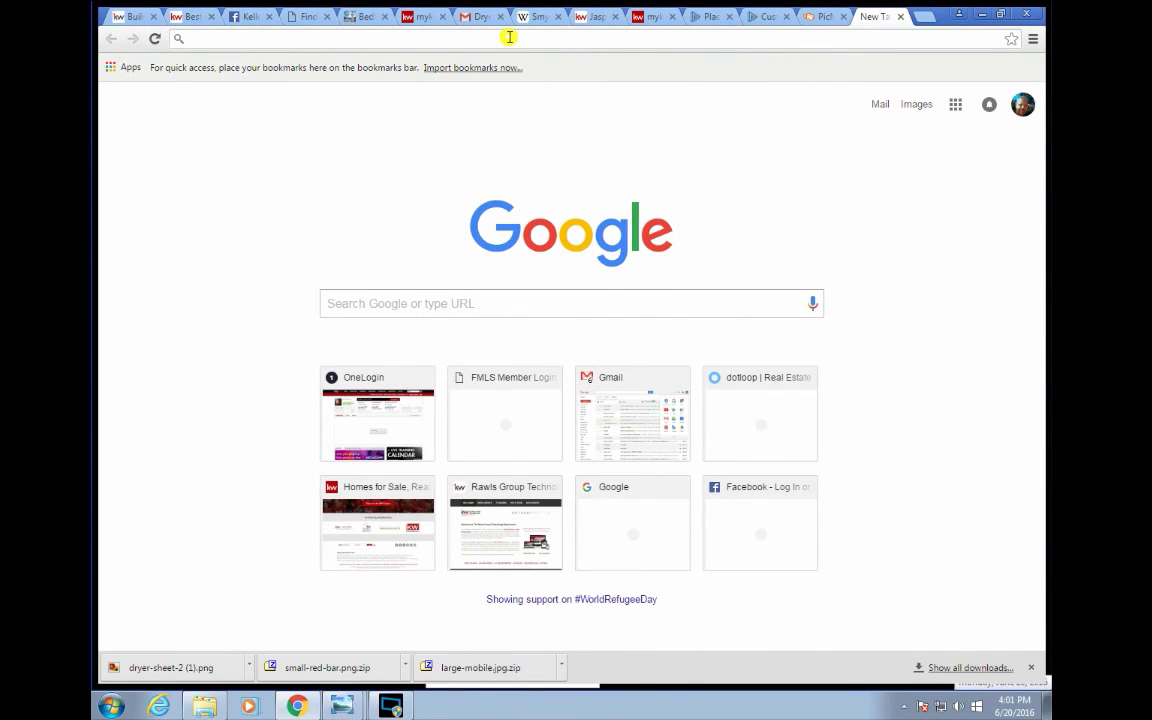
{"action": "type", "text": "google.com/analytic"}
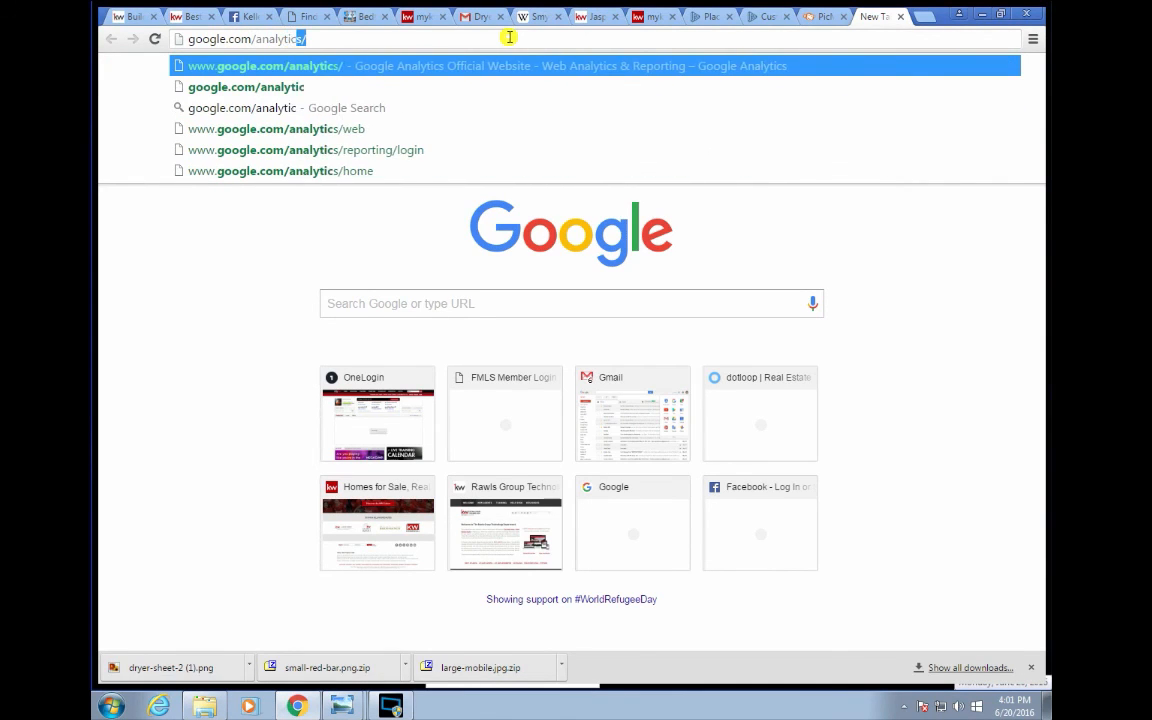
{"action": "key", "text": "Return"}
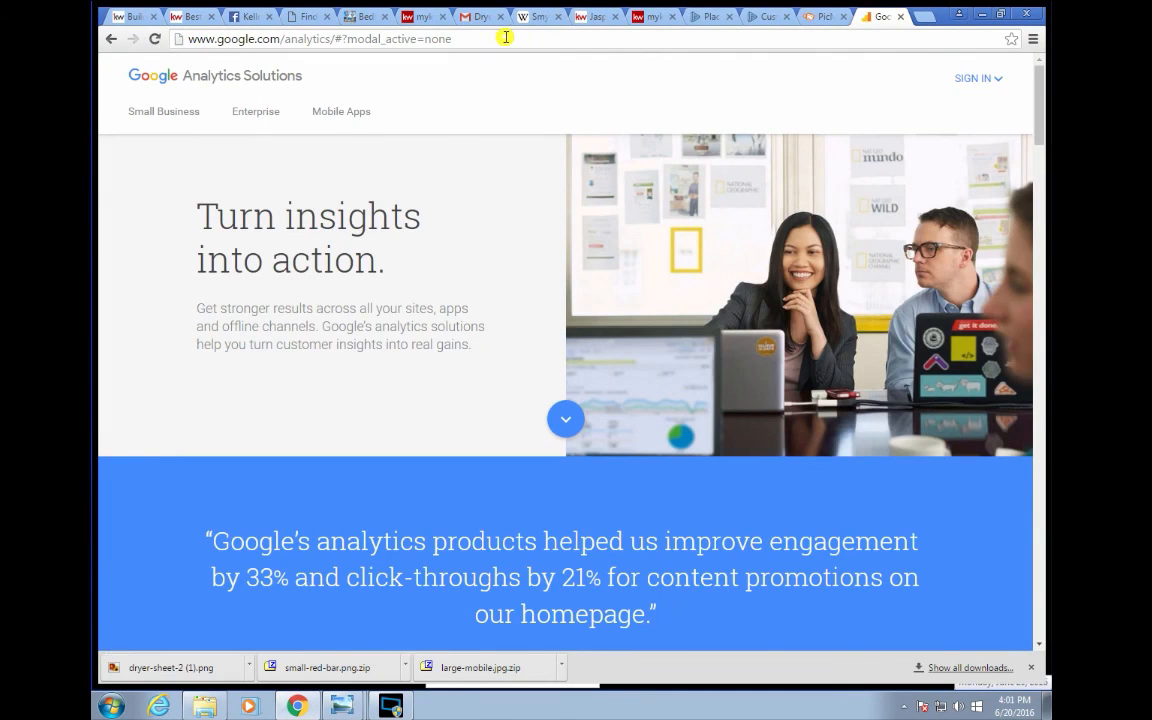
{"action": "left_click", "coordinate": [996, 78]}
{"action": "left_click", "coordinate": [870, 246]}
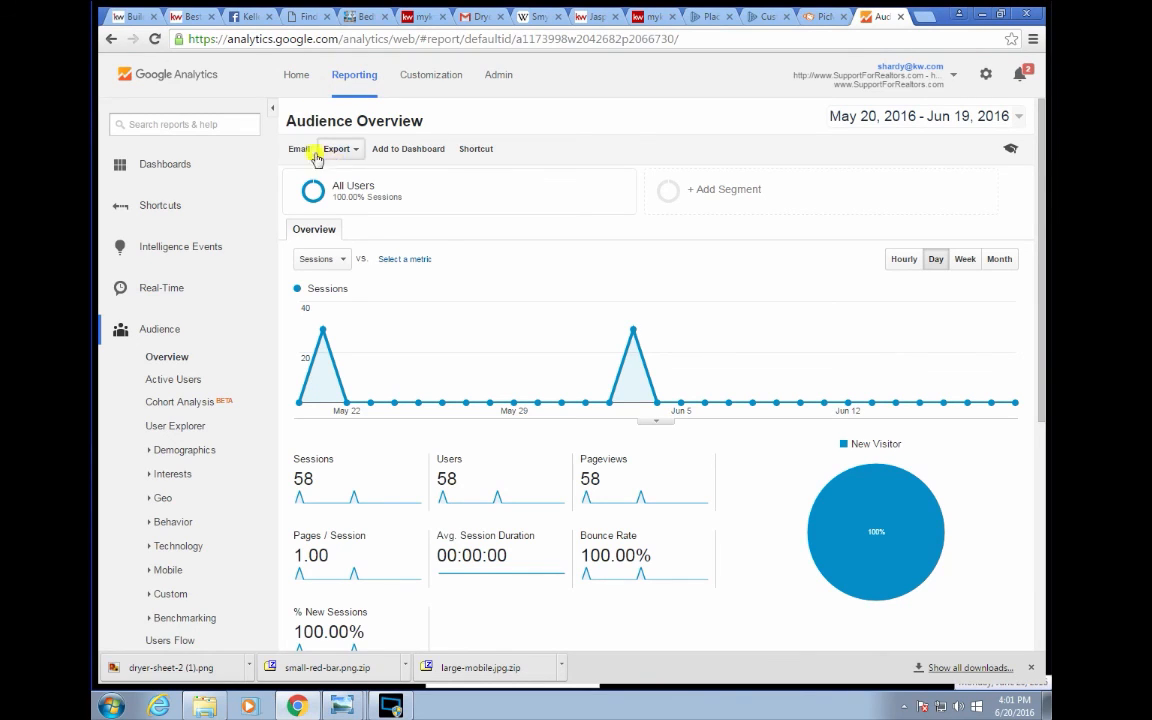
{"action": "left_click", "coordinate": [291, 77]}
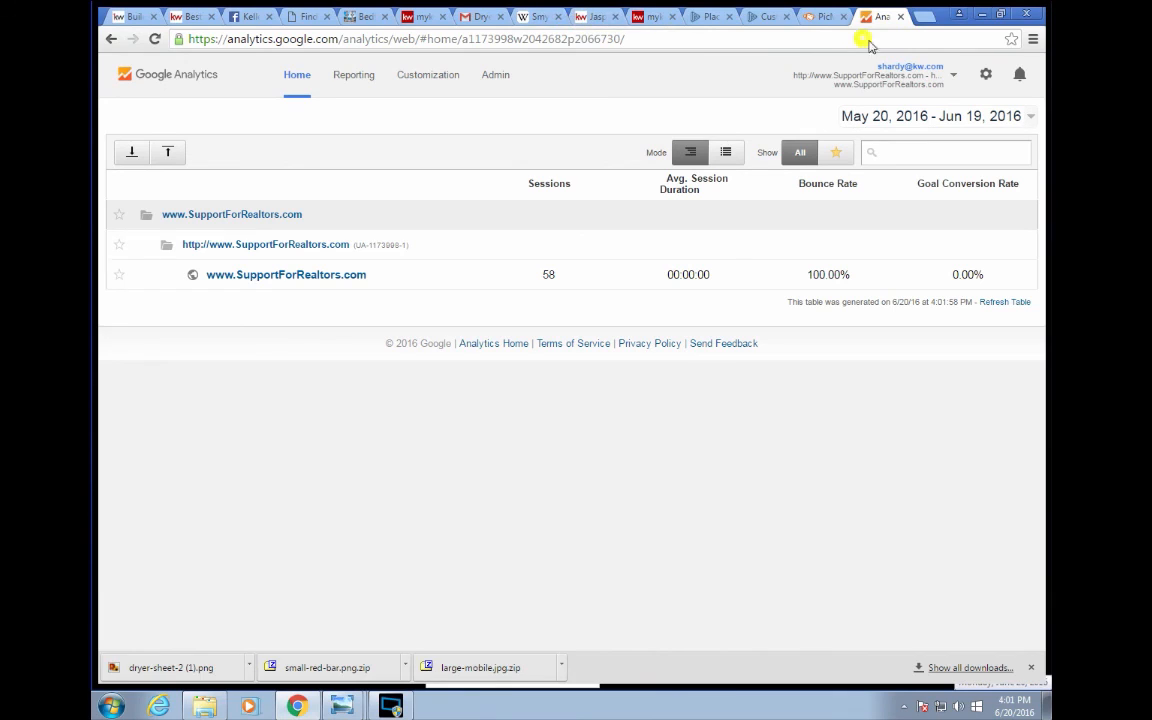
{"action": "left_click", "coordinate": [468, 17]}
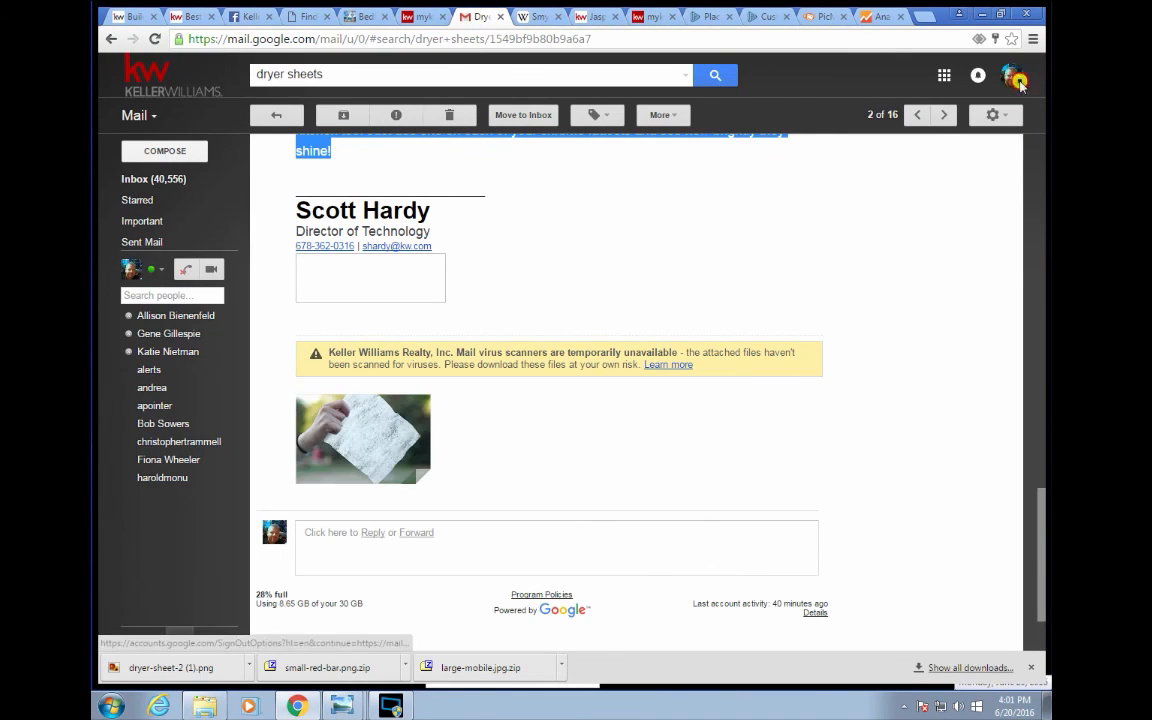
Sign out of the current Gmail account and close the Google Analytics tab
{"action": "left_click", "coordinate": [1012, 75]}
{"action": "left_click", "coordinate": [980, 250]}
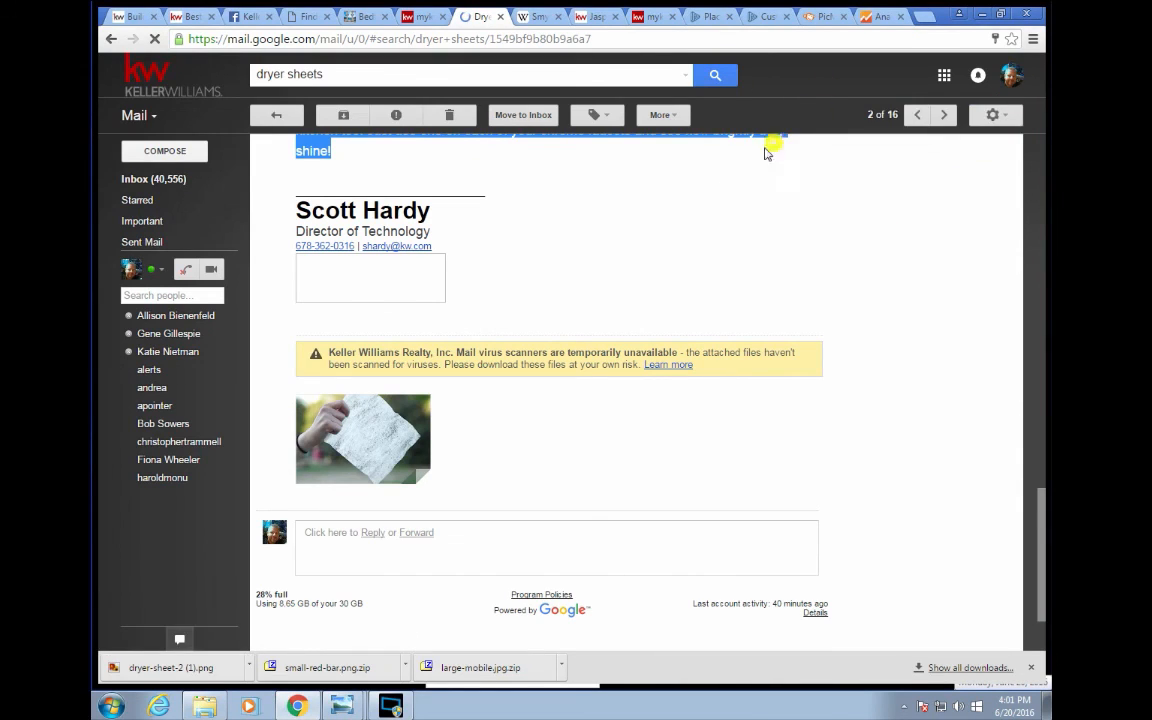
{"action": "left_click", "coordinate": [899, 18]}
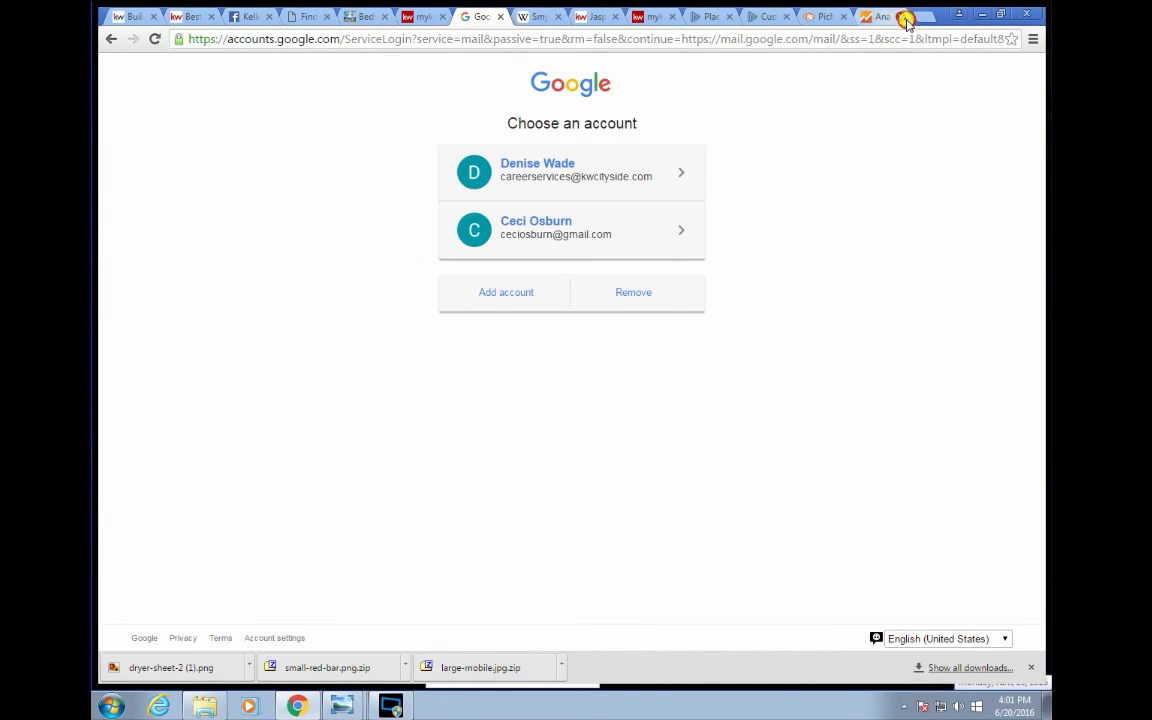
Add a different Google account by entering its e-mail address and password
{"action": "left_click", "coordinate": [500, 293]}
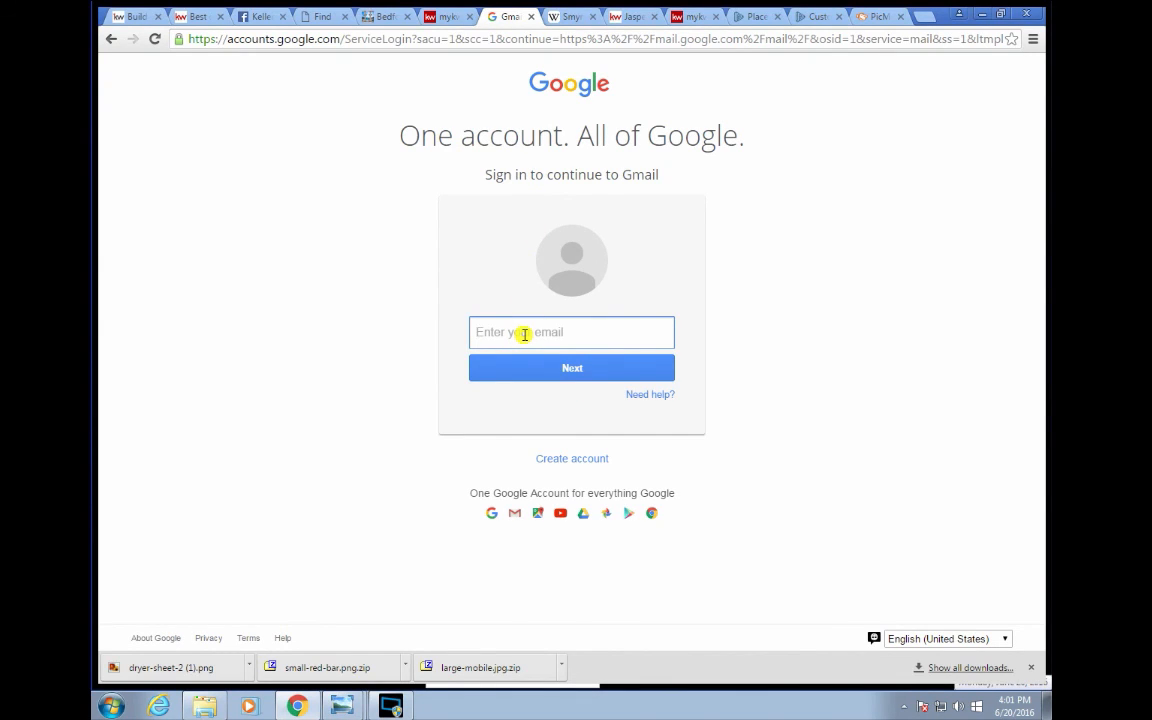
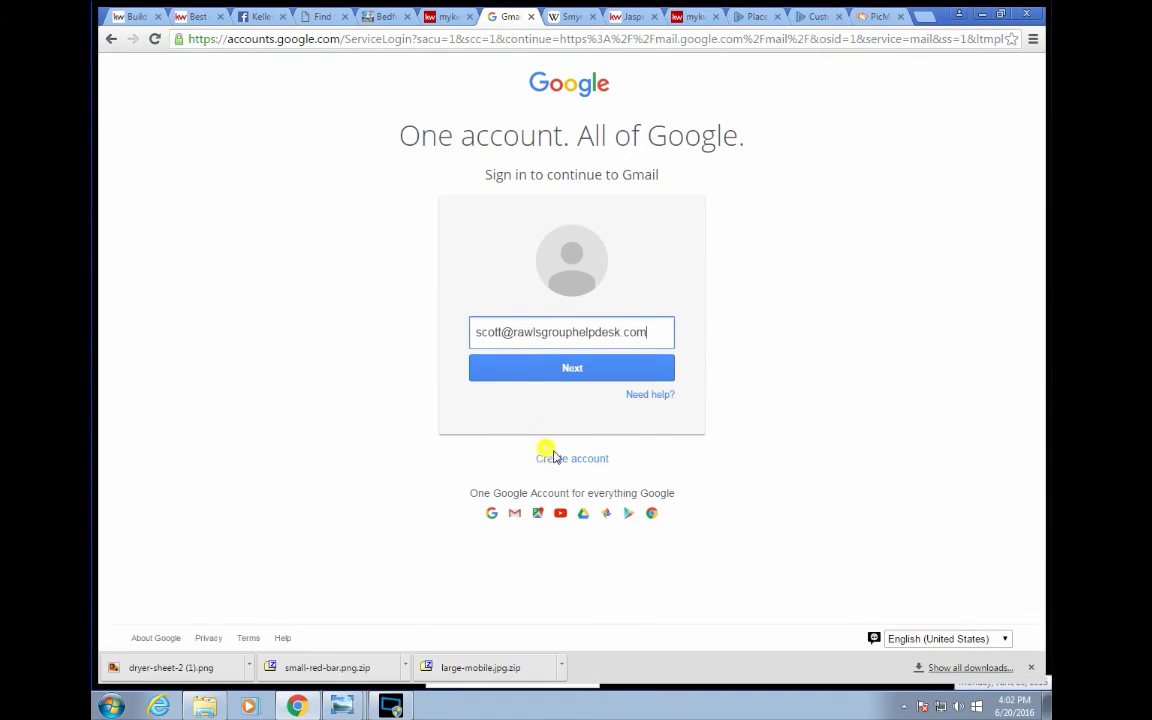
{"action": "left_click", "coordinate": [563, 368]}
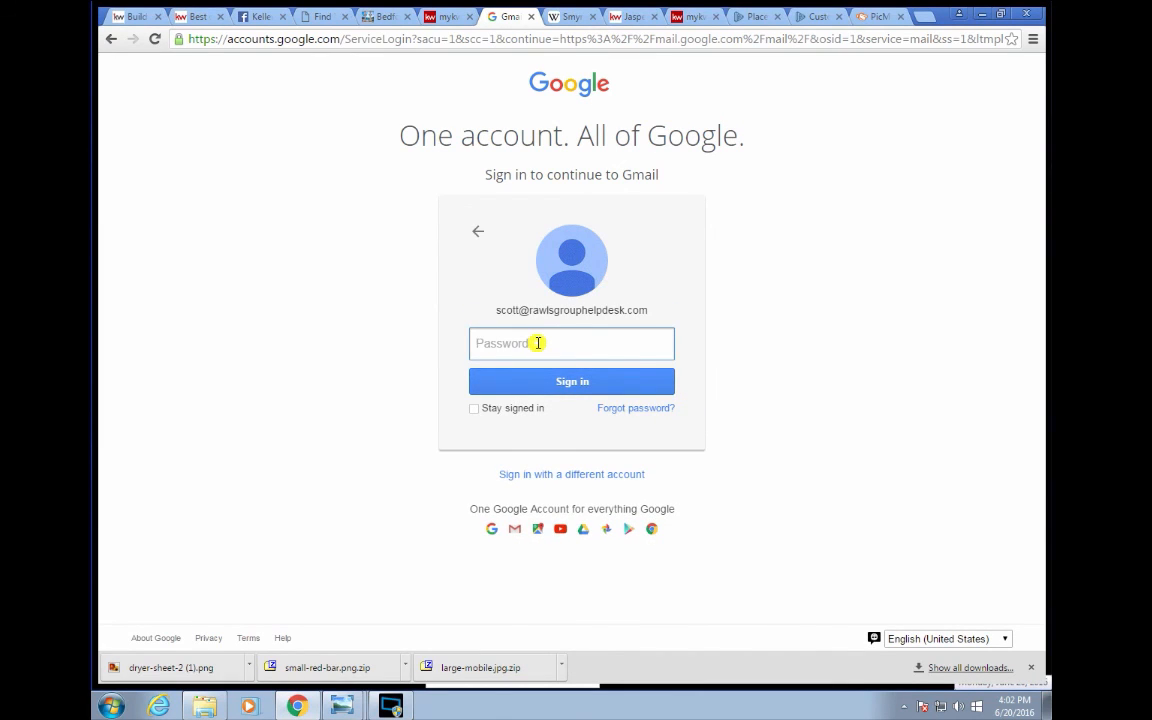
{"action": "type", "text": "••••••"}
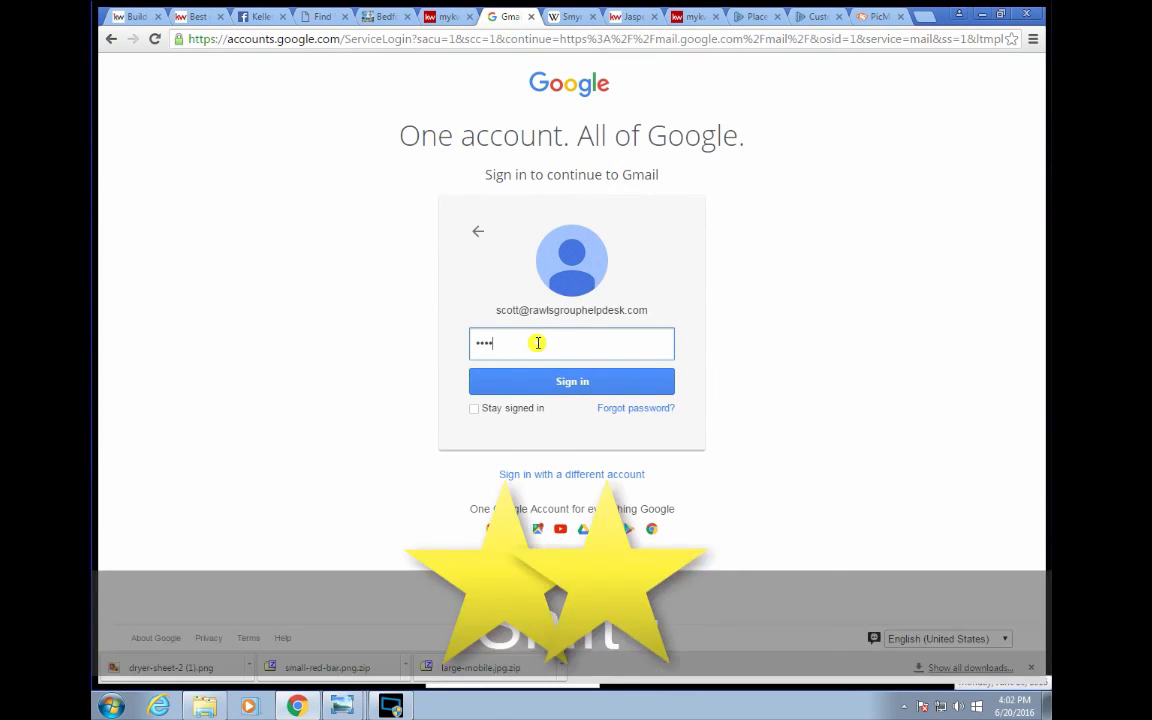
{"action": "type", "text": "••"}
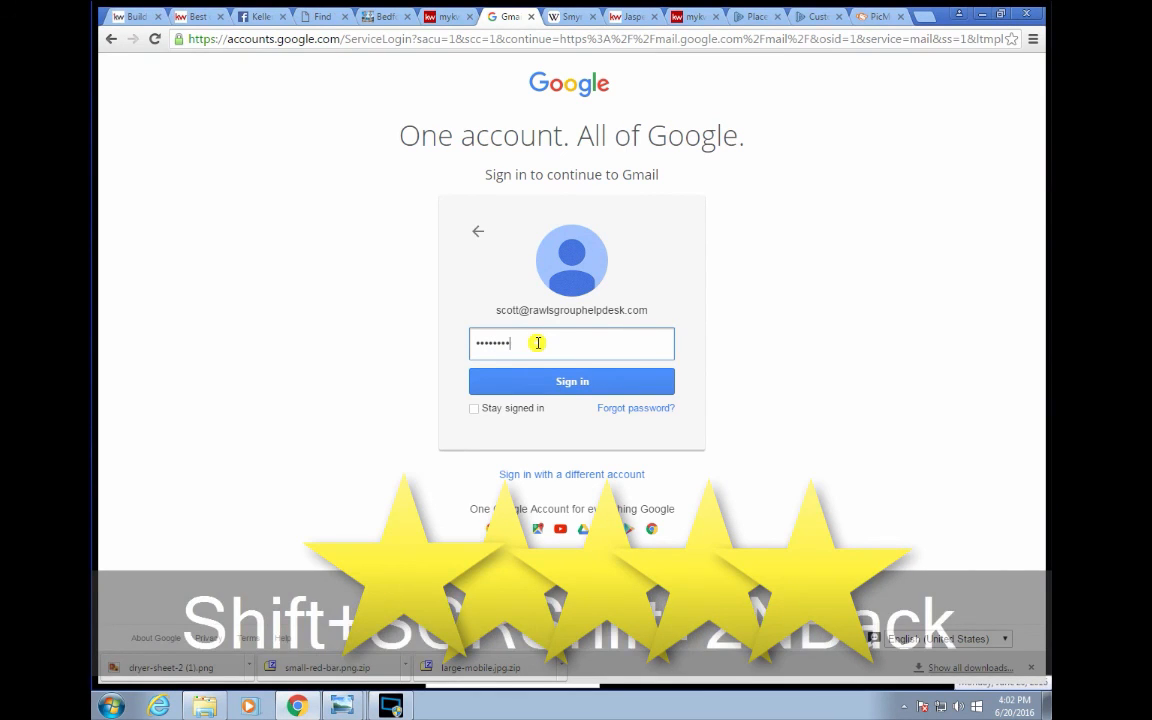
{"action": "type", "text": "•••••"}
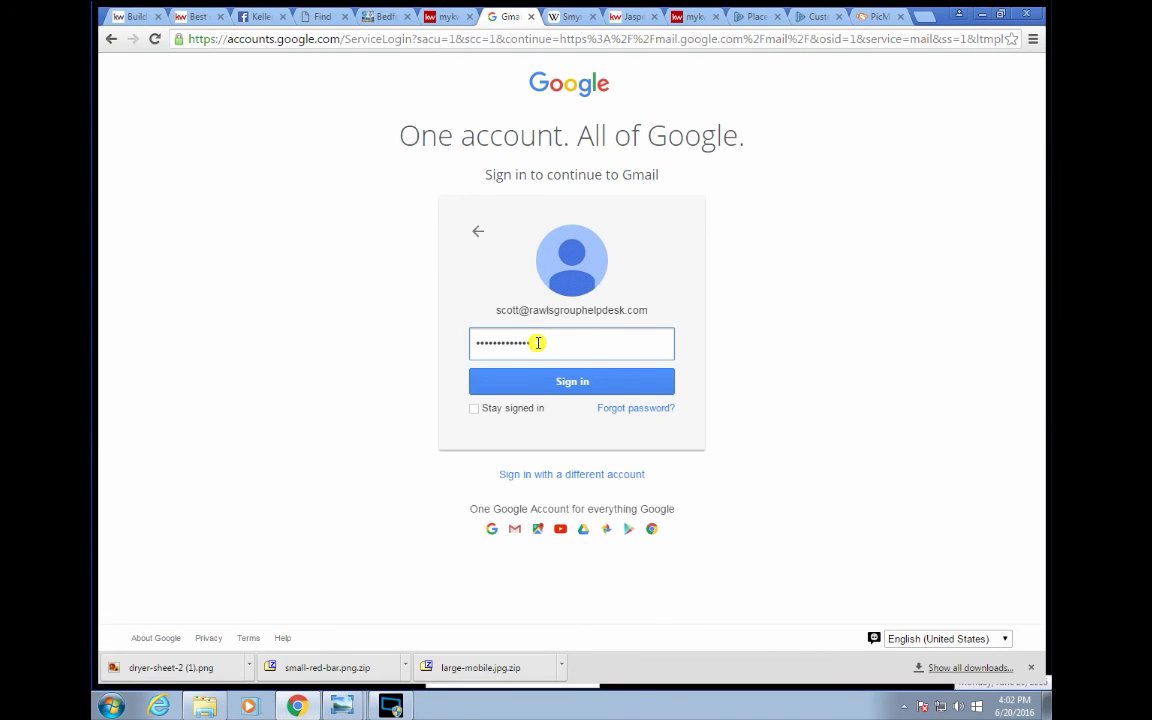
{"action": "key", "text": "Return"}
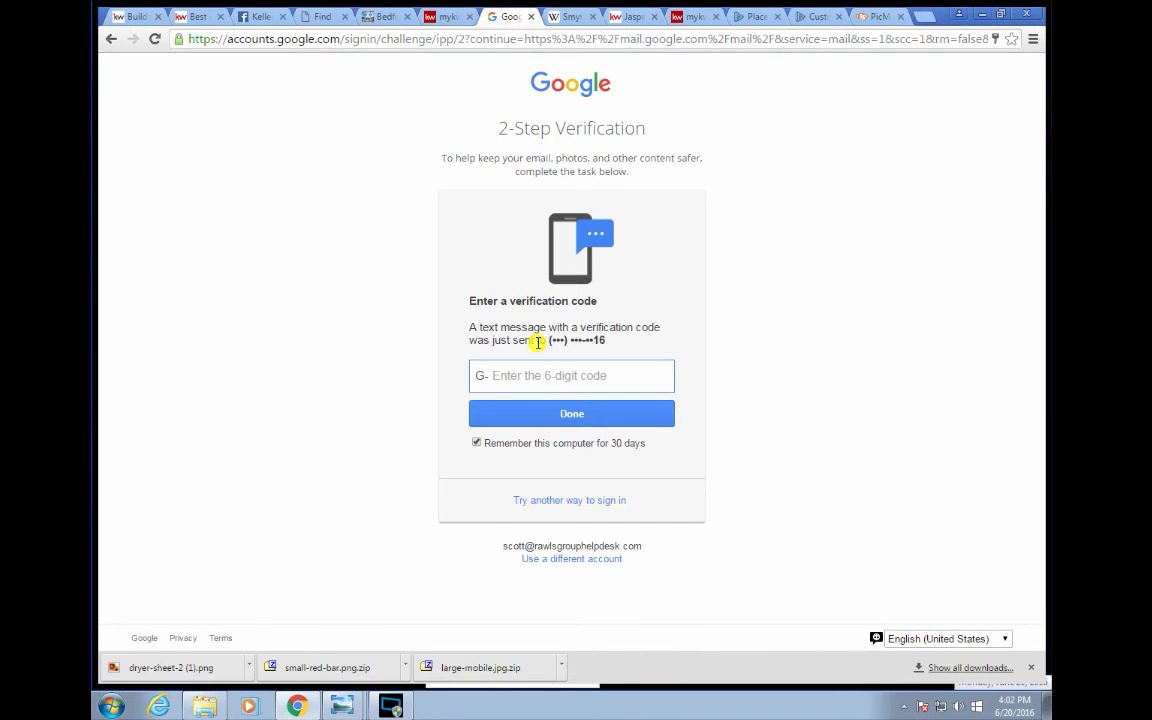
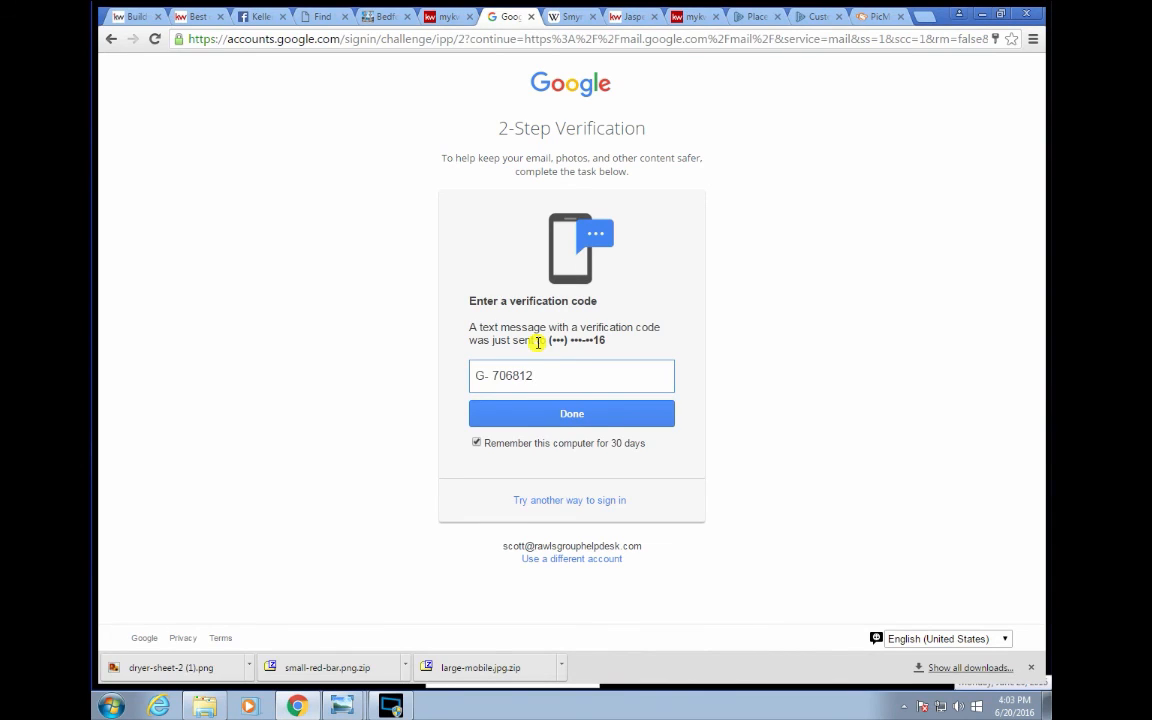
Enter the six-digit texted verification code and submit it to finish signing in
{"action": "key", "text": "Return"}
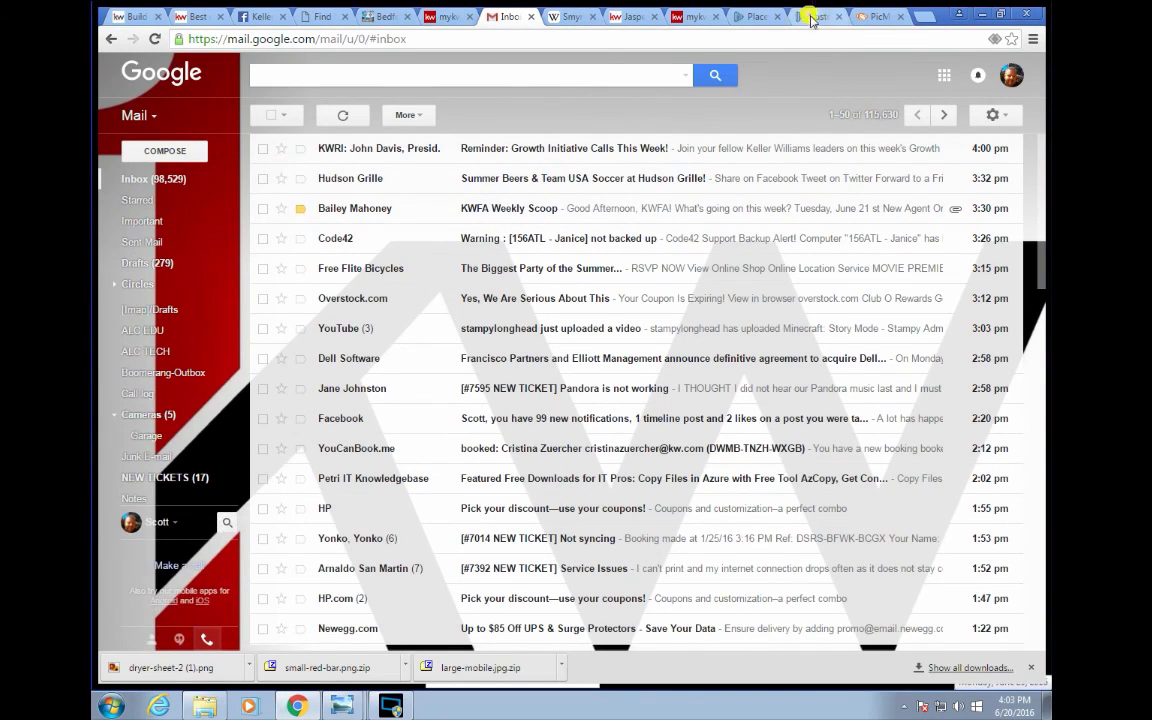
Reuse the PicMonkey tab to sign in to Google Analytics and open Placester Website's All Web Site Data
{"action": "left_click", "coordinate": [877, 17]}
{"action": "left_click", "coordinate": [804, 38]}
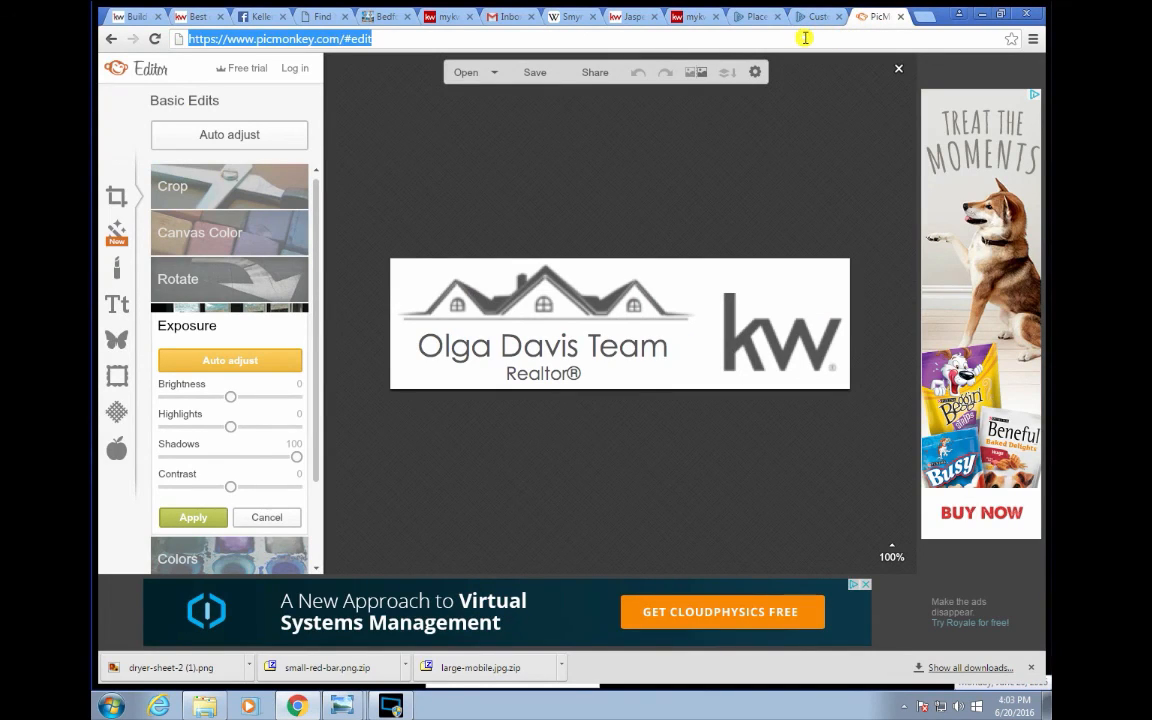
{"action": "type", "text": "g"}
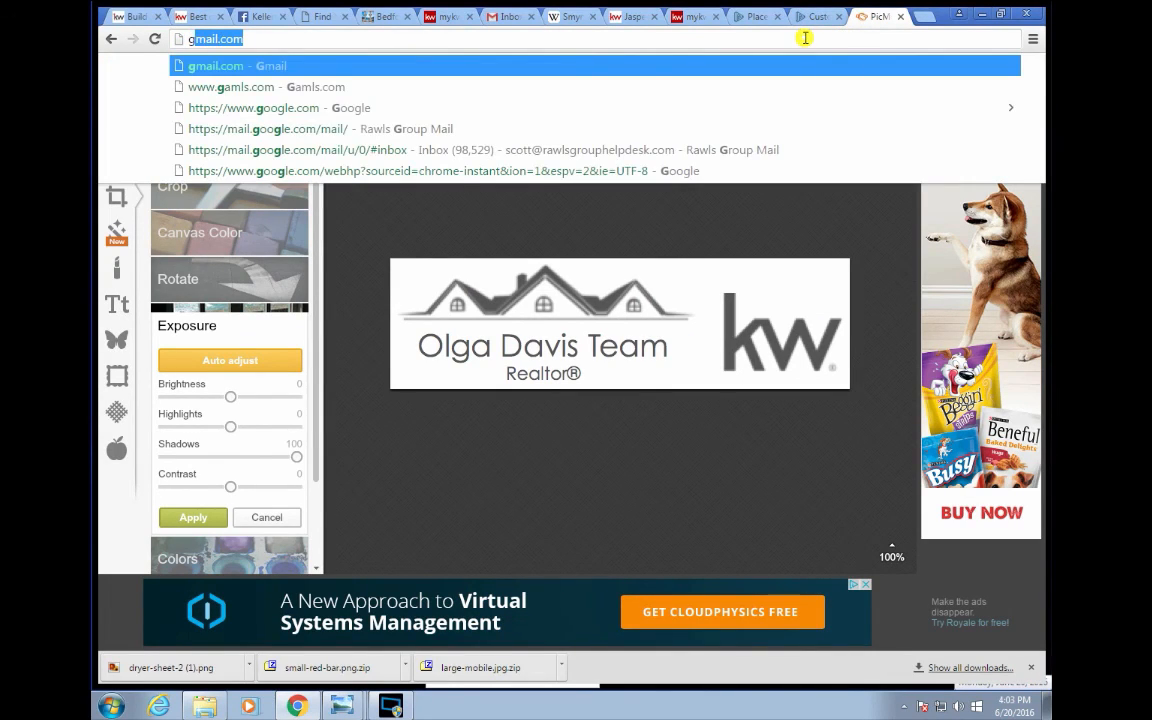
{"action": "type", "text": "oogle.com/analytics/"}
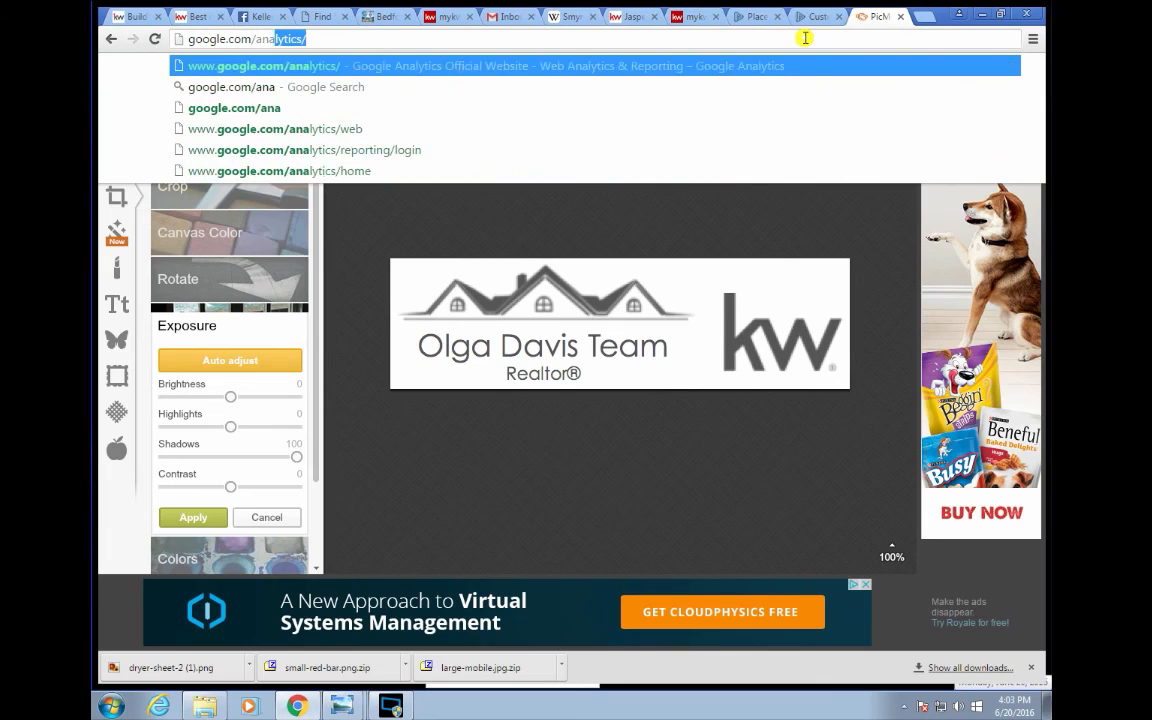
{"action": "key", "text": "Return"}
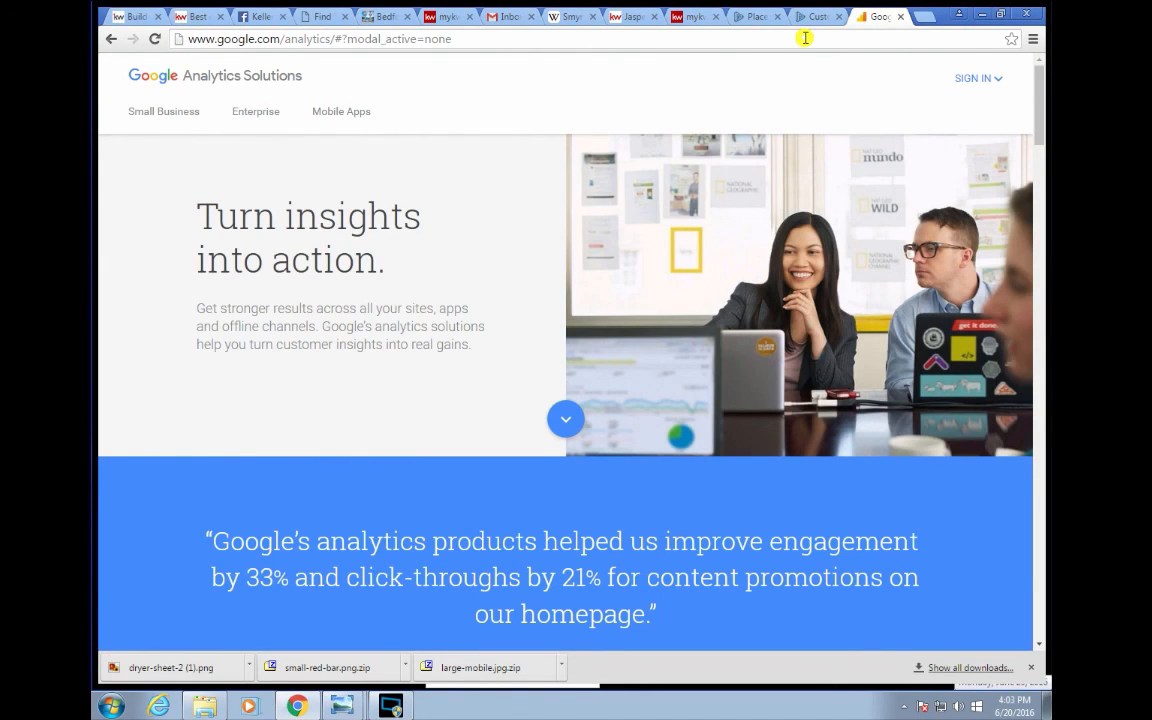
{"action": "left_click", "coordinate": [995, 79]}
{"action": "left_click", "coordinate": [895, 246]}
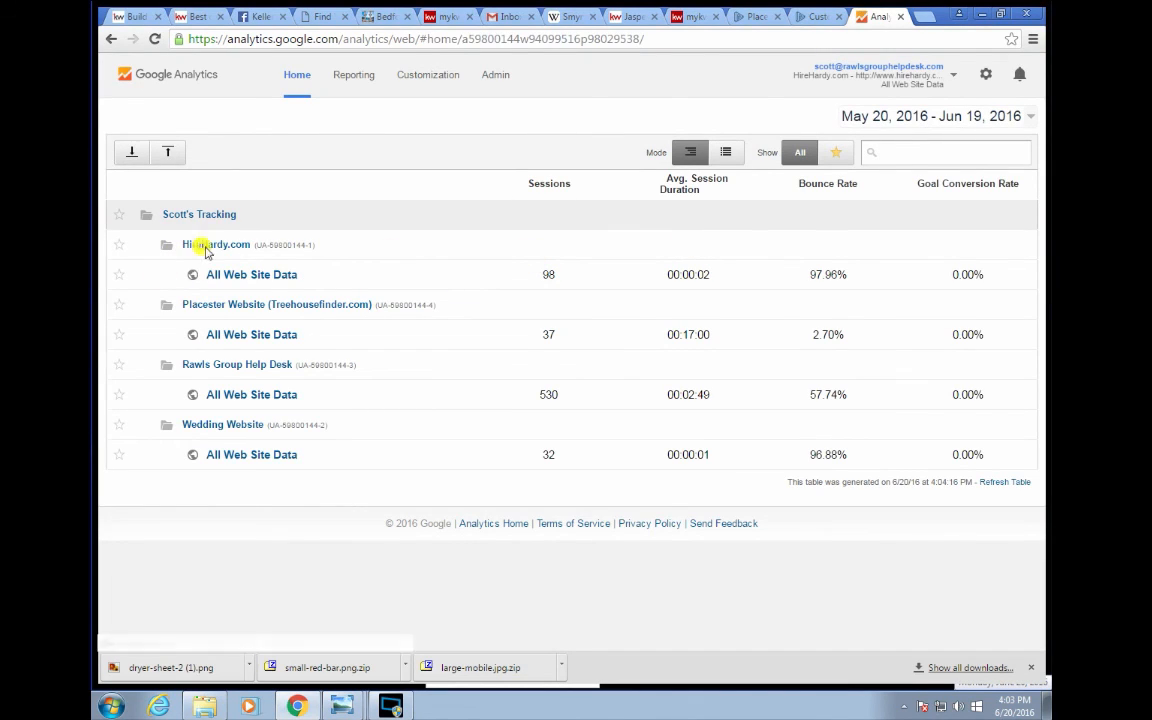
{"action": "left_click", "coordinate": [250, 337]}
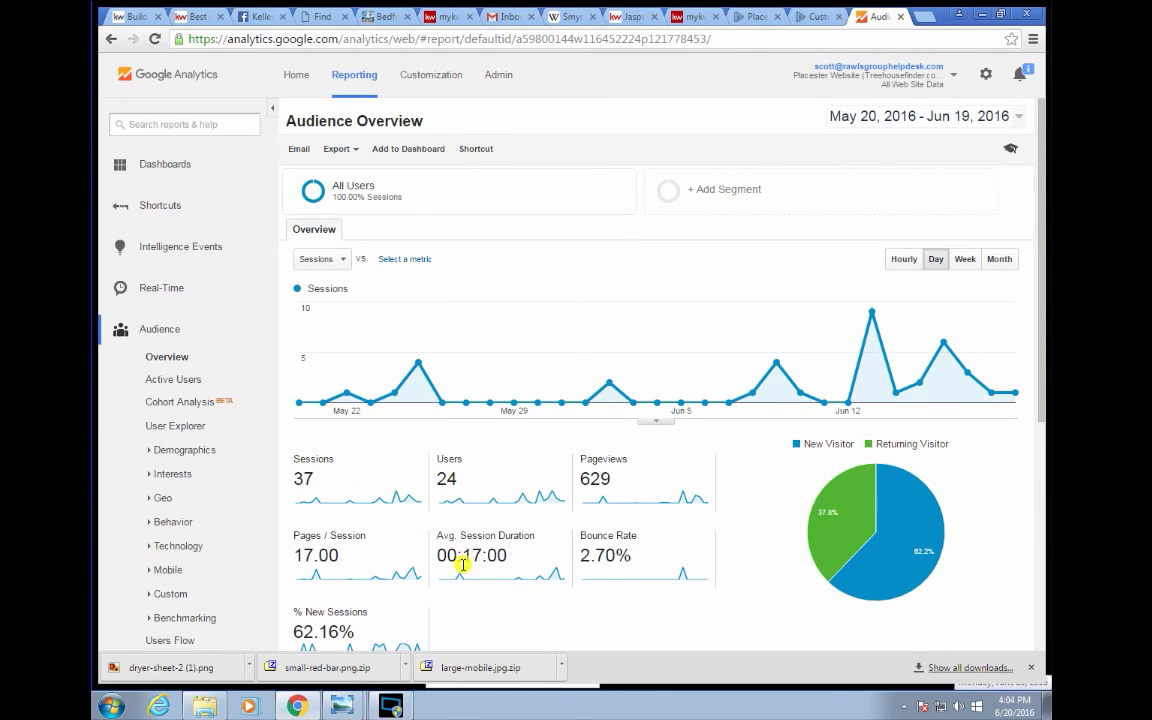
Scroll the Placester Audience Overview and show sessions broken down by browser
{"action": "scroll", "coordinate": [460, 575], "scroll_direction": "down", "scroll_amount": 1}
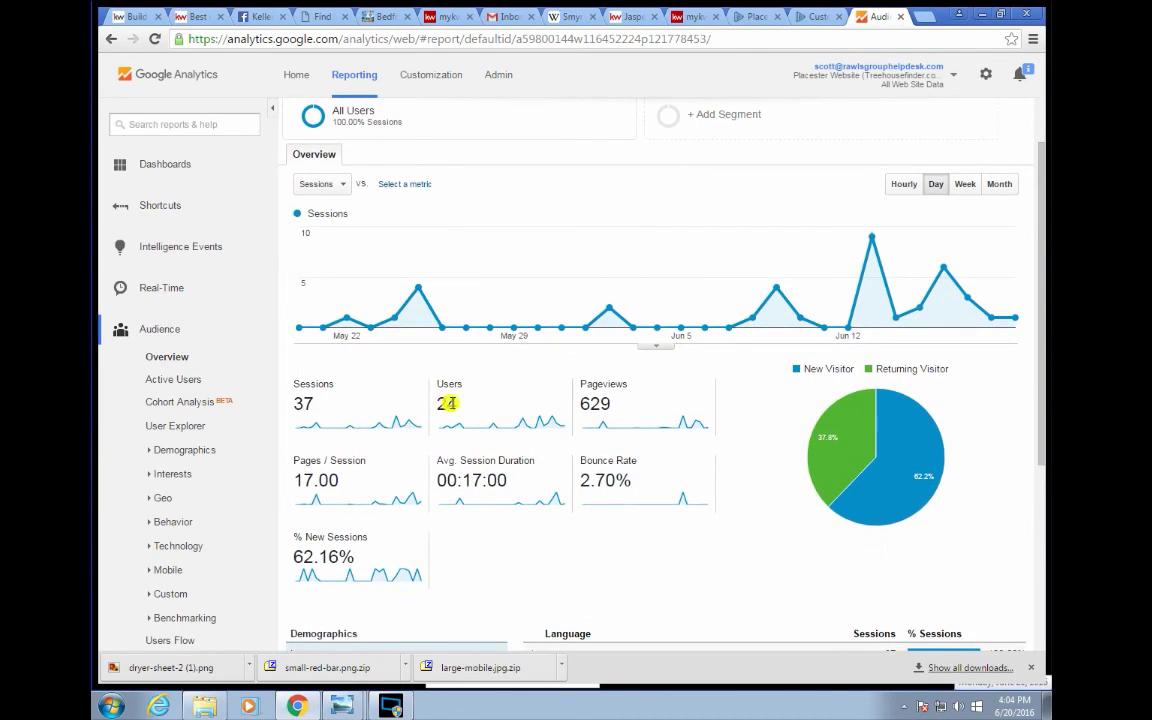
{"action": "mouse_move", "coordinate": [873, 422]}
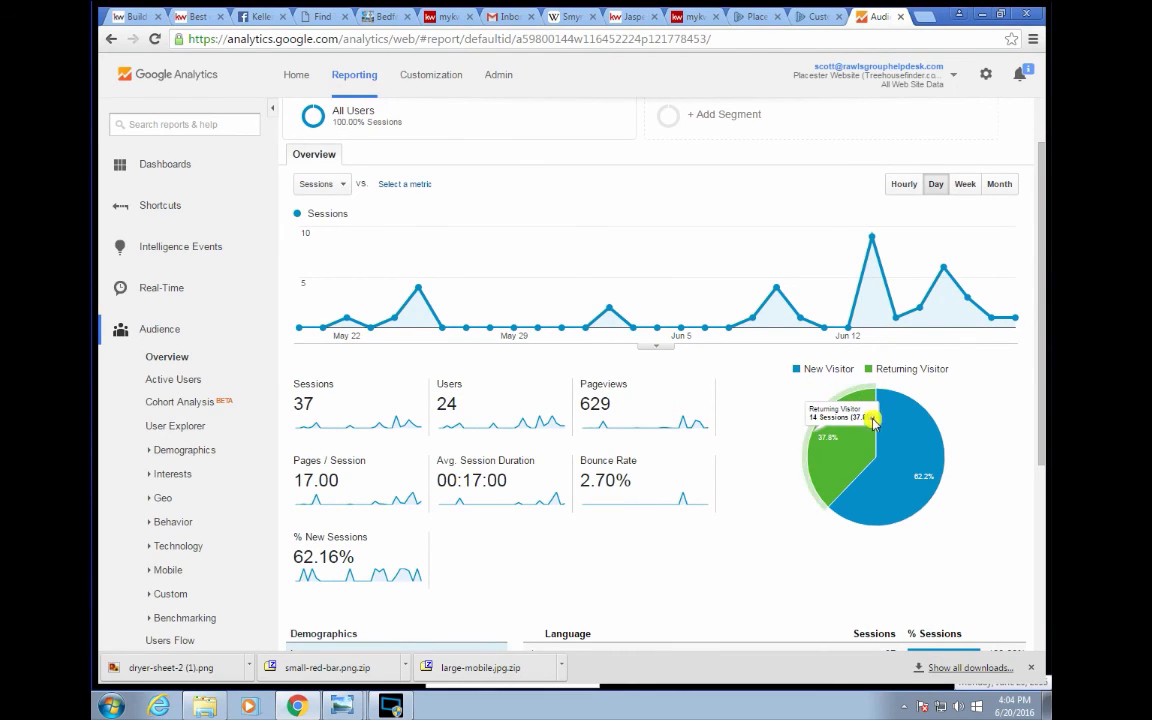
{"action": "mouse_move", "coordinate": [917, 427]}
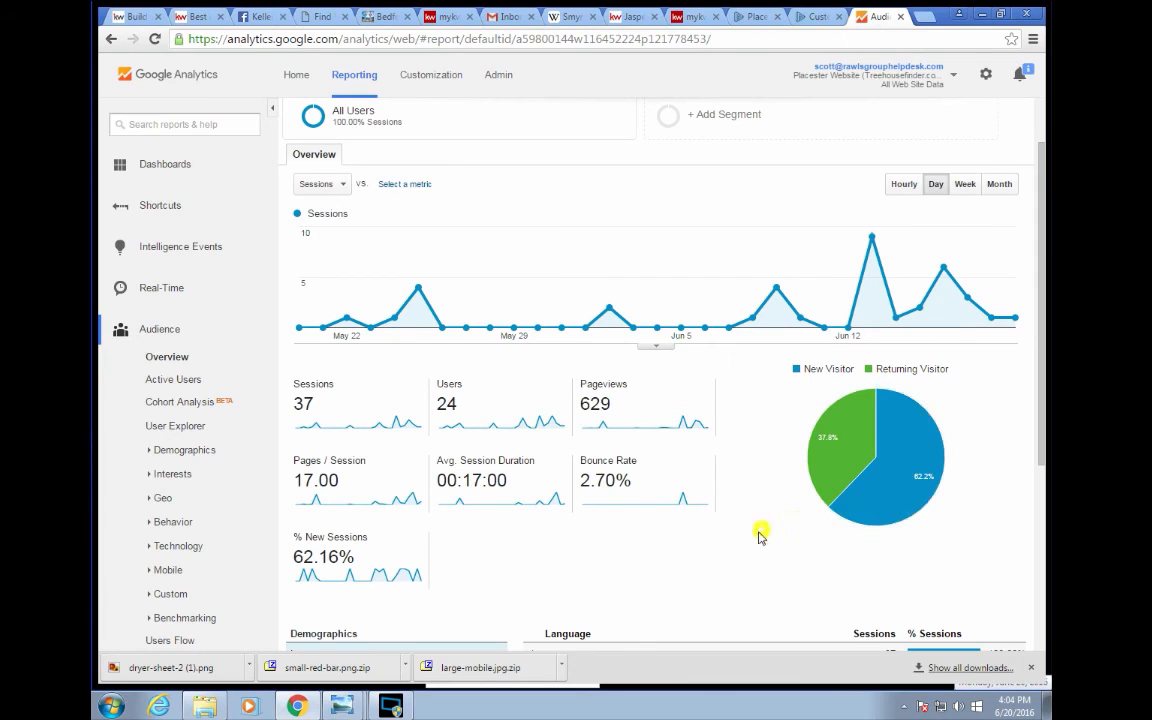
{"action": "scroll", "coordinate": [760, 537], "scroll_direction": "down", "scroll_amount": 3}
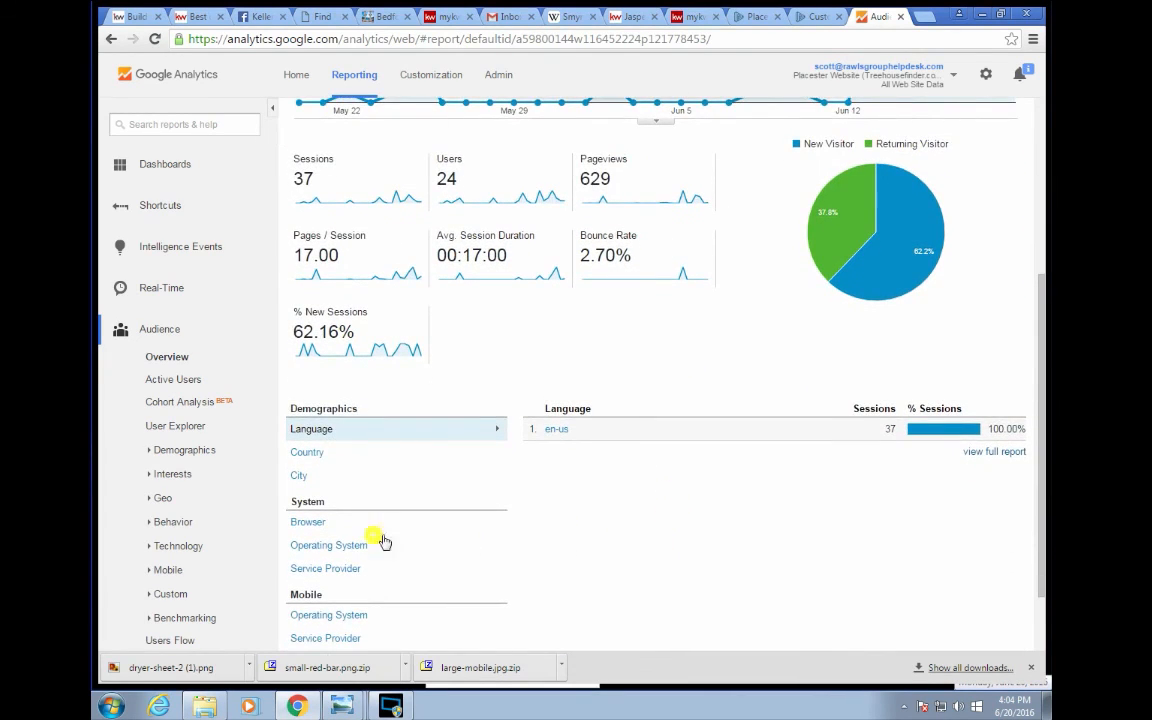
{"action": "scroll", "coordinate": [384, 541], "scroll_direction": "down", "scroll_amount": 1}
{"action": "left_click", "coordinate": [334, 451]}
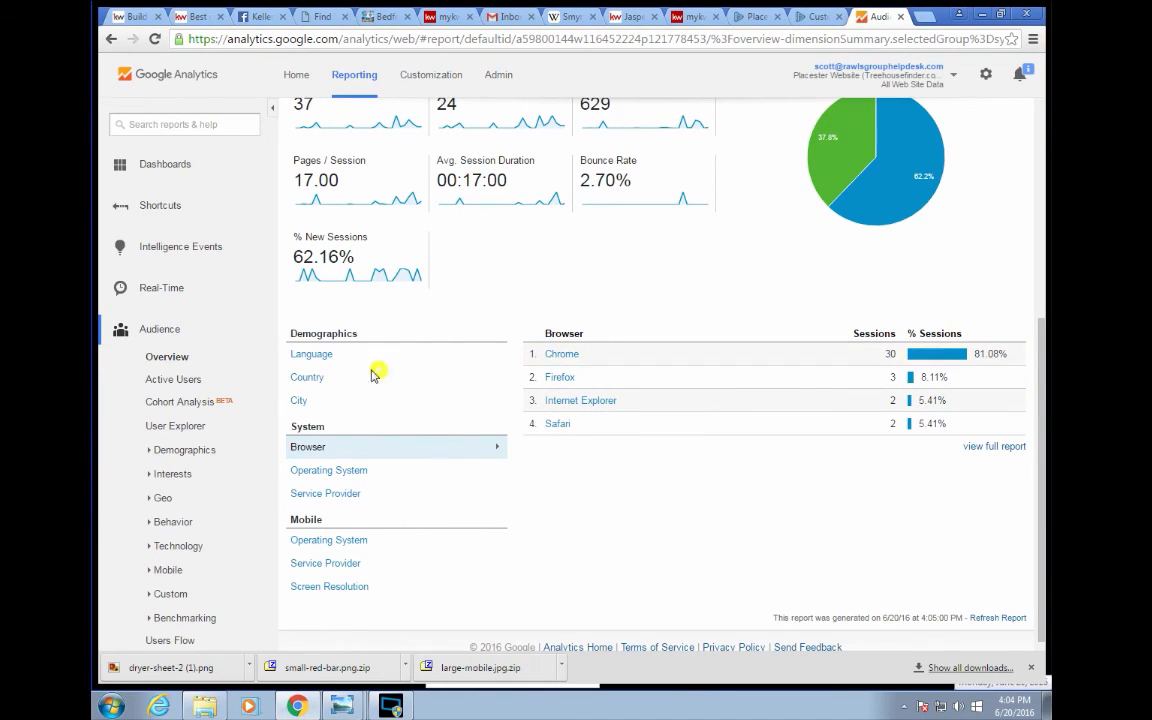
Show sessions by city, then return to the Analytics Home list of tracked properties
{"action": "left_click", "coordinate": [296, 401]}
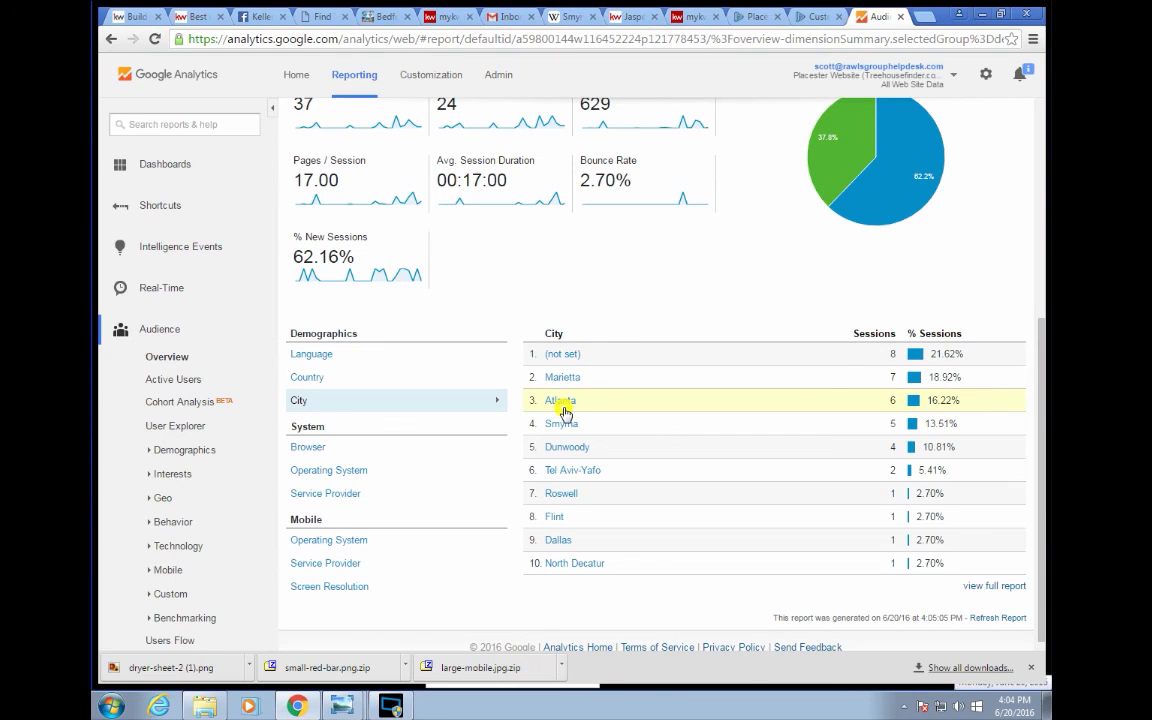
{"action": "scroll", "coordinate": [470, 388], "scroll_direction": "up", "scroll_amount": 1}
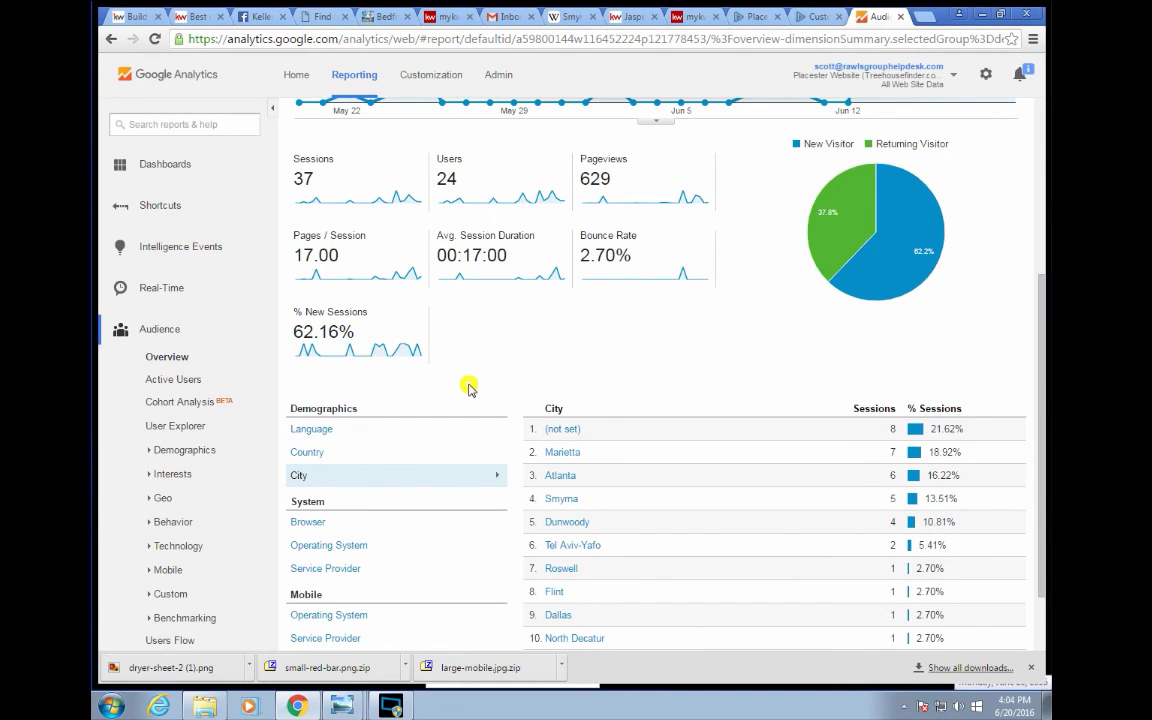
{"action": "scroll", "coordinate": [470, 390], "scroll_direction": "down", "scroll_amount": 1}
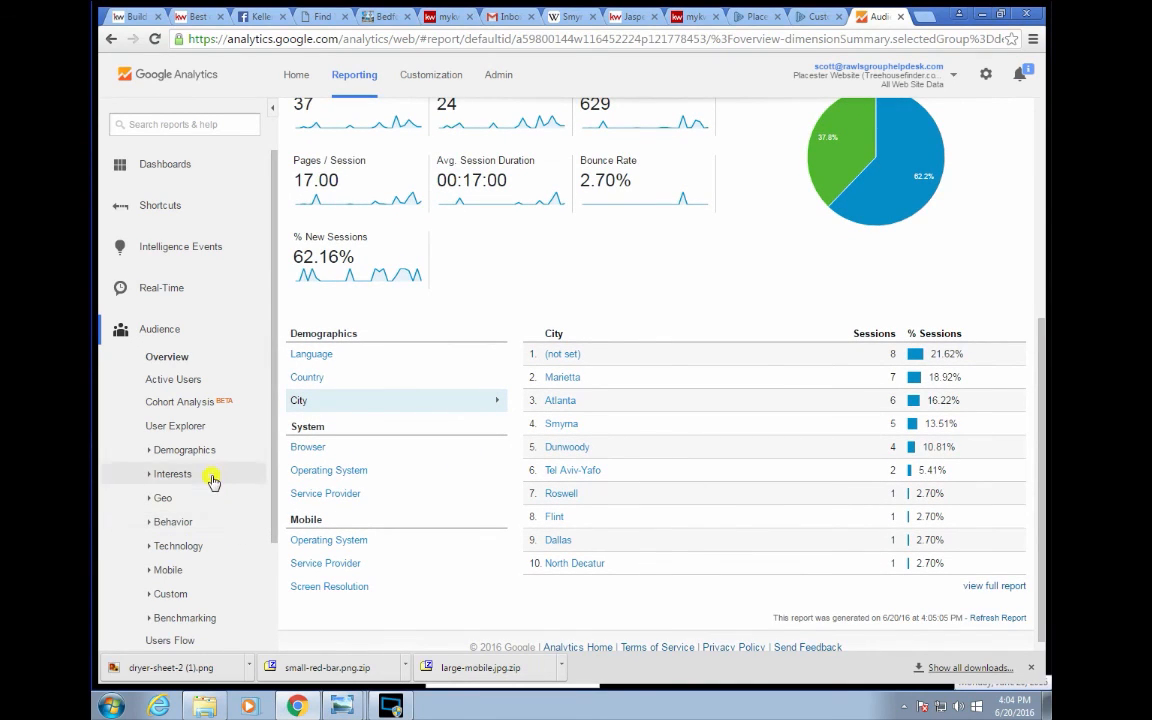
{"action": "scroll", "coordinate": [615, 320], "scroll_direction": "up", "scroll_amount": 1}
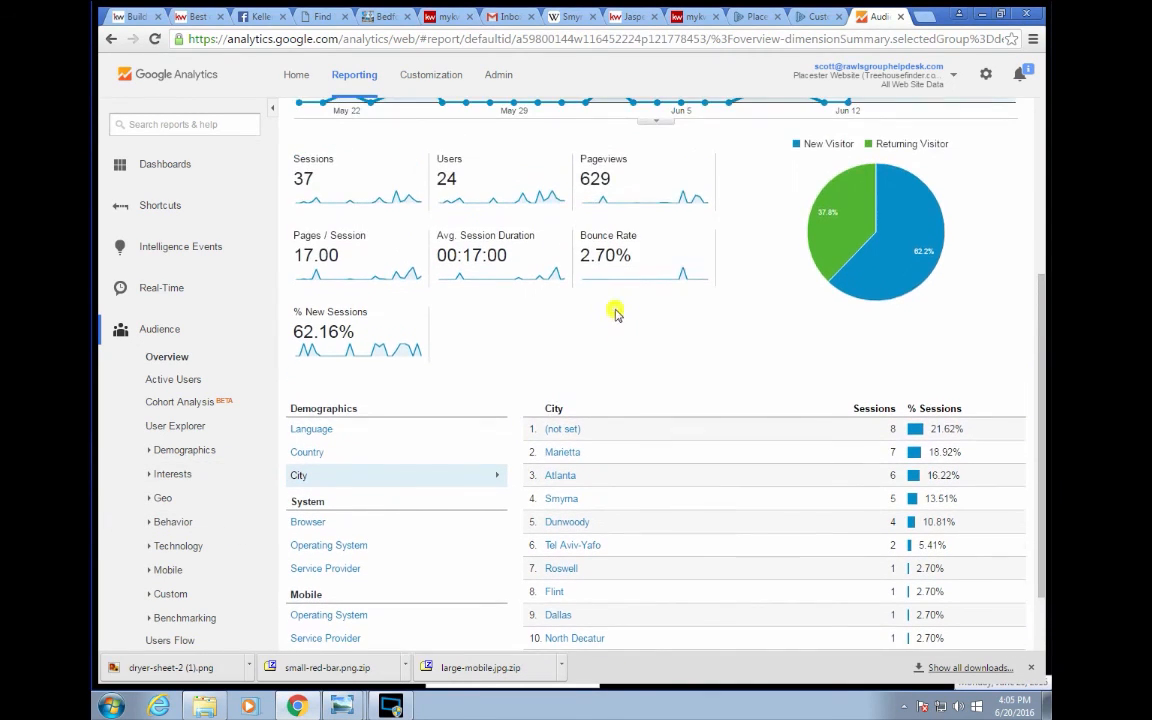
{"action": "scroll", "coordinate": [600, 298], "scroll_direction": "up", "scroll_amount": 1}
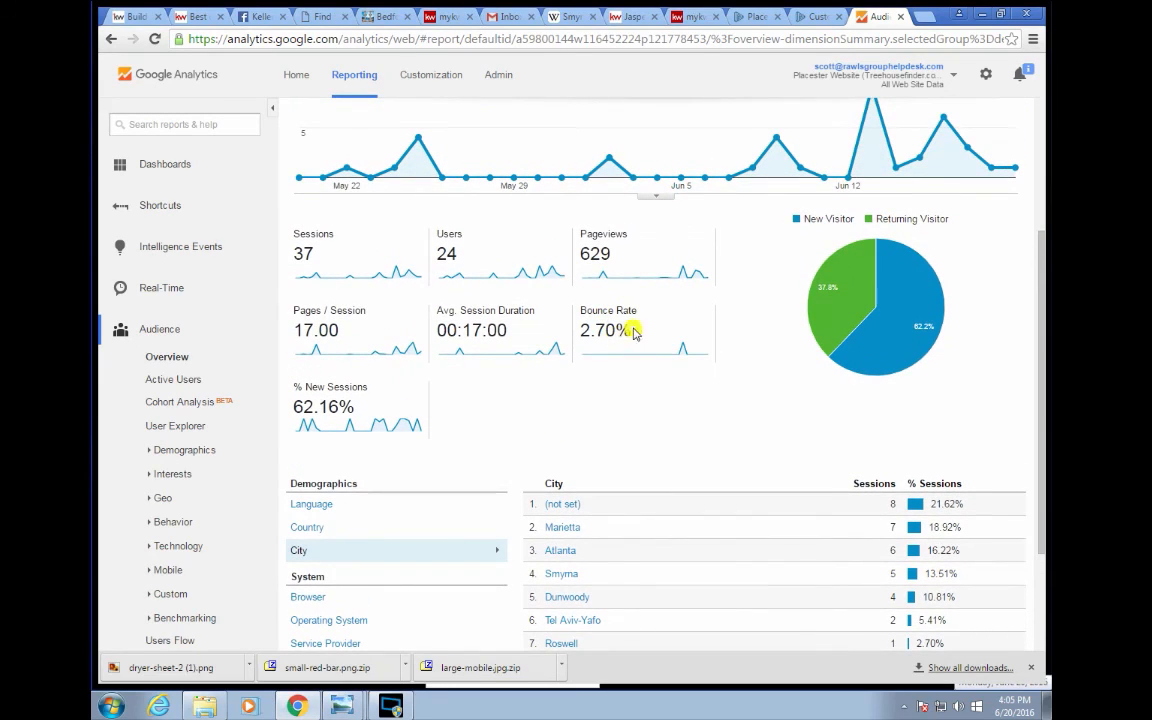
{"action": "left_click", "coordinate": [296, 77]}
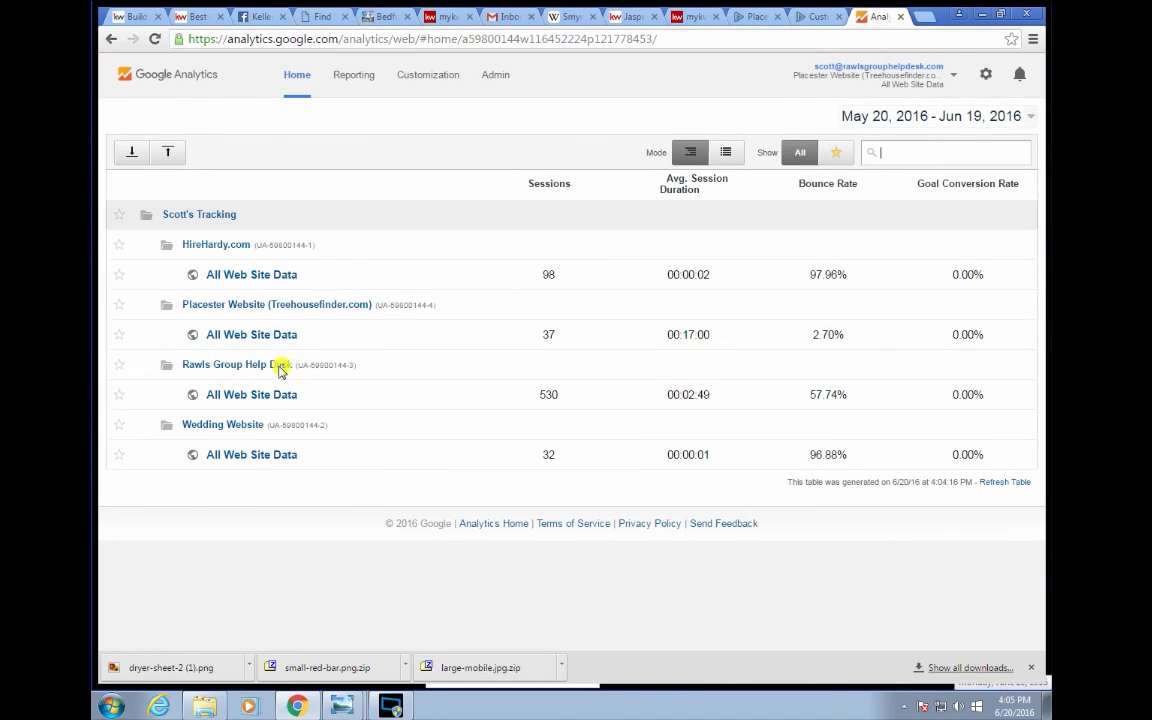
Open Rawls Group Help Desk's report: 530 sessions, 343 users, 1,137 pageviews, 57.74% bounce rate
{"action": "left_click", "coordinate": [262, 396]}
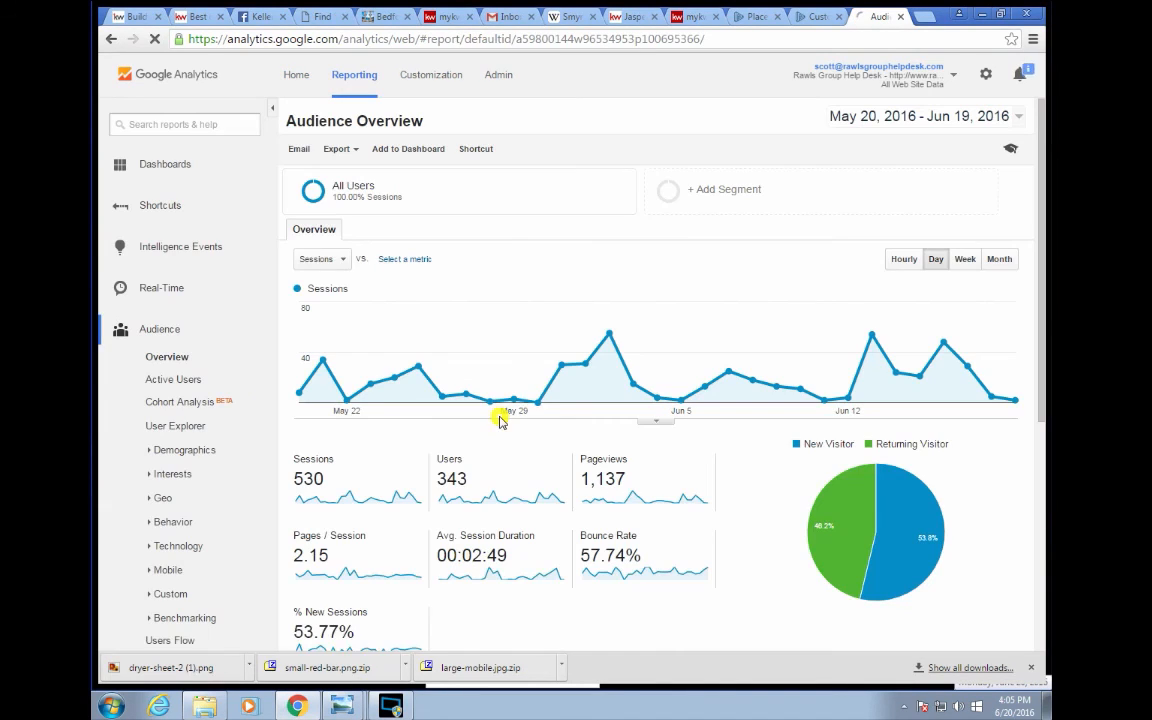
{"action": "mouse_move", "coordinate": [858, 491]}
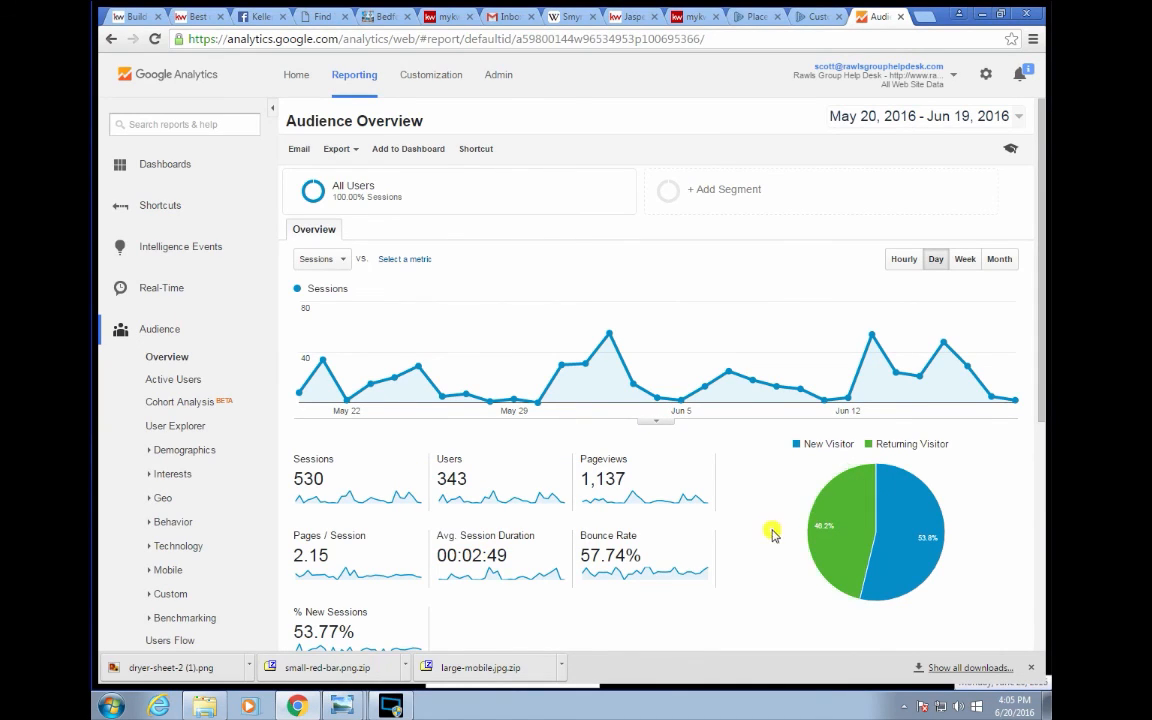
{"action": "mouse_move", "coordinate": [697, 543]}
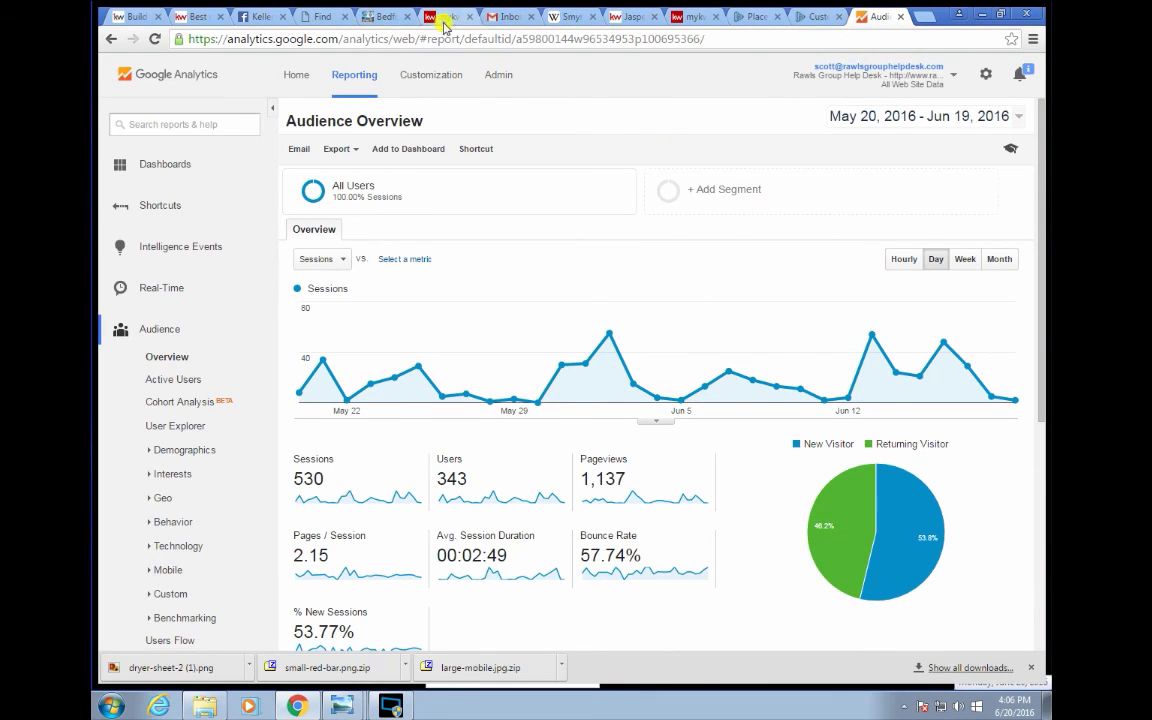
Switch back to Placester and dismiss the TreeHouseFinder.com Site Tracking panel
{"action": "left_click", "coordinate": [754, 17]}
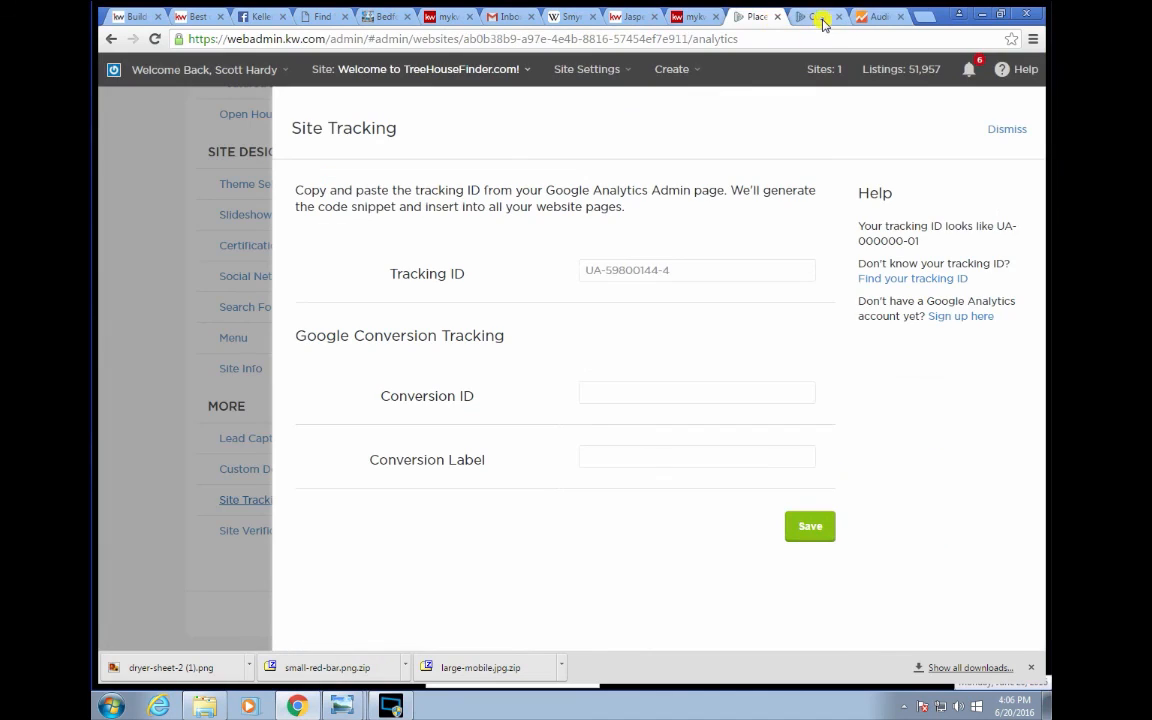
{"action": "left_click", "coordinate": [1012, 132]}
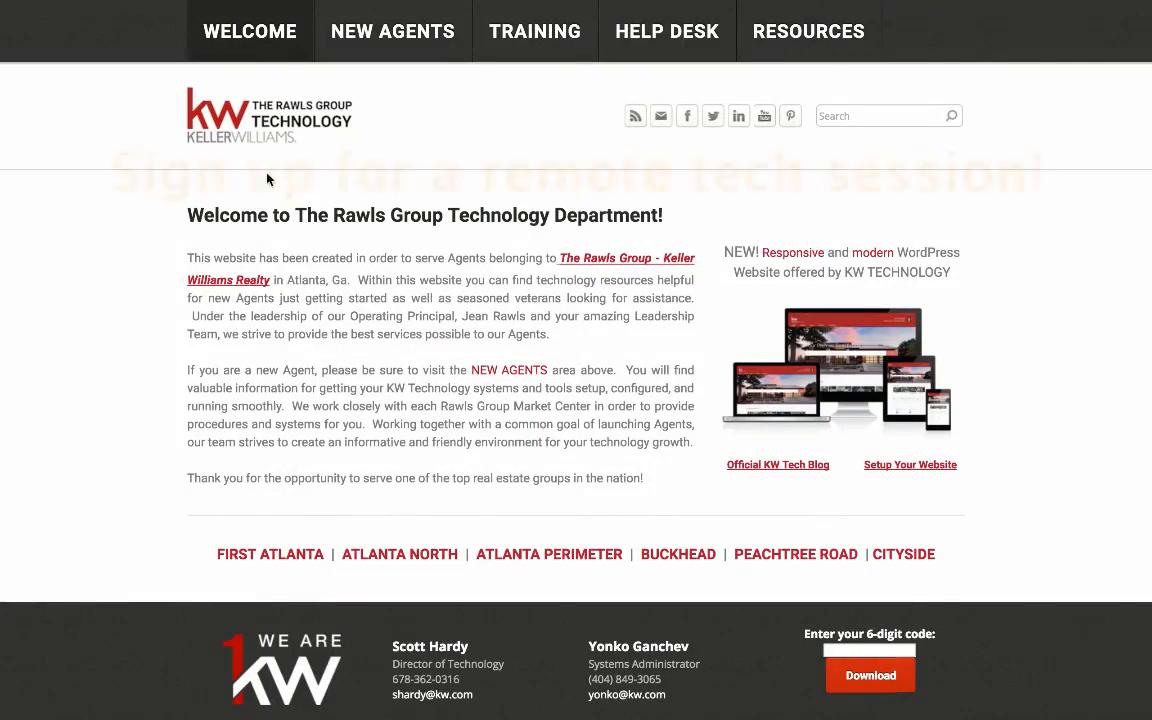
Go to Schedule a Remote Technology Session and open the first technician's calendar (6/24/16–7/7/16)
{"action": "mouse_move", "coordinate": [646, 38]}
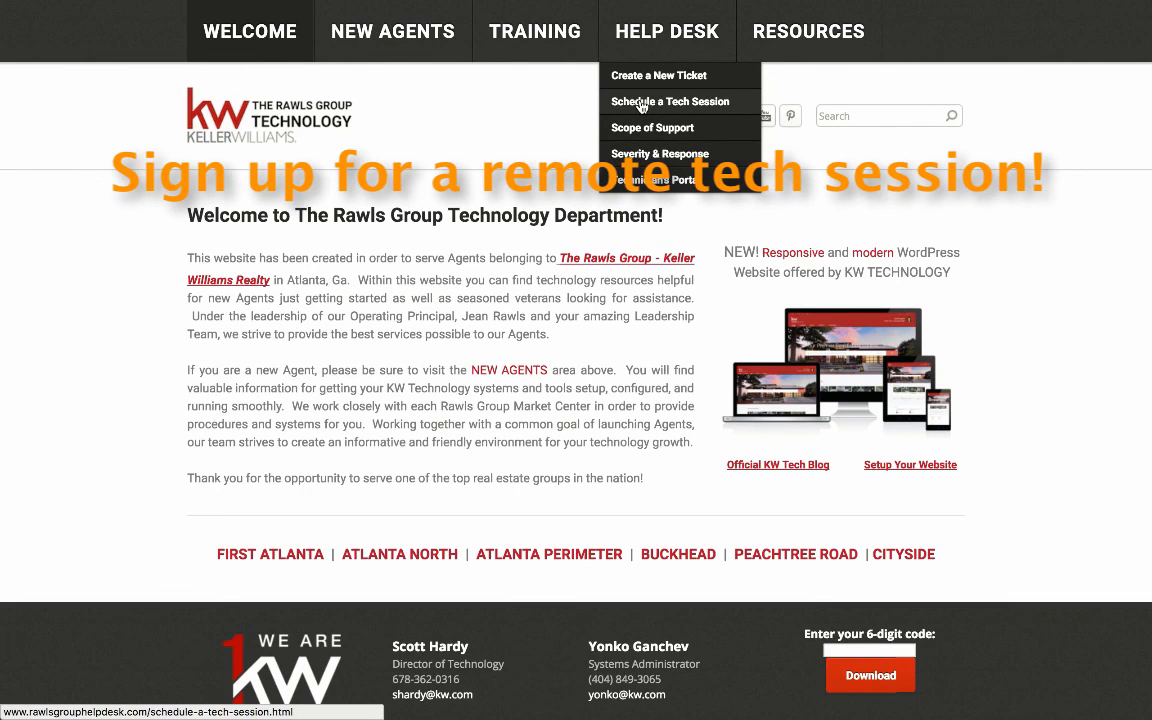
{"action": "left_click", "coordinate": [641, 105]}
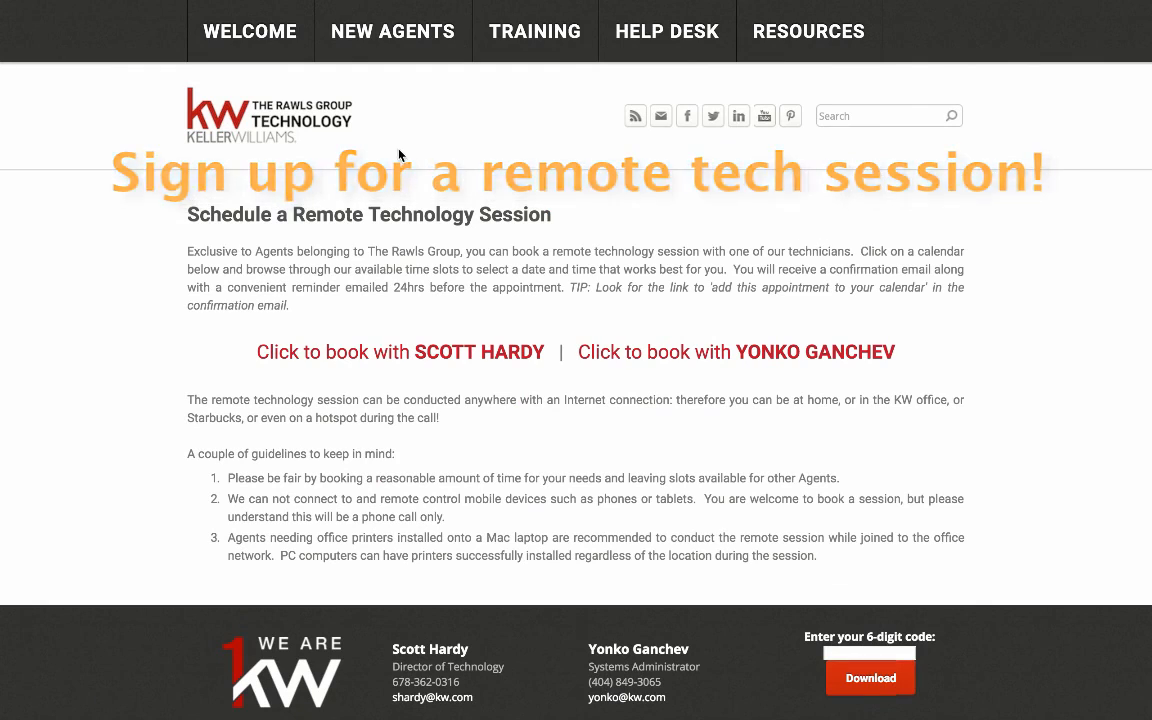
{"action": "left_click", "coordinate": [412, 356]}
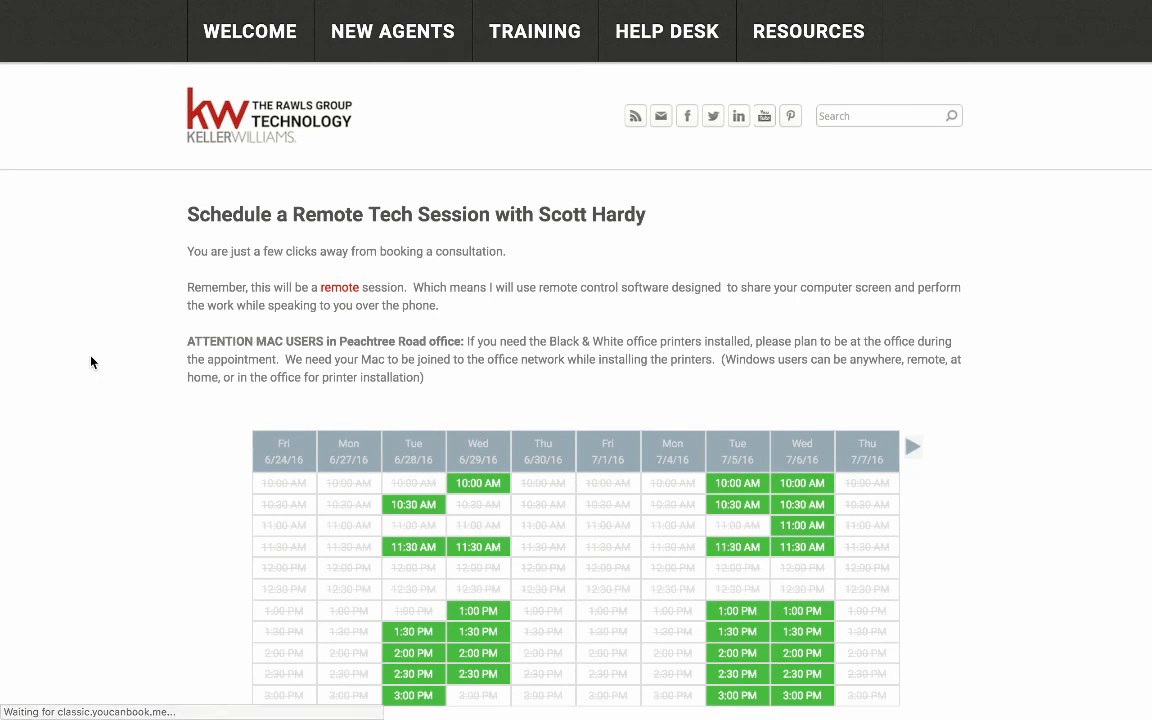
{"action": "scroll", "coordinate": [91, 362], "scroll_direction": "down", "scroll_amount": 2}
{"action": "scroll", "coordinate": [91, 362], "scroll_direction": "down", "scroll_amount": 1}
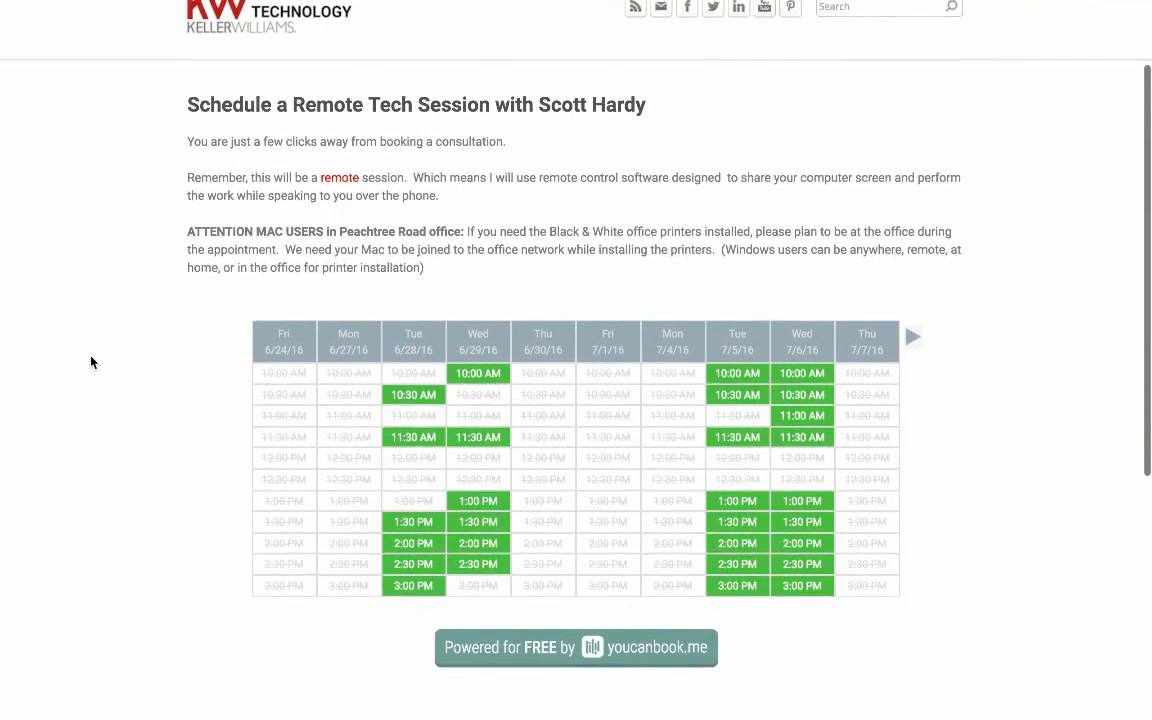
{"action": "scroll", "coordinate": [91, 362], "scroll_direction": "up", "scroll_amount": 1}
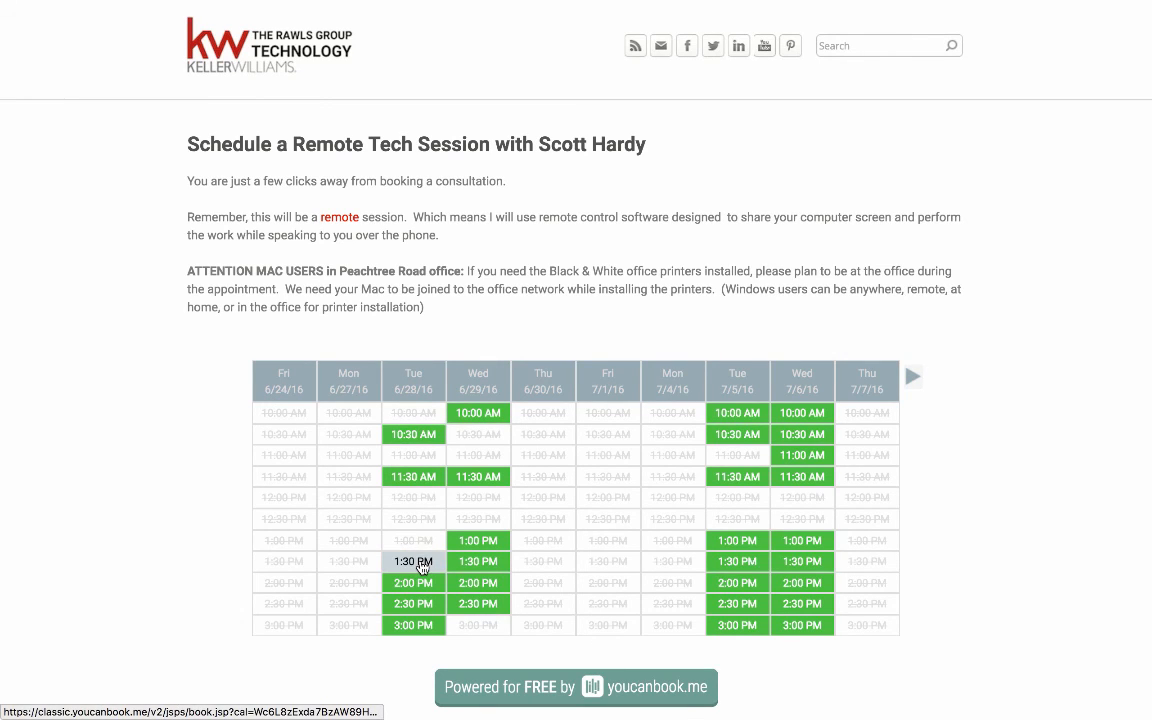
Pick the Tue 6/28 1:30 PM slot and enter the requester's full name, phone number and e-mail
{"action": "left_click", "coordinate": [420, 564]}
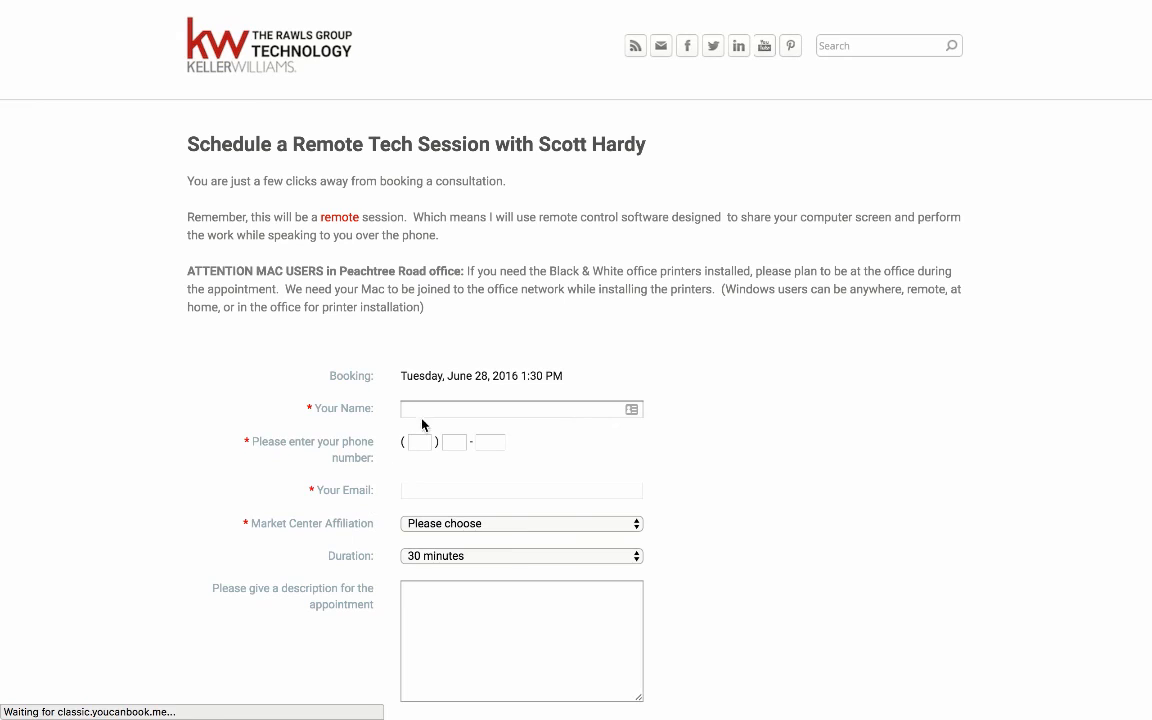
{"action": "left_click", "coordinate": [425, 410]}
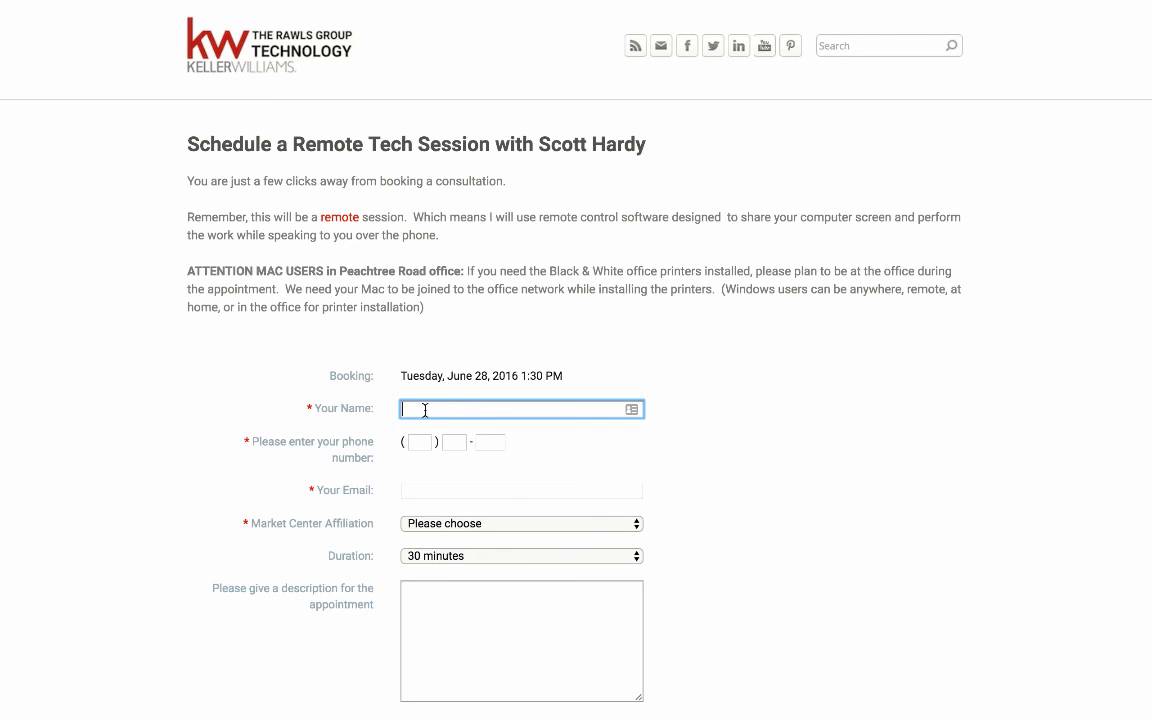
{"action": "type", "text": "Annie Agent"}
{"action": "left_click", "coordinate": [418, 440]}
{"action": "type", "text": "770 ) "}
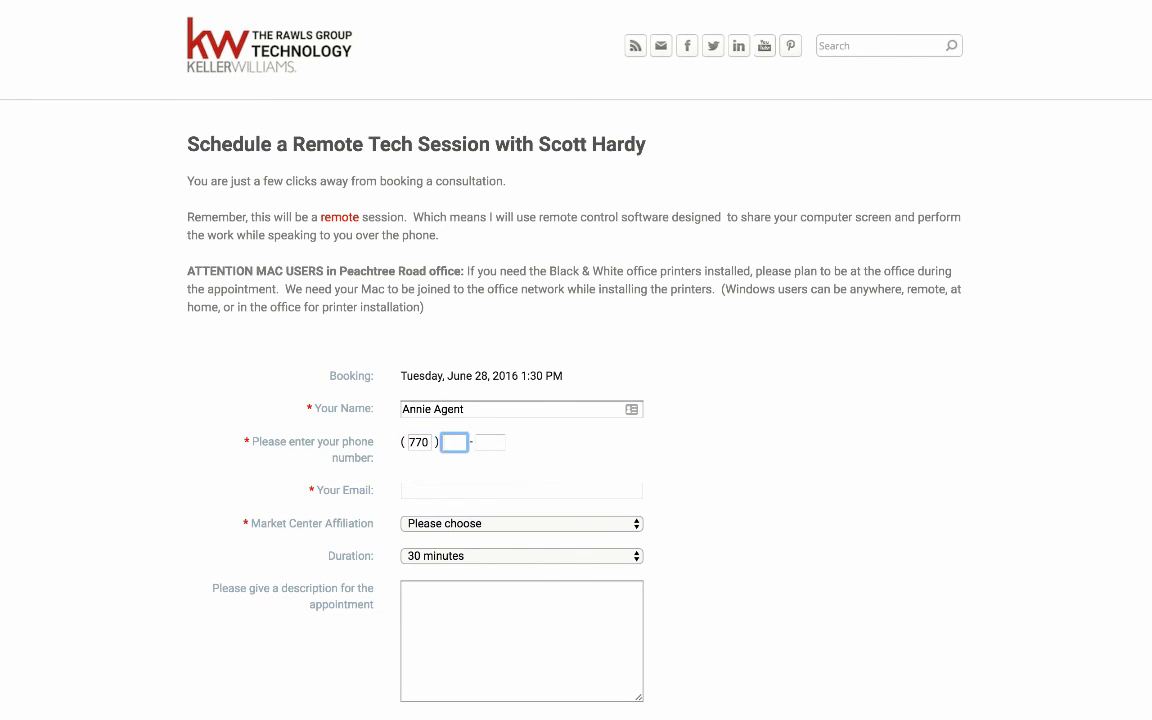
{"action": "type", "text": "777 - "}
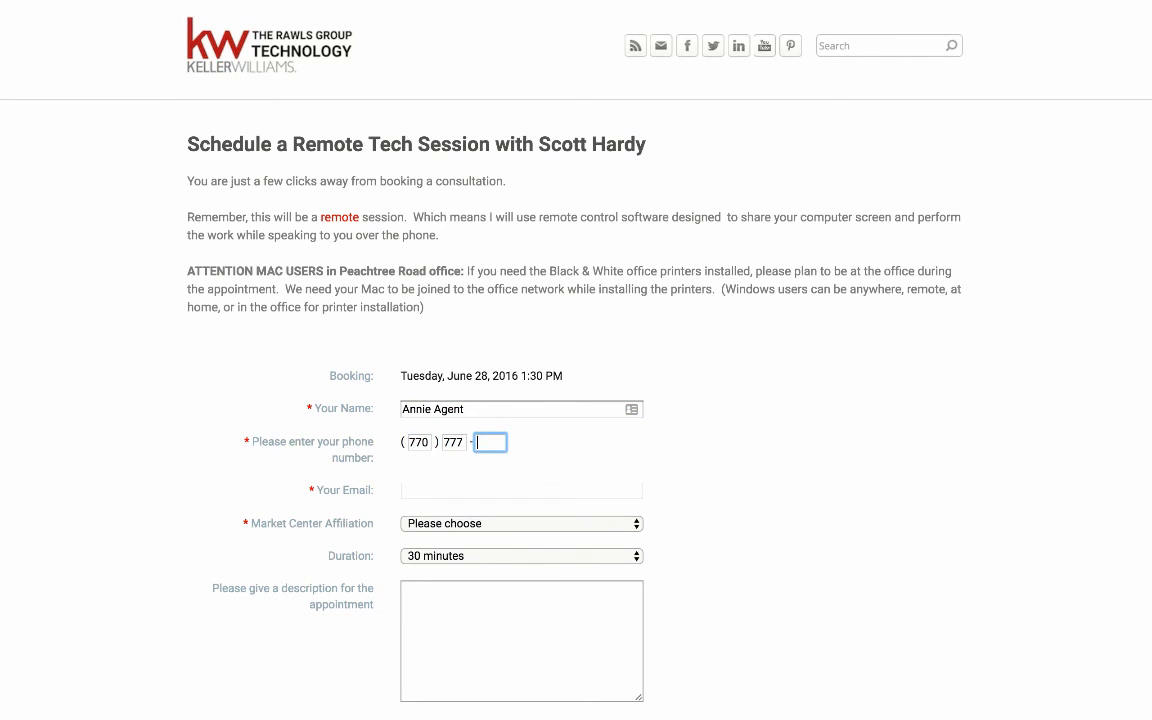
{"action": "type", "text": "5555"}
{"action": "left_click", "coordinate": [450, 489]}
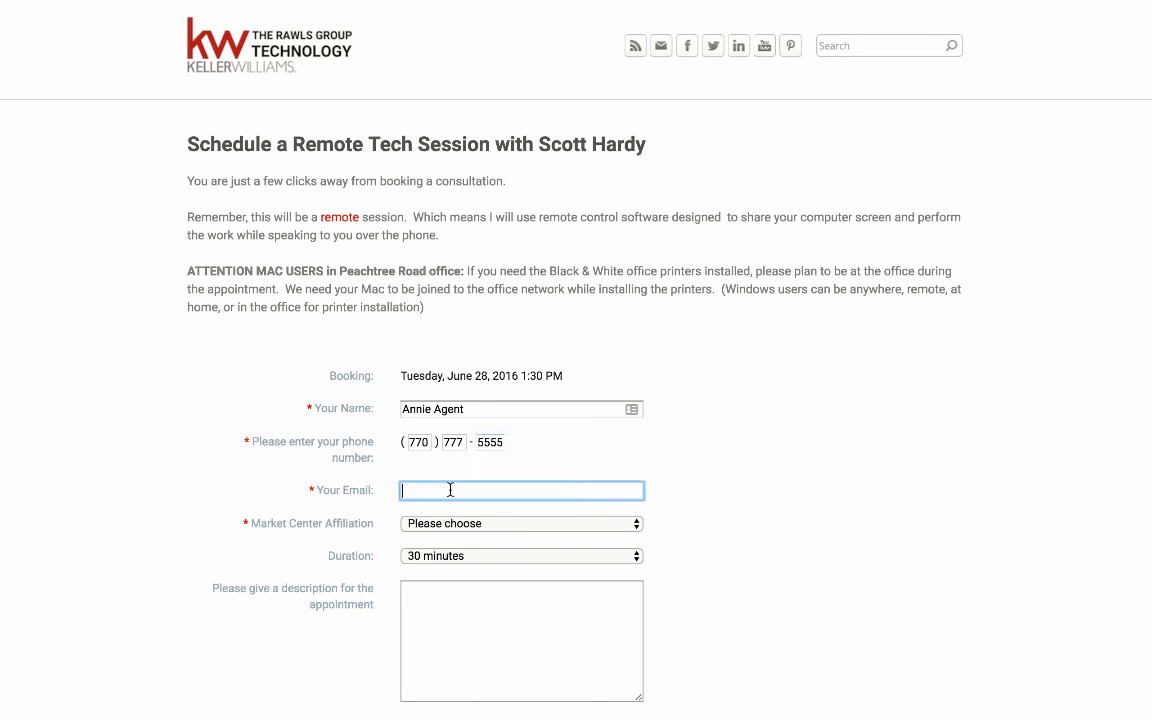
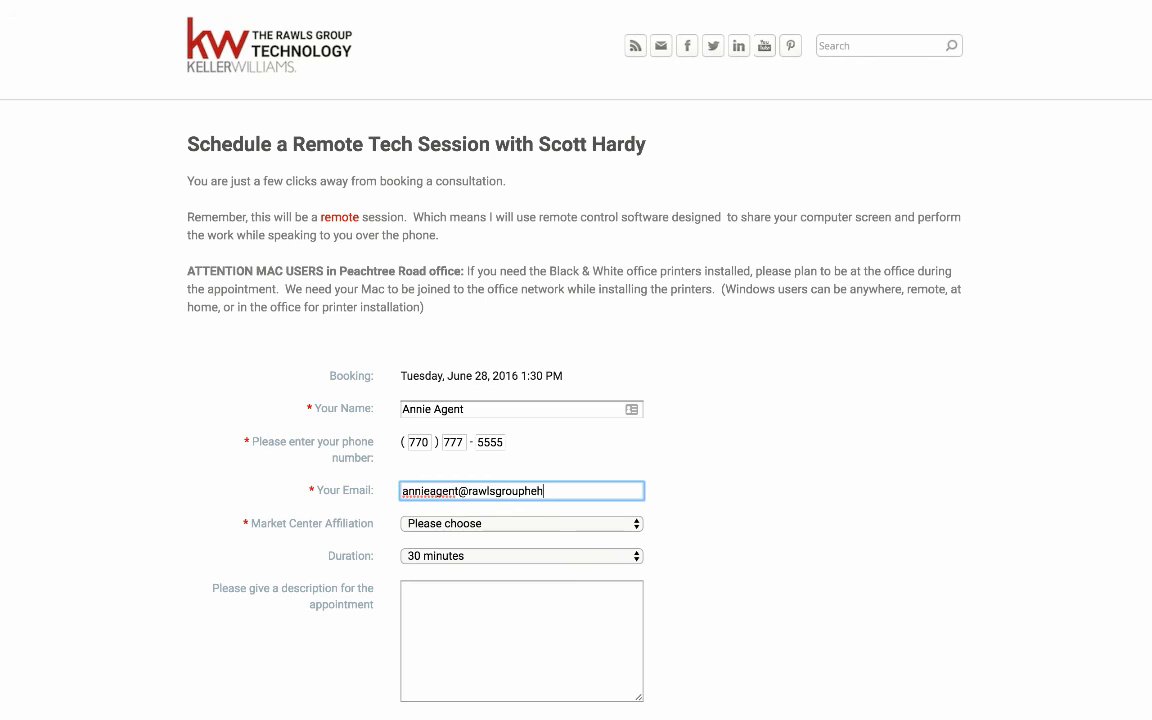
{"action": "key", "text": "Tab"}
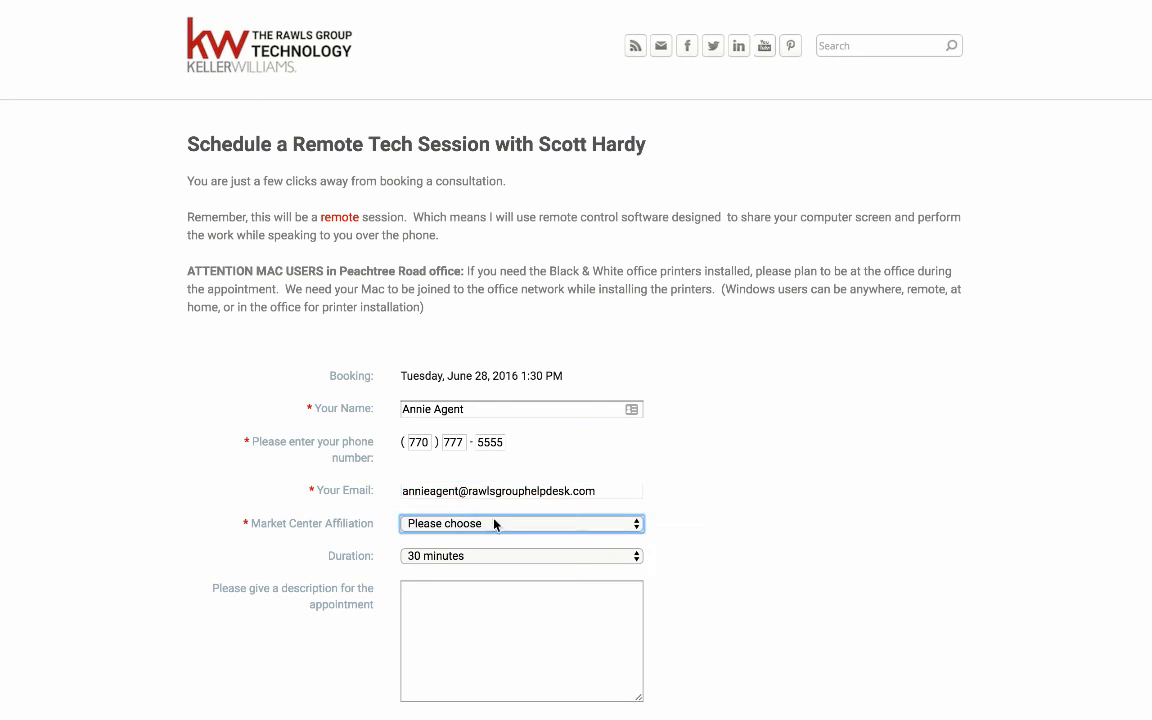
Choose KW156 - Sandy Springs, 1 hour, and describe needing custom domain and Google Analytics setup help
{"action": "left_click", "coordinate": [499, 530]}
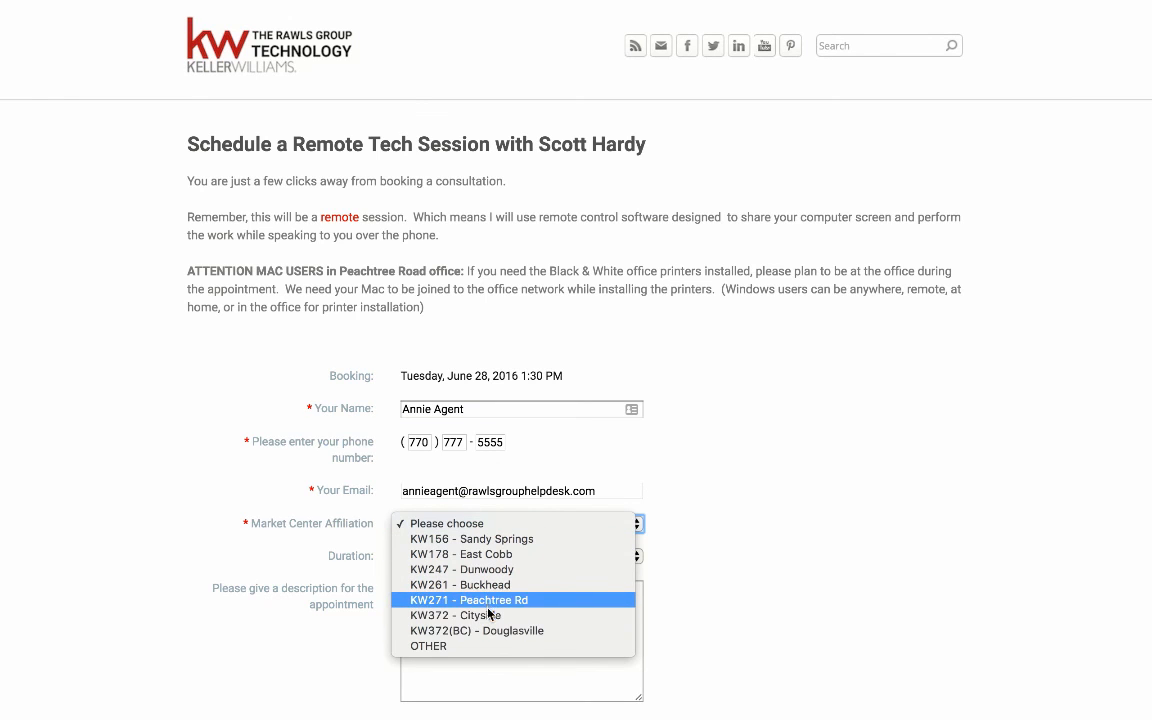
{"action": "left_click", "coordinate": [482, 544]}
{"action": "left_click", "coordinate": [527, 556]}
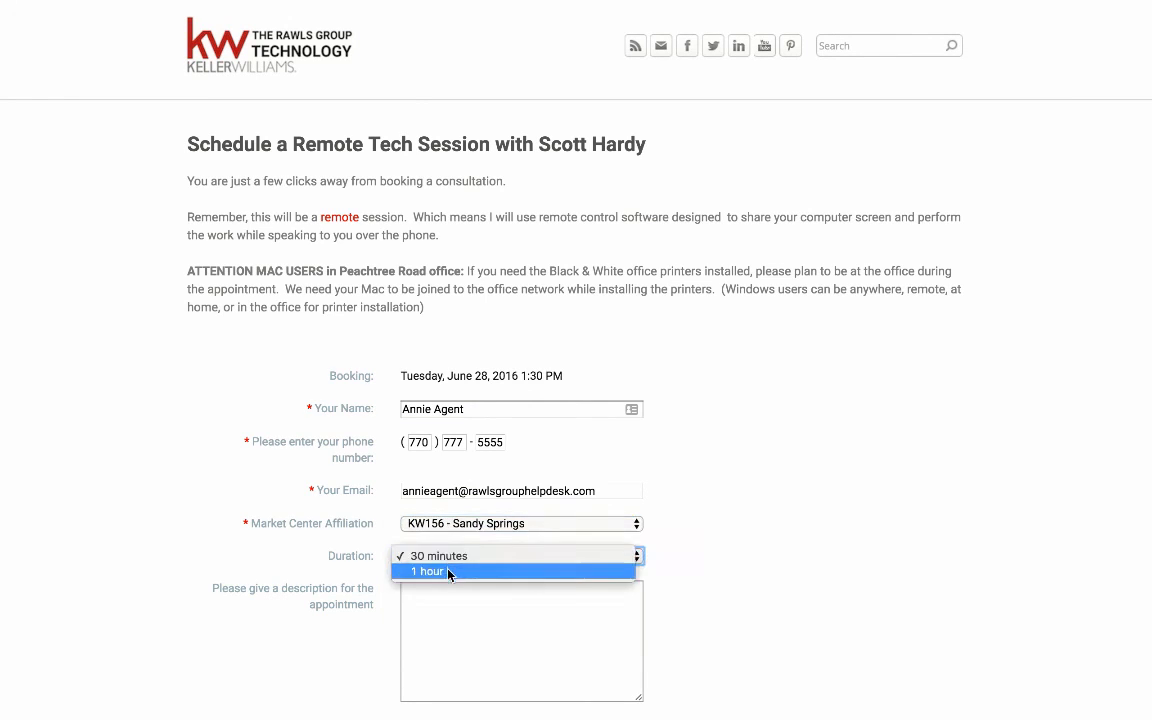
{"action": "left_click", "coordinate": [447, 572]}
{"action": "left_click", "coordinate": [440, 599]}
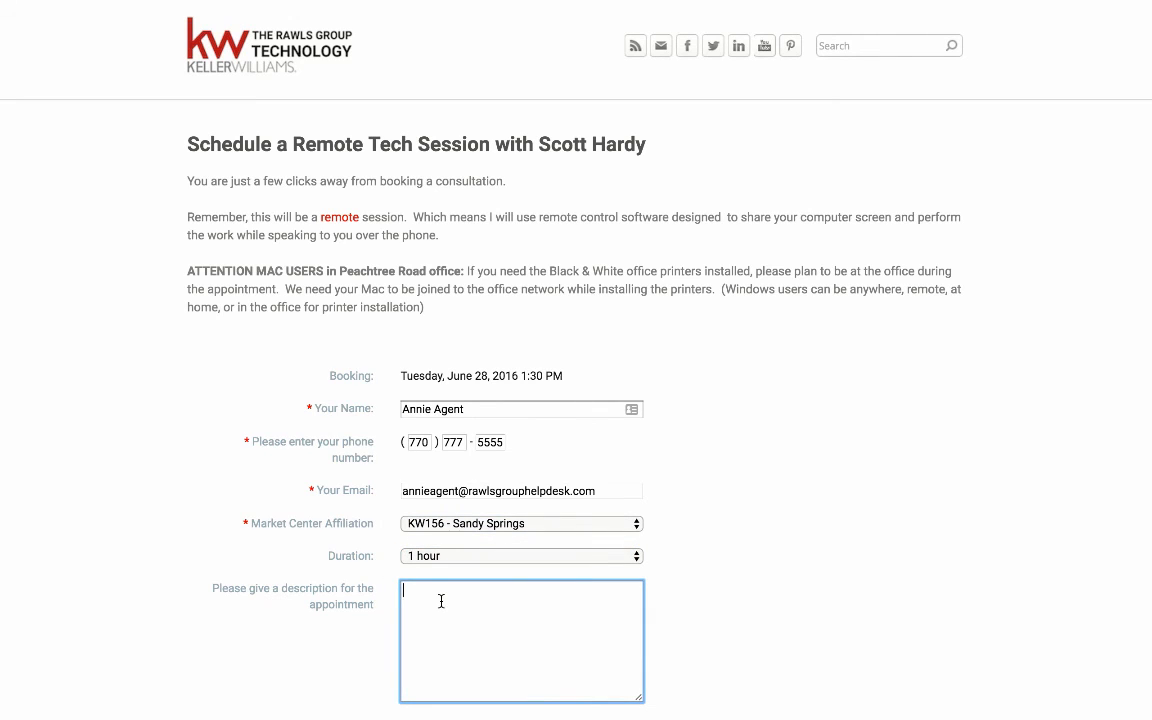
{"action": "type", "text": "I need help setting up my custom do"}
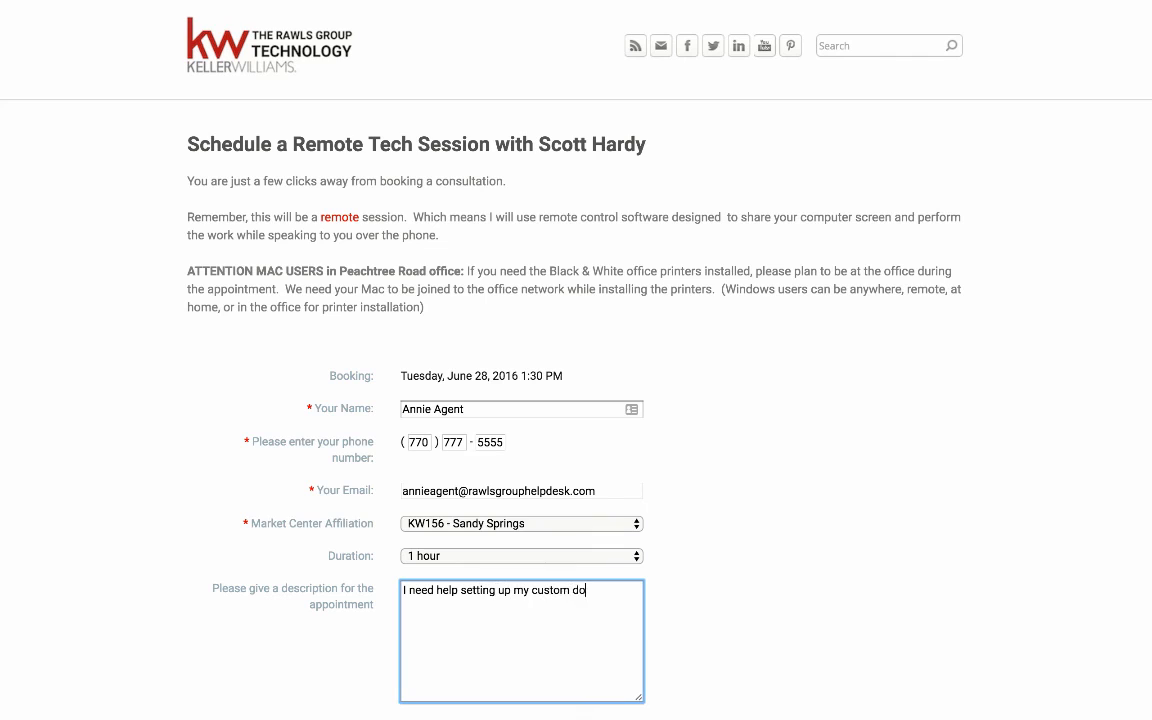
{"action": "type", "text": "main and google analytics"}
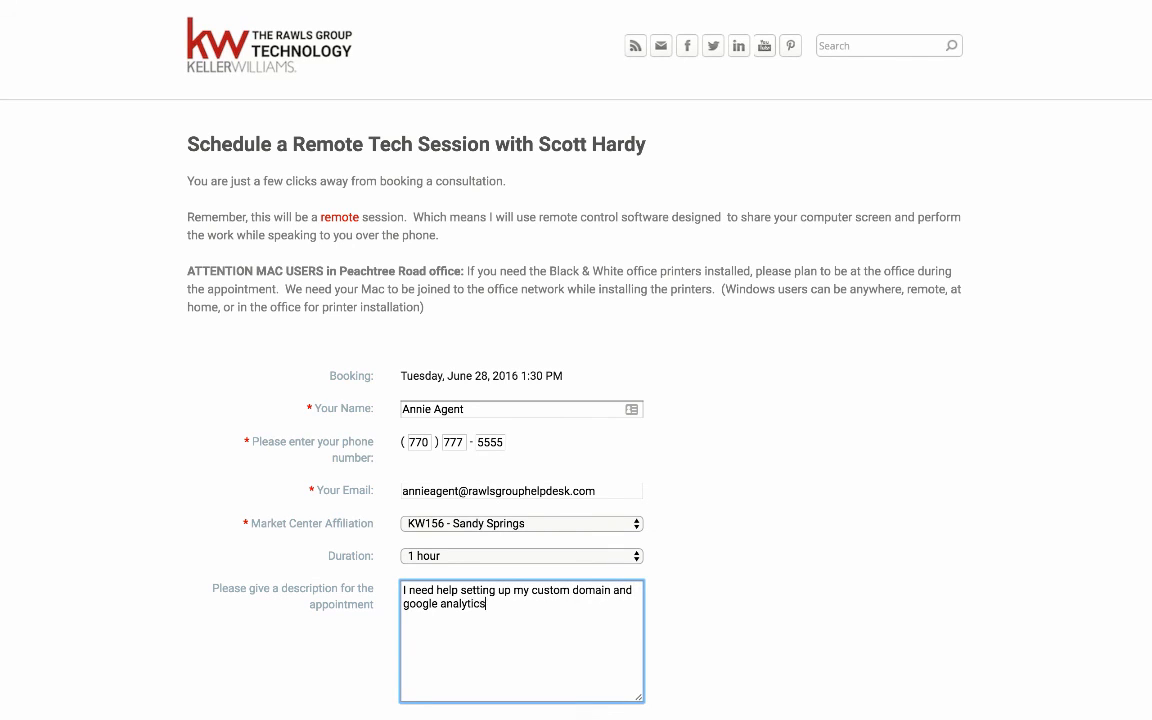
{"action": "type", "text": "!"}
Pass the reCAPTCHA, confirm the booking, then return to the help desk WELCOME page
{"action": "scroll", "coordinate": [728, 592], "scroll_direction": "down", "scroll_amount": 1}
{"action": "scroll", "coordinate": [728, 592], "scroll_direction": "down", "scroll_amount": 3}
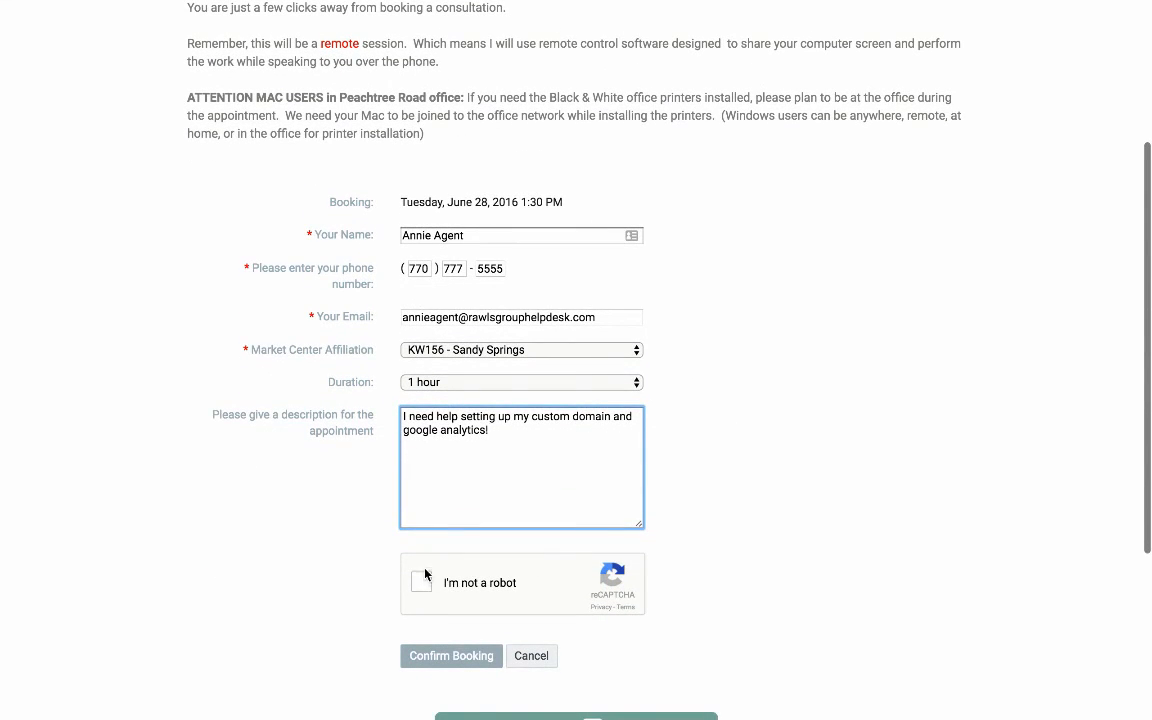
{"action": "left_click", "coordinate": [423, 585]}
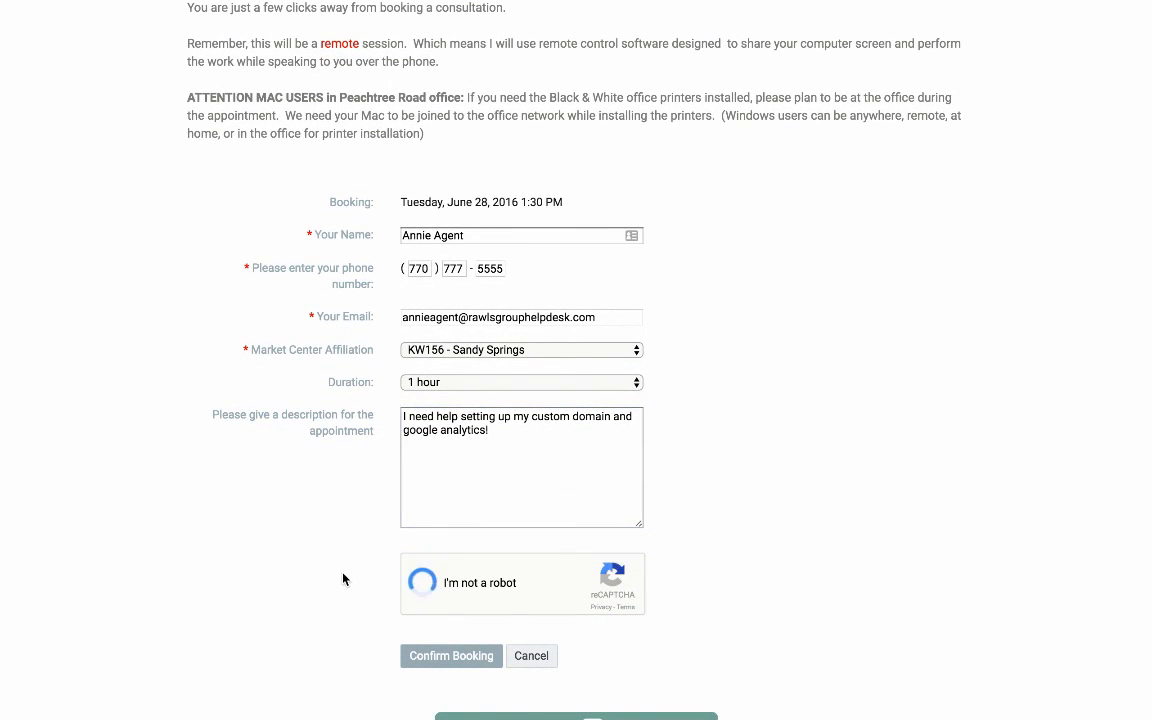
{"action": "scroll", "coordinate": [343, 578], "scroll_direction": "down", "scroll_amount": 3}
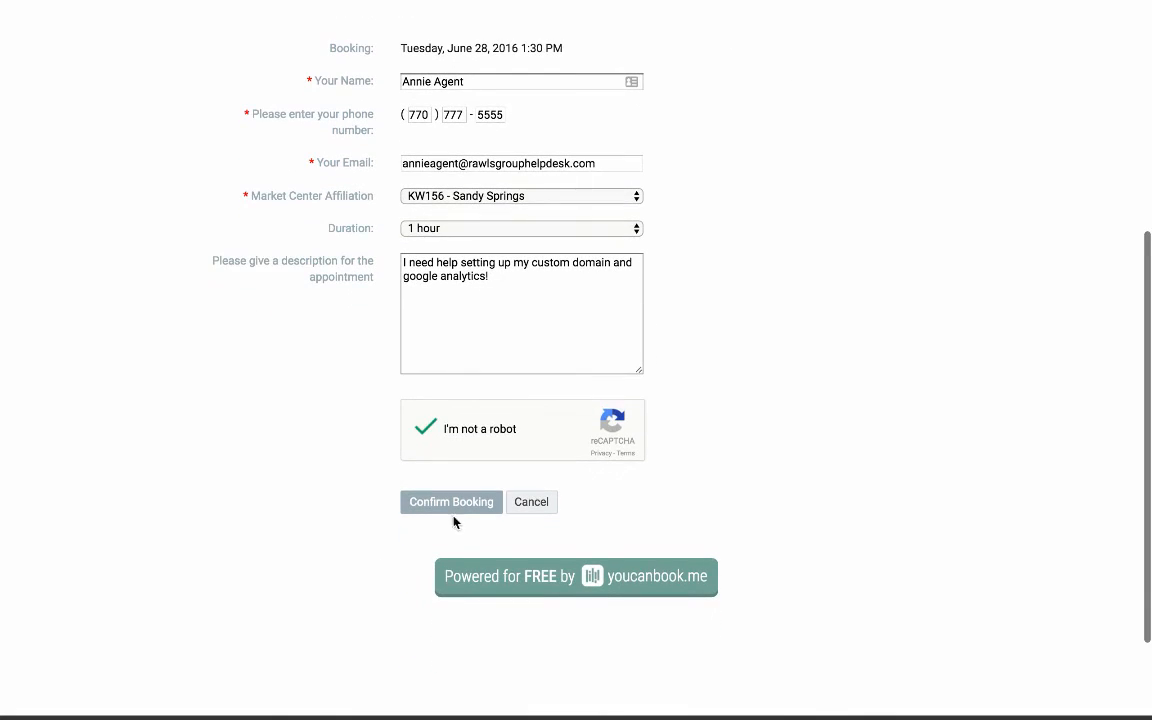
{"action": "left_click", "coordinate": [453, 507]}
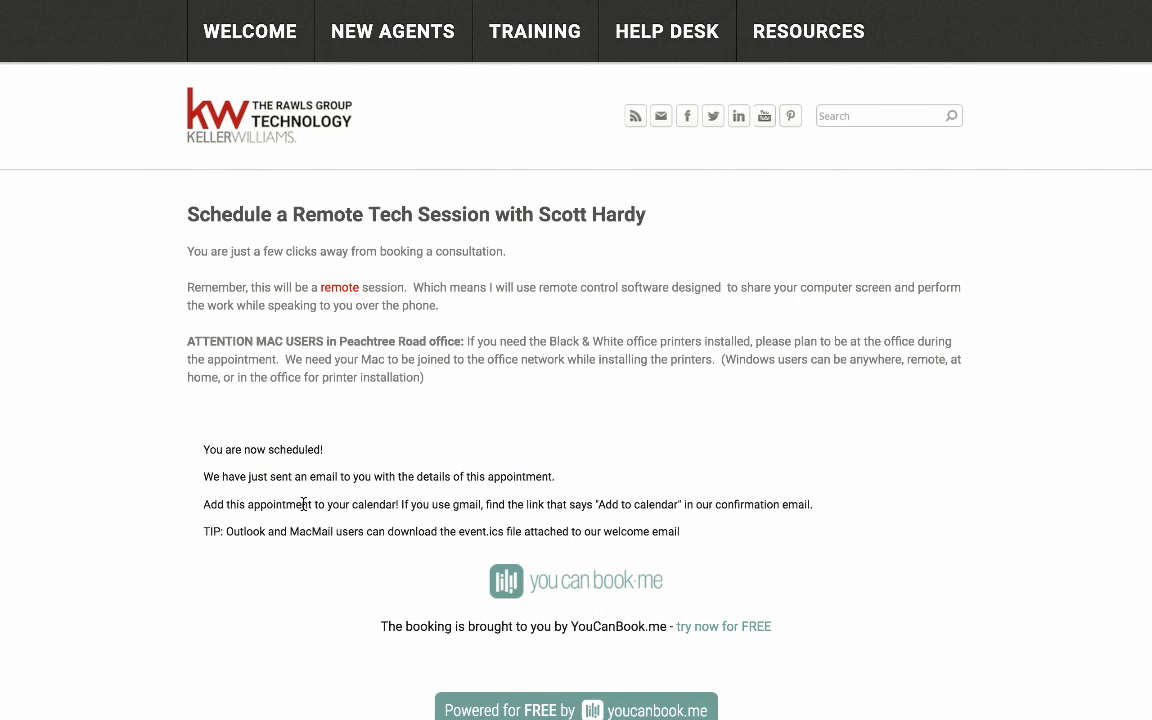
{"action": "scroll", "coordinate": [303, 504], "scroll_direction": "down", "scroll_amount": 1}
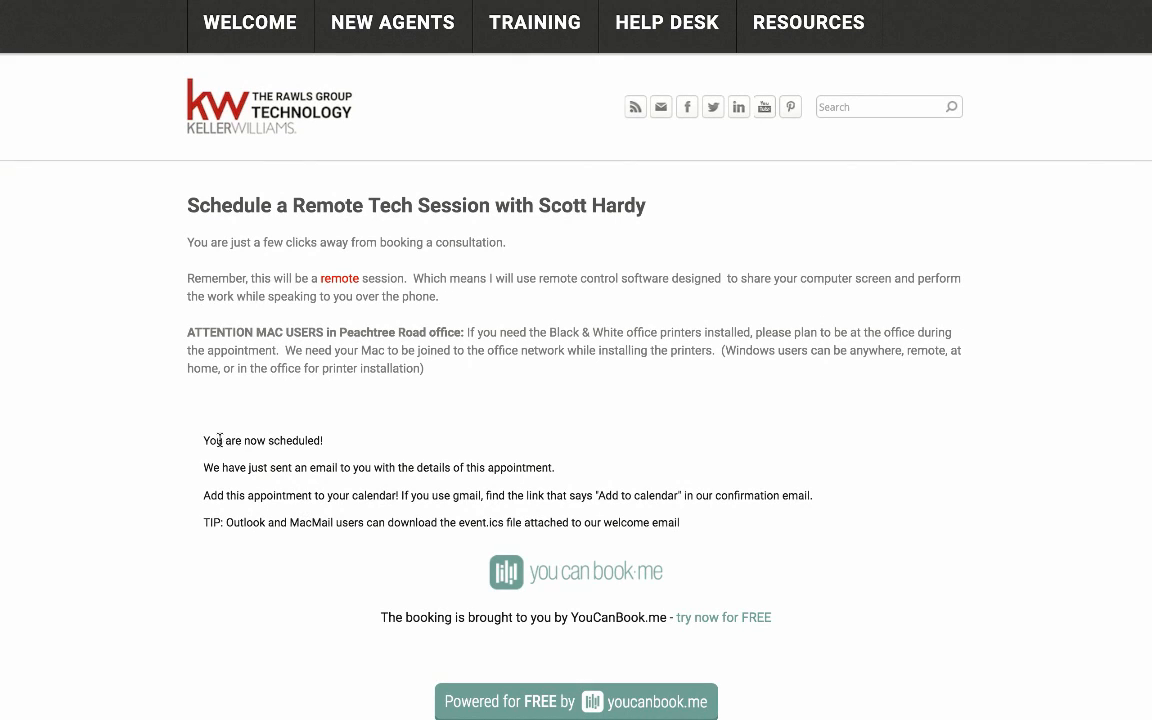
{"action": "left_click_drag", "start_coordinate": [204, 437], "coordinate": [688, 532]}
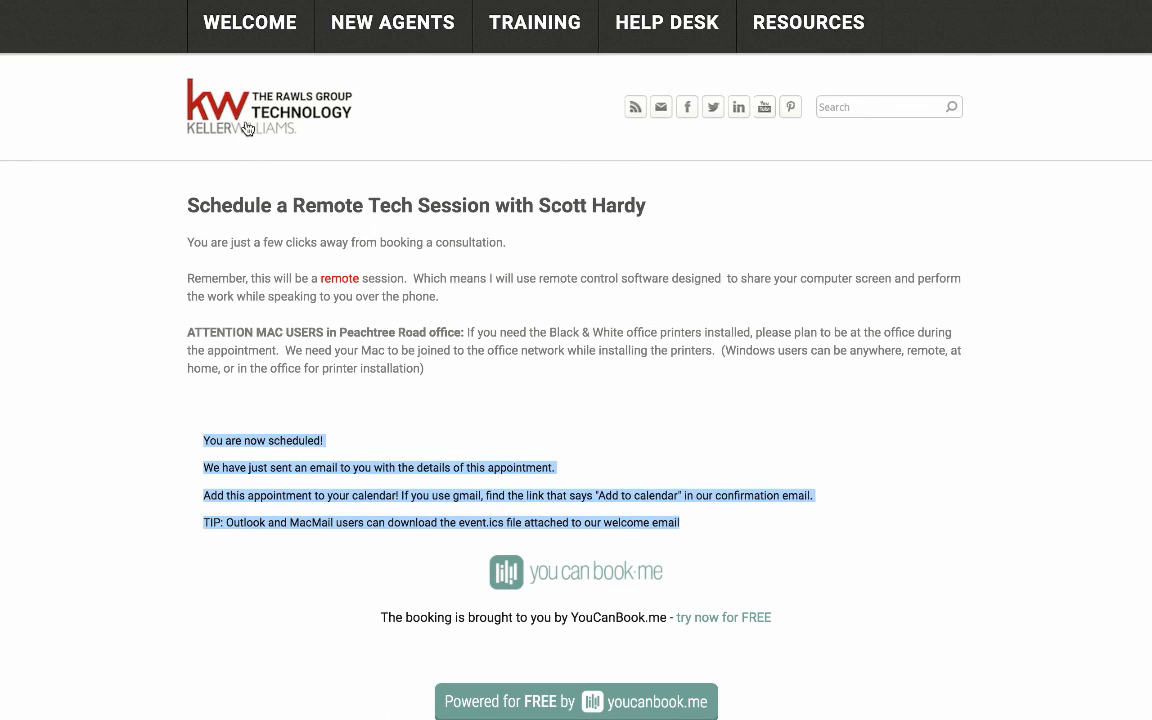
{"action": "left_click", "coordinate": [265, 27]}
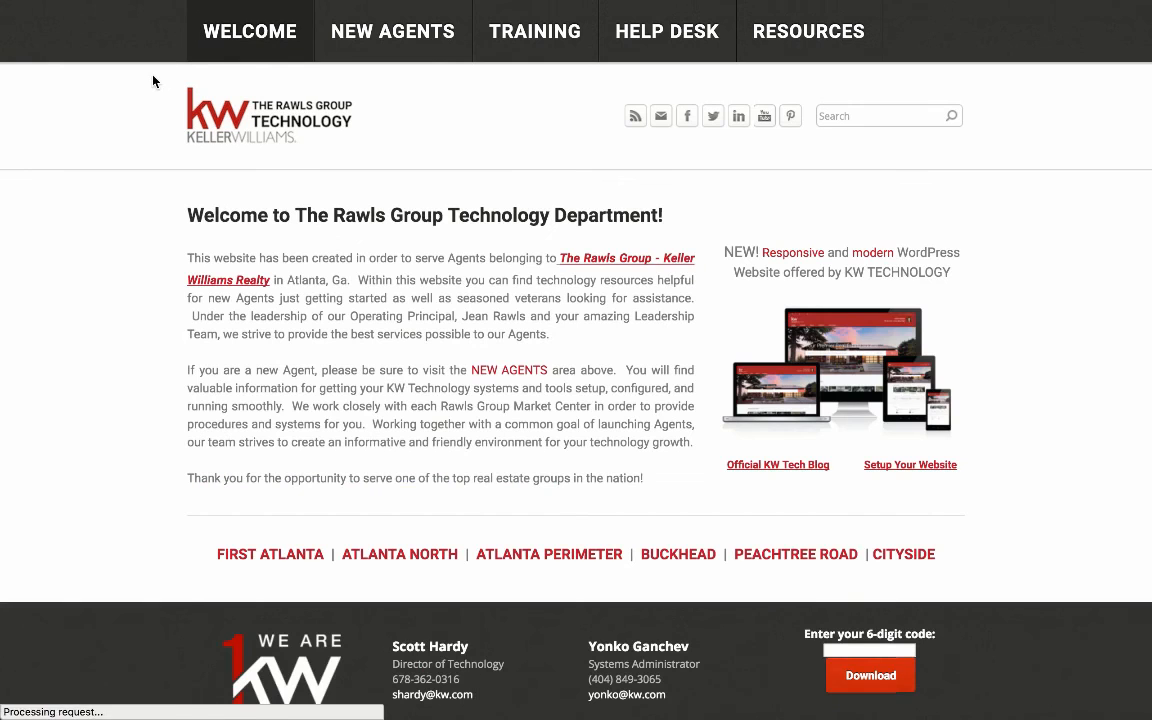